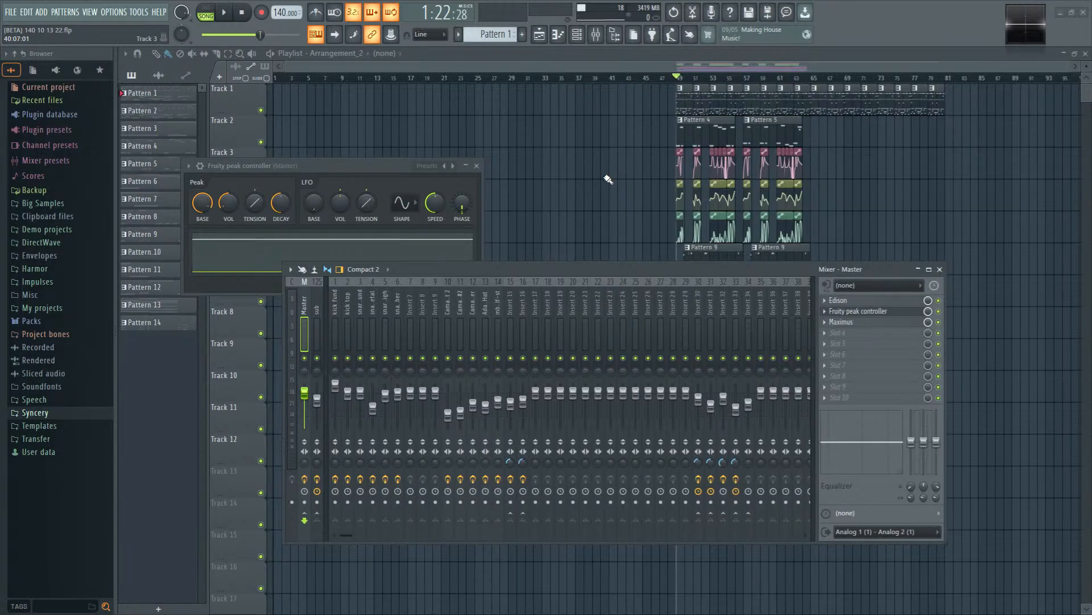
Step: Clear the mixer and Fruity peak controller windows away and play the drop in the playlist from bar 49
left_click_drag(585, 273, 589, 316)
right_click(626, 239)
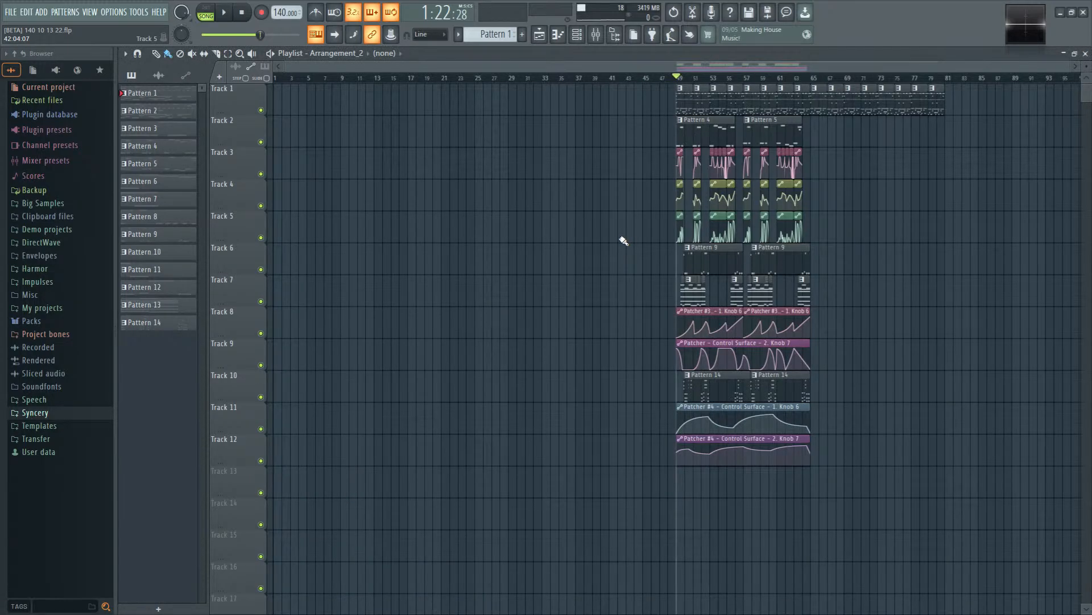
key("space")
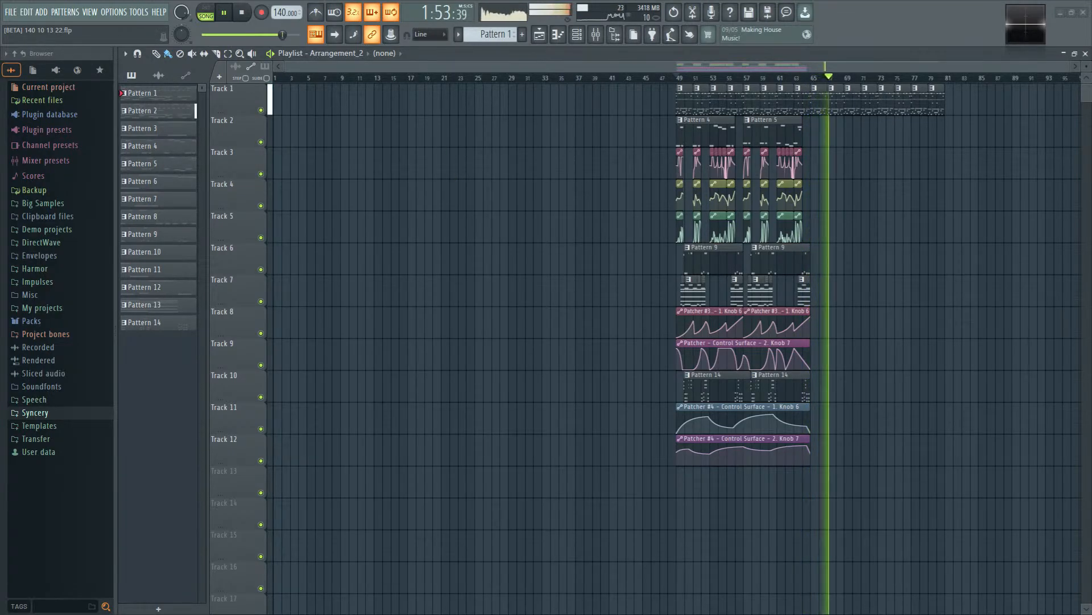
key("space")
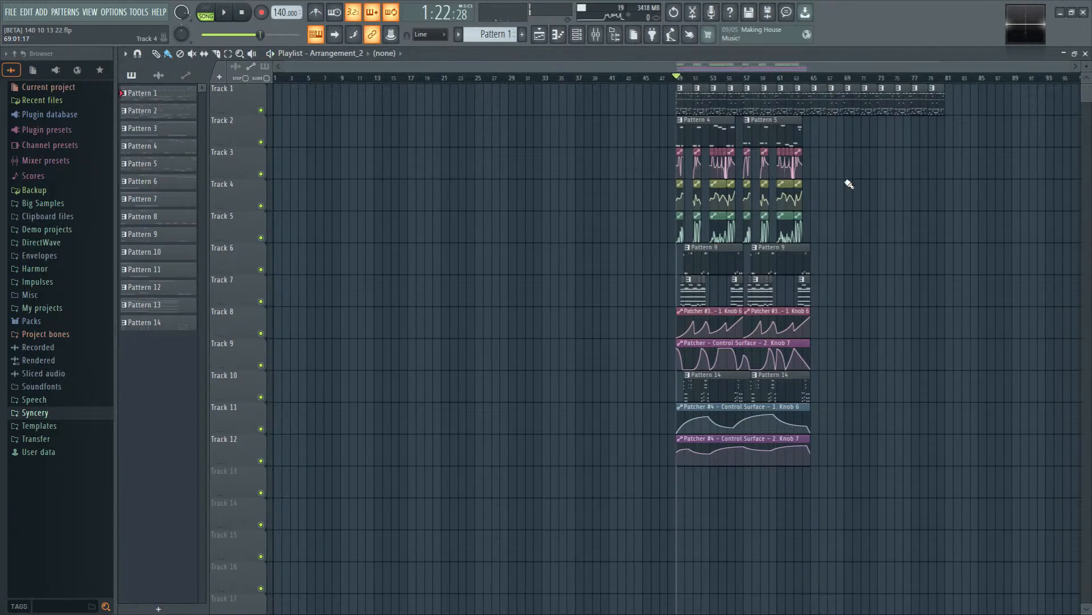
Step: Open the Ardura - Kick 3 F# sampler from Pattern 1 and set its sample start offset to 2%
double_click(816, 108)
left_click(577, 35)
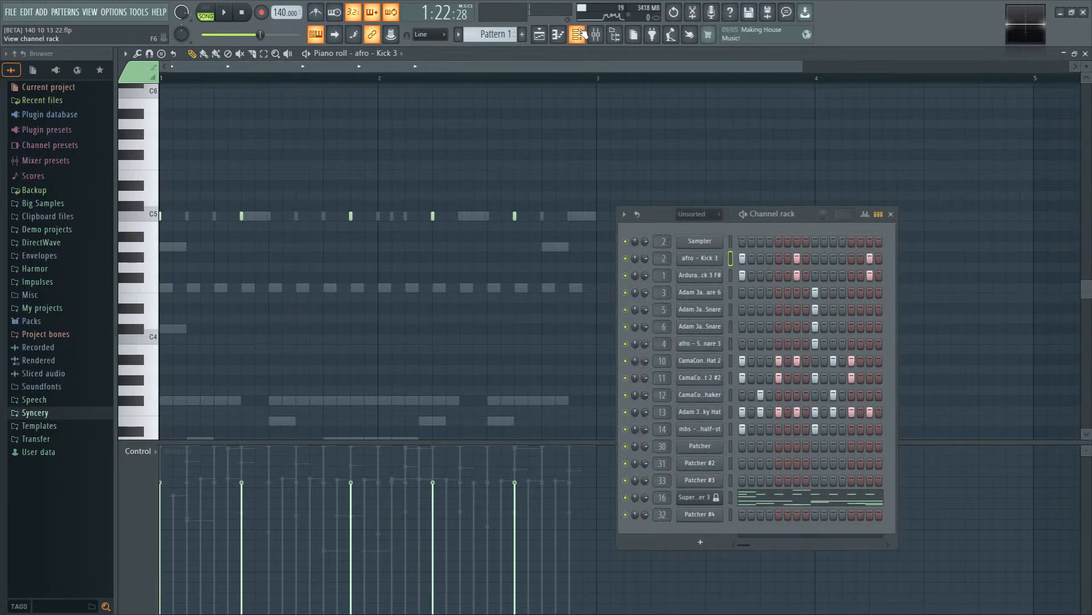
left_click(704, 262)
left_click(710, 277)
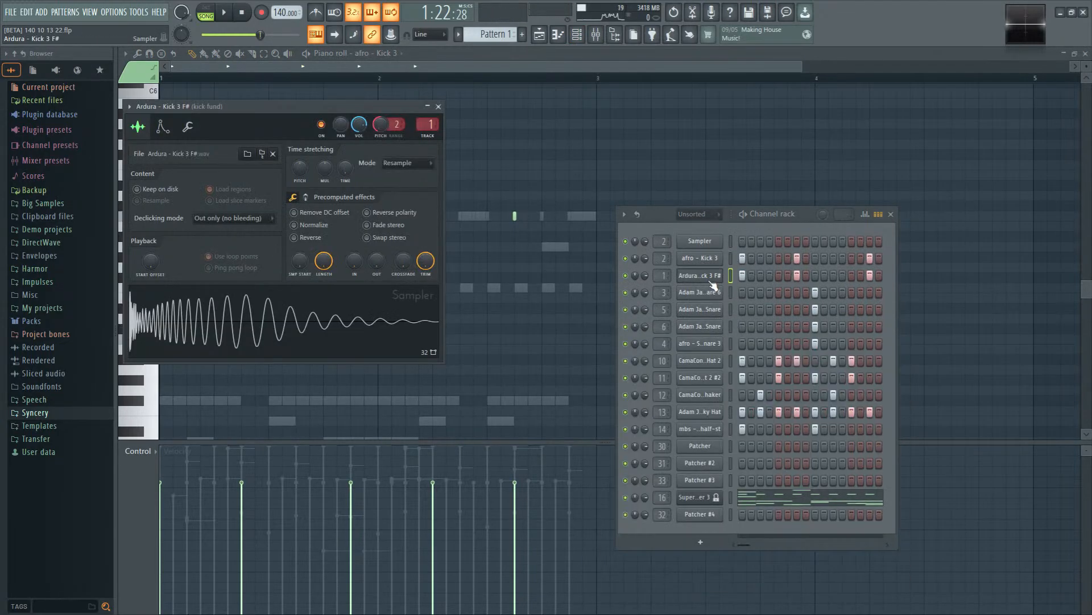
left_click(371, 319)
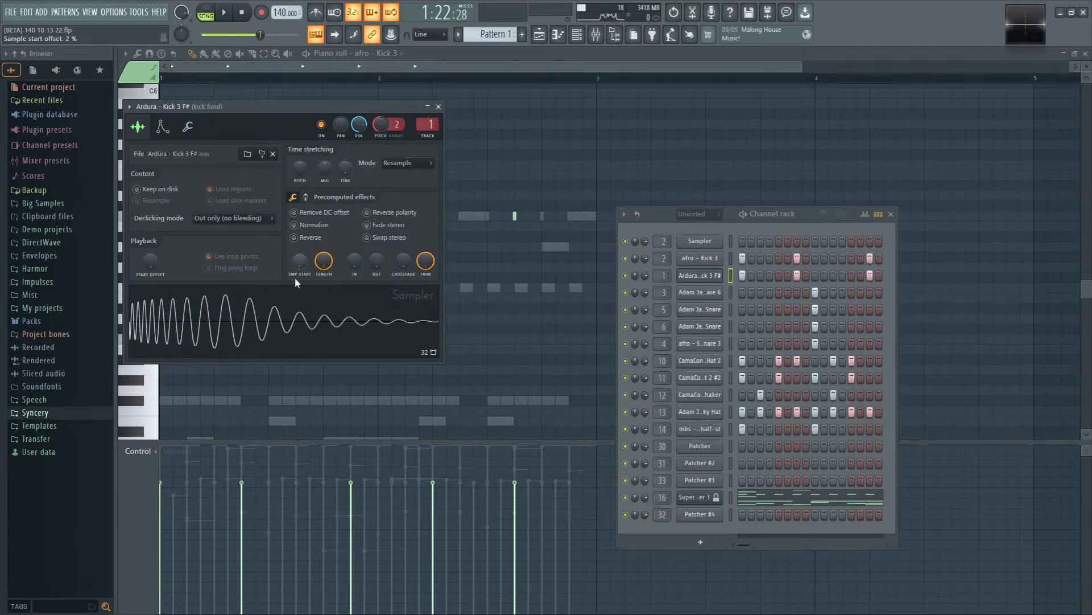
Step: Play the drop to hear the trimmed kick, close the sampler and return to the playlist
key("space")
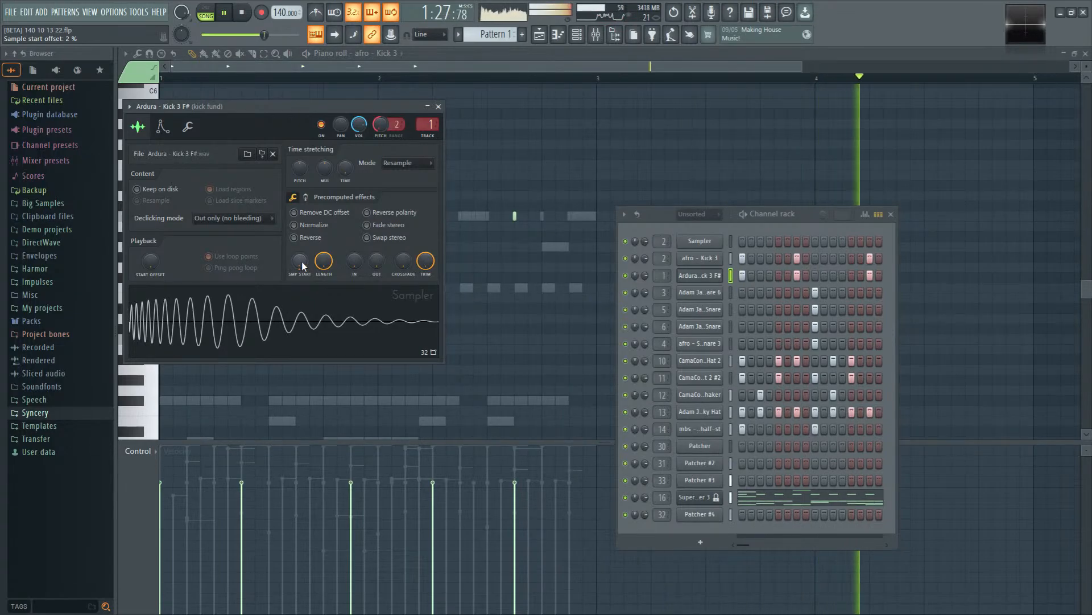
key("space")
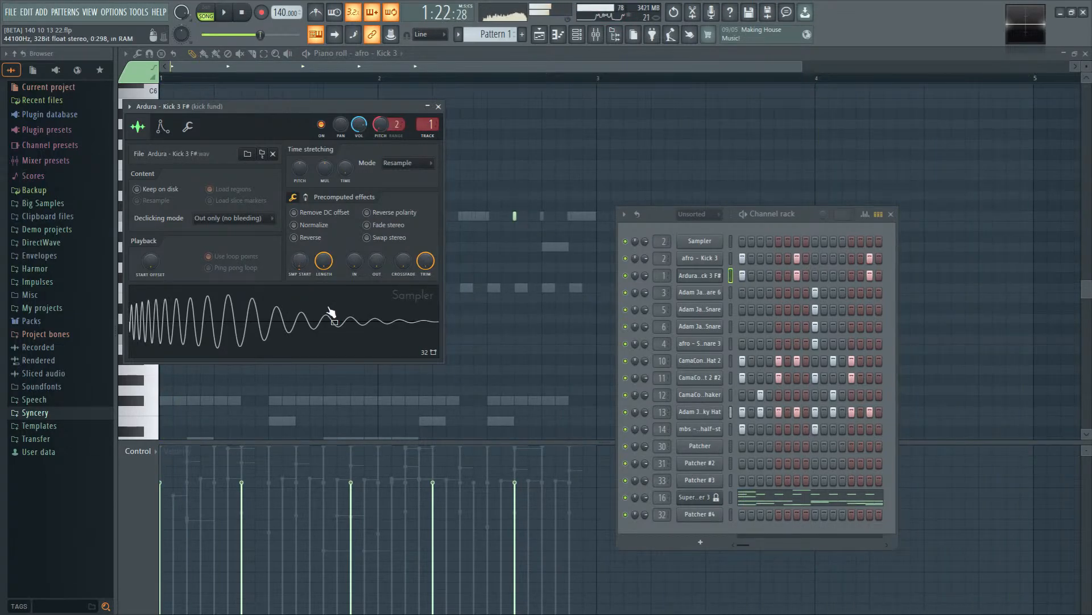
left_click(438, 107)
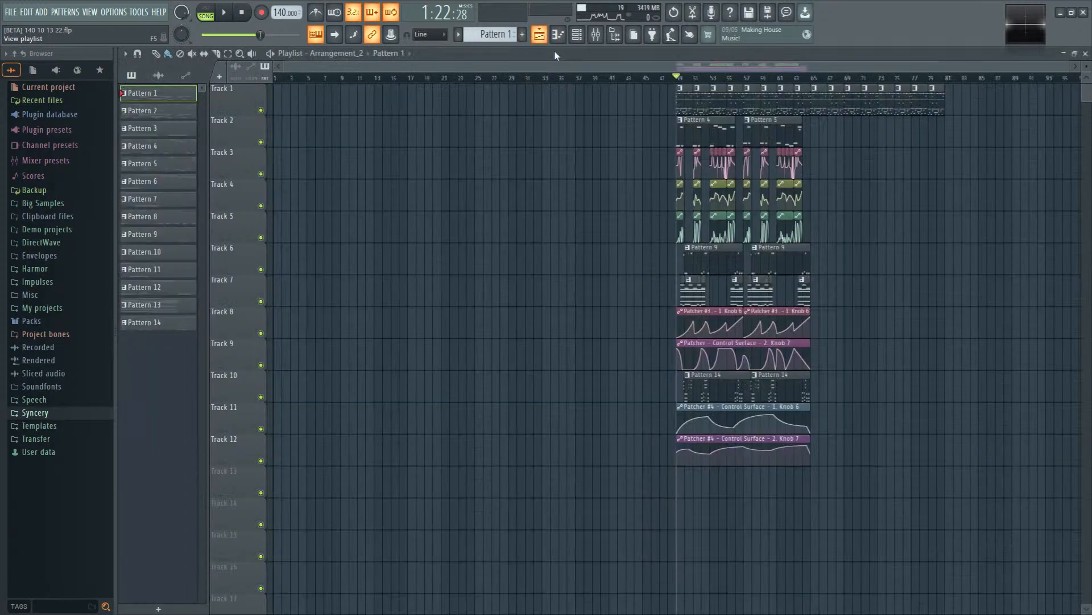
key("F5")
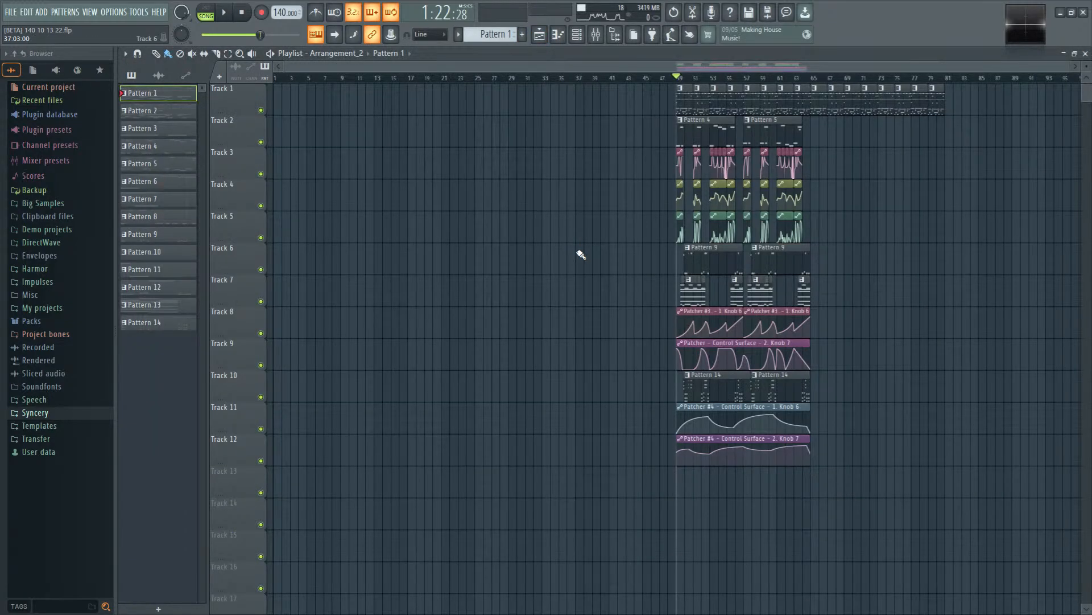
Step: Select the playlist time range covering the whole drop, from bar 49 to the start of bar 81
scroll(632, 238, "right", 3)
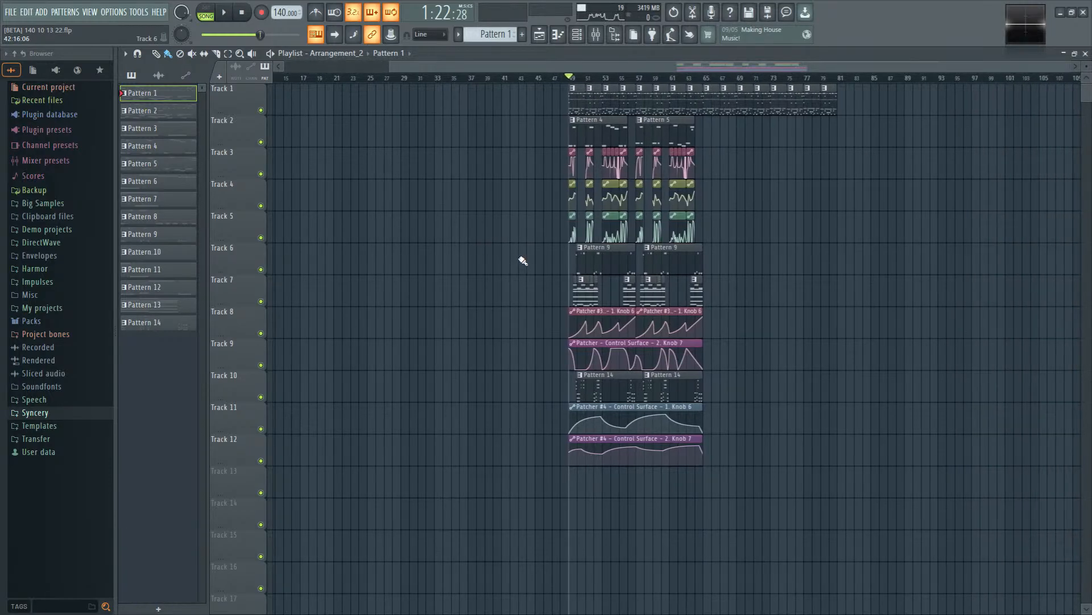
left_click_drag(480, 257, 548, 263)
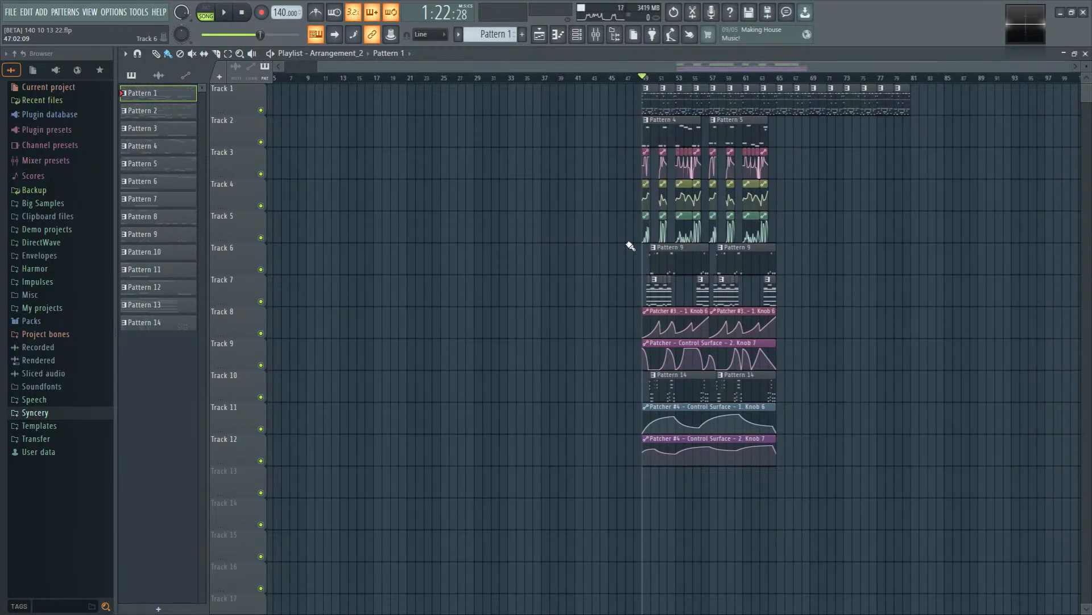
left_click_drag(557, 221, 479, 234)
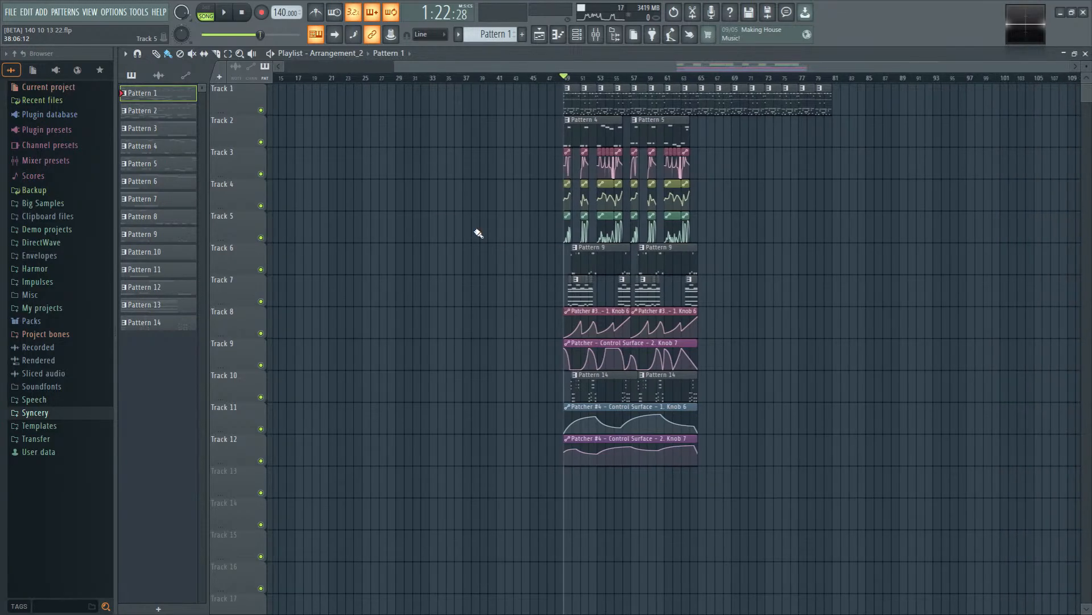
mouse_move(525, 190)
left_mouse_down()
mouse_move(425, 212)
mouse_move(441, 210)
mouse_move(466, 242)
mouse_move(531, 241)
left_mouse_up()
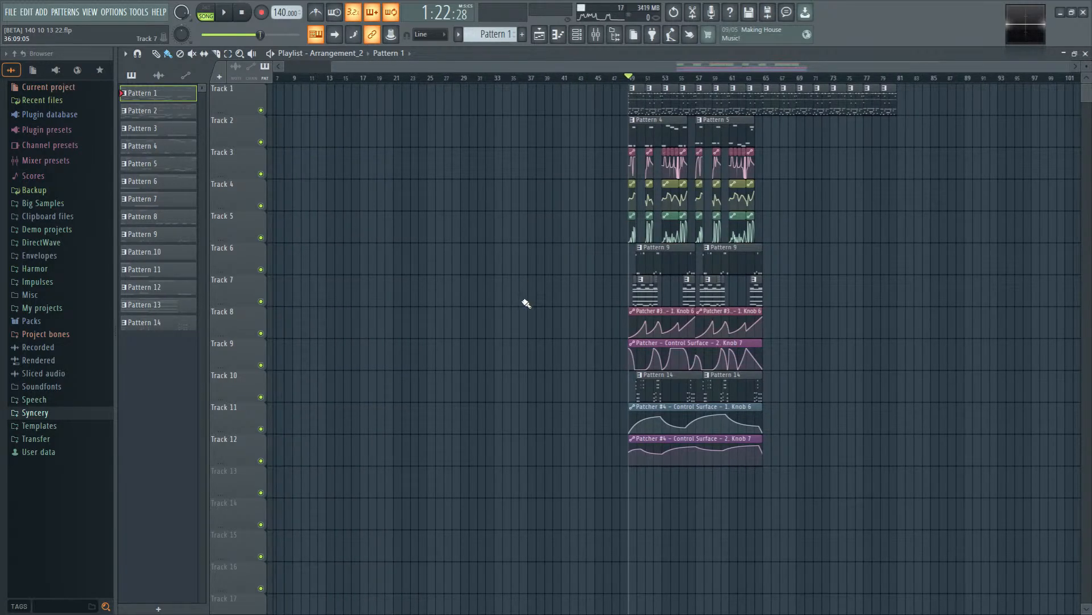
scroll(741, 317, "up", 3, "ctrl")
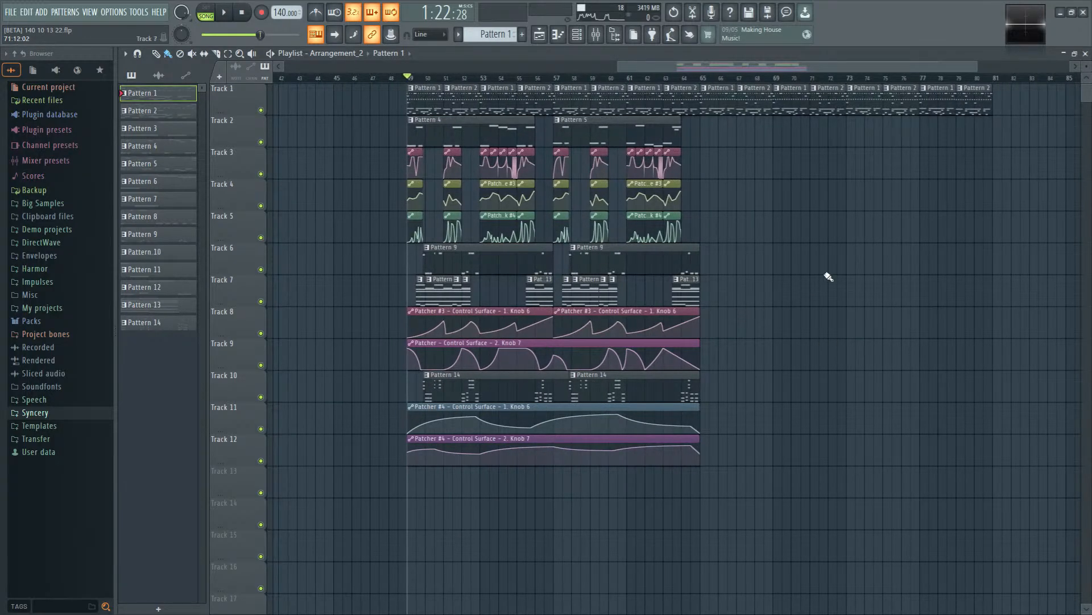
left_click_drag(411, 82, 993, 119)
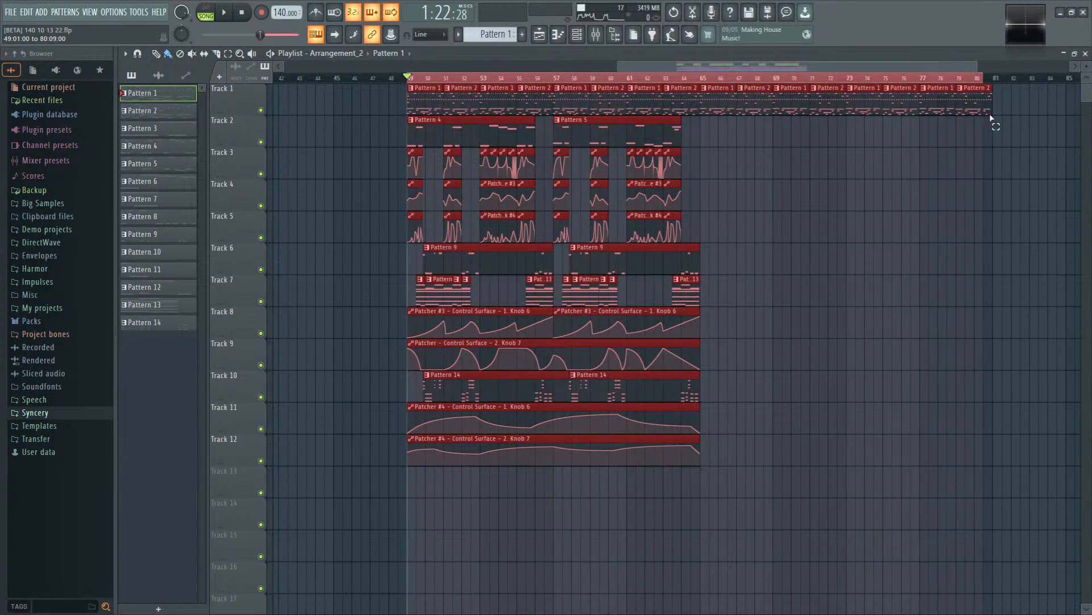
Step: Display the mixer and channel rack together over the playlist and briefly play the selected range
left_click(577, 34)
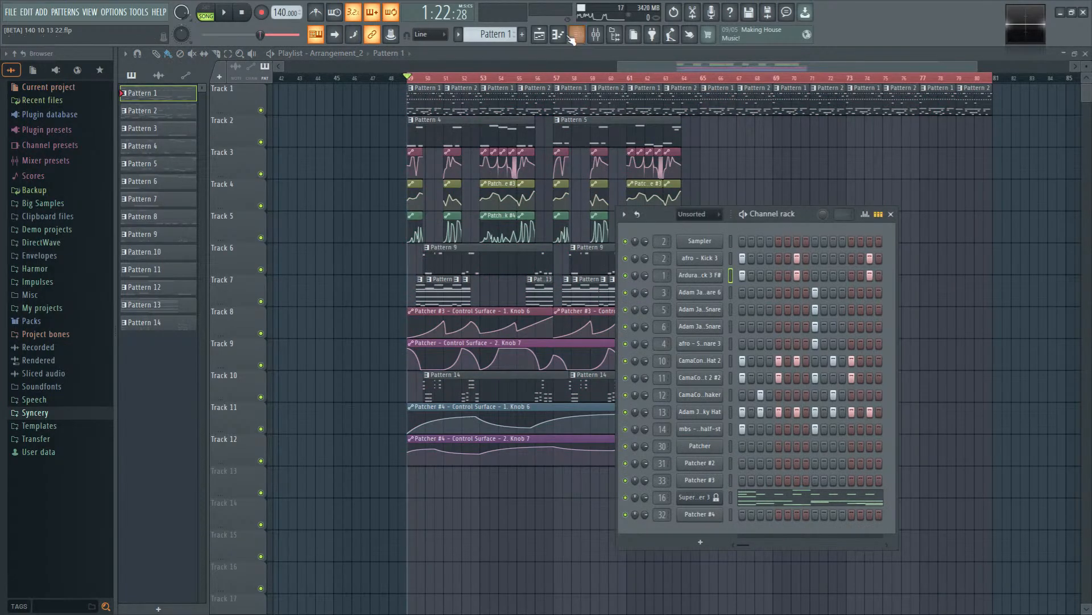
left_click(596, 34)
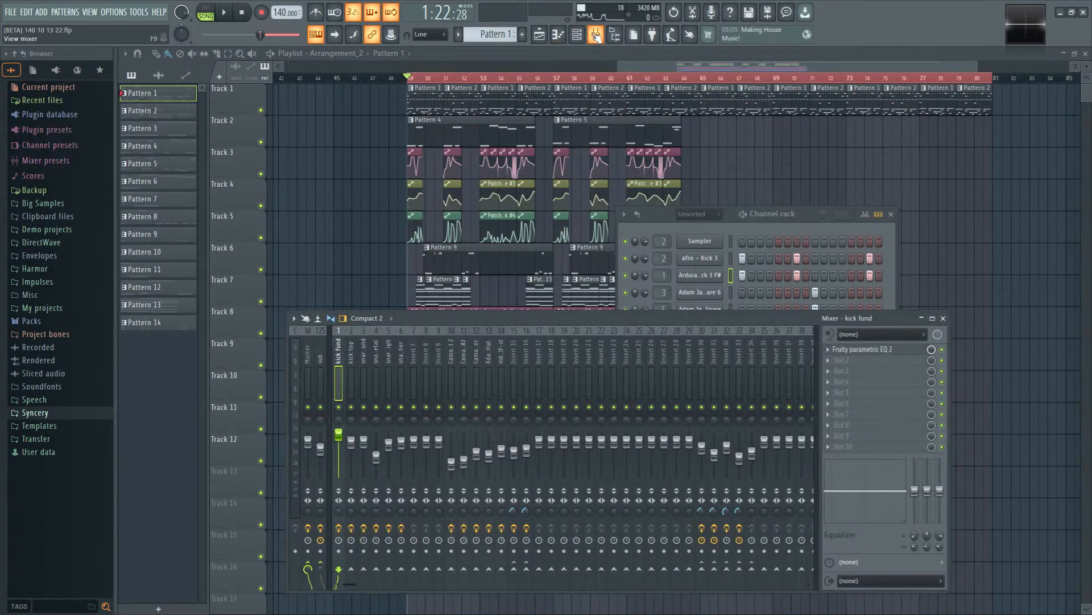
left_click_drag(534, 323, 544, 327)
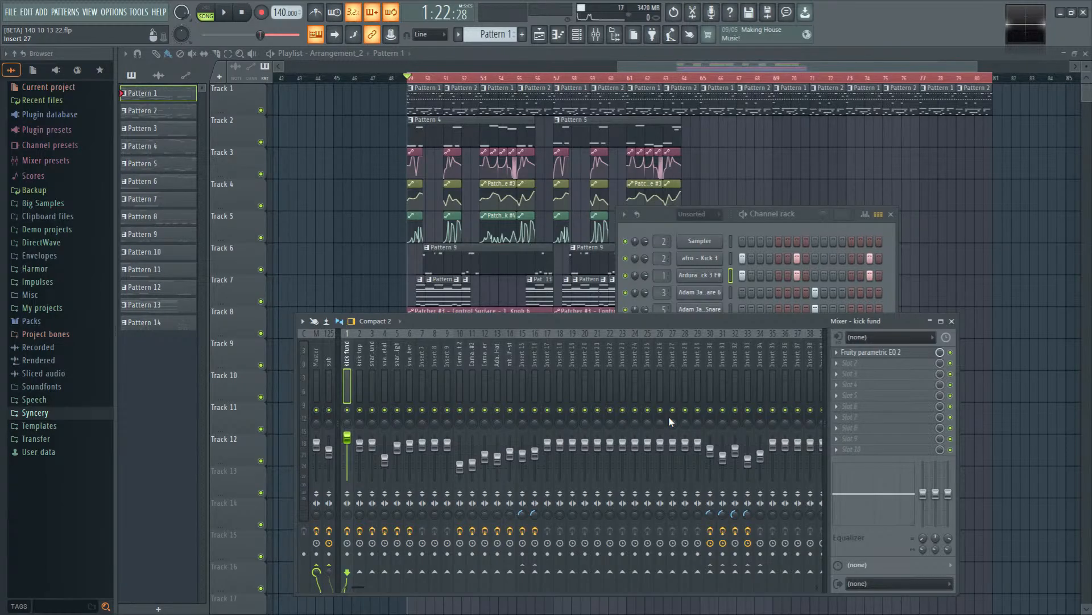
left_click_drag(807, 218, 821, 196)
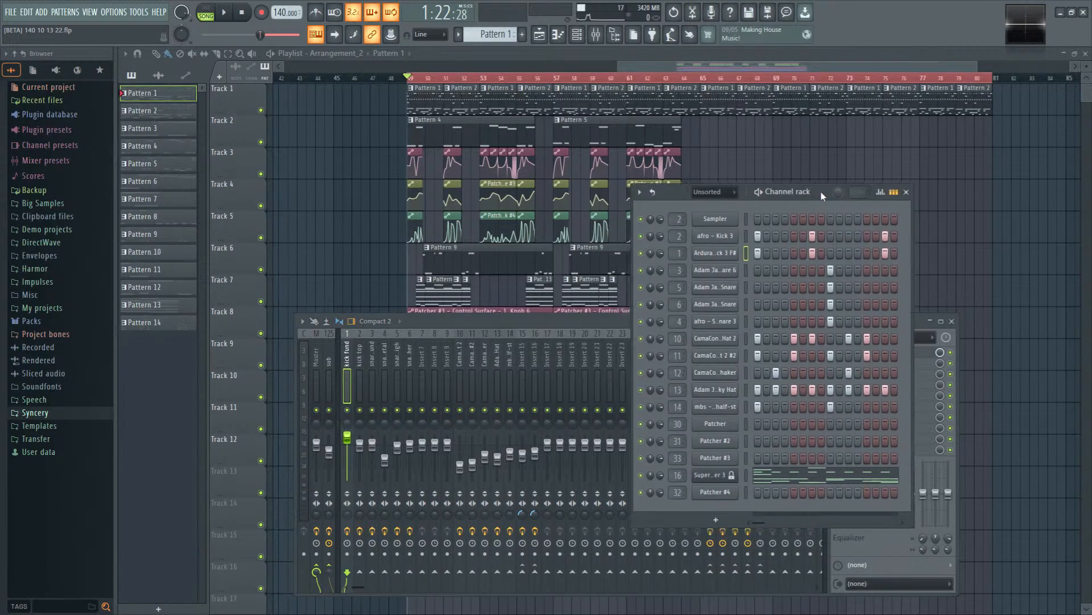
key("space")
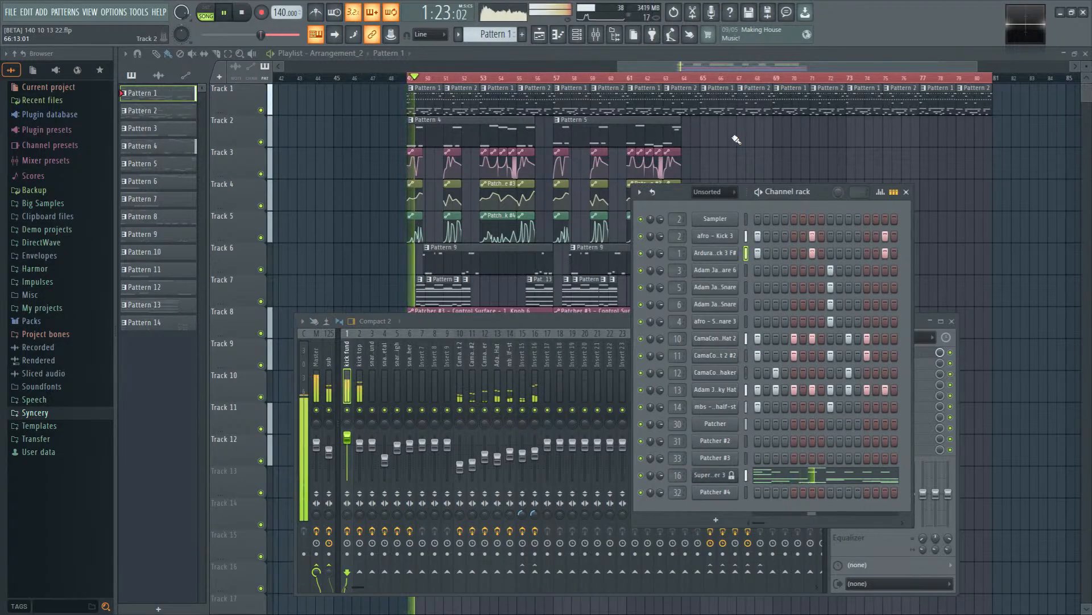
key("space")
Step: Lower the start of the first Knob 6 #3 automation clip on Track 3 and add a low point just before its peak, auditioning the change
right_click(348, 158)
scroll(377, 178, "up", 10)
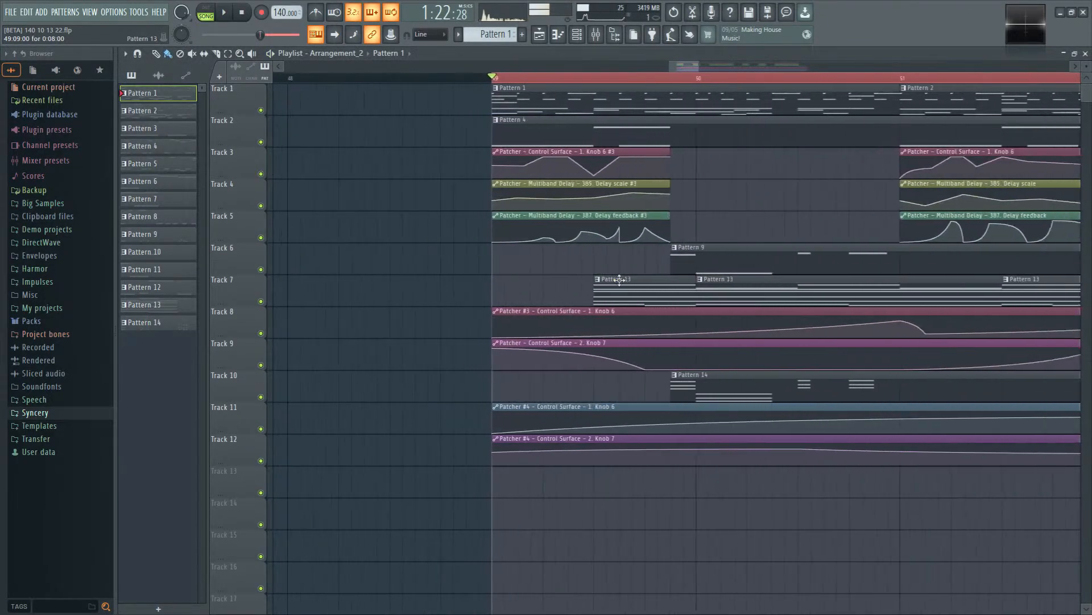
key("space")
left_click_drag(482, 174, 551, 170)
key("space")
key("space")
key("space")
key("space")
key("space")
key("space")
key("space")
key("space")
key("space")
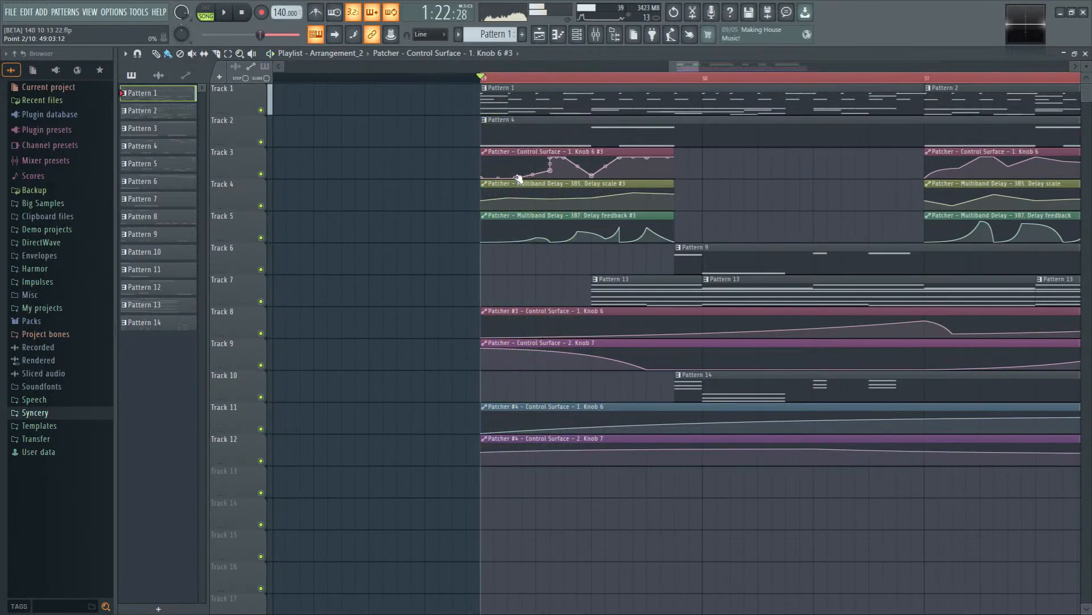
Step: Raise the second point of the first Knob 6 #3 automation clip on Track 3 and play it back
left_click_drag(519, 177, 517, 166)
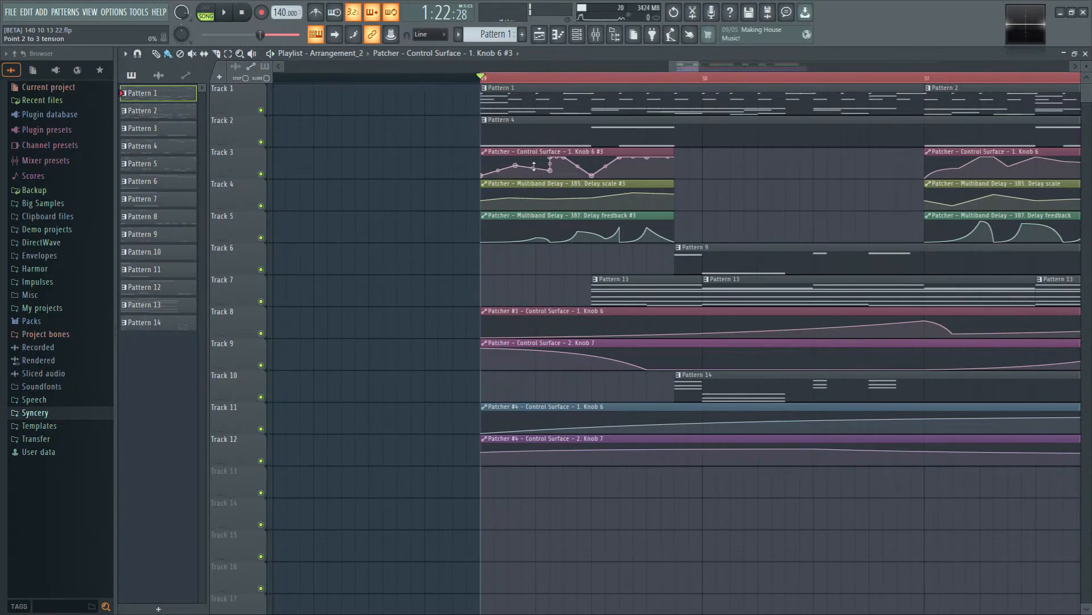
key("space")
key("space")
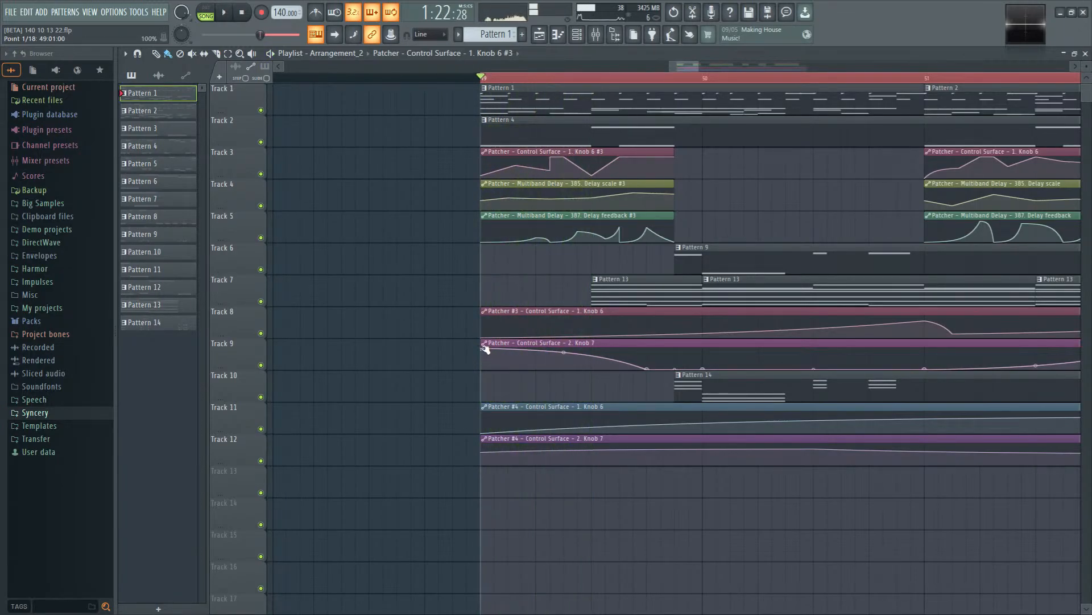
Step: Lower the first point of the Track 9 Patcher Knob 7 automation clip to its minimum and audition it
left_click_drag(481, 348, 482, 370)
key("space")
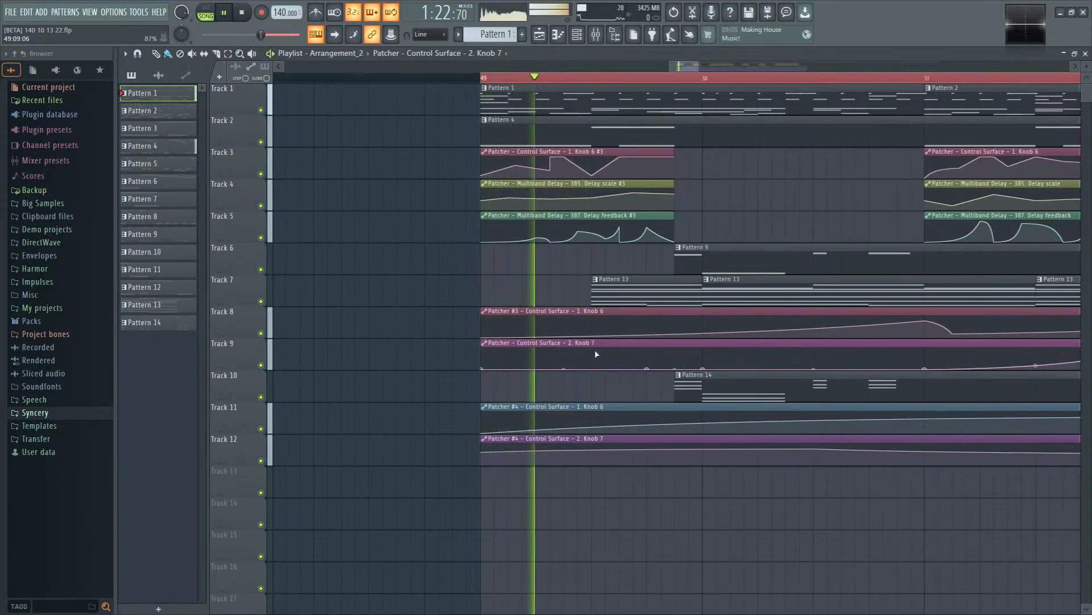
key("space")
Step: Add two points in bar 49 of the Track 9 Knob 7 automation and flatten that stretch to the minimum while auditioning
left_click(592, 357)
key("space")
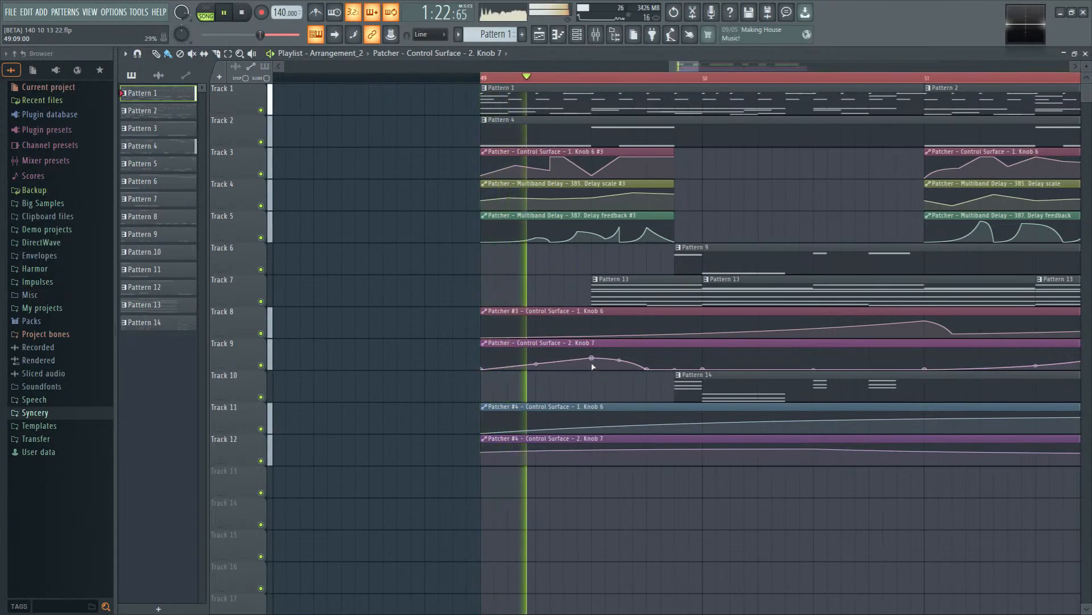
key("space")
key("space")
left_click_drag(592, 358, 528, 379)
right_click(528, 363)
key("space")
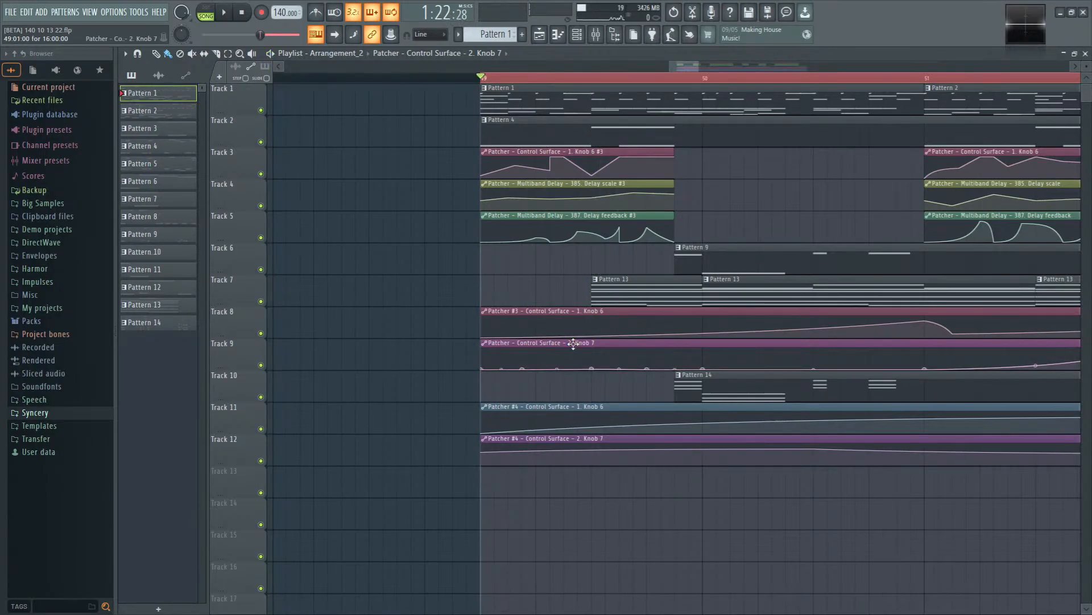
Step: Bring up the mixer and open the Maximus plugin on the Master track
scroll(543, 264, "down", 8)
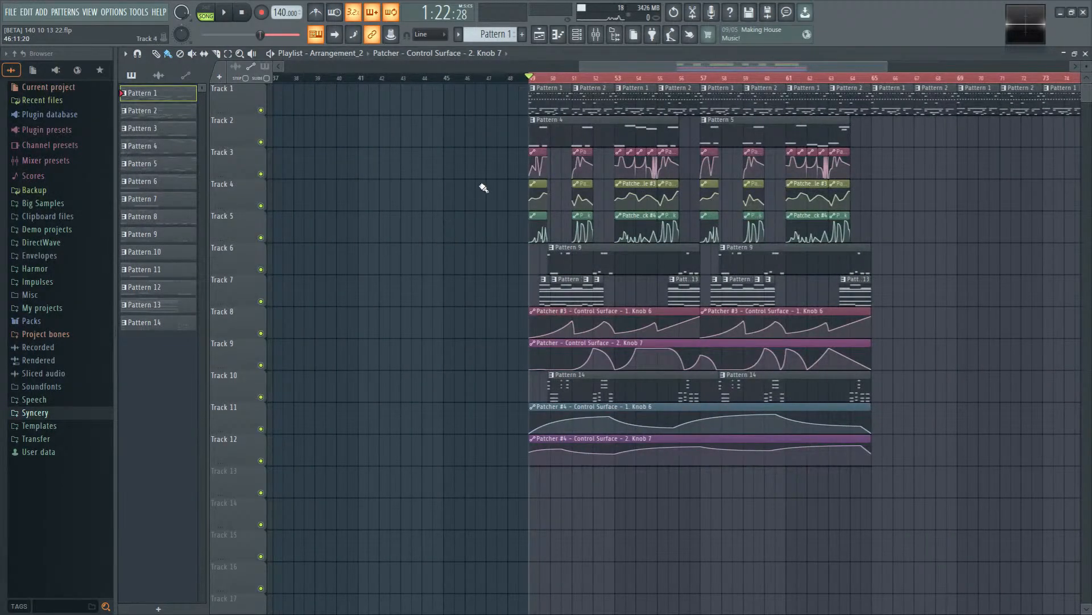
left_click_drag(484, 187, 306, 228)
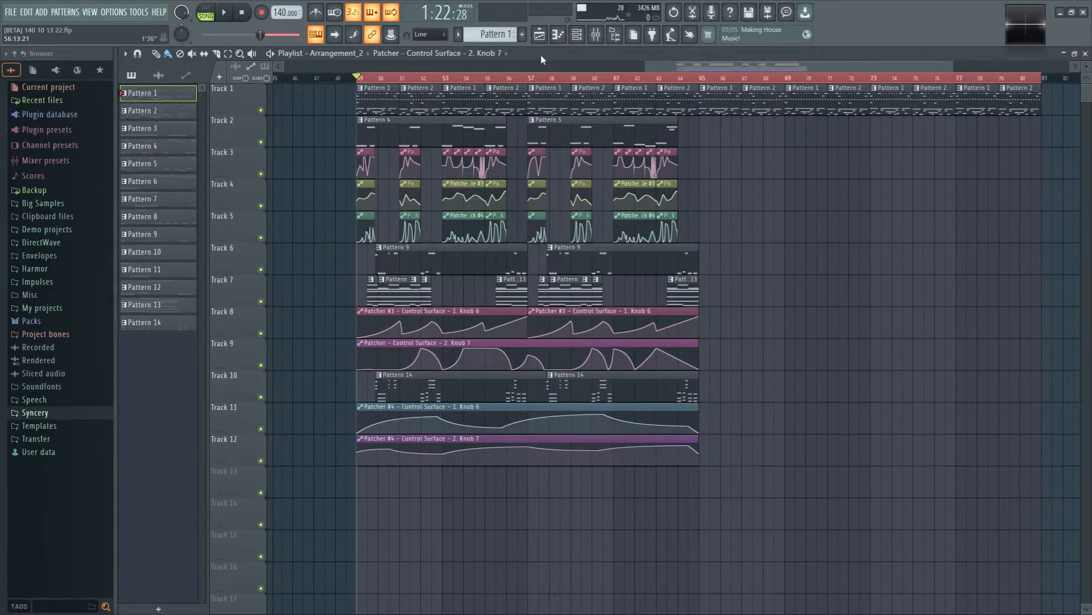
left_click(596, 35)
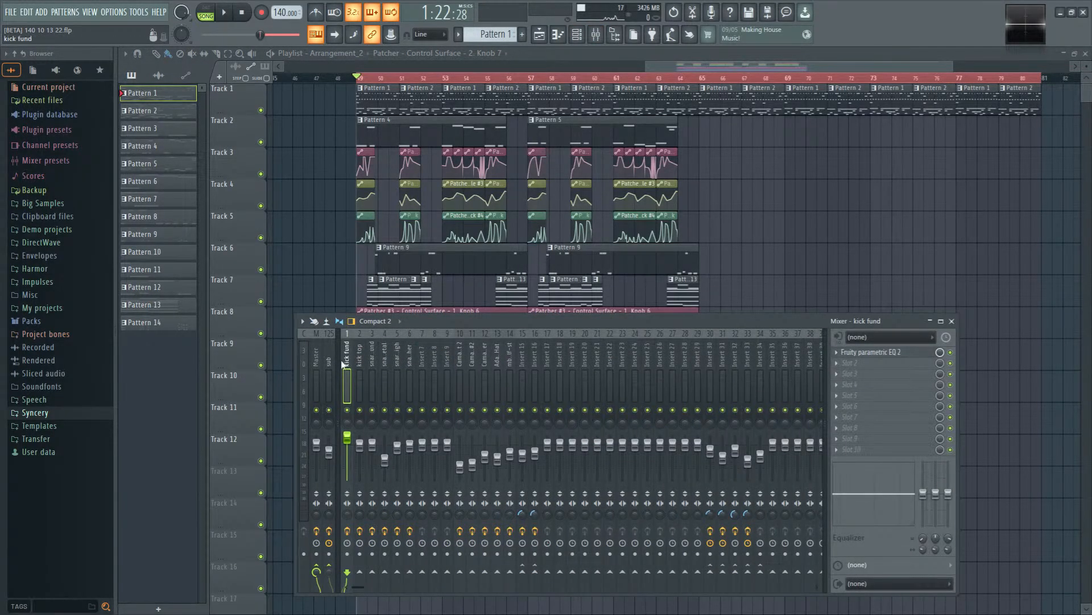
left_click(316, 364)
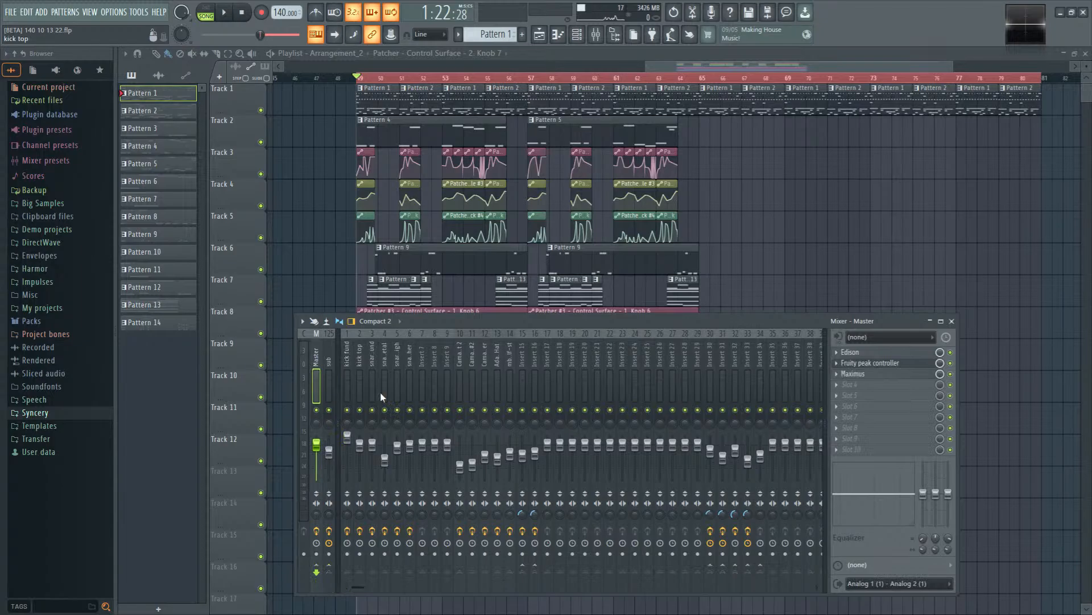
left_click(915, 374)
Step: Toggle the Oversample and 0.2 dB compressor safety options in Maximus and play the drop through it
left_click(488, 405)
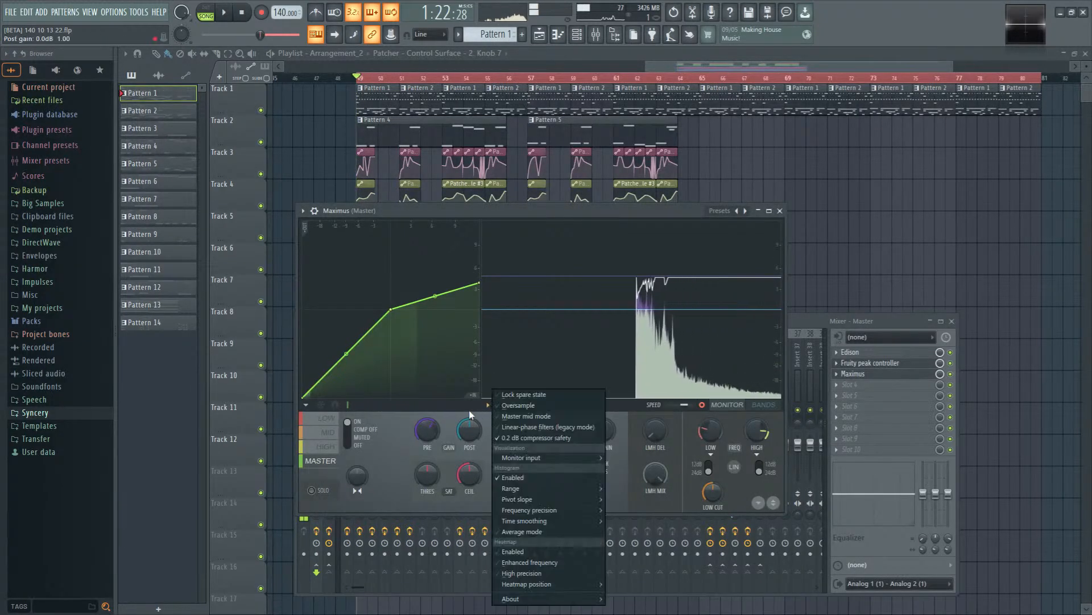
left_click(522, 406)
left_click(488, 405)
left_click(520, 437)
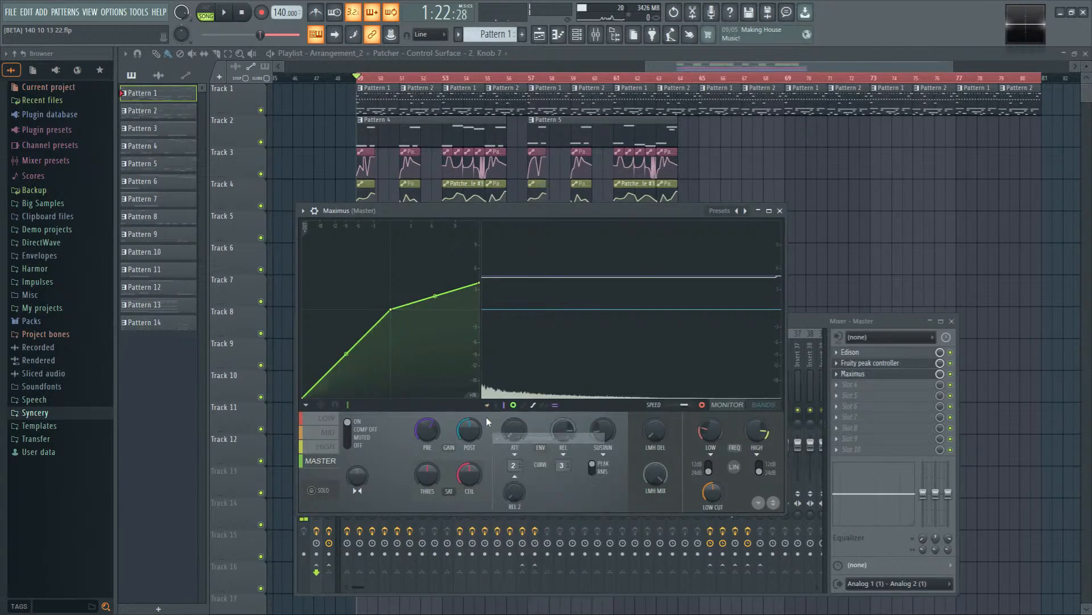
key("space")
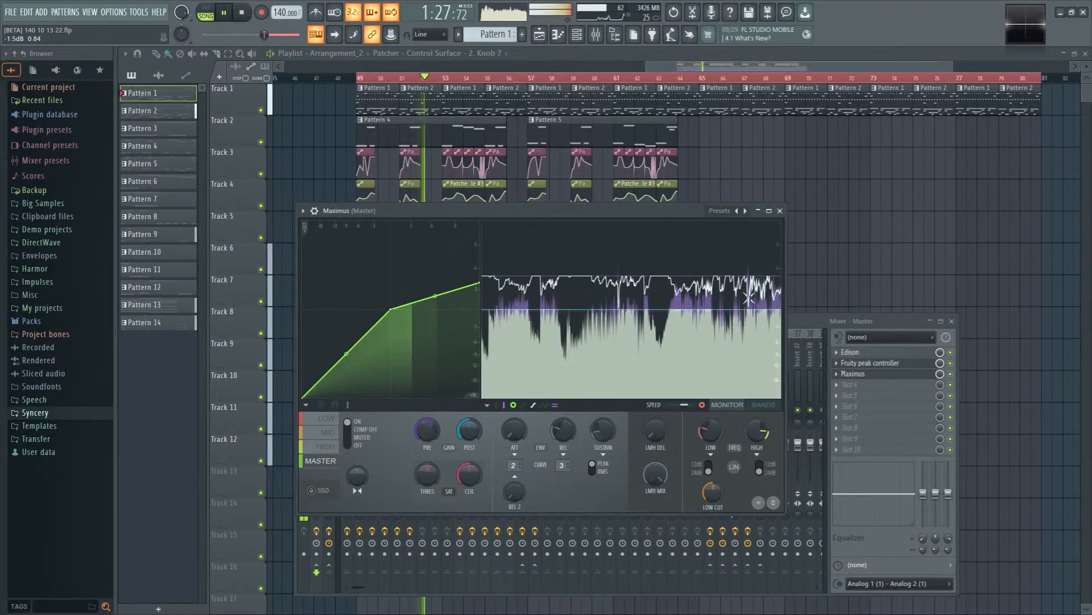
Step: Close Maximus, then open Fruity Parametric EQ 2 on the kick fund mixer track and raise its main level while auditioning the drop
left_click(781, 211)
key("space")
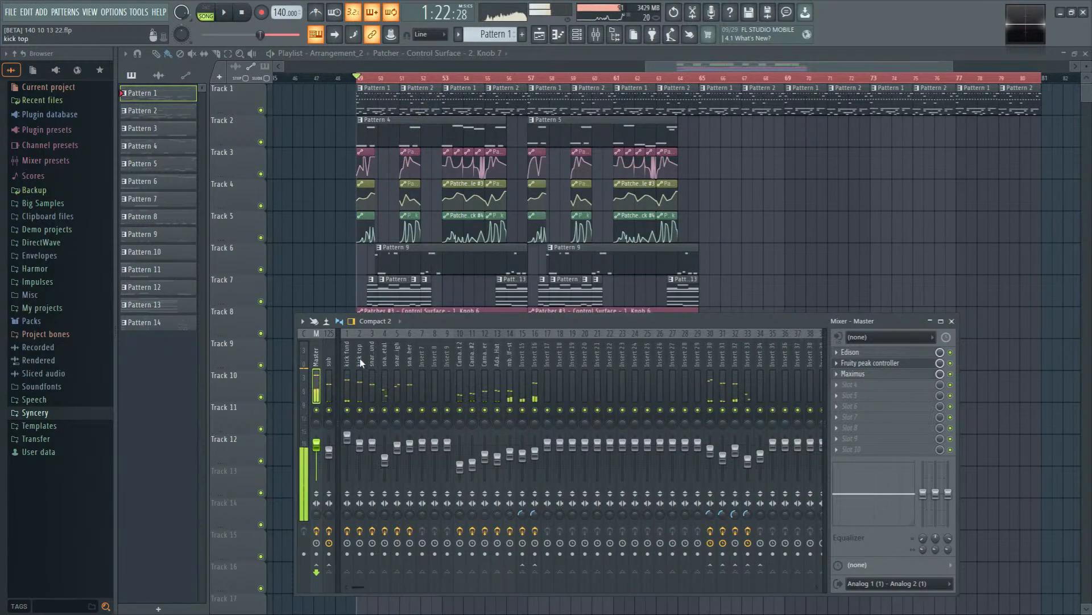
left_click(348, 355)
left_click(882, 353)
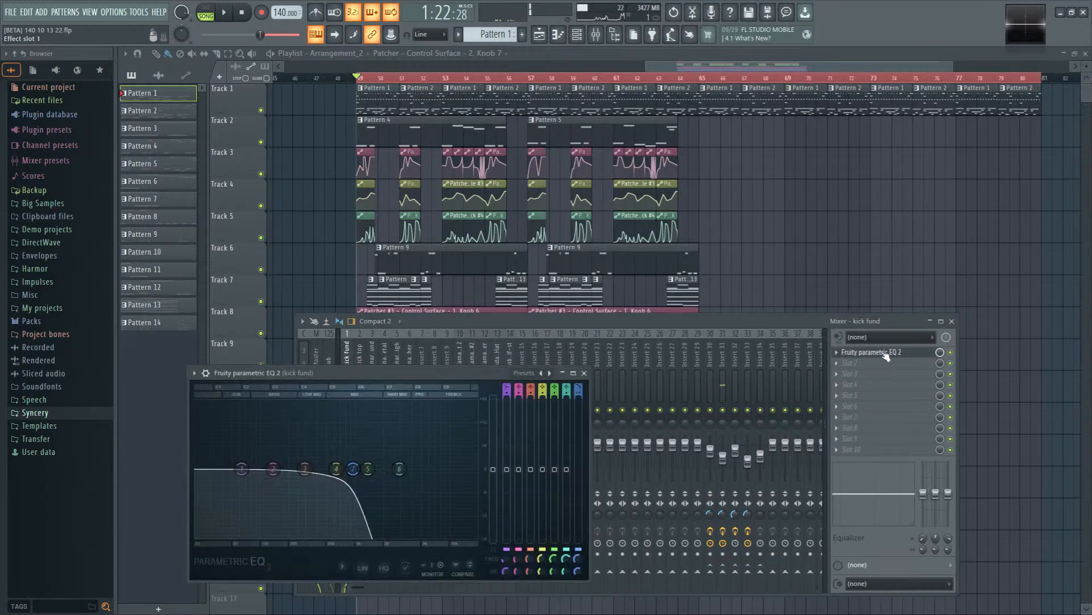
left_click(885, 353)
left_click(885, 354)
key("space")
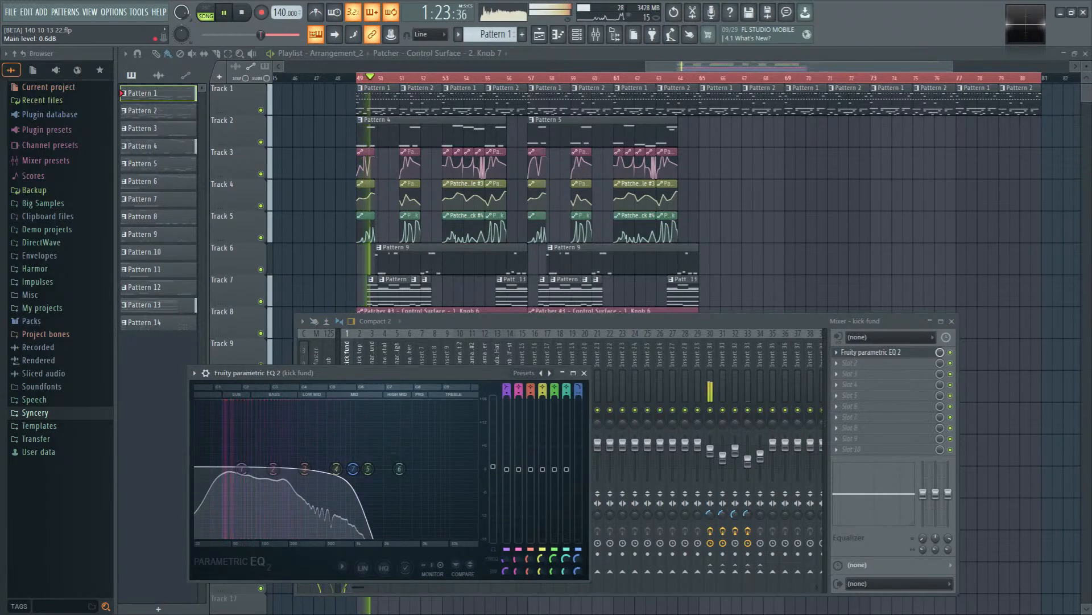
left_click_drag(483, 373, 508, 426)
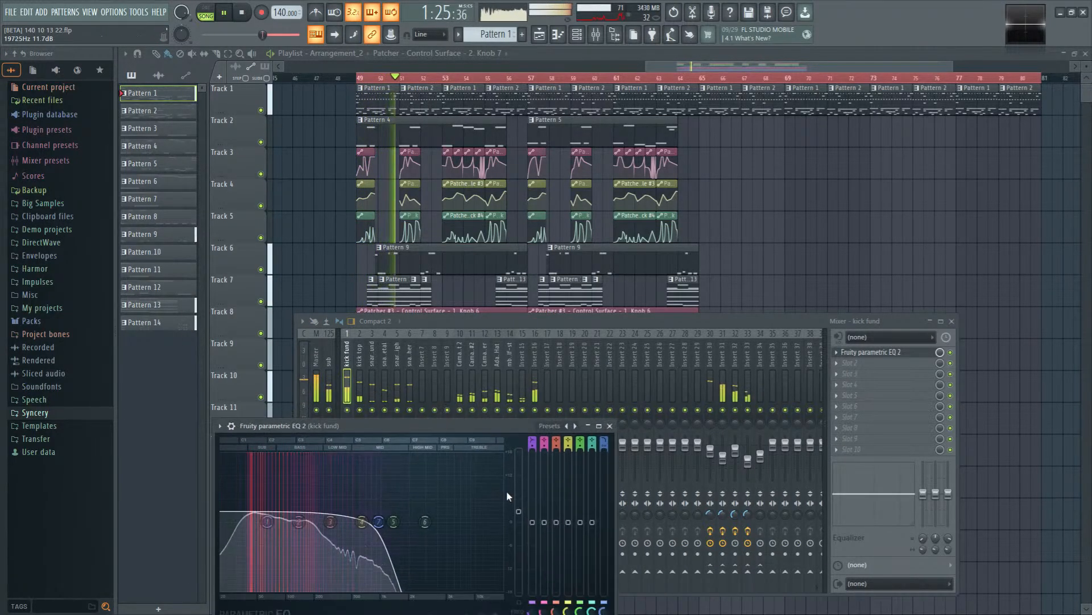
key("space")
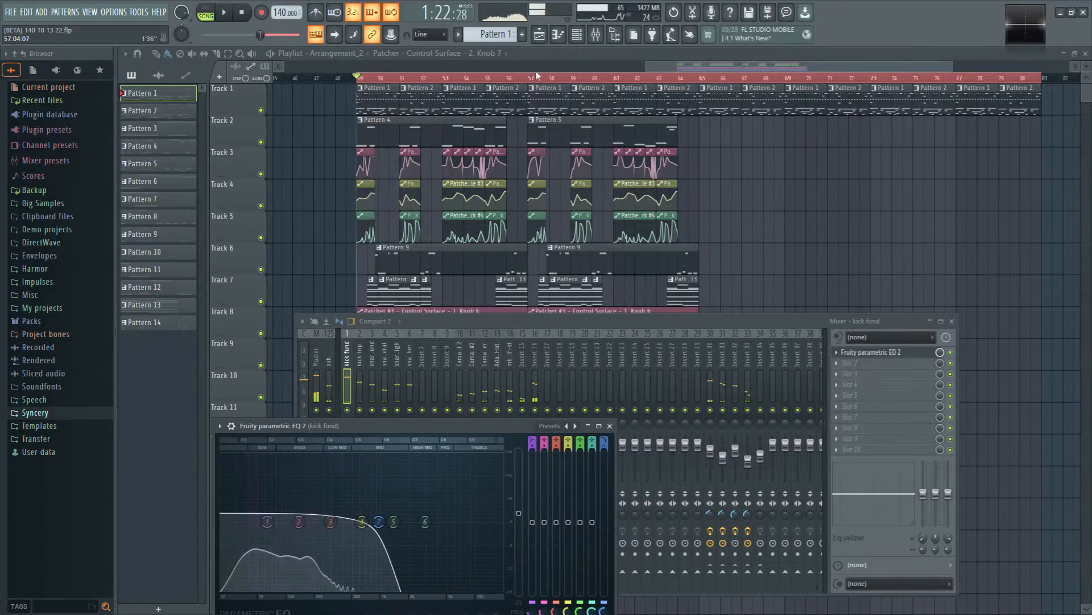
Step: Open the Ardura Kick 3 F# sampler channel and apply a fade-out with the Out setting, auditioning the sample
left_click(577, 34)
left_click(716, 252)
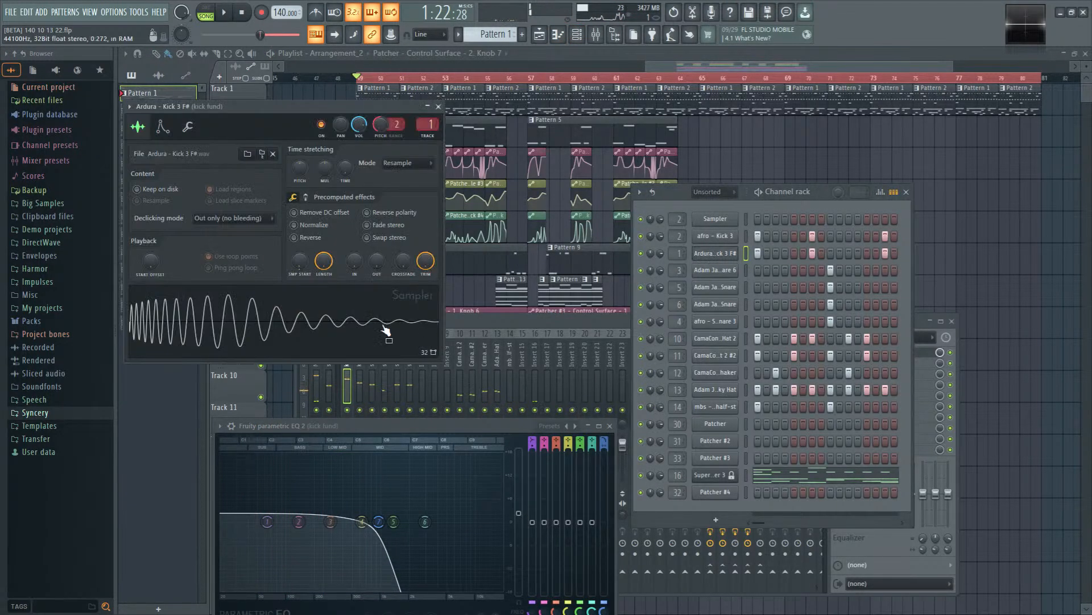
left_click(386, 331)
left_click_drag(382, 264, 382, 177)
left_click(375, 305)
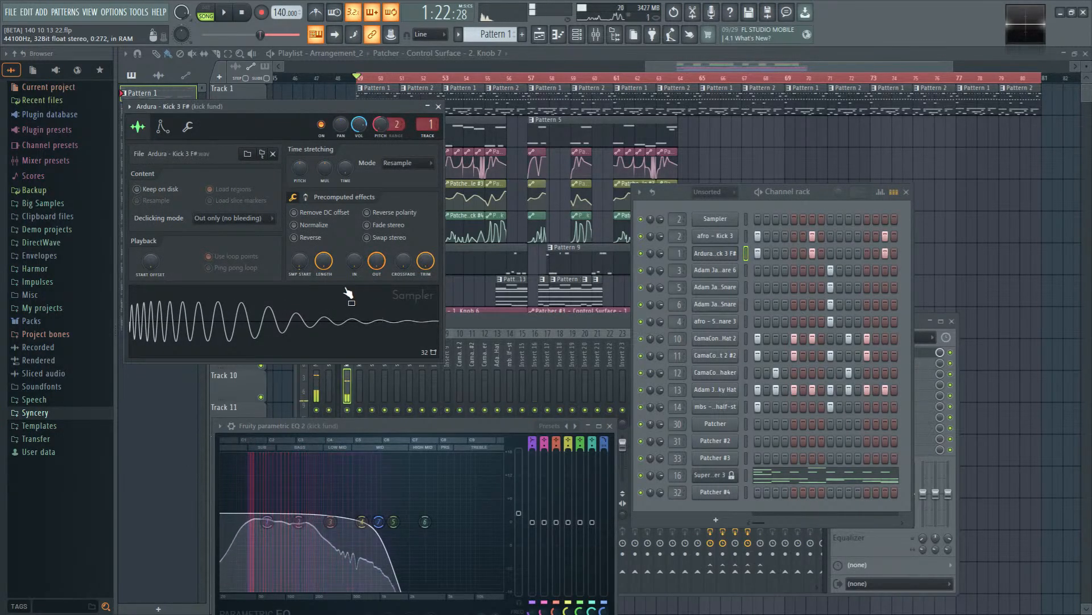
Step: Nudge the sample start of the Ardura Kick 3 F# sample forward slightly and audition the kick
left_click_drag(301, 264, 302, 268)
left_click(302, 295)
left_click(304, 295)
left_click(310, 301)
Step: Lower the Band 7 low-pass cutoff in the kick fund EQ during playback and close the kick sampler
key("space")
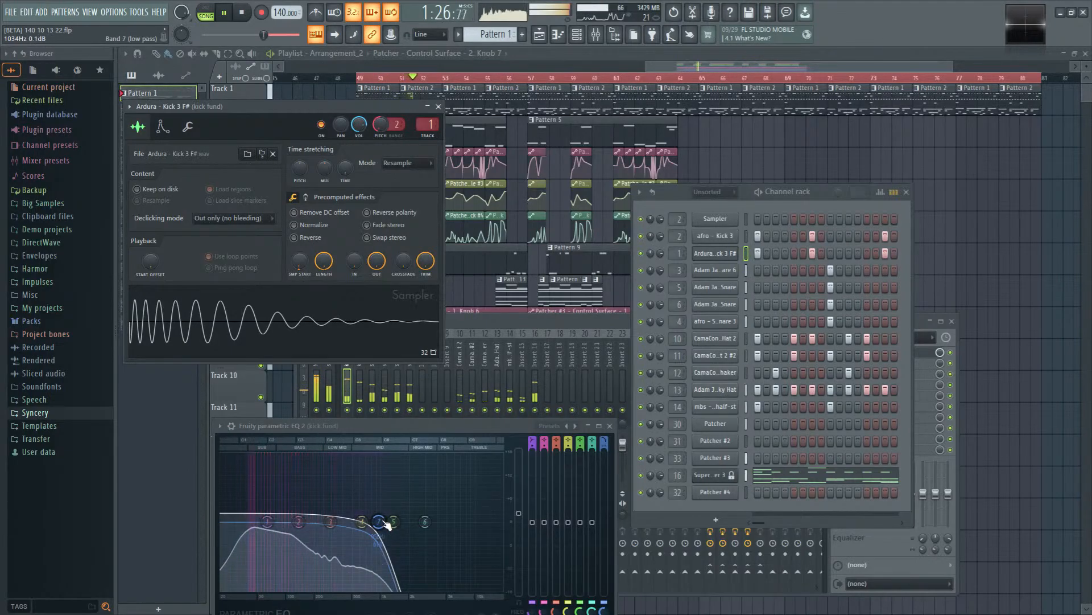
left_click_drag(378, 521, 360, 525)
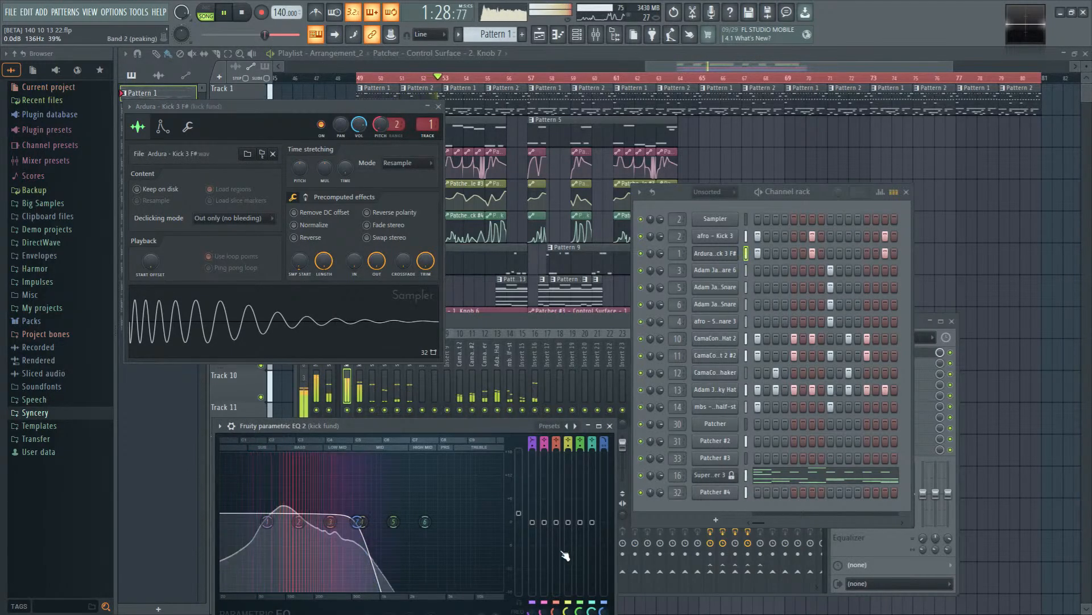
left_click(439, 107)
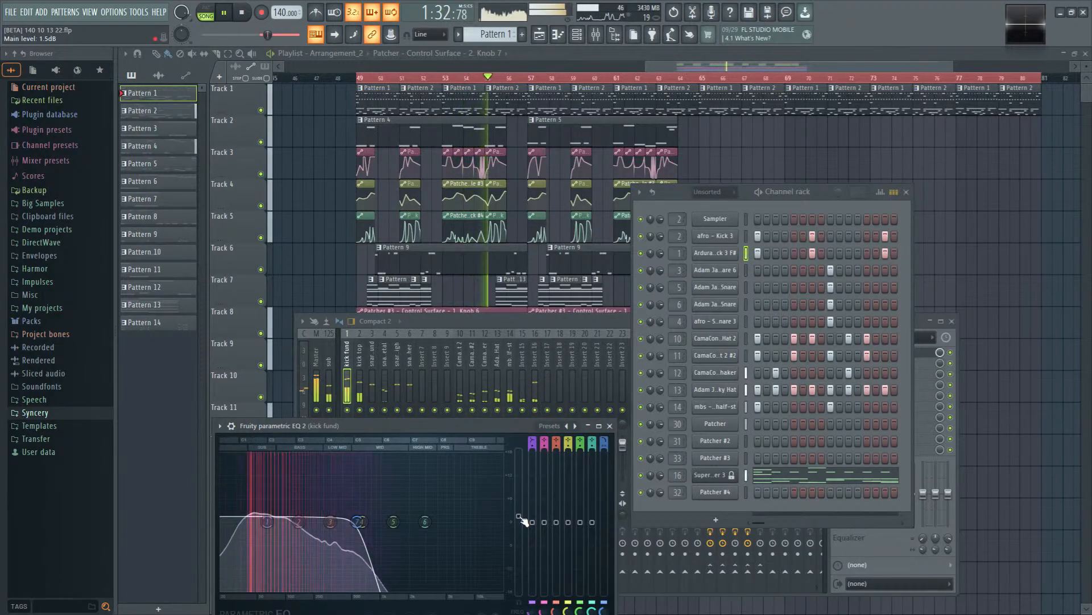
Step: Solo the snare fund mixer track and audition it with its Fruity Parametric EQ 2 open
left_click(397, 366)
key("space")
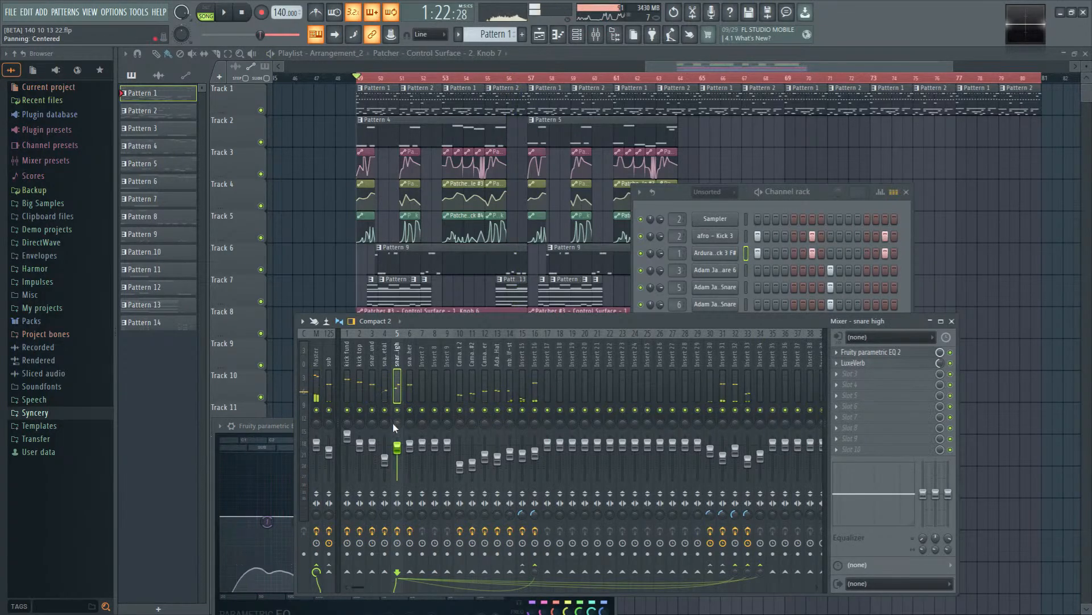
left_click(372, 374)
key("space")
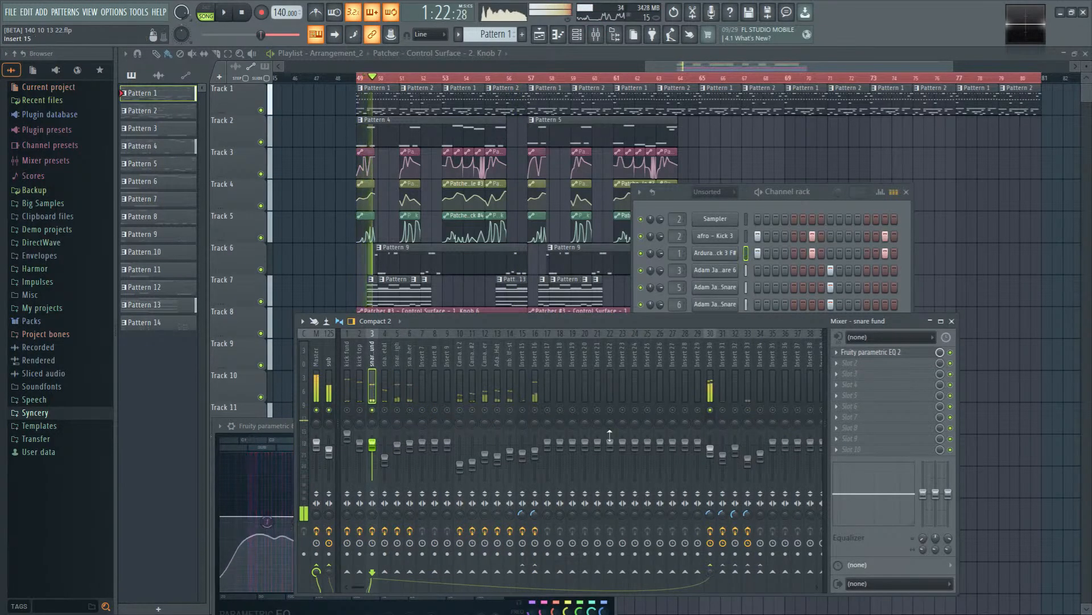
key("space")
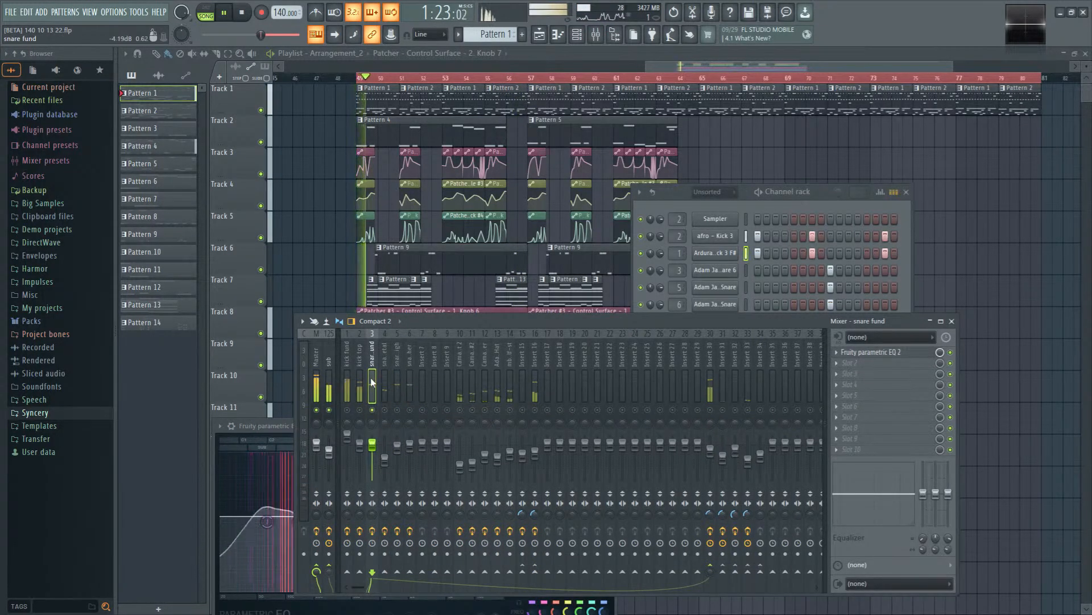
left_click(889, 354)
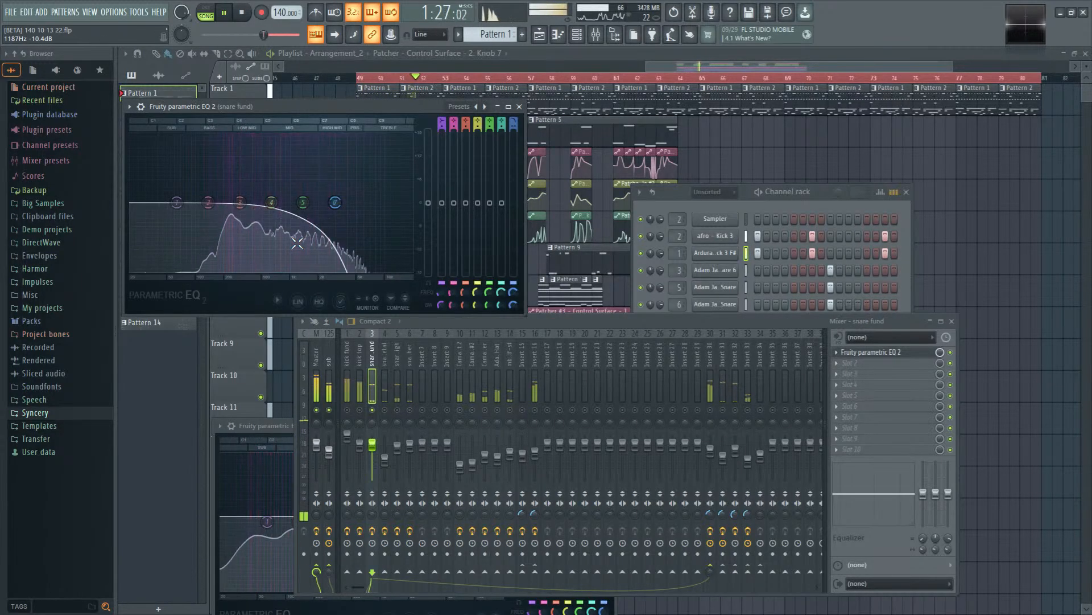
key("space")
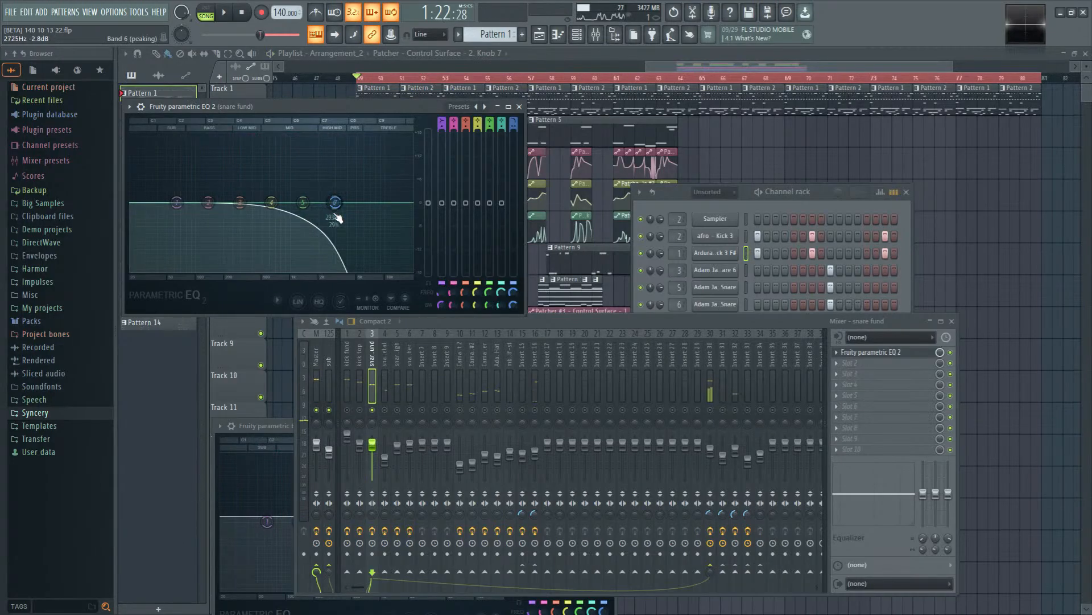
Step: Steepen the Band 7 low-pass in the snare fund EQ and lower its cutoff into the low mids during playback
scroll(337, 211, "up", 5)
right_click(338, 204)
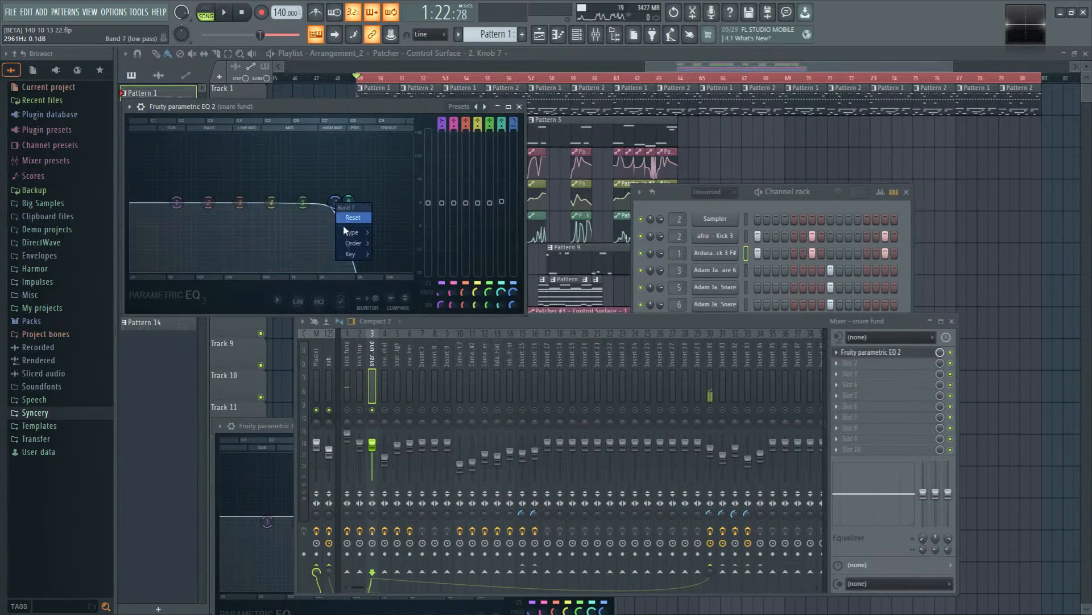
mouse_move(351, 245)
left_click(392, 265)
key("space")
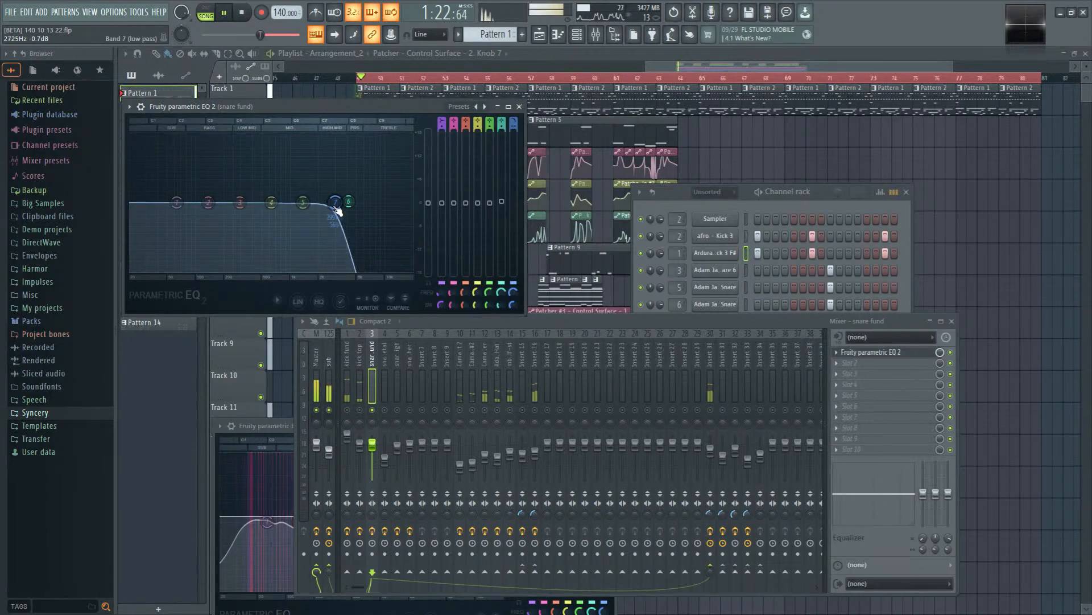
left_click_drag(337, 205, 267, 206)
scroll(267, 206, "down", 4)
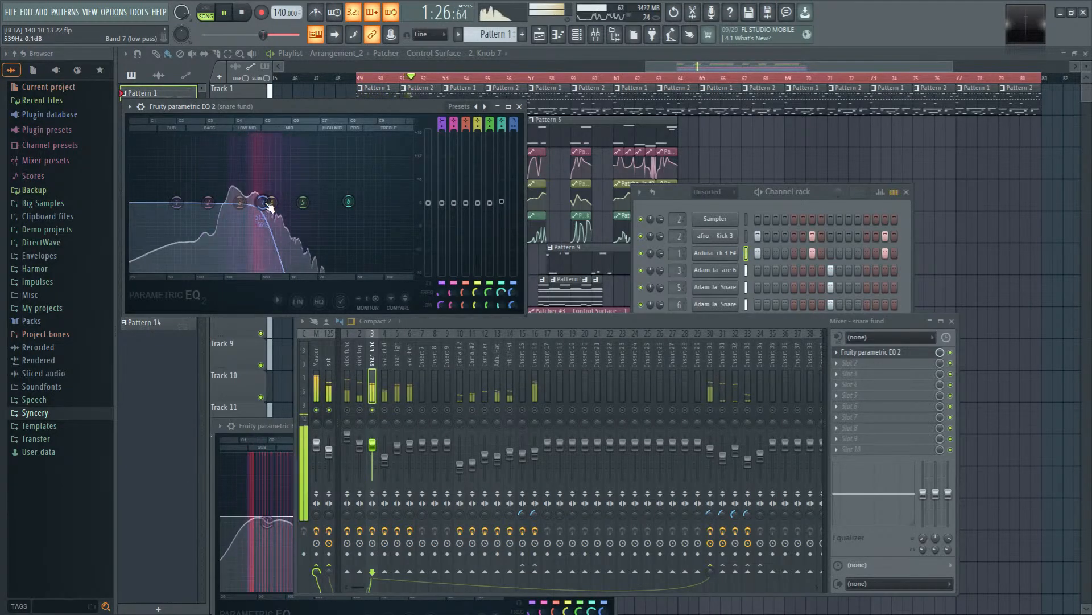
key("space")
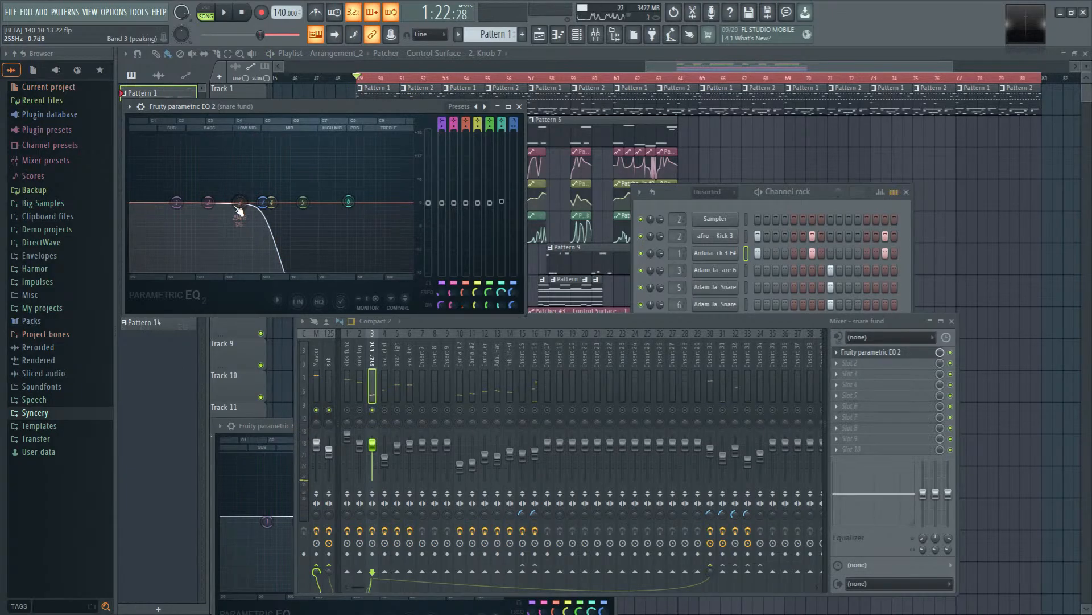
Step: Raise Band 3 of the snare fund EQ into a narrow boost just below its original frequency and audition it
left_click_drag(239, 210, 227, 164)
key("space")
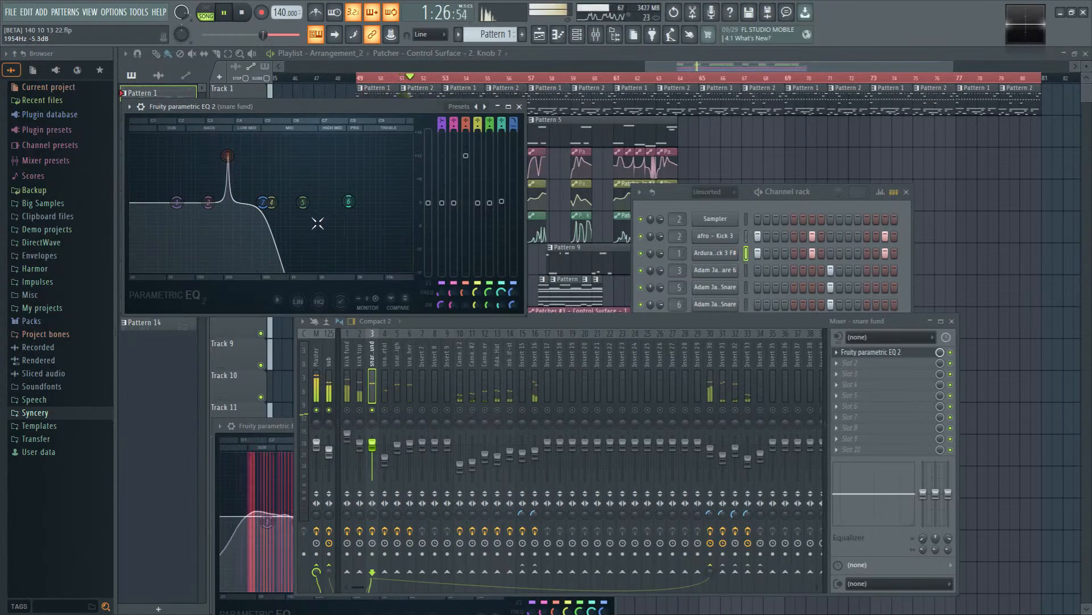
key("space")
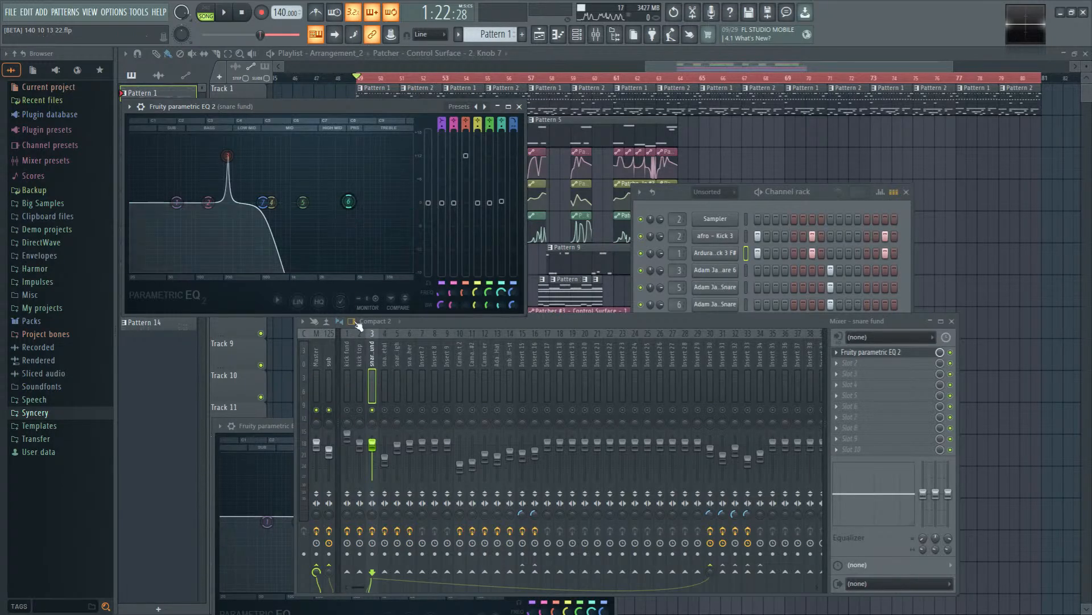
Step: Audition the snare metal track and the other snare layers in solo, then restore all tracks and play the full drop
left_click(392, 415)
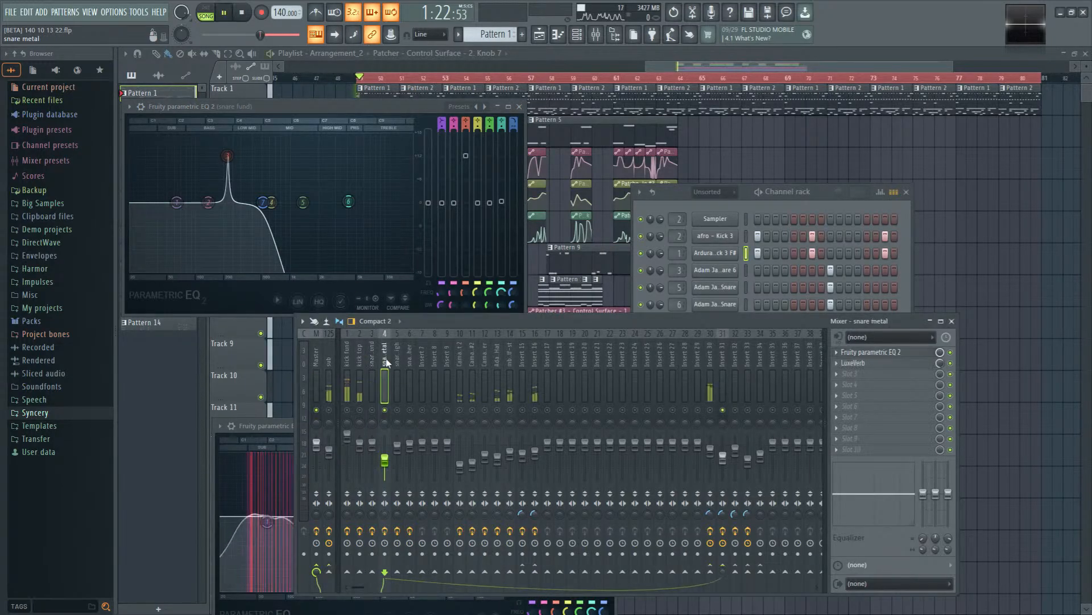
key("space")
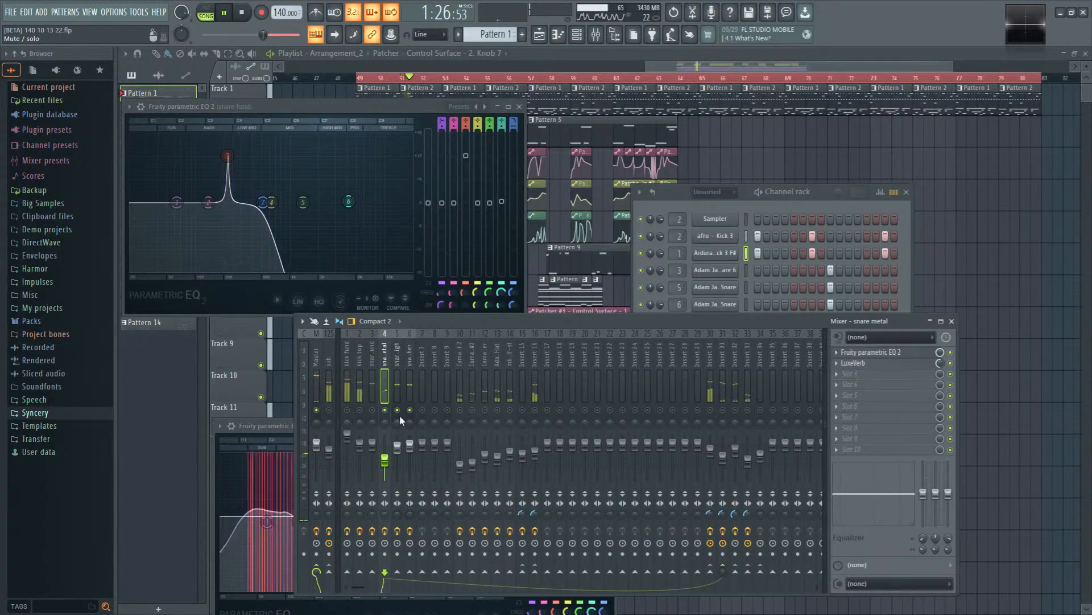
left_click(372, 424)
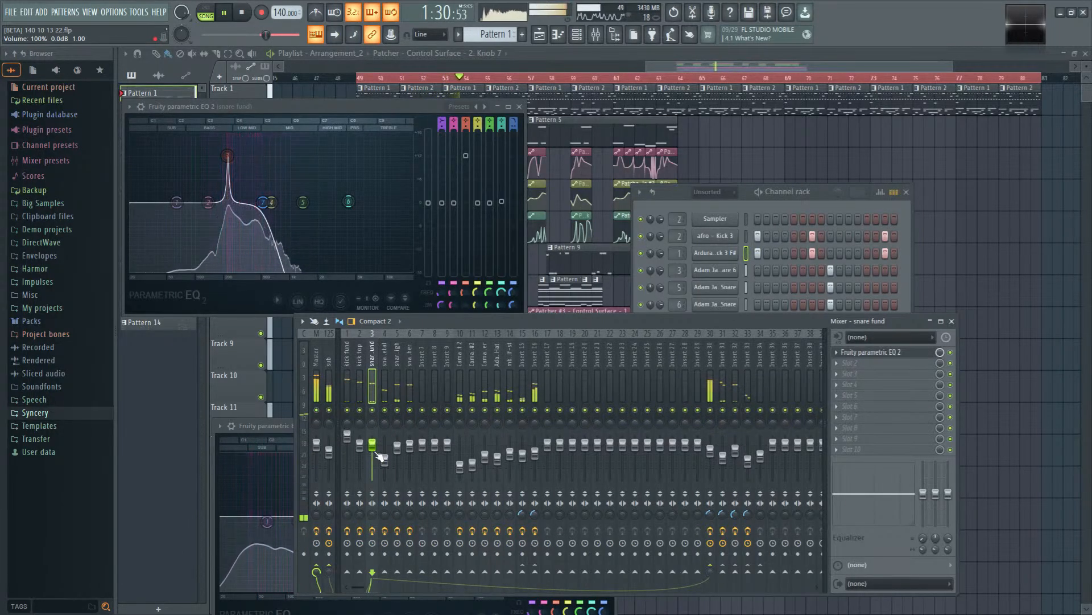
key("space")
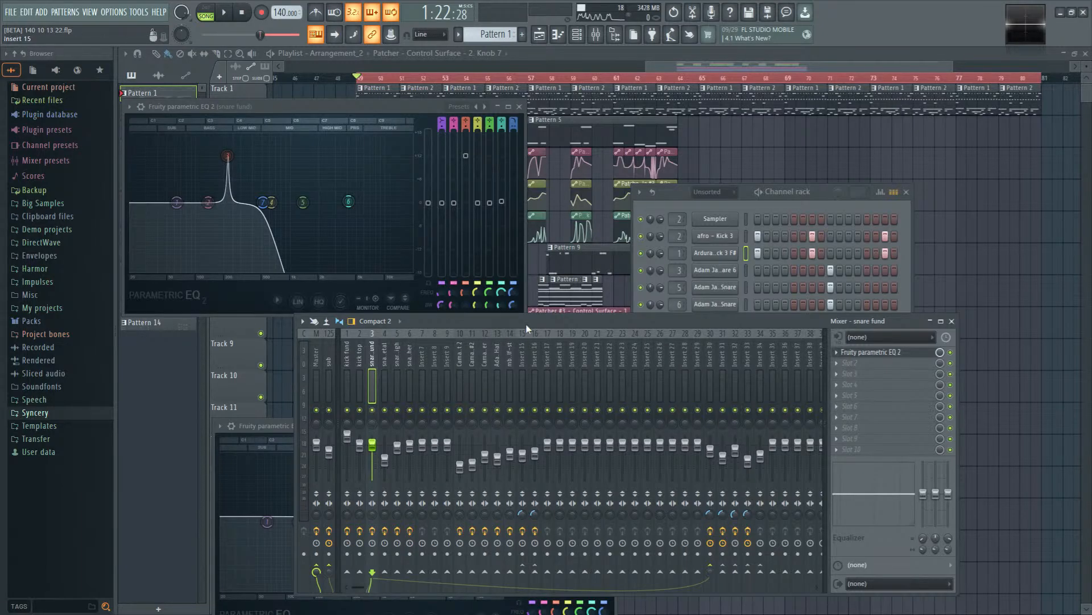
Step: Reposition the mixer window and inspect the snare fund and Insert 30 tracks
left_click_drag(526, 324, 485, 296)
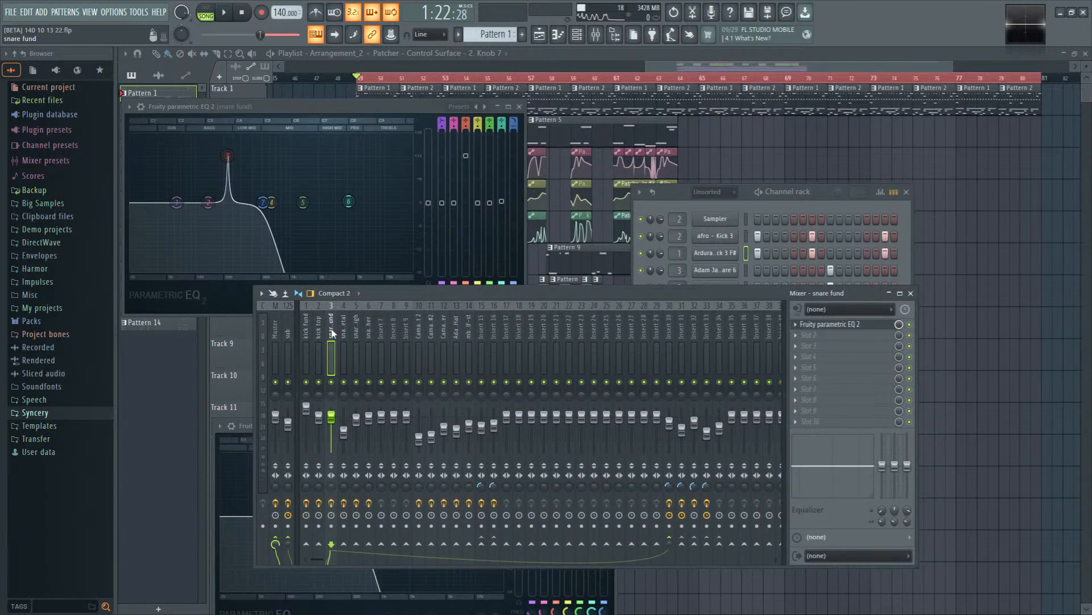
key("space")
key("space")
scroll(643, 343, "down", 3)
left_click(570, 333)
left_click(556, 336)
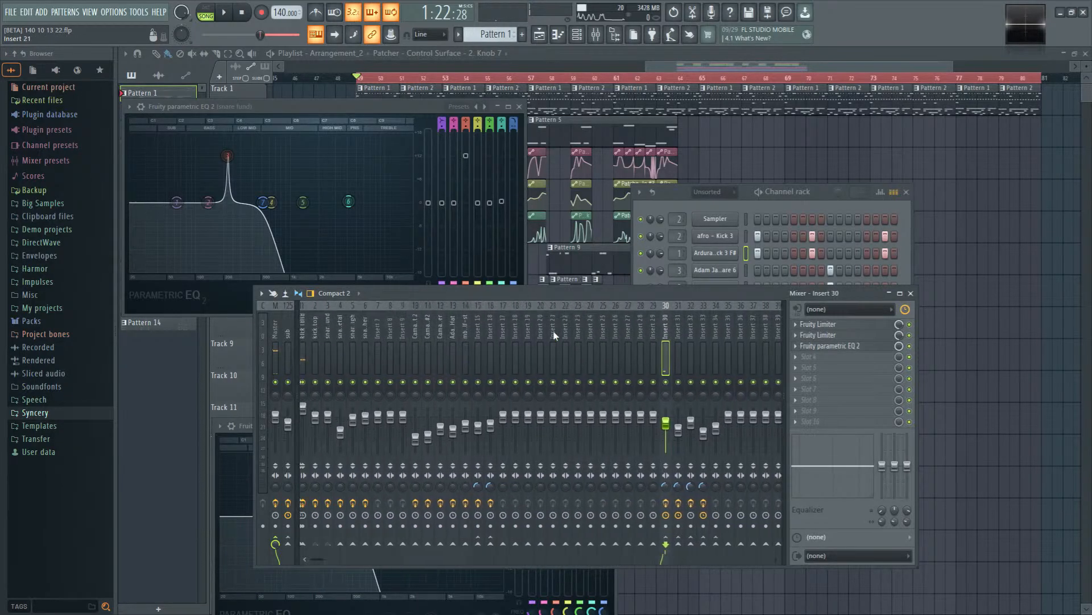
scroll(508, 332, "down", 4)
scroll(503, 332, "up", 7)
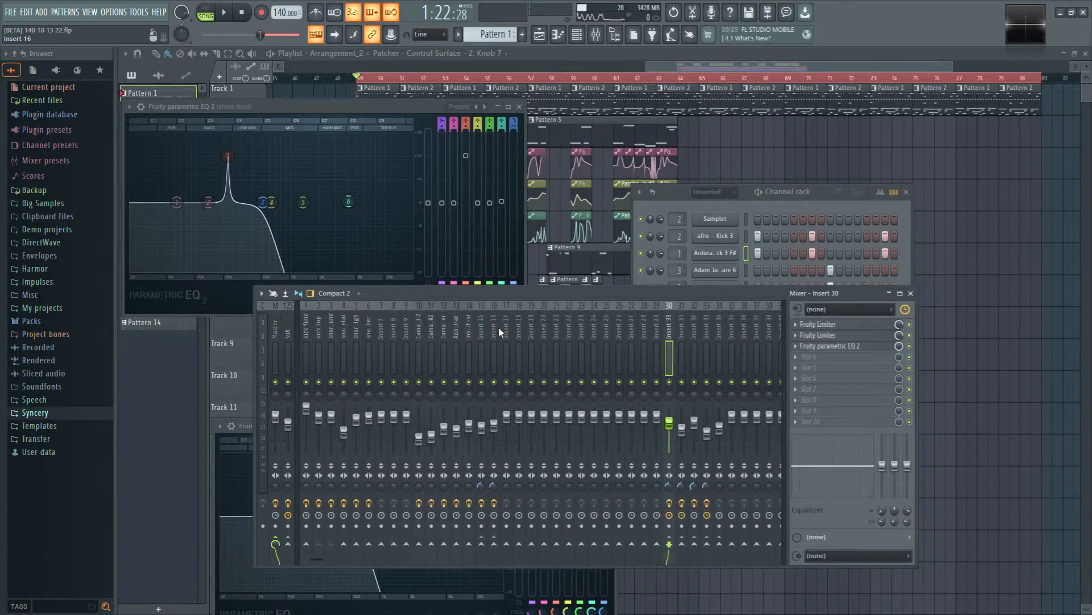
Step: Play the drop with the sub mixer track selected to check its effects and level
key("space")
left_click(289, 336)
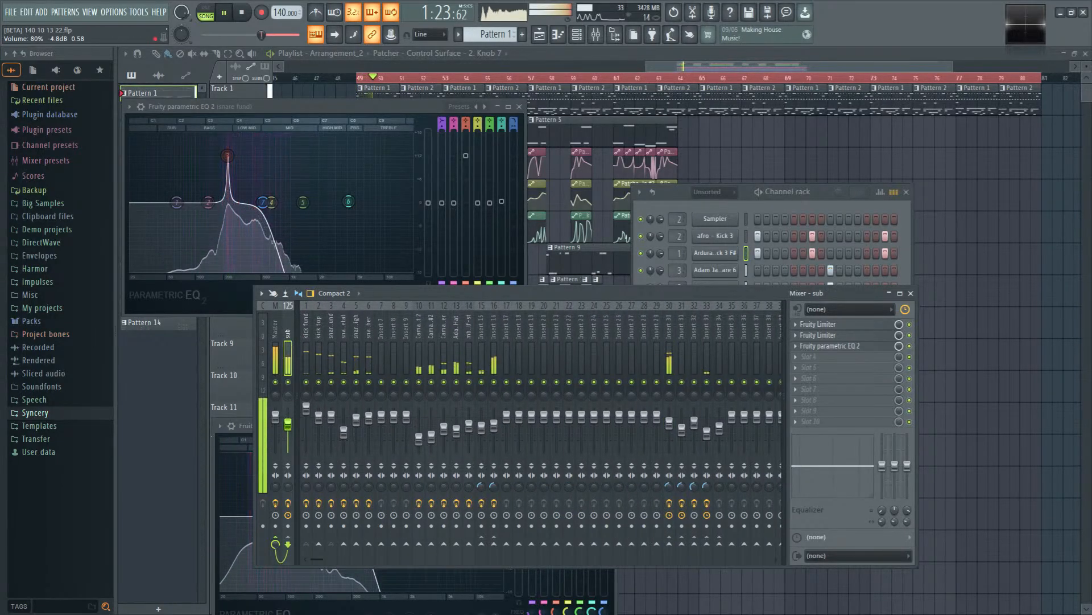
key("space")
Step: Open Edison and Maximus on the Master track and play the drop to monitor the LOW band, then return to the mixer
left_click(273, 370)
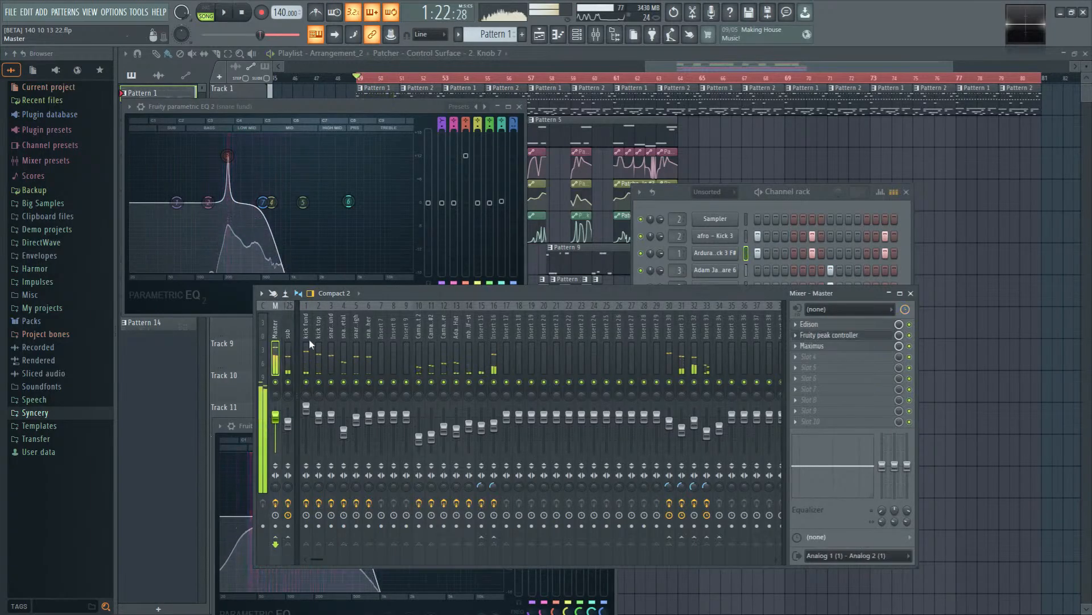
left_click(848, 325)
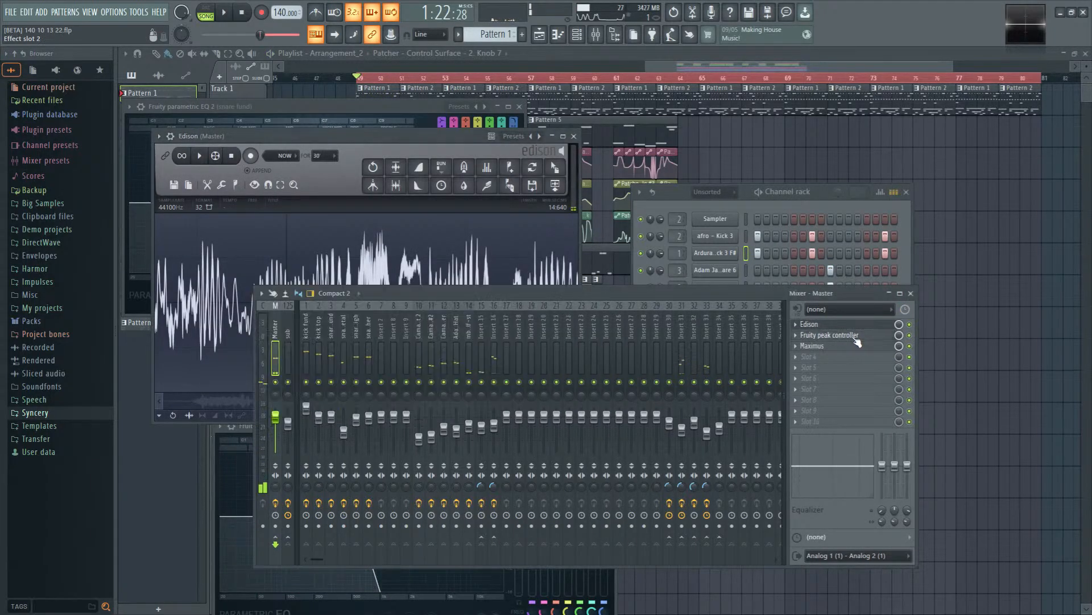
left_click(842, 346)
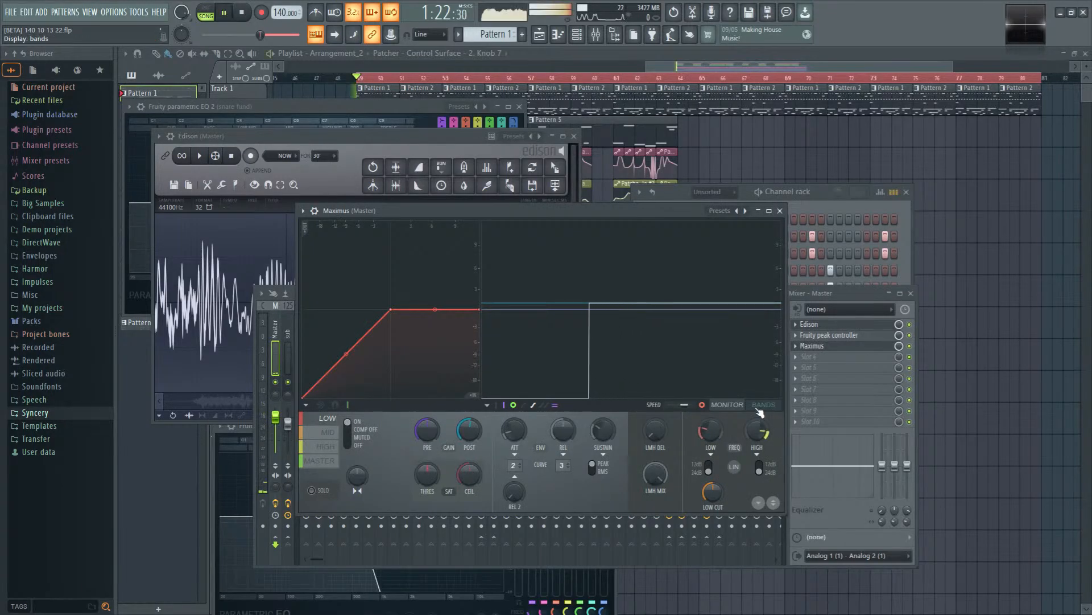
key("space")
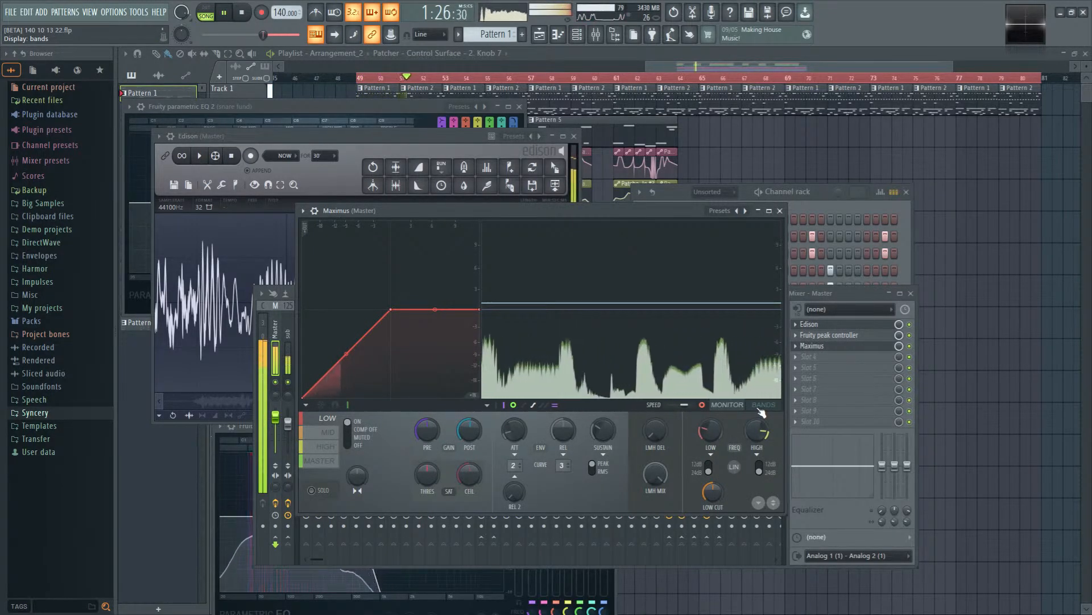
key("space")
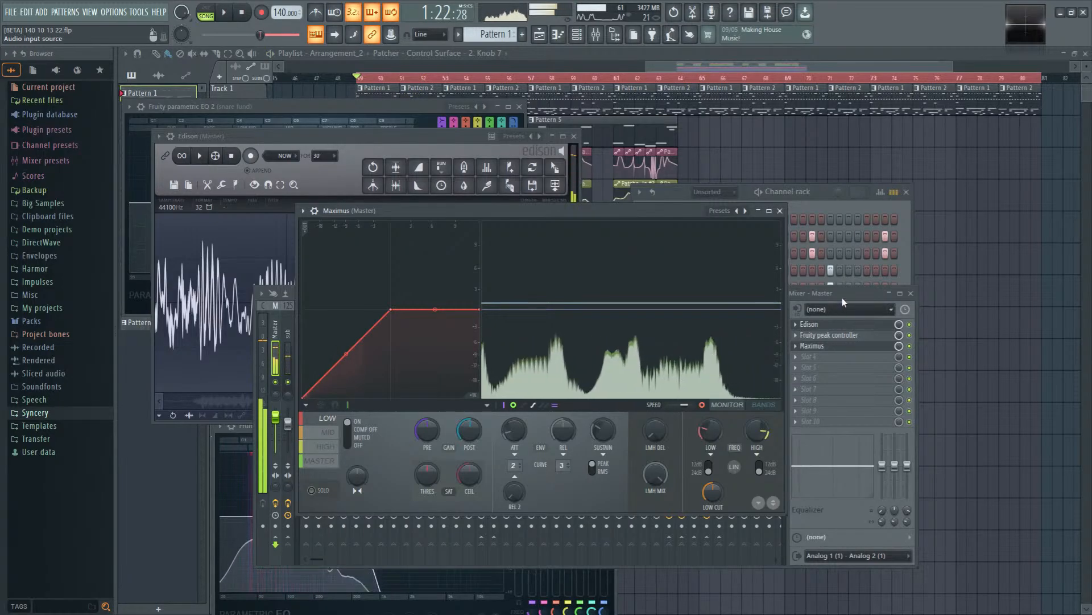
left_click(595, 34)
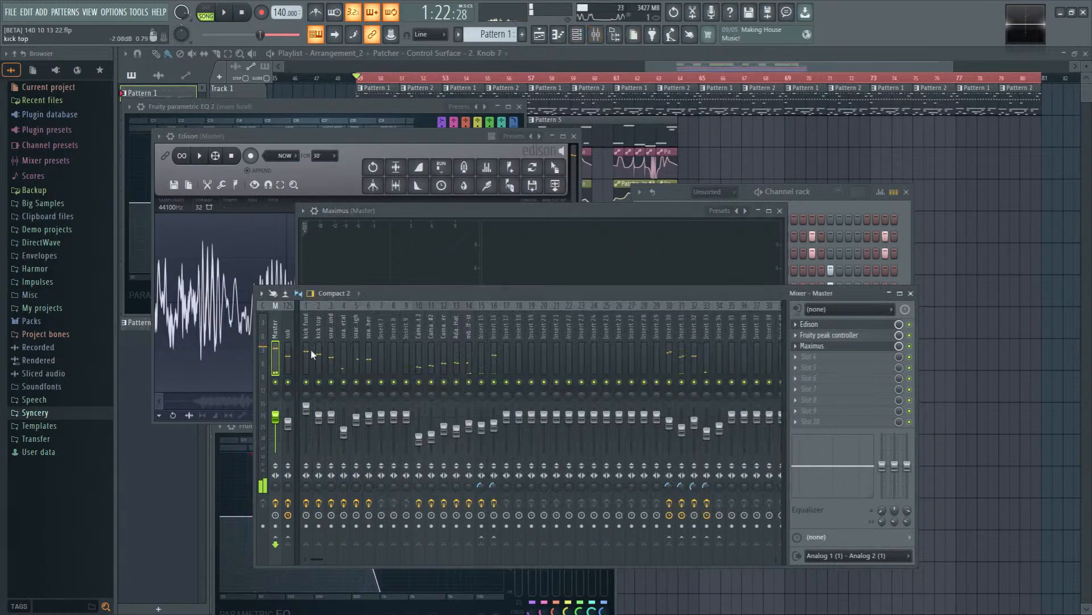
Step: Open the Fruity Limiter on the sub track and play the drop to check its compression
left_click(284, 364)
left_click(861, 324)
left_click(862, 324)
left_click(862, 324)
key("space")
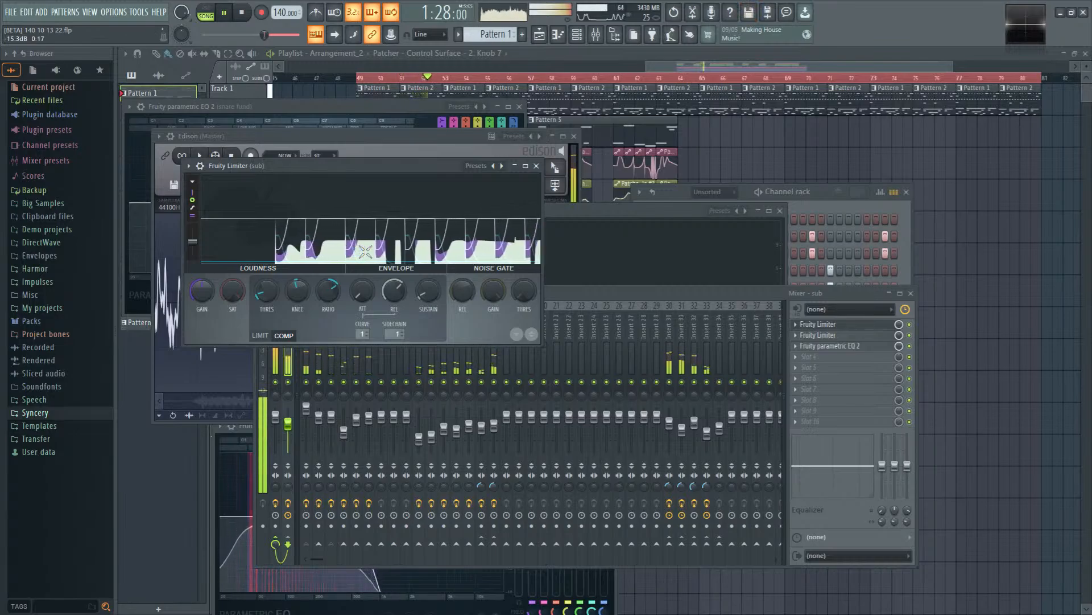
key("space")
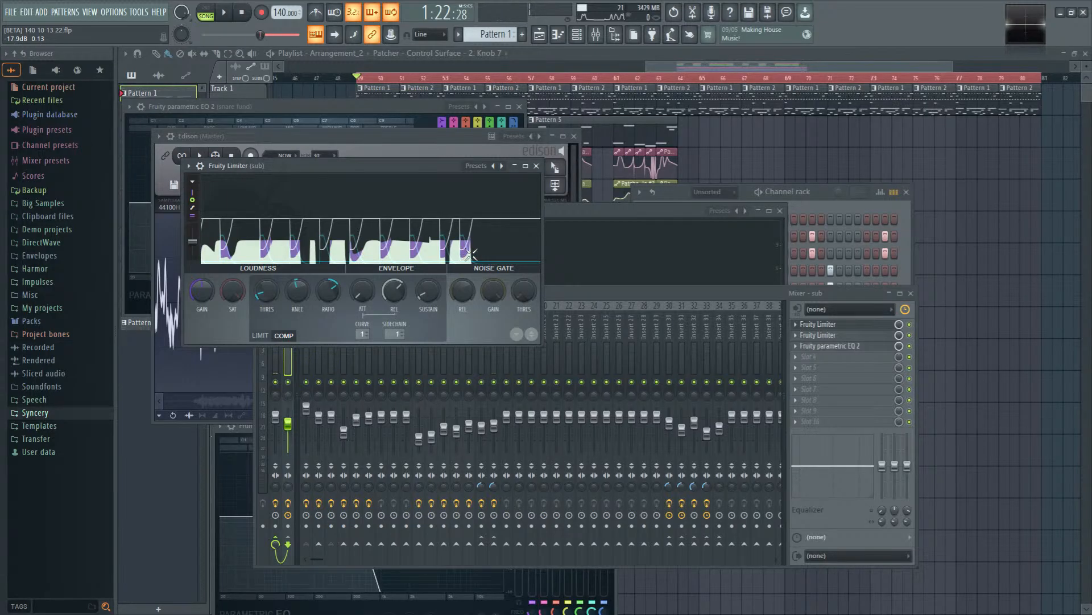
left_click(536, 166)
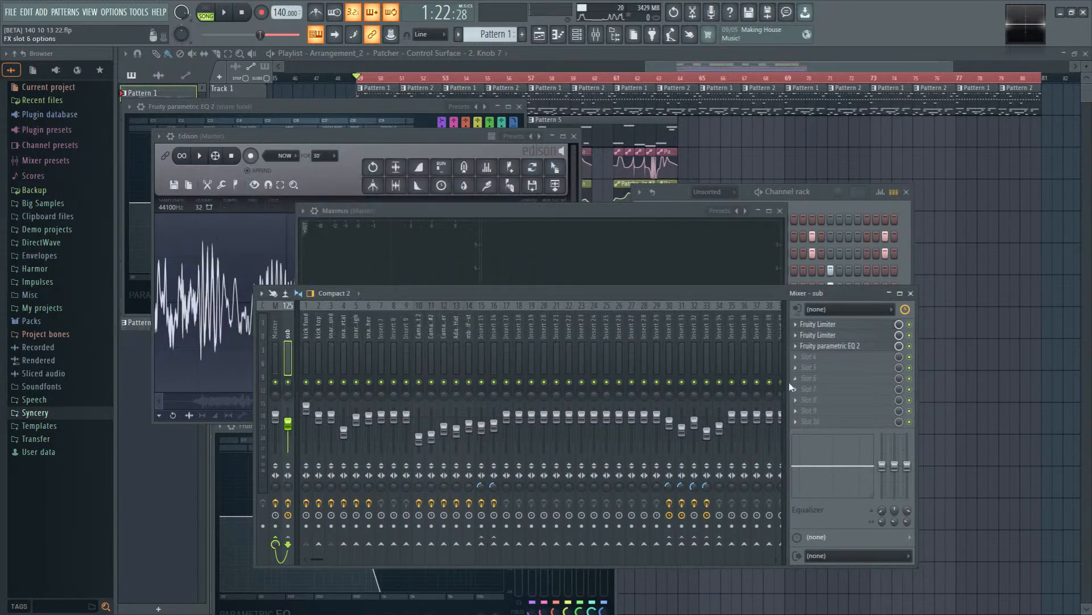
Step: Lower the band 7 low-pass cutoff in the sub track's Fruity parametric EQ 2 to about 470 Hz while playing the drop
left_click(834, 345)
key("space")
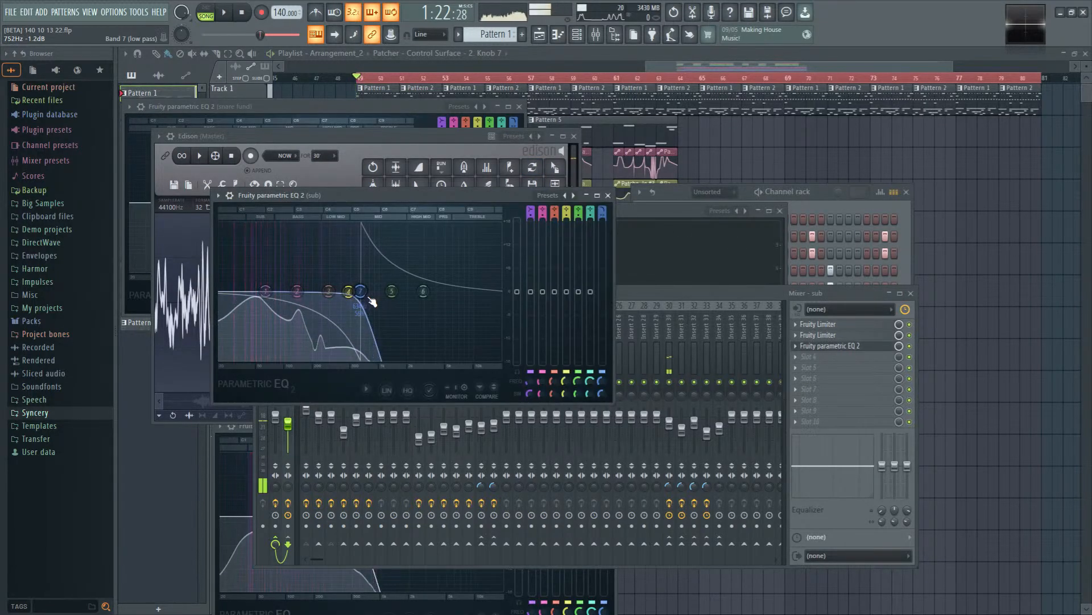
key("space")
left_click_drag(360, 291, 352, 295)
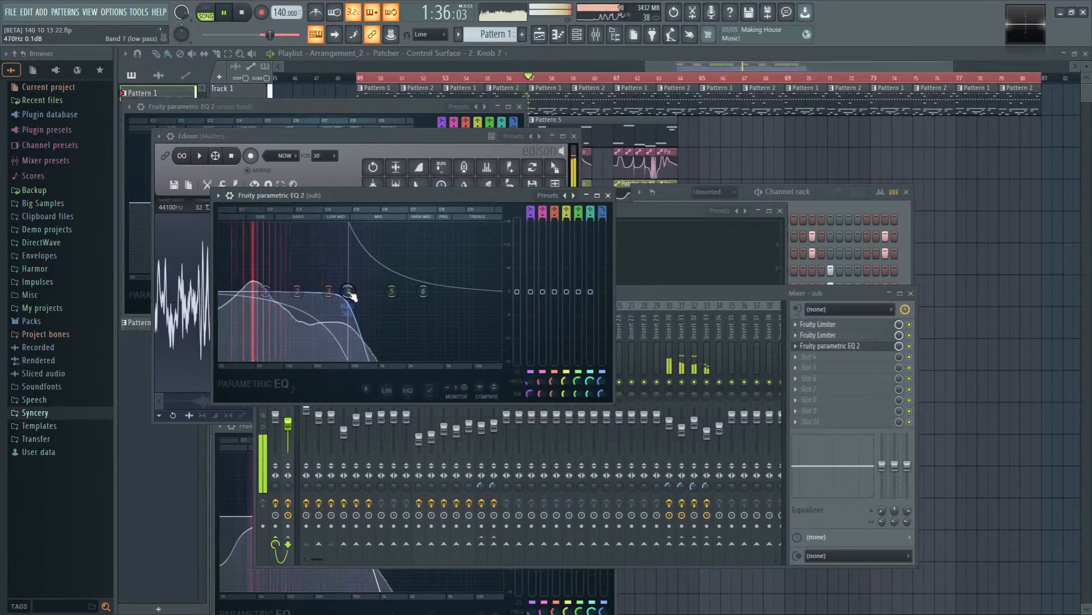
key("space")
left_click(687, 301)
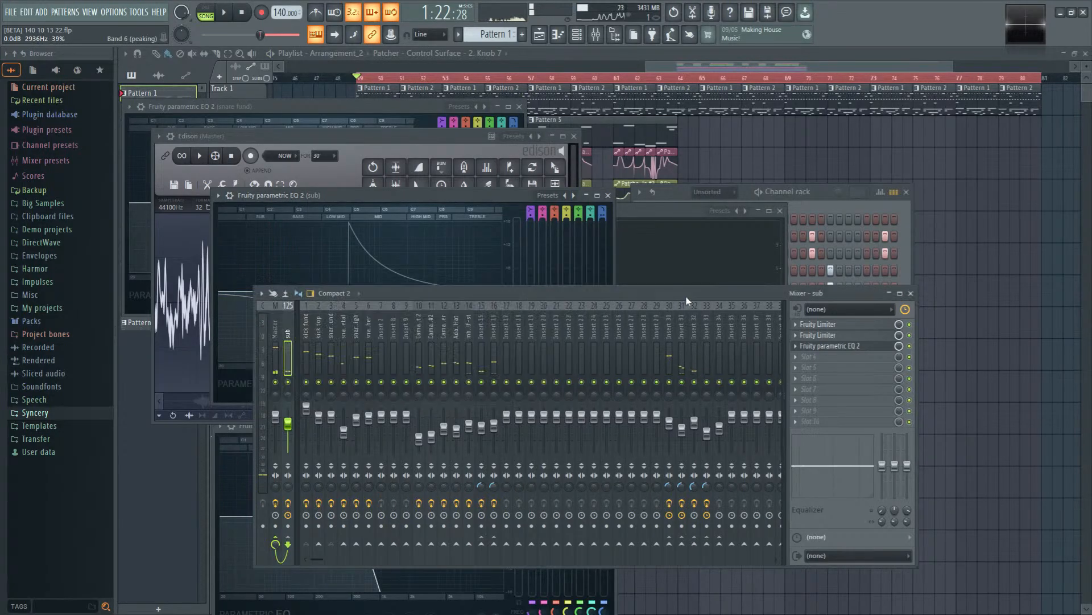
left_click_drag(690, 301, 698, 303)
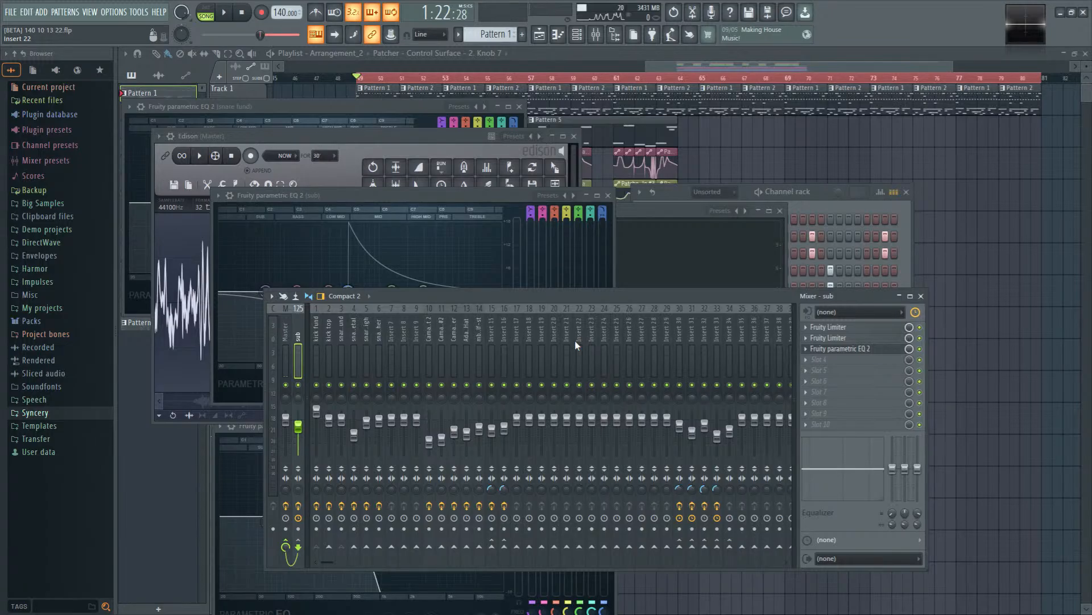
Step: Select bars 65 to 67 in the playlist and create a new empty pattern with the channel rack open beside the clips
left_click(898, 170)
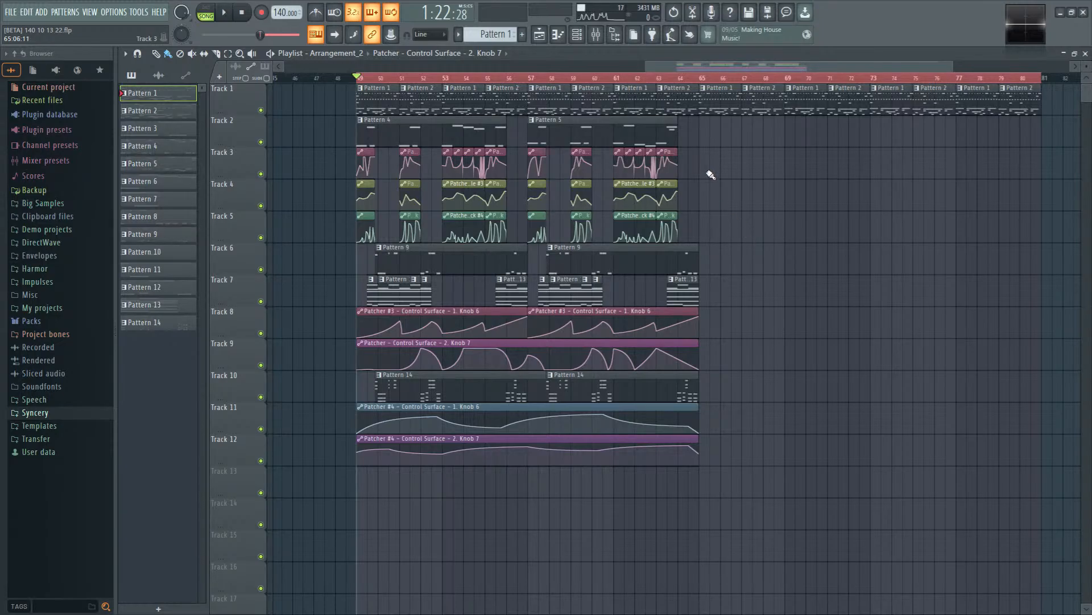
left_click_drag(710, 78, 741, 78)
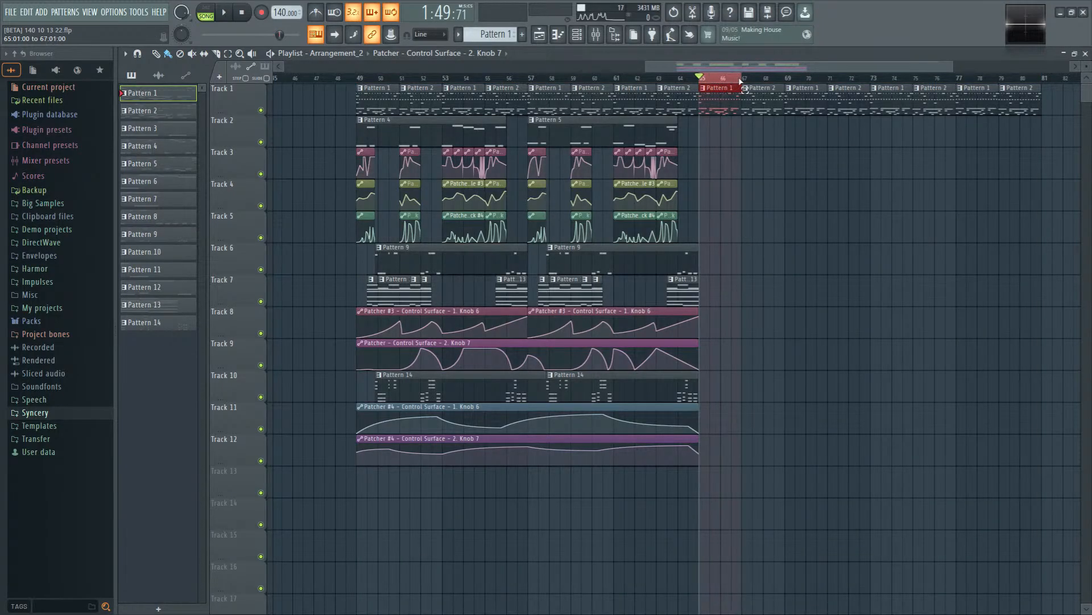
left_click(577, 35)
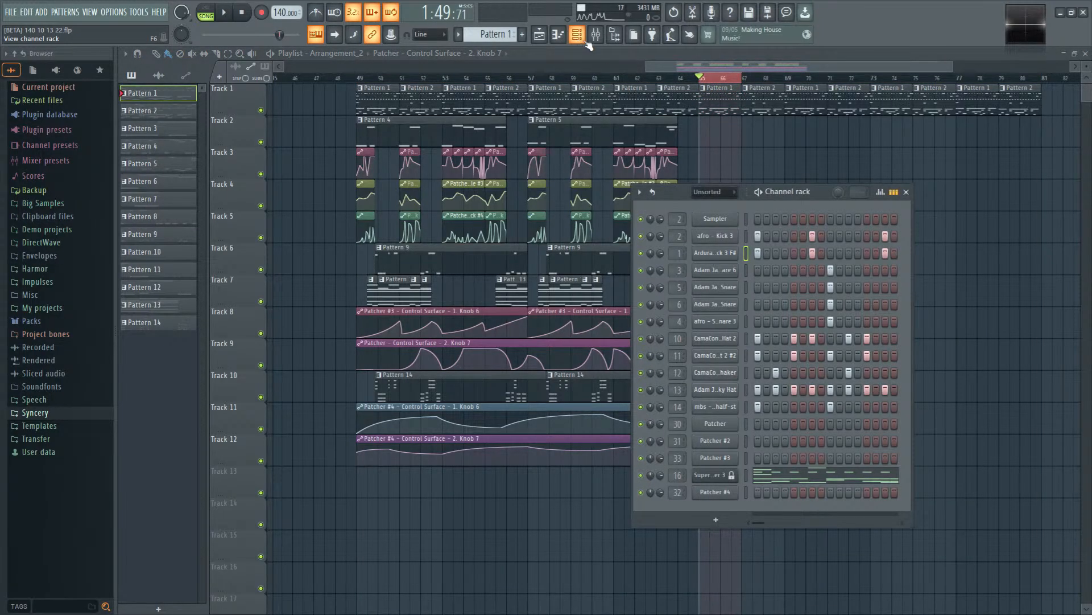
left_click(490, 34)
left_click(598, 63)
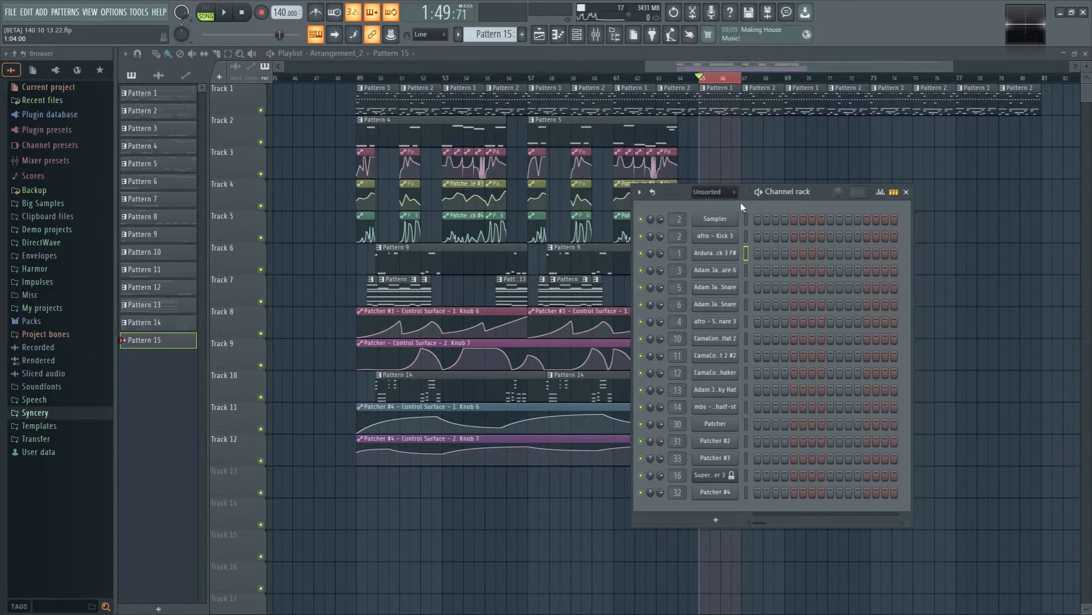
left_click_drag(817, 193, 969, 208)
left_click_drag(734, 182, 891, 226)
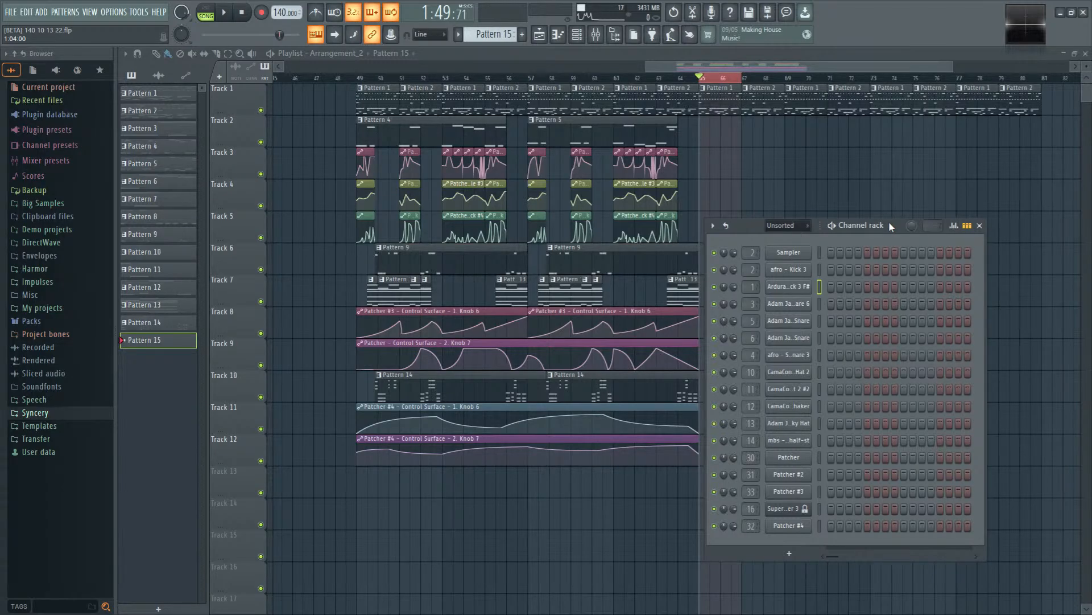
left_click_drag(890, 224, 897, 228)
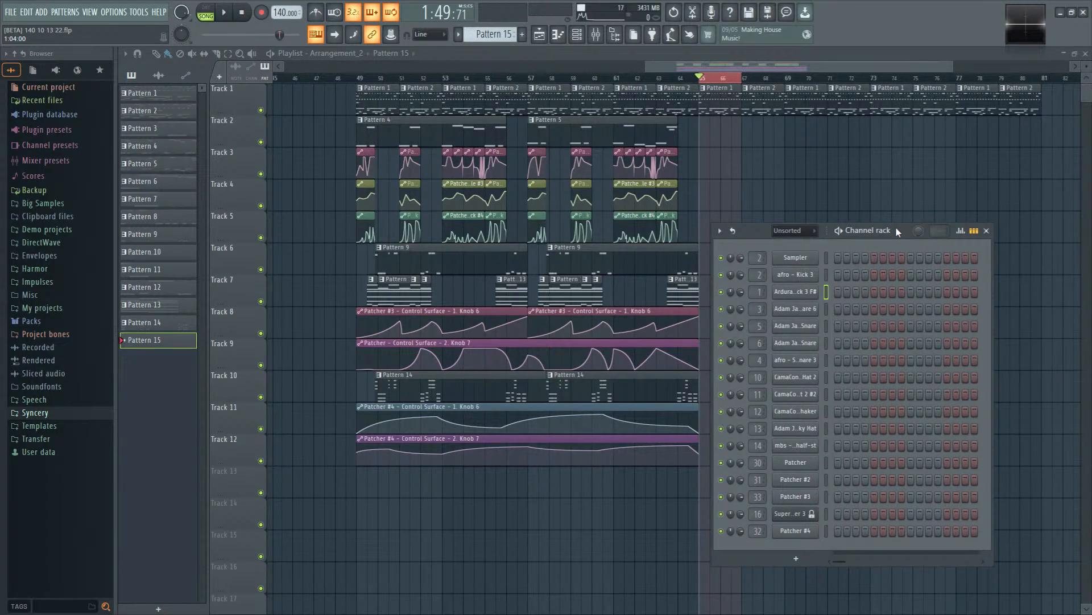
key("F8")
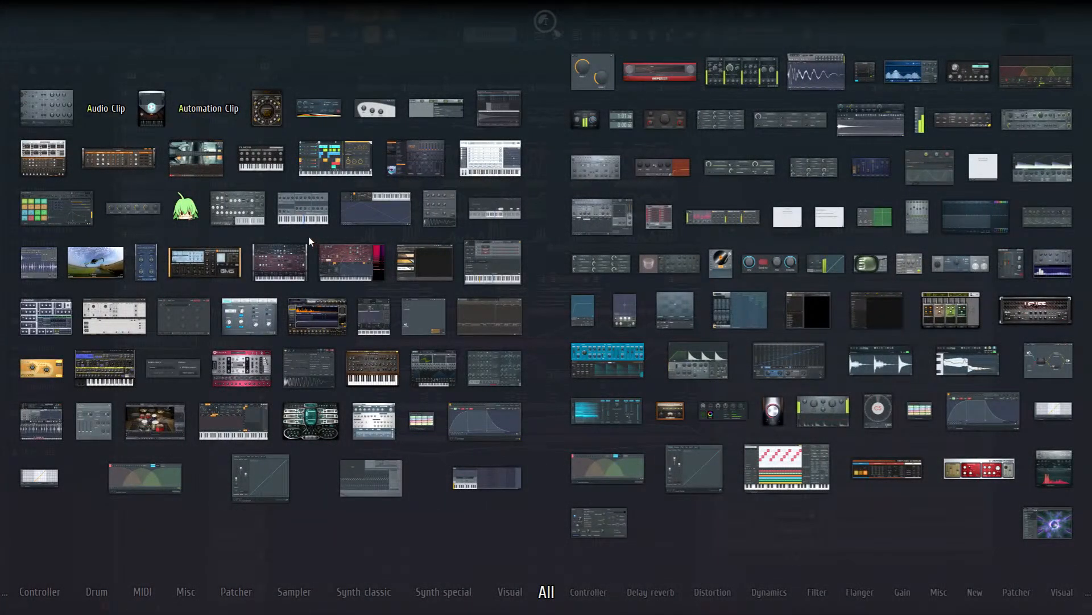
left_click_drag(344, 260, 831, 543)
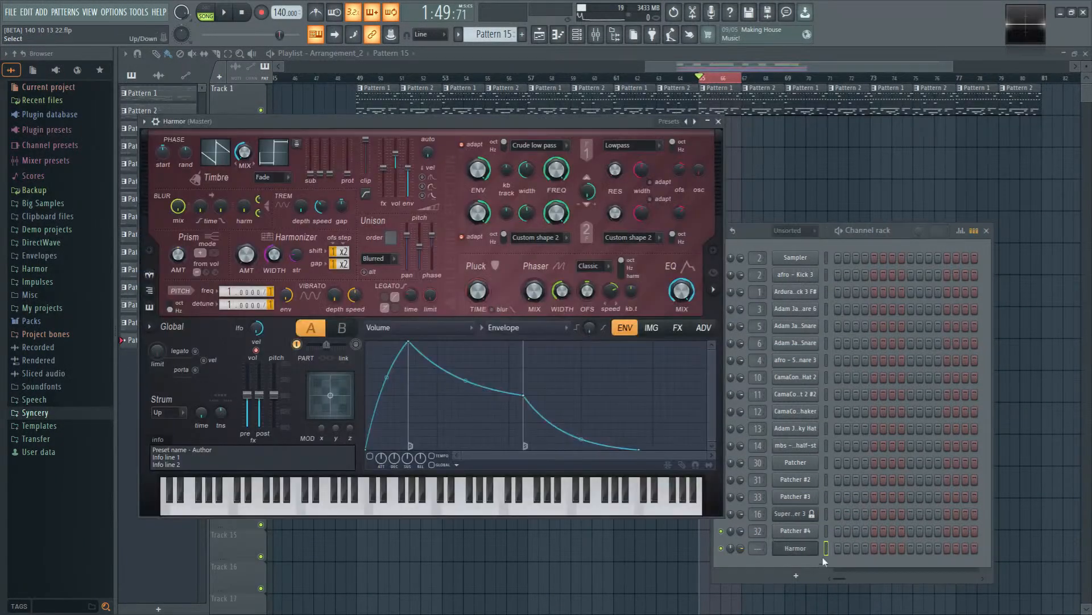
right_click(817, 548)
left_click(857, 574)
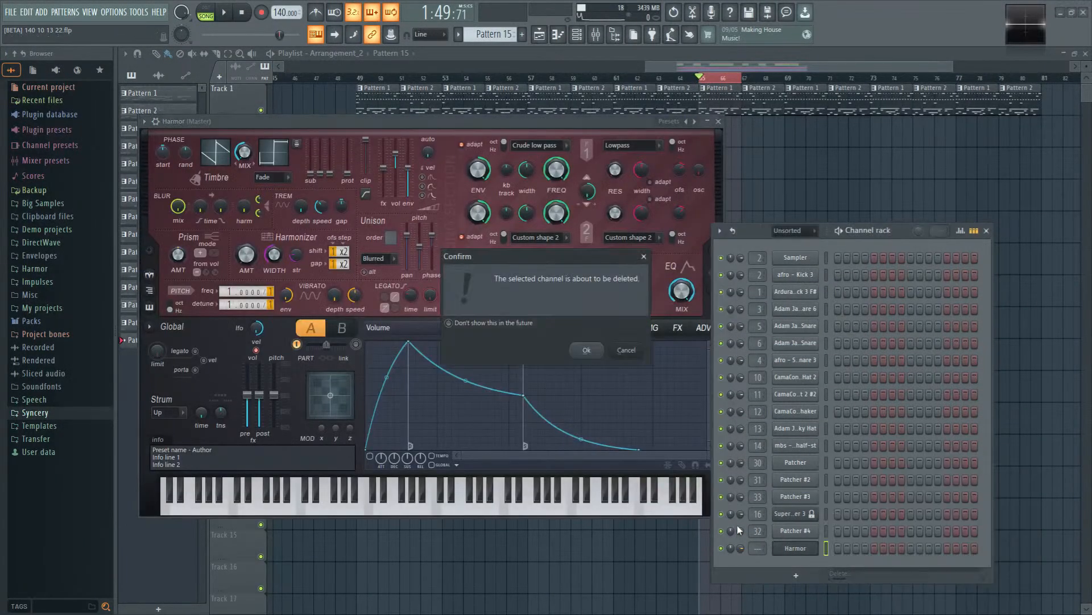
left_click(584, 350)
Step: Inspect the Patcher #4 map and its Insert 32 mixer effects, playing the selection briefly
left_click(803, 533)
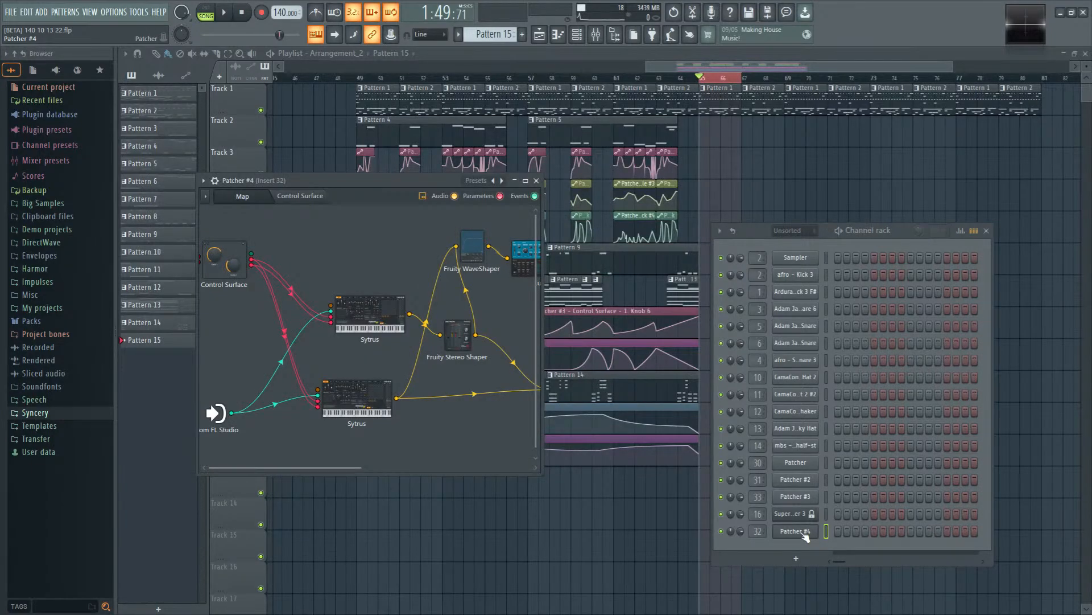
left_click(804, 533)
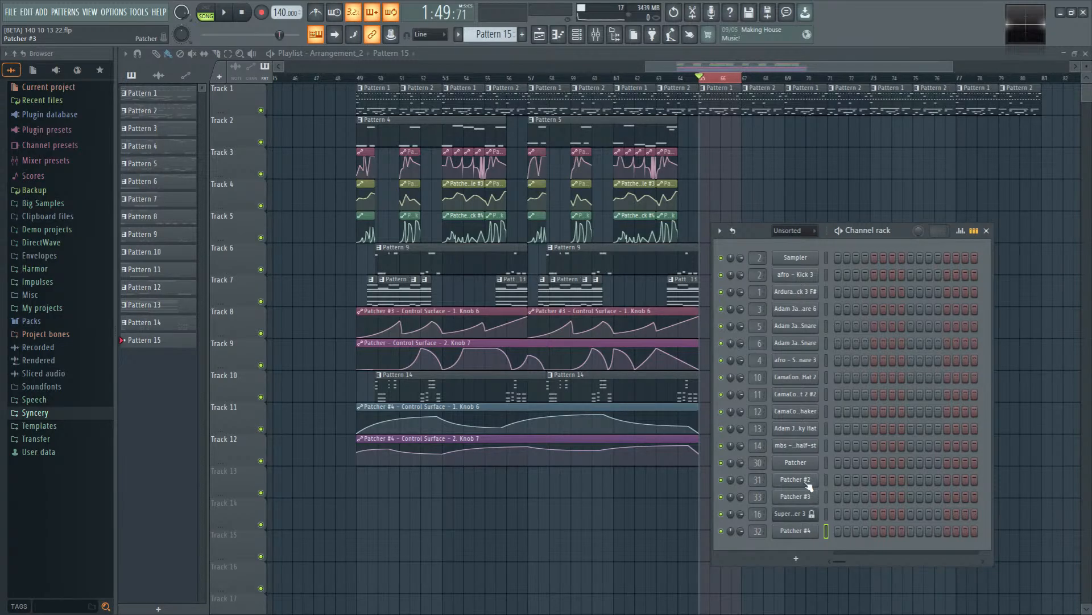
double_click(759, 530)
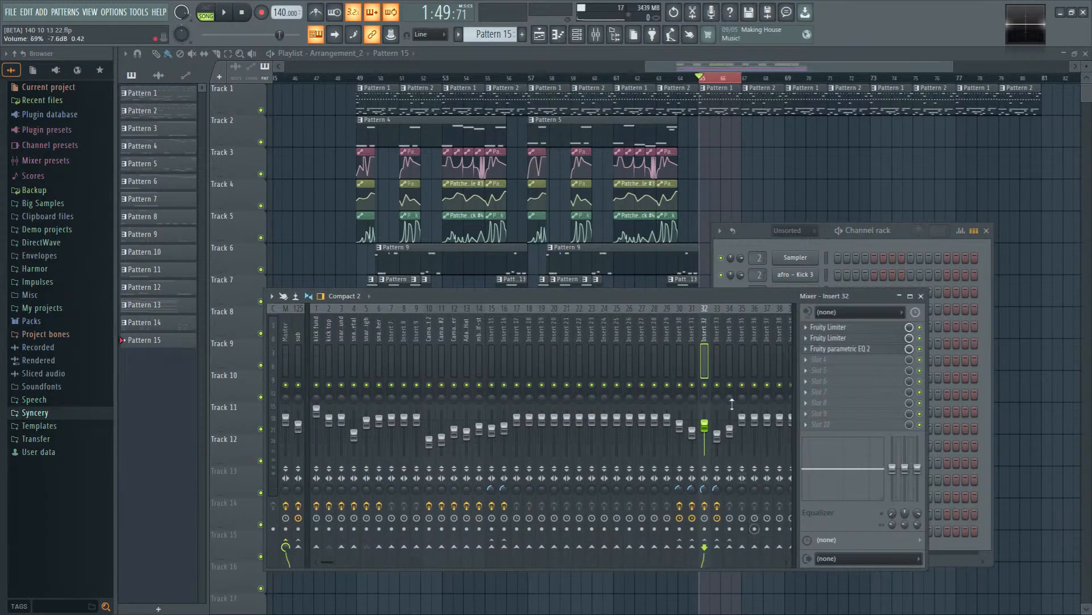
key("space")
key("space")
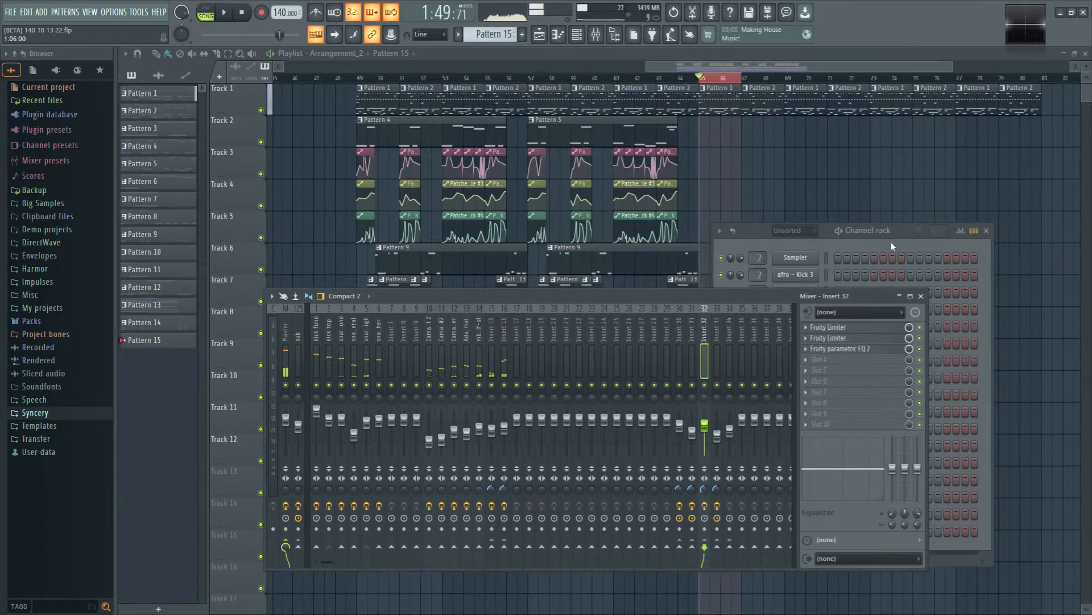
left_click_drag(899, 231, 908, 189)
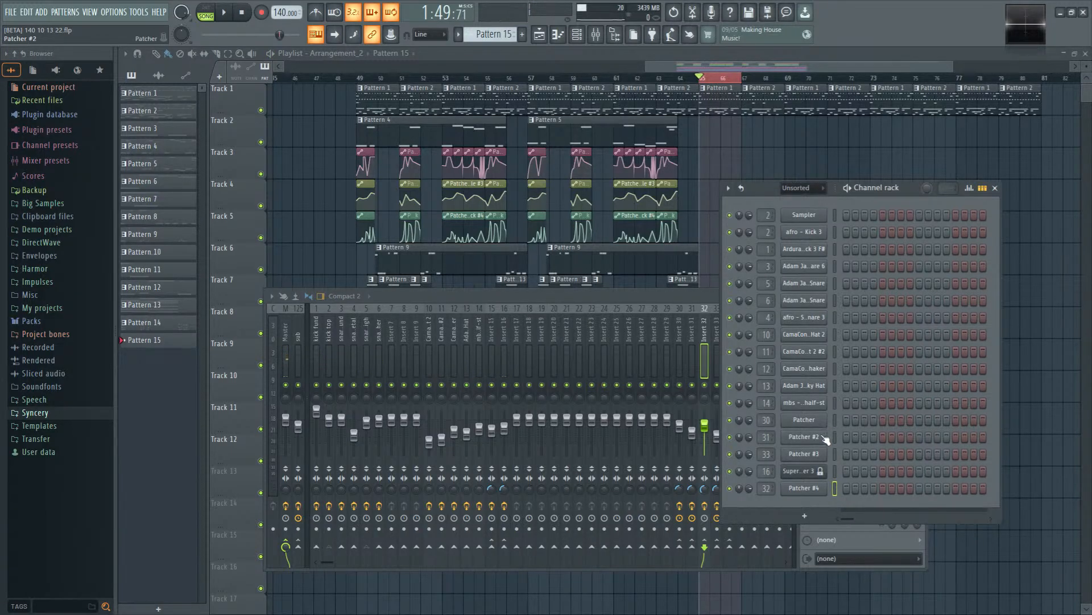
left_click(827, 494)
left_click(824, 491)
Step: Add a new Patcher instrument to the channel rack and route it to mixer track Insert 35
middle_click(894, 21)
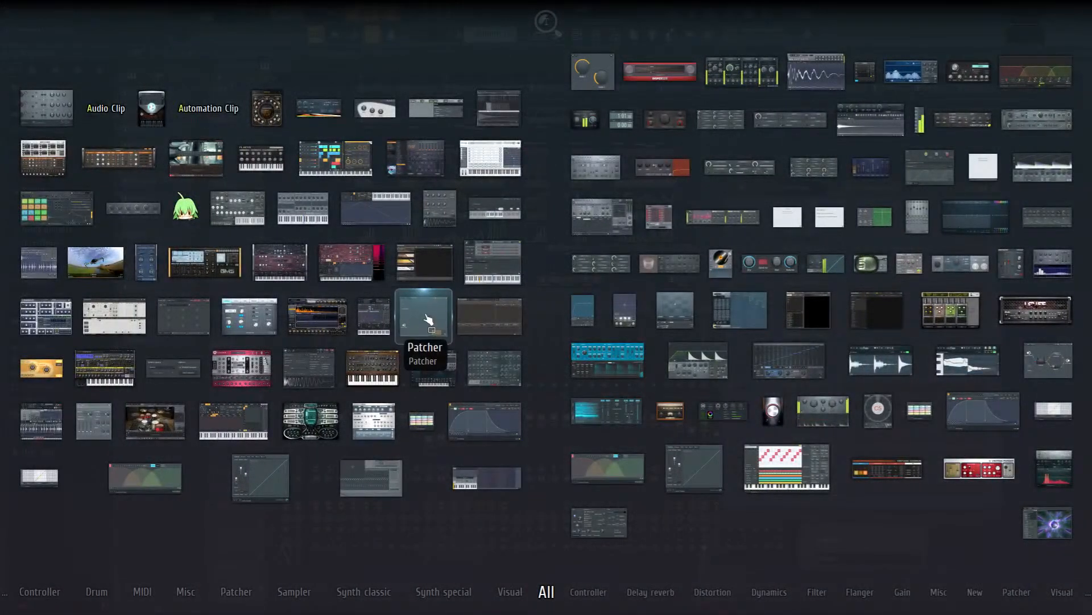
left_click_drag(425, 313, 817, 520)
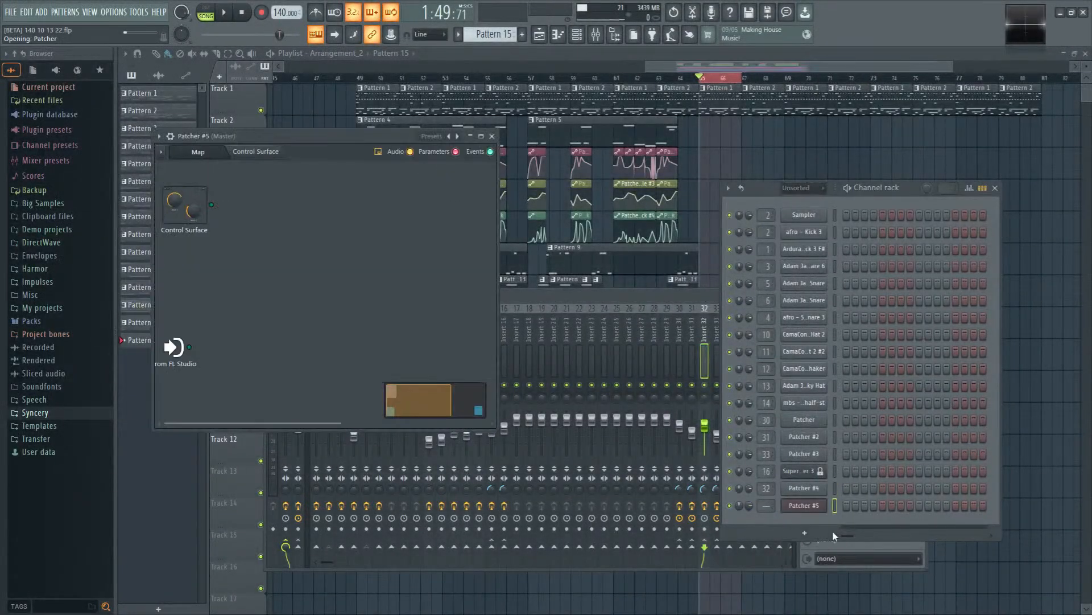
double_click(765, 506)
left_click_drag(766, 506, 766, 427)
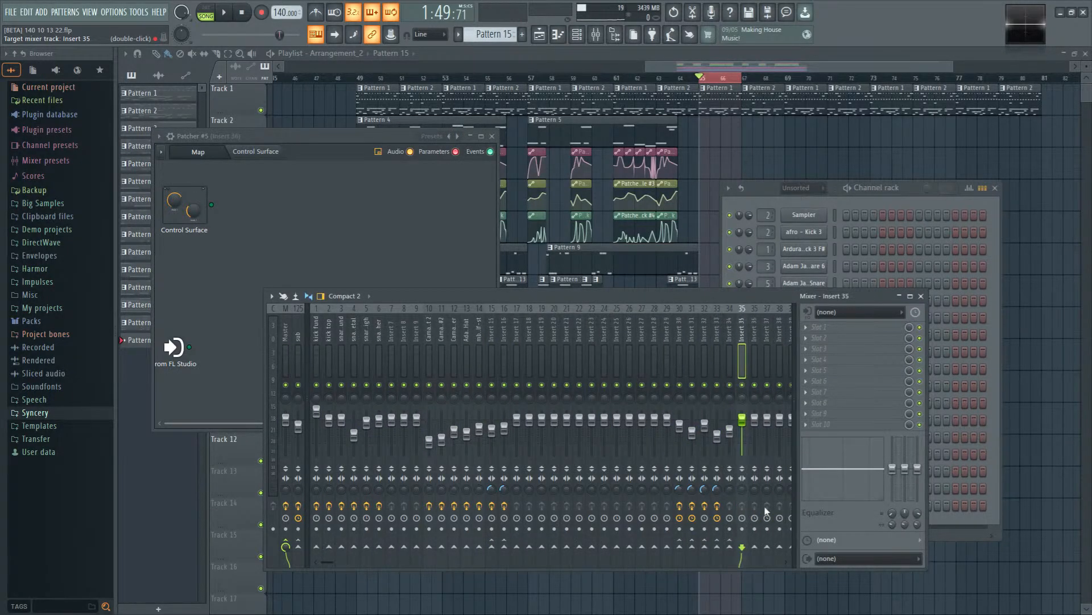
left_click(896, 198)
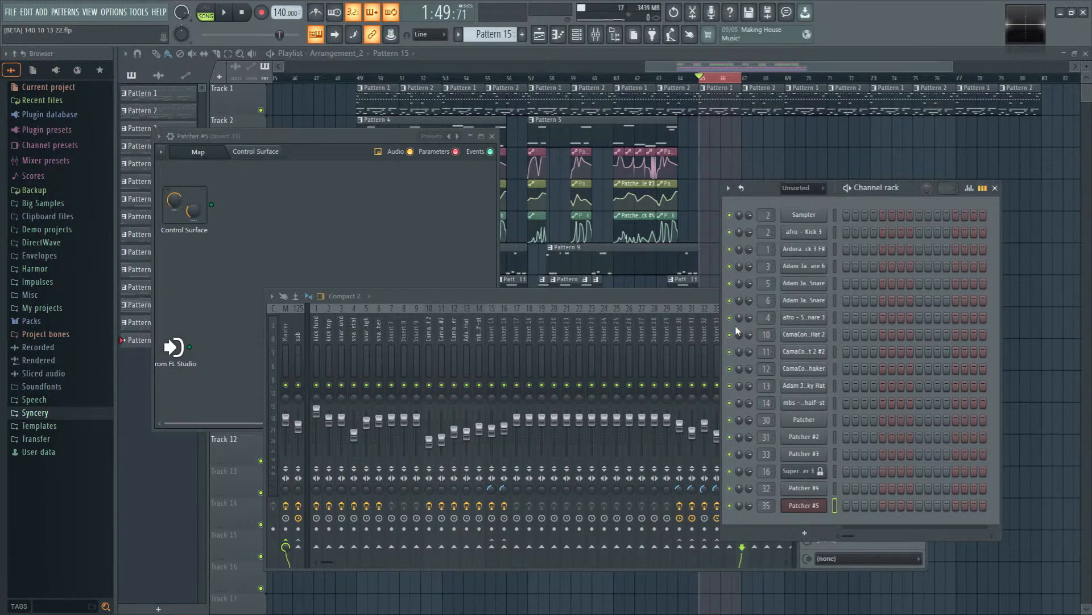
Step: Add Harmor inside the map of the new Patcher channel
left_click(804, 506)
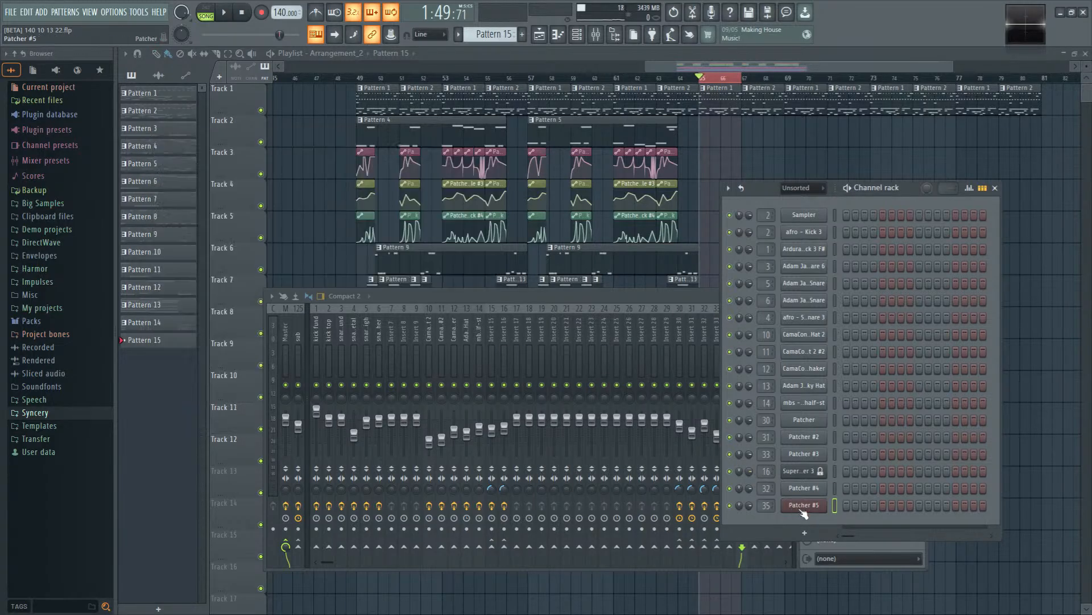
left_click(804, 505)
key("F8")
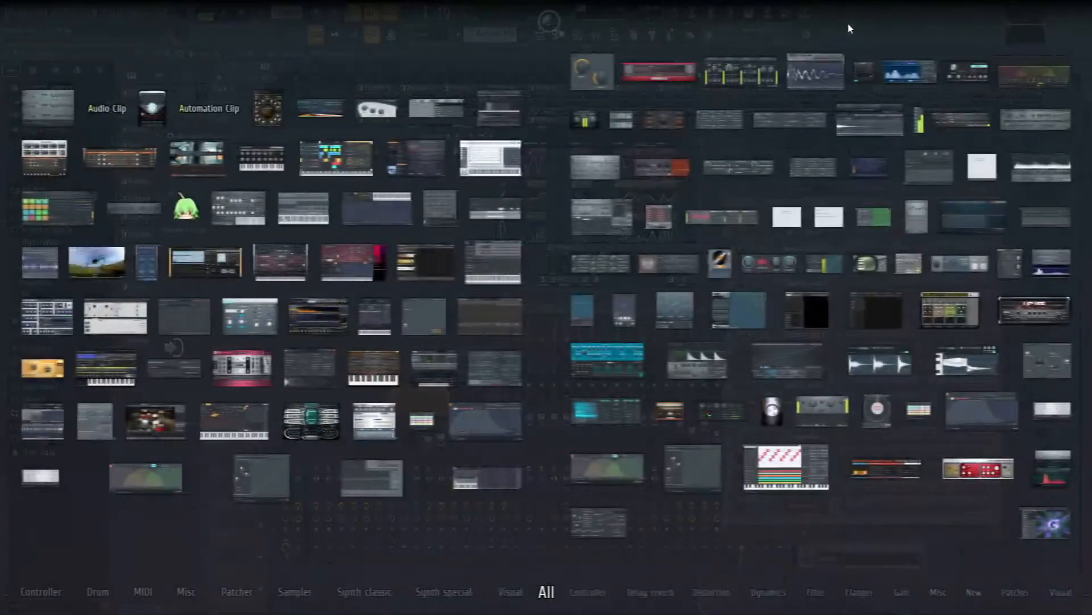
left_click_drag(357, 265, 391, 361)
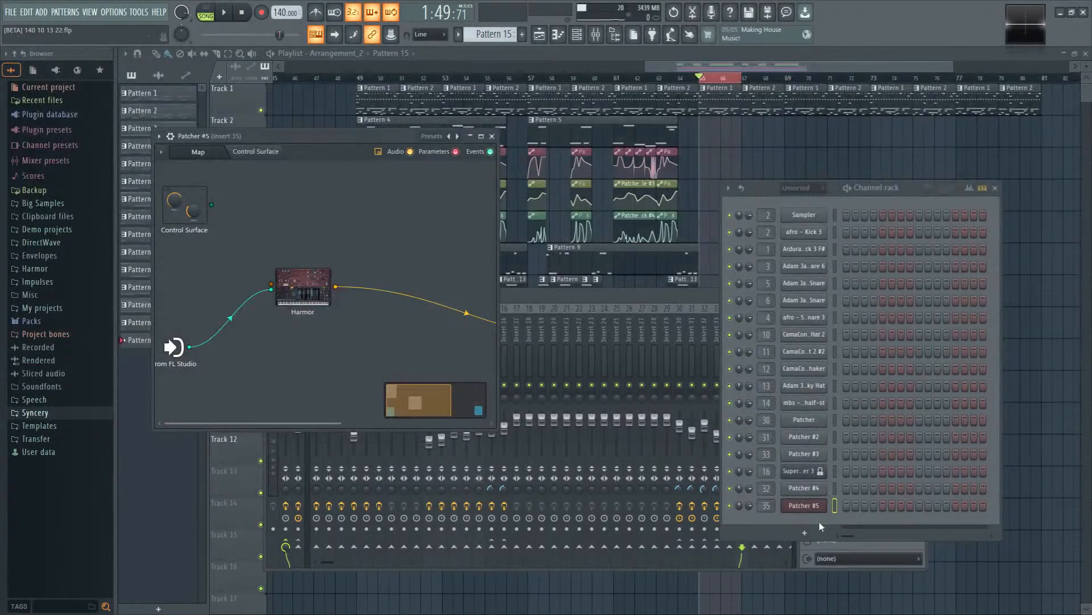
Step: Open the new Patcher's piano roll and audition short low notes at the start of the pattern
right_click(810, 508)
left_click(857, 455)
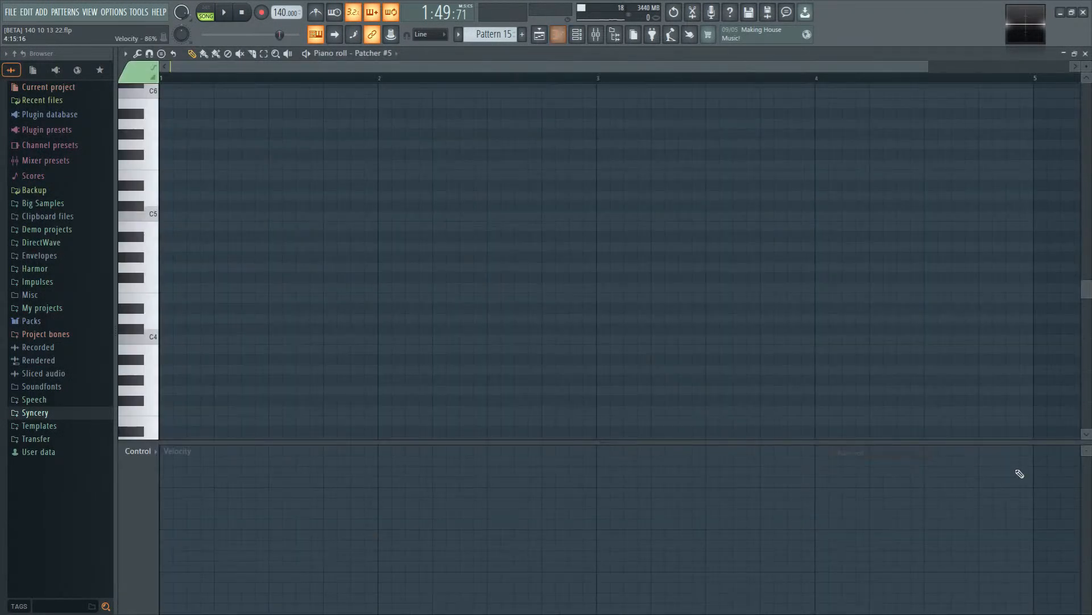
left_click(165, 319)
left_click(165, 331)
right_click(170, 330)
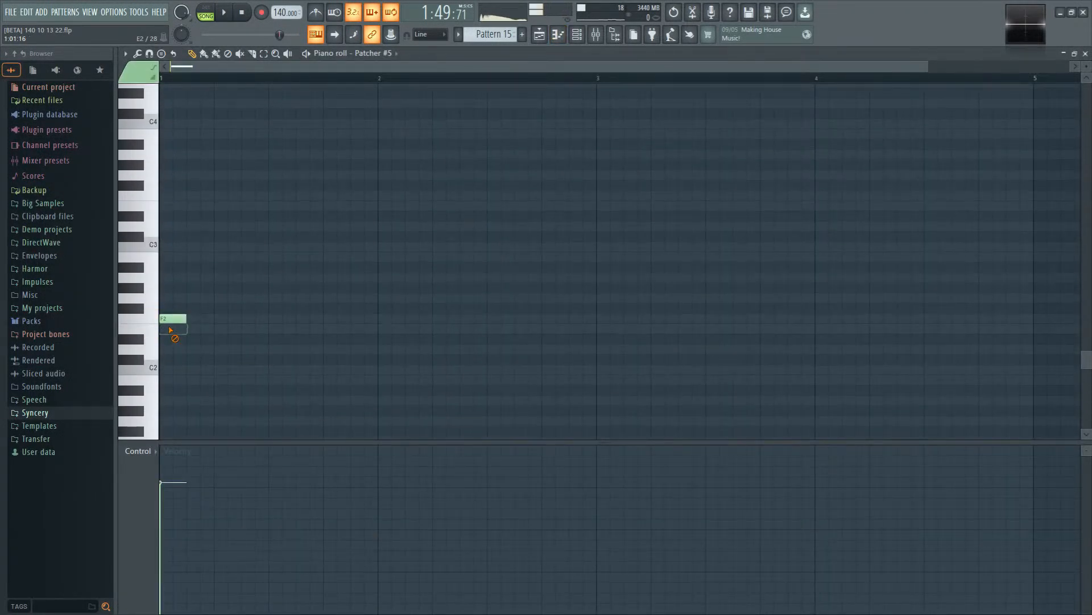
right_click(173, 320)
scroll(172, 323, "down", 3)
left_click(152, 327)
scroll(188, 281, "up", 1)
left_click_drag(166, 225, 171, 236)
Step: Examine the notes of the Pattern 4 clip on Track 2 in the piano roll, play them briefly, and return to the playlist
left_click(545, 41)
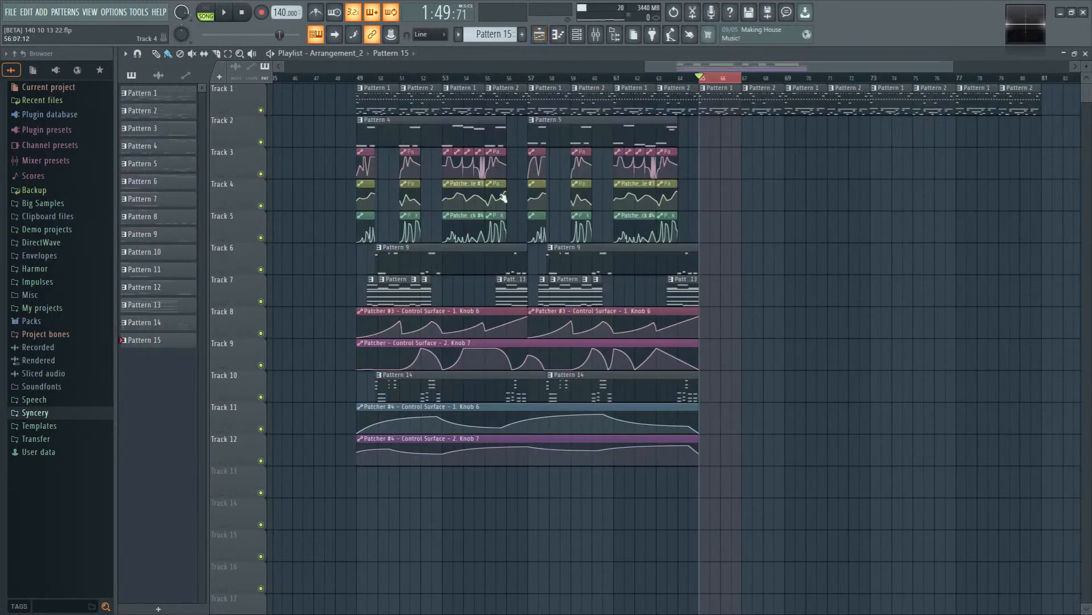
double_click(390, 131)
left_click_drag(392, 260, 954, 280)
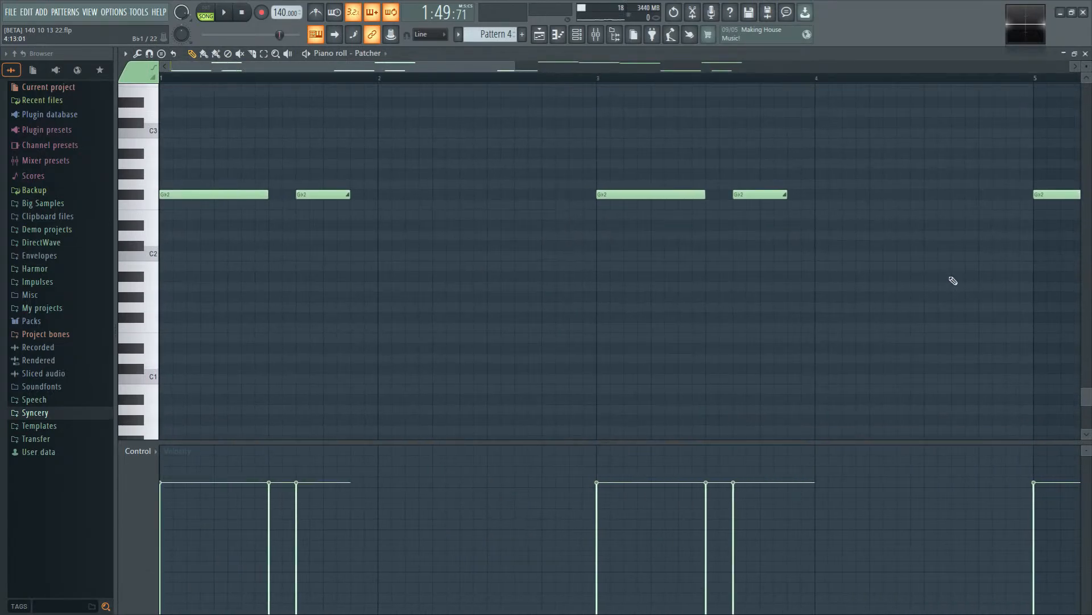
left_click_drag(502, 396, 503, 405)
scroll(455, 352, "up", 3)
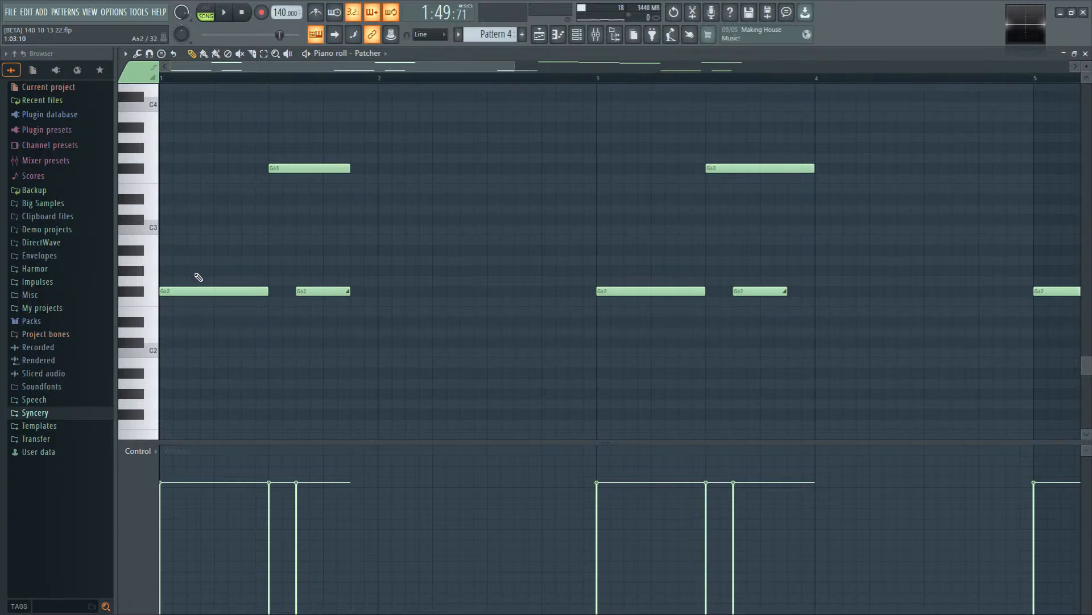
left_click(175, 79)
key("space")
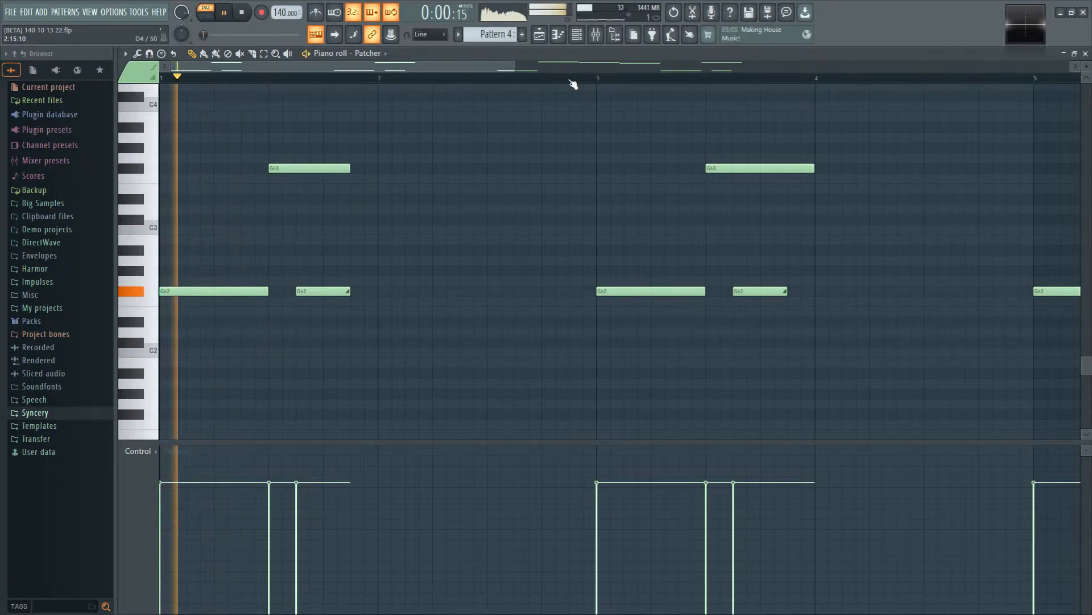
left_click(540, 35)
key("space")
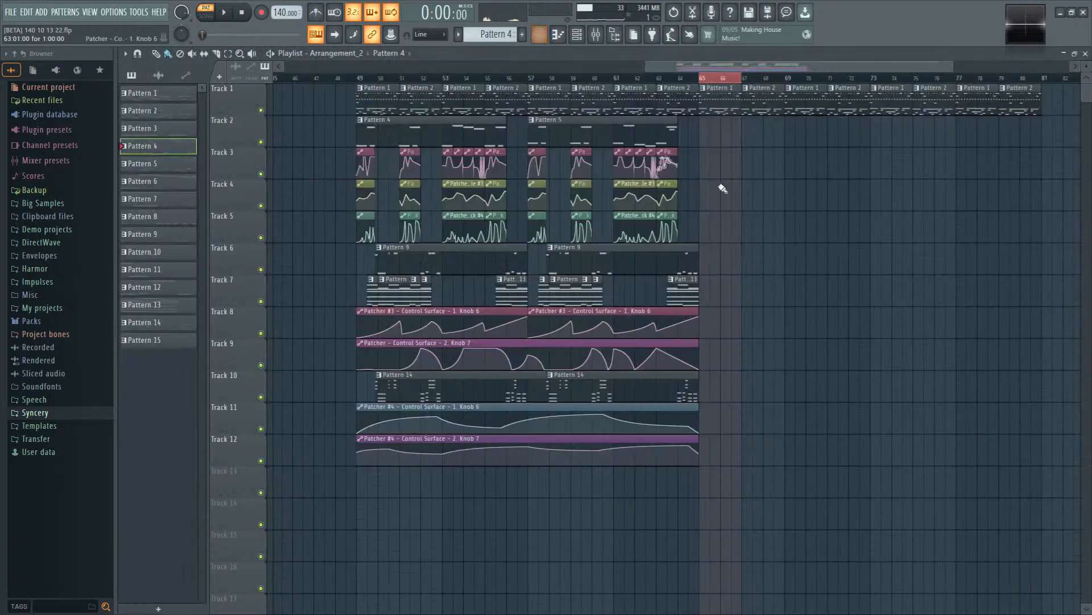
Step: Create a new empty pattern and draw a Gb2 note 15 steps long at the start of Patcher #5's piano roll
left_click(577, 35)
left_click(494, 34)
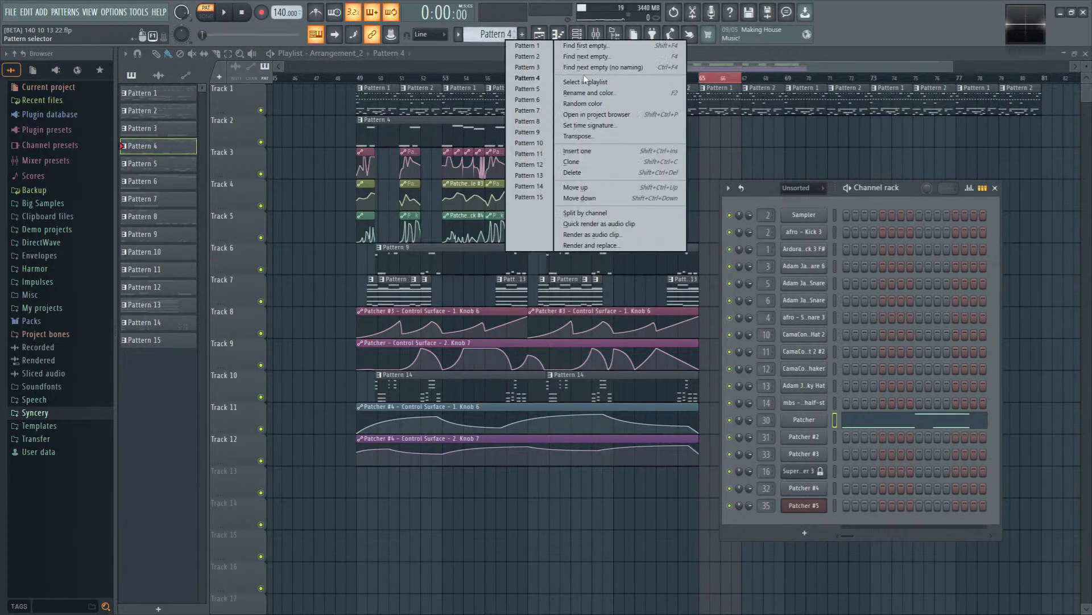
left_click(587, 67)
right_click(822, 505)
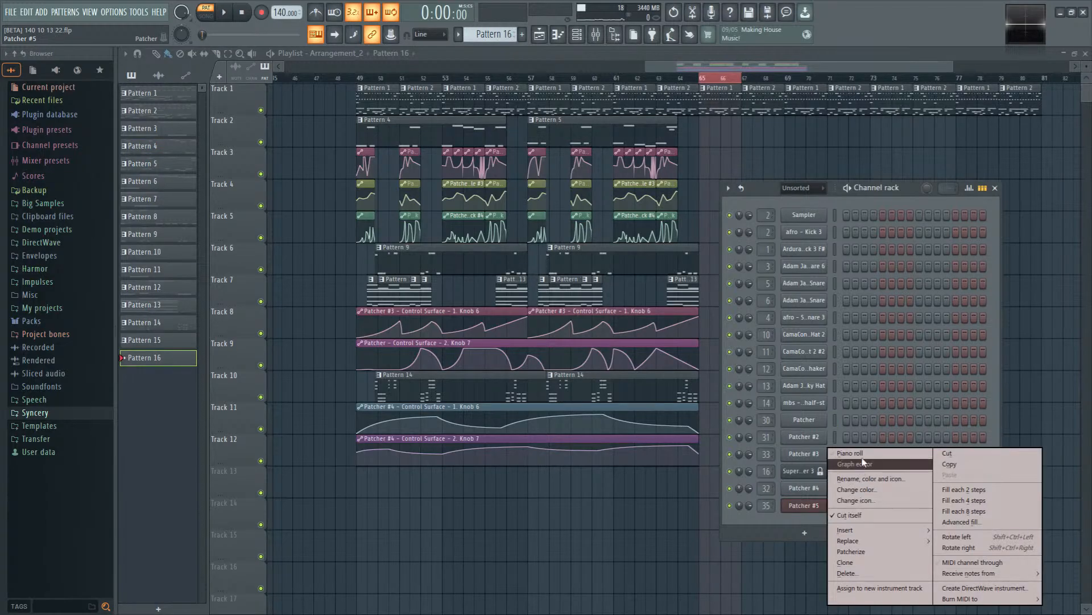
left_click(857, 454)
left_click(170, 291)
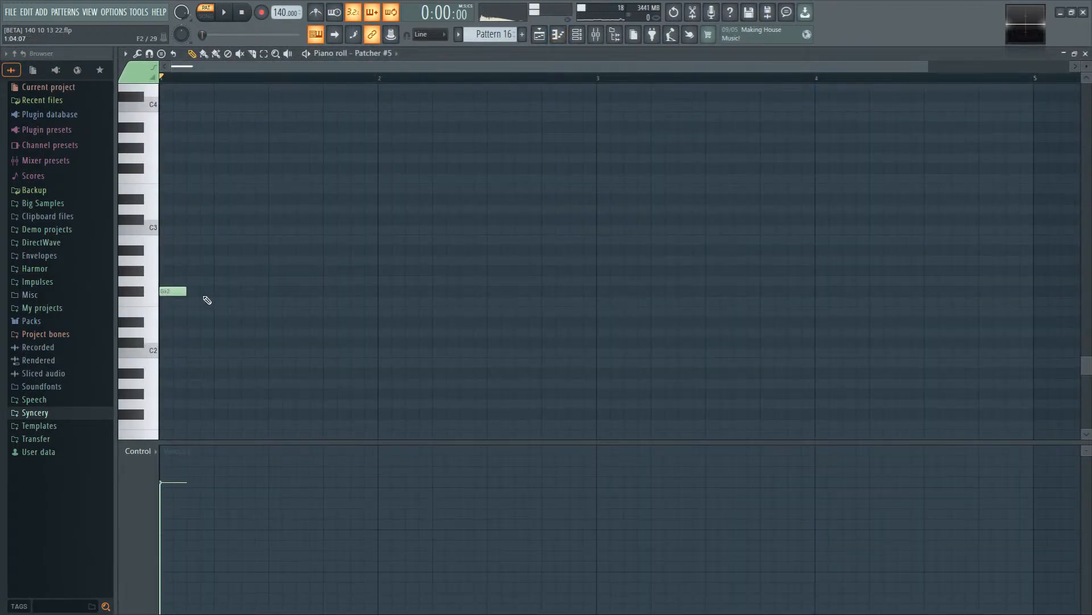
left_click_drag(186, 291, 364, 291)
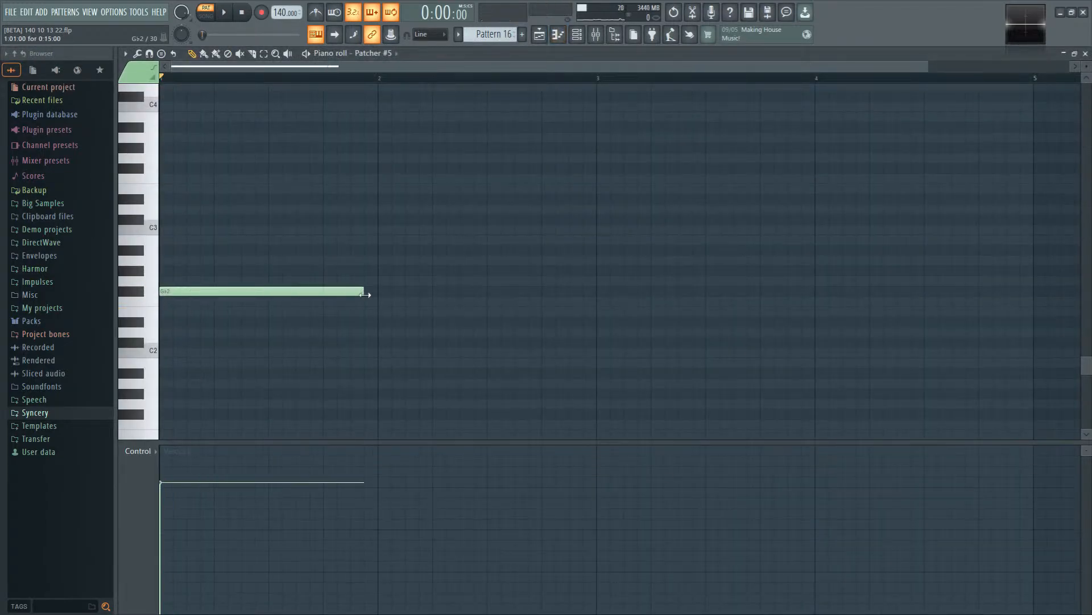
Step: Open Patcher #5 from the channel rack and bring up the Harmor interface inside it
left_click(578, 36)
left_click(804, 505)
left_click_drag(389, 139, 642, 149)
double_click(551, 293)
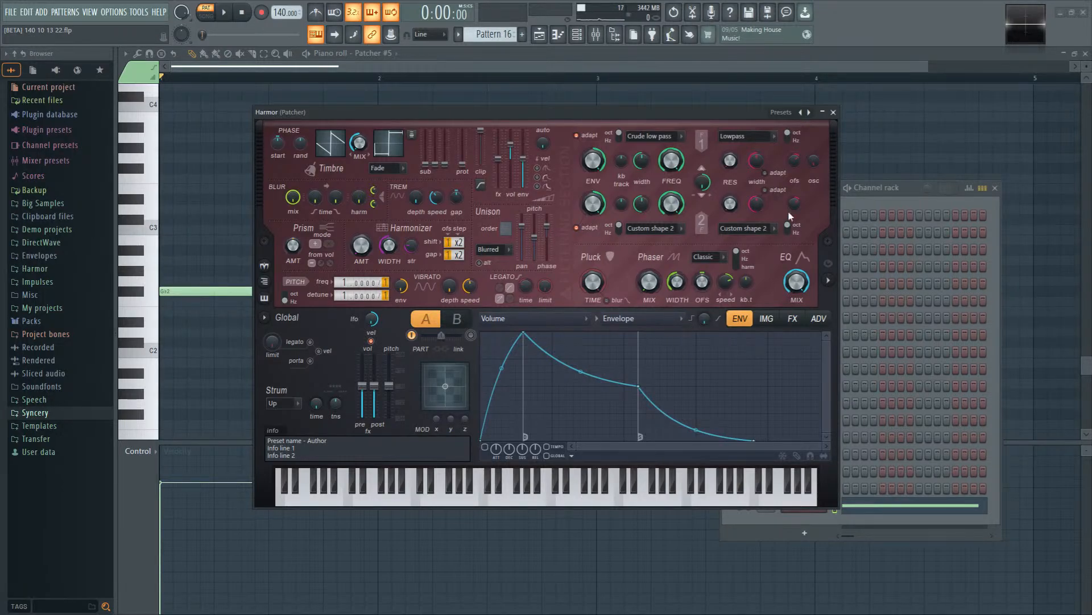
Step: Examine Harmor's list of modulation targets and compare the LFO and Envelope sources of Volume
left_click(569, 319)
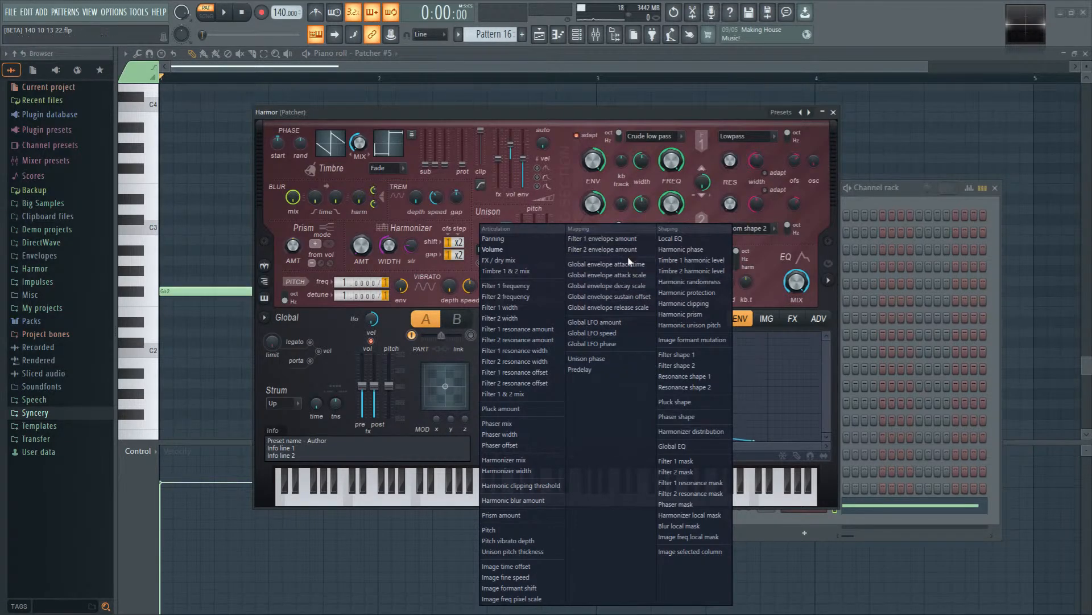
left_click(591, 150)
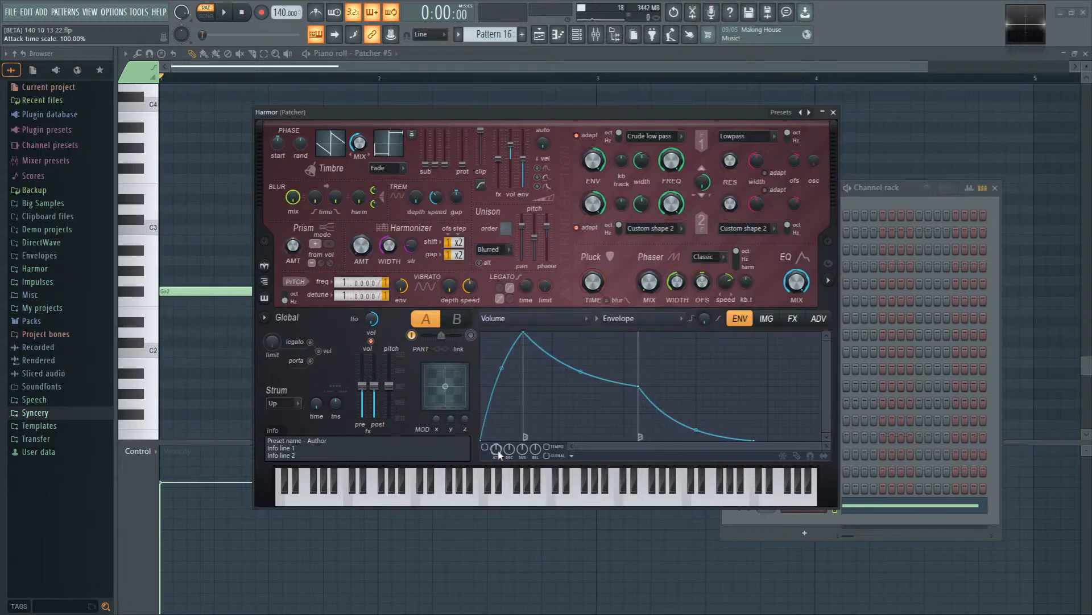
left_click(626, 319)
left_click(626, 344)
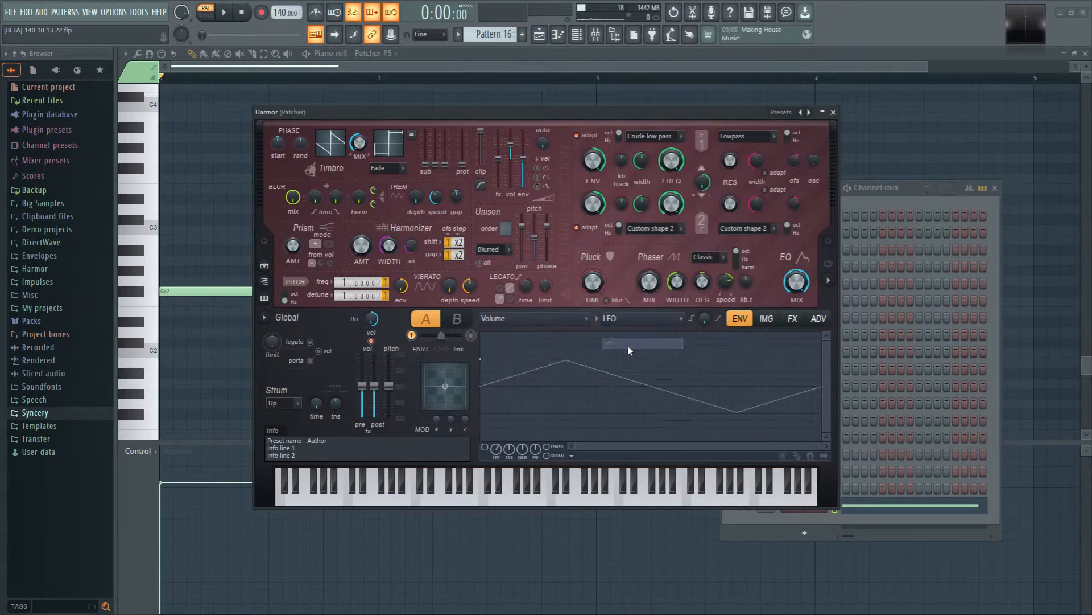
left_click(632, 317)
left_click(671, 333)
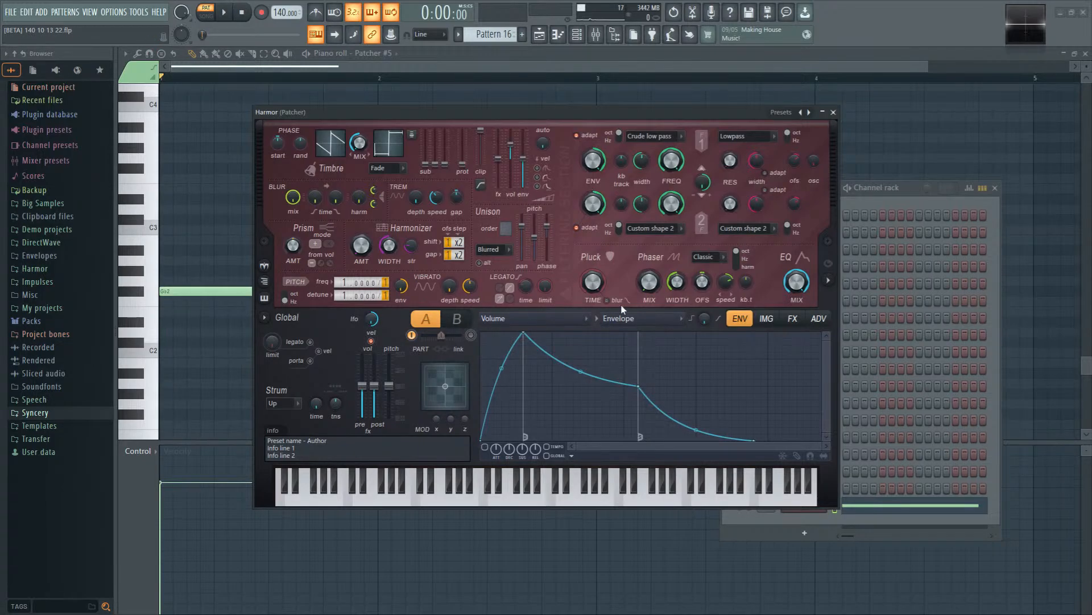
Step: Add a Serum channel and try assigning LFO 1 to oscillator B's knobs
key("F8")
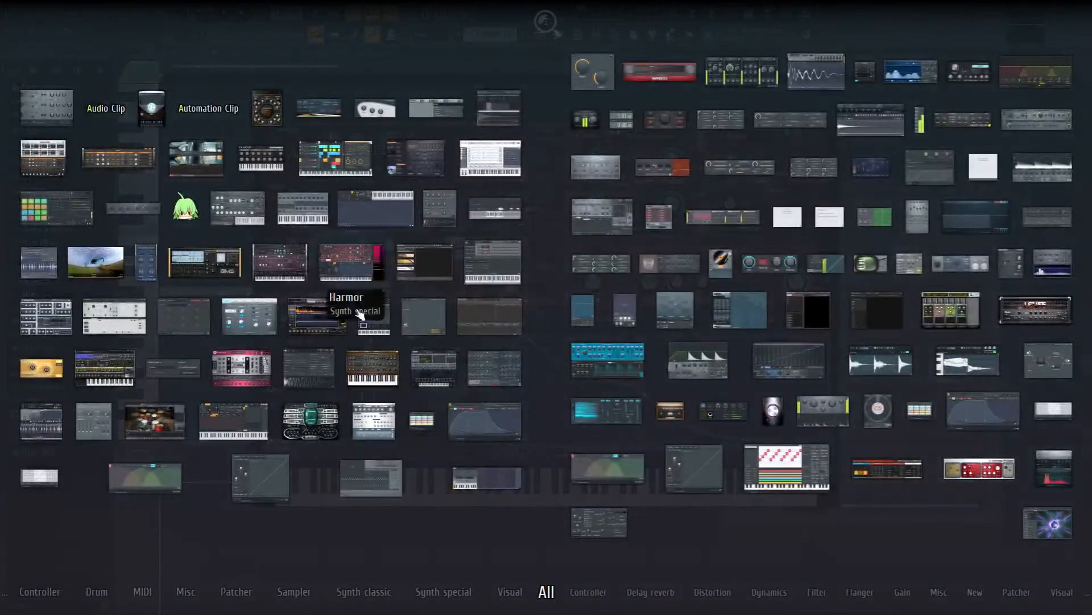
left_click_drag(434, 367, 949, 37)
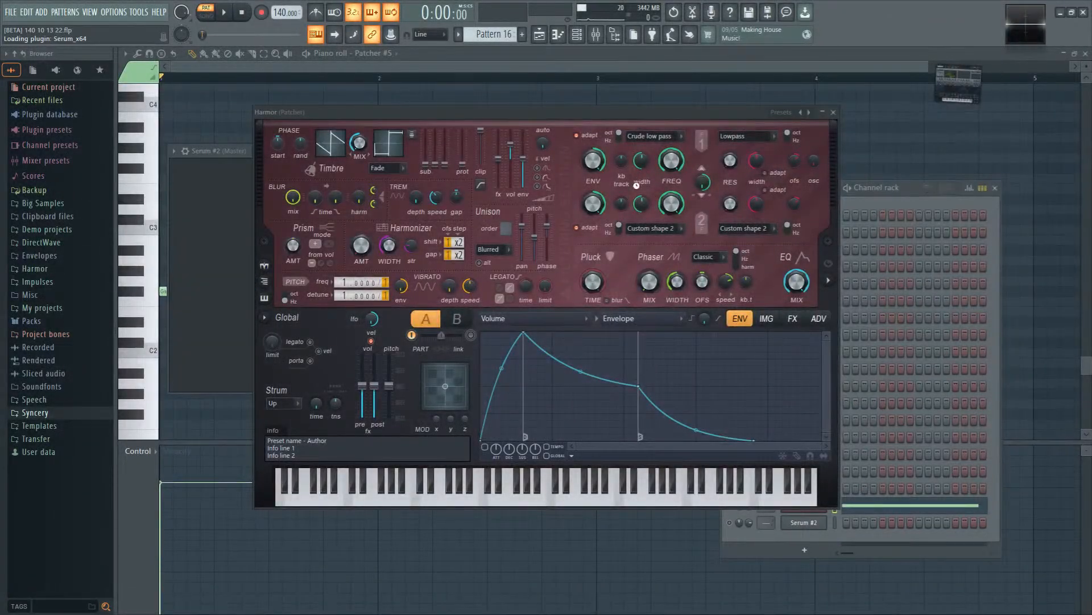
left_click_drag(379, 116, 683, 111)
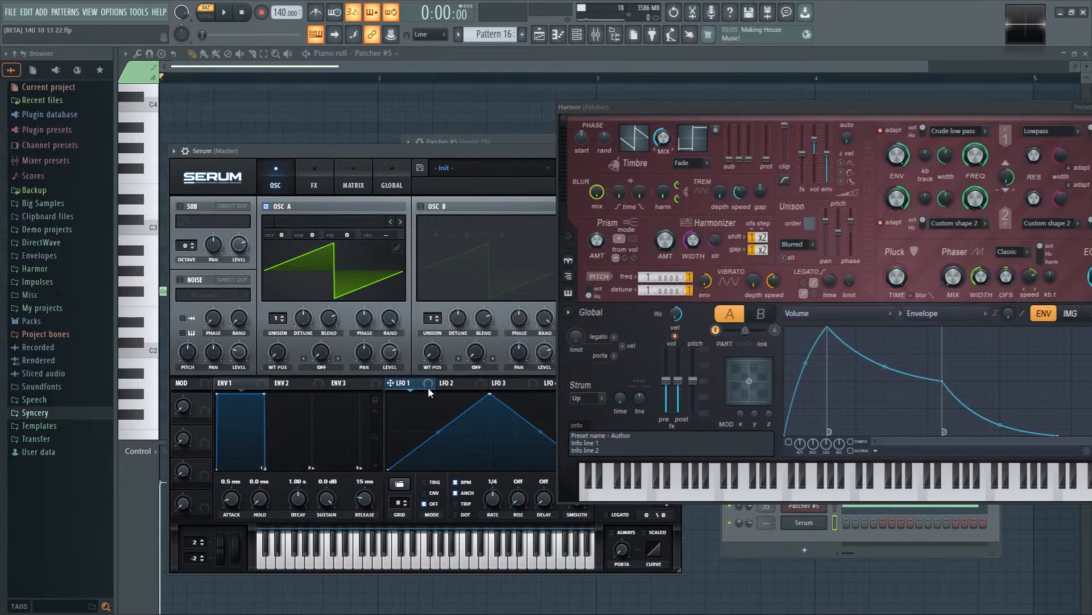
left_click_drag(407, 383, 434, 354)
left_click_drag(418, 382, 475, 350)
left_click_drag(424, 381, 457, 316)
Step: Bring Harmor back in view and open the articulator of the Filter 1 frequency knob with Envelope as its source
left_click_drag(658, 112, 378, 156)
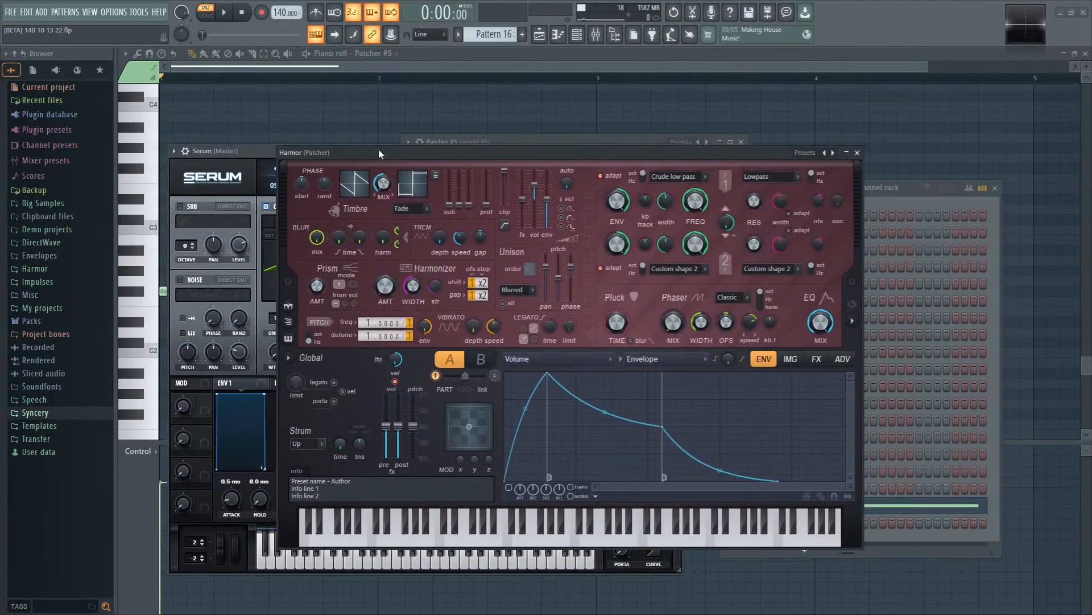
right_click(695, 199)
left_click(728, 227)
left_click(666, 358)
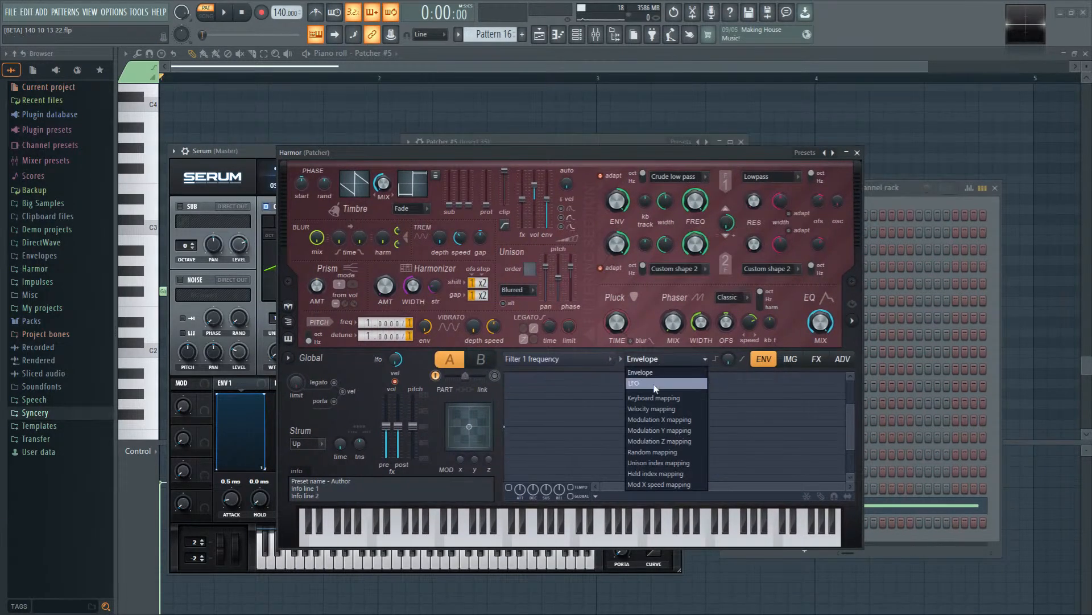
left_click(649, 370)
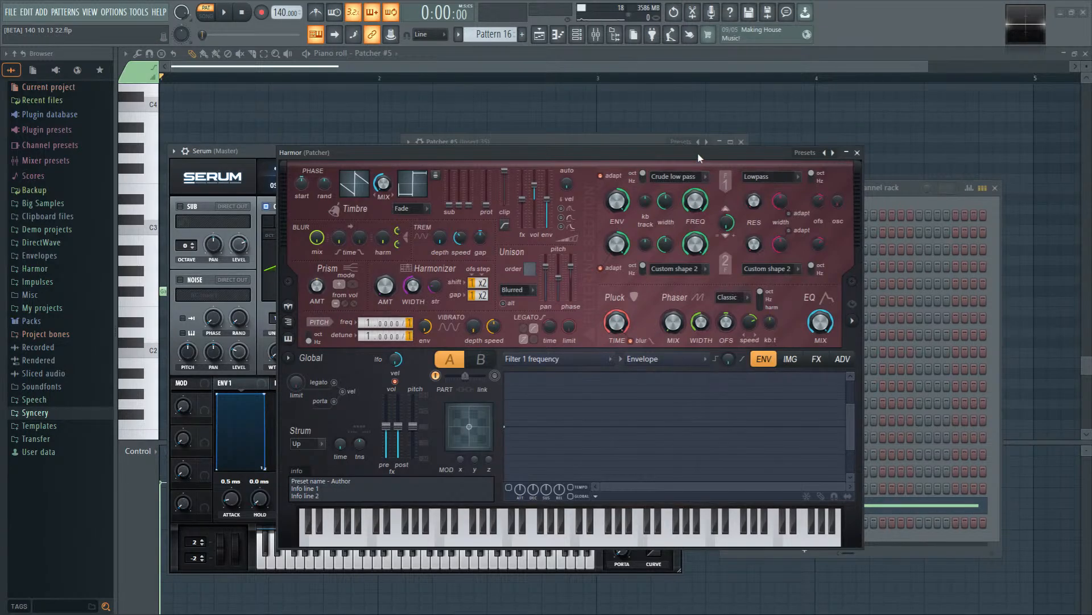
Step: Look through Harmor's modulation targets, including the Global LFO entries, and compare them with the vibrato controls
left_click_drag(700, 158, 669, 147)
left_click(535, 347)
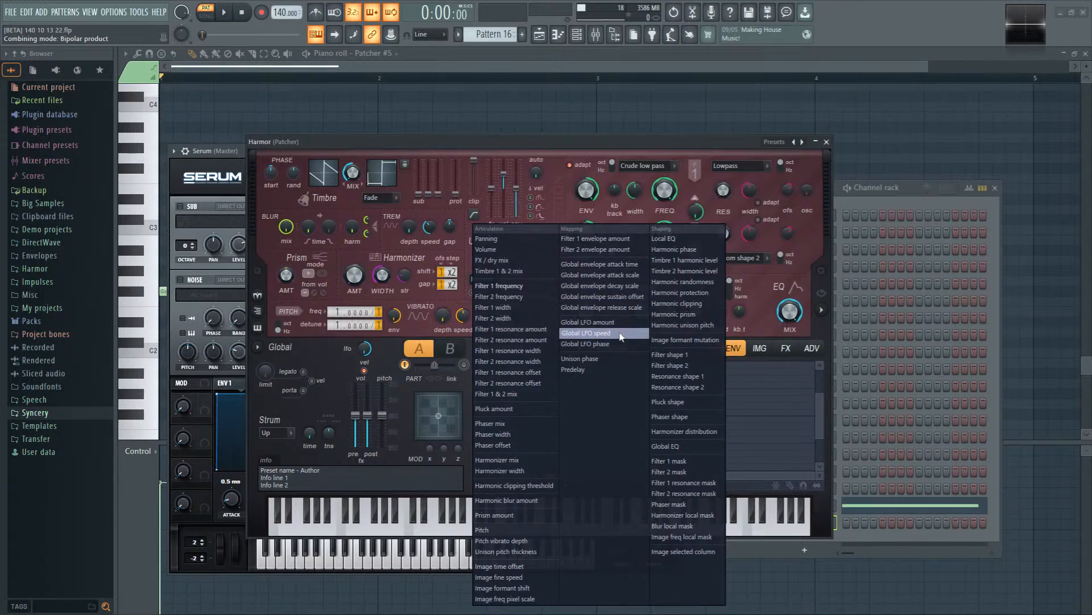
left_click(452, 299)
left_click(562, 346)
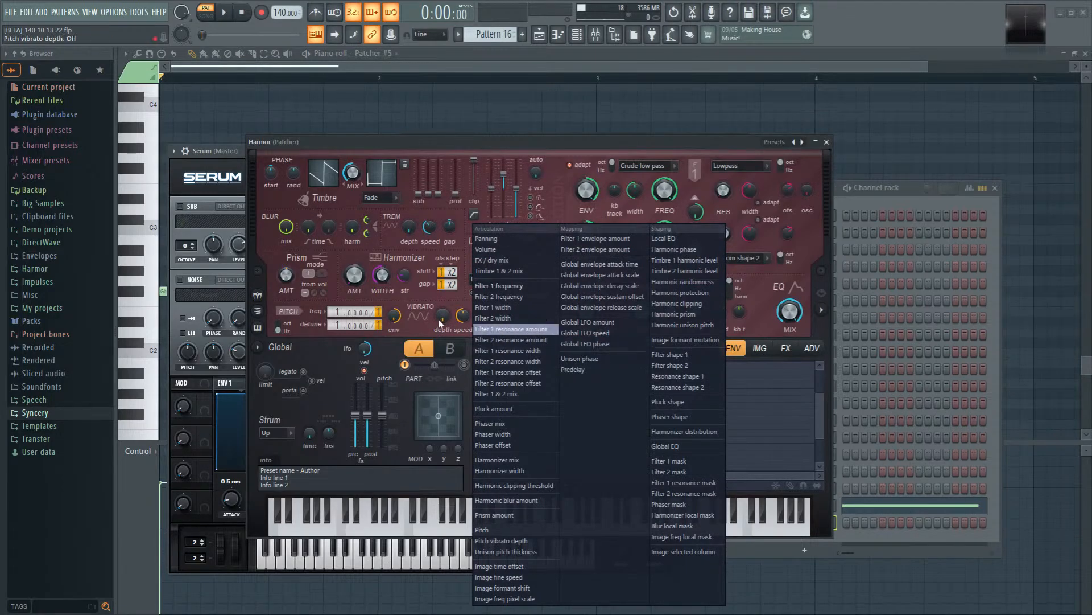
left_click(456, 315)
Step: Switch the Filter 1 frequency articulator to LFO and raise the LFO speed
left_click(626, 349)
left_click(632, 373)
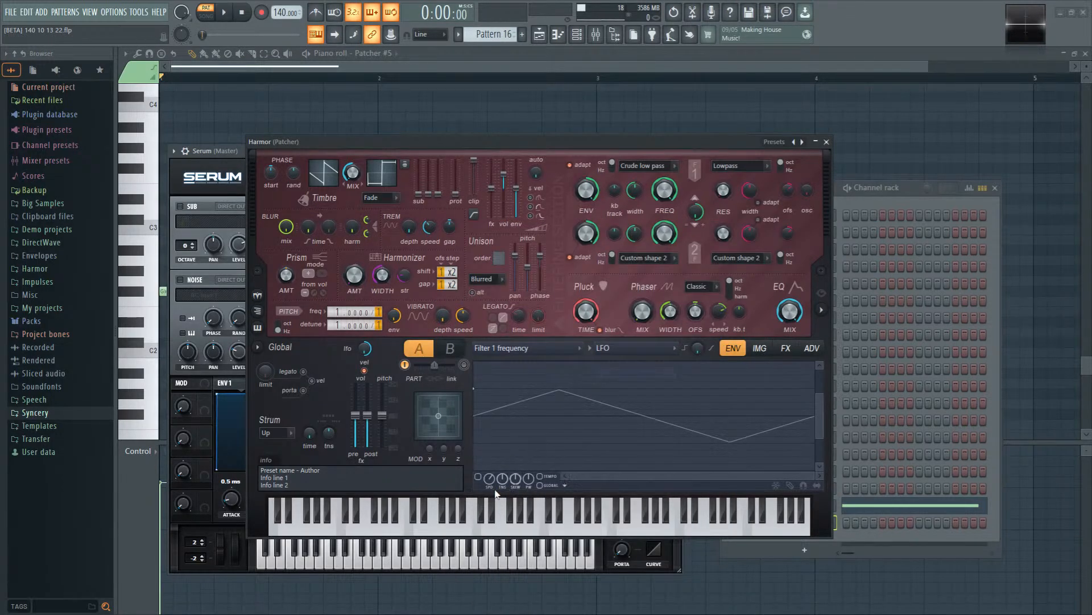
mouse_move(489, 480)
left_mouse_down()
mouse_move(489, 515)
mouse_move(493, 476)
left_mouse_up()
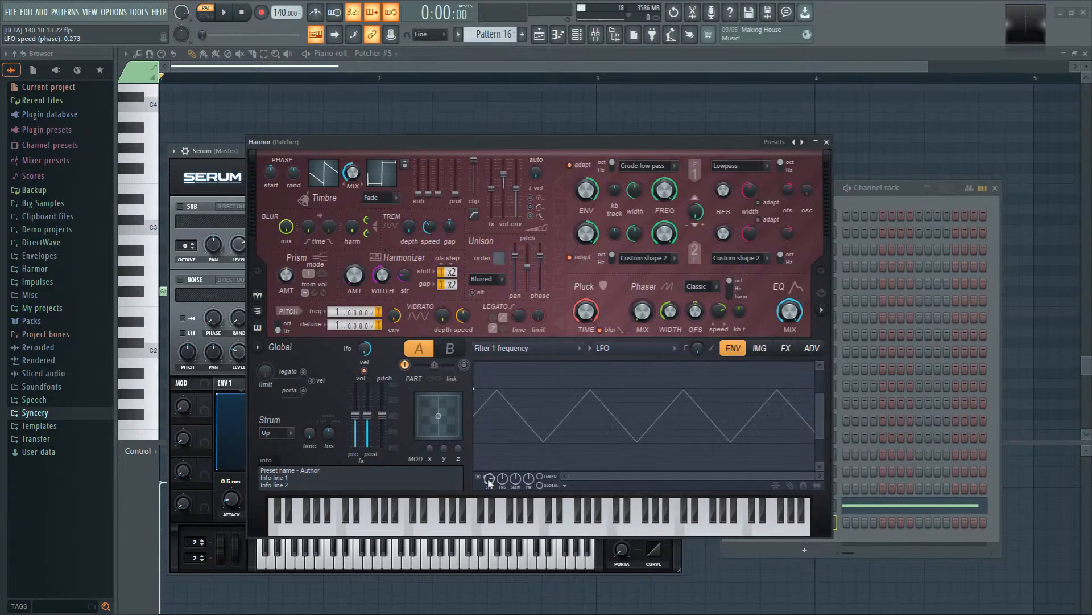
right_click(489, 481)
left_click(476, 491)
Step: Select Global LFO speed as the modulation target and review its available mapping sources
left_click(532, 348)
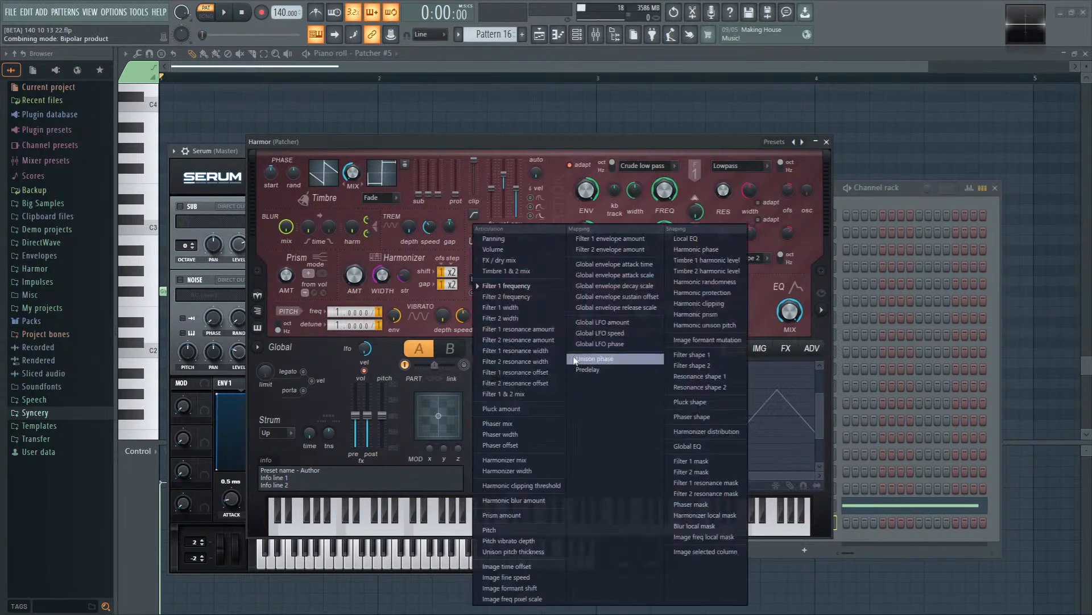
left_click(643, 333)
left_click(641, 348)
left_click(643, 333)
left_click(641, 349)
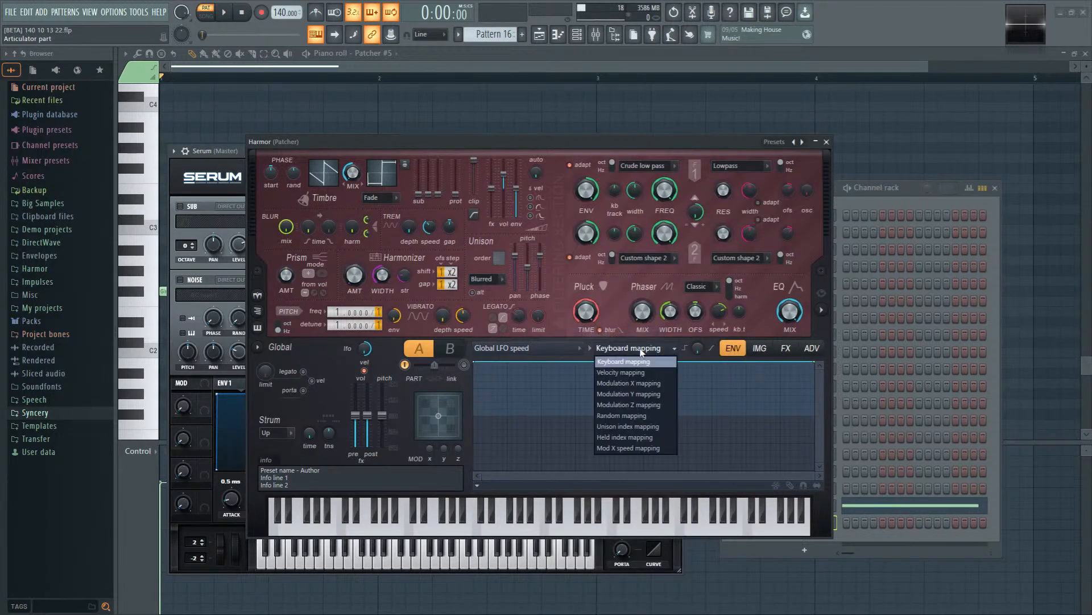
left_click(641, 350)
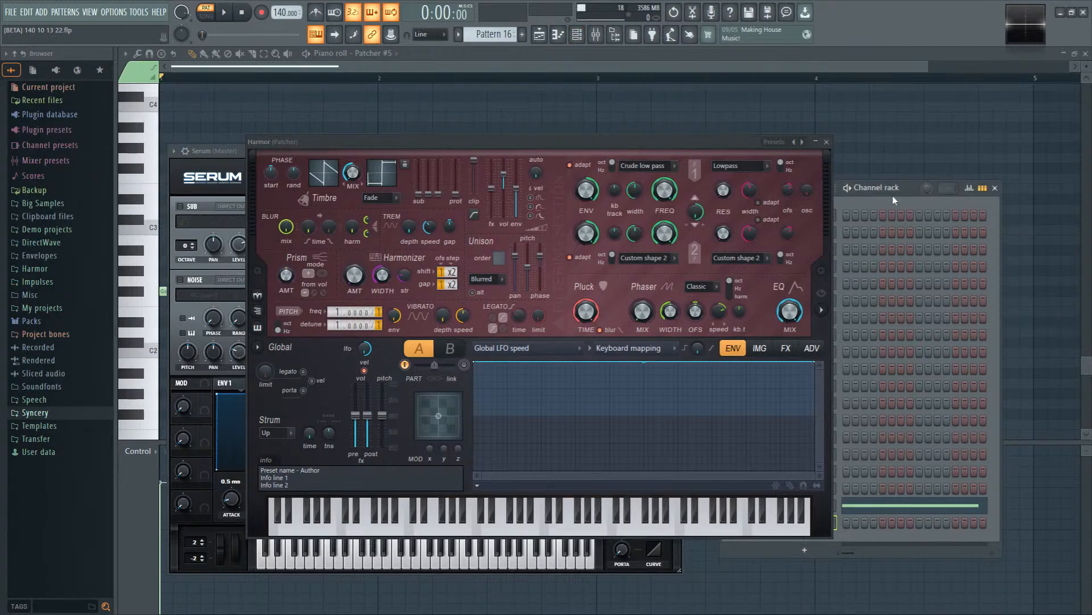
Step: Delete the Serum channel from the channel rack
left_click_drag(715, 143, 599, 118)
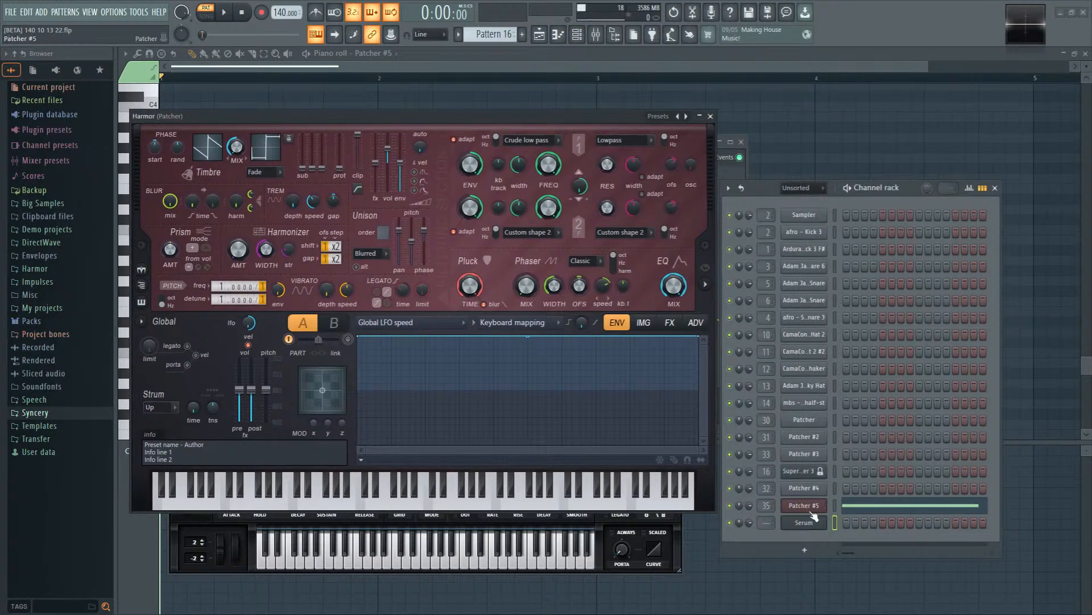
right_click(810, 527)
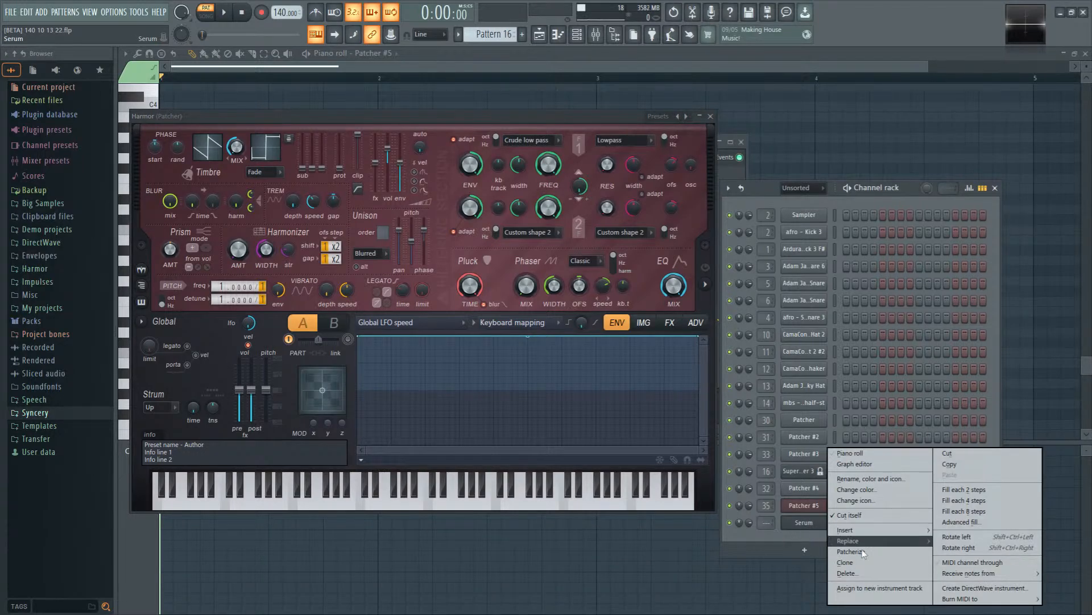
left_click(861, 579)
left_click(596, 348)
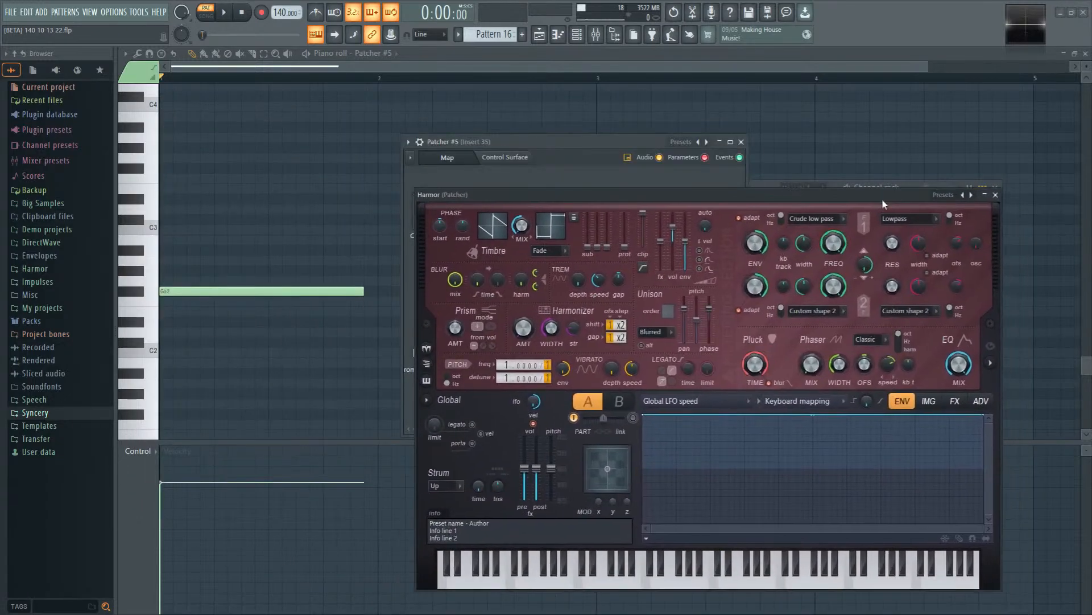
Step: Arrange the Patcher and Harmor windows, show Harmor's visual feedback, and inspect the advanced unit order
left_click_drag(568, 199, 607, 119)
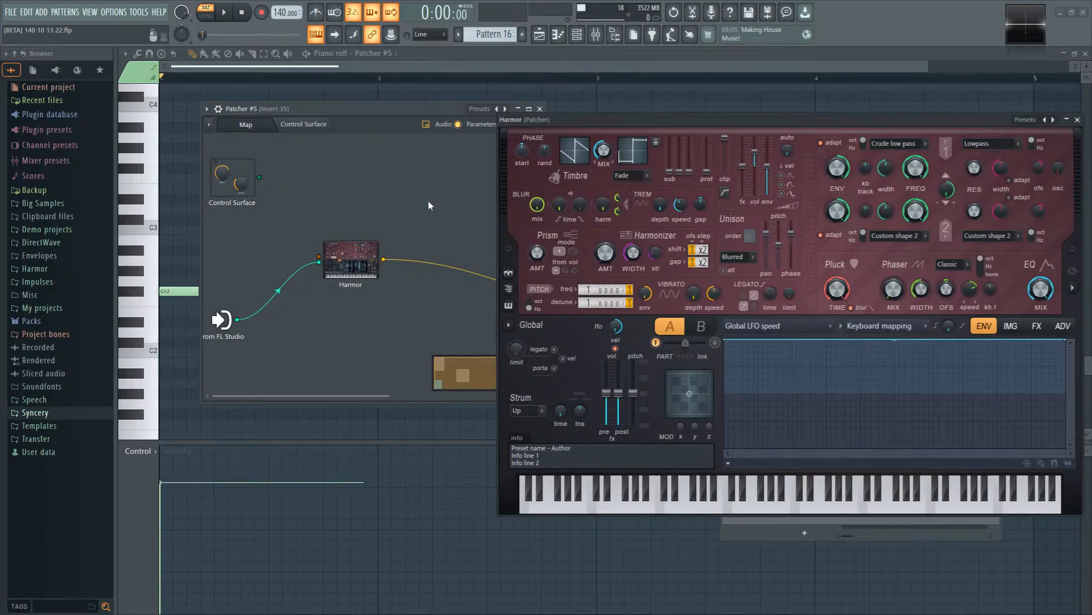
left_click_drag(740, 120, 495, 155)
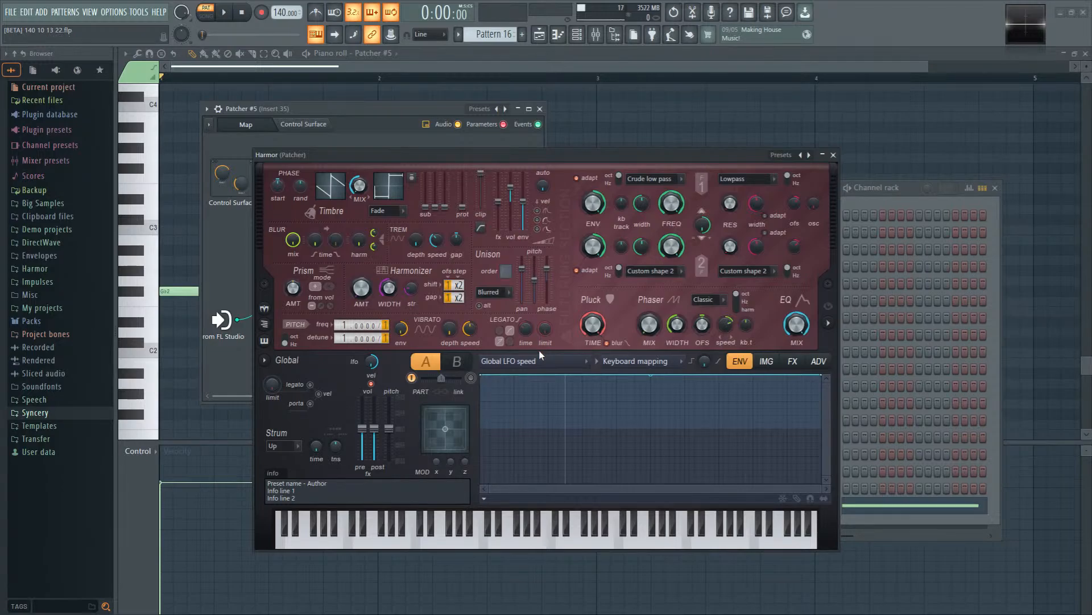
left_click(828, 323)
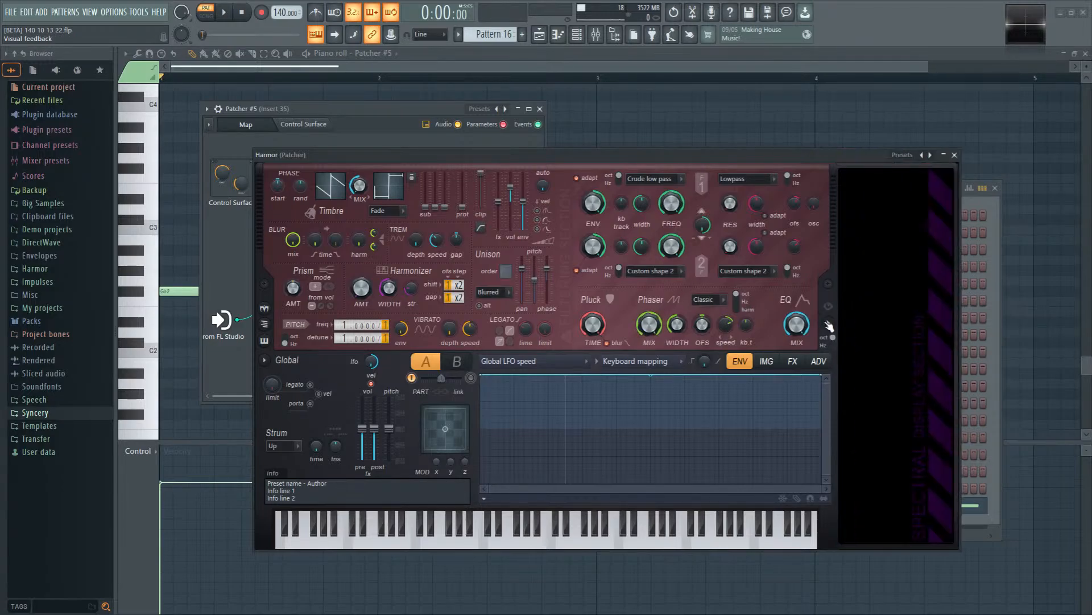
left_click(819, 361)
left_click_drag(521, 450, 520, 399)
Step: Set Harmor's filter 1 type to Classic band pass
left_click(654, 179)
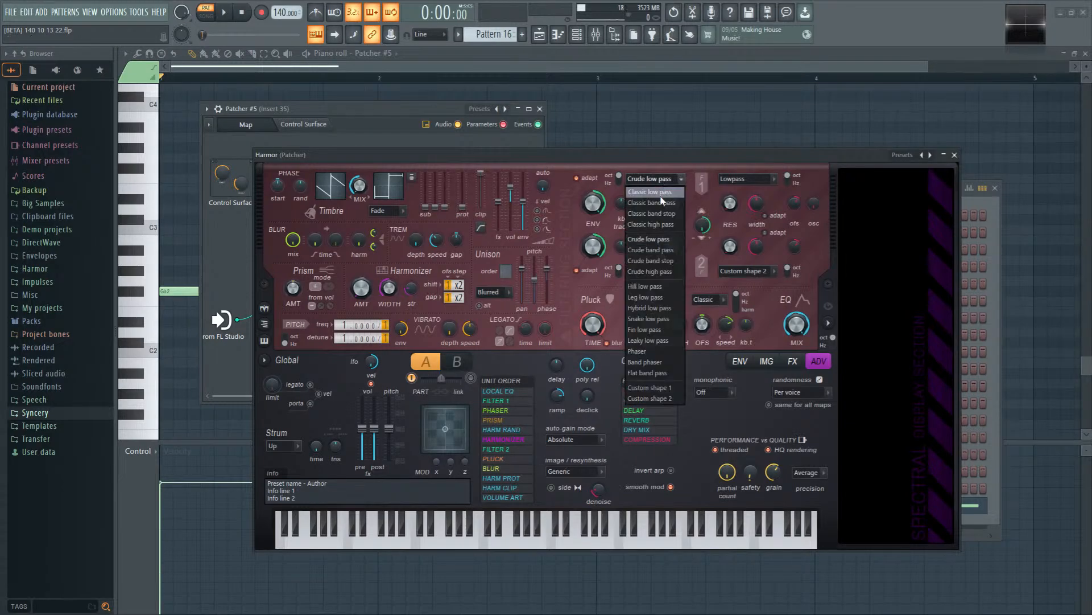
left_click(660, 194)
left_click(652, 179)
left_click(652, 202)
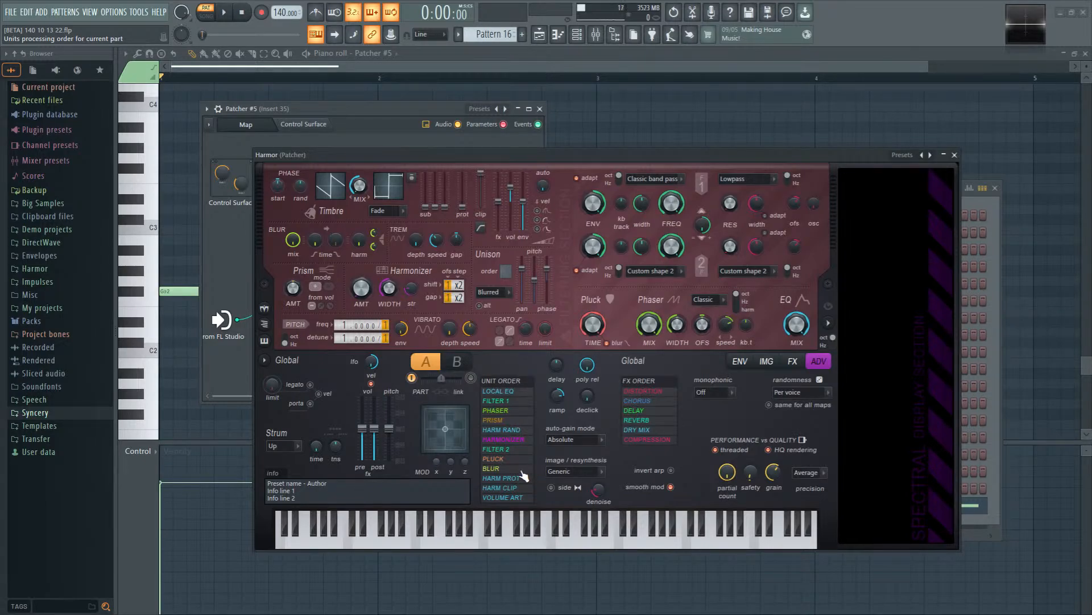
Step: Edit the filter 1 frequency articulator and slow down its LFO while playing the pattern
left_click(739, 363)
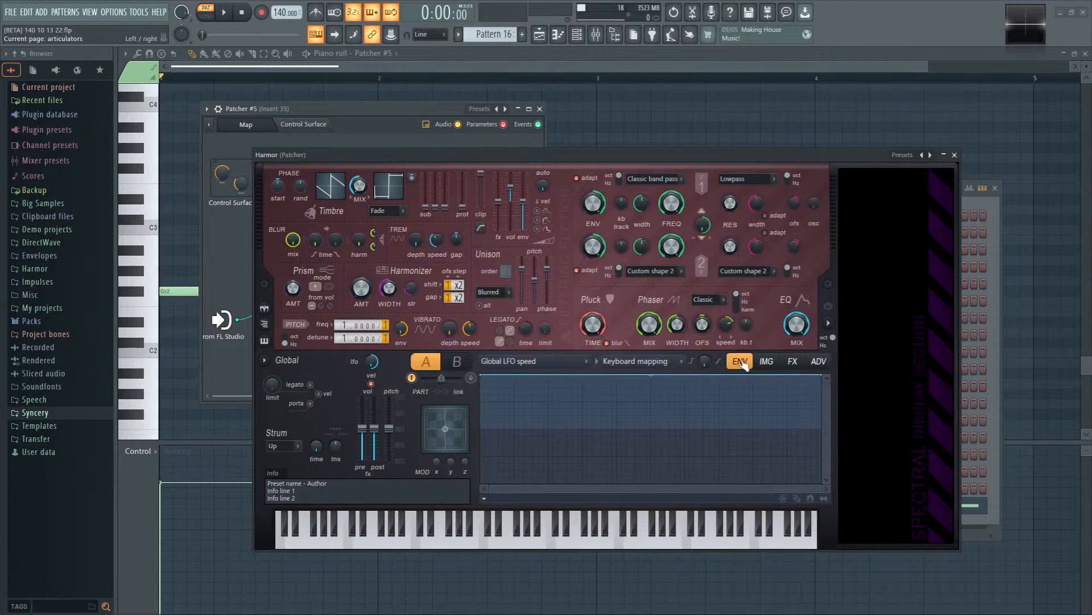
right_click(676, 217)
left_click(691, 224)
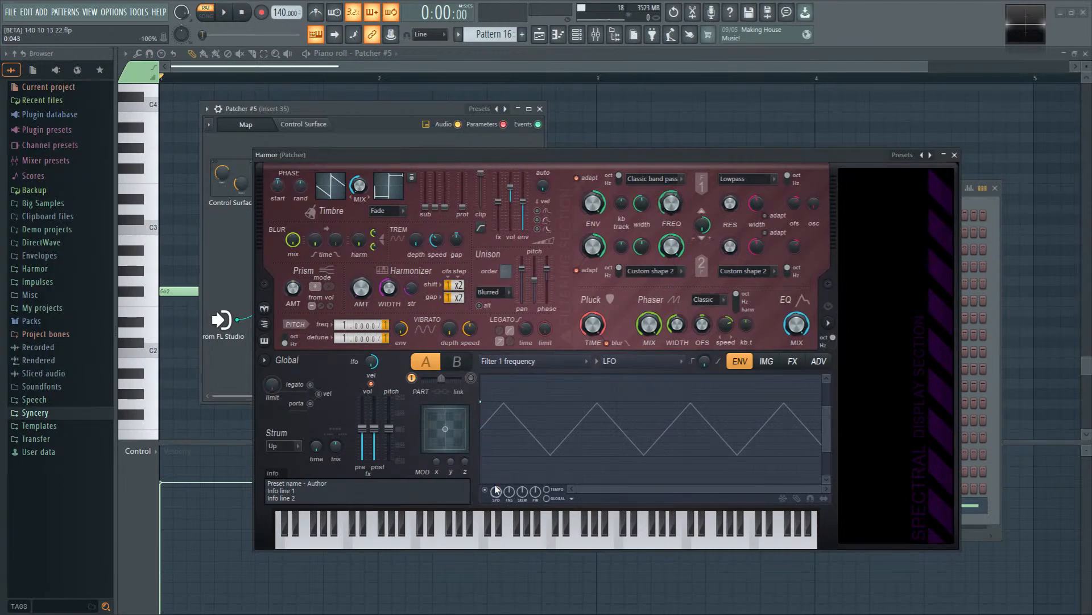
key("space")
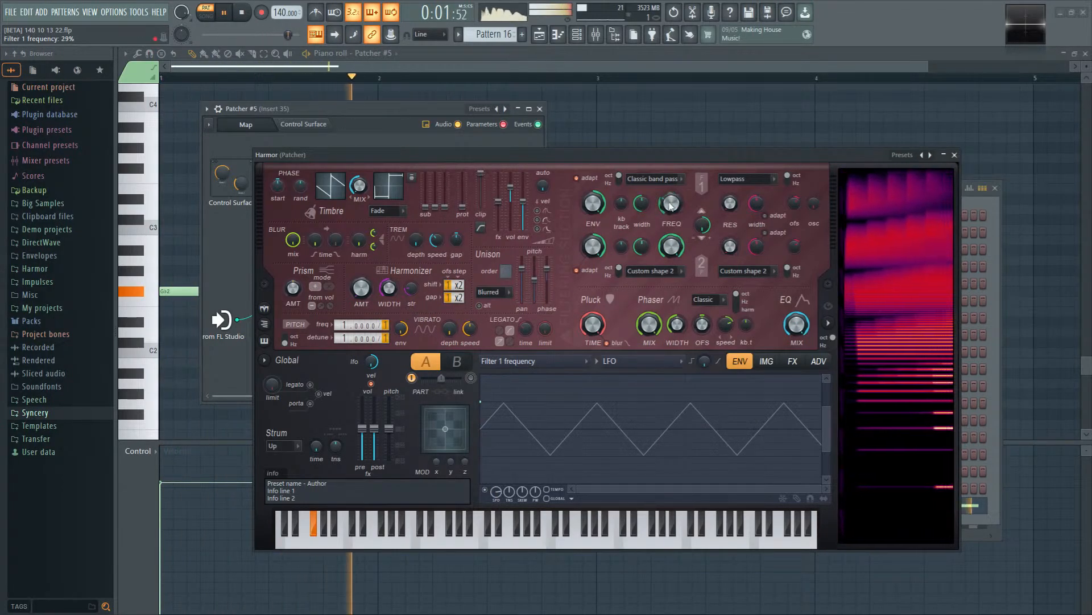
mouse_move(496, 490)
left_mouse_down()
mouse_move(496, 472)
mouse_move(496, 503)
left_mouse_up()
key("space")
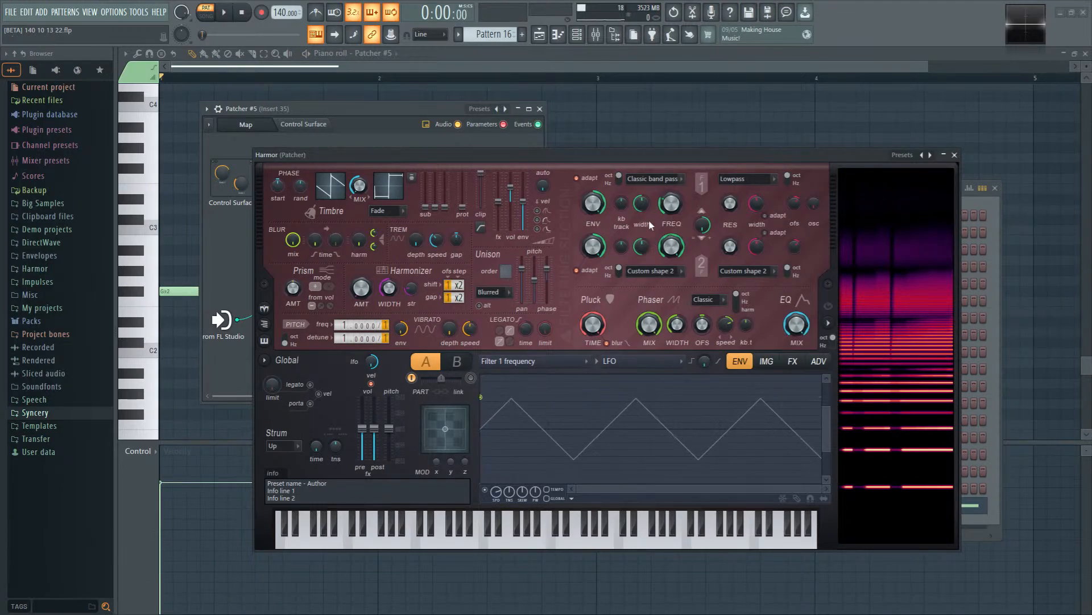
Step: Play the pattern and compare the sound with the blur mix removed and restored
key("space")
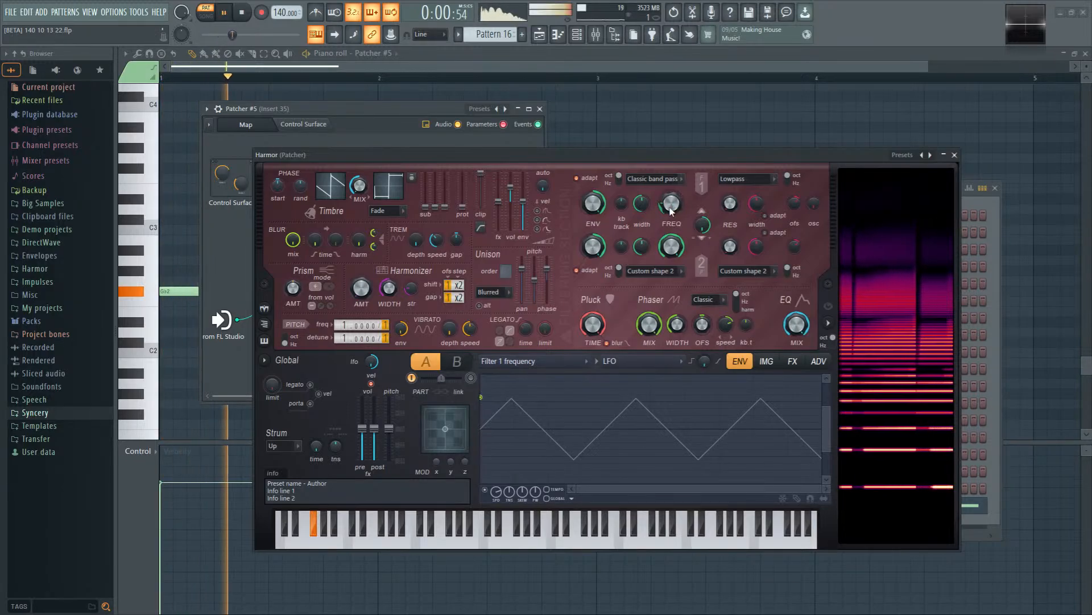
key("space")
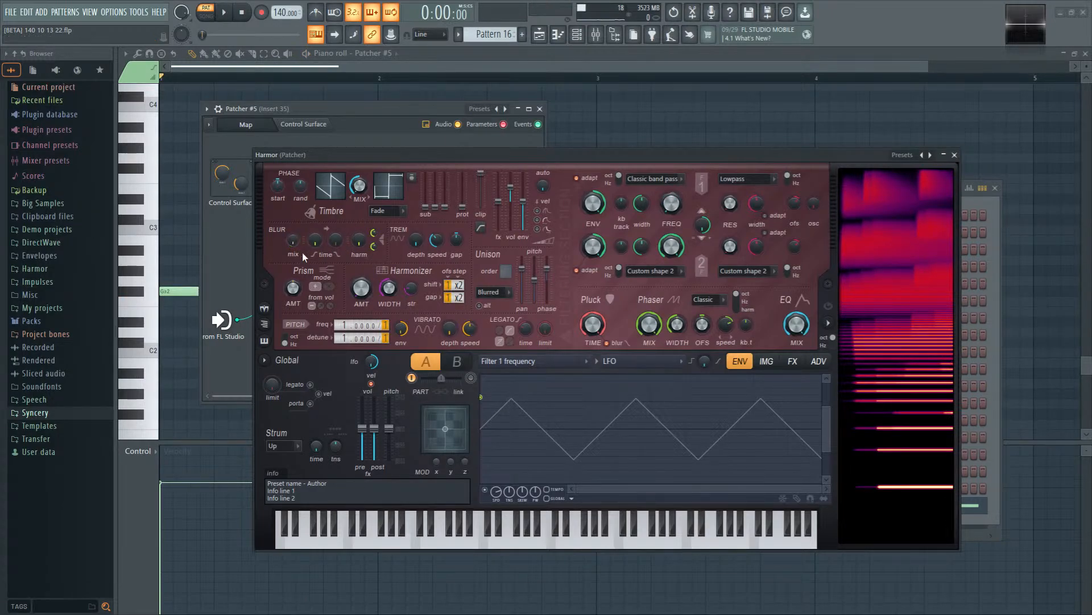
left_click(566, 362)
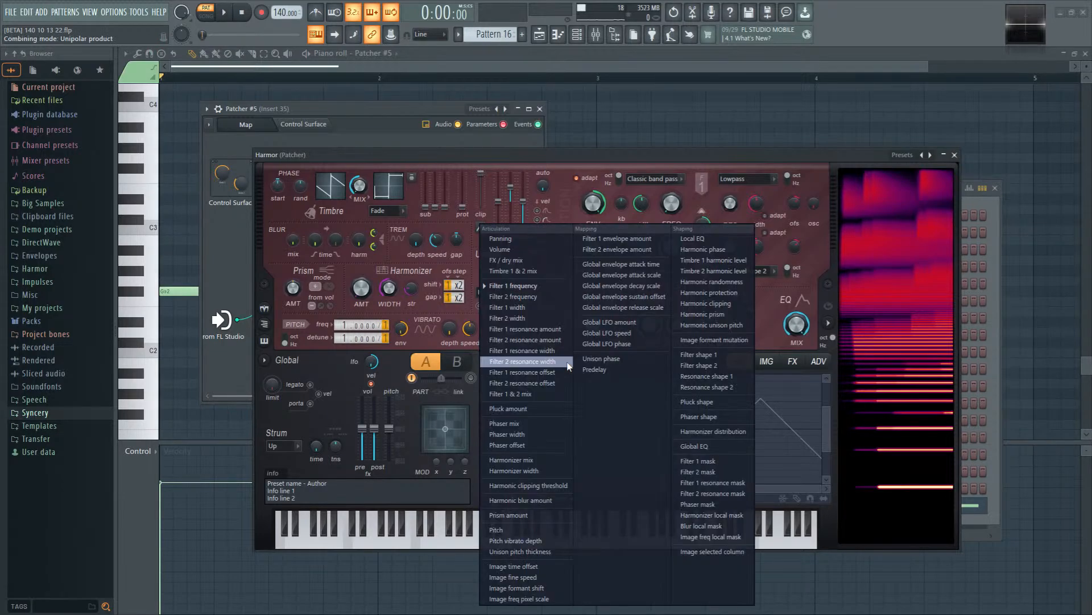
left_click(464, 228)
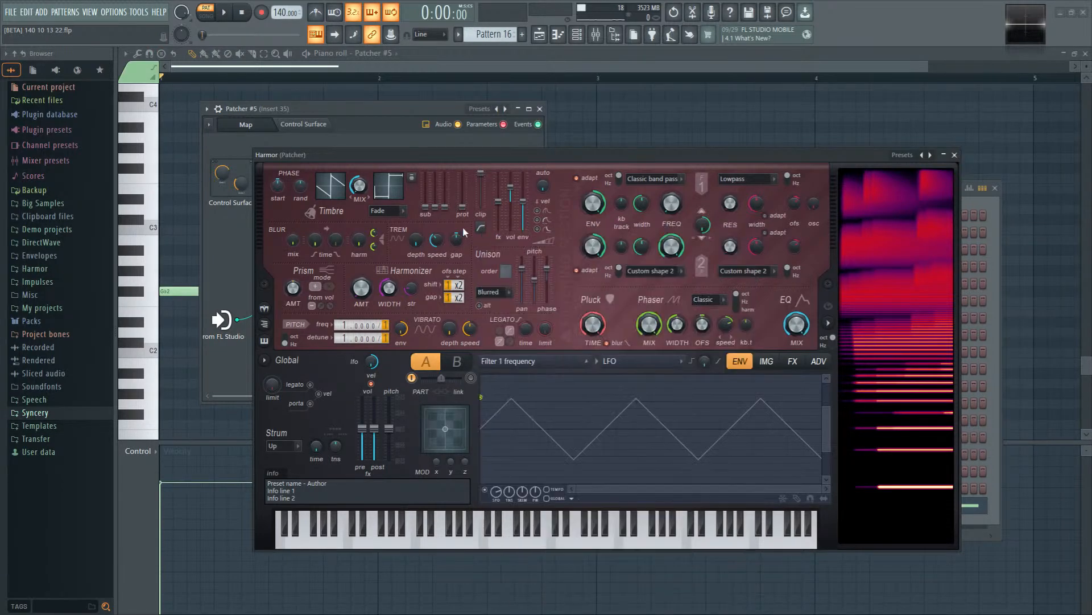
key("space")
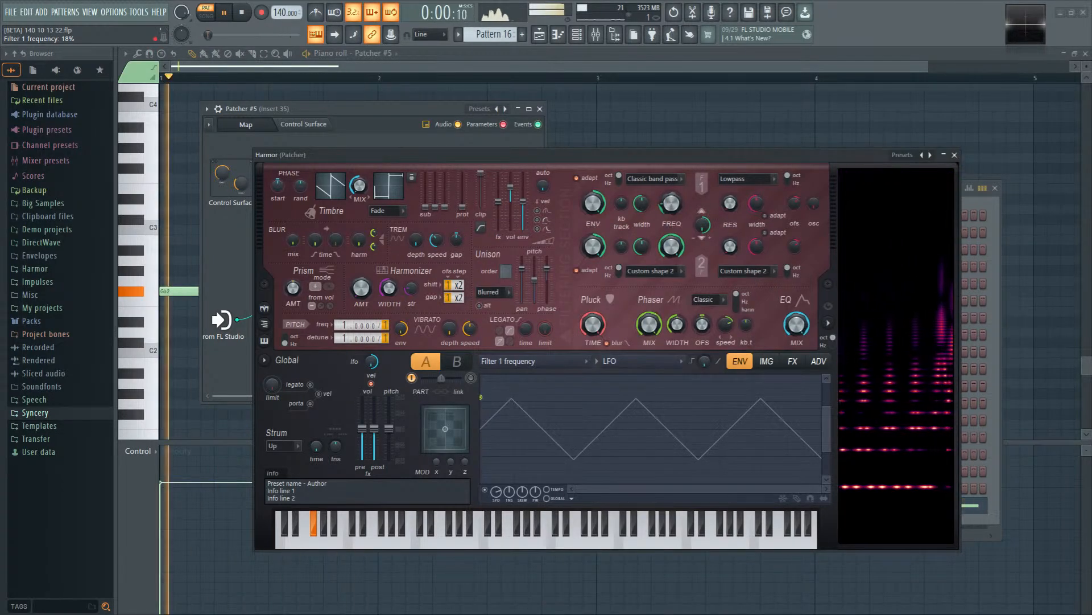
left_click_drag(290, 243, 287, 245)
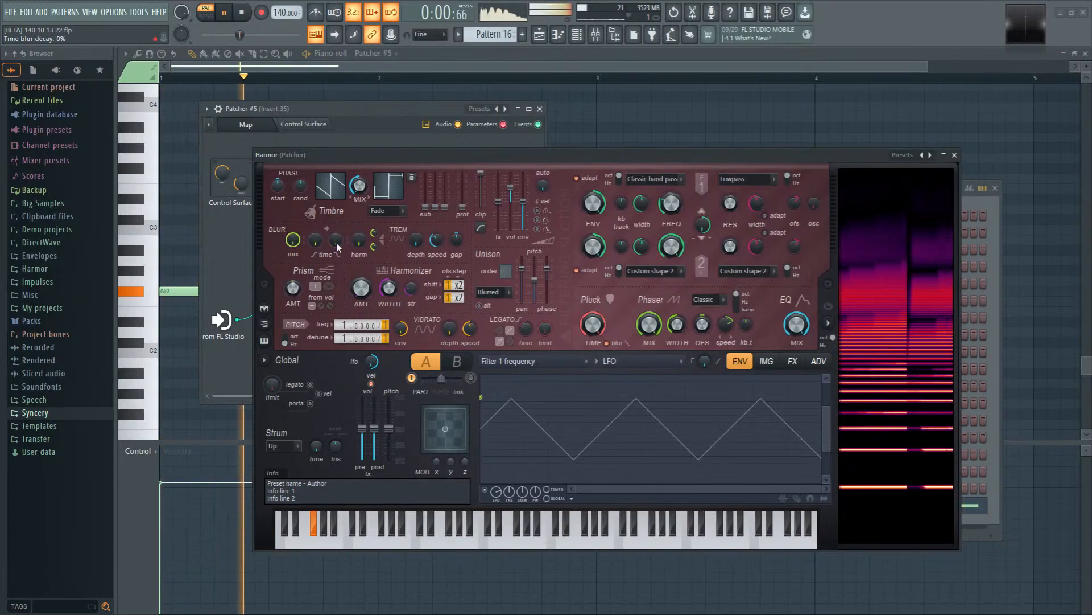
Step: Set the Pluck decay length to 100% and audition the pattern
key("space")
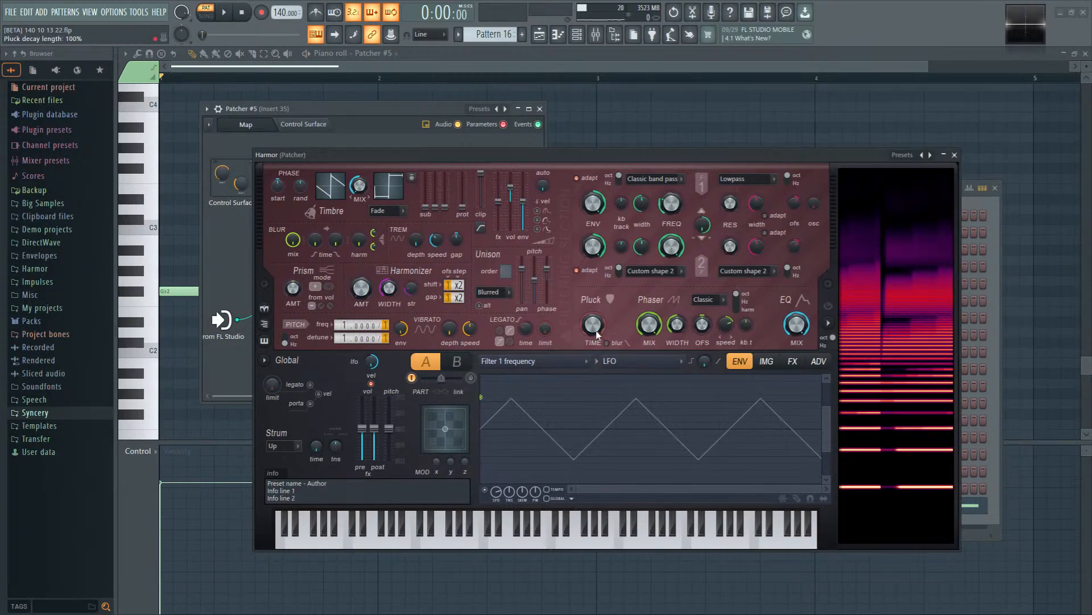
key("space")
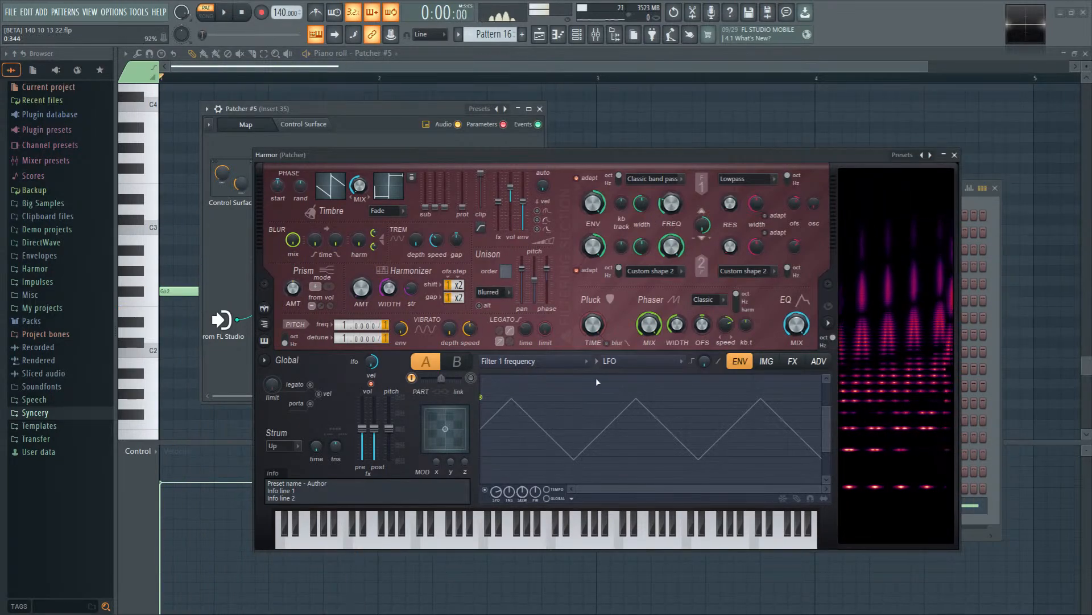
key("space")
Step: Lower the first point of the Global LFO speed keyboard mapping to the centre line, forming a rising ramp
left_click(575, 361)
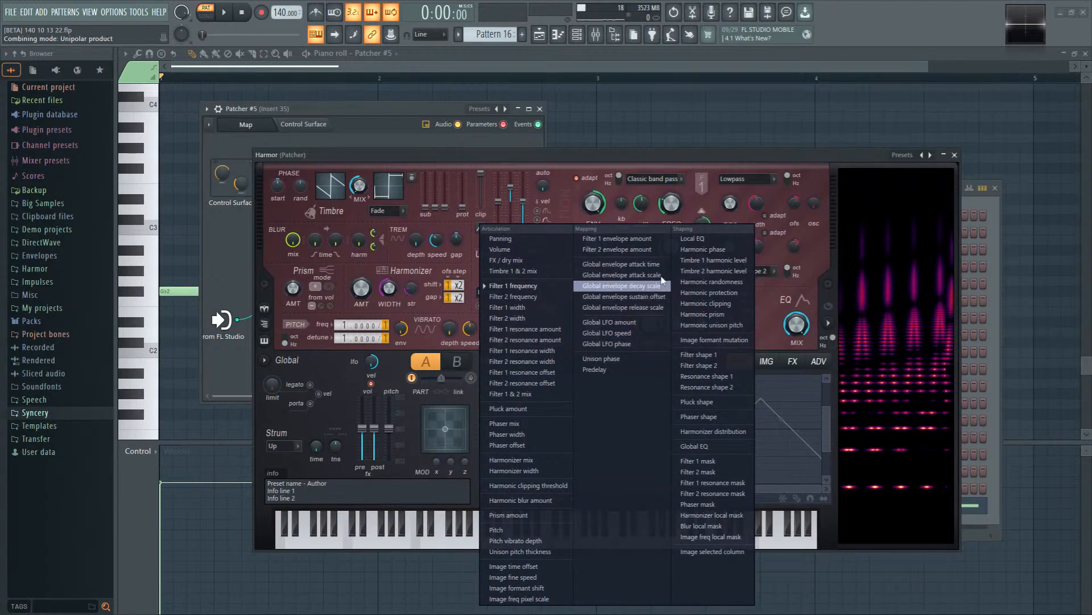
left_click(609, 333)
key("space")
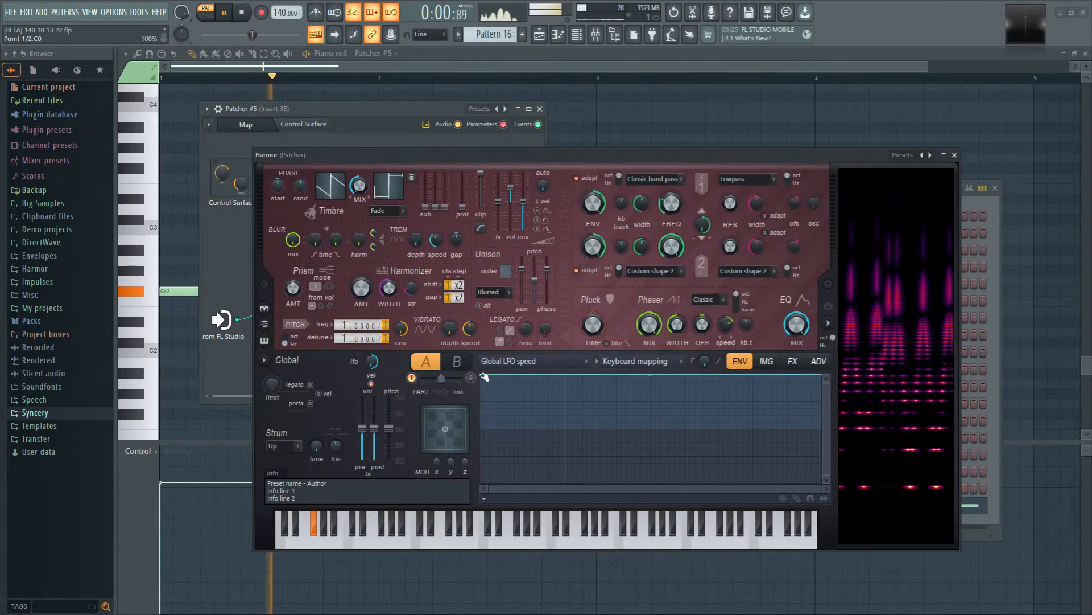
left_click_drag(482, 376, 482, 428)
key("space")
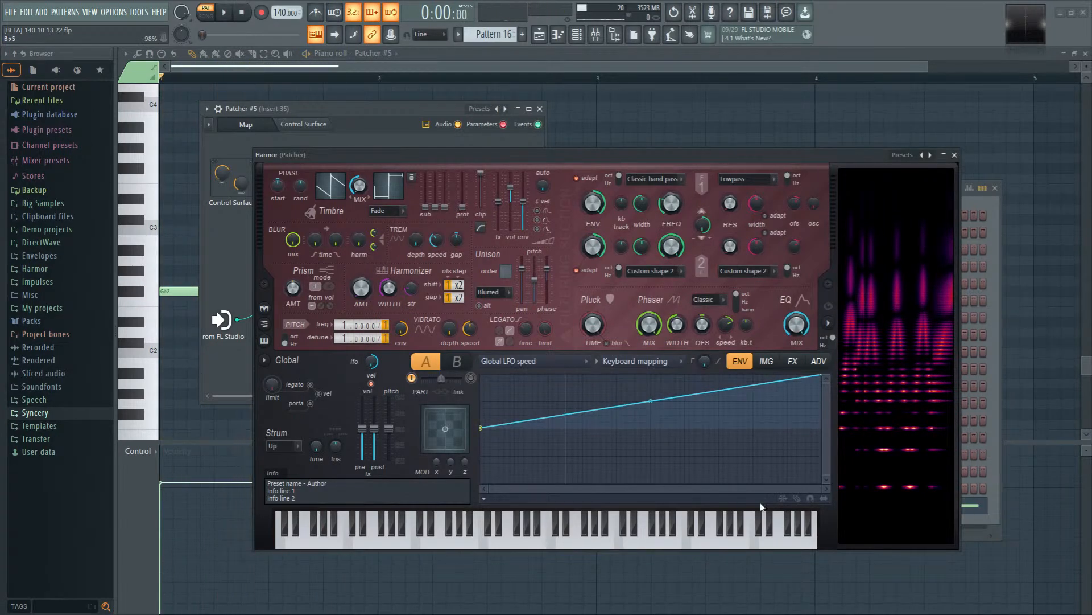
Step: Speed up the filter 1 frequency LFO and audition notes across the piano roll keyboard
key("space")
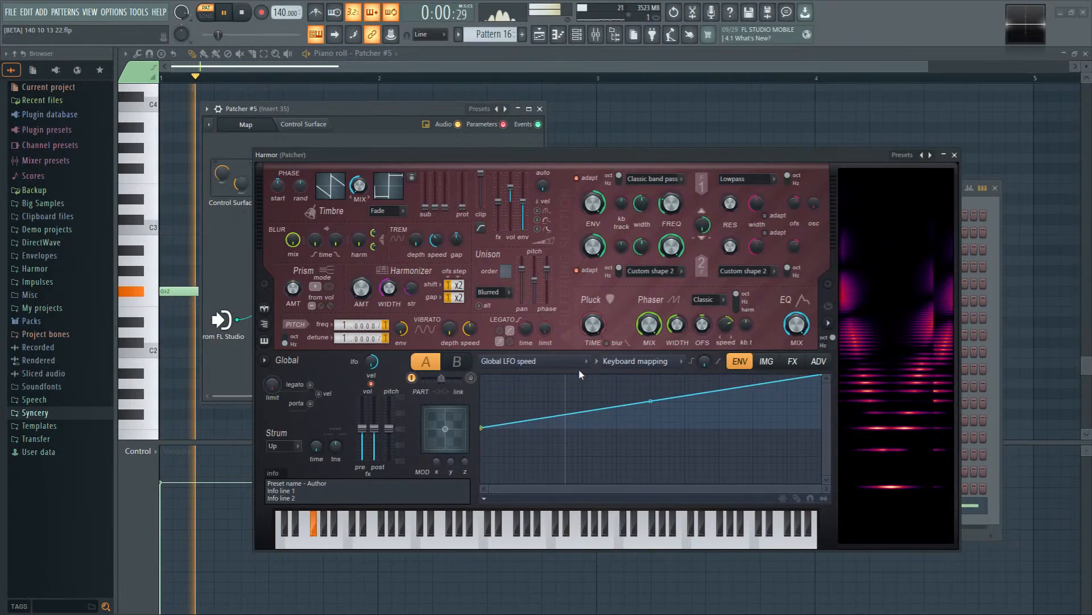
right_click(671, 210)
left_click(699, 242)
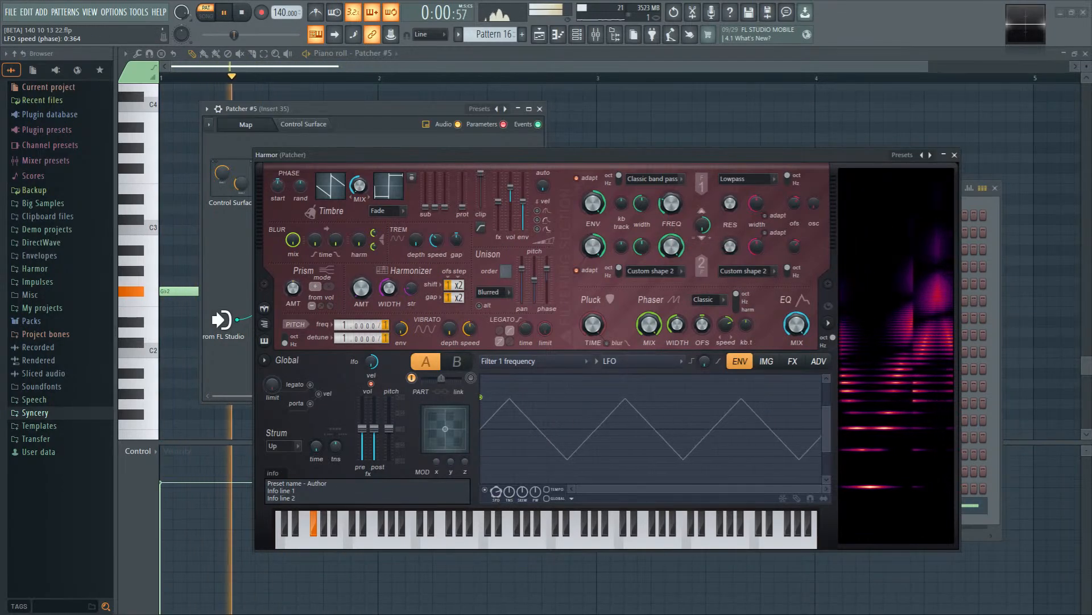
left_click_drag(495, 499, 494, 496)
key("space")
left_click(141, 297)
left_click_drag(141, 297, 158, 183)
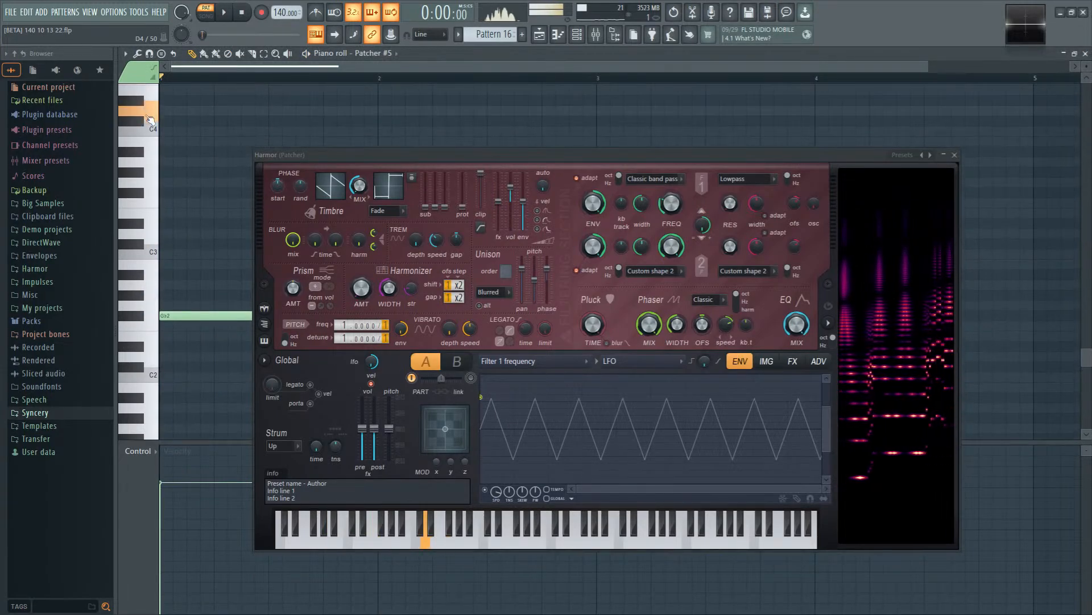
scroll(140, 228, "up", 1)
Step: Make the Global LFO speed keyboard ramp steeper by moving its peak point down to C6, auditioning low to high notes
left_click(530, 361)
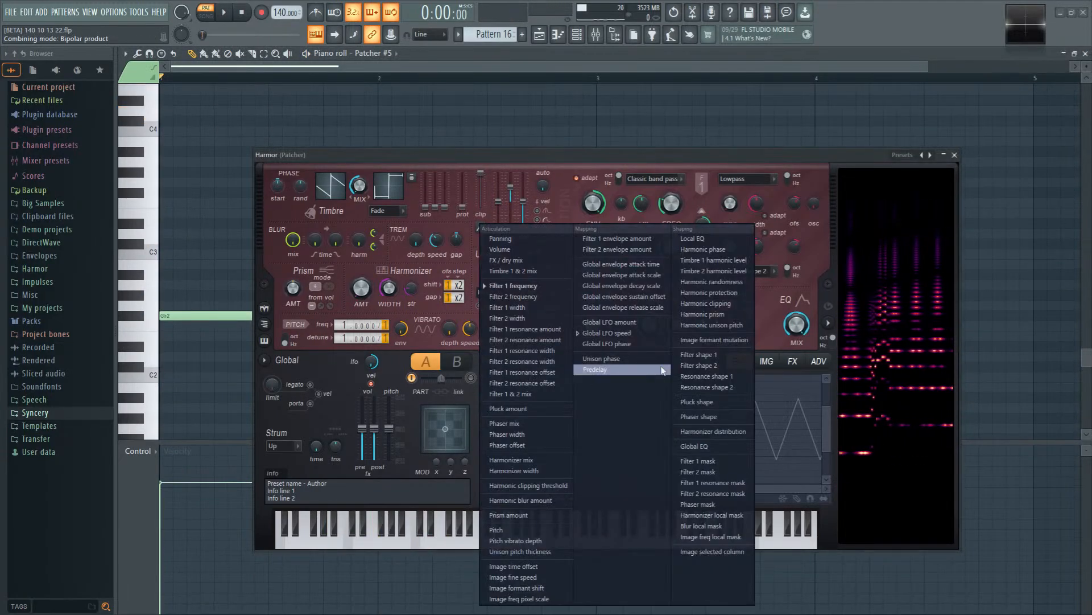
left_click(646, 333)
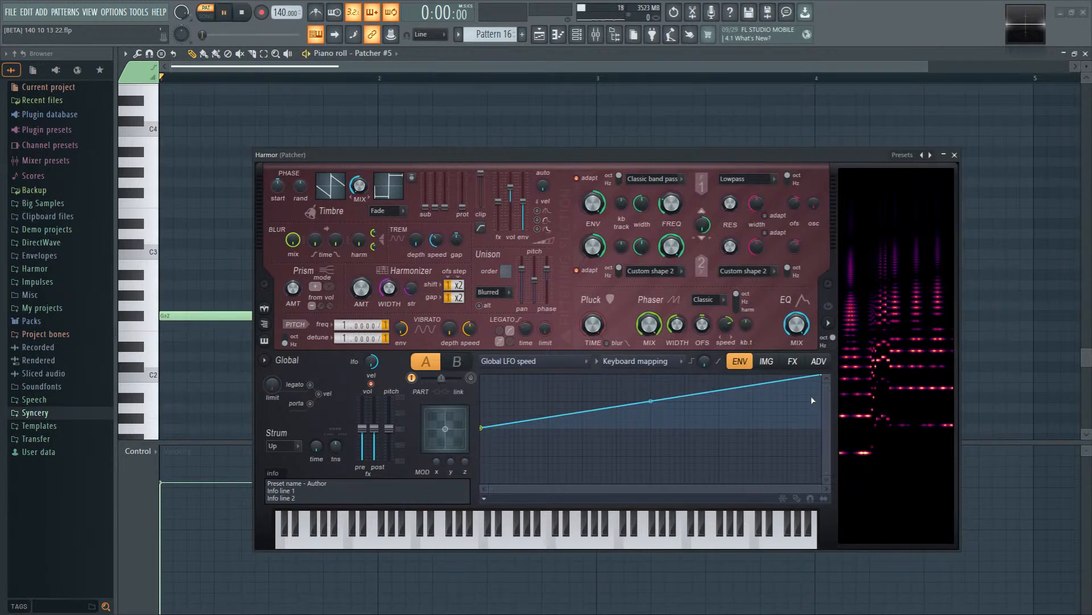
left_click_drag(821, 374, 713, 374)
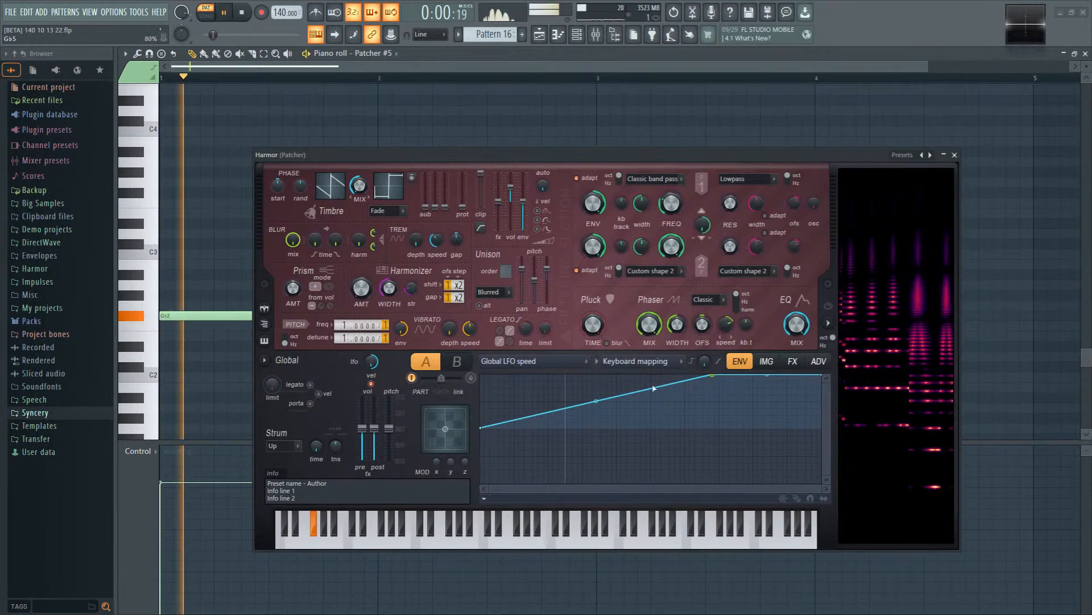
key("space")
left_click_drag(390, 540, 540, 544)
left_click_drag(713, 375, 687, 375)
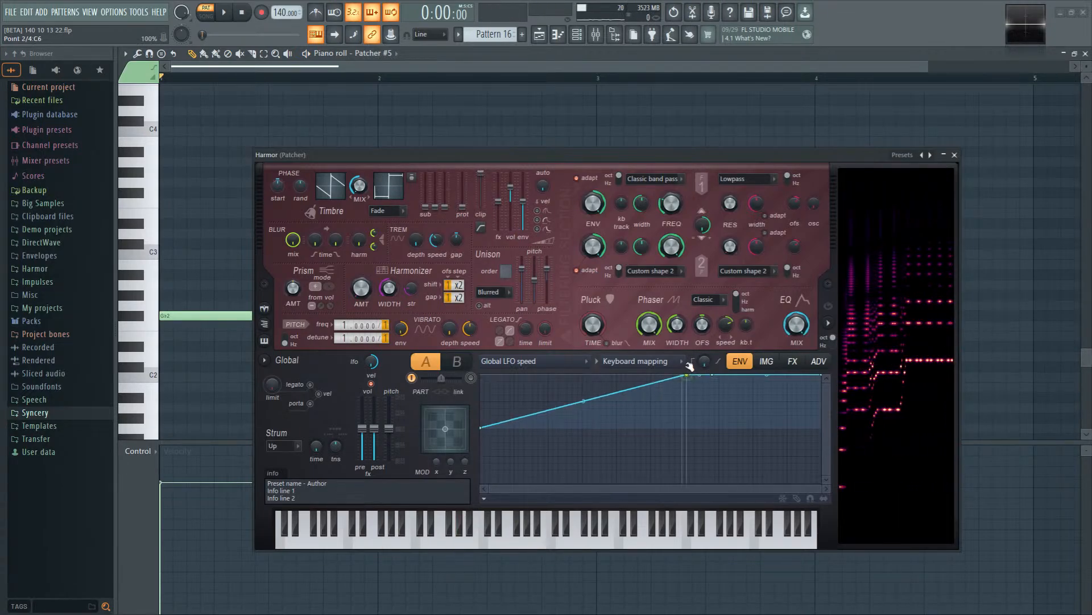
left_click_drag(490, 539, 548, 537)
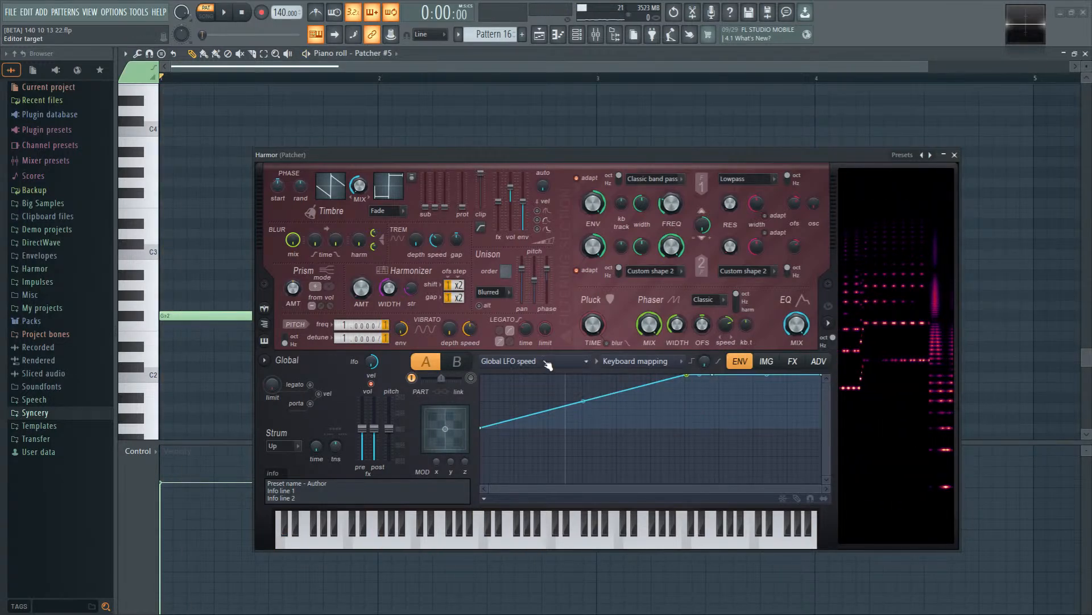
Step: Increase the LFO speed for filter 1 frequency further and audition notes on Harmor's keyboard
right_click(672, 203)
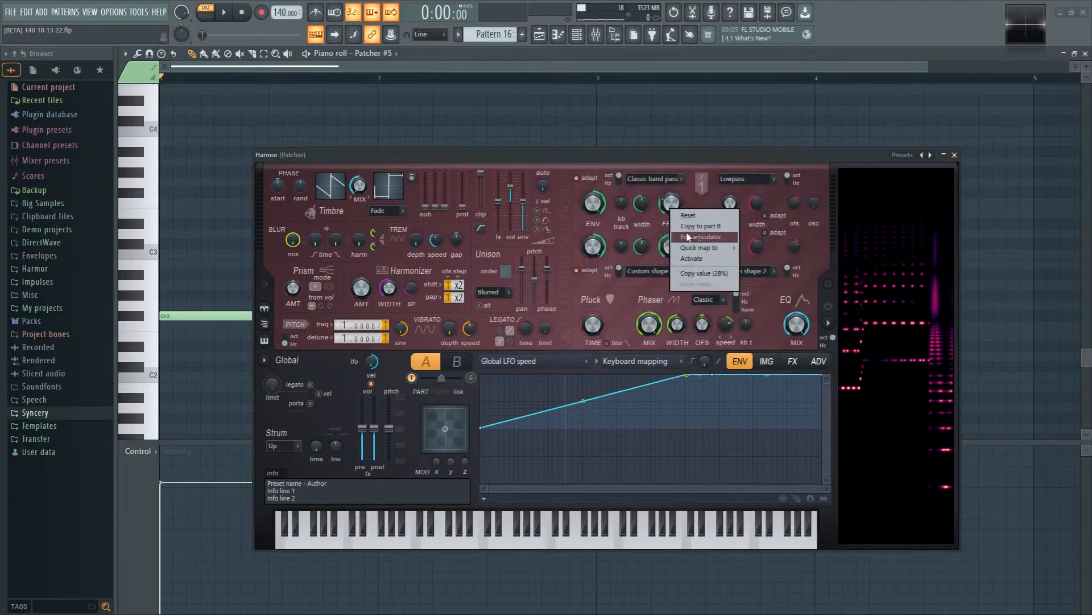
left_click(692, 239)
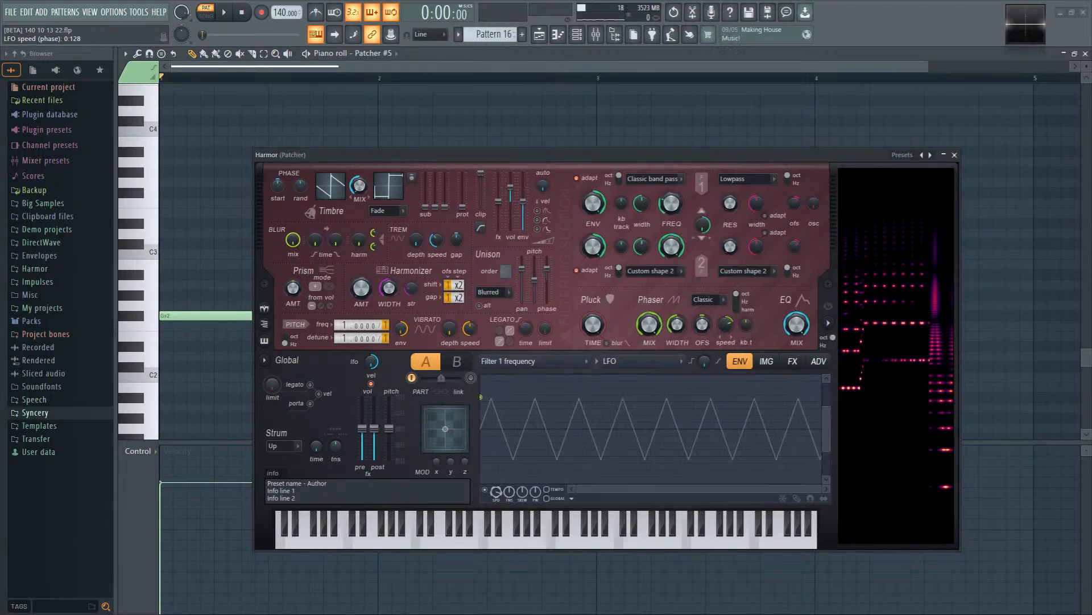
left_click_drag(496, 491, 496, 487)
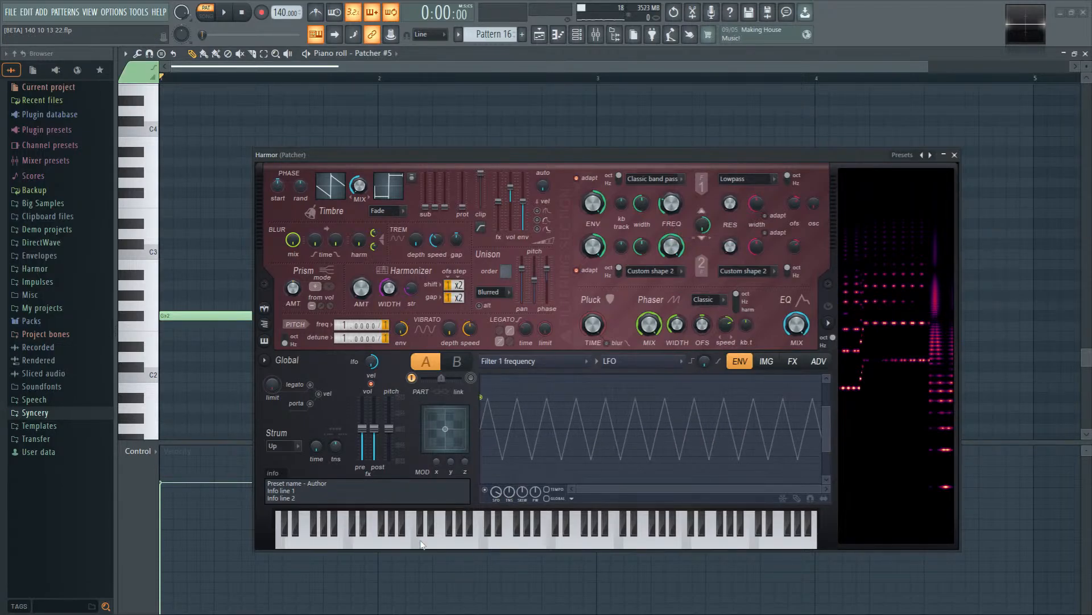
left_click_drag(407, 543, 676, 547)
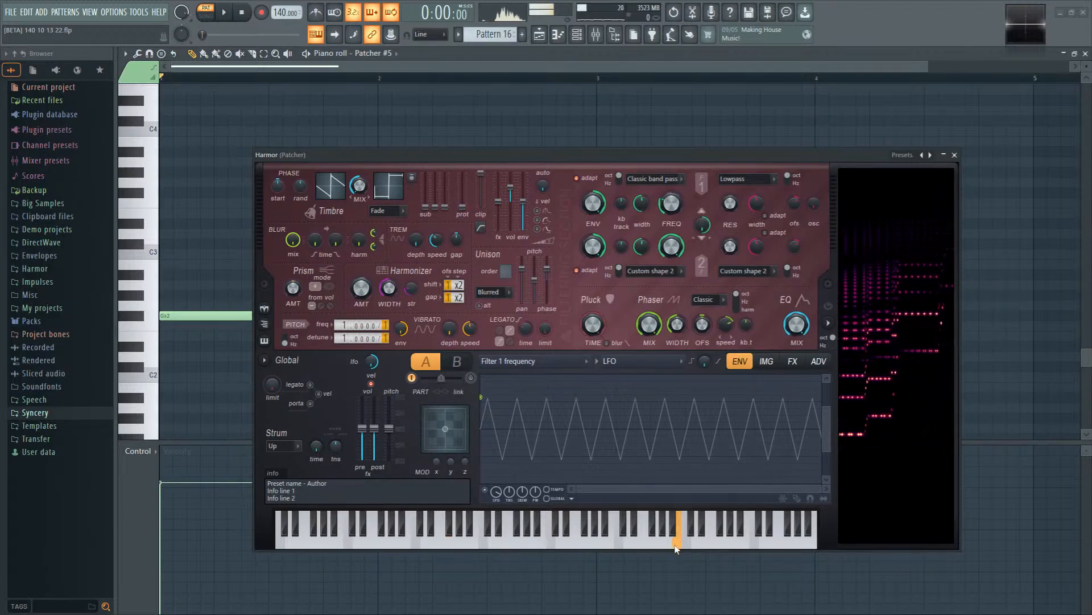
left_click(491, 541)
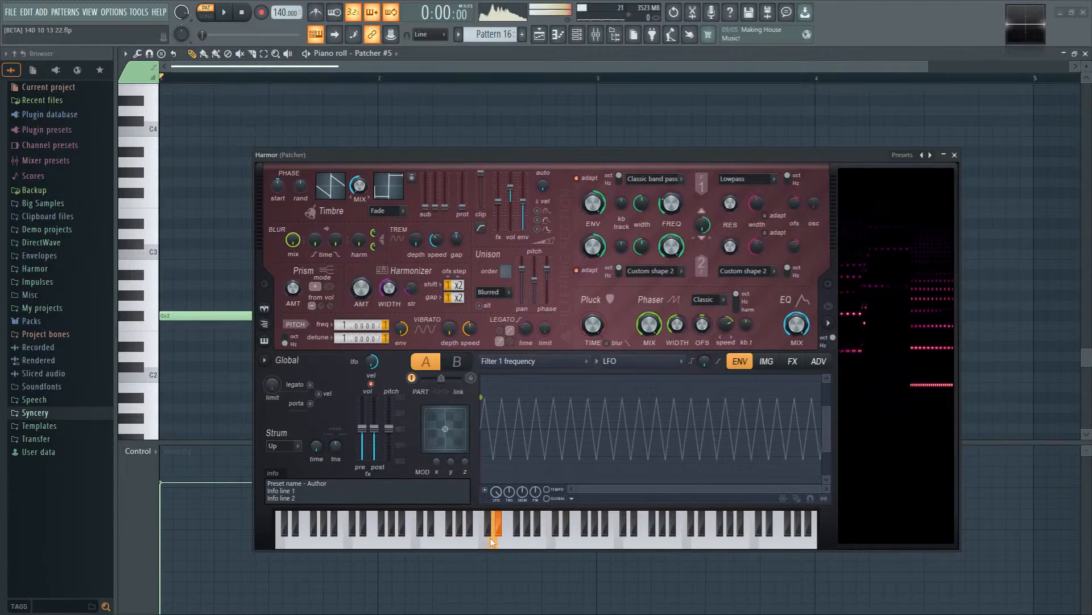
left_click_drag(492, 542, 627, 544)
Step: Bend the Global LFO speed keyboard ramp into a downward-sagging curve and audition notes on Harmor's keyboard
left_click(515, 360)
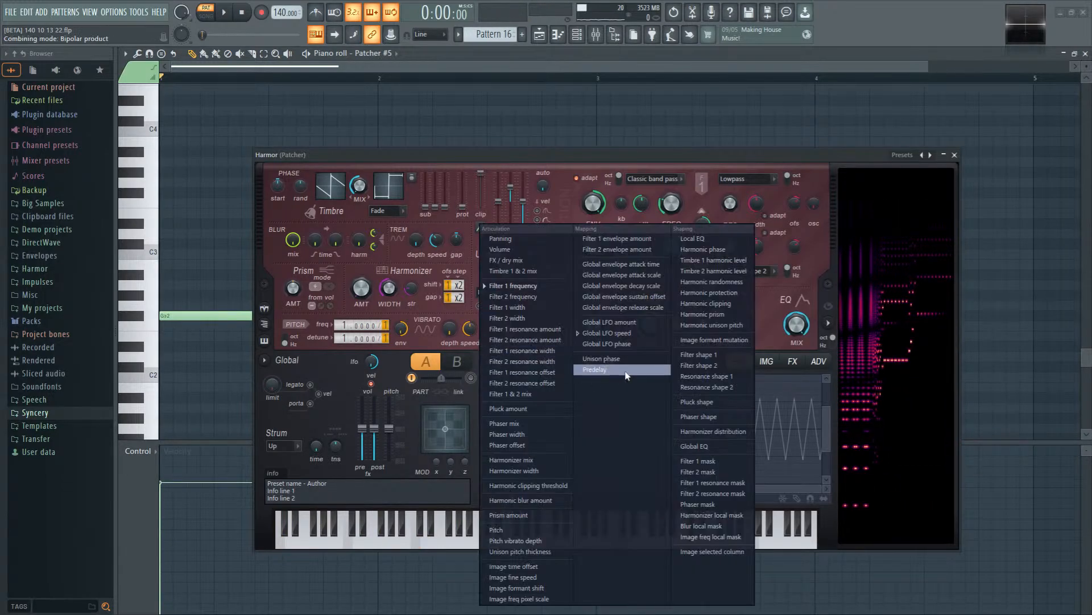
left_click(626, 334)
left_click(490, 529)
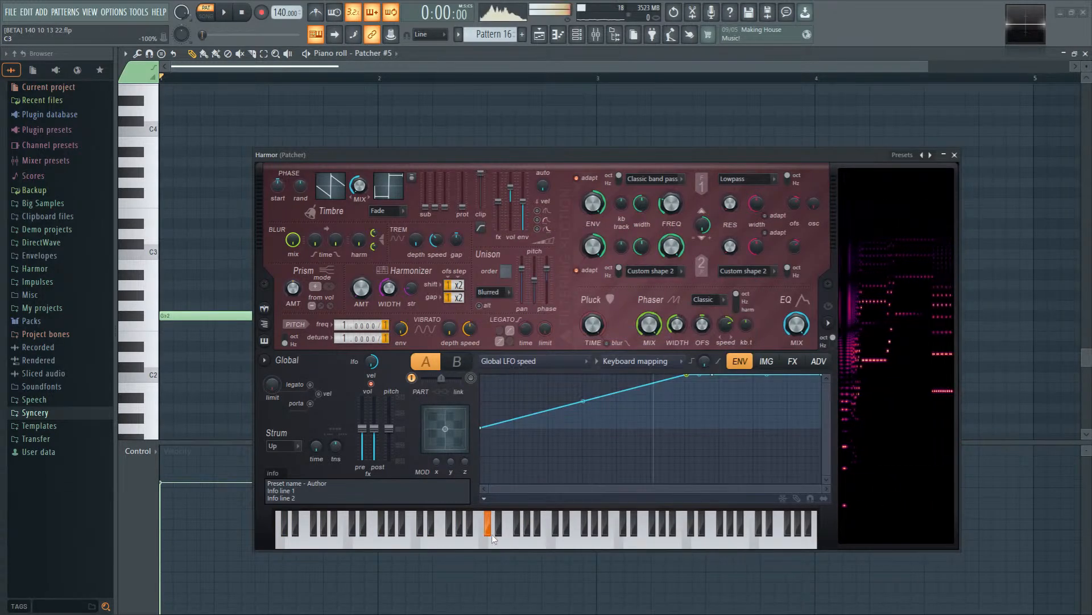
left_click_drag(586, 400, 585, 424)
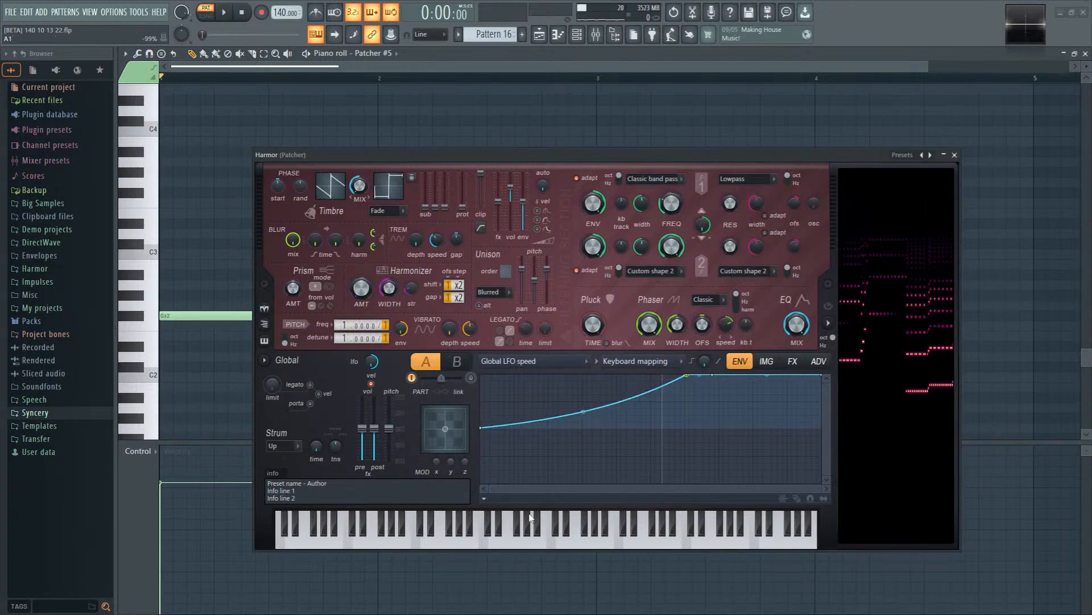
mouse_move(516, 526)
left_mouse_down()
mouse_move(211, 518)
mouse_move(516, 522)
left_mouse_up()
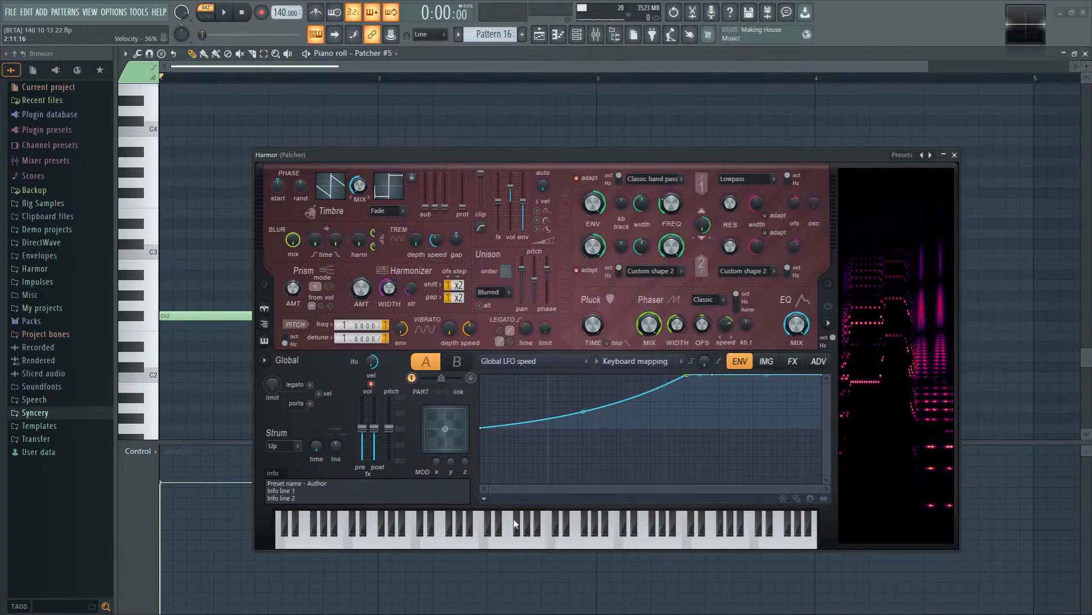
Step: Edit the phaser width articulator and choose Modulation X mapping as its source
right_click(677, 330)
left_click(711, 344)
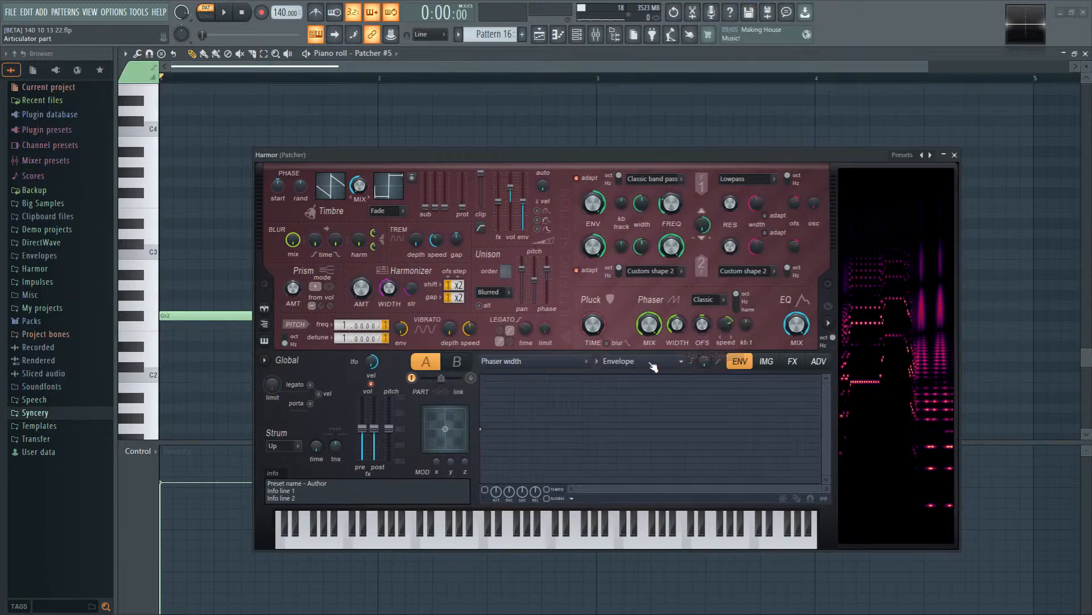
left_click(651, 363)
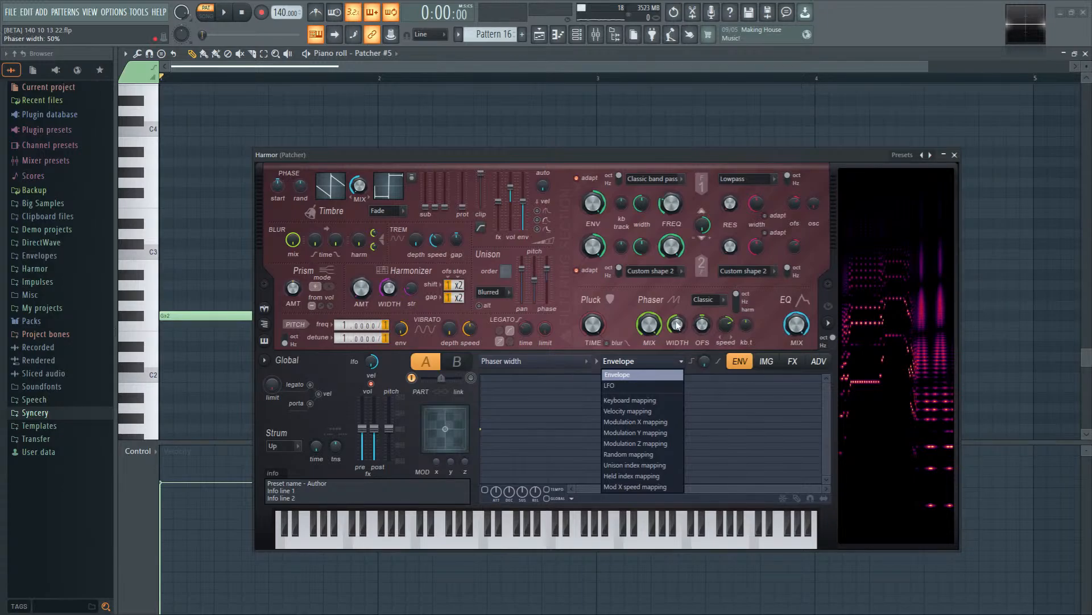
right_click(678, 329)
left_click(709, 359)
left_click(631, 362)
left_click(636, 421)
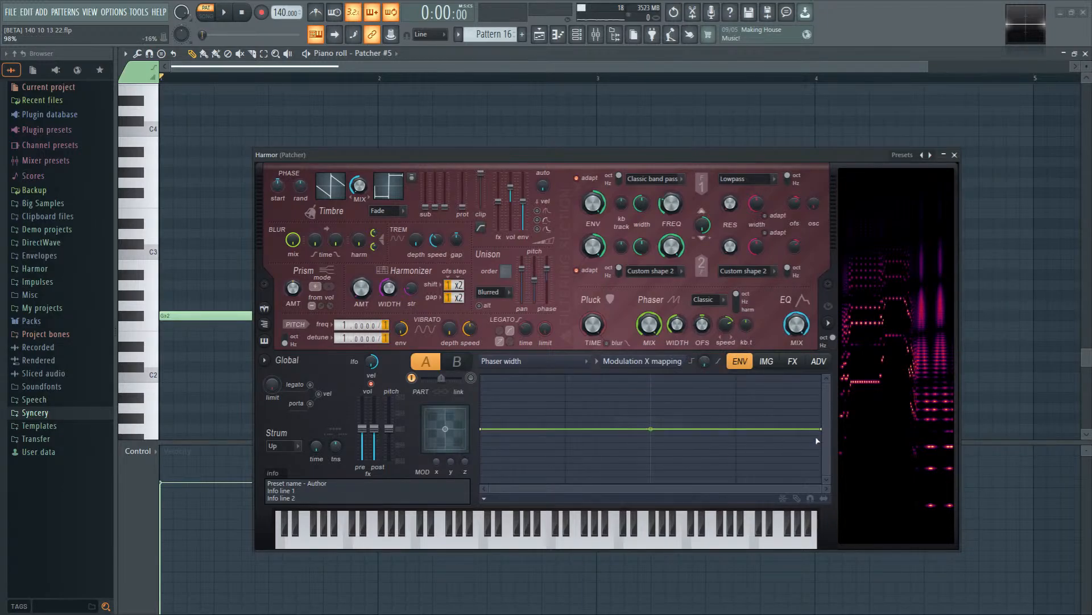
Step: Choose LFO as the modulation source for the phaser width
left_click(642, 362)
left_click(632, 385)
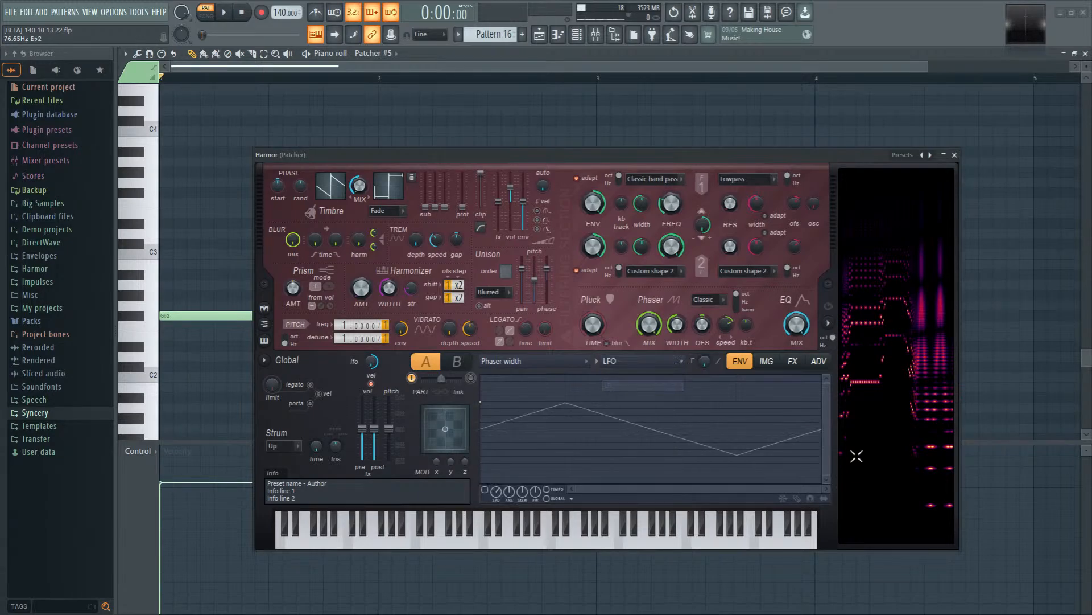
left_click(672, 206)
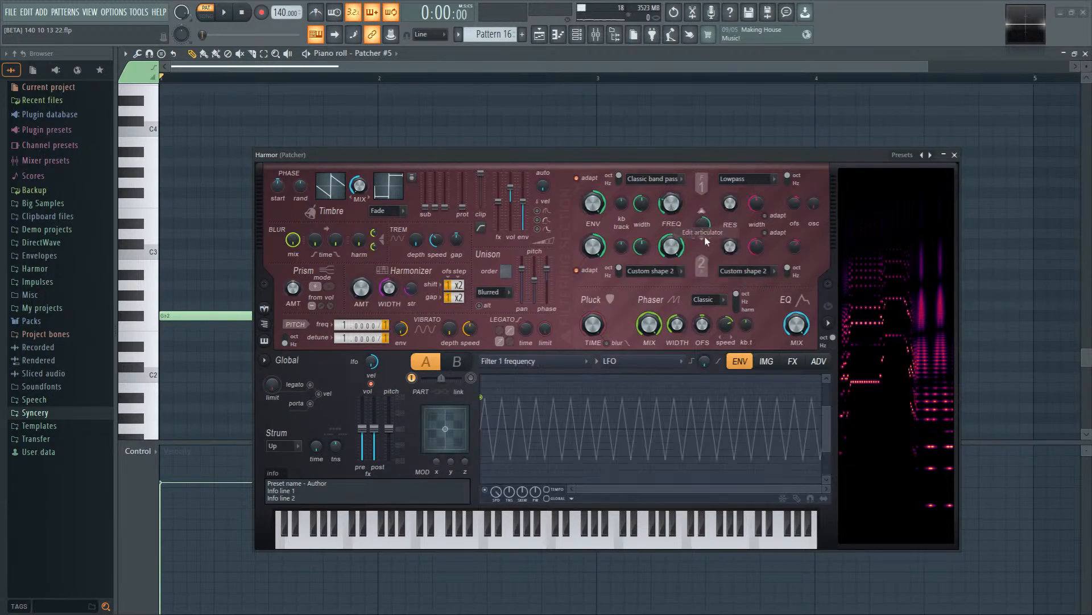
left_click(572, 499)
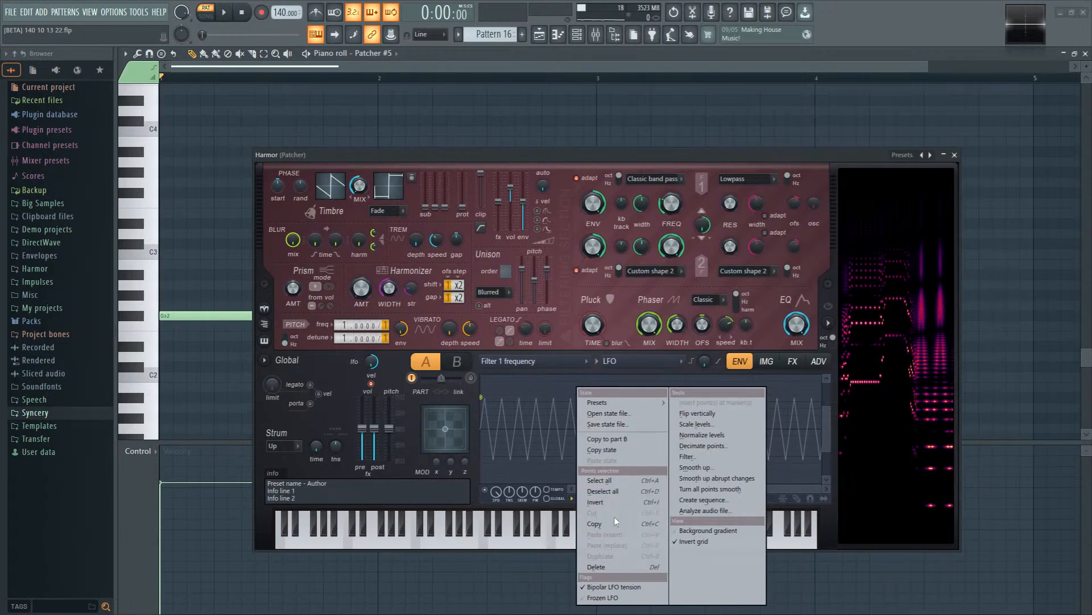
left_click(615, 527)
right_click(686, 330)
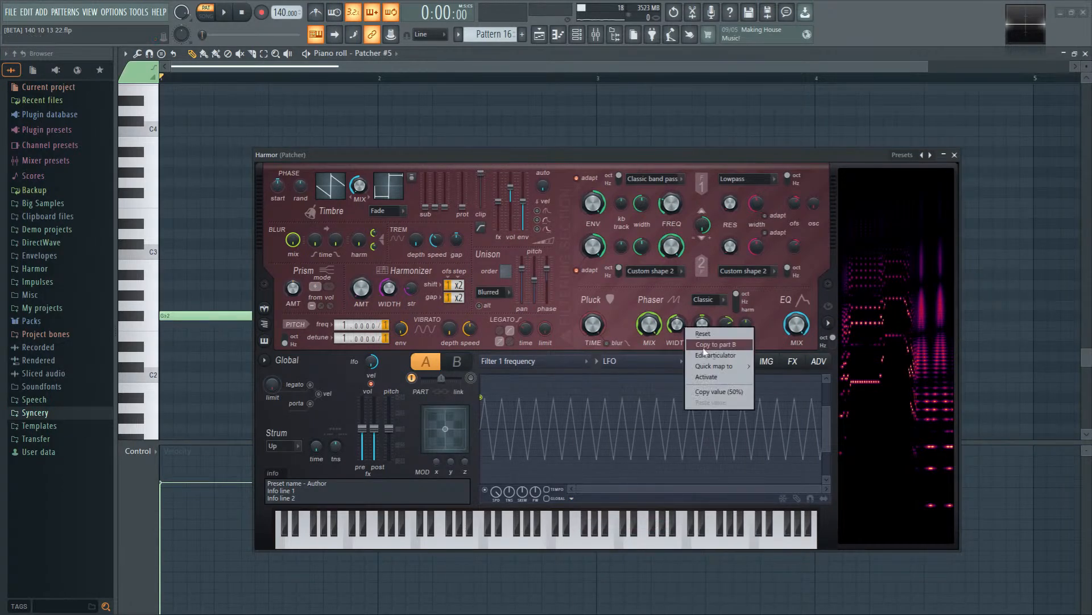
left_click(706, 348)
left_click(645, 361)
left_click(572, 499)
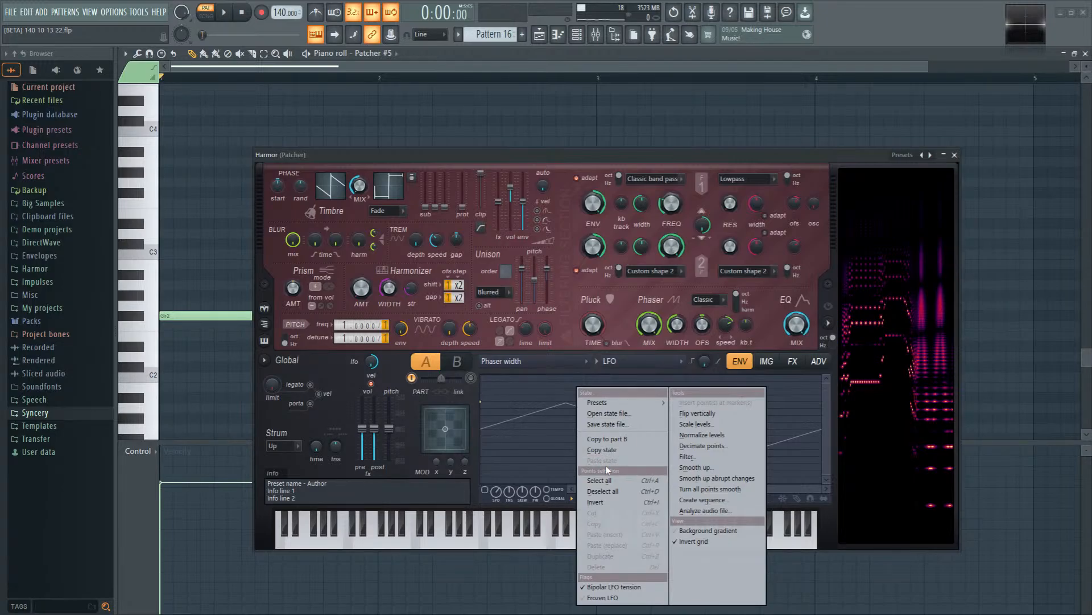
left_click(570, 505)
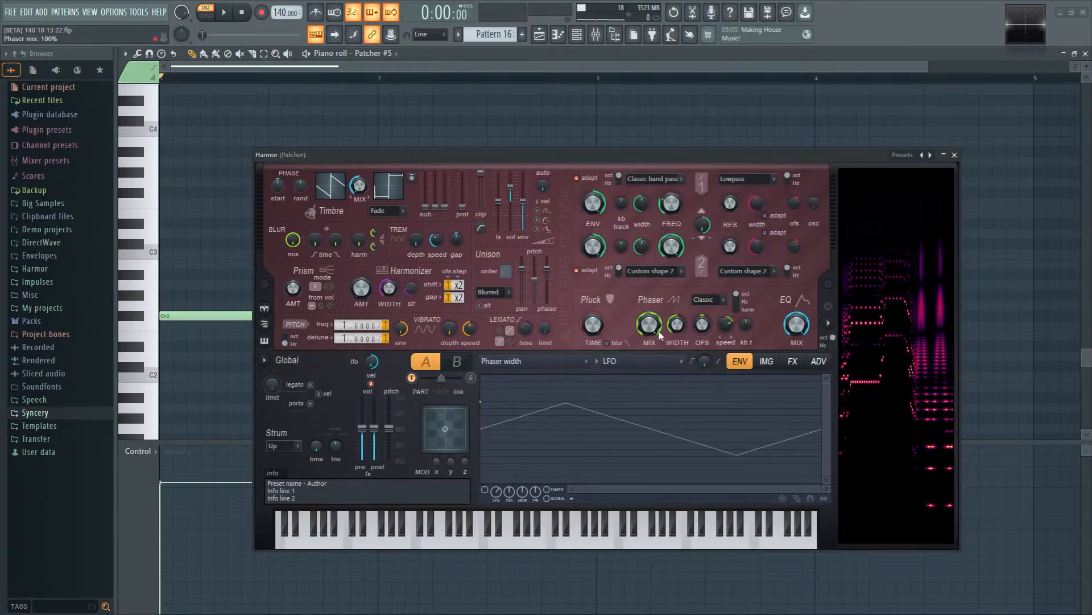
Step: Copy the filter 1 frequency LFO state and paste it into the phaser width LFO
right_click(668, 208)
left_click(686, 241)
left_click(572, 499)
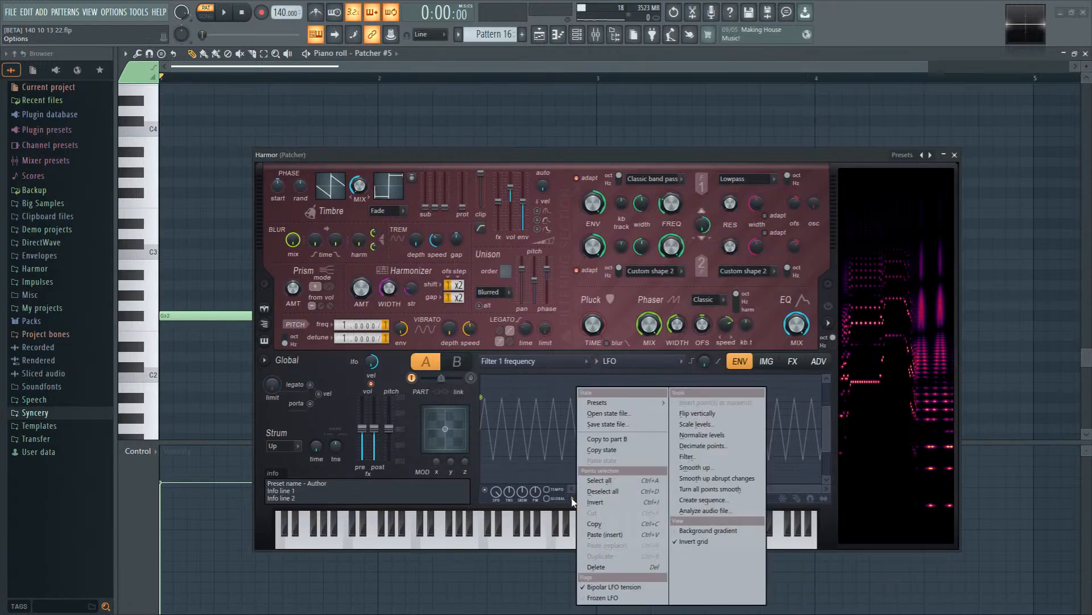
left_click(617, 450)
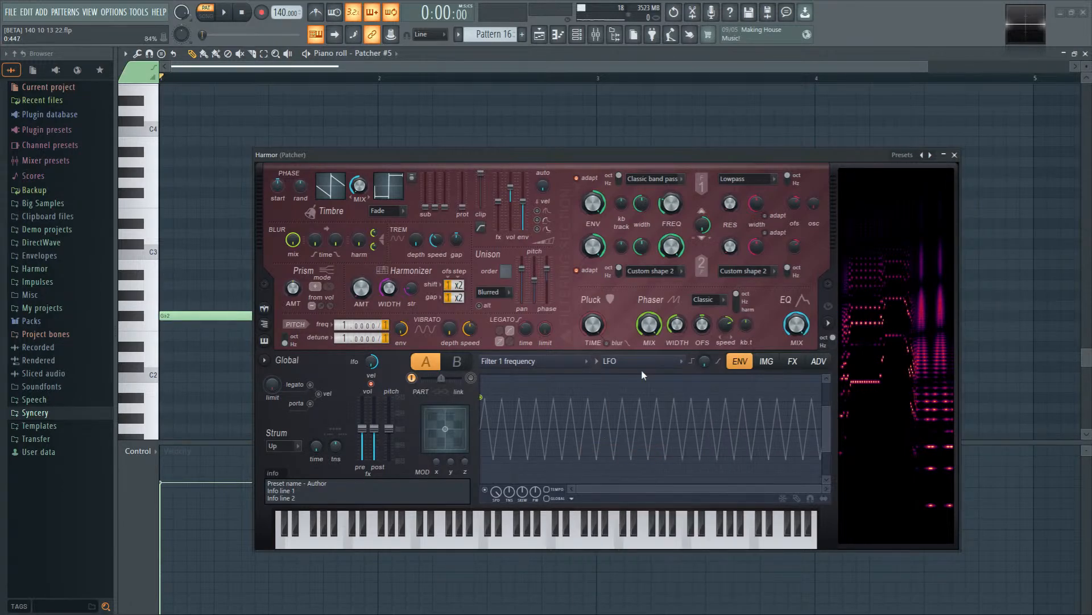
right_click(682, 323)
left_click(708, 348)
right_click(576, 504)
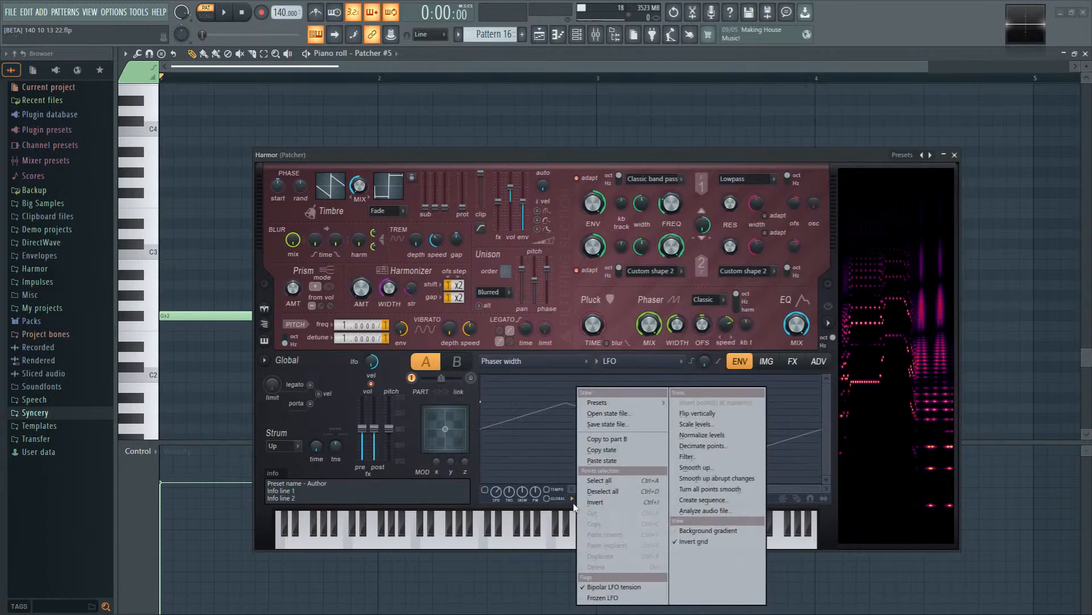
left_click(616, 461)
Step: Make the phaser width LFO shallower than the pasted one and audition it with the pattern
key("space")
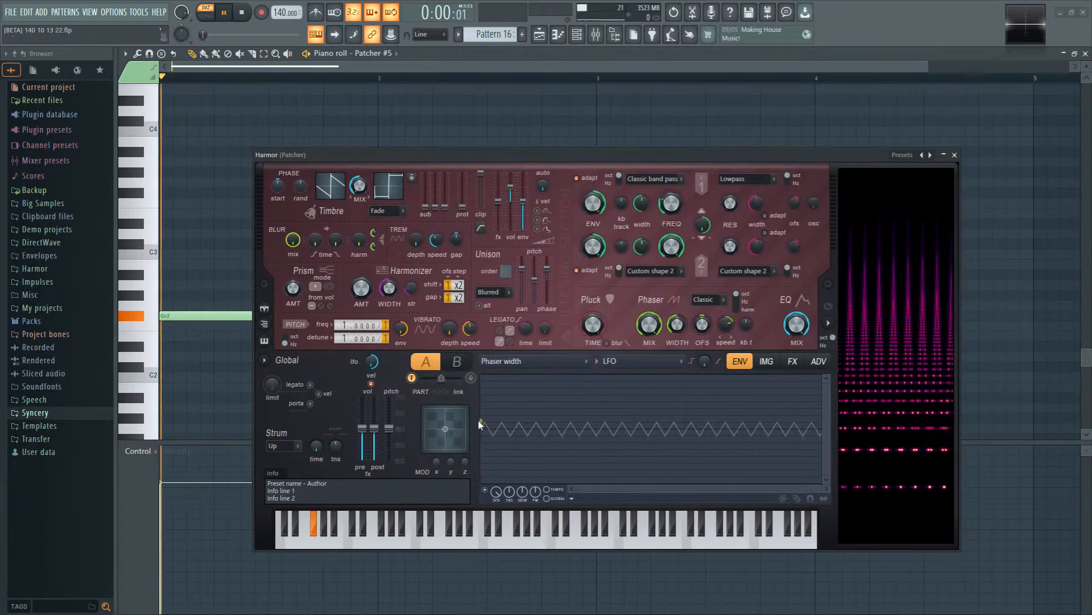
key("space")
mouse_move(480, 419)
left_mouse_down()
mouse_move(483, 429)
mouse_move(481, 414)
left_mouse_up()
key("space")
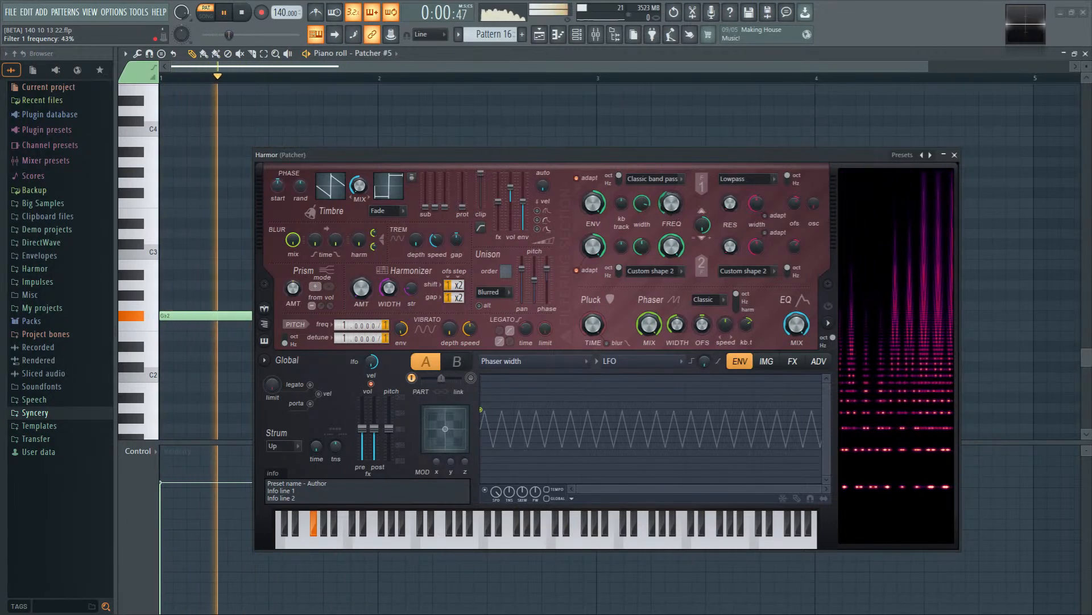
Step: Reduce the filter 1 frequency LFO depth while auditioning the pattern
right_click(671, 206)
left_click(694, 232)
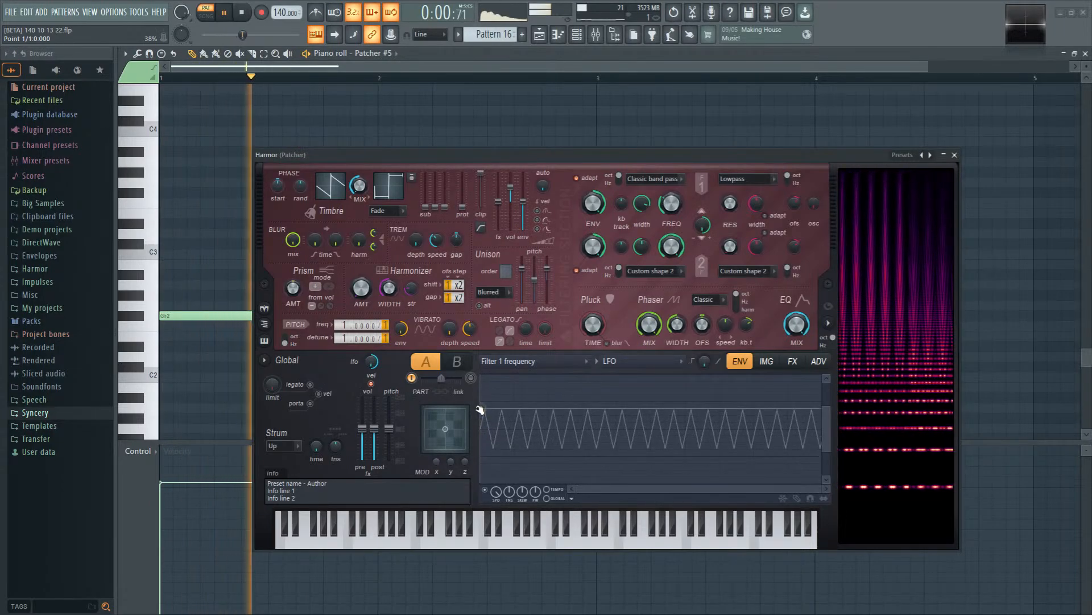
key("space")
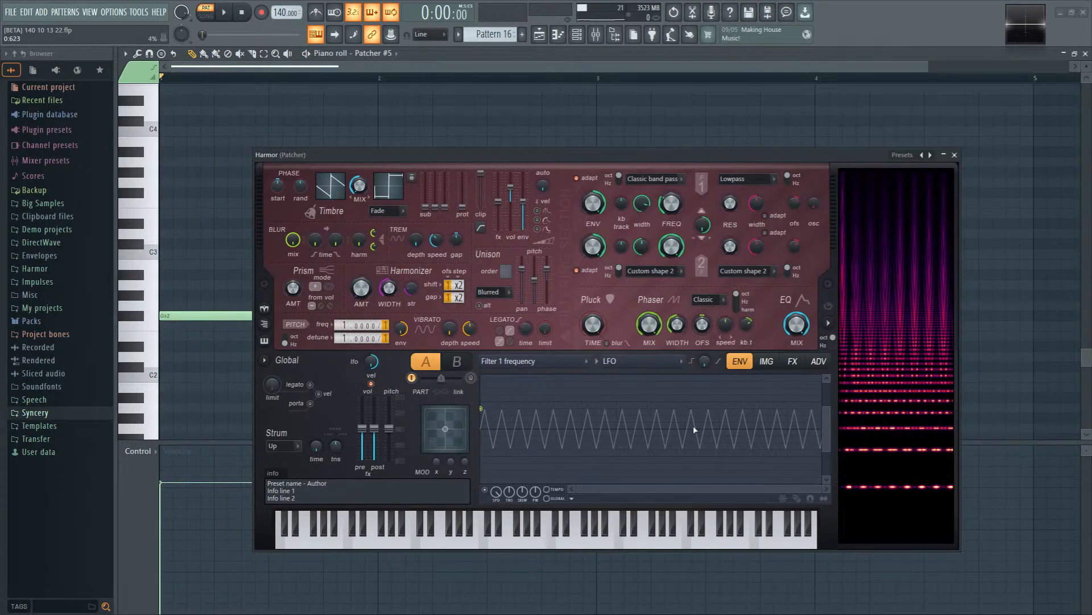
key("space")
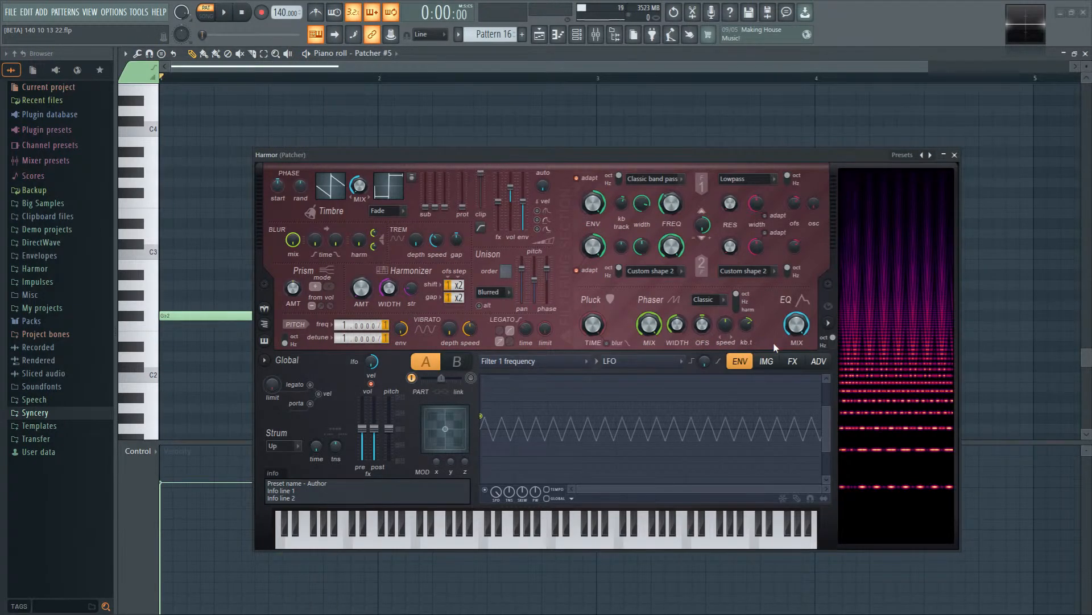
Step: Lower the phaser width LFO depth until its wave is nearly flat, just past the center line, and audition the pattern
right_click(677, 325)
left_click(696, 359)
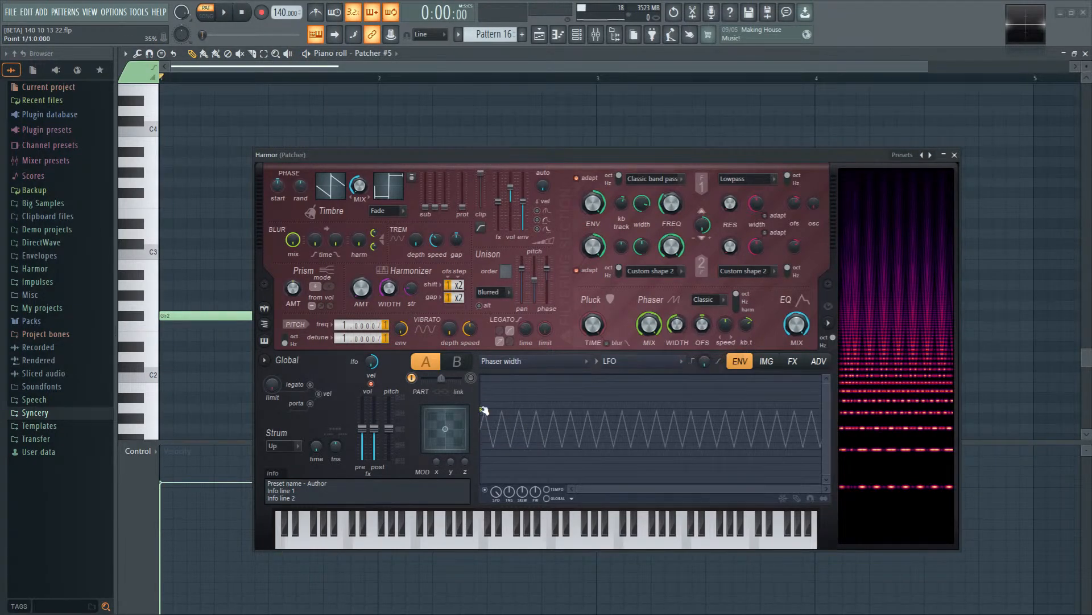
left_click_drag(484, 410, 482, 427)
key("space")
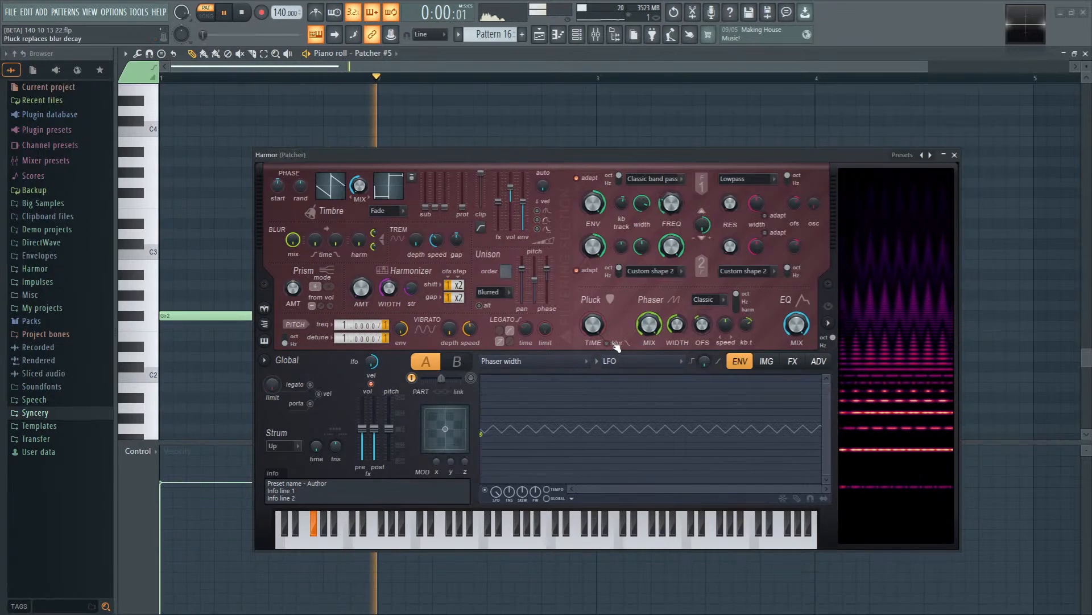
key("space")
Step: Switch the Volume articulator to LFO, paste the copied LFO state into it and audition the pattern
left_click(581, 362)
left_click(529, 250)
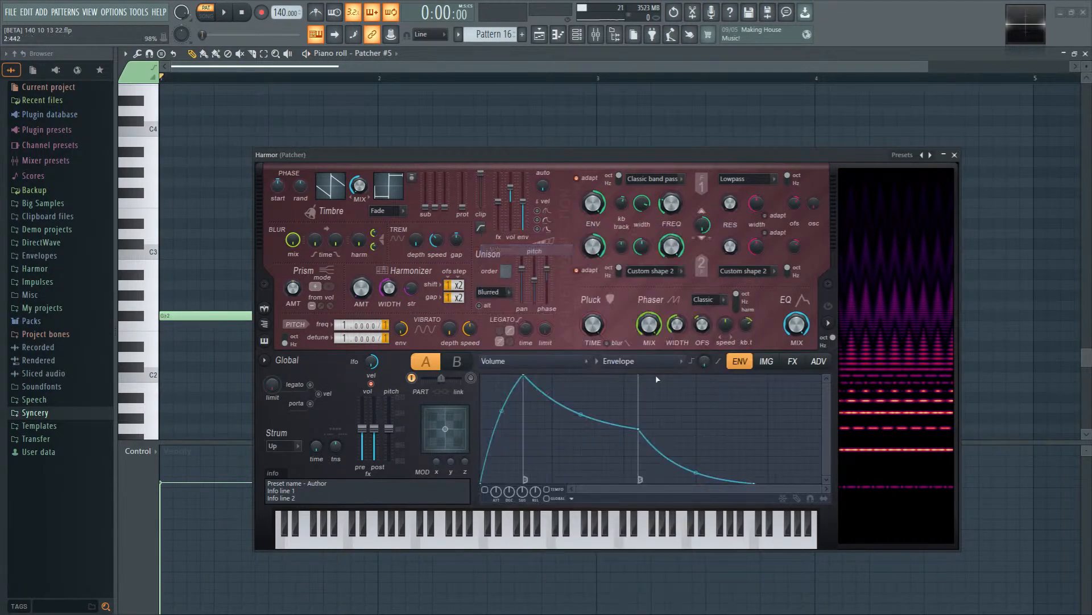
left_click(654, 362)
left_click(650, 386)
left_click(574, 502)
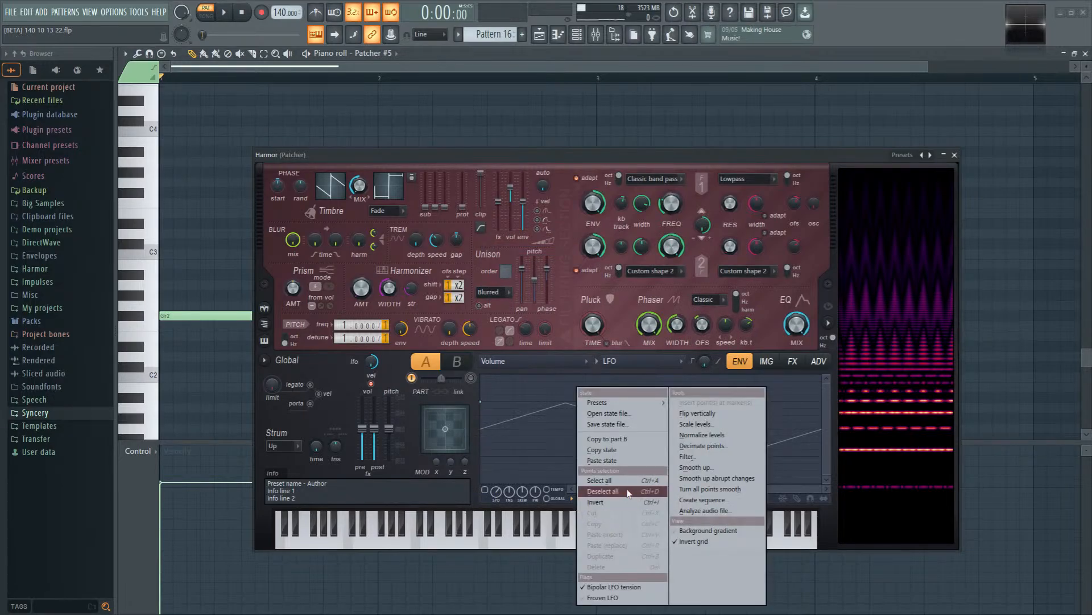
left_click(638, 459)
key("space")
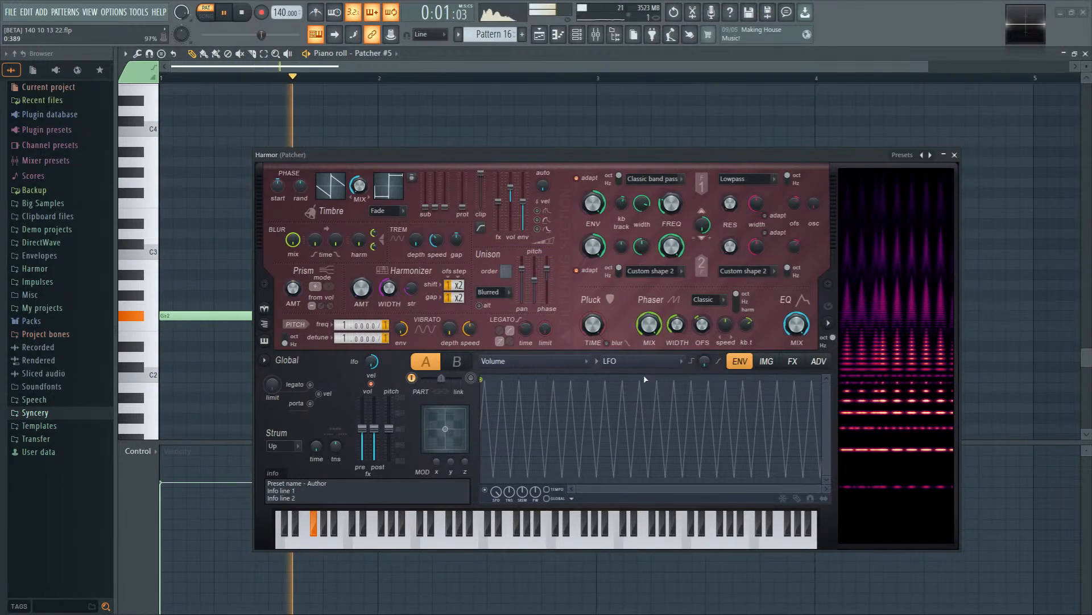
key("space")
Step: Set Harmor's distortion type to Log and lower its asymmetry slightly while auditioning the pattern
left_click(792, 361)
left_click(567, 462)
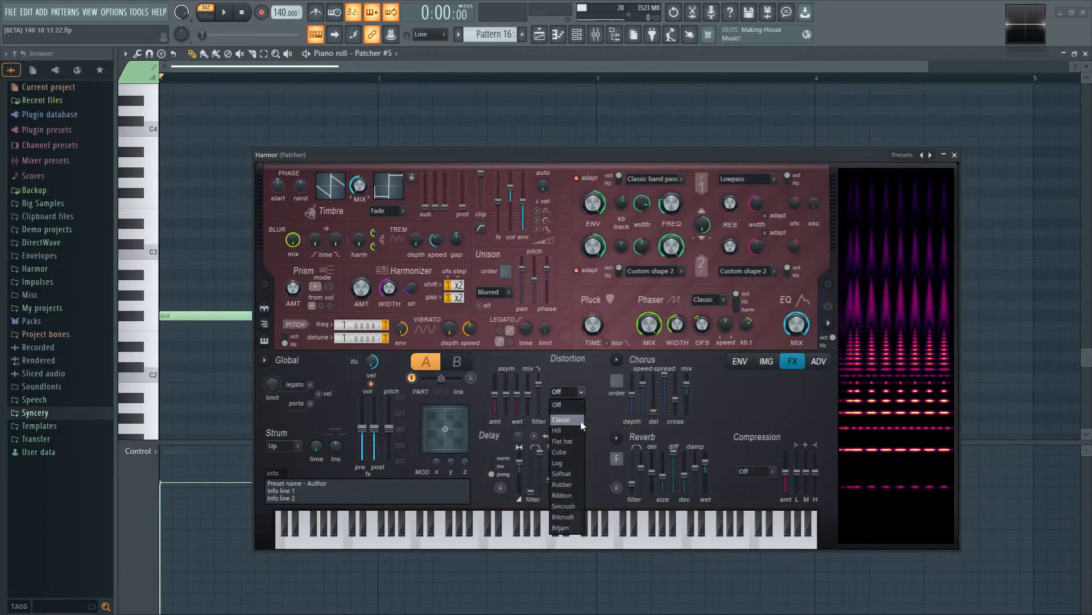
left_click(572, 464)
key("space")
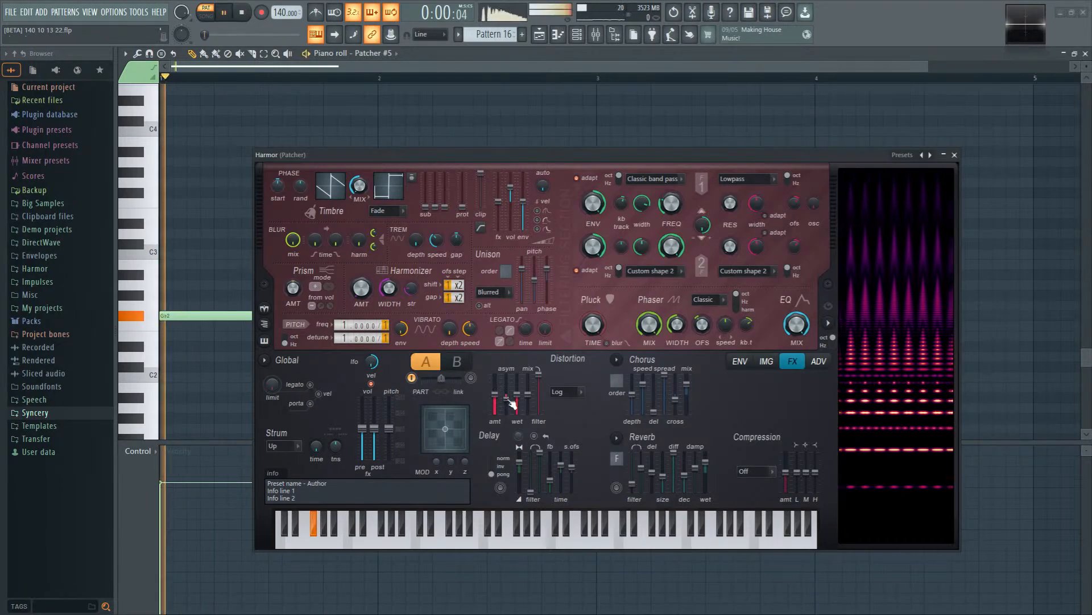
left_click_drag(508, 396, 509, 398)
key("space")
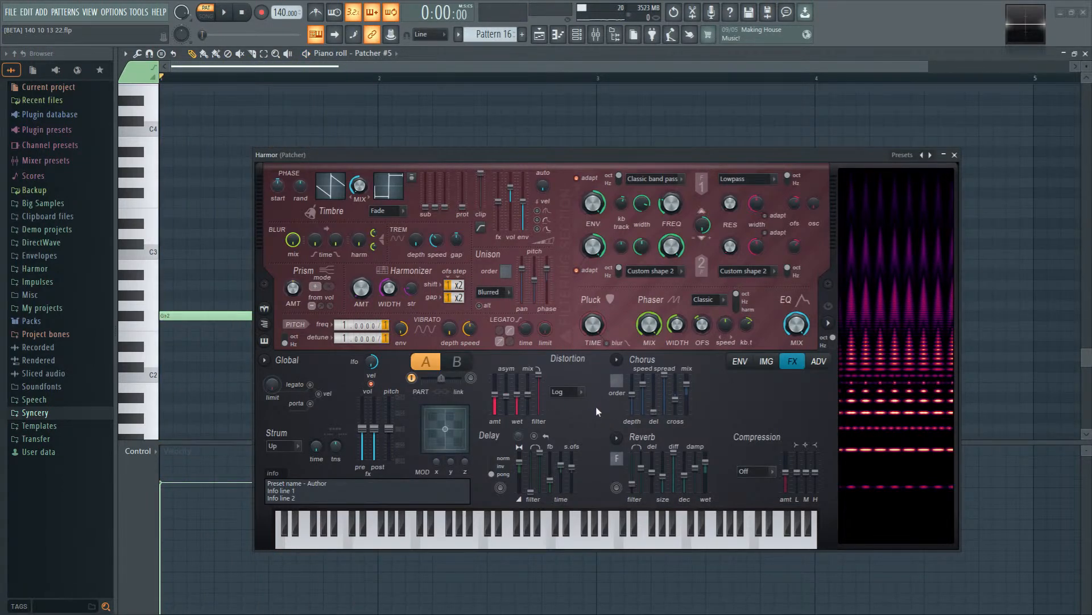
Step: Edit the FX / dry mix articulator, set its source to LFO and paste the copied LFO state
right_click(501, 212)
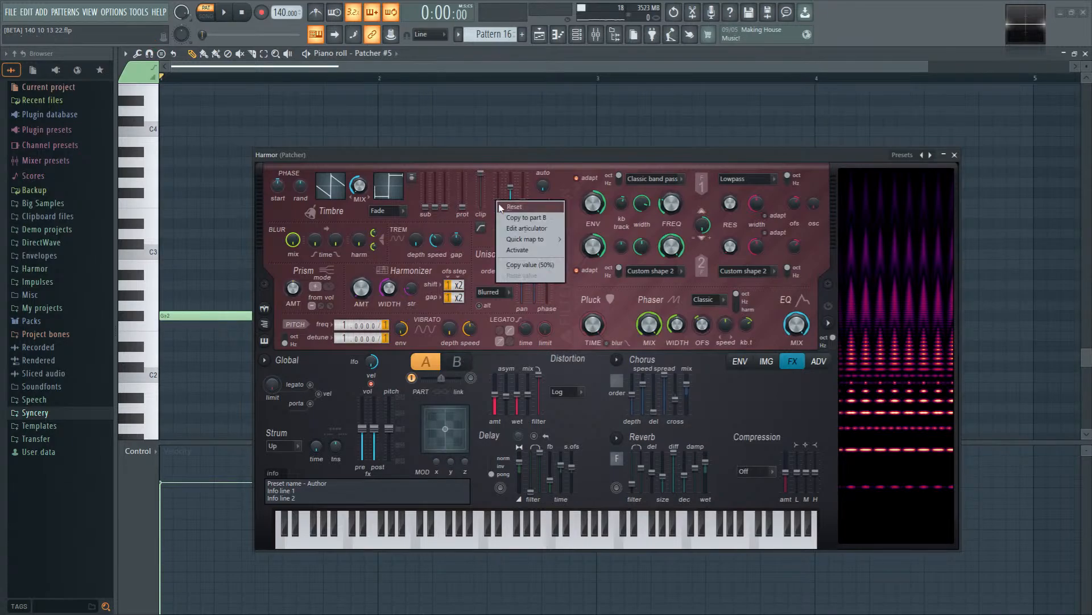
left_click(516, 229)
left_click(640, 361)
left_click(632, 381)
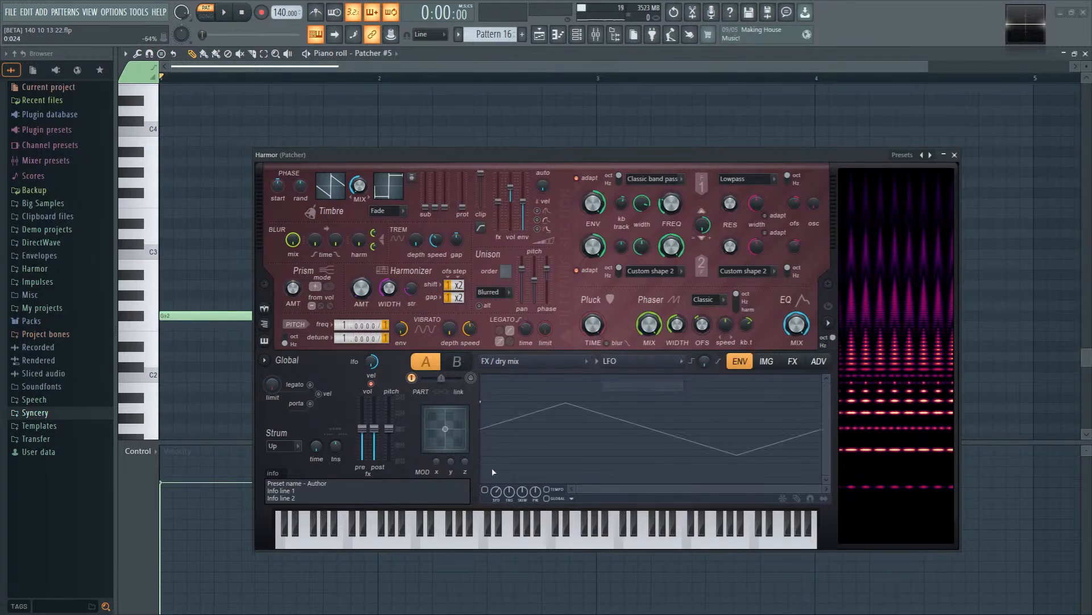
left_click(576, 502)
left_click(637, 460)
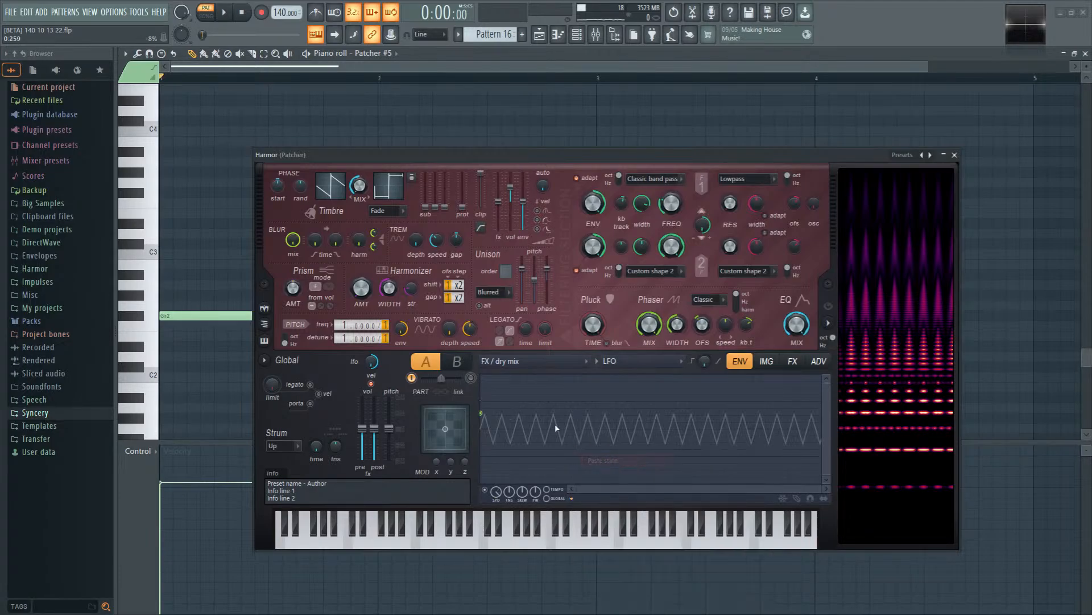
Step: Audition the FX / dry mix modulation with the pattern and on single notes such as Eb3, D4 and B2
key("space")
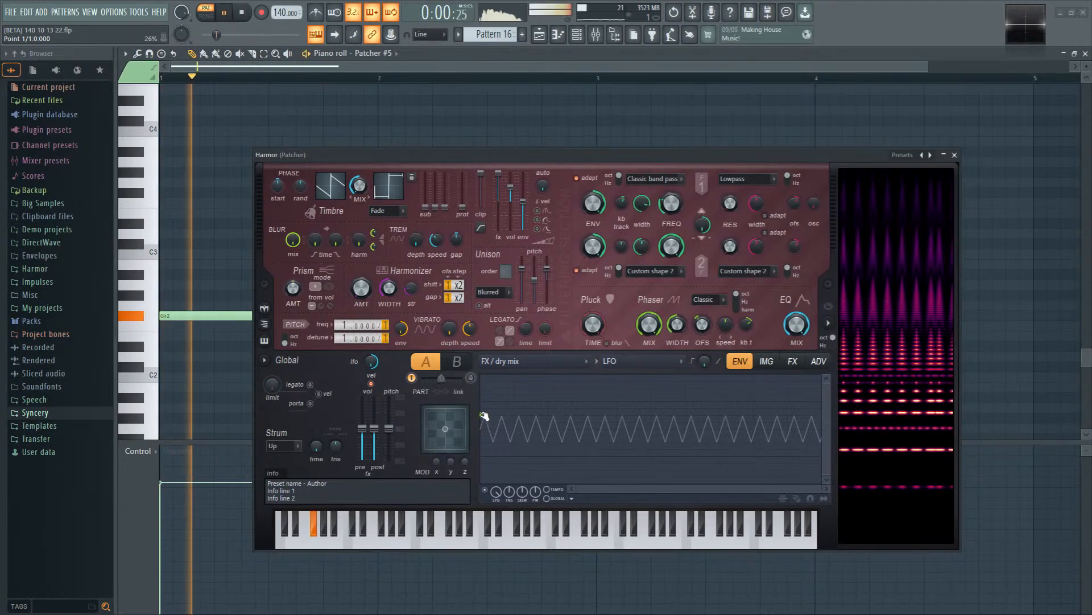
key("space")
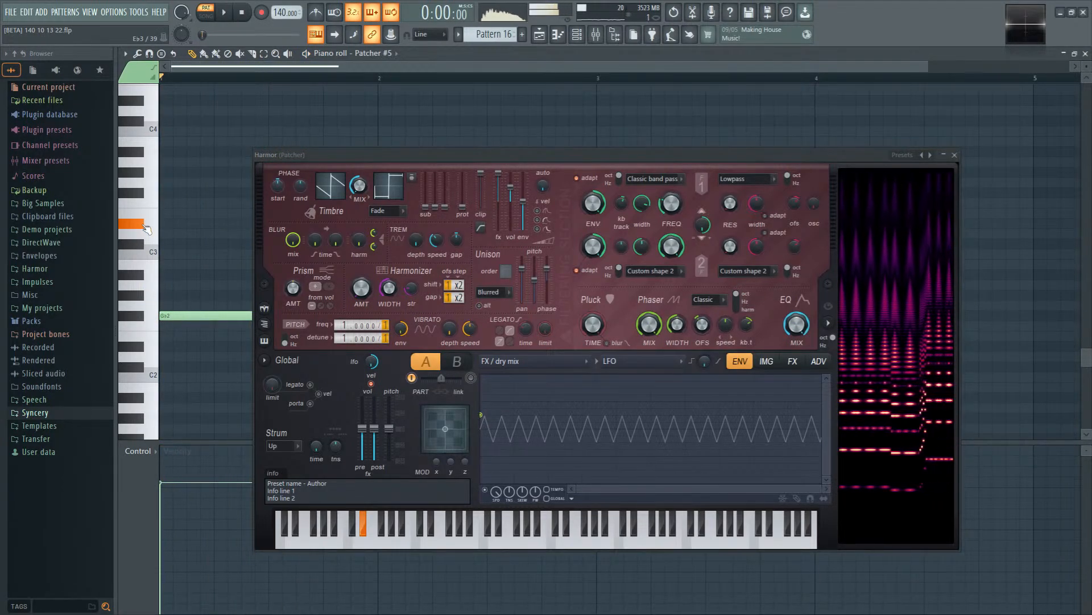
left_click(145, 111)
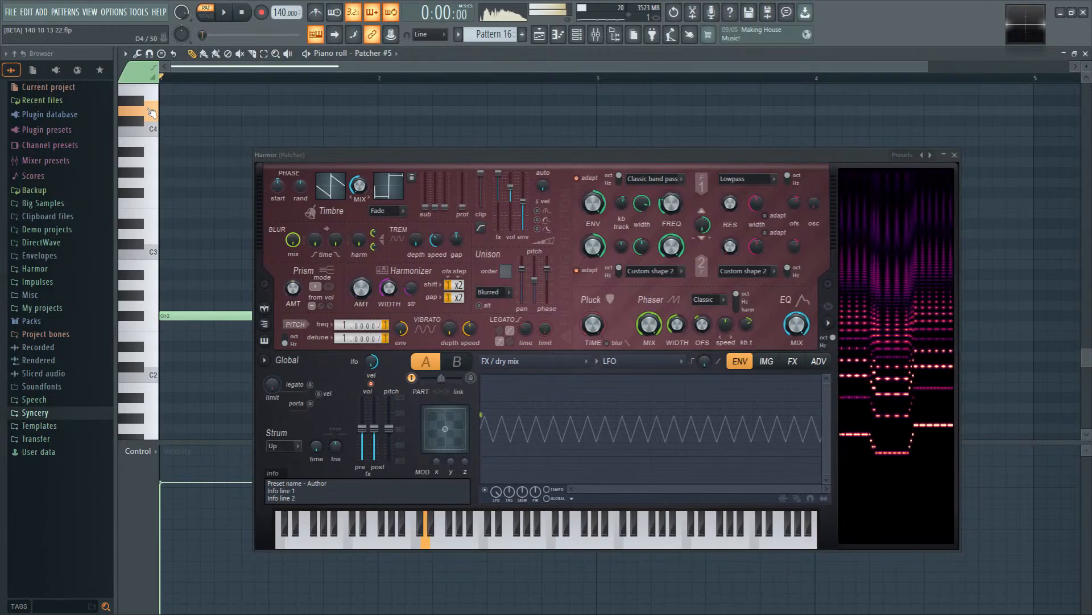
left_click(154, 286)
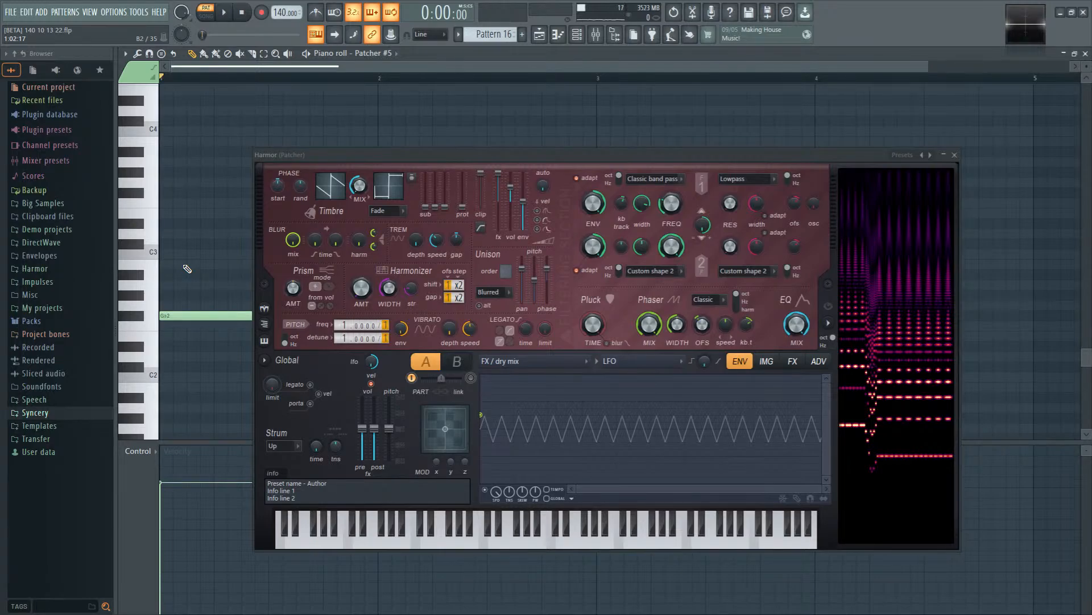
key("space")
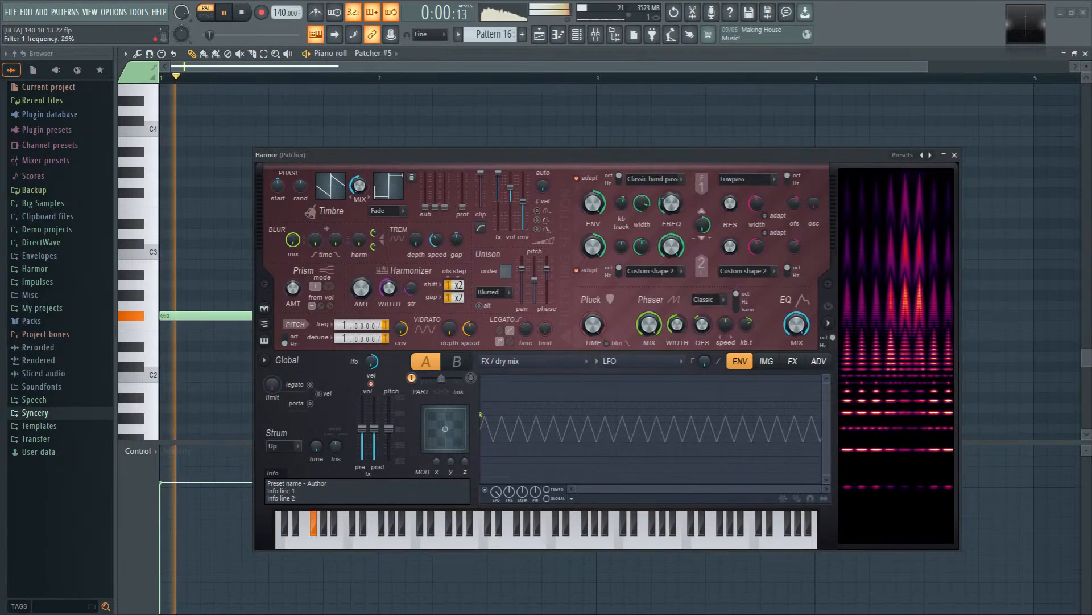
key("space")
Step: Shape the Harmonic prism curve into a slightly upward-bowed ramp from the center to the maximum at the highest harmonics, and audition it
left_click(826, 364)
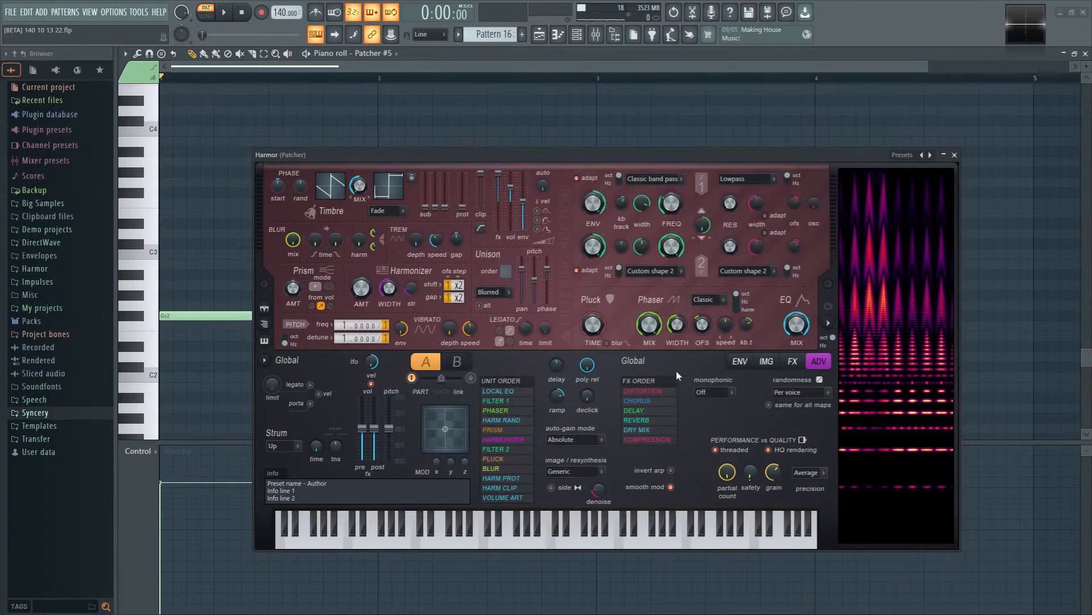
left_click(738, 362)
left_click(555, 365)
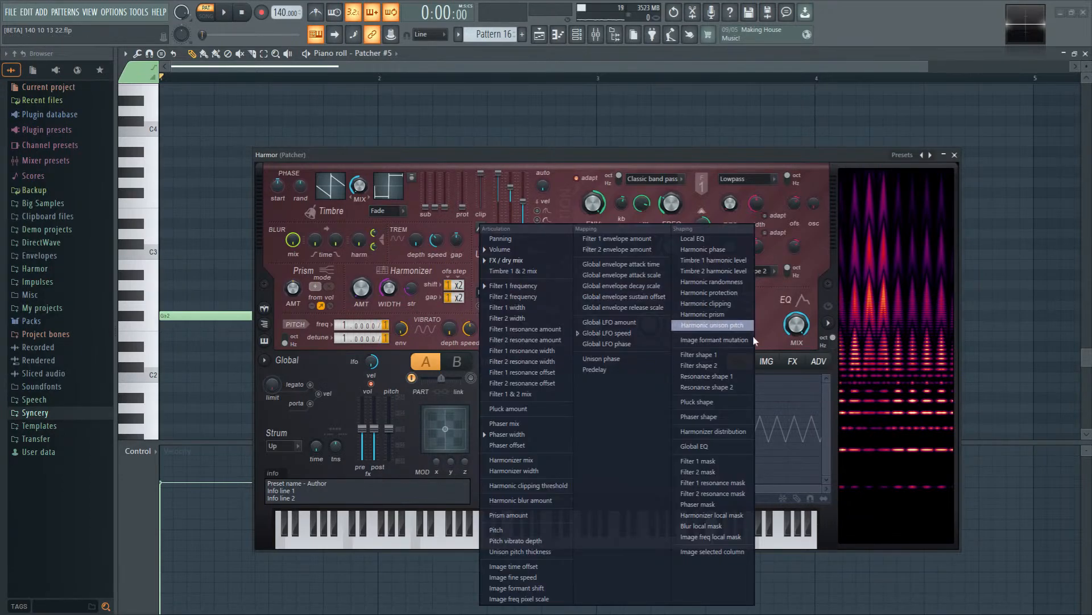
left_click(733, 315)
right_click(489, 375)
right_click(812, 483)
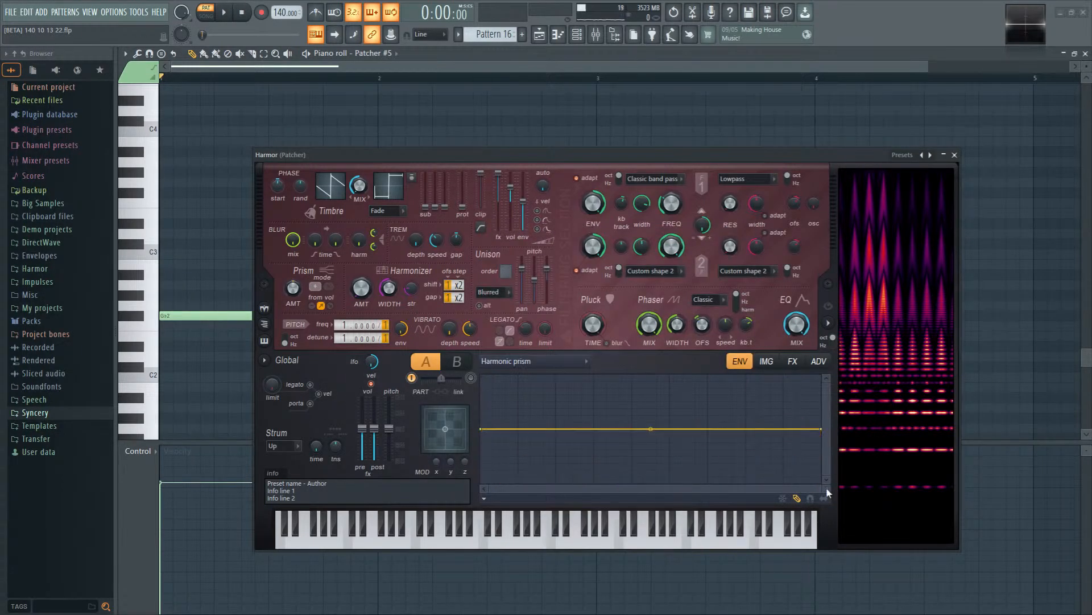
left_click_drag(821, 428, 820, 376)
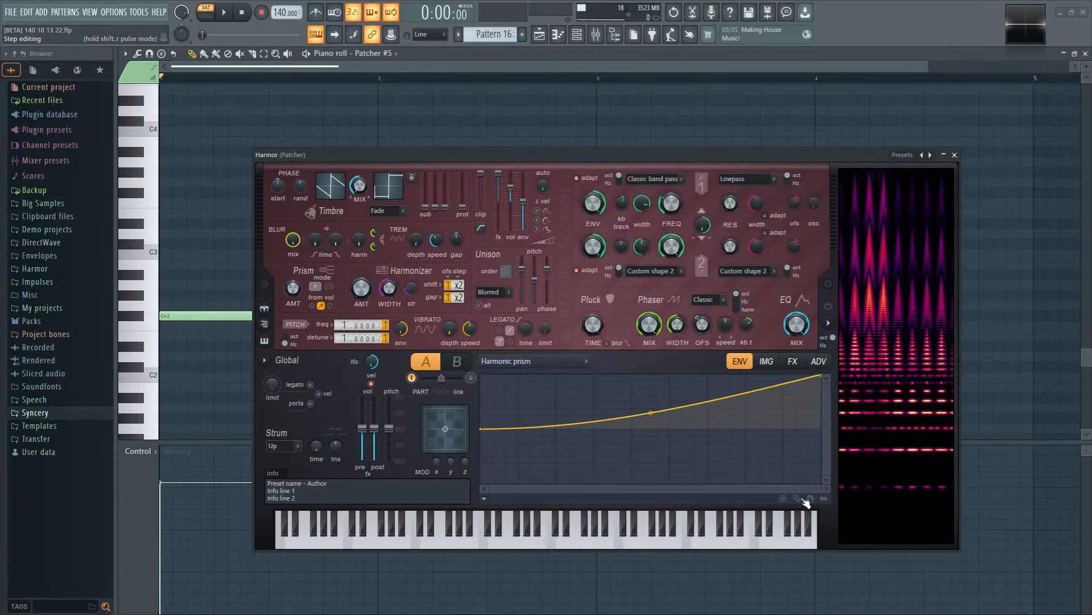
key("space")
left_click(566, 382)
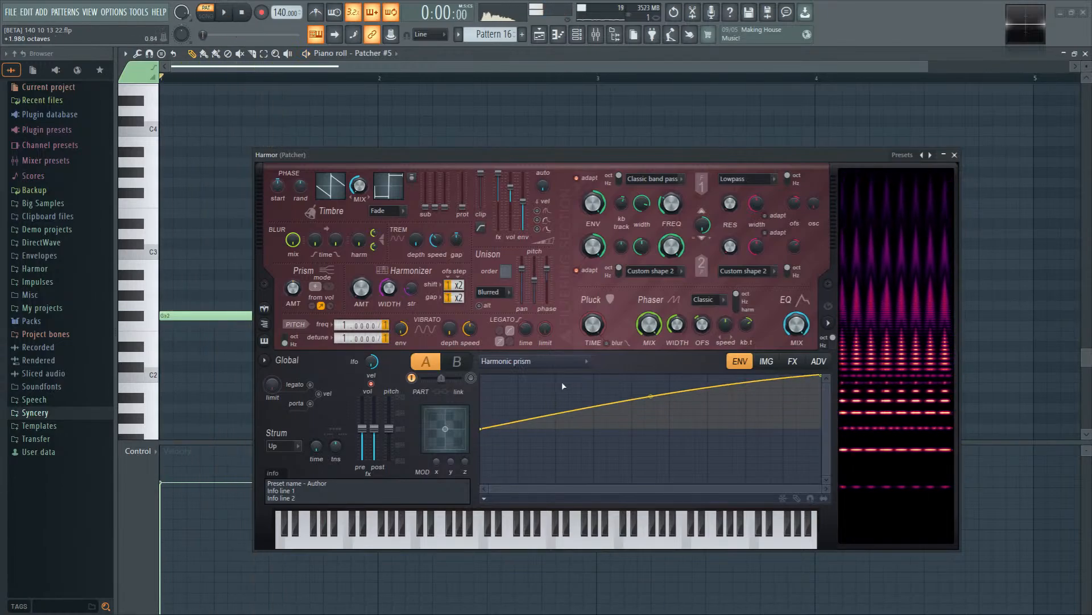
Step: Reshape the Harmonic prism curve with added points forming a narrow peak in the lower harmonics and a dip in the upper harmonics
left_click(652, 421)
left_click(708, 394)
left_click(750, 452)
key("space")
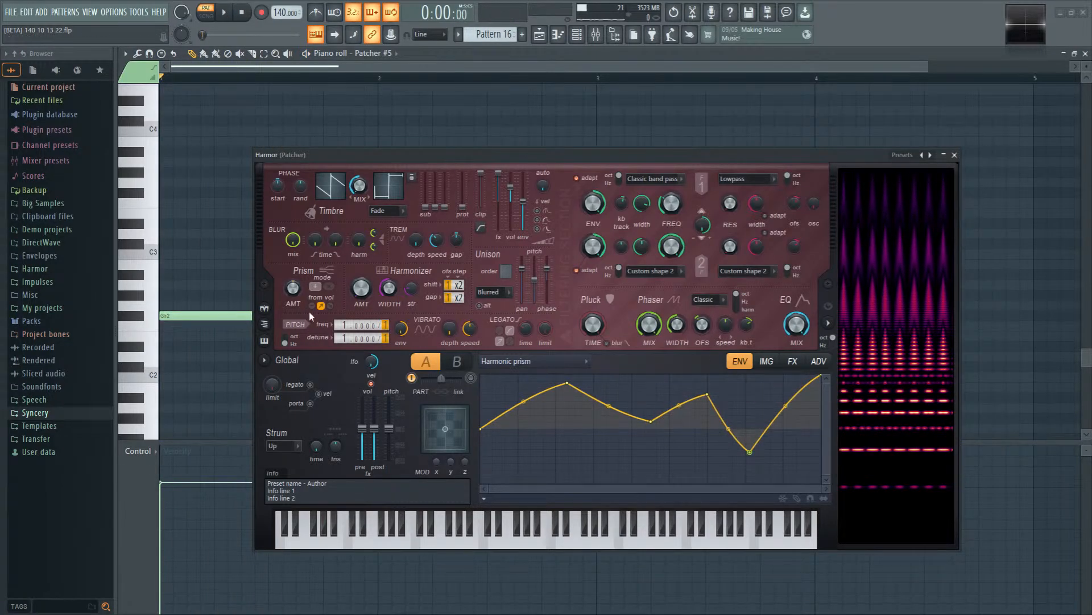
left_click_drag(567, 383, 563, 426)
right_click(586, 386)
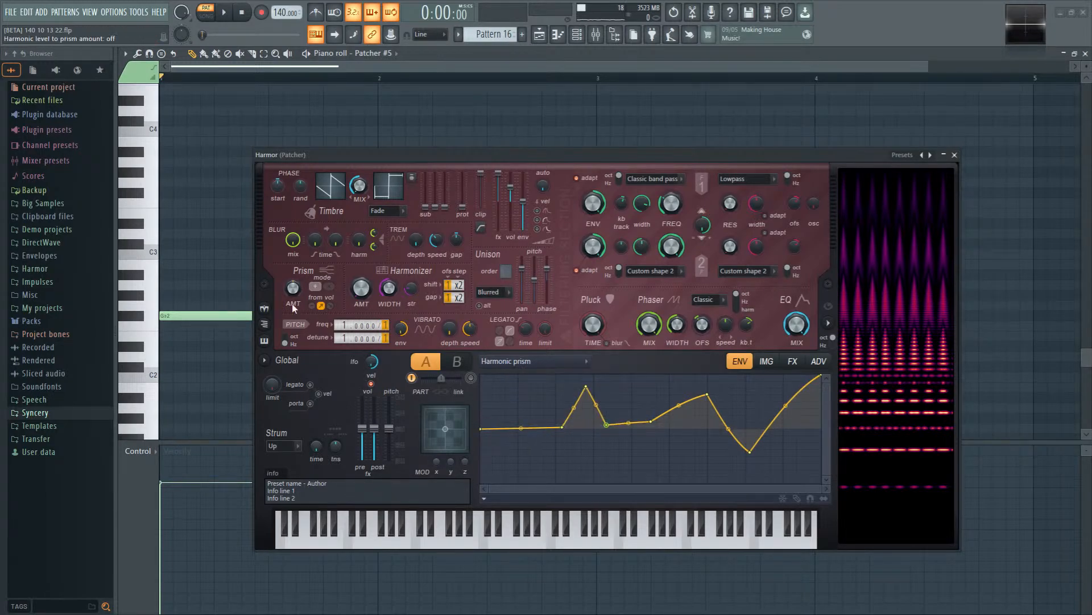
Step: Set the prism to multiply mode and audition its amount at 100% and -100% with the harmonic-level link on and off
left_click(329, 286)
key("space")
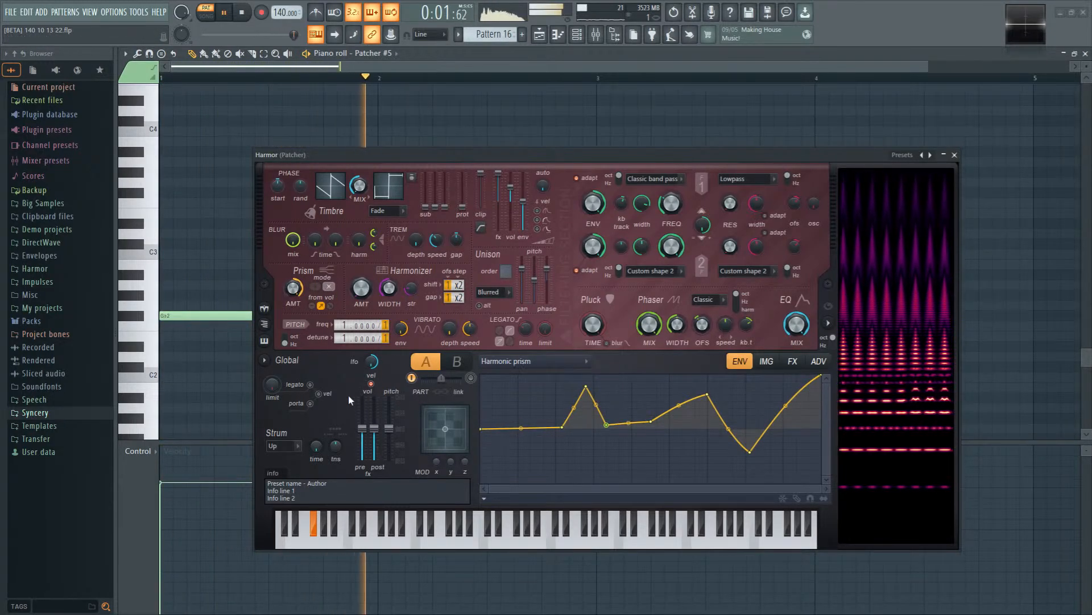
left_click(330, 305)
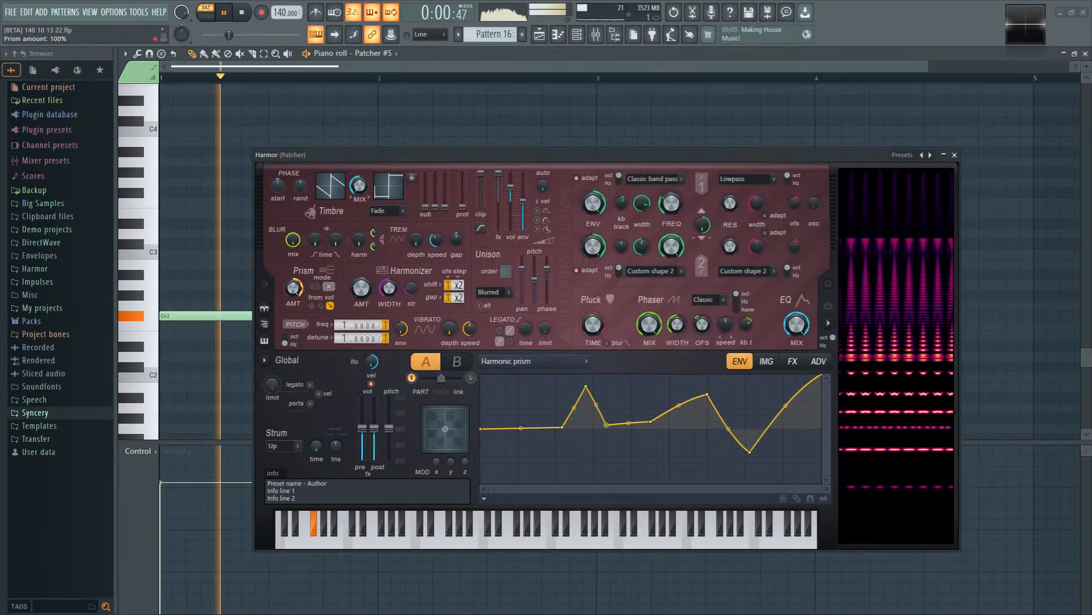
left_click_drag(294, 287, 293, 330)
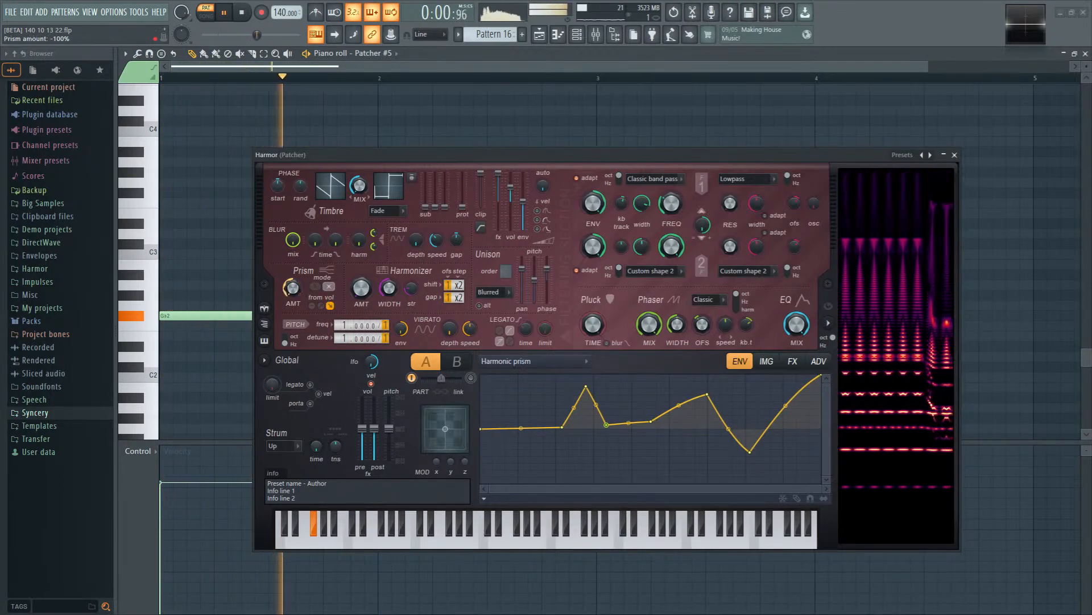
left_click(320, 305)
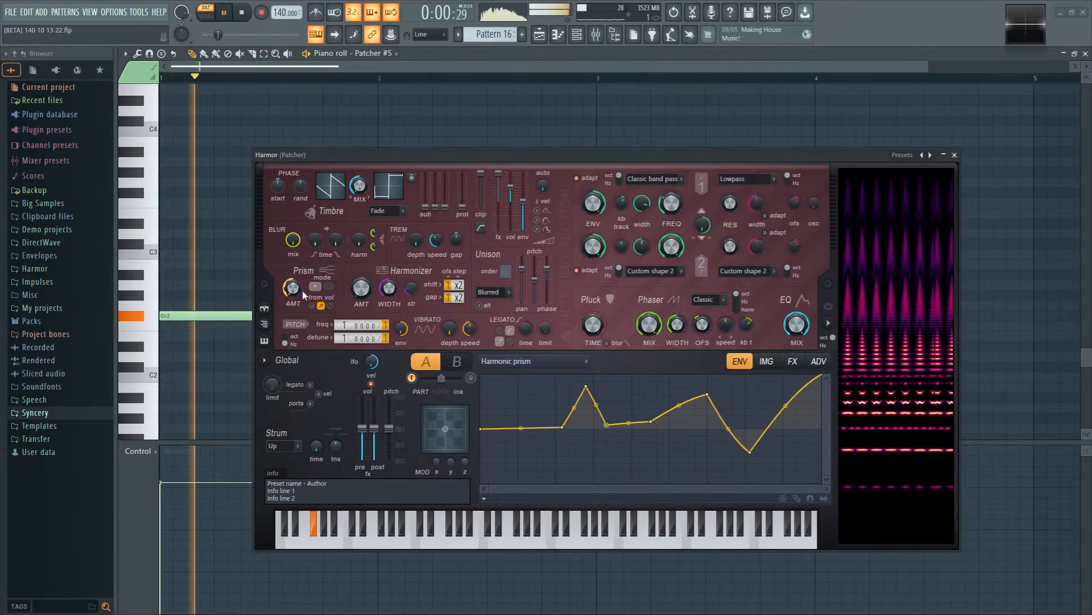
Step: Pull the Harmonic prism curve to its minimum near the middle, with a steep rise to a flat maximum across the upper harmonics
left_click_drag(647, 442, 651, 495)
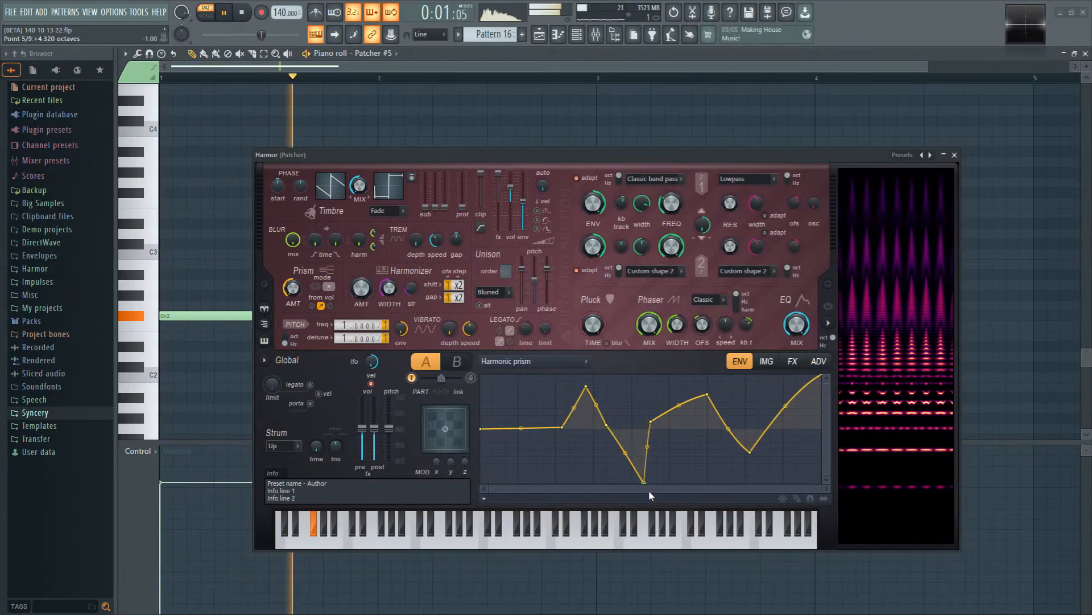
key("space")
left_click_drag(707, 394, 660, 341)
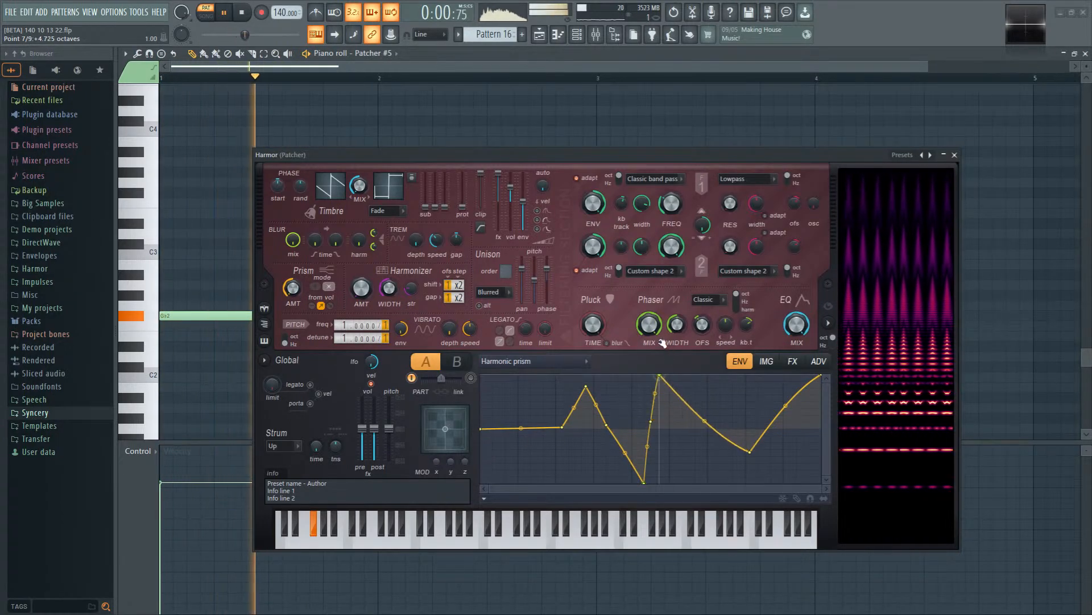
left_click_drag(750, 452, 704, 341)
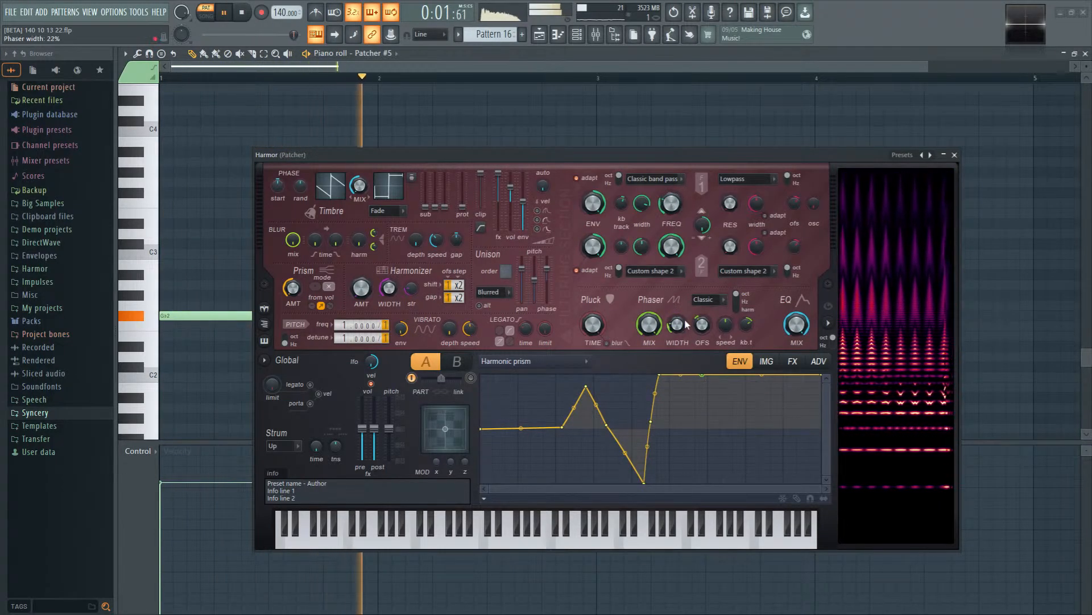
Step: Adjust Harmor's phaser width during playback and set the phaser offset to 270
left_click_drag(687, 324, 681, 307)
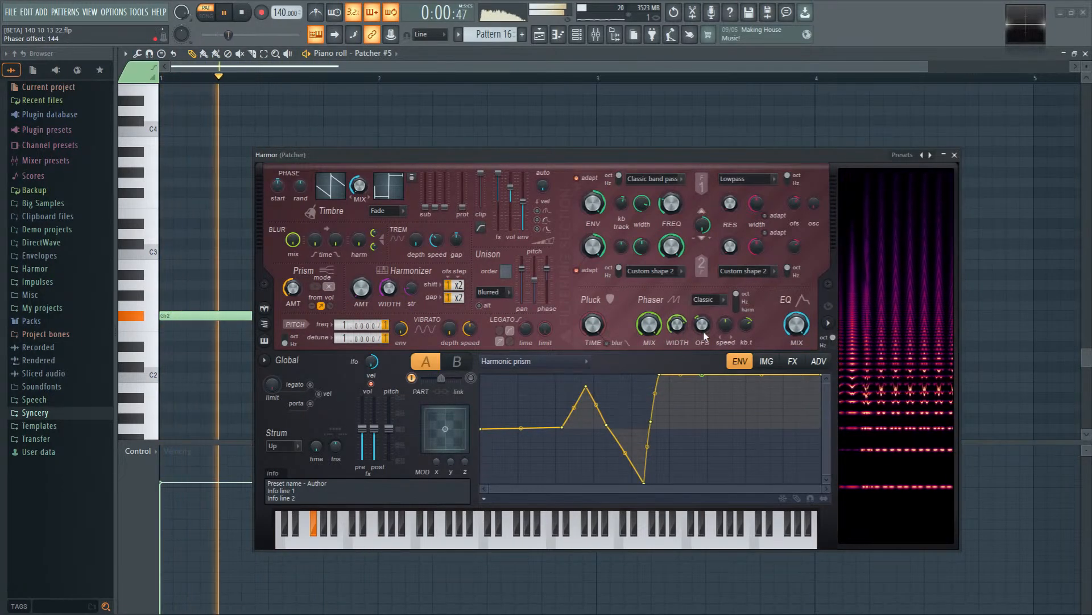
left_click_drag(678, 334, 678, 385)
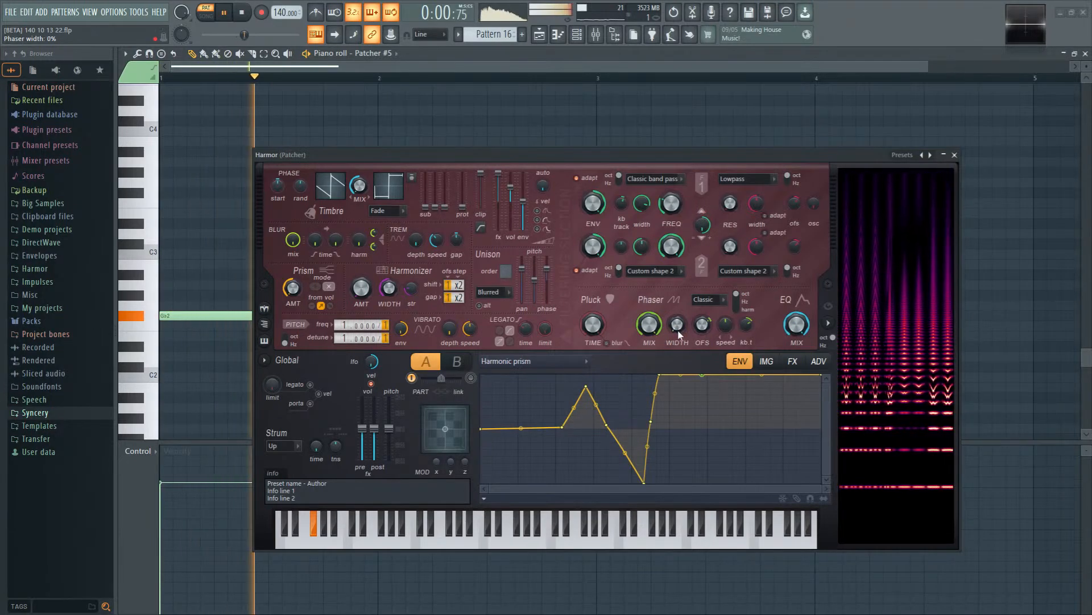
left_click_drag(678, 335, 679, 320)
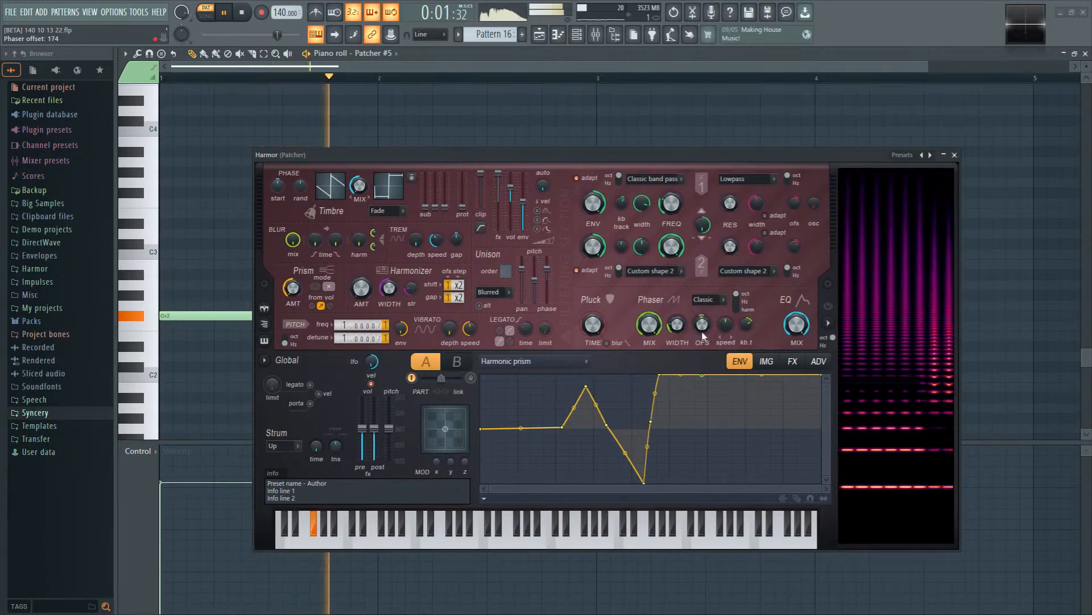
left_click_drag(702, 336, 712, 341)
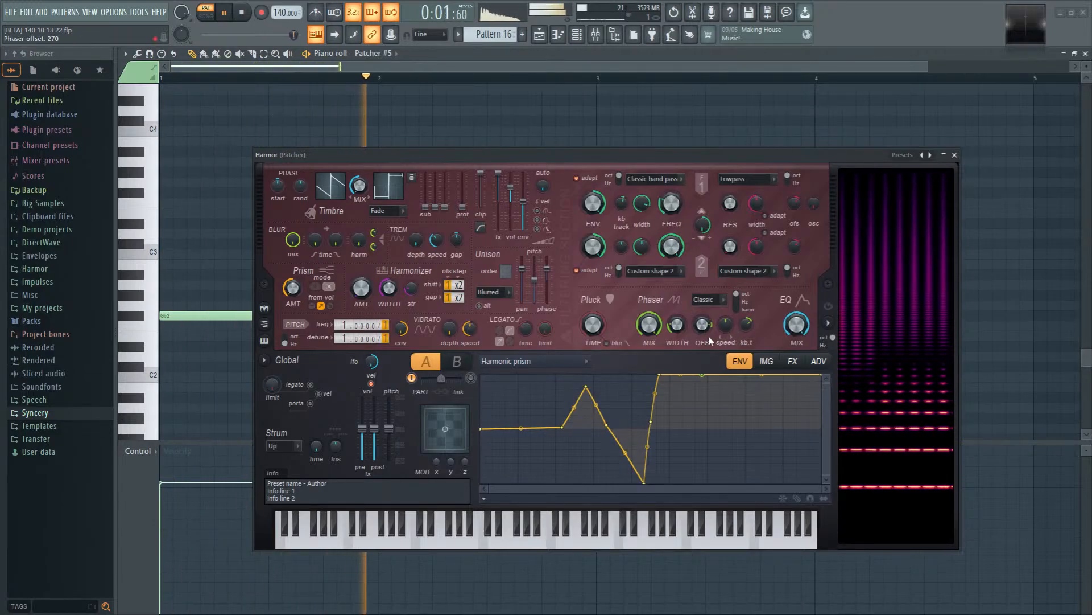
key("space")
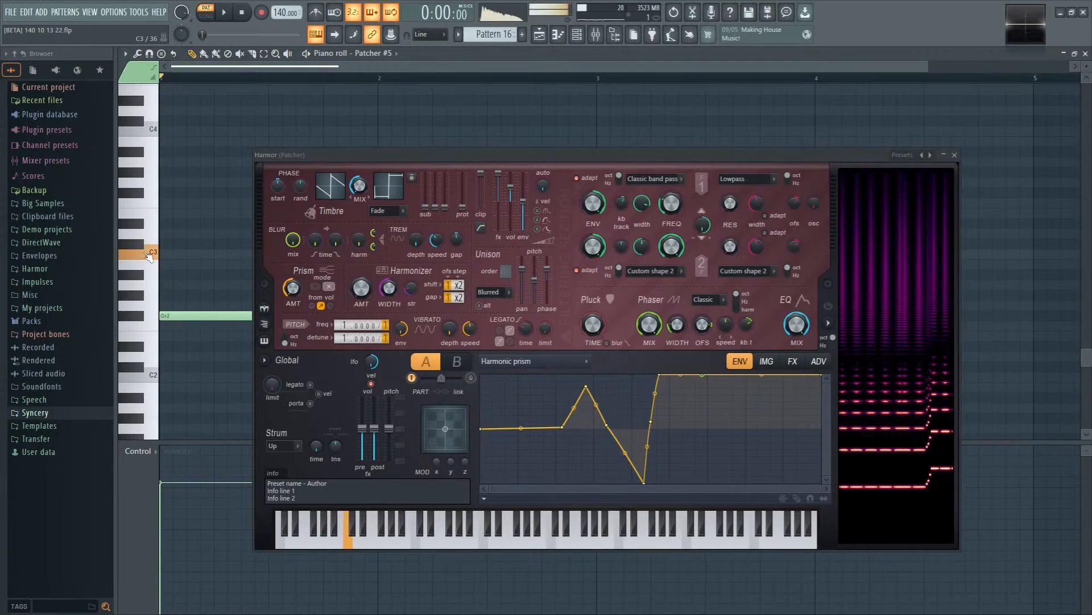
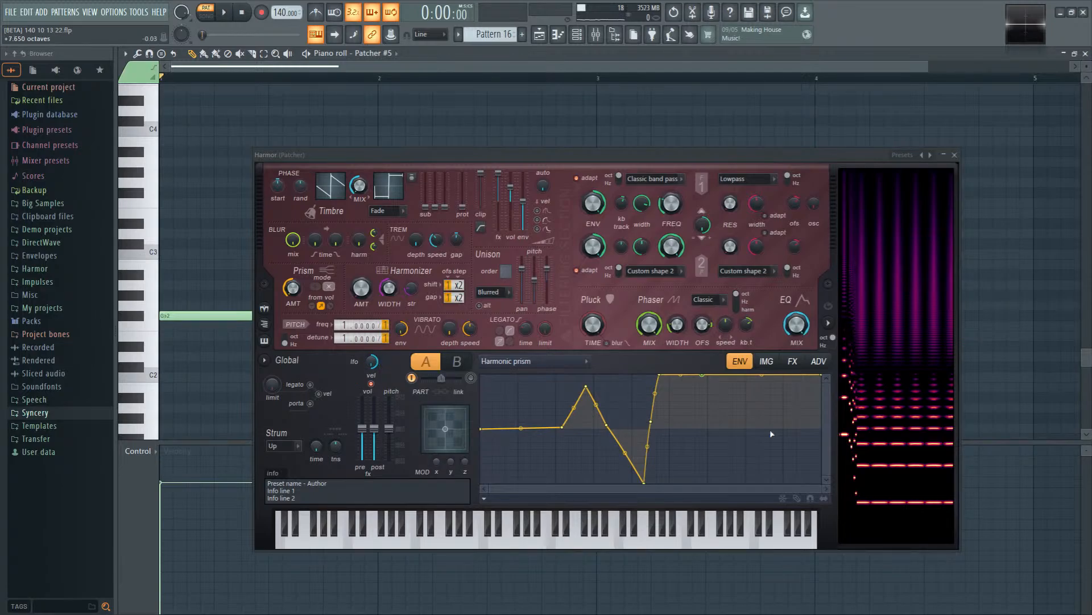
Step: Link harmonic level to prism amount and audition positive and negative amounts in add and multiply modes, finishing in multiply mode
key("space")
left_click_drag(293, 288, 292, 244)
left_click(330, 305)
left_click_drag(294, 294, 294, 239)
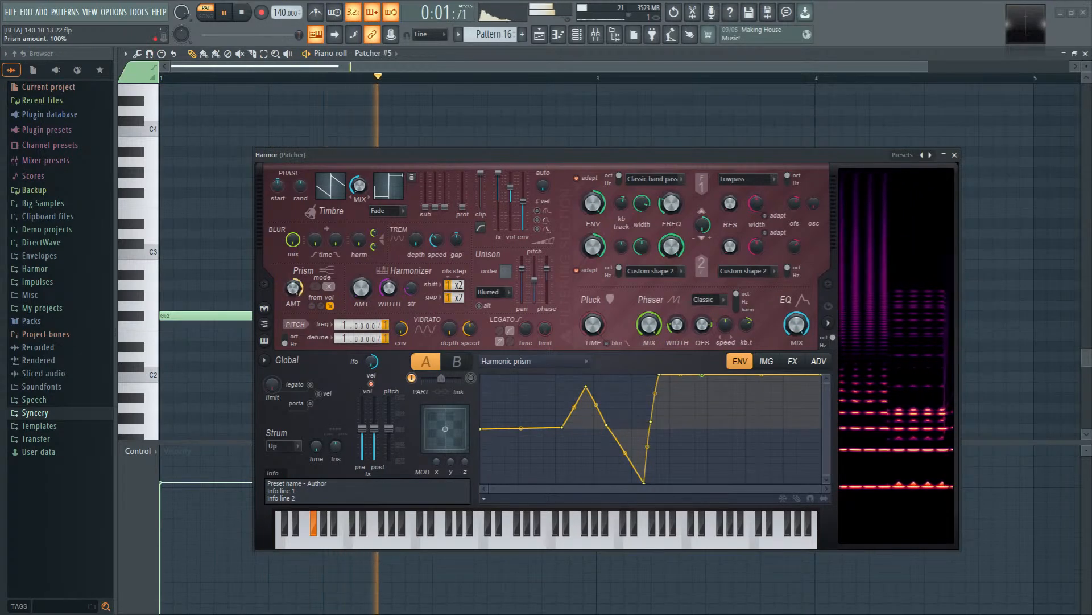
left_click_drag(295, 294, 295, 333)
left_click(314, 286)
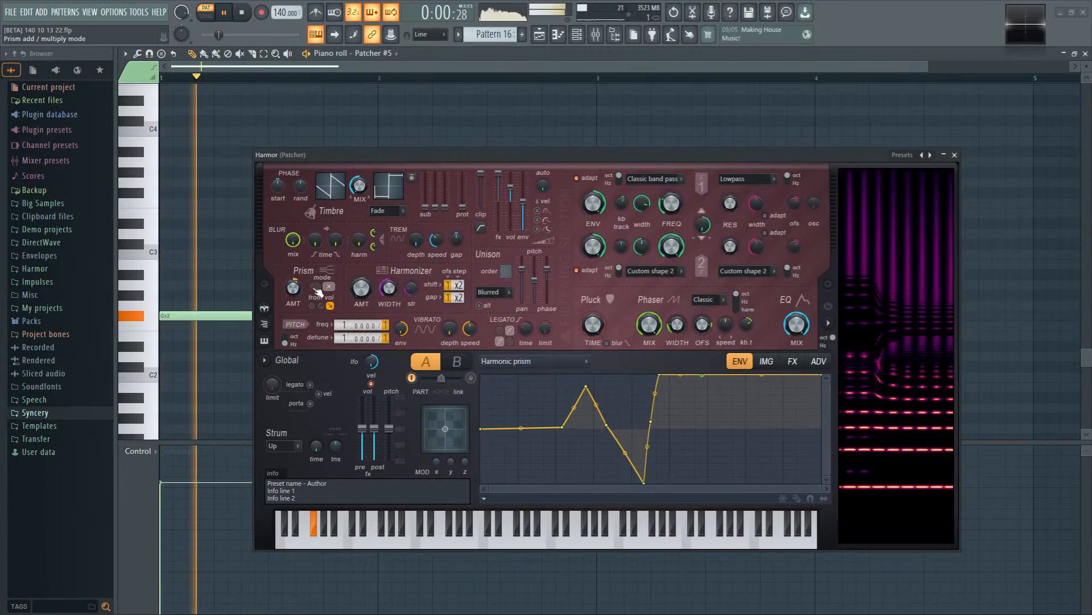
left_click(330, 306)
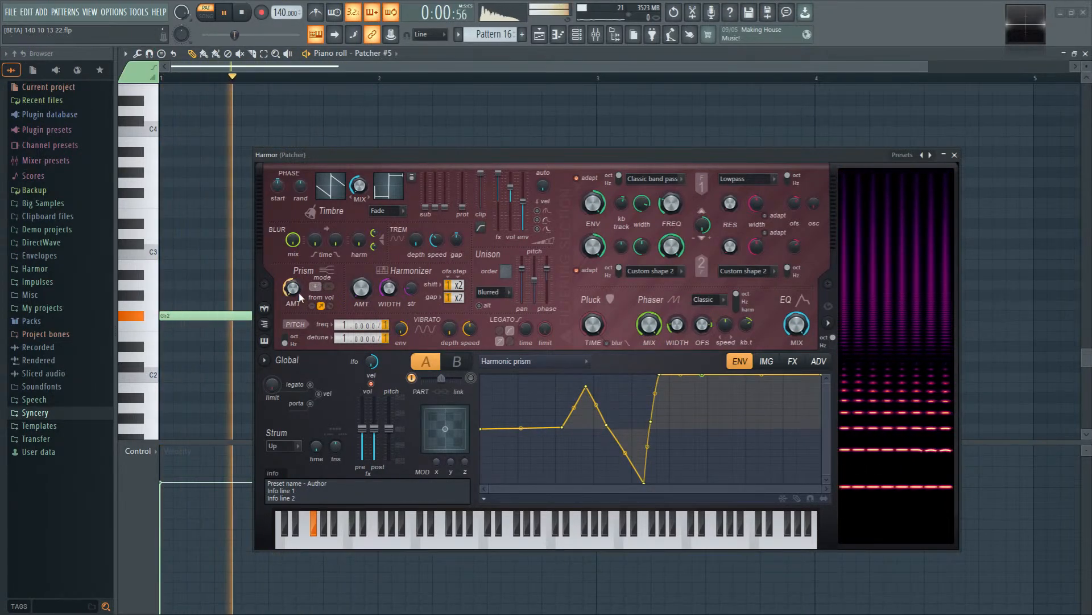
left_click_drag(295, 290, 296, 253)
left_click(329, 286)
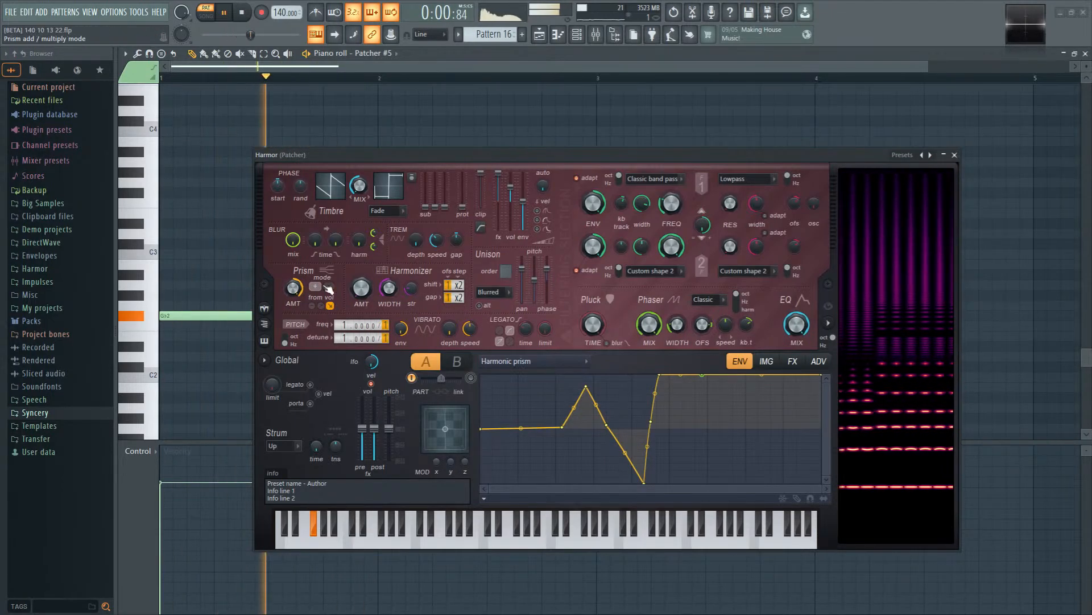
Step: Move Prism ahead of Phaser in Harmor's unit processing order and audition the change
left_click(818, 361)
key("space")
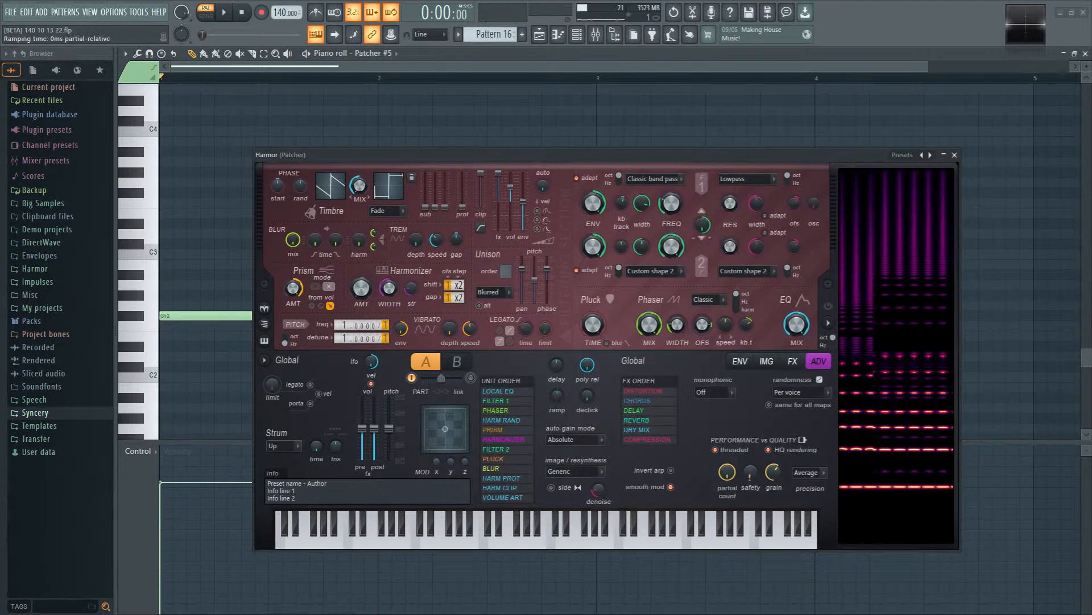
left_click_drag(511, 432, 510, 415)
key("space")
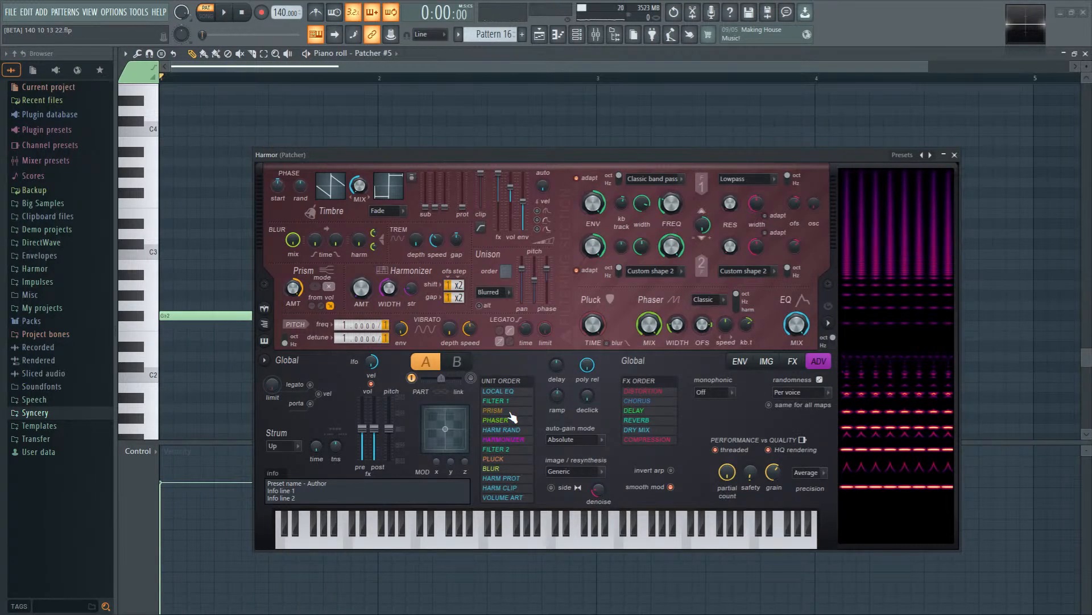
Step: Audition unit orders with Phaser or Prism ahead of Filter 1, and return to the order Filter 1, Prism, Phaser
key("space")
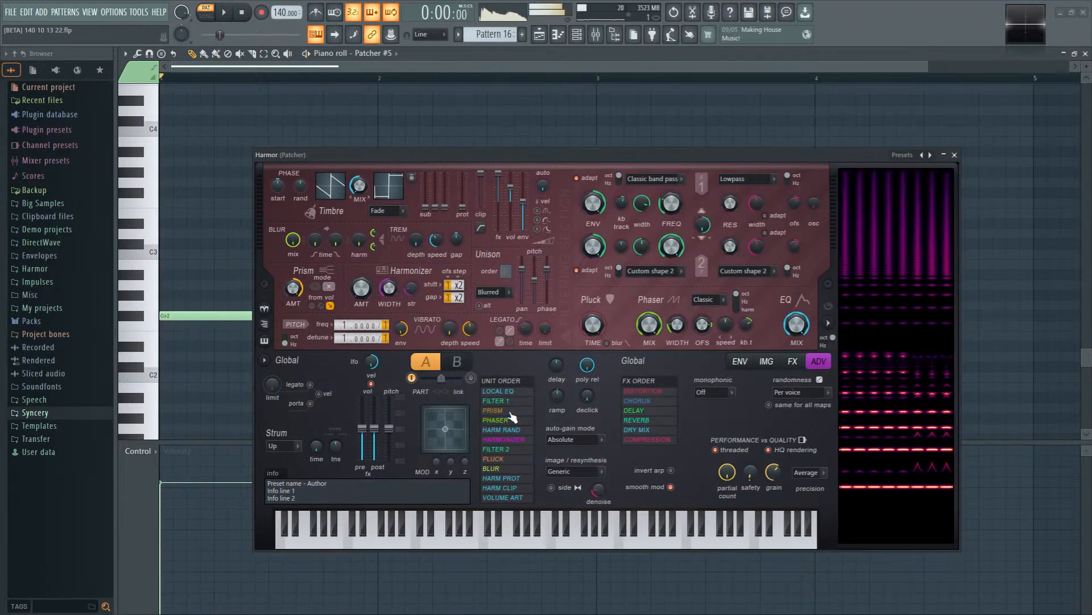
key("space")
key("space")
key("space")
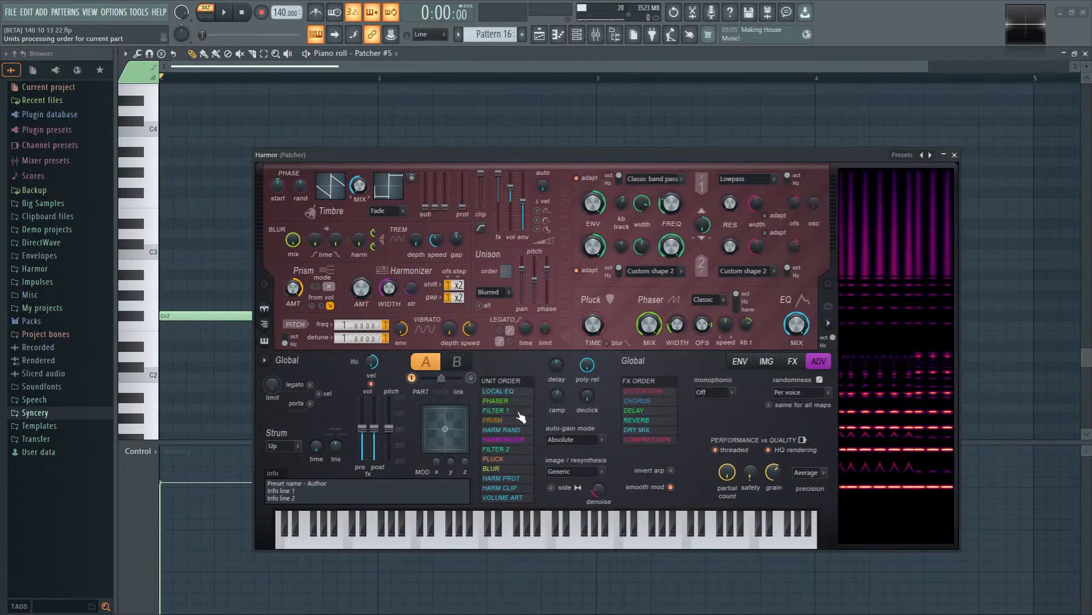
key("space")
key("space")
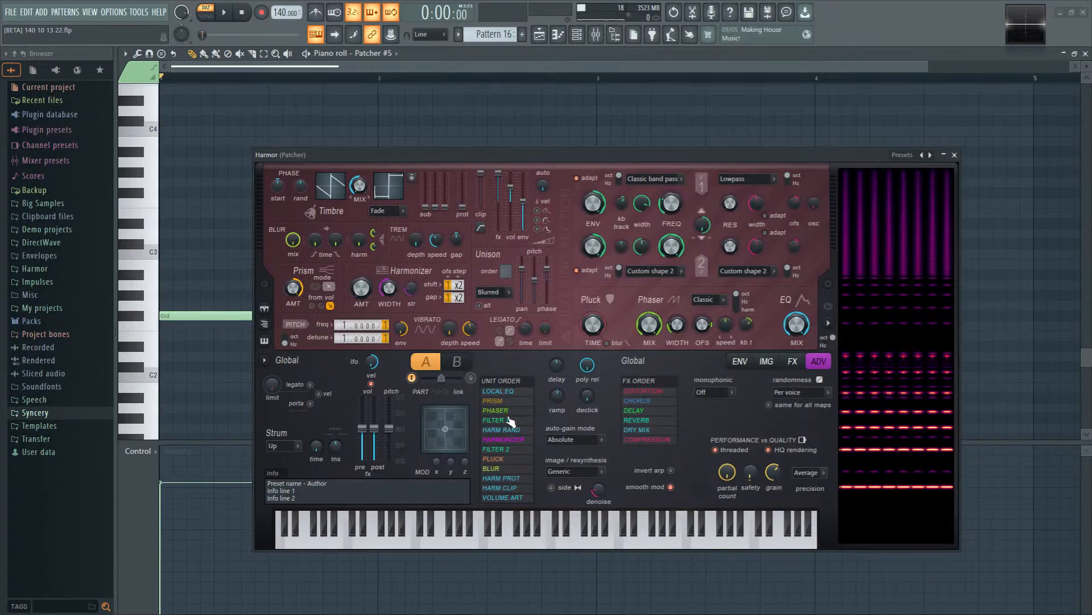
left_click_drag(510, 412, 510, 401)
key("space")
key("space")
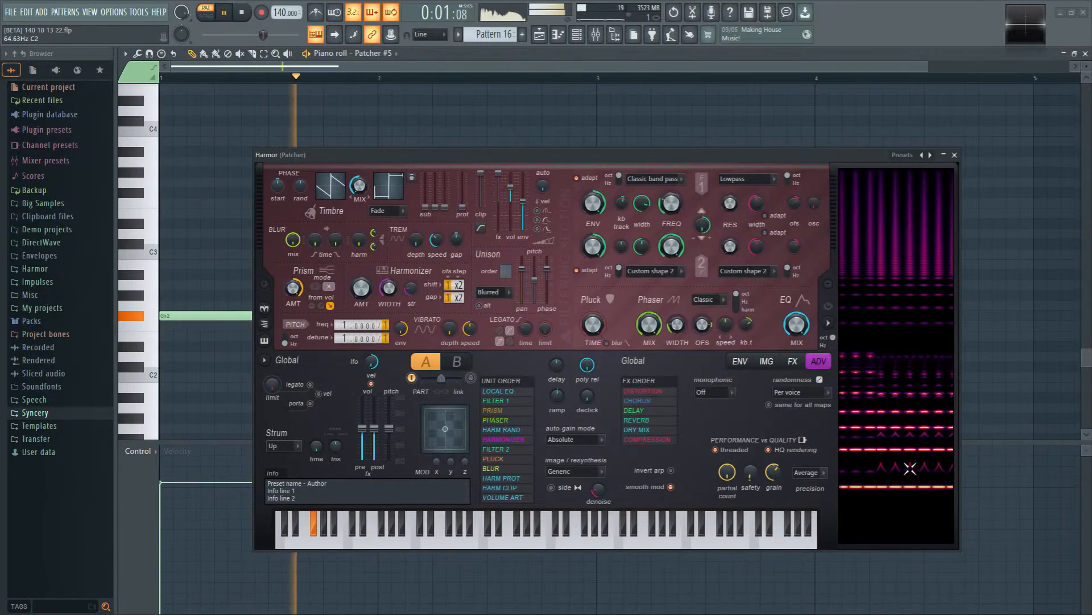
Step: Sweep Filter 1's frequency during playback and set it to 32%
key("space")
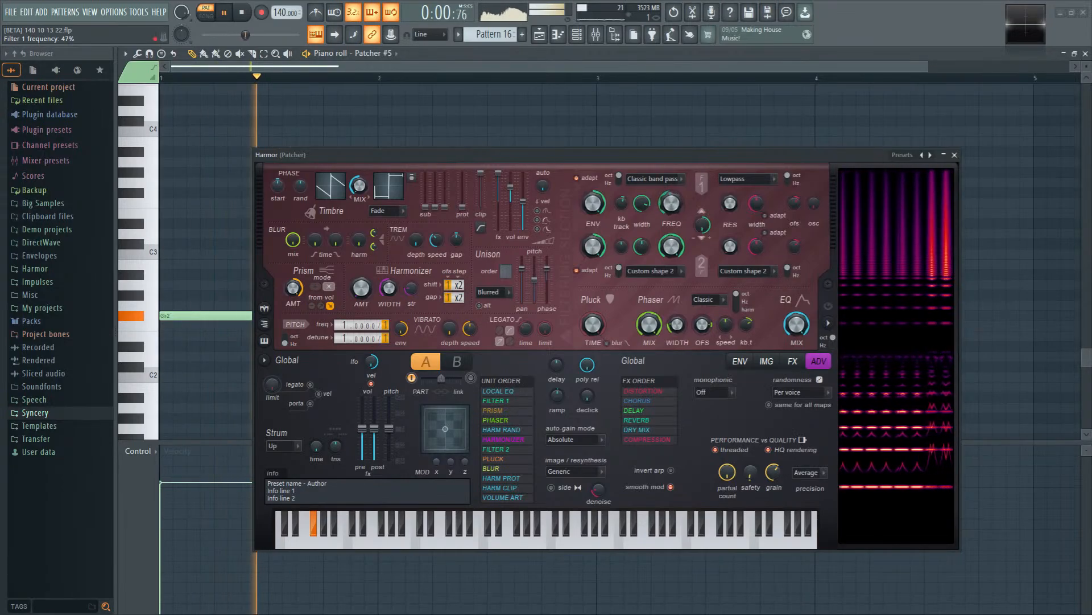
left_click_drag(671, 206, 671, 202)
key("space")
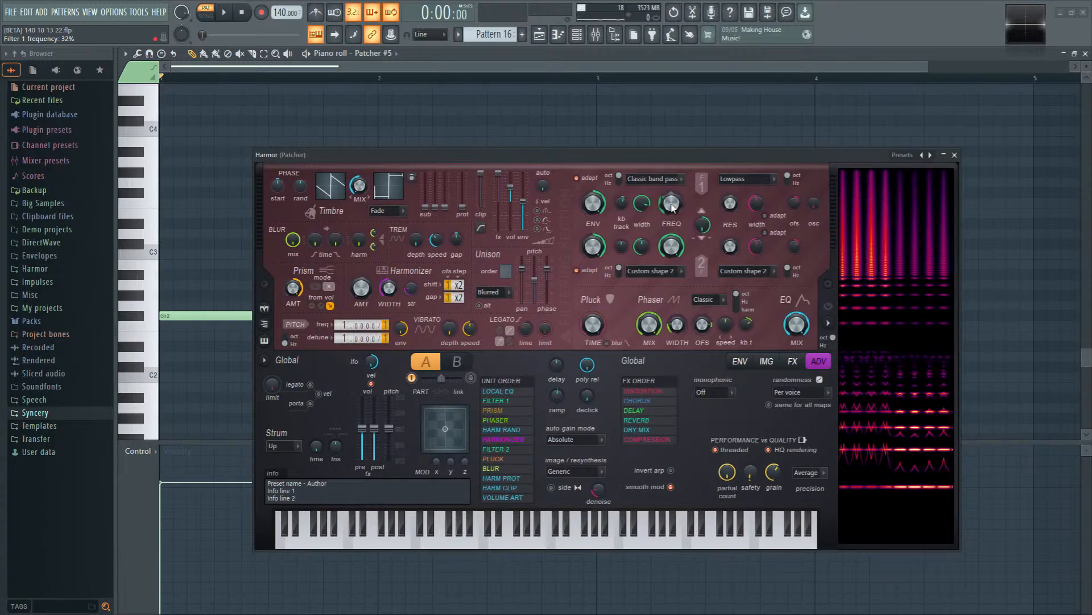
Step: Turn off the harmonic-level link to prism amount and readjust Filter 1's frequency while auditioning the pattern
key("space")
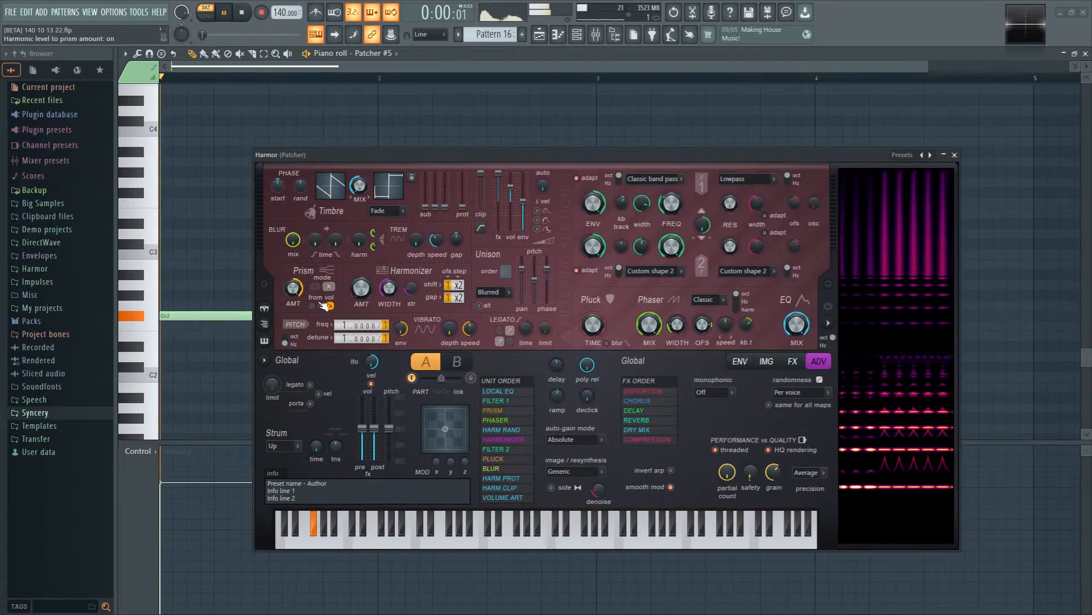
key("space")
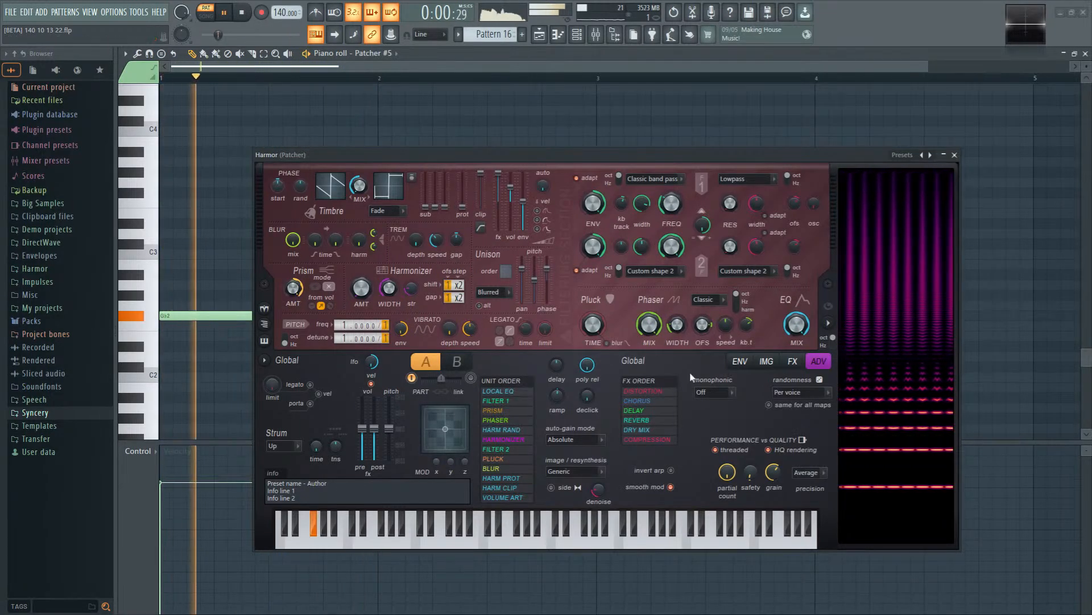
key("space")
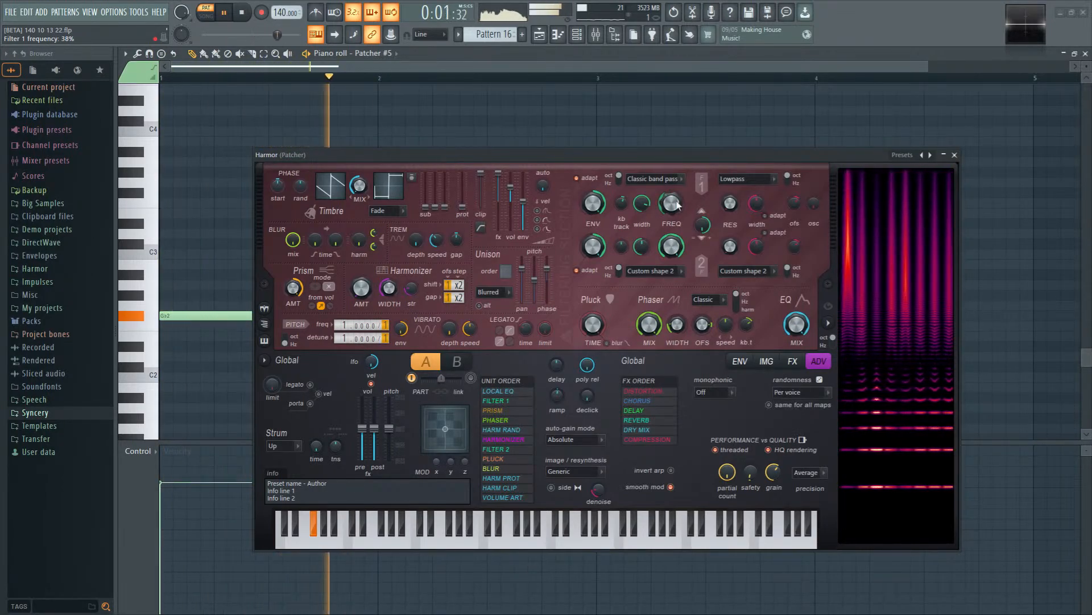
key("space")
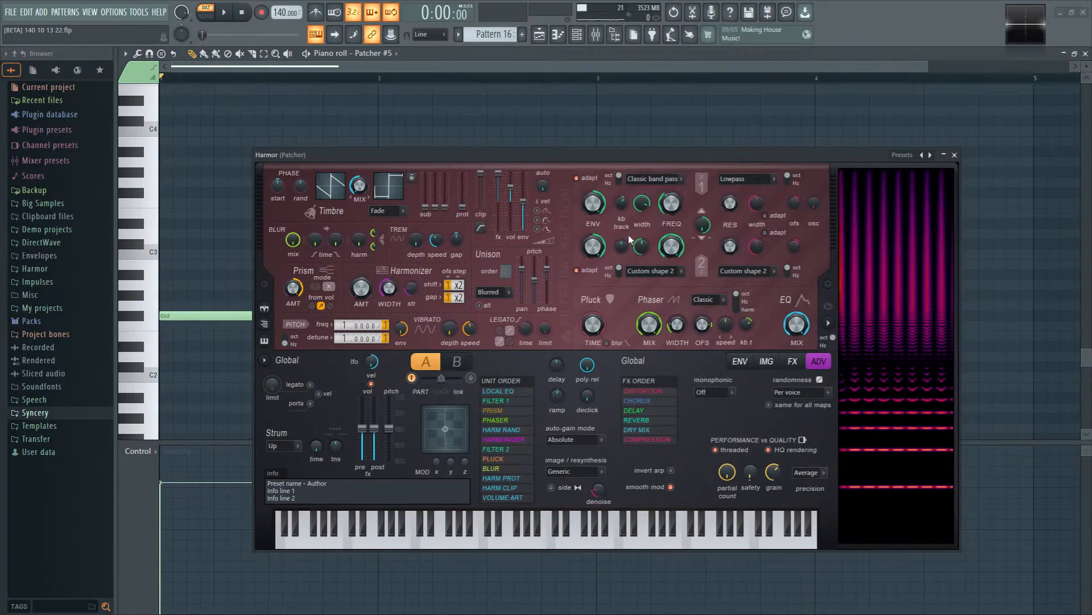
Step: Sweep the phaser width during playback and open its Modulation X mapping in the articulation editor
key("space")
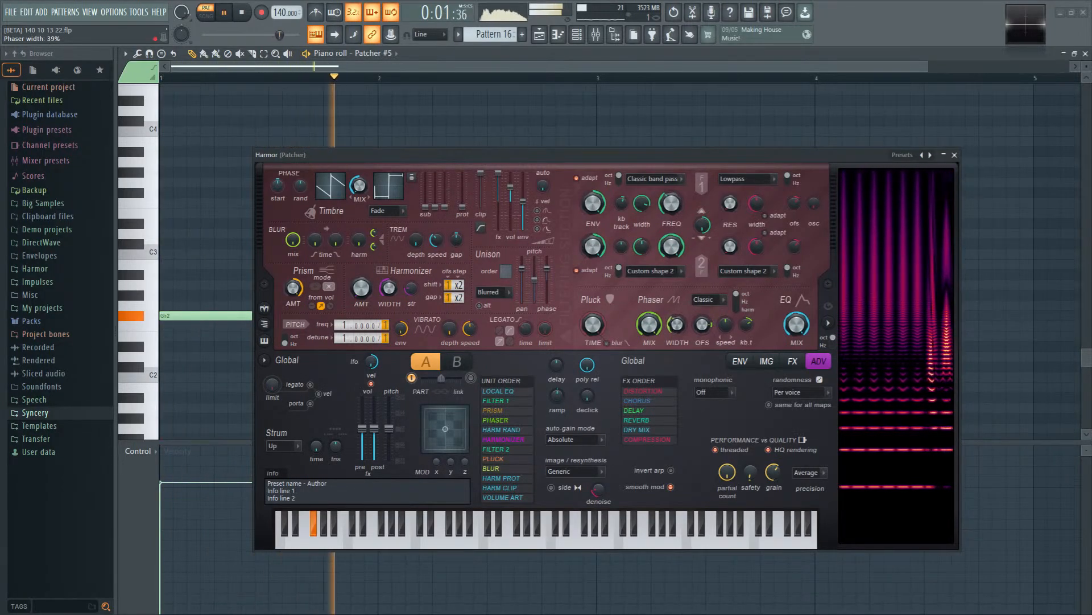
left_click_drag(676, 325, 676, 345)
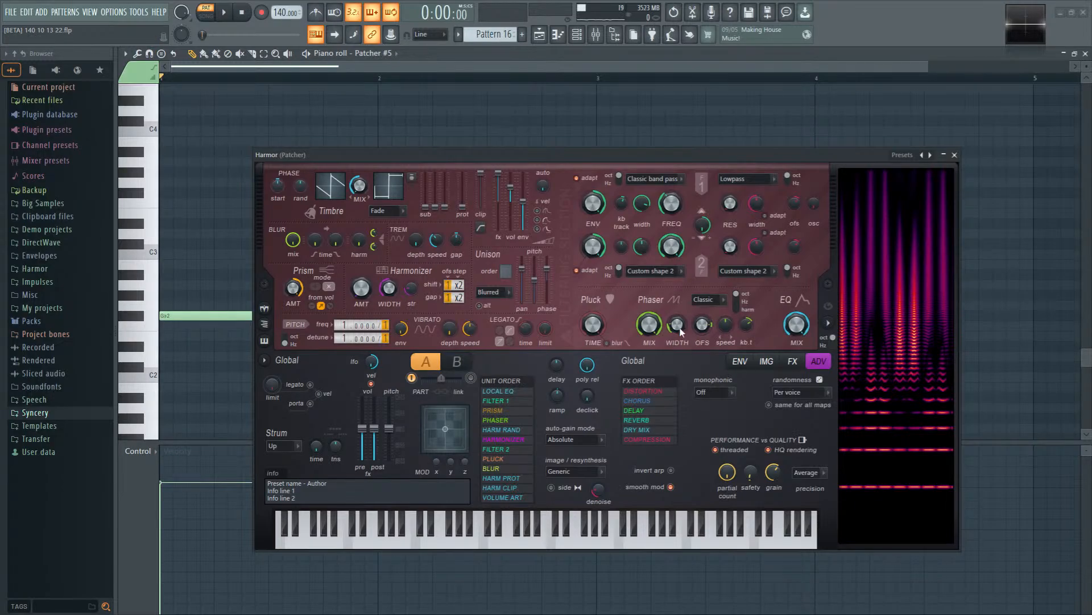
right_click(681, 329)
left_click(688, 358)
left_click(631, 363)
left_click(640, 412)
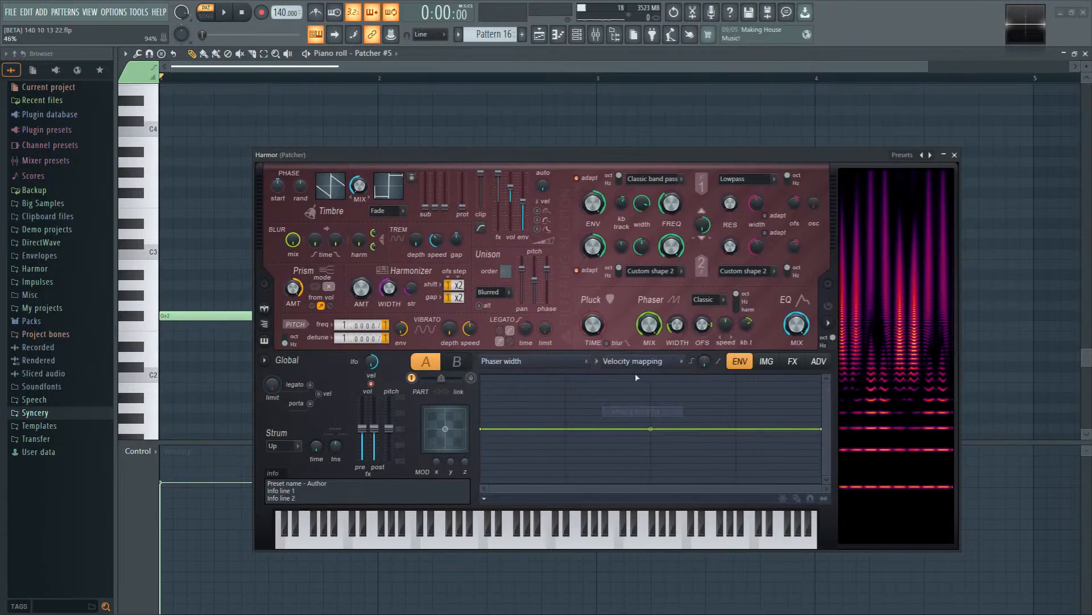
left_click(639, 363)
left_click(643, 424)
key("space")
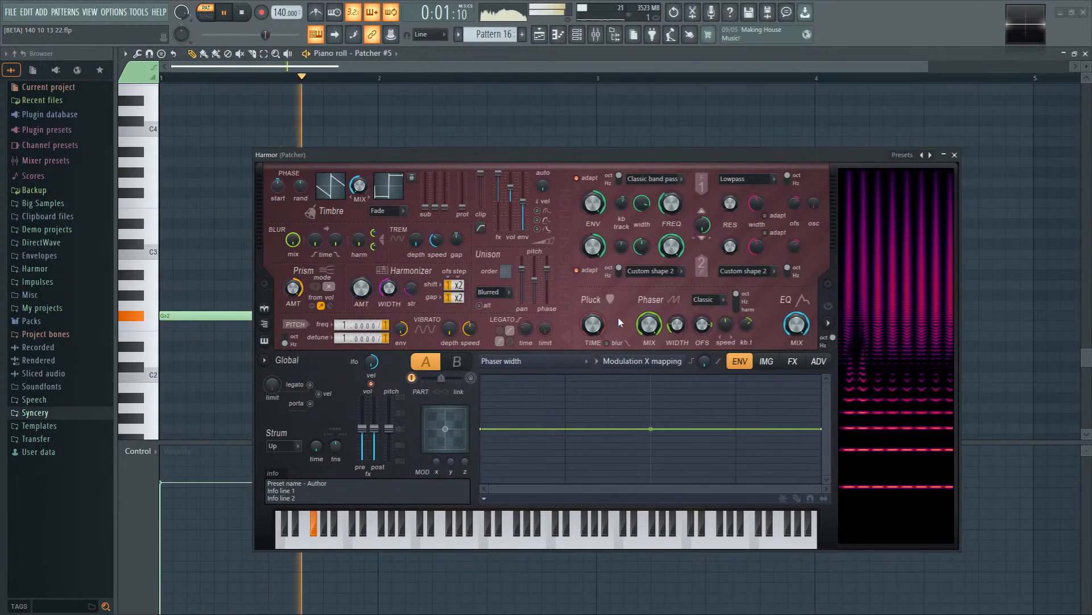
Step: Map Filter 1's frequency to Modulation X with a gently rising curve and bend the curve slightly below linear
right_click(670, 201)
left_click(693, 224)
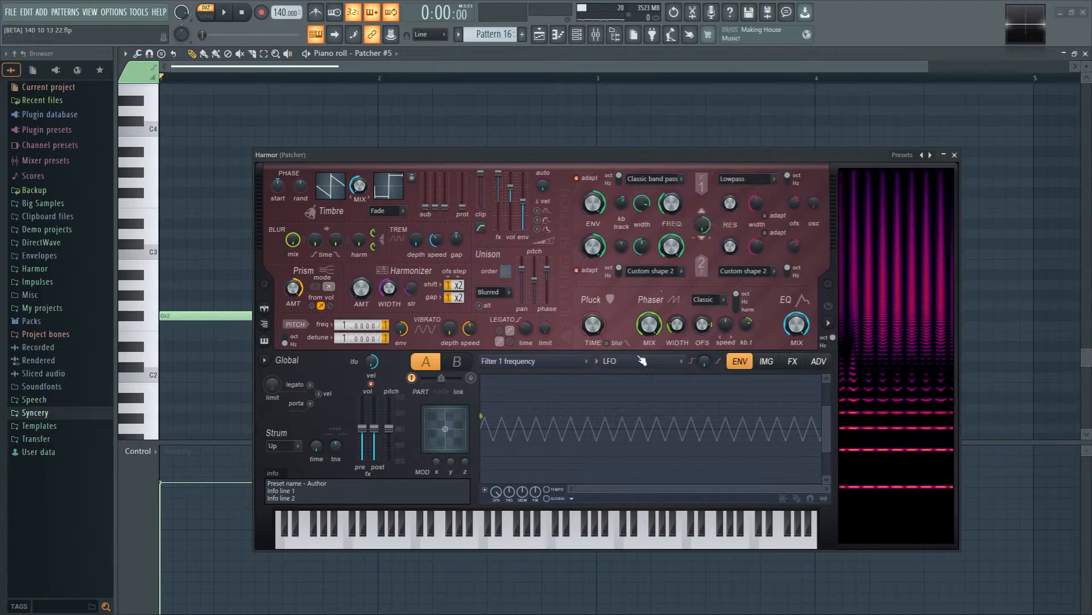
left_click(642, 362)
left_click(643, 414)
key("space")
left_click_drag(825, 430, 821, 409)
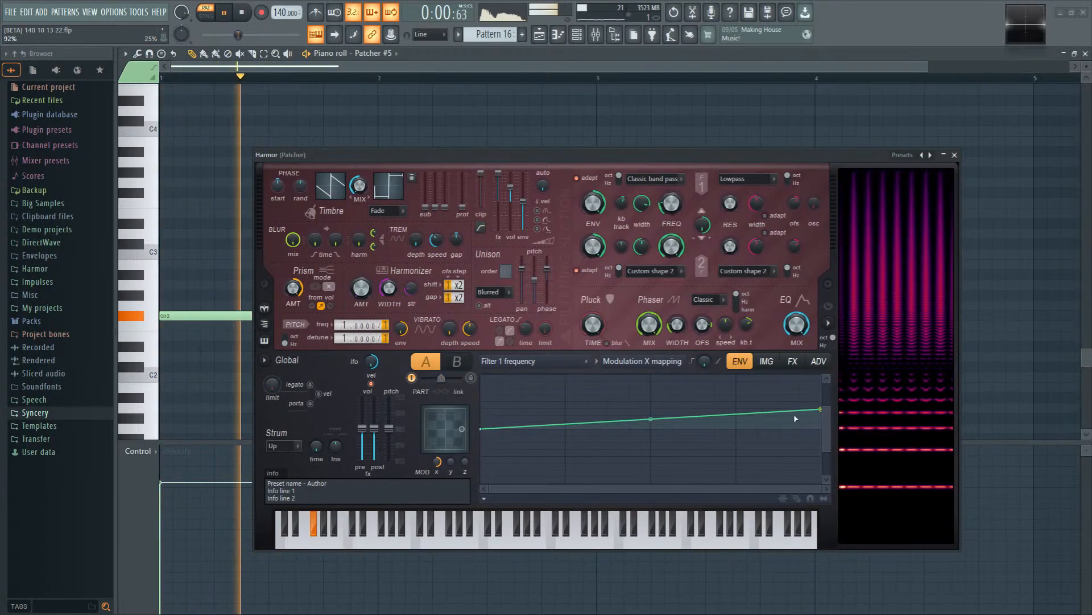
left_click_drag(821, 409, 823, 403)
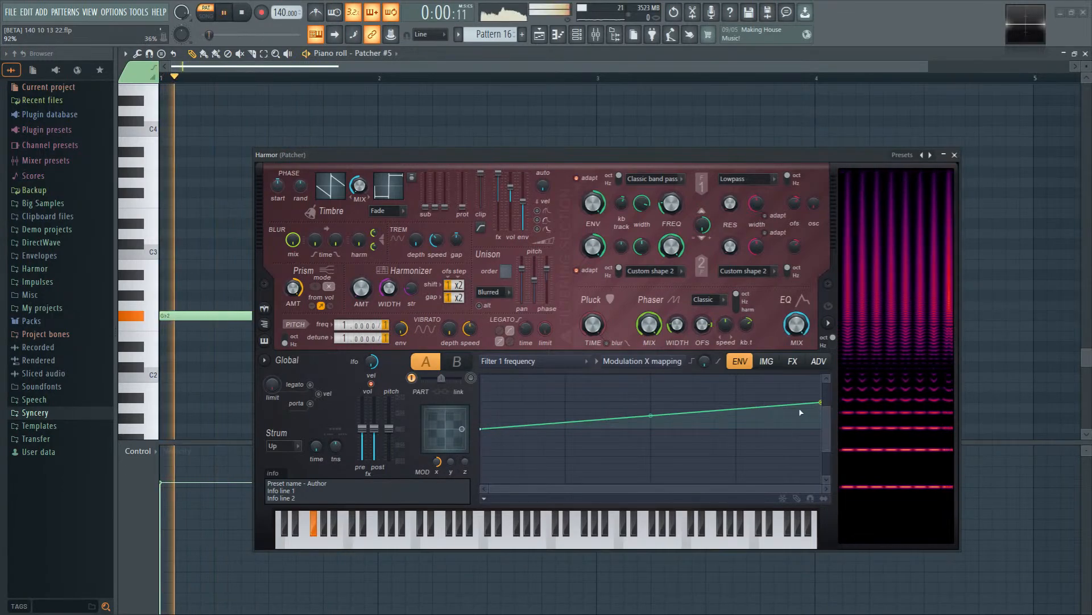
left_click_drag(650, 419, 650, 427)
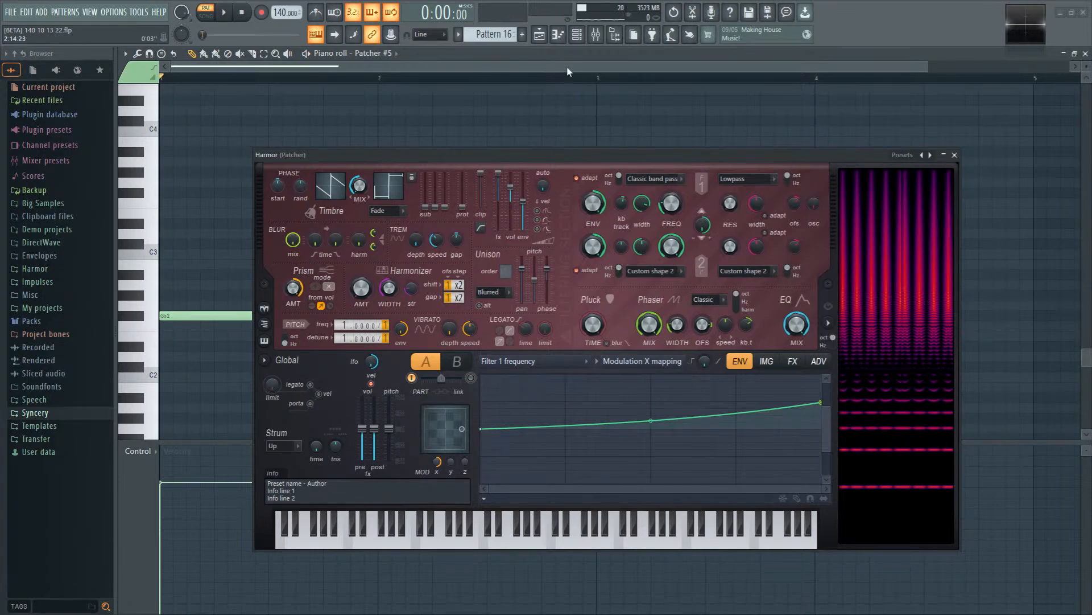
Step: Reposition the Harmor window higher and sweep Modulation X during playback to audition the Filter 1 frequency mapping
left_click_drag(550, 176, 551, 126)
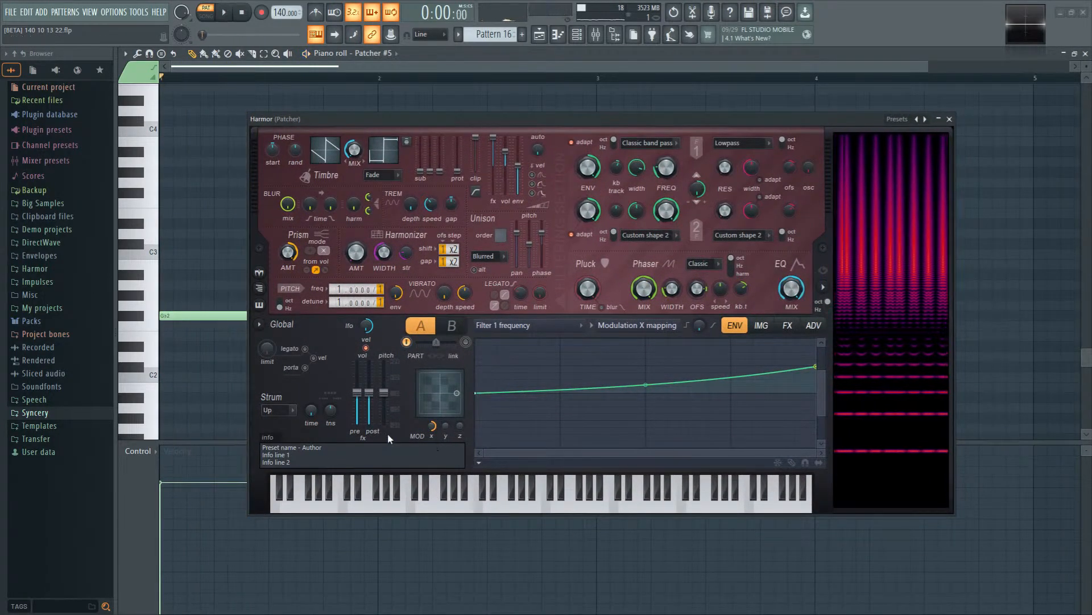
key("space")
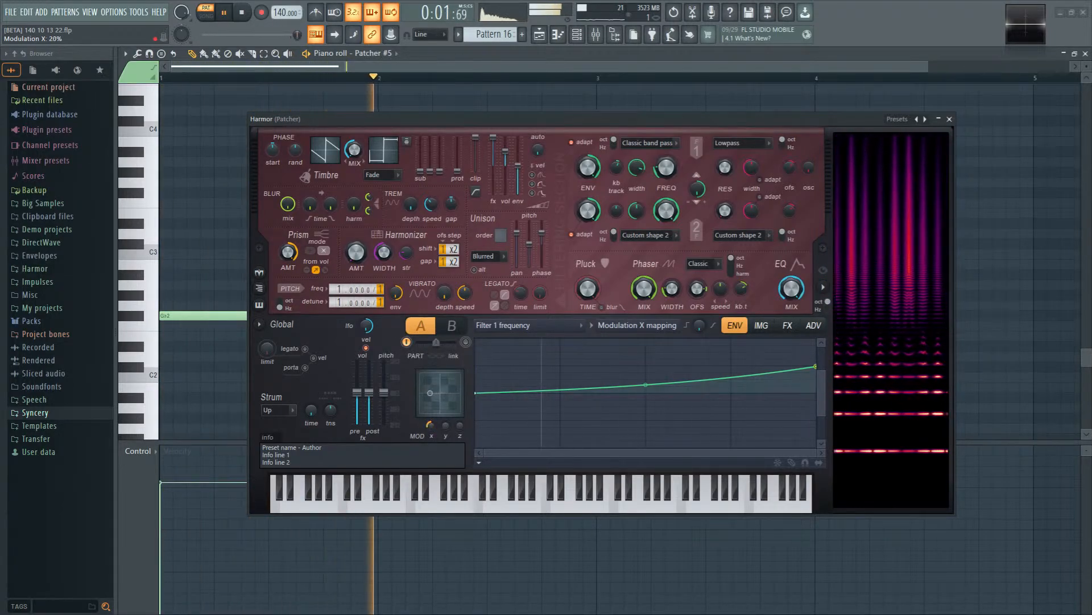
key("space")
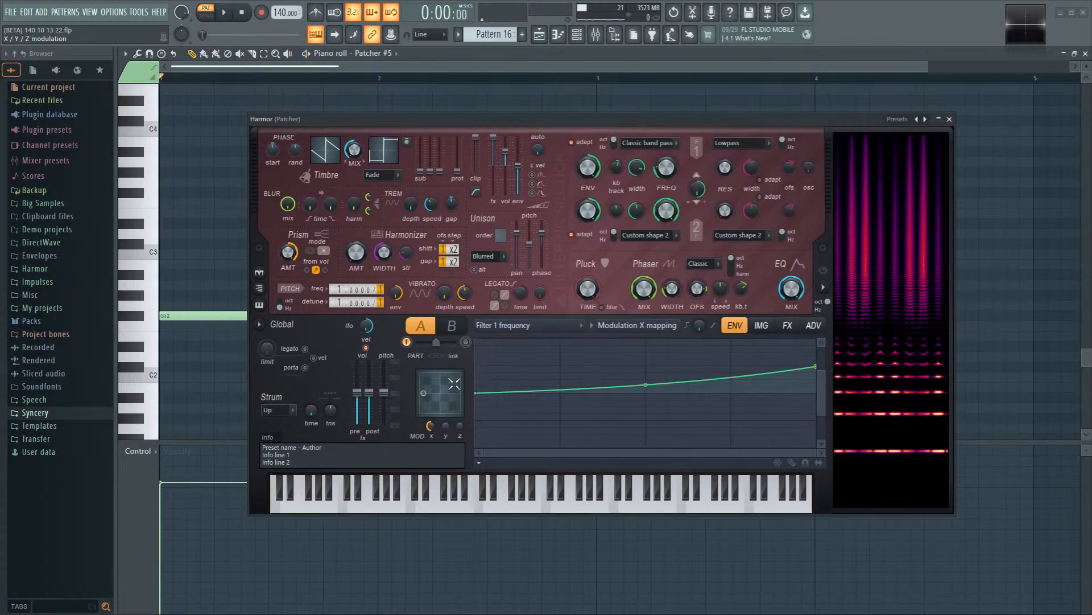
Step: Bring up the phaser width's Modulation X mapping and sweep Modulation X during playback
right_click(670, 296)
left_click(705, 333)
left_click(663, 326)
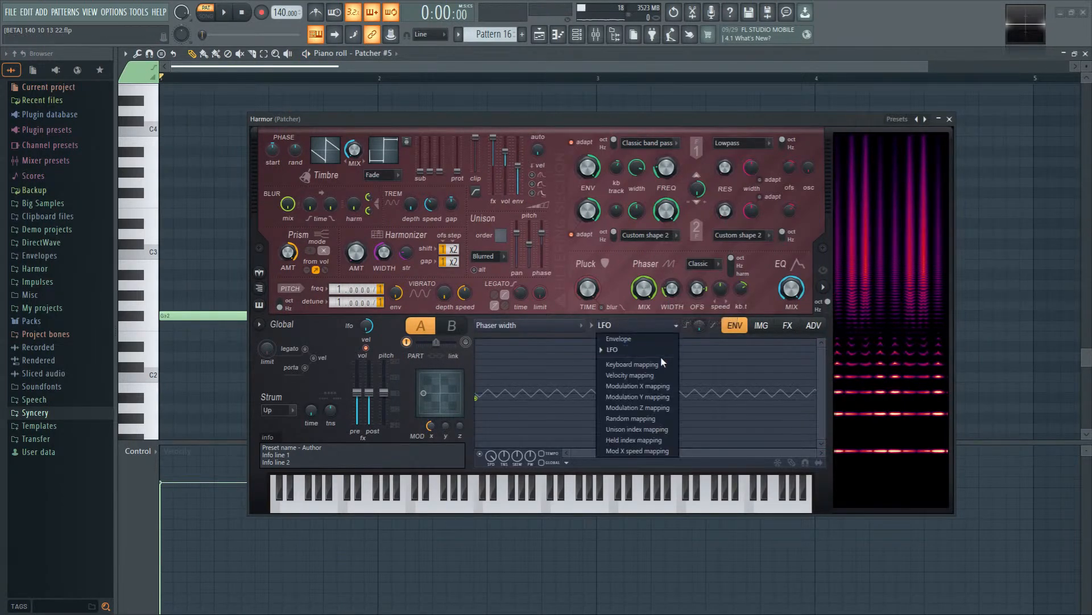
left_click(665, 385)
key("space")
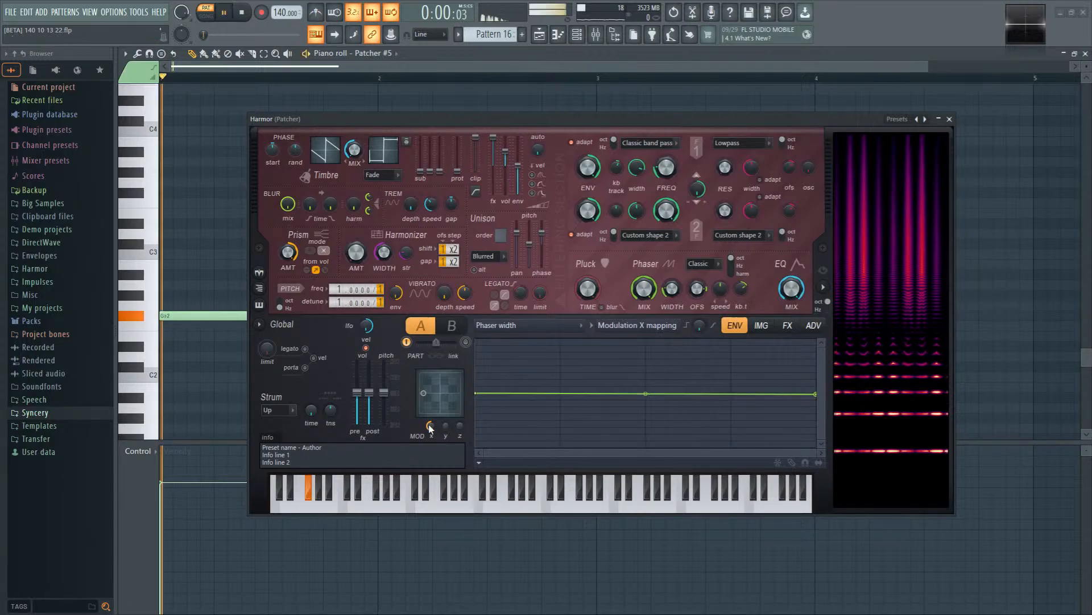
key("space")
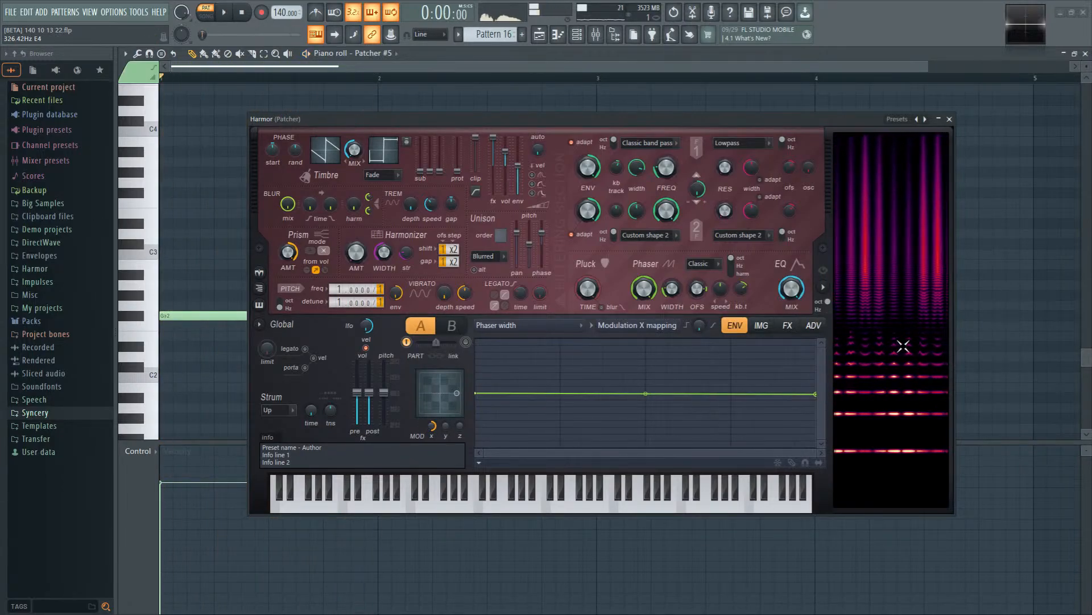
Step: Bring up the phaser offset's Modulation X mapping in the articulation editor
right_click(698, 289)
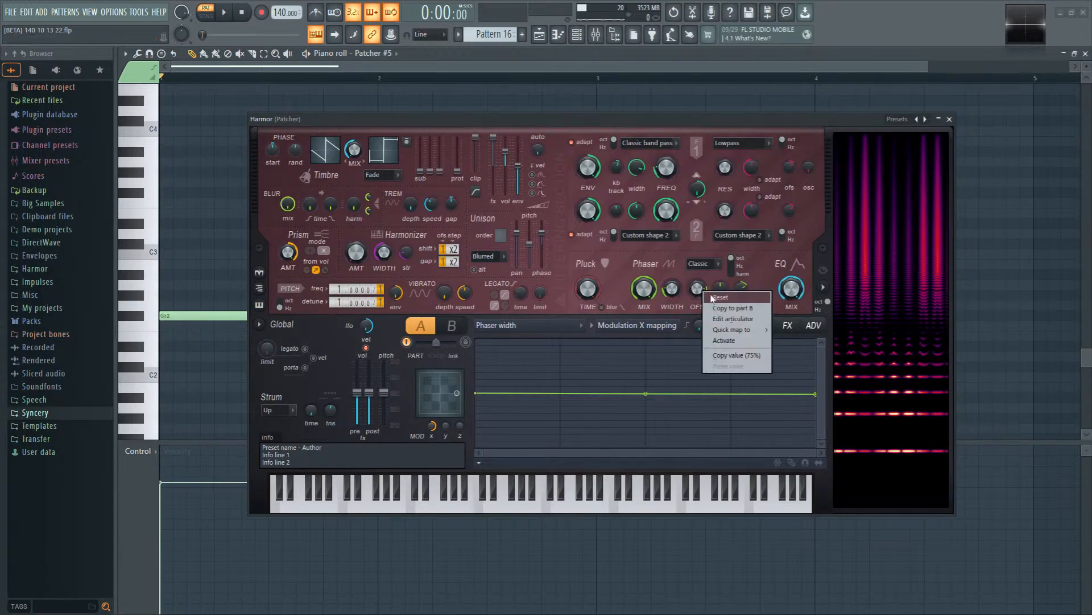
left_click(730, 338)
left_click(674, 331)
left_click(632, 391)
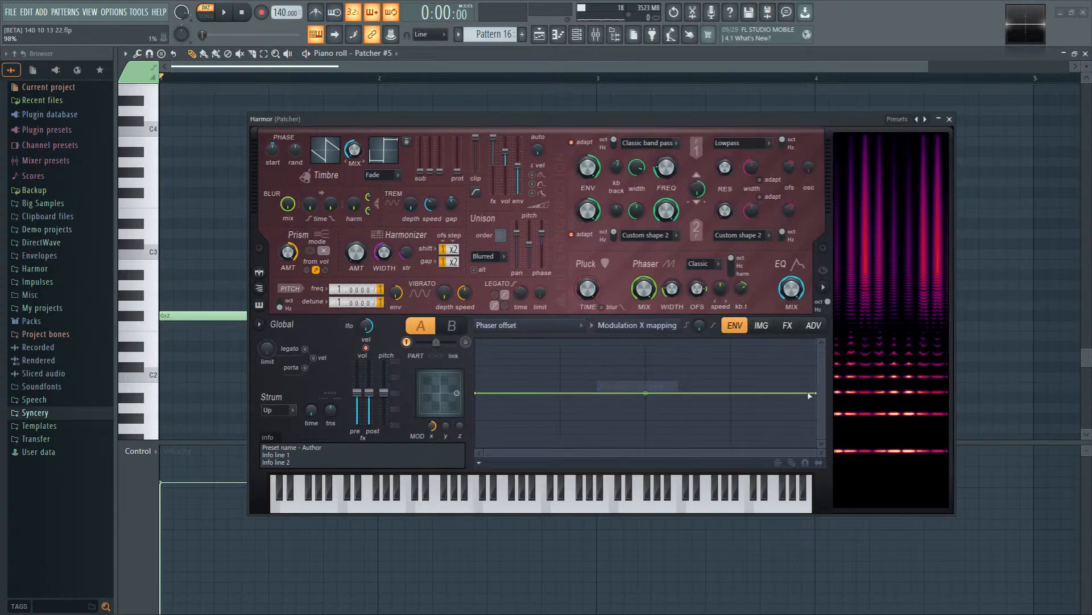
Step: Try falling and rising end levels on the phaser offset's Modulation X mapping while sweeping Modulation X during playback
key("space")
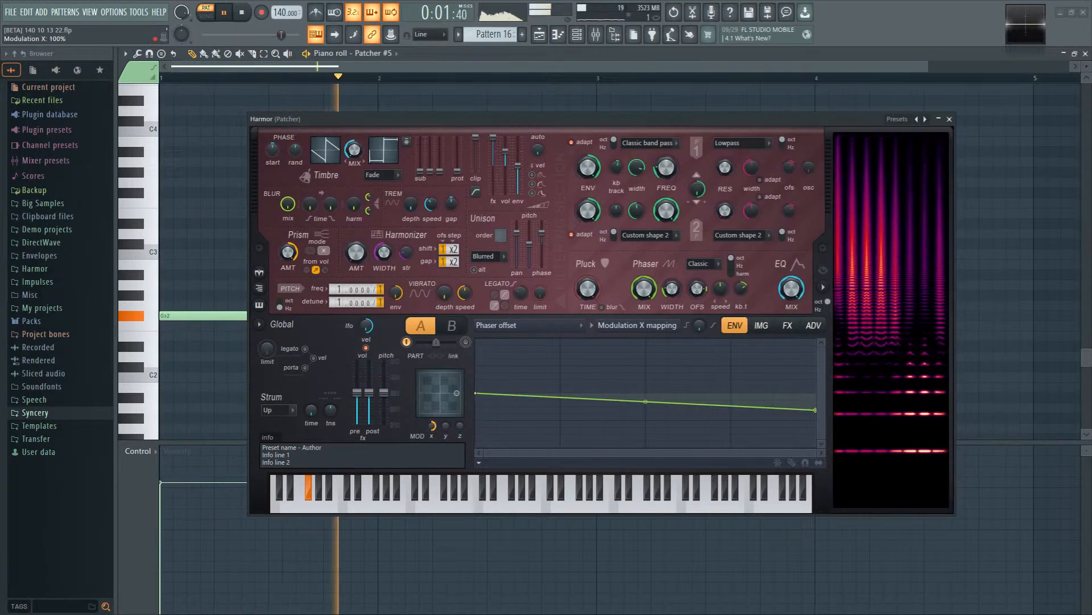
left_click_drag(812, 411, 818, 382)
key("space")
key("space")
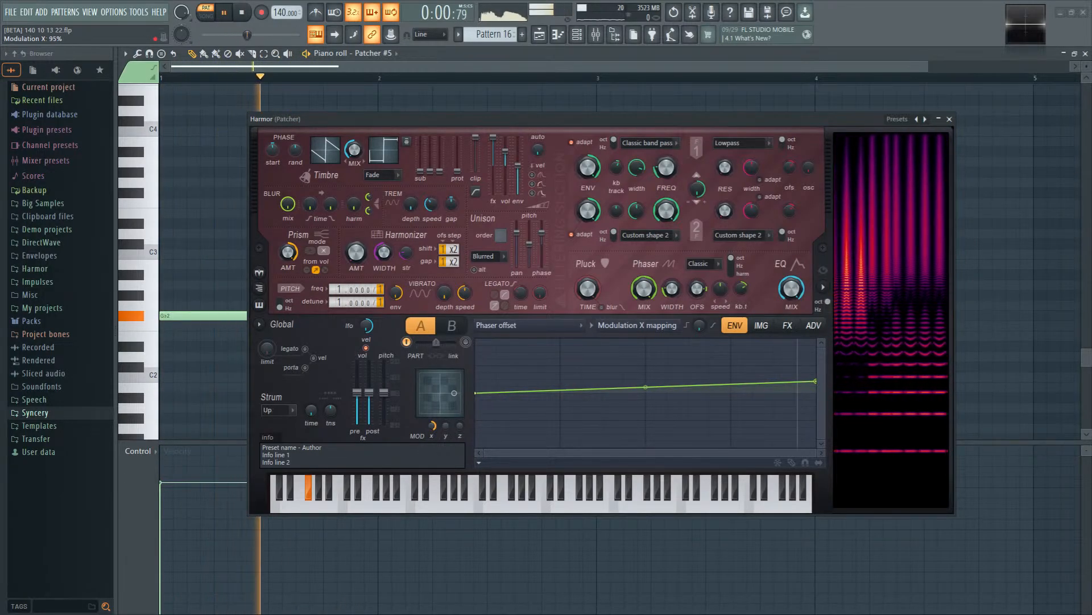
key("space")
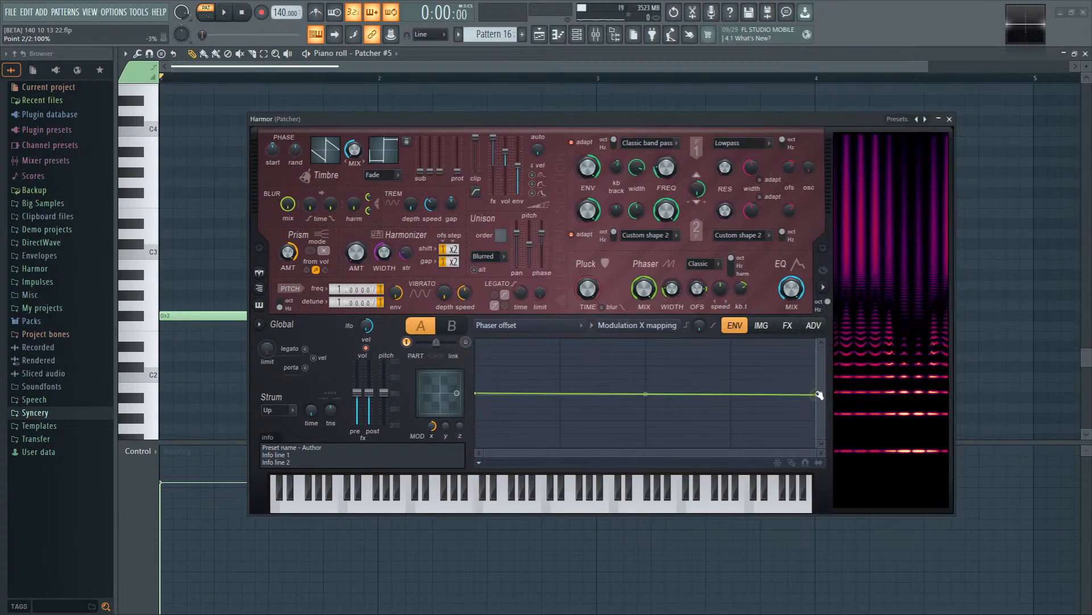
Step: Add a raised middle point to the phaser offset's Modulation X mapping and sweep Modulation X during playback
right_click(644, 384)
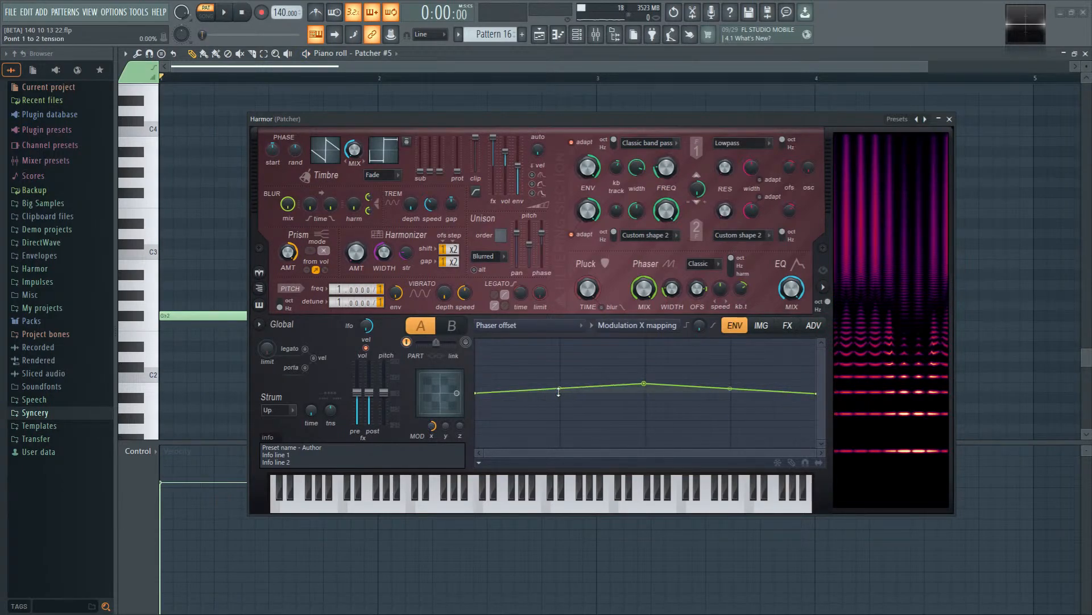
key("space")
mouse_move(433, 427)
left_mouse_down()
mouse_move(433, 490)
mouse_move(433, 435)
left_mouse_up()
key("space")
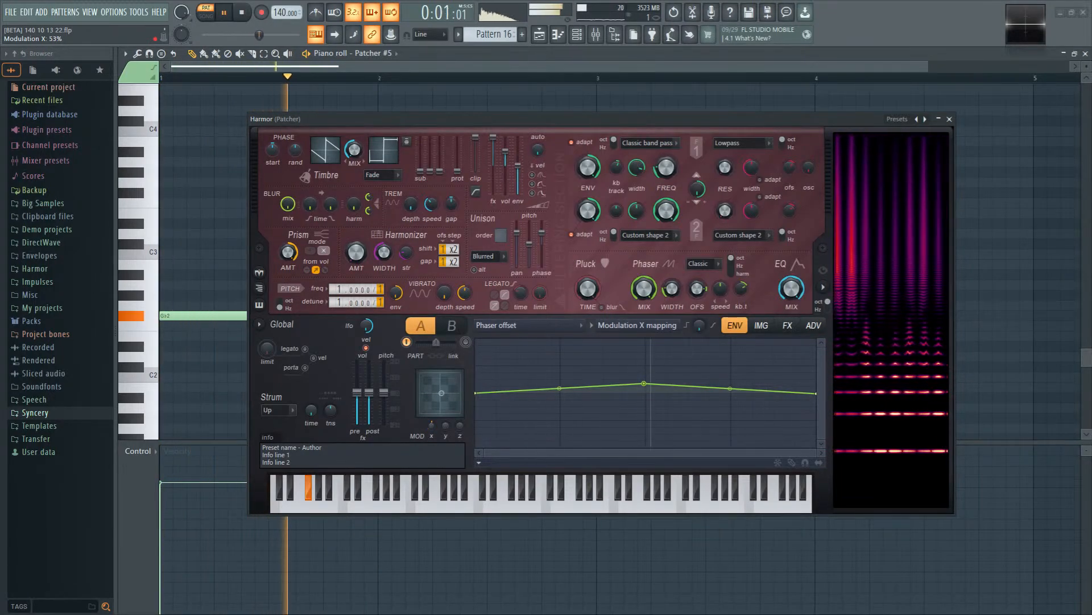
Step: Lower the phaser offset mapping's middle point below the centre line and sweep Modulation X down to its minimum during playback
left_click_drag(644, 383, 646, 410)
key("space")
left_click_drag(437, 431, 437, 485)
key("space")
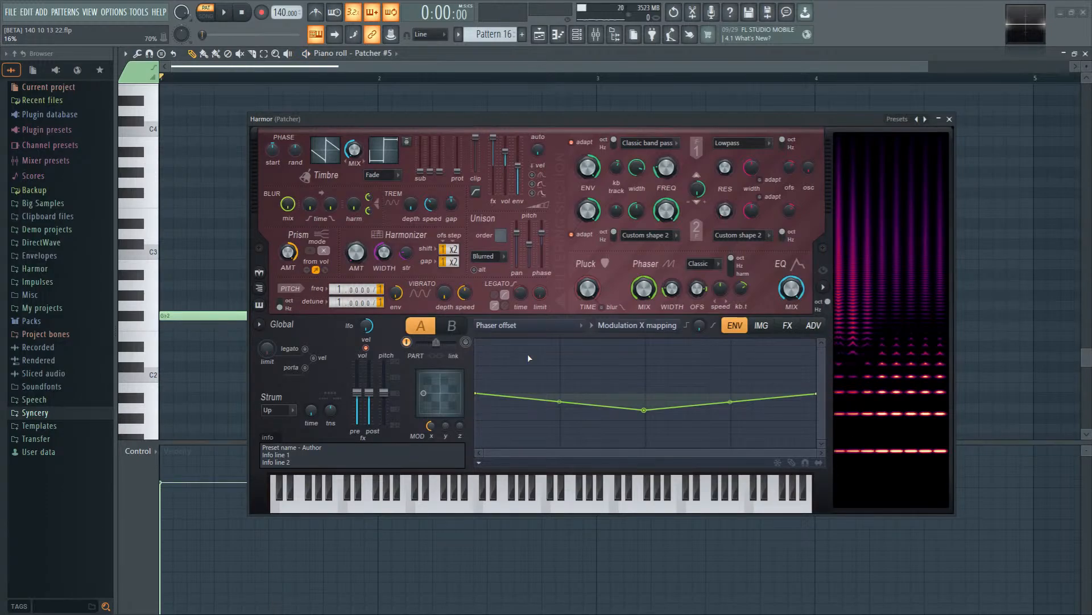
Step: Audition the pattern and several other pitches around D3 on the piano roll keyboard
key("space")
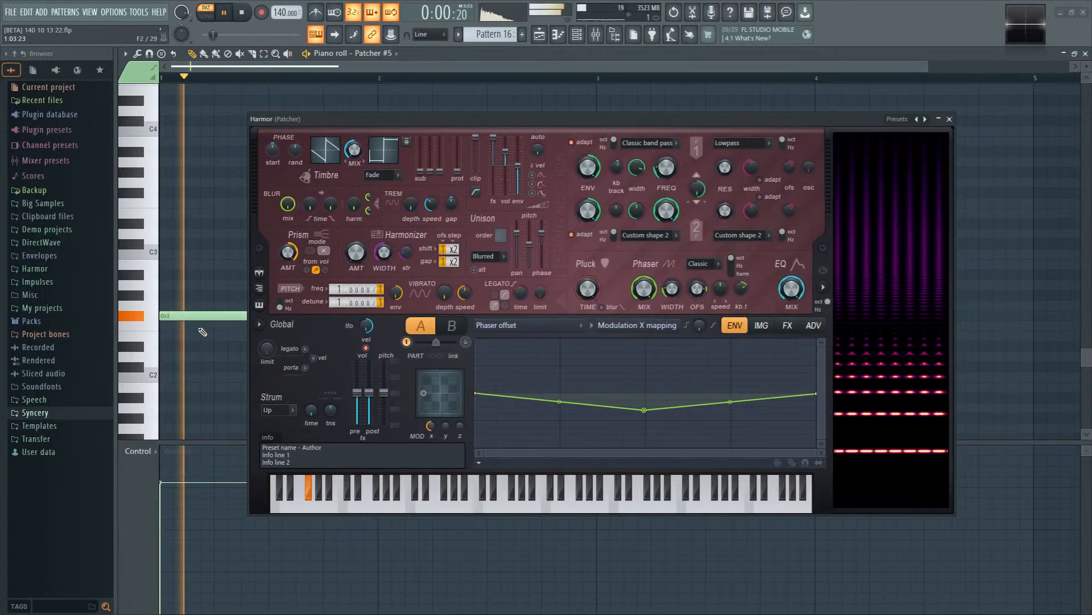
key("space")
left_click(148, 267)
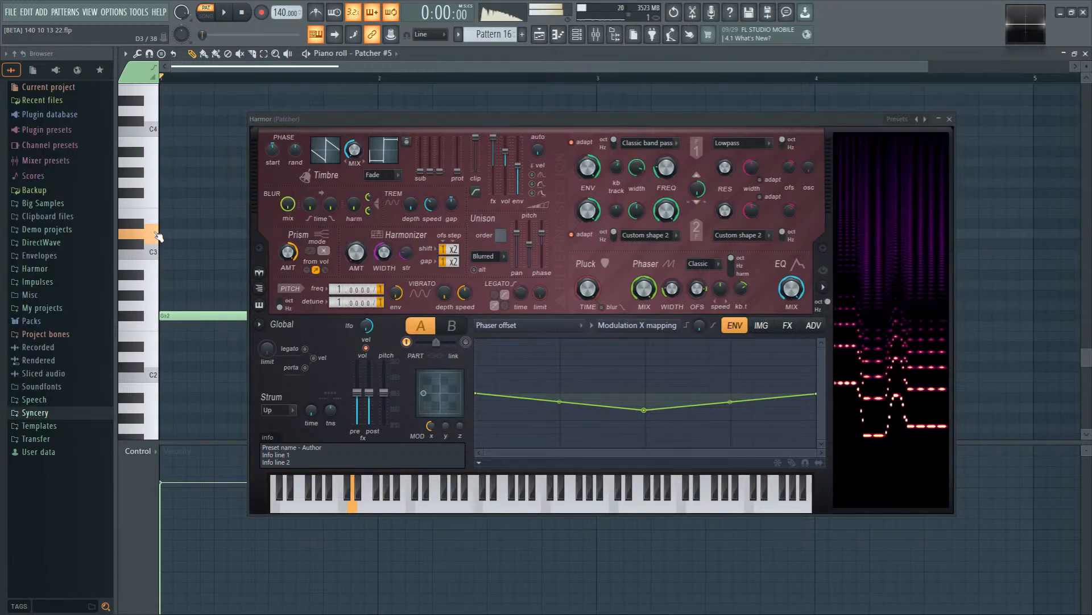
Step: Set the lower value in Harmor's Pitch section to 2 and audition it with the timbre mix and higher notes
key("space")
scroll(338, 303, "up", 1)
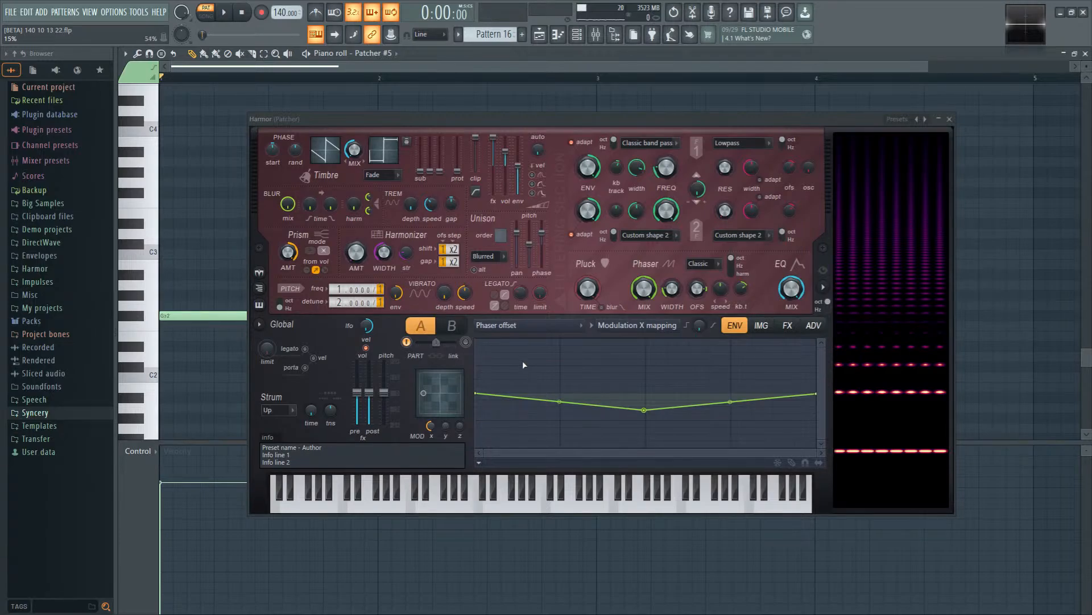
key("space")
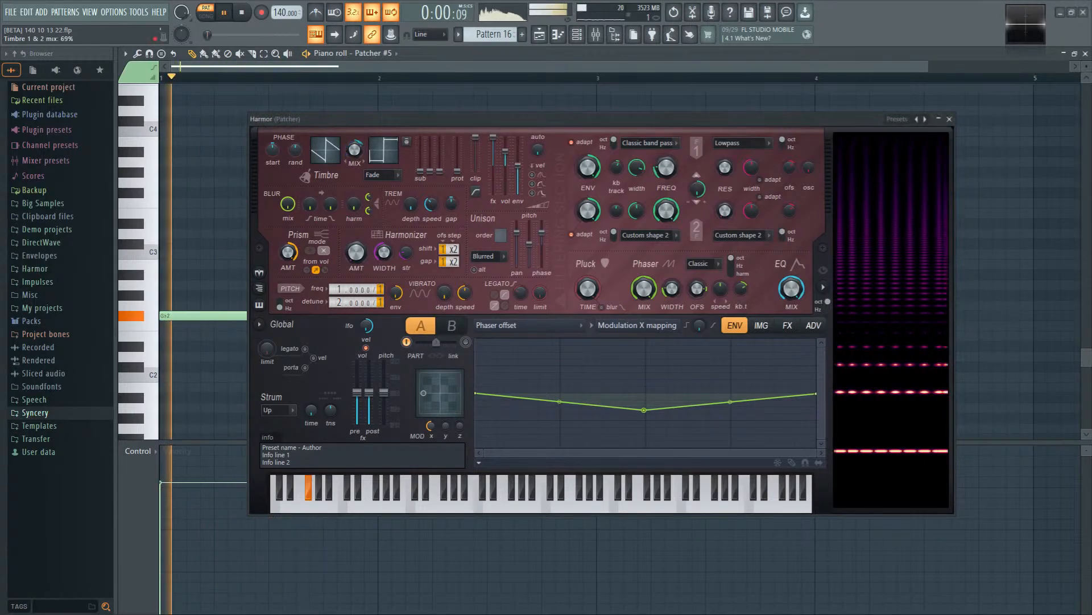
key("space")
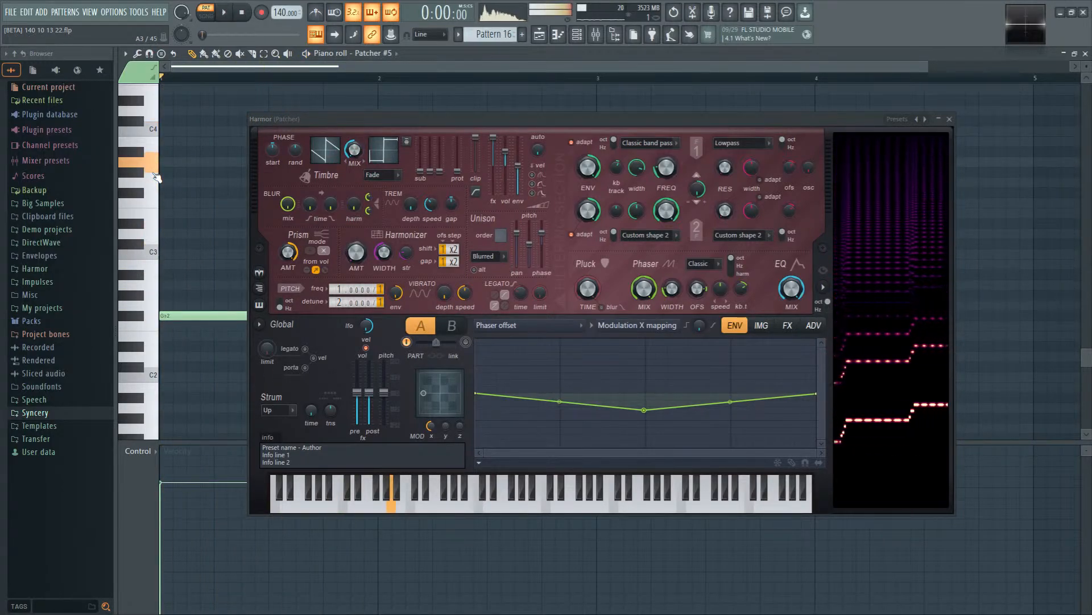
key("space")
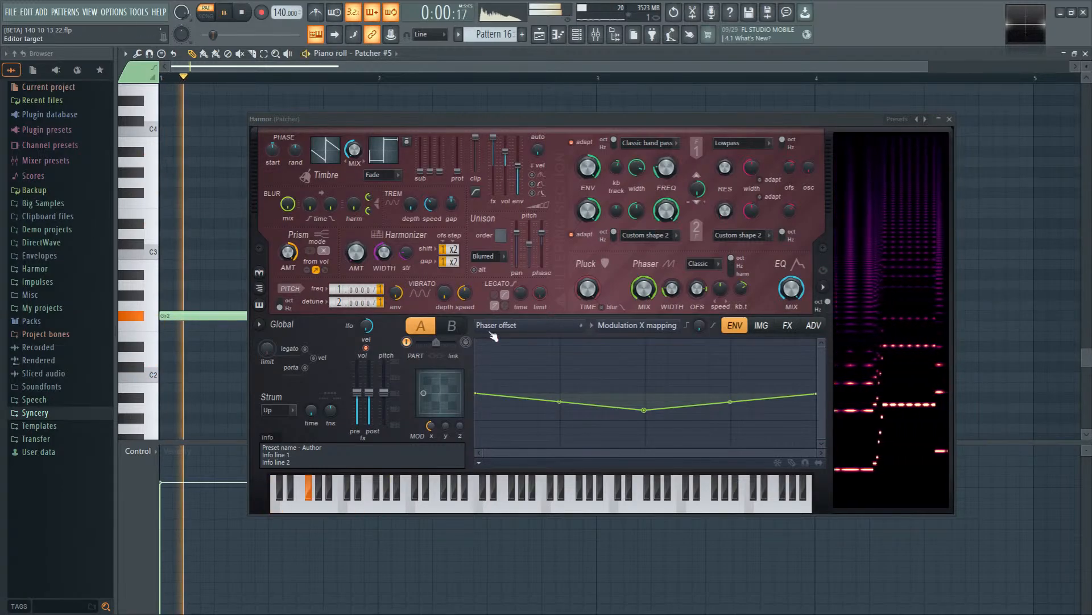
Step: Switch the articulation editor to the Volume LFO and try different LFO tension amounts during playback
left_click(497, 327)
left_click(522, 252)
key("space")
key("space")
left_click_drag(508, 457, 517, 421)
key("space")
key("space")
key("space")
key("space")
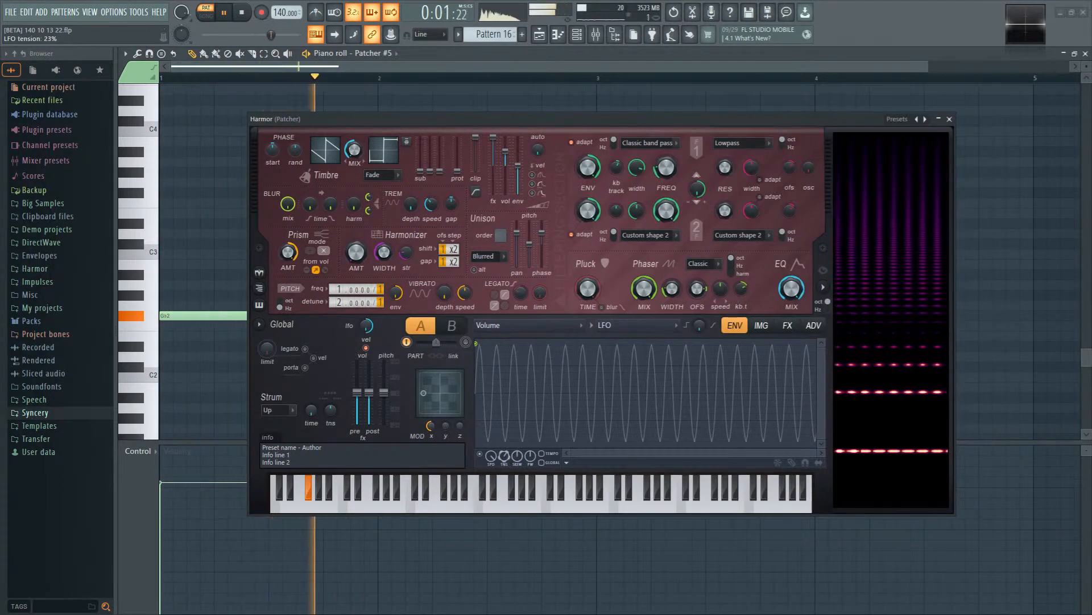
Step: Bring up Filter 1's frequency LFO and set its tension to about 26%
right_click(671, 166)
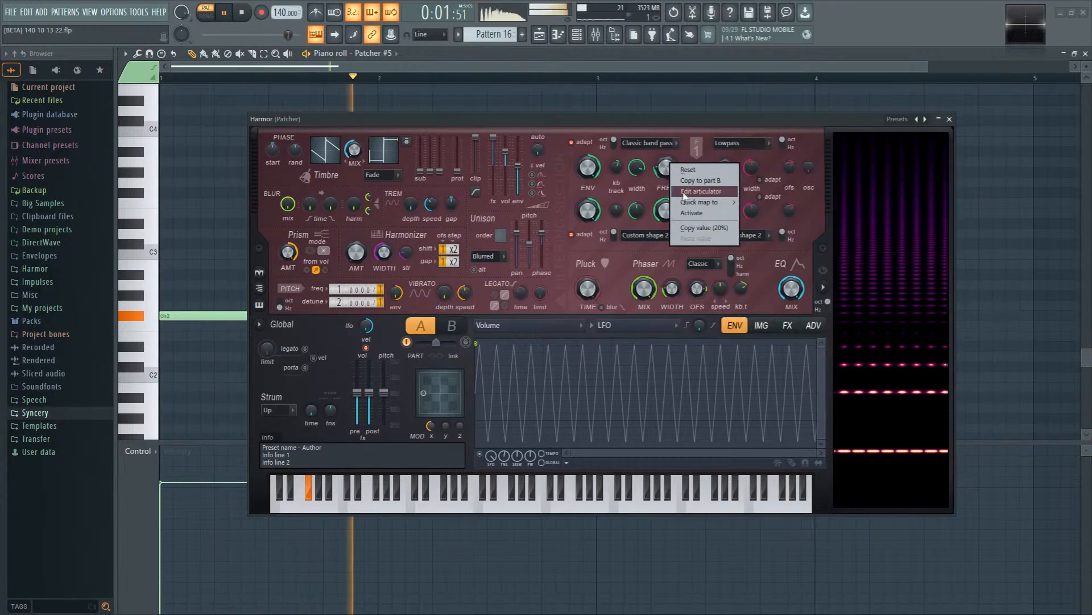
left_click(691, 177)
mouse_move(504, 456)
left_mouse_down()
mouse_move(505, 444)
mouse_move(505, 492)
mouse_move(506, 424)
mouse_move(505, 471)
left_mouse_up()
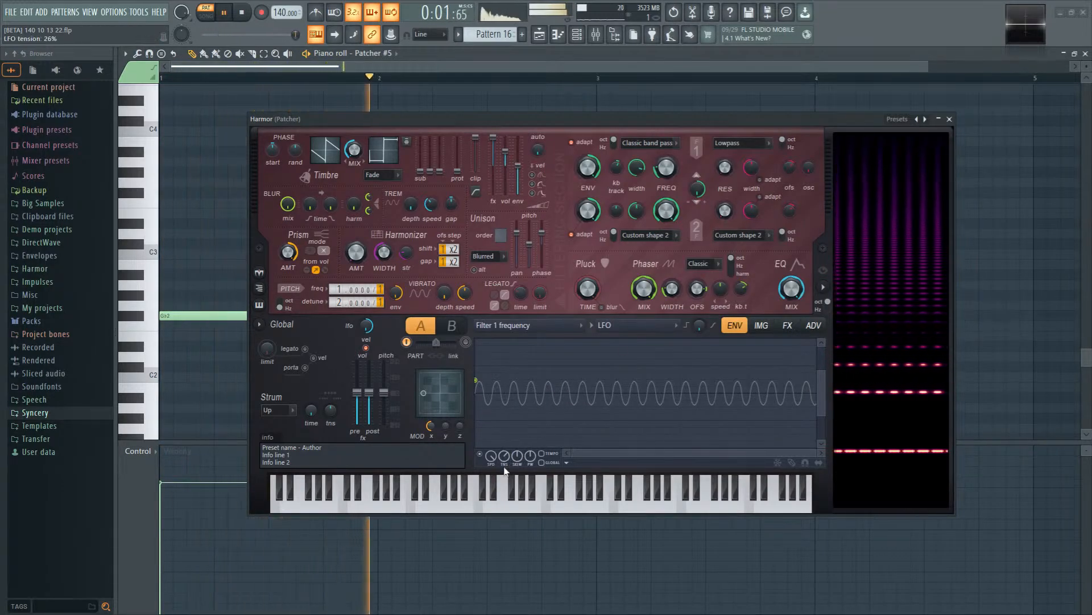
Step: Turn off Harmor's smooth mode, set precision to Perfect, and adjust phase randomness while auditioning the pattern
left_click(814, 325)
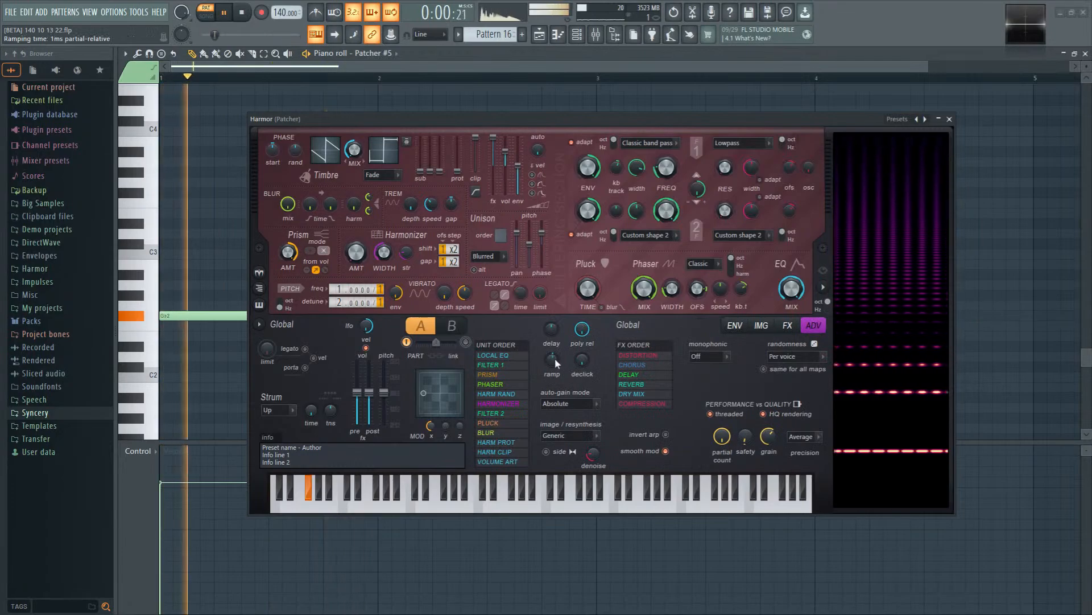
left_click(665, 450)
left_click(804, 436)
left_click(807, 472)
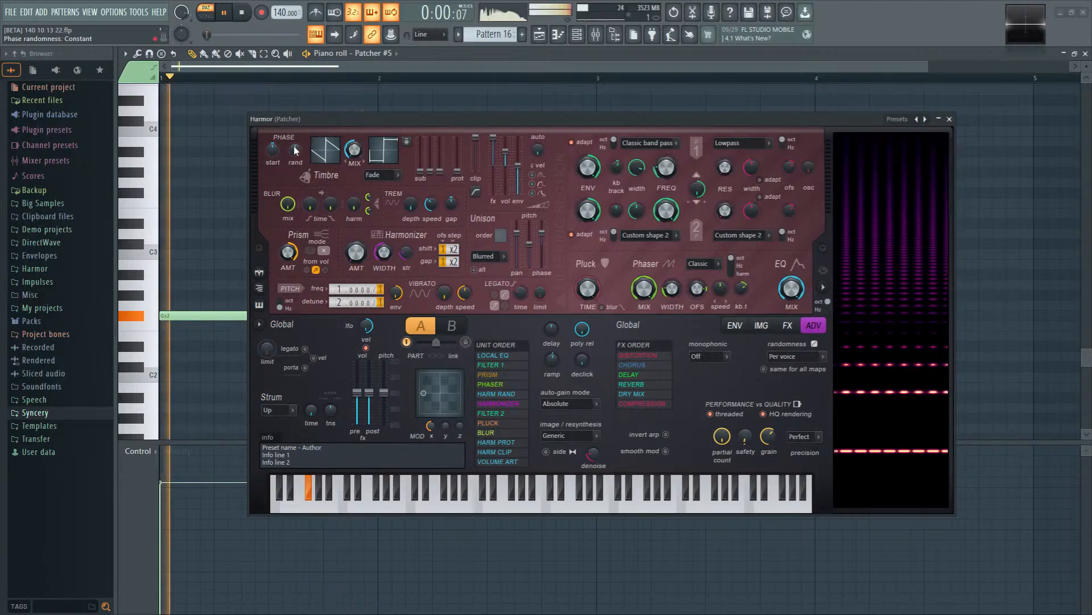
key("space")
key("space")
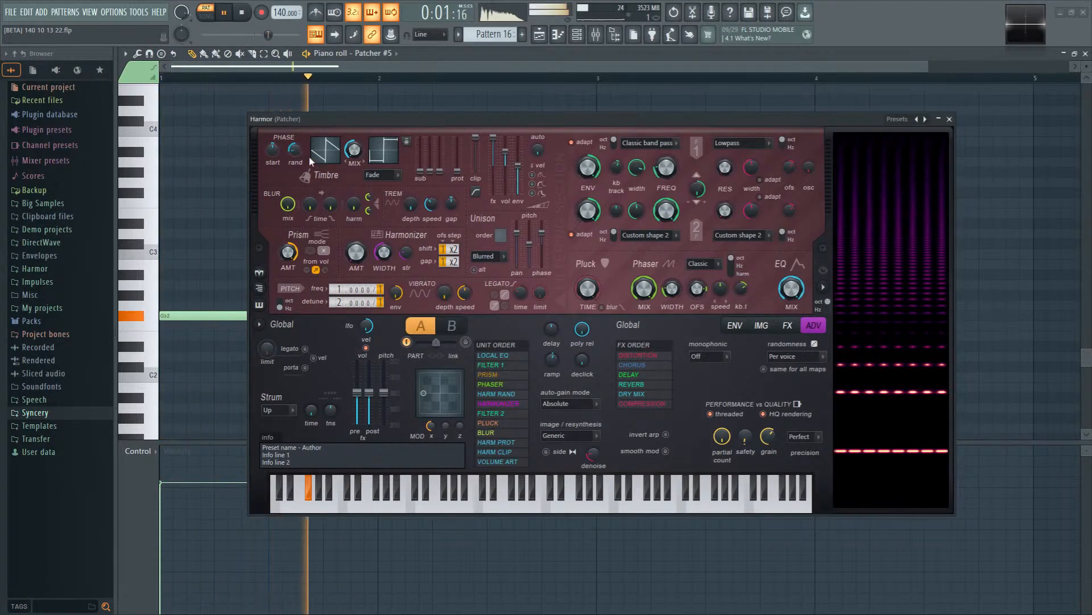
Step: Close Harmor and place a Pattern 16 clip on Track 2 of the playlist at bar 65
left_click(541, 35)
left_click(950, 120)
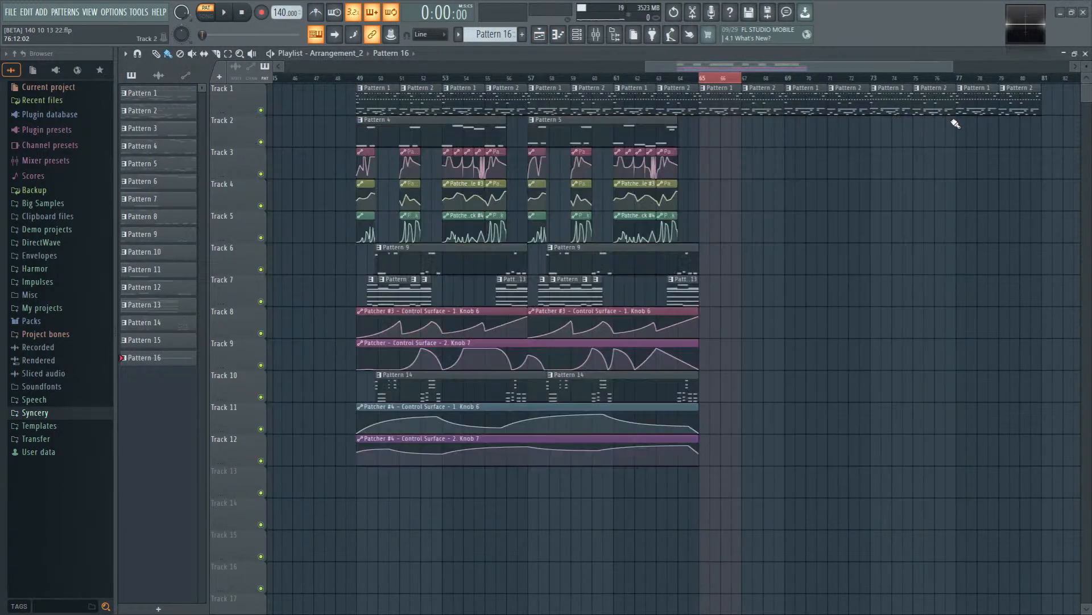
scroll(750, 171, "up", 4)
left_click(613, 133)
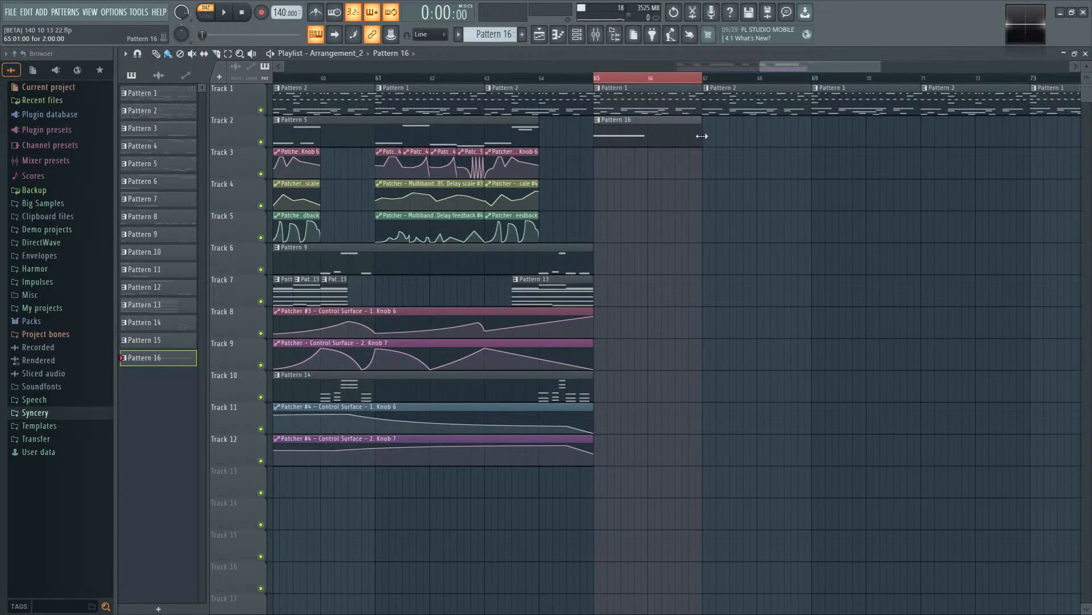
Step: Open Pattern 16's piano roll and reopen Harmor inside Patcher #5
double_click(615, 141)
right_click(324, 82)
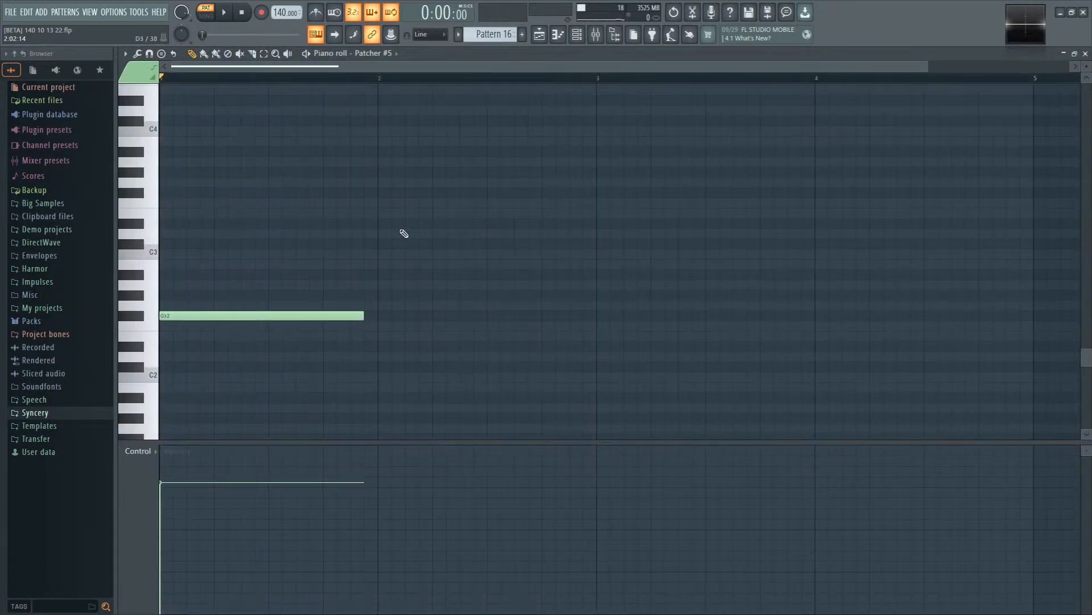
left_click(576, 34)
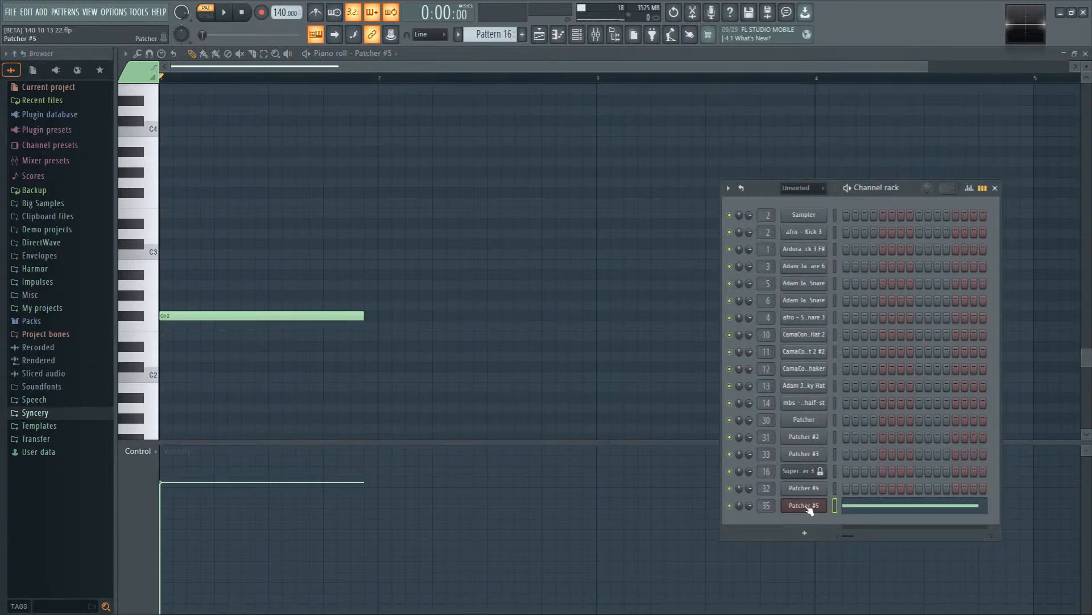
left_click(808, 506)
double_click(343, 257)
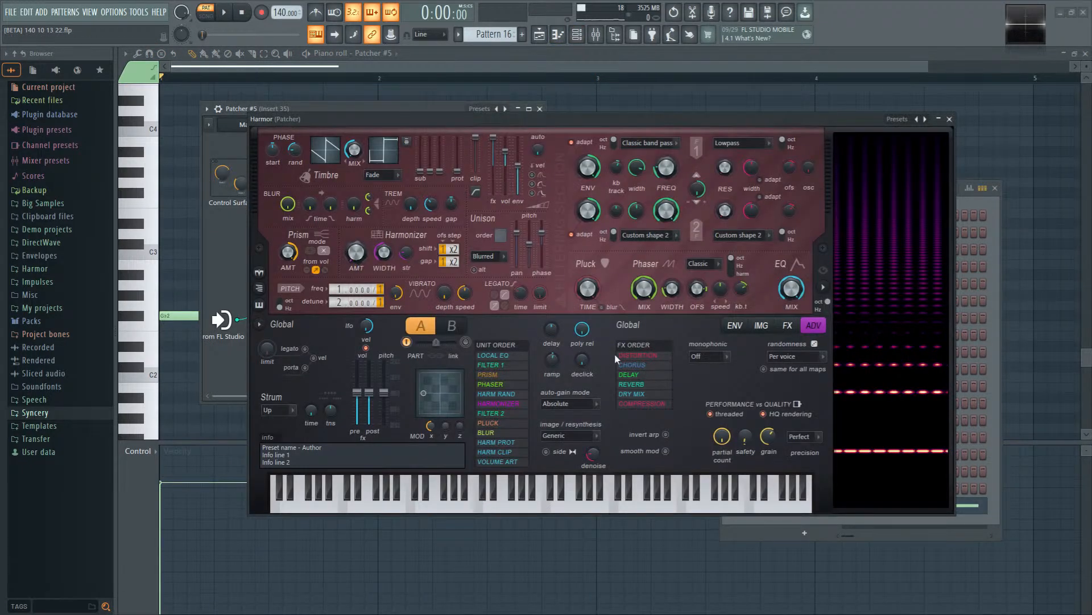
Step: Map Harmor's Global LFO speed to Modulation Y with a linear ramp rising from the centre to the maximum
left_click(735, 326)
left_click(579, 326)
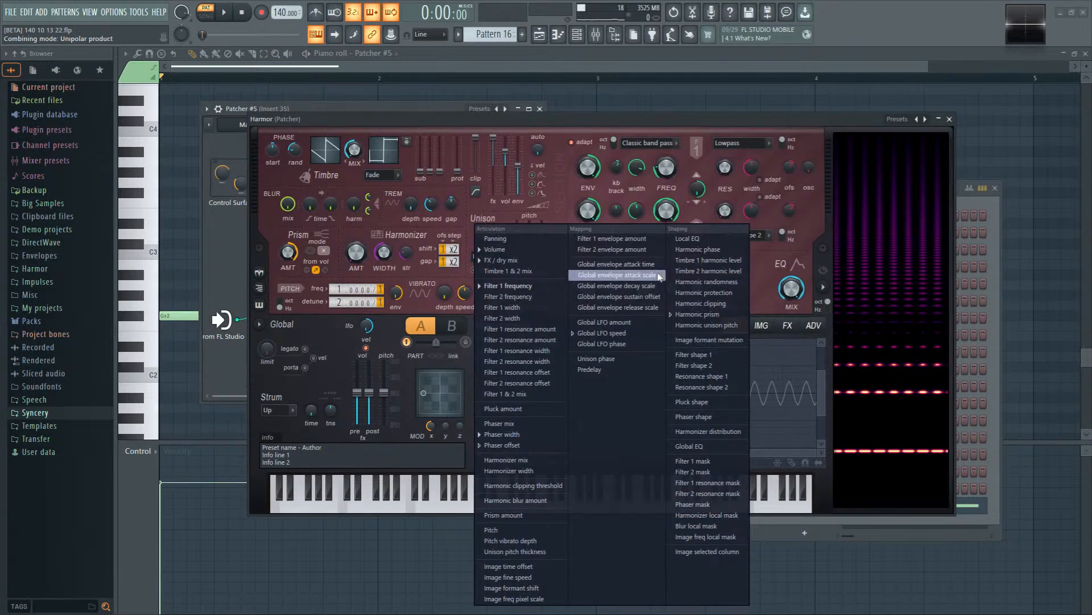
left_click(642, 332)
left_click(638, 325)
left_click(658, 378)
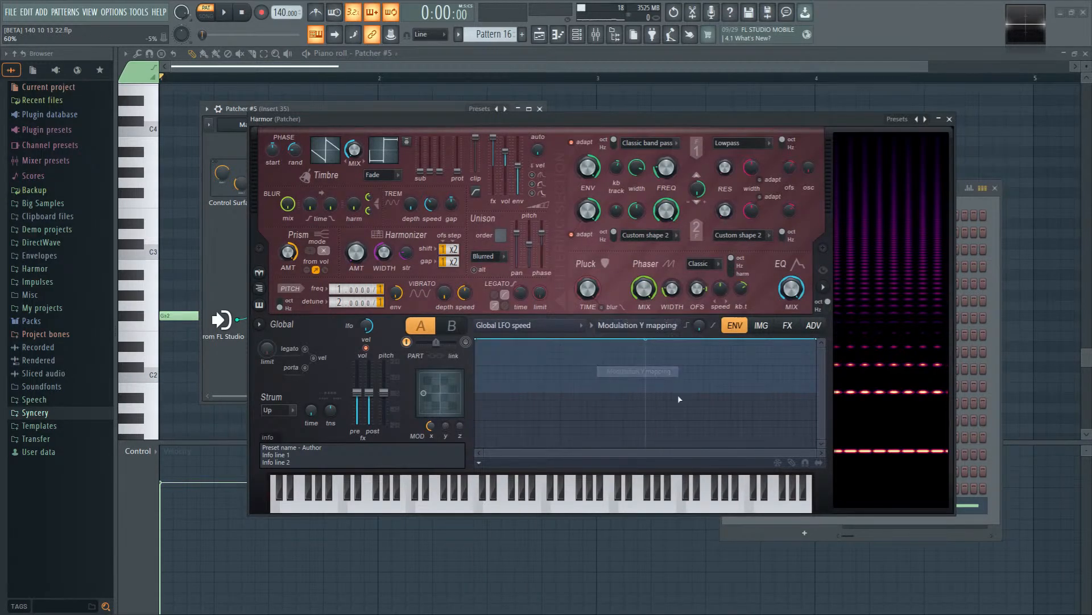
left_click_drag(479, 349, 476, 392)
Step: Audition the pattern while turning up Harmor's Modulation Y amount
key("space")
mouse_move(445, 427)
left_mouse_down()
mouse_move(445, 437)
mouse_move(445, 420)
left_mouse_up()
key("space")
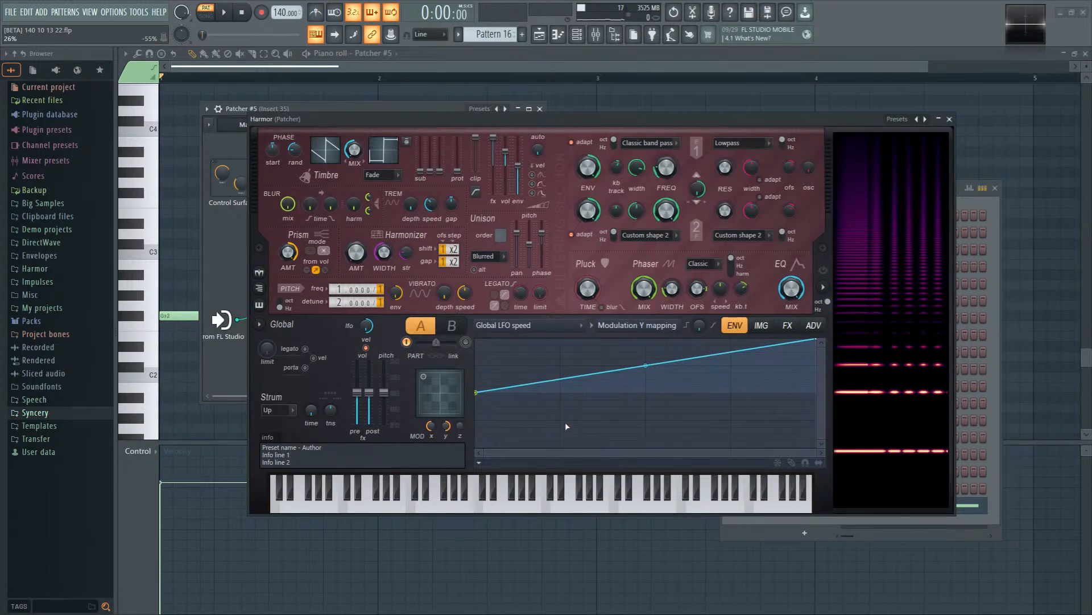
key("space")
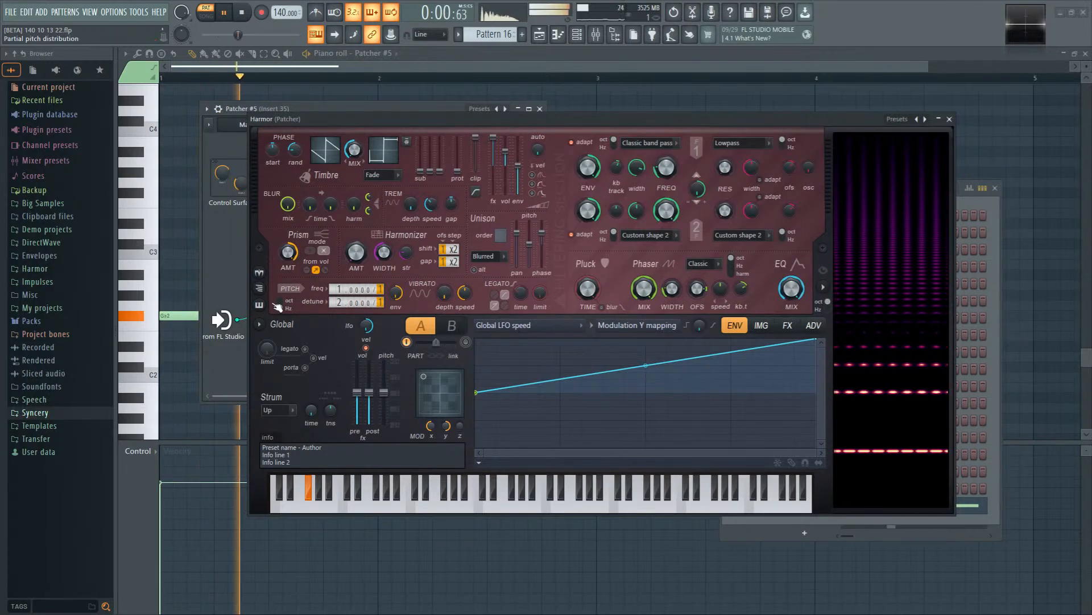
left_click(188, 268)
key("space")
Step: Close Harmor, open the Pattern 16 clip's piano roll from the playlist, and play it briefly in the arrangement
left_click(539, 35)
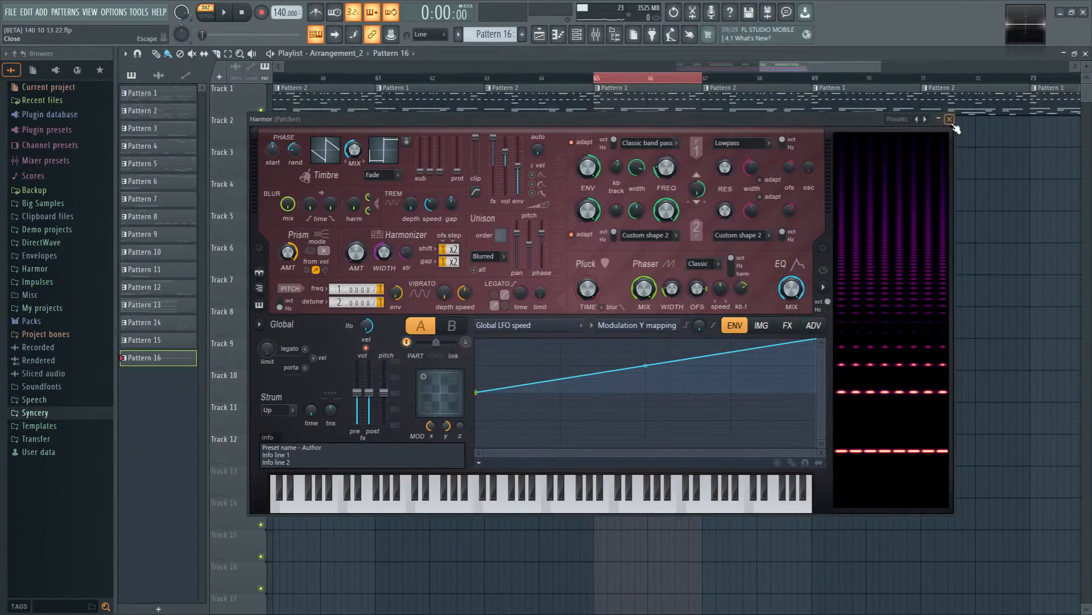
left_click(950, 121)
scroll(706, 145, "up", 3)
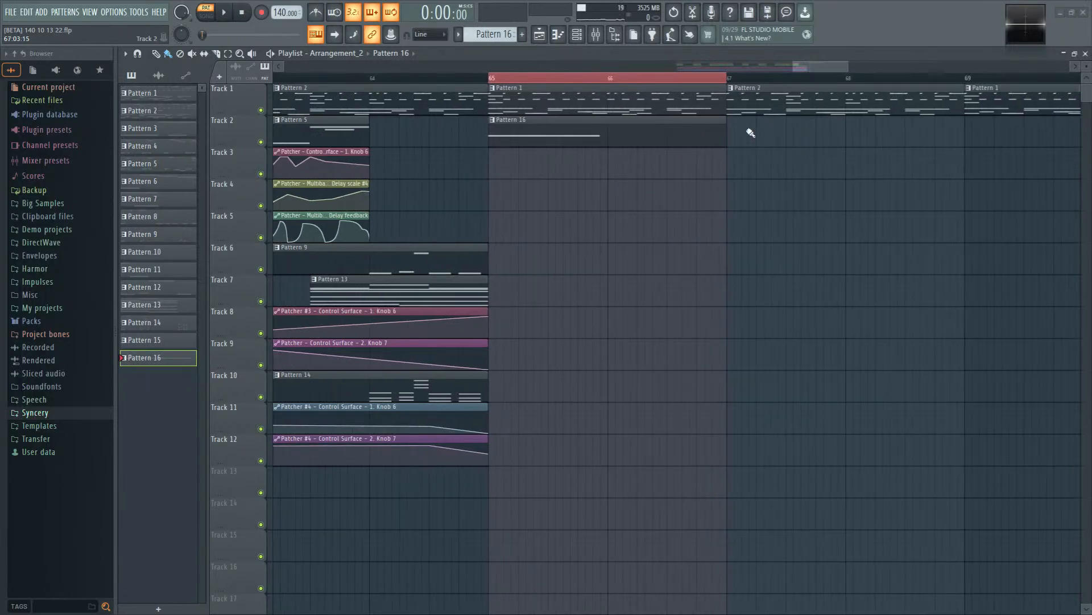
double_click(518, 138)
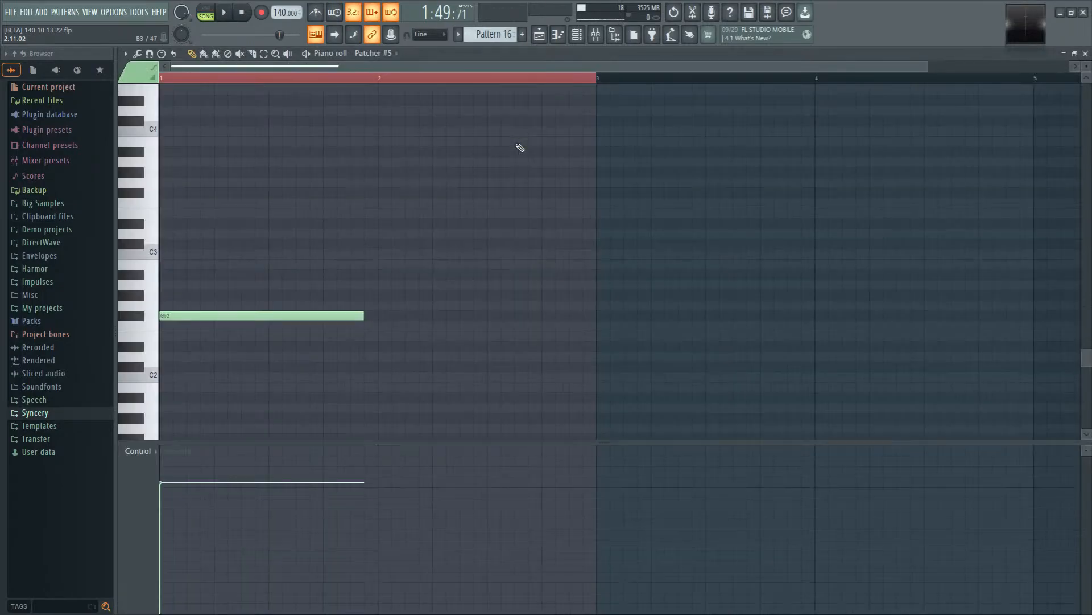
key("space")
key("space")
Step: Shorten the Gb2 note to half a bar and place a half-bar Gb4 note directly after it
left_click_drag(364, 319, 268, 316)
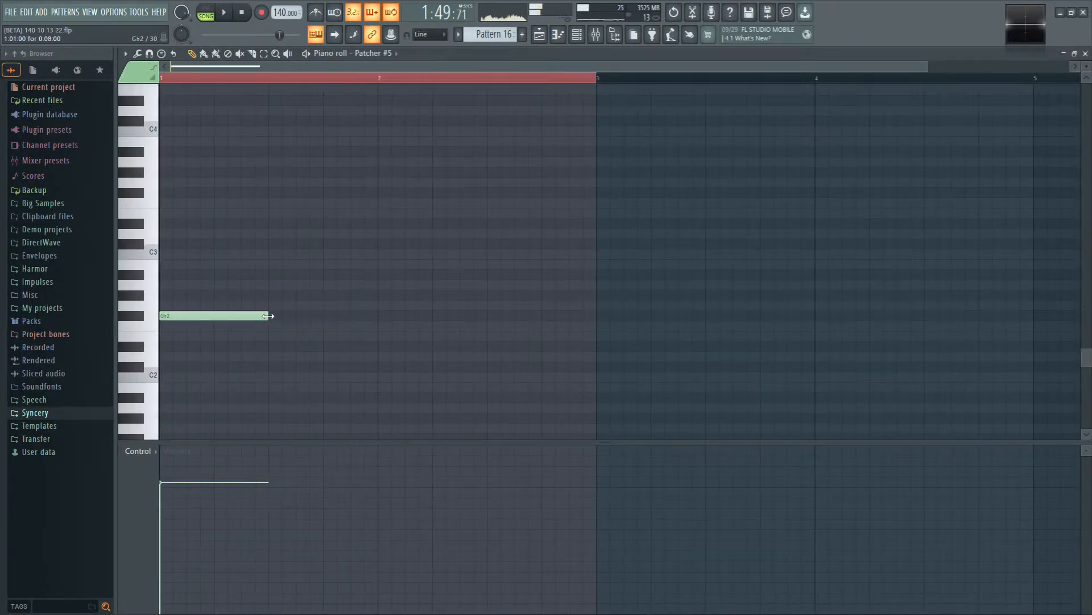
left_click(271, 193)
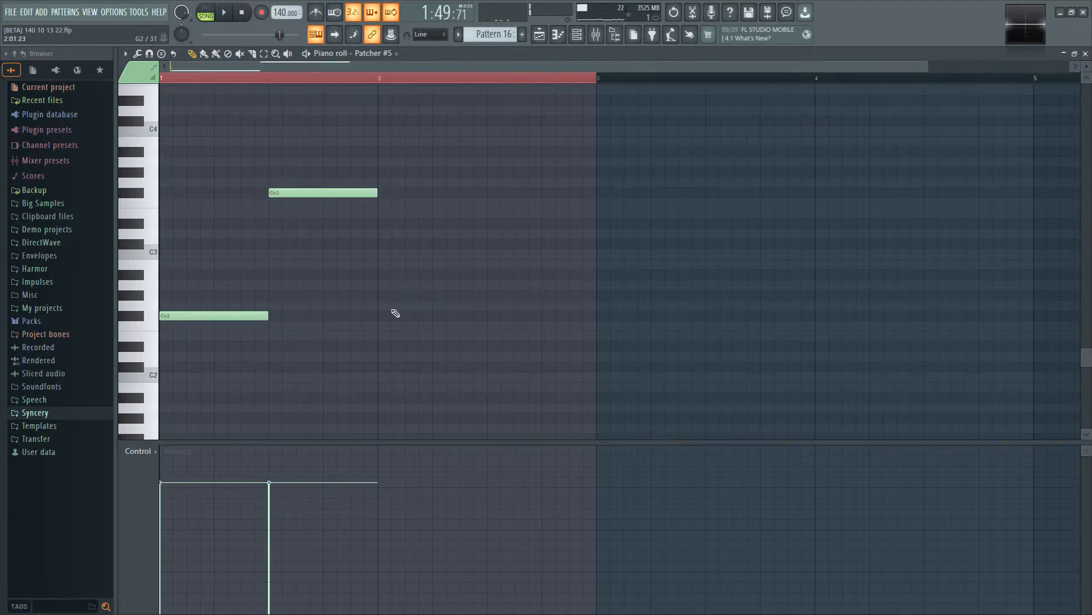
scroll(373, 311, "up", 3)
left_click_drag(271, 255, 269, 135)
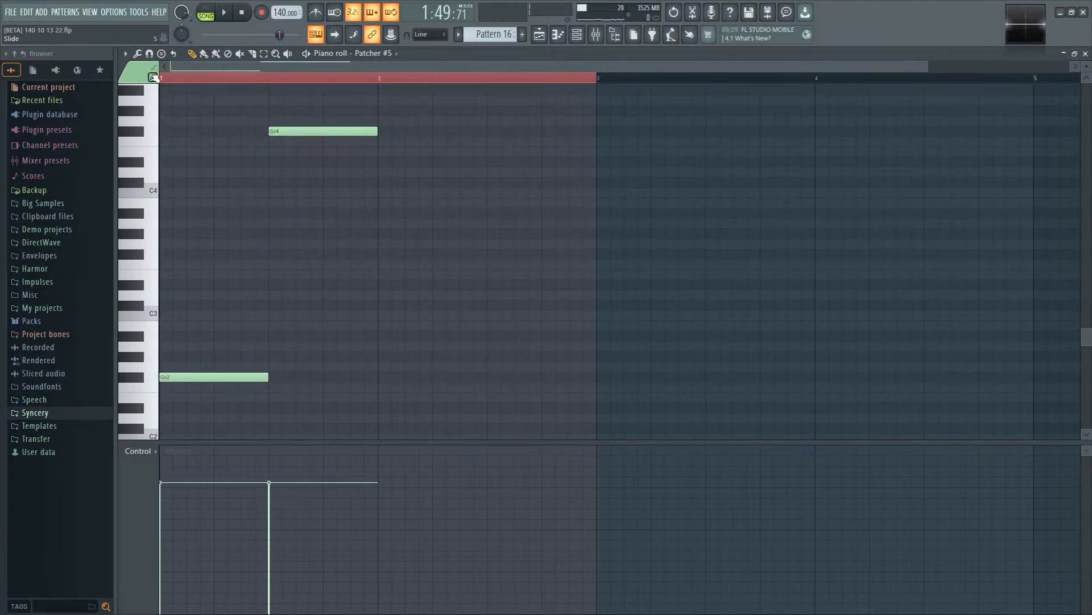
Step: Add a four-step Gb3 slide note at about 1:11, beneath the Gb4 note, and audition the glide
left_click_drag(264, 245, 353, 253)
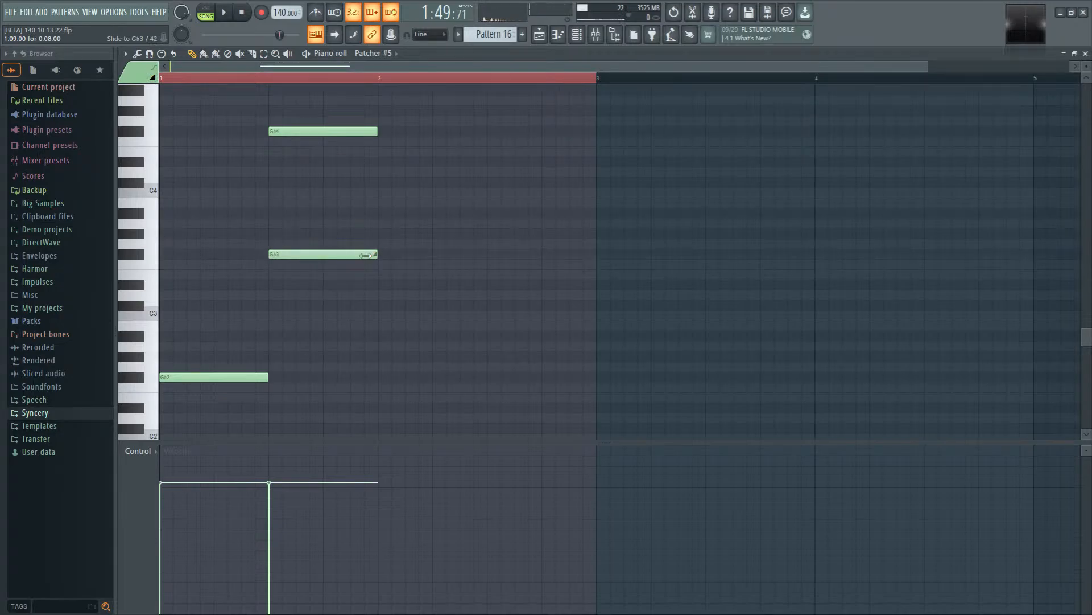
key("space")
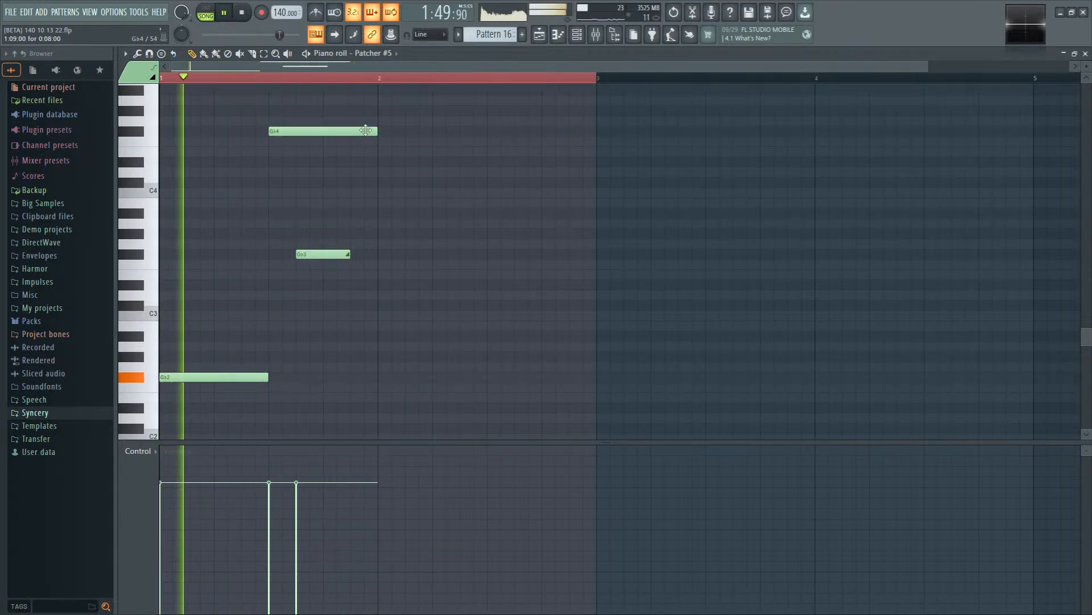
key("space")
Step: Extend the Gb4 note to the end of bar 2, add a two-step C3 slide note at 2:07, and audition
left_click_drag(376, 132, 476, 143)
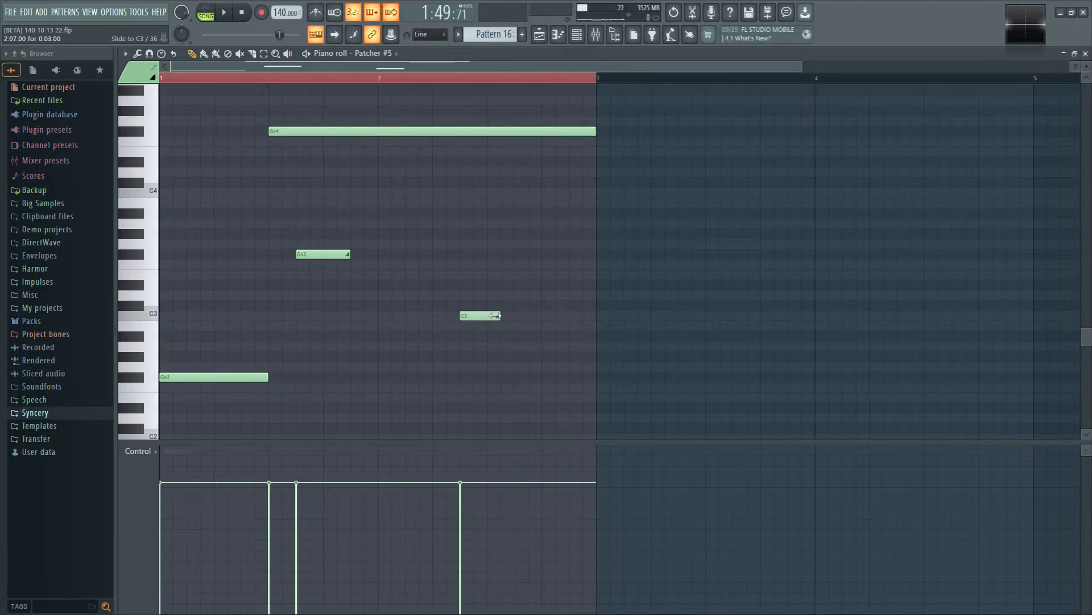
key("space")
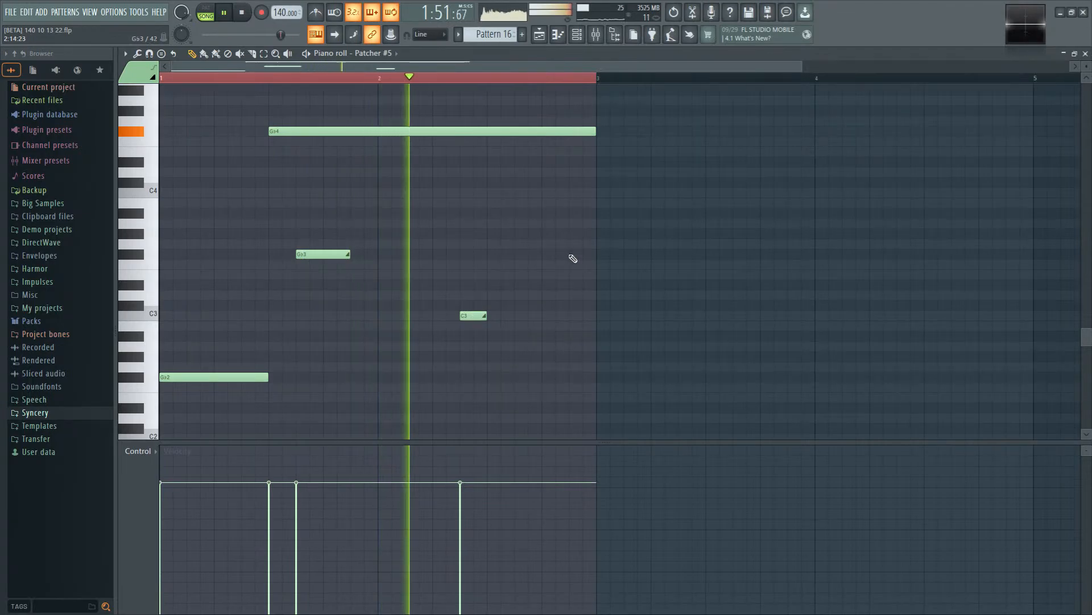
key("space")
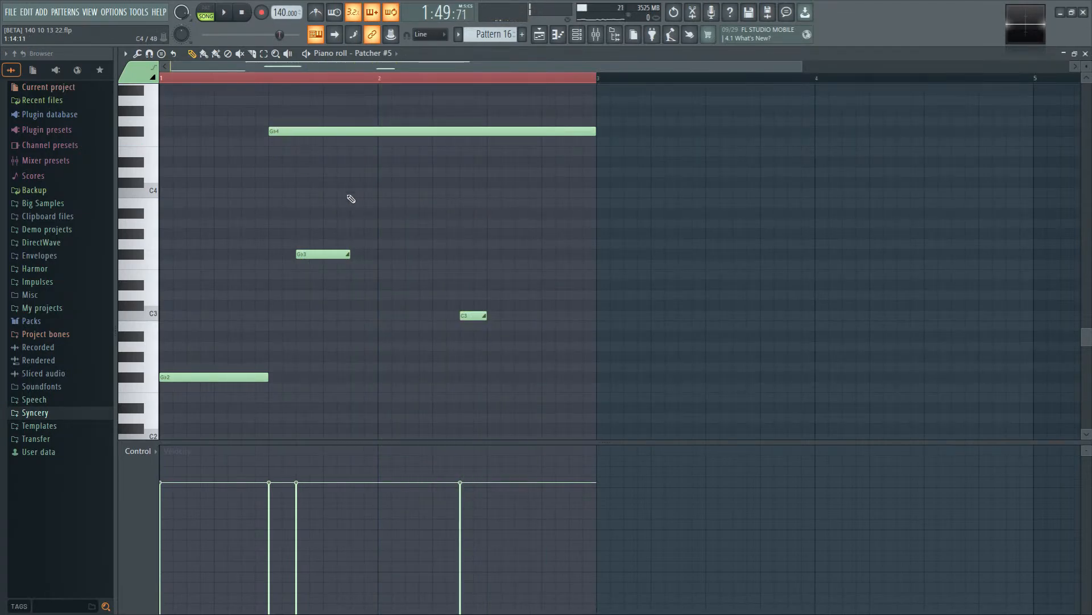
Step: Play the phrase and raise the slide note in bar 2 to G3
scroll(352, 211, "down", 1)
scroll(353, 223, "up", 4)
scroll(354, 226, "down", 3)
scroll(354, 228, "down", 1)
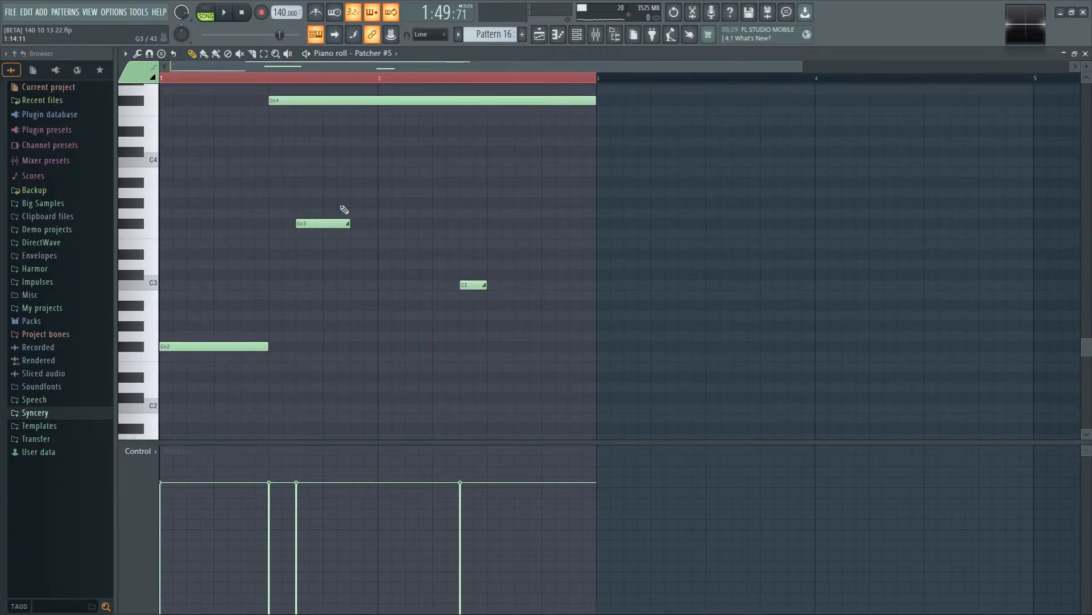
scroll(342, 284, "up", 3)
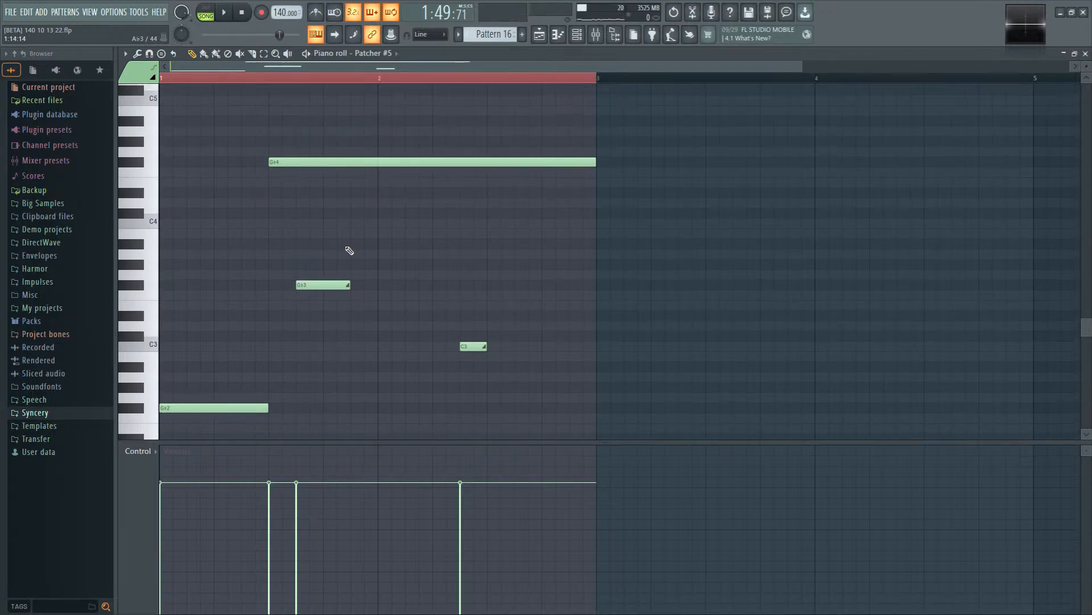
left_click_drag(302, 131, 751, 404)
key("ctrl+d")
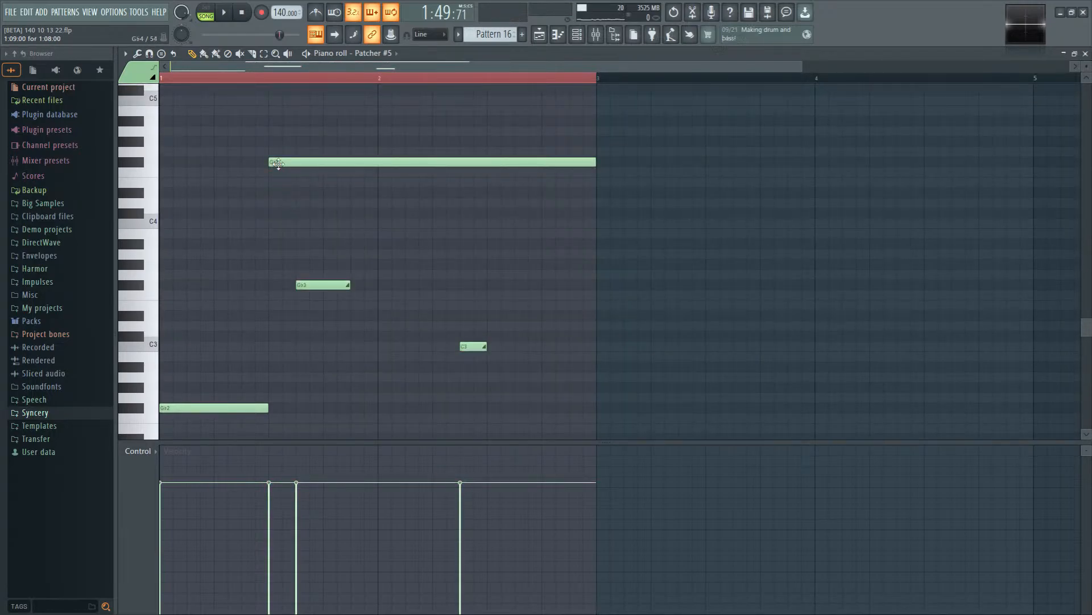
key("space")
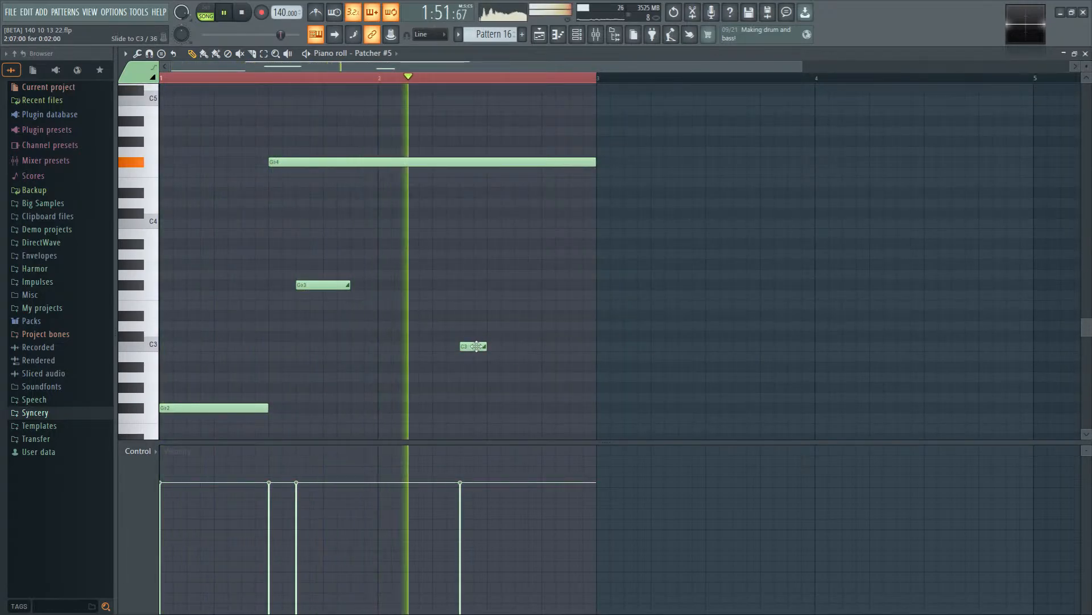
left_click_drag(470, 346, 470, 275)
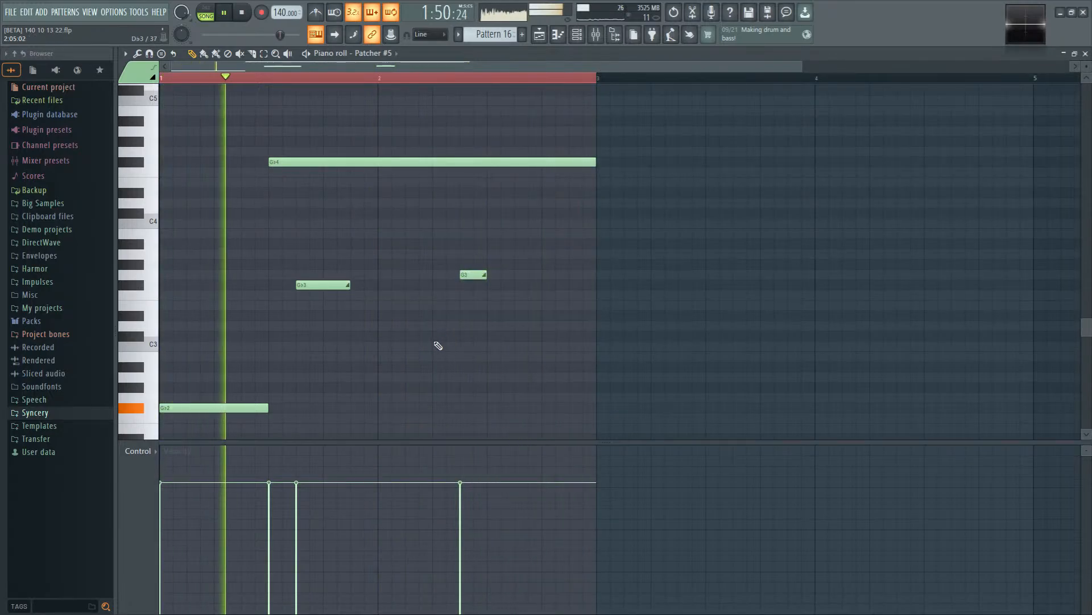
Step: Stop playback and duplicate the whole two-bar phrase into bars 3 and 4
scroll(614, 246, "down", 2)
key("ctrl+a")
key("space")
key("ctrl+d")
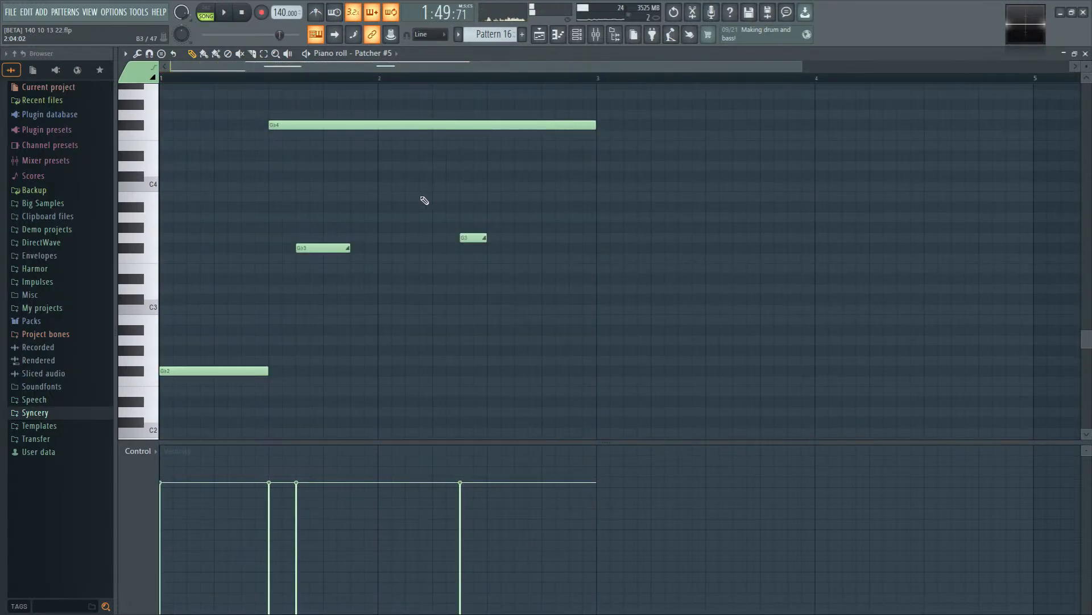
key("ctrl+b")
Step: Lower bar 4's slide note to F3 and add a two-step E3 slide note at 4:13
scroll(700, 268, "down", 1)
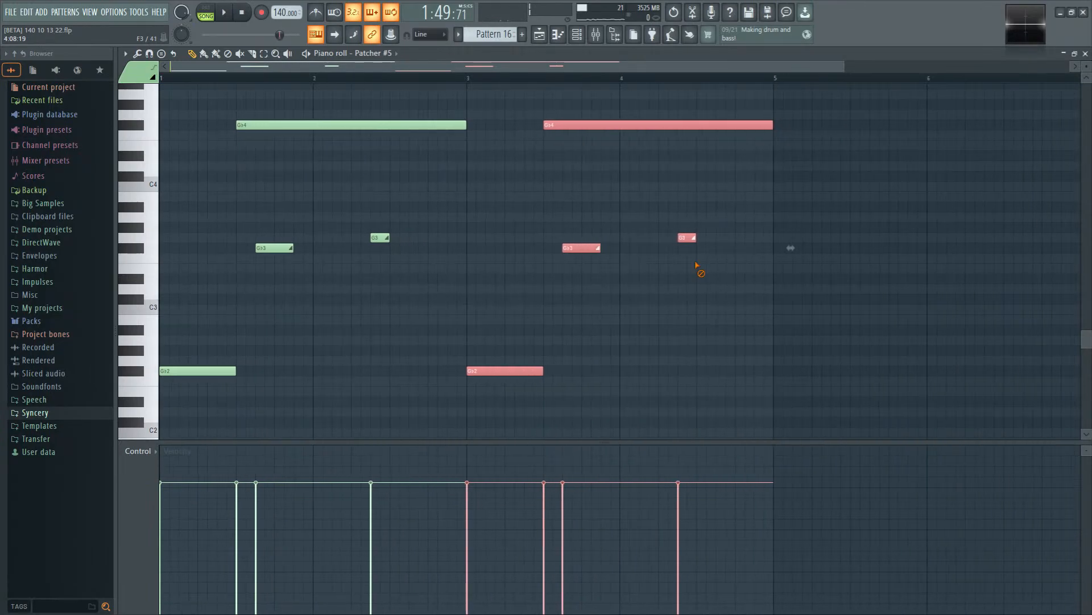
key("ctrl+d")
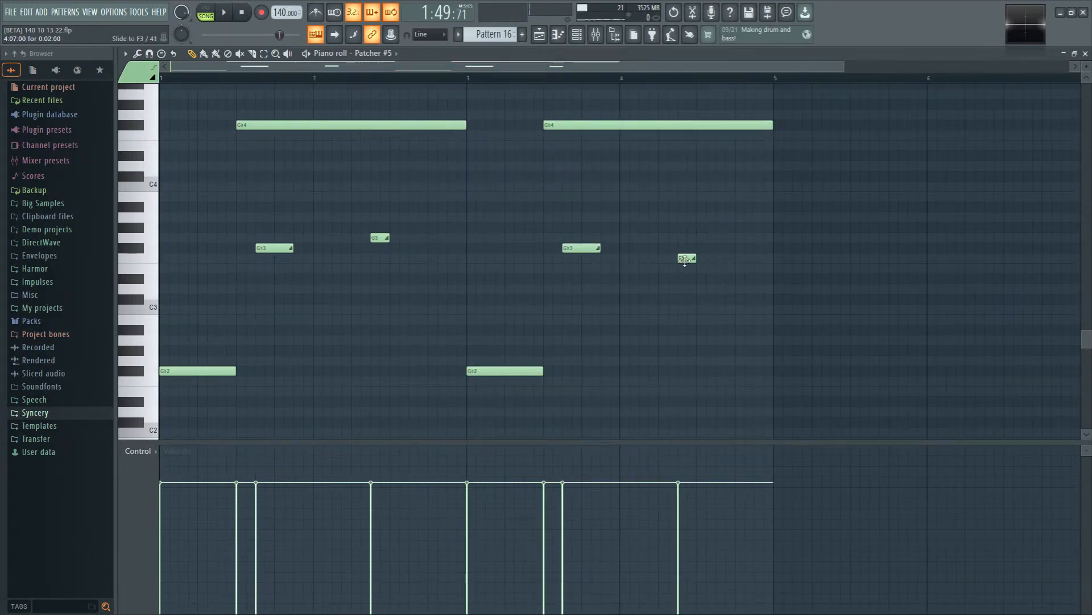
left_click_drag(741, 265, 744, 269)
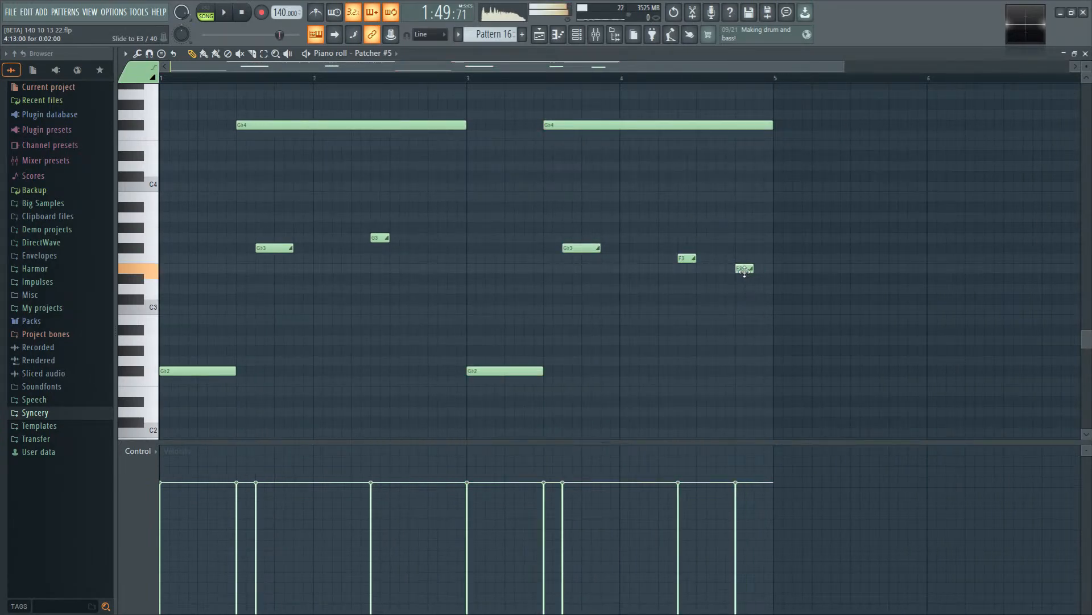
Step: Add a short Gb2 slide note at the end of bar 4 and duplicate the four-bar phrase into bars 5 to 8
left_click_drag(196, 99, 739, 443)
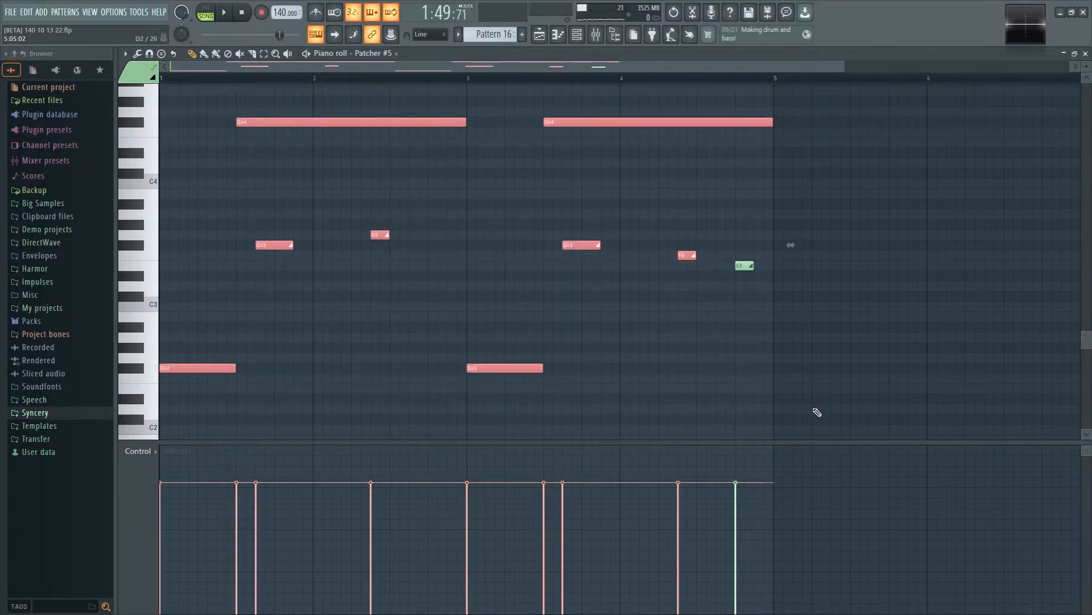
left_click(744, 265)
left_click_drag(848, 413, 182, 107)
key("ctrl+b")
left_click(744, 288, "ctrl")
left_click_drag(672, 311, 665, 310)
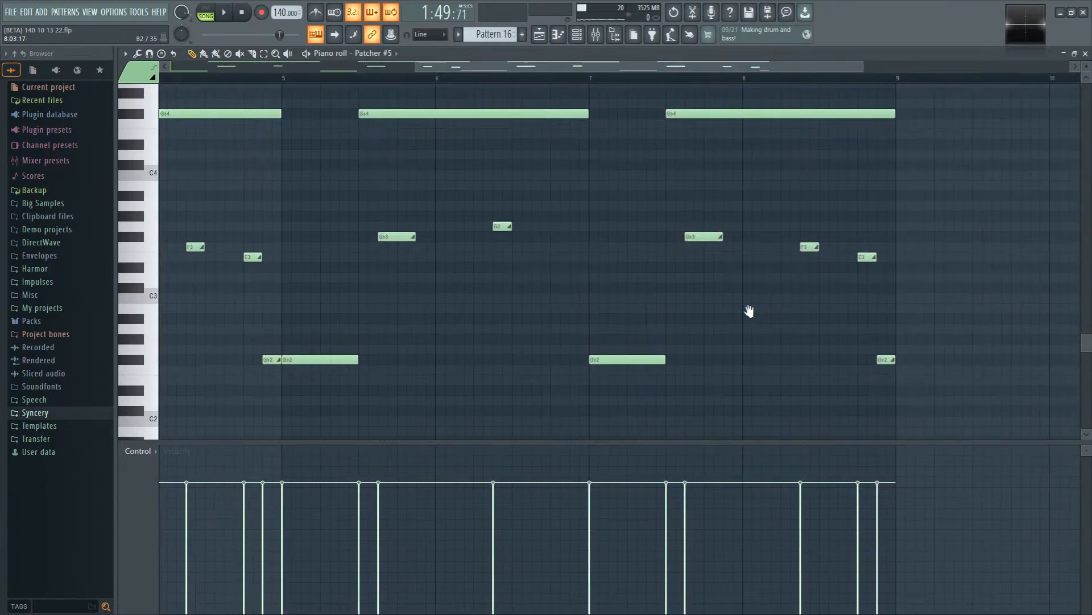
Step: Raise the E3 slide note in bar 8 to G3 and delete the Gb2 slide note at the bar's end
left_click_drag(744, 256, 777, 235)
right_click(765, 357)
Step: Fill bars 9 and 10 with a half-bar Gb3, a long G4, and four-step slide notes on Db3 and C3
left_click(524, 358)
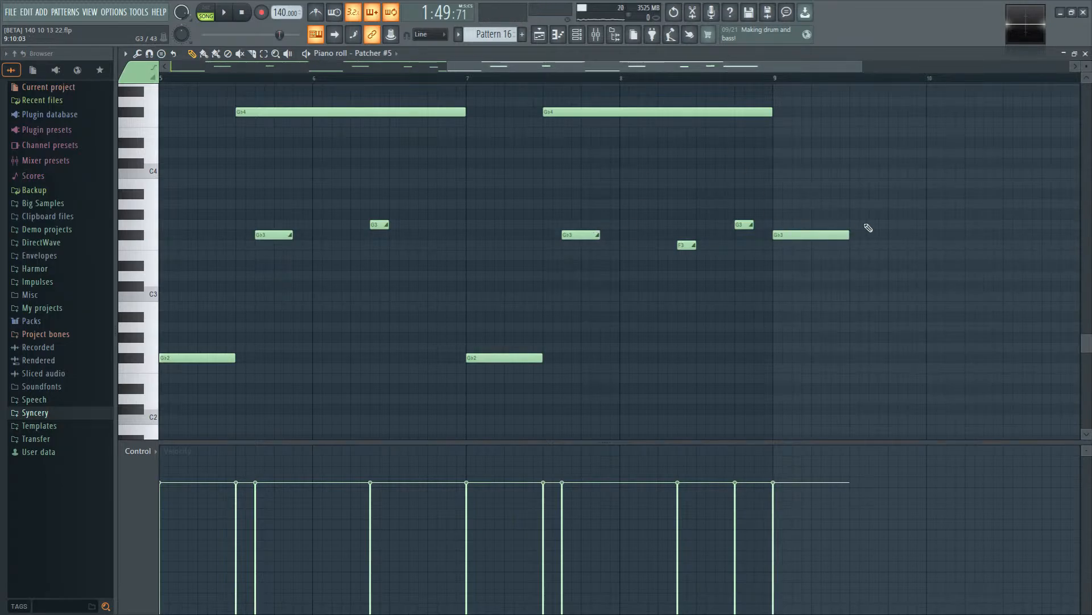
left_click_drag(780, 112, 510, 195)
left_click(582, 185)
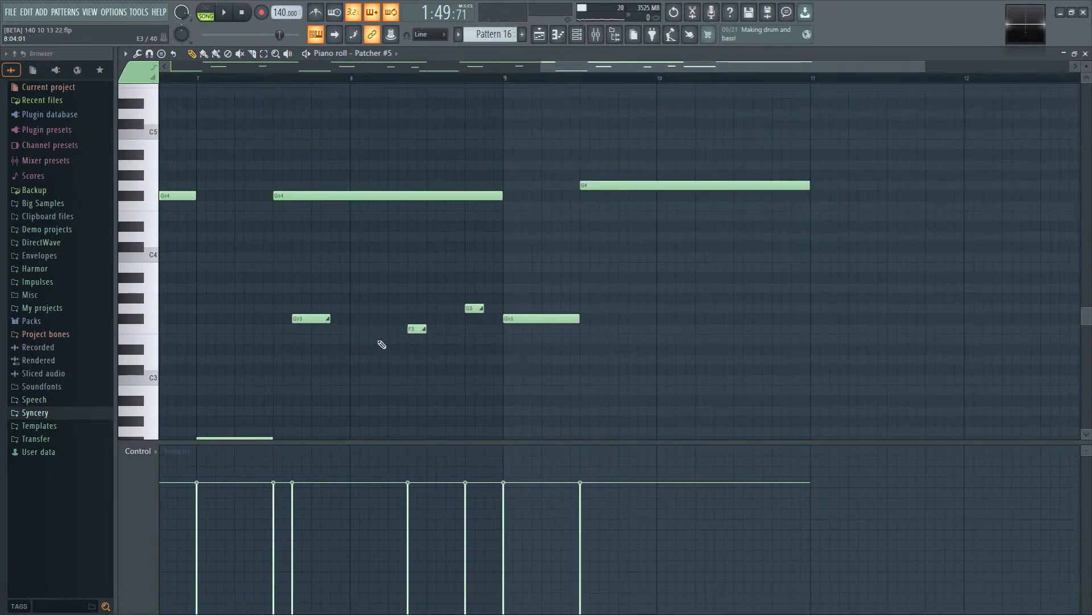
left_click_drag(611, 368, 656, 373)
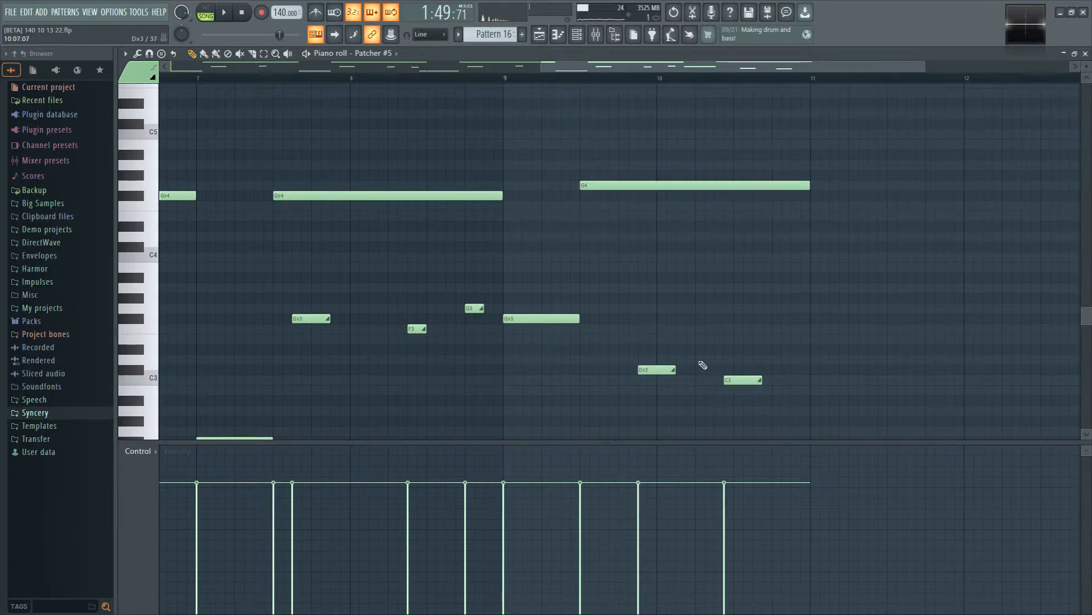
Step: Start song playback, clear the playlist's time selection, and extend the Pattern 16 clip on Track 2 to 10 bars from bar 65
scroll(655, 316, "down", 2)
scroll(649, 364, "down", 5)
scroll(649, 392, "up", 1)
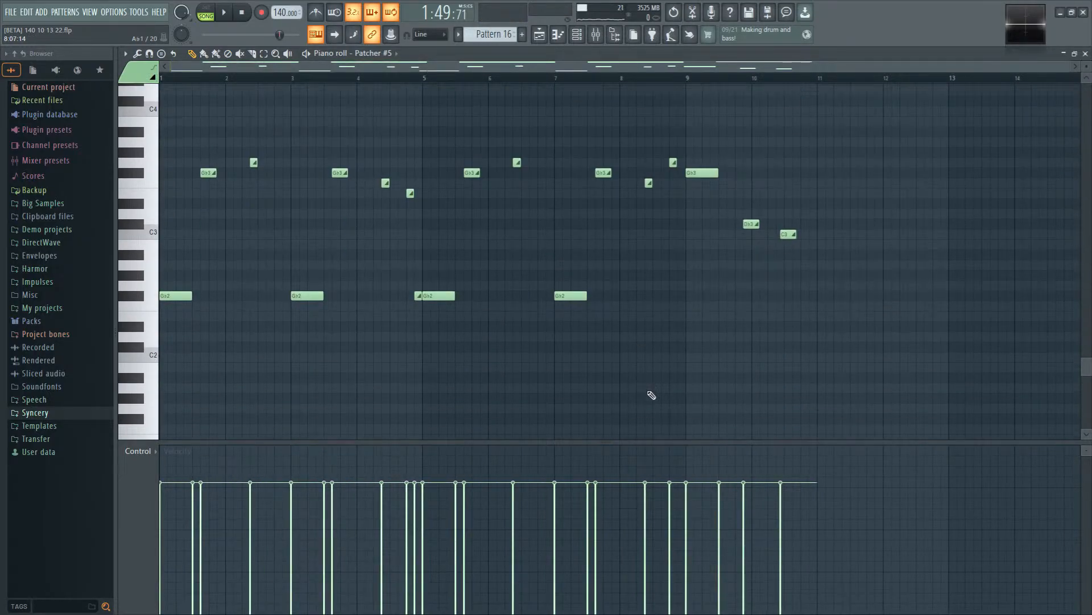
scroll(651, 395, "up", 1)
key("space")
key("F5")
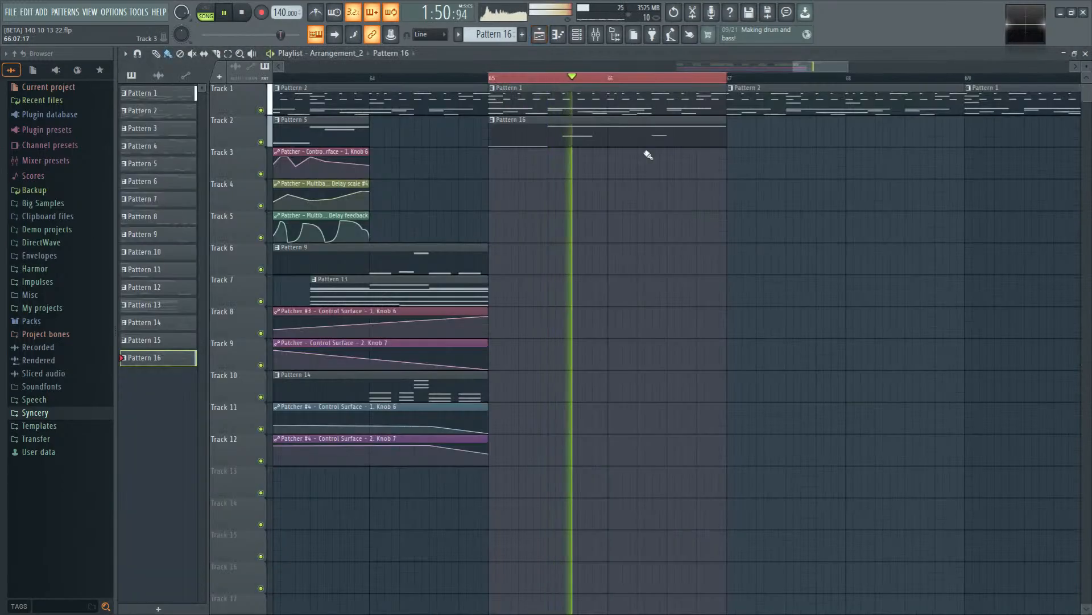
right_click(633, 82)
left_click_drag(721, 120, 534, 208)
scroll(535, 208, "down", 3)
left_click_drag(473, 122, 735, 143)
scroll(707, 234, "left", 4)
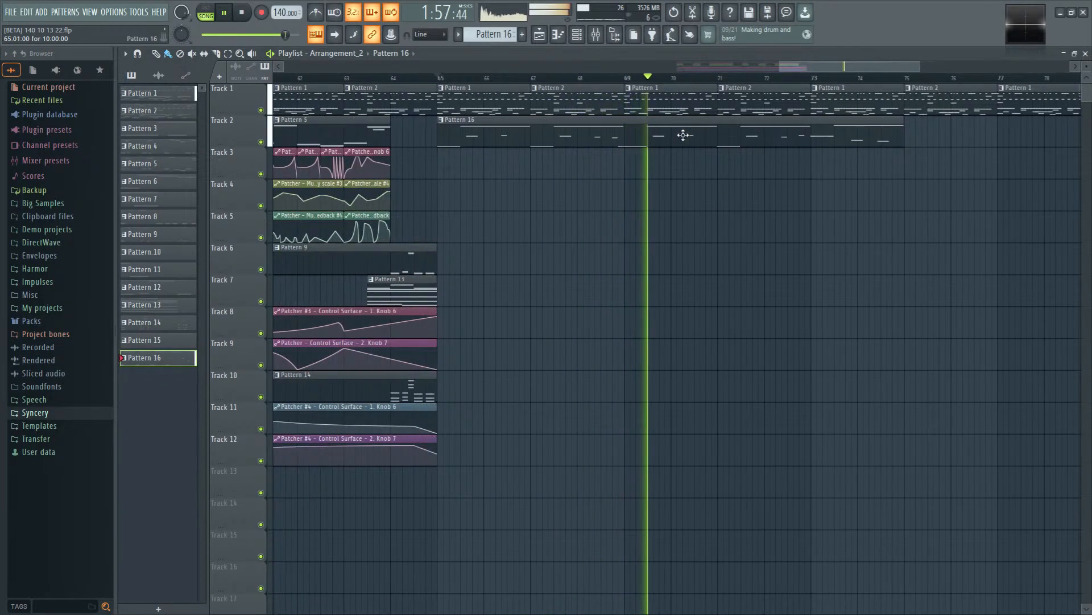
Step: Reopen Pattern 16's piano roll and follow the playback into bar 9 to check the new notes
double_click(682, 134)
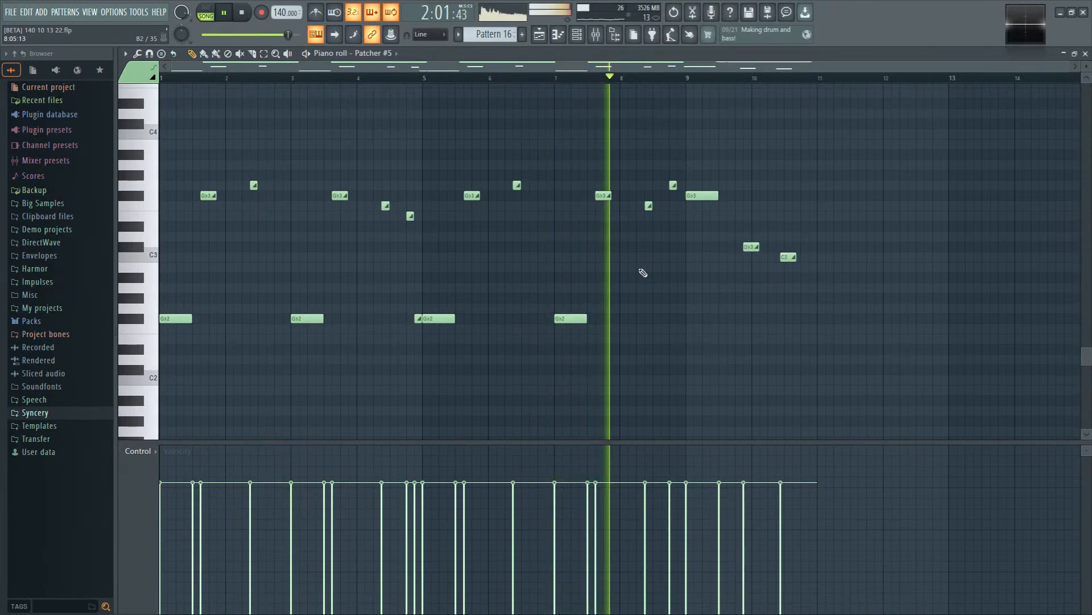
scroll(643, 272, "up", 4)
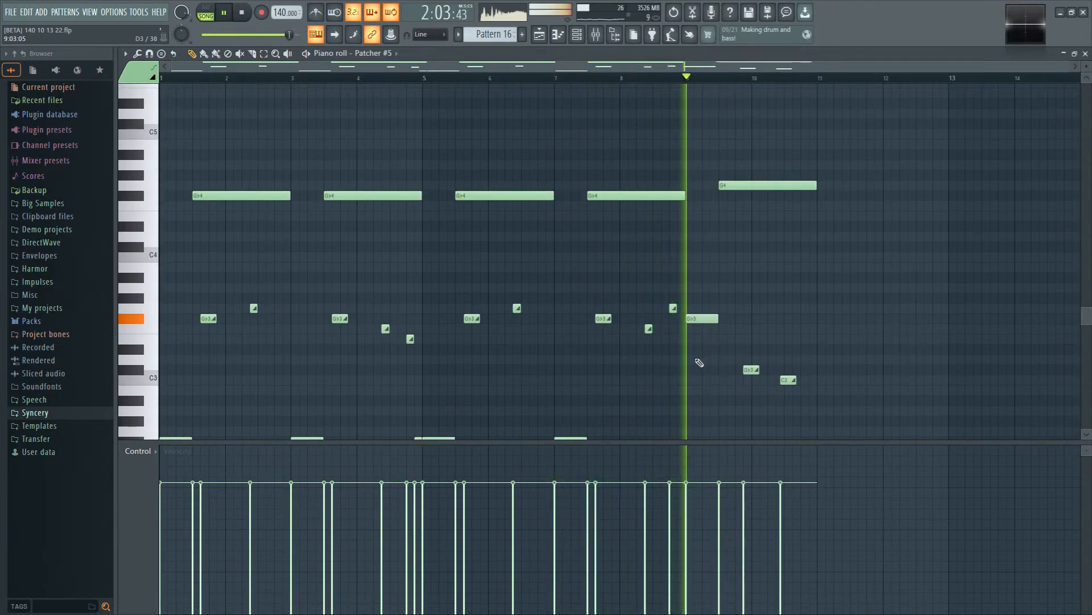
key("space")
scroll(814, 358, "down", 1)
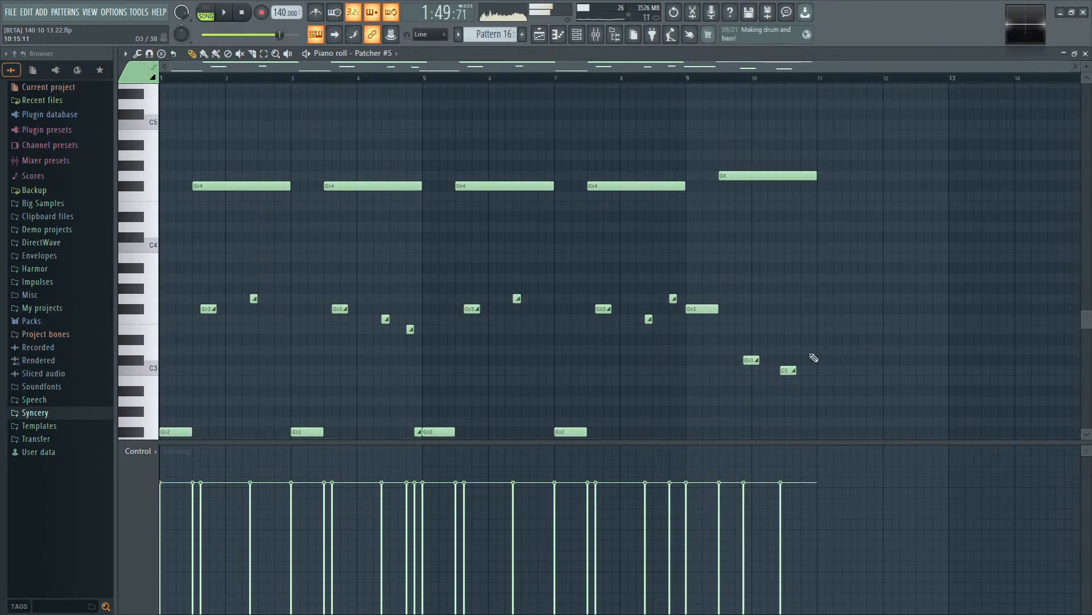
Step: Delete the notes of bars 7 and 8, move the bars 9 and 10 phrase two bars earlier, and remove its opening Gb3 with the low Gb2
scroll(637, 316, "up", 1)
left_click_drag(636, 315, 698, 249)
right_click(687, 119)
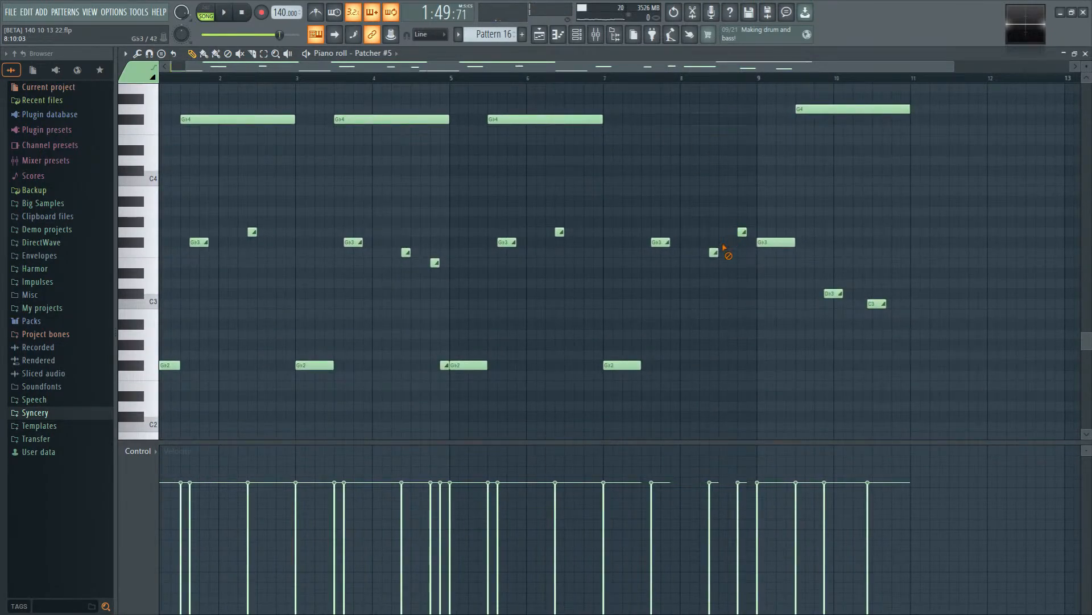
scroll(739, 211, "up", 3)
left_click_drag(736, 135, 931, 345)
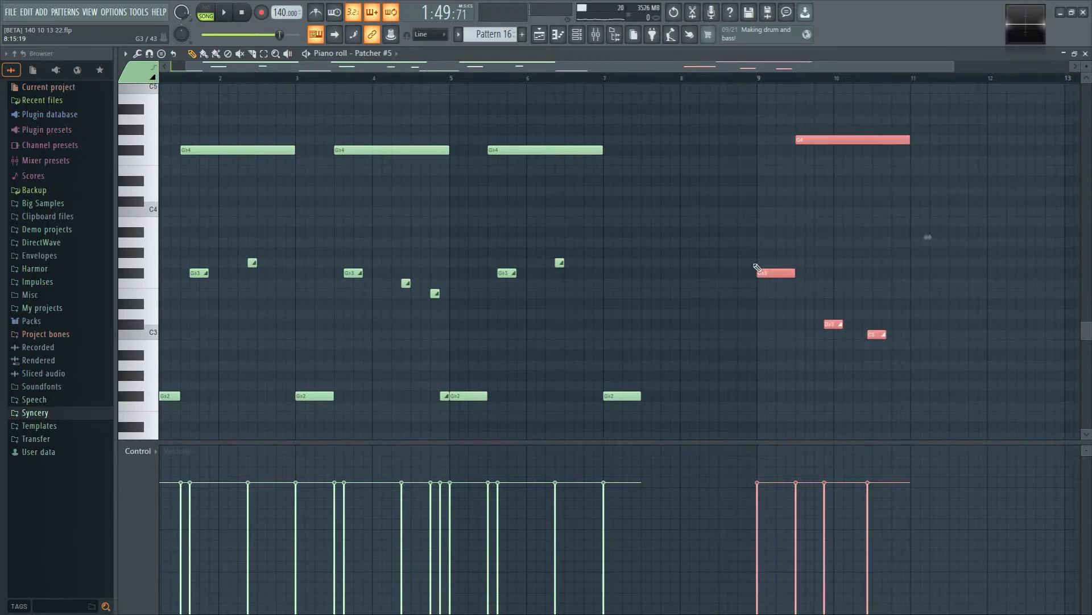
left_click_drag(776, 268, 623, 268)
right_click(645, 397)
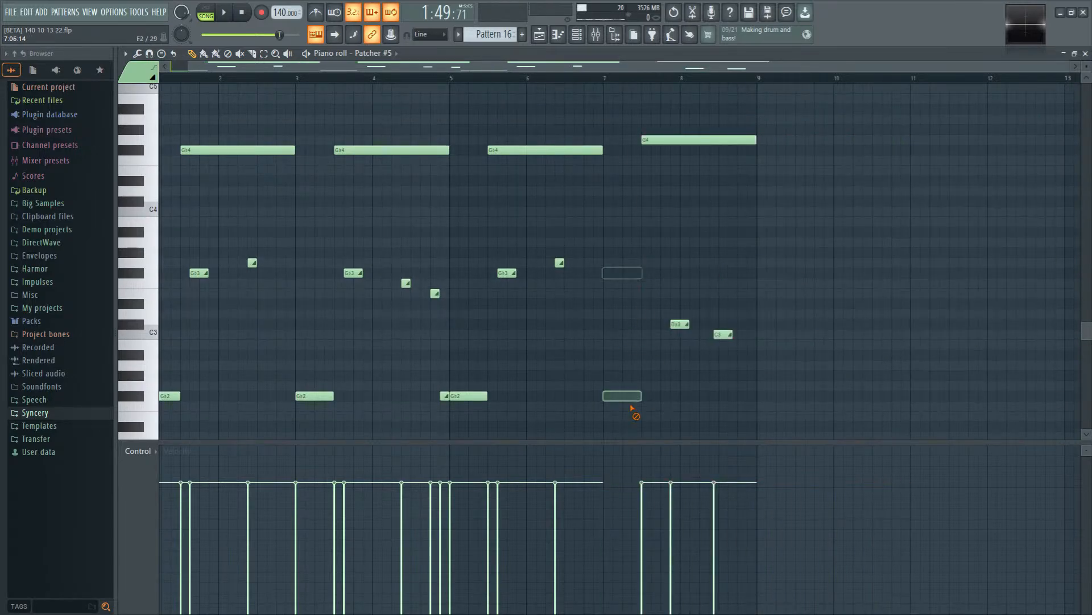
Step: Play the song from the playlist, reopen Pattern 16's notes and add a half-bar Gb3 at the start of bar 7
key("space")
left_click(540, 35)
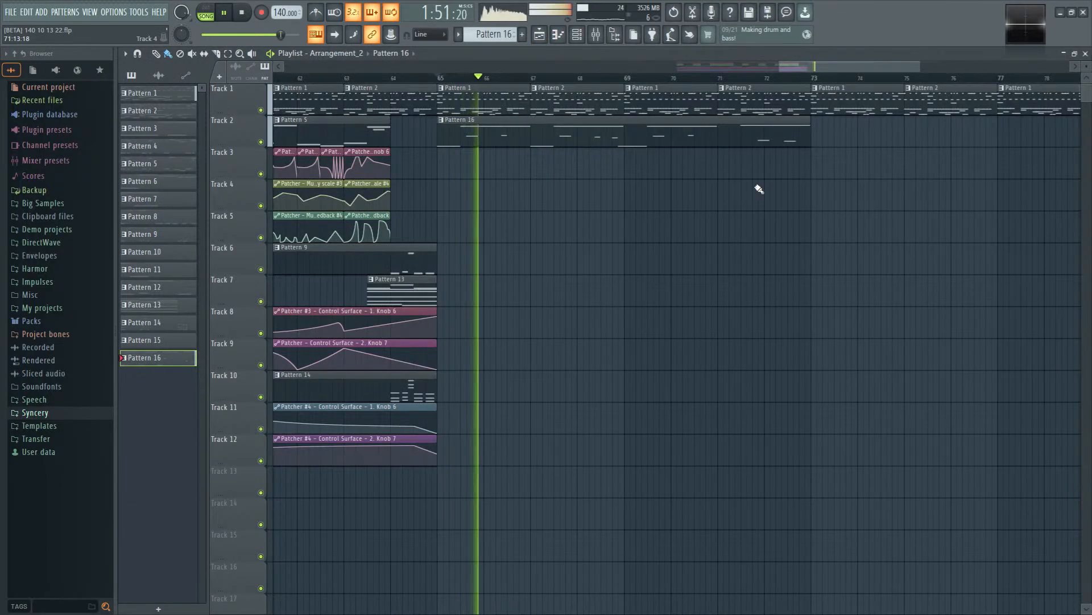
double_click(740, 138)
scroll(910, 261, "left", 10)
scroll(626, 300, "up", 7)
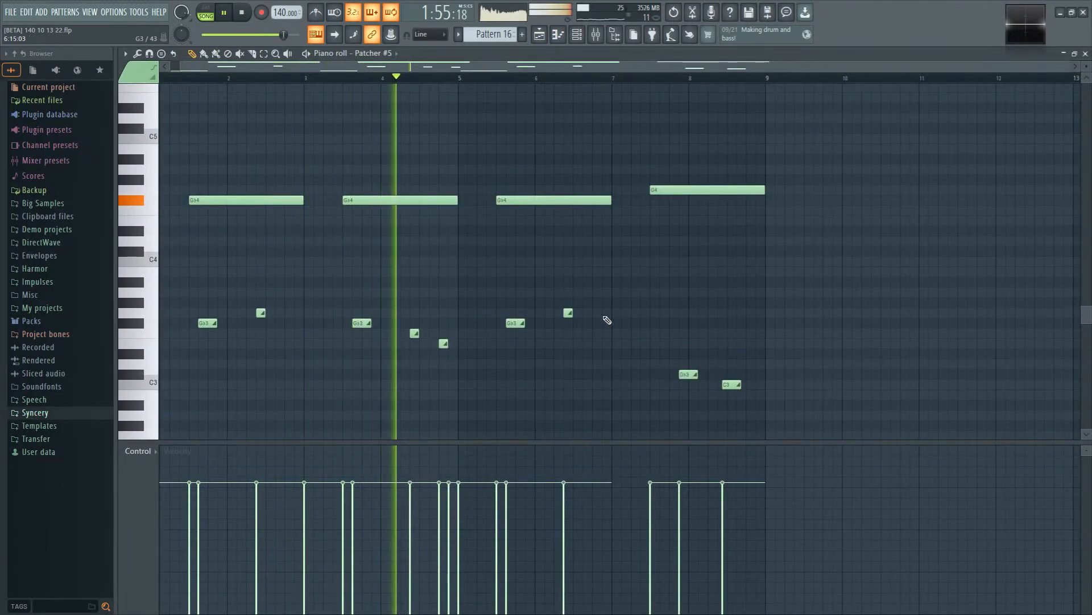
left_click(615, 322)
left_click_drag(722, 324, 650, 323)
scroll(740, 302, "down", 3)
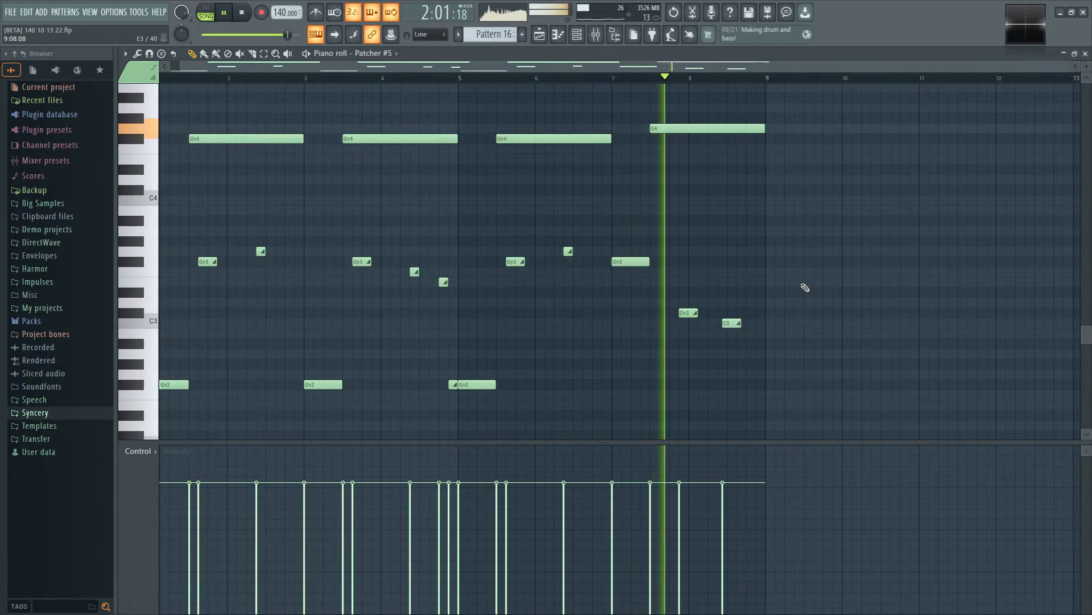
Step: Return to the playlist, stop playback and make a time selection from the start of bar 65 to the start of bar 73
key("F5")
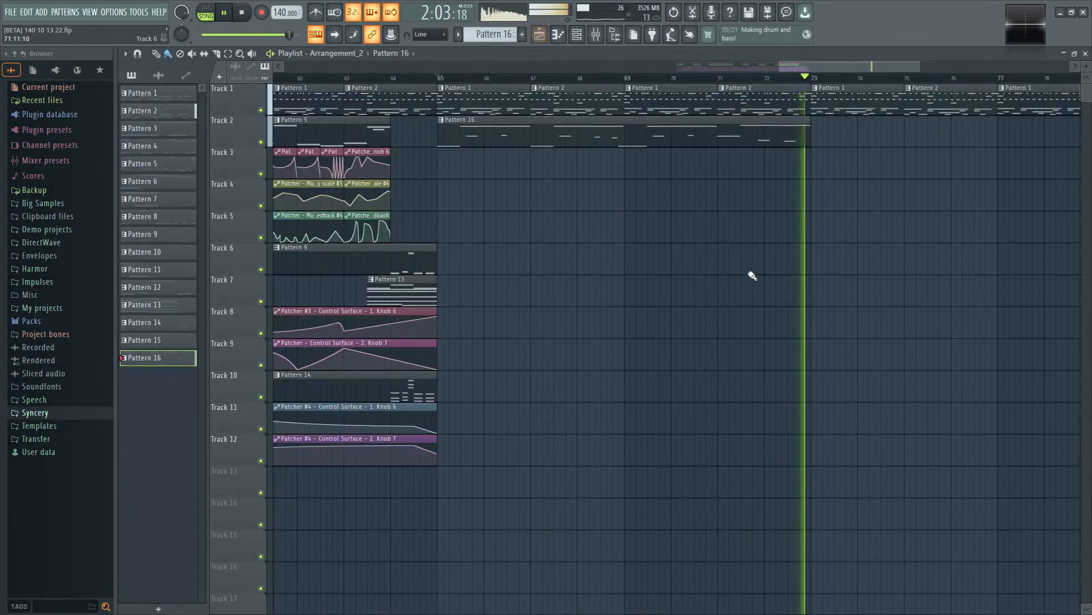
key("space")
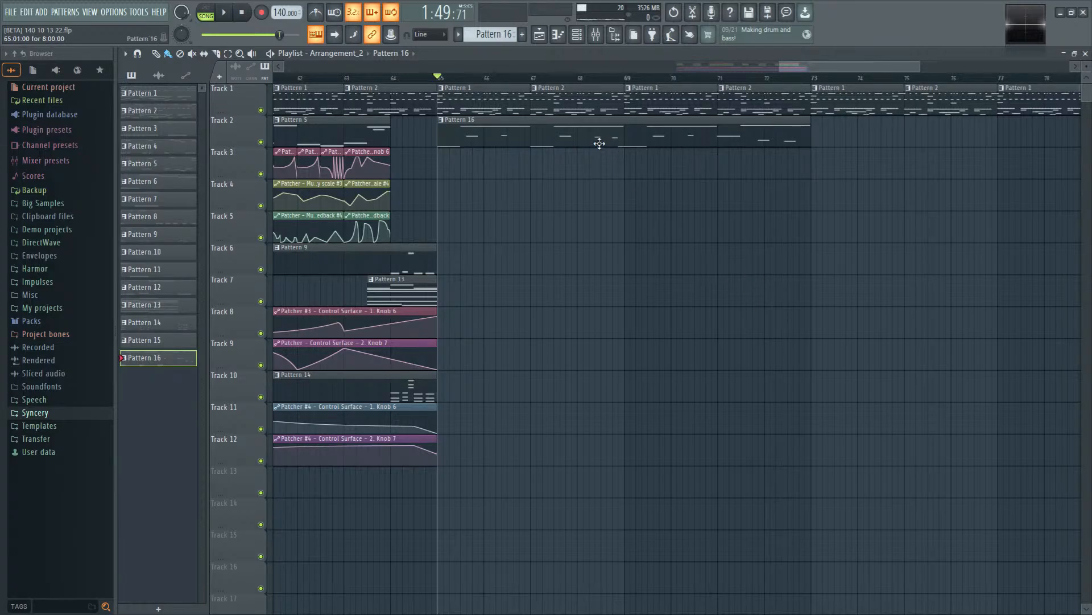
left_click_drag(439, 79, 815, 128)
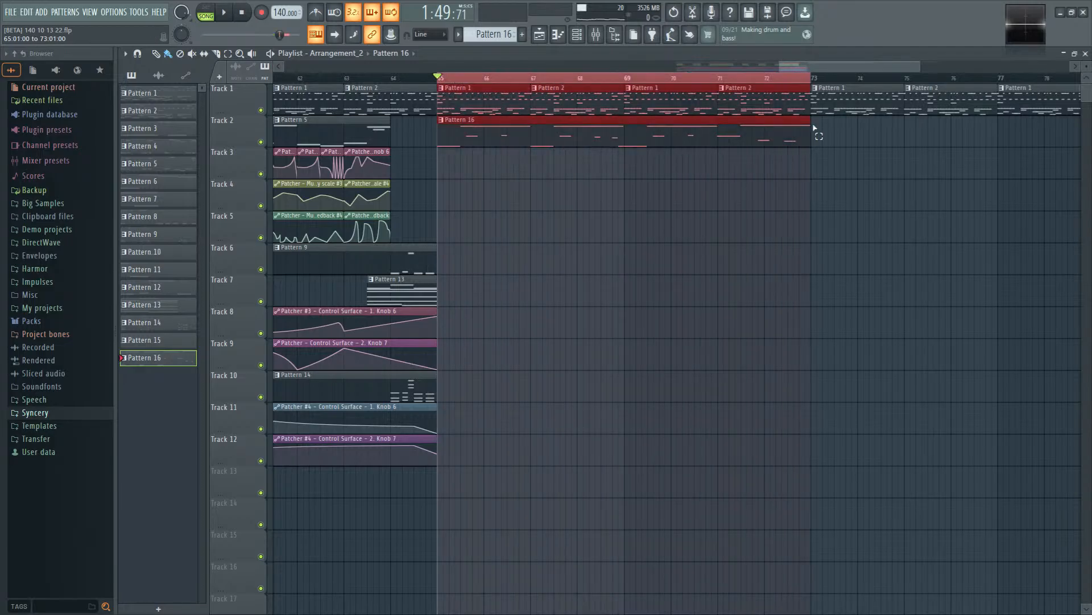
Step: Open the Patcher #5 instrument to show its module map
left_click(562, 37)
left_click(577, 34)
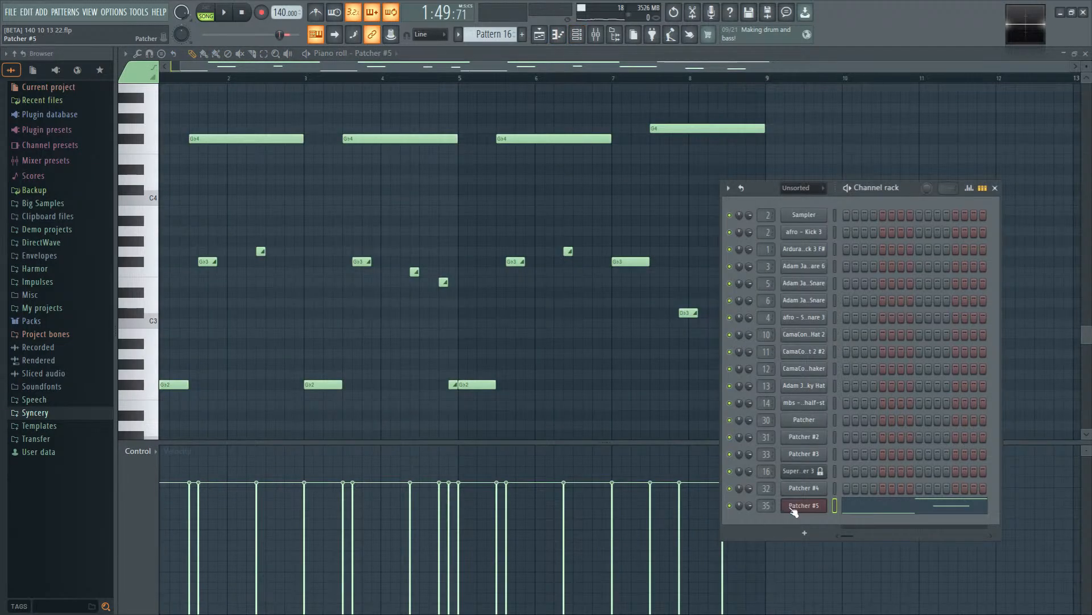
left_click(804, 506)
left_click_drag(552, 411, 795, 513)
Step: Move the Harmor module higher in the Patcher #5 map and open its interface
mouse_move(356, 284)
left_mouse_down()
mouse_move(361, 310)
mouse_move(348, 312)
mouse_move(367, 342)
mouse_move(371, 277)
left_mouse_up()
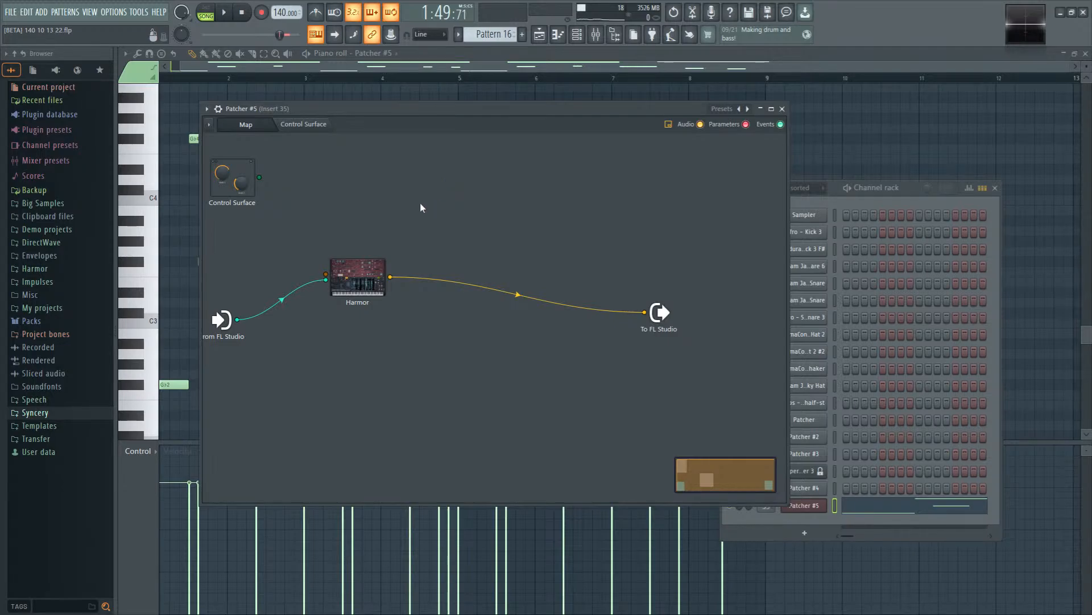
key("space")
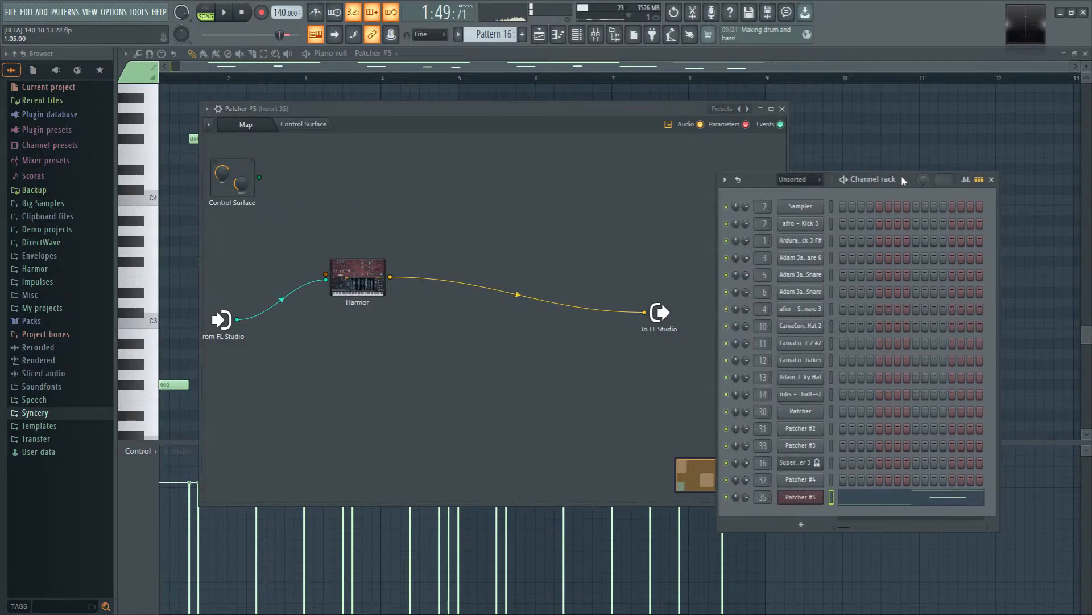
left_click_drag(357, 277, 355, 223)
right_click(369, 218)
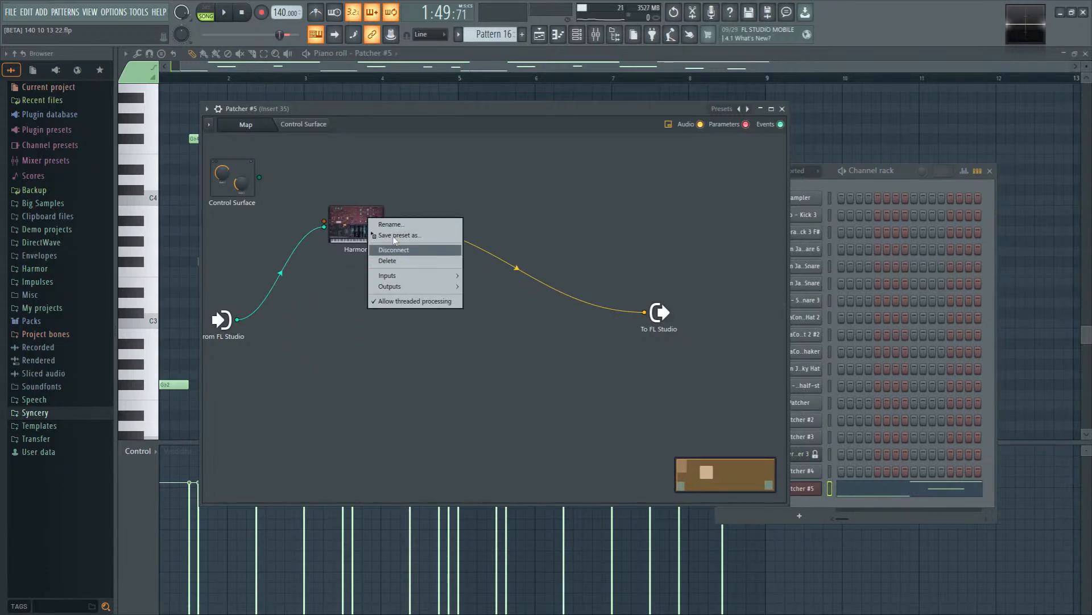
left_click(353, 226)
double_click(353, 225)
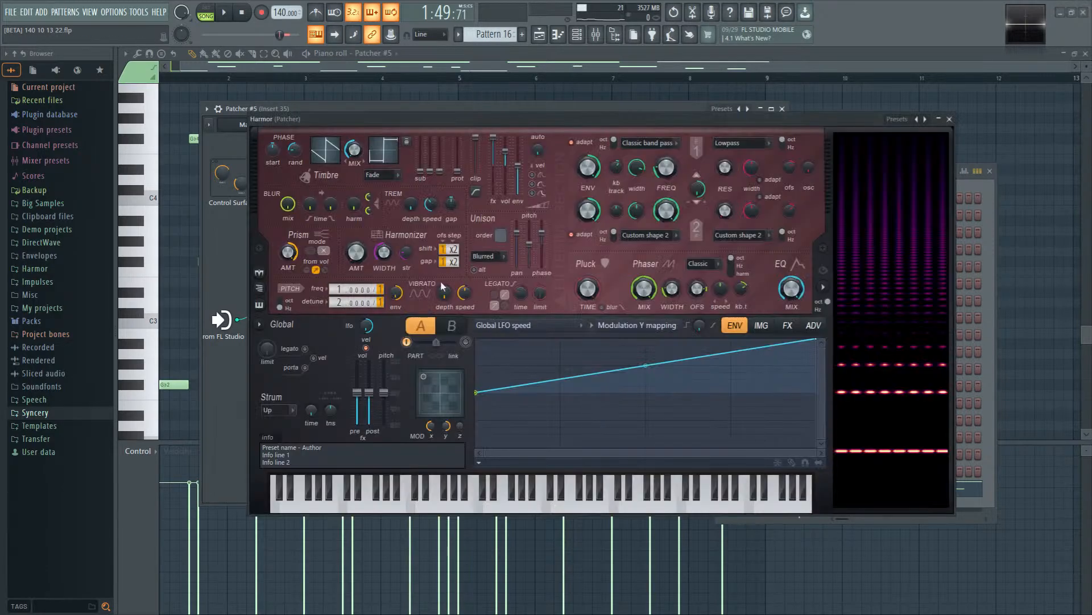
Step: Copy Harmor's part A settings and paste them onto part B
left_click(271, 322)
left_click(292, 350)
left_click(449, 327)
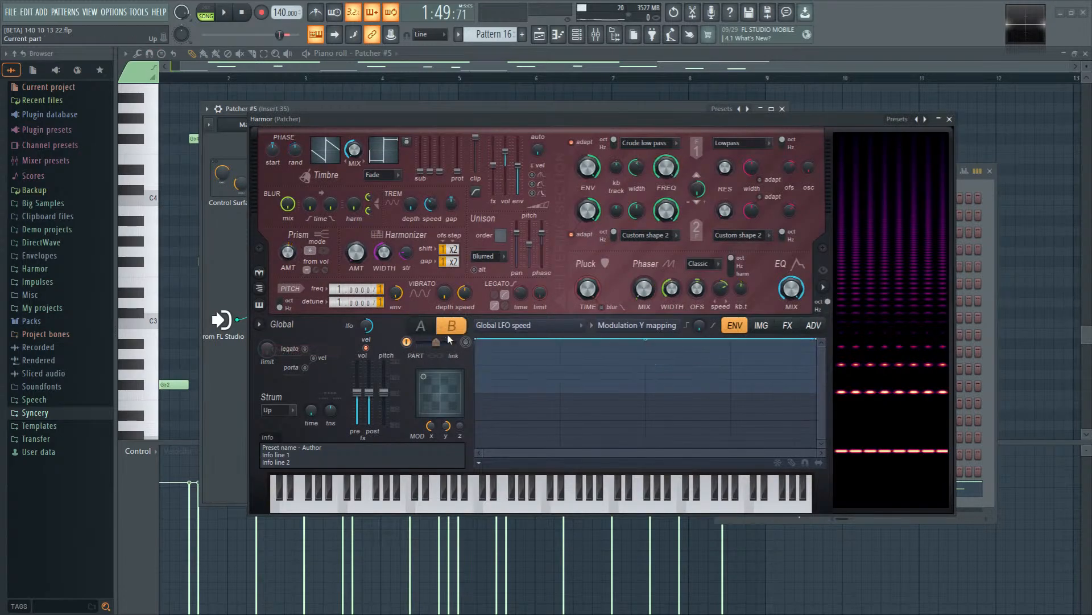
left_click(270, 326)
left_click(294, 360)
Step: Place Pluck above Prism in part B's unit order and try a pluck decay length of 27% during song playback
key("space")
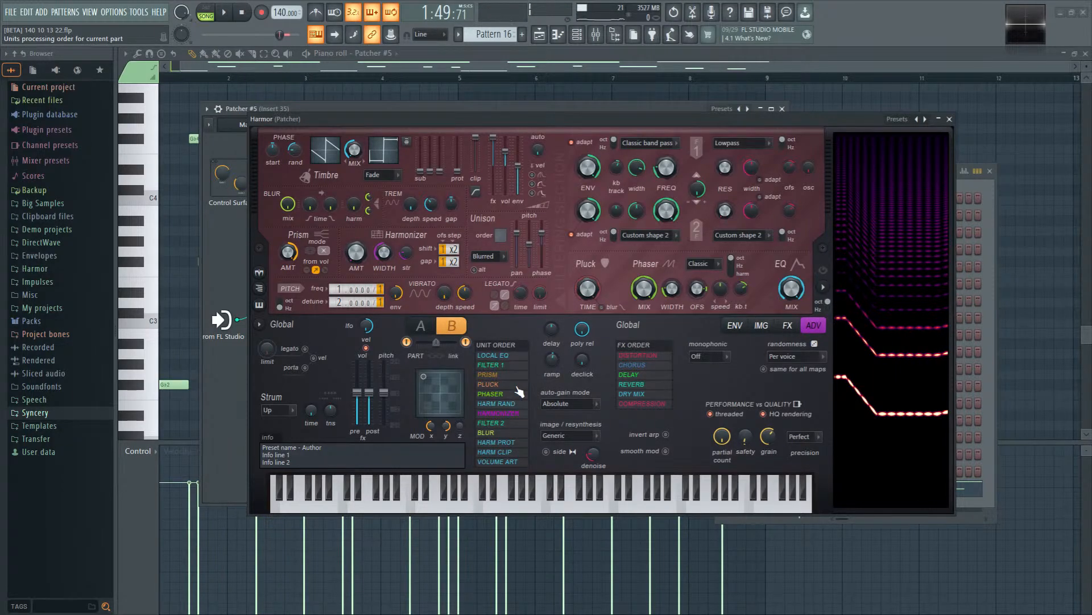
key("space")
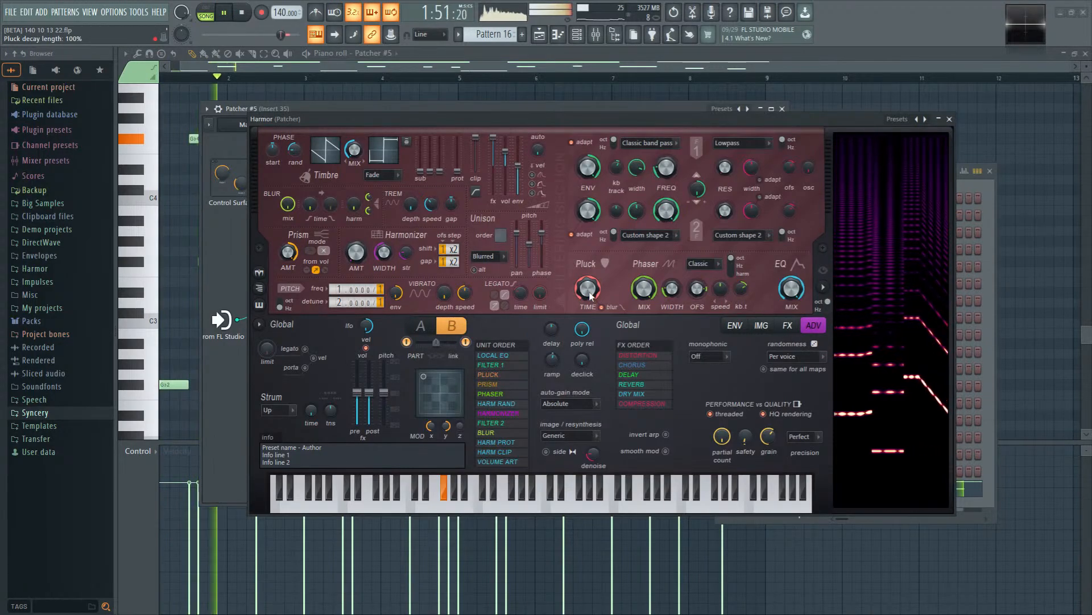
left_click_drag(590, 295, 591, 294)
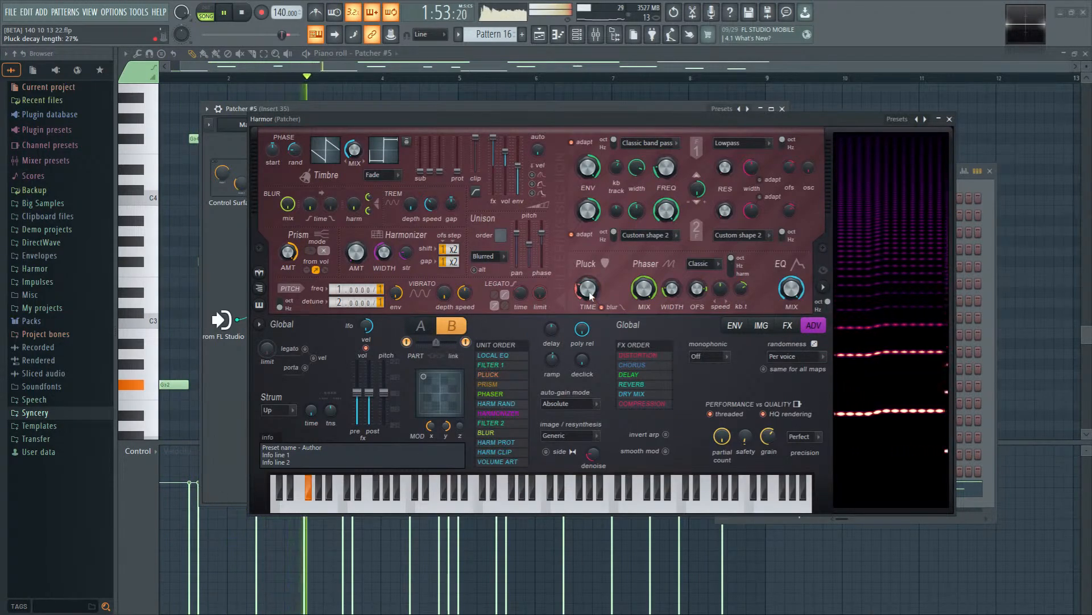
key("space")
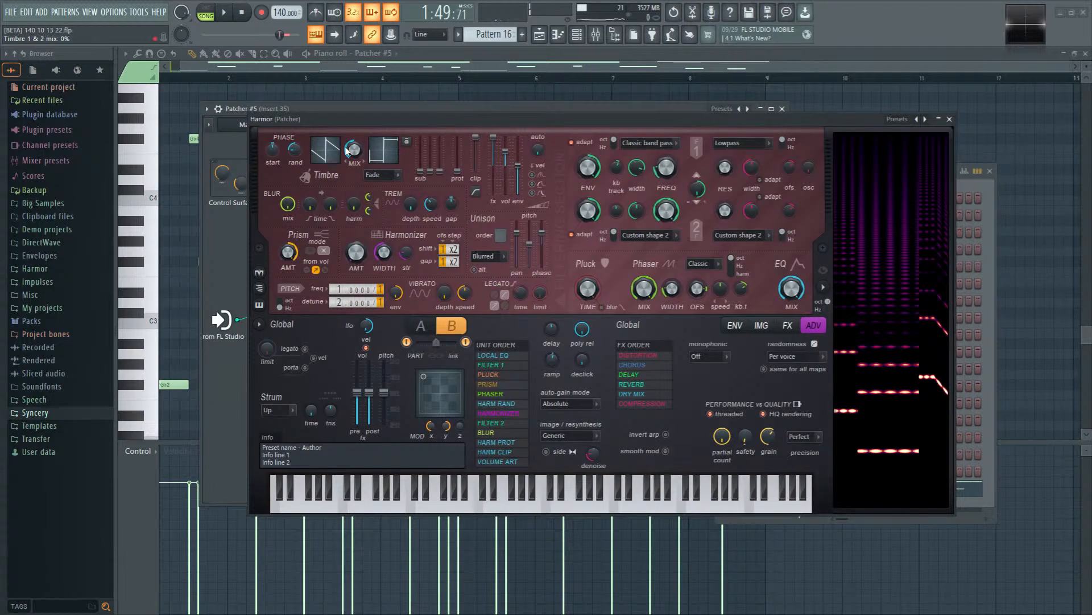
Step: Show the LFO shape for part B's volume in Harmor's envelope editor
left_click(736, 329)
left_click(529, 325)
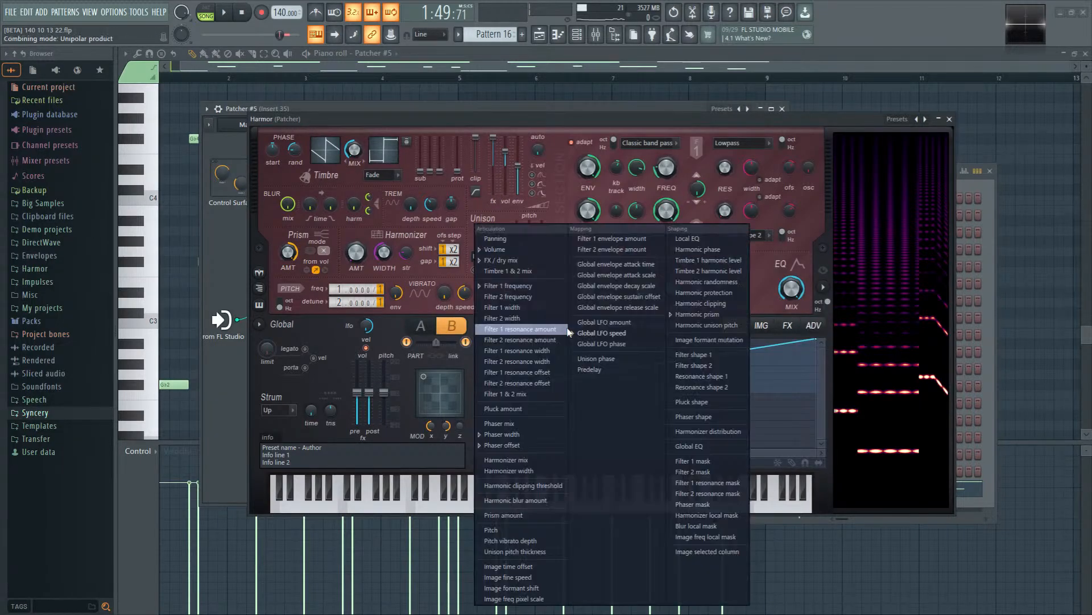
key("Escape")
Step: Play Pattern 16 on its own and set part B's pitch frequency multiplier to 3
key("space")
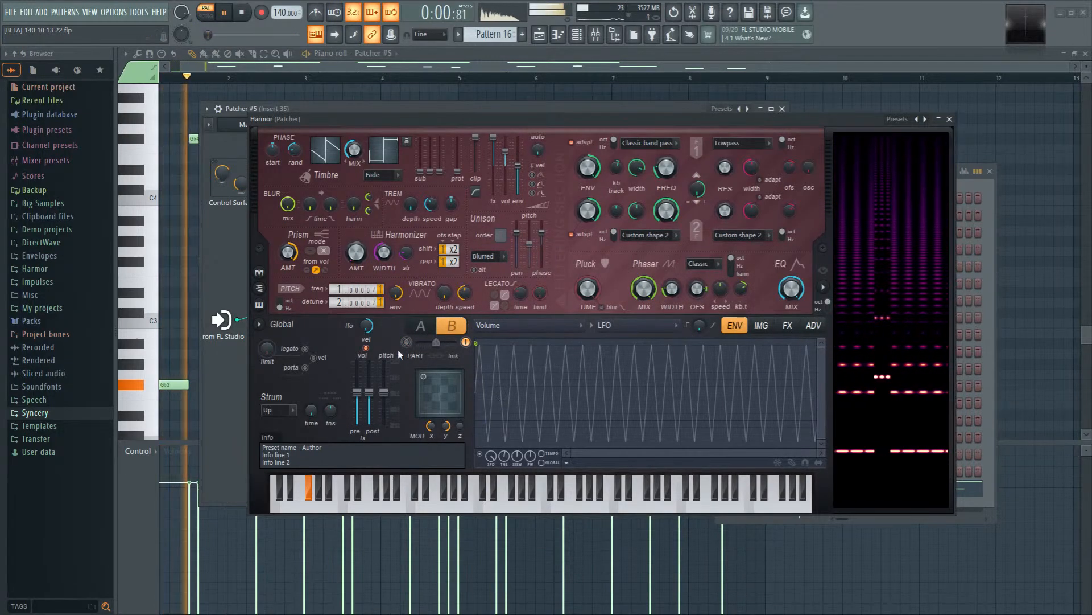
scroll(333, 289, "up", 1)
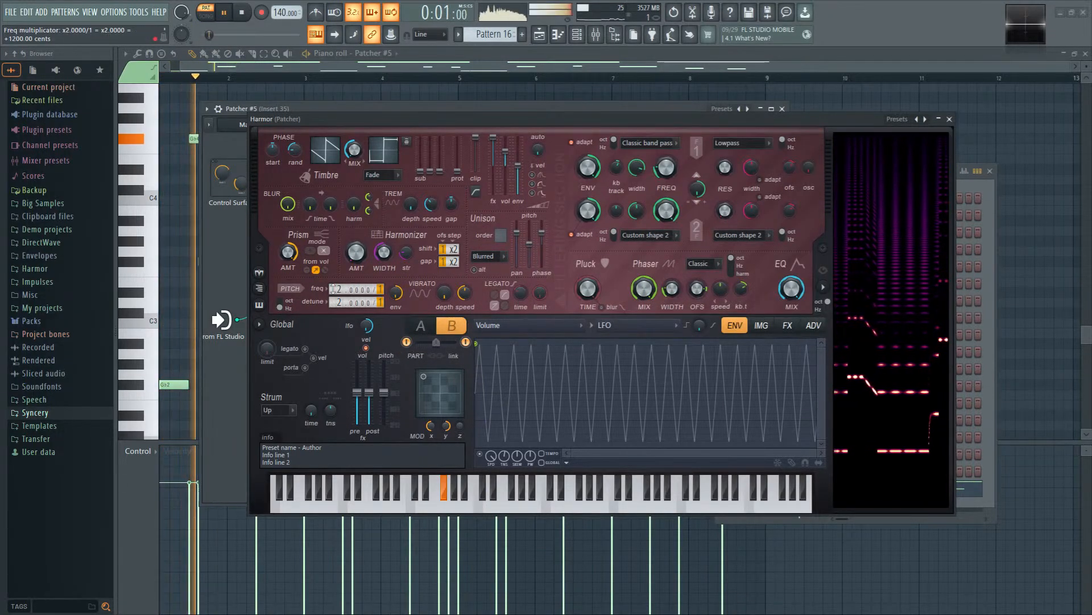
key("space")
key("space")
scroll(334, 289, "up", 1)
key("space")
scroll(334, 289, "down", 1)
key("space")
Step: Reshape part B's volume LFO with a skew of -76% and adjust its tension to bend the falling slopes
scroll(333, 289, "up", 1)
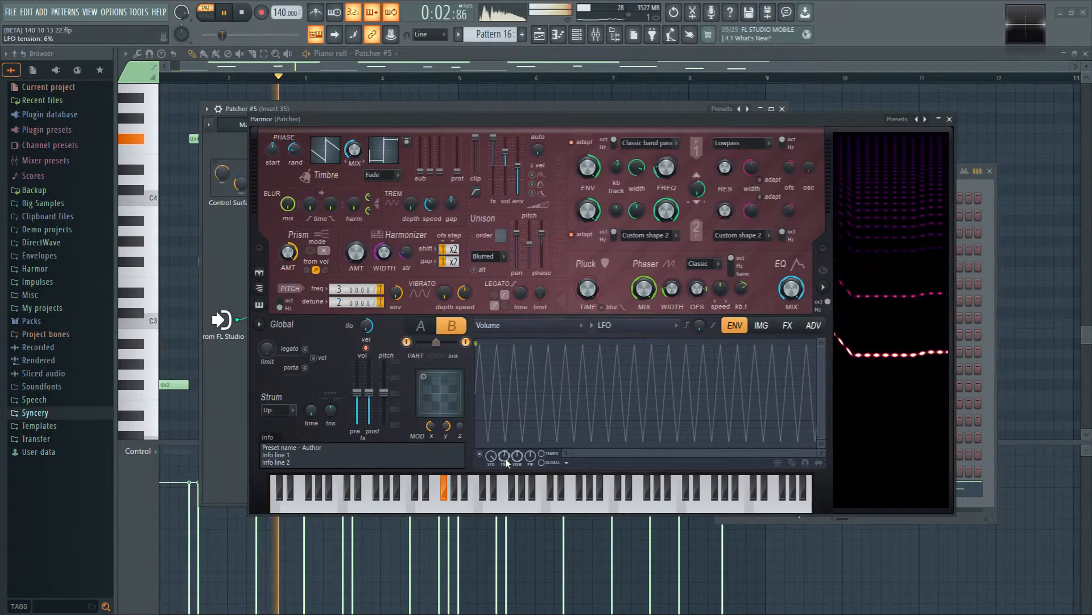
scroll(505, 459, "up", 3)
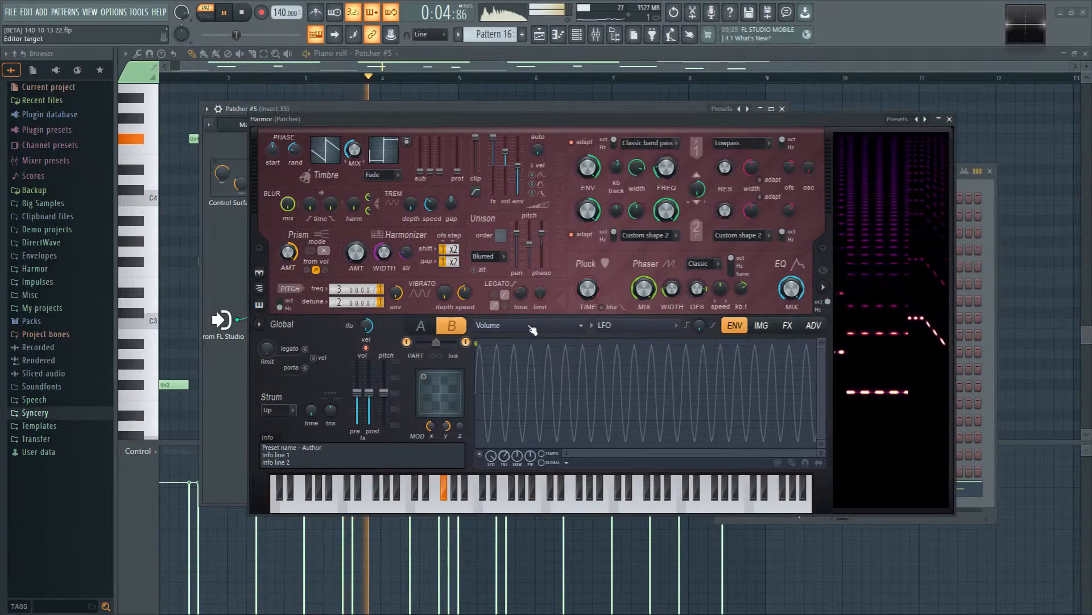
scroll(505, 459, "down", 3)
left_click_drag(517, 458, 517, 494)
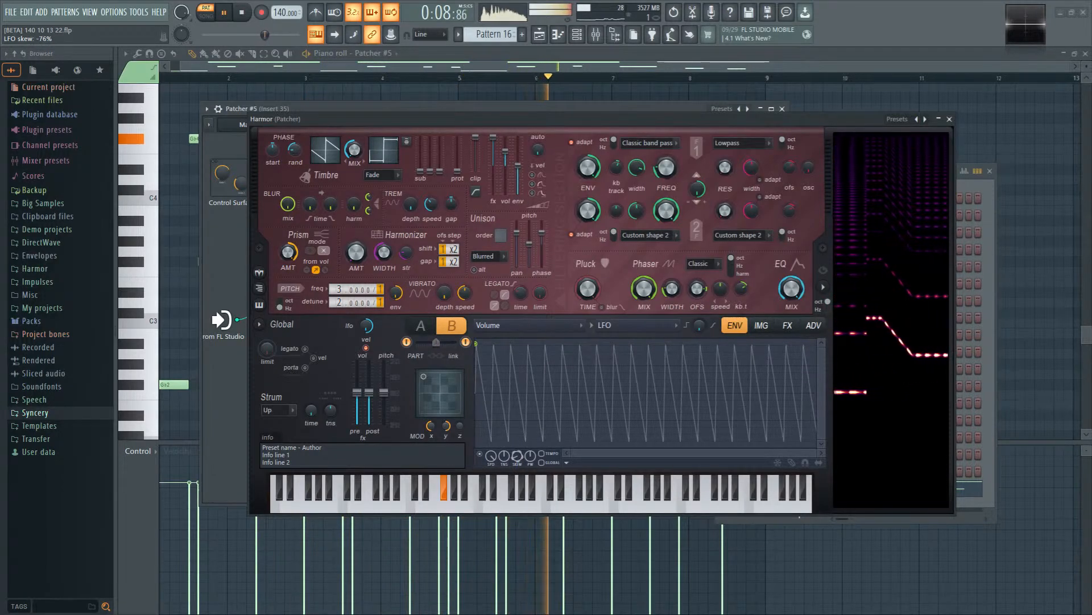
scroll(518, 459, "down", 2)
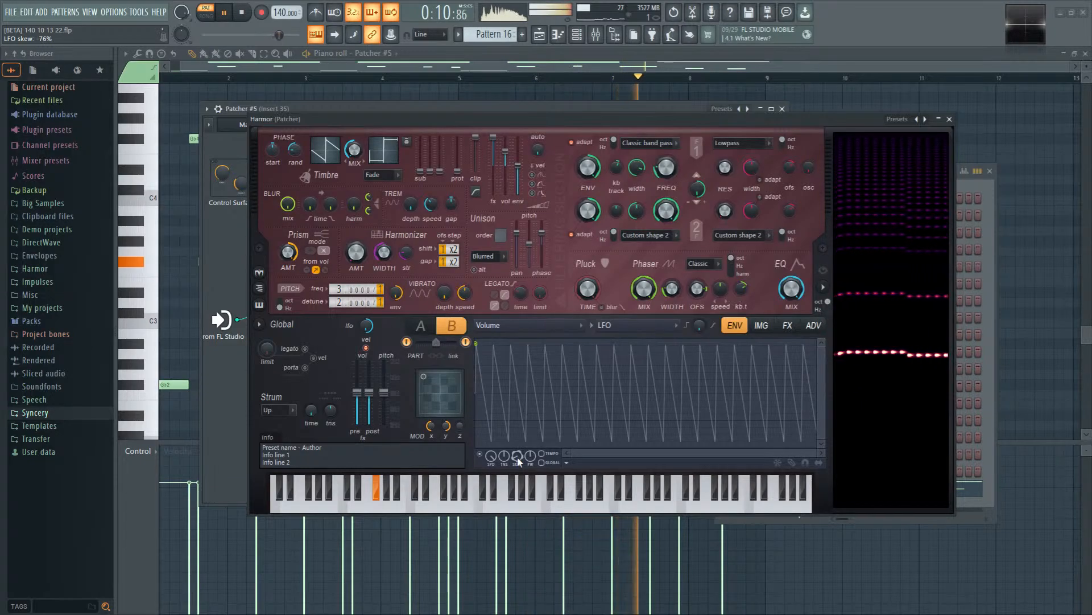
left_click_drag(505, 458, 504, 469)
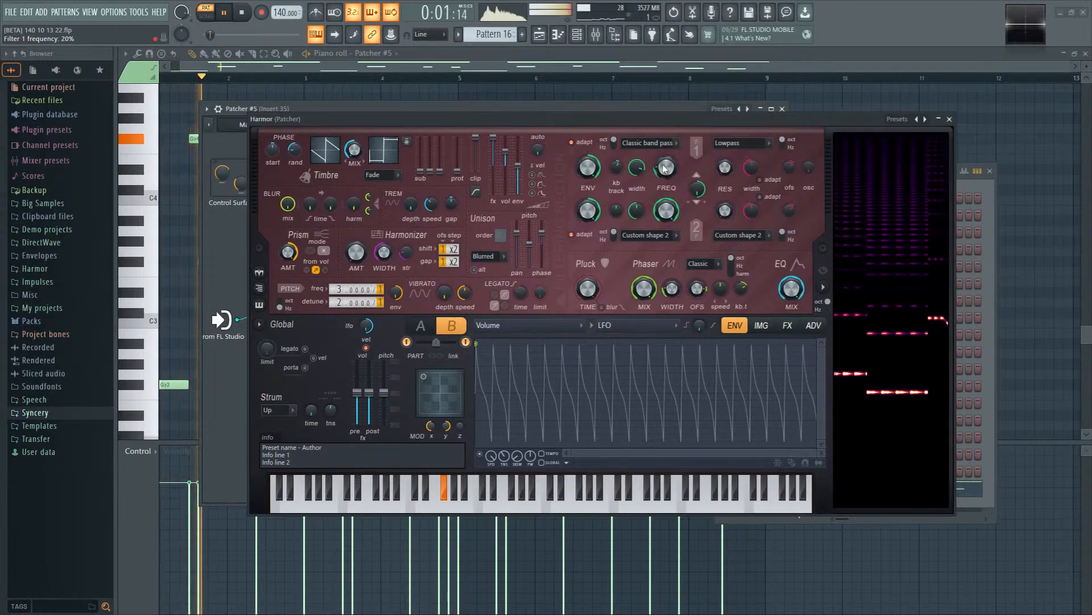
Step: Try shifting the part mix towards B and view Harmor's distortion settings
left_click_drag(436, 341, 452, 341)
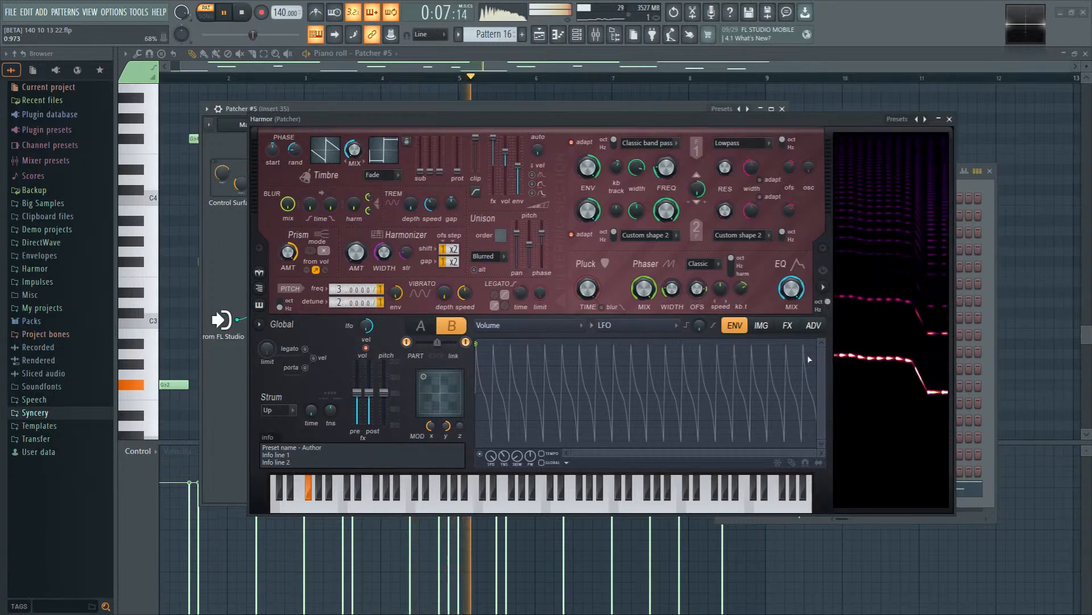
left_click(787, 325)
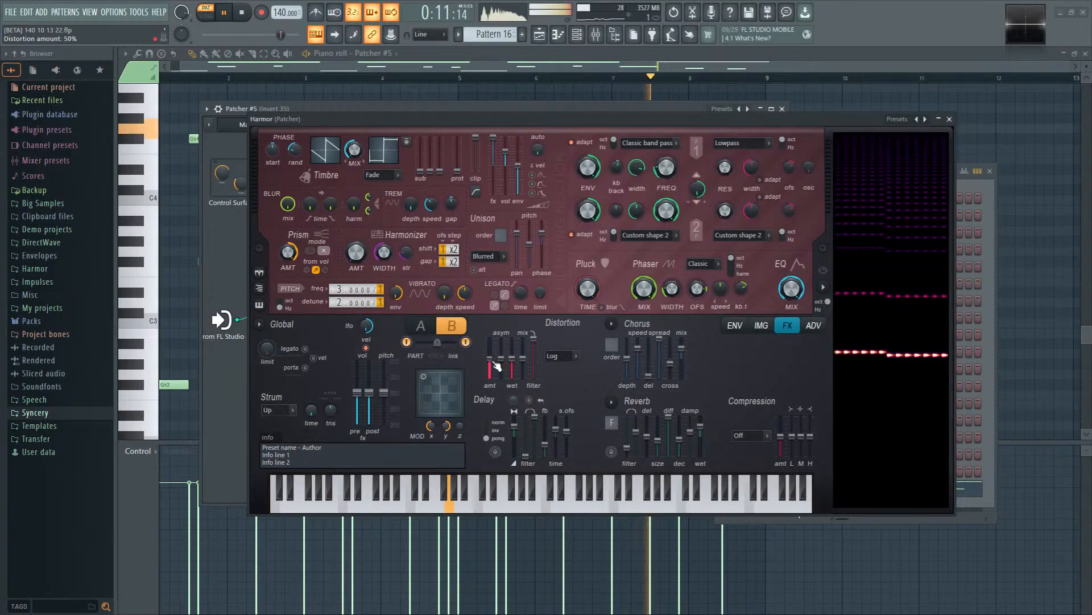
Step: In part A, set the unison type to Uniform and pull the start of the harmonic unison pitch curve down to its minimum
left_click(422, 326)
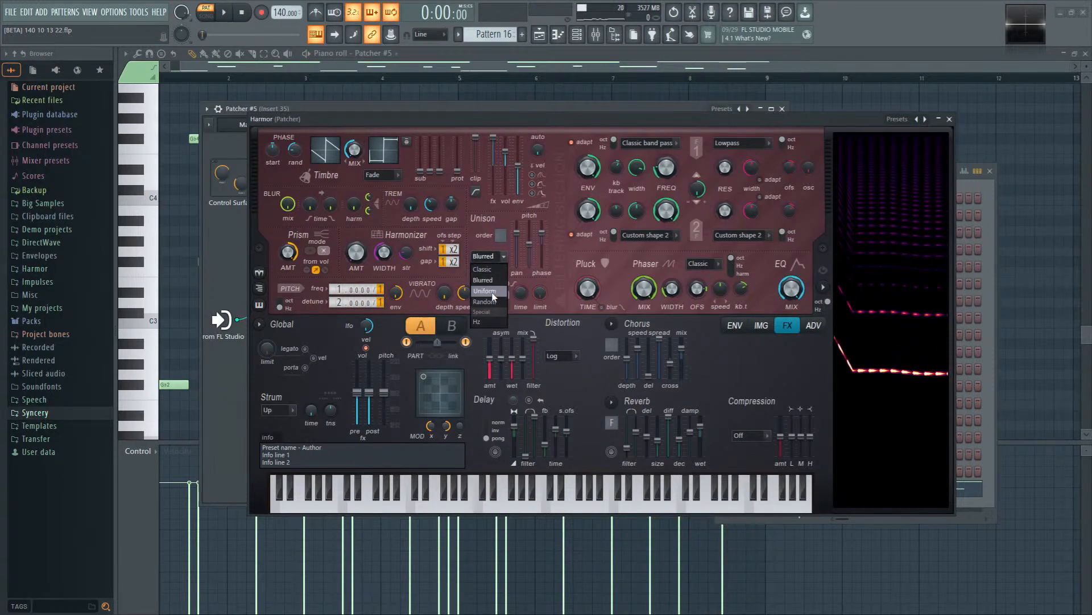
left_click(494, 296)
left_click(735, 325)
left_click(518, 326)
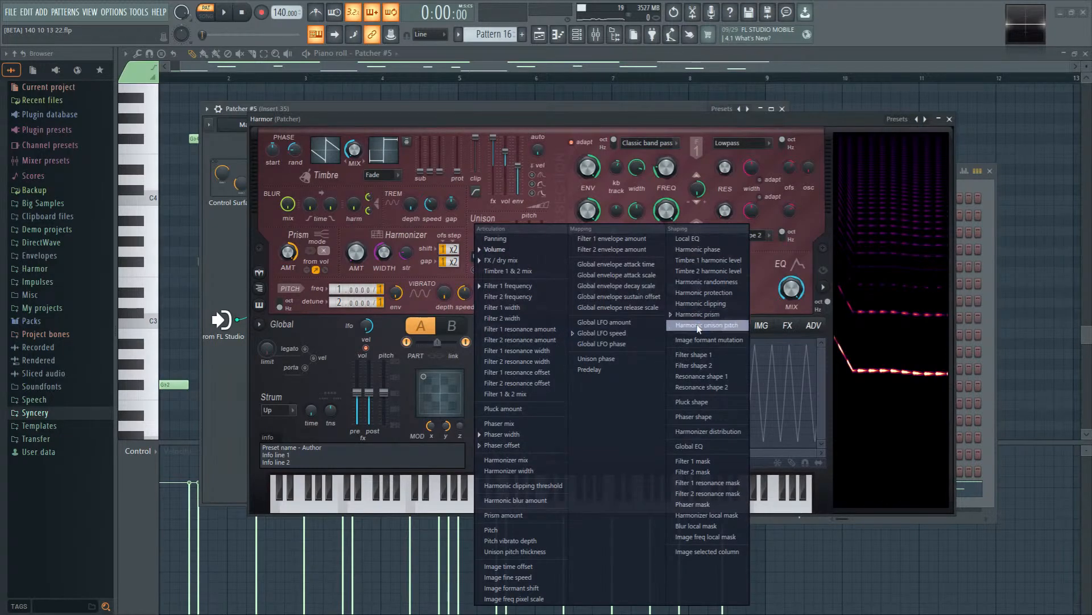
left_click(698, 326)
left_click_drag(476, 393, 538, 449)
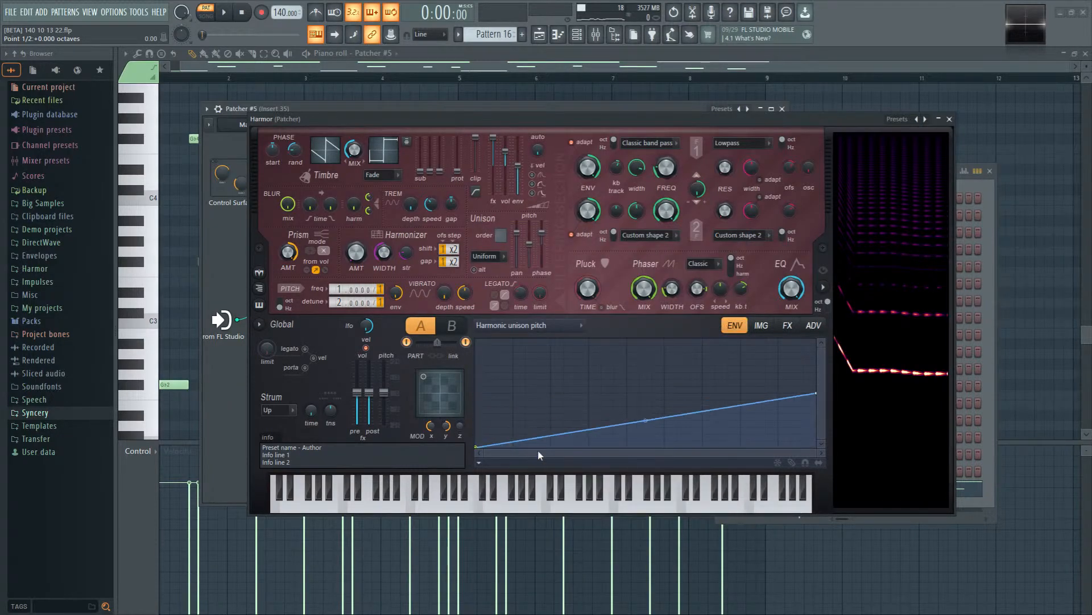
Step: Play the pattern, compare part B's harmonic unison pitch curve with part A's, and set part A's unison order to 2
key("space")
left_click(446, 326)
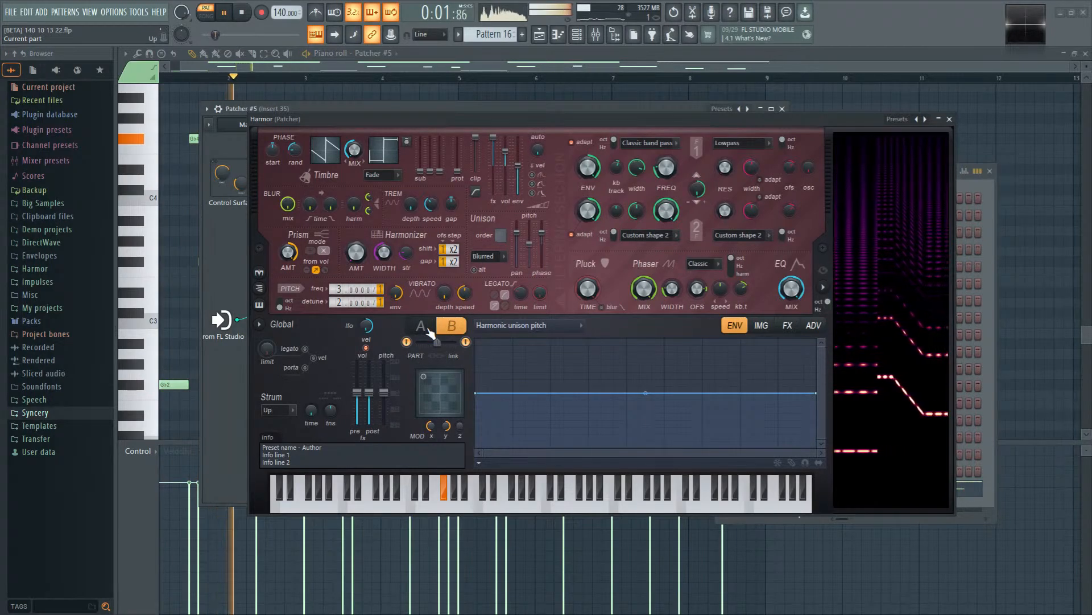
left_click(428, 329)
key("space")
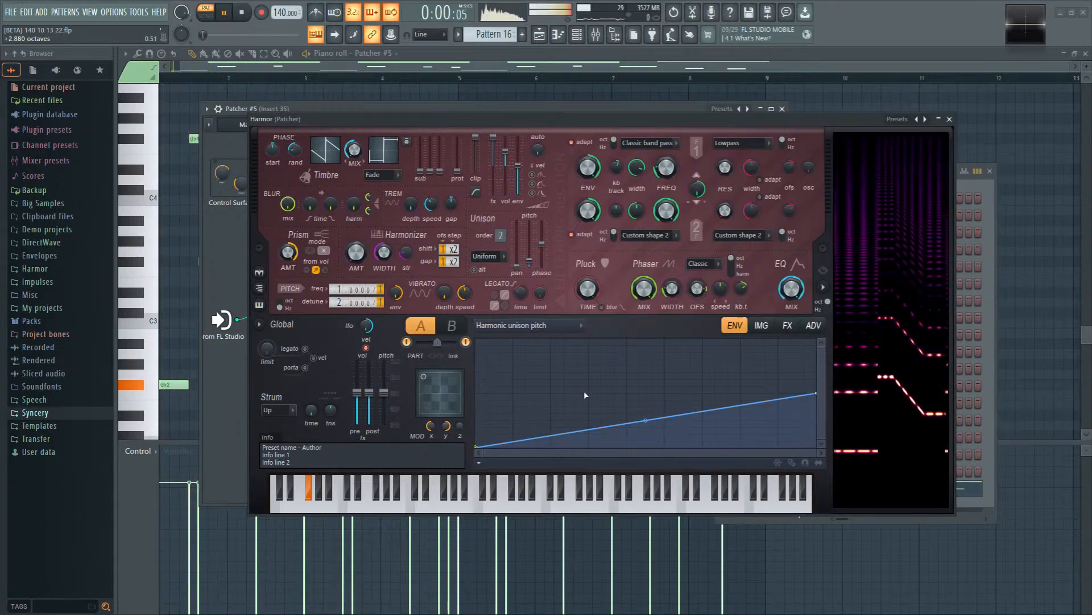
Step: Add a point just past the middle of part A's harmonic unison pitch curve and adjust the unison pan and pitch amounts
right_click(659, 398)
left_click_drag(529, 259, 522, 262)
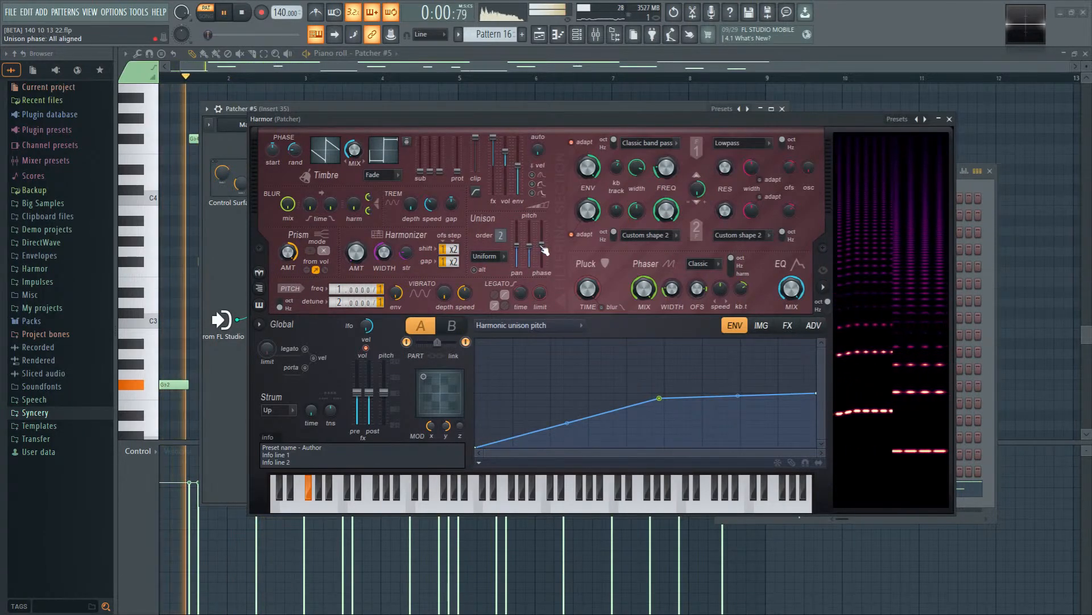
Step: Add several peaks and dips across part A's harmonic unison pitch curve and play the pattern
left_click(478, 270)
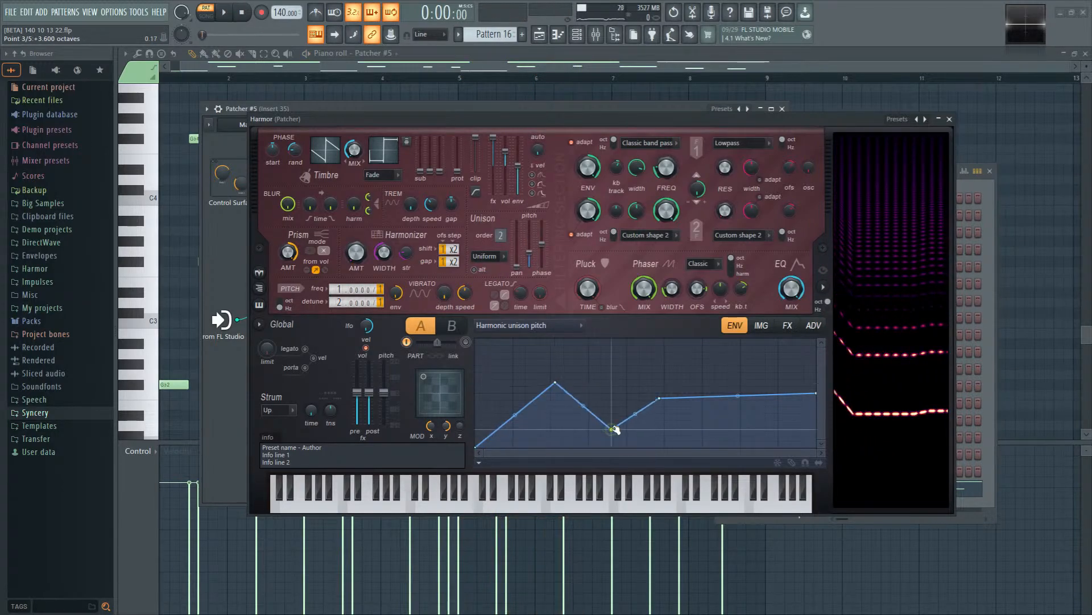
right_click(630, 362)
right_click(734, 366)
left_click_drag(763, 368, 800, 360)
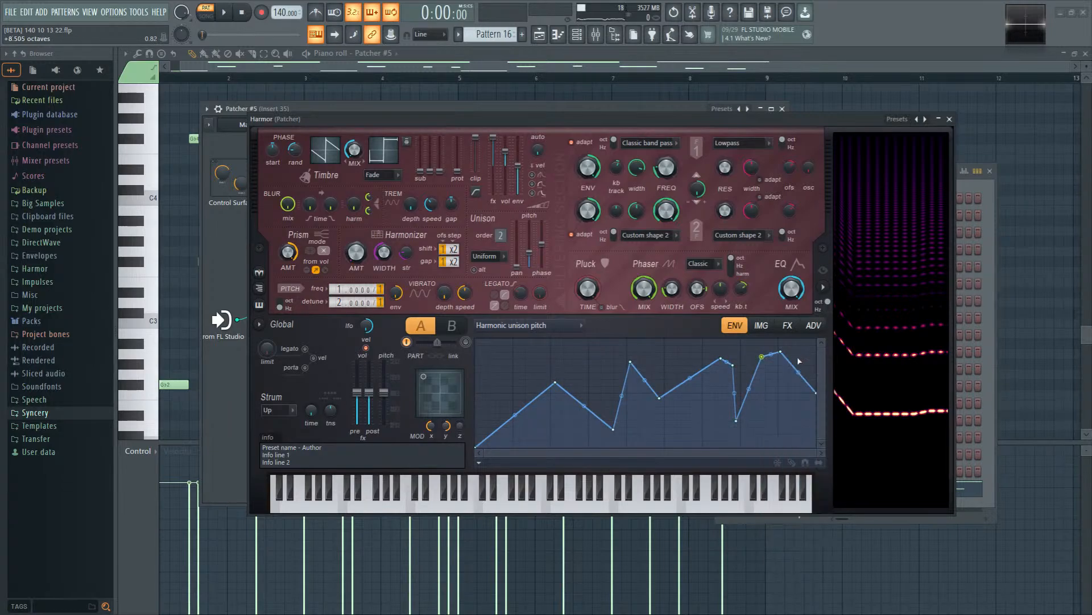
key("space")
Step: In part B's harmonic unison pitch curve, add a low point and a high point near the end and join them with a wave segment
left_click(451, 326)
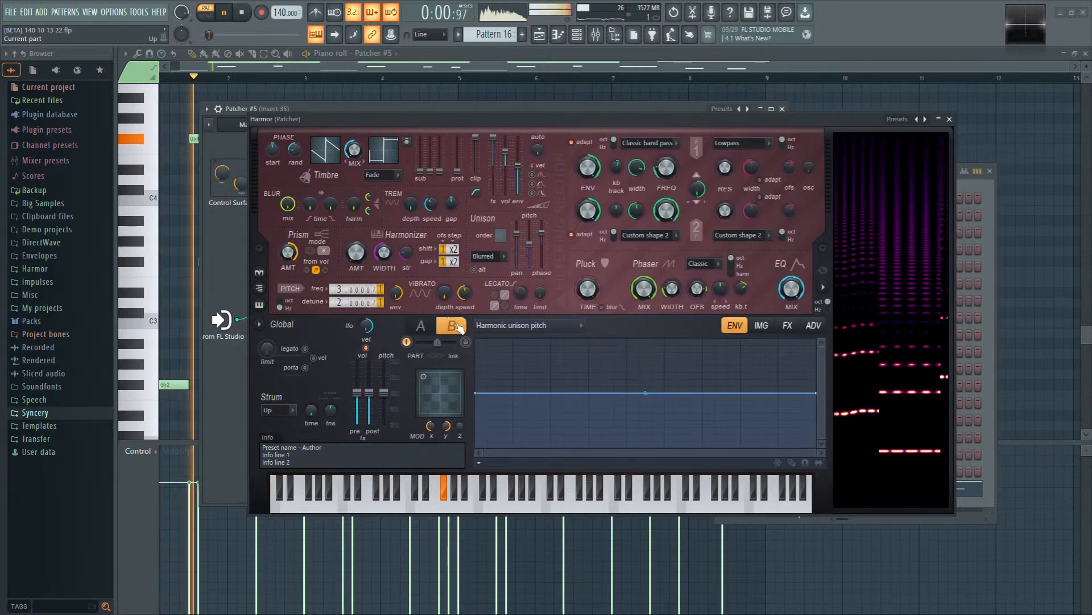
right_click(544, 426)
right_click(793, 352)
right_click(794, 352)
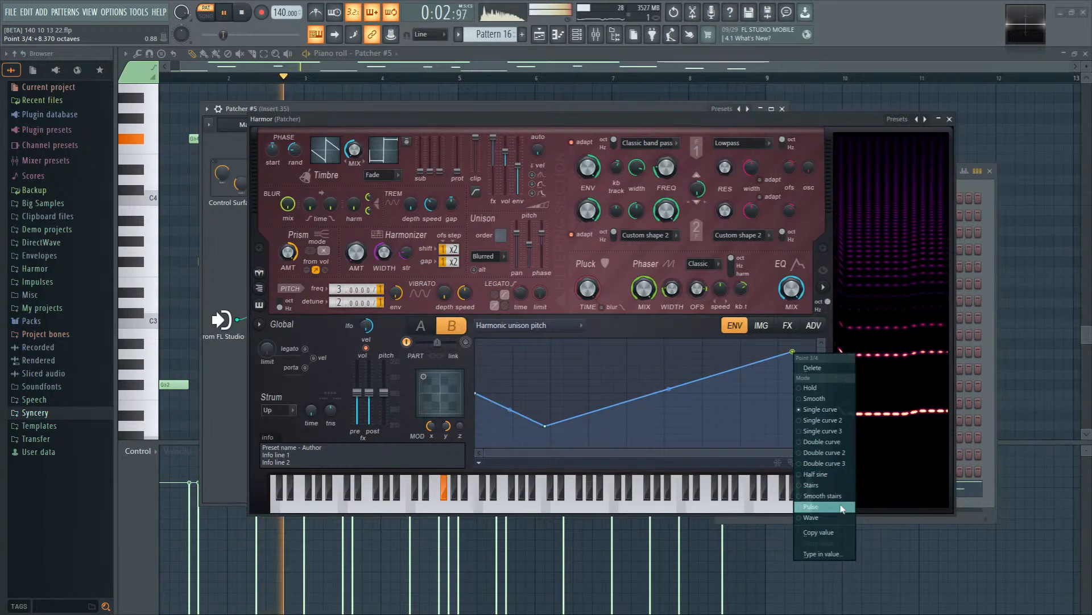
left_click(822, 507)
left_click_drag(669, 391, 670, 373)
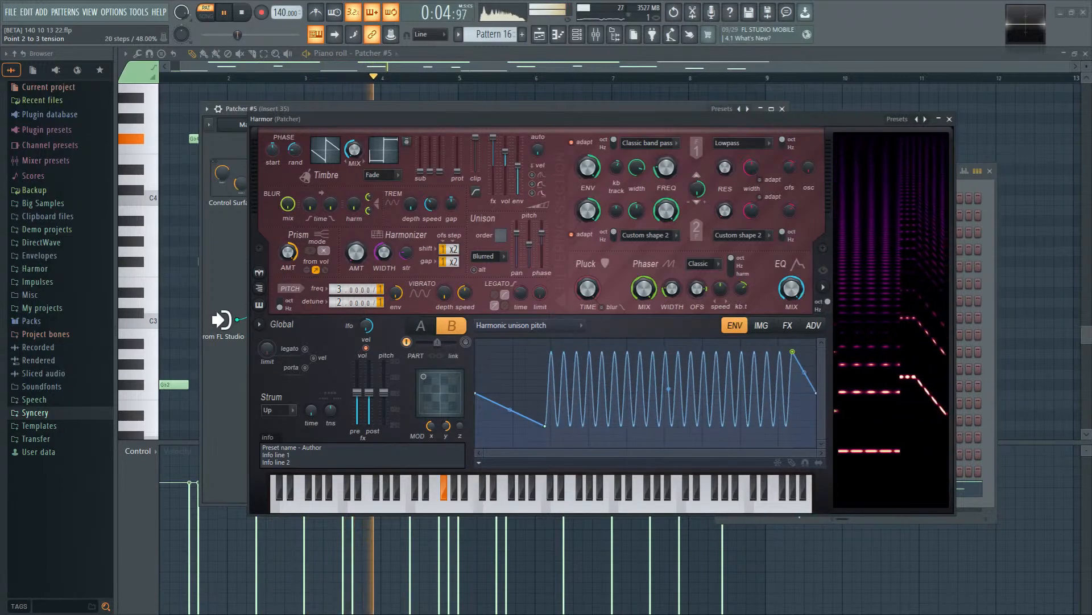
Step: Shift the part mix fully to B, restart playback, set part B's unison order to 3 and adjust its unison amounts
left_click(466, 342)
key("space")
key("space")
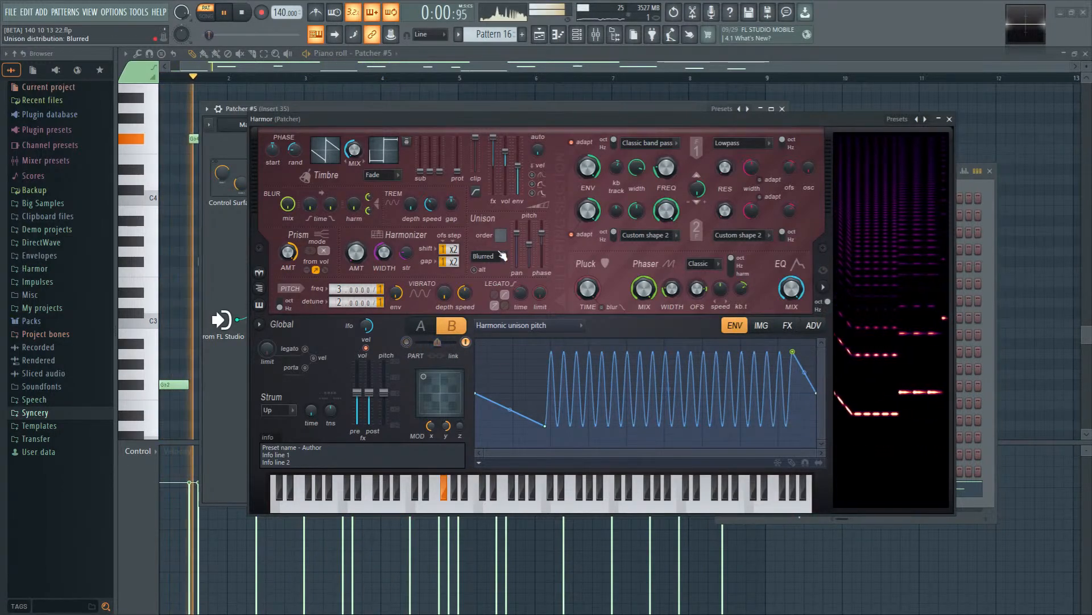
left_click_drag(540, 251, 524, 249)
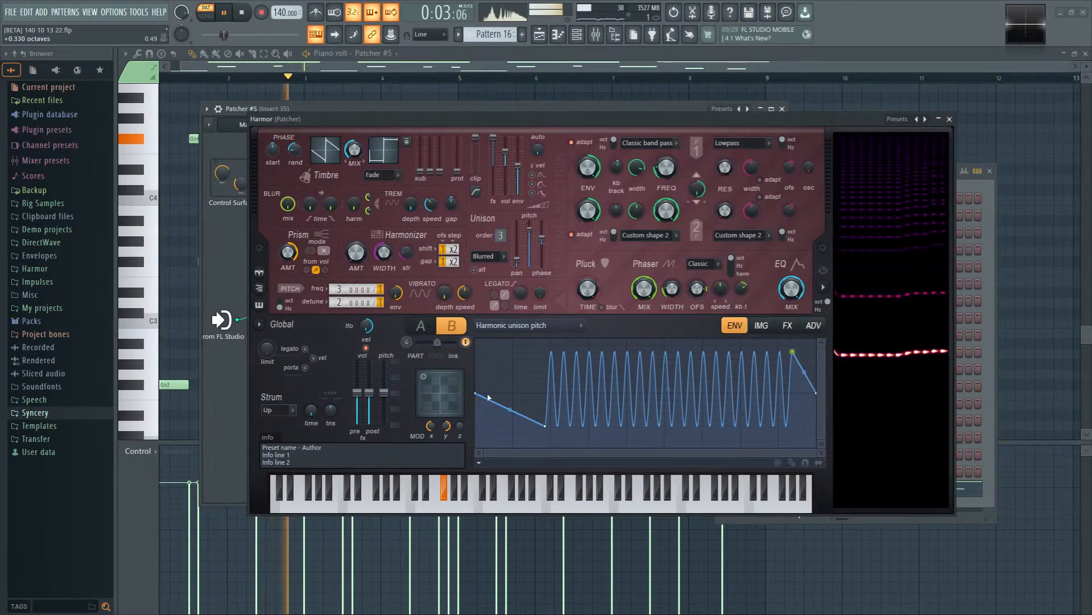
Step: Pull the start of part B's harmonic unison pitch curve to its minimum and move the second point slightly earlier
left_click_drag(476, 393, 475, 445)
left_click_drag(544, 426, 528, 427)
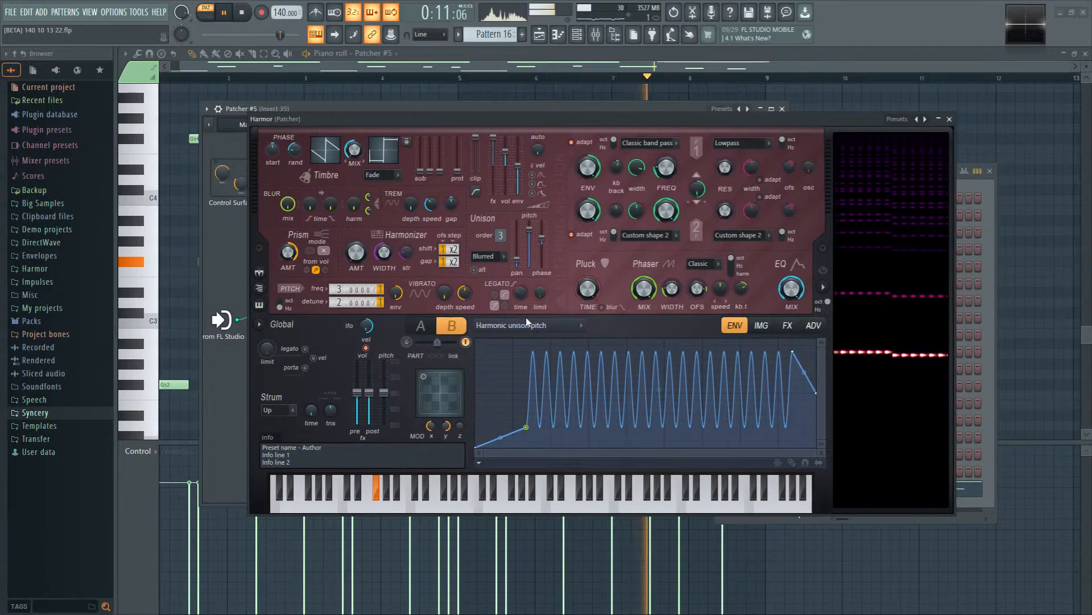
Step: In the Global EQ curve, add a point past the middle, lower the start to minimum, make the segment a wave and replay the pattern
left_click(790, 292)
right_click(672, 392)
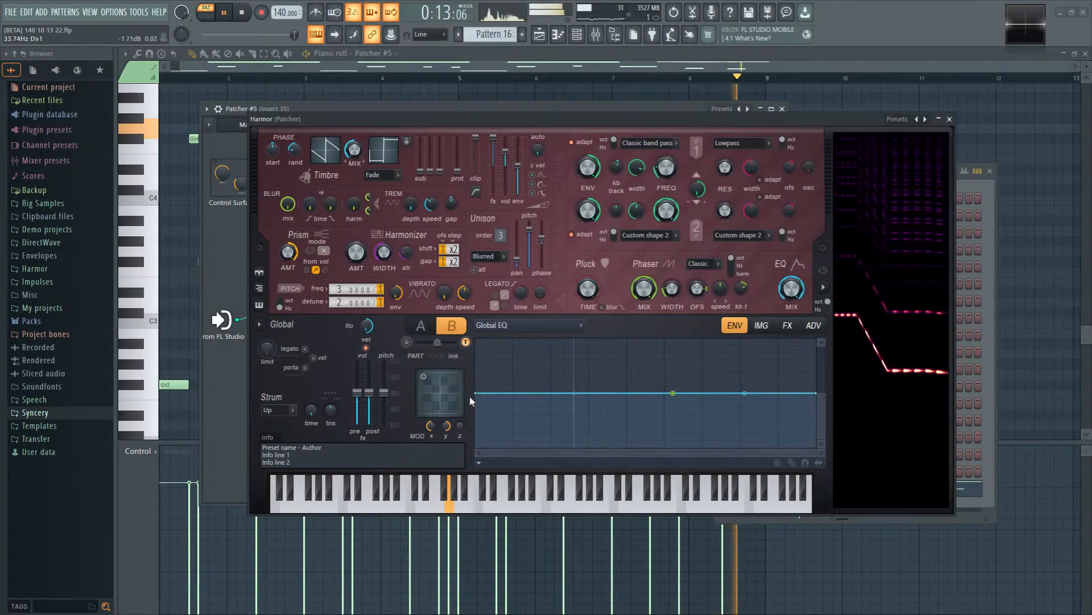
left_click_drag(475, 394, 475, 448)
right_click(673, 393)
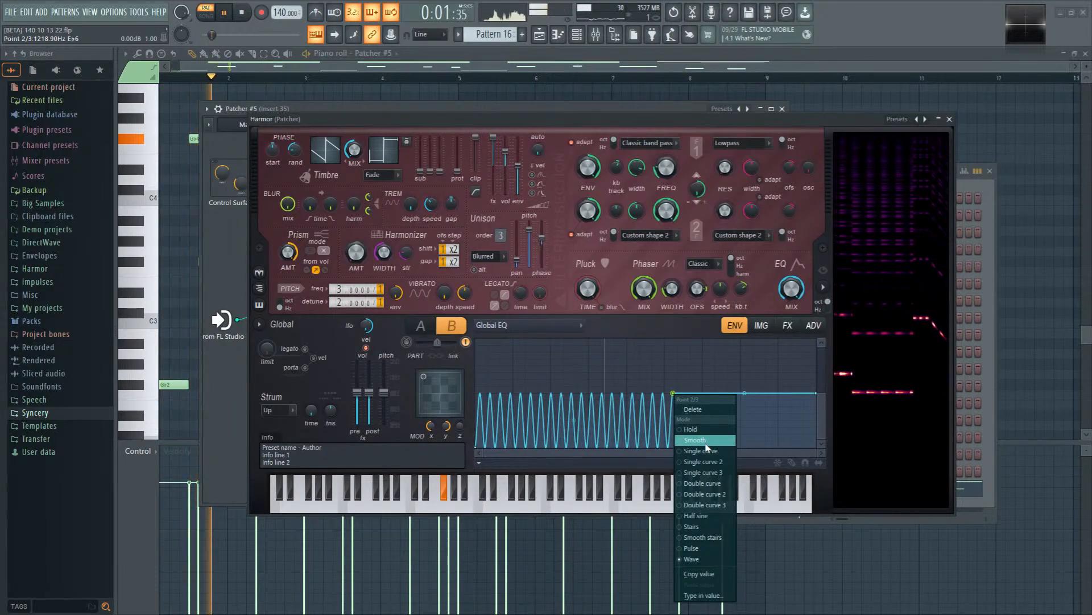
left_click(654, 331)
key("space")
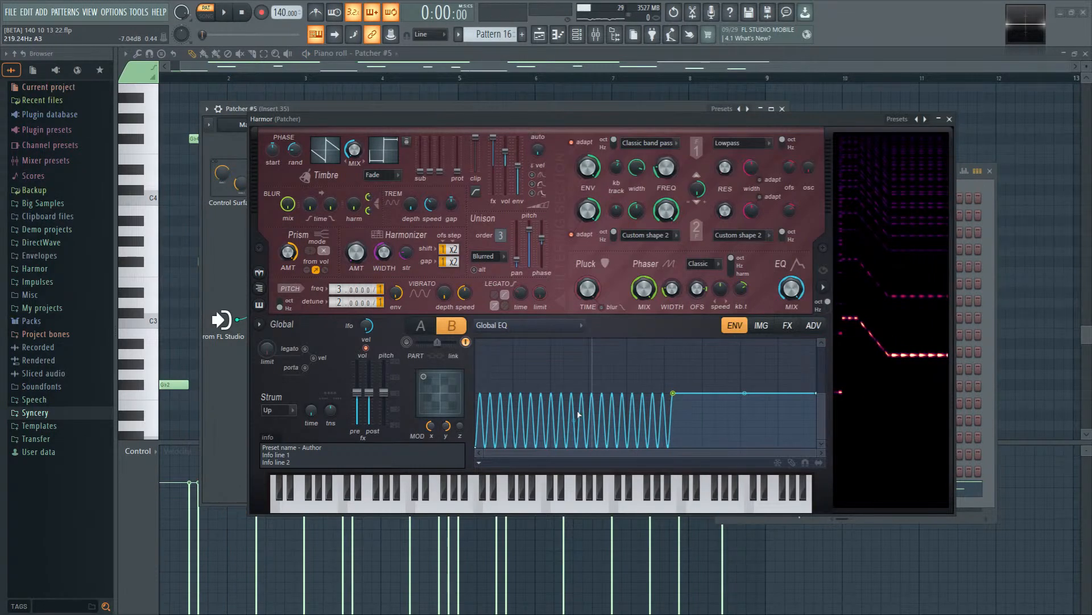
key("space")
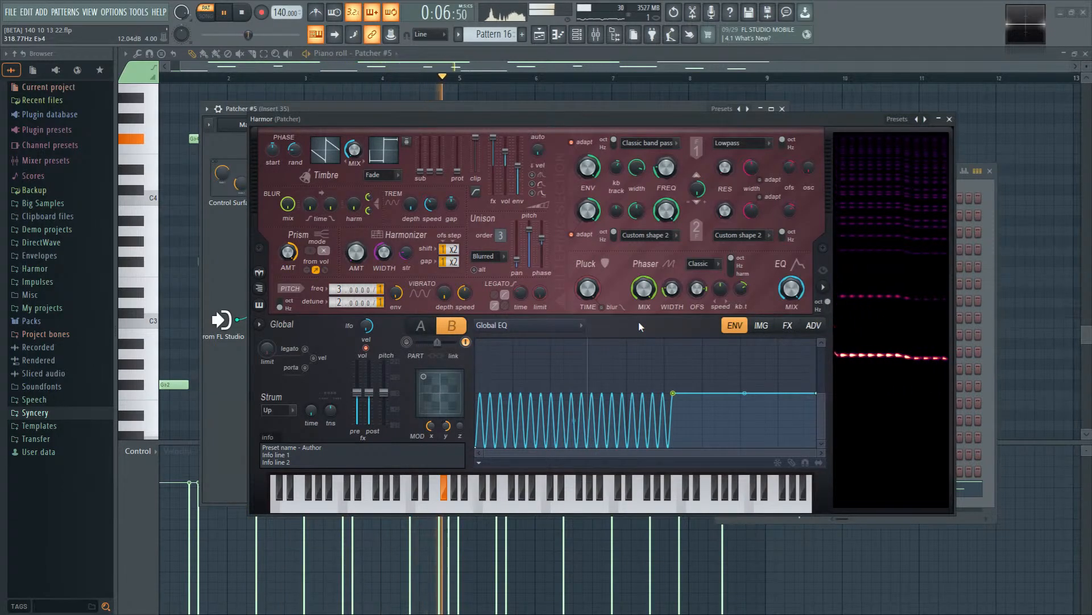
Step: Split the Global EQ wave with two more points, giving the last wave section fewer cycles while the pattern plays
key("space")
right_click(628, 414)
right_click(544, 435)
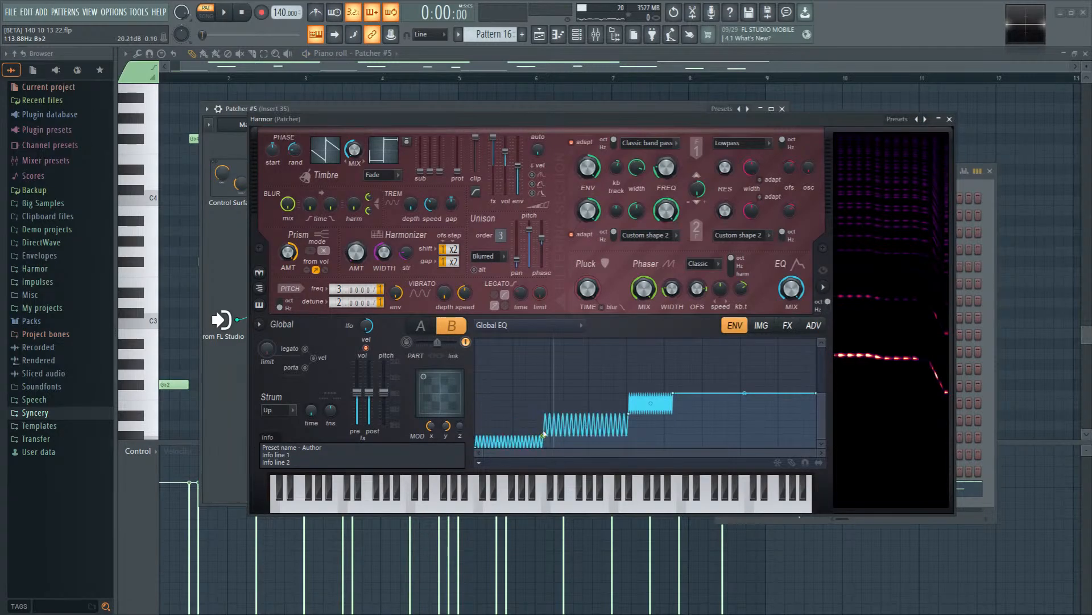
key("space")
left_click_drag(651, 403, 651, 403)
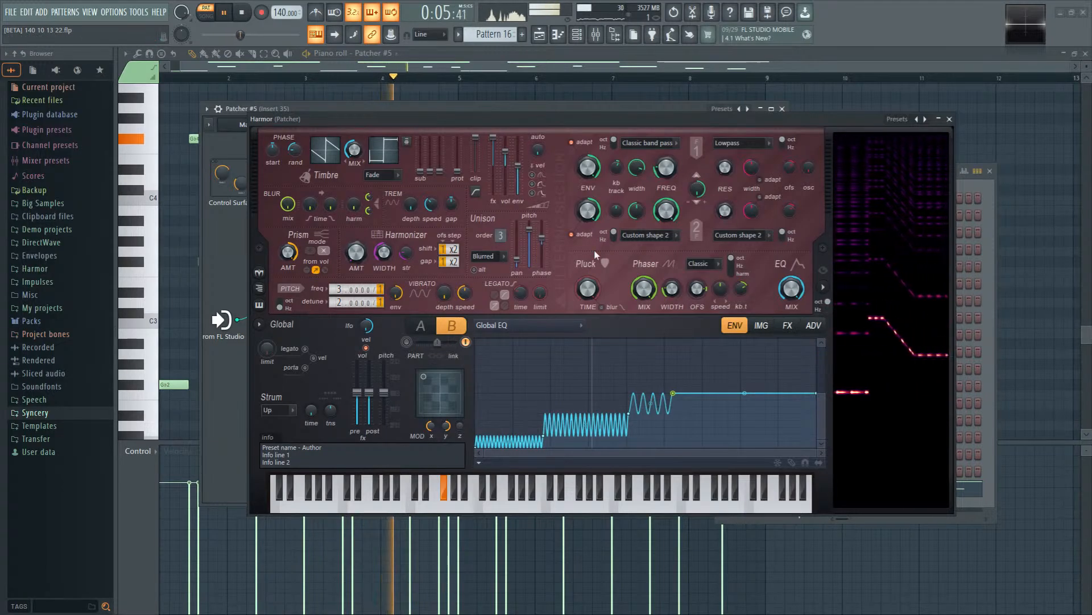
Step: Raise part B's time blur decay and look through Harmor's effects and advanced settings
left_click_drag(331, 204, 341, 211)
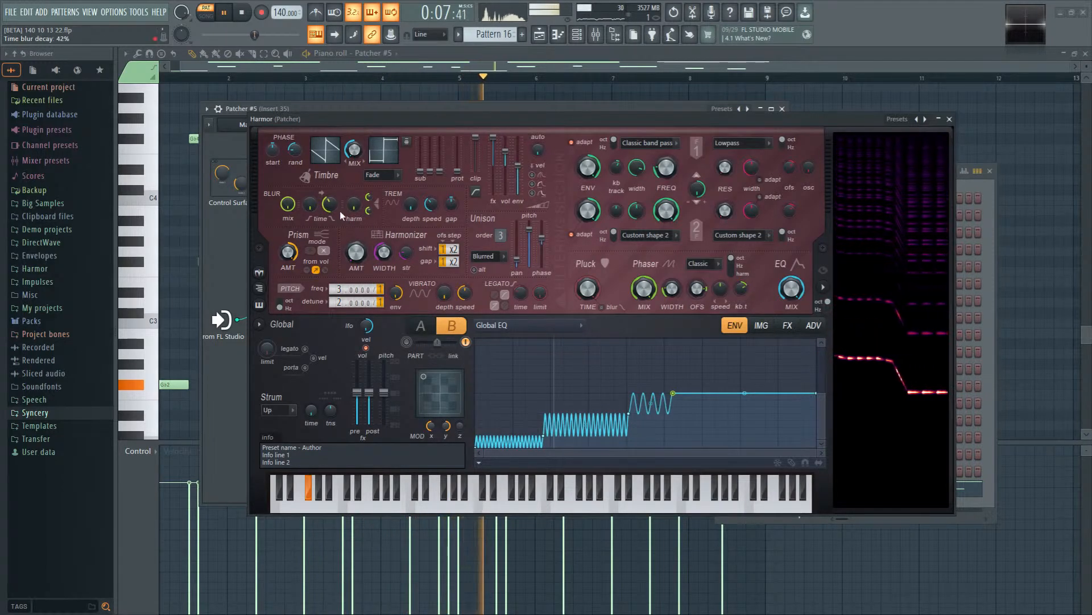
left_click(787, 325)
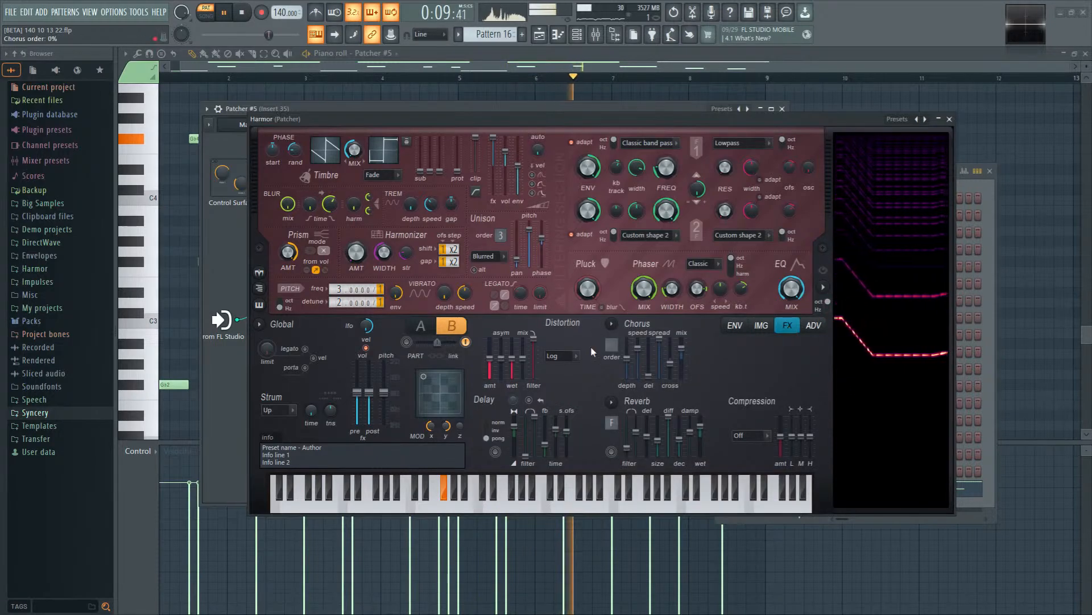
left_click(813, 325)
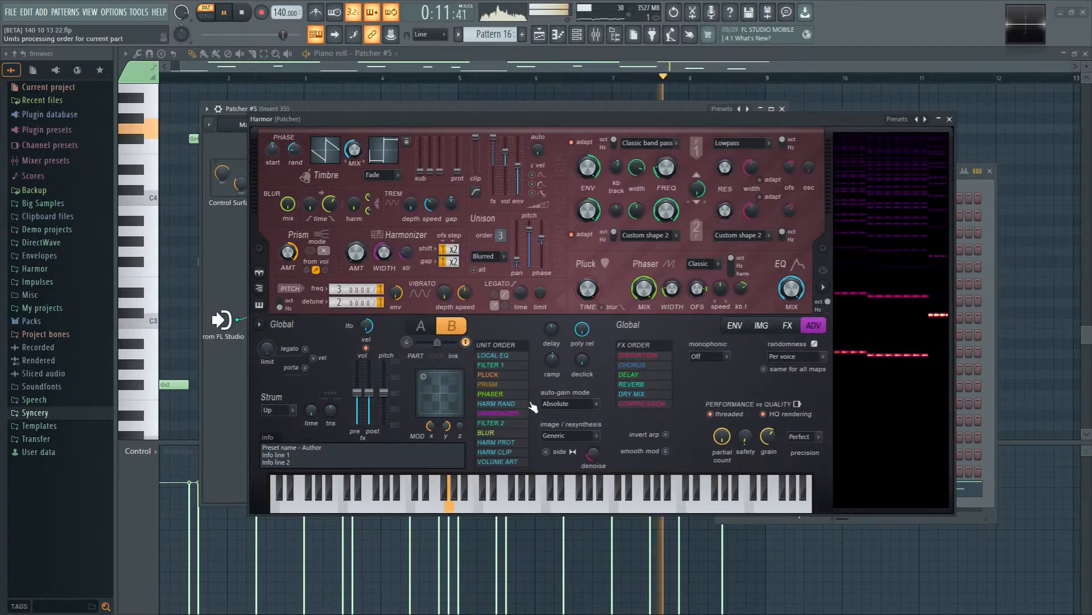
Step: In part B's Blur local mask, drop the start to minimum and add a high point near the middle with a wave leading to it
left_click(735, 325)
left_click(524, 327)
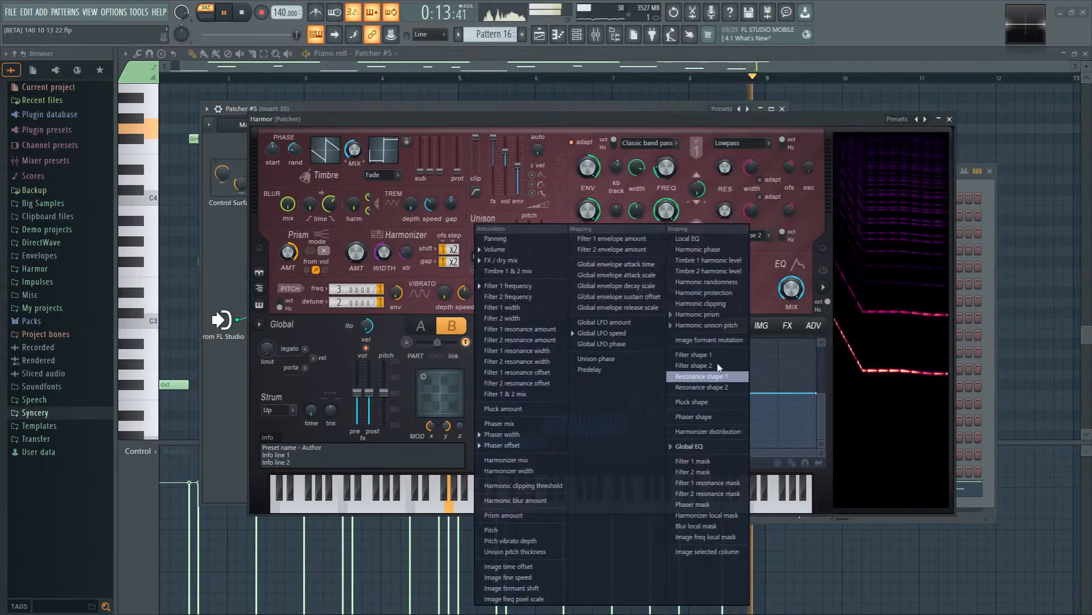
left_click(695, 526)
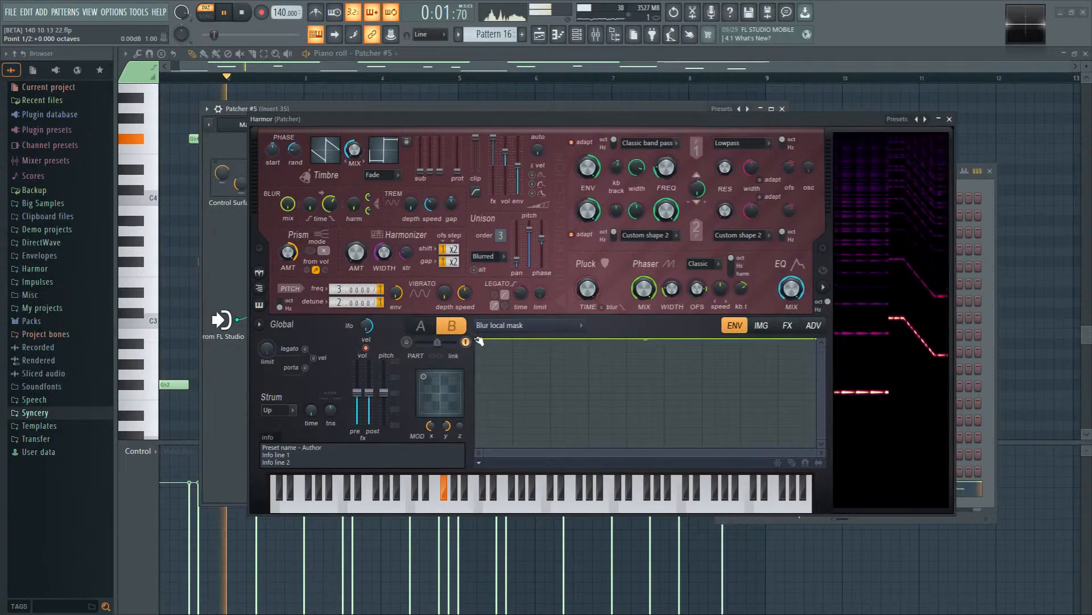
left_click_drag(476, 340, 476, 447)
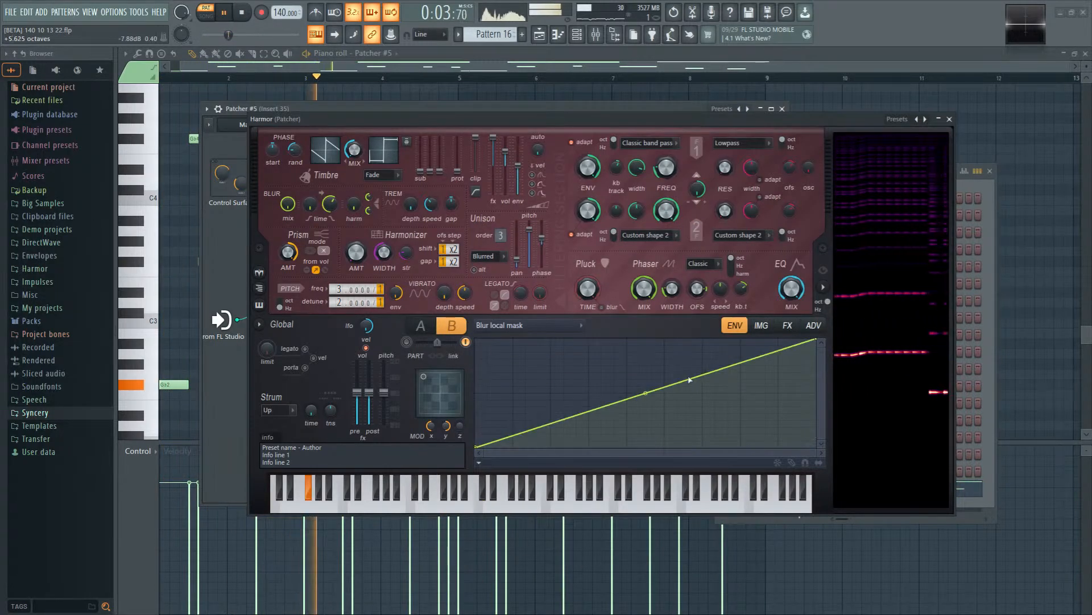
left_click_drag(689, 380, 647, 343)
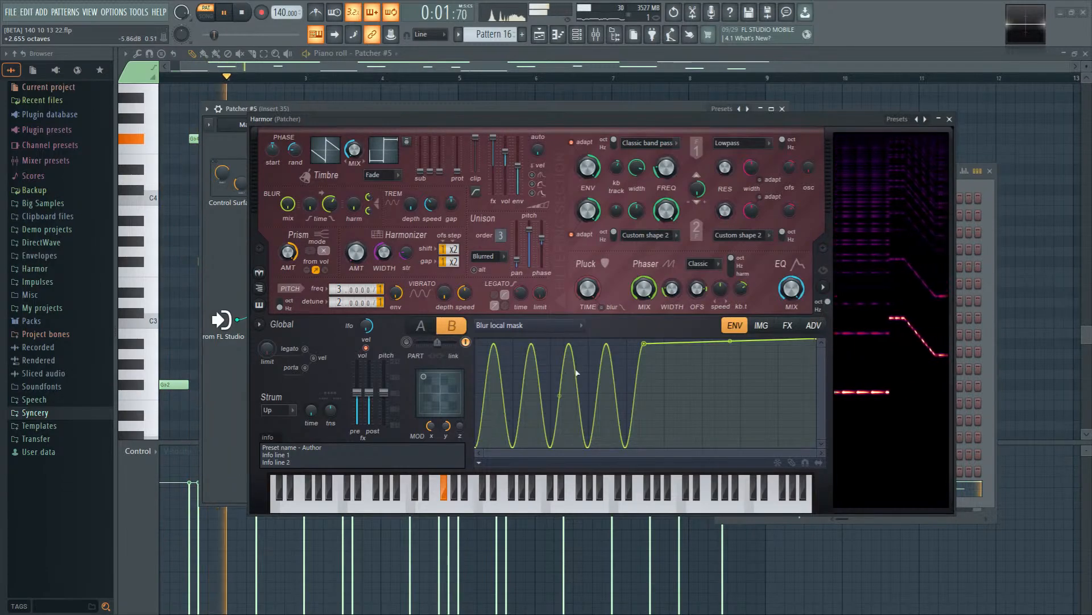
Step: Open the articulator of part B's harmonic blur amount and show its LFO
right_click(354, 207)
left_click(375, 223)
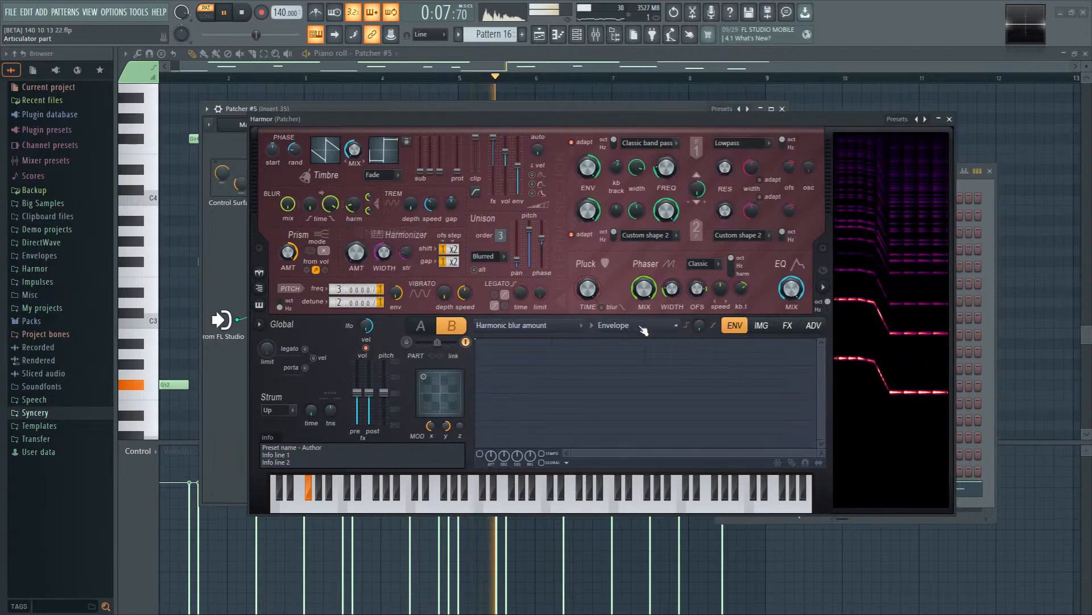
left_click(638, 326)
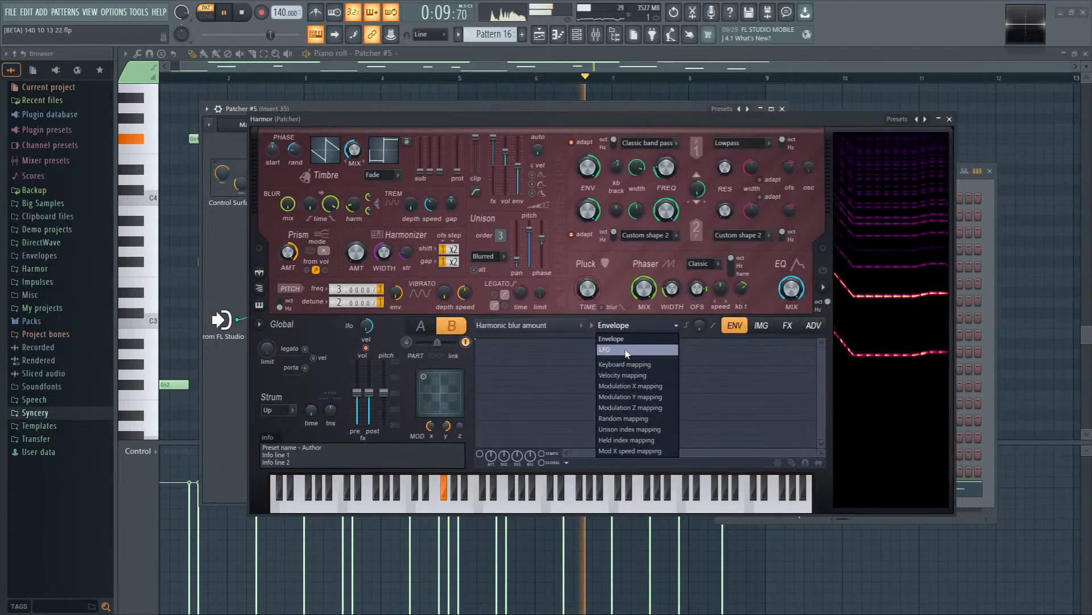
left_click(604, 350)
Step: Copy the LFO state of part B's FX / dry mix articulator
left_click(569, 464)
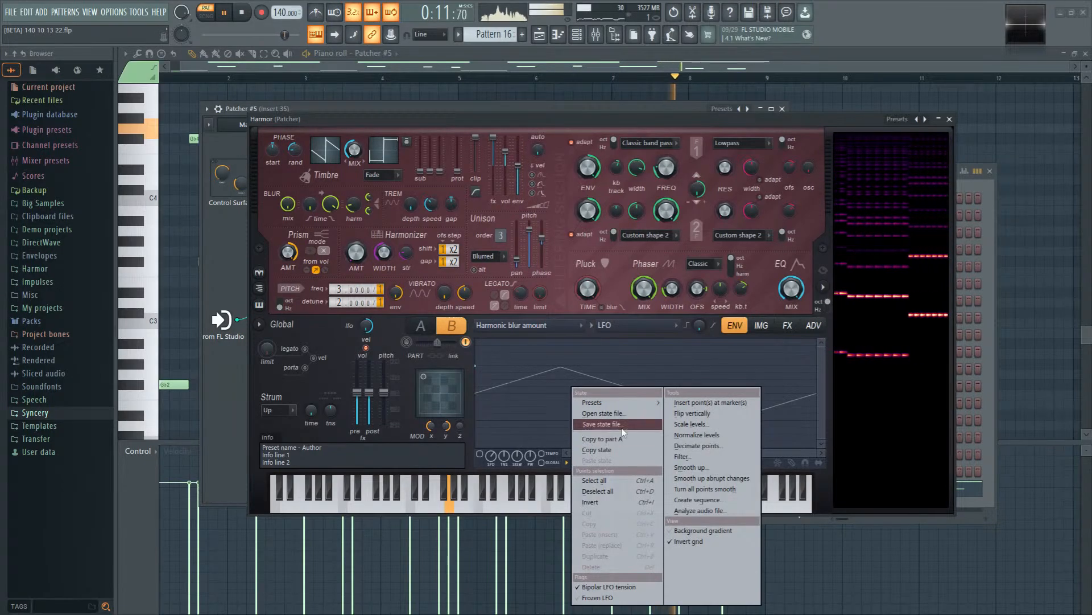
left_click(533, 329)
left_click(604, 325)
left_click(533, 338)
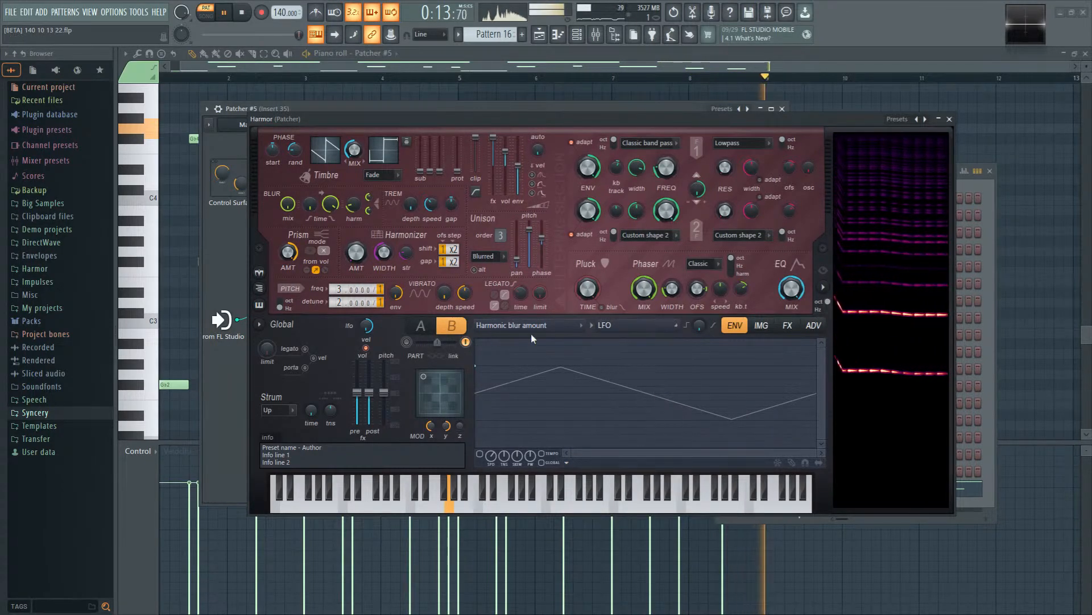
left_click(529, 325)
left_click(555, 466)
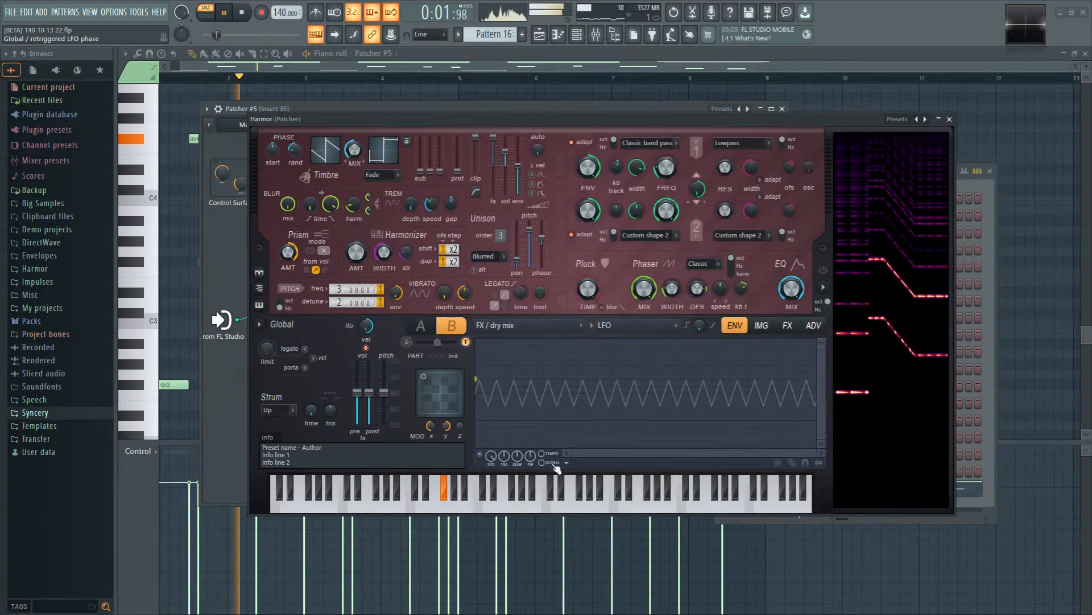
left_click(567, 463)
left_click(628, 450)
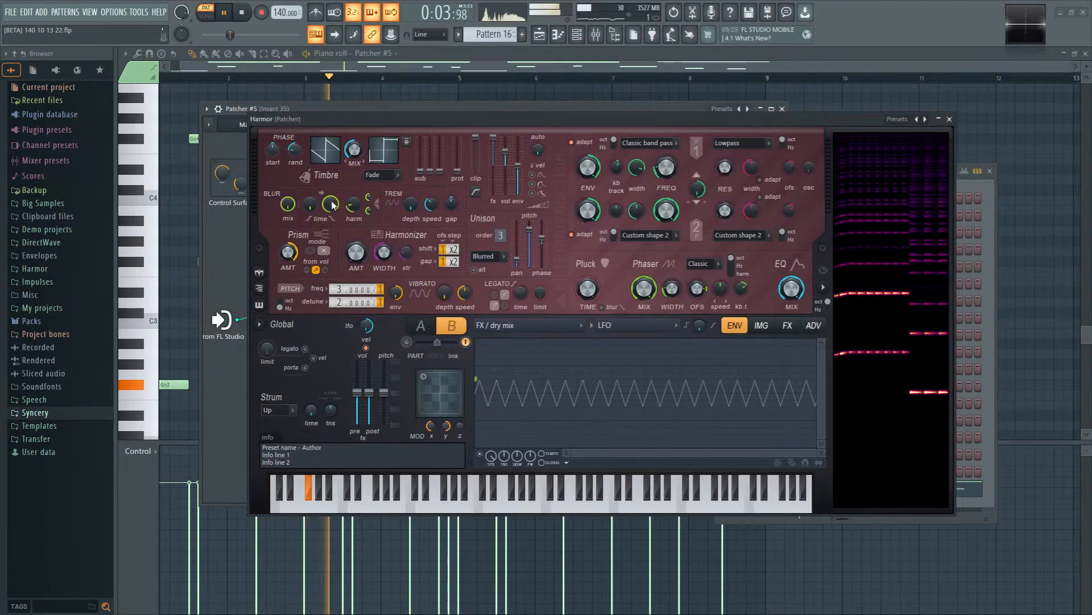
Step: Paste the copied LFO state into part B's harmonic blur amount and raise the LFO amount
right_click(296, 153)
left_click(297, 152)
right_click(356, 205)
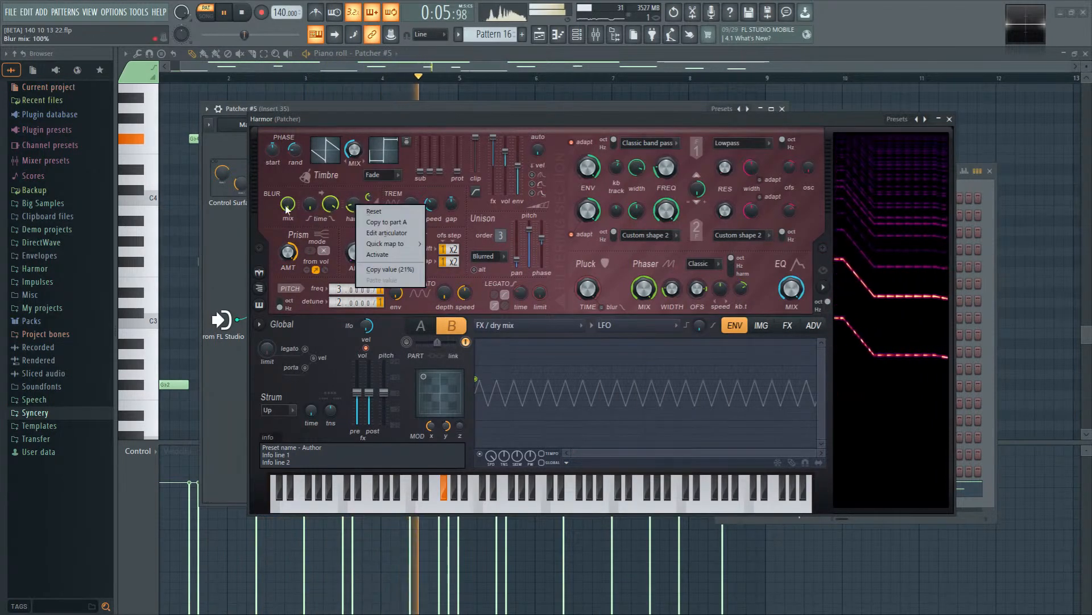
left_click(555, 326)
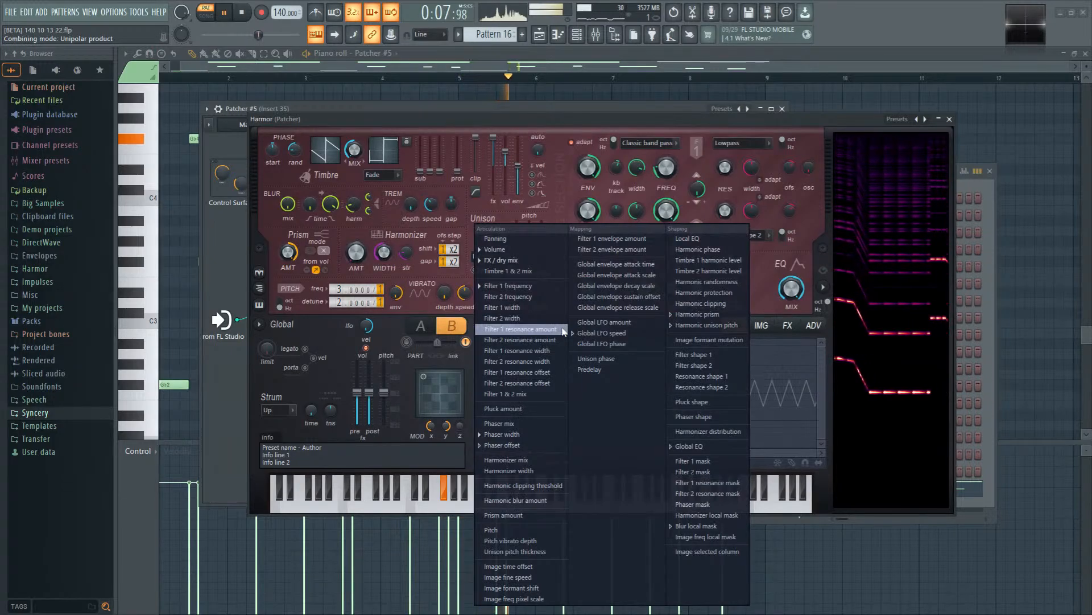
right_click(286, 203)
left_click(370, 208)
right_click(349, 204)
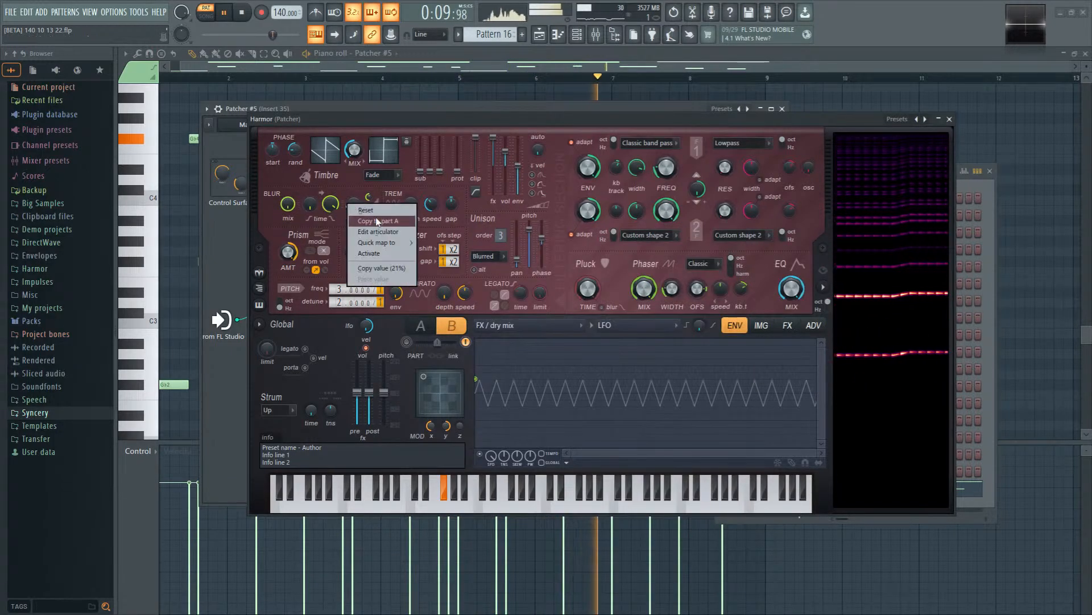
left_click(378, 232)
right_click(629, 445)
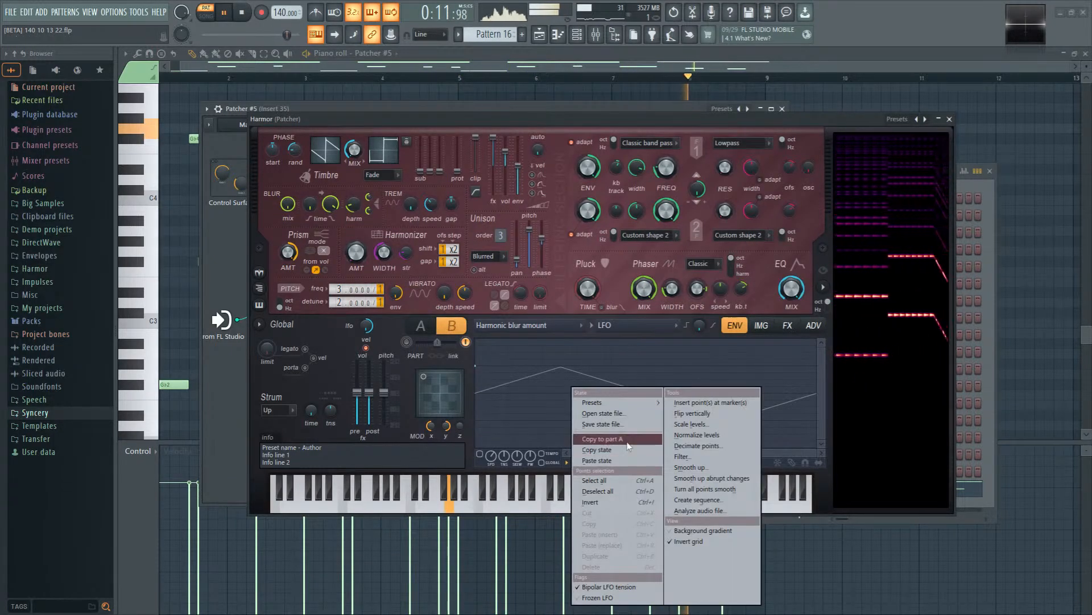
left_click(597, 460)
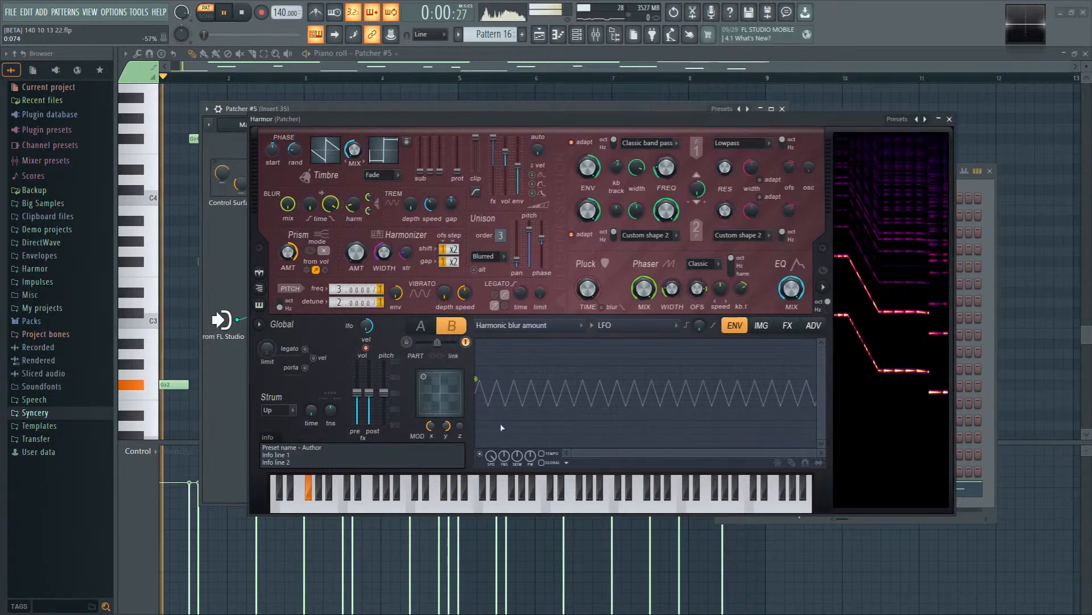
left_click_drag(475, 379, 475, 351)
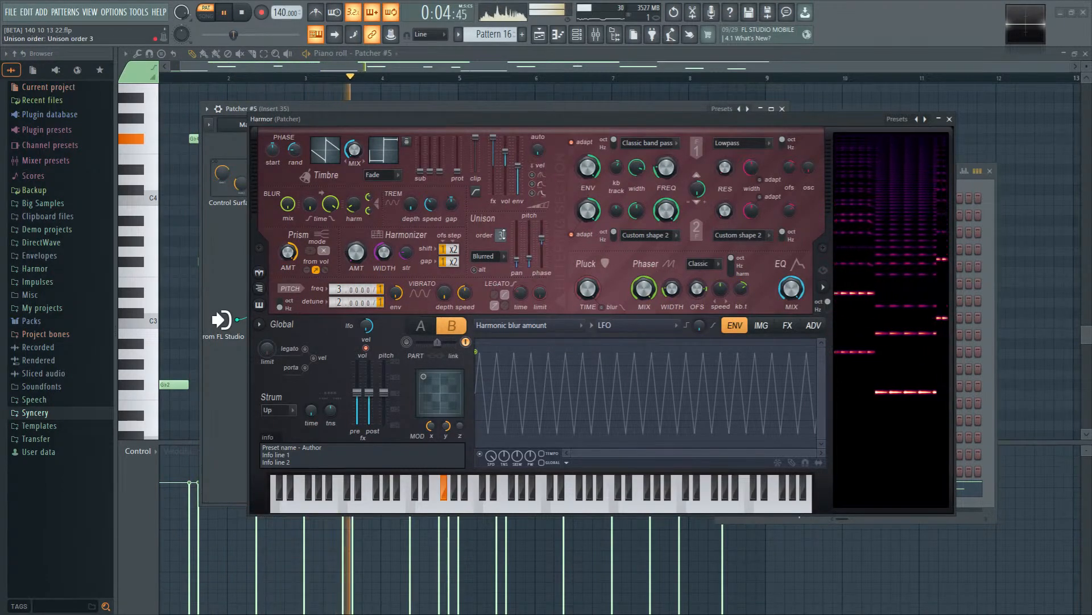
Step: Set part B's unison order to 4, play the pattern, and change the unison distribution to Uniform
left_click_drag(502, 239, 502, 242)
key("space")
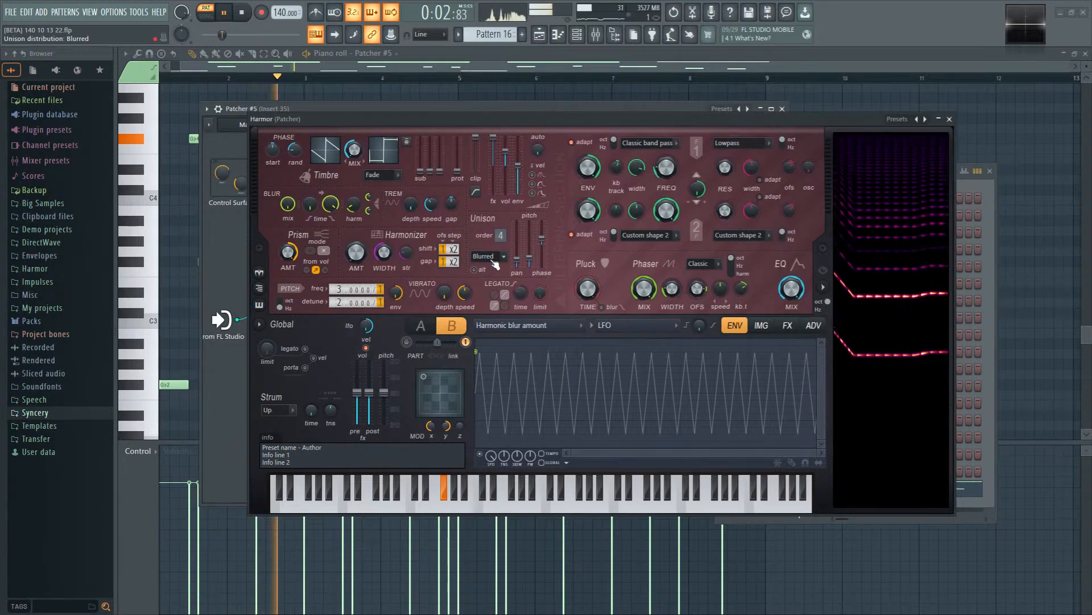
Step: Open part B's Local EQ and roll off the lows with the start point at minimum and a curved rise to a near-flat point
left_click(513, 325)
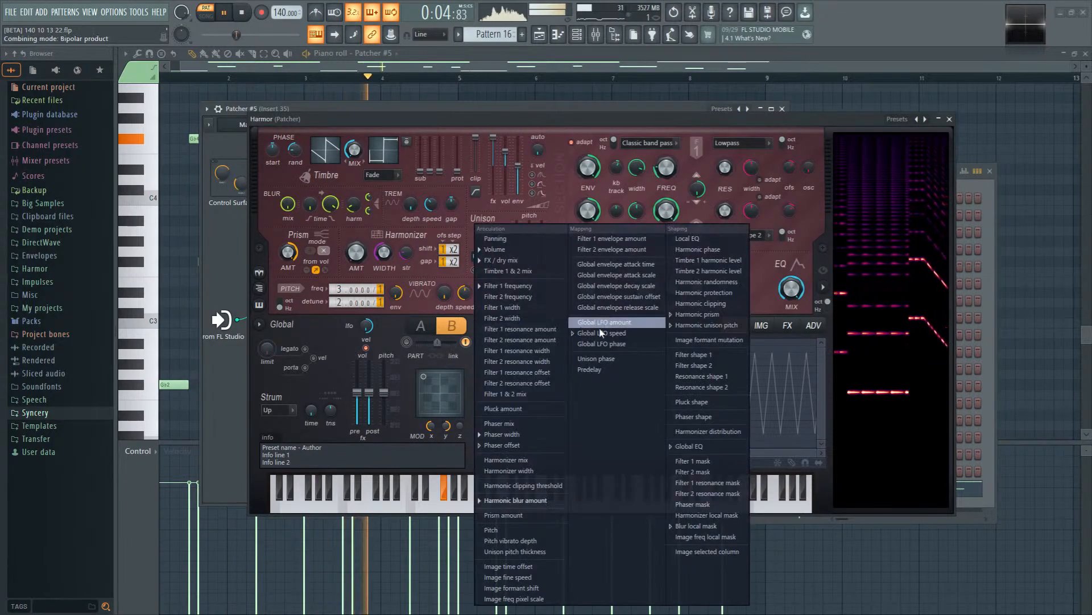
left_click(721, 329)
left_click(512, 325)
left_click(686, 239)
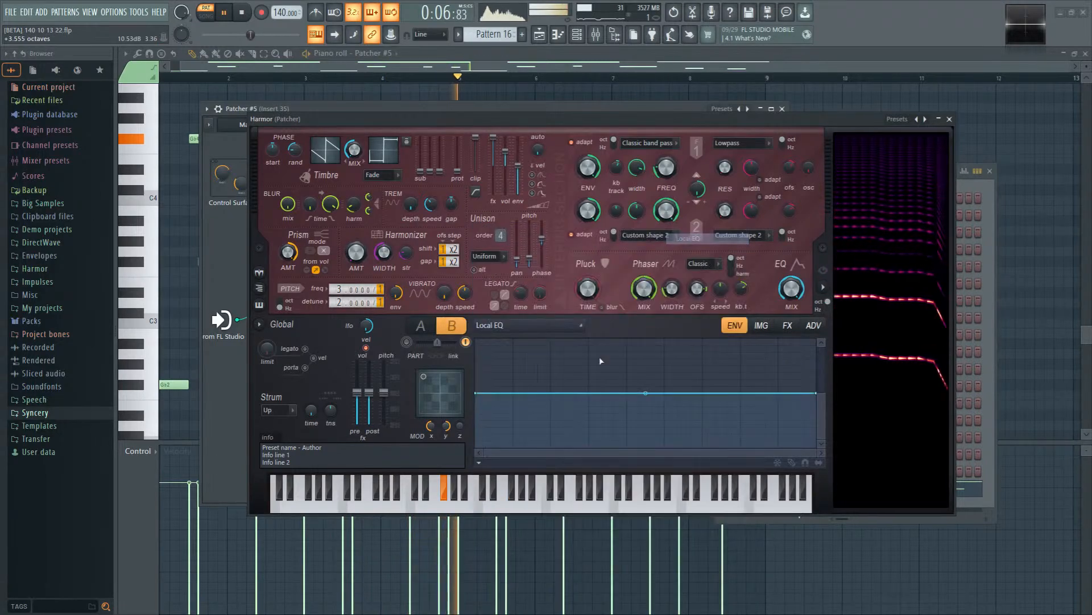
left_click_drag(476, 393, 526, 406)
right_click(577, 394)
left_click(620, 452)
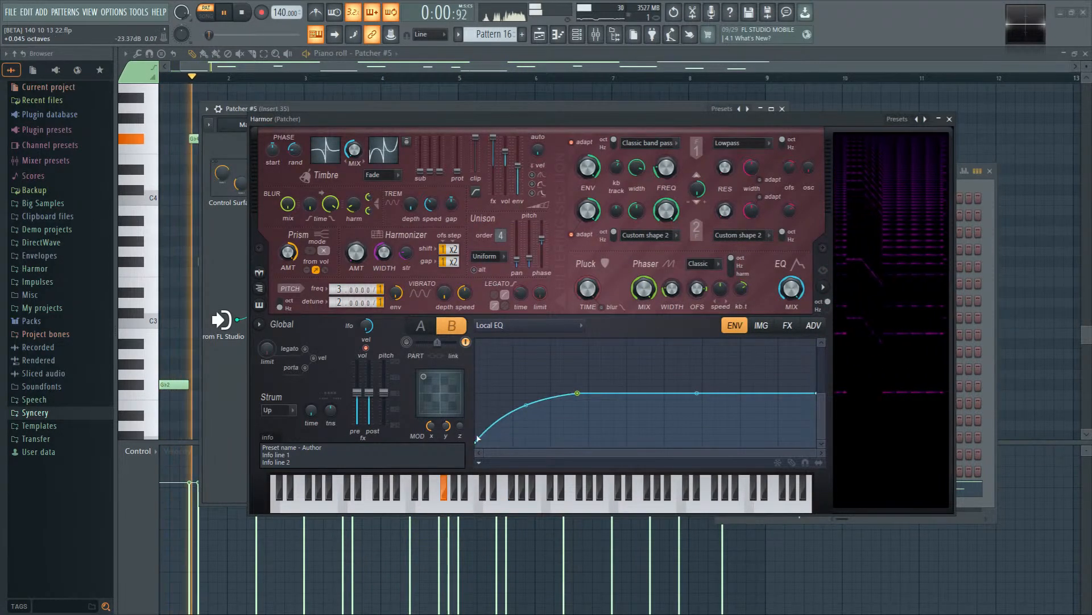
left_click_drag(476, 442, 476, 446)
left_click_drag(579, 397, 525, 395)
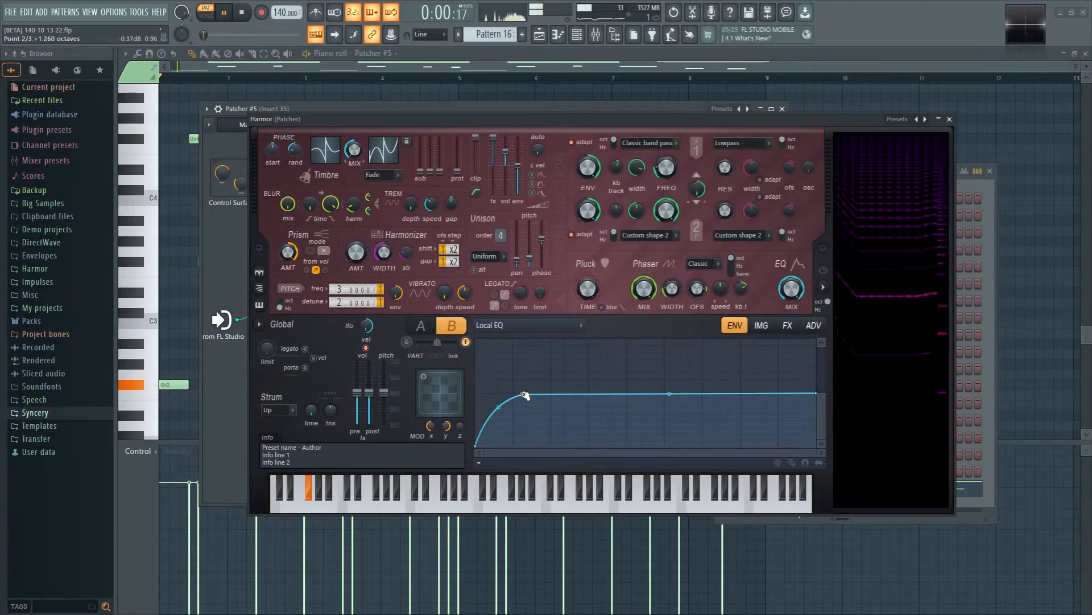
Step: Add two more points to part B's Local EQ and raise them into a gentle boost around the middle
right_click(596, 420)
right_click(630, 375)
left_click_drag(588, 418, 581, 373)
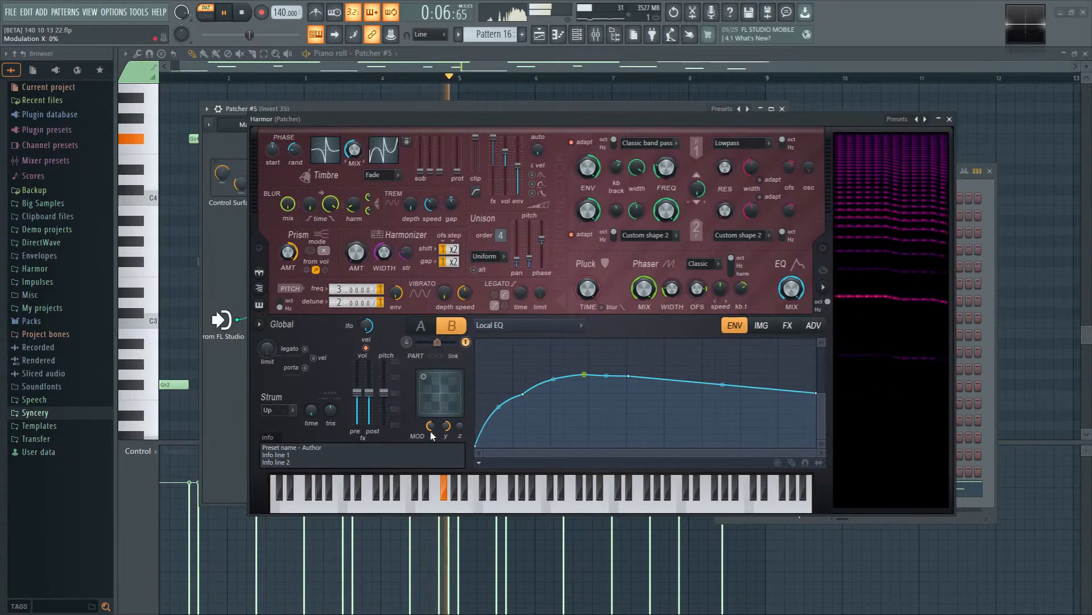
Step: Bring part A back in with the part mix shifted towards A, and sweep Modulation X while the pattern plays
left_click_drag(431, 431, 430, 388)
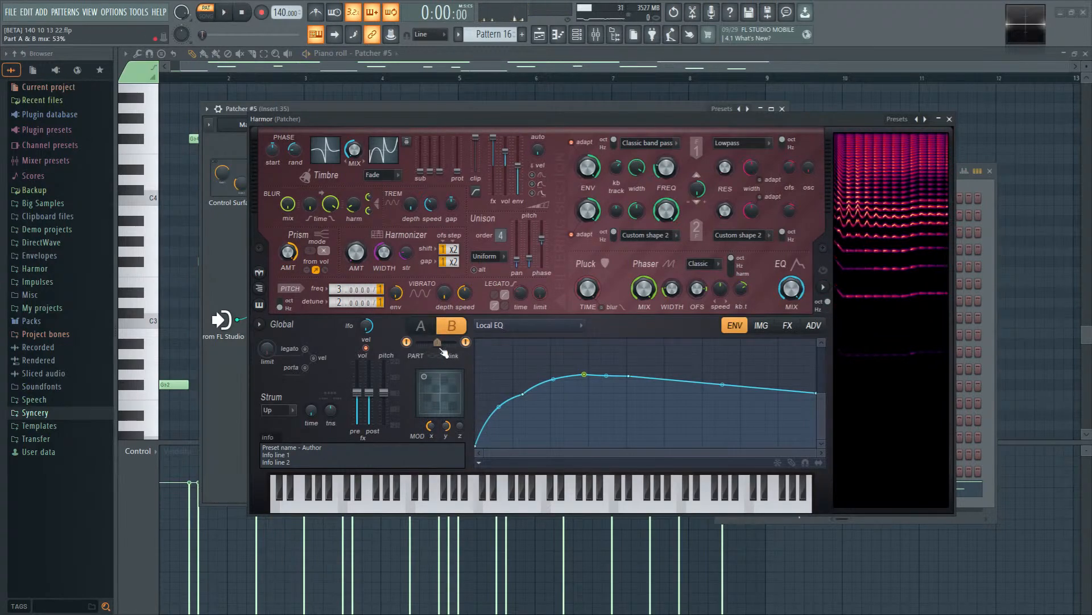
key("space")
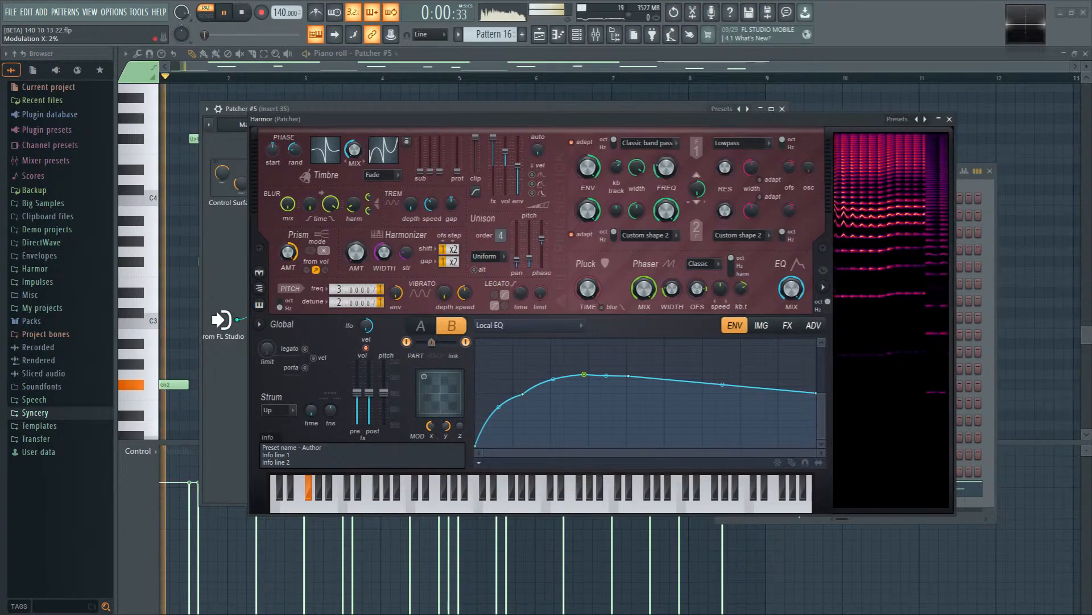
left_click_drag(437, 383, 427, 376)
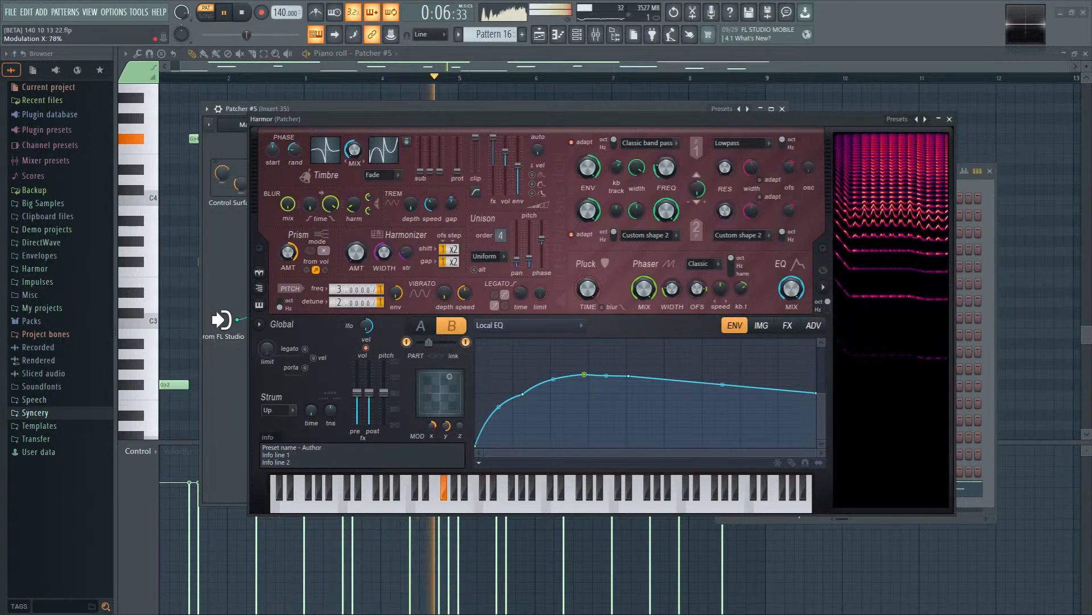
left_click_drag(447, 376, 423, 376)
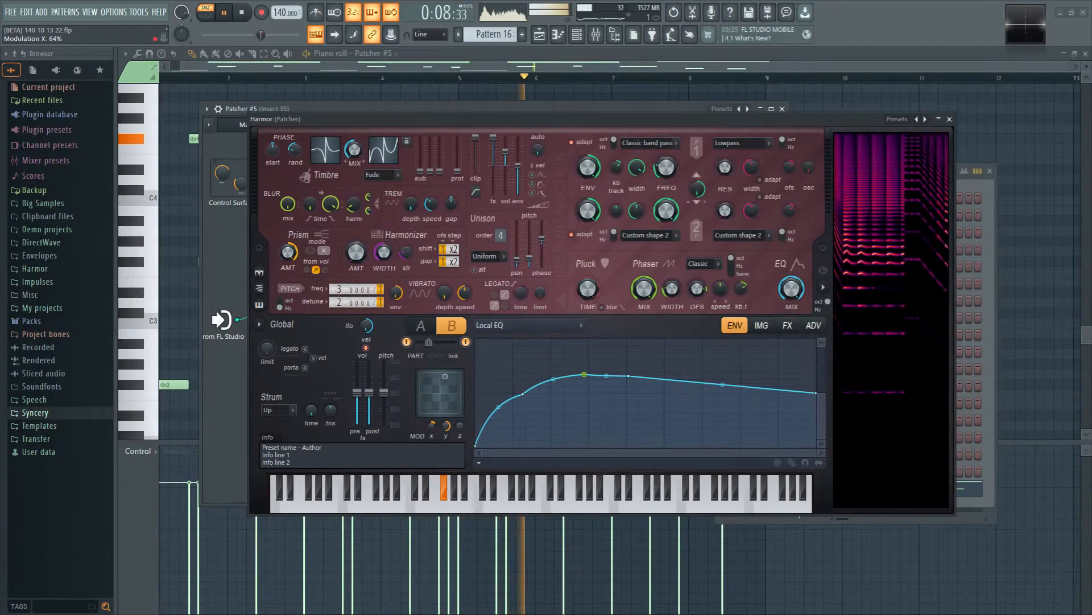
key("space")
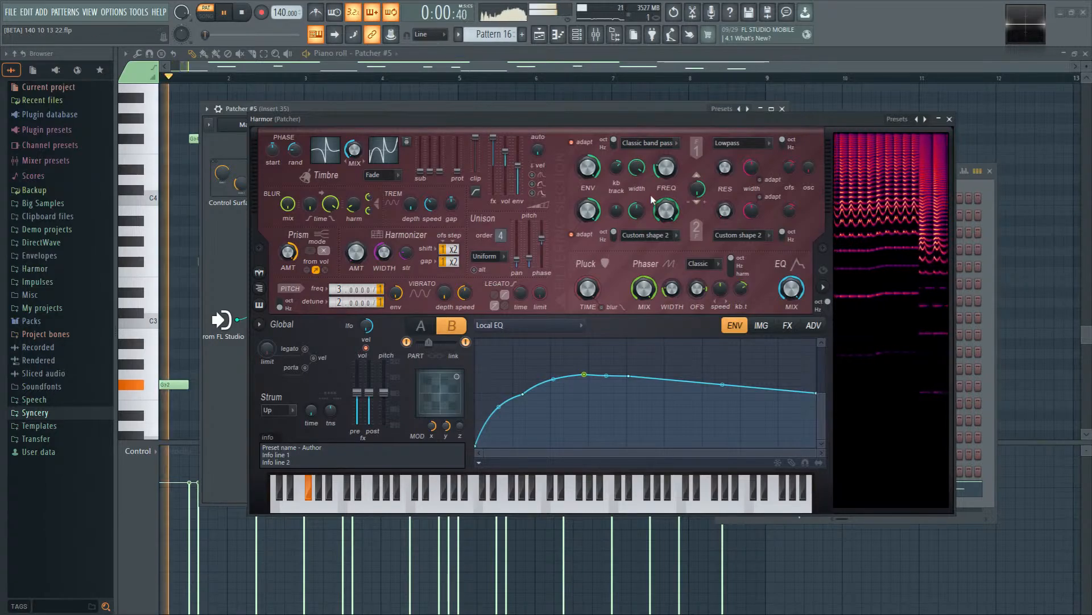
Step: Show the mixer, reopen Harmor from the Patcher #5 map, and play the pattern with part A displayed
left_click(597, 36)
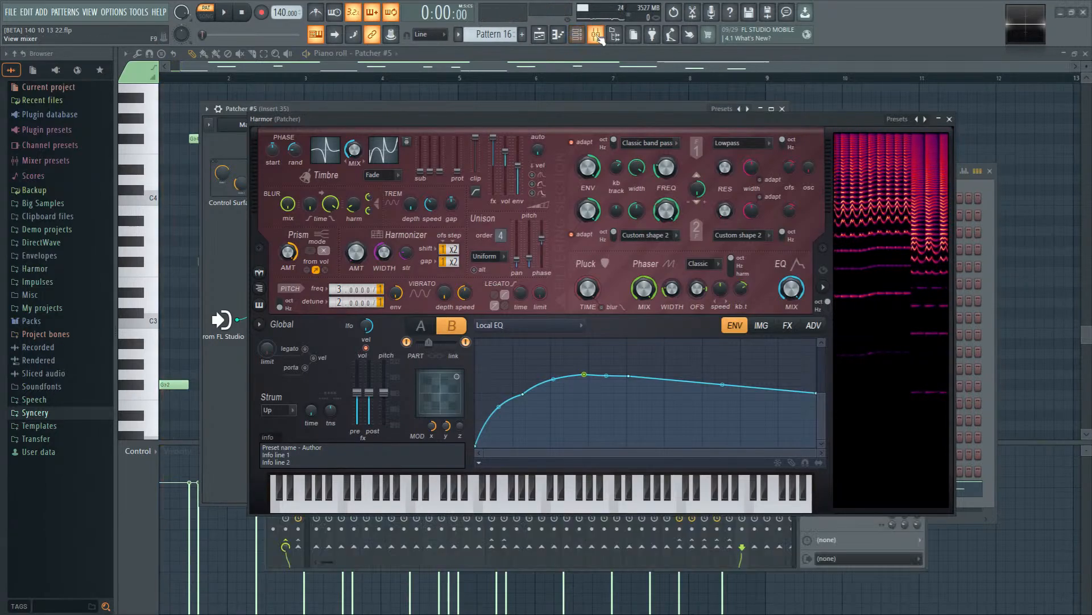
left_click(950, 120)
left_click_drag(502, 109, 563, 115)
double_click(409, 228)
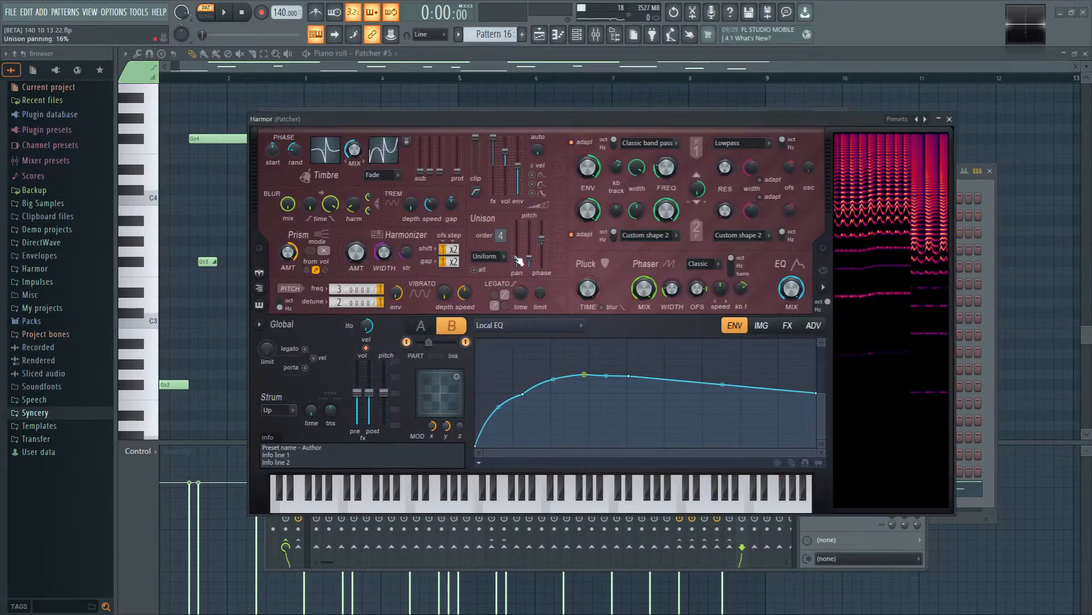
left_click(421, 326)
key("space")
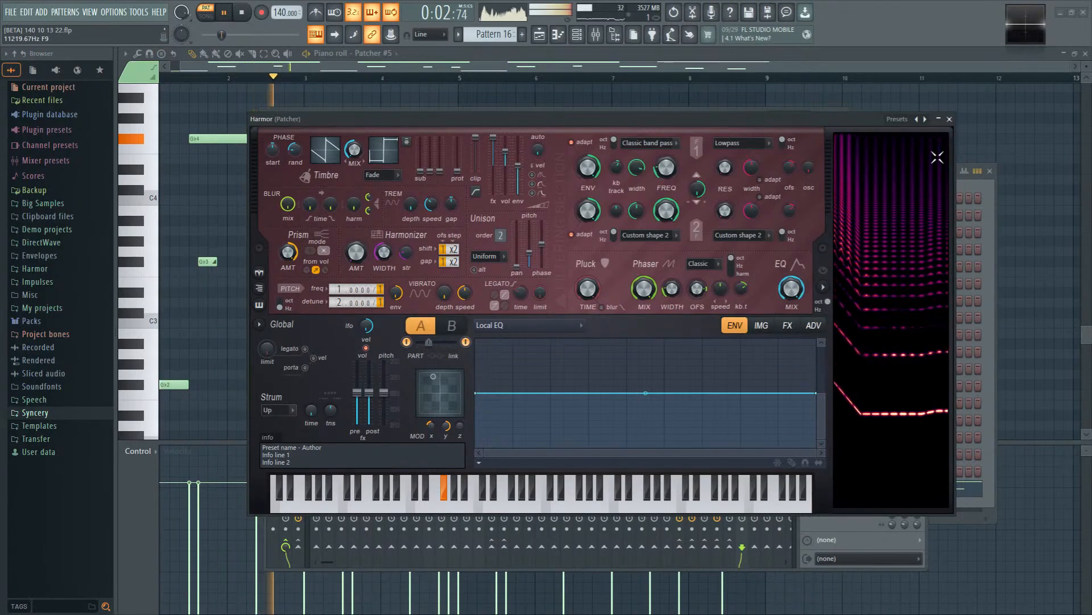
Step: Close Harmor, stop playback, and insert Fruity Delay 3 between Harmor and the output in the Patcher #5 map
left_click(950, 119)
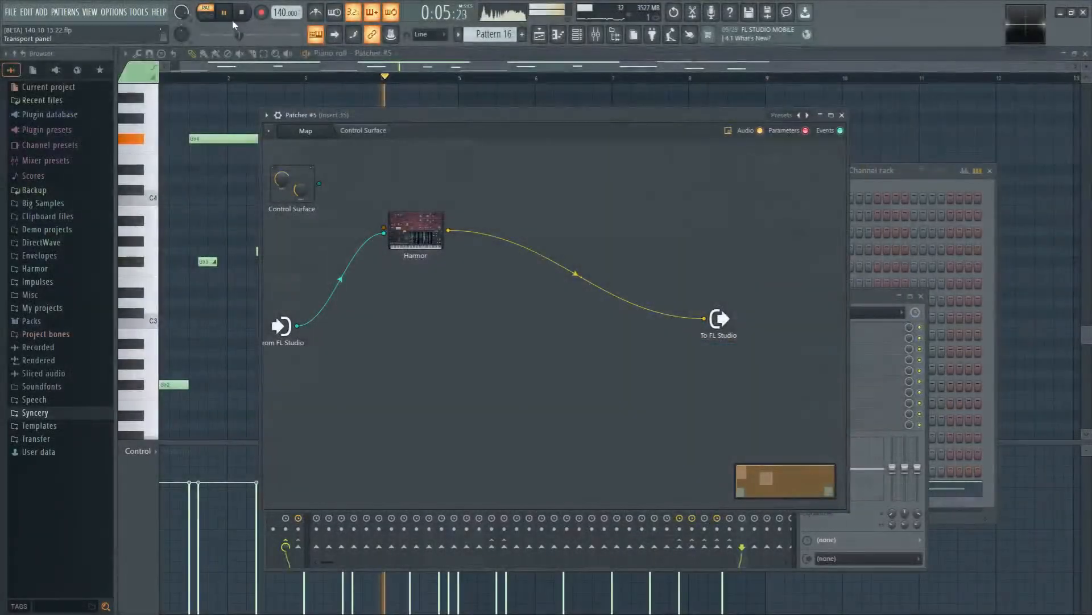
key("space")
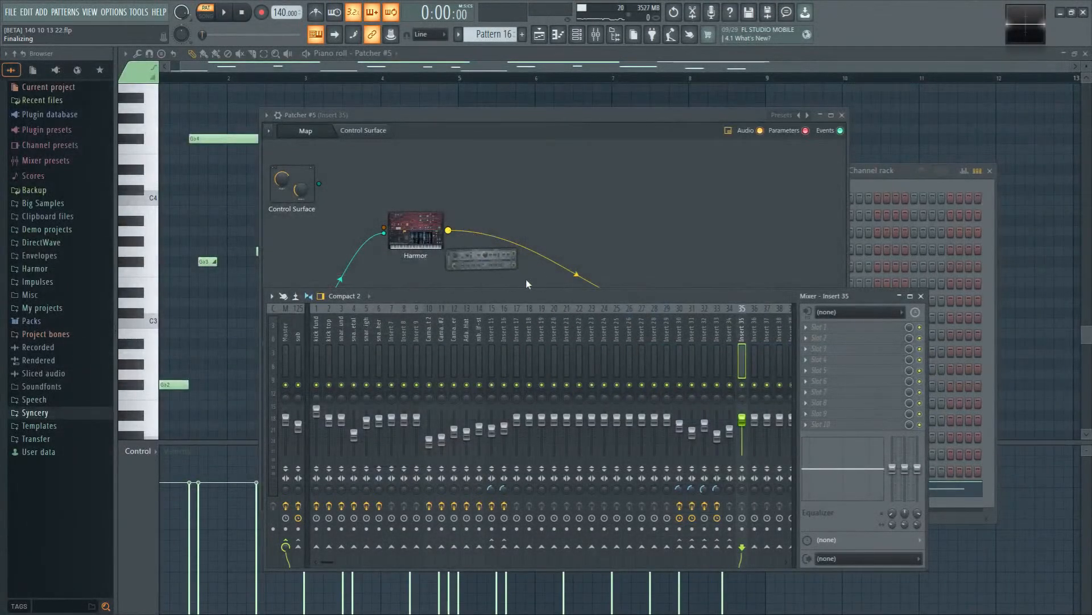
left_click_drag(525, 282, 524, 227)
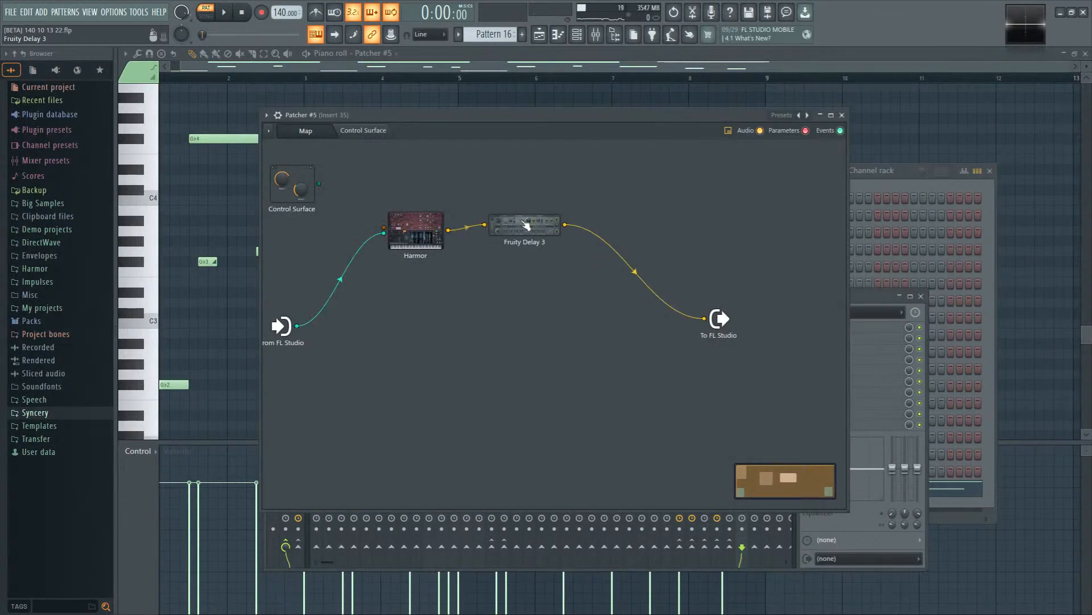
Step: In Fruity Delay 3, raise the delay offset, drop the feedback level to minimum, and raise the diffusion level and spread
left_click_drag(584, 249, 634, 301)
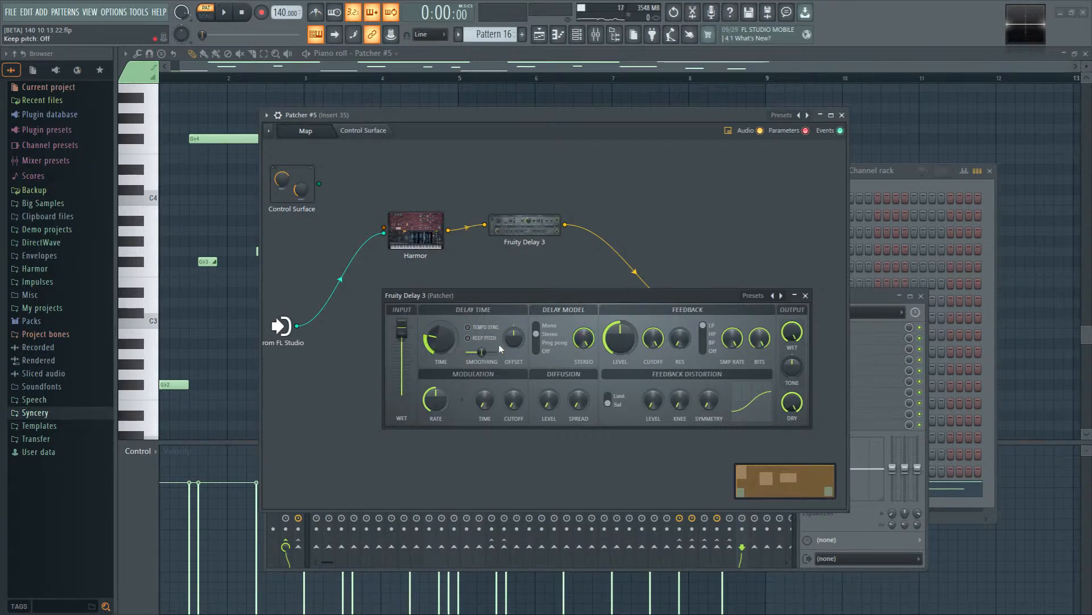
left_click_drag(514, 344, 513, 328)
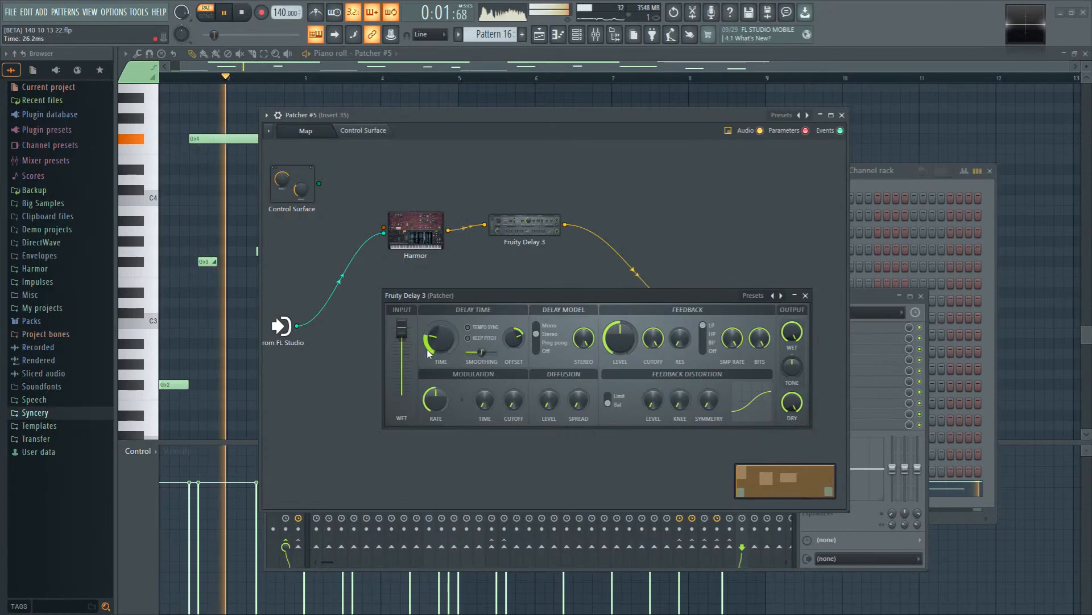
left_click_drag(620, 340, 620, 349)
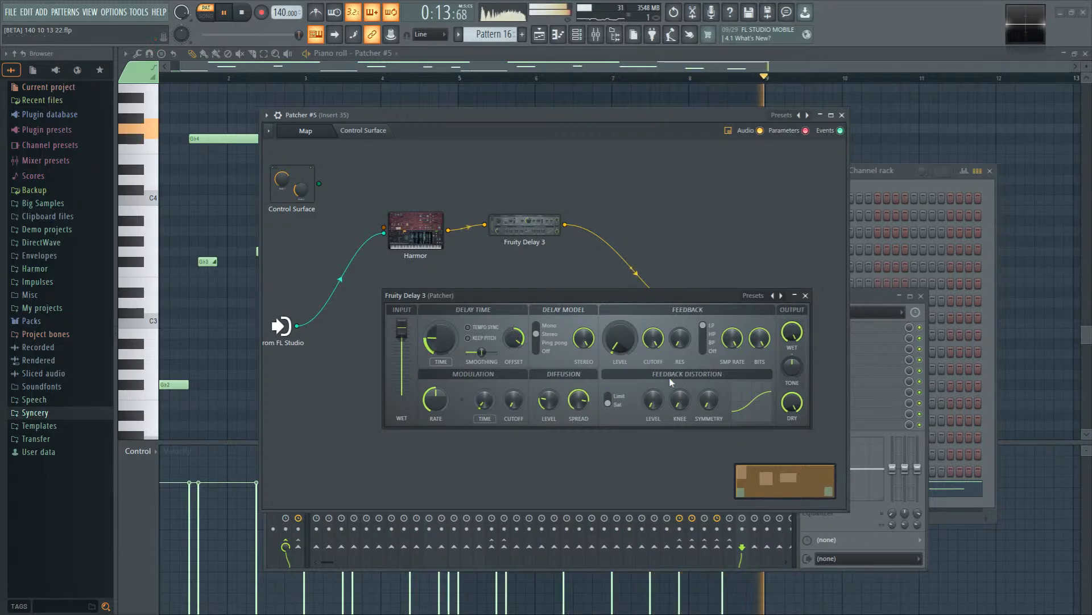
Step: Set Fruity Delay 3's feedback filter to HP with cutoff about 210 Hz and resonance about 13% while listening, and close the plugin
key("space")
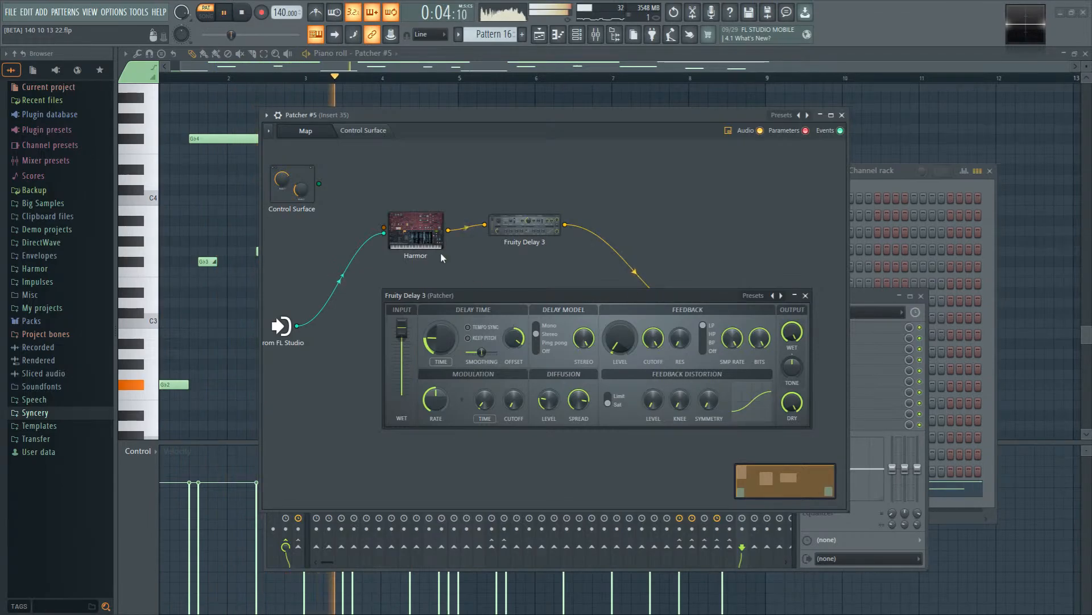
key("space")
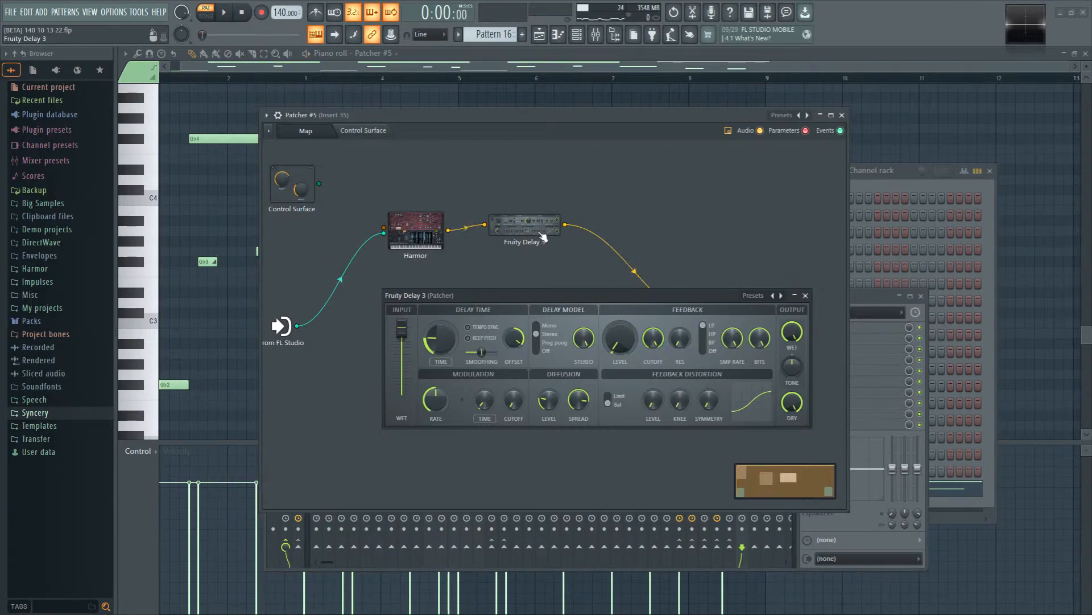
left_click_drag(542, 233, 535, 237)
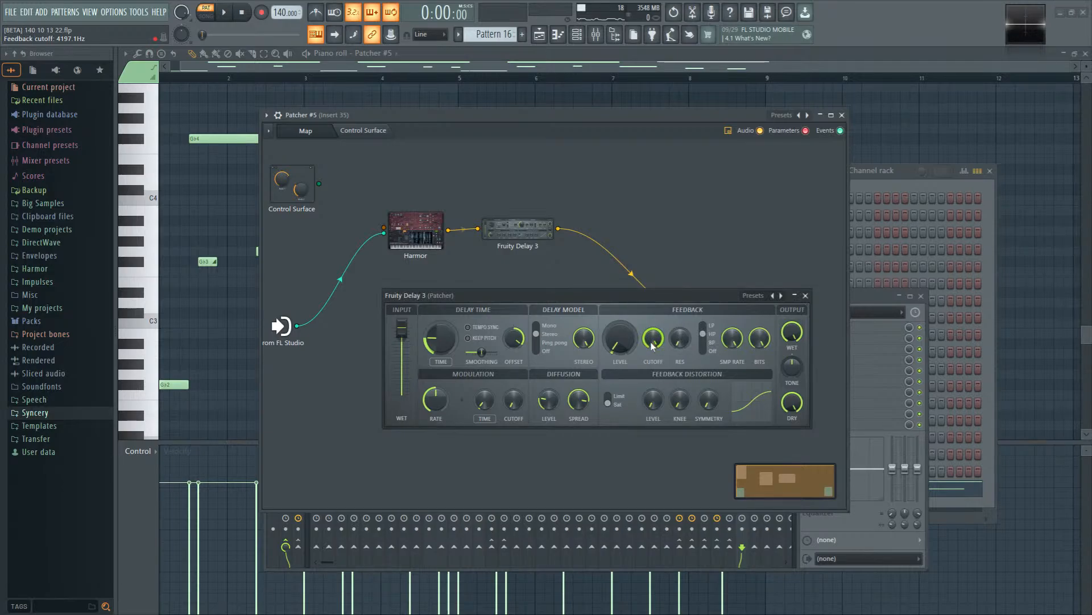
key("space")
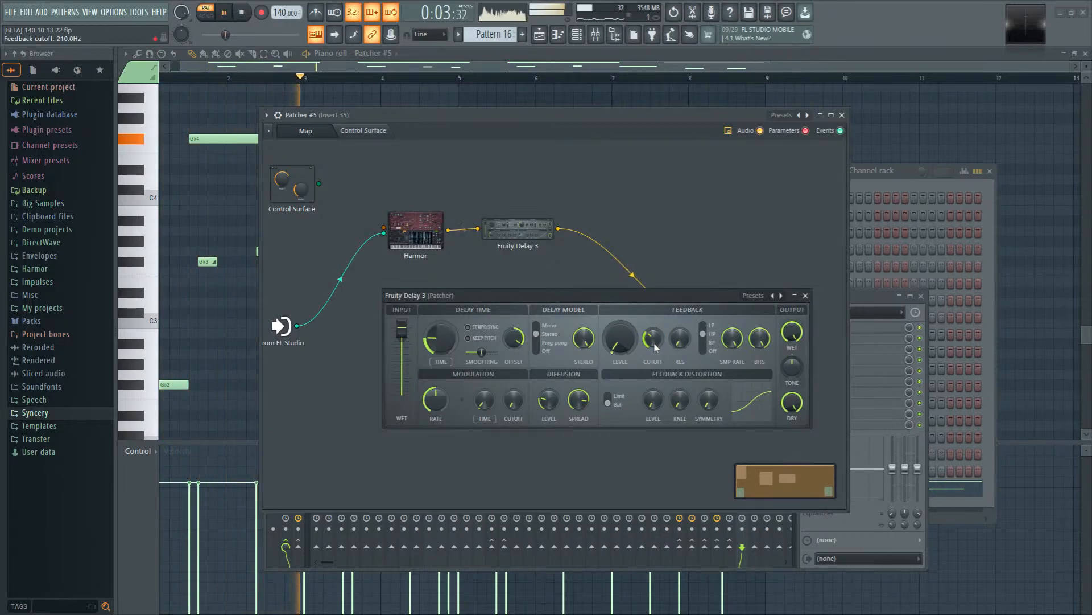
left_click_drag(677, 348, 677, 330)
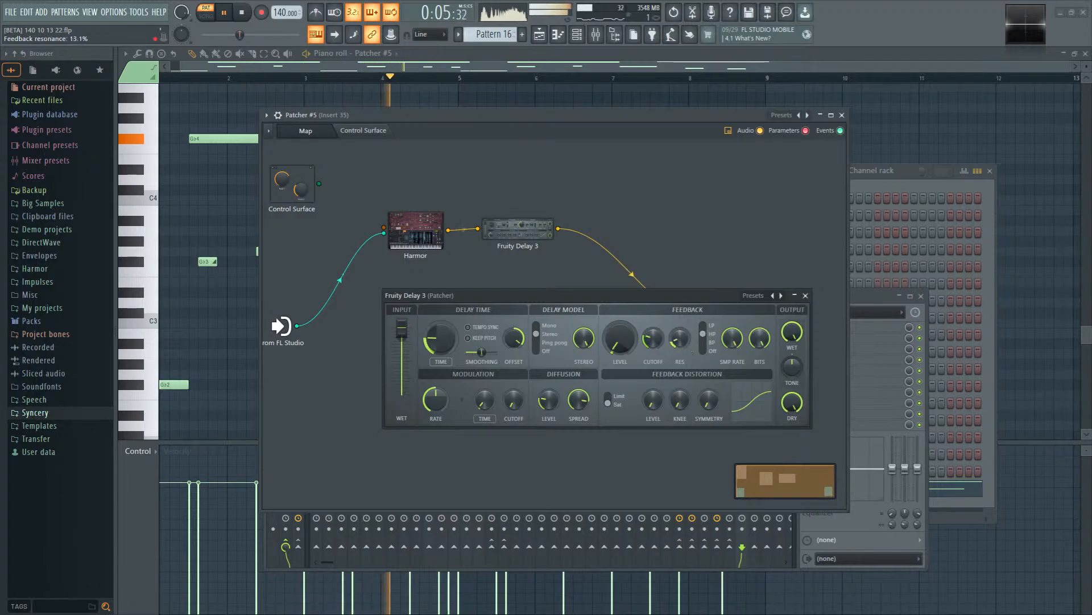
left_click(806, 295)
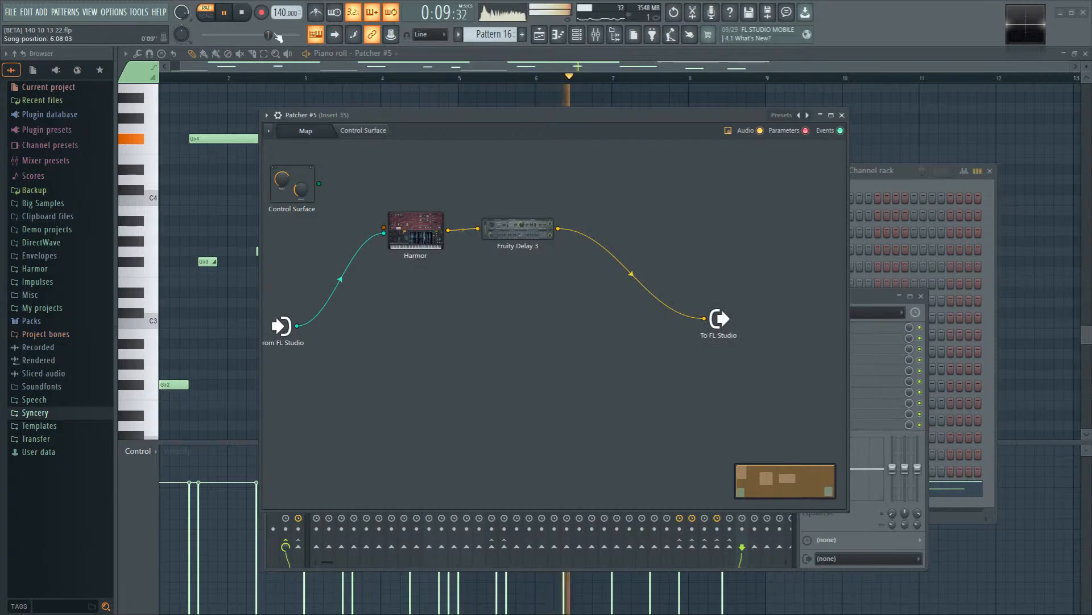
key("space")
key("alt+p")
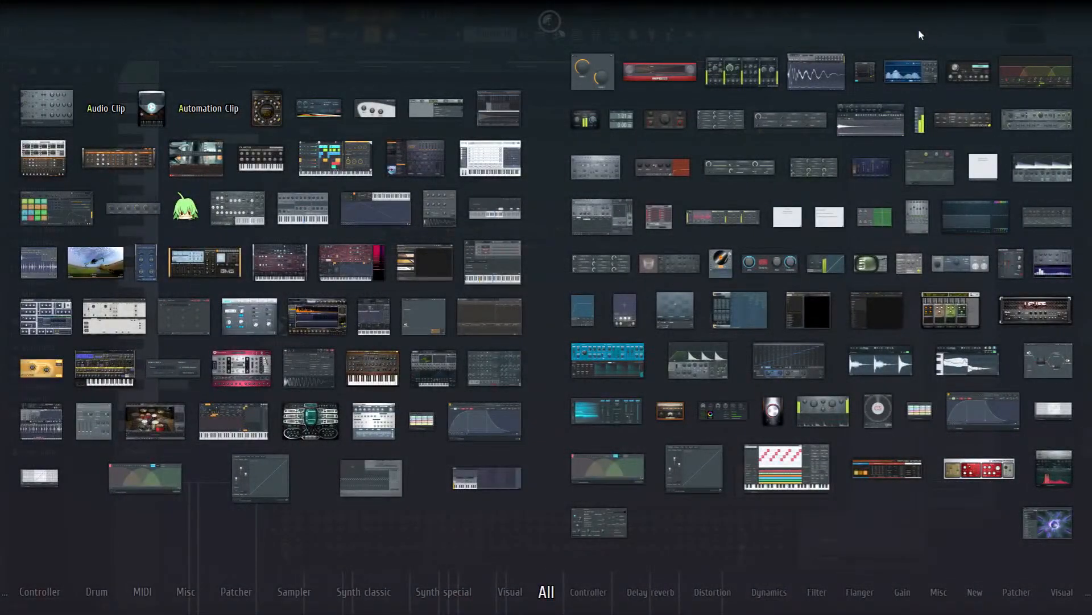
key("F8")
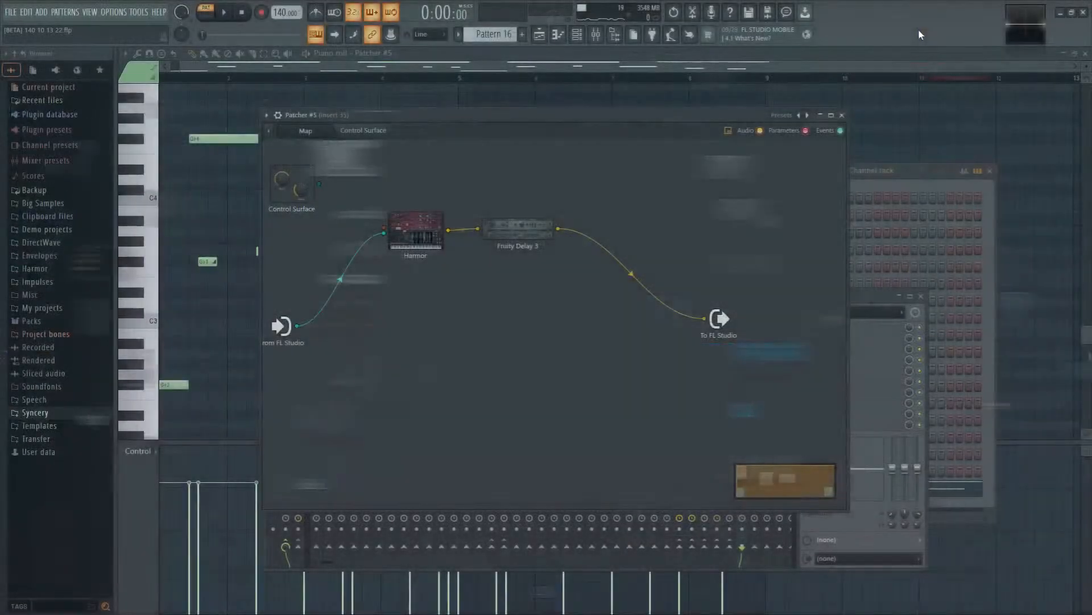
key("F8")
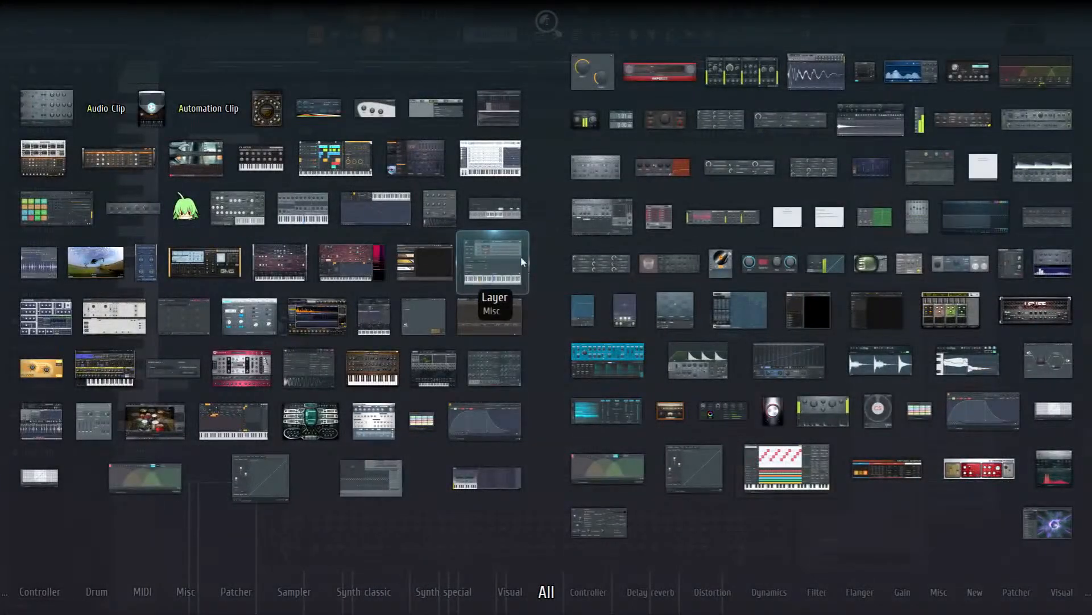
key("F8")
Step: Insert a Multiband Delay between Fruity Delay 3 and the FL Studio output, and align it in the patch
right_click(557, 235)
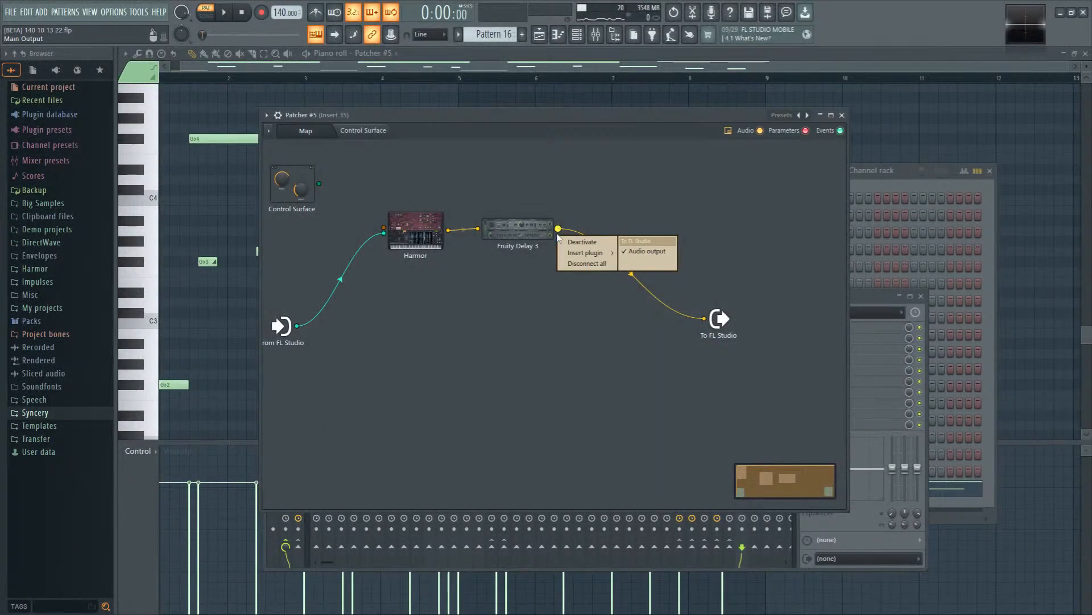
right_click(558, 229)
right_click(558, 228)
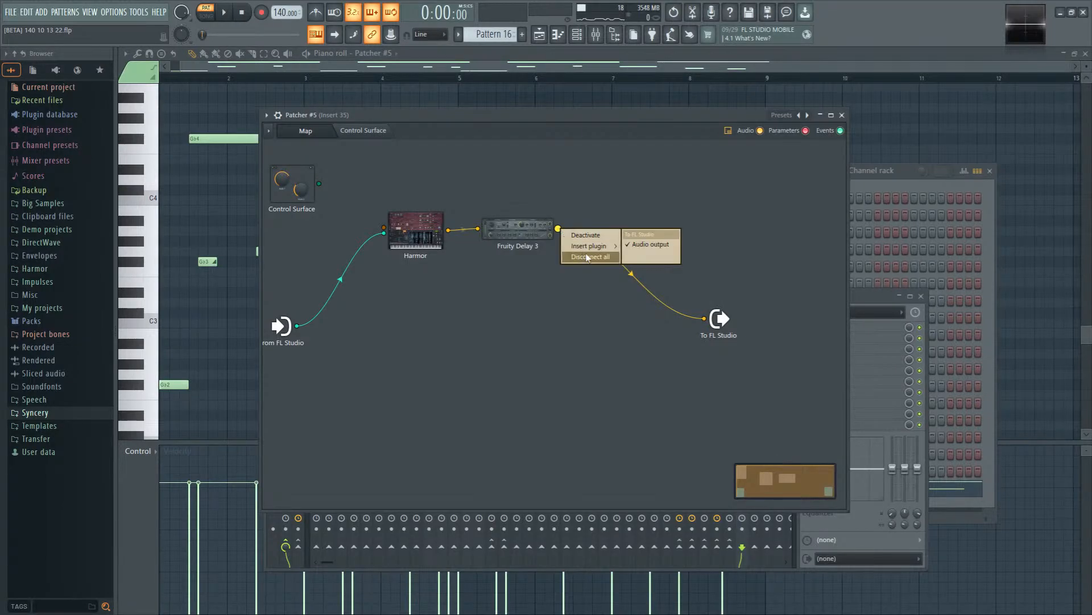
mouse_move(592, 246)
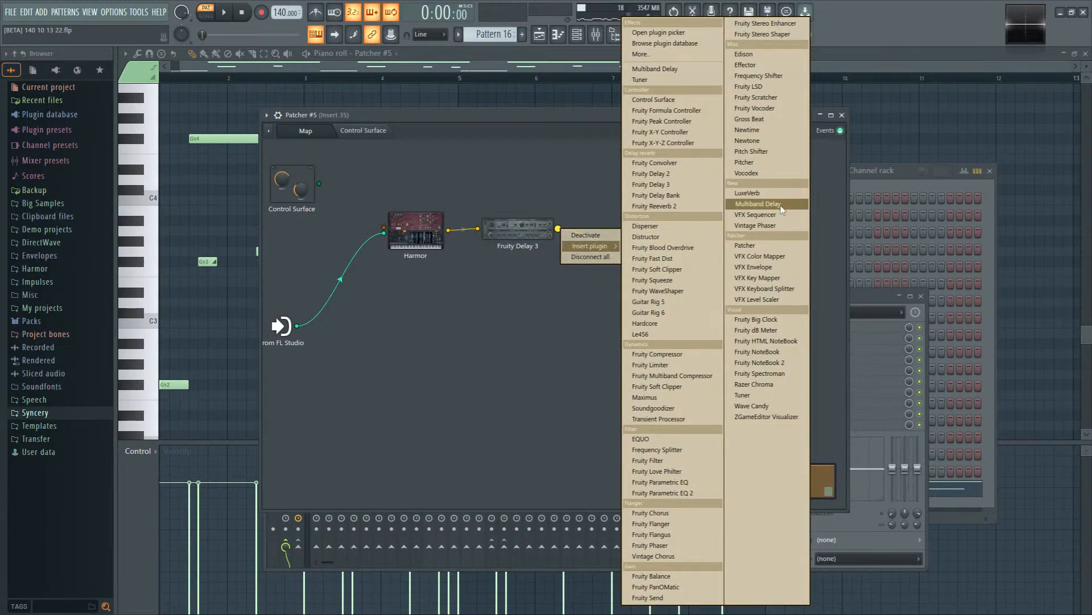
left_click(757, 204)
left_click_drag(592, 235, 635, 230)
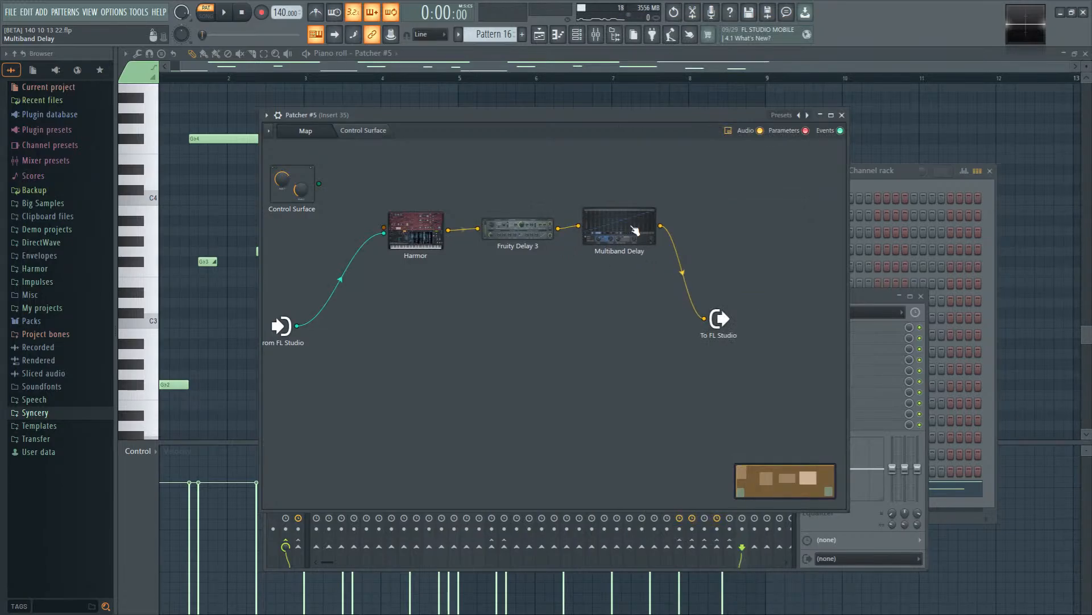
Step: Open the Multiband Delay and vary its wet/dry mix during playback, then stop the pattern
key("space")
left_click(633, 230)
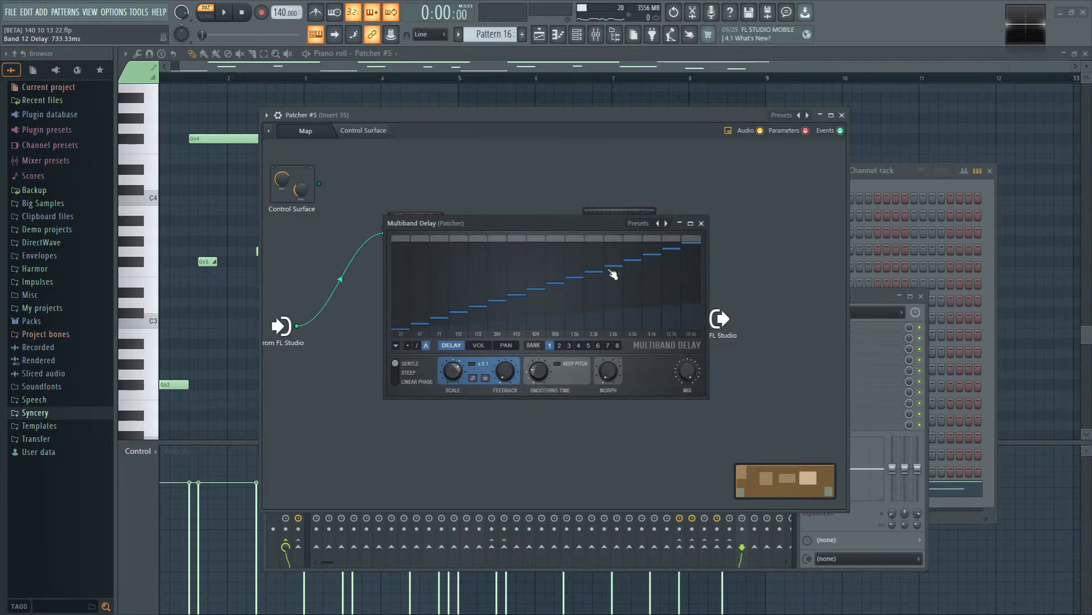
key("space")
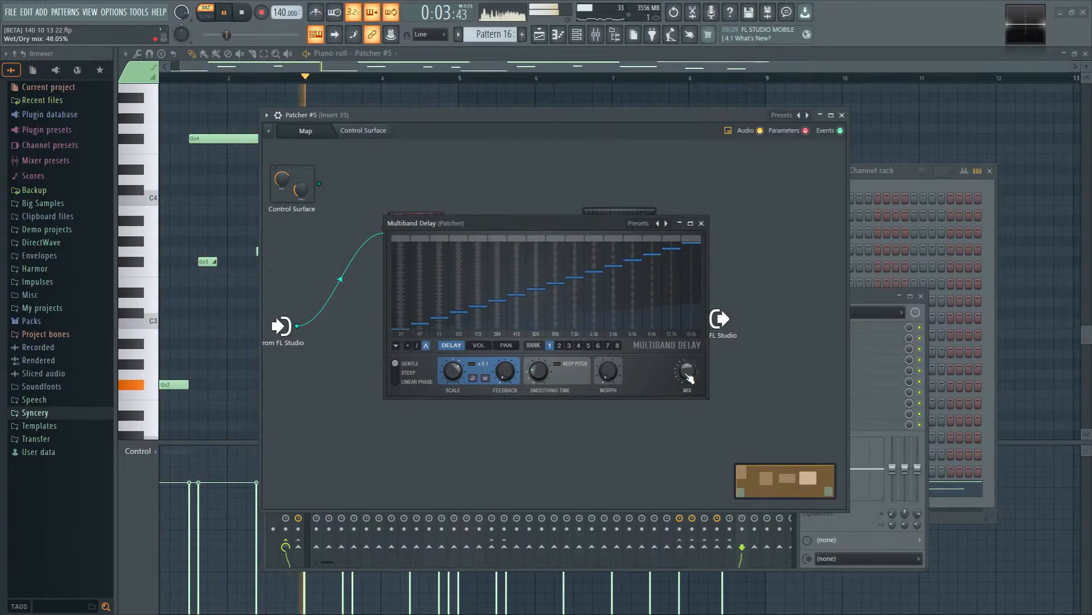
left_click_drag(690, 377, 689, 398)
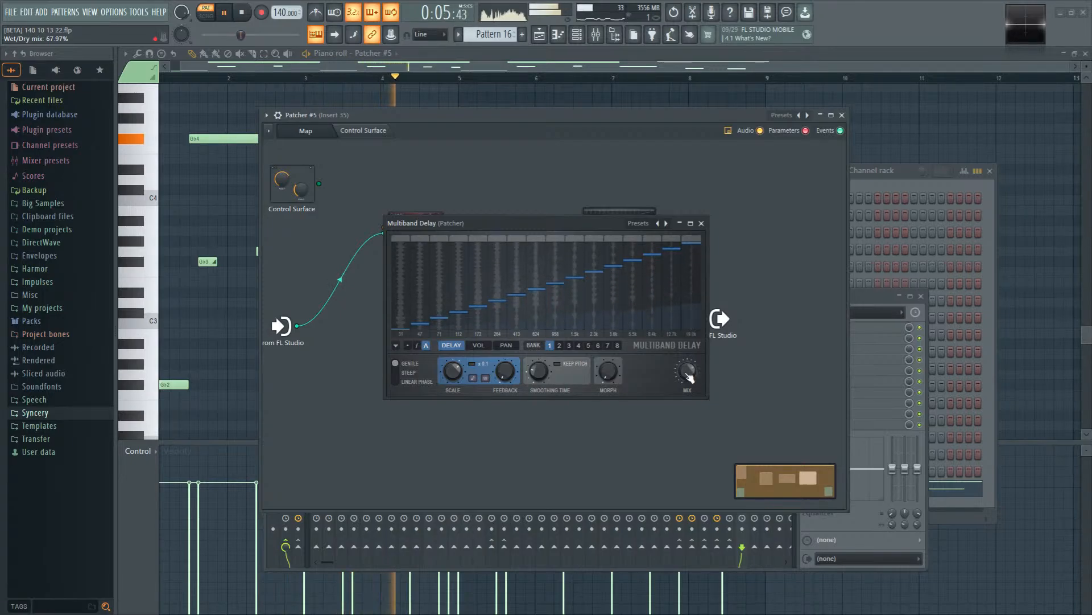
key("space")
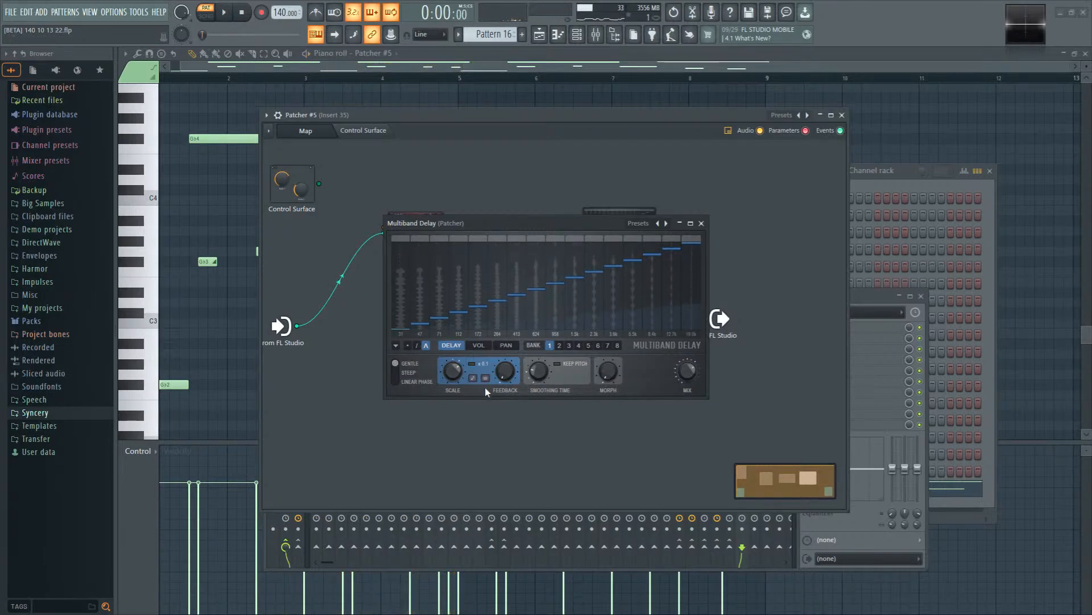
Step: Reposition and enlarge the Multiband Delay window, and switch its band delays to semitones
left_click_drag(580, 222, 553, 210)
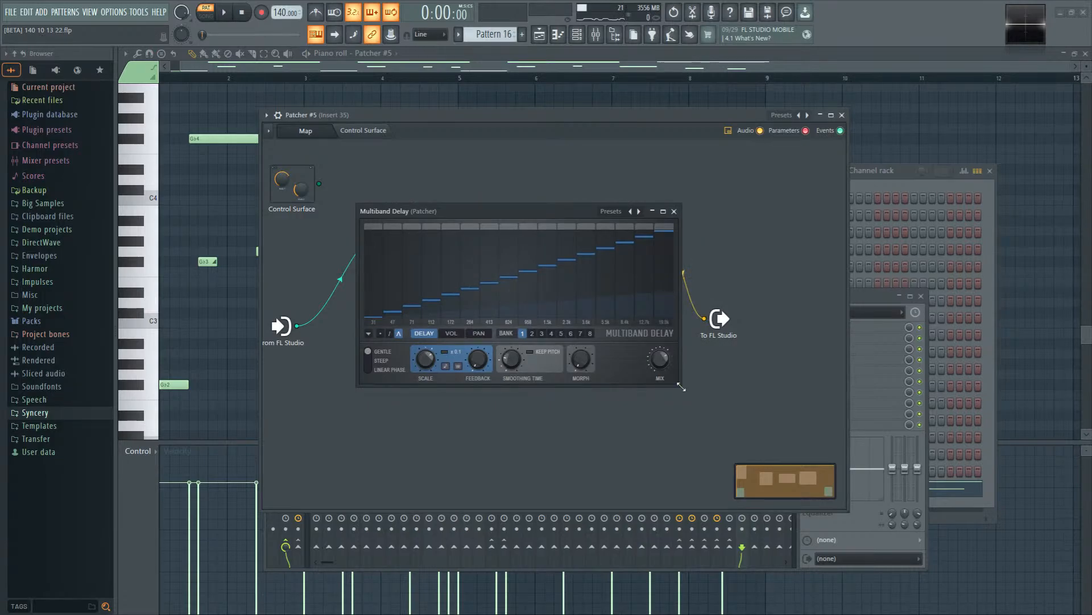
left_click_drag(681, 387, 886, 488)
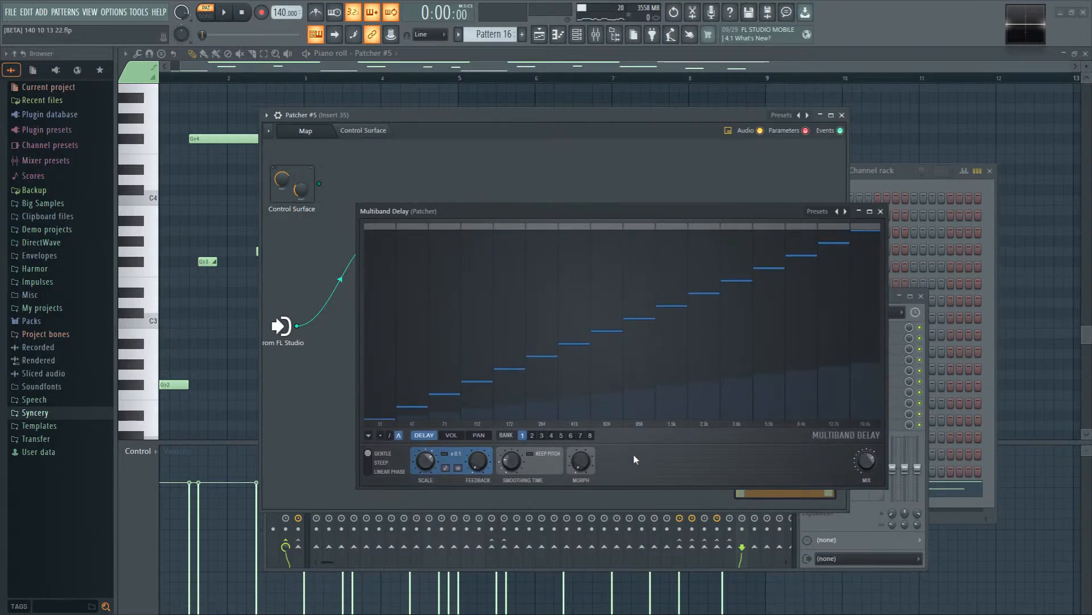
left_click(446, 468)
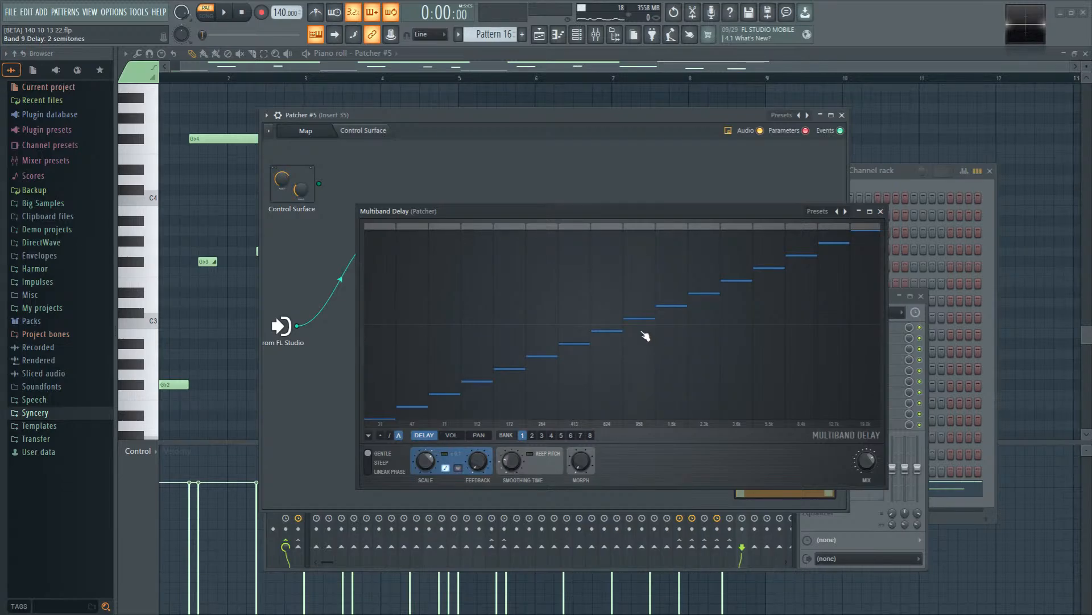
Step: Redraw the Multiband Delay curve so that all bands sit at 0 semitones
left_click_drag(628, 330, 507, 328)
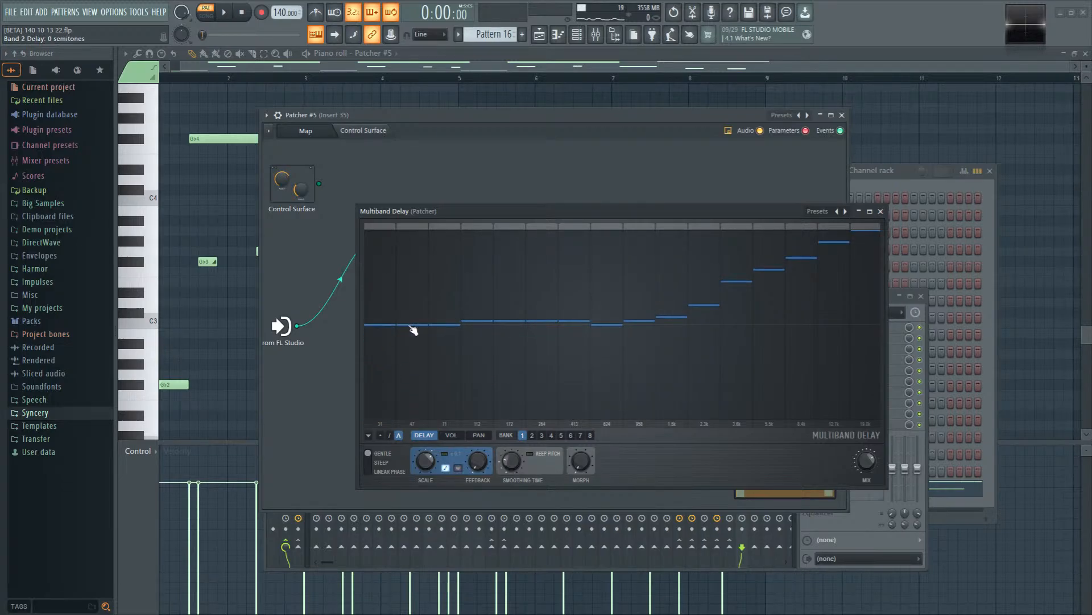
mouse_move(414, 330)
left_mouse_down()
mouse_move(770, 338)
mouse_move(750, 327)
left_mouse_up()
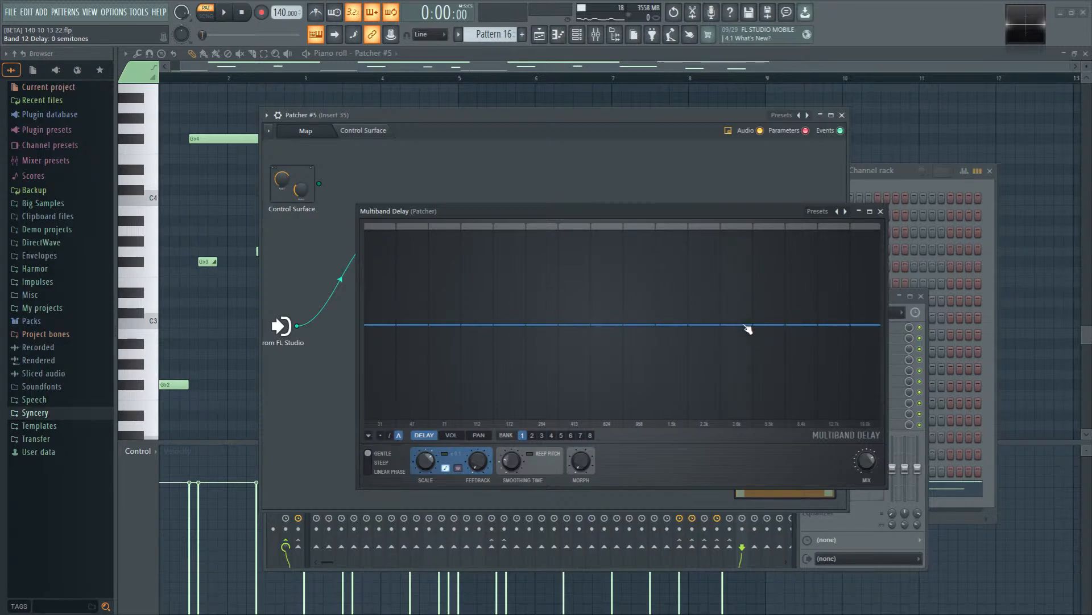
mouse_move(741, 326)
left_mouse_down()
mouse_move(742, 239)
mouse_move(740, 329)
left_mouse_up()
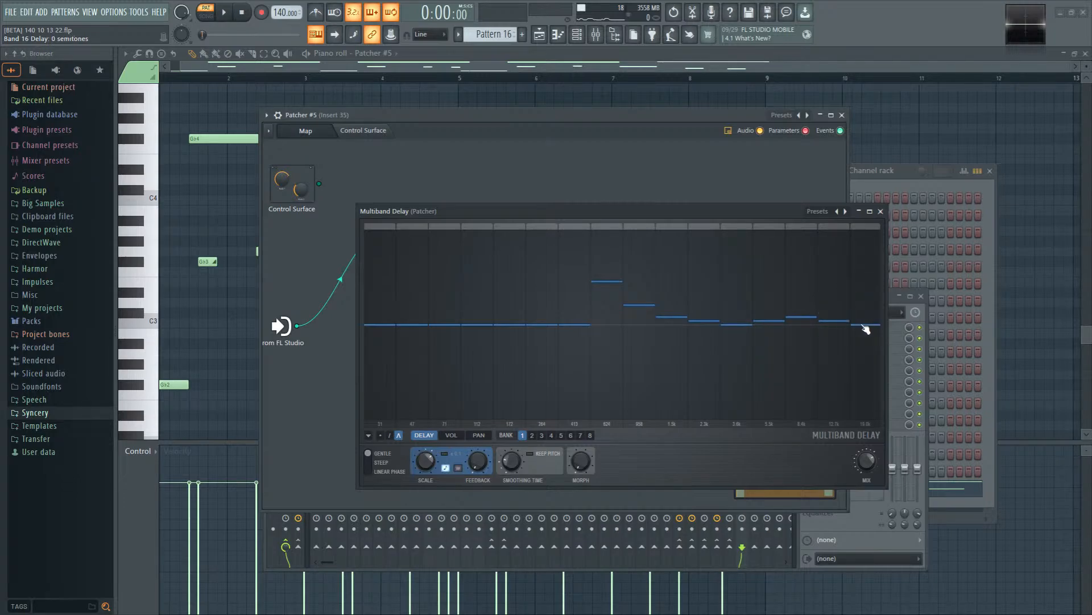
left_click_drag(789, 329, 657, 326)
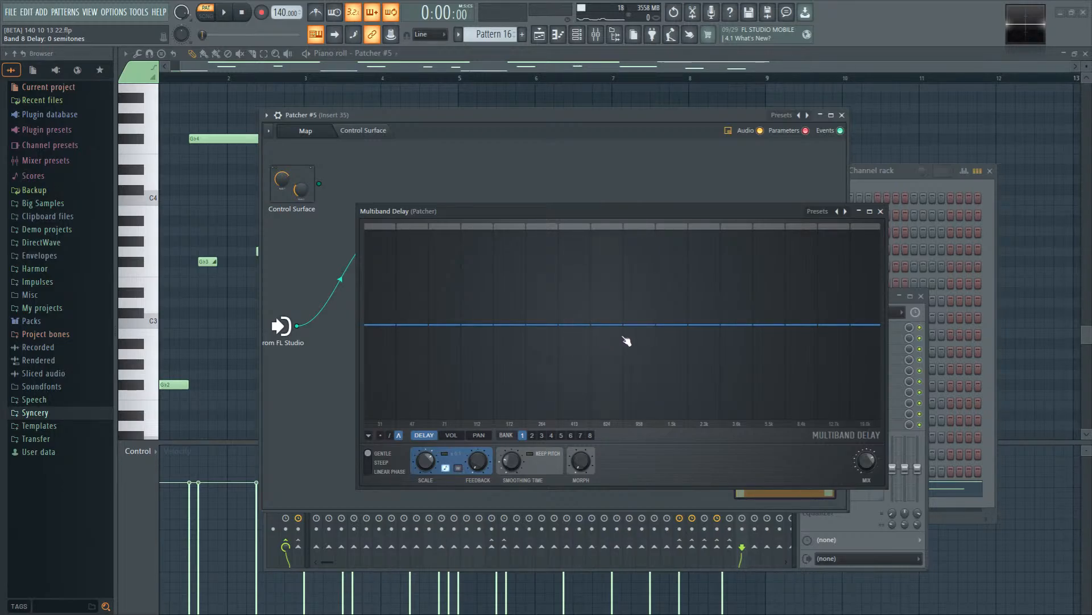
Step: Raise the middle bands' delays above 0 semitones, and activate and disable band 10's delay parameter input
scroll(676, 329, "up", 2)
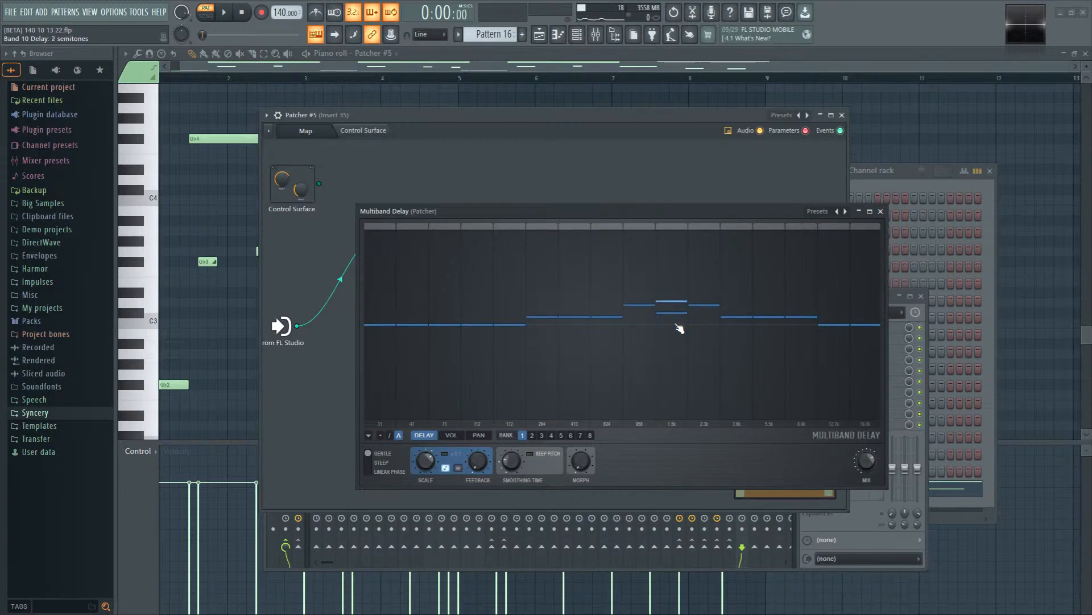
right_click(674, 318)
left_click(684, 335)
right_click(675, 320)
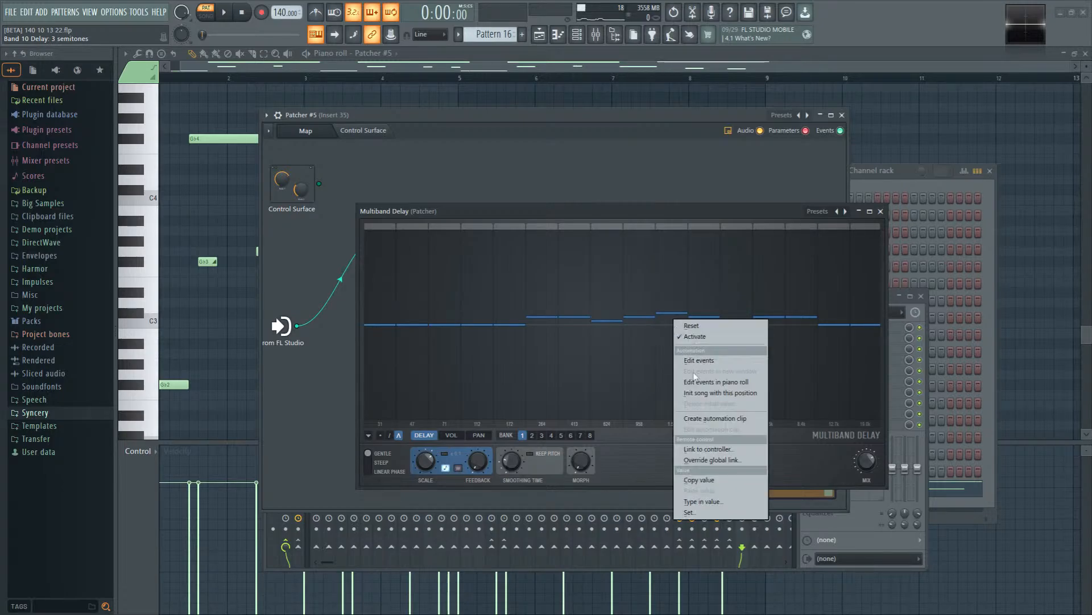
left_click(668, 313)
right_click(674, 314)
left_click(684, 333)
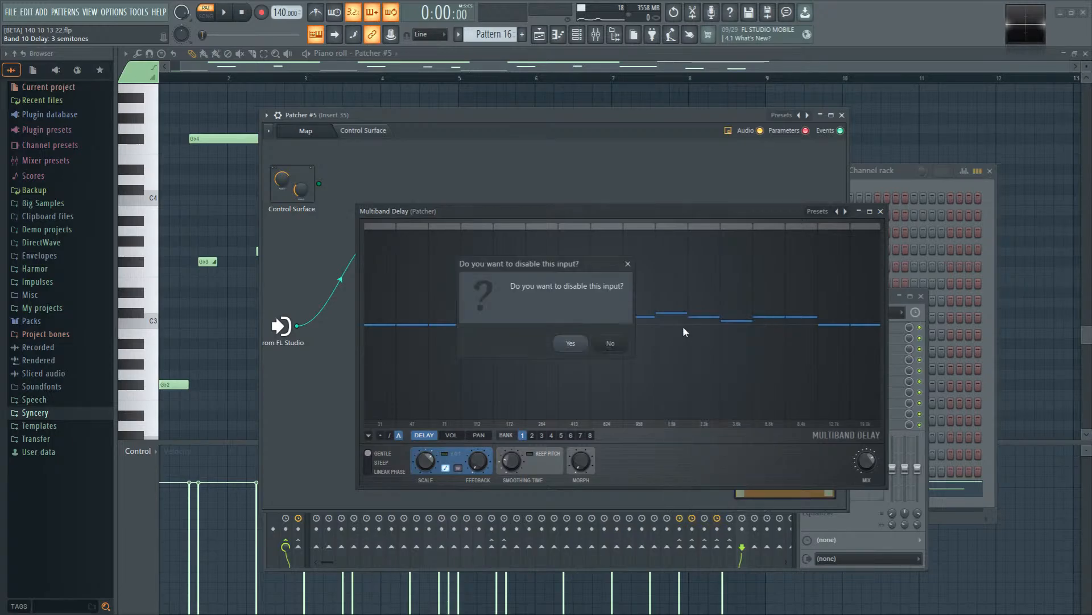
left_click(572, 342)
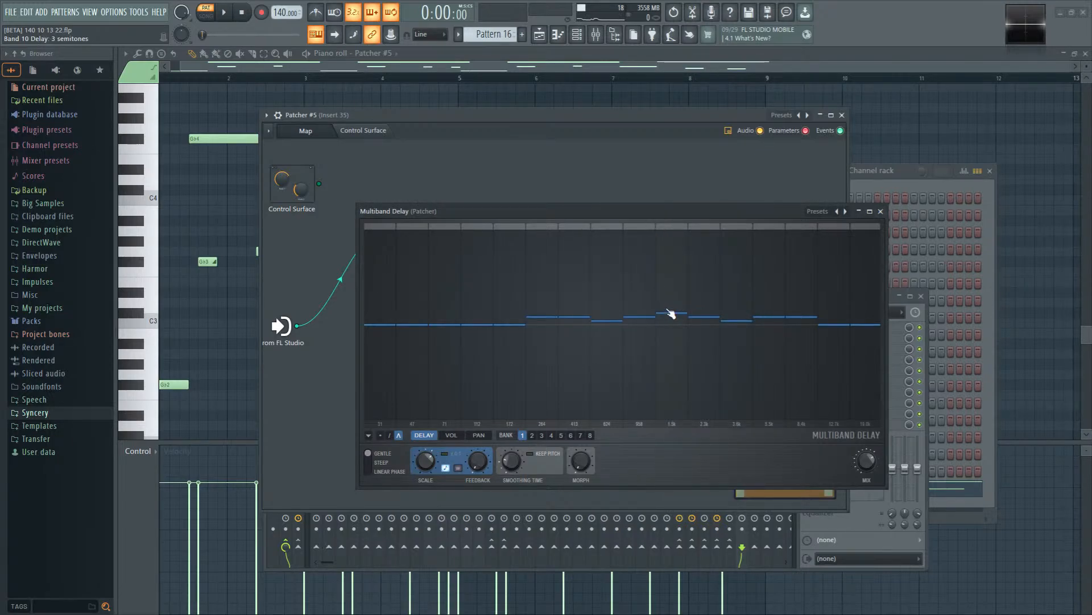
Step: Reshape the band delays during playback, lowering the low bands to about -14 semitones at band 3 and raising the upper bands
left_click_drag(676, 317, 664, 330)
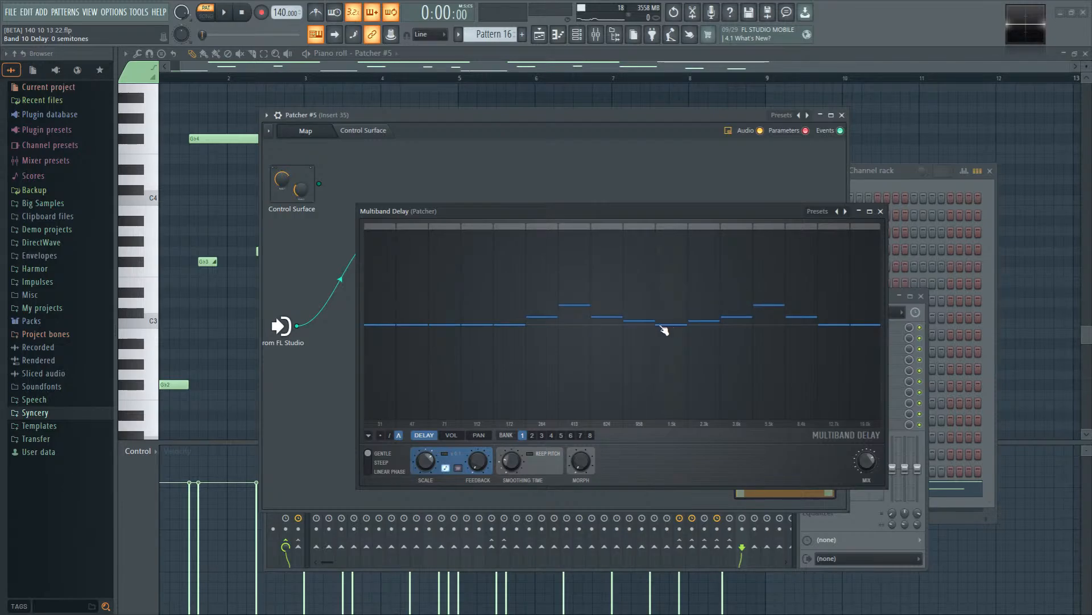
left_click_drag(582, 310, 583, 322)
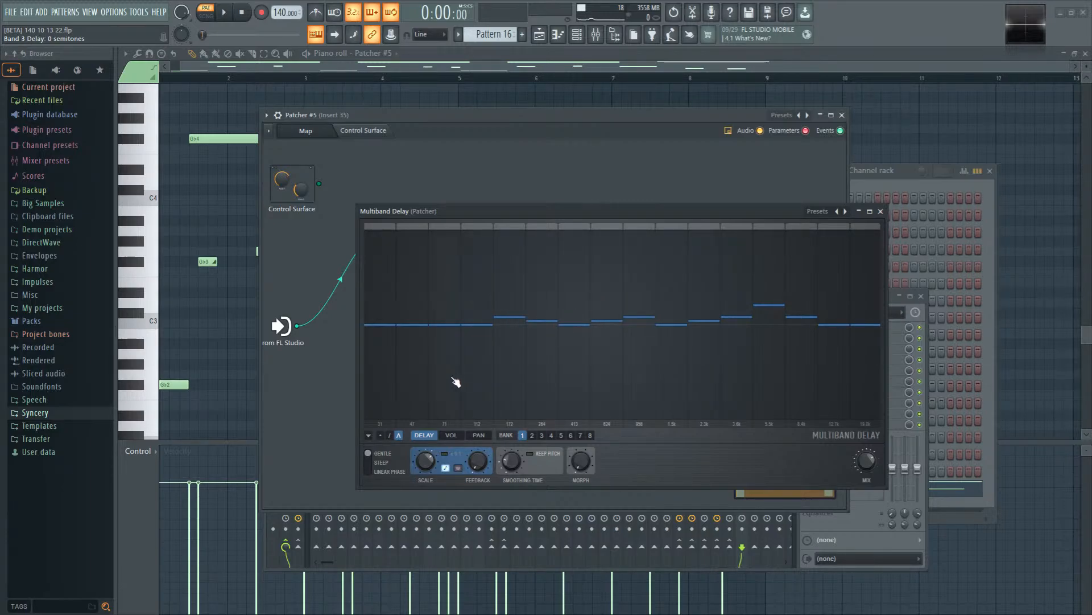
key("space")
mouse_move(487, 336)
left_mouse_down()
mouse_move(475, 309)
mouse_move(439, 385)
left_mouse_up()
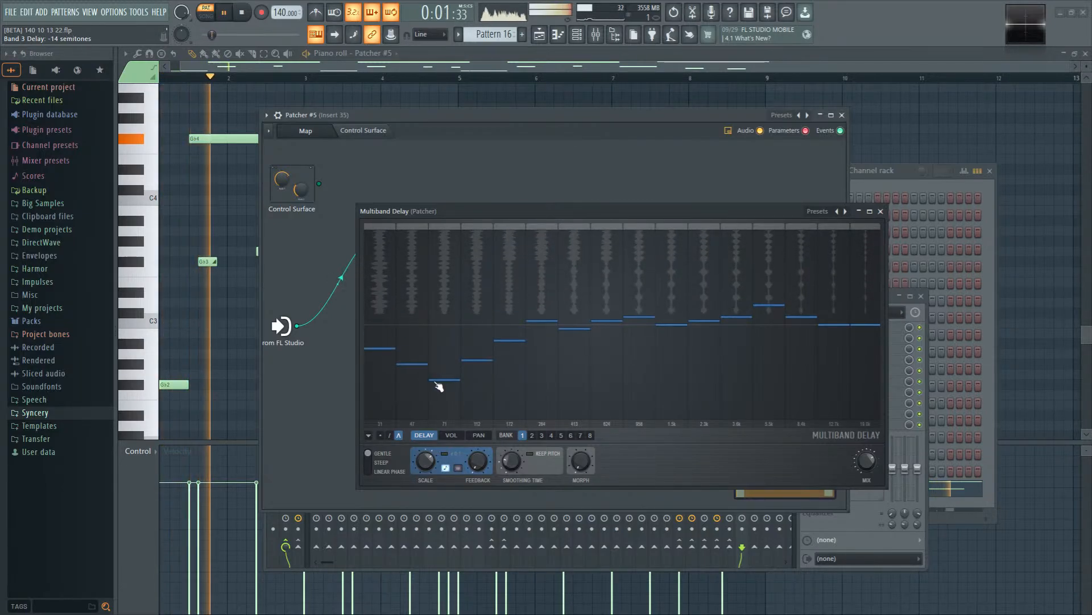
mouse_move(741, 305)
left_mouse_down()
mouse_move(752, 292)
mouse_move(714, 393)
mouse_move(804, 285)
left_mouse_up()
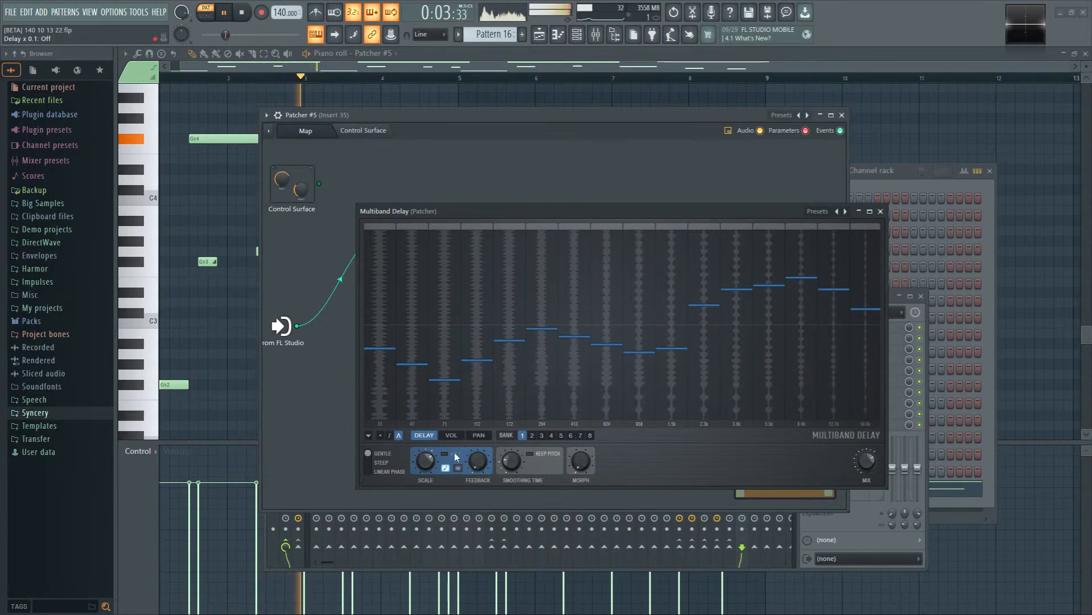
Step: Replace the semitone mode with the x0.1 delay option and set the delay scale to about -73% during playback
left_click_drag(426, 460, 425, 458)
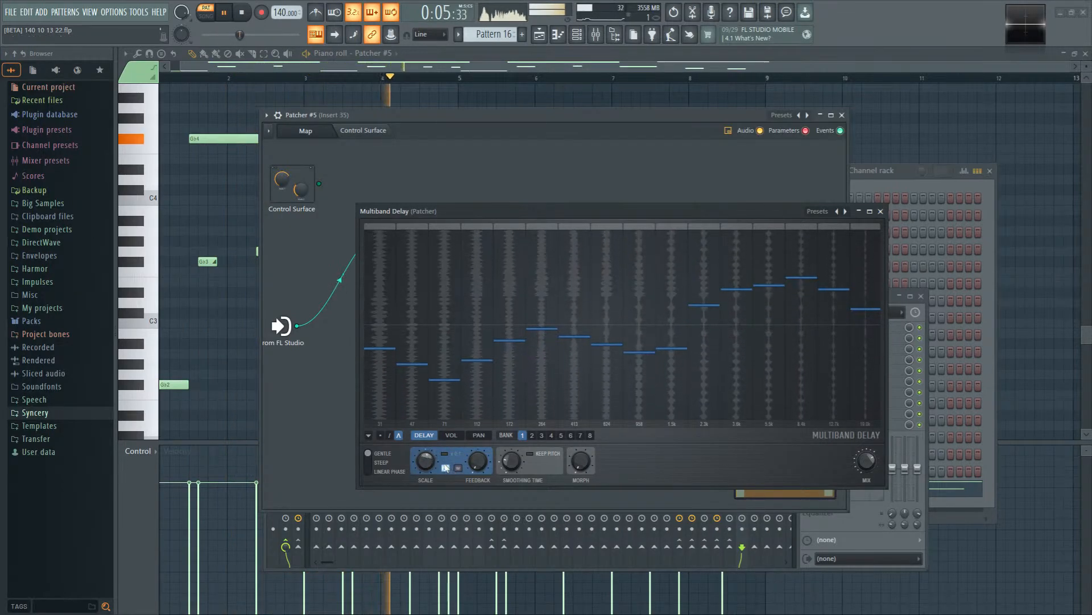
key("space")
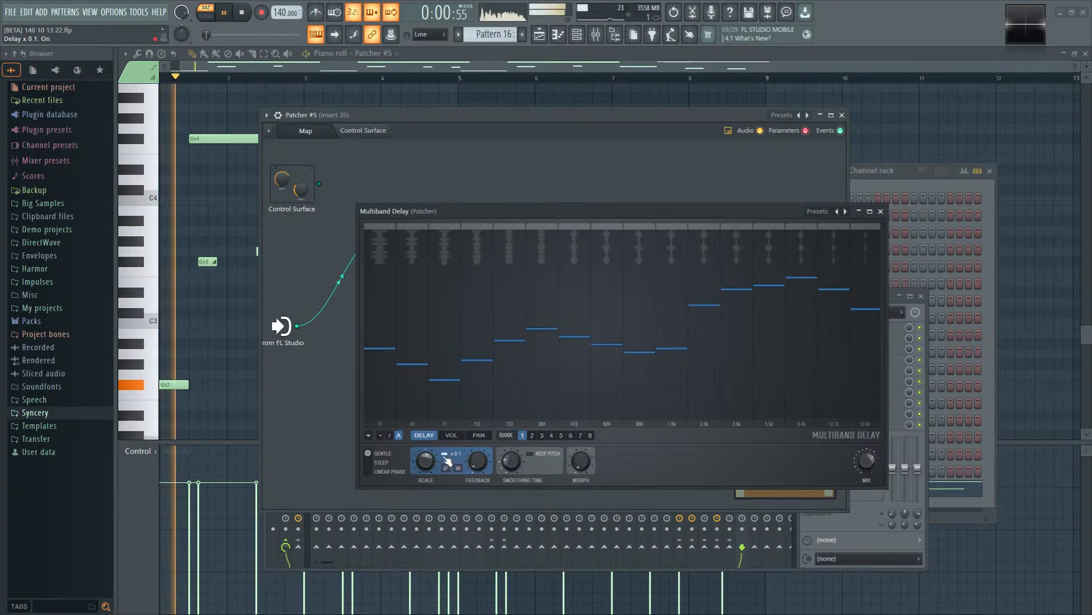
left_click_drag(429, 471, 425, 465)
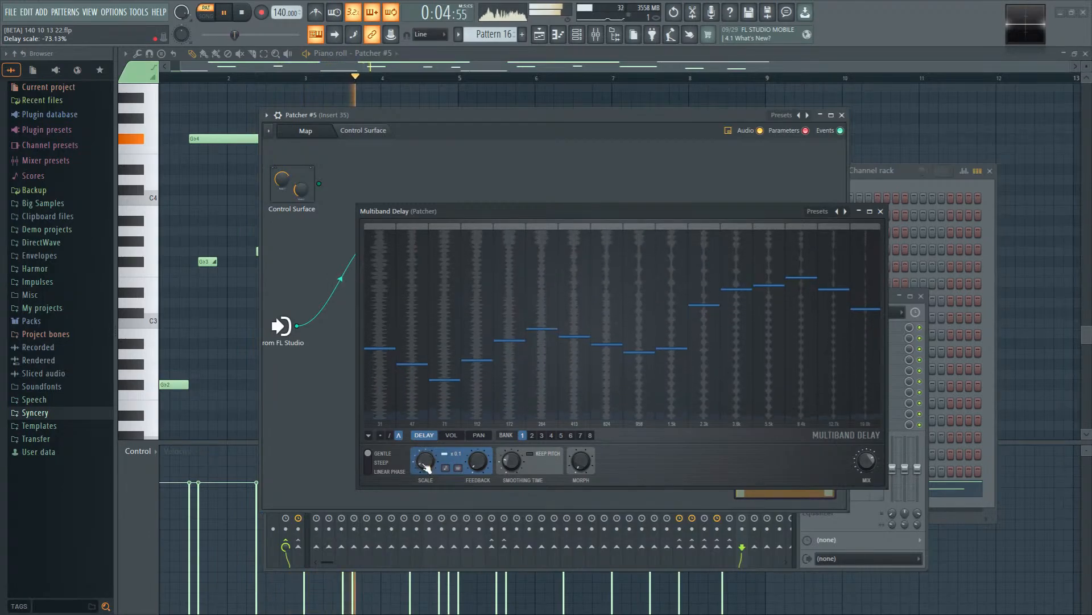
Step: Redraw the Multiband Delay bands as a steadily rising curve with the Steep filter, and set the delay scale to about 54% without x0.1
mouse_move(374, 385)
left_mouse_down()
mouse_move(977, 235)
mouse_move(516, 354)
mouse_move(967, 236)
left_mouse_up()
left_click_drag(422, 471, 421, 470)
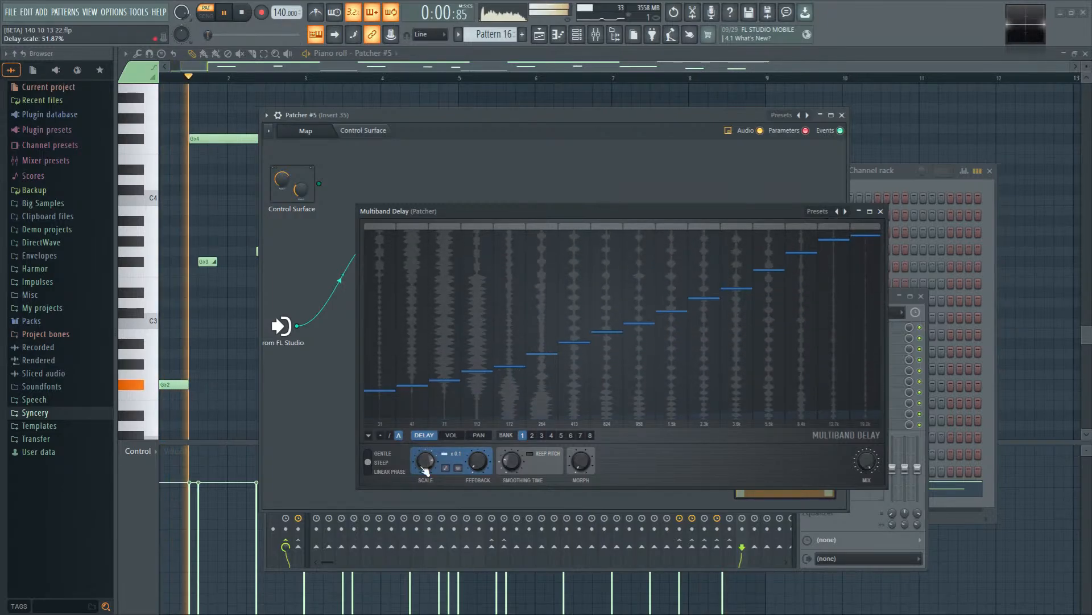
key("space")
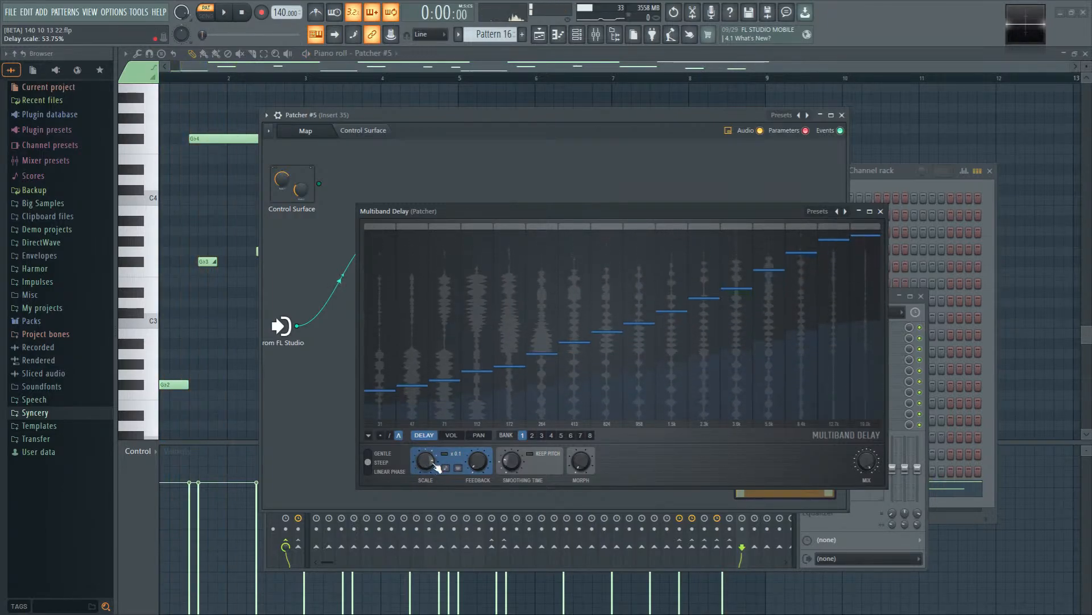
Step: Audition negative delay scales of about -13%, -4% and -34% on the Multiband Delay during playback
key("space")
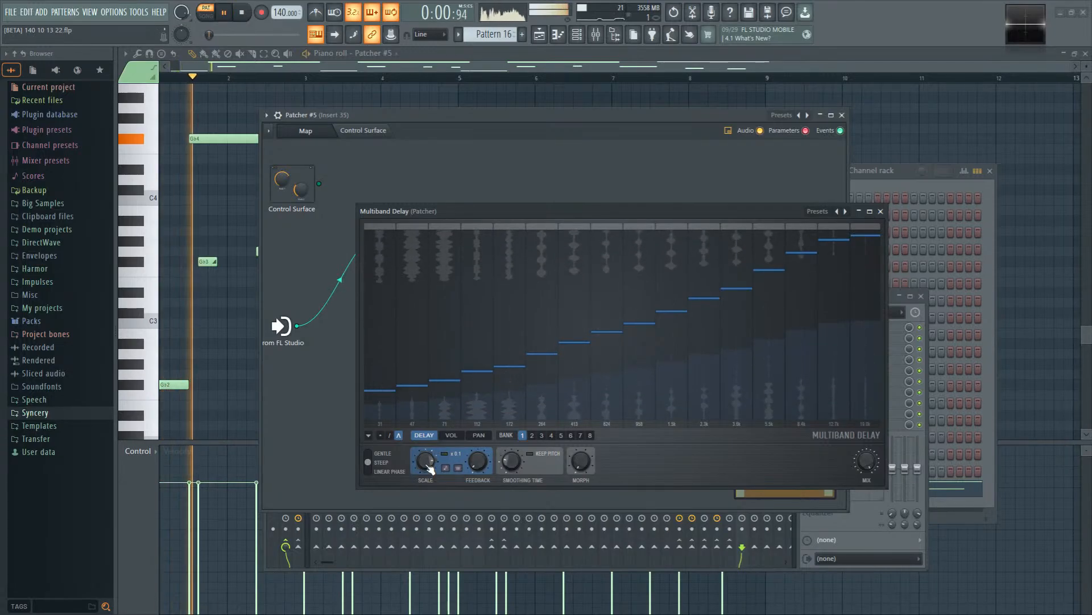
mouse_move(425, 460)
left_mouse_down()
mouse_move(428, 477)
mouse_move(428, 467)
left_mouse_up()
key("space")
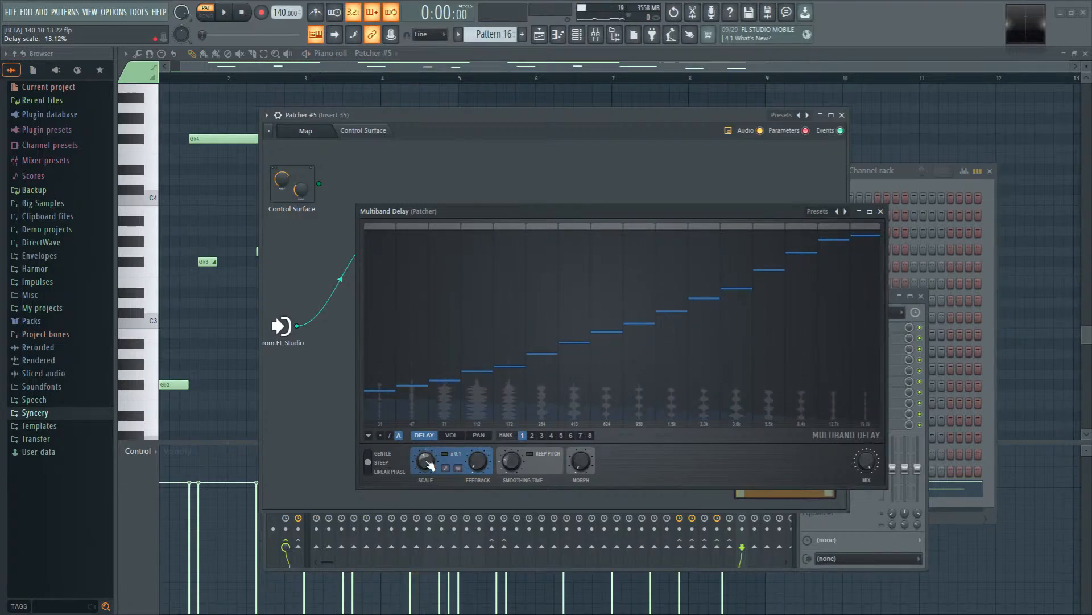
key("space")
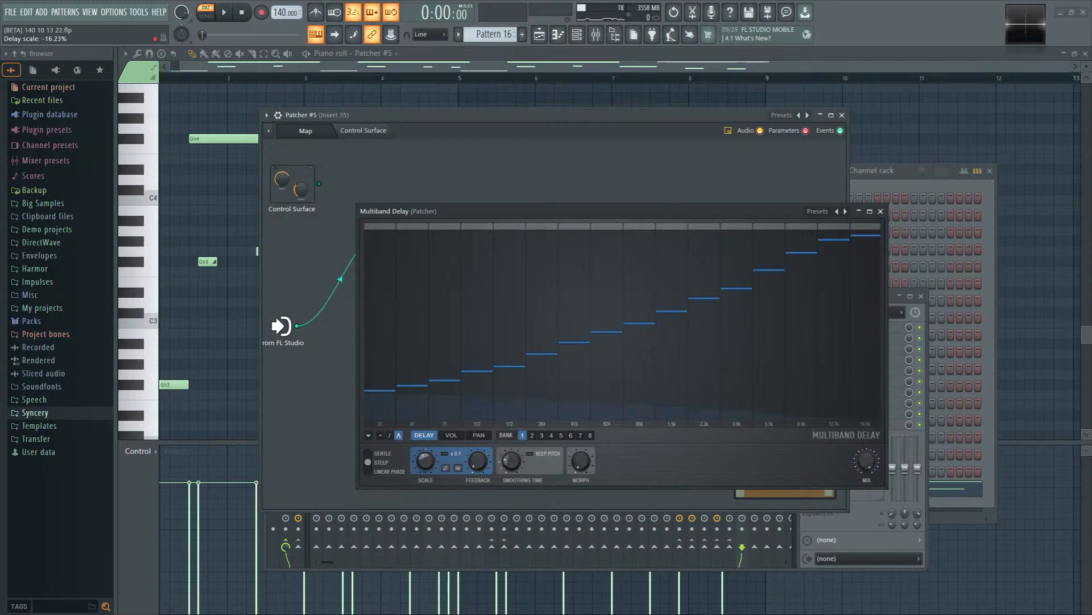
left_click_drag(426, 461, 426, 464)
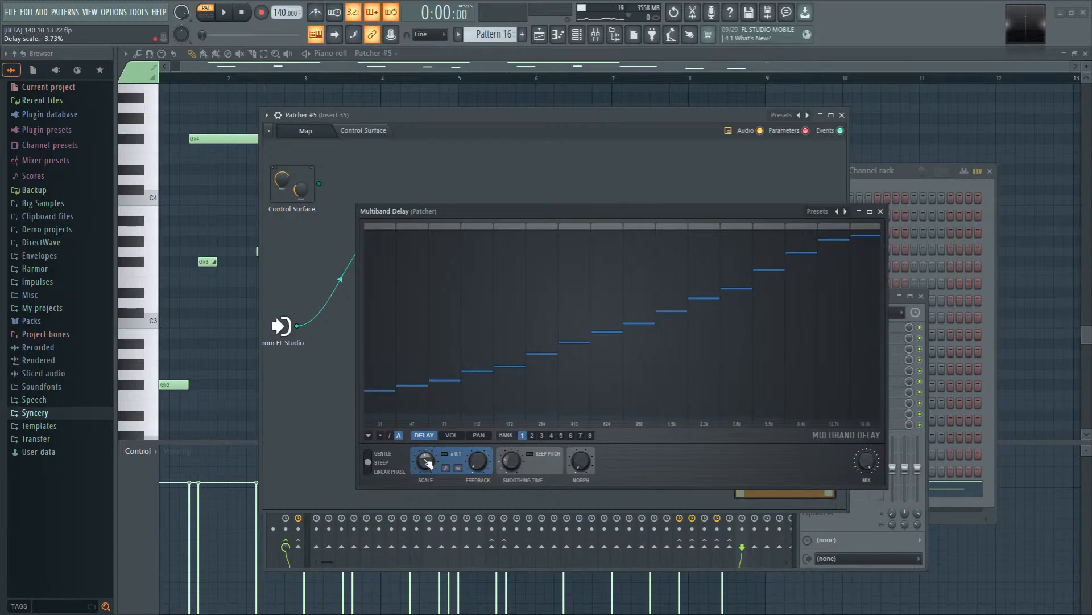
key("space")
key("space")
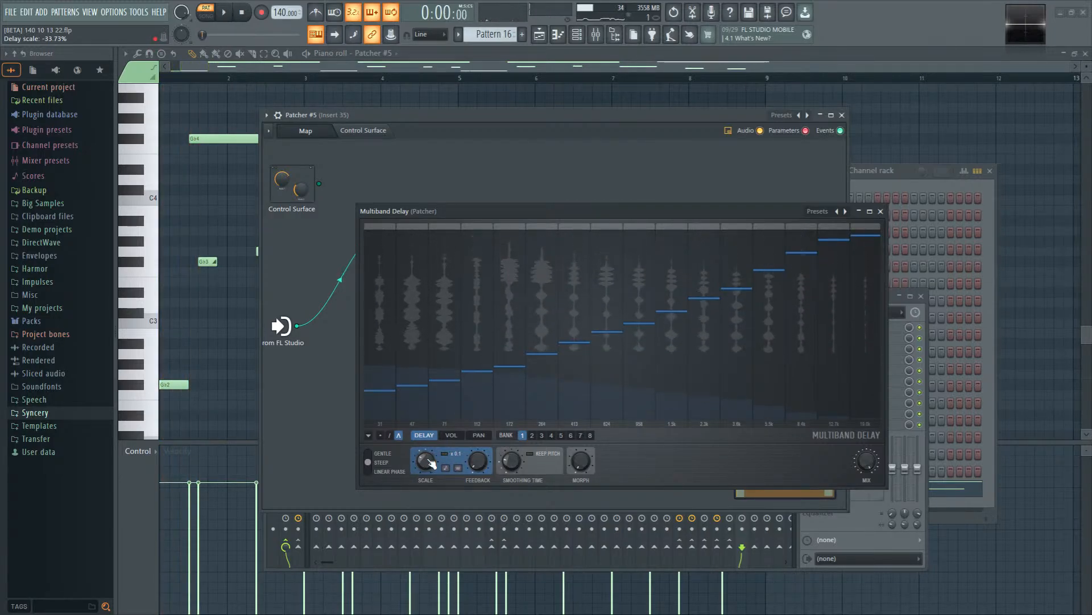
Step: Sweep the delay scale down to about -66% during playback, and bring it back to -22.50%
key("space")
left_click_drag(432, 464, 426, 455)
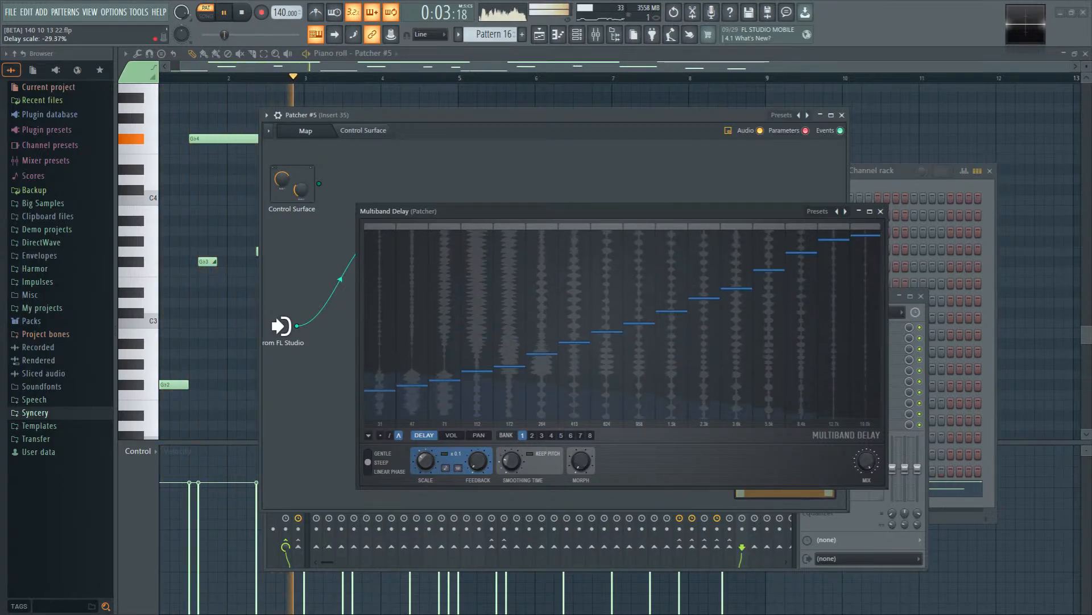
left_click_drag(428, 460, 431, 483)
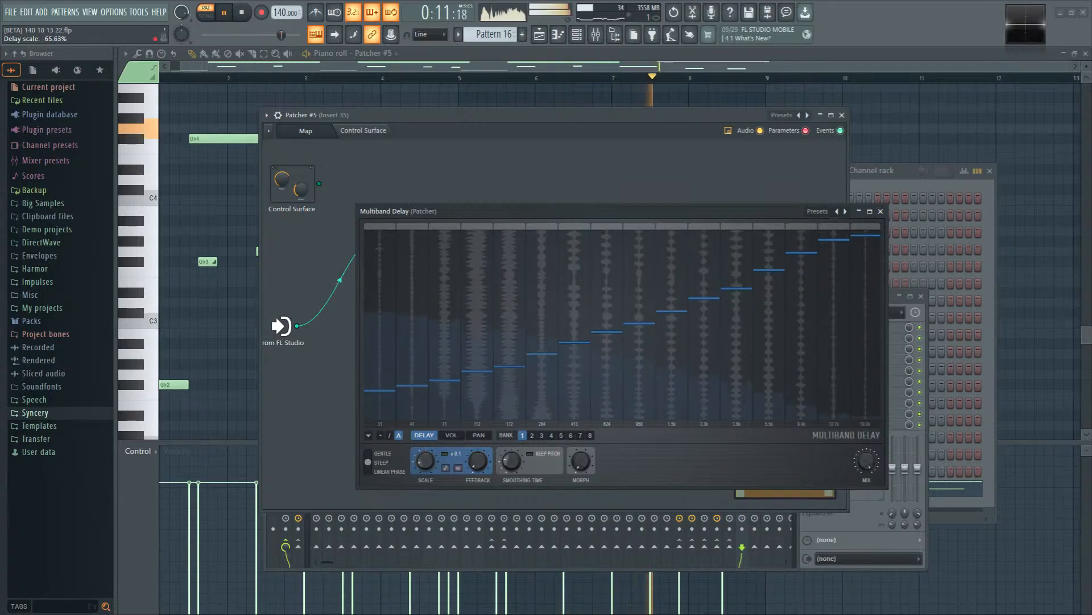
left_click(426, 461, "alt")
key("space")
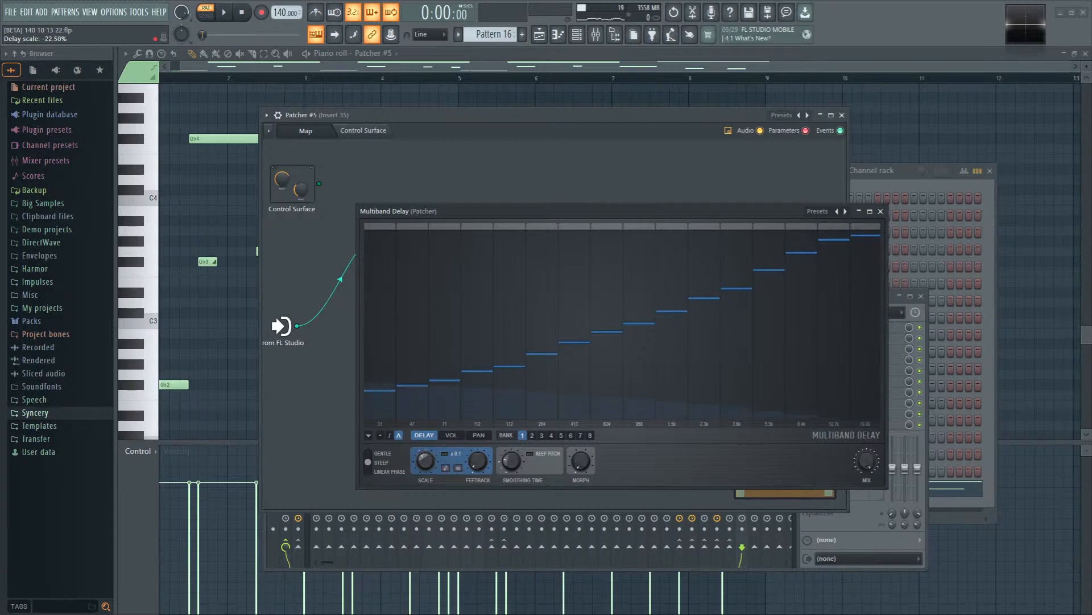
Step: Audition positive delay scales of about 71%, 62% and 22% during playback
key("space")
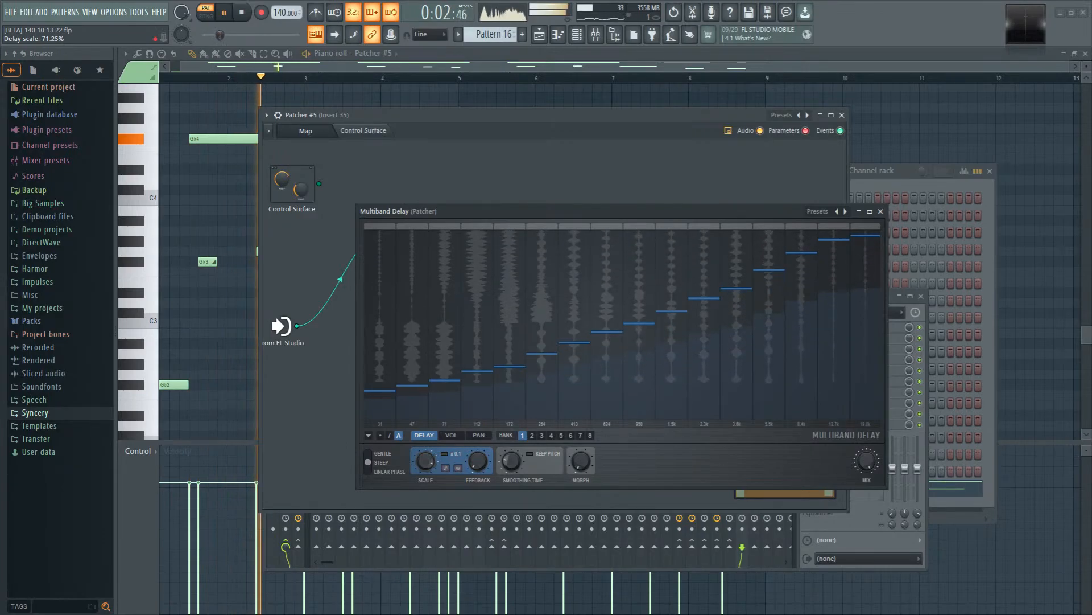
left_click_drag(431, 464, 431, 468)
key("space")
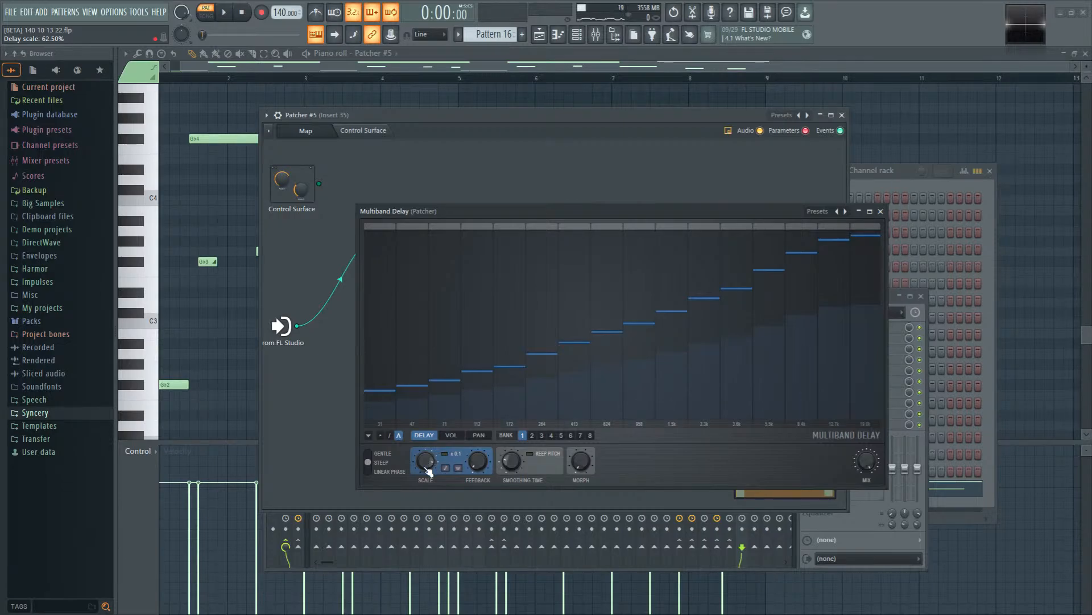
key("space")
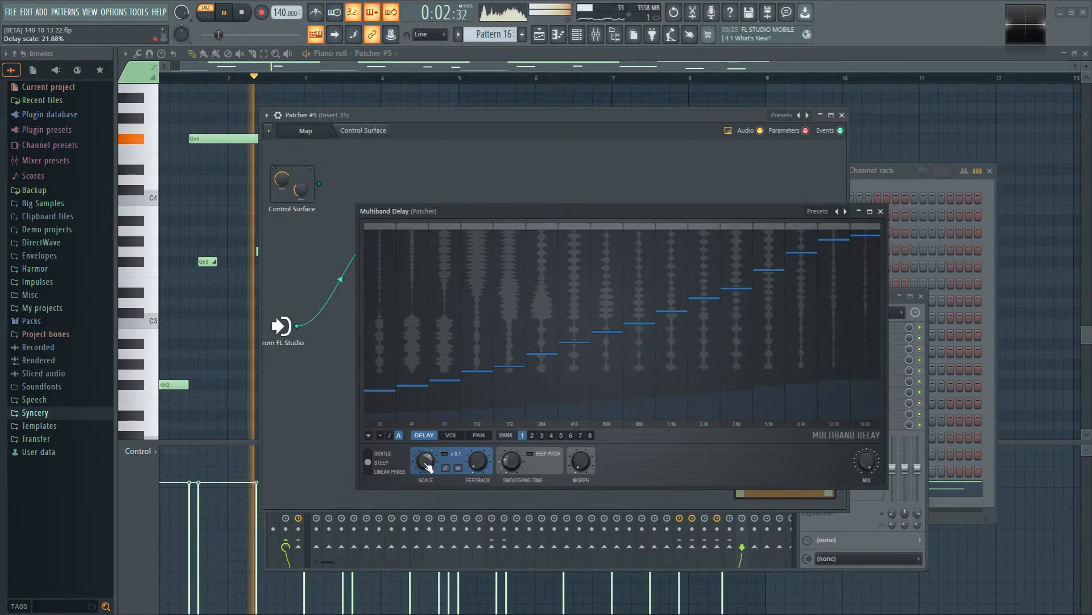
key("space")
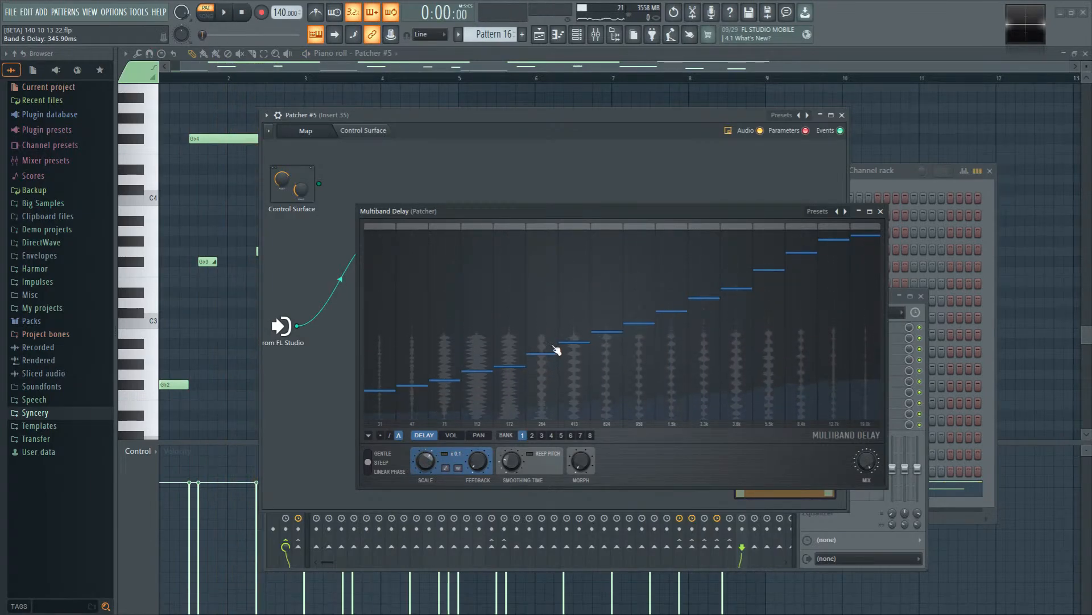
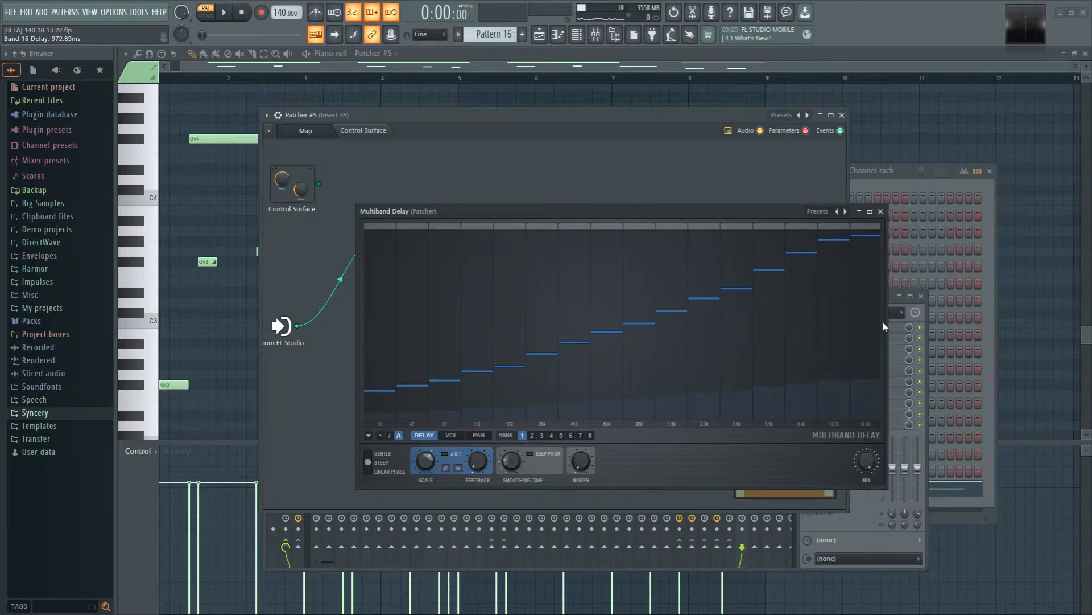
Step: Move the Multiband Delay window aside and open Fruity Delay 3 to examine its Keep pitch option
key("F9")
key("F9")
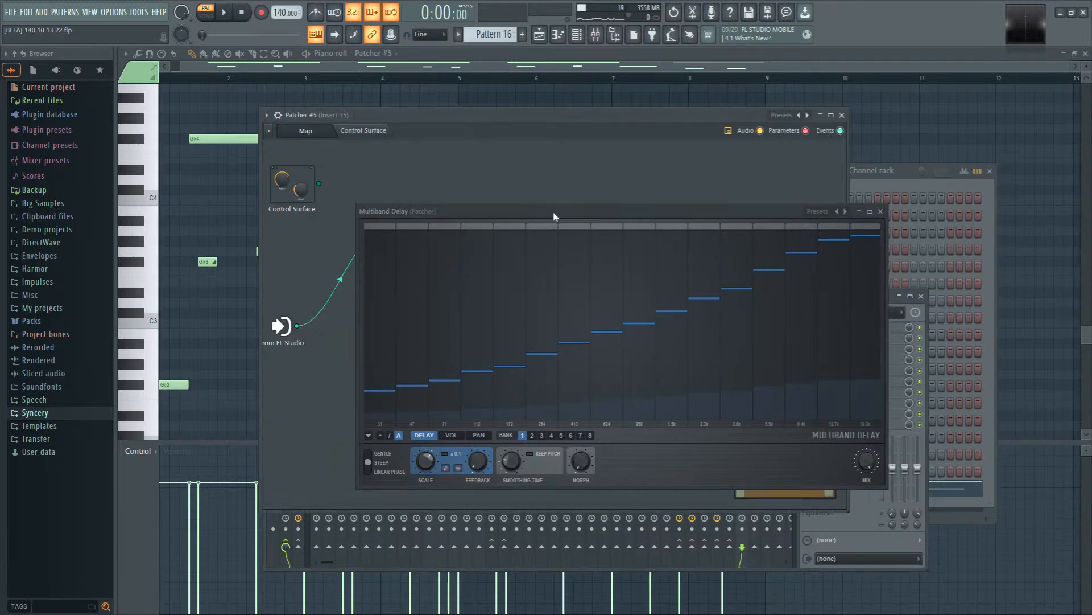
left_click_drag(556, 214, 740, 238)
double_click(518, 229)
left_click_drag(536, 295, 521, 296)
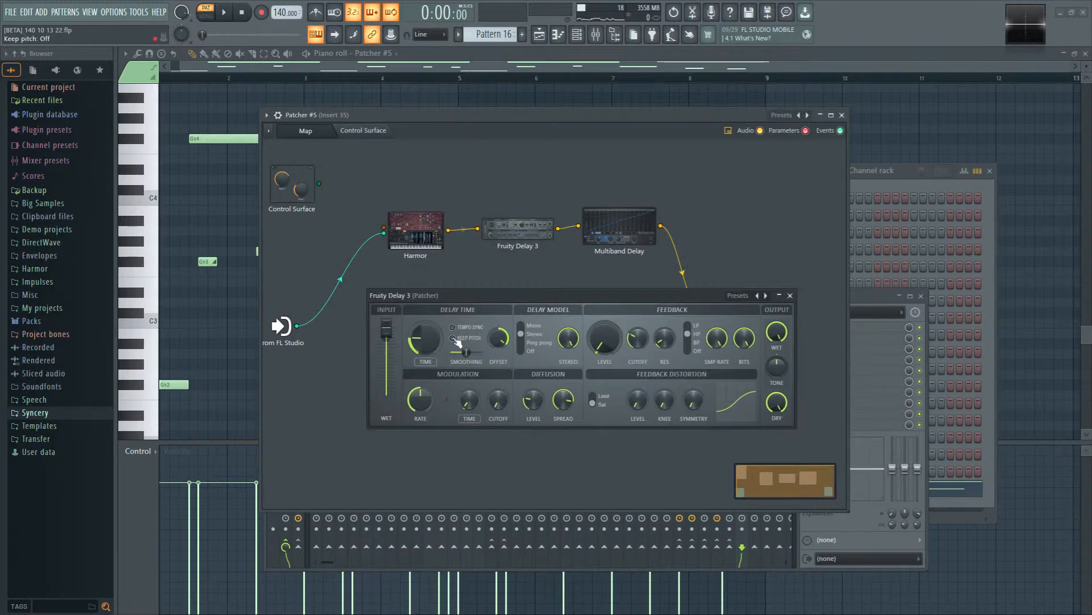
Step: Reopen the Multiband Delay below the node chain and sweep its delay scale up and down
double_click(615, 231)
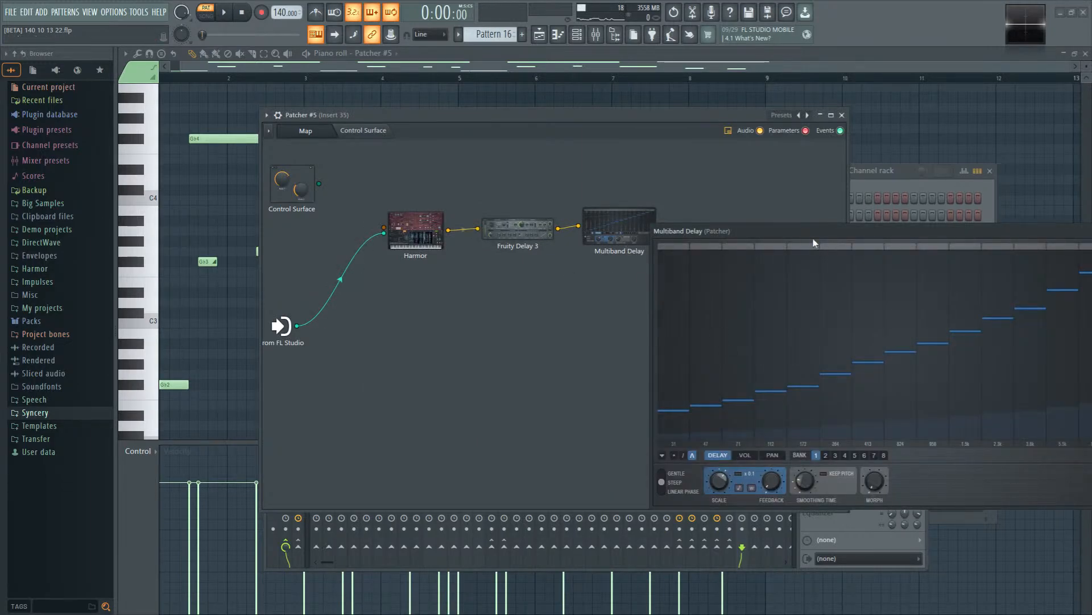
left_click_drag(813, 243, 511, 264)
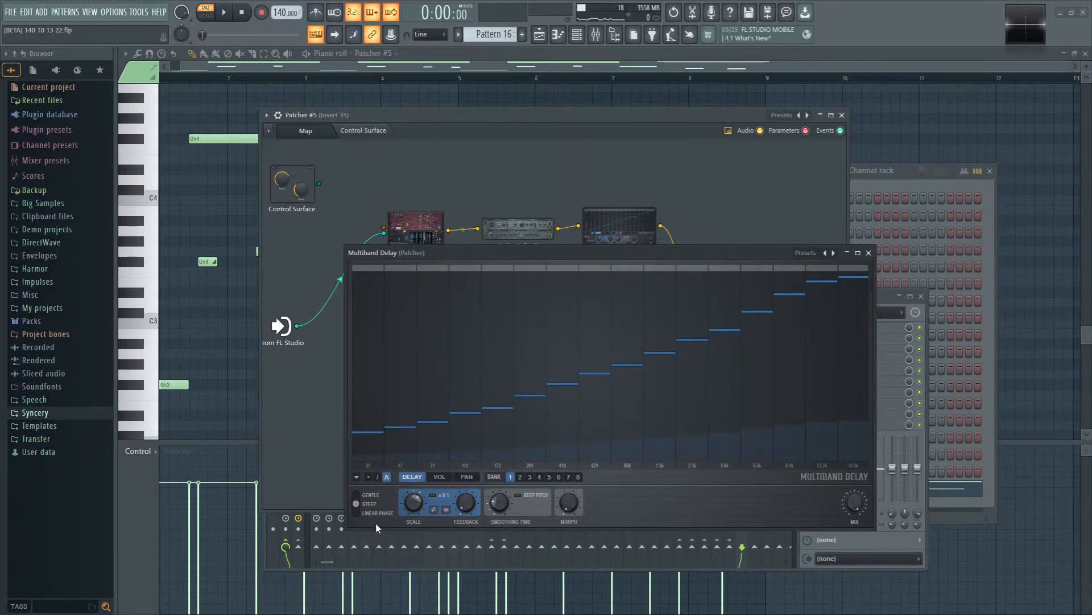
left_click_drag(418, 505, 413, 494)
mouse_move(414, 509)
left_mouse_down()
mouse_move(414, 538)
mouse_move(414, 447)
mouse_move(413, 554)
mouse_move(414, 515)
left_mouse_up()
Step: Open Fruity Delay 3 and lower its delay time to 5.9 ms during playback
double_click(517, 231)
key("space")
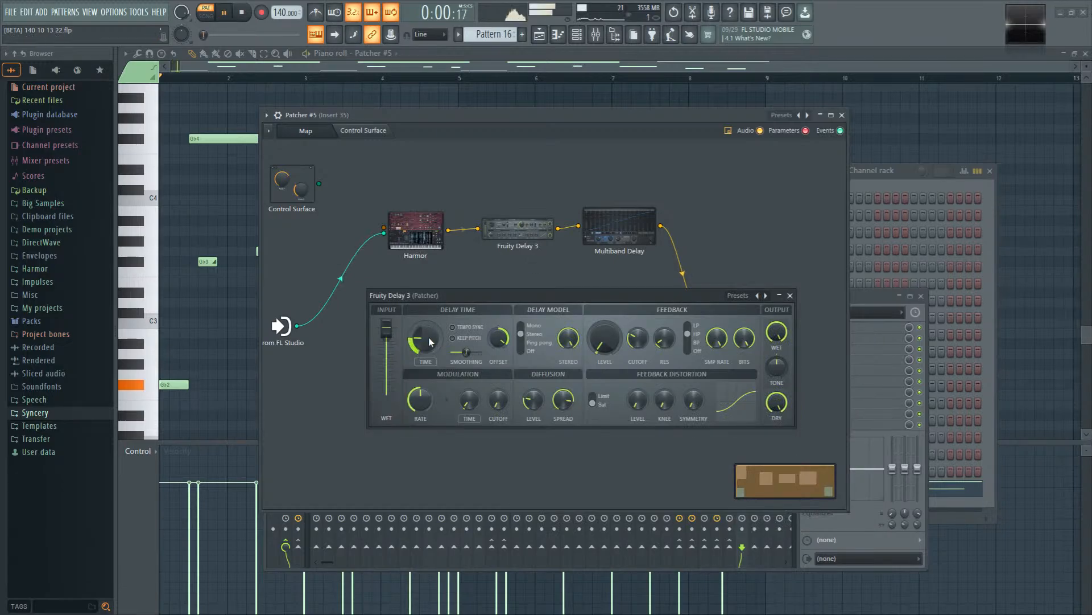
mouse_move(430, 341)
left_mouse_down()
mouse_move(431, 310)
mouse_move(430, 344)
left_mouse_up()
key("space")
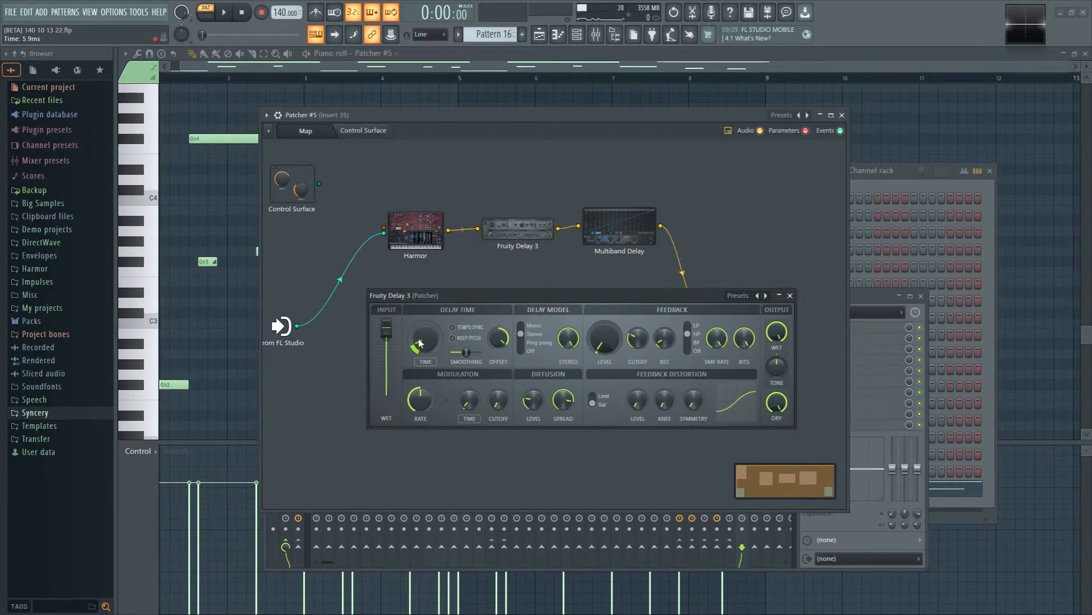
Step: Reopen the Multiband Delay and sweep the delay scale from 75% through zero to 15% during playback
double_click(619, 228)
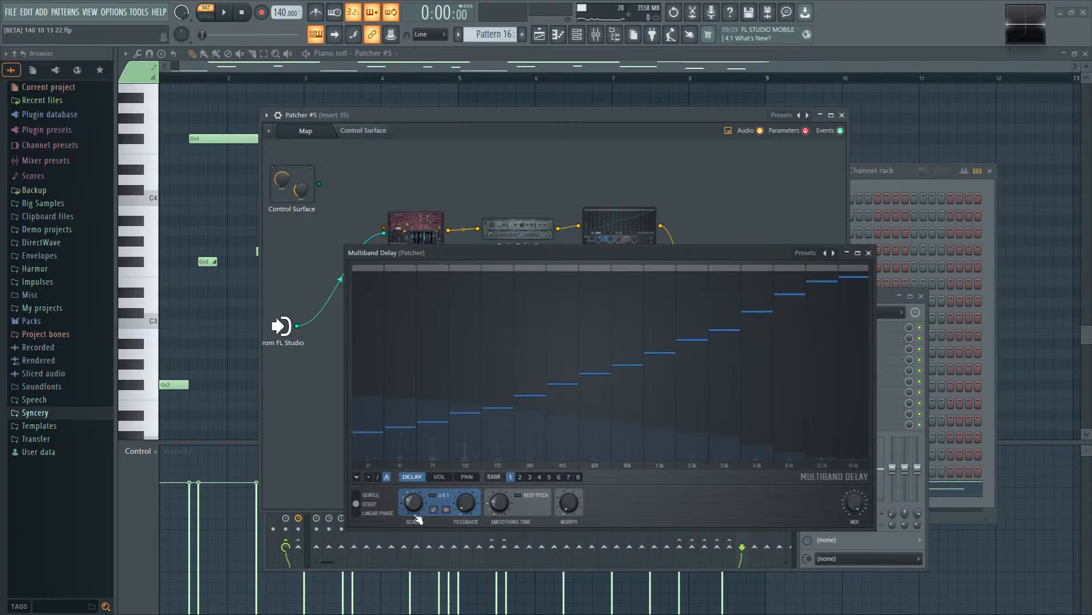
key("space")
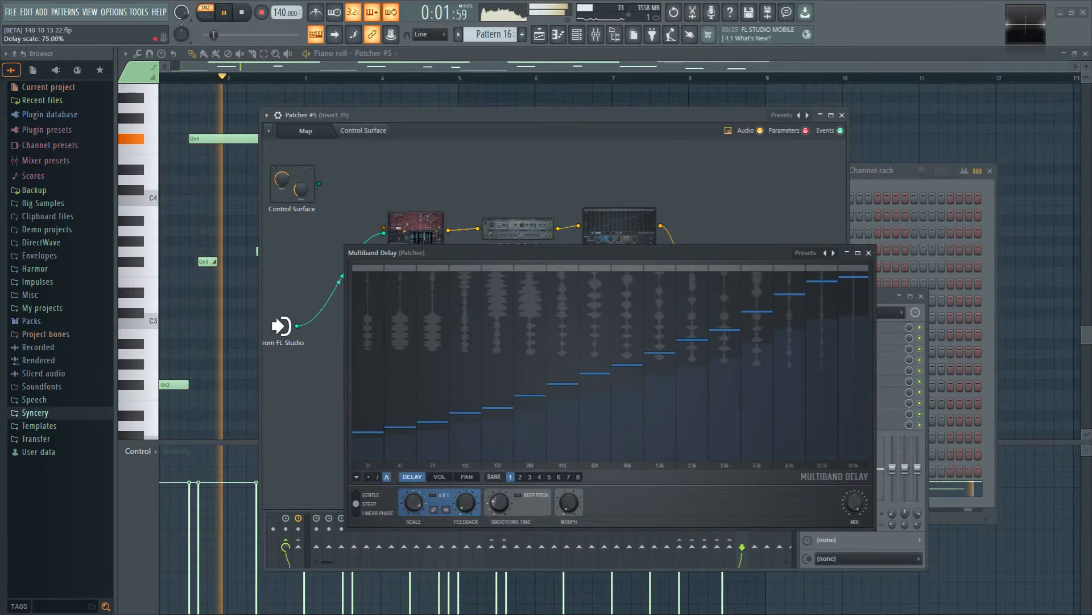
left_click_drag(418, 508, 418, 515)
key("space")
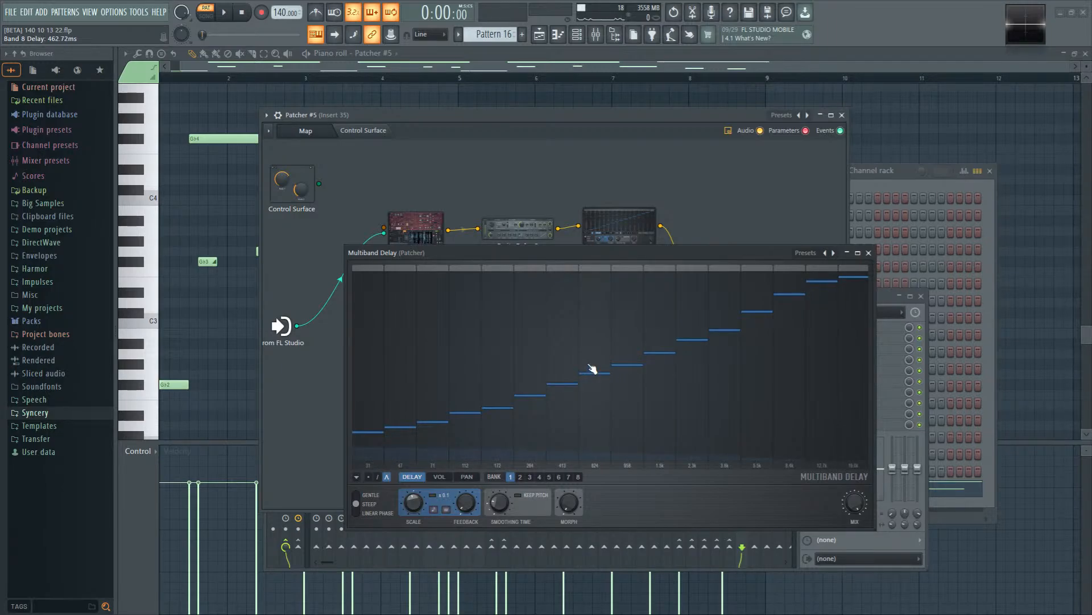
key("space")
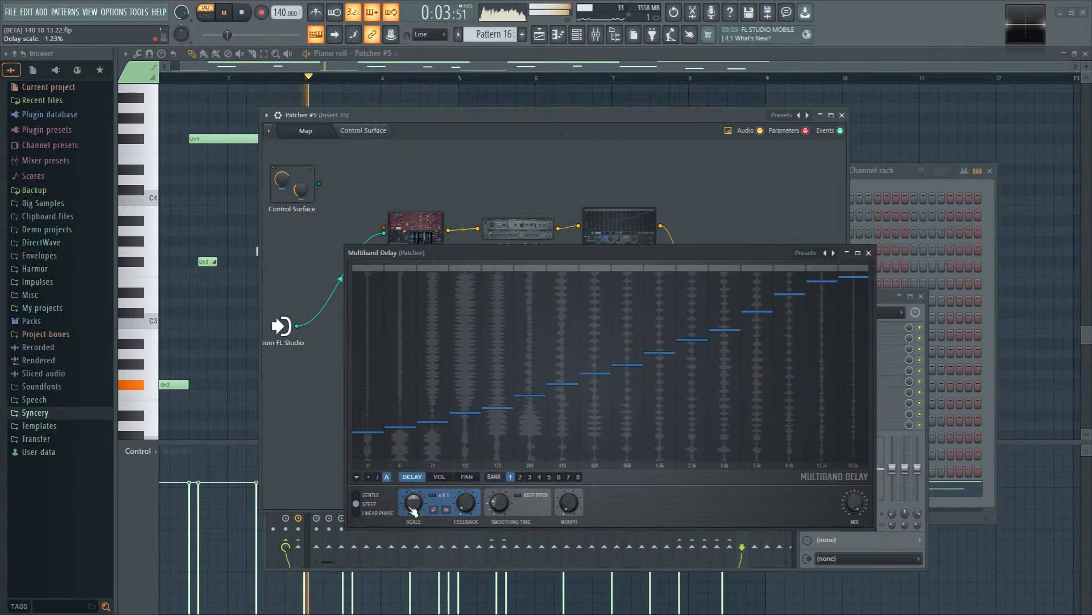
left_click_drag(414, 506, 414, 497)
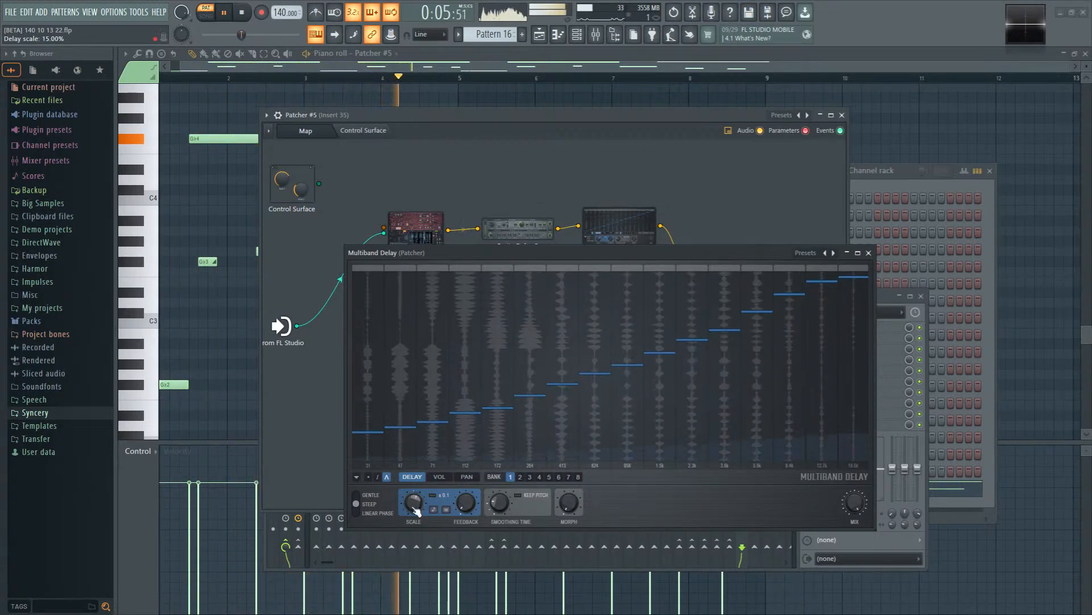
key("space")
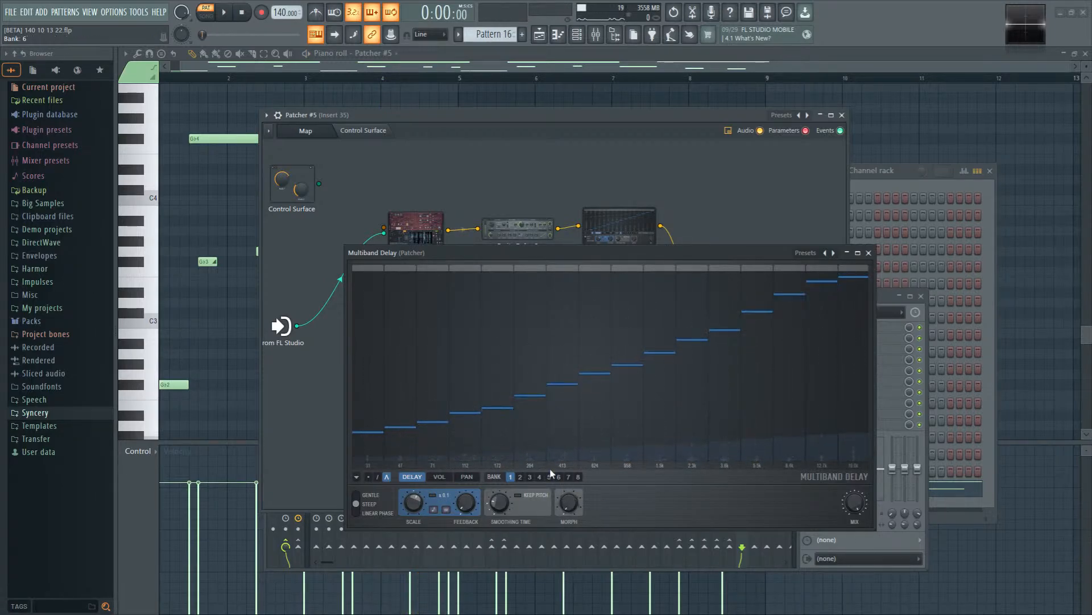
Step: Compare the Multiband Delay's banks and test morphing between them, returning to bank 1
left_click(529, 477)
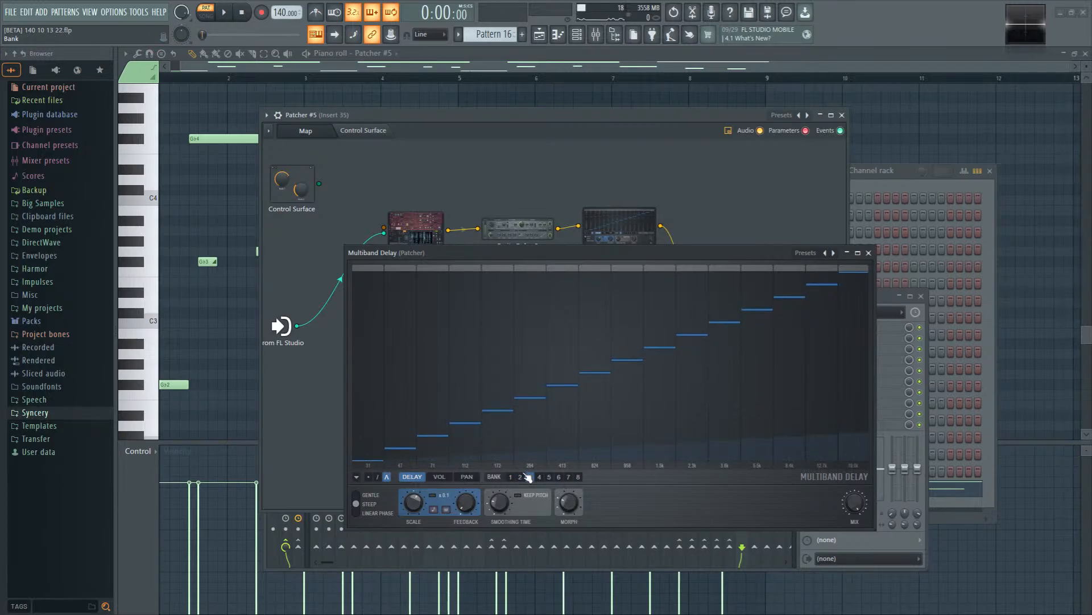
left_click(510, 476)
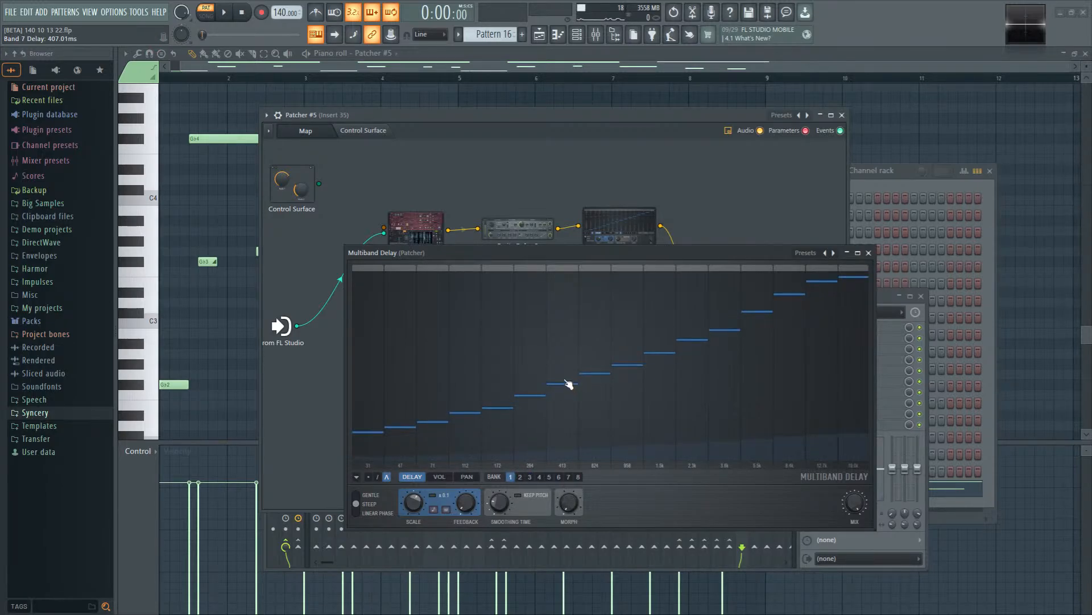
left_click(519, 478)
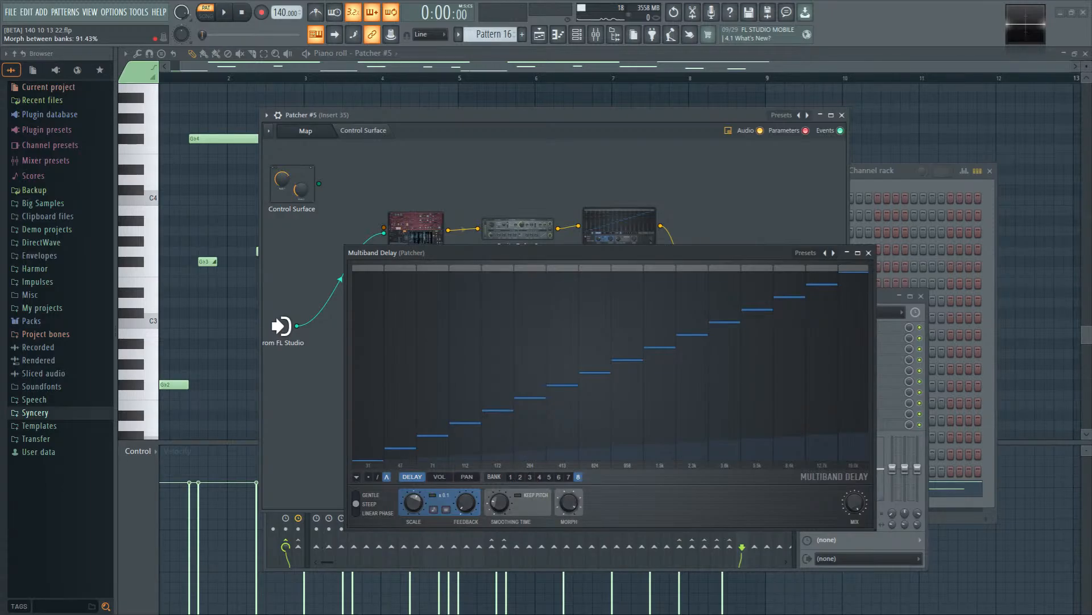
left_click_drag(568, 509, 565, 521)
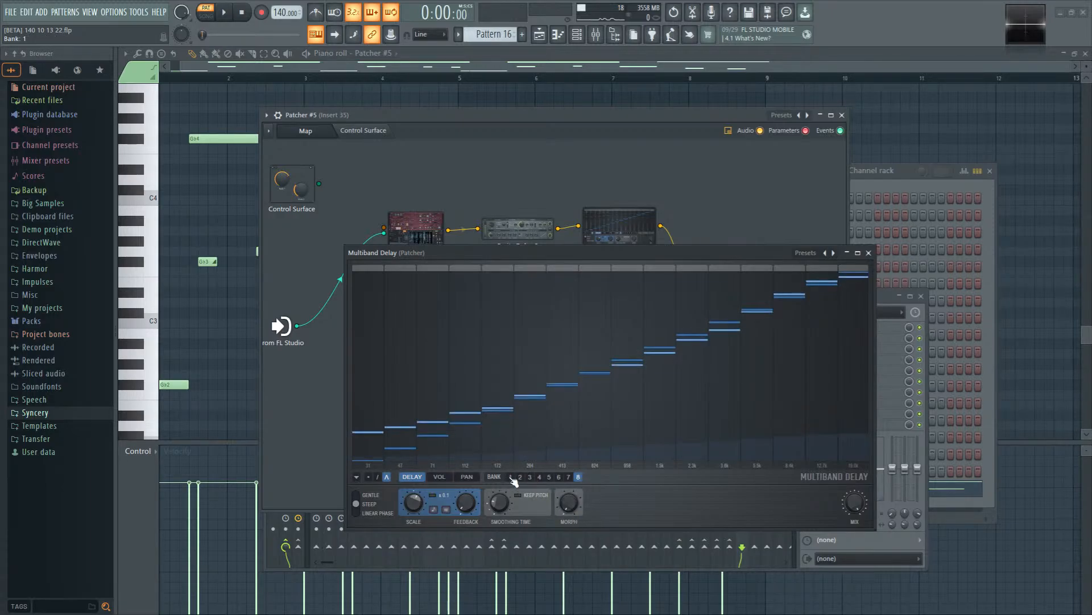
left_click(511, 477)
Step: Draw a different band delay curve in each of banks 3, 4 and 5 during playback
key("space")
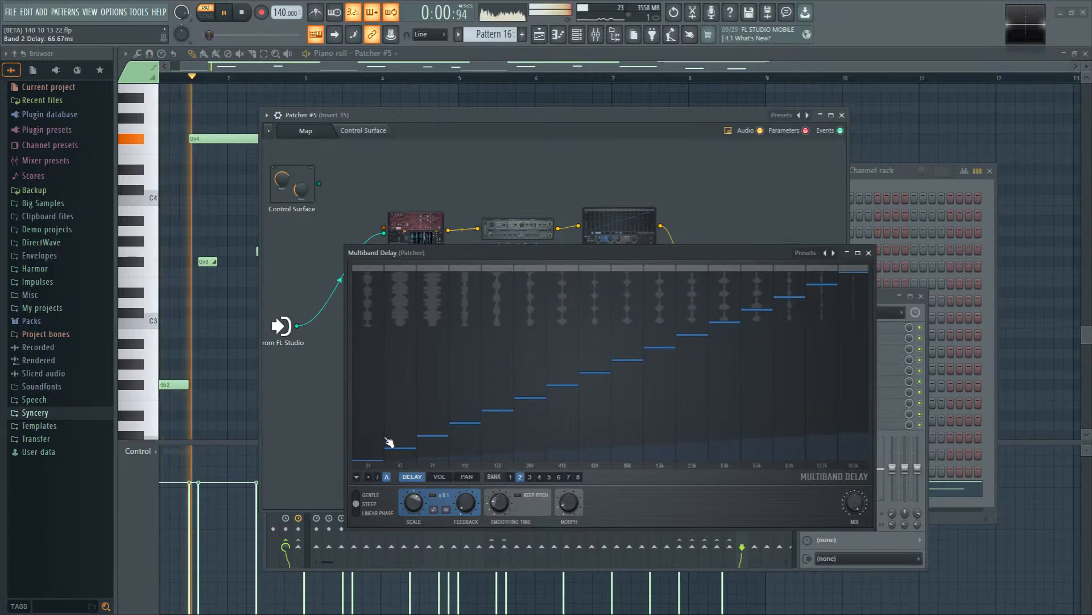
left_click(530, 477)
left_click(539, 476)
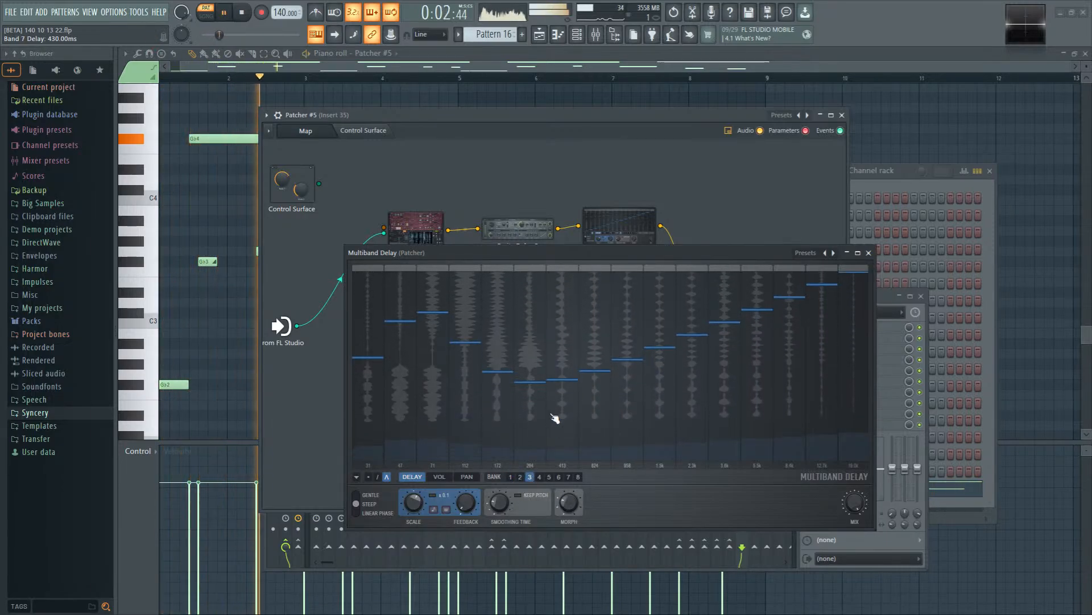
left_click(549, 477)
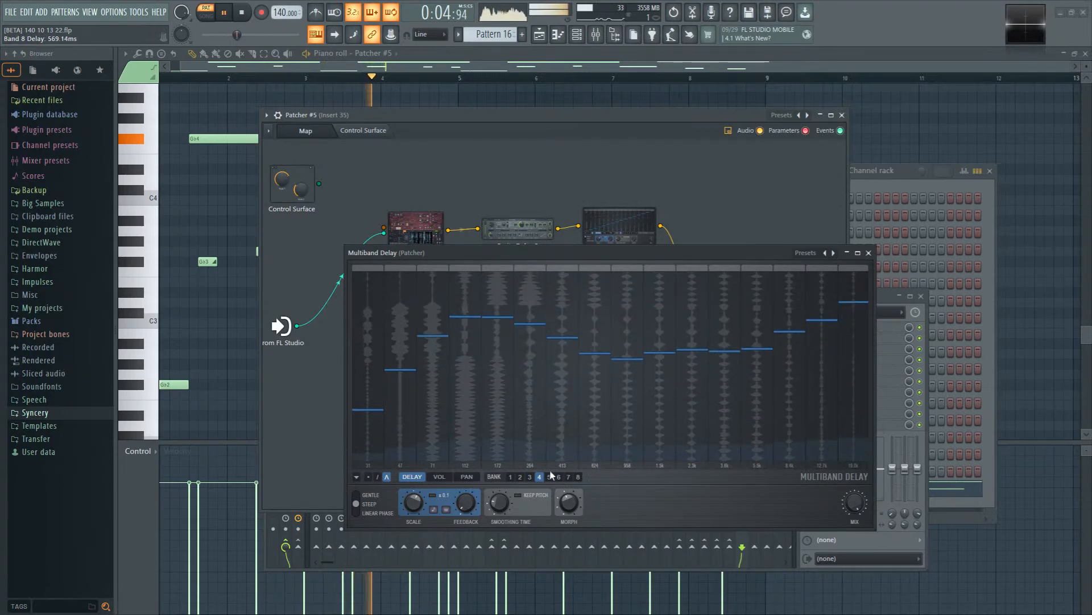
left_click_drag(553, 324, 853, 439)
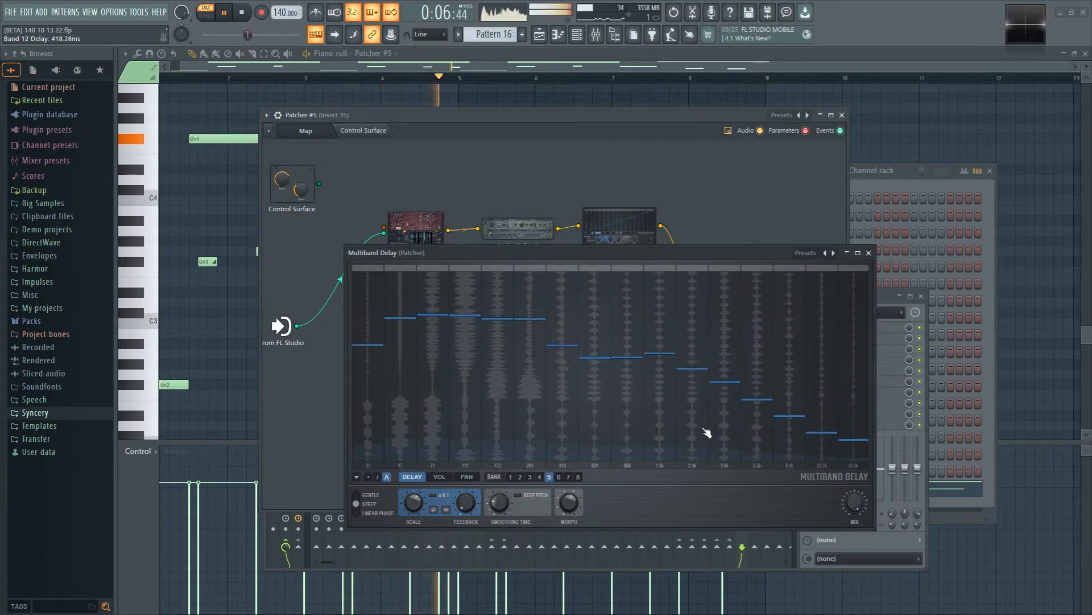
Step: Draw new band delay curves in banks 6 and 8 of the Multiband Delay during playback
left_click(559, 477)
mouse_move(367, 373)
left_mouse_down()
mouse_move(494, 303)
mouse_move(855, 275)
left_mouse_up()
left_click(569, 477)
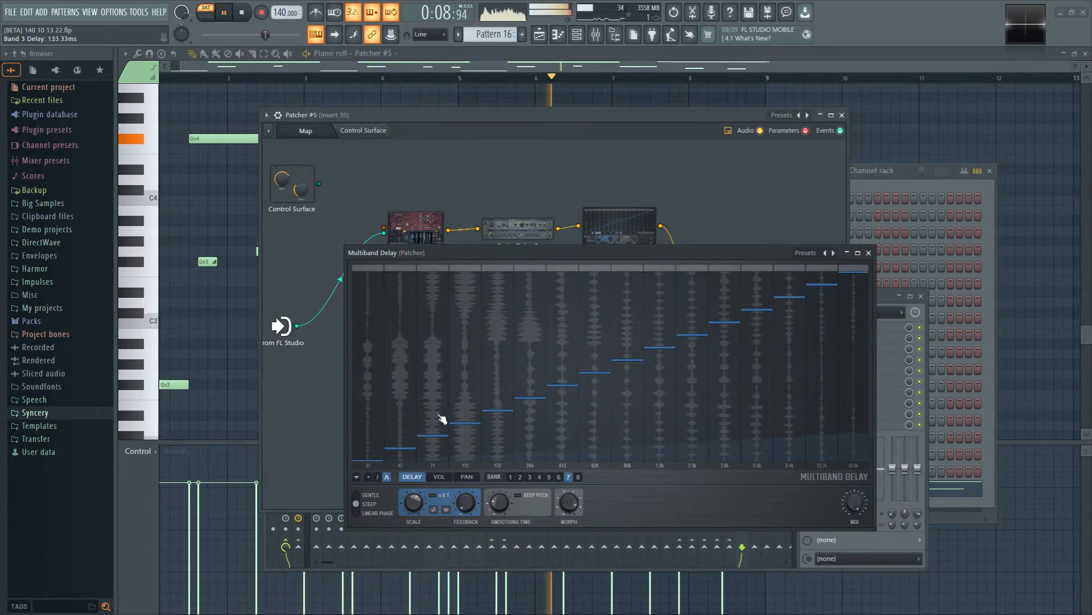
left_click(578, 477)
mouse_move(368, 421)
left_mouse_down()
mouse_move(535, 409)
mouse_move(751, 323)
mouse_move(578, 456)
mouse_move(368, 420)
left_mouse_up()
Step: Sweep the Multiband Delay's morph between banks and set the smoothing time to about 53 ms, finishing by stopping playback
left_click_drag(569, 502, 569, 572)
left_click_drag(569, 504, 569, 481)
left_click_drag(499, 502, 500, 517)
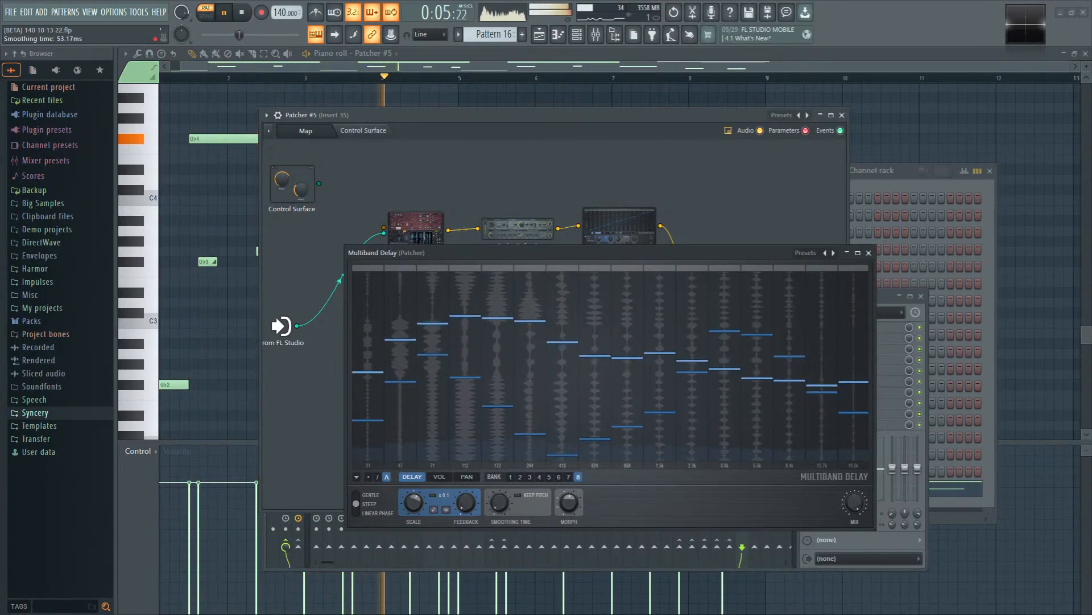
mouse_move(569, 502)
left_mouse_down()
mouse_move(569, 541)
mouse_move(569, 484)
mouse_move(565, 518)
left_mouse_up()
left_click(533, 499)
key("space")
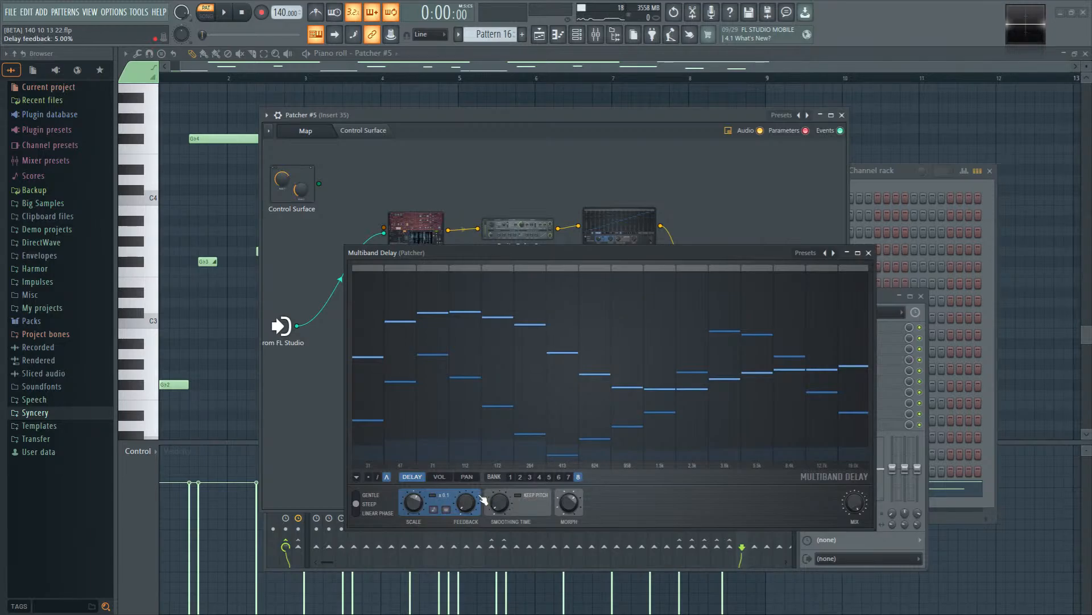
Step: Morph to a rising delay curve, set the delay scale to -11.88%, and compare wet/dry mixes during playback
left_click_drag(576, 508, 581, 510)
key("space")
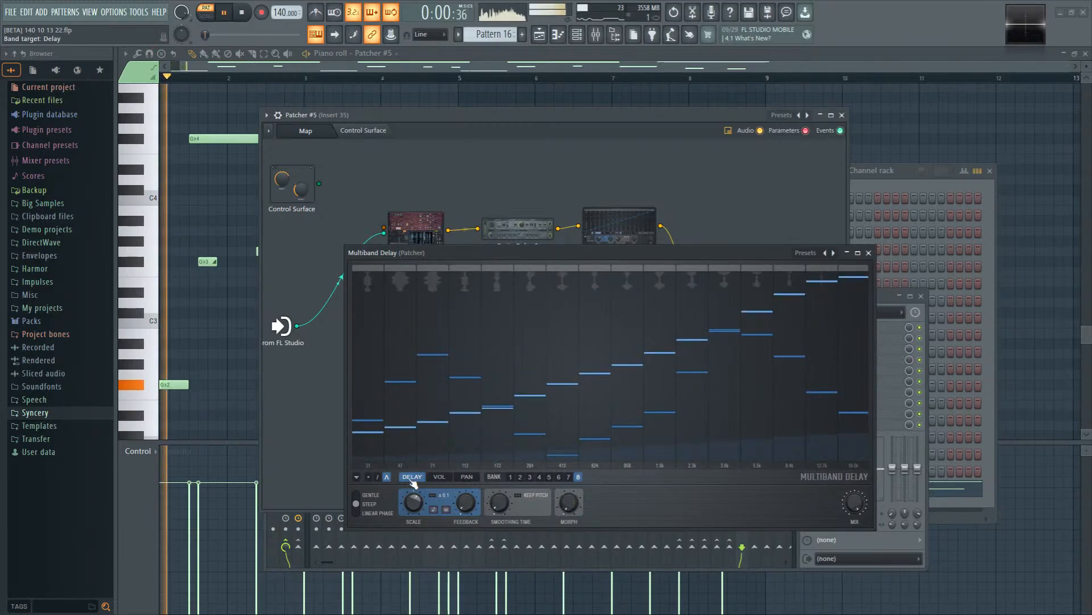
left_click_drag(419, 508, 419, 506)
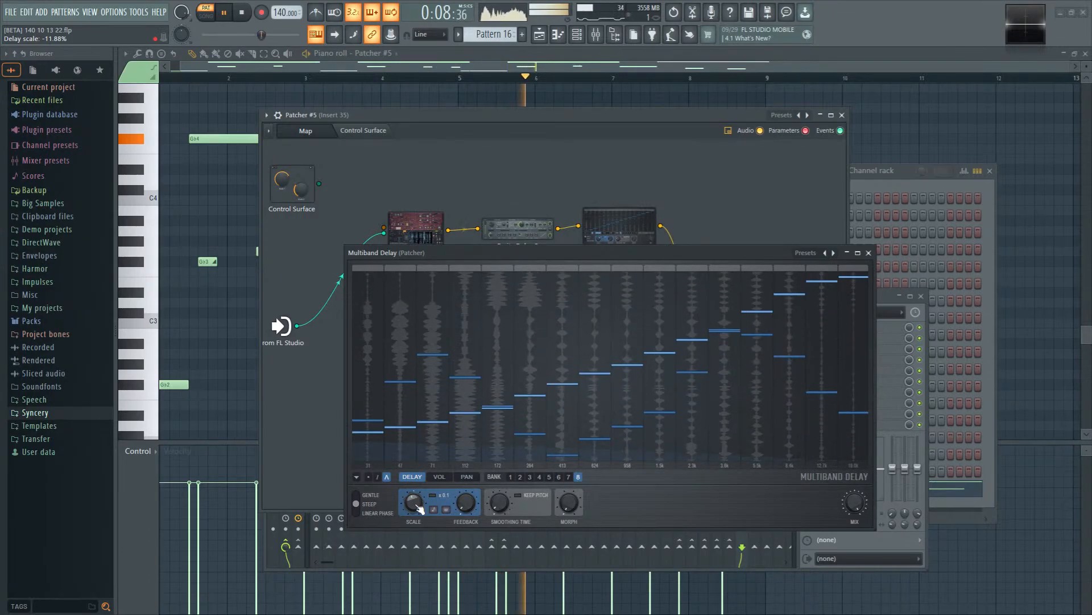
left_click_drag(853, 508, 853, 487)
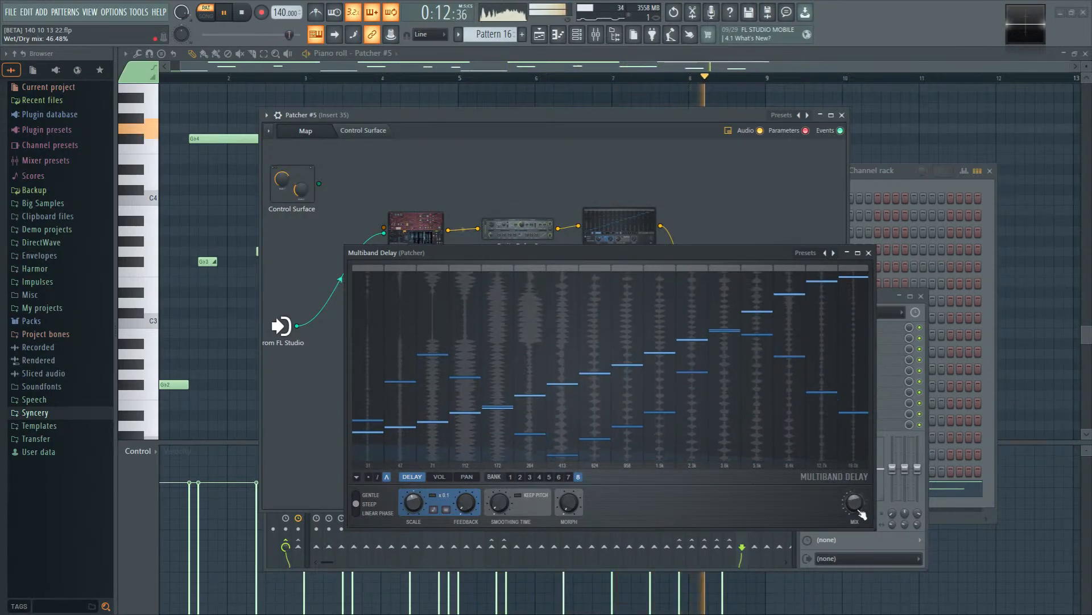
key("space")
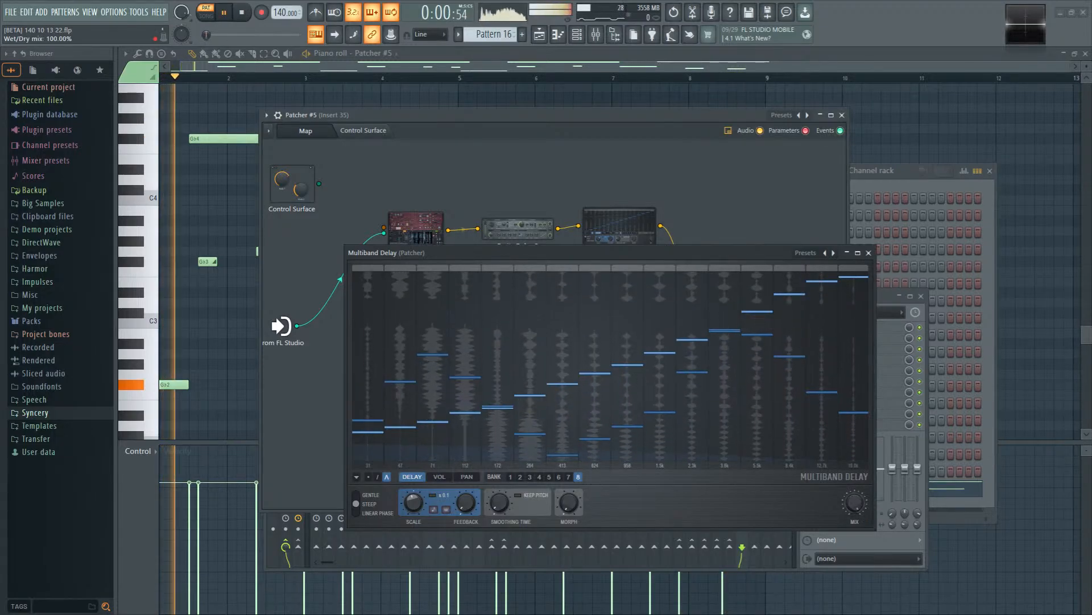
Step: Switch the band filters to Gentle, enable the x0.1 delay scale, and audition the result at 100% wet
left_click(378, 496)
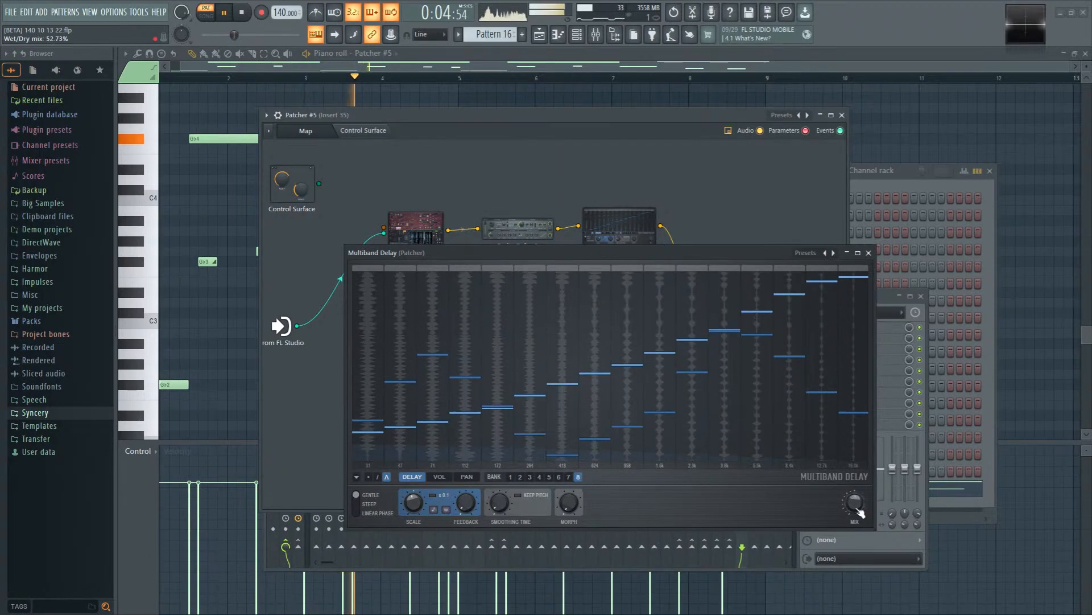
key("space")
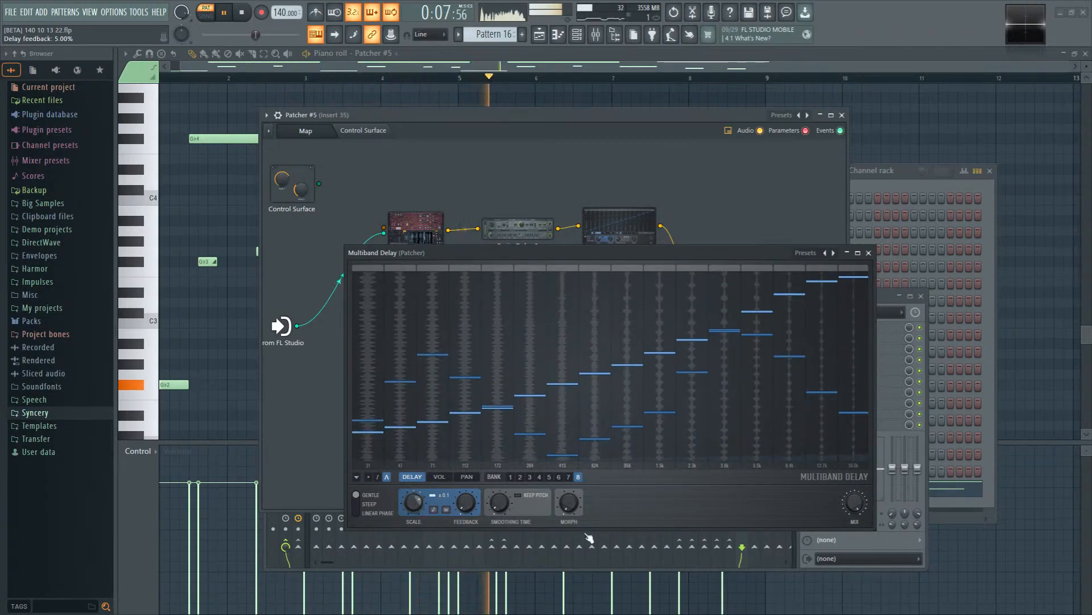
key("space")
key("space")
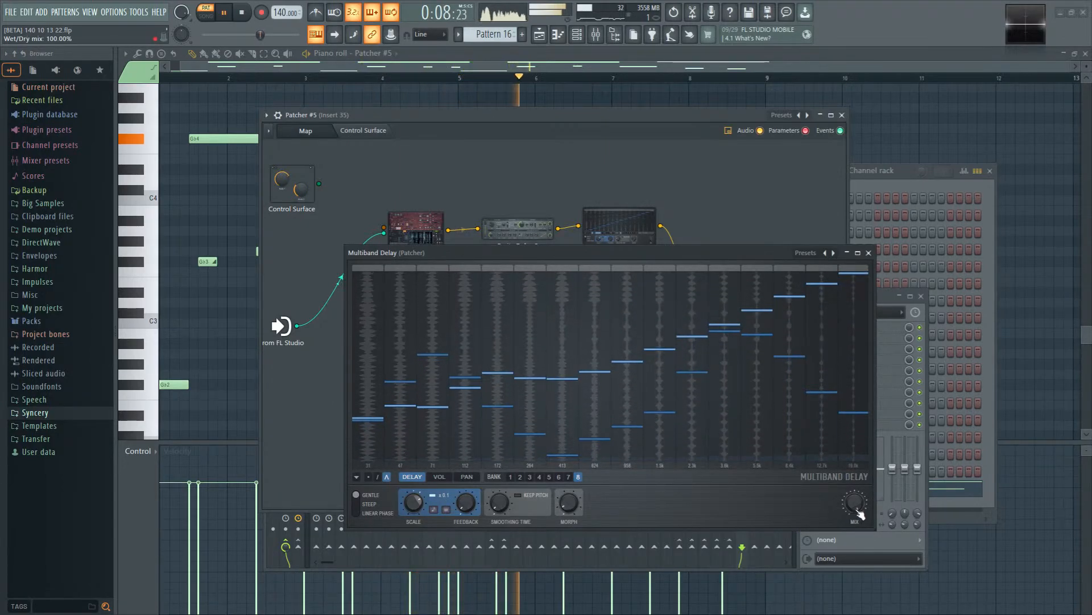
key("space")
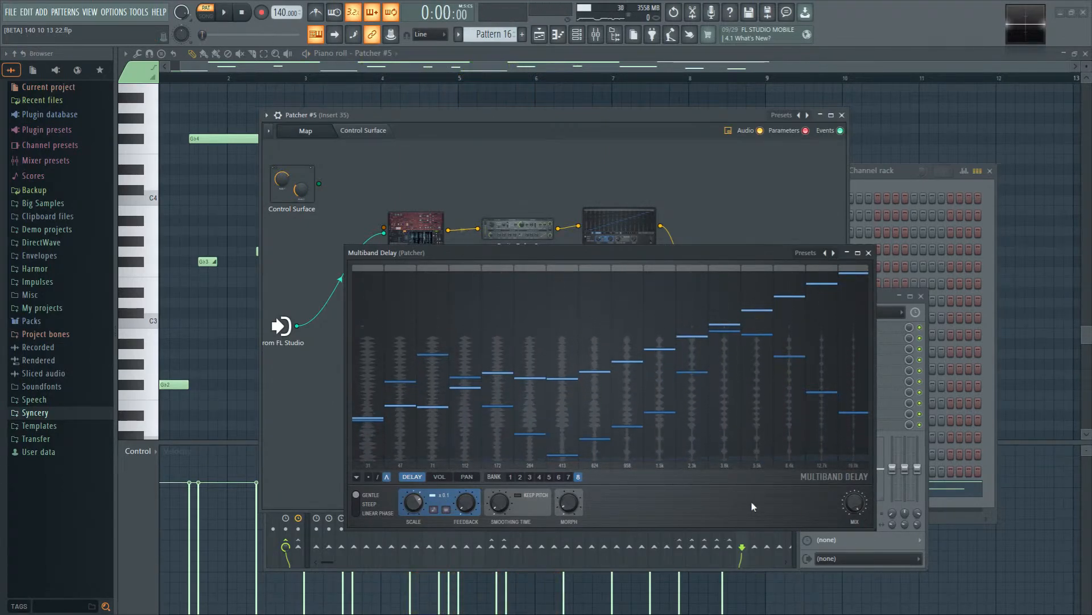
Step: Close the Multiband Delay and Patcher, and show the playlist section from bar 65 containing Pattern 16
left_click(868, 253)
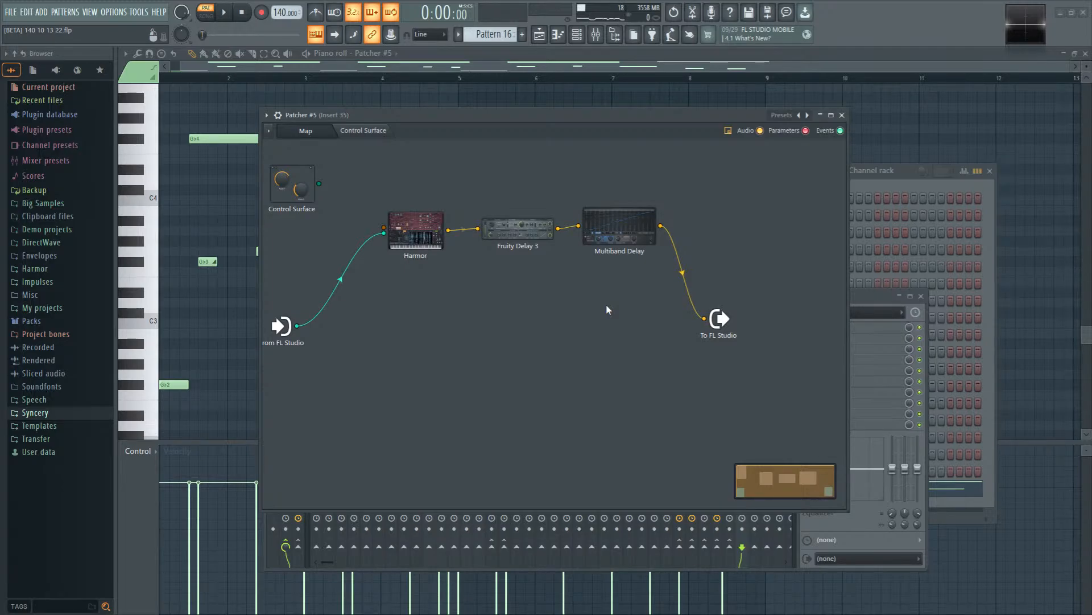
left_click(842, 114)
left_click_drag(685, 296, 629, 266)
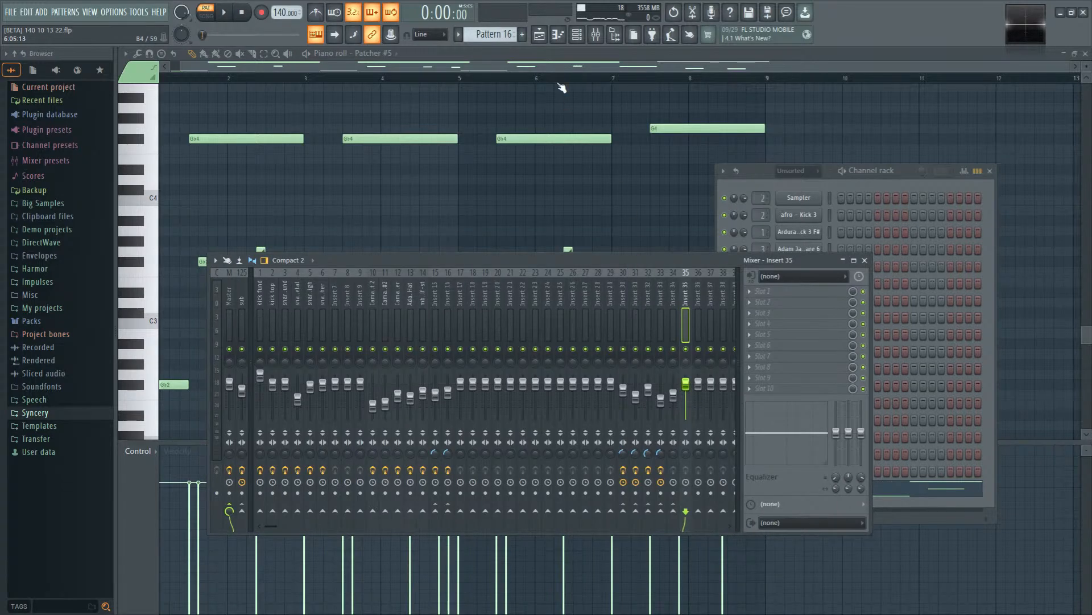
key("F12")
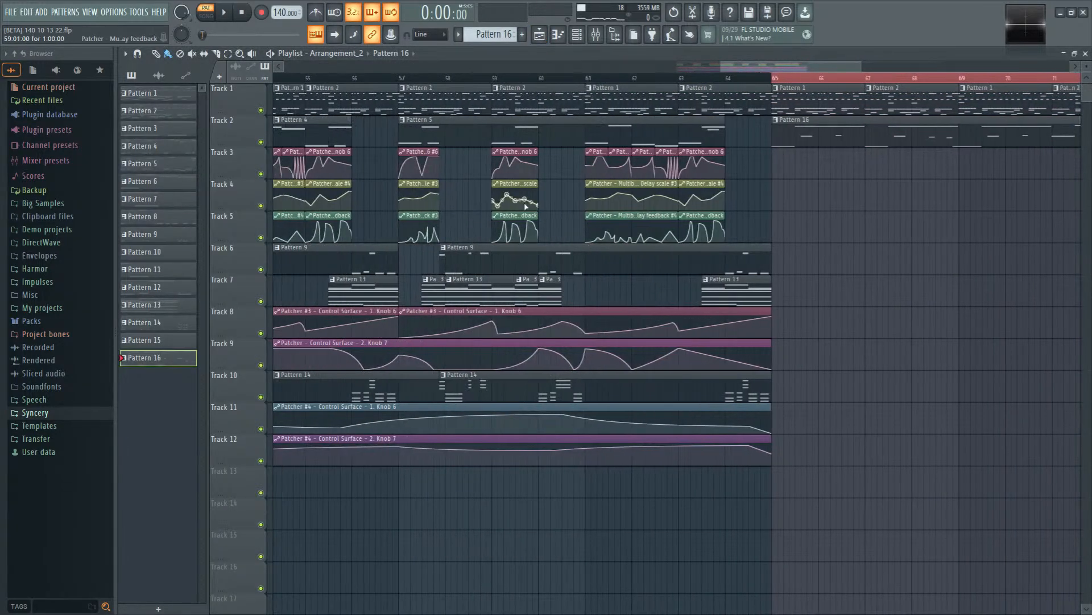
scroll(516, 232, "up", 3)
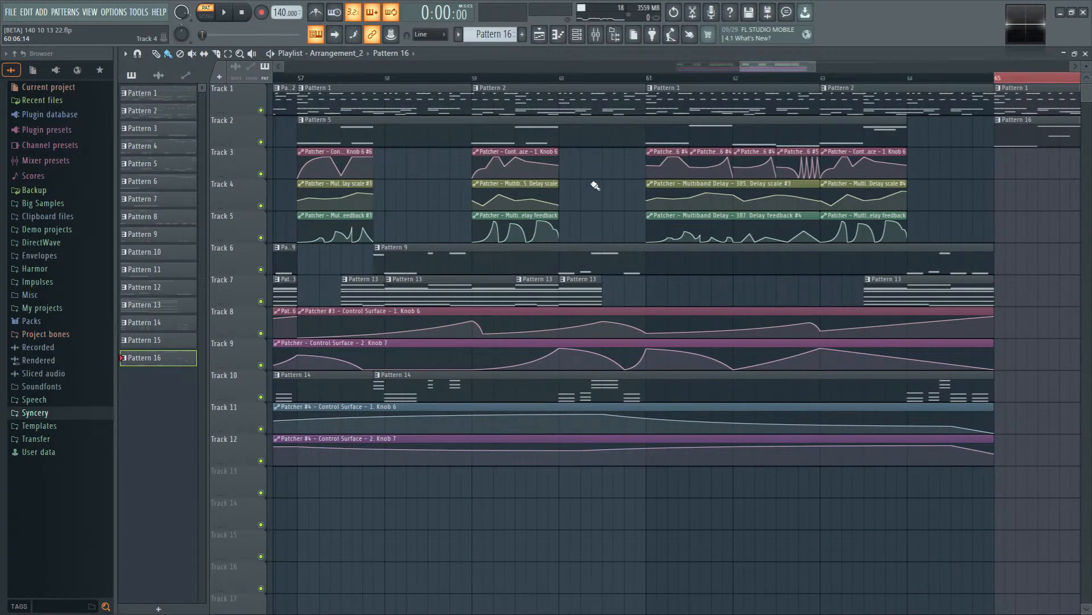
left_click_drag(981, 196, 585, 264)
left_click_drag(747, 217, 536, 243)
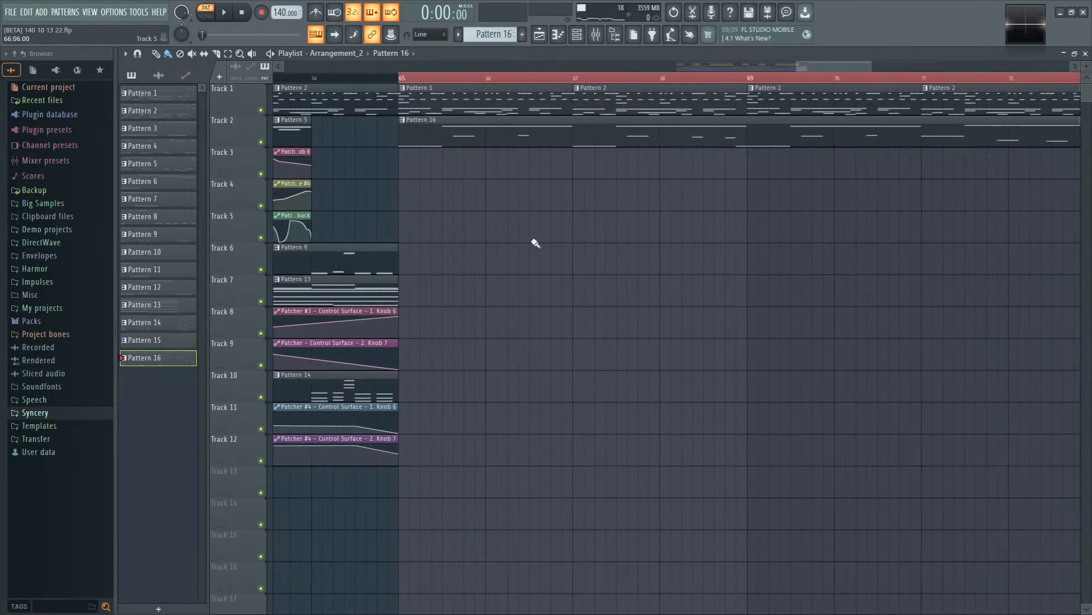
scroll(609, 234, "right", 2)
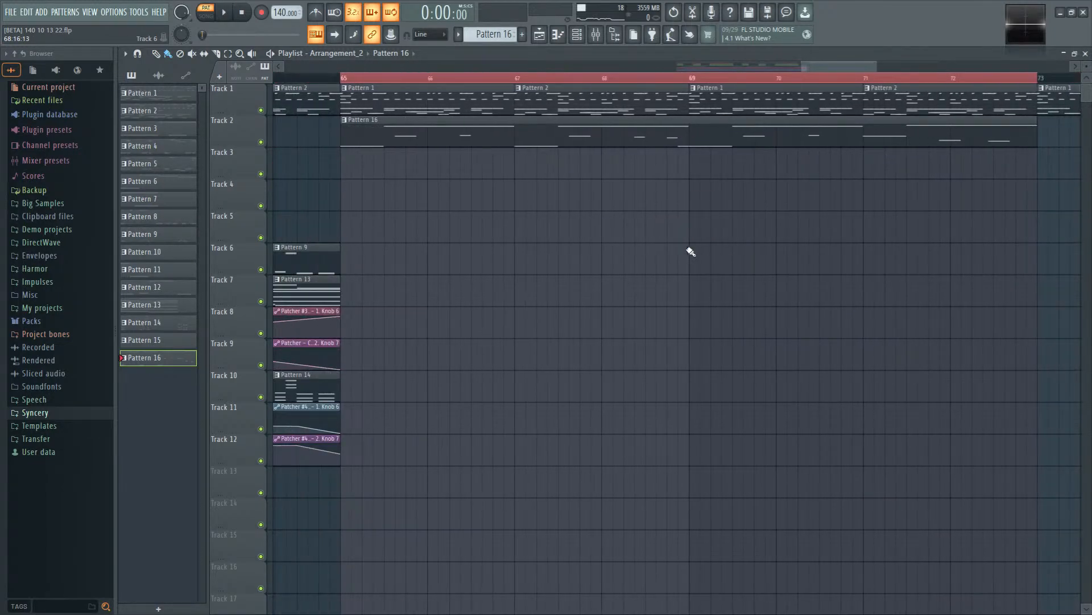
Step: Reopen Patcher #5, move the To FL Studio node slightly higher, and give it a second audio input
left_click(580, 37)
left_click(813, 488)
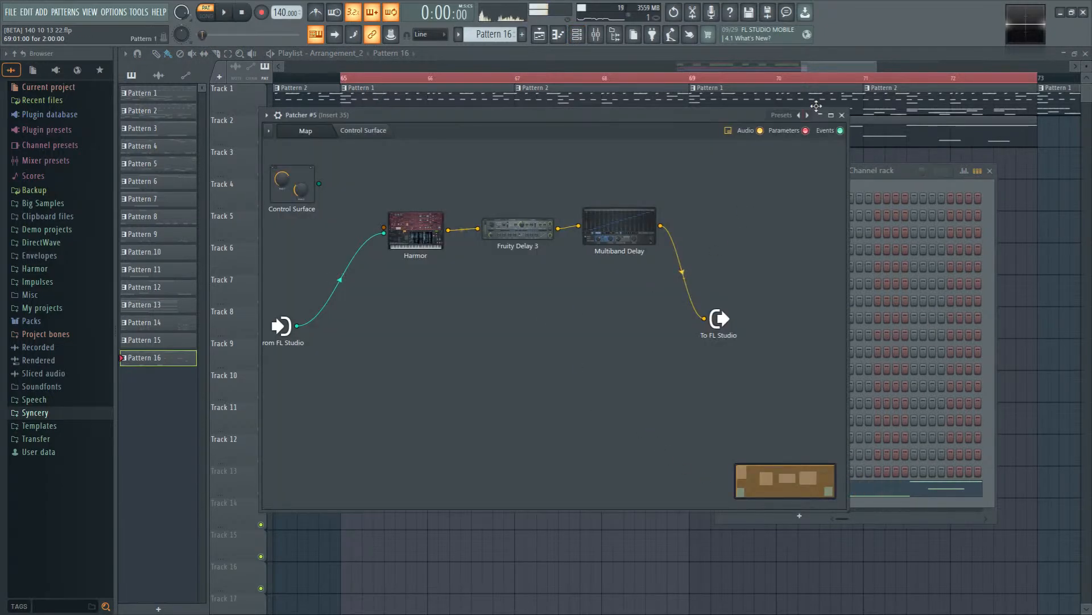
left_click_drag(718, 320, 732, 277)
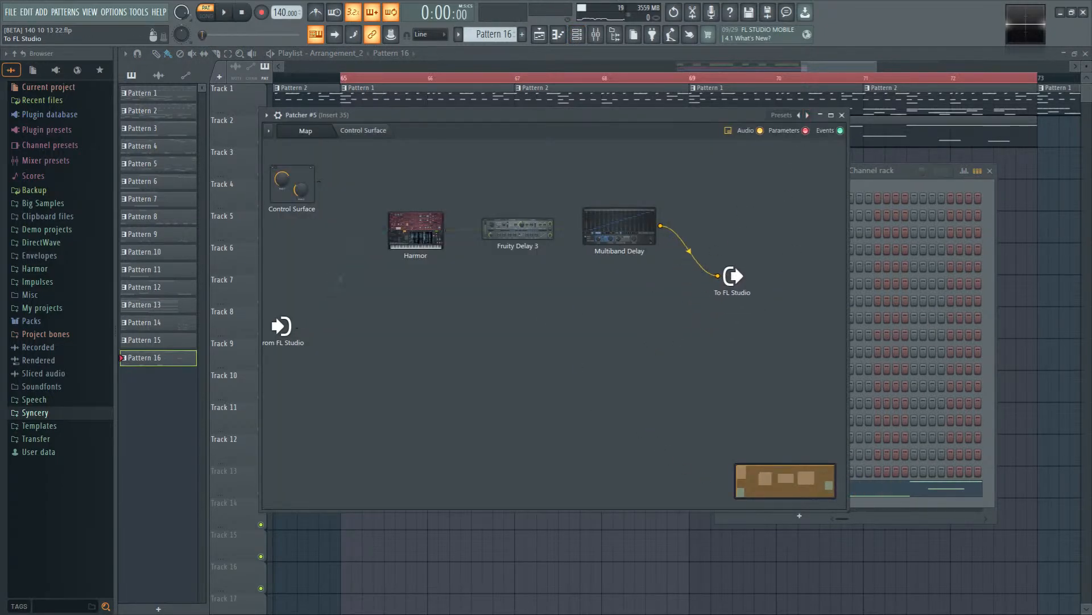
right_click(736, 275)
mouse_move(757, 295)
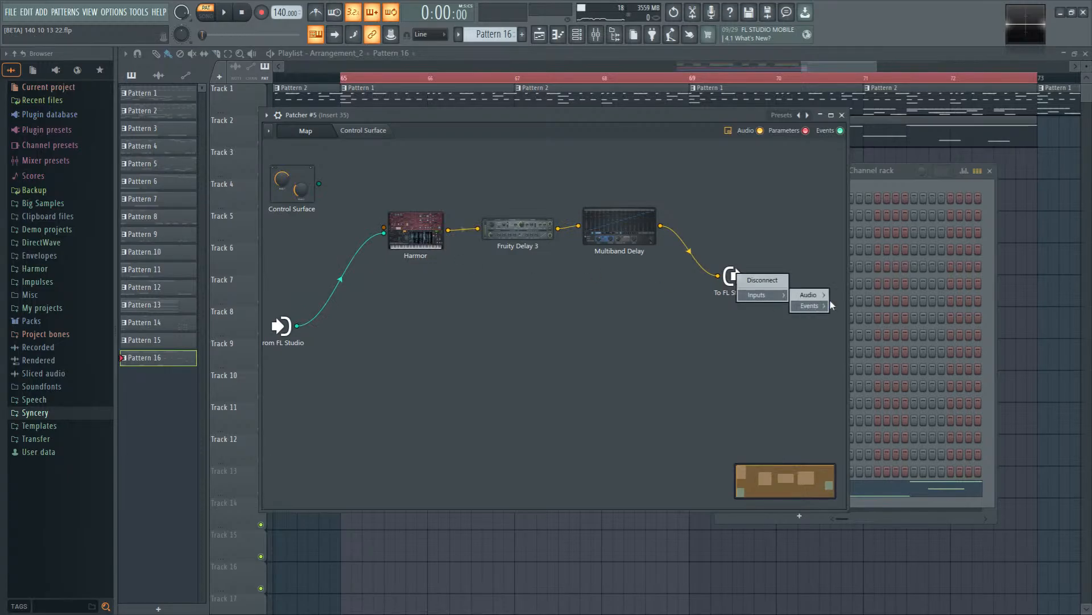
mouse_move(813, 294)
left_click(950, 268)
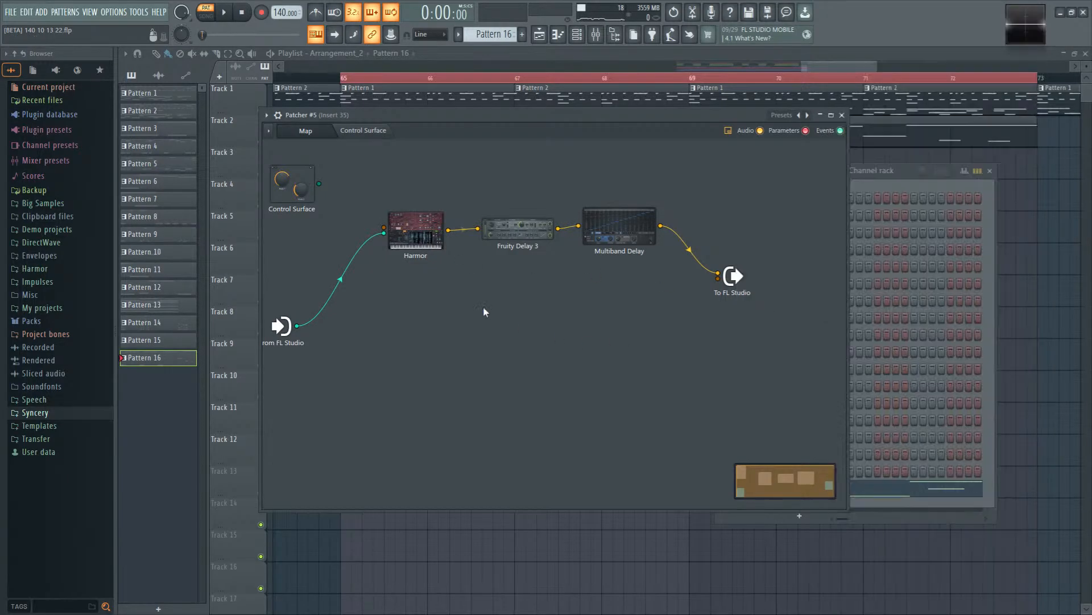
Step: Duplicate Harmor through its preset into the Patcher map and delete the copy
right_click(411, 234)
left_click(441, 253)
left_click(434, 332)
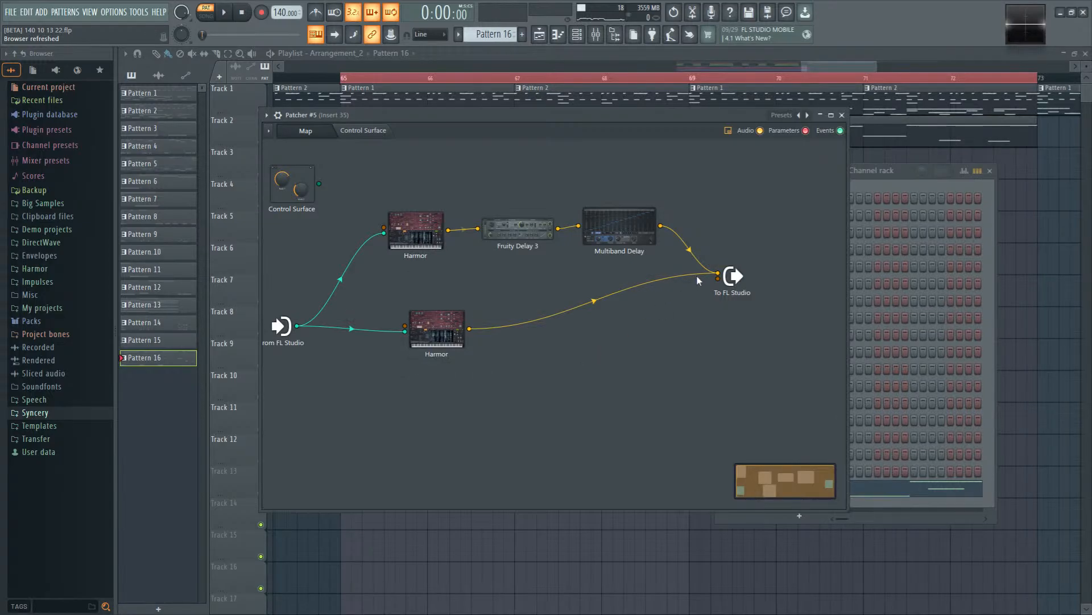
right_click(435, 339)
left_click(476, 380)
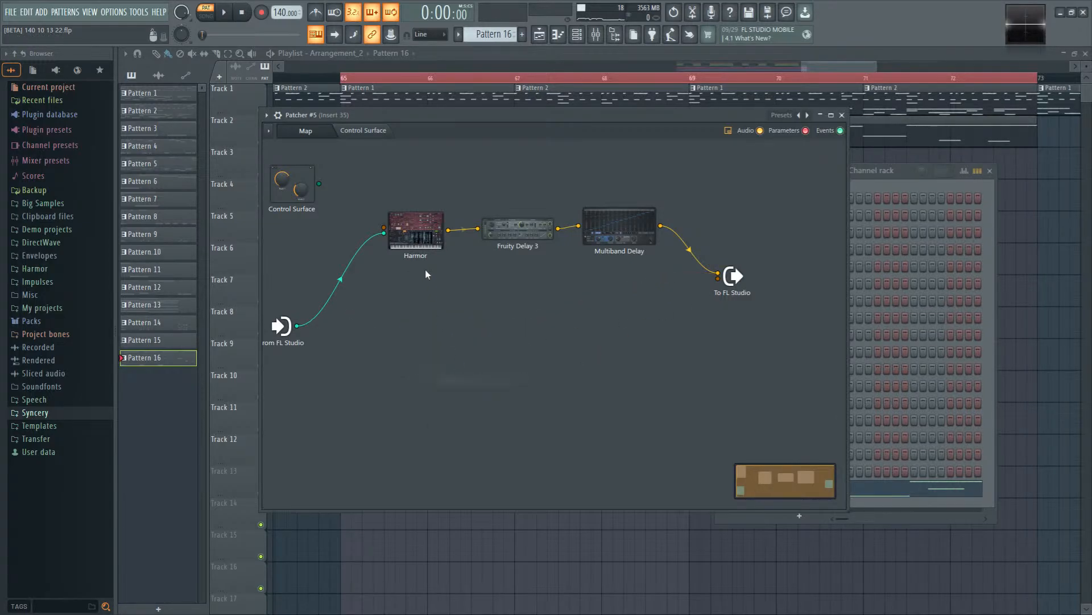
Step: Check Harmor's settings, place a copy of it below the original, and route the copy's audio to the second To FL Studio input
left_click(416, 222)
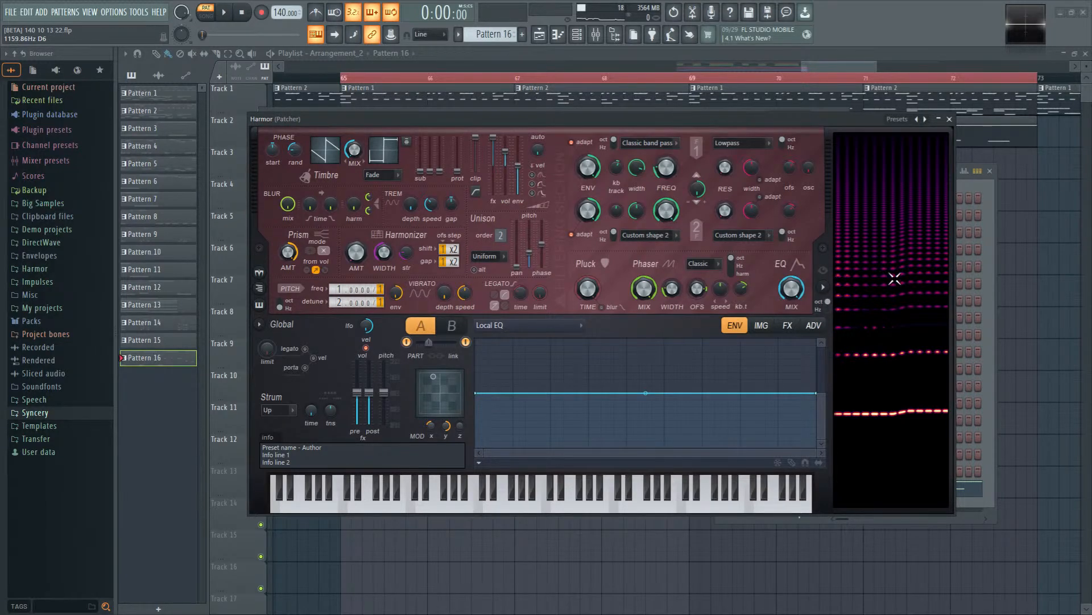
left_click(949, 120)
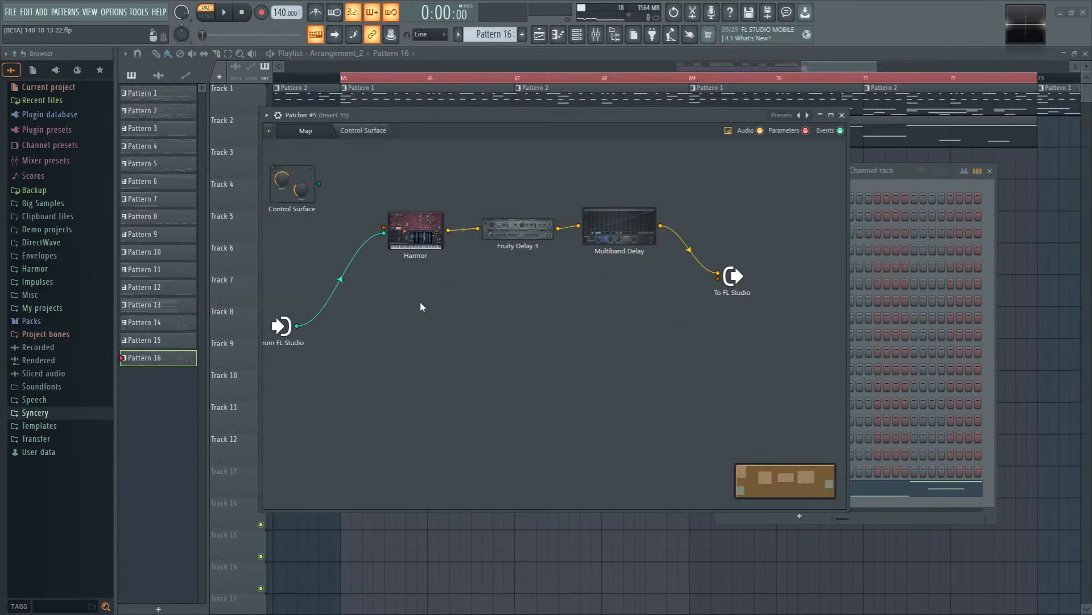
right_click(416, 242)
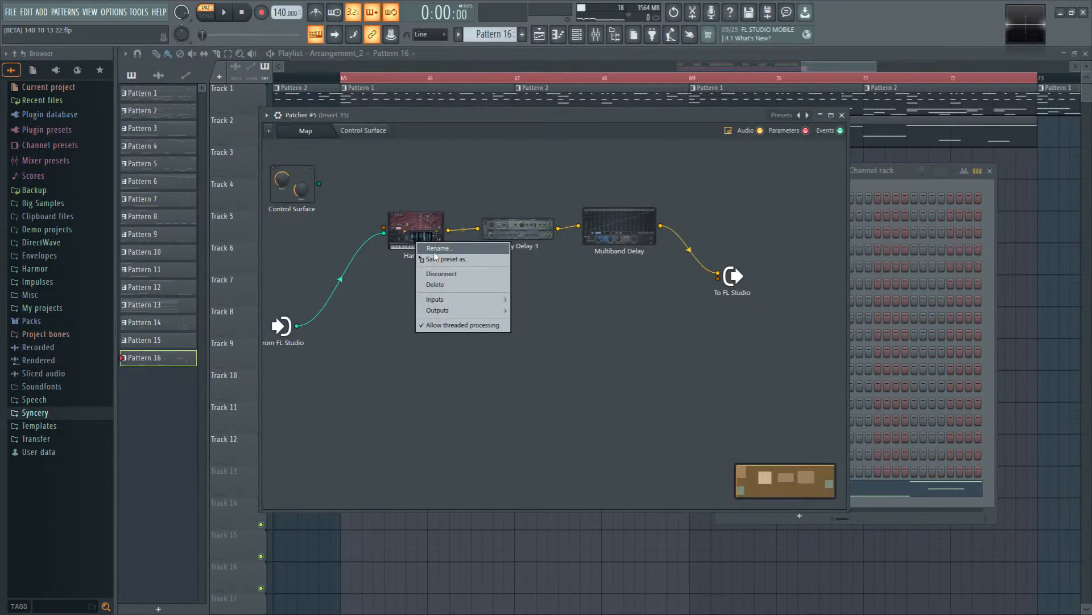
left_click(434, 315)
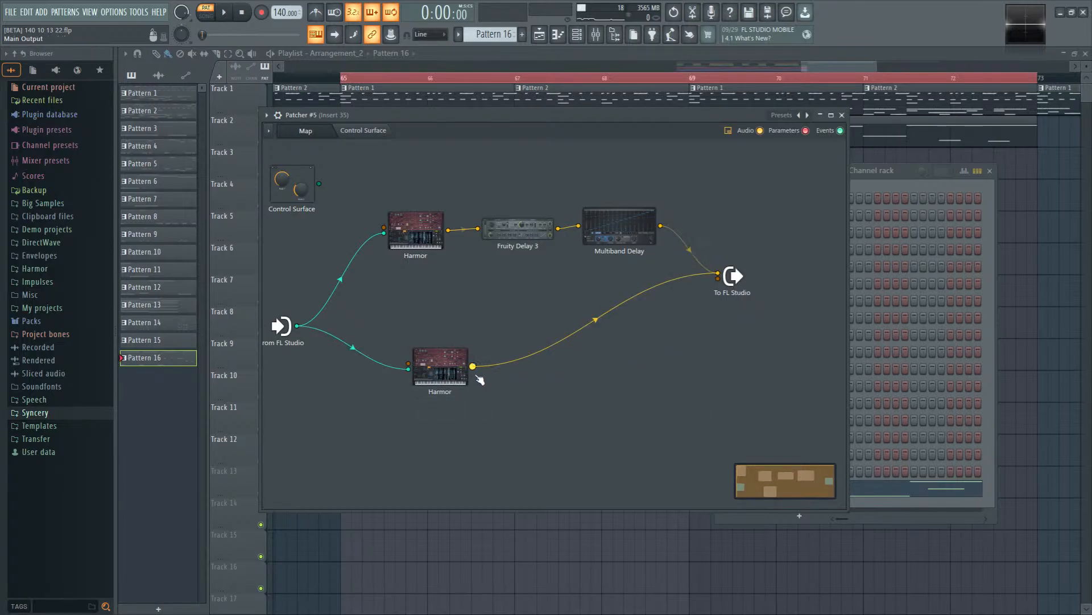
left_click_drag(472, 366, 717, 275)
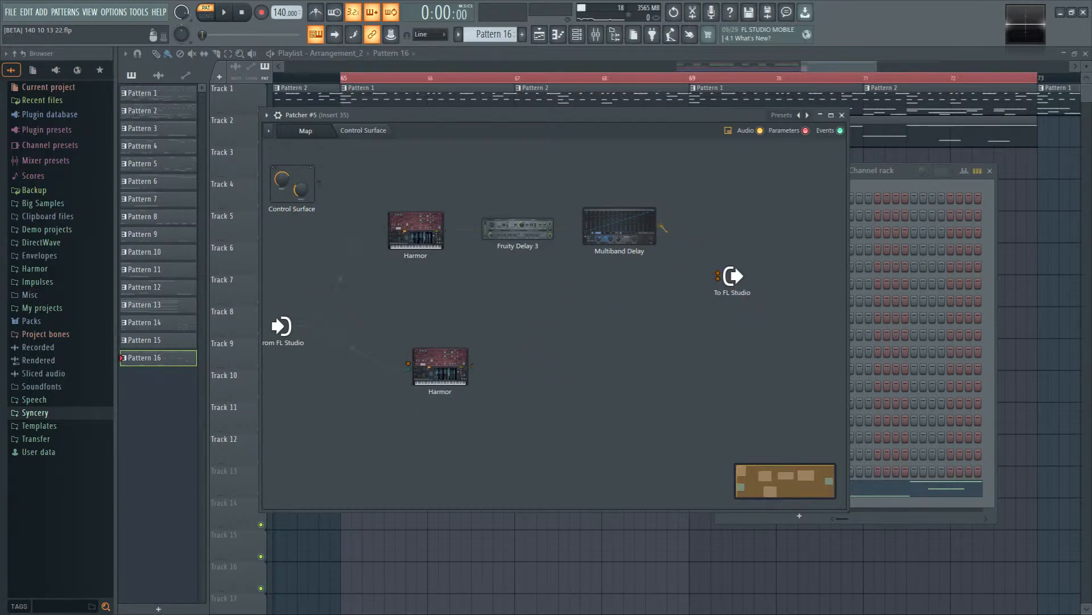
left_click_drag(473, 366, 719, 279)
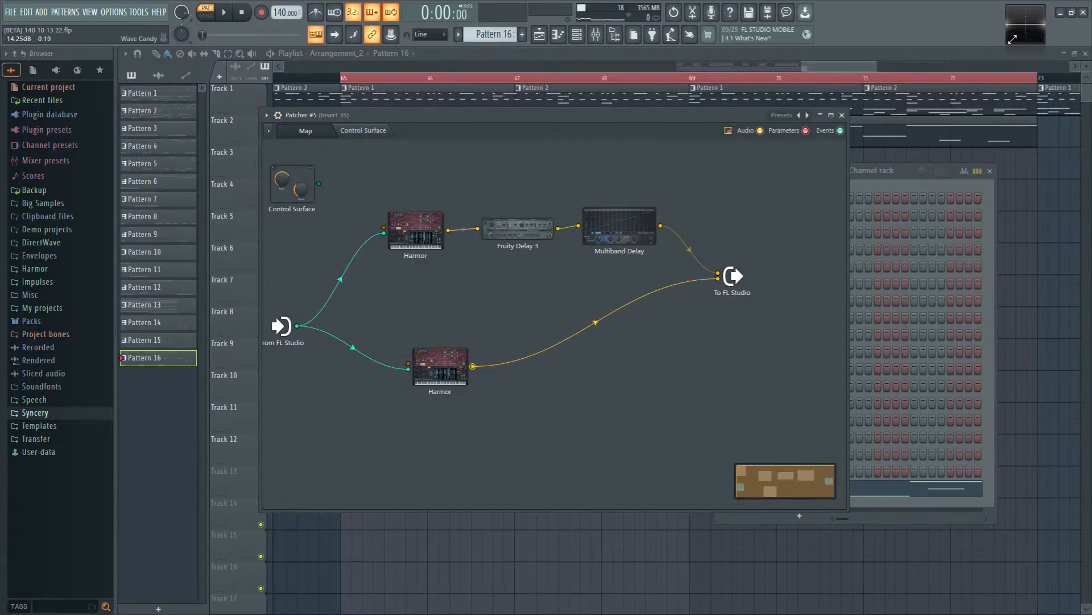
Step: Open the mixer and inspect the effects on the sub and Master tracks
left_click(596, 35)
left_click(242, 307)
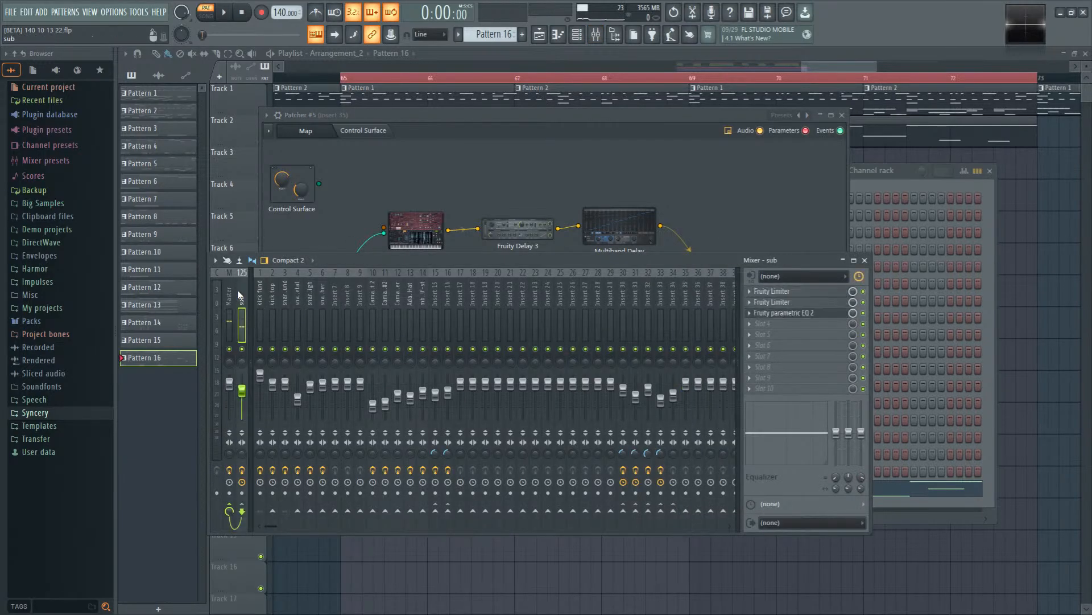
left_click(230, 302)
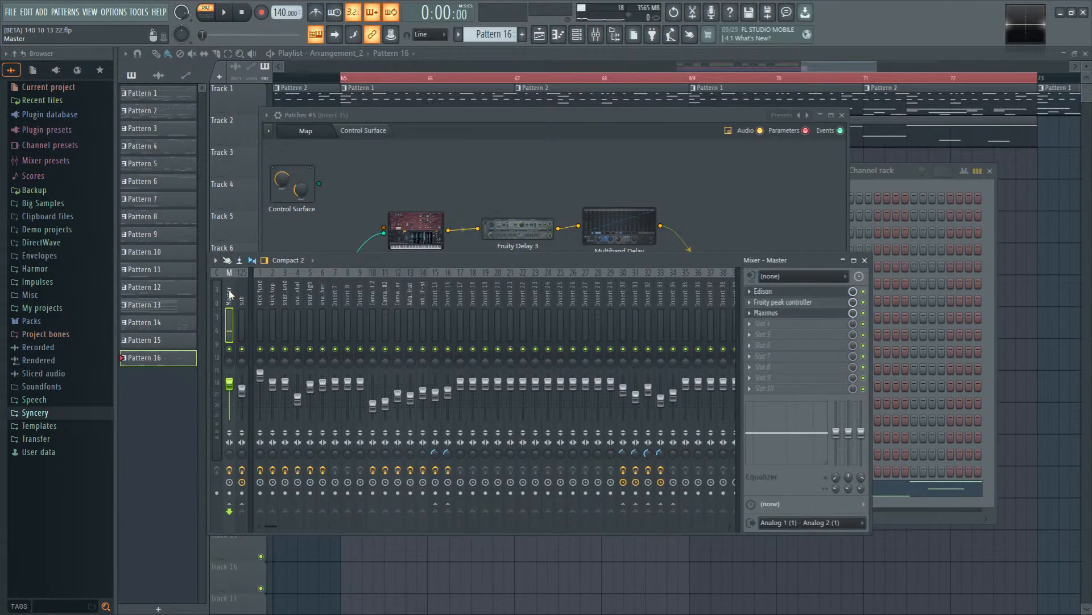
left_click(240, 297)
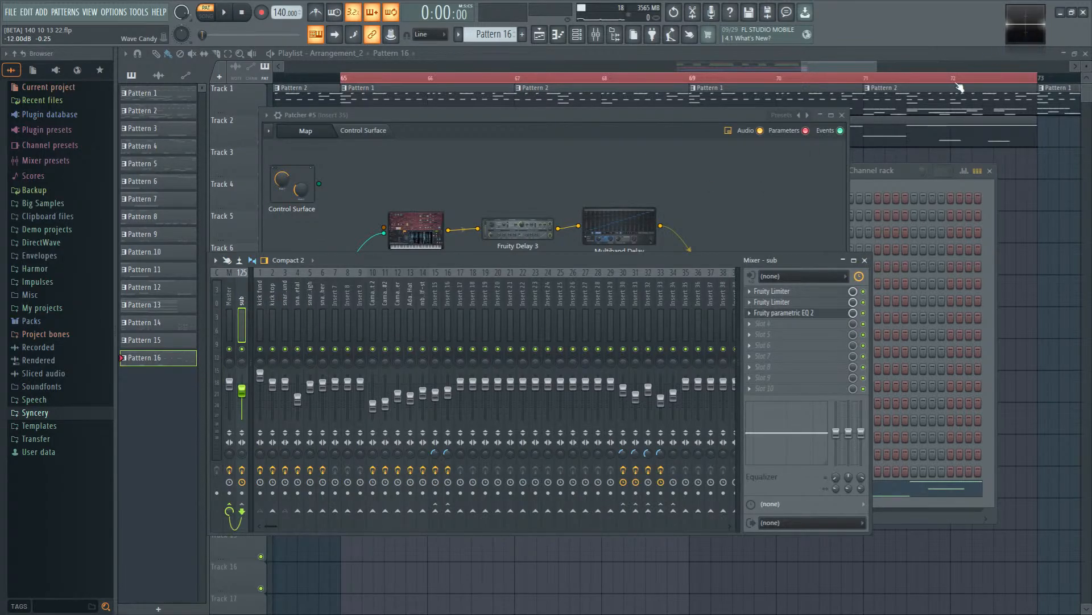
left_click(663, 296)
left_click_drag(658, 298, 233, 301)
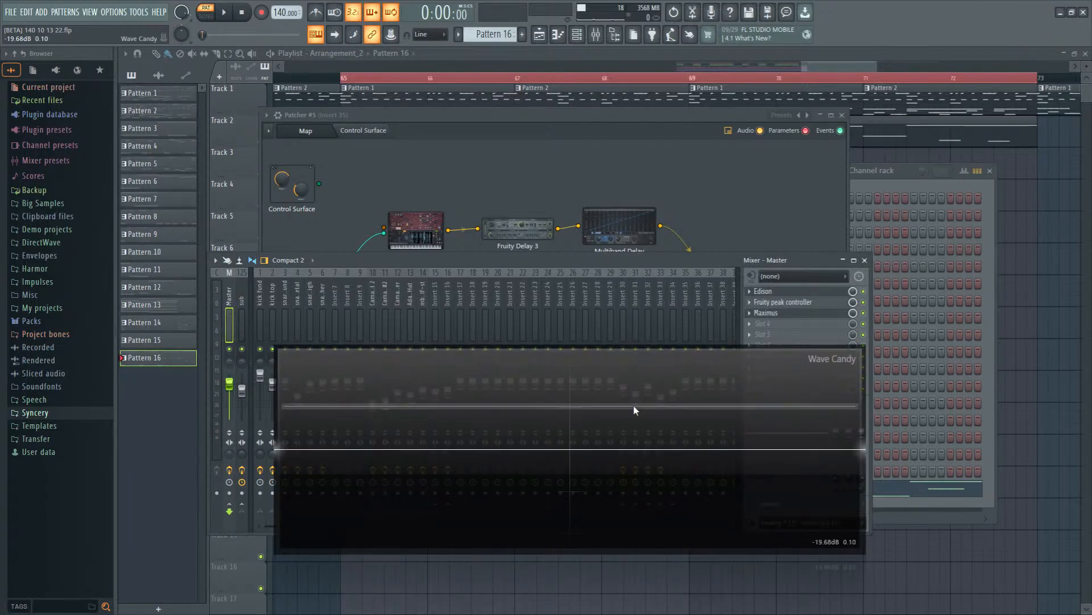
Step: Open the Wave Candy settings from its oscilloscope display and move the display away from the settings window
right_click(634, 407)
left_click(661, 524)
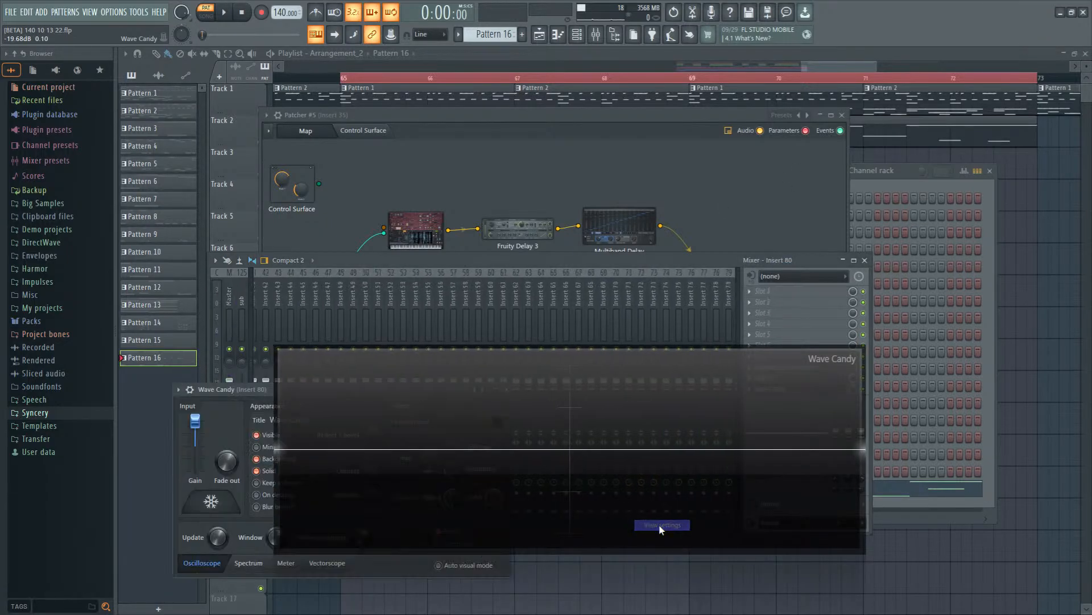
left_click_drag(575, 421, 775, 441)
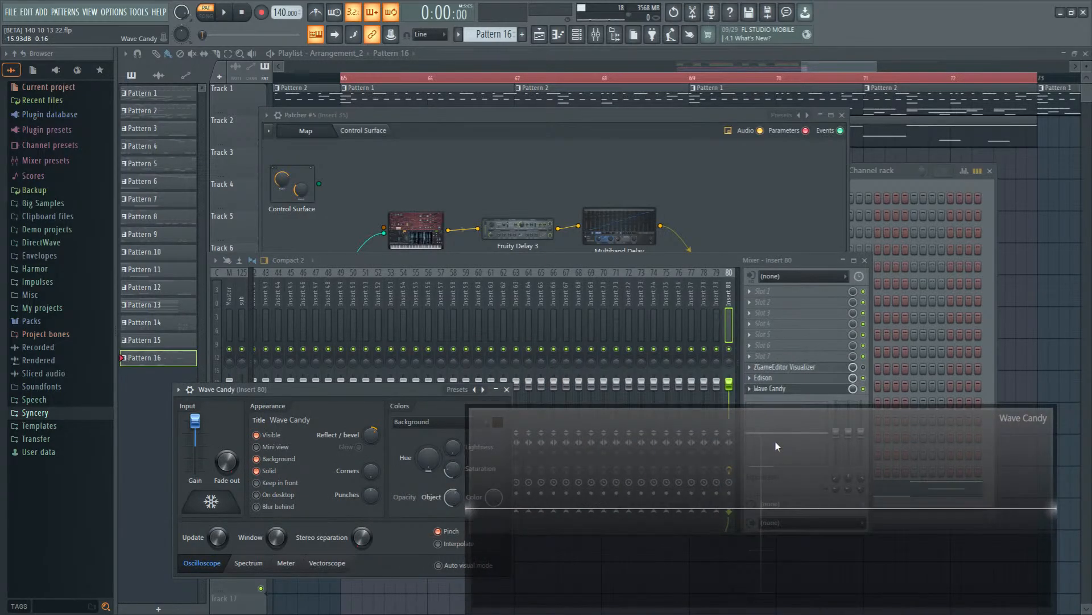
Step: Switch Insert 80's Wave Candy to mini view and move its settings window and the mixer aside
double_click(796, 482)
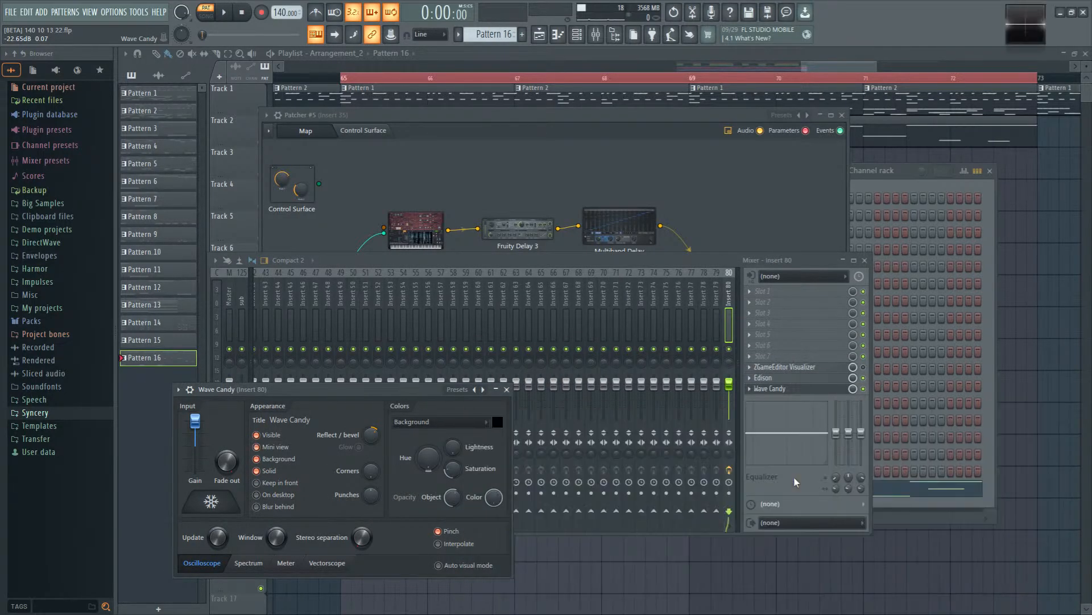
left_click_drag(406, 390, 948, 352)
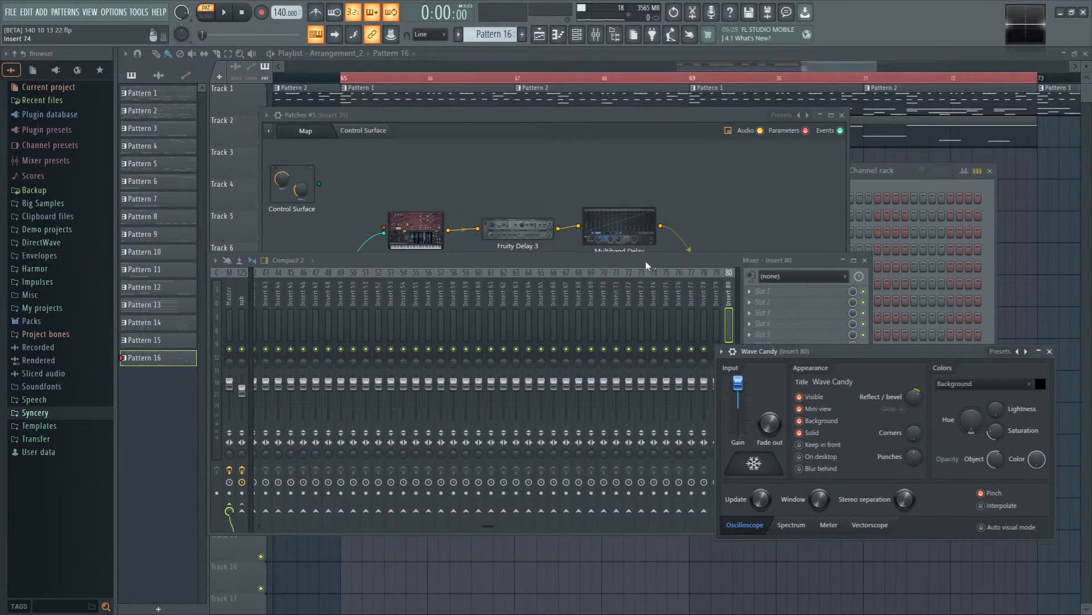
left_click_drag(647, 265, 786, 279)
Step: Add Wave Candy to the fourth effect slot of the sub mixer track
scroll(480, 319, "left", 10)
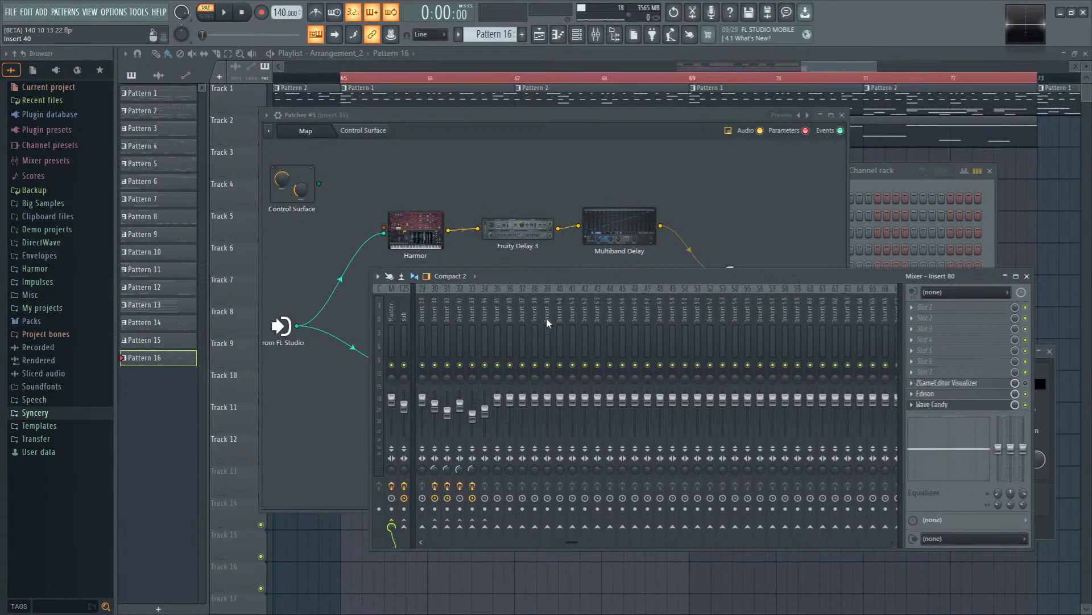
left_click(403, 335)
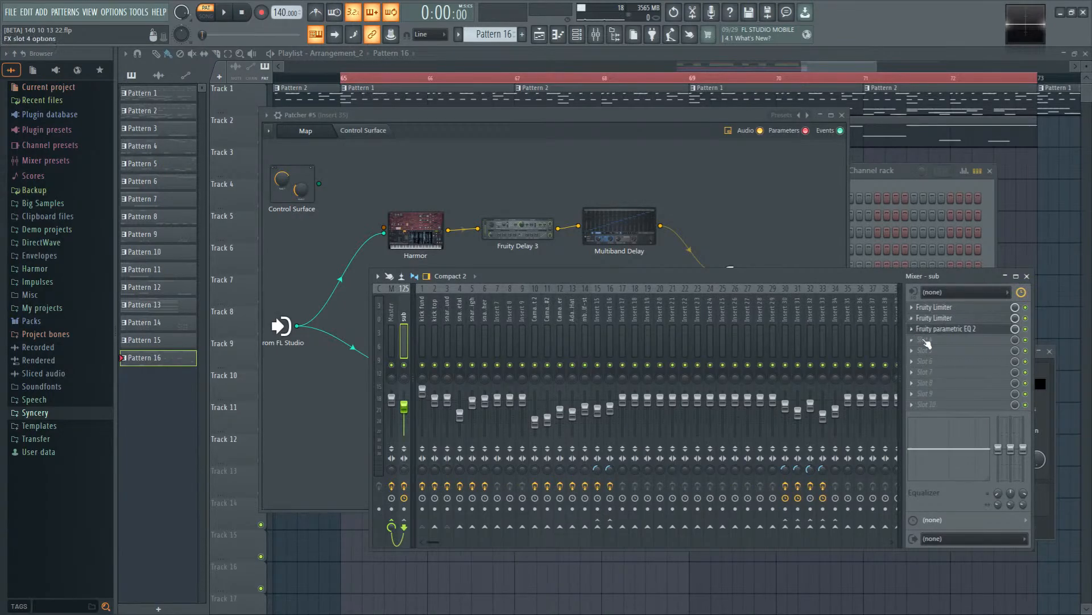
left_click(932, 345)
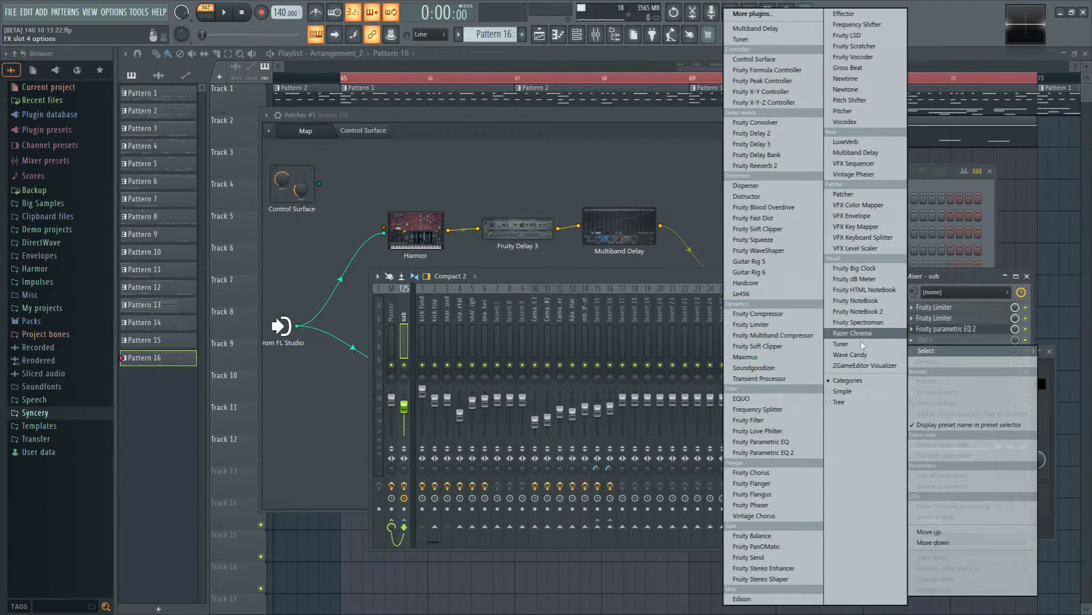
left_click(873, 356)
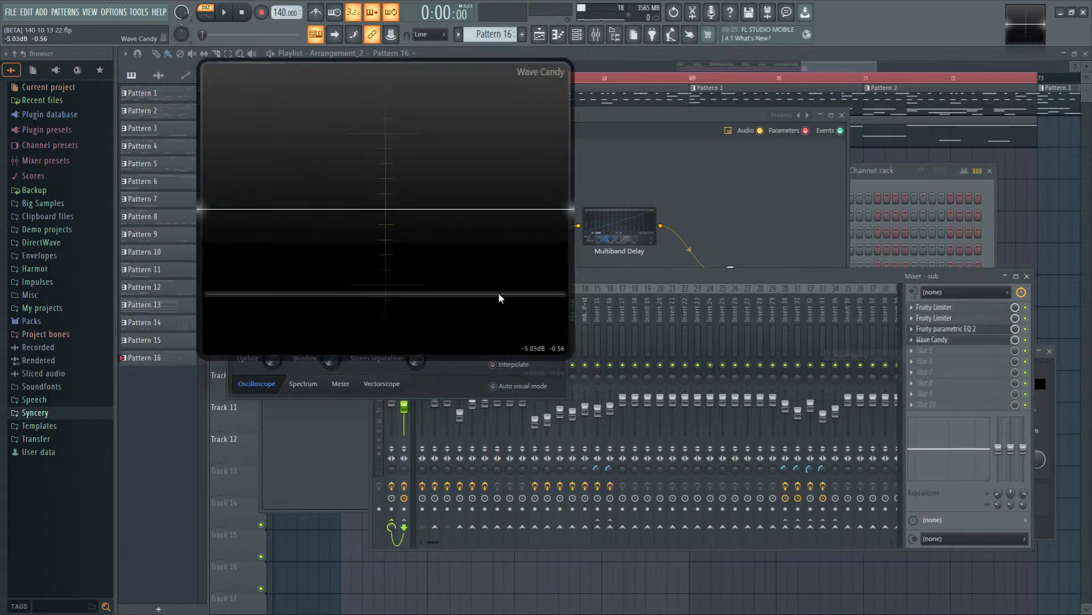
Step: Play the pattern to check the sub track's oscilloscope, and move the display clear of the Patcher map
key("space")
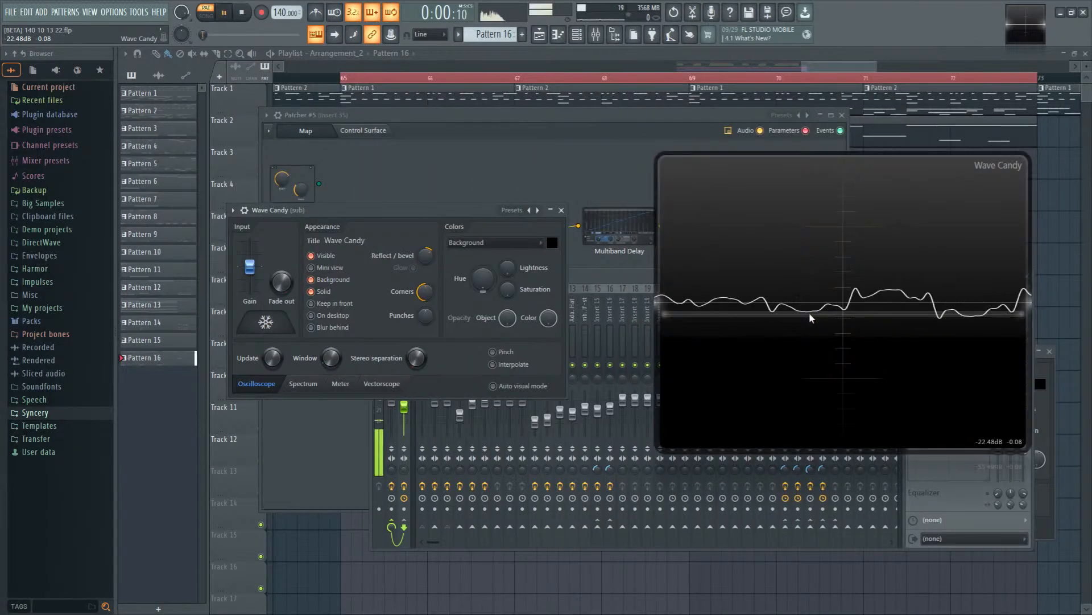
key("space")
left_click(615, 276)
left_click(603, 119)
left_click_drag(752, 241, 923, 425)
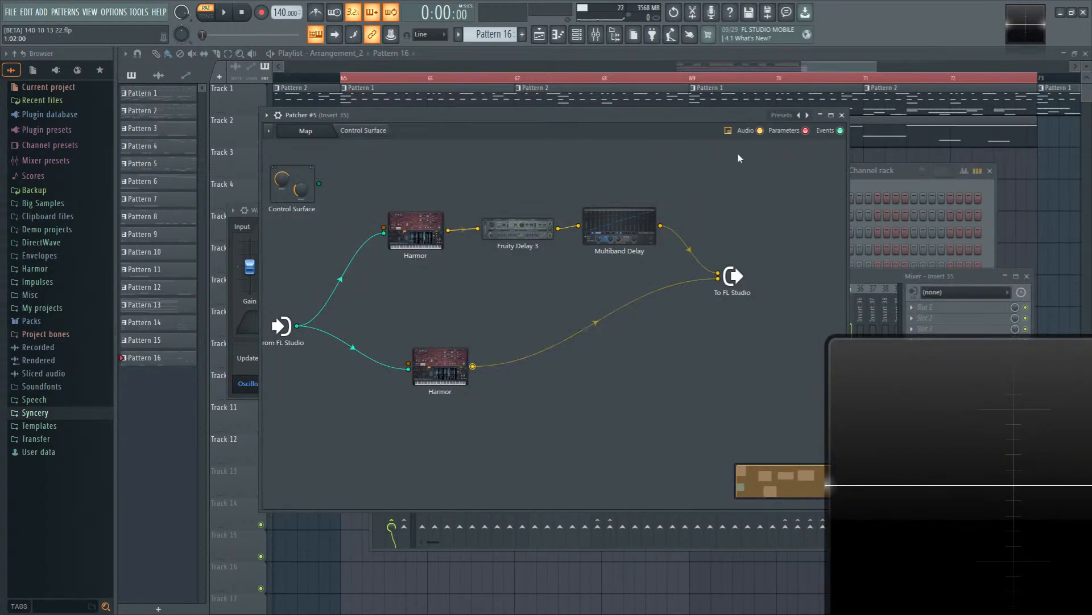
Step: Bring up the playlist, switch playback to song mode and play from bar 61
left_click(1056, 202)
scroll(549, 191, "left", 5)
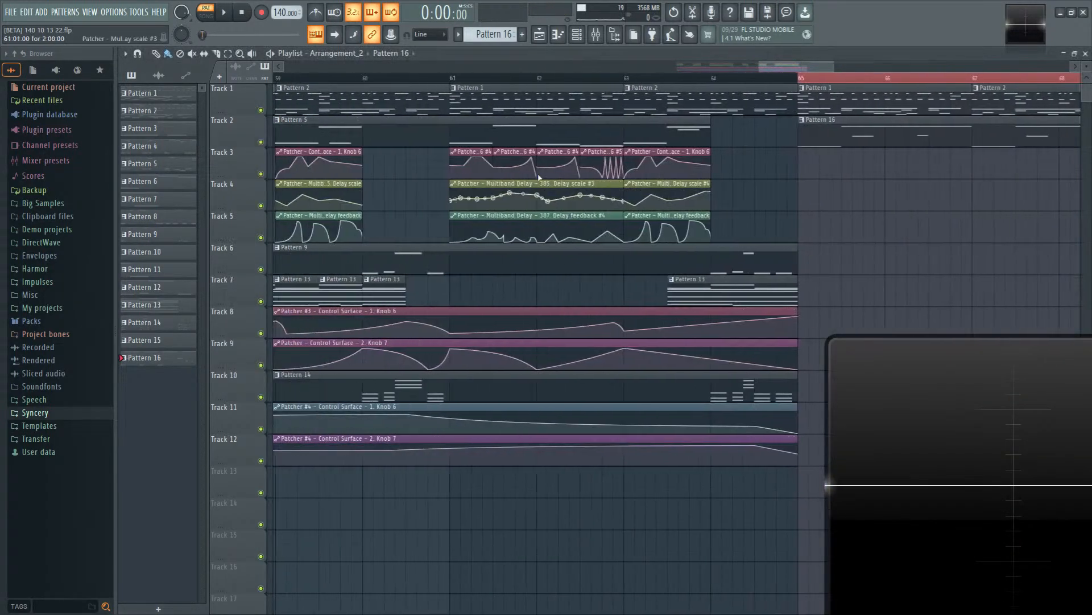
left_click(449, 76)
left_click(203, 13)
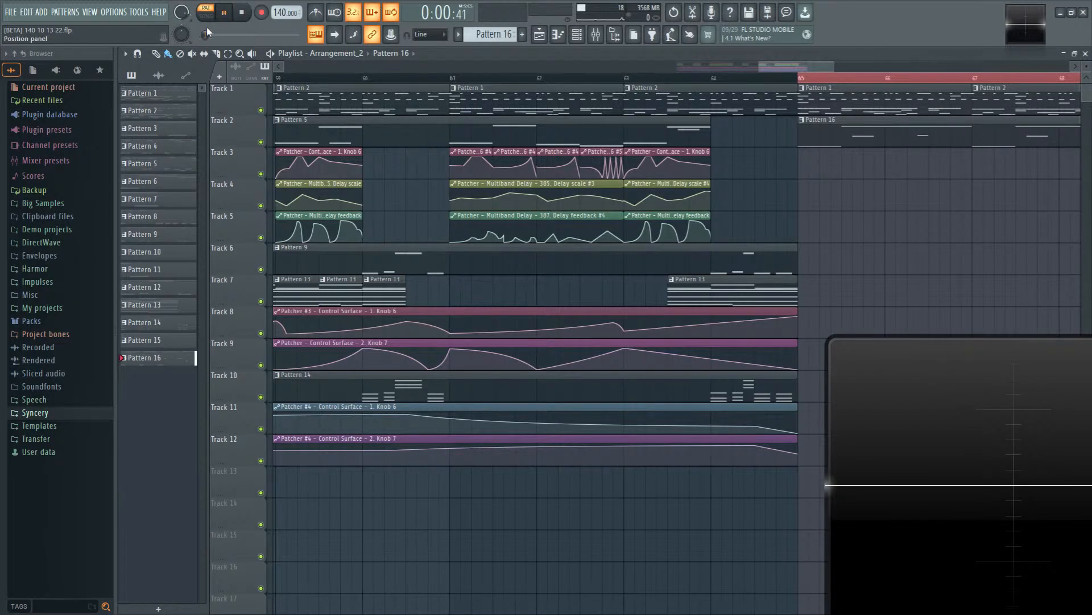
left_click(206, 14)
left_click(453, 77)
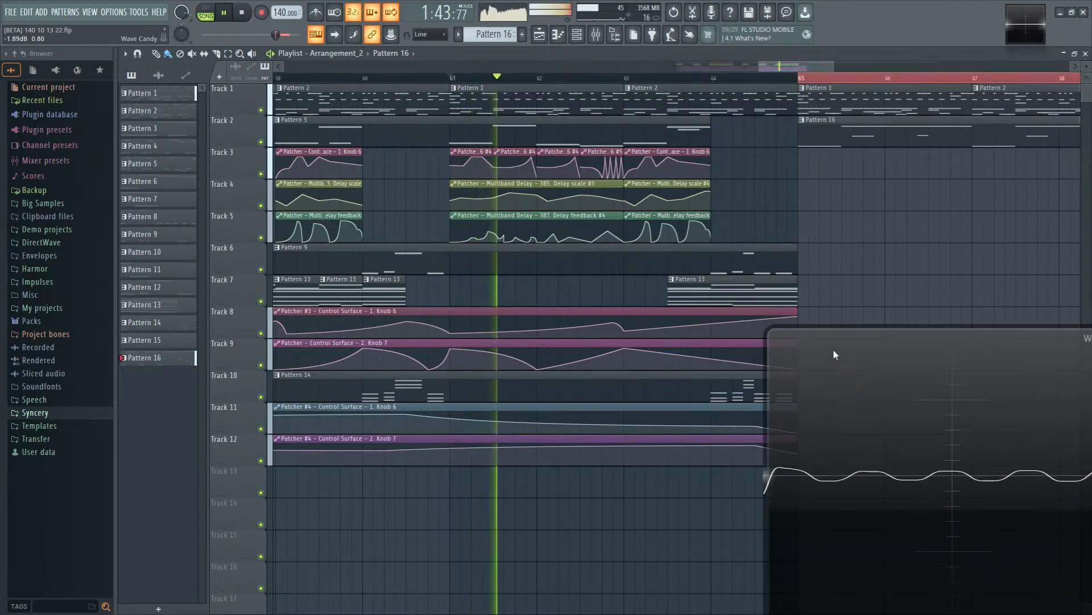
Step: Move the oscilloscope display over the playlist and play from bar 61 to examine the sub waveform
left_click_drag(835, 354, 557, 284)
key("space")
key("space")
key("space")
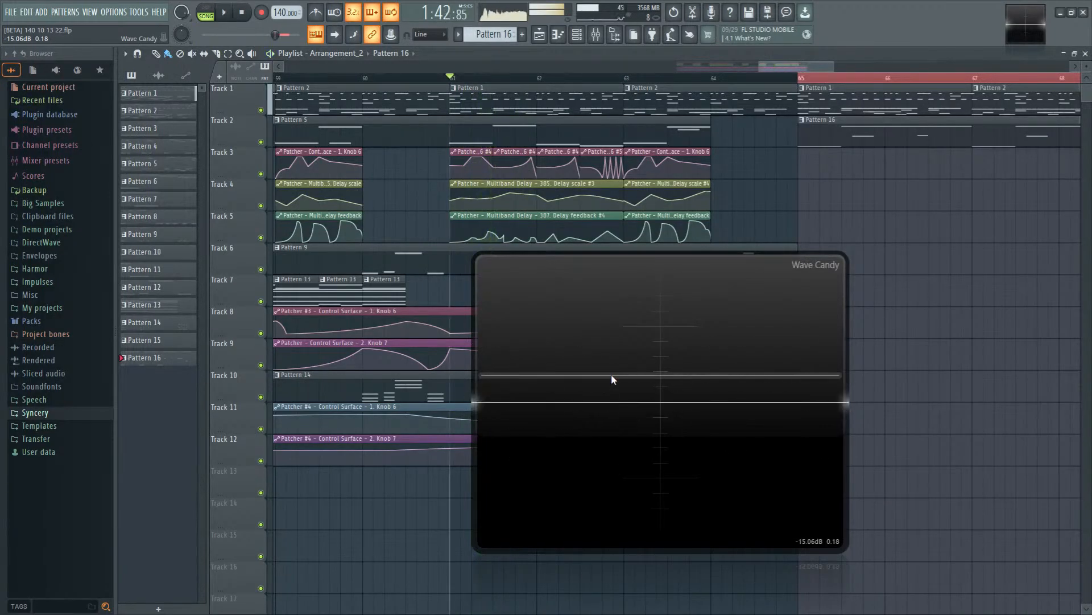
key("space")
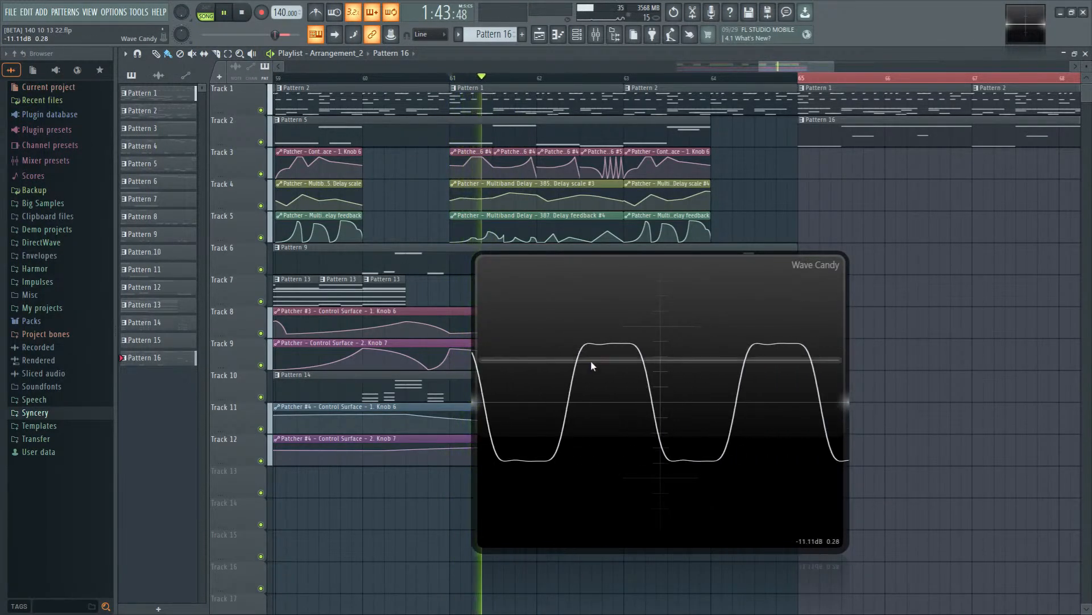
key("space")
Step: Open the settings of the sub track's Wave Candy and set its Update rate to a note in octave 0
left_click(595, 36)
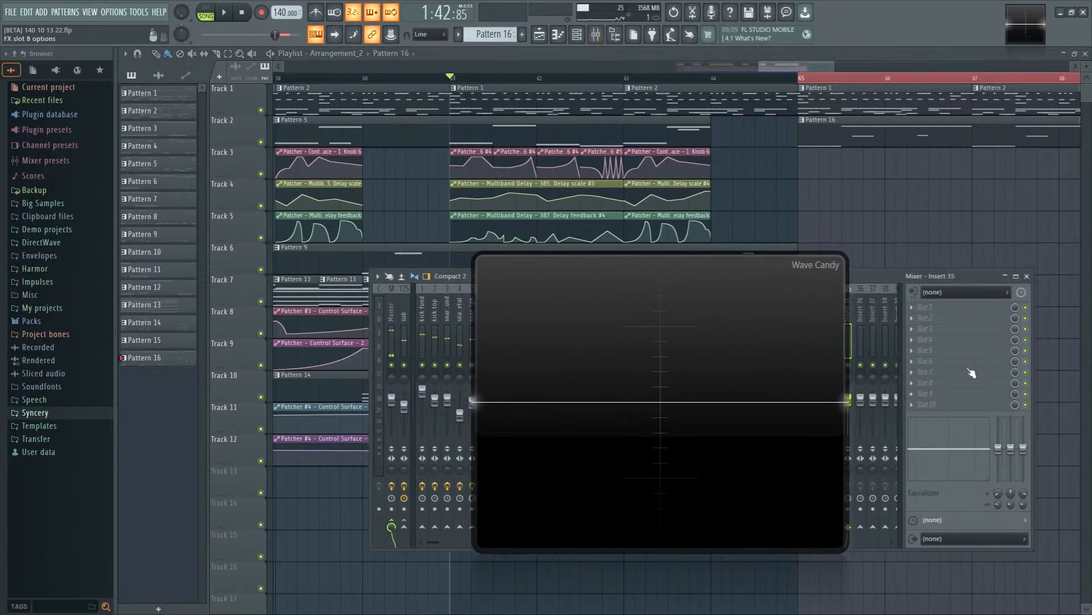
left_click_drag(693, 316, 855, 296)
left_click(408, 314)
left_click_drag(821, 347, 553, 329)
left_click(978, 340)
left_click_drag(672, 346, 750, 349)
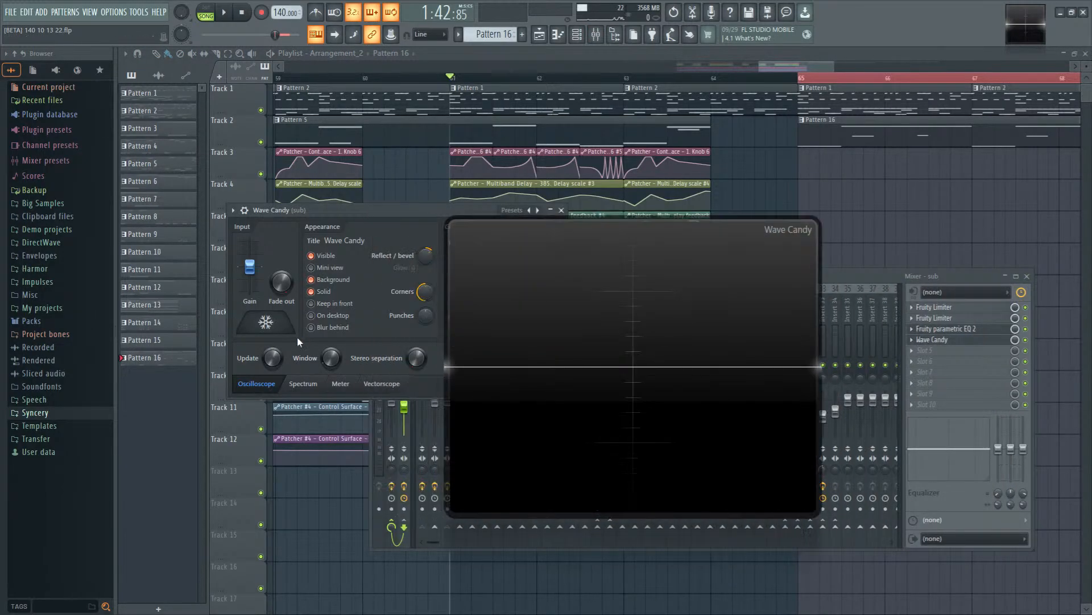
right_click(264, 355)
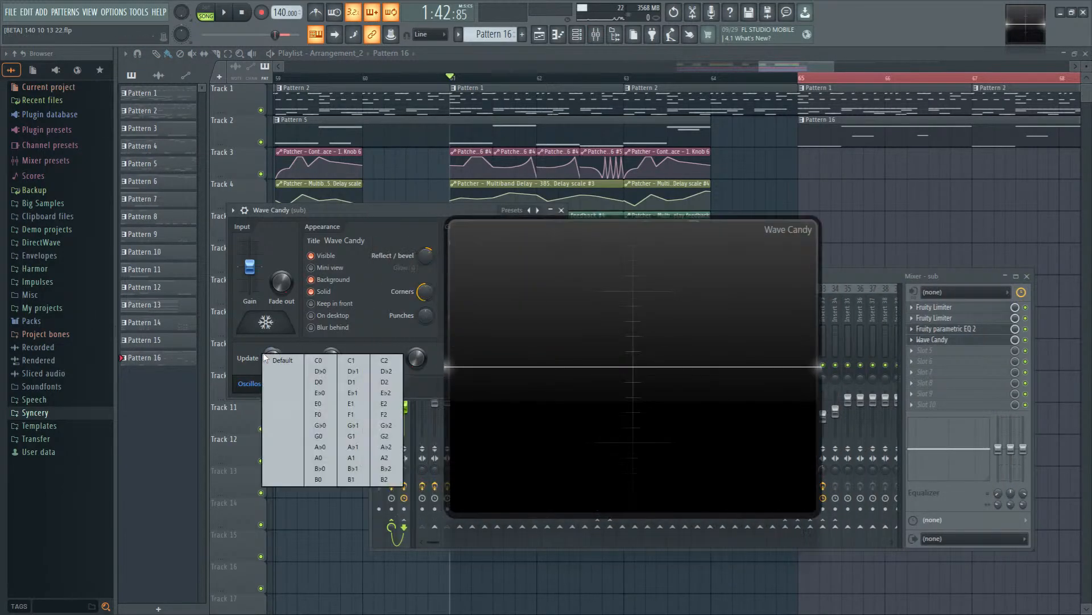
left_click(328, 421)
Step: Play and stop the section from bar 61 repeatedly to examine the sub waveform on the oscilloscope
key("space")
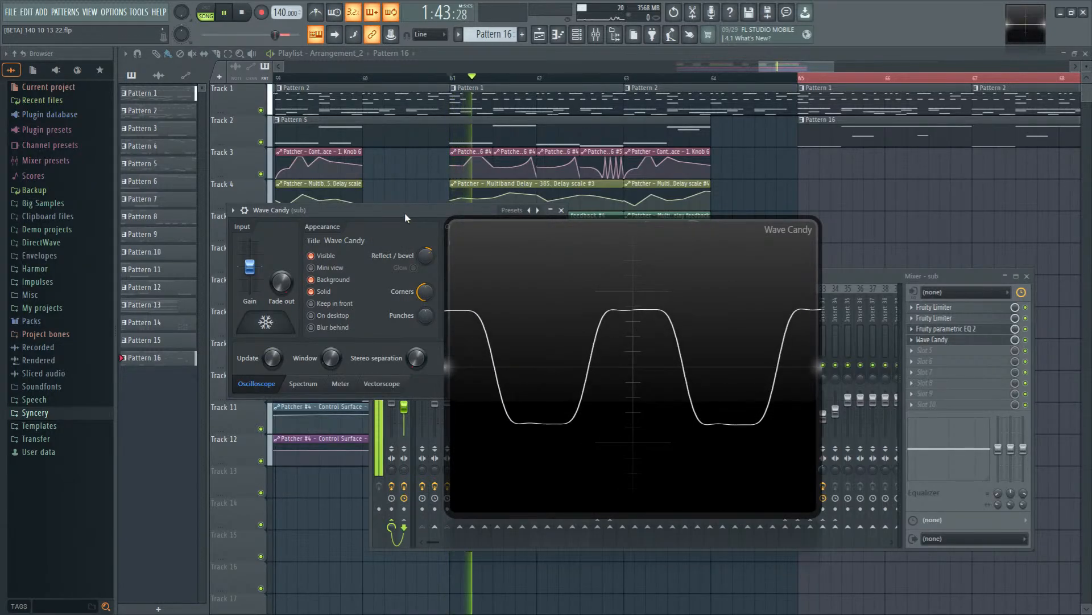
key("space")
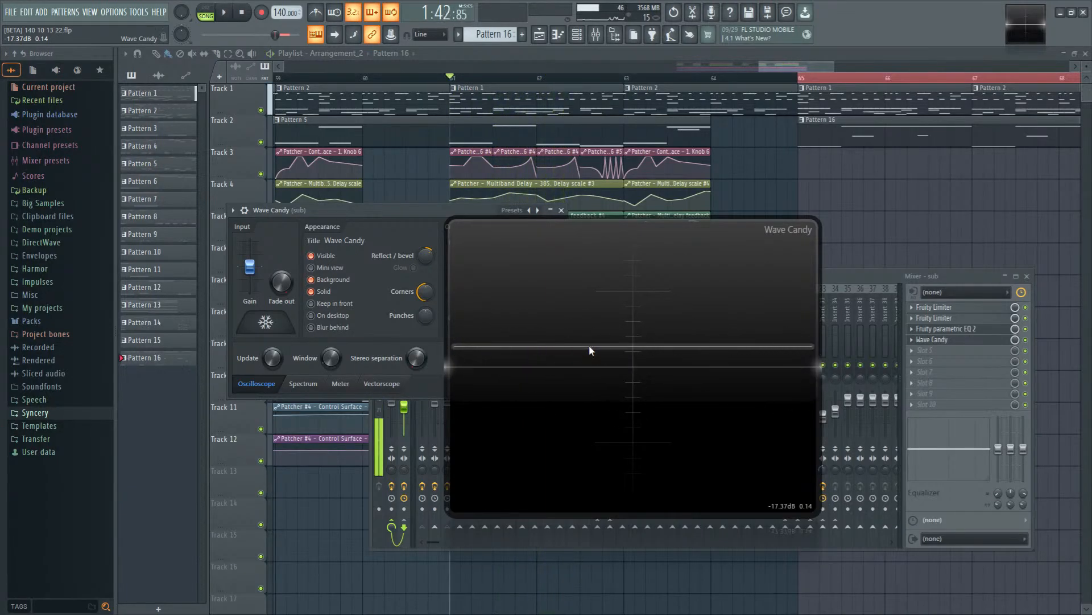
key("space")
key("space")
key("space")
key("space")
key("space")
key("space")
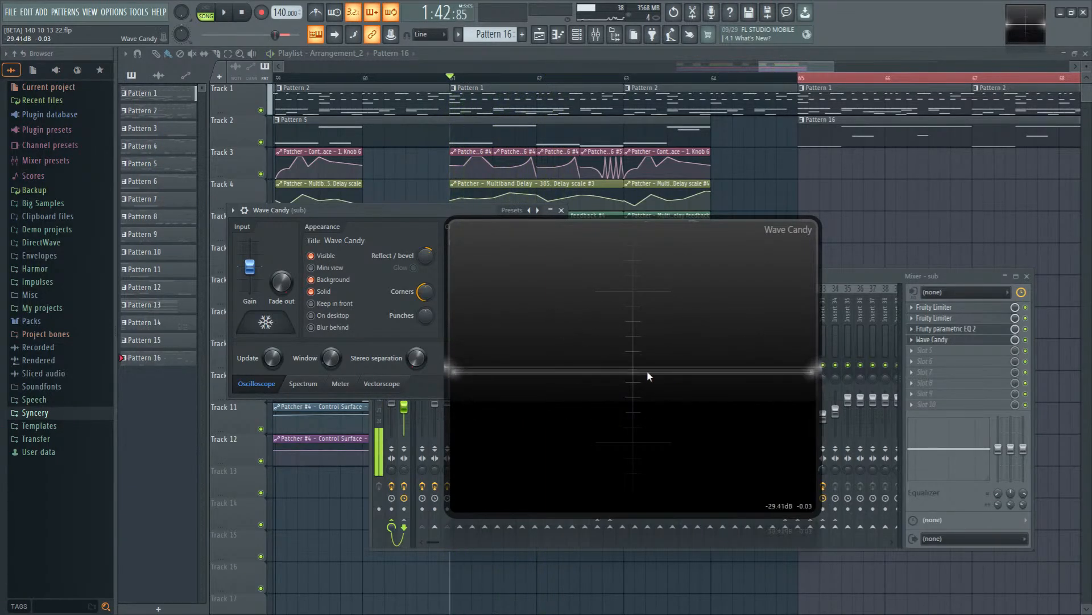
key("space")
key("space")
key("space")
key("space")
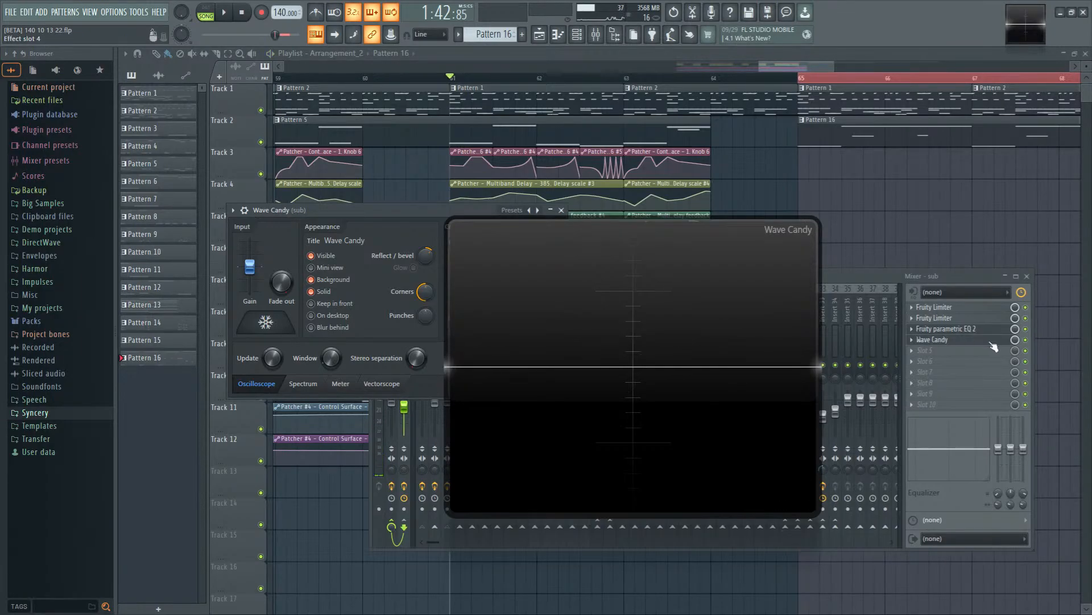
Step: Open Fruity parametric EQ 2 on the sub track beside the oscilloscope and compare its spectrum with the waveform during playback
left_click(956, 328)
left_click_drag(598, 374, 781, 336)
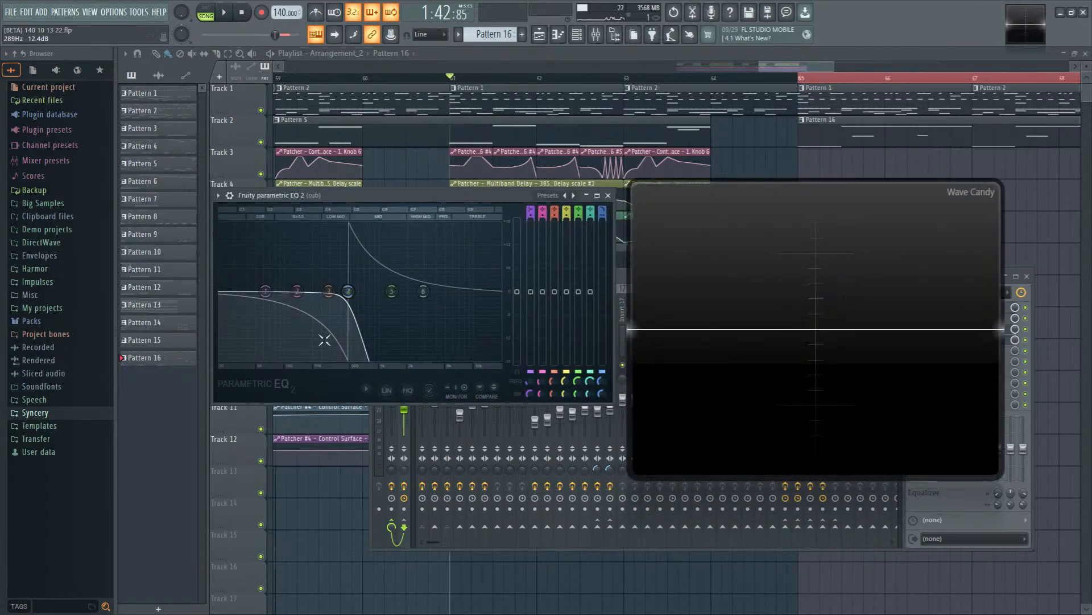
key("space")
key("space")
key("space")
key("space")
key("space")
key("space")
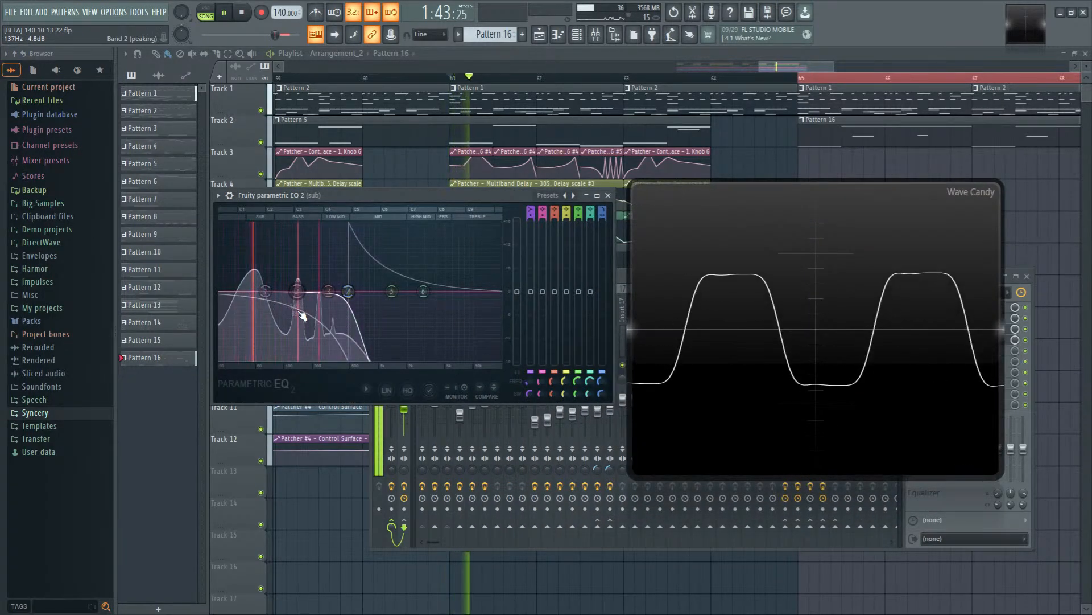
key("space")
key("space")
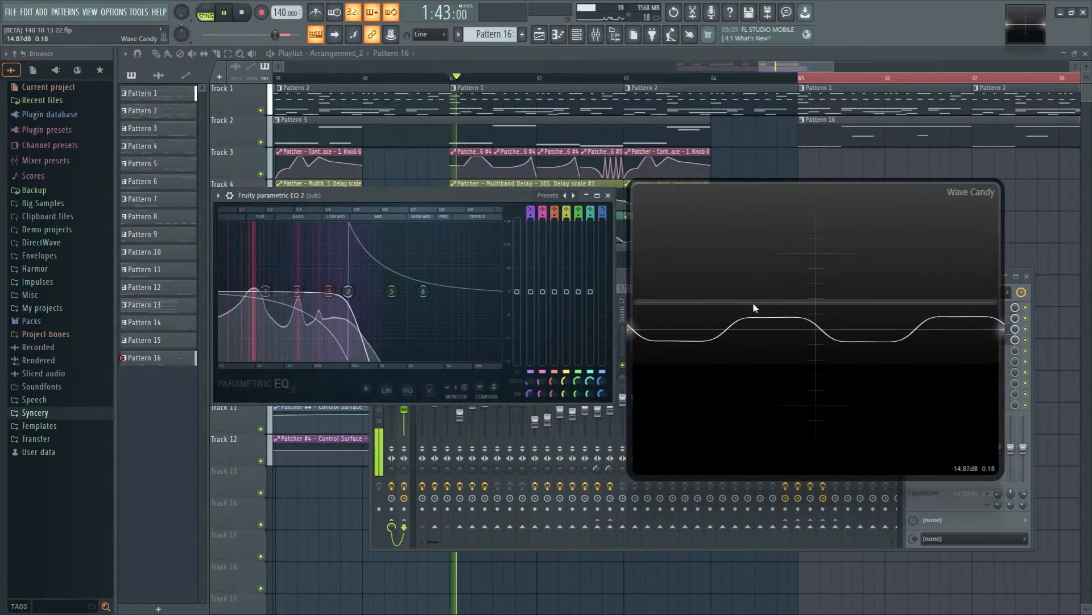
Step: Lower the low-pass cutoff in the sub track's EQ into the bass range and play the section repeatedly to examine the waveform
left_click_drag(360, 295, 301, 291)
key("space")
key("space")
key("space")
key("space")
key("space")
key("space")
key("space")
key("space")
key("space")
key("space")
key("space")
key("space")
key("space")
key("space")
key("space")
key("space")
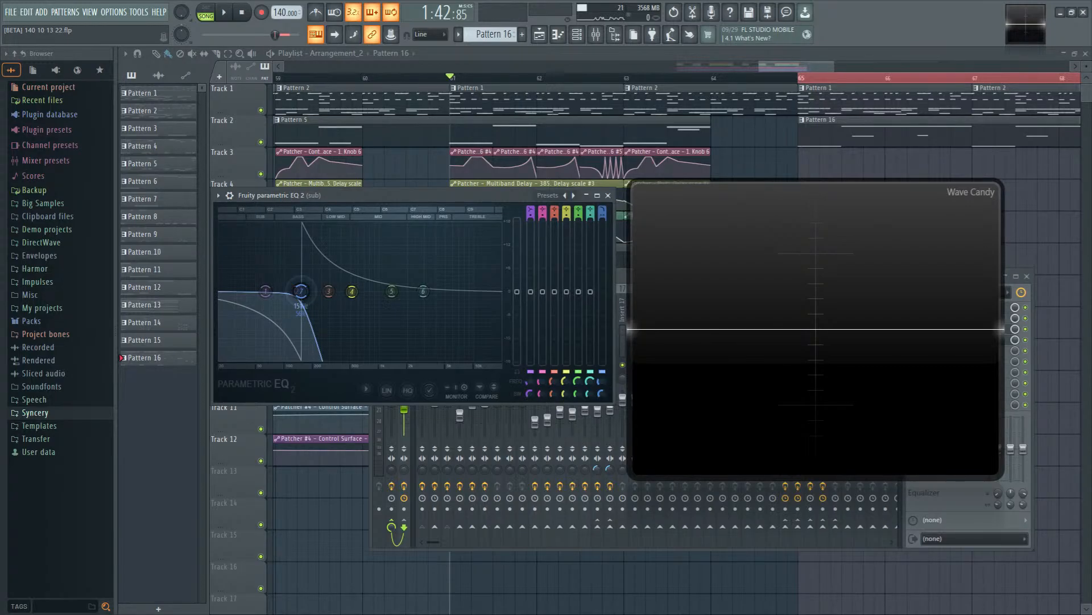
key("space")
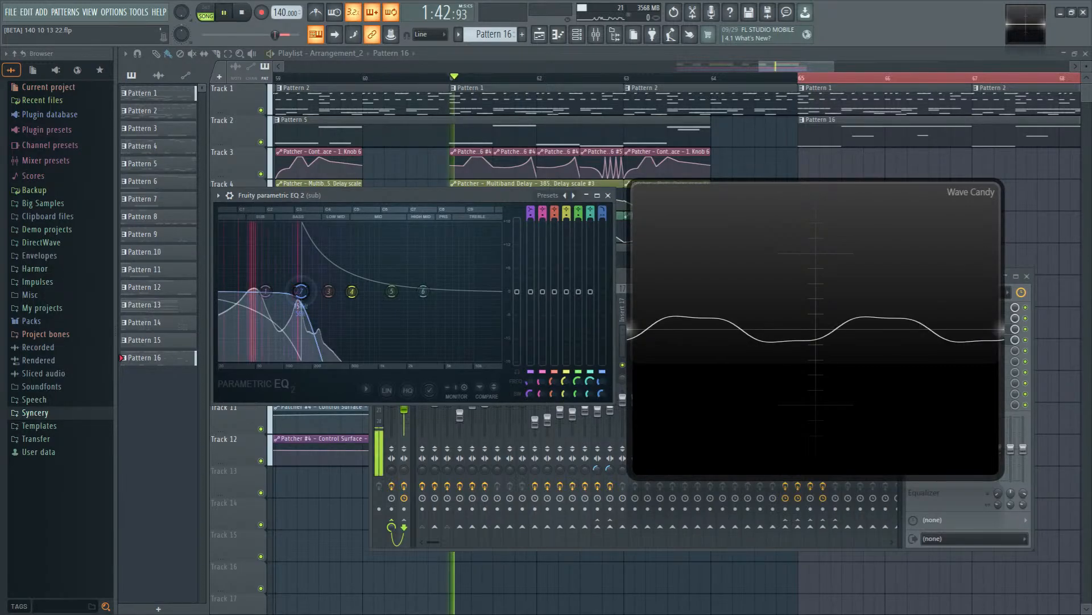
Step: Raise the low-pass cutoff in the sub track's EQ to band 4's position and replay the section to compare the waveform
left_click_drag(301, 291, 351, 291)
key("space")
key("space")
key("space")
key("space")
key("space")
key("space")
key("space")
key("space")
key("space")
key("space")
key("space")
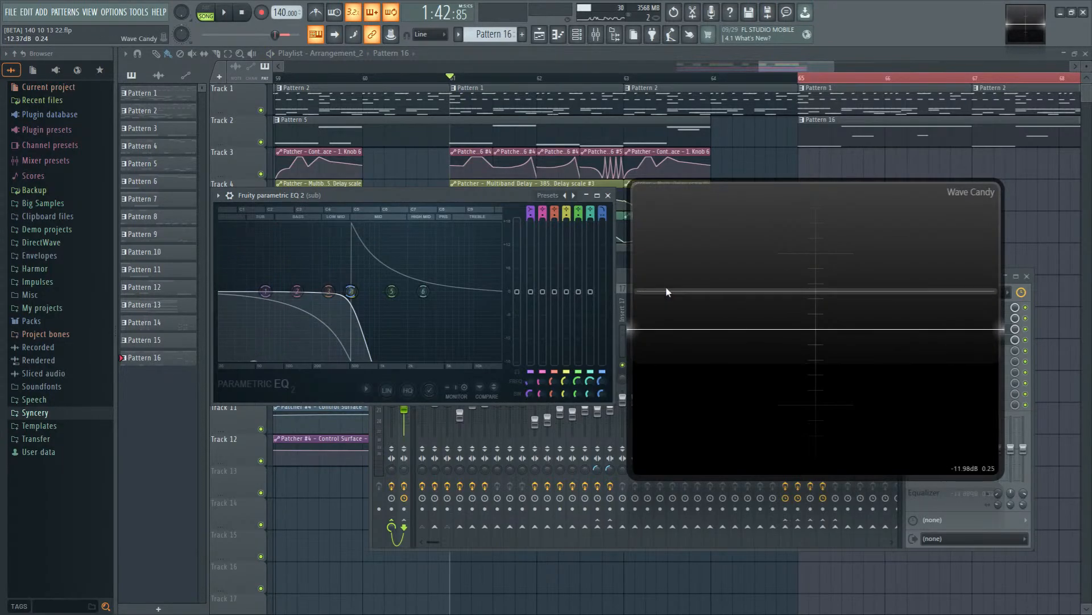
Step: Close the sub track's EQ and reopen Patcher #5 from the channel rack, moving the oscilloscope display out of the way
left_click(608, 195)
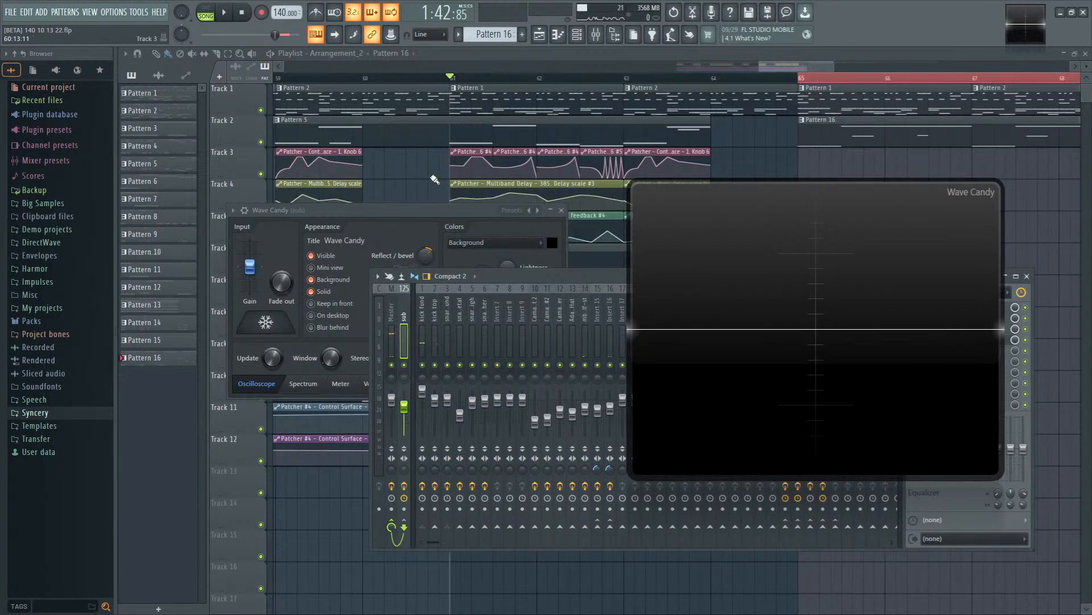
left_click(432, 179)
left_click(576, 34)
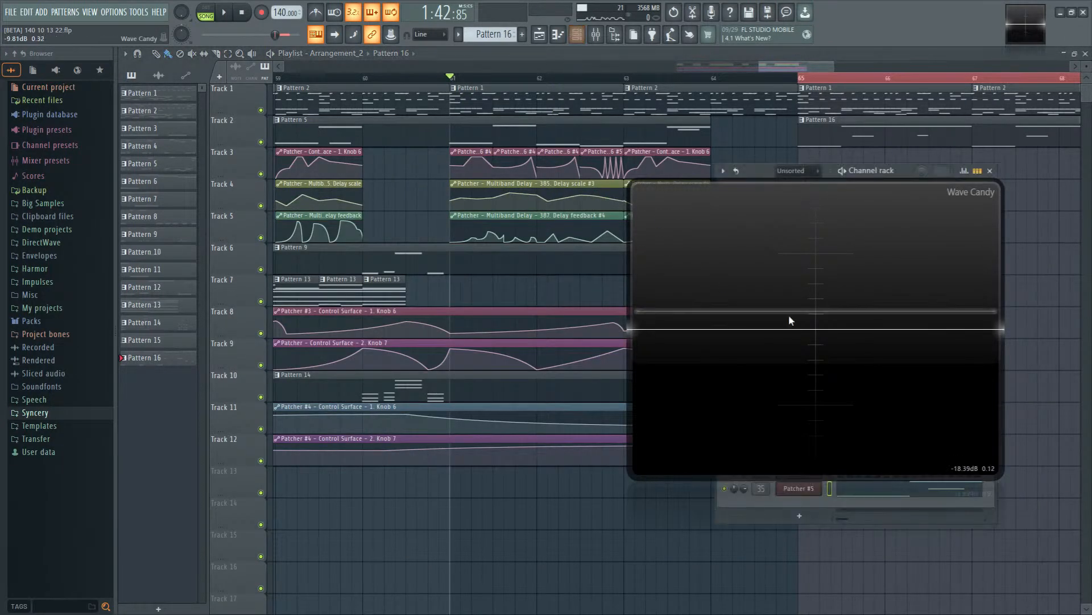
left_click_drag(789, 319, 933, 241)
left_click(814, 488)
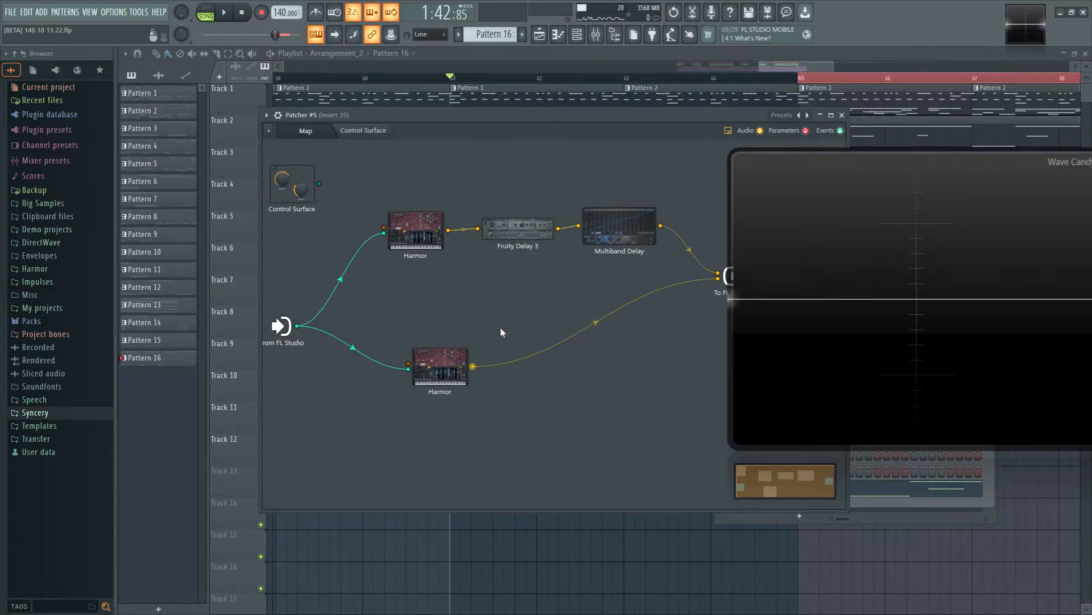
Step: Inspect the settings of the lower and the upper Harmor in the Patcher map and close both
left_click_drag(751, 353, 763, 312)
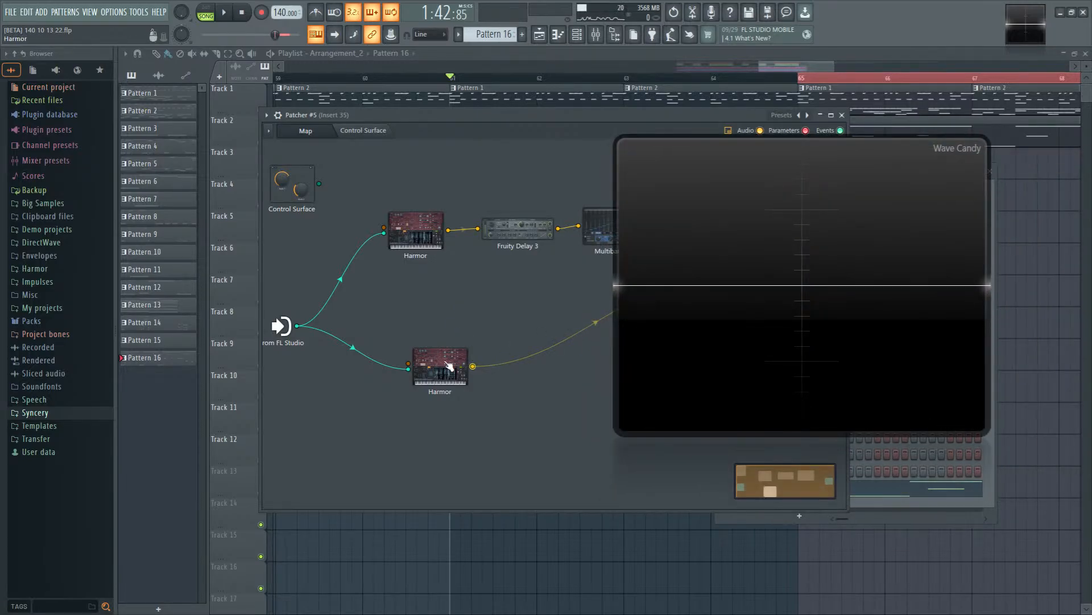
left_click(446, 364)
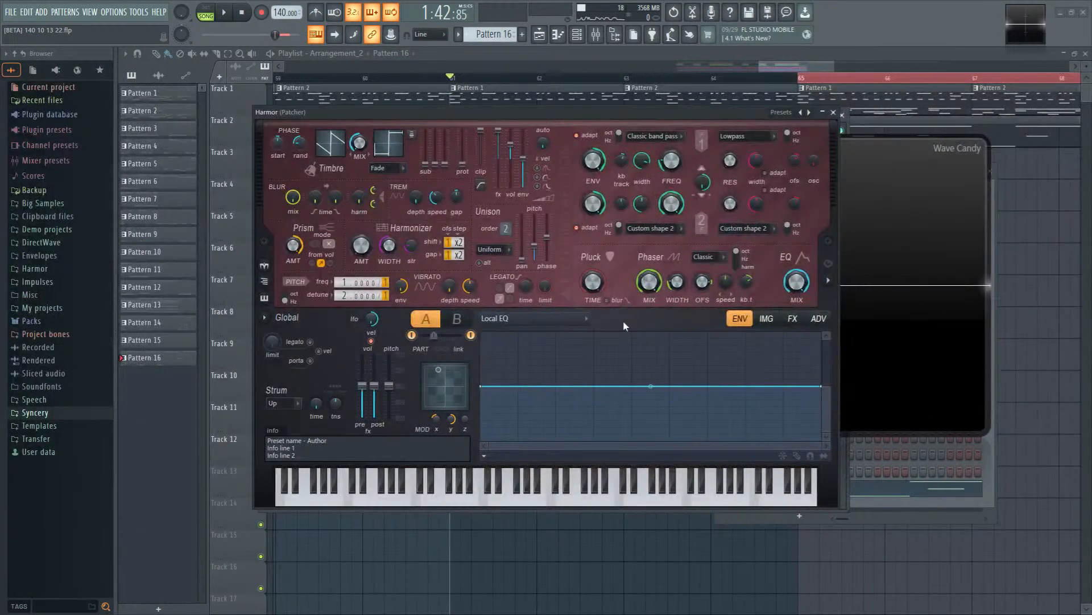
left_click(833, 112)
left_click_drag(704, 294, 720, 306)
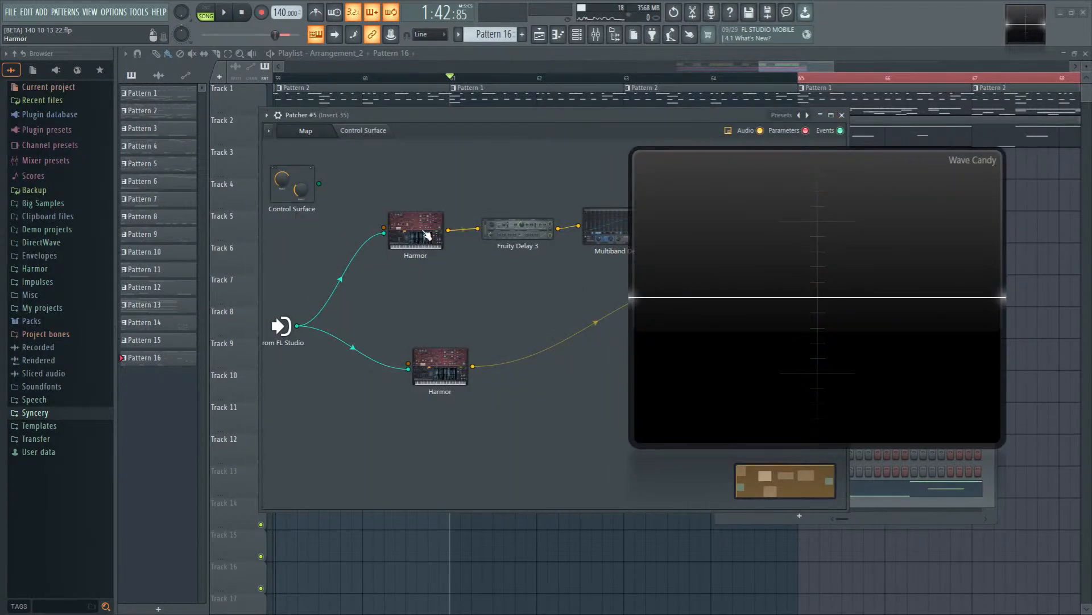
double_click(426, 233)
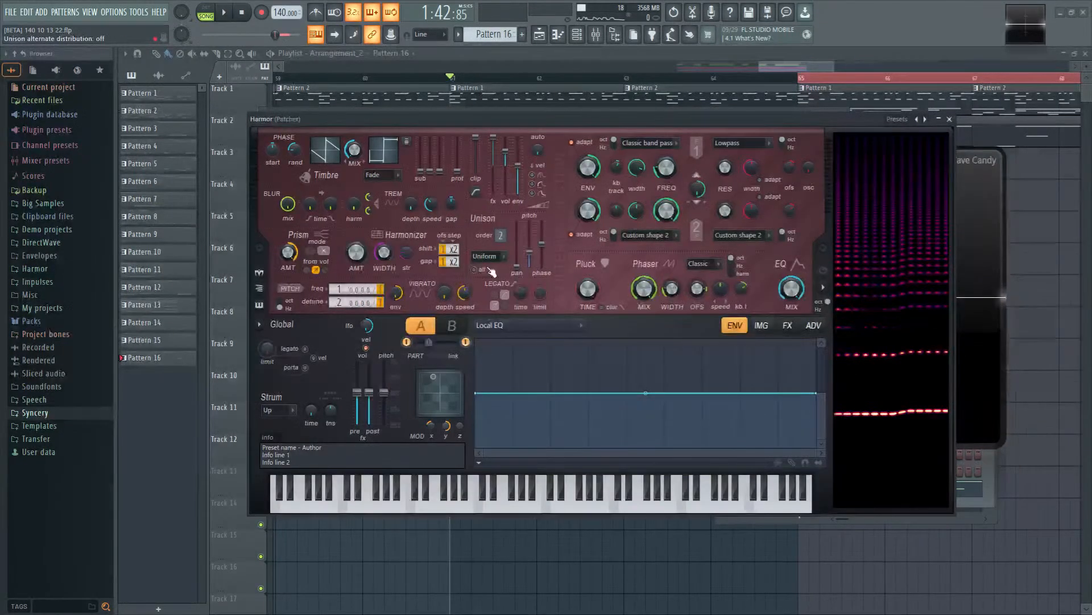
left_click(951, 119)
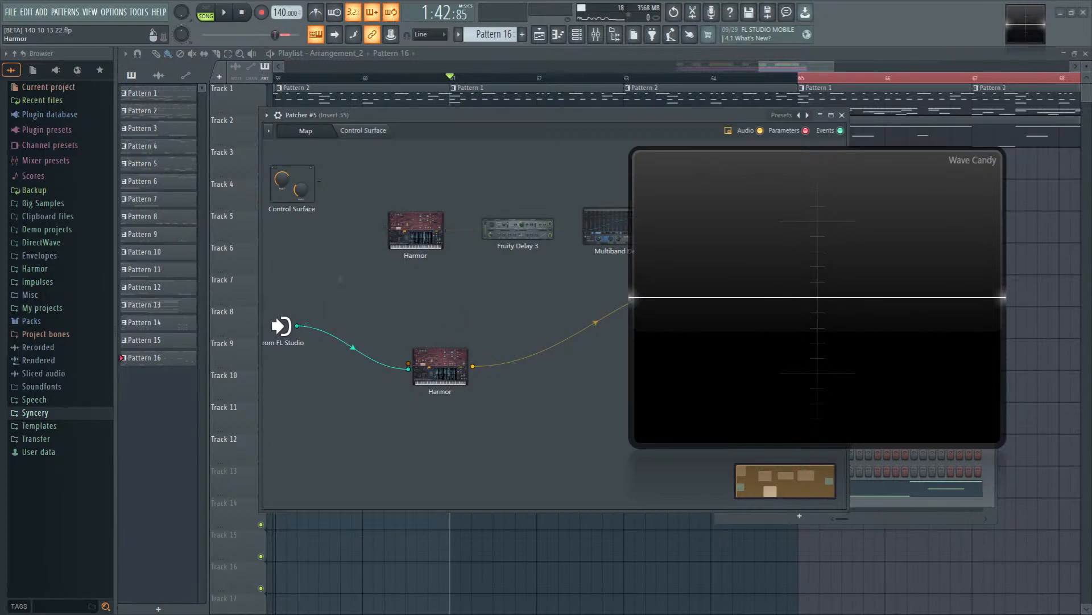
Step: Open the lower Harmor from the Patcher map and move its window down while playing the section
left_click(439, 368)
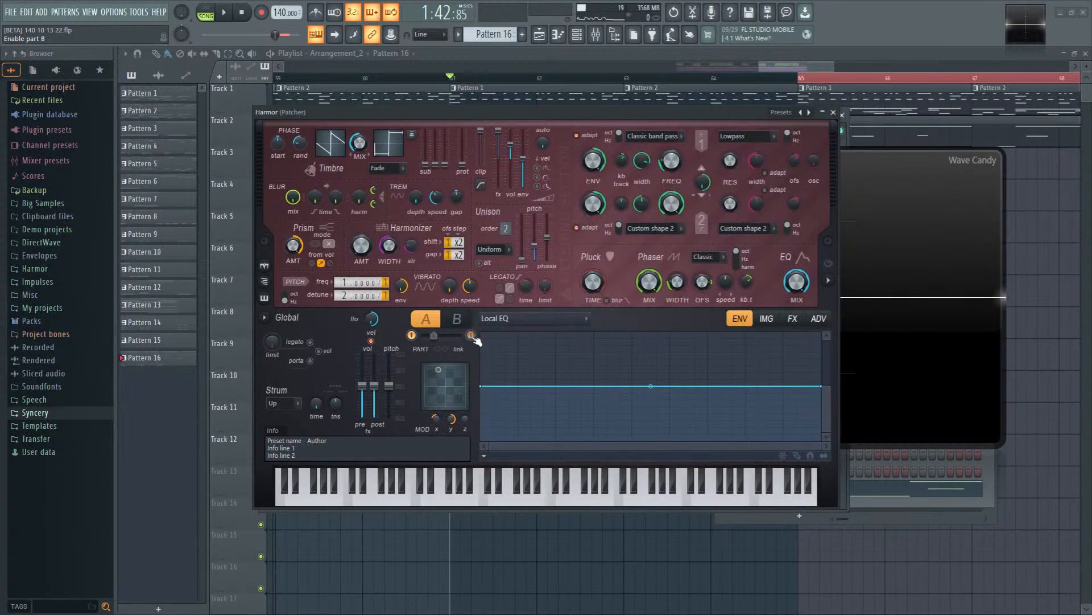
key("space")
left_click_drag(432, 112, 442, 260)
key("space")
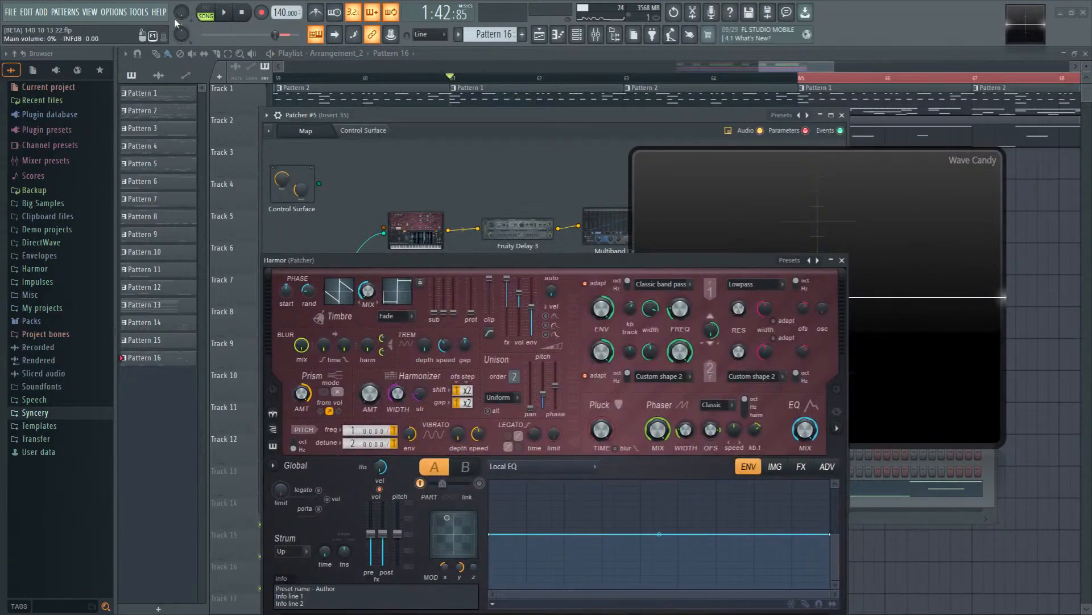
Step: Close Patcher #5, replay the section with Harmor open, and reopen Patcher #5 from the channel rack
left_click(842, 115)
key("space")
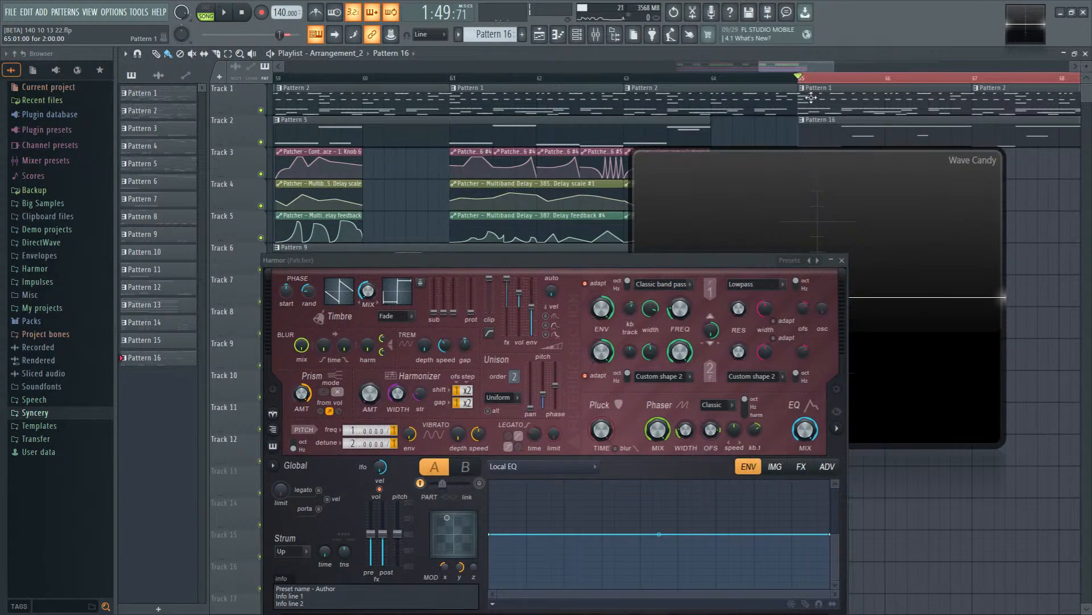
left_click_drag(650, 261, 596, 198)
key("space")
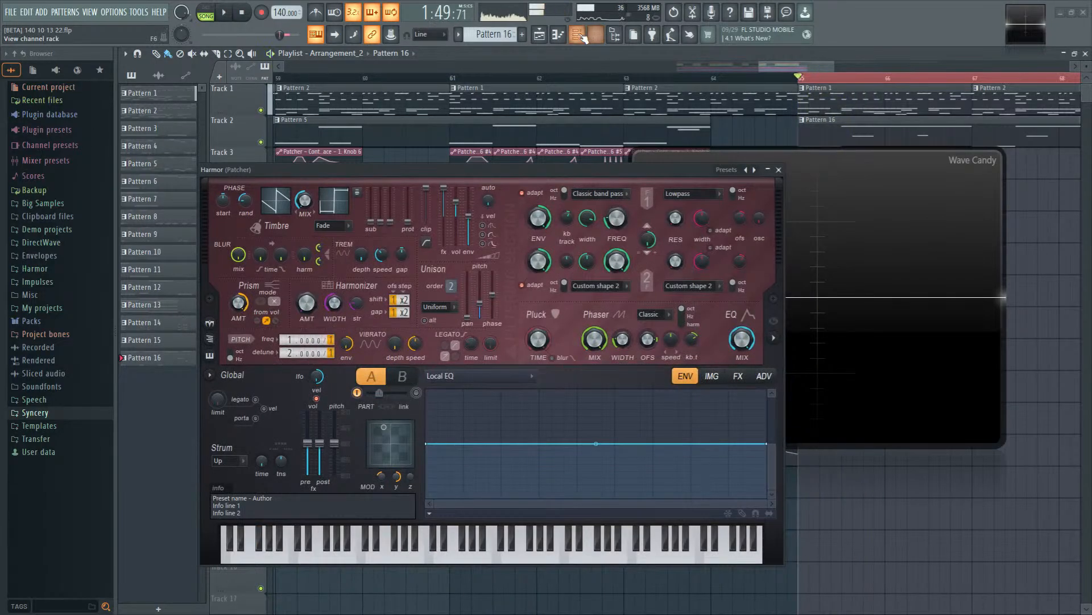
left_click(579, 35)
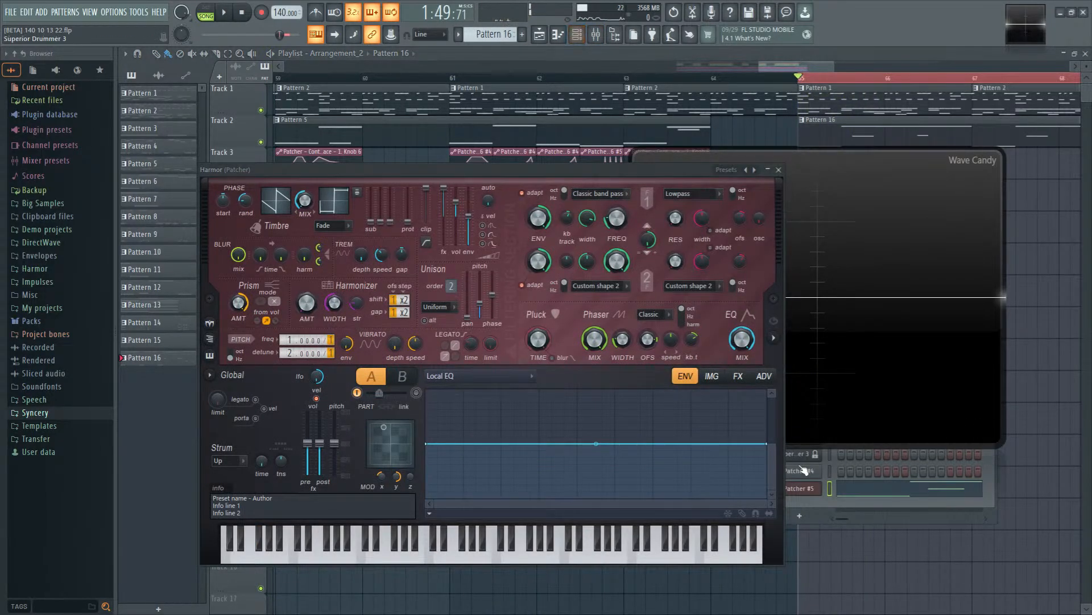
left_click(807, 488)
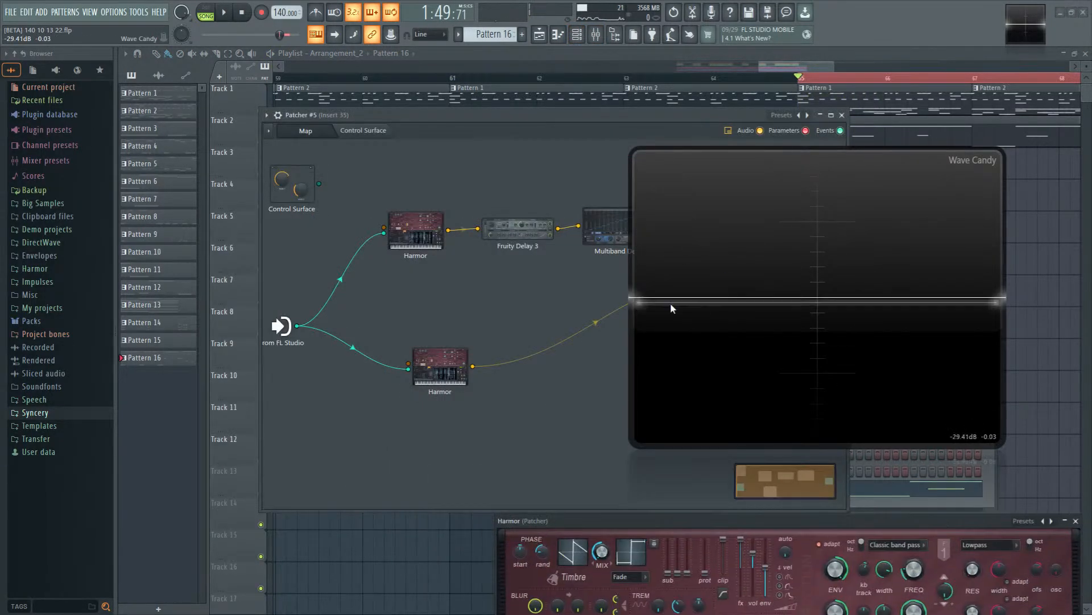
Step: Play the section repeatedly with Wave Candy in view to examine the Harmor waveform, moving the Harmor window clear of it
key("space")
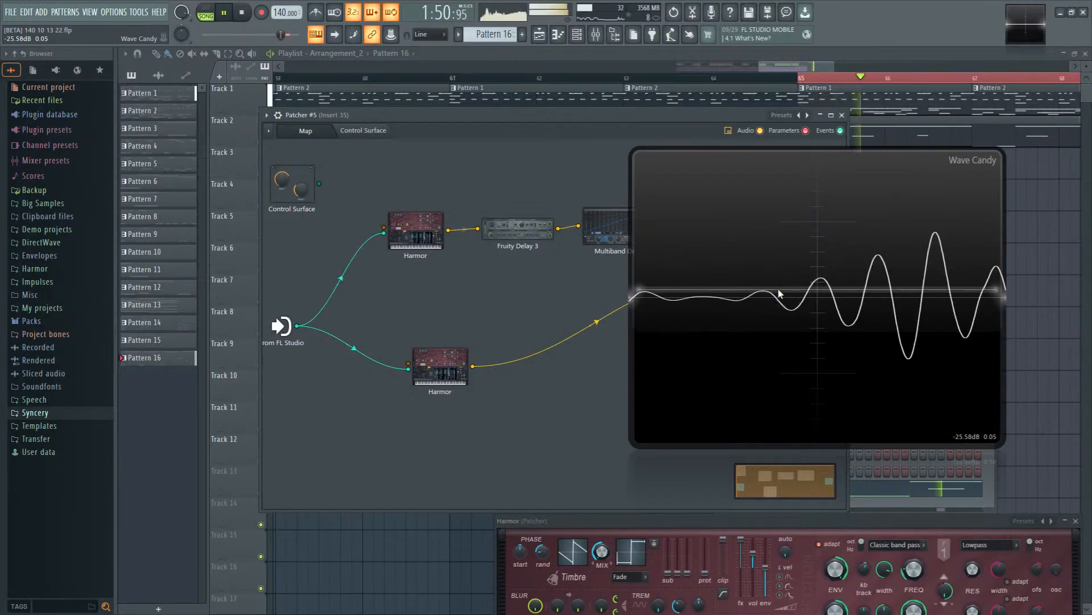
left_click_drag(775, 306, 800, 268)
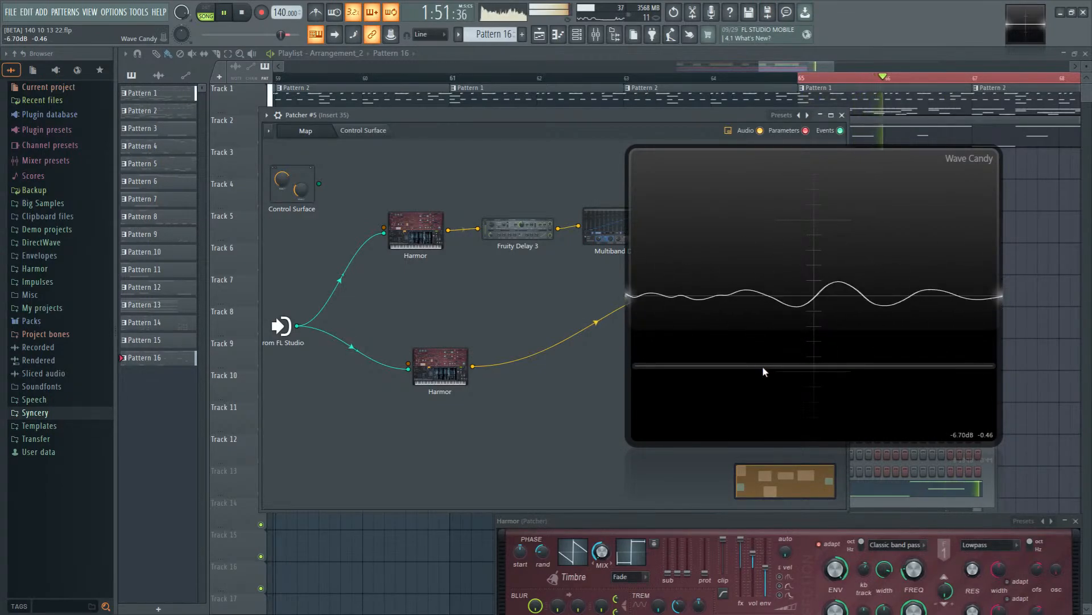
key("space")
left_click_drag(673, 530, 496, 472)
key("space")
key("space")
key("space")
key("space")
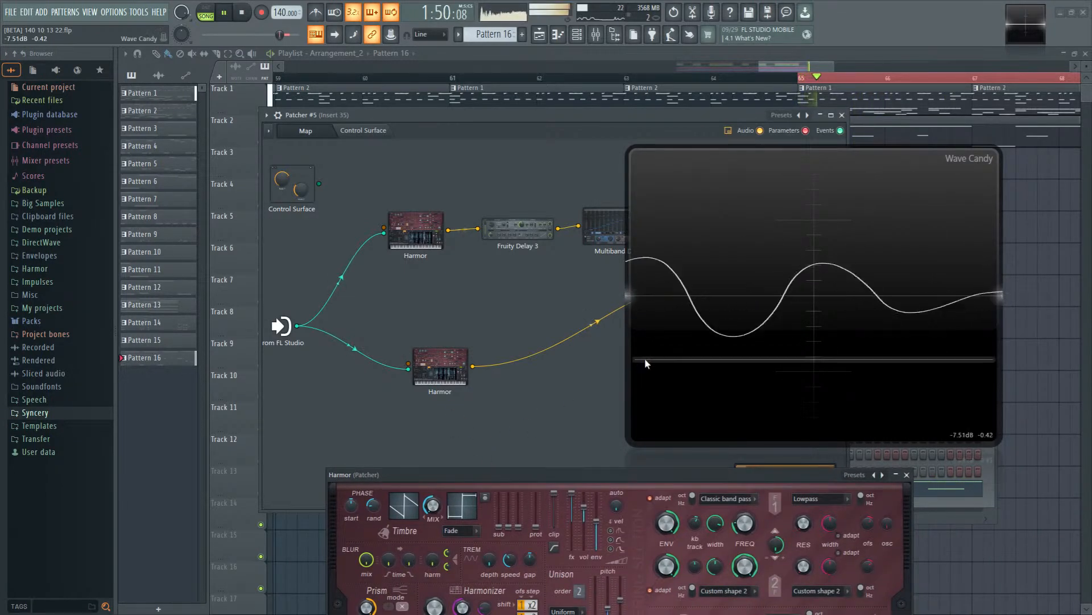
Step: In the lower Harmor, clear the unison order, set the distortion type to Off and deactivate the FX / dry mix LFO
left_click(446, 373)
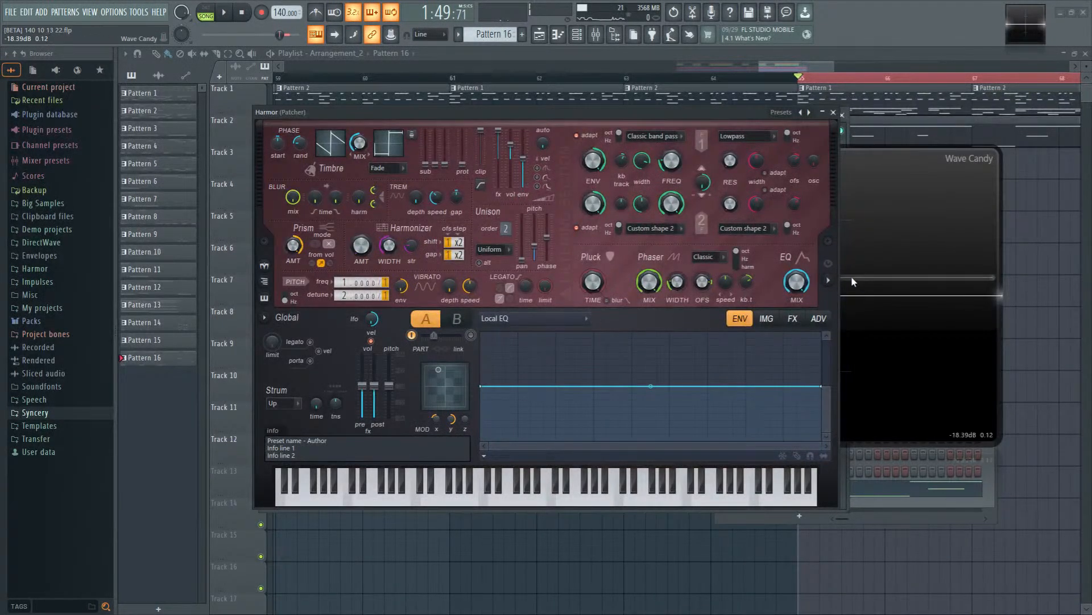
left_click(830, 281)
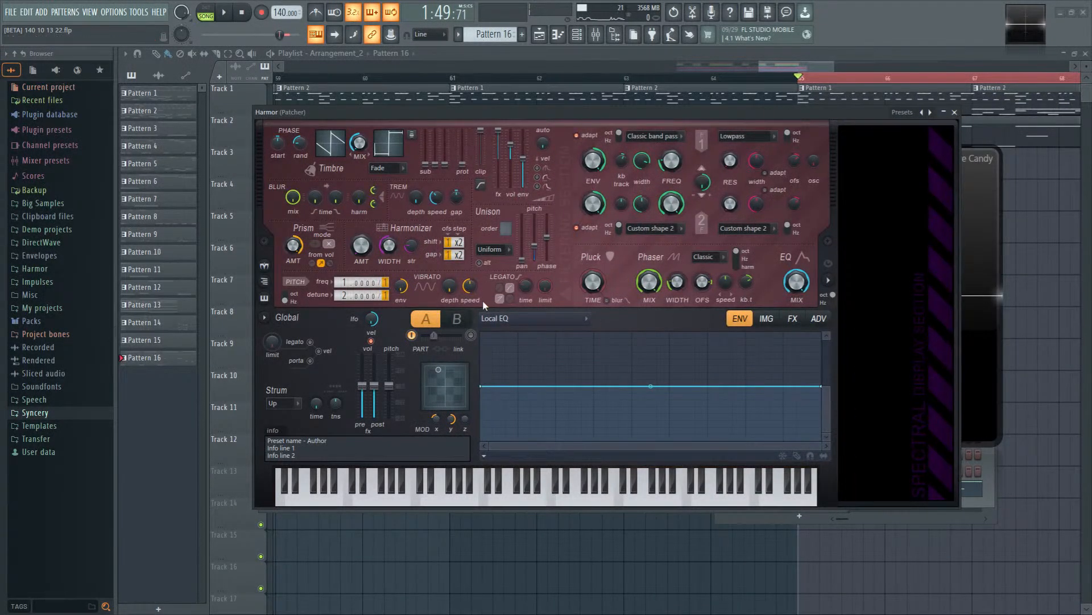
left_click(576, 322)
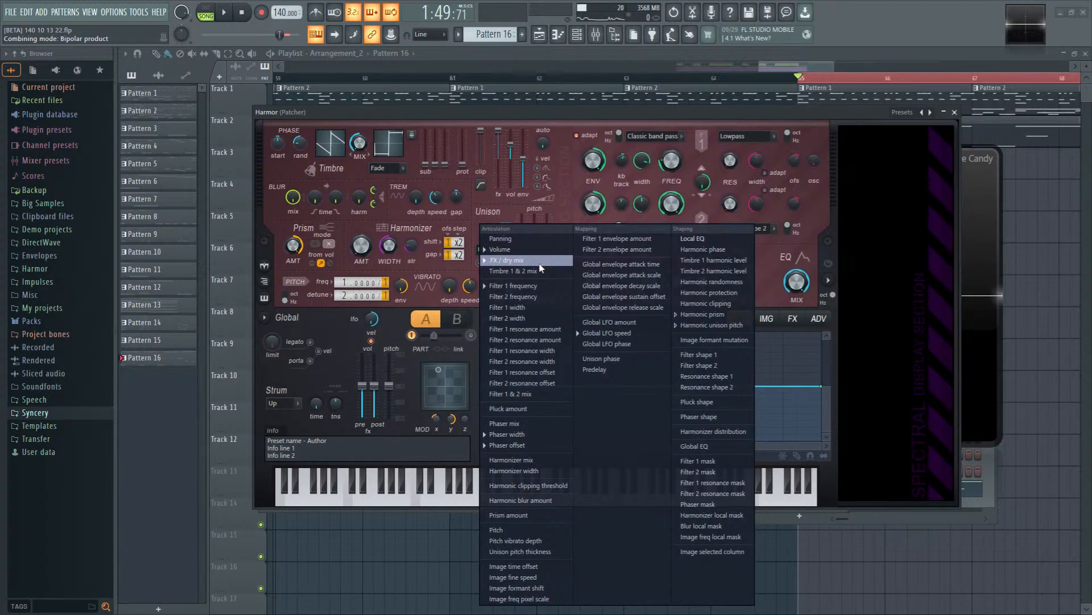
left_click(793, 318)
left_click(577, 350)
left_click(567, 361)
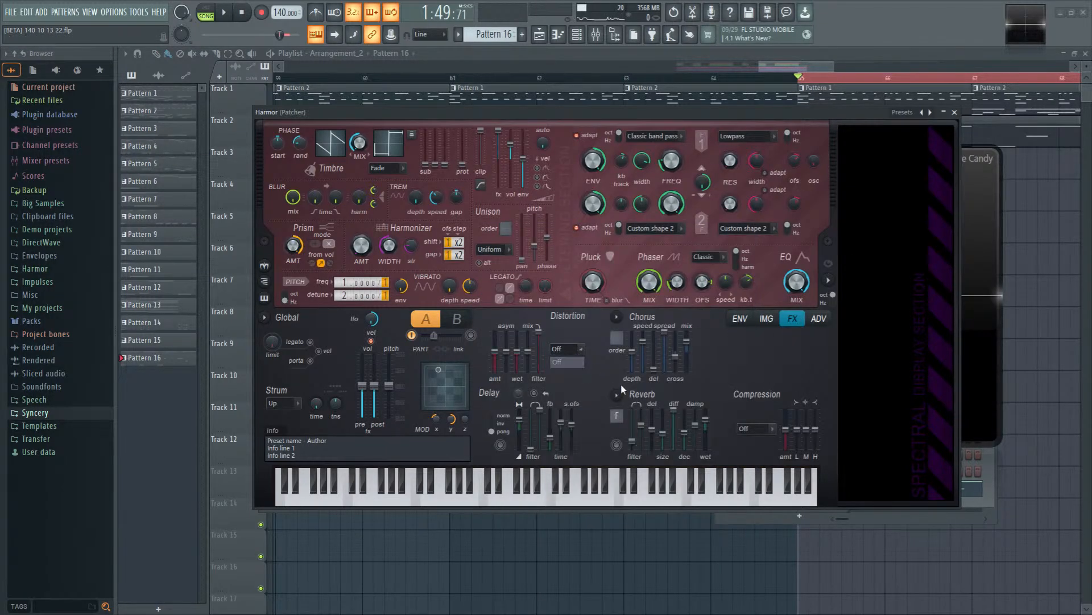
right_click(501, 142)
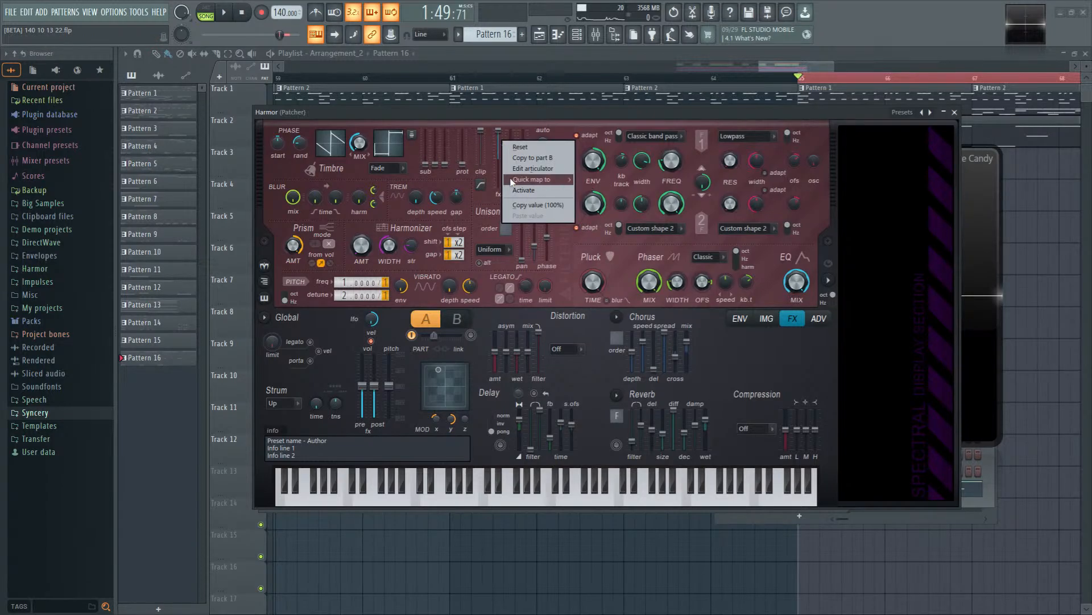
left_click(525, 190)
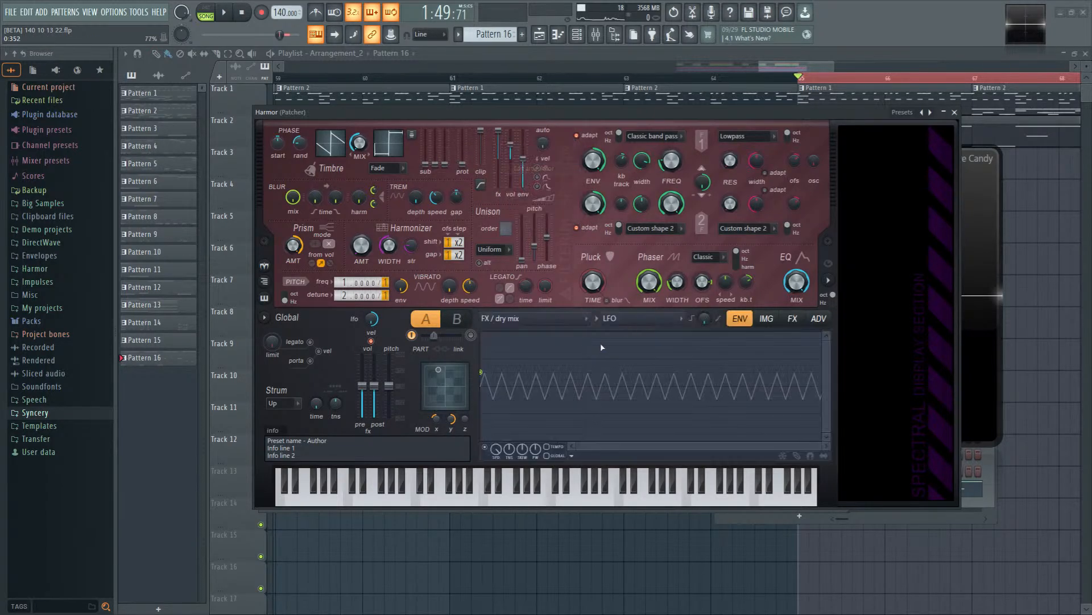
Step: Reset the frequency of Harmor's filter 1 and change its type to Classic low pass
right_click(671, 150)
left_click(663, 159)
right_click(672, 163)
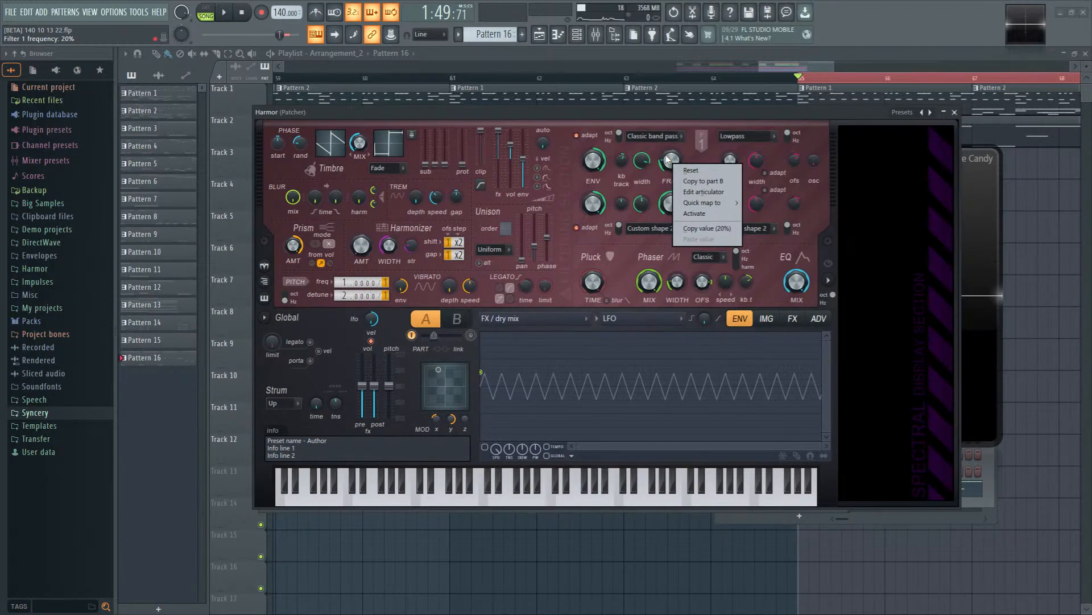
left_click(690, 171)
left_click(656, 136)
left_click(660, 150)
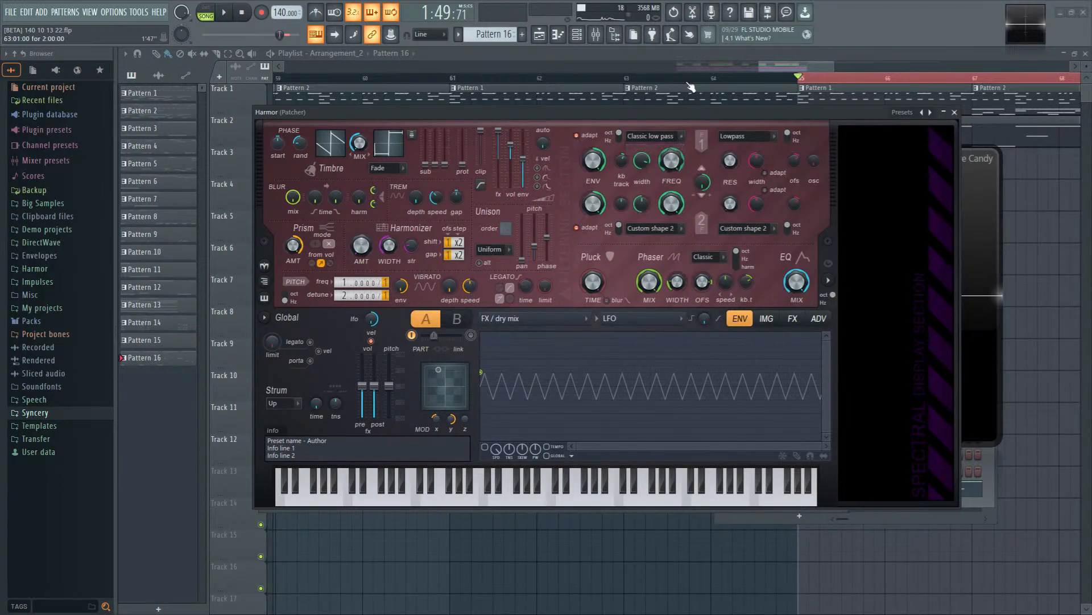
Step: Remove the prism amount and set the pitch detune multiplier to 1, replaying the section in between
key("space")
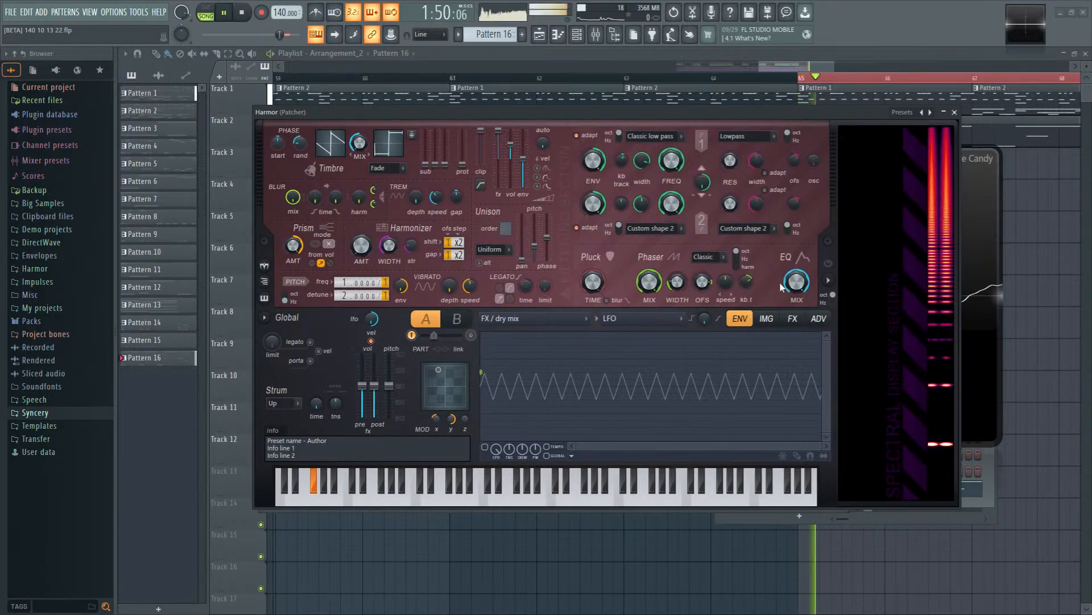
key("space")
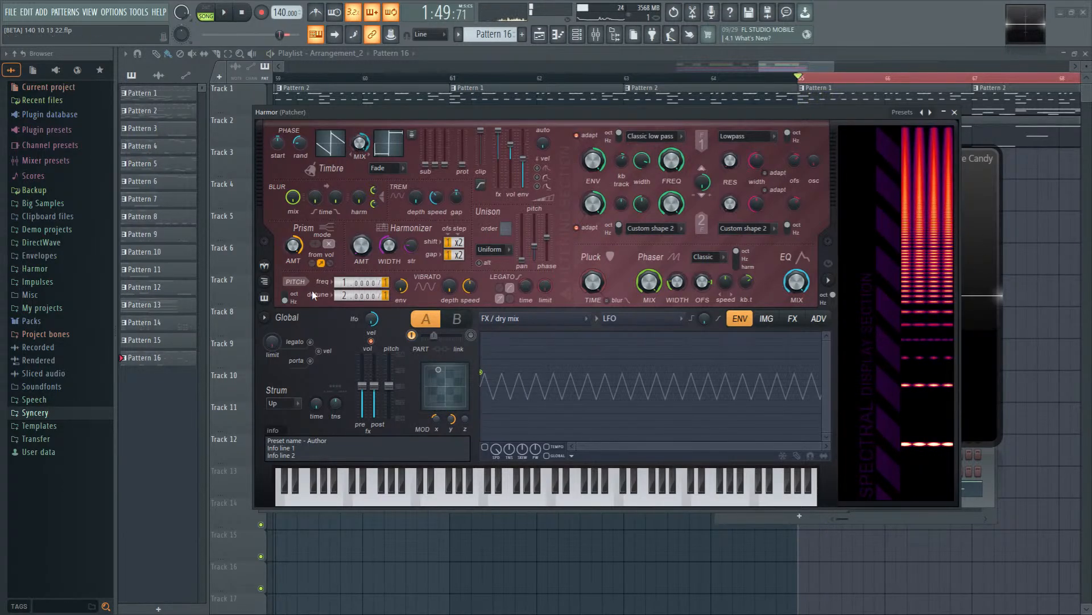
key("space")
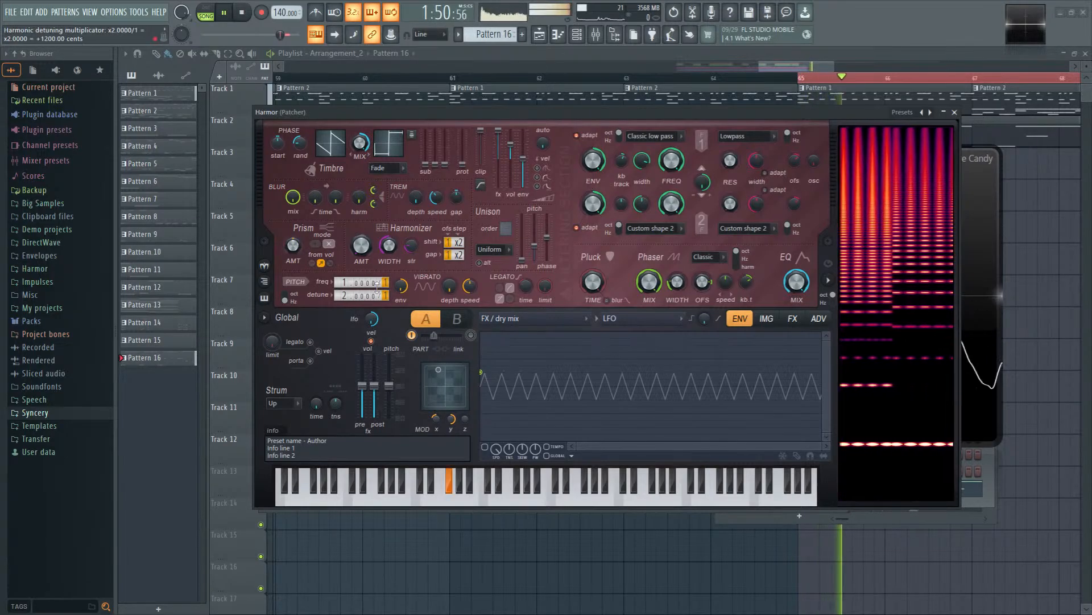
key("space")
scroll(346, 295, "down", 1)
key("space")
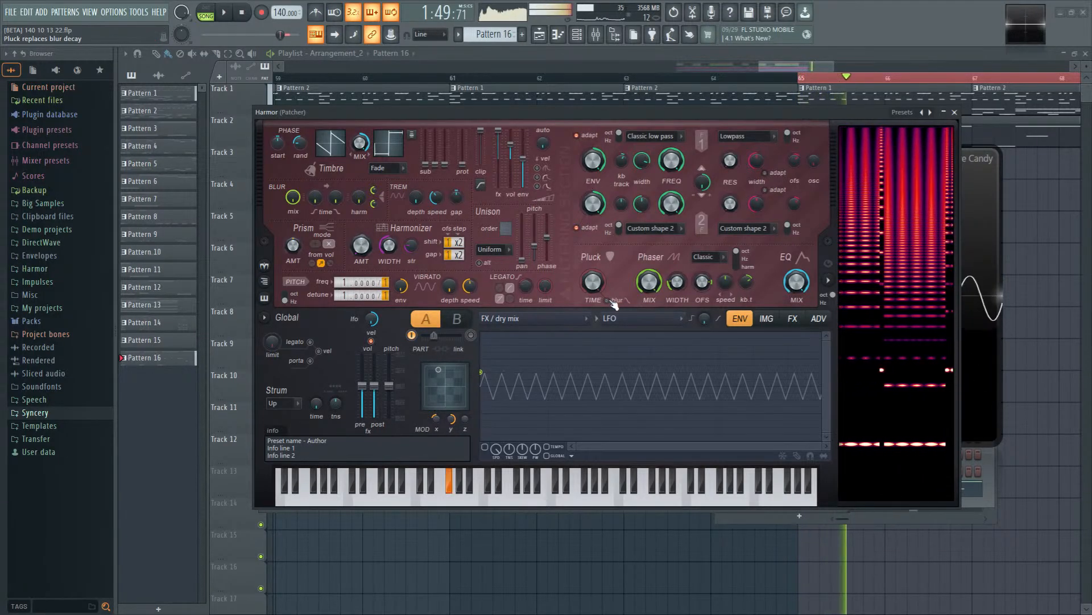
key("space")
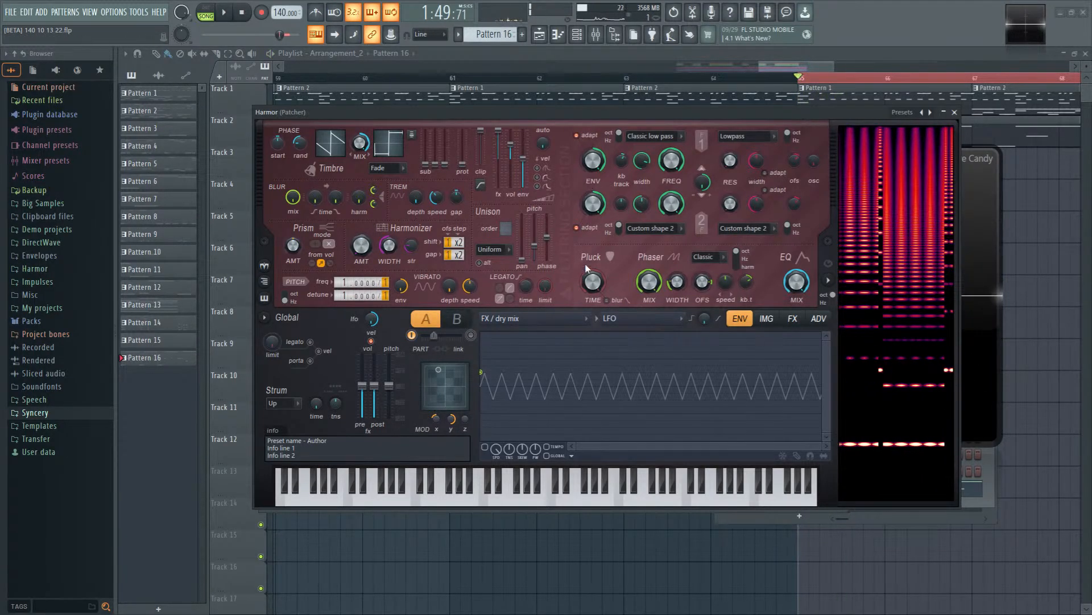
Step: Shape Harmor's Local EQ envelope to stay level over the low harmonics and drop to minimum through the end, and play the section
left_click(598, 312)
left_click(654, 312)
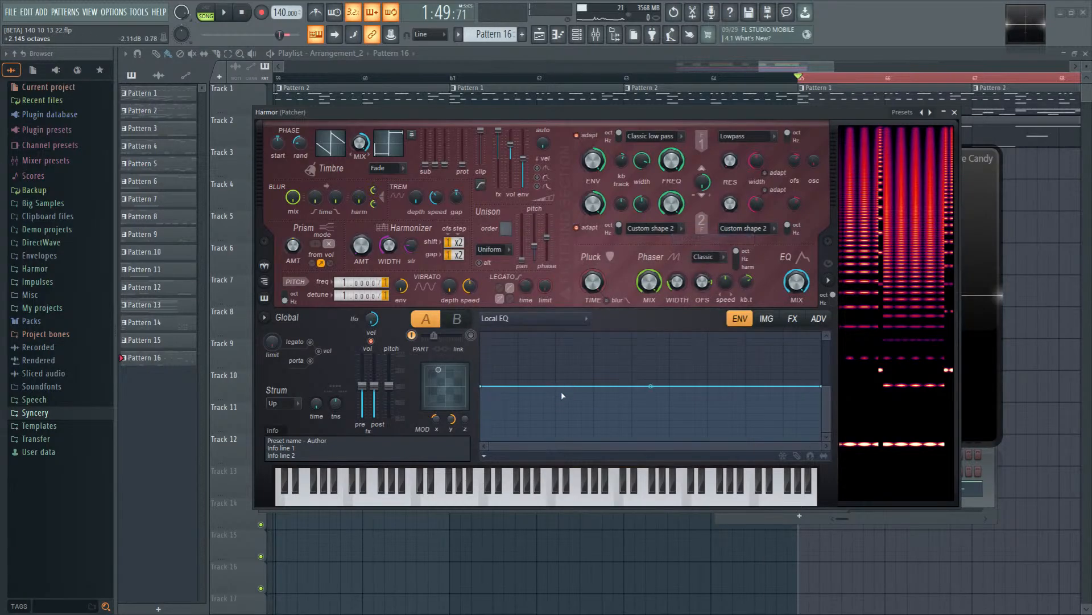
left_click_drag(604, 389, 606, 439)
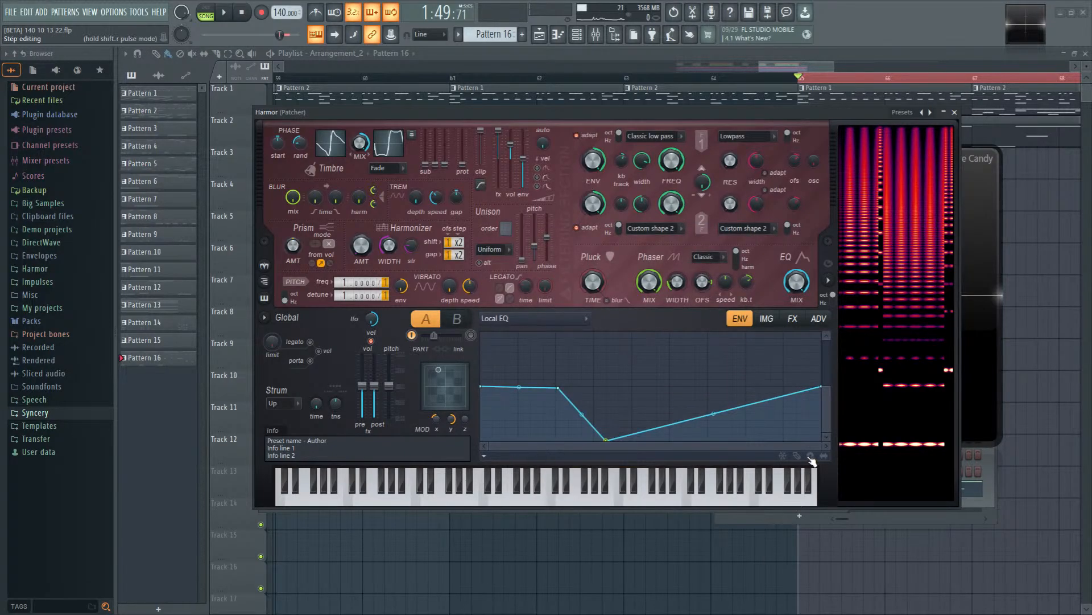
left_click_drag(822, 389, 821, 439)
key("space")
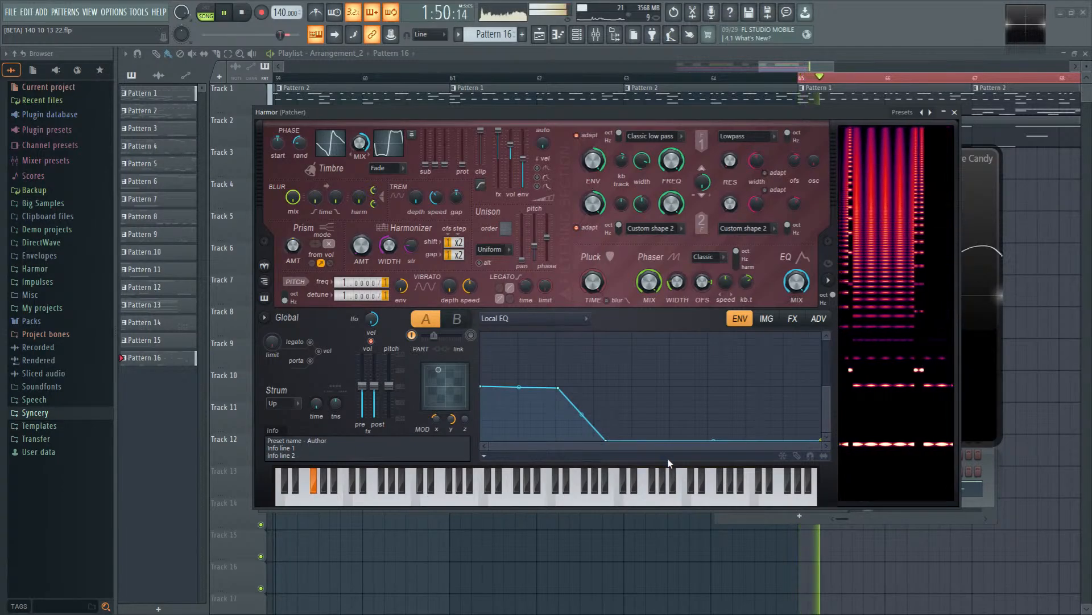
Step: Move Harmor beside Wave Candy and replay the section several times to examine the filtered waveform
left_click_drag(780, 118, 544, 105)
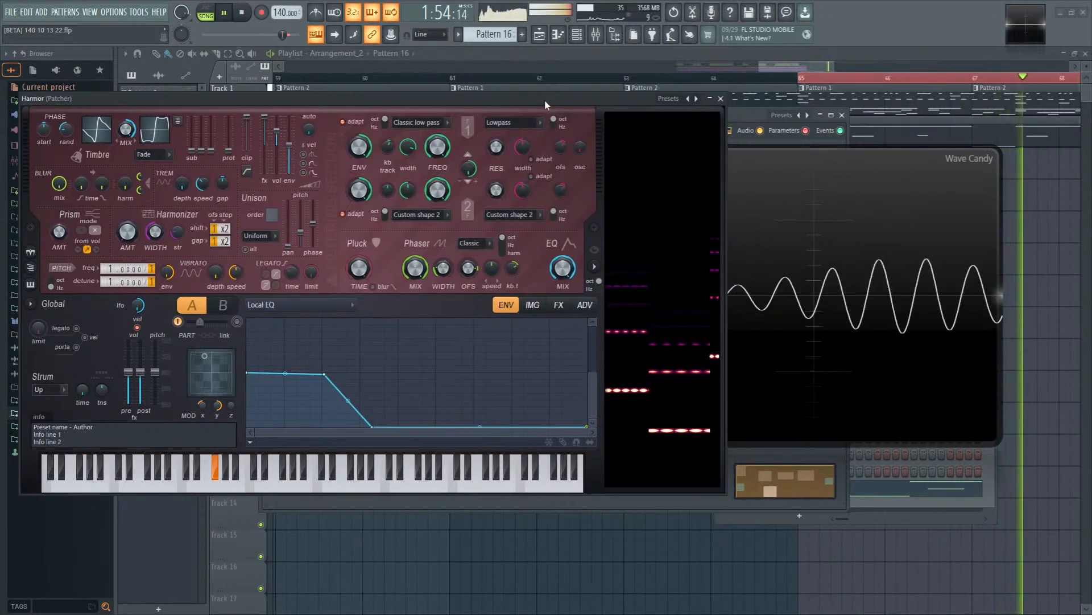
key("space")
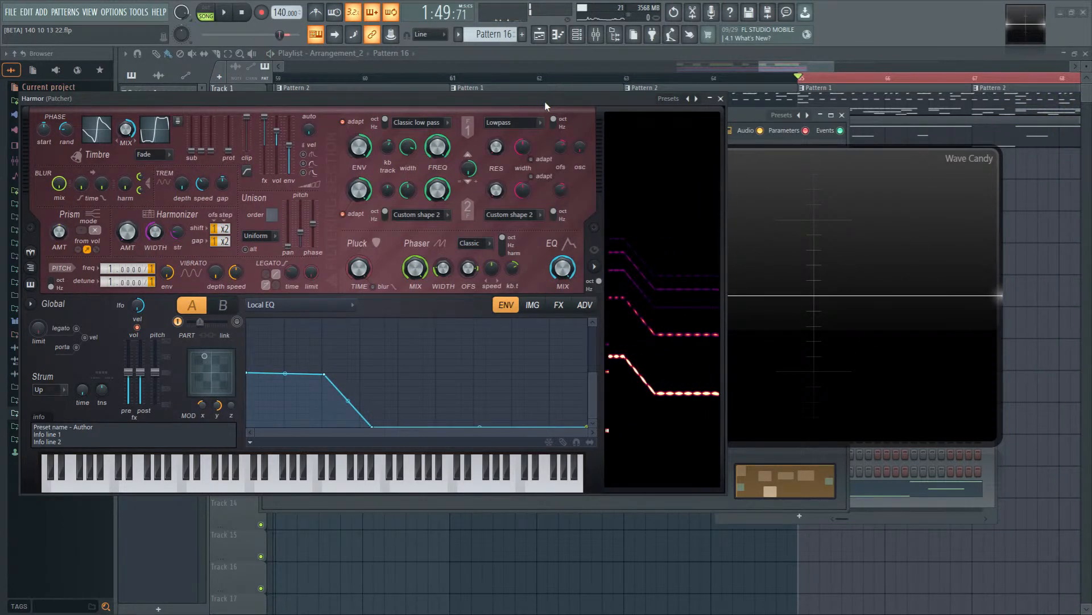
key("space")
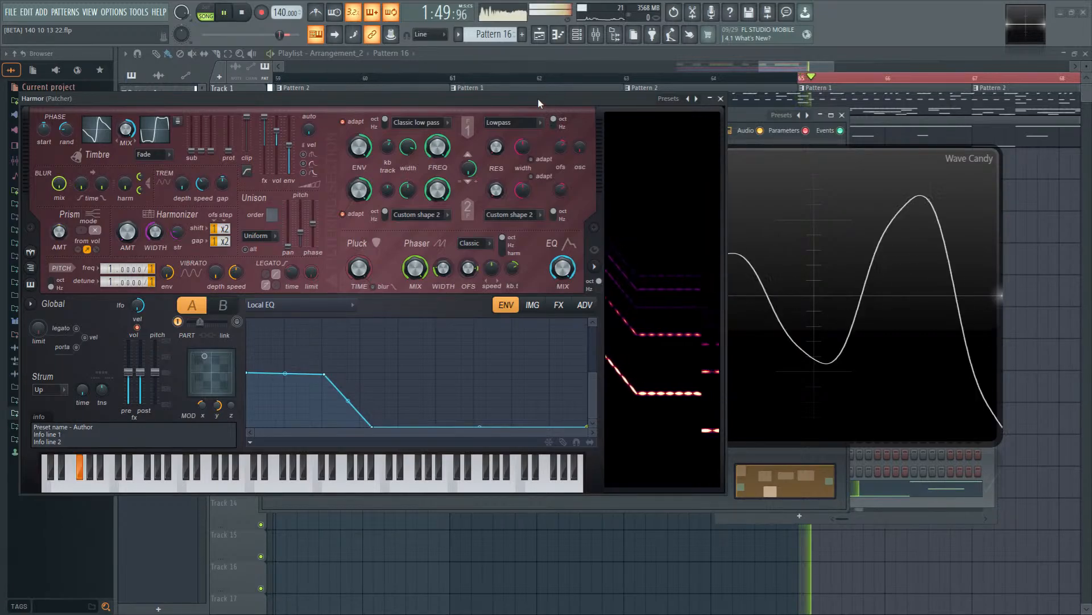
key("space")
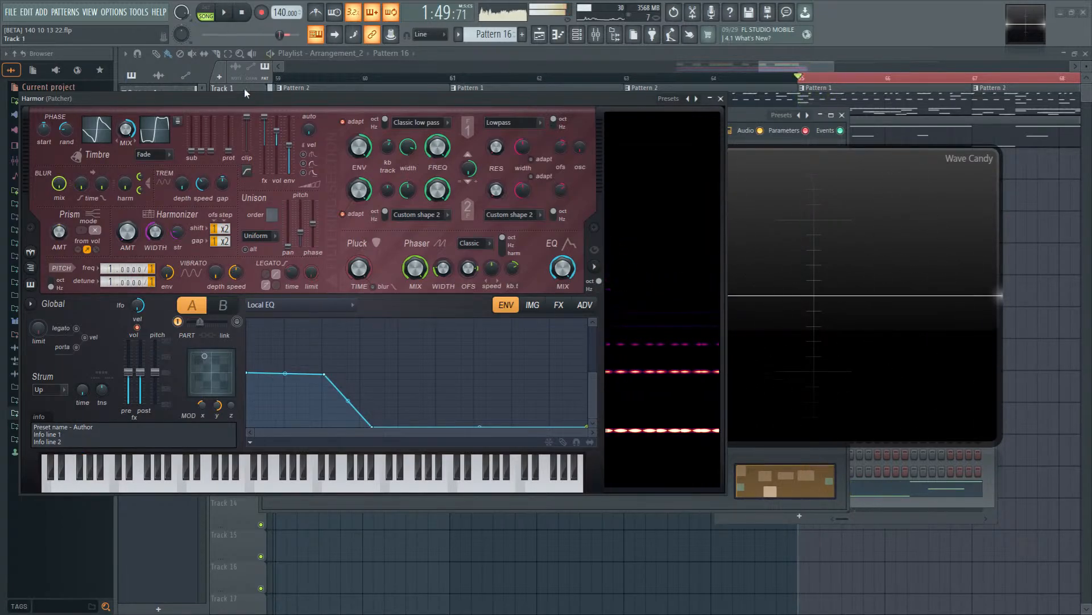
key("space")
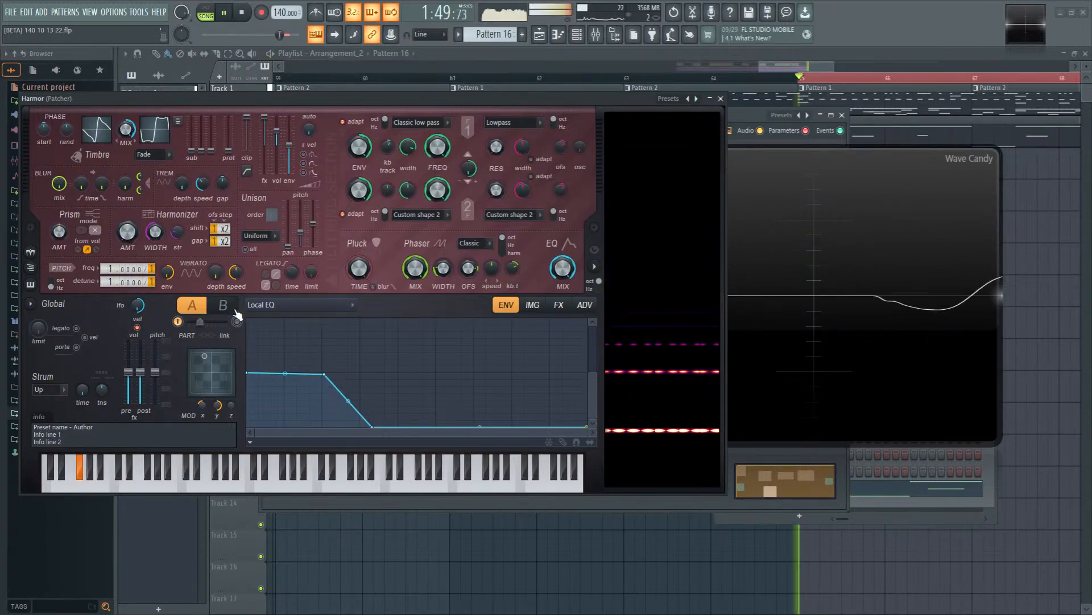
key("space")
key("space")
key("space")
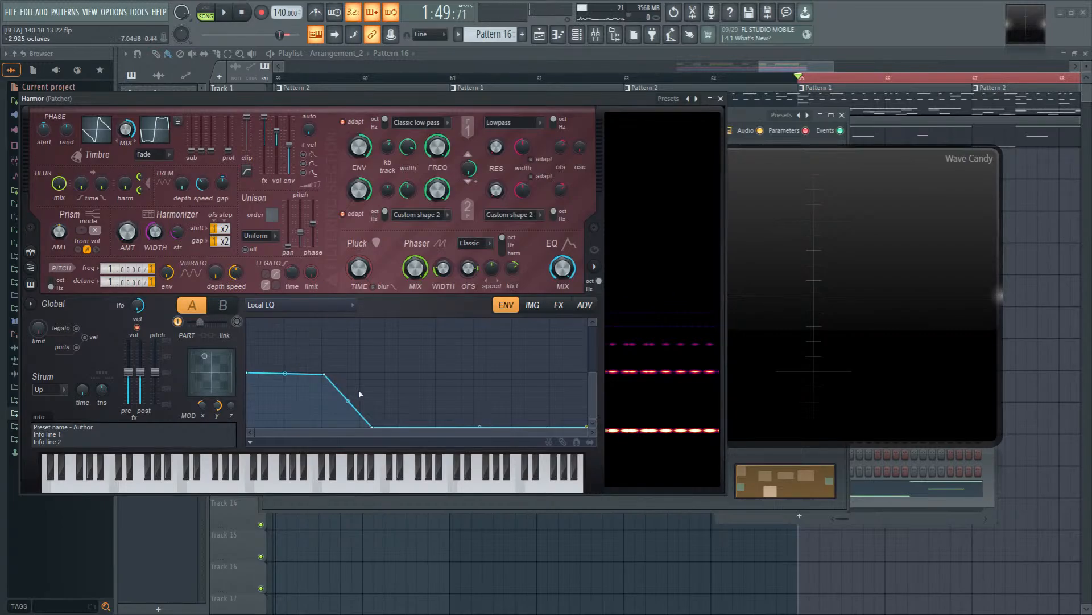
Step: Lower the Local EQ's corner point slightly, shift it to an earlier position, bend the falling segment into a curve, and replay the section
mouse_move(329, 373)
left_mouse_down()
mouse_move(361, 373)
mouse_move(346, 388)
mouse_move(324, 383)
mouse_move(354, 383)
mouse_move(330, 387)
mouse_move(342, 393)
mouse_move(317, 377)
left_mouse_up()
key("space")
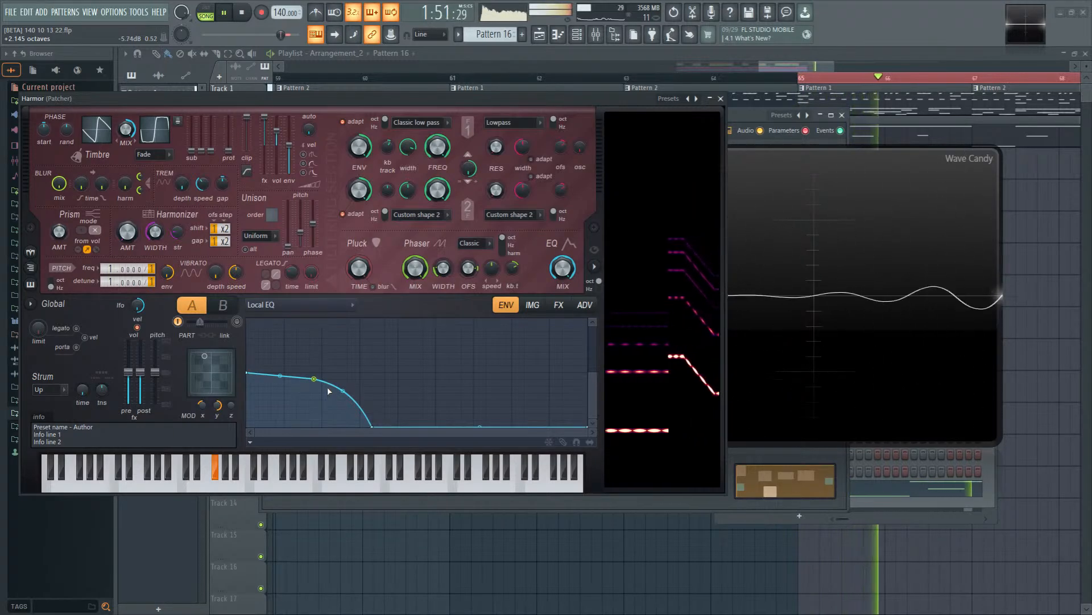
key("space")
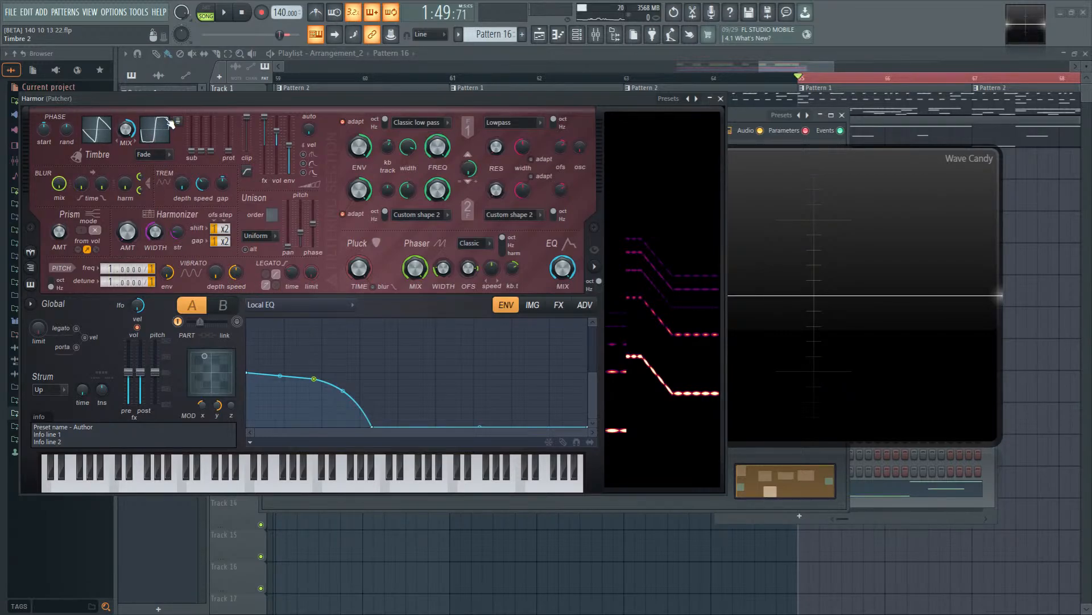
Step: Rearrange the Harmor and Wave Candy windows to uncover the Patcher map and replay the section to check the combined waveform
left_click_drag(590, 87, 571, 385)
left_click_drag(970, 320, 820, 275)
key("space")
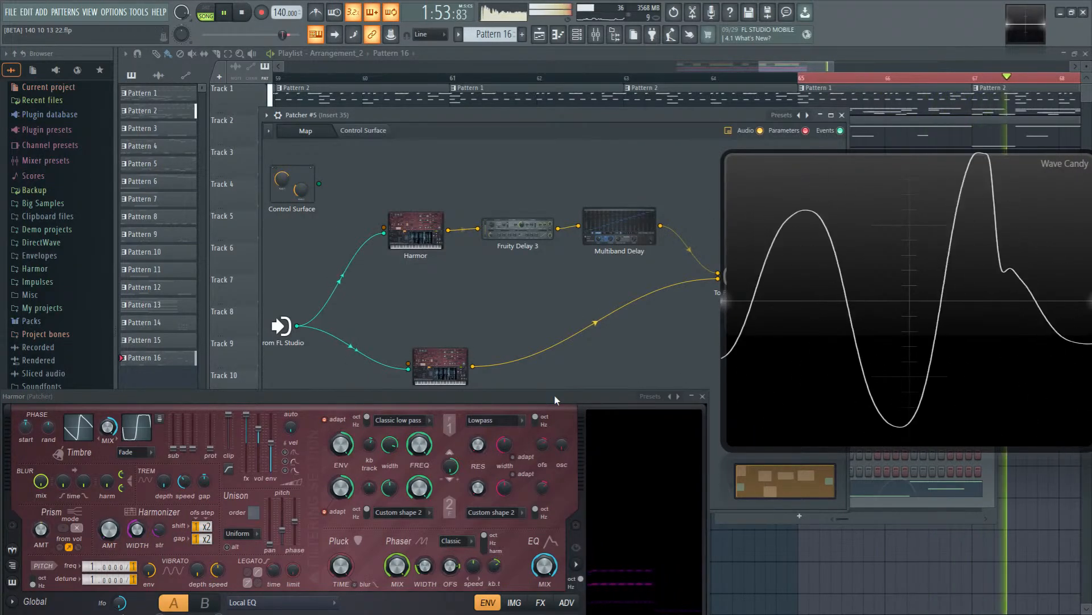
left_click_drag(555, 400, 622, 222)
key("space")
Step: Open the mixer and move Wave Candy and the mixer window so the track faders and effect slots are accessible
left_click(595, 34)
left_click_drag(857, 259, 934, 504)
left_click_drag(805, 277, 920, 49)
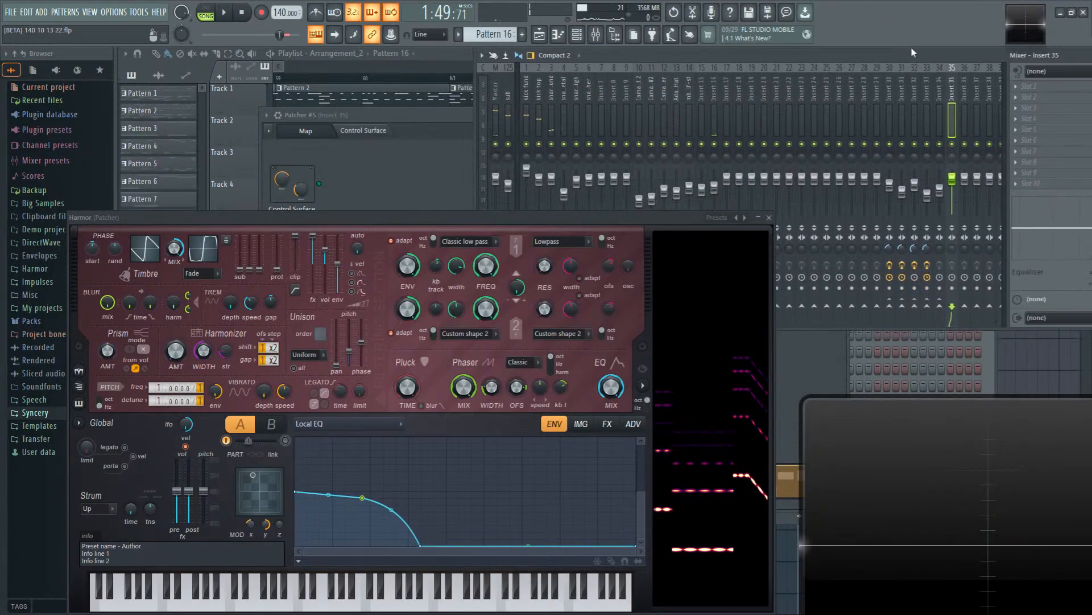
Step: Inspect the sub track's Fruity parametric EQ 2 low-pass curve and its spectrum while replaying the section
key("space")
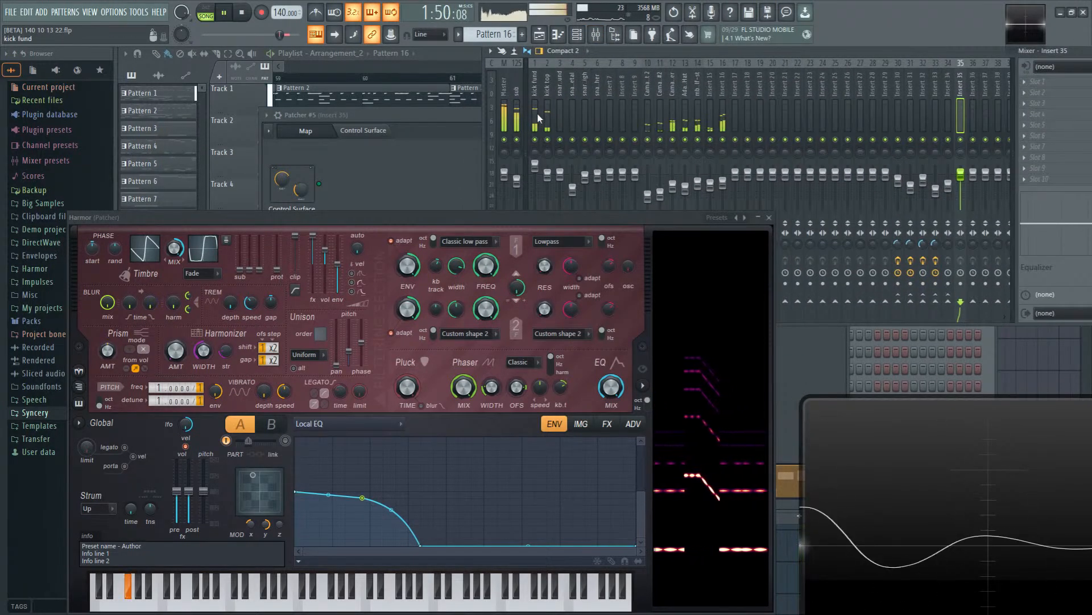
left_click(517, 114)
left_click_drag(987, 52, 942, 71)
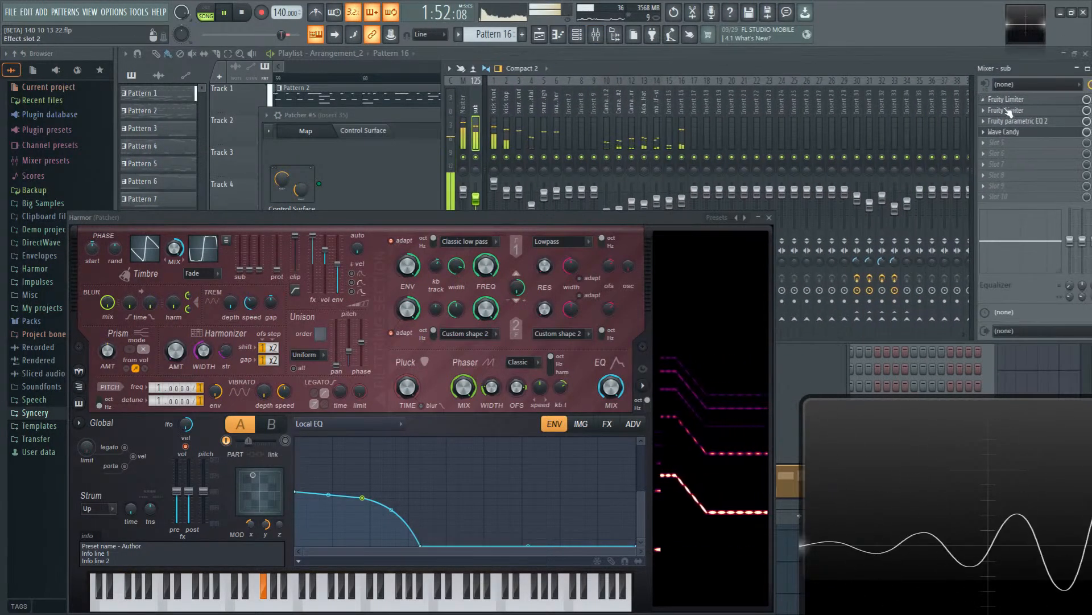
key("space")
left_click(1024, 121)
left_click_drag(477, 220, 429, 428)
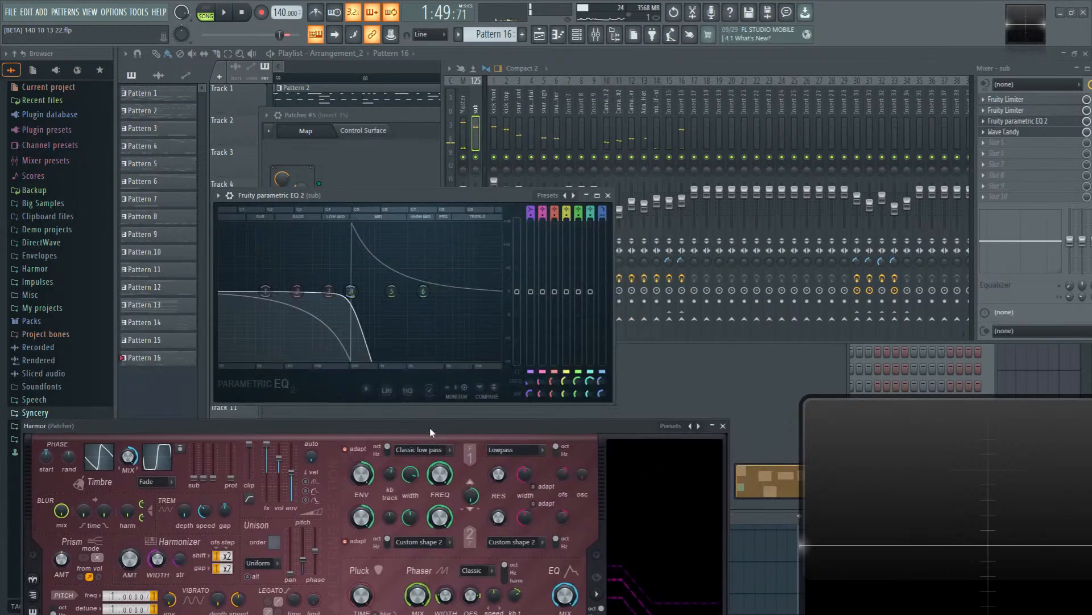
key("space")
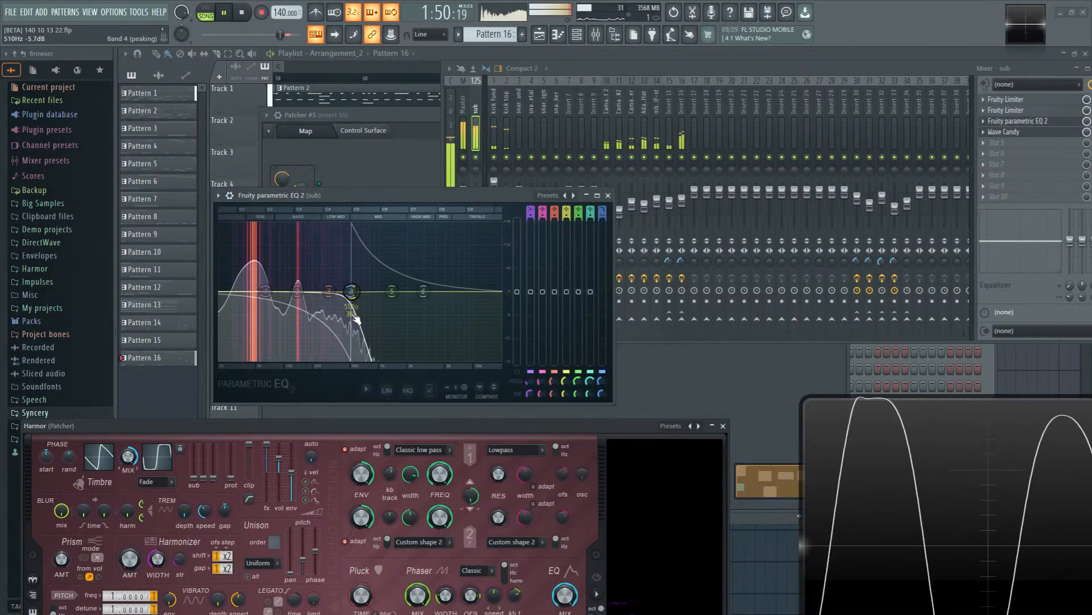
key("space")
Step: Bring the sub-layer Harmor window clear of the EQ and show its Harmonic phase graph
left_click_drag(444, 428, 518, 142)
left_click(428, 341)
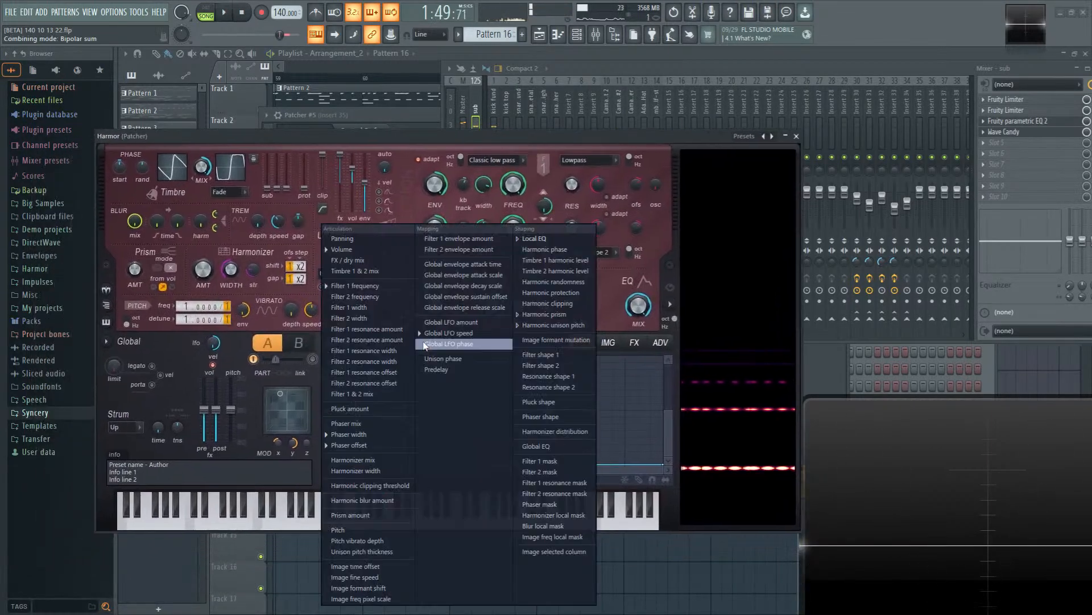
left_click(392, 238)
left_click(419, 343)
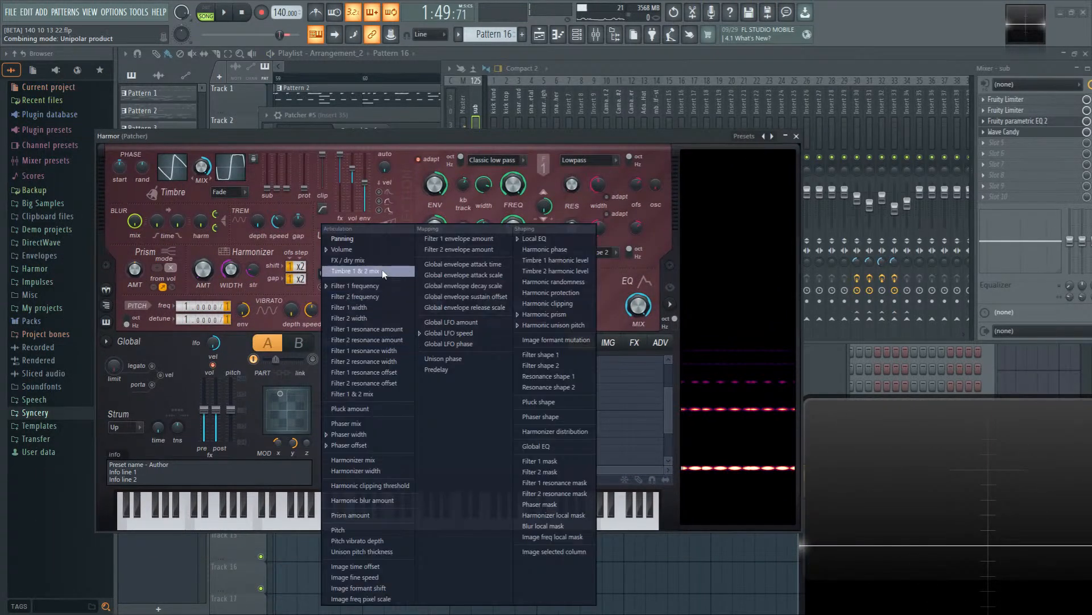
left_click(558, 249)
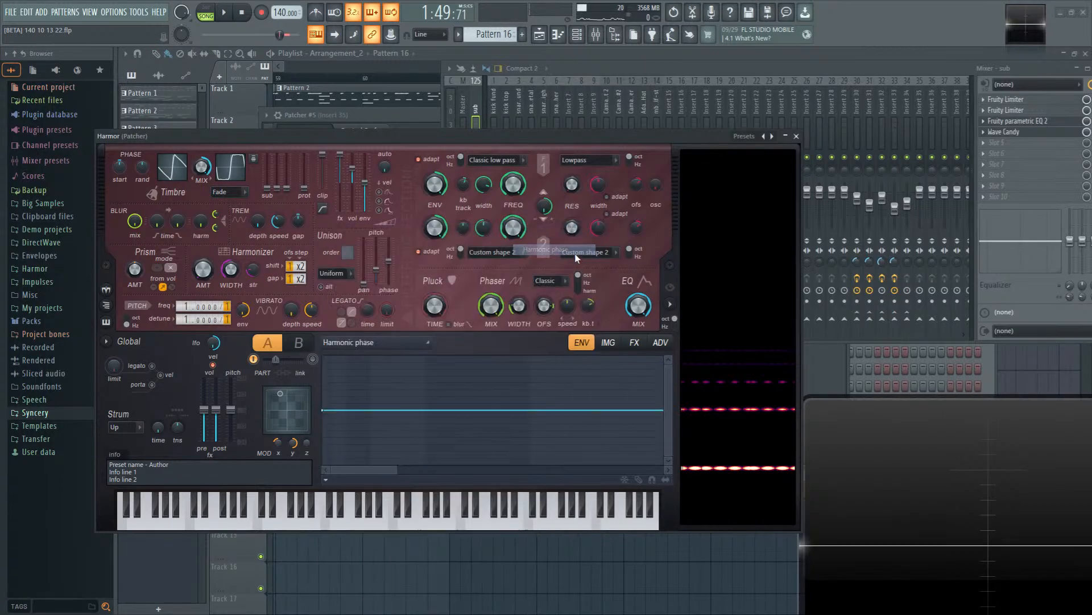
Step: Add points at harmonics 2, 3, 4, 5 and 8 on the Harmonic phase line and replay the section
left_click_drag(397, 470, 332, 475)
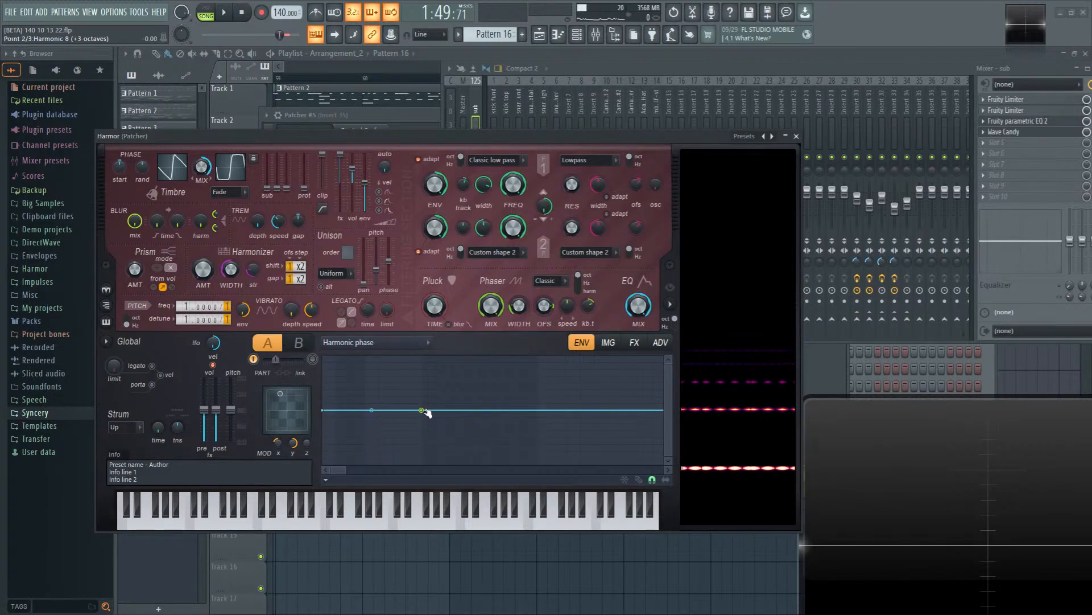
key("space")
right_click(350, 412)
key("space")
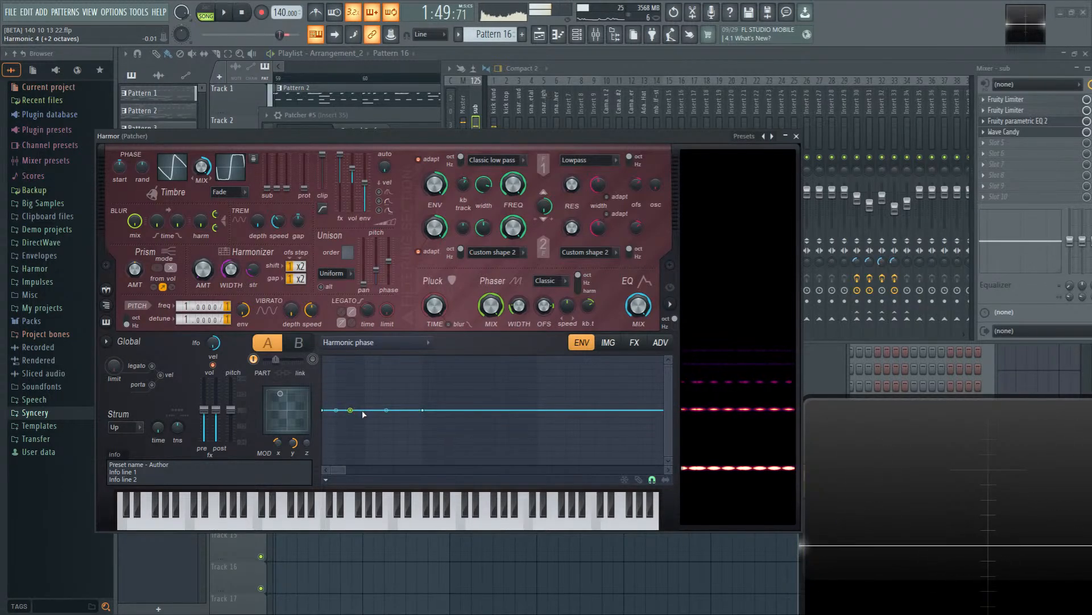
right_click(365, 411)
right_click(379, 411)
key("space")
key("space")
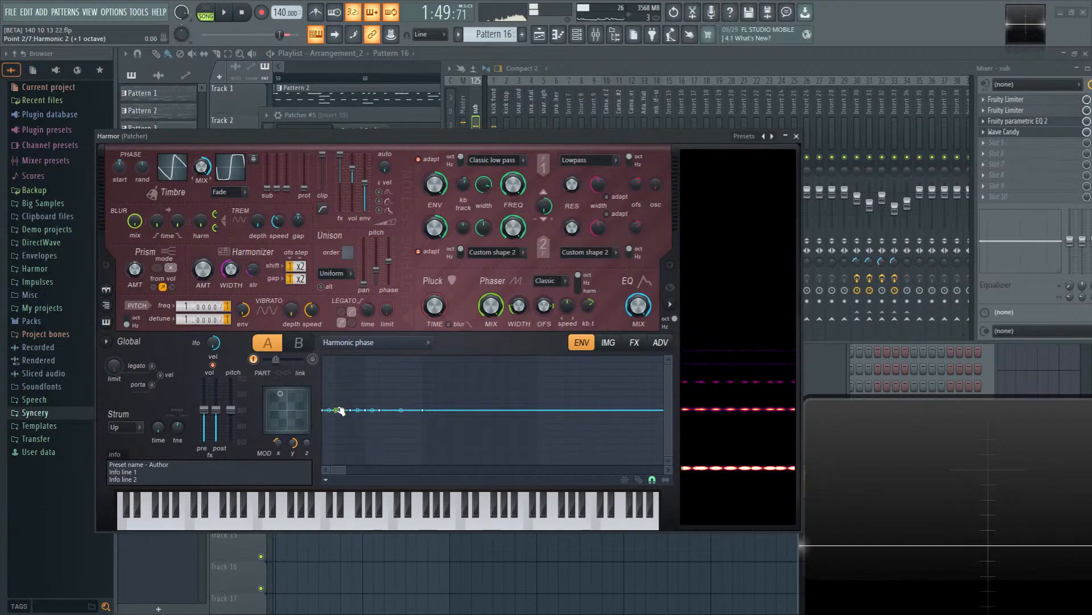
key("space")
Step: Try a raised phase on harmonic 1, replay the section several times, and return the point to the centre line
left_click_drag(340, 410, 324, 389)
key("space")
key("space")
key("space")
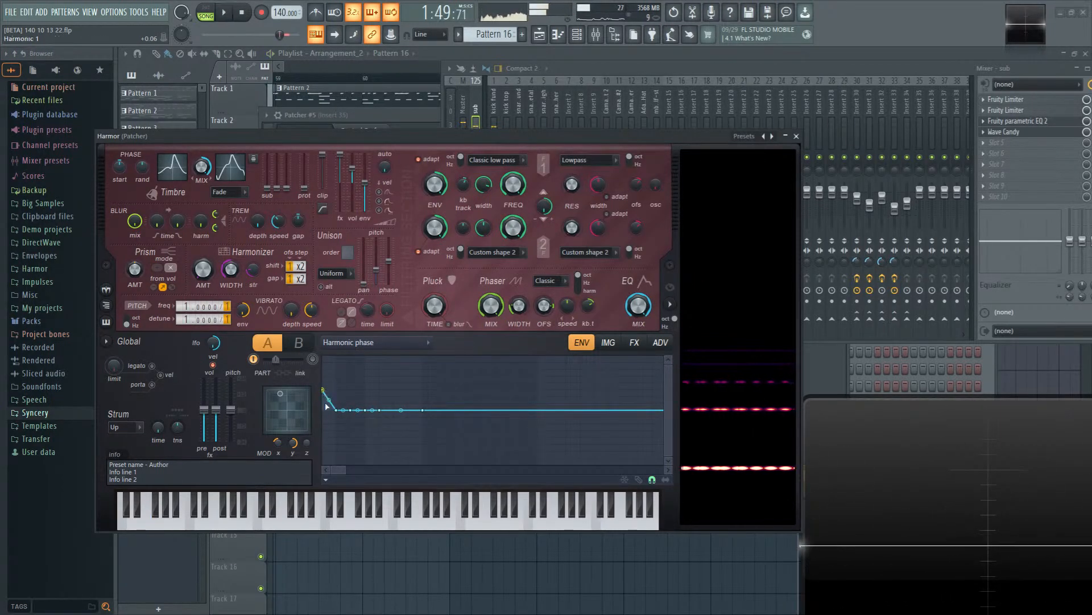
key("space")
key("space")
left_click_drag(325, 386, 325, 411)
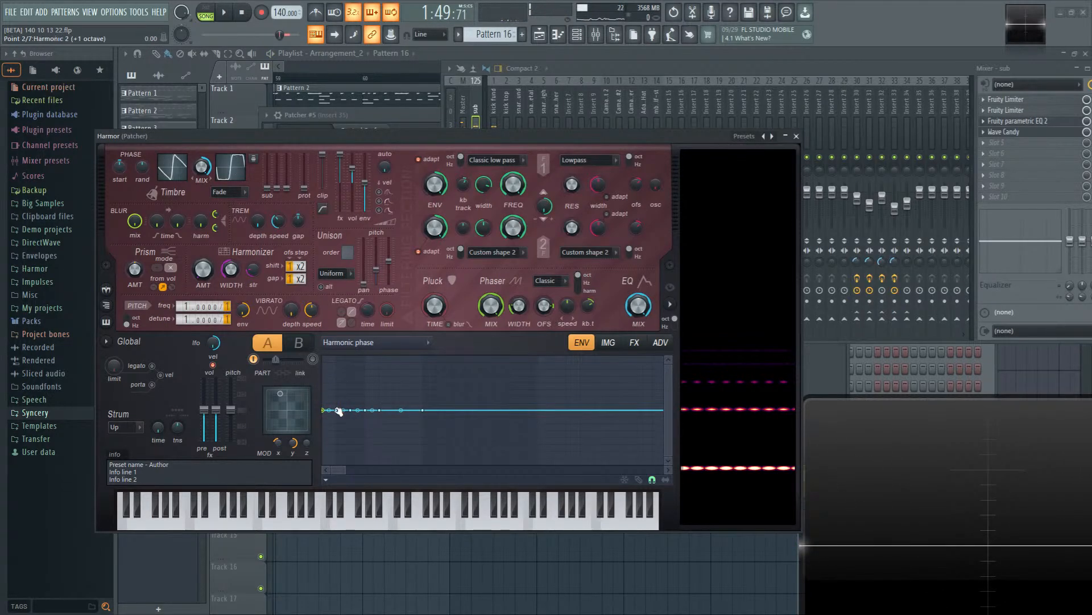
Step: Shape the Harmonic phase curve into a zigzag with peaks at harmonics 2 and 4 and dips at 6 and 8, and replay
left_click_drag(356, 410, 357, 387)
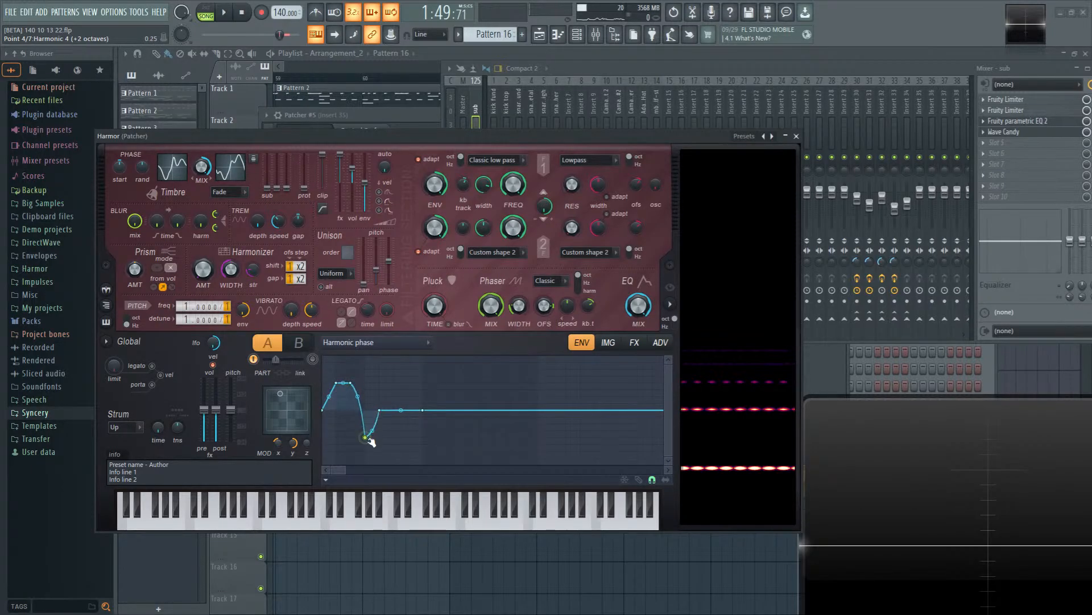
left_click_drag(379, 410, 390, 438)
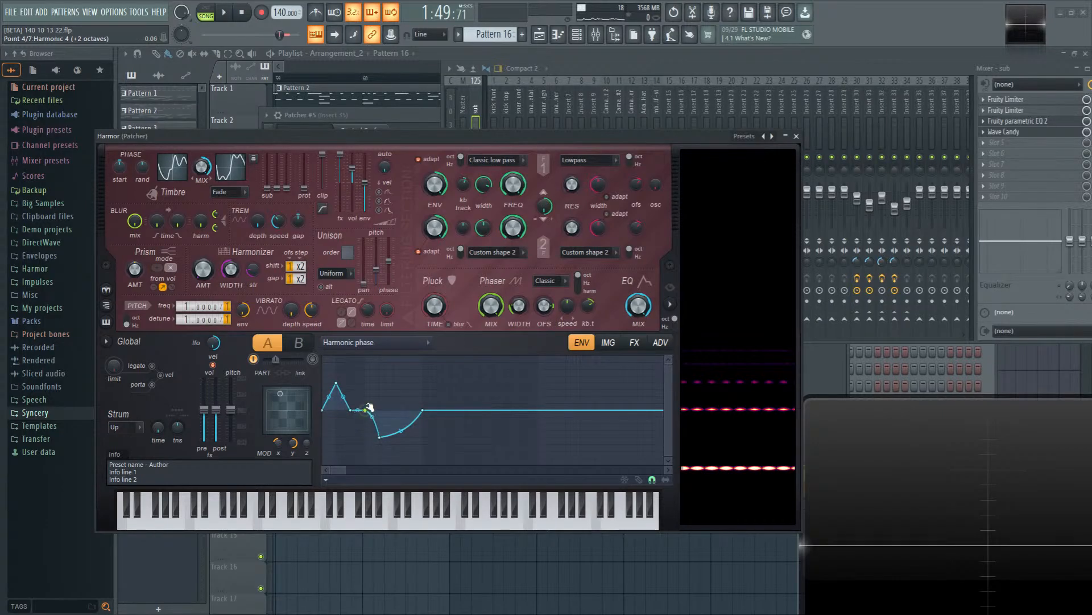
mouse_move(381, 437)
left_mouse_down()
mouse_move(382, 412)
mouse_move(423, 437)
left_mouse_up()
right_click(396, 438)
right_click(408, 410)
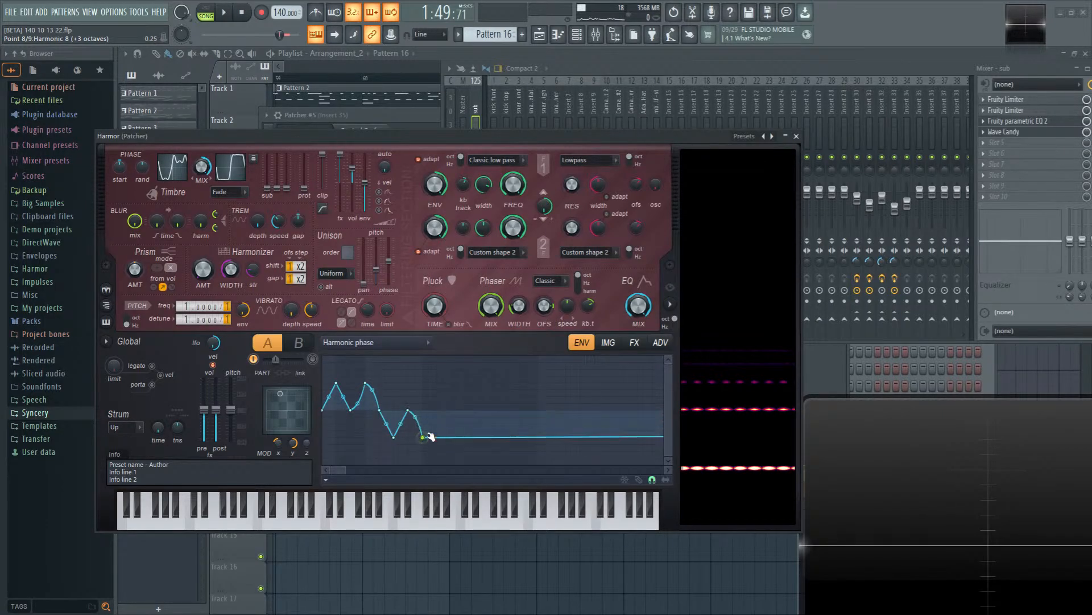
right_click(437, 410)
key("space")
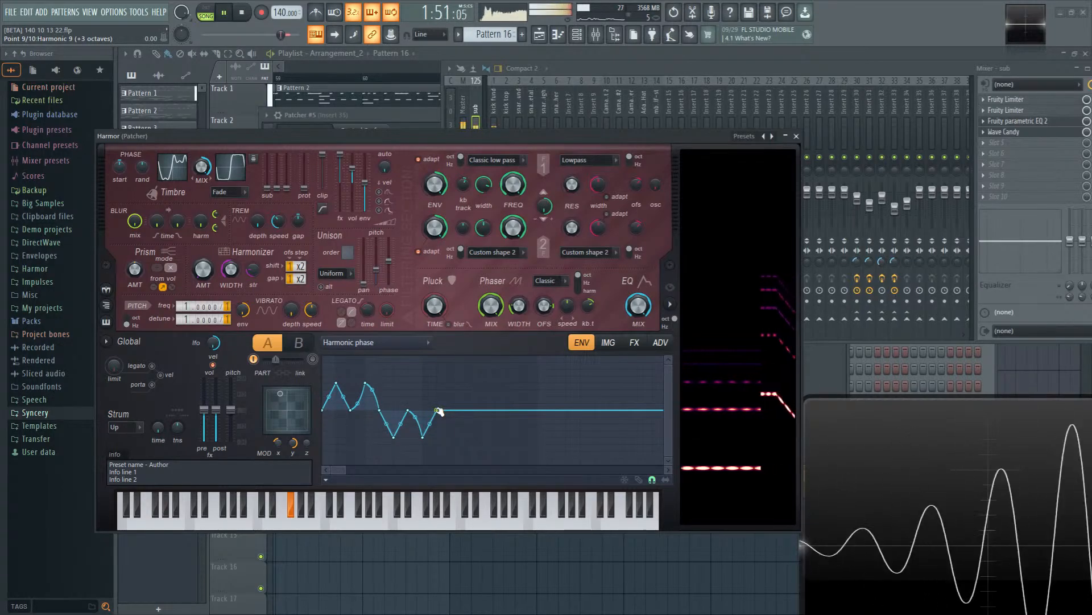
key("space")
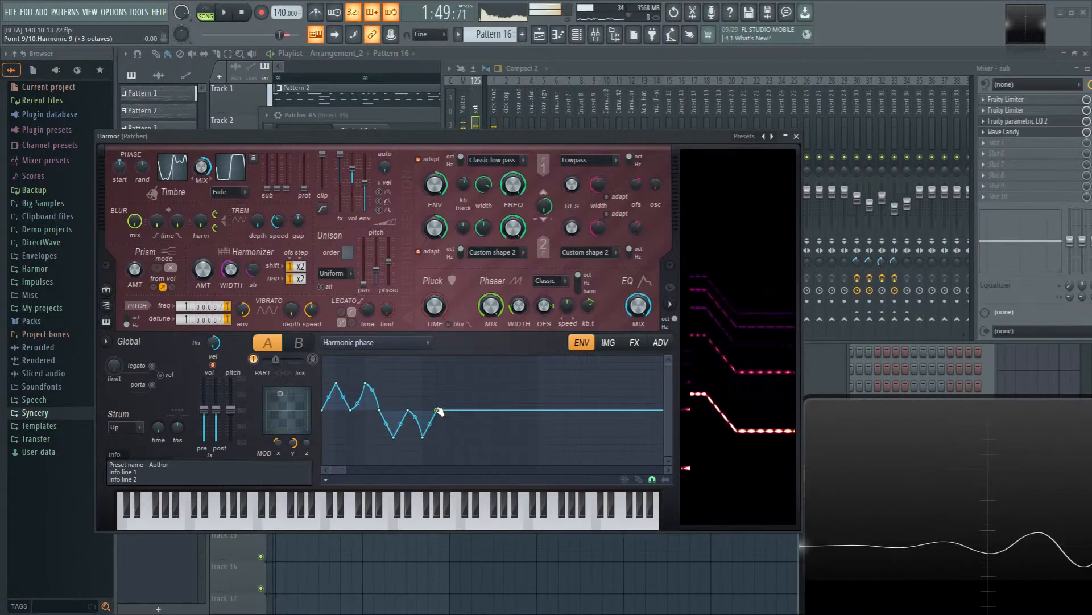
Step: Show the Local EQ, test its cutoff end point at a higher octave, and move it lower for a steeper falloff while replaying
left_click(412, 346)
left_click(534, 248)
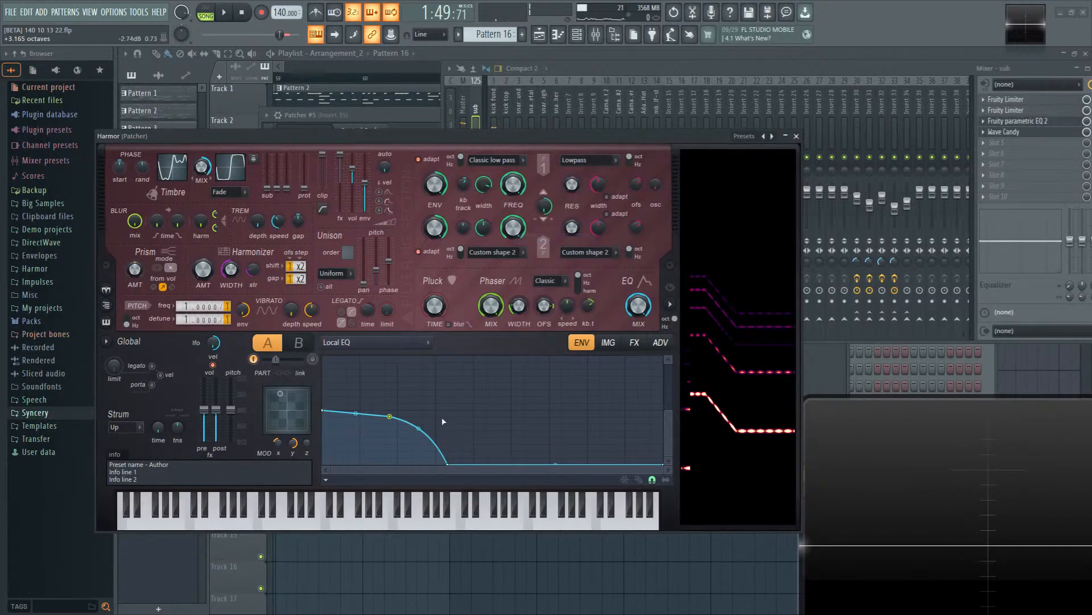
left_click_drag(451, 463, 500, 468)
key("space")
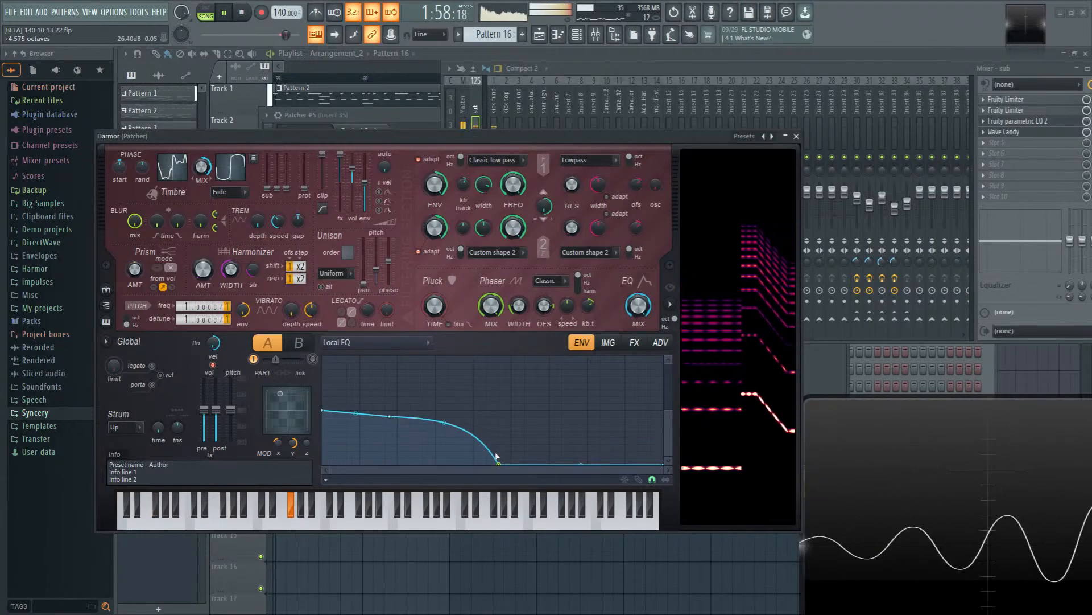
key("space")
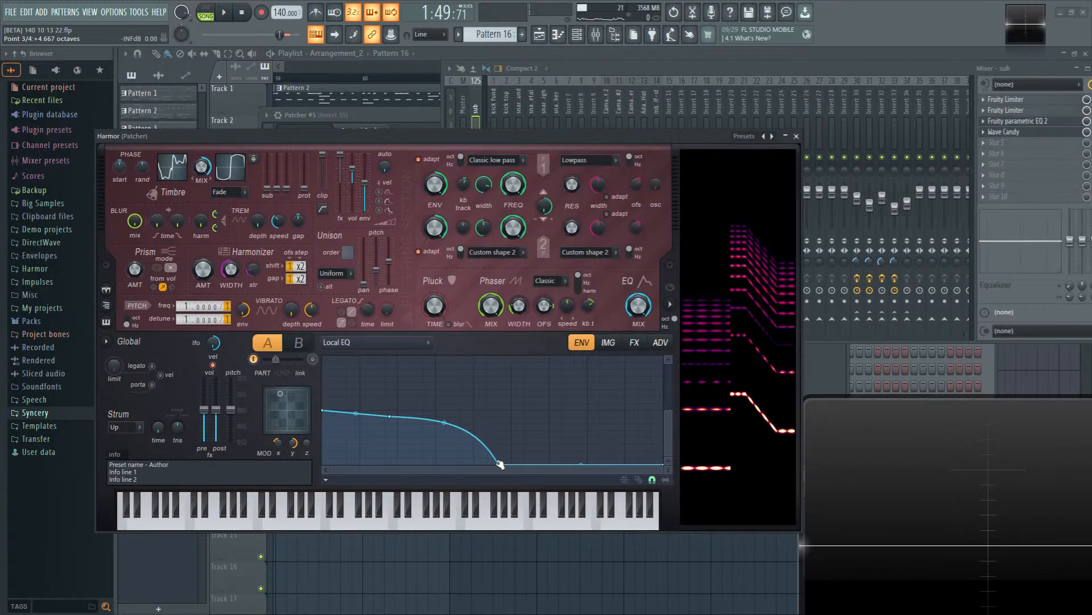
left_click_drag(499, 463, 436, 462)
key("space")
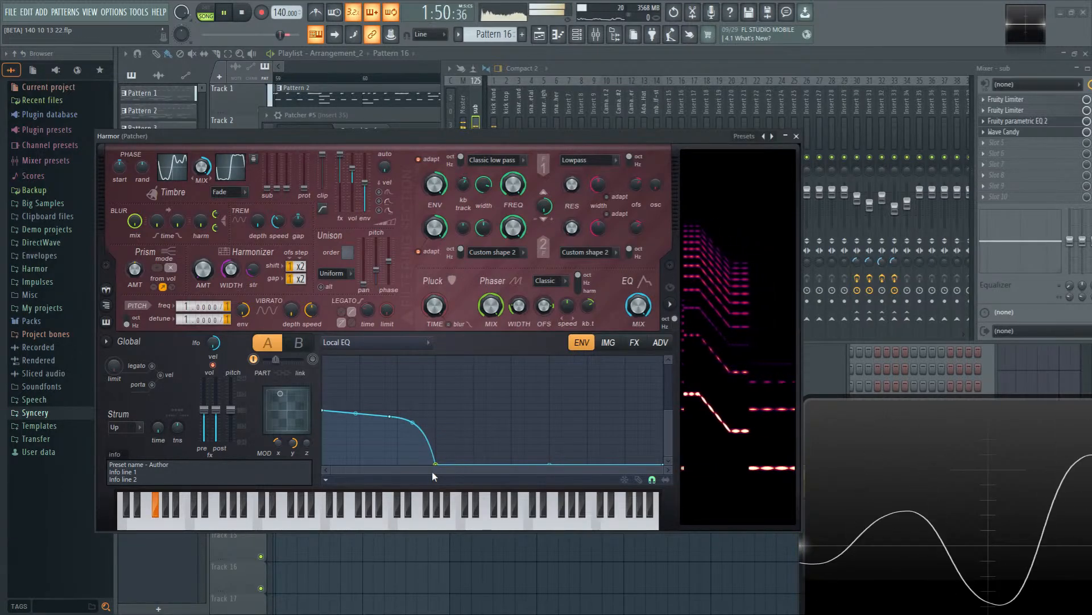
key("space")
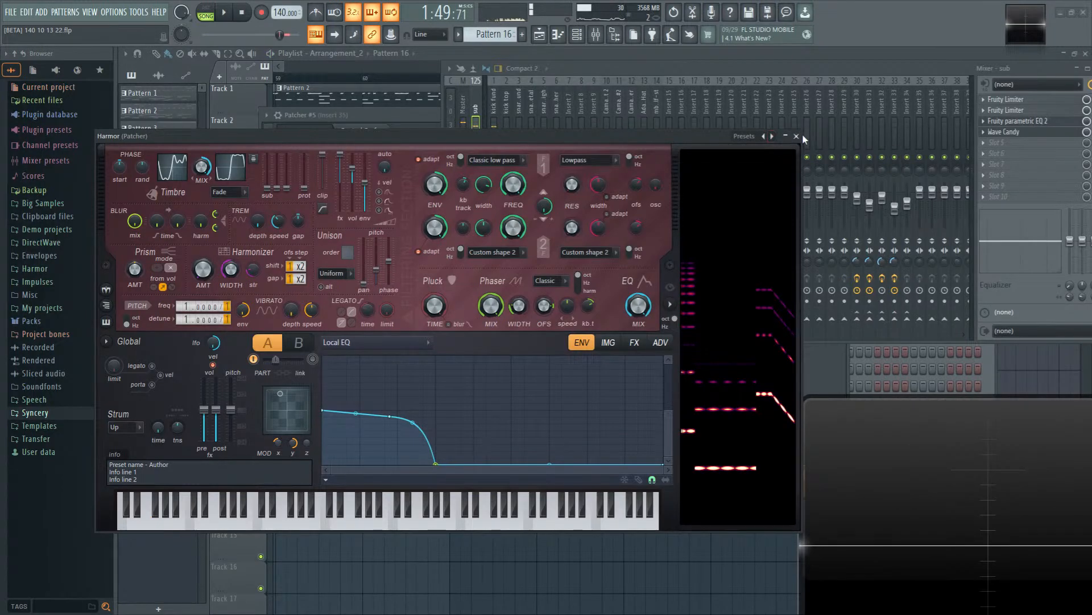
Step: Close the Harmor and EQ windows, unmute the Multiband Delay connection to the Patcher output, and play both layers
left_click(798, 136)
left_click(608, 196)
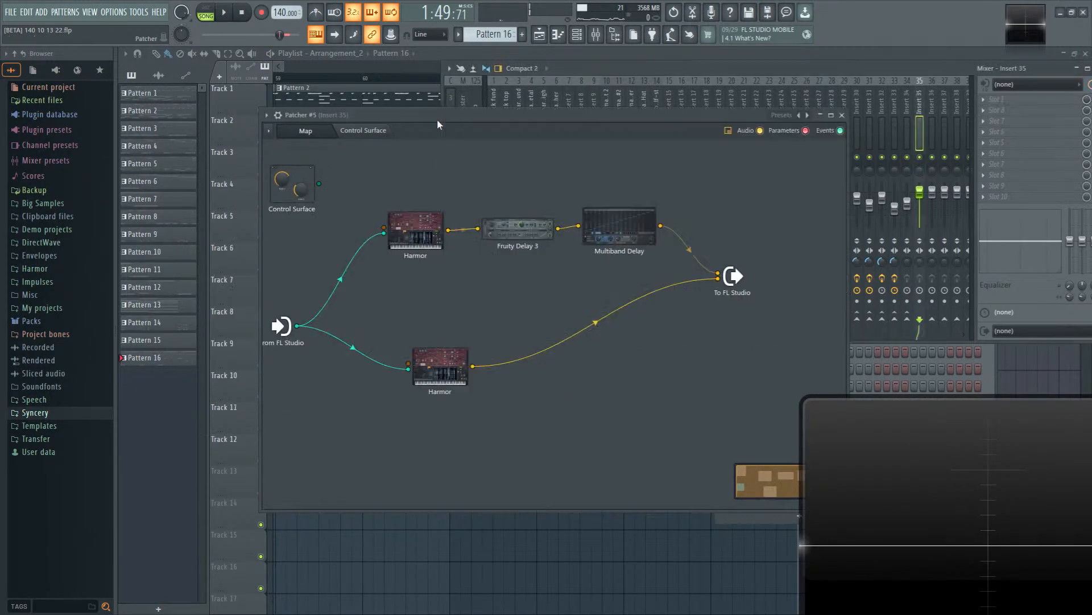
right_click(722, 254)
left_click(705, 263)
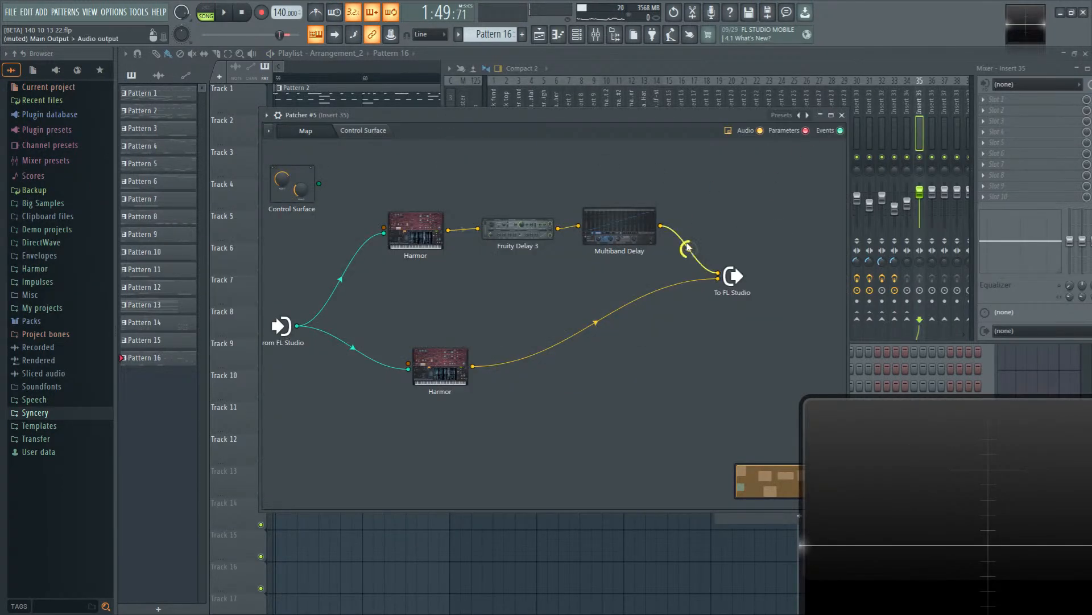
key("space")
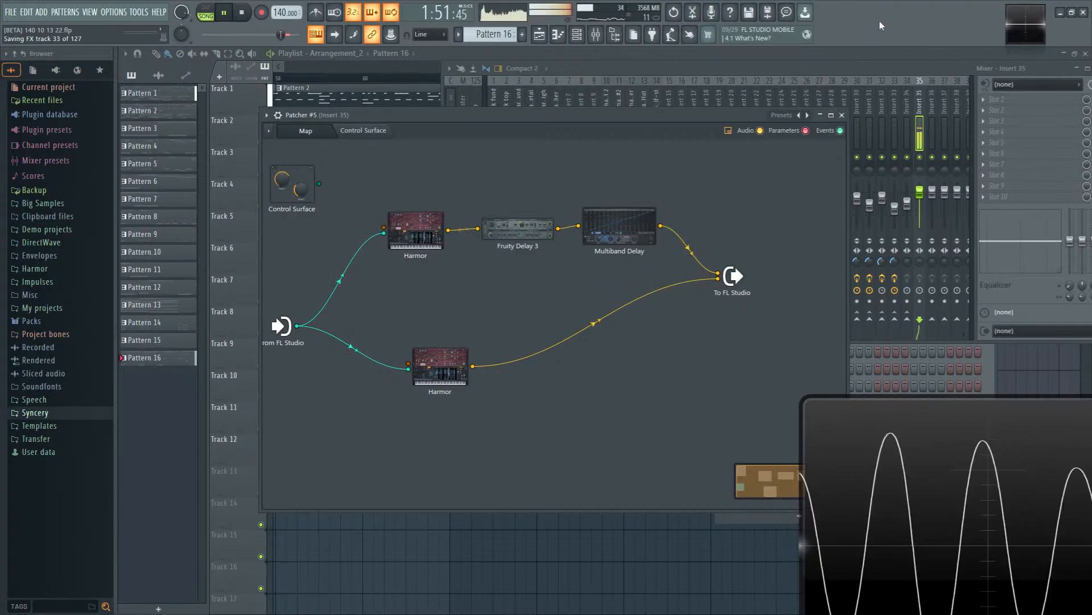
Step: Close Patcher, reposition the mixer, and check the kick top and snare high tracks during playback
left_click(842, 115)
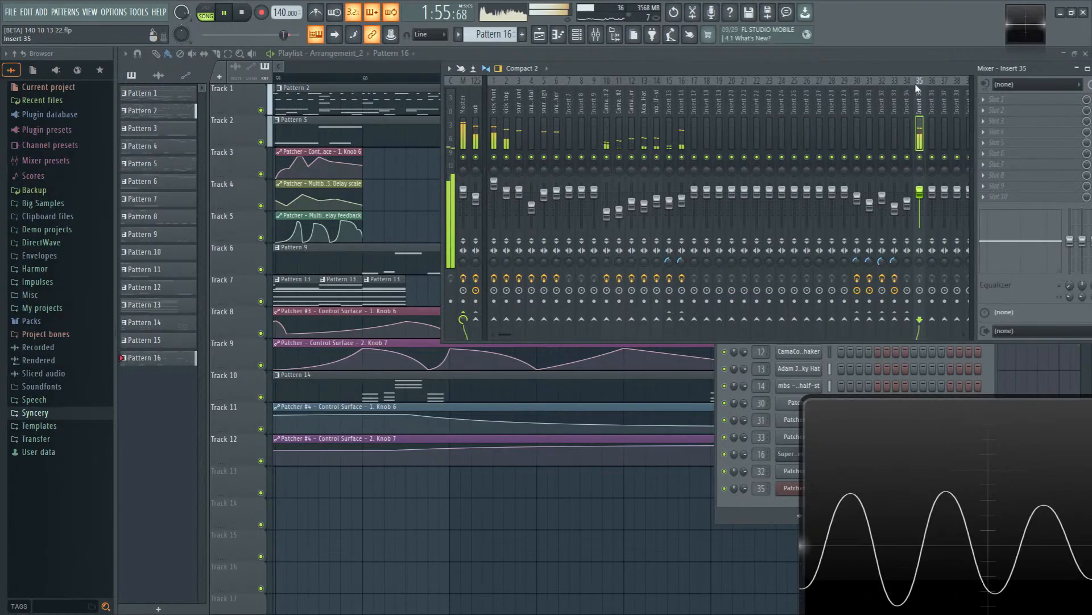
left_click_drag(897, 72, 764, 91)
left_click(371, 133)
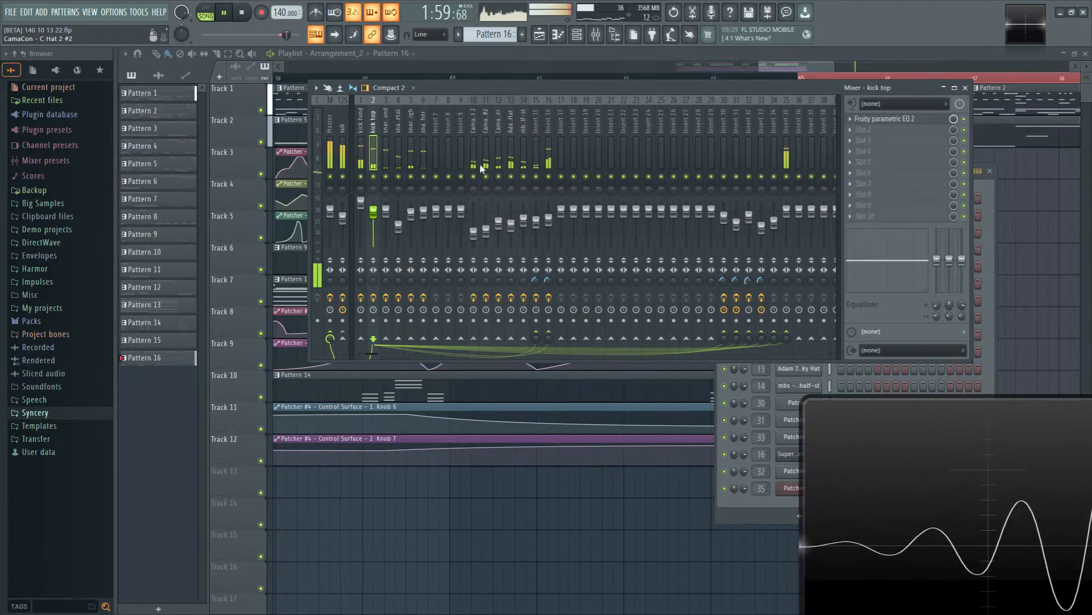
left_click(407, 126)
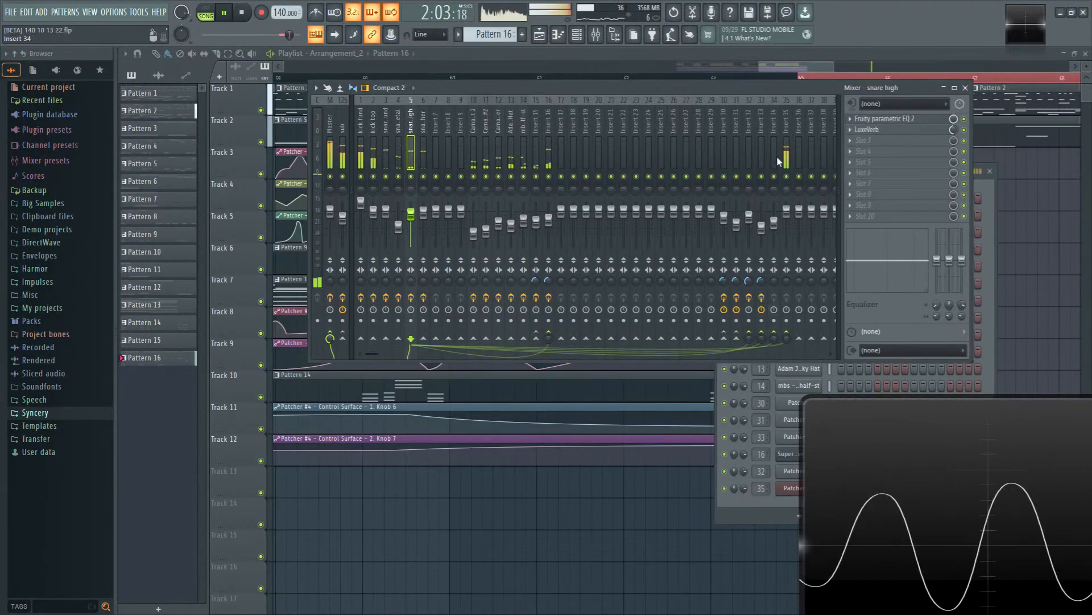
Step: Stop playback and load Fruity Limiter into the first effect slot of Insert 35
left_click(790, 157)
key("space")
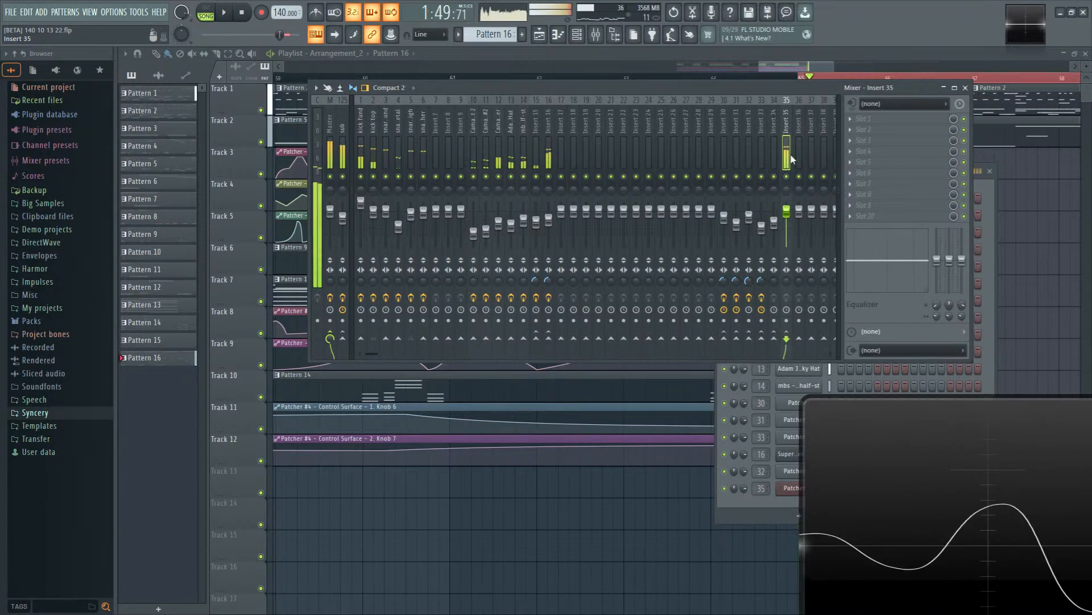
left_click(872, 120)
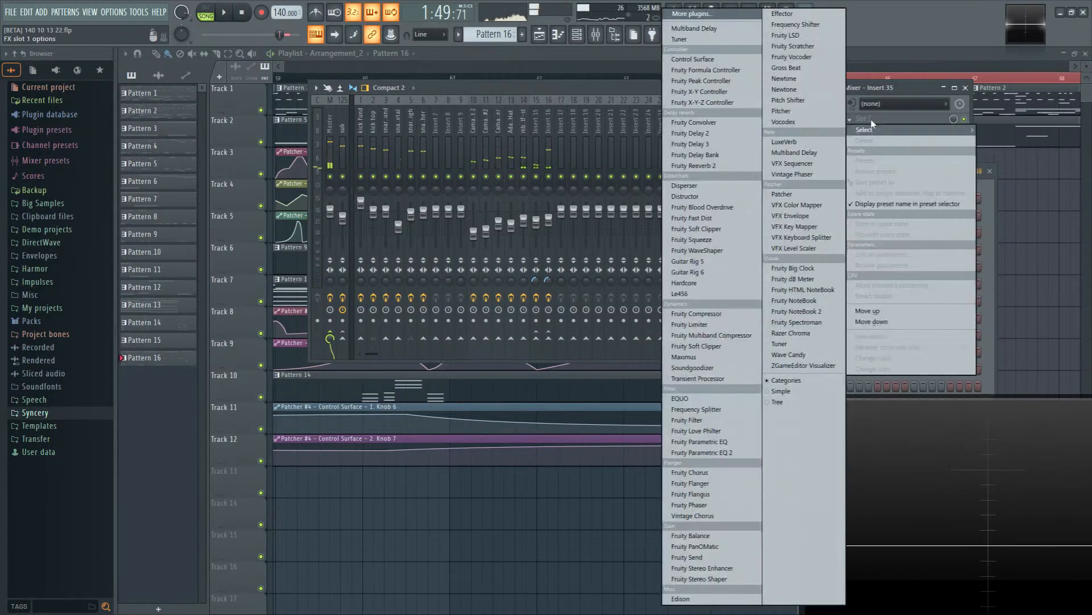
left_click(727, 328)
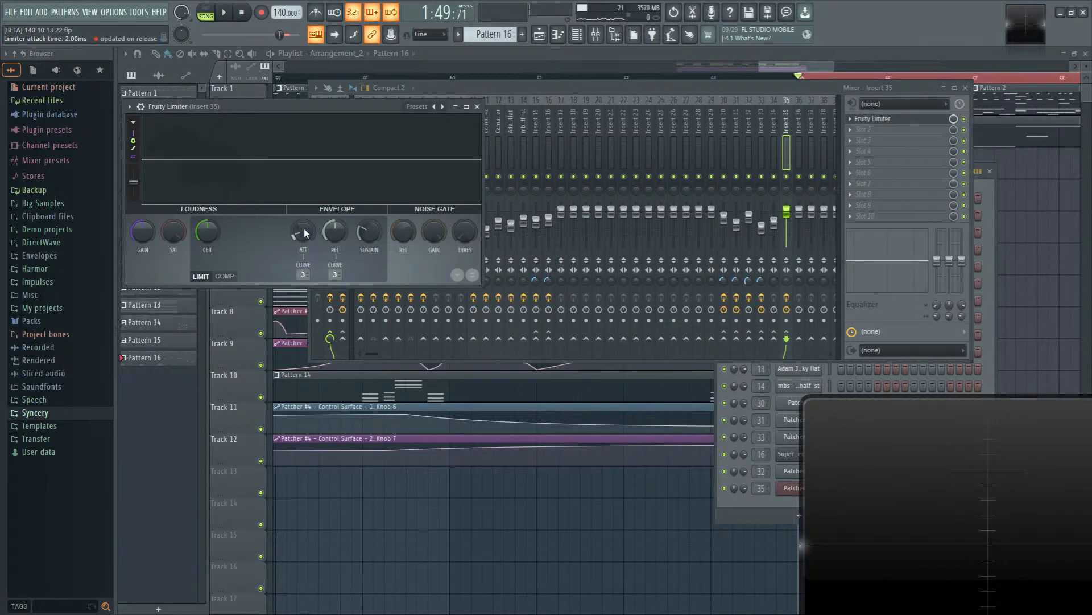
Step: Examine part B's Volume LFO in the Harmor feeding Fruity Delay 3, close it, and move the Patcher window aside
left_click(788, 489)
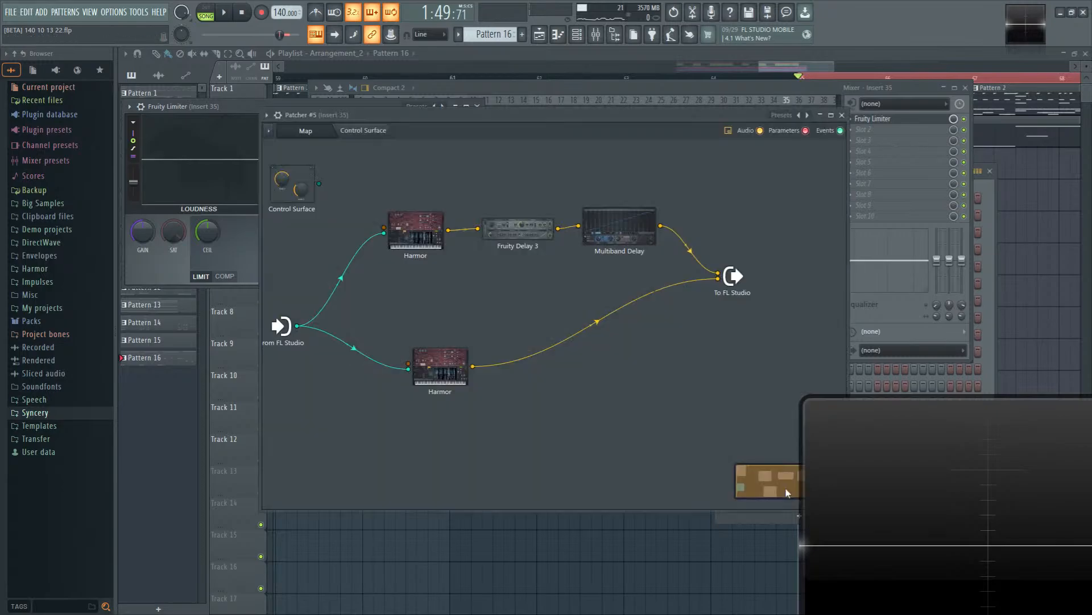
double_click(427, 233)
left_click(452, 326)
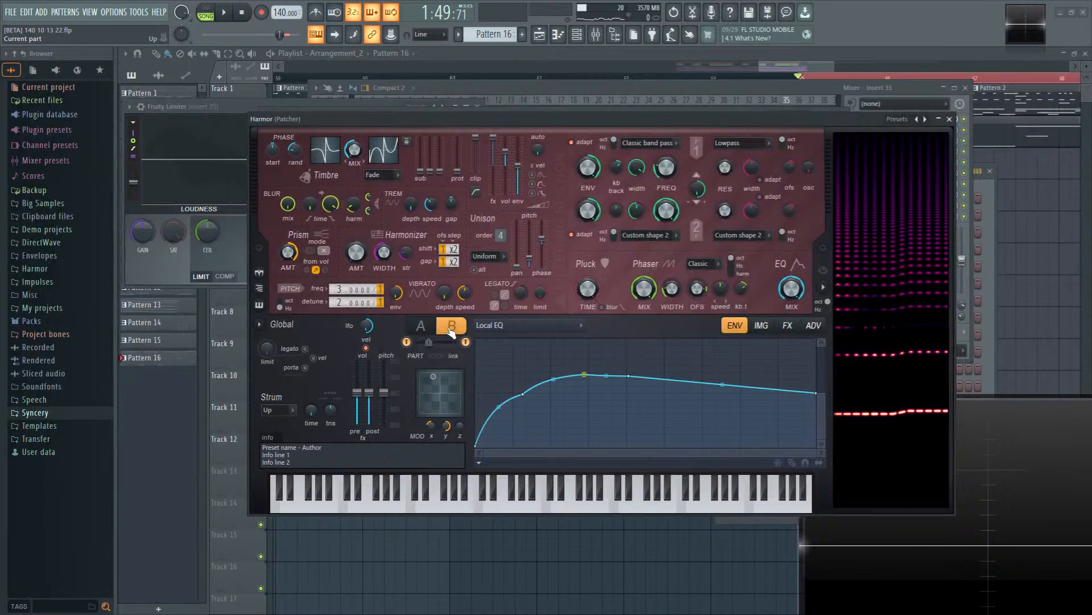
left_click(495, 325)
left_click(495, 250)
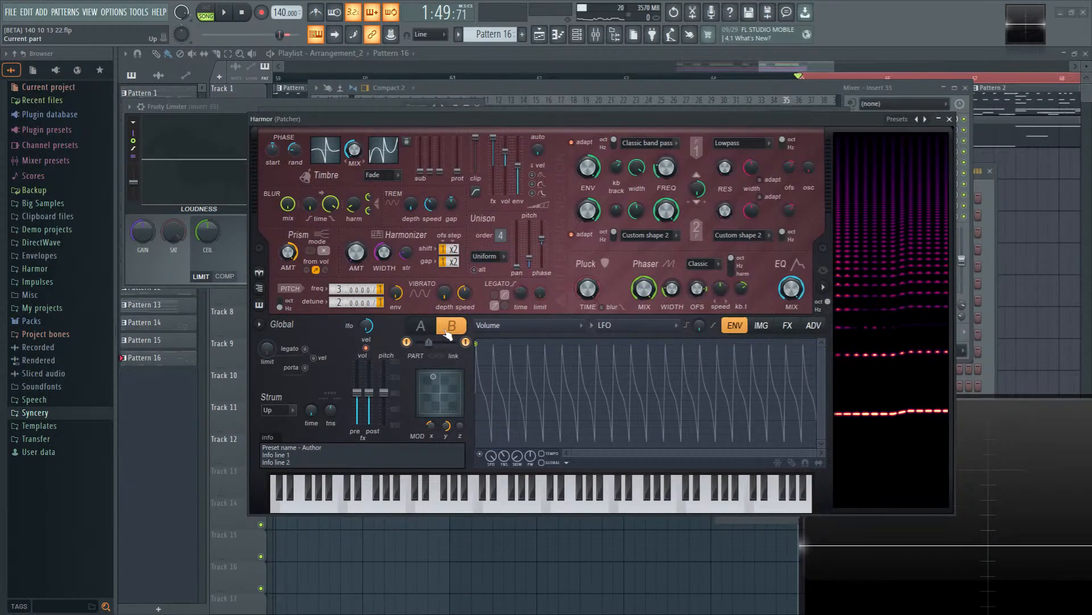
left_click(949, 119)
left_click_drag(609, 117, 666, 136)
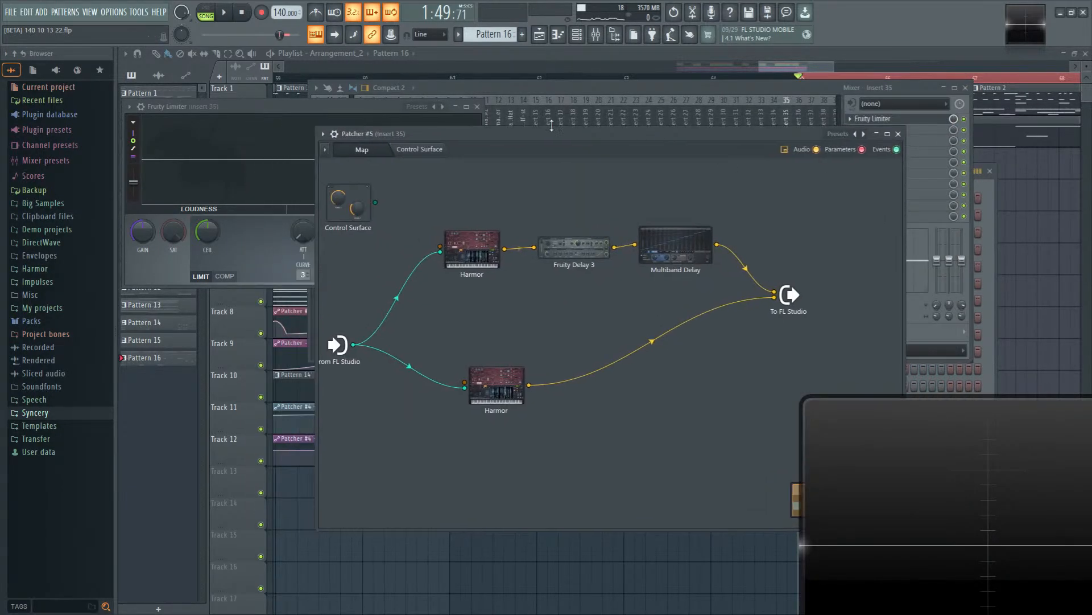
Step: Switch Insert 35's Fruity Limiter to compressor mode and, during playback, raise its knee, ratio and release, with the threshold at about -40.6 dB
left_click(312, 106)
left_click_drag(315, 108, 409, 152)
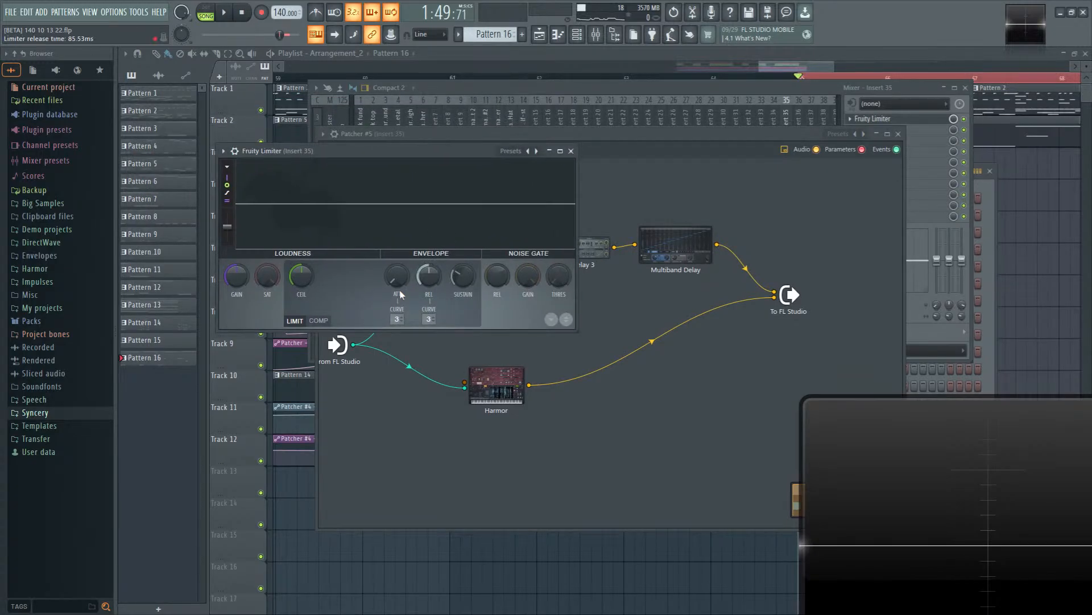
left_click(468, 338)
key("space")
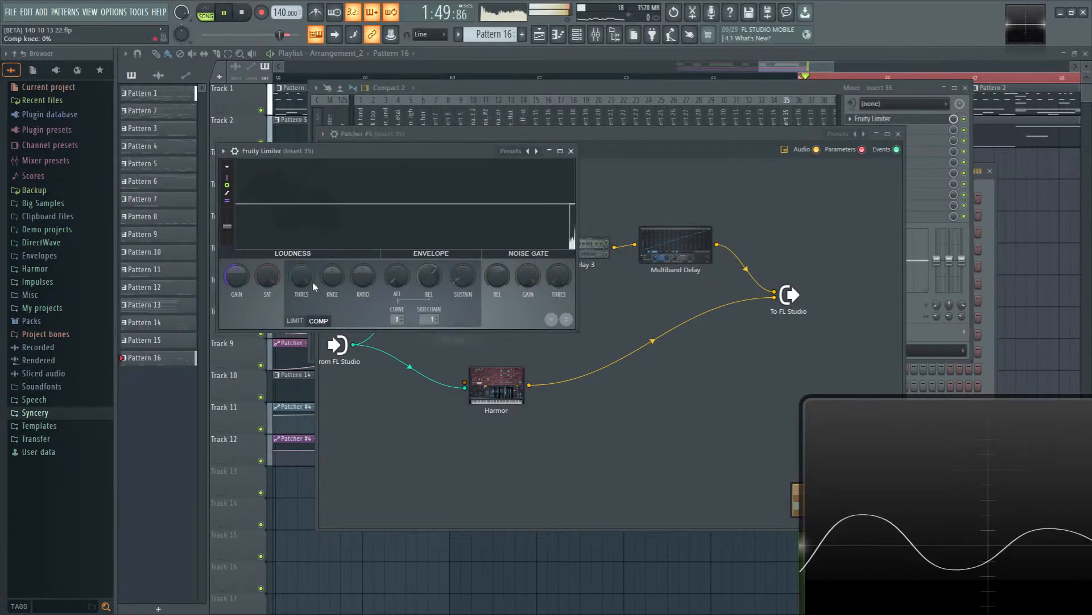
mouse_move(311, 280)
left_mouse_down()
mouse_move(312, 292)
mouse_move(361, 263)
mouse_move(304, 278)
left_mouse_up()
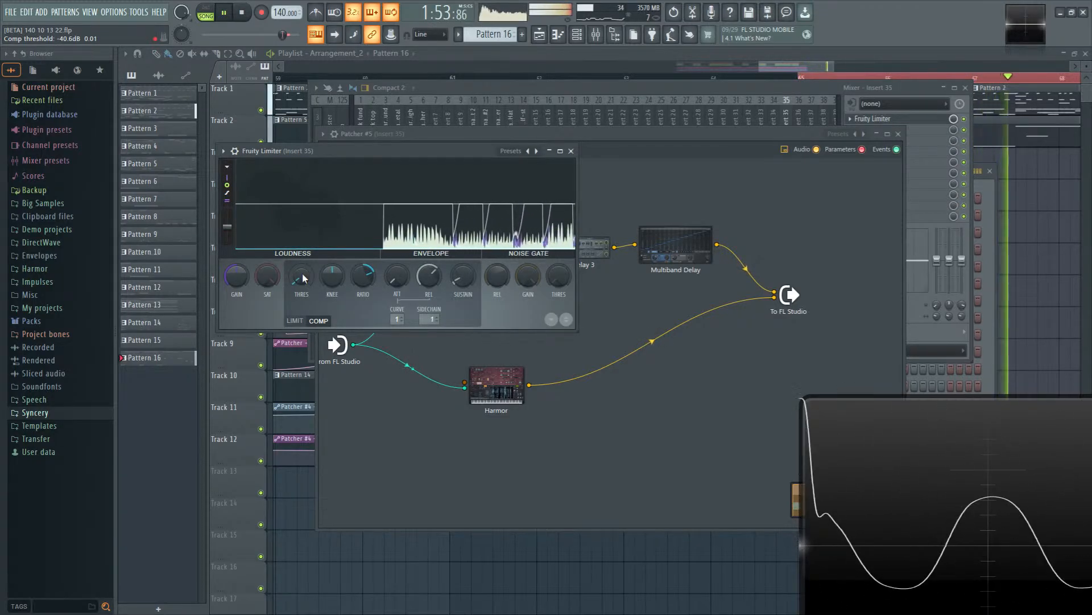
Step: Copy the Fruity Limiter with its compressor settings into the second effect slot of Insert 35
left_click(596, 35)
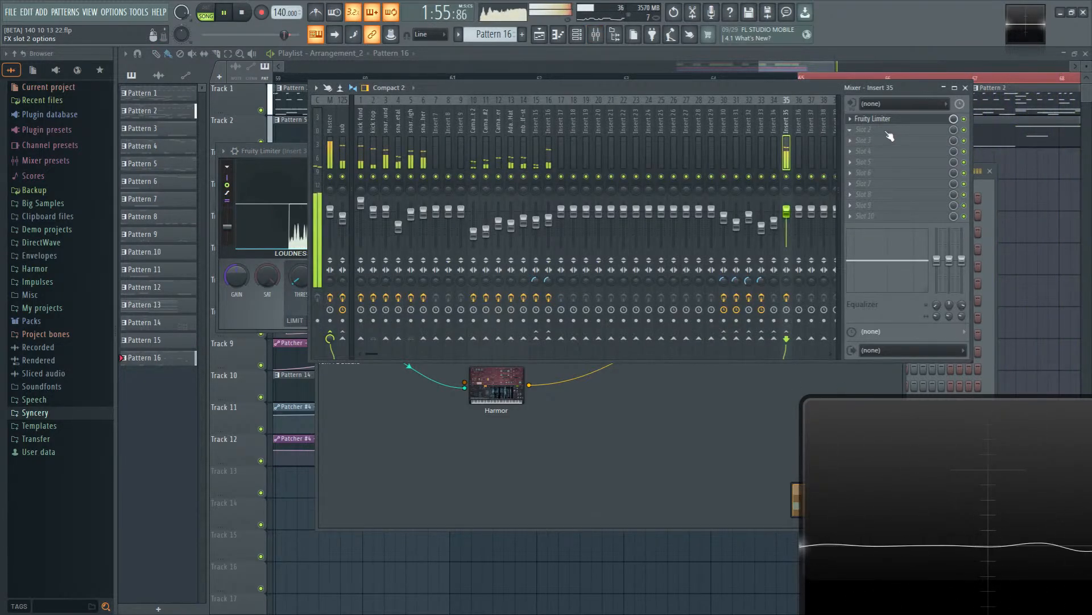
right_click(854, 121)
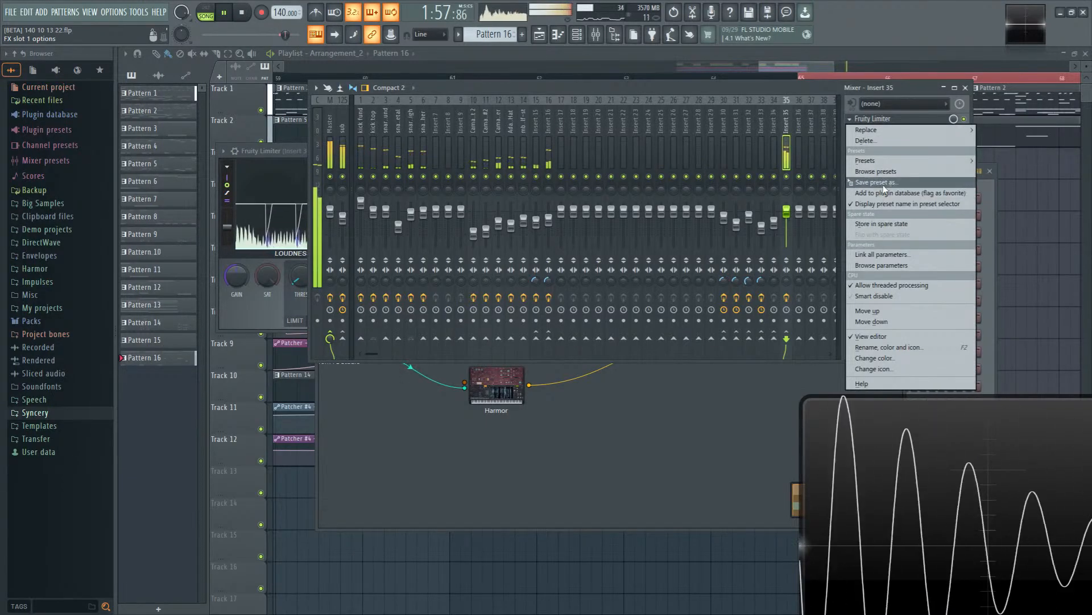
left_click_drag(876, 180, 876, 130)
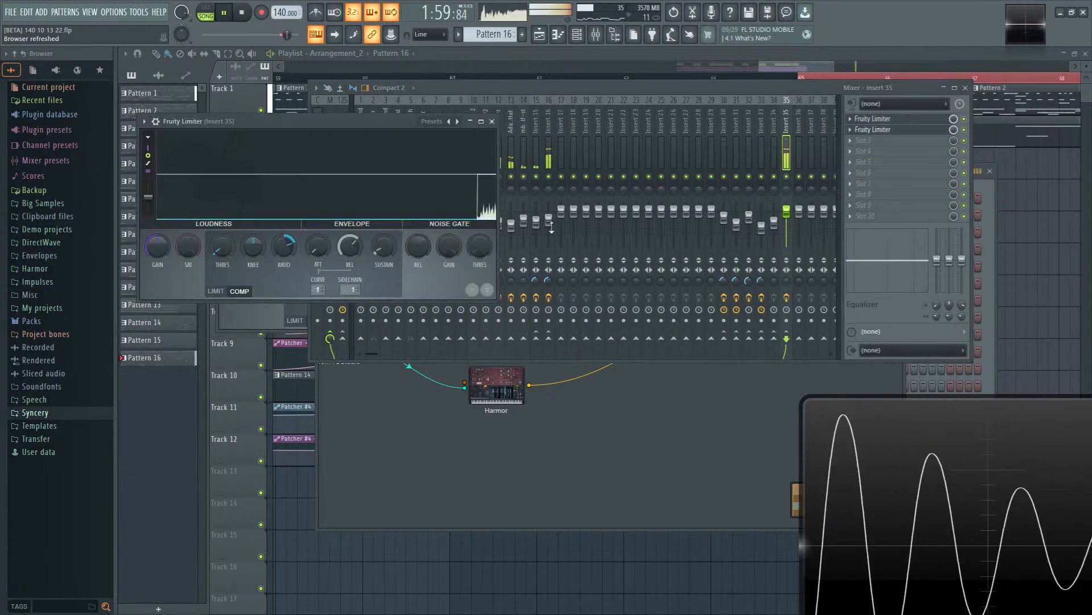
Step: Load Fruity Parametric EQ 2 into Insert 35's third slot and make band 1 a Steep 4 high pass at about 102 Hz
left_click(885, 146)
left_click_drag(714, 456, 717, 462)
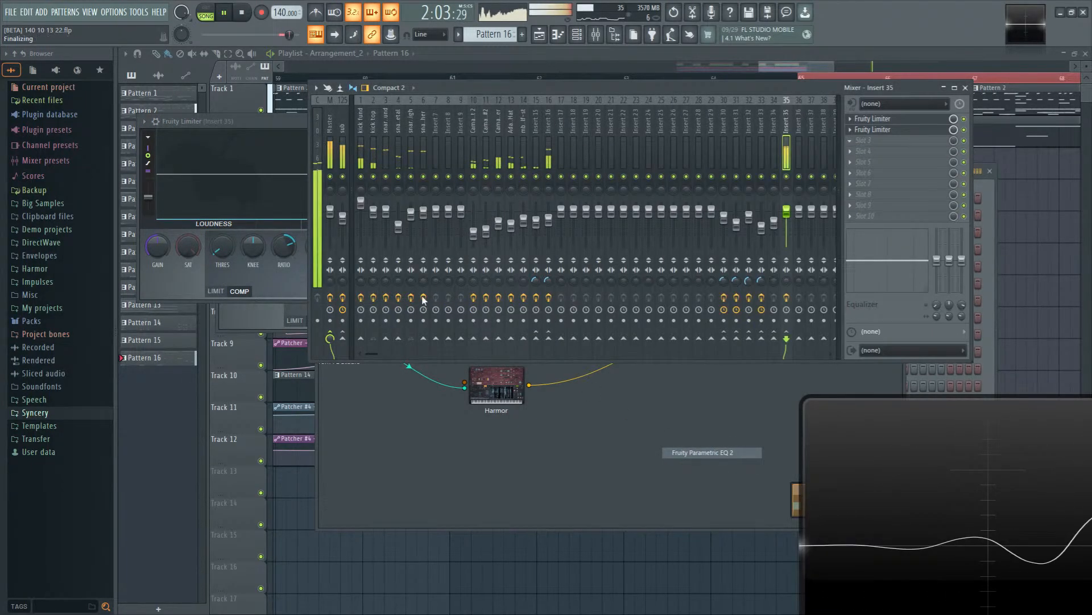
right_click(218, 229)
mouse_move(220, 263)
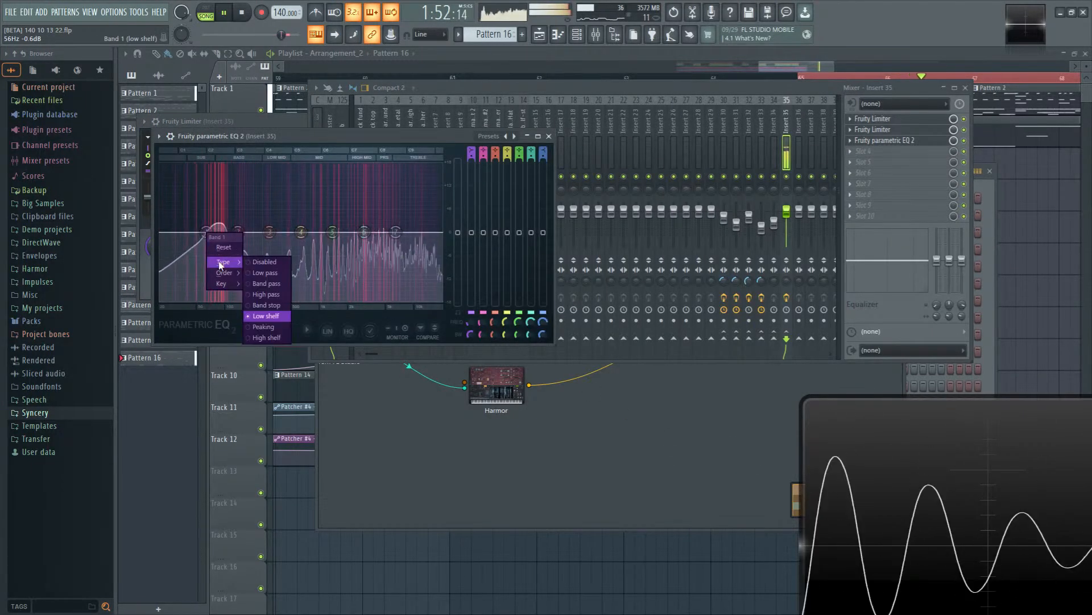
left_click(261, 296)
right_click(208, 233)
left_click(263, 294)
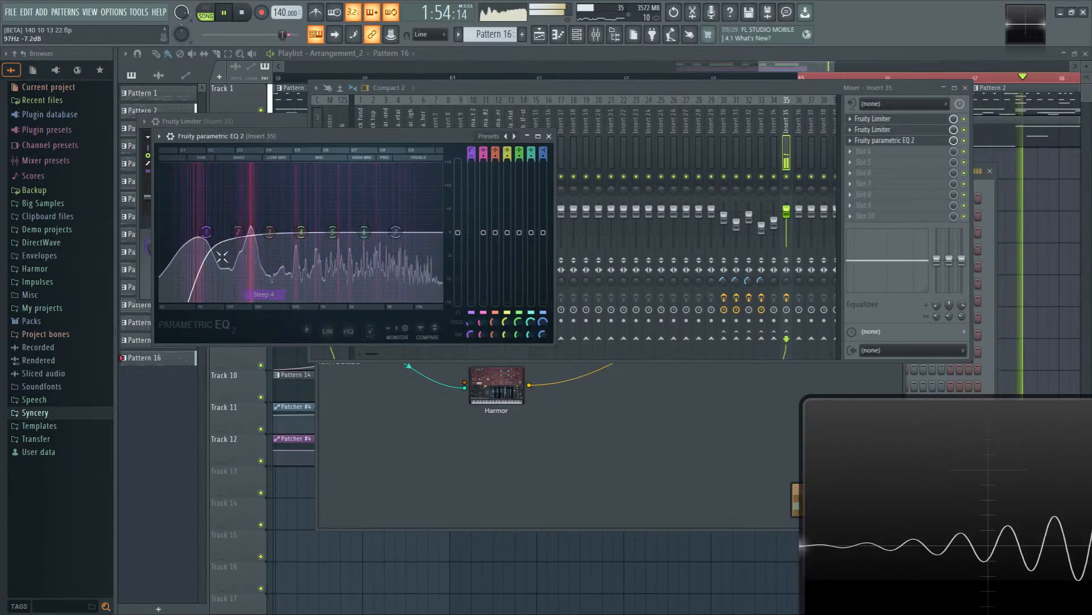
left_click_drag(206, 232, 225, 232)
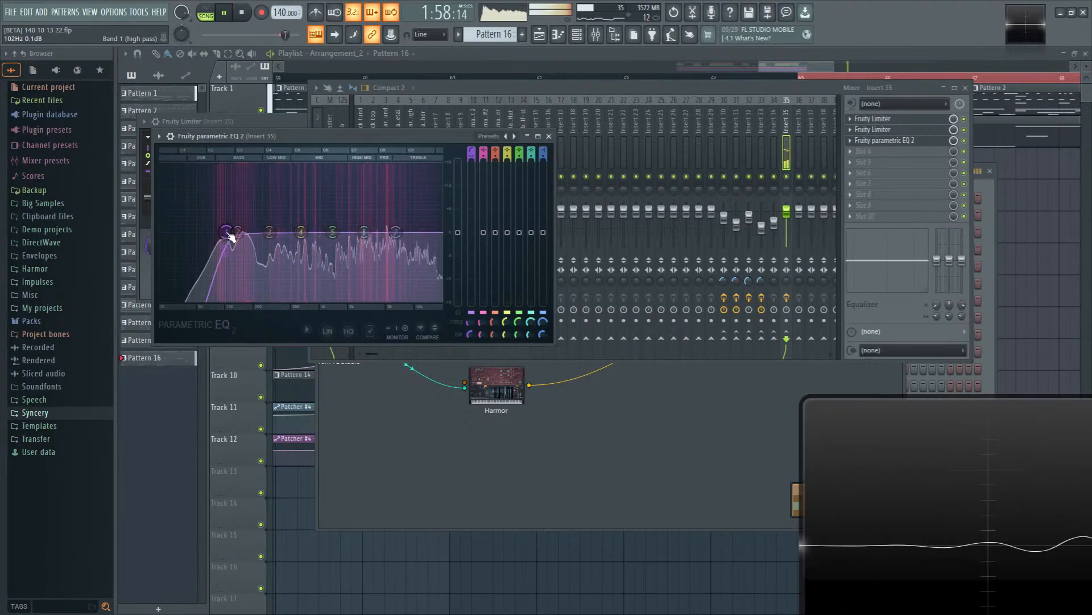
Step: Bring the mixer and the Patcher map forward and listen to both layers through the Insert 35 effects
left_click(608, 92)
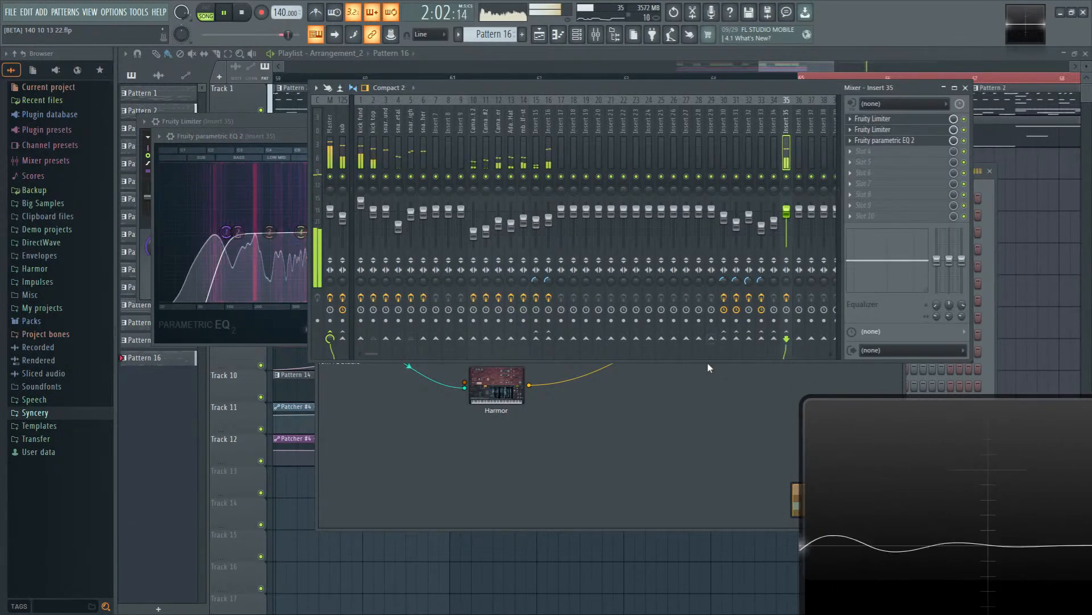
left_click(708, 379)
key("space")
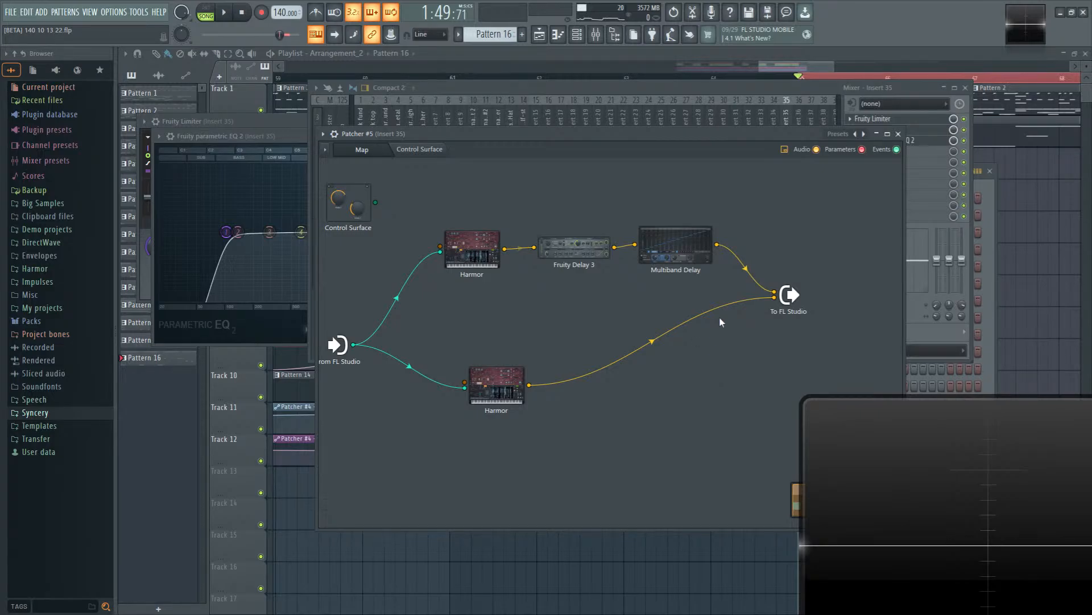
key("space")
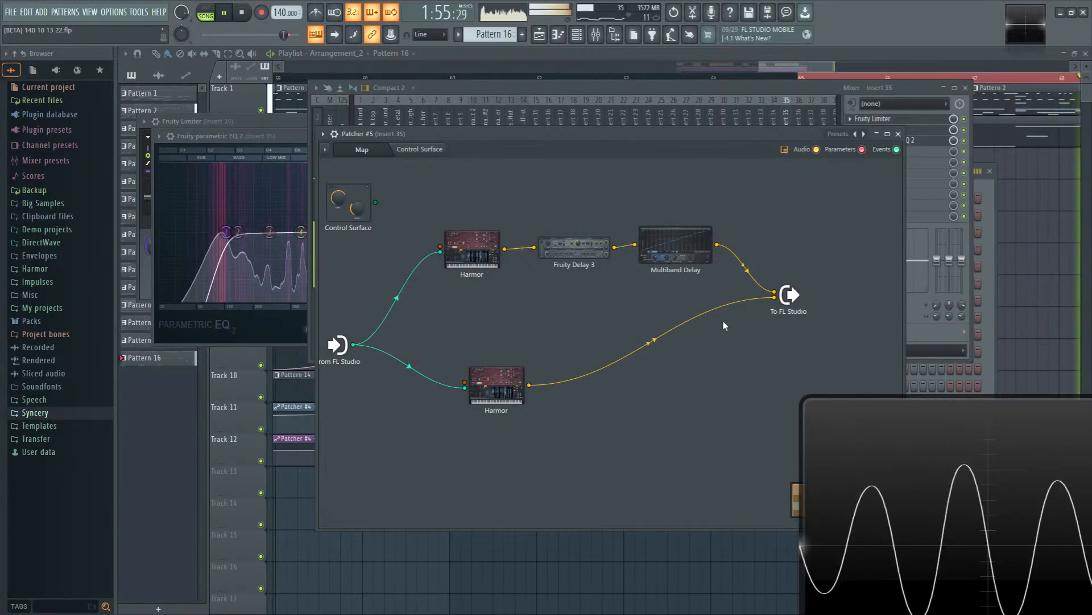
key("space")
Step: Return to the playlist, clear the time selection, and play the transition into the Pattern 16 clip
key("F6")
key("F5")
left_click(852, 79, "ctrl")
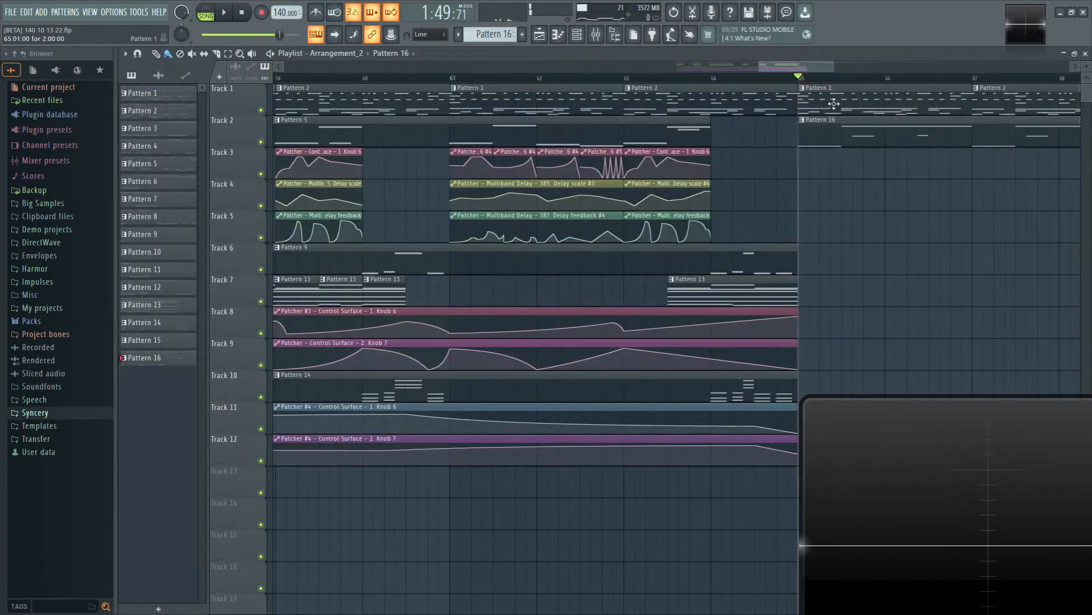
scroll(839, 222, "down", 4)
left_click_drag(880, 237, 781, 228)
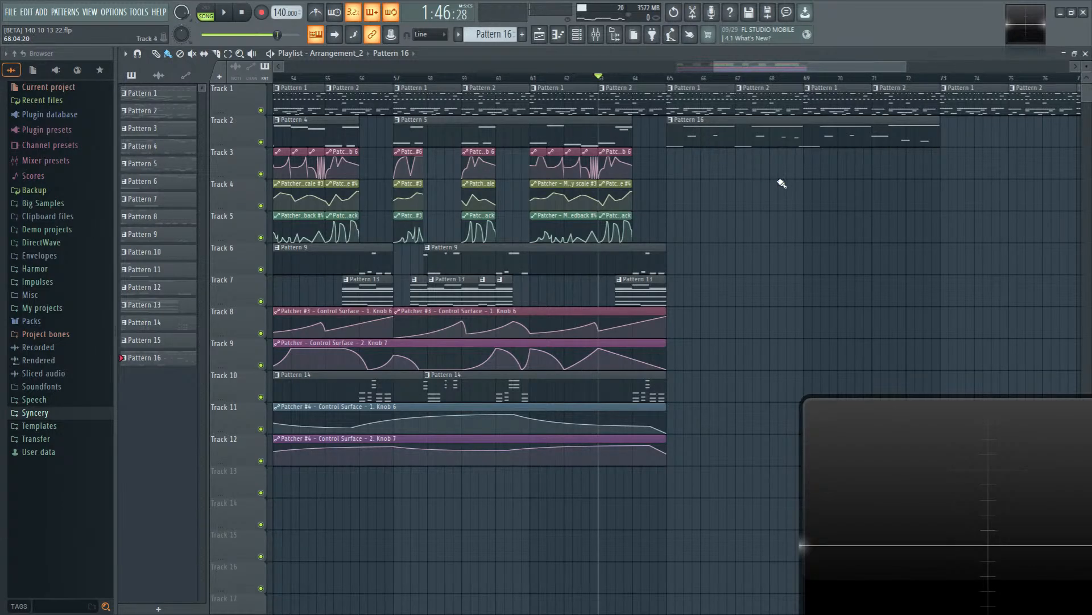
left_click_drag(782, 183, 604, 145)
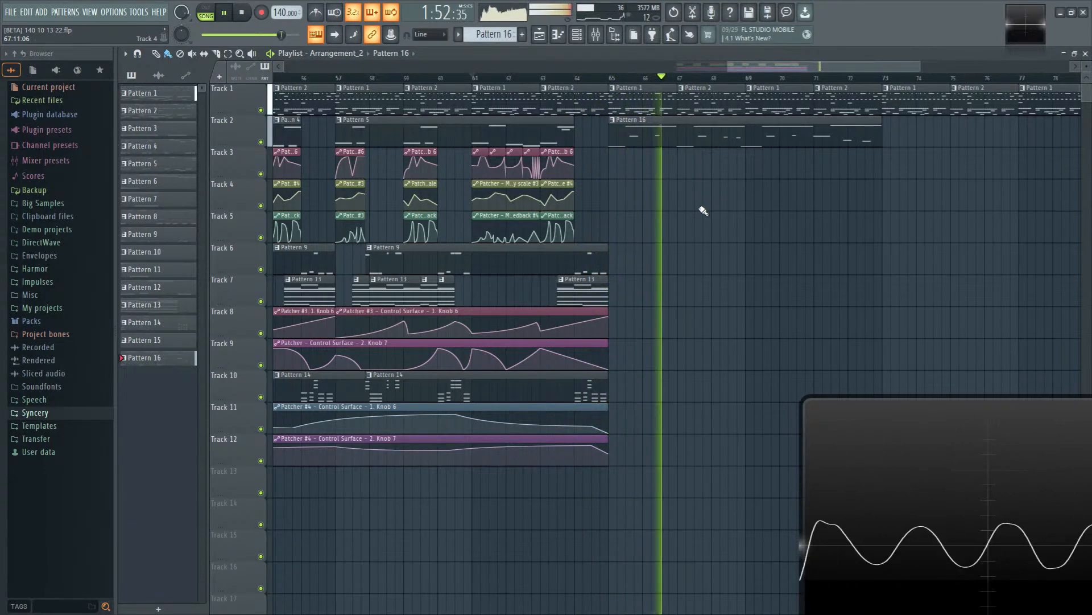
key("space")
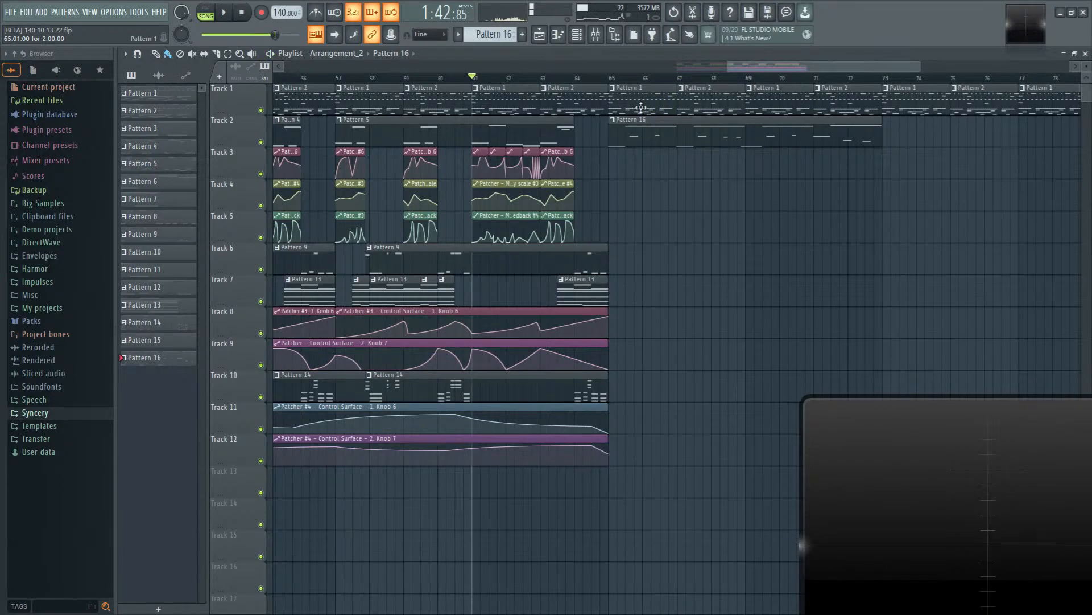
Step: In Pattern 2's Superior Drummer 3 part, delete the F4 notes except those at bar 1, bar 2 and the middle of bar 2
scroll(671, 264, "down", 3)
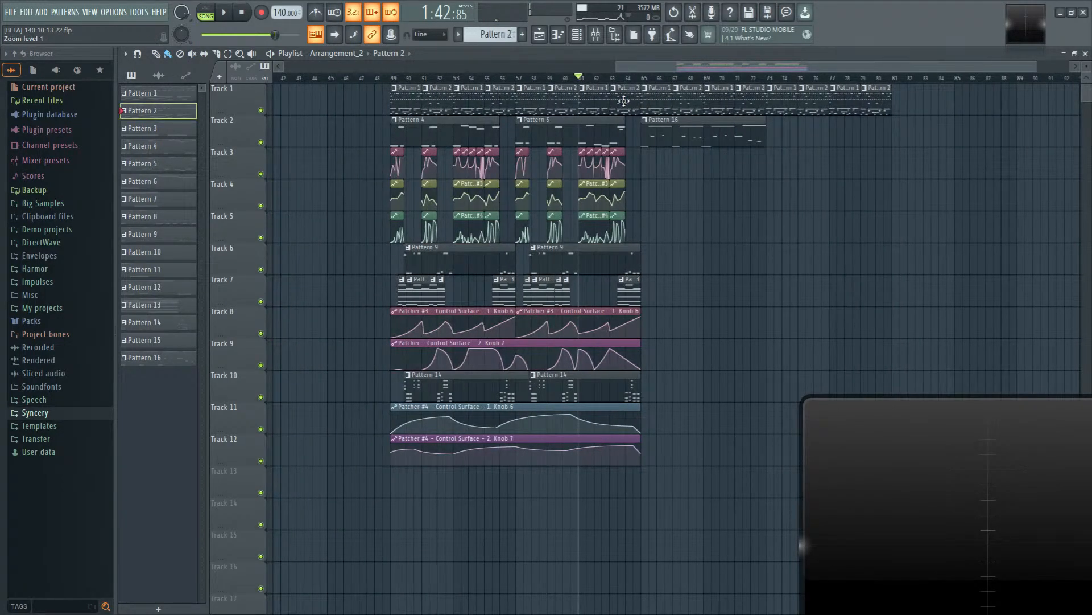
double_click(624, 101)
scroll(201, 219, "up", 4)
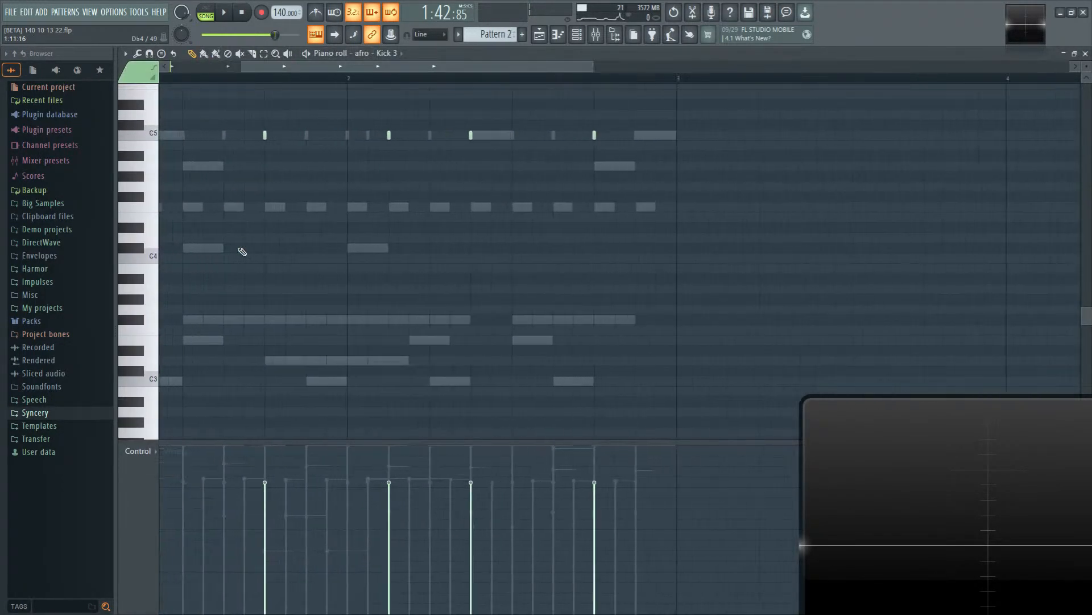
left_click_drag(240, 248, 393, 259)
scroll(456, 239, "up", 1)
right_click(505, 221)
right_click(506, 220)
scroll(474, 289, "down", 2)
scroll(484, 295, "down", 1)
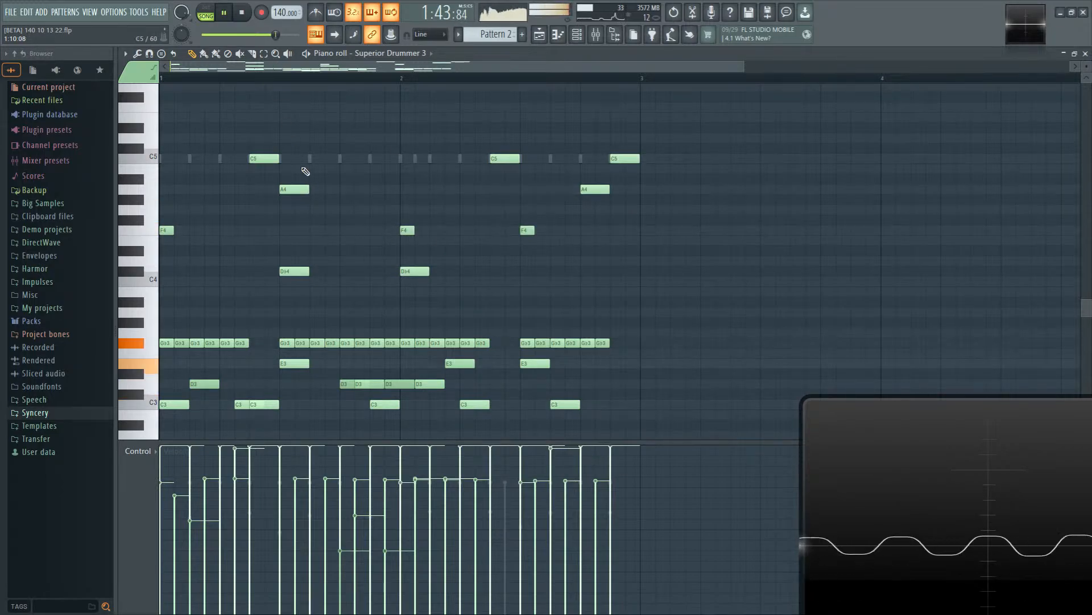
Step: In Pattern 1's Superior Drummer 3 part, remove the repeated F4 notes, leaving only those at the start of bars 1 and 2
key("F5")
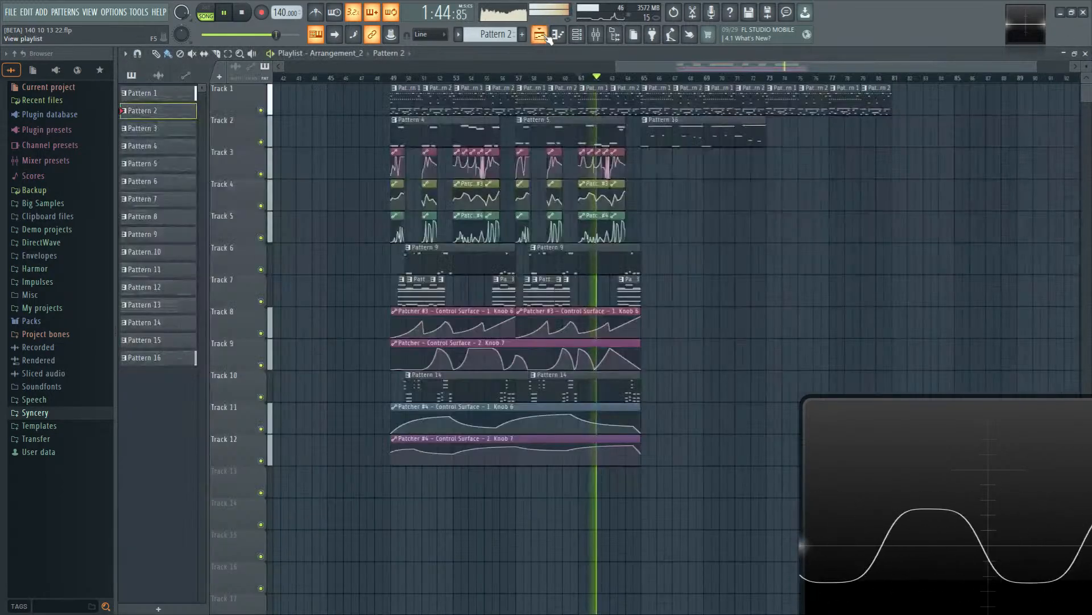
double_click(619, 99)
key("F5")
double_click(592, 94)
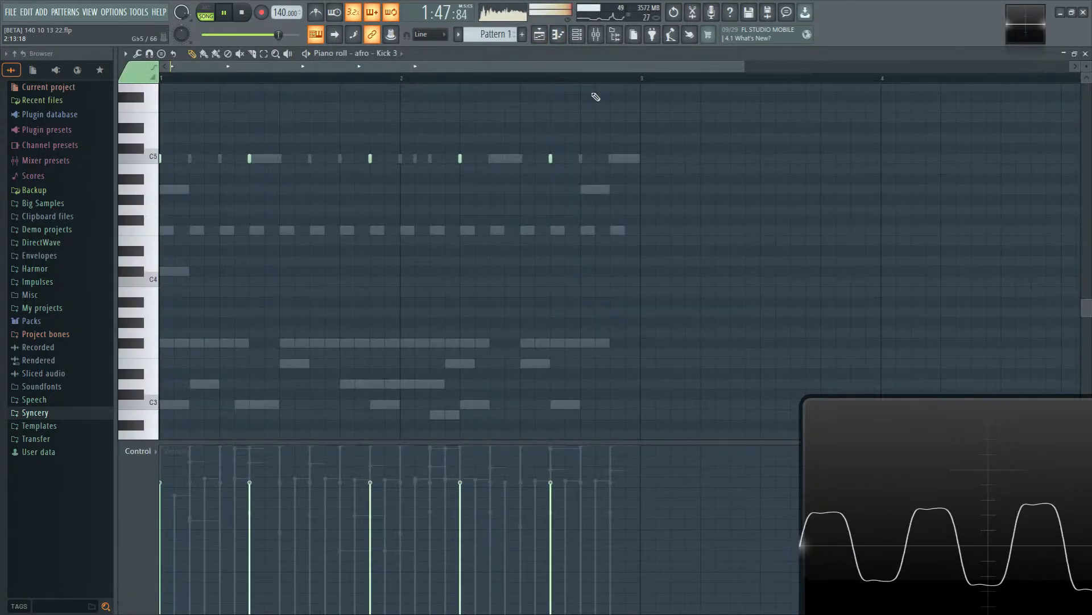
right_click(348, 233)
right_click(348, 232)
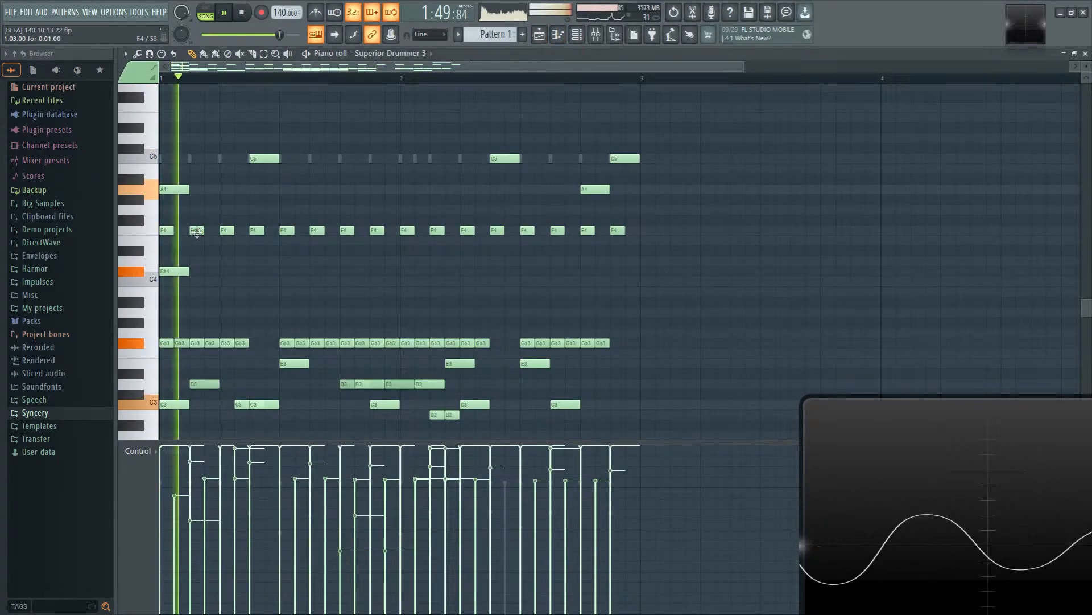
left_click_drag(195, 231, 632, 231)
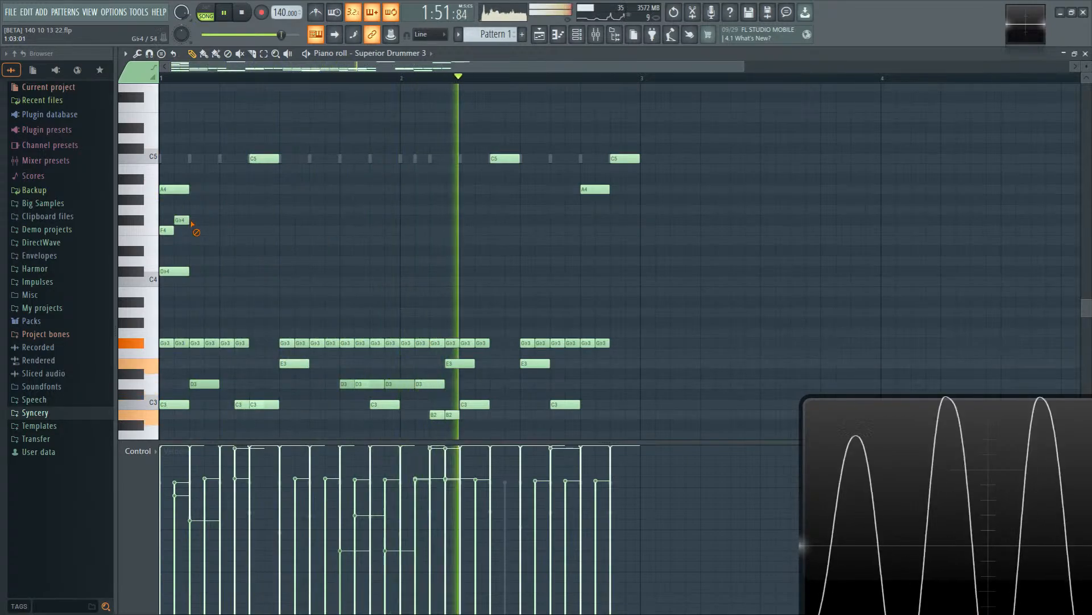
left_click(407, 230)
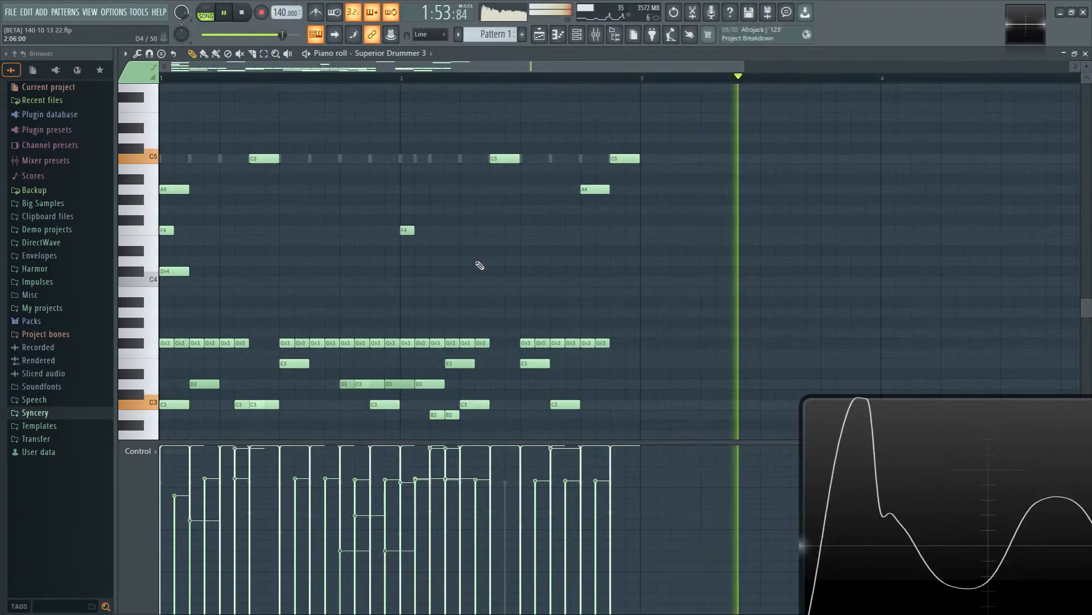
scroll(512, 263, "down", 1)
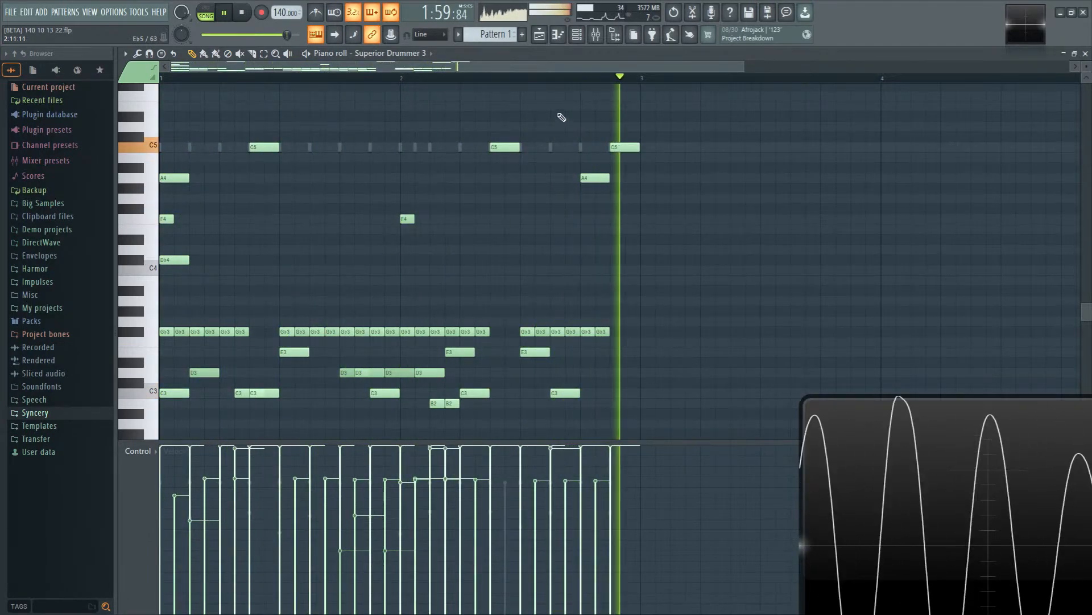
Step: Make the Track 1 Pattern 1 clip at bar 65 unique, repeat it up to bar 73, and remove the drum clips beyond
left_click(539, 35)
right_click(712, 202)
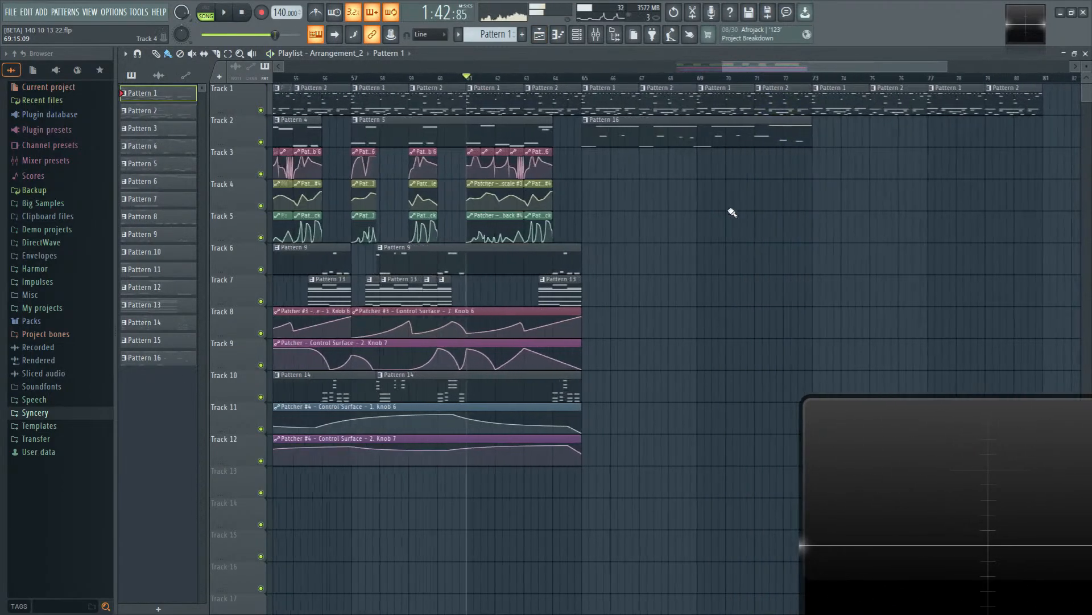
scroll(646, 220, "right", 4)
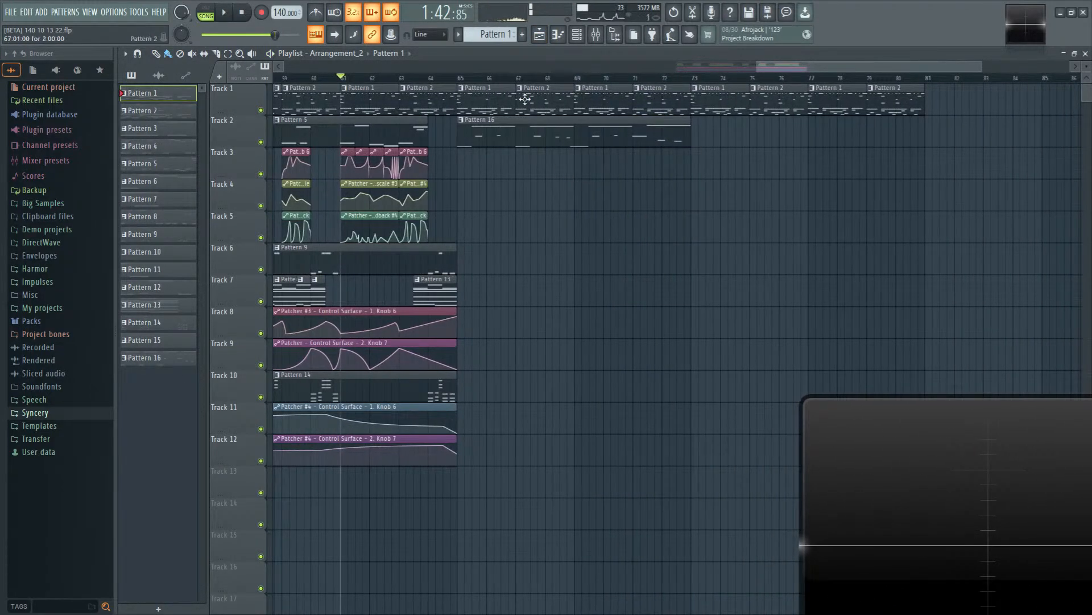
left_click(461, 88)
left_click(495, 163)
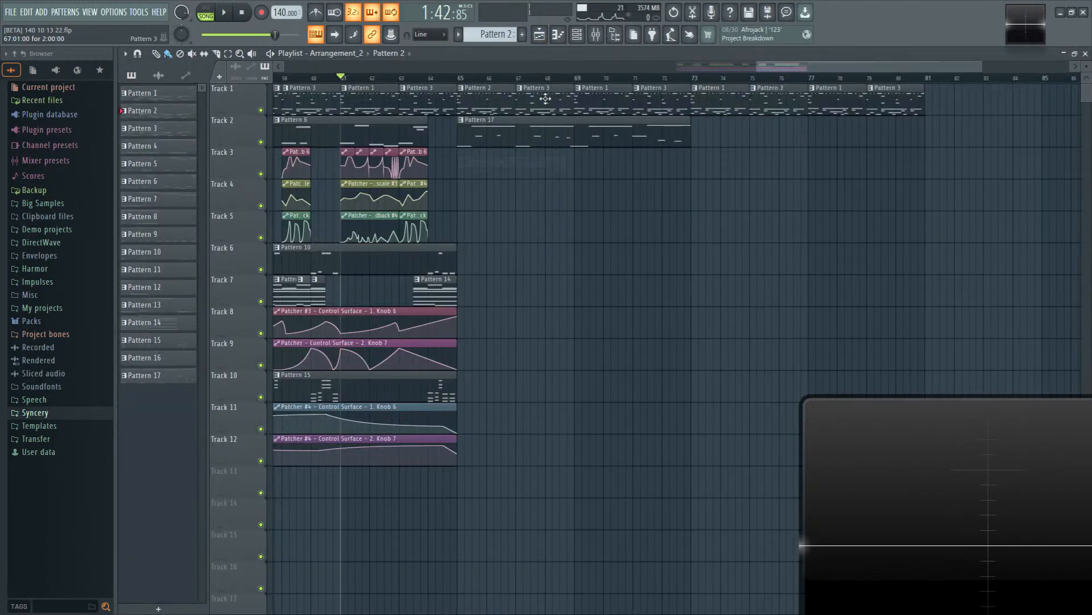
right_click(544, 98)
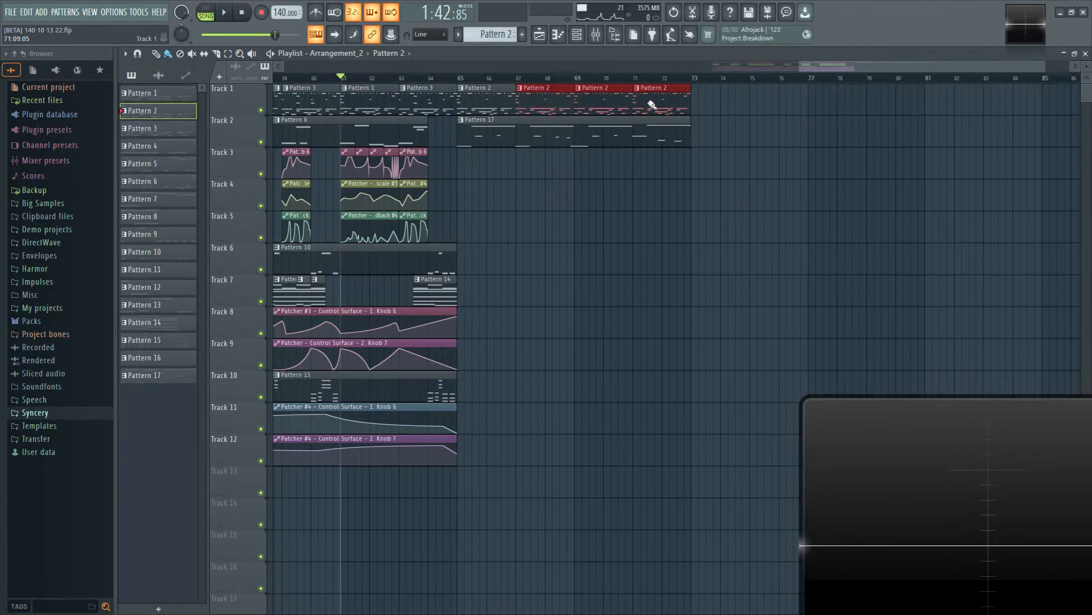
Step: In the new Pattern 2's Superior Drummer 3 part, alternate F4 notes on the beats with Eb4 offbeats across two bars, and play the pattern
double_click(483, 114)
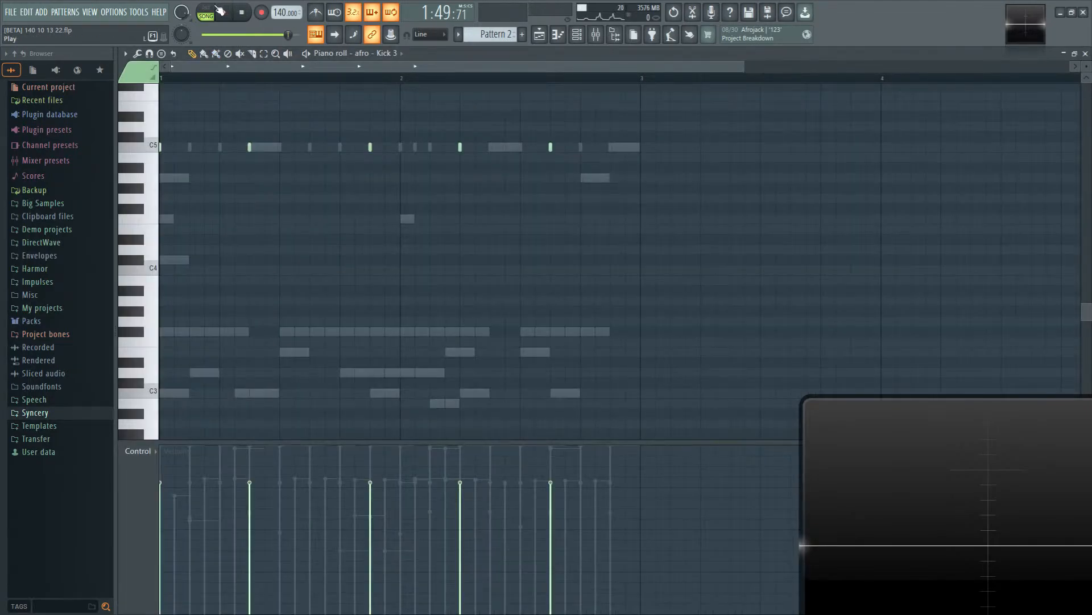
left_click(221, 10)
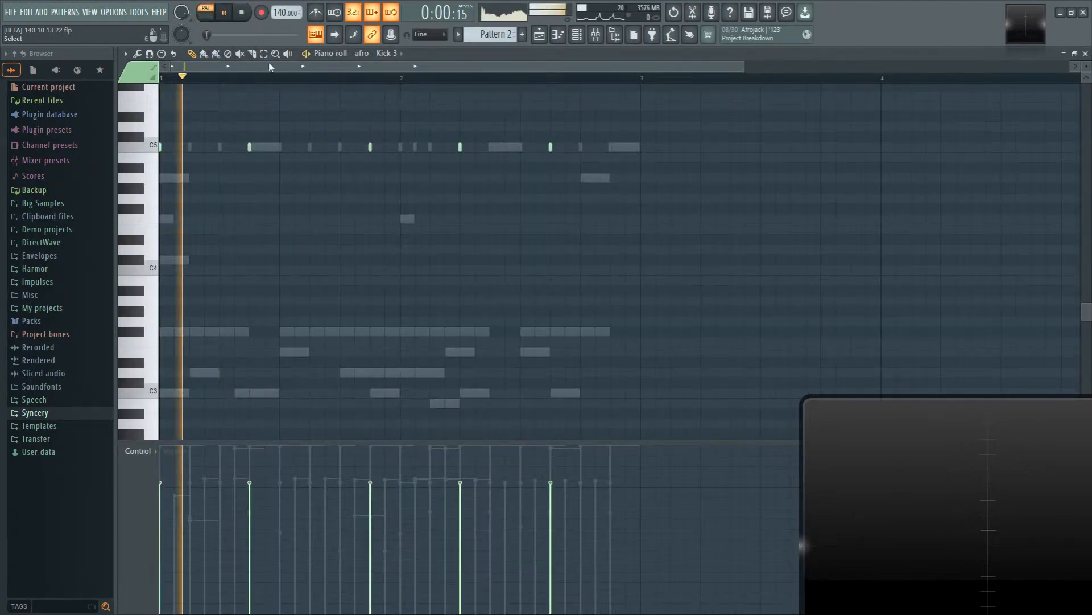
double_click(239, 332)
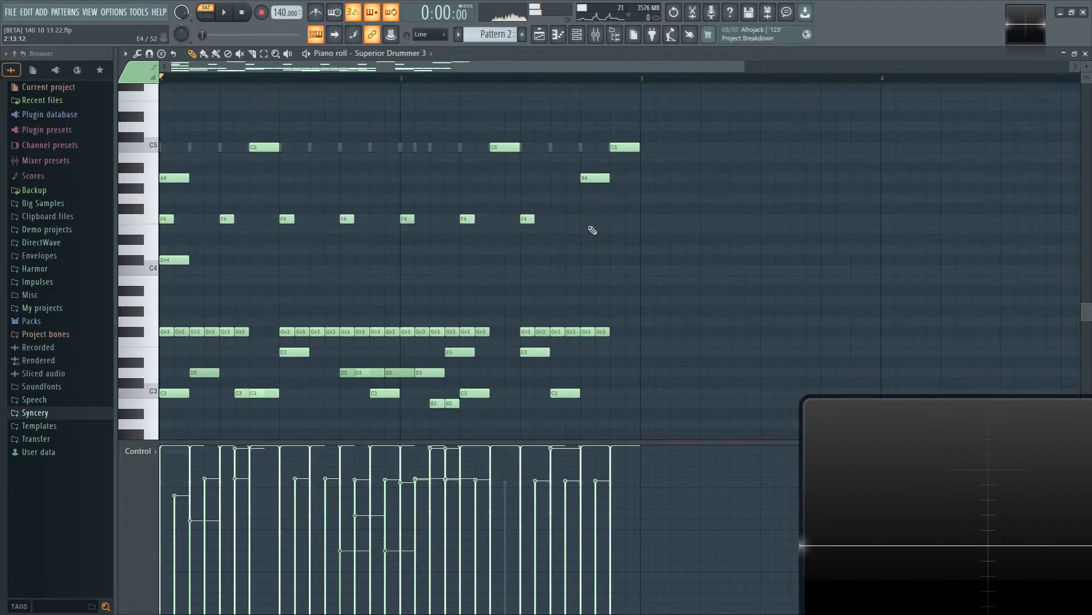
double_click(152, 227)
left_click_drag(168, 221, 253, 241)
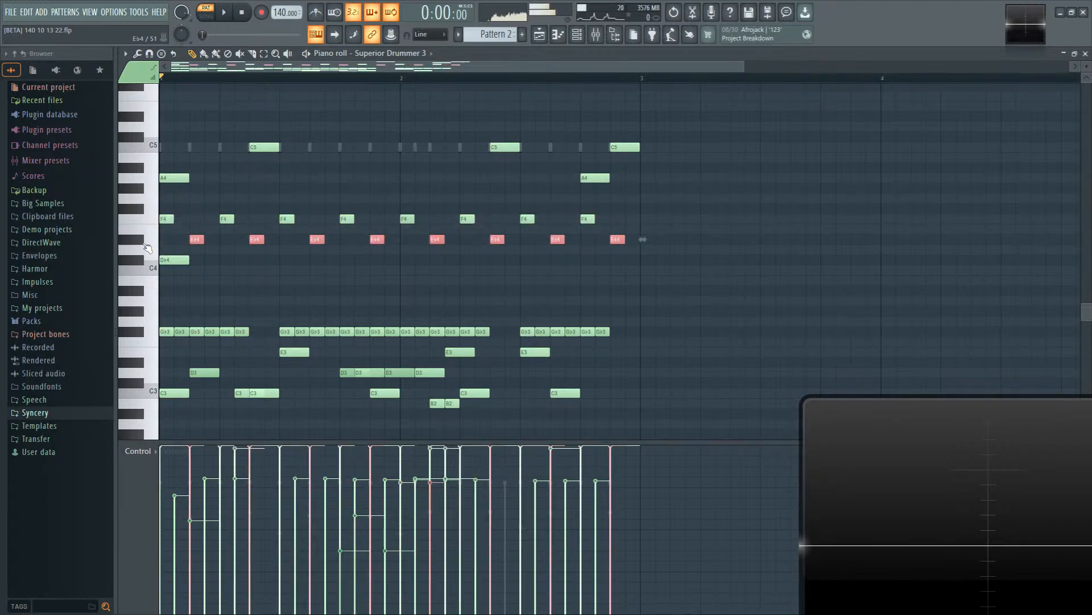
key("space")
left_click(322, 268)
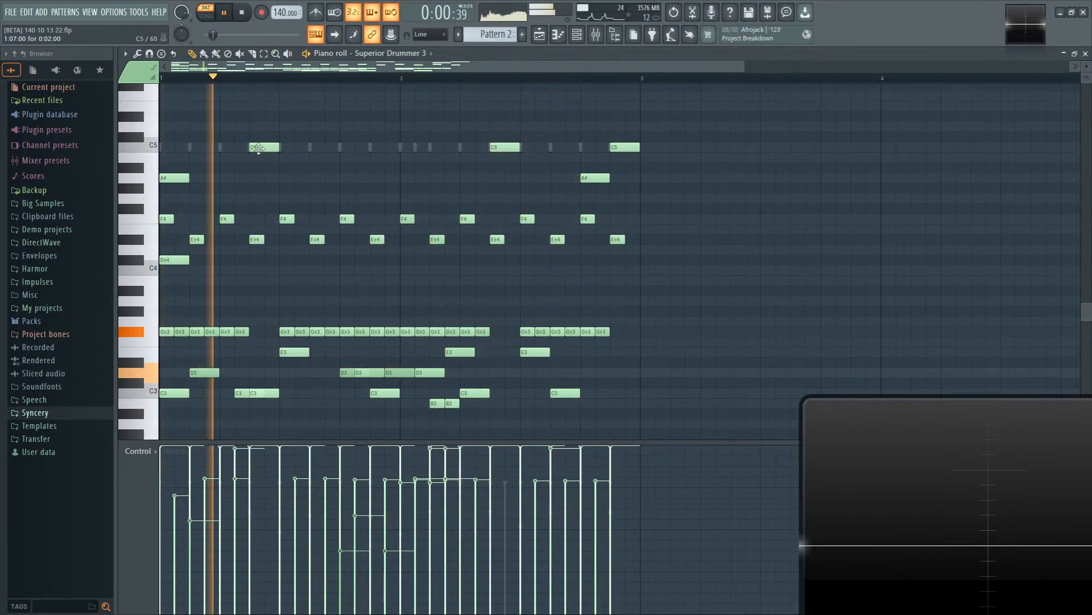
Step: Delete the C5 note on the offbeat of beat 2 in bar 1 of the Superior Drummer 3 part and replay the pattern
left_click_drag(258, 148, 265, 272)
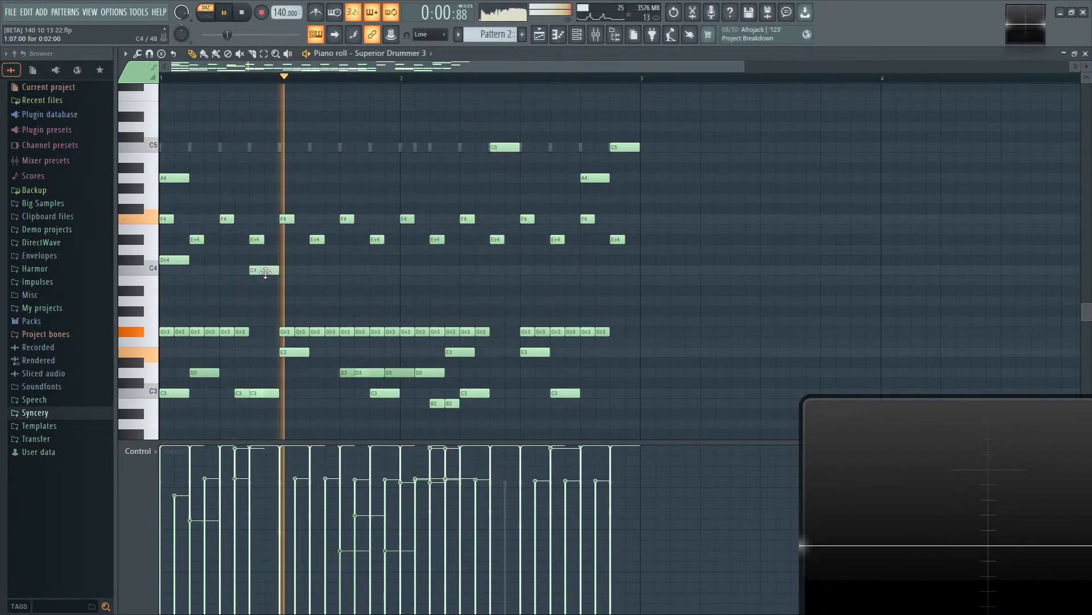
right_click(265, 270)
key("space")
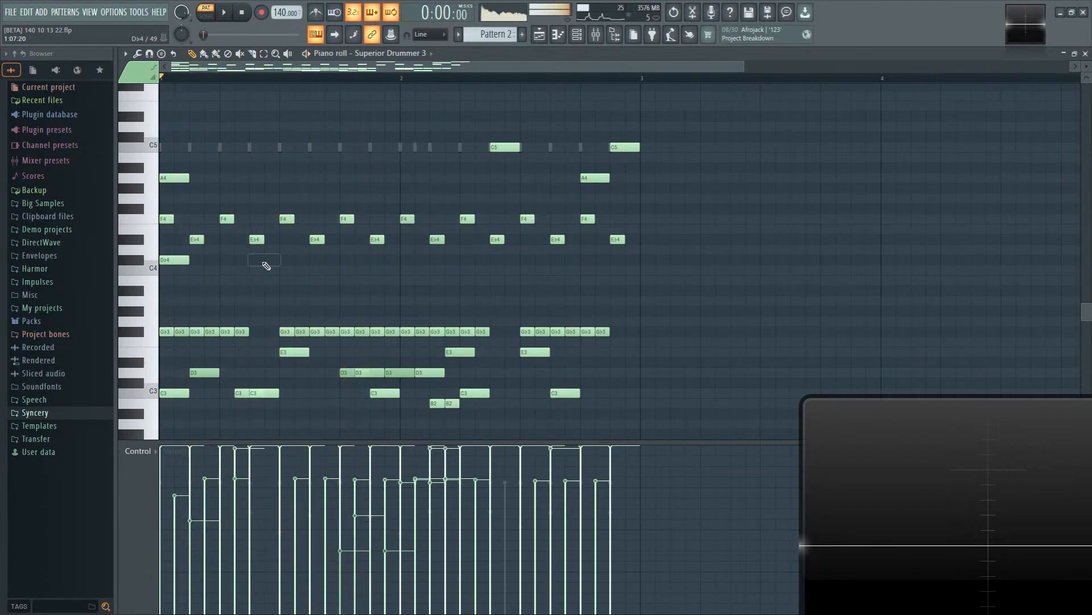
key("space")
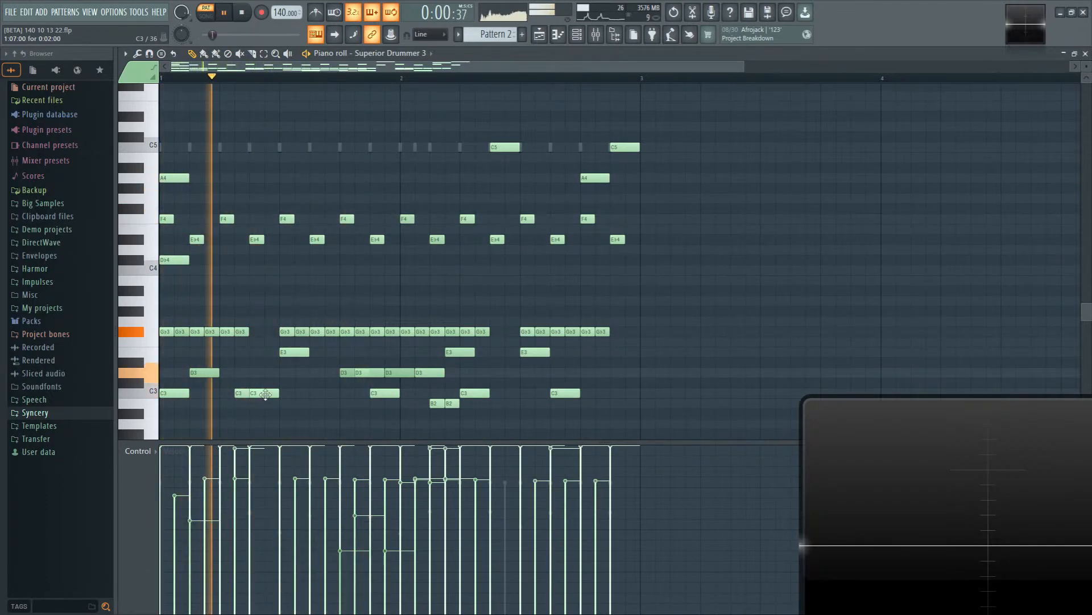
Step: Delete the short C3 note just before beat 2's offbeat in bar 1 and shift the following C3 note earlier to beat 2
right_click(243, 393)
key("space")
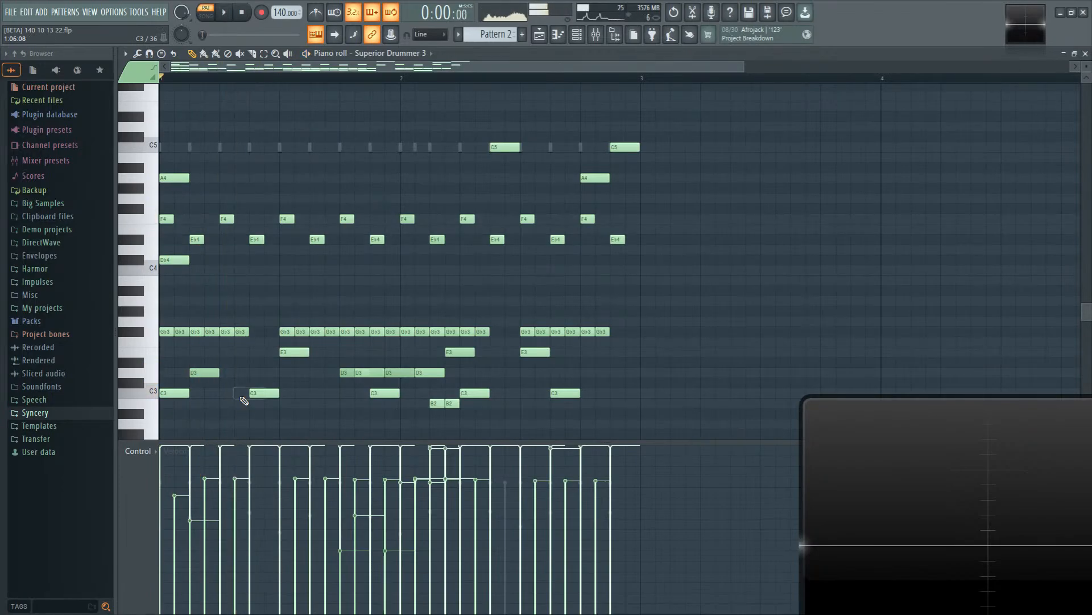
key("space")
left_click_drag(265, 393, 236, 394)
key("space")
key("space")
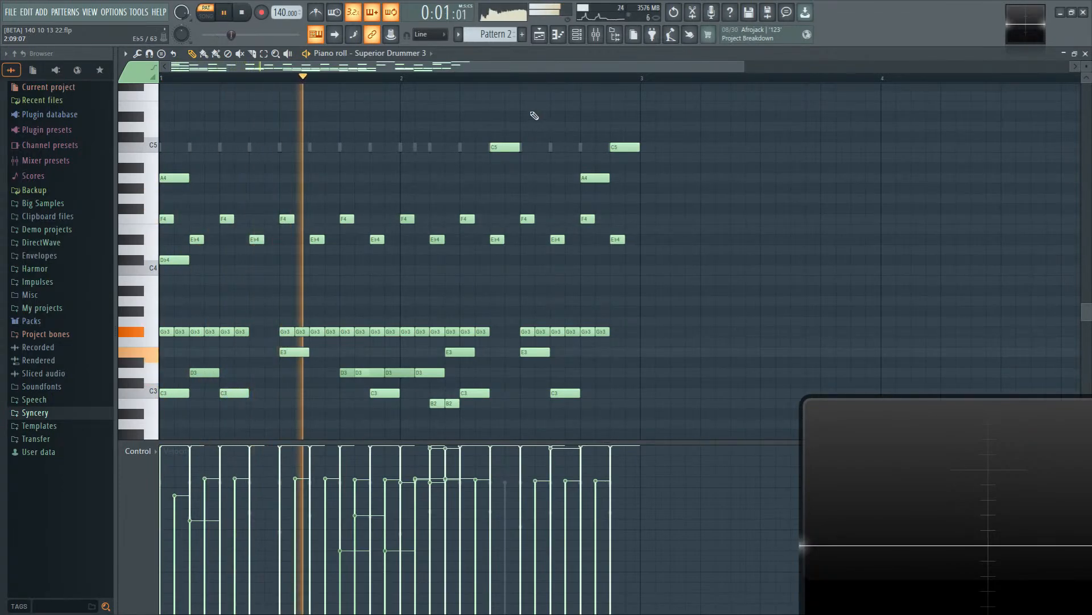
Step: Compare the kick steps in the channel rack, then move the C3 note from beat 2 to its offbeat and play the pattern
key("space")
key("space")
left_click(577, 35)
key("space")
key("space")
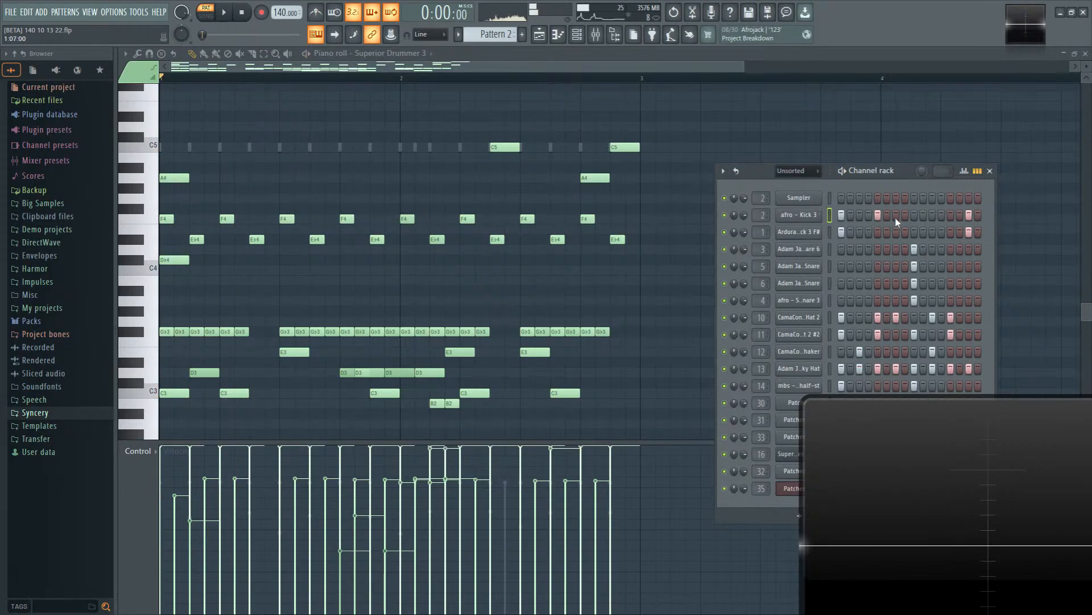
left_click_drag(238, 393, 267, 393)
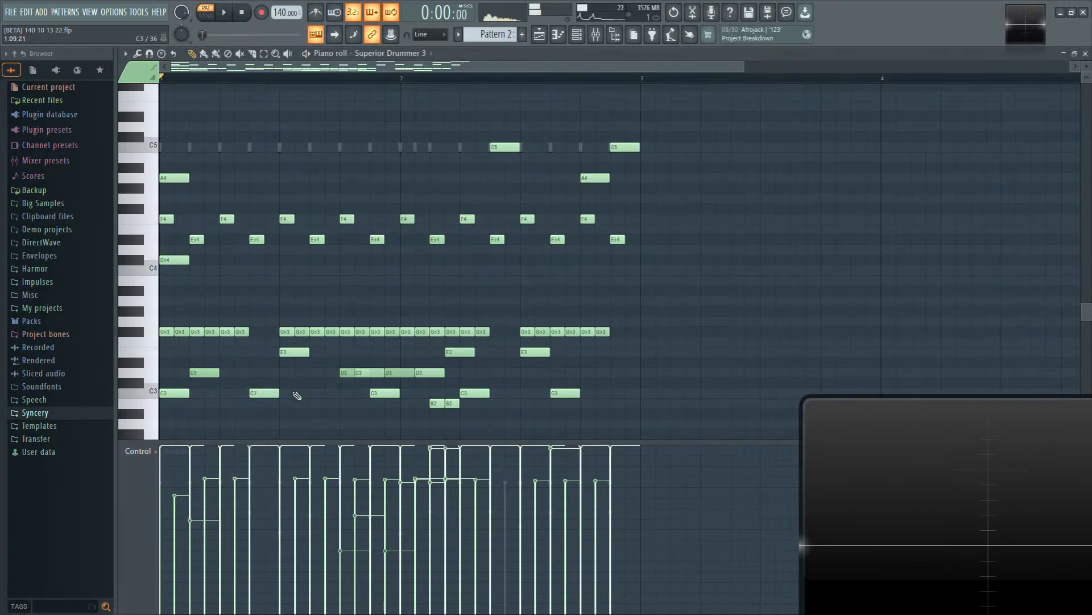
key("space")
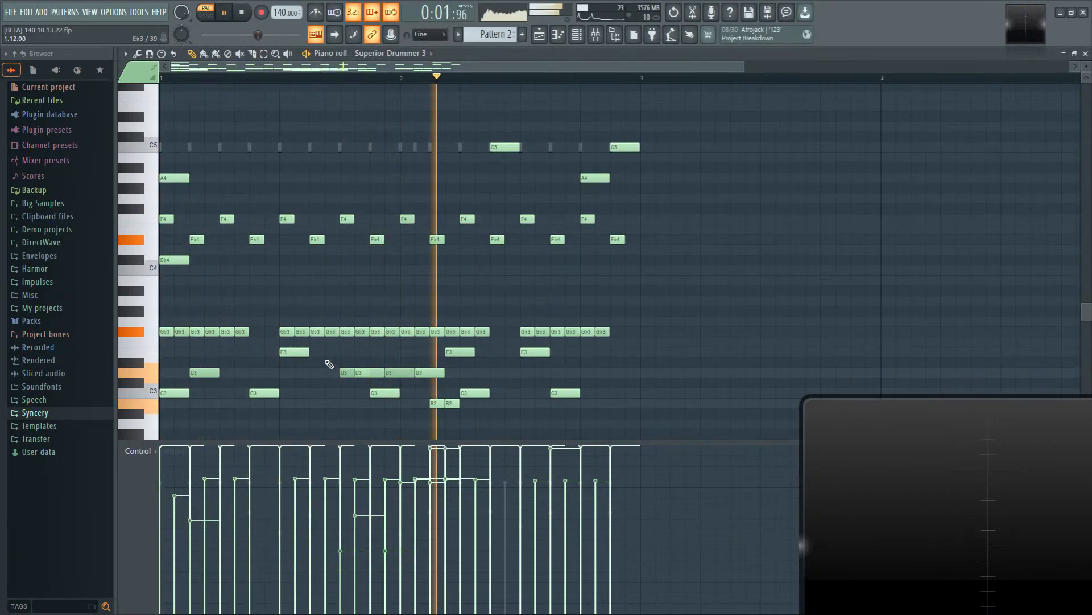
Step: Delete all the repeated G#3 notes from the Superior Drummer 3 part and play the pattern
scroll(340, 385, "down", 1)
scroll(339, 385, "down", 3)
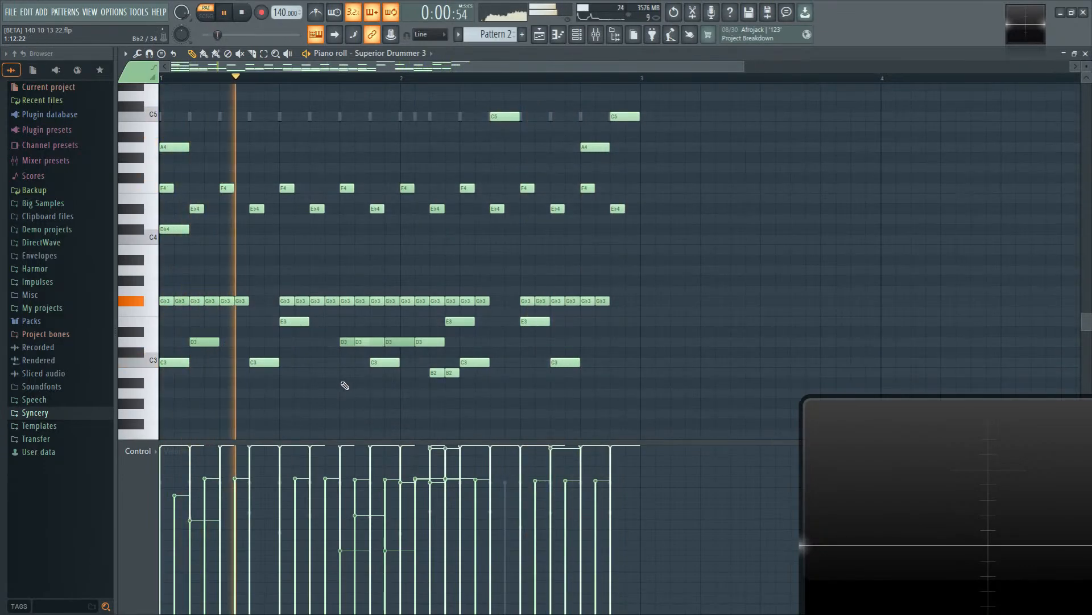
key("space")
double_click(139, 301)
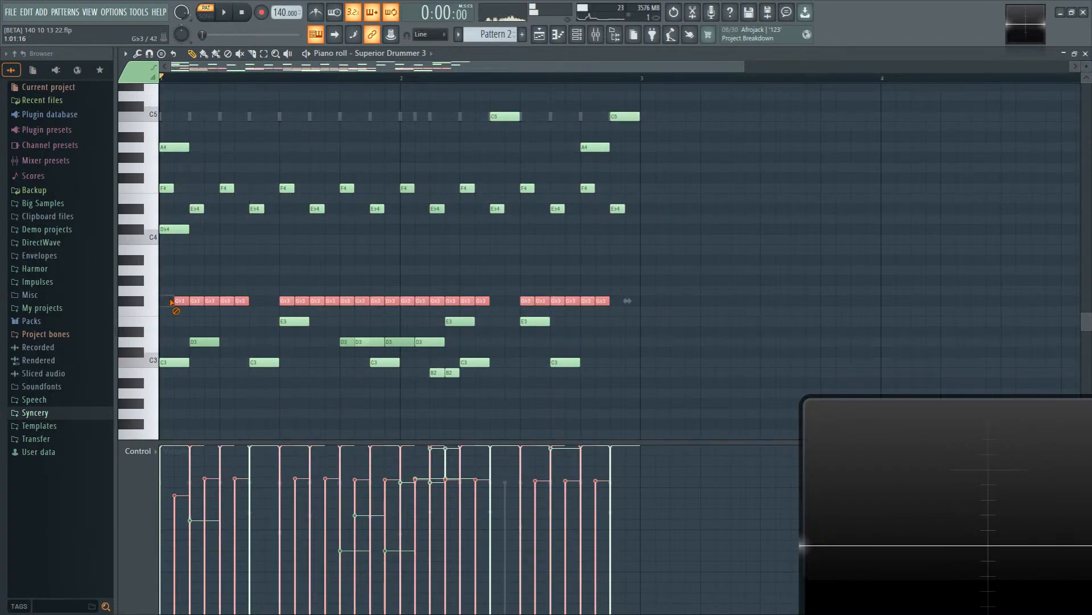
left_click_drag(172, 303, 643, 301)
scroll(485, 307, "up", 8)
key("space")
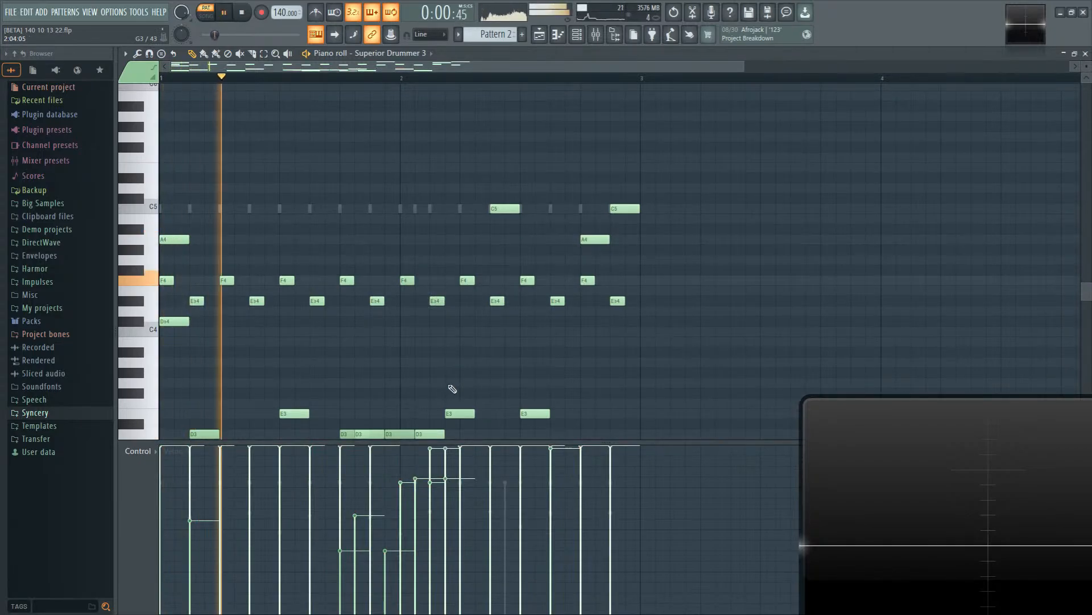
Step: Stop playback and bring up the Clicky Hat channel's notes in the piano roll
double_click(416, 179)
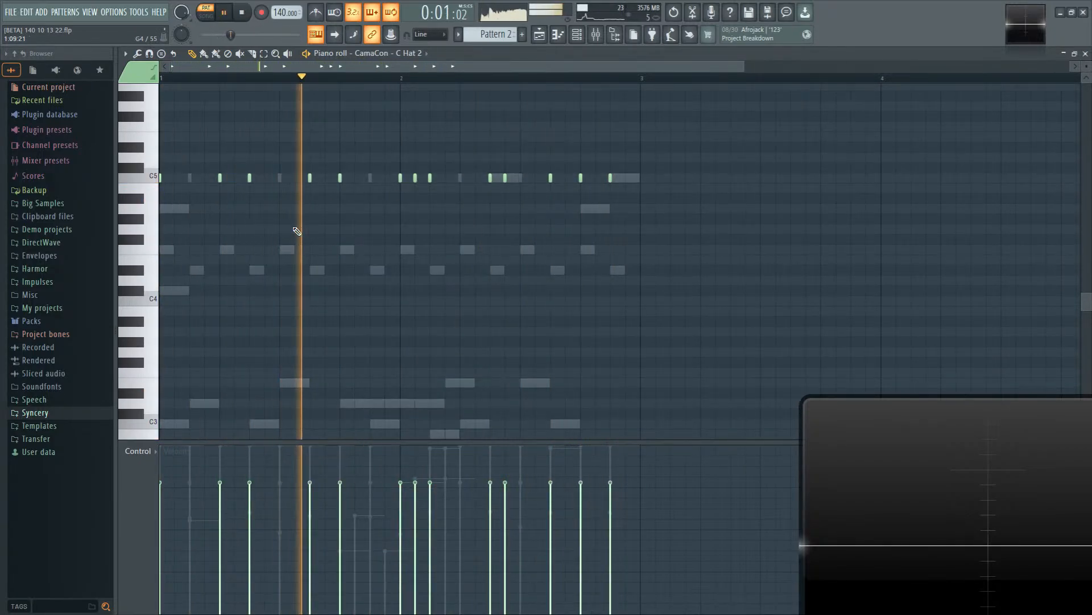
key("space")
scroll(290, 280, "up", 3)
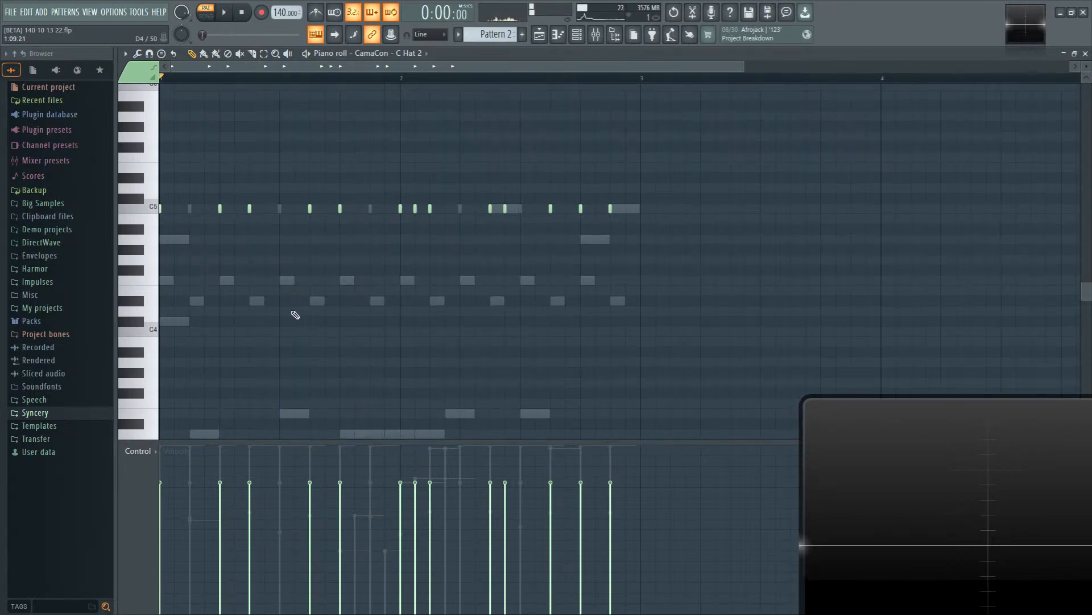
double_click(192, 211)
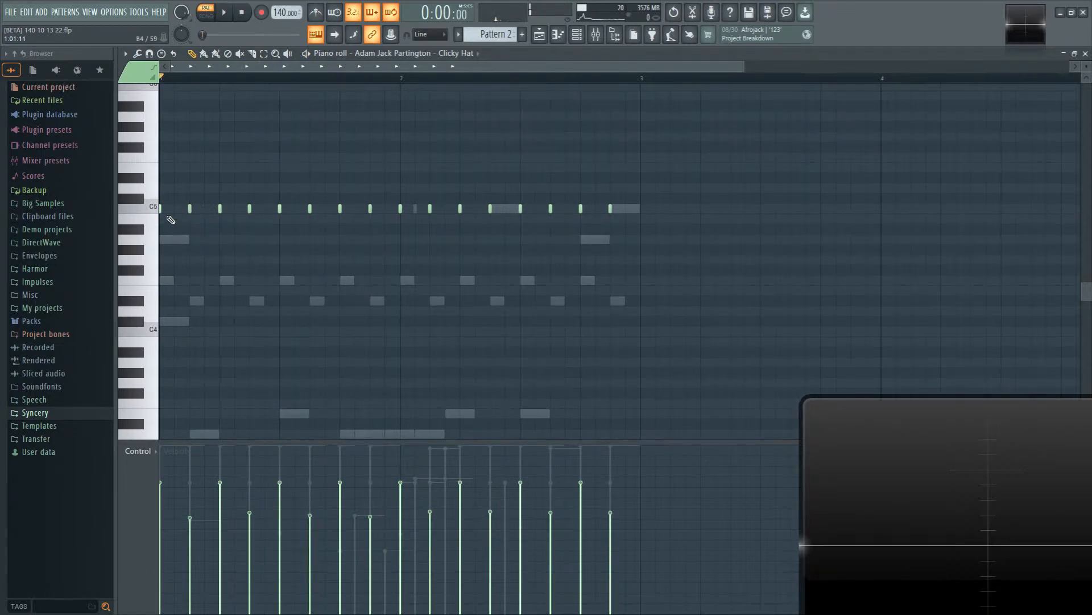
Step: Try filling the gaps between the Clicky Hat notes with copies offset by one step at reduced velocities
key("ctrl+a")
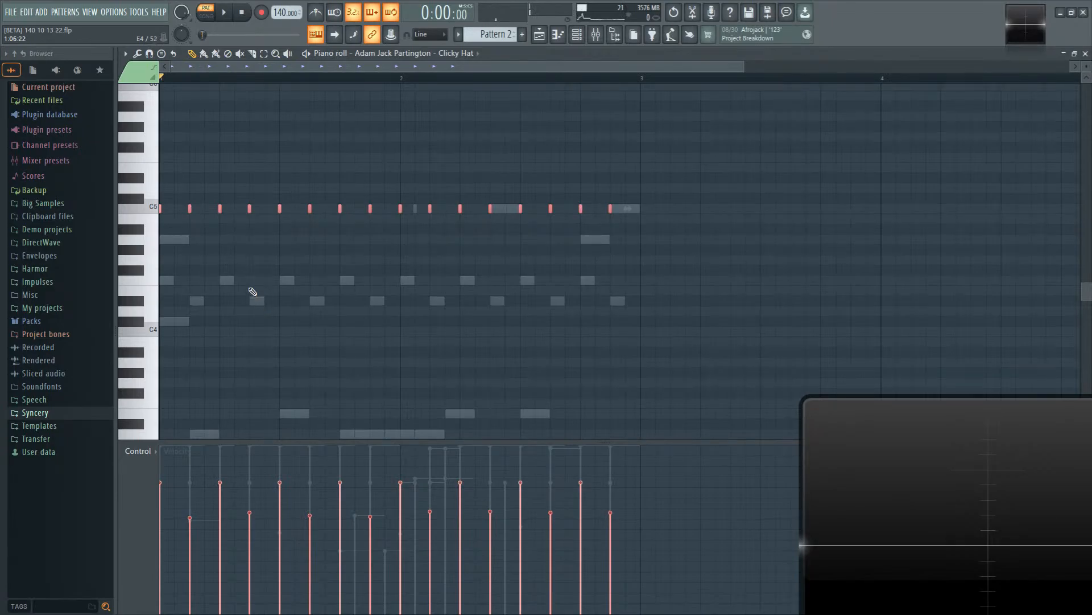
key("ctrl+b")
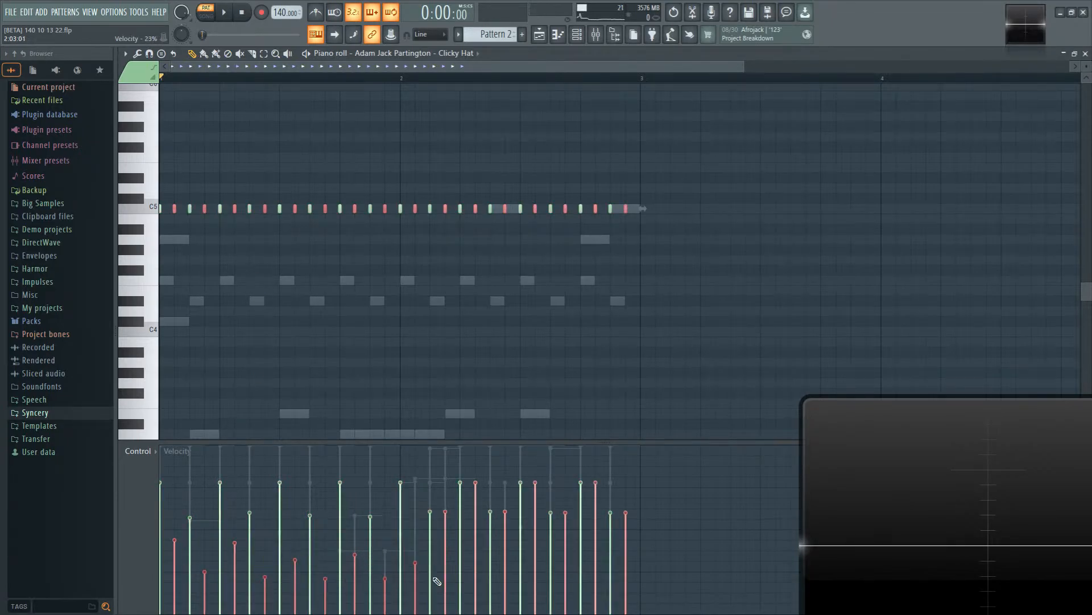
key("space")
left_click(505, 567)
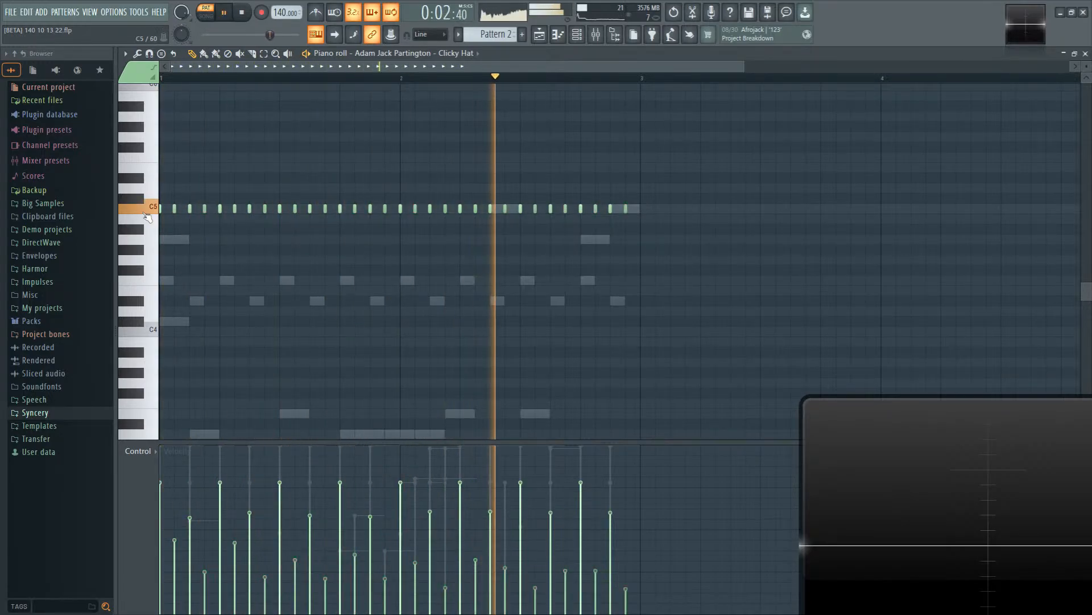
Step: Select the quieter in-between Clicky Hat notes and set the snap to 1/2 step
key("ctrl+a")
key("ctrl+d")
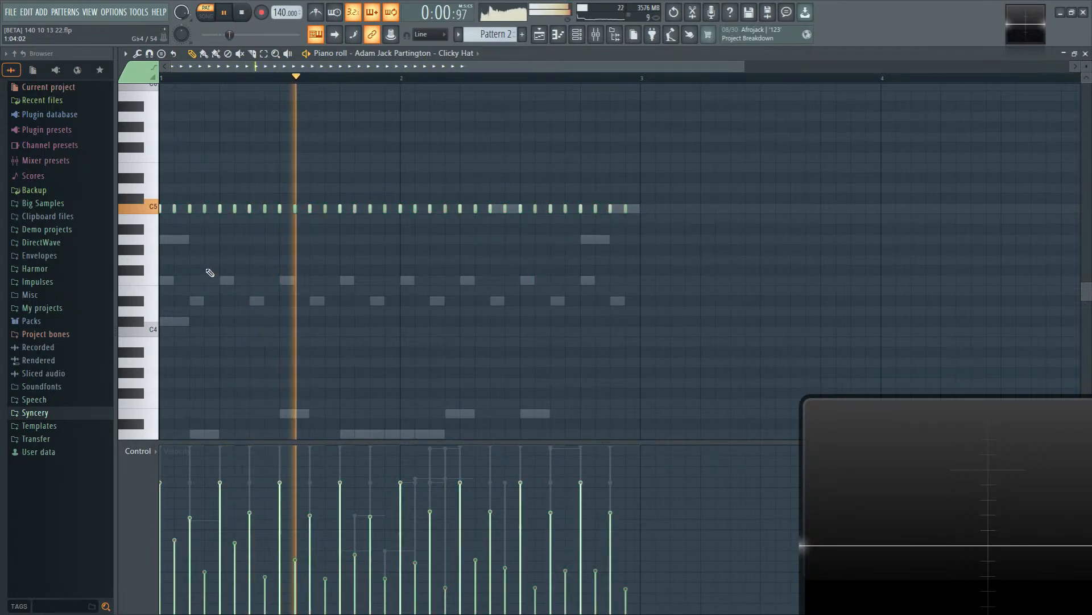
key("ctrl+z")
key("ctrl+d")
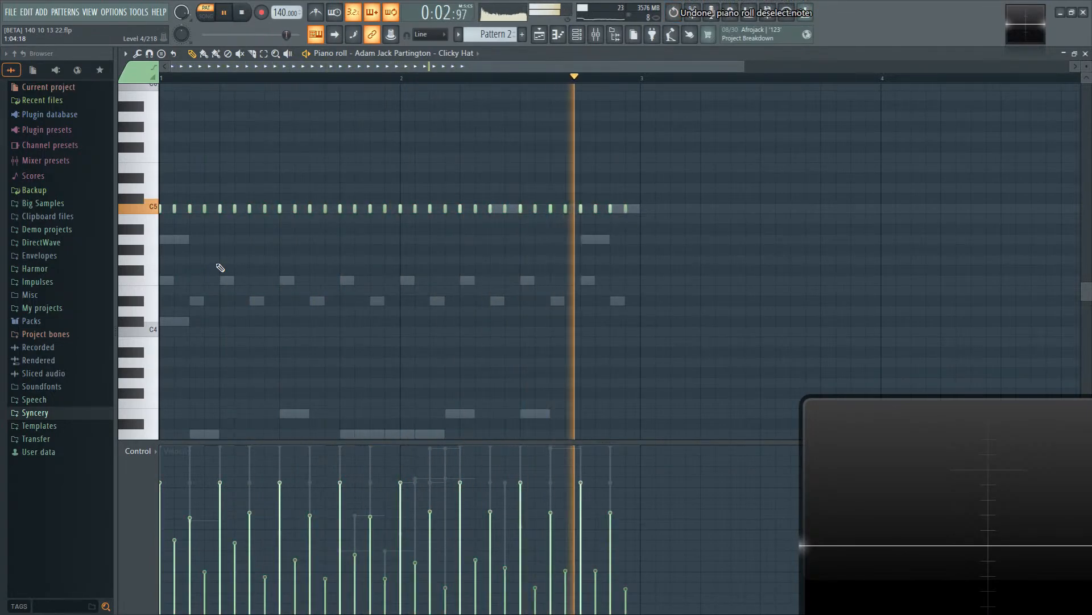
key("shift+e")
scroll(227, 264, "up", 3)
left_click_drag(404, 282, 470, 319)
key("space")
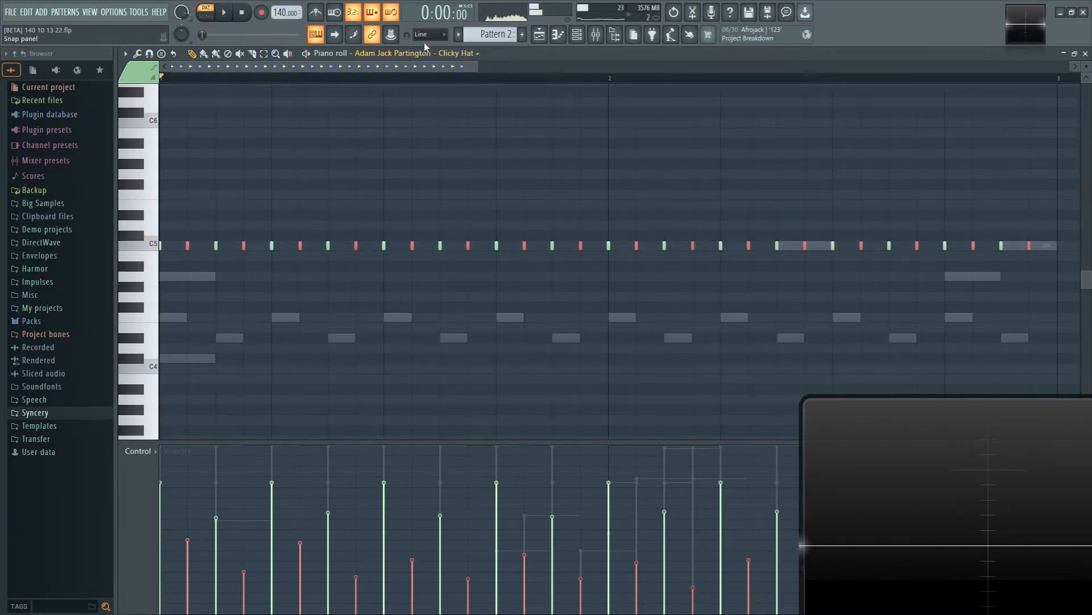
left_click(439, 37)
left_click(441, 117)
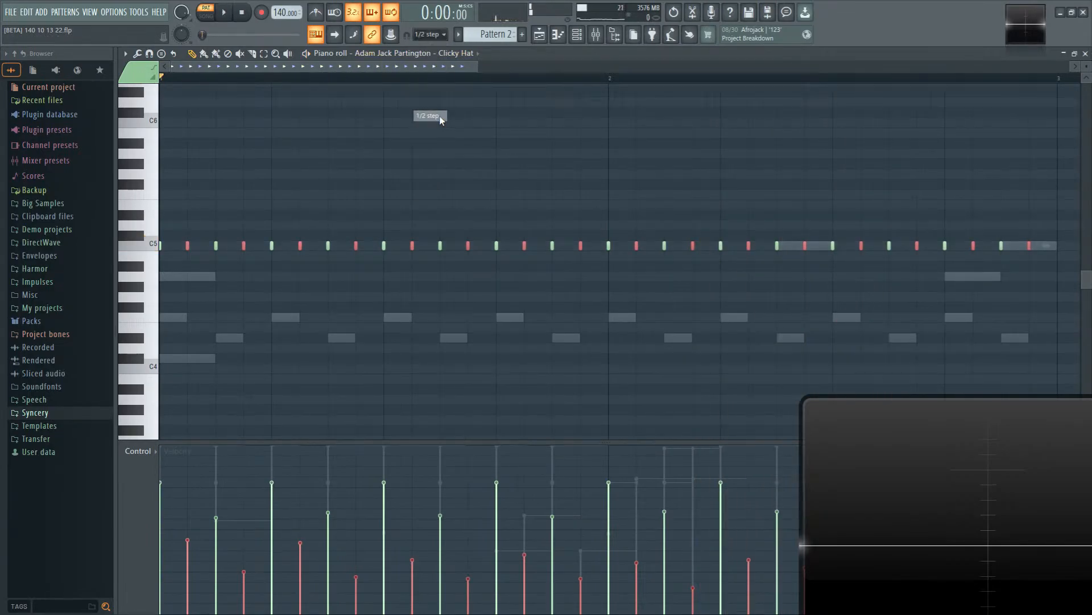
Step: Try copying the selected quiet hat notes at half-step offsets to make a continuous hat roll across both bars
key("shift+Right")
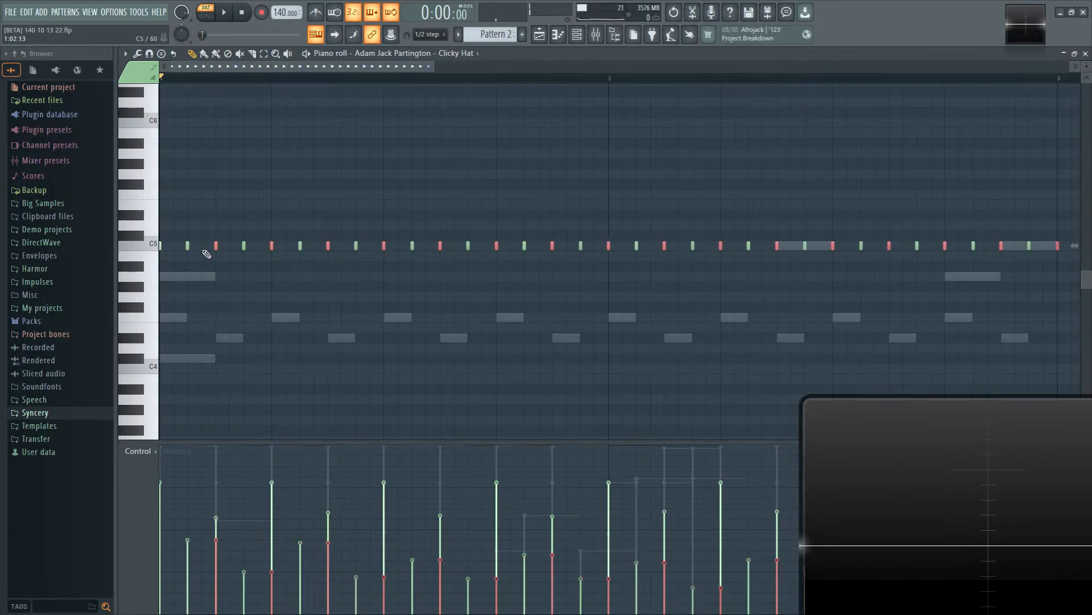
left_click_drag(214, 250, 179, 249)
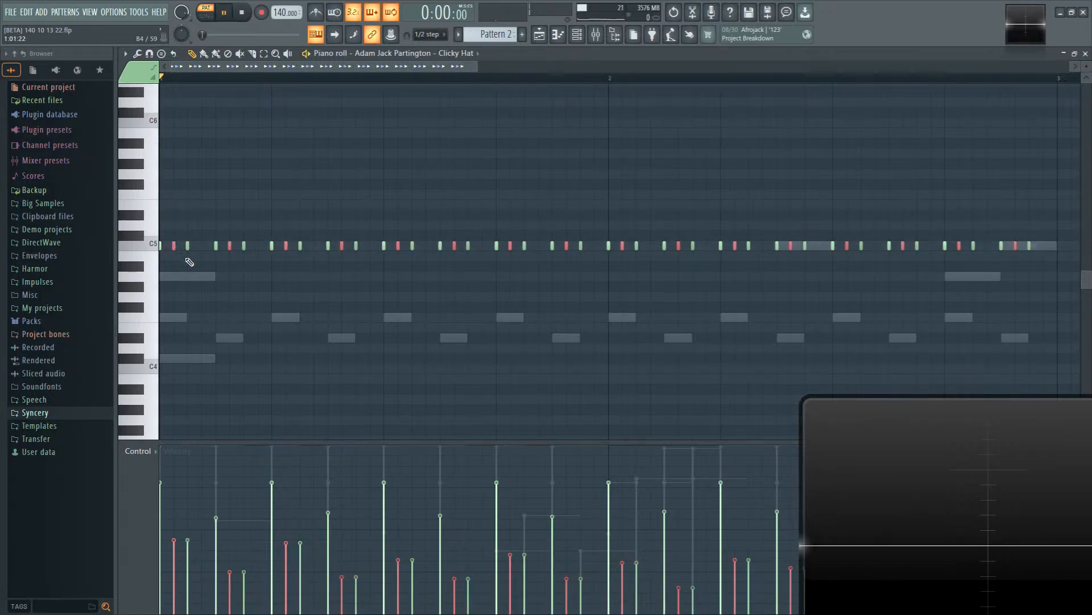
key("ctrl+v")
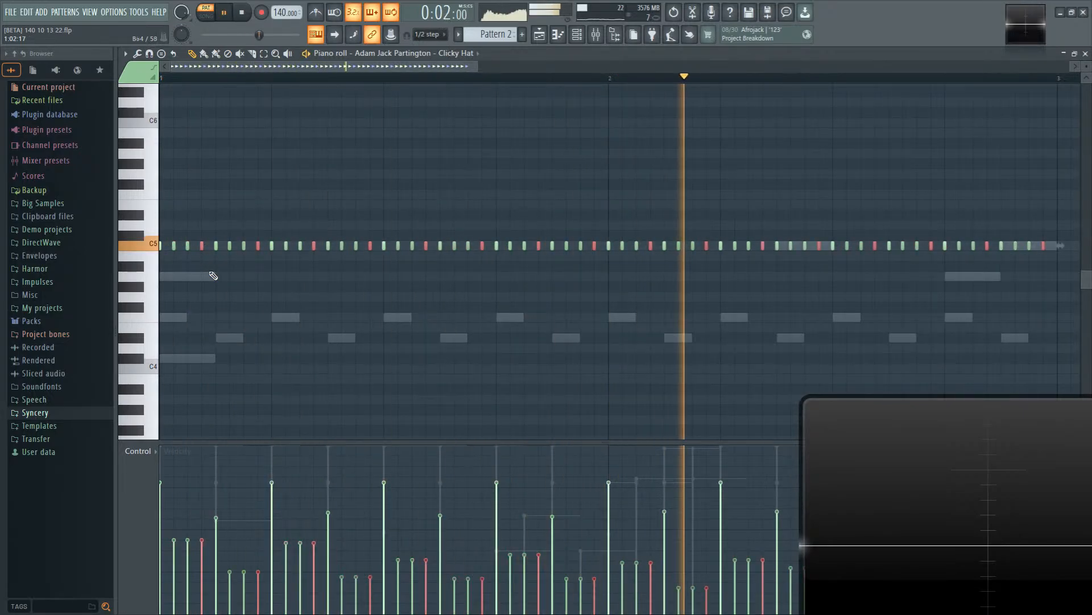
Step: Try lowering the velocities of the last hat note in each group evenly, then deselect the notes and replay the pattern
scroll(285, 336, "down", 3, "ctrl")
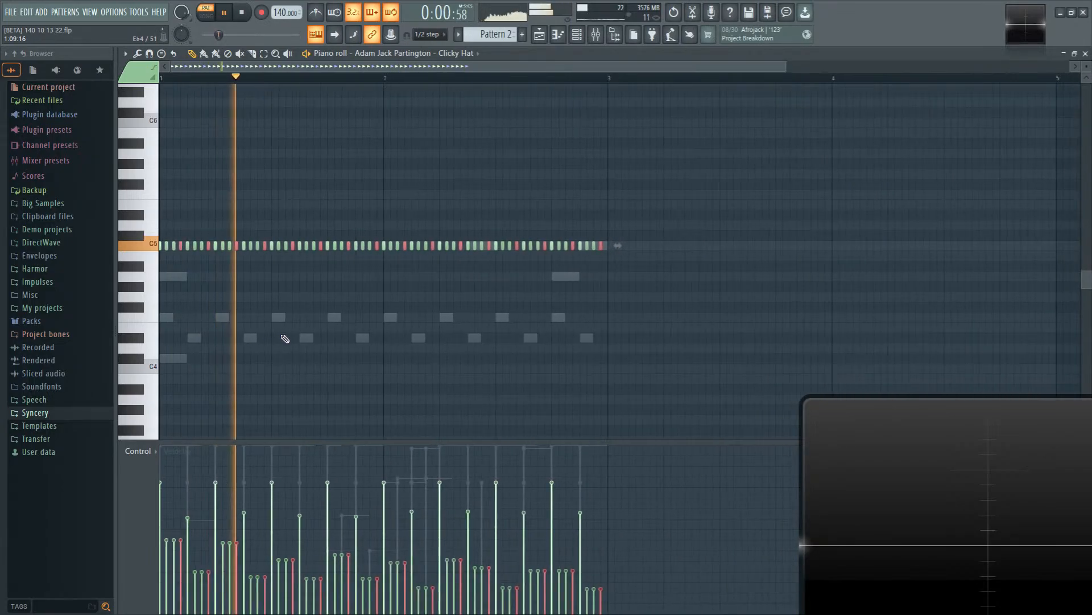
left_click_drag(178, 583, 703, 591)
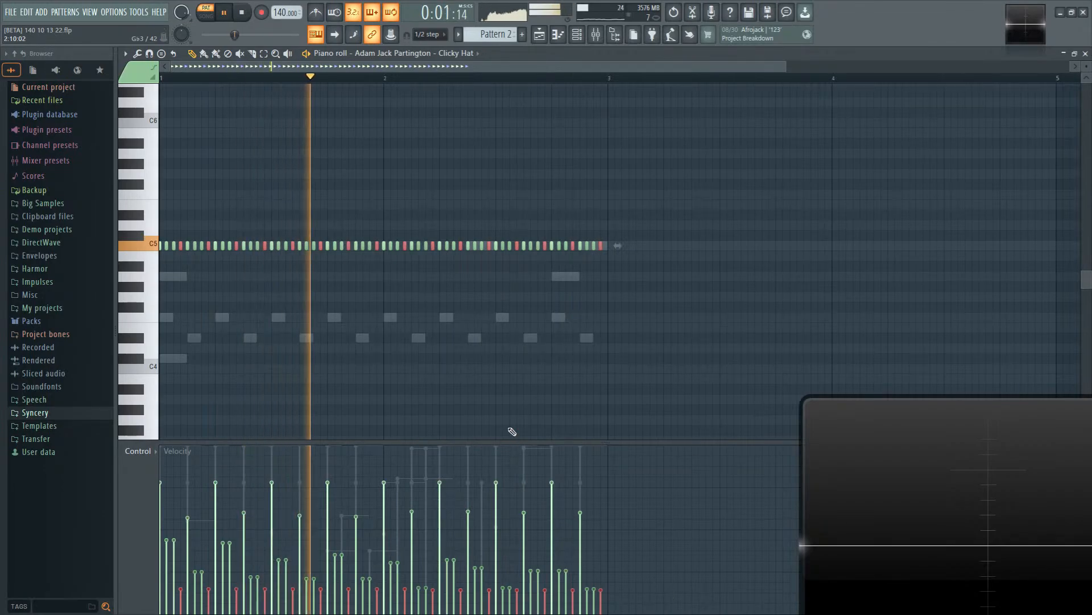
key("ctrl+d")
double_click(206, 11)
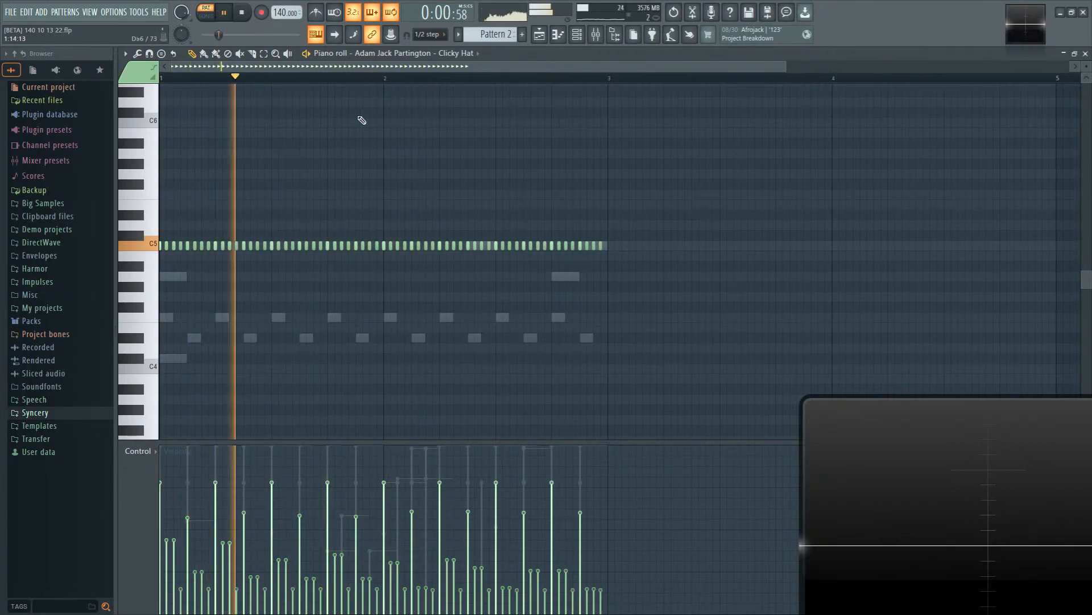
key("space")
key("space")
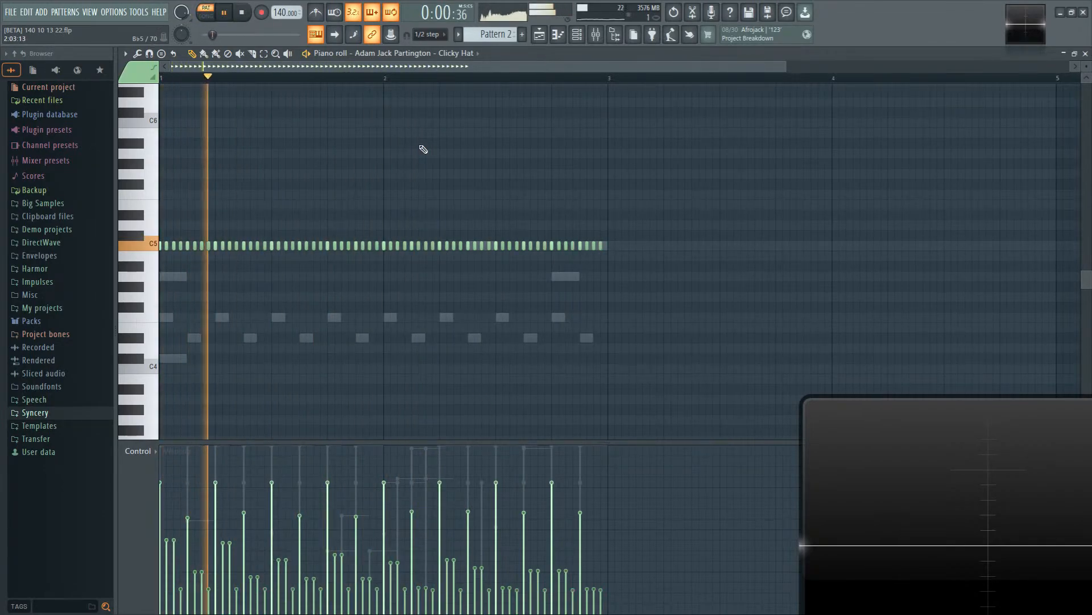
Step: Solo the Clicky Hat's mixer track 13 to listen to the hat roll, then stop playback and close the mixer
key("F9")
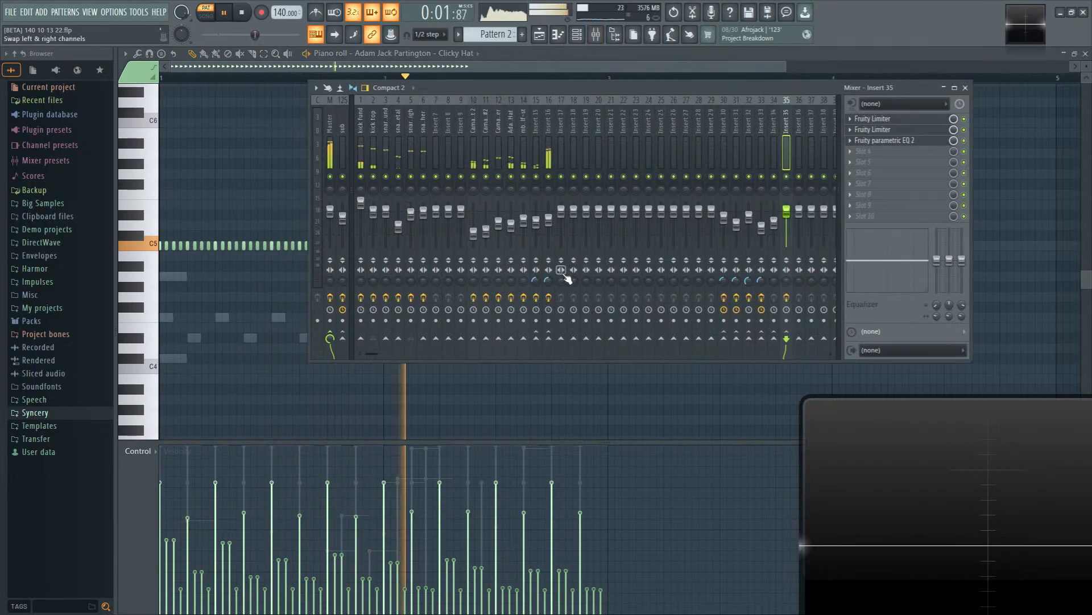
left_click(523, 176, "ctrl")
left_click(511, 177, "ctrl")
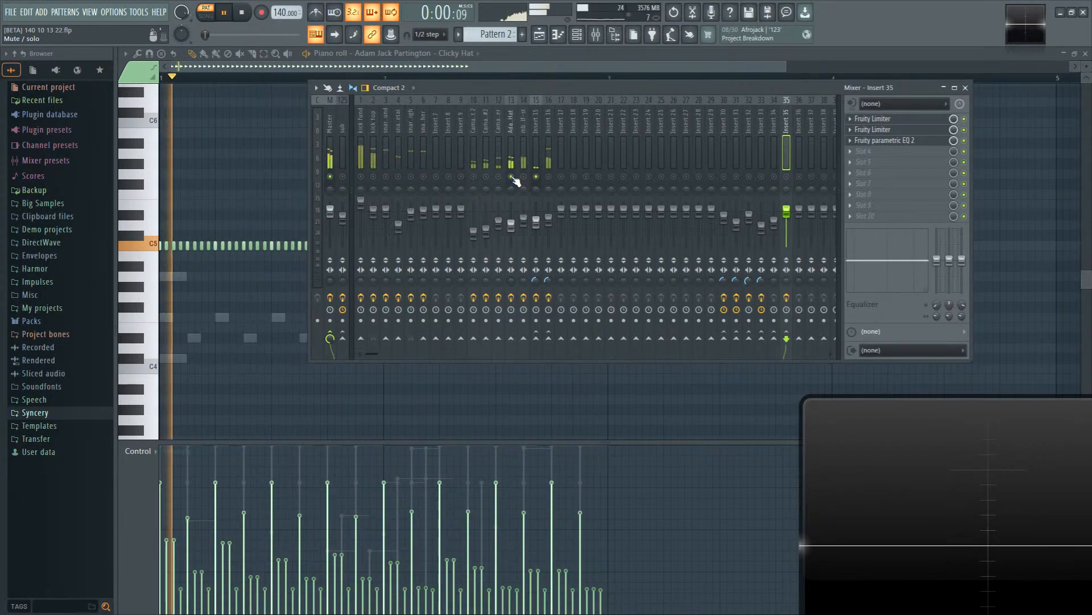
key("space")
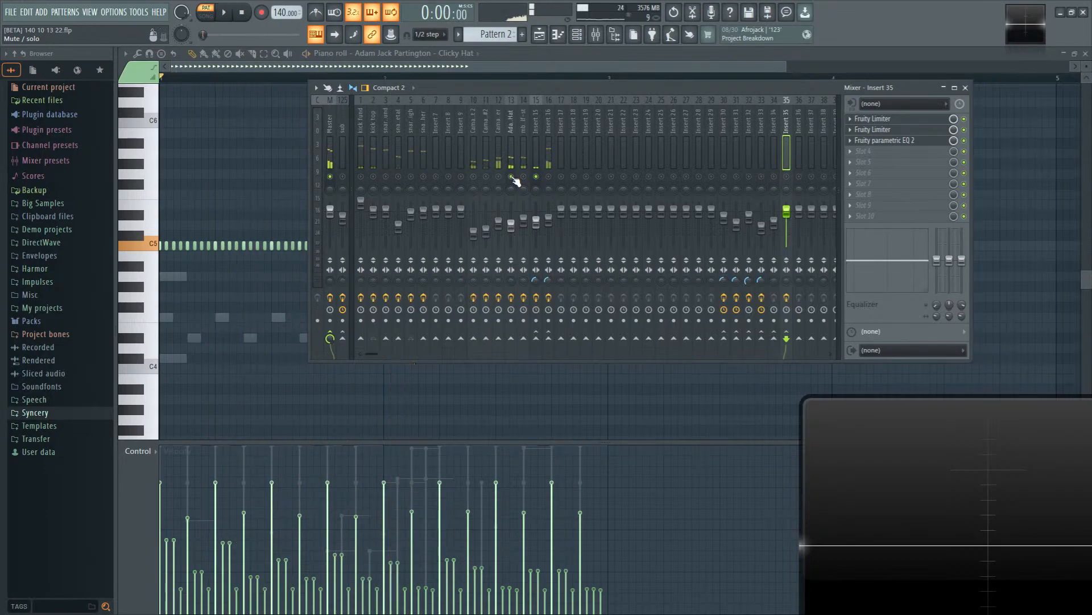
key("F9")
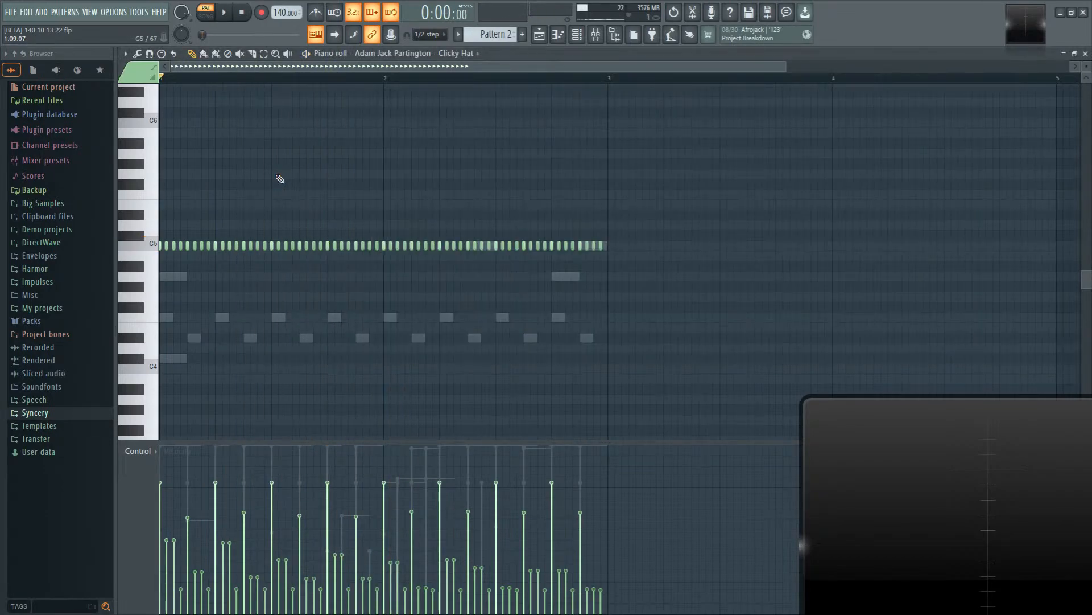
Step: Undo the Clicky Hat velocity edits and the added copies, back to the original evenly spaced notes
key("ctrl+z")
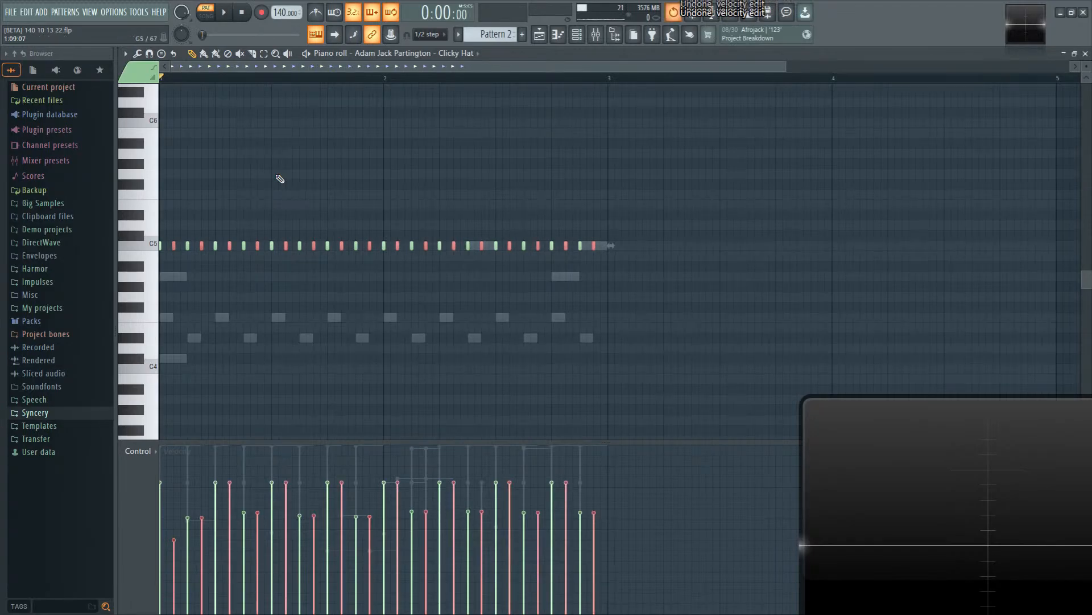
key("ctrl+z")
key("ctrl+z")
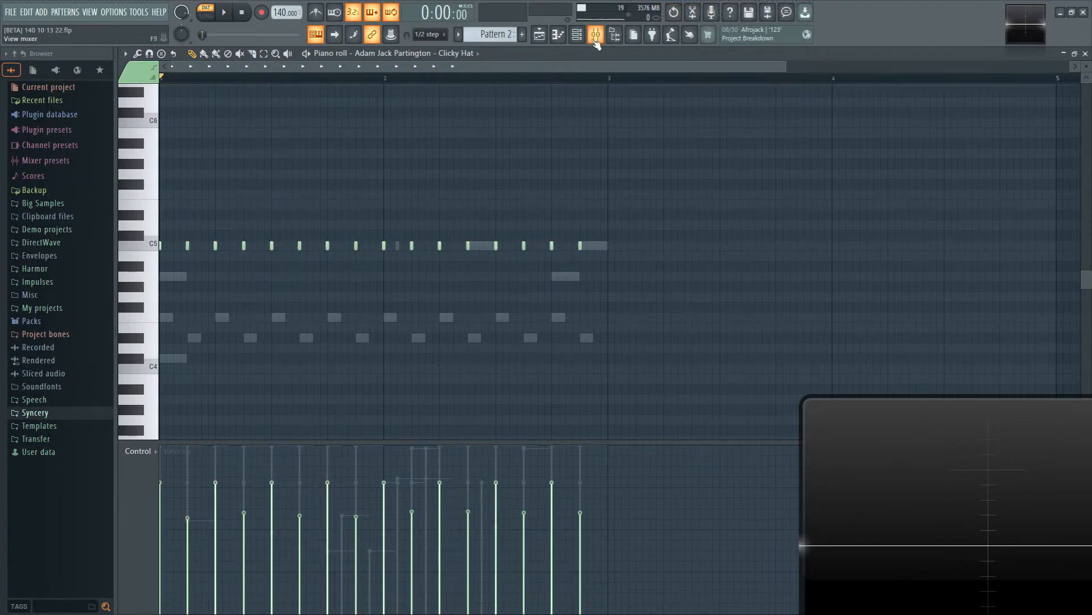
Step: Open the mixer, restore all tracks from solo, and play Pattern 2 with Insert 16 selected
left_click(595, 41)
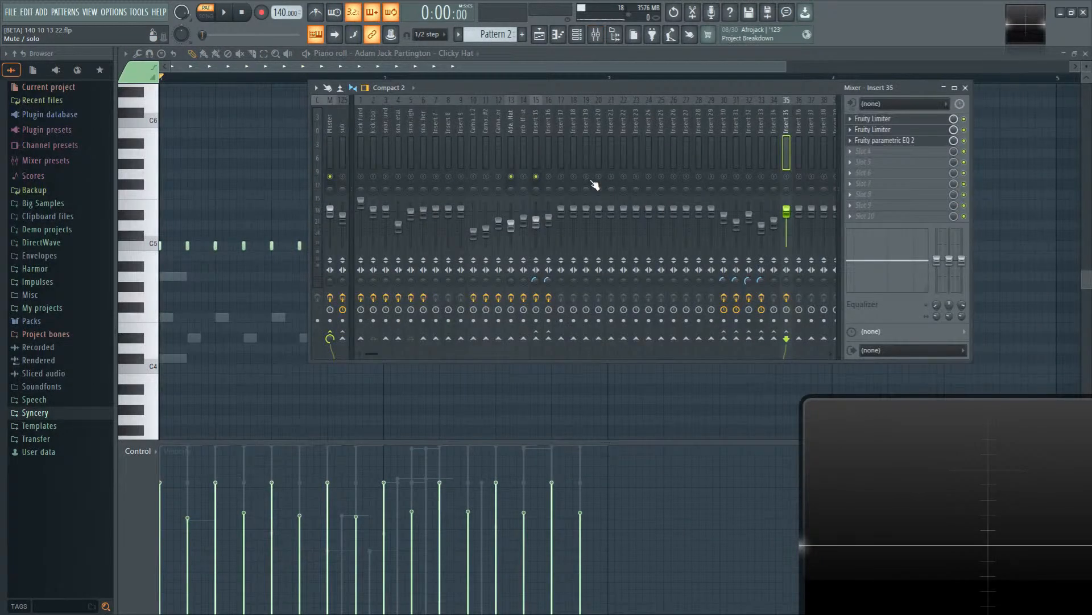
key("space")
left_click(549, 117)
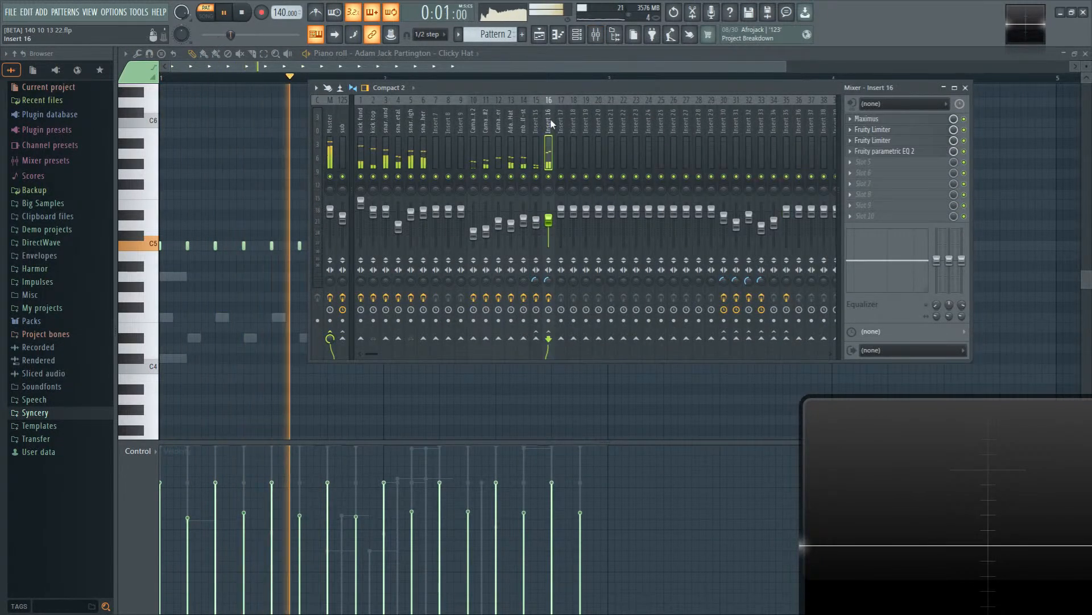
key("space")
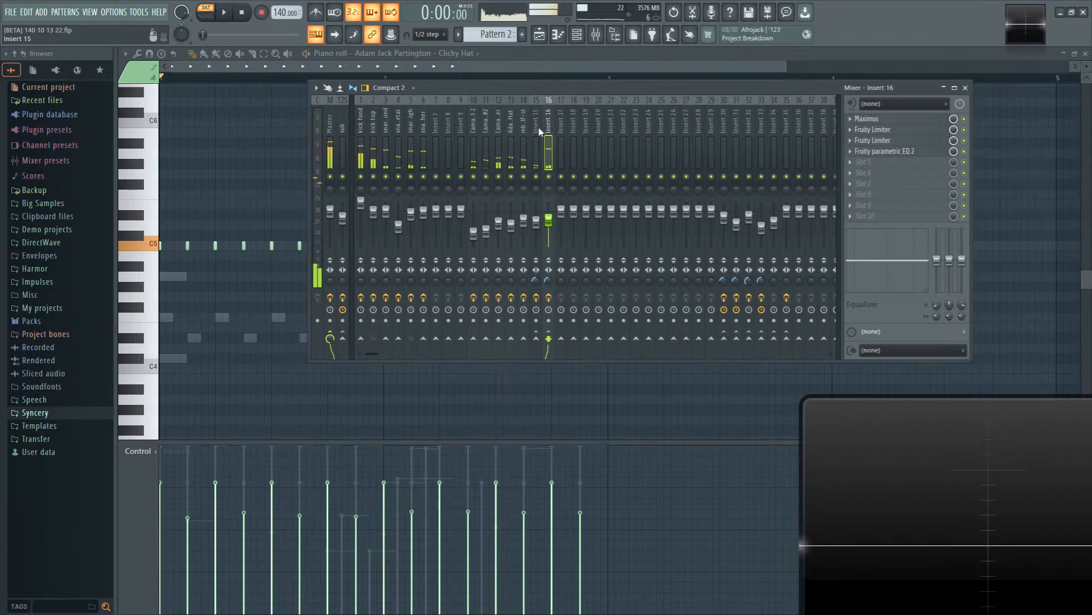
Step: Check the kick top, hat and CamaCon tracks in the mixer, and solo Insert 16 briefly while replaying the pattern
left_click(373, 119)
left_click(493, 127)
left_click(509, 127)
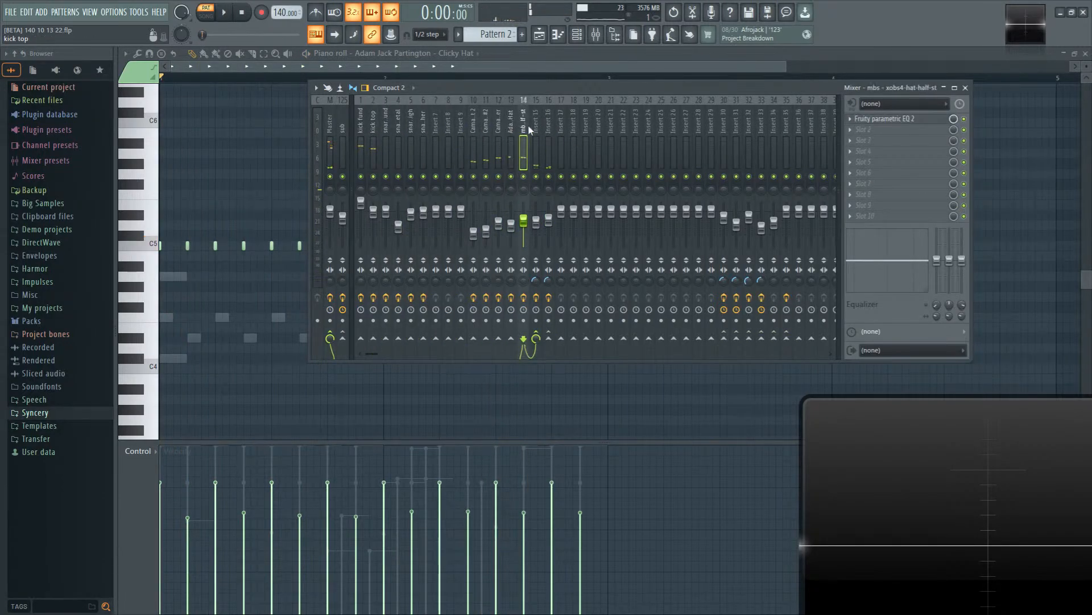
left_click(474, 121)
key("space")
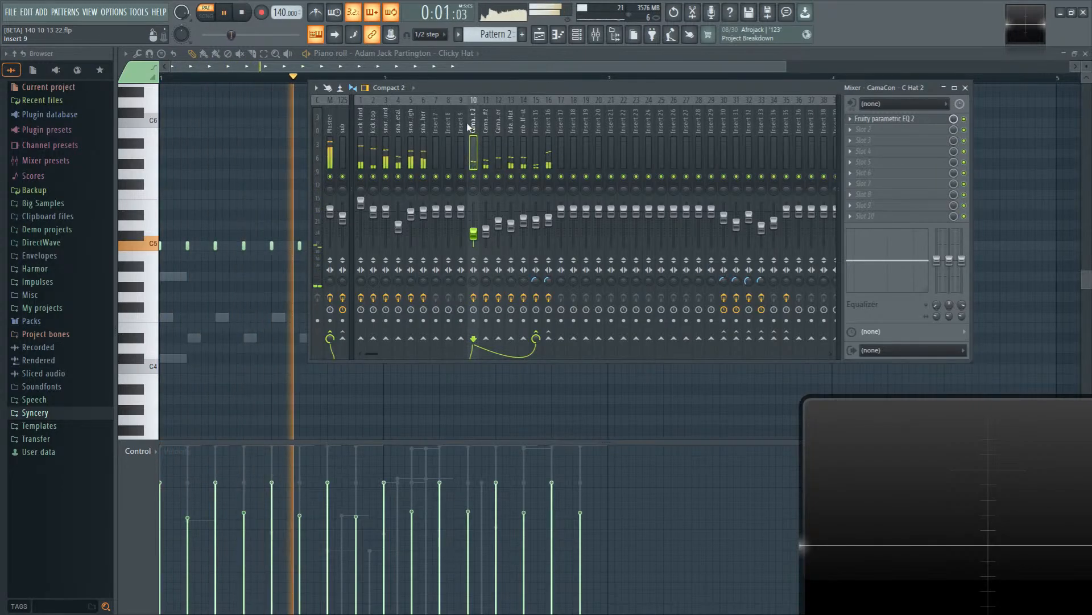
key("space")
left_click(541, 124)
key("space")
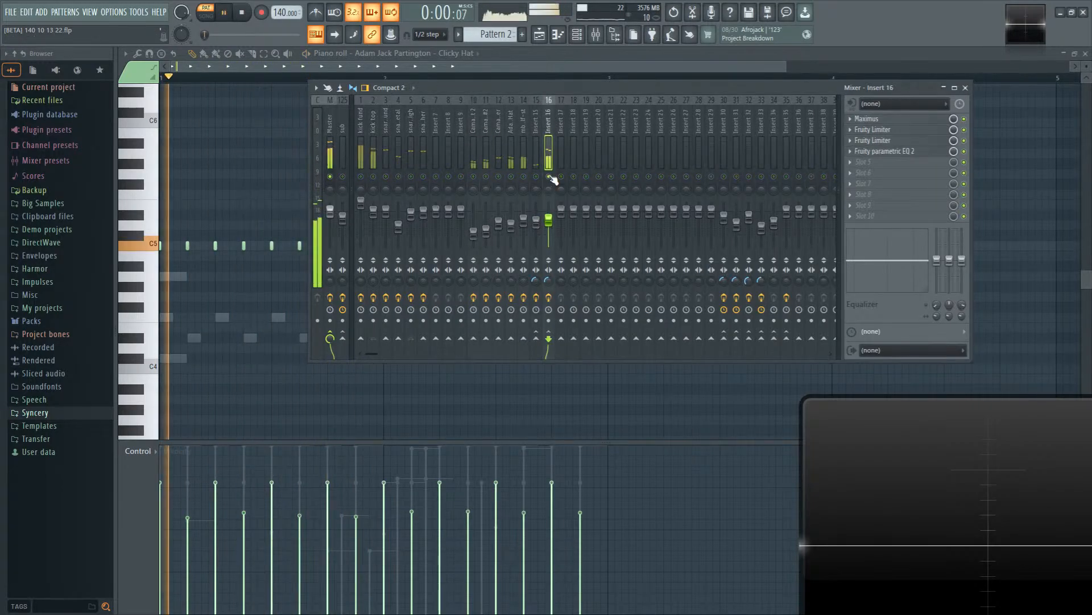
key("space")
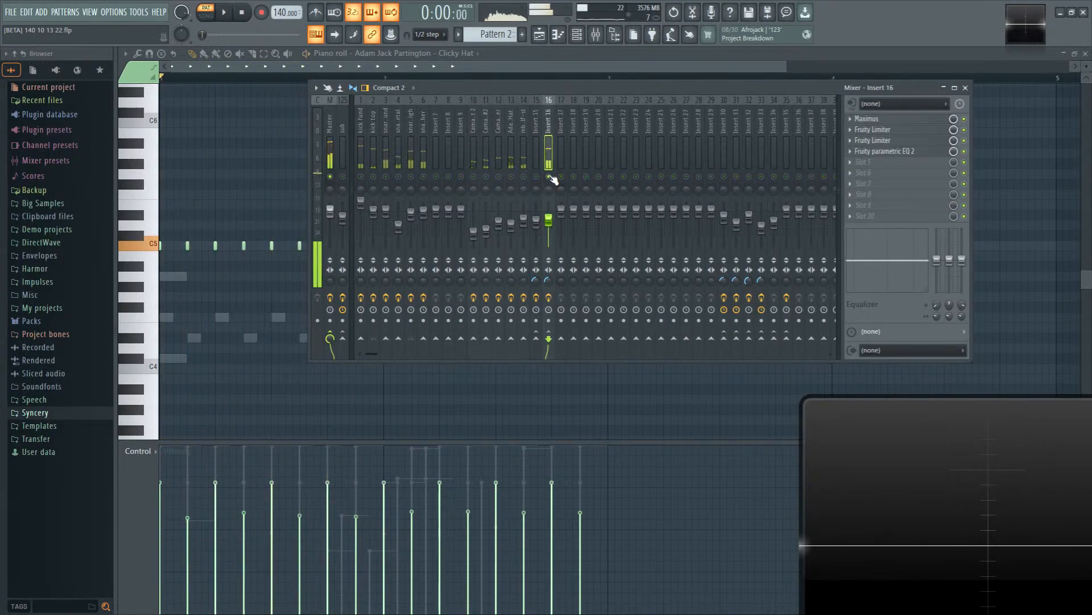
Step: Add a Multiband Delay after the EQ on Insert 16, reposition its window, and play the pattern through it
left_click(896, 166)
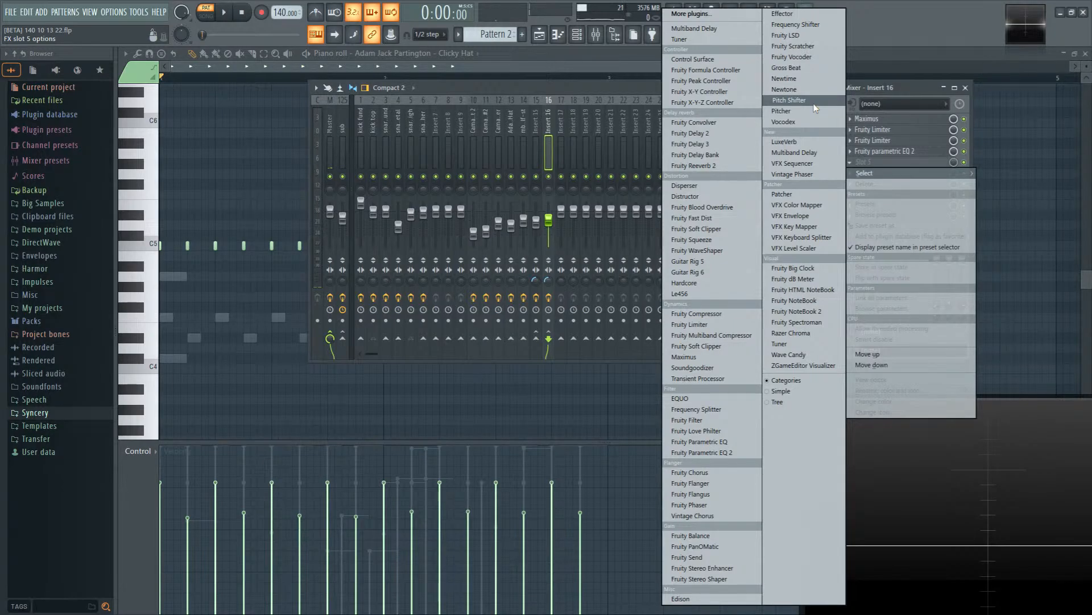
left_click(814, 152)
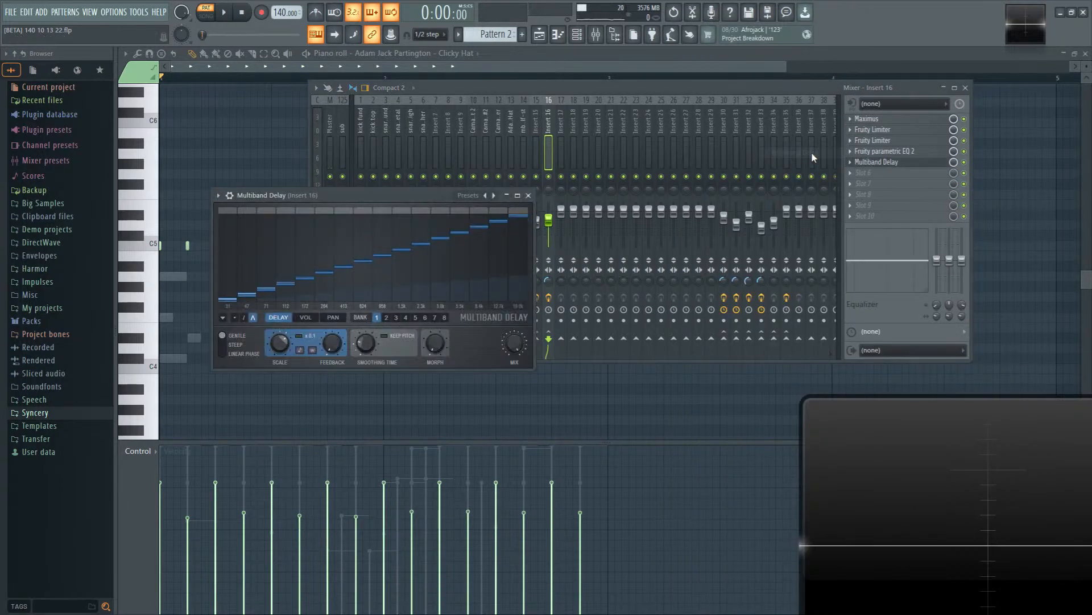
key("space")
left_click_drag(408, 196, 555, 235)
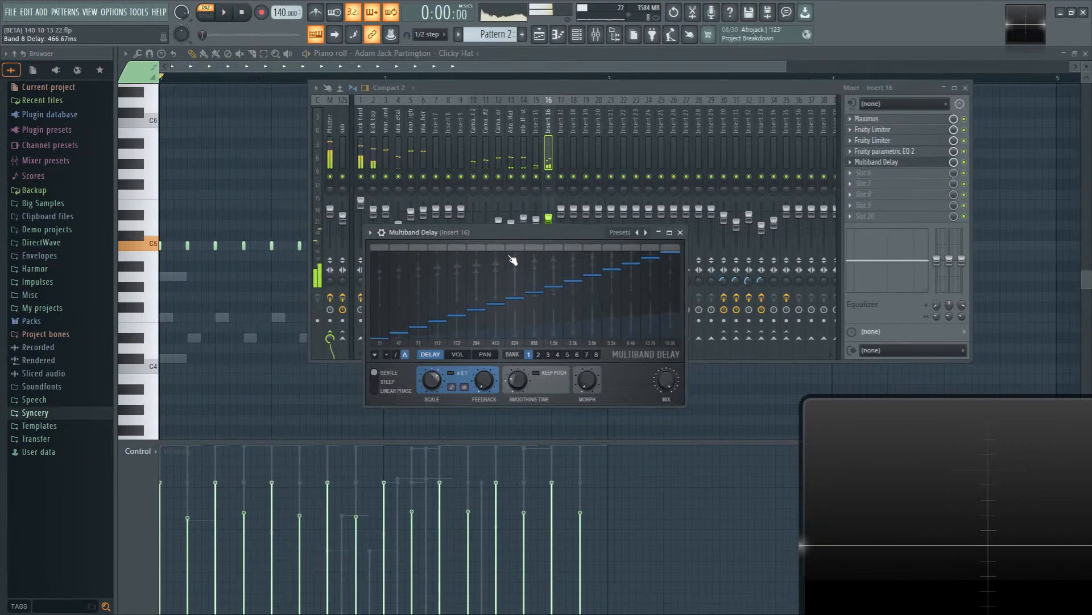
key("space")
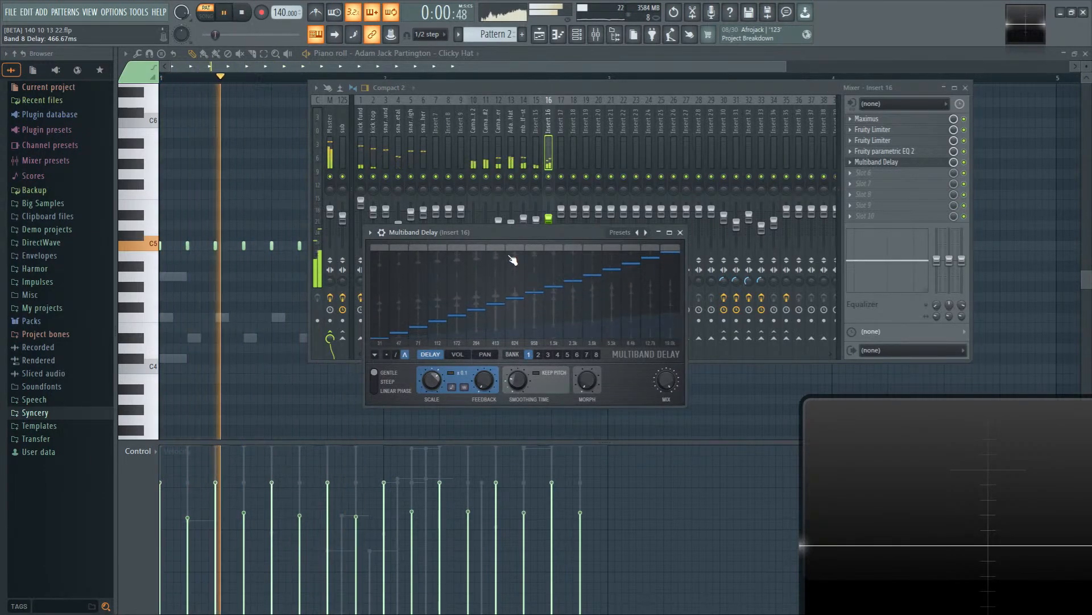
Step: Try the Multiband Delay's Steep filter mode with the x0.1 range, and lower the delay scale to -20%
left_click(379, 379)
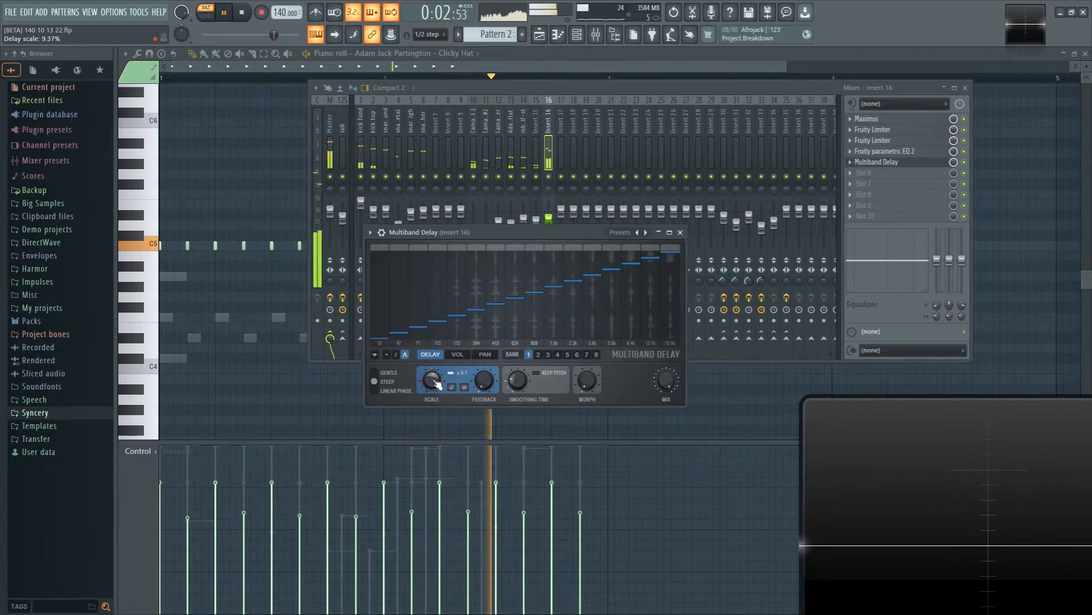
scroll(439, 388, "up", 1)
key("space")
key("space")
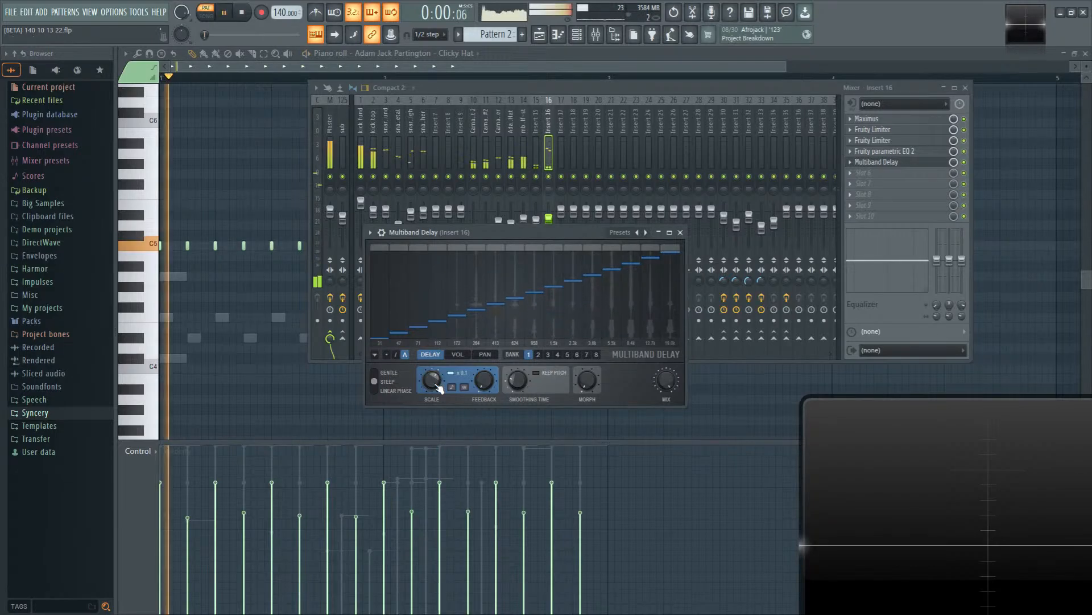
scroll(440, 388, "down", 10)
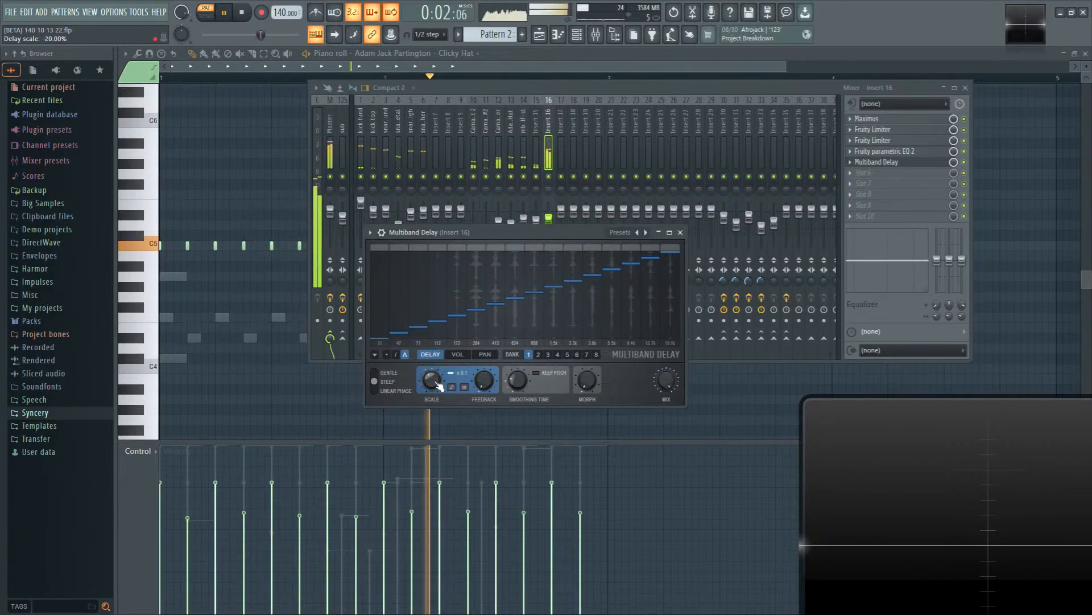
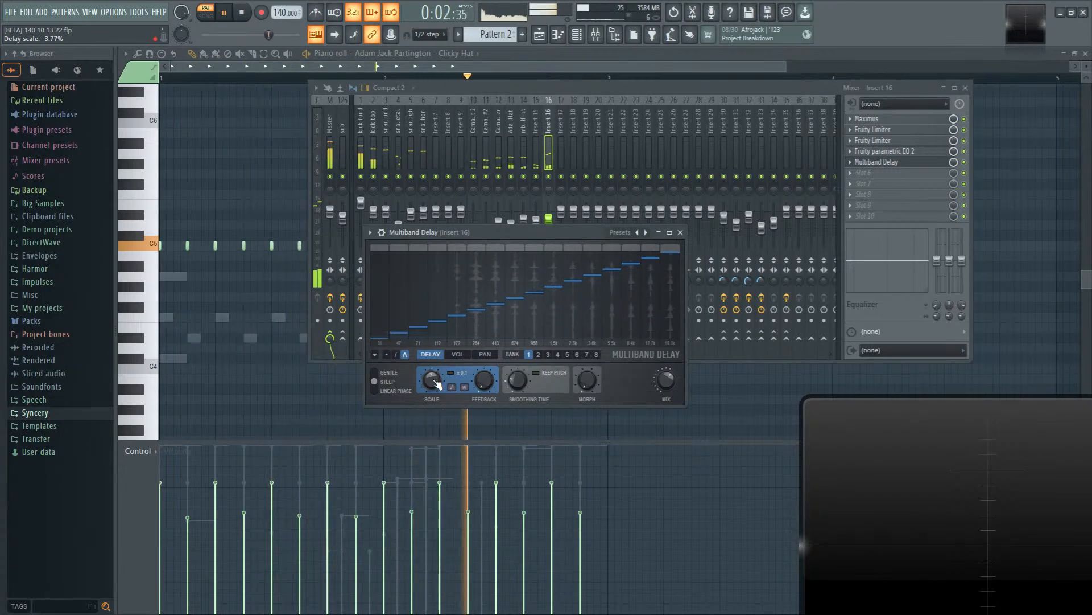
Step: Try the Gentle filter mode at full delay range, and sweep the delay scale between about -67% and 6% during playback
left_click(385, 374)
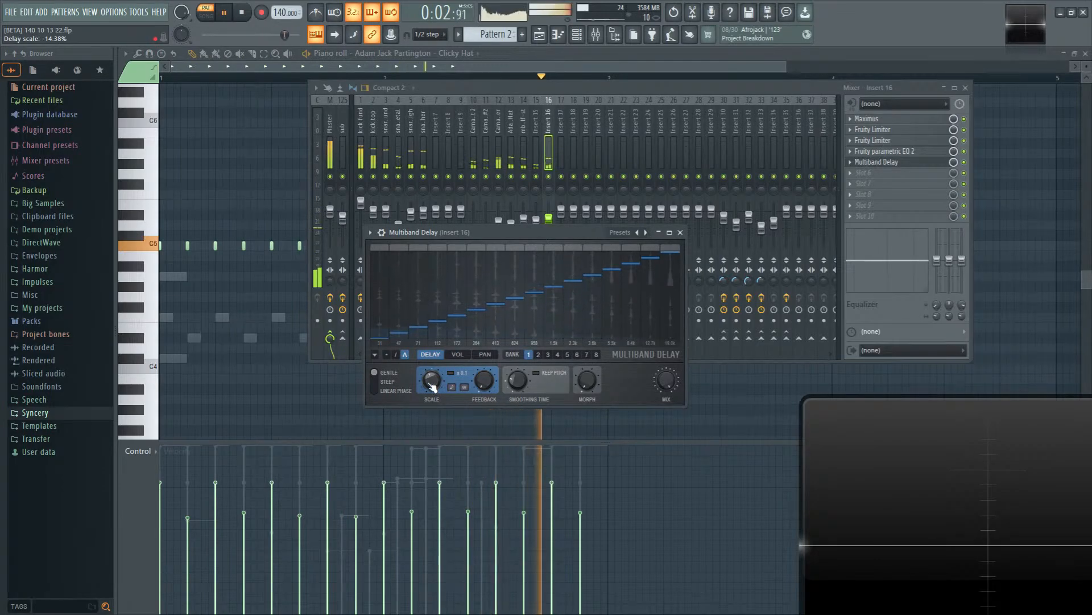
left_click_drag(432, 385, 431, 369)
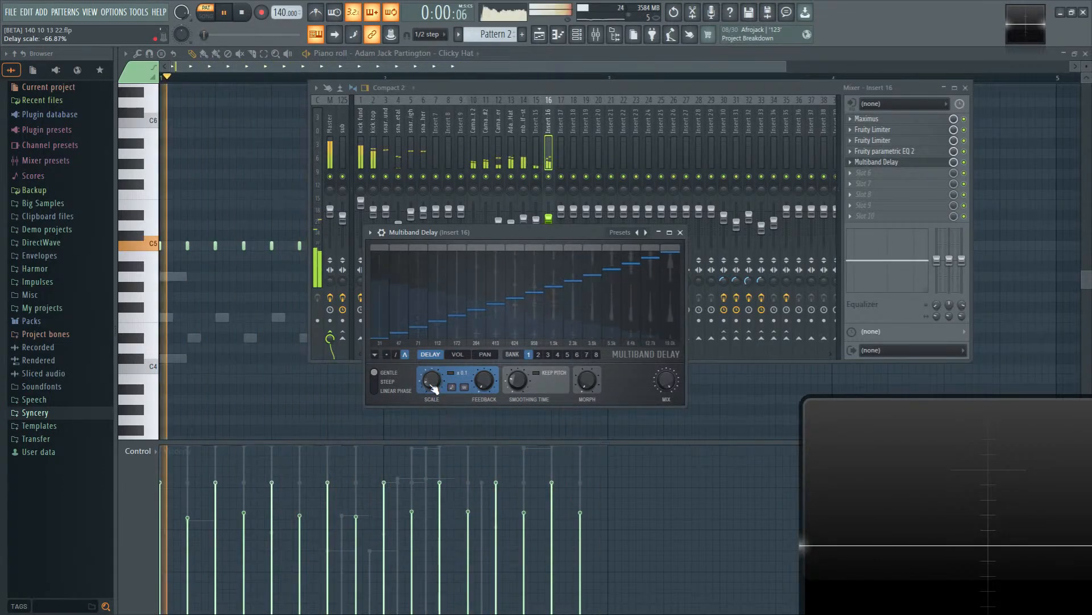
left_click_drag(433, 383, 433, 395)
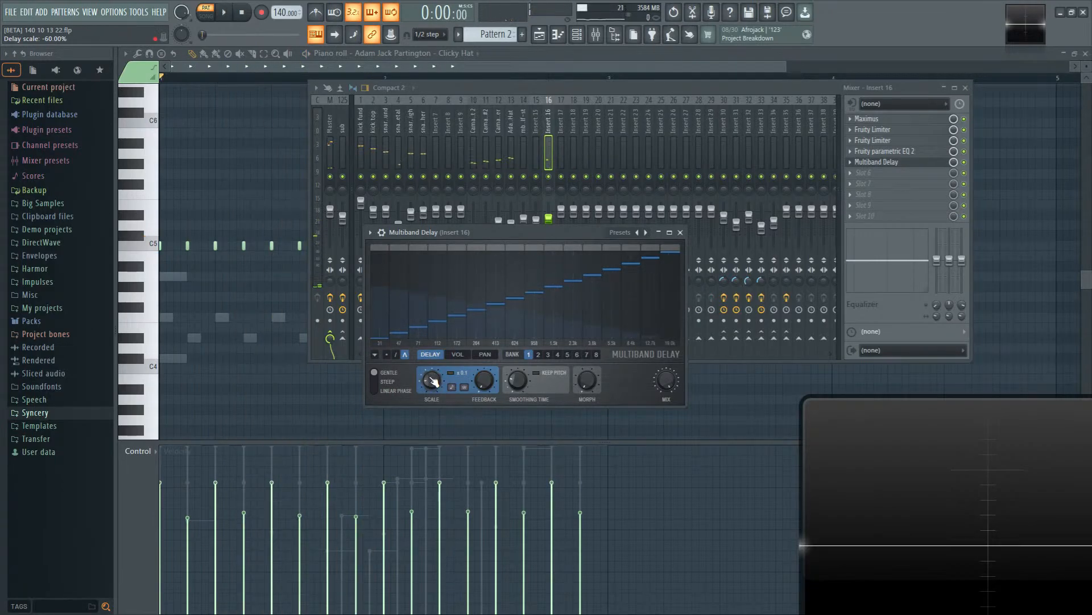
key("space")
left_click_drag(433, 378, 433, 365)
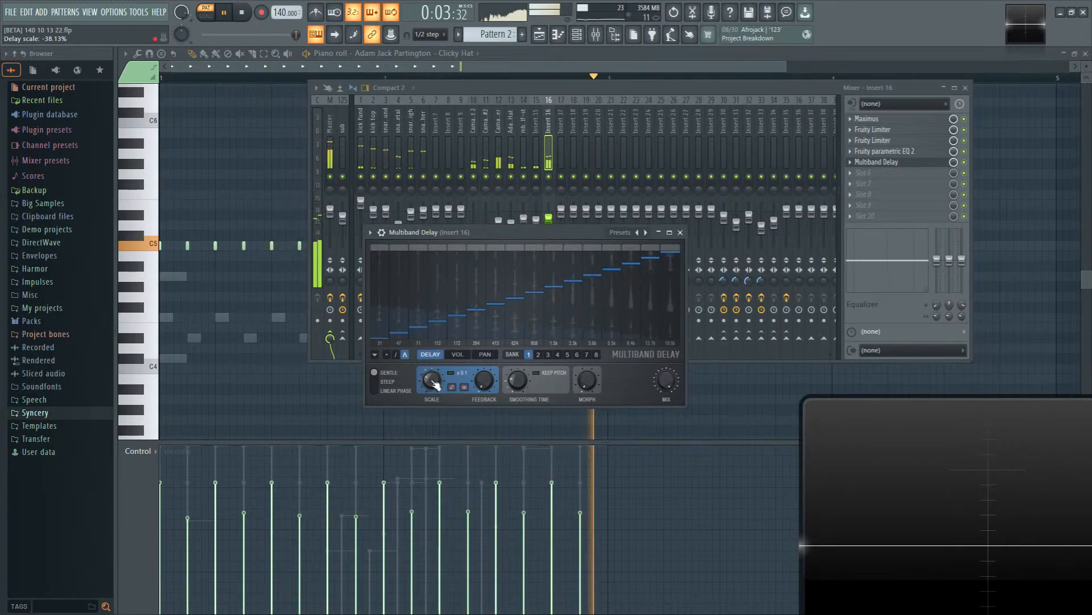
mouse_move(433, 381)
left_mouse_down()
mouse_move(433, 364)
mouse_move(432, 398)
left_mouse_up()
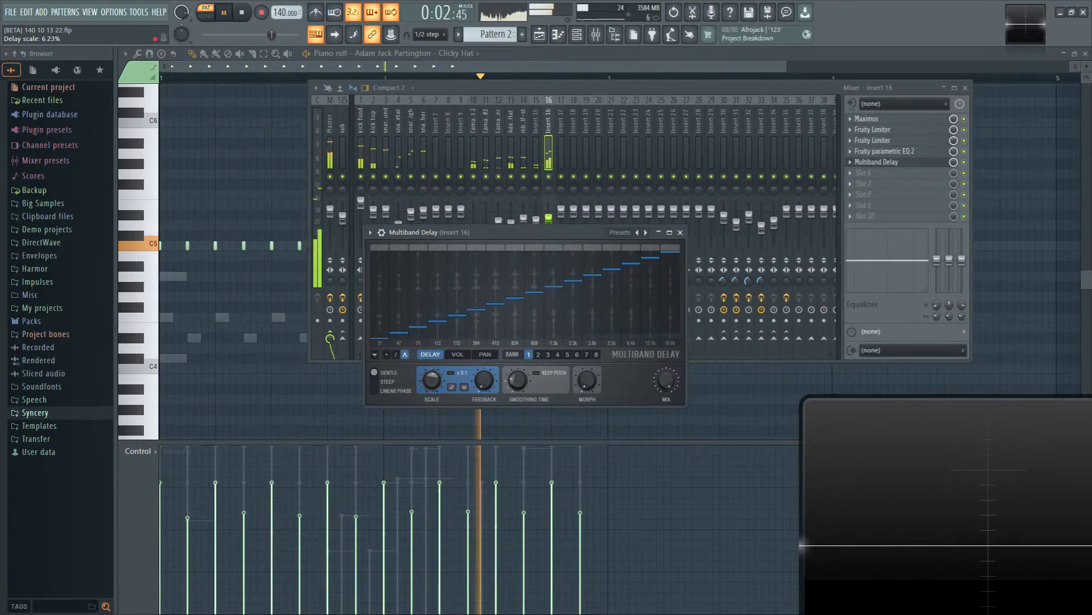
Step: Compare delay scale settings with the x0.1 range switched on and off again, finishing with a strongly lowered scale
left_click(450, 373)
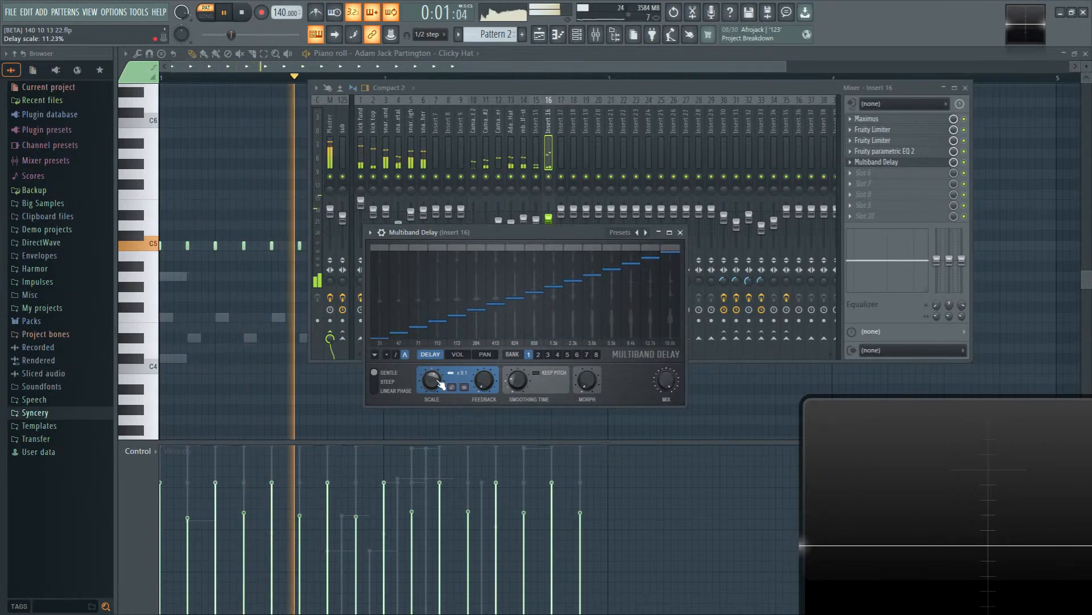
left_click_drag(438, 382, 437, 344)
left_click(450, 374)
left_click_drag(435, 383, 440, 488)
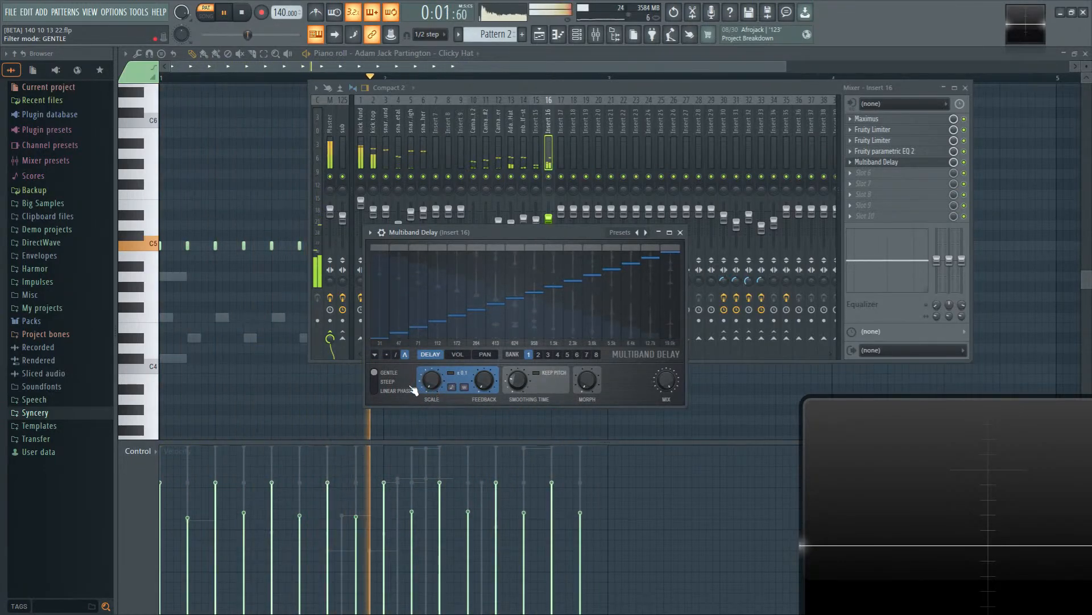
Step: Set the filter mode to Steep with a delay scale of about -36%, and replay the pattern to judge it
left_click_drag(432, 380, 436, 383)
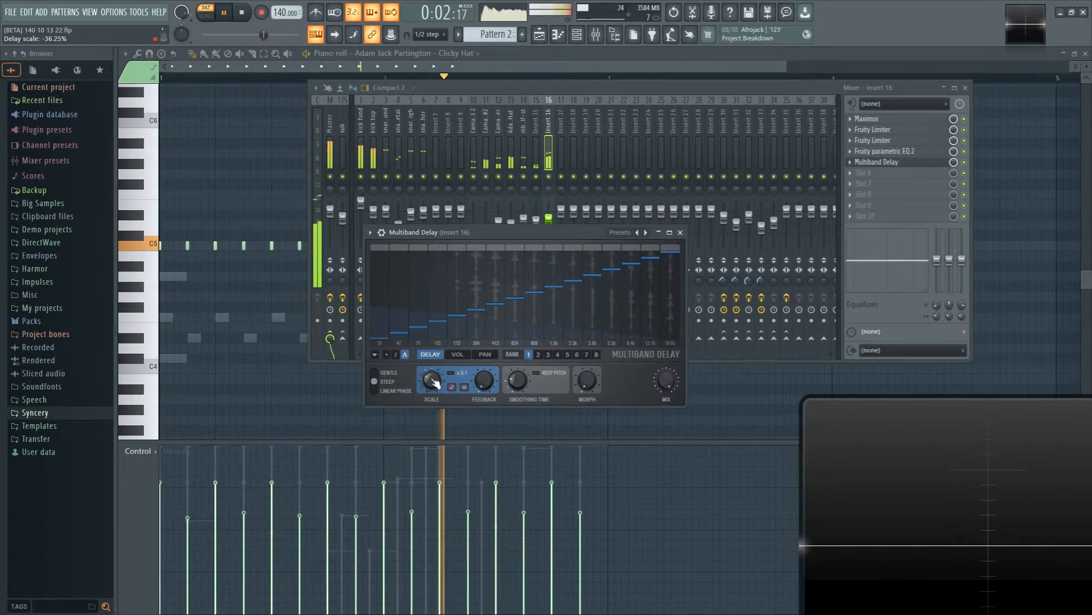
key("space")
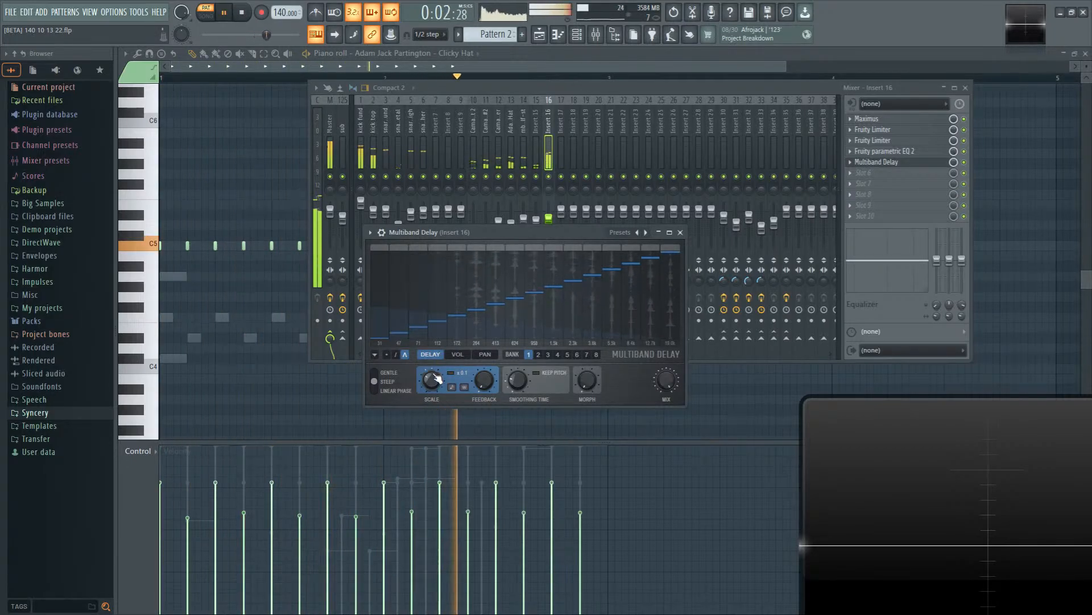
key("space")
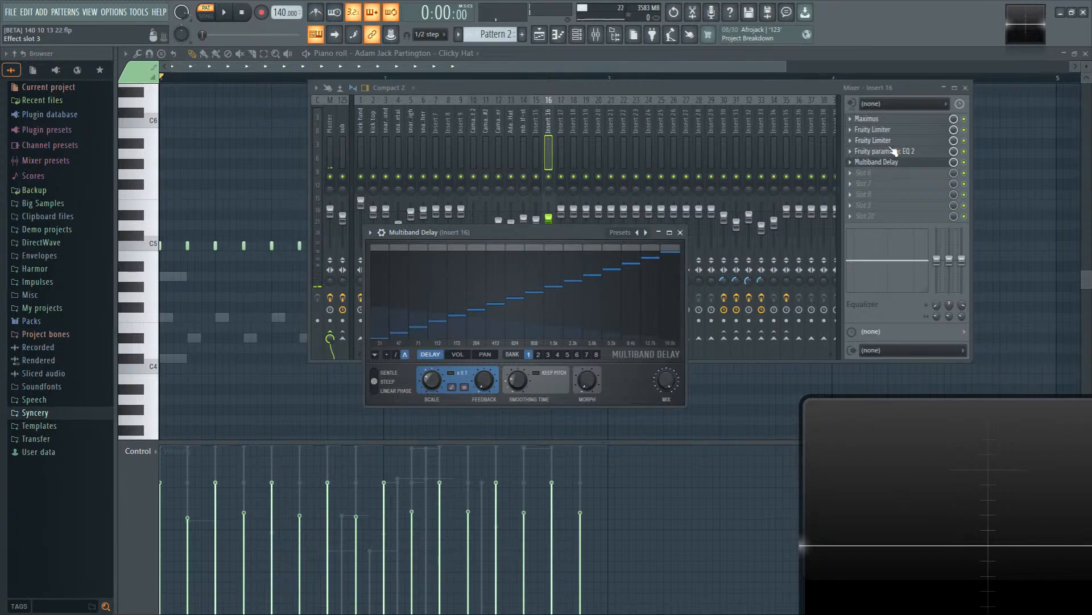
key("space")
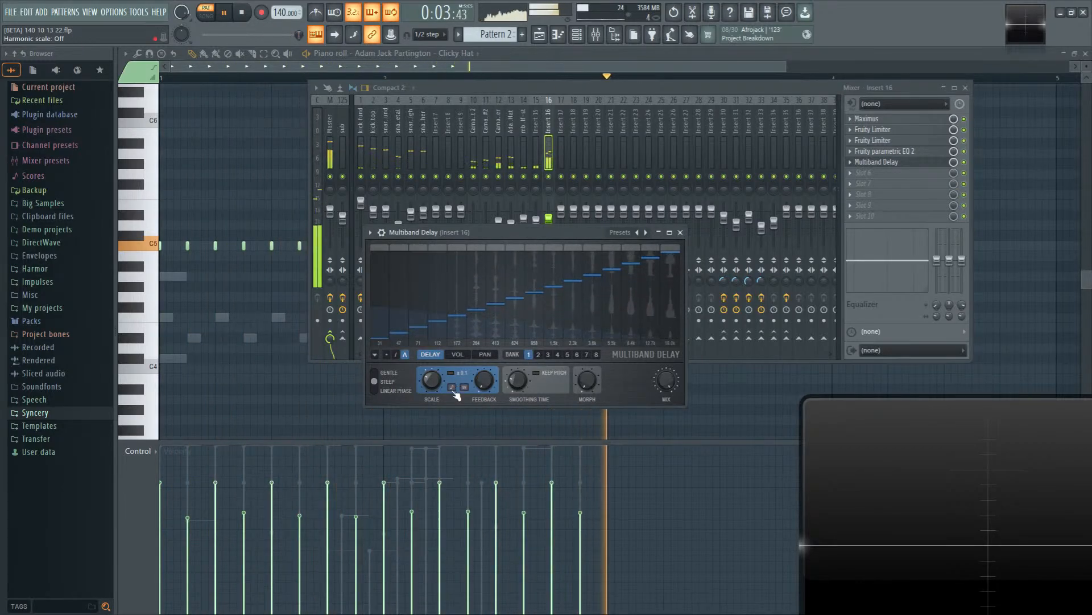
key("space")
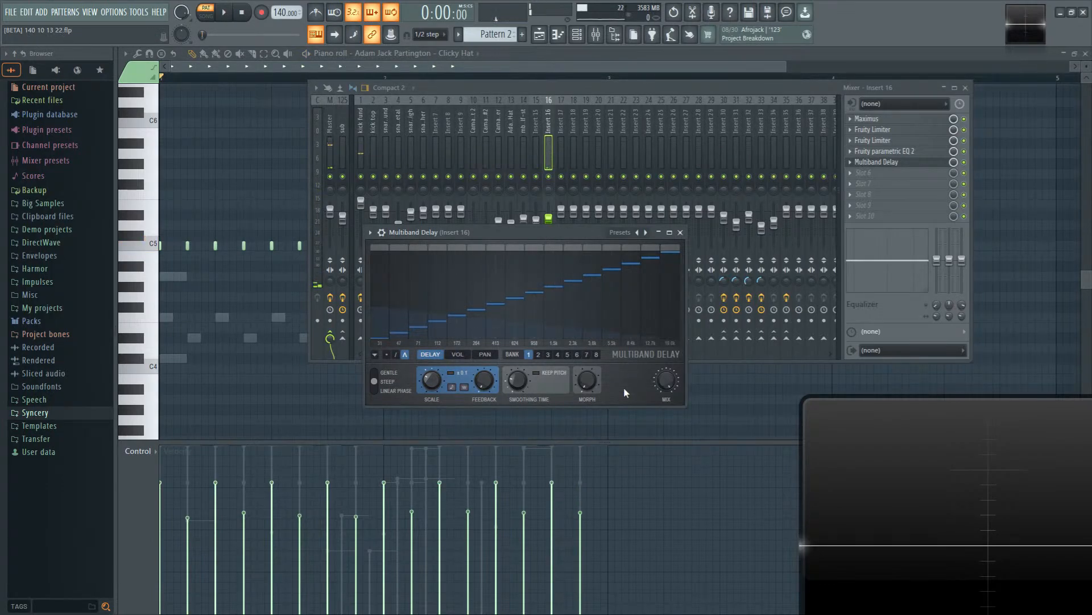
key("space")
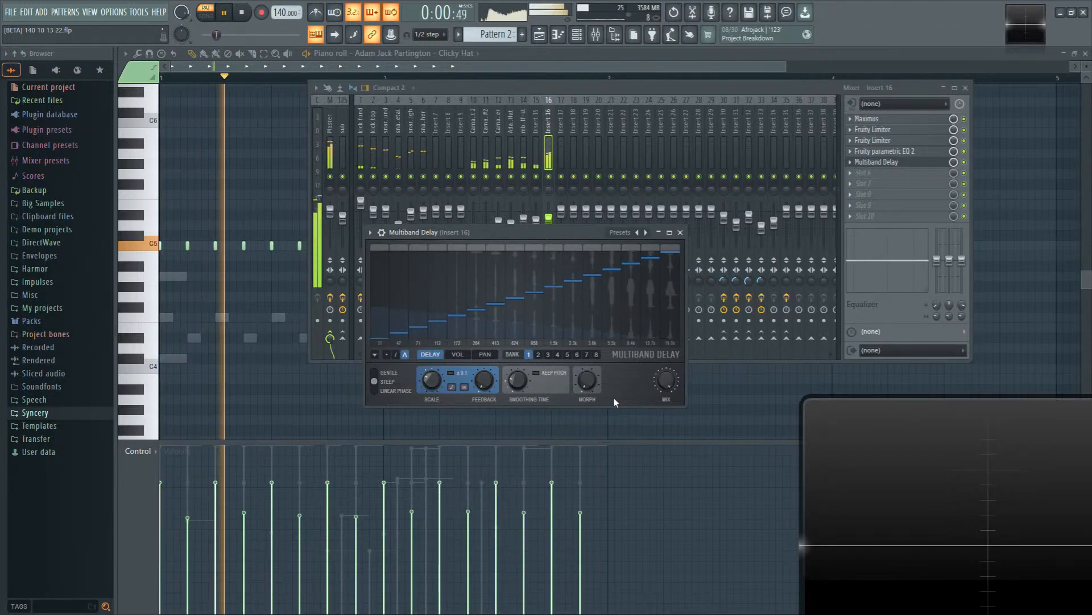
Step: Turn on the Multiband Delay's harmonic scale and set the delay scale to -48 semitones
left_click(452, 388)
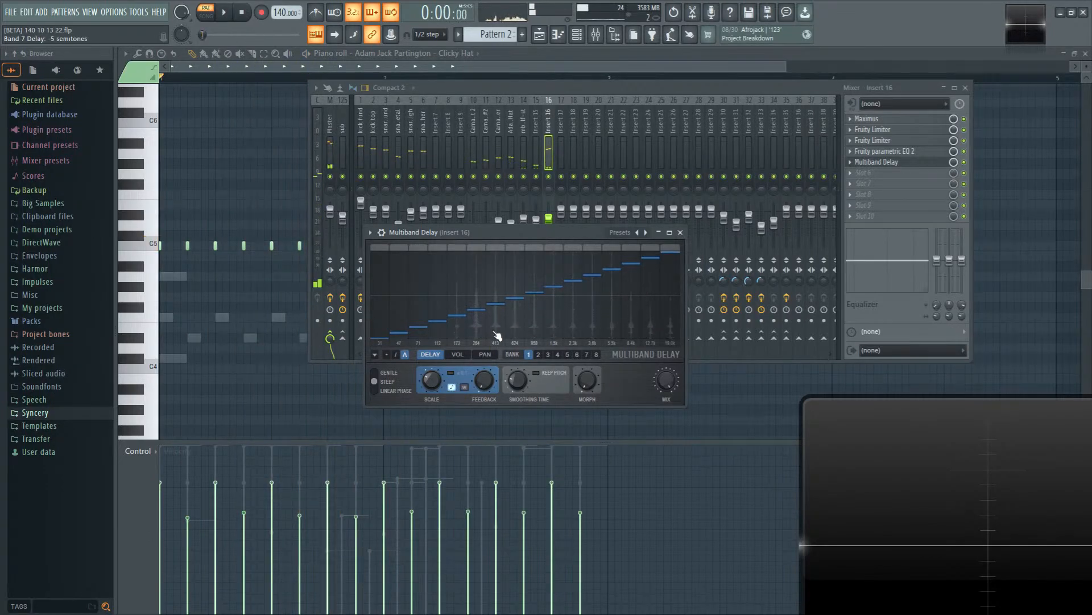
key("space")
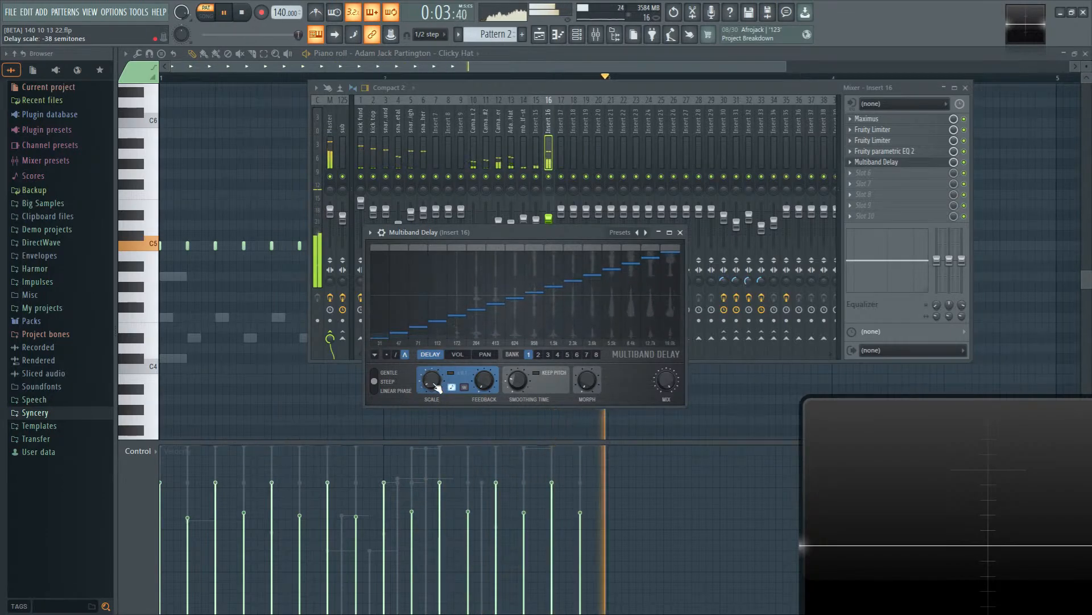
scroll(437, 387, "up", 3)
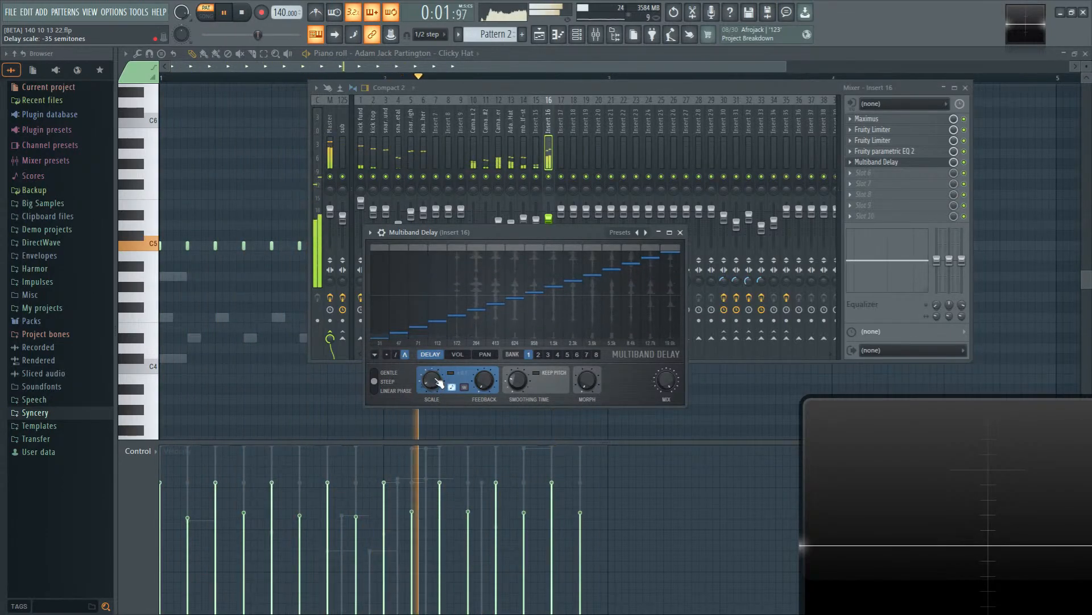
scroll(438, 382, "down", 13)
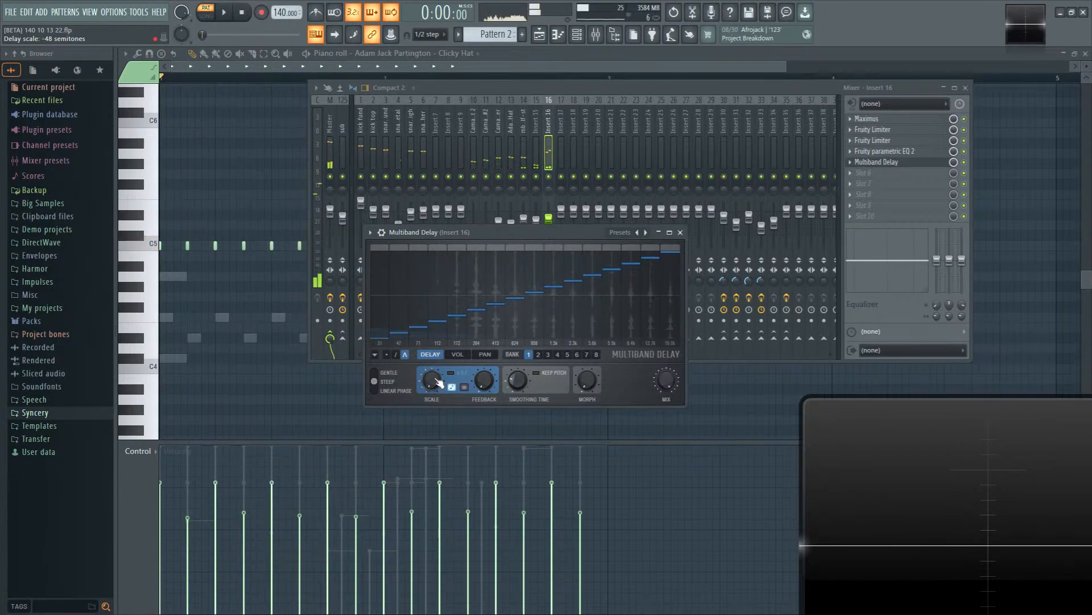
Step: Replay the pattern, reshape the delay levels of bands 6 to 10 into a raised curve, and stop playback
key("space")
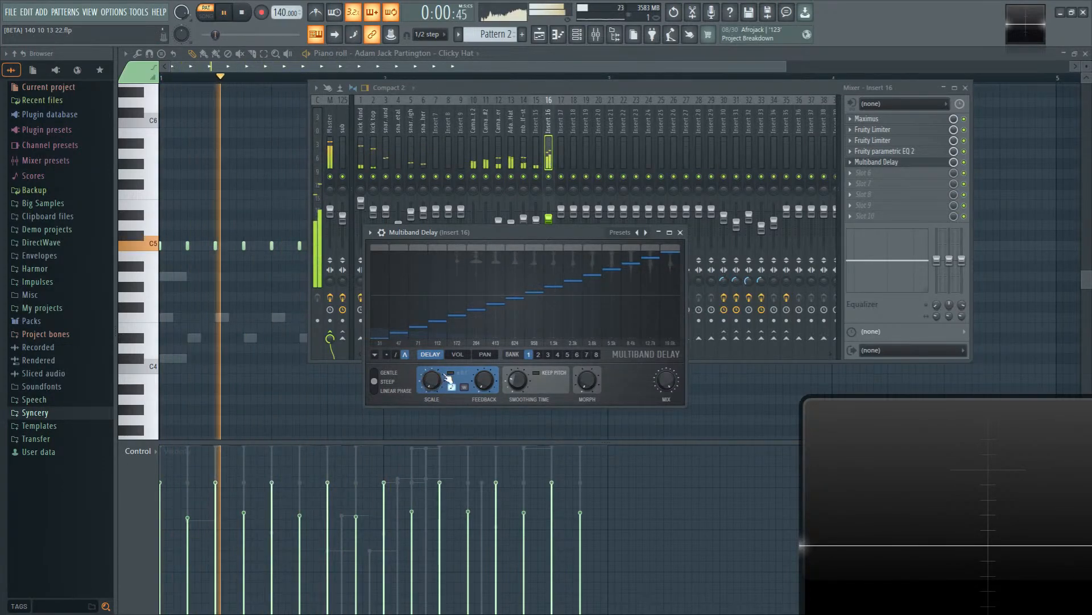
left_click_drag(478, 305, 557, 284)
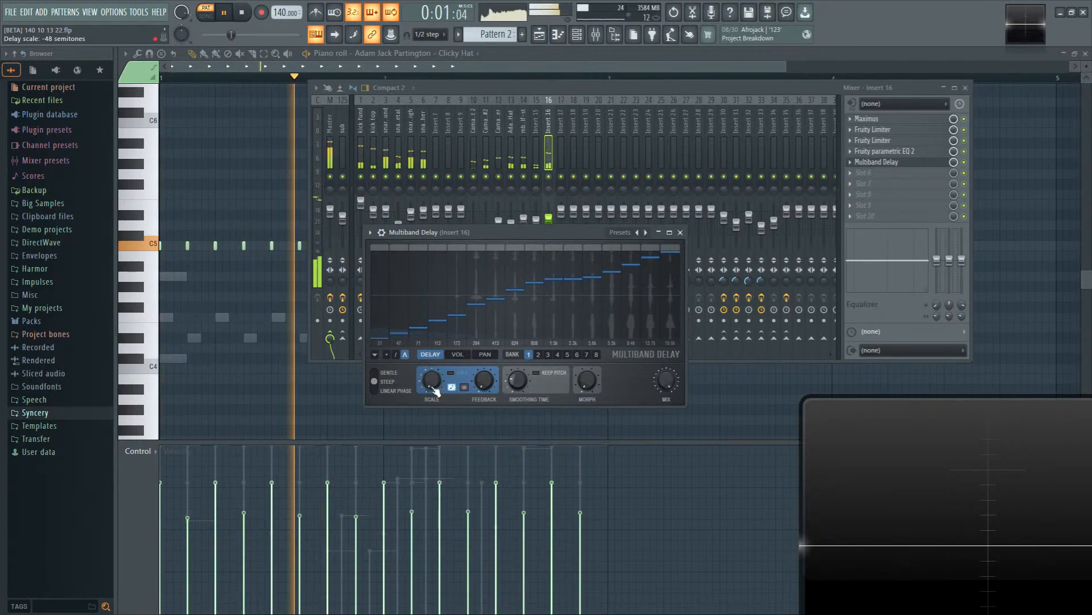
key("space")
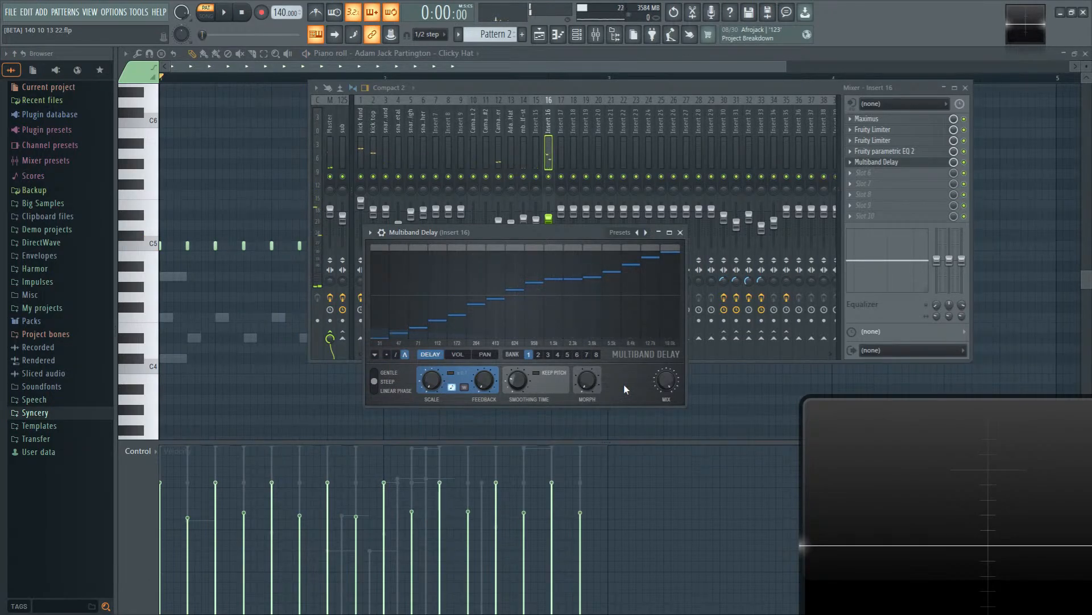
Step: Replay the pattern while trying the Linear Phase filter mode and the Multiband Delay's morph amount
key("space")
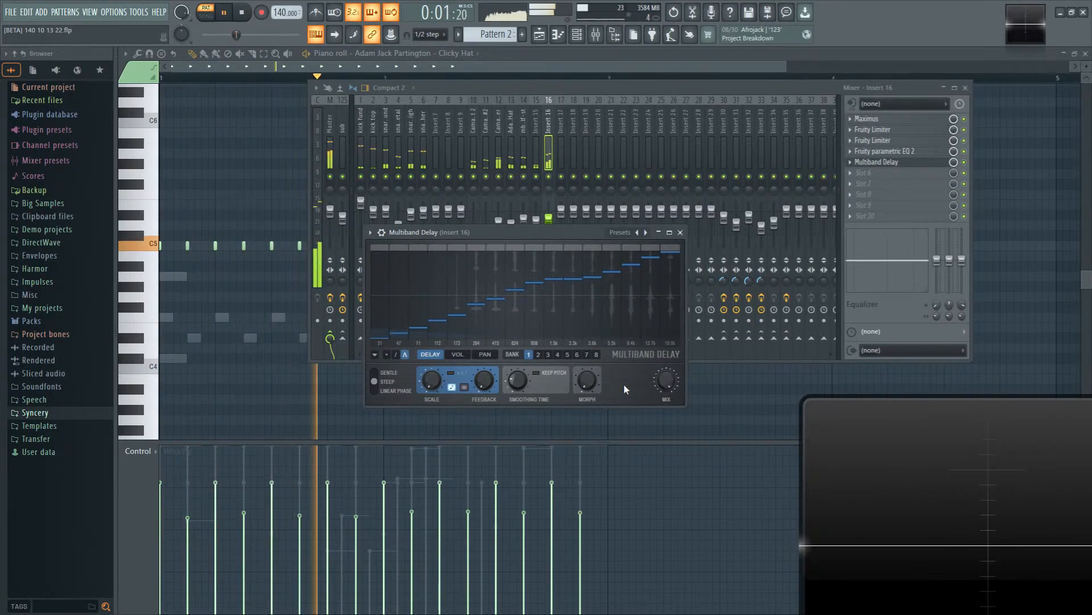
left_click(392, 388)
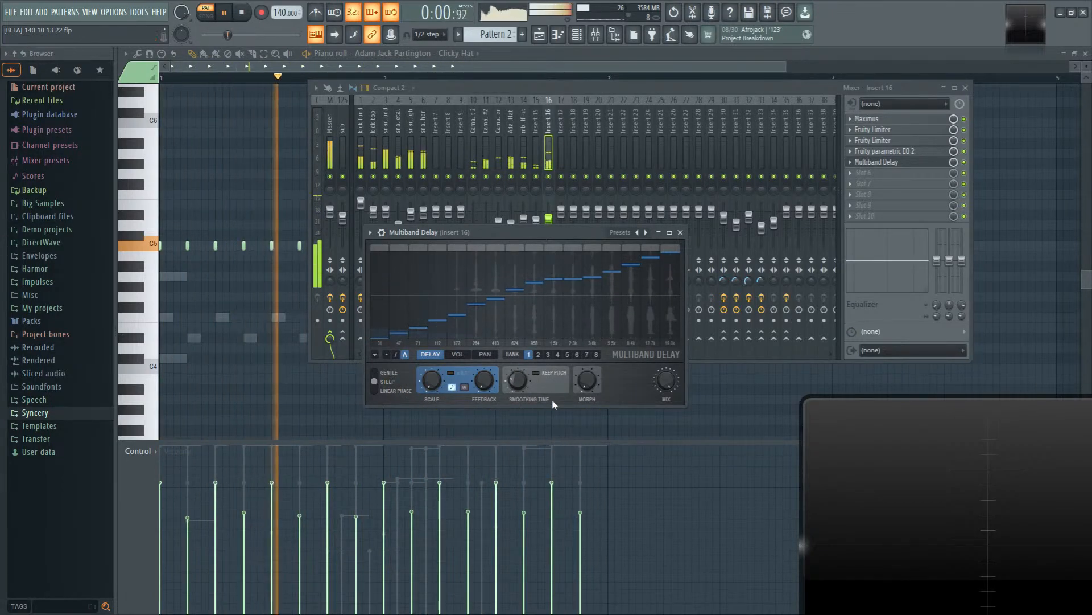
left_click_drag(587, 380, 587, 387)
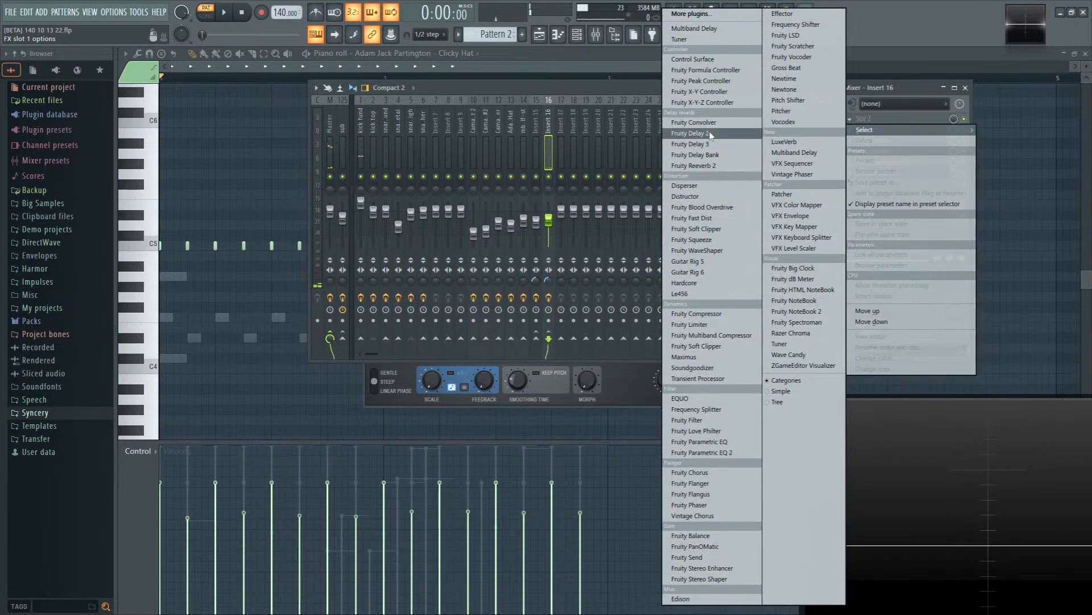
Step: Add a Fruity Peak Controller to the first effect slot of Insert 16 and play the pattern through it
left_click(724, 82)
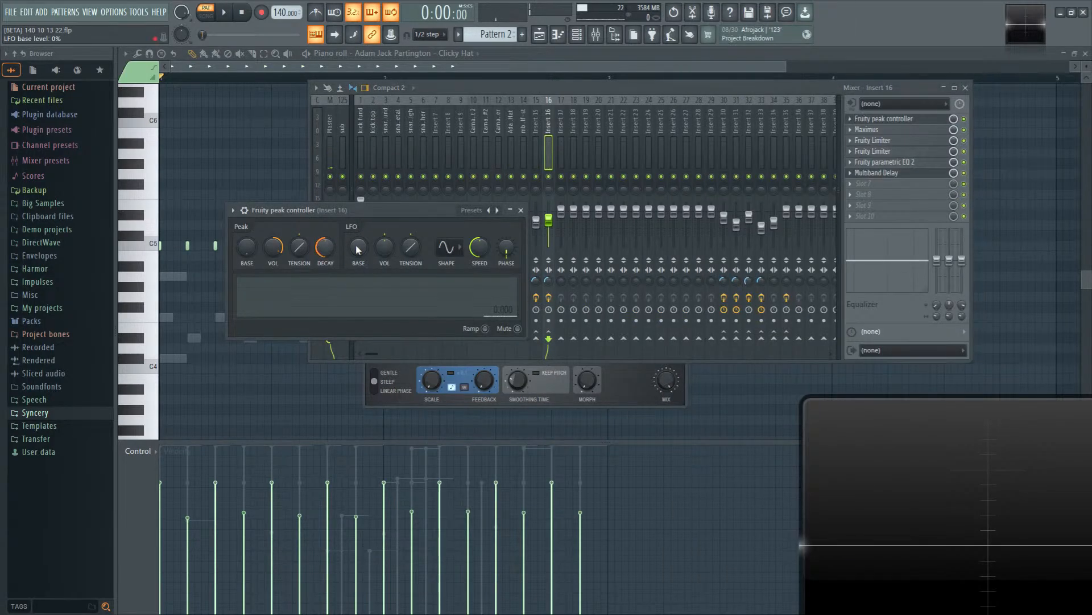
key("space")
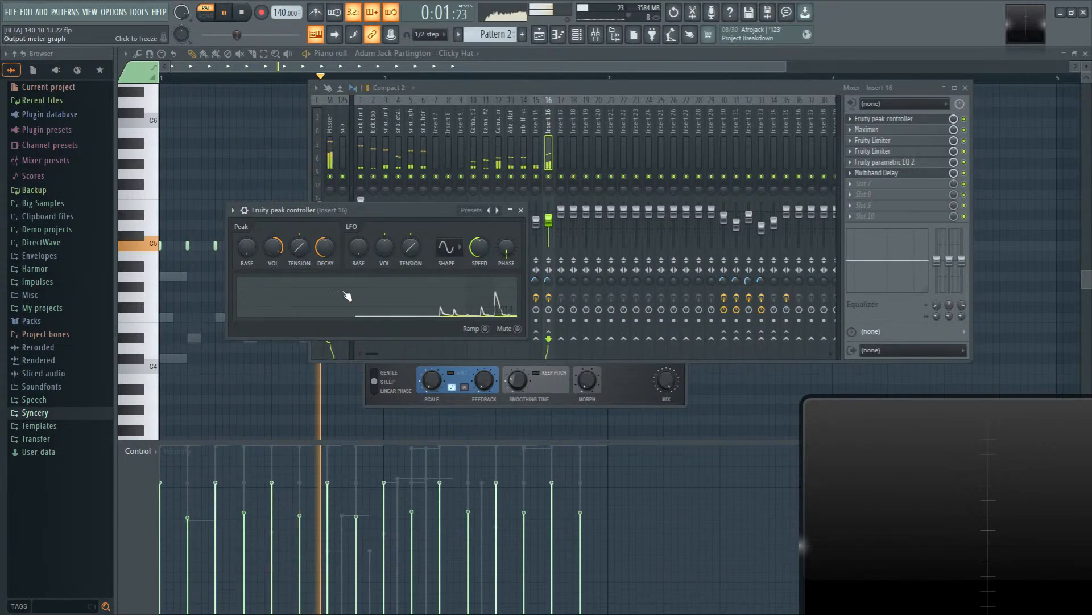
left_click(610, 387)
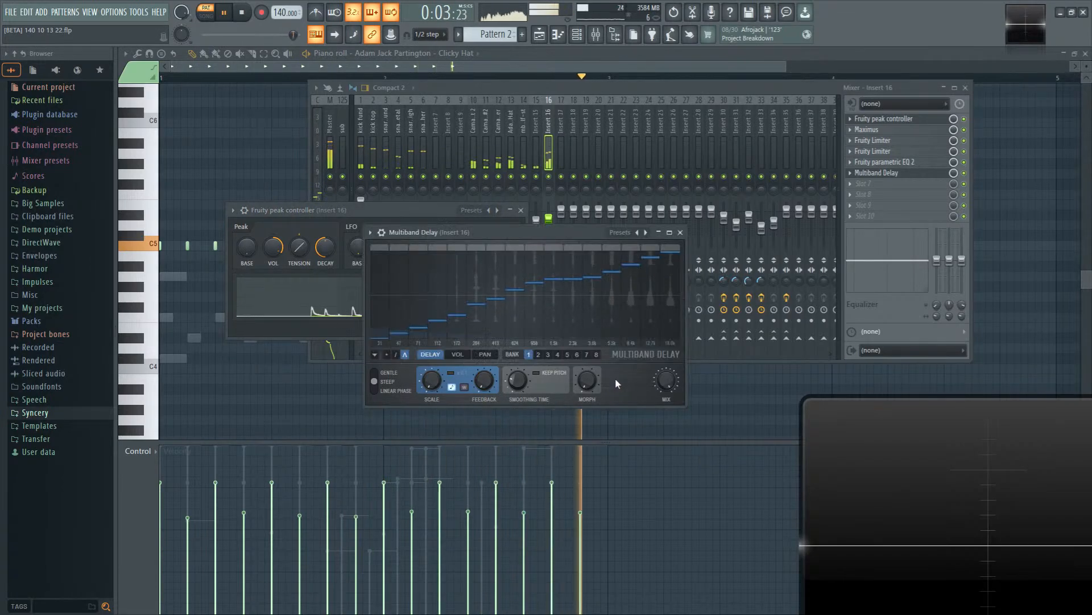
Step: Link the Multiband Delay's Morph knob to Insert 16's Peak ctrl - Peak internal controller with the default input mapping
right_click(594, 389)
left_click(614, 496)
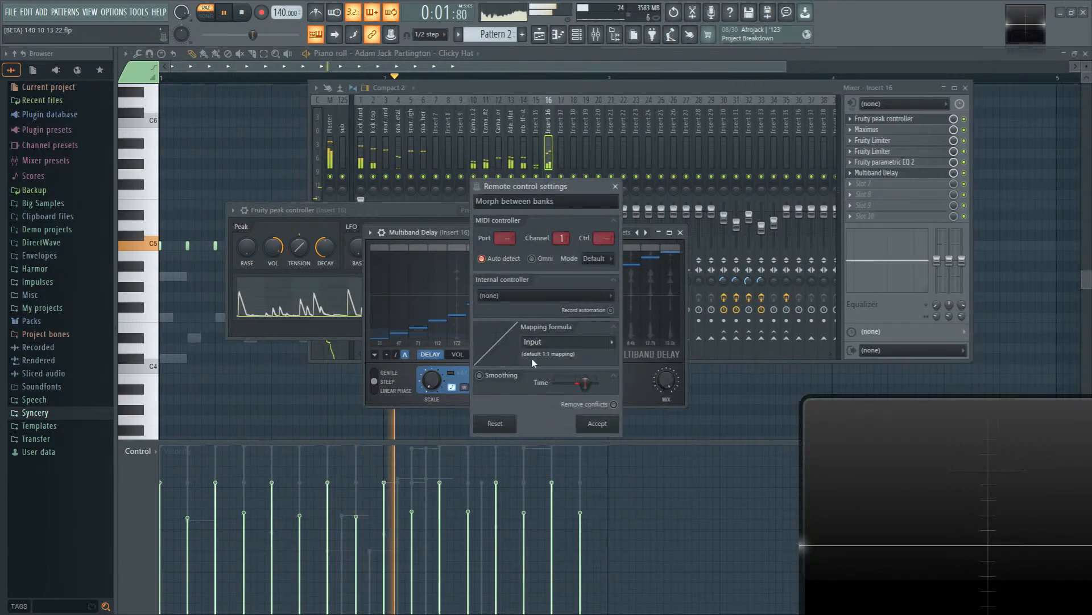
left_click(522, 293)
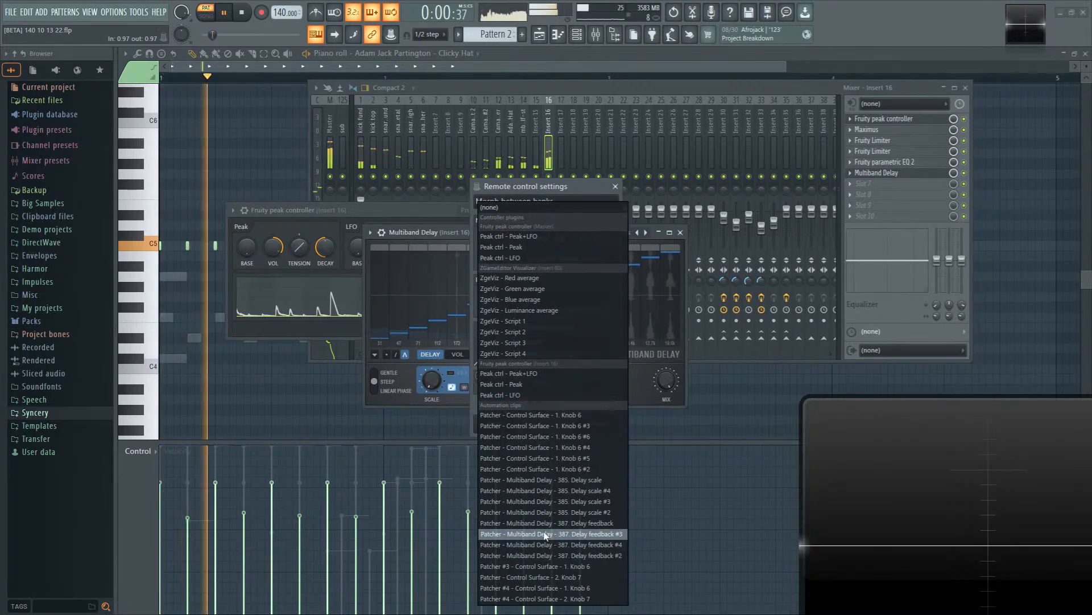
left_click(517, 384)
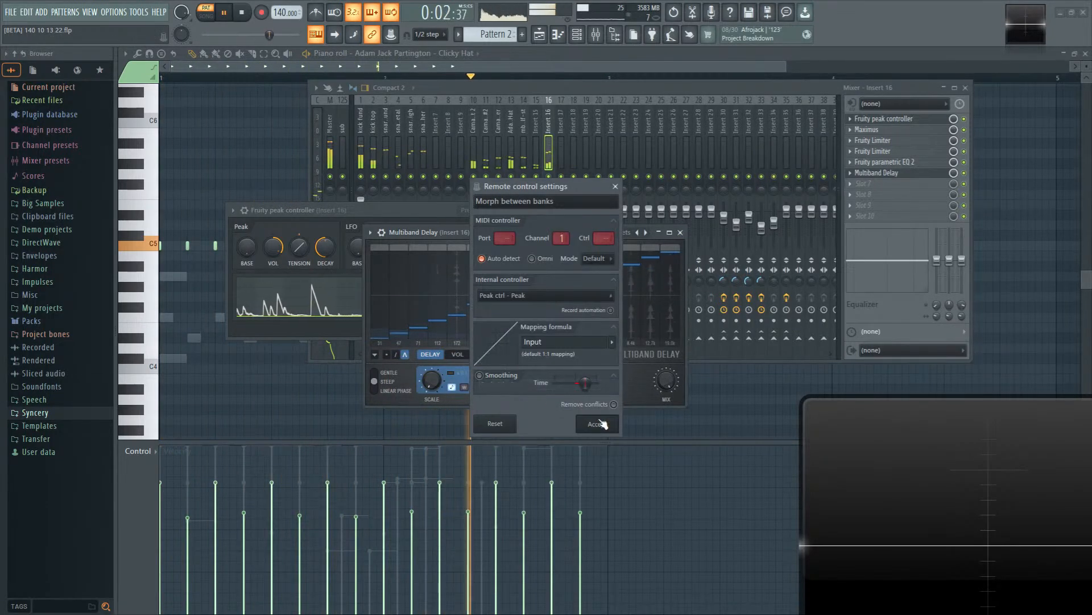
left_click(595, 421)
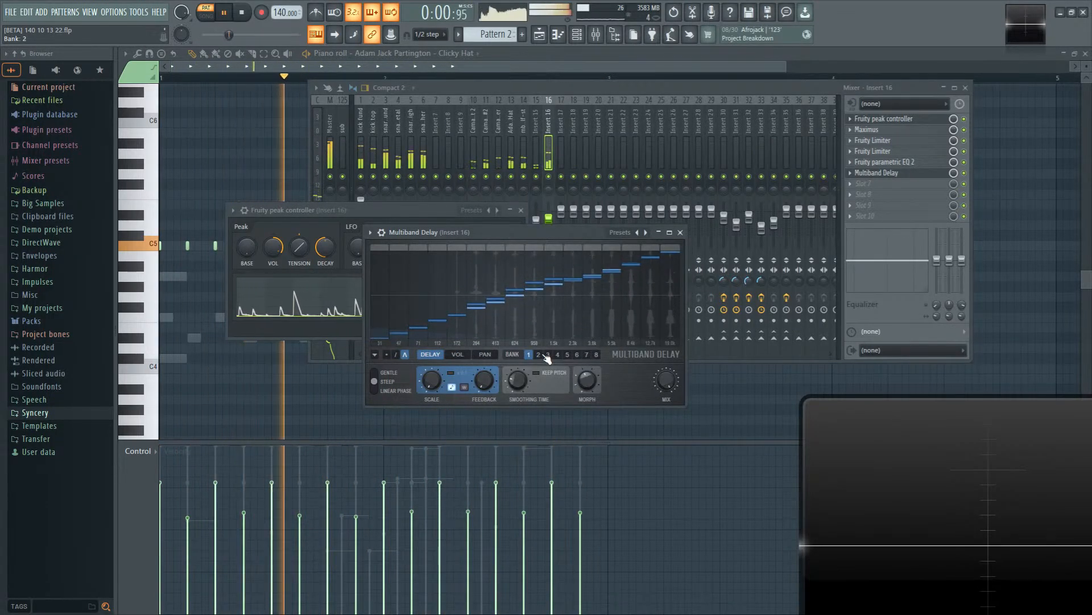
Step: Reshape the upper bands' delay levels in bank 6 into a dip and replay the pattern to hear the morphing
left_click(538, 354)
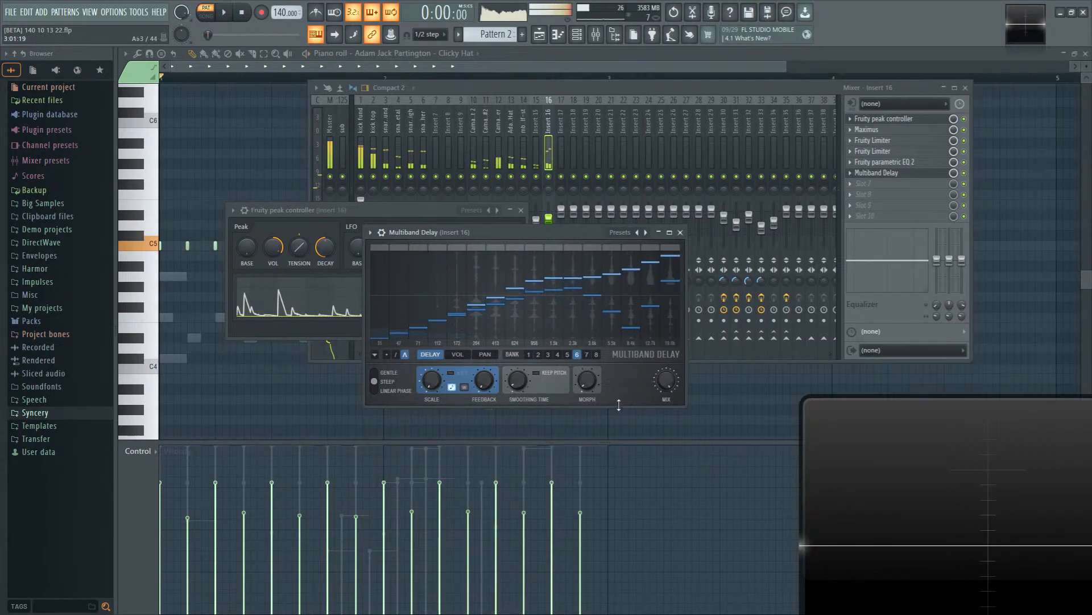
key("space")
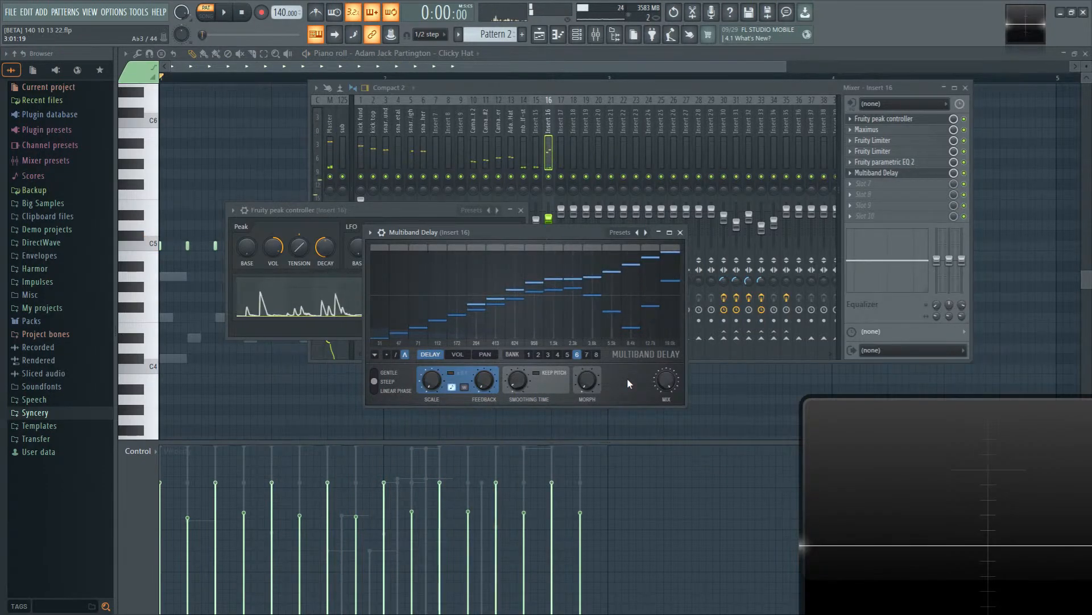
key("space")
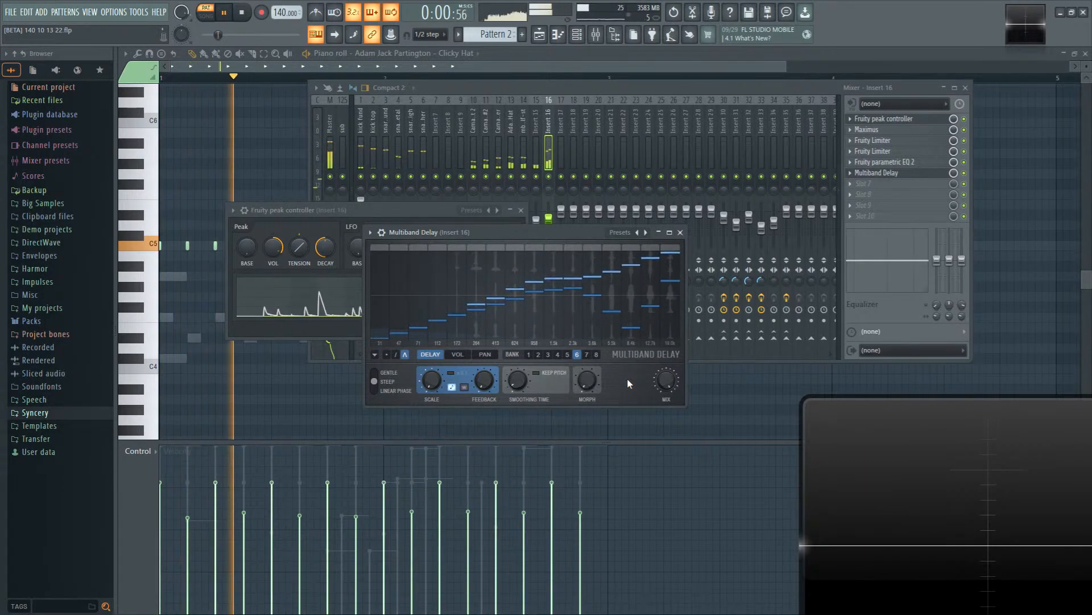
key("space")
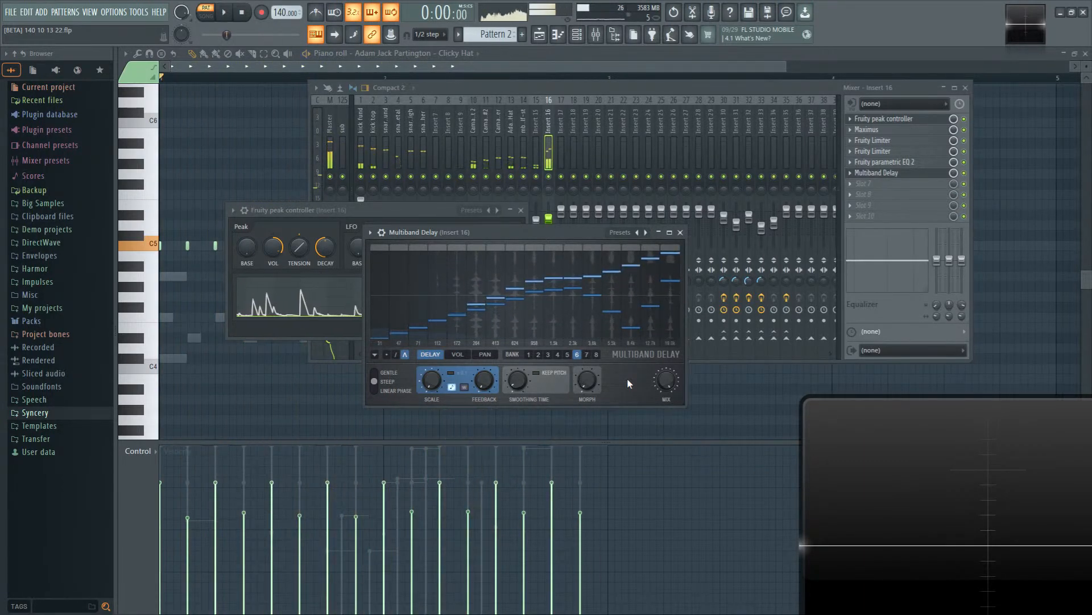
key("space")
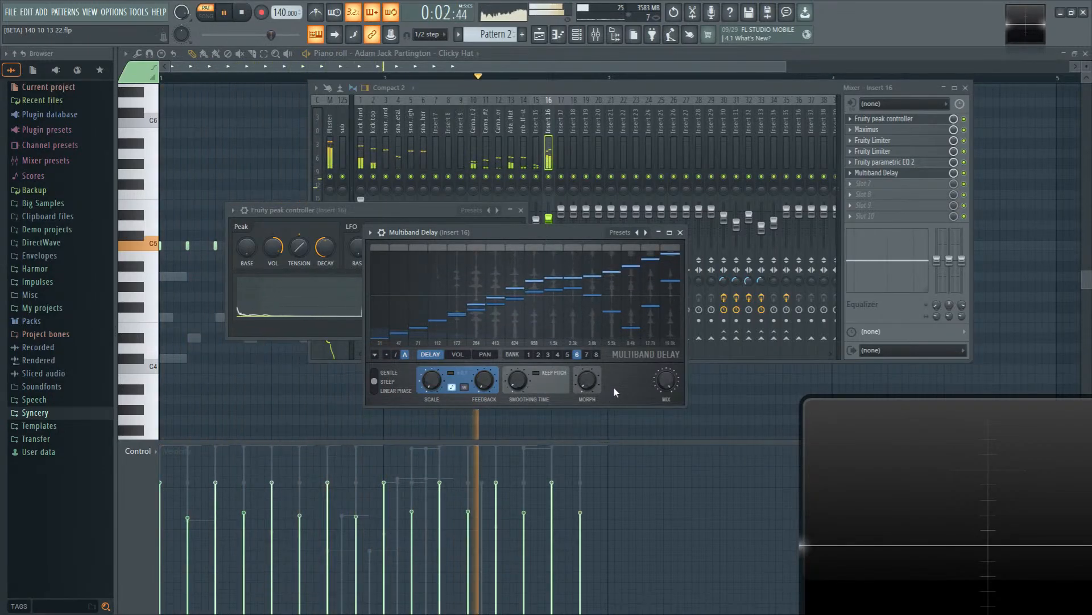
Step: Turn on smoothing for the Morph knob's peak controller link and adjust its smoothing time by ear
right_click(587, 380)
left_click(626, 496)
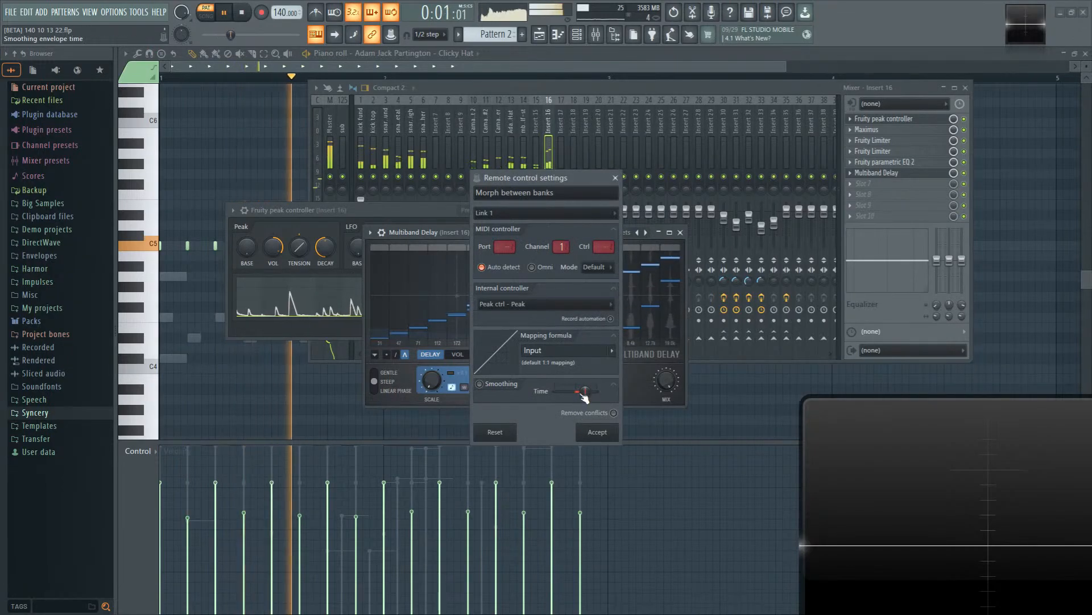
left_click(598, 432)
right_click(594, 390)
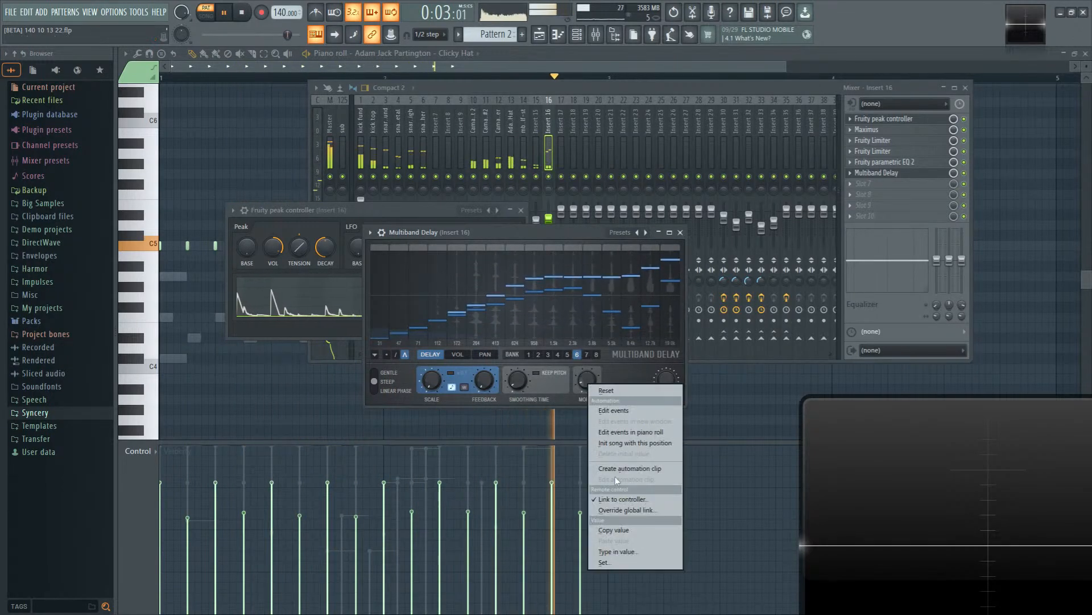
left_click(626, 499)
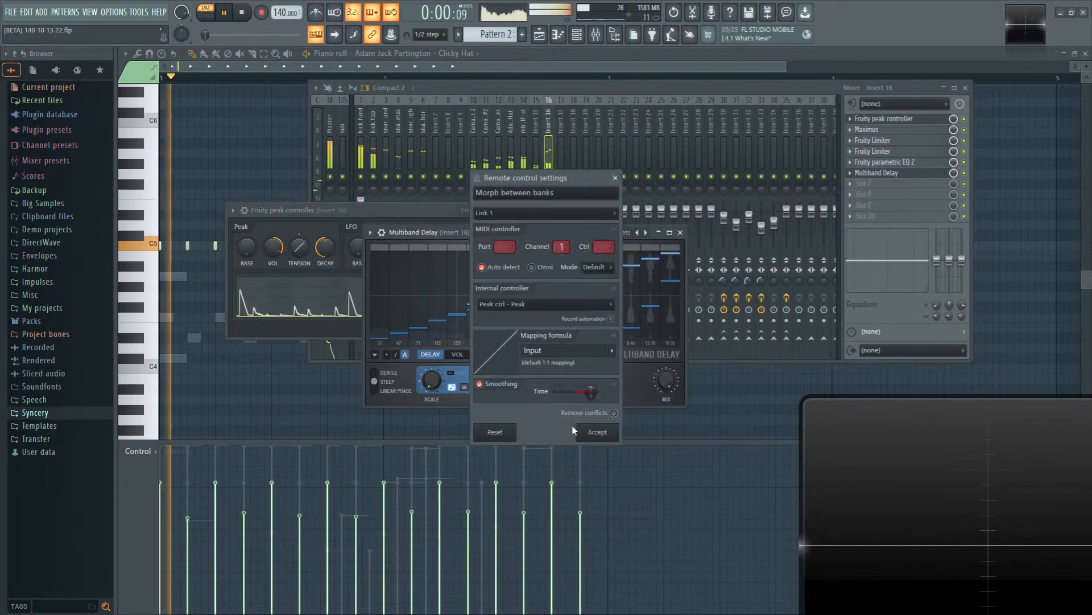
left_click(602, 436)
right_click(595, 391)
left_click(620, 499)
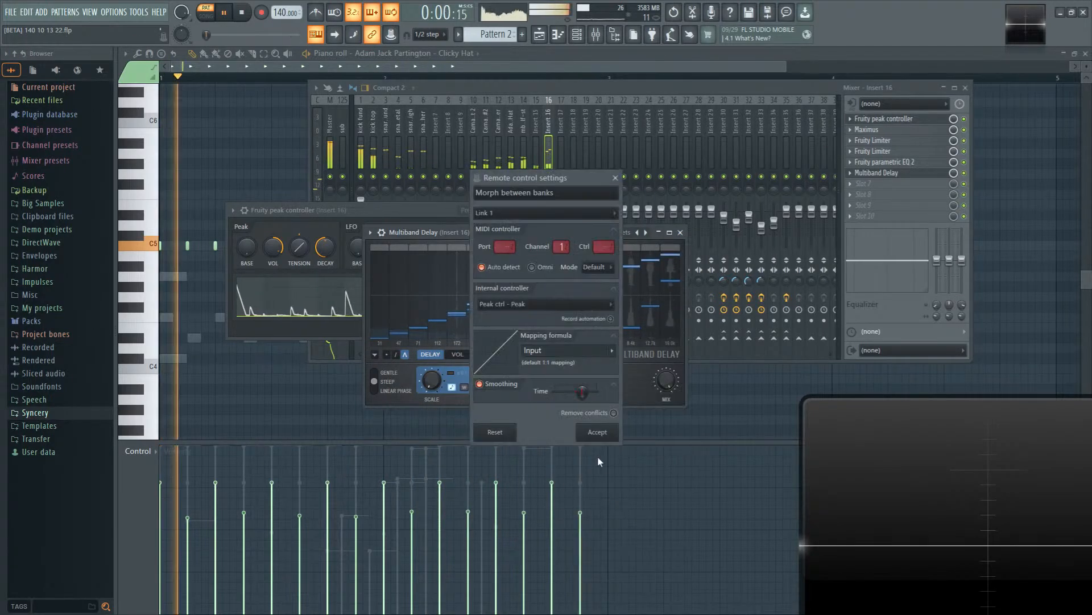
left_click(593, 434)
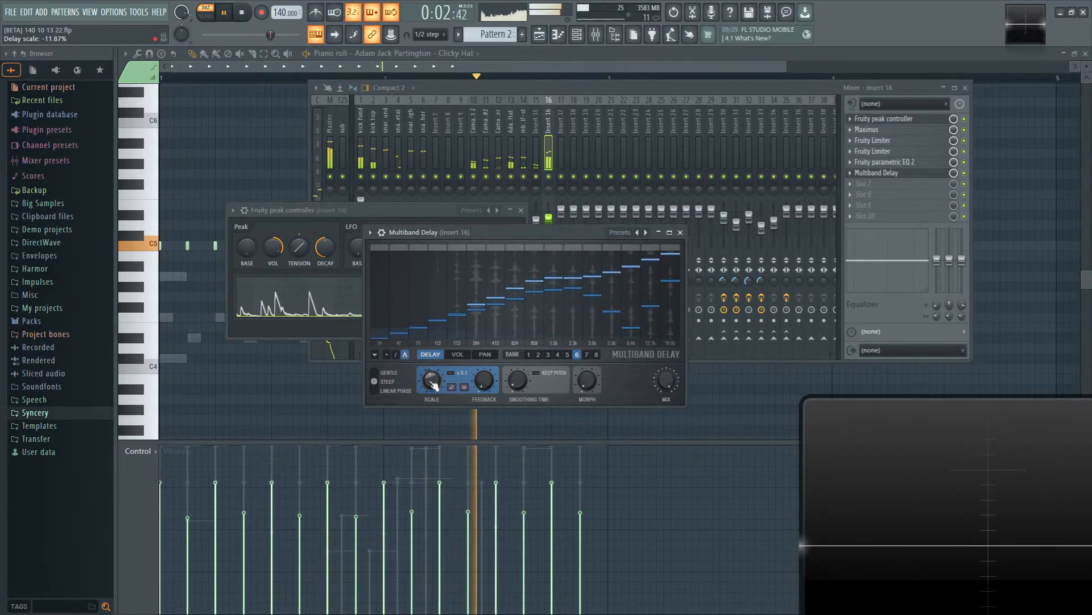
Step: Compare delay scale settings without harmonic scaling, toggling the x0.1 range and finishing with x0.1 switched on
left_click(451, 373)
left_click_drag(434, 376, 435, 383)
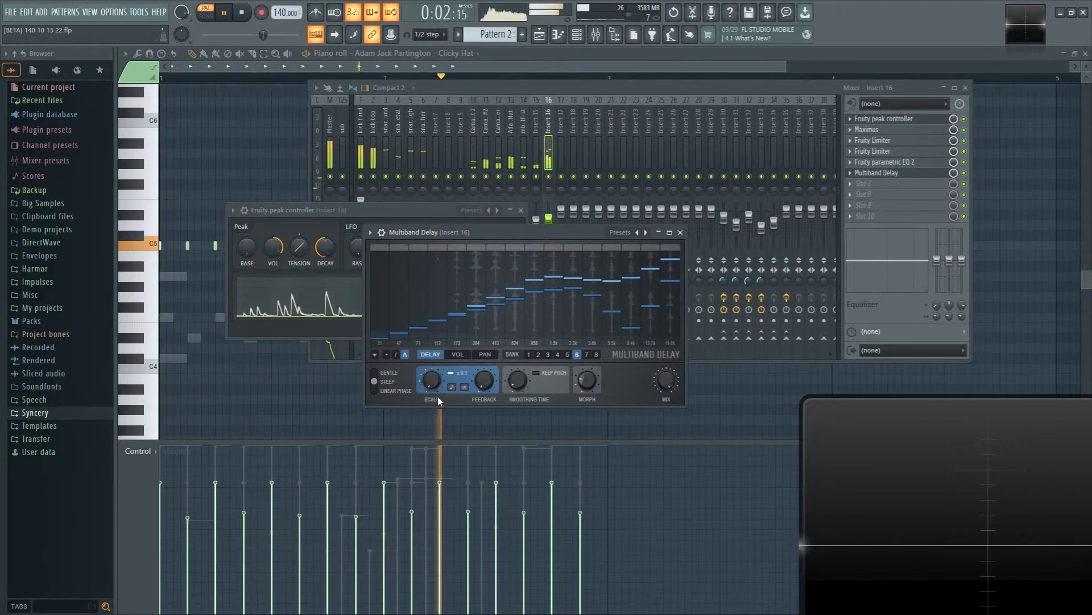
left_click(450, 374)
left_click_drag(436, 387, 431, 379)
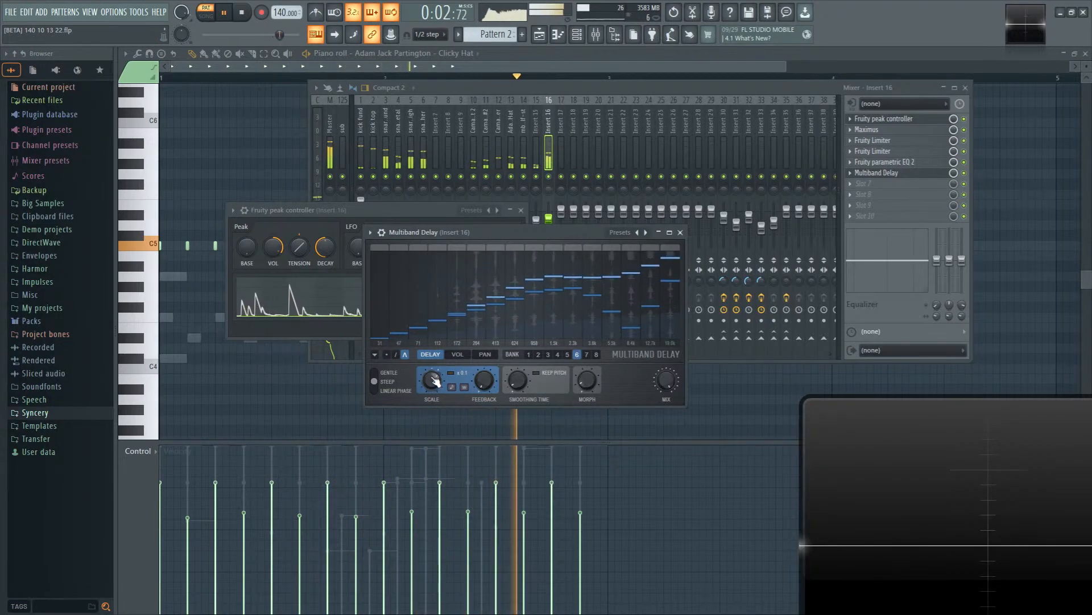
left_click(453, 377)
left_click_drag(435, 384, 436, 388)
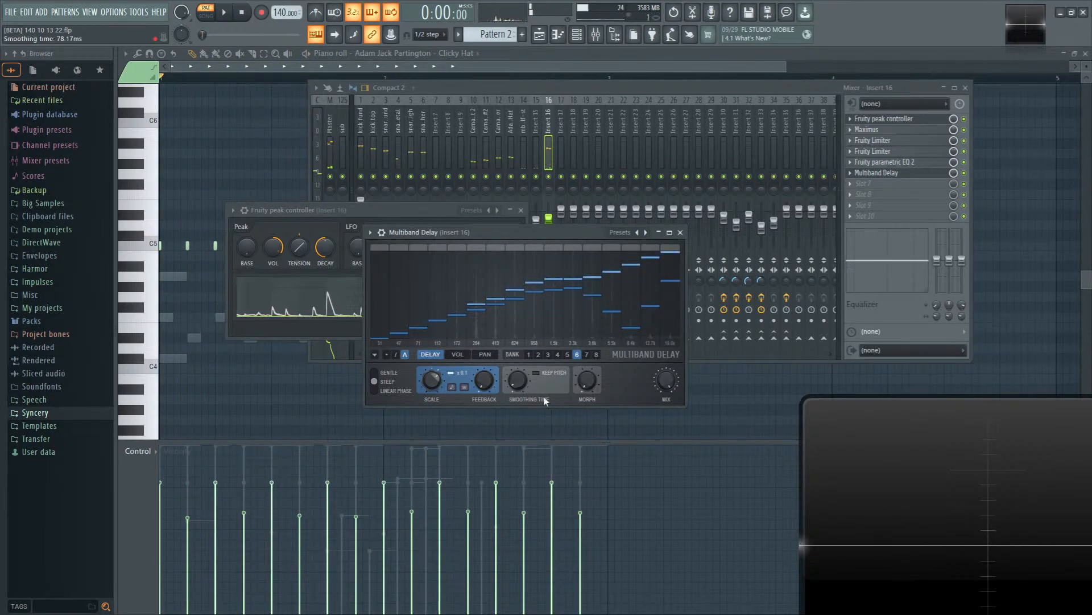
Step: Replay the pattern and slightly shorten the smoothing time of the Morph knob's controller link
key("space")
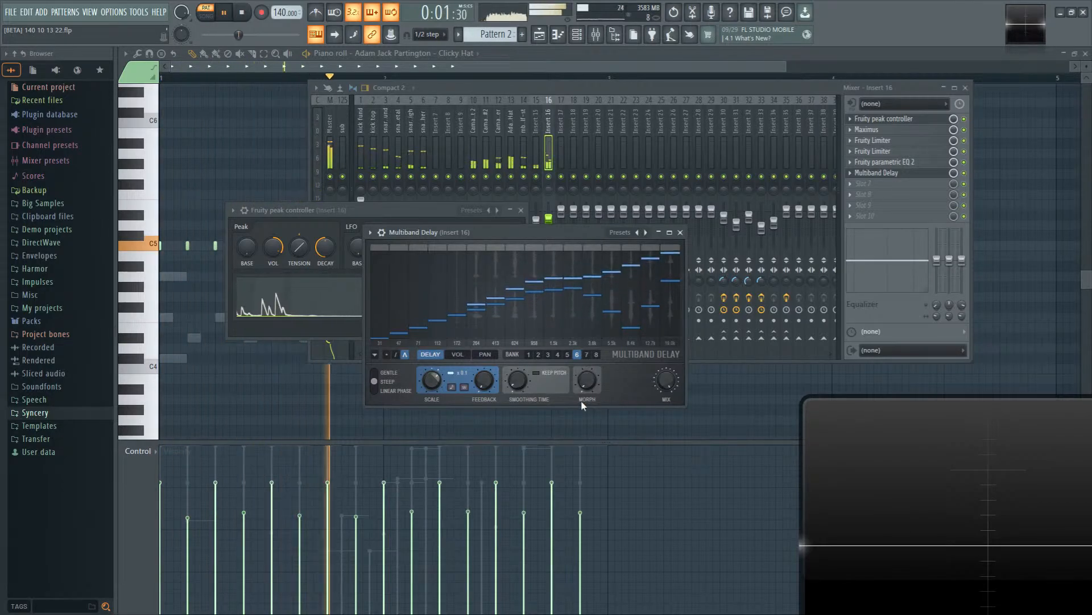
right_click(596, 393)
left_click(622, 495)
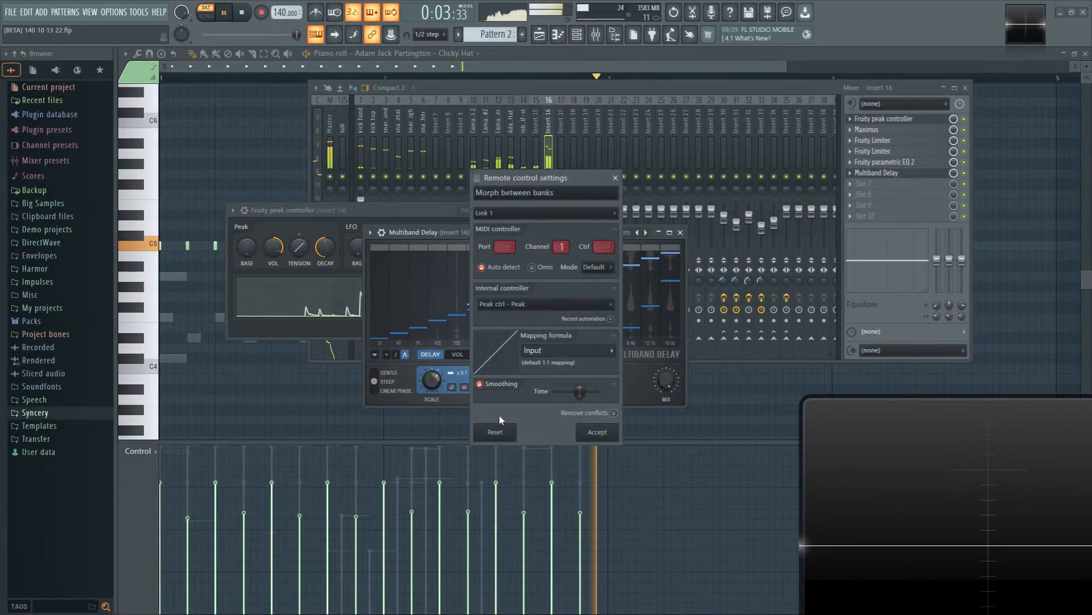
left_click(595, 433)
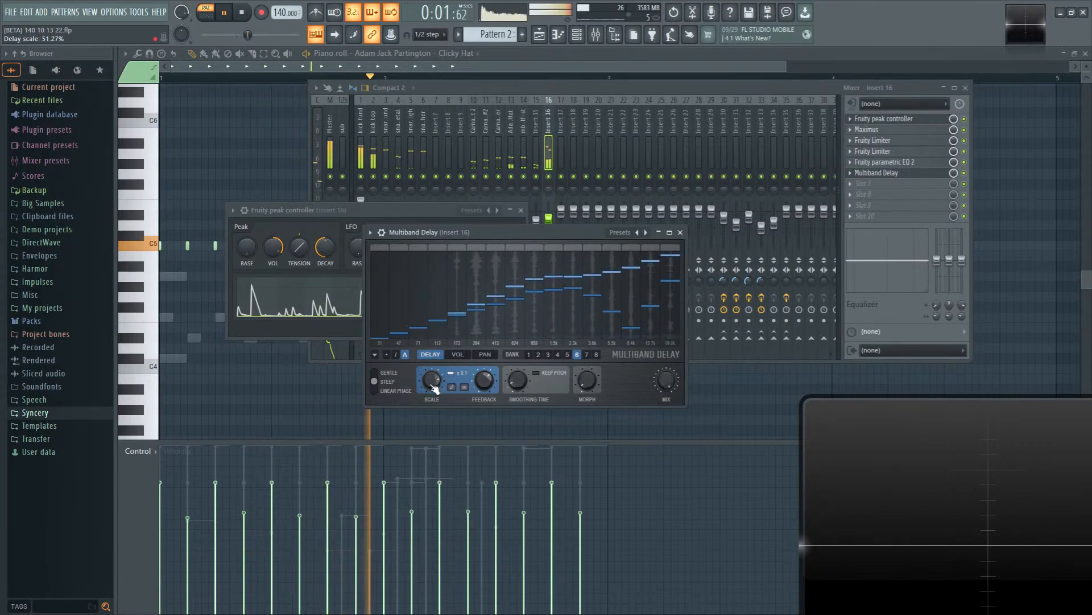
Step: Turn on the Multiband Delay's weighting option and adjust the delay feedback by ear while the pattern plays
left_click(465, 387)
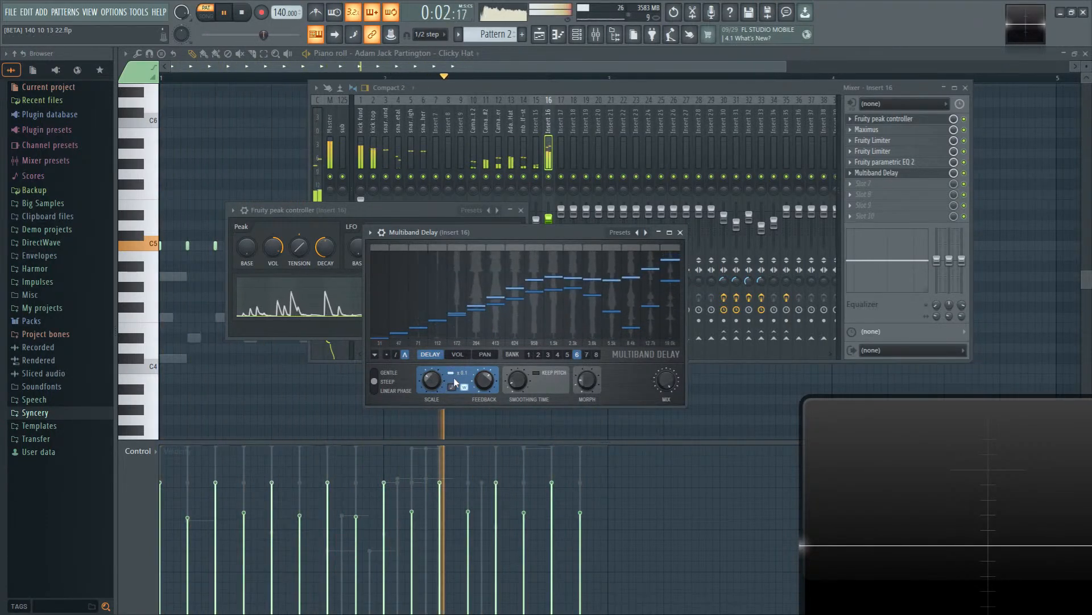
scroll(486, 387, "up", 5)
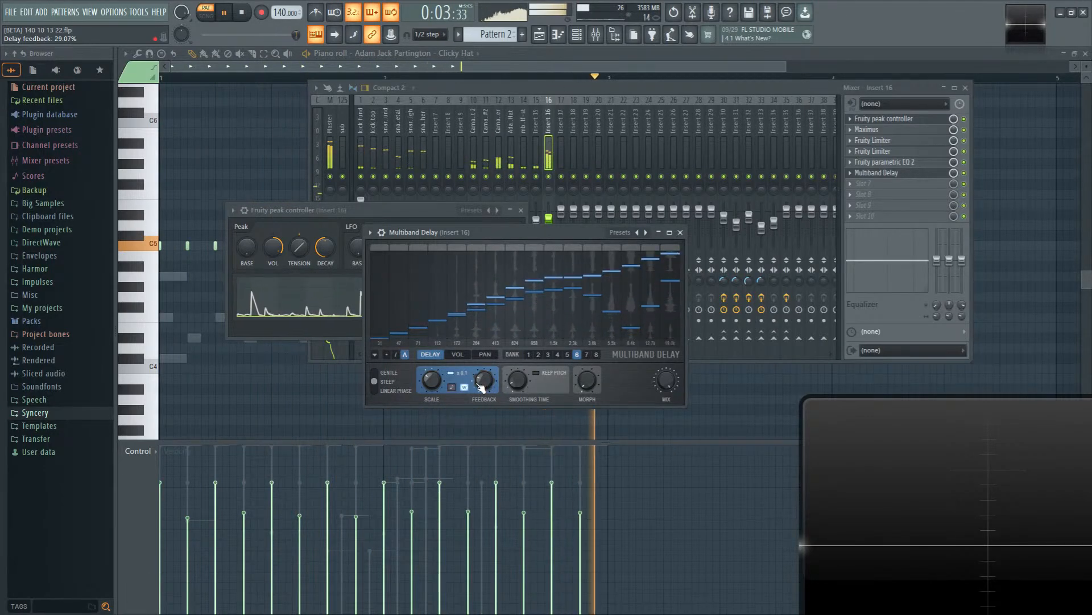
scroll(483, 387, "down", 1)
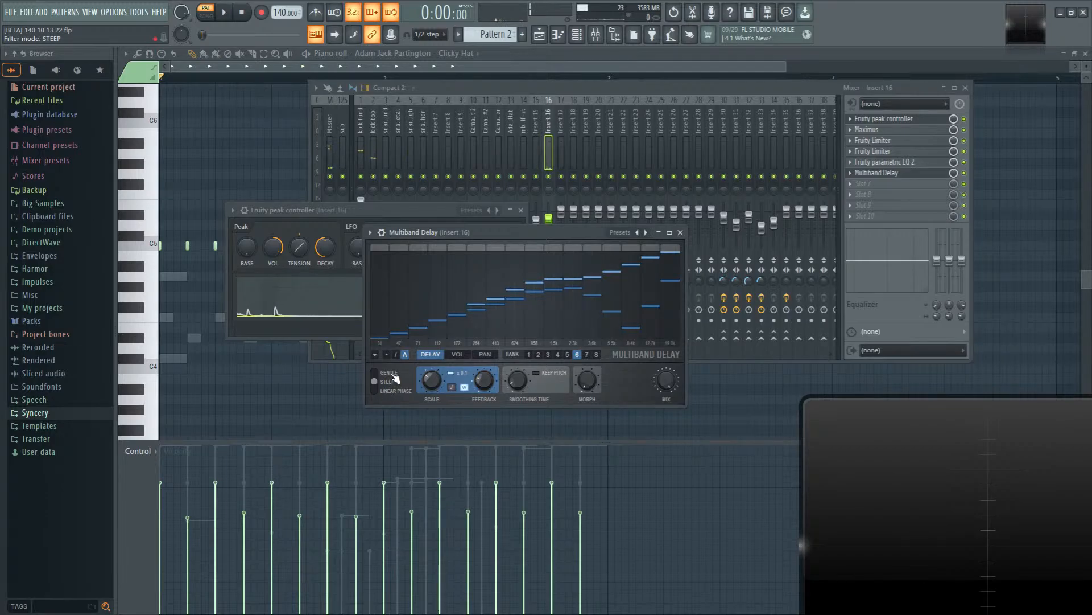
key("space")
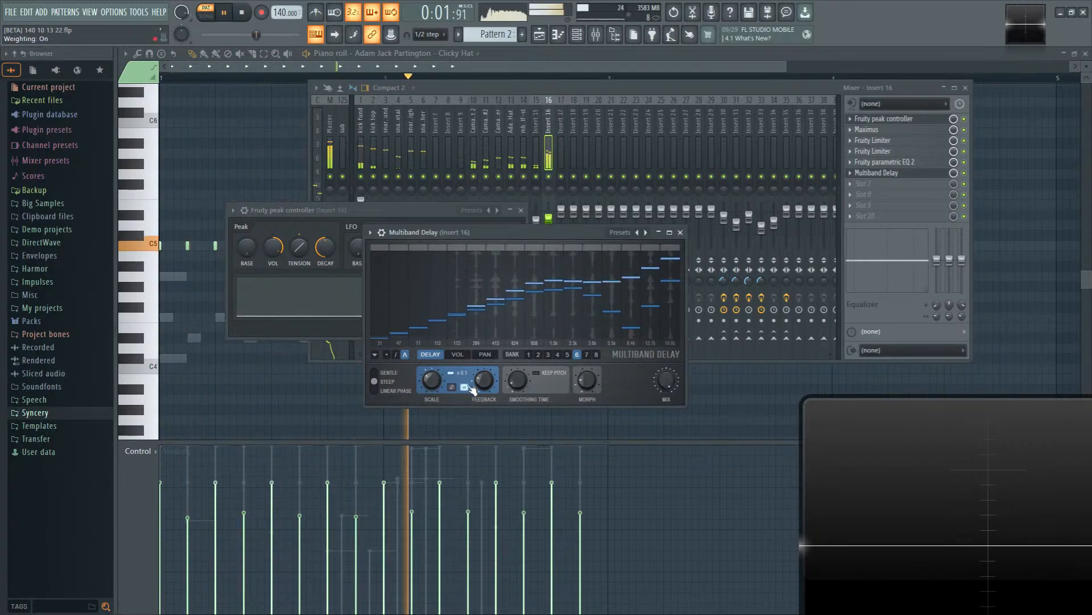
left_click_drag(482, 391, 483, 373)
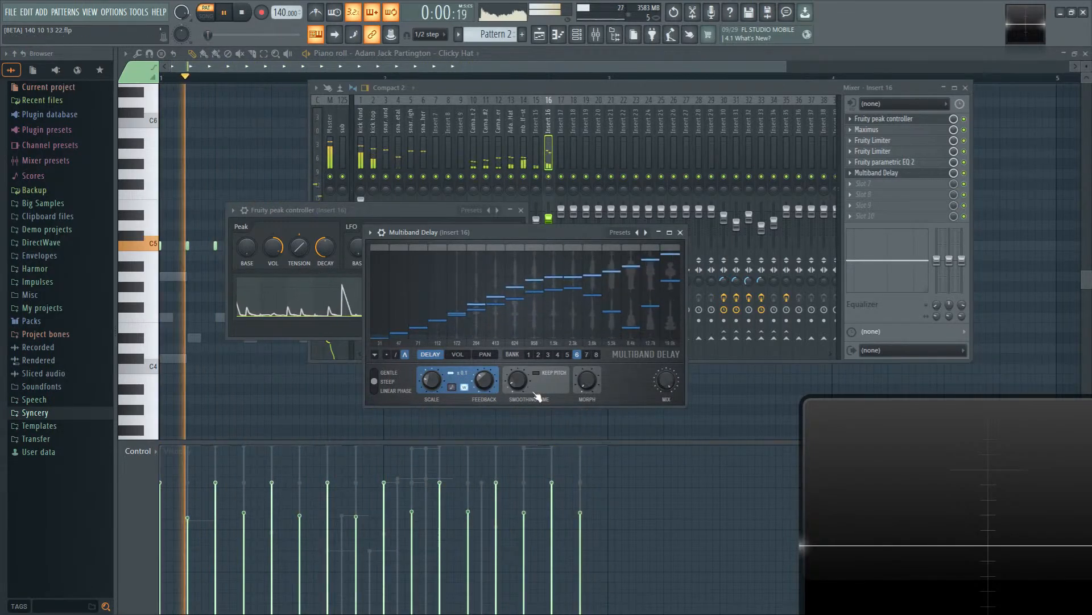
Step: Adjust the Multiband Delay's smoothing time, replay the pattern to judge it, and stop playback
scroll(521, 379, "up", 5)
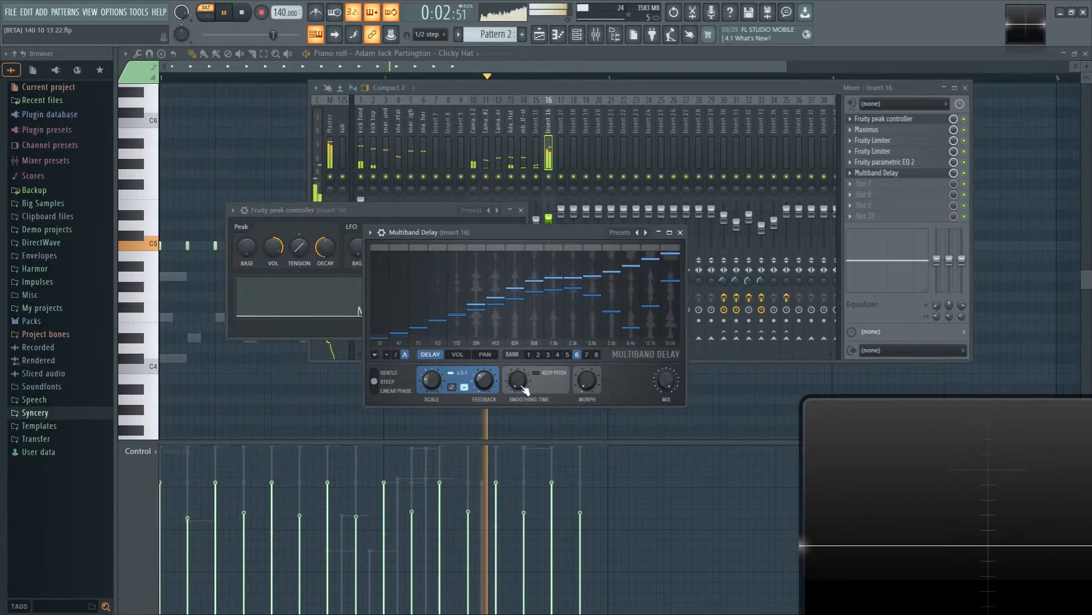
key("space")
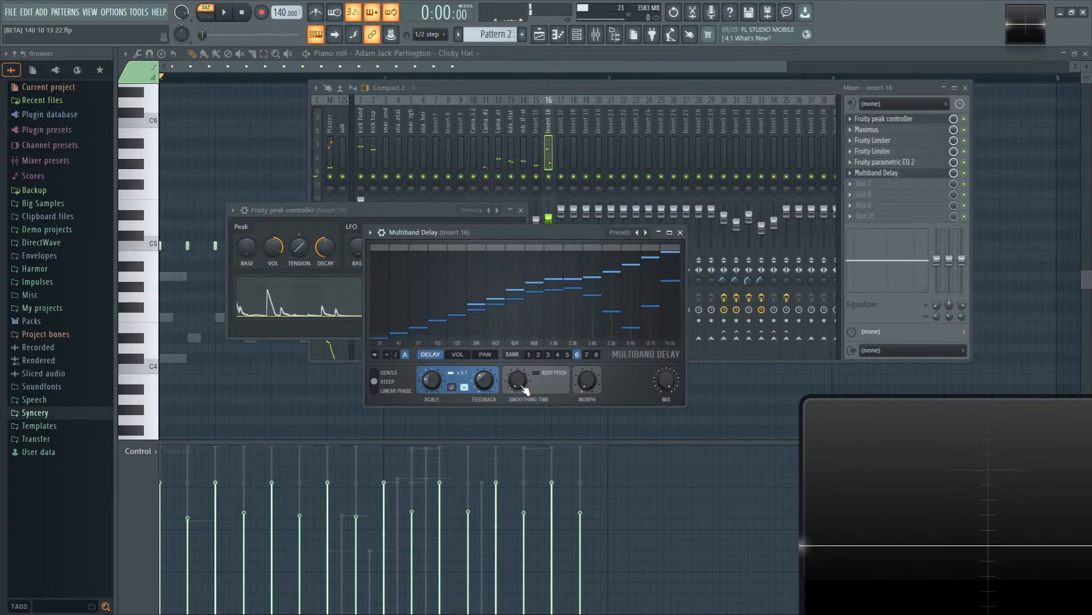
key("space")
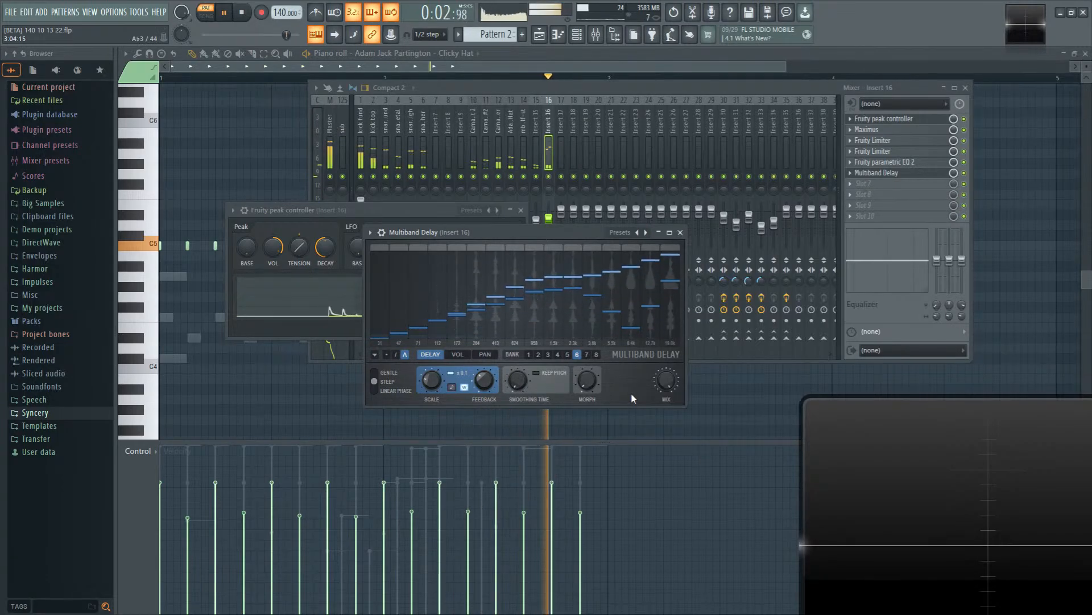
key("space")
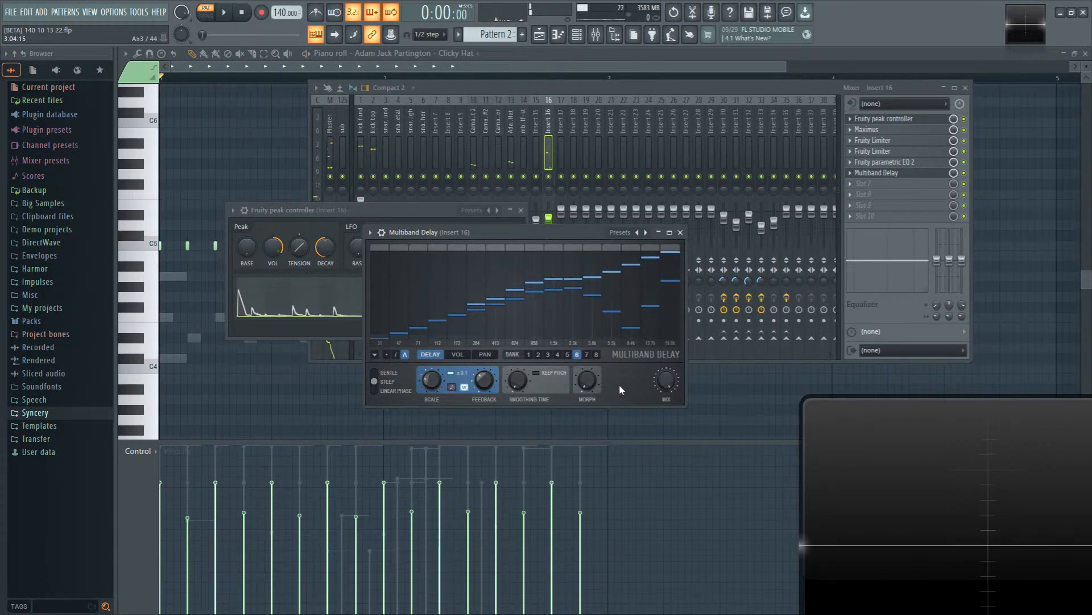
Step: Adjust the Multiband Delay's wet/dry mix to about 61% by ear while replaying Pattern 2
key("space")
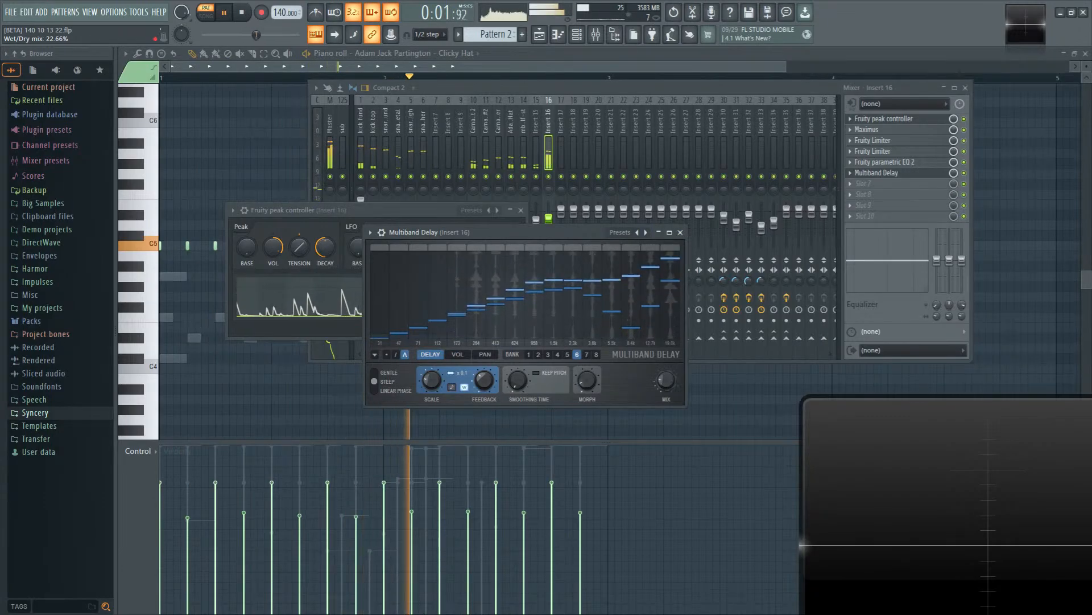
left_click_drag(673, 387, 670, 381)
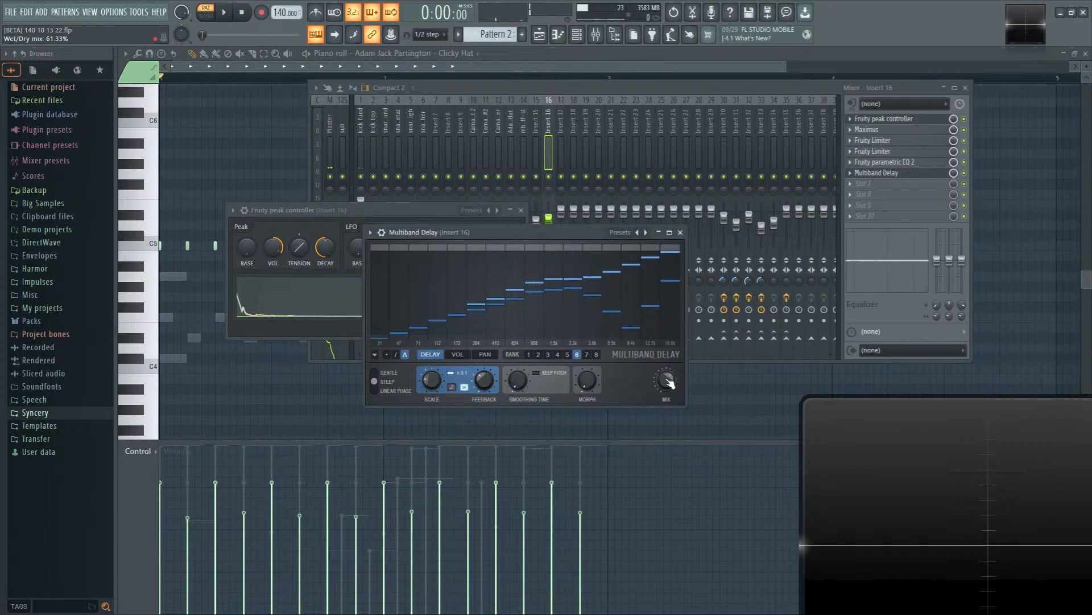
key("space")
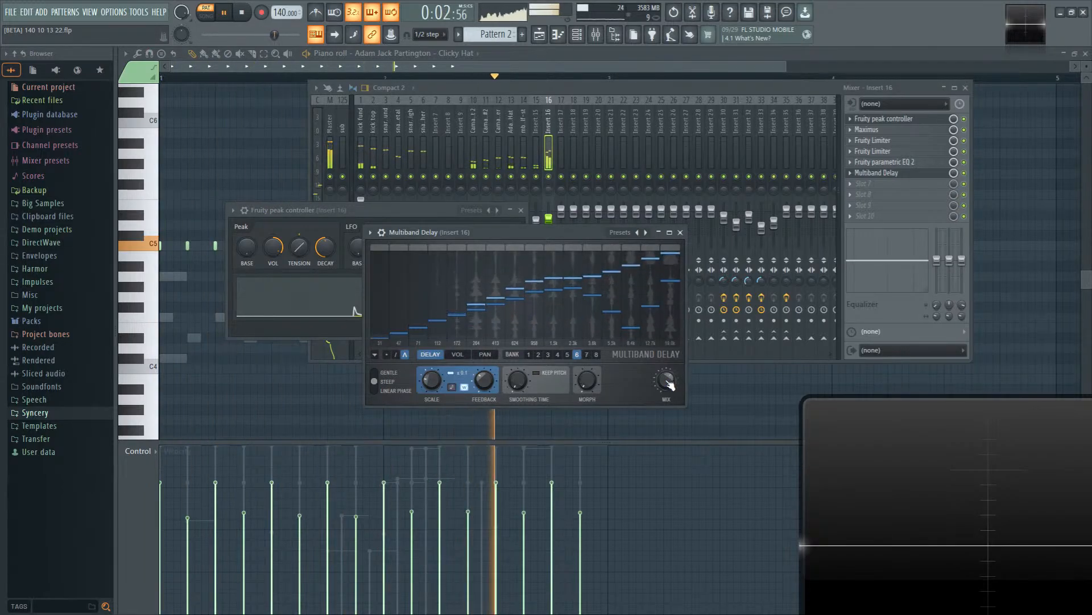
Step: Play the arrangement from bar 49 in the playlist and check Insert 16's Multiband Delay during playback
key("F5")
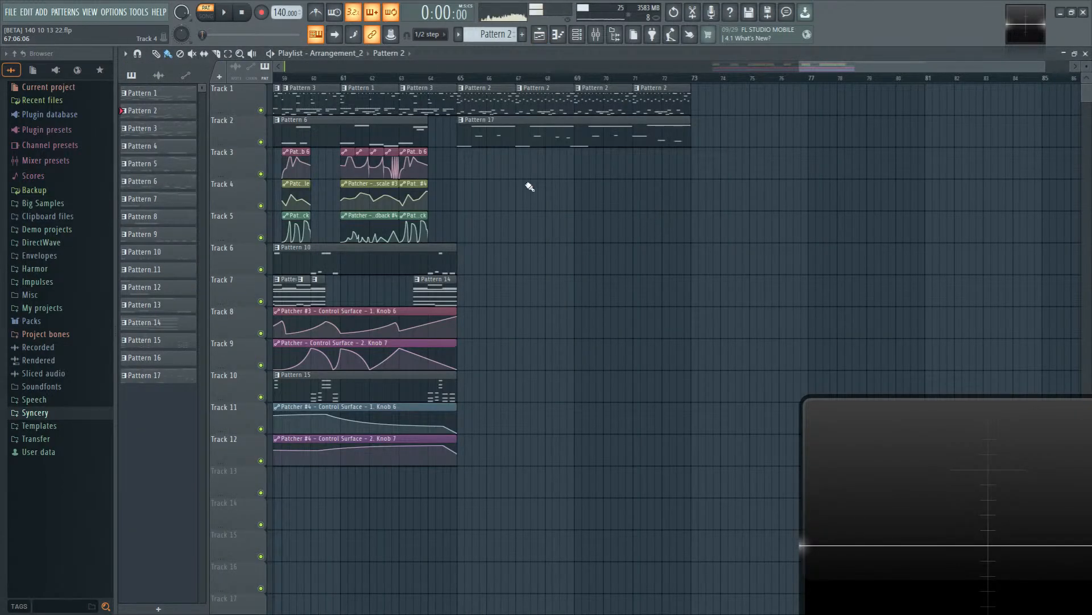
scroll(529, 187, "down", 4)
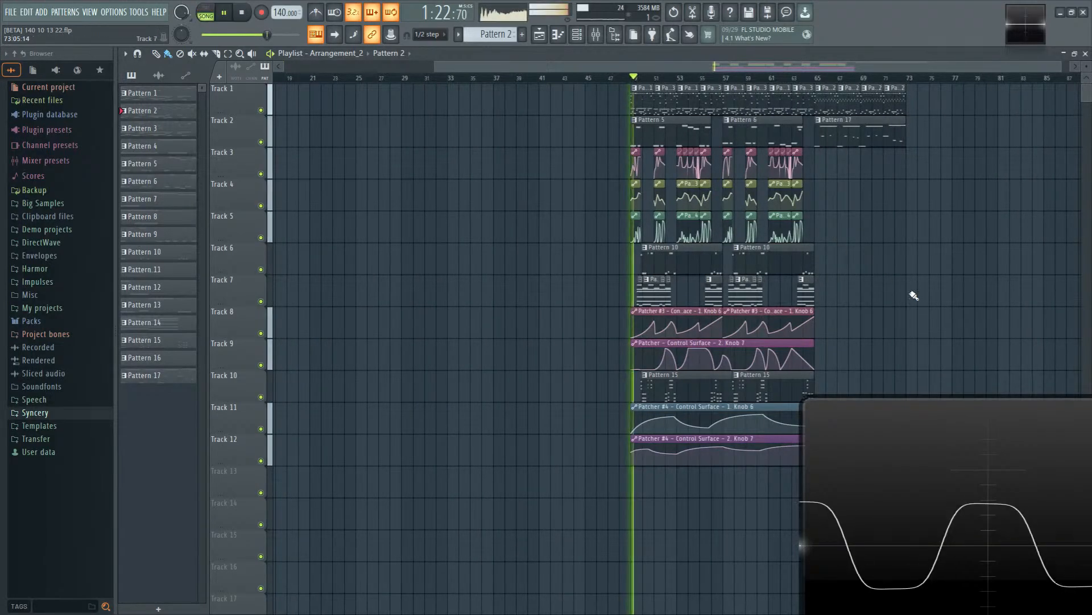
key("F9")
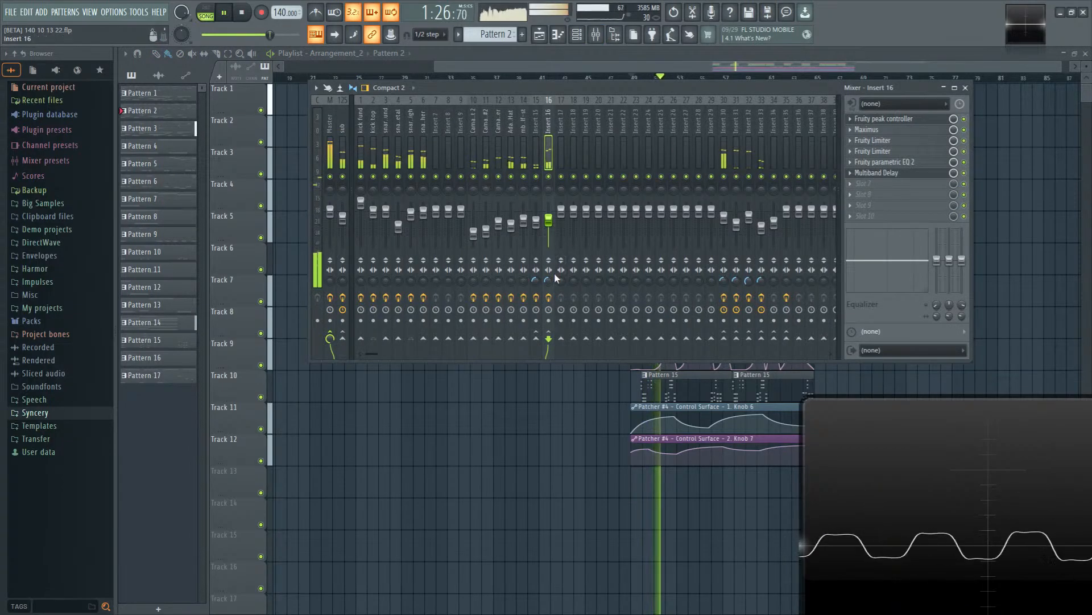
left_click(905, 175)
key("space")
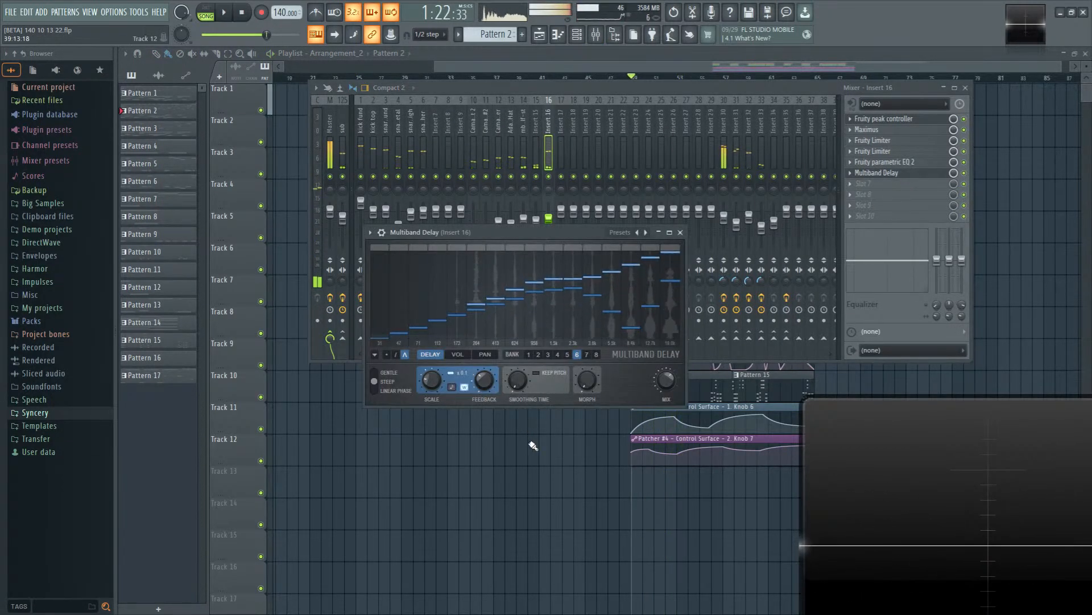
Step: Set snapping to Line and select the playlist time range from bar 49 to about bar 64
right_click(531, 444)
scroll(710, 486, "up", 3)
left_click_drag(710, 485, 580, 484)
left_click_drag(438, 85, 775, 100)
left_click(421, 36)
left_click(424, 46)
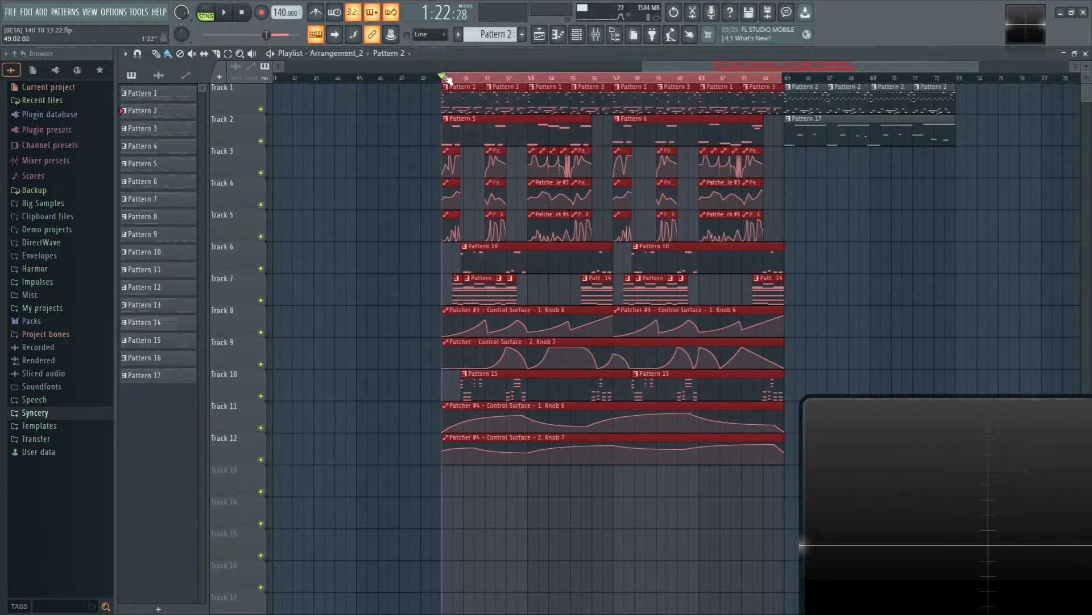
left_click(624, 78)
left_click_drag(449, 82, 763, 103)
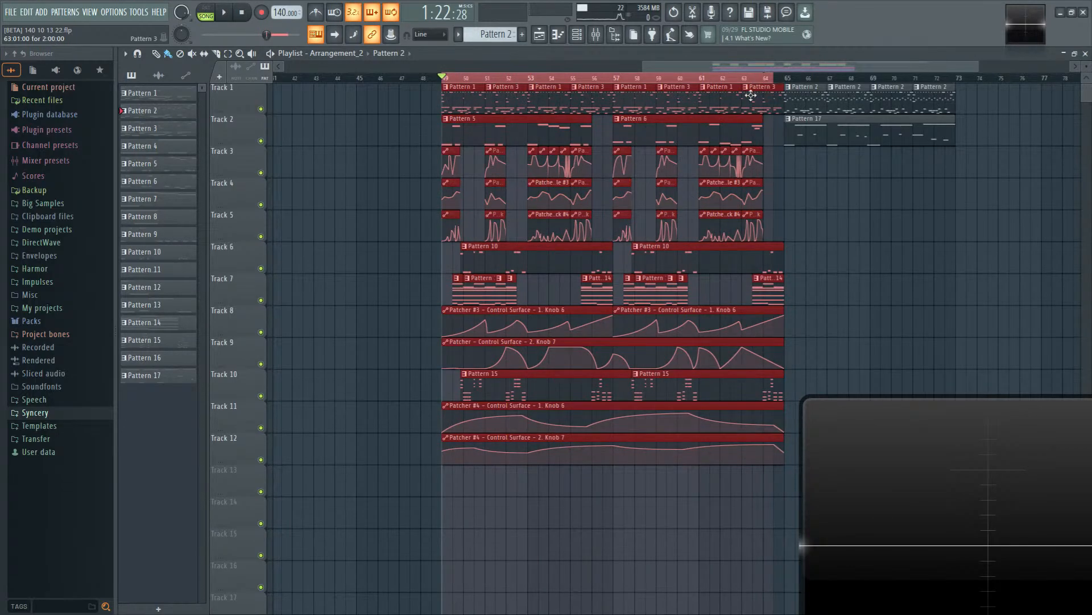
Step: Create an automation clip for the delay scale of Insert 16's Multiband Delay across the selected time range
left_click(596, 37)
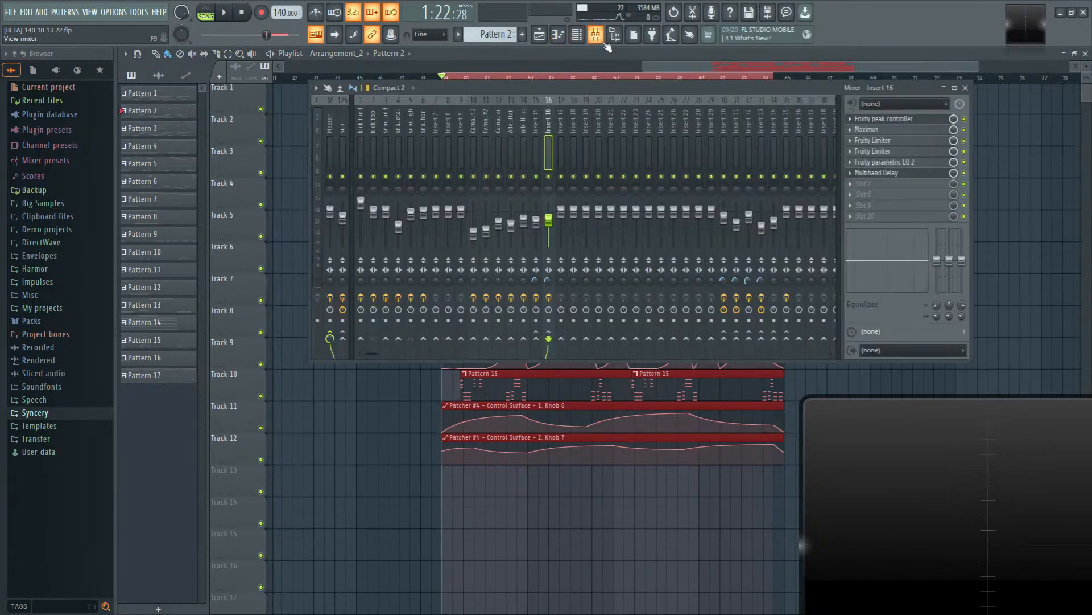
left_click(910, 174)
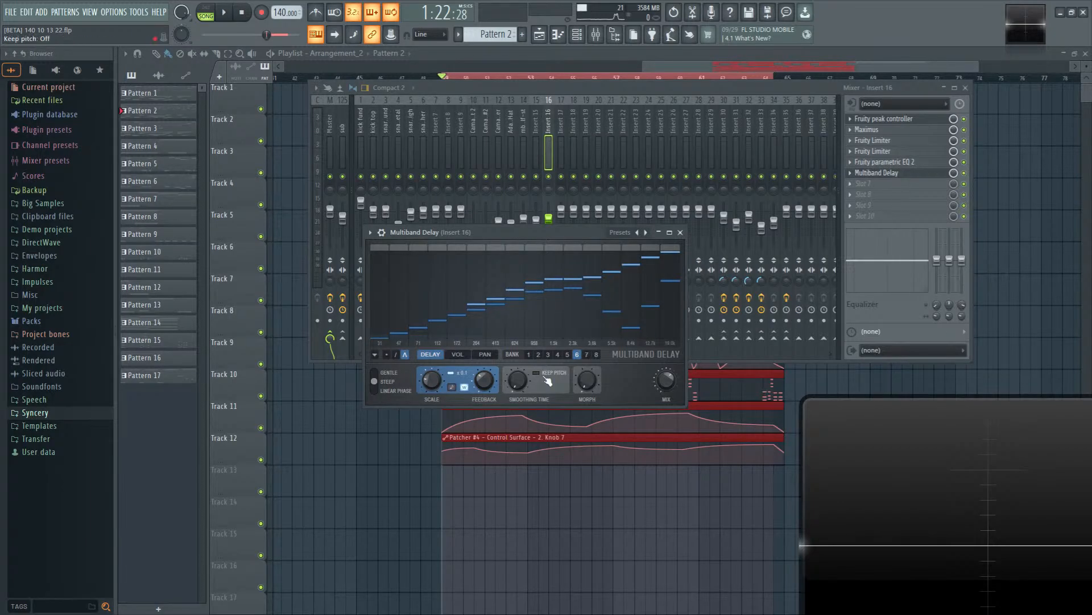
right_click(430, 381)
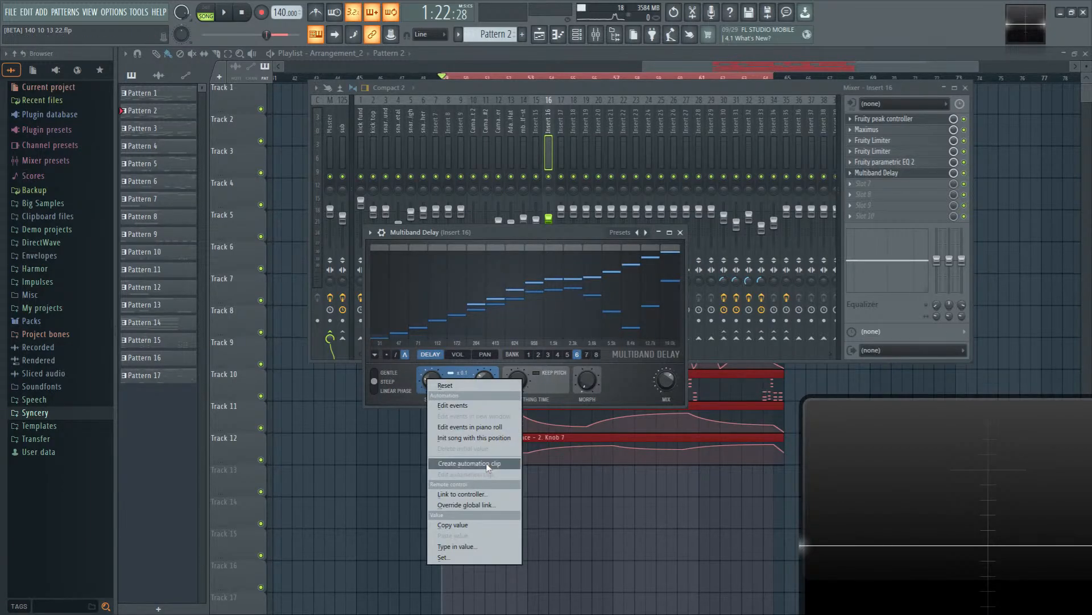
left_click(469, 463)
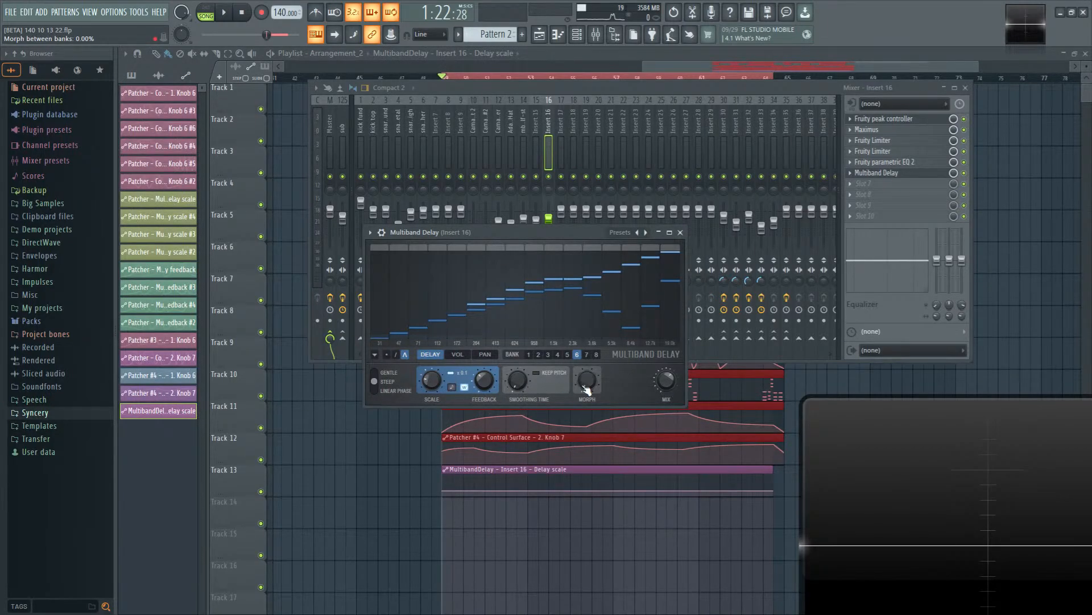
Step: Play the selected section from bar 49 and review the delay scale automation clip on Track 13 against the sound
key("space")
left_click(384, 475, "ctrl")
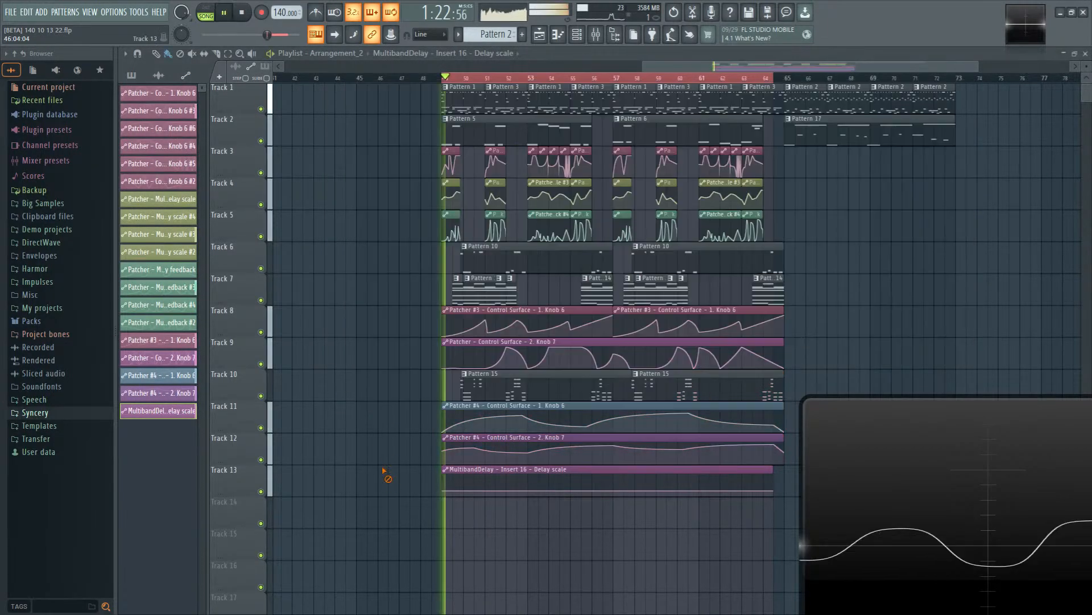
scroll(609, 530, "up", 3)
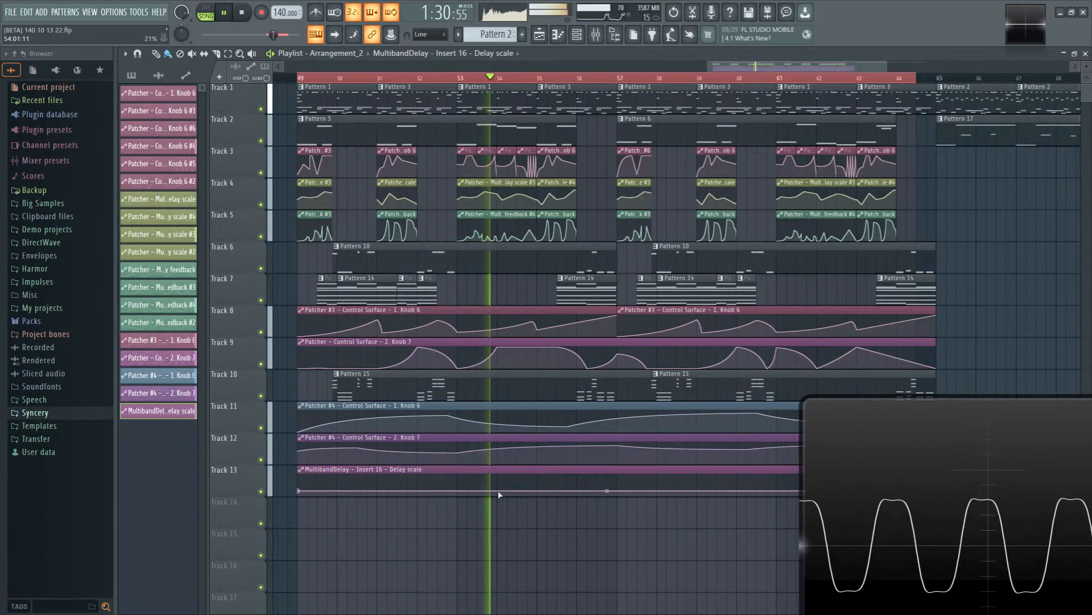
key("space")
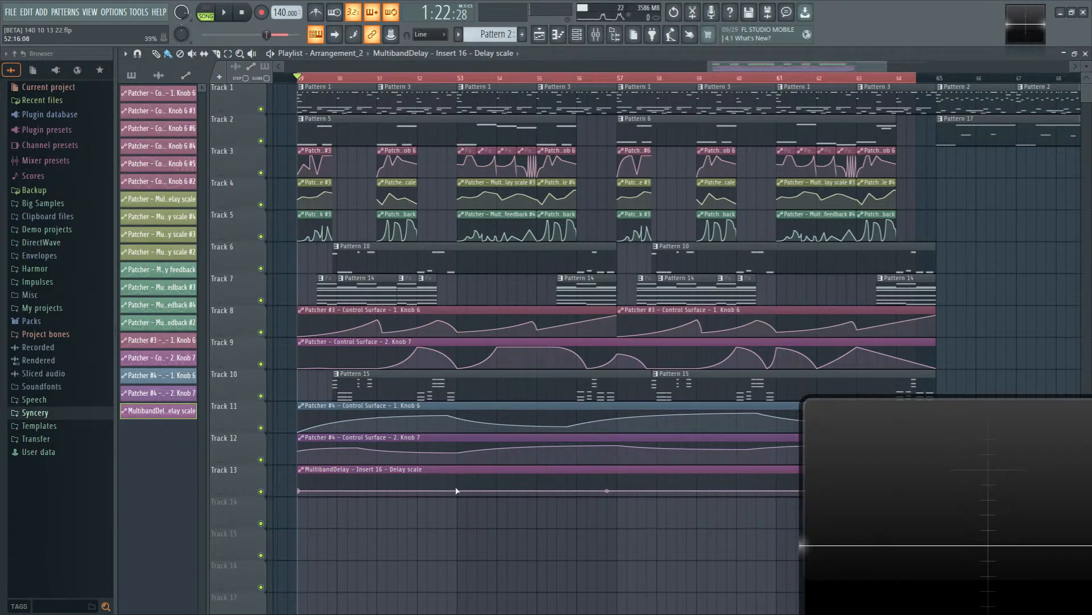
key("space")
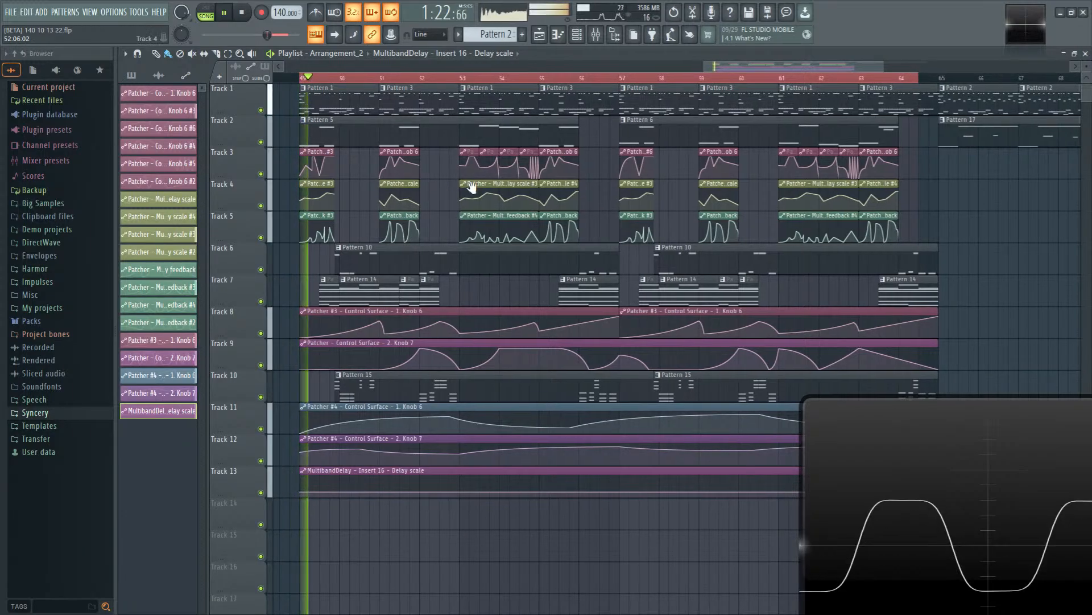
scroll(470, 185, "left", 2)
key("space")
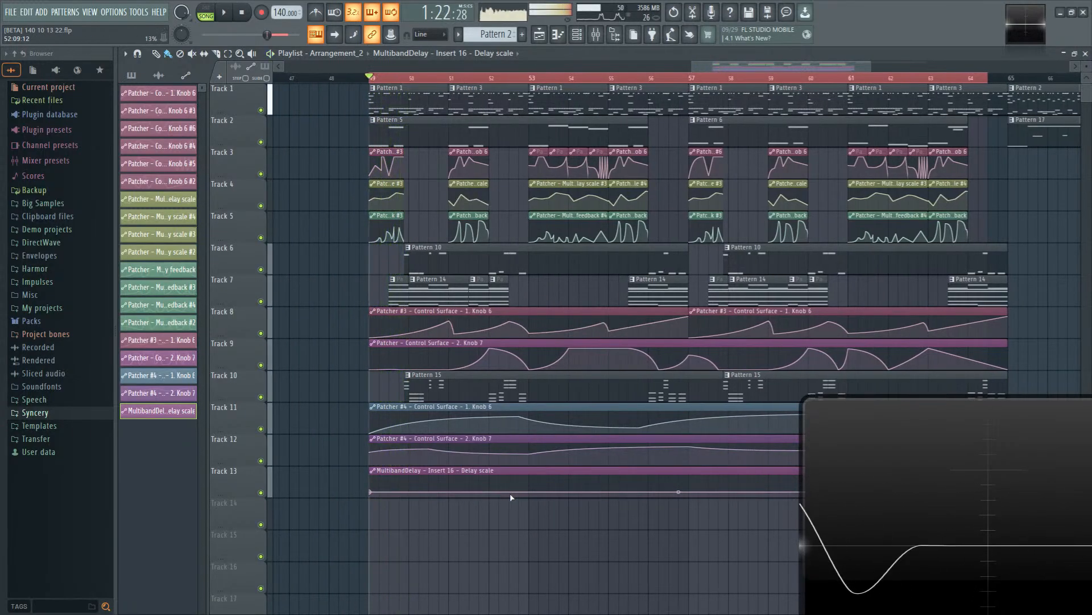
Step: Add a point at bar 51 in the delay scale automation and give it the start point's copied value of 25%
left_click(446, 493)
right_click(446, 494)
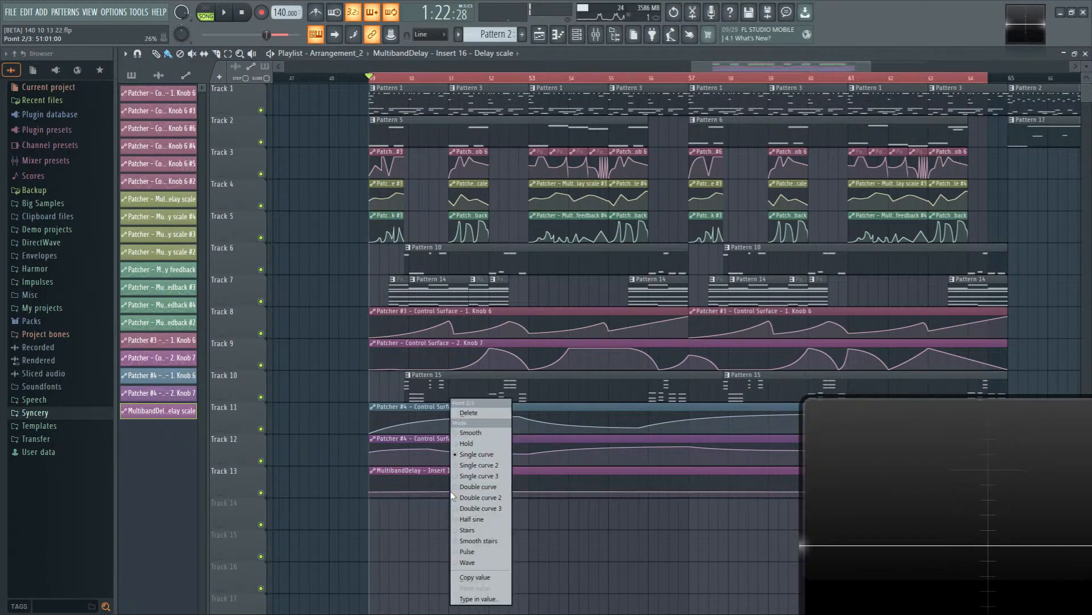
right_click(370, 492)
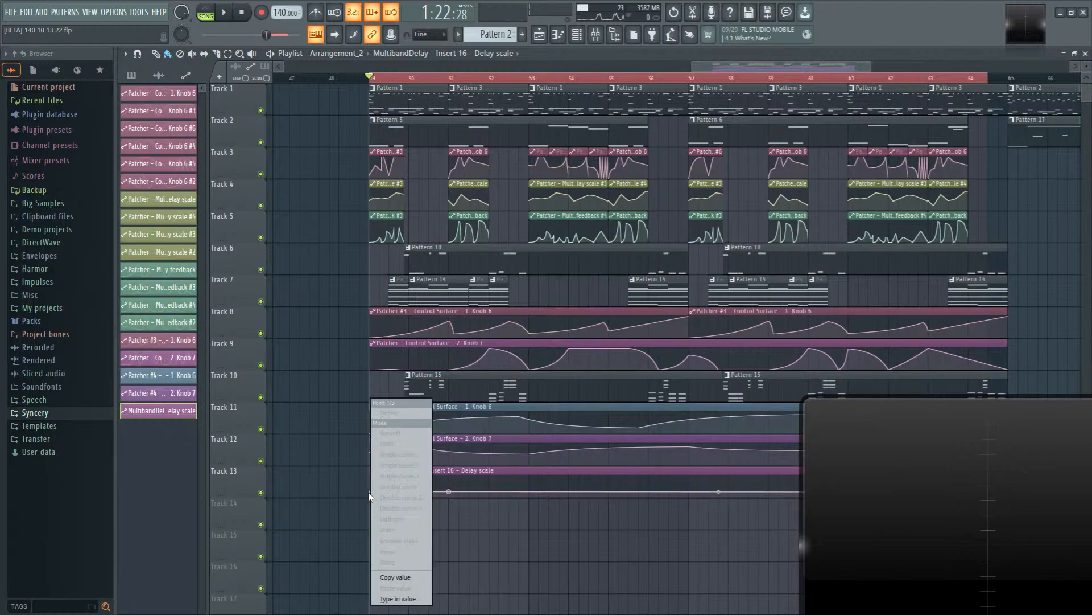
left_click(412, 577)
right_click(450, 492)
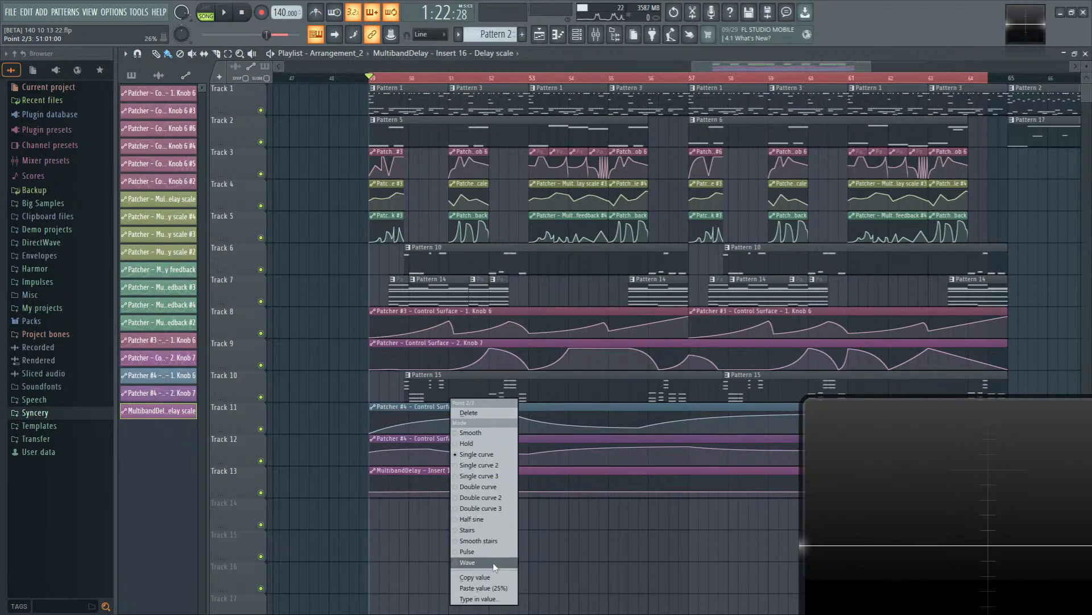
left_click(495, 589)
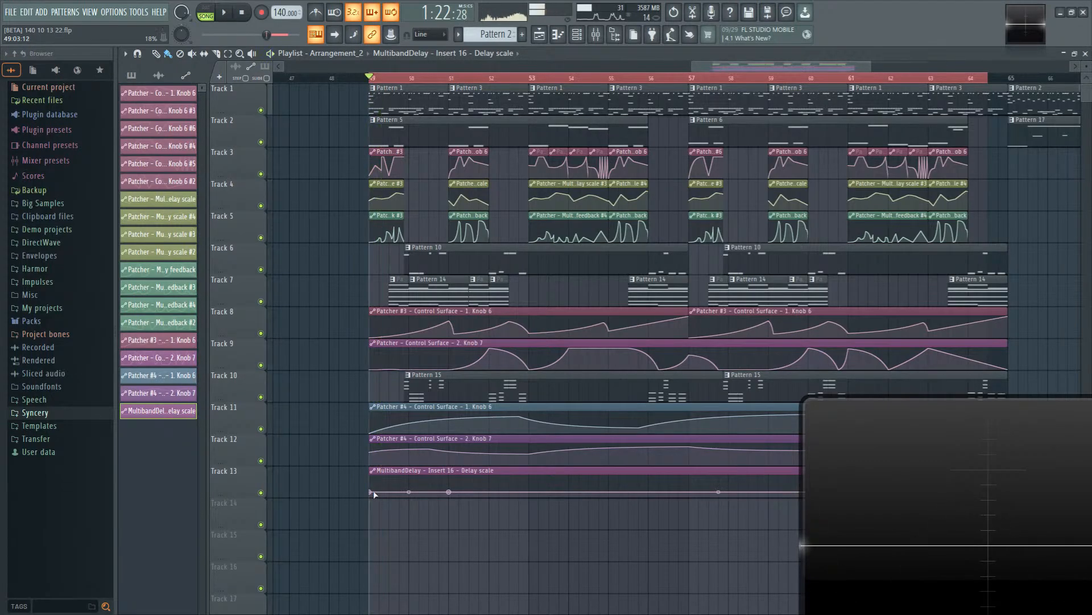
Step: Shape small rises and dips in the delay scale automation between bars 49 and 51, checking them in playback
left_click_drag(371, 494, 371, 484)
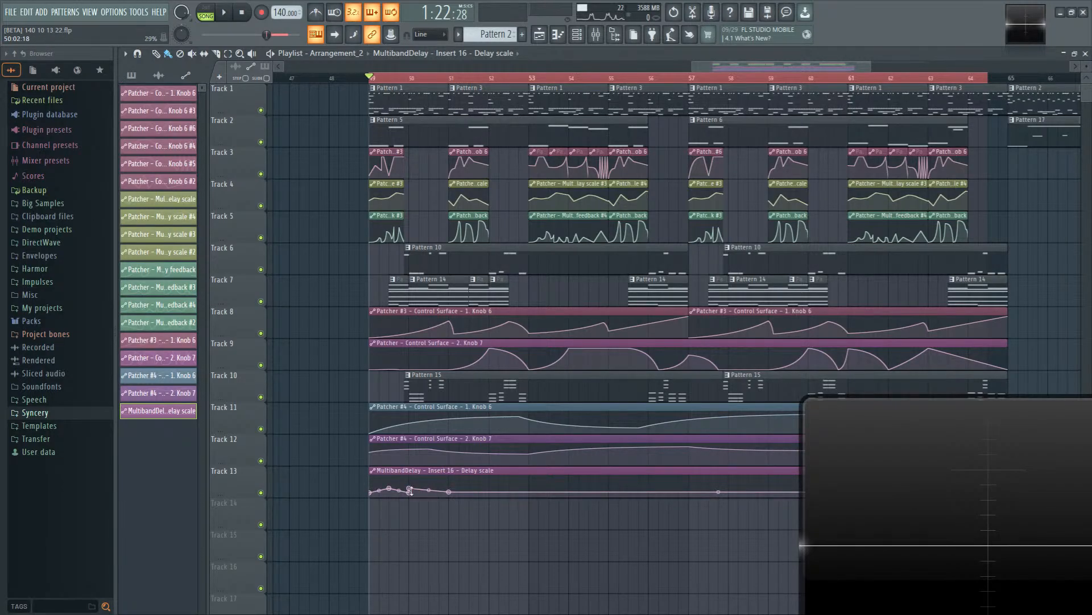
key("space")
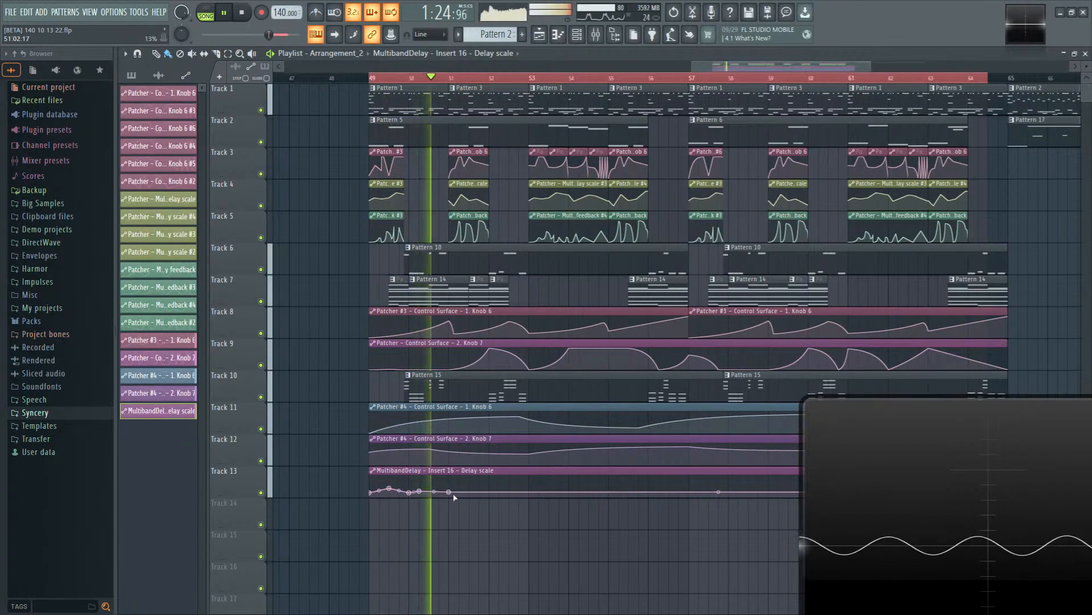
key("space")
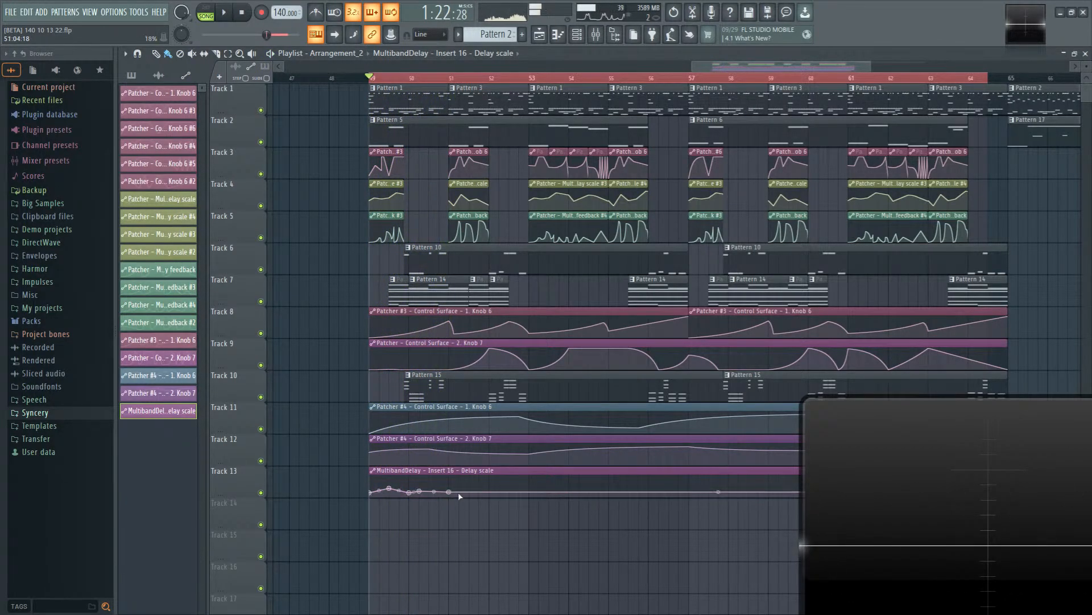
Step: Add a dip at about bar 52 in the delay scale automation and a point at bar 53 with the pasted 25% value
key("space")
right_click(490, 496)
right_click(531, 495)
right_click(531, 495)
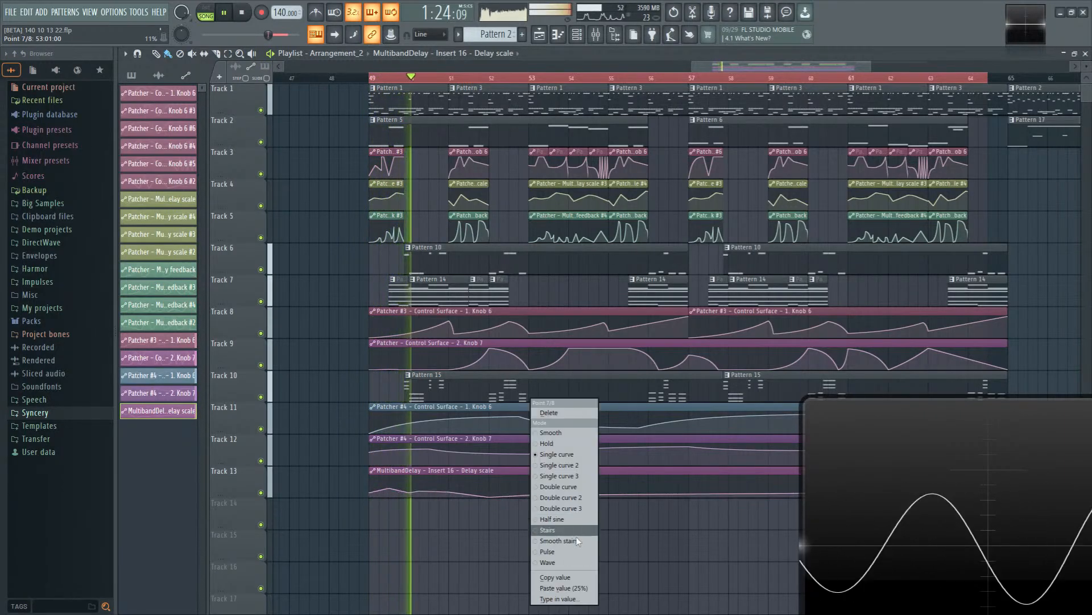
left_click(568, 588)
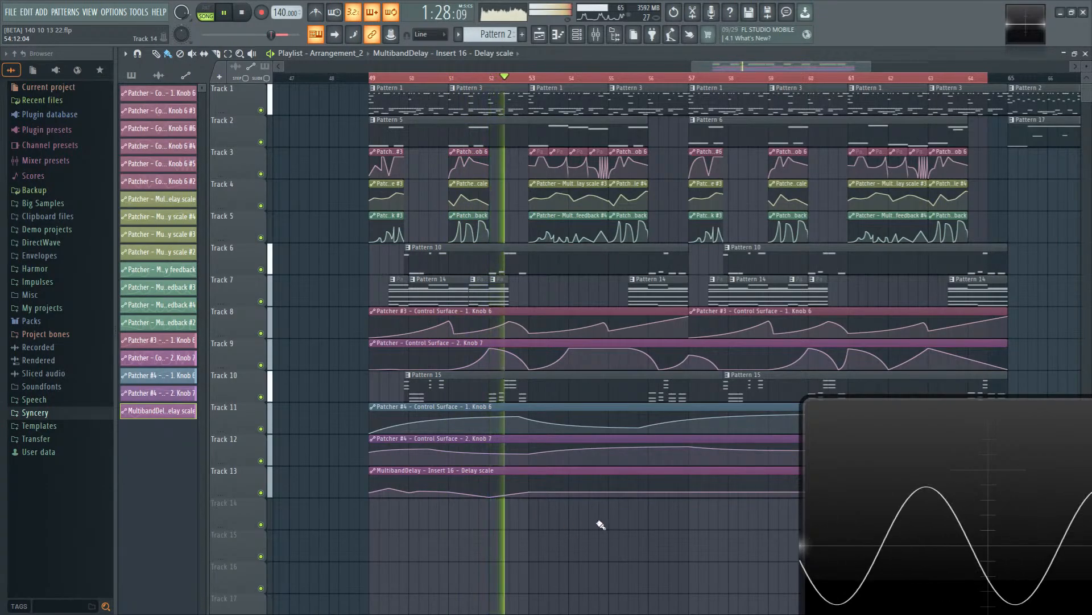
Step: Raise the delay scale automation to a peak at bar 55 and bring it down low at bar 57
mouse_move(611, 491)
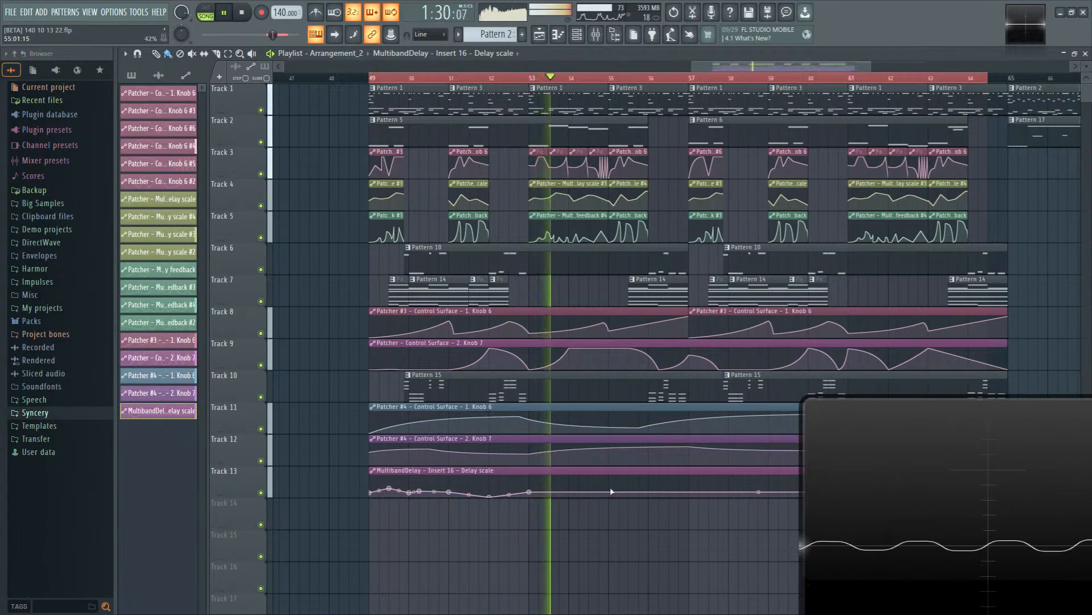
right_click(610, 485)
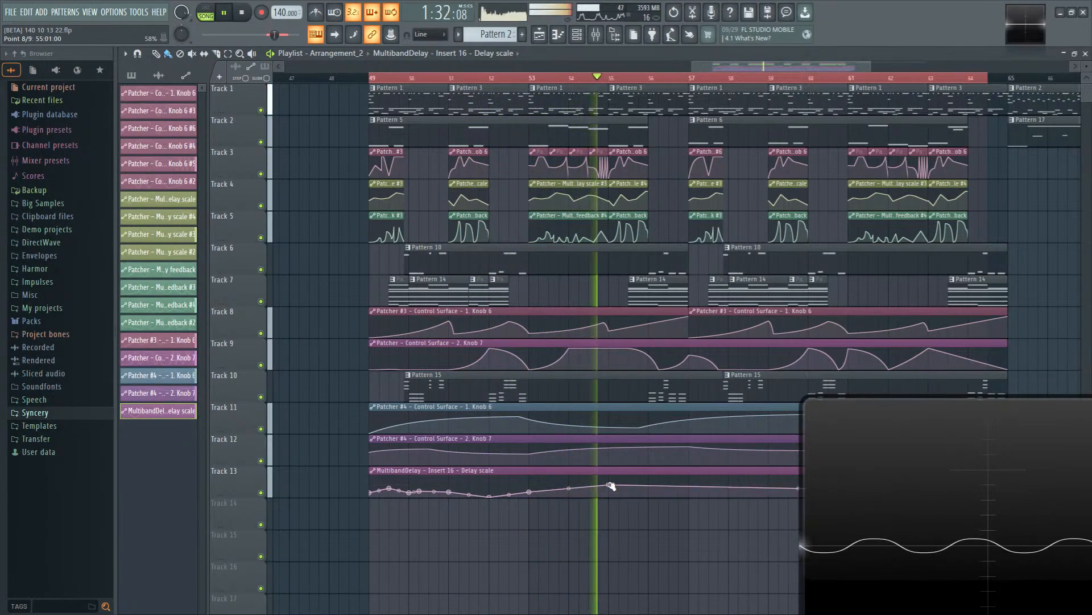
key("space")
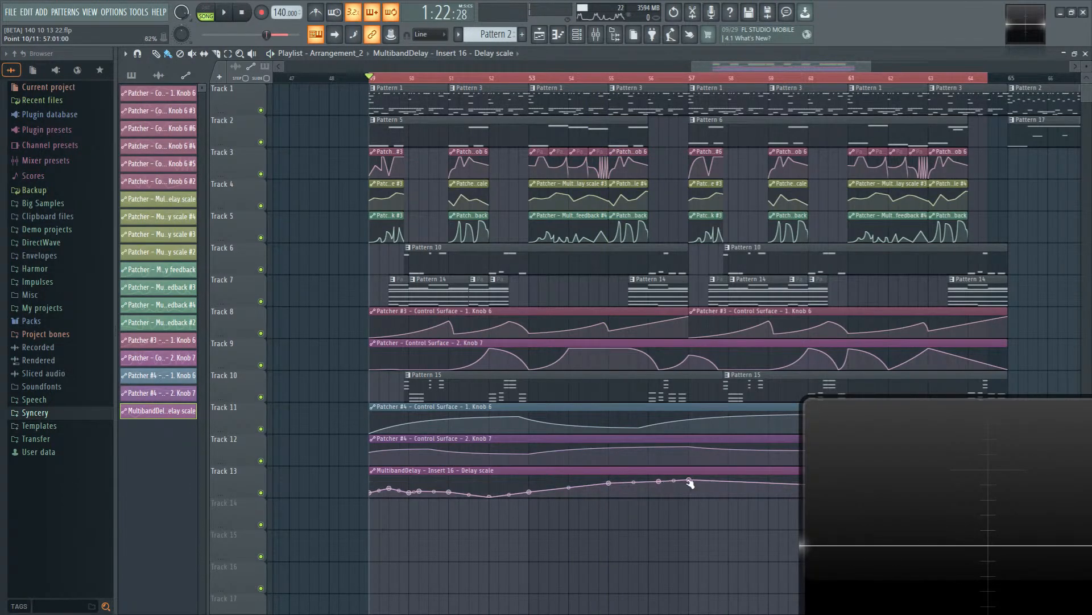
left_click_drag(694, 522, 617, 517)
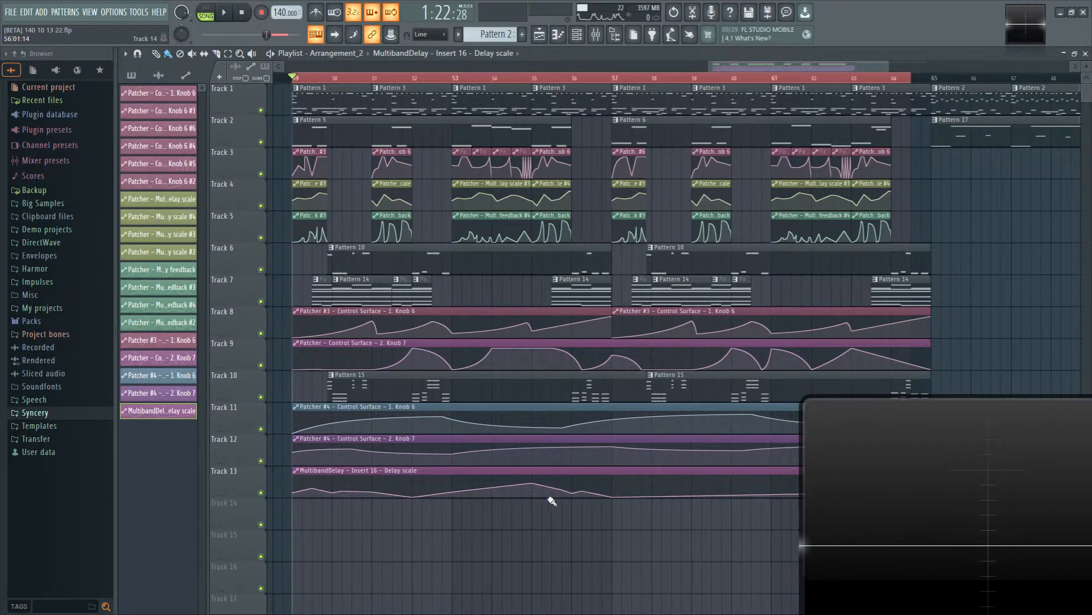
Step: Make Track 1's pattern clip at bar 53 unique and start playback from that bar
left_click(457, 87)
left_click(495, 164)
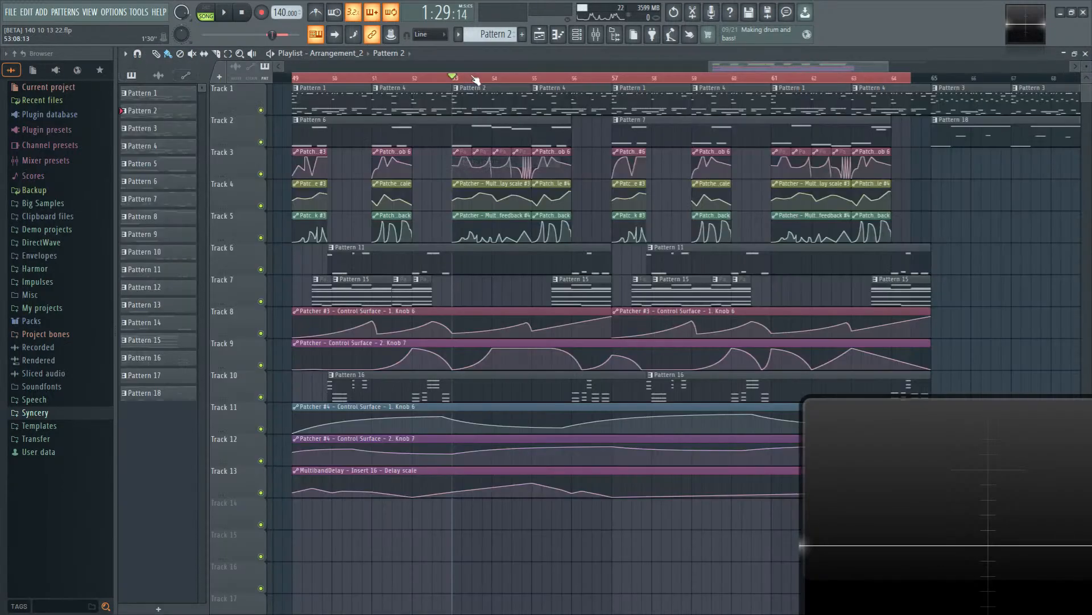
left_click_drag(457, 80, 531, 90)
Step: Open the new pattern's kick and Superior Drummer 3 notes, show the channel rack, and stop playback
double_click(491, 96)
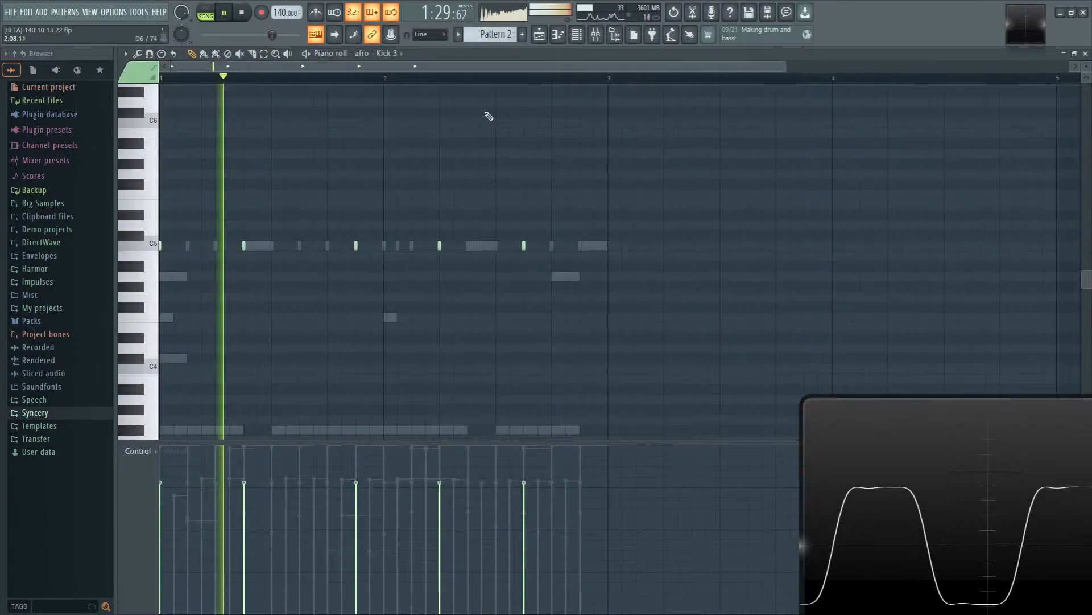
double_click(356, 352)
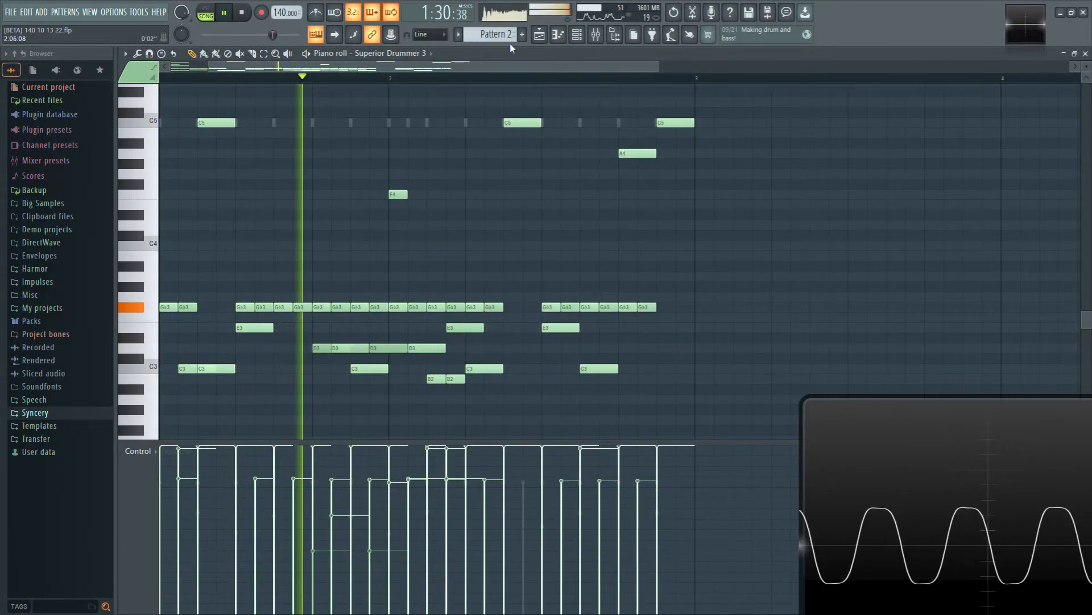
key("F6")
key("space")
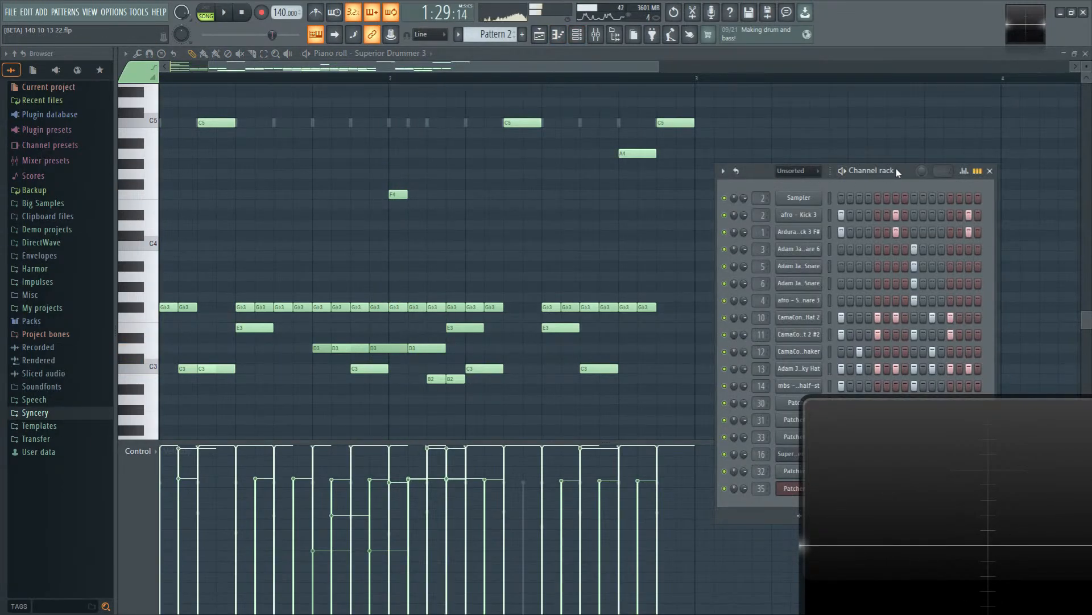
Step: Reposition the channel rack, widen it to show all 32 steps, and play the pattern briefly
left_click_drag(898, 172, 651, 139)
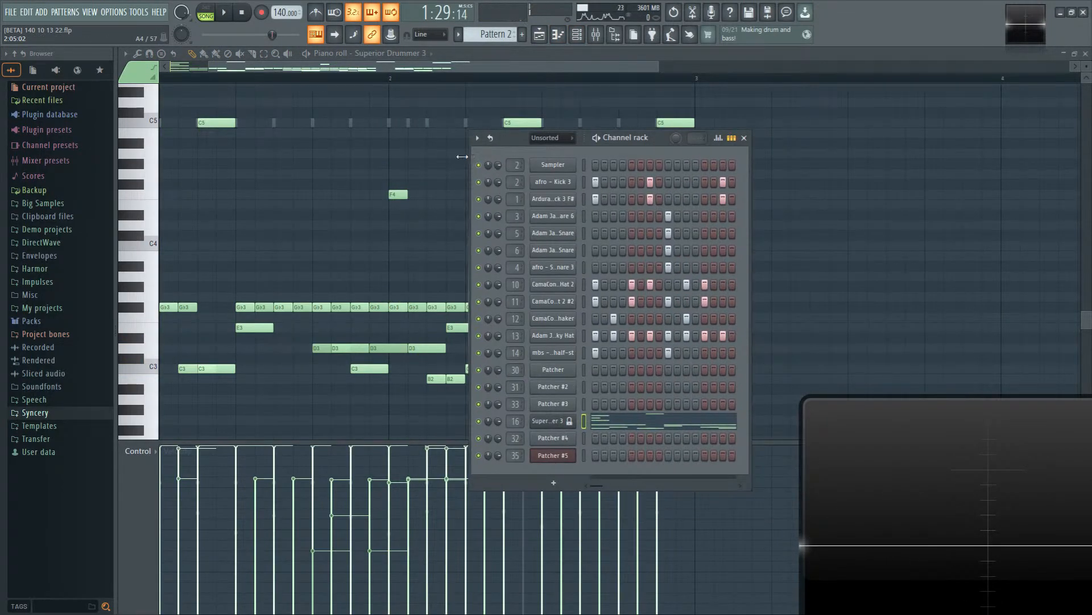
left_click_drag(471, 163, 325, 160)
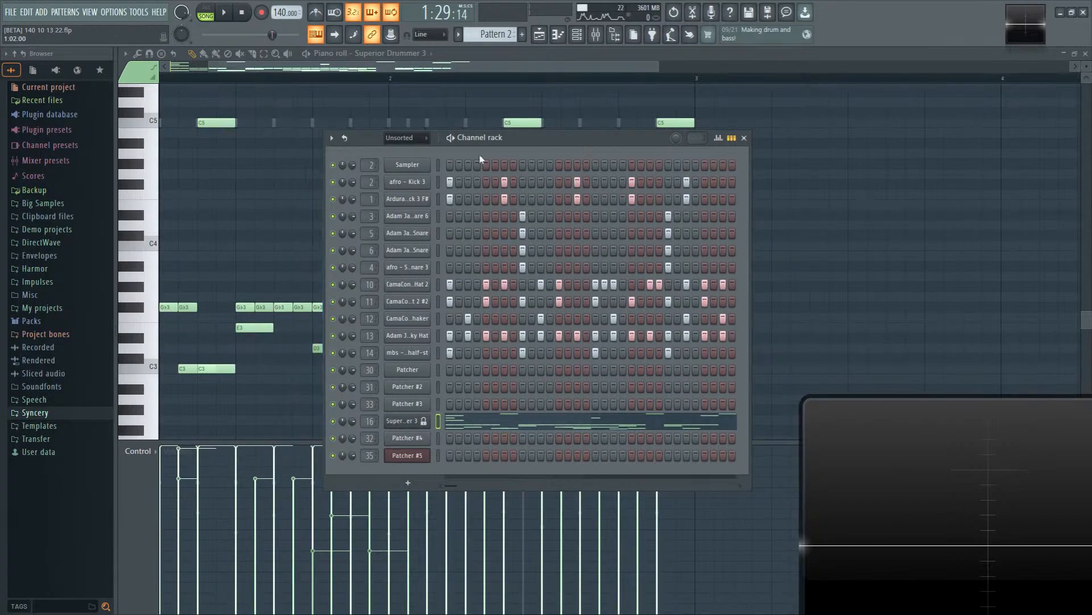
left_click_drag(577, 142, 581, 142)
key("space")
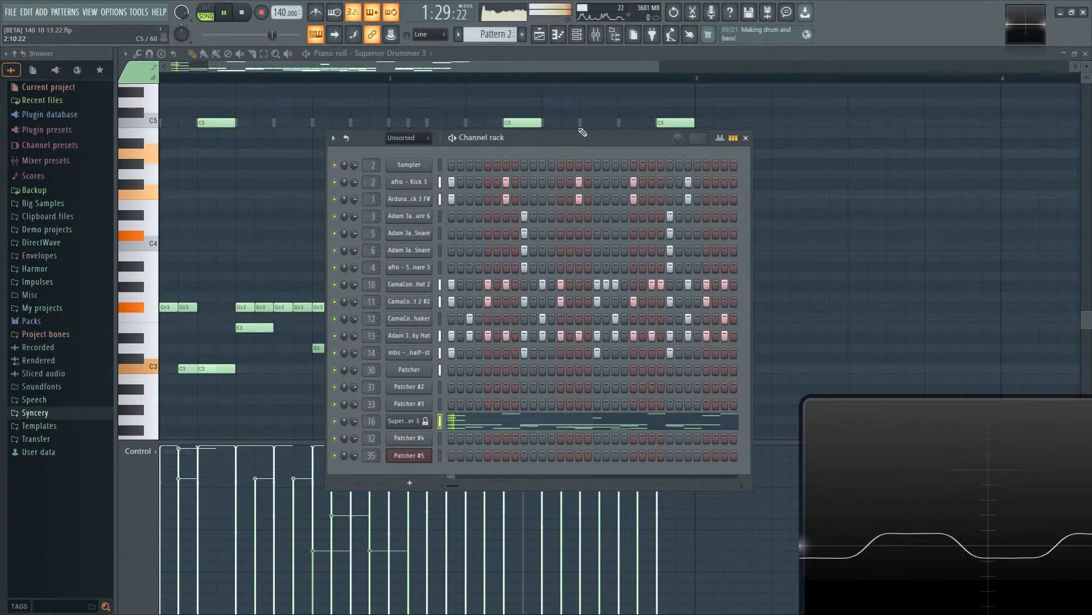
key("space")
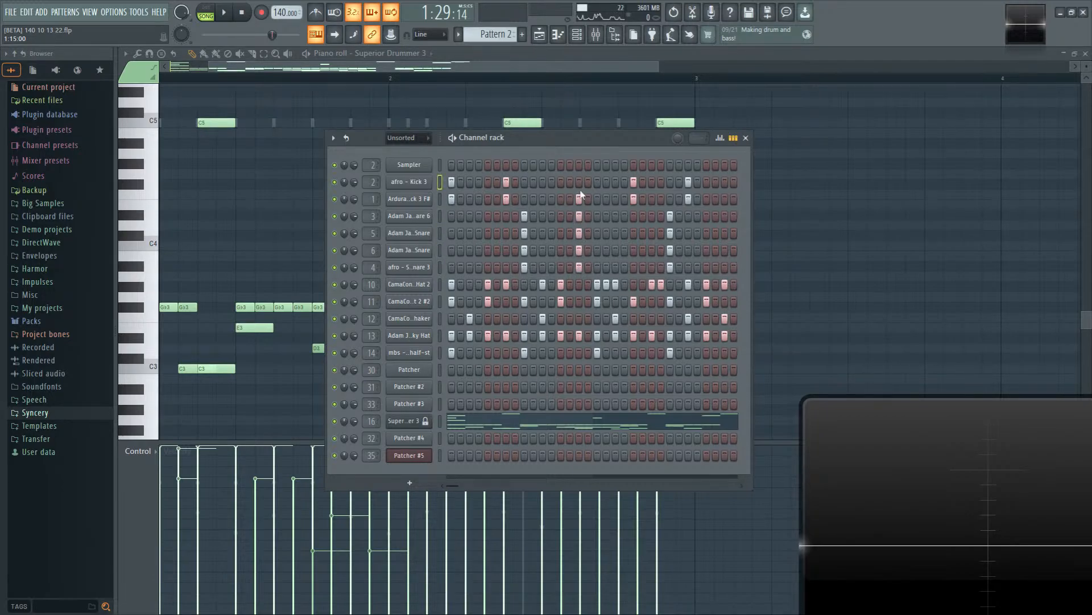
Step: During playback, add hits for both kicks on steps 17 and 23, and replace their step 21 hits with the four snares
key("space")
mouse_move(597, 184)
left_mouse_down()
mouse_move(597, 199)
mouse_move(652, 202)
mouse_move(634, 267)
left_mouse_up()
right_click(634, 200)
right_click(634, 184)
right_click(644, 184)
left_click(653, 183)
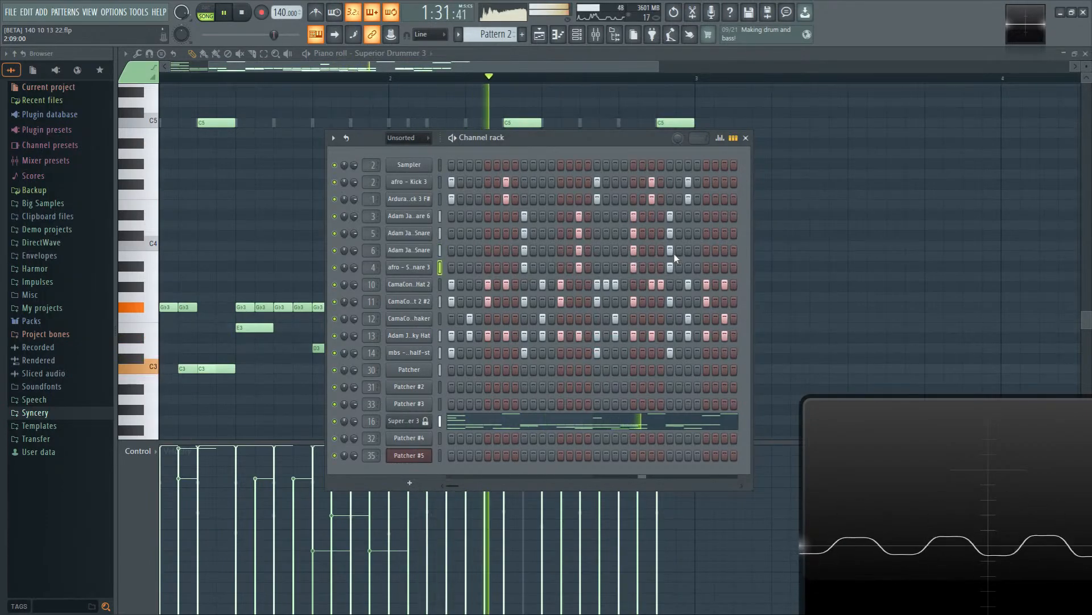
Step: Move the four snare hits from step 21 to step 19 and remove both kick hits from step 27
right_click(634, 216)
right_click(633, 234)
right_click(633, 251)
right_click(634, 267)
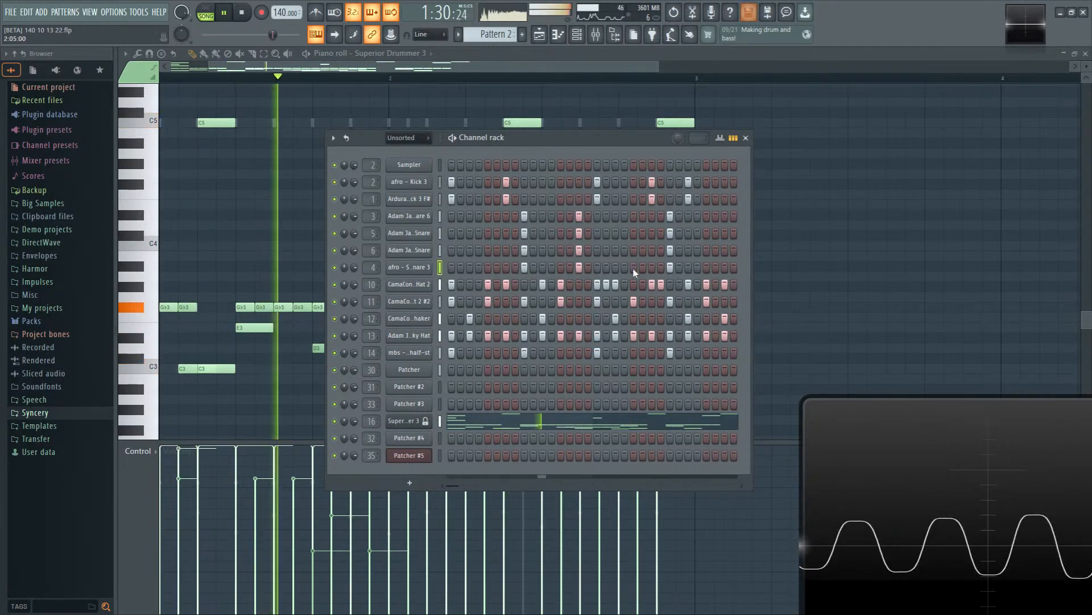
left_click_drag(616, 216, 615, 267)
left_click(616, 269)
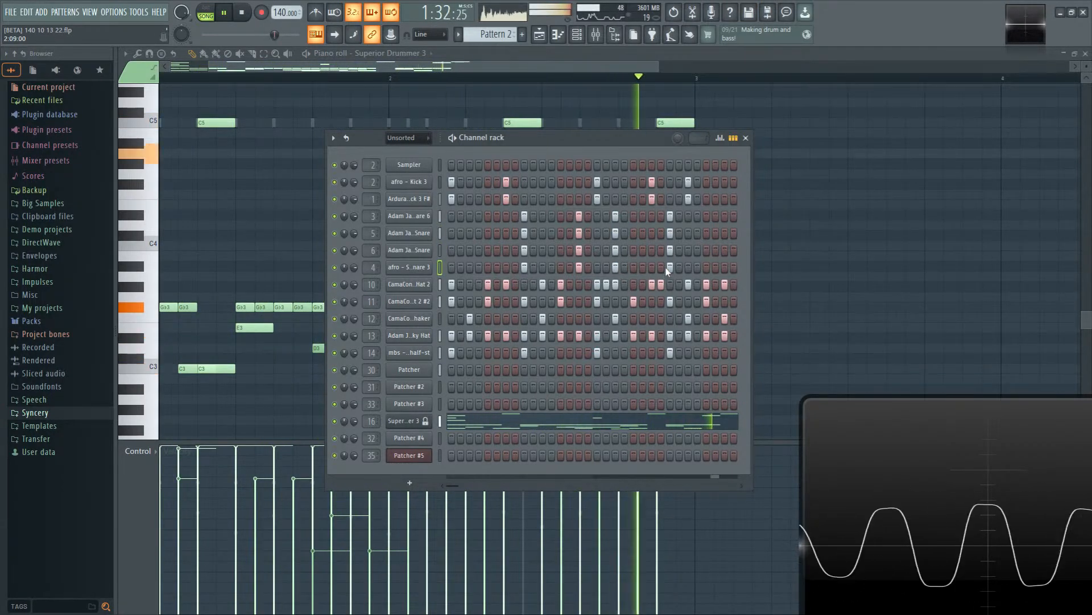
right_click(689, 199)
right_click(689, 182)
left_click(725, 217)
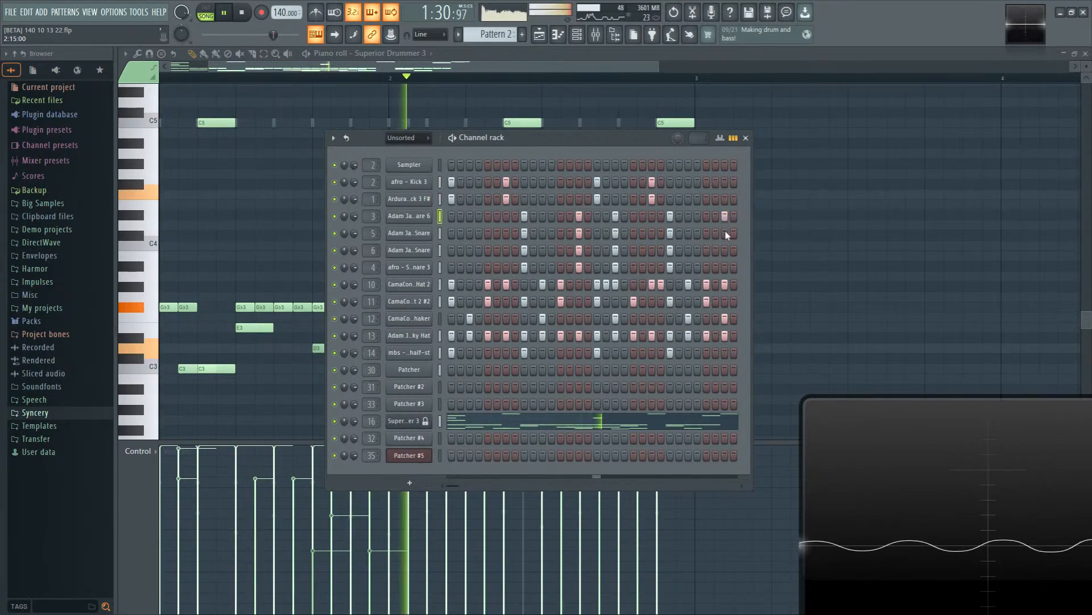
left_click(724, 233)
left_click(725, 268)
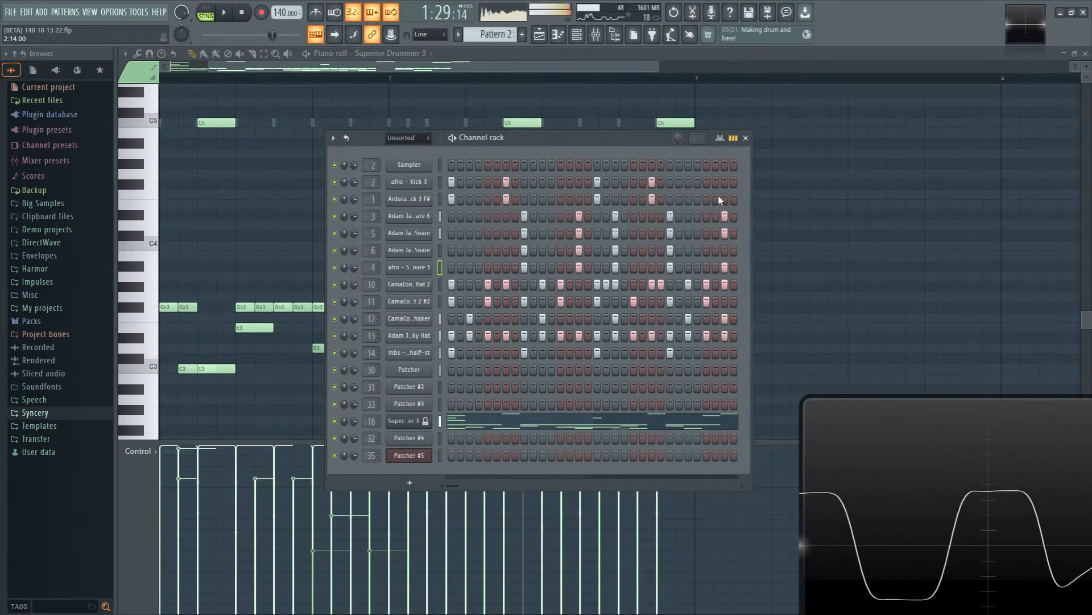
right_click(724, 233)
right_click(724, 267)
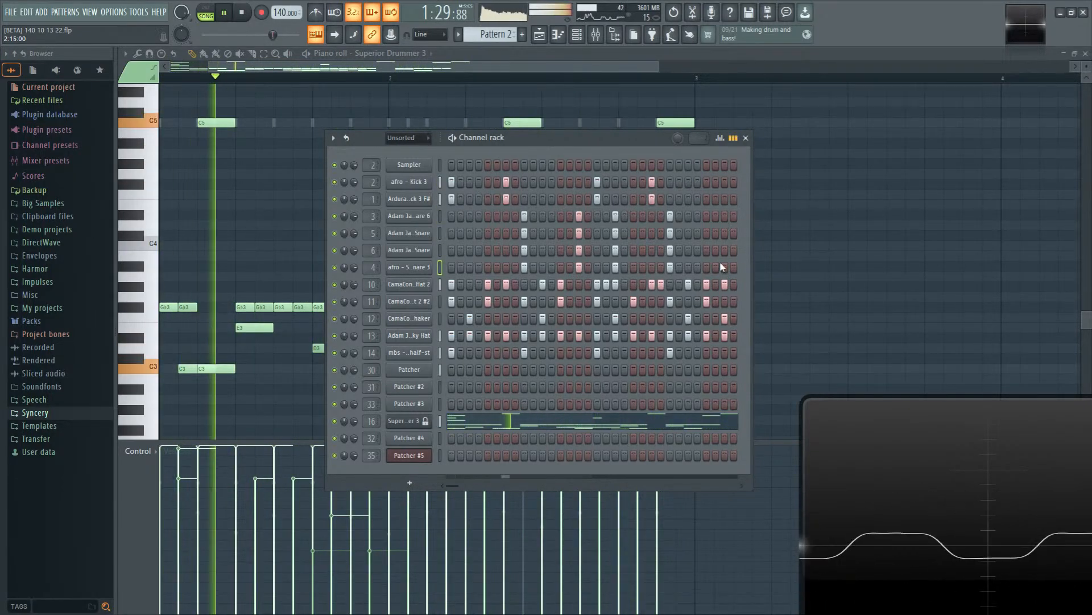
Step: Move the hits of all four snare channels from step 25 to step 27
right_click(671, 217)
right_click(671, 234)
right_click(671, 251)
right_click(671, 266)
left_click(689, 217)
left_click(689, 233)
left_click(689, 251)
left_click(691, 266)
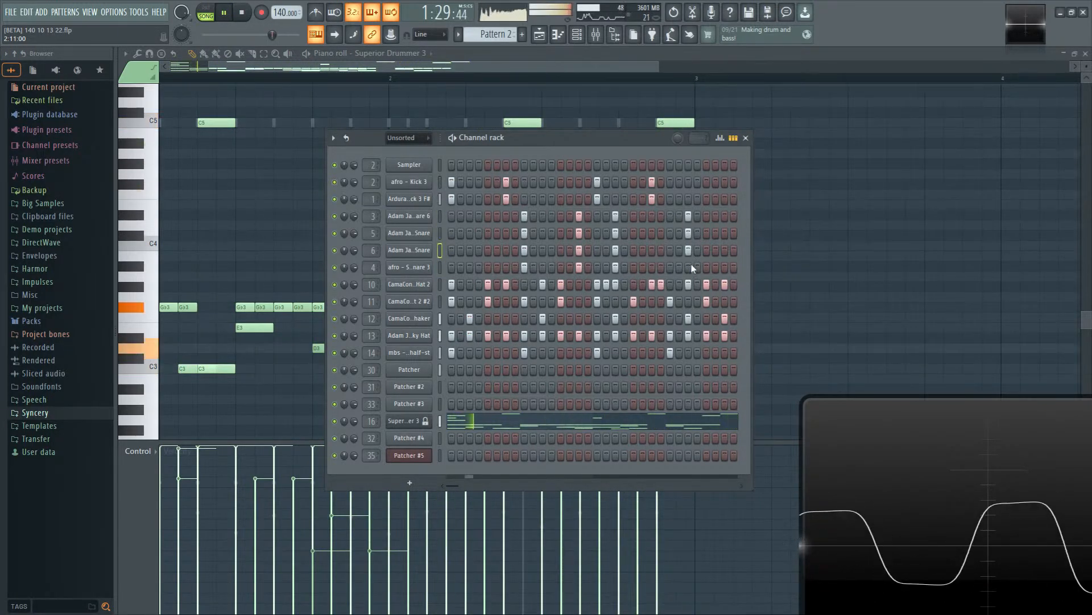
Step: Add a hit on step 29 for all four snare channels and restart playback
key("space")
left_click_drag(706, 220, 706, 269)
key("space")
Step: Try both kicks on step 25, and settle their hits on step 26 with the pattern playing from its start
left_click(671, 183)
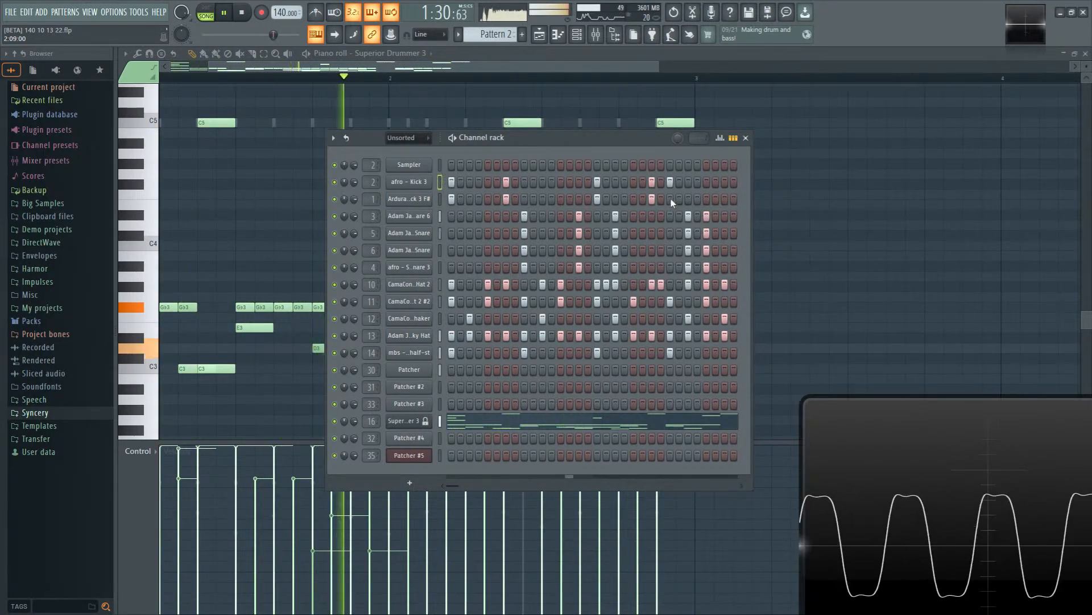
key("space")
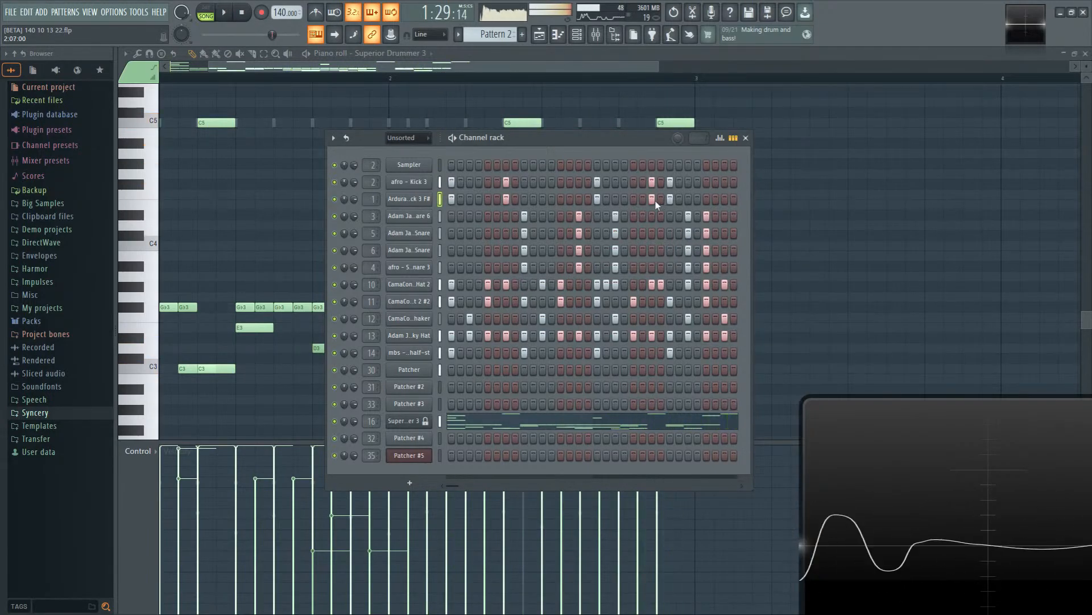
left_click(679, 182)
left_click(679, 199)
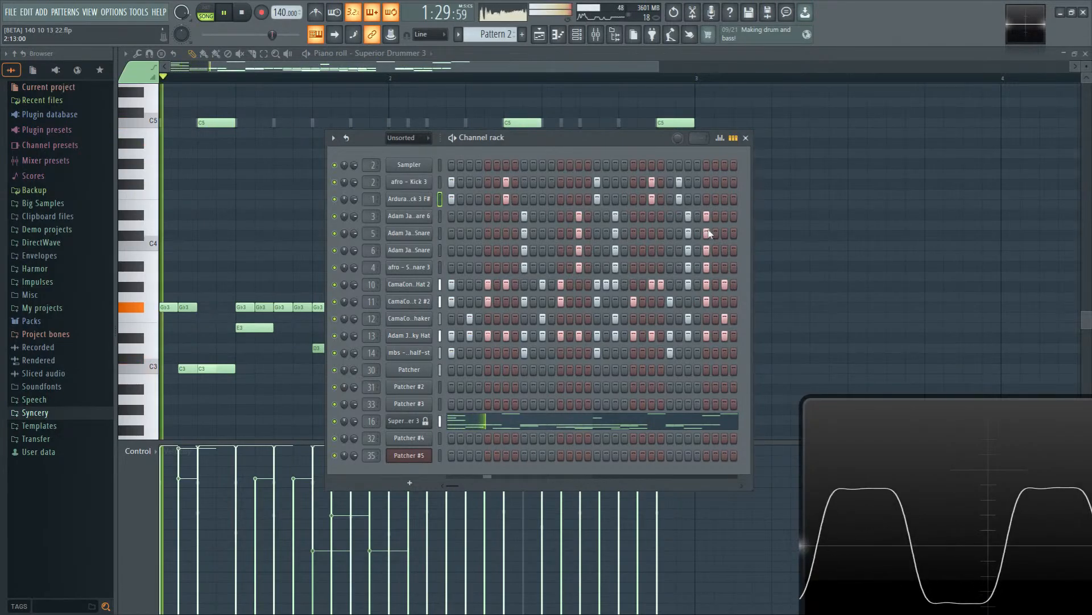
Step: Remove the hits of all four snare channels at step 27 and add hits on both kick channels at step 30
right_click(688, 216)
right_click(689, 233)
left_click(716, 182)
left_click(716, 200)
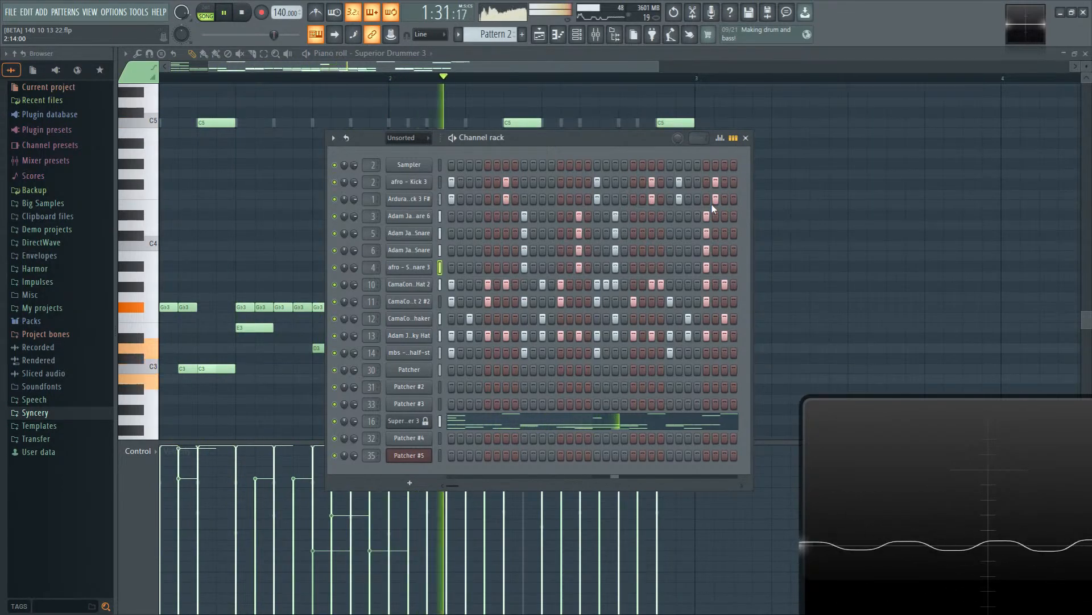
Step: Move the hits of both kick channels from step 23 to step 22 and audition the pattern
right_click(653, 199)
right_click(652, 182)
left_click(643, 182)
left_click(643, 199)
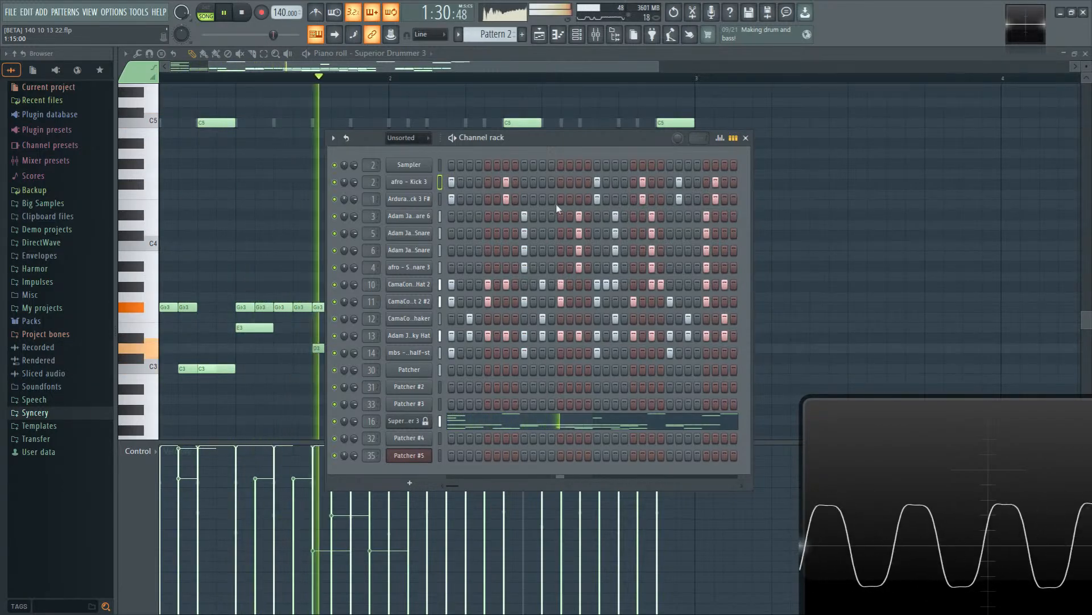
key("space")
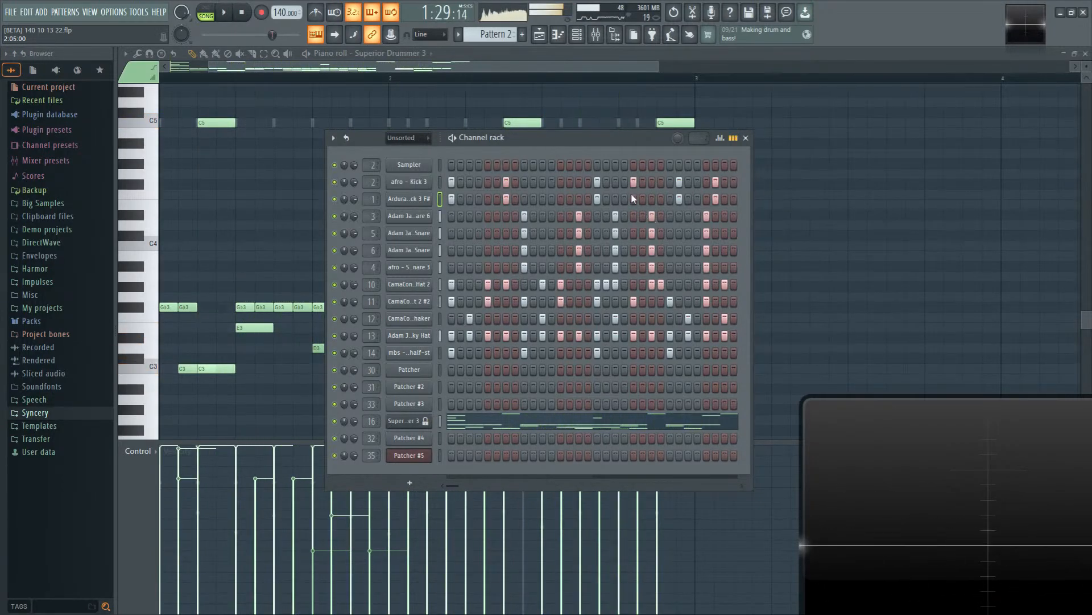
key("space")
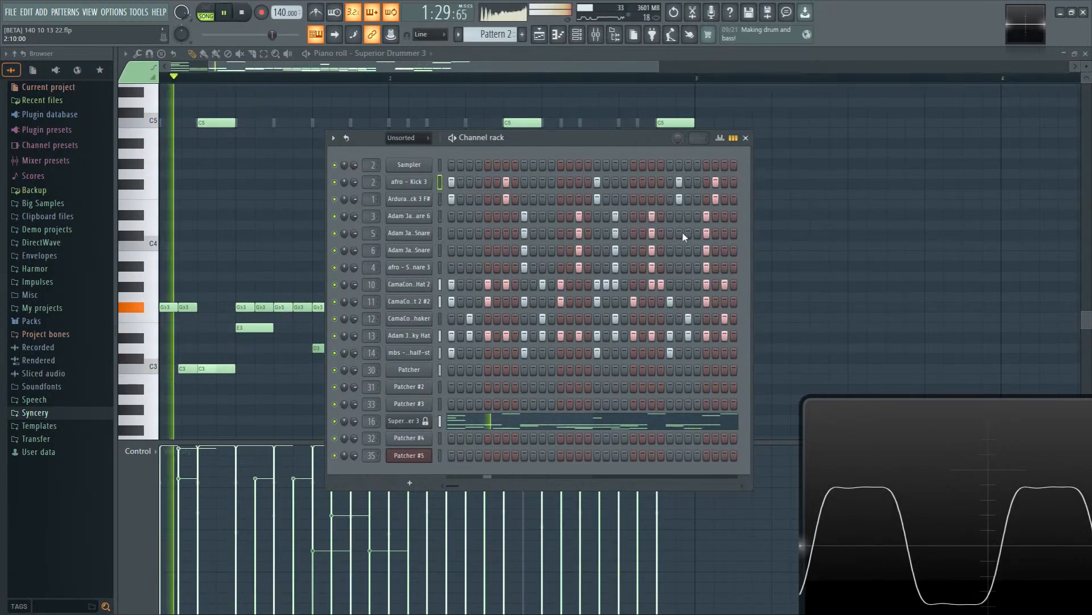
left_click(643, 183)
Step: Move the hits of all four snare channels from step 23 to step 25 and remove both kick hits at step 26
right_click(653, 217)
right_click(653, 234)
right_click(653, 250)
right_click(652, 267)
left_click(669, 268)
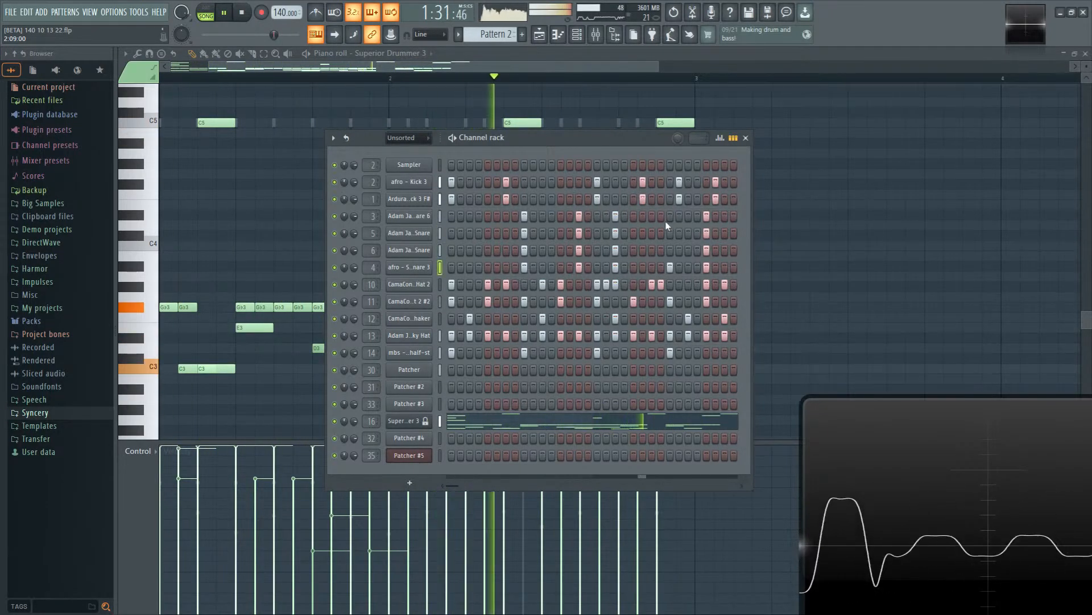
left_click(669, 251)
left_click(669, 233)
left_click(669, 217)
key("space")
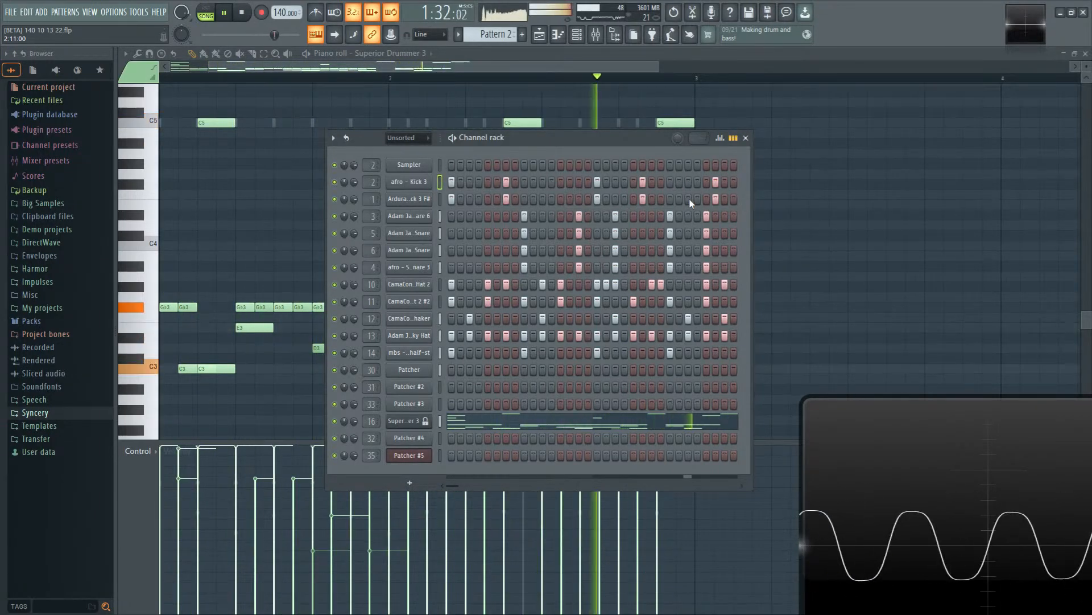
key("space")
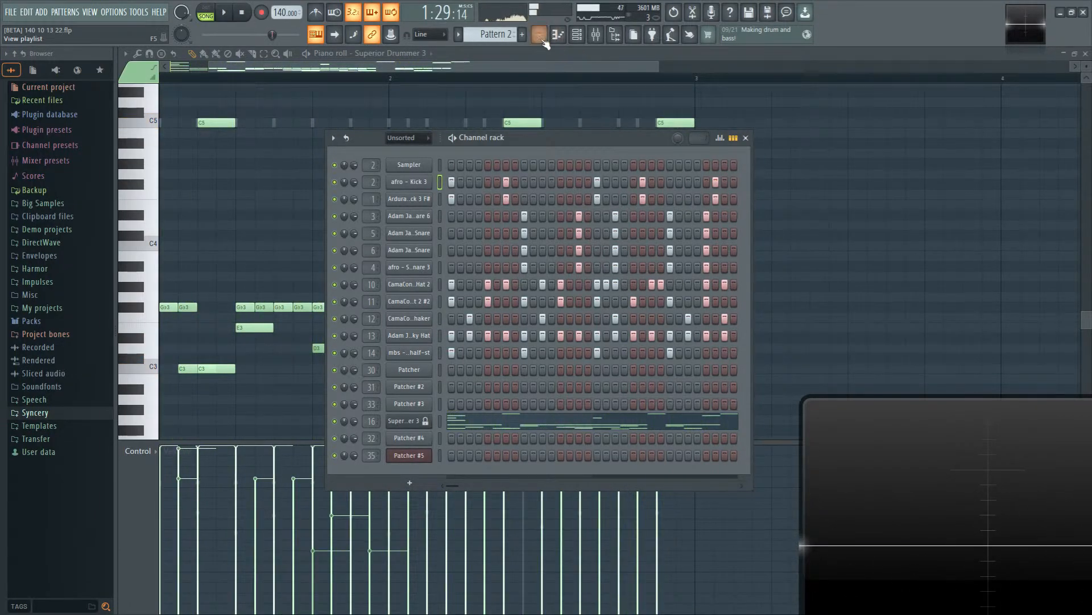
Step: Copy all notes of the Ardura Kick 3 F# channel in its piano roll and lengthen the originals to three steps each
left_click(619, 420)
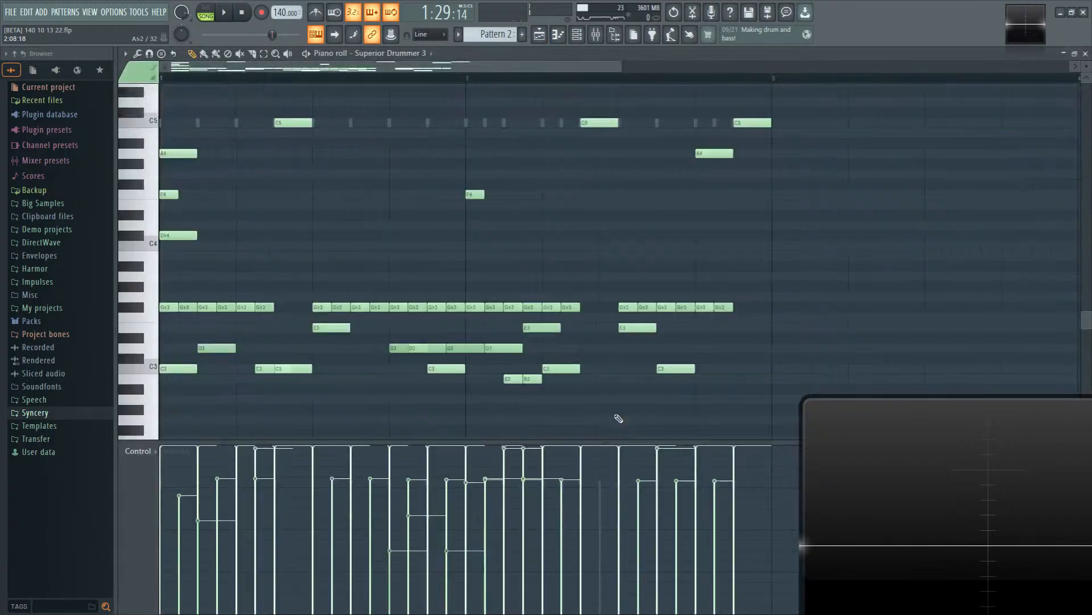
key("space")
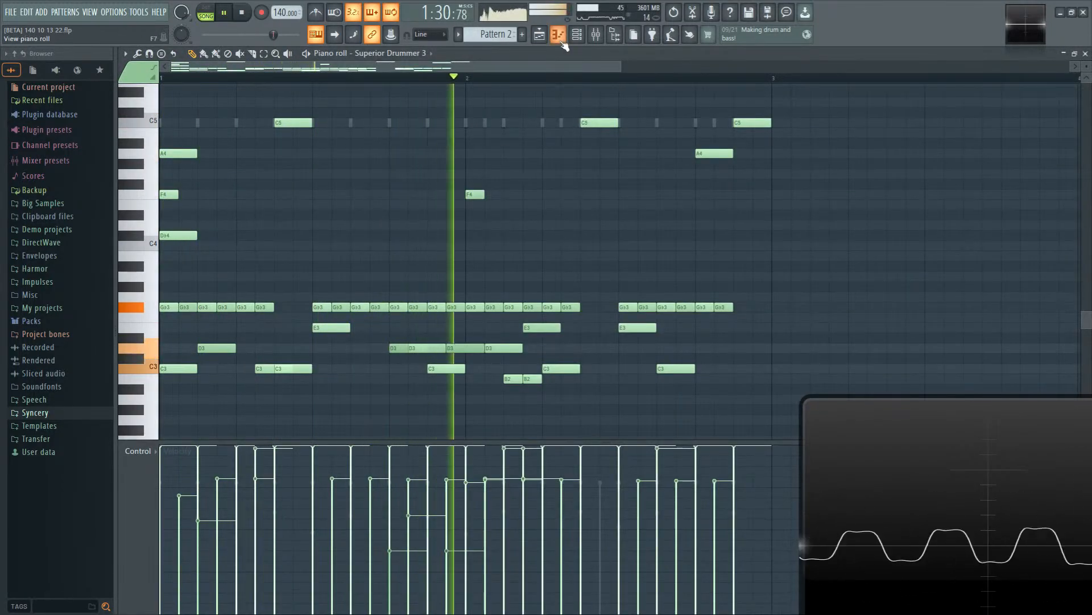
key("F6")
right_click(431, 196)
left_click(456, 199)
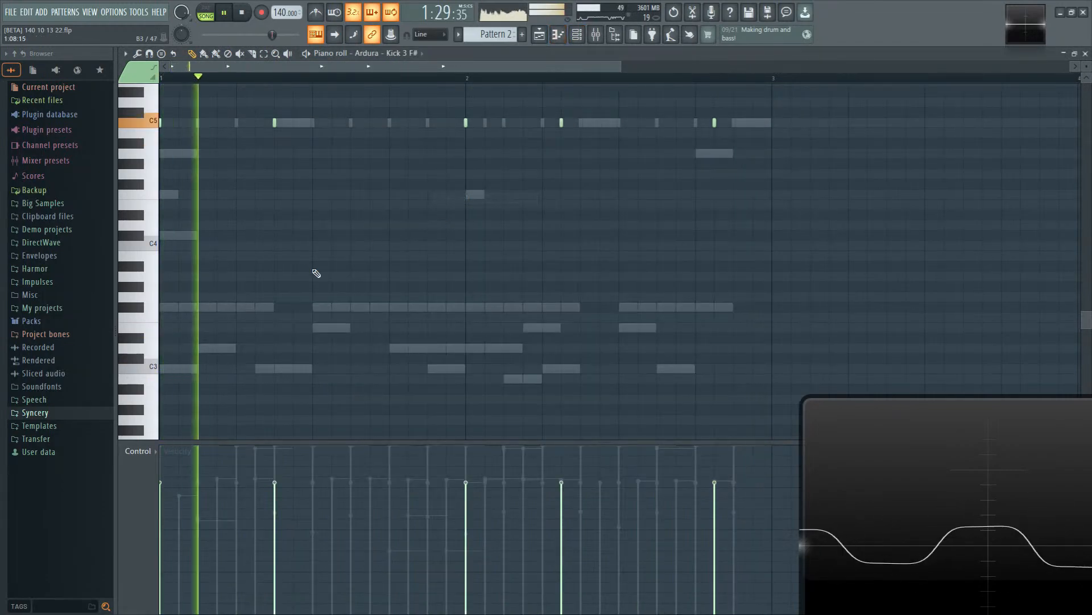
scroll(354, 324, "up", 5)
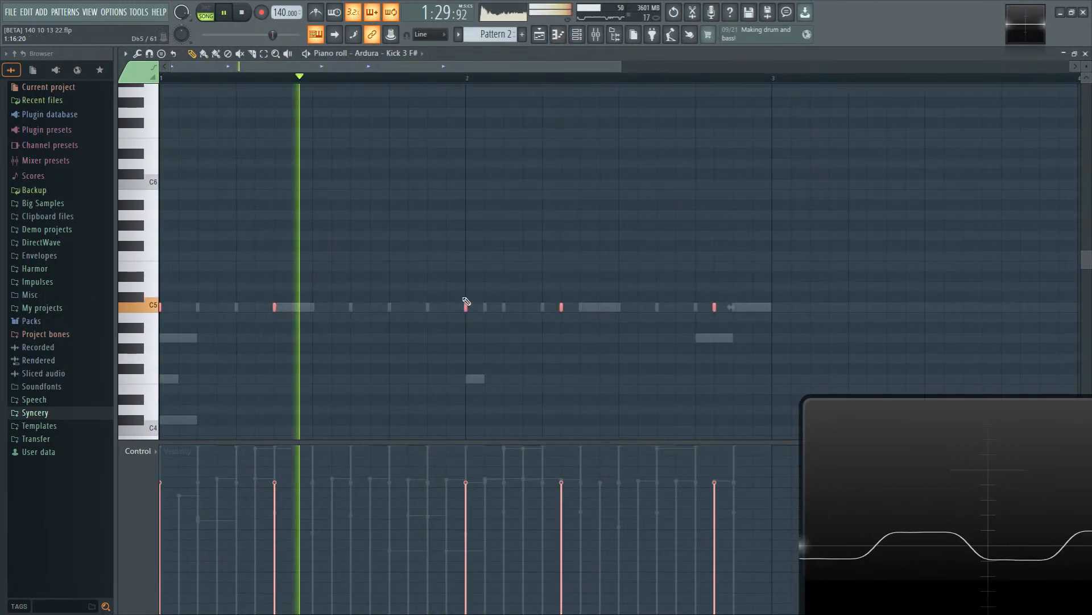
key("space")
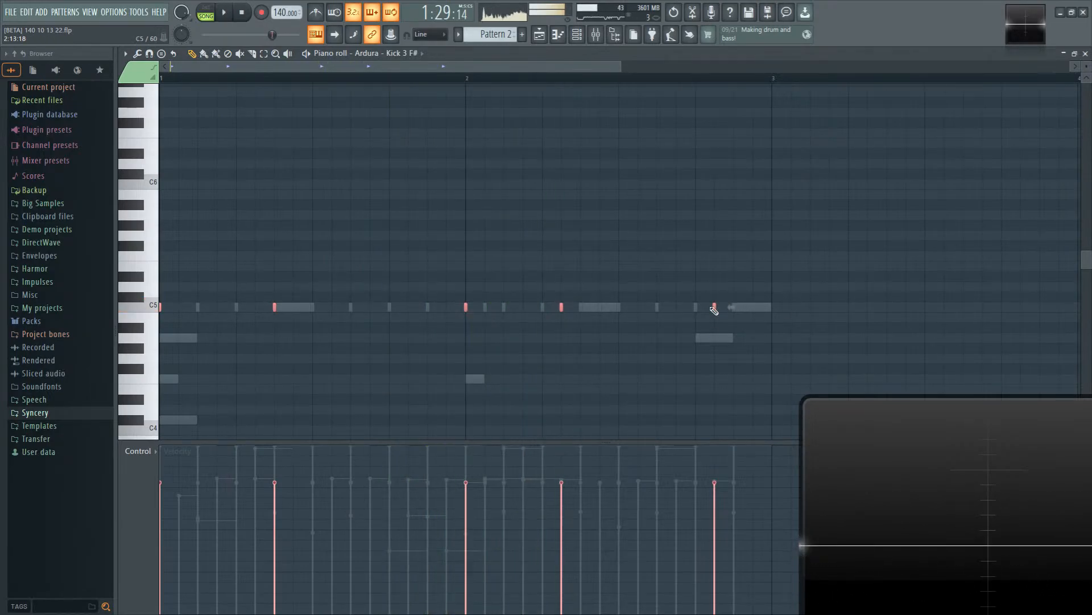
left_click_drag(717, 307, 786, 316)
key("space")
Step: Delete the three E3 notes in the Superior Drummer 3 piano roll
scroll(517, 334, "down", 4)
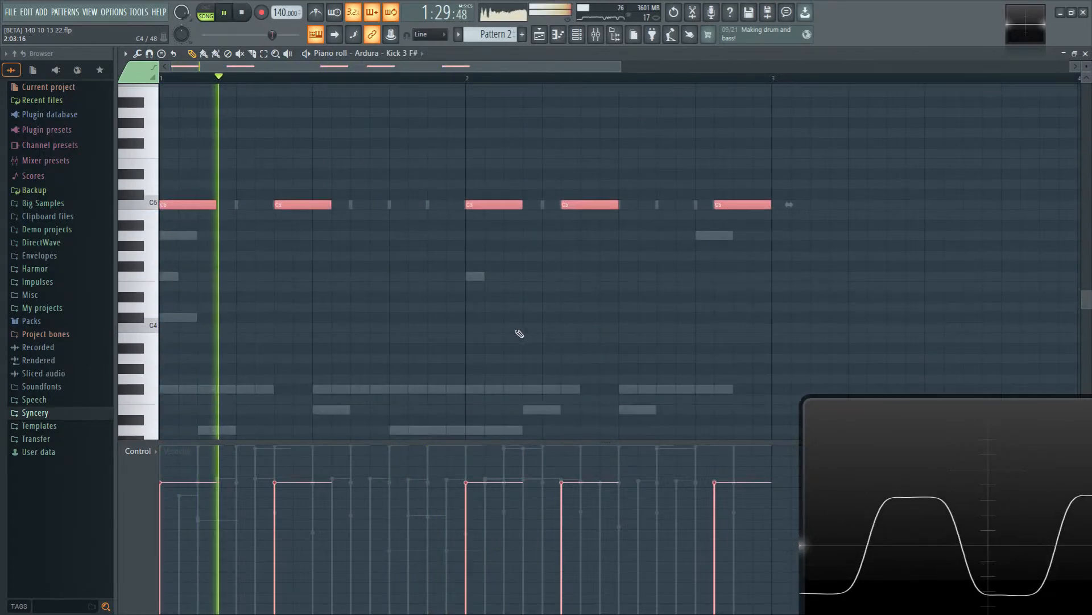
right_click(334, 389)
right_click(334, 389)
scroll(325, 311, "down", 3)
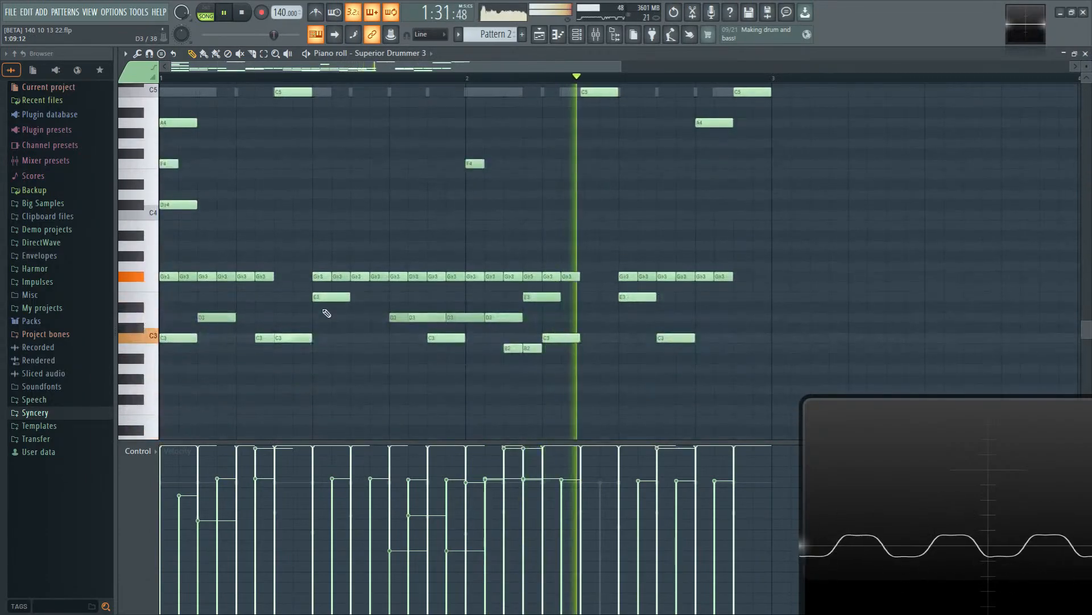
right_click(336, 299)
right_click(540, 297)
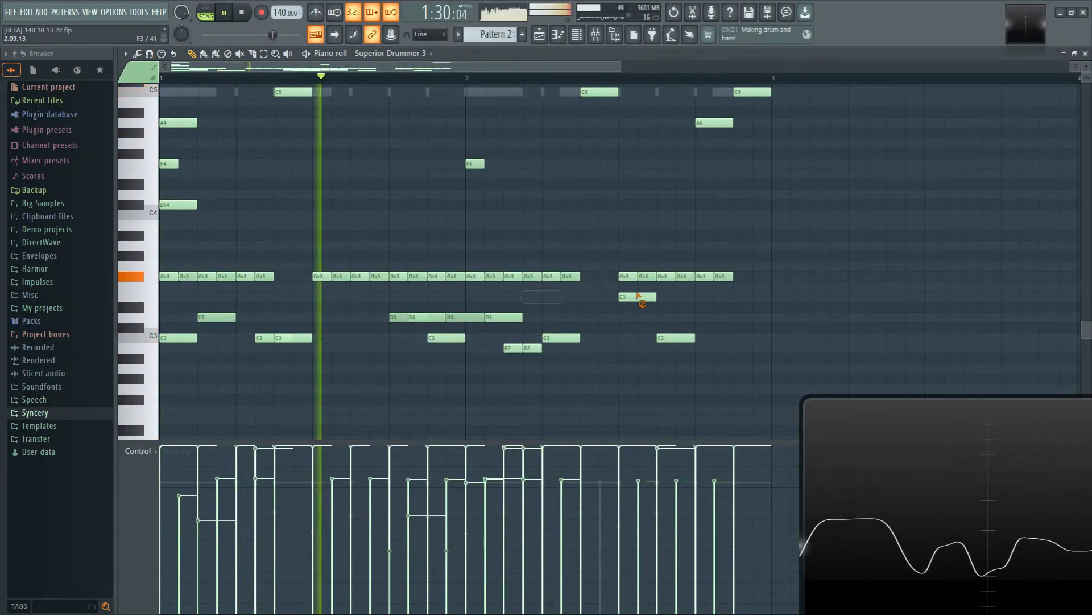
right_click(640, 297)
Step: Try pasting the copied kick notes into Superior Drummer 3, lengthened to three steps and moved to E3 from step 5 onward
key("ctrl+v")
scroll(644, 314, "up", 2)
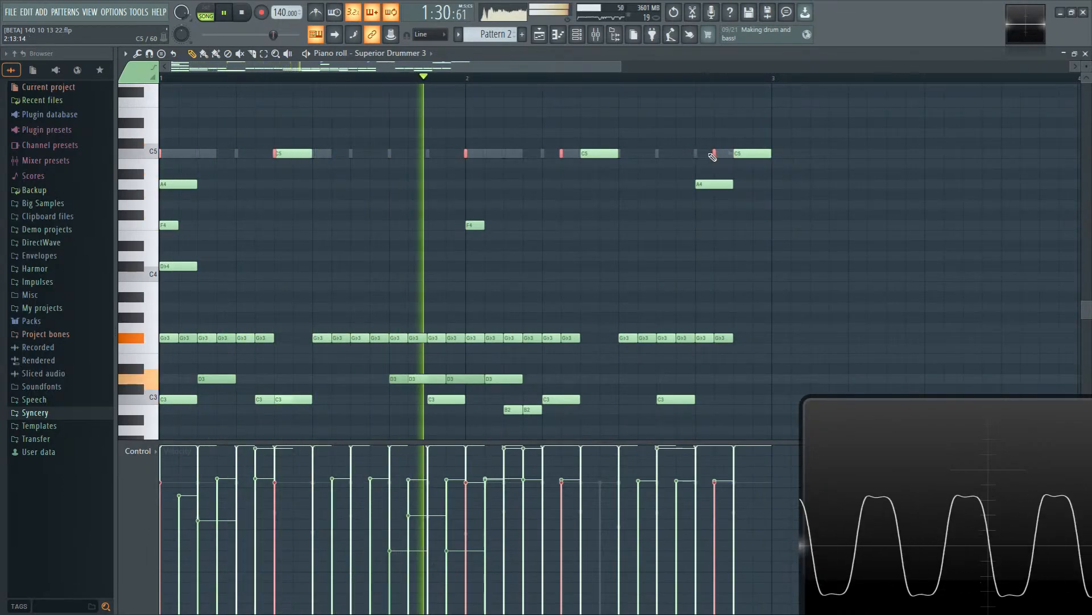
key("space")
left_click_drag(717, 153, 810, 153)
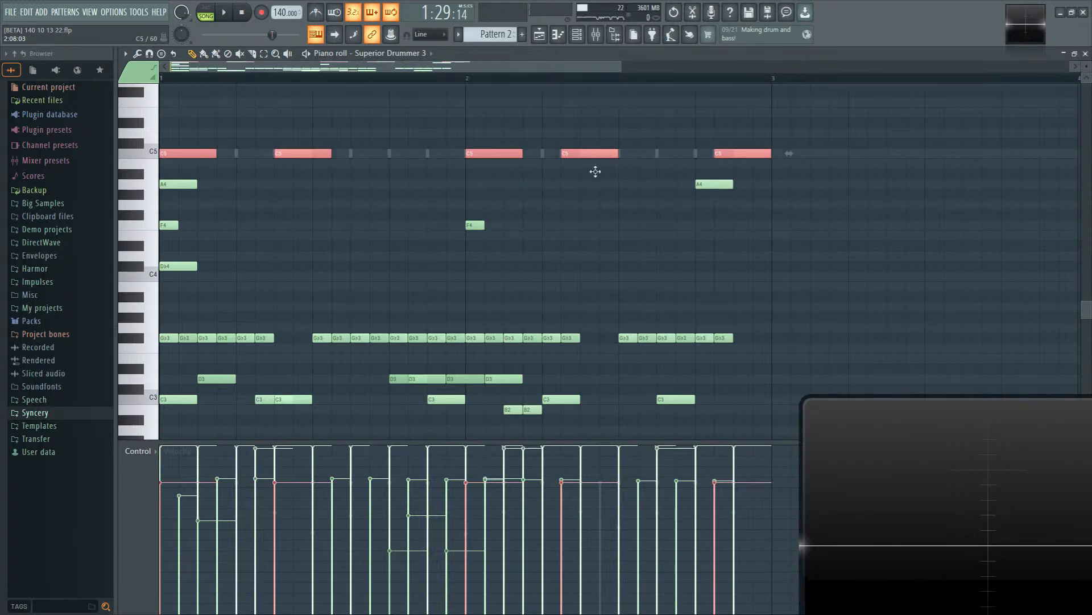
left_click_drag(595, 171, 585, 378)
scroll(400, 219, "down", 1)
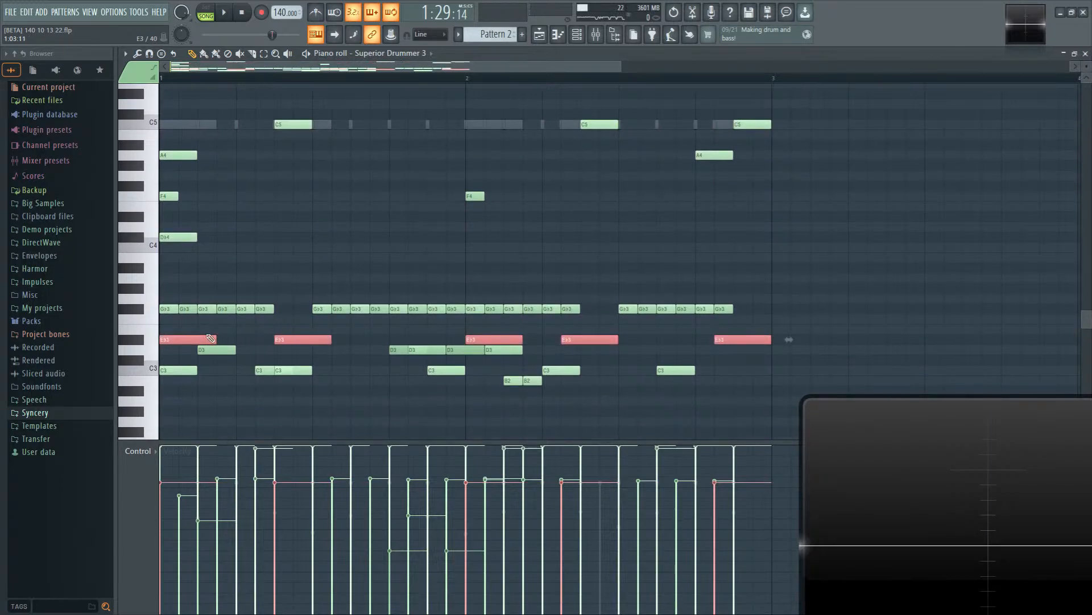
left_click_drag(193, 338, 269, 328)
scroll(229, 225, "up", 1)
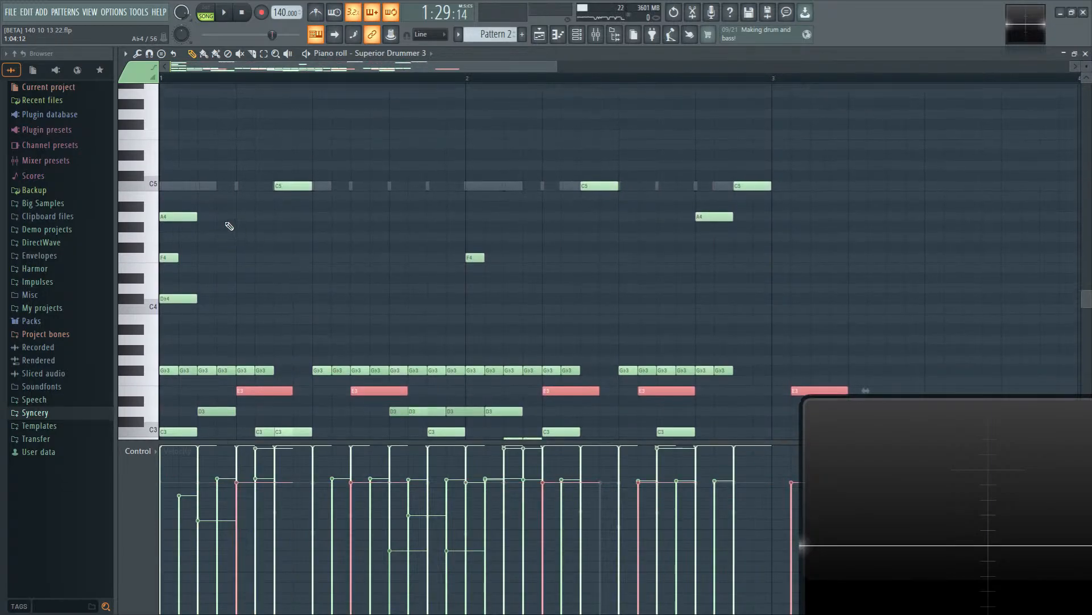
Step: Undo the moving, lengthening and pasting of the kick notes in Superior Drummer 3
left_click(194, 190)
left_click(578, 36)
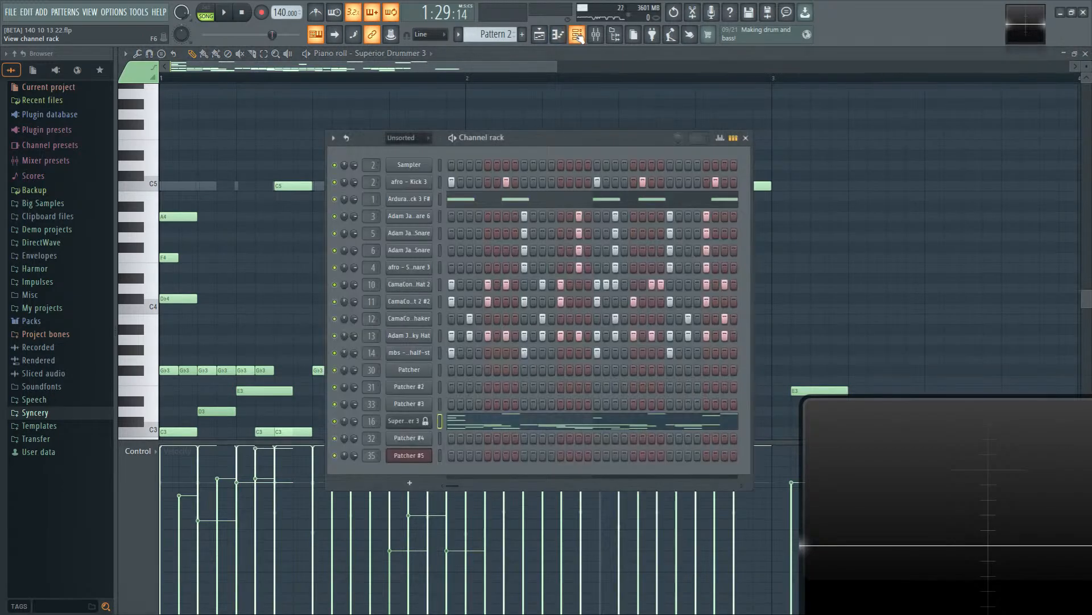
key("F6")
scroll(296, 267, "down", 2)
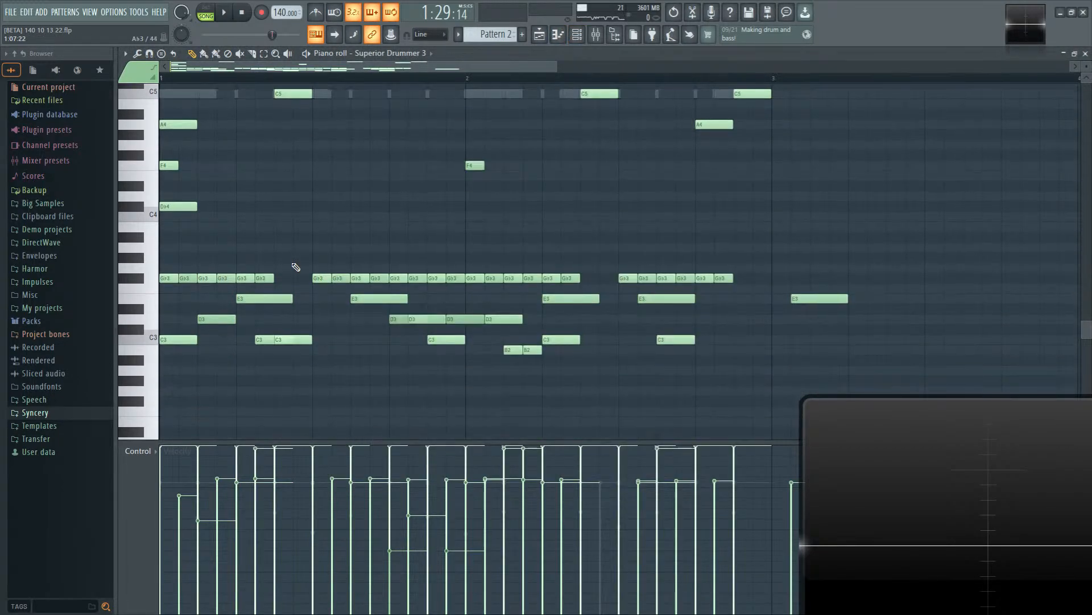
key("ctrl+z")
key("ctrl+z")
key("ctrl+z")
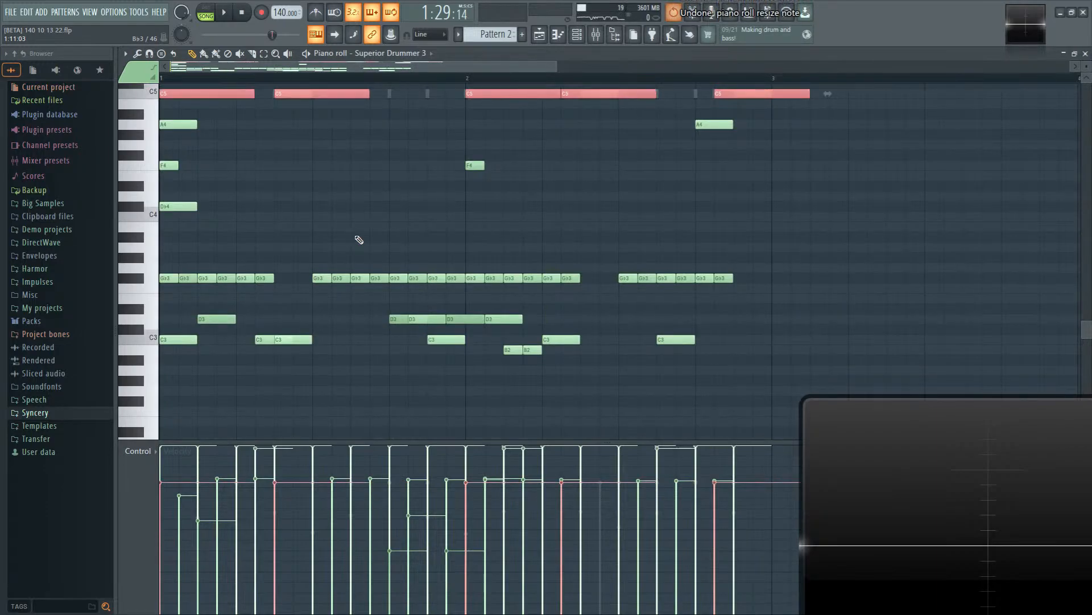
Step: Lengthen all notes of the Koan Snare 6 channel to three steps each in its piano roll
left_click(587, 36)
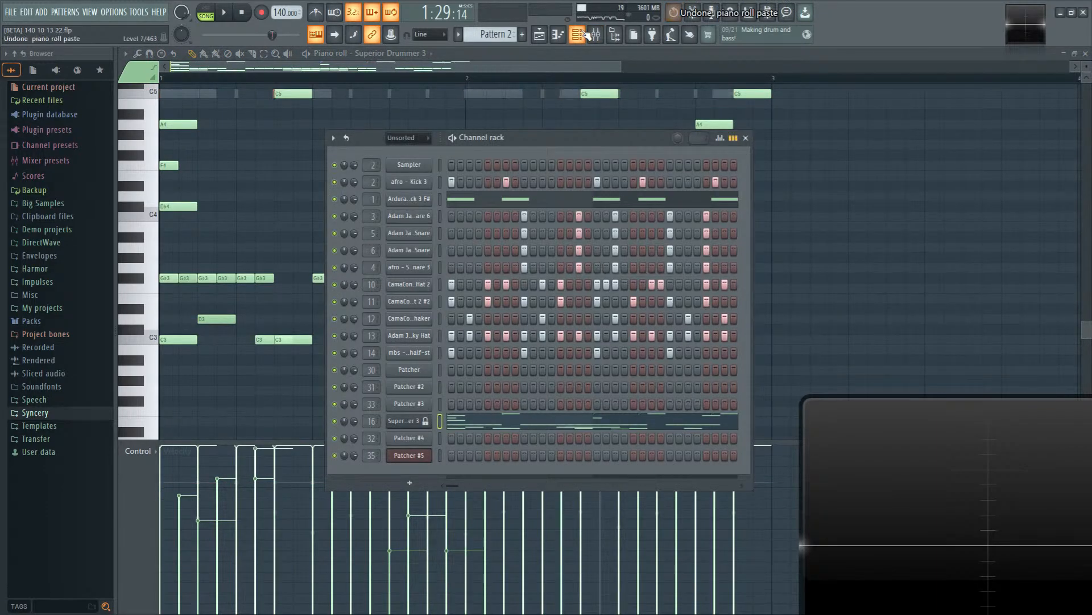
left_click(587, 35)
left_click(586, 35)
right_click(427, 248)
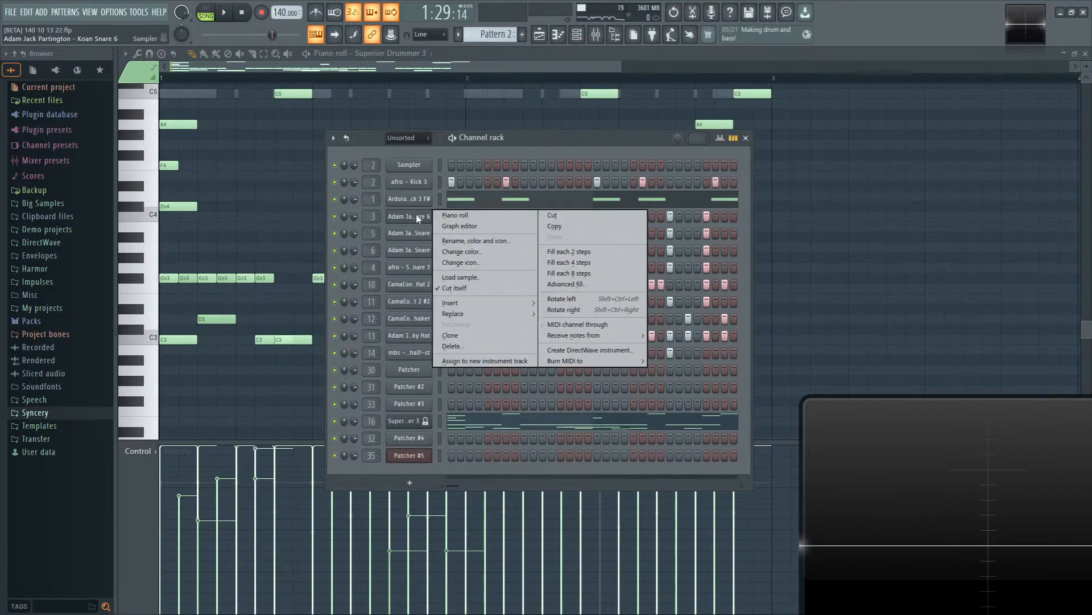
left_click(455, 217)
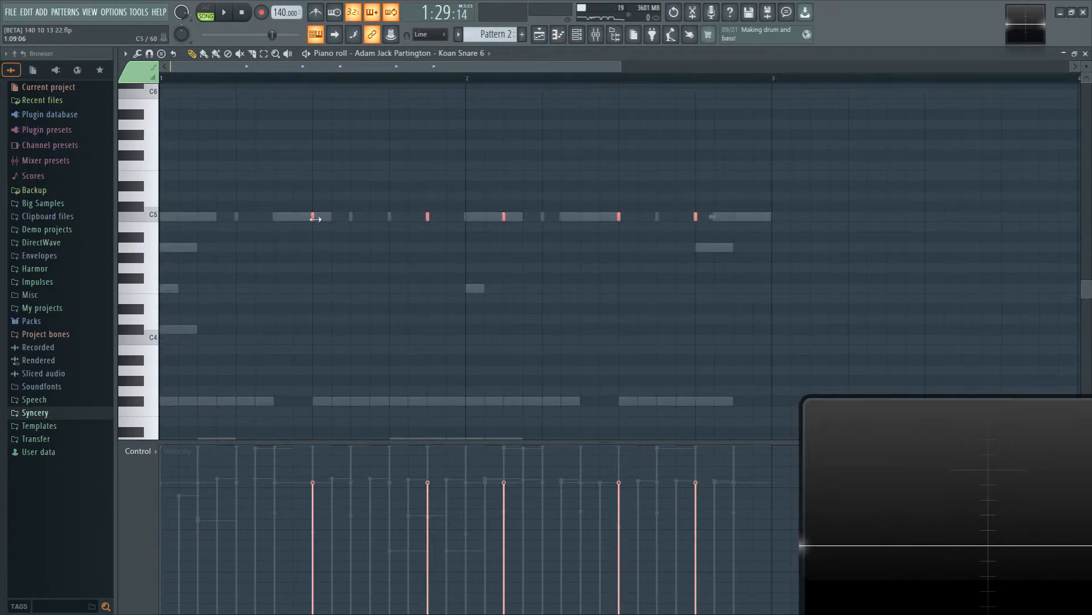
left_click_drag(315, 219, 365, 219)
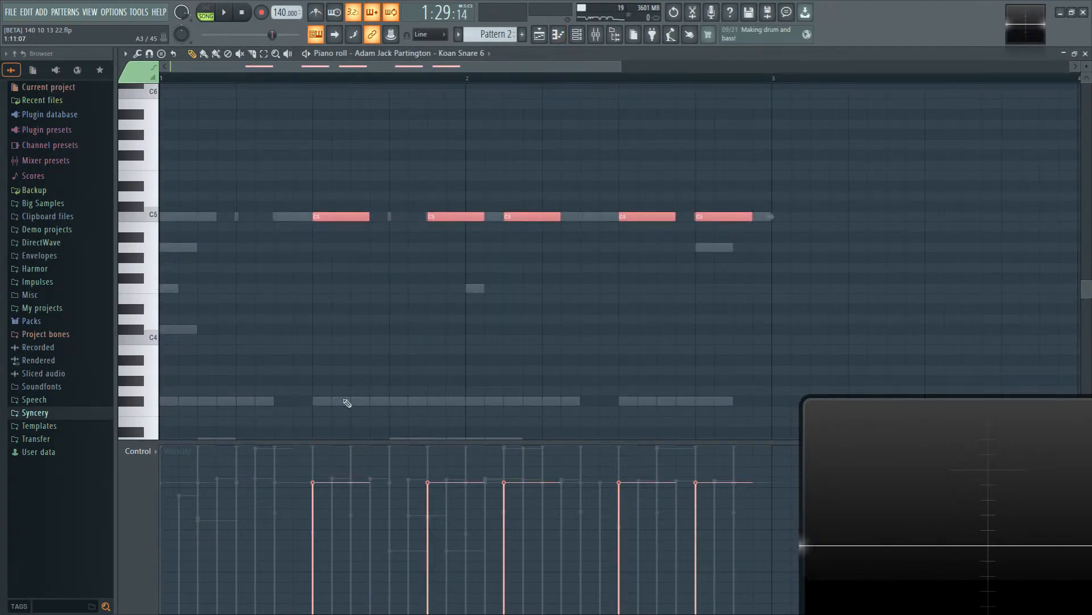
Step: Paste the lengthened snare notes into the Superior Drummer 3 piano roll and transpose them from C5 to E3
scroll(342, 398, "down", 2)
left_click(309, 407)
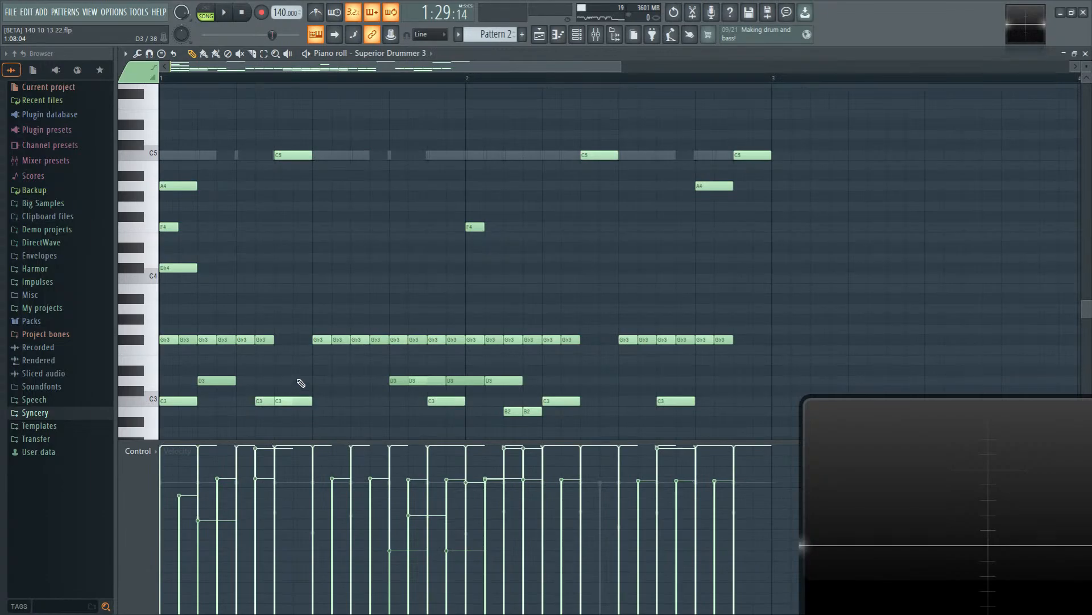
key("ctrl+v")
left_click_drag(325, 155, 349, 333)
scroll(277, 337, "down", 1)
key("space")
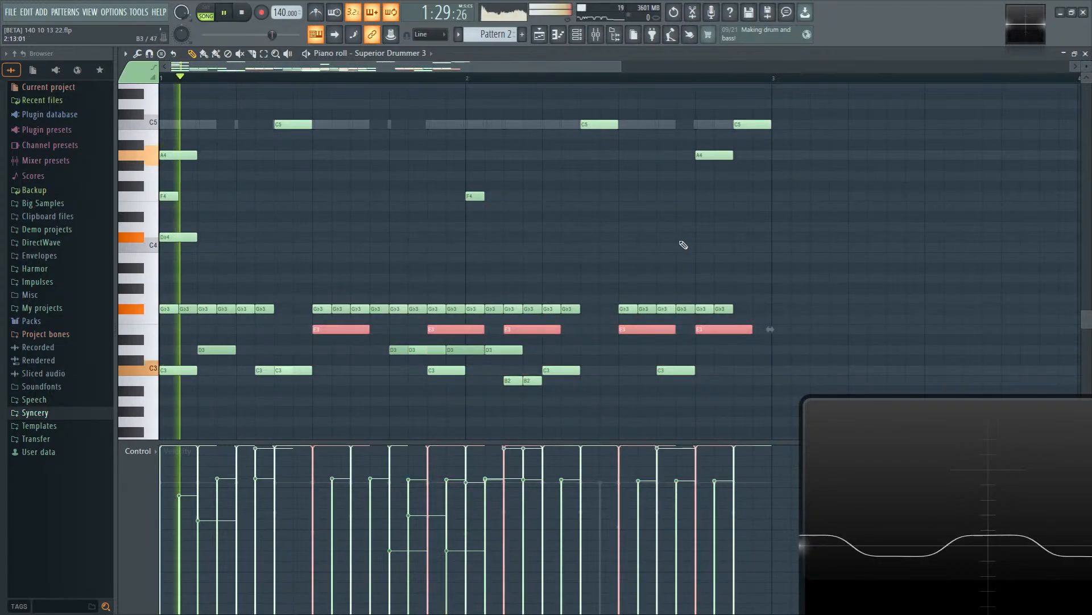
Step: Add four D3 notes in bar 2 of Superior Drummer 3, at steps 6, 7, 12 and 15, while auditioning the pattern
left_click(539, 277)
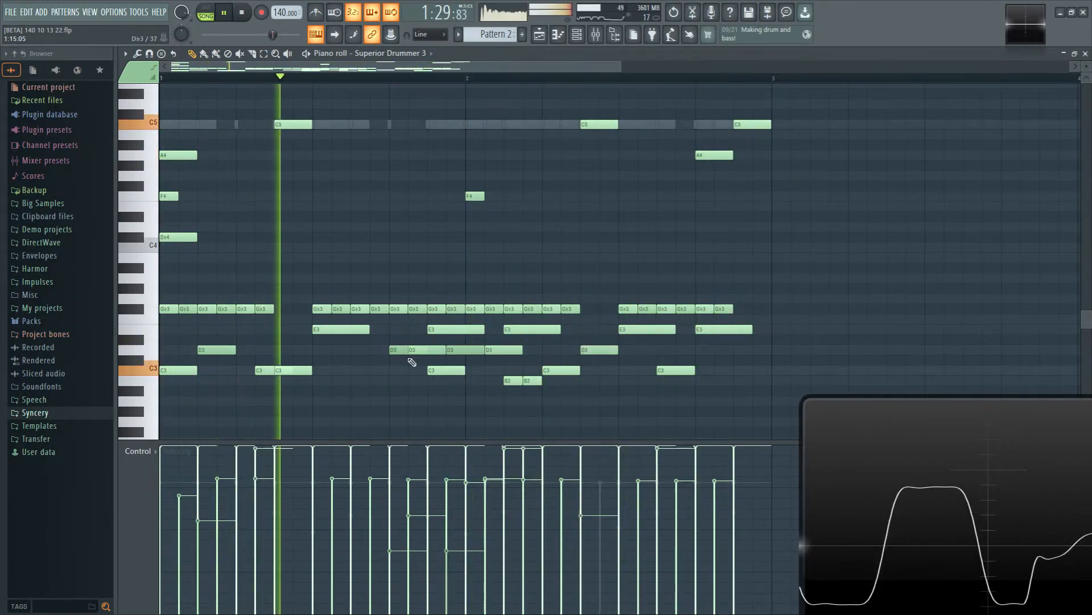
left_click_drag(396, 351, 568, 353)
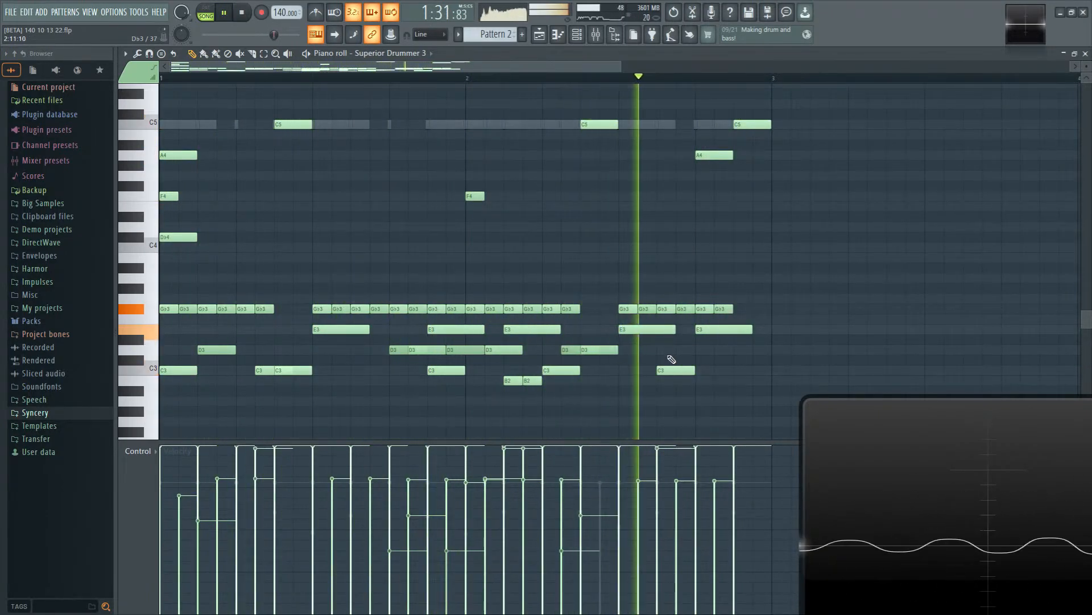
left_click(683, 351)
left_click_drag(756, 351, 741, 351)
right_click(720, 390)
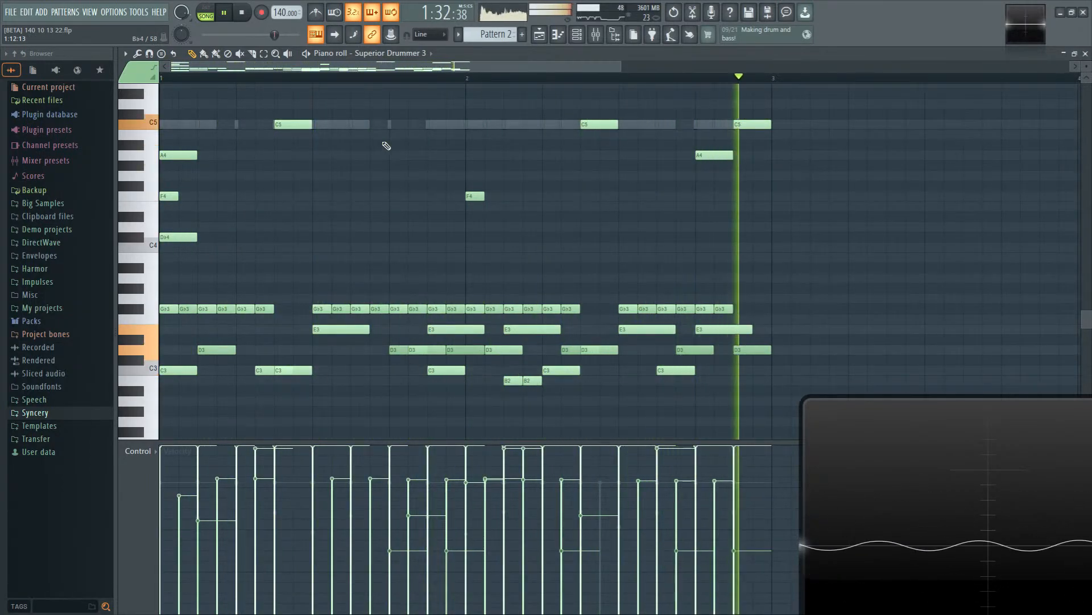
key("space")
scroll(389, 172, "up", 2)
right_click(391, 186)
right_click(391, 186)
scroll(410, 198, "up", 2)
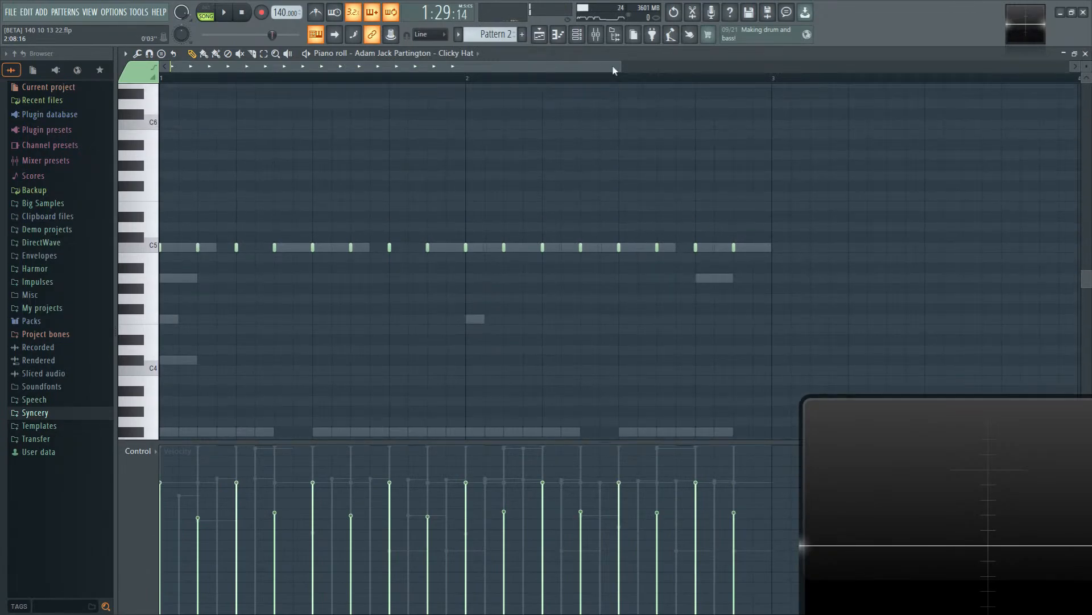
Step: Copy the Ardura Kick 3 F# notes, paste them into Superior Drummer 3 in place of old C3 notes, and transpose them to C3
left_click(583, 38)
left_click(518, 200)
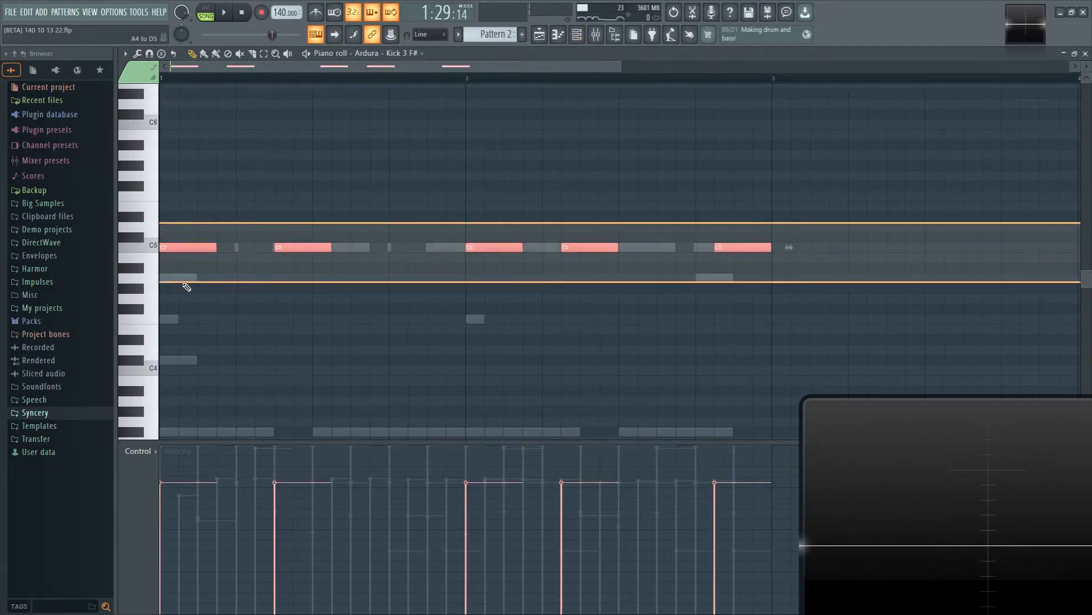
scroll(391, 275, "down", 5)
double_click(292, 341)
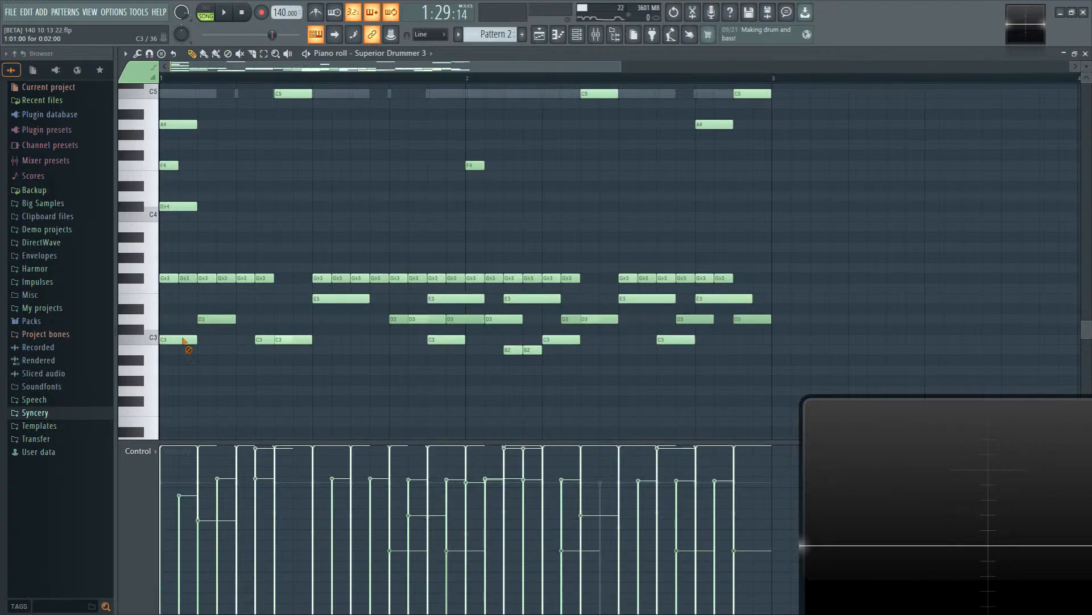
key("ctrl+v")
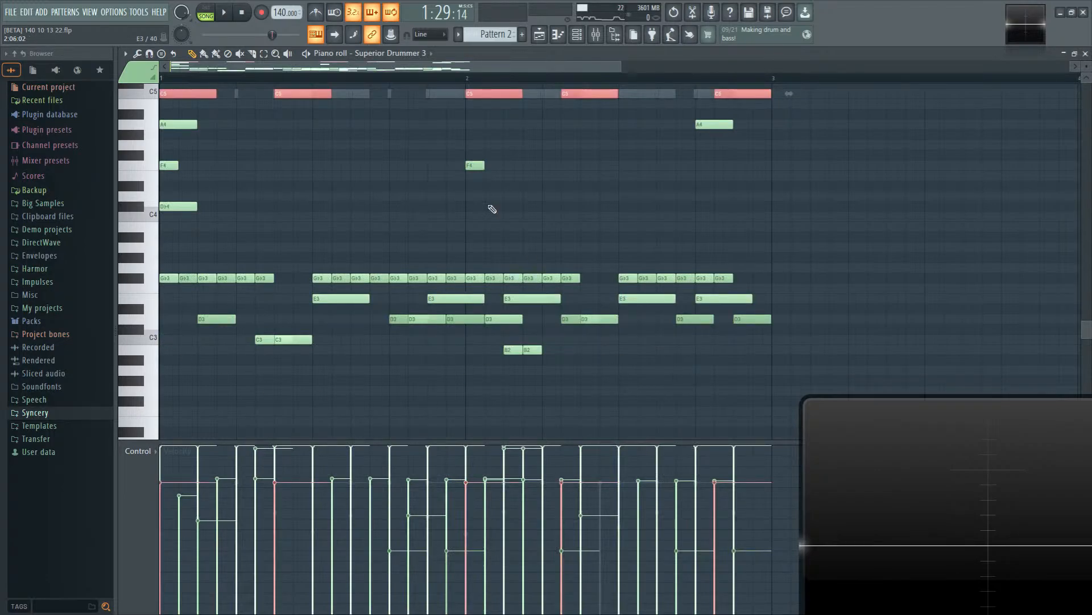
left_click_drag(308, 95, 244, 341)
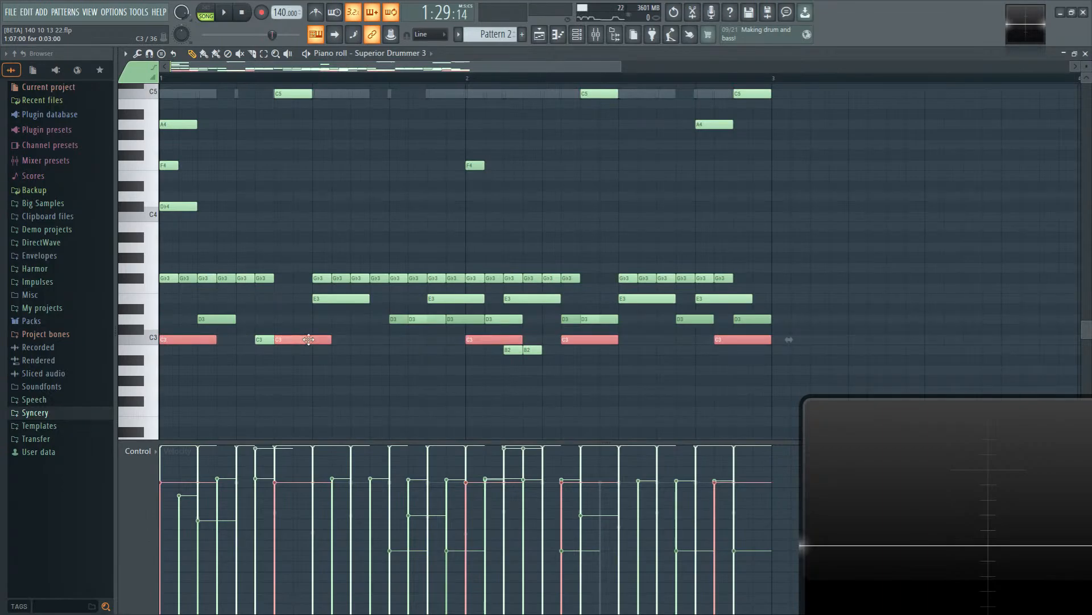
Step: Delete the overlapping pasted C3 note in bar 1 of Superior Drummer 3 and select all C3 notes while auditioning
right_click(330, 342)
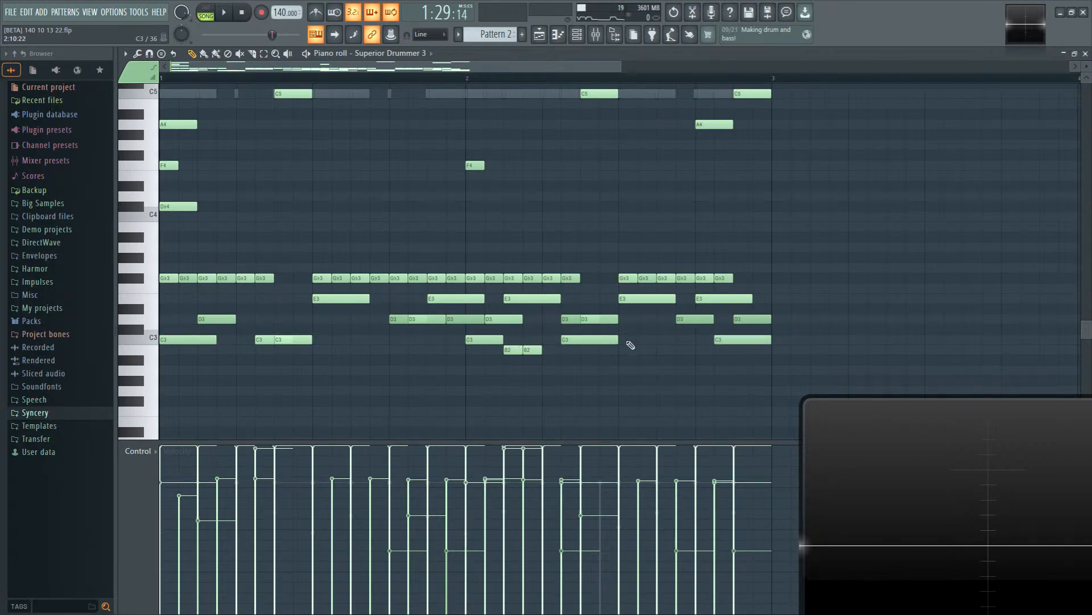
key("space")
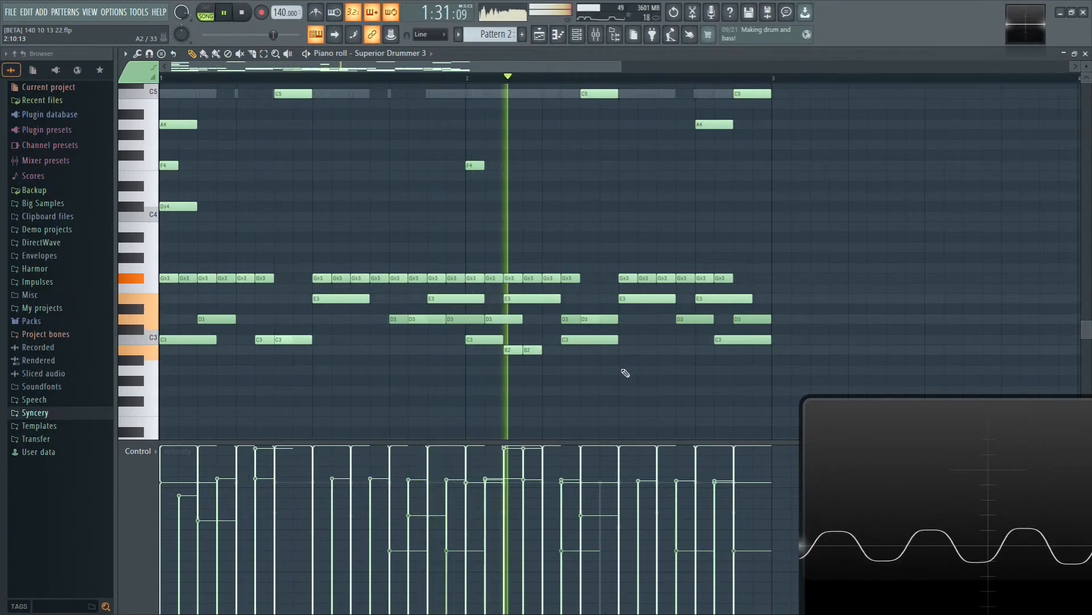
left_click(141, 340, "ctrl")
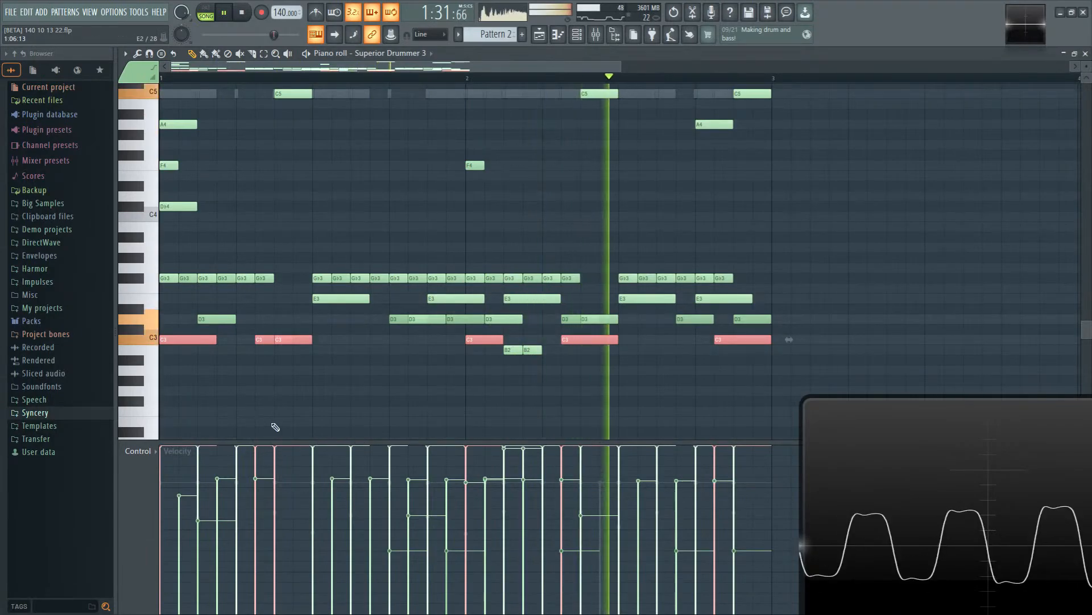
Step: Clear the time selection around Pattern 2 in the playlist and audition the arrangement from bar 53
left_click(560, 35)
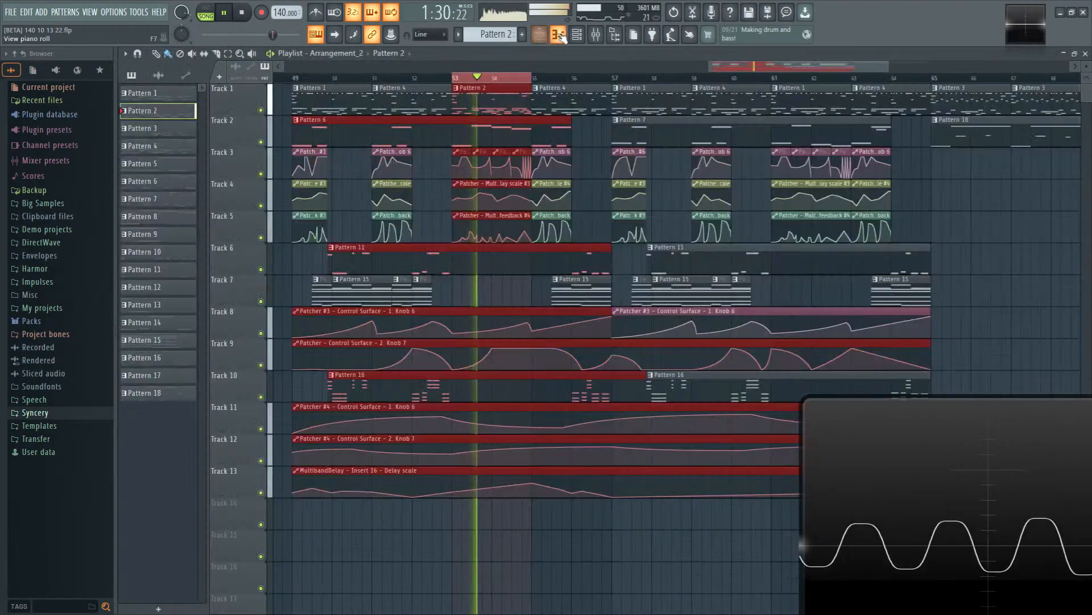
left_click(526, 84)
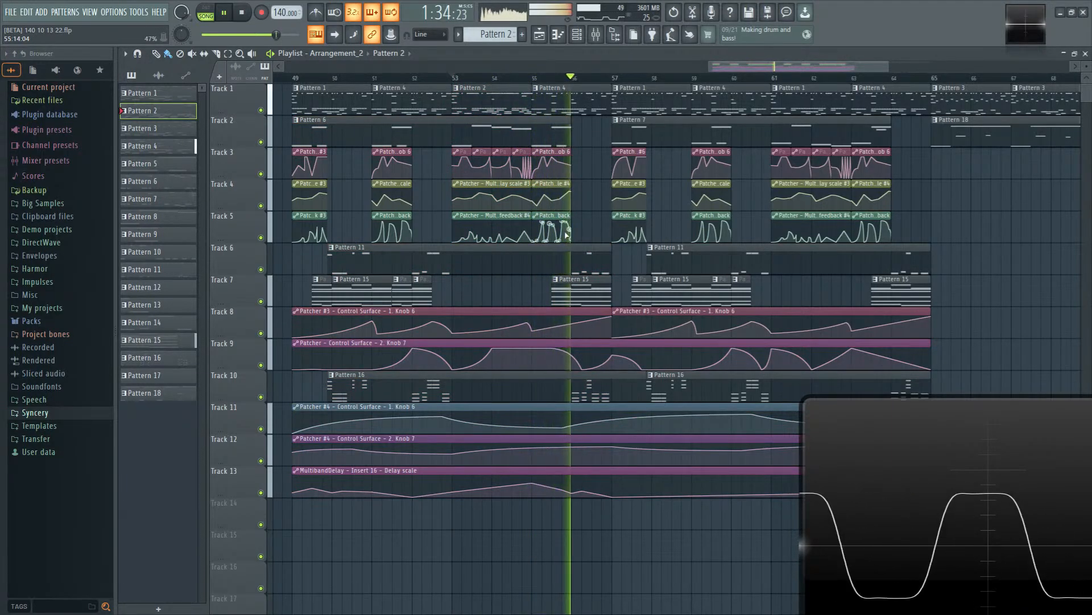
left_click_drag(616, 523, 493, 500)
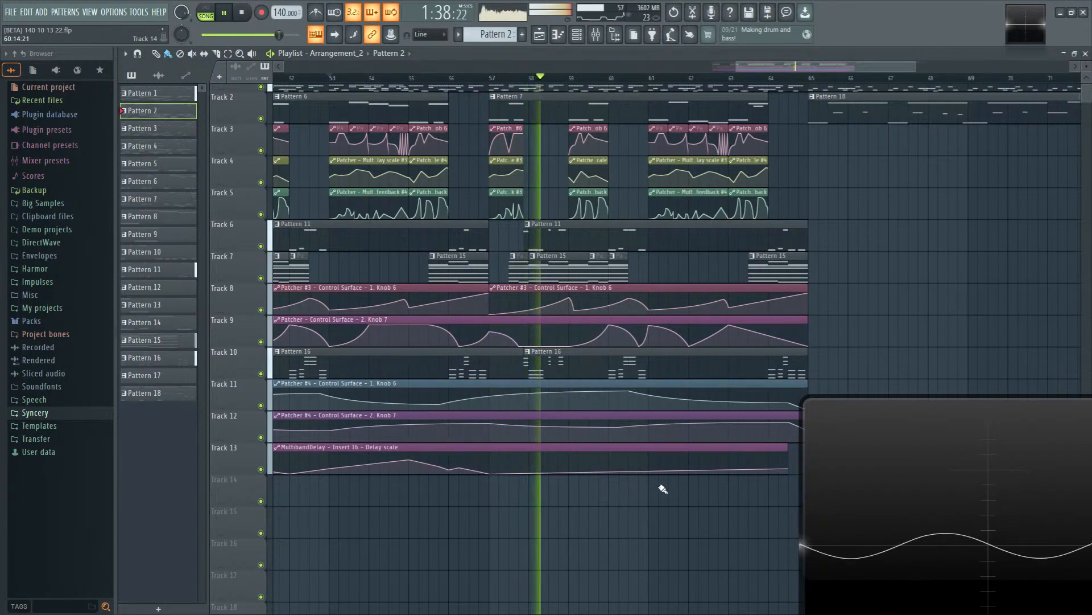
key("space")
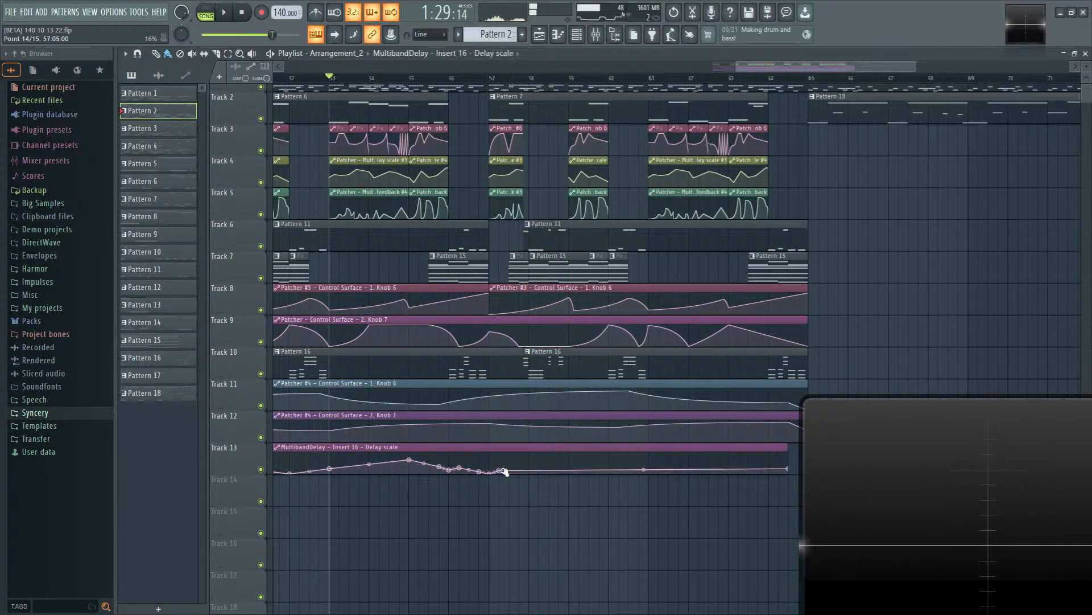
scroll(504, 307, "up", 1)
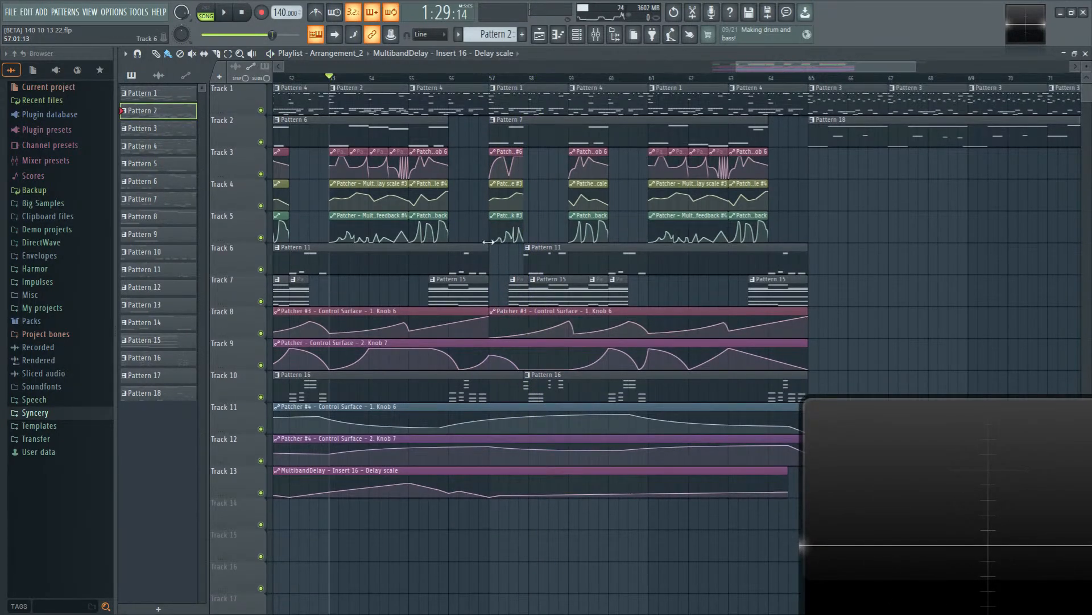
left_click_drag(479, 198, 628, 210)
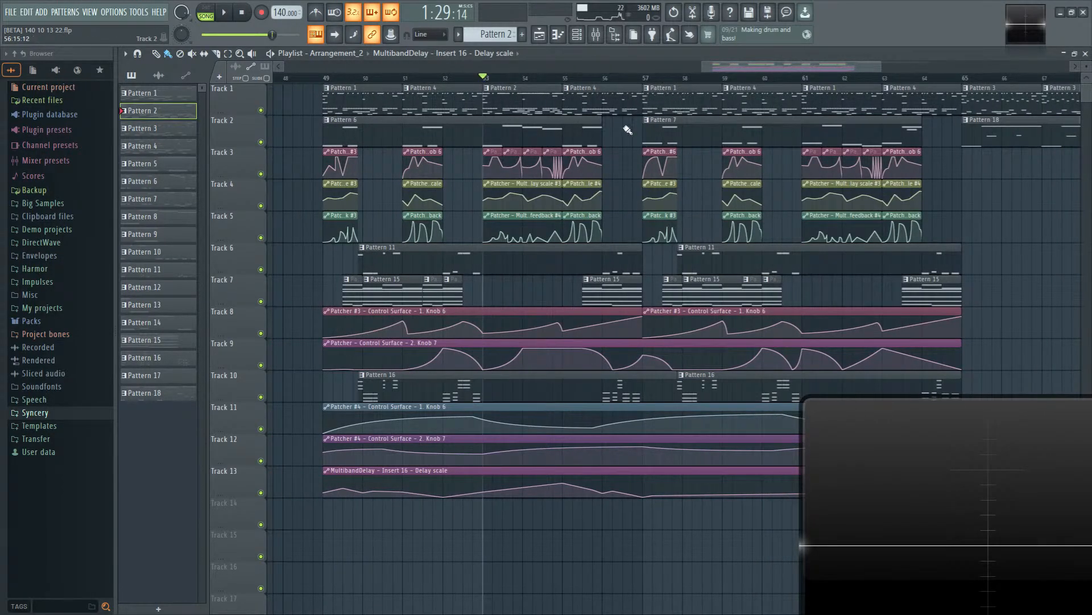
key("space")
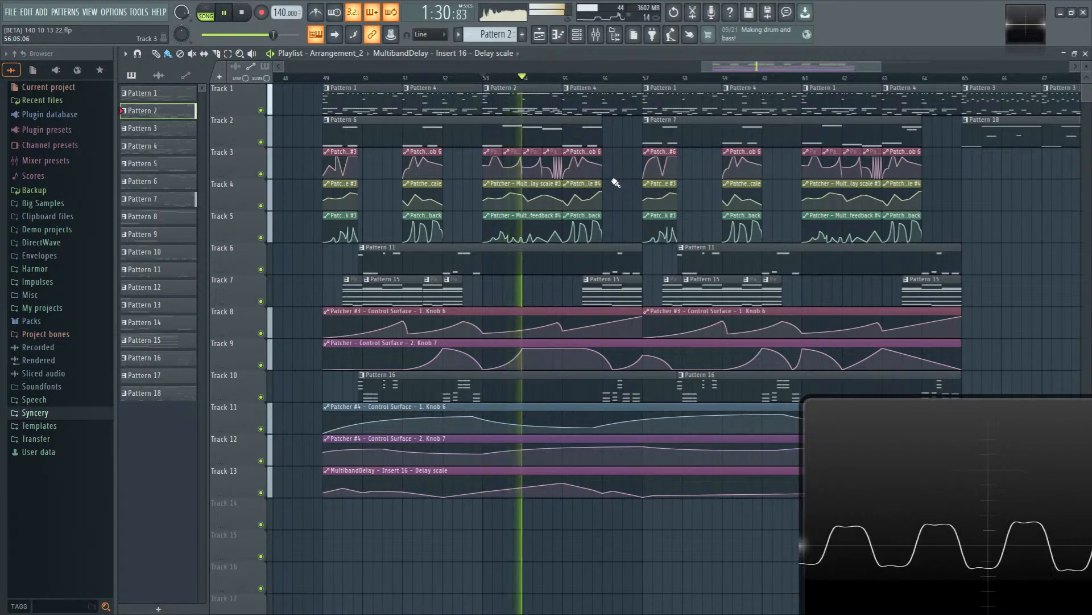
key("space")
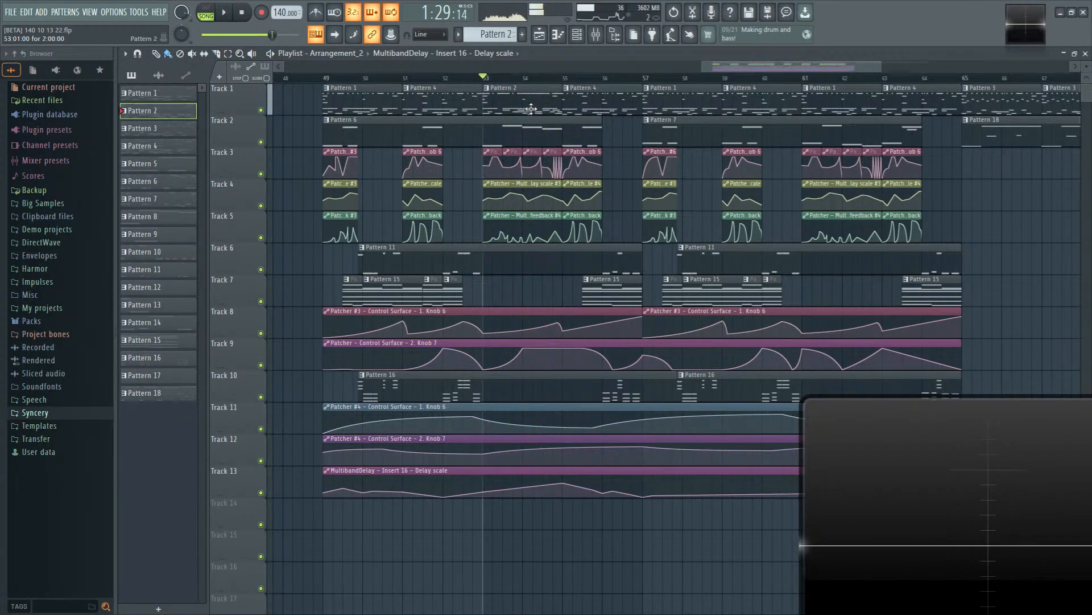
Step: Shift the fourth kick of Pattern 2 to step 23 in both kick channels, trimming the Kick 3 F# note to two steps
double_click(522, 98)
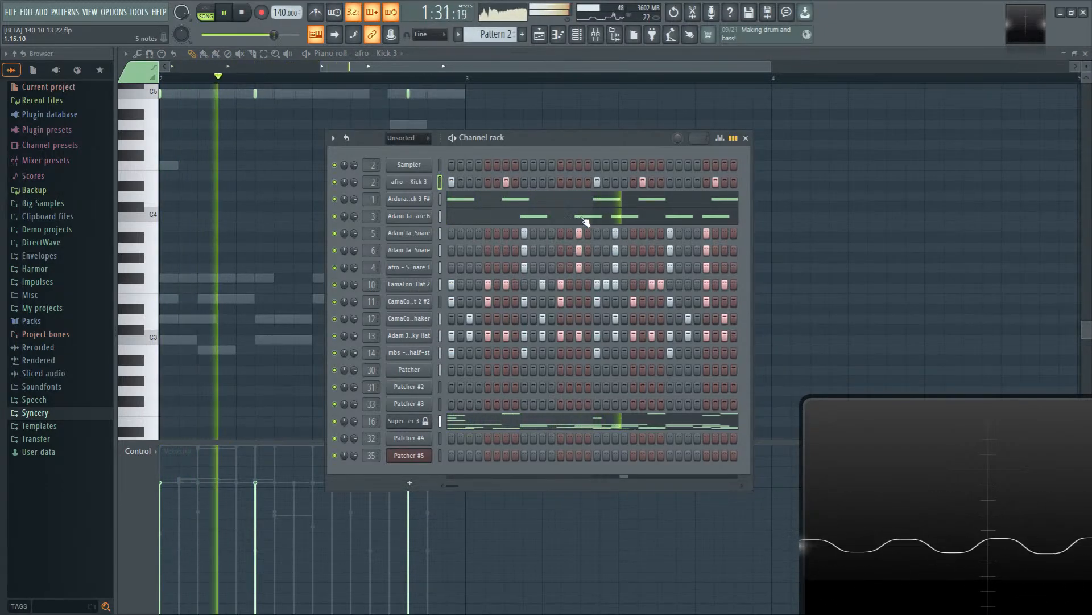
key("space")
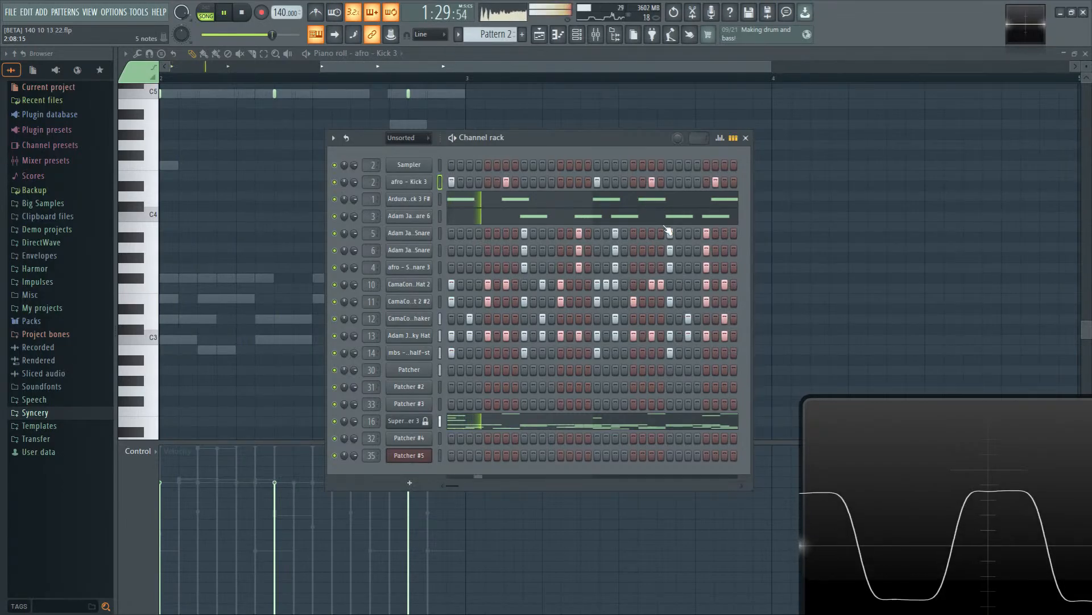
left_click(649, 208)
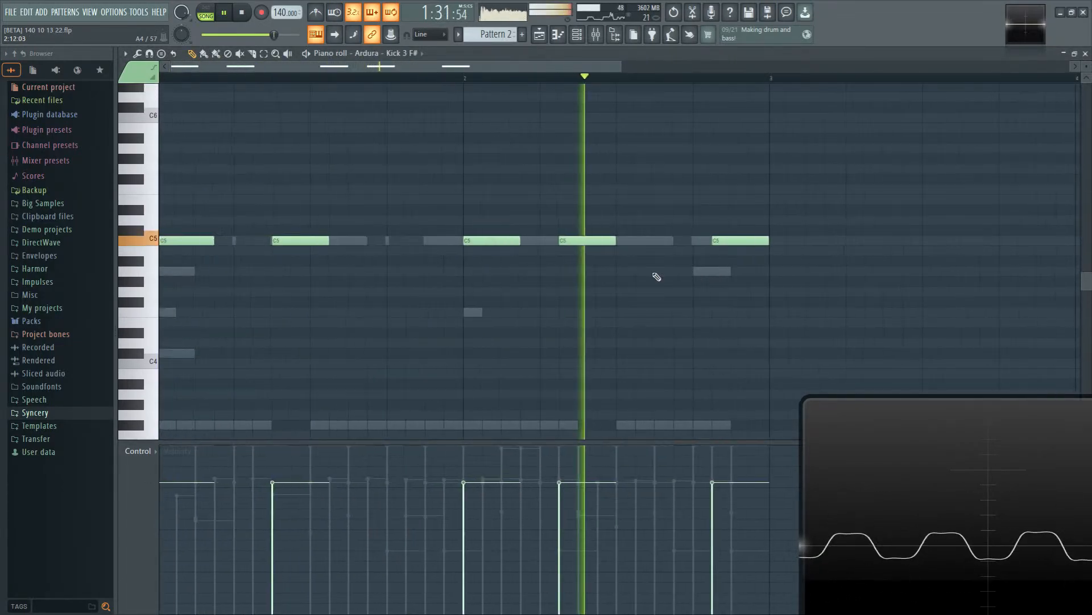
left_click_drag(590, 242, 616, 240)
left_click(577, 34)
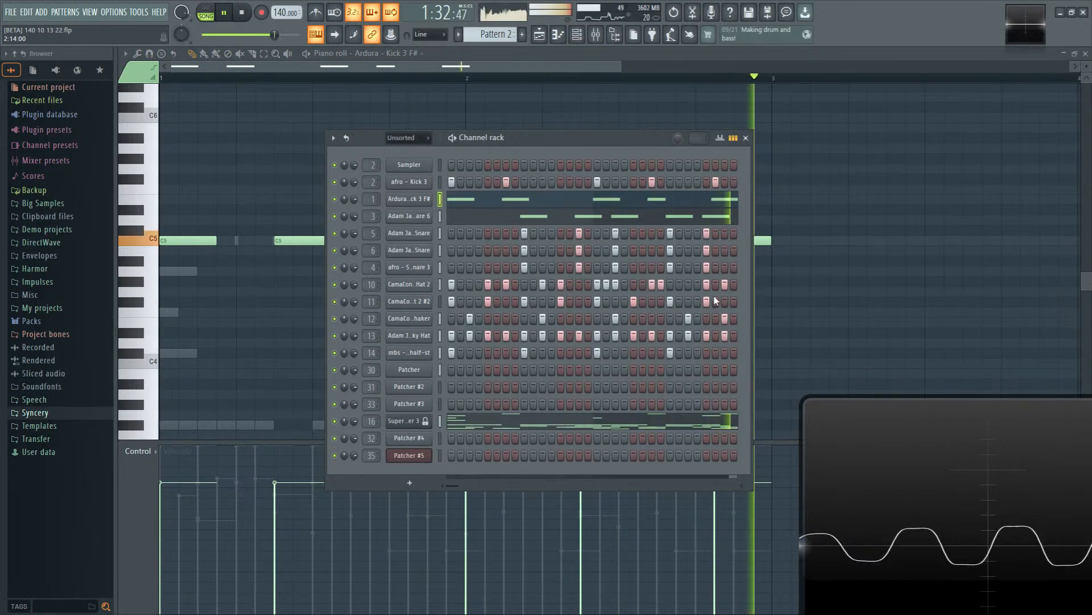
Step: Shift the last kick of Pattern 2 to step 31 in both kick channels, trim its F# note to two steps, and audition the arrangement
left_click(728, 198)
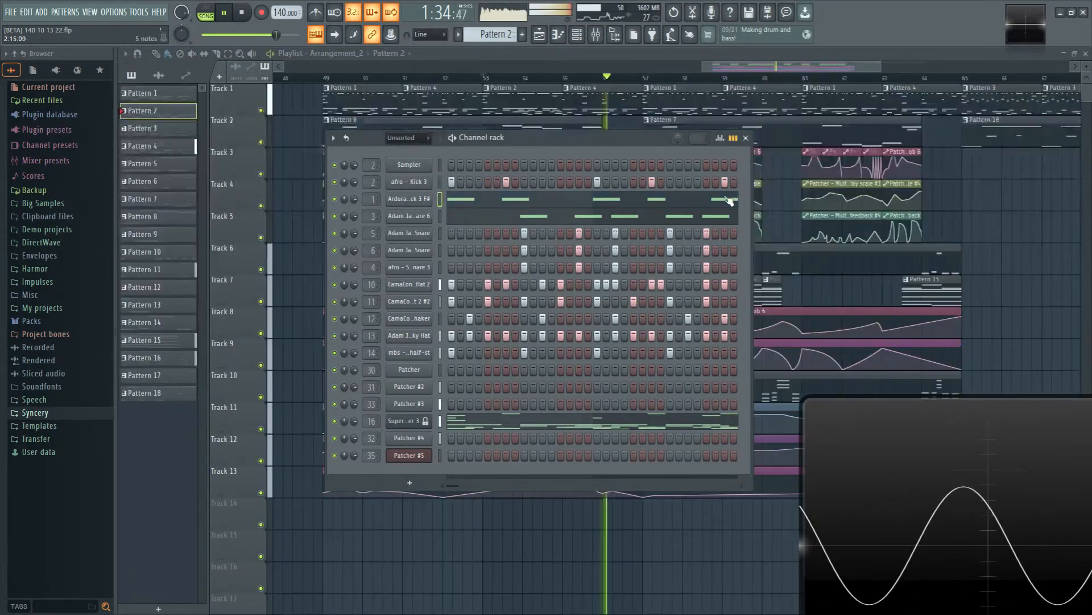
left_click(728, 200)
left_click_drag(774, 239, 771, 239)
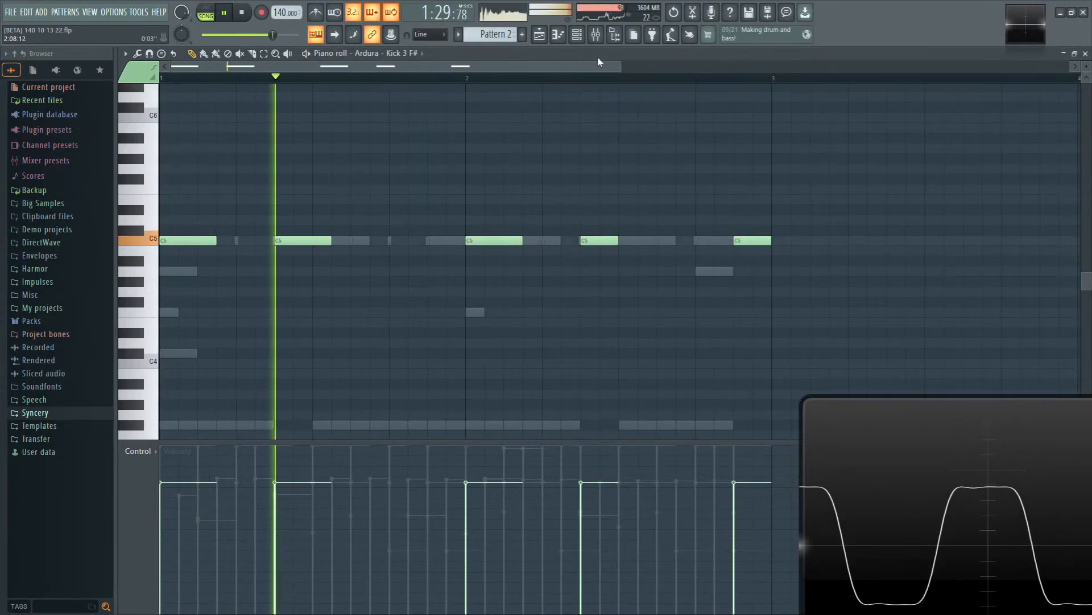
key("F6")
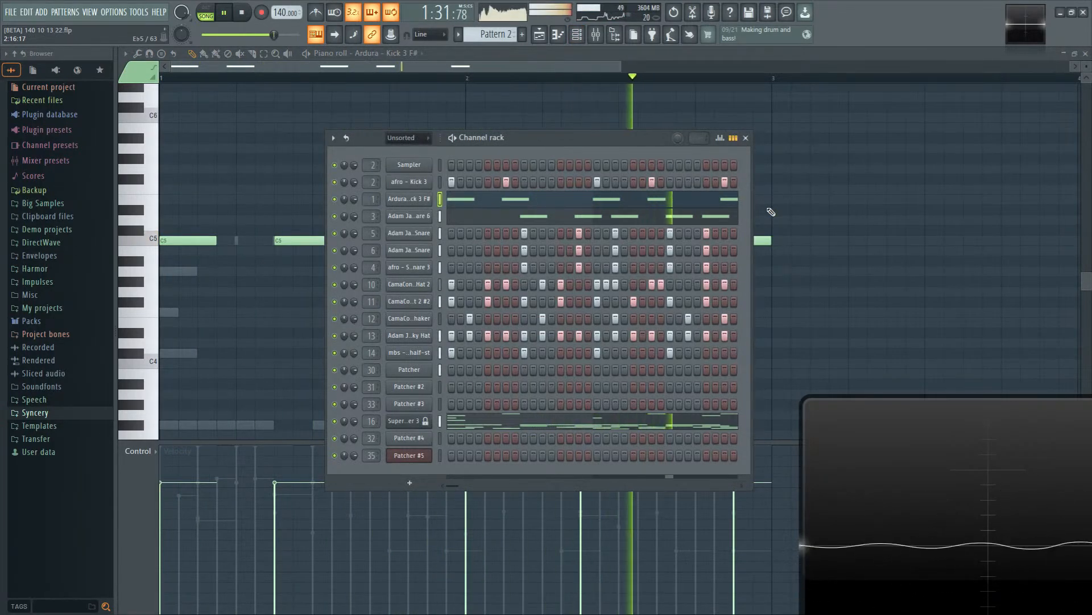
key("F5")
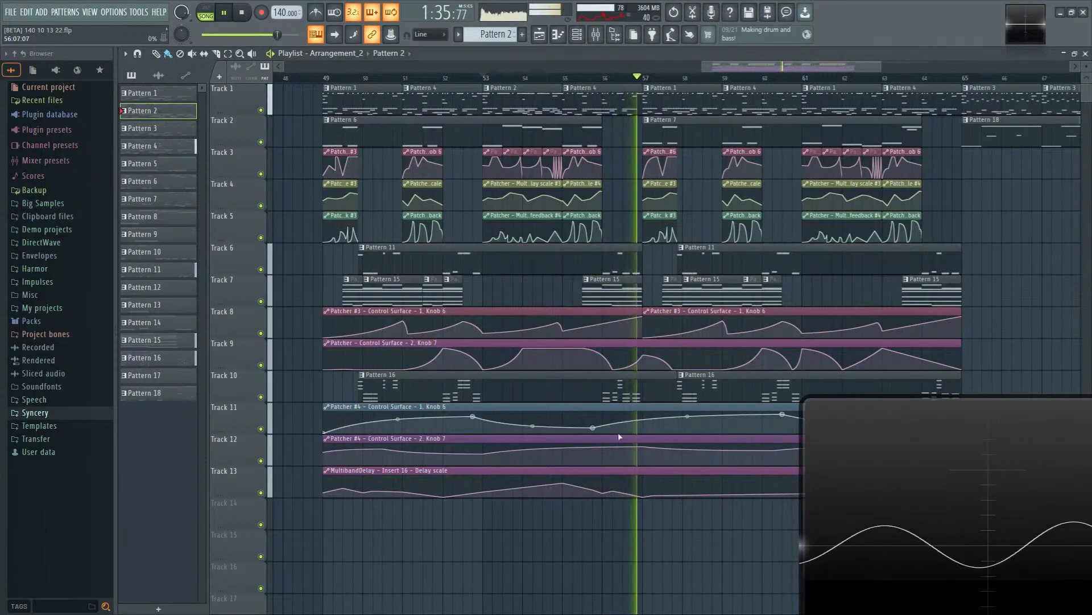
key("space")
Step: Examine the curve and output level settings of the MultibandDelay Insert 16 Delay scale automation clip
double_click(519, 470)
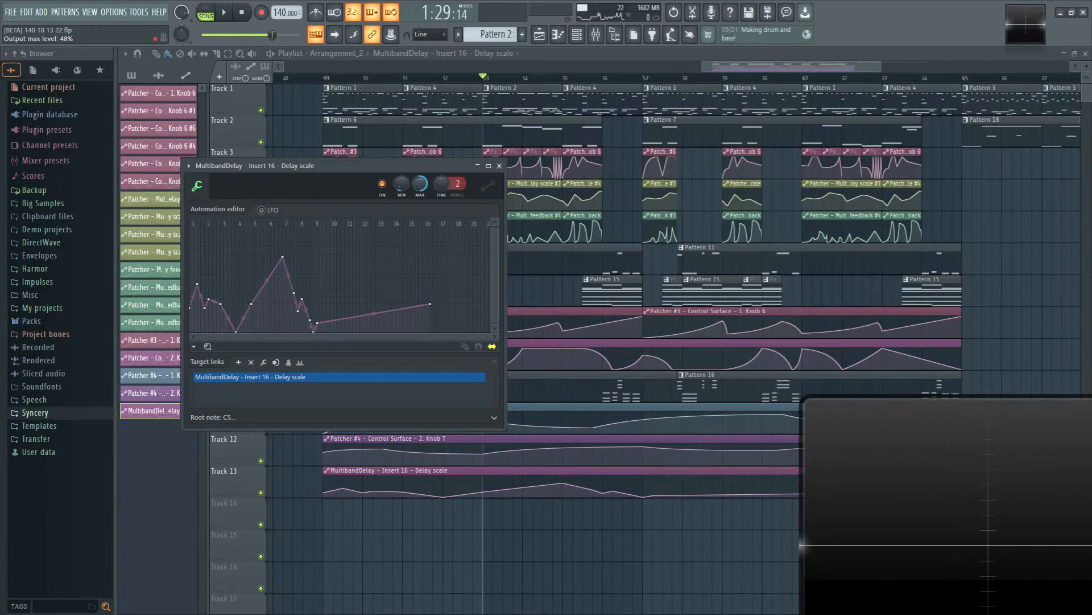
key("Escape")
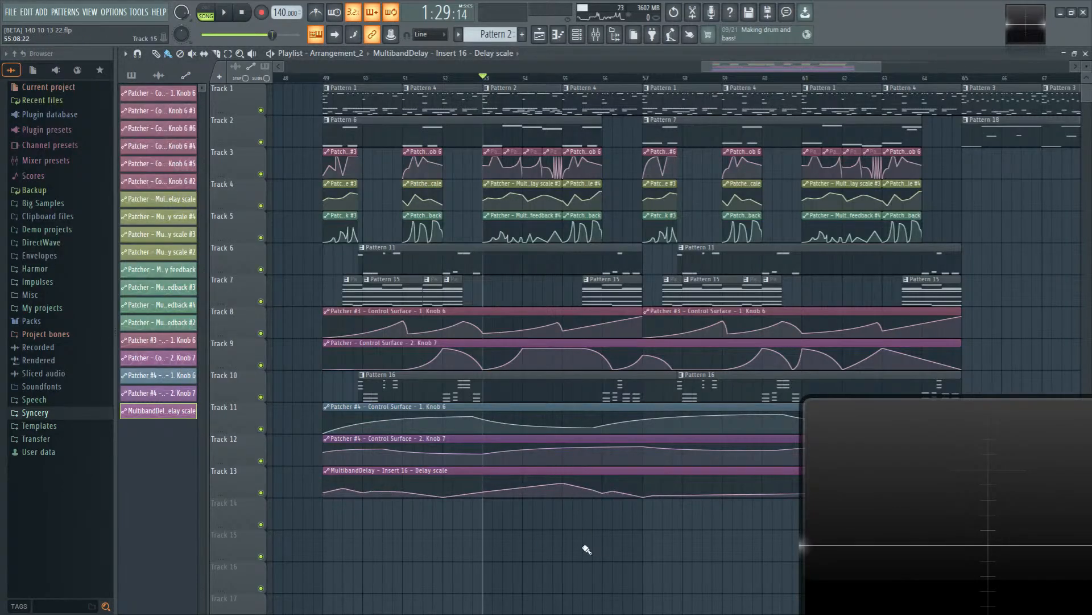
scroll(587, 549, "down", 3)
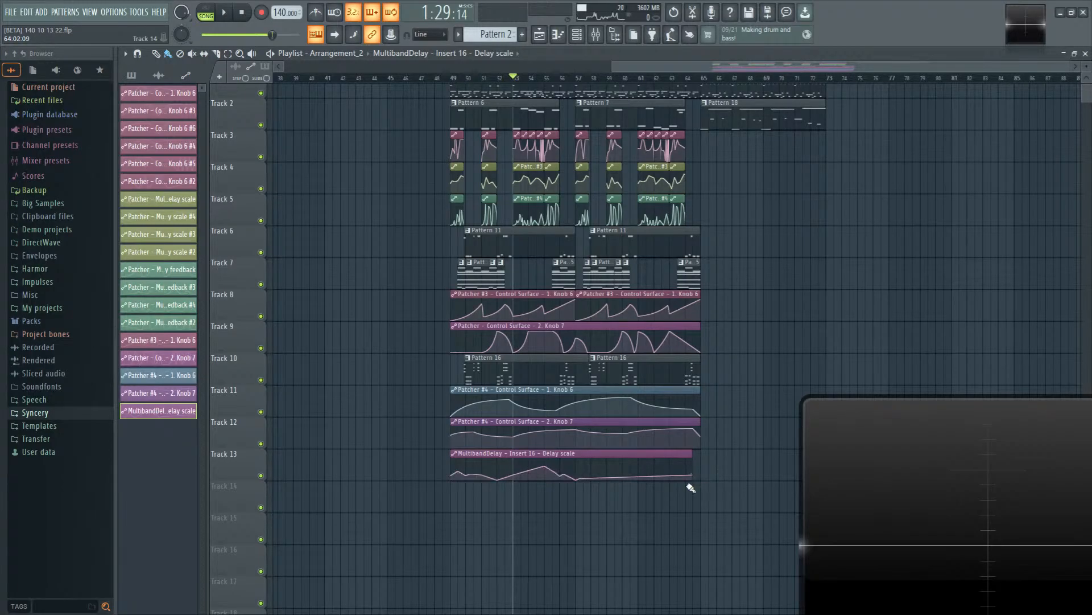
double_click(568, 455)
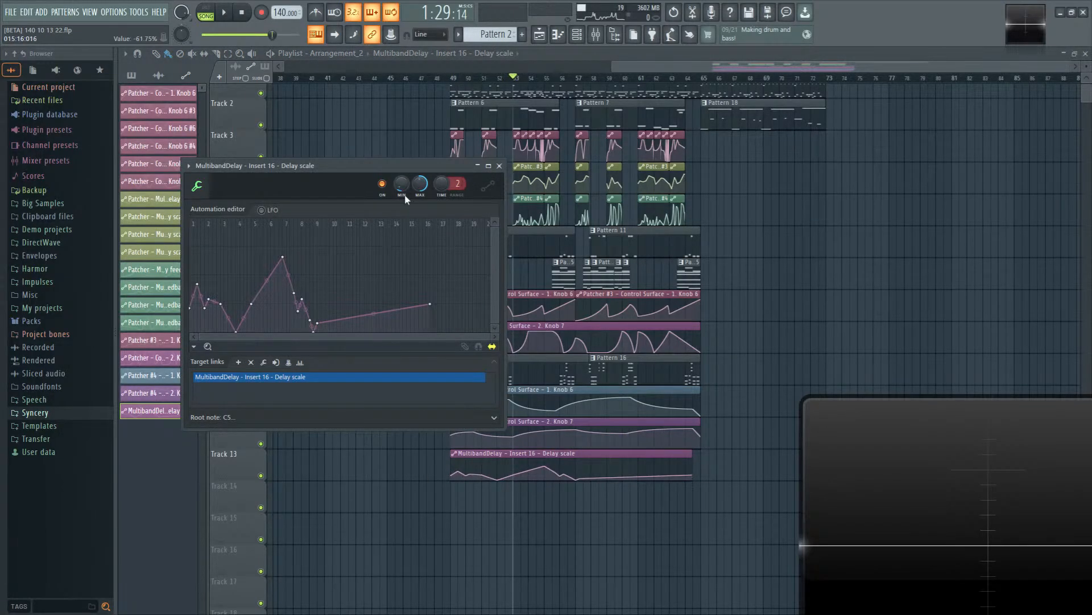
key("space")
key("Escape")
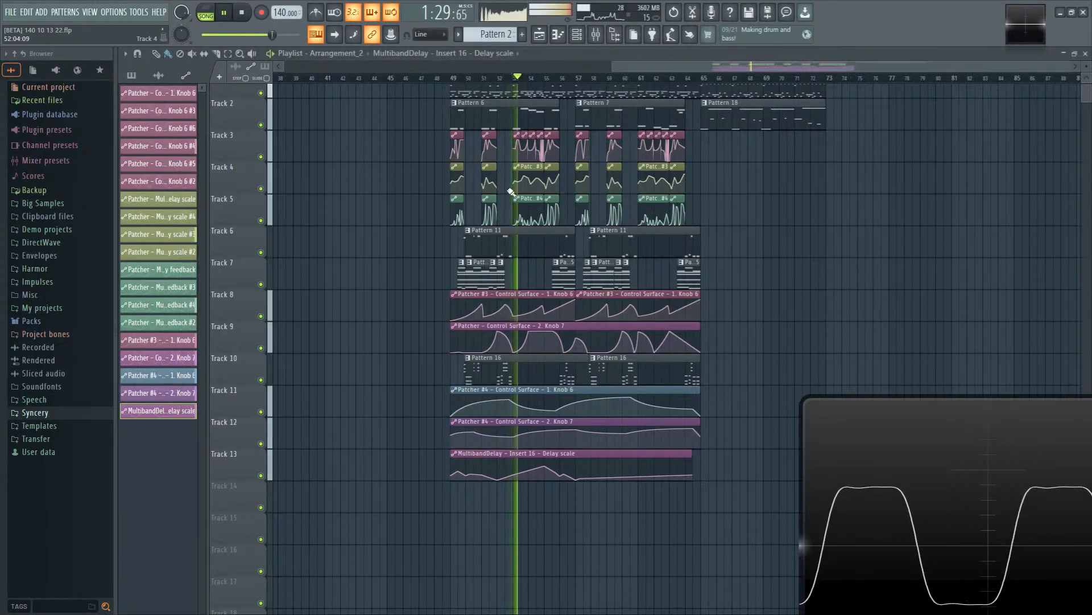
Step: Move Multiband Delay up to slot 3 in the Insert 16 effect chain and audition it with the arrangement
left_click(597, 38)
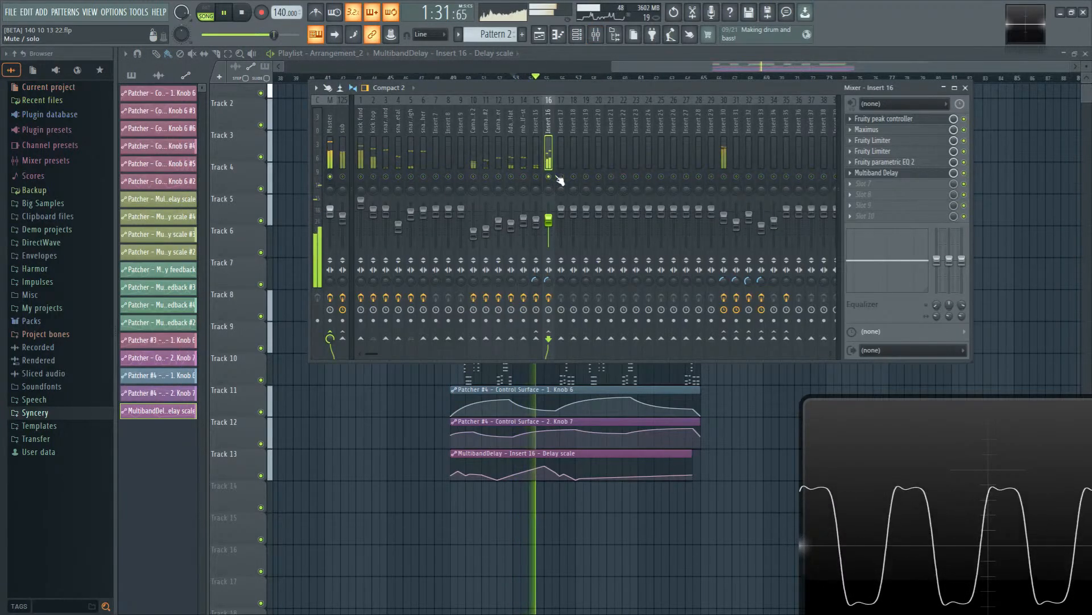
left_click(894, 177)
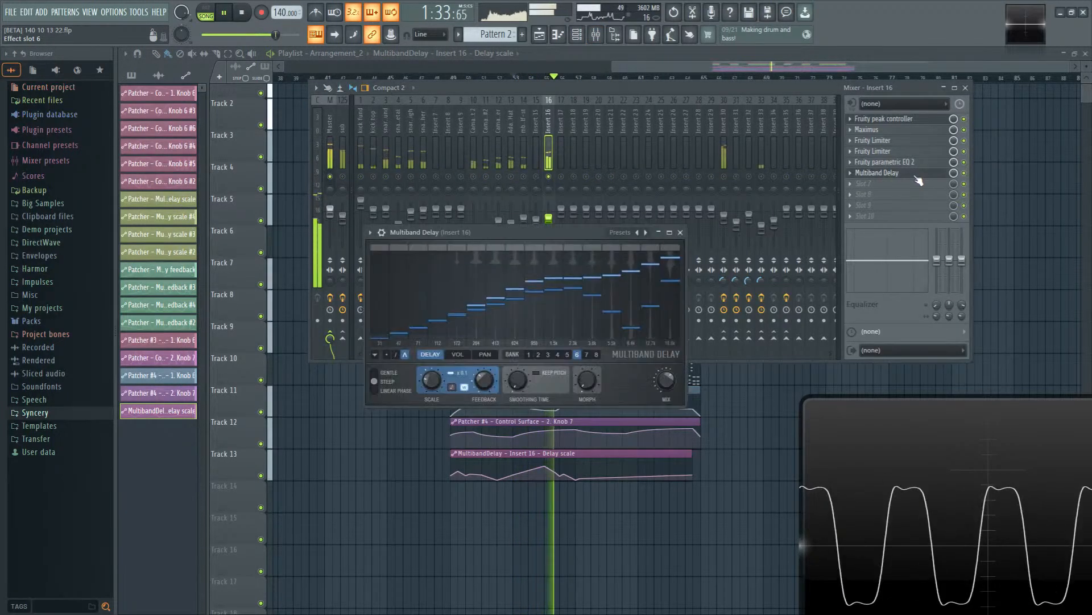
key("space")
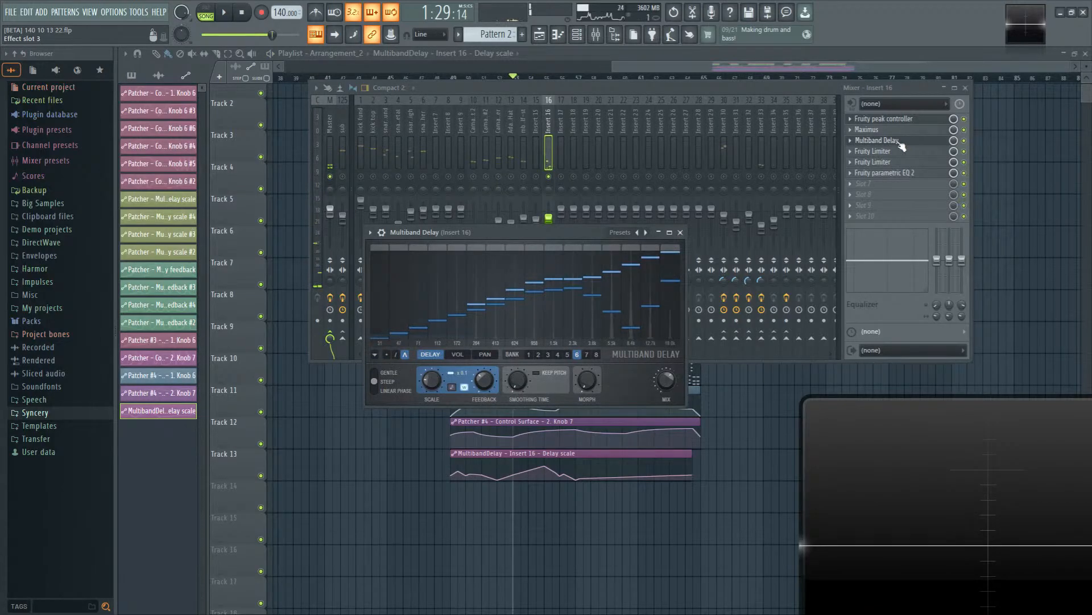
key("space")
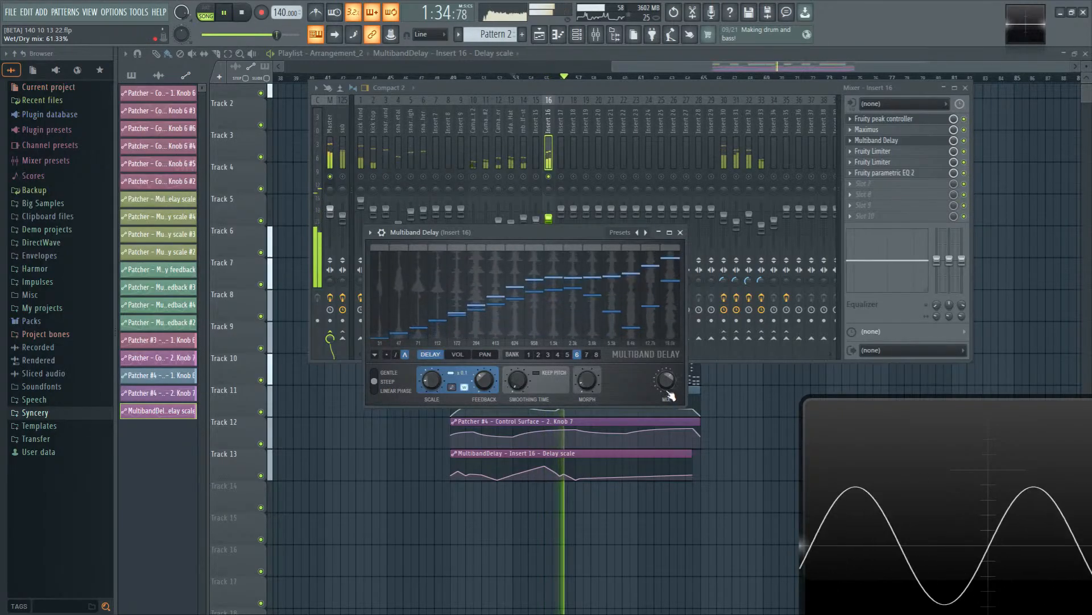
key("space")
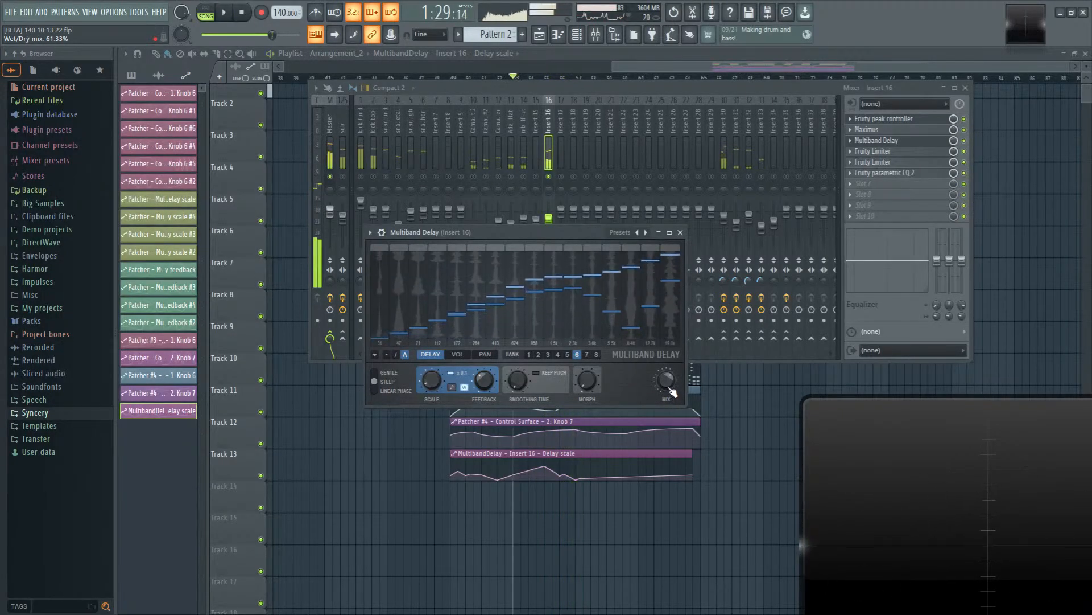
Step: Link the Multiband Delay mix on Insert 16 to the Peak ctrl - Peak internal controller and audition it
right_click(671, 385)
left_click(718, 504)
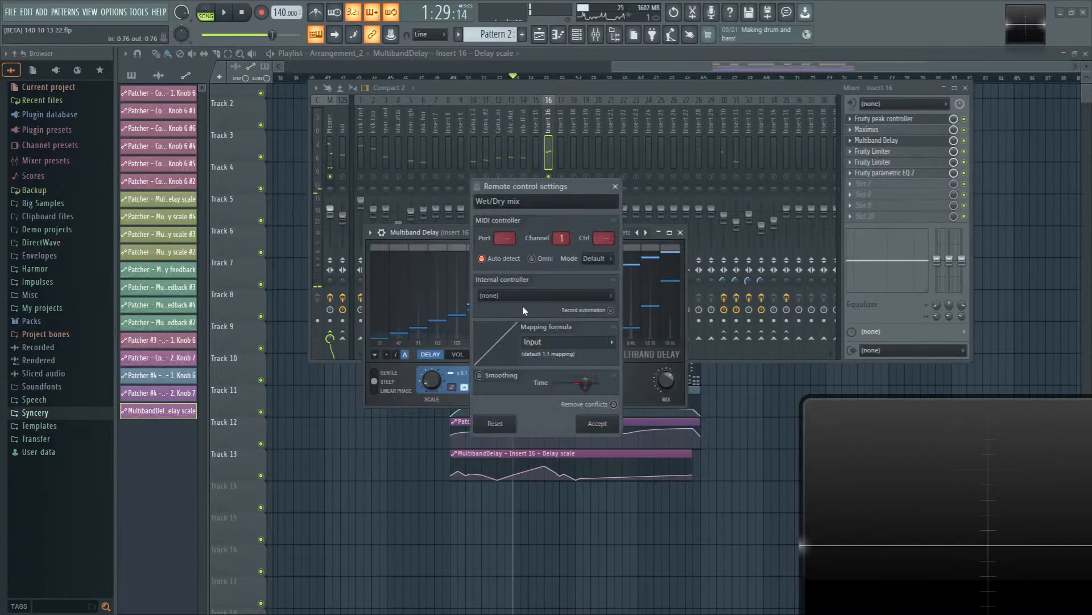
left_click(545, 295)
left_click(546, 371)
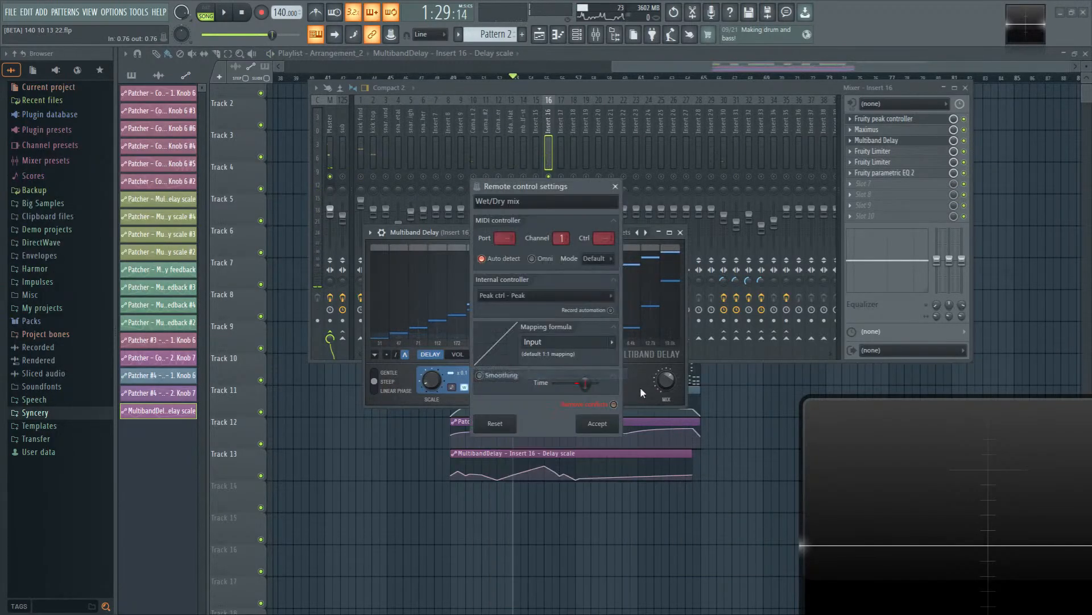
left_click(596, 424)
key("space")
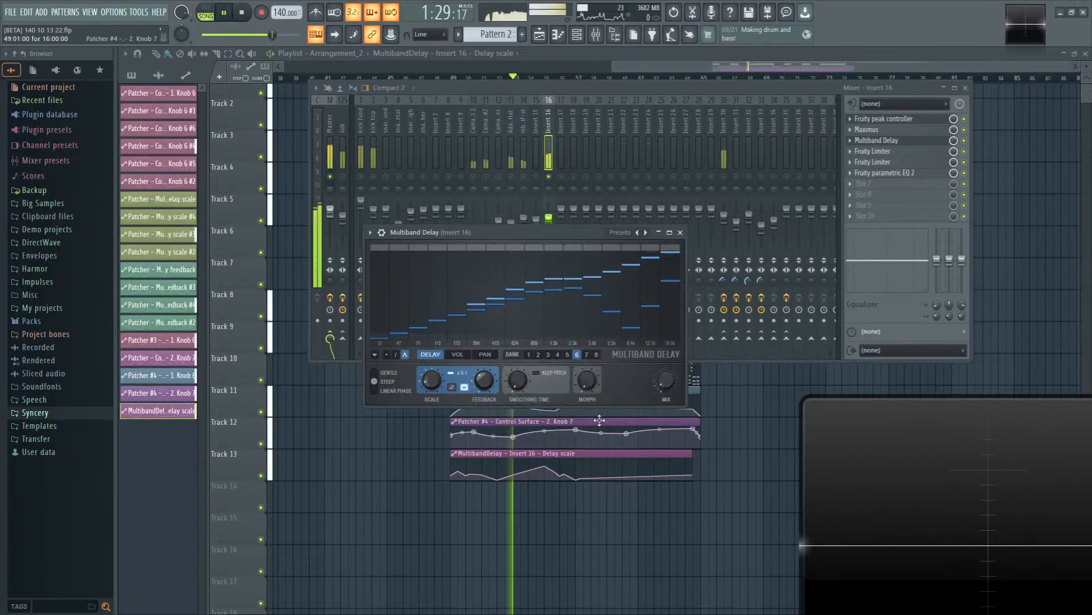
Step: Invert the mix knob's peak controller link by setting its mapping formula to 1-Input
right_click(667, 386)
left_click(705, 499)
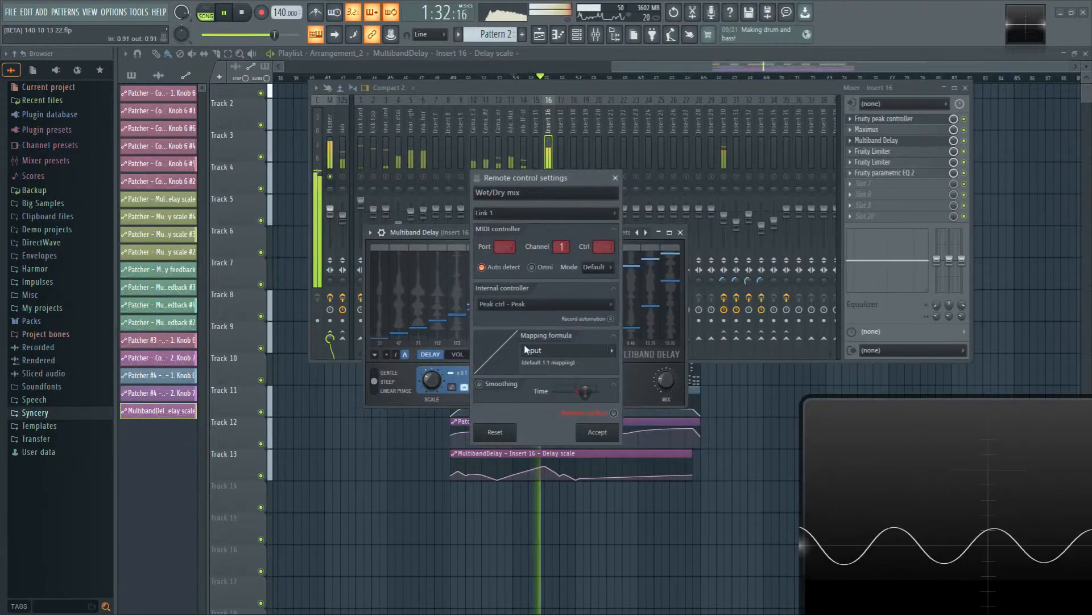
left_click(612, 351)
left_click(629, 382)
left_click(597, 432)
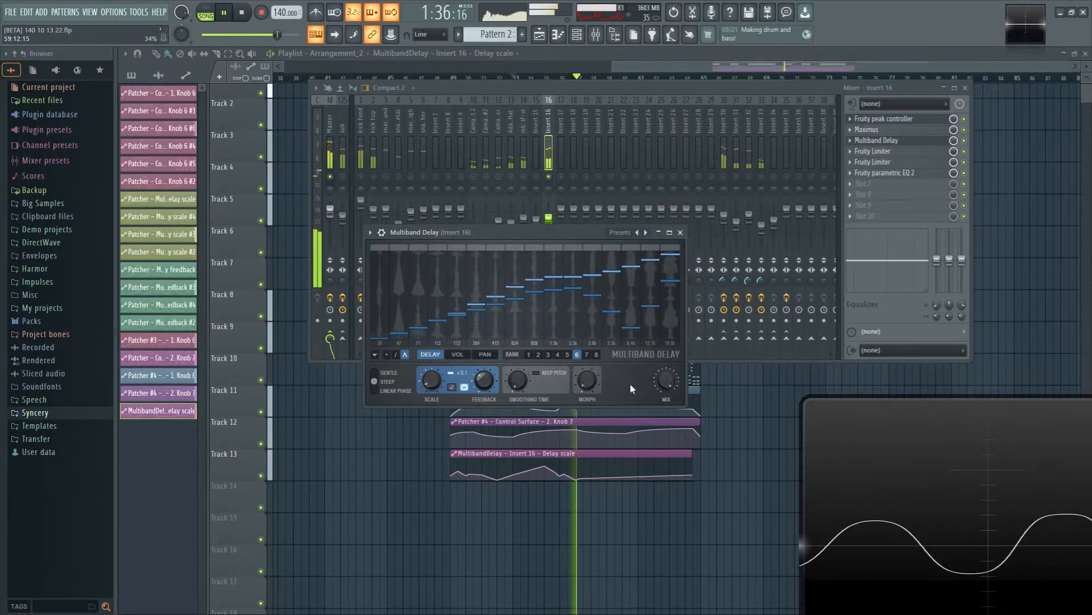
Step: Change the Multiband Delay mix link's mapping formula to .5-Input and accept it
right_click(663, 384)
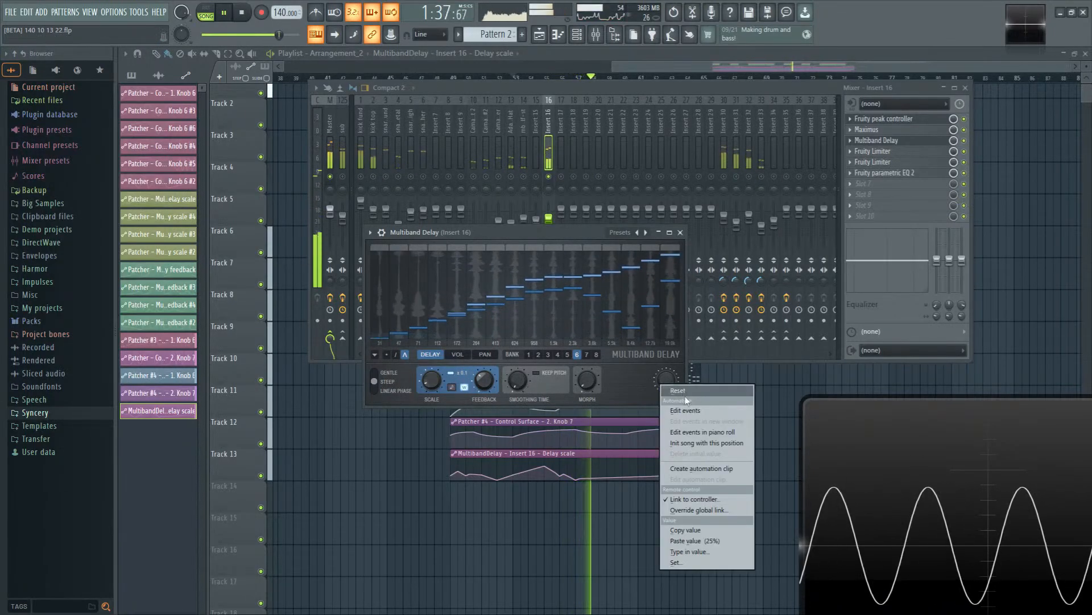
left_click(705, 500)
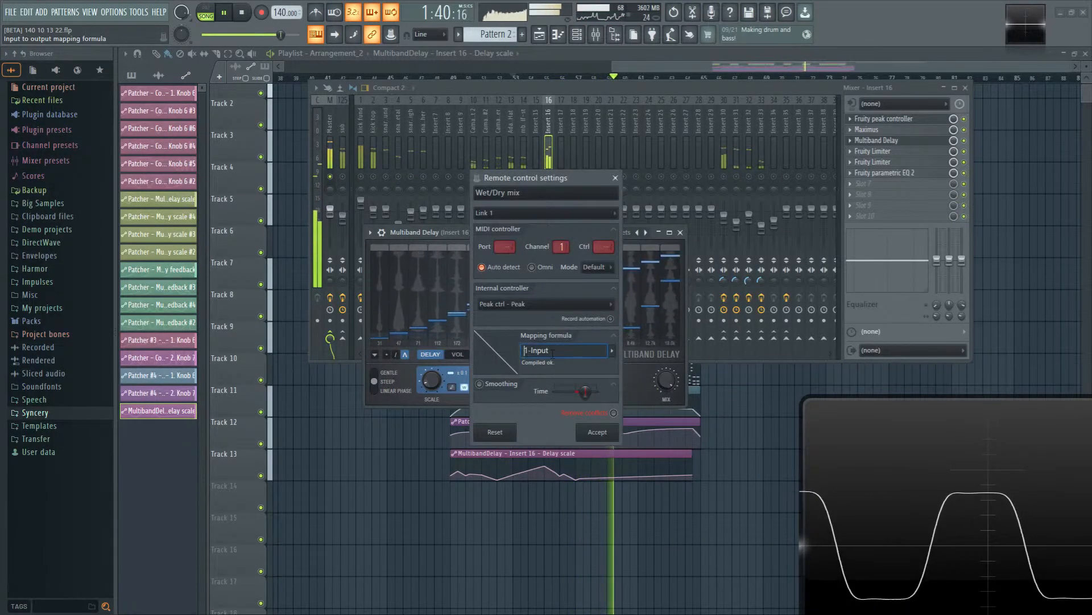
key("Delete")
key("Delete")
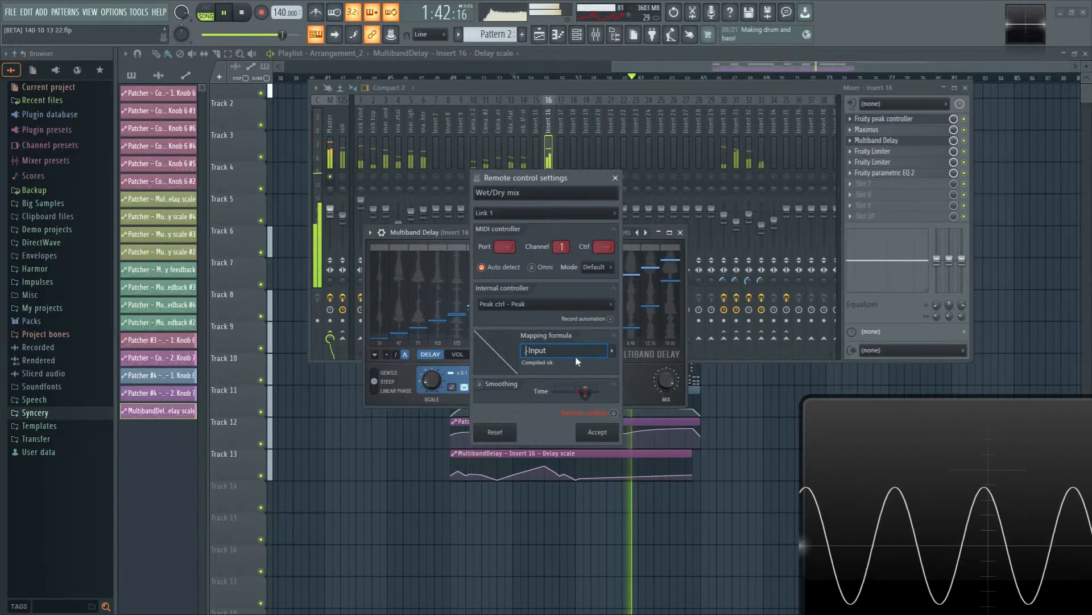
type(".5-")
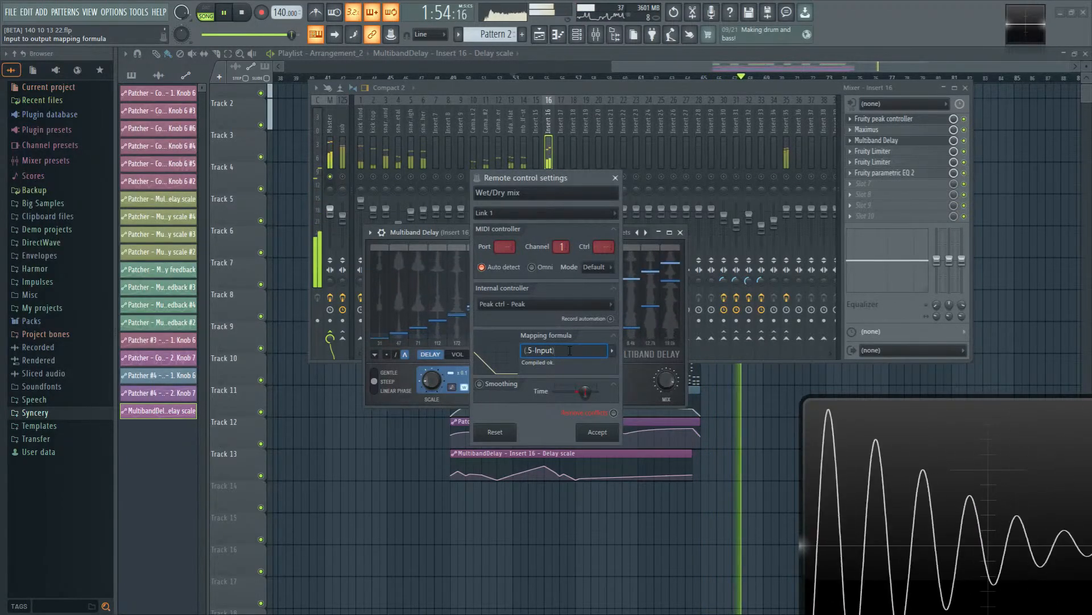
type("*.5")
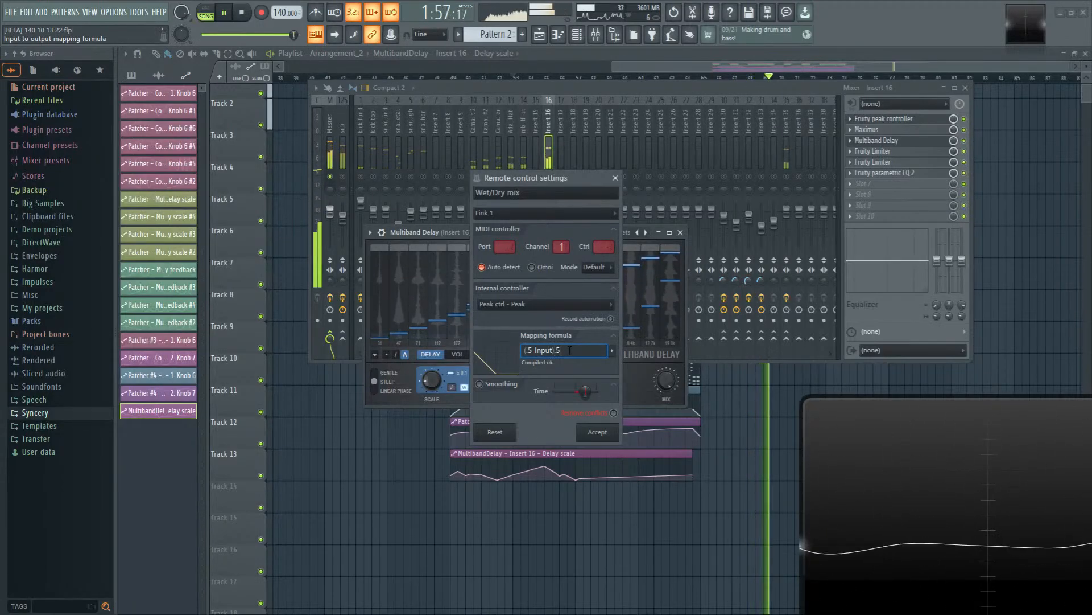
key("Return")
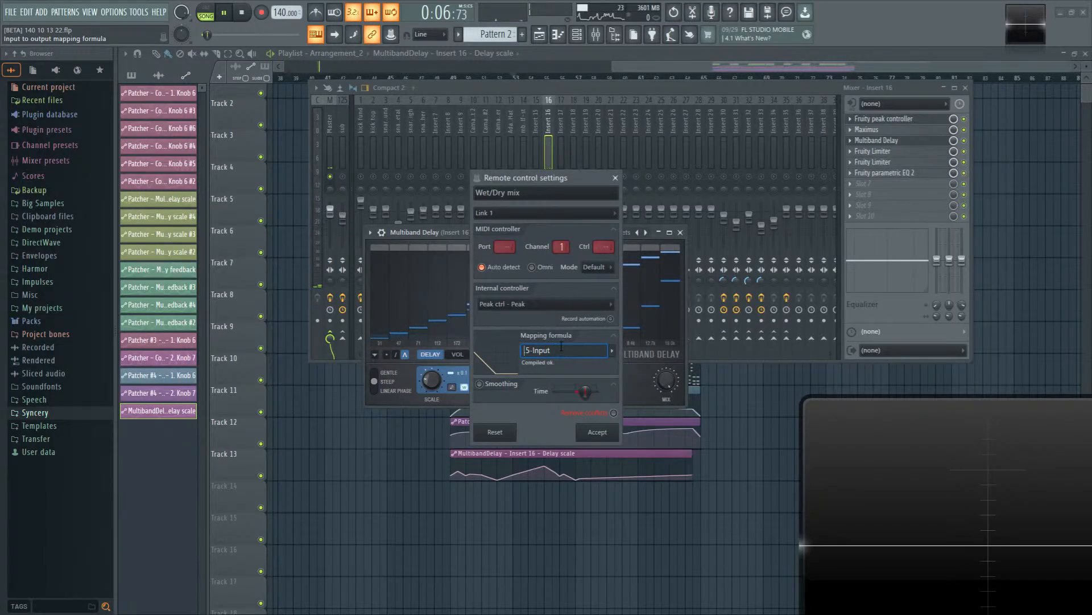
left_click(598, 432)
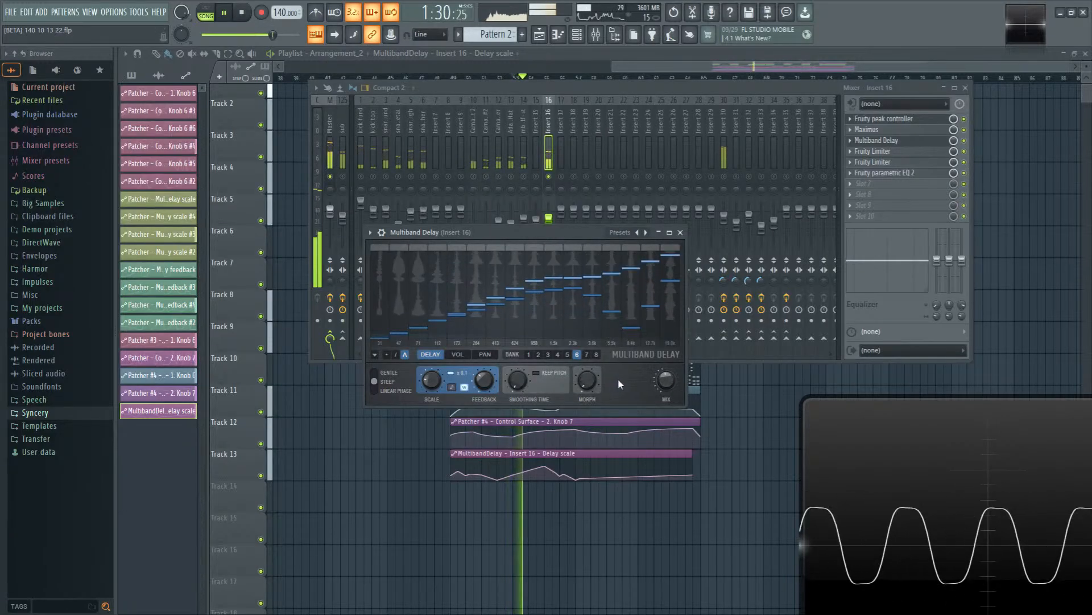
Step: Set the mapping formula of the Multiband Delay mix link to .7-Input and audition the result
key("space")
right_click(665, 381)
left_click(708, 501)
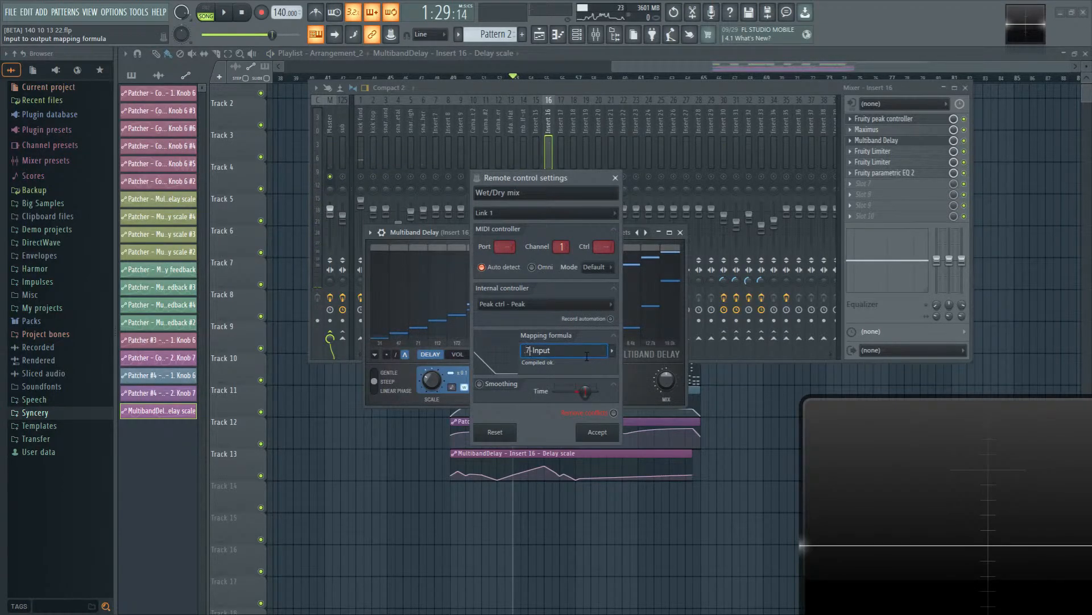
left_click(610, 432)
key("space")
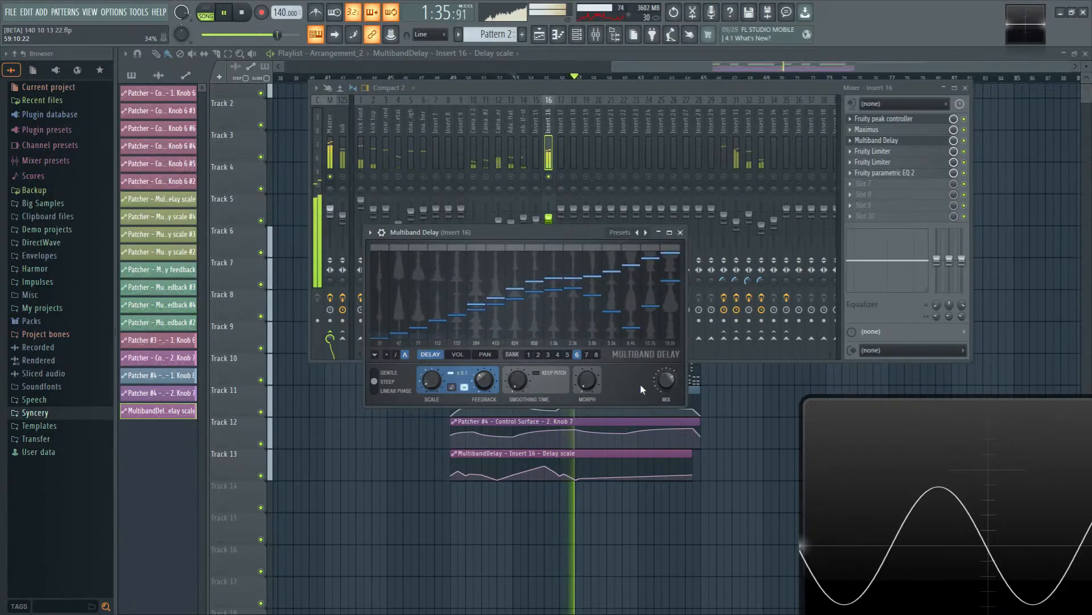
key("space")
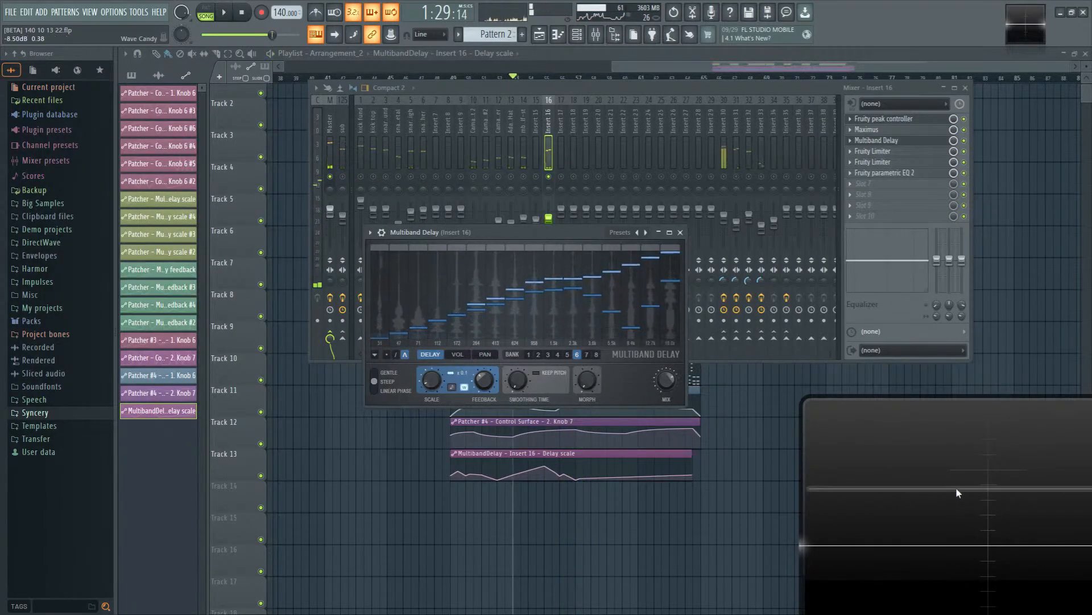
Step: Shrink the Wave Candy visualizer to a small display and move the Multiband Delay window clear of the mixer's faders
left_click_drag(956, 492, 831, 388)
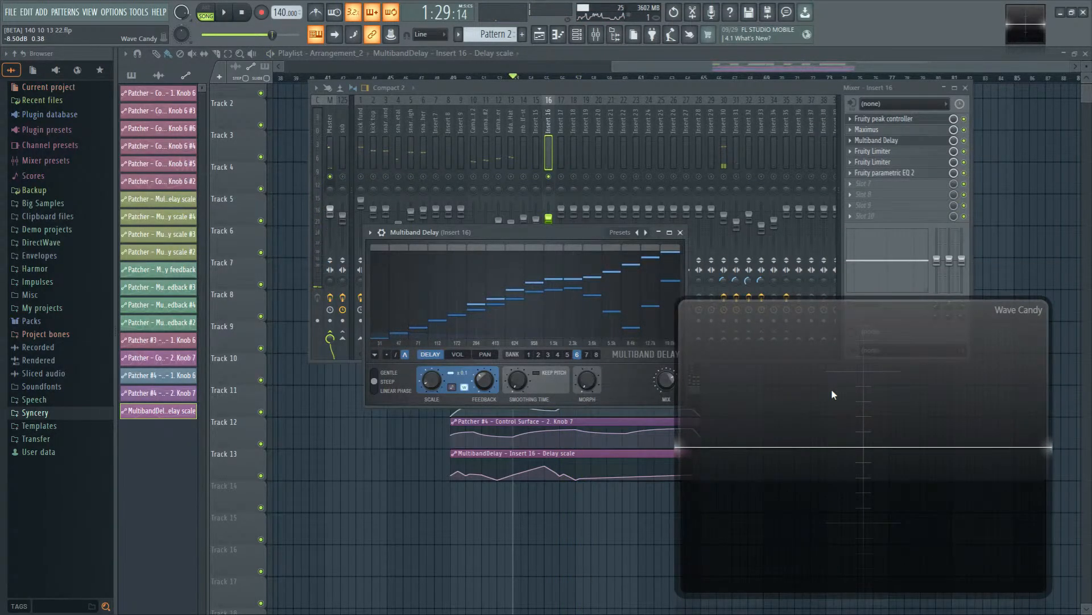
key("space")
key("space")
key("space")
key("space")
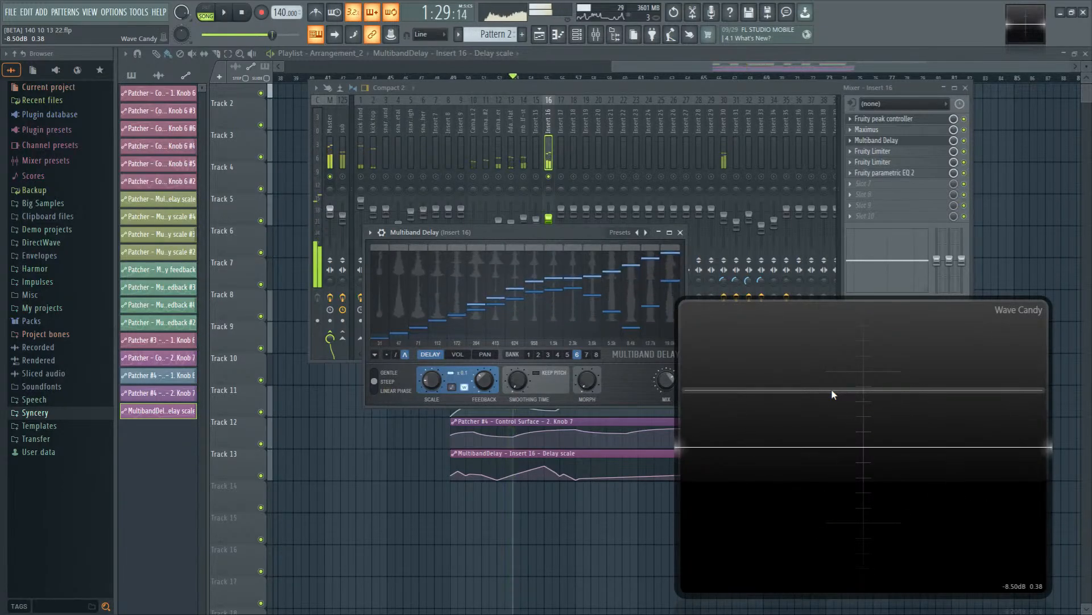
left_click(830, 375)
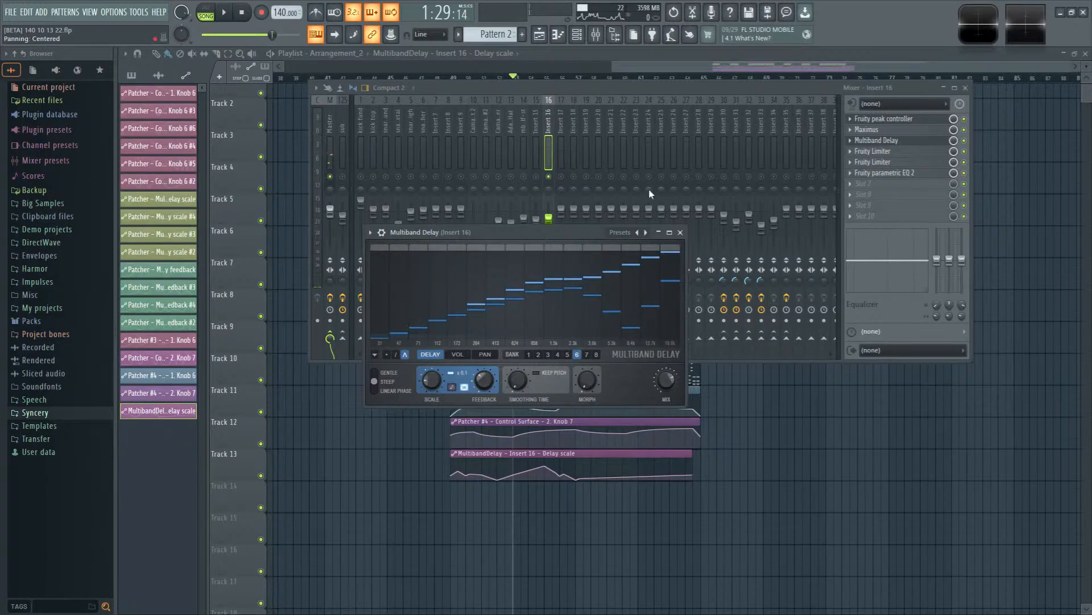
left_click_drag(595, 237, 630, 342)
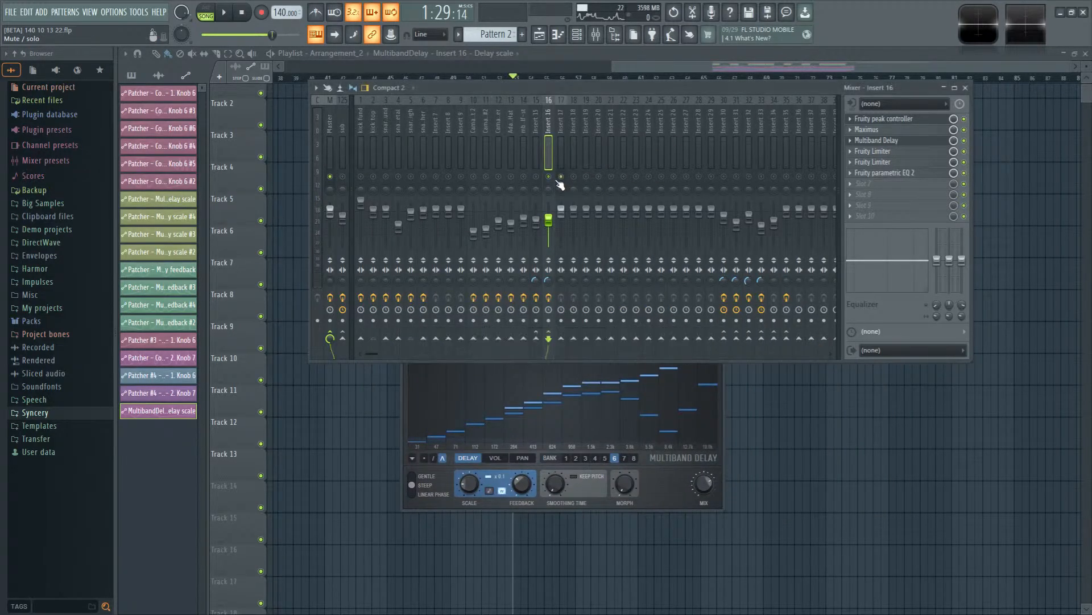
Step: Show the playlist and audition the arrangement from bar 65
key("F5")
key("space")
scroll(754, 285, "up", 1)
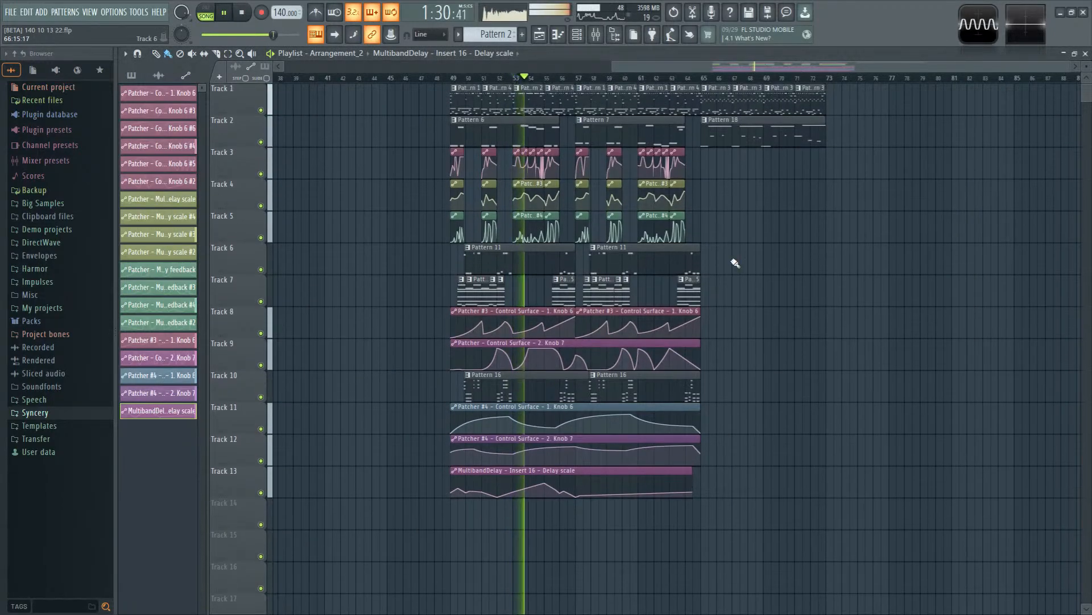
left_click(697, 78)
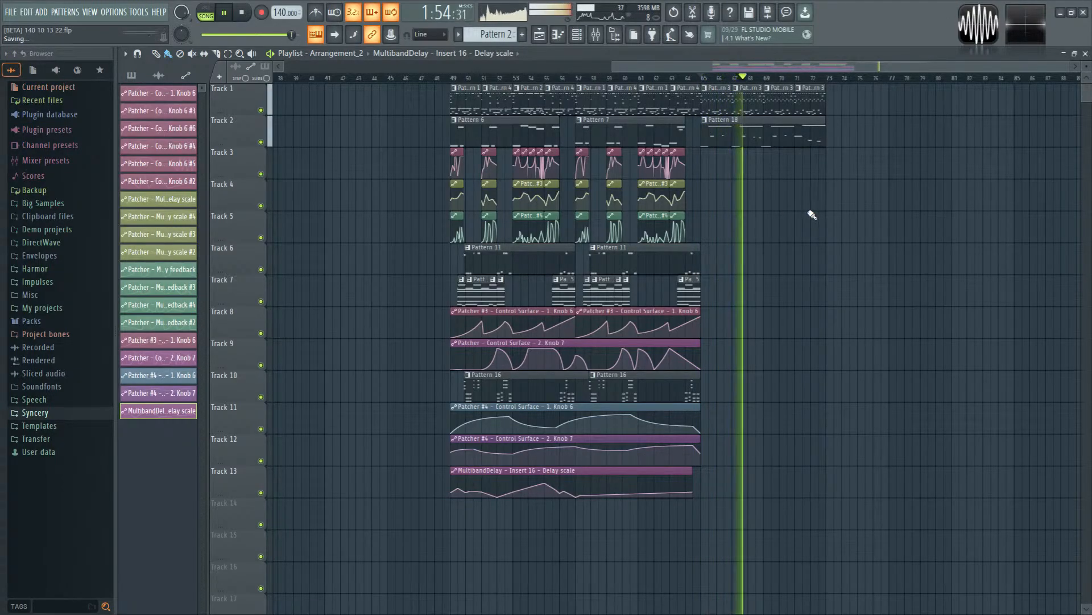
left_click(596, 35)
key("F9")
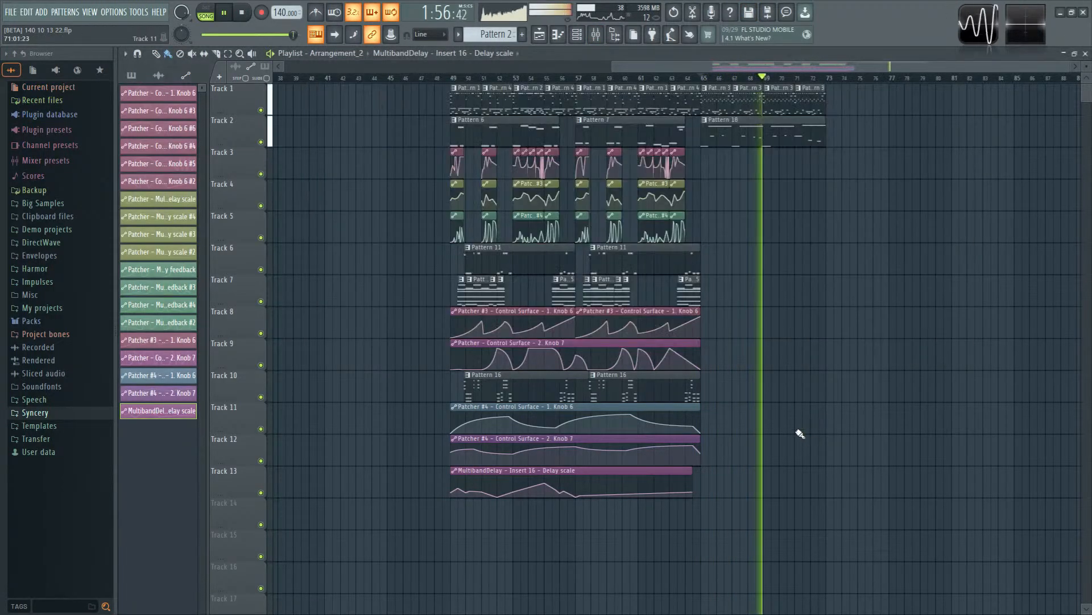
Step: Extend the Insert 16 Delay scale automation clip to bar 73 and shape the added part as a rise peaking near bar 69
left_click_drag(693, 471, 824, 472)
right_click(703, 486)
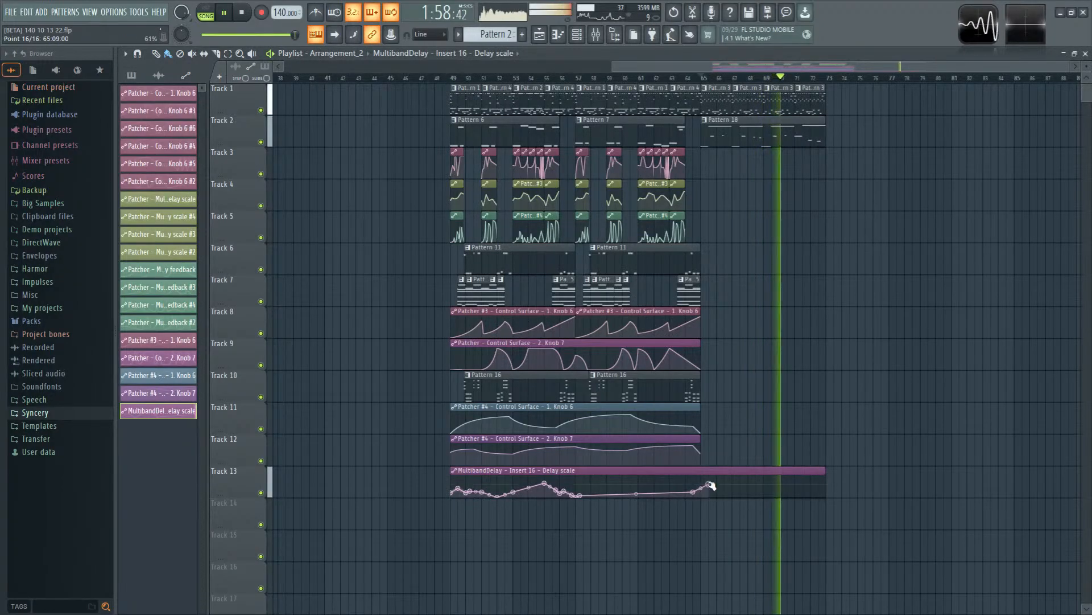
right_click(732, 482)
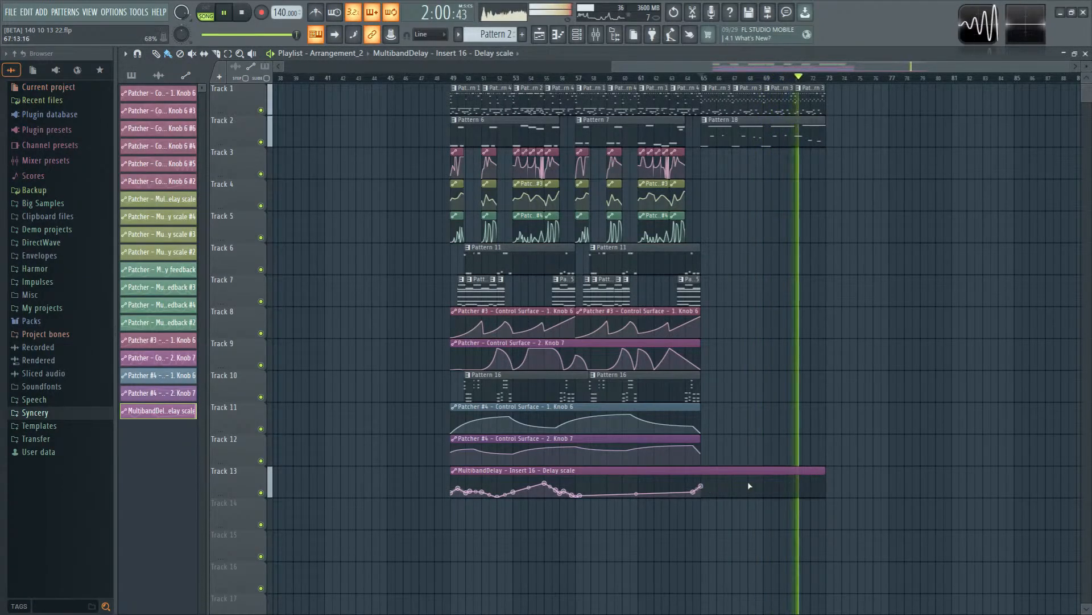
right_click(764, 479)
right_click(791, 482)
right_click(818, 483)
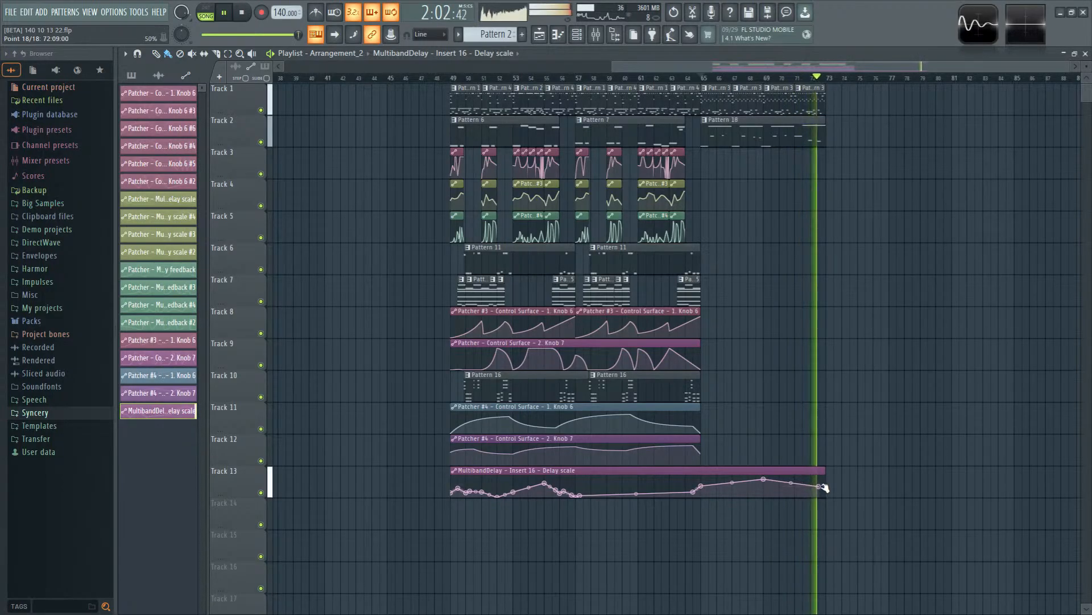
key("space")
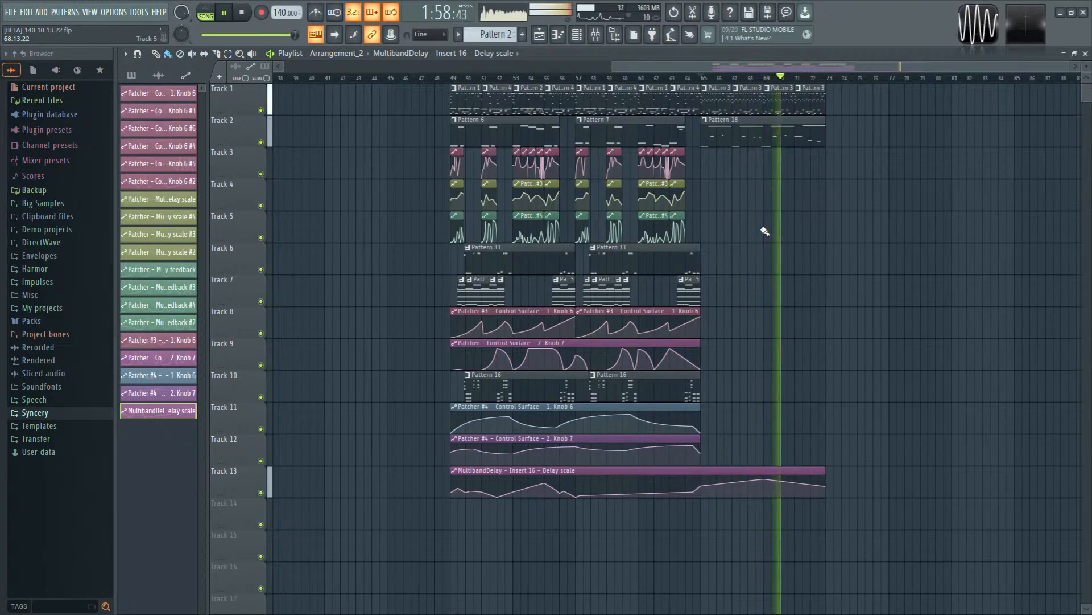
Step: Show the Unsorted channels in the channel rack and open the Superior Drummer 3 instrument
scroll(757, 233, "up", 3)
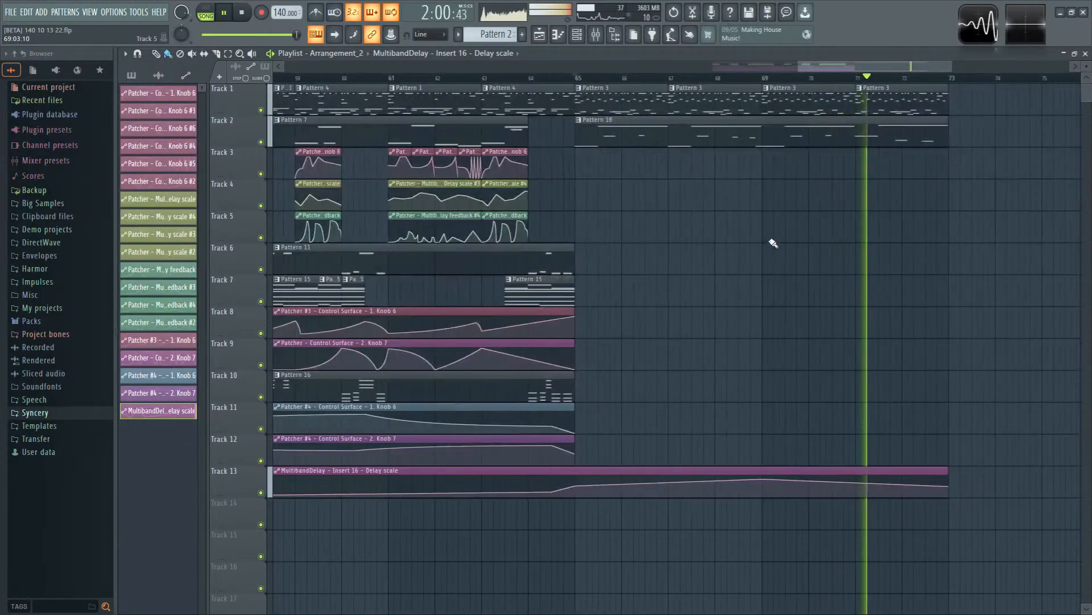
left_click(576, 34)
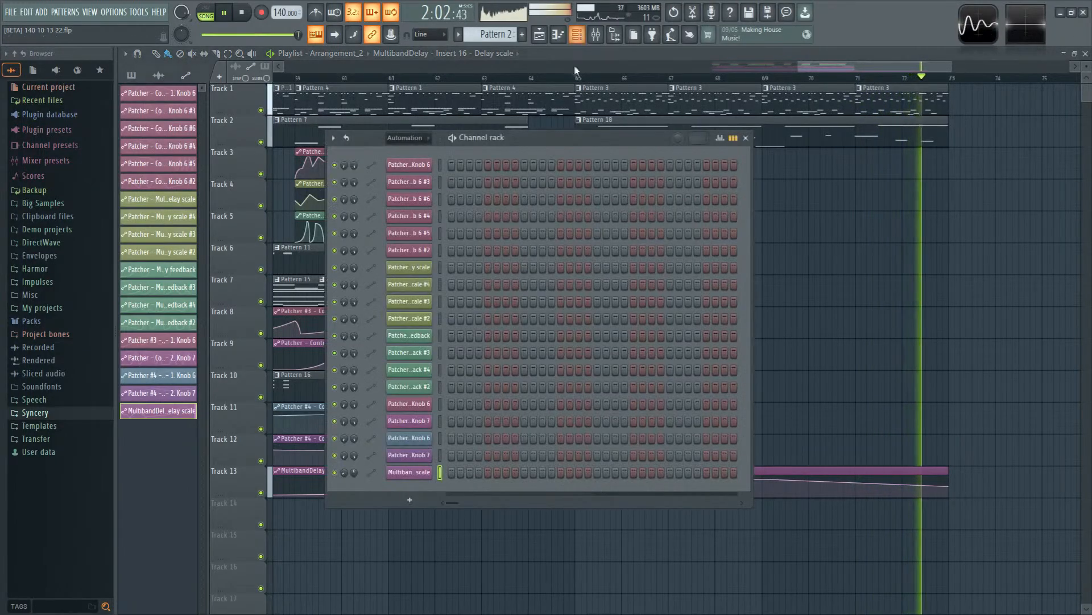
key("space")
left_click(575, 36)
left_click(573, 36)
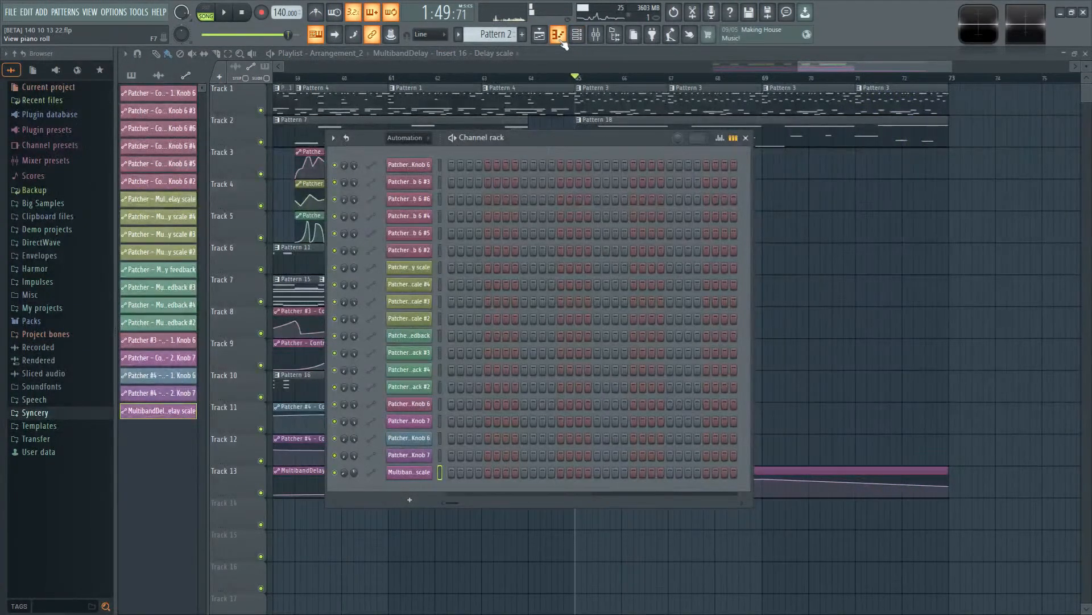
left_click(559, 36)
left_click(578, 41)
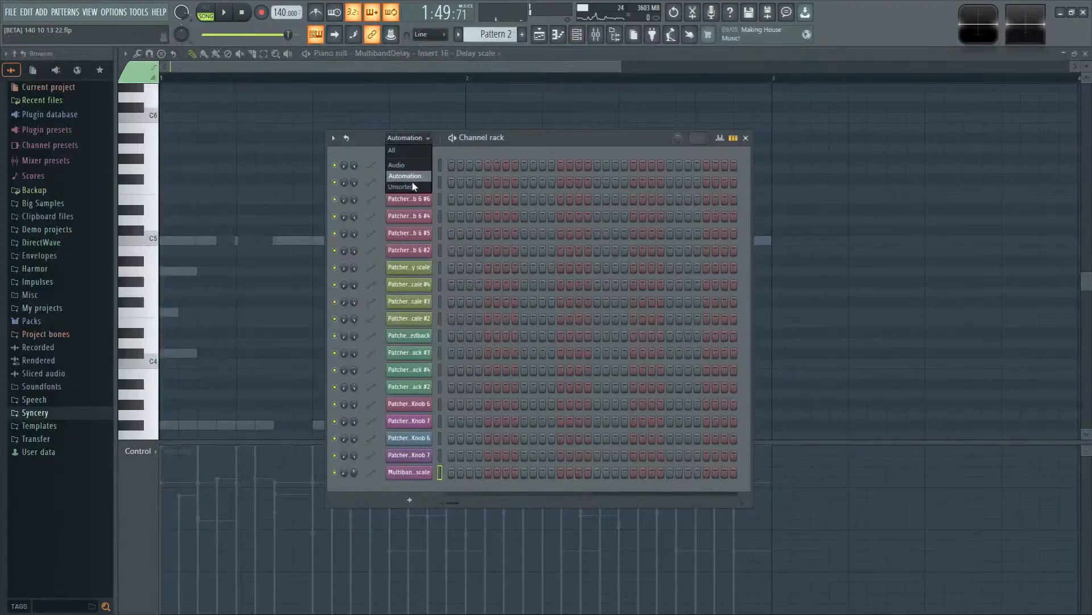
left_click(413, 187)
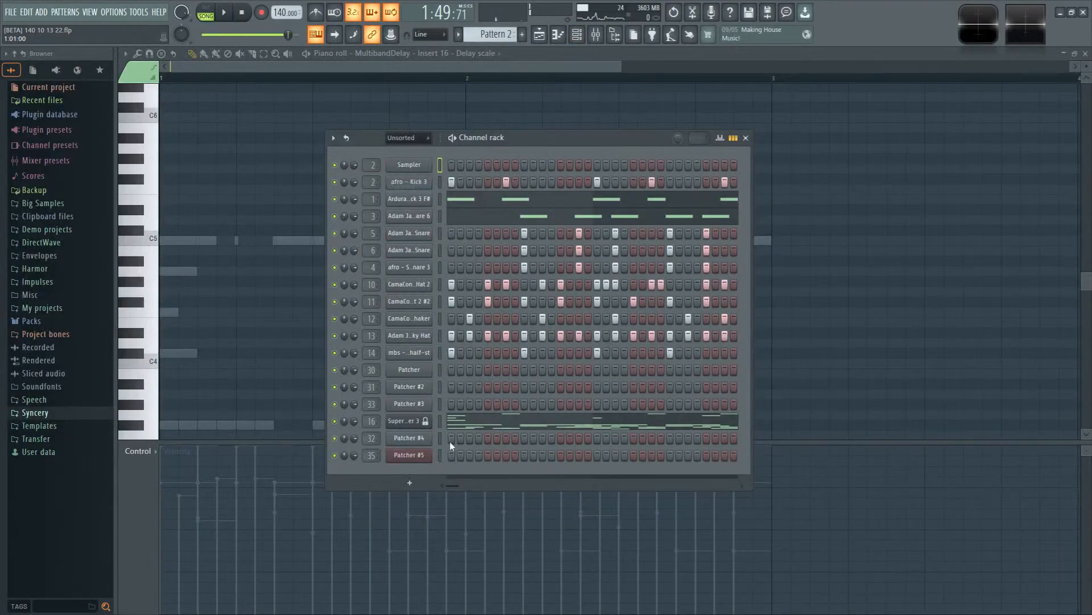
left_click(411, 420)
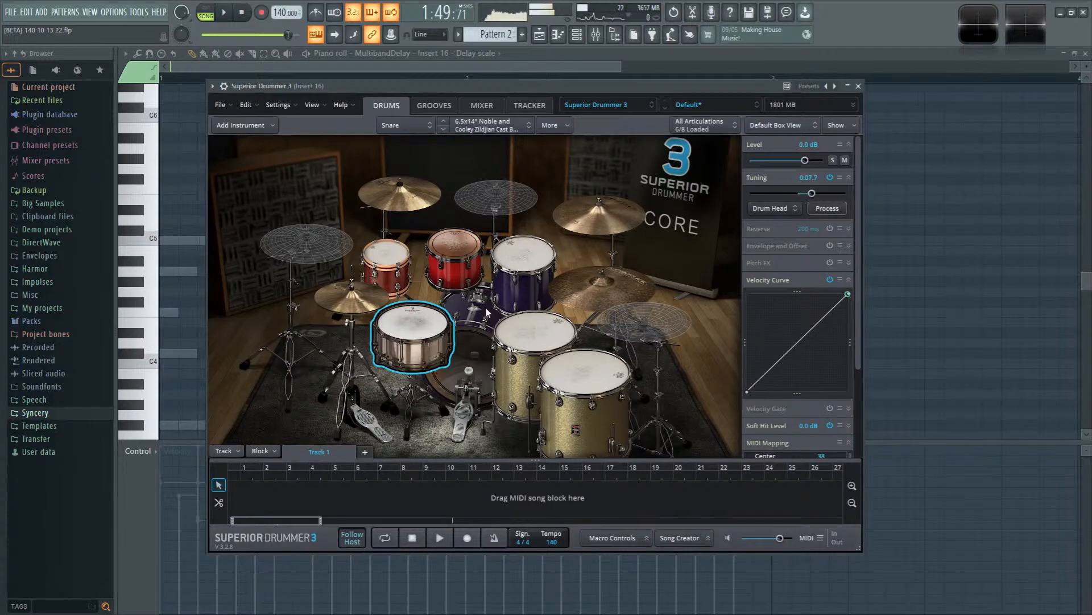
Step: Audition the snare at a lower tuning and set its tuning back to 0:00.0
key("space")
right_click(421, 333)
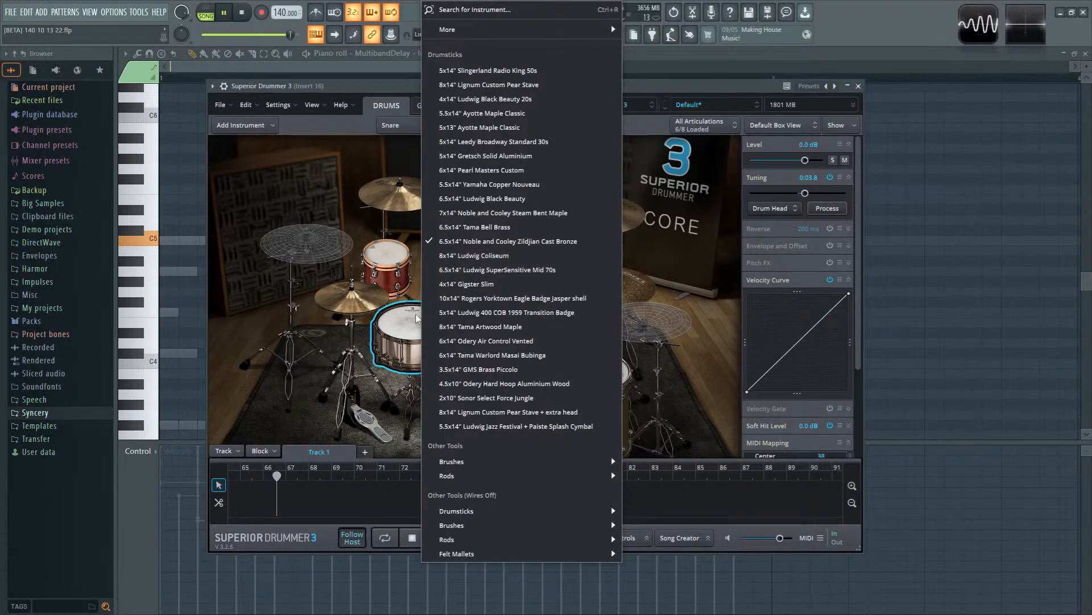
left_click(638, 250)
key("space")
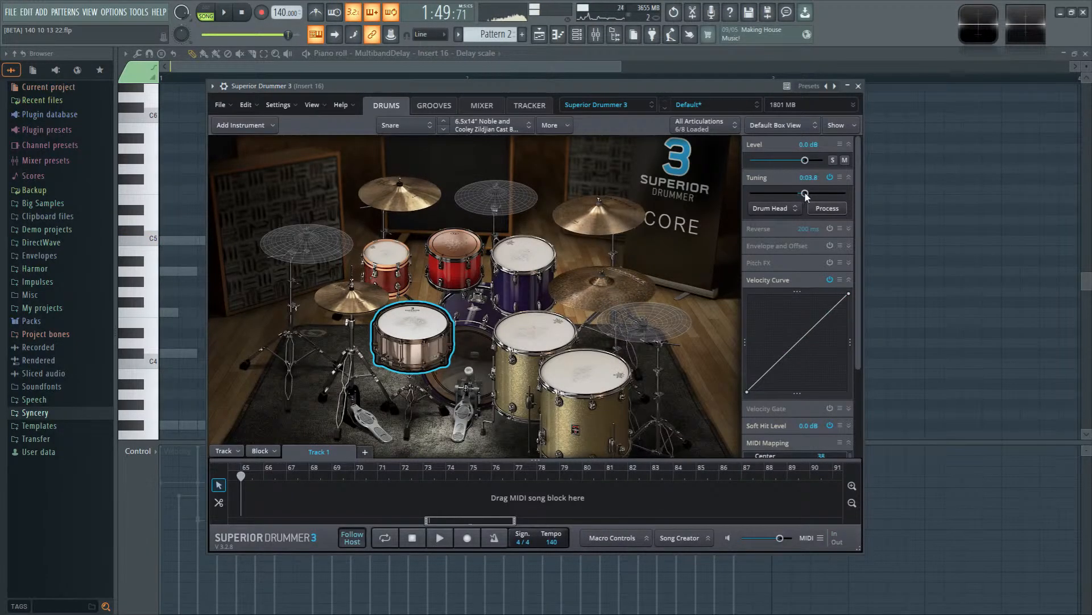
Step: Replace the snare with the 8x14" Ludwig Coliseum, start playback and raise its tuning to 0:04.8
right_click(418, 329)
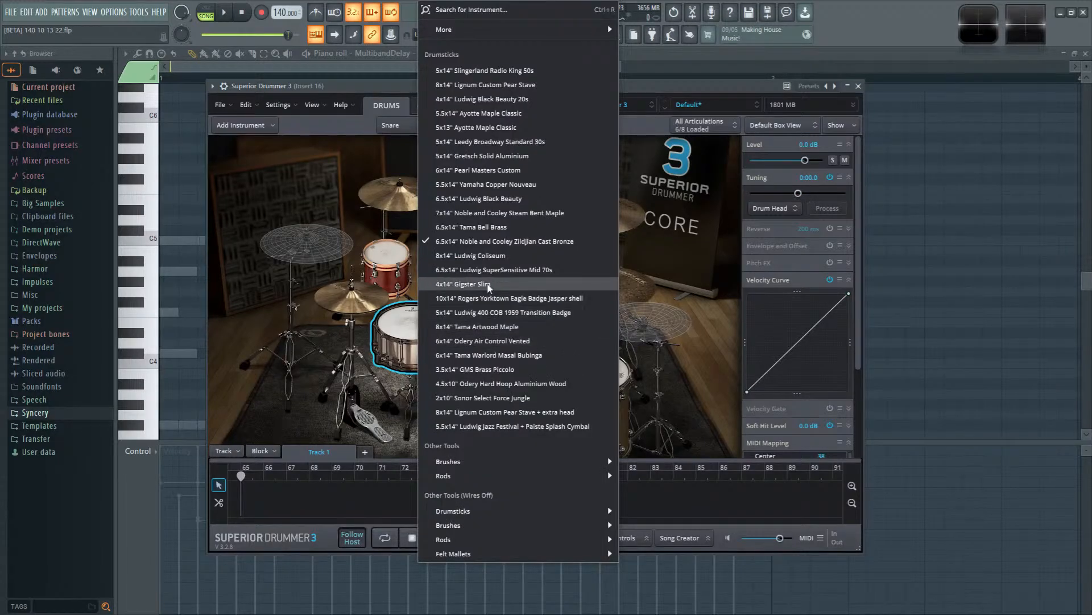
left_click(423, 283)
right_click(422, 318)
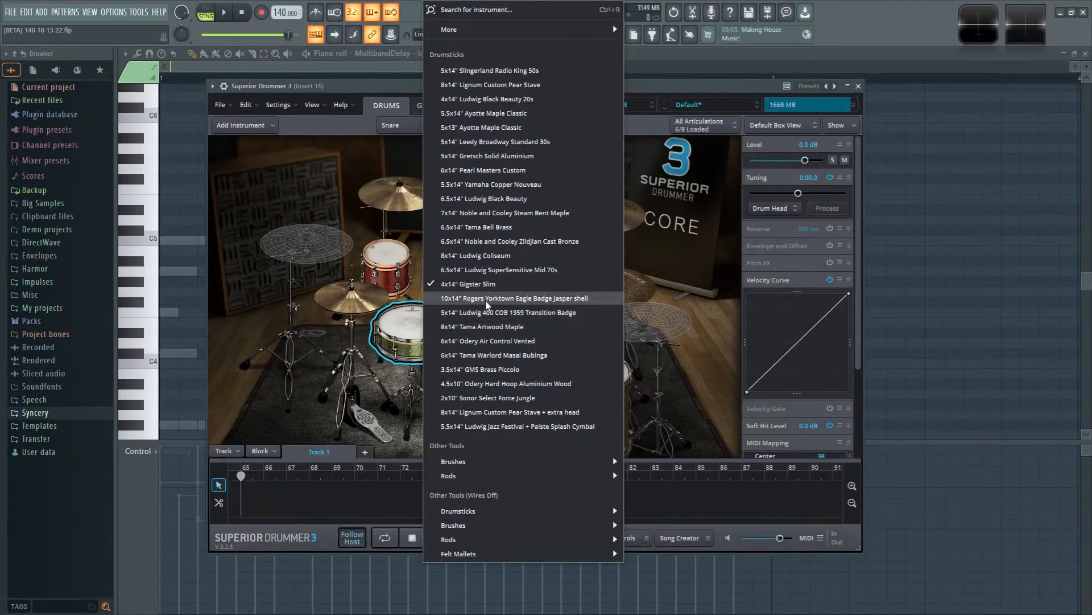
left_click(490, 255)
key("space")
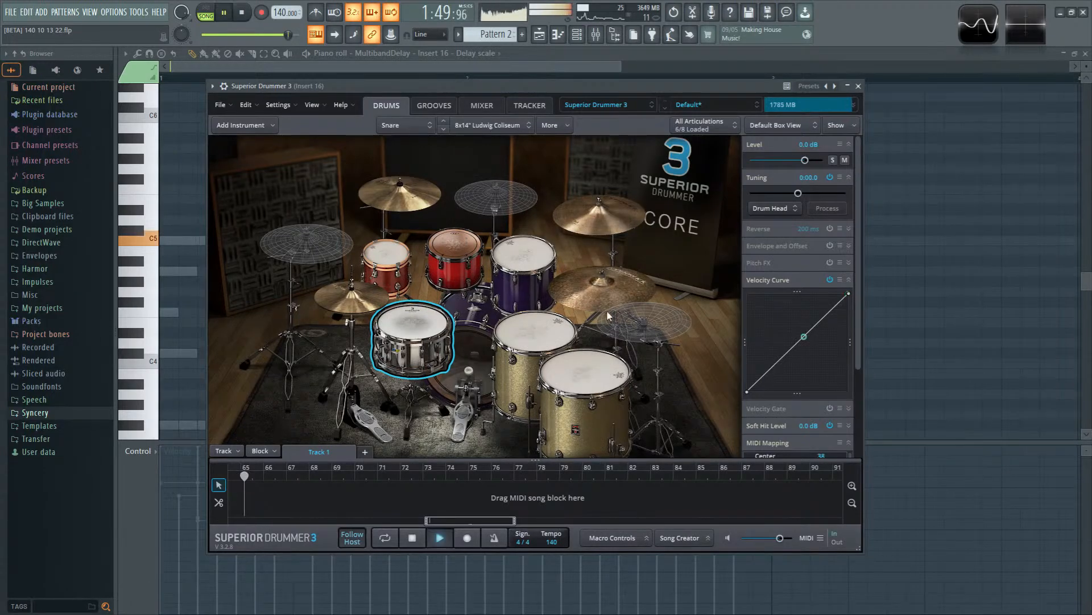
left_click_drag(797, 192, 803, 193)
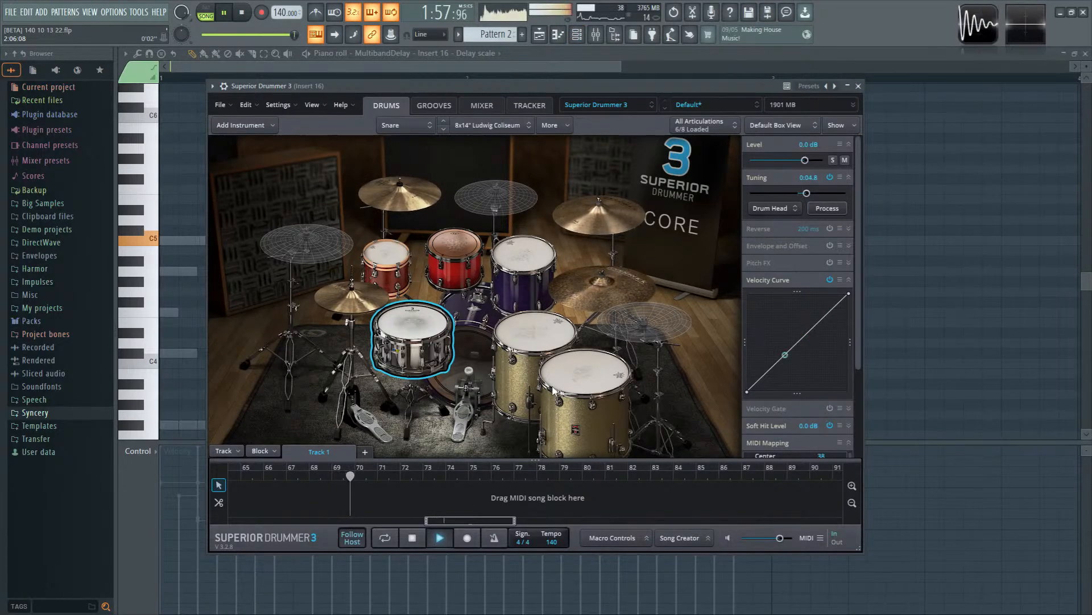
Step: Open the Fruity parametric EQ 2 on Insert 16 and turn band 7 into a low-pass at about 17.6 kHz
key("F9")
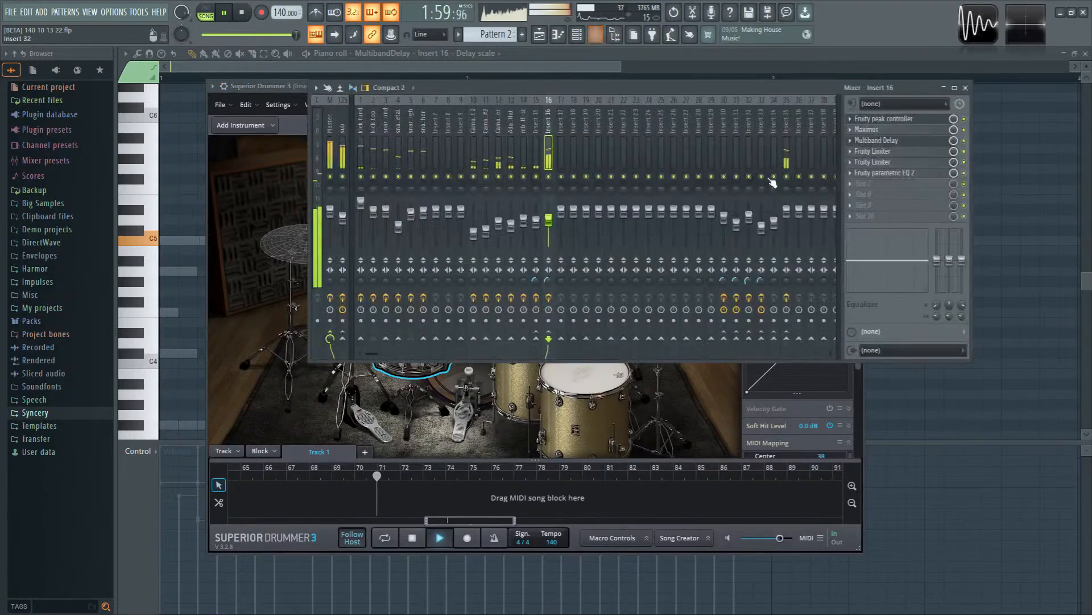
left_click(894, 173)
key("space")
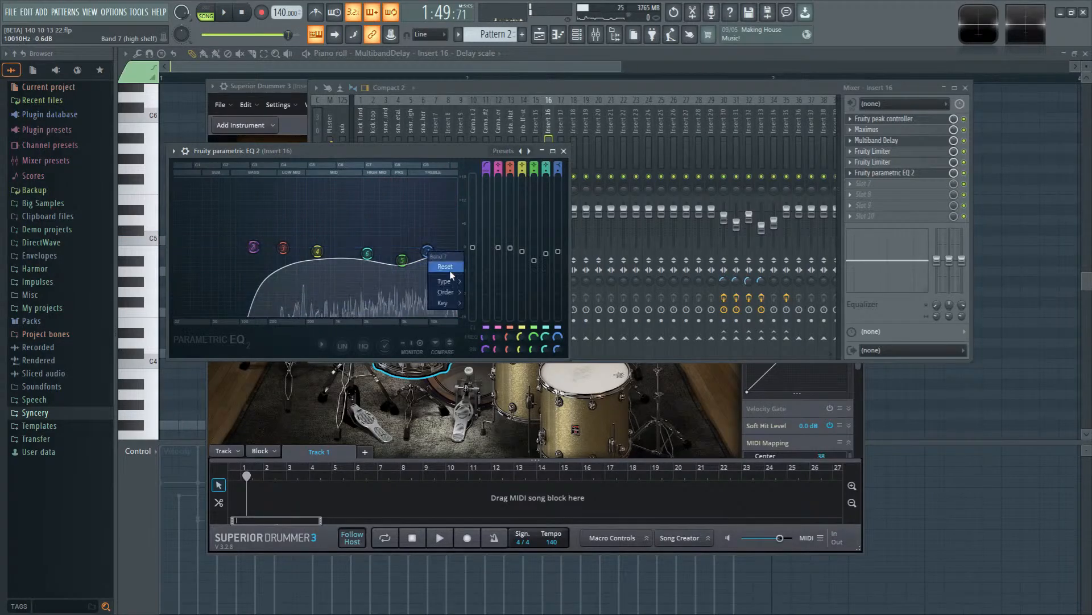
left_click(488, 292)
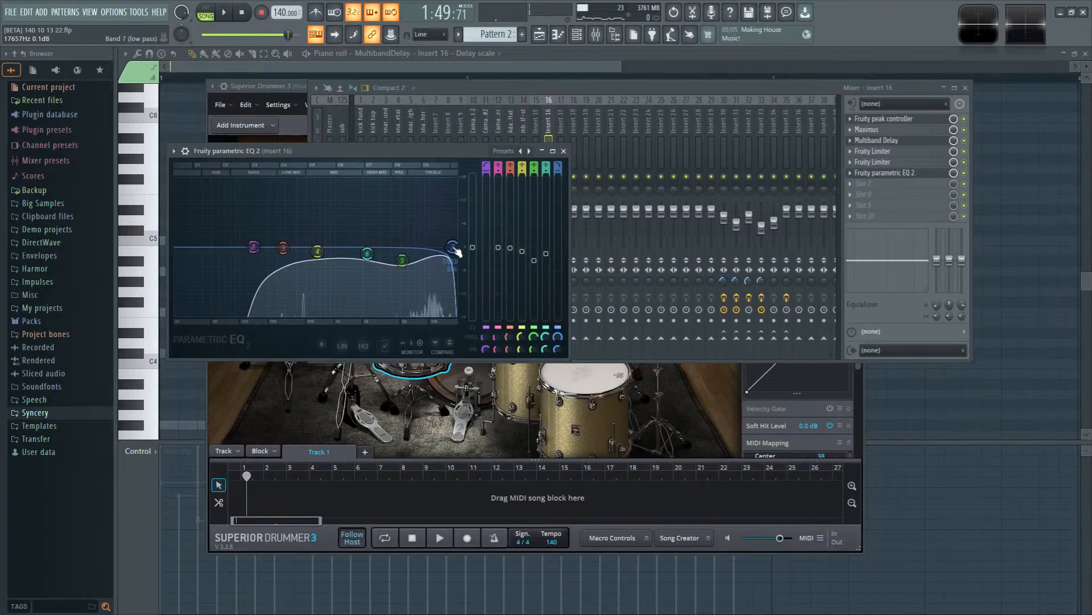
Step: During playback, lower EQ bands 4, 5 and 6 and place the band 1 high-pass at about 154 Hz
key("space")
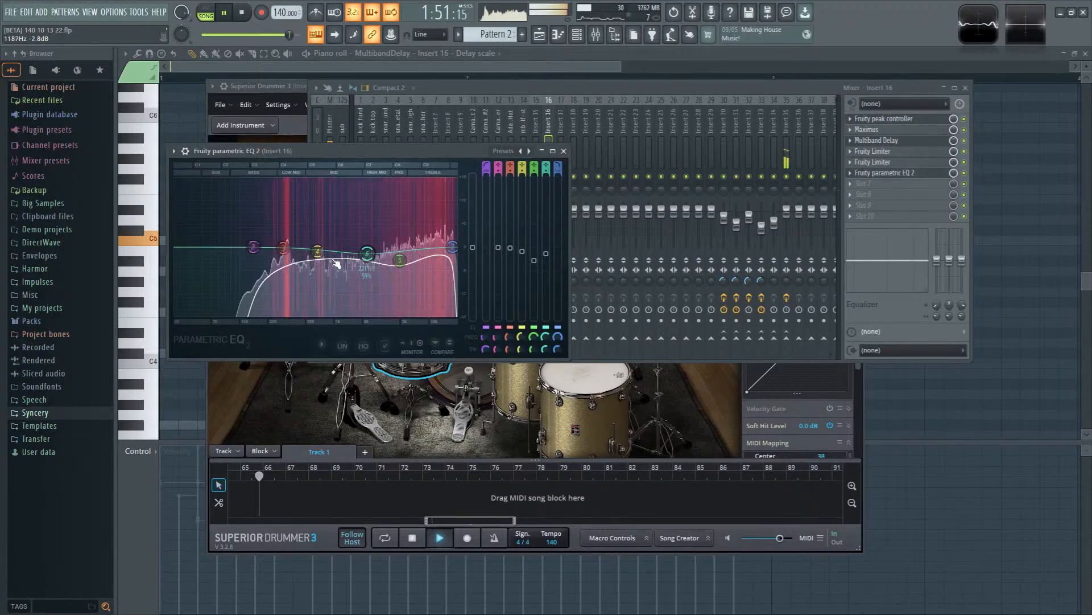
left_click_drag(318, 251, 277, 252)
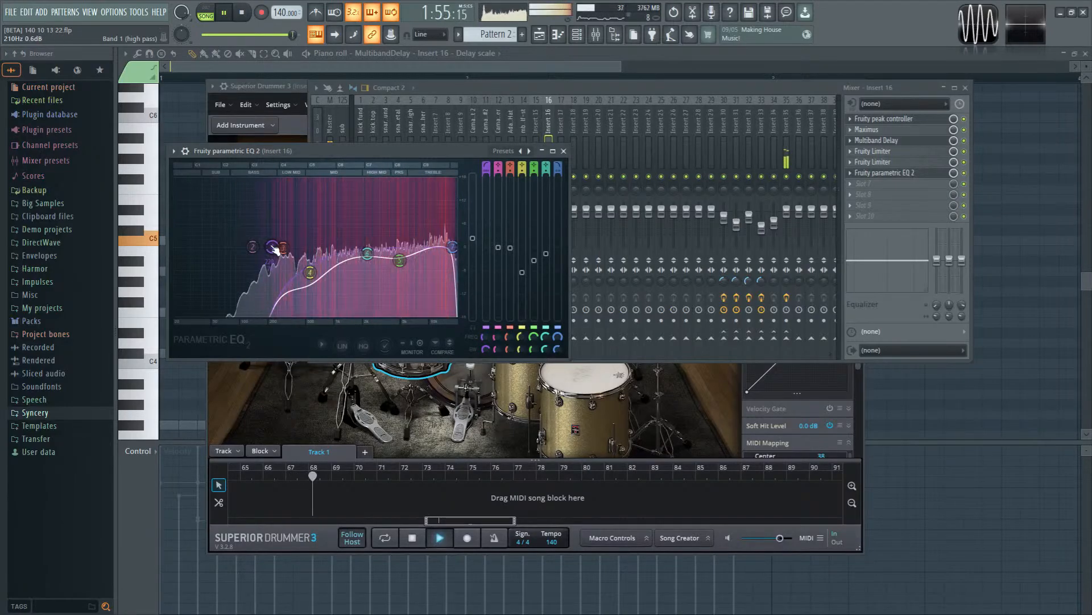
scroll(277, 252, "down", 4)
scroll(459, 254, "up", 4)
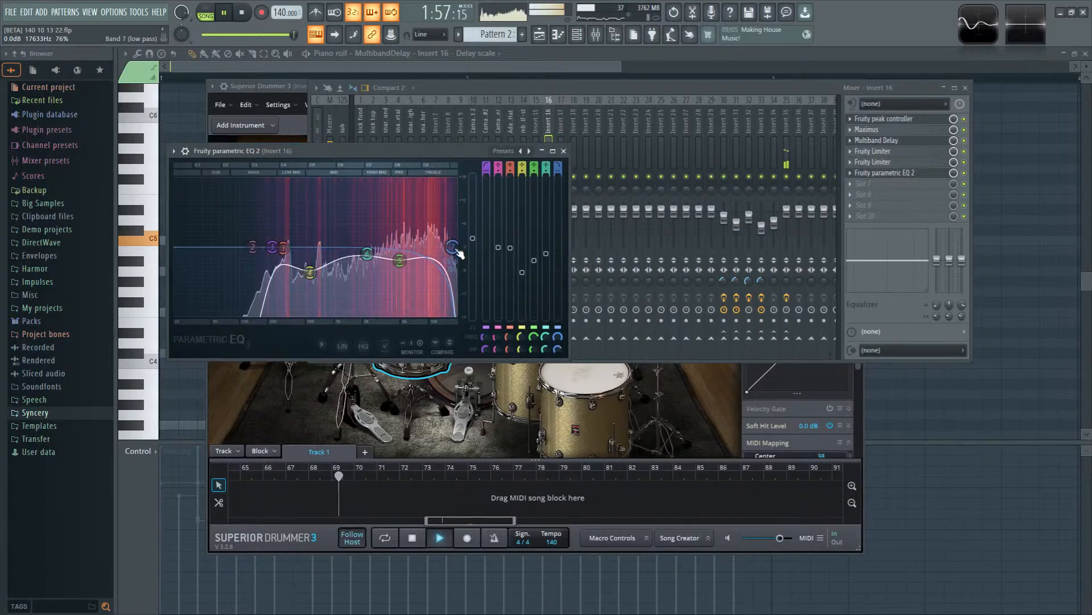
left_click_drag(459, 254, 397, 269)
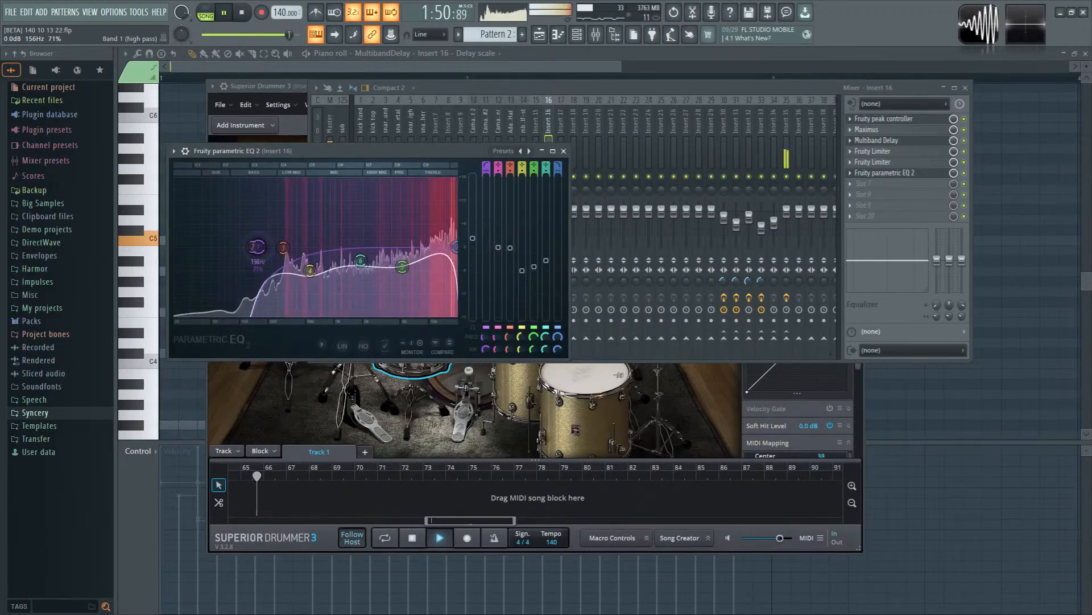
Step: Show the playlist and audition the arrangement just before bar 65
left_click(539, 35)
key("space")
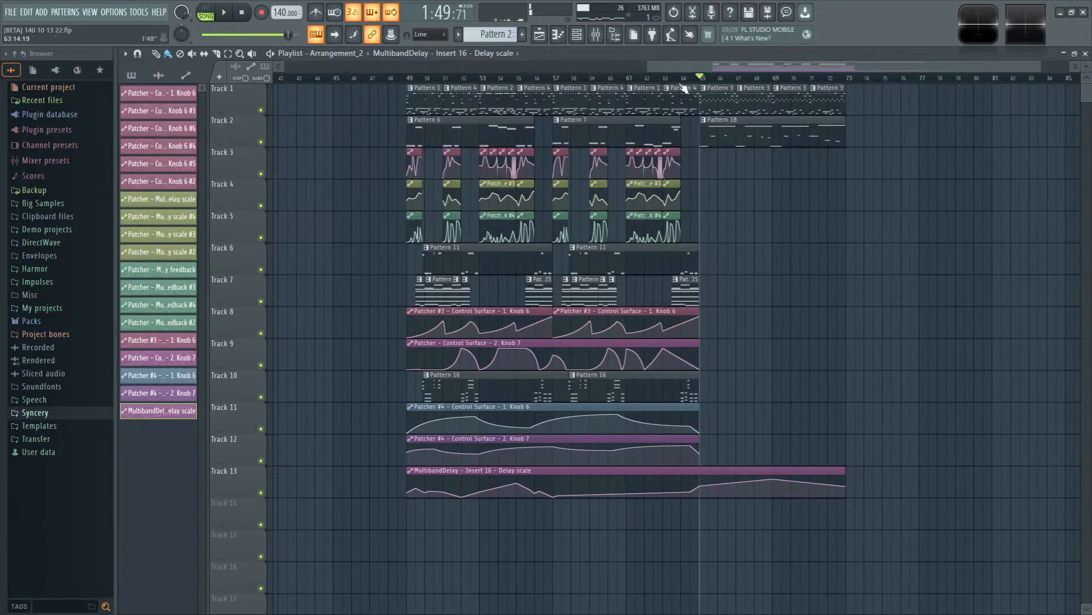
key("space")
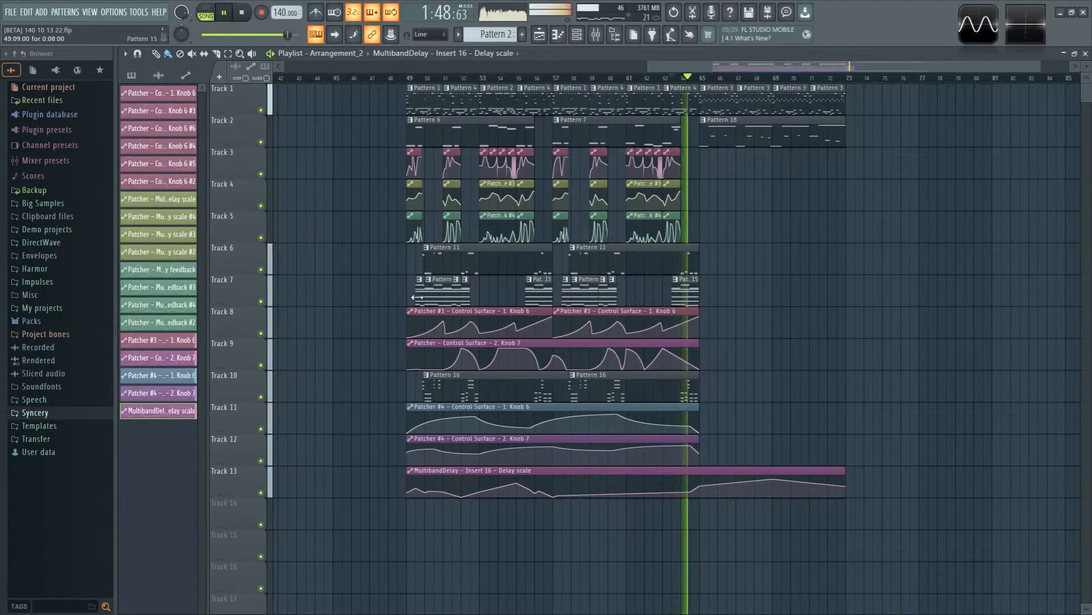
key("space")
Step: Place a Pattern 15 clip at bar 65 on Track 7 and audition it in the arrangement
left_click_drag(447, 387, 727, 385)
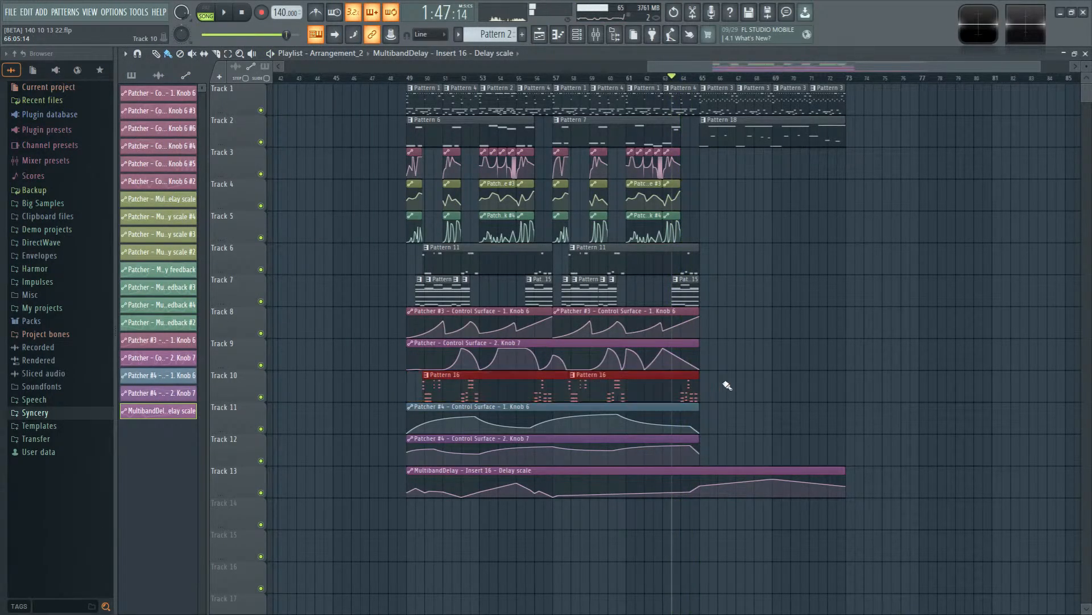
scroll(666, 311, "up", 4)
left_click(472, 283)
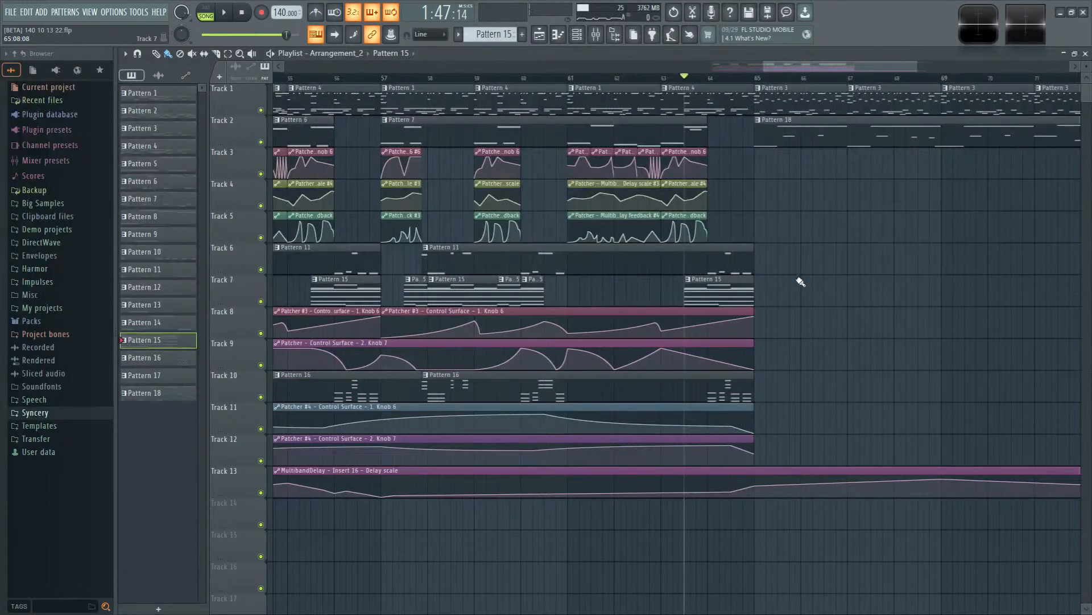
key("space")
left_click_drag(769, 284, 762, 293)
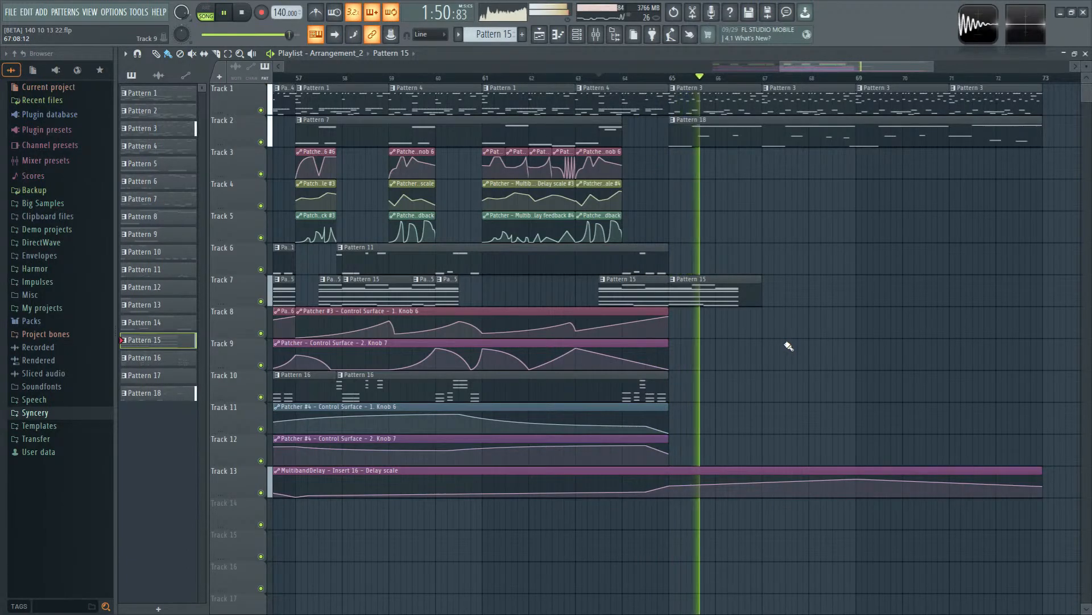
key("space")
Step: Audition the Pattern 15 chord notes in the piano roll and return to the playlist
double_click(708, 296)
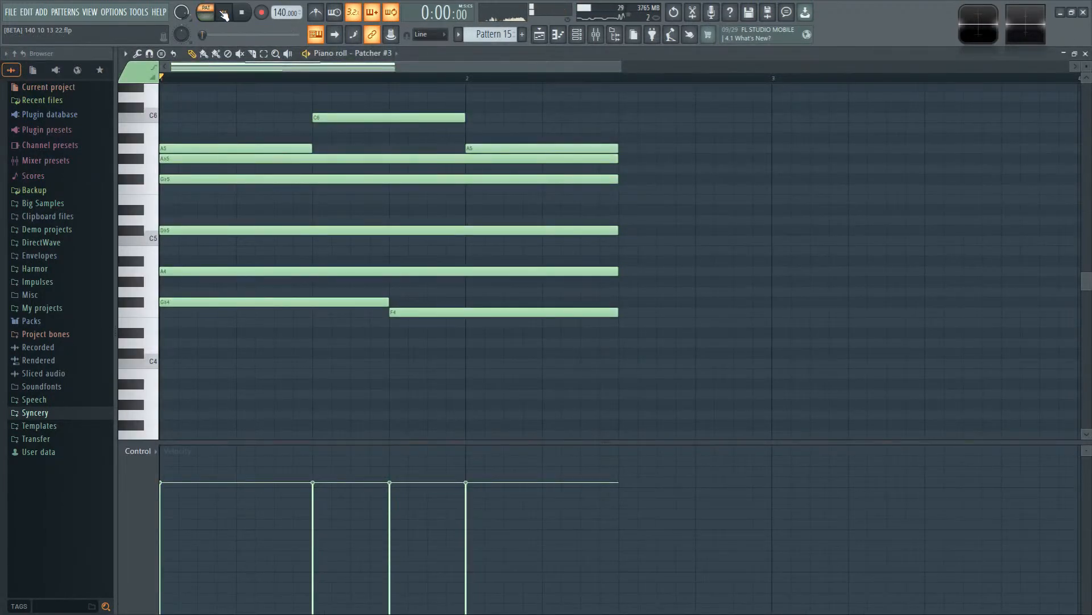
left_click(224, 14)
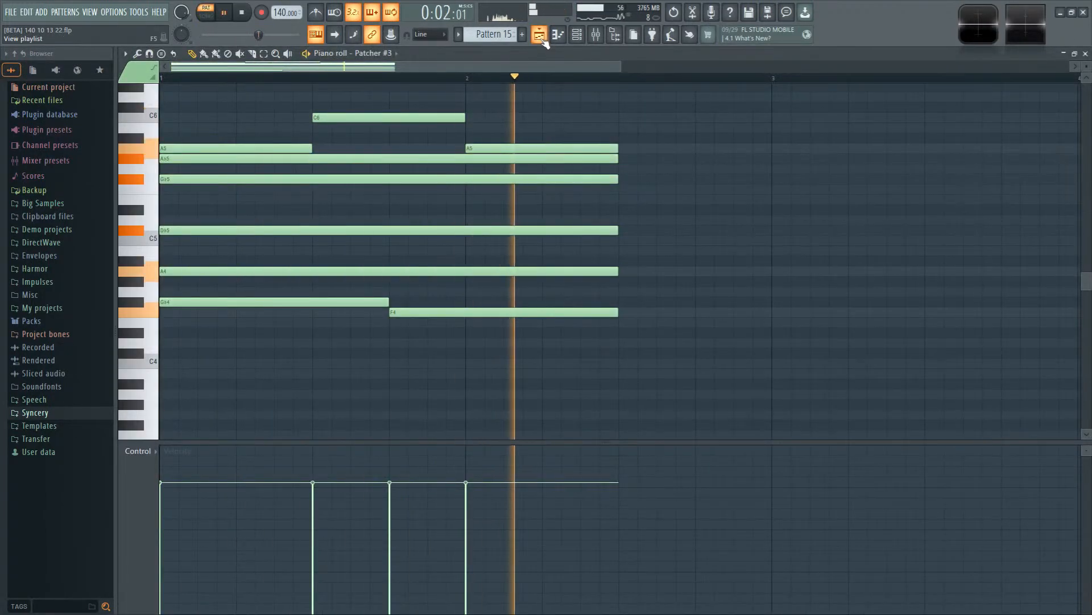
key("space")
left_click(542, 38)
double_click(704, 292)
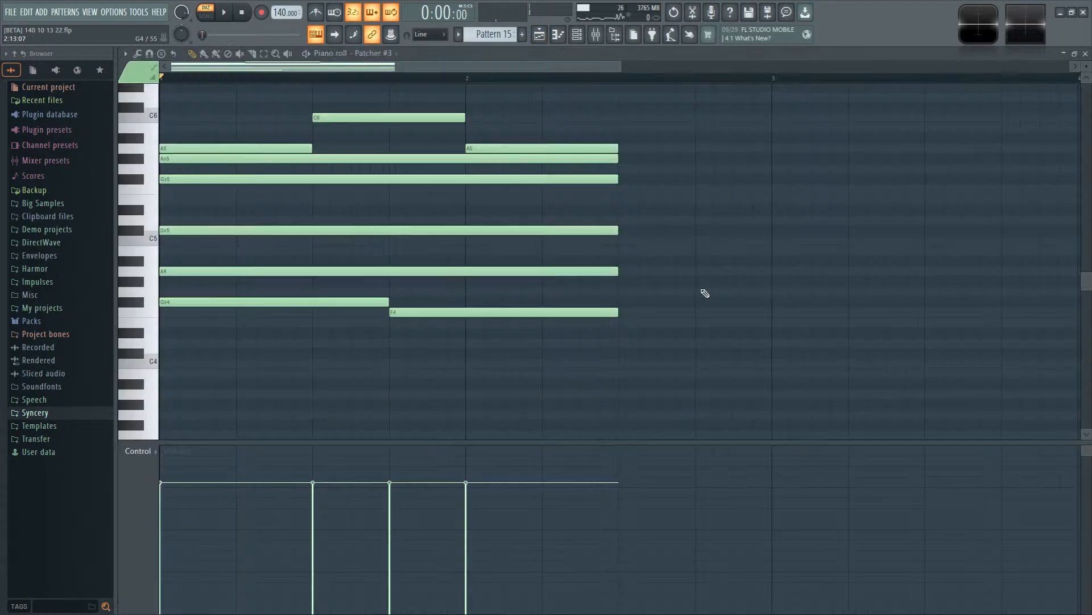
left_click(541, 37)
Step: Make the Pattern 15 clip at bar 65 unique, open the copy in the piano roll and audition it
right_click(677, 279)
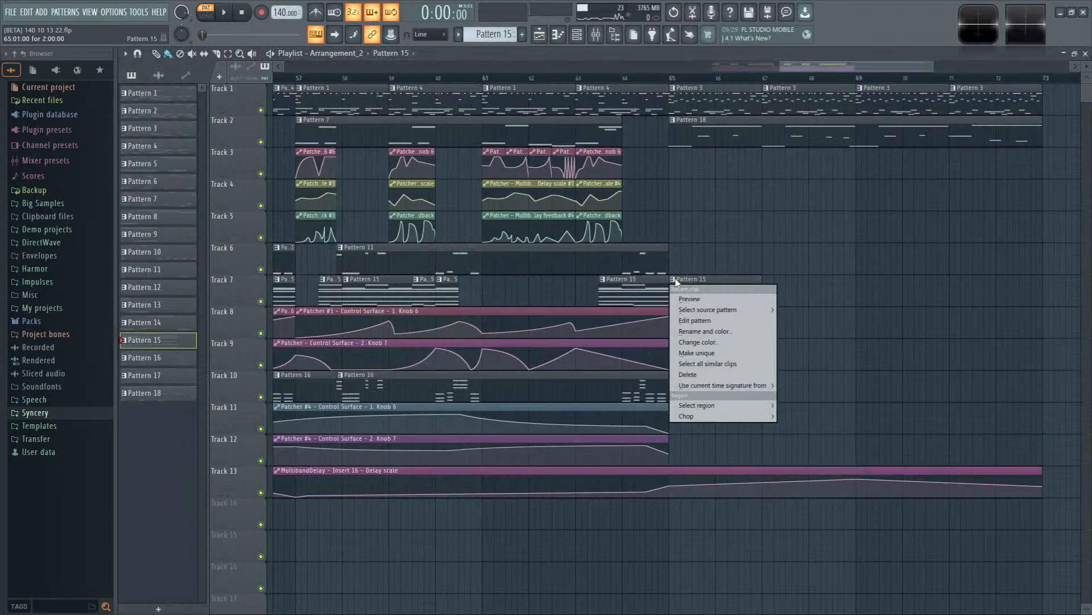
left_click(697, 353)
double_click(704, 290)
key("space")
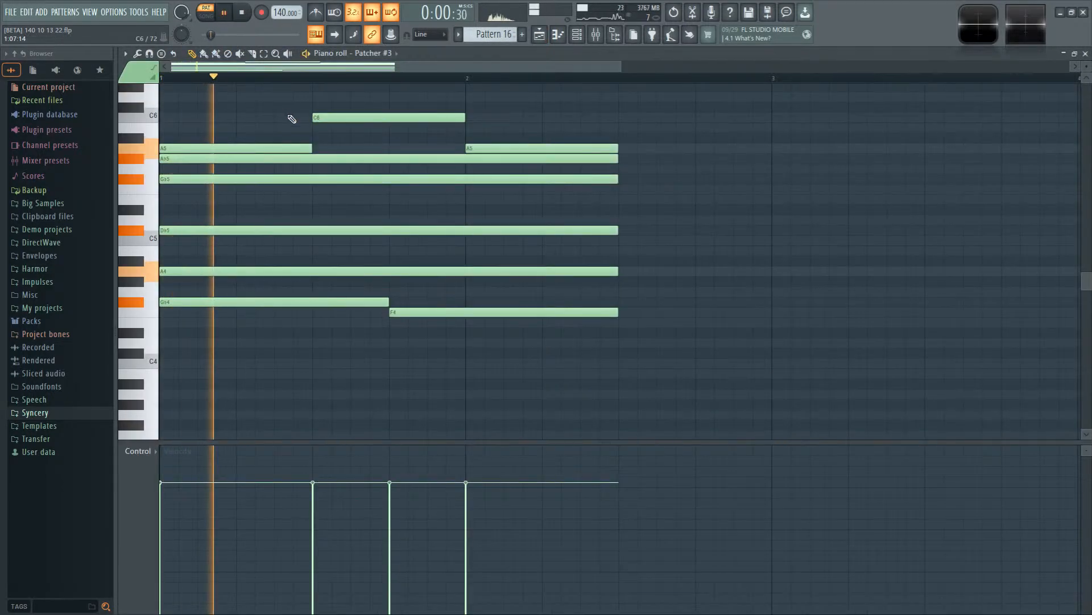
scroll(361, 134, "up", 2)
key("space")
Step: Delete the C6 note, both A5 notes and the long note directly below them
right_click(354, 167)
right_click(298, 198)
right_click(526, 198)
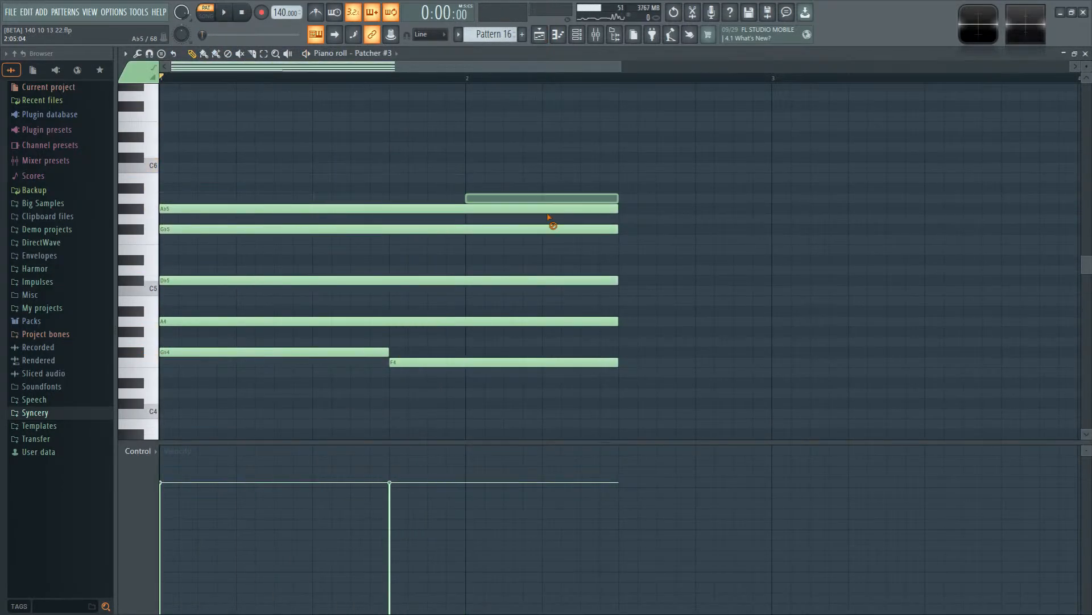
right_click(543, 209)
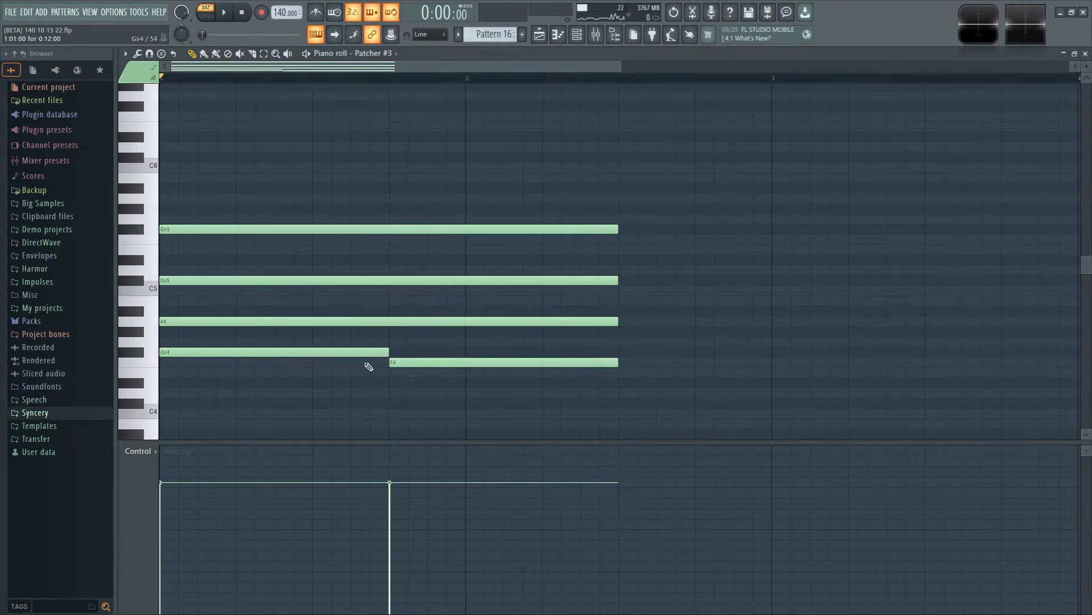
Step: Build a second chord by raising F4 a semitone, lowering the second half of A4 a semitone and moving that of C#5 up to E5
left_click_drag(409, 356, 409, 349)
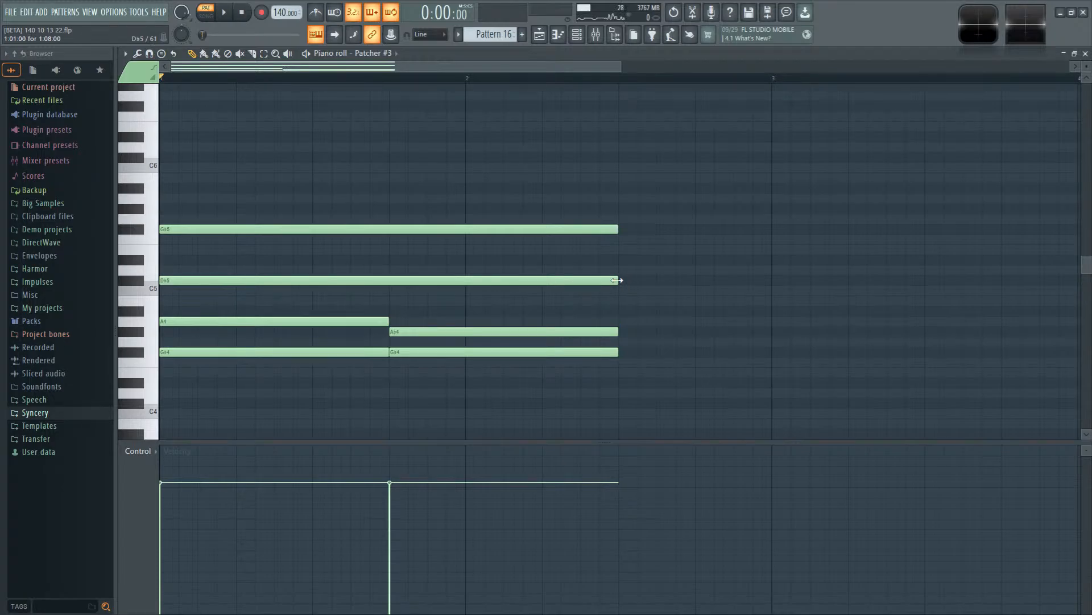
left_click_drag(401, 260, 401, 250)
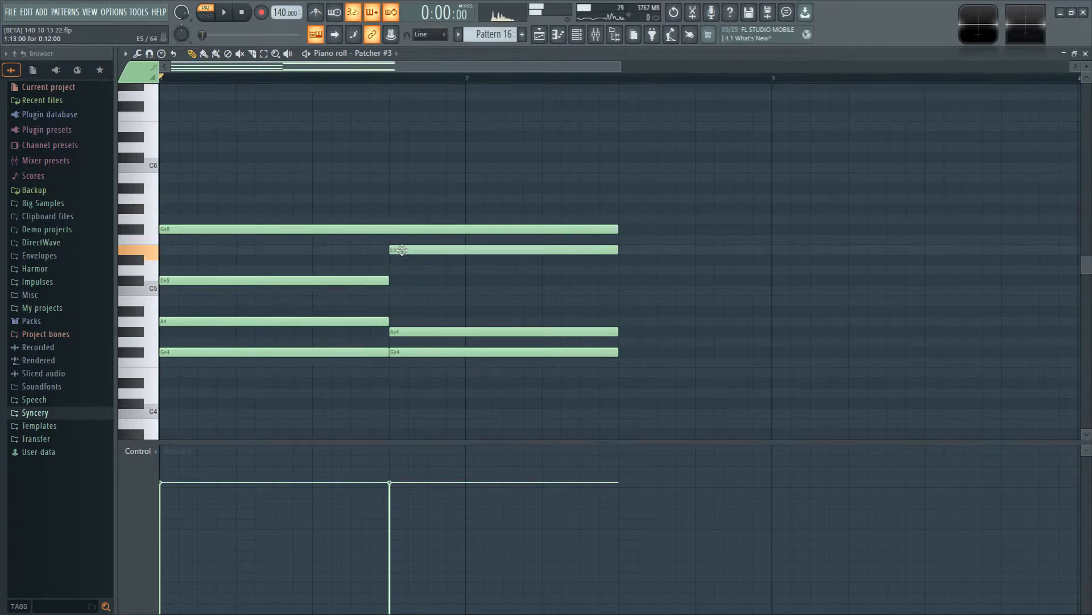
key("space")
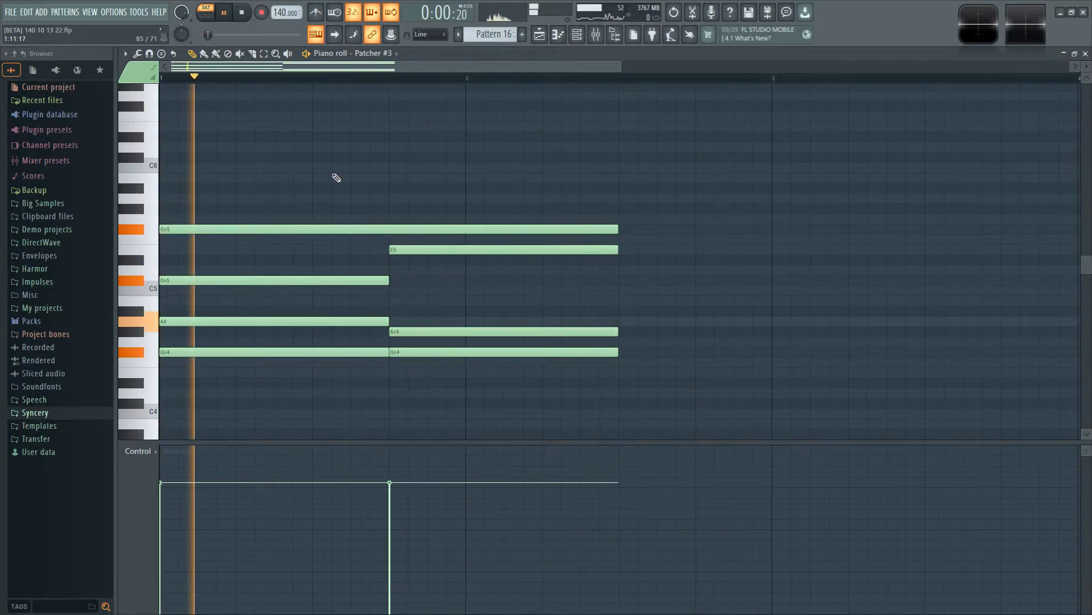
Step: Extend the second chord's notes and the sustained top note to the start of bar 3
left_click_drag(536, 201, 603, 367)
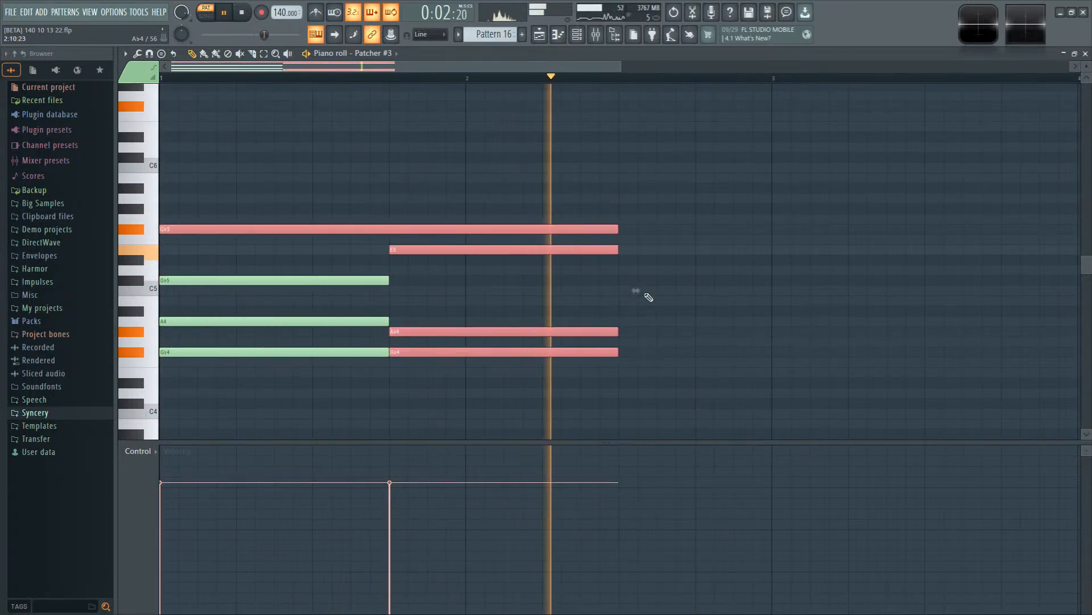
left_click_drag(617, 229, 775, 239)
left_click(850, 273, "ctrl")
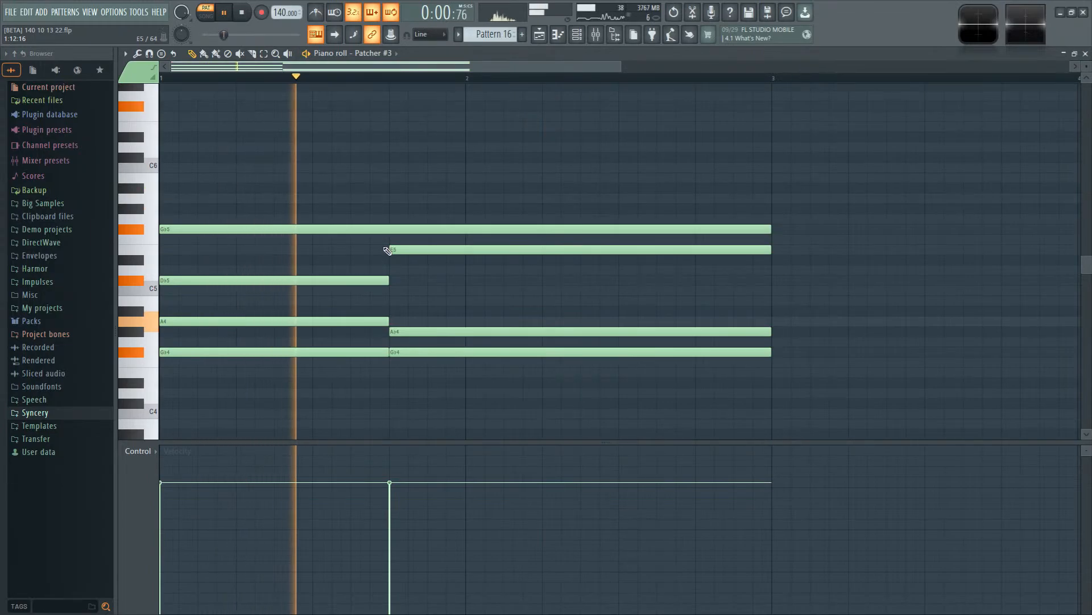
left_click_drag(374, 247, 443, 250)
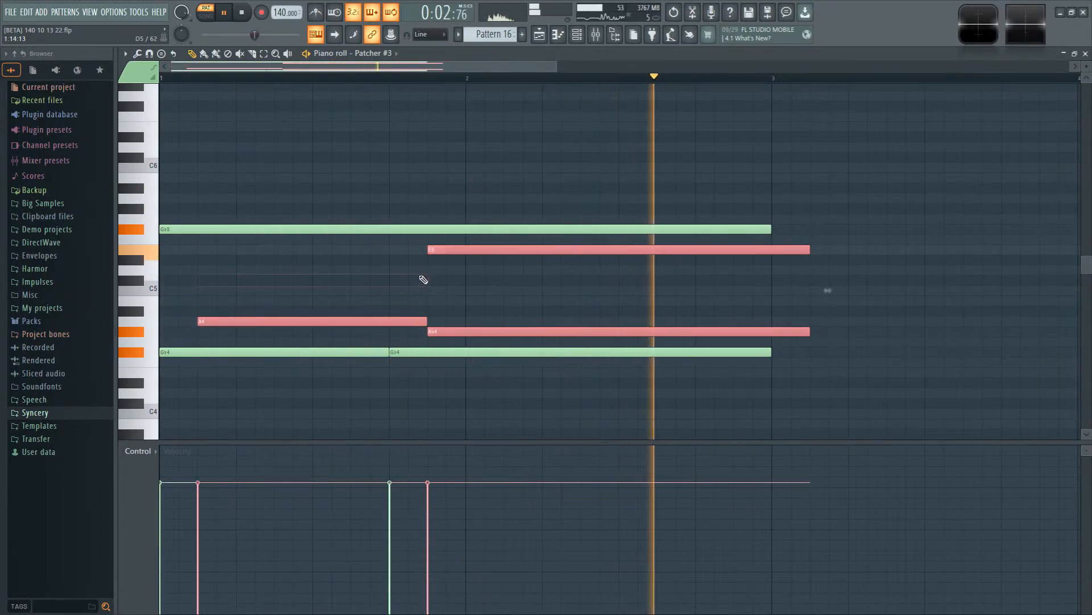
key("ctrl+z")
key("ctrl+z")
key("ctrl+z")
key("ctrl+z")
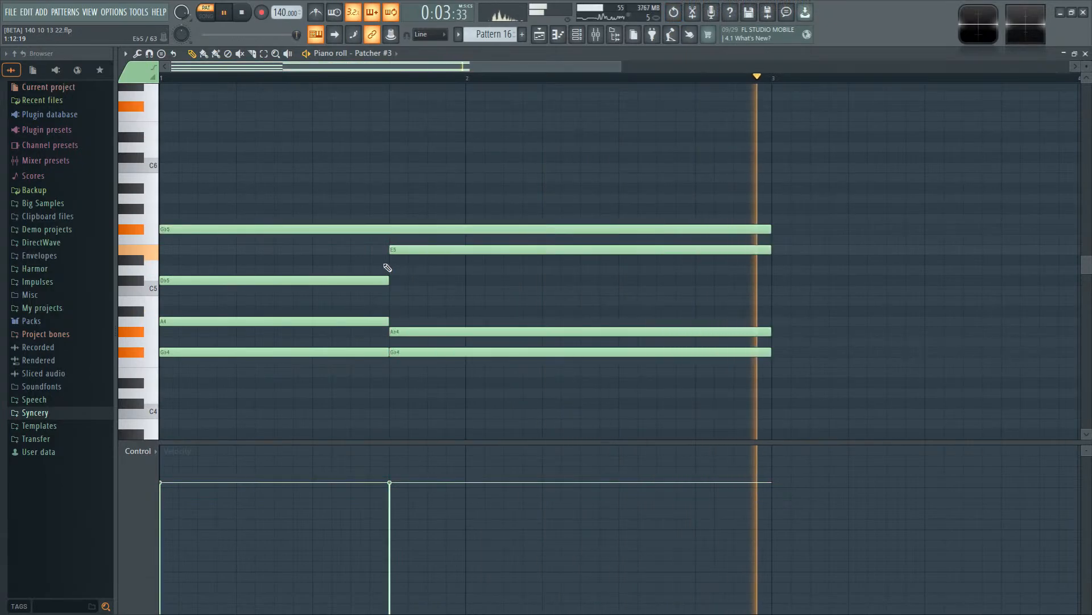
key("ctrl+z")
Step: Move the chord change to the start of bar 2, lengthening the first chord's notes and shortening the second's
left_click_drag(368, 249, 422, 334)
left_click_drag(394, 282, 468, 288)
left_click(459, 361)
Step: Audition the two-chord loop of Pattern 16 and return to the playlist
scroll(530, 414, "up", 1)
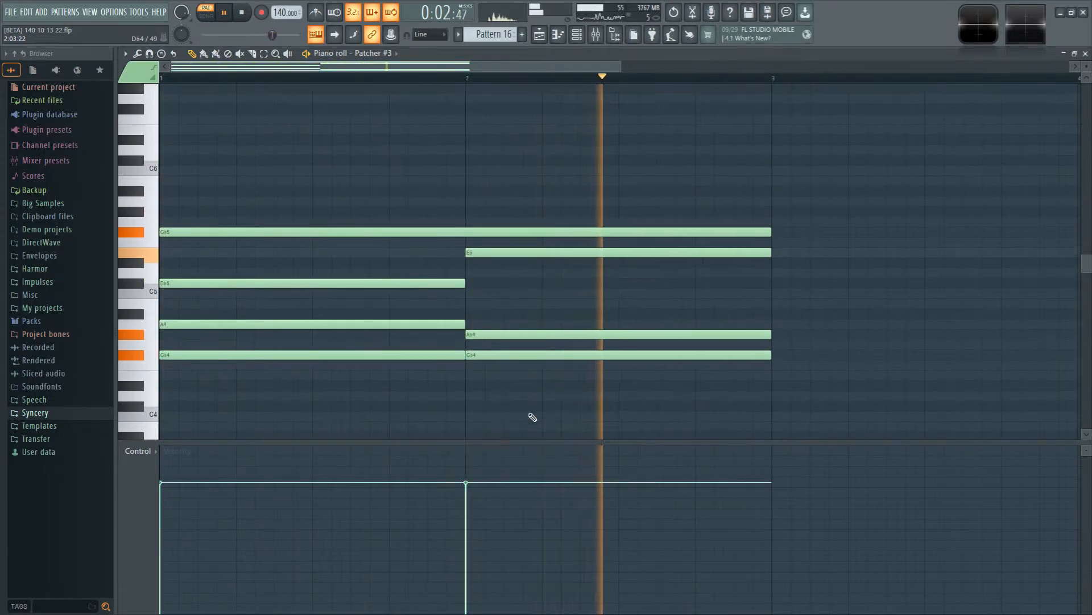
scroll(570, 290, "down", 3)
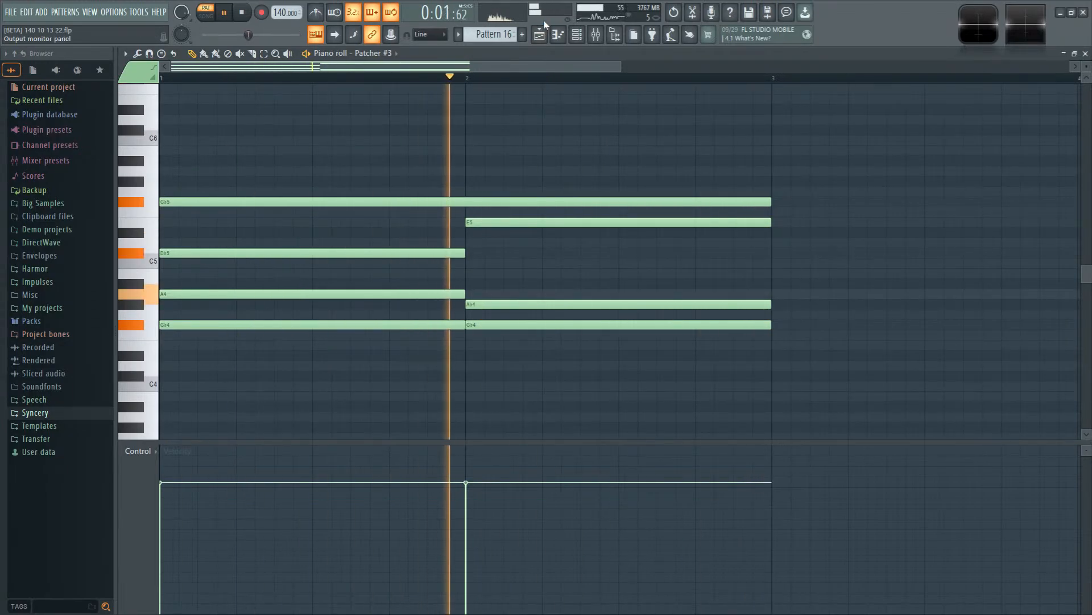
left_click(580, 35)
left_click(549, 36)
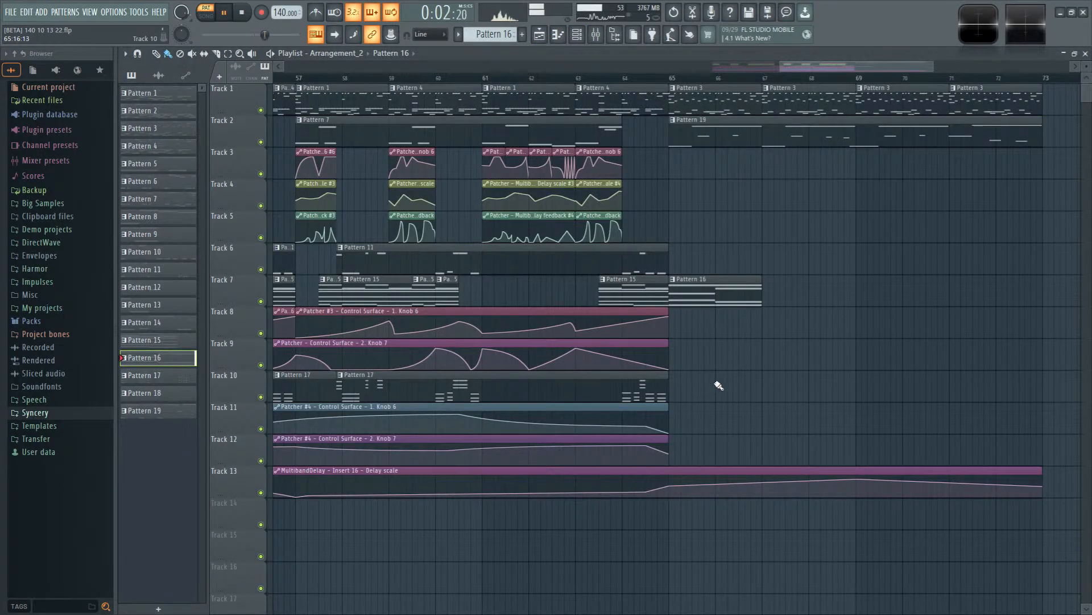
Step: Extend the Track 8 and Track 9 automation clips to bar 67, adding an end point to each, with playback from bar 65
left_click_drag(669, 316, 761, 317)
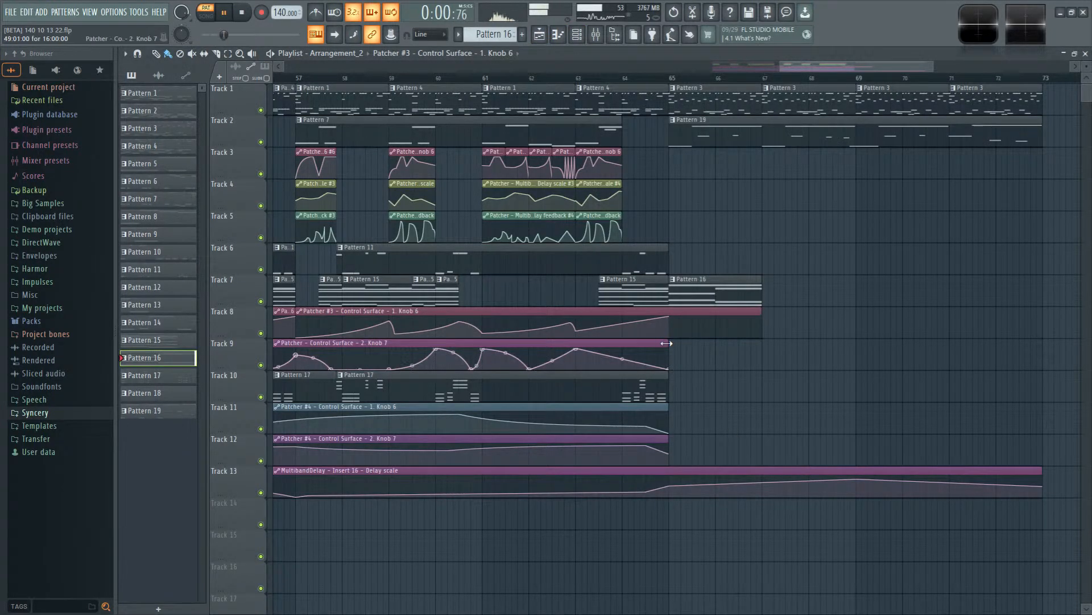
left_click(673, 78)
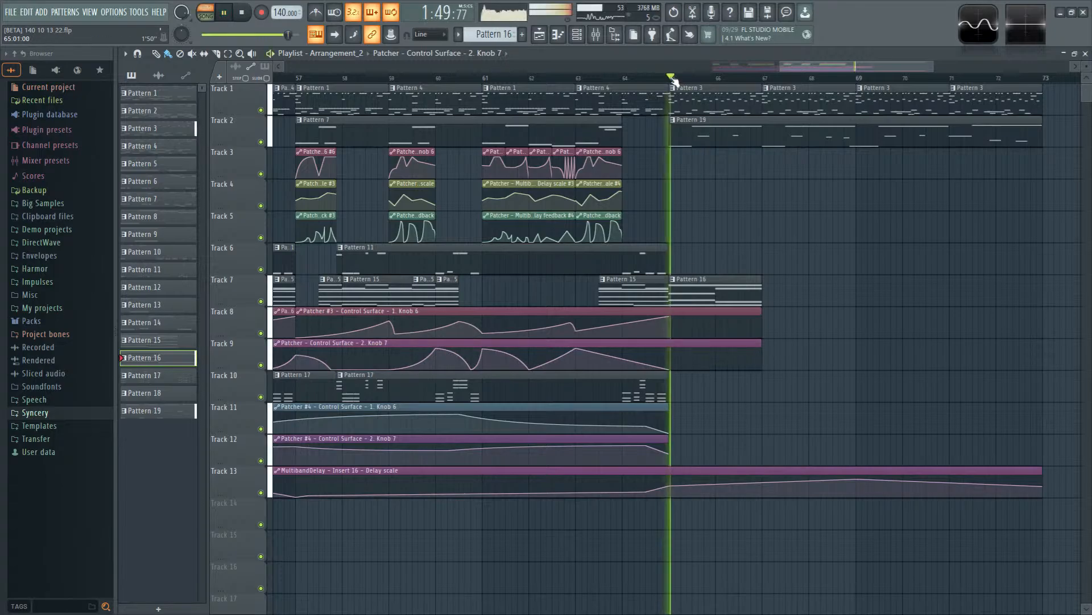
right_click(761, 366)
left_click_drag(761, 360, 743, 348)
right_click(761, 325)
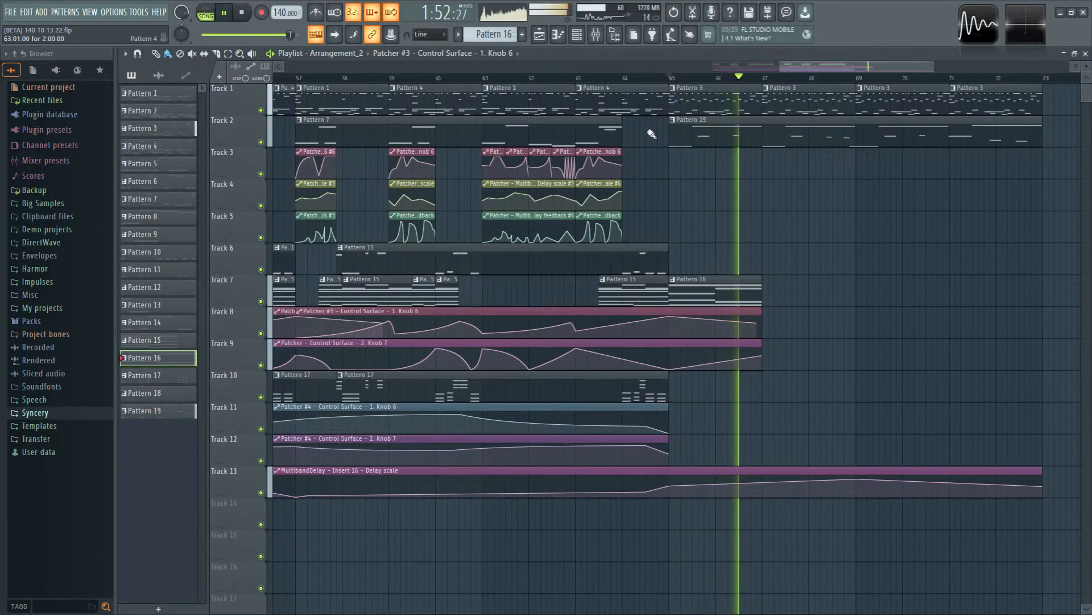
Step: Solo mixer Insert 33 to hear the chord sound on its own, then return to the playlist
left_click(596, 36)
right_click(535, 177)
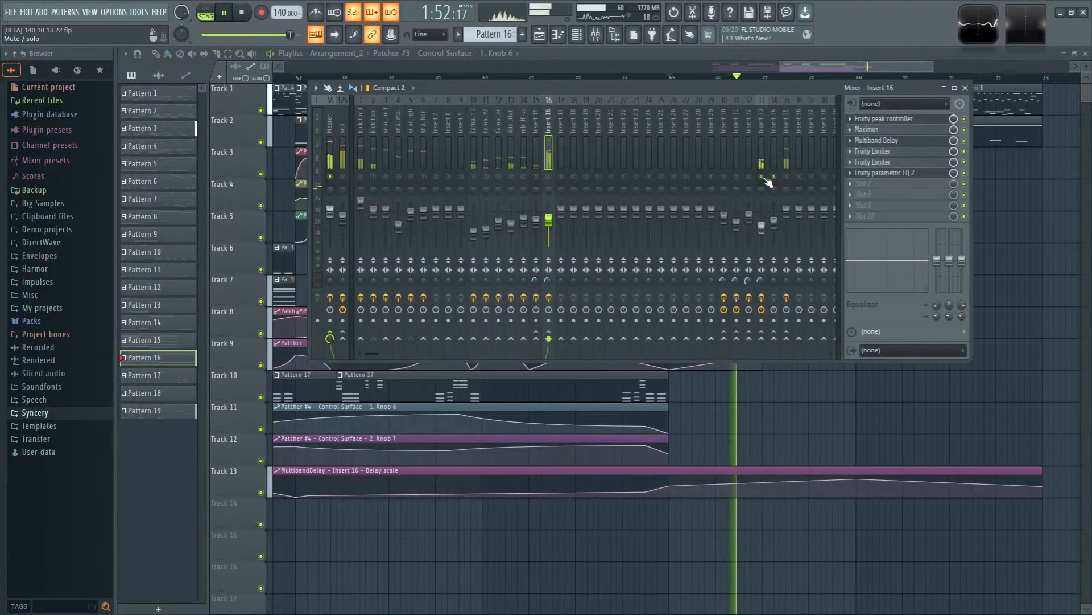
key("F9")
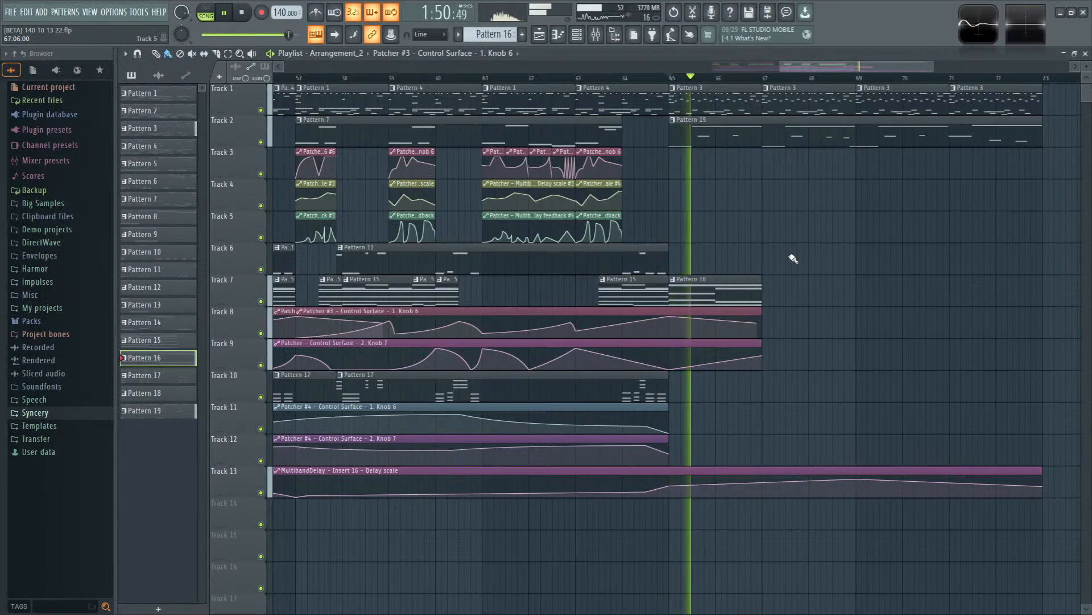
Step: Extend the Track 8 automation clip to about bar 69, delete both added points, and shorten the Track 9 clip back to bar 65
mouse_move(762, 311)
left_mouse_down()
mouse_move(861, 311)
mouse_move(764, 333)
left_mouse_up()
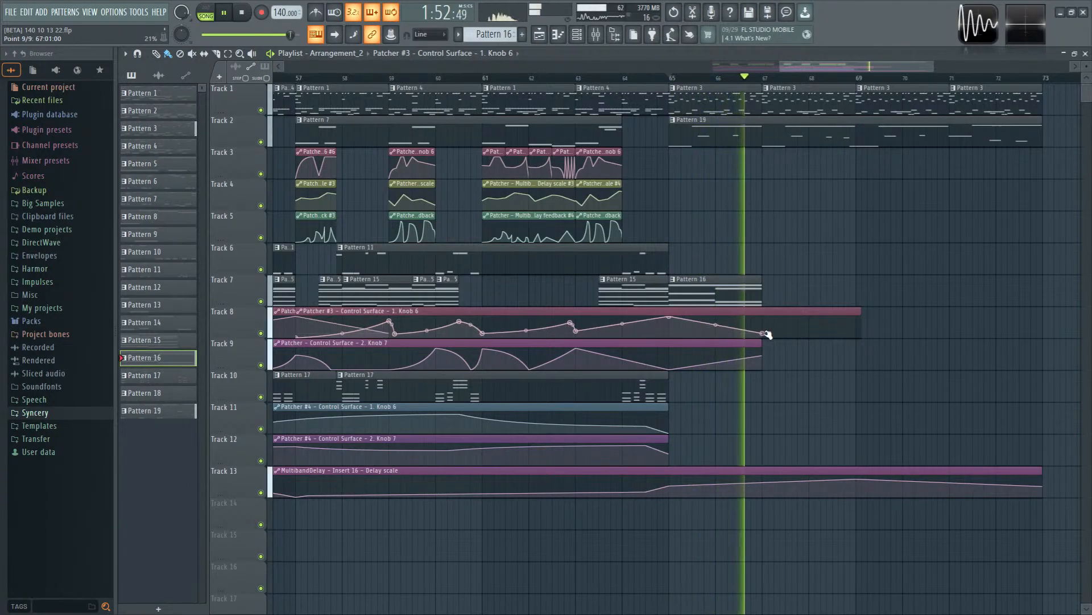
key("space")
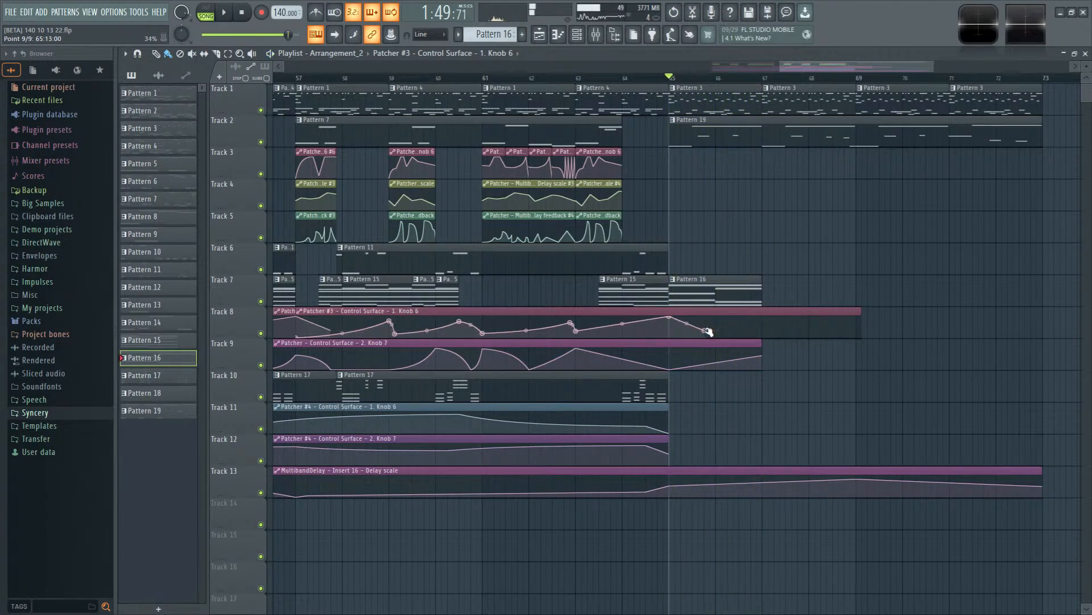
right_click(707, 331)
left_click(722, 346)
right_click(762, 357)
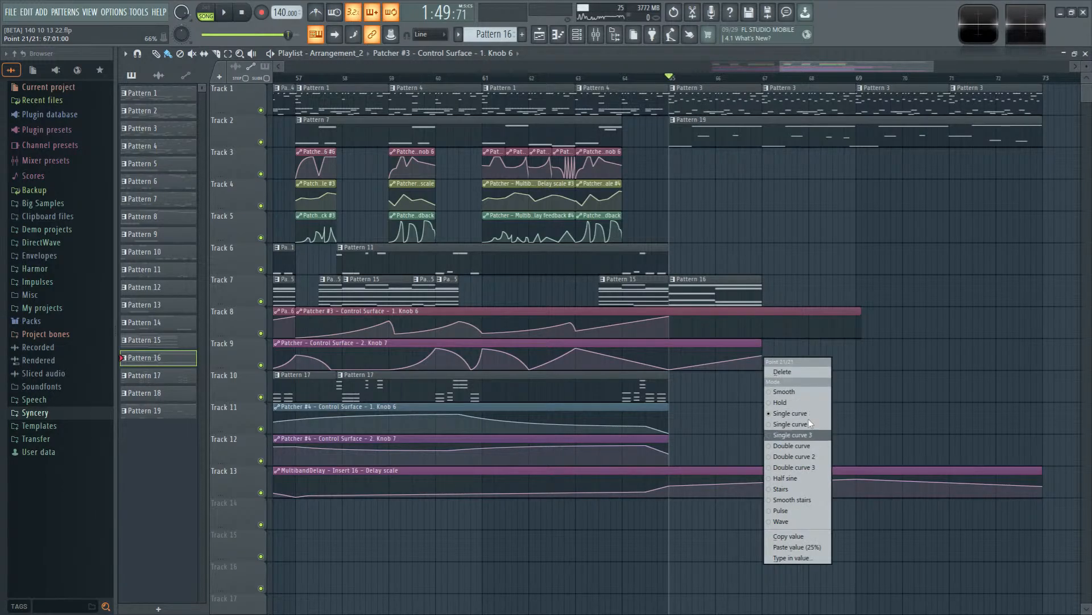
left_click(799, 378)
left_click_drag(761, 341, 672, 339)
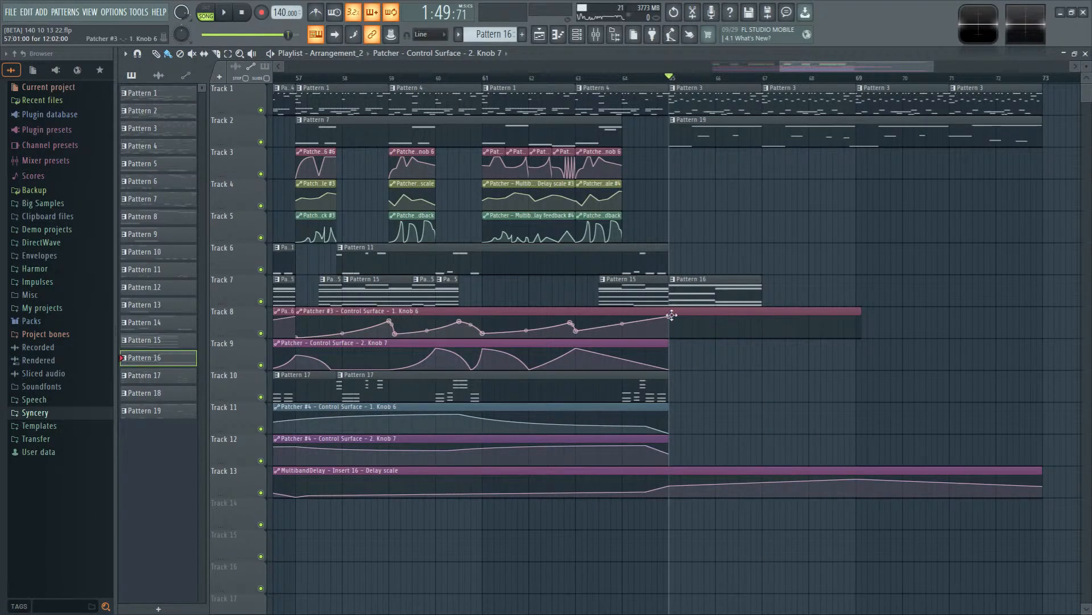
Step: Slice the Track 8 automation clip at bar 65, ending it at bar 69, and make the second piece unique
left_click(669, 312)
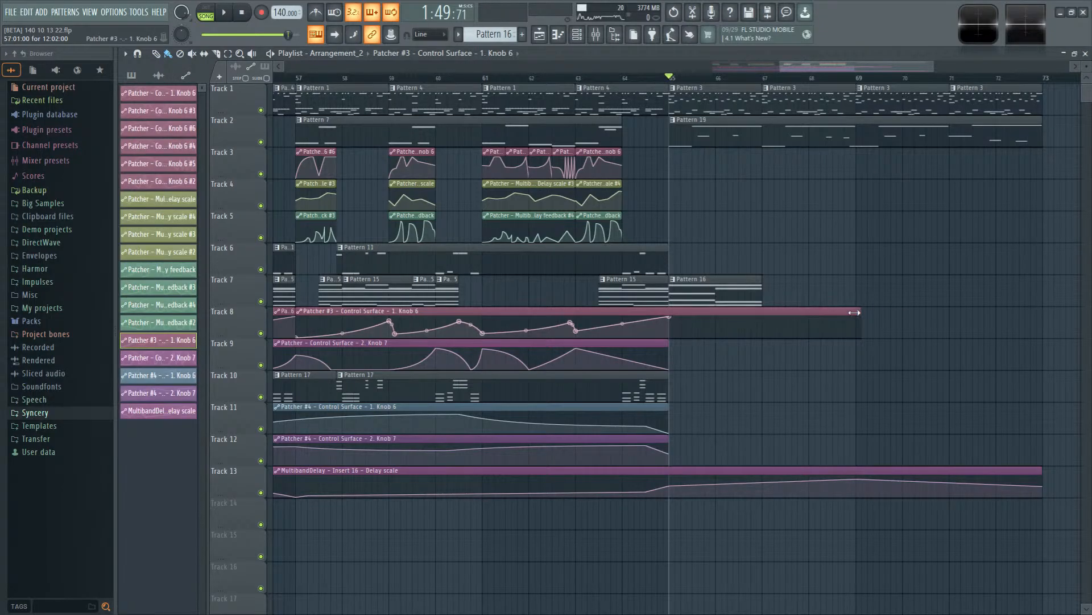
right_click(676, 318)
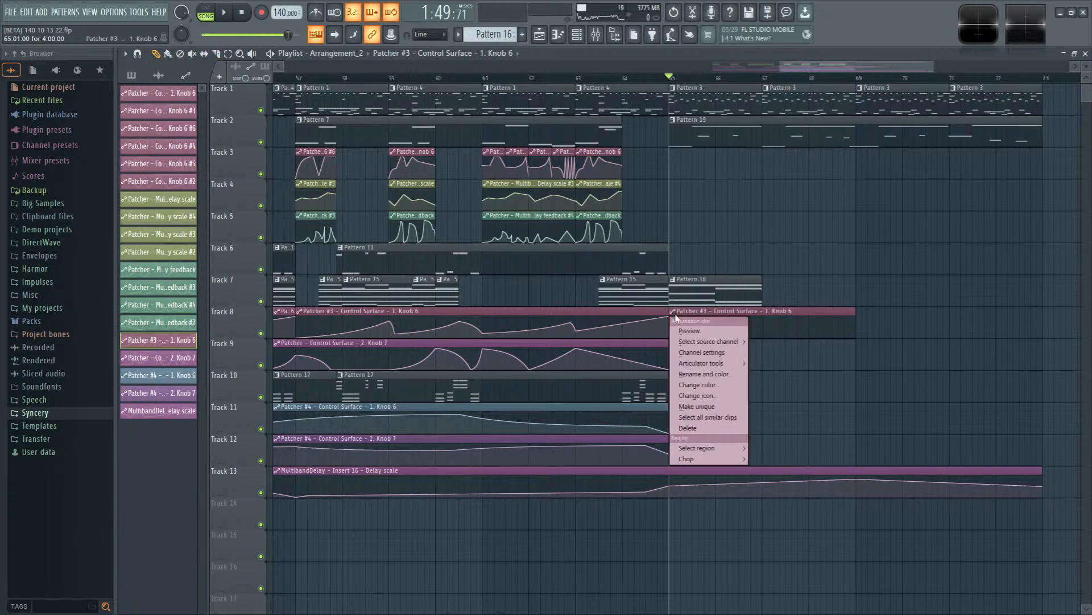
left_click(697, 406)
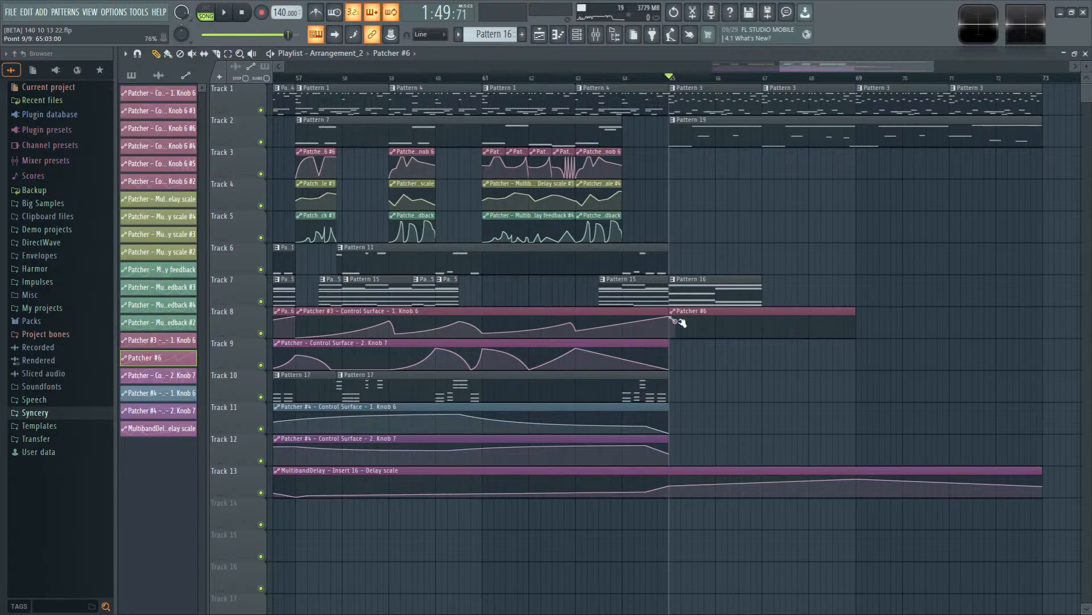
Step: Shape the new Track 8 automation clip as a steady fall from bar 65 to a low point at bar 69
key("space")
left_click(762, 336)
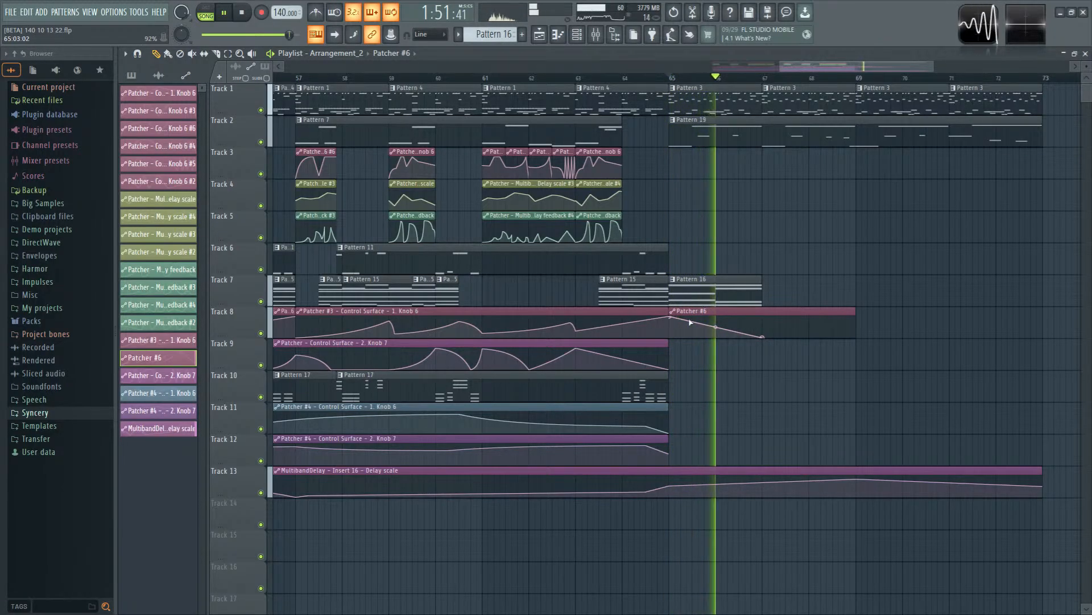
left_click_drag(763, 337, 855, 329)
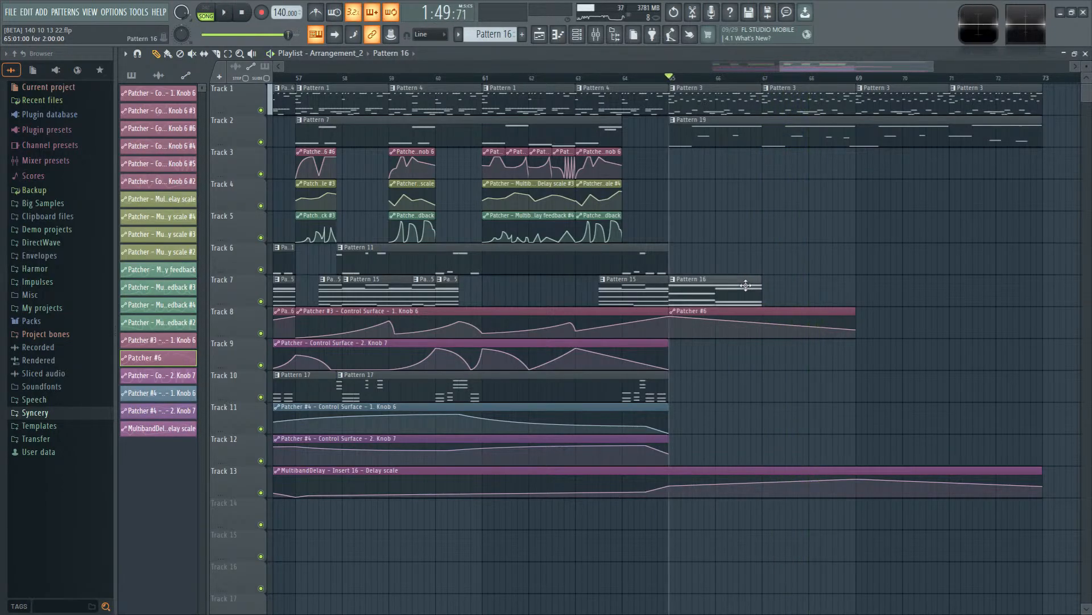
Step: Repeat Pattern 16 on Track 7 up to bar 73 and extend the Track 8 automation there, dipping at bar 69 and rising again
left_click(785, 291)
left_click_drag(856, 319, 1041, 315)
left_click_drag(854, 288, 1043, 288)
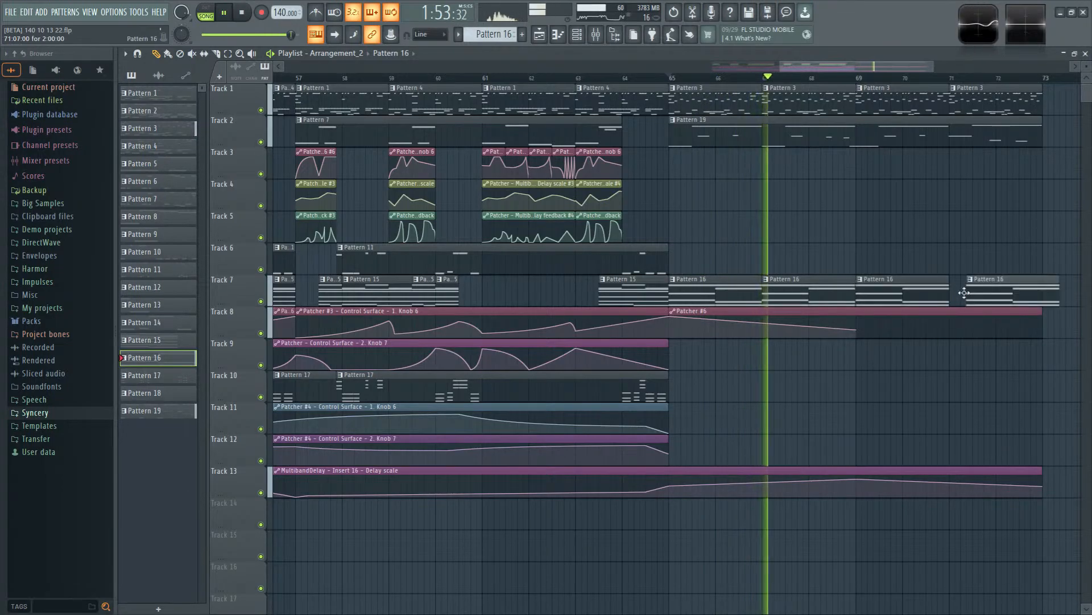
right_click(1041, 323)
left_click_drag(862, 338, 856, 343)
Step: Extend the Track 9 Knob 7 automation to bar 73 and add an end point for a slight rise from bar 65
left_click_drag(669, 356, 1046, 354)
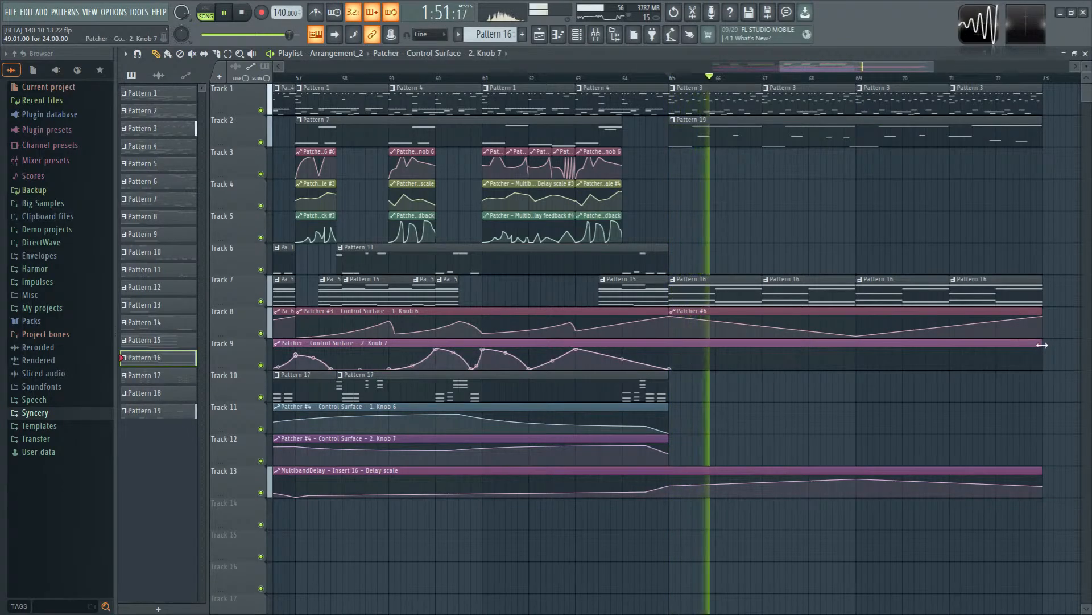
right_click(1043, 349)
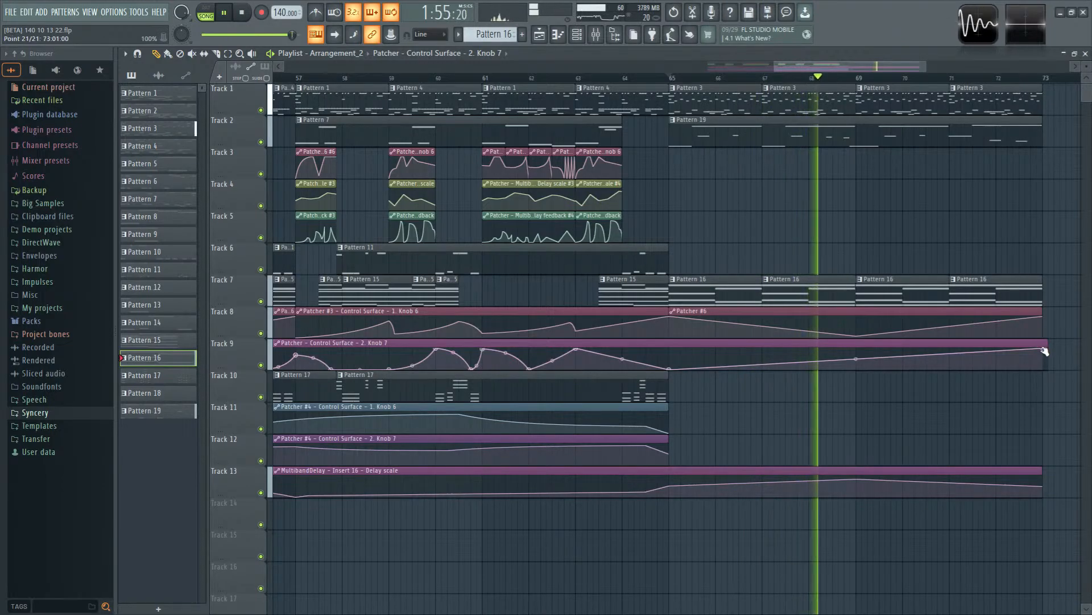
key("space")
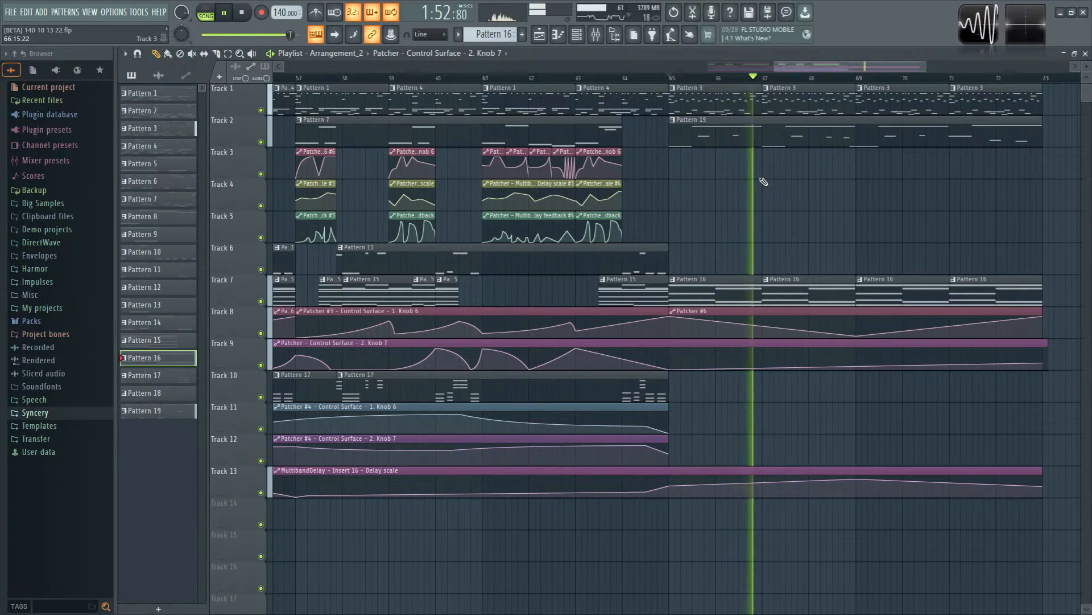
Step: Play the section from bar 65 to bar 73, checking the mixer levels and the overall arrangement
key("space")
key("space")
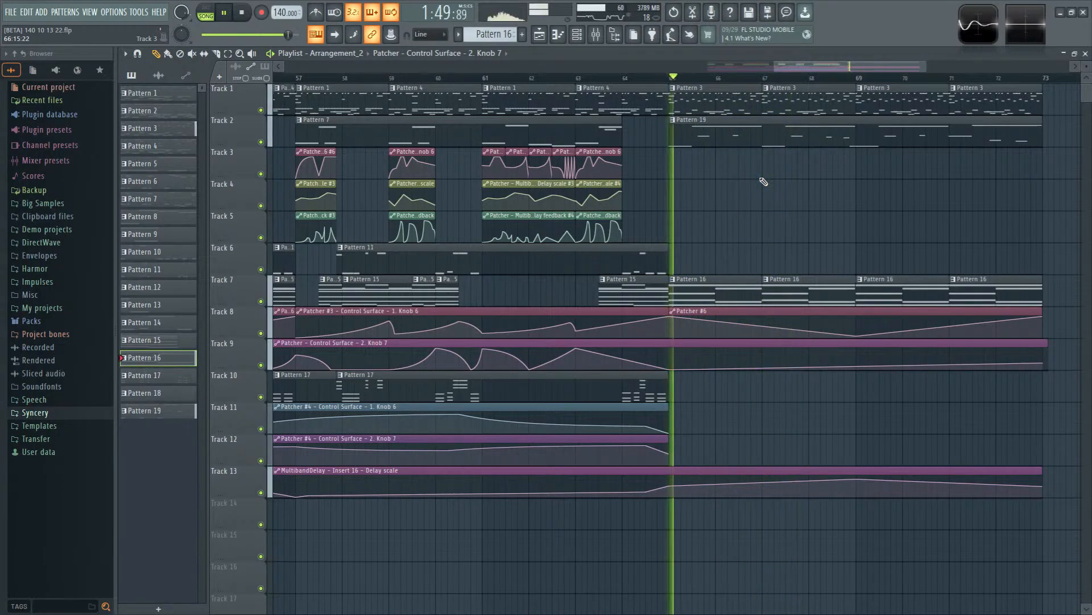
key("space")
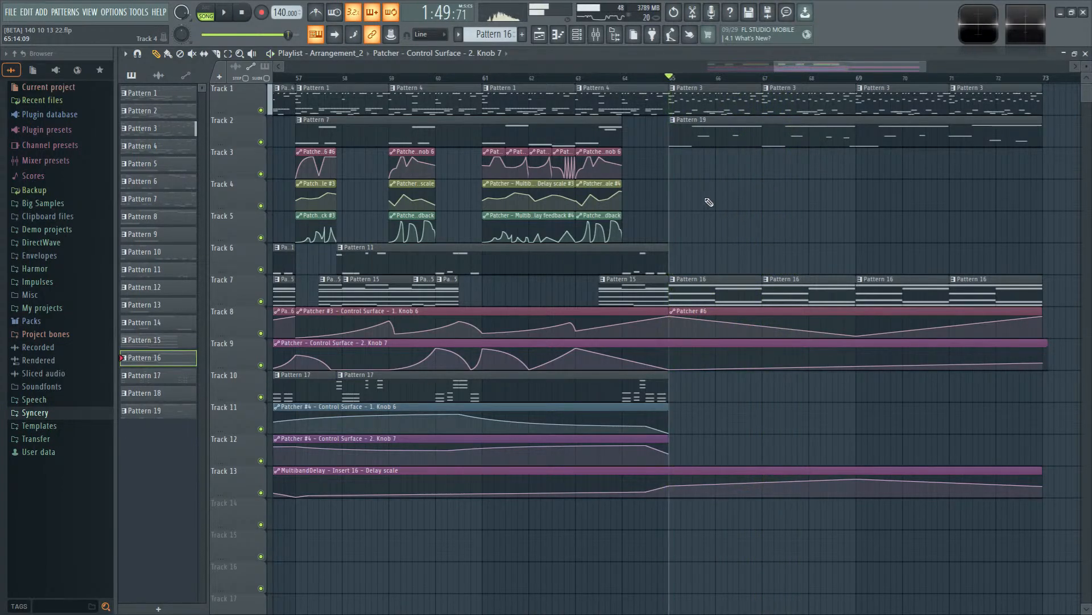
scroll(693, 195, "left", 2)
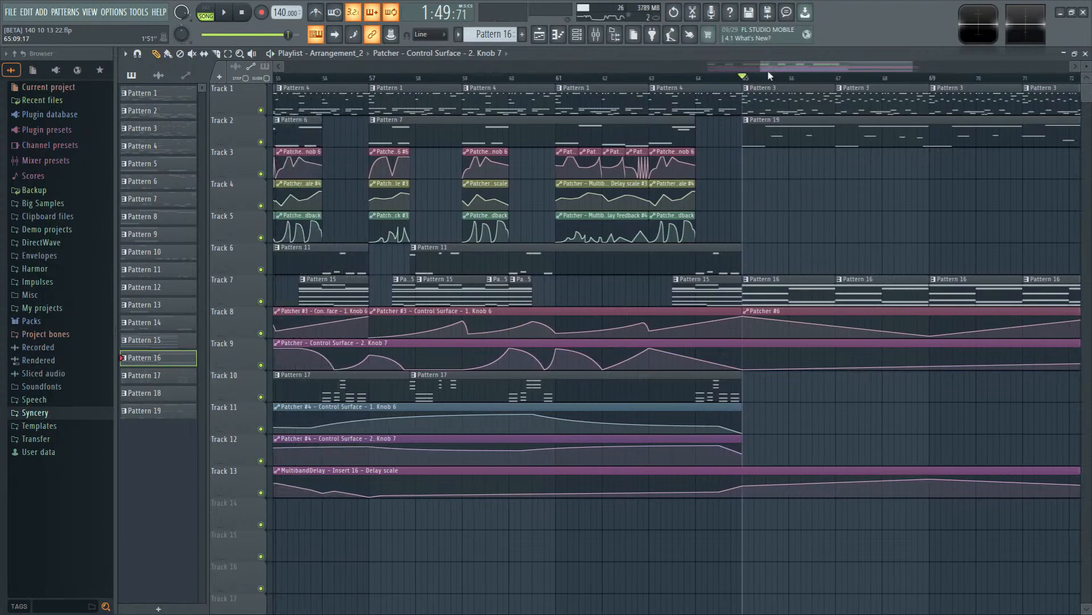
left_click(595, 32)
key("space")
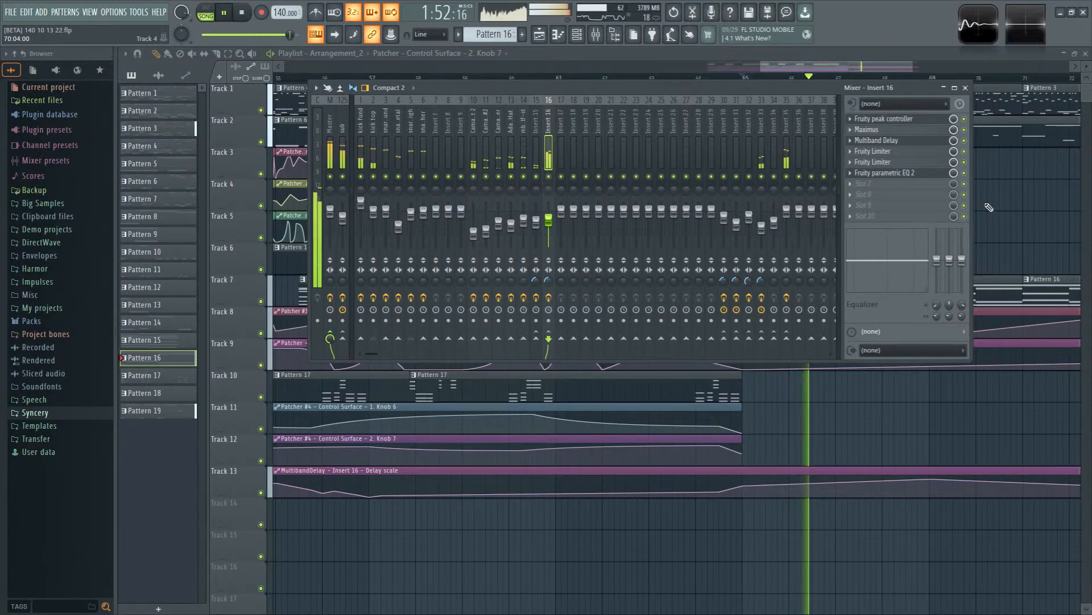
key("F9")
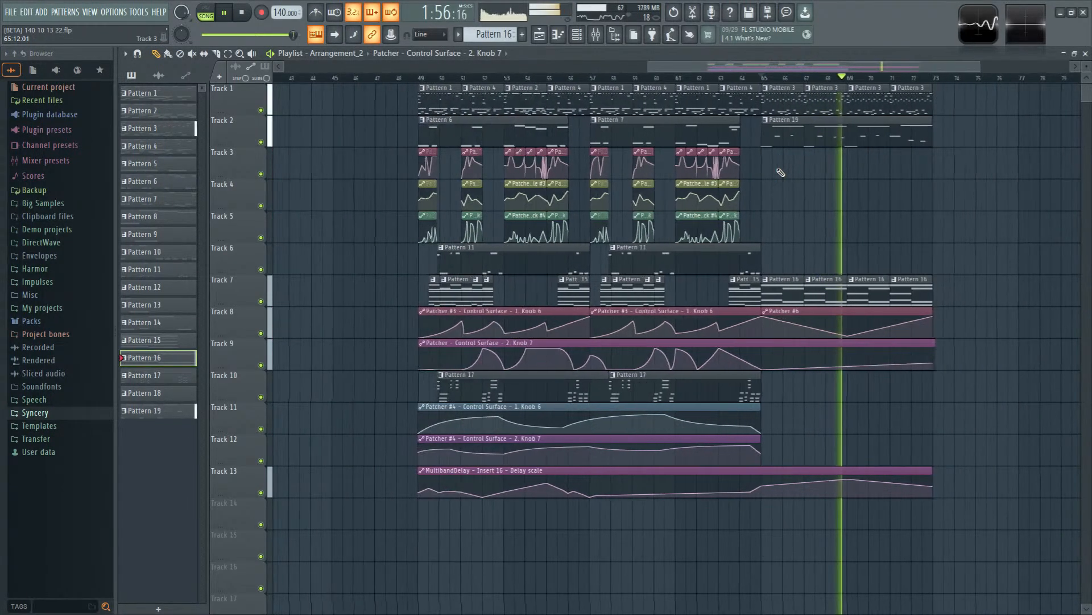
scroll(781, 171, "down", 3)
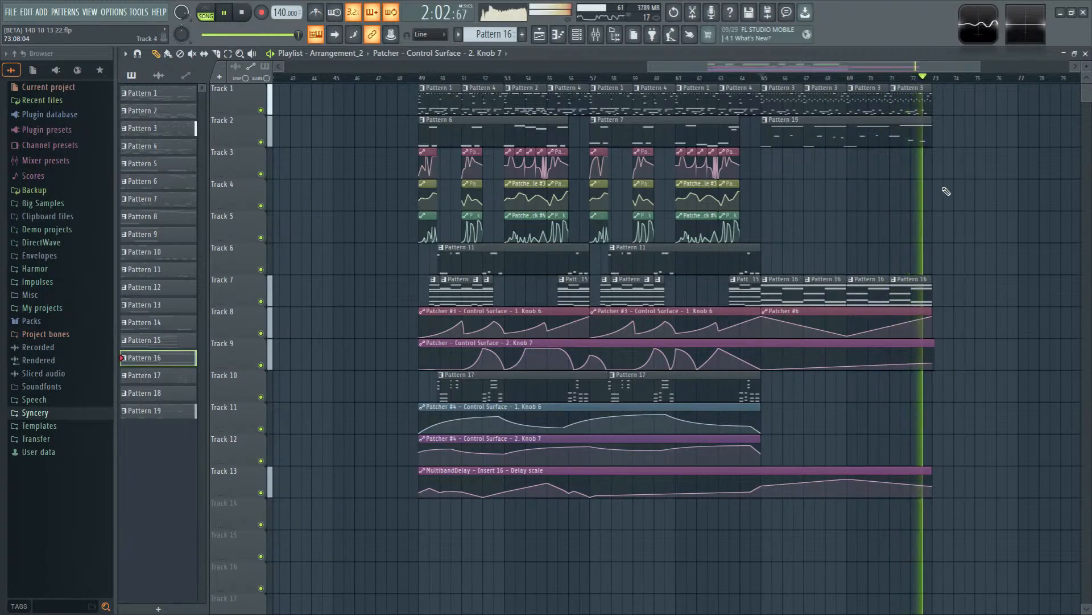
key("space")
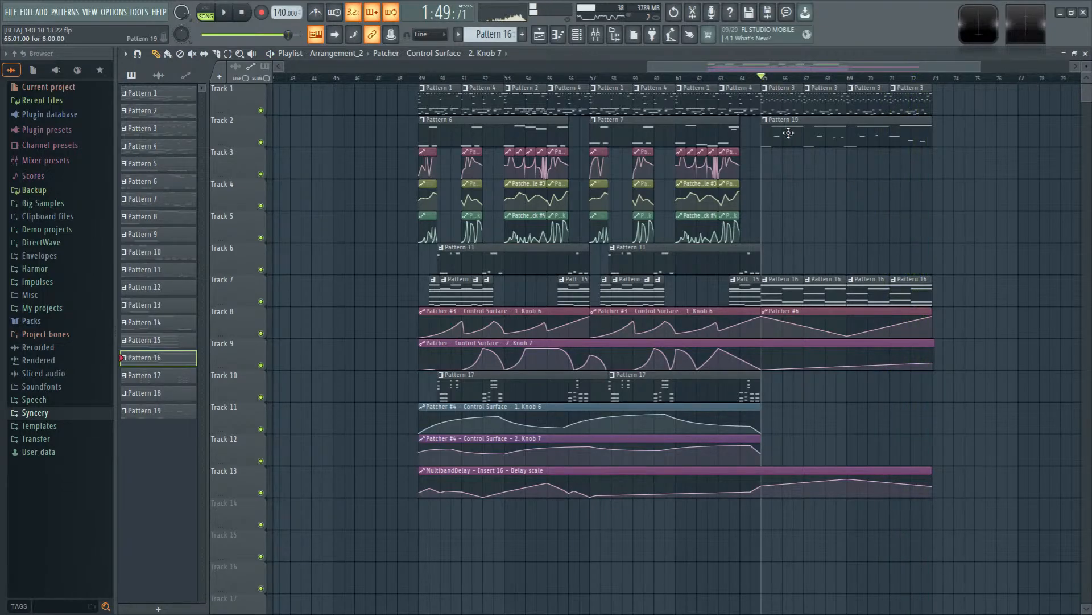
Step: Open the Superior Drummer 3 instrument from Pattern 3's channel rack
double_click(776, 105)
left_click(577, 39)
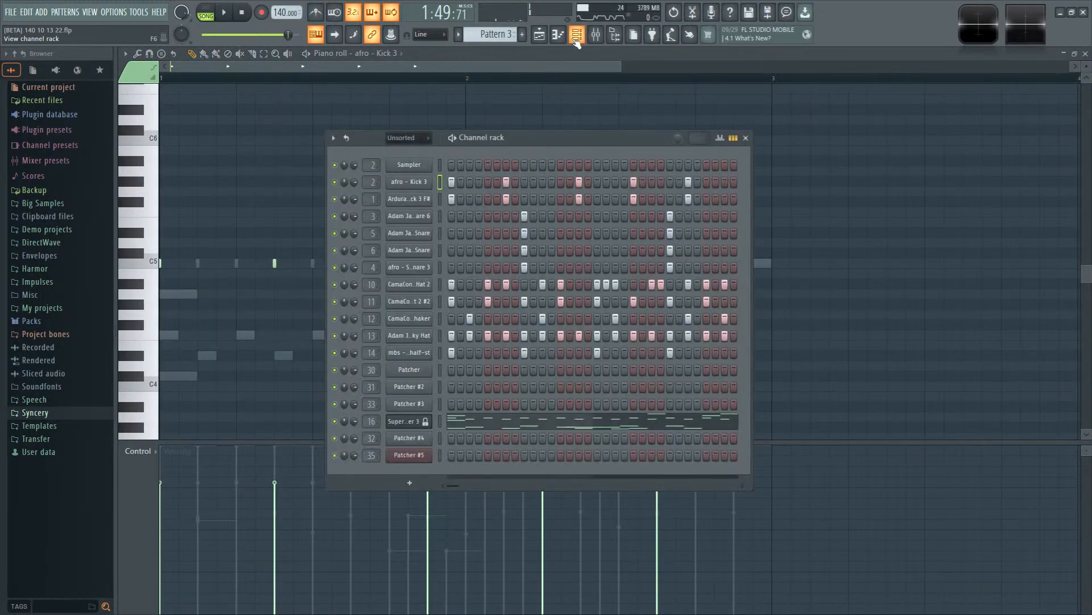
left_click(409, 421)
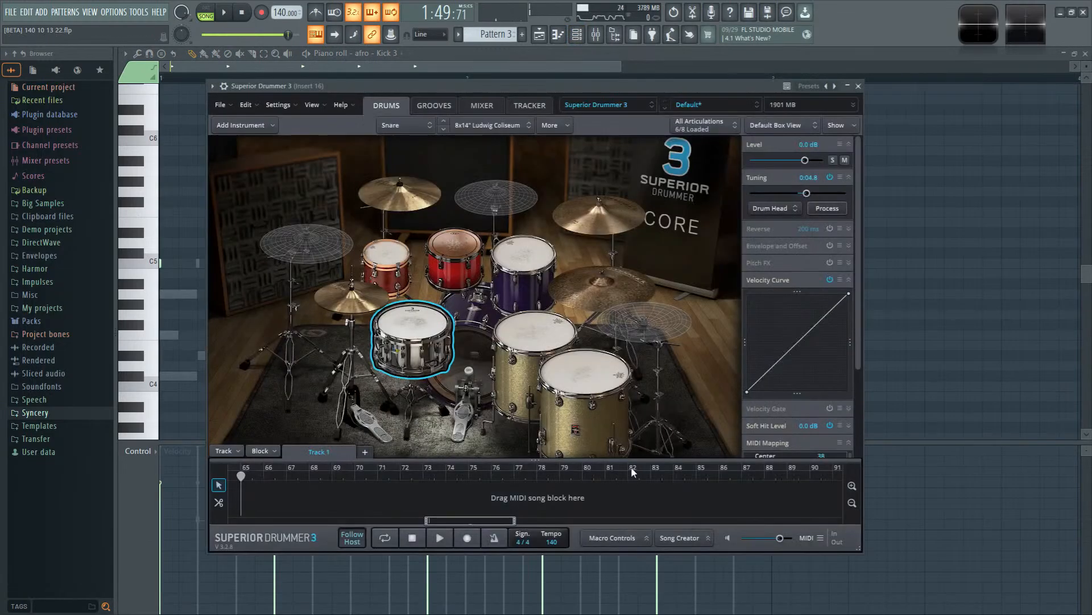
Step: Try other snares in place of the Ludwig Coliseum, including the 5x14" Leedy Broadway Standard 30s
right_click(425, 325)
left_click(474, 228)
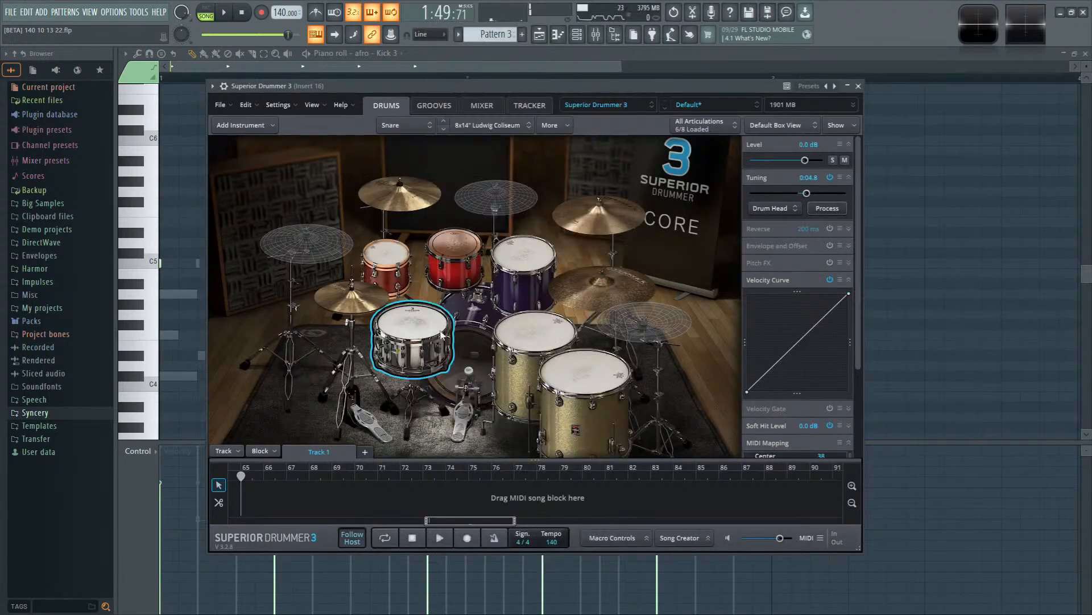
right_click(421, 336)
left_click(508, 151)
Step: Load the 5x14" Gretsch Solid Aluminium snare, test its sound, and set its tuning to 0:08.7
right_click(418, 322)
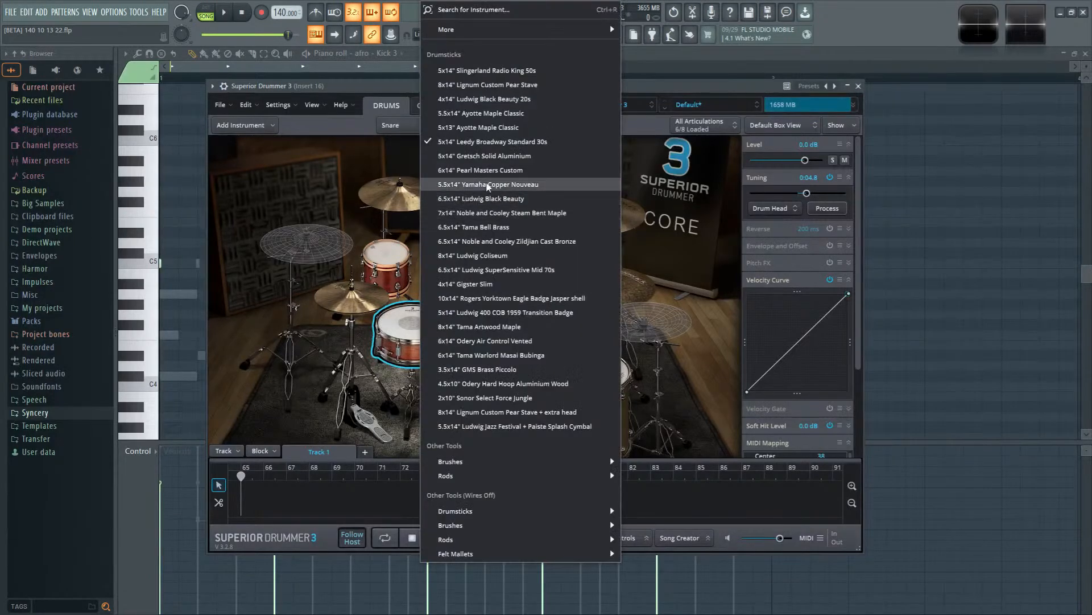
left_click(484, 161)
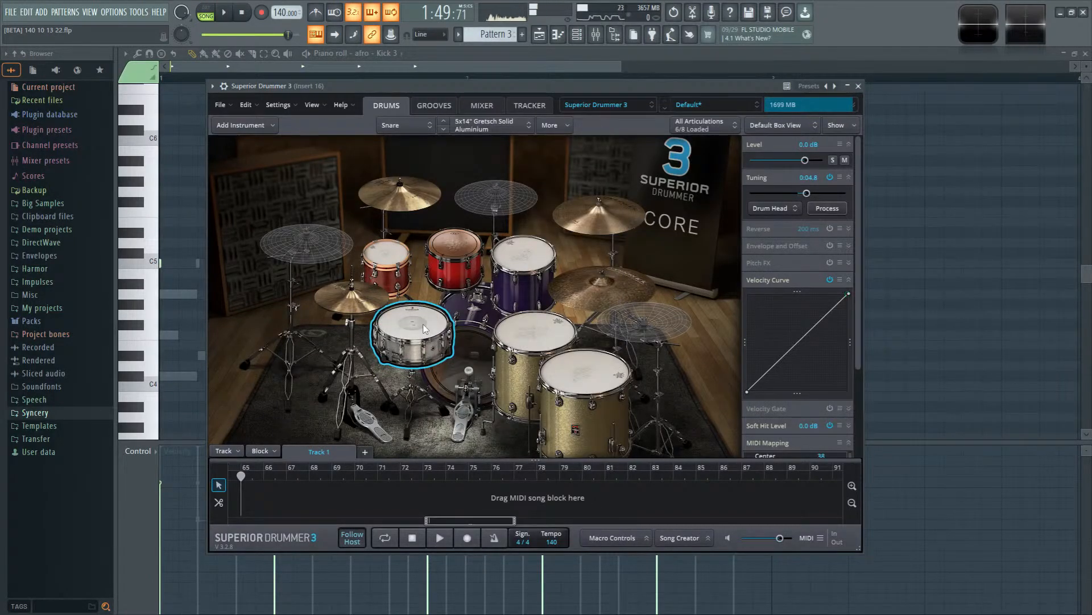
left_click(424, 319)
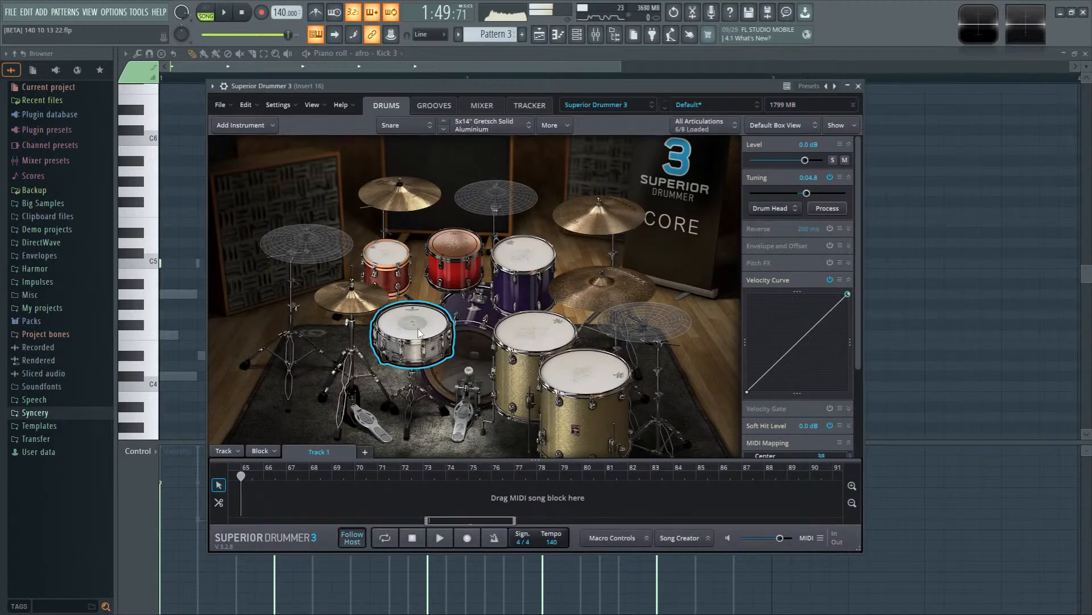
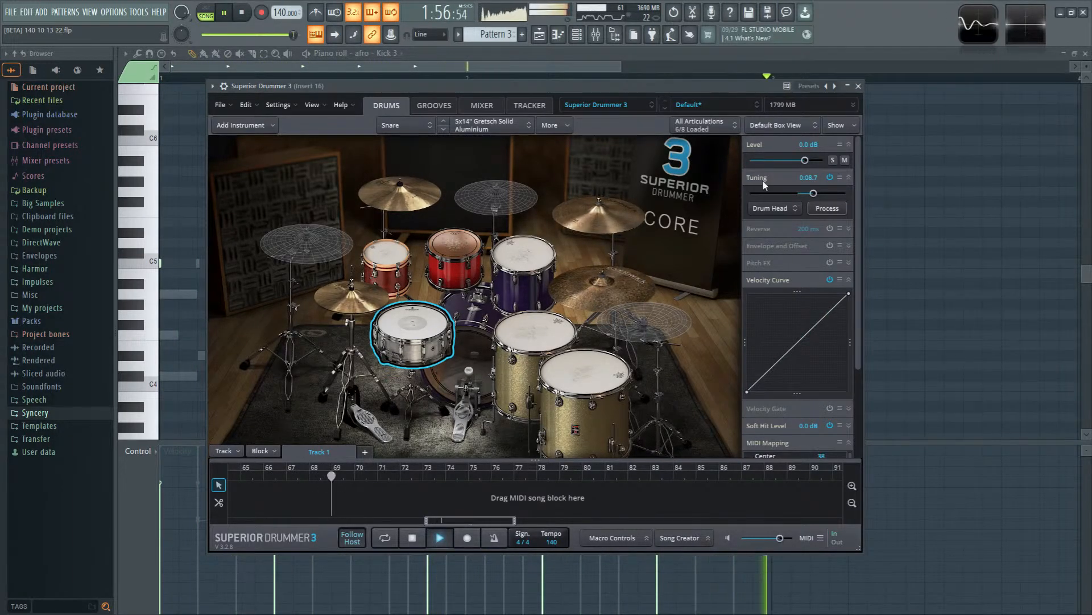
left_click(852, 87)
Step: Lower the snare high track slightly in the mixer and balance the snare higher track against it
left_click(598, 35)
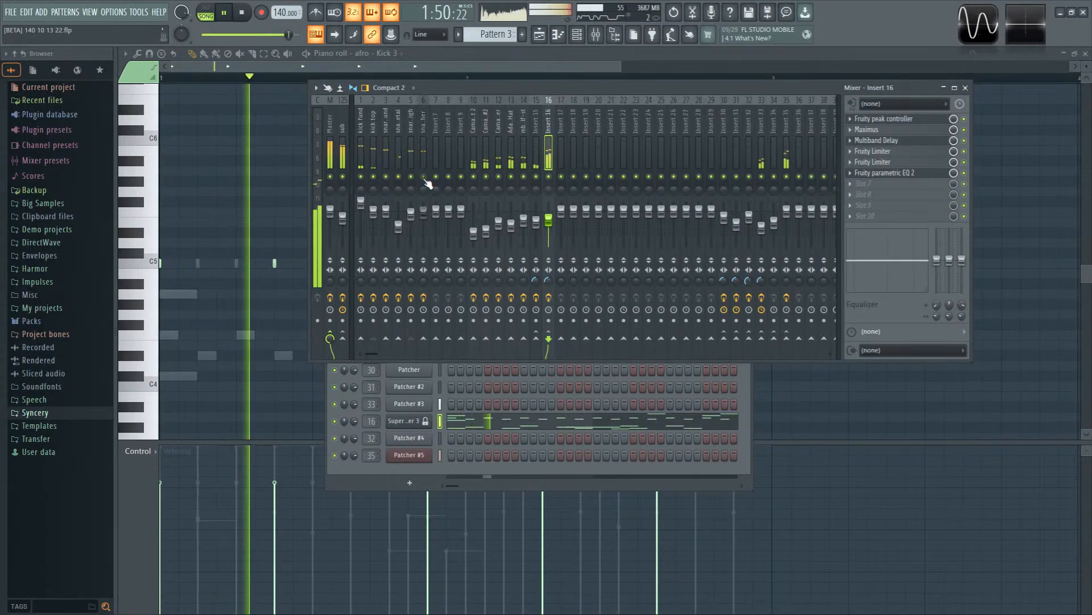
left_click(424, 217)
key("Left")
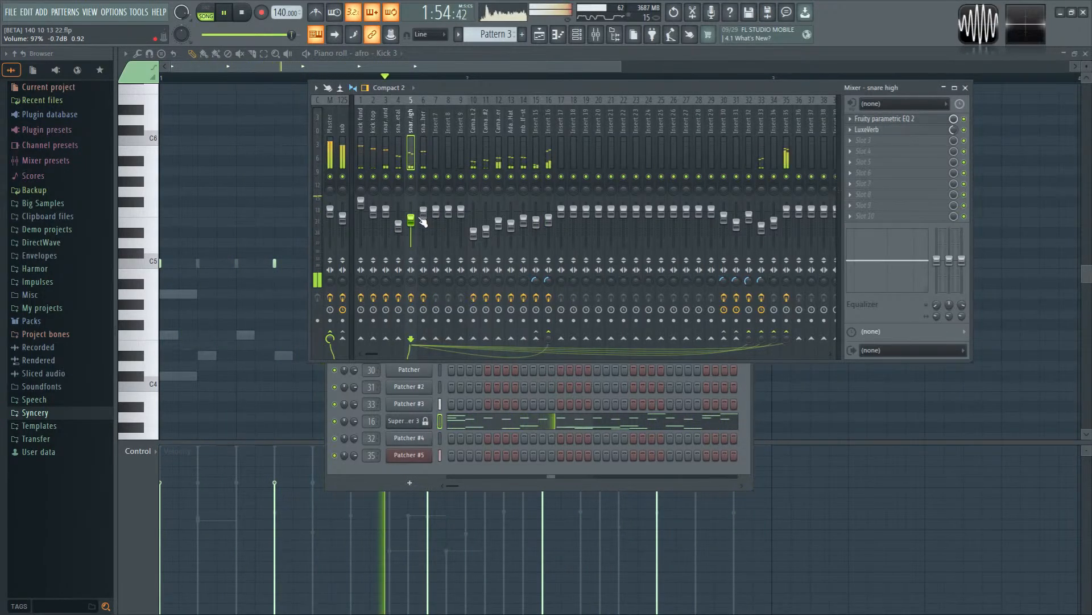
left_click(425, 220)
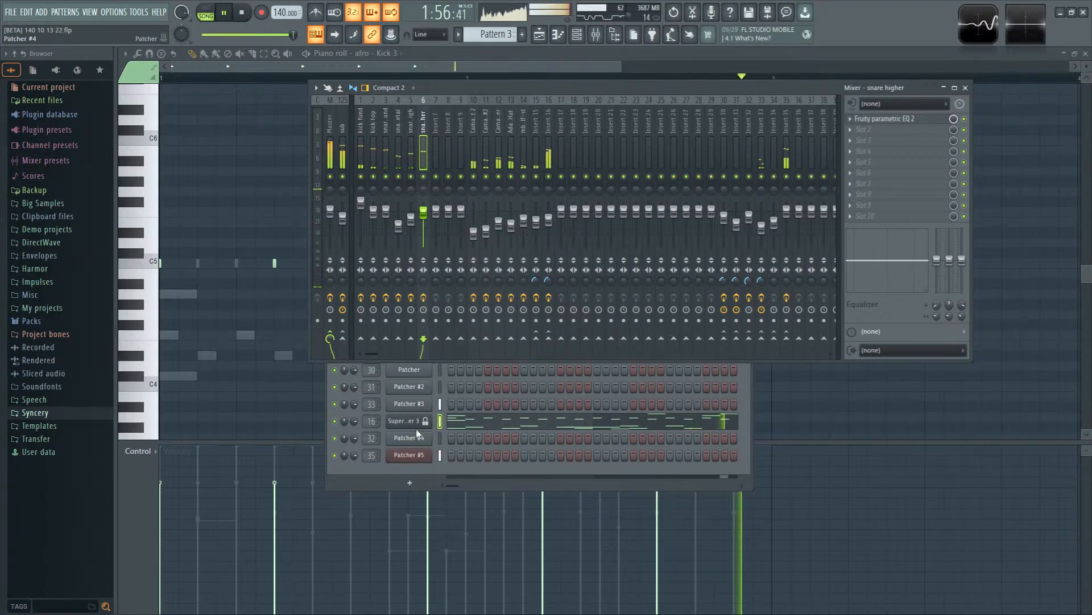
Step: Look over mixer Inserts 35 and 33, then select Insert 16 and open its Maximus effect
scroll(732, 134, "down", 2)
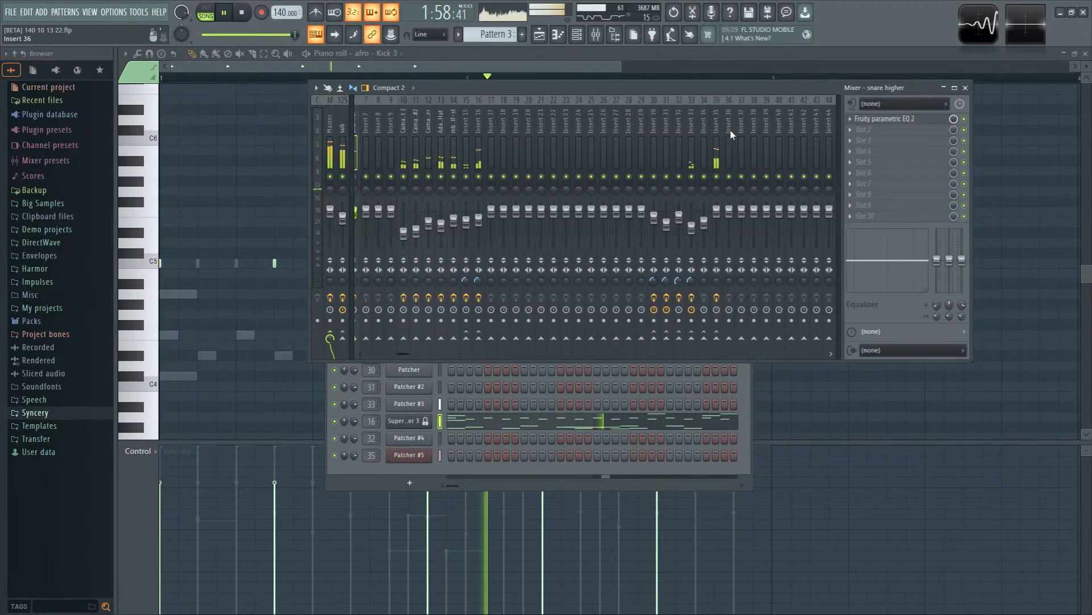
left_click(713, 142)
scroll(706, 142, "down", 5)
key("space")
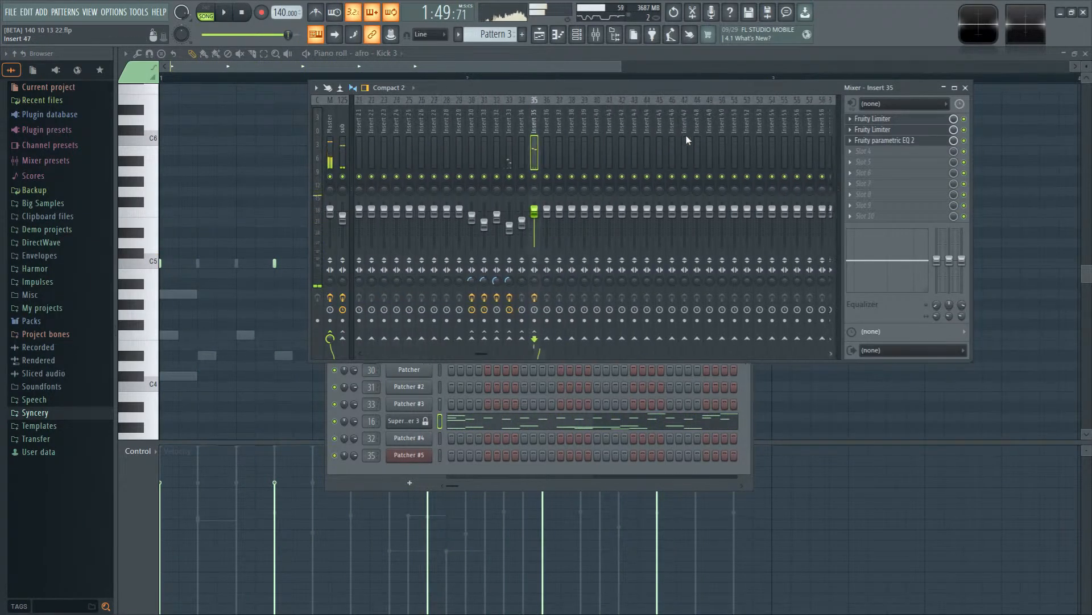
scroll(500, 142, "up", 5)
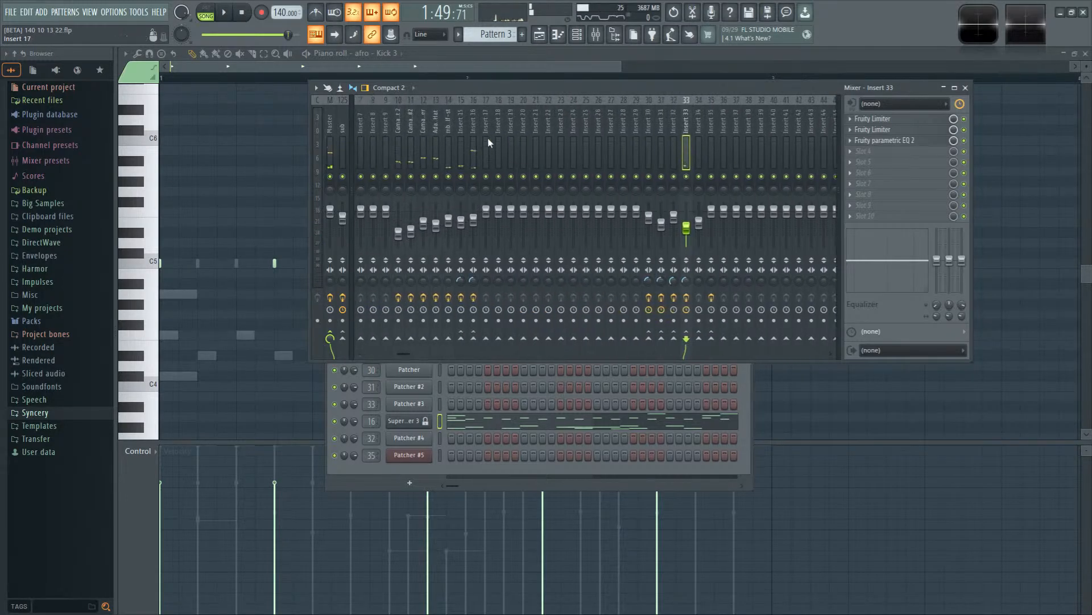
left_click(473, 143)
key("space")
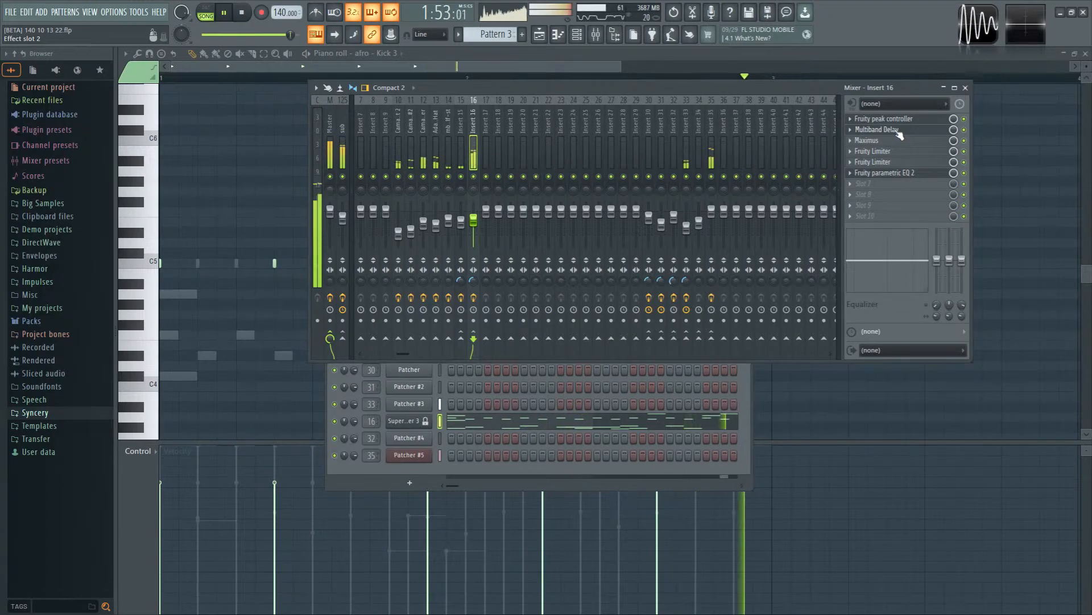
left_click(897, 141)
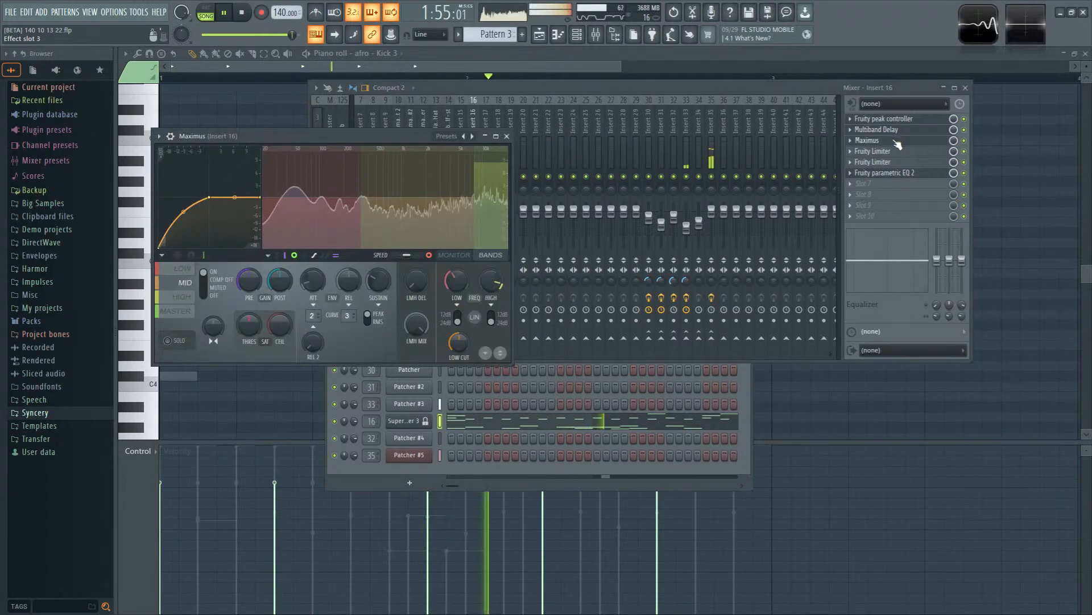
Step: Link the Maximus master band's release to the Peak output of Insert 16's Fruity peak controller
left_click(176, 311)
right_click(350, 283)
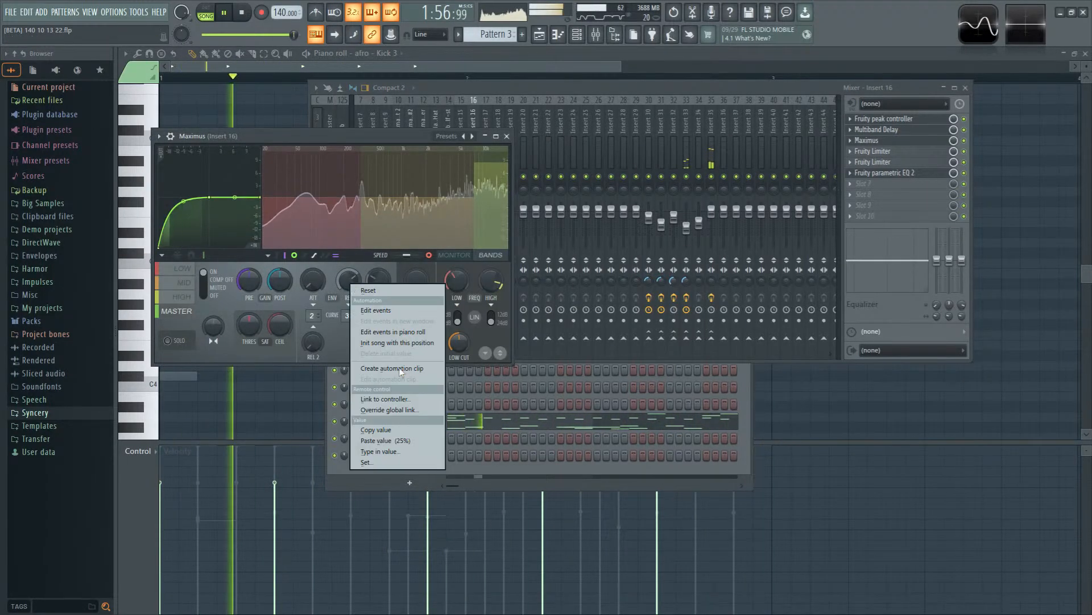
left_click(397, 400)
left_click(547, 291)
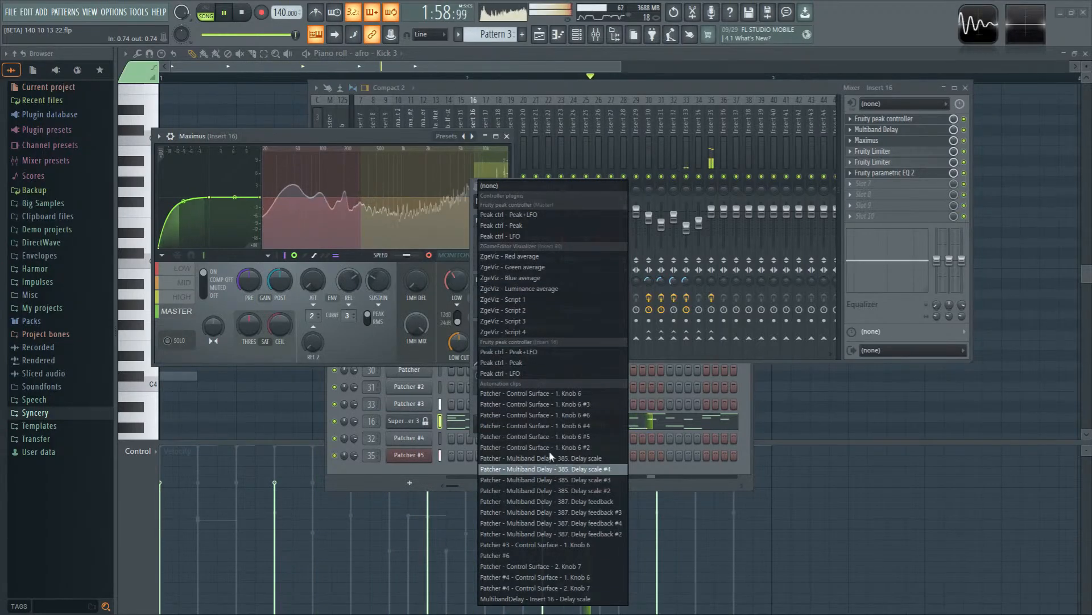
left_click(541, 363)
left_click(598, 423)
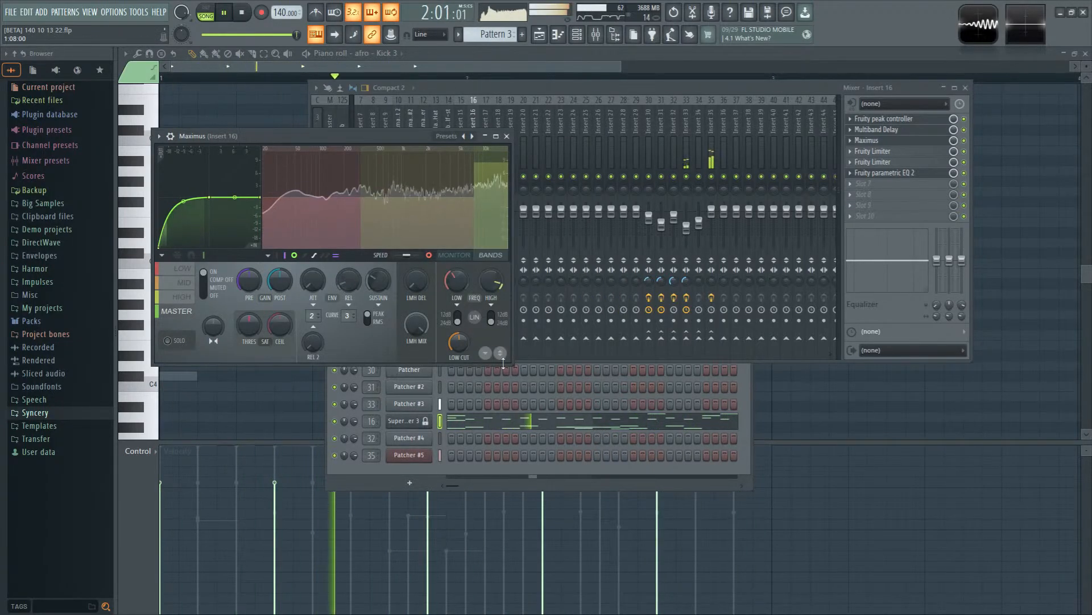
Step: Revise the master band release's controller link, and set its release curve to 1 and sustain window to 3.47 ms
right_click(350, 283)
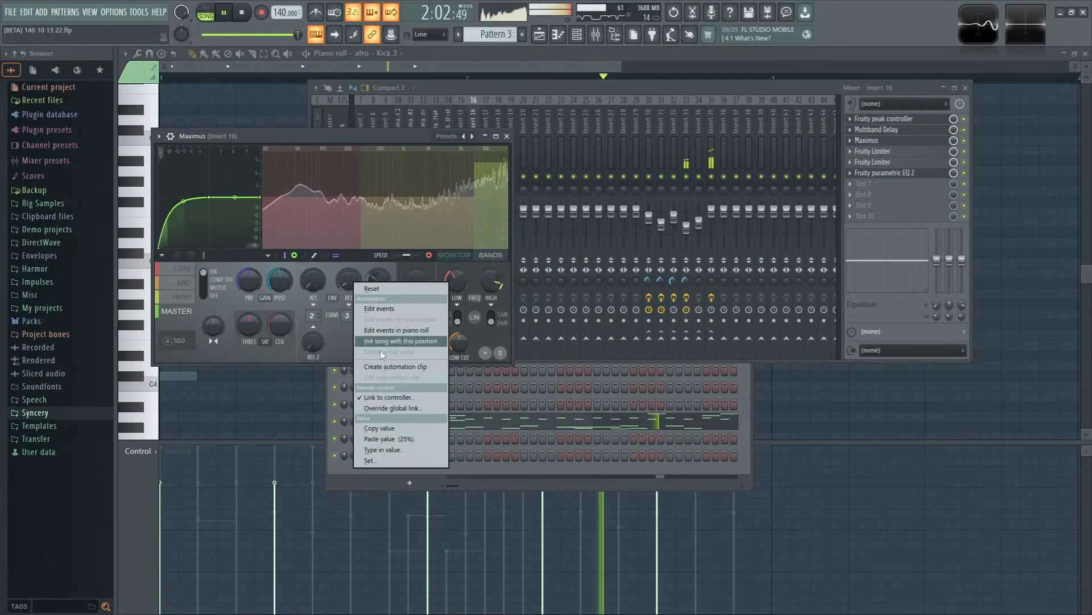
left_click(385, 397)
left_click(612, 352)
left_click(630, 384)
left_click(598, 432)
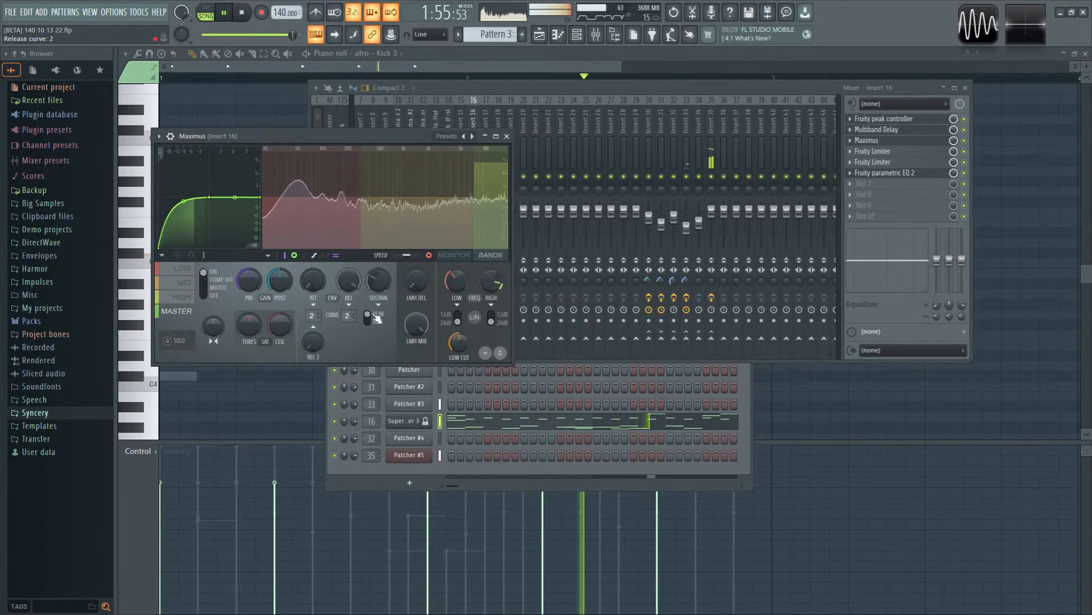
left_click(457, 256)
left_click_drag(354, 310, 355, 312)
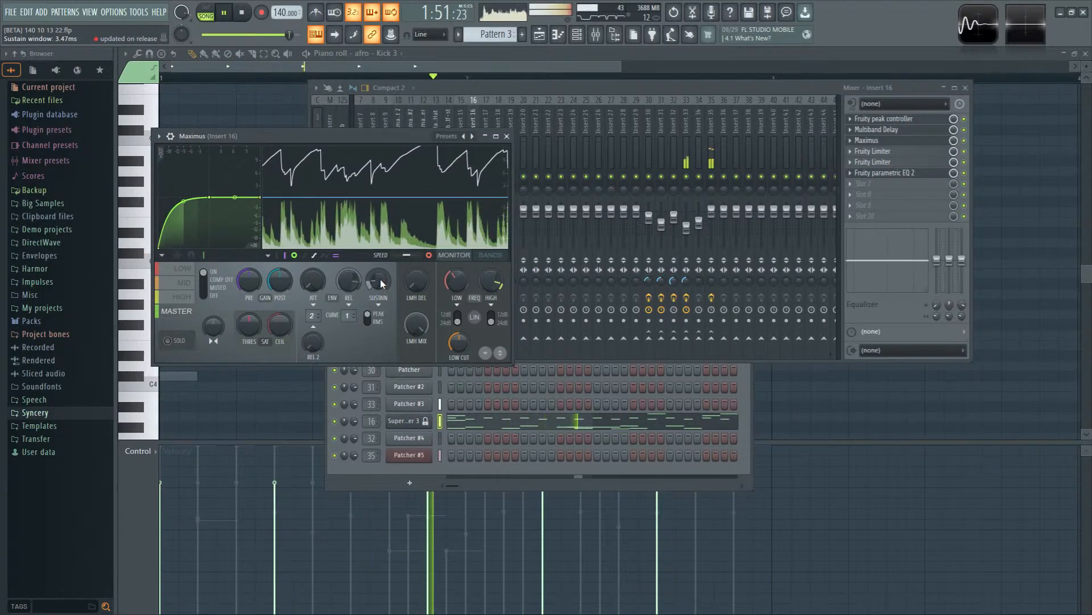
Step: Check the effects on mixer Insert 35 and the Maximus on the Master track during playback
left_click(711, 166)
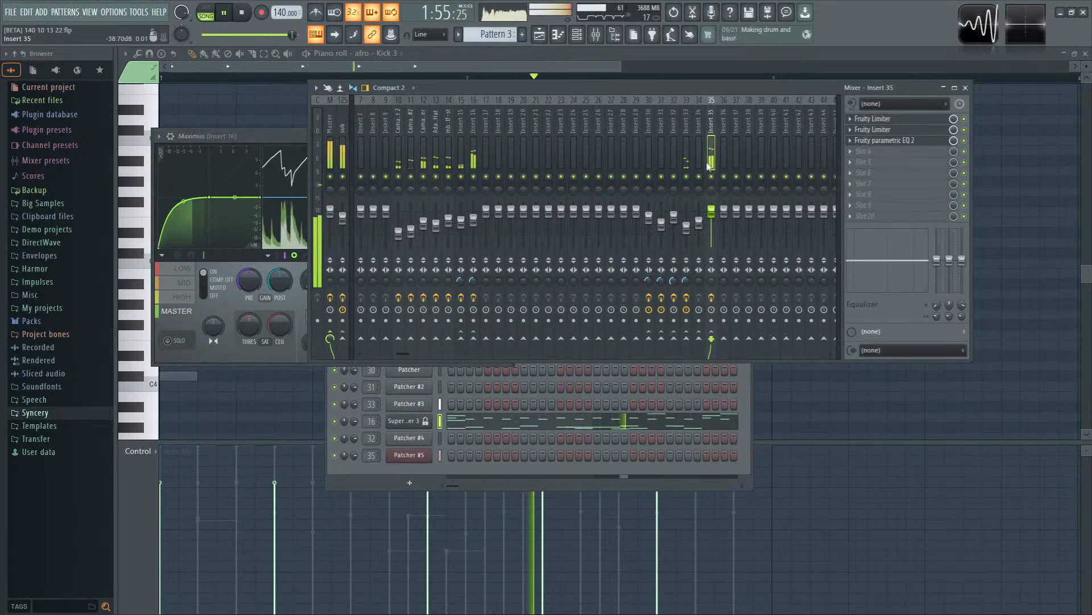
left_click(577, 35)
left_click(716, 177)
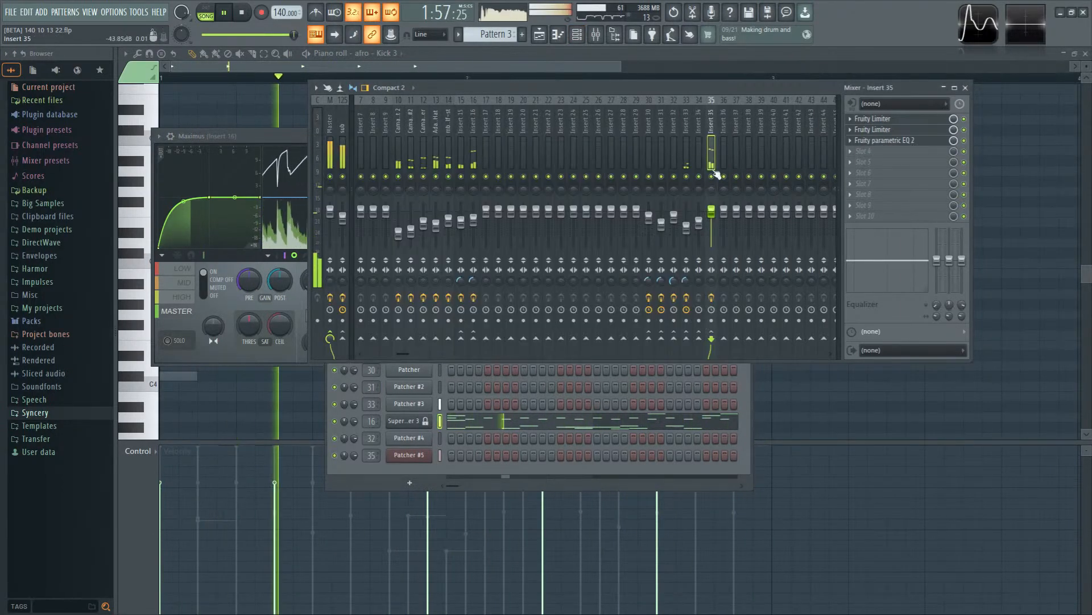
left_click(335, 137)
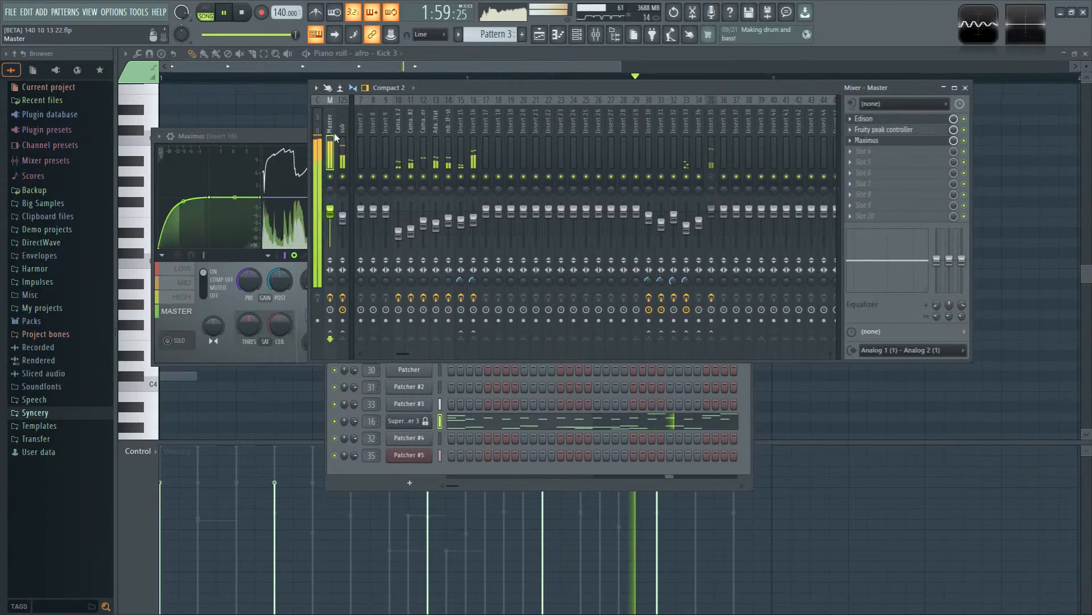
left_click(883, 141)
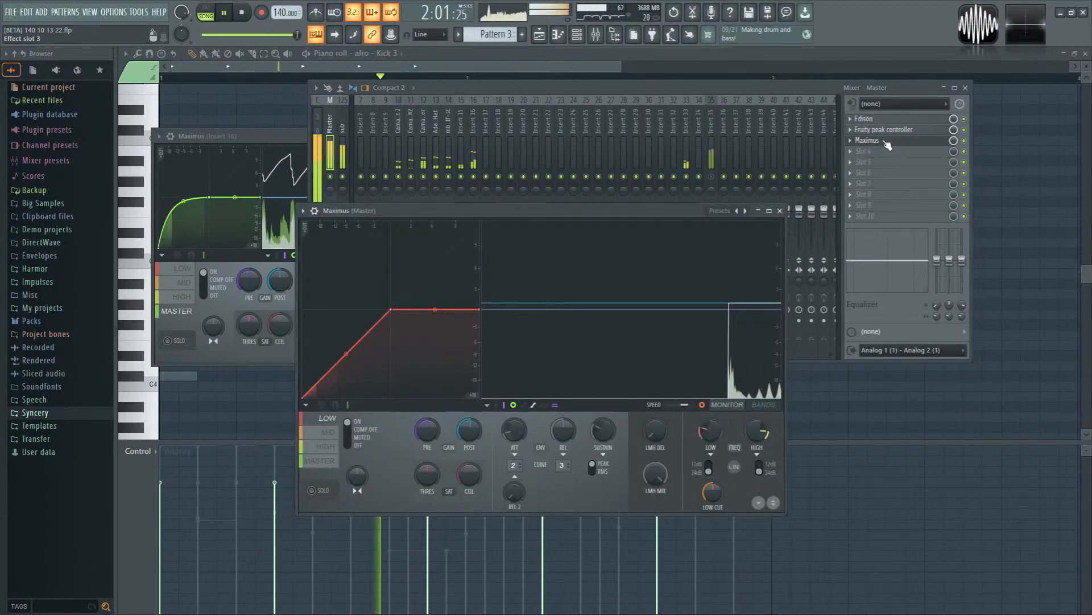
key("space")
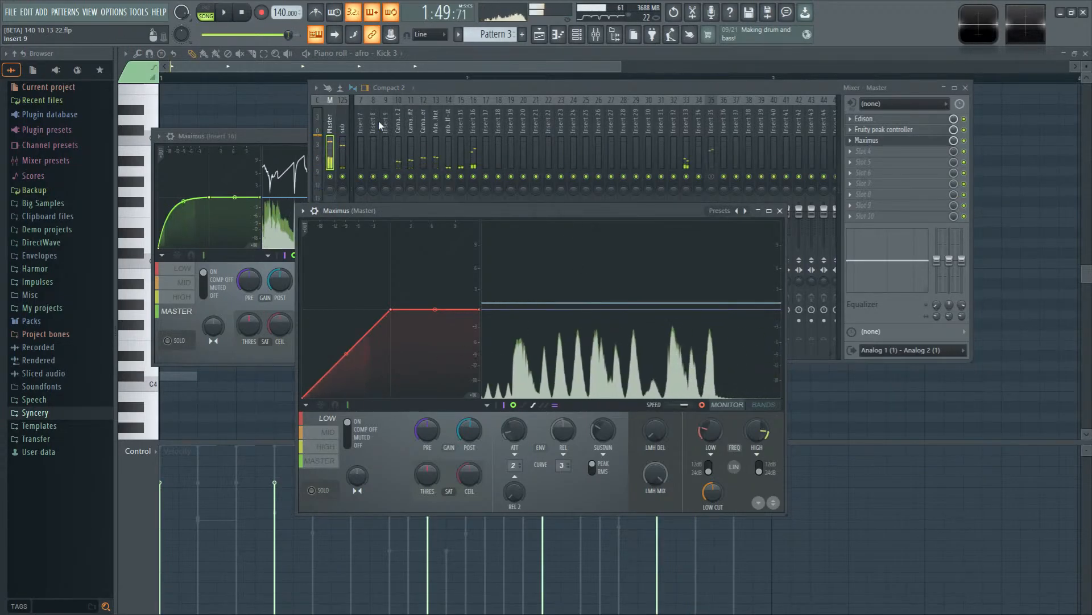
left_click(711, 136)
key("space")
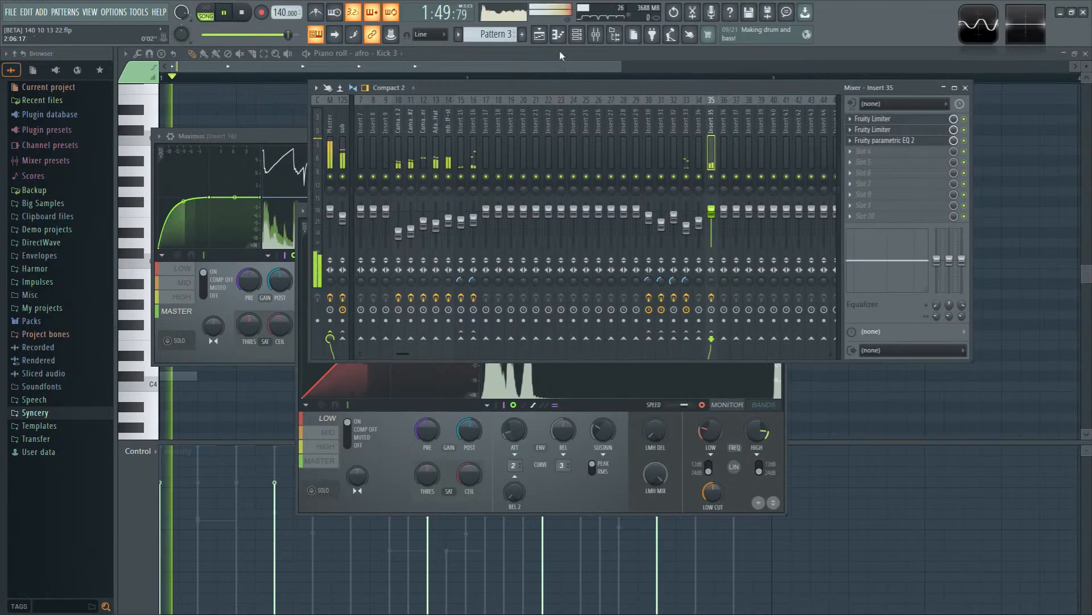
Step: Open Patcher #5 from the channel rack and examine its lower Harmor's settings while playing the section
left_click(576, 35)
left_click(424, 455)
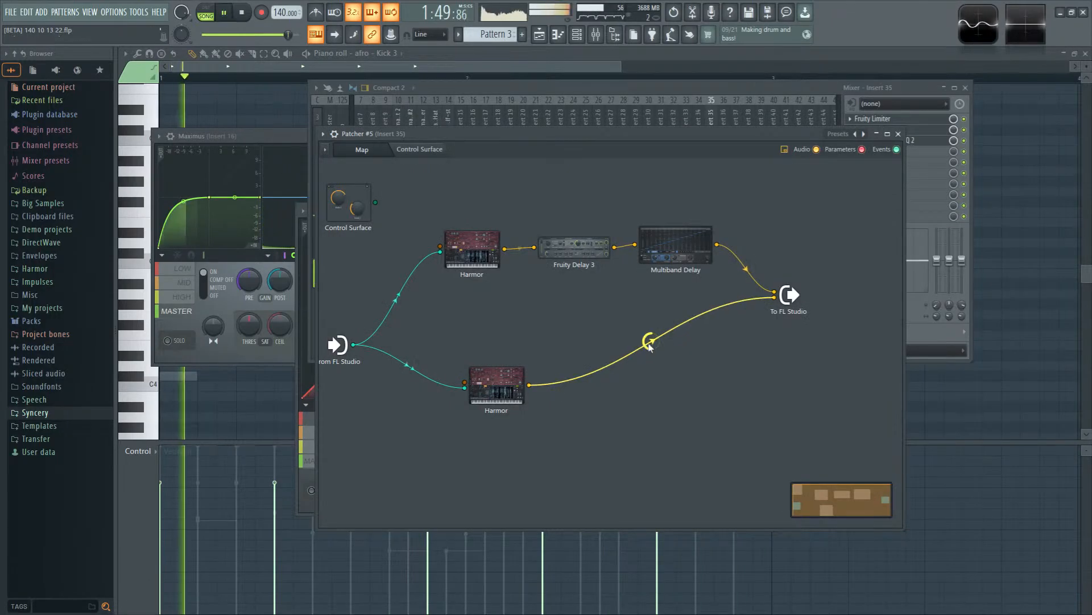
double_click(509, 379)
key("space")
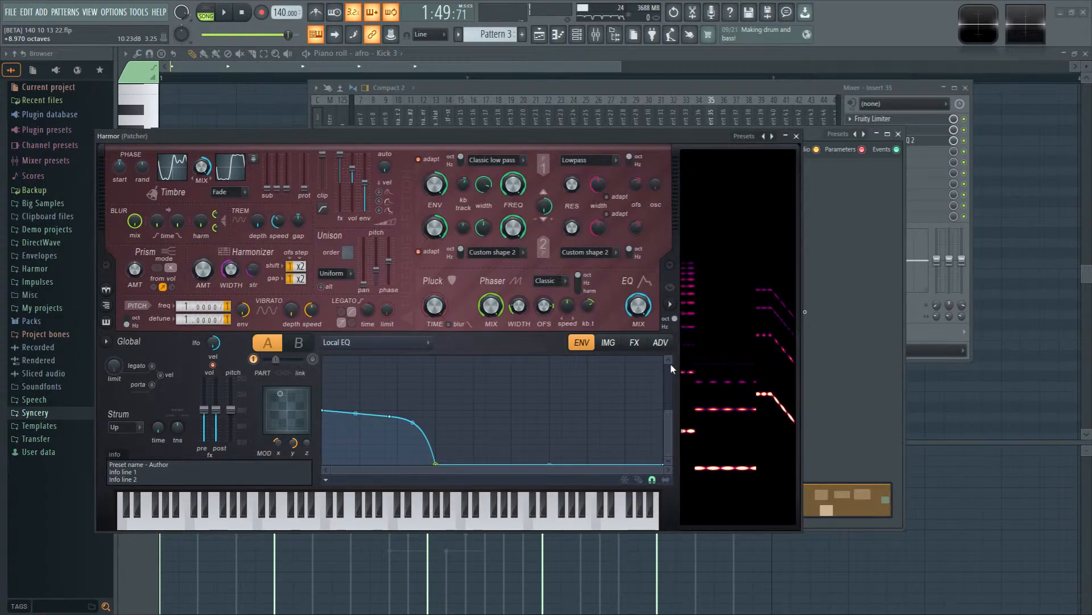
left_click(898, 134)
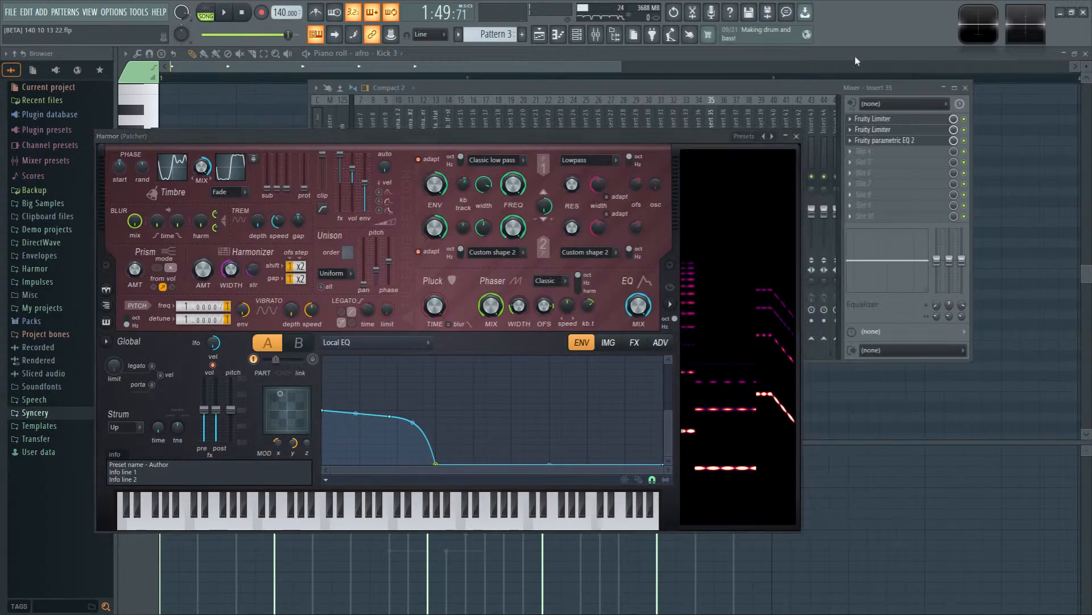
left_click(798, 137)
Step: Insert a Fruity Limiter between the lower Harmor and the output in Patcher #5
left_click(423, 455)
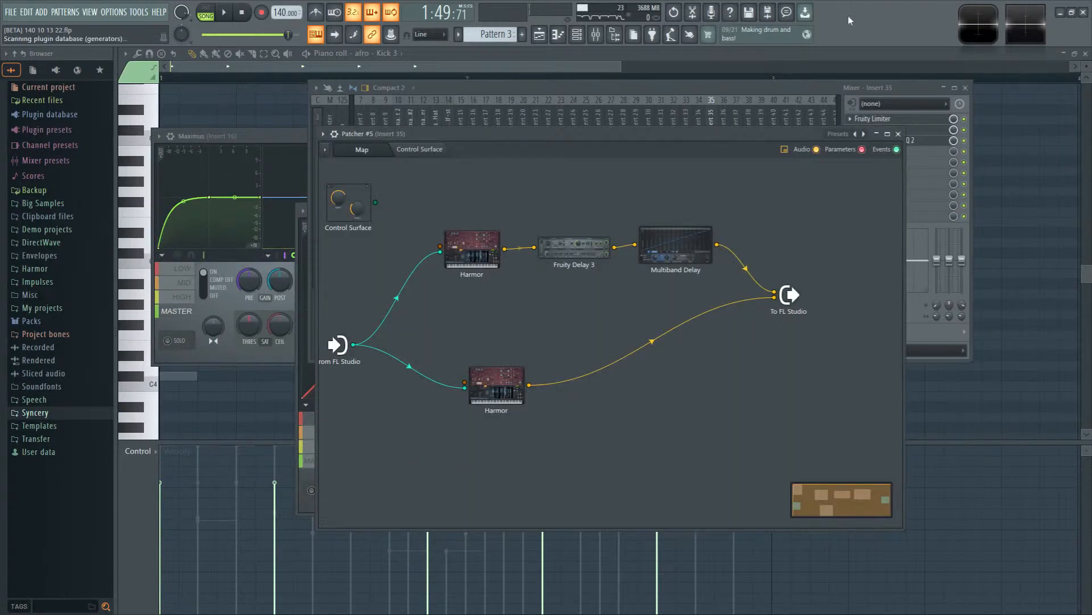
key("F8")
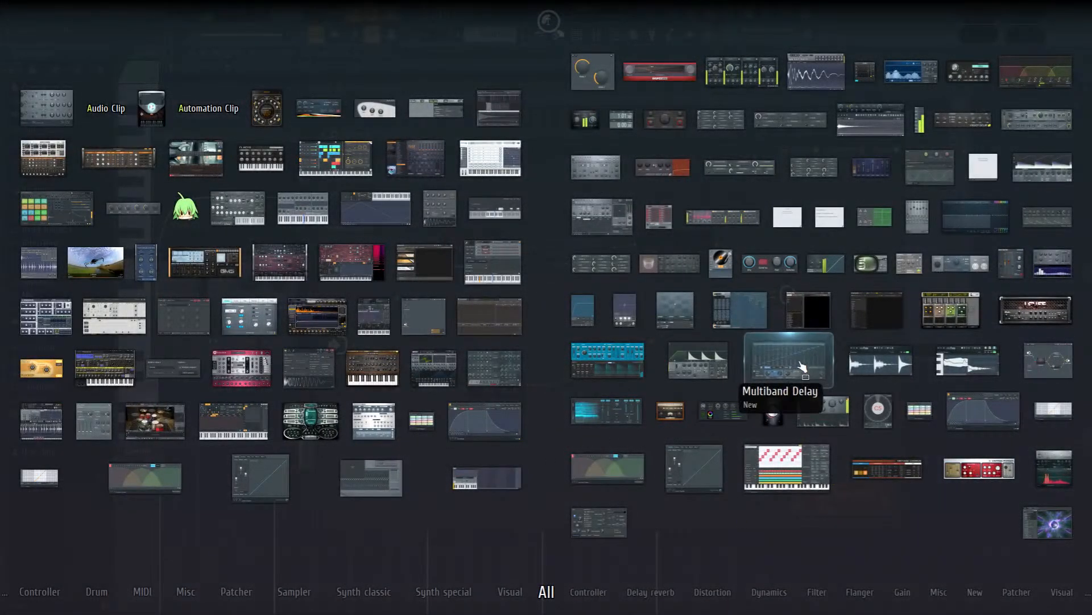
left_click_drag(1027, 171, 610, 399)
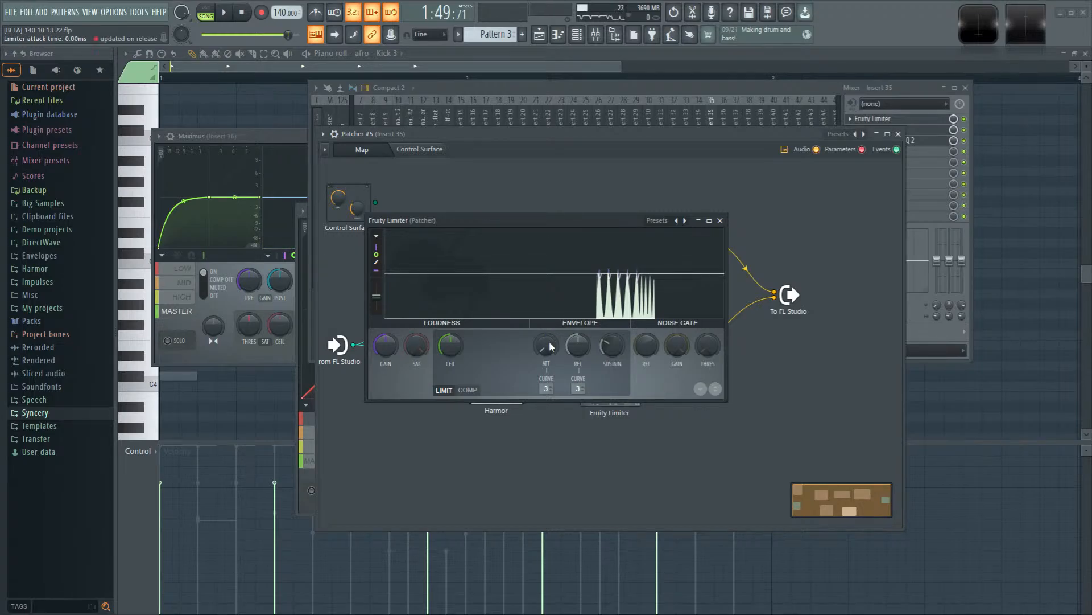
Step: Test the Fruity Limiter's attack and ceiling during playback, and adjust its release and sustain
key("space")
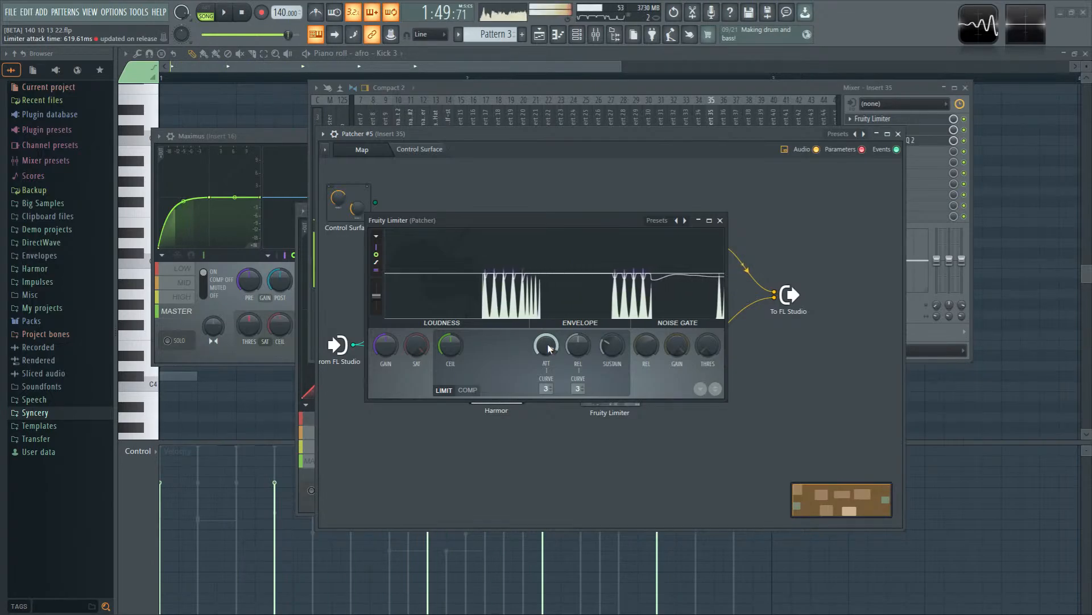
key("space")
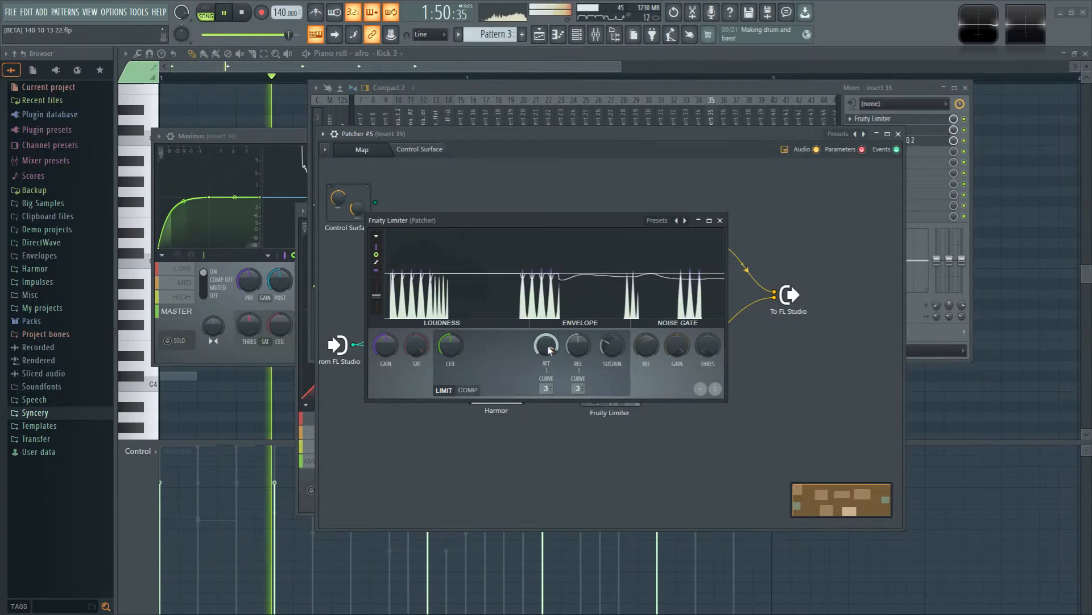
key("space")
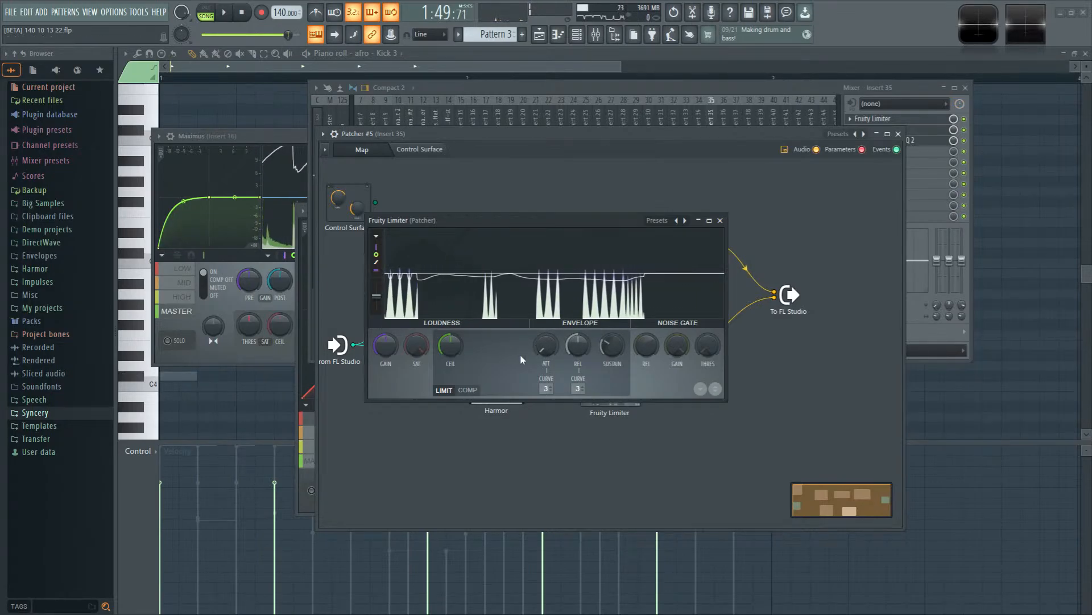
key("space")
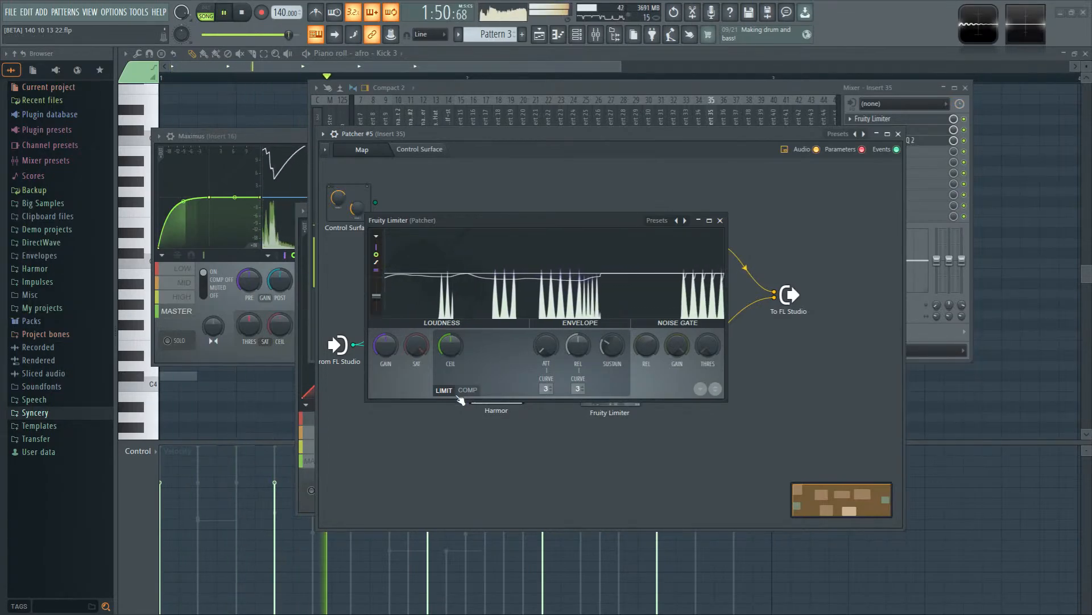
scroll(445, 348, "up", 4)
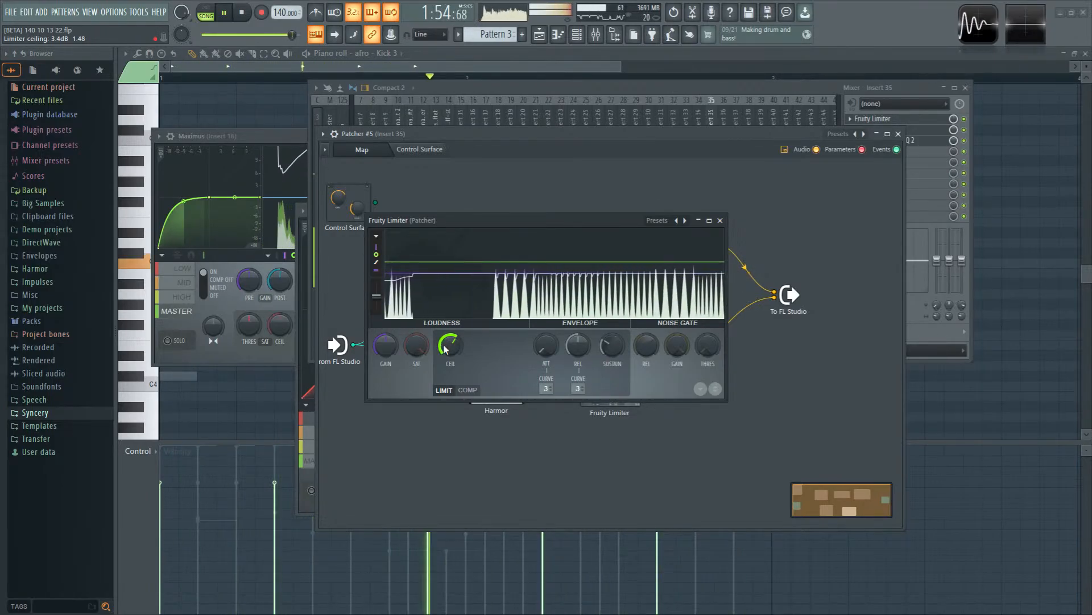
scroll(444, 348, "down", 4)
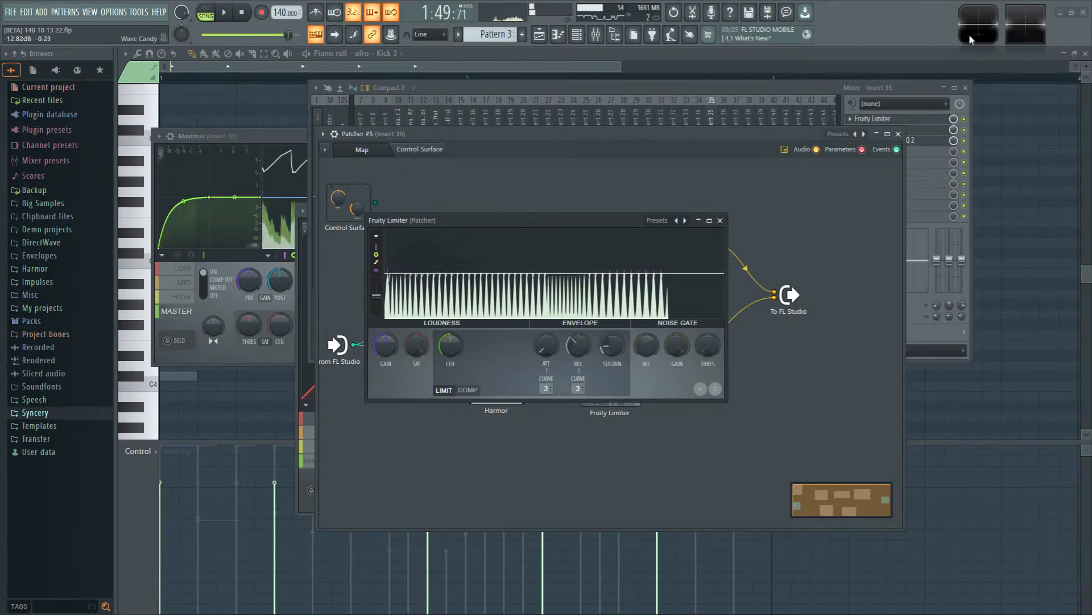
Step: Check the sub track's Fruity parametric EQ 2 and lower the sub's mixer volume to 76% during playback
left_click(898, 133)
left_click(341, 139)
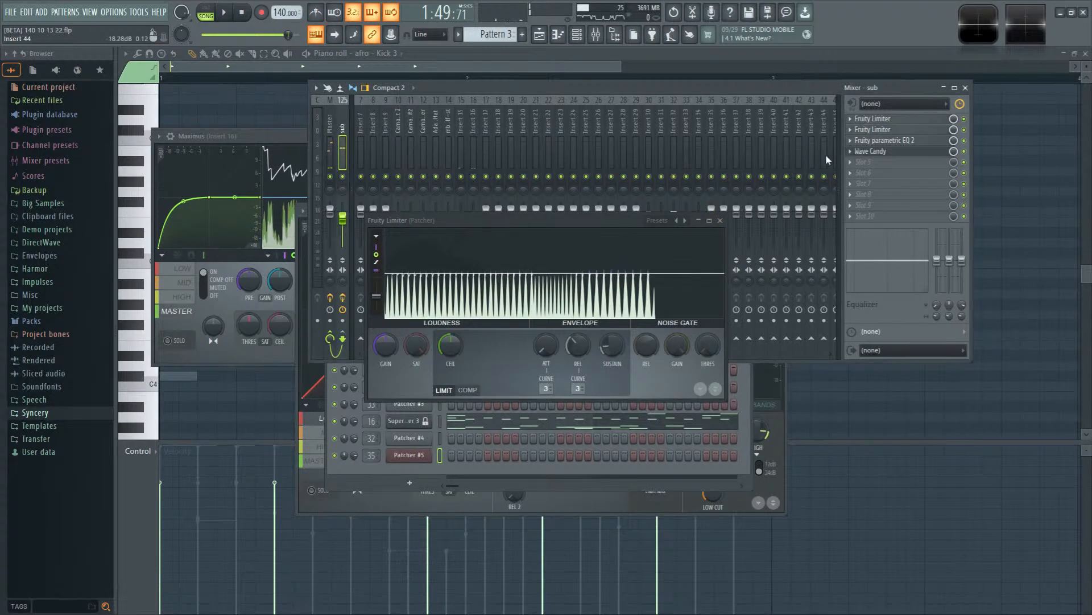
left_click(898, 141)
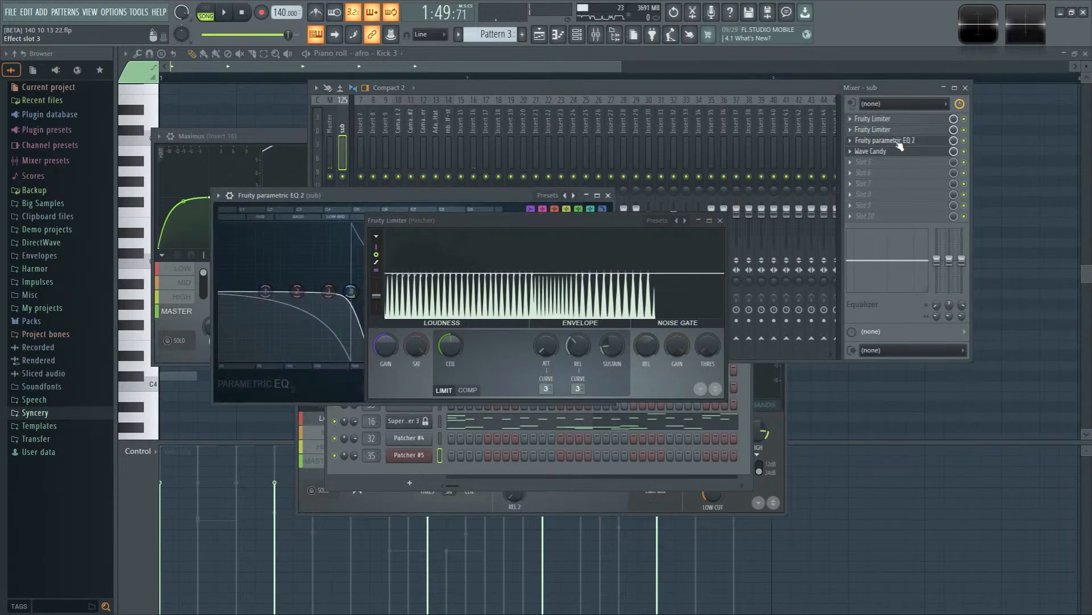
left_click(899, 142)
key("space")
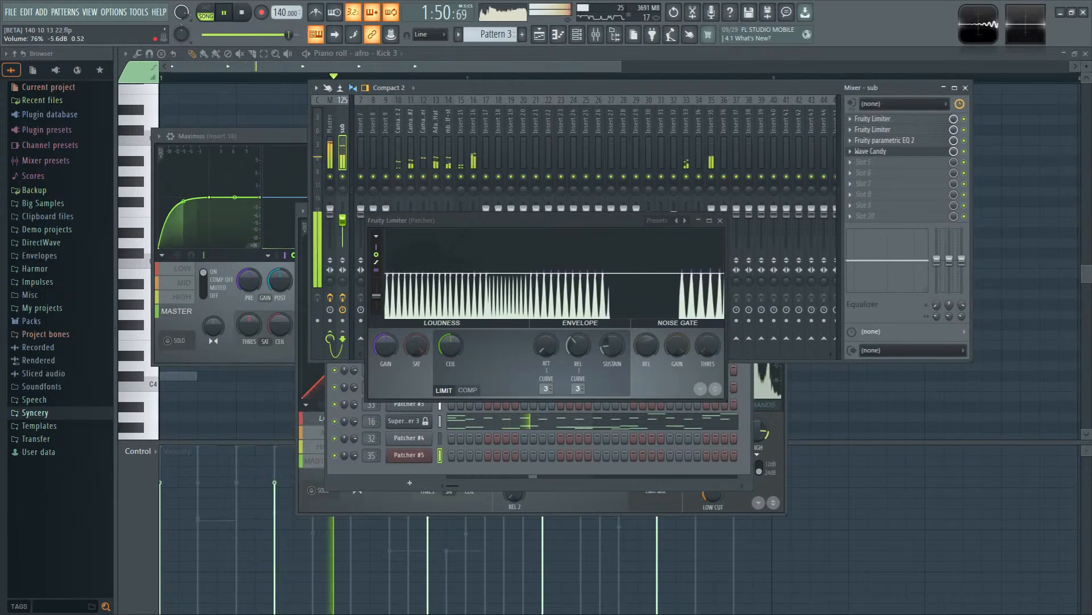
Step: Play the arrangement in the playlist from bar 53 and bring up the channel rack
left_click(545, 33)
left_click(506, 78)
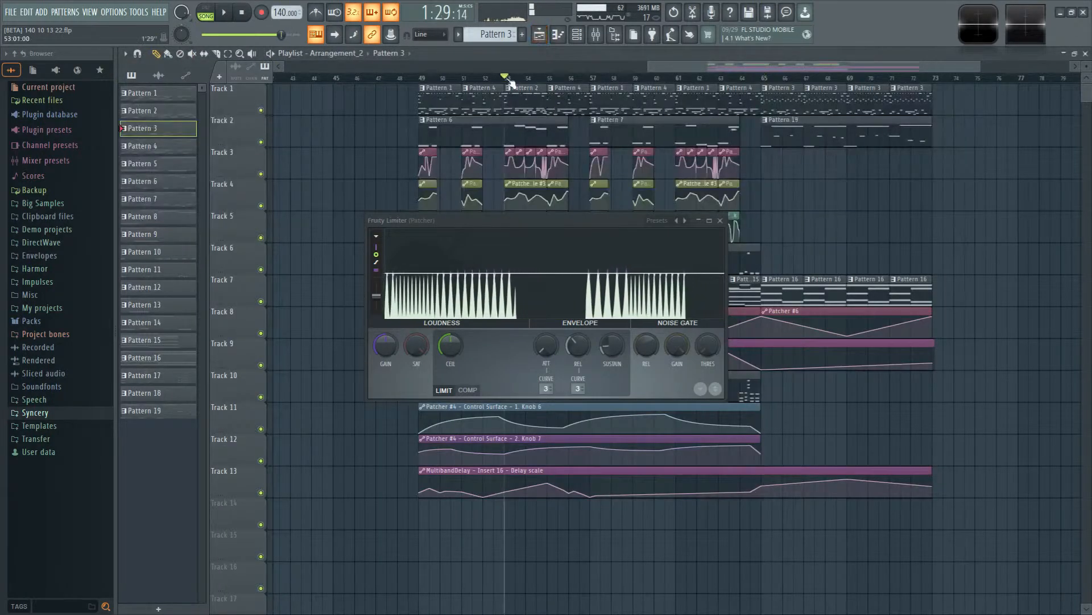
left_click(606, 36)
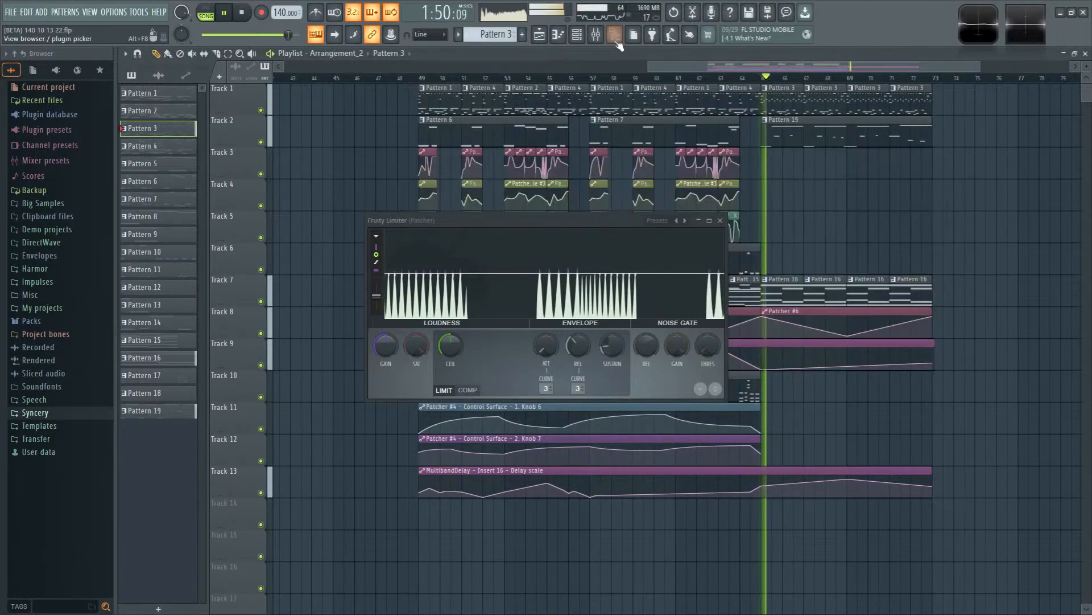
left_click(585, 37)
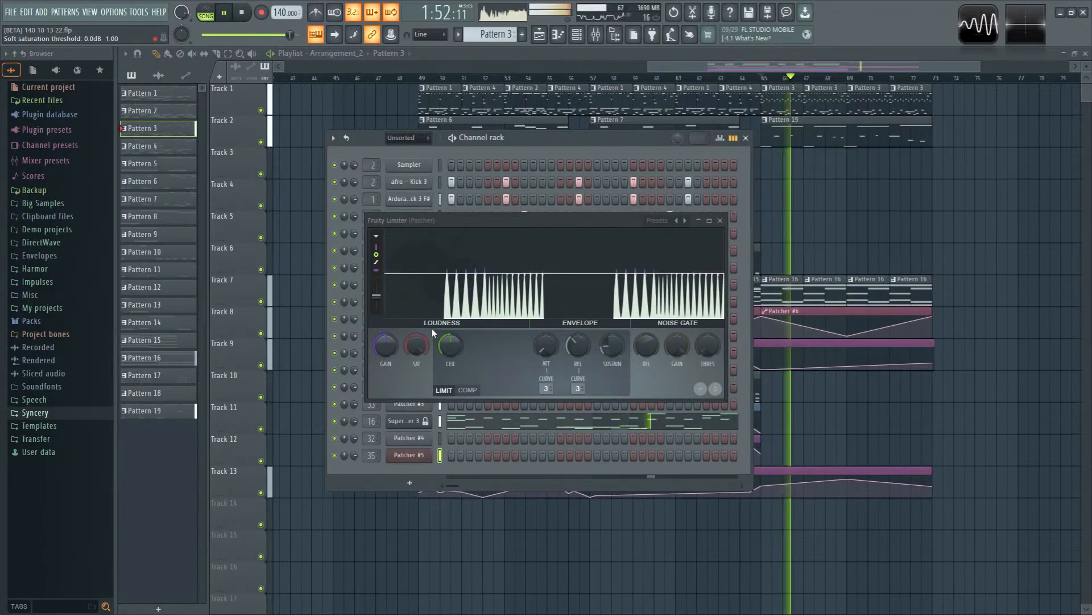
Step: Shift the low-cut band of Insert 35's Fruity parametric EQ 2 slightly lower in frequency, then stop playback and close the EQ
left_click(595, 35)
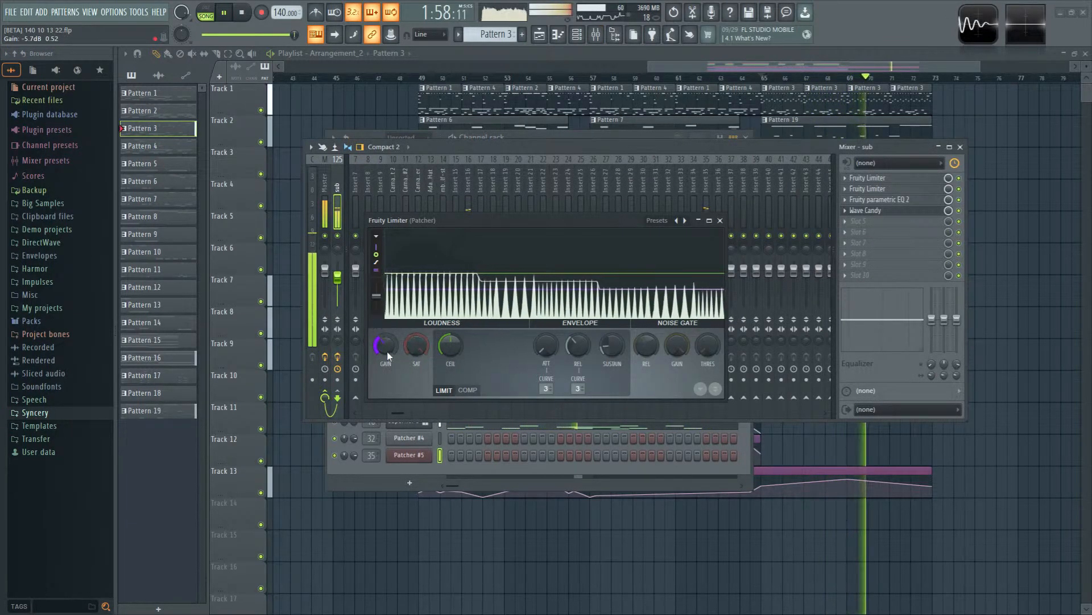
left_click(705, 205)
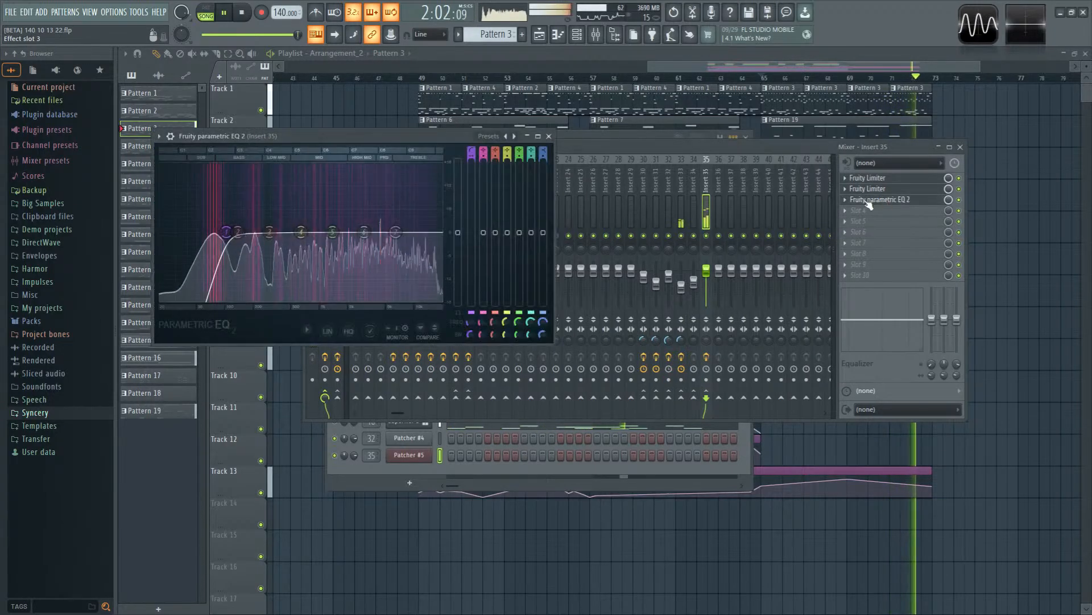
left_click(880, 199)
left_click_drag(220, 236, 221, 229)
key("space")
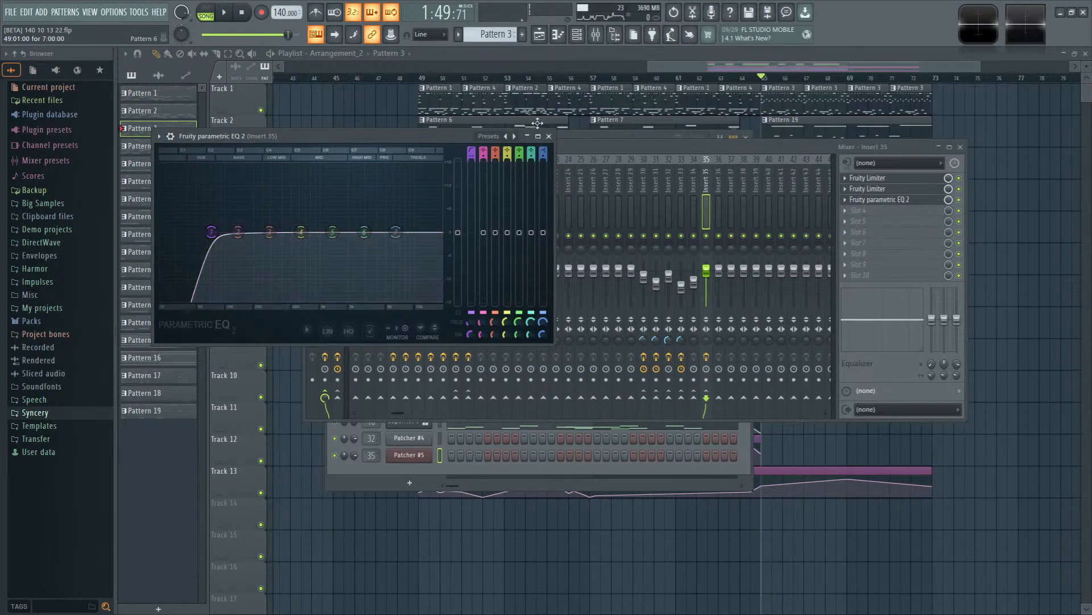
left_click(549, 137)
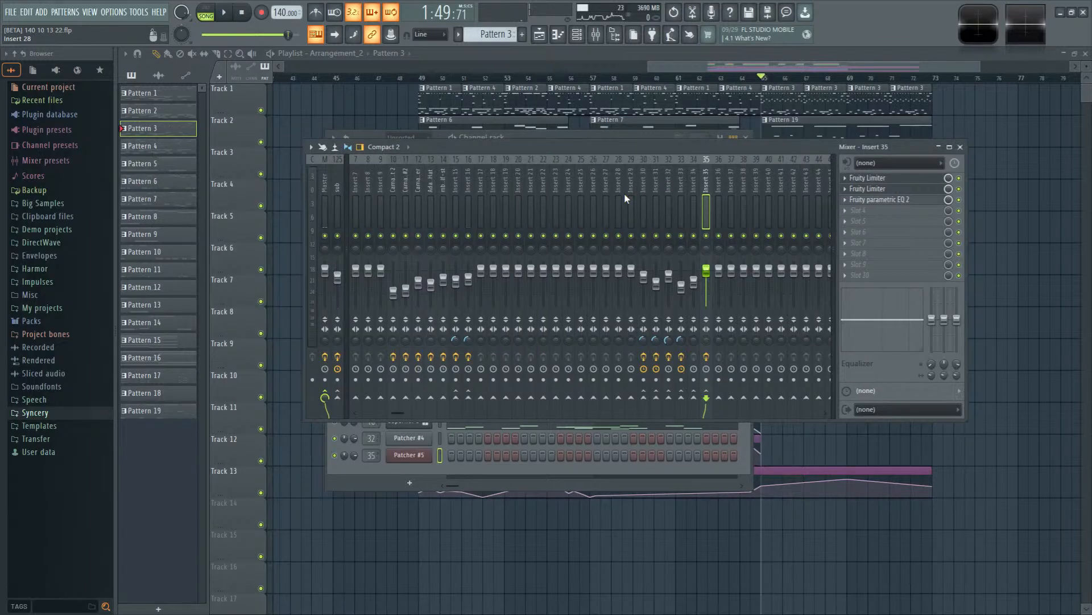
Step: Play the section from bar 65 and examine the LOW band of the master track's Maximus
key("space")
left_click(324, 228)
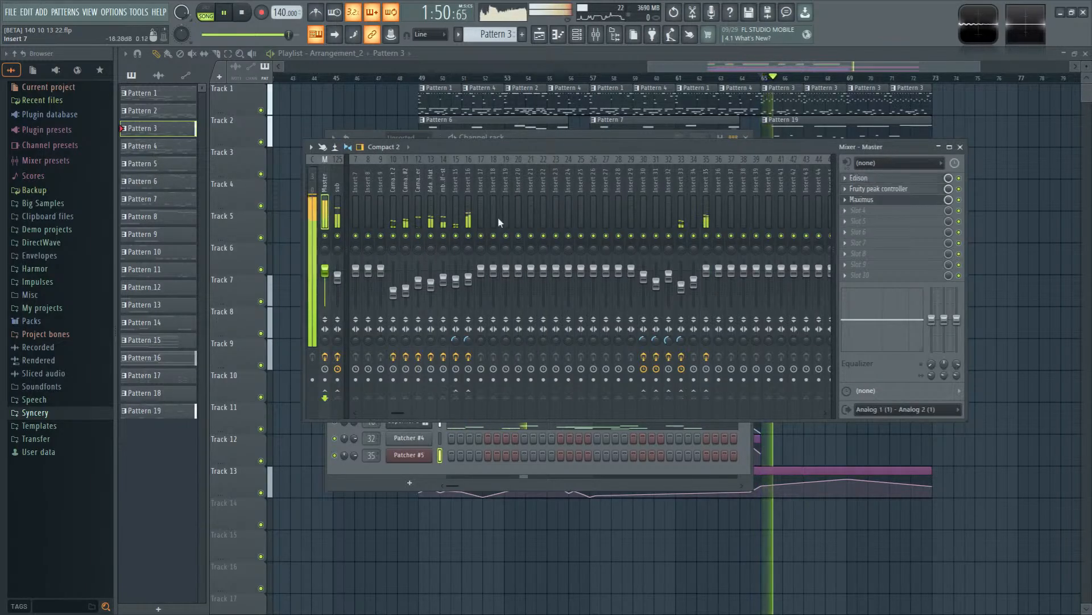
left_click(882, 199)
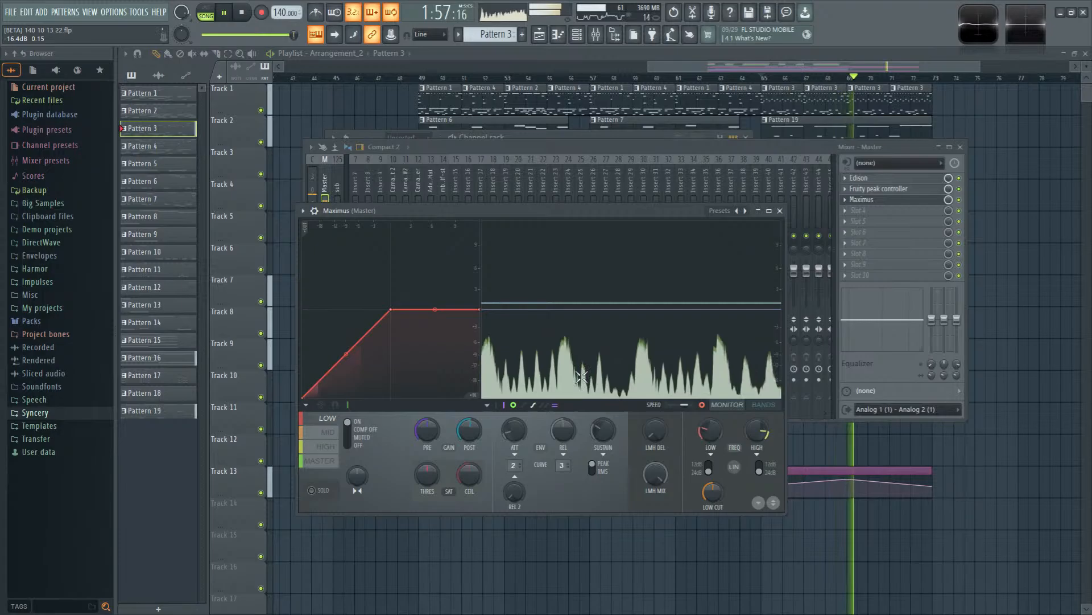
key("space")
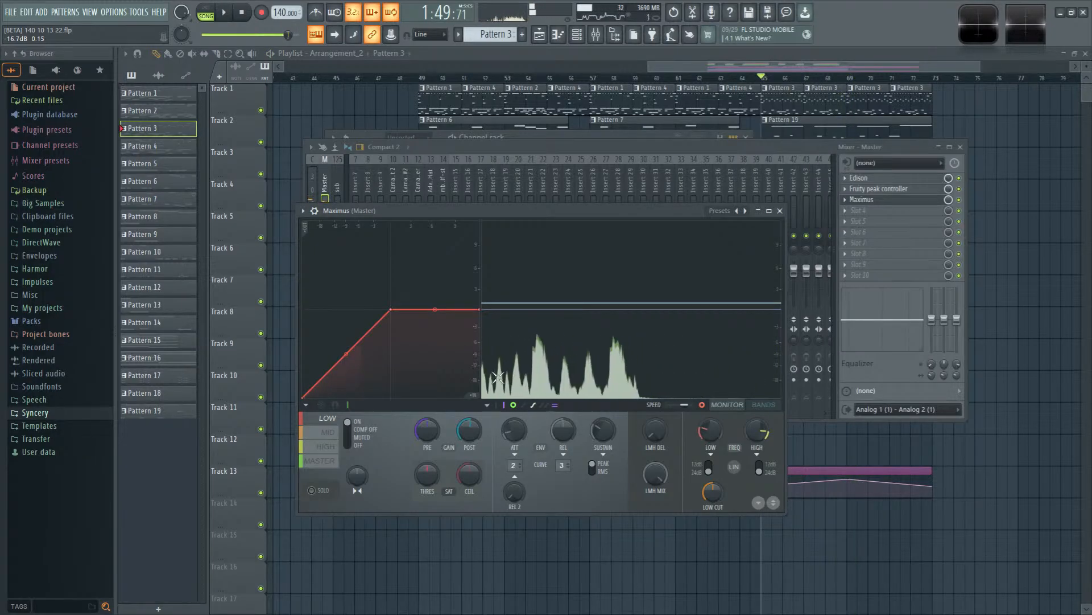
left_click(566, 153)
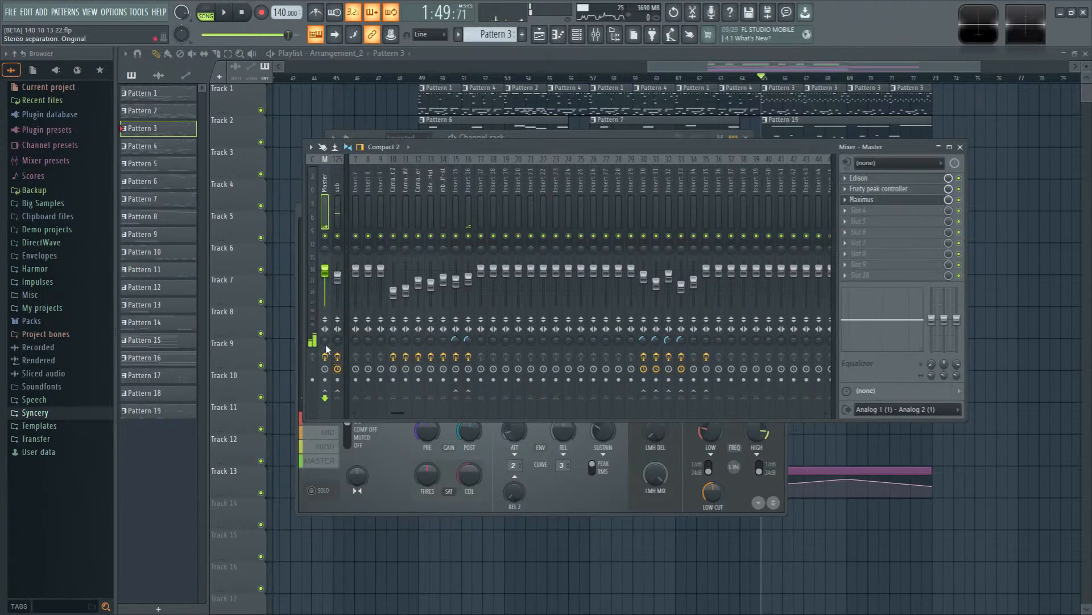
left_click(902, 200)
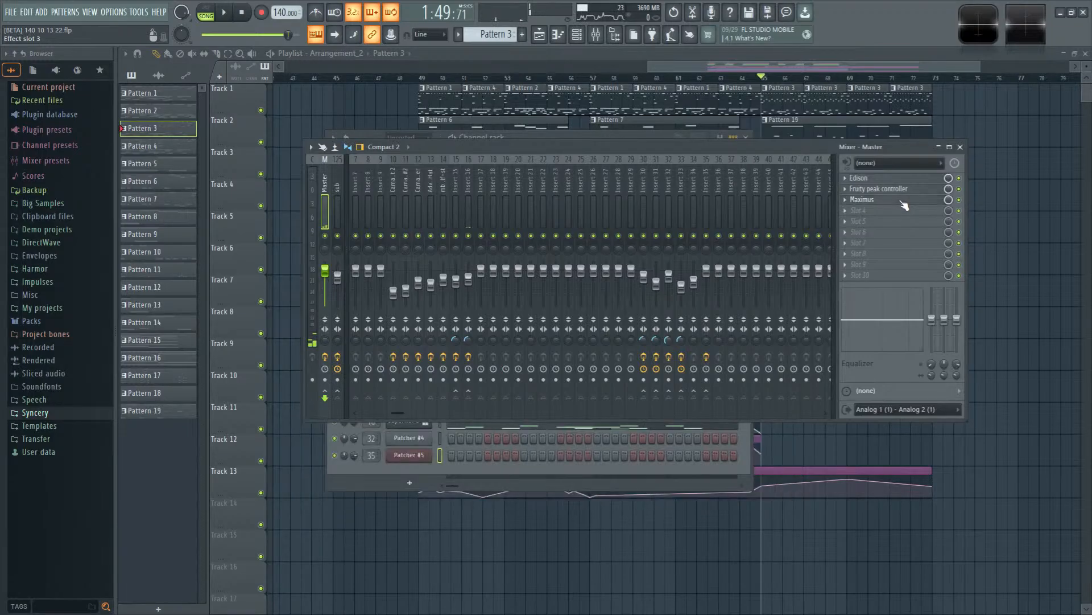
Step: Reduce the start level of the volume LFO envelope in Patcher #5's lower Harmor and audition it
left_click(576, 36)
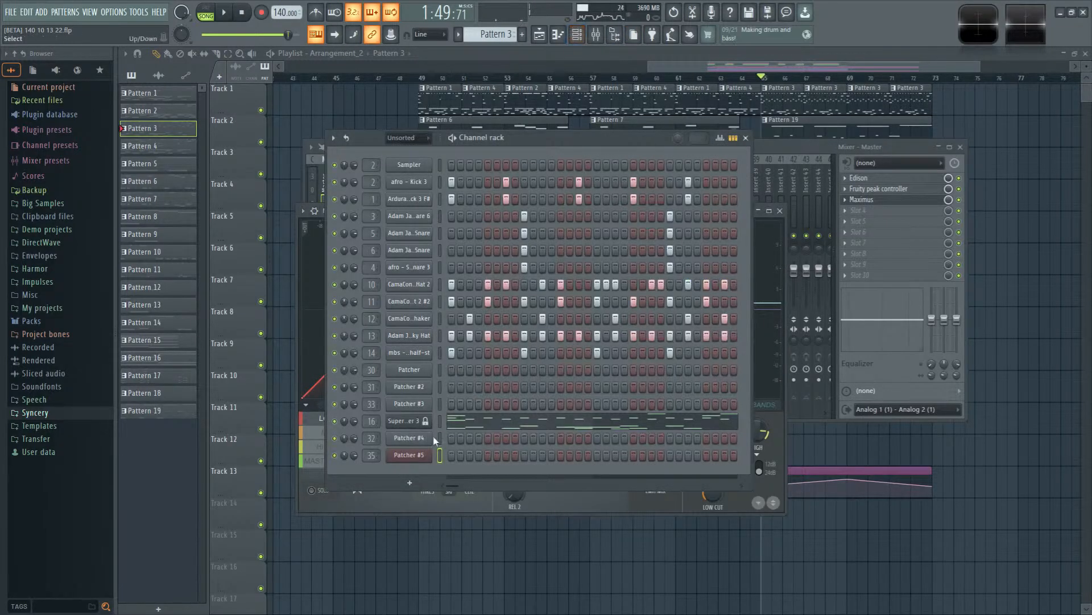
left_click(424, 460)
double_click(498, 389)
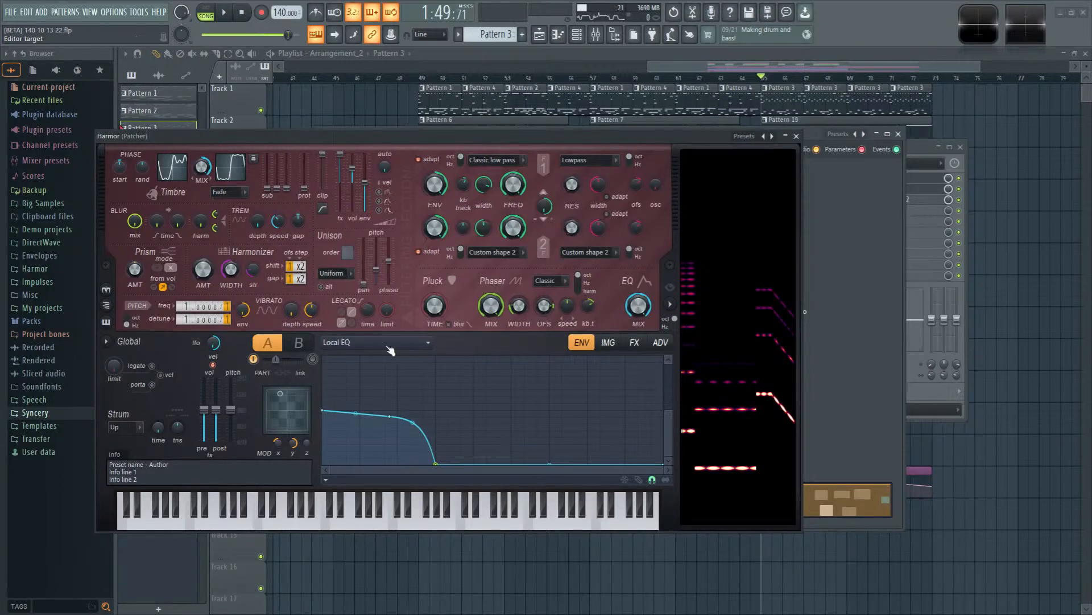
left_click(370, 343)
left_click(392, 250)
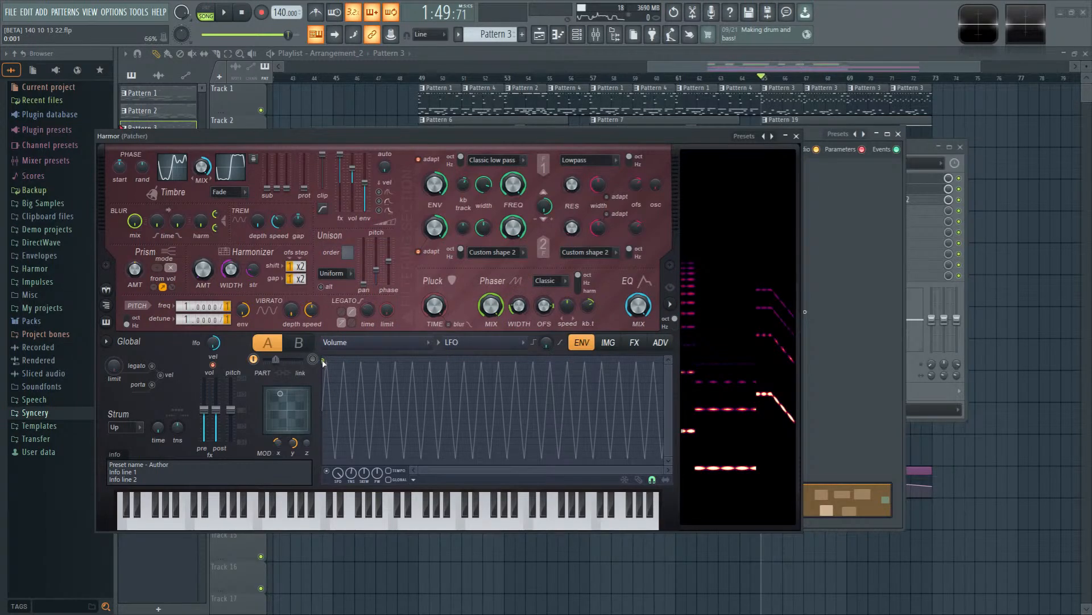
left_click_drag(325, 362, 326, 382)
key("space")
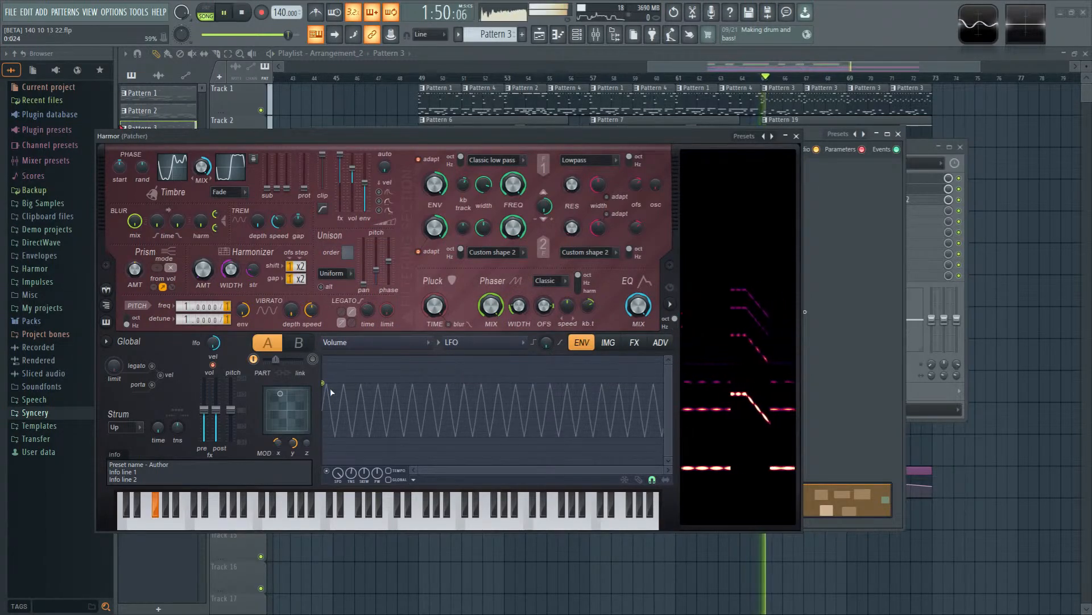
left_click(797, 137)
Step: Compare the track levels in the mixer during playback and recheck the master track's Maximus
left_click(596, 34)
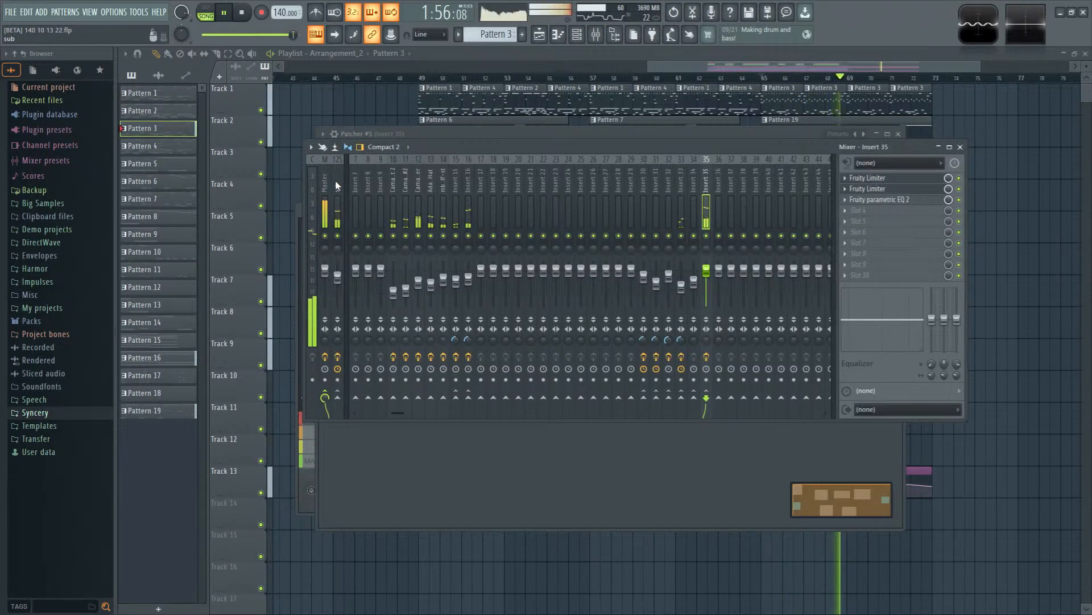
key("space")
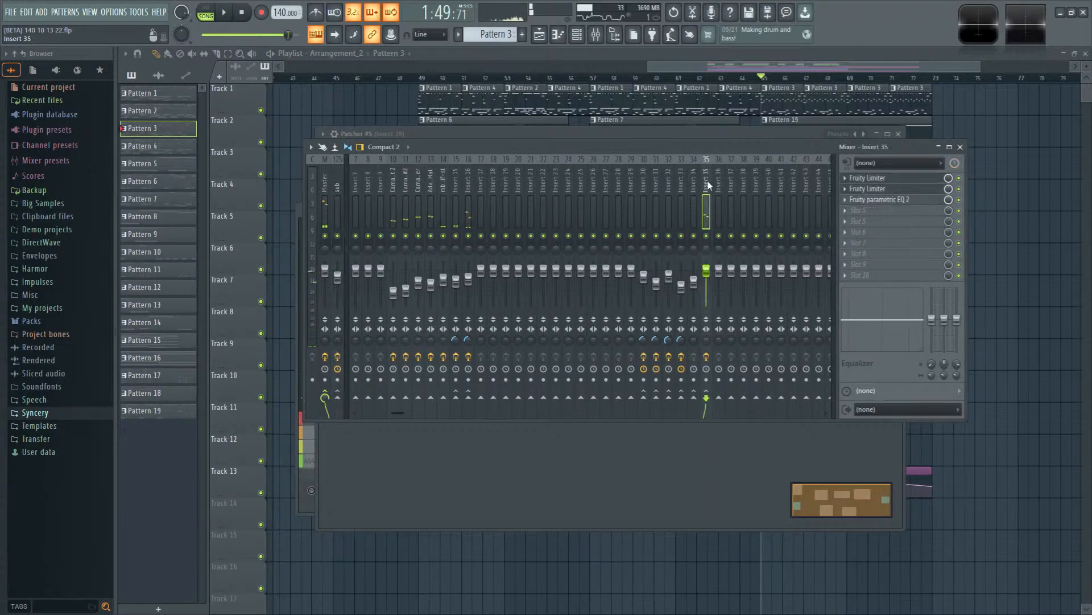
left_click(336, 185)
left_click(331, 182)
key("space")
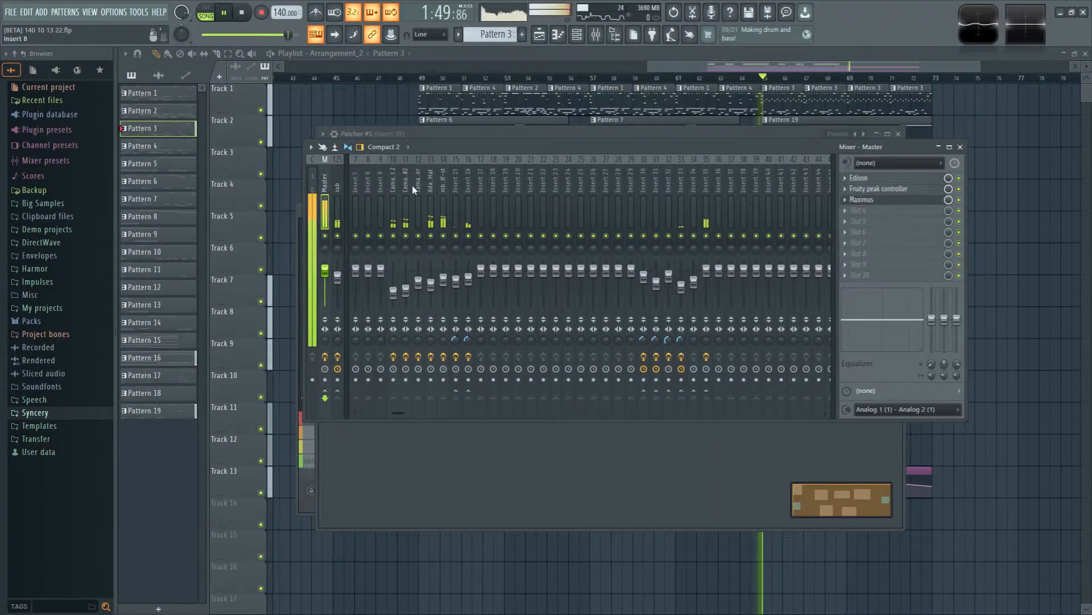
left_click(892, 202)
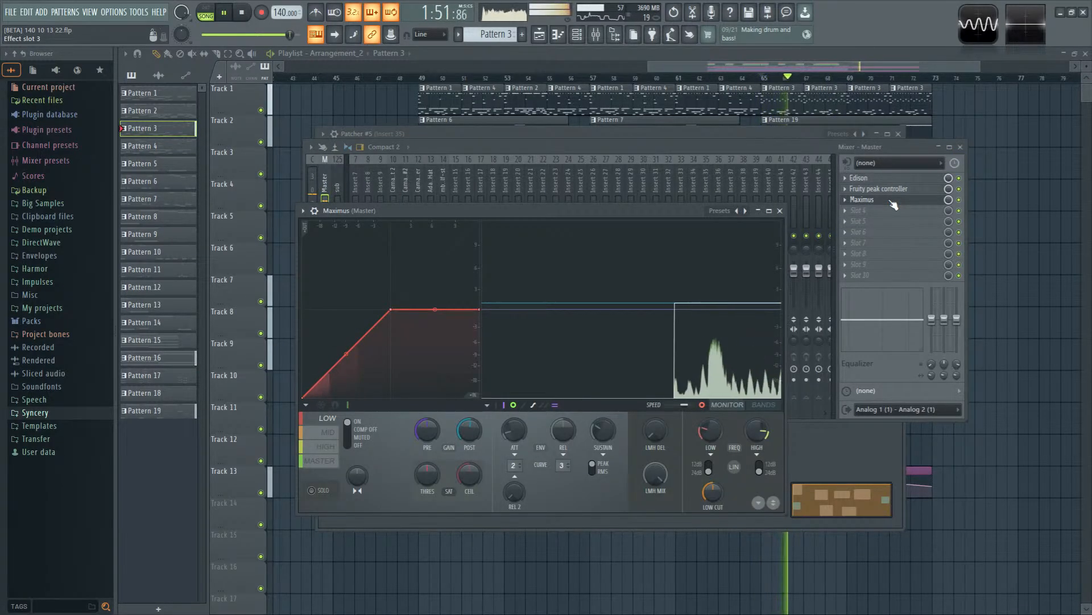
key("space")
Step: Check the Fruity Limiter after the lower Harmor during playback, then close it and Patcher #5
left_click(787, 140)
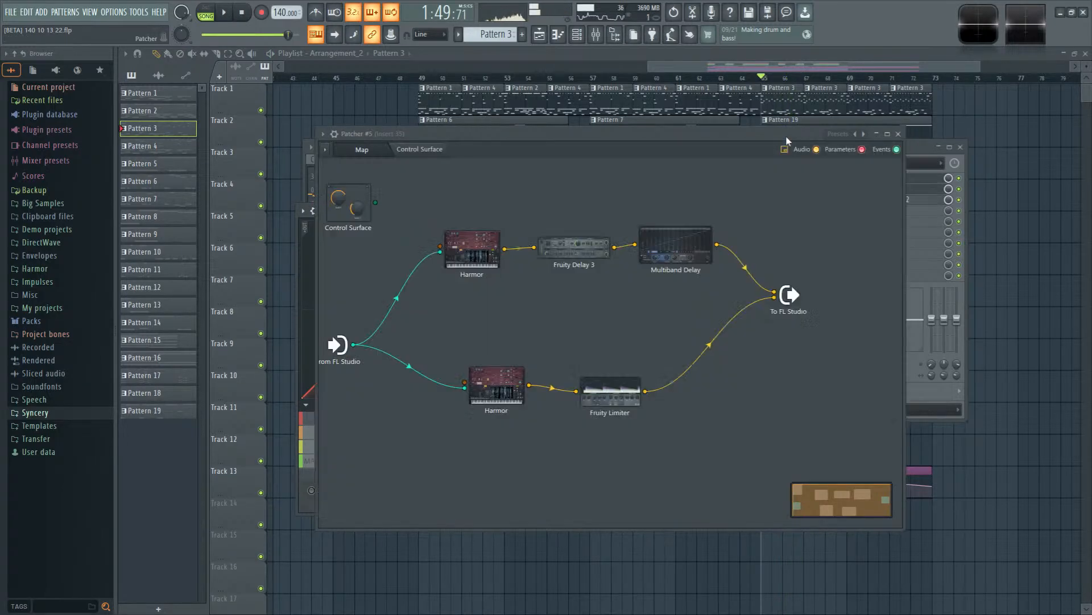
left_click(602, 401)
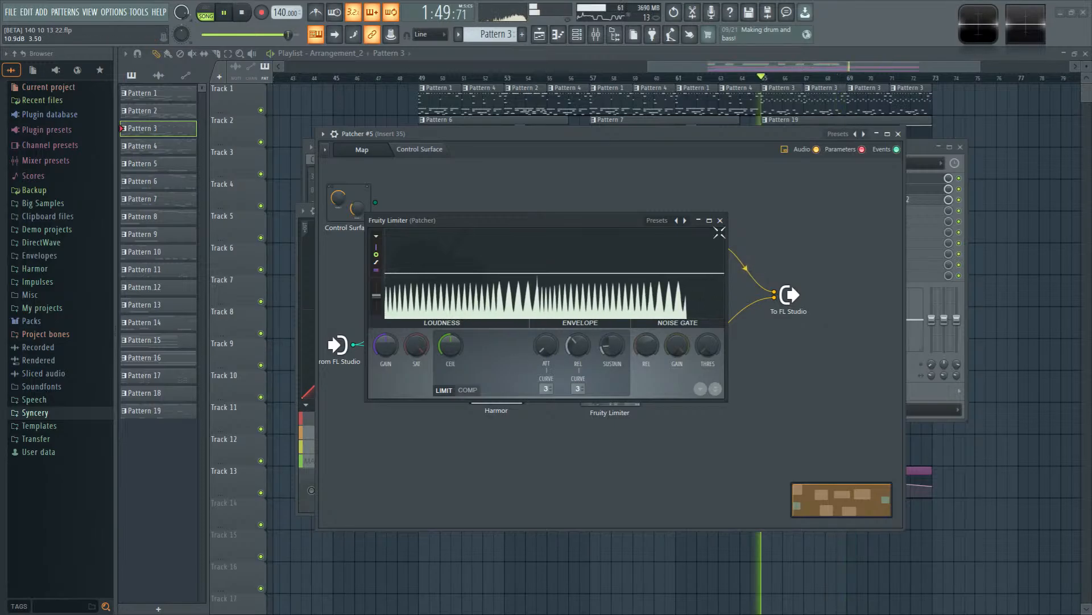
left_click(719, 220)
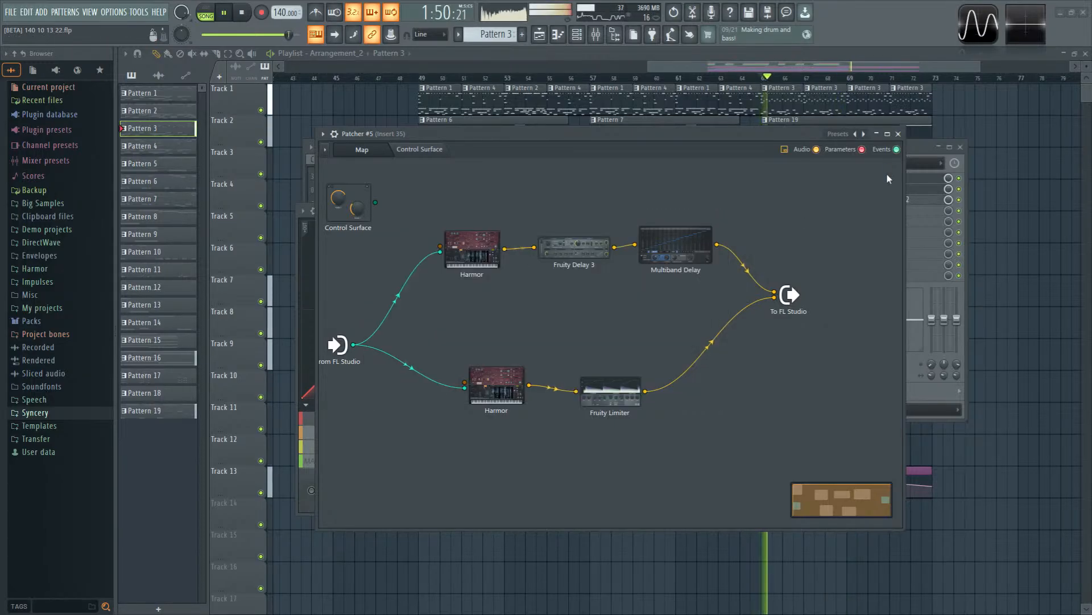
left_click(898, 133)
Step: Open the master track's Edison and Maximus and watch the low-band signal during playback
left_click(362, 204)
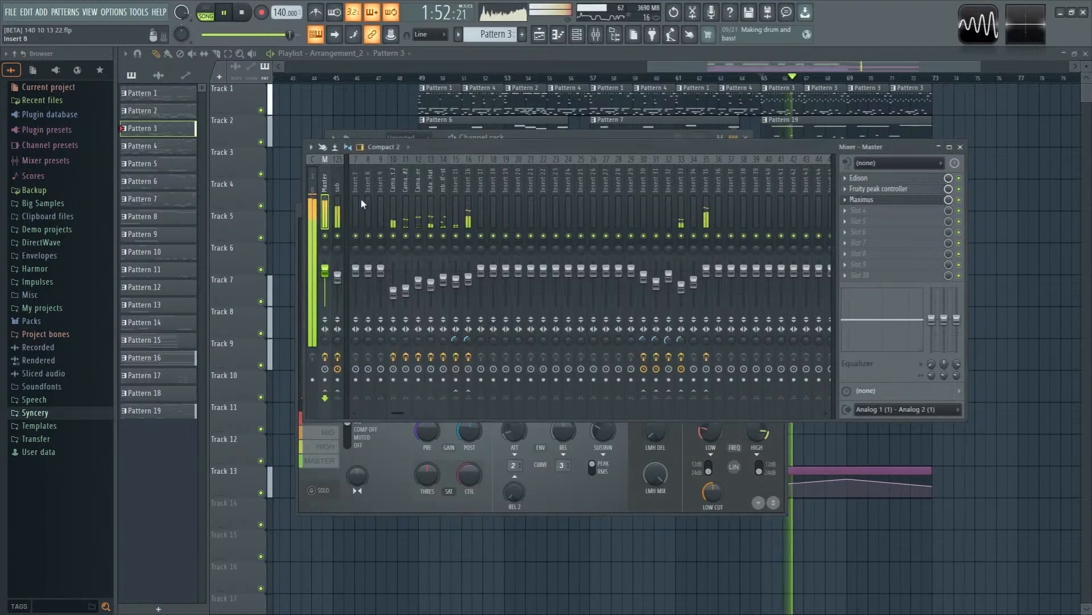
left_click(859, 178)
left_click(862, 199)
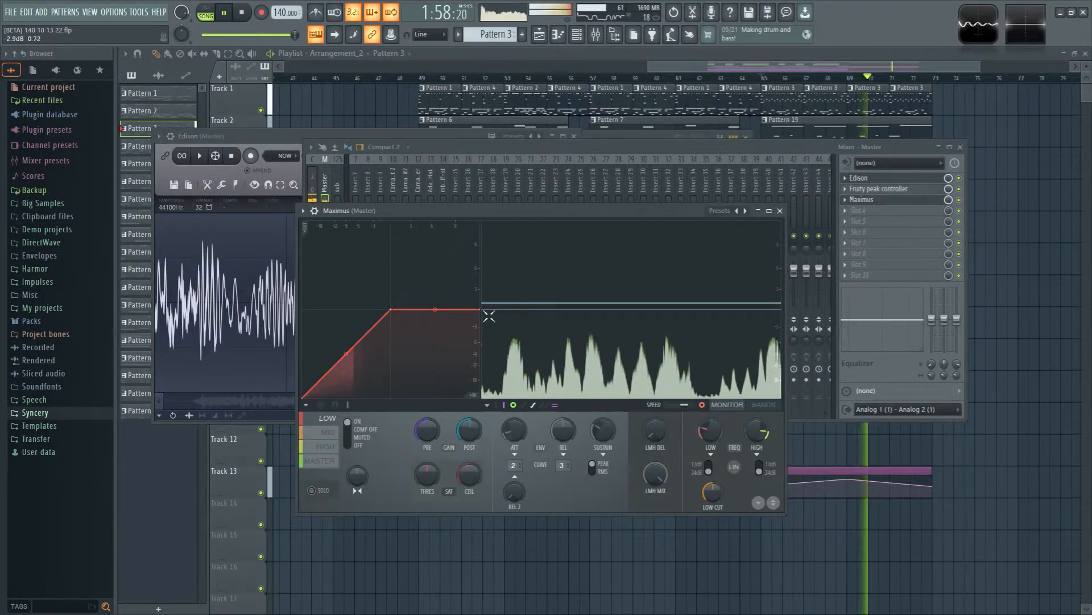
Step: Raise the main level slightly in the kick fund track's Fruity parametric EQ 2 during playback
left_click(536, 151)
scroll(355, 188, "up", 3)
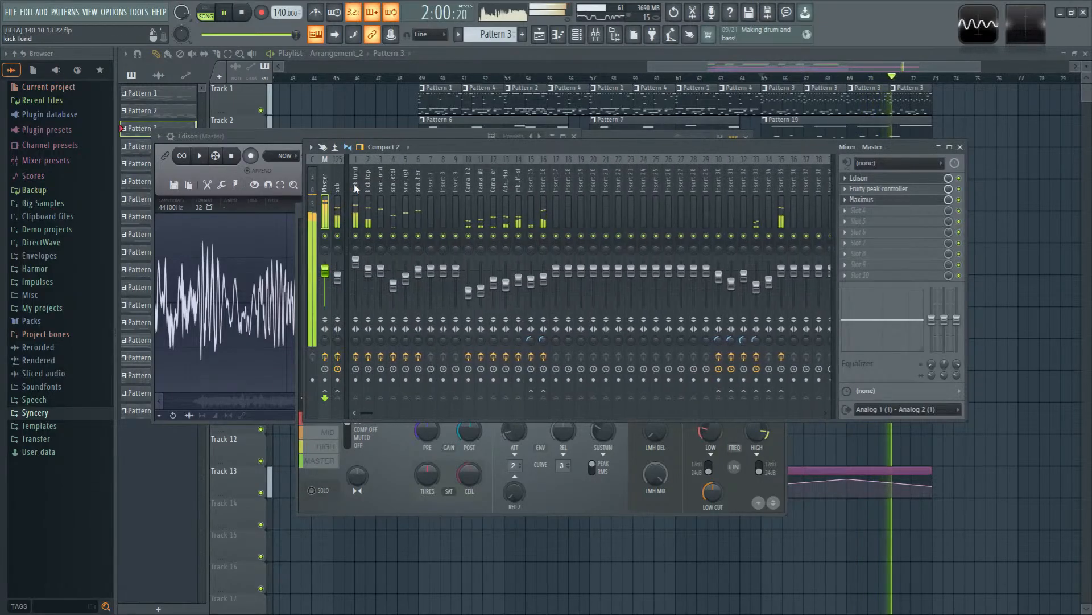
left_click(356, 189)
left_click(879, 178)
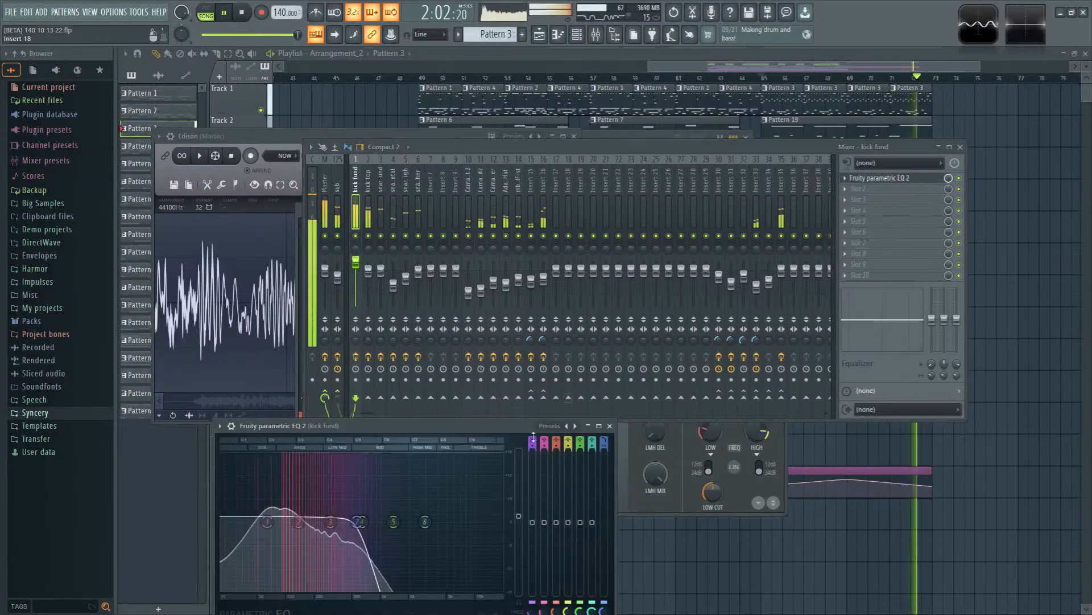
key("space")
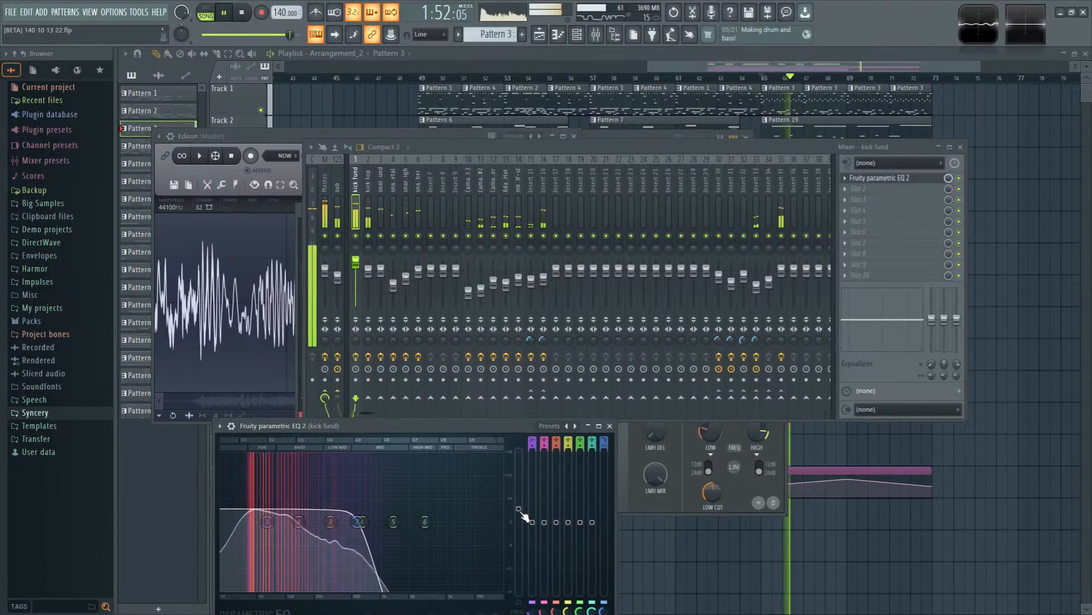
Step: Move the low-cut band of the kick top track's Fruity parametric EQ 2 slightly lower in frequency
left_click(371, 219)
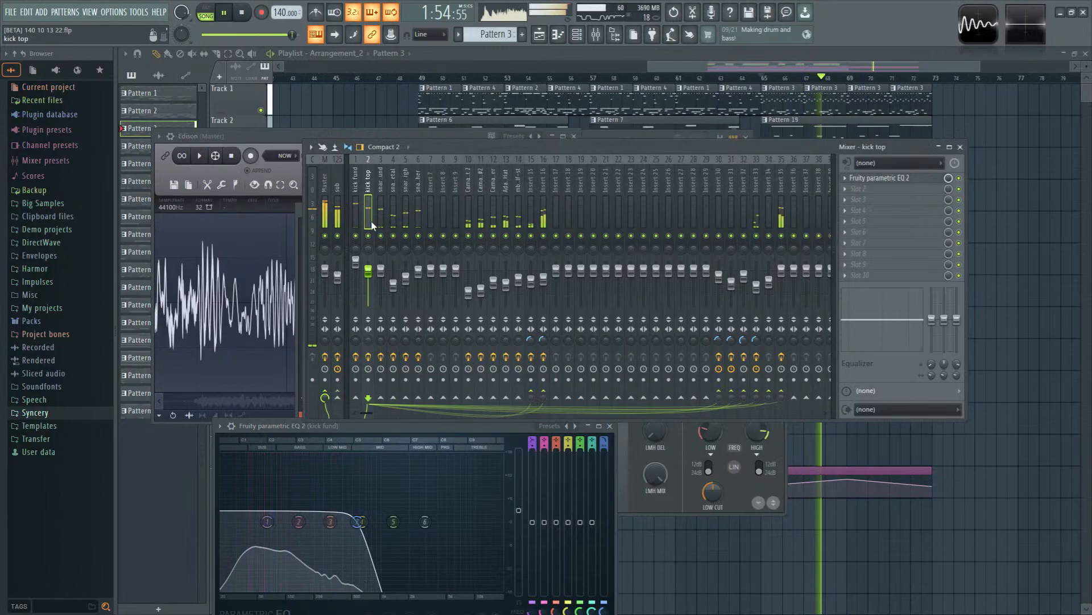
left_click(905, 178)
mouse_move(291, 268)
left_mouse_down()
mouse_move(331, 262)
mouse_move(285, 262)
left_mouse_up()
left_click(617, 149)
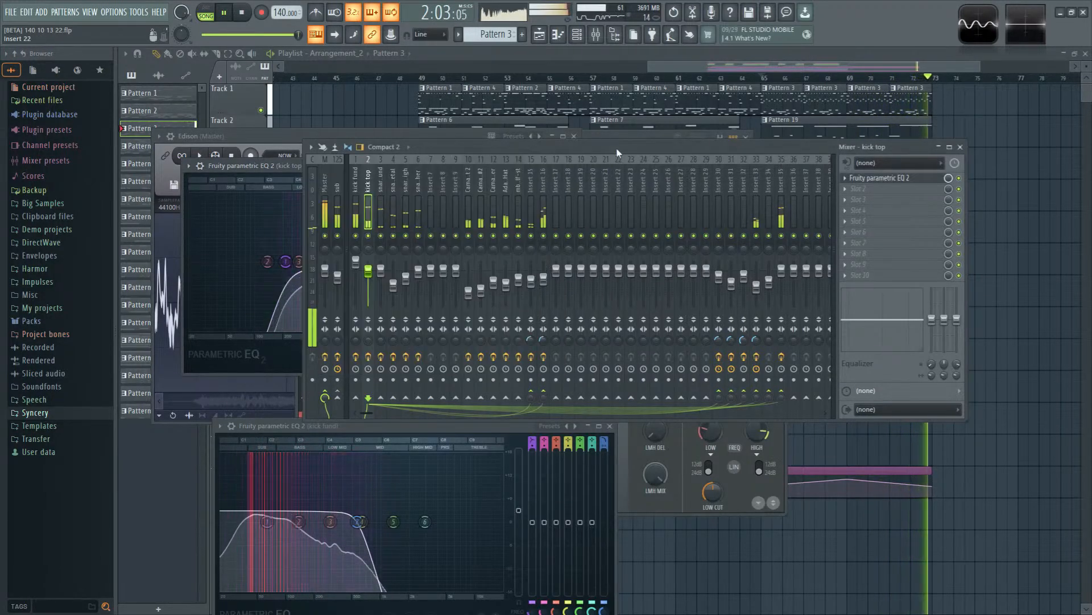
Step: Reverse the kick fund track's polarity and reduce the sample length of the Ardura Kick 3 F# channel
left_click(361, 322)
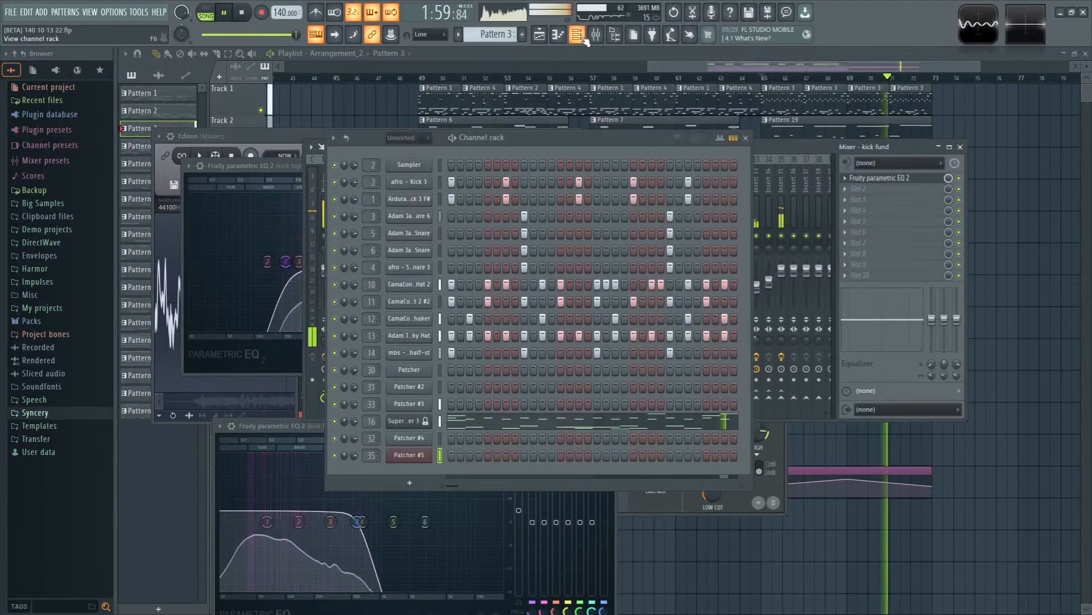
key("F6")
left_click(409, 198)
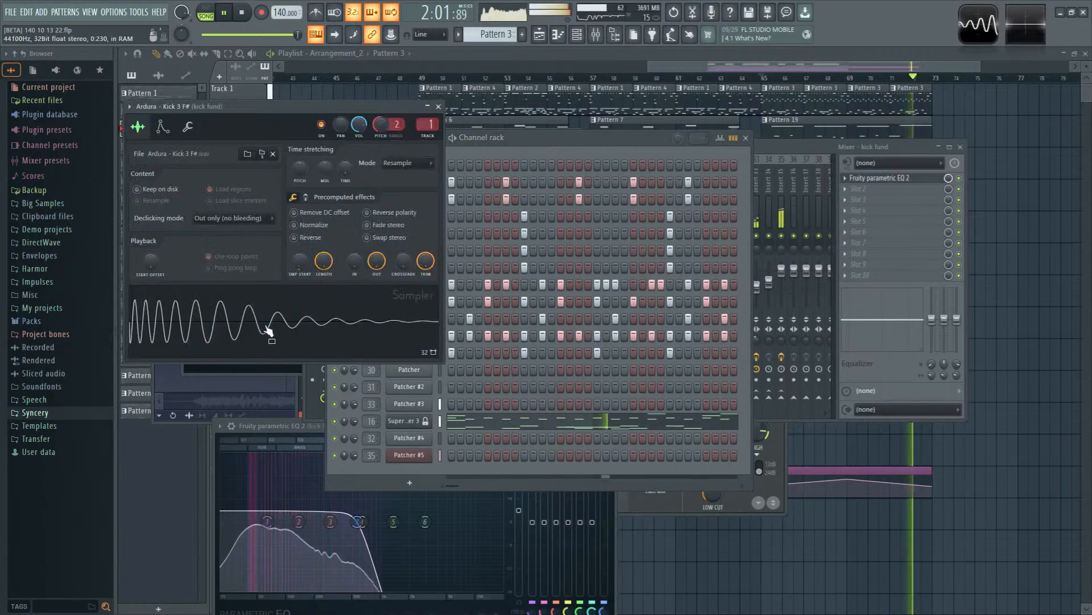
left_click_drag(325, 263, 324, 284)
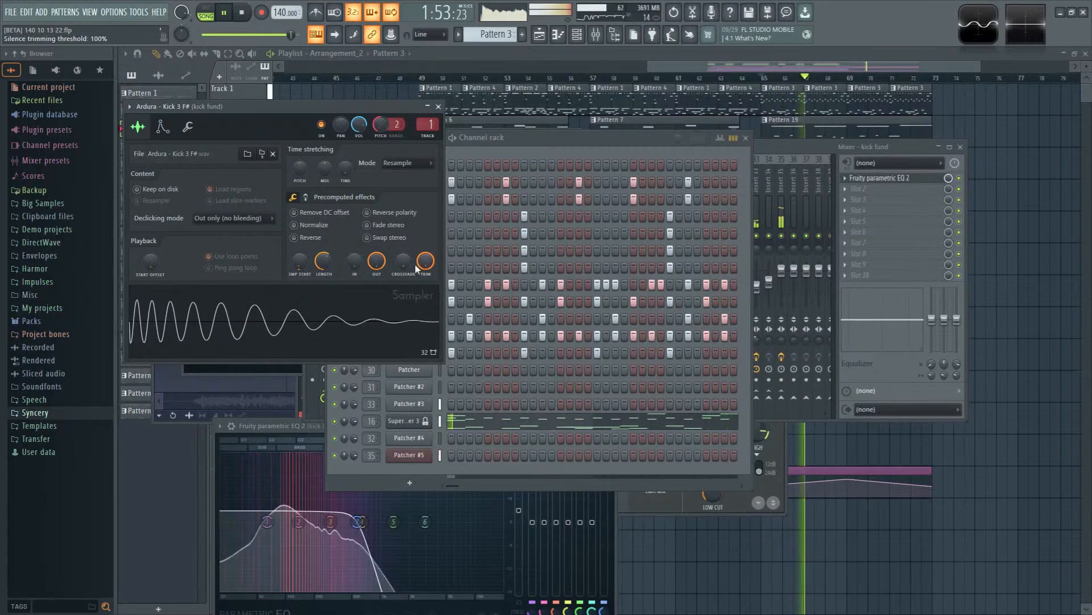
left_click(438, 106)
Step: Open the master track's Maximus, check the LOW band's attack, and examine the MASTER band's compression and sustain during playback
key("F9")
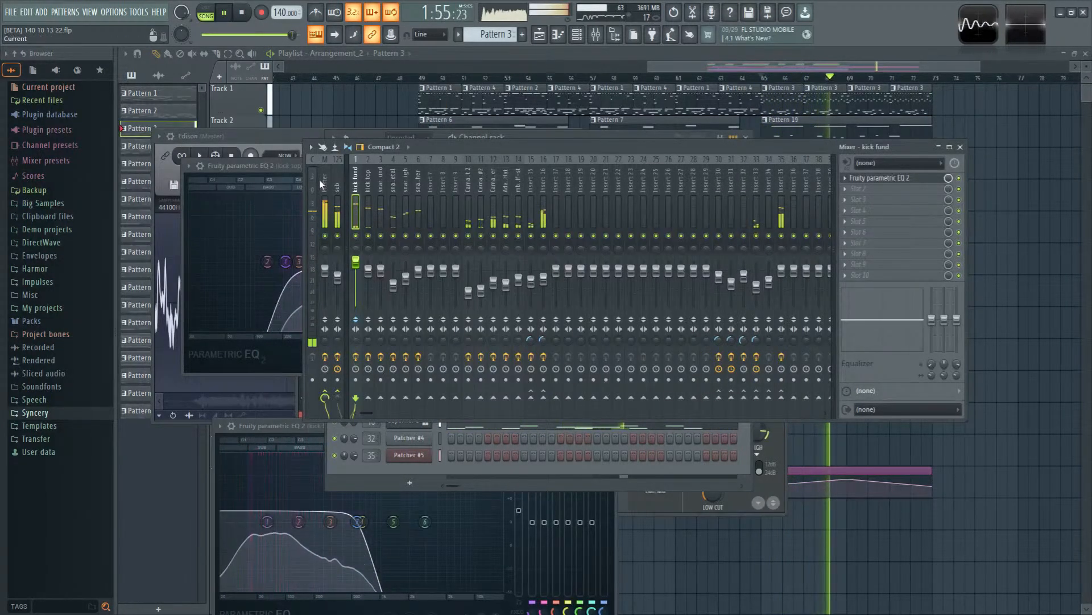
left_click(319, 180)
left_click(861, 200)
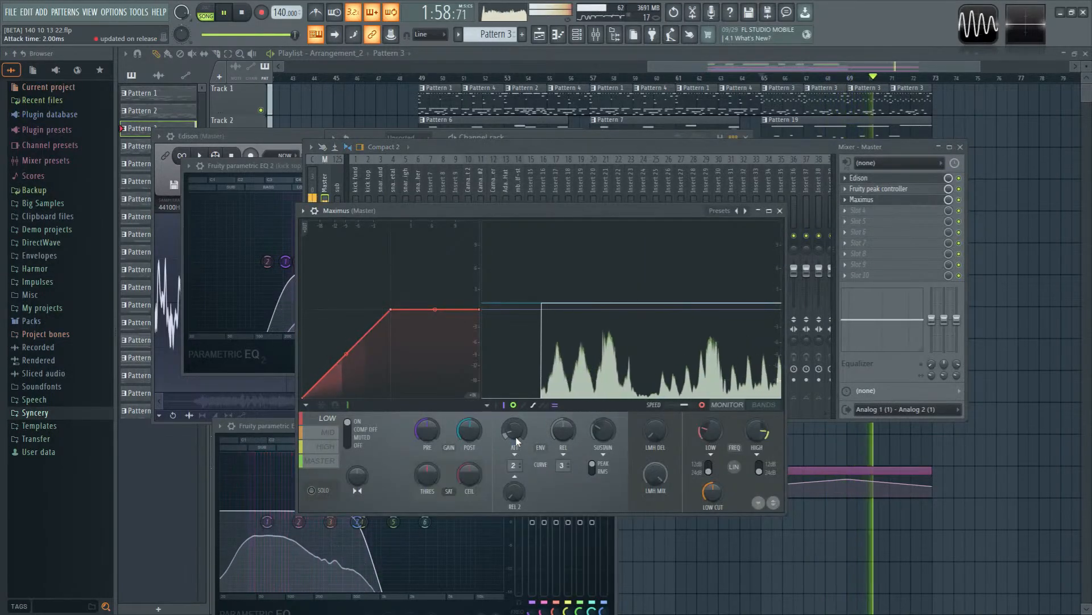
key("space")
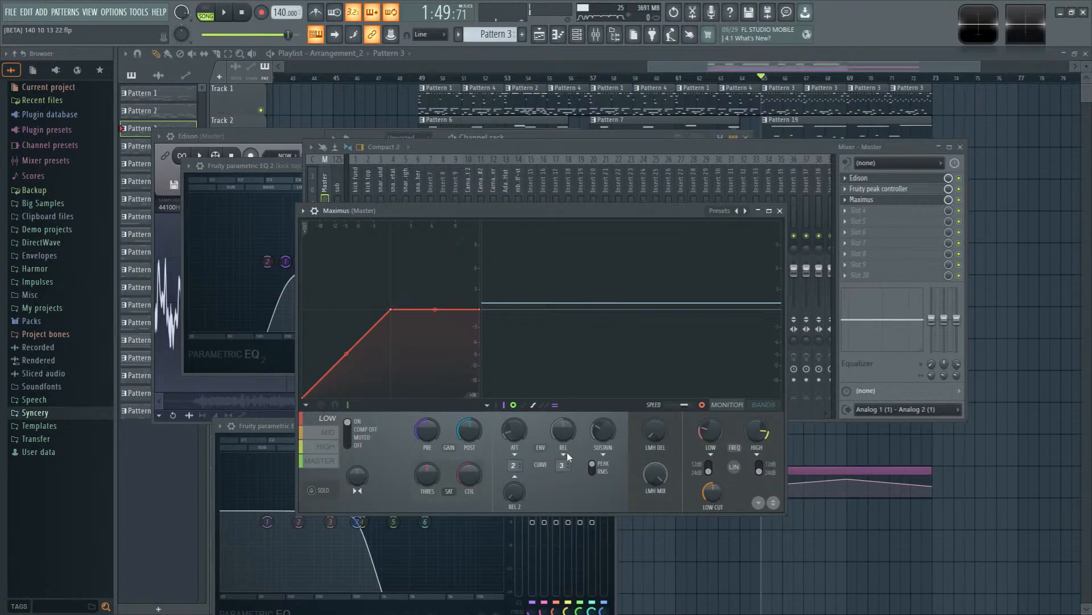
left_click(316, 460)
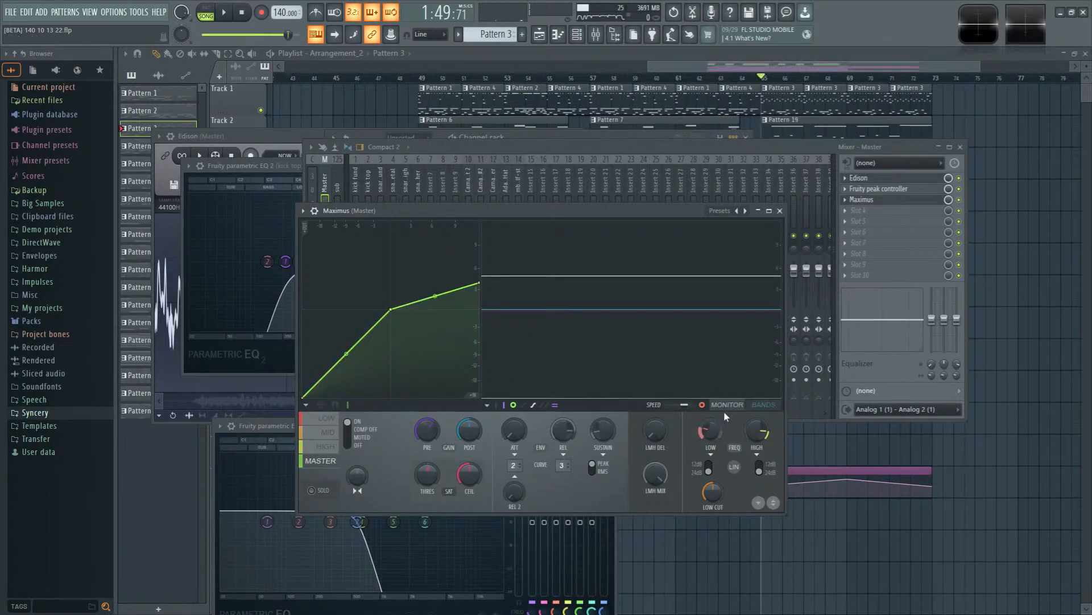
key("space")
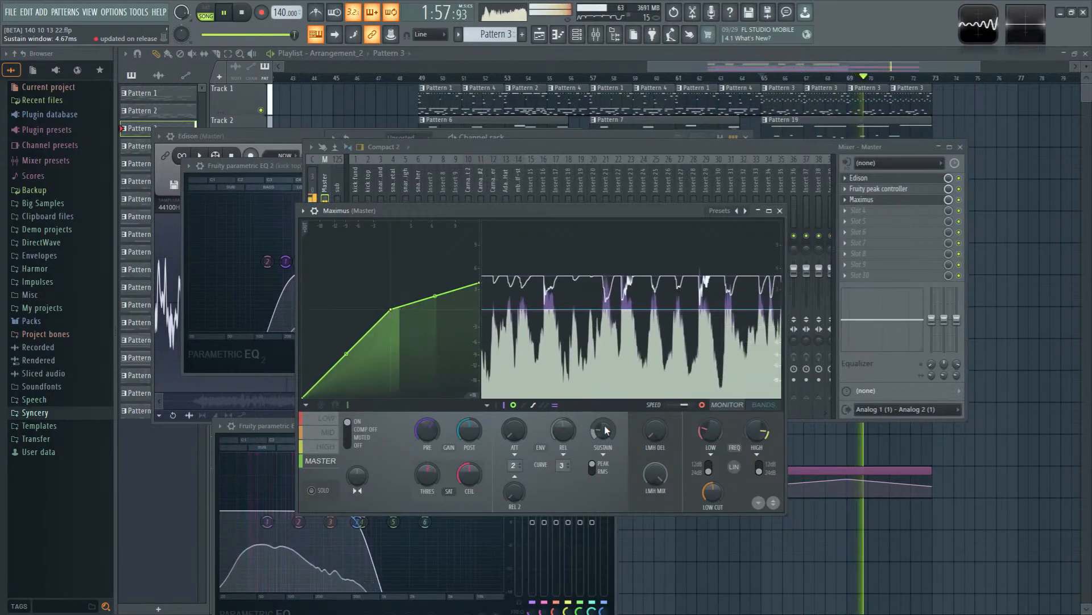
Step: Stop playback and repeat the Pattern 19 clip and the four Pattern 3 clips of bars 65 to 73 at bars 73 to 81
left_click(800, 144)
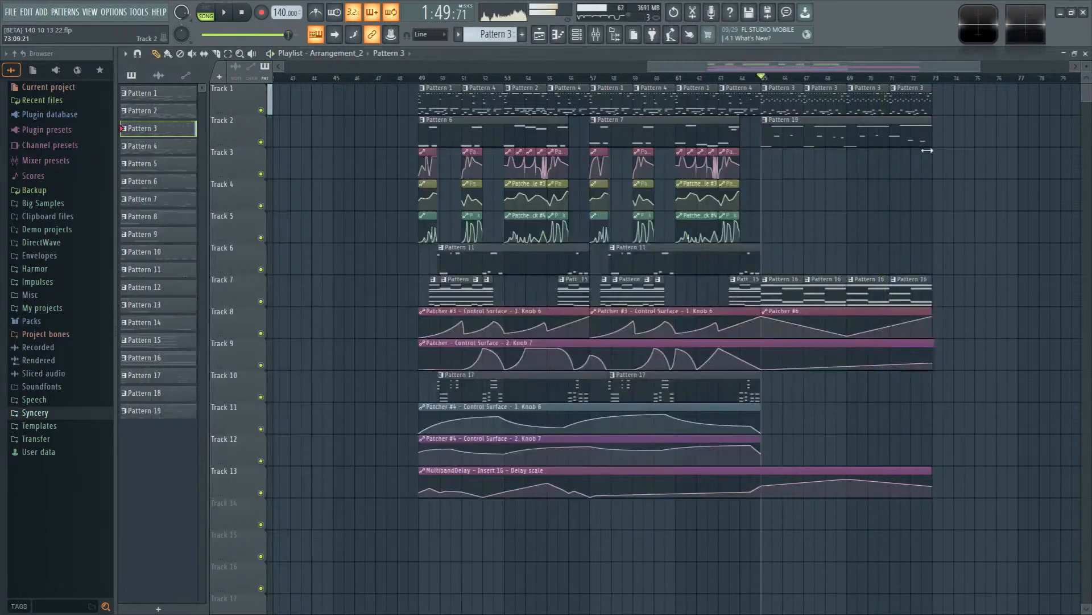
left_click_drag(848, 234, 653, 245)
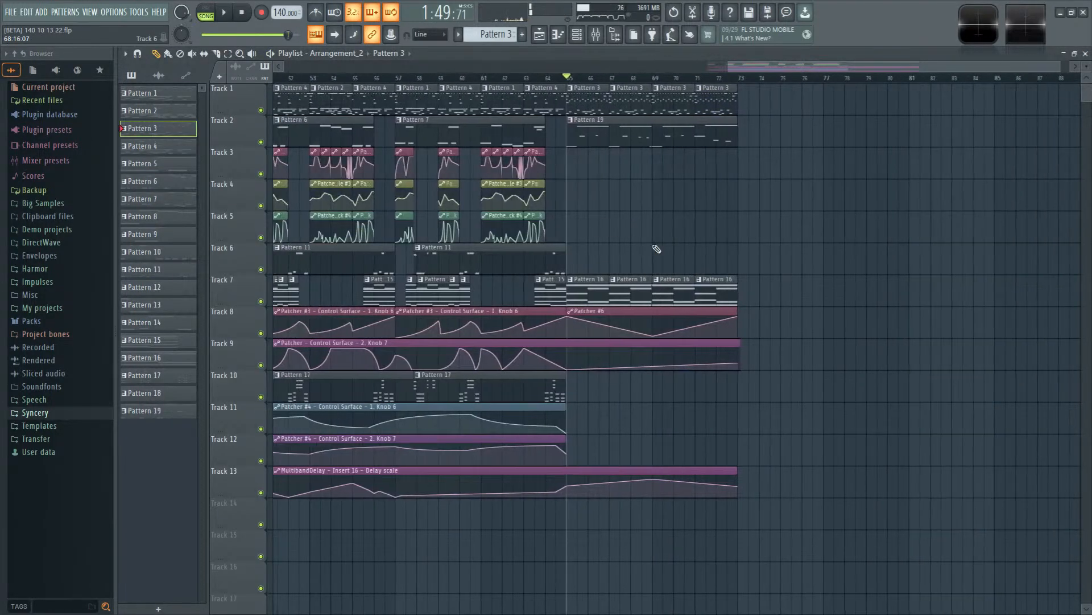
left_click(756, 128)
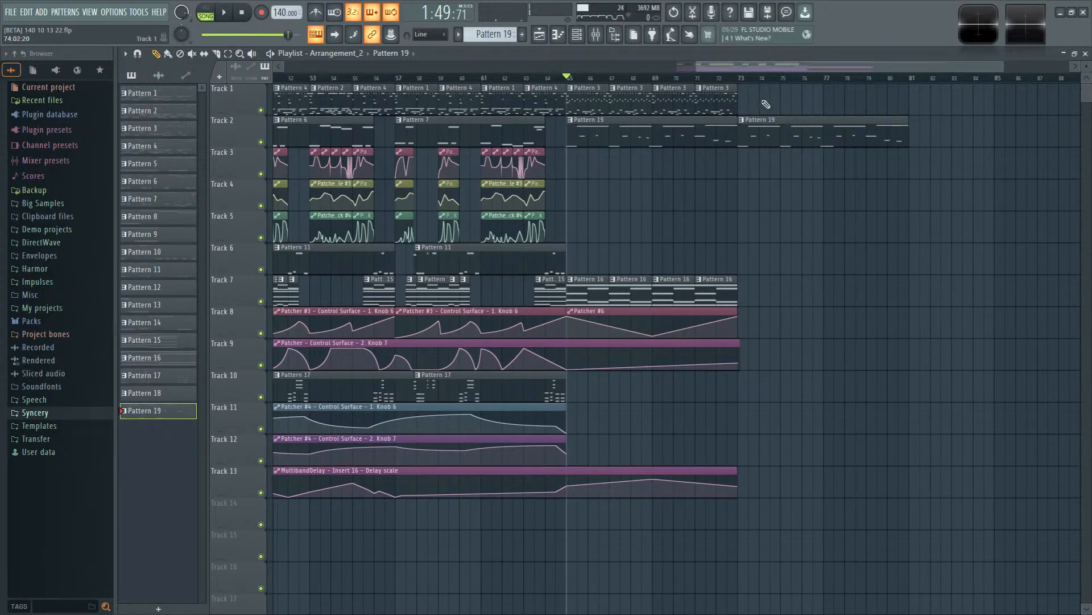
left_click_drag(765, 104, 567, 114)
key("ctrl+b")
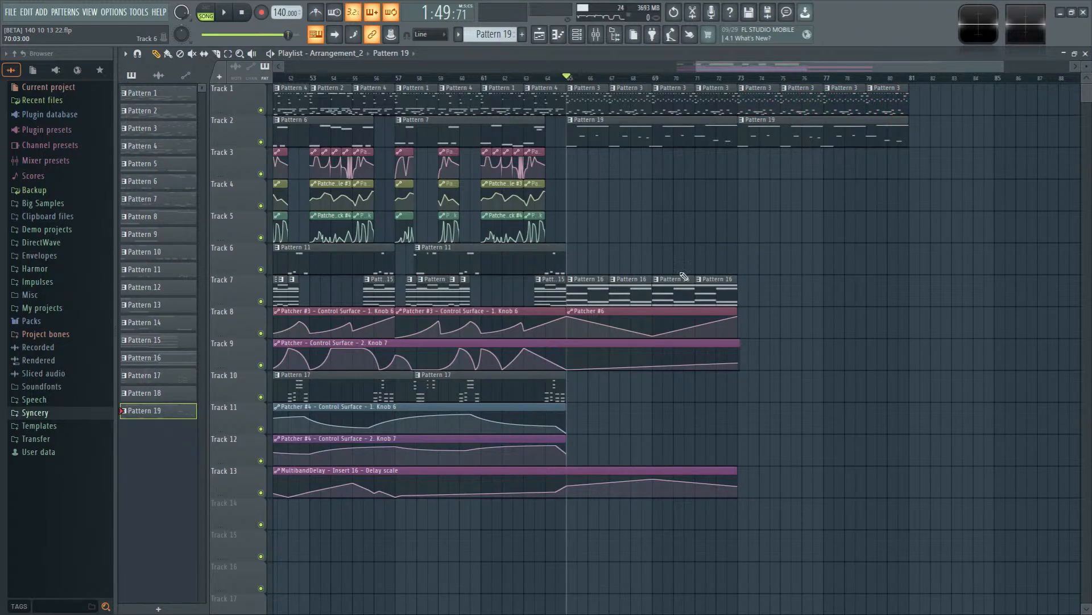
scroll(615, 293, "down", 2)
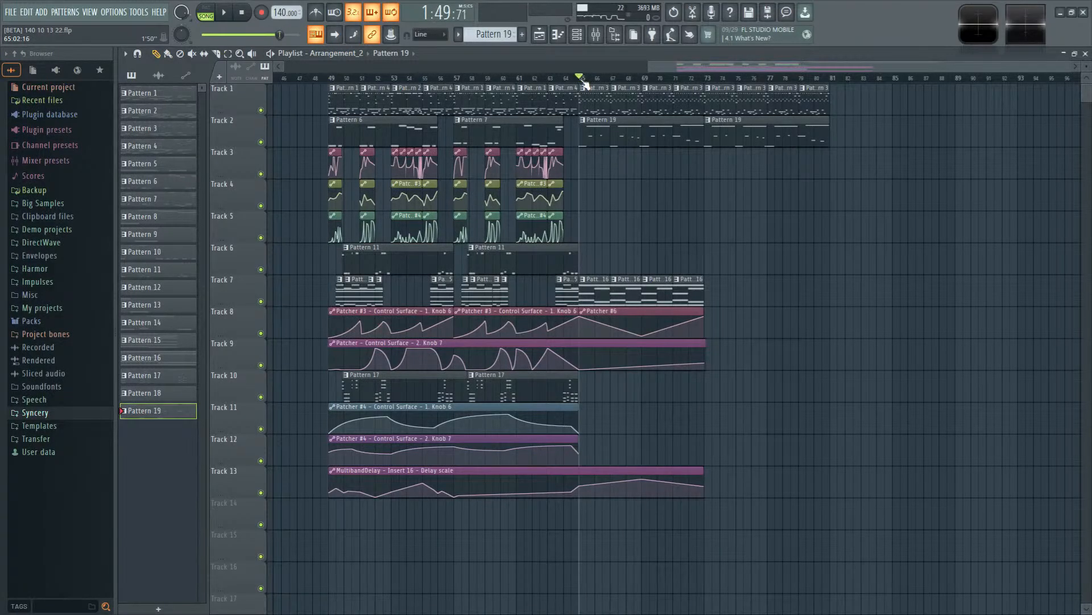
Step: Add a new Patcher instrument channel below Patcher #5 in the channel rack
left_click(579, 37)
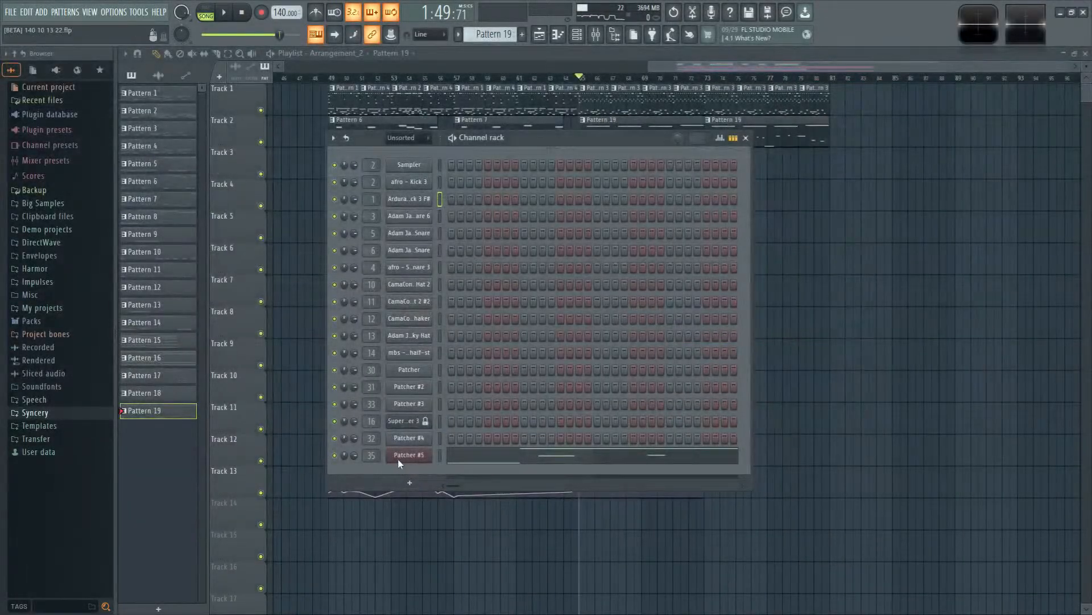
left_click(398, 458)
left_click(898, 134)
key("F8")
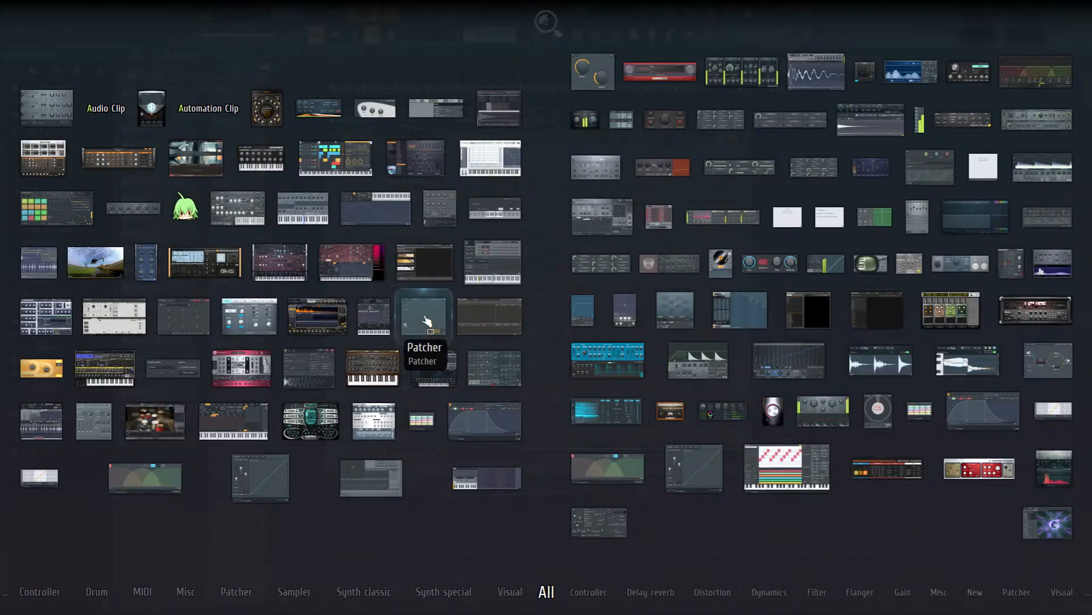
left_click_drag(428, 314, 449, 476)
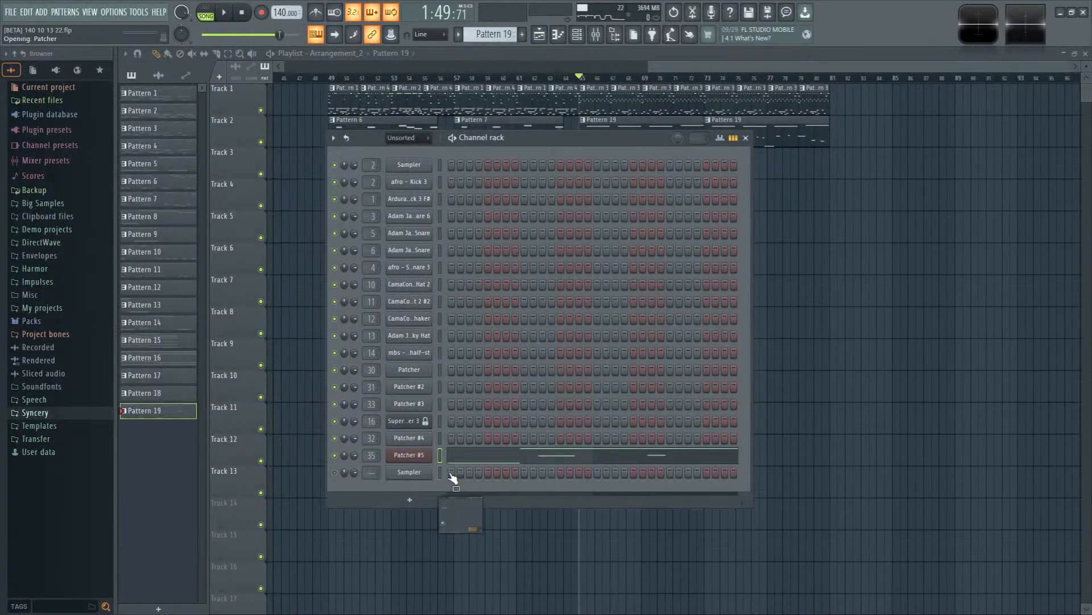
left_click(592, 483)
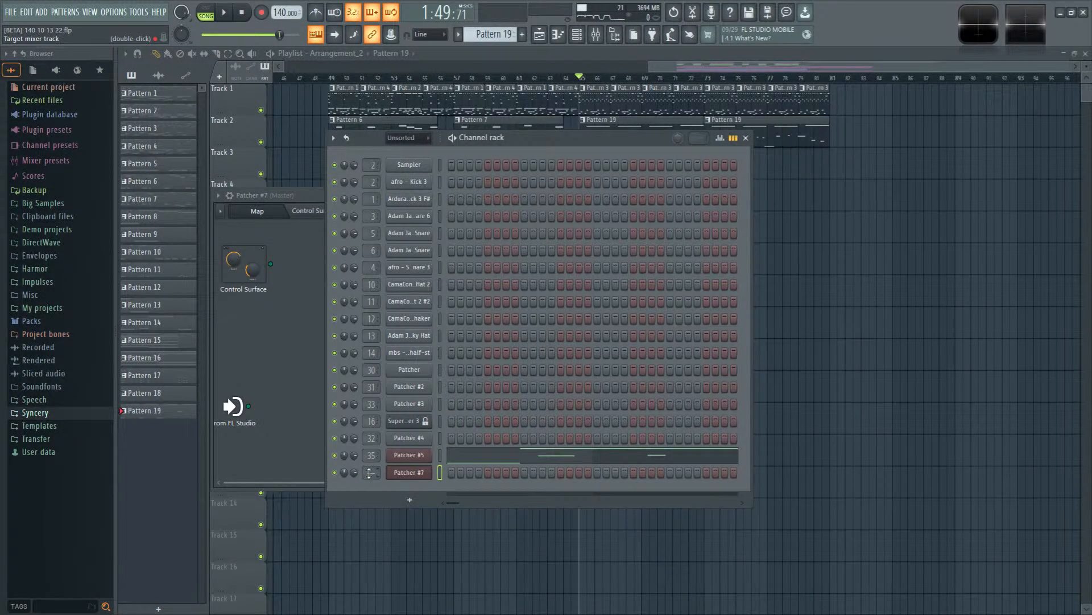
Step: Route the new Patcher channel to mixer Insert 36 and create the empty Pattern 20
double_click(368, 473)
left_click_drag(371, 472, 371, 460)
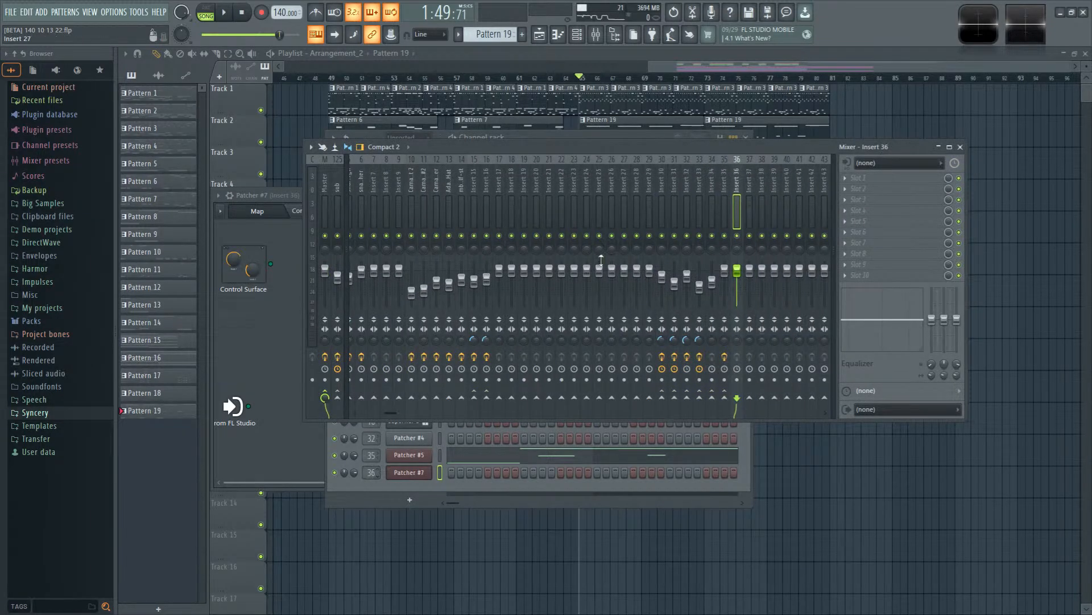
key("F4")
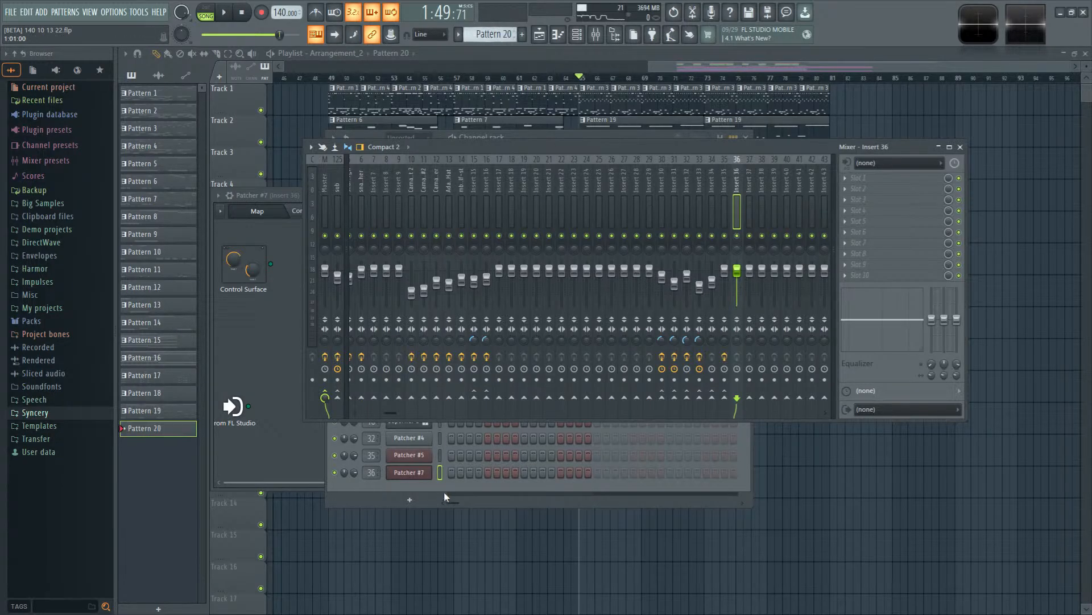
Step: Add Harmor and LuxeVerb to the Patcher #7 map, move the mixer aside and widen the Patcher window
left_click(409, 472)
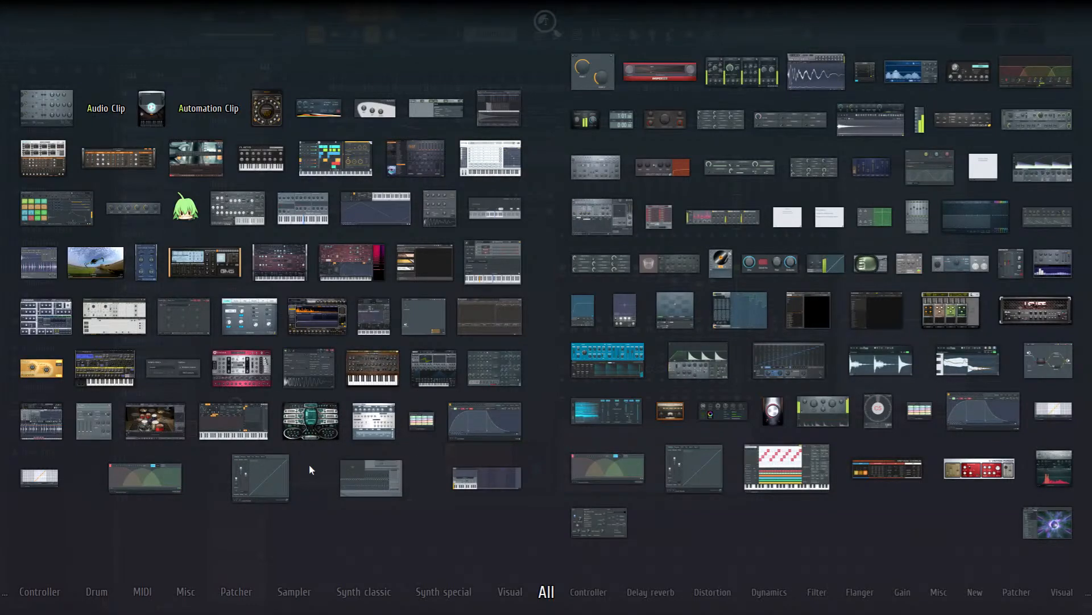
left_click_drag(352, 240, 385, 330)
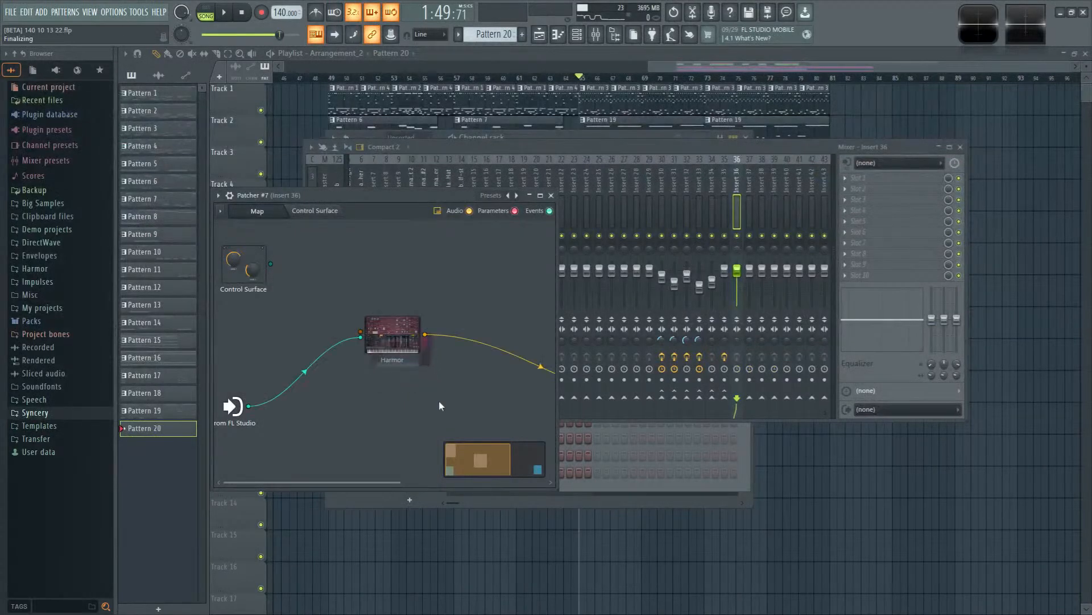
key("alt+p")
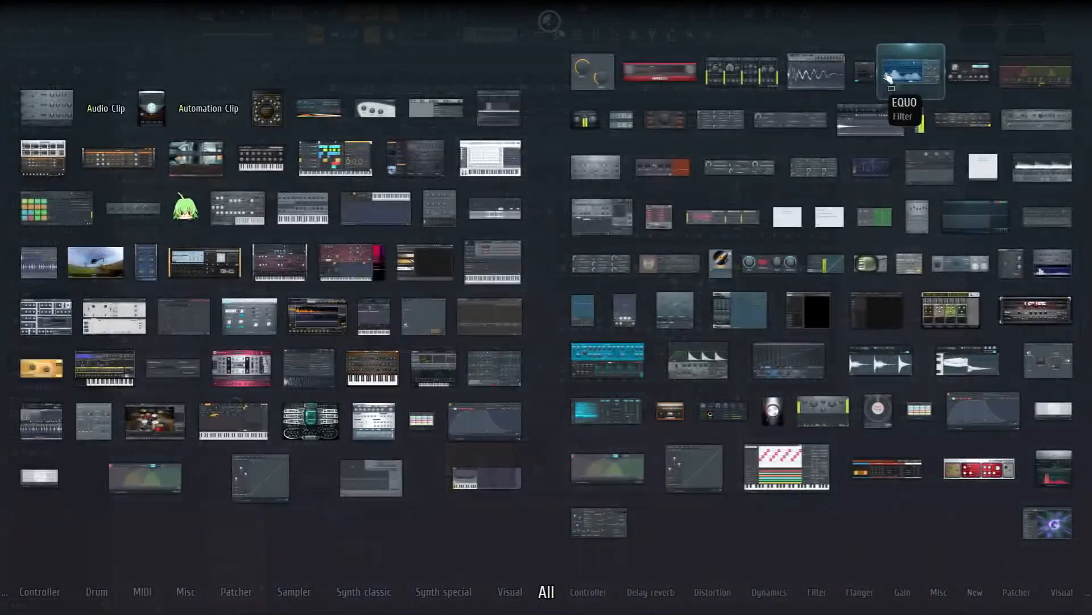
left_click_drag(628, 350, 291, 324)
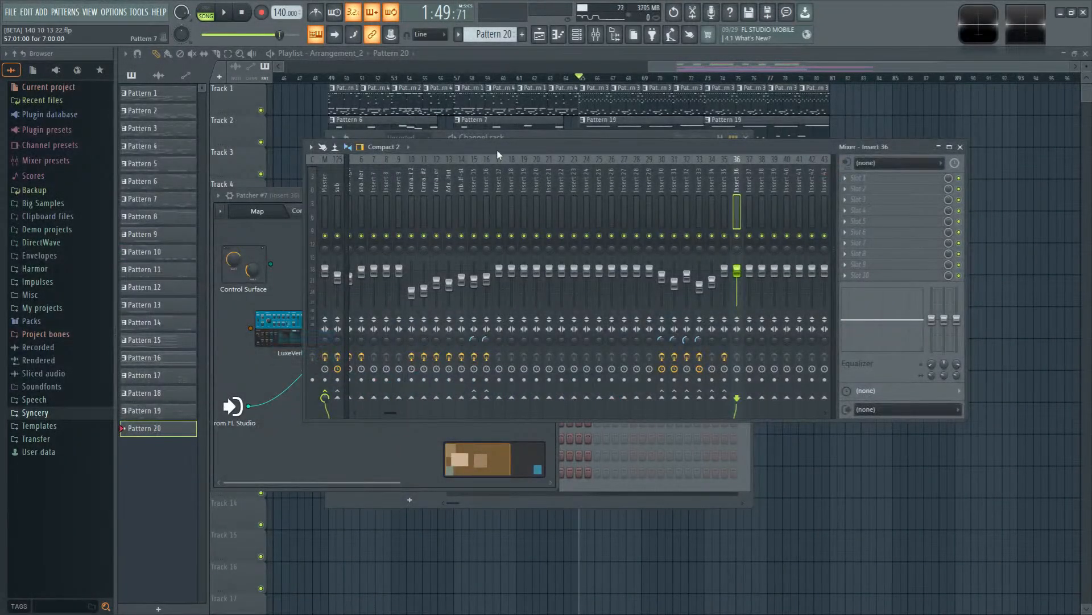
left_click_drag(497, 149, 878, 217)
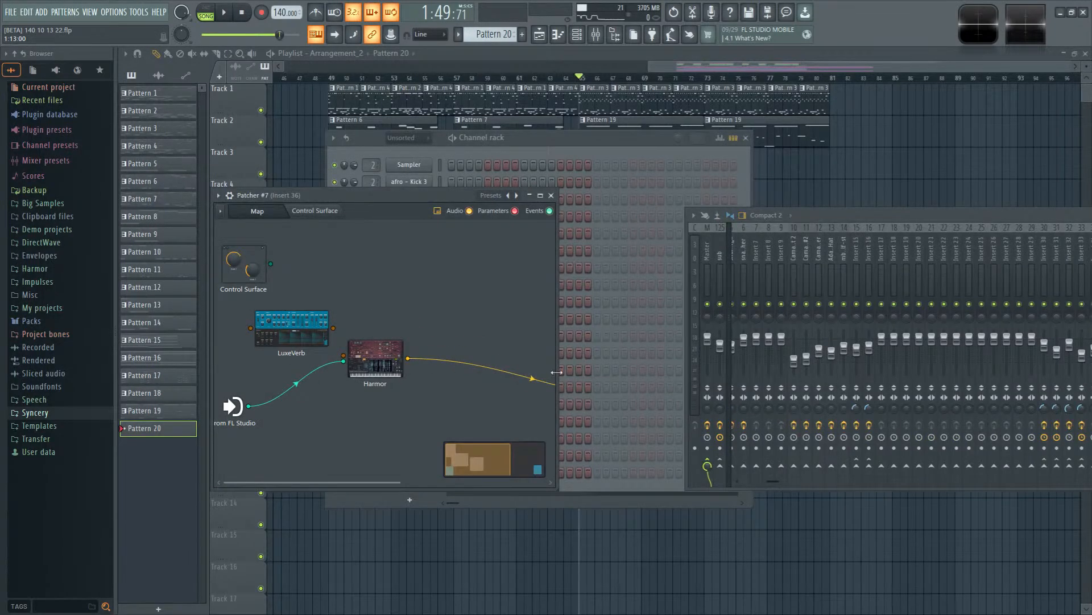
left_click_drag(556, 372, 777, 372)
key("F8")
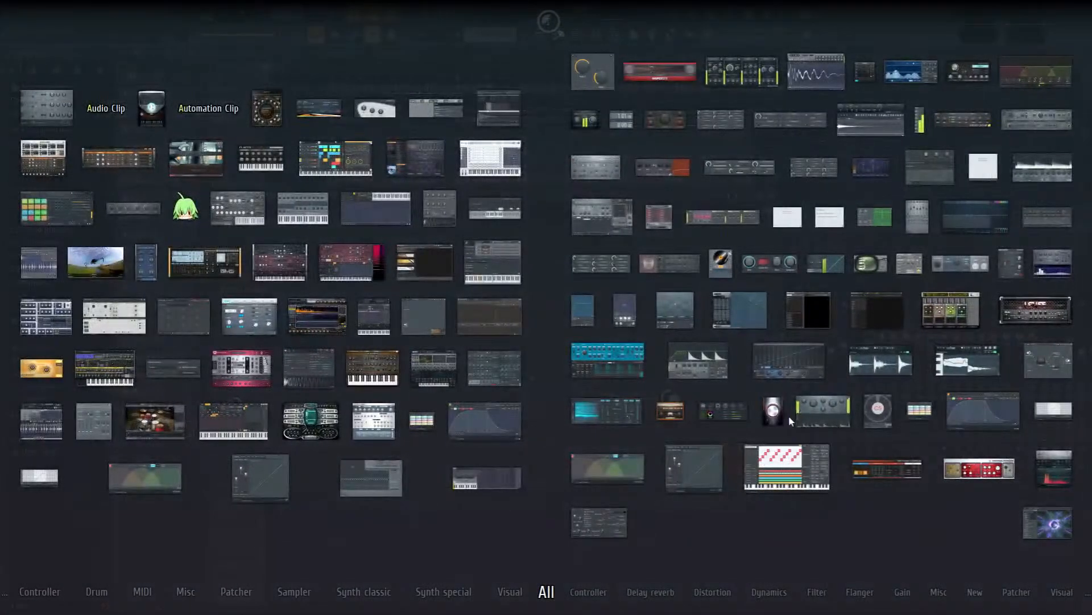
left_click_drag(962, 365, 529, 295)
left_click_drag(398, 352, 390, 371)
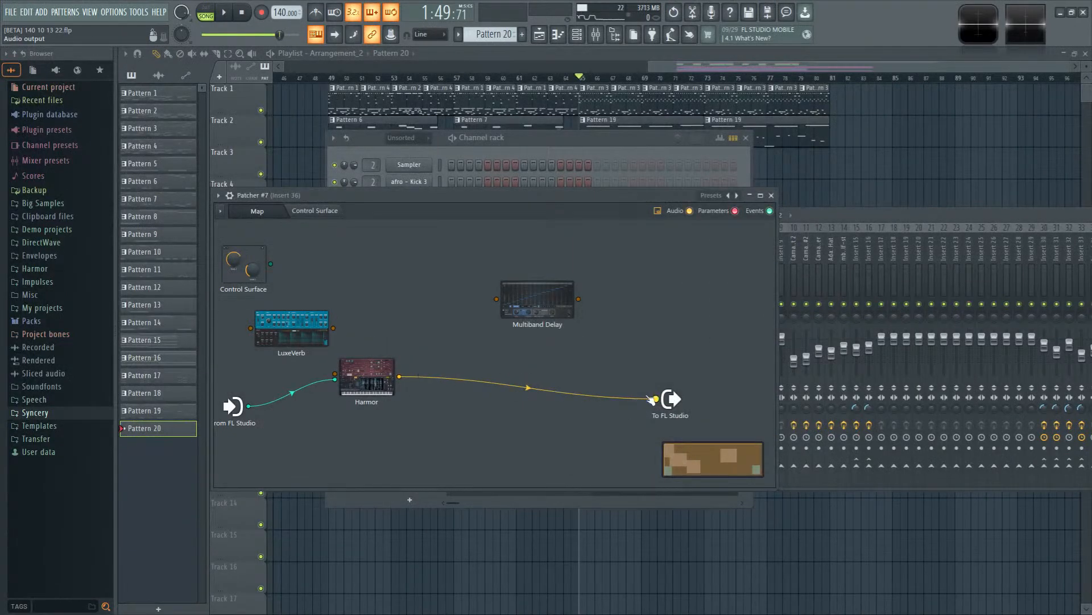
right_click(553, 311)
left_click(591, 352)
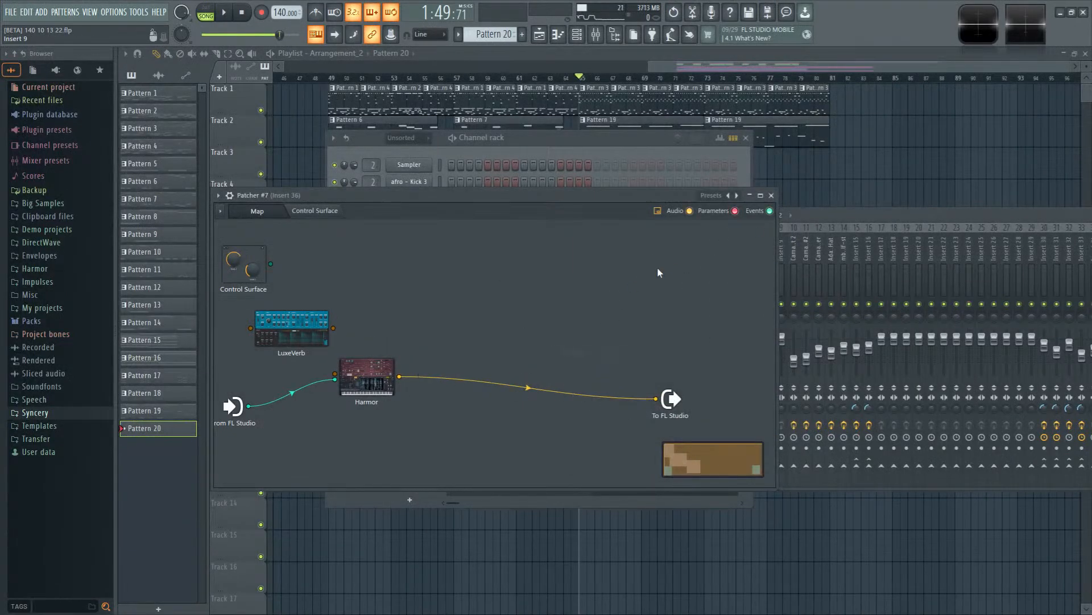
Step: Chain LuxeVerb and a new Multiband Delay between Harmor's audio output and the output node of Patcher #7
right_click(400, 380)
mouse_move(424, 397)
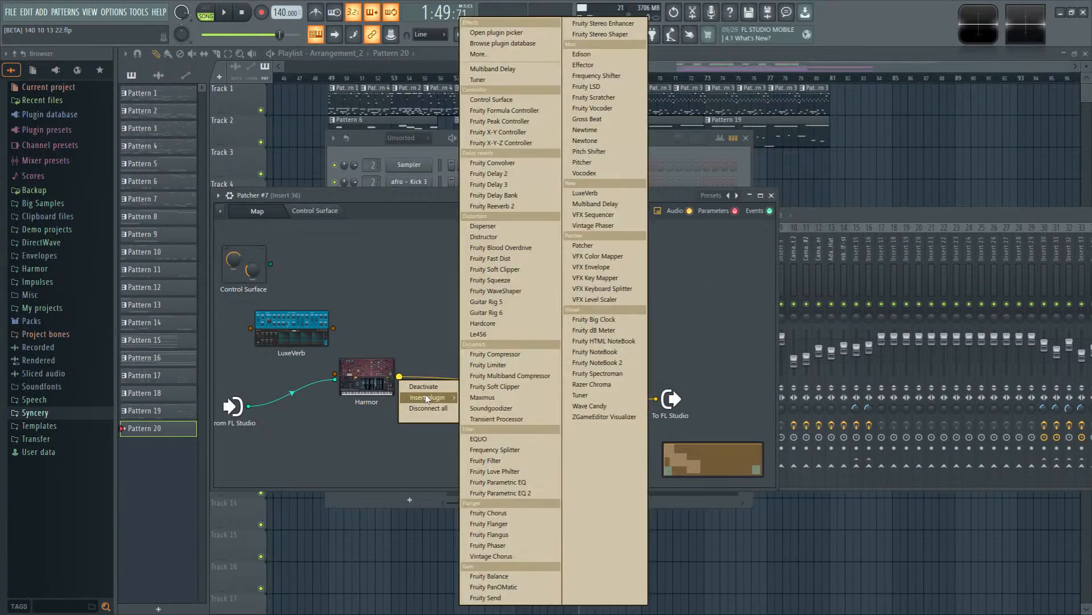
left_click(603, 203)
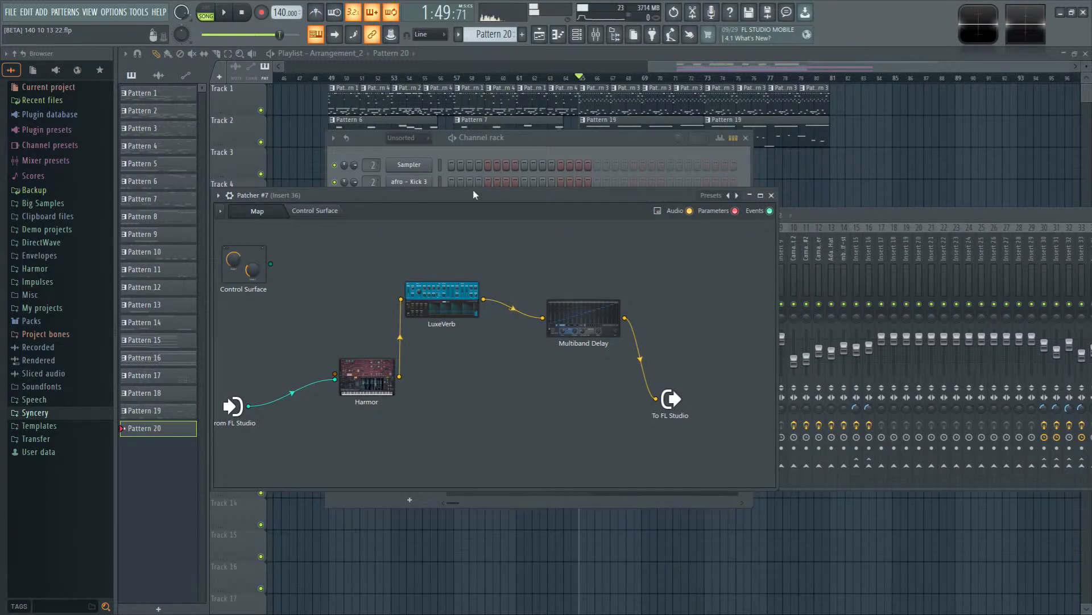
Step: Try to add Fruity Granulizer to the Patcher #7 map
key("F8")
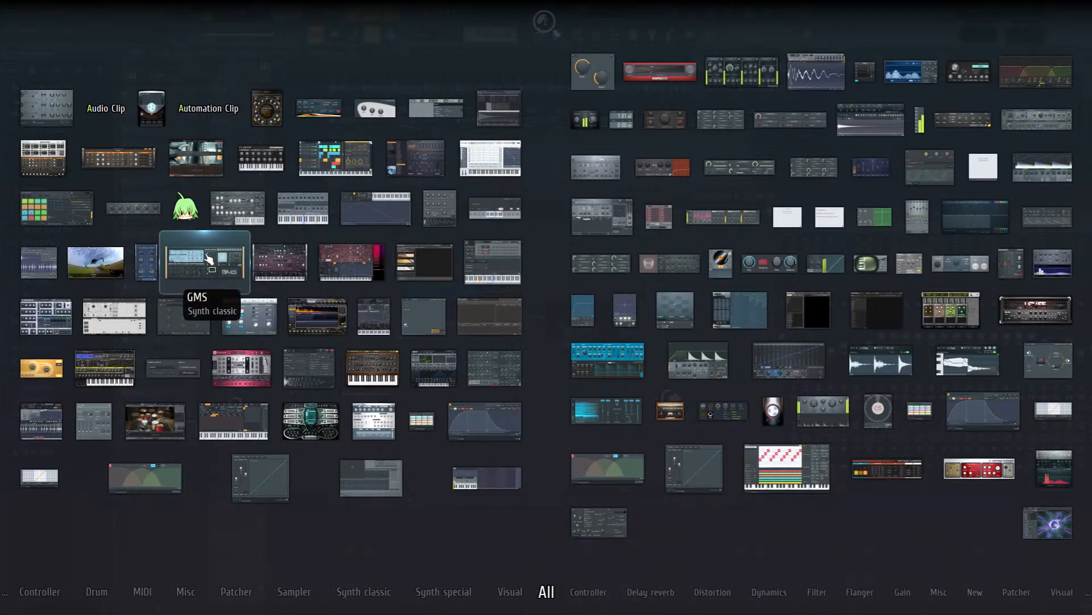
left_click(439, 210)
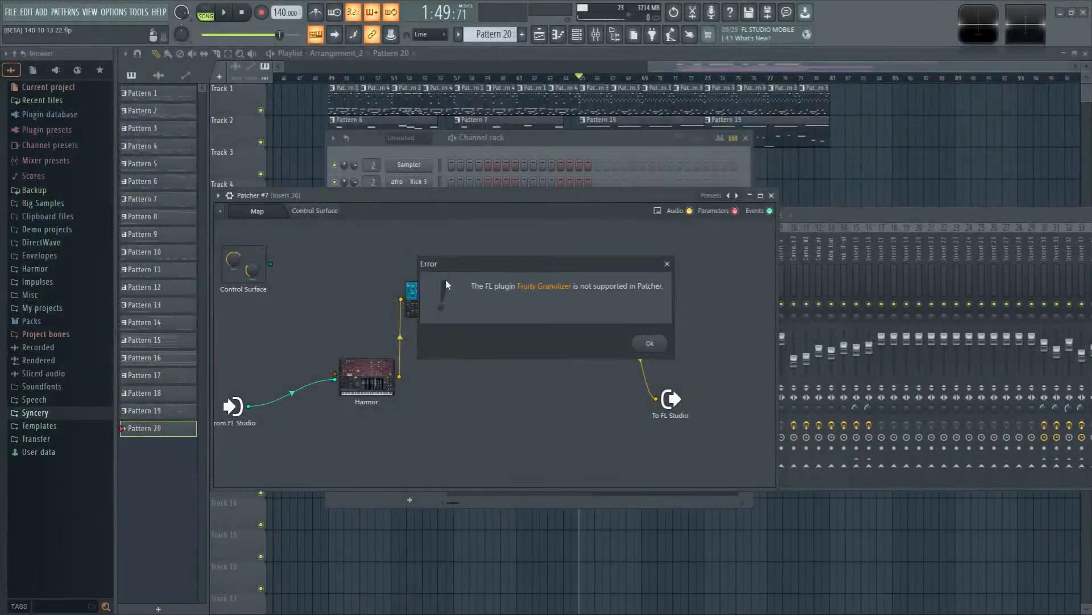
left_click(648, 342)
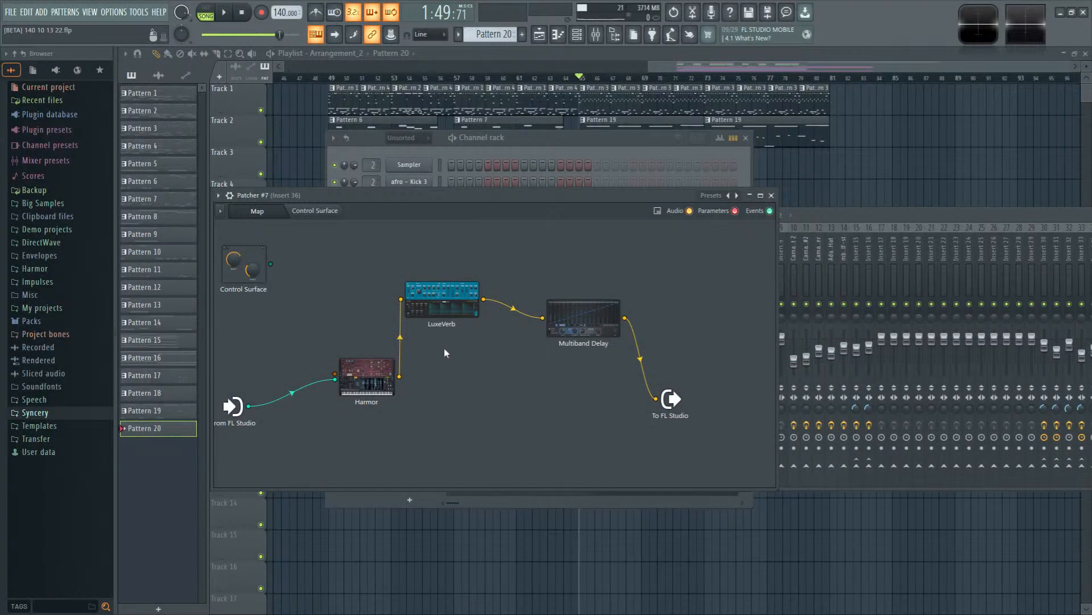
Step: Expand Harmor's visual feedback display in Patcher #7 and lower its pluck time
double_click(374, 377)
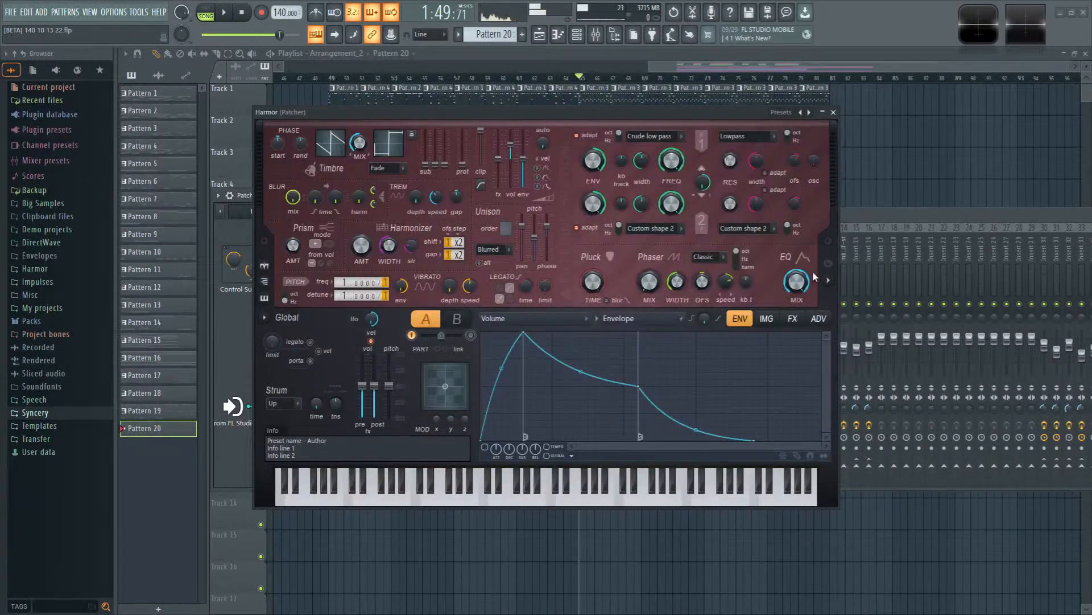
left_click(829, 280)
left_click_drag(596, 293, 595, 297)
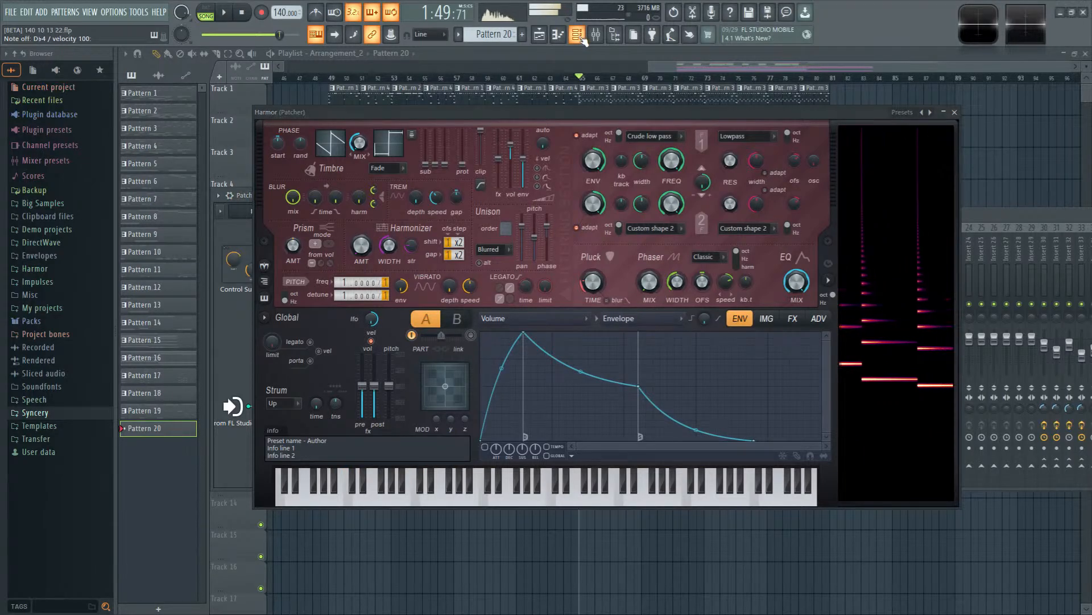
left_click(955, 112)
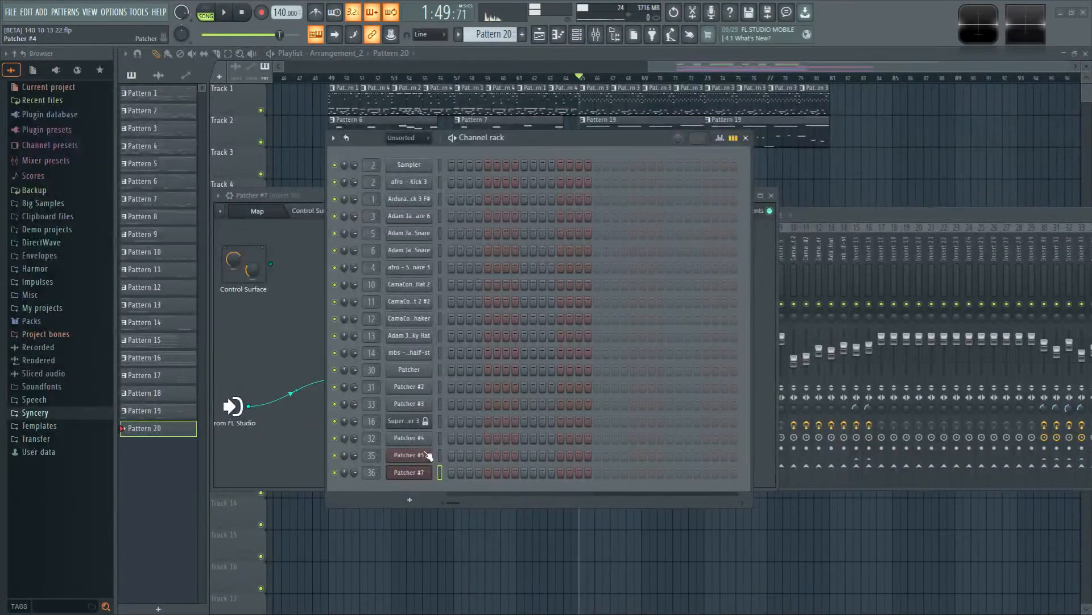
Step: Draw short half-bar-spaced notes Gb5, Gb6, Gb5, A6, Gb5, Gb6, E5 and B5 over four bars in Patcher #7's piano roll
right_click(419, 475)
left_click(466, 456)
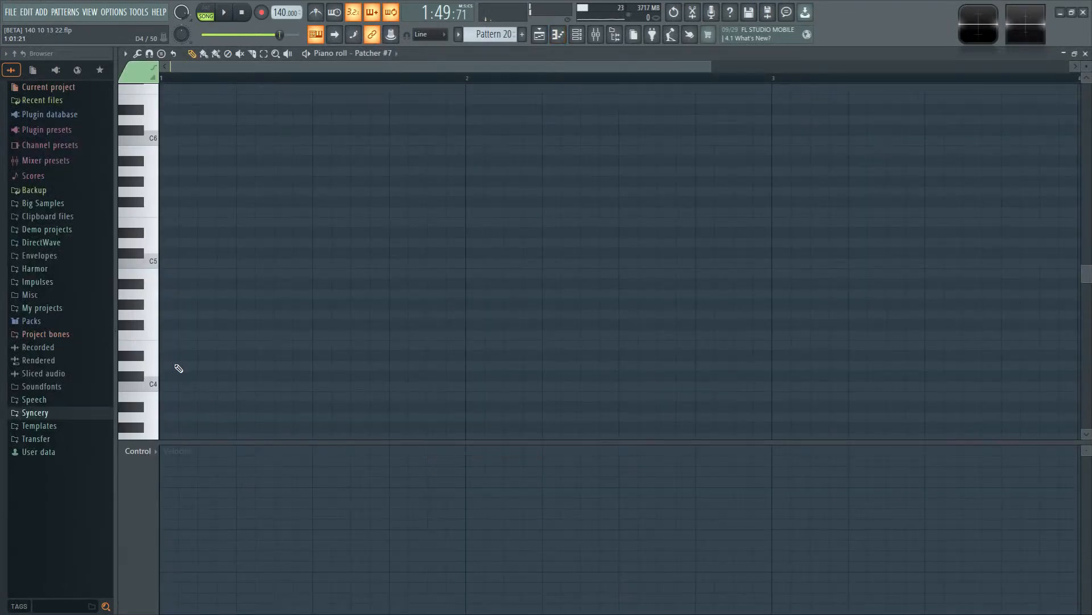
scroll(178, 368, "down", 3)
scroll(161, 316, "up", 8)
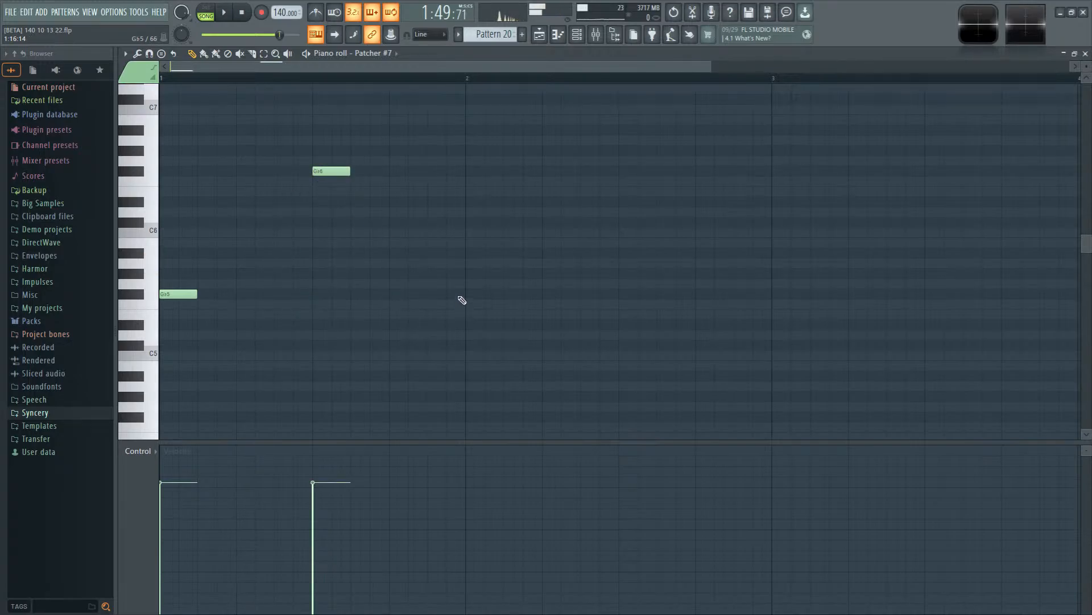
scroll(705, 342, "down", 2)
right_click(453, 160)
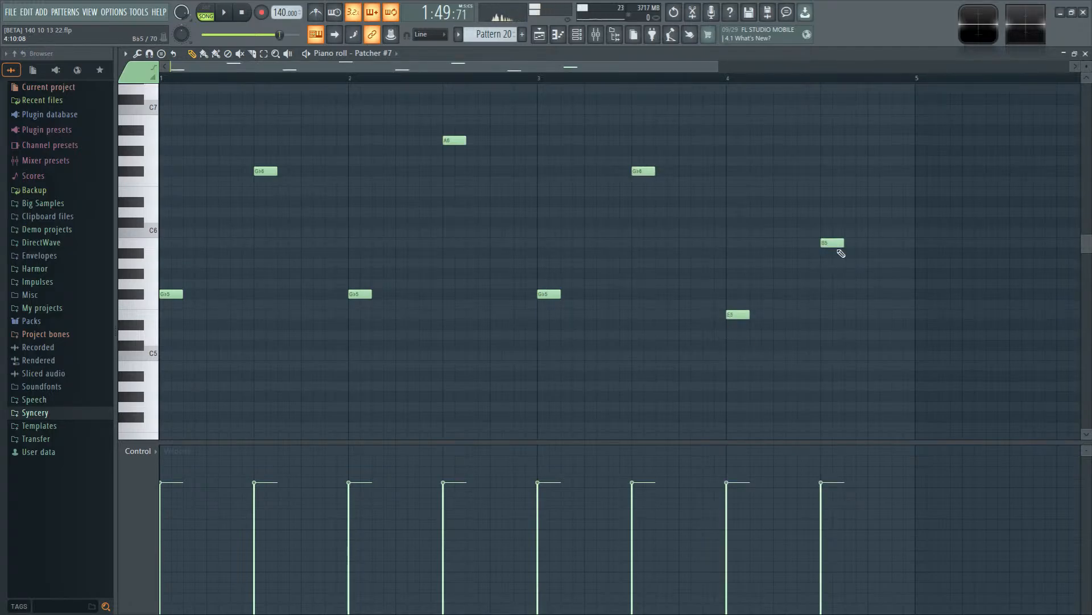
scroll(716, 251, "down", 2)
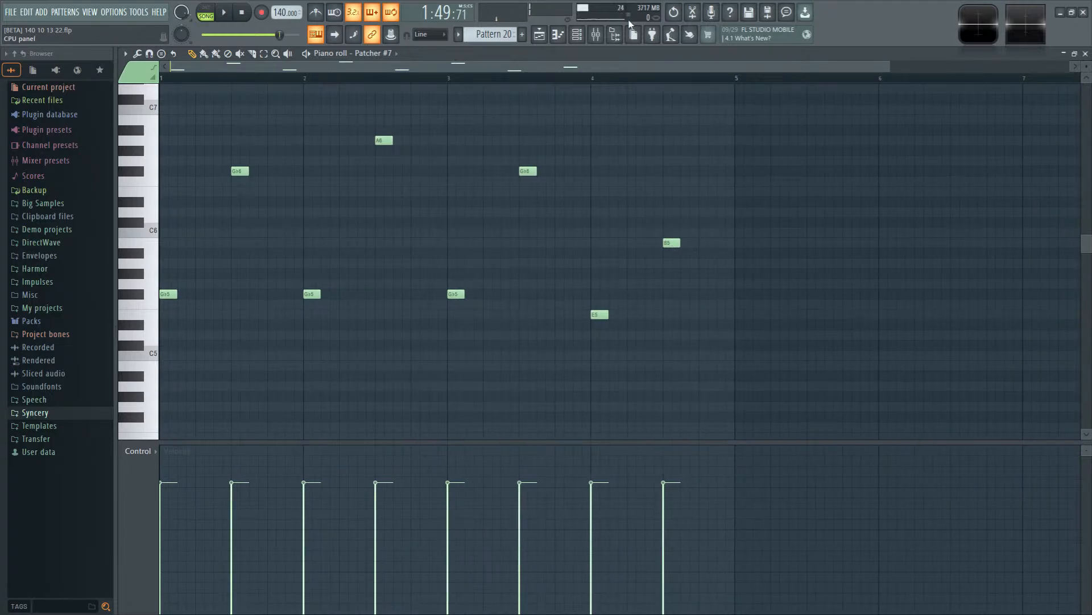
Step: Play Pattern 20 and open the LuxeVerb inside Patcher #7
left_click(577, 34)
left_click(222, 14)
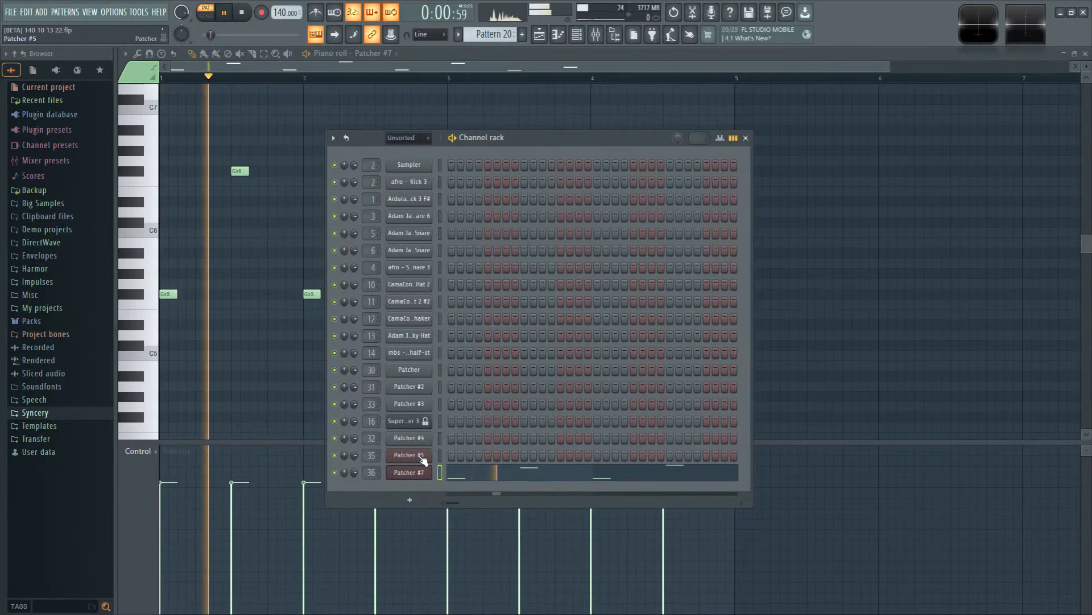
left_click(409, 472)
left_click(466, 305)
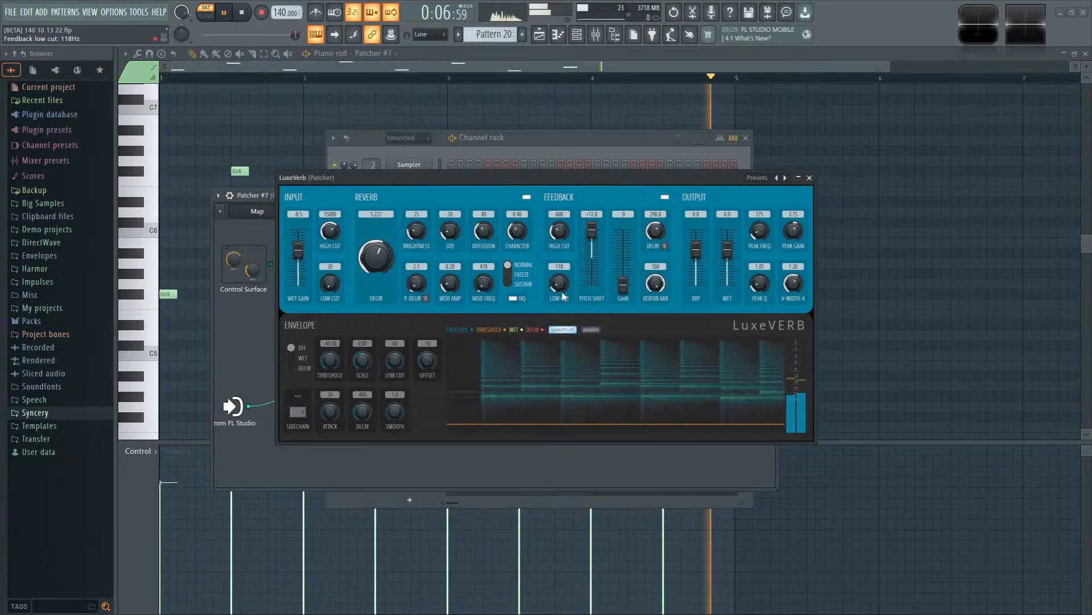
Step: Raise LuxeVerb's feedback gain, set feedback high cut to 1841, feedback low cut to 610 and input low cut to 172, and lower feedback pitch shift to its minimum
left_click_drag(622, 286, 622, 259)
left_click_drag(559, 283, 551, 225)
left_click_drag(329, 283, 330, 255)
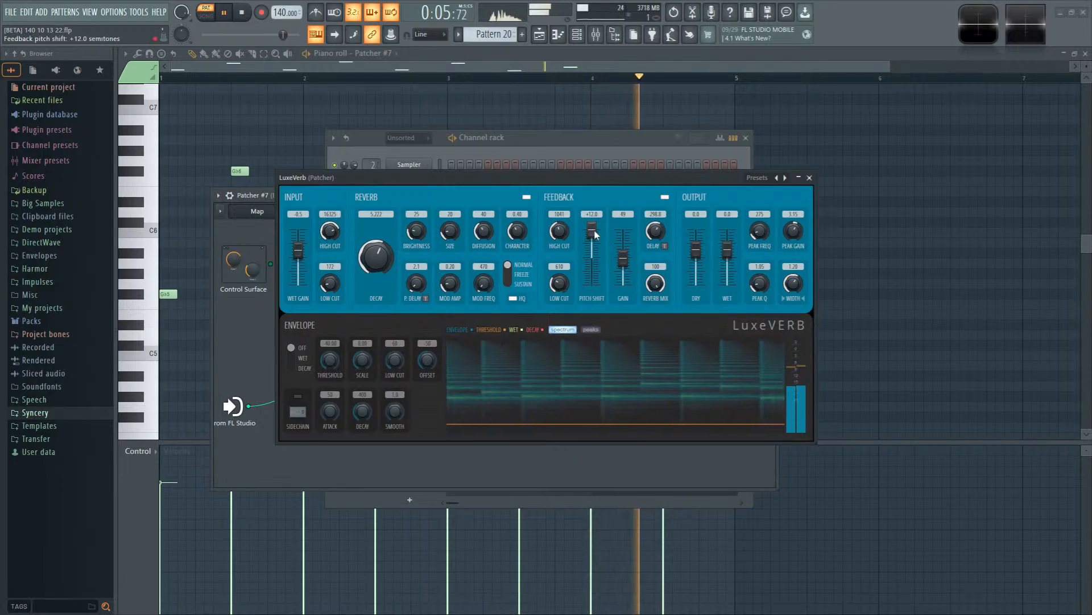
left_click_drag(592, 232, 590, 296)
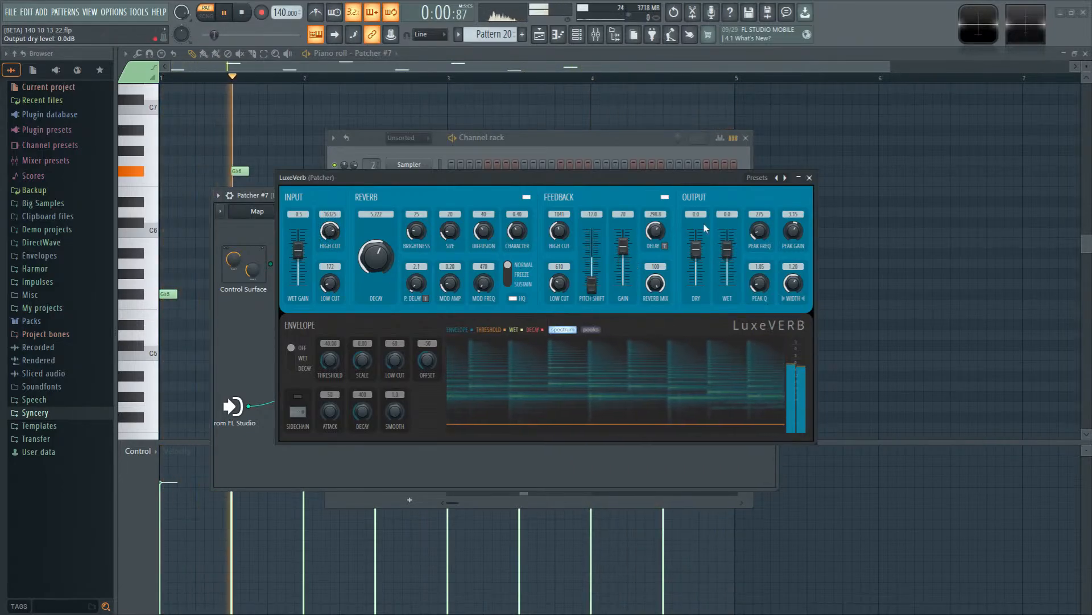
Step: Set LuxeVerb's feedback gain to 77, output stereo width to 1.34, wet level to 2.5 and reverb decay to 0.649
left_click_drag(624, 261, 631, 246)
left_click_drag(792, 289, 795, 279)
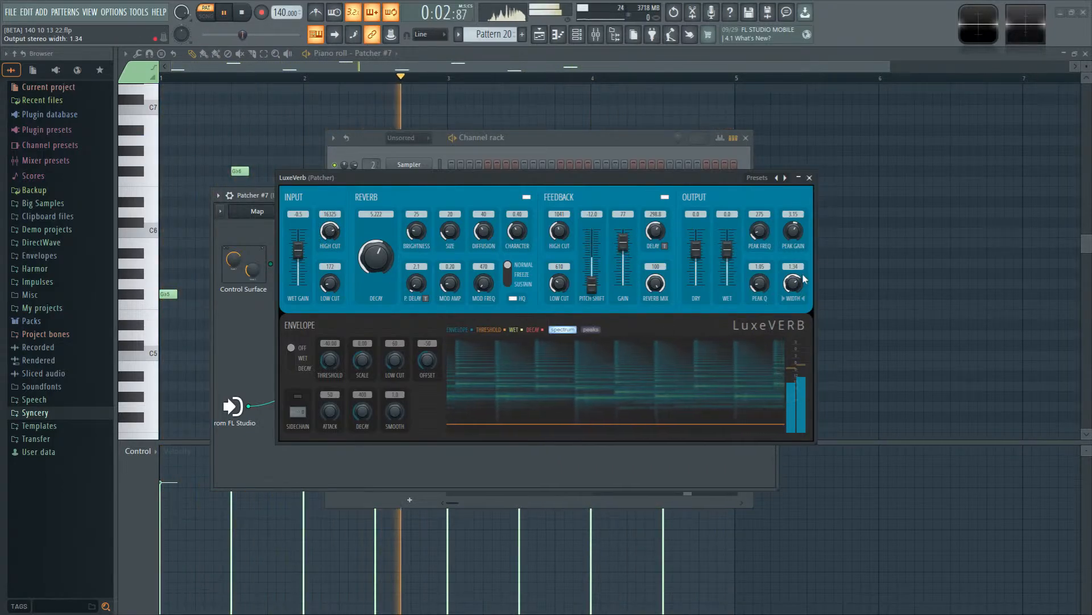
left_click_drag(727, 261, 727, 249)
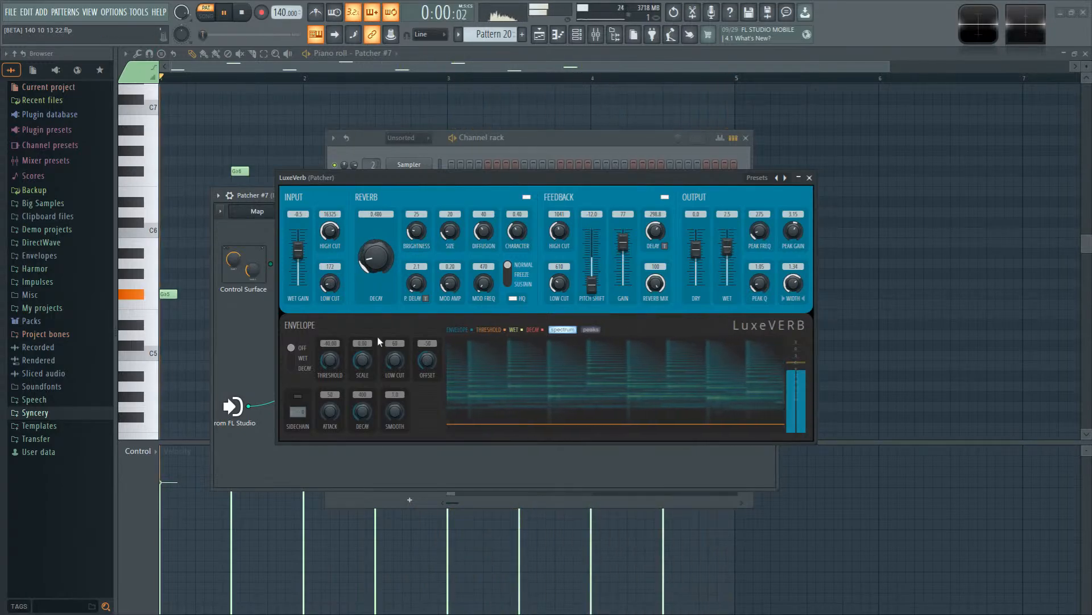
left_click_drag(378, 342, 379, 330)
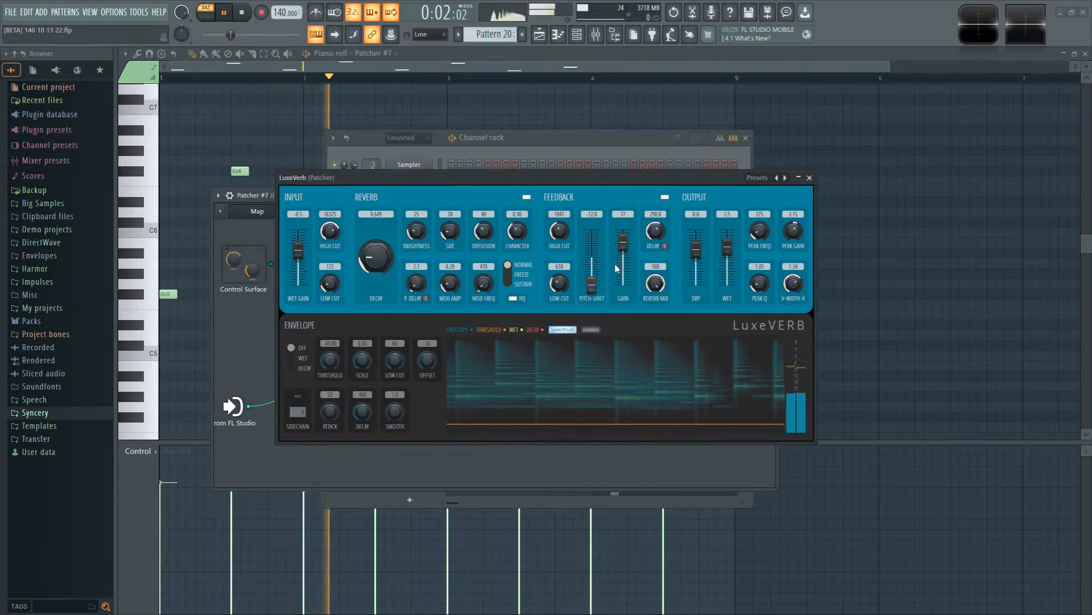
Step: Set LuxeVerb's feedback delay to 31.8 ms, feedback high cut to 3125 and feedback gain to 100, and lower the feedback low cut
left_click_drag(621, 265, 653, 260)
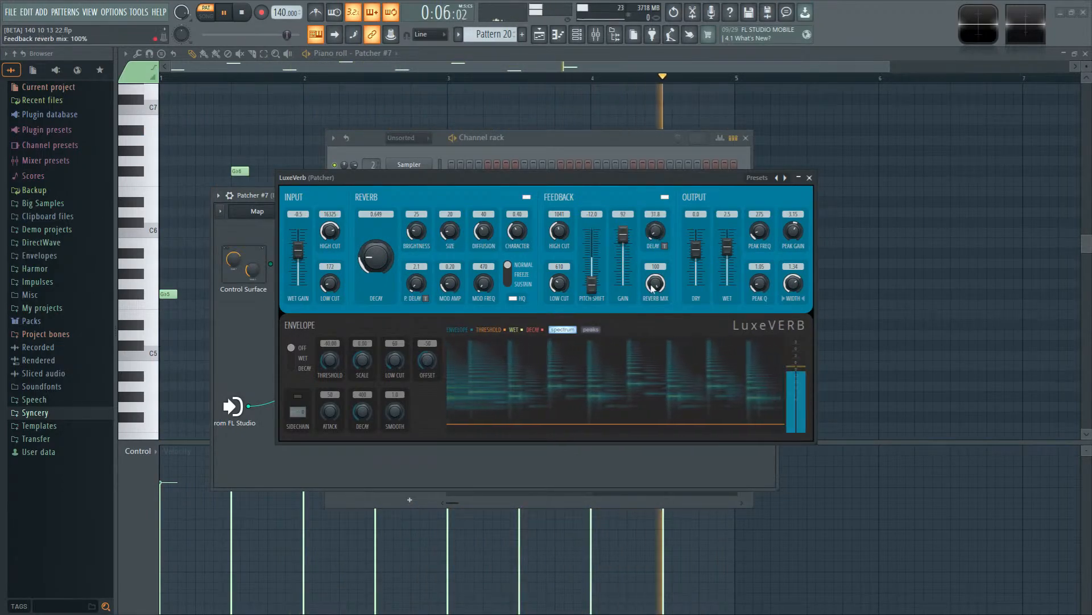
left_click_drag(559, 283, 561, 275)
left_click_drag(561, 225, 566, 122)
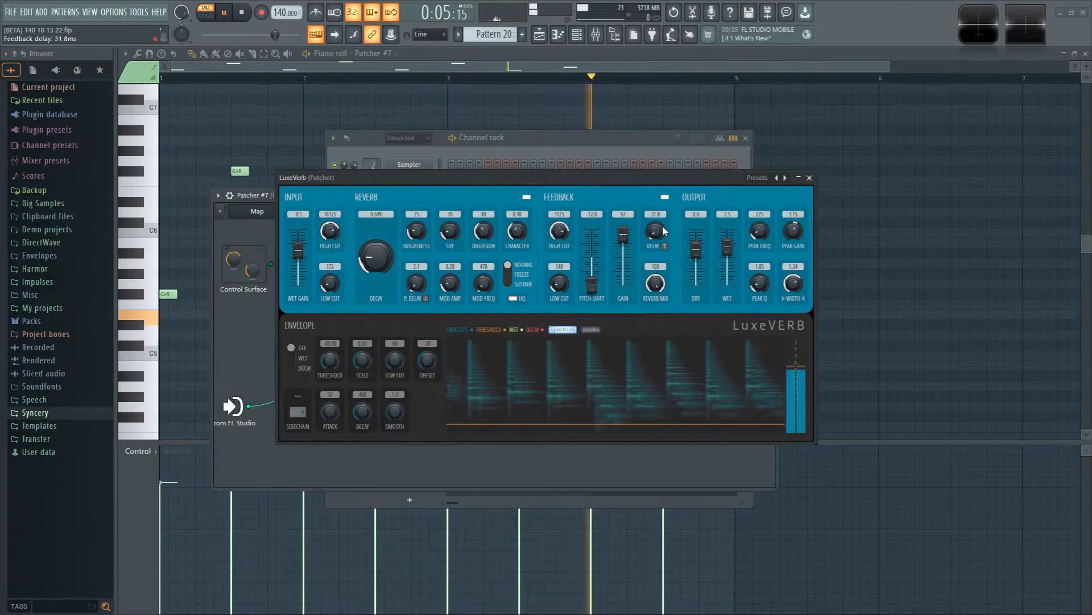
mouse_move(624, 234)
left_mouse_down()
mouse_move(626, 270)
mouse_move(625, 225)
left_mouse_up()
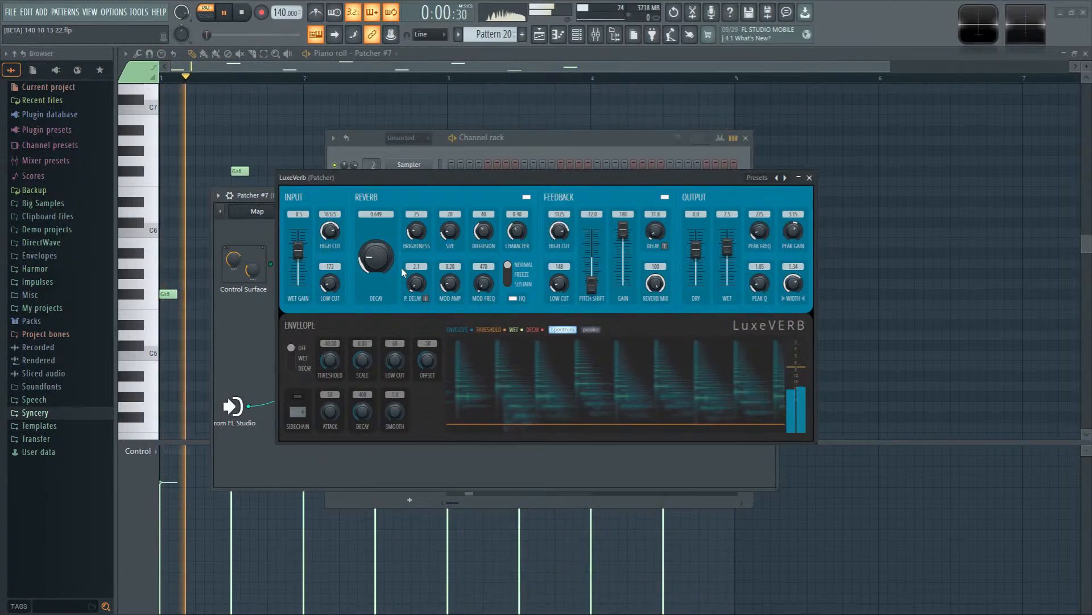
Step: Switch LuxeVerb's envelope to Decay, lower its threshold, raise its scale slightly and set the reverb decay to 0.295
left_click_drag(380, 264, 389, 270)
left_click(305, 369)
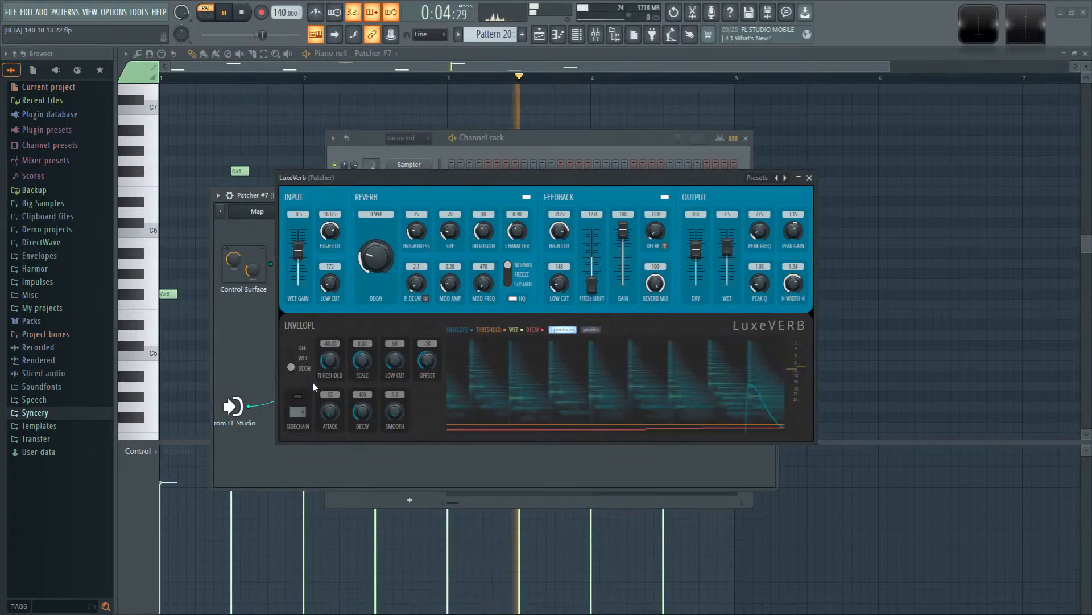
left_click_drag(330, 360, 334, 384)
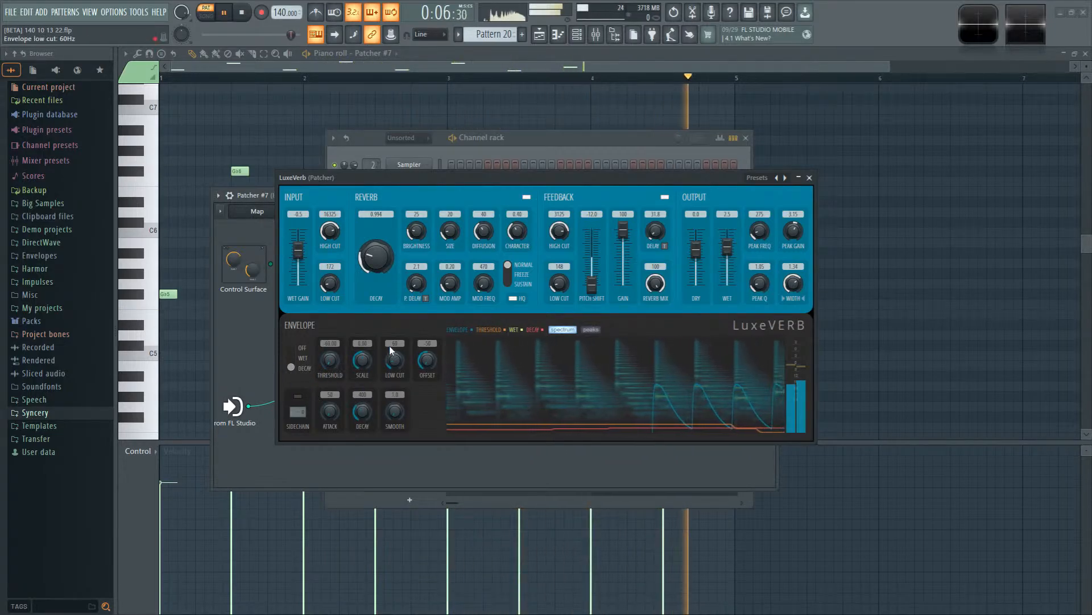
left_click_drag(379, 259, 380, 277)
mouse_move(363, 361)
left_mouse_down()
mouse_move(365, 344)
mouse_move(363, 379)
mouse_move(363, 367)
left_mouse_up()
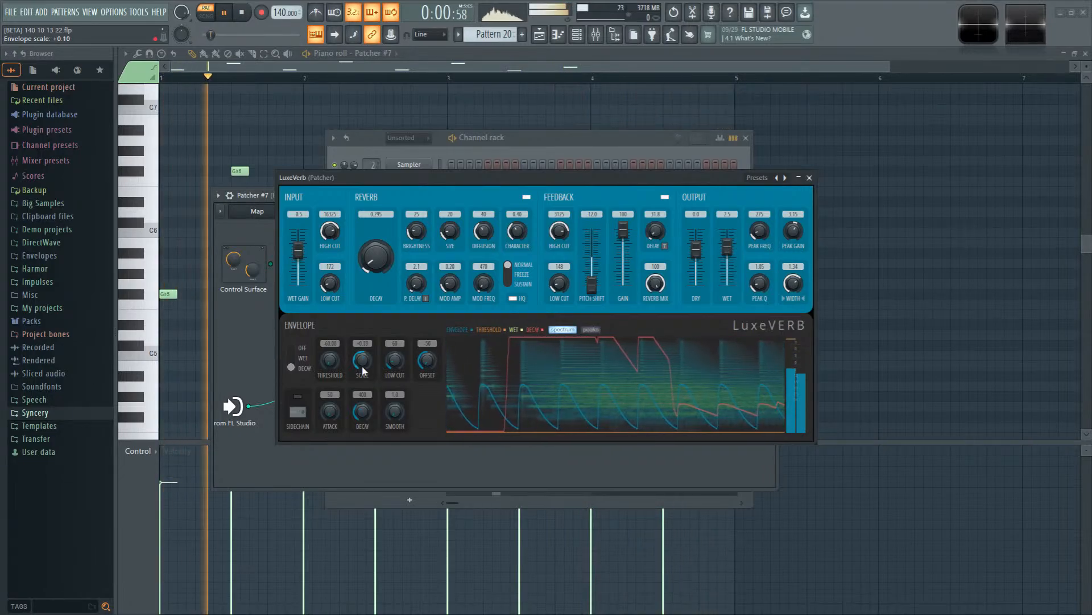
Step: Set LuxeVerb's envelope low cut to 726 Hz, shorten the envelope decay, adjust its offset and close the reverb
left_click_drag(390, 374, 397, 371)
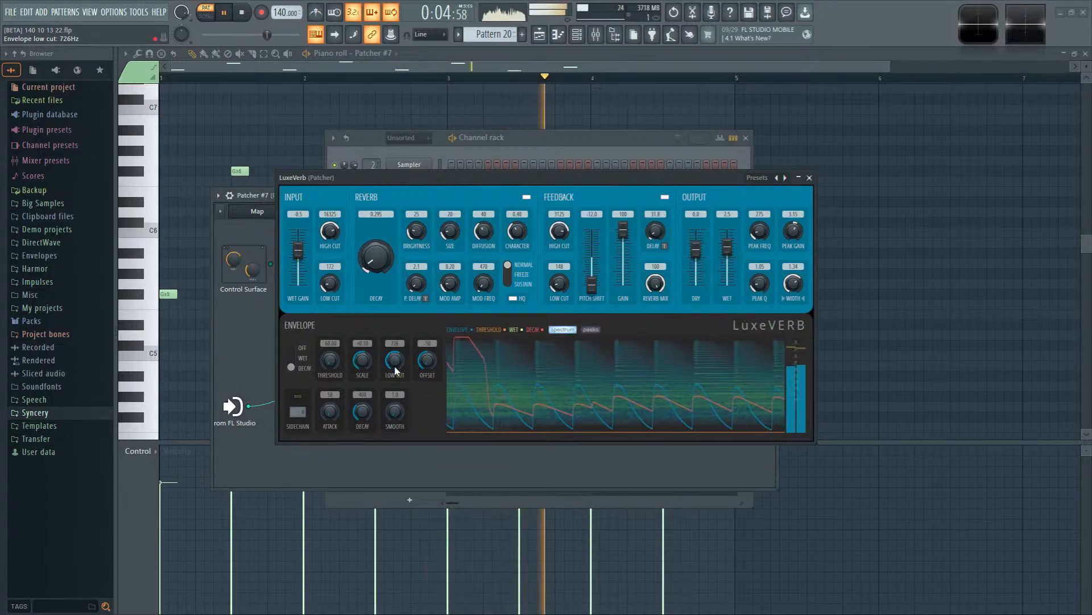
left_click_drag(362, 411, 363, 418)
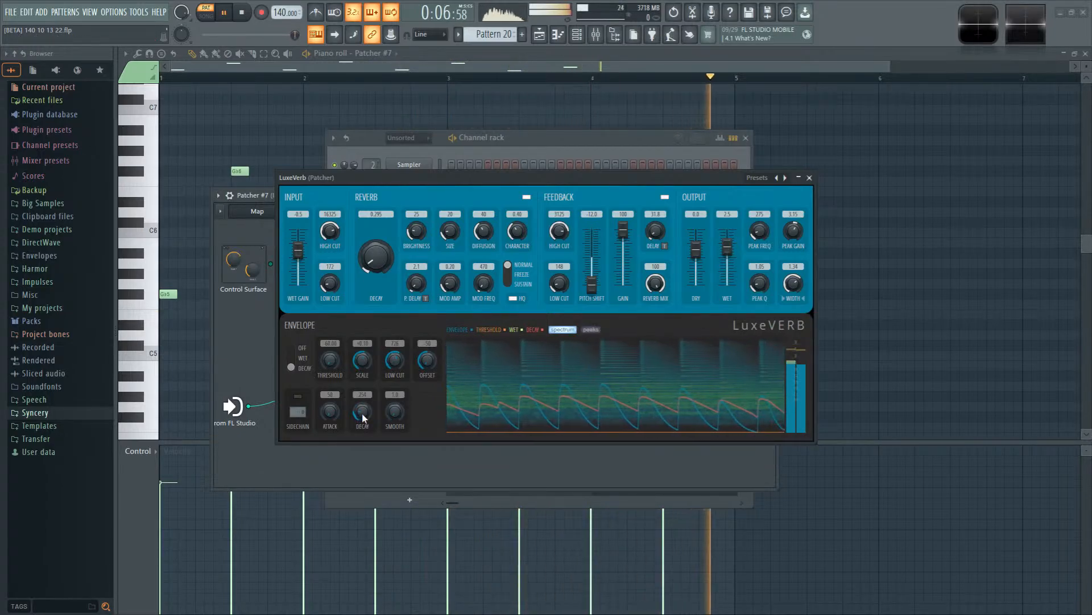
mouse_move(430, 372)
left_mouse_down()
mouse_move(429, 351)
mouse_move(430, 366)
left_mouse_up()
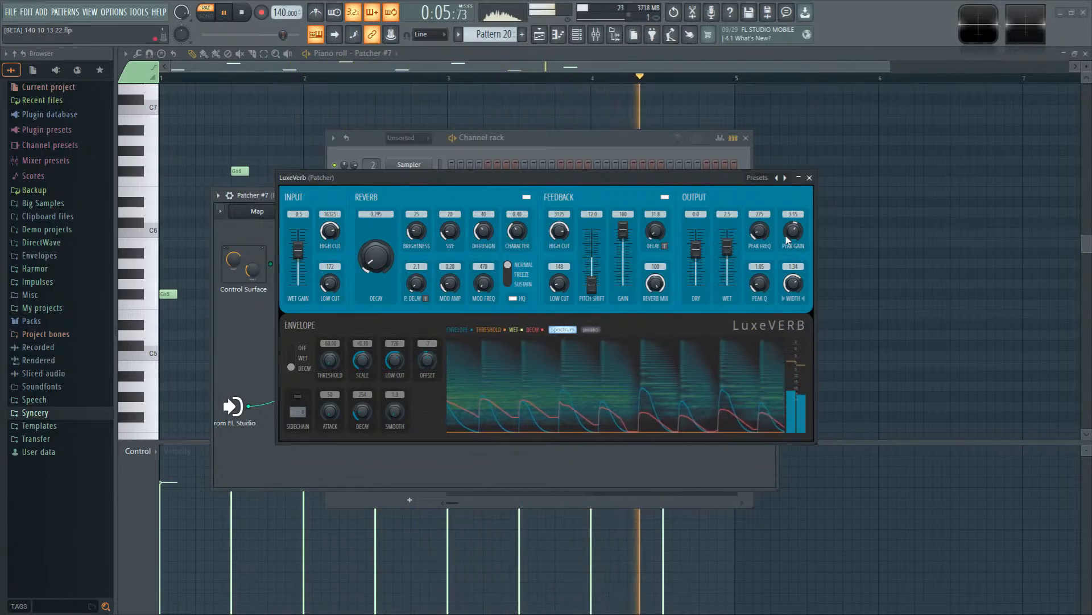
left_click(810, 177)
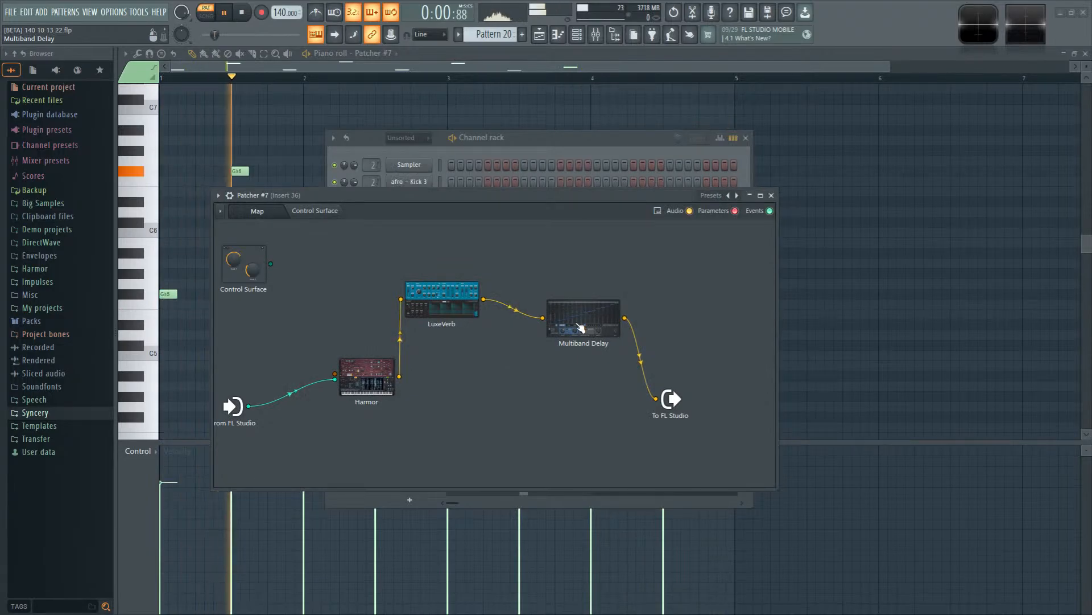
Step: In Patcher #7's Harmor, set unison order to 9, raise unison pitch, set unison panning to 30% and close the synth
left_click(366, 376)
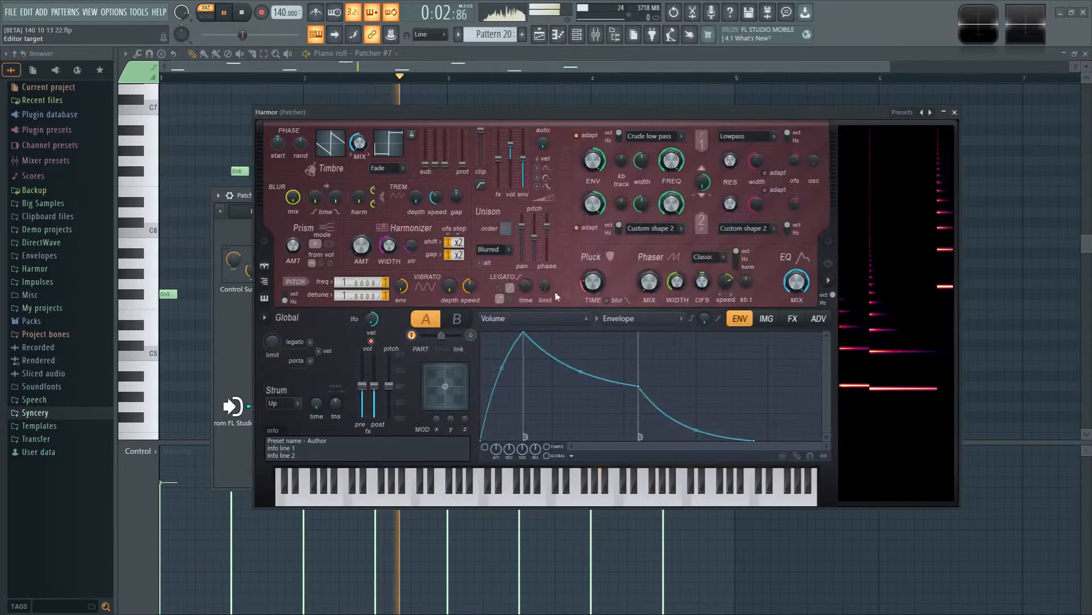
left_click_drag(672, 163, 674, 168)
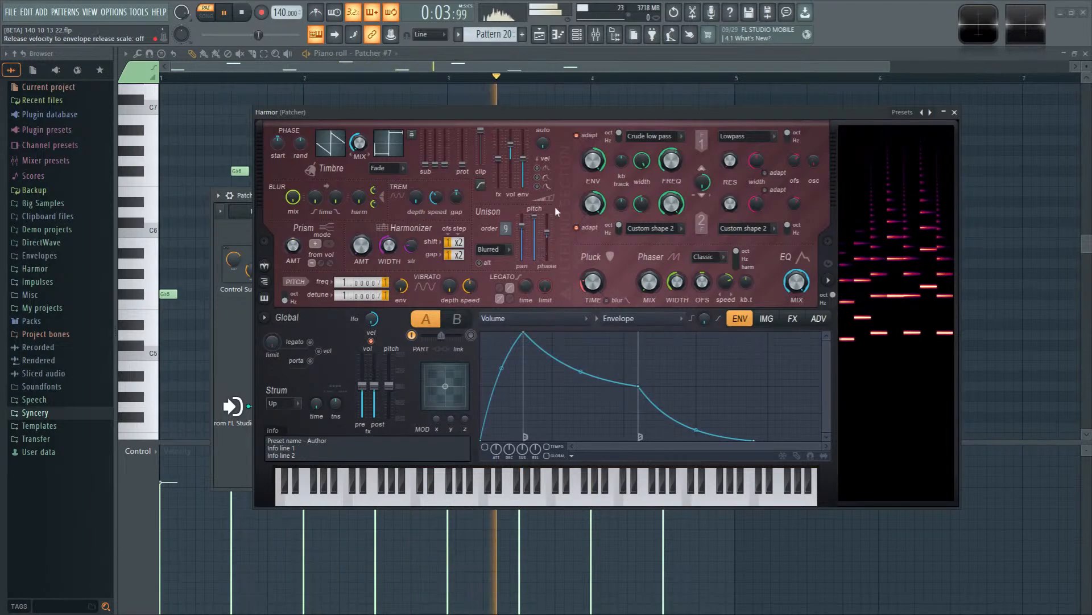
left_click_drag(525, 231, 526, 236)
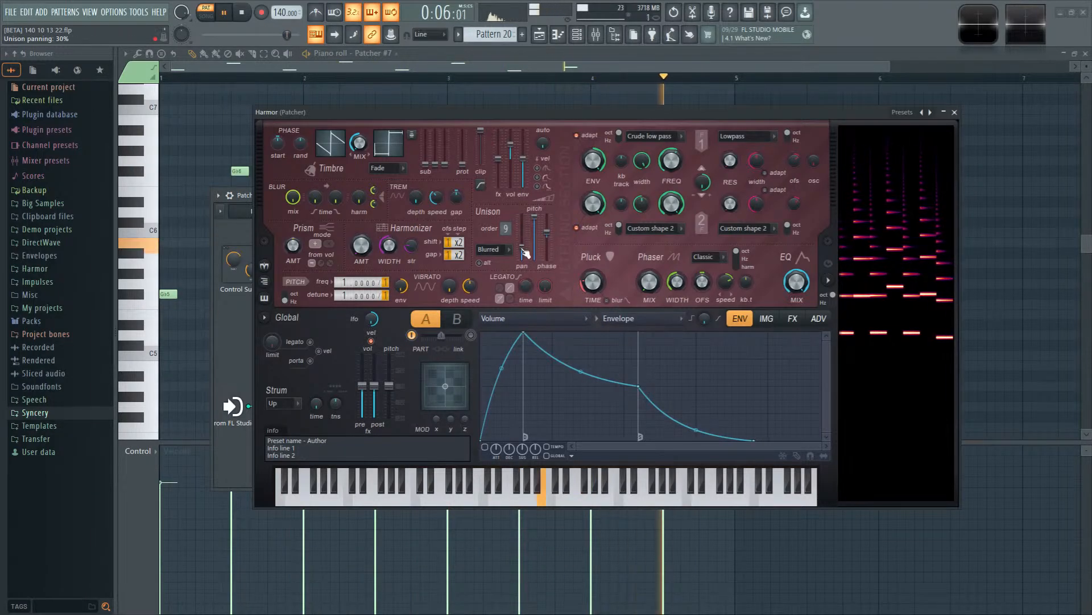
left_click(955, 112)
Step: Open Multiband Delay, stop playback and expose its Morph parameter as an input in the Patcher map
double_click(570, 329)
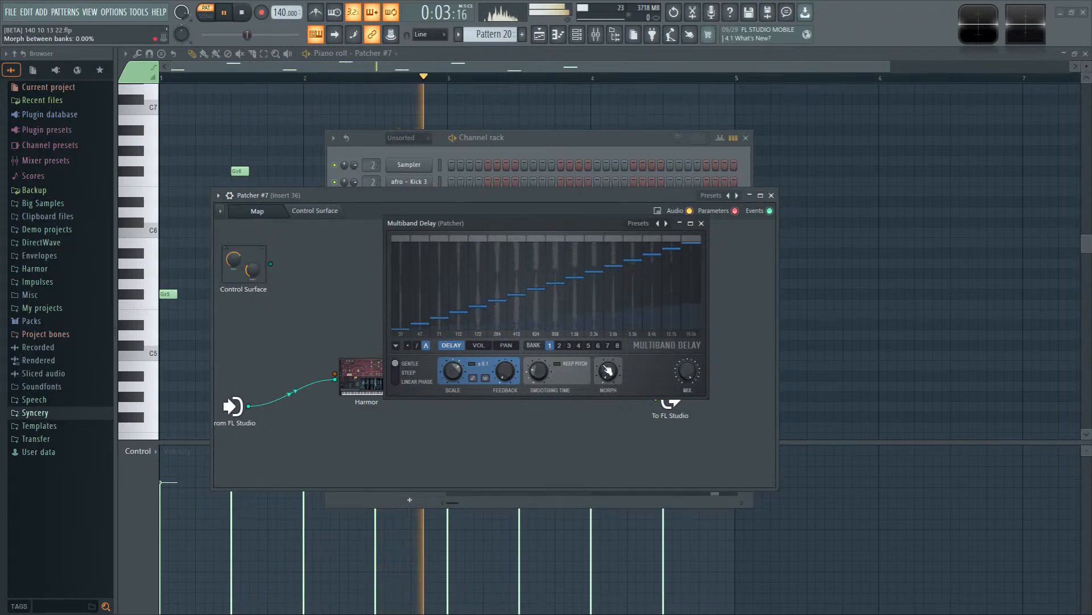
key("space")
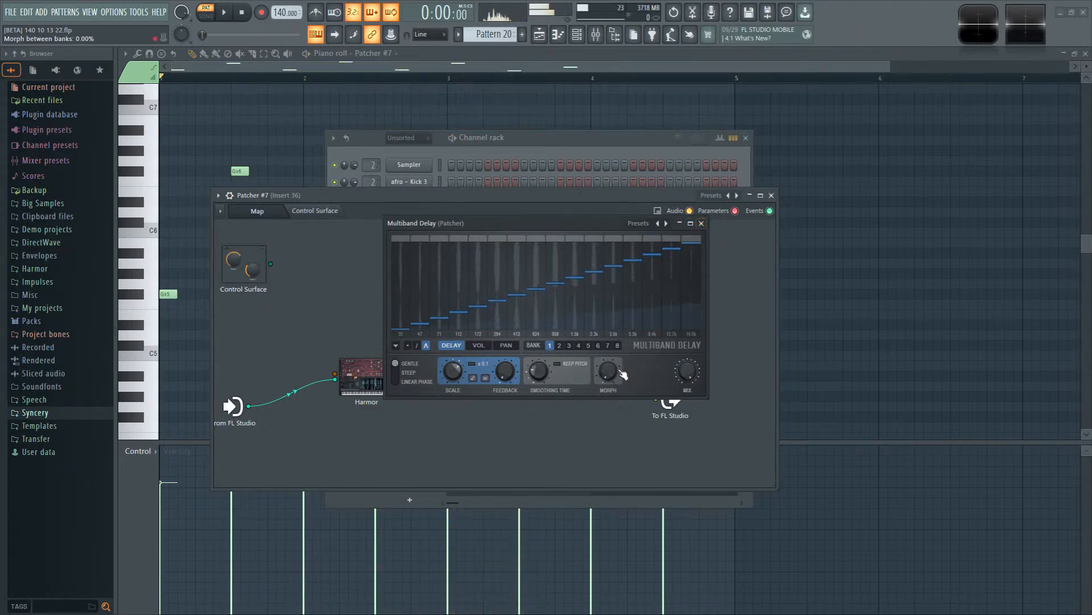
right_click(623, 375)
left_click(701, 224)
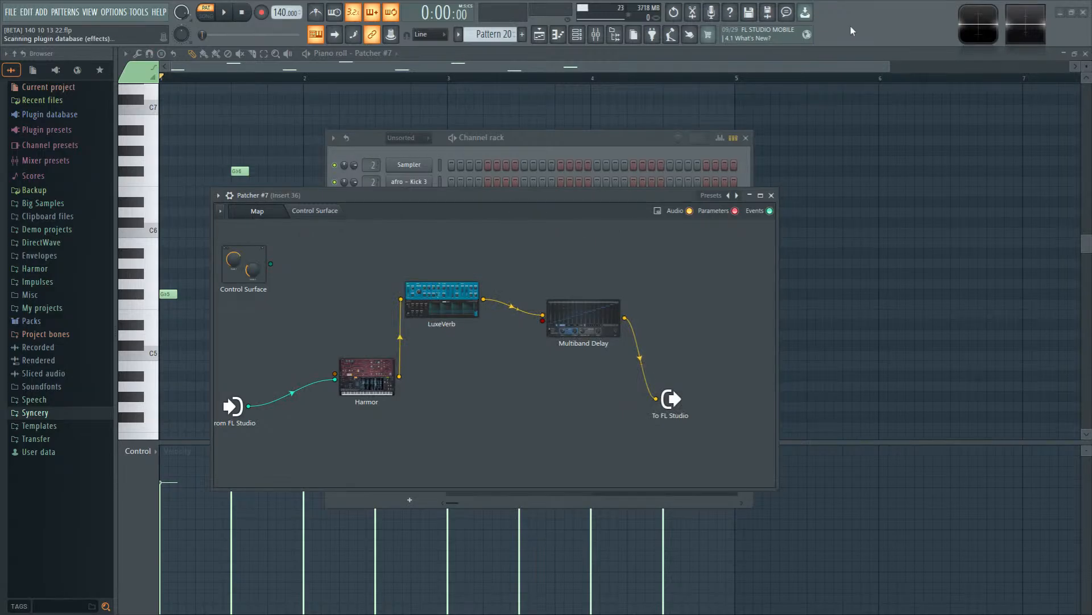
Step: Add a Fruity Peak Controller to the Patcher map, feed it LuxeVerb's output and activate all its controller outputs
key("F8")
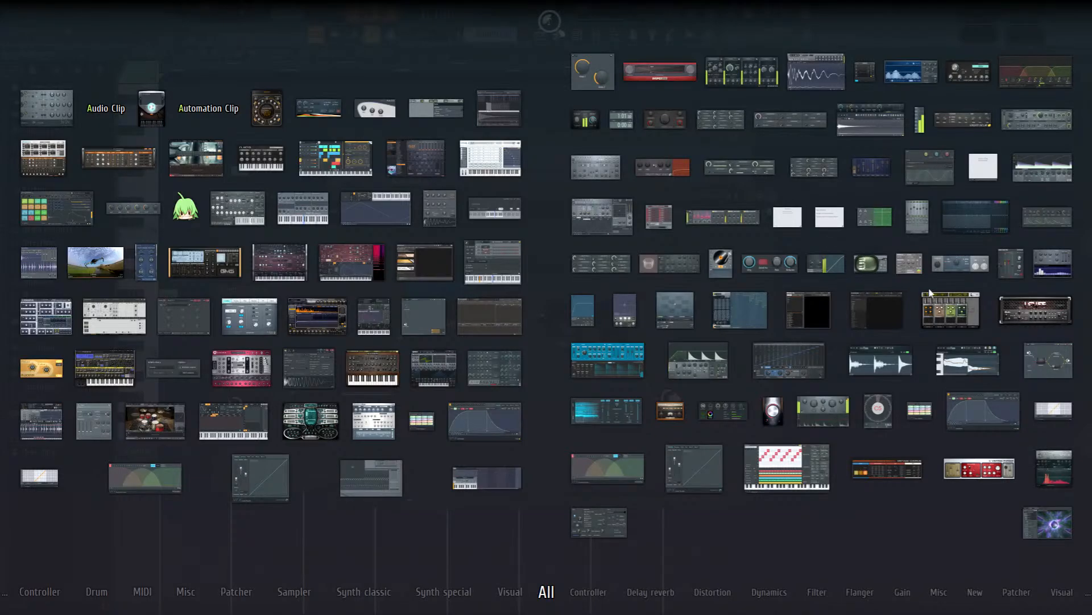
left_click_drag(1047, 218, 493, 256)
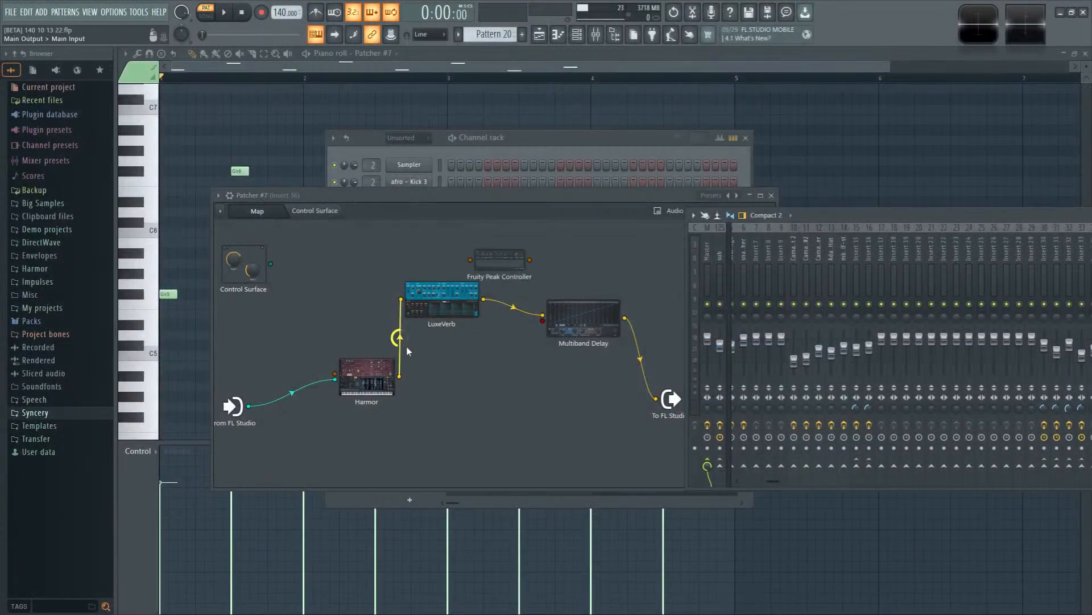
left_click_drag(400, 376, 424, 244)
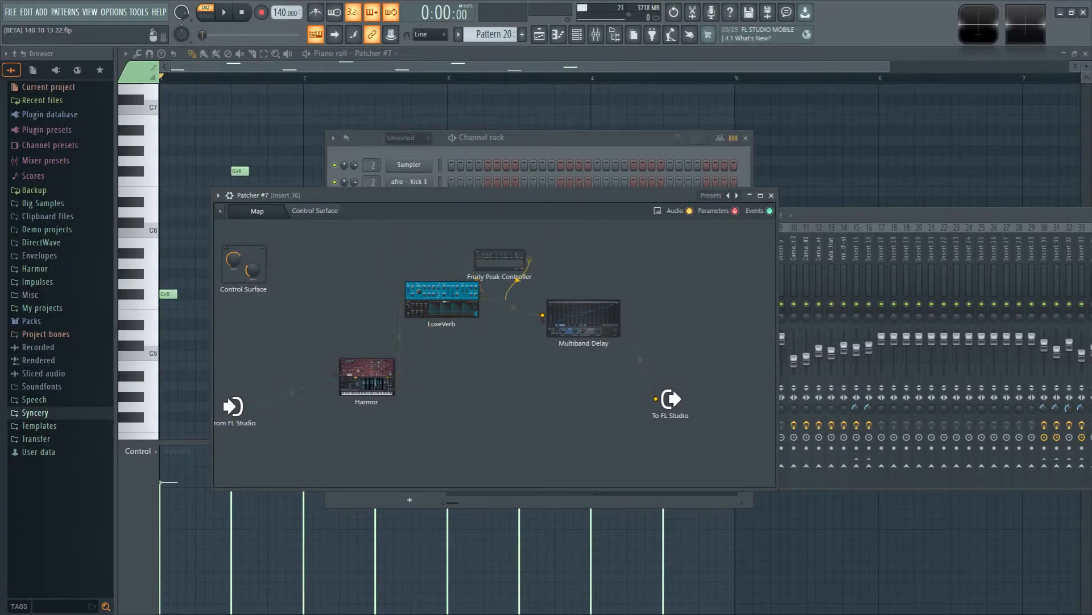
right_click(518, 261)
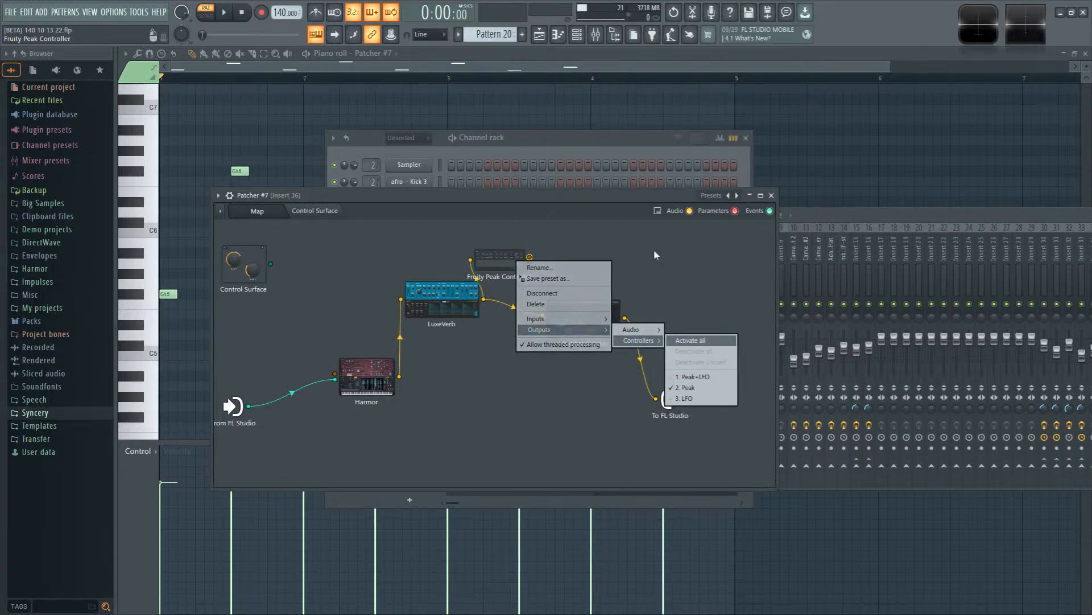
left_click(700, 340)
Step: Reopen Multiband Delay, start playback and draw shorter delay times for the upper bands in bank 2
left_click(583, 321)
key("space")
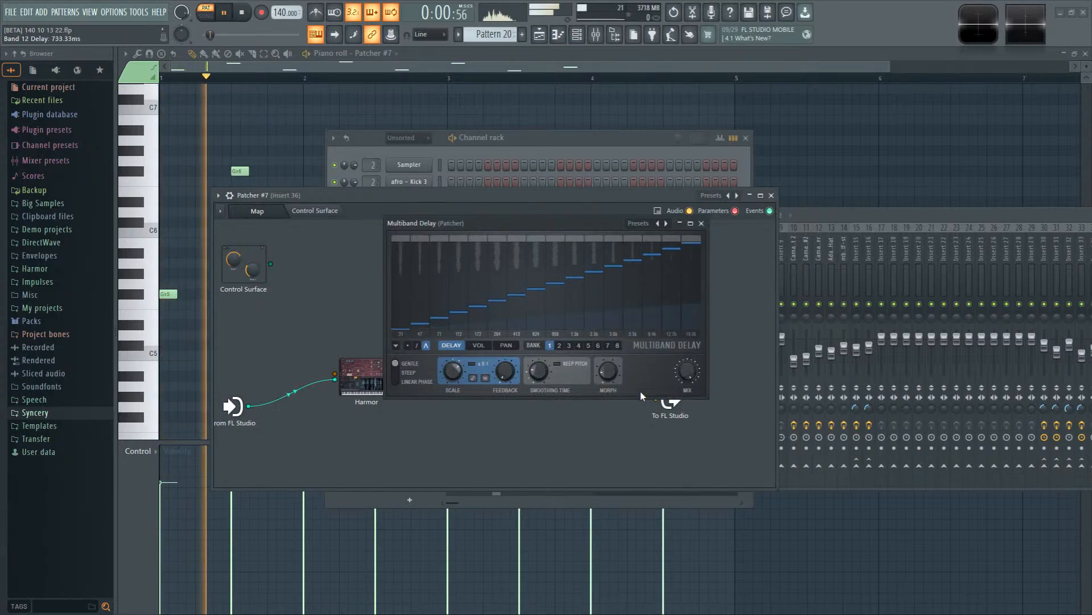
left_click(560, 346)
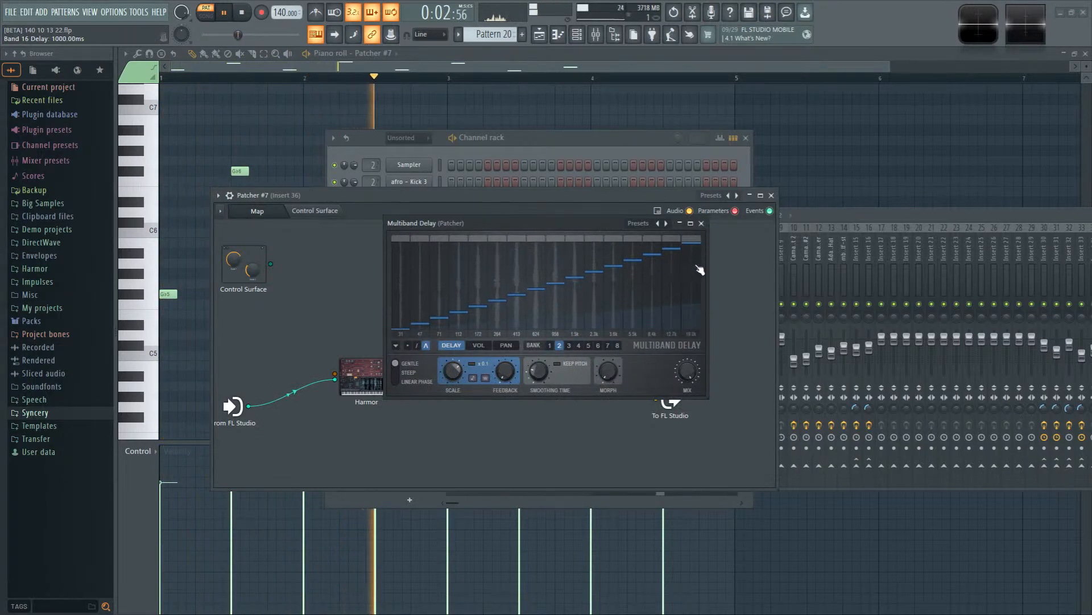
mouse_move(625, 282)
left_mouse_down()
mouse_move(660, 284)
mouse_move(656, 272)
mouse_move(692, 266)
left_mouse_up()
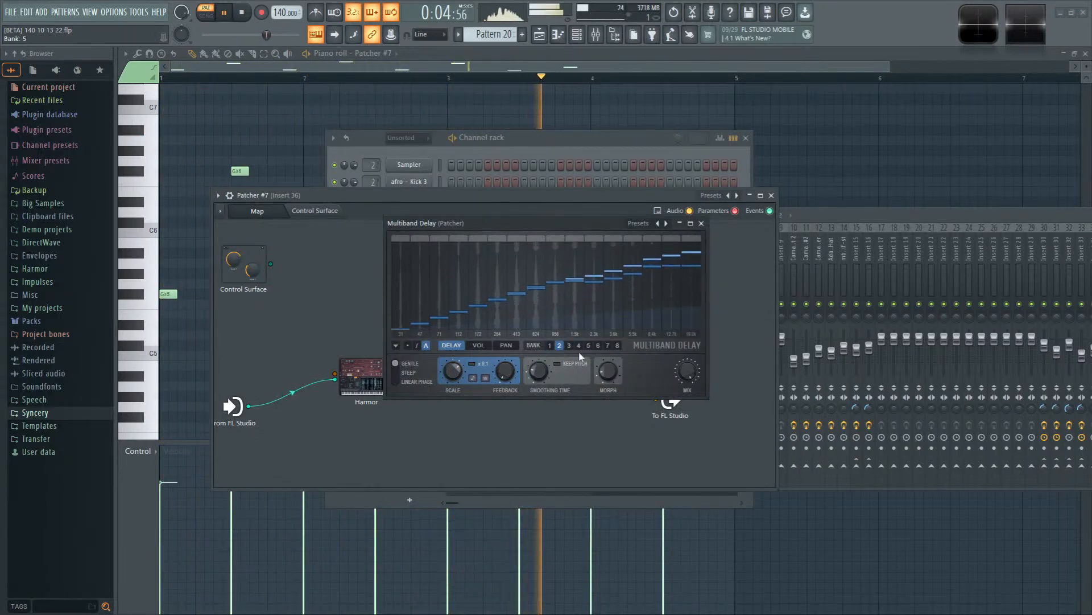
Step: Draw differing delay curves in Multiband Delay's higher banks and return to bank 2
left_click(569, 345)
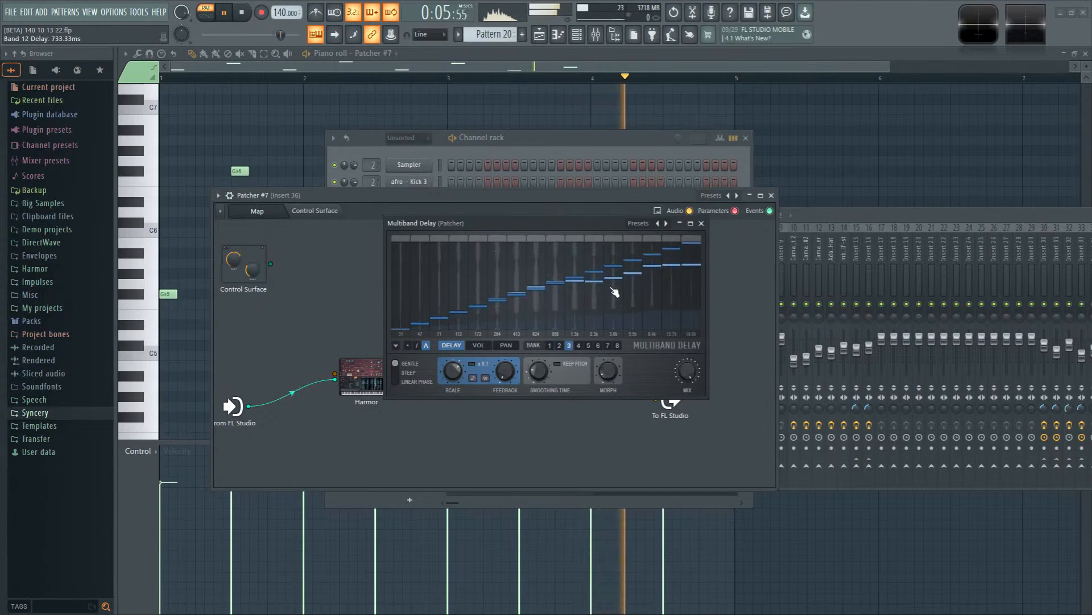
left_click(578, 345)
mouse_move(564, 284)
left_mouse_down()
mouse_move(578, 264)
mouse_move(598, 270)
left_mouse_up()
left_click(588, 345)
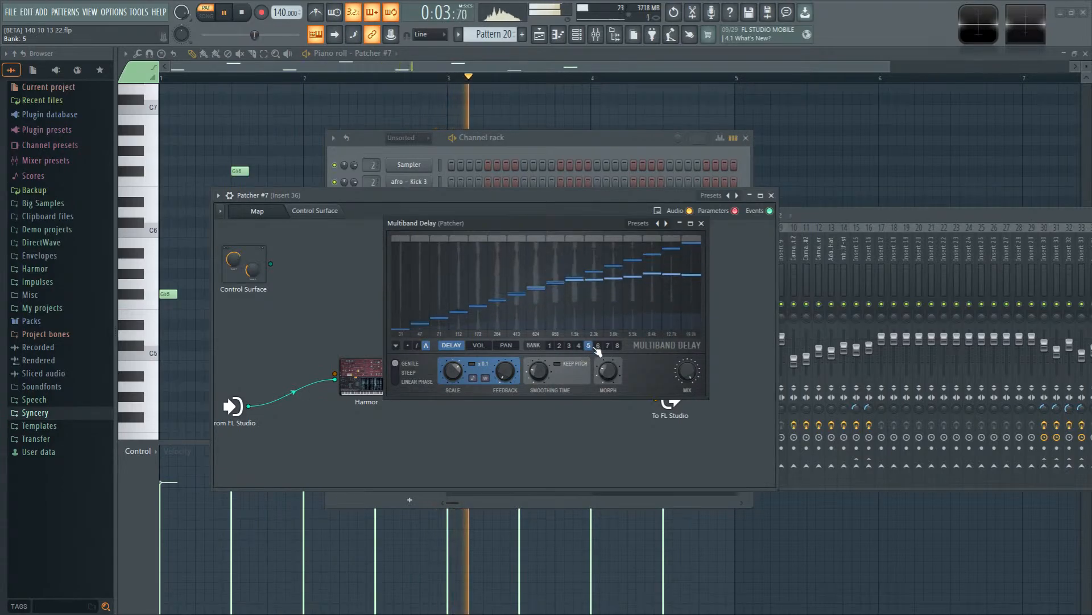
left_click_drag(490, 271, 641, 273)
left_click(607, 345)
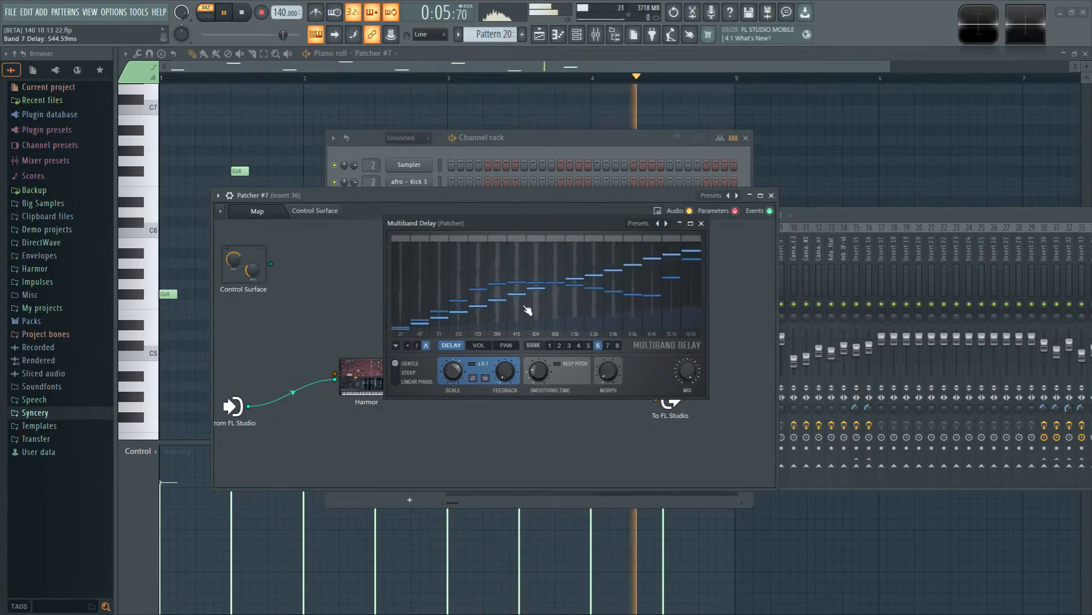
left_click(559, 345)
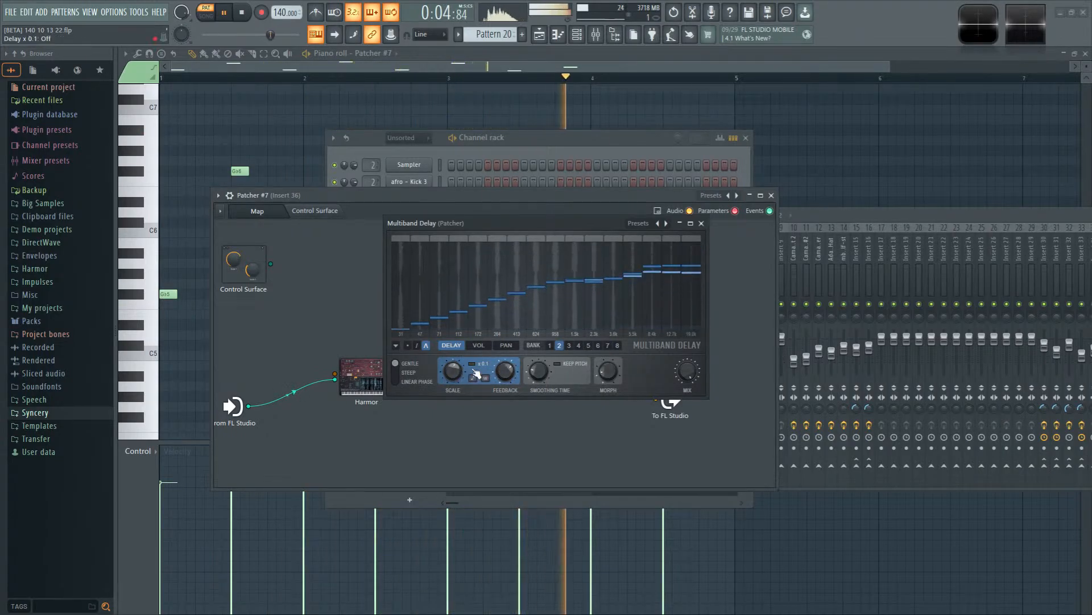
Step: Set Multiband Delay's filter type to Steep, enable the delay × 0.1 option and set the delay scale to -11.88%
left_click_drag(459, 371, 456, 380)
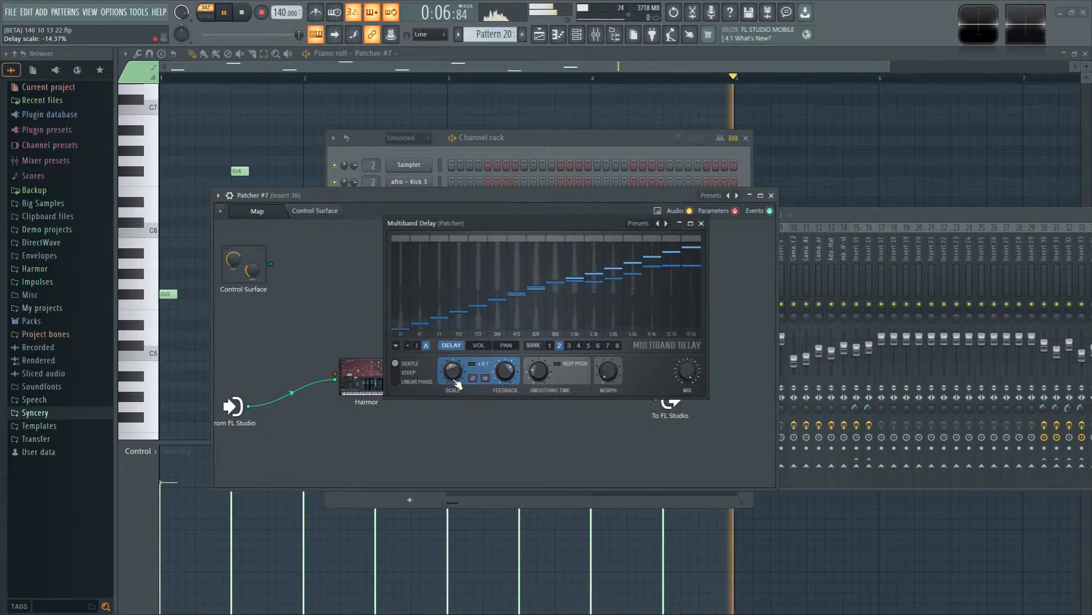
left_click(396, 372)
left_click(472, 364)
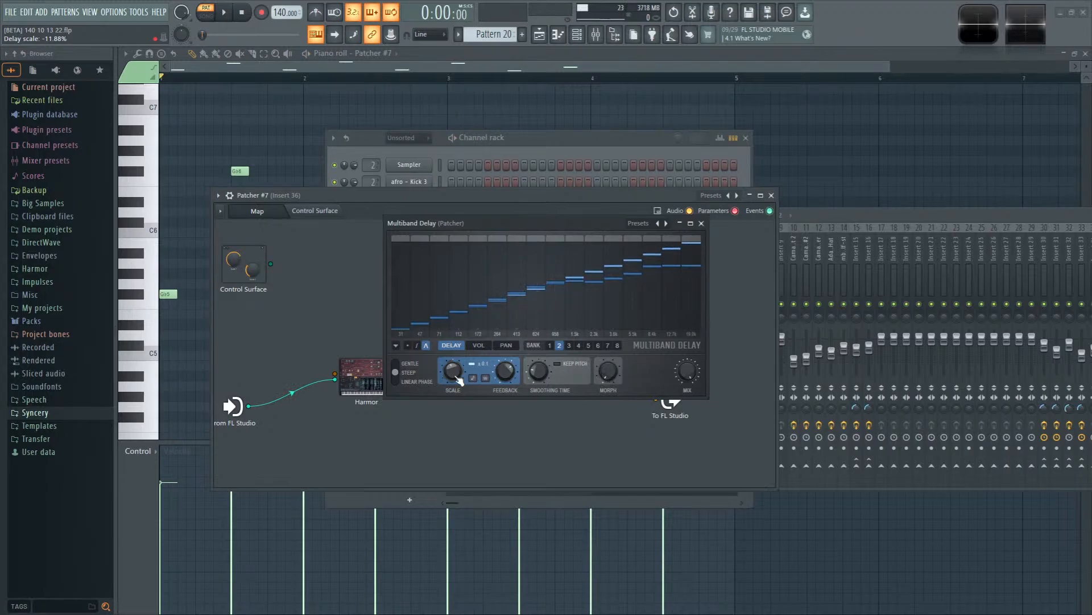
Step: Audition the pattern and set Multiband Delay's feedback to 41.88%
key("space")
key("space")
left_click_drag(499, 387, 500, 410)
key("space")
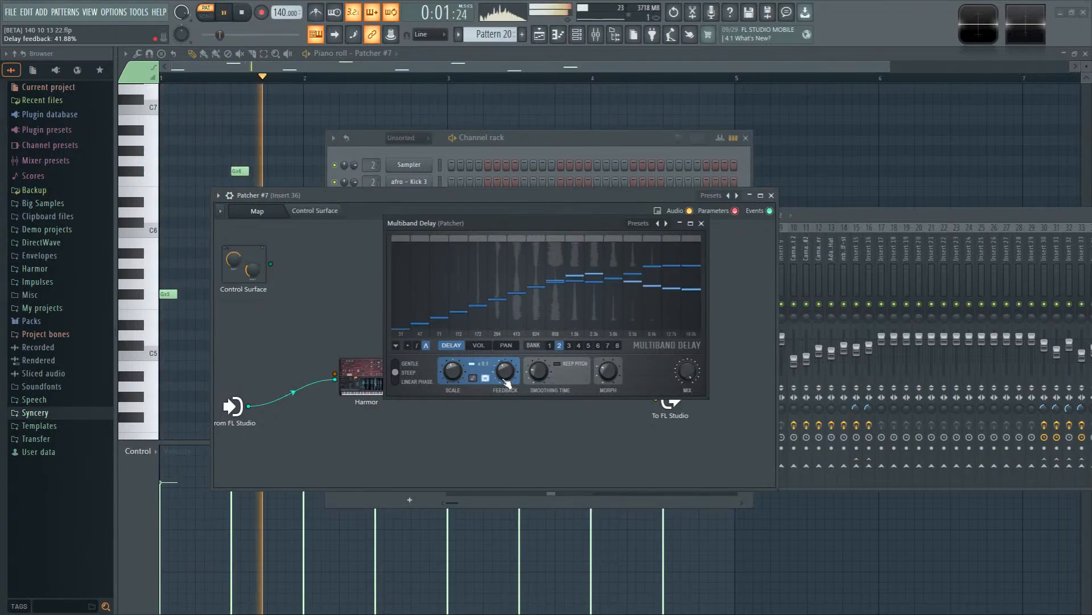
Step: Switch Multiband Delay's scale to semitones, select bank 1, play the pattern and set the delay scale to -5 semitones
left_click(472, 378)
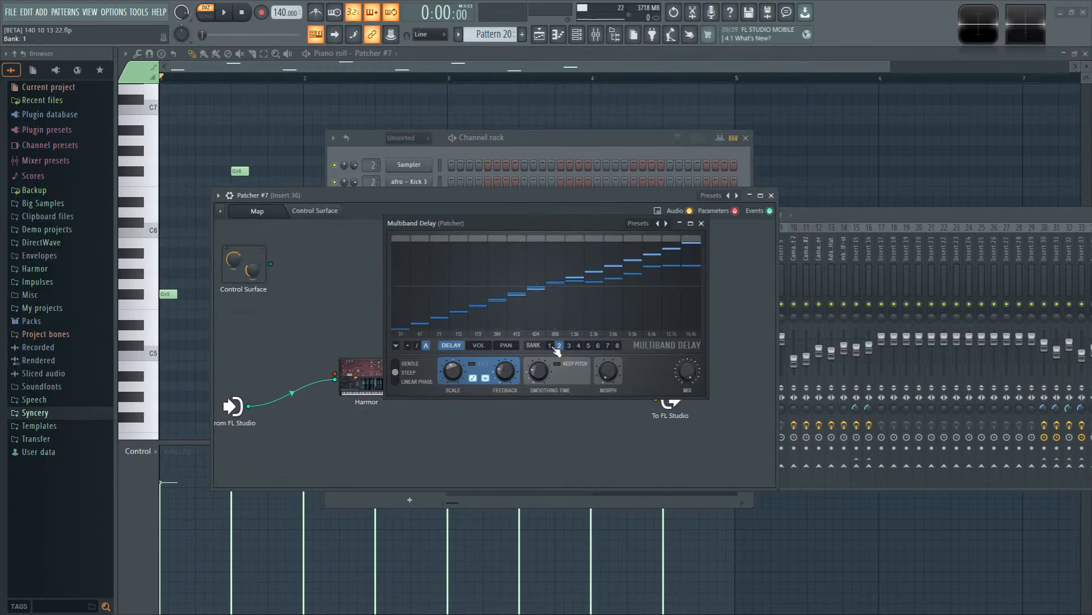
left_click(551, 345)
key("space")
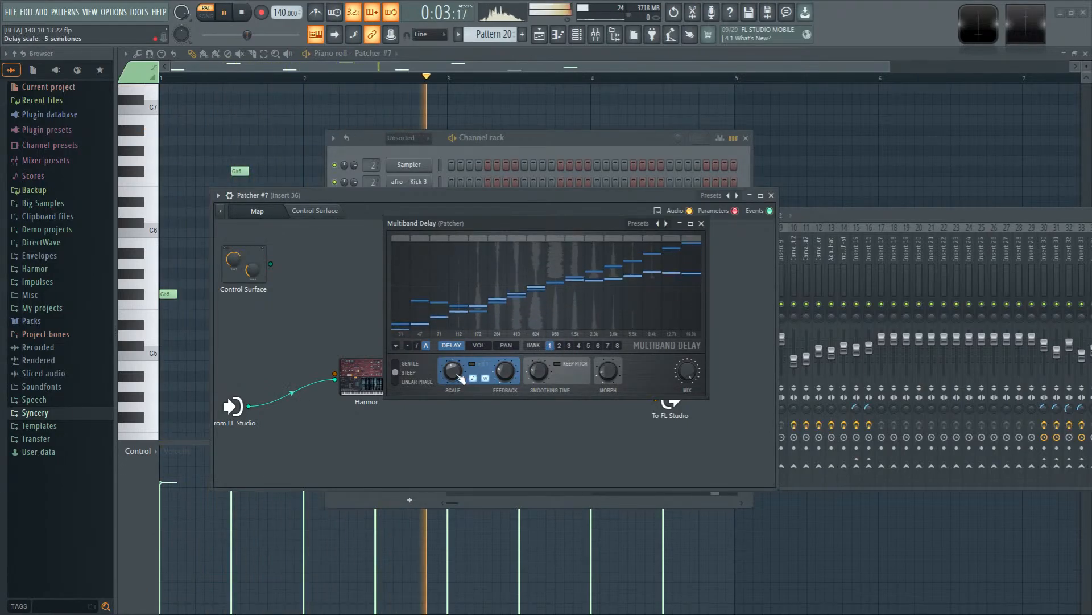
Step: Insert Maximus between Multiband Delay and the output in the Patcher #7 chain and audition the pattern
left_click(703, 224)
key("F8")
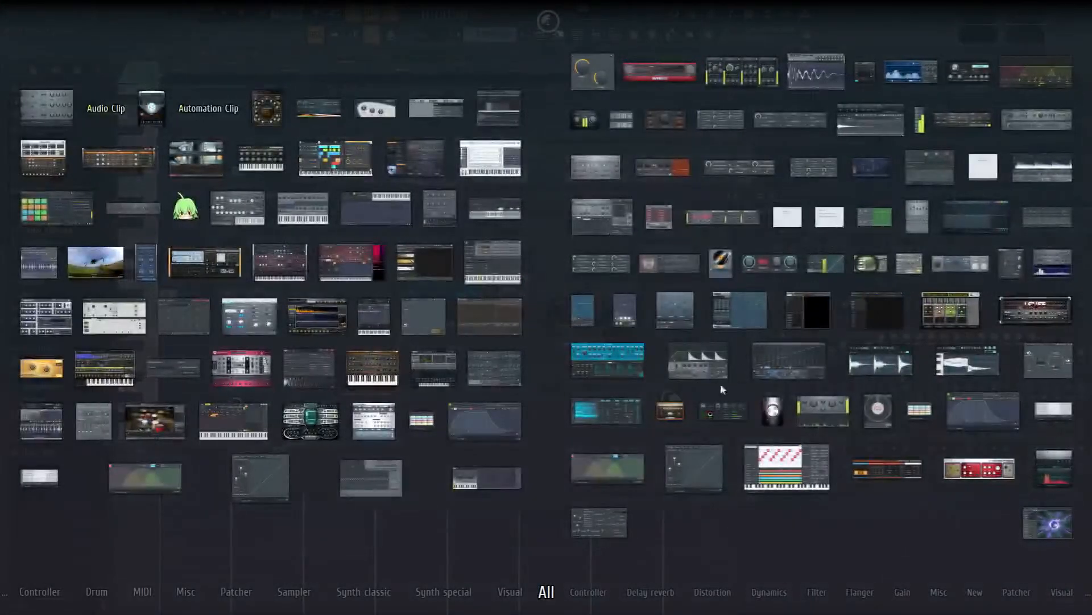
left_click_drag(717, 385, 629, 323)
left_click(648, 376)
key("space")
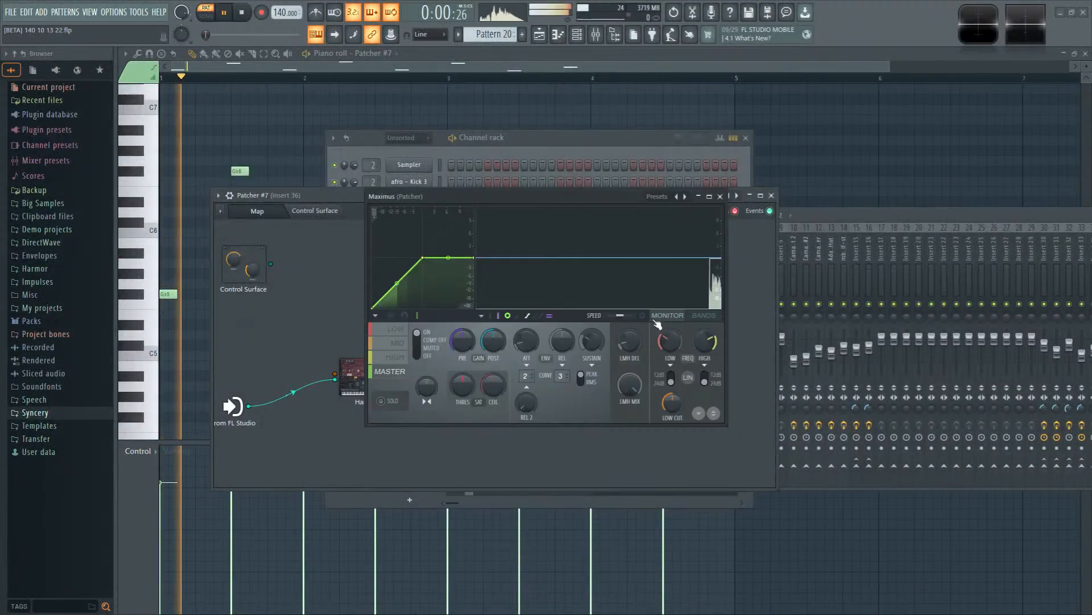
key("space")
Step: Scroll the mixer back to its first tracks and reposition it so the master meter is visible
left_click_drag(699, 345, 663, 347)
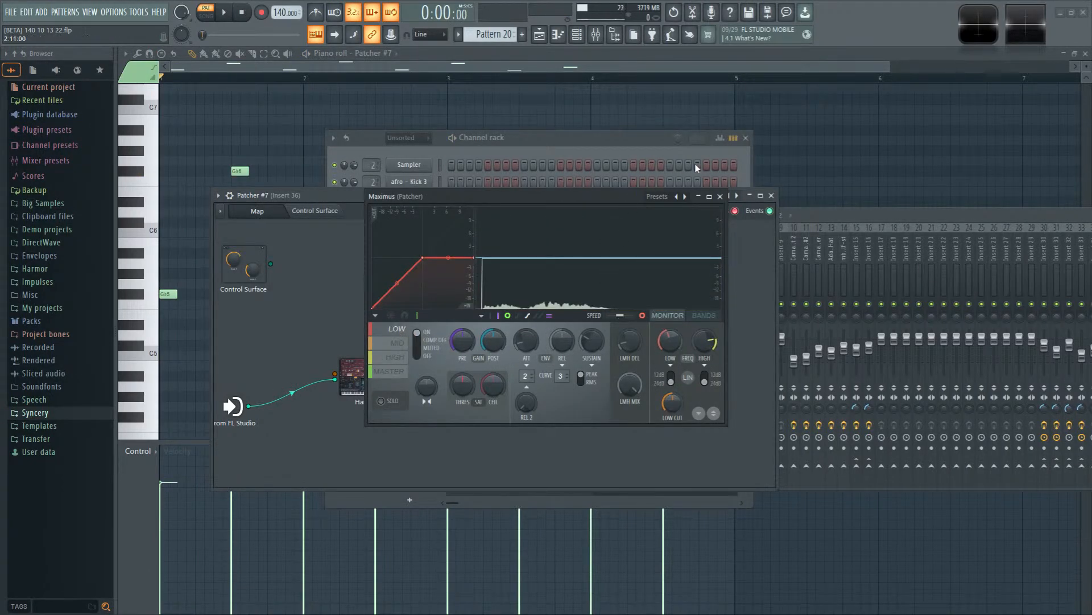
left_click(598, 38)
left_click_drag(798, 216, 926, 221)
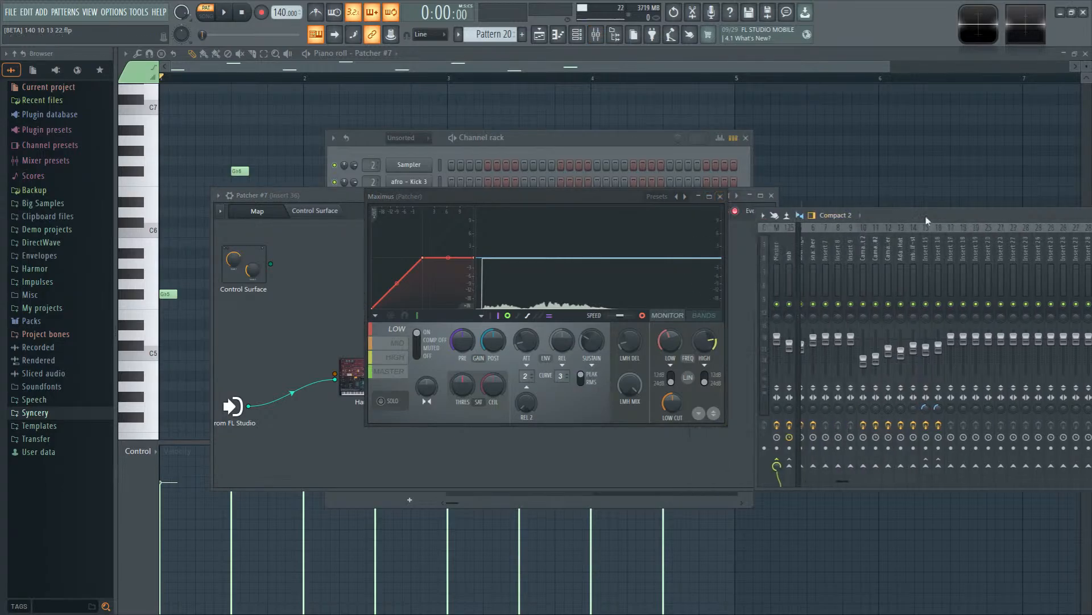
Step: Adjust the Master band's post gain in Maximus during playback, check the Low band, and close the plugin
left_click(404, 371)
key("space")
left_click_drag(489, 339, 489, 345)
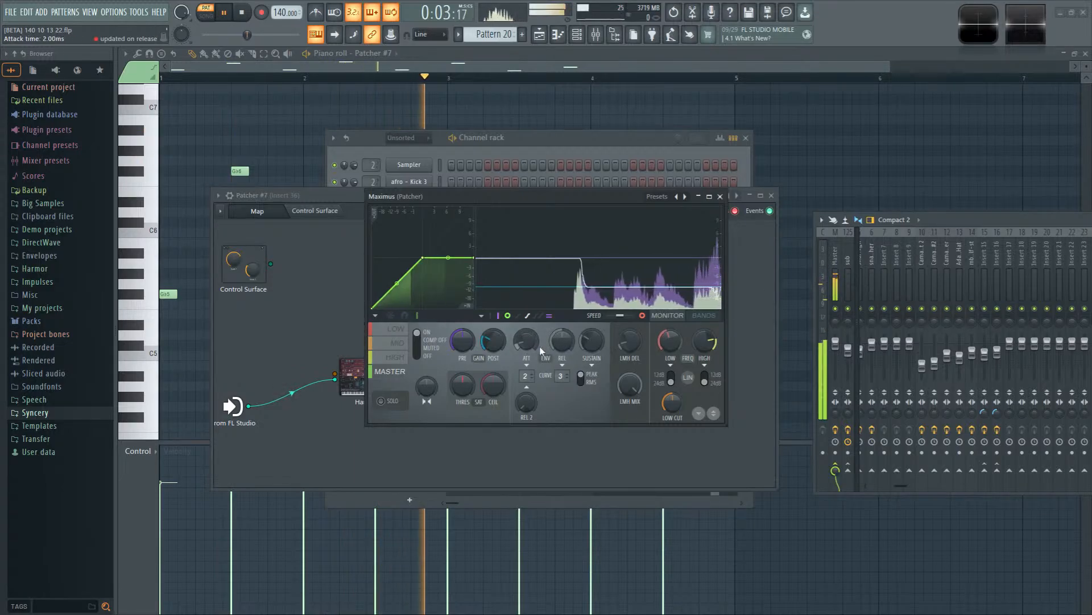
left_click(397, 329)
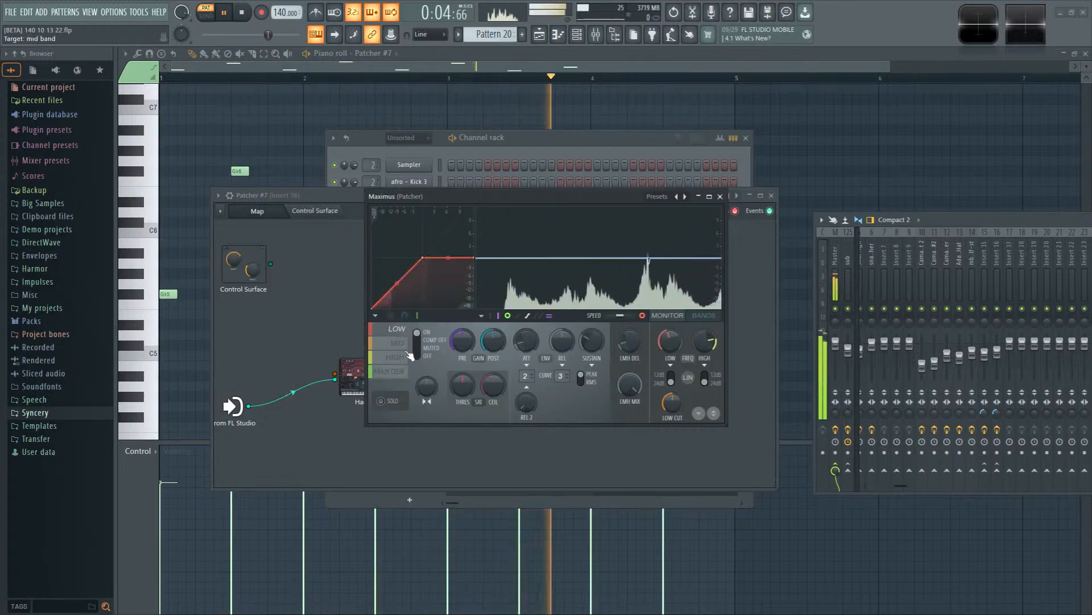
left_click(720, 197)
key("space")
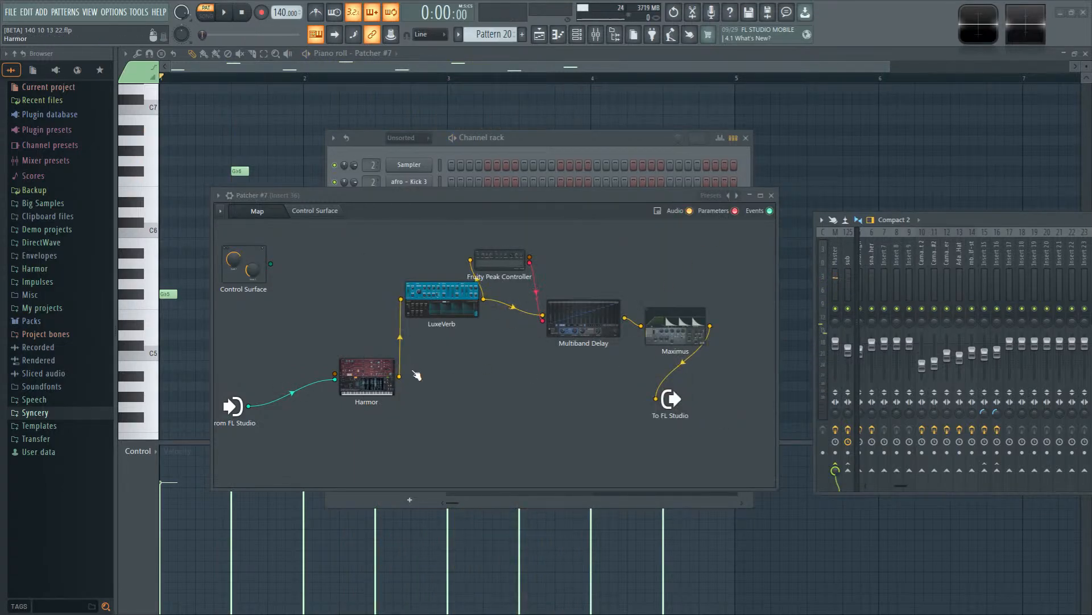
Step: Play the pattern and set LuxeVerb's reverb decay to 0.530 s
double_click(461, 300)
key("space")
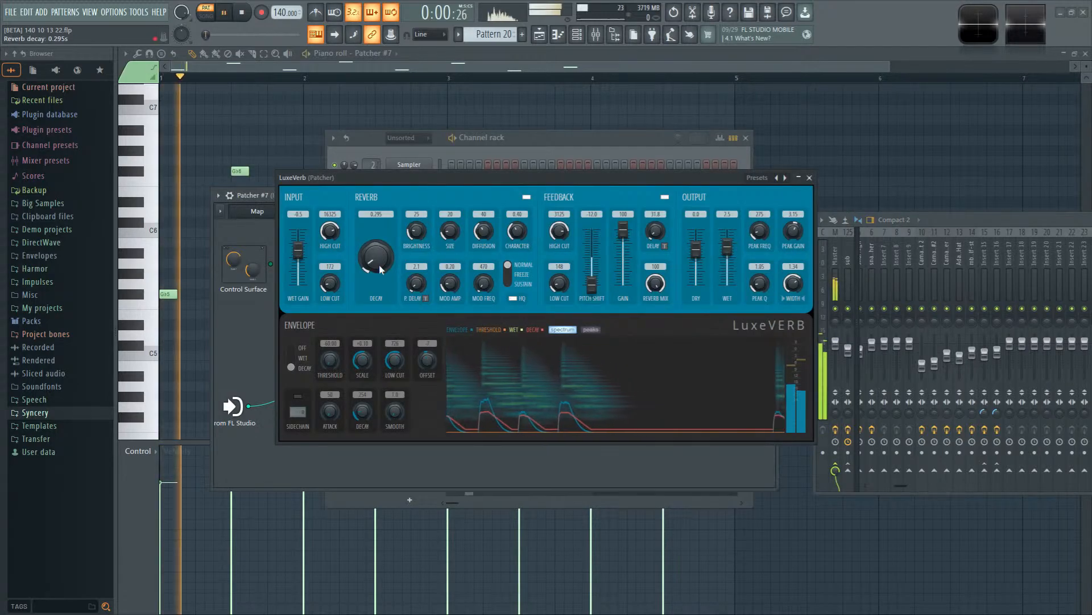
left_click_drag(379, 278, 375, 265)
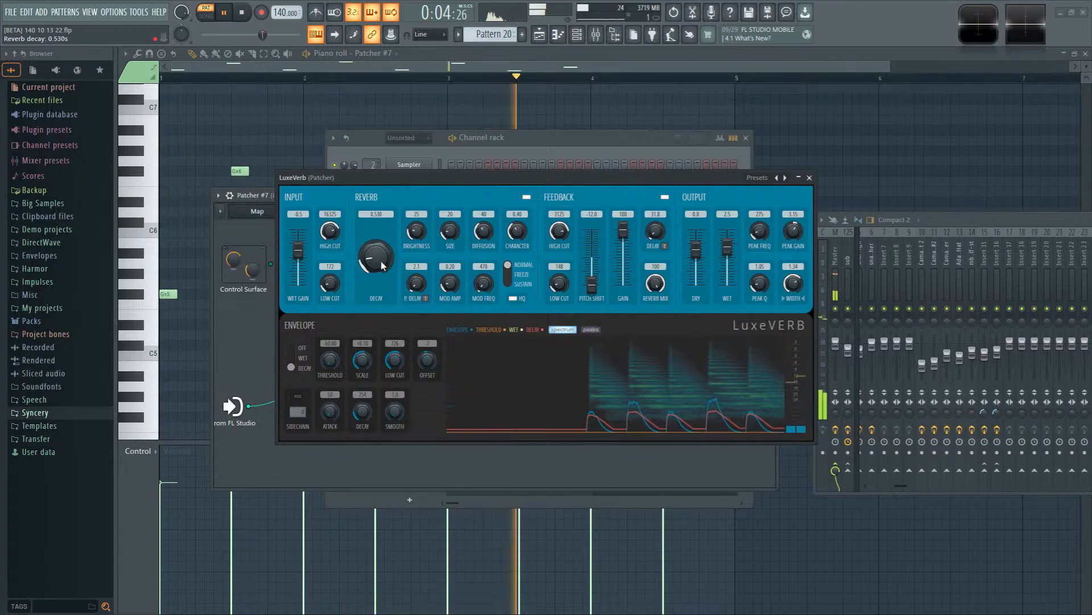
key("Escape")
Step: Open Multiband Delay and lower its smoothing time during playback
double_click(584, 319)
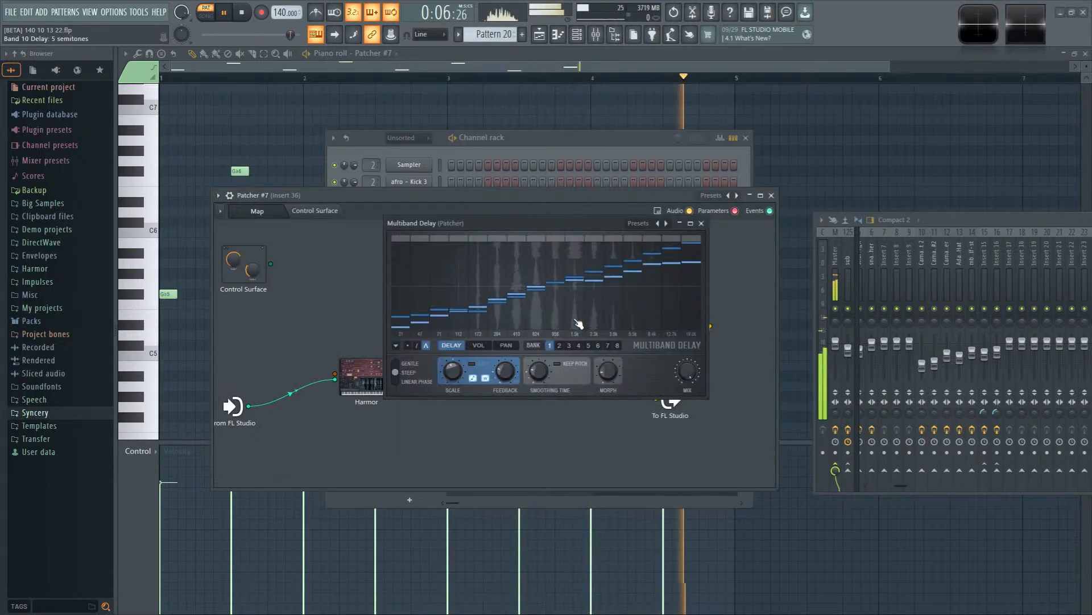
right_click(612, 376)
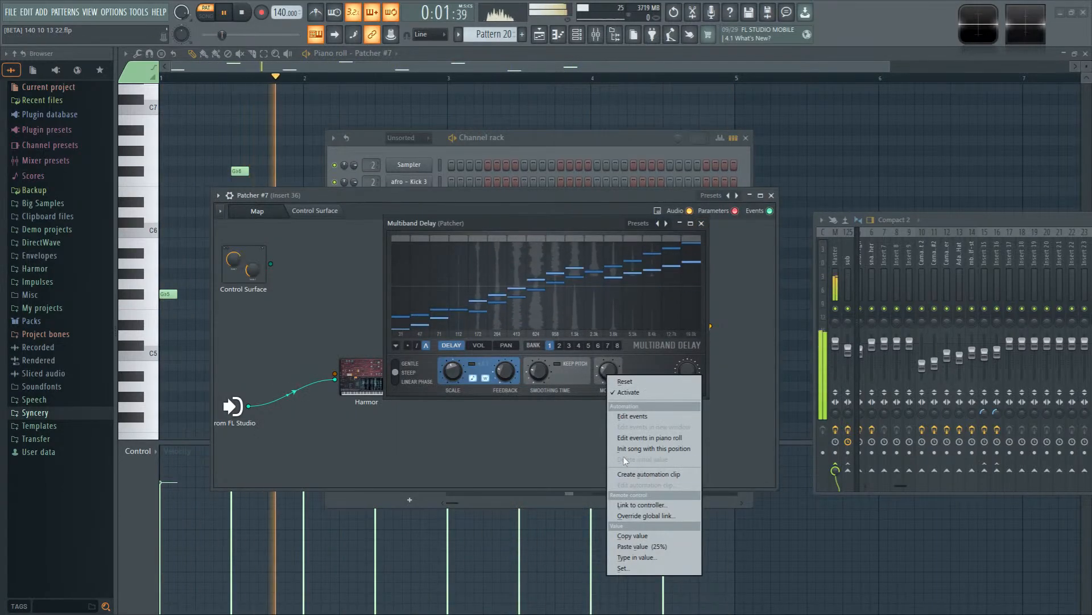
left_click(551, 378)
left_click_drag(543, 382, 551, 533)
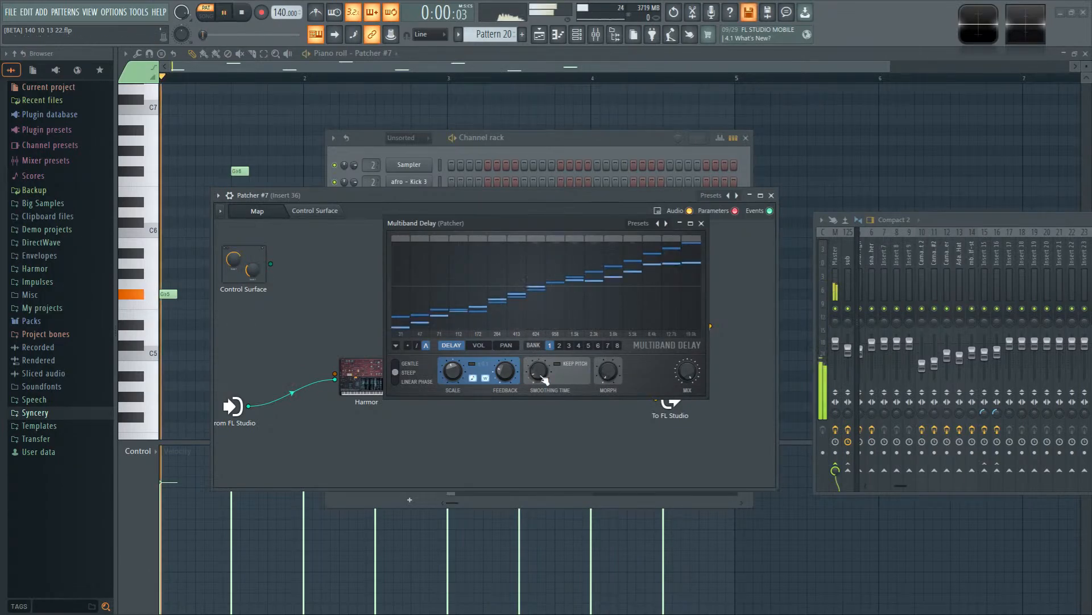
Step: Adjust the smoothing envelope time in the remote control settings of Multiband Delay's Morph control
right_click(610, 376)
left_click(637, 489)
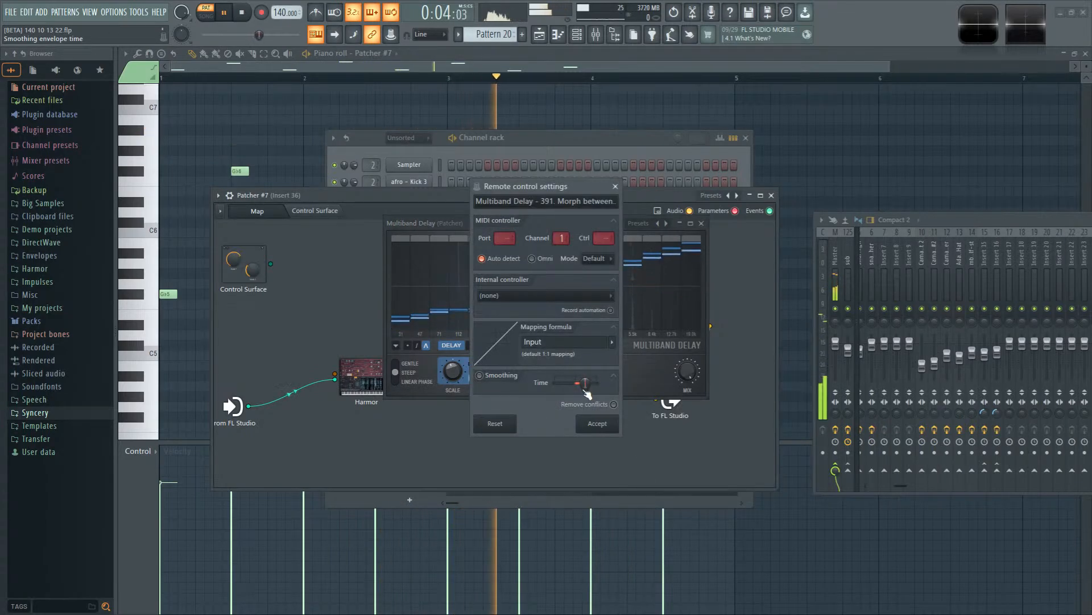
left_click(597, 424)
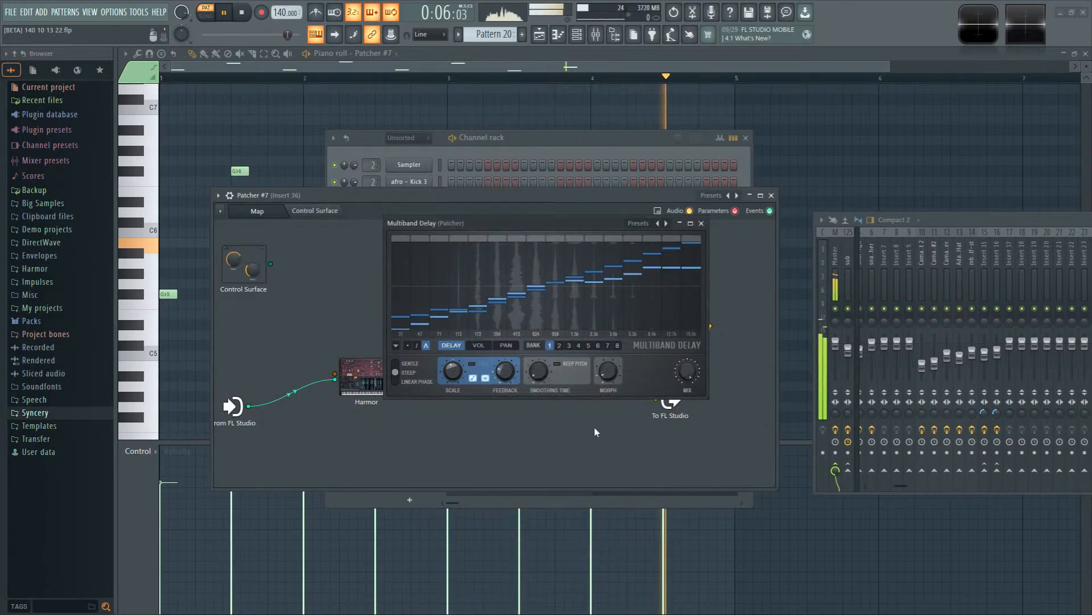
right_click(608, 371)
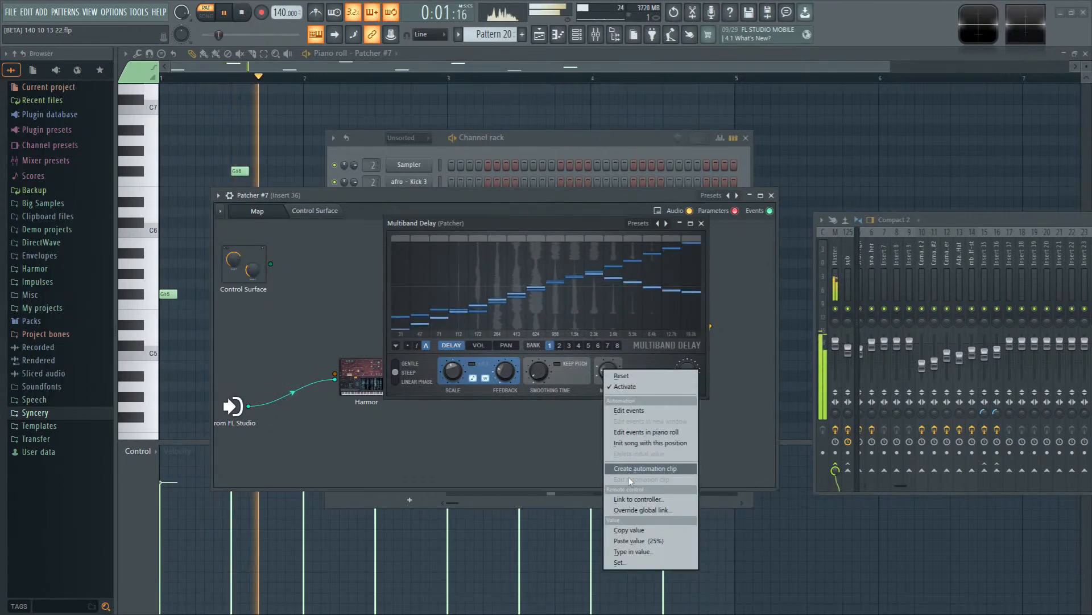
left_click(637, 482)
left_click(597, 423)
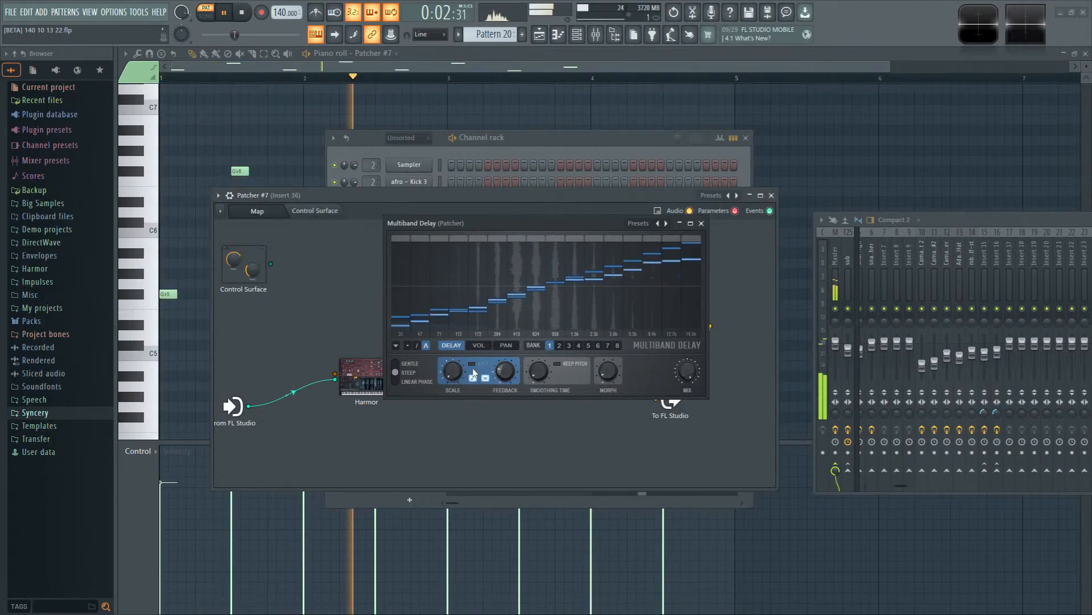
Step: Set Multiband Delay's filter mode to Gentle and enable smoothing with a longer time in the Morph control's remote control settings
scroll(513, 379, "down", 3)
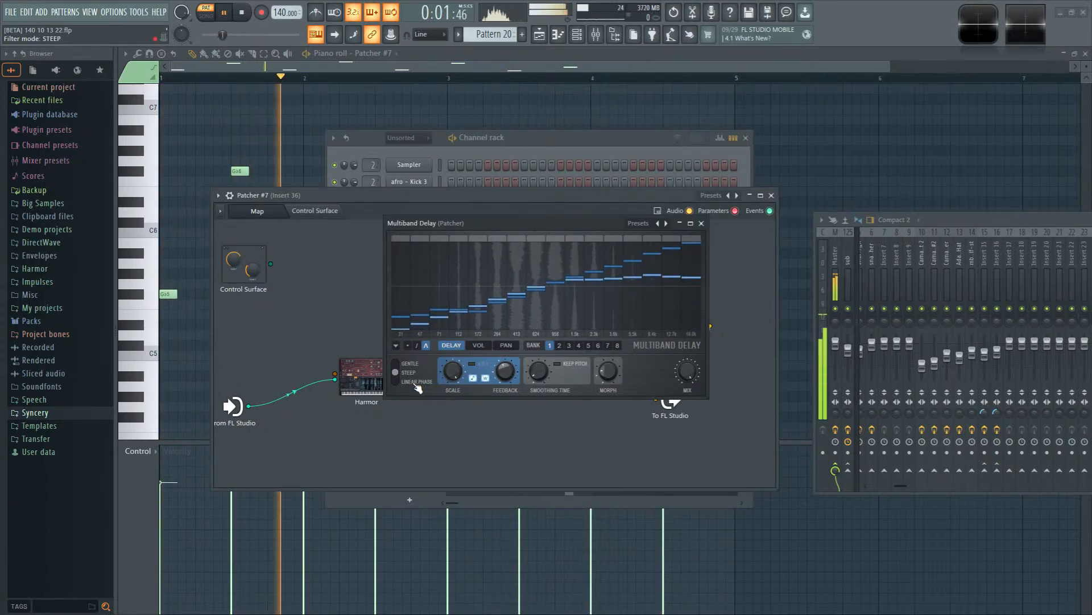
left_click(409, 364)
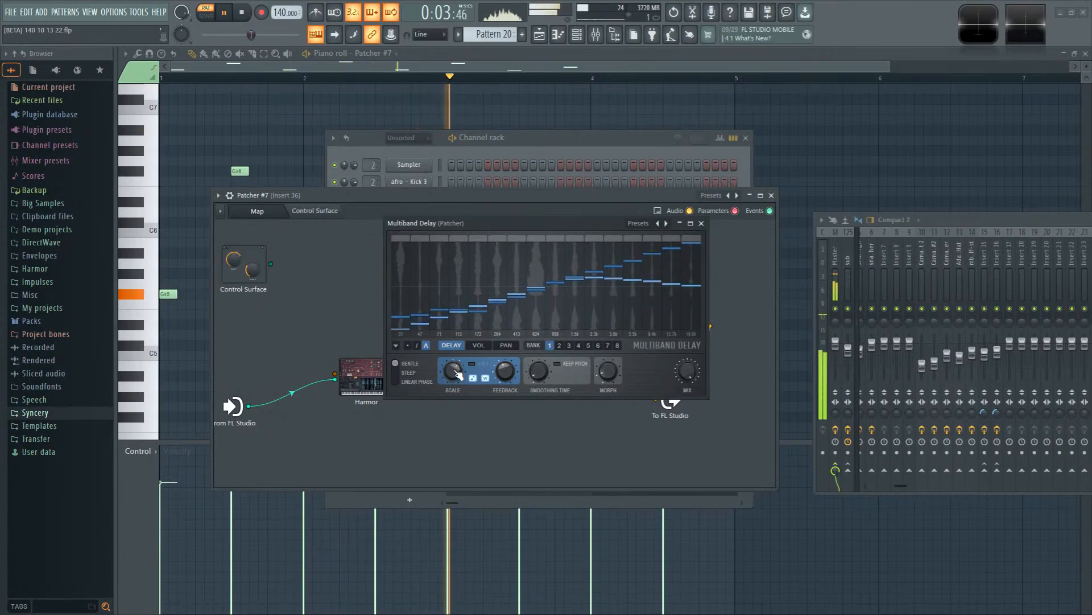
right_click(609, 377)
left_click(644, 509)
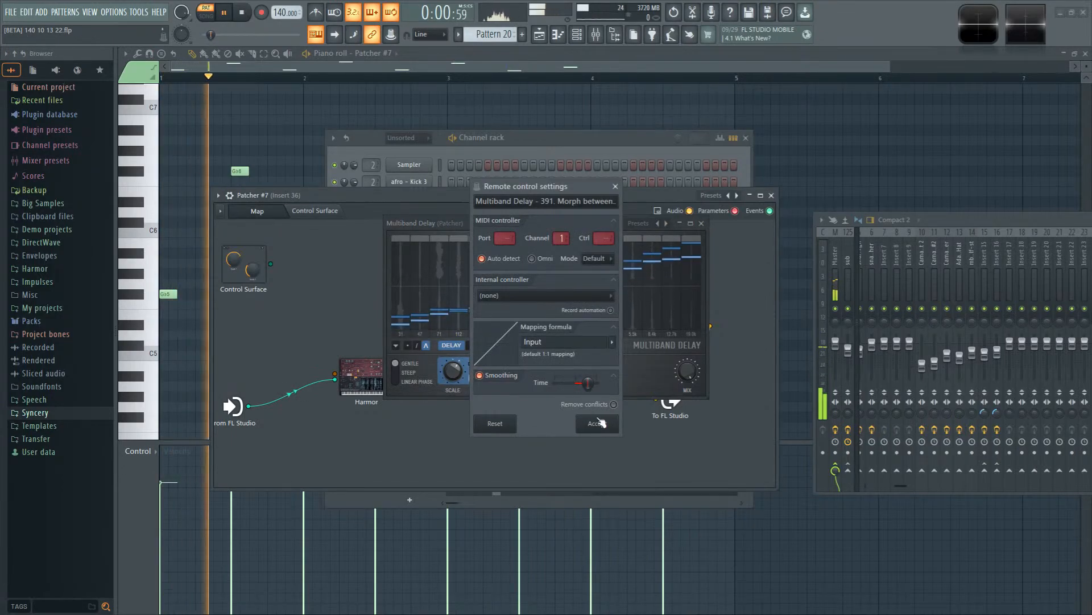
right_click(604, 370)
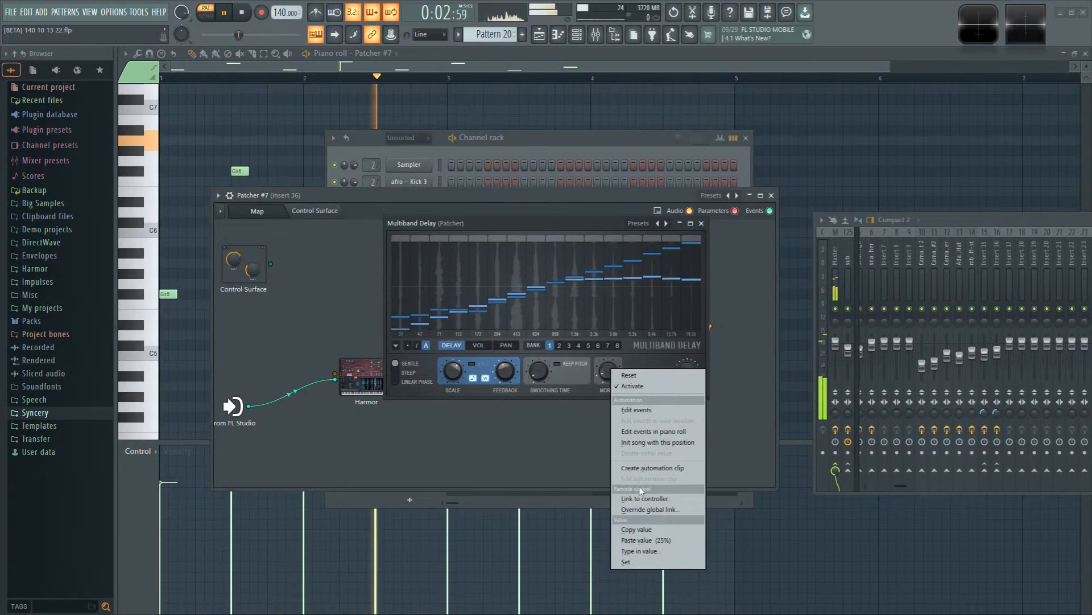
left_click(635, 503)
left_click(480, 375)
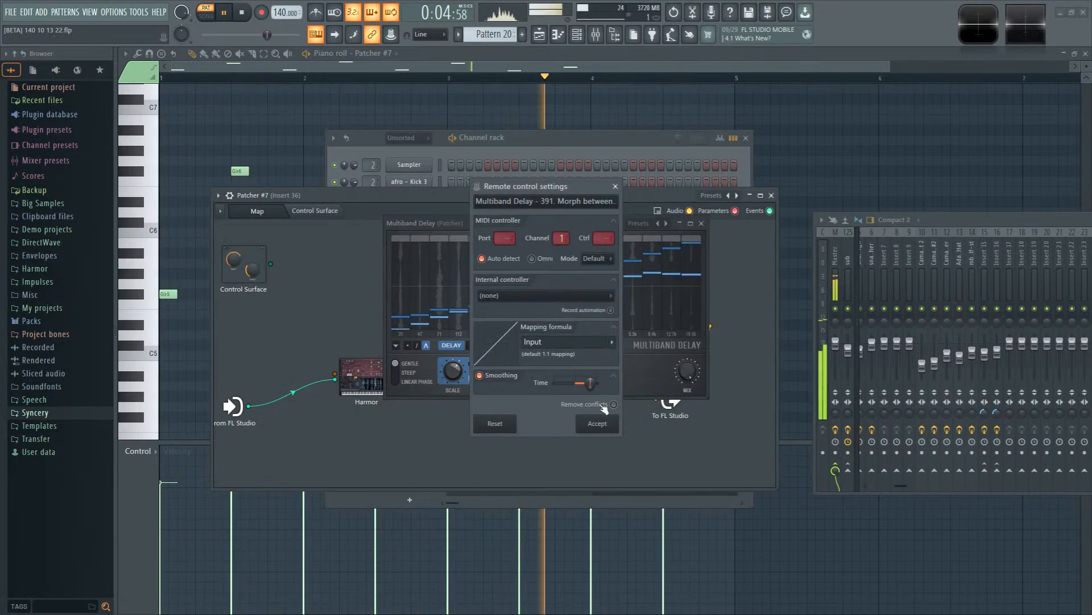
left_click_drag(585, 382, 592, 383)
left_click(597, 424)
key("space")
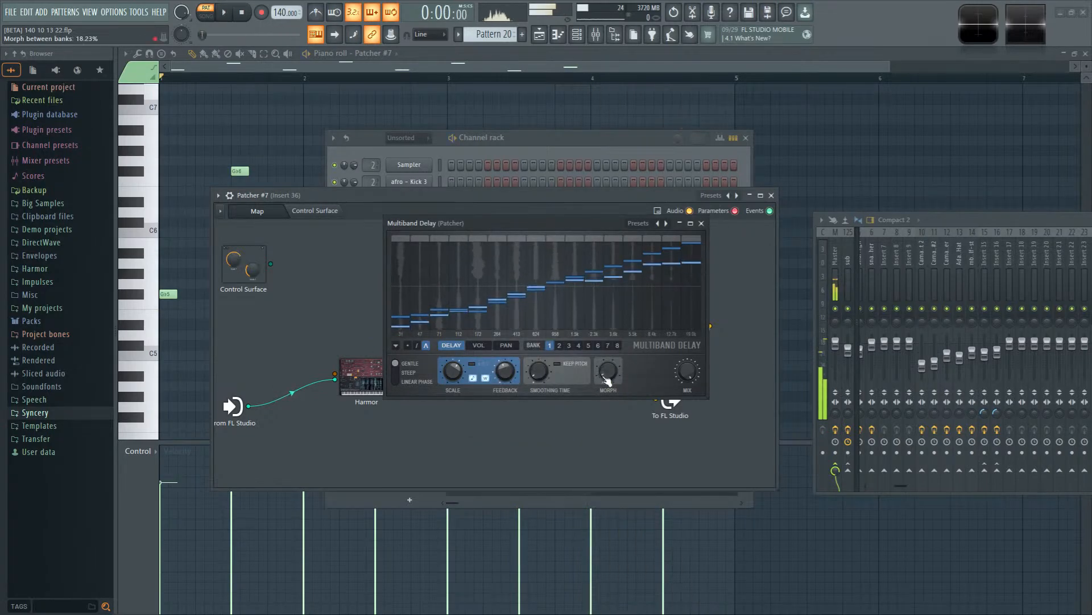
Step: Insert a Fruity X-Y-Z Controller with a parameter input and controller output, and route Fruity Peak Controller through it to Multiband Delay
left_click(701, 224)
key("F8")
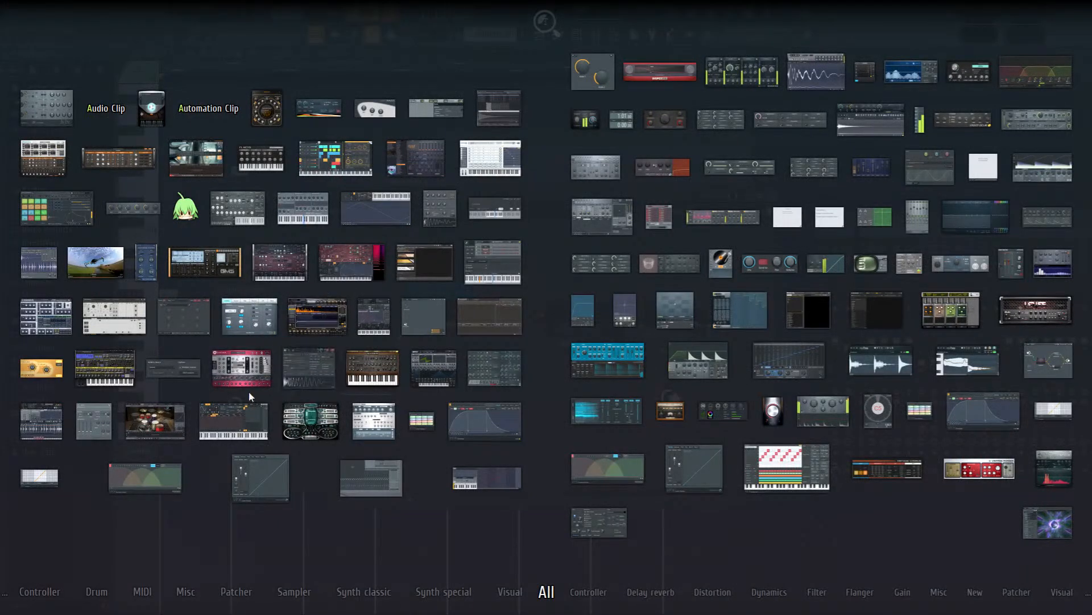
left_click_drag(676, 317, 541, 318)
right_click(609, 262)
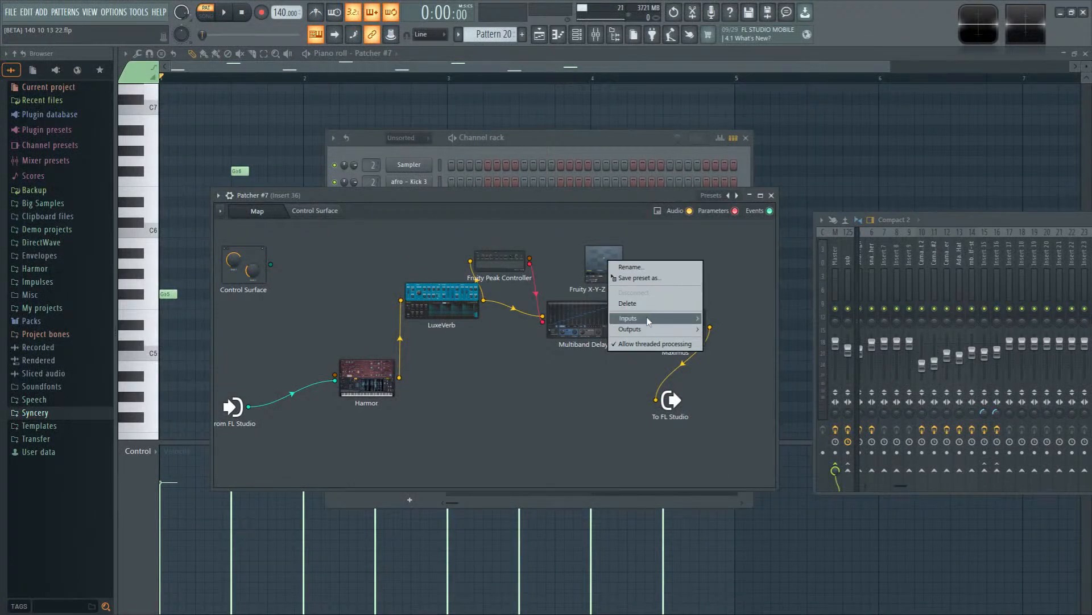
mouse_move(655, 329)
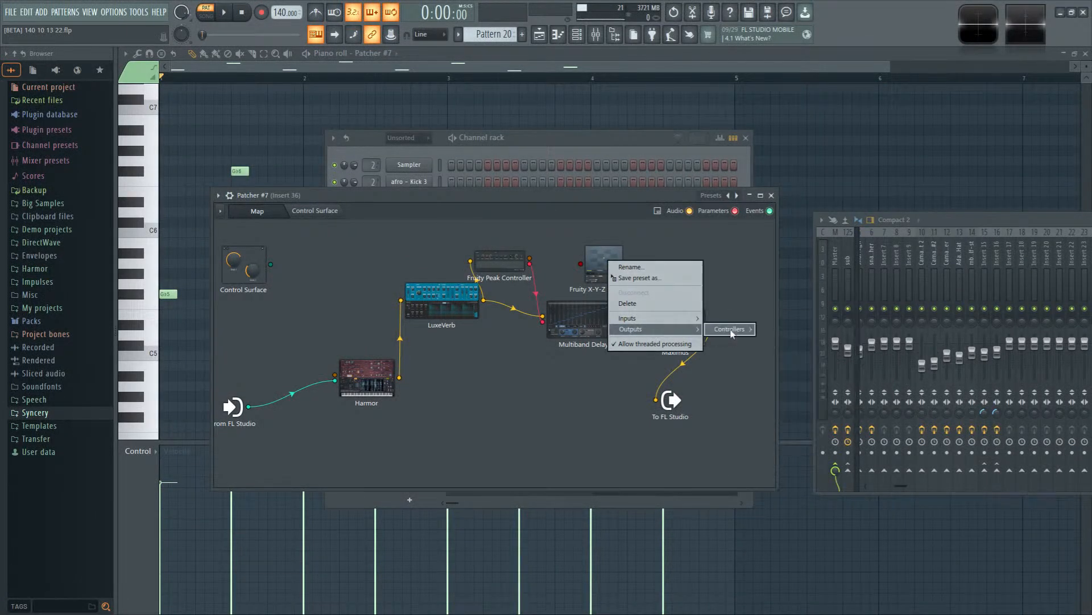
mouse_move(731, 329)
left_click(786, 367)
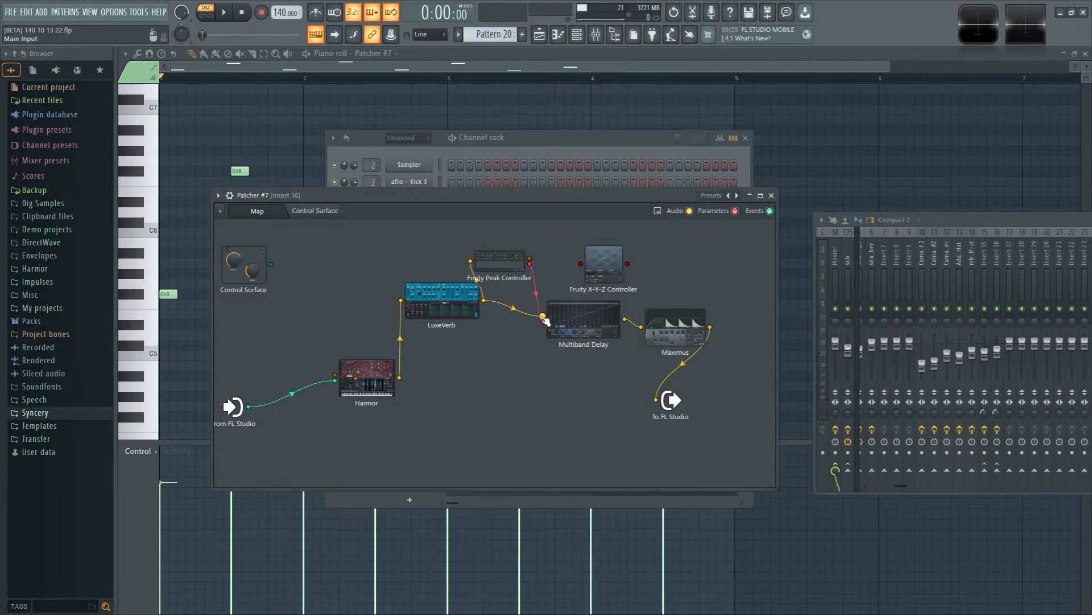
key("space")
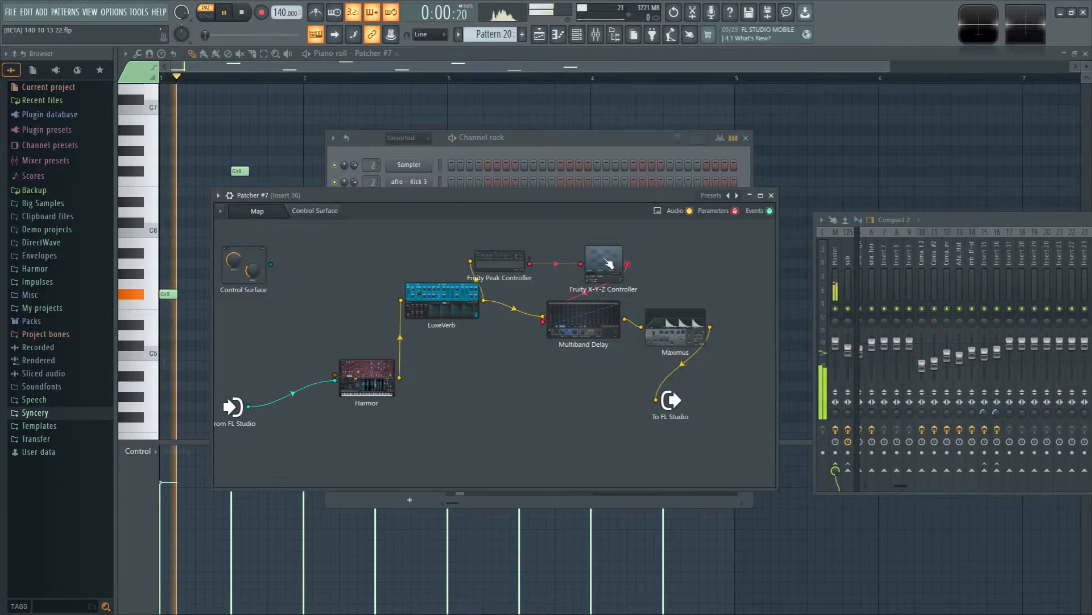
Step: Set the Fruity X-Y-Z Controller's X smoothing speed to 77% and close it
left_click(604, 263)
left_click_drag(496, 415, 515, 421)
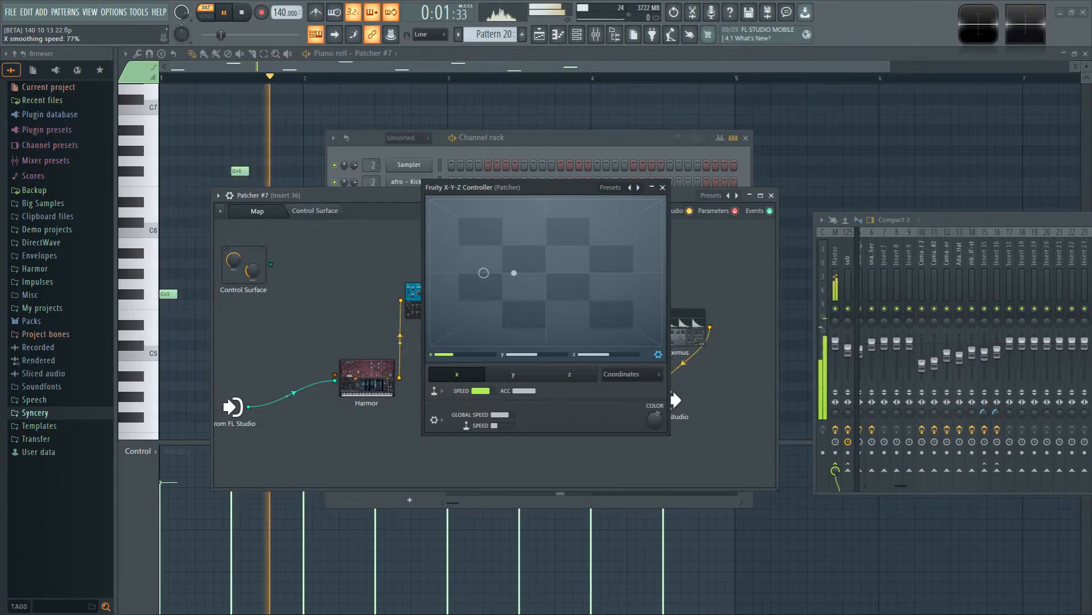
left_click(662, 188)
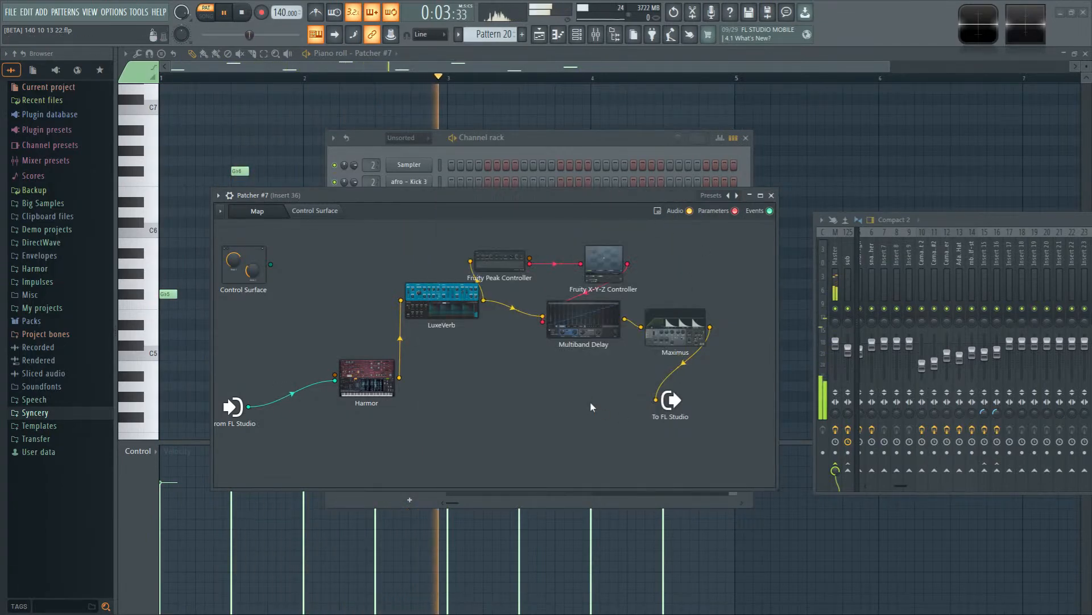
Step: Set Multiband Delay's delay scale to 2 semitones and switch its filter mode to Linear Phase
left_click(589, 329)
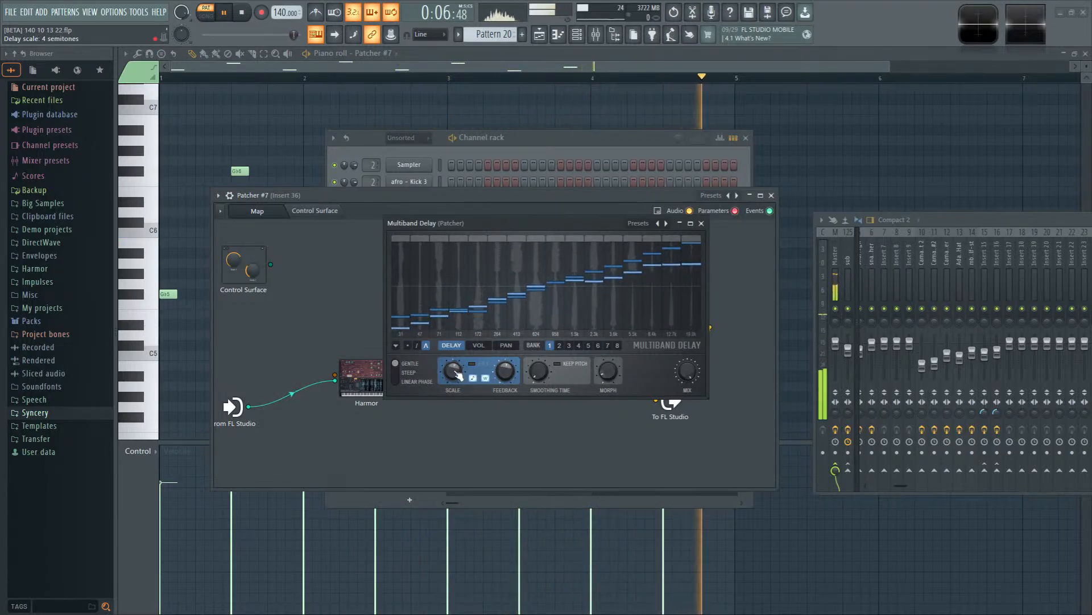
left_click_drag(458, 375, 461, 385)
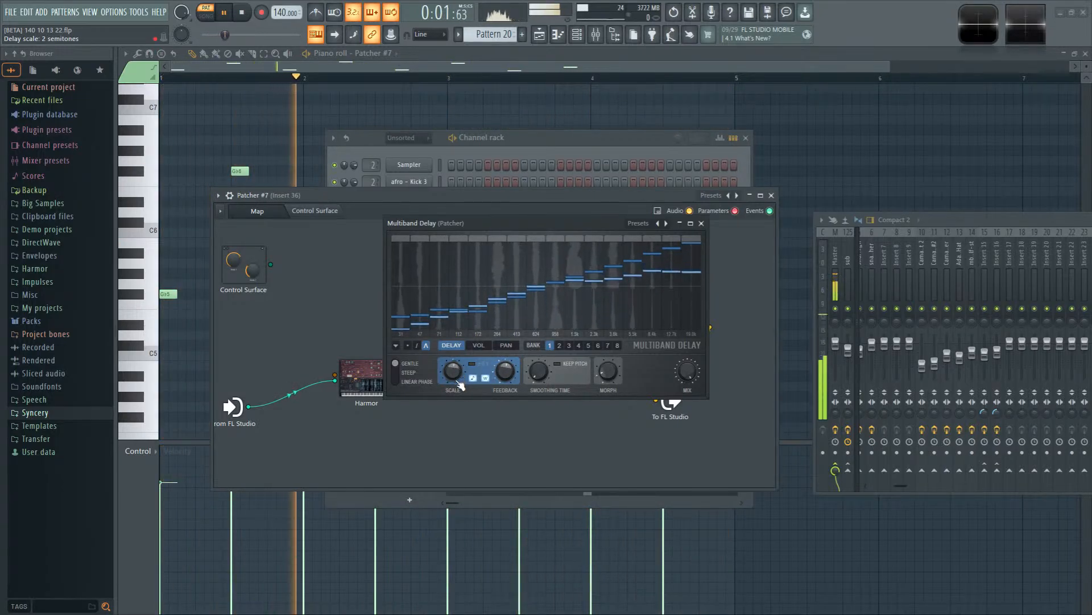
left_click(408, 373)
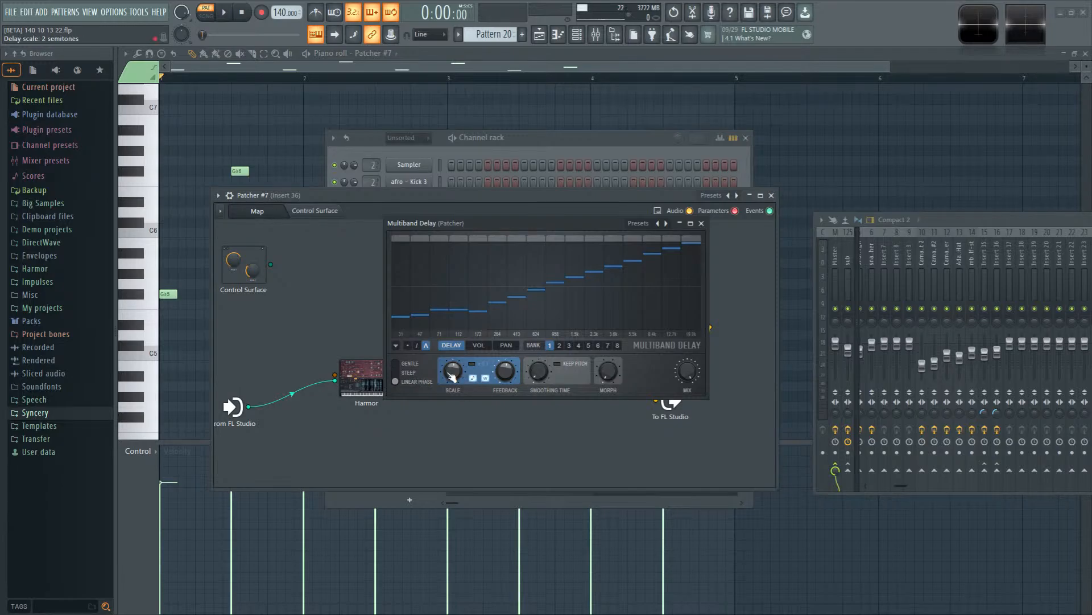
Step: Audition the pattern and set Multiband Delay's feedback to 44.07%
key("space")
key("space")
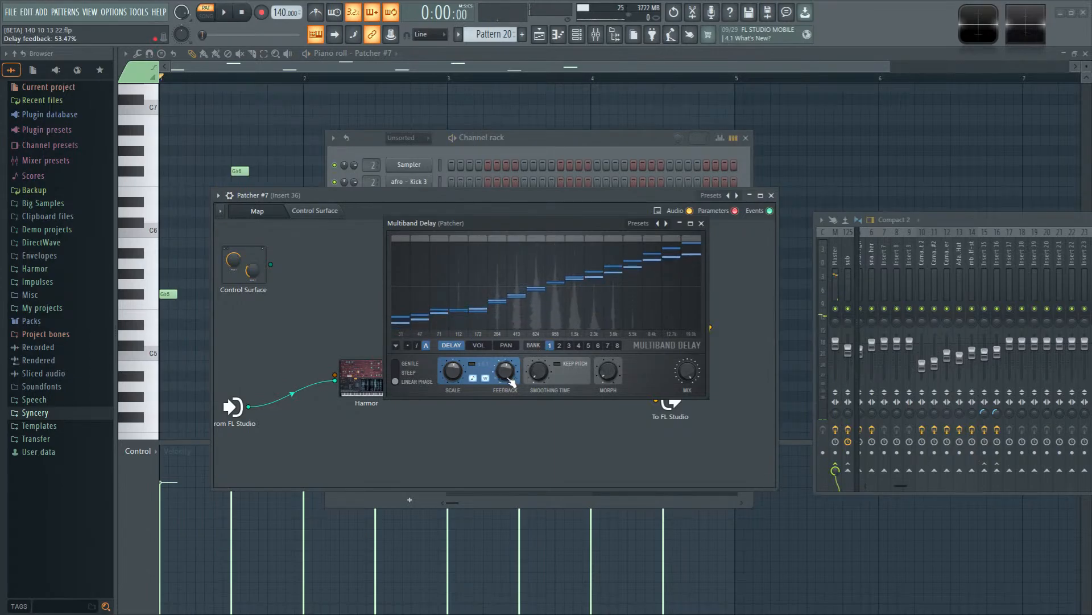
key("space")
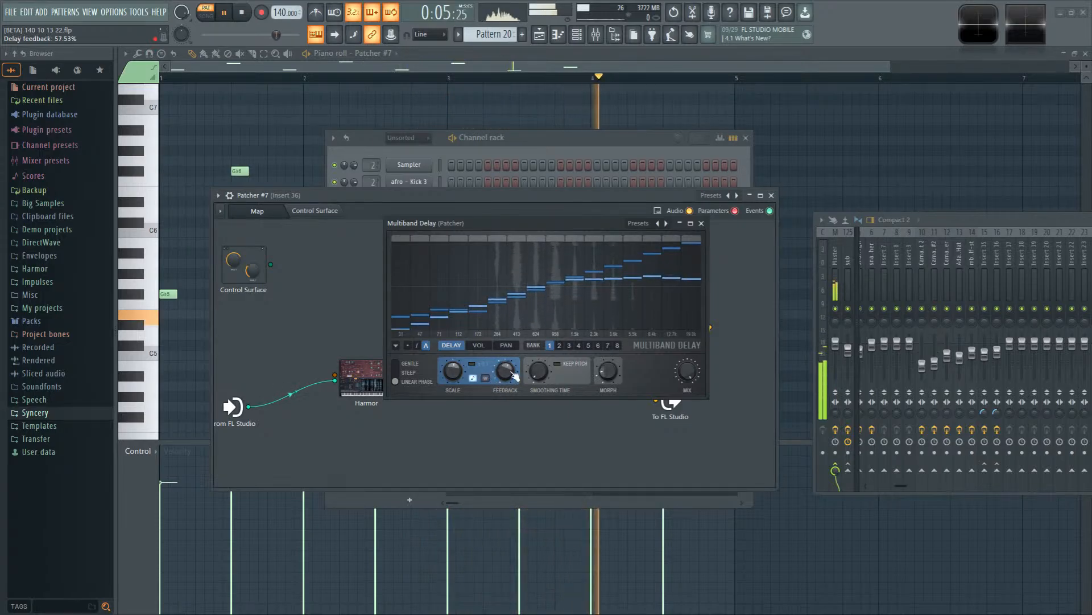
left_click_drag(512, 378, 510, 381)
left_click(485, 378)
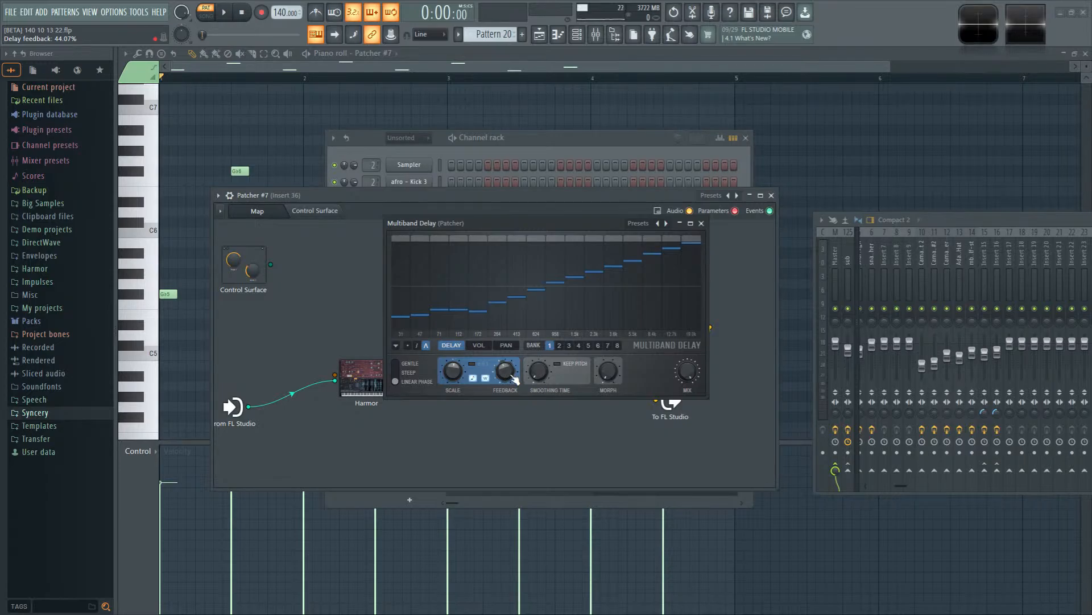
Step: Audition the pattern while trying Multiband Delay's steep filter mode, settle on Gentle, and close the plugin
key("space")
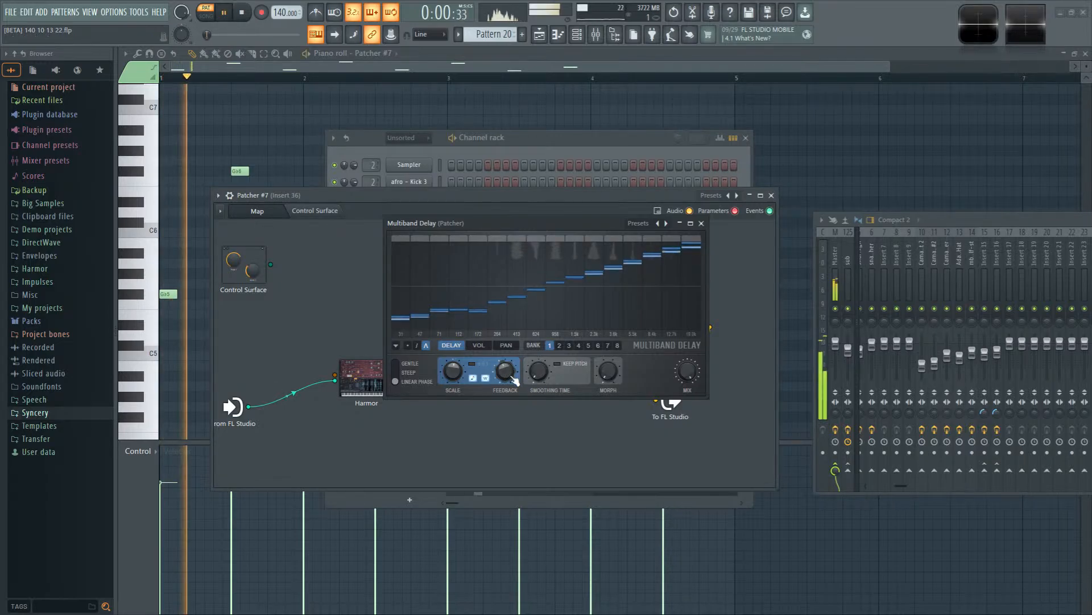
left_click(418, 385)
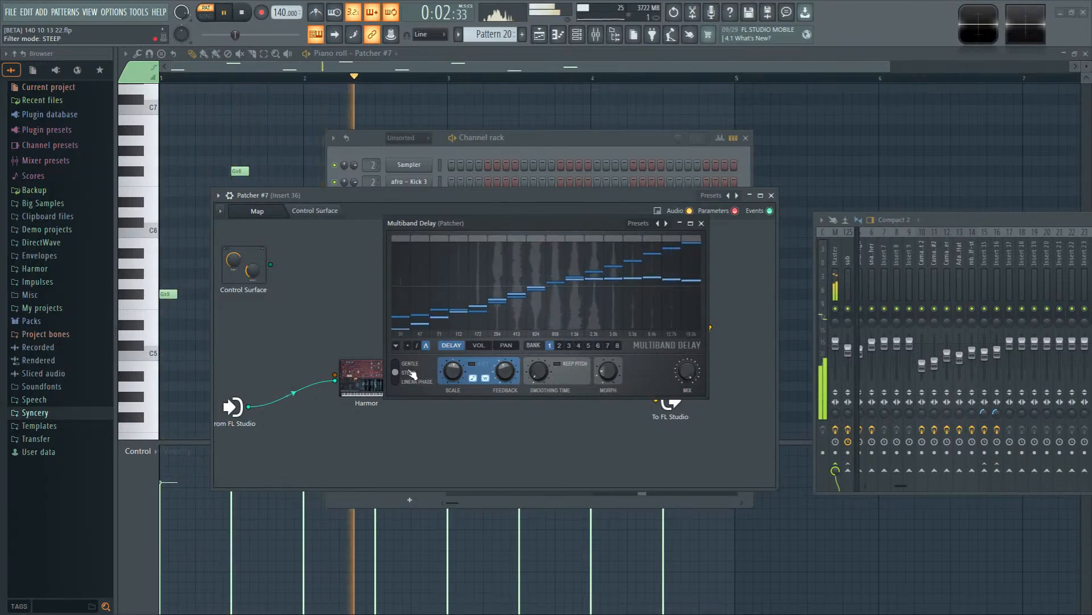
left_click(413, 374)
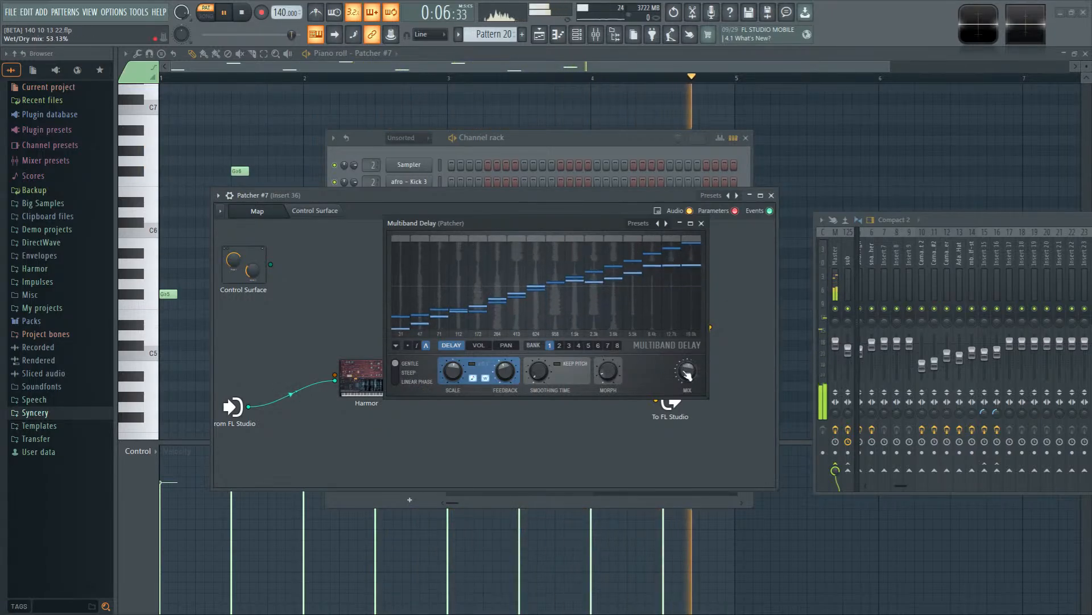
left_click(701, 223)
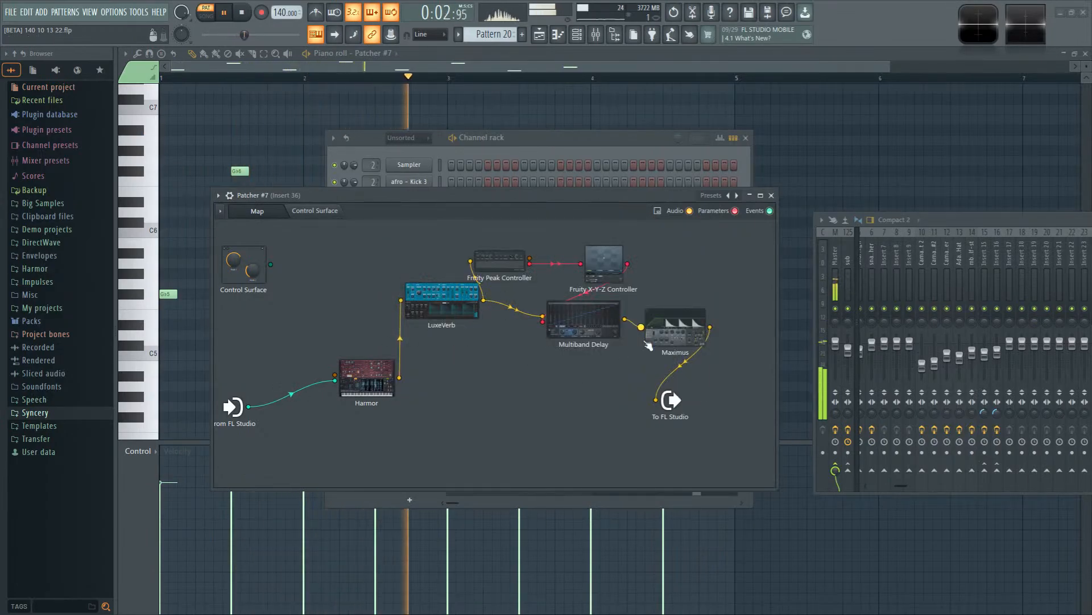
Step: Clone LuxeVerb in the Patcher map and insert the copy between Multiband Delay and Maximus, repositioning Maximus below it
right_click(453, 306)
left_click(467, 320)
left_click_drag(670, 334, 671, 276)
left_click_drag(712, 354, 682, 321)
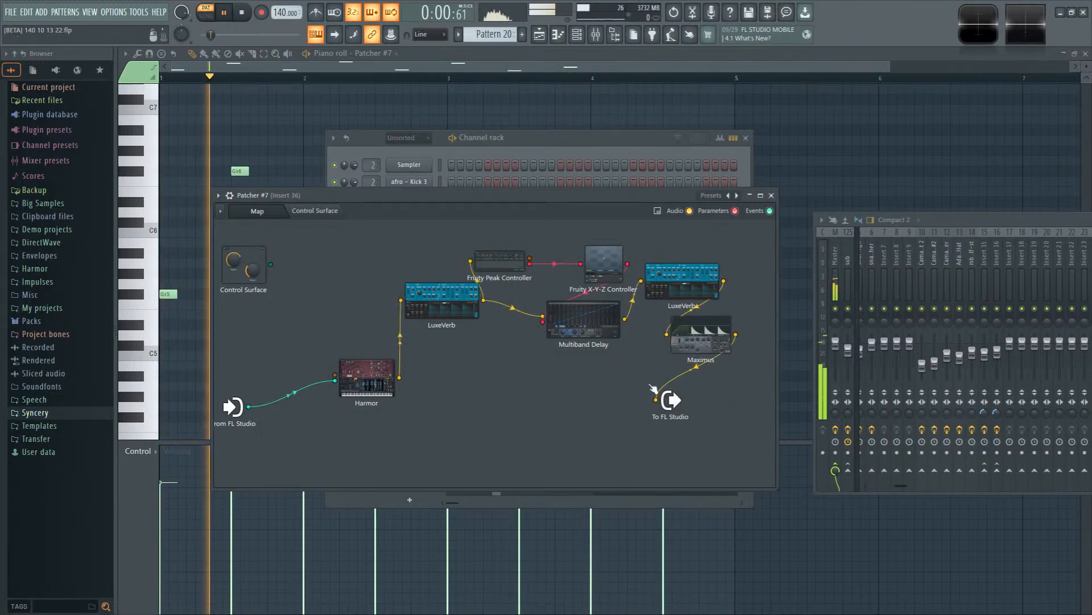
Step: Open the second LuxeVerb and set its feedback pitch shift to +7 semitones
double_click(676, 279)
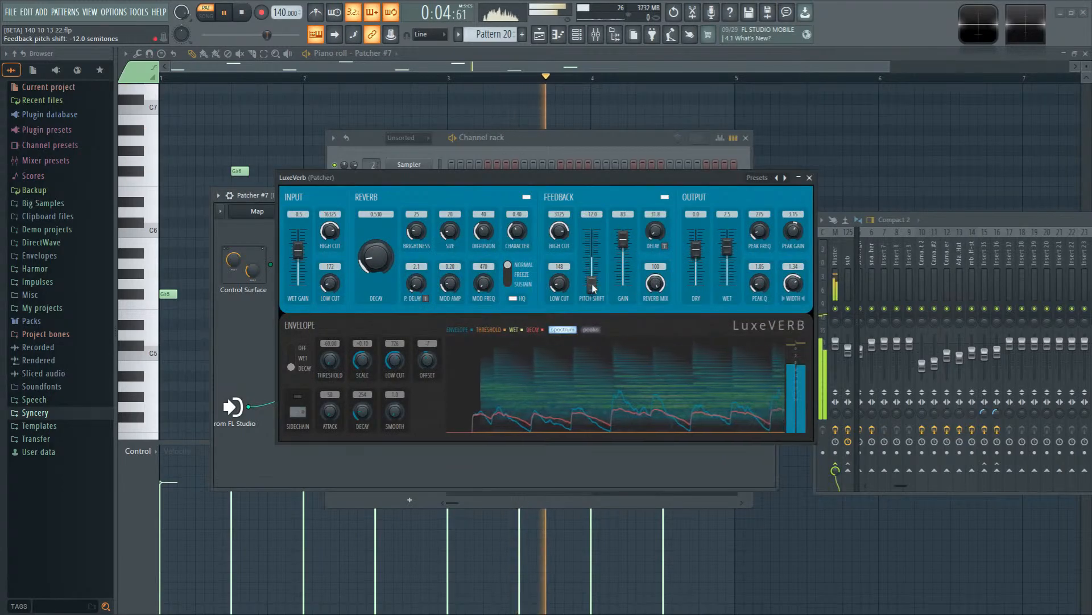
left_click_drag(592, 291, 592, 253)
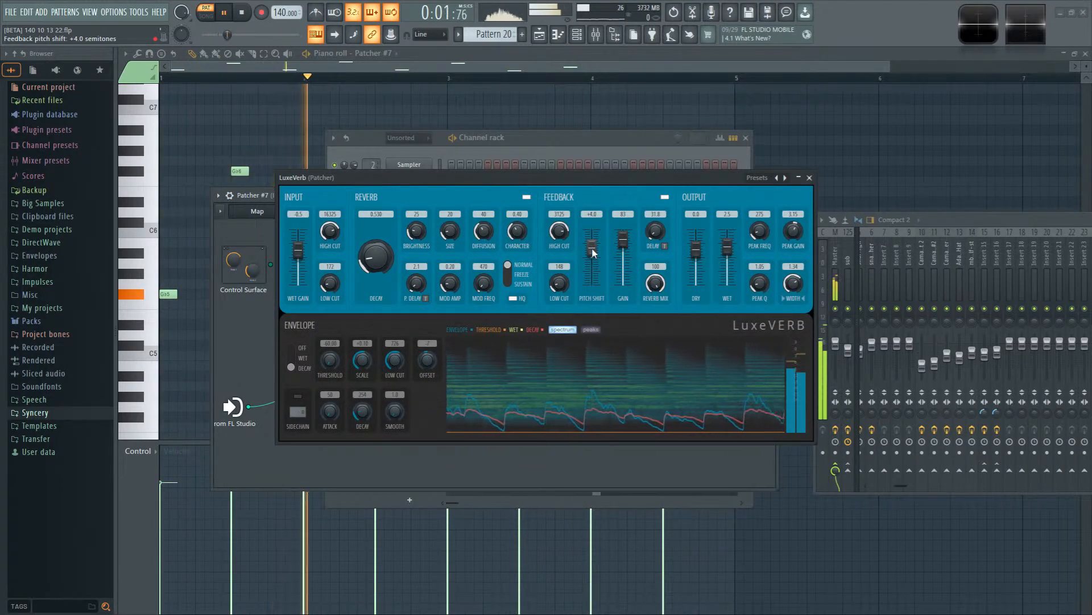
left_click_drag(592, 251, 592, 229)
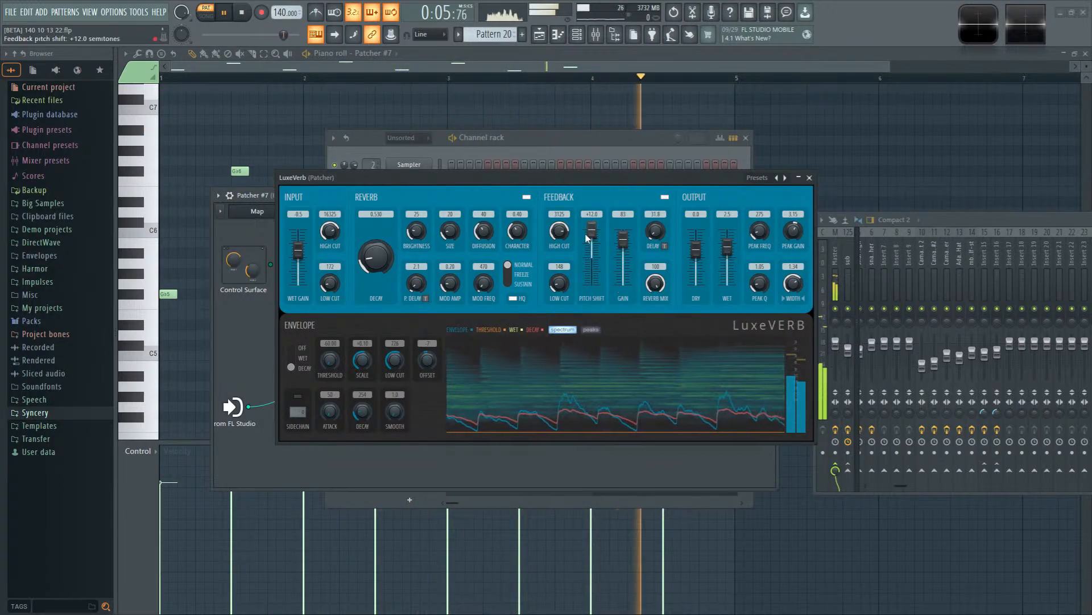
left_click_drag(593, 230, 592, 243)
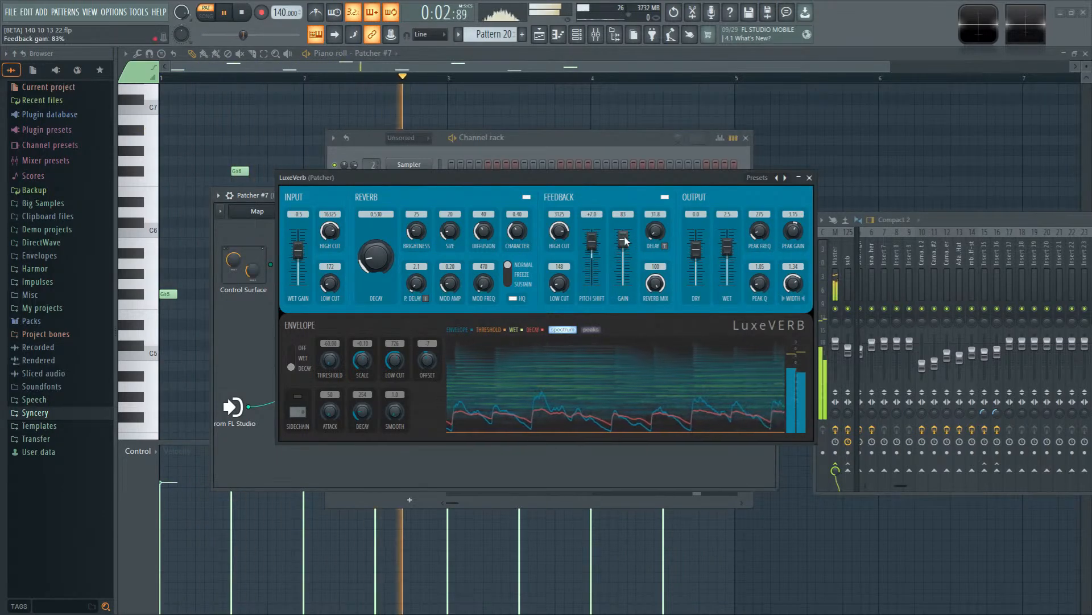
Step: In the second LuxeVerb, raise the feedback low cut, wet level and decay, and set the feedback gain to 44%
left_click_drag(559, 284, 560, 265)
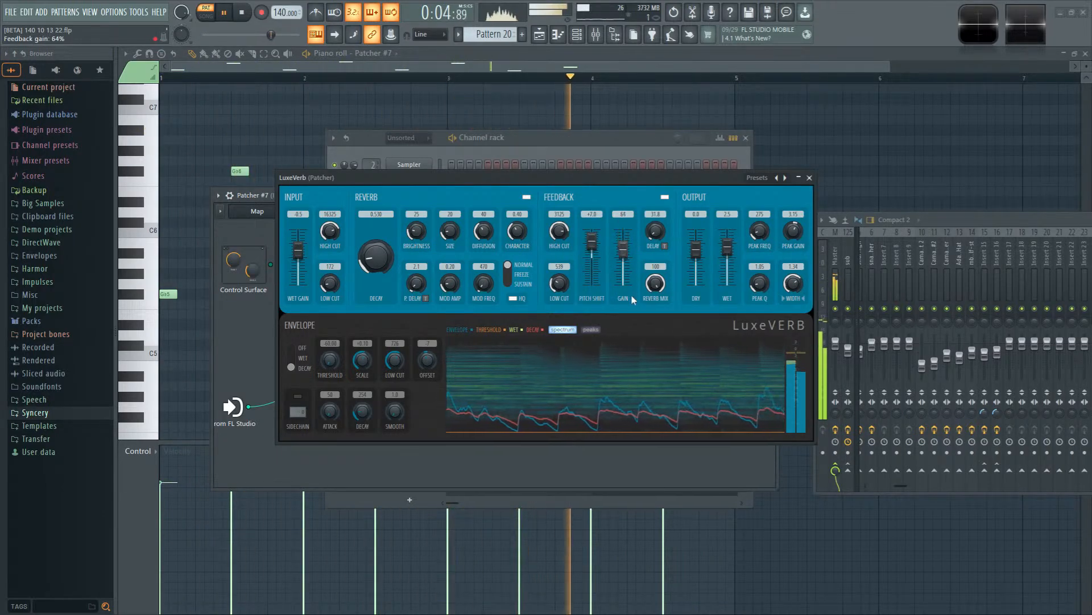
left_click_drag(623, 239, 623, 261)
left_click_drag(727, 268, 727, 265)
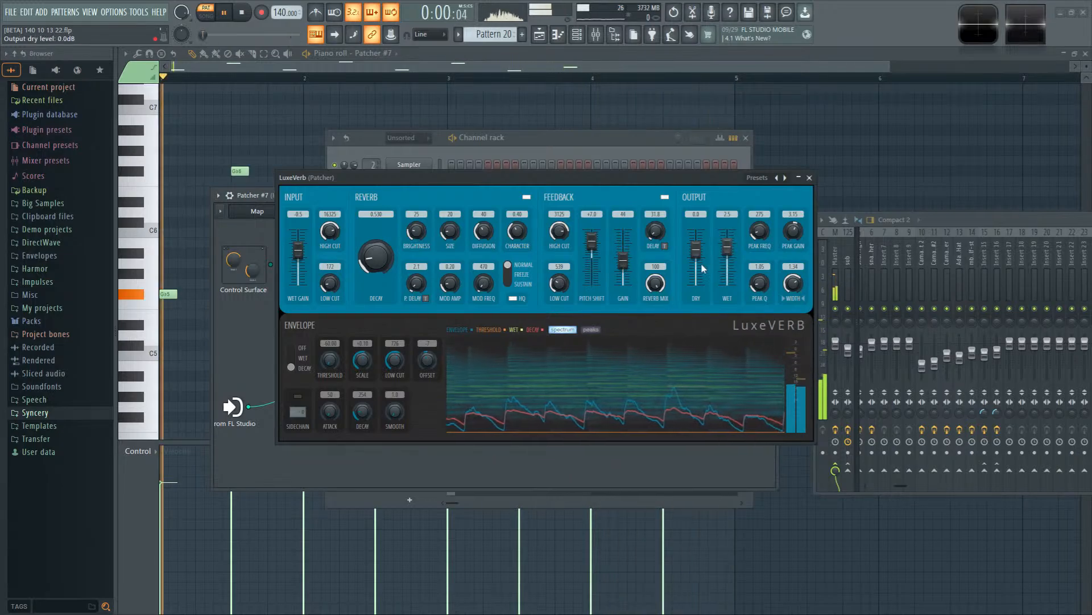
left_click_drag(384, 268, 333, 271)
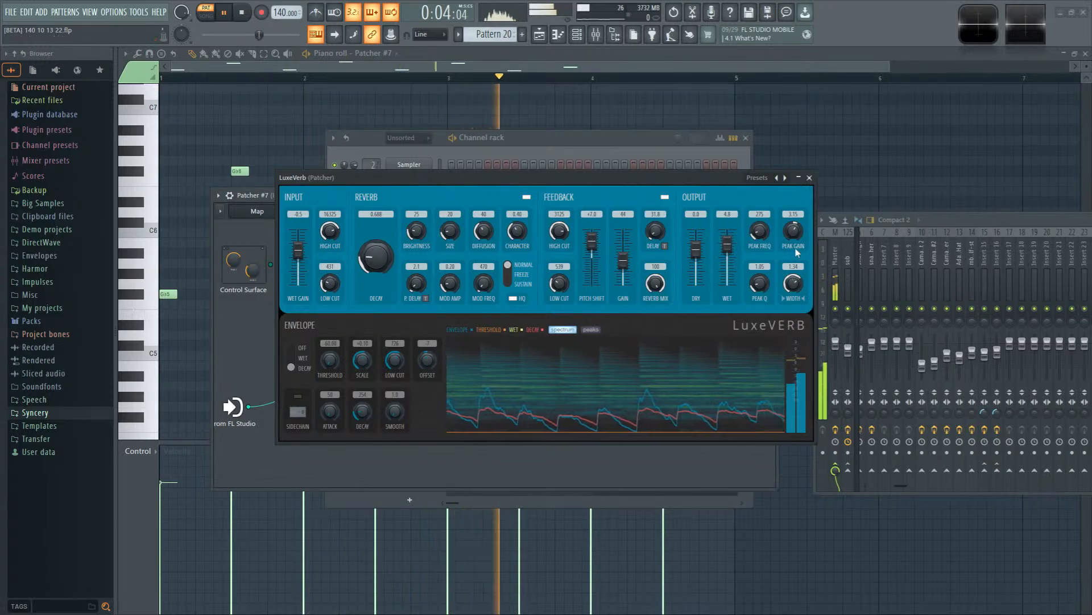
left_click(809, 178)
Step: Review the first LuxeVerb's settings, stop playback, and close the plugin
double_click(438, 302)
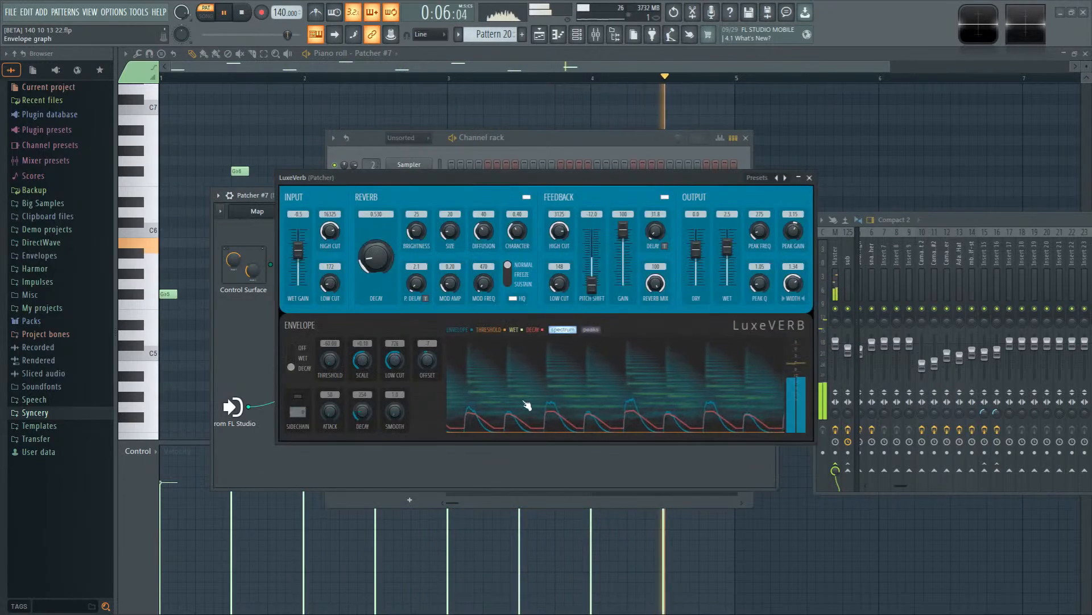
key("space")
left_click(810, 177)
Step: Open Harmor, start playback, and bring up part A's Volume envelope
double_click(393, 380)
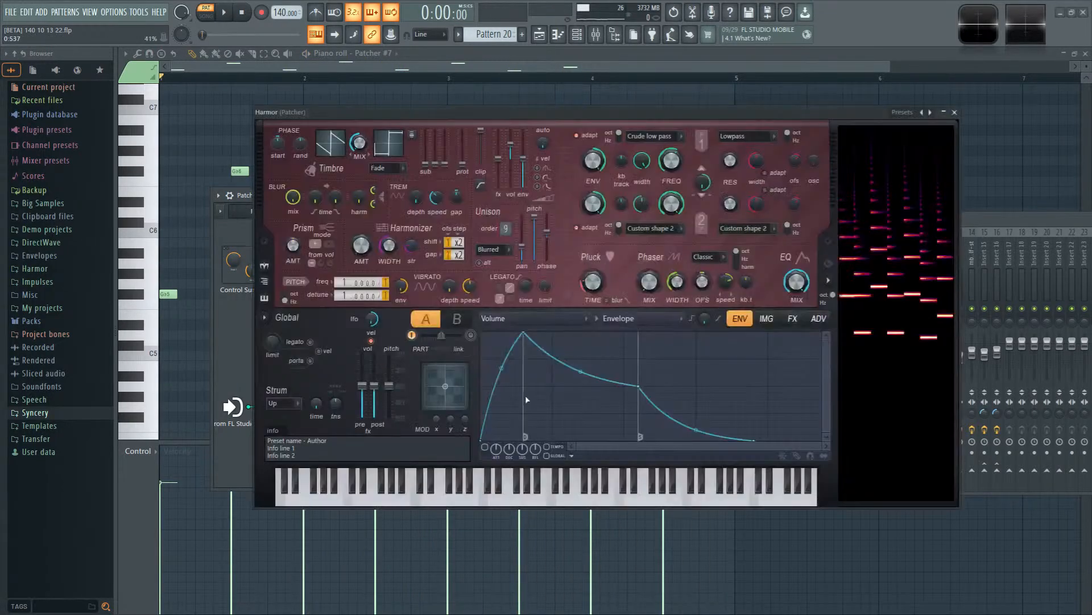
key("space")
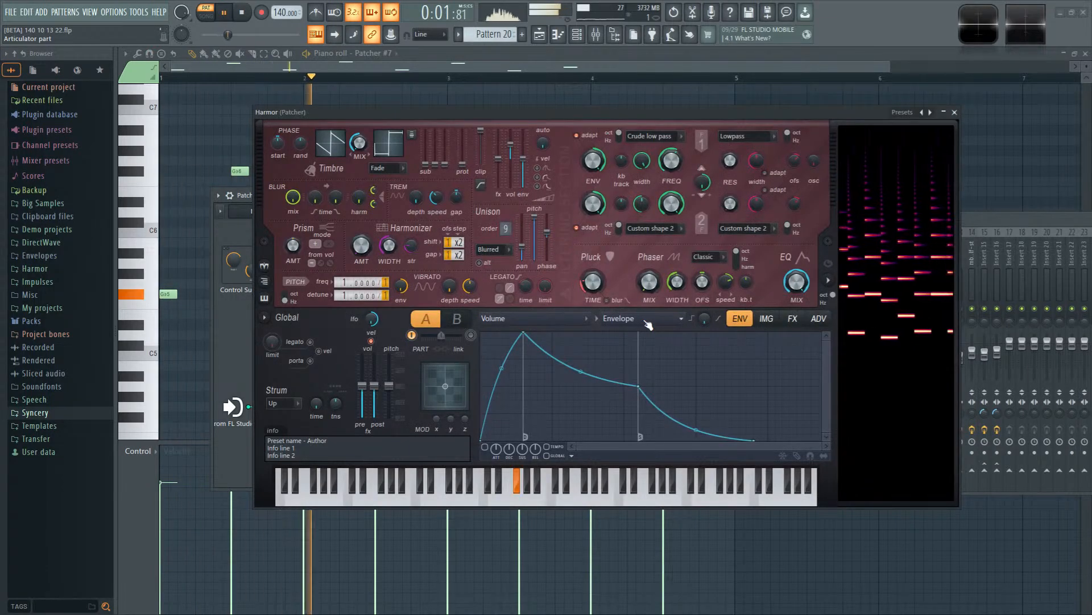
left_click(817, 319)
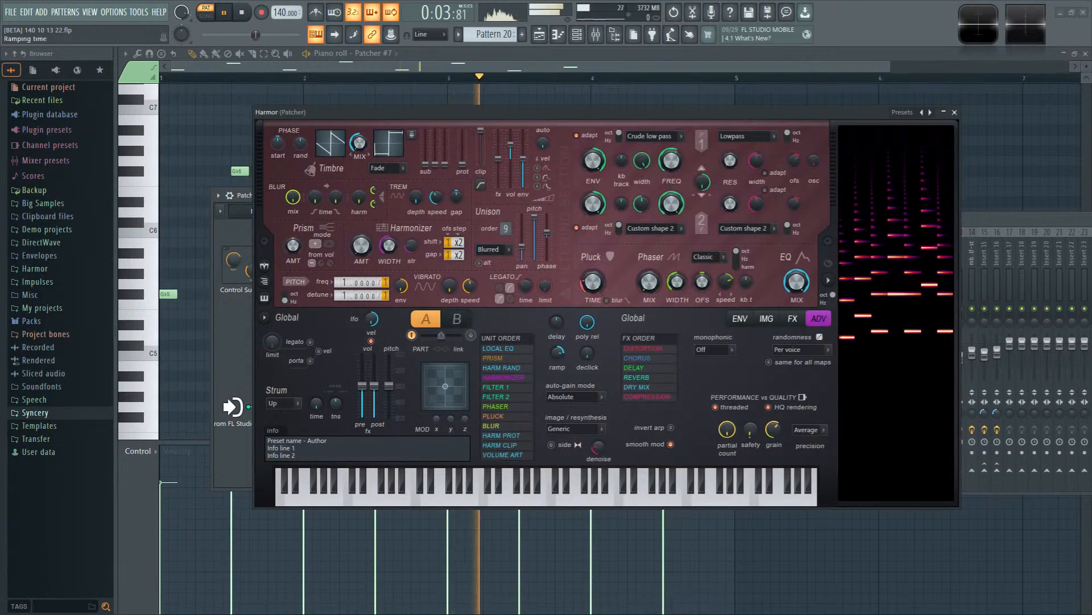
left_click(739, 319)
left_click(514, 322)
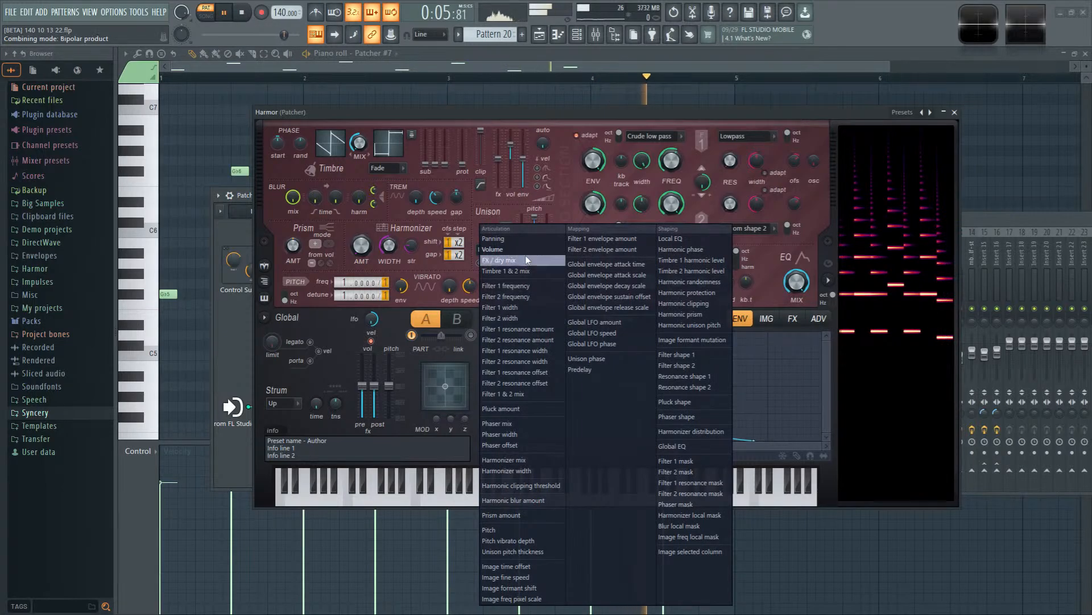
left_click(492, 249)
Step: Clear Harmor's volume envelope and redraw it as a straight two-point decay from full level to 0%
right_click(793, 436)
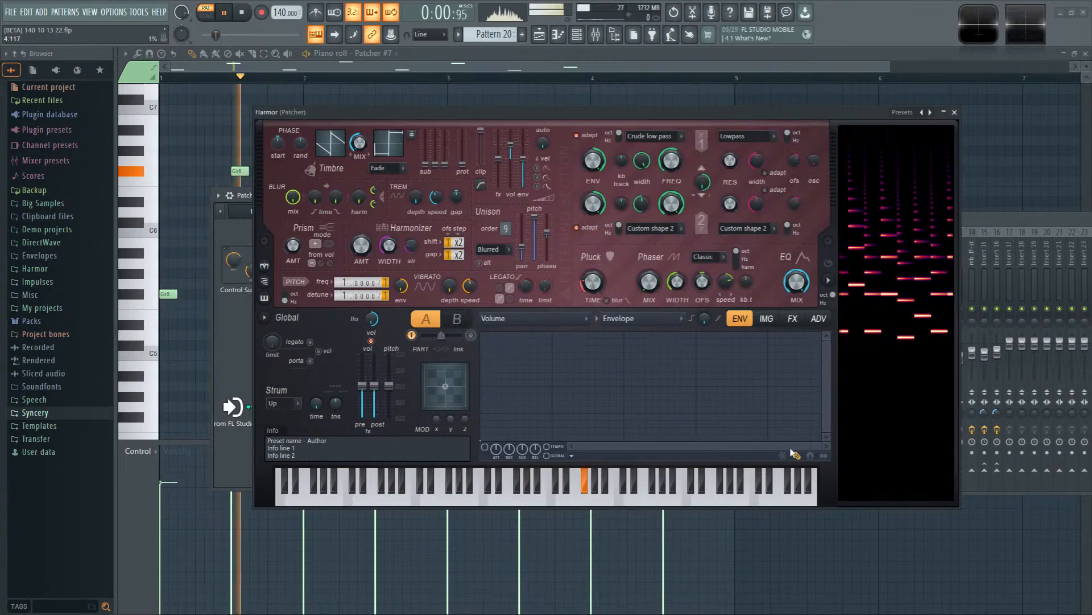
left_click(797, 455)
left_click_drag(481, 440, 478, 337)
right_click(585, 430)
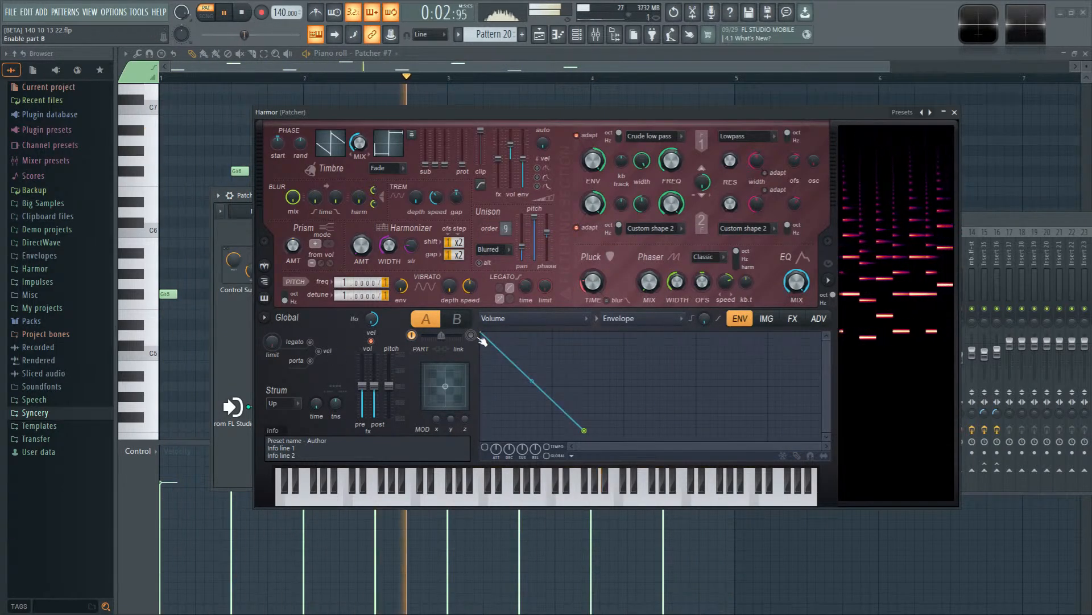
right_click(482, 334)
left_click(582, 423)
left_click_drag(584, 431, 585, 440)
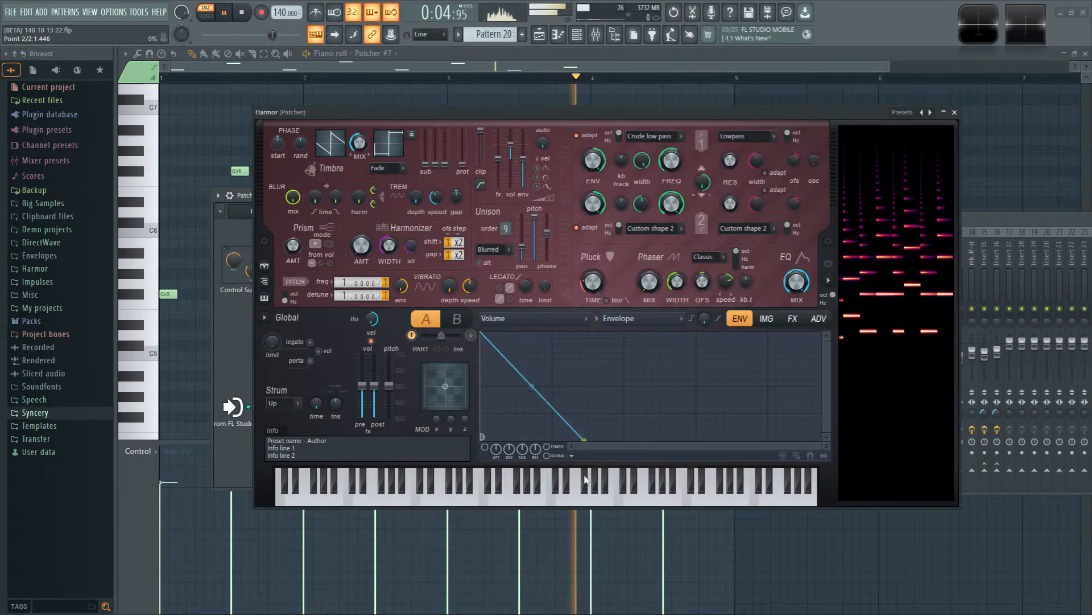
Step: Move Pluck and Blur directly after Prism in Harmor's unit order, and set the time blur decay to 64%
left_click(818, 318)
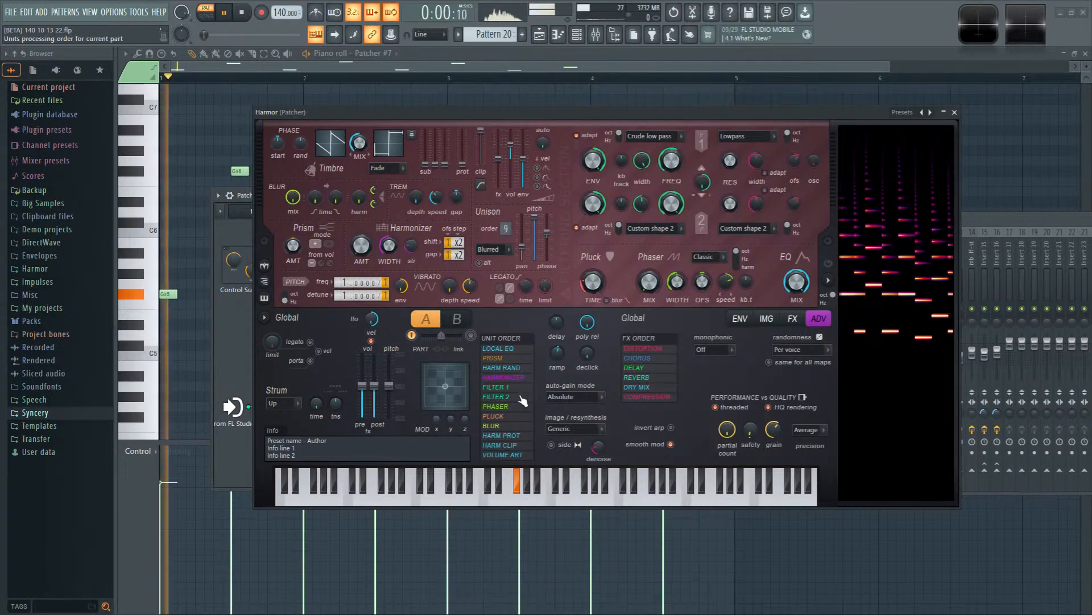
left_click_drag(506, 426, 506, 369)
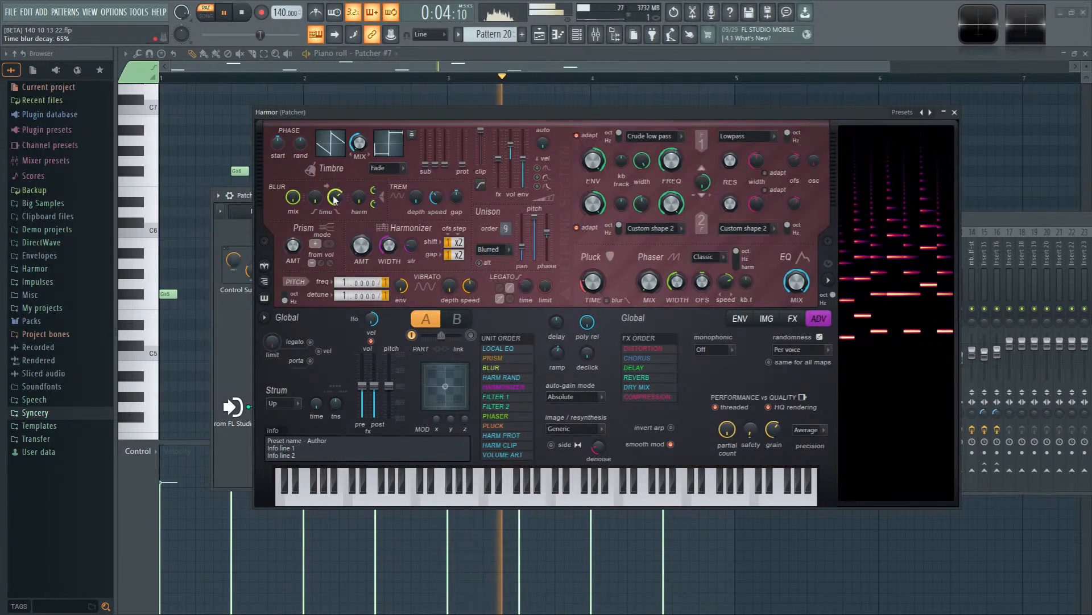
scroll(336, 198, "up", 4)
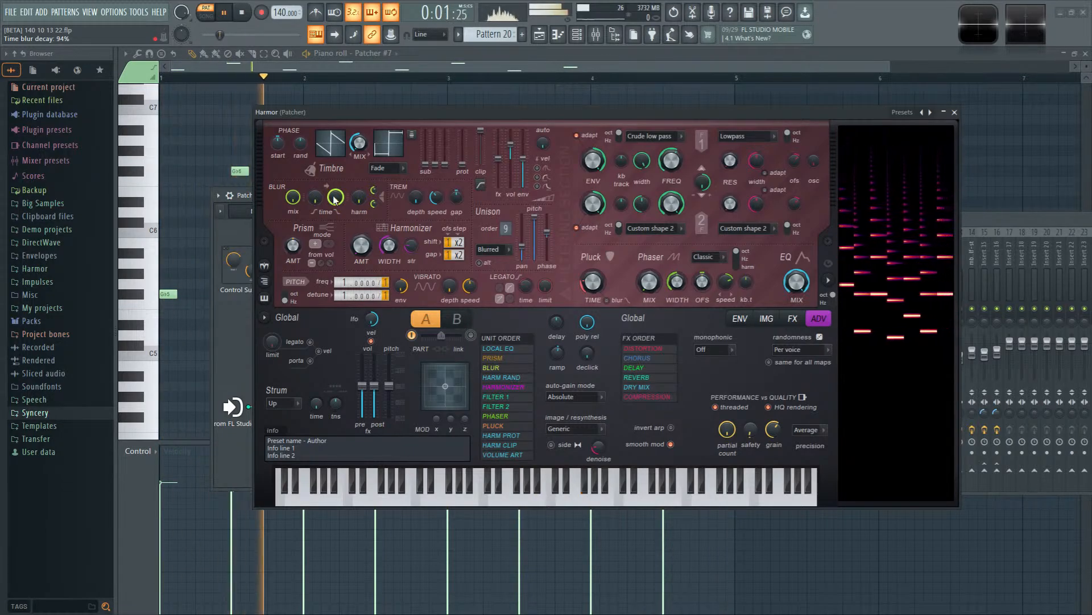
left_click_drag(498, 380, 498, 369)
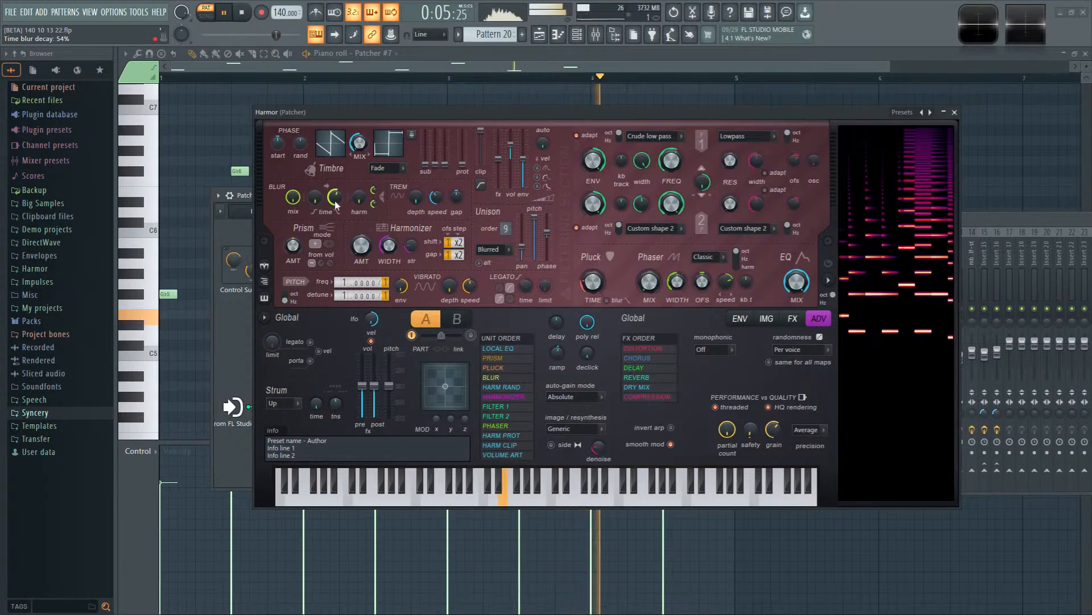
left_click_drag(335, 202, 335, 197)
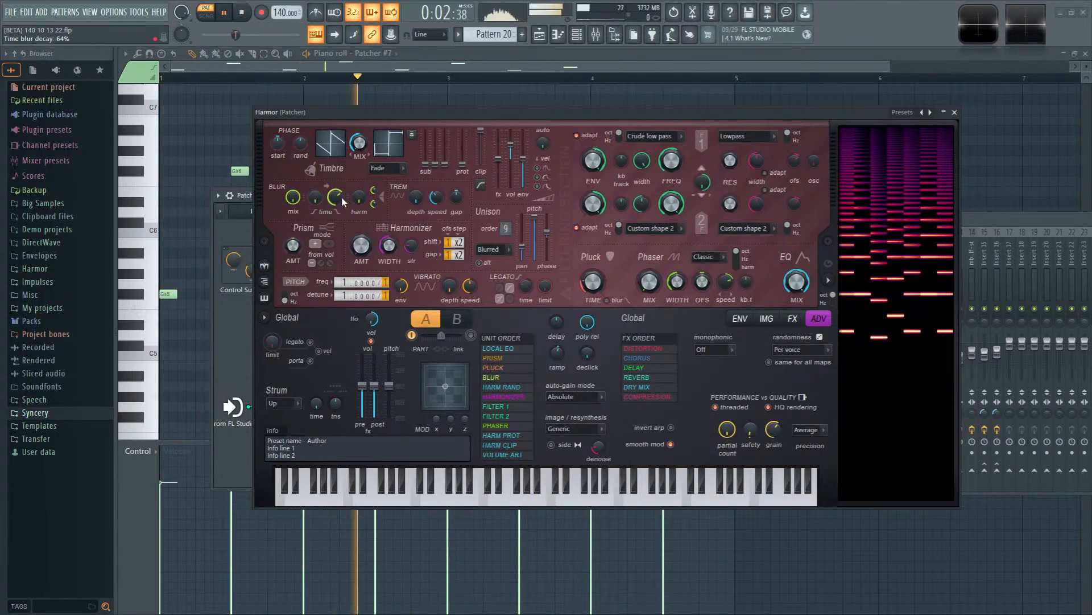
Step: Reduce Harmor's unison pitch thickness and stop playback
left_click_drag(536, 260, 537, 255)
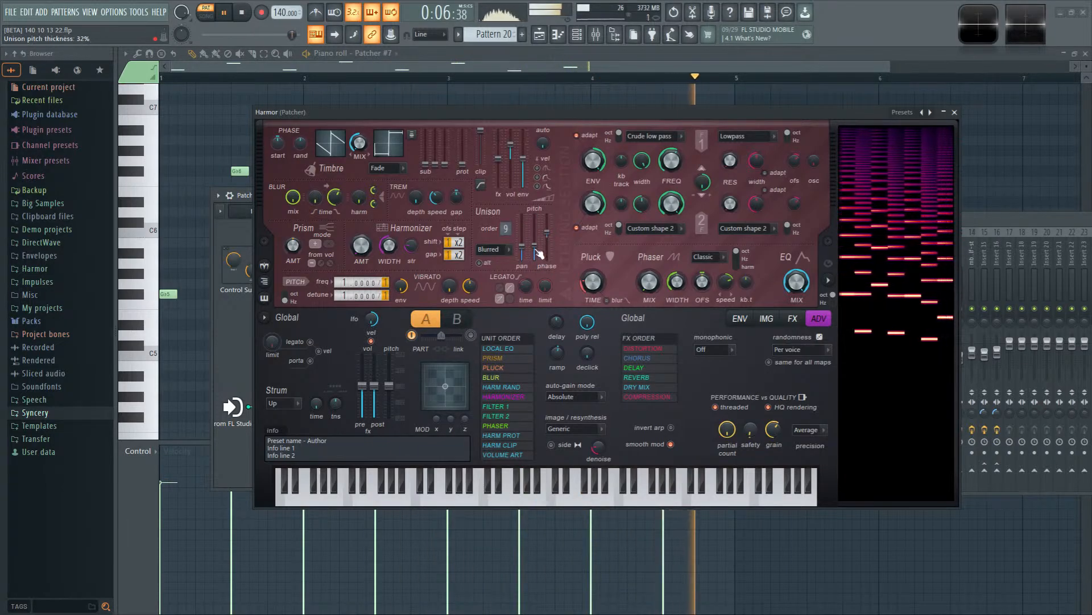
left_click_drag(536, 248, 540, 241)
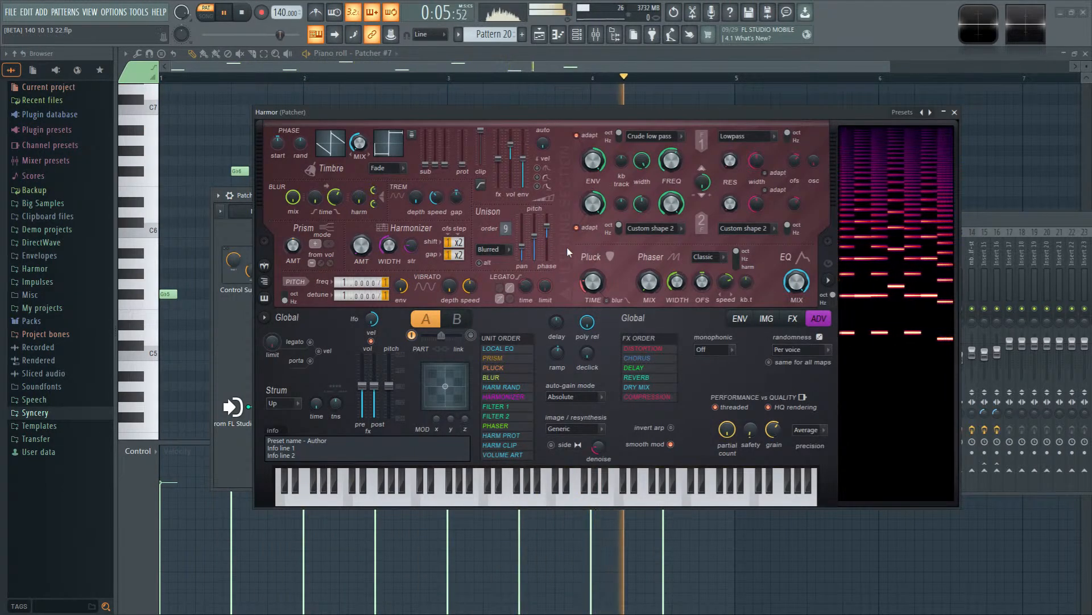
key("space")
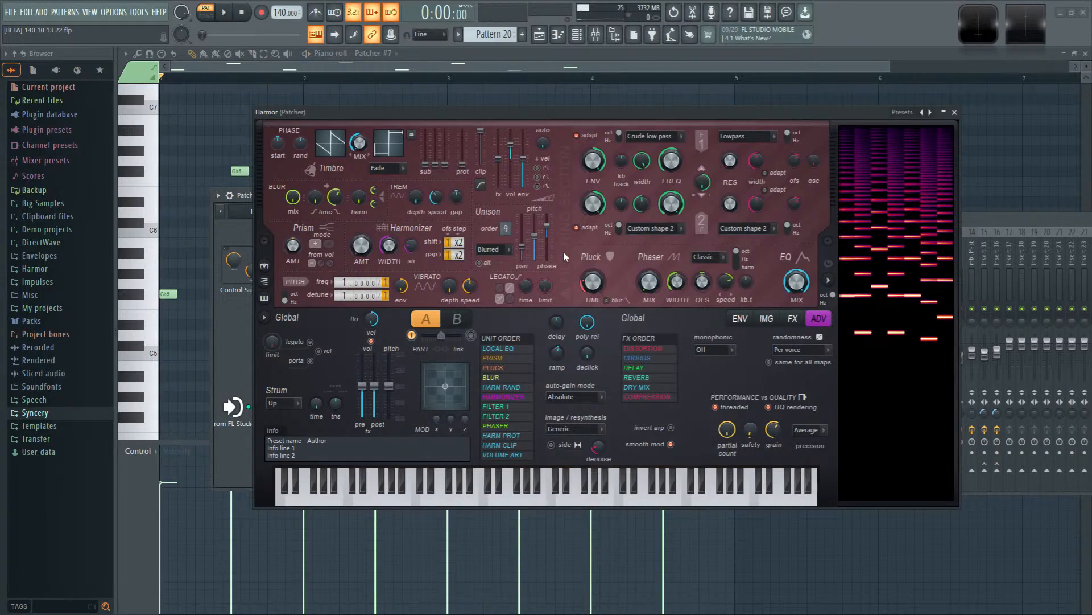
Step: Turn off Harmor's smooth mod, set randomness to Per unison voice, raise the unison pan, and close the plugin
key("space")
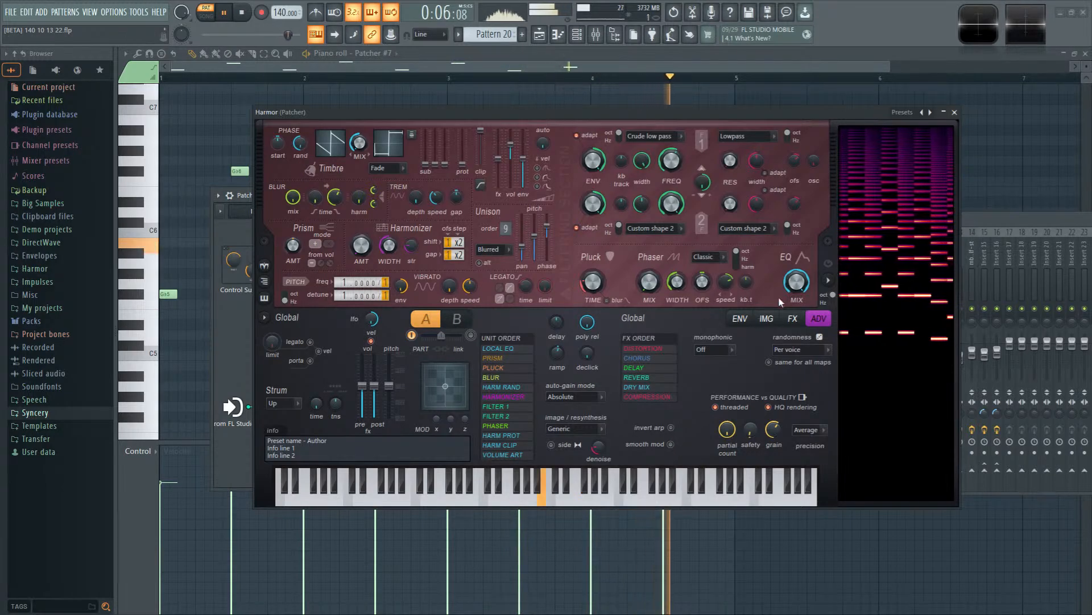
scroll(824, 352, "up", 1)
scroll(825, 356, "down", 2)
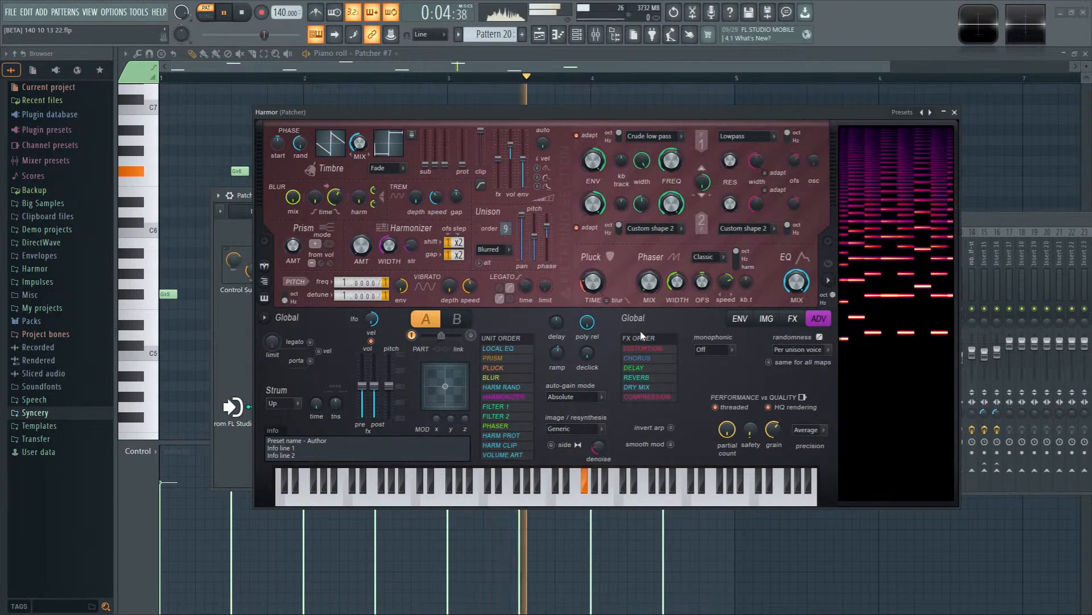
left_click(955, 112)
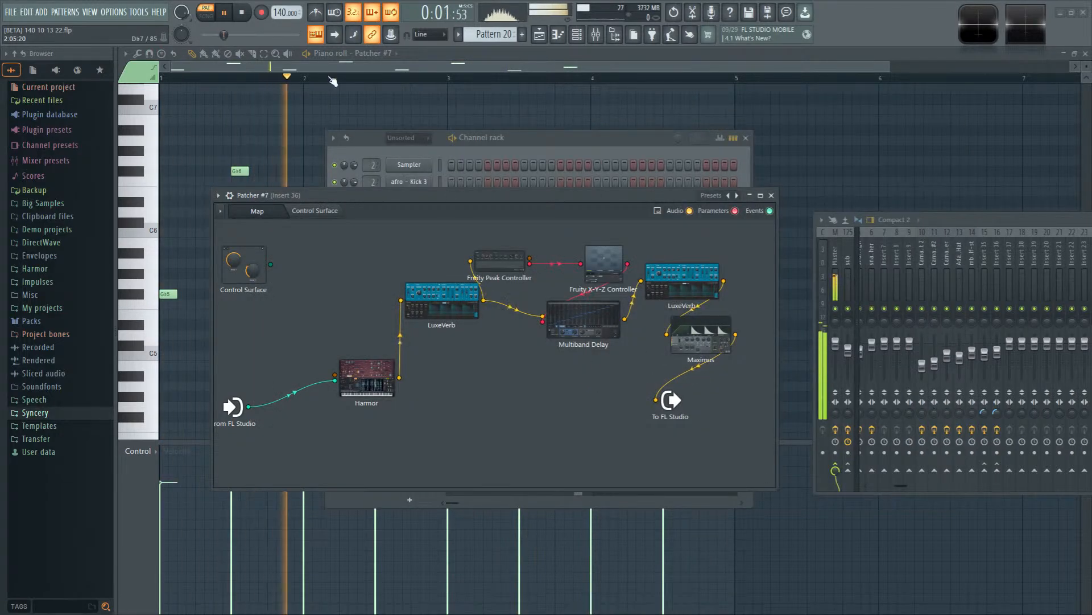
Step: Delete the low Gb5 note at bar 2 and lengthen the Gb5 note at bar 3 to about one beat
left_click(154, 278)
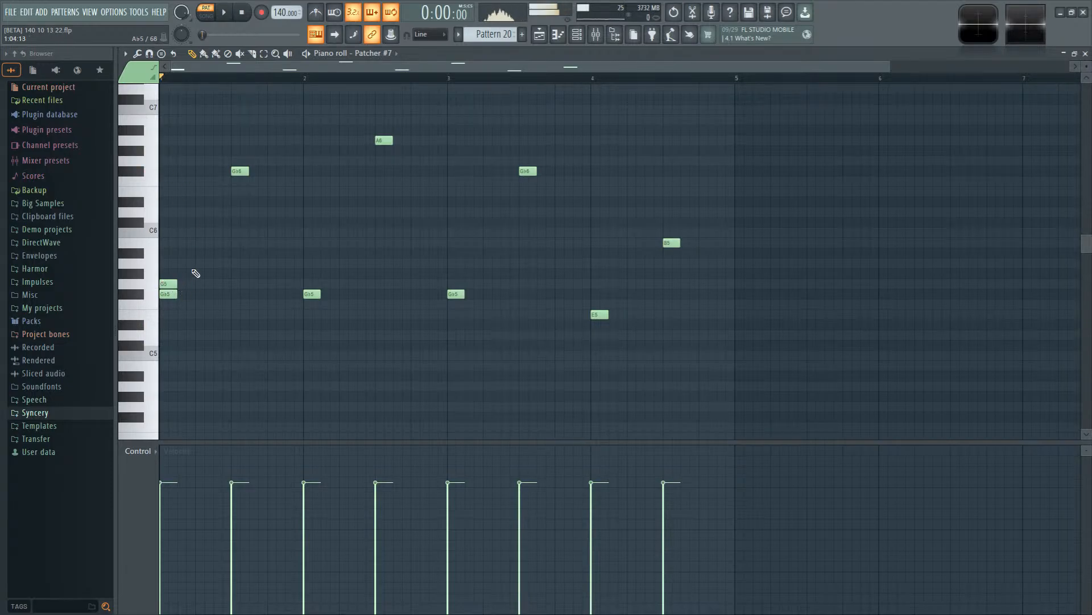
scroll(194, 279, "down", 1)
key("space")
key("F9")
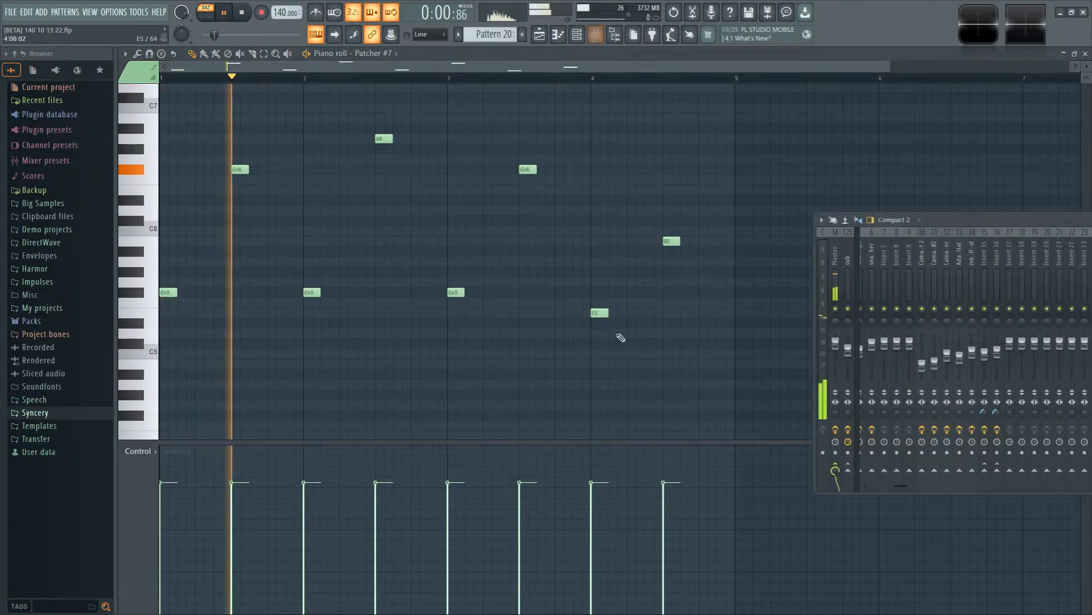
right_click(314, 289)
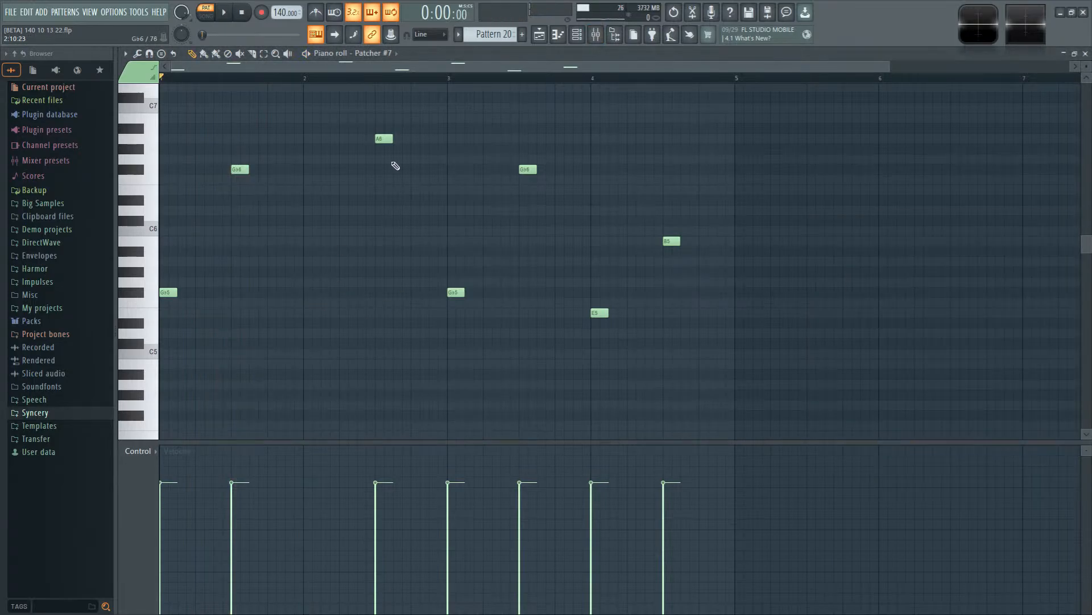
key("space")
left_click_drag(465, 295, 482, 294)
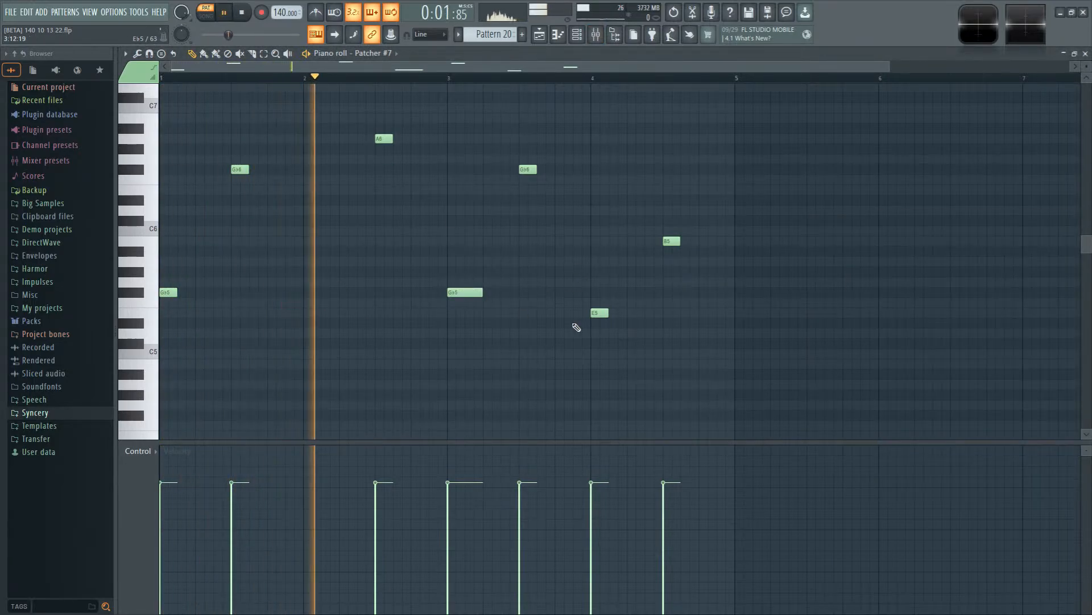
Step: Delete the E5 melody note at the start of bar 4 and stop playback
left_click_drag(605, 312, 605, 370)
key("space")
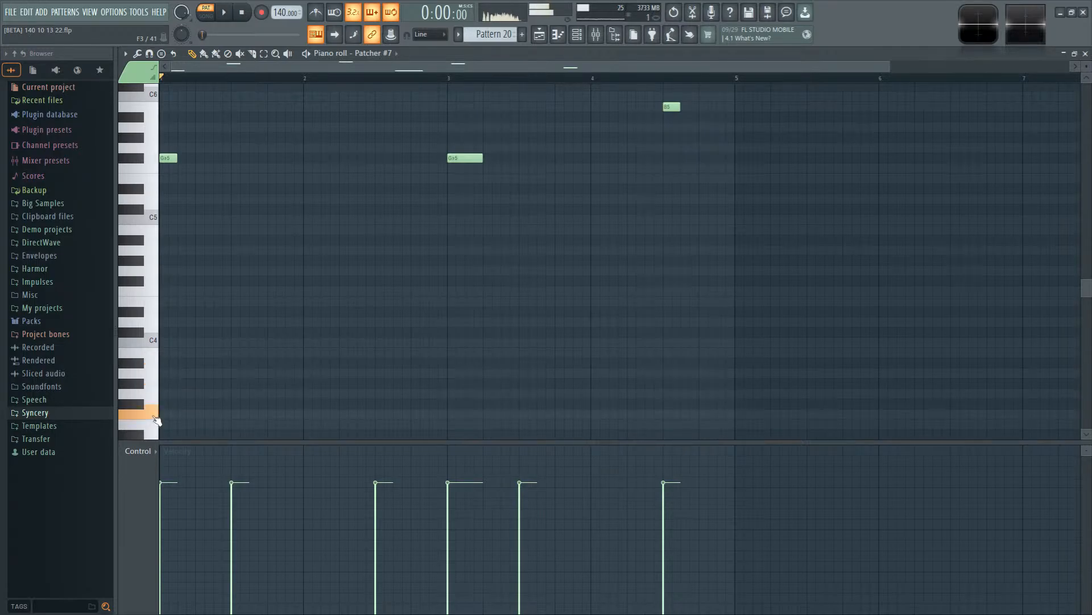
Step: Add four two-bar bass notes end to end: E2 at bars 1 and 3, G2 at bars 5 and 7
scroll(156, 420, "down", 3)
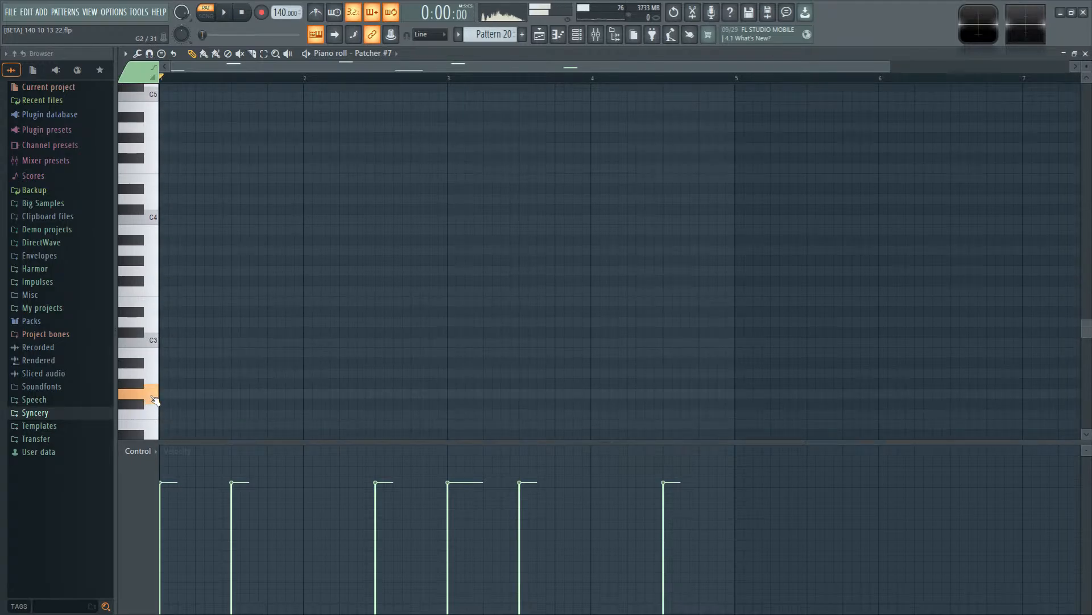
scroll(156, 400, "down", 1)
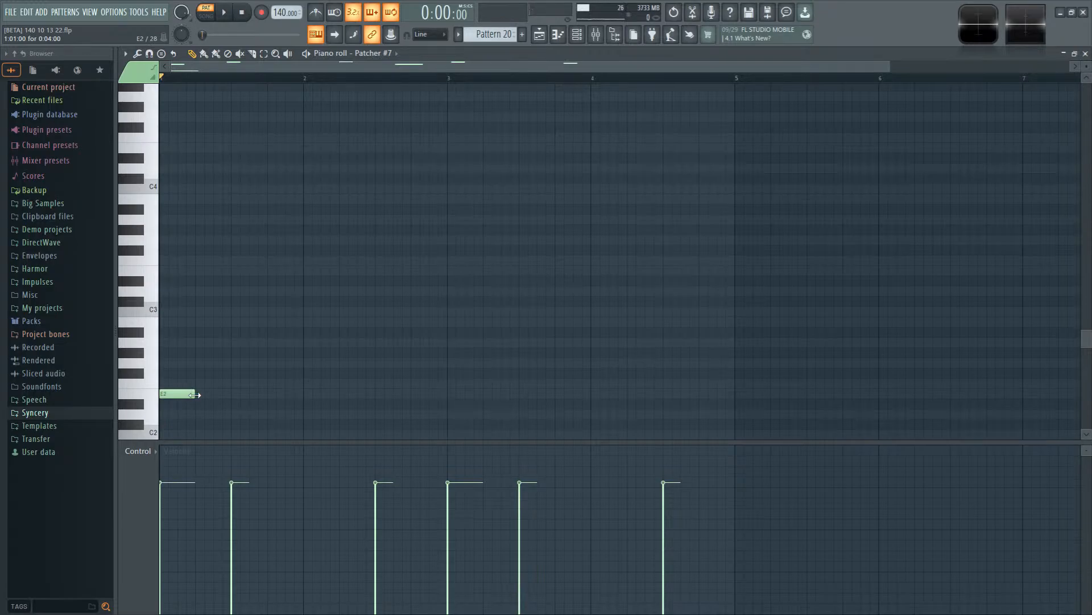
left_click(449, 396)
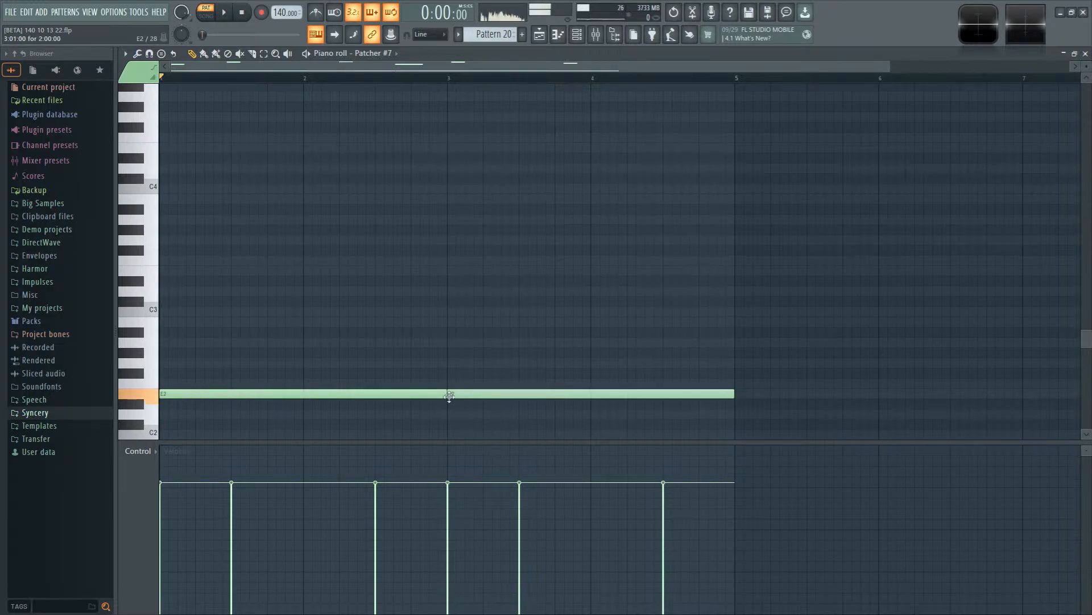
left_click(737, 362)
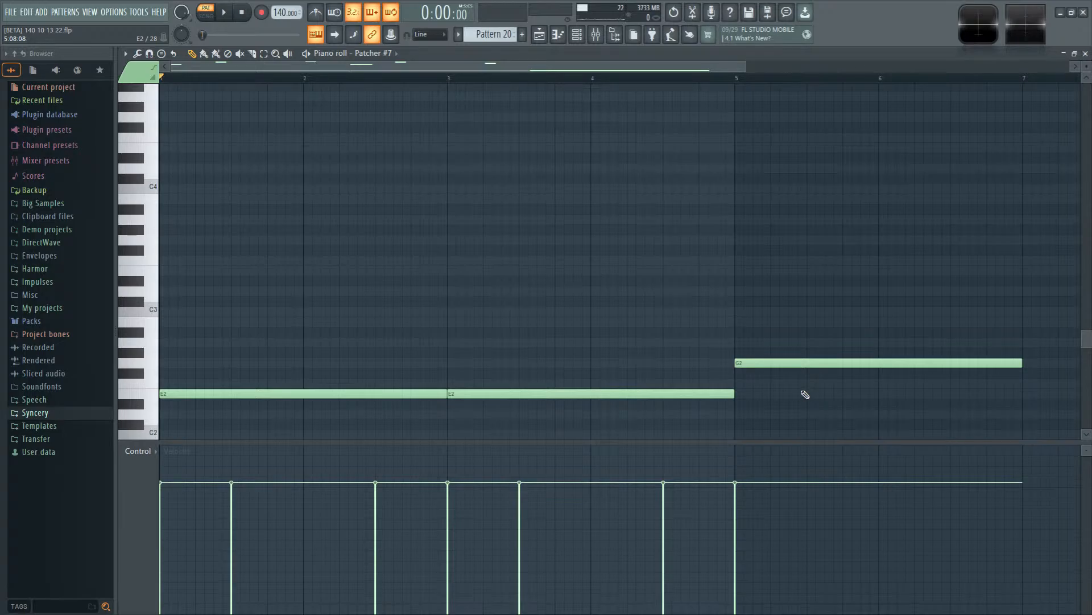
left_click_drag(805, 395, 599, 379)
left_click(618, 361)
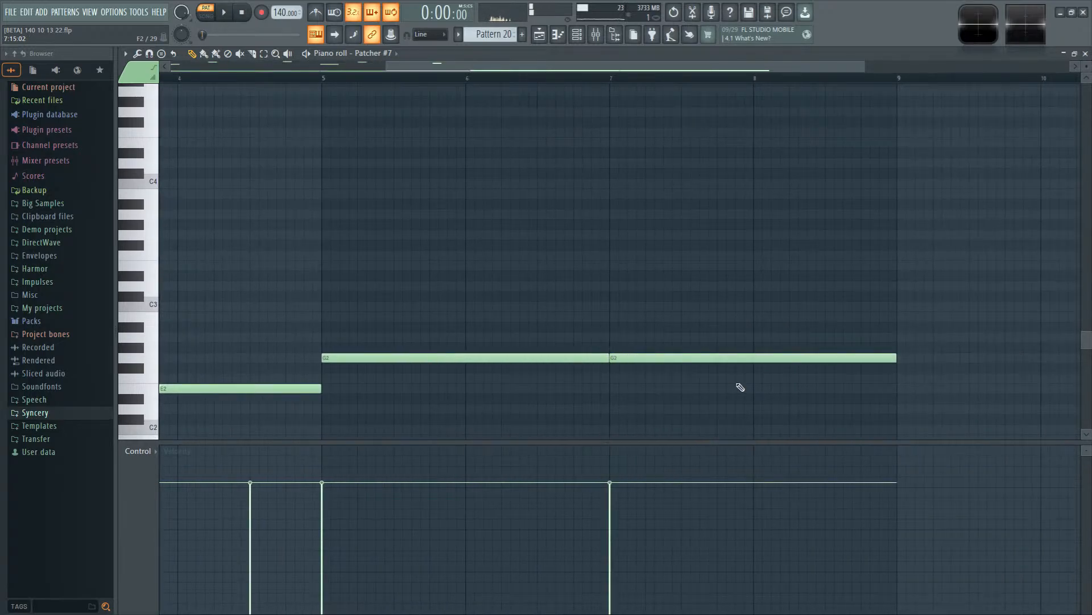
scroll(740, 387, "down", 3)
left_click_drag(603, 394, 754, 400)
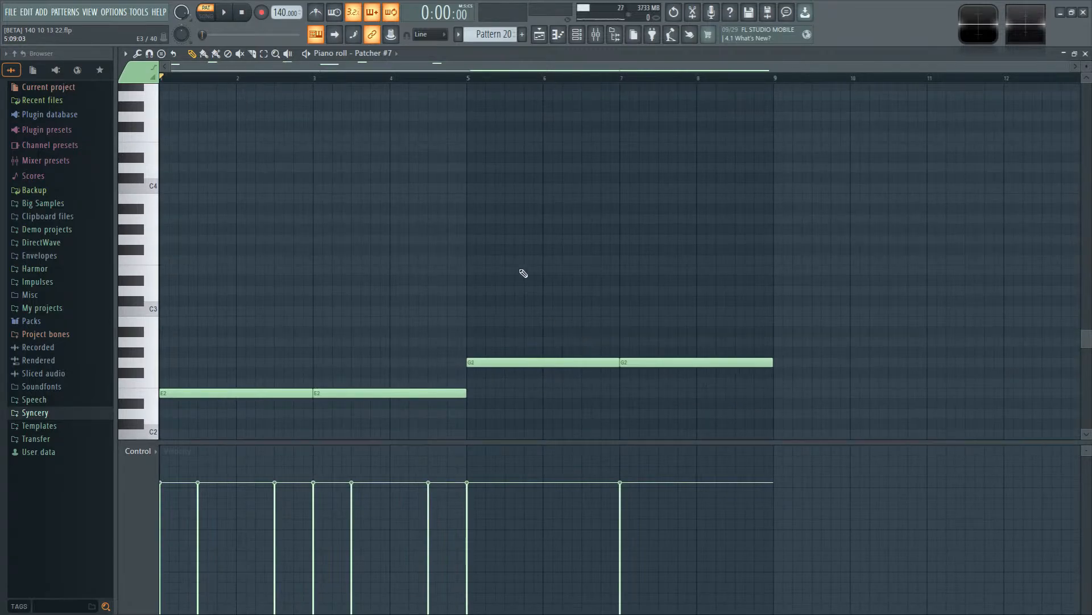
Step: Duplicate the four long bass notes one octave higher onto E3 and G3, and clear the selection
scroll(552, 275, "up", 2)
scroll(572, 282, "down", 3)
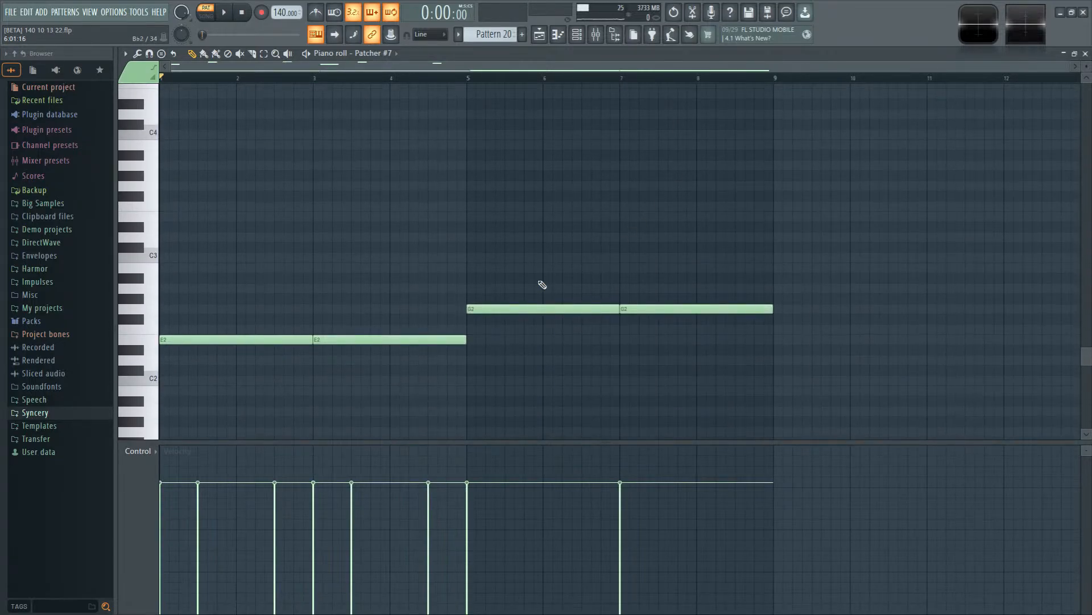
scroll(456, 284, "up", 1)
left_click_drag(193, 329, 655, 438)
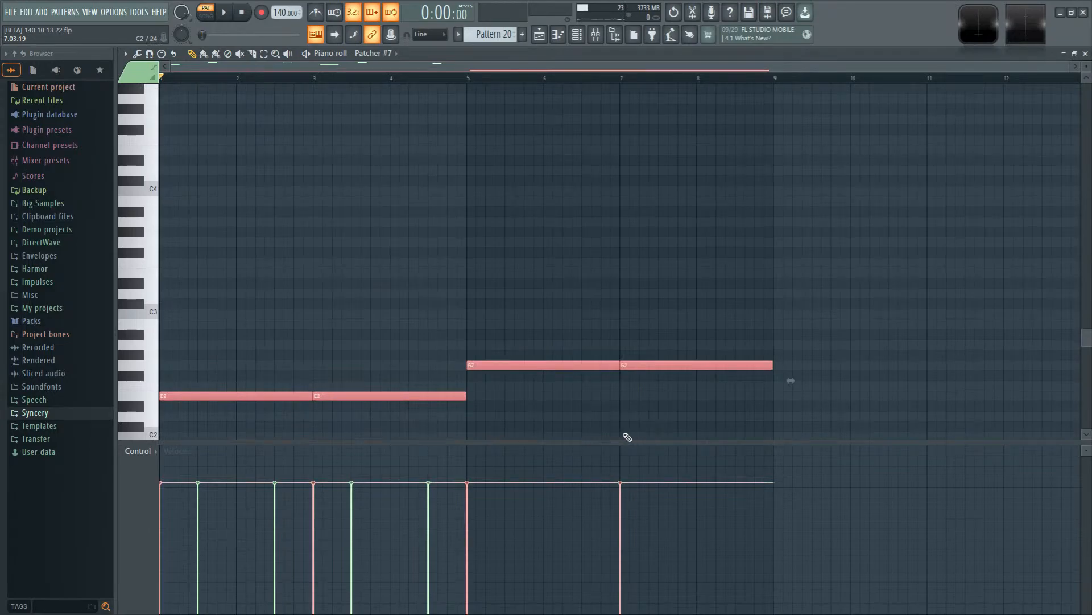
left_click_drag(191, 396, 158, 278)
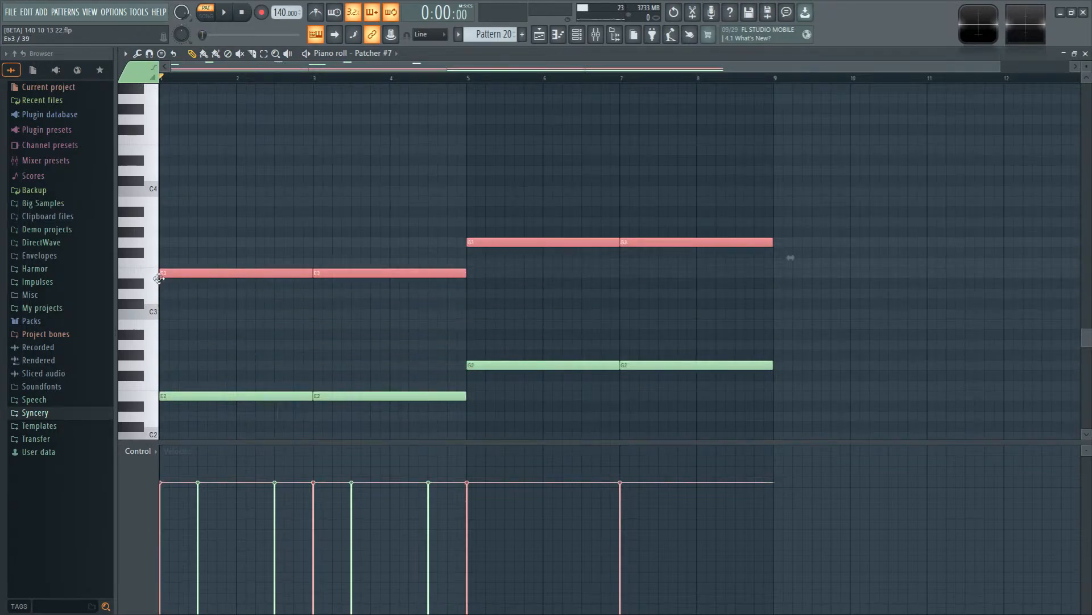
scroll(331, 339, "up", 3)
key("ctrl+d")
scroll(413, 393, "up", 2)
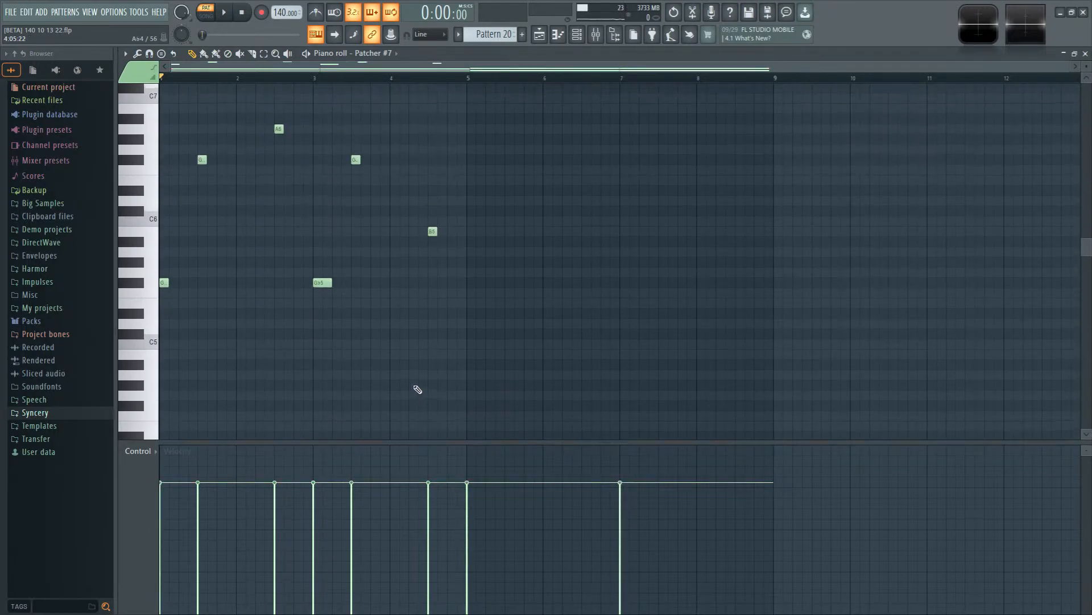
Step: Play the pattern, audition the lead with Harmor open inside Patcher #7, and close Harmor after stopping playback
key("space")
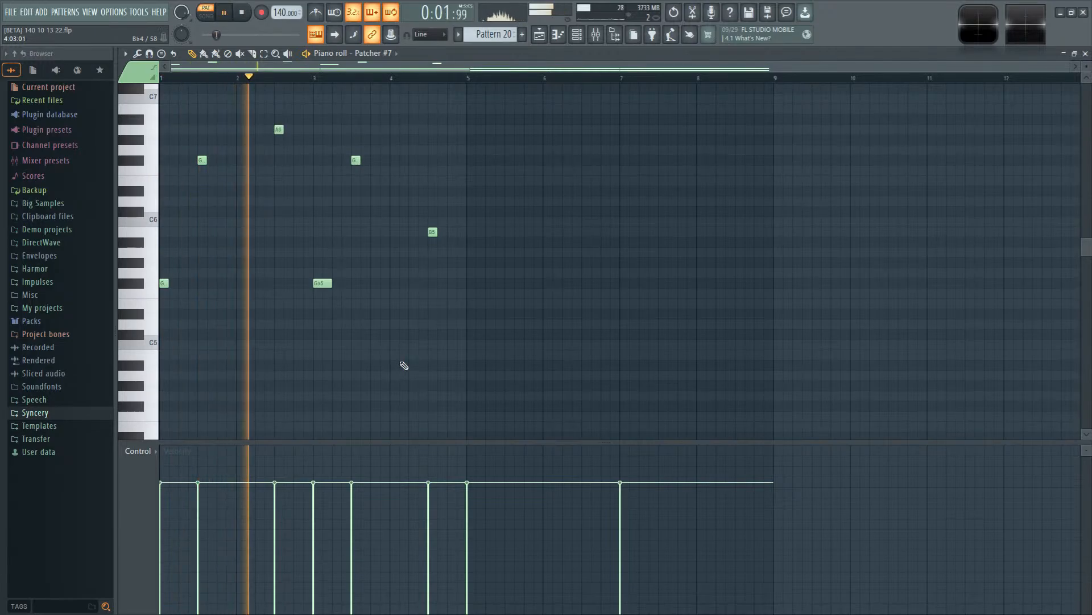
scroll(404, 366, "up", 1)
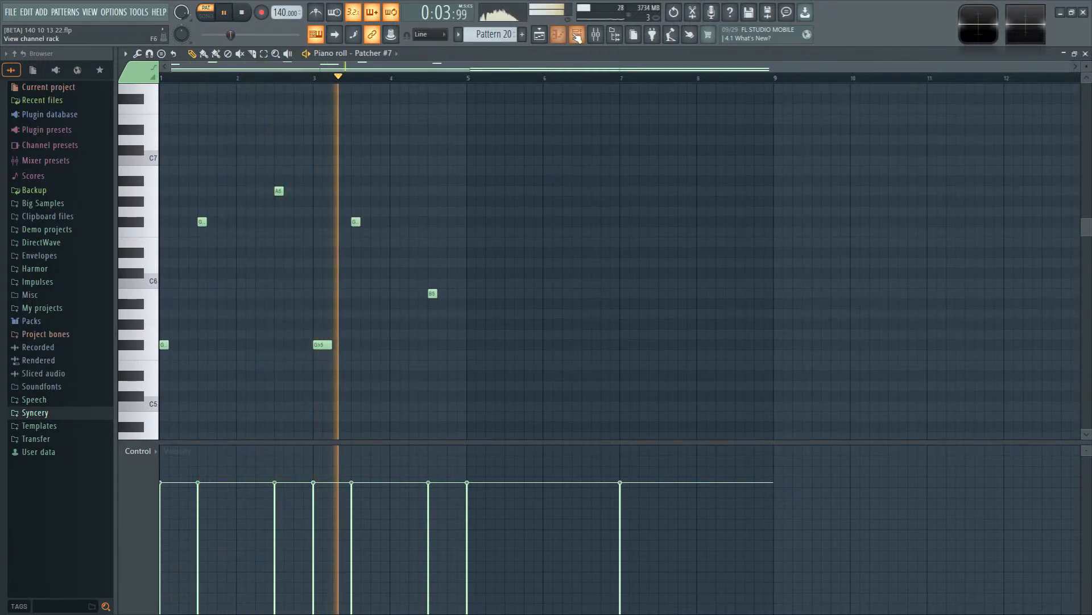
key("F6")
left_click(411, 472)
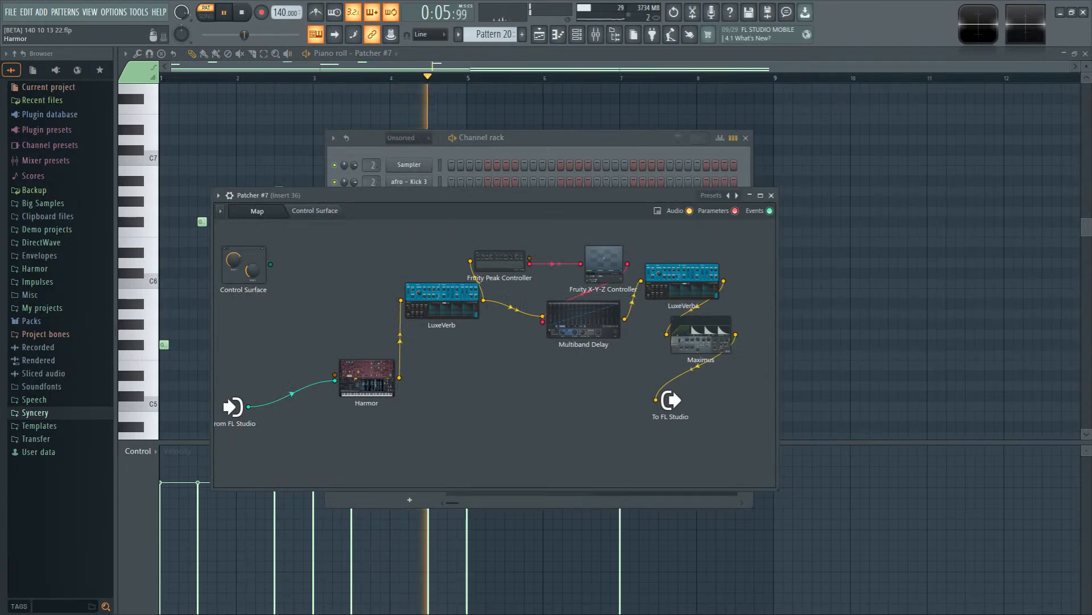
double_click(597, 342)
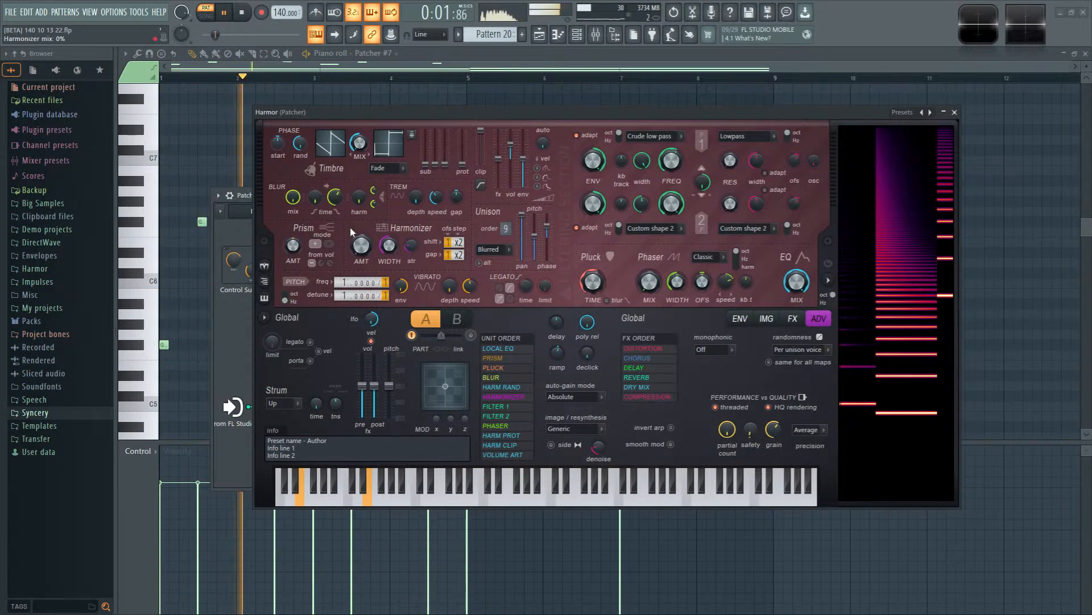
key("space")
key("space")
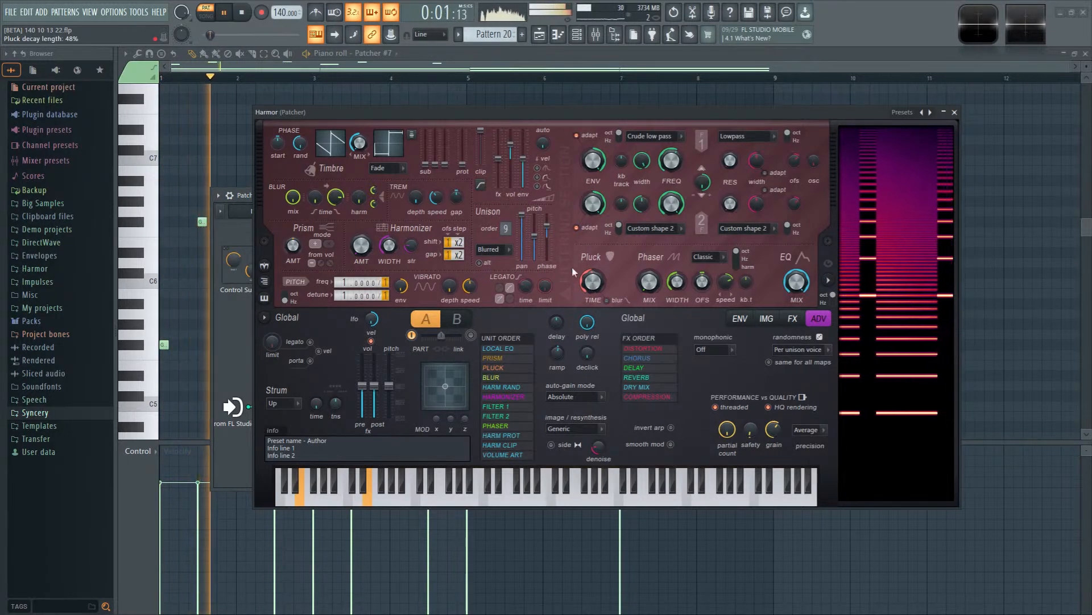
key("space")
left_click(955, 112)
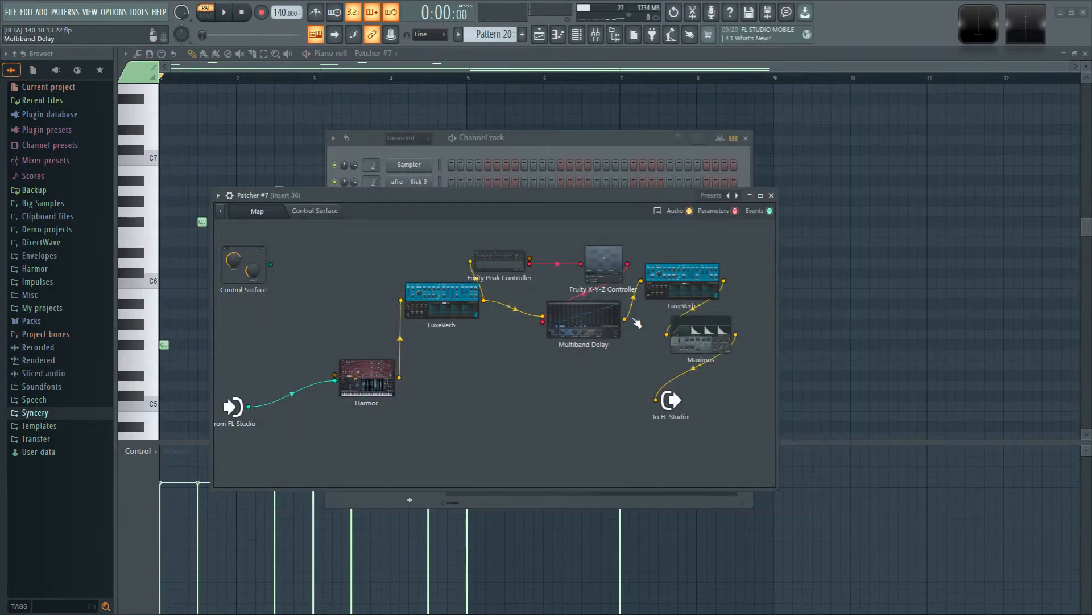
Step: Open Maximus in Patcher #7, audition the pattern through it, and switch its display to the frequency bands
left_click(711, 345)
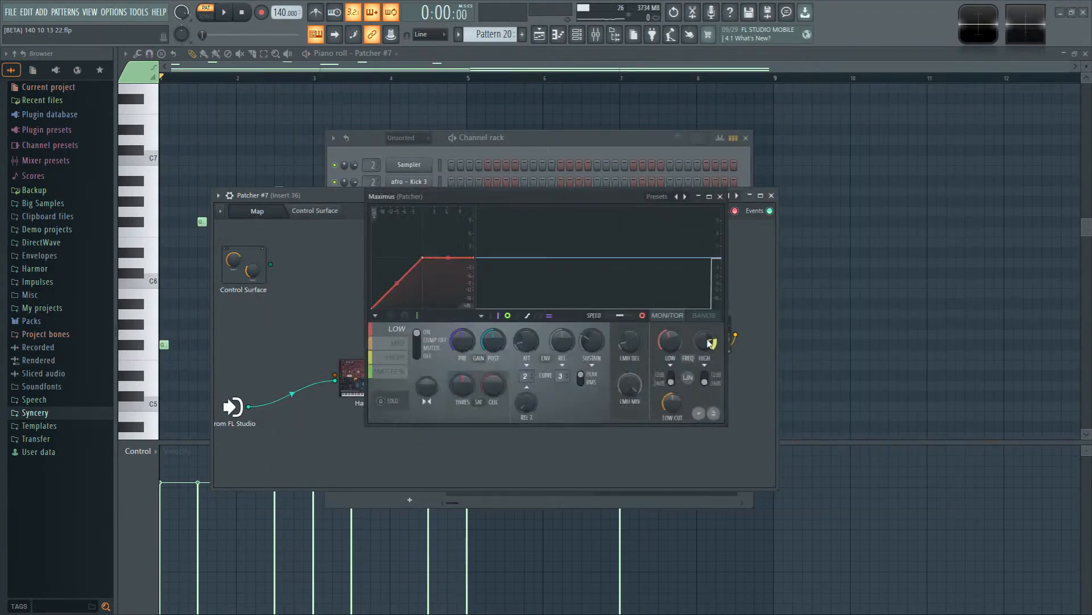
key("space")
left_click_drag(710, 342, 687, 336)
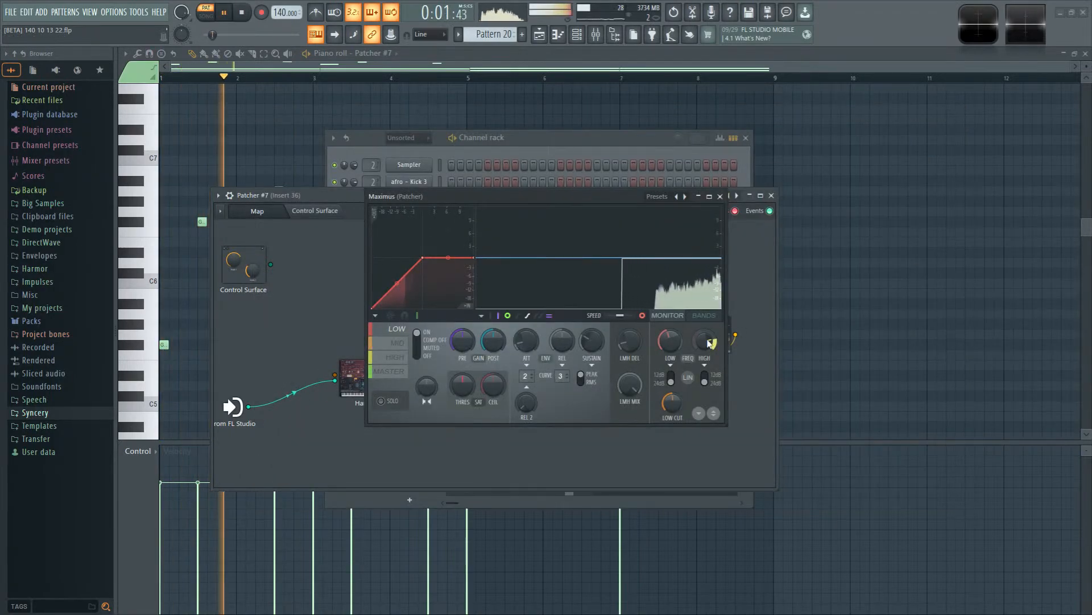
key("space")
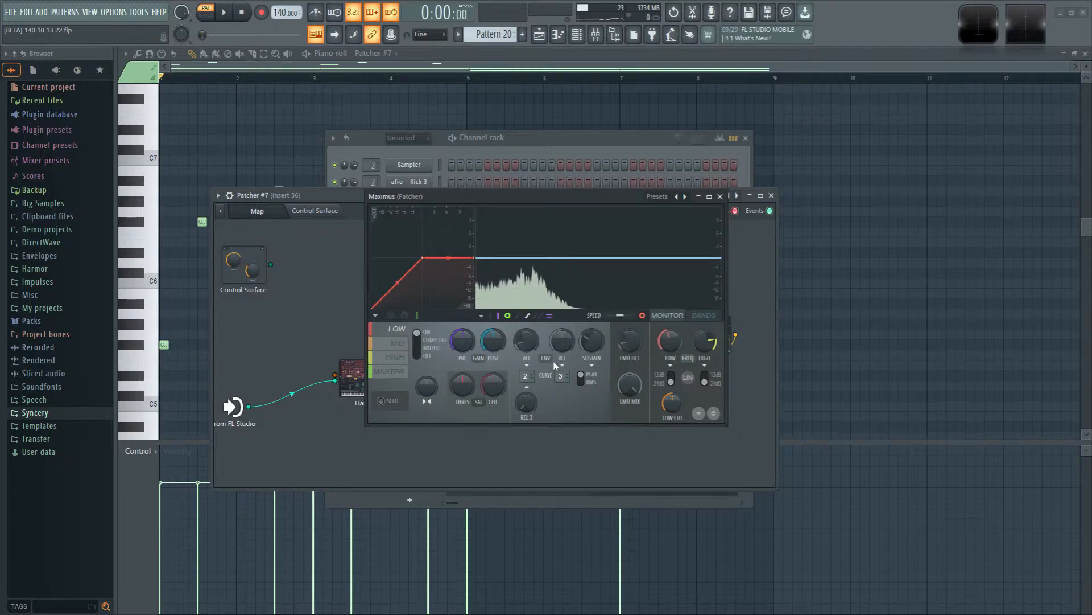
left_click(693, 316)
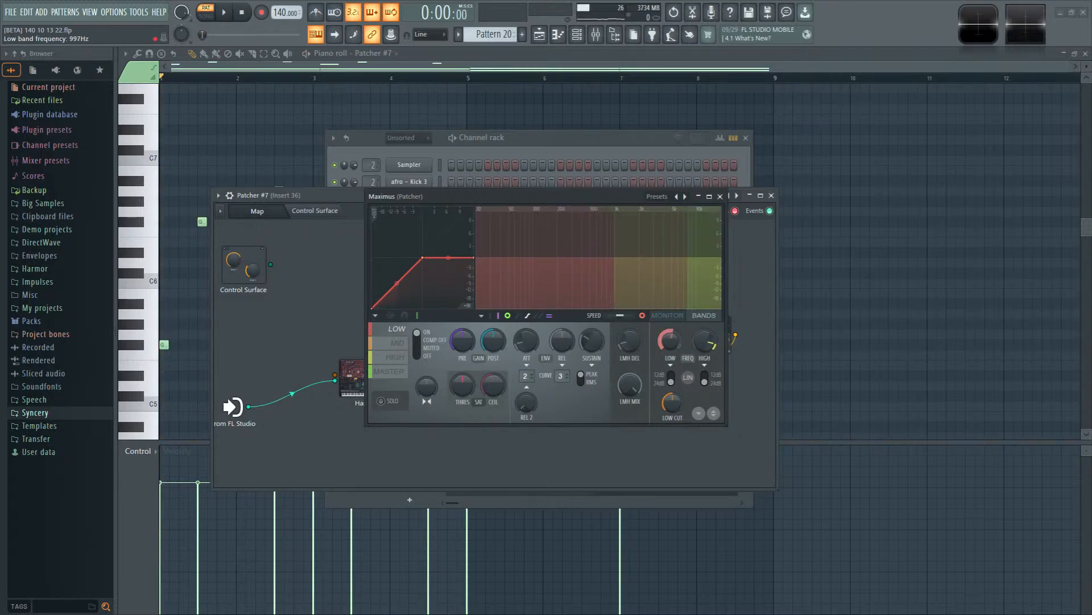
Step: Play the pattern, switch Maximus to the monitor display, and shape the LOW band's compression curve with a lowered knee and end point
key("space")
key("space")
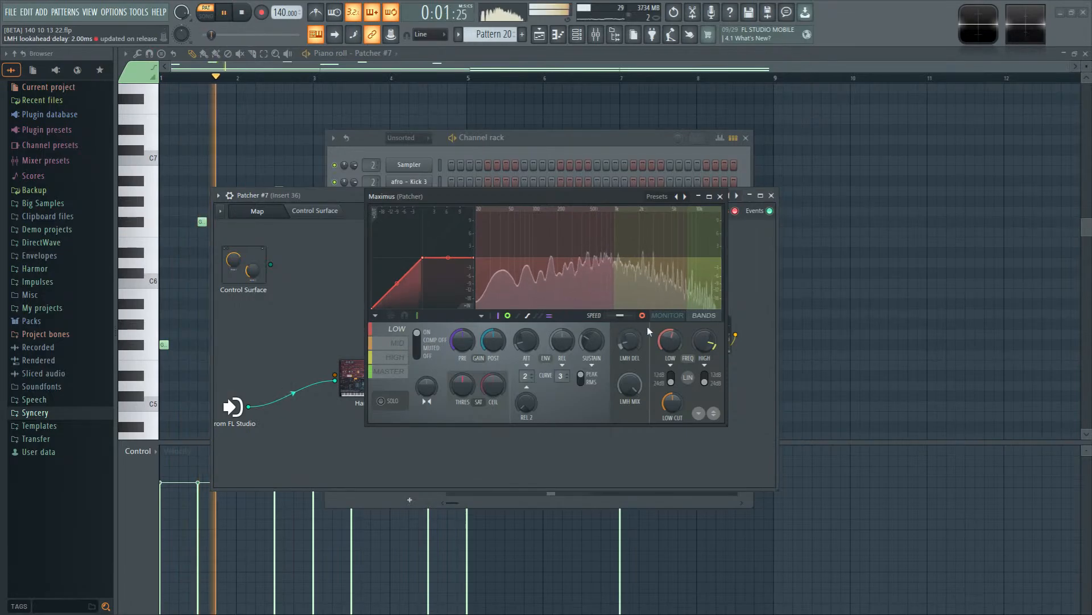
left_click(680, 315)
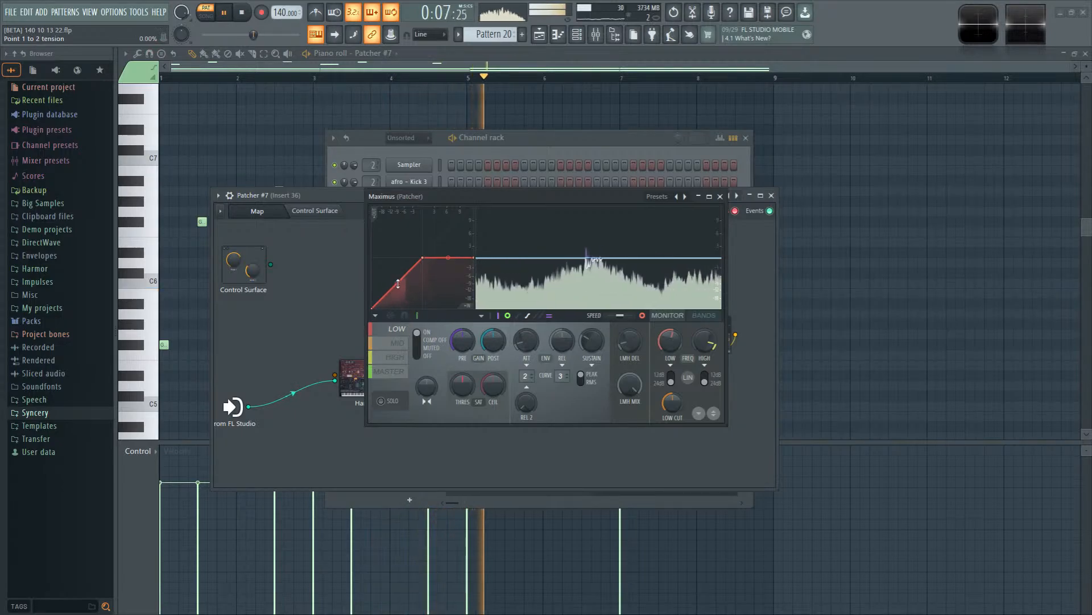
left_click_drag(422, 260, 406, 283)
left_click_drag(474, 259, 475, 272)
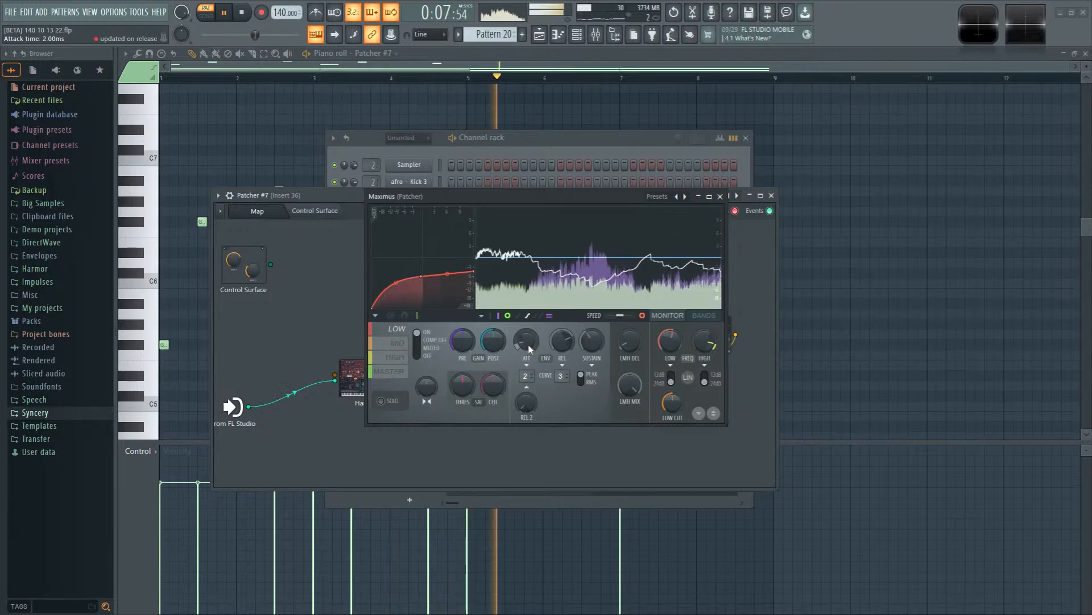
Step: Shape the MID band's compression curve with an added low-level point, a bulge beneath it and a lowered knee, and adjust the sustain
left_click(398, 342)
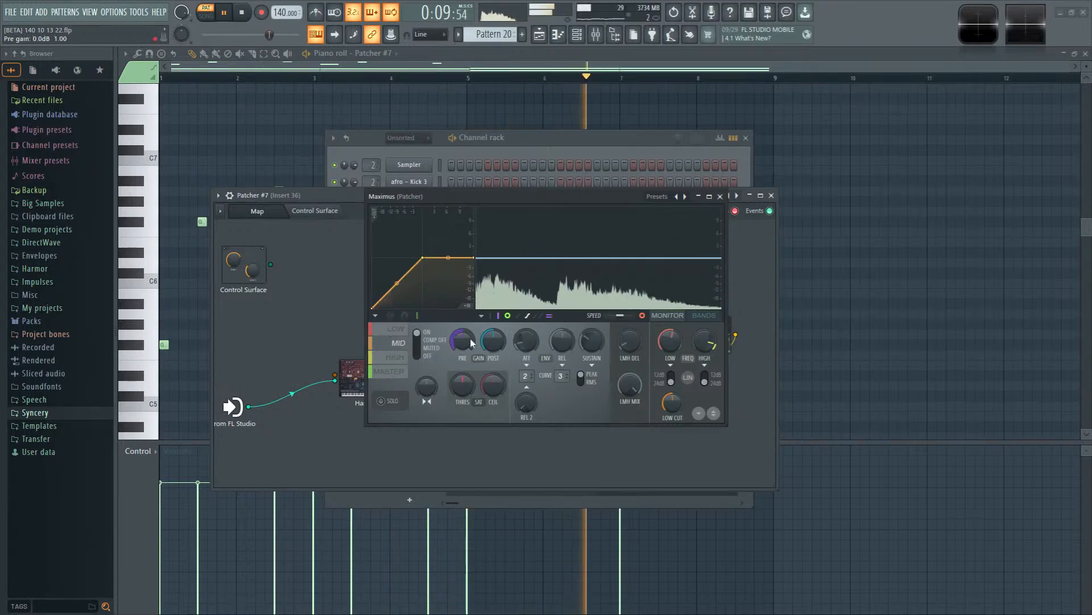
right_click(390, 289)
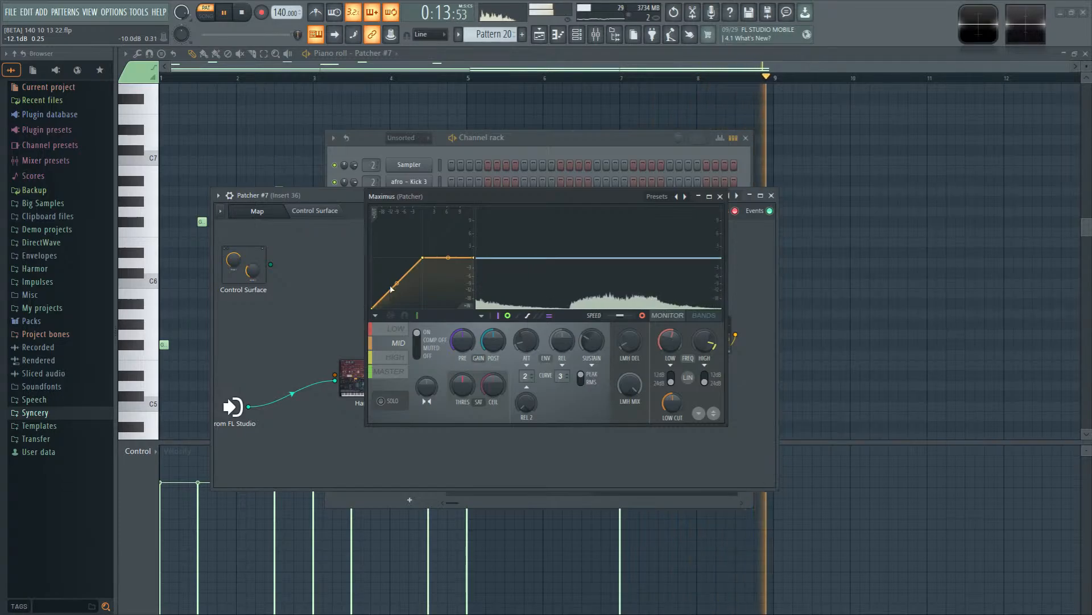
left_click_drag(380, 299, 381, 293)
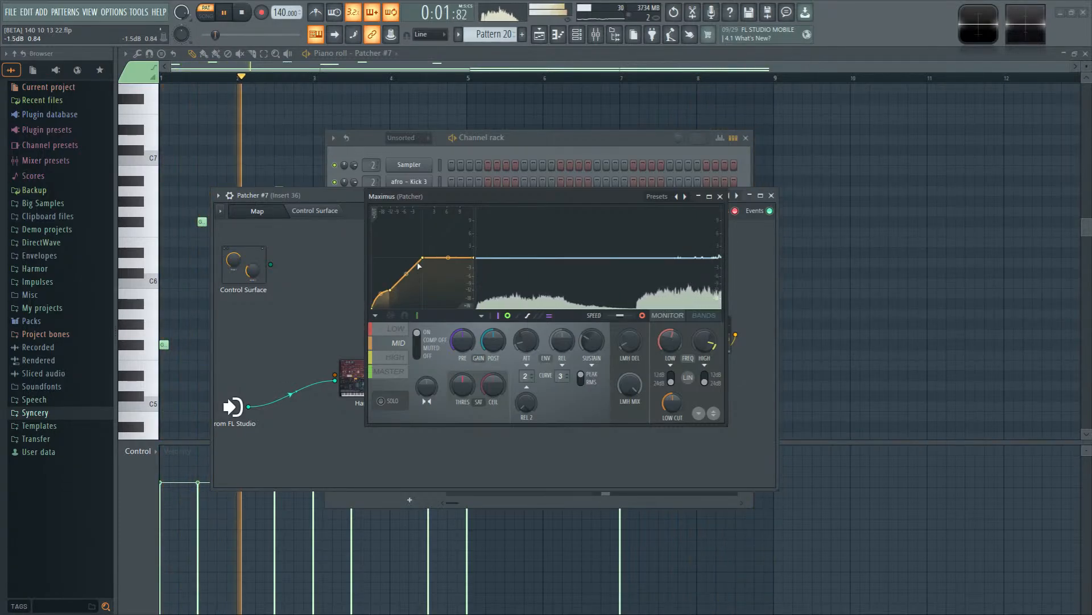
left_click_drag(422, 258, 431, 284)
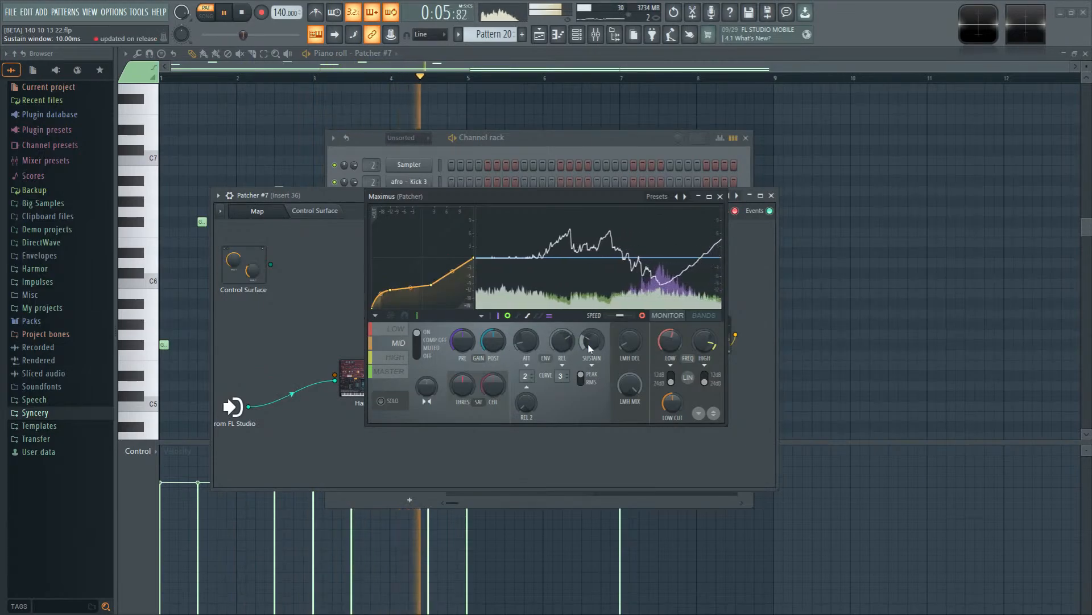
left_click_drag(589, 345, 593, 339)
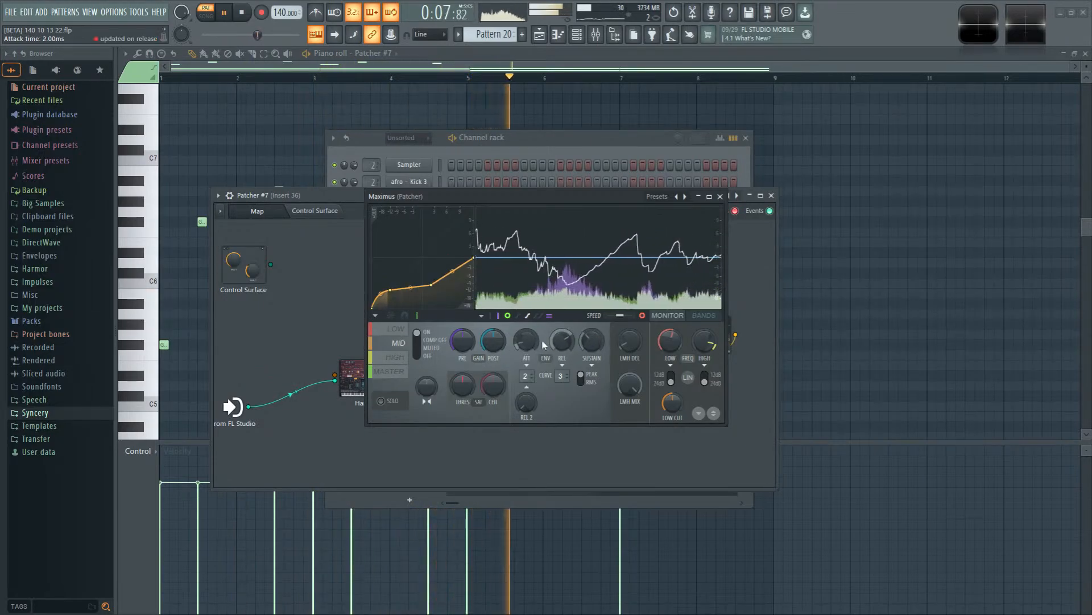
Step: Shape the HIGH band's compression curve with a steep low-level bulge and a lowered knee, and adjust the sustain
left_click(392, 356)
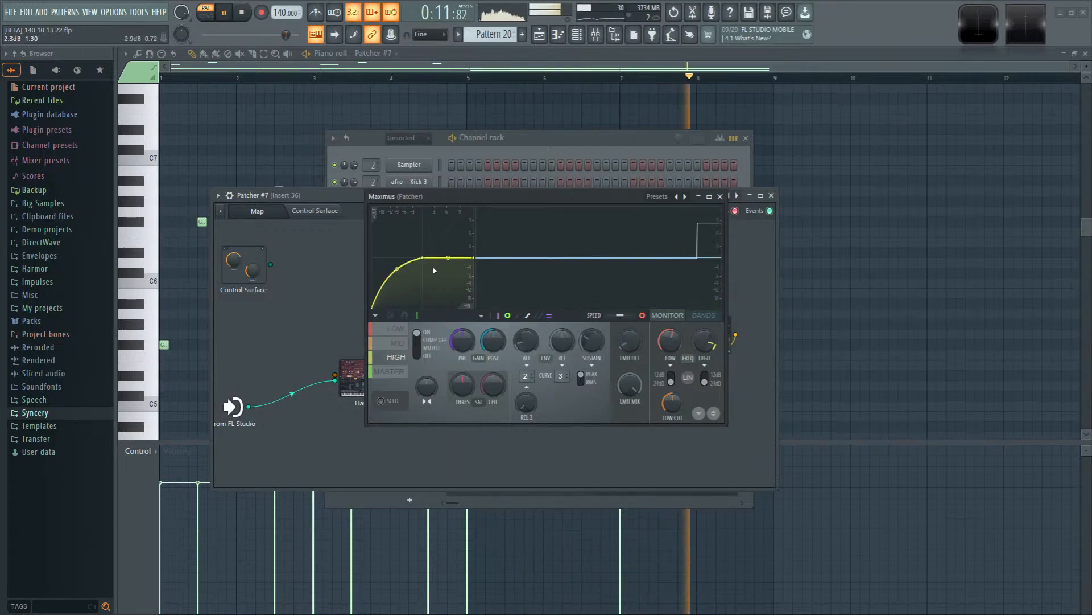
left_click_drag(396, 271, 397, 263)
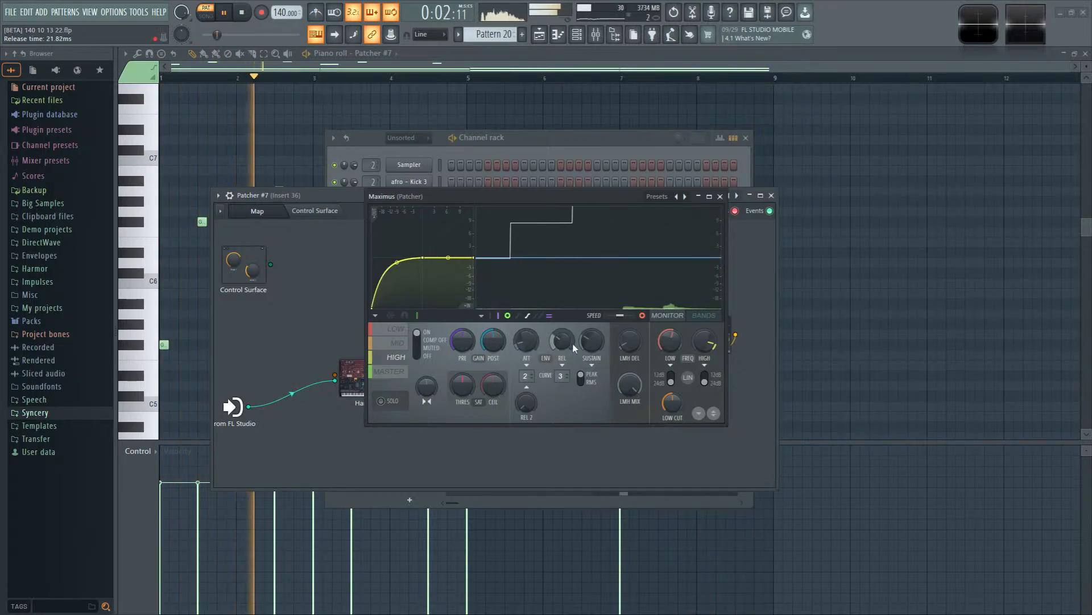
left_click_drag(423, 258, 419, 271)
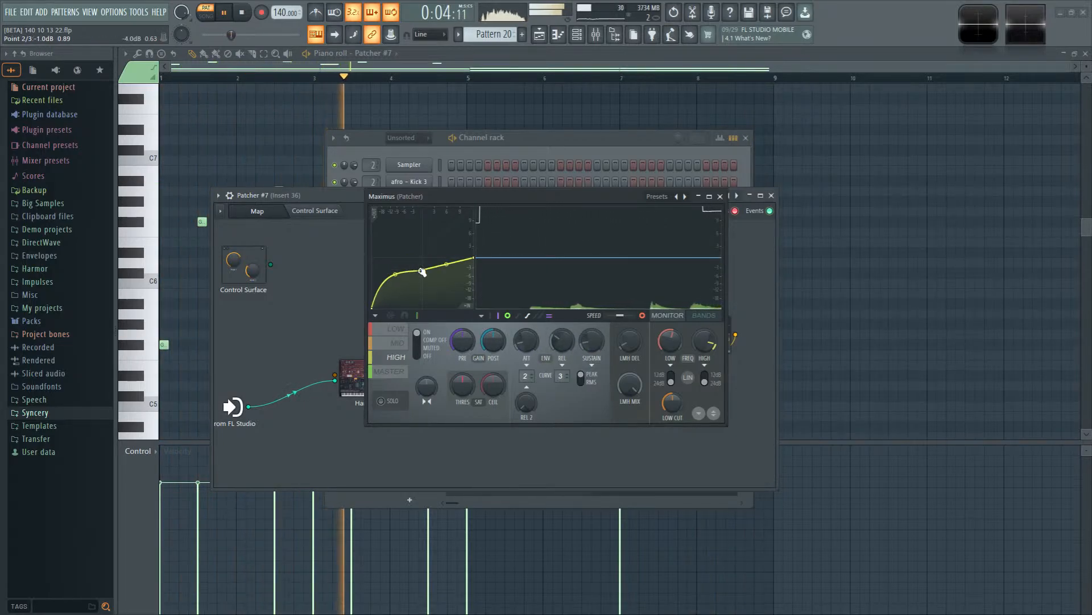
left_click_drag(593, 343, 595, 360)
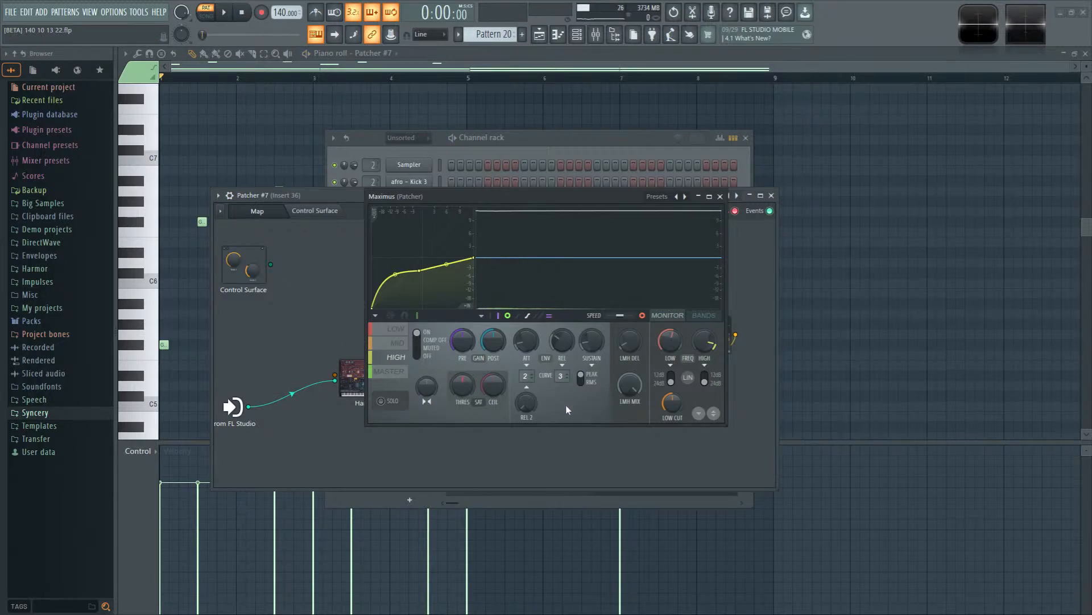
Step: Audition the MASTER band, shape its compression curve with raised low levels and a lowered knee, and close Maximus
left_click(227, 14)
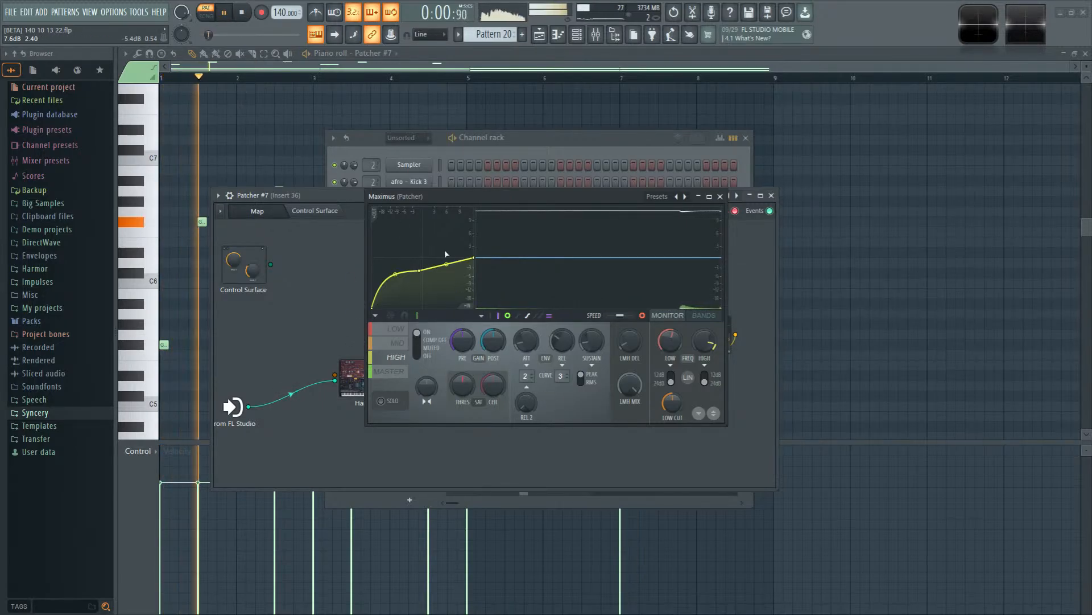
left_click(401, 371)
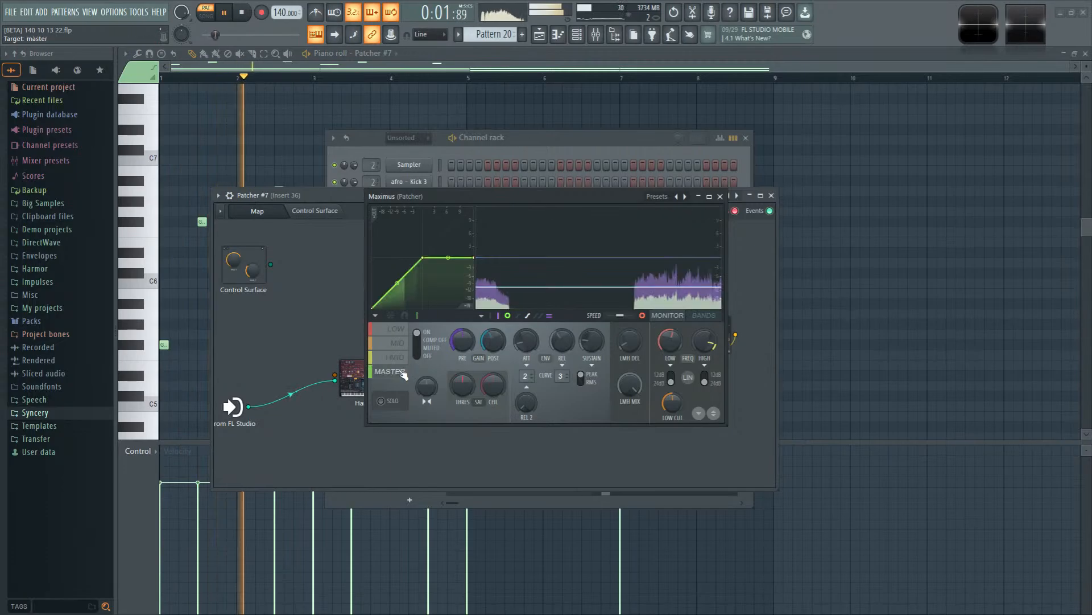
left_click(241, 14)
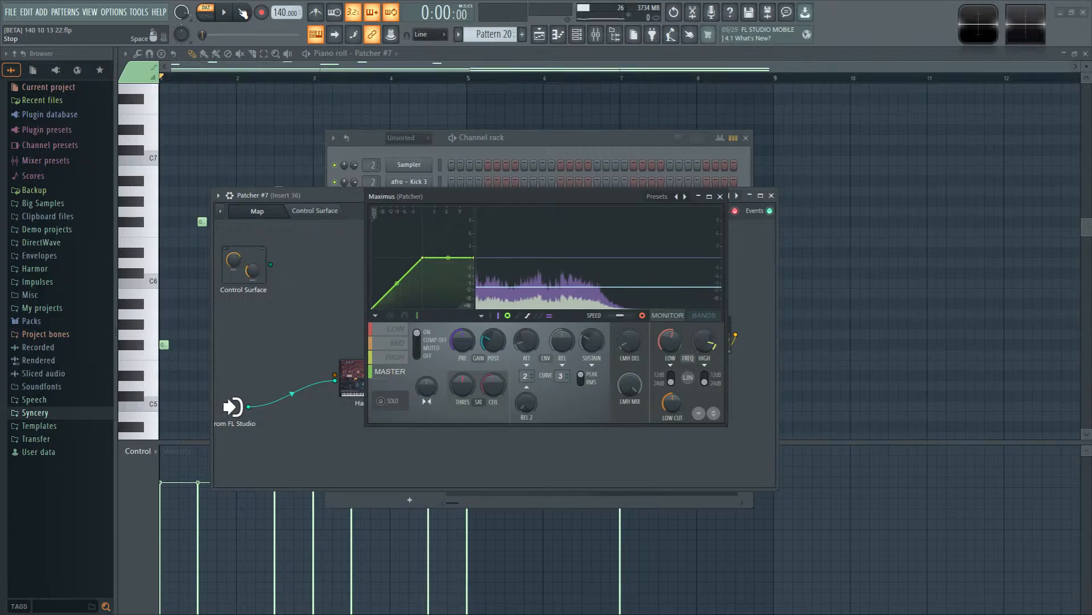
key("space")
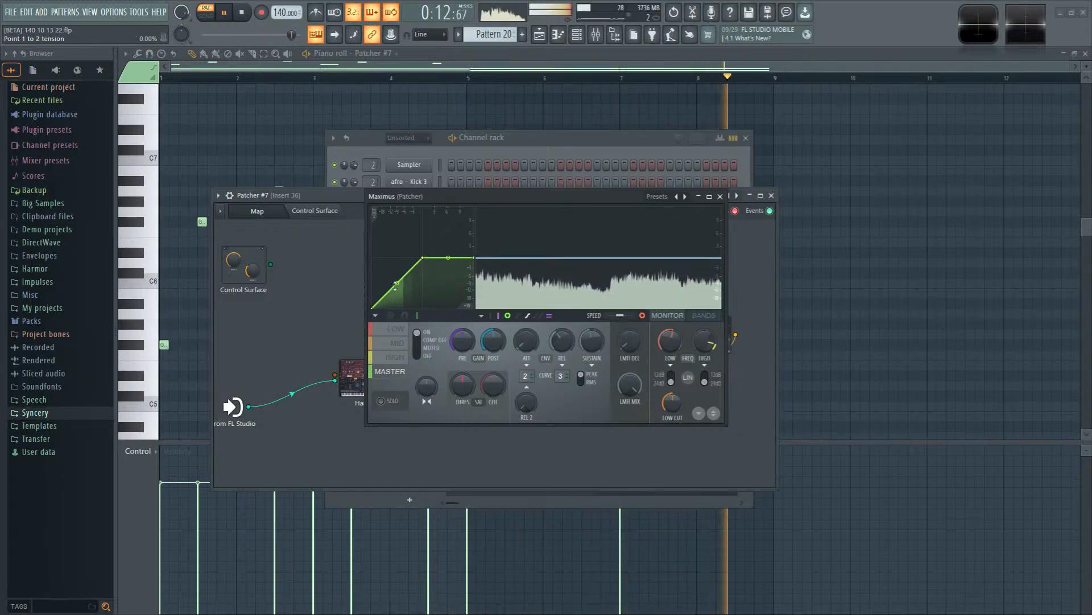
left_click_drag(395, 286, 383, 271)
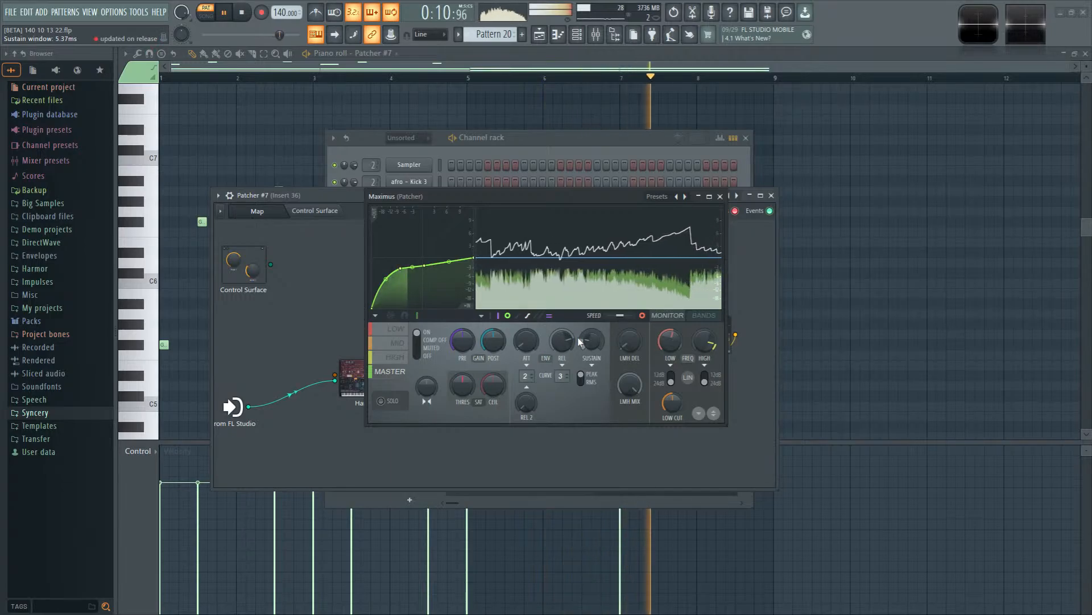
left_click(720, 196)
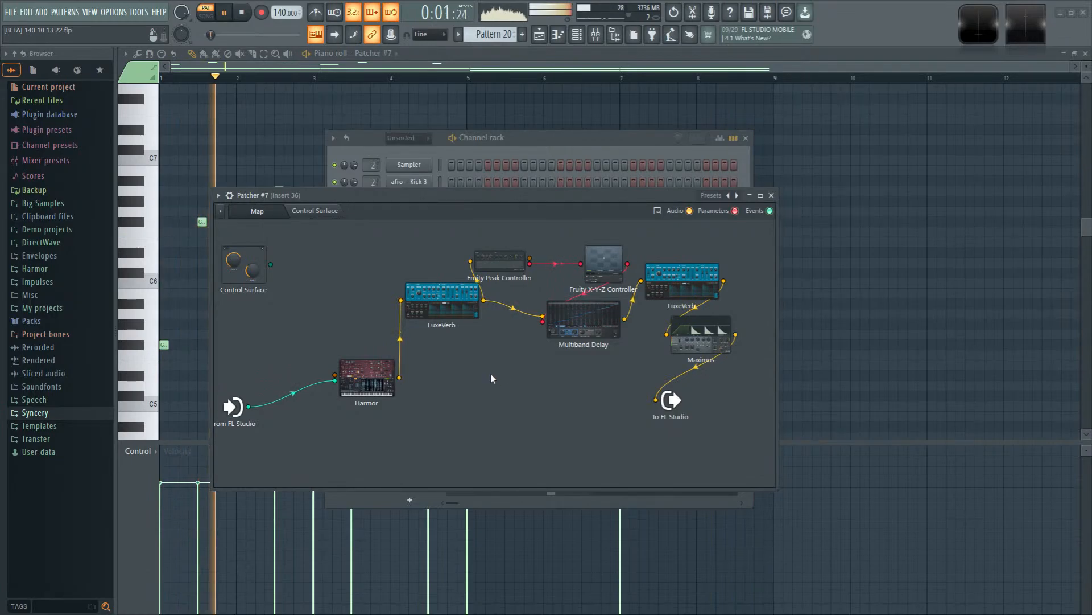
Step: Audition the Multiband Delay's banks during playback, leave bank 5 selected, and close the plugin
left_click(577, 321)
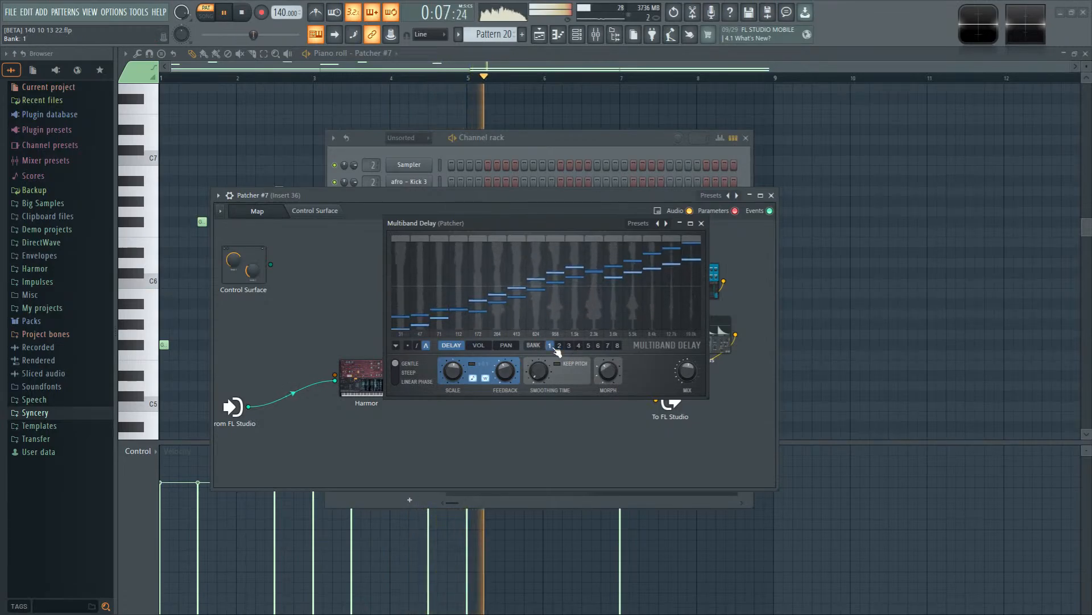
right_click(738, 224)
left_click(545, 280)
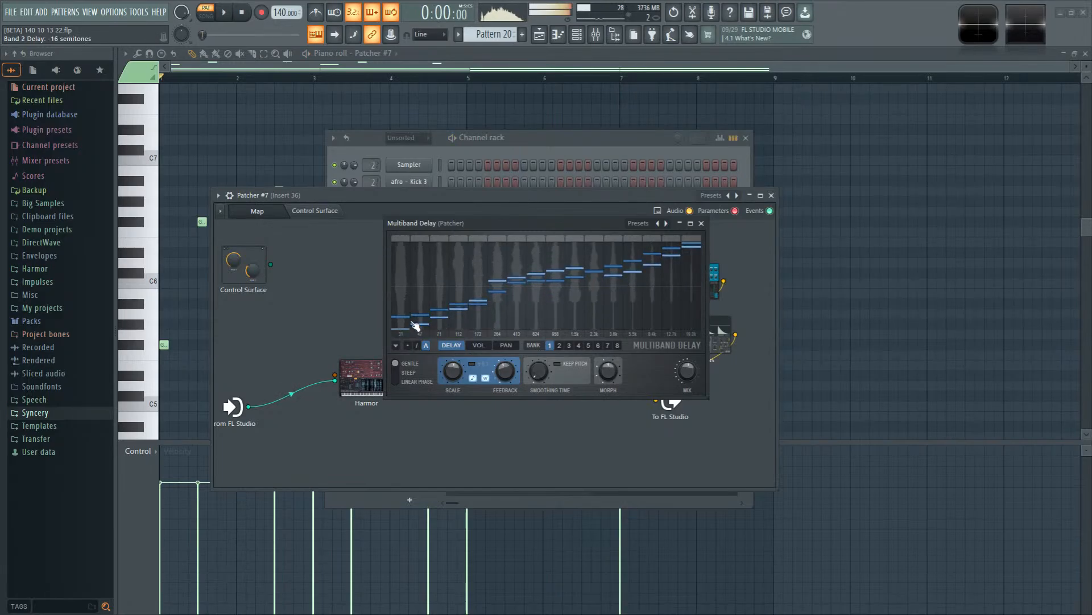
key("space")
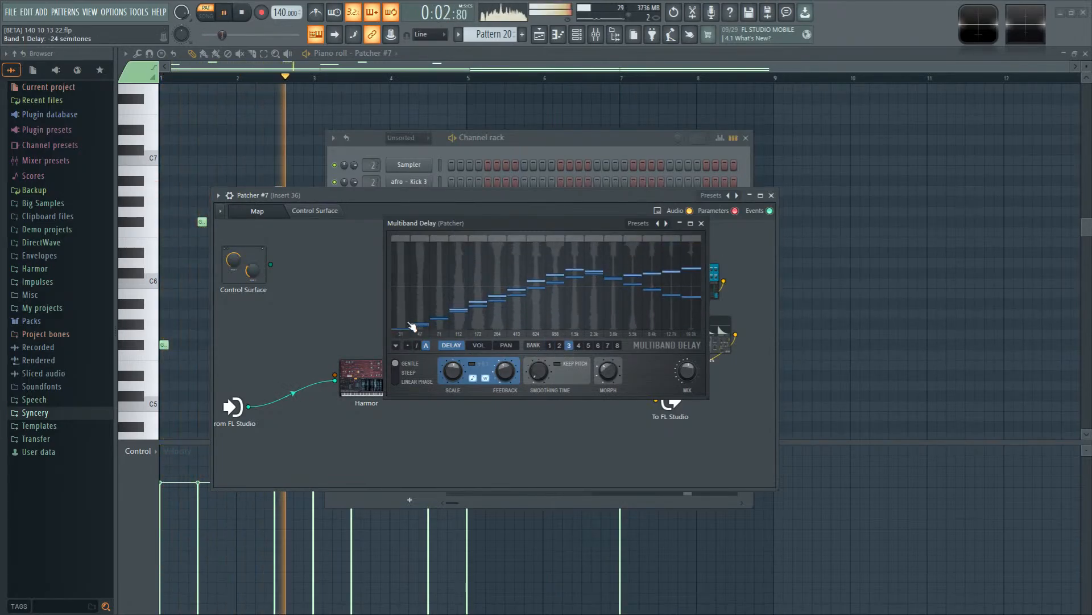
left_click(579, 345)
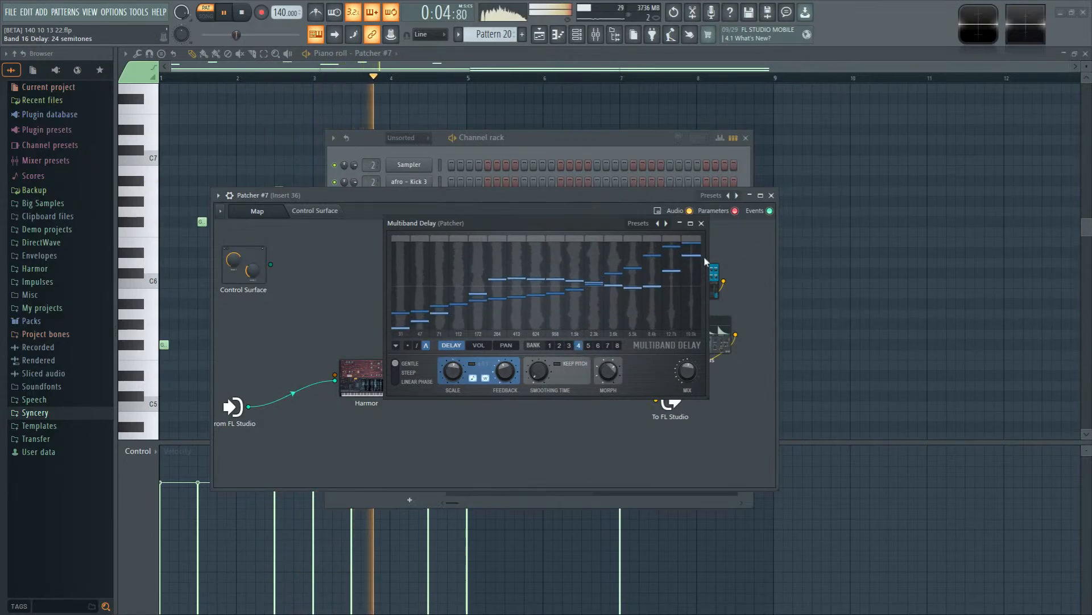
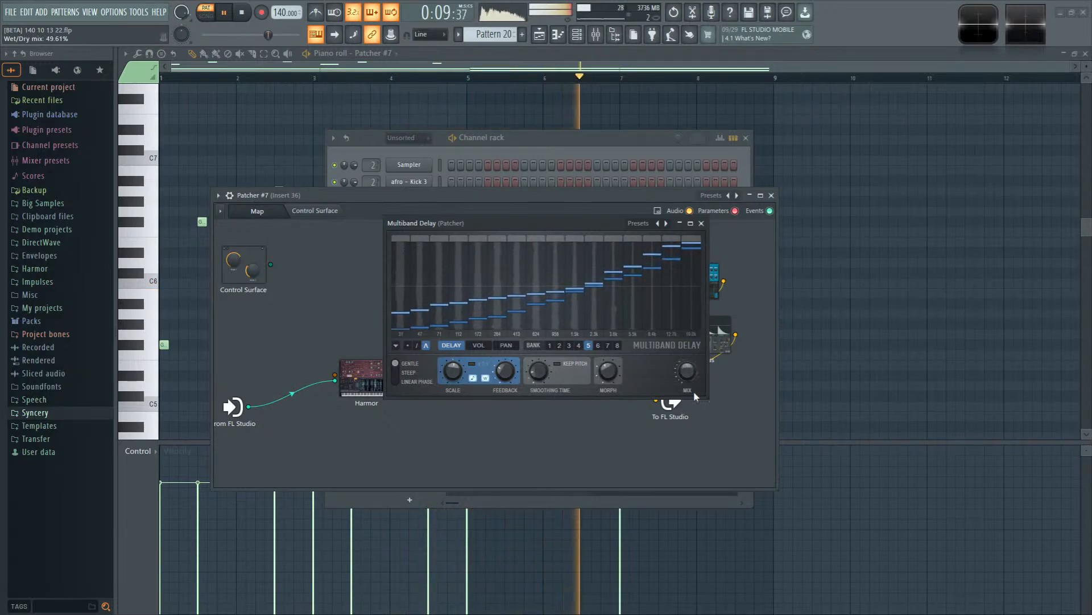
key("space")
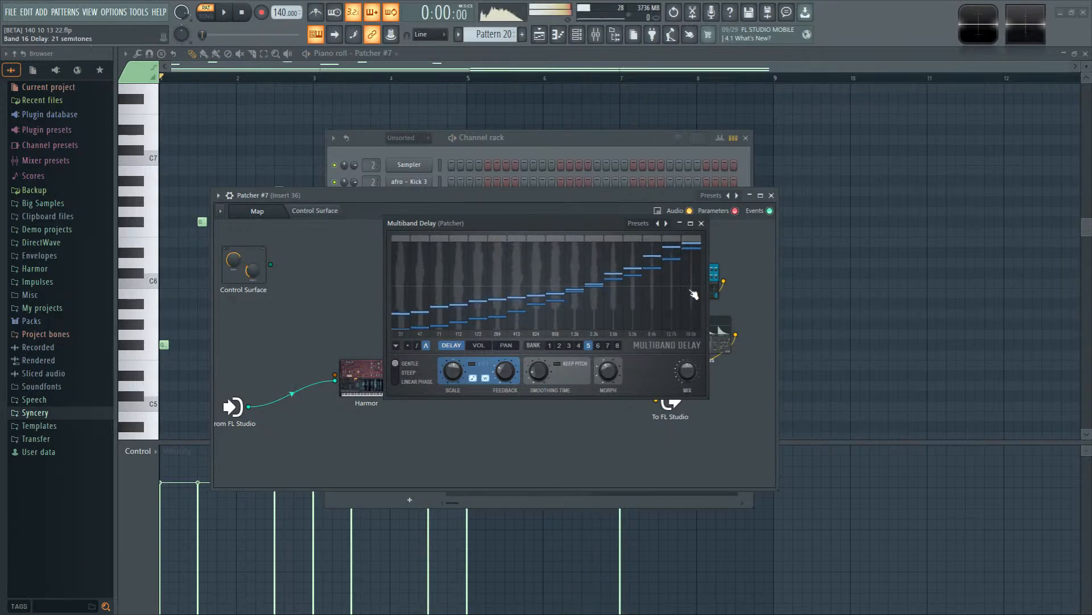
left_click(702, 223)
Step: Add a Fruity Limiter fed by Harmor to the patch, play the pattern to check its signal, and close the limiter
key("F8")
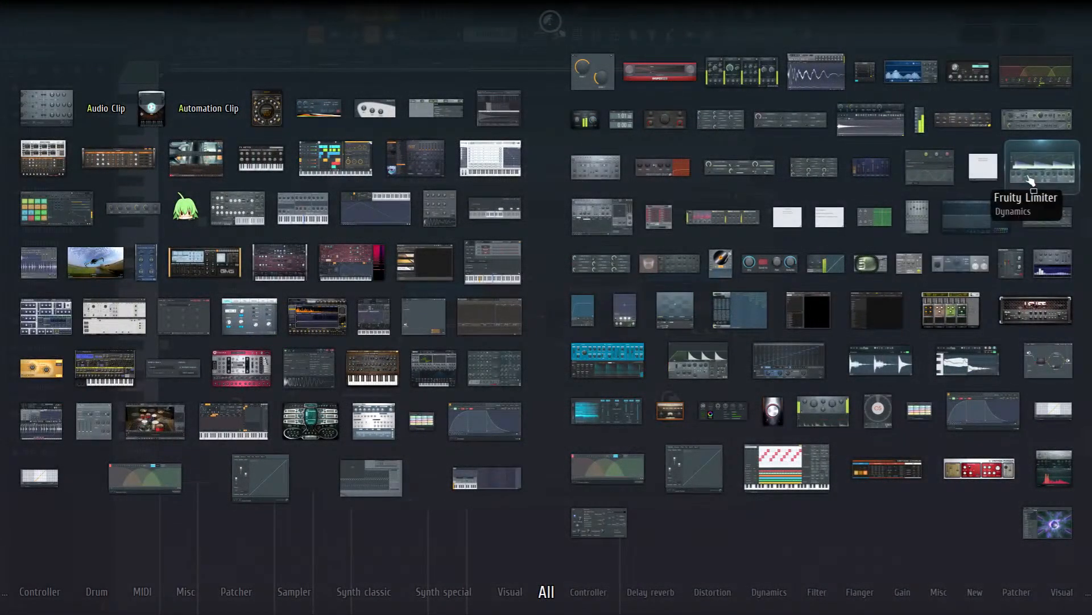
left_click_drag(1028, 177, 525, 397)
left_click(524, 398)
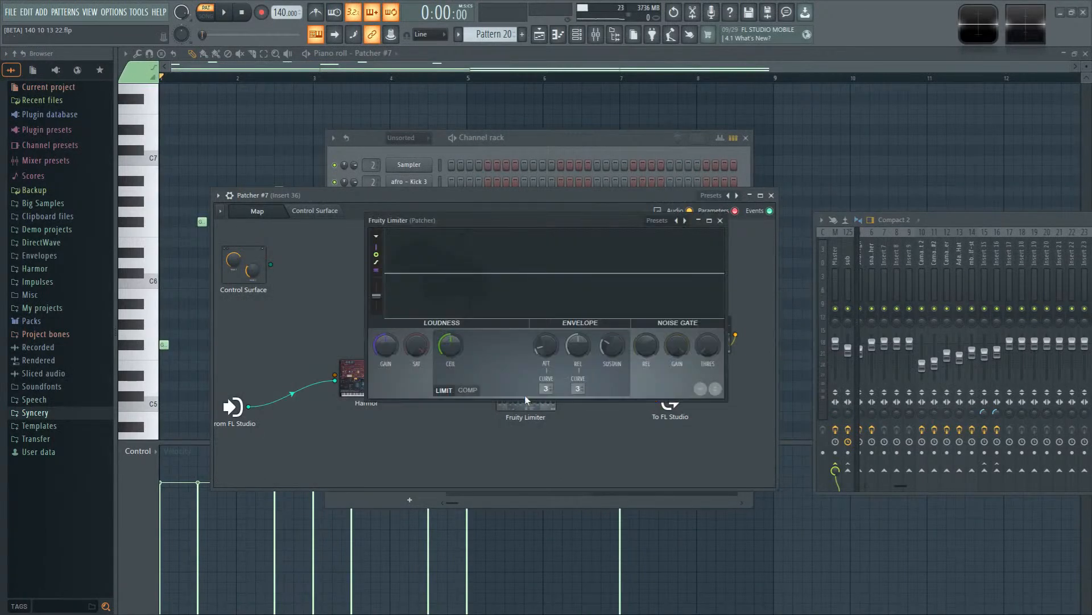
key("space")
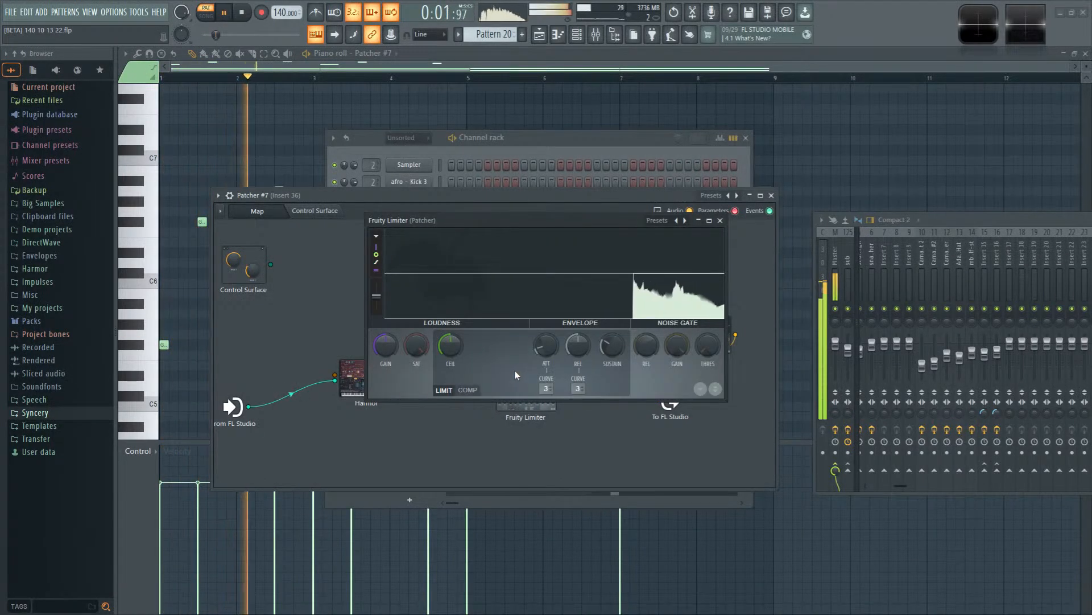
key("space")
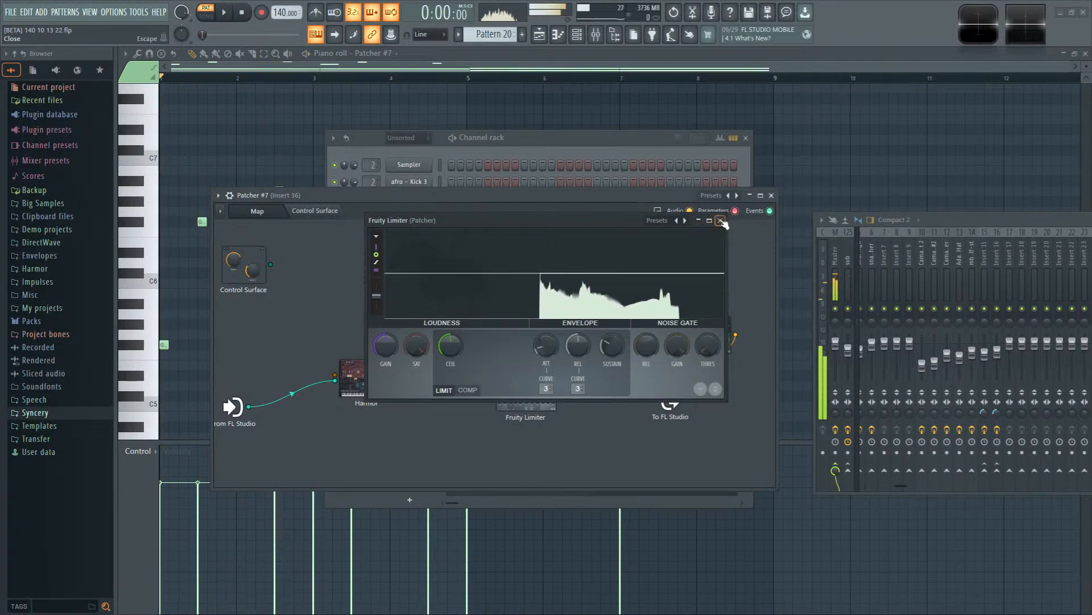
left_click(721, 221)
Step: Duplicate the Fruity Peak Controller below Harmor and activate the Multiband Delay's mix knob as a parameter input
right_click(493, 268)
left_click_drag(516, 289, 452, 412)
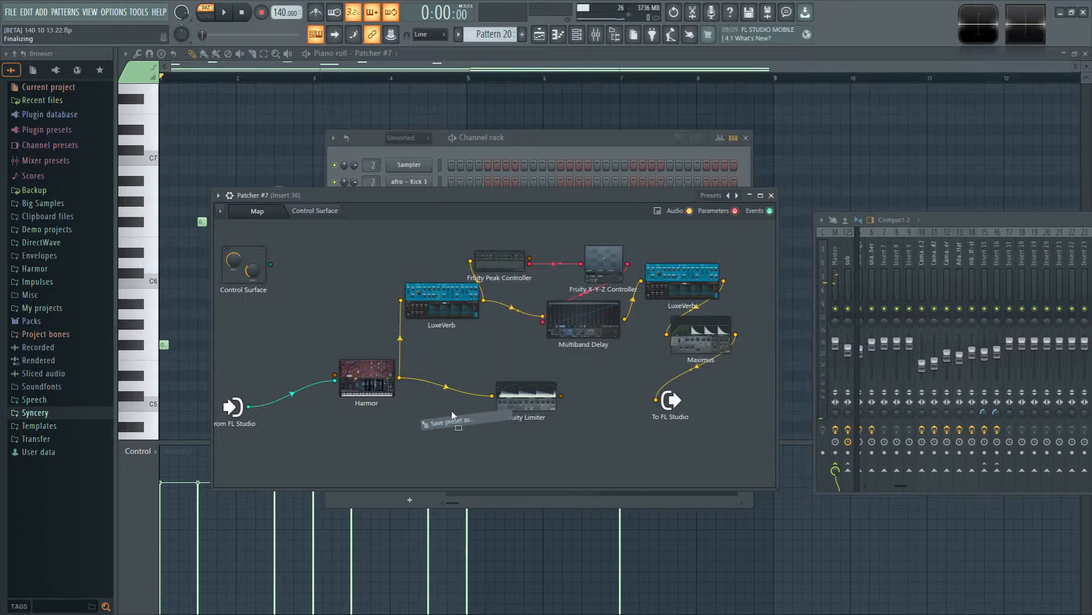
left_click(598, 329)
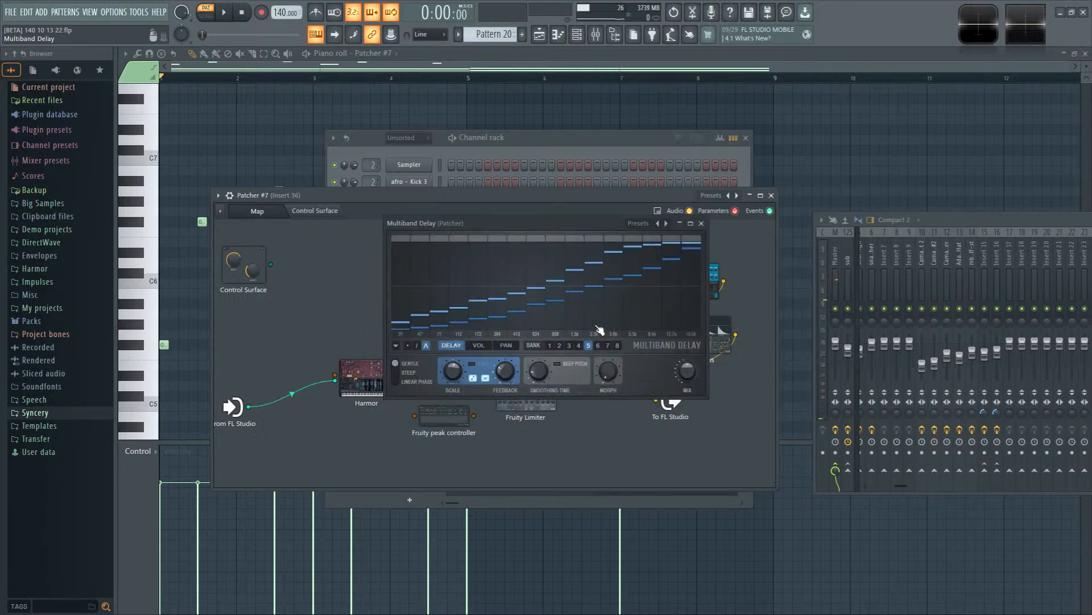
right_click(694, 373)
left_click(701, 223)
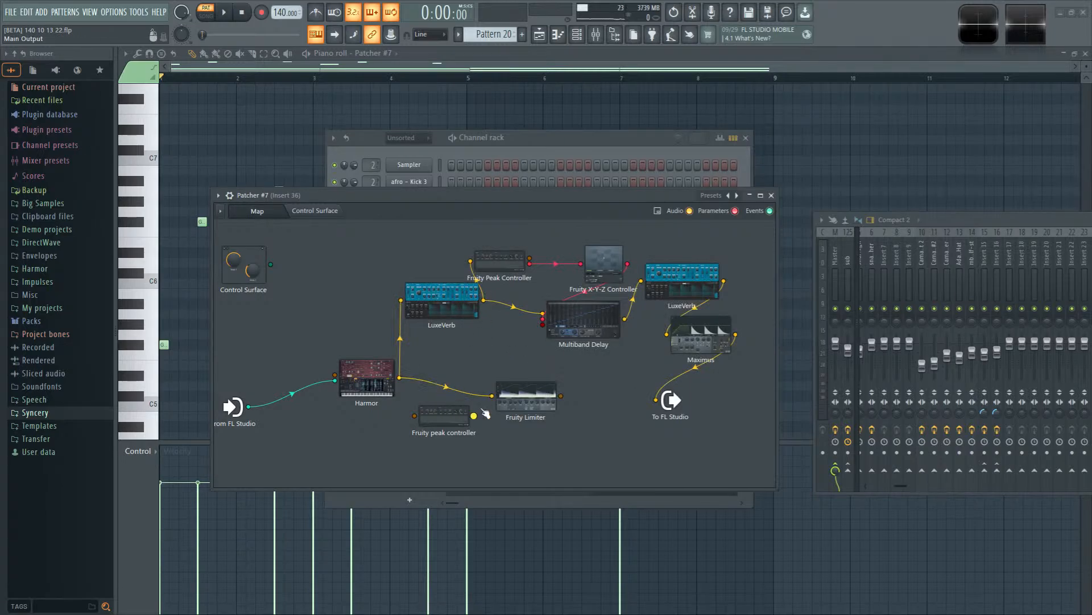
Step: Activate the Y value parameter input and a second parameter output on the Fruity X-Y-Z Controller
right_click(597, 265)
left_click_drag(604, 254, 600, 238)
right_click(600, 259)
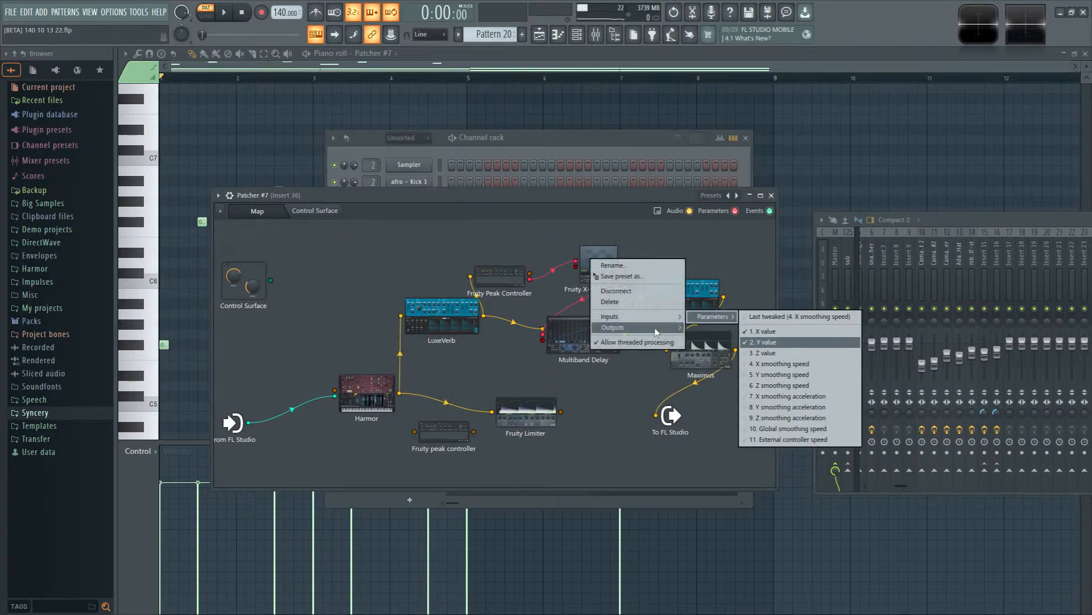
mouse_move(713, 327)
left_click(754, 375)
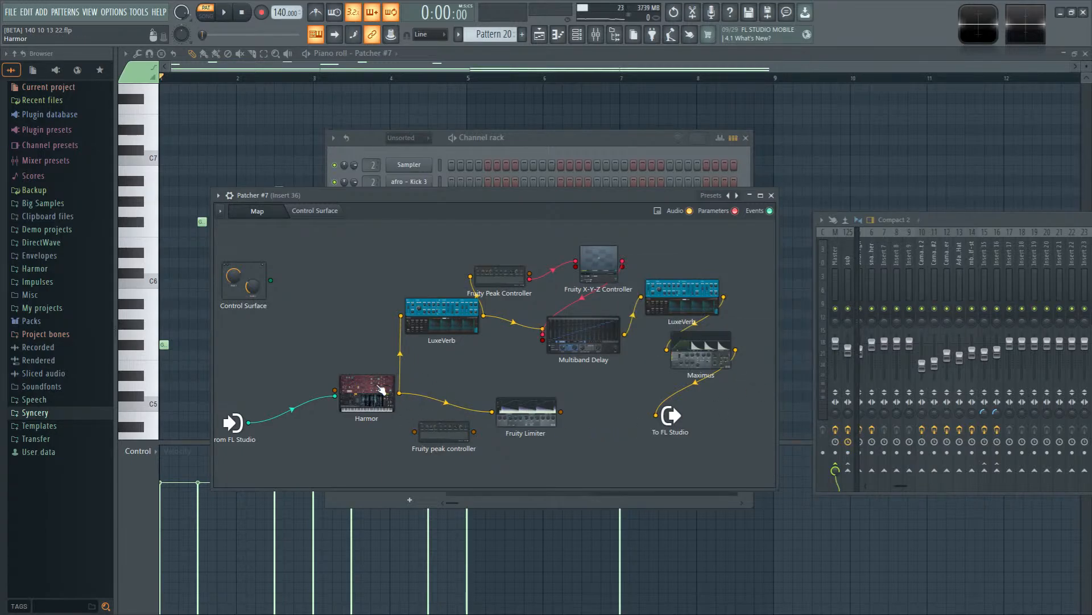
Step: Connect Harmor's audio to the duplicated Fruity peak controller and activate that controller's parameter outputs
right_click(470, 434)
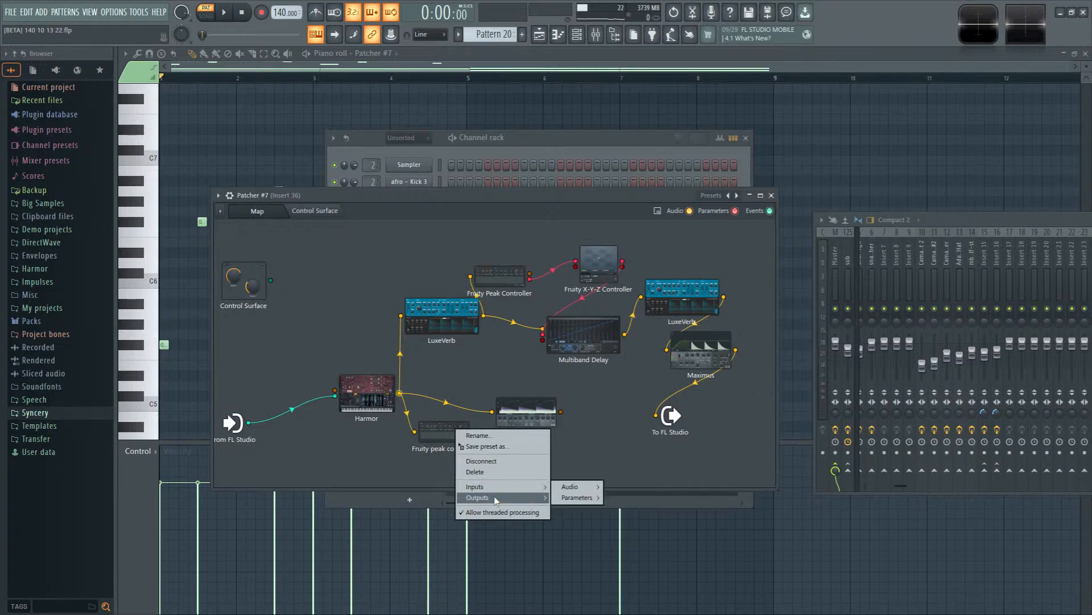
mouse_move(577, 500)
left_click(619, 542)
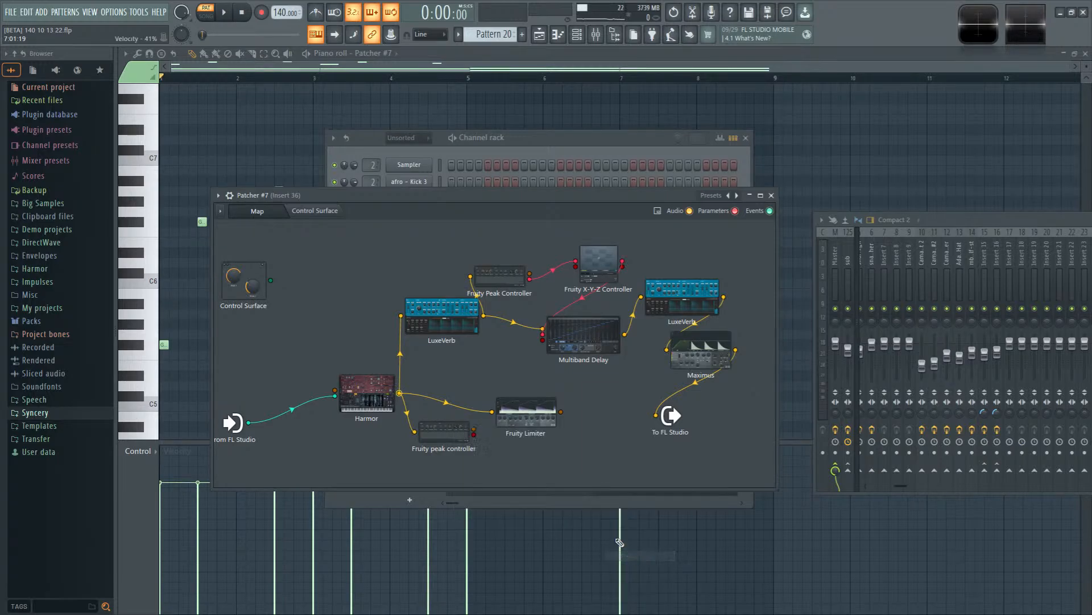
Step: Keep only the Peak output active on the Fruity peak controller below Harmor and connect it to the Fruity X-Y-Z Controller's Y value
right_click(467, 433)
right_click(454, 434)
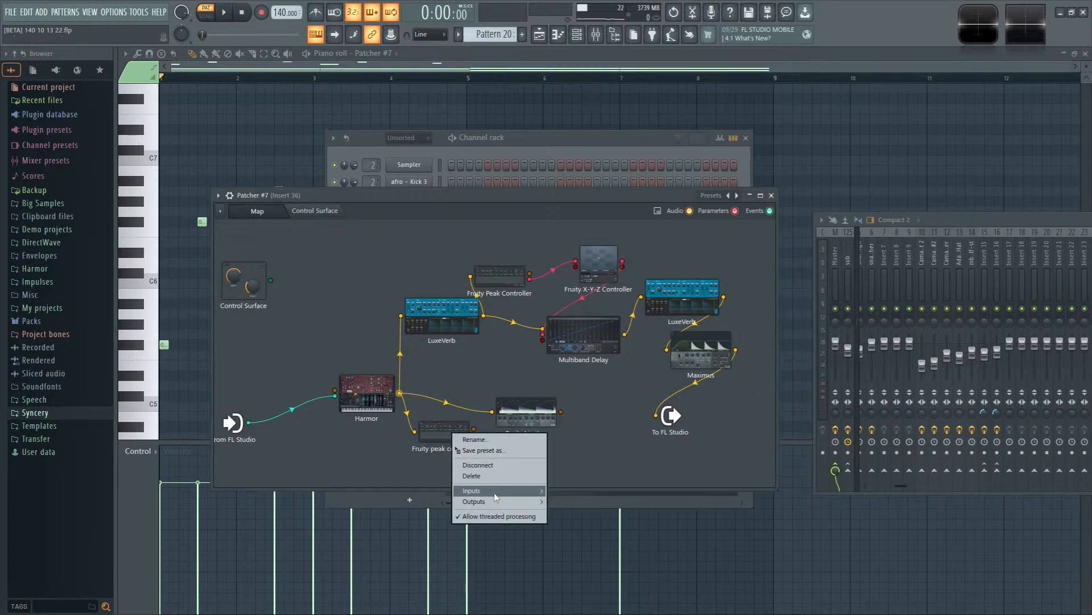
mouse_move(565, 520)
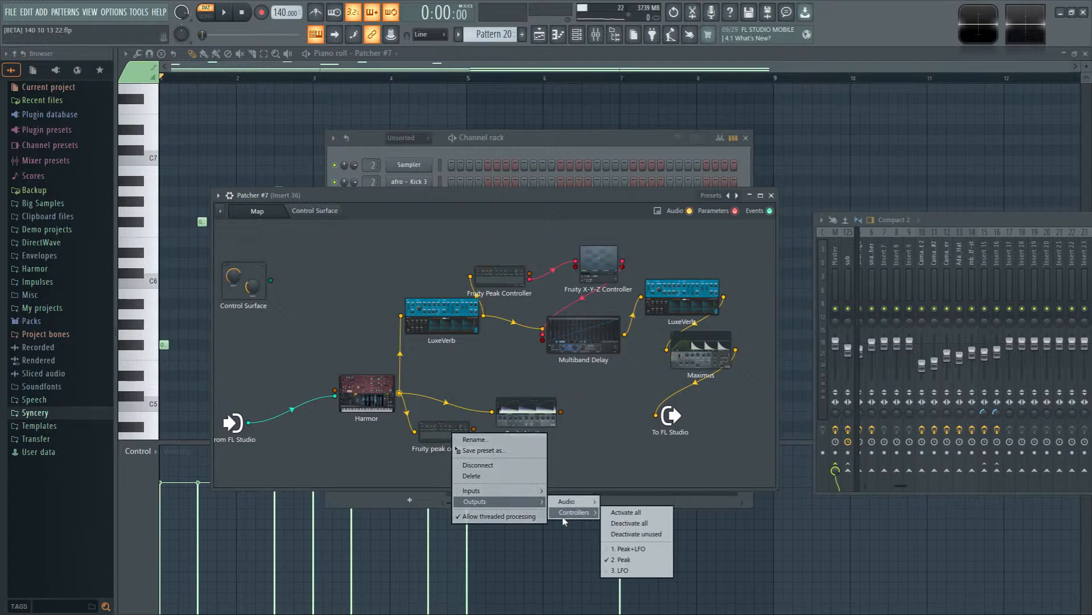
left_click(578, 482)
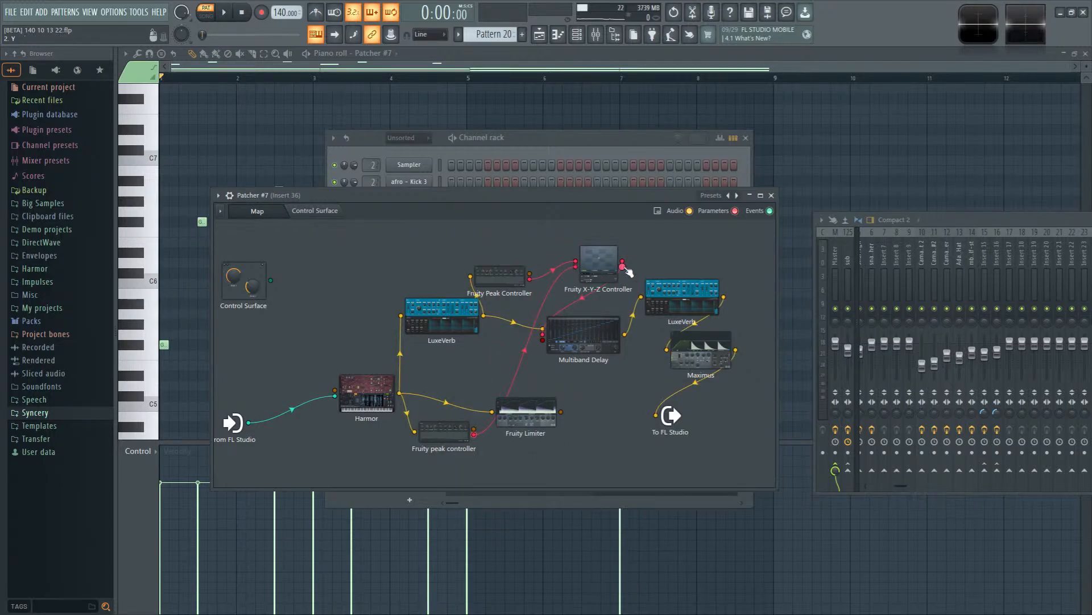
Step: Connect the X-Y-Z Controller's Y output to the Multiband Delay's mix and check the modulation during playback
key("space")
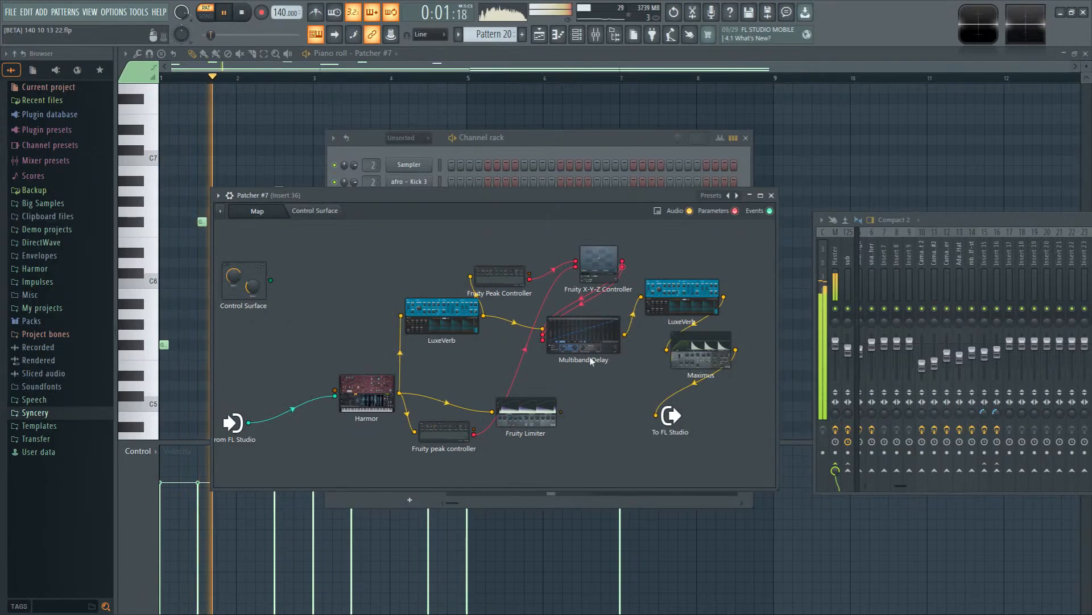
double_click(590, 350)
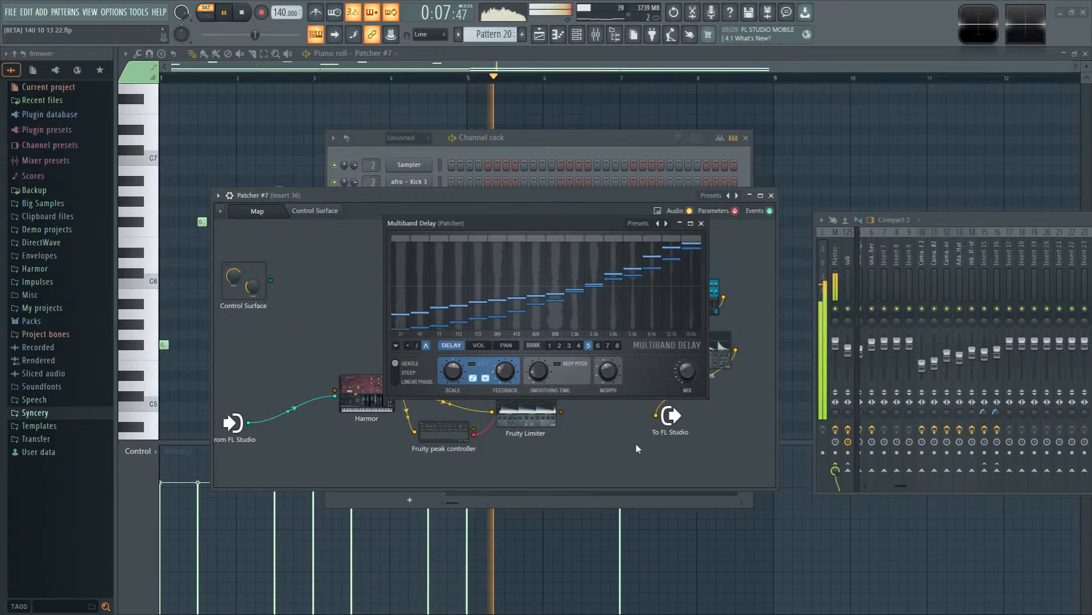
left_click(702, 224)
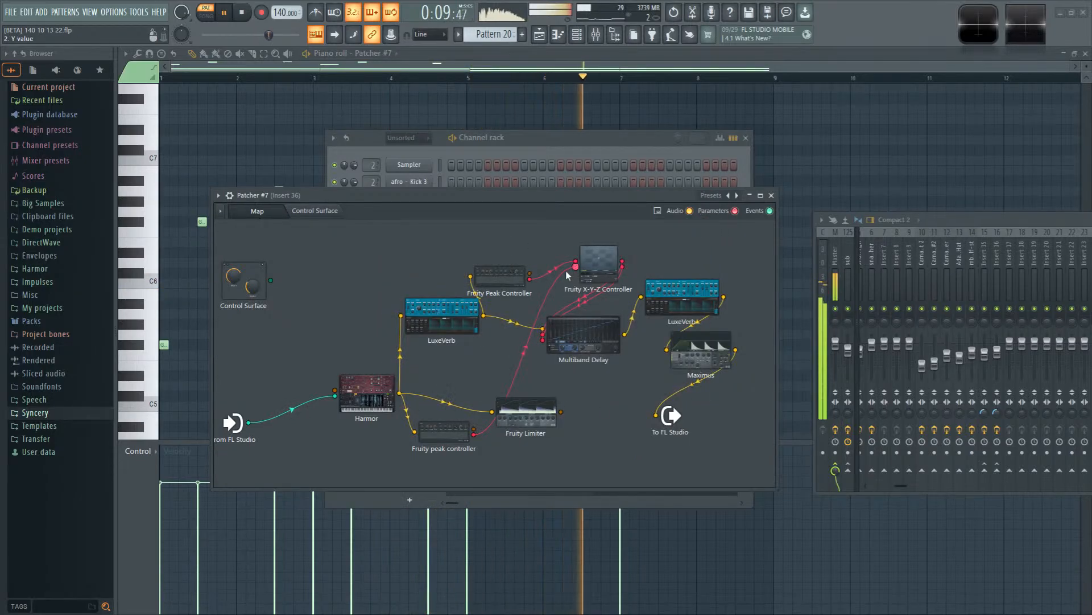
Step: Set the Fruity X-Y-Z Controller's X smoothing speed to 43% and its Y smoothing speed to 32%, and play the pattern again
left_click(605, 262)
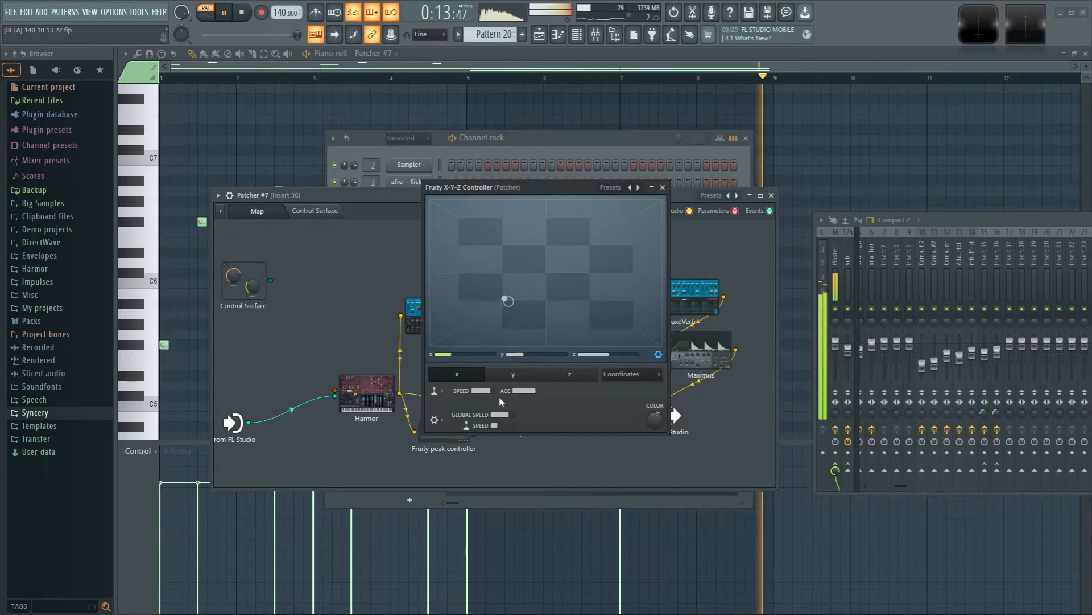
left_click(513, 374)
left_click_drag(490, 394, 490, 373)
left_click(456, 373)
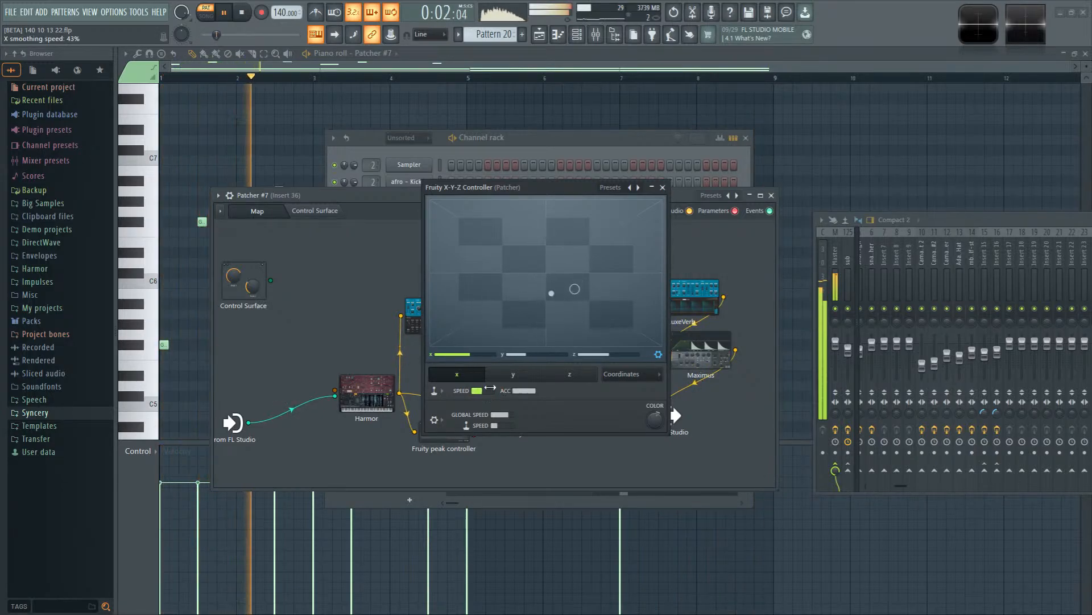
left_click(514, 374)
left_click_drag(479, 390, 484, 398)
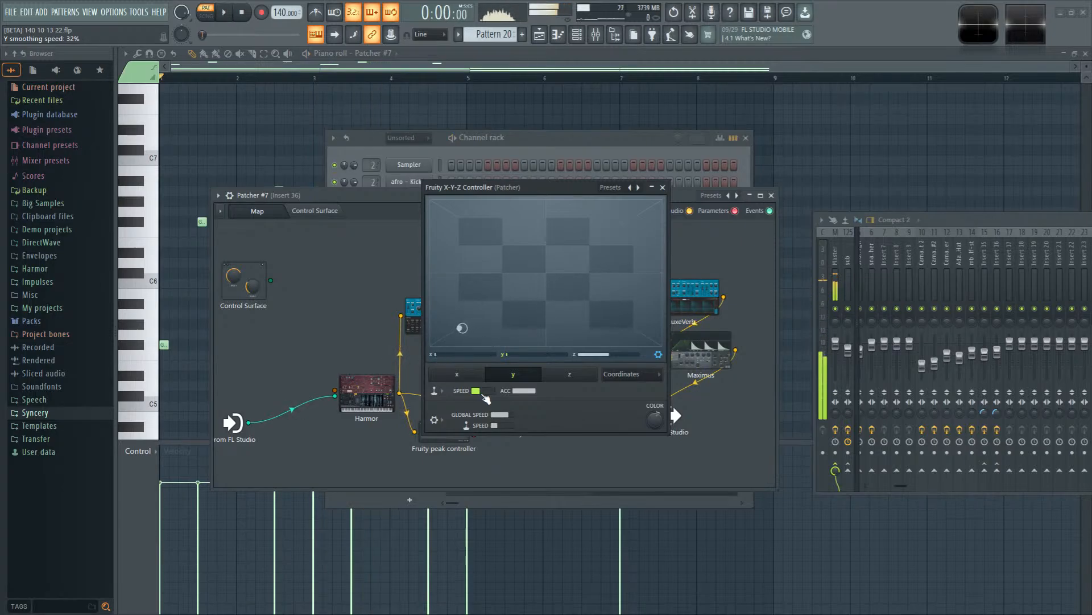
key("space")
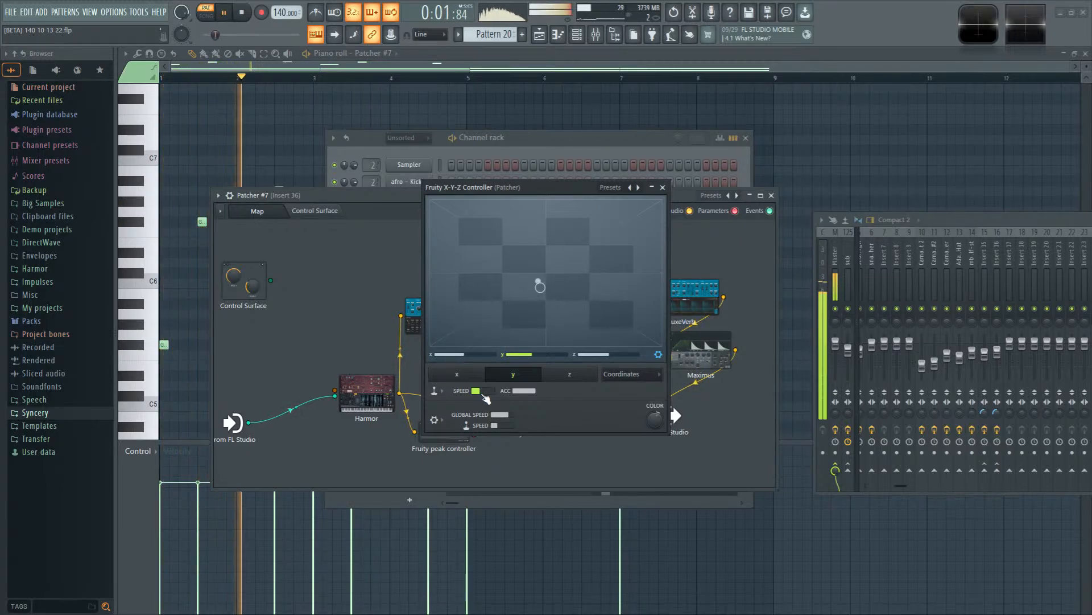
Step: Bring up the mixer over the piano roll and lower the Insert 36 fader while the pattern plays
right_click(250, 107)
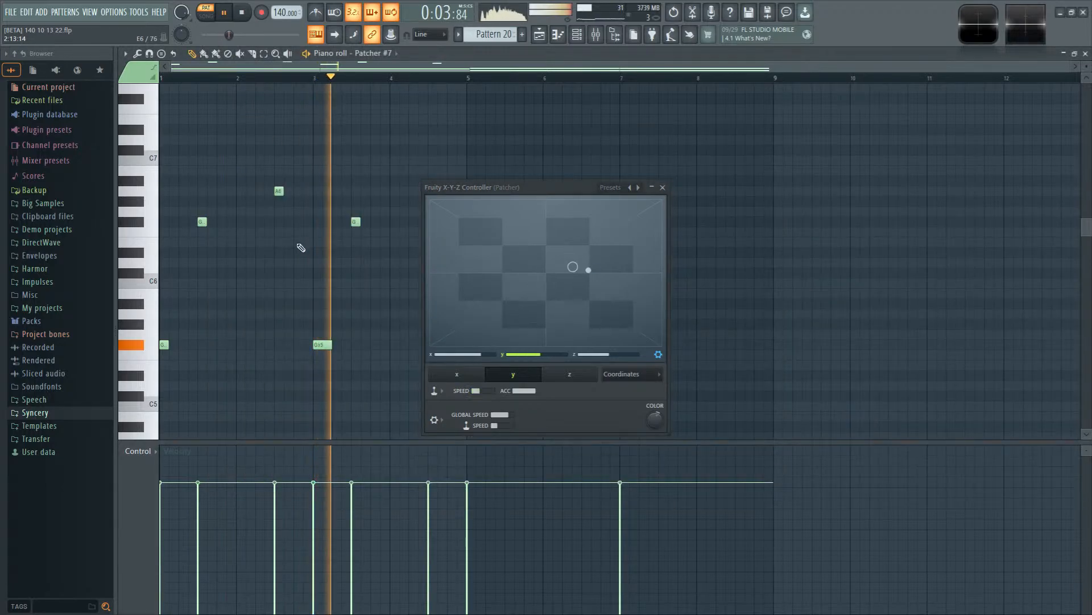
key("space")
left_click_drag(554, 187, 658, 189)
left_click(595, 33)
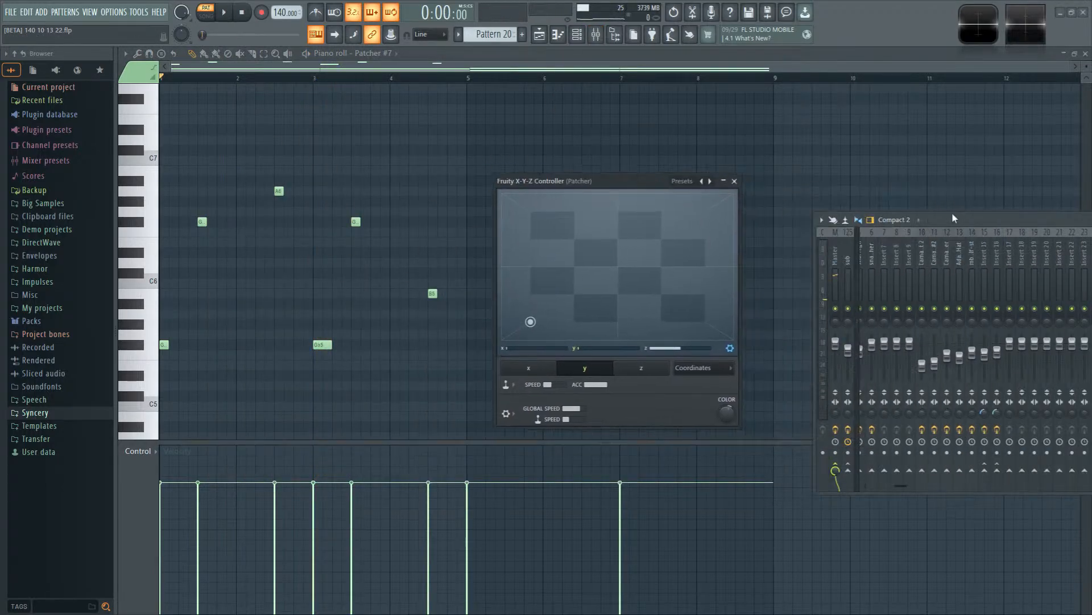
left_click_drag(952, 212, 425, 208)
left_click(723, 181)
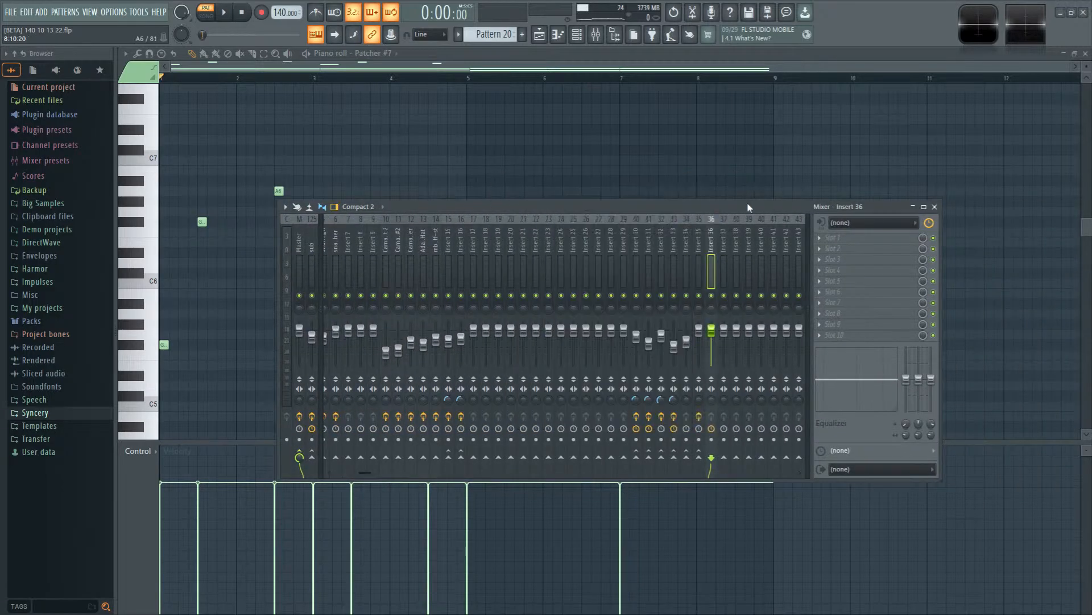
key("space")
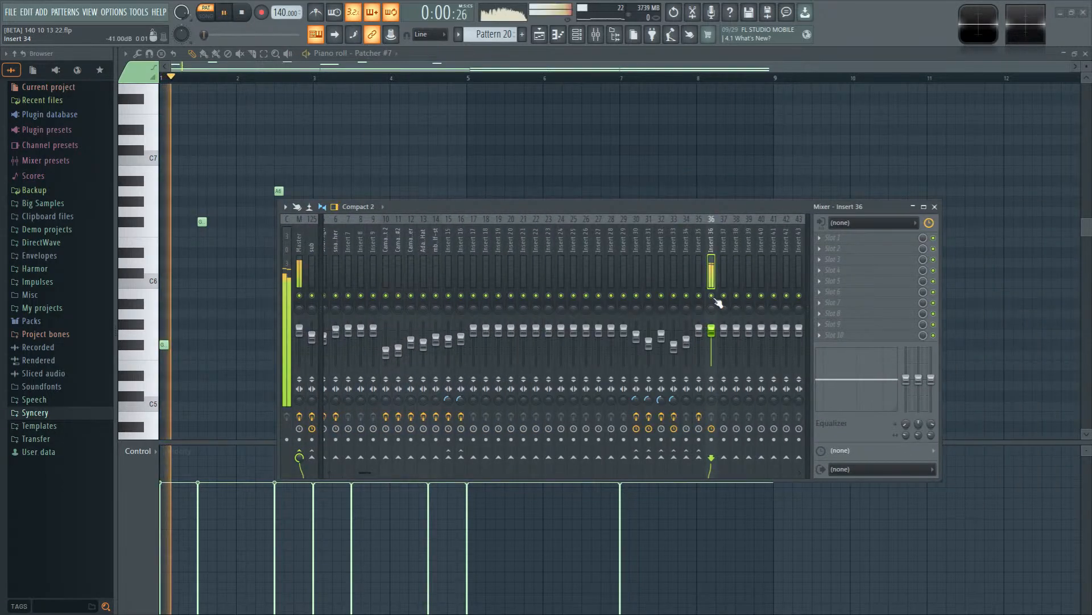
left_click_drag(711, 330, 715, 345)
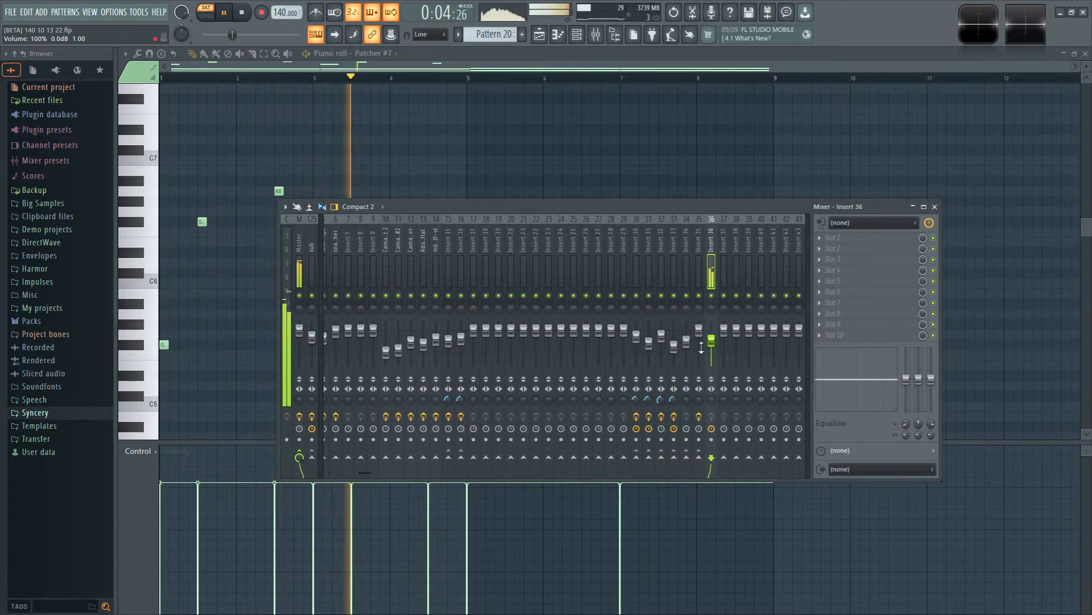
Step: Reopen Patcher #7 with the mixer moved aside, and insert a Fruity Parametric EQ 2 between Maximus and the output
left_click(864, 238)
left_click(864, 238)
left_click(578, 35)
key("space")
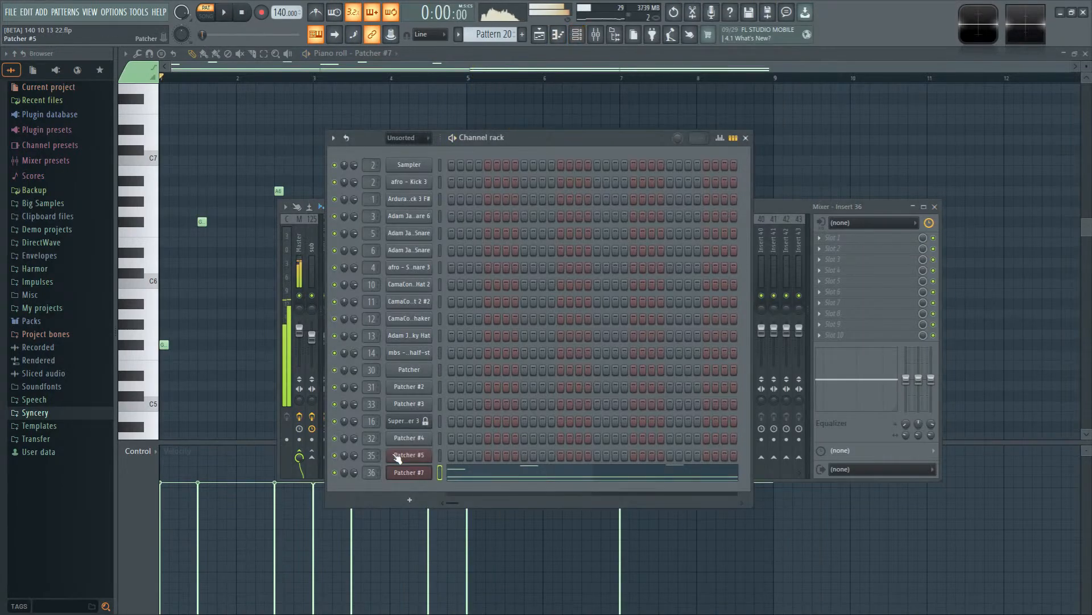
left_click(410, 473)
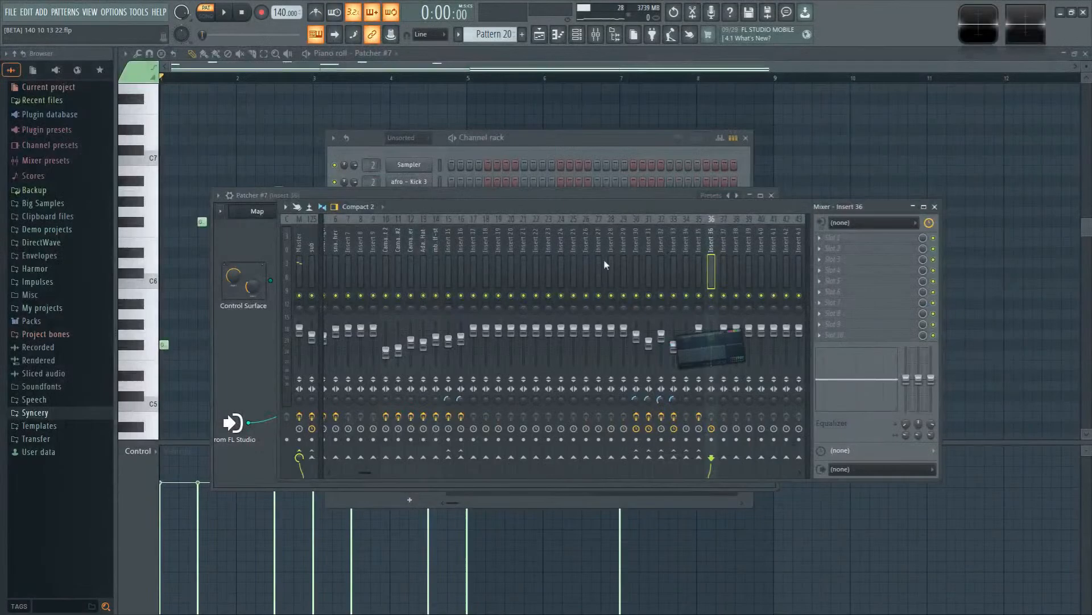
left_click_drag(606, 264, 256, 350)
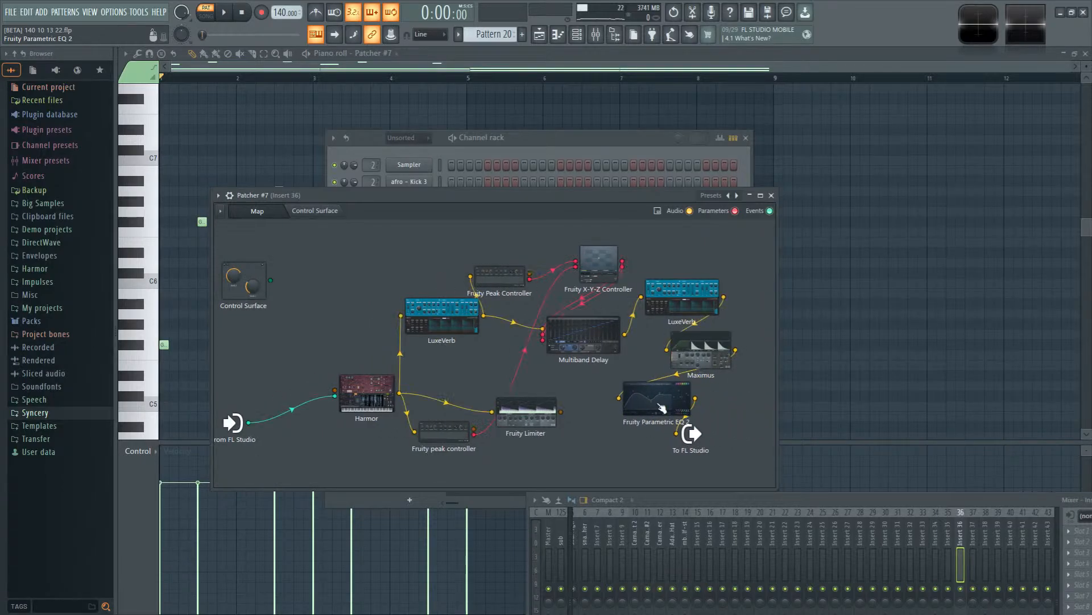
Step: Change band 1 of the Fruity Parametric EQ 2 to a high pass and raise its cutoff while the pattern plays
double_click(663, 408)
key("space")
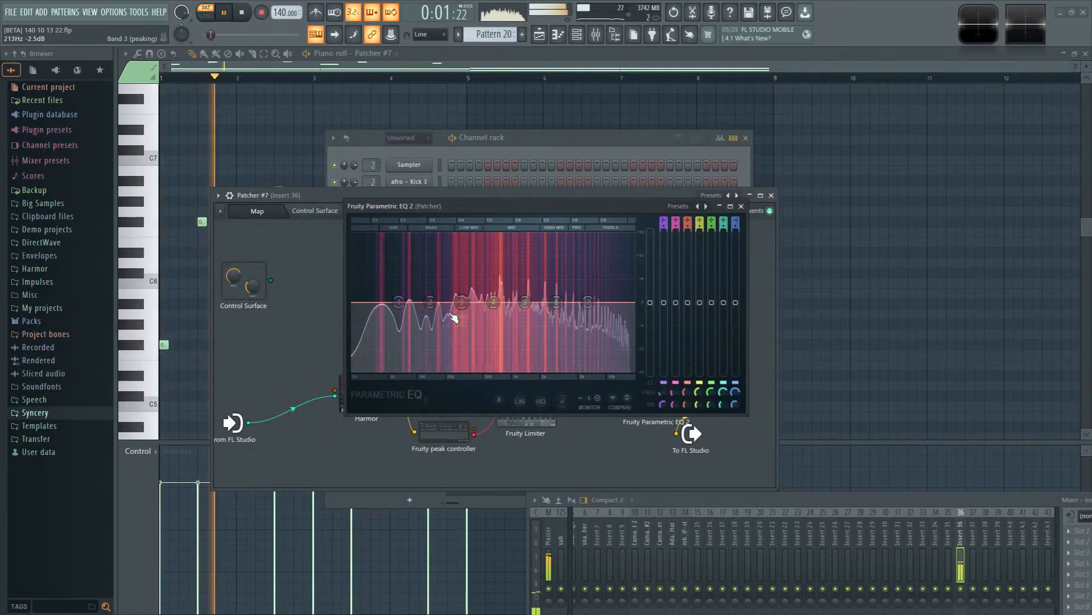
right_click(400, 302)
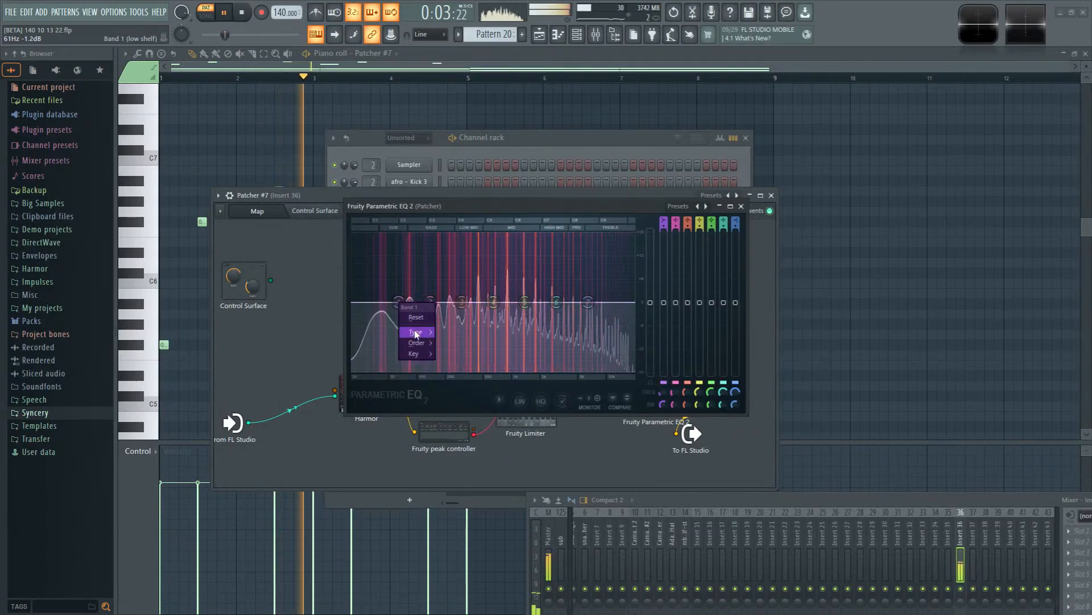
mouse_move(417, 332)
left_click(464, 364)
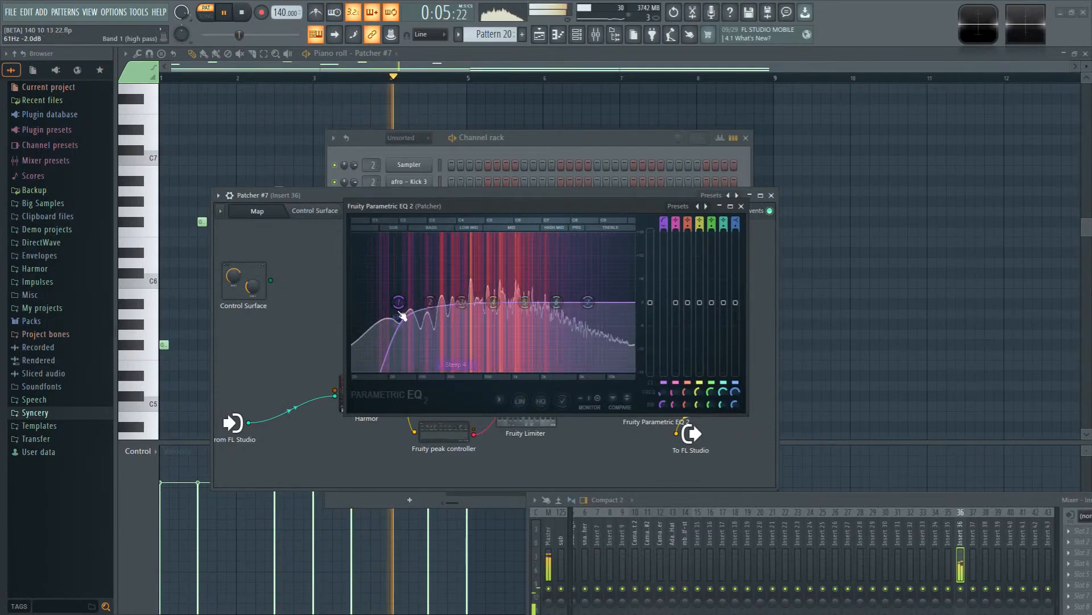
left_click_drag(400, 302, 429, 302)
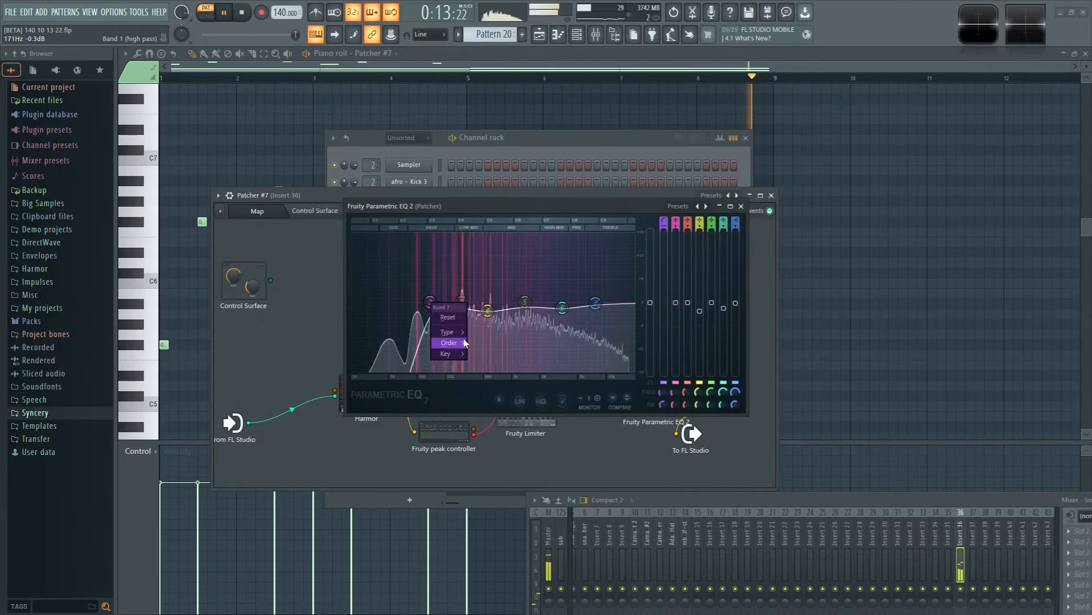
Step: Change the filter order of the high-pass band and set its cutoff to 209 Hz, checking it by ear before closing the EQ
left_click(480, 364)
left_click_drag(429, 302, 453, 307)
key("space")
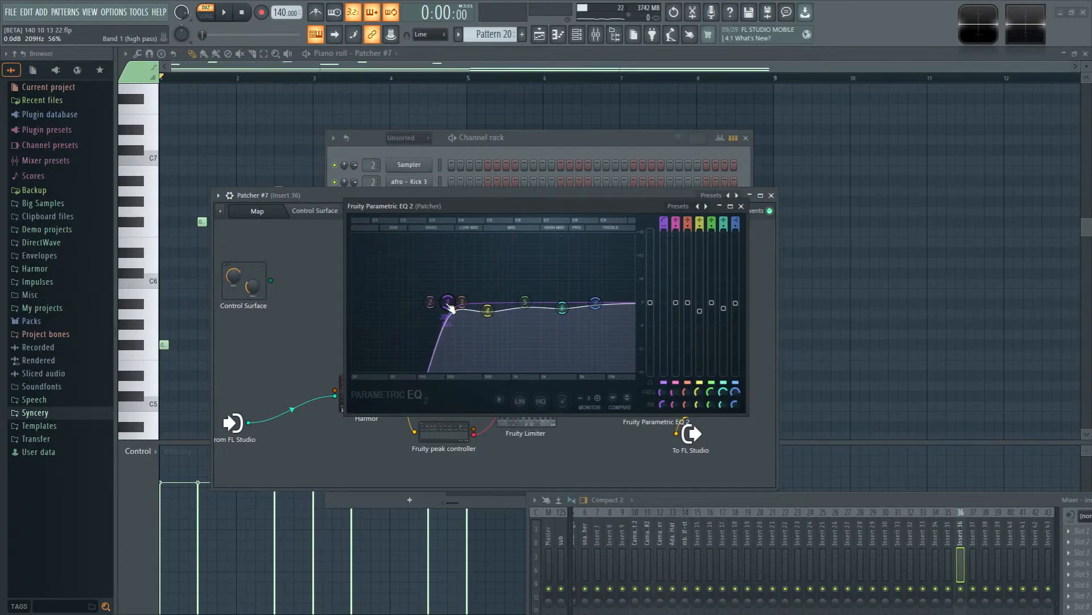
key("space")
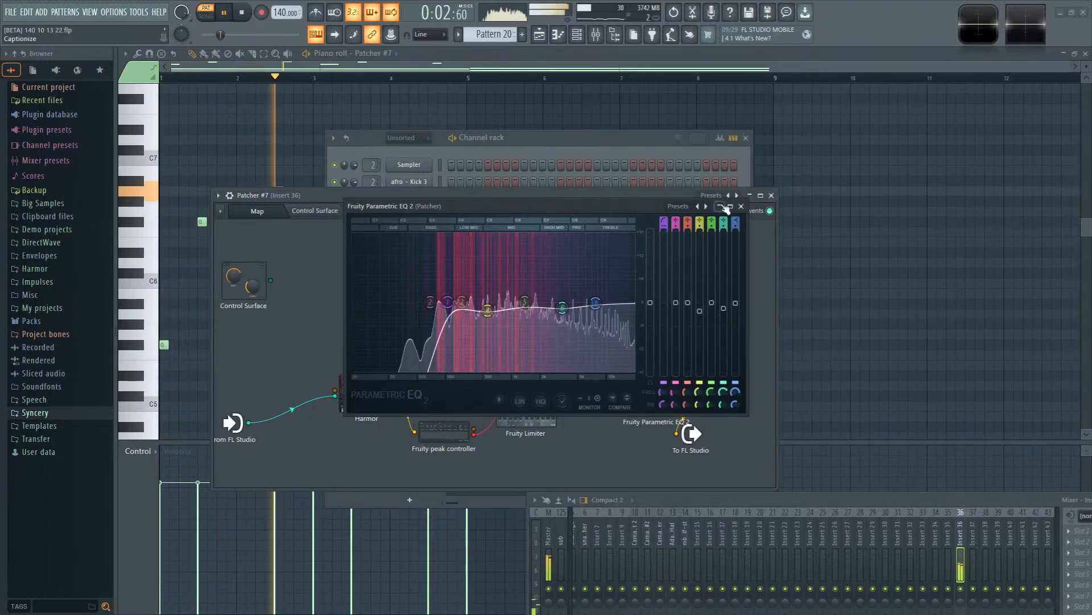
left_click(740, 207)
Step: Reroute the chain so the Parametric EQ 2 sits between the second LuxeVerb and Maximus, with Maximus feeding the output
left_click_drag(677, 402, 683, 417)
key("space")
left_click_drag(702, 359, 719, 365)
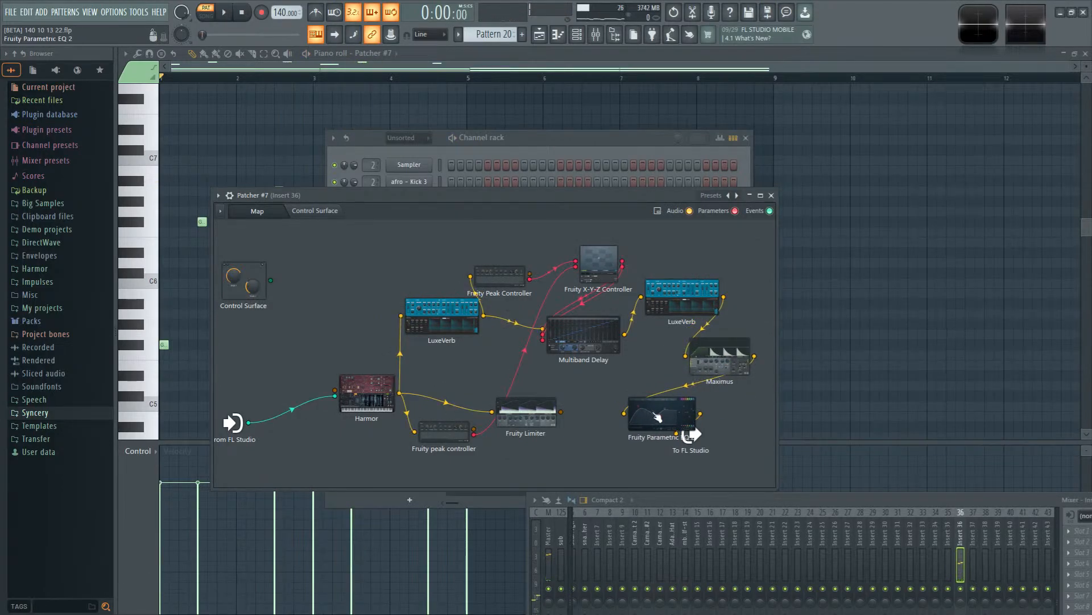
left_click_drag(657, 417, 721, 319)
left_click_drag(632, 345, 648, 365)
left_click_drag(661, 301, 662, 304)
left_click_drag(645, 366, 697, 372)
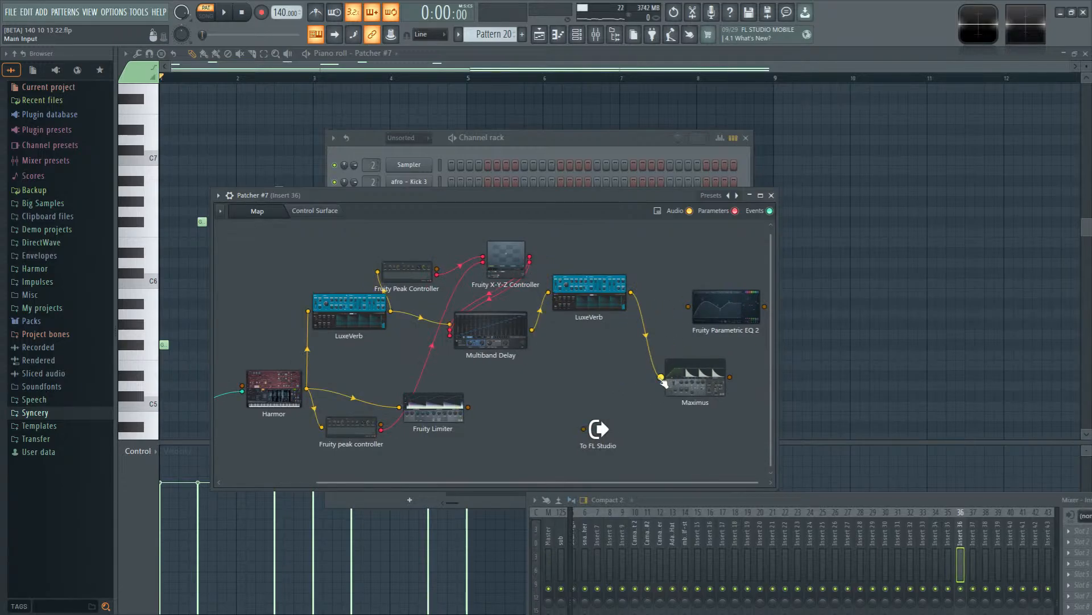
left_click_drag(713, 309, 673, 318)
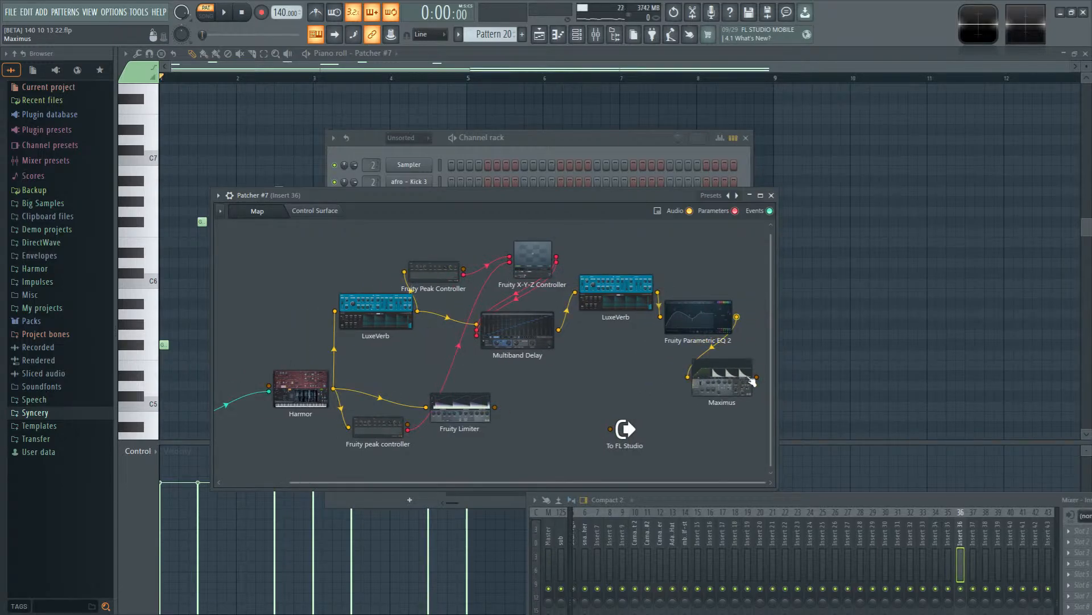
left_click_drag(582, 427, 611, 429)
key("space")
left_click_drag(731, 385, 690, 388)
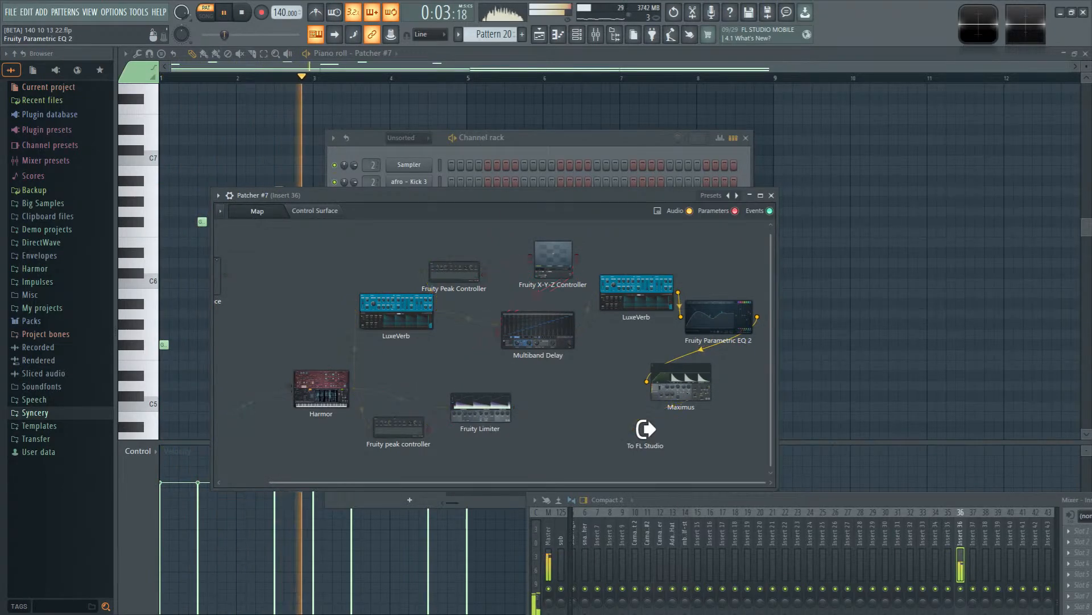
Step: In the Parametric EQ 2, set the high-pass cutoff to 139 Hz and band 4 to -2.0 dB at 620 Hz, and close it
double_click(711, 318)
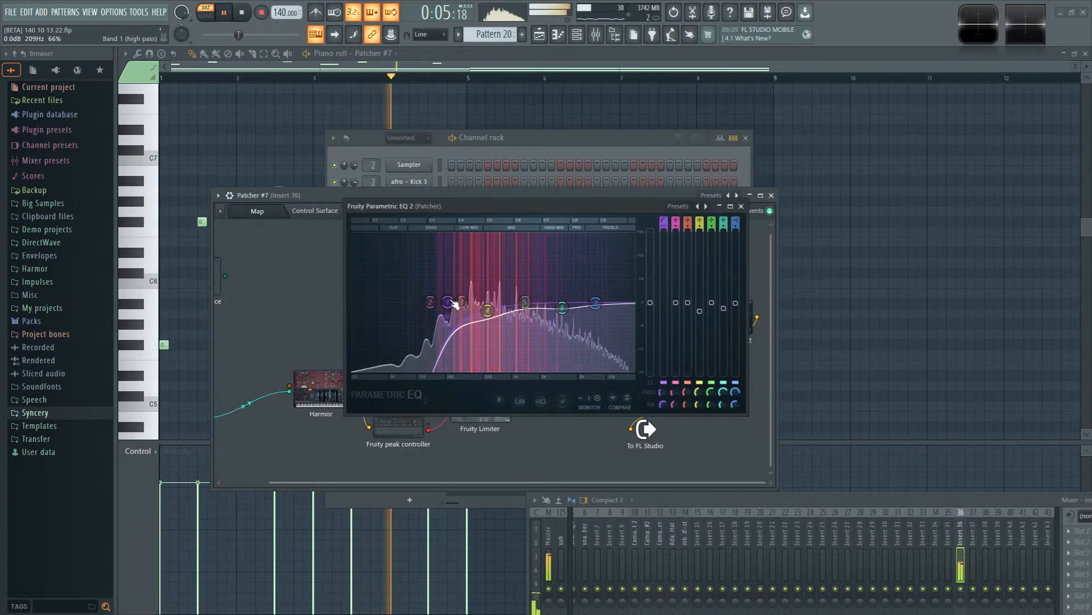
left_click_drag(438, 302, 445, 303)
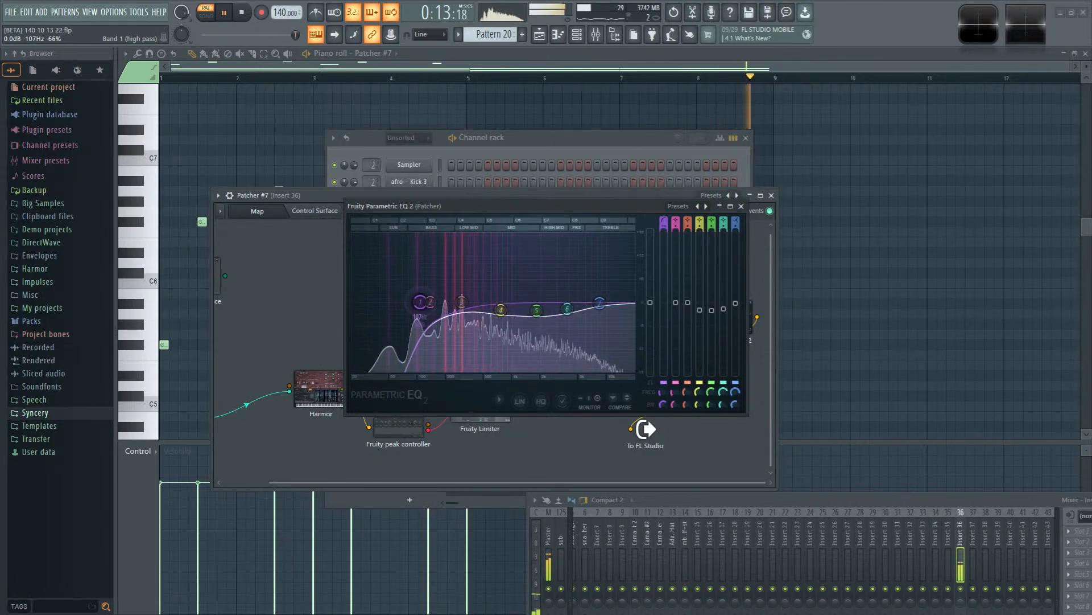
left_click_drag(420, 302, 431, 302)
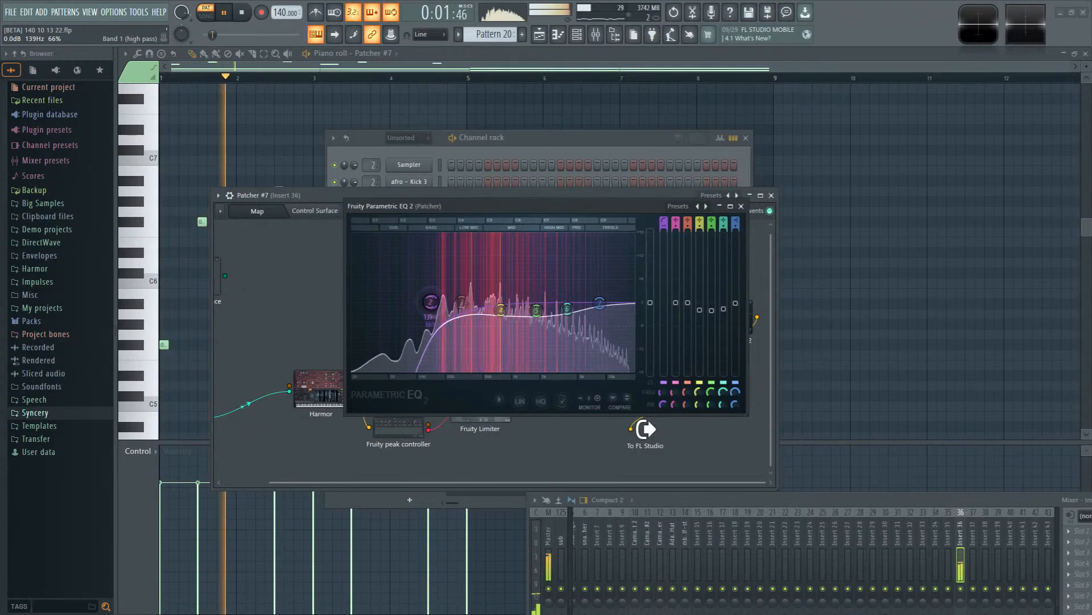
mouse_move(496, 312)
left_mouse_down()
mouse_move(481, 313)
mouse_move(493, 310)
left_mouse_up()
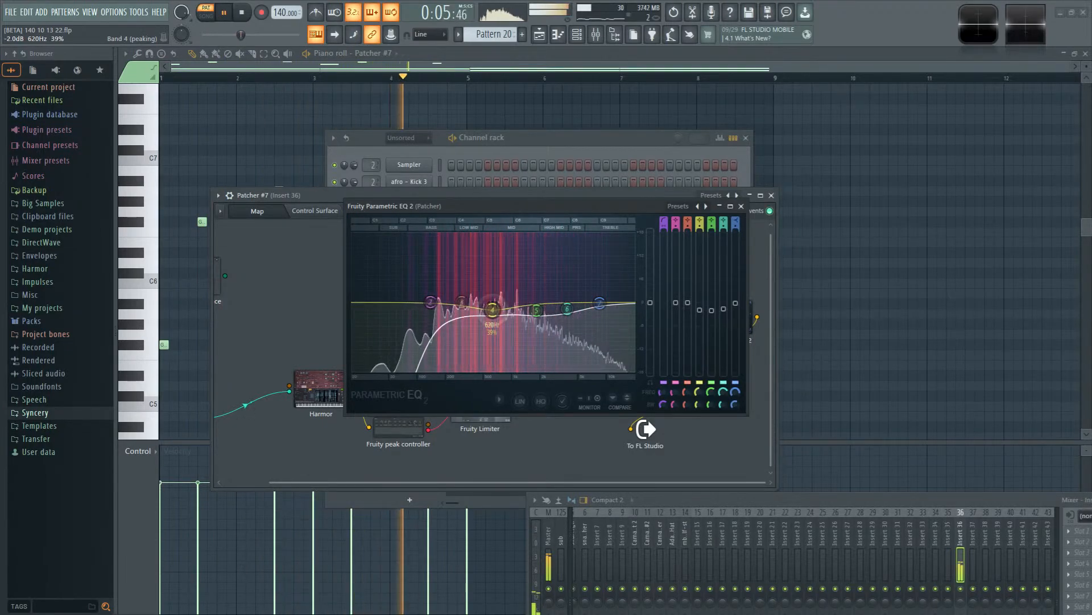
left_click(740, 206)
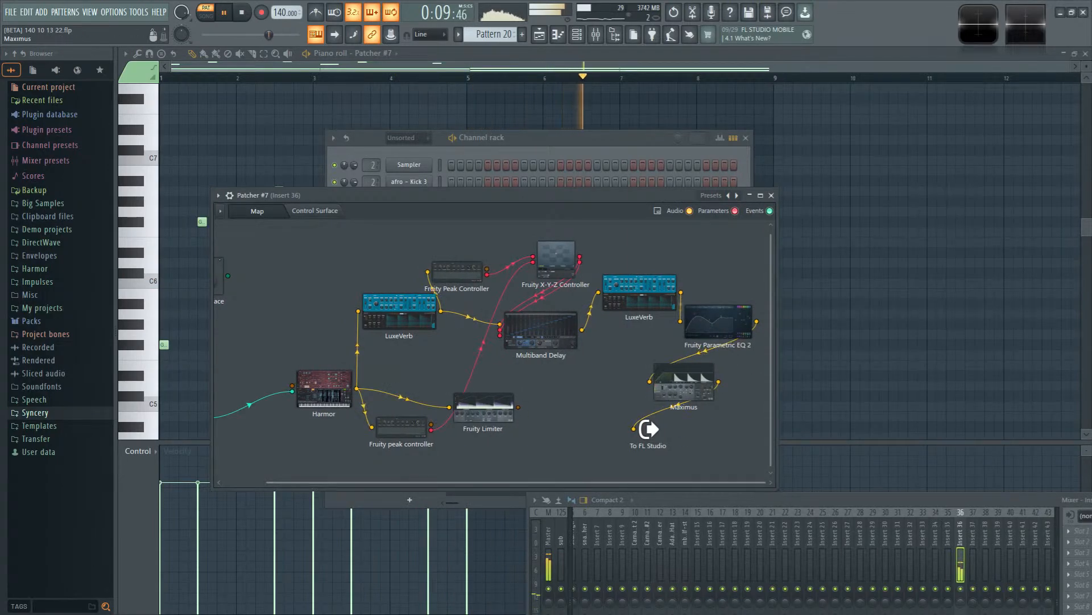
Step: In Maximus, show the frequency bands and raise the low cut and the low band frequency
left_click(683, 387)
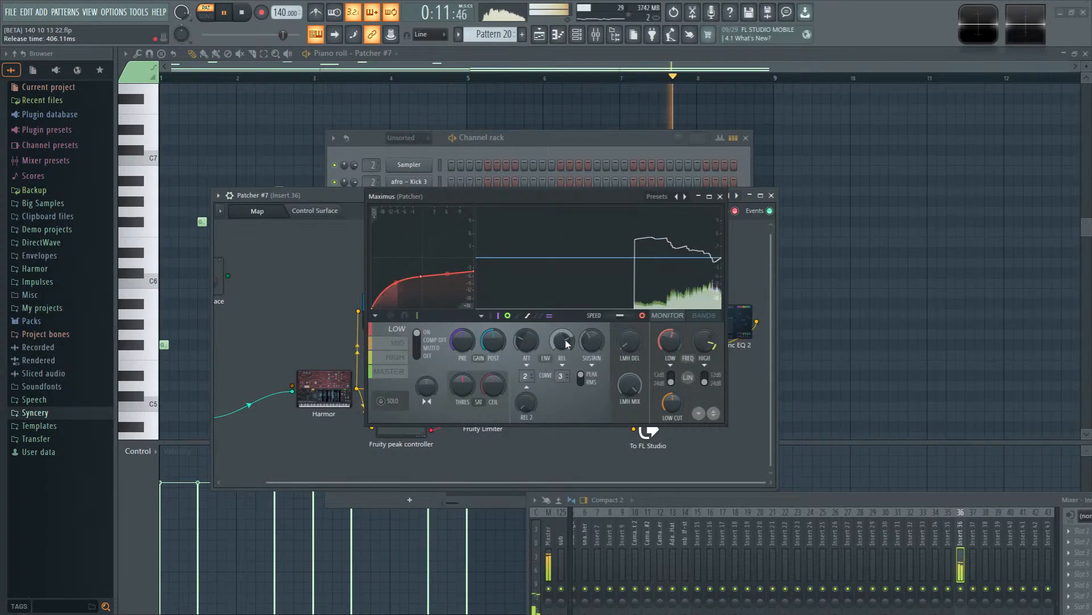
left_click(704, 315)
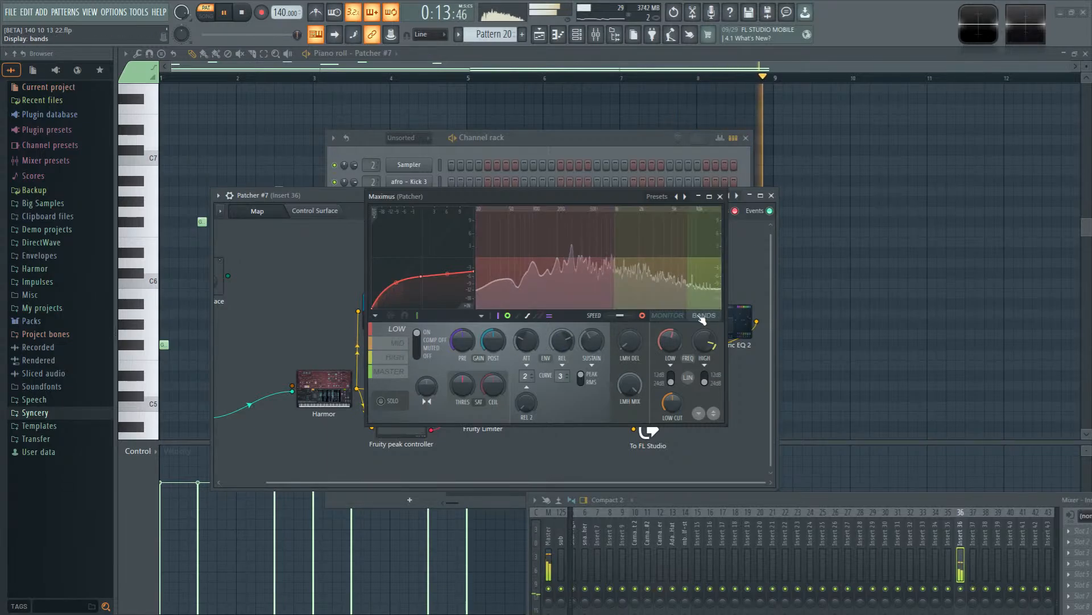
left_click_drag(672, 403, 670, 335)
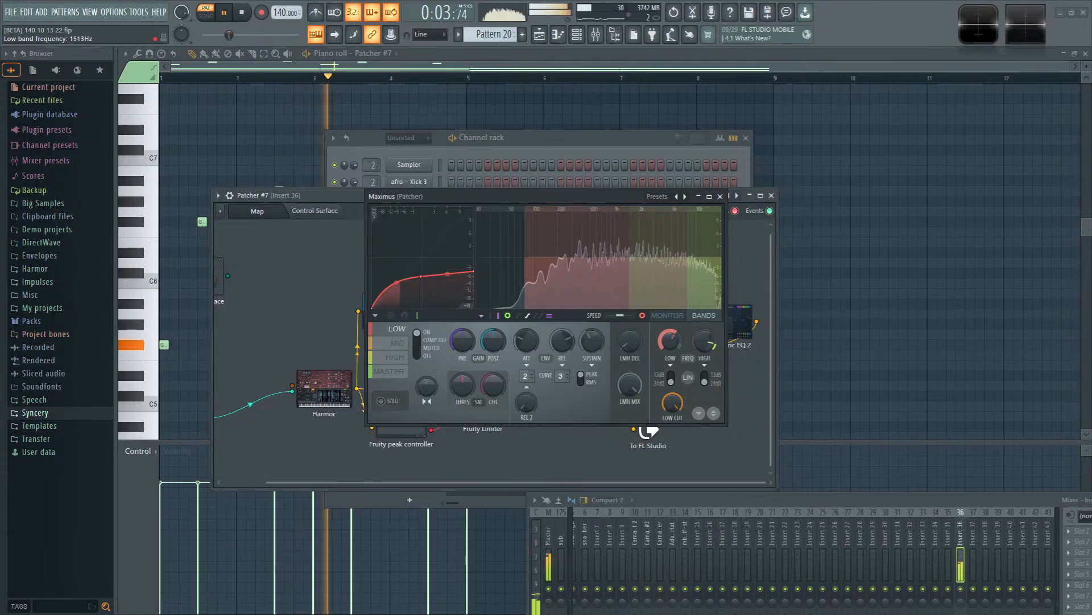
Step: Return Maximus to the monitor view and lower the knee point of the master band's compression curve
left_click(667, 315)
left_click(389, 371)
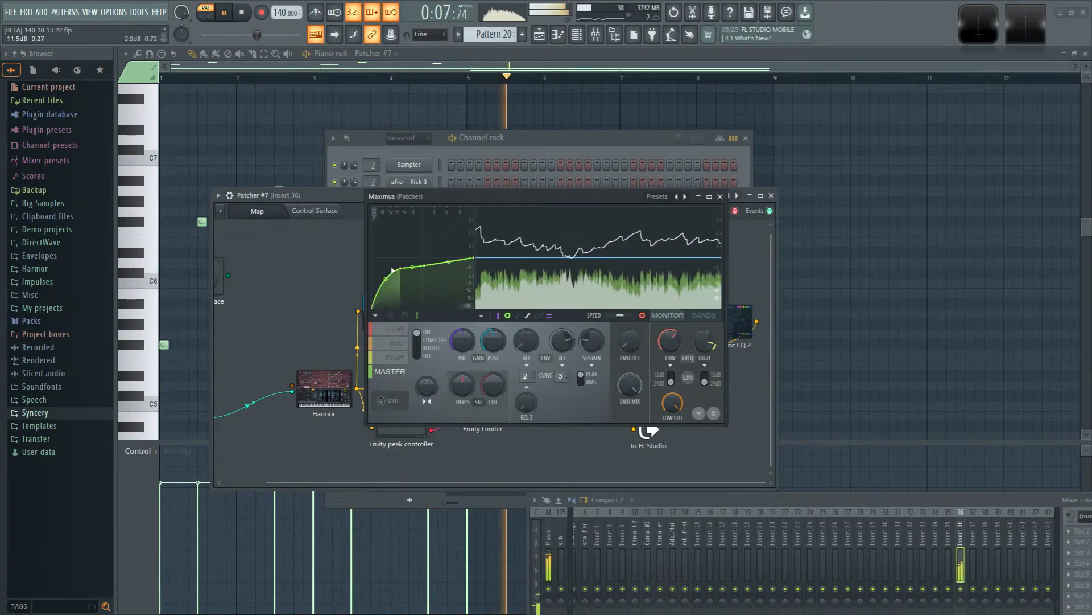
left_click_drag(401, 268, 392, 280)
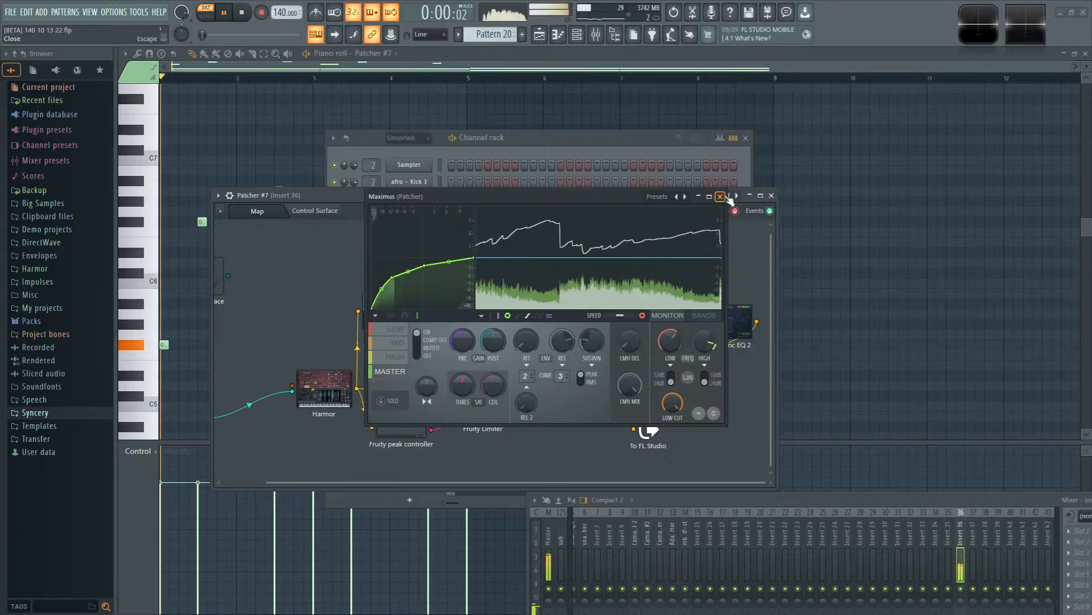
Step: Activate Maximus's master release time as a Patcher parameter and drive it from the Fruity peak controller fed by Harmor, checking it during playback
right_click(561, 333)
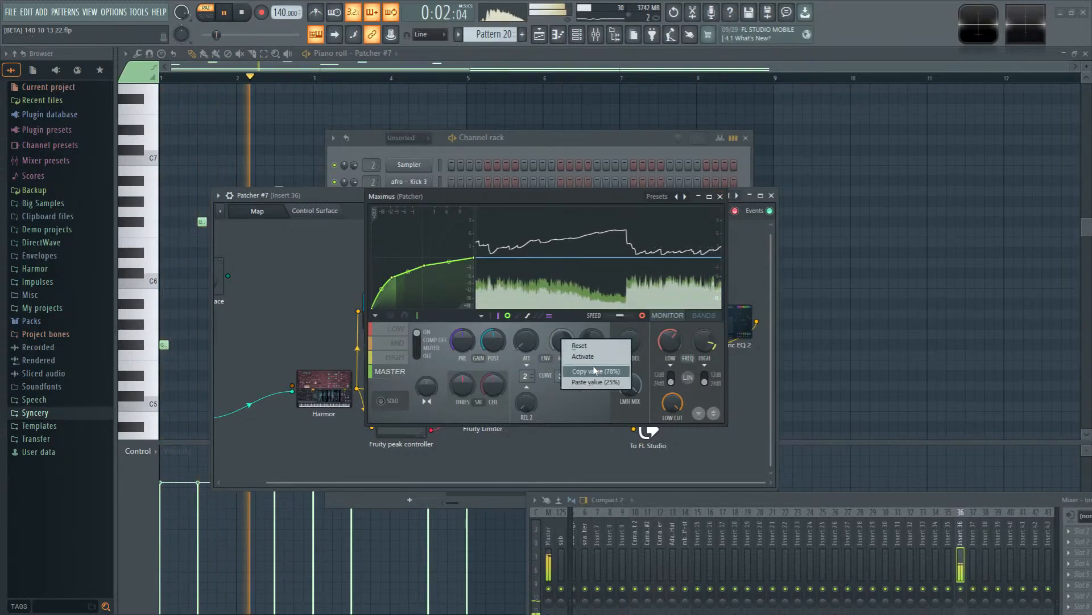
left_click(720, 196)
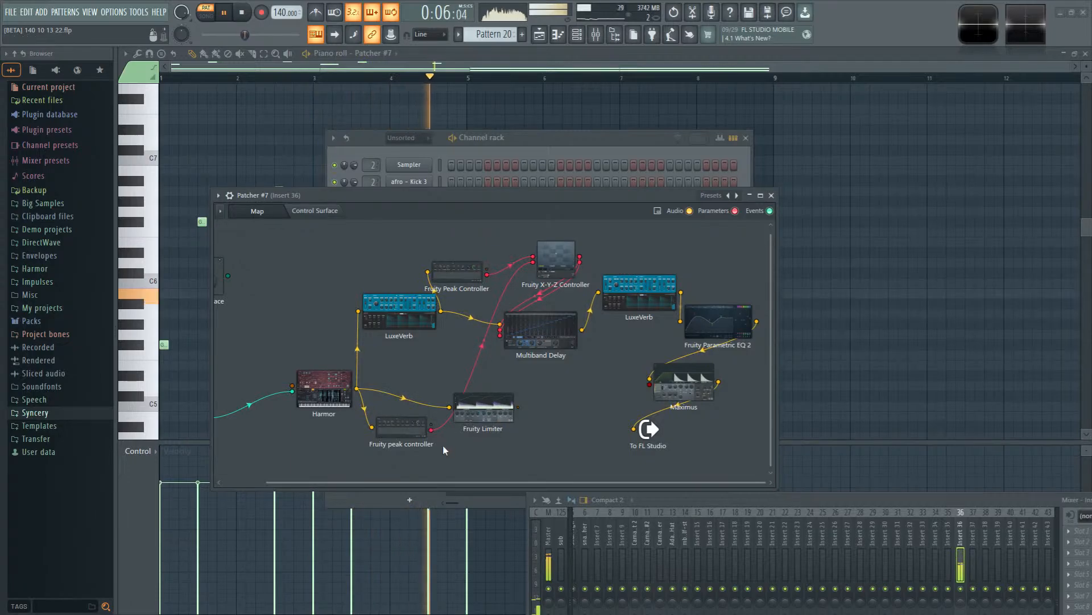
left_click_drag(438, 441, 650, 384)
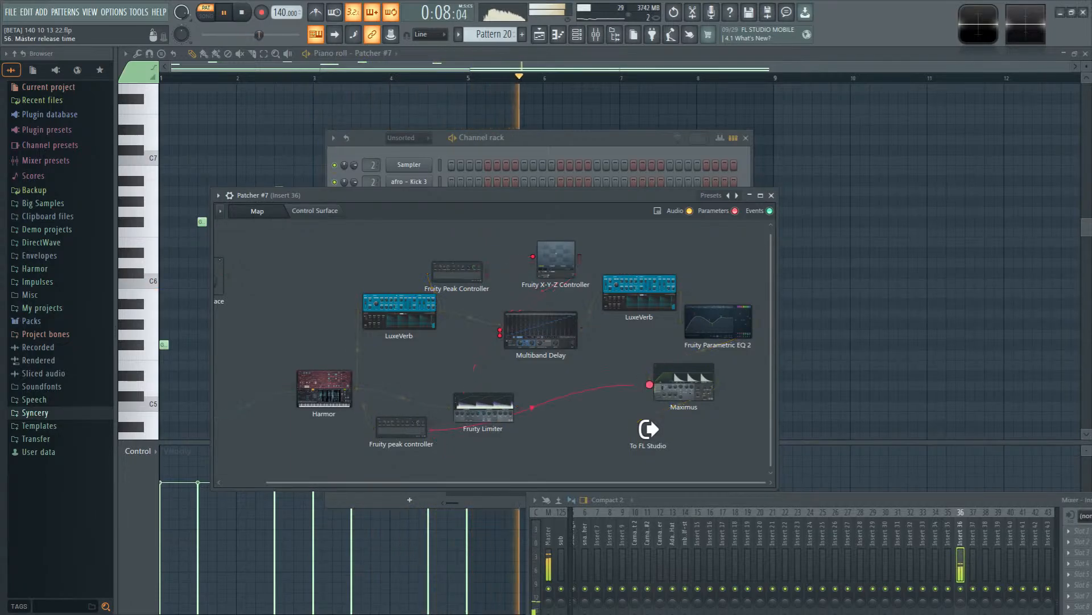
left_click(692, 383)
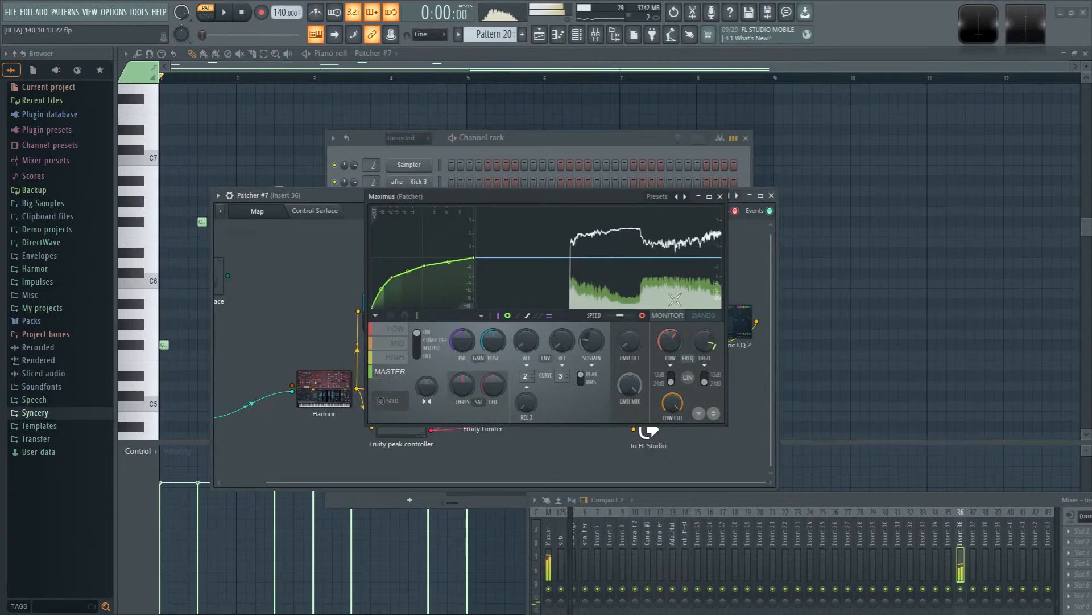
key("space")
left_click(720, 196)
Step: Activate the X-Y-Z Controller's Z value and route the lower peak controller through it to Maximus's release parameter
right_click(553, 257)
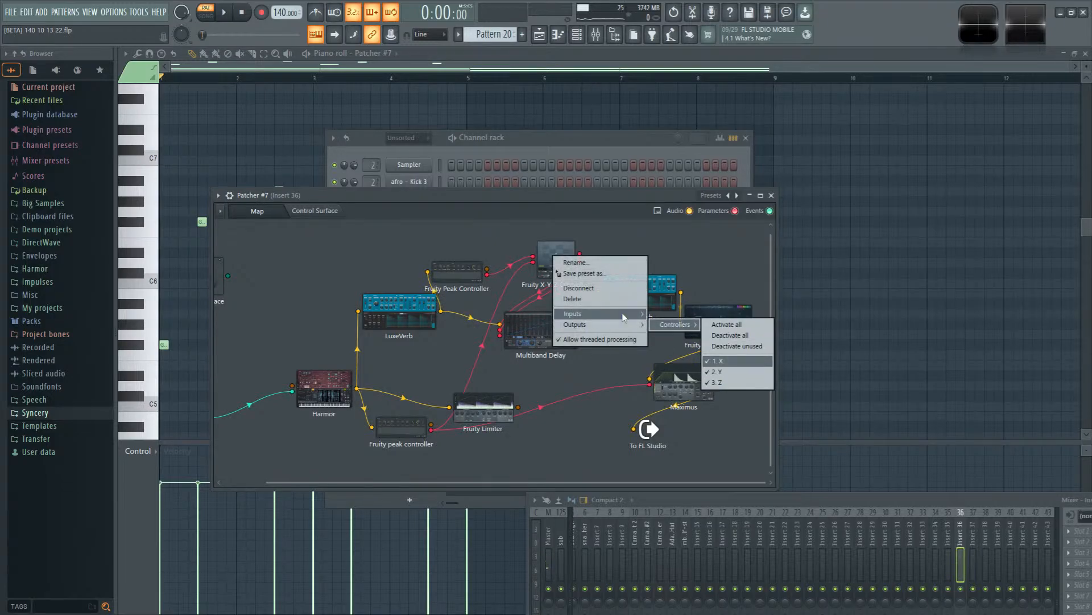
mouse_move(603, 314)
mouse_move(674, 318)
right_click(725, 350)
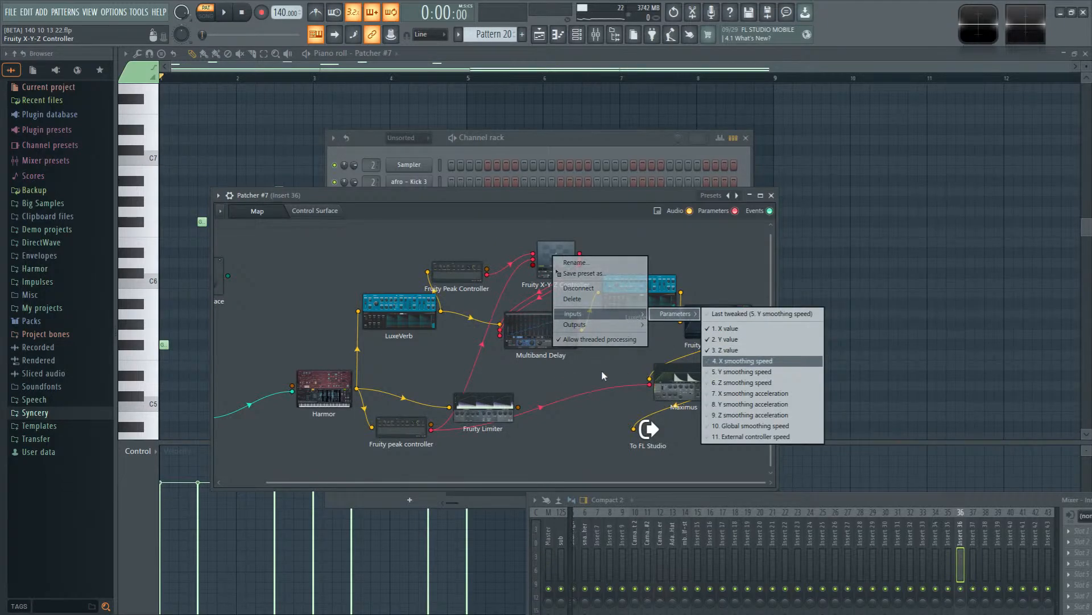
left_click(602, 373)
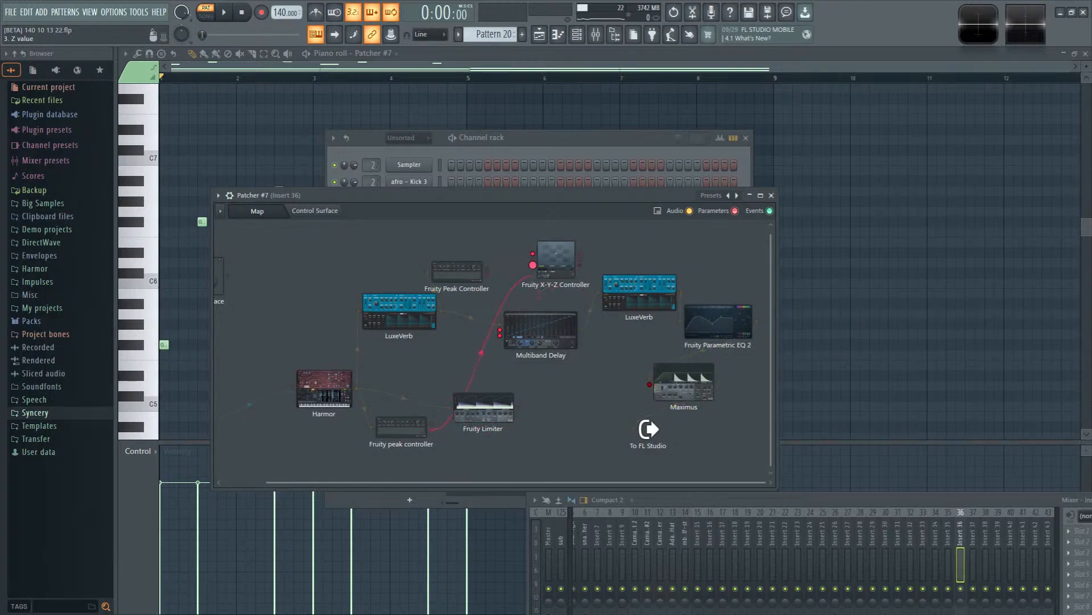
Step: Invert the Z output mapping curve in the X-Y-Z Controller, start playback and close the controller
left_click(568, 278)
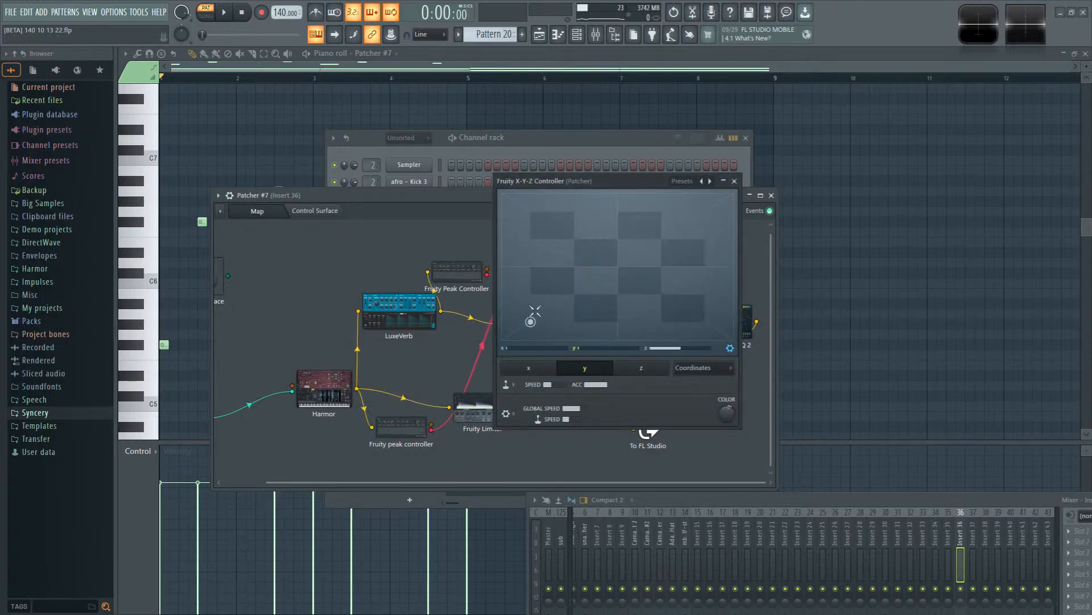
left_click(657, 371)
left_click(697, 402)
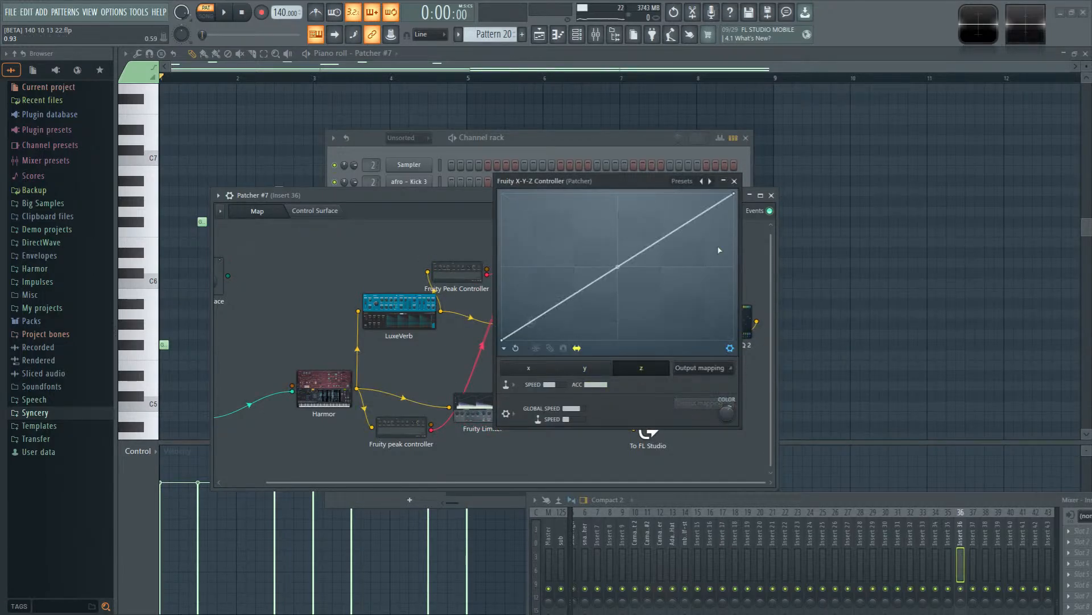
left_click_drag(515, 284, 504, 193)
key("space")
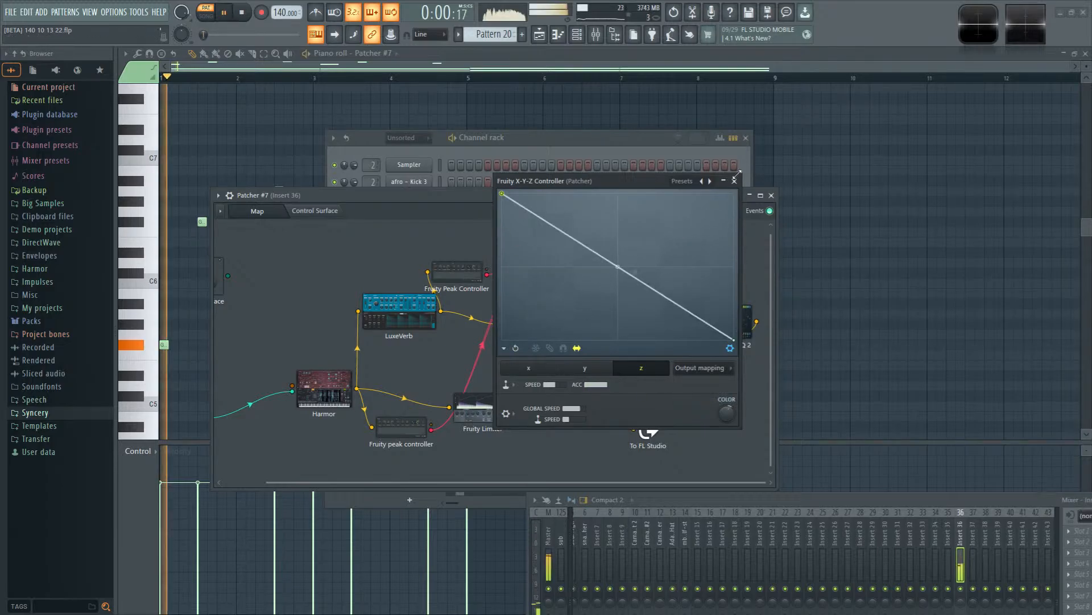
left_click(734, 181)
Step: Examine Maximus's master compression response with the pattern playing and stopped
left_click(671, 378)
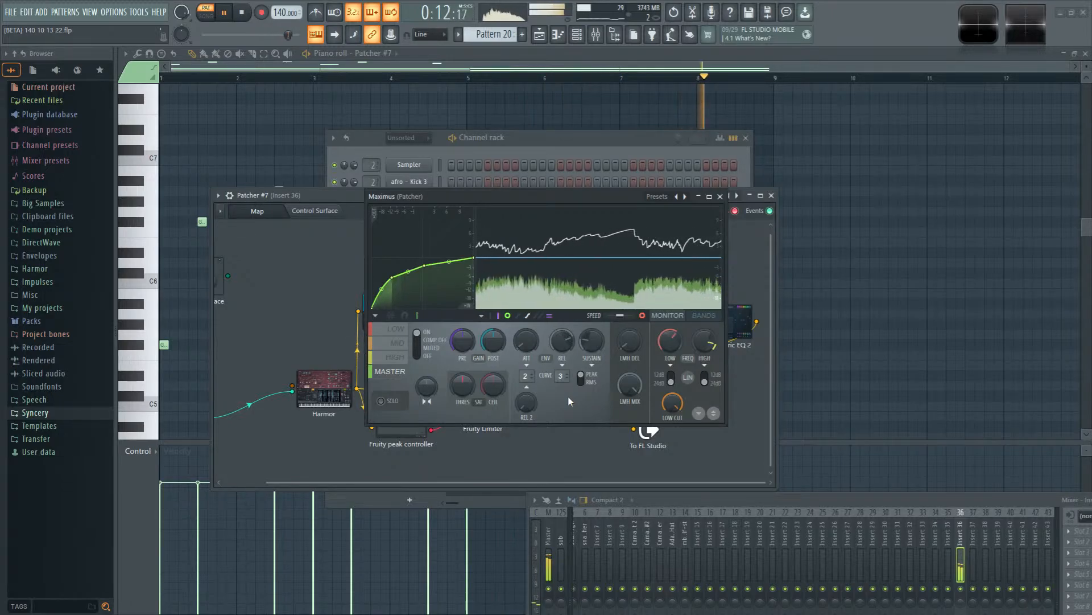
key("space")
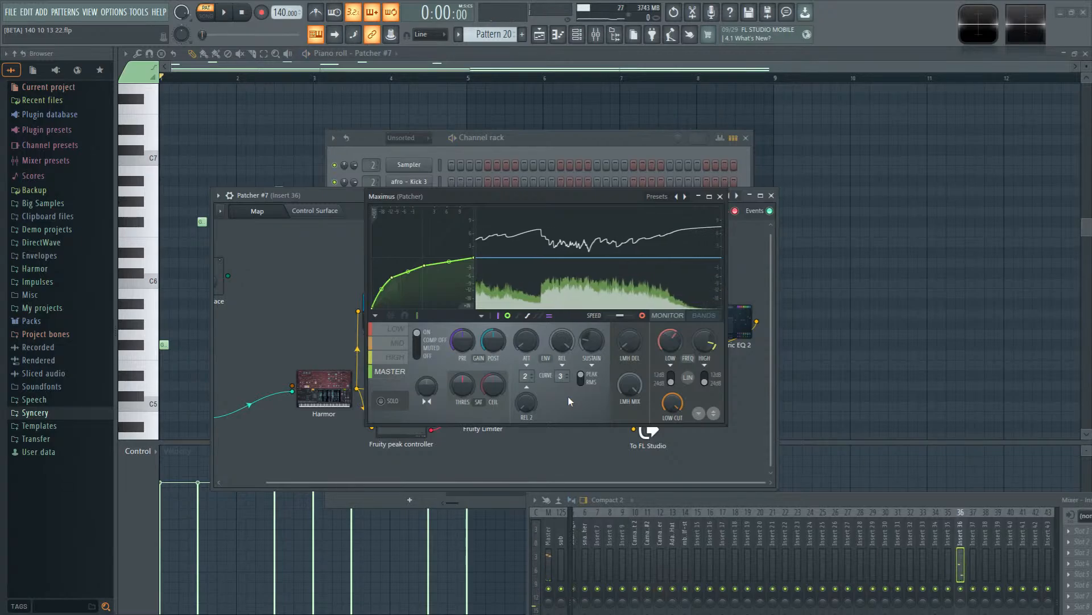
mouse_move(599, 265)
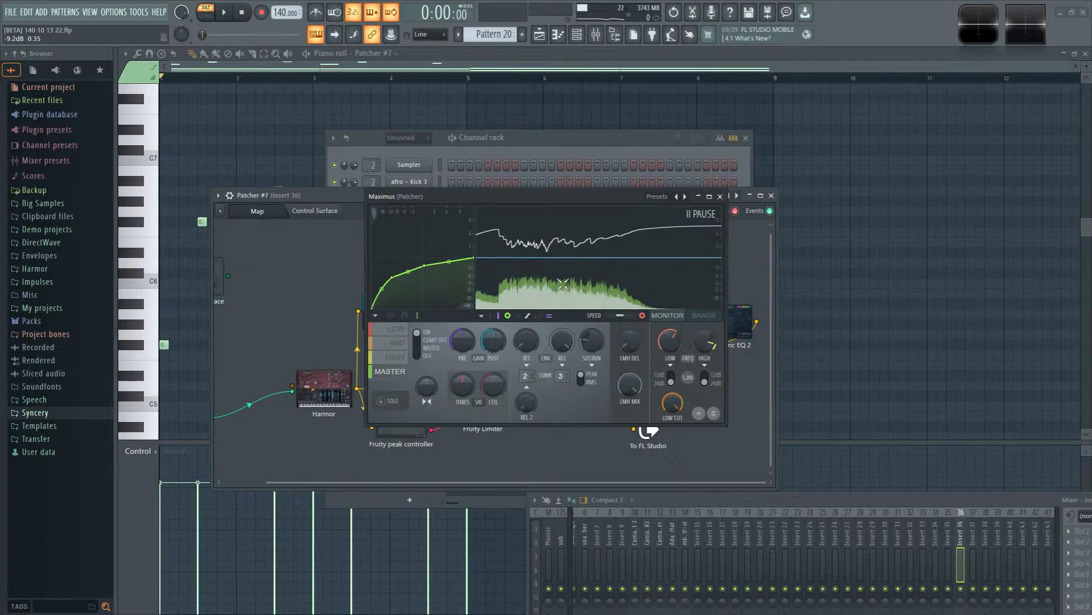
key("space")
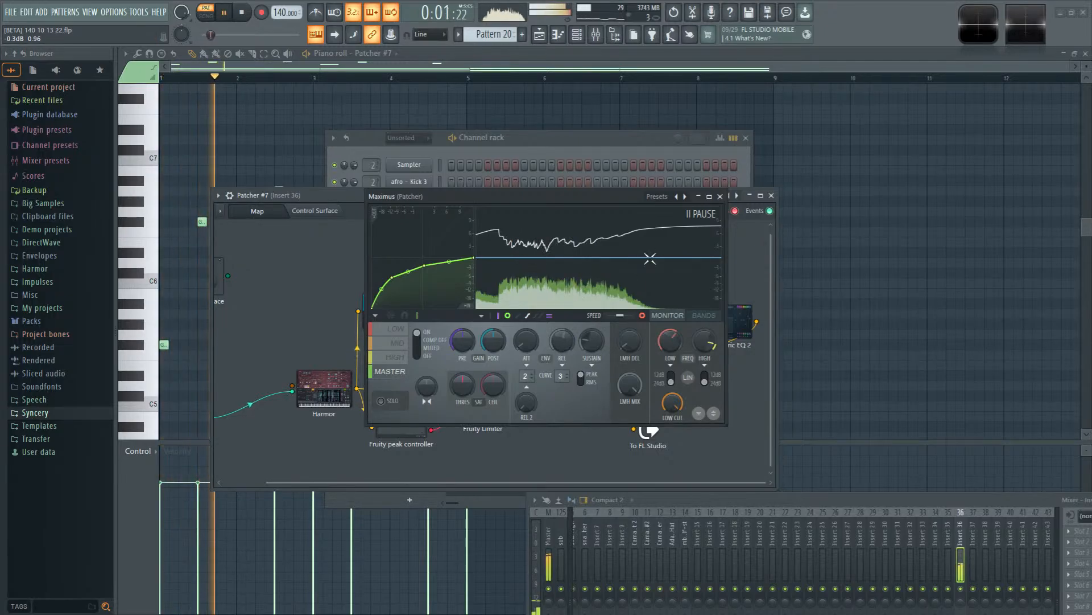
left_click(719, 196)
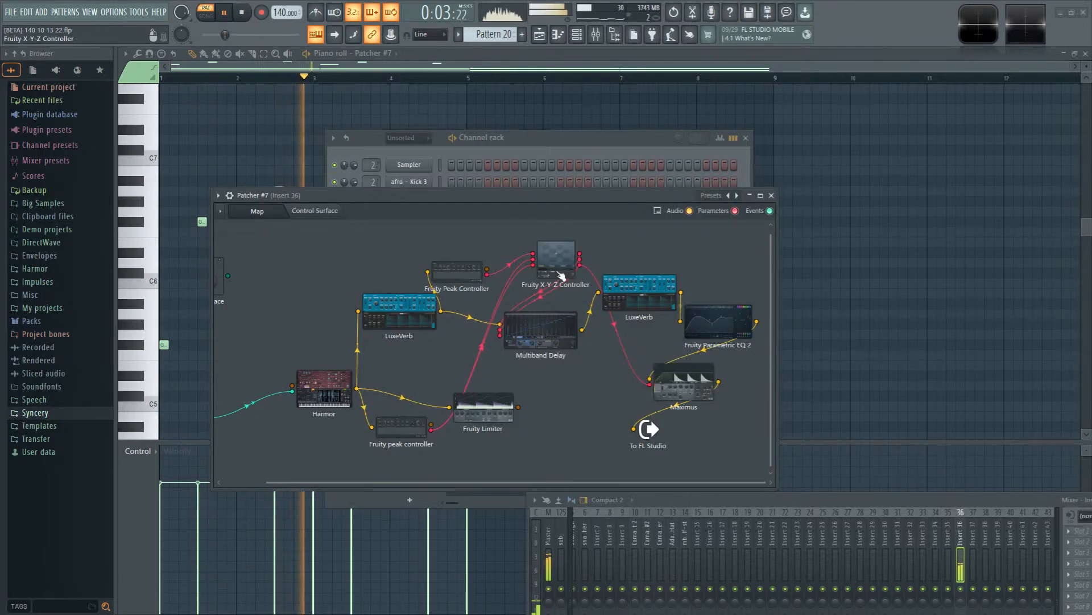
Step: Check the first LuxeVerb, then set the second one's diffusion to 29, character to 0.67 and modulation frequency to 0
double_click(399, 312)
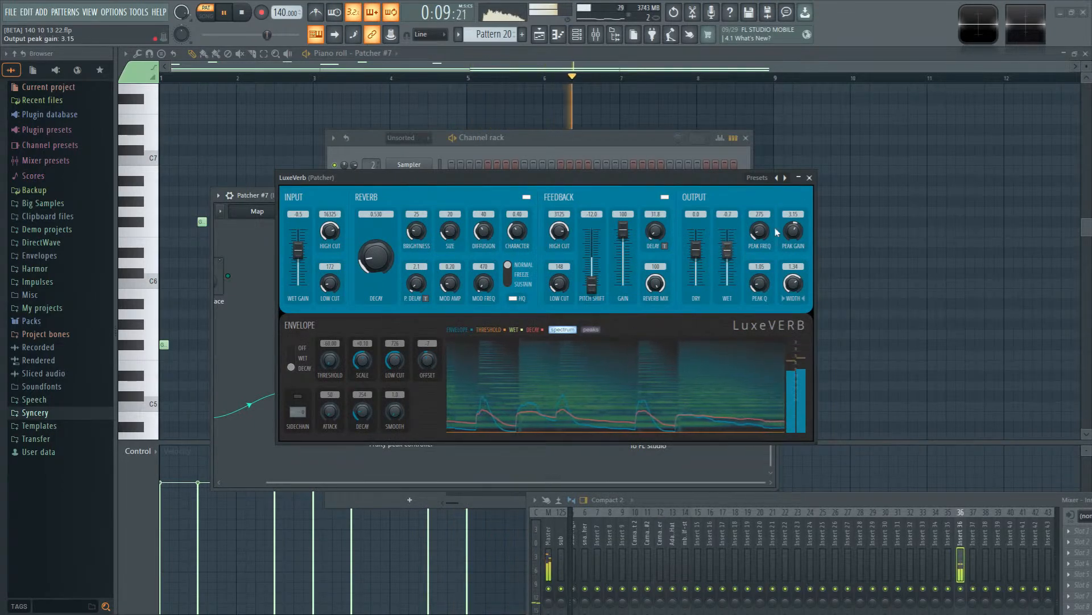
left_click(812, 178)
double_click(625, 297)
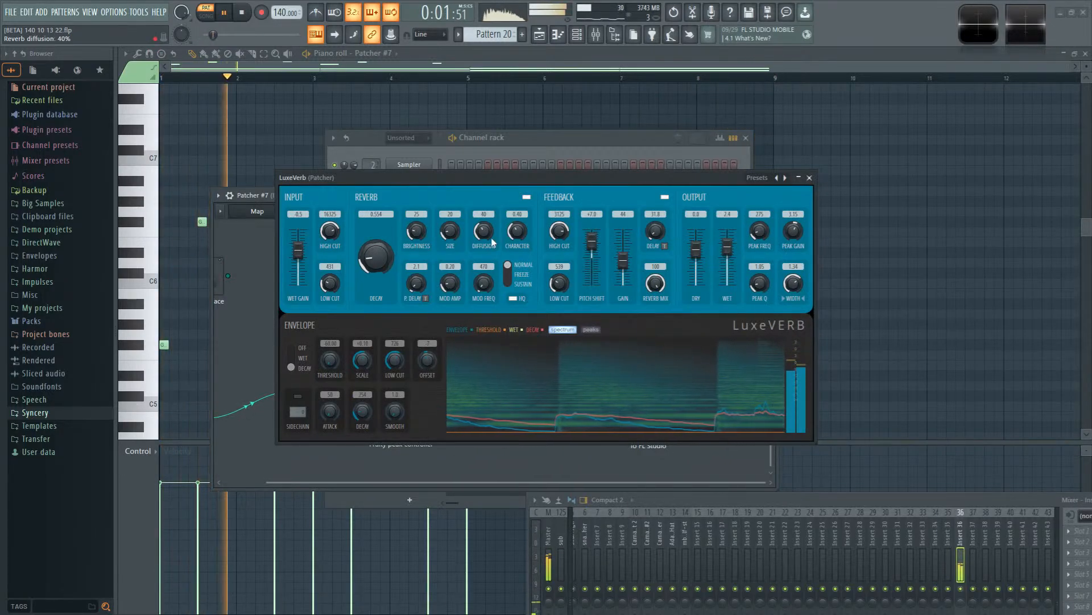
left_click_drag(487, 235, 517, 218)
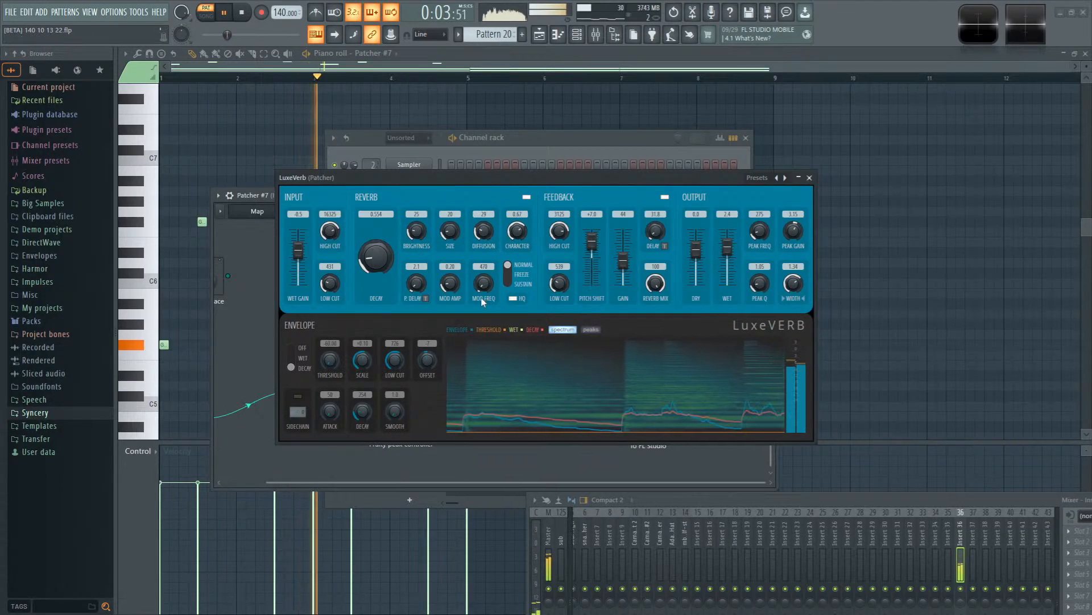
left_click_drag(483, 284, 483, 297)
Step: Set the second LuxeVerb's pre-delay to 0.0, brightness to 43, decay to 1.078 and input low cut to 1120, and close it
left_click_drag(417, 284, 420, 309)
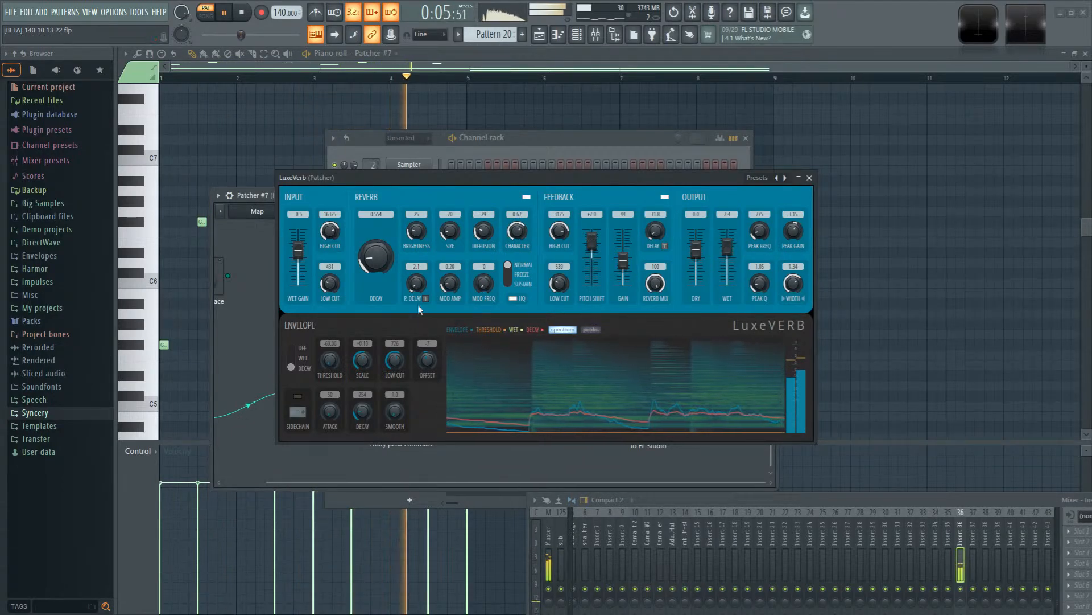
left_click_drag(416, 231, 416, 220)
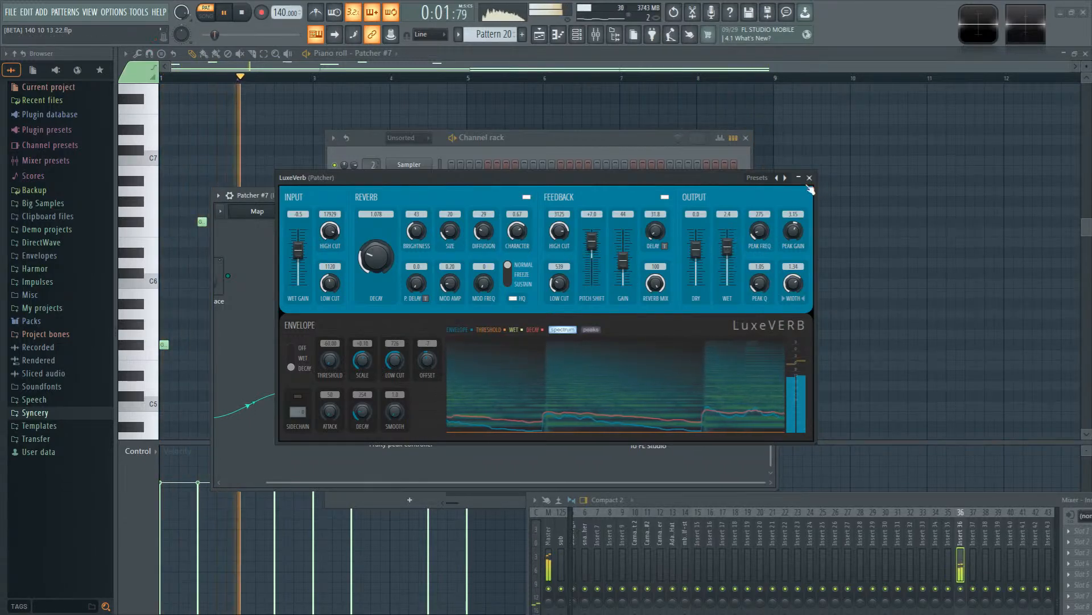
left_click(809, 178)
Step: Place Pattern 20 on Track 14 of the playlist at bar 65 and set song mode to start there
key("F5")
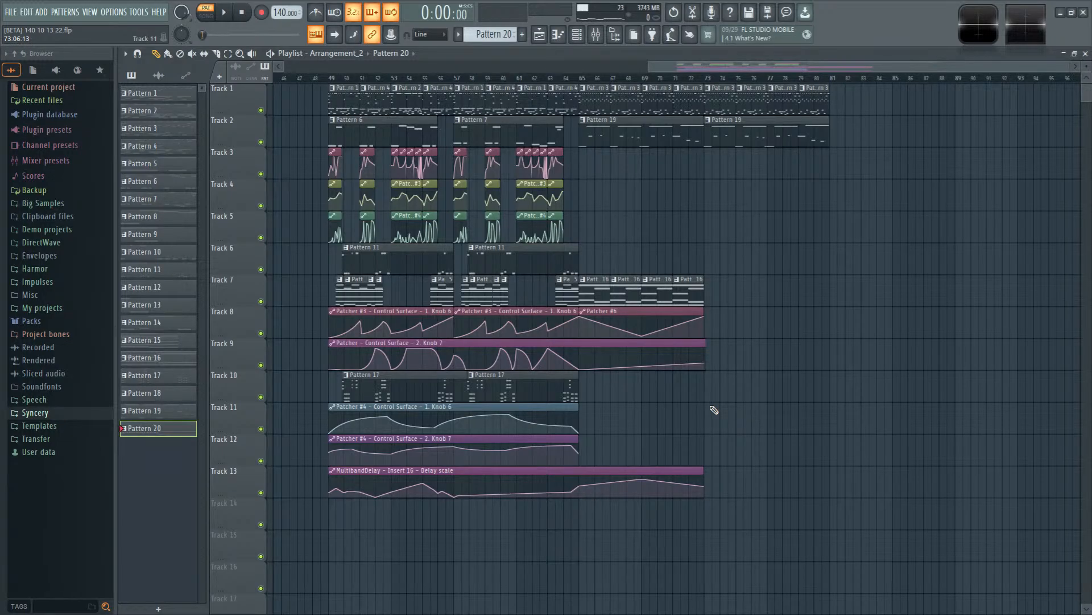
left_click(599, 396)
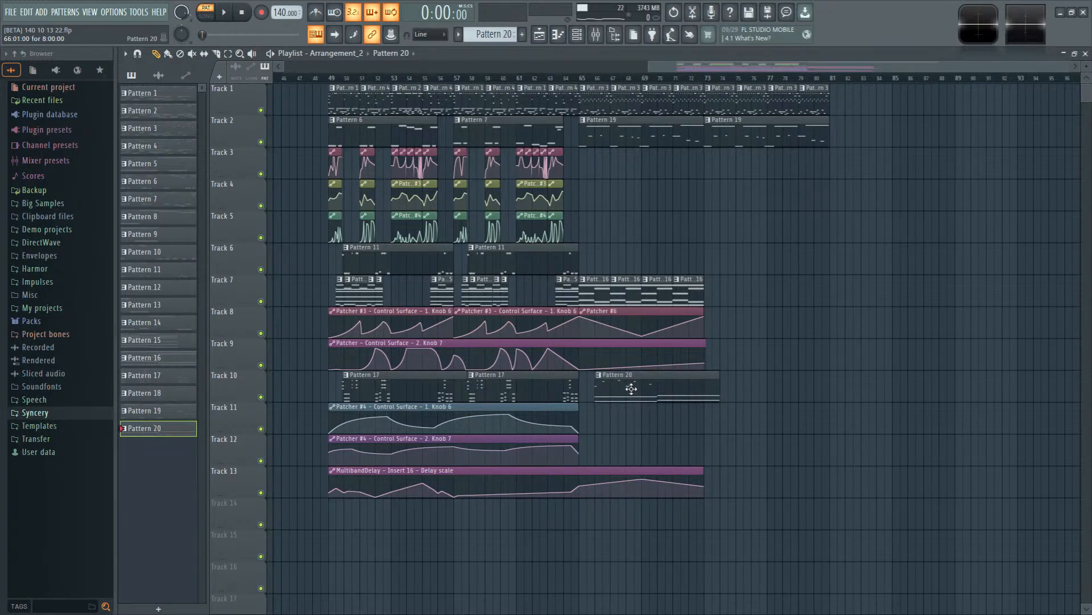
left_click_drag(631, 389, 628, 527)
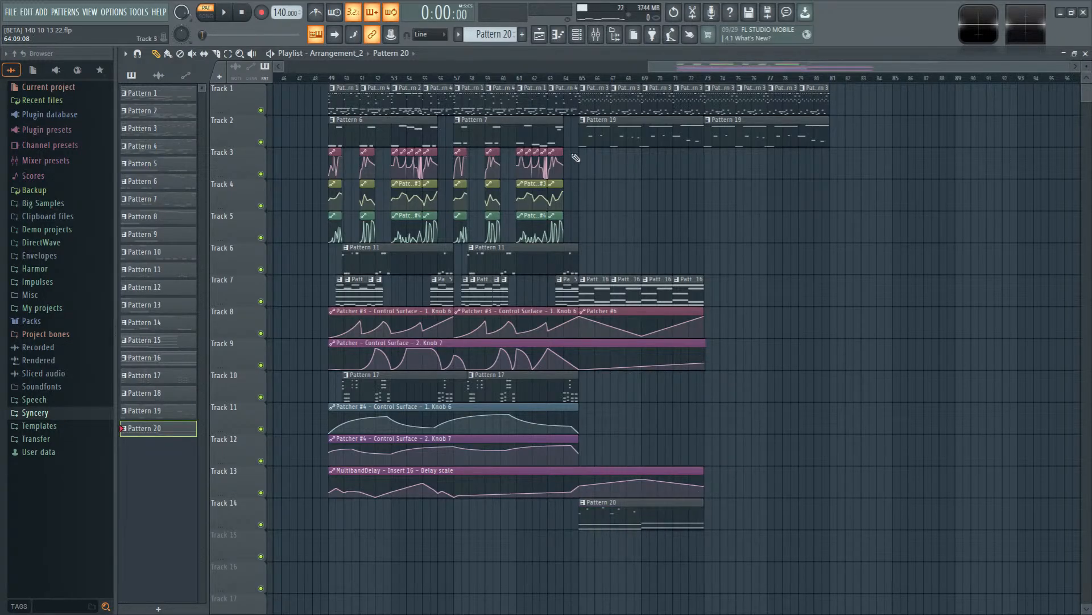
left_click(596, 36)
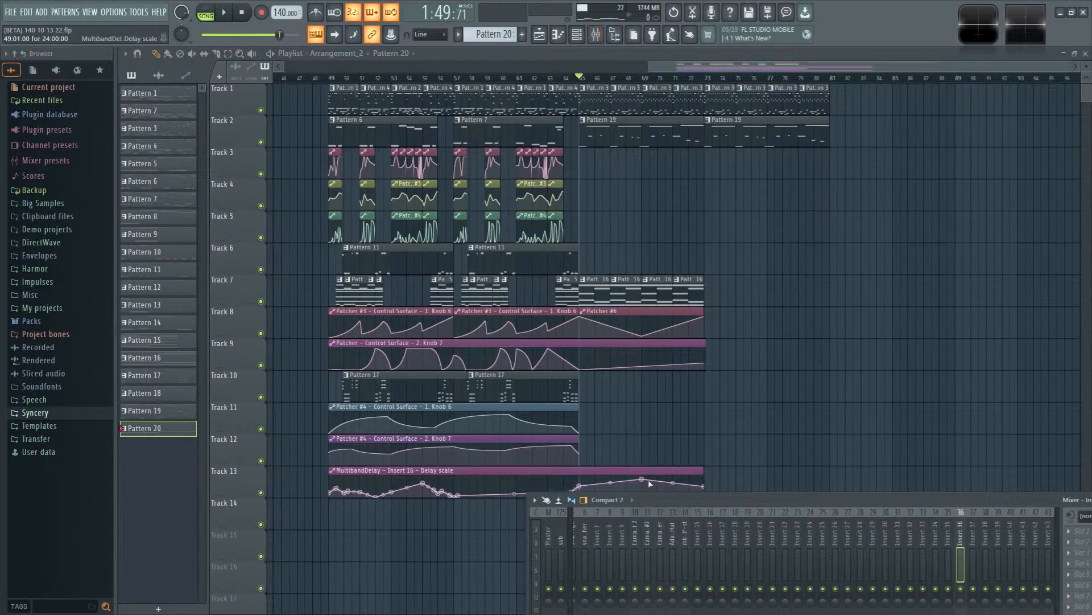
Step: In Pattern 20's piano roll, transpose the low notes of bars 1 to 4 up two semitones to F#2 and F#3
double_click(641, 515)
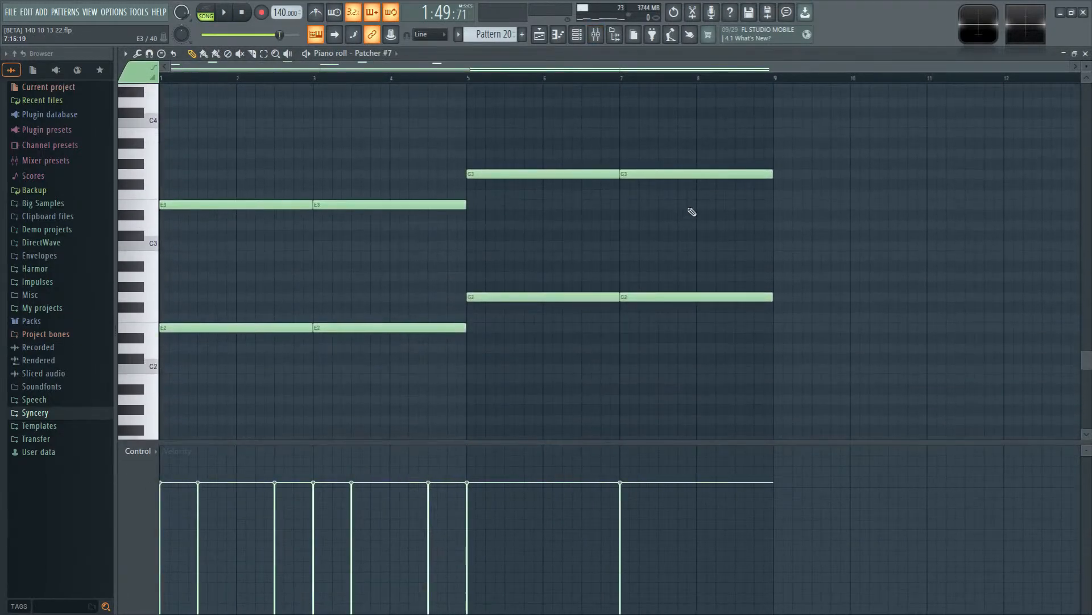
scroll(483, 337, "up", 2)
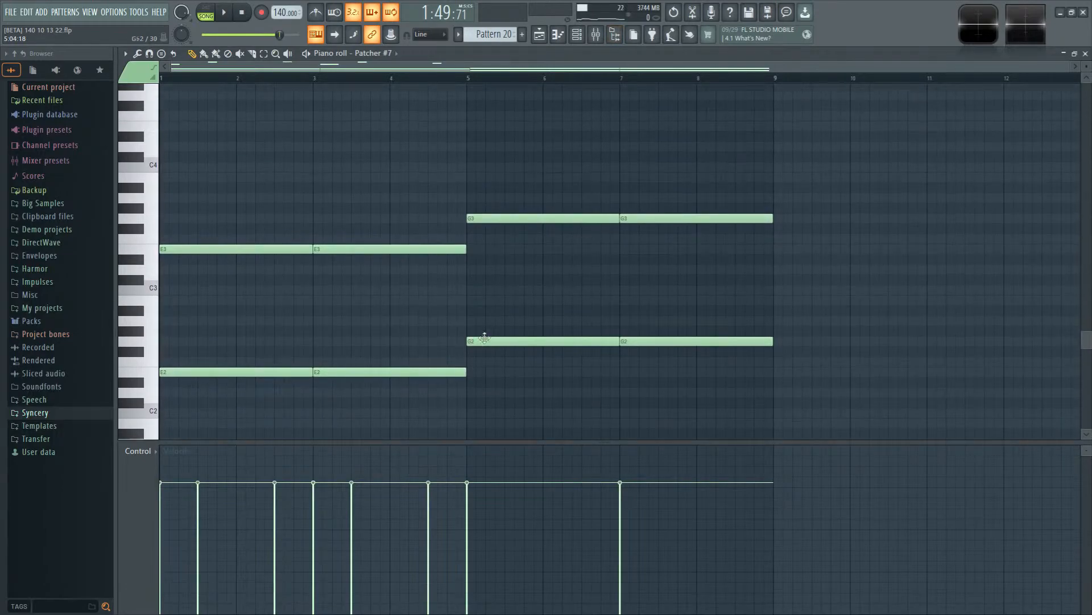
scroll(609, 390, "down", 1)
left_click_drag(885, 425, 149, 57)
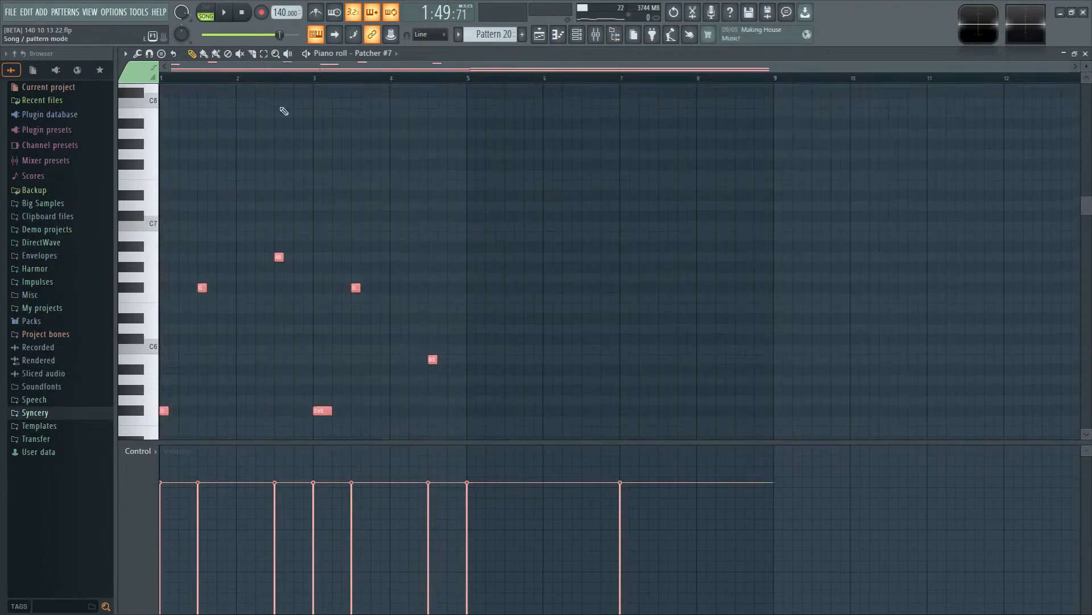
scroll(382, 303, "down", 6)
key("ctrl+d")
left_click_drag(200, 217, 409, 442)
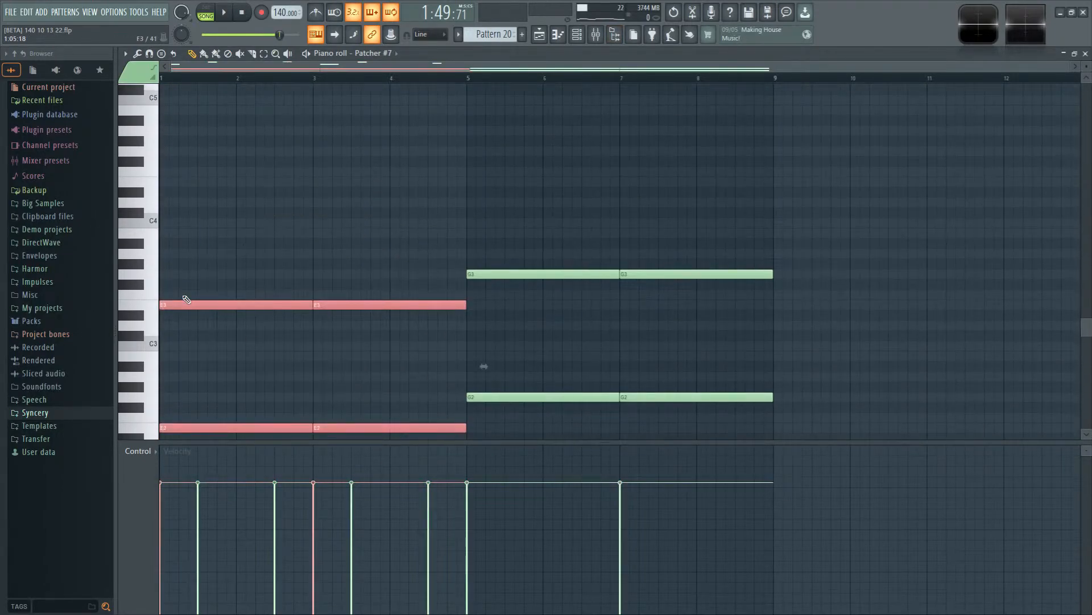
left_click_drag(185, 301, 174, 279)
key("ctrl+d")
Step: Transpose the low notes of bars 5 to 8 up two semitones to A2 and A3 and play the song
left_click_drag(500, 219, 841, 416)
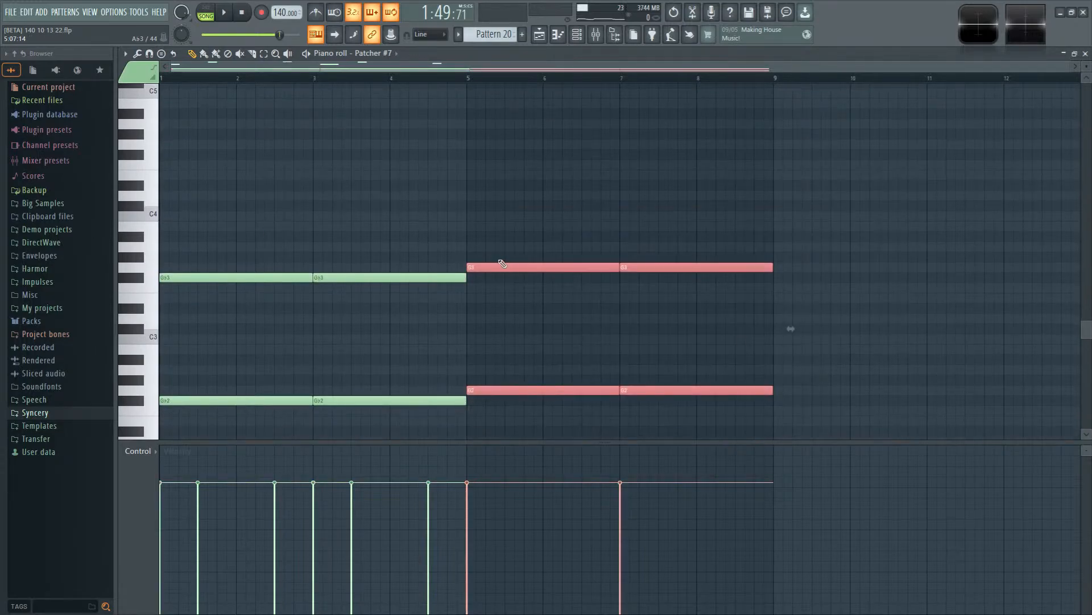
left_click_drag(500, 265, 493, 243)
key("space")
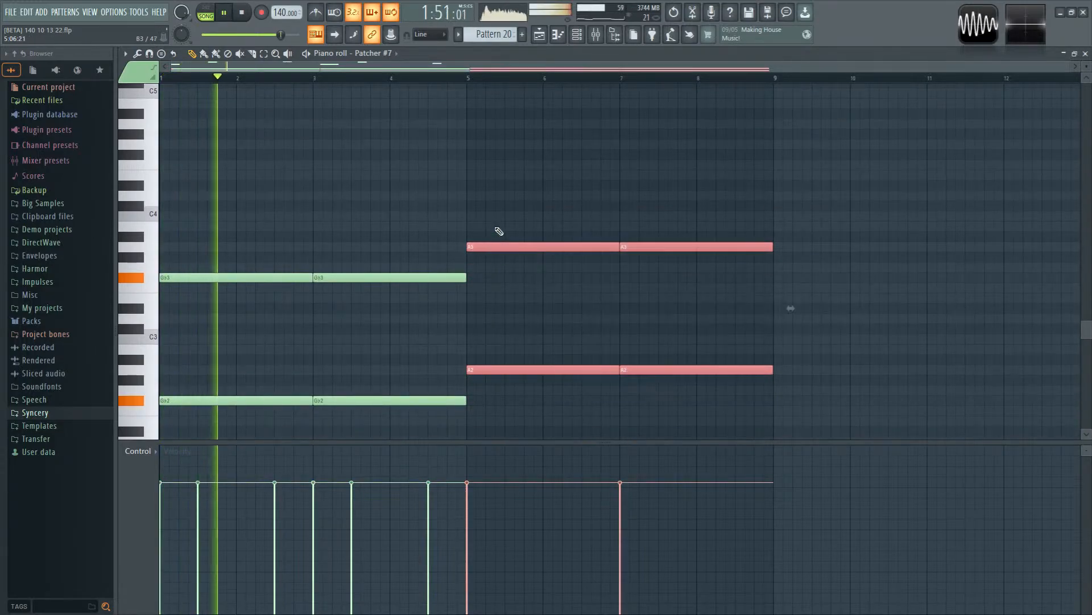
Step: Deselect the Pattern 20 notes, open the mixer and lower Insert 36's volume
key("ctrl+d")
scroll(514, 237, "up", 2)
left_click(596, 36)
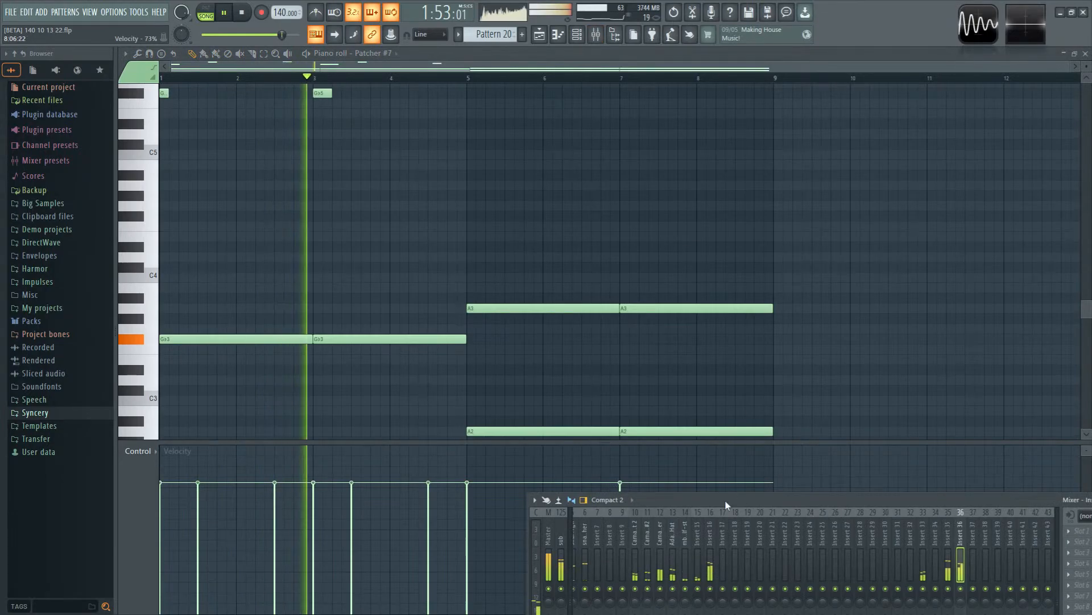
left_click_drag(722, 501, 535, 199)
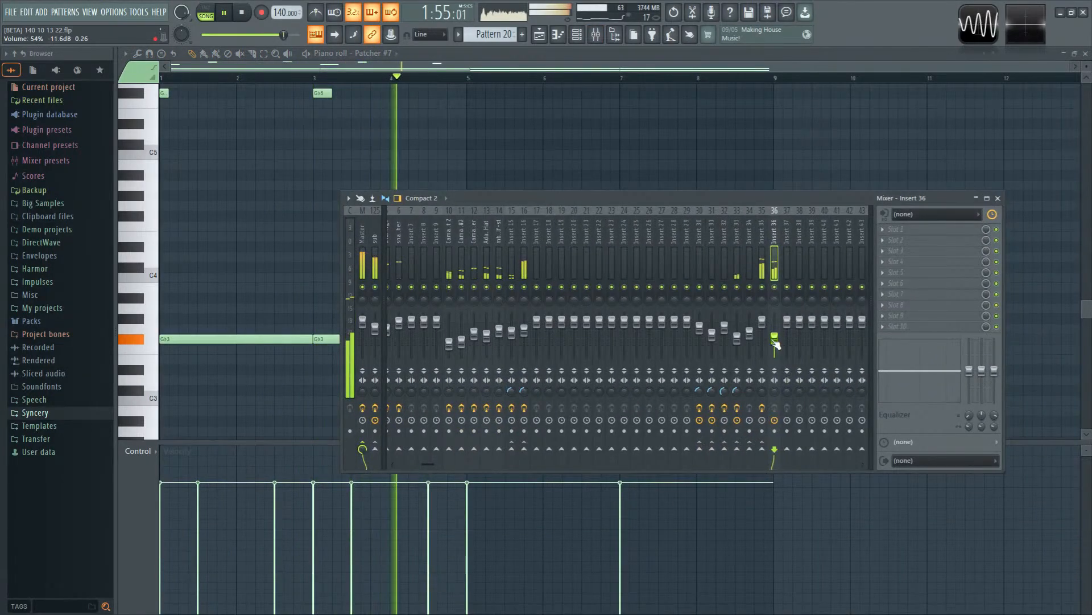
left_click_drag(775, 341, 774, 344)
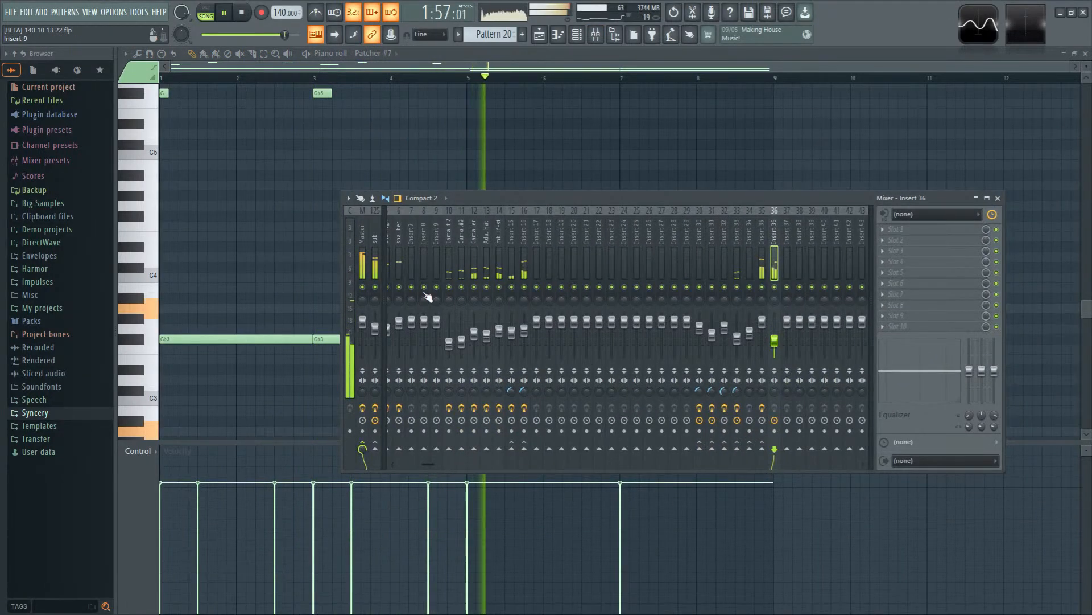
Step: Route the kick top and snare high mixer tracks to Insert 36 as sidechain sends at 0% level
scroll(433, 262, "up", 2)
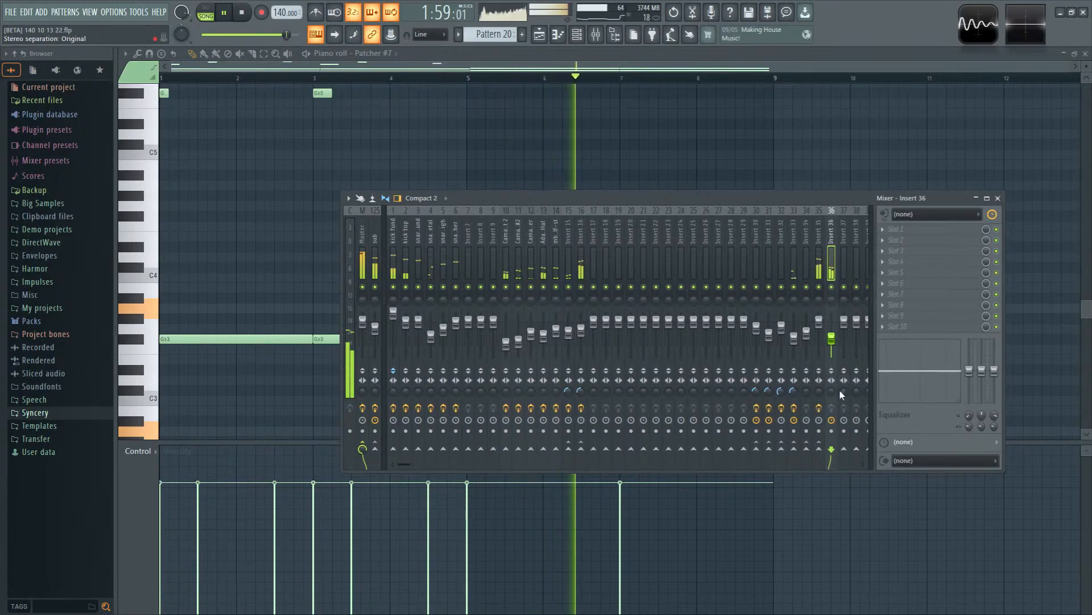
left_click(406, 259)
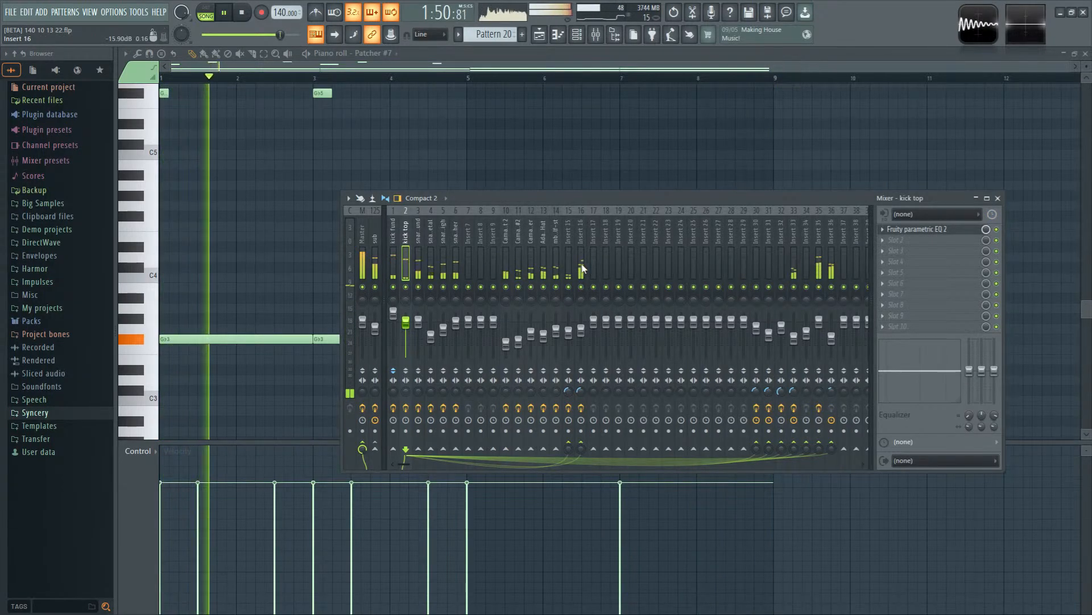
left_click(440, 267)
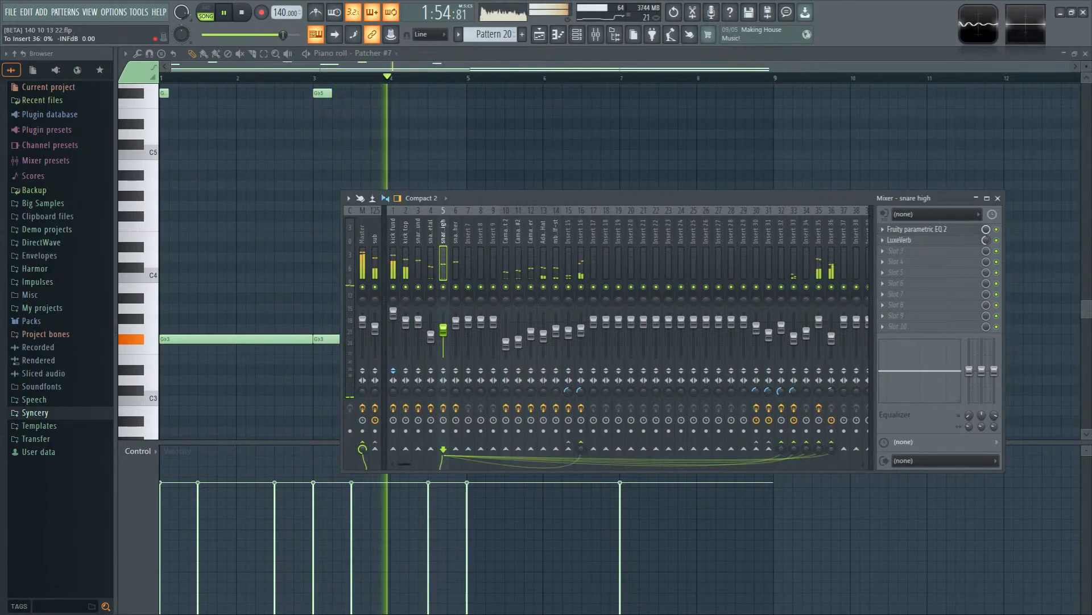
left_click(831, 265)
Step: Copy Insert 35's mixer track state, with its two Fruity Limiters and Fruity parametric EQ 2, onto Insert 36
left_click(820, 241)
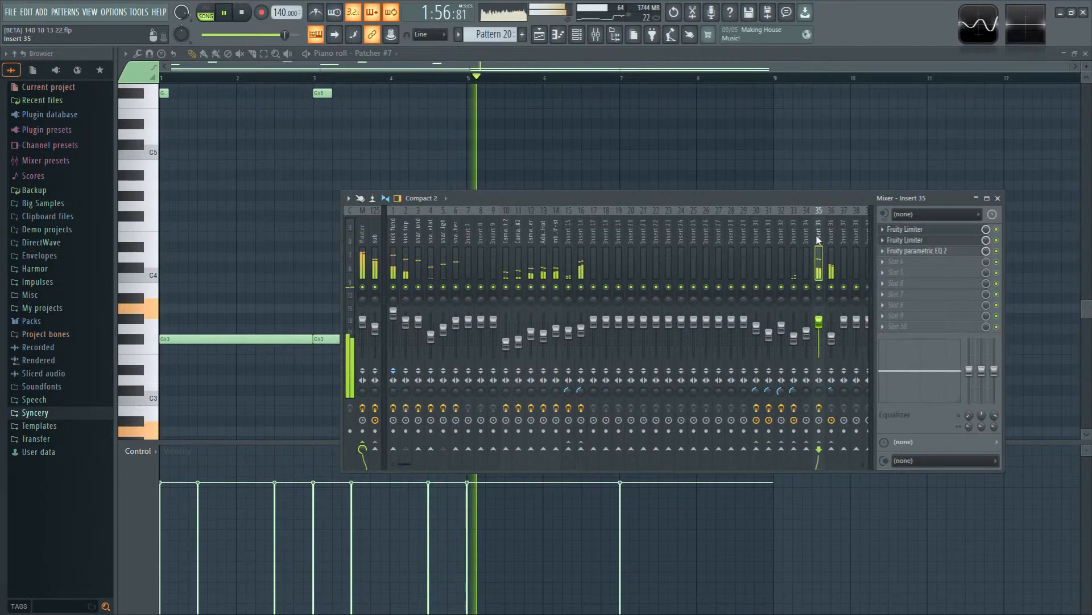
right_click(820, 240)
left_click(820, 240)
left_click(831, 242)
left_click(819, 239)
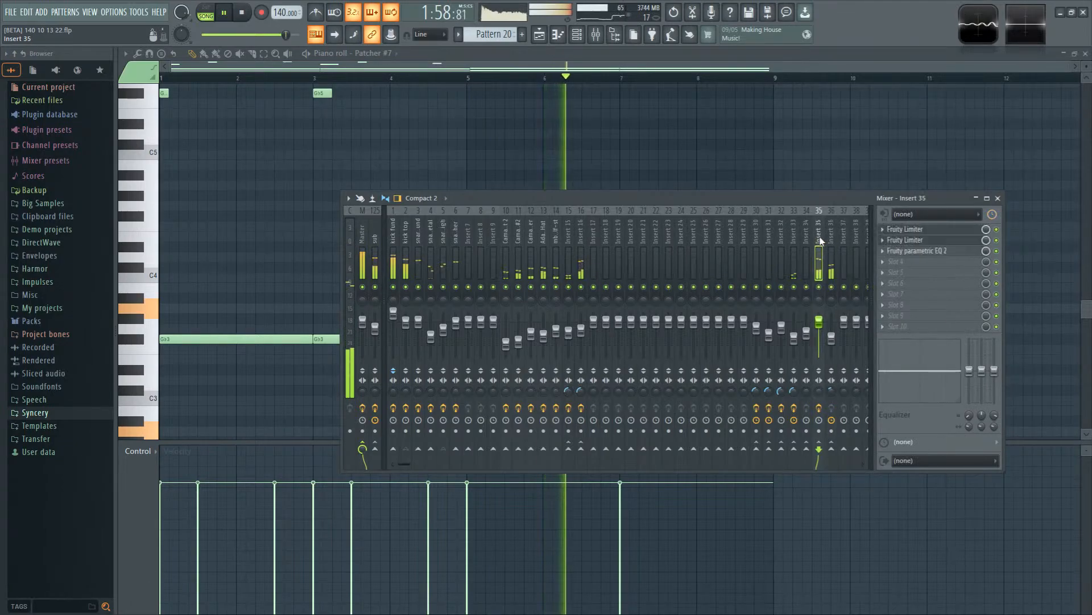
right_click(819, 239)
mouse_move(882, 278)
left_click(979, 289)
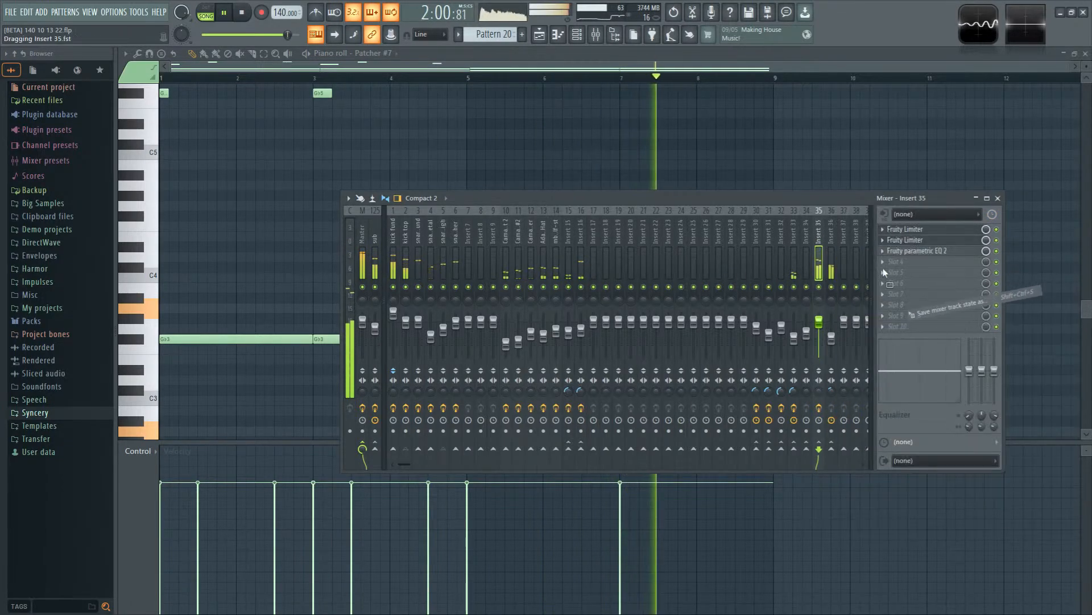
left_click_drag(909, 295, 831, 262)
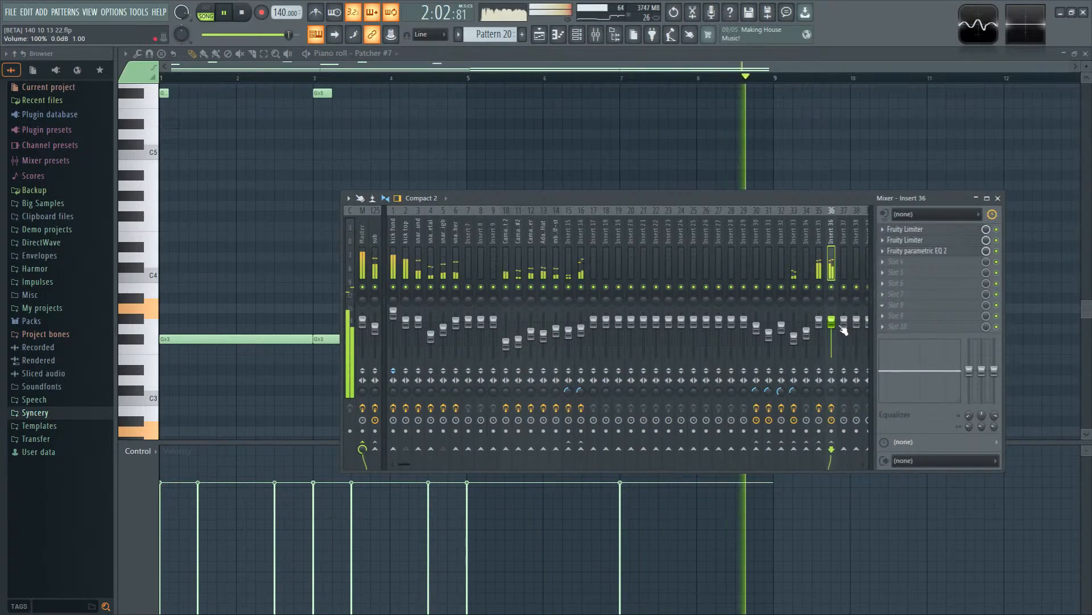
Step: Lower Insert 36's volume, set its second Fruity Limiter's compressor release to about 415 ms and stop playback
left_click_drag(833, 323, 833, 332)
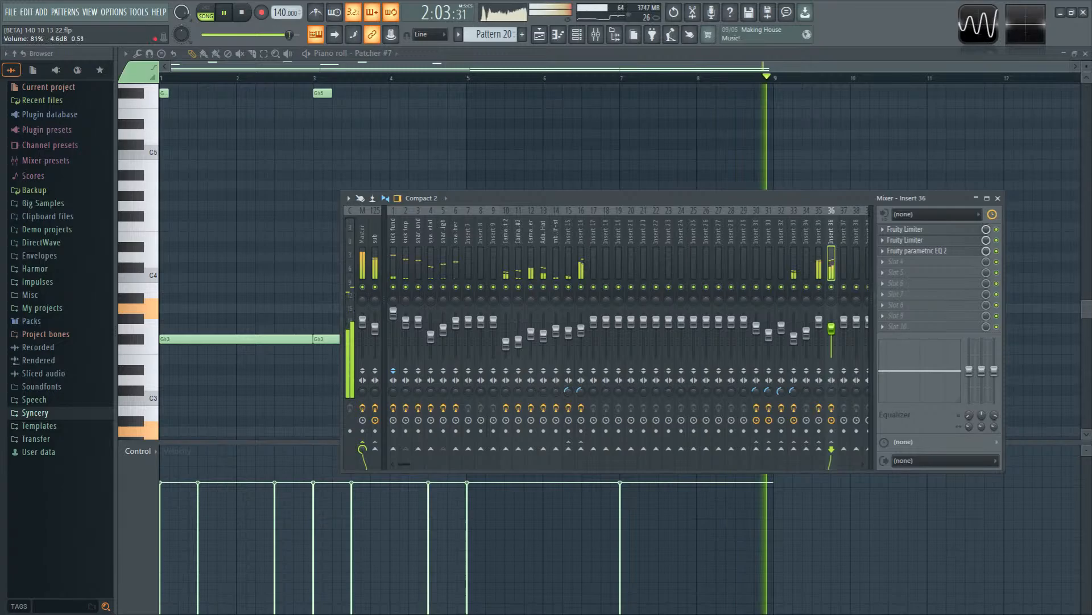
left_click(925, 240)
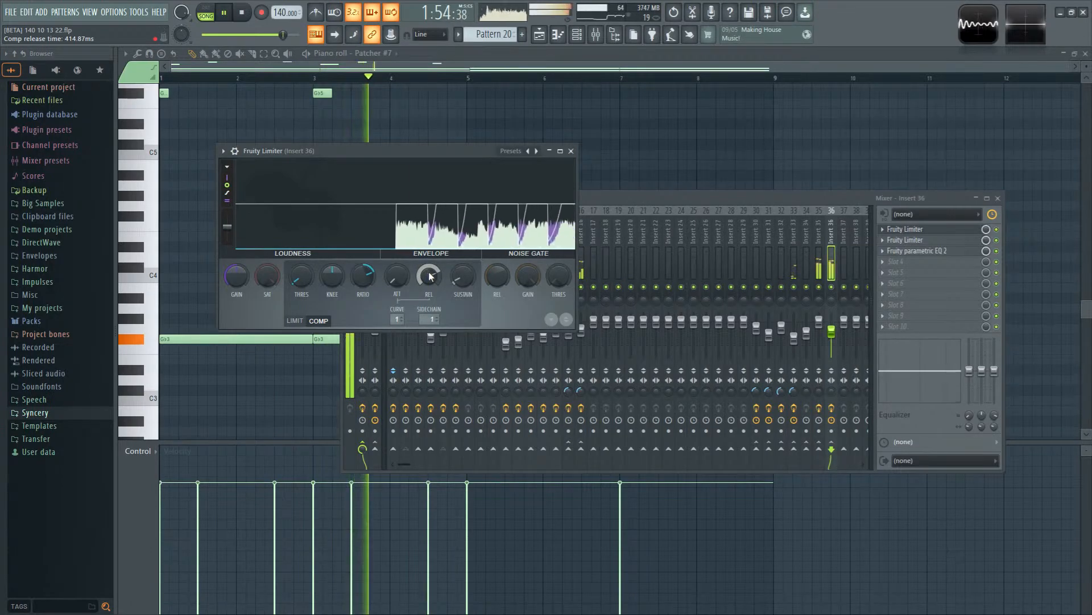
left_click(936, 251)
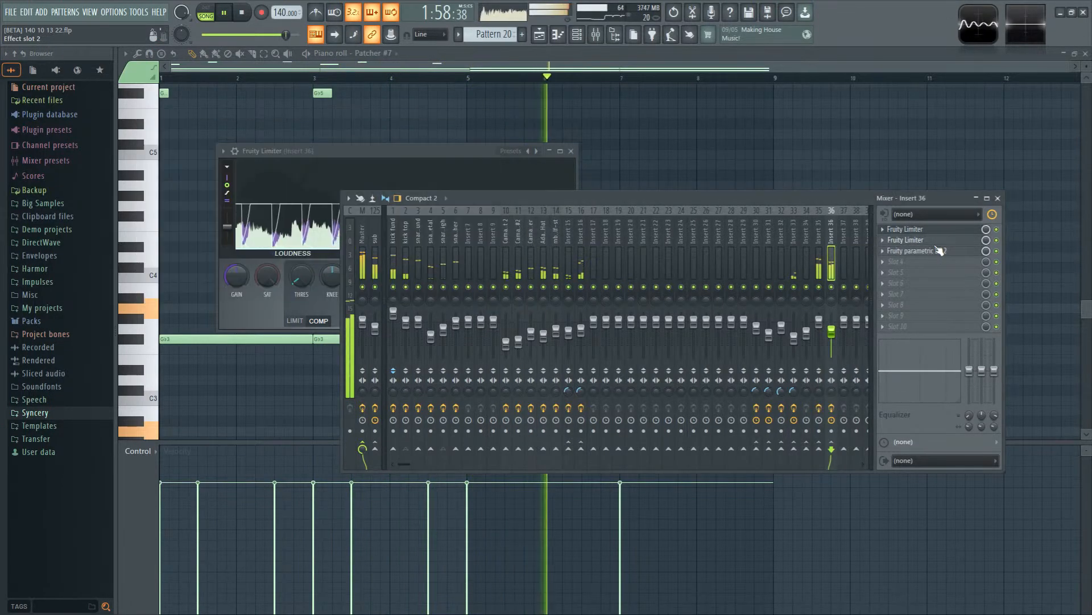
key("space")
Step: In Pattern 19's piano roll, raise bar 5's low note to A2, its short note to A3 and bar 6's to G#3, and add a short A3
left_click(540, 35)
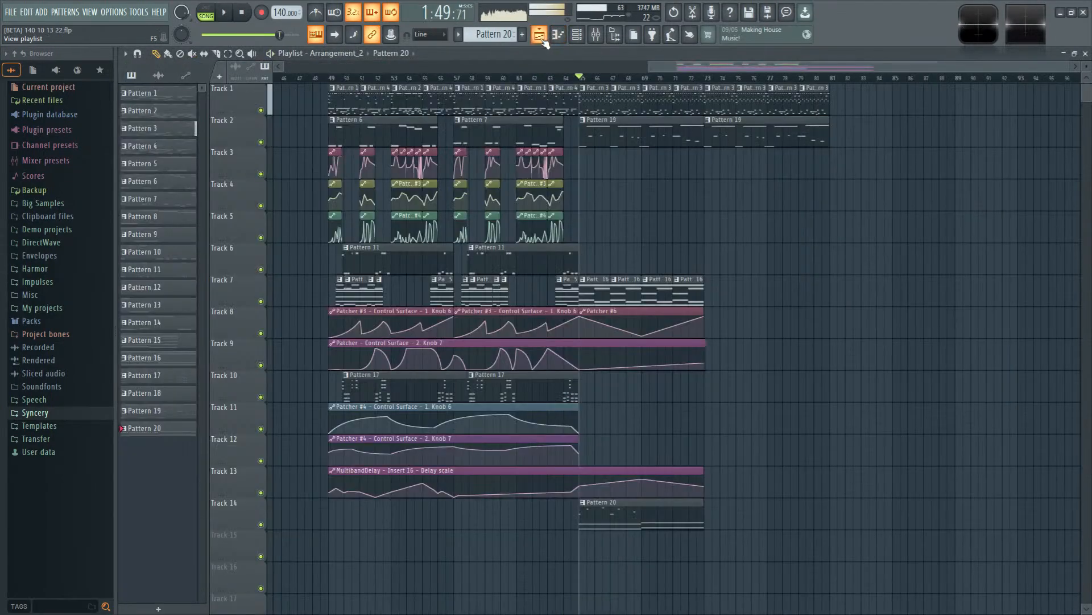
scroll(603, 89, "up", 3)
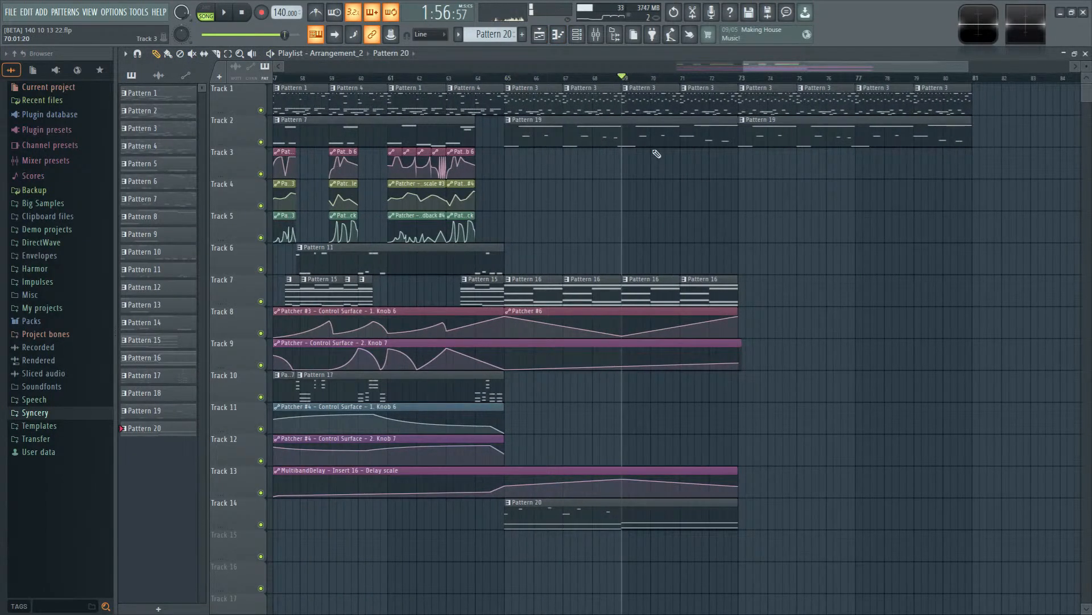
double_click(639, 130)
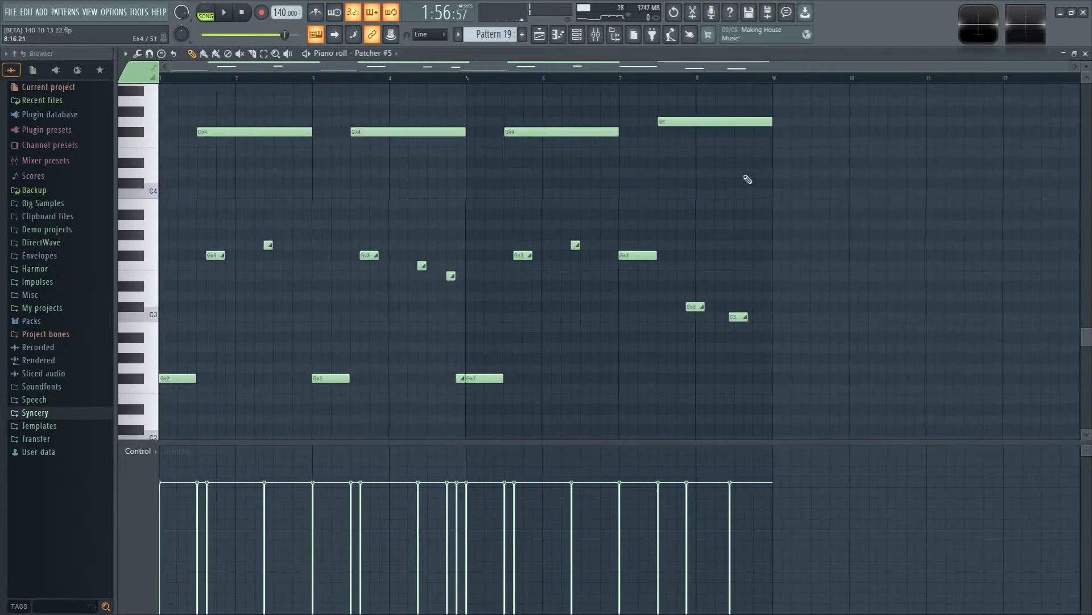
scroll(455, 365, "up", 2)
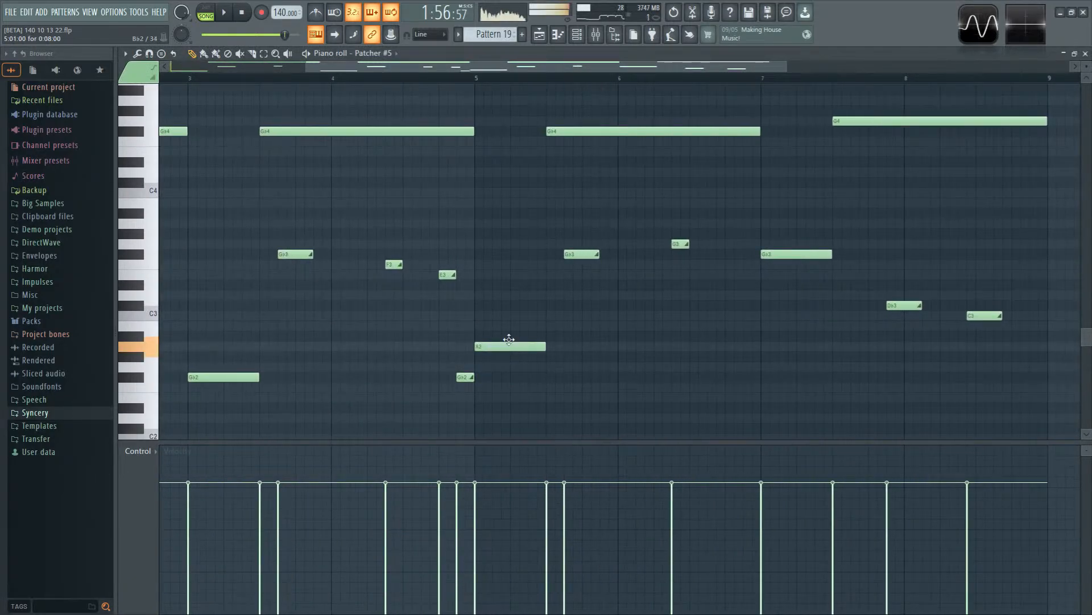
scroll(590, 207, "up", 3)
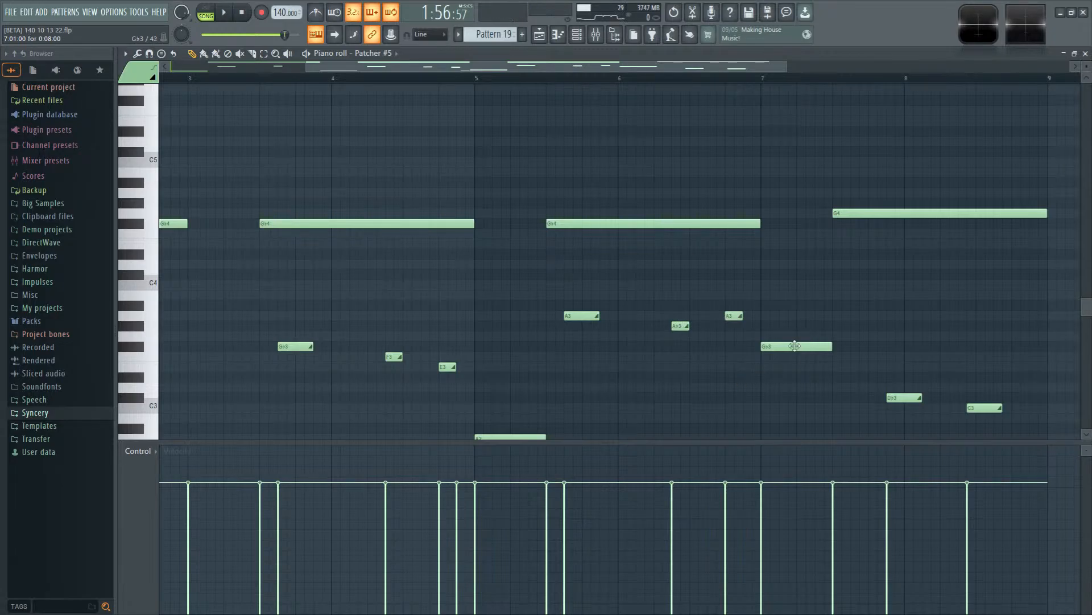
Step: Move bar 7's first note to A2, replace the two short notes following it with one longer C3, and play the result
scroll(777, 382, "down", 3)
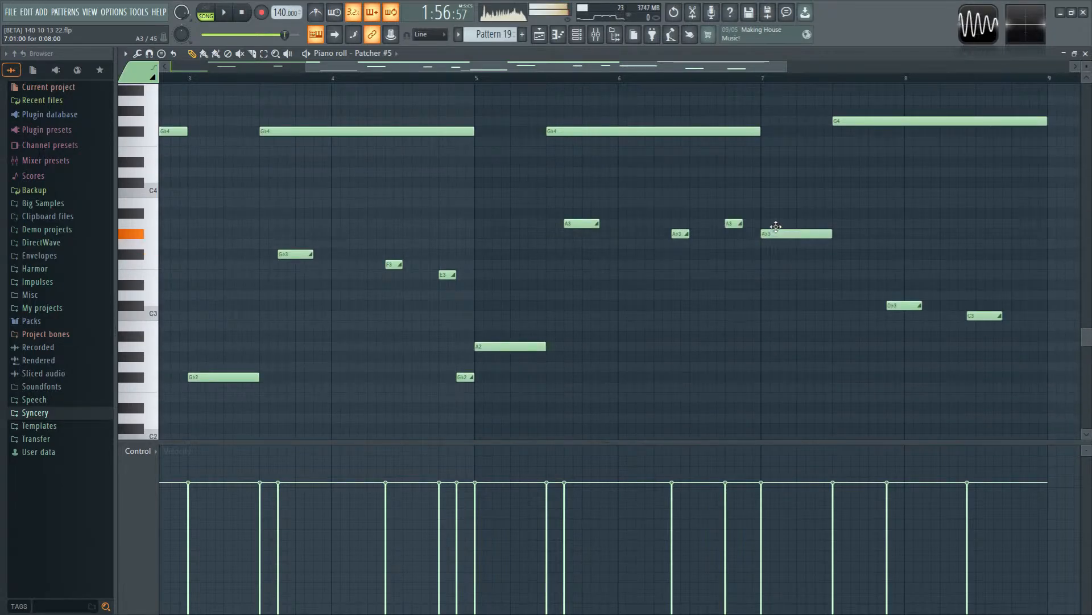
key("space")
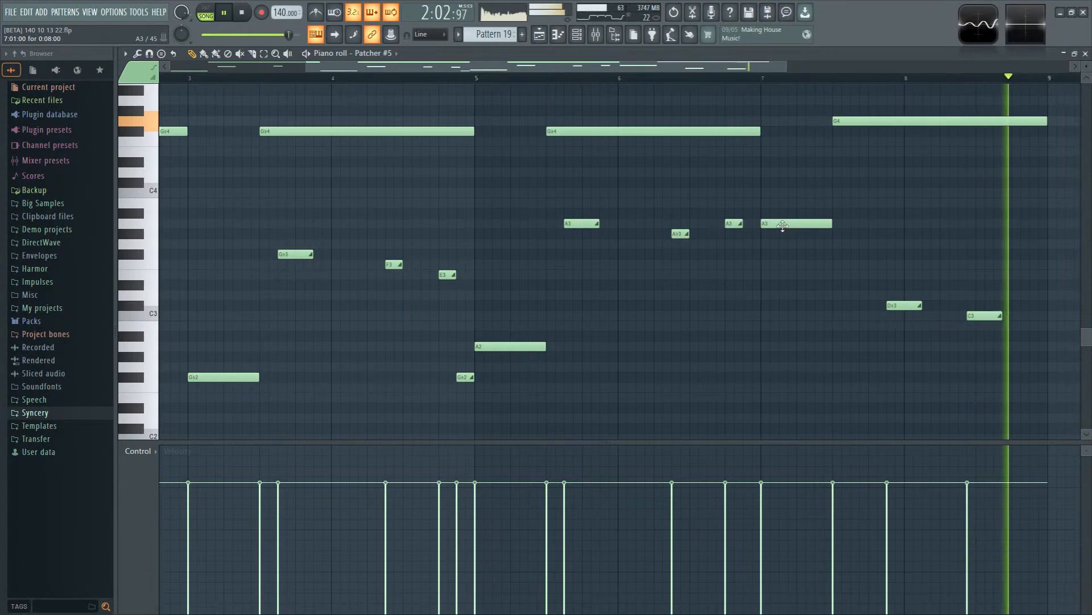
key("space")
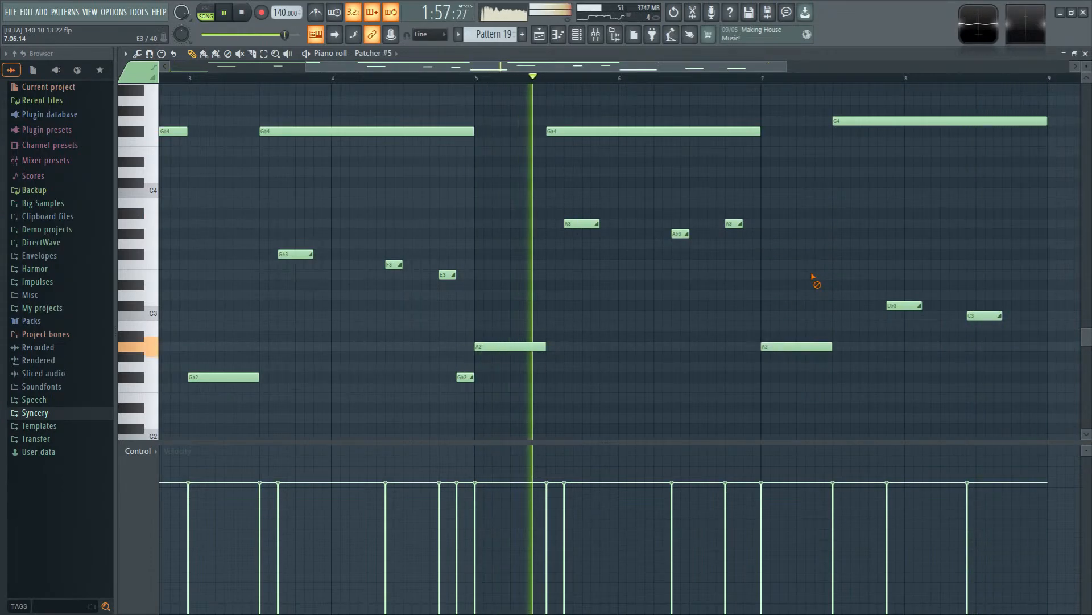
key("space")
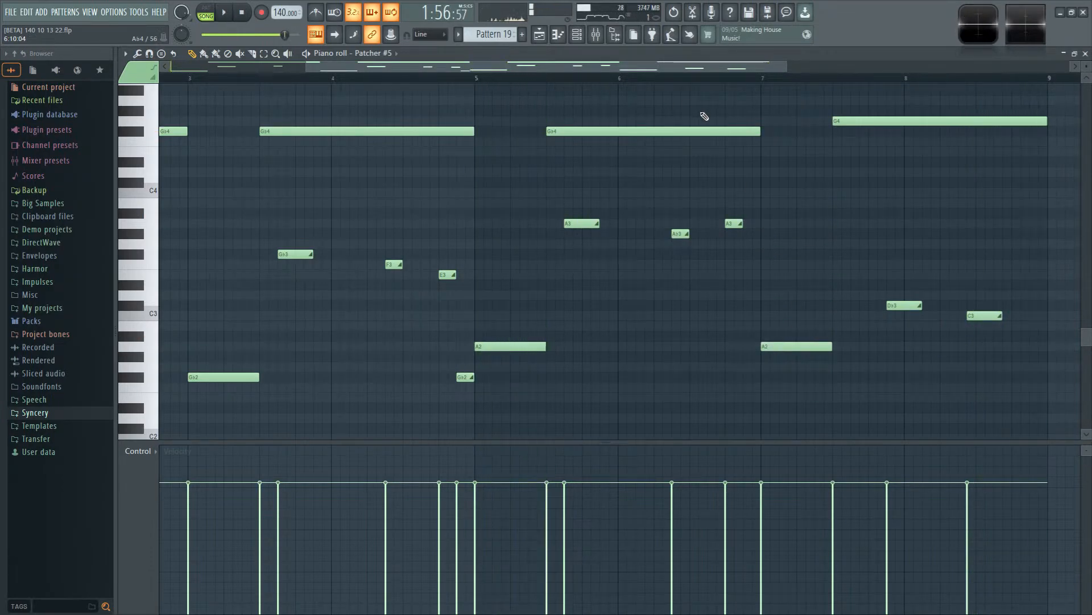
left_click_drag(783, 235, 787, 355)
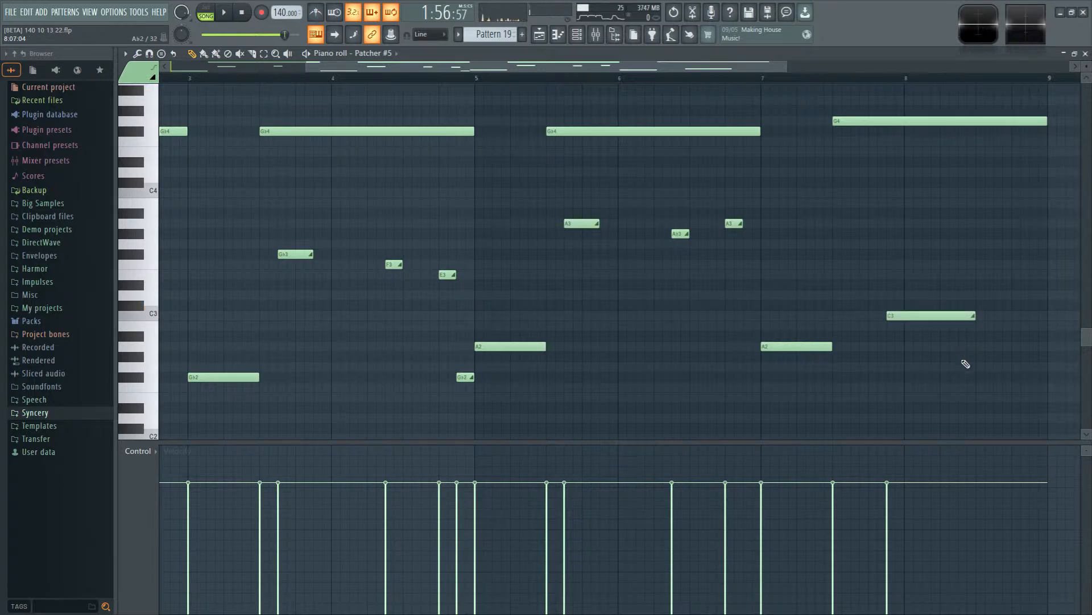
key("space")
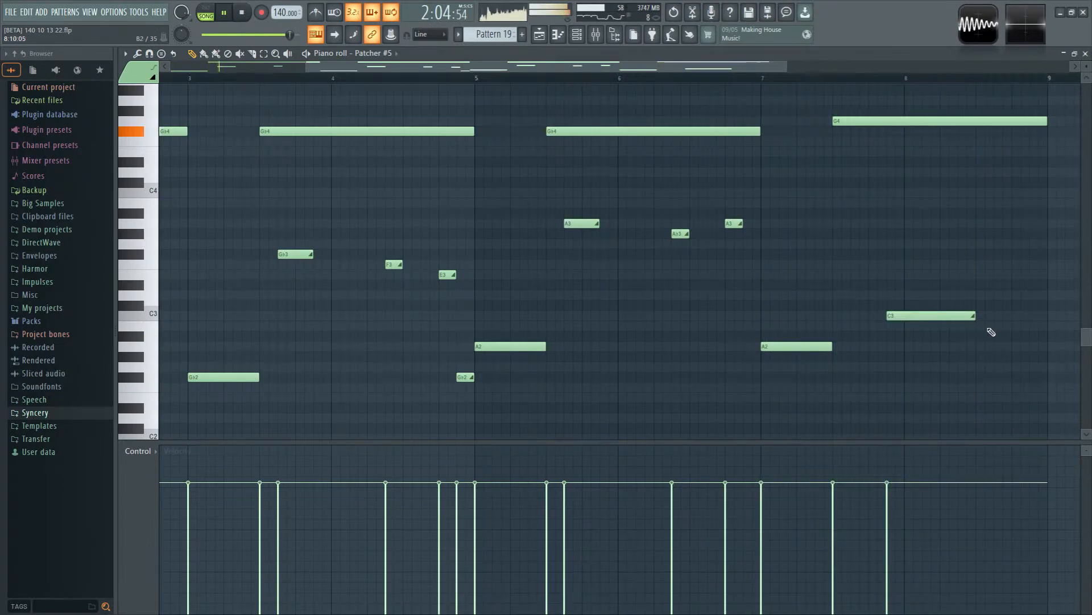
Step: In the playlist, cut the Track 2 Pattern 19 clip at bar 73 into repeated half-bar clips
left_click(538, 35)
key("space")
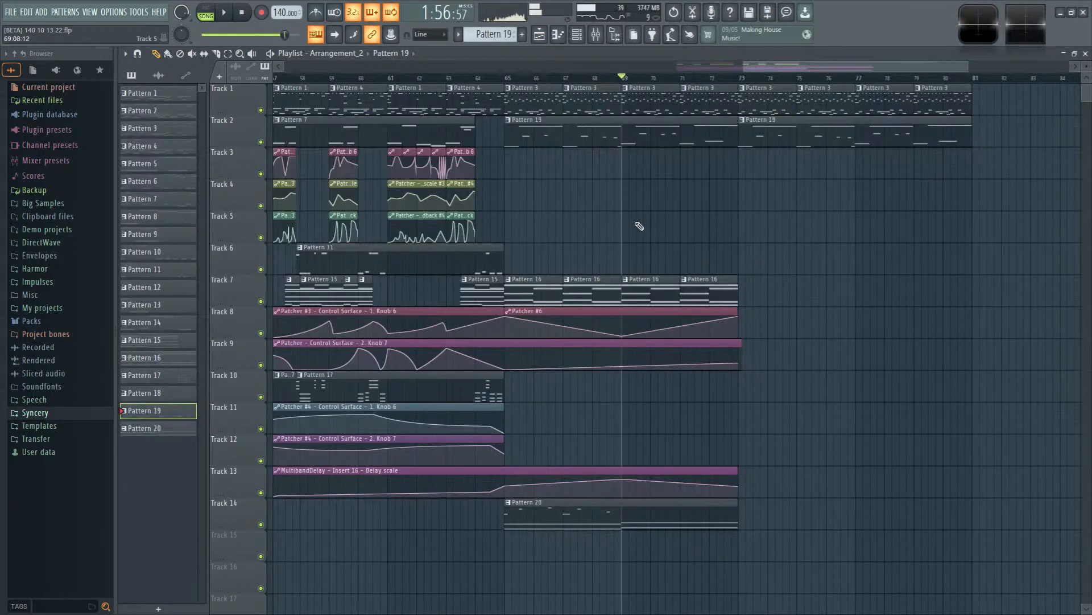
scroll(651, 216, "up", 2)
left_click_drag(856, 238, 632, 217)
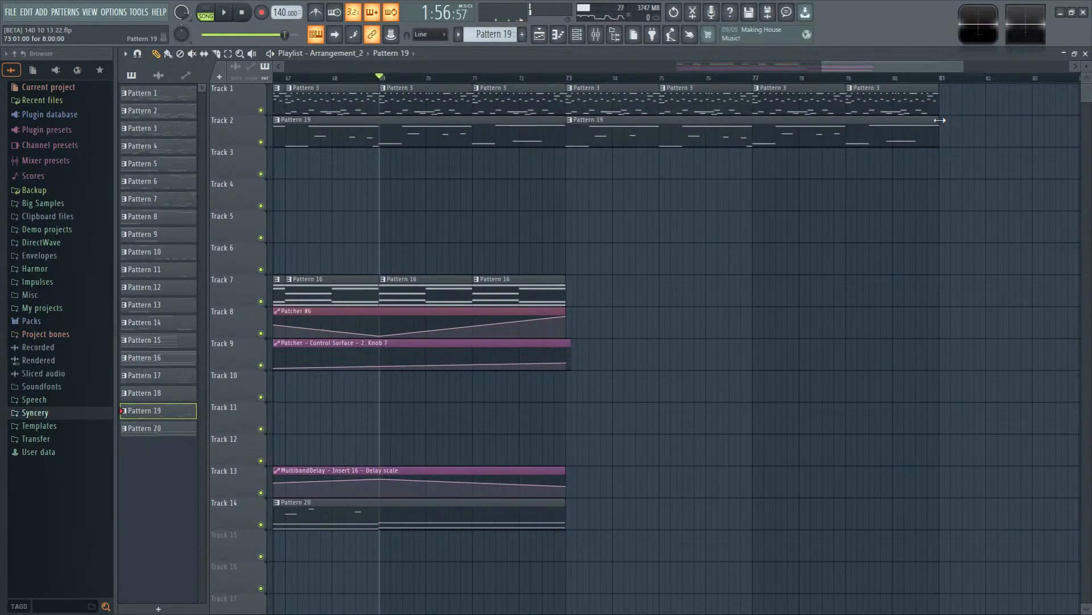
left_click_drag(939, 120, 654, 127)
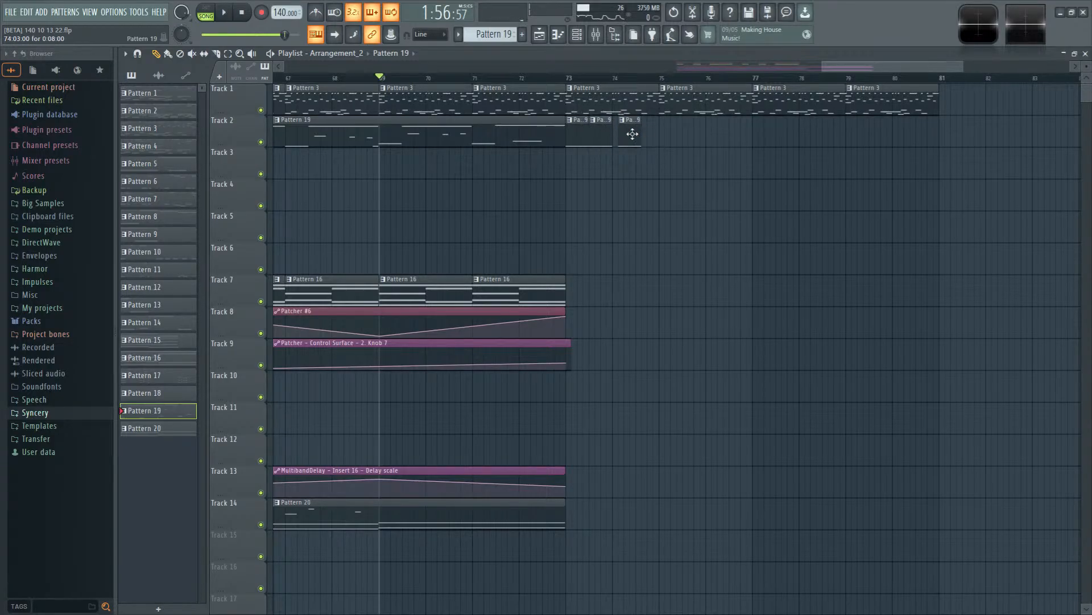
Step: Play from the middle of bar 72 and replace the half-bar clips in bar 74 with a one-bar Pattern 19 clip
left_click(544, 78)
key("space")
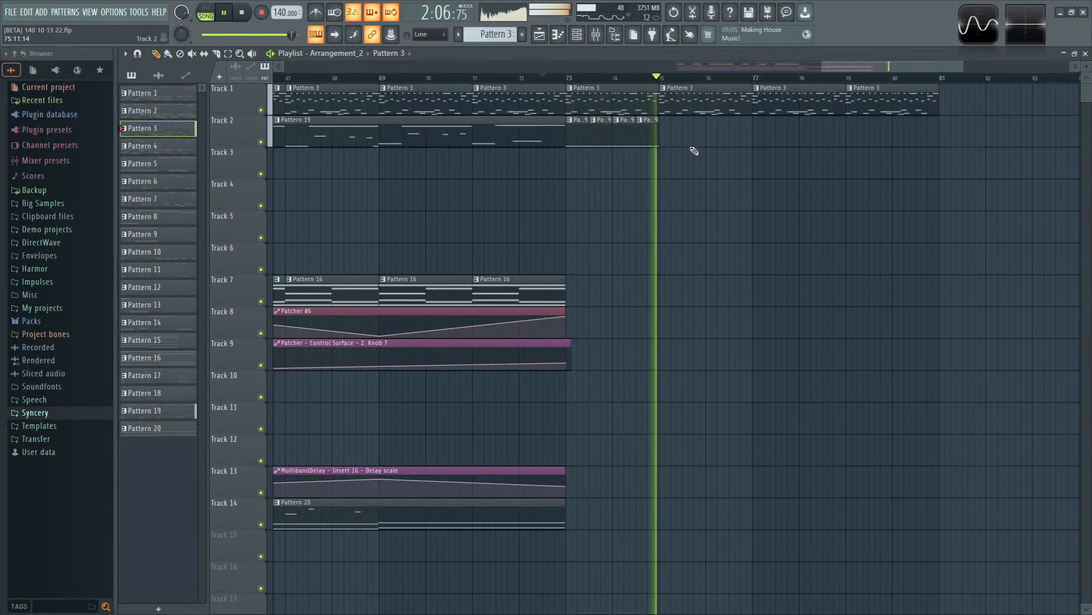
key("space")
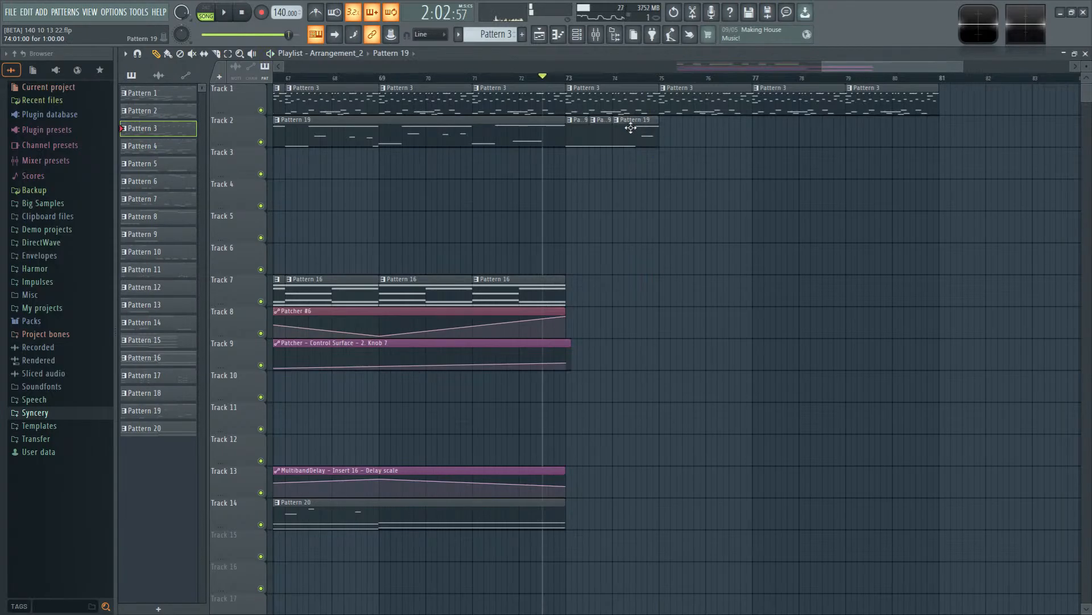
Step: Repeat the chopped Pattern 19 group at bars 75 and 79, put a two-bar Pattern 19 clip at bar 77, and play the section
left_click_drag(577, 129, 686, 145)
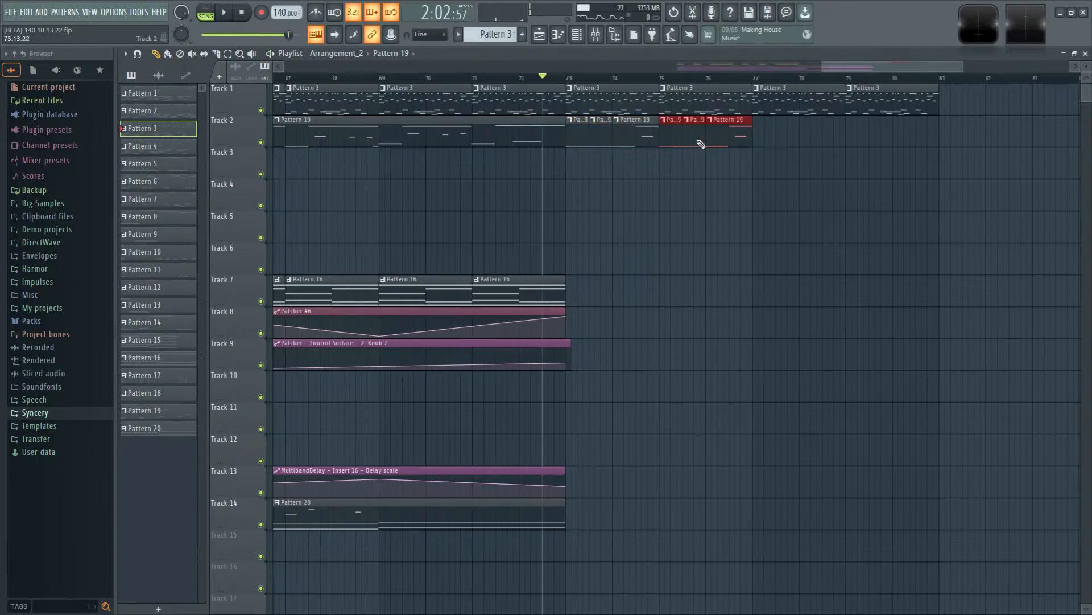
key("ctrl+b")
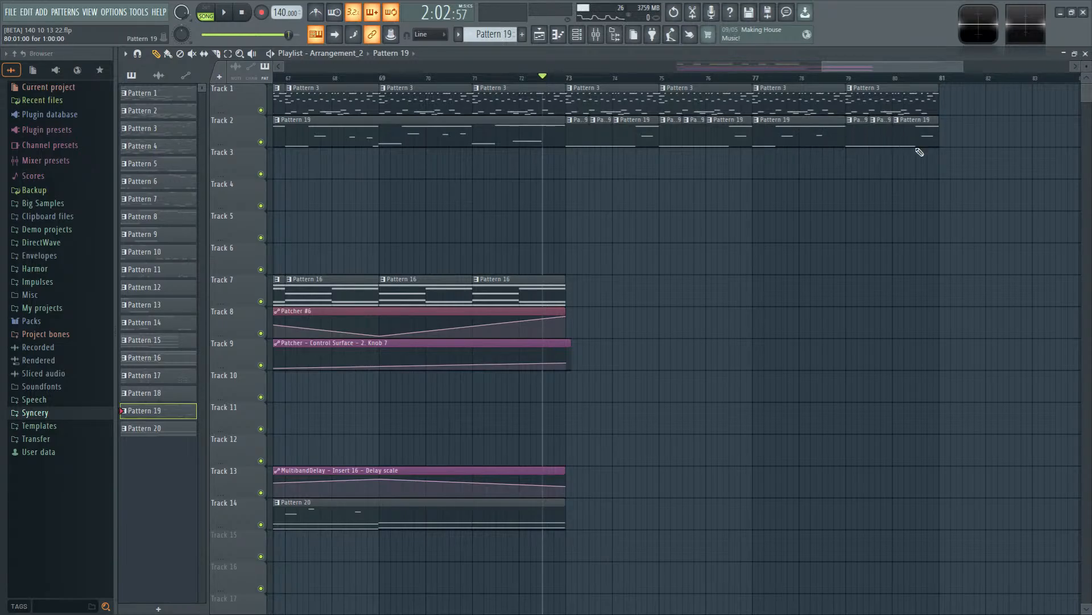
scroll(739, 291, "down", 2)
key("space")
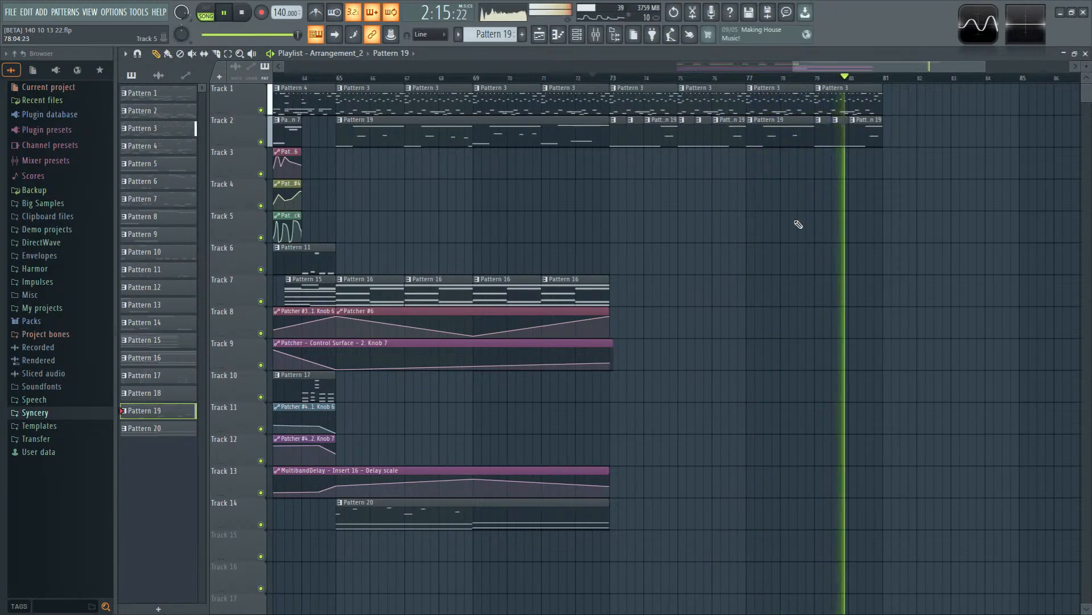
key("space")
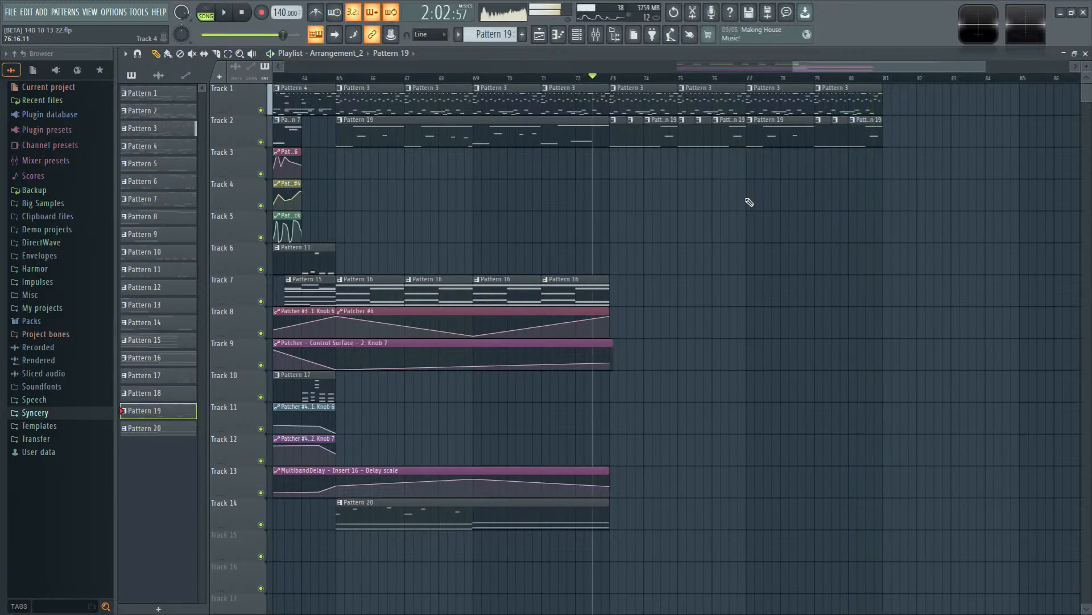
Step: Place a second Pattern 20 clip on Track 14 at bar 73
scroll(618, 180, "left", 3)
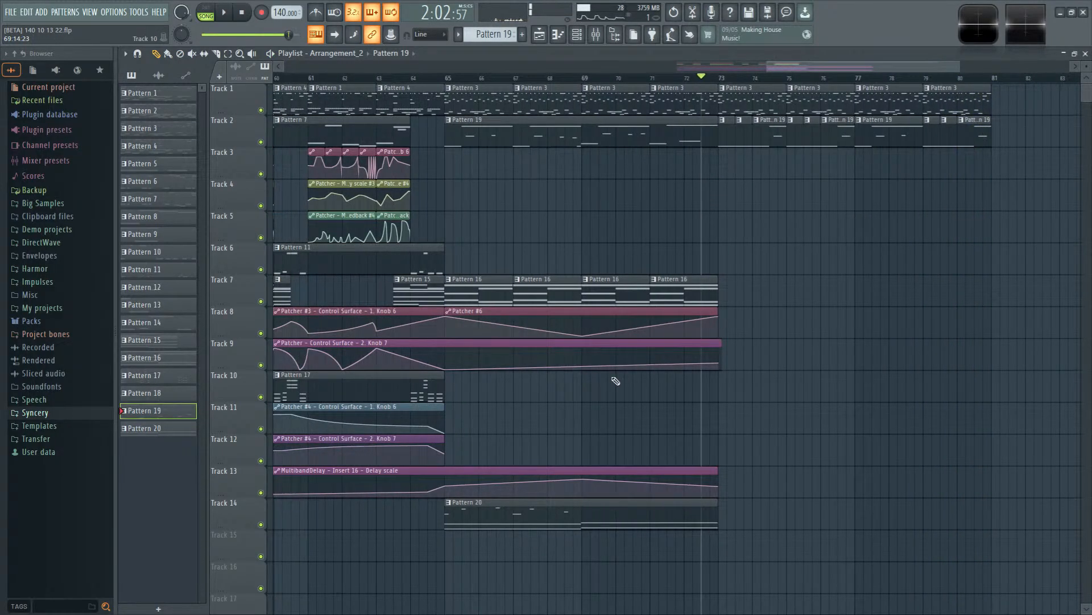
left_click(736, 516)
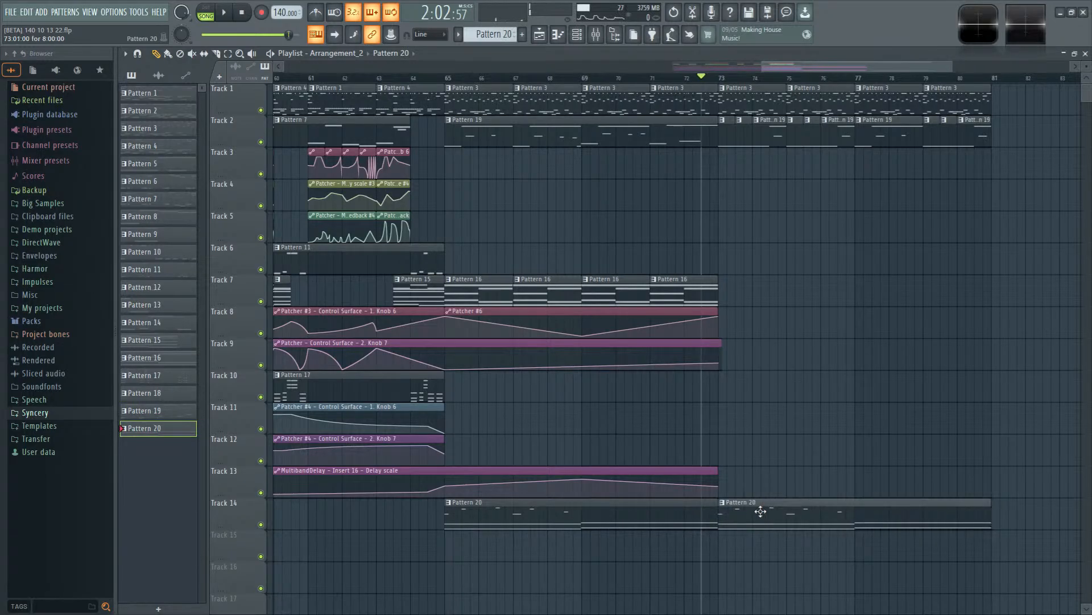
Step: Undo the second Pattern 20 clip, and move the Track 1 and Track 2 clips from bar 73 to bar 81
scroll(763, 461, "down", 1)
key("ctrl+z")
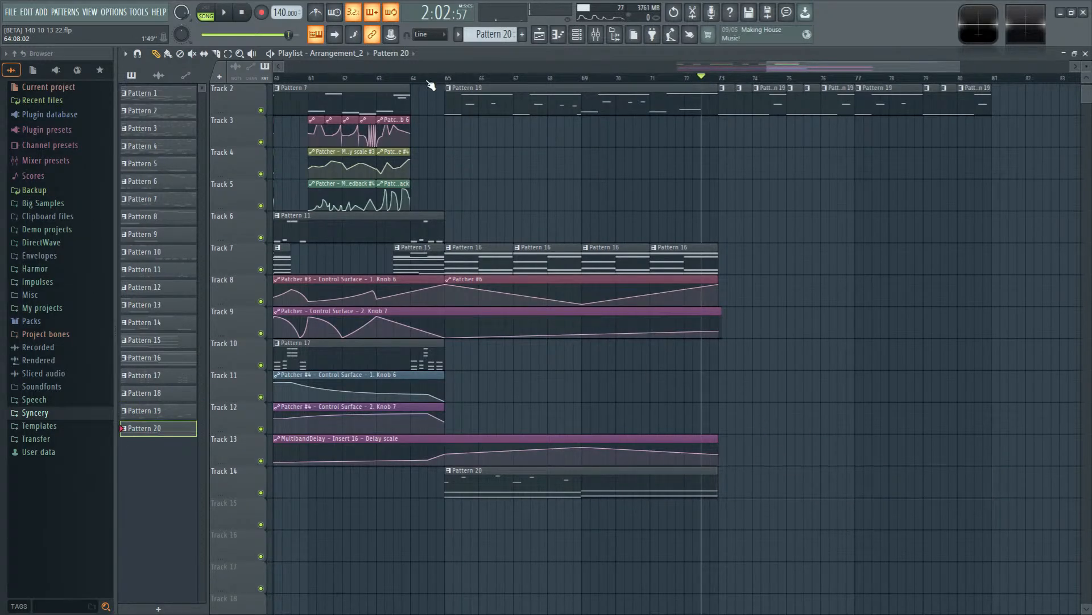
scroll(834, 317, "up", 1)
scroll(822, 319, "down", 3)
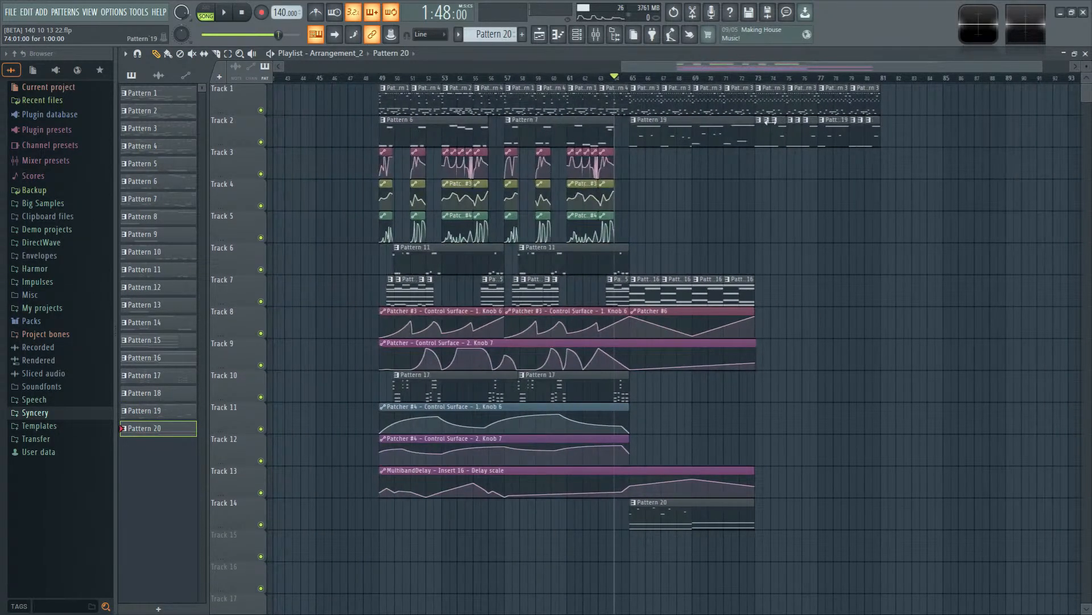
scroll(813, 203, "right", 3)
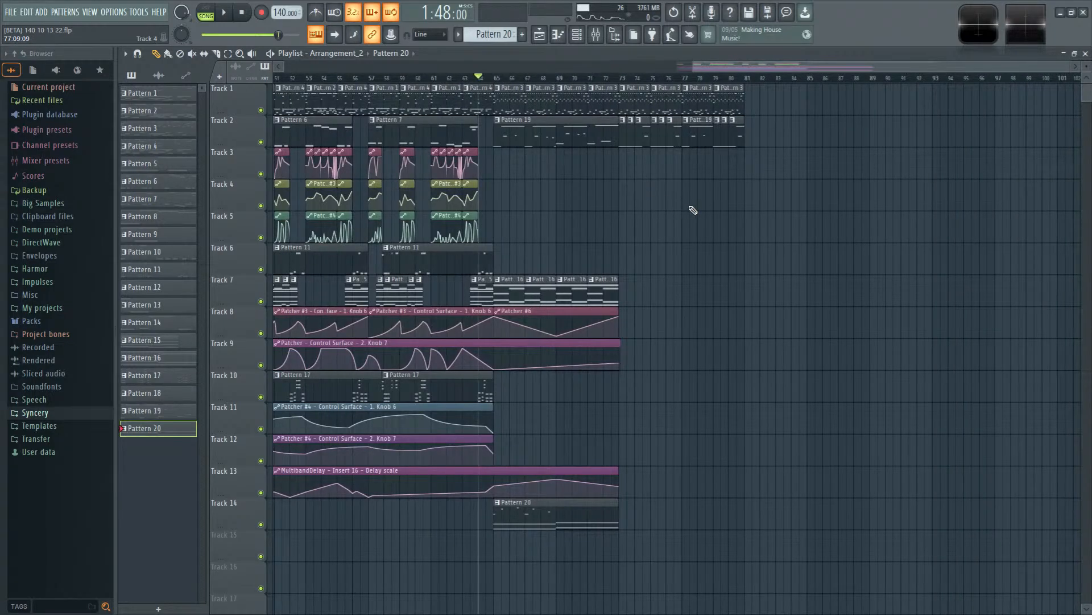
left_click_drag(621, 98, 714, 171)
left_click_drag(635, 103, 761, 106)
Step: Play the song from bar 49 and then from bar 65 to review both sections
scroll(626, 342, "left", 4)
left_click(424, 79)
key("space")
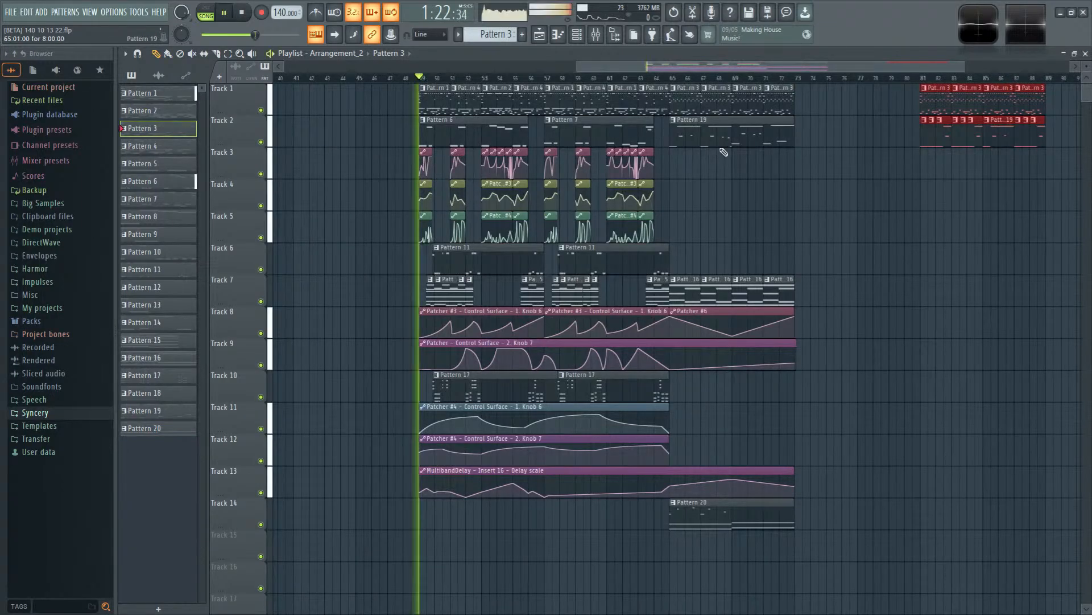
left_click(745, 213)
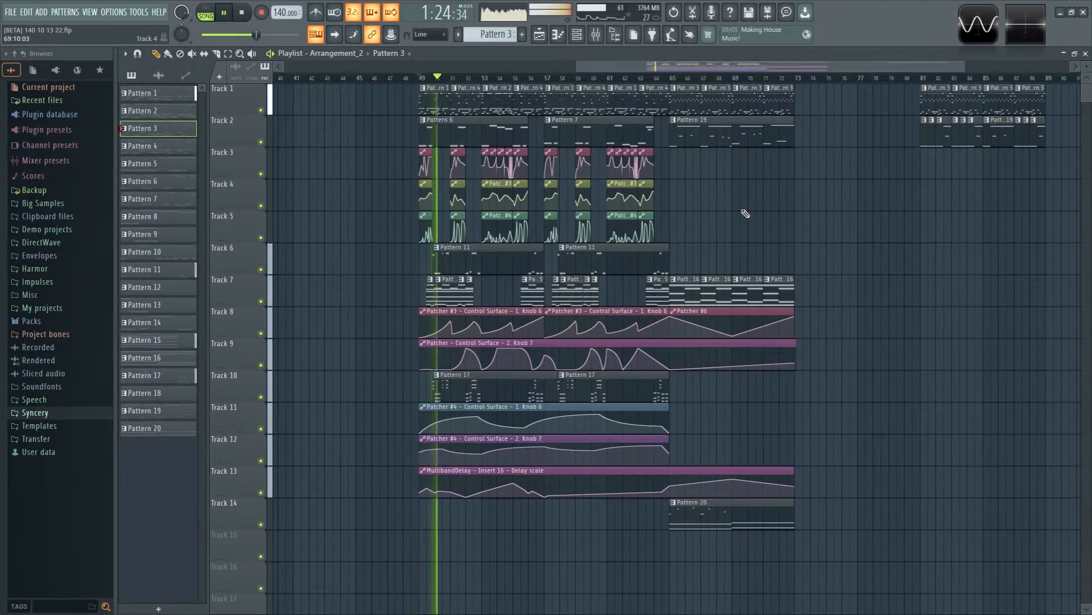
key("space")
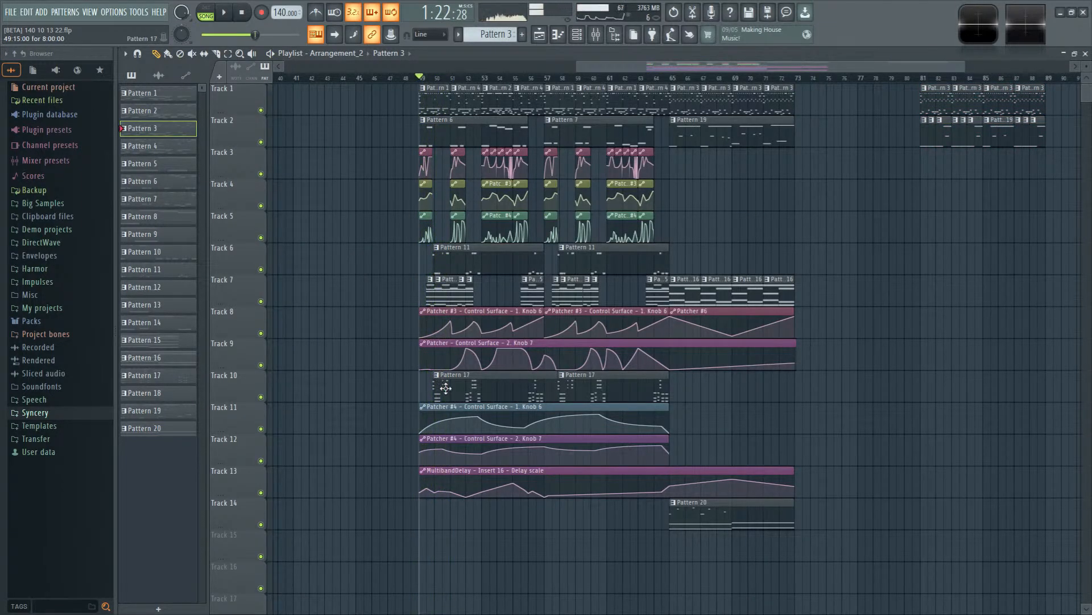
left_click_drag(410, 385, 718, 402)
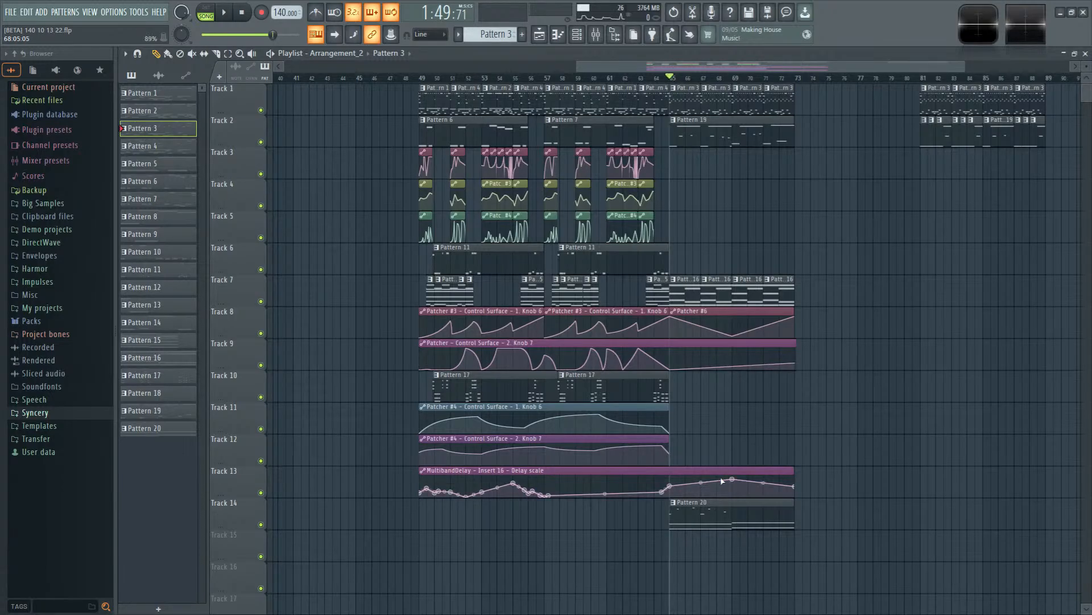
key("space")
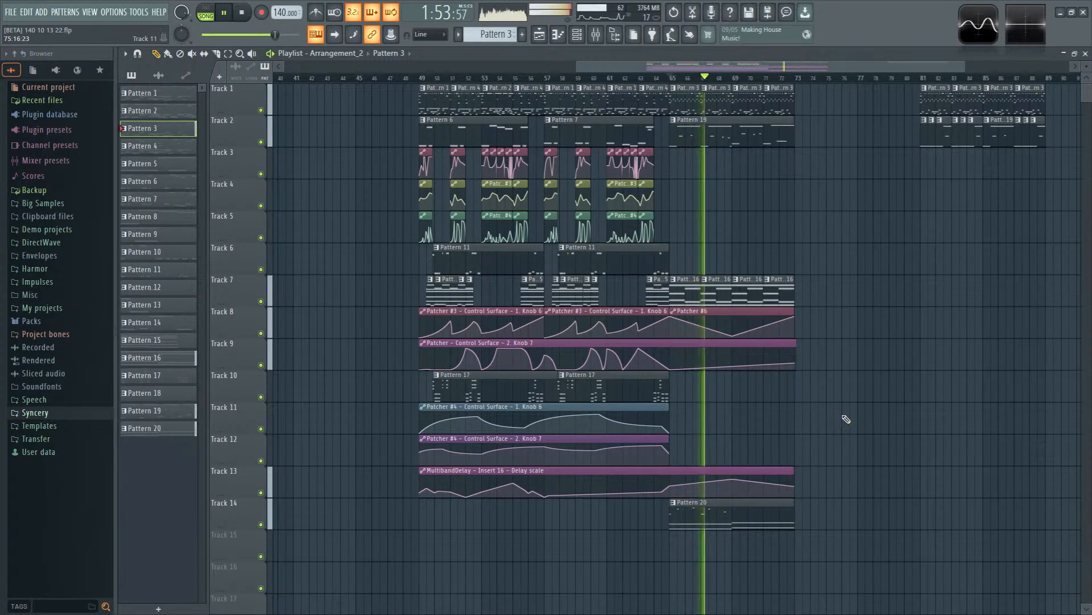
Step: Reshape Insert 36's Fruity parametric EQ 2 bands, with the band 1 high-pass at 123 Hz, and fine-tune the insert's volume
key("F9")
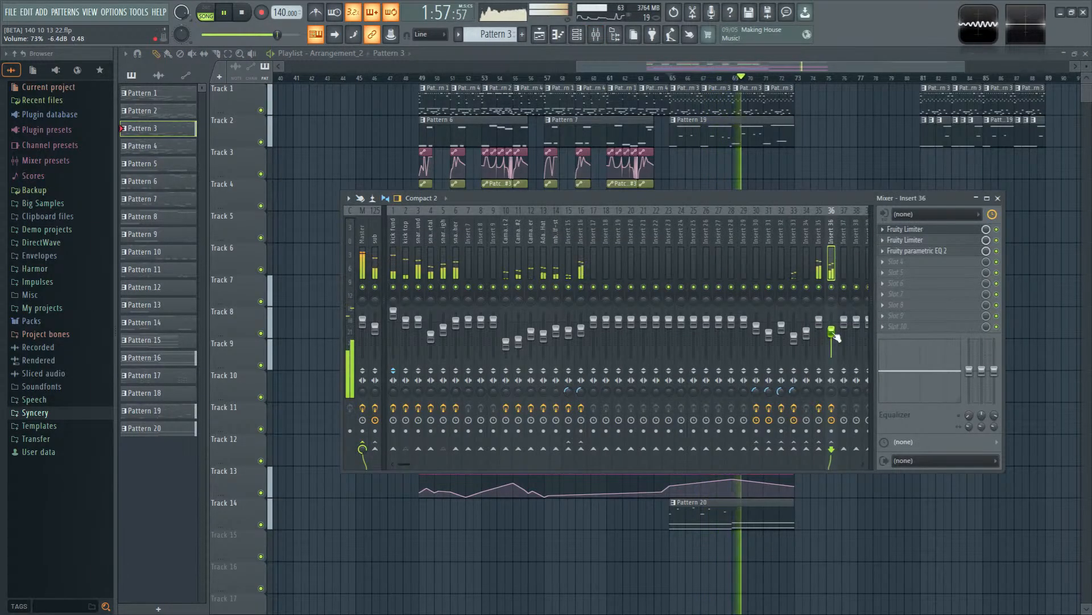
left_click(919, 251)
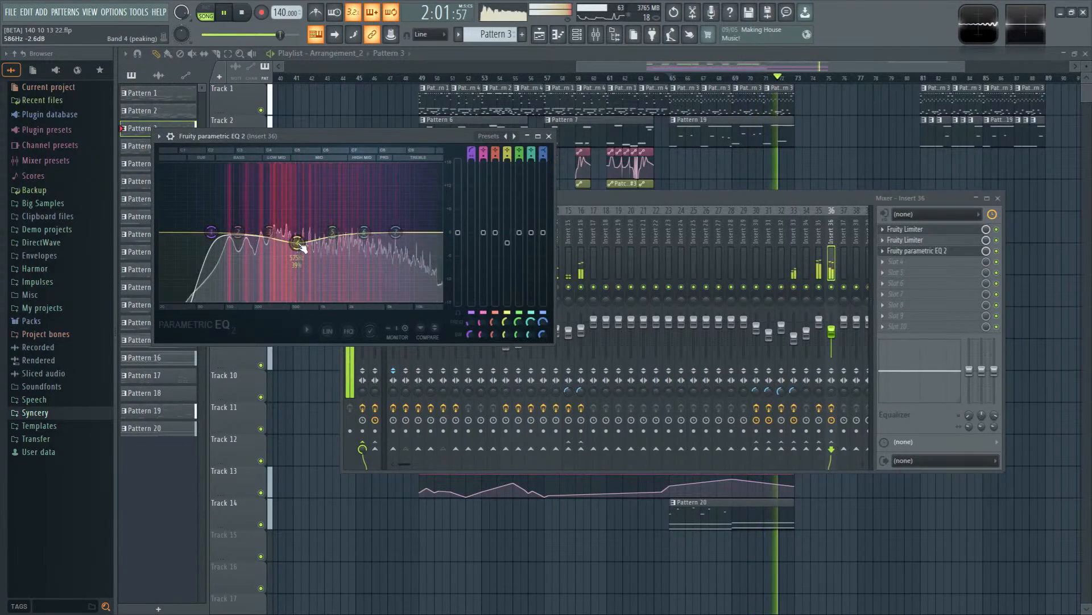
left_click_drag(387, 224, 420, 228)
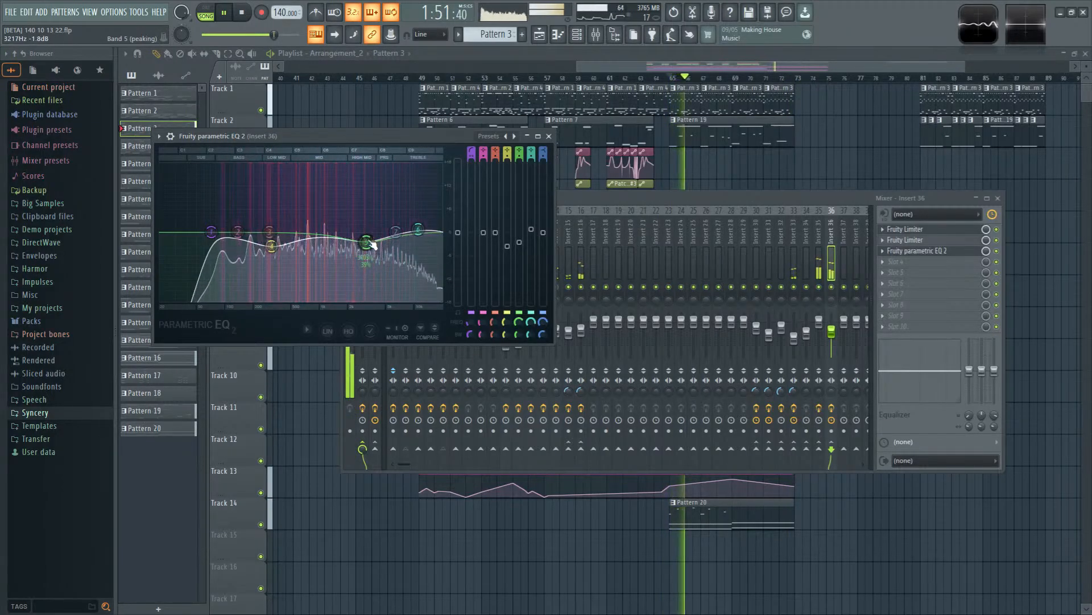
left_click_drag(271, 246, 316, 244)
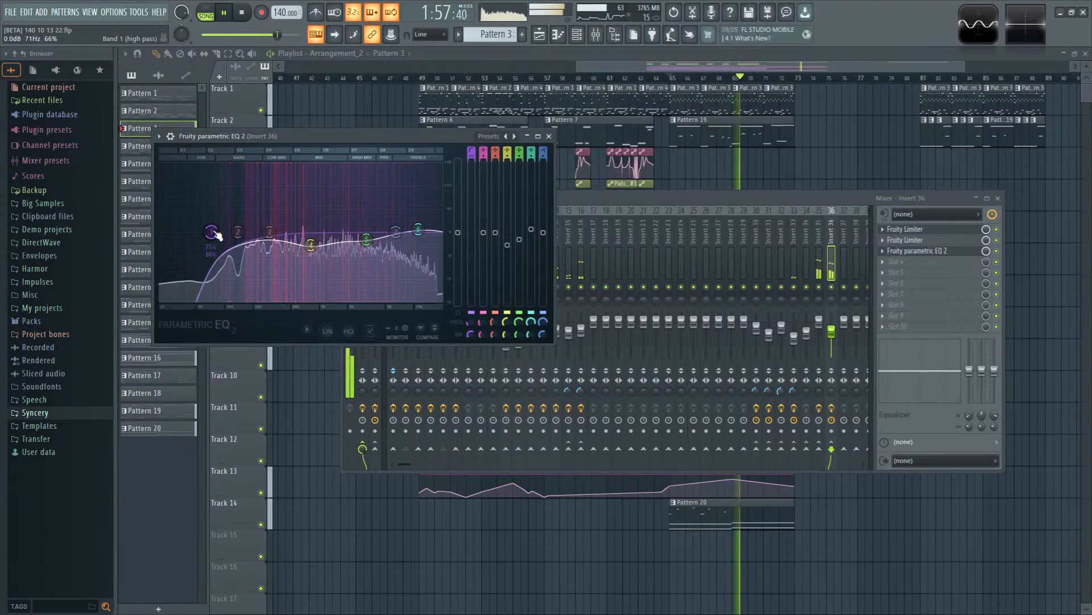
left_click_drag(213, 233, 189, 232)
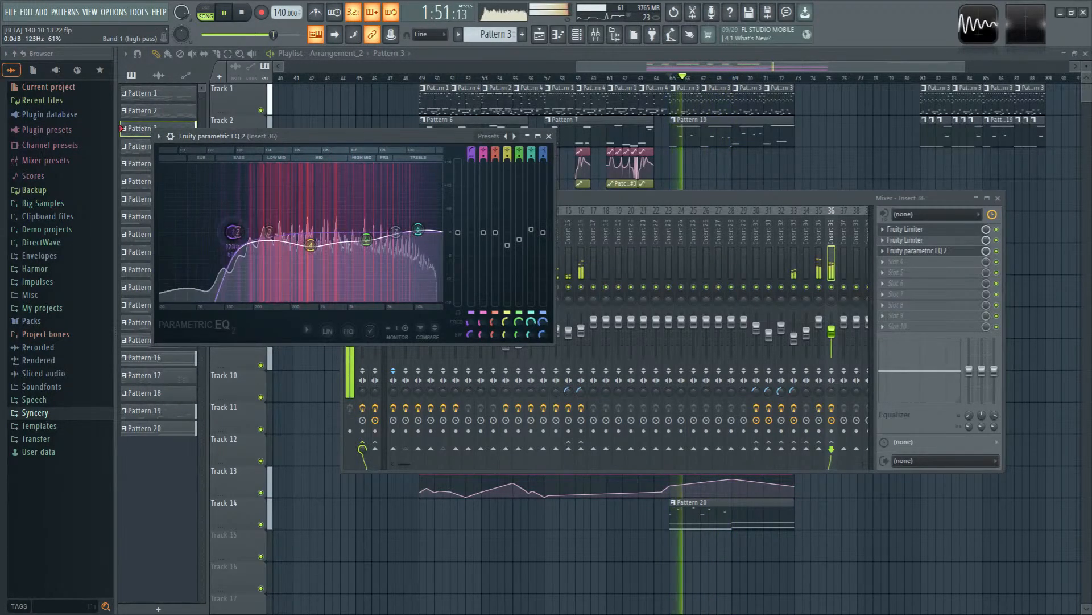
left_click(832, 338)
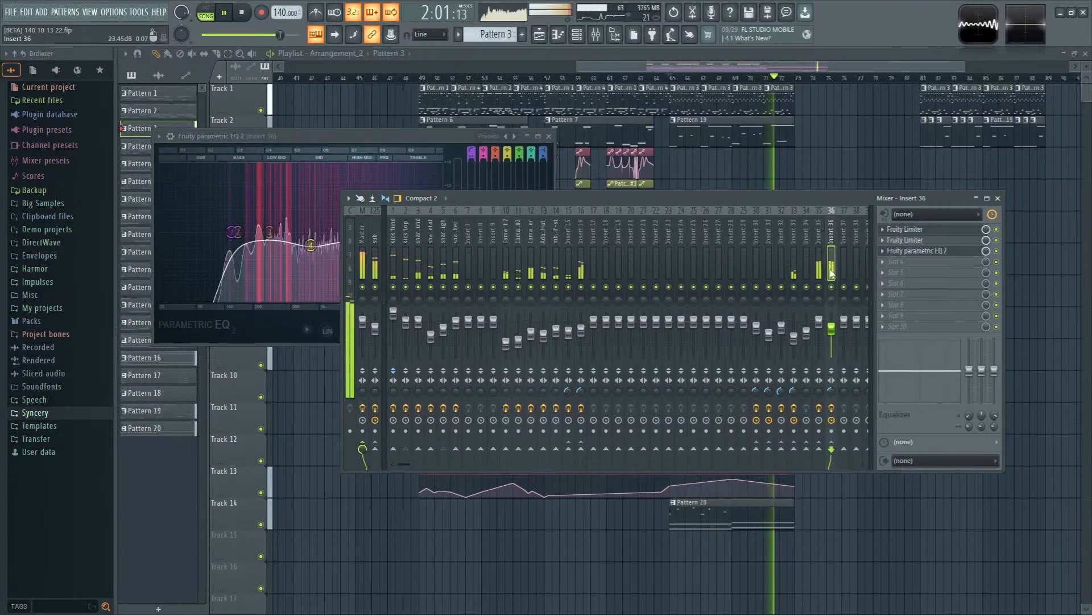
key("F12")
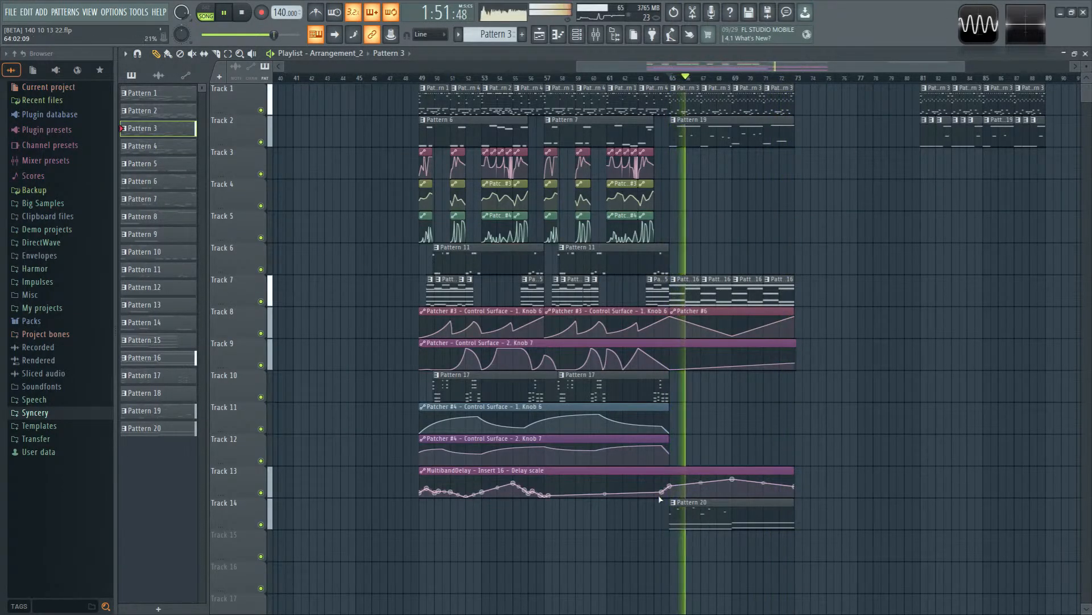
Step: Repeat the Track 14 Pattern 20 clip and the Track 1 and Track 2 clips from bar 65 at bar 73
left_click_drag(654, 508, 875, 545)
key("ctrl+b")
key("ctrl+d")
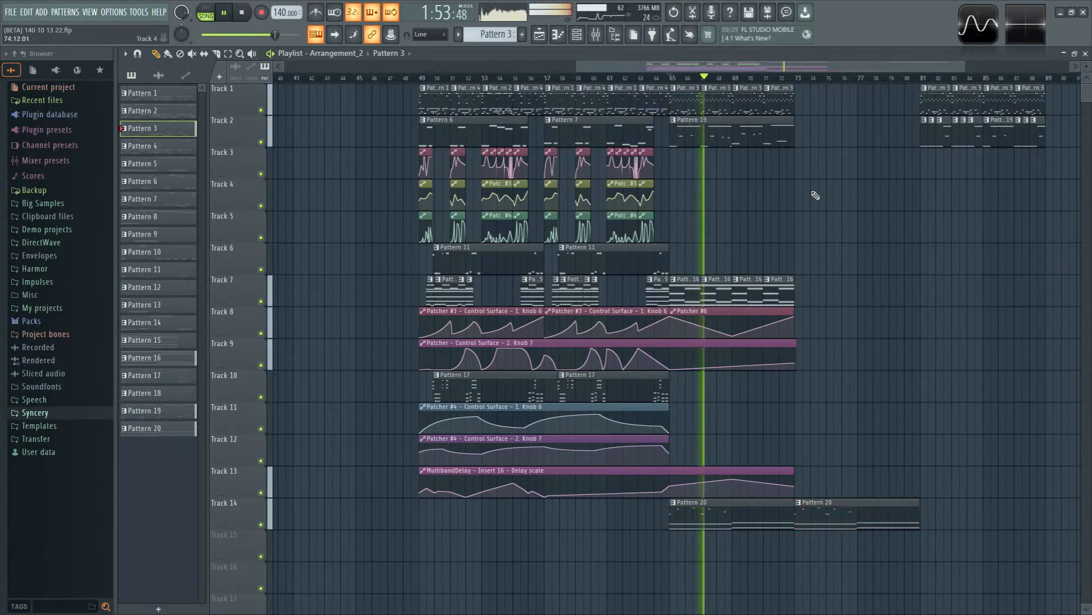
left_click_drag(814, 140, 681, 114)
key("ctrl+b")
key("ctrl+d")
Step: Repeat the Track 7 Pattern 16 clips and the Track 8 Patcher #6 automation from bar 65 at bar 73
left_click_drag(804, 306, 690, 244, "ctrl")
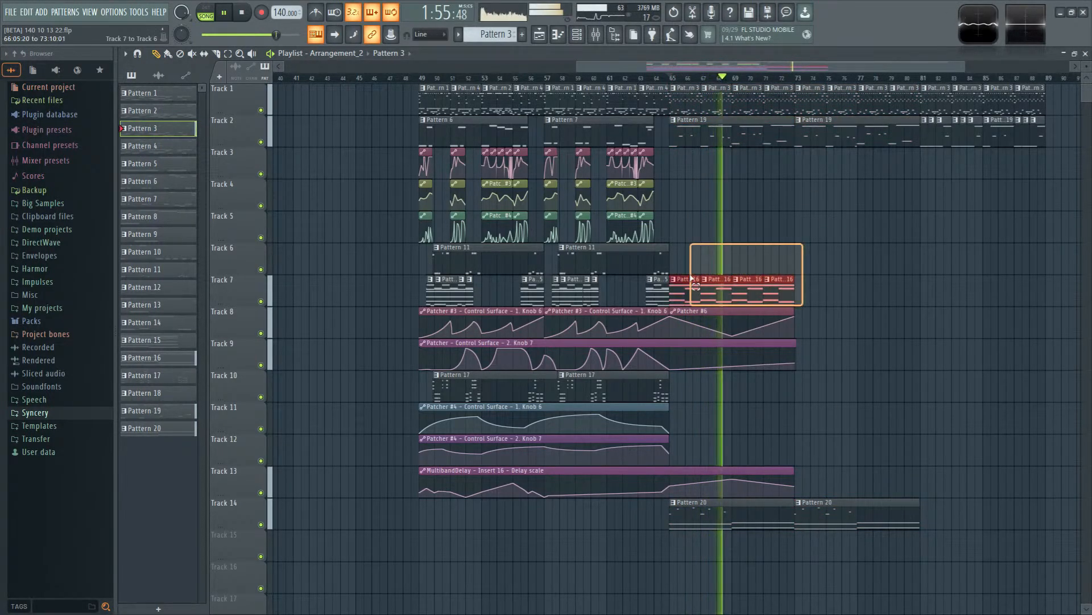
key("ctrl+b")
key("ctrl+d")
left_click_drag(815, 320, 785, 331, "ctrl")
key("ctrl+b")
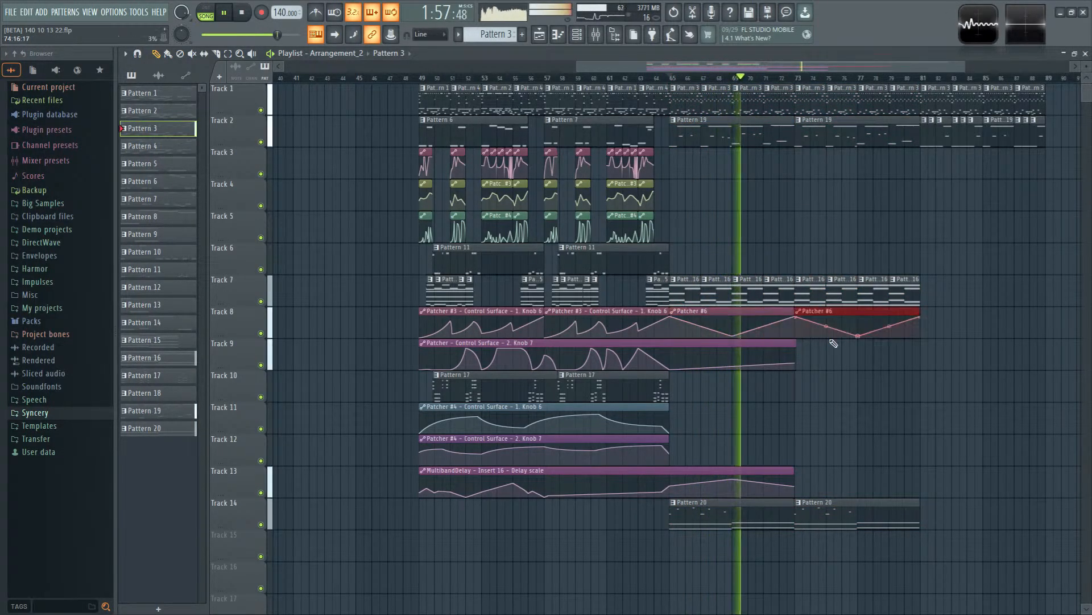
key("ctrl+d")
Step: Make the second Pattern 20 clip on Track 14 unique as Pattern 21 and open its notes in the piano roll
scroll(862, 465, "down", 4)
scroll(871, 451, "up", 3)
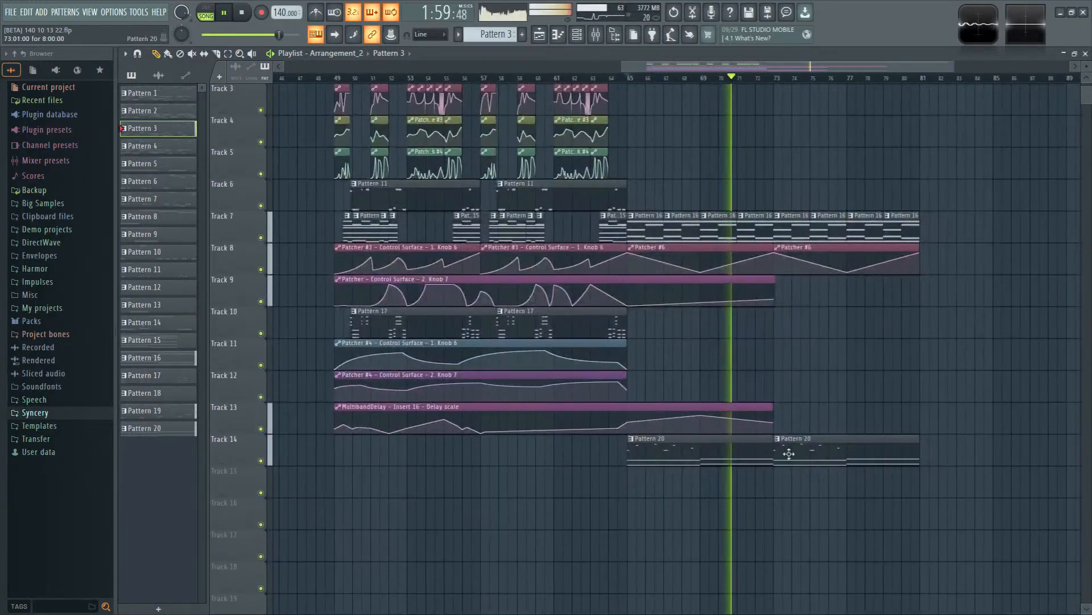
left_click(778, 439)
left_click(821, 512)
double_click(806, 451)
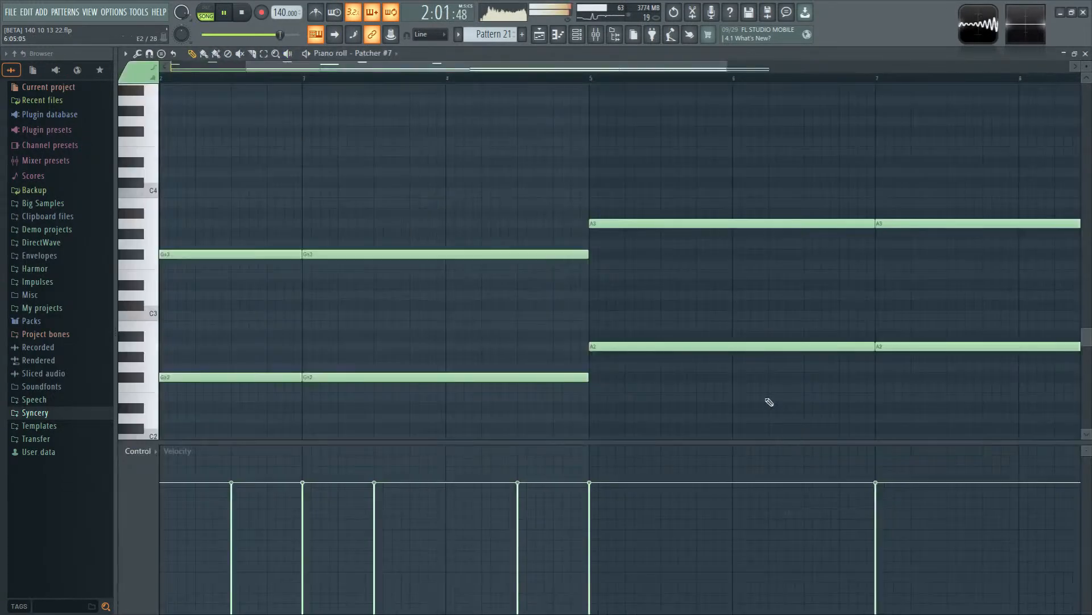
Step: Raise the bar 2 note to Ab7 and the first bar 3 note to A7, and move the bar 4 note up to Gb6 and slightly earlier
scroll(260, 307, "up", 10)
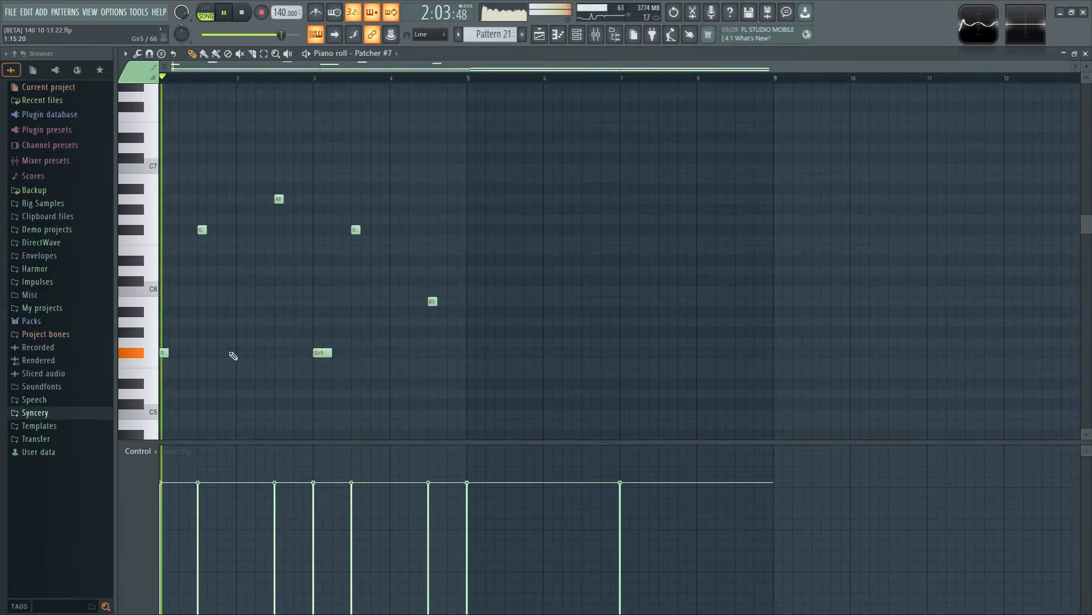
left_click_drag(277, 199, 278, 86)
left_click_drag(323, 390, 323, 114)
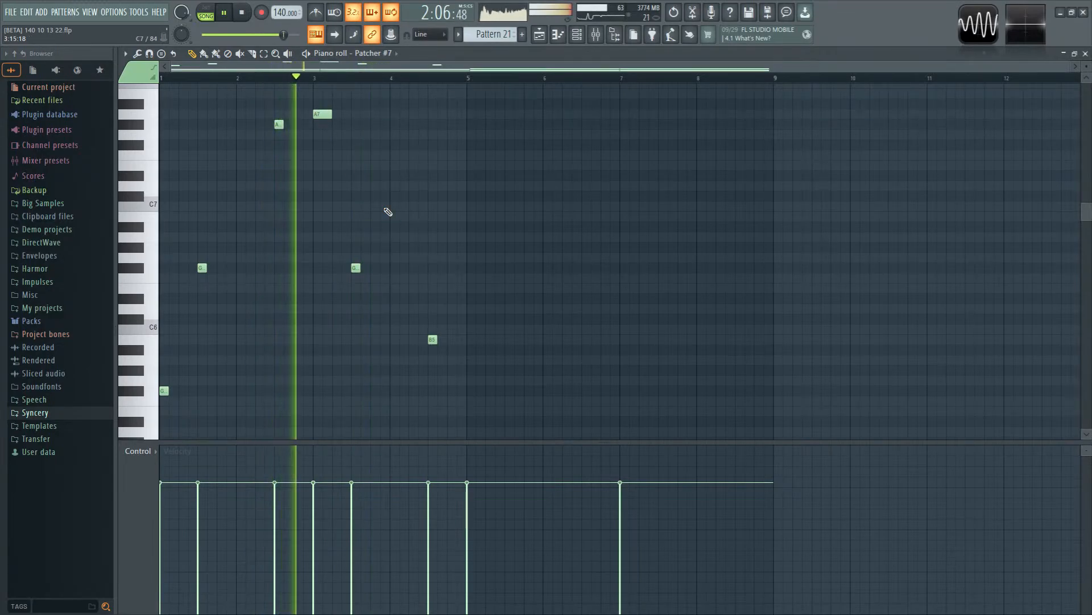
right_click(356, 268)
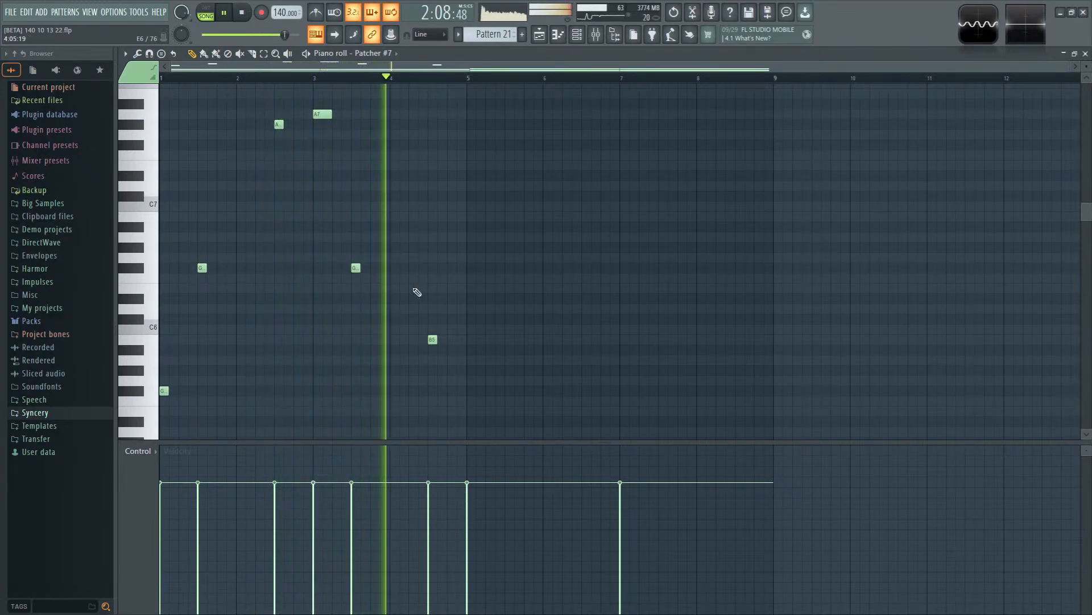
left_click_drag(432, 339, 423, 263)
key("space")
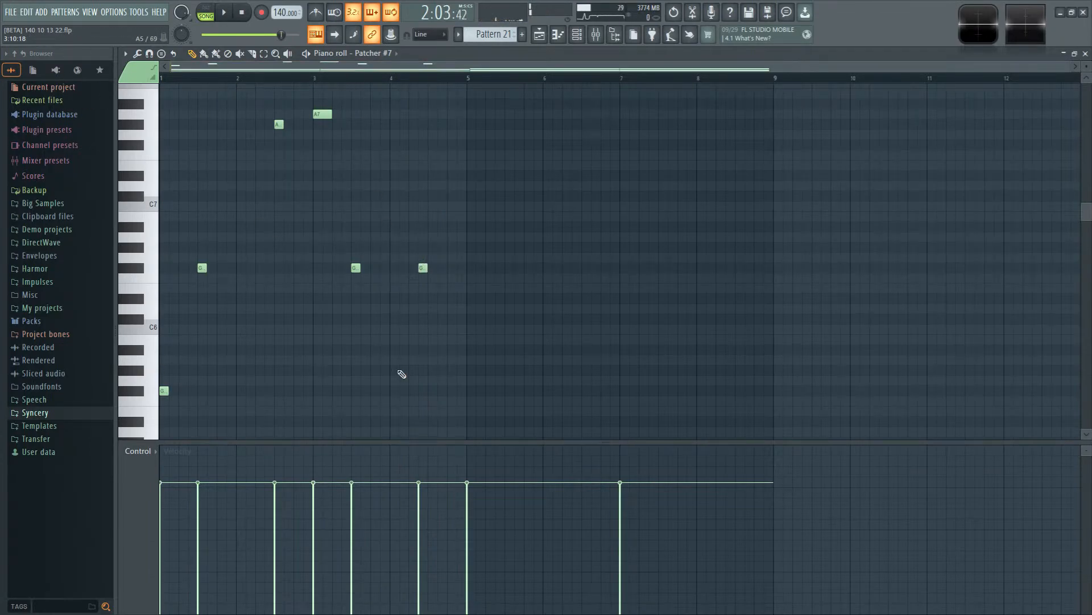
Step: Raise the note in the middle of bar 1 to Gb7, lengthen it to a quarter bar, and play the pattern
key("space")
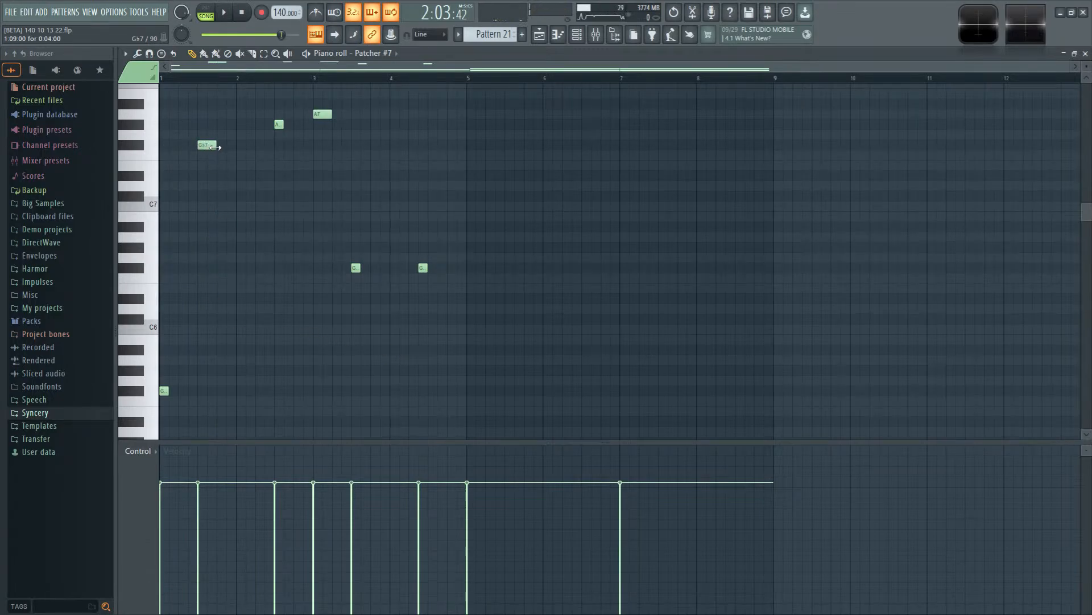
key("space")
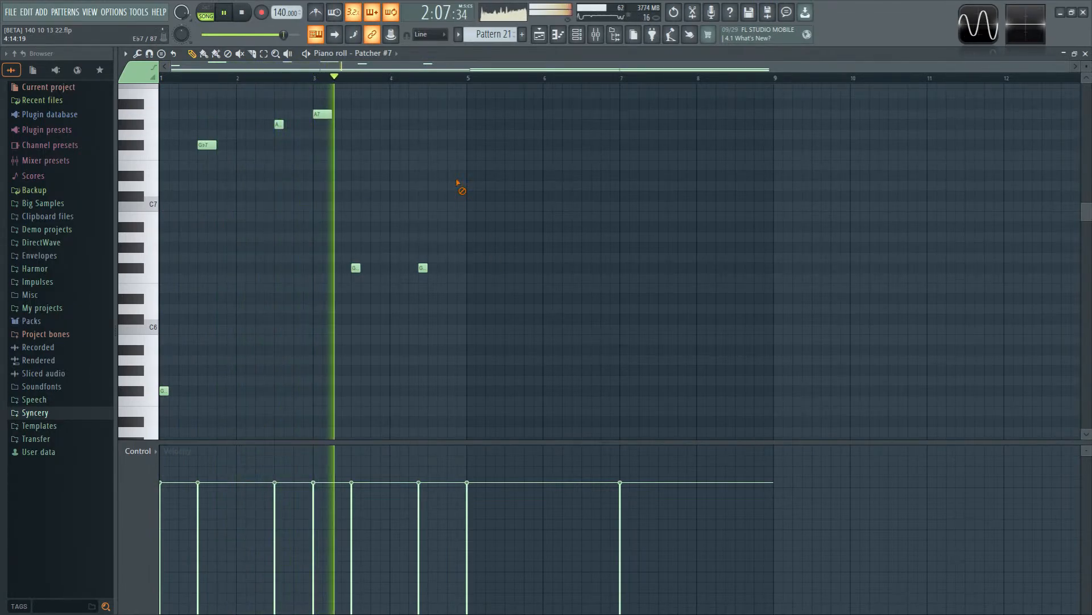
scroll(470, 185, "down", 3)
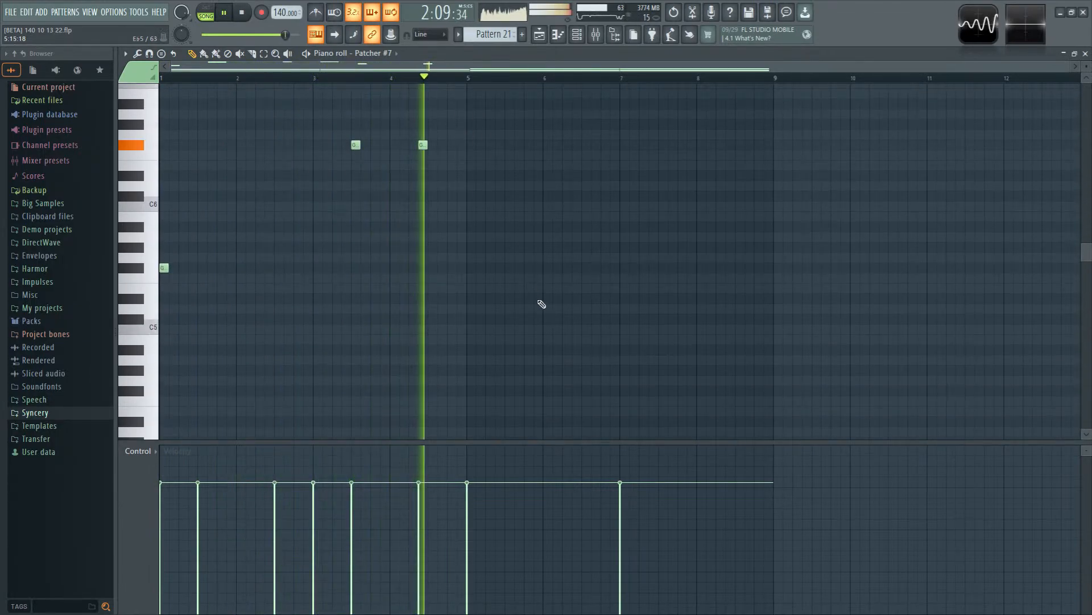
scroll(540, 304, "up", 1)
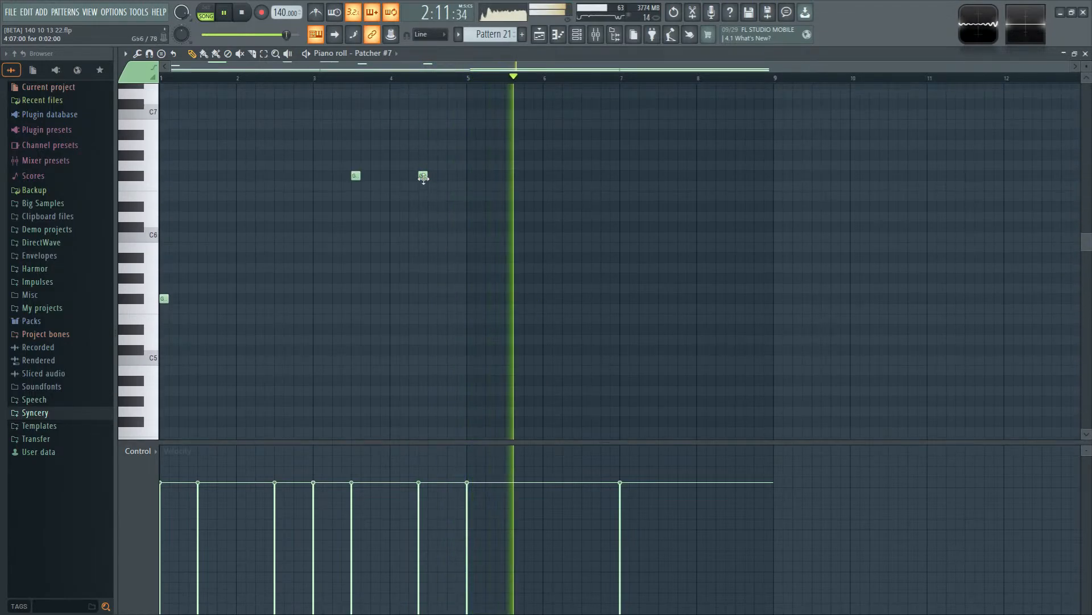
Step: Add an A7 note in the middle of bar 5 and extend it to the start of bar 6
scroll(526, 265, "up", 3)
left_click(507, 115)
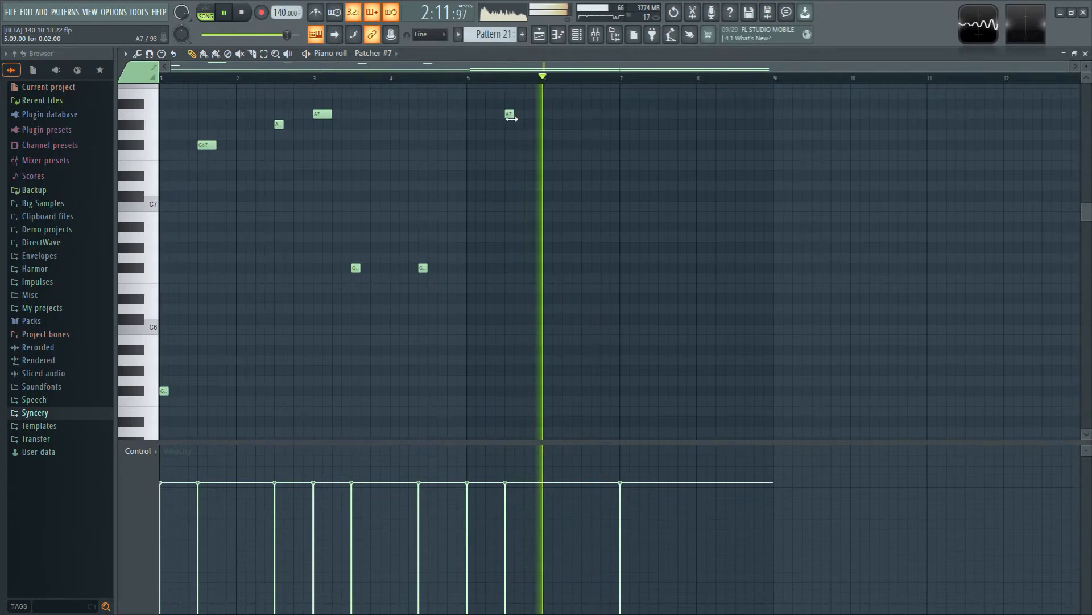
left_click_drag(512, 117, 543, 115)
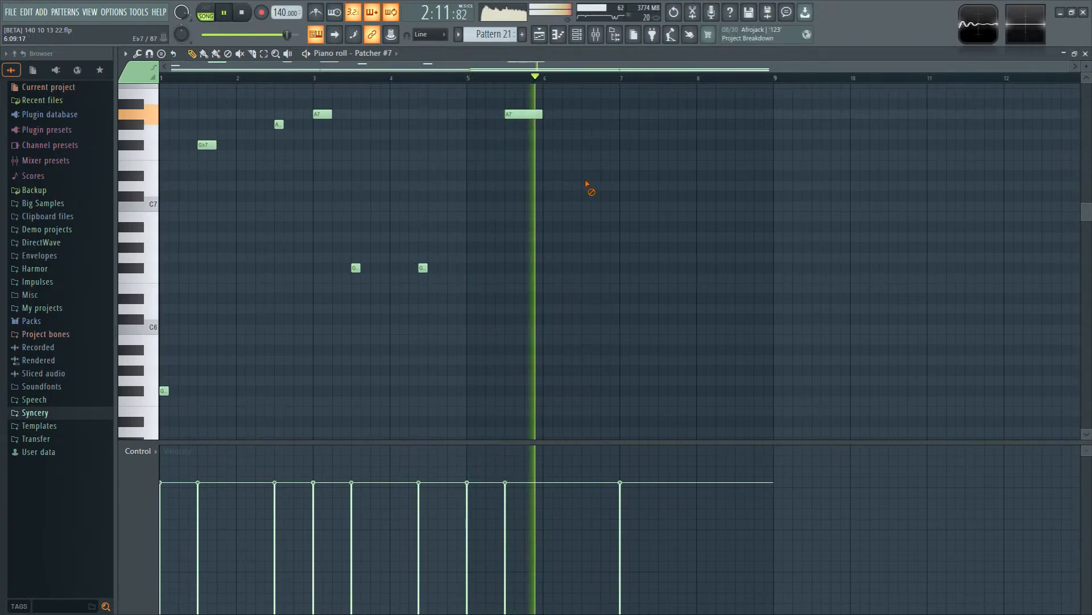
Step: Add a long A7 note from the middle of bar 7, extended past bar 9, with overlapping Bb7 and A7 slide notes
scroll(592, 248, "down", 6)
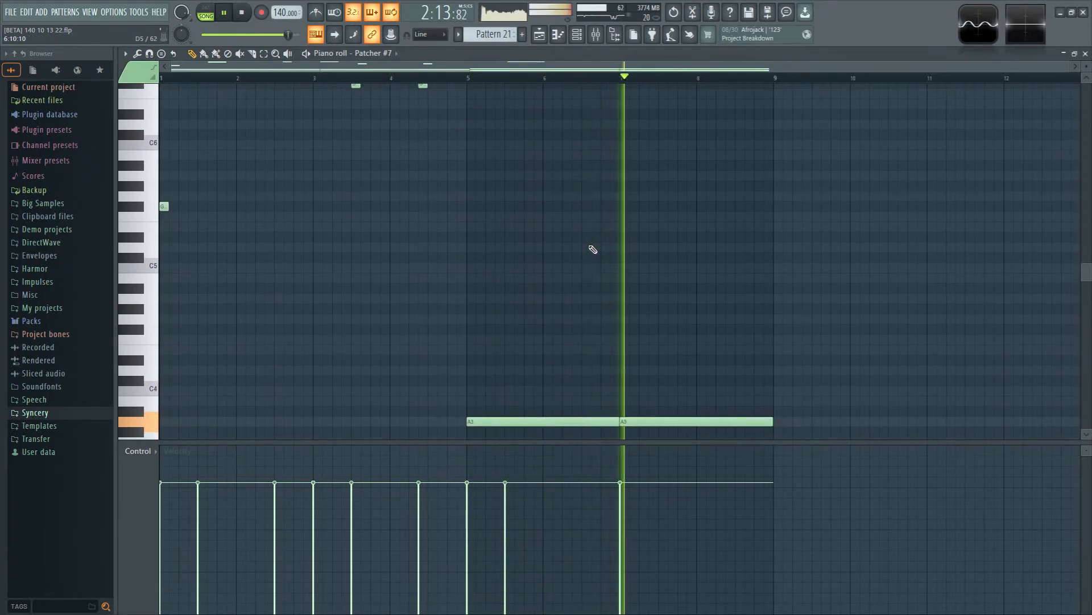
scroll(592, 250, "up", 8)
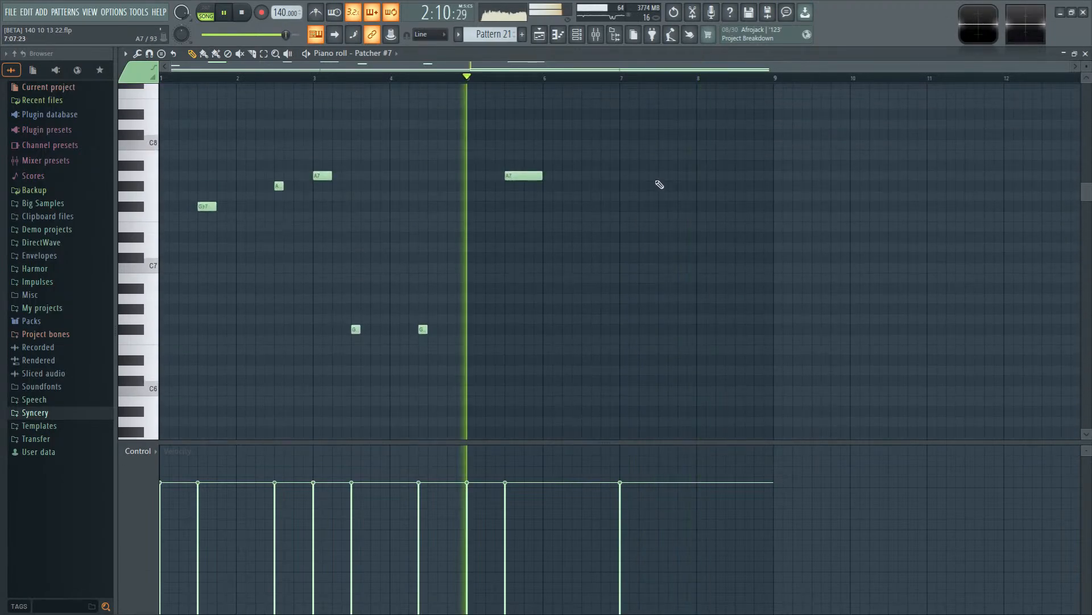
left_click(661, 175)
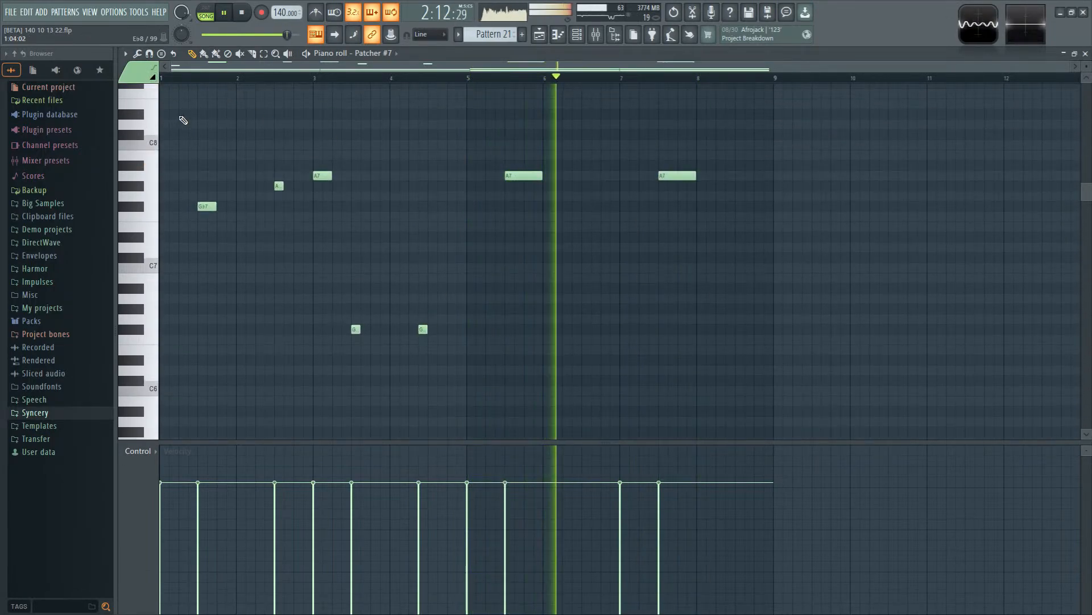
left_click(681, 165)
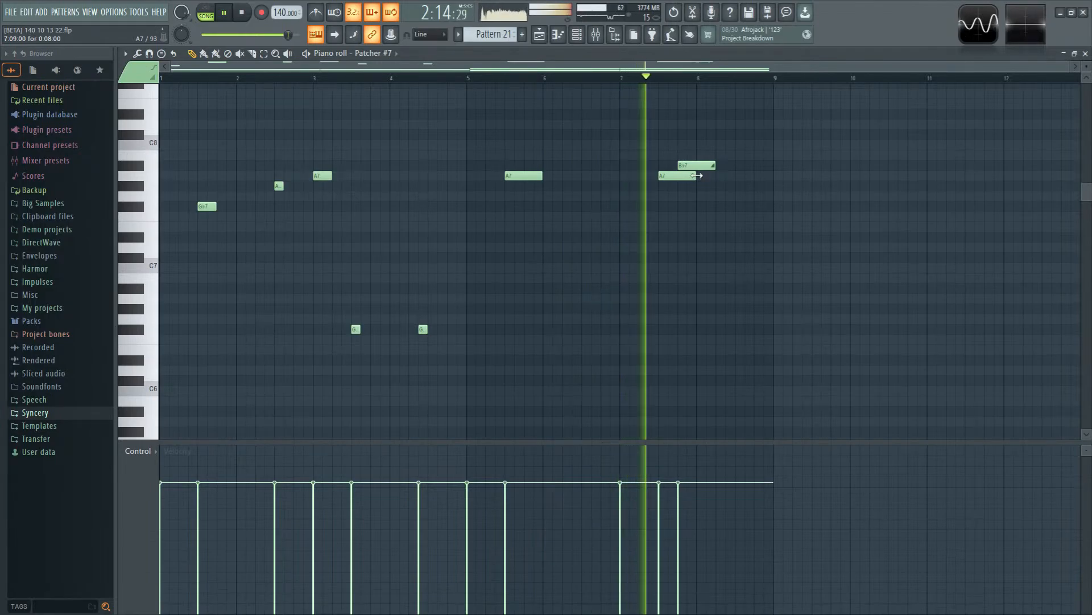
left_click_drag(697, 176, 743, 176)
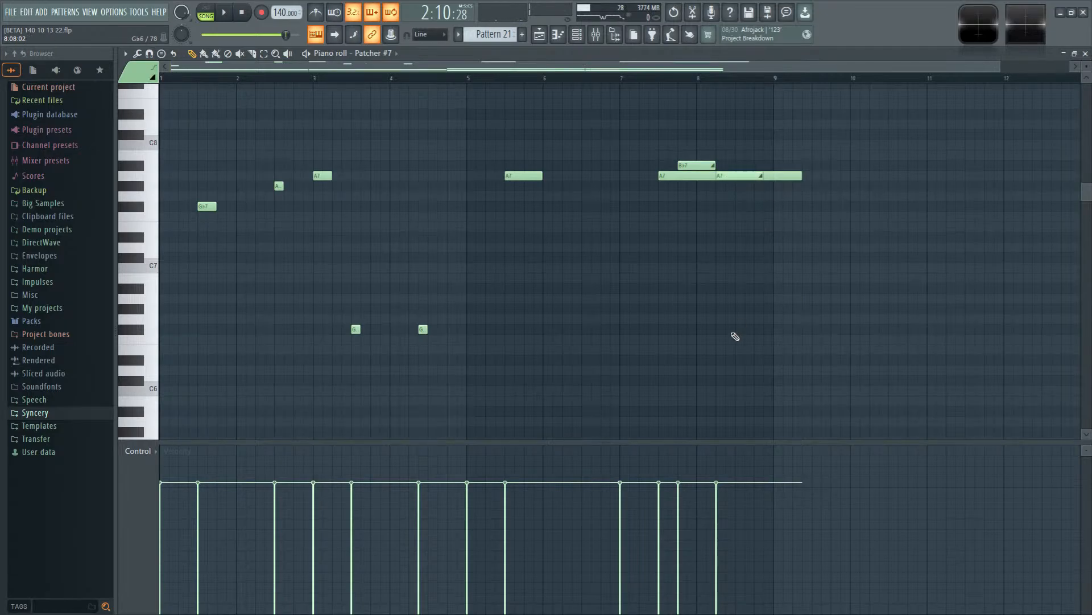
Step: Lower the second slide note, in bar 8, an octave to A6 and play the pattern from the middle of bar 7
scroll(735, 336, "down", 10)
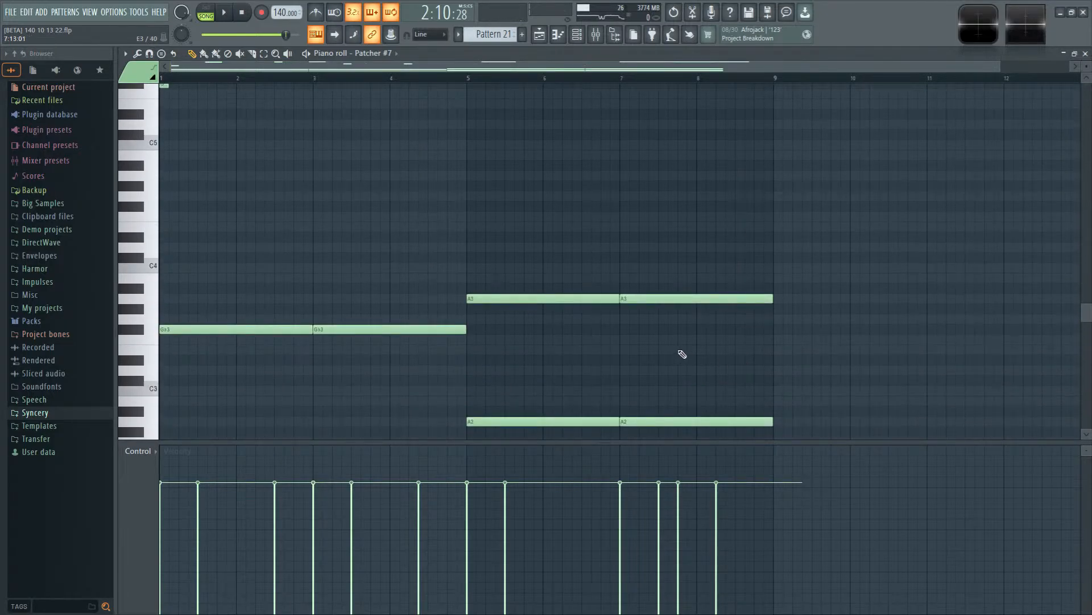
scroll(756, 377, "up", 10)
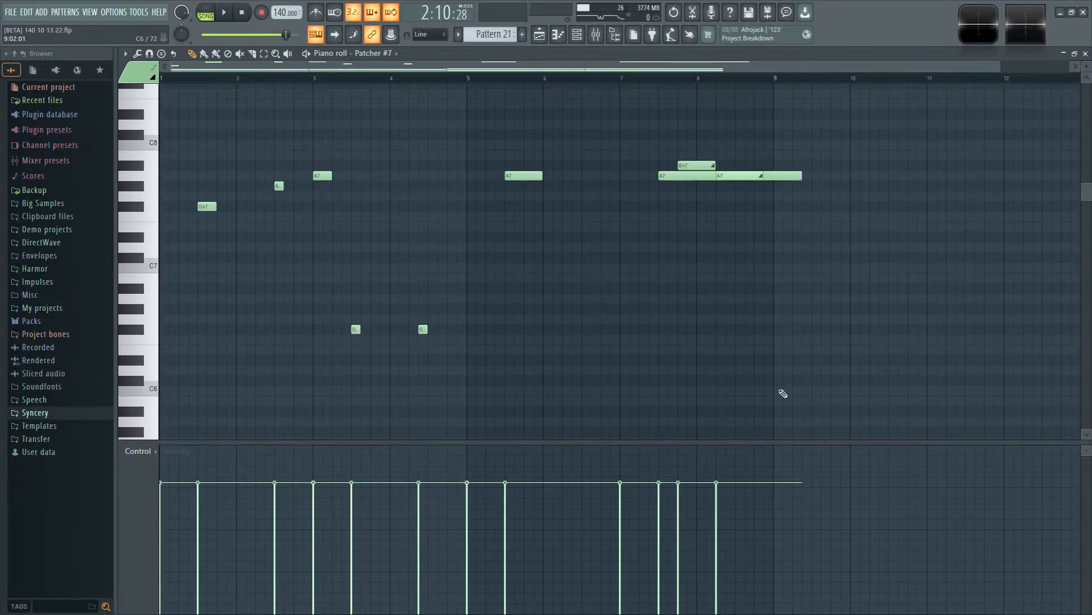
key("space")
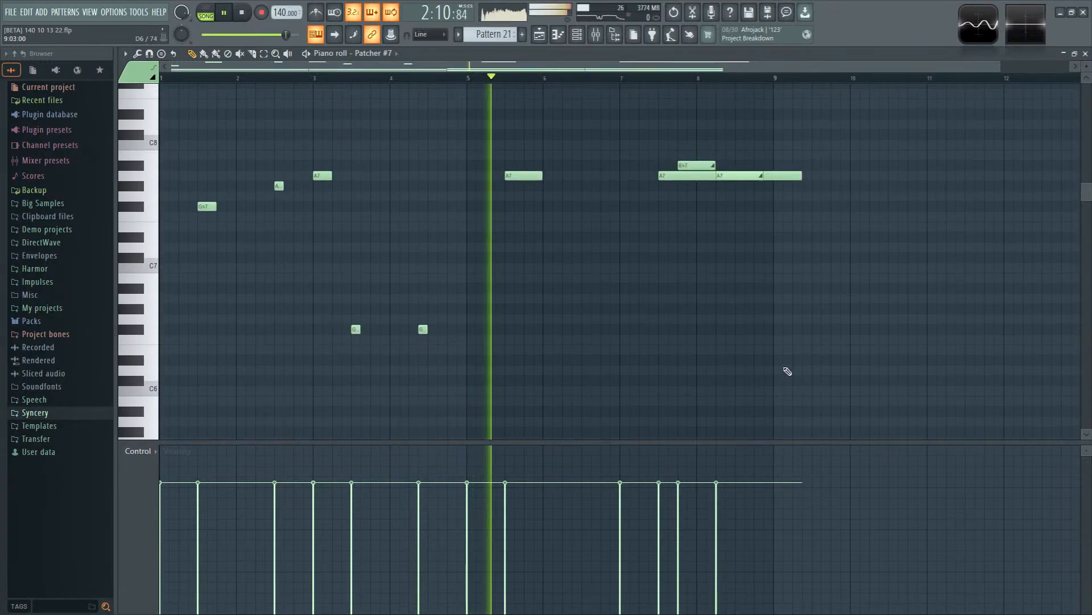
scroll(787, 371, "down", 4)
scroll(789, 372, "down", 6)
scroll(818, 417, "up", 12)
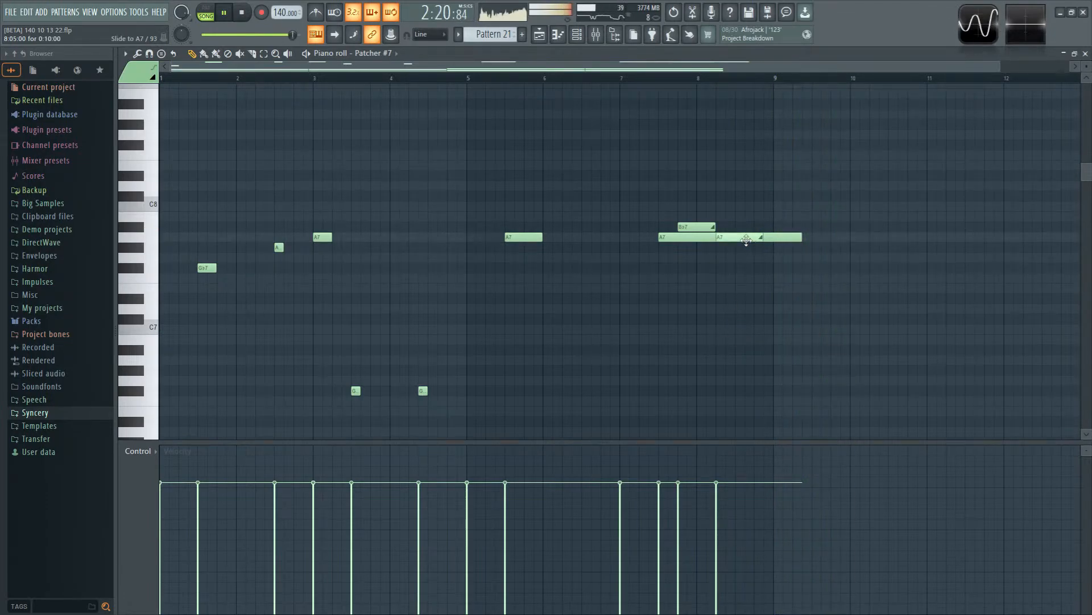
left_click(668, 79)
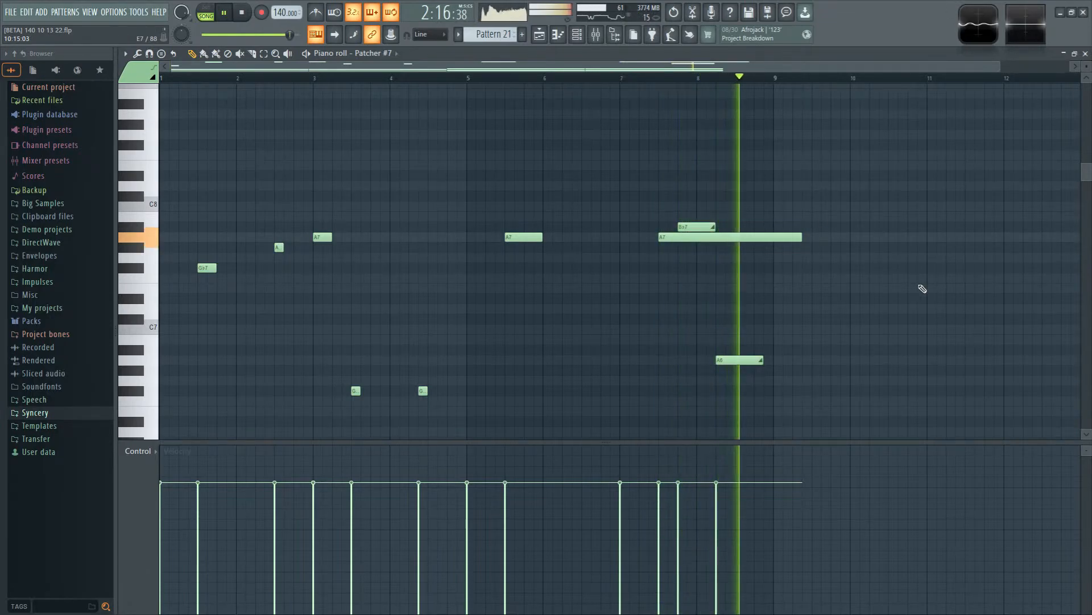
key("space")
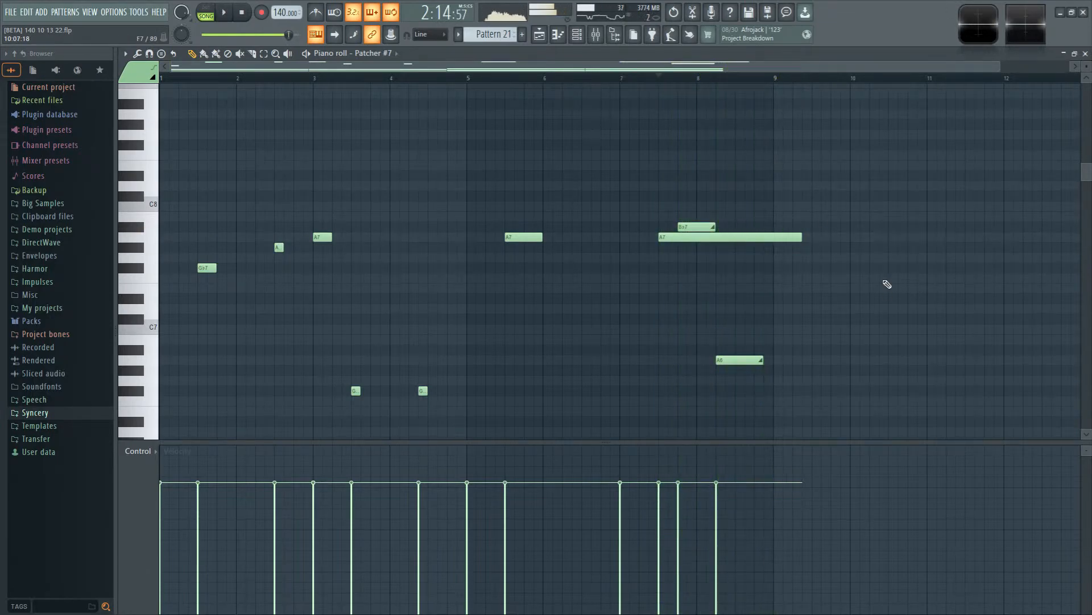
key("space")
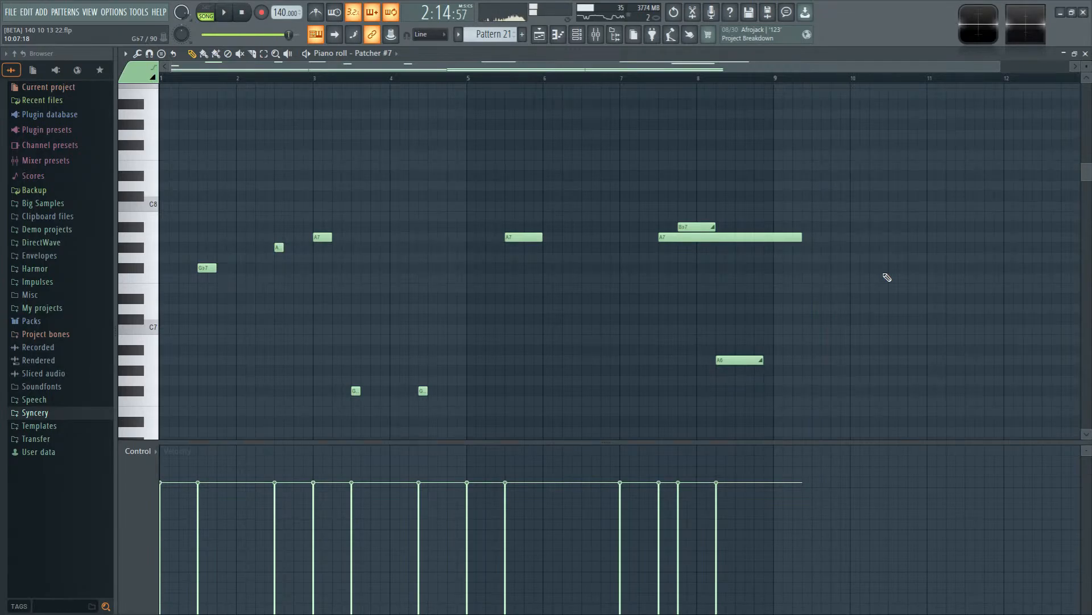
Step: Extend the long A7 note and the A3 and A2 notes starting at bar 7 to the start of bar 10
scroll(887, 277, "down", 3)
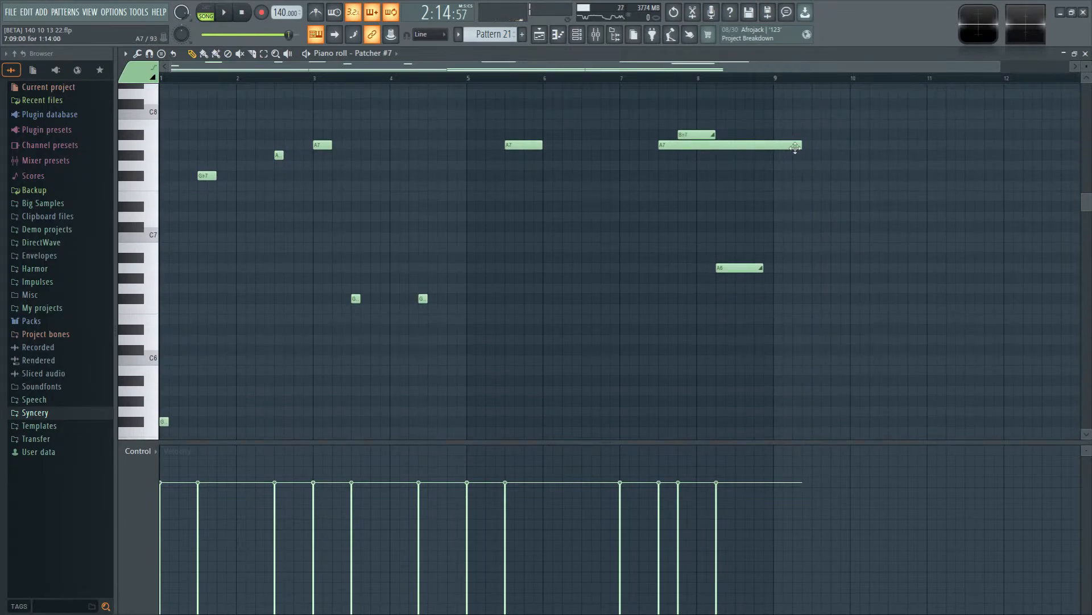
scroll(859, 330, "down", 12)
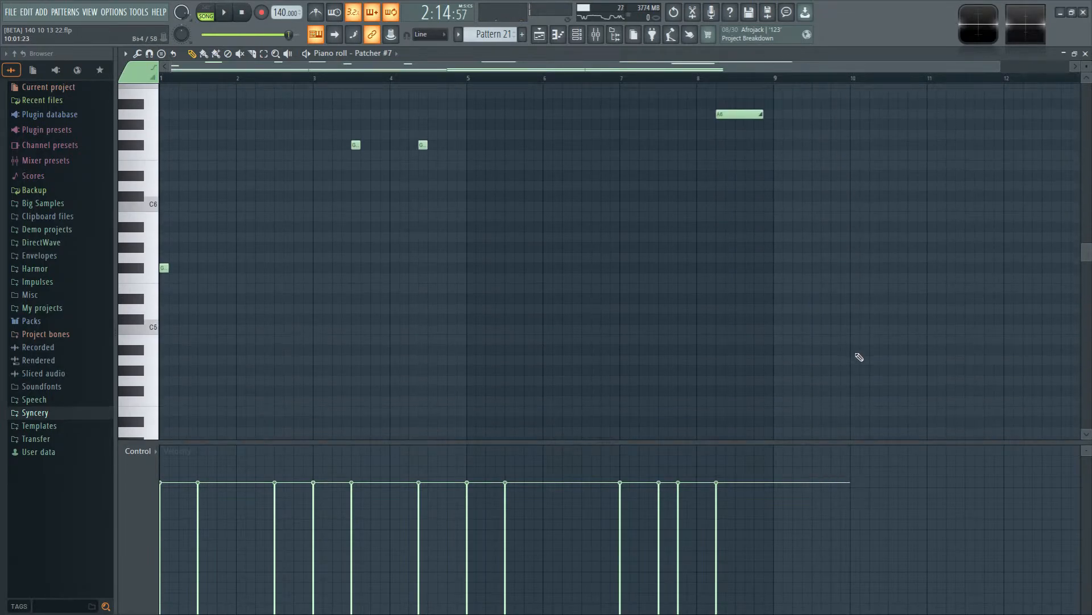
left_click_drag(736, 222, 793, 401)
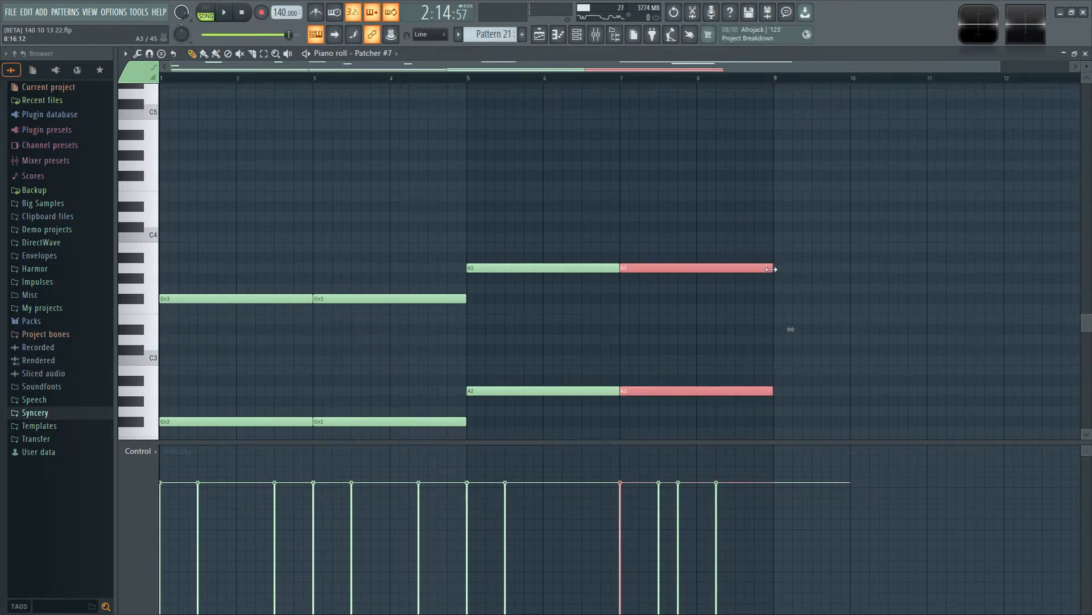
left_click(829, 334)
scroll(639, 377, "up", 4)
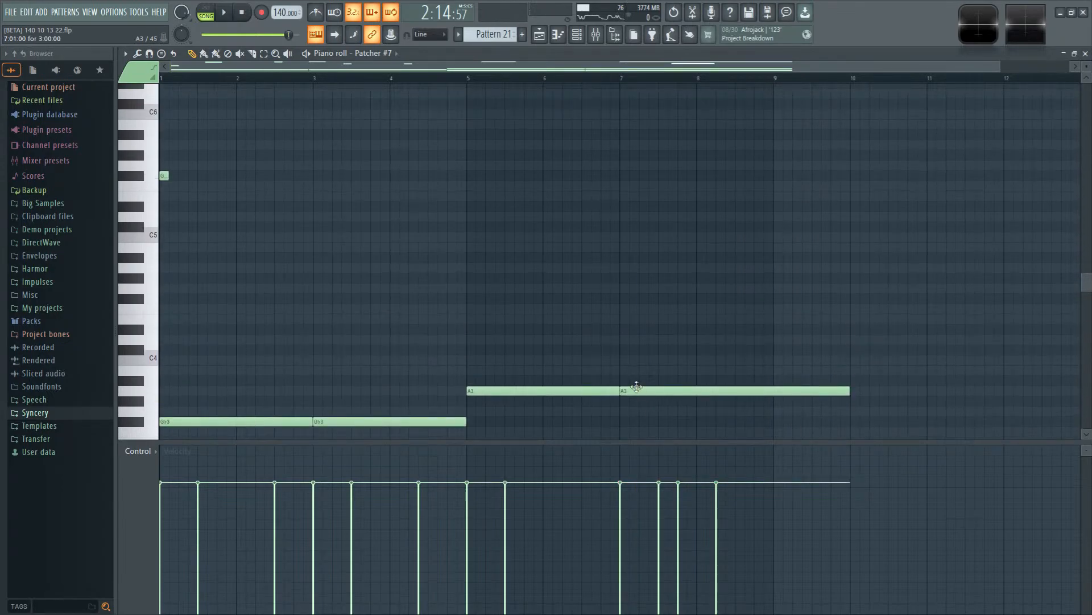
Step: Add a long A4 note from bar 7 to bar 10, an octave above the A3 note, and play the pattern
left_click_drag(629, 383, 637, 261)
scroll(709, 393, "up", 12)
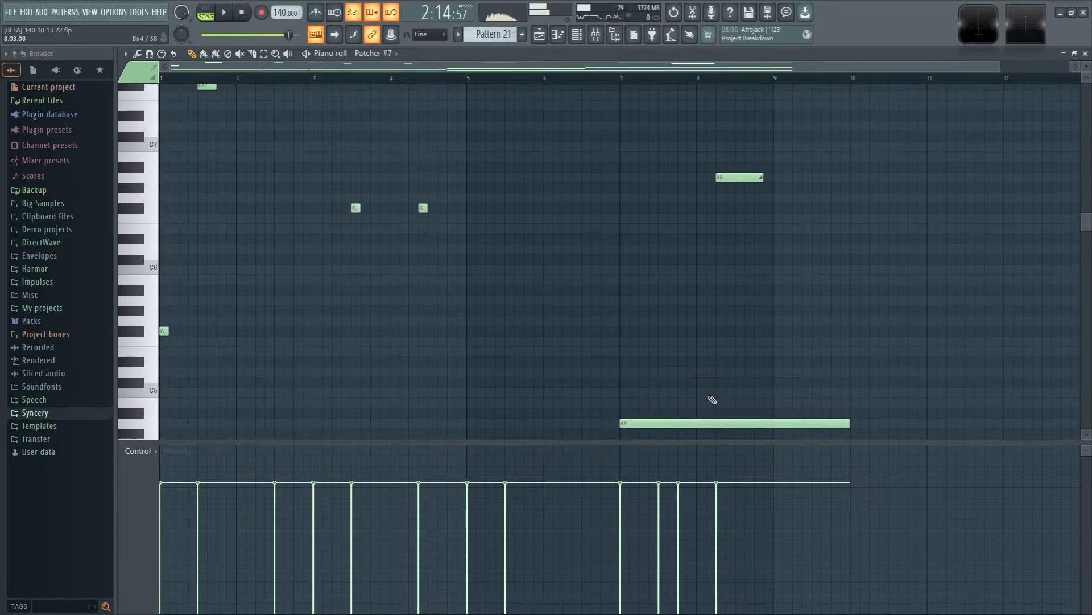
scroll(577, 244, "down", 1)
key("space")
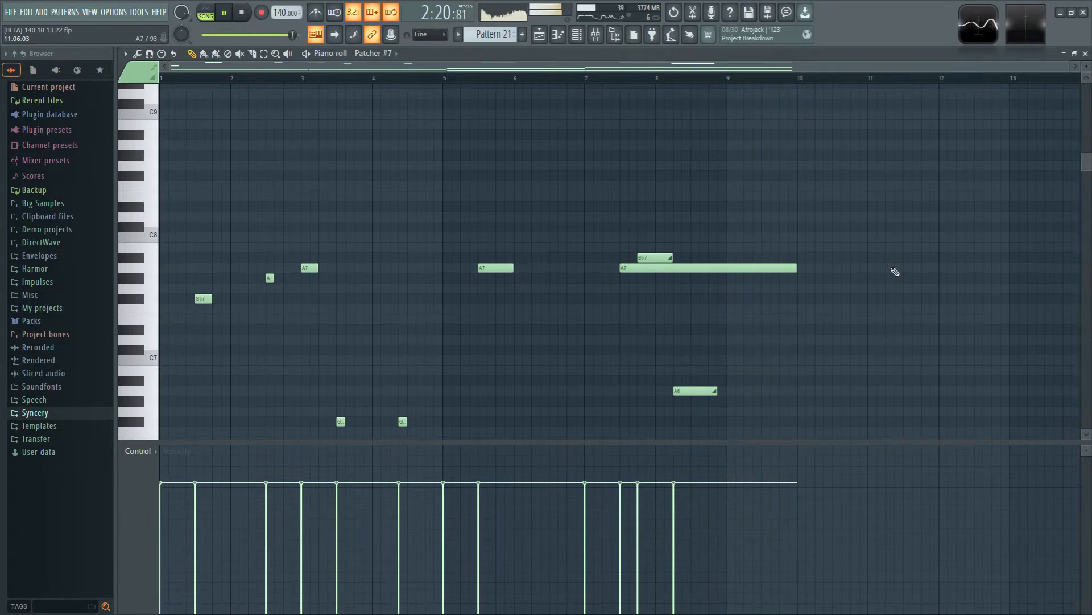
scroll(866, 322, "down", 6)
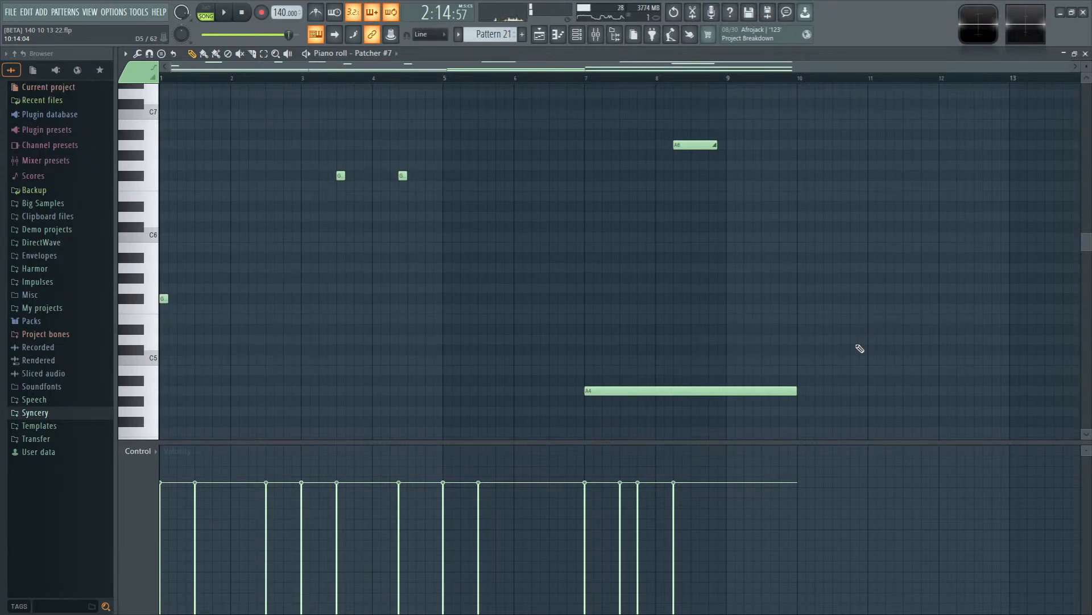
scroll(857, 354, "up", 4)
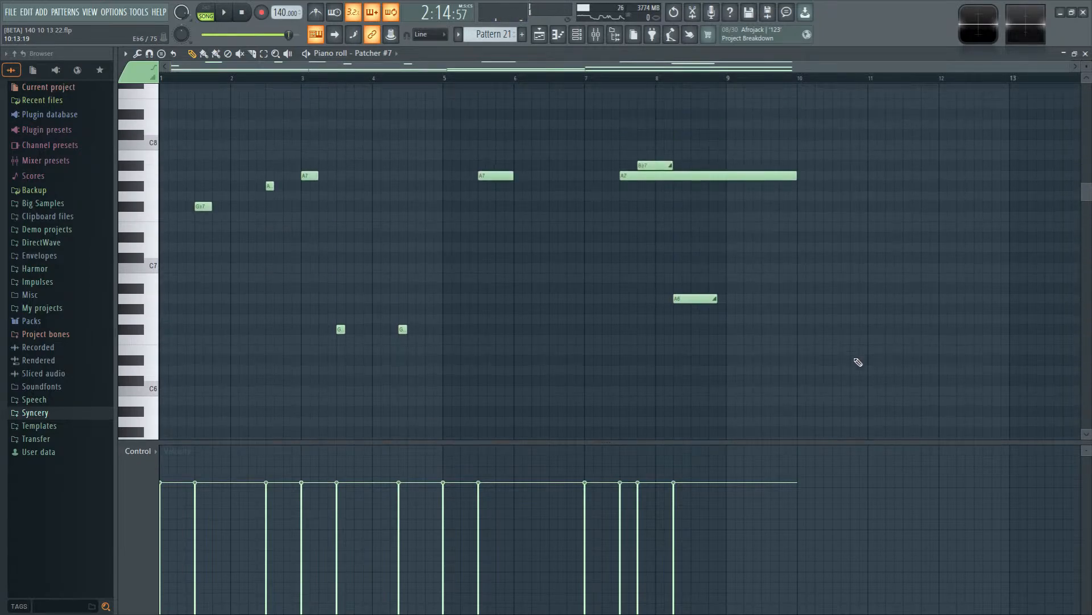
scroll(855, 356, "down", 5)
Step: Set the playlist's time selection to bars 65 to 81 and deselect the clips
left_click(541, 36)
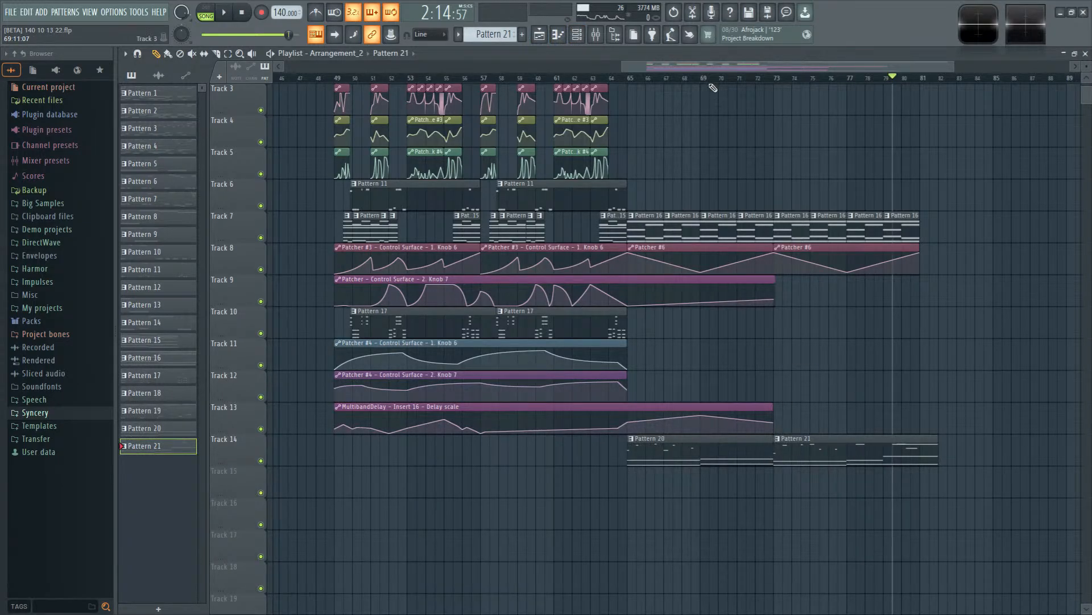
left_click_drag(635, 89, 917, 114)
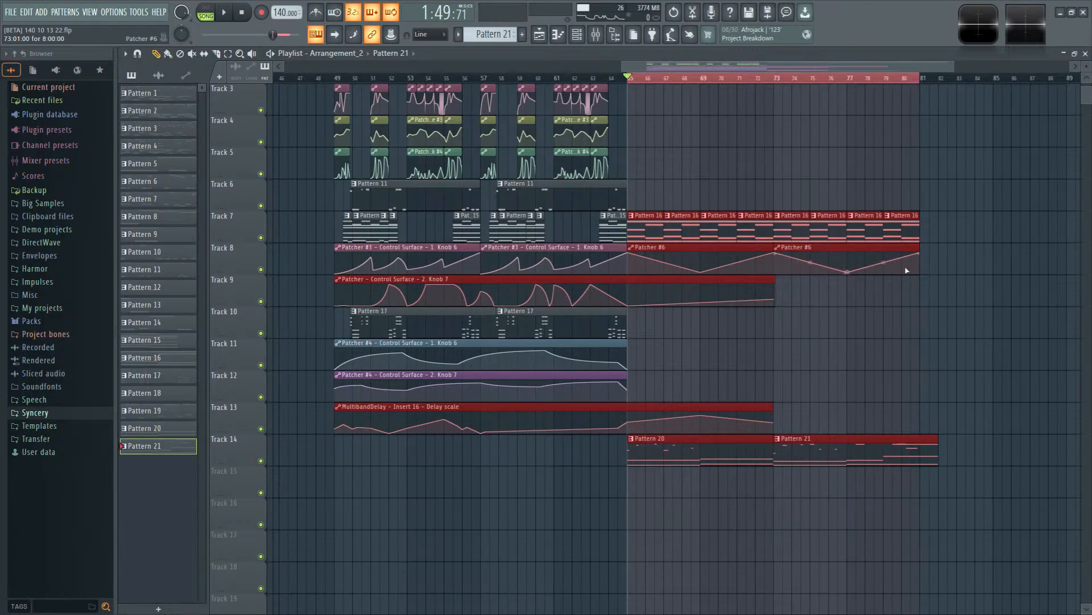
left_click(875, 332, "ctrl")
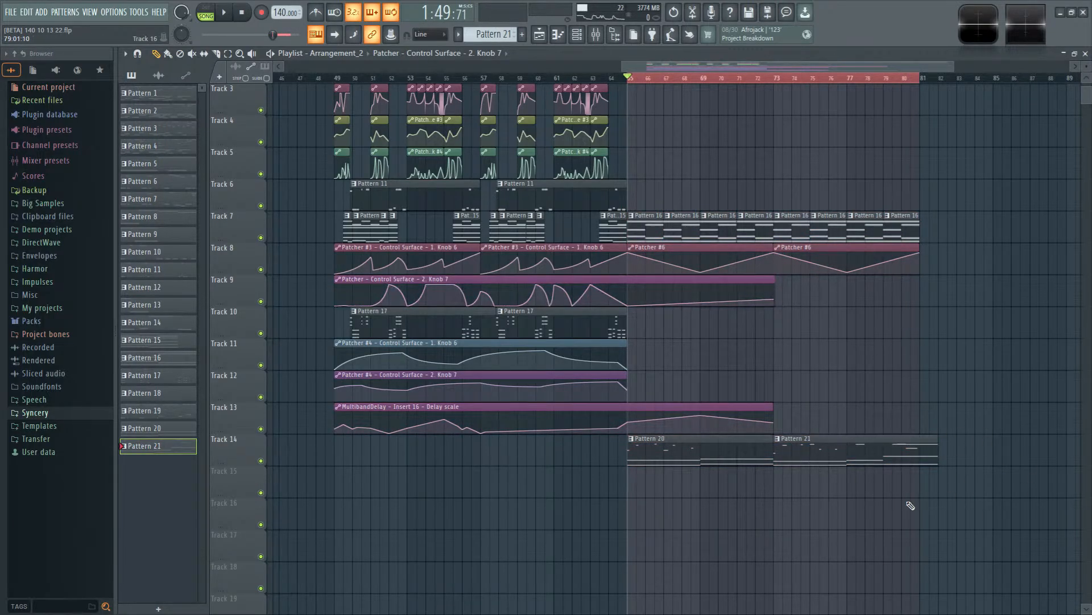
Step: Open Patcher #7, enlarge its window, and delete the Fruity Limiter from its map
left_click(578, 35)
left_click(418, 475)
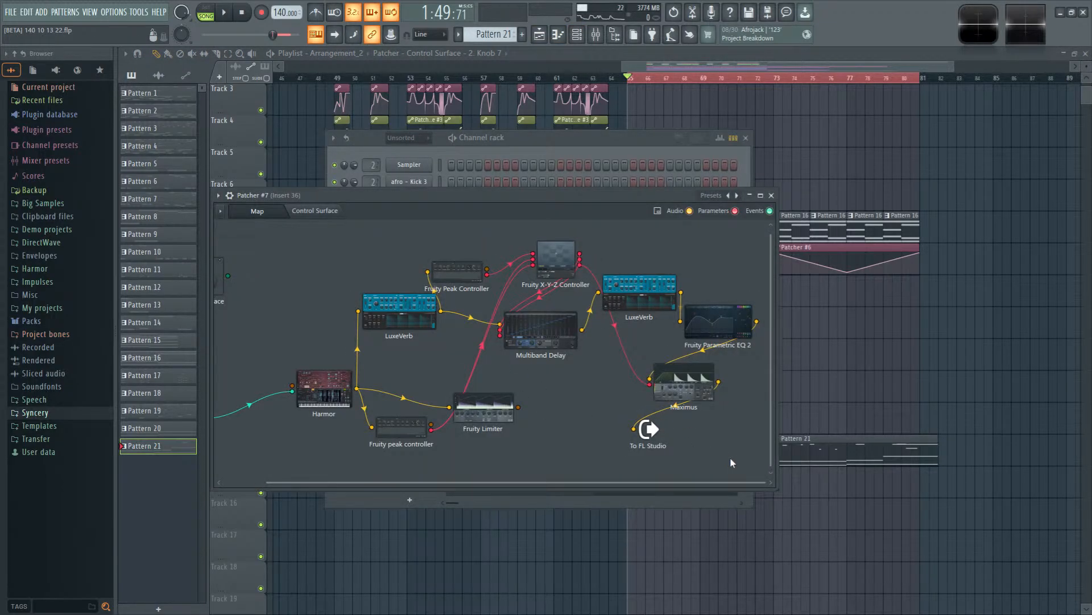
left_click_drag(774, 483, 937, 549)
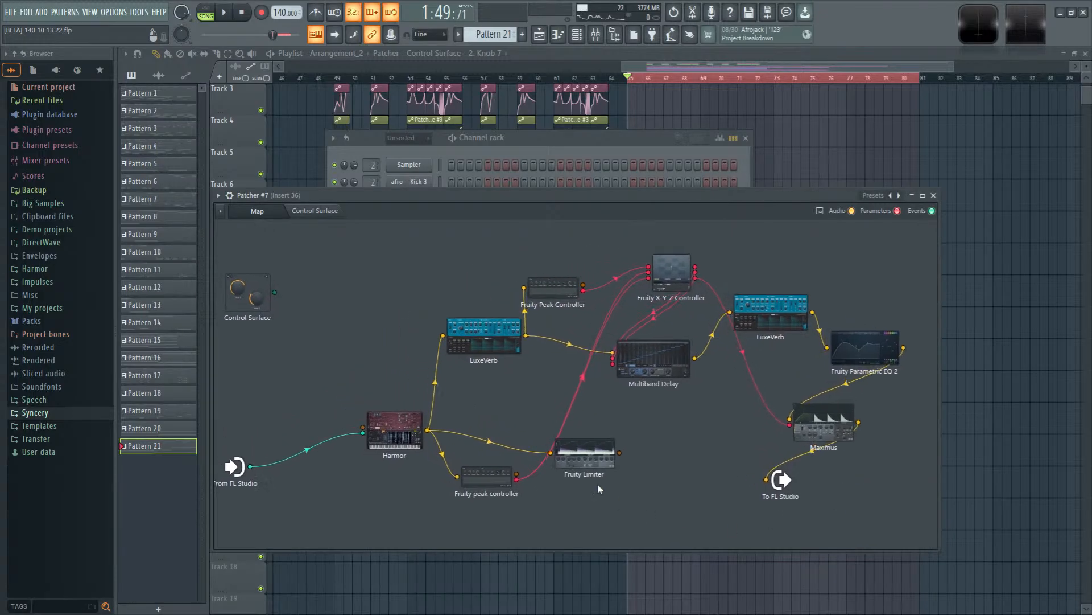
right_click(590, 452)
left_click(654, 494)
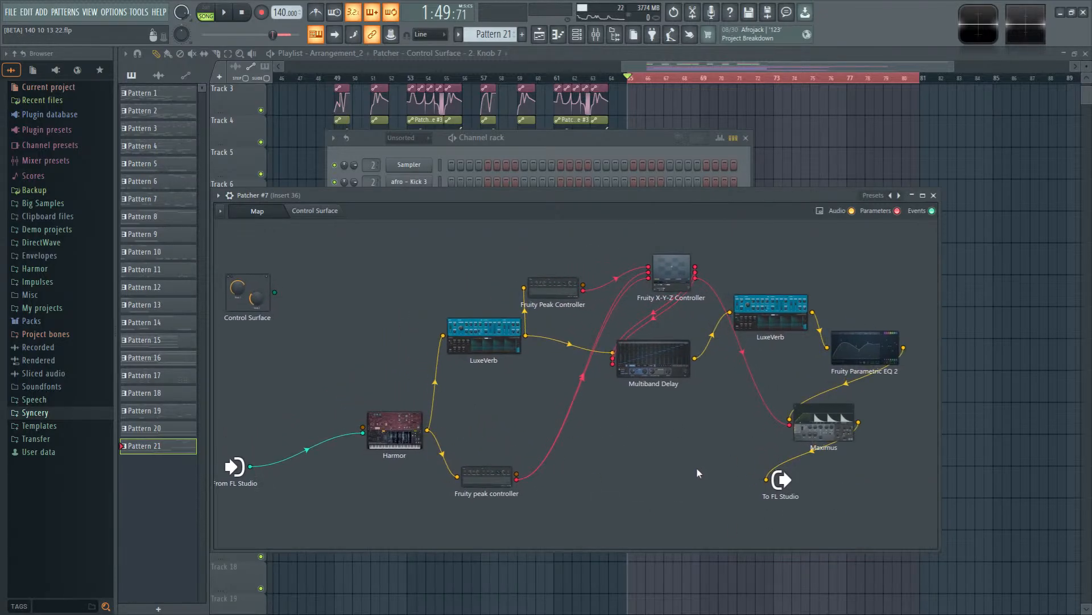
Step: Activate the Multiband Delay's scale parameter in Patcher #7, create an automation clip for it, and close the plugin
double_click(654, 367)
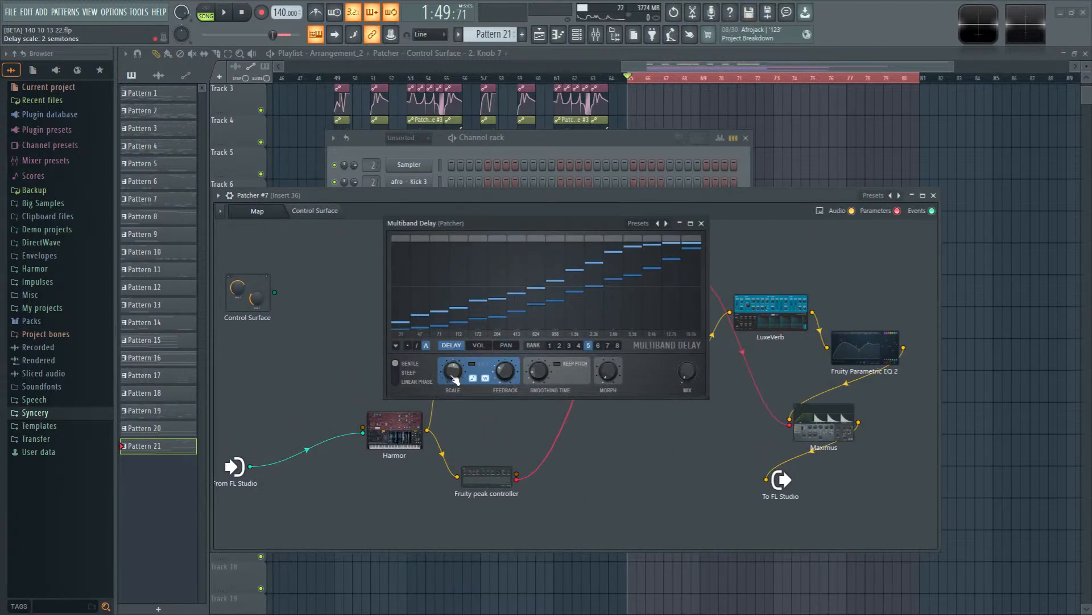
right_click(453, 378)
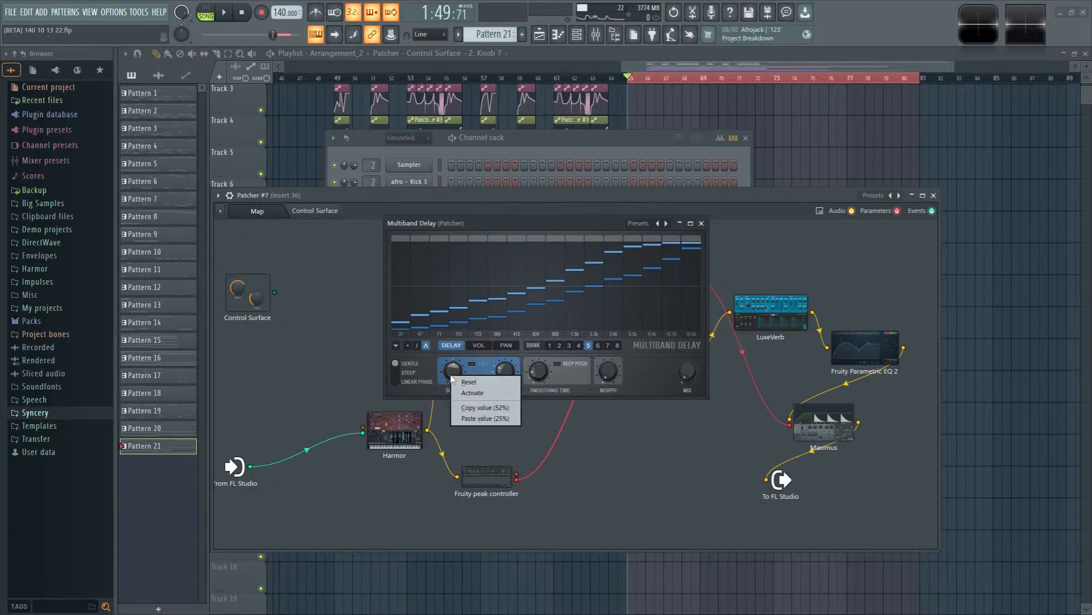
left_click(468, 393)
right_click(463, 377)
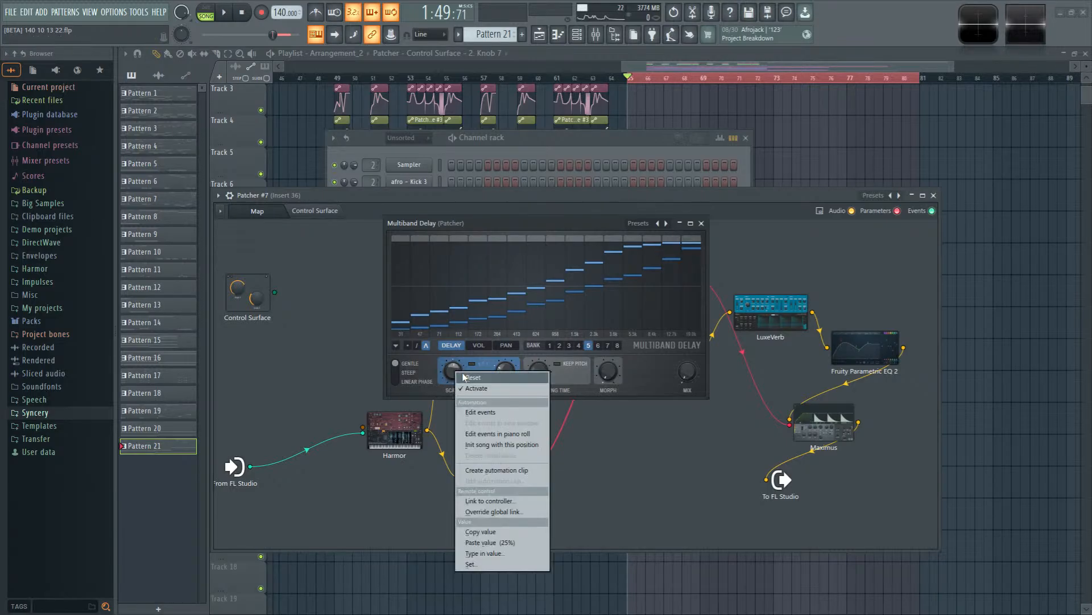
left_click(510, 470)
right_click(729, 248)
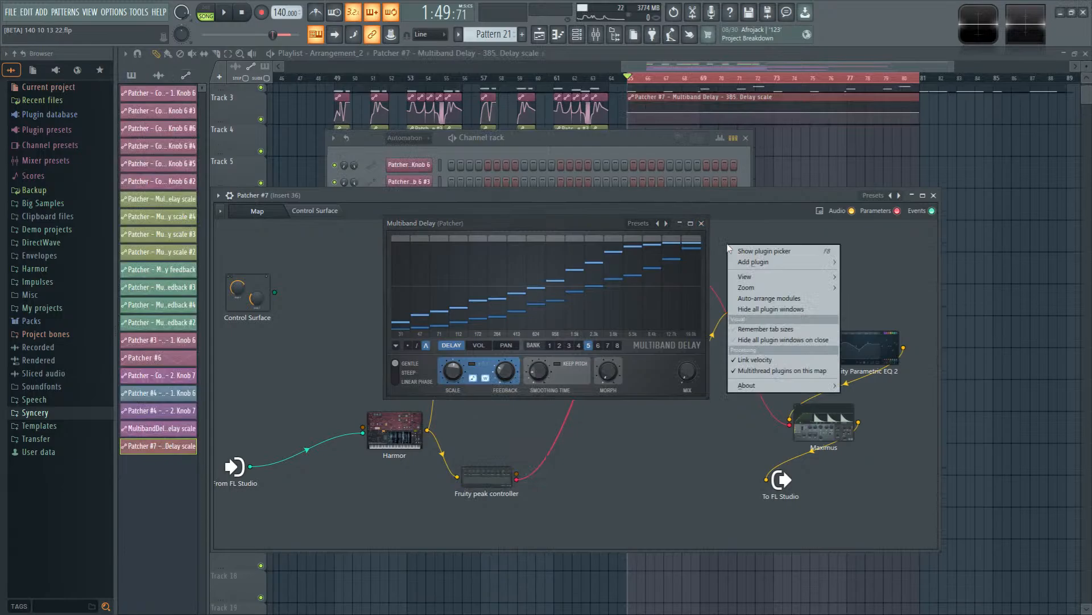
left_click(704, 223)
Step: Activate the reverb decay of the LuxeVerb placed before the Multiband Delay, create its automation clip, and close the plugin
double_click(515, 345)
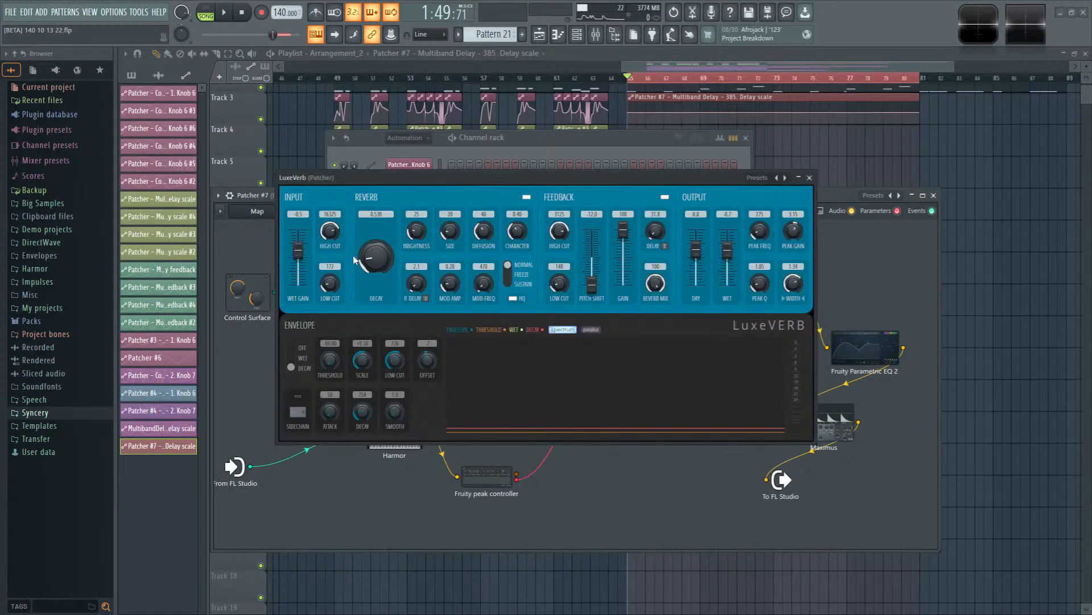
left_click(402, 274)
right_click(383, 256)
left_click(426, 354)
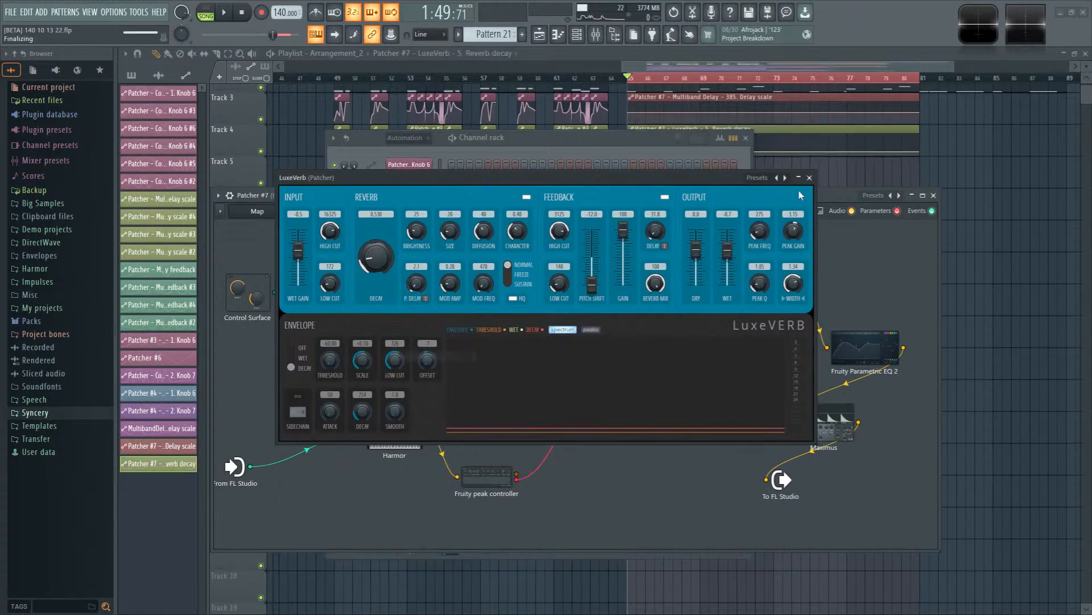
left_click(810, 177)
Step: Activate the reverb decay of the LuxeVerb placed after the Multiband Delay, create its automation clip, and close the plugin
double_click(756, 319)
right_click(380, 261)
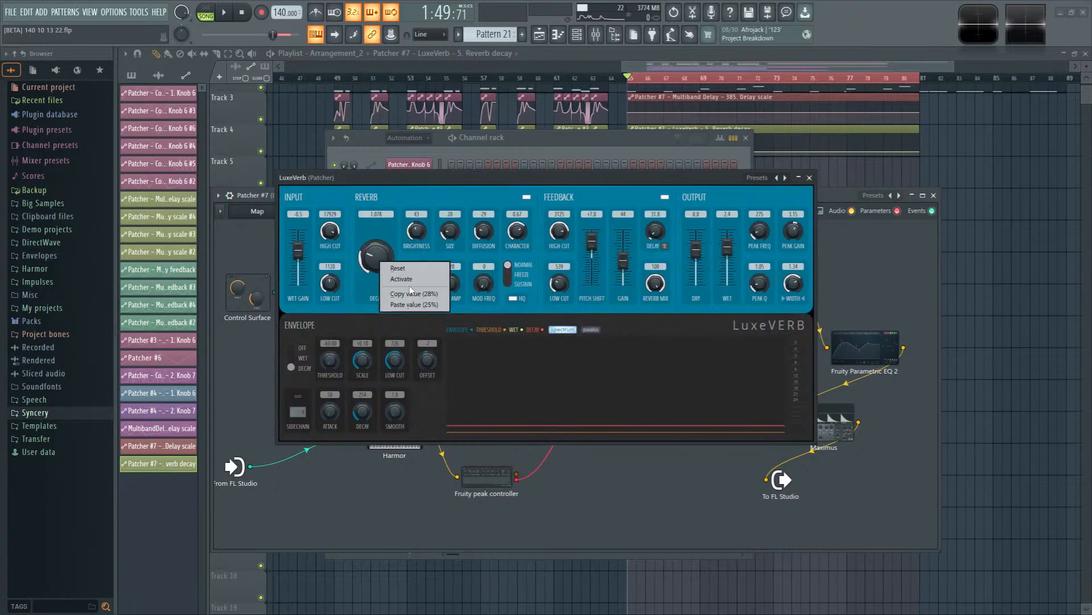
left_click(406, 281)
right_click(373, 256)
left_click(391, 351)
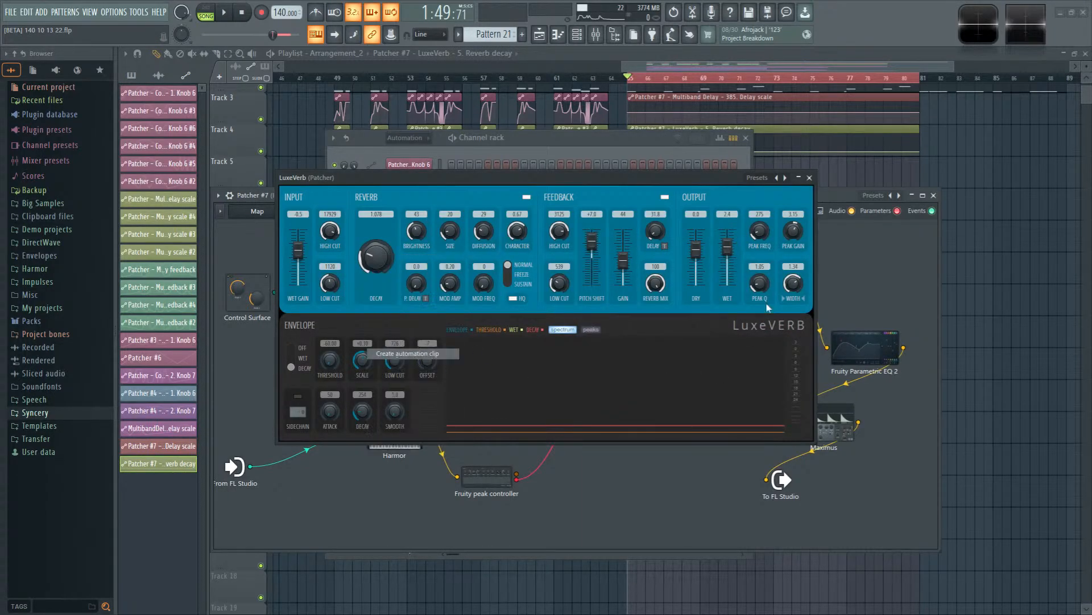
left_click(809, 178)
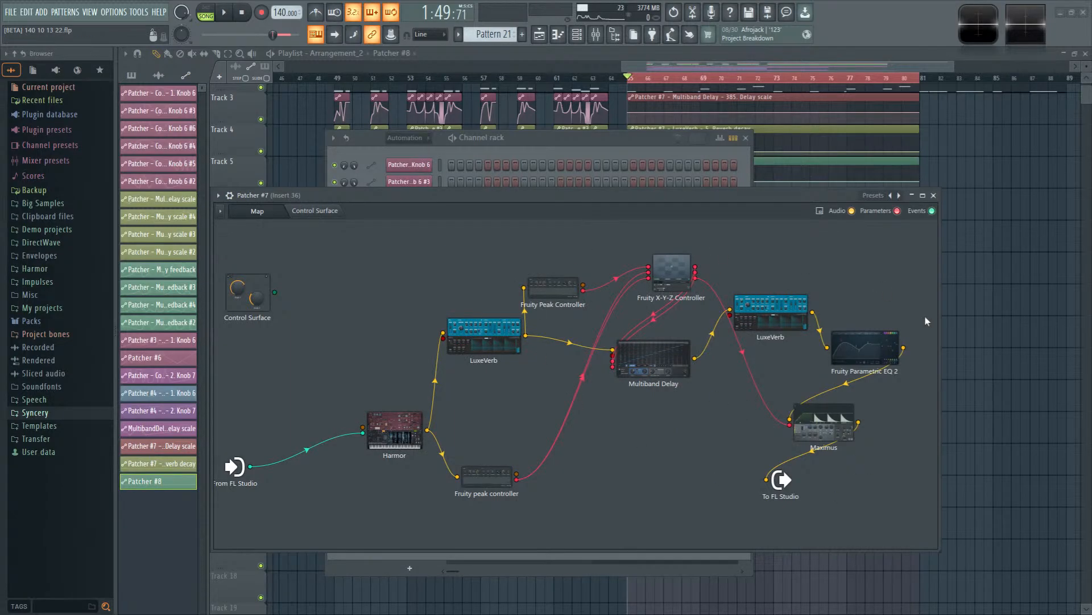
Step: Activate the reverb size and feedback delay of the LuxeVerb after the Multiband Delay, and create automation clips for both
double_click(765, 325)
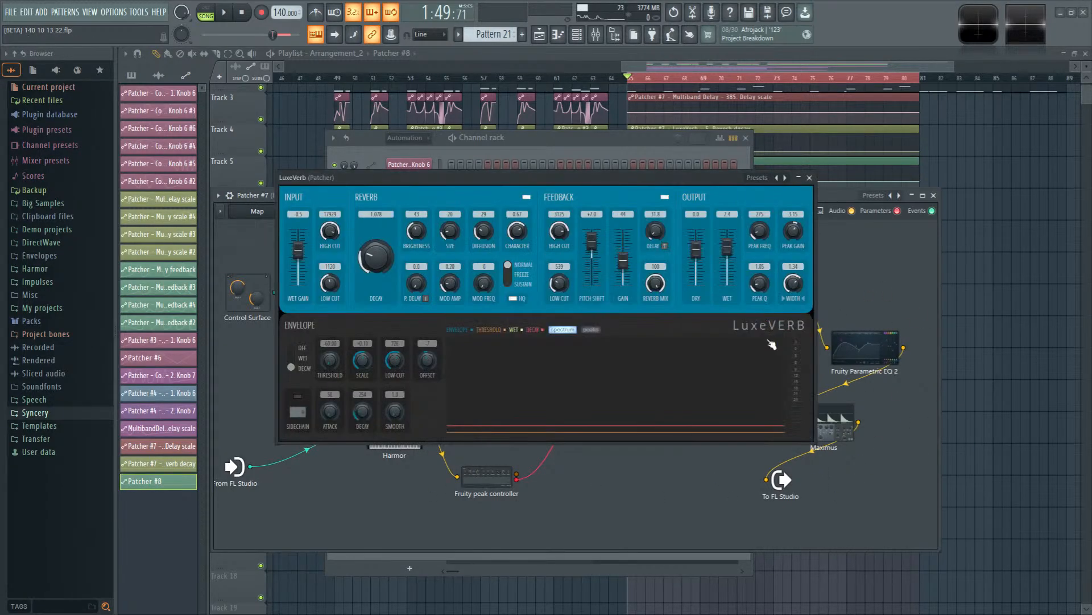
right_click(652, 240)
left_click(680, 249)
left_click(471, 248)
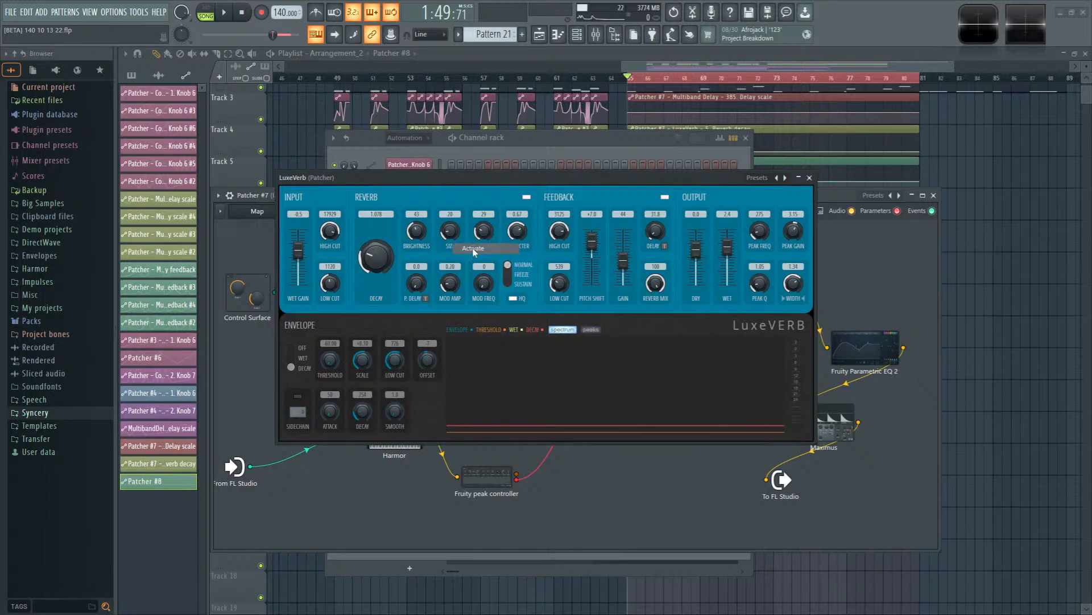
right_click(451, 235)
left_click(491, 335)
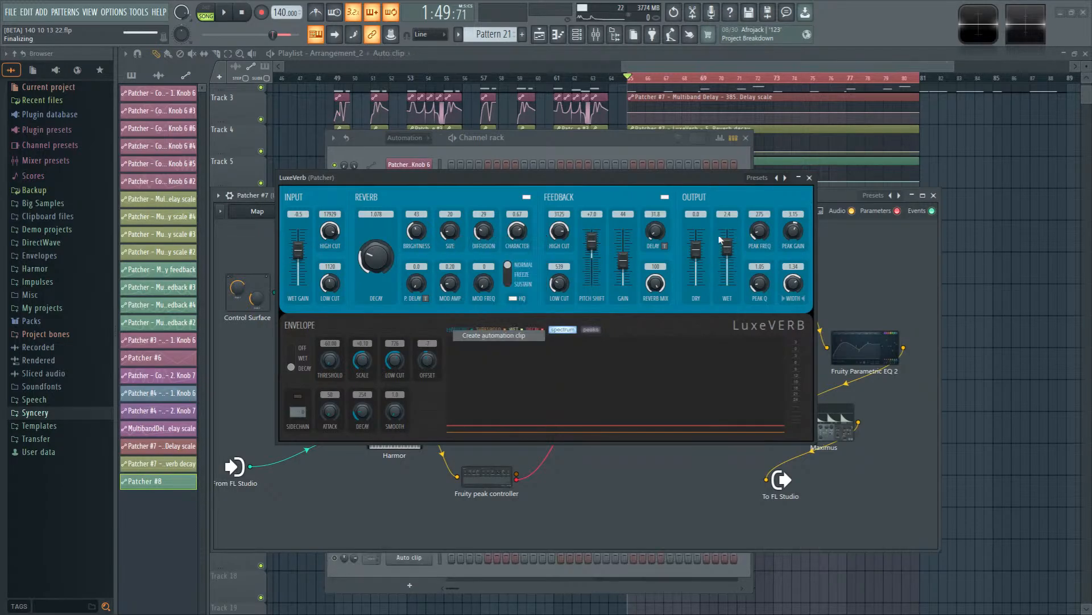
right_click(660, 230)
left_click(700, 331)
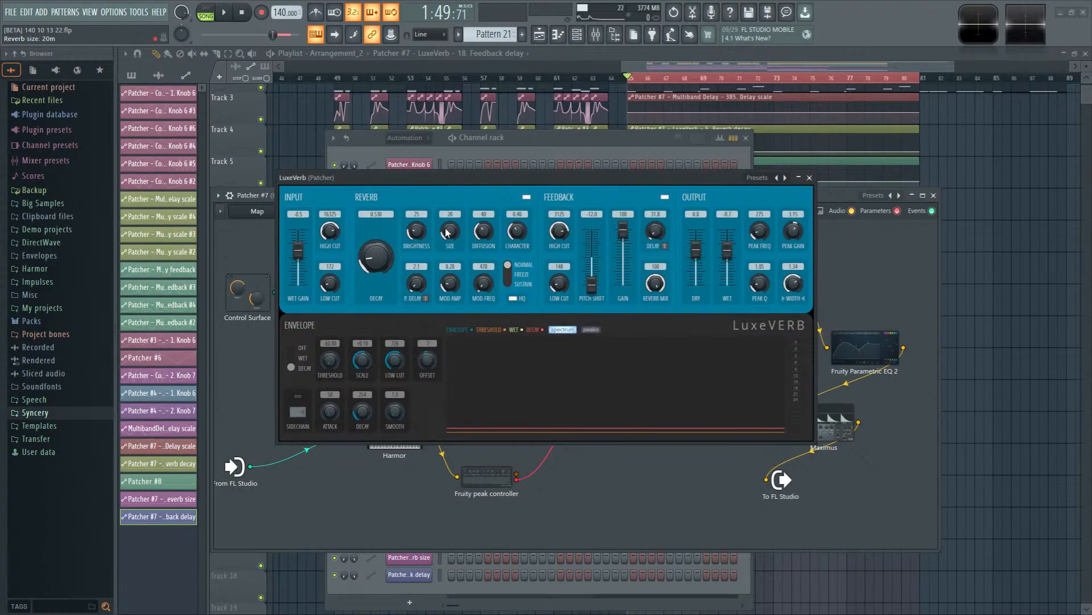
Step: Activate the reverb size and feedback delay of the open LuxeVerb, create automation clips for both, and close the plugin
right_click(447, 232)
left_click(471, 248)
right_click(451, 234)
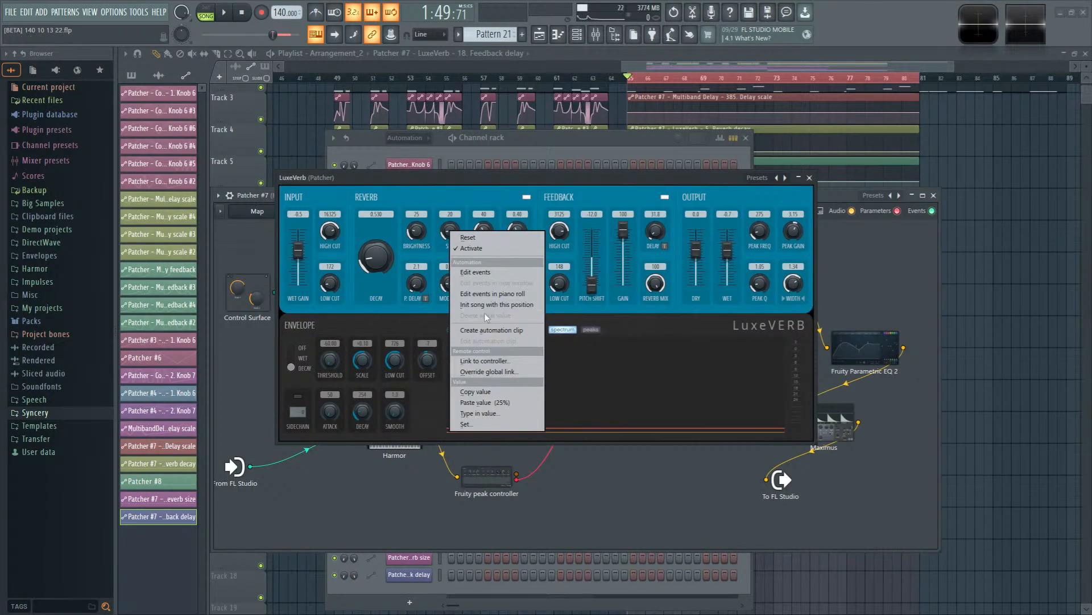
left_click(484, 331)
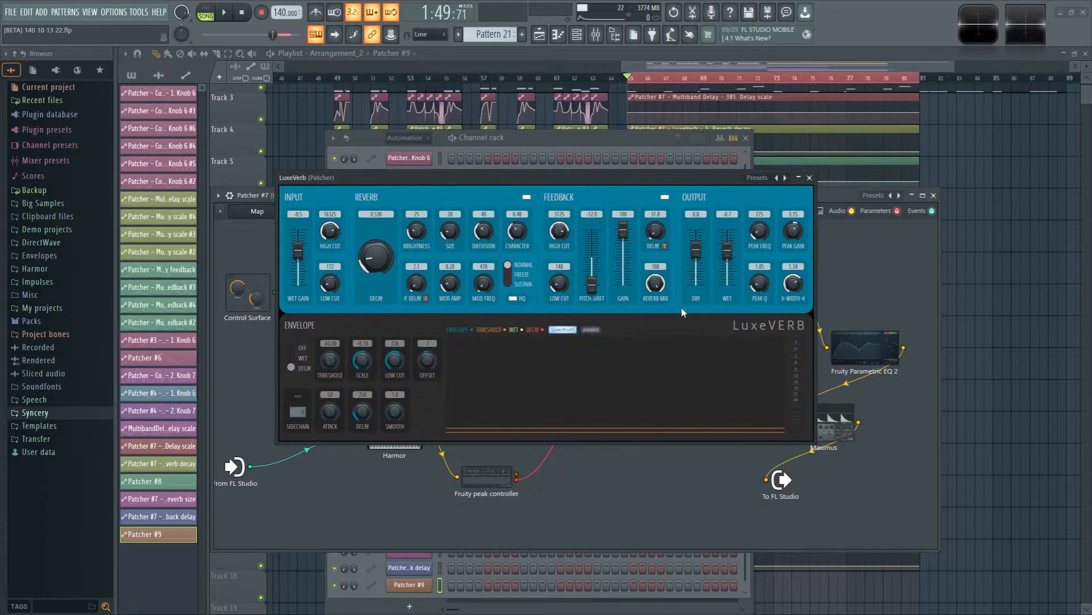
right_click(656, 231)
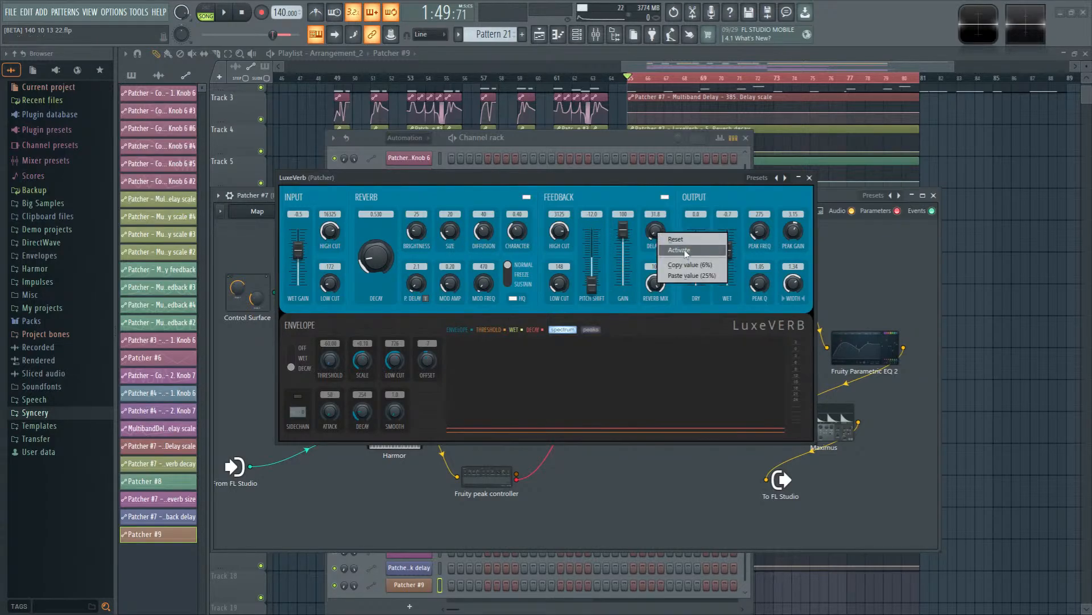
left_click(684, 251)
right_click(648, 227)
left_click(709, 329)
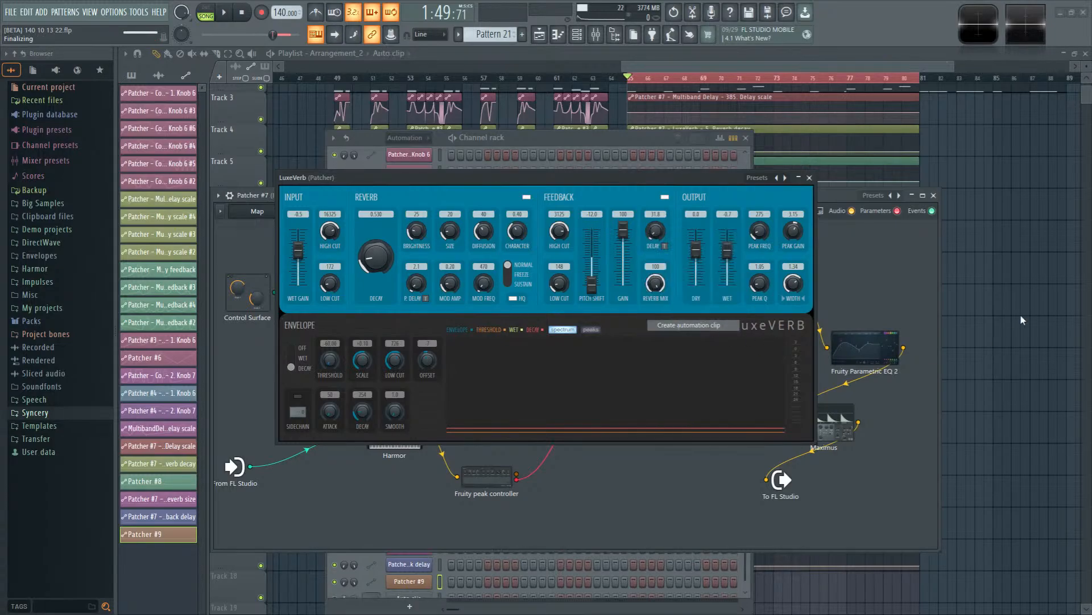
left_click(809, 178)
Step: Move the Delay scale, Reverb decay and Patcher #8 automation clips from tracks 3–5 down to tracks 19–21
scroll(859, 393, "up", 2)
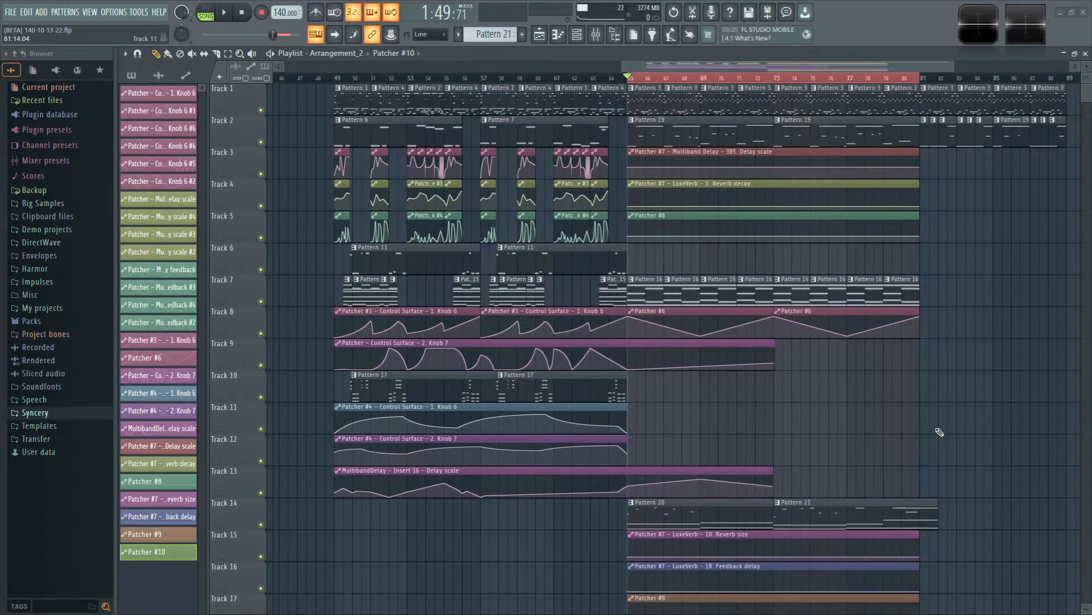
left_click_drag(653, 167, 695, 237)
left_click_drag(676, 168, 669, 434)
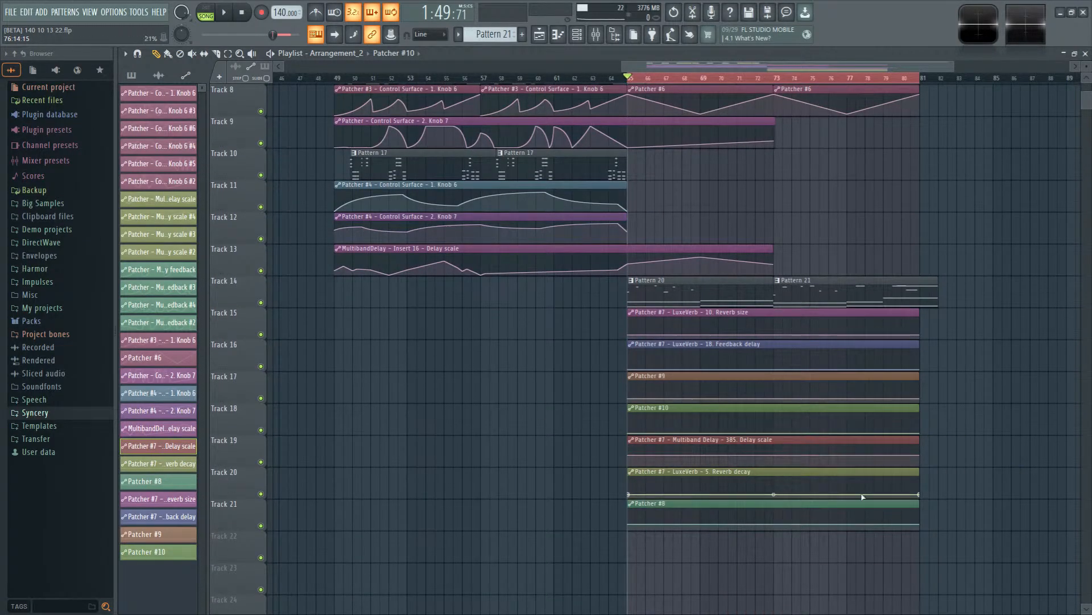
scroll(670, 571, "up", 2)
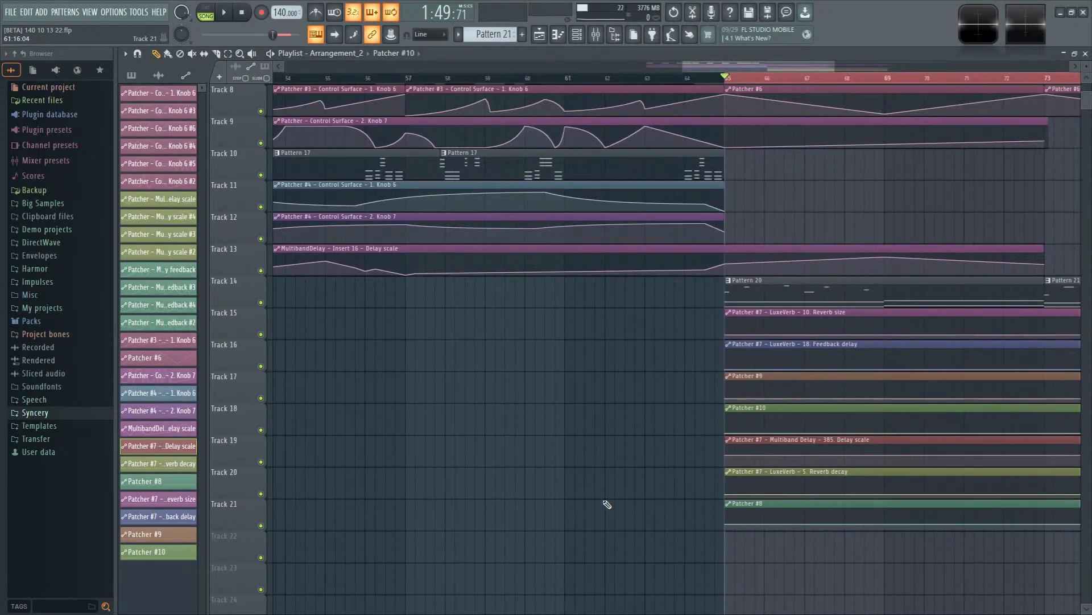
scroll(512, 511, "up", 2)
scroll(451, 560, "up", 4)
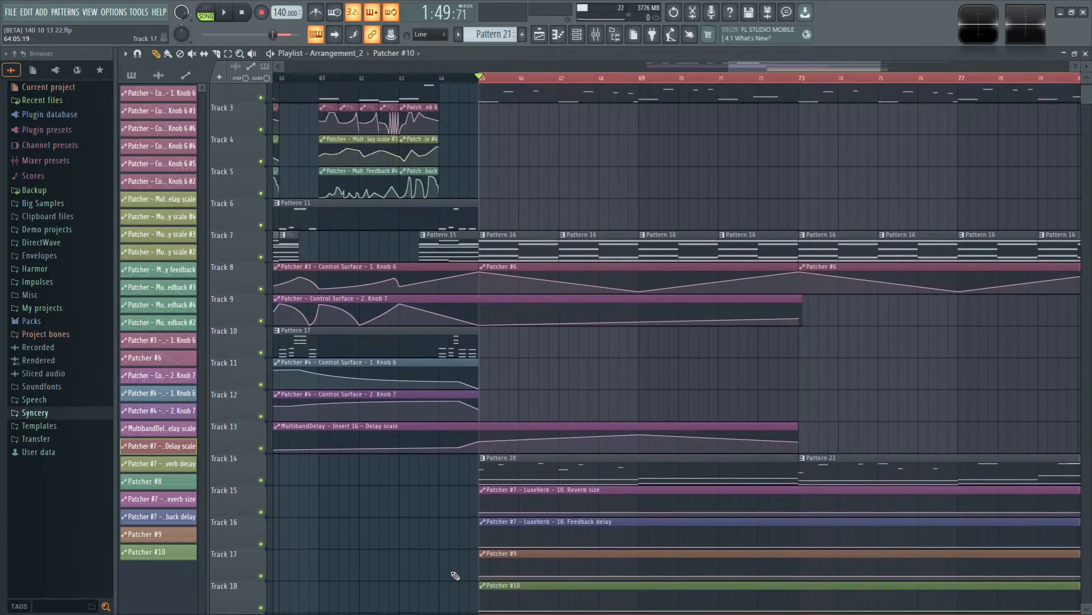
scroll(451, 508, "down", 4)
left_click_drag(441, 444, 363, 430)
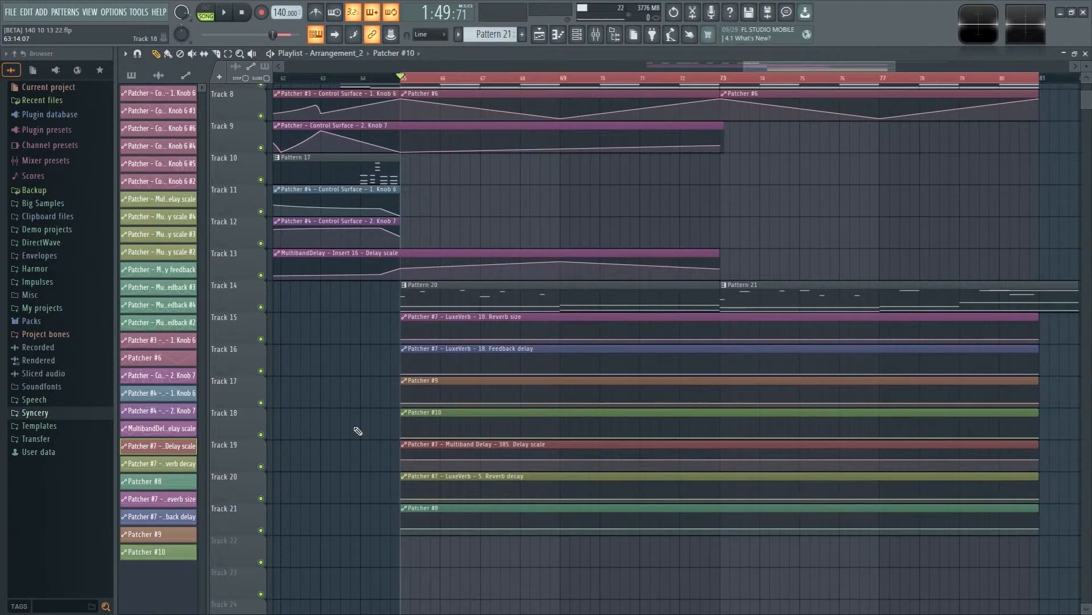
left_click_drag(375, 426, 339, 434)
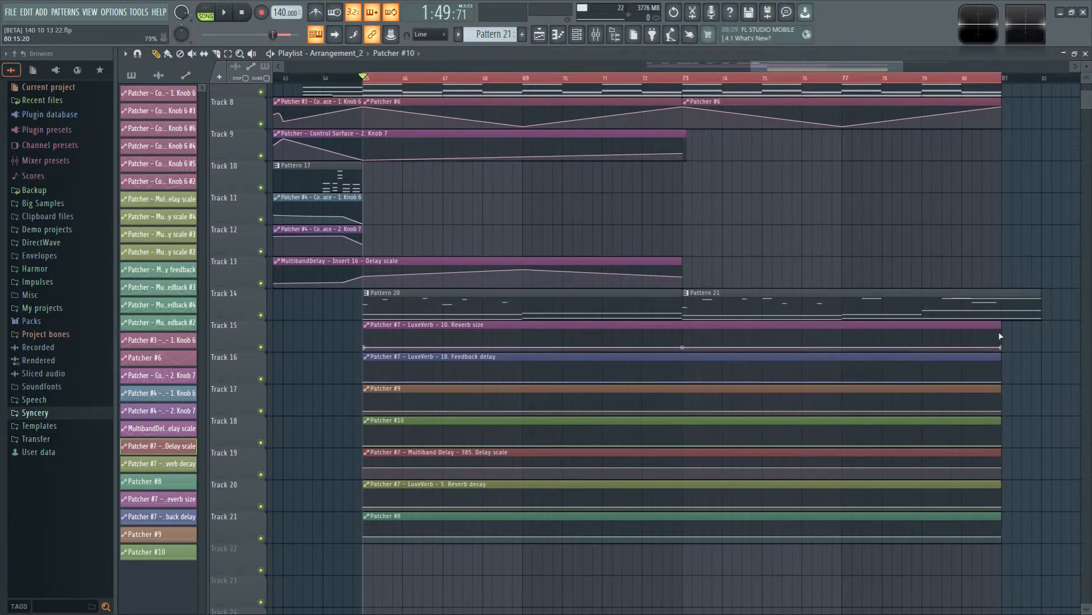
scroll(1019, 280, "down", 4)
scroll(1047, 271, "up", 5)
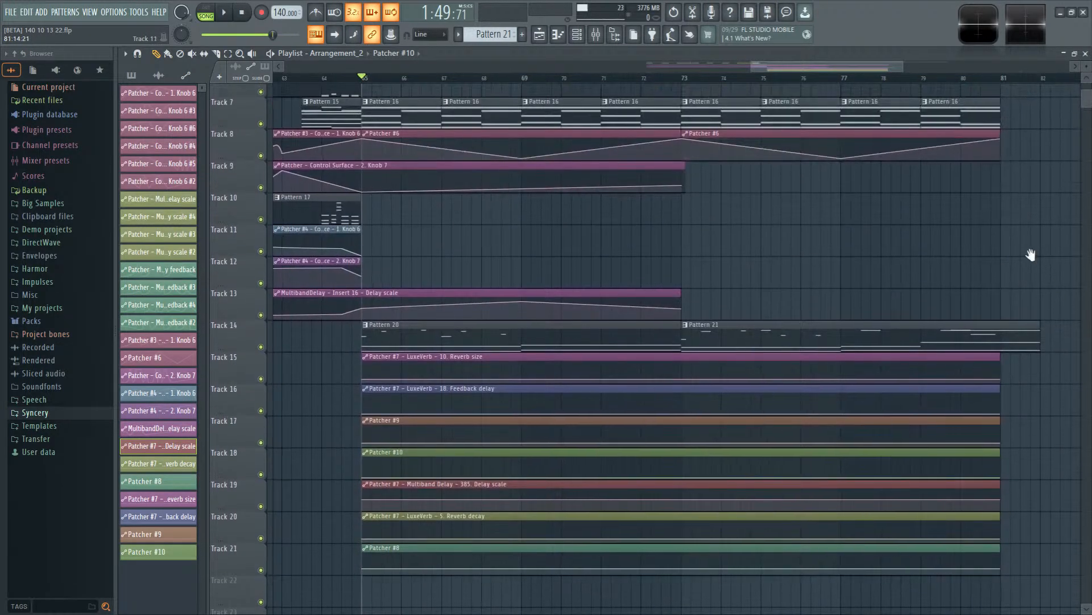
Step: Place the playhead at bar 81 and duplicate the Pattern 16 and Patcher #6 clips of bars 73–81 directly behind themselves
left_click_drag(1031, 254, 767, 432)
left_click(742, 78)
left_click_drag(754, 381, 936, 282)
scroll(814, 329, "down", 1)
scroll(774, 370, "up", 1)
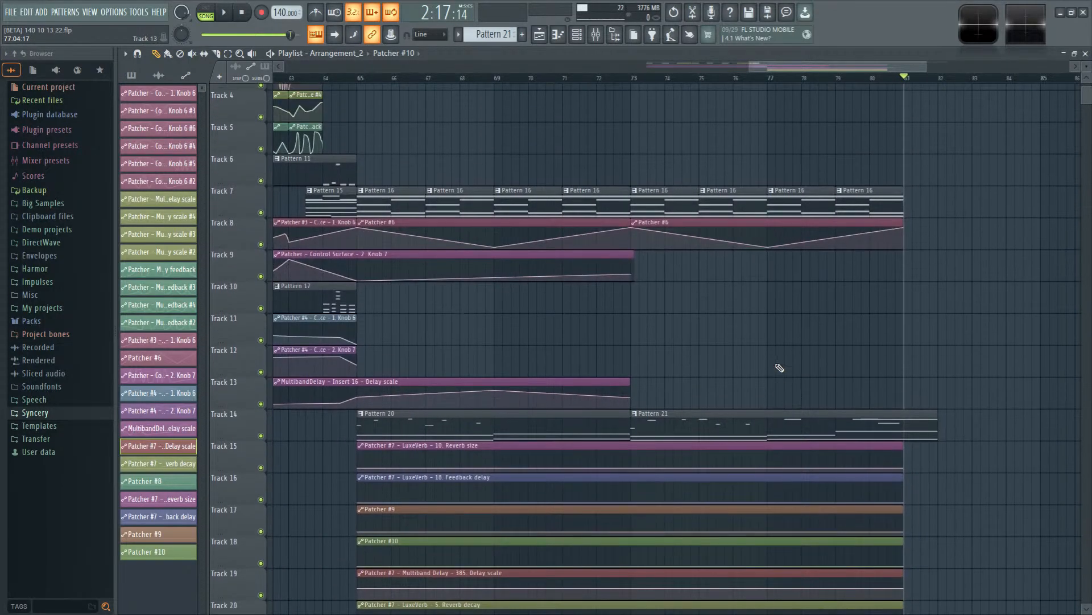
left_click_drag(951, 293, 667, 199)
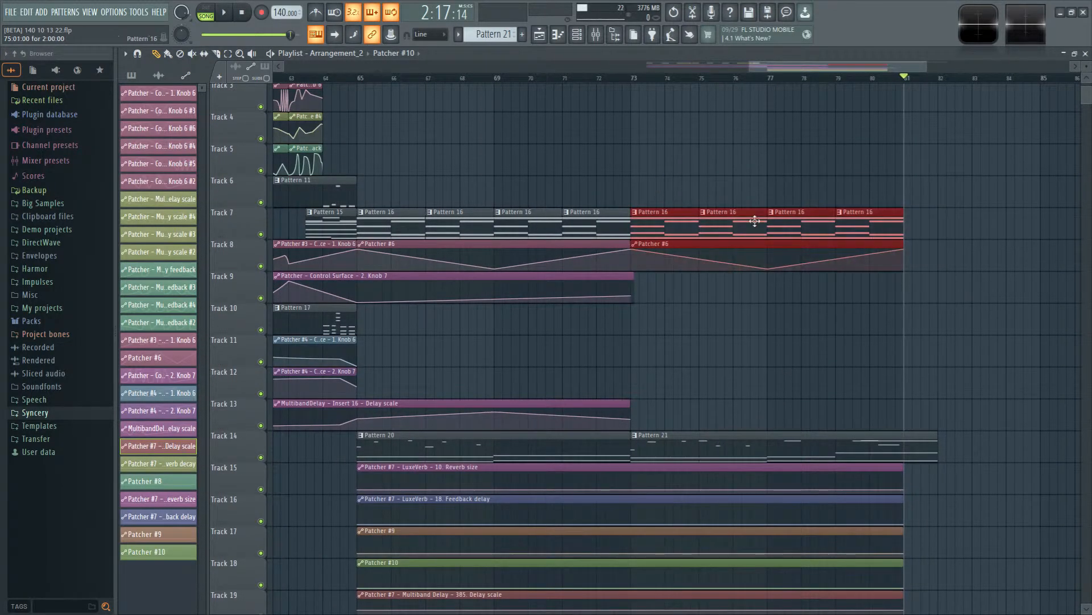
key("ctrl+b")
Step: Raise the end point of the Reverb size automation on track 15 and bend its line into a late-rising curve towards bar 81
scroll(773, 373, "down", 4)
left_click_drag(580, 225, 695, 229)
left_click(695, 229)
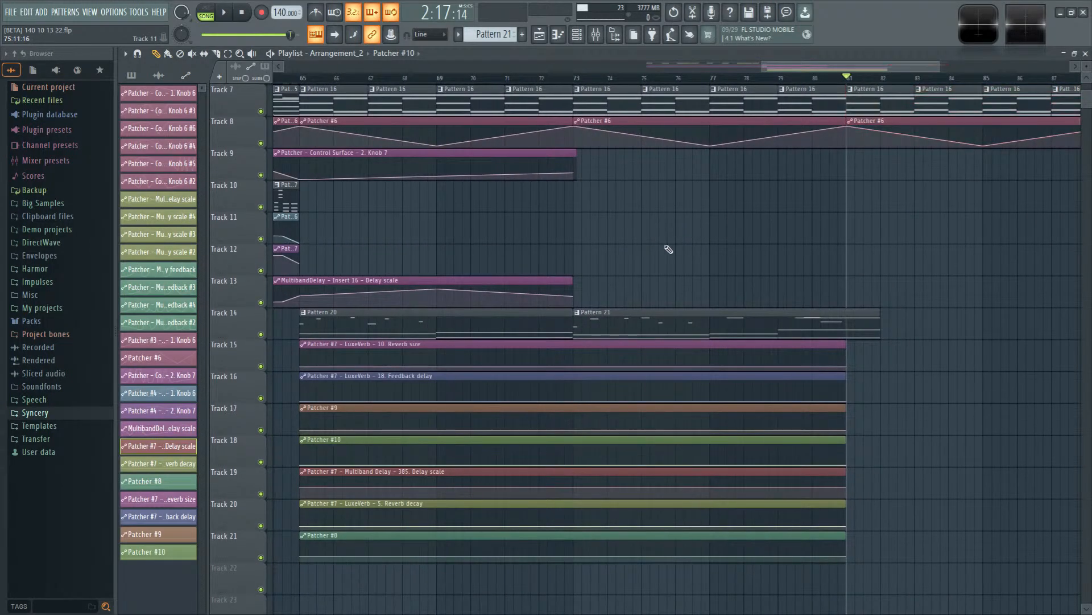
left_click_drag(683, 270, 746, 260)
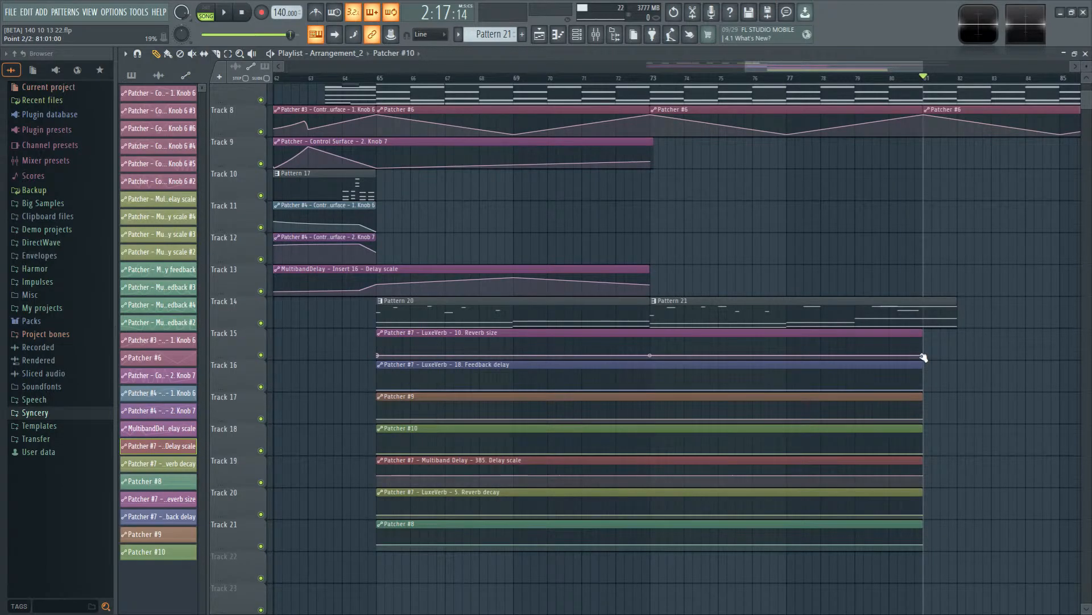
left_click_drag(925, 357, 924, 332)
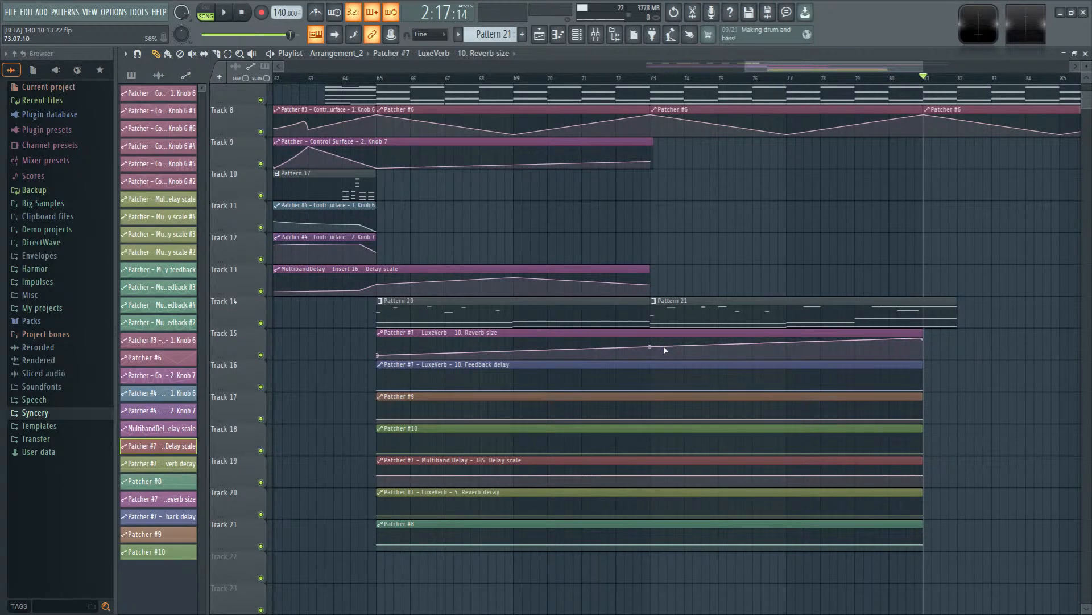
left_click_drag(650, 355, 650, 341)
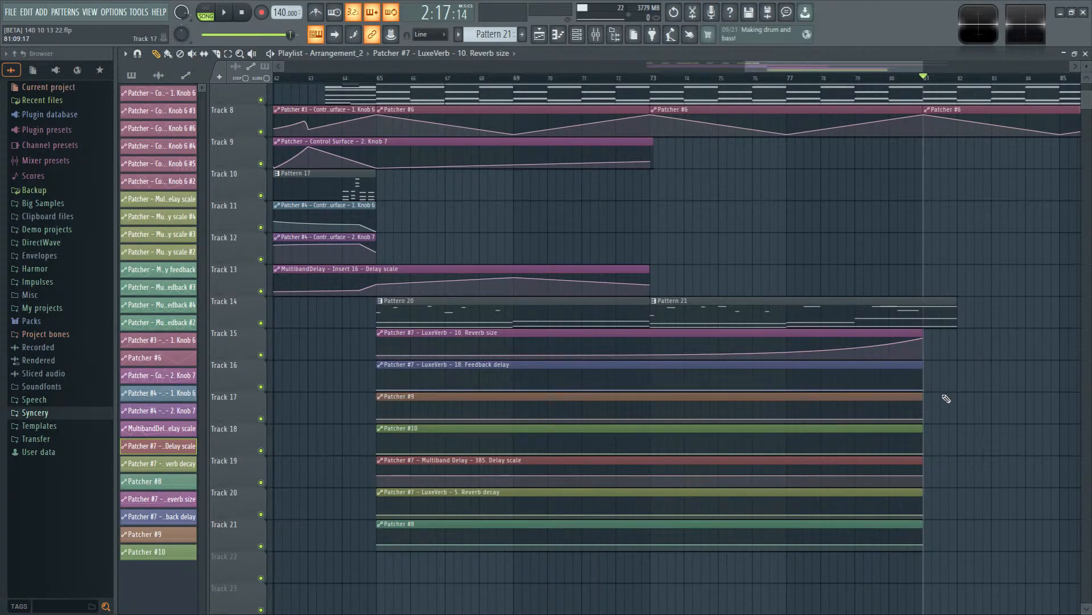
Step: Shape the Feedback delay, Patcher #9 and Patcher #10 automation on tracks 16–18 into gentle curves rising towards bar 81
left_click_drag(923, 389, 927, 385)
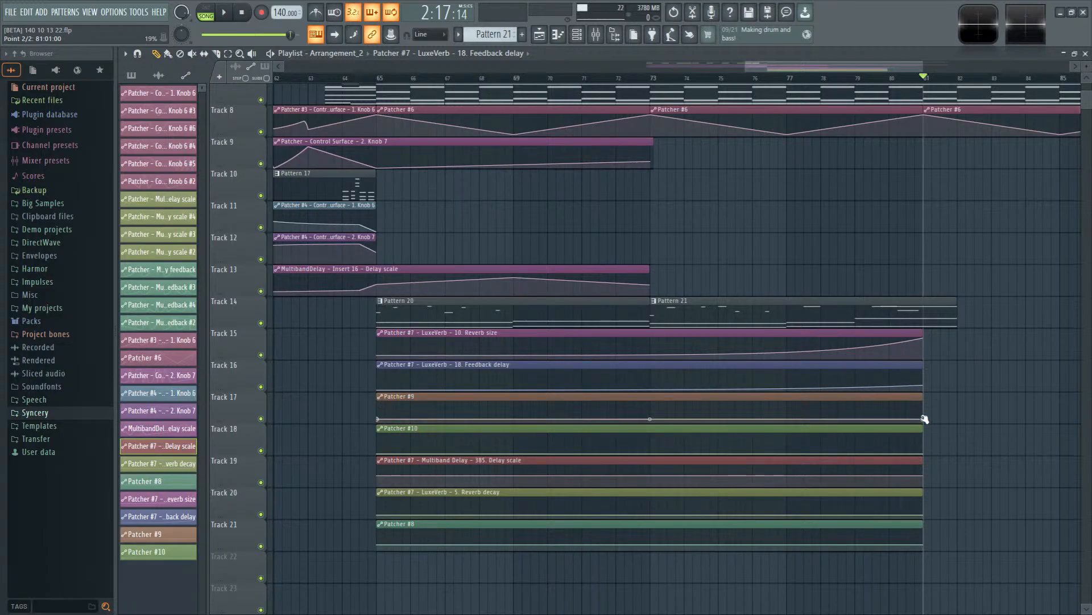
left_click_drag(925, 421, 686, 417)
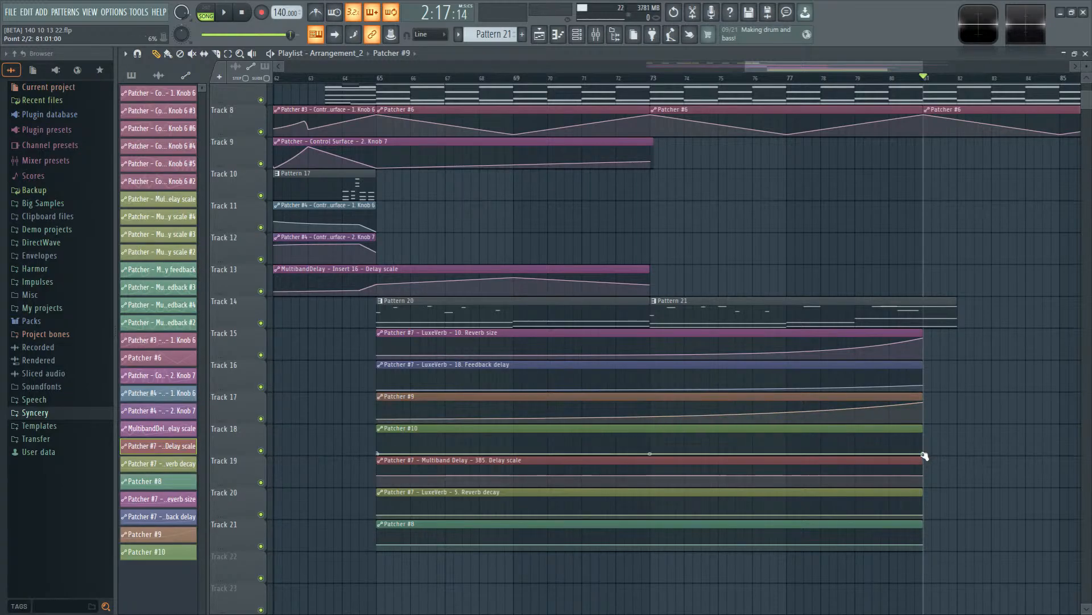
left_click_drag(922, 453, 656, 449)
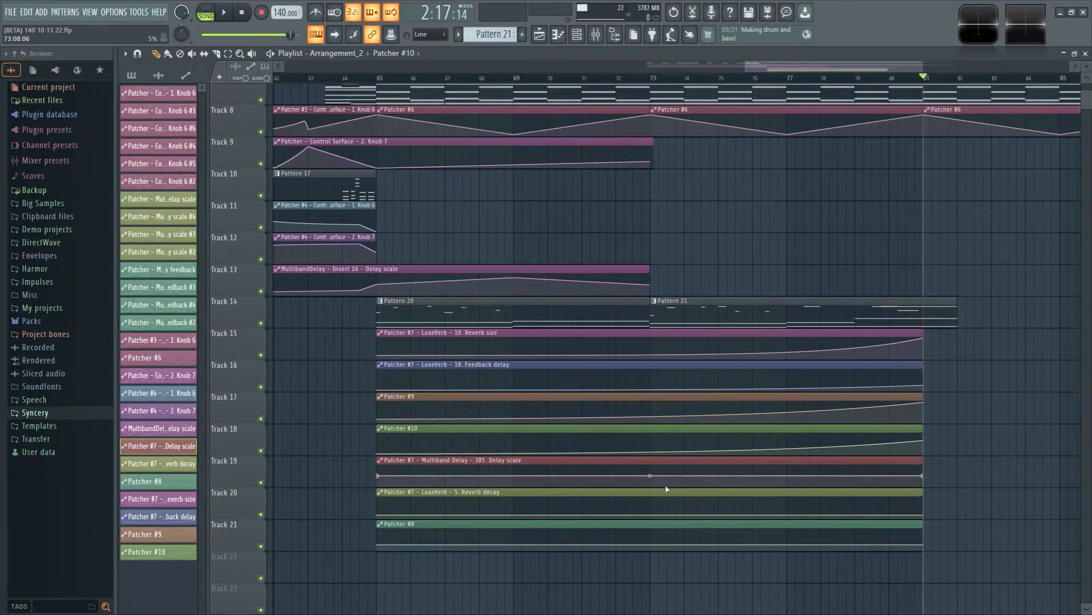
Step: Add six automation points between bars 67 and 78 to the Multiband Delay scale clip on track 19, forming a gently varying curve
right_click(446, 477)
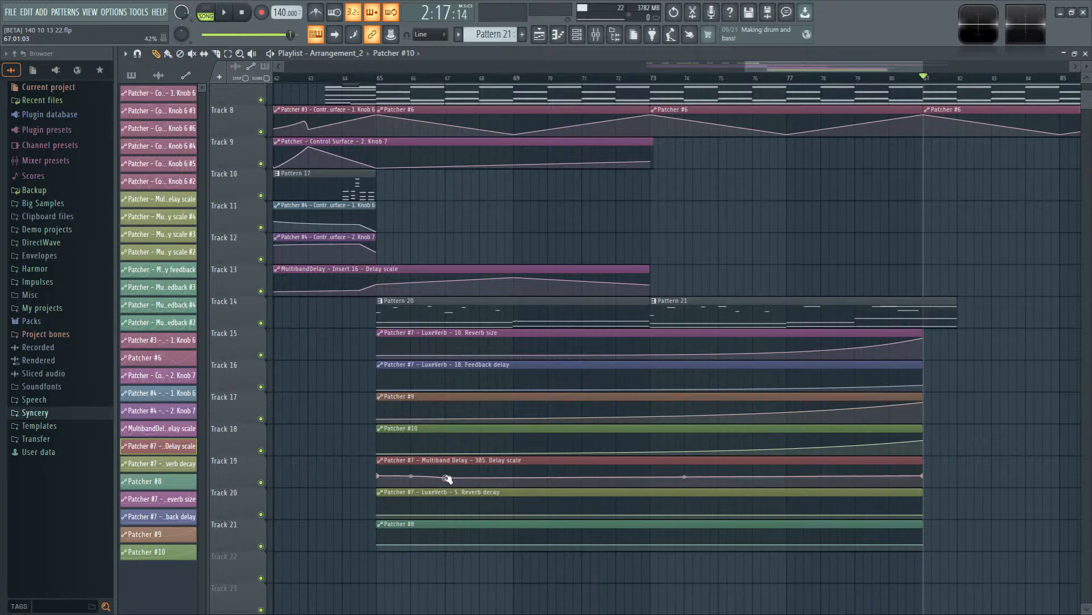
right_click(522, 474)
right_click(599, 476)
right_click(684, 476)
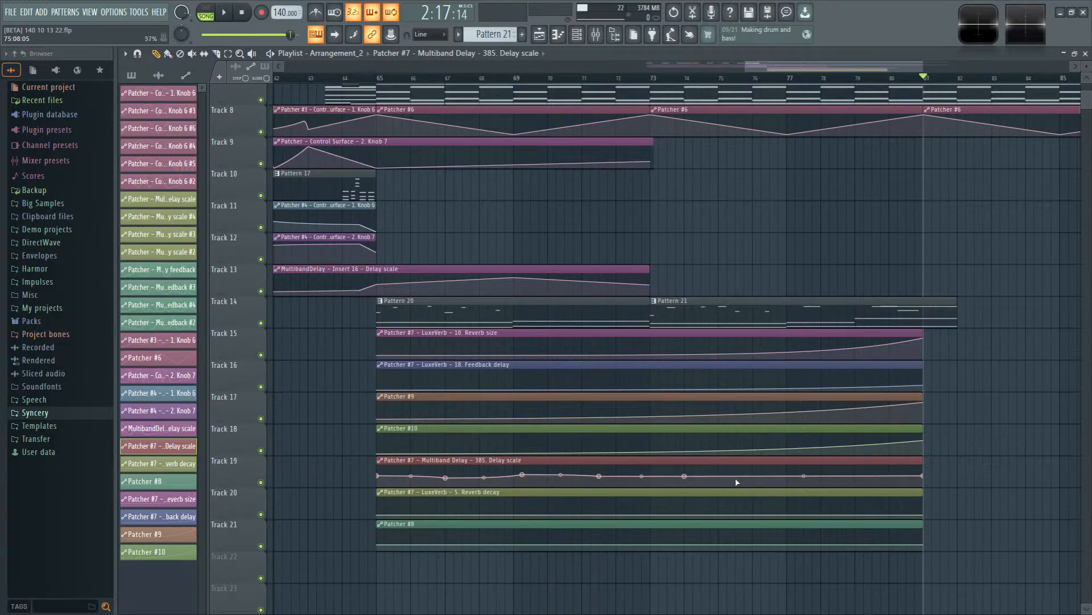
right_click(778, 471)
right_click(829, 479)
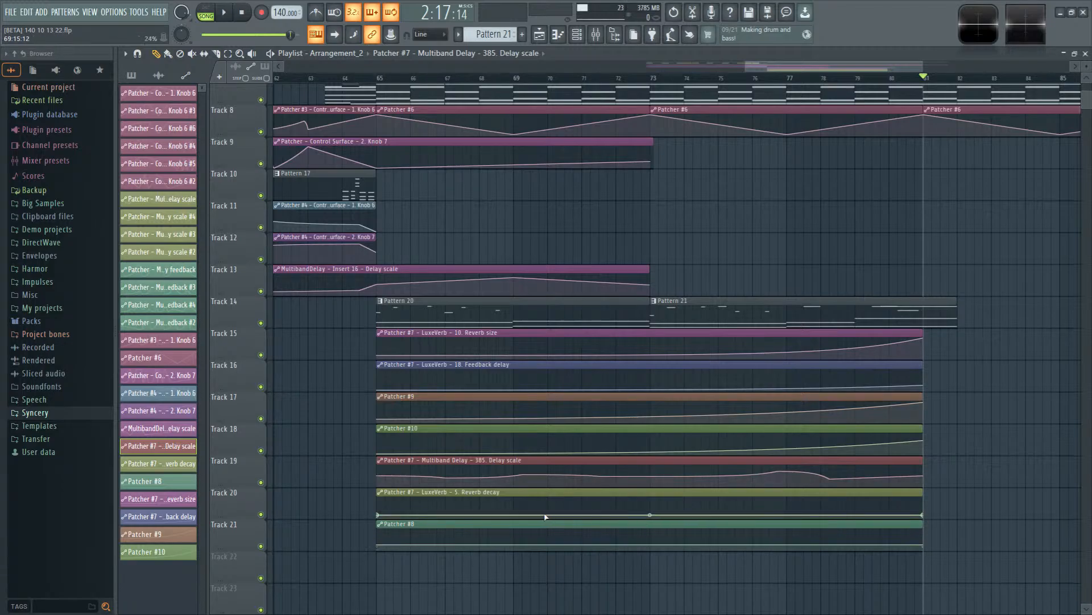
Step: Add slight variations between bars 69 and 78 to the Reverb decay automation on track 20, and curve its end upward at bar 81
right_click(520, 515)
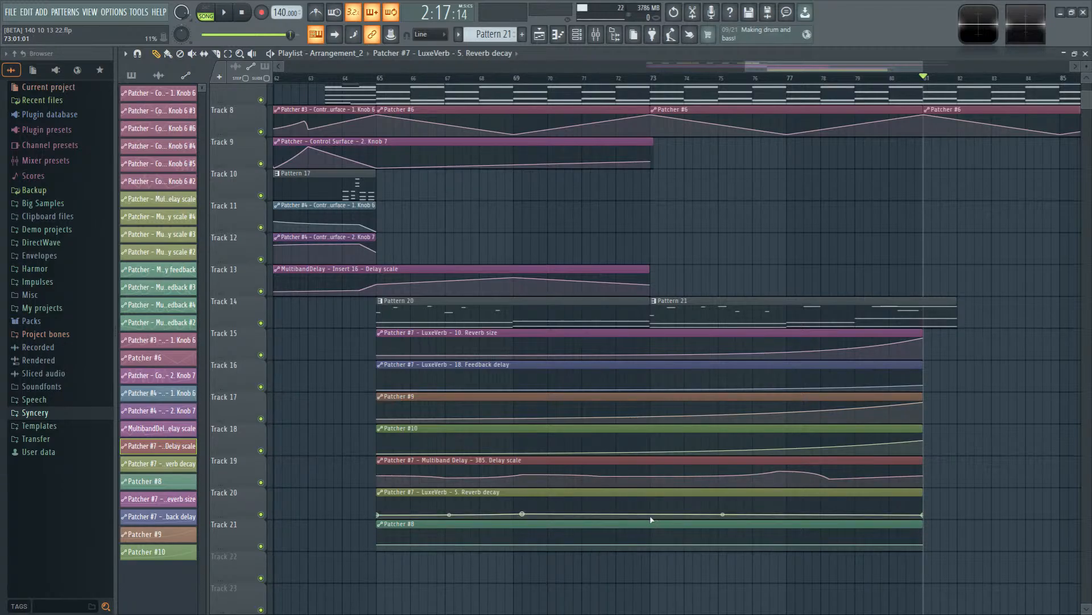
right_click(651, 516)
right_click(778, 512)
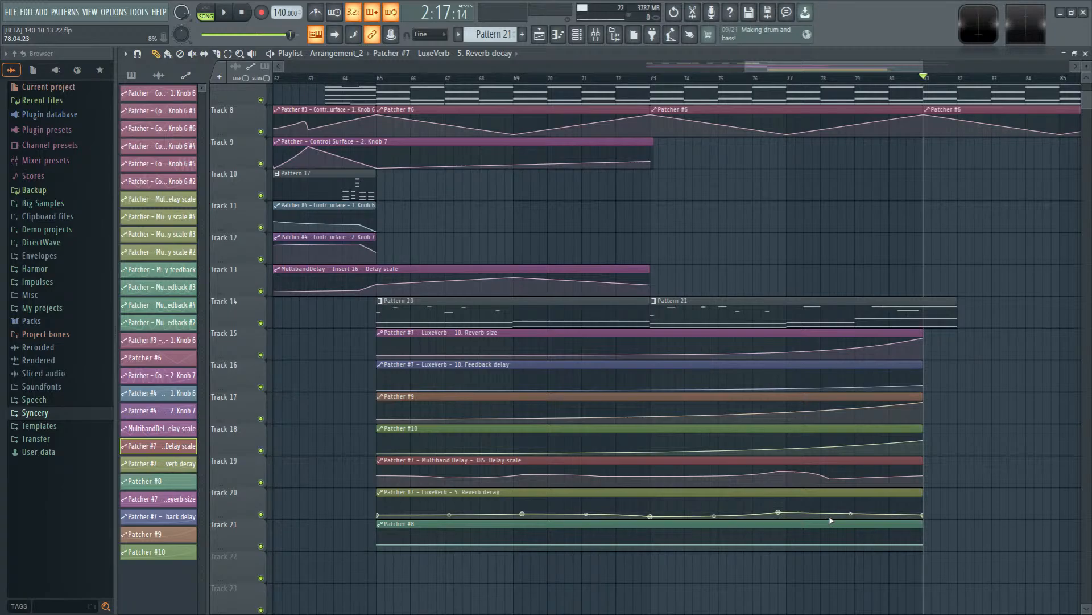
right_click(830, 517)
left_click_drag(923, 515, 941, 527)
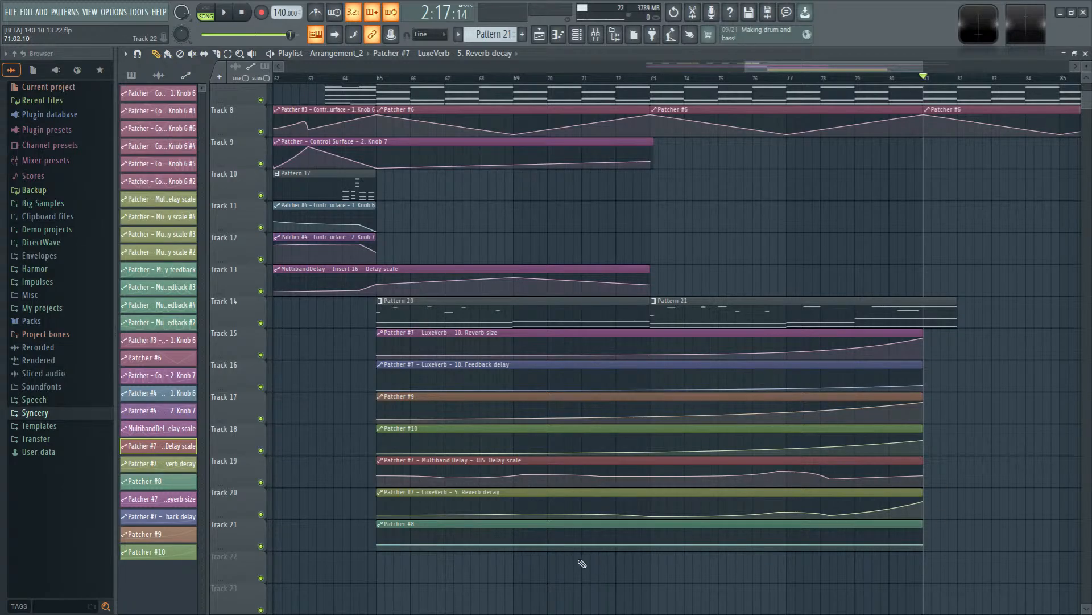
Step: Add five gently varying points to the Patcher #8 automation on track 21, and raise its end point at bar 81
right_click(462, 543)
right_click(531, 545)
right_click(651, 541)
right_click(777, 540)
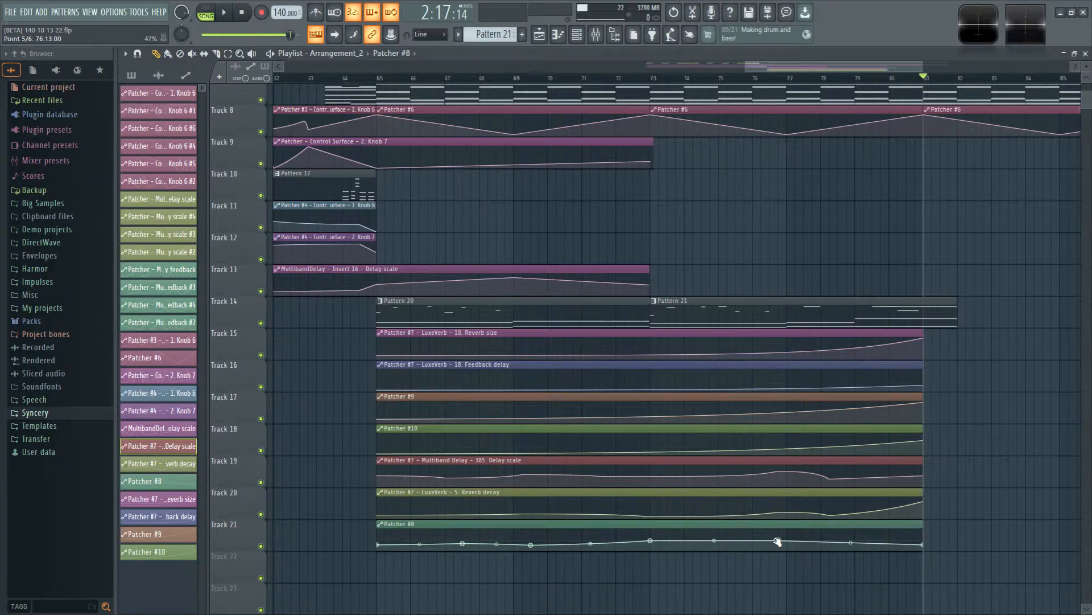
right_click(898, 541)
left_click_drag(922, 545, 923, 529)
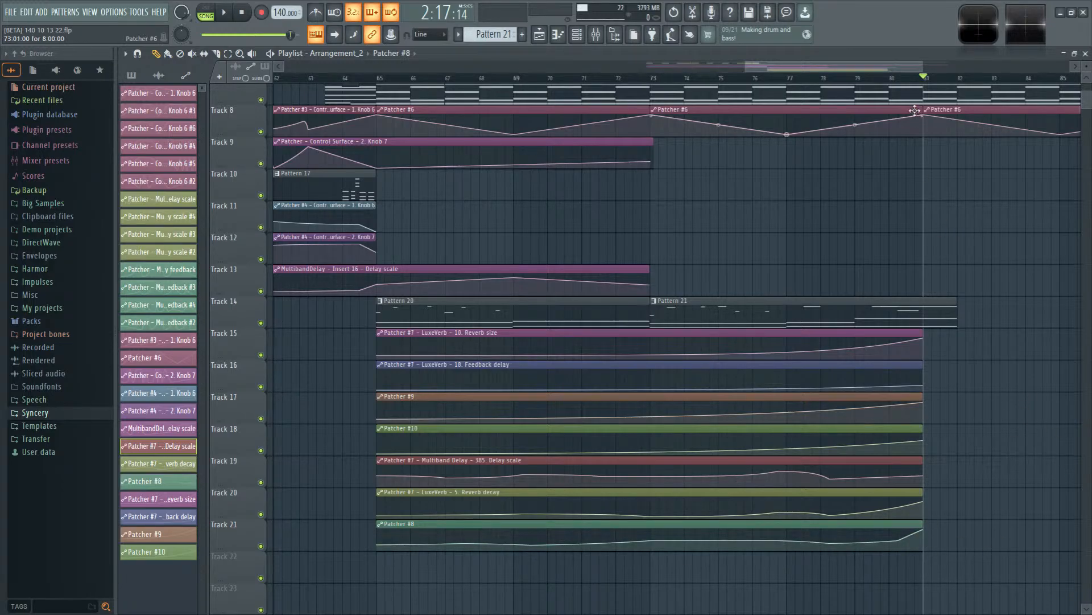
Step: Play the arrangement from bar 65 past bar 81 to check the automated section, and stop playback
left_click(381, 78)
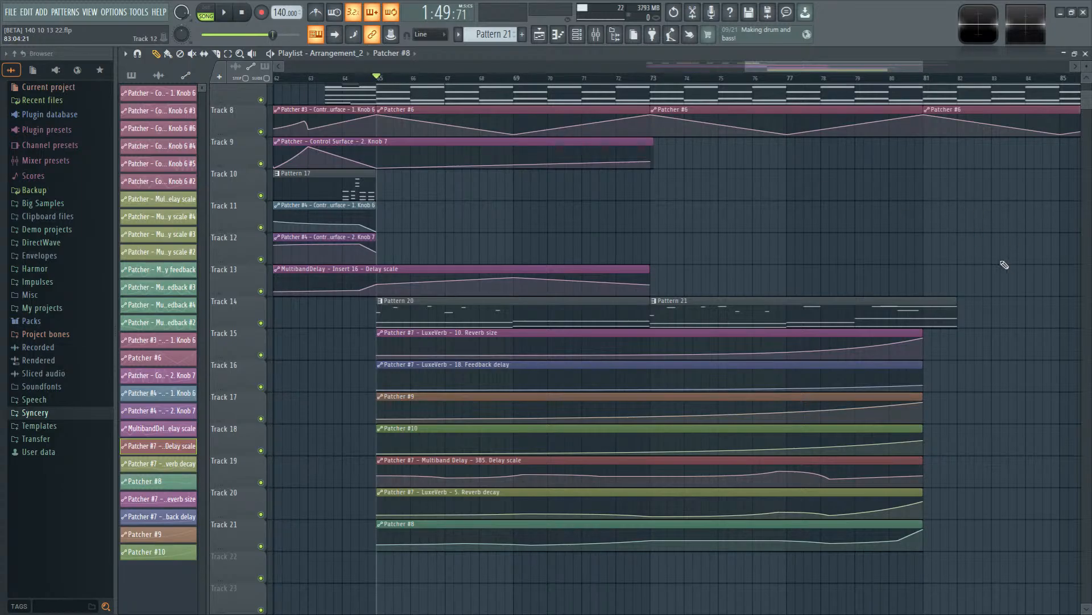
key("space")
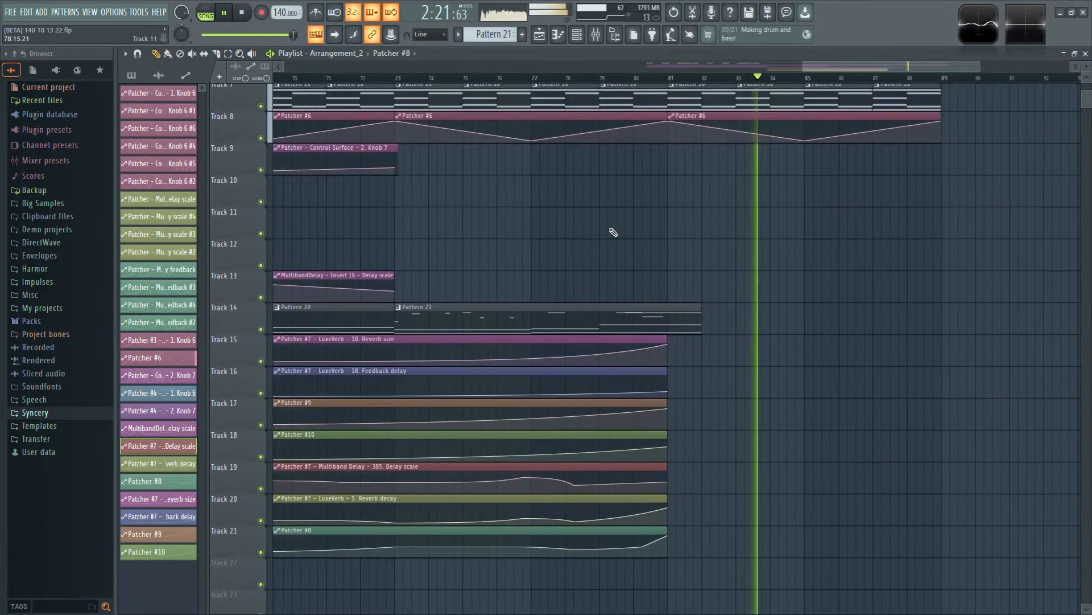
left_click_drag(628, 230, 802, 228)
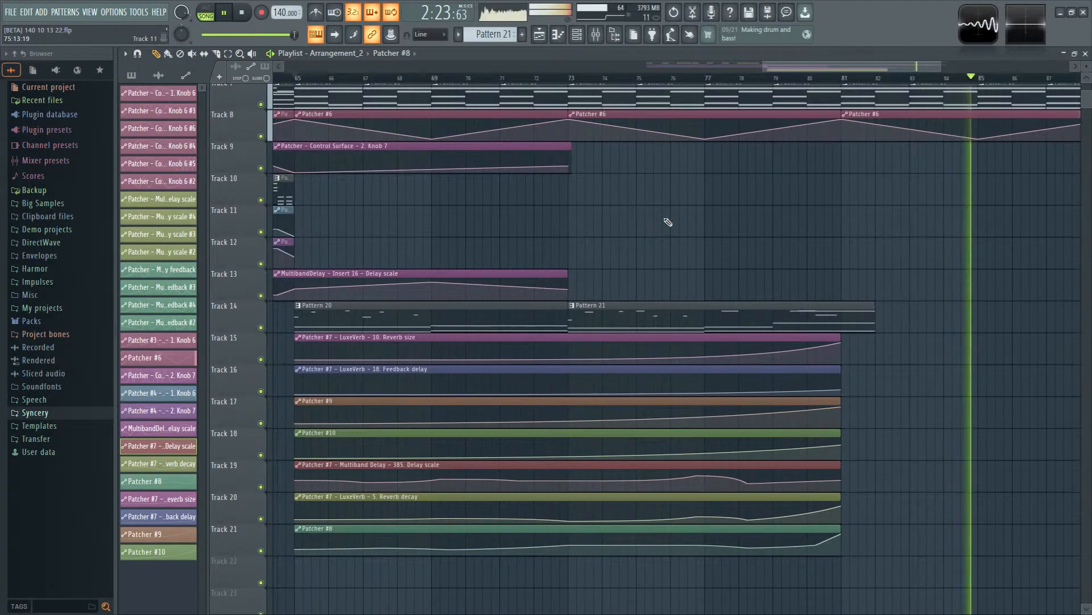
key("space")
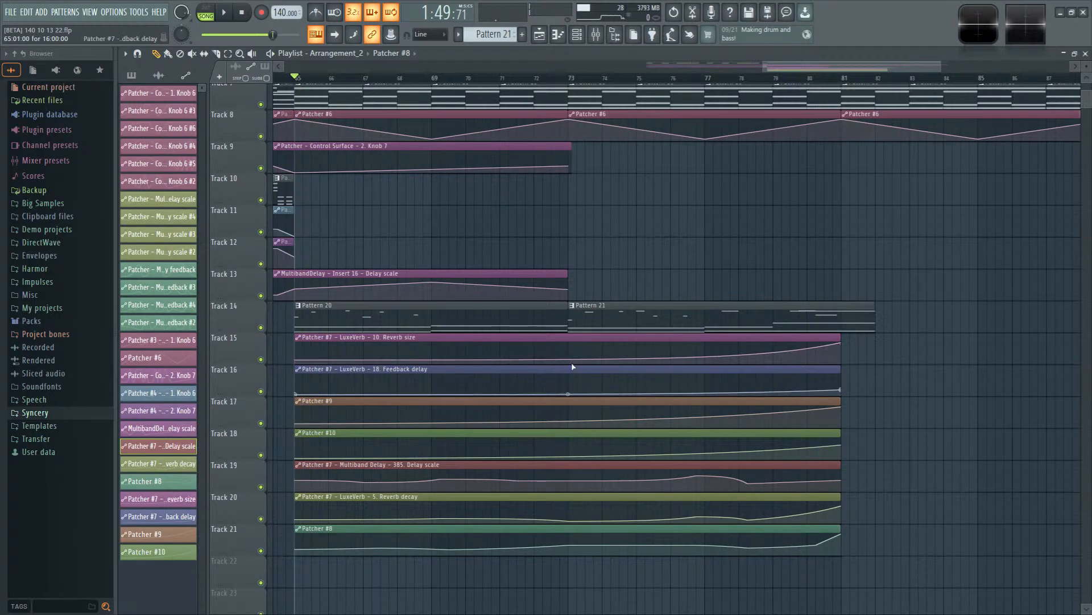
Step: Reshape the Reverb size automation on track 15 to rise mainly from bar 79 to 81, and select the automation clips on tracks 15–21
left_click_drag(570, 358, 568, 357)
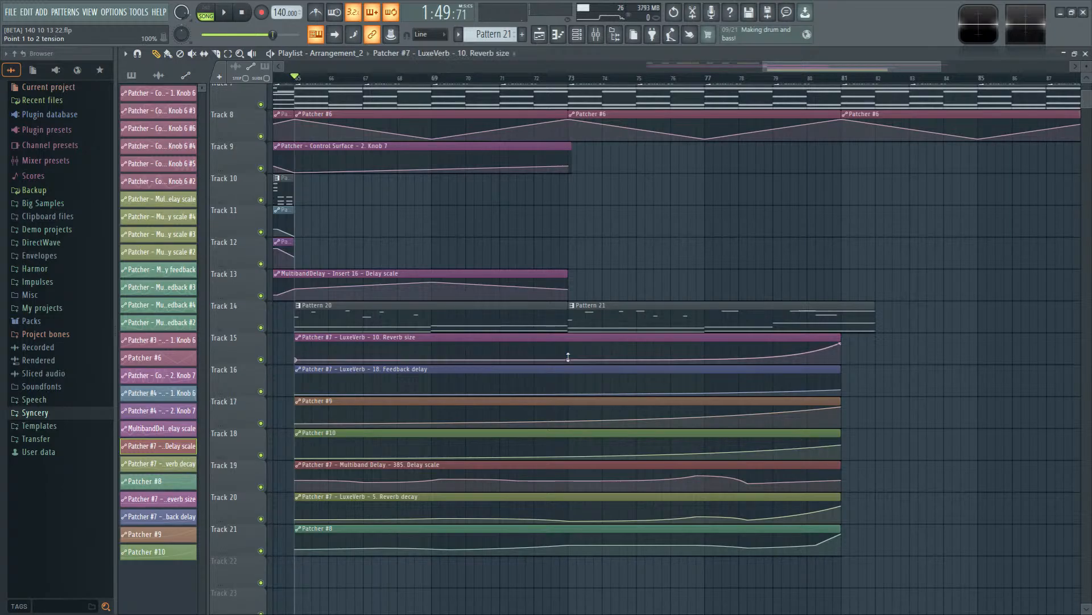
right_click(774, 360)
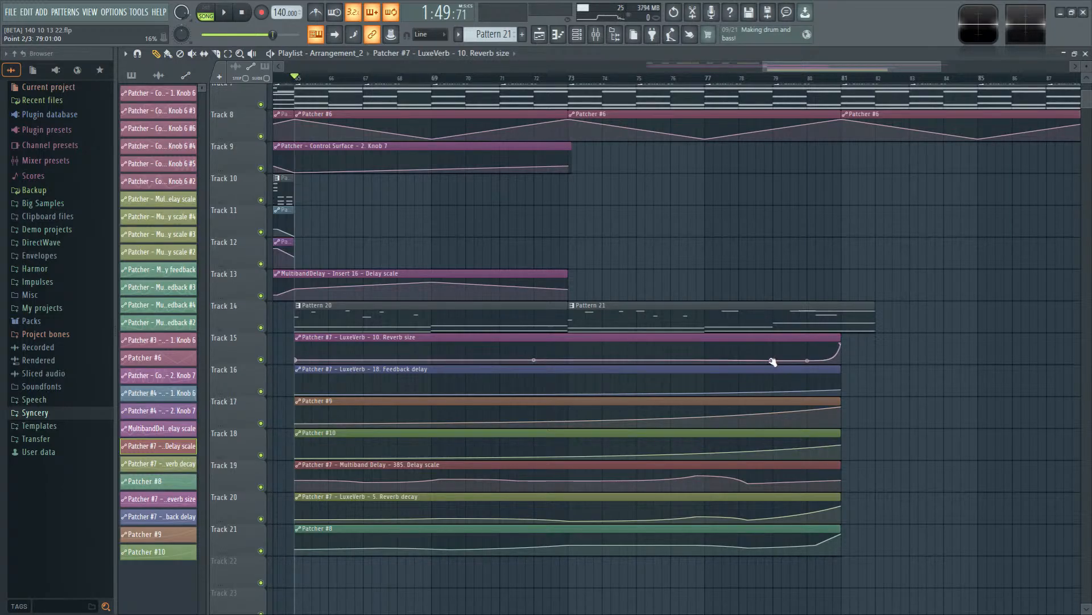
left_click_drag(773, 362, 873, 512)
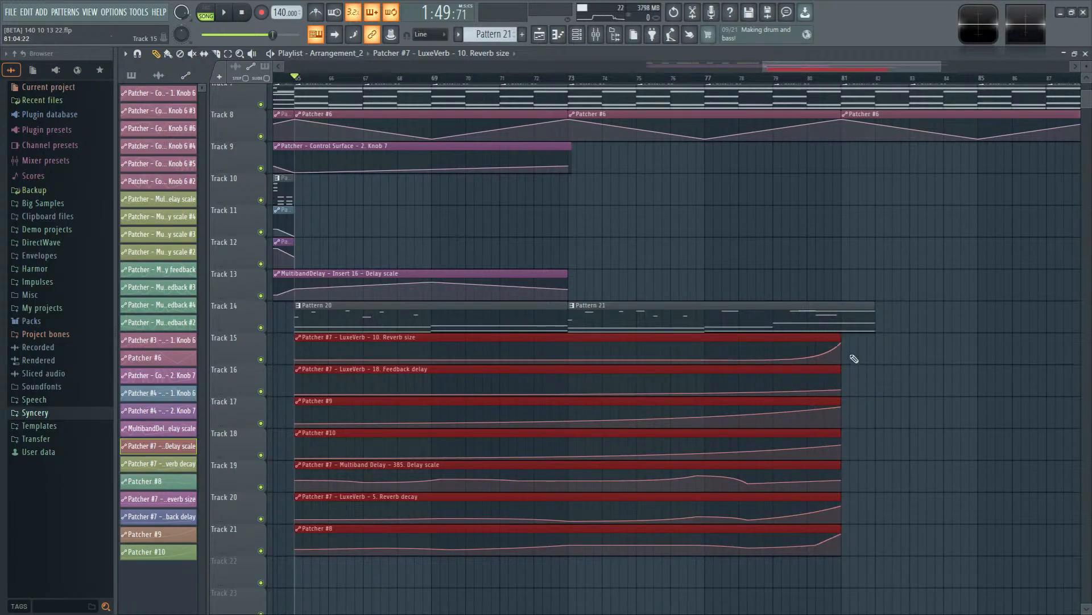
Step: Extend the automation clips on tracks 15–21 to bar 87, and shape Reverb size and Feedback delay to fall after a peak at bar 81
left_click_drag(842, 353, 1049, 346)
left_click(1040, 342)
right_click(942, 346)
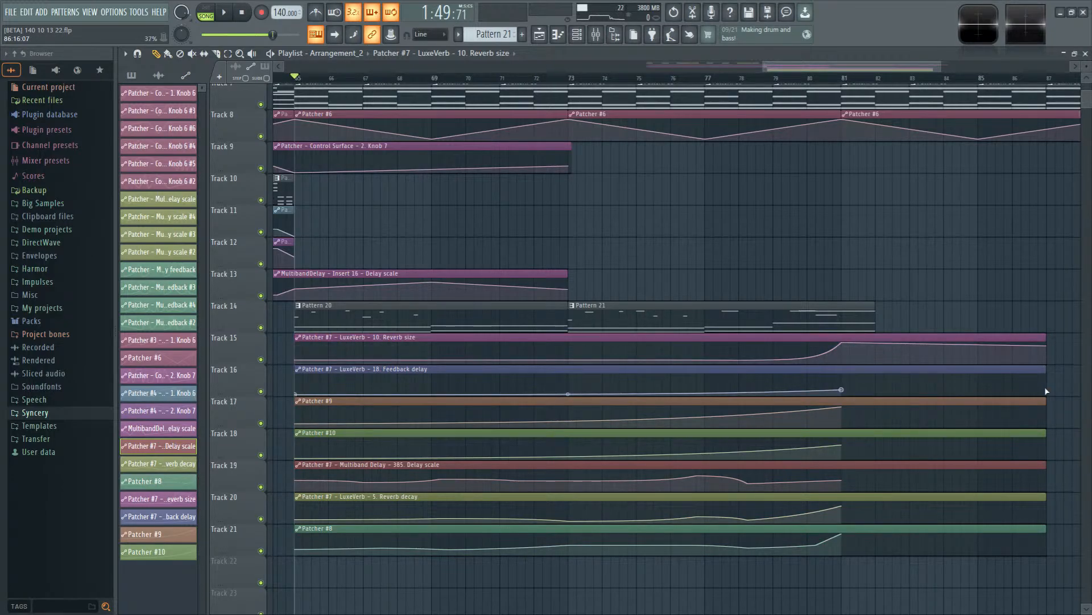
left_click_drag(1047, 391, 1050, 396)
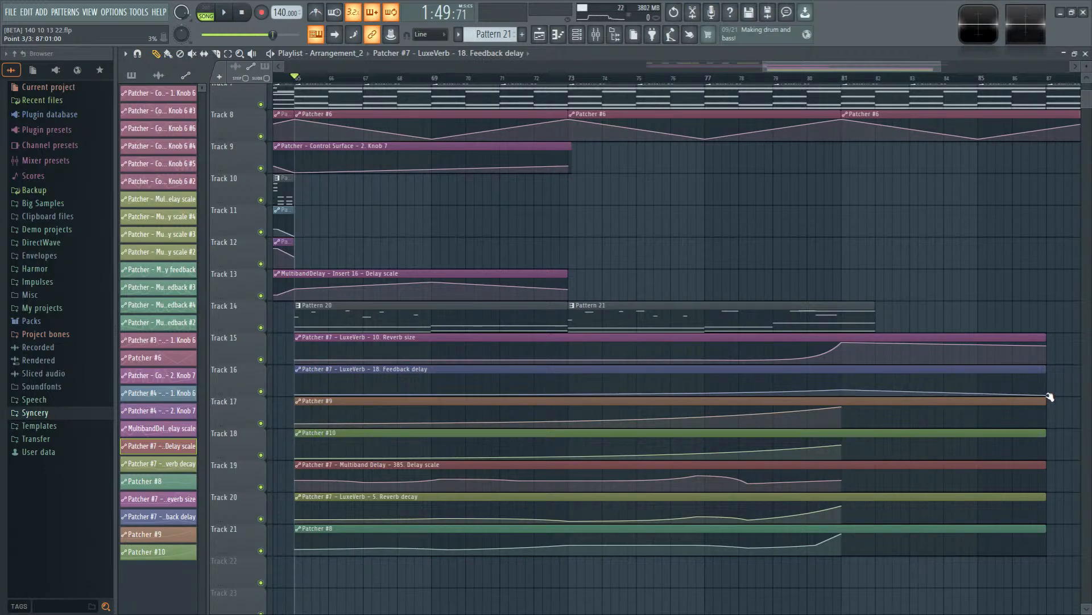
left_click_drag(841, 391, 842, 381)
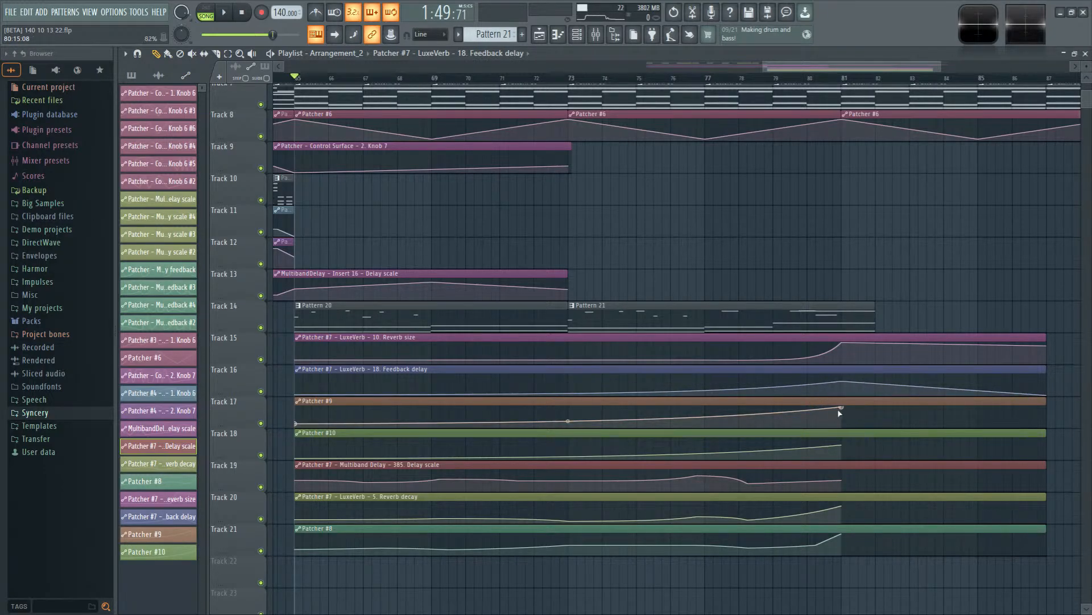
Step: Reshape the Patcher #9 and Patcher #10 automation on tracks 17–18 to stay low and rise mainly just before bar 81
left_click_drag(721, 424, 722, 425)
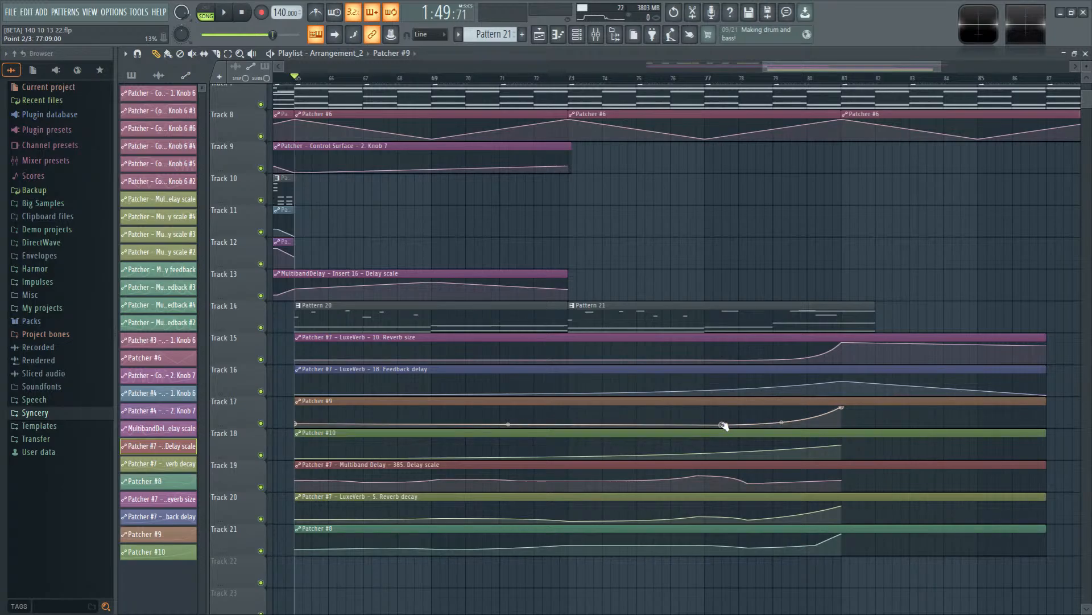
right_click(782, 454)
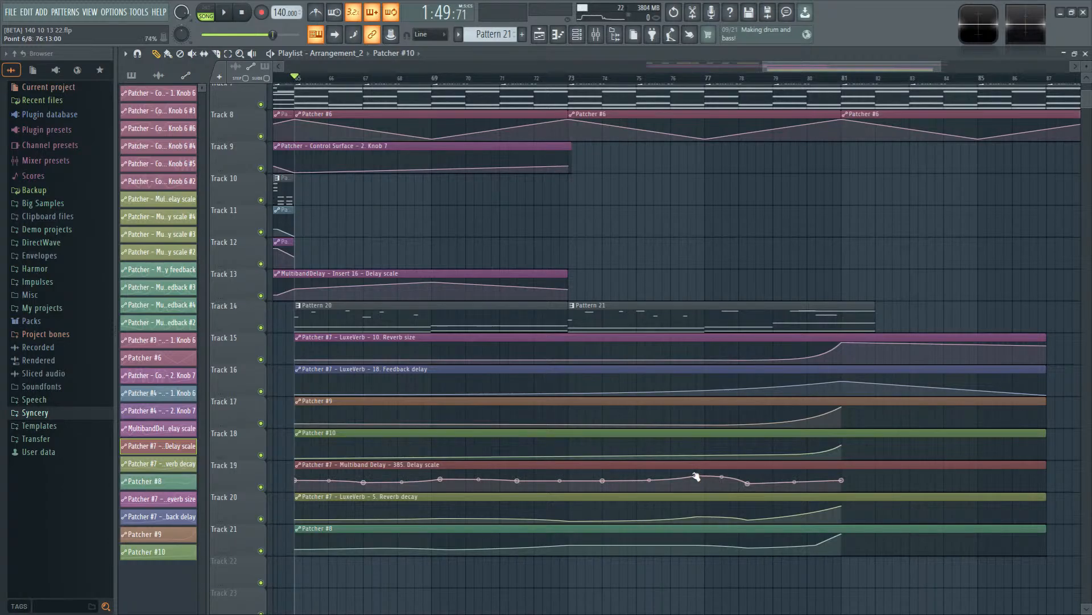
Step: Flatten the variations in the Delay scale automation on track 19, and make it rise sharply from about bar 80 to 81
left_click_drag(695, 476, 750, 481)
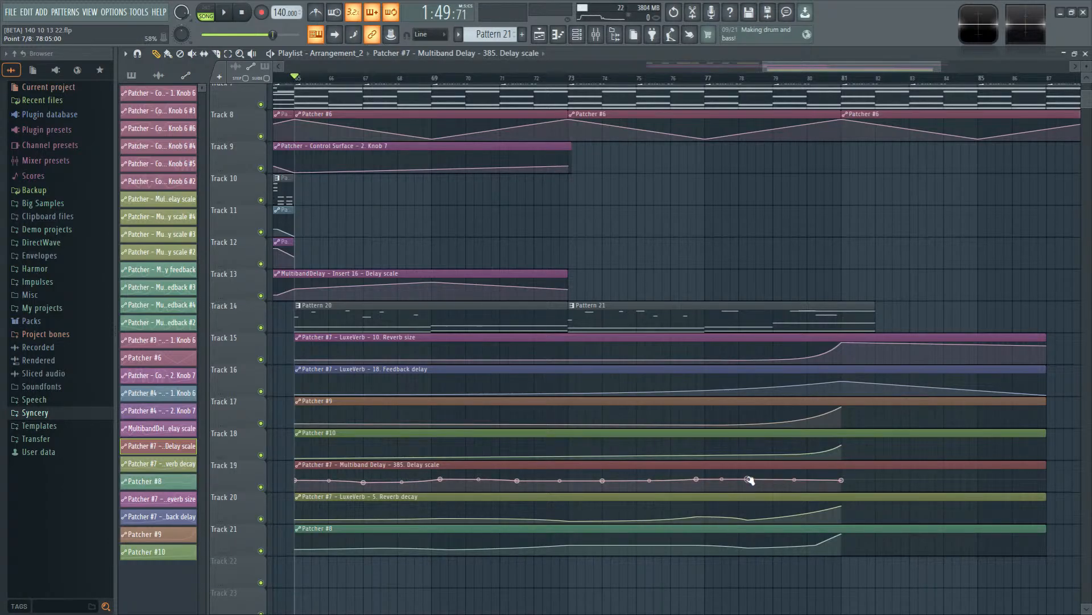
left_click_drag(363, 482, 365, 481)
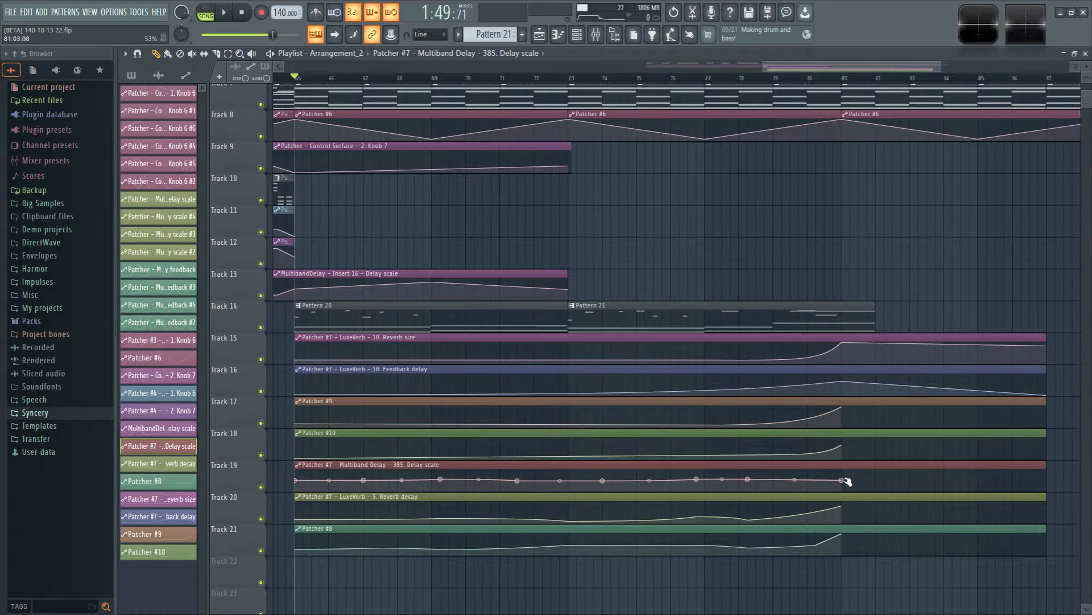
left_click_drag(795, 479, 841, 470)
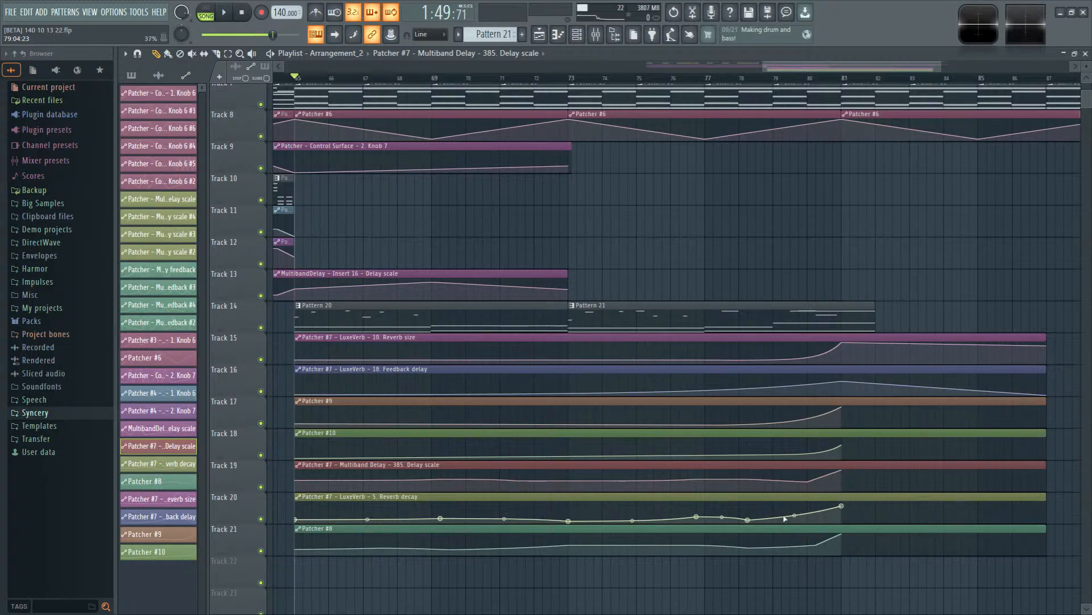
Step: Add end points just after bar 85 to the automation on tracks 17–21, so the curves ease off or hold after bar 81
right_click(989, 518)
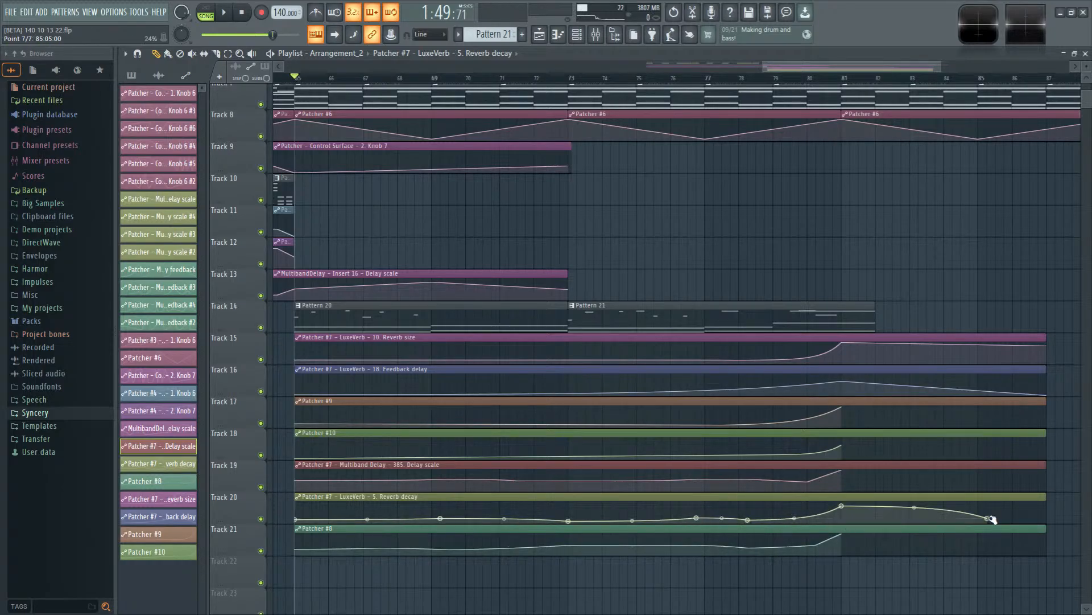
right_click(989, 482)
right_click(1009, 442)
key("ctrl+z")
right_click(995, 444)
right_click(996, 411)
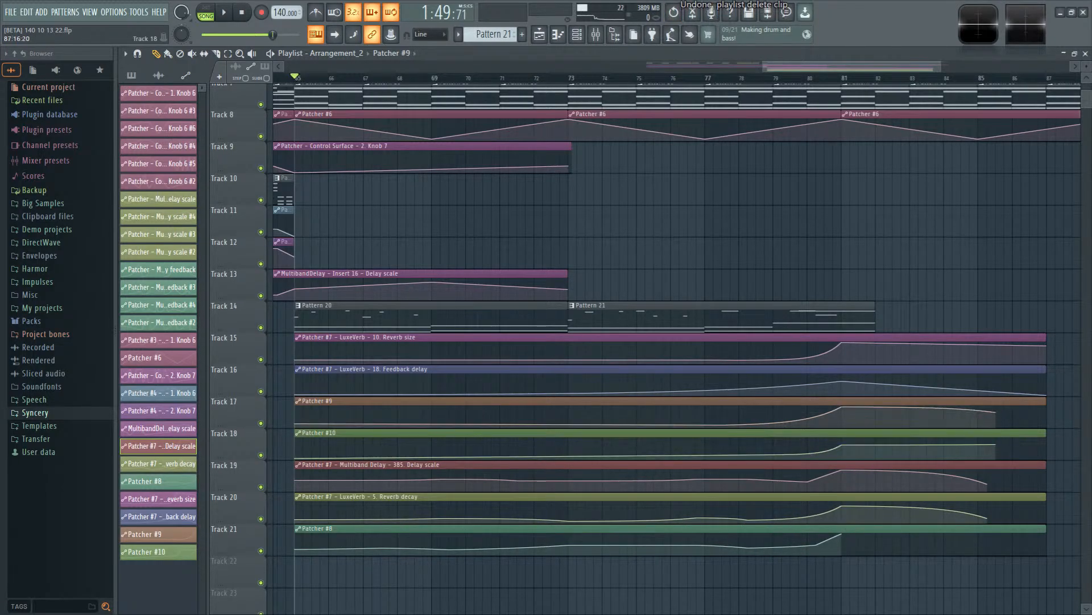
right_click(988, 550)
Step: Play the arrangement from bar 65 through the automation tails after bar 81, glance at the mixer levels, and stop playback
key("space")
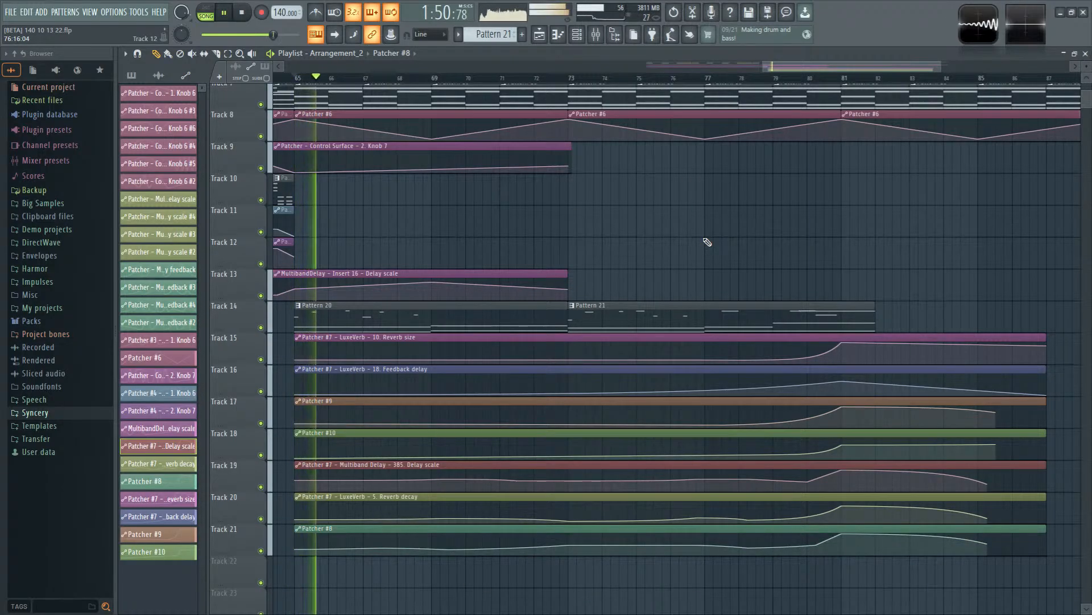
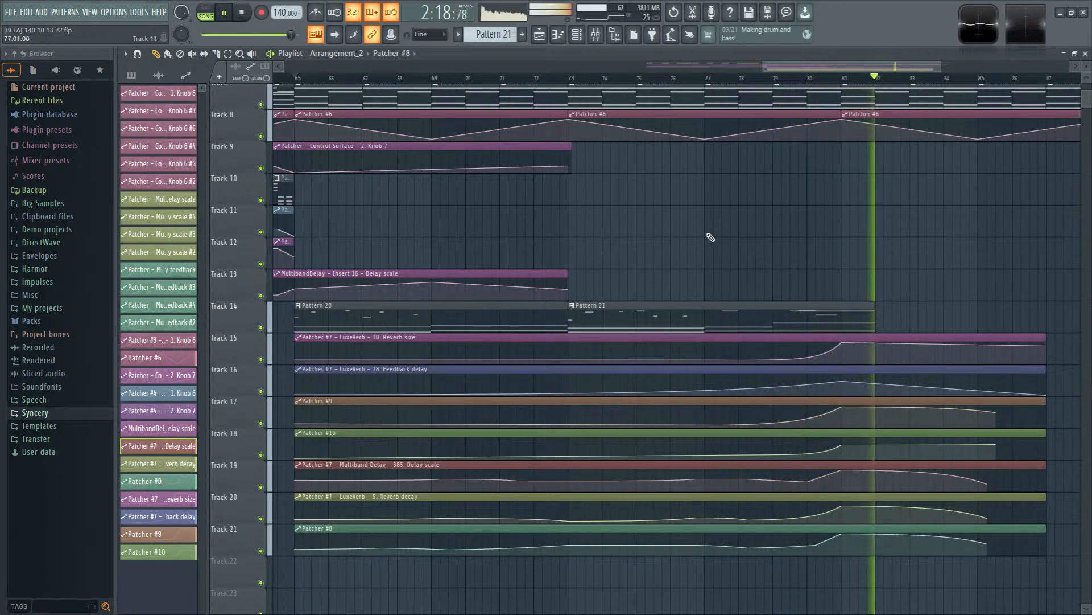
left_click_drag(958, 243, 665, 324)
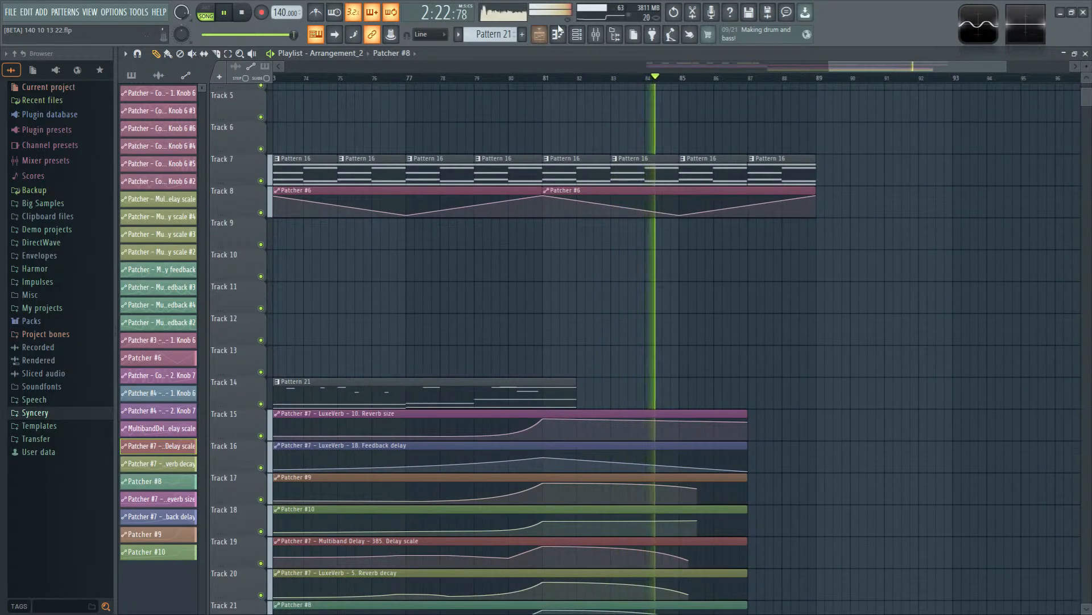
left_click(595, 36)
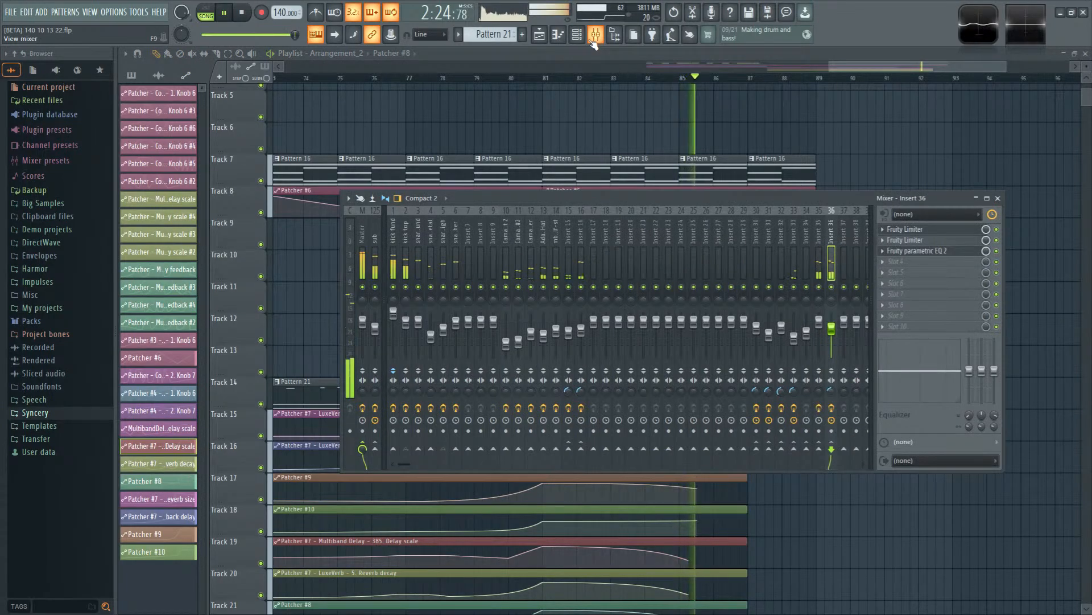
left_click(594, 36)
scroll(837, 340, "down", 3)
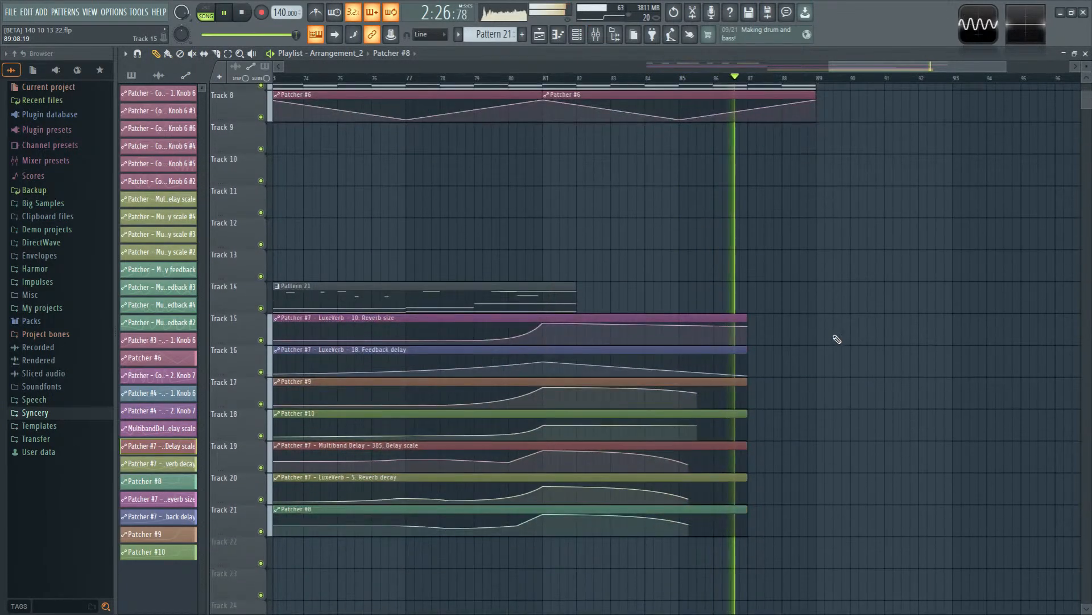
key("space")
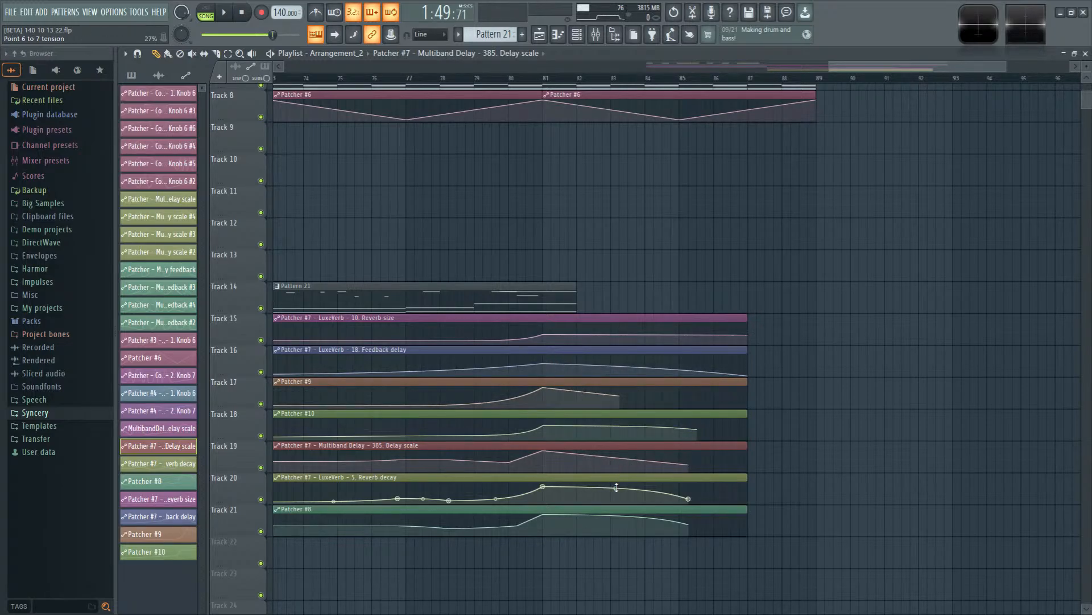
Step: Play the adjusted automation from bar 65, restart from bar 73 and listen past bar 86, and stop playback
key("space")
left_click_drag(599, 269, 788, 277)
key("space")
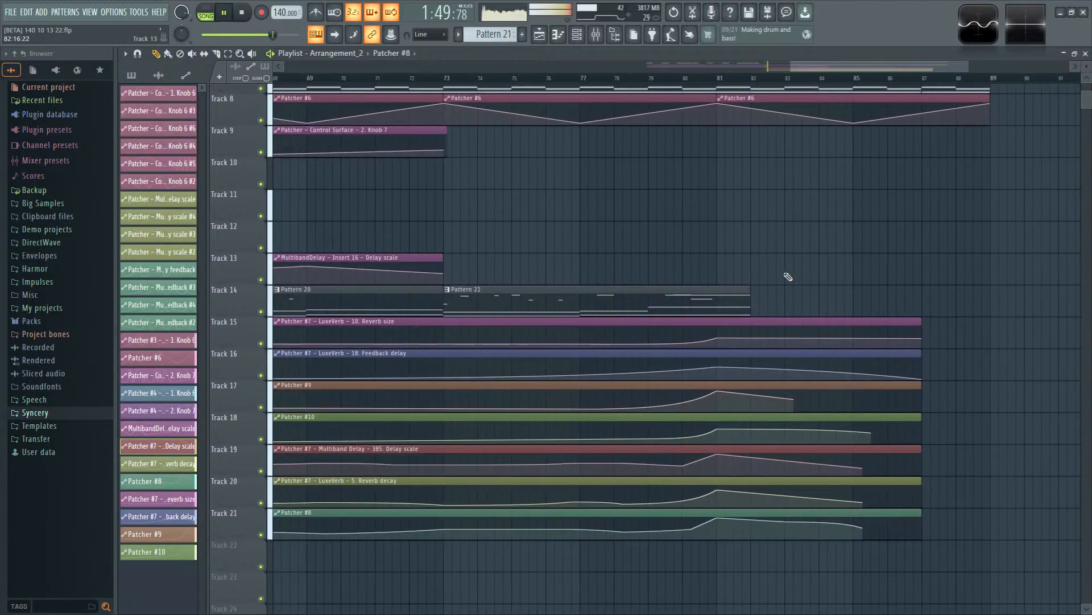
left_click_drag(634, 220, 690, 304)
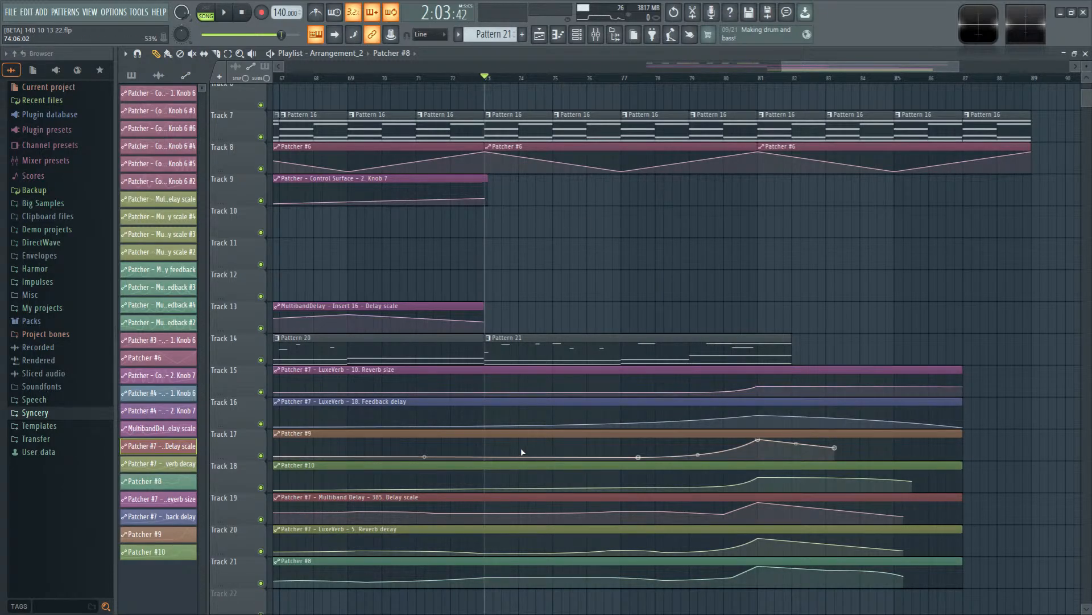
scroll(410, 405, "left", 2)
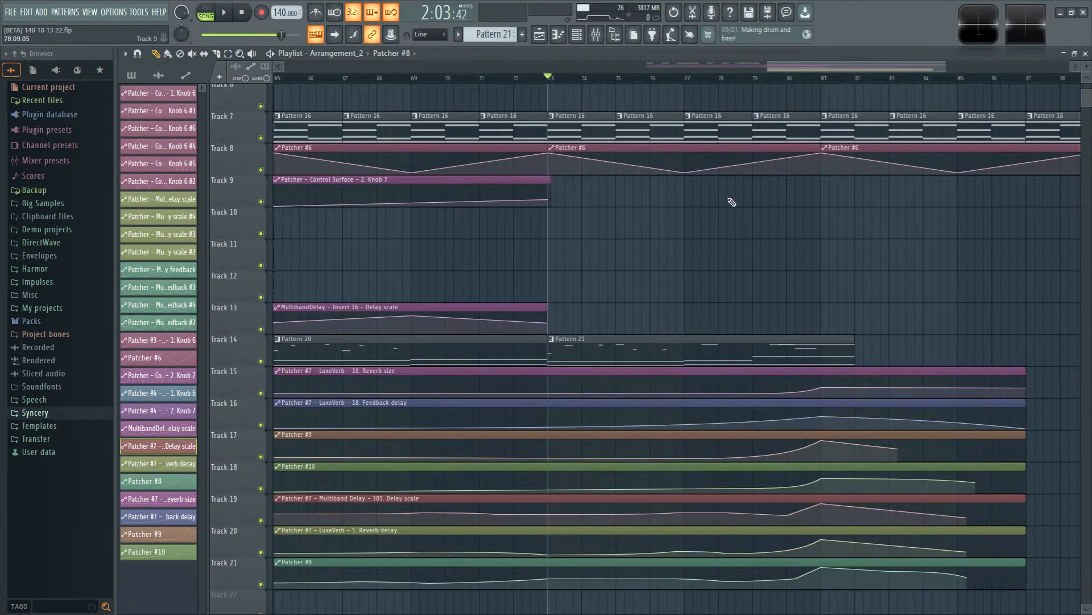
key("space")
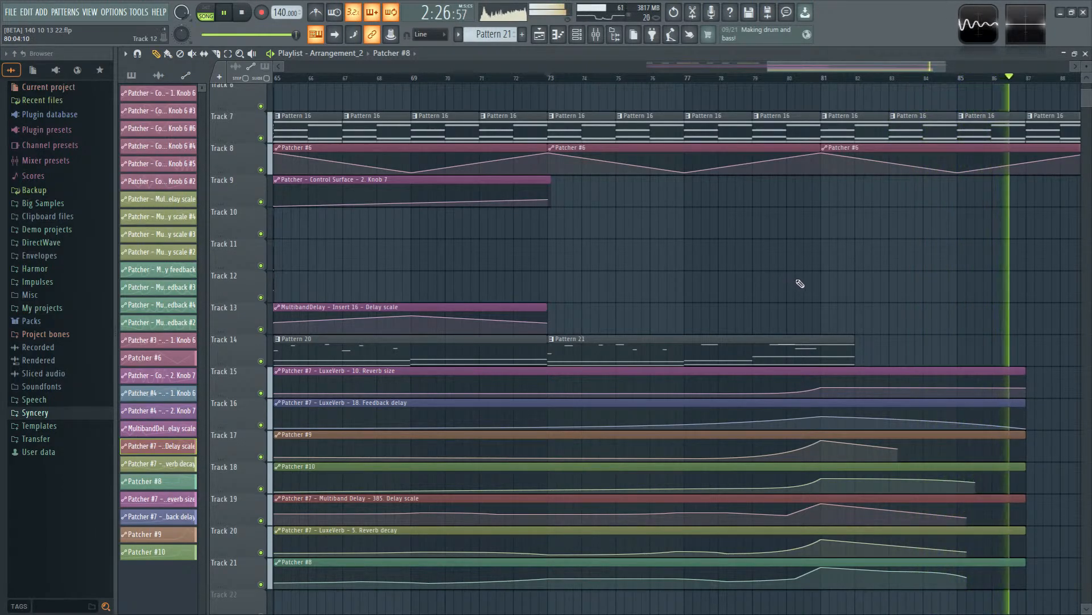
key("space")
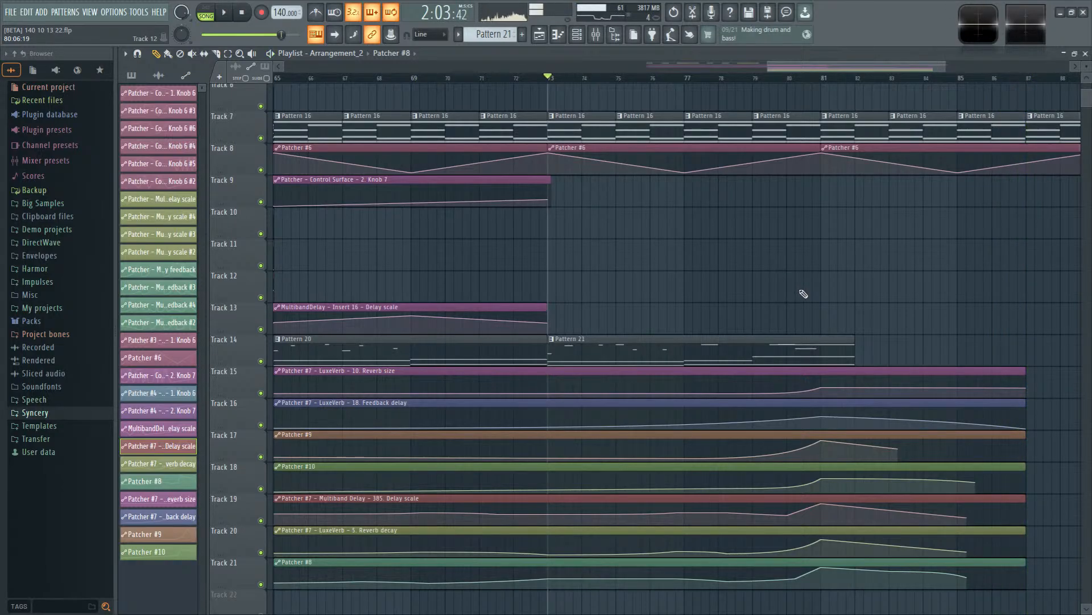
Step: Play Pattern 21 from bar 77 while following its notes in the piano roll, return to the playlist, and stop playback
scroll(824, 314, "up", 5)
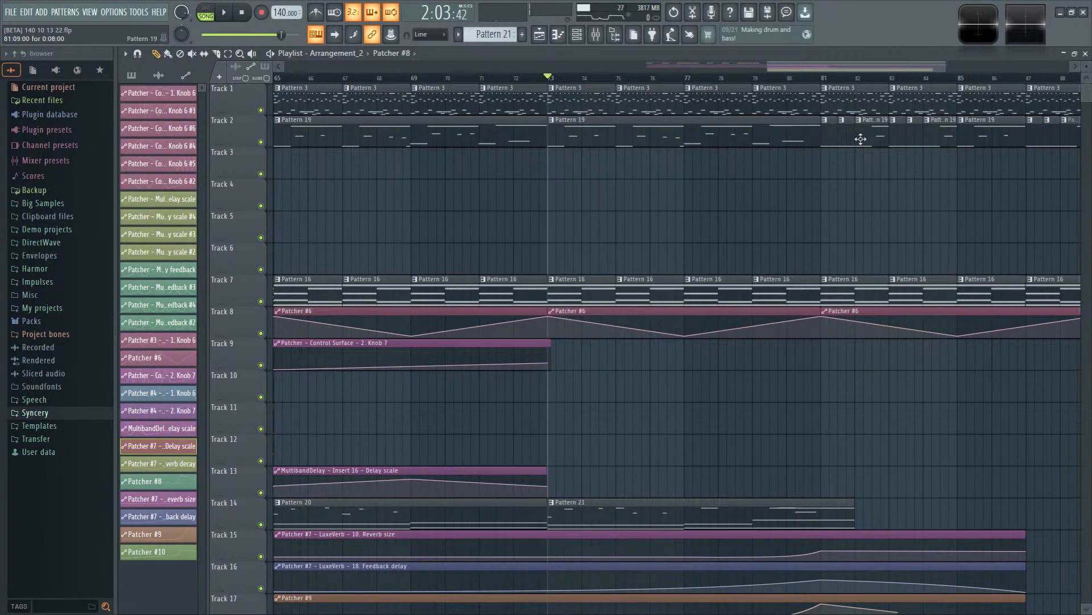
scroll(795, 427, "down", 5)
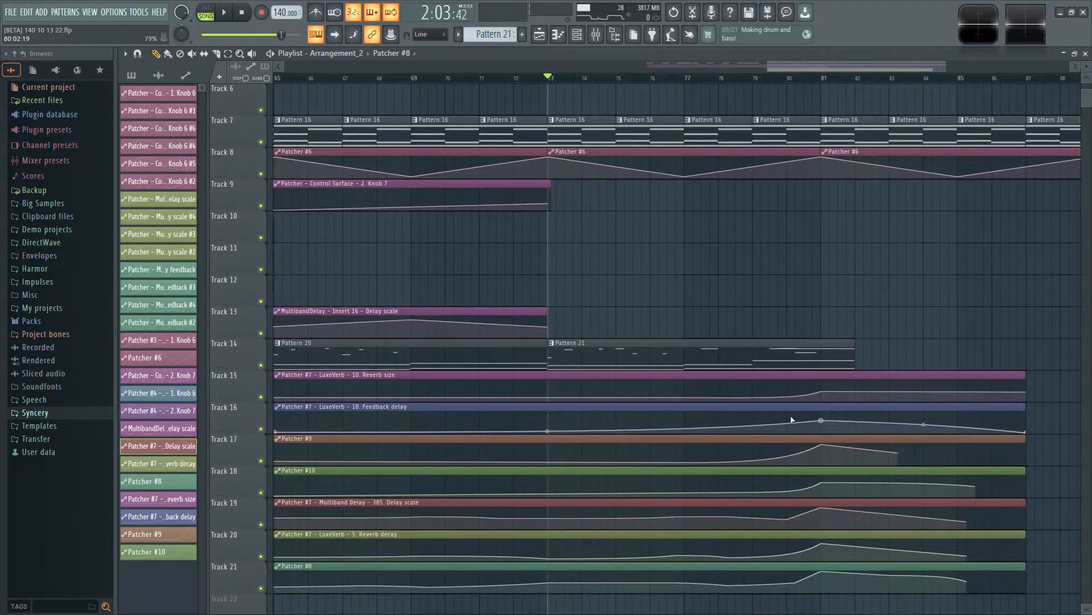
scroll(791, 420, "down", 1)
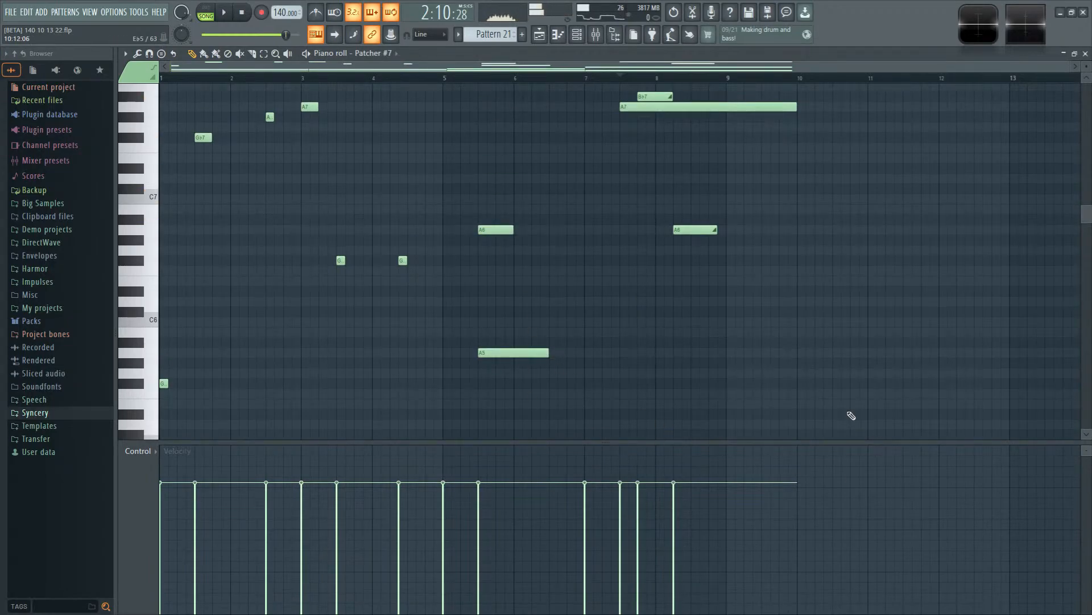
key("space")
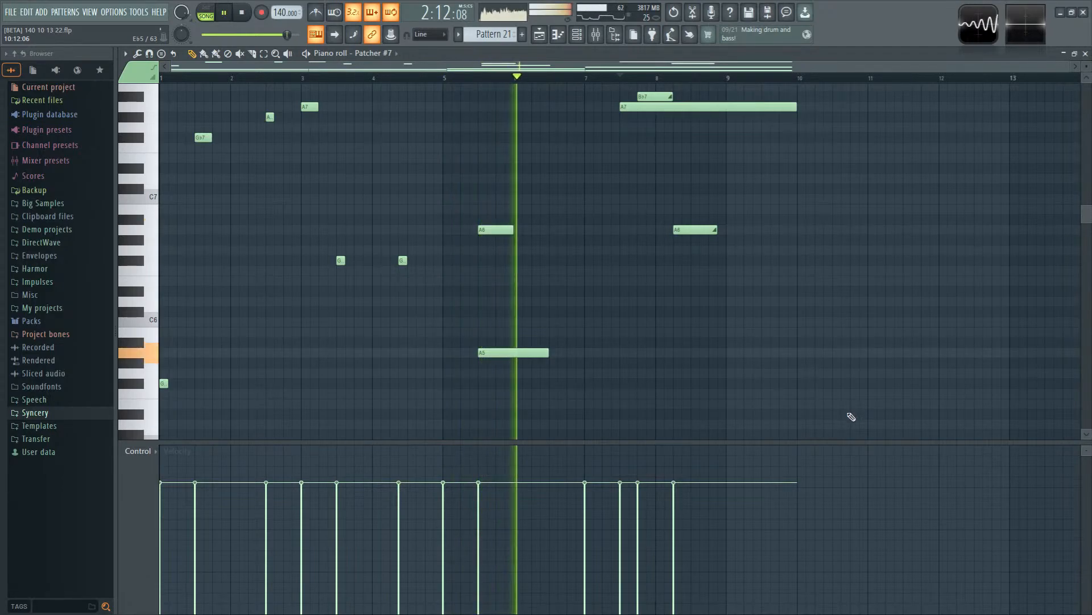
scroll(732, 393, "down", 5)
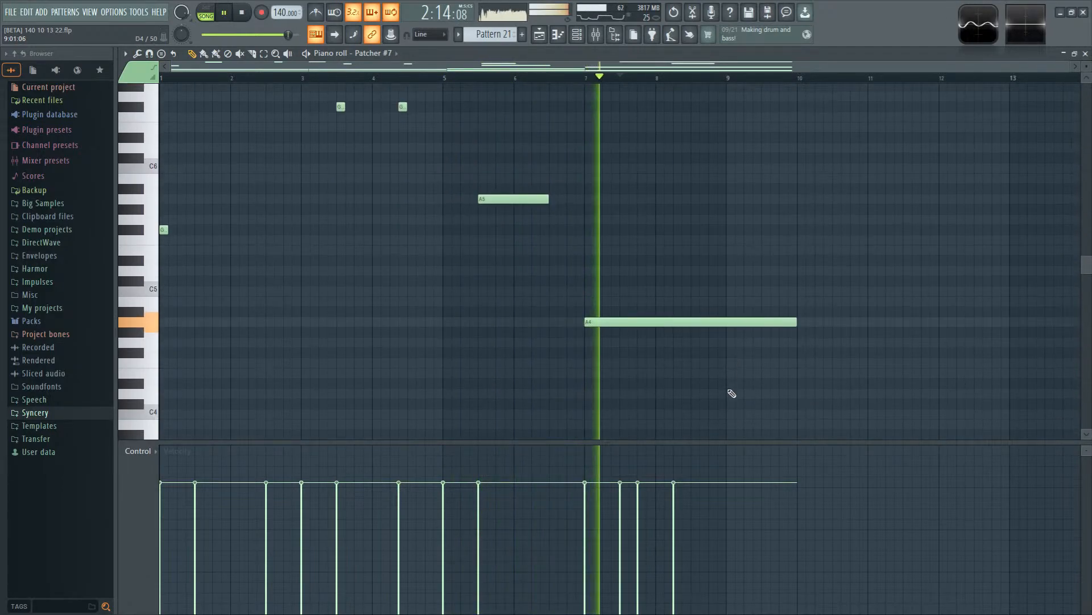
scroll(732, 393, "up", 7)
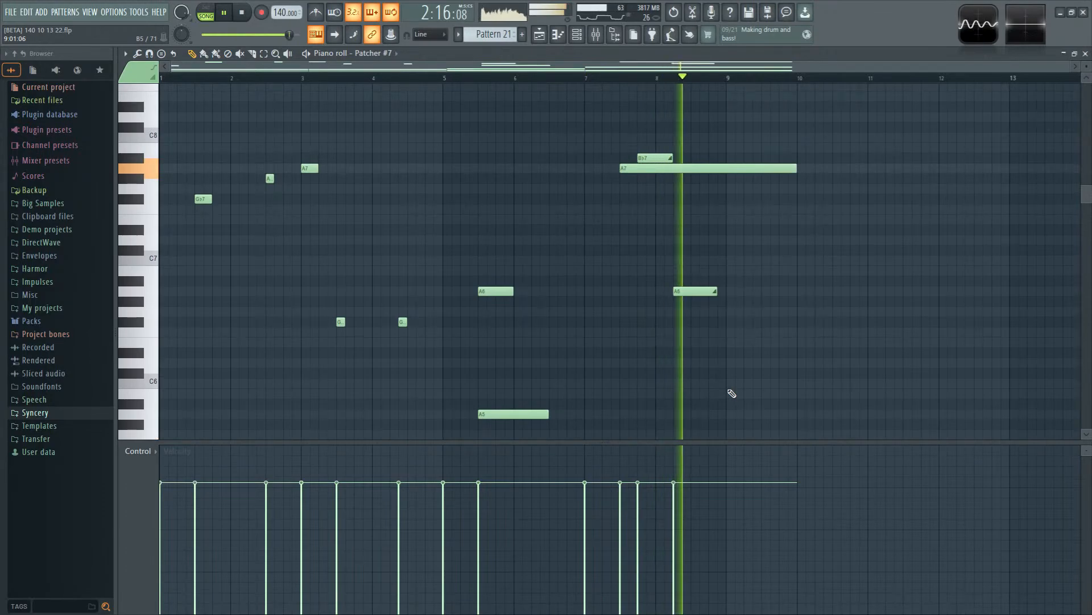
left_click(539, 35)
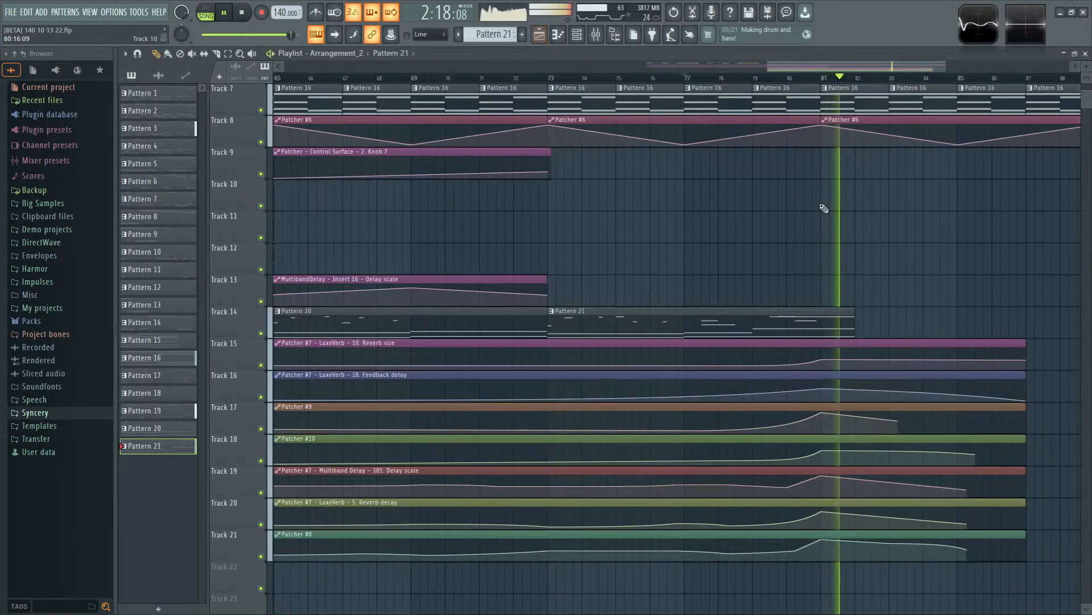
left_click_drag(889, 229, 733, 246)
key("space")
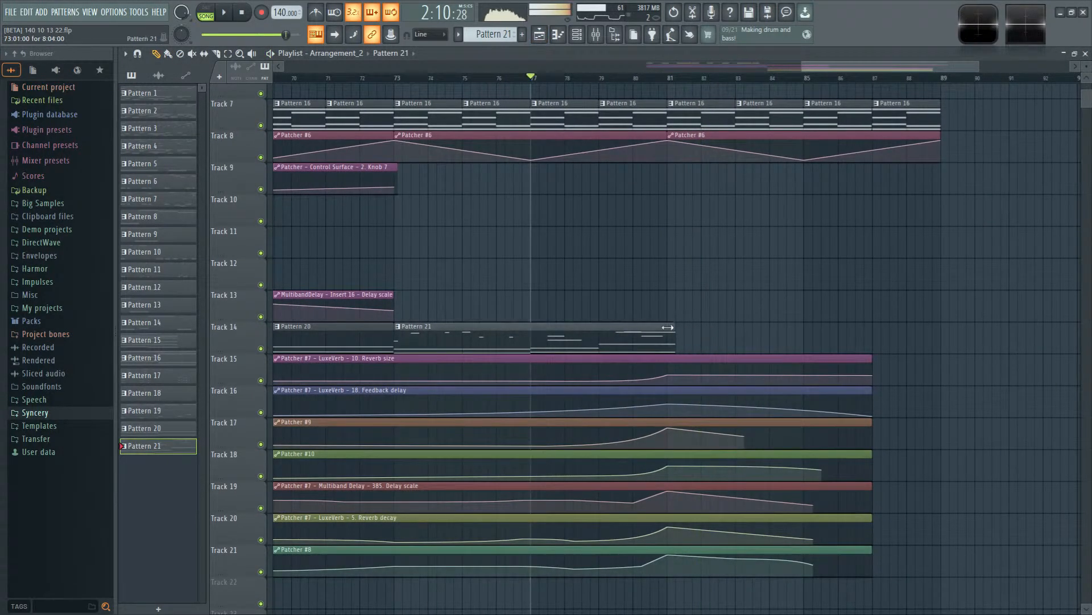
Step: Shorten the sustained closing A notes of Pattern 21 to end at about bar 9.5, and play the arrangement from bar 77
double_click(678, 328)
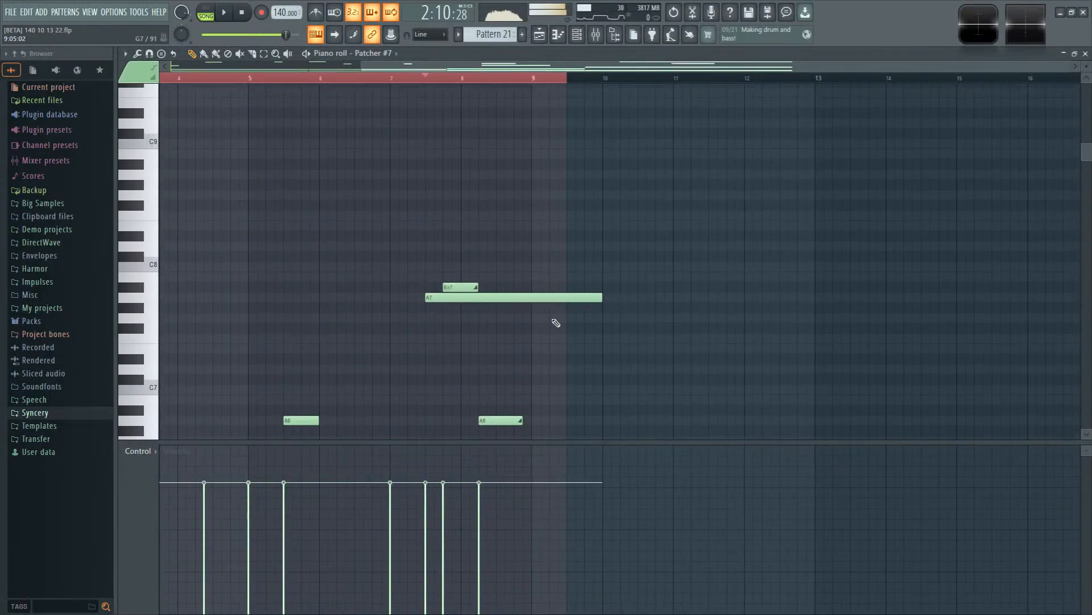
scroll(619, 376, "down", 4)
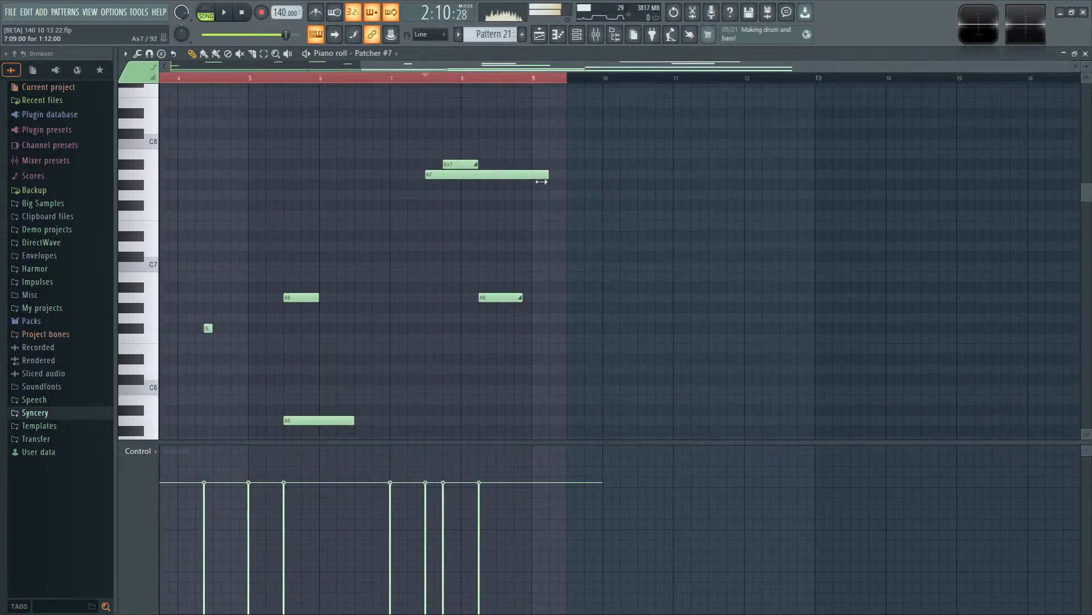
scroll(622, 383, "down", 7)
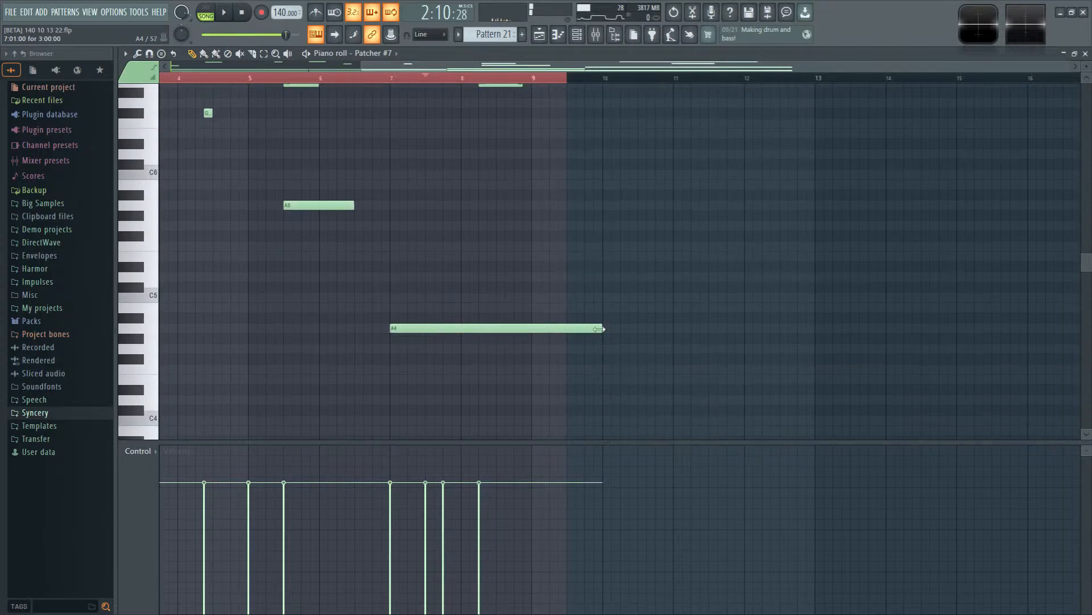
scroll(576, 376, "down", 6)
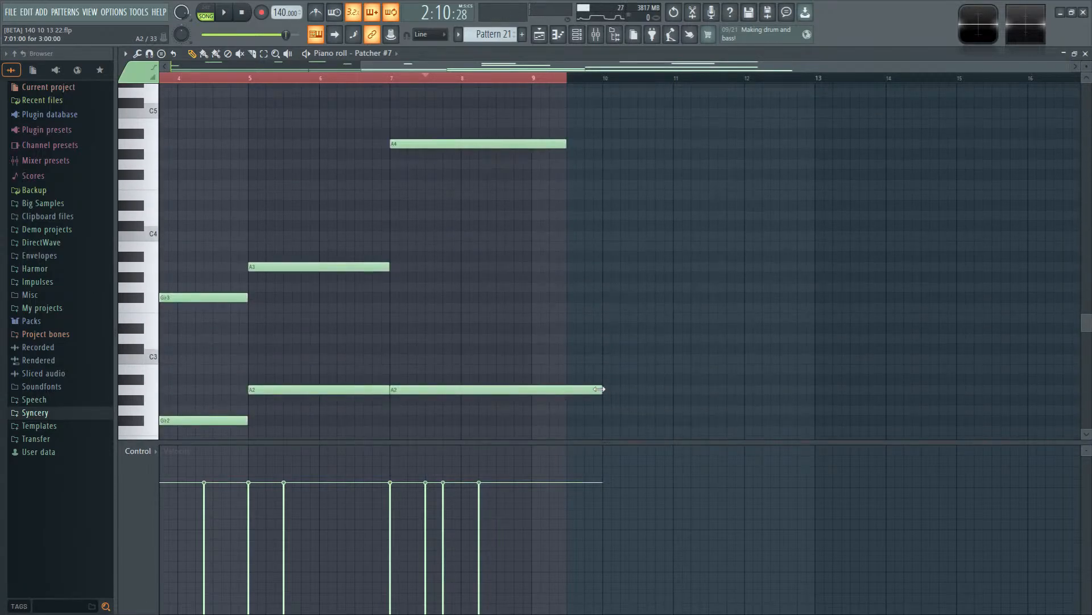
scroll(580, 401, "down", 9)
left_click(538, 34)
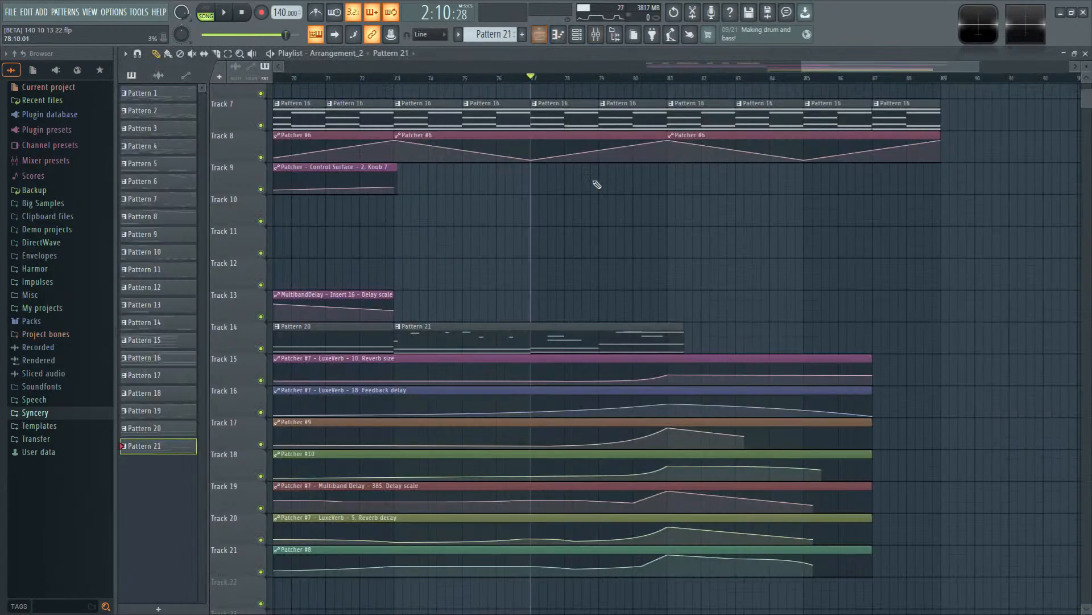
key("space")
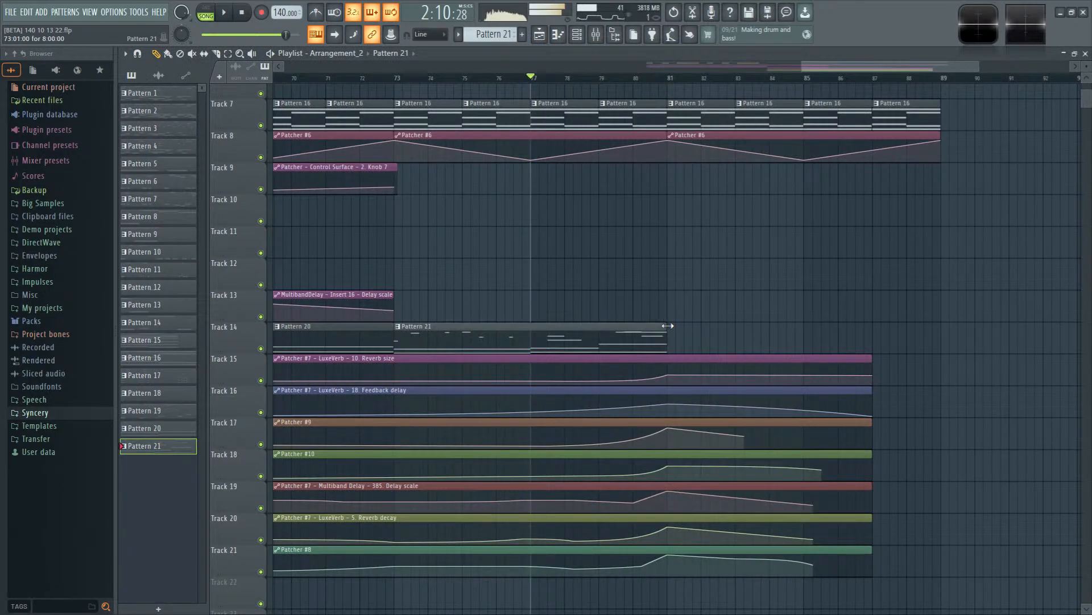
Step: Shorten the sustained closing A notes of Pattern 21 to end exactly at bar 9
double_click(652, 334)
scroll(332, 336, "up", 5)
scroll(620, 336, "left", 5)
scroll(593, 398, "up", 3)
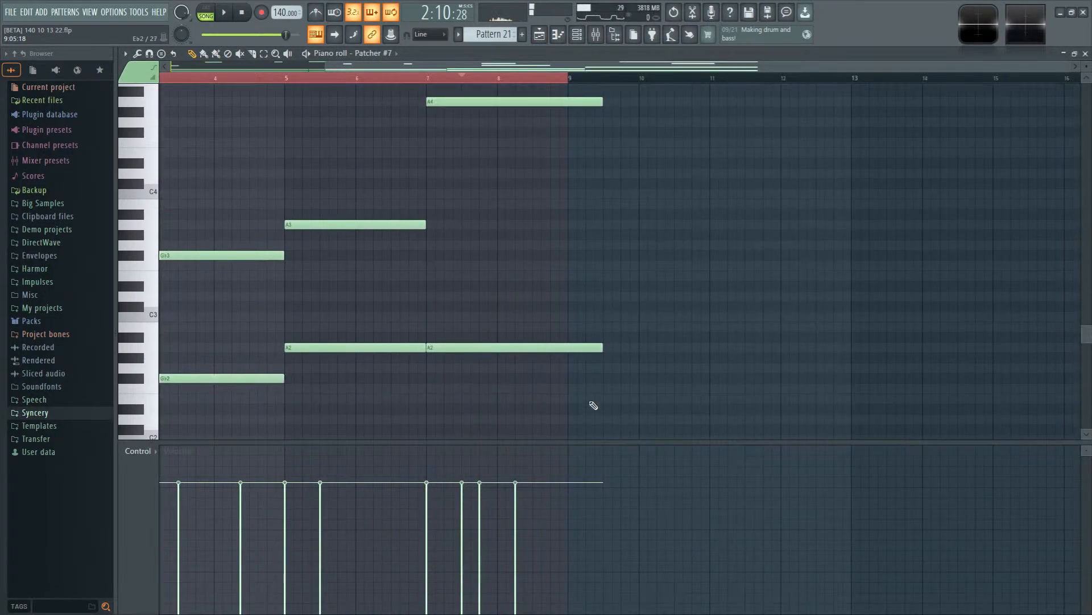
scroll(593, 405, "up", 15)
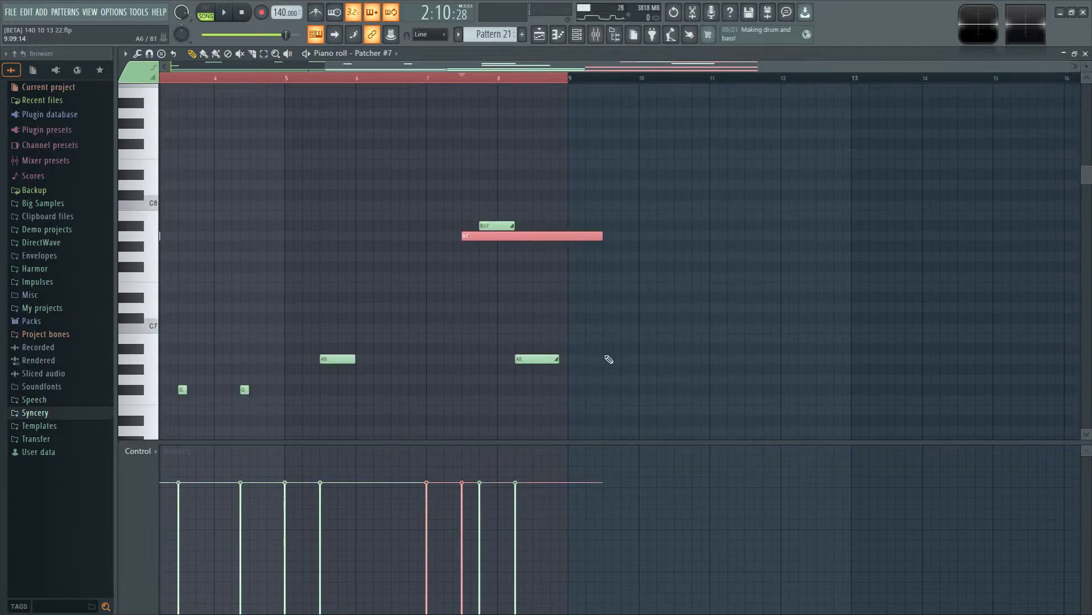
scroll(609, 293, "down", 1)
scroll(563, 347, "down", 5)
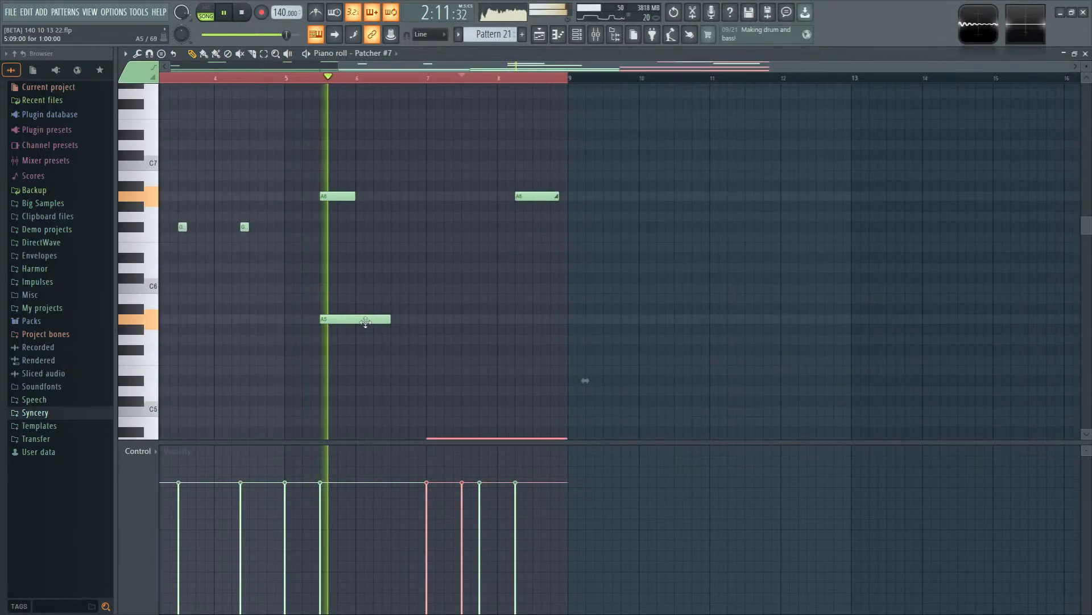
Step: Follow Pattern 21's notes in the piano roll during playback from bar 77, and return to the playlist
scroll(626, 347, "left", 3)
scroll(626, 347, "down", 10)
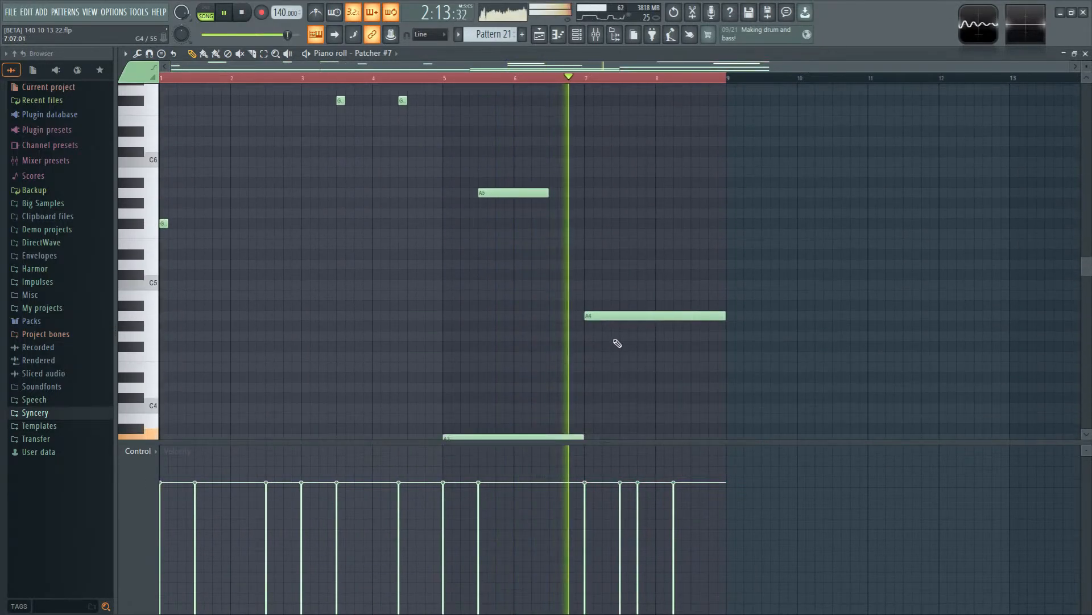
scroll(740, 370, "up", 11)
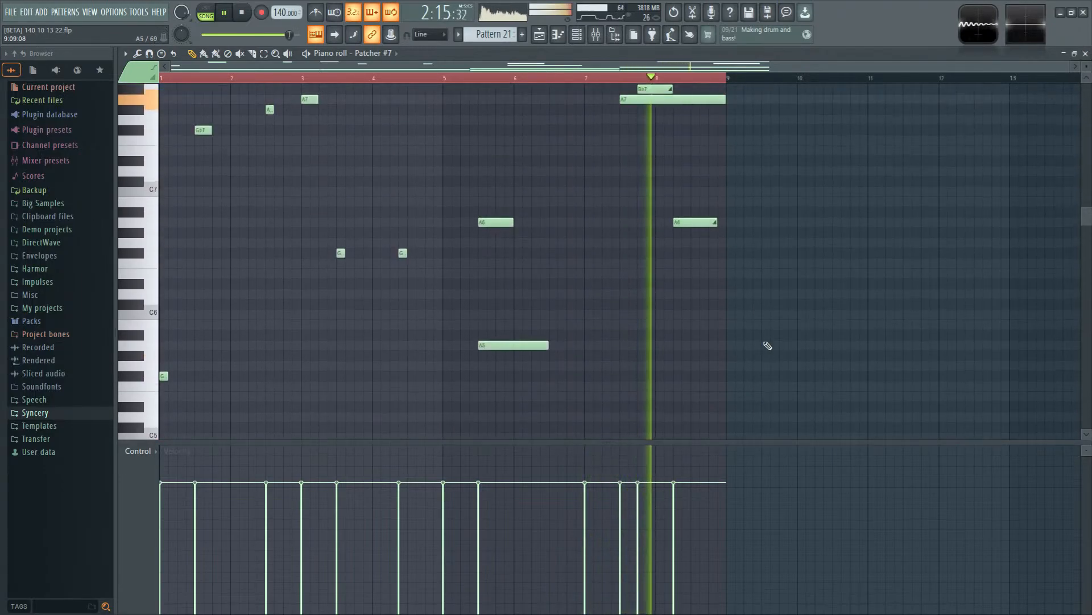
left_click(539, 34)
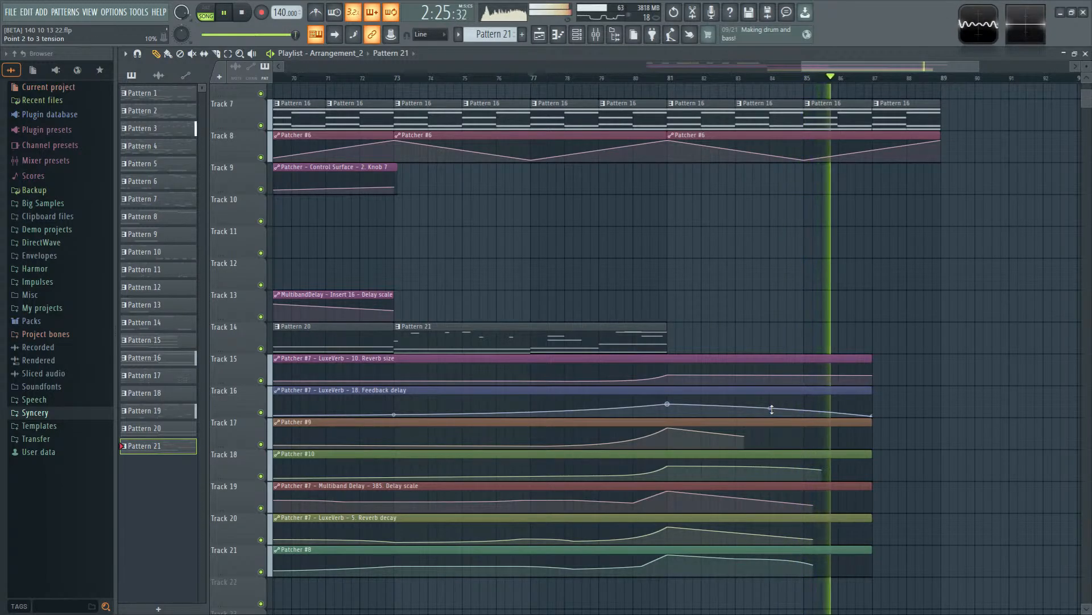
Step: Bend the automation tails after bar 81 for Feedback delay, Patcher #10, Delay scale, Reverb decay and Patcher #8 to fall faster, and stop playback
left_click_drag(769, 410, 770, 414)
left_click_drag(744, 465, 745, 472)
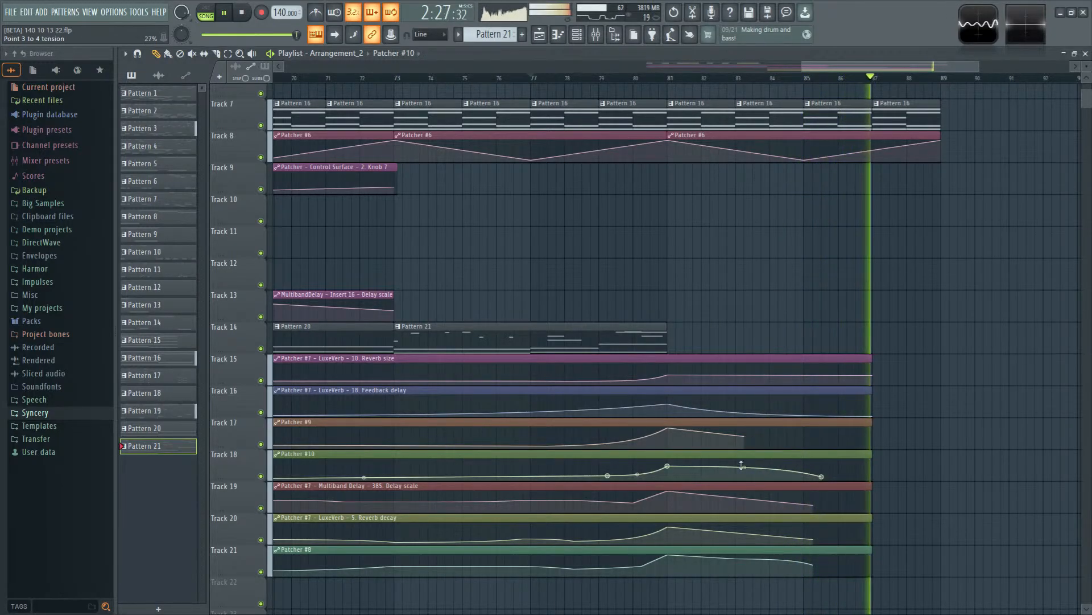
left_click_drag(741, 533, 737, 566)
key("space")
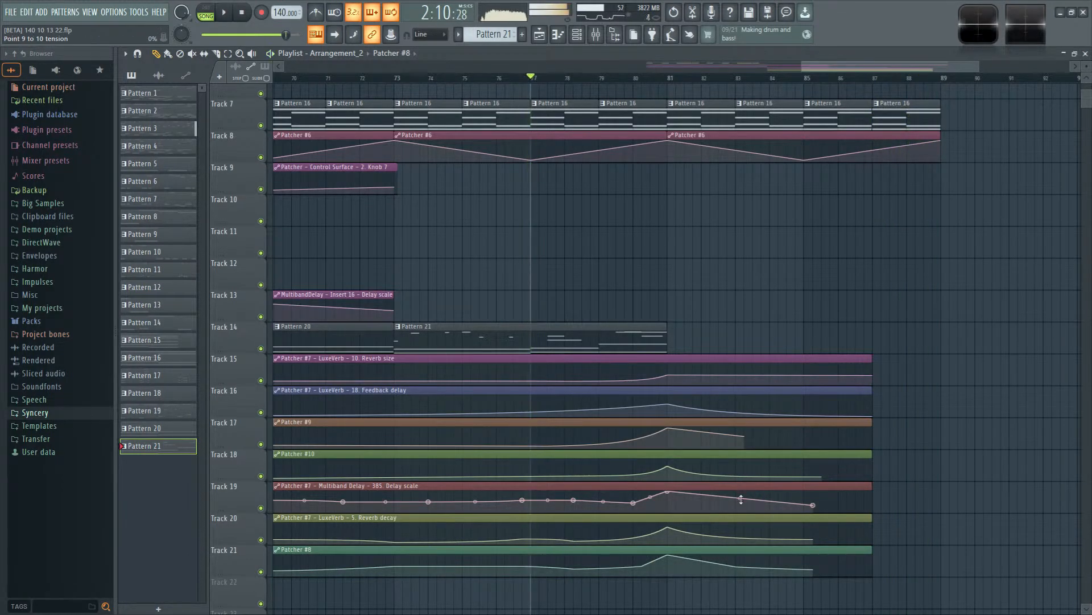
Step: Set Insert 36's volume to 81%, and Patcher #7's LuxeVerb wet levels to -0.7 dB before and 2.4 dB after the Multiband Delay
left_click(598, 35)
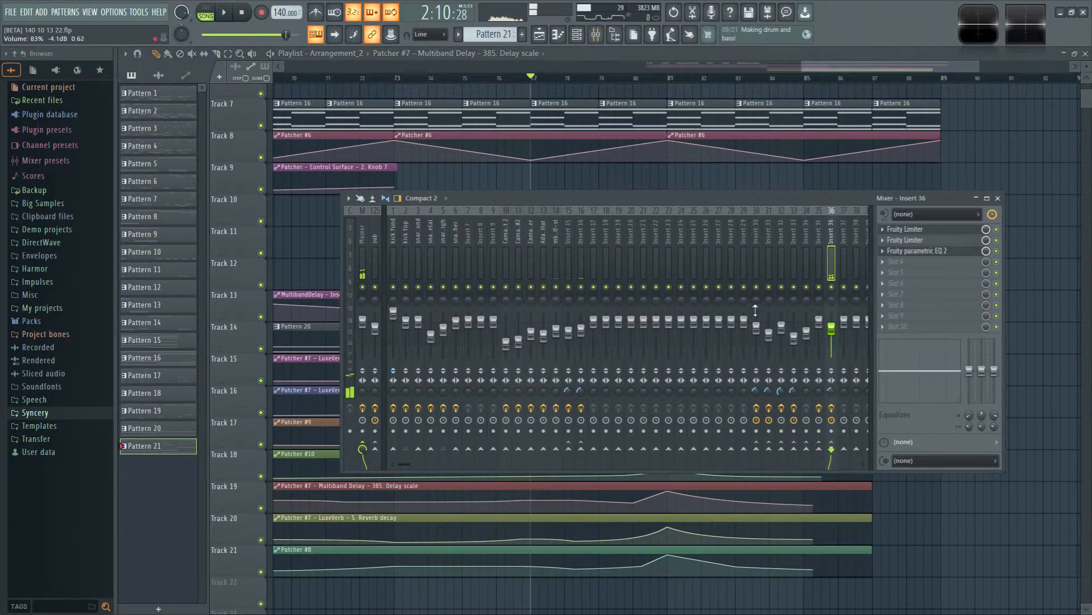
left_click(927, 251)
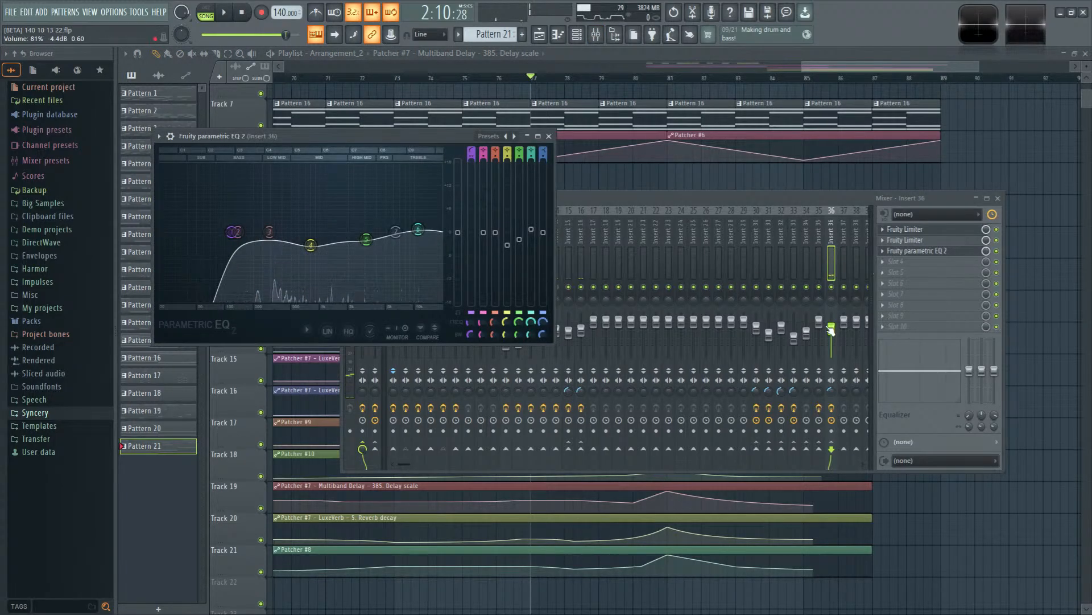
left_click(577, 38)
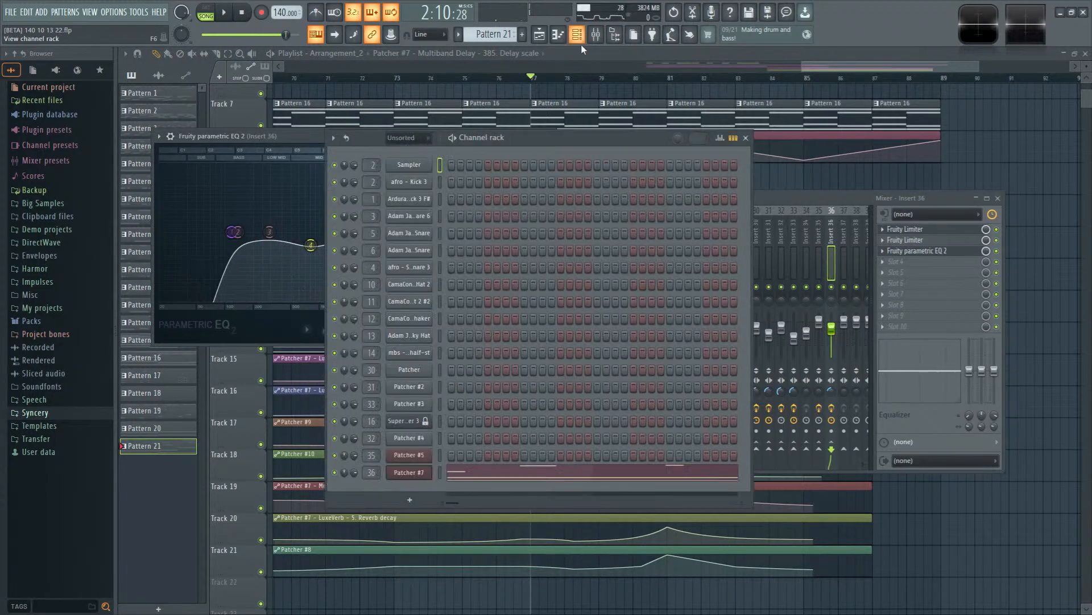
left_click(414, 471)
left_click(510, 338)
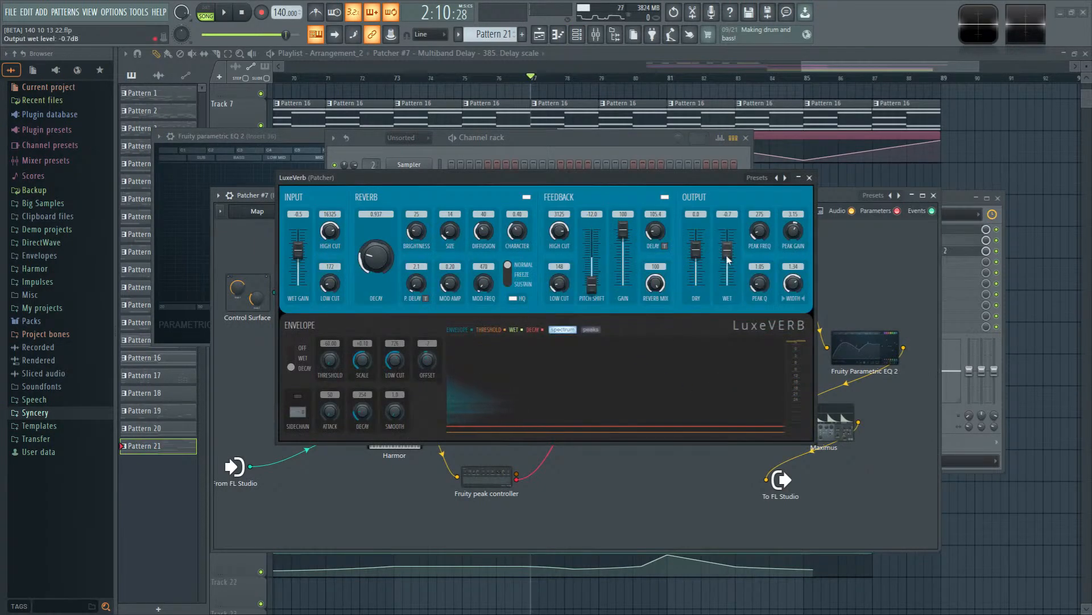
left_click(810, 177)
left_click(734, 307)
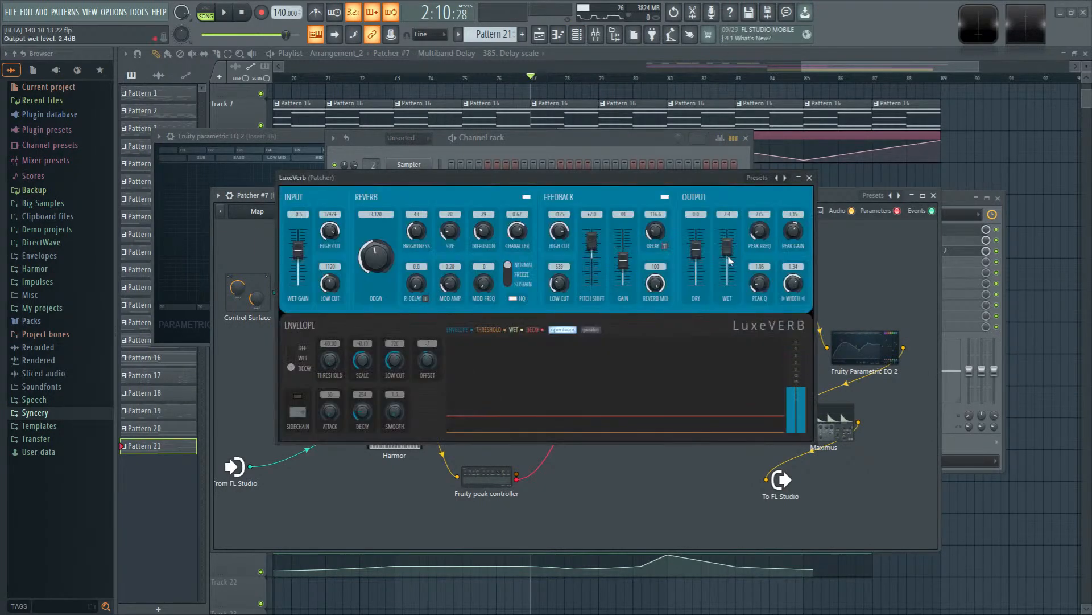
left_click(810, 177)
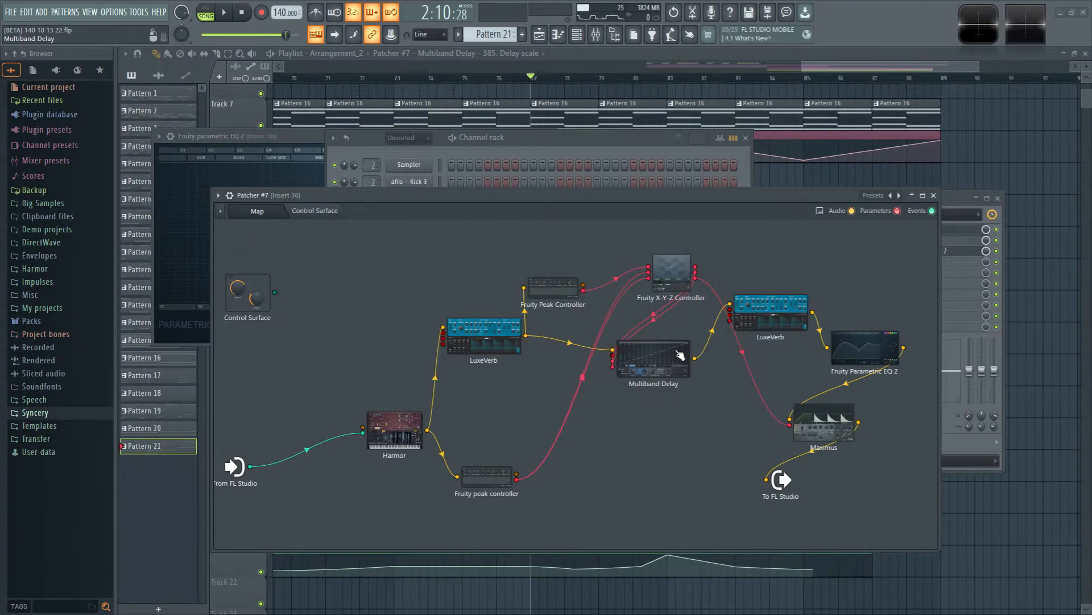
Step: Close the plug-in windows, play the arrangement from bar 77 past bar 85 while viewing the upper tracks, and stop playback
key("F12")
key("space")
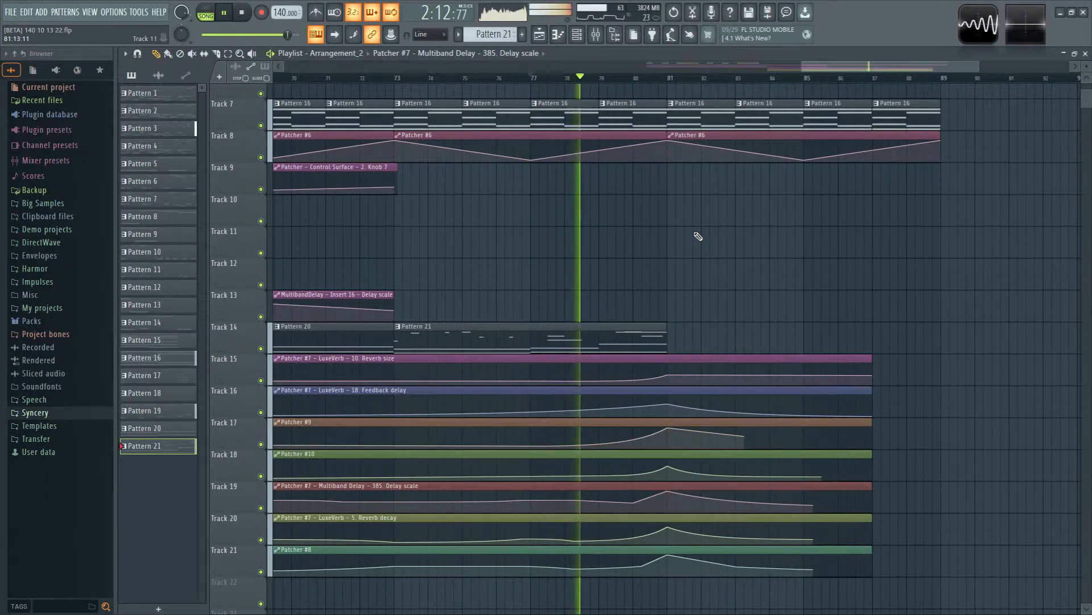
key("space")
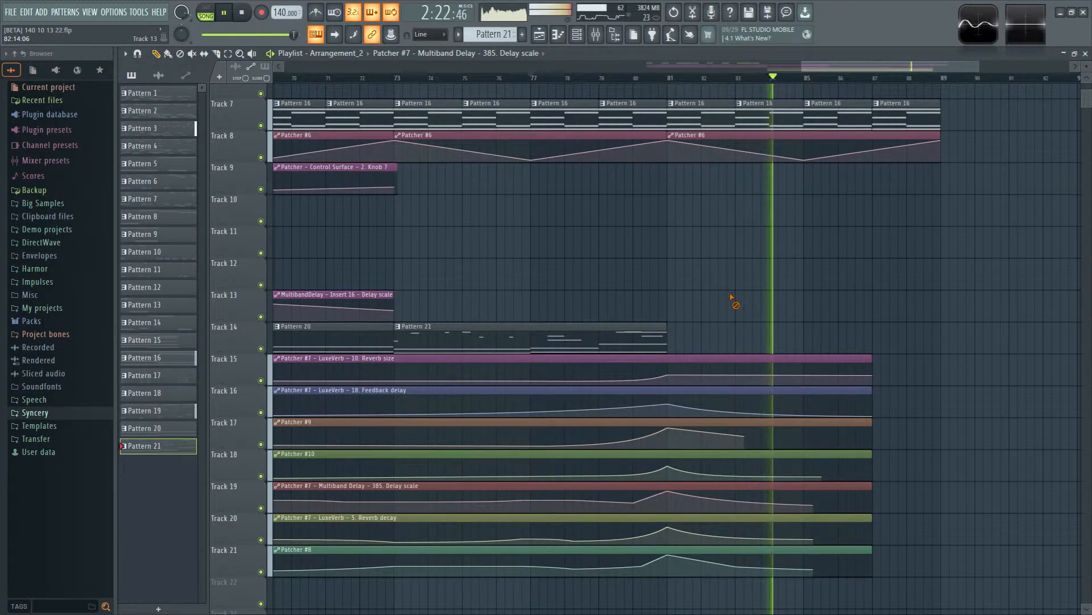
left_click_drag(731, 297, 724, 463)
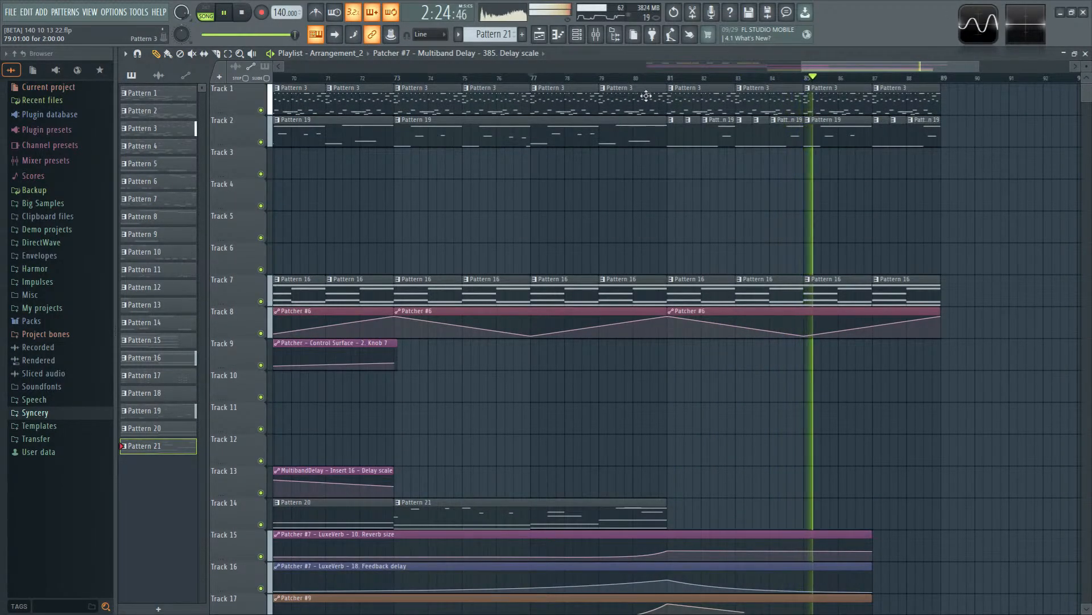
key("space")
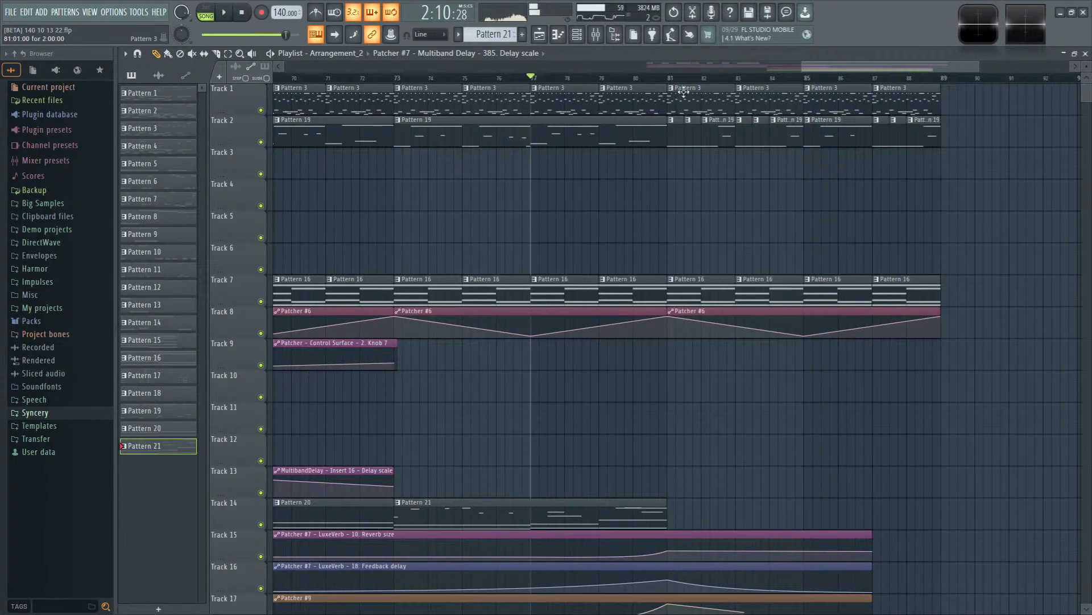
Step: Open the Superior Drummer 3 instrument and show its channel mixer
left_click(576, 34)
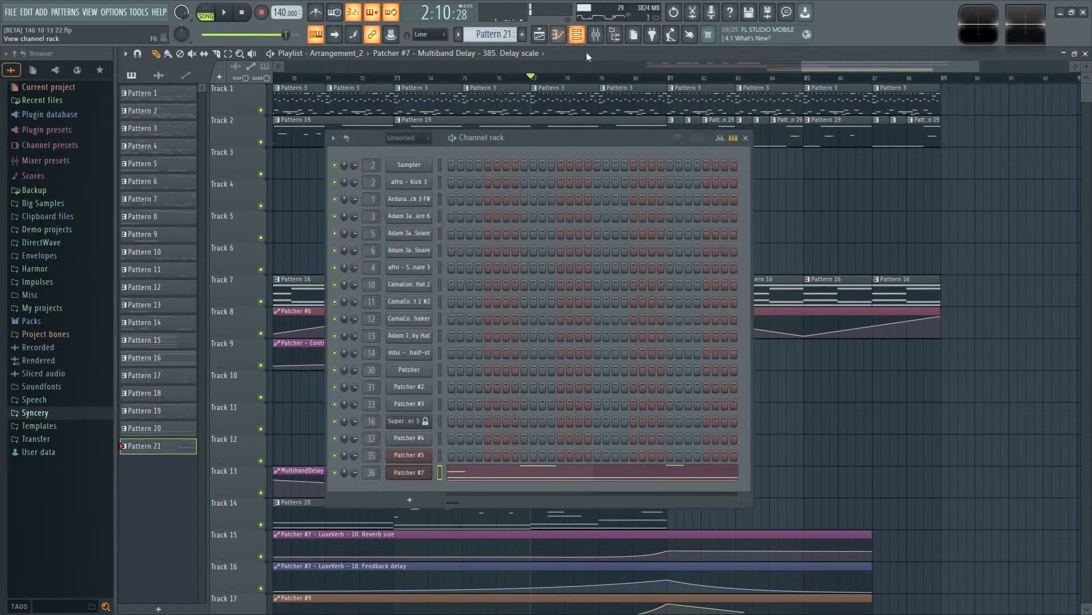
left_click(402, 475)
left_click(605, 154)
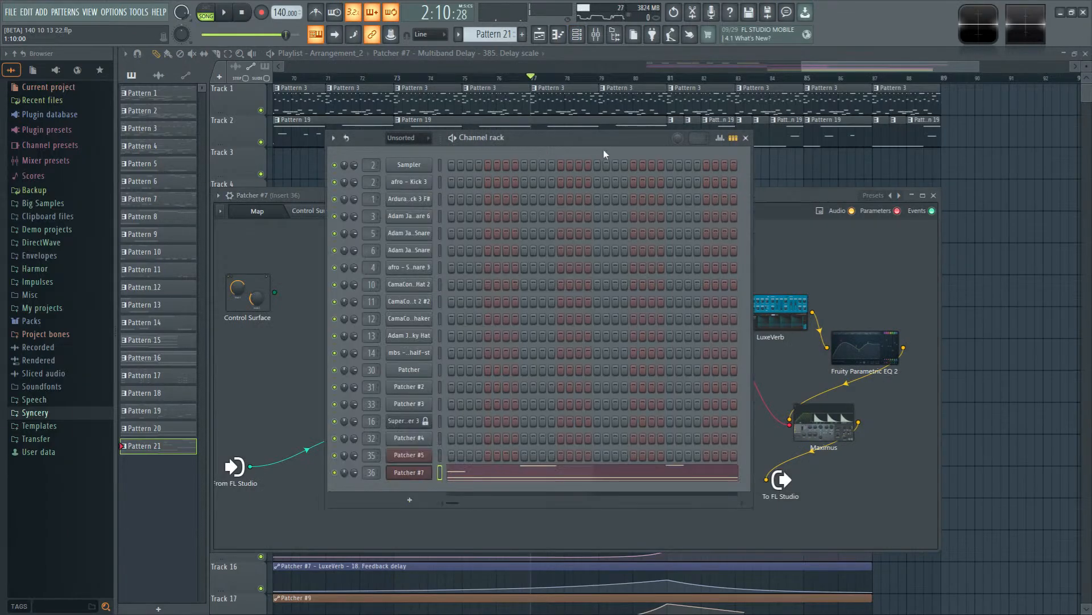
left_click(404, 422)
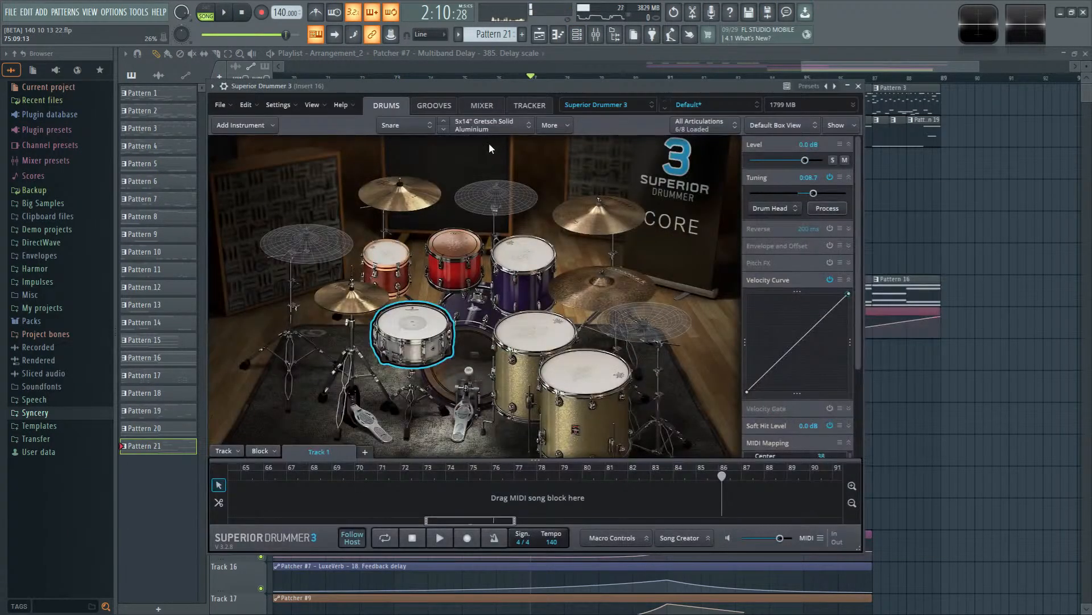
left_click(483, 105)
Step: Check the level envelope release settings of the Snare Top and Snare Bottom channels
left_click(388, 385)
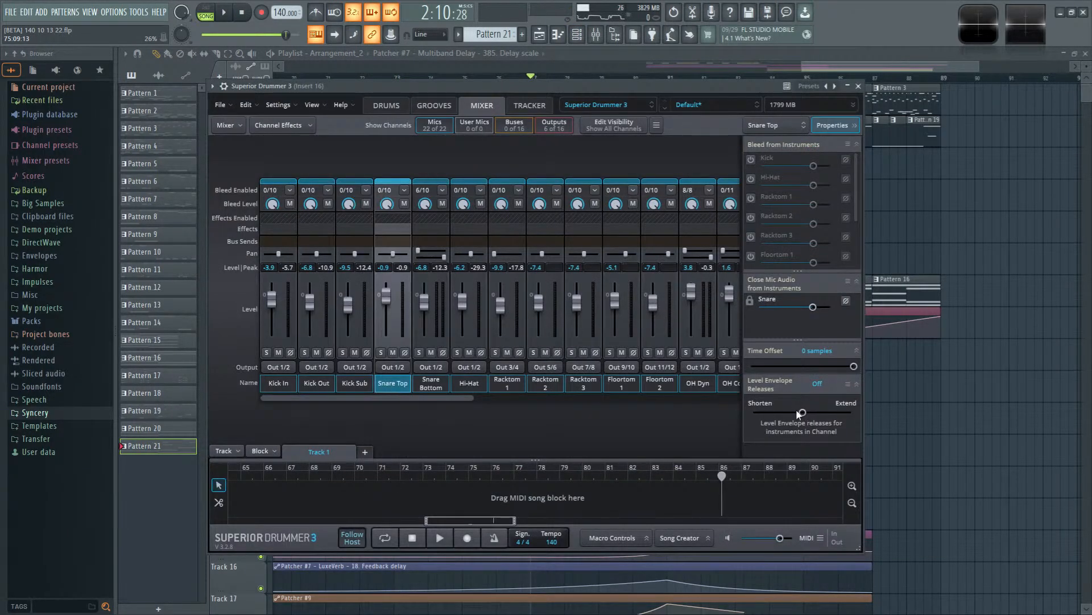
left_click(428, 387)
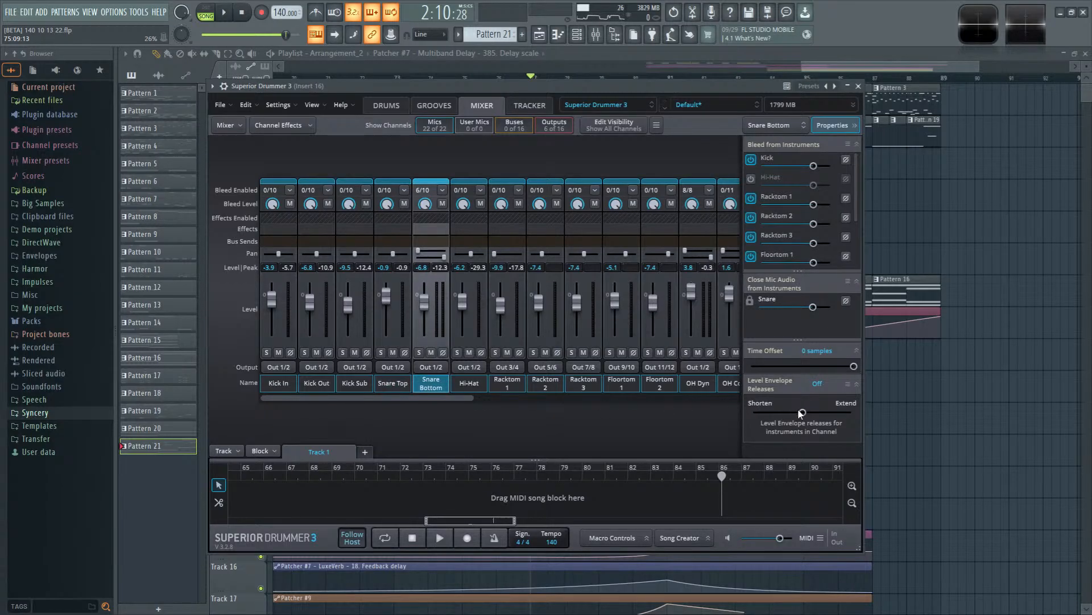
key("ctrl+1")
Step: Disable the snare bleed in OH Dyn, enable it in OH Cond, and shorten OH Cond's level envelope release to 5.87%
left_click(698, 385)
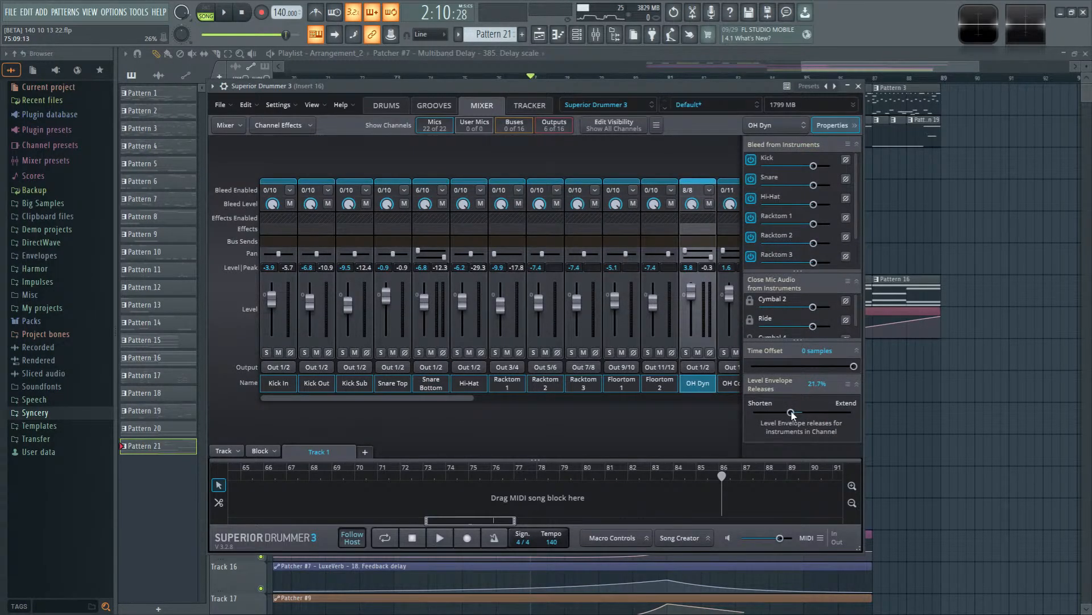
left_click_drag(421, 397, 492, 397)
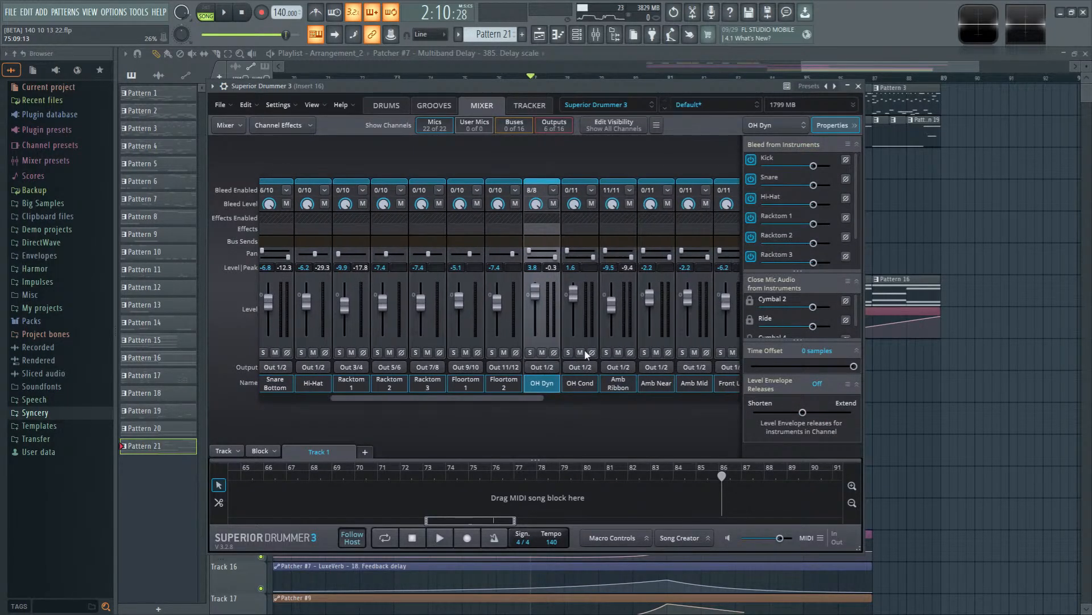
left_click(591, 385)
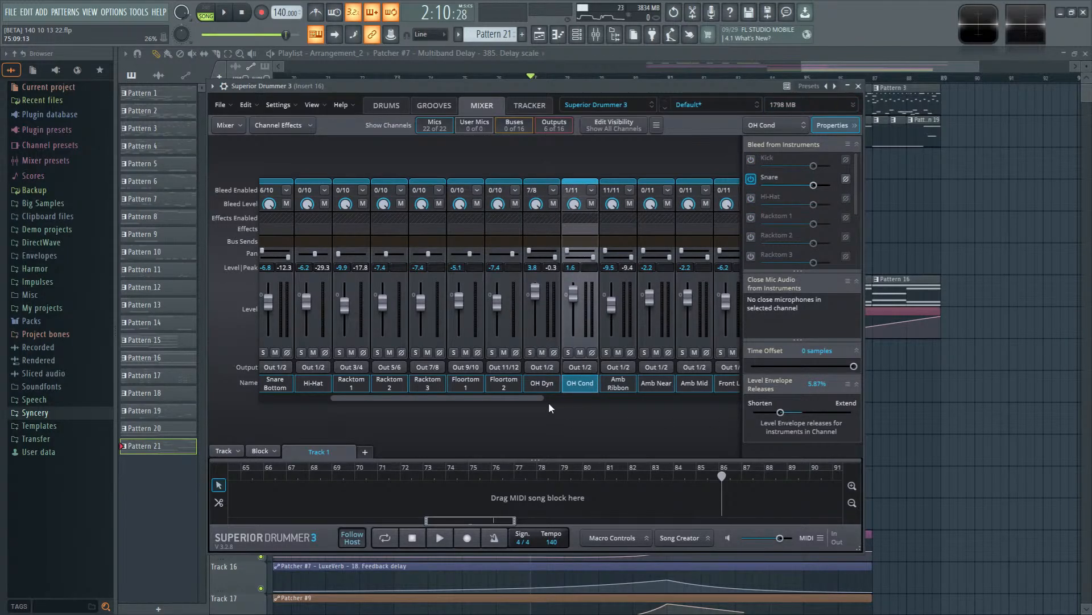
Step: Disable the snare bleed in Amb Ribbon, enable it in Amb Near, and shorten Amb Near's level envelope release to 7.30% during playback
left_click_drag(549, 398, 608, 398)
left_click(491, 389)
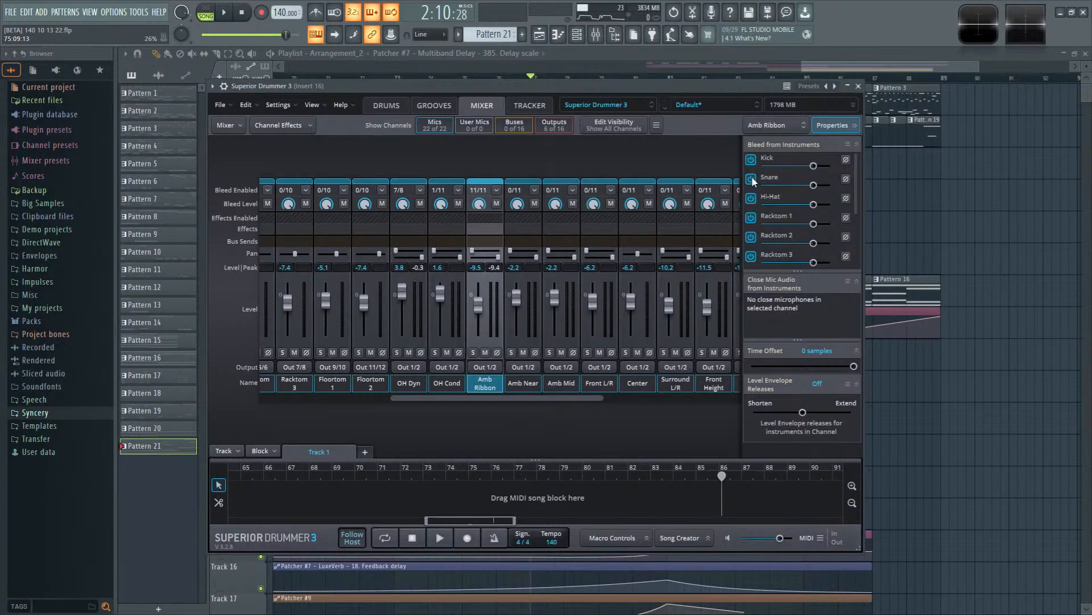
left_click(528, 332)
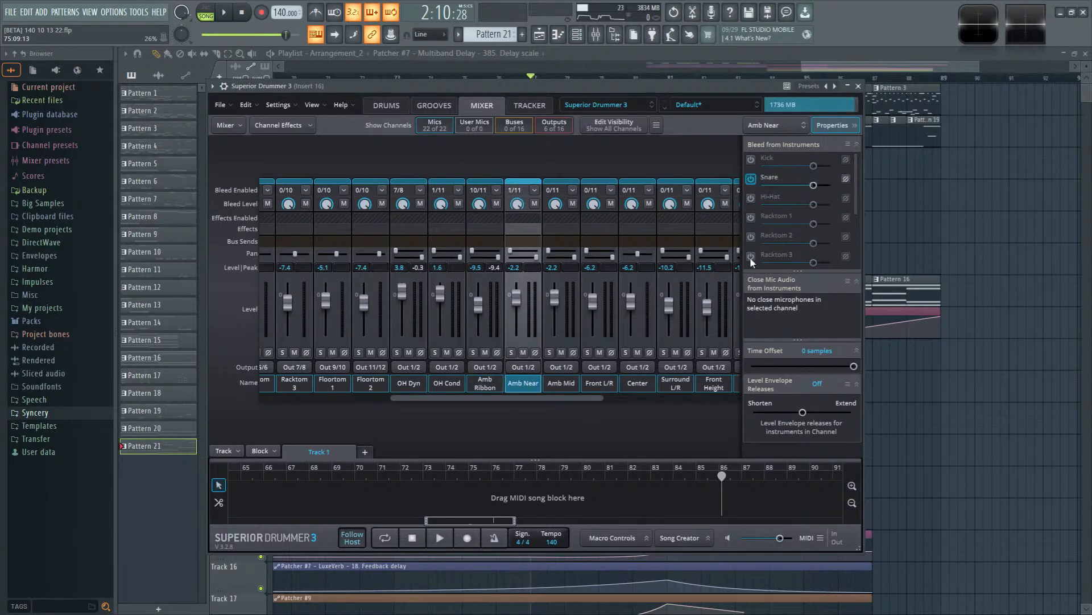
left_click_drag(584, 398, 645, 400)
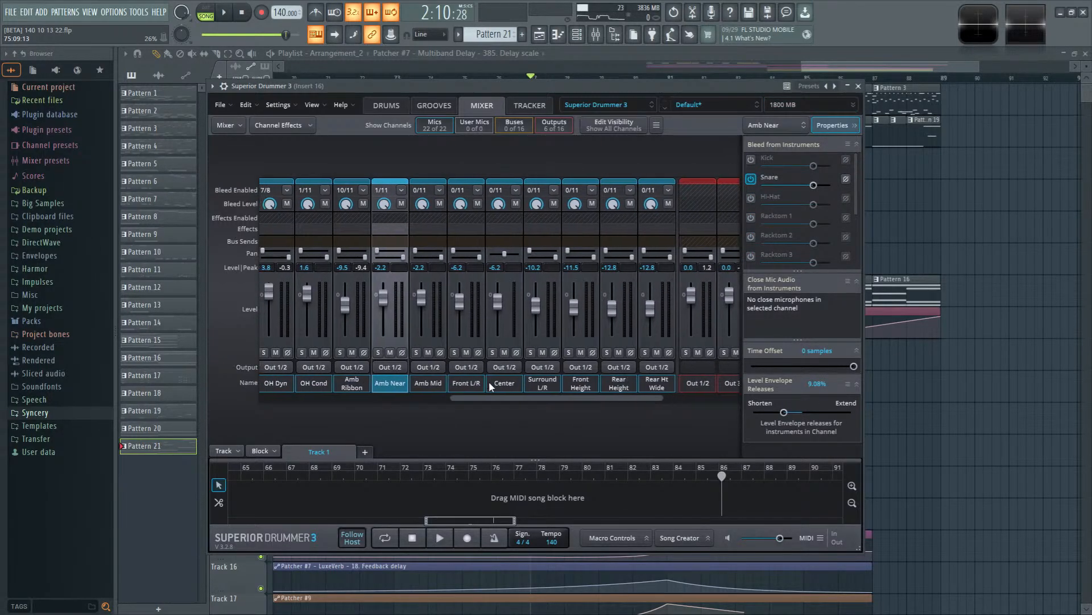
left_click_drag(508, 398, 462, 398)
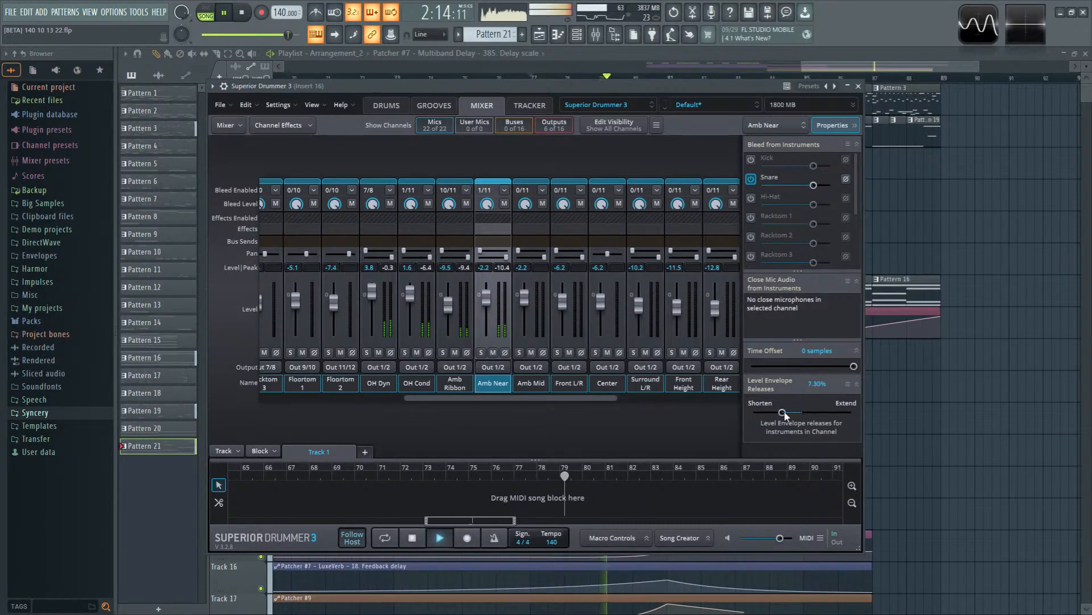
Step: Set Insert 16's volume to 76% (-5.8 dB), stop playback, and set the Superior Drummer snare's tuning to 0:05.8
left_click(598, 39)
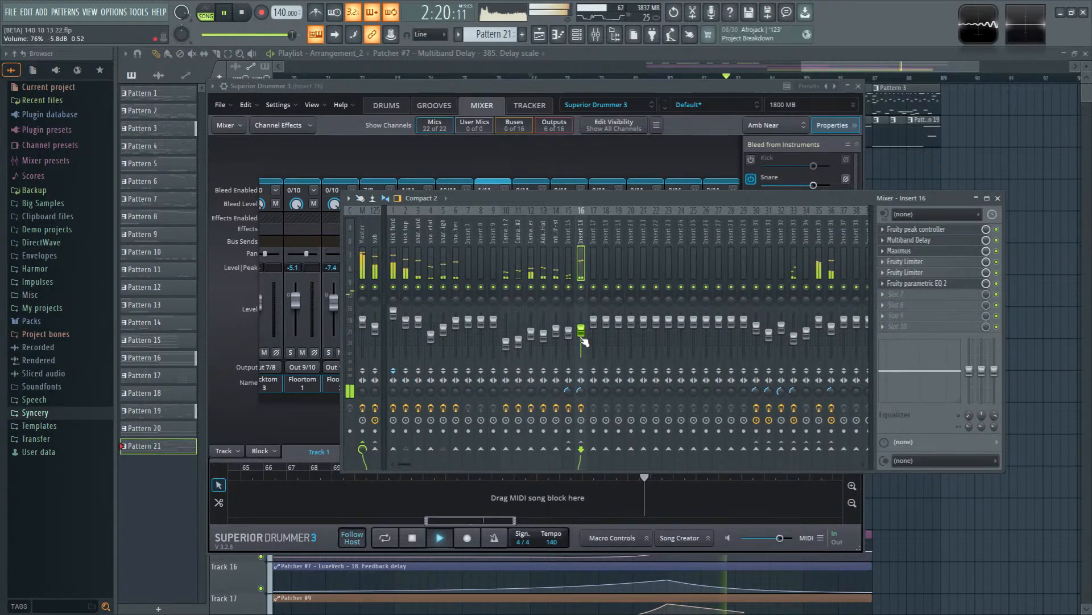
key("space")
left_click(386, 105)
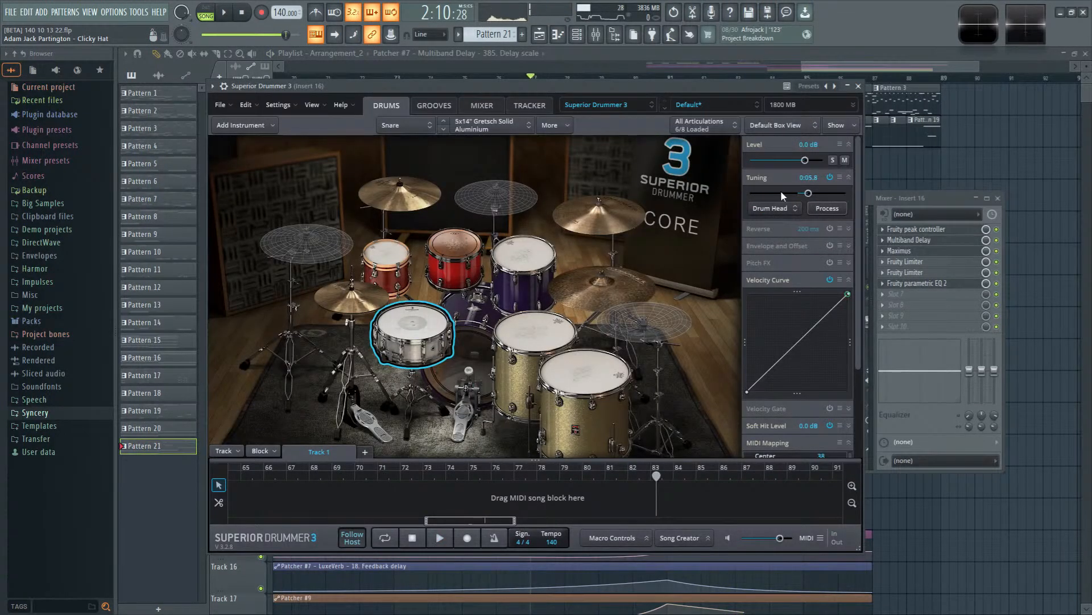
left_click(860, 87)
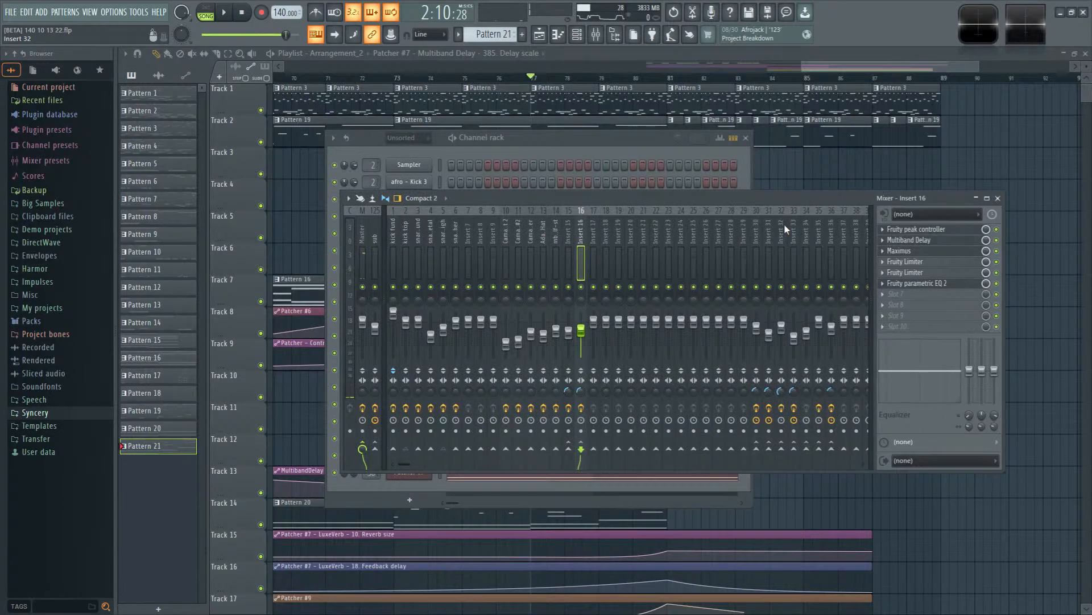
Step: Play the arrangement from bar 77 and close the mixer and channel rack to view the whole playlist
key("space")
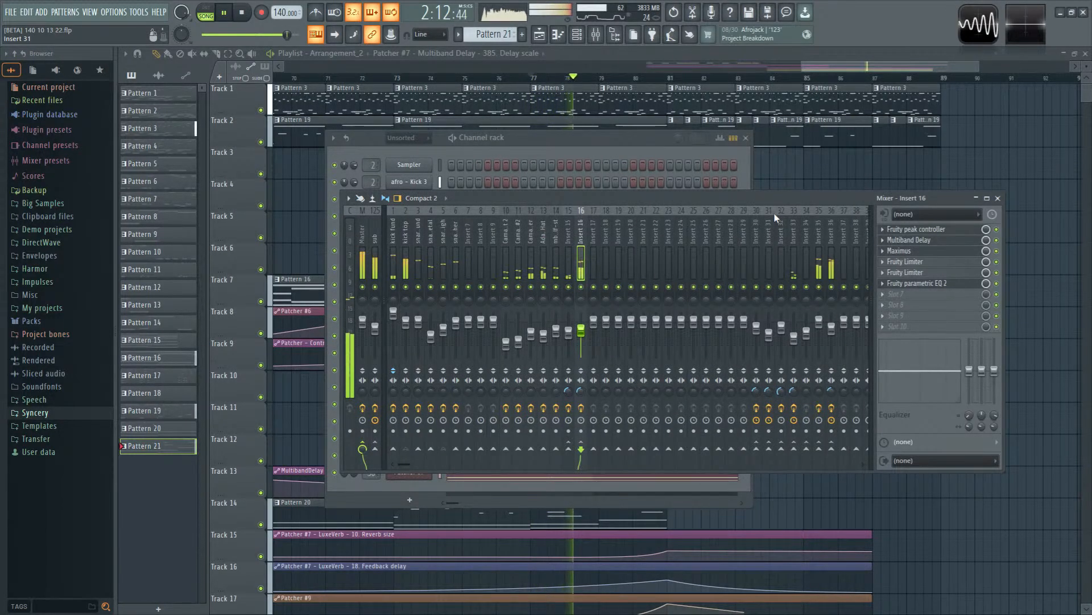
key("F12")
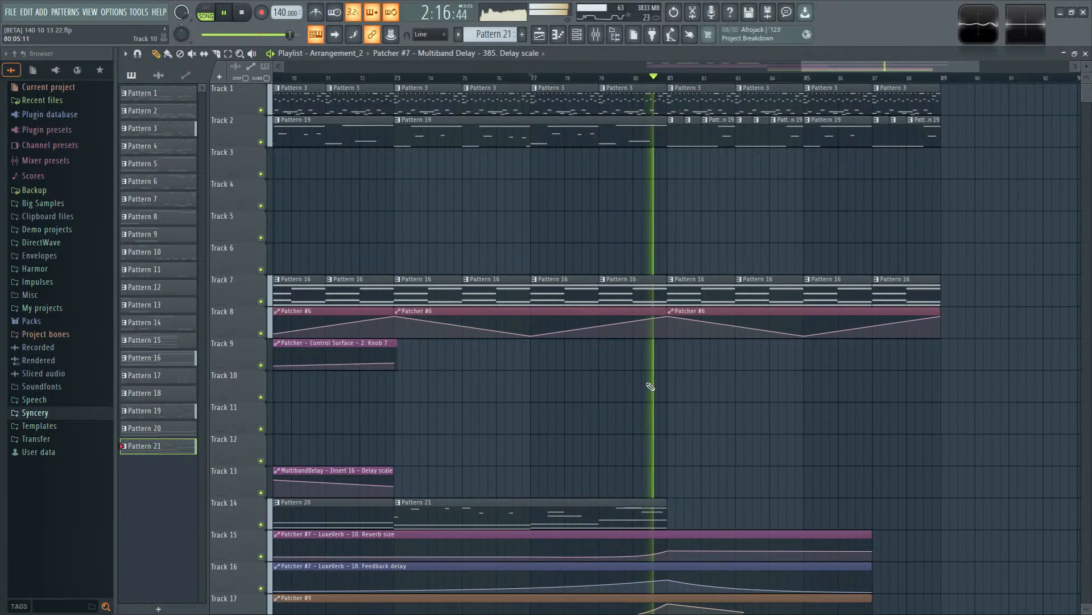
key("space")
Step: Select bars 79 to 81 of the playlist timeline as the playback range
right_click(603, 92)
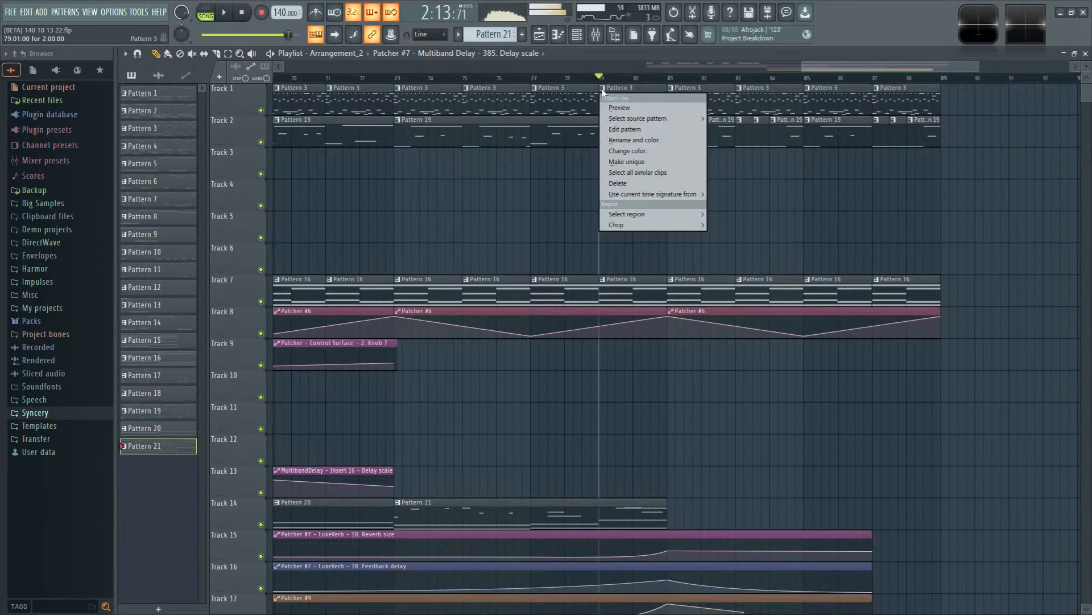
left_click(648, 173)
left_click(627, 171, "ctrl")
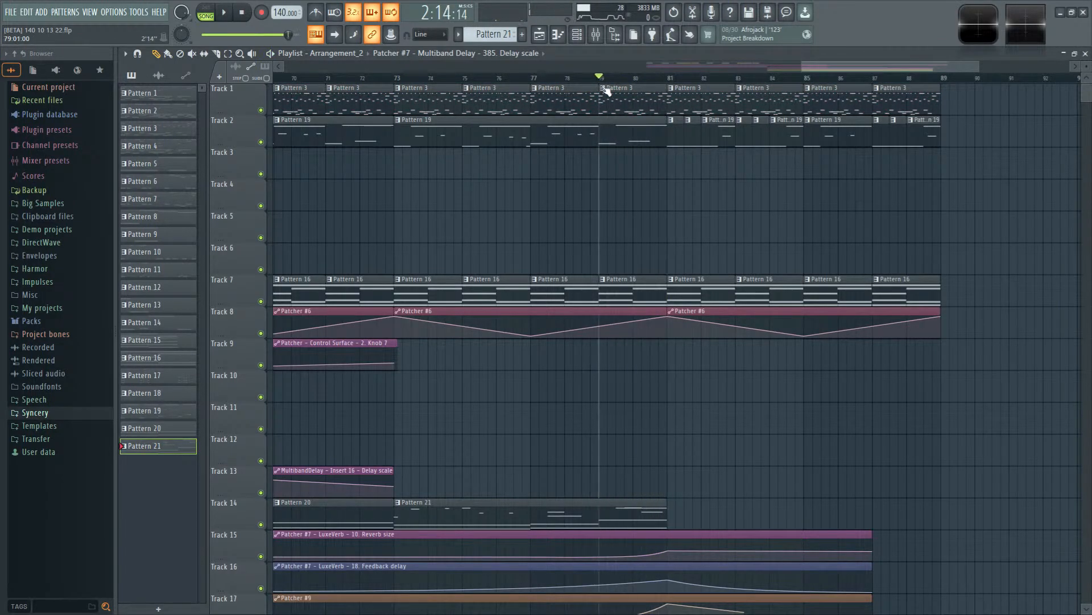
left_click_drag(603, 81, 609, 82)
left_click(676, 391, "ctrl")
Step: Extend Track 13's Insert 16 Delay scale automation to bar 81 and curve it down to its minimum after bar 79
scroll(656, 402, "down", 10)
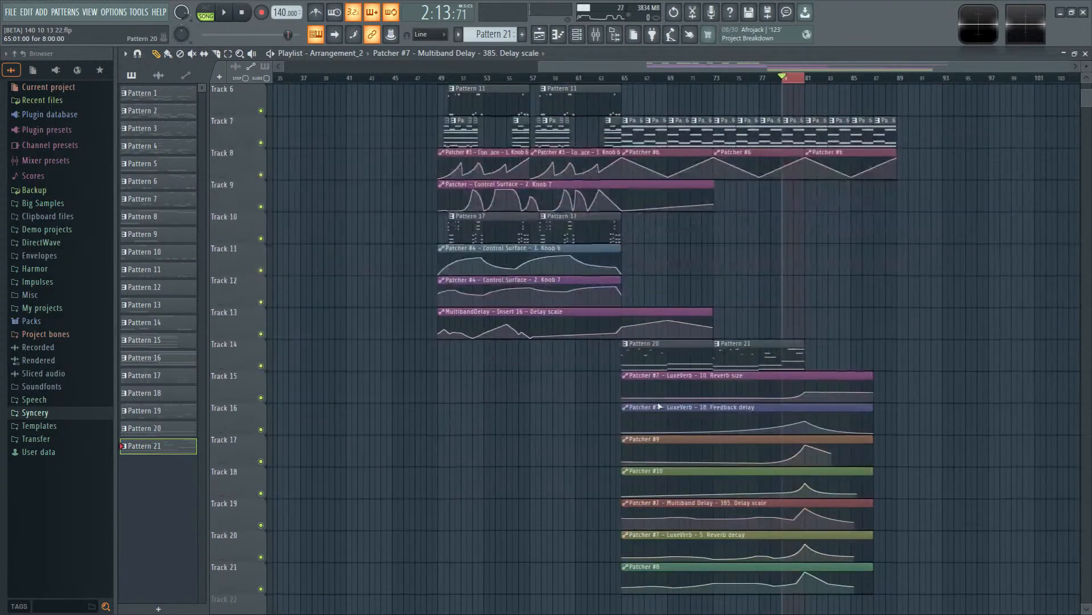
scroll(683, 381, "up", 4)
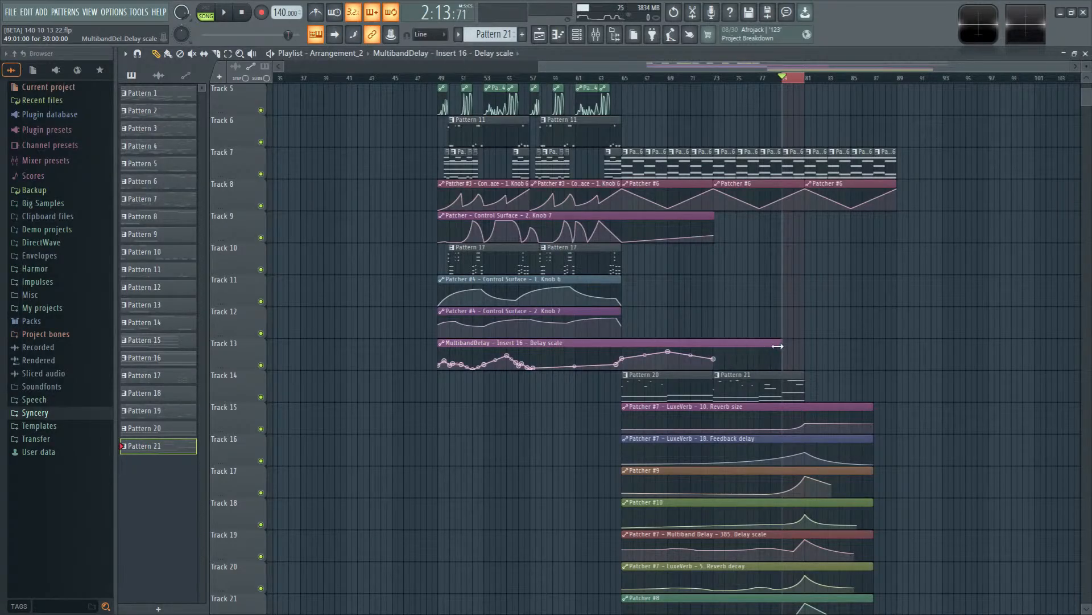
scroll(802, 365, "up", 2)
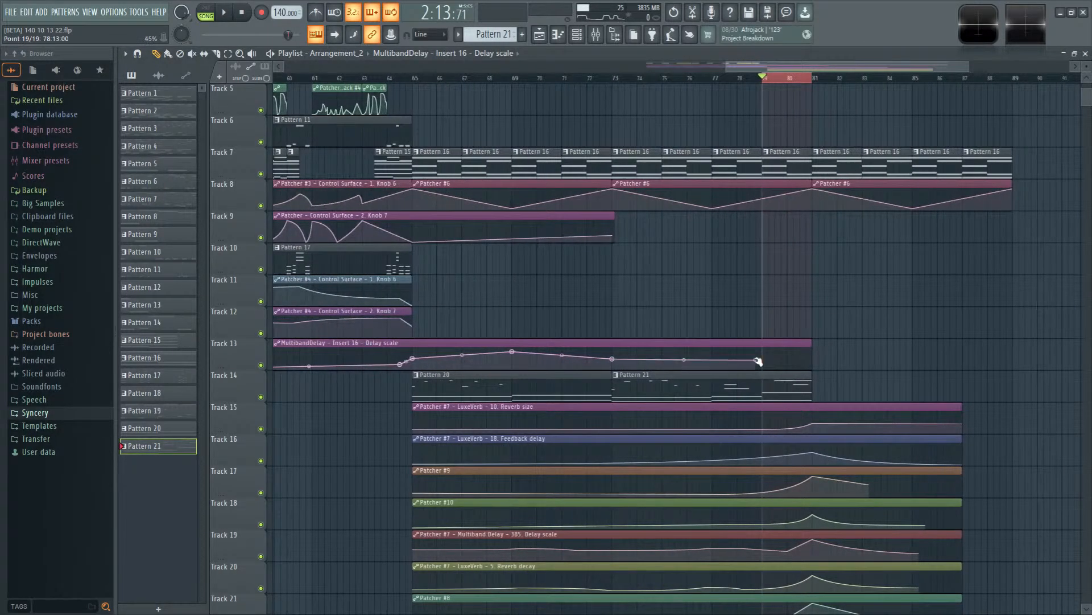
key("space")
right_click(812, 368)
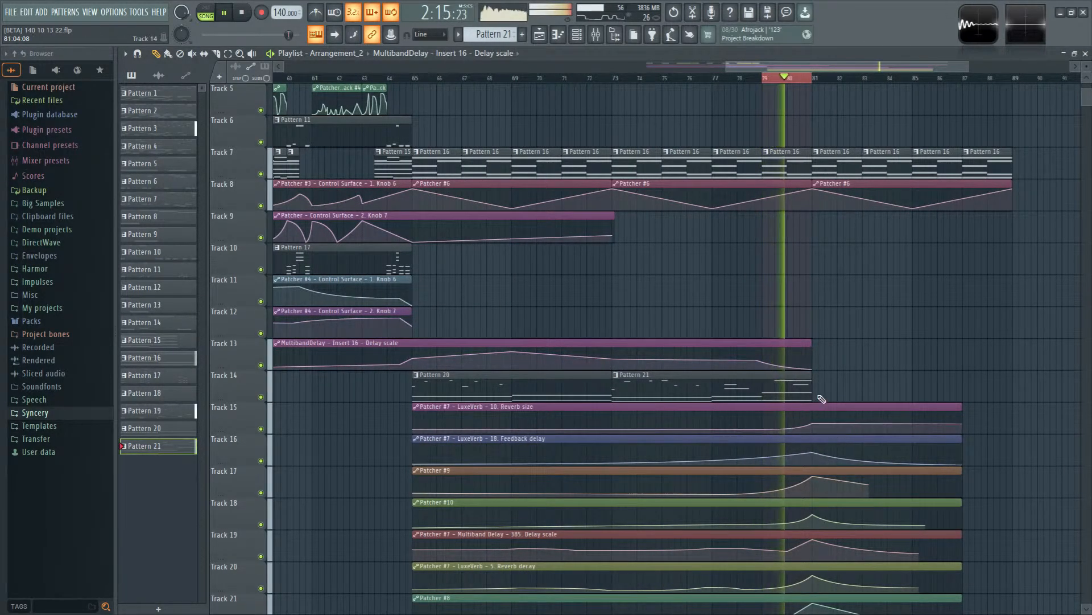
key("space")
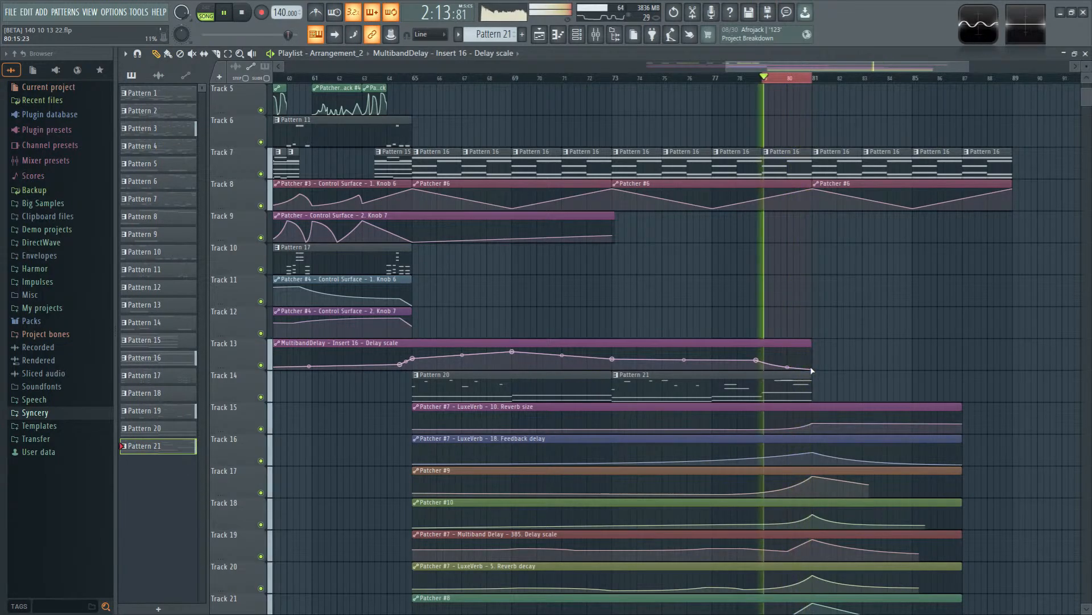
Step: Reshape the end of the Insert 16 Delay scale automation with a low point at bar 80 and a peak just before bar 81
key("space")
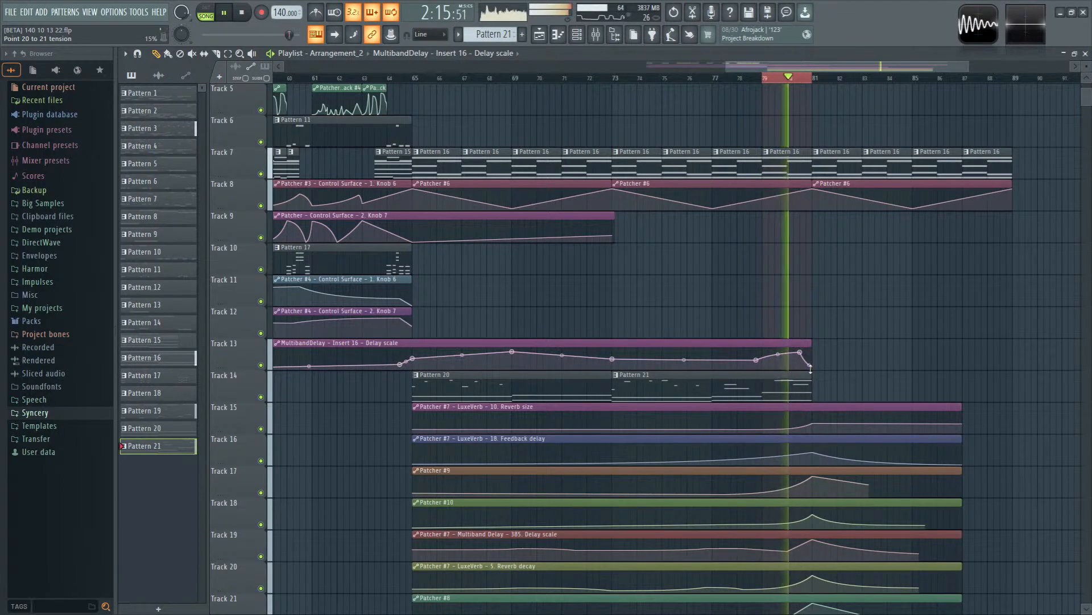
left_click_drag(800, 352, 806, 351)
right_click(787, 365)
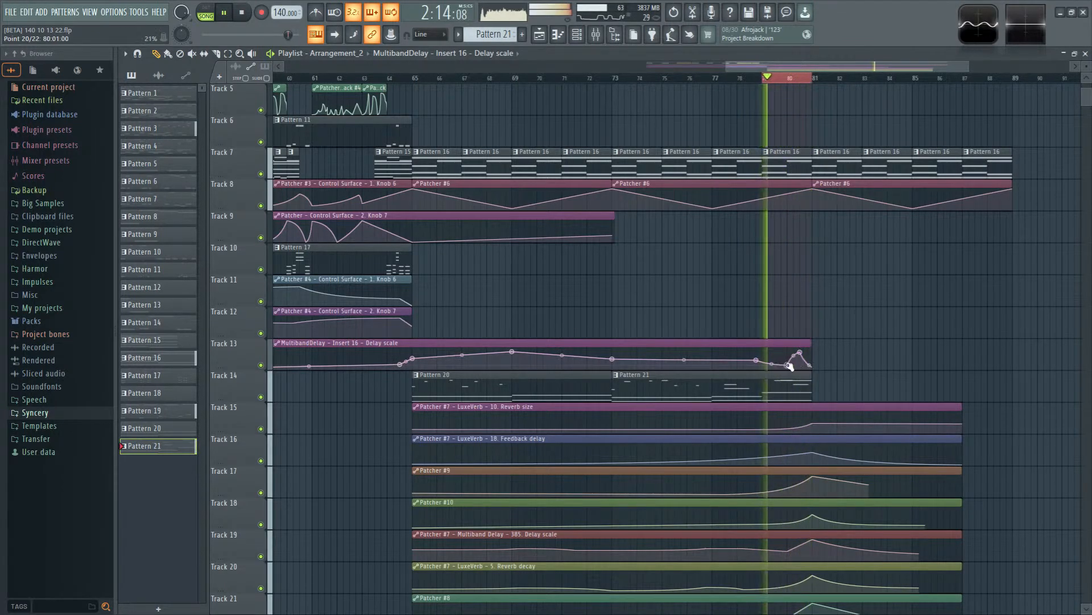
scroll(820, 318, "up", 4)
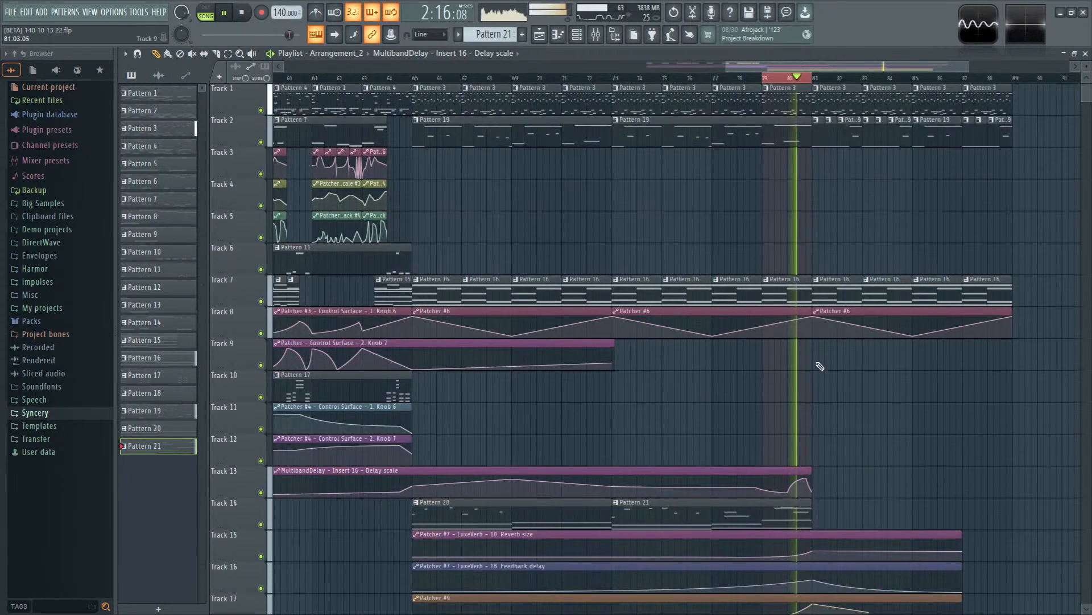
key("space")
Step: Make the Pattern 3 clip at bar 79 on Track 1 unique and open its channels for editing
scroll(873, 216, "up", 3, "ctrl")
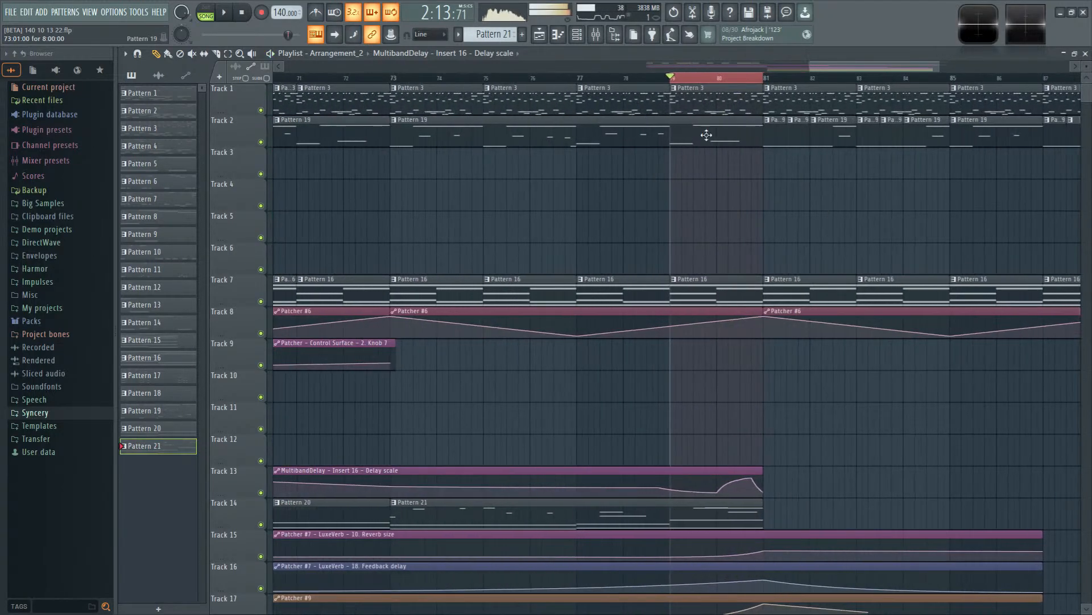
left_click(680, 90)
left_click(731, 163)
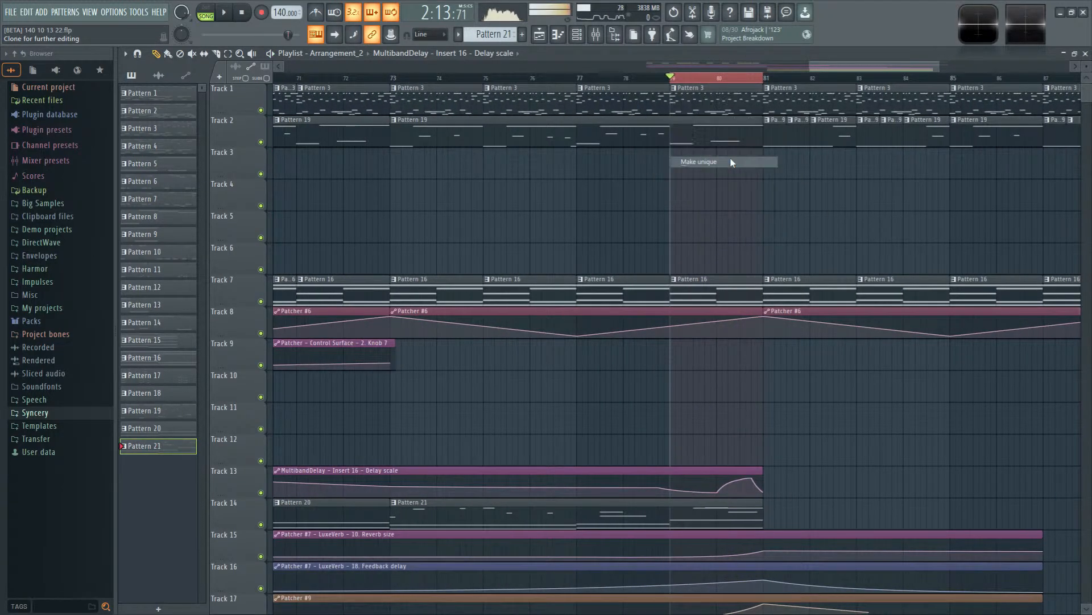
double_click(703, 106)
left_click(578, 36)
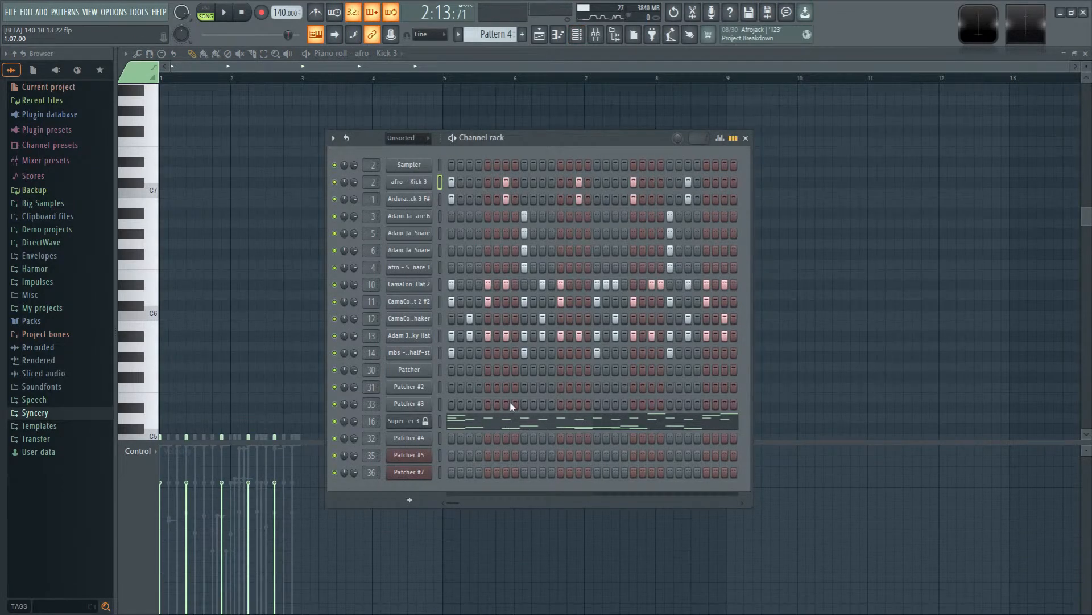
Step: Open the Superior Drummer 3 notes of Pattern 4 and audition the pattern in pattern playback mode
left_click(505, 424)
scroll(431, 347, "down", 6)
scroll(376, 370, "up", 5)
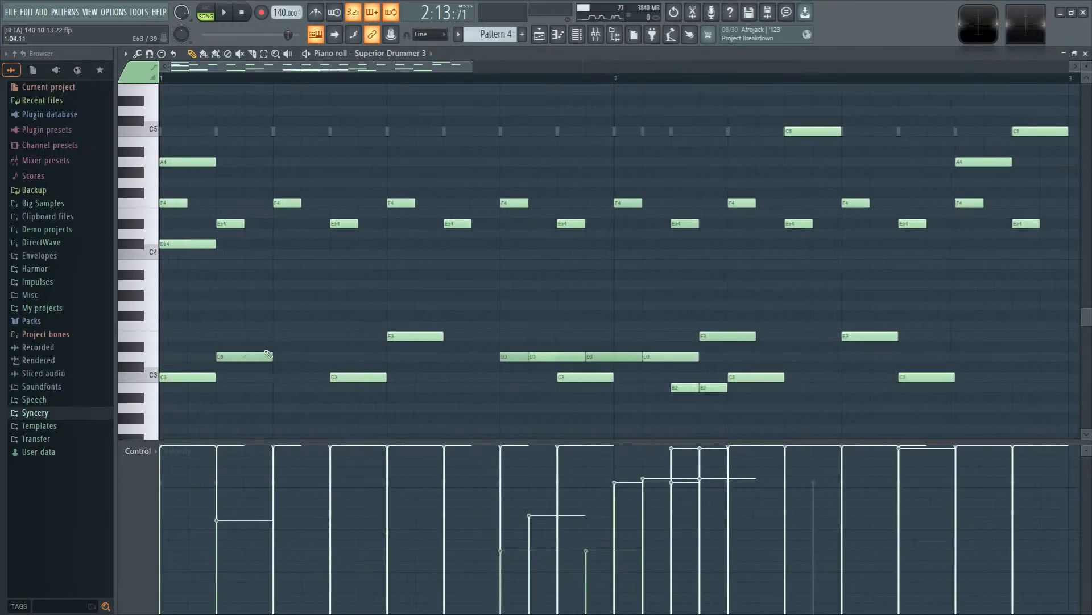
scroll(459, 296, "down", 2)
right_click(453, 288)
left_click(580, 38)
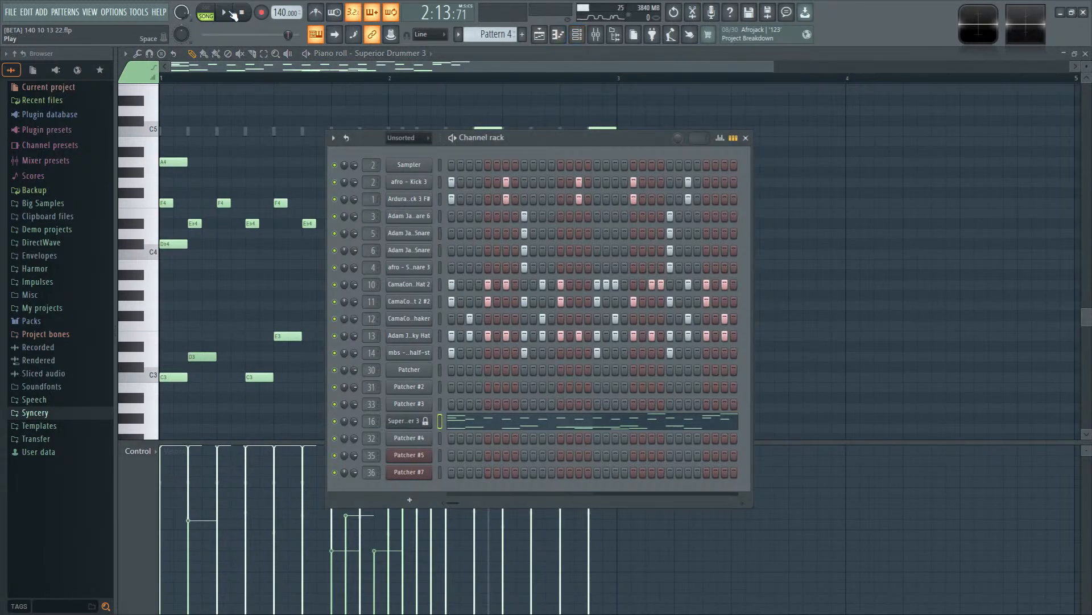
left_click(225, 13)
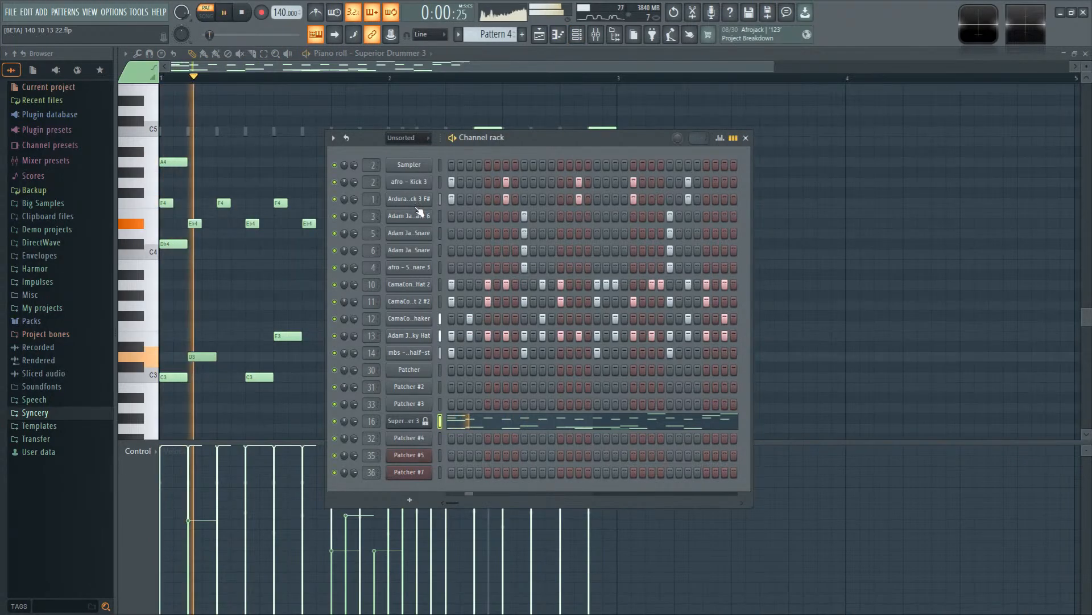
key("space")
key("space")
key("space")
Step: Move Superior Drummer 3's first D3 note one step later to step 4 and shorten it to one step
left_click(213, 349)
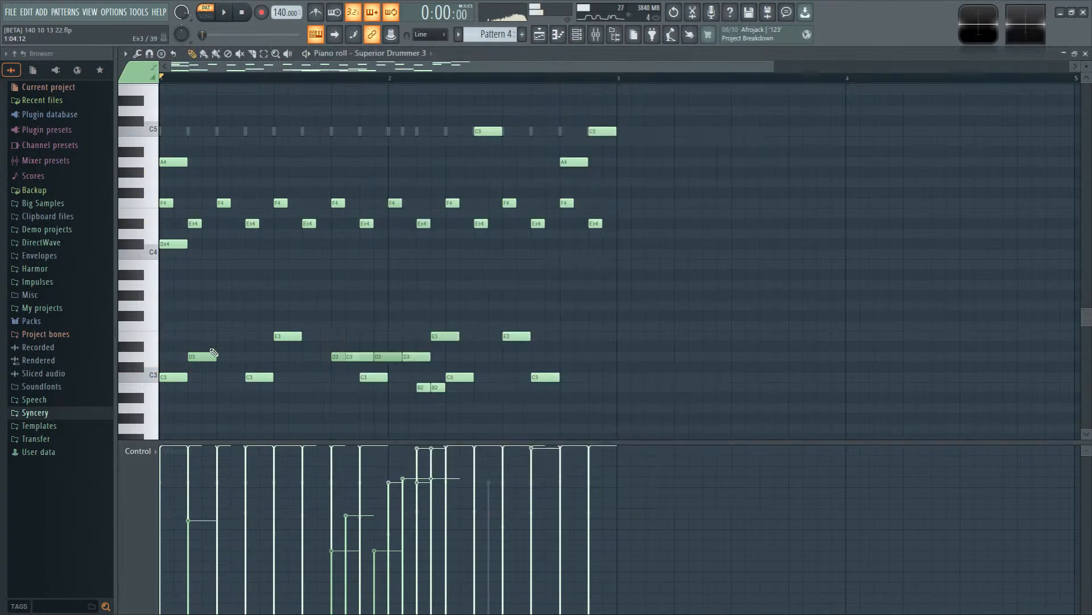
key("space")
key("space")
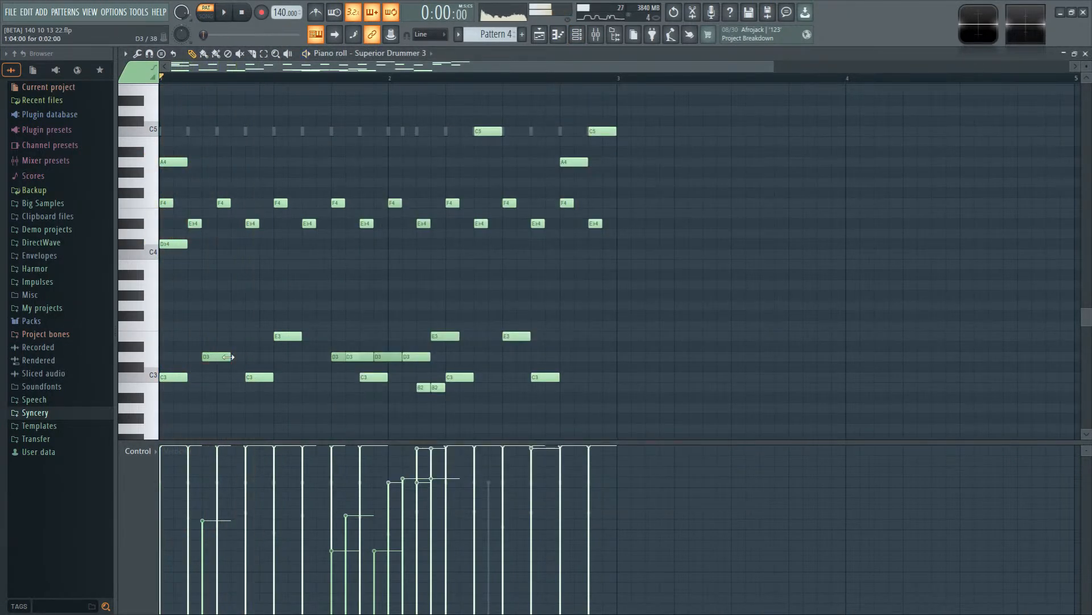
key("space")
left_click_drag(229, 356, 216, 356)
key("space")
key("space")
Step: Add one-step E3 notes at steps 3 and 6 and a two-step E3 note at step 13 of bar 1
left_click(194, 345)
key("space")
key("space")
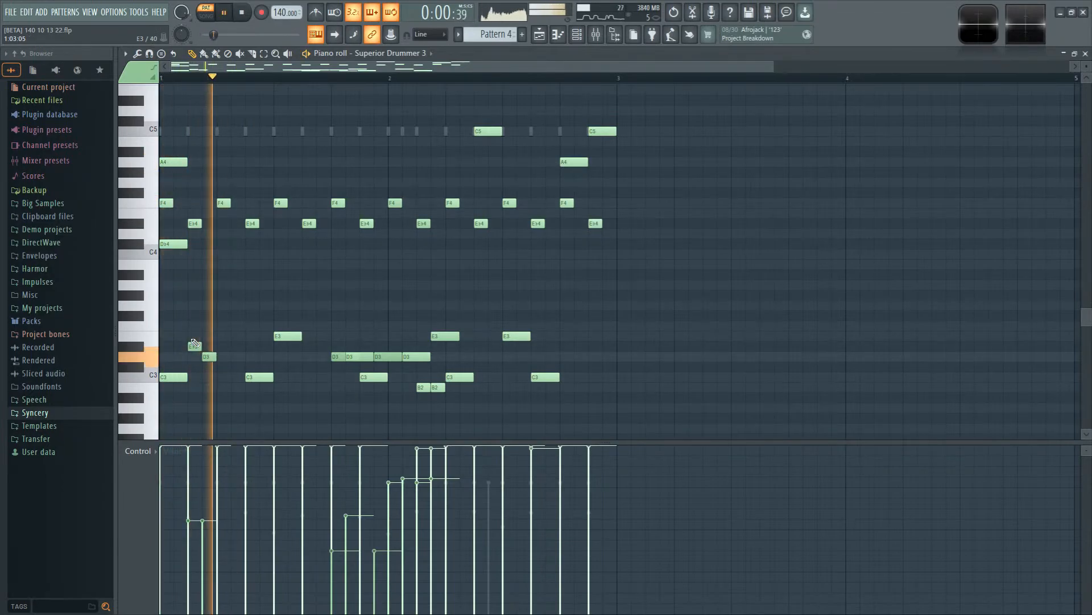
key("space")
left_click(236, 339)
key("space")
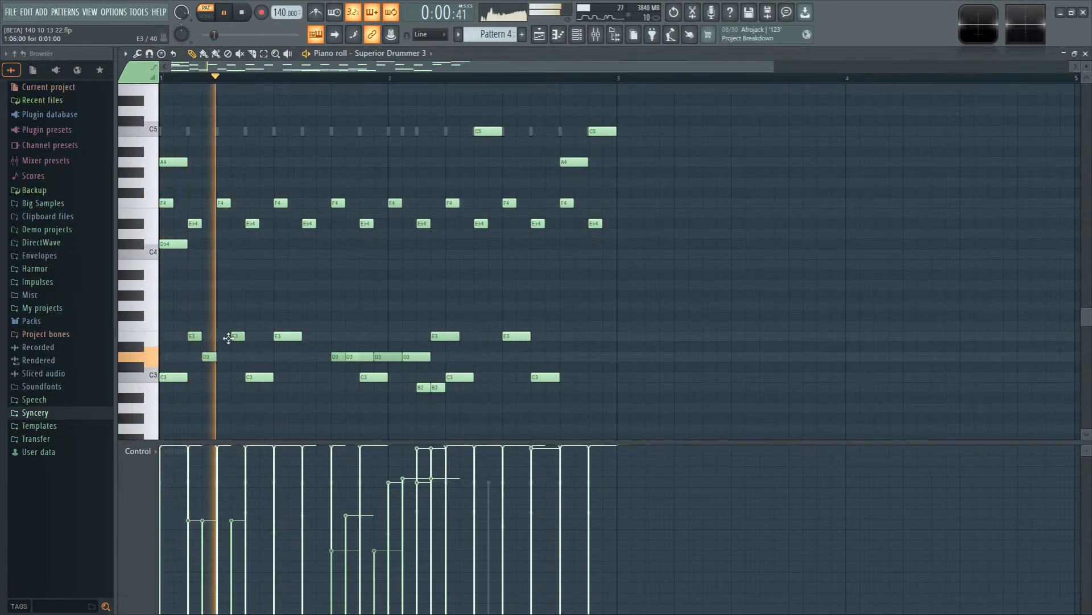
key("space")
key("space")
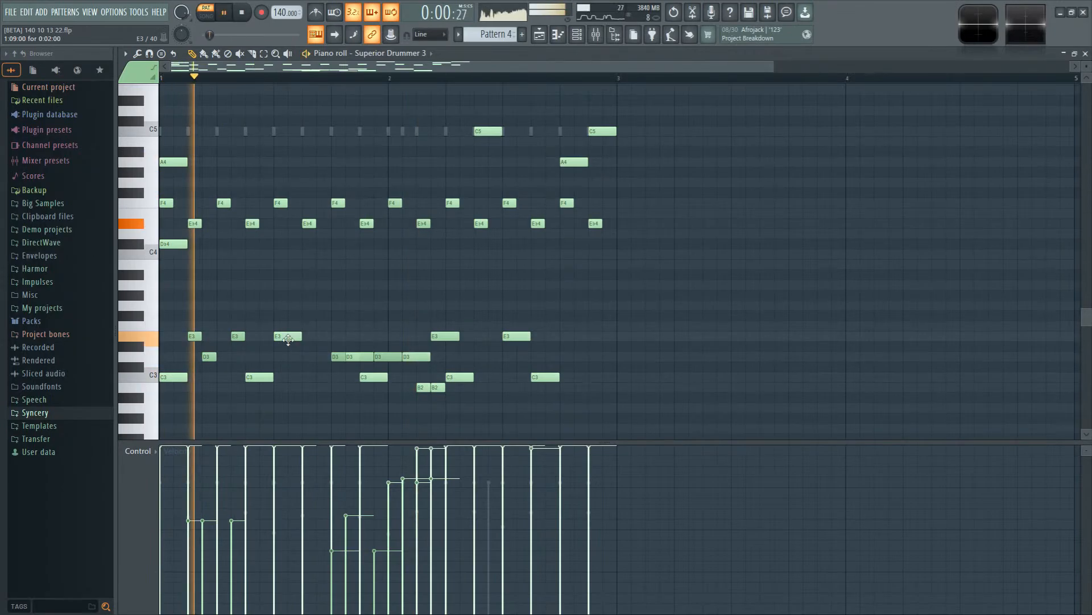
left_click(336, 336)
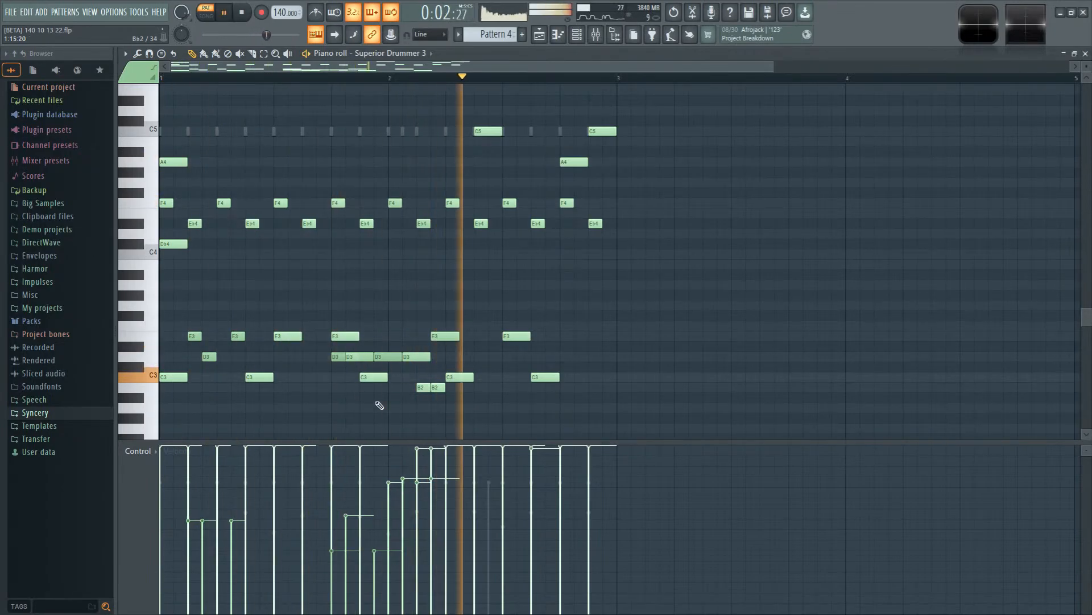
Step: Add a hit at step 13 to the four layered snare channels of Pattern 4 in the channel rack
left_click(540, 34)
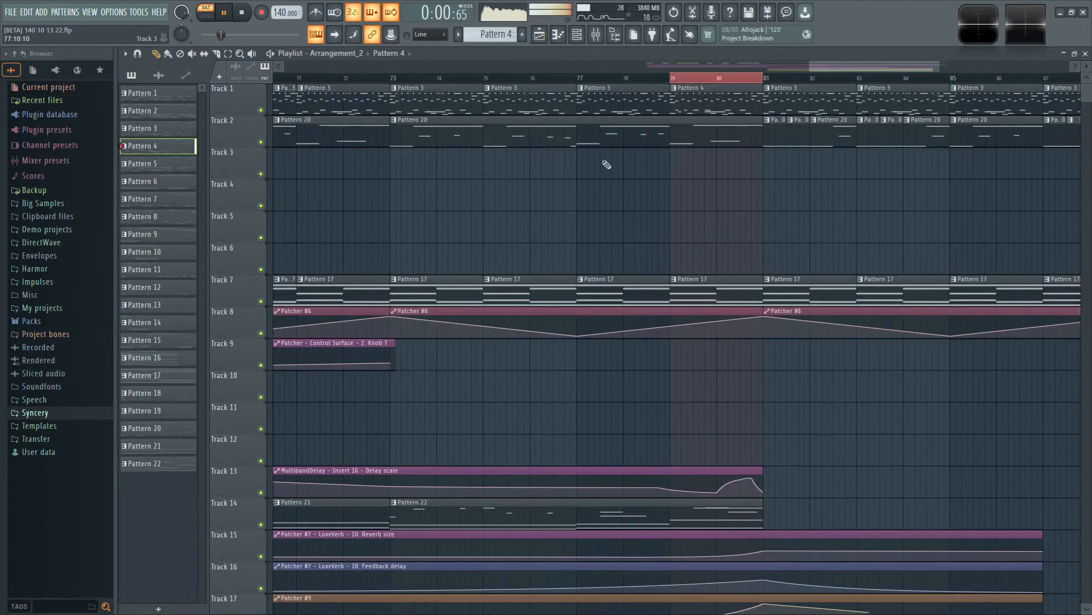
left_click(581, 41)
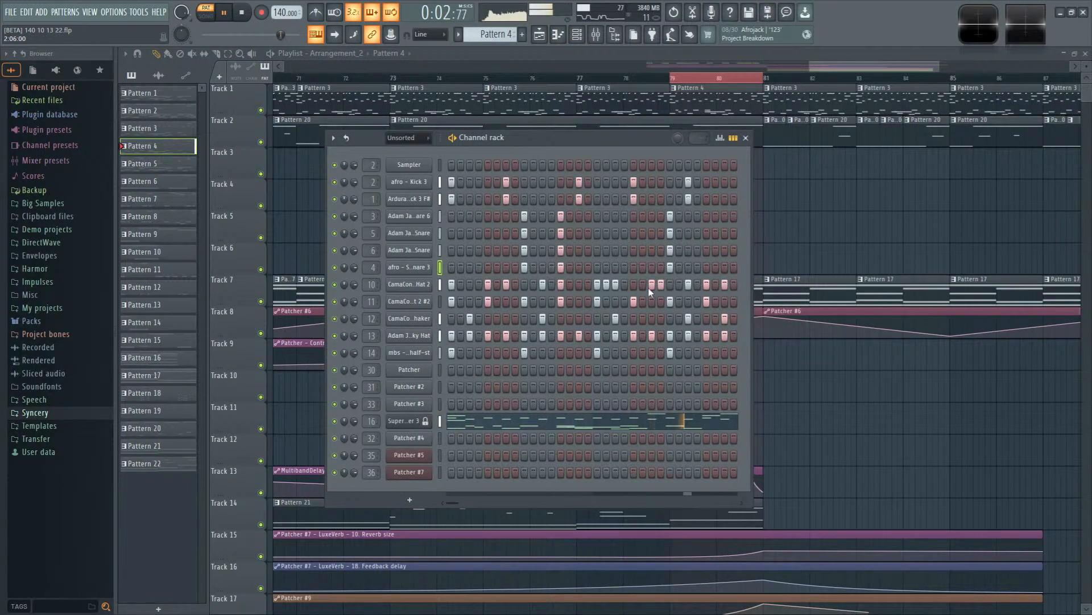
Step: Build a roll of four short D3 notes in Superior Drummer 3 across steps 7 and 8 of bar 2
left_click(645, 430)
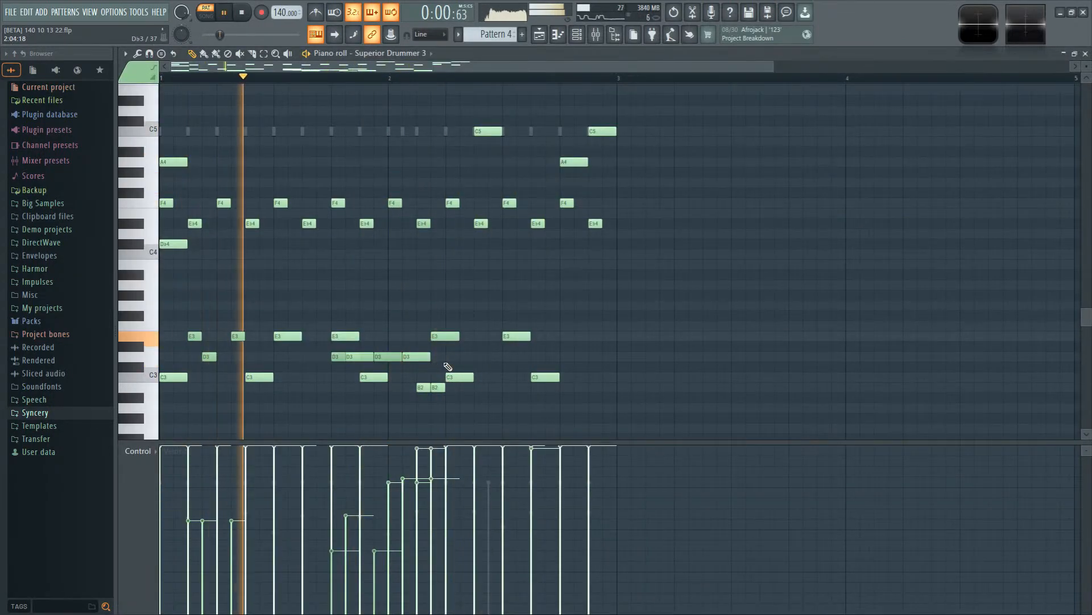
left_click(482, 358)
left_click_drag(493, 358, 490, 358)
left_click(494, 357)
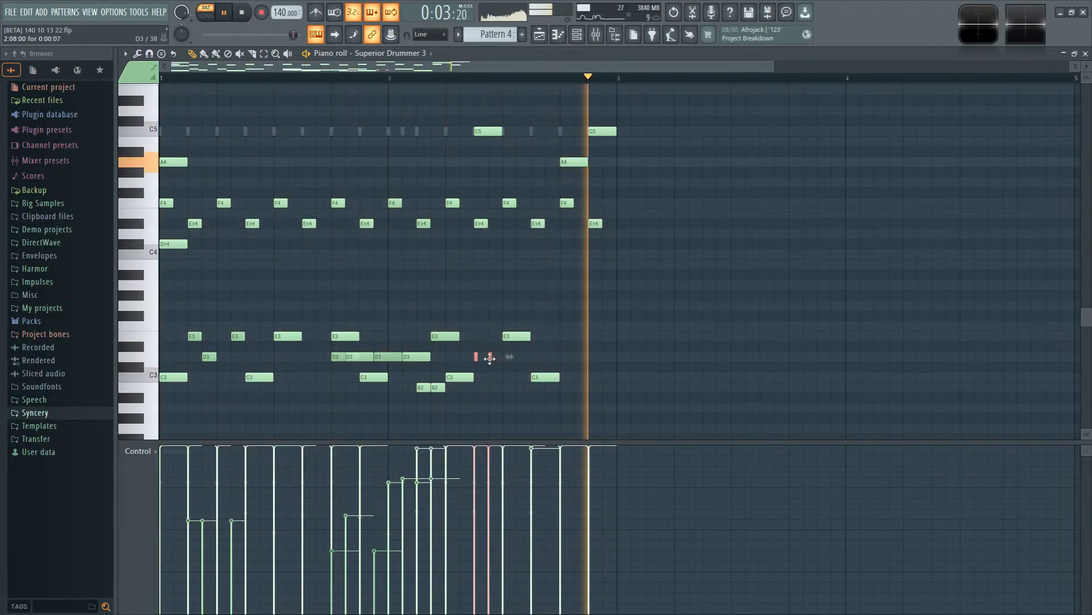
key("ctrl+c")
key("ctrl+v")
left_click_drag(263, 361, 496, 361)
left_click(494, 376, "ctrl")
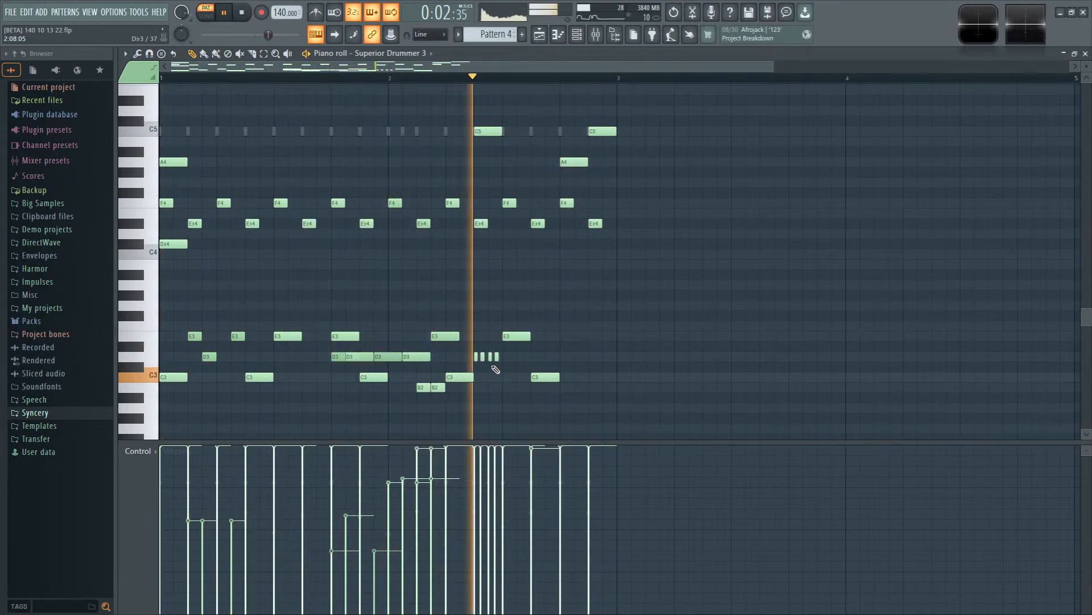
Step: Shape the D3 roll's velocities with two soft opening hits at about 39%, a louder third and a nearly full final hit
left_click_drag(480, 496, 500, 451)
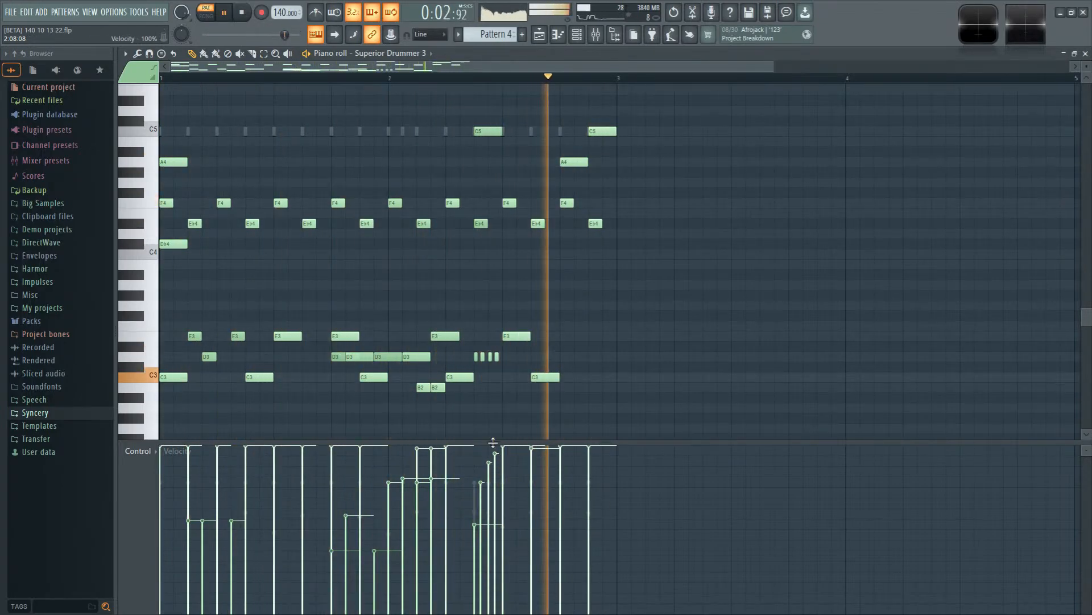
left_click(480, 550)
left_click(493, 537)
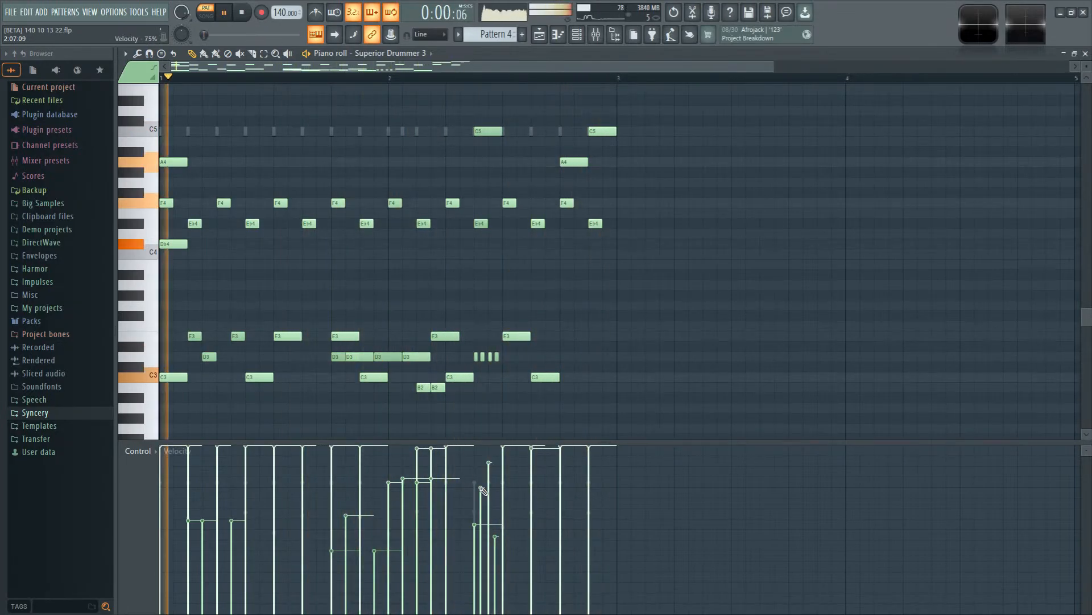
left_click_drag(481, 488, 496, 450)
left_click(489, 503)
left_click(475, 550)
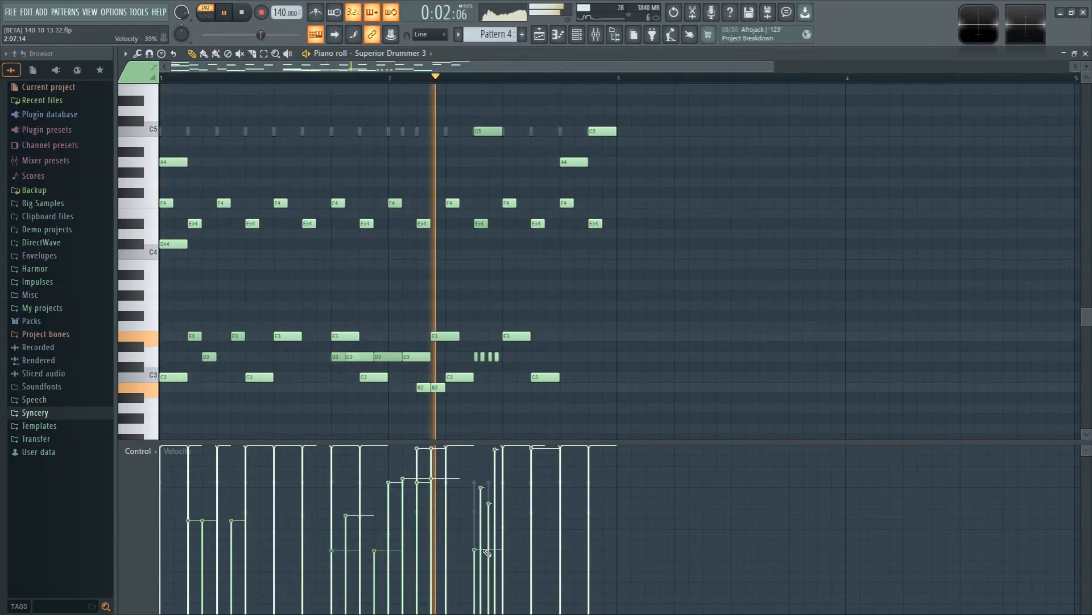
left_click(481, 549)
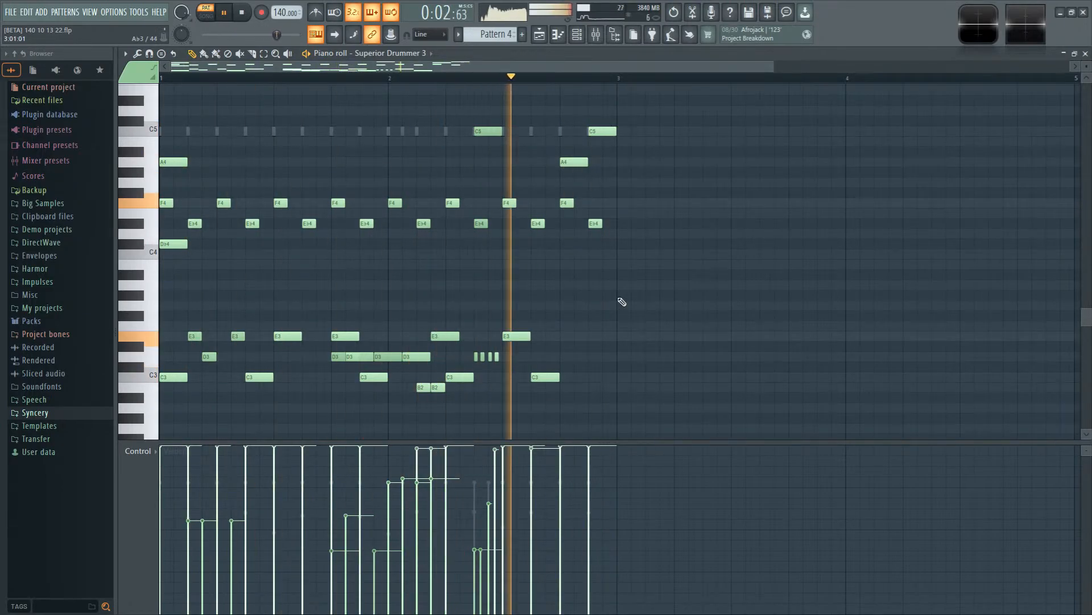
Step: Reopen the Superior Drummer 3 notes of Pattern 4 from its playlist clip at bar 79
left_click(538, 36)
double_click(720, 102)
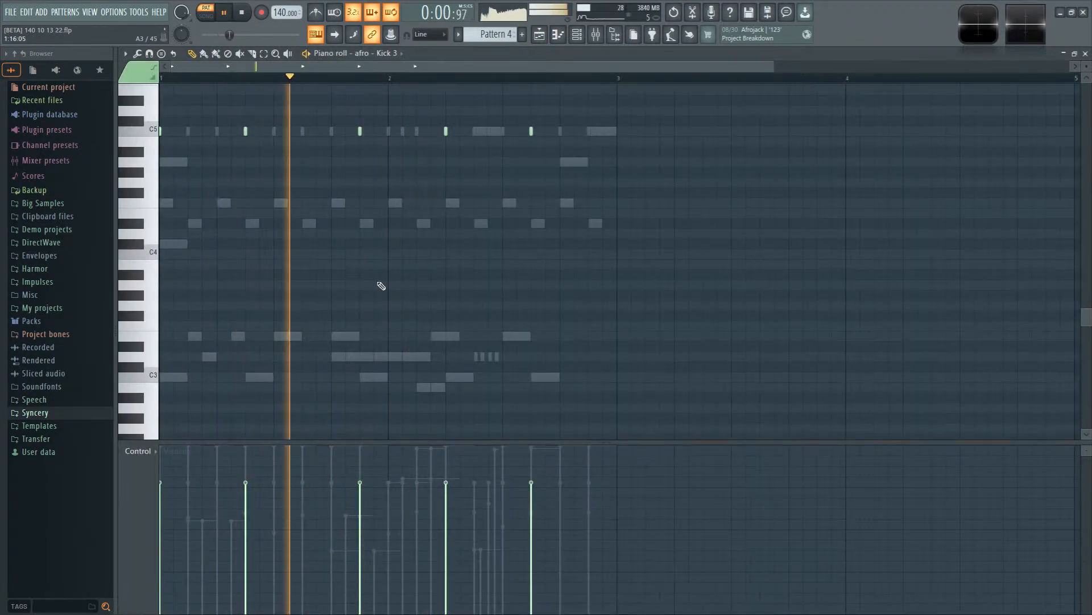
double_click(345, 338)
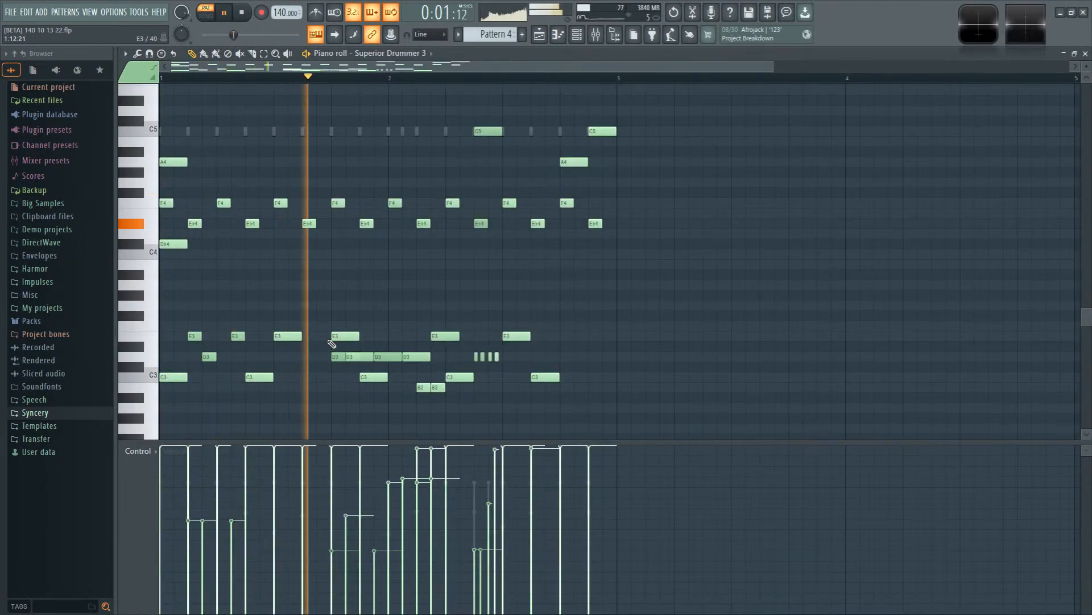
Step: Add a D3 note at step 11 of bar 1 in the Superior Drummer 3 part and raise it to full velocity
left_click(304, 357)
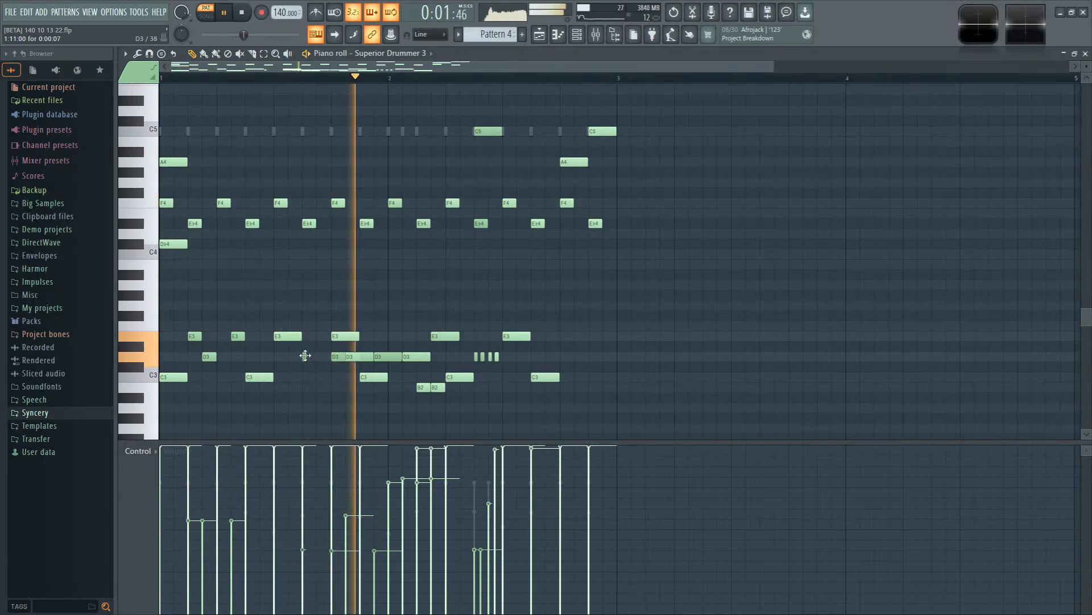
left_click_drag(326, 359, 316, 369, "ctrl")
left_click_drag(311, 464, 311, 443)
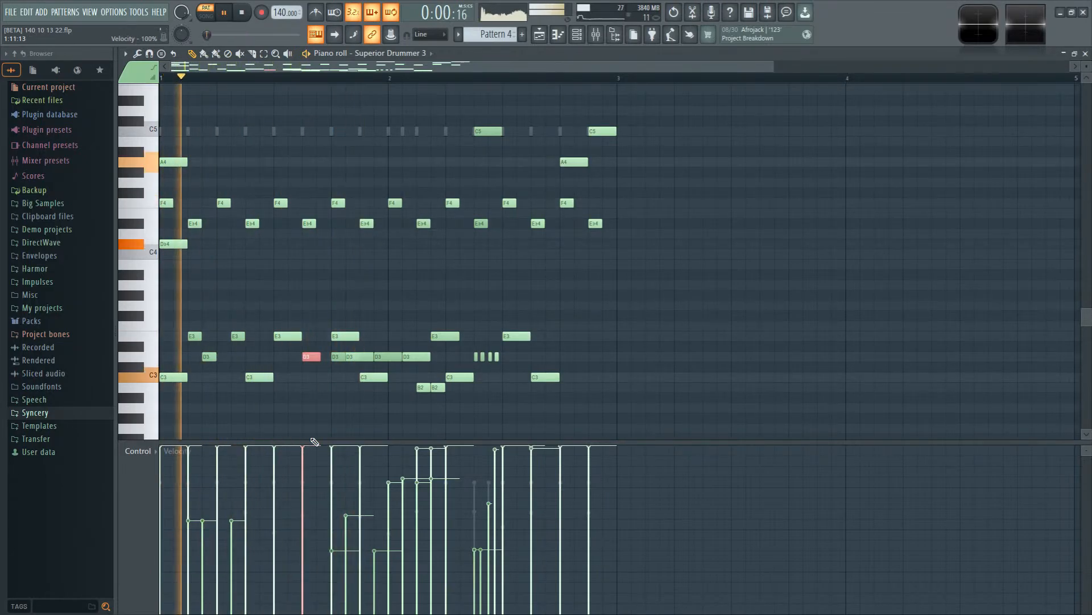
left_click(316, 414, "ctrl")
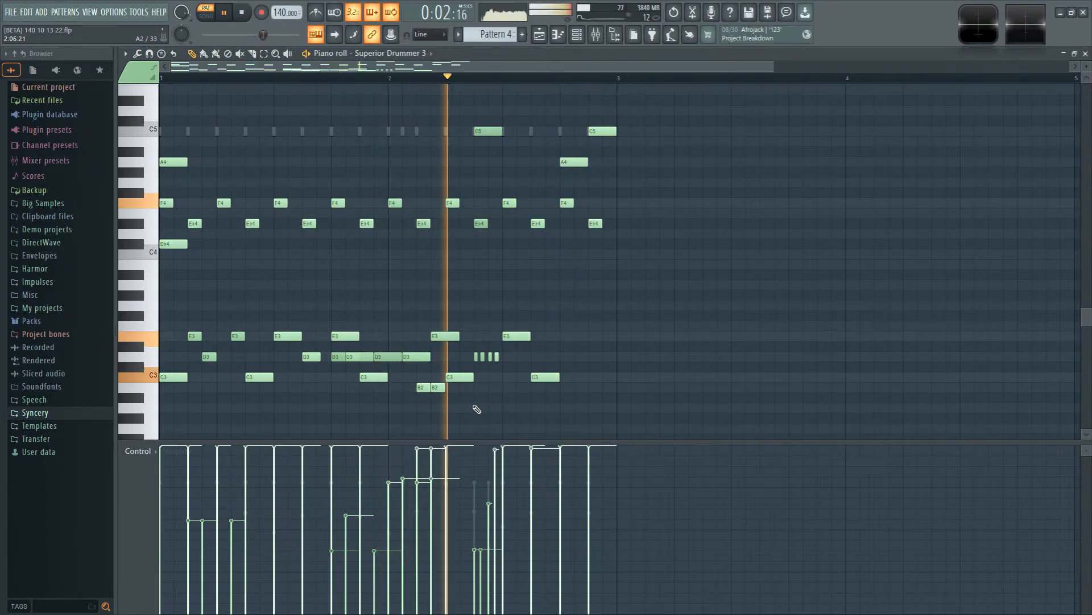
Step: Rearrange the D3 hits into a tight run on steps 15 and 16 of bar 1 and step 1 of bar 2, followed by E3
left_click_drag(384, 357, 430, 360)
left_click_drag(361, 358, 401, 357)
left_click(380, 358)
left_click(409, 337)
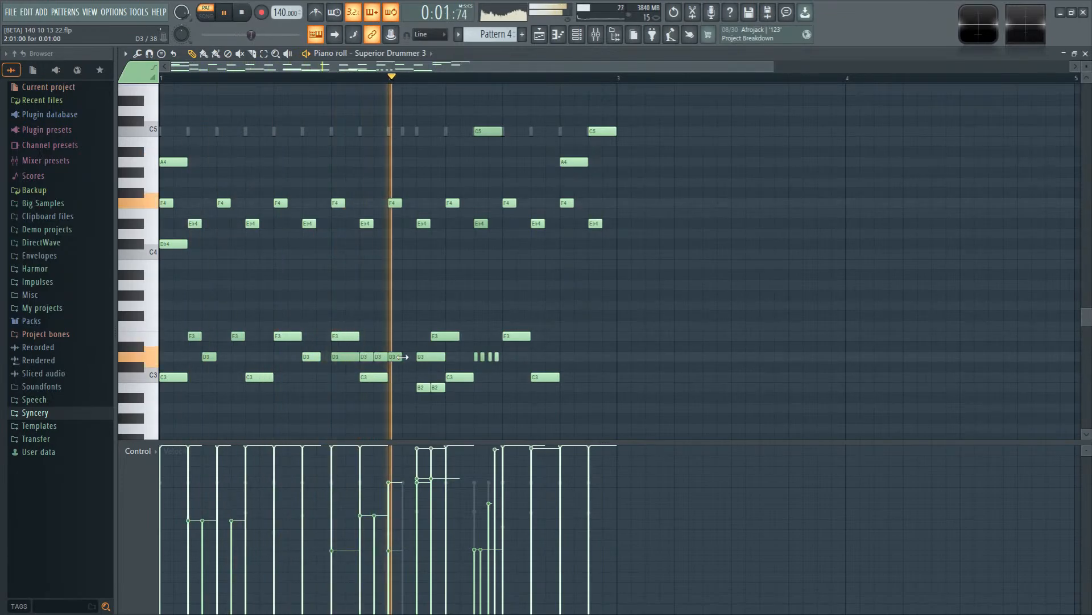
left_click(346, 77)
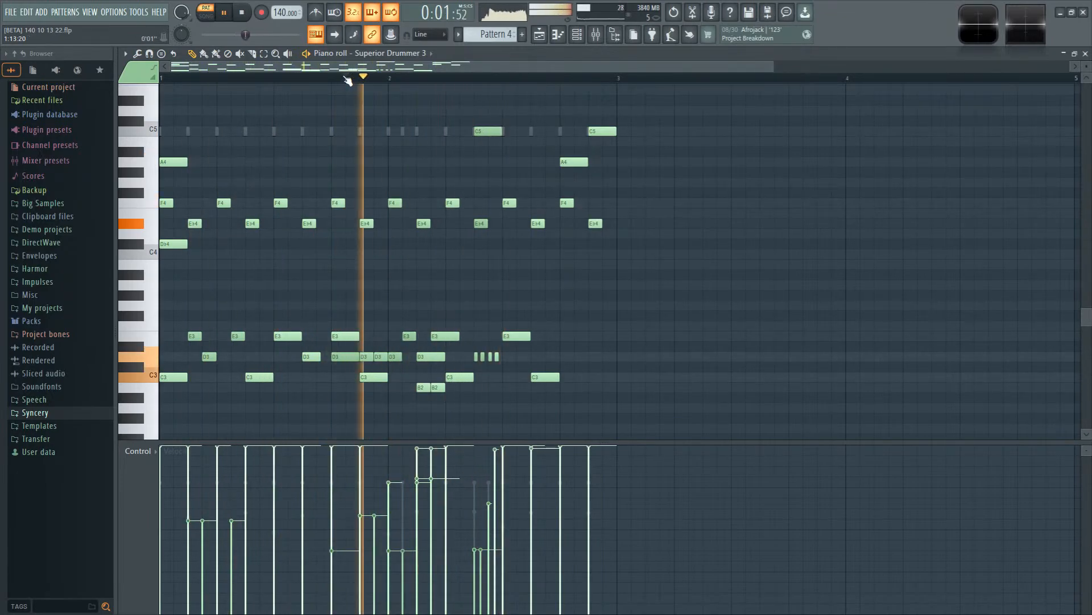
key("space")
Step: Add an A3 note at step 13 and a G3 note at step 15 of bar 2, and play the pattern
left_click(580, 284)
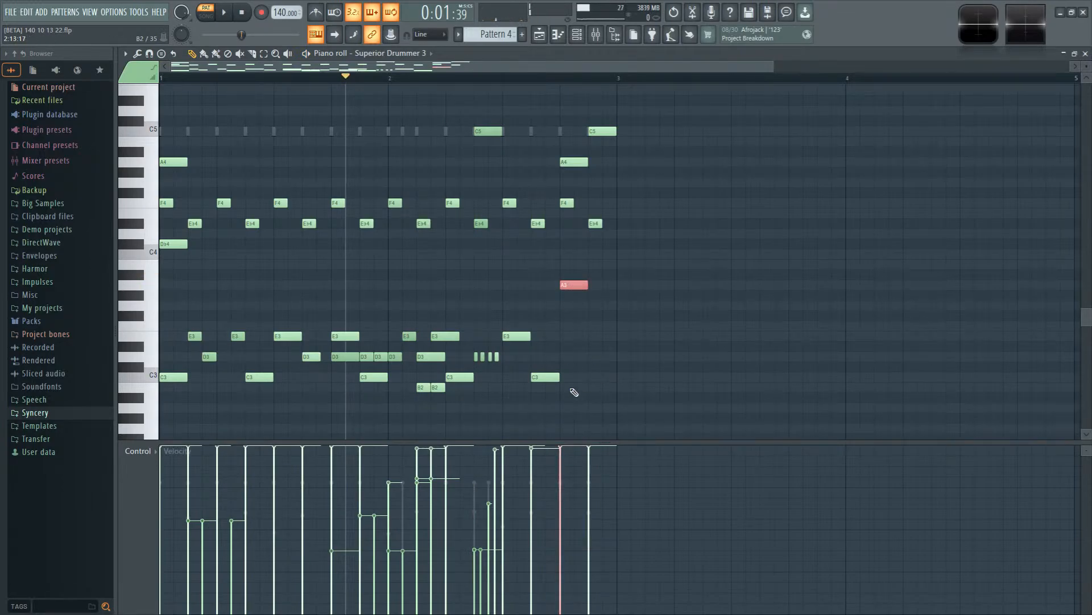
key("space")
left_click(599, 306)
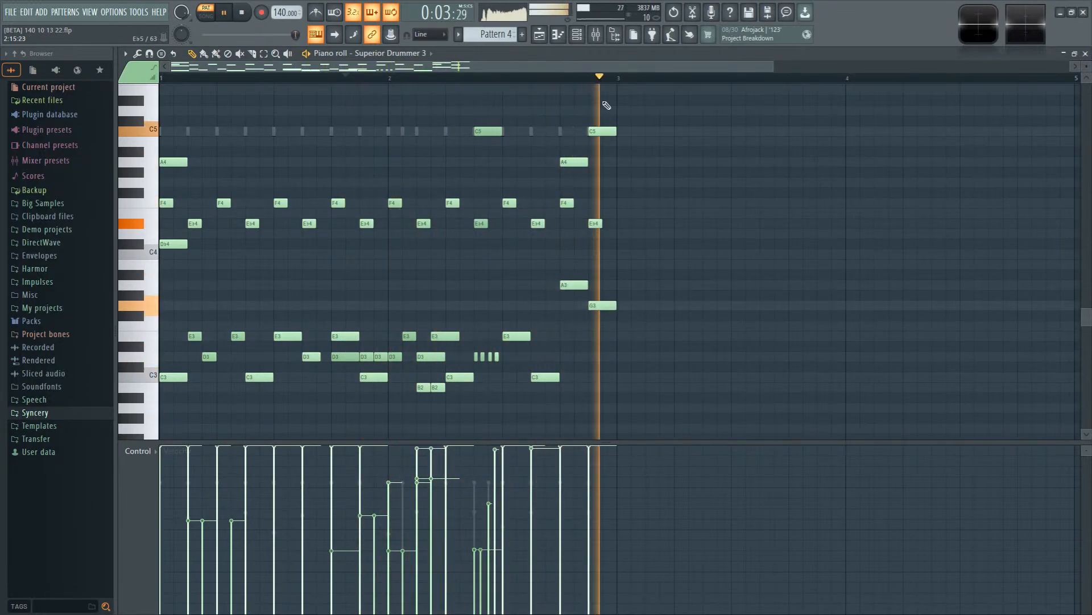
Step: Check the drum signal in the mixer by selecting Insert 20, and return to the Superior Drummer 3 notes
key("F9")
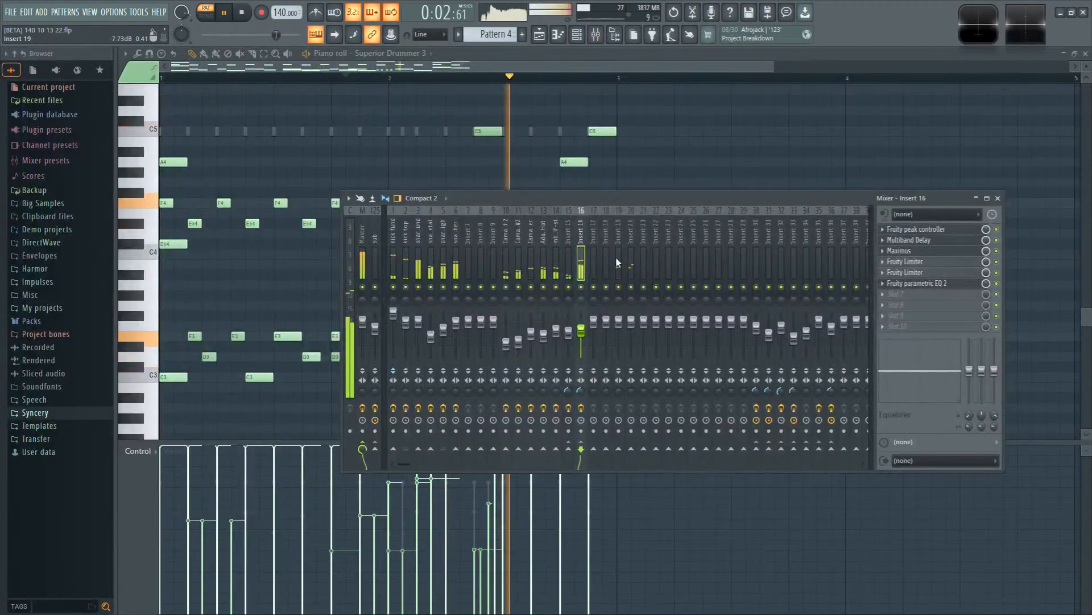
left_click(630, 268)
key("space")
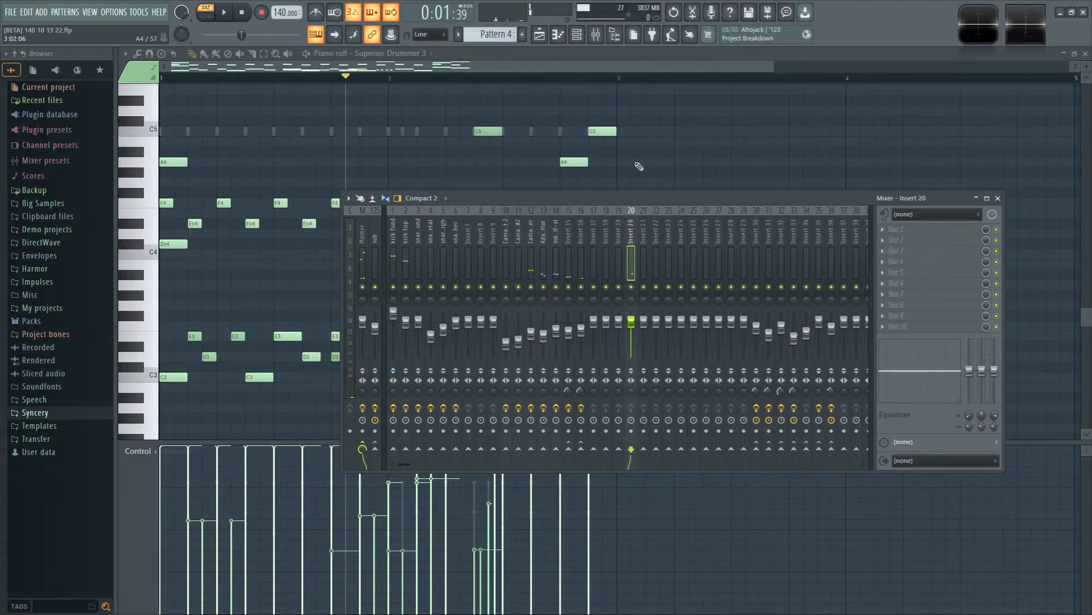
key("F9")
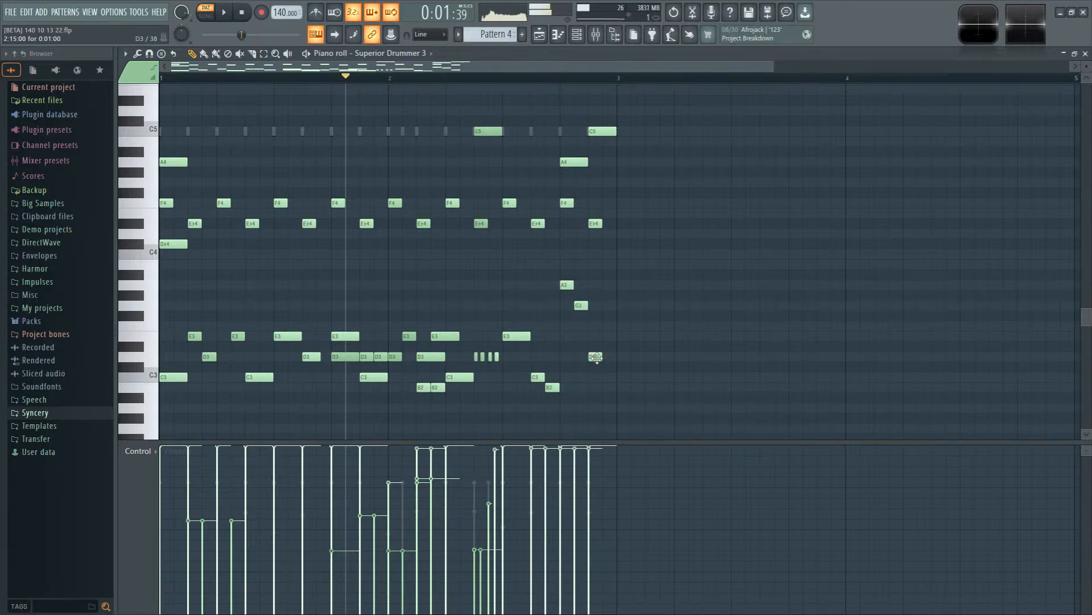
Step: End the bar 2 fill with C3 at step 15 and B2 at step 16 instead of D3 and E3
left_click(607, 335)
key("space")
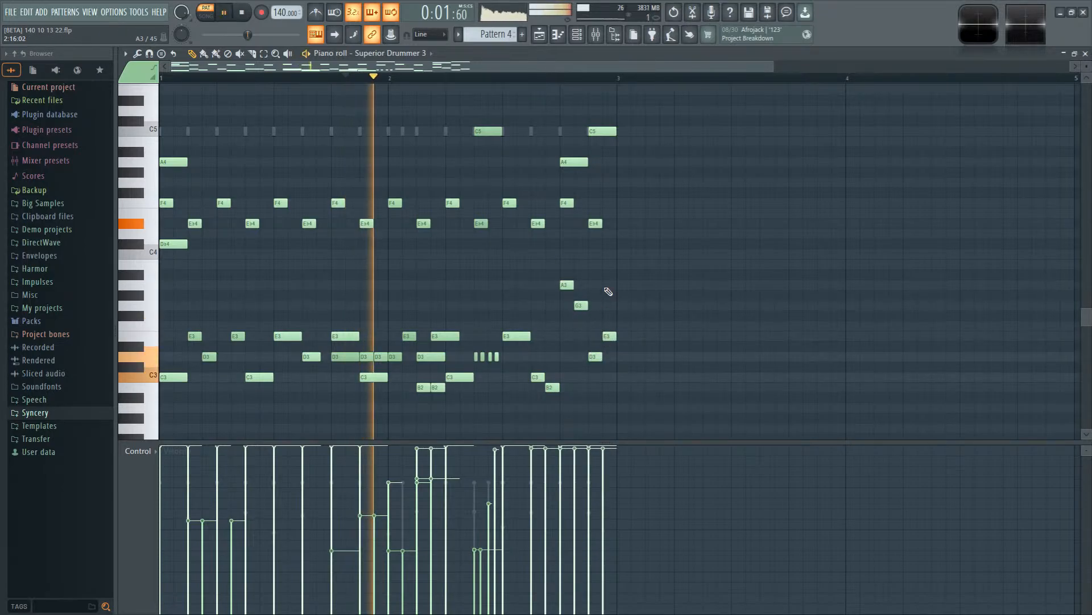
right_click(608, 336)
left_click(595, 377)
left_click(608, 387)
right_click(596, 357)
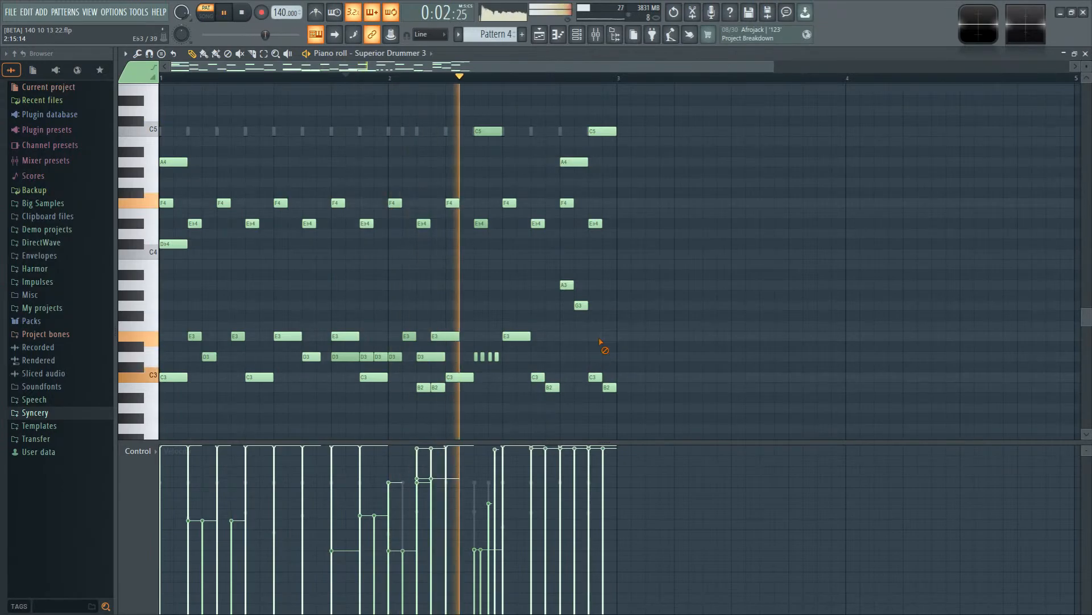
Step: Work out the kick ending of Pattern 4 in the channel rack, placing a final hit at step 32 on both layered kicks
key("F6")
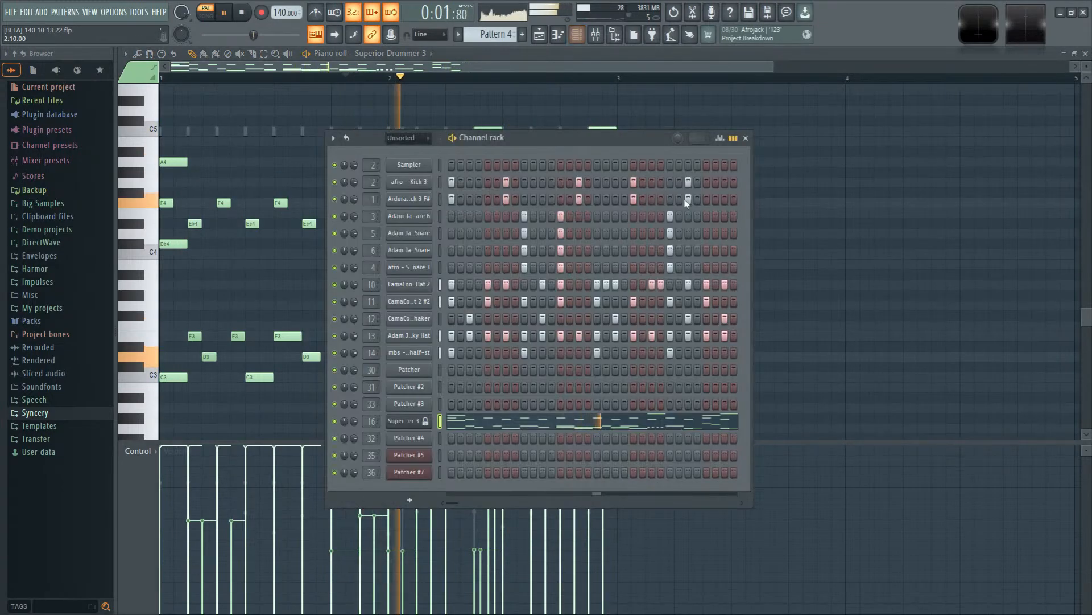
key("space")
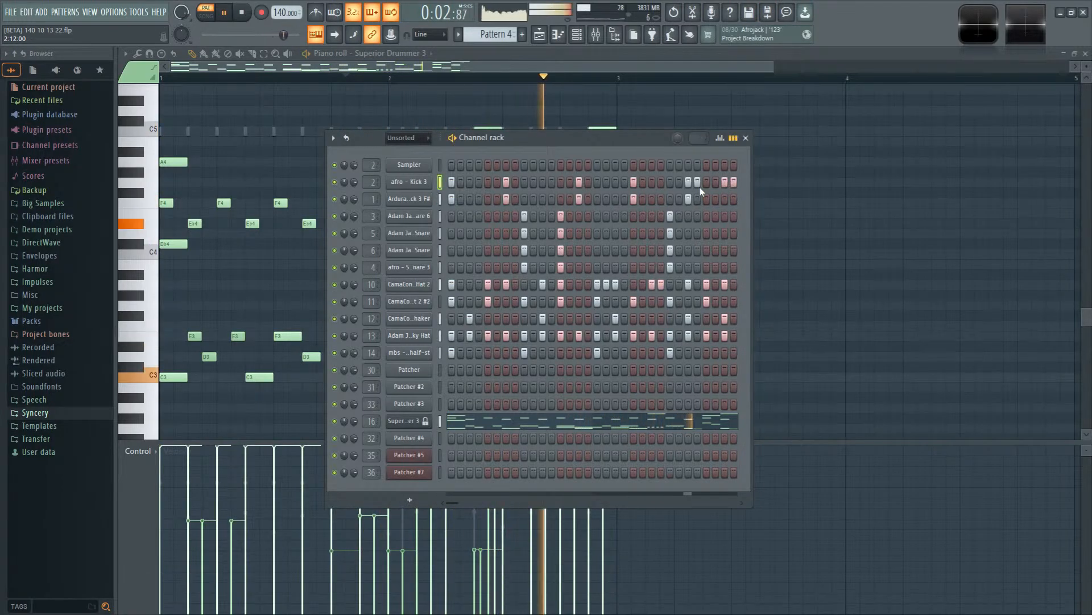
key("space")
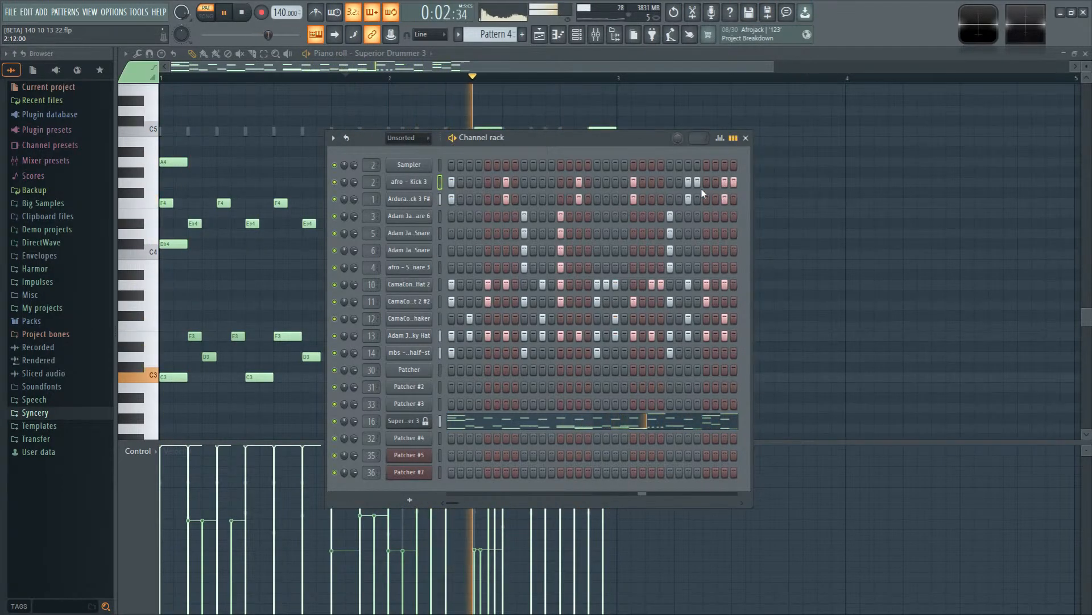
left_click(671, 183)
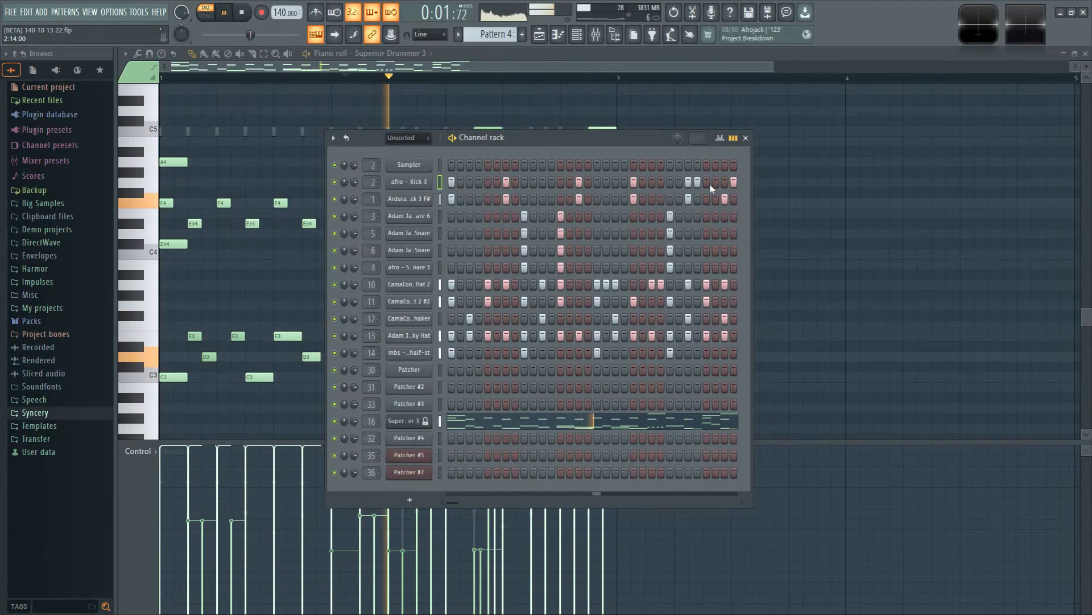
left_click(734, 198)
key("space")
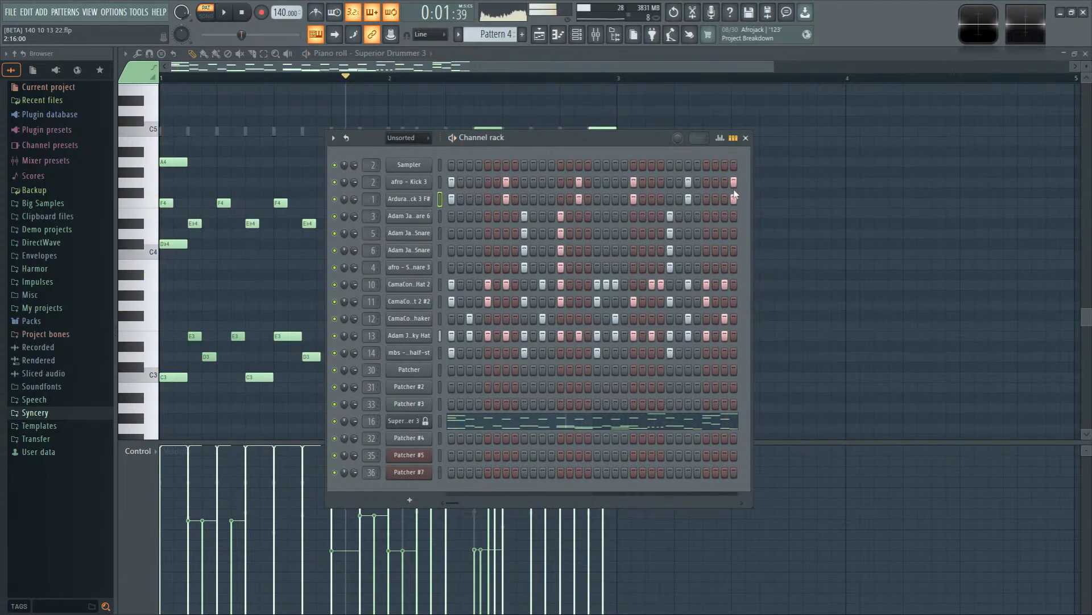
Step: Return to the playlist and play the song through the Pattern 4 fill into bar 81
left_click(540, 35)
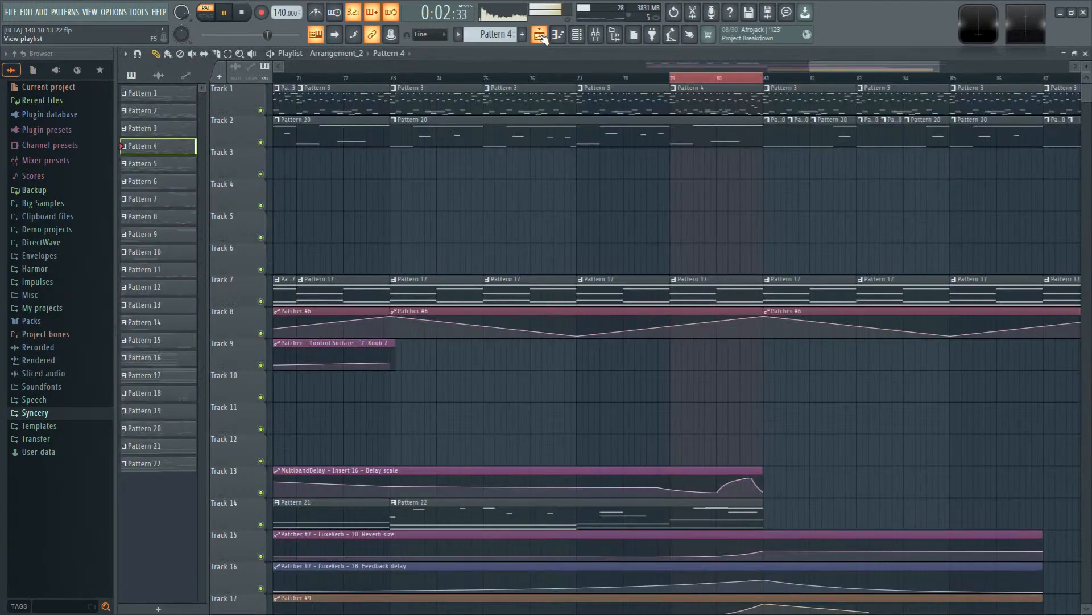
left_click(697, 84)
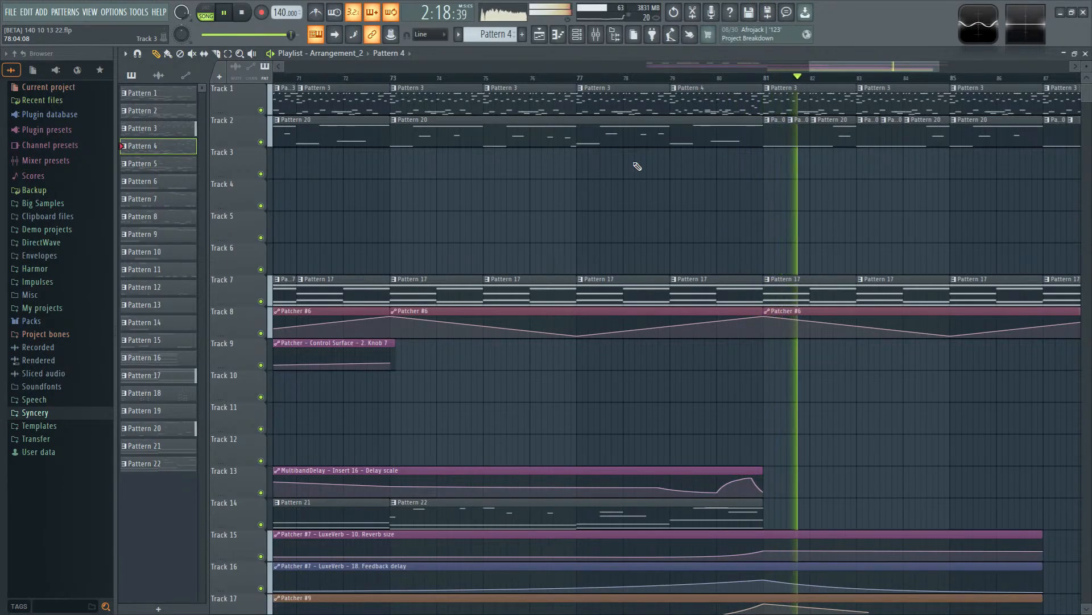
scroll(660, 232, "down", 4)
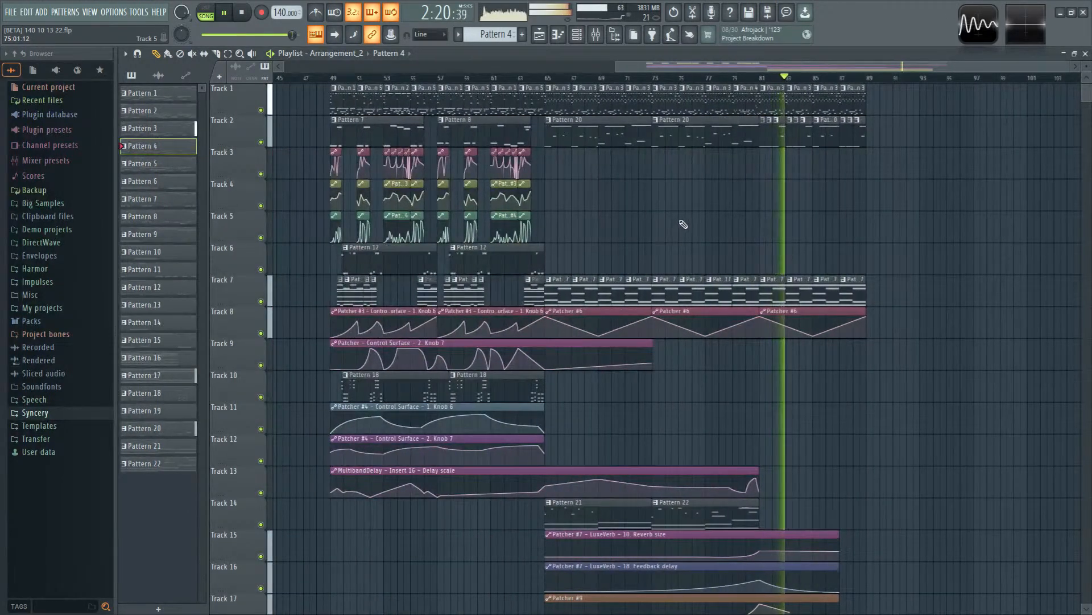
left_click(766, 80)
left_click_drag(766, 83, 760, 80)
key("space")
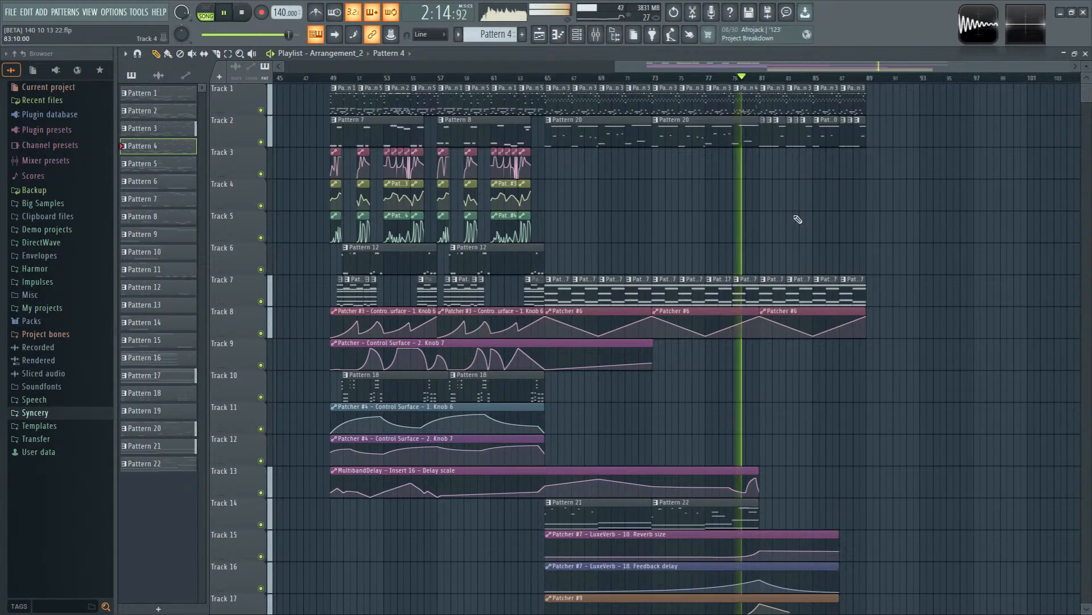
Step: Lower the bar 81 peaks of the Patcher #9, Patcher #10, Delay scale, Reverb decay and Patcher #8 automation, plus the Patcher #9 end point
scroll(739, 387, "down", 5)
scroll(713, 297, "up", 4)
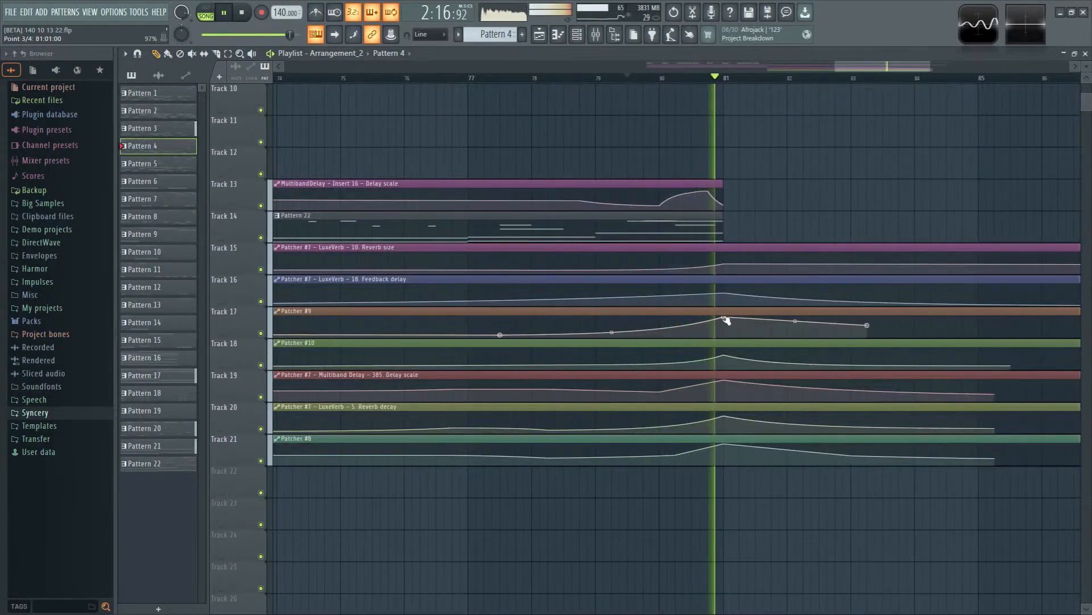
left_click_drag(724, 318, 724, 449)
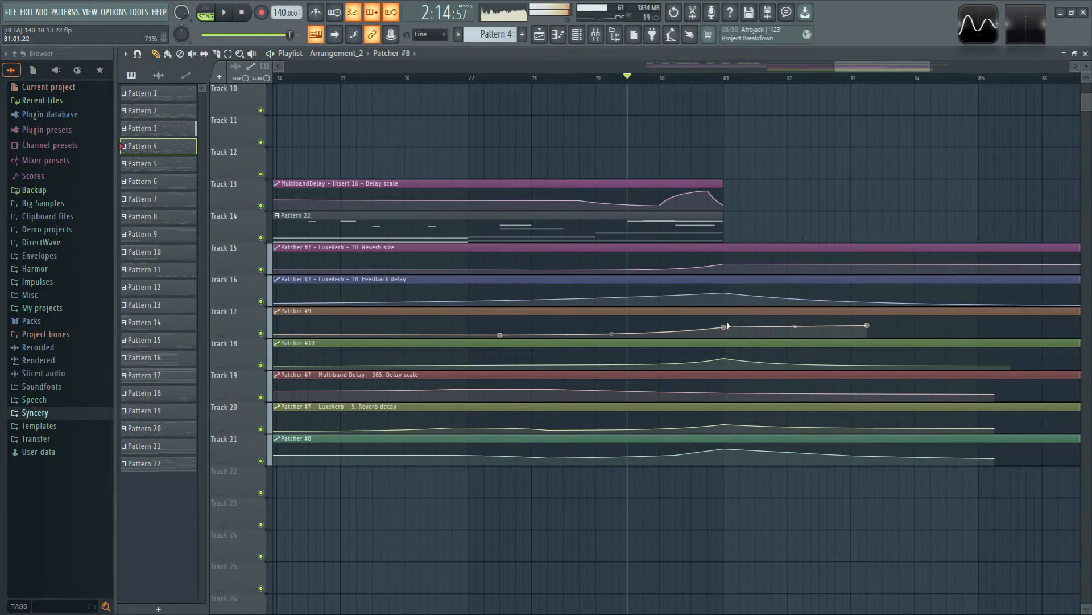
left_click_drag(869, 329, 870, 337)
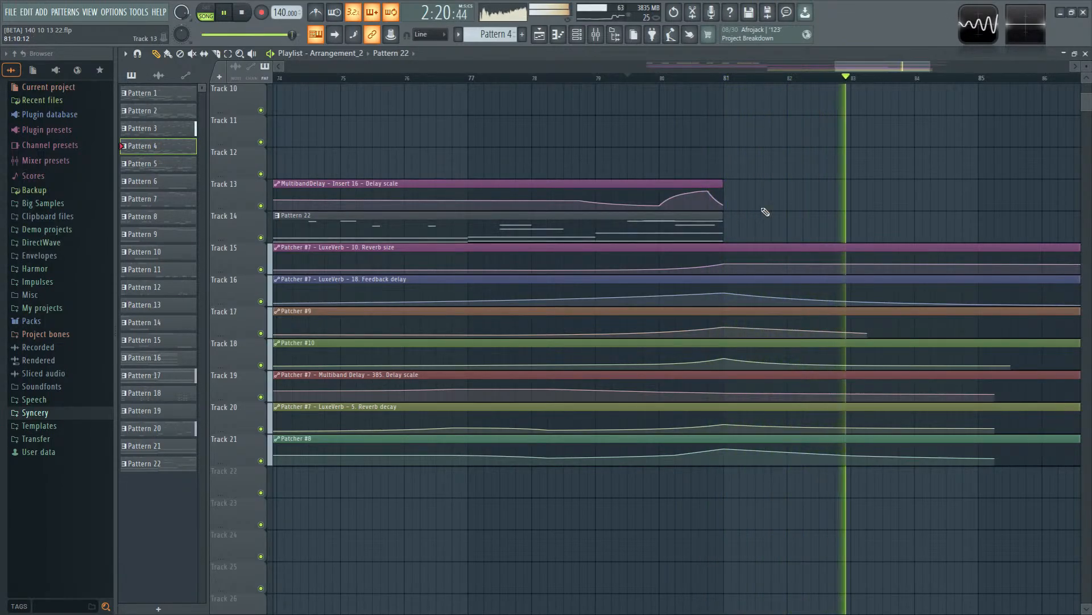
Step: Replay from bar 81, loop the Pattern 20 clip found there, and open the upper Harmor inside Patcher #5
scroll(763, 302, "up", 5)
left_click(727, 78)
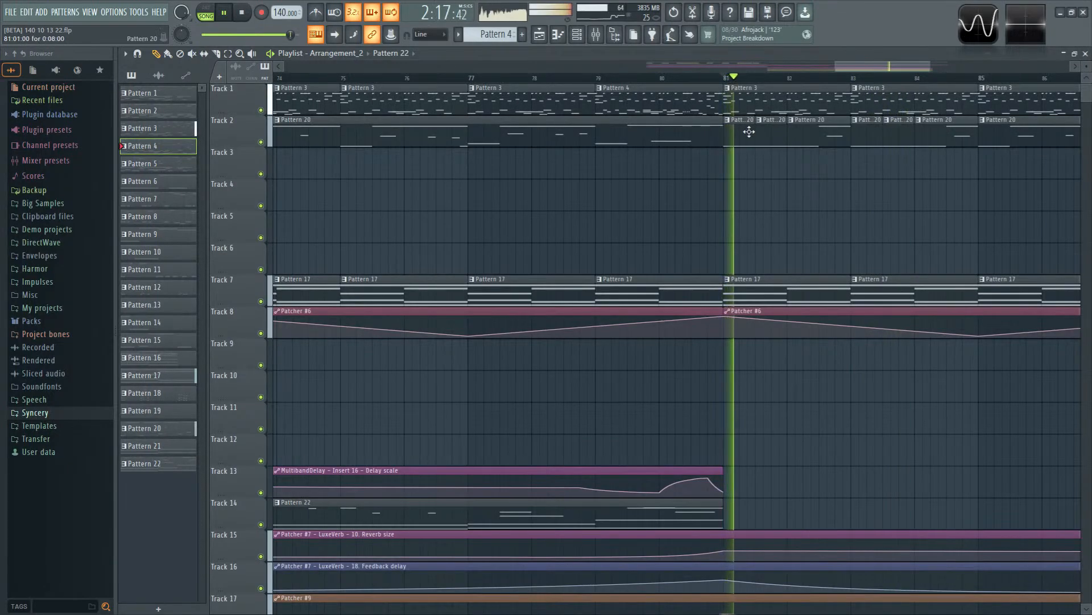
double_click(749, 132)
left_click(206, 12)
left_click(576, 36)
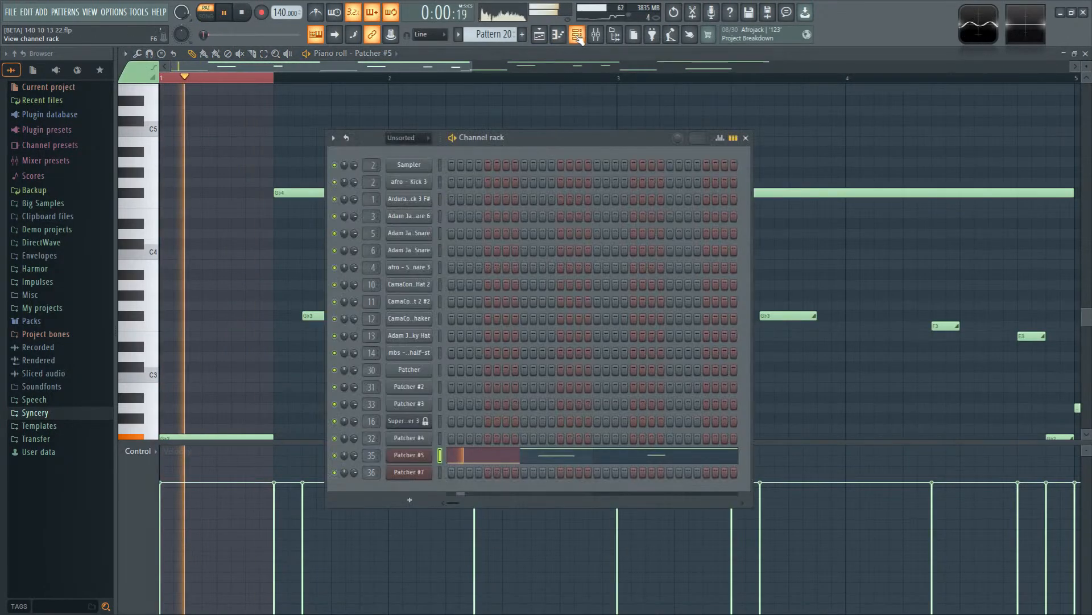
left_click(407, 455)
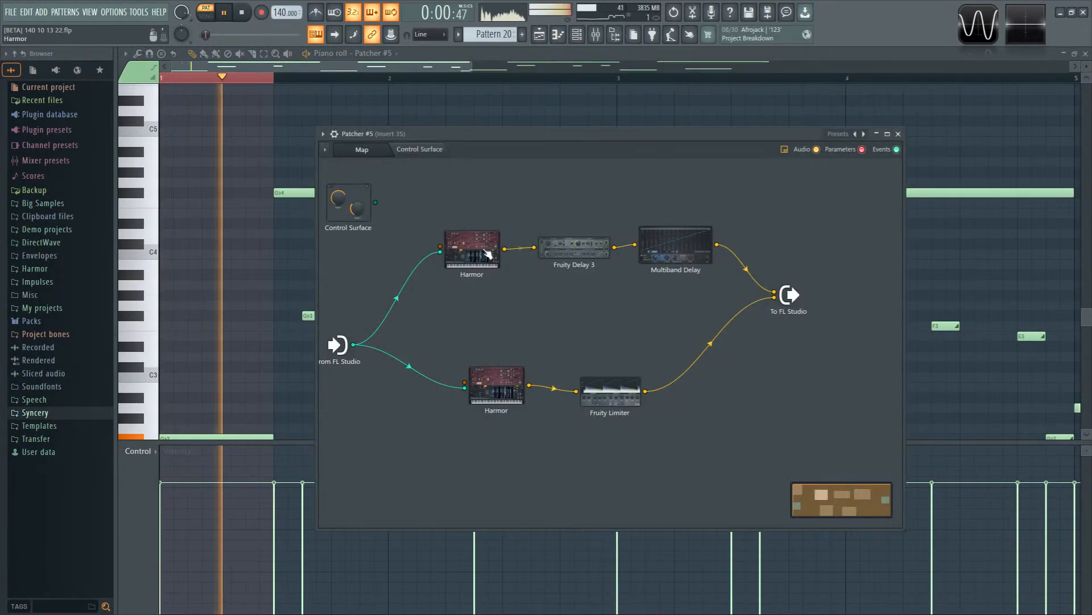
double_click(468, 244)
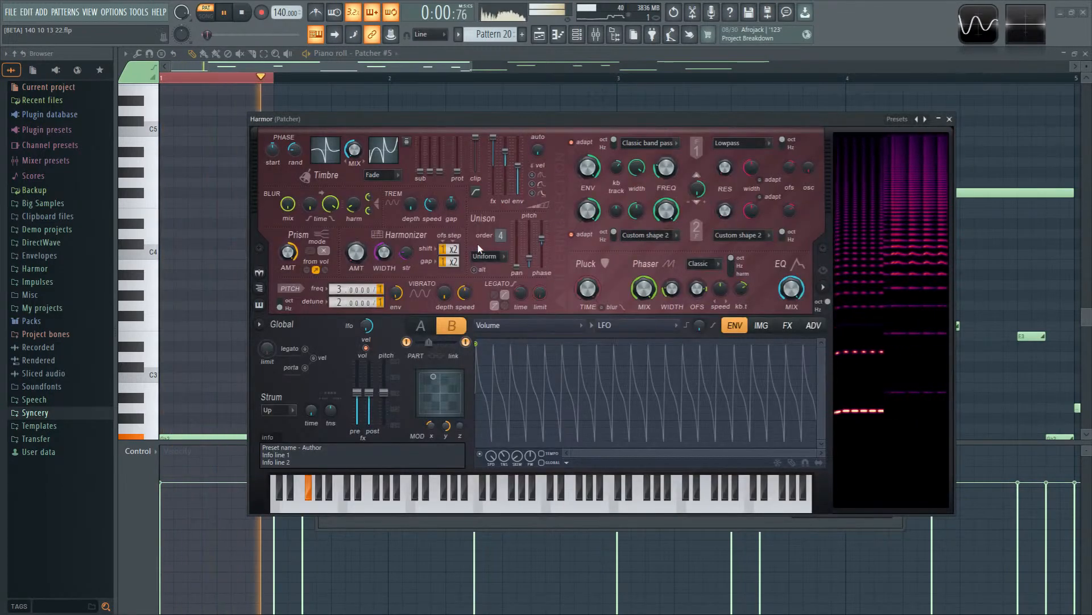
Step: Adjust Harmor's pitch ratios with a frequency multiplier of 6 in part B and a harmonic detune multiplier of 2 in part A
left_click(419, 326)
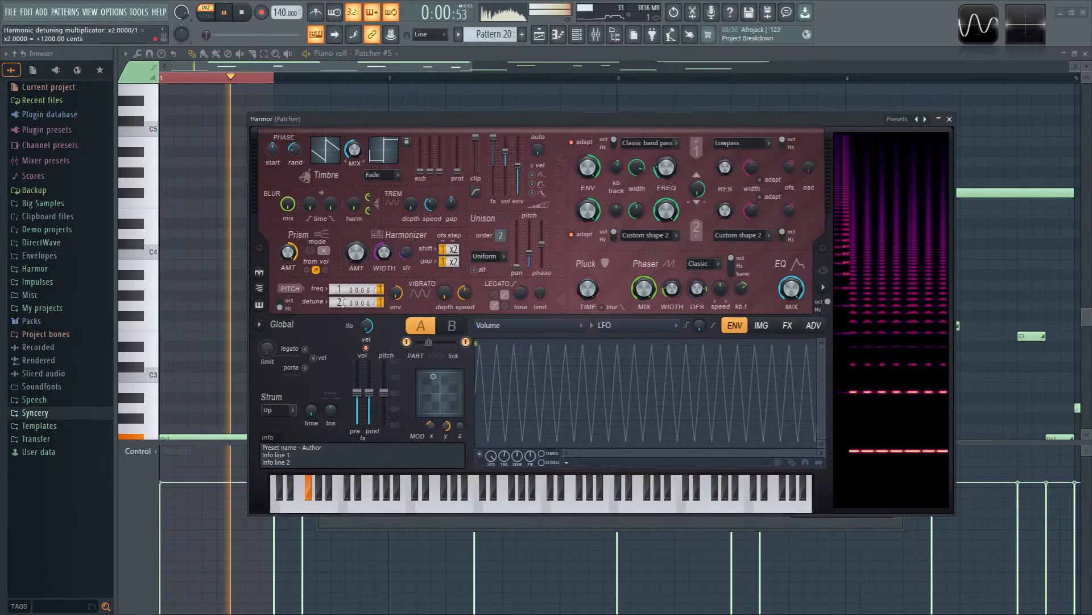
left_click(452, 325)
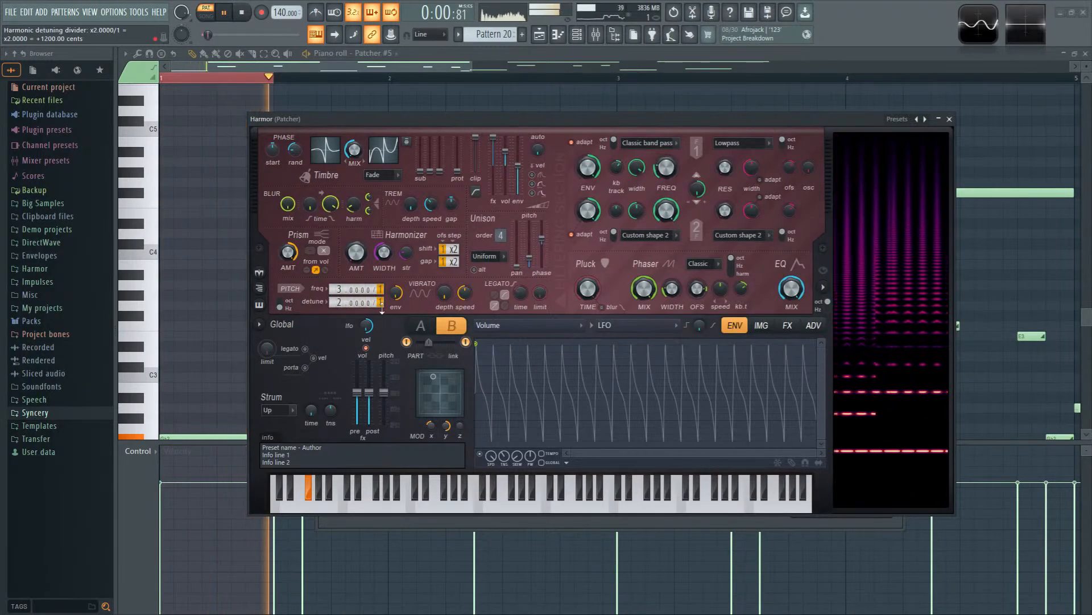
scroll(382, 308, "up", 2)
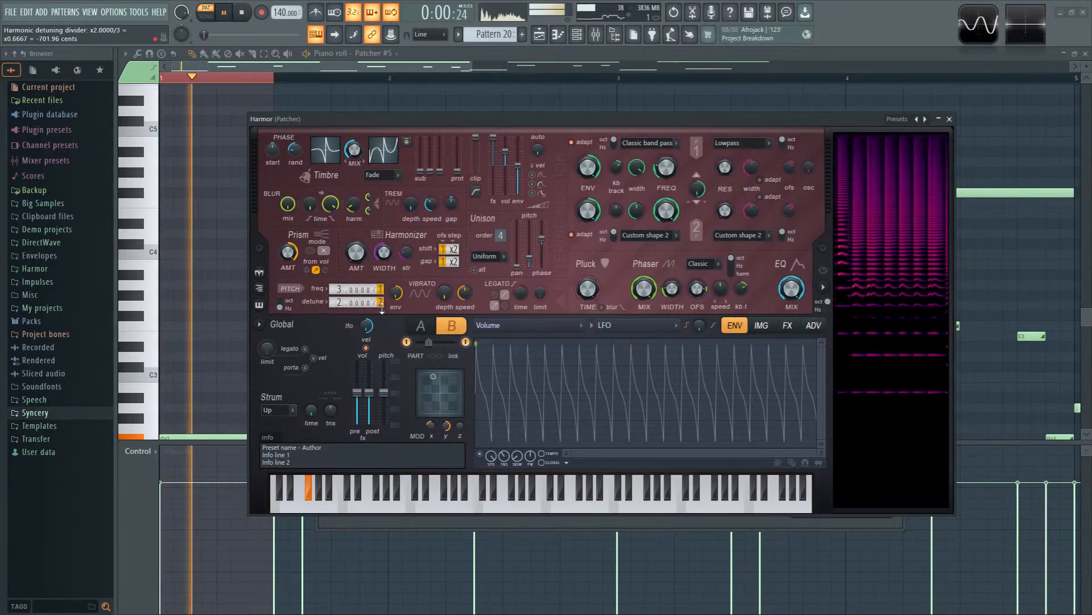
scroll(382, 309, "down", 2)
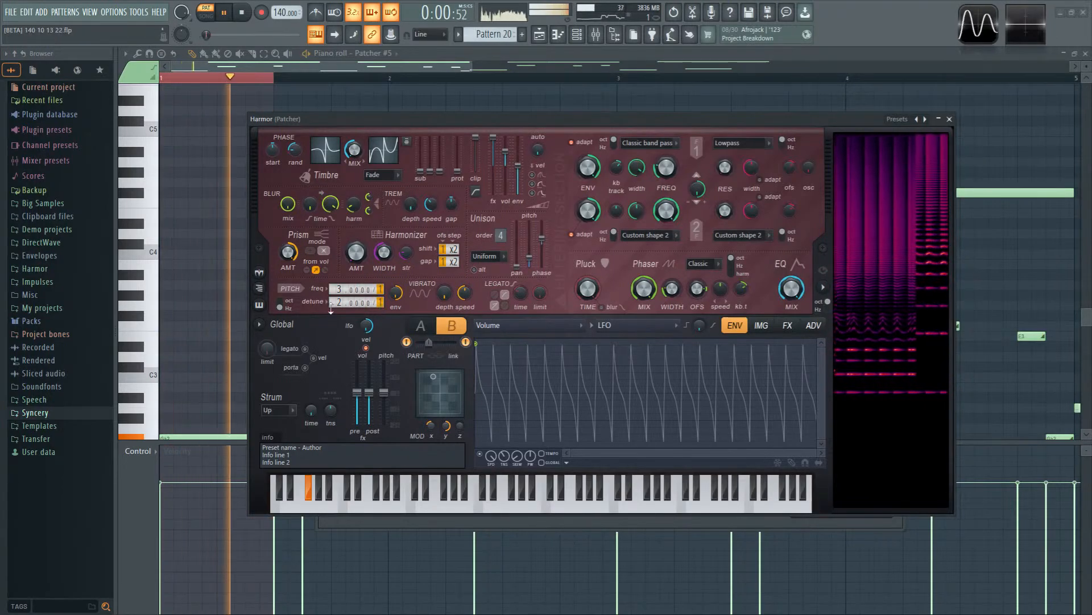
scroll(331, 306, "down", 1)
scroll(329, 286, "up", 3)
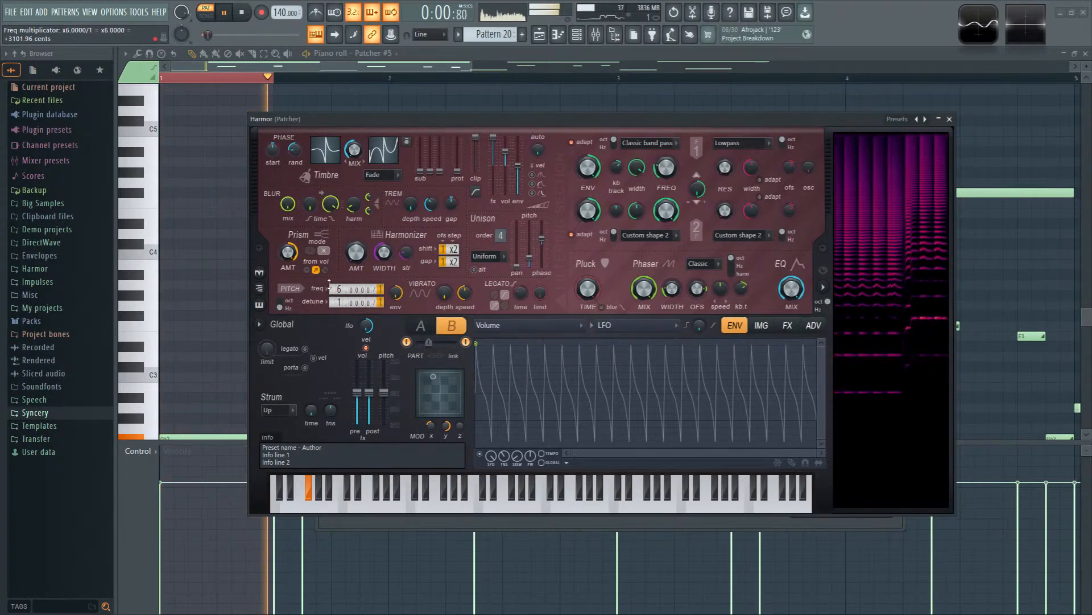
left_click(421, 326)
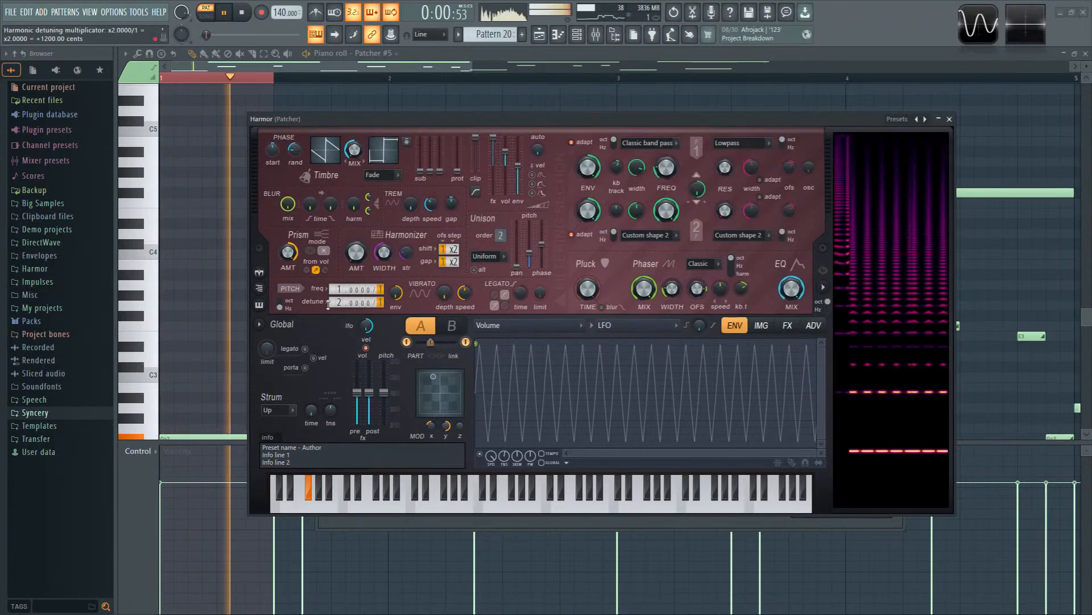
key("space")
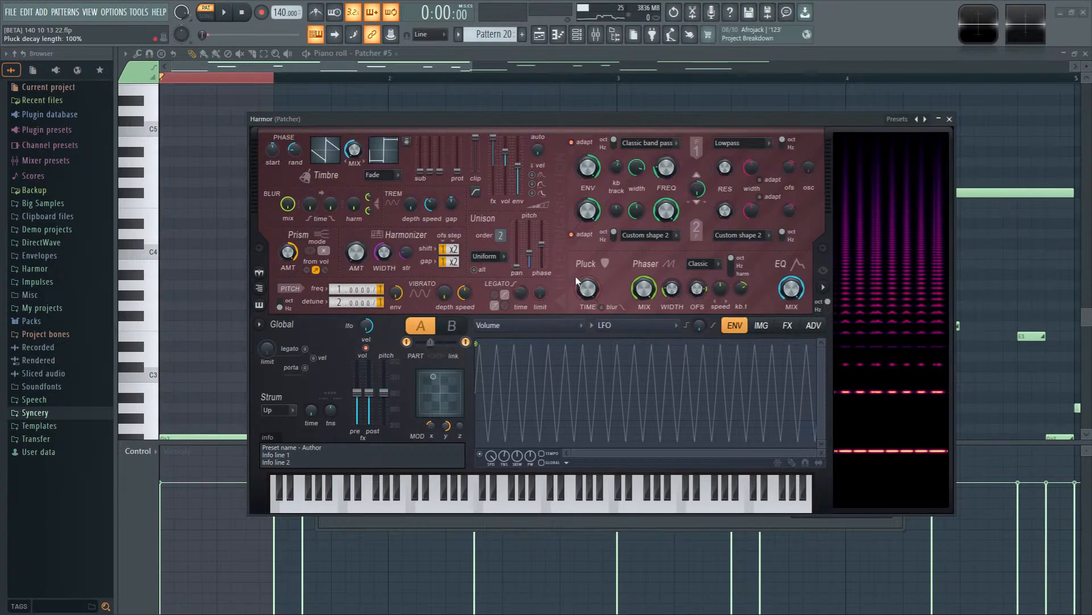
Step: Close Harmor, start looped playback, and reposition the lower Harmor and Fruity Limiter modules in the Patcher #5 map
left_click(949, 119)
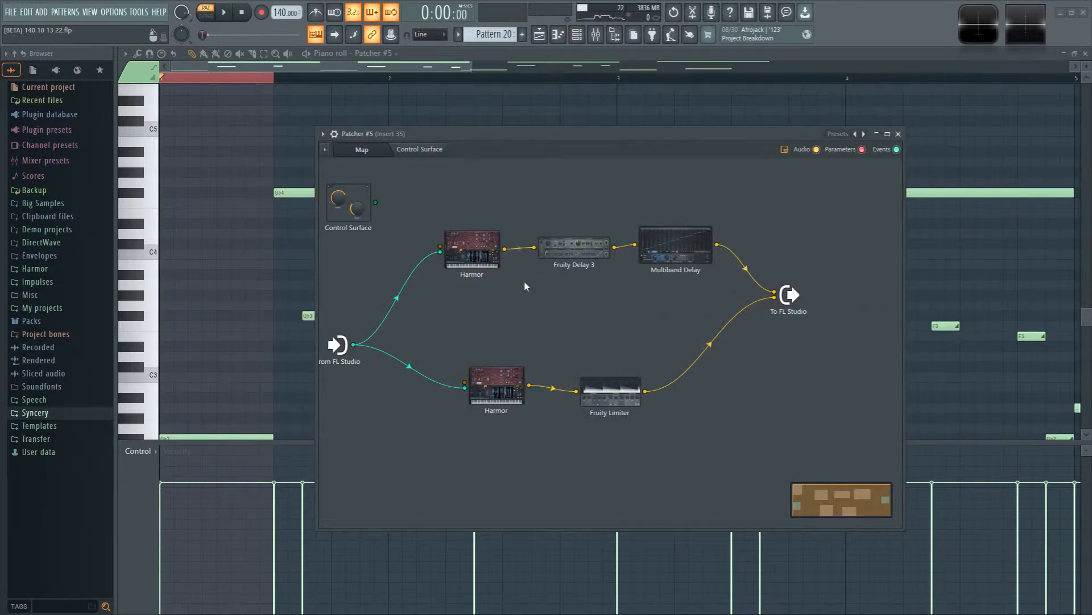
left_click_drag(504, 373, 488, 361)
key("space")
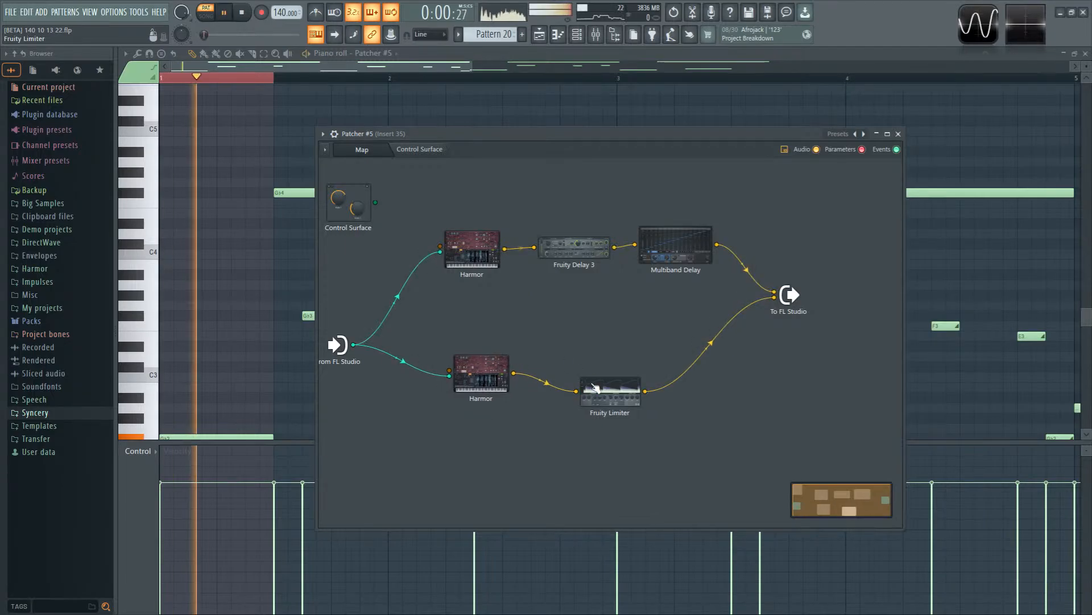
left_click_drag(593, 388, 618, 376)
Step: Inspect the band delays of the Multiband Delay inside Patcher #5 with playback stopped, and close it
left_click(685, 244)
key("space")
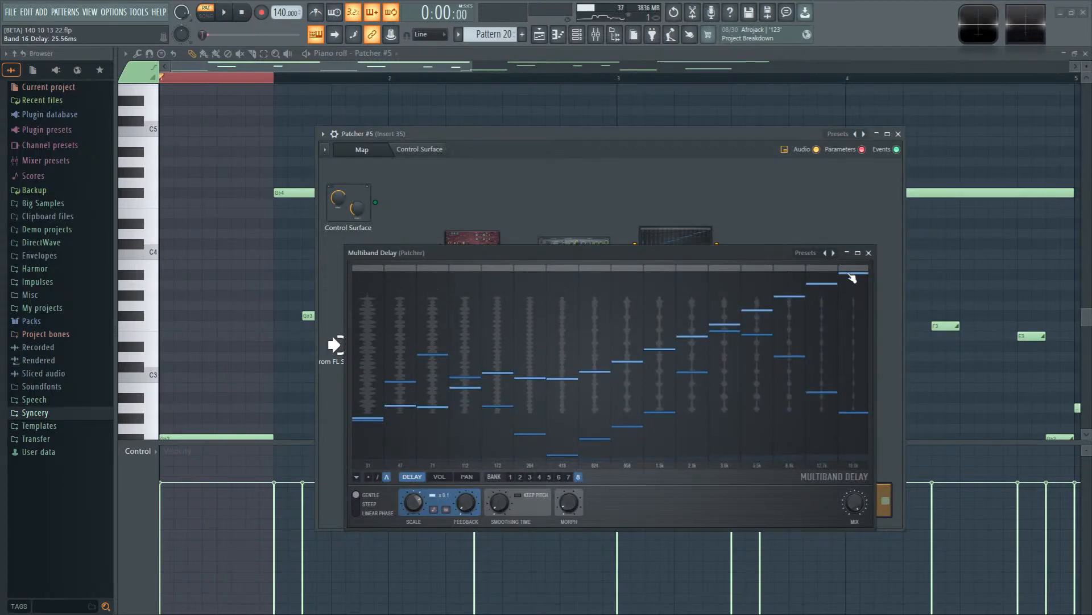
left_click(868, 253)
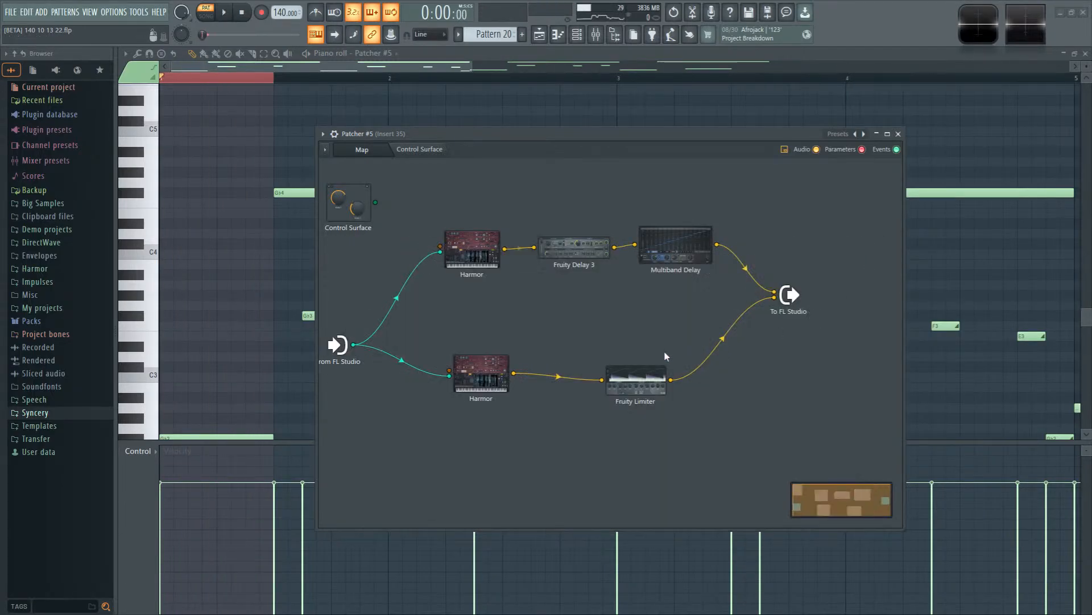
Step: Return to the playlist, play the song from bar 65, and reopen the Patcher #5 module map
left_click(558, 36)
scroll(644, 244, "down", 6)
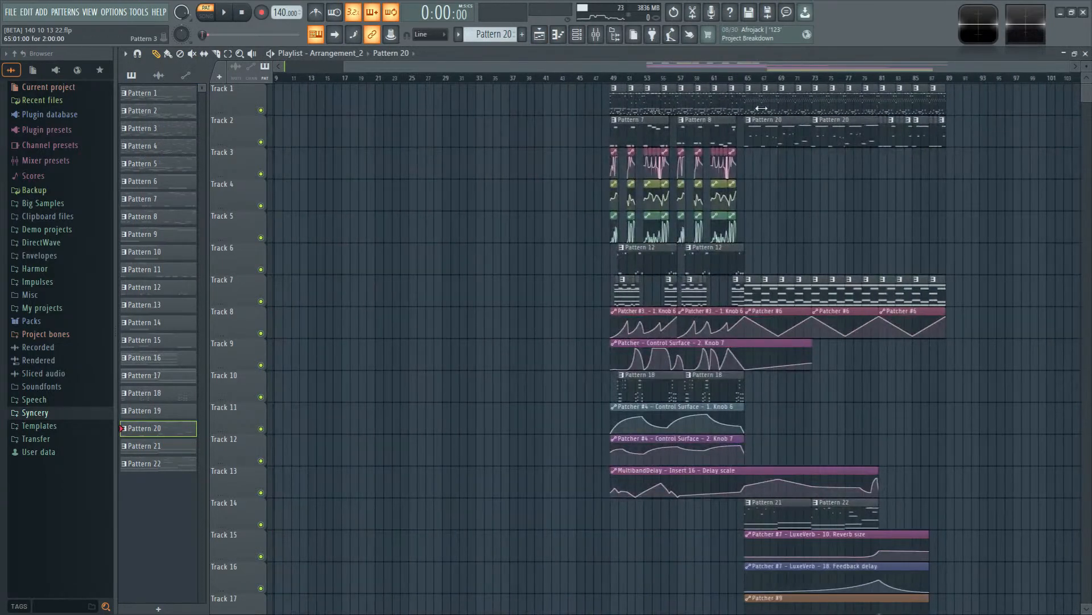
key("space")
left_click(576, 34)
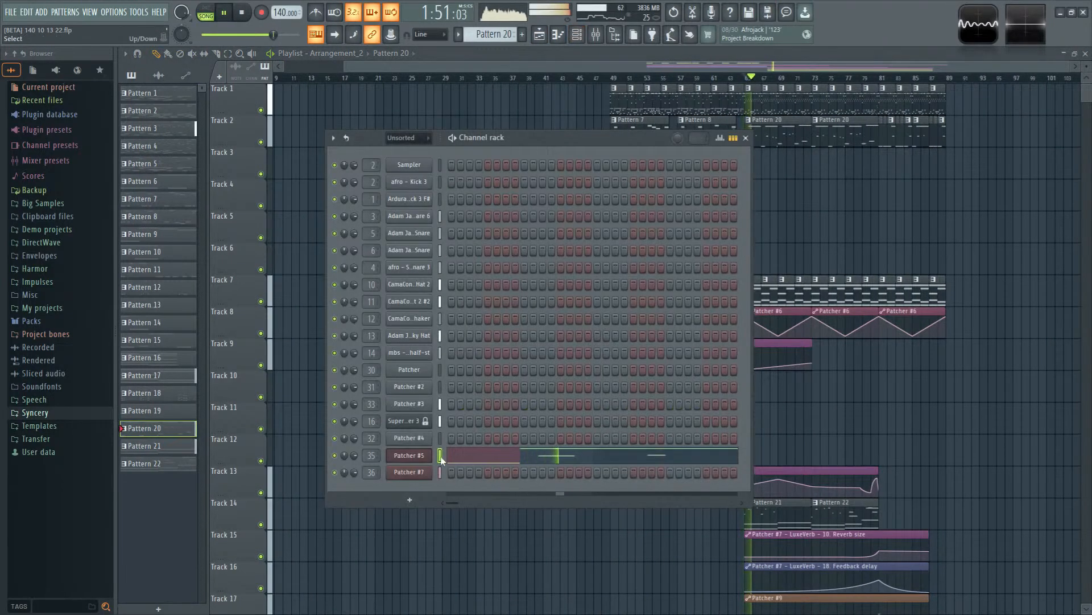
left_click(411, 457)
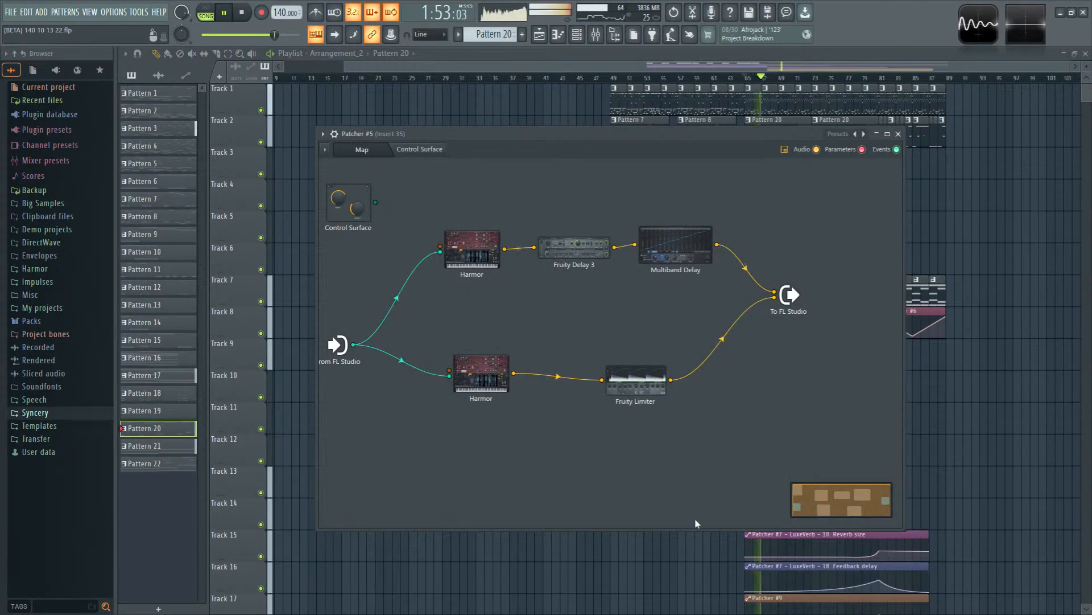
Step: Open the Pattern 21 clip on Track 14 in the piano roll and bring up its Patcher #7 instrument
left_click(684, 576)
double_click(767, 518)
left_click(577, 34)
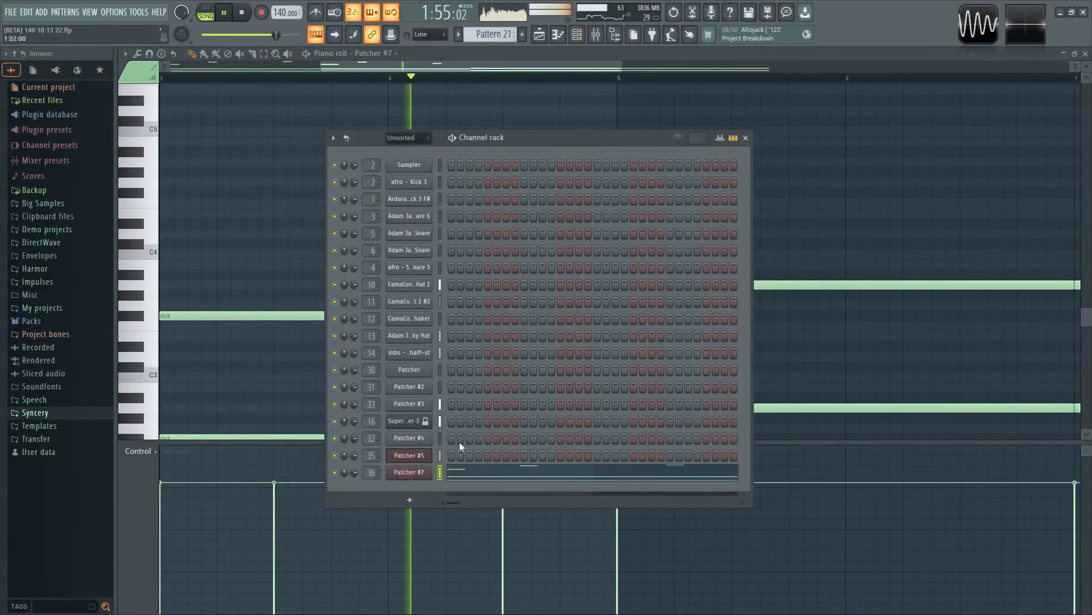
left_click(408, 469)
Step: Examine the settings and live envelope graphs of both LuxeVerb reverbs in the Patcher #7 chain during playback
left_click(487, 334)
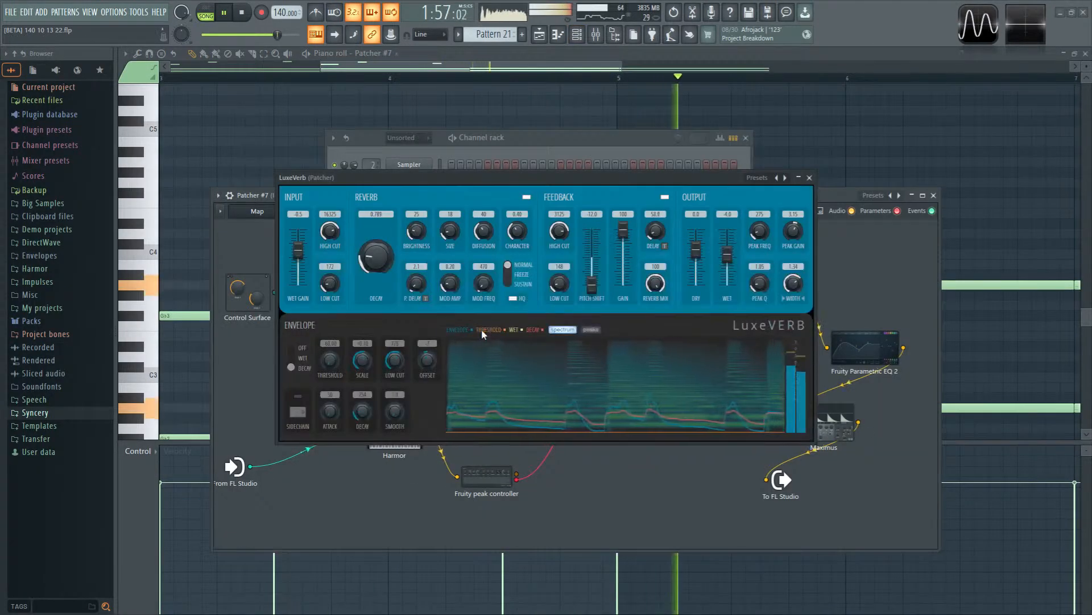
left_click(810, 178)
double_click(772, 311)
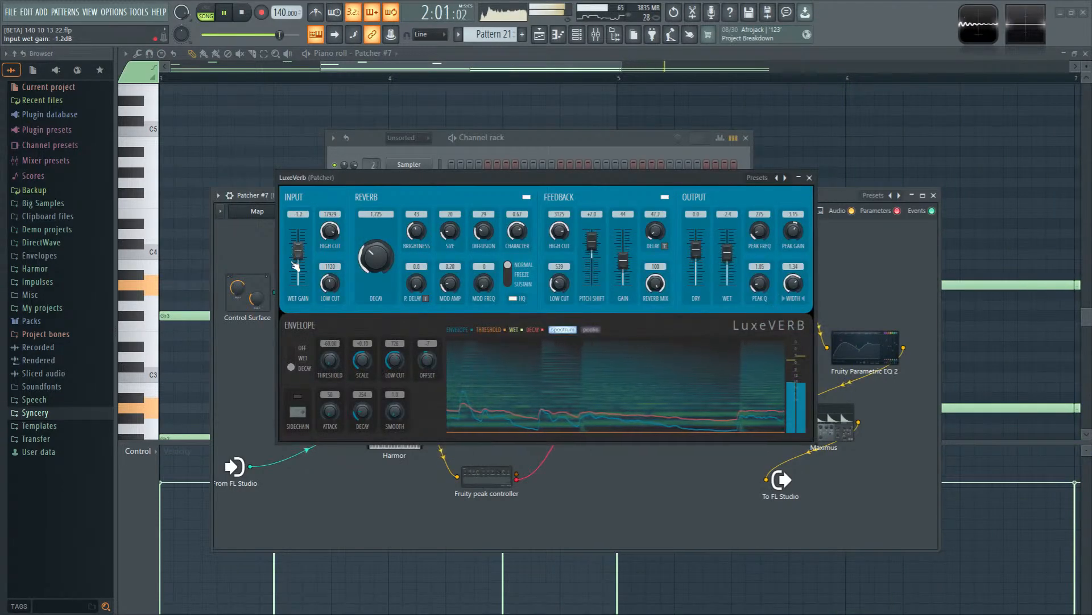
left_click(810, 178)
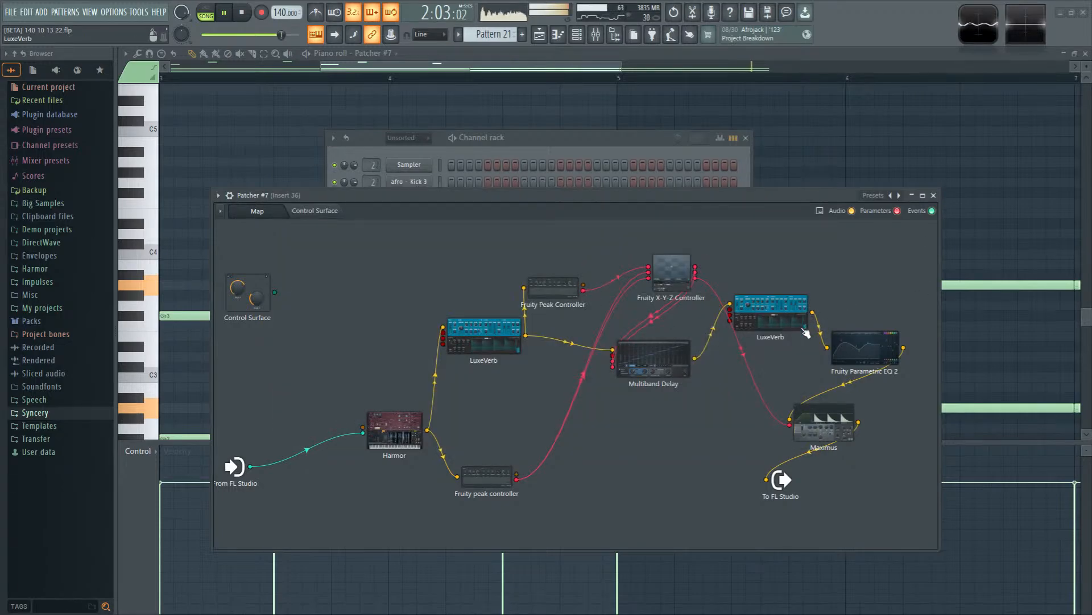
double_click(770, 321)
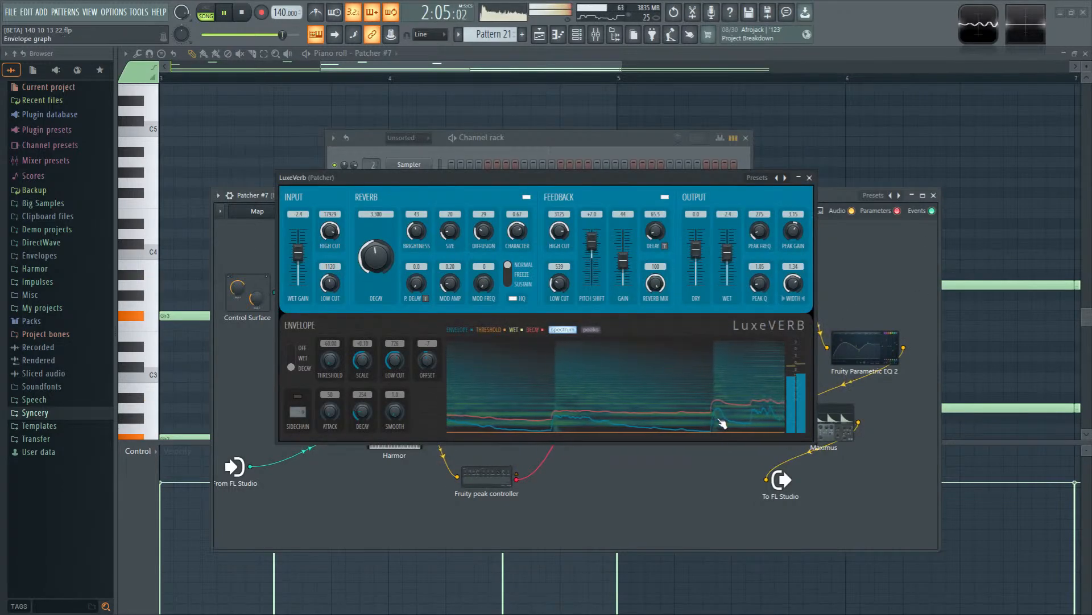
Step: Examine Maximus in Patcher #7 during playback, including its frequency bands display, monitor view, and low, mid and high band curves
double_click(827, 428)
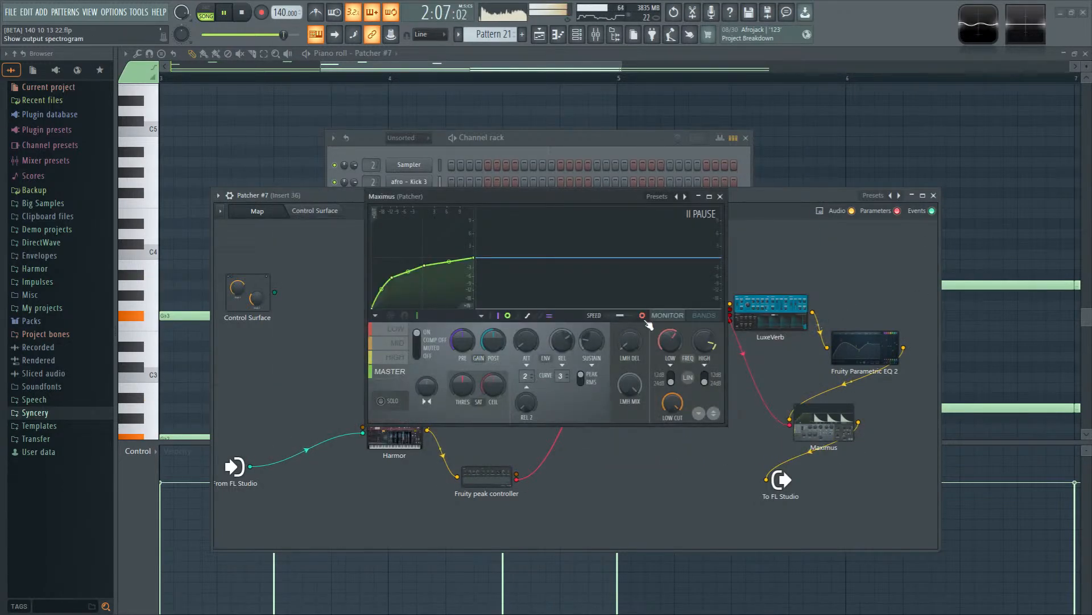
left_click(704, 317)
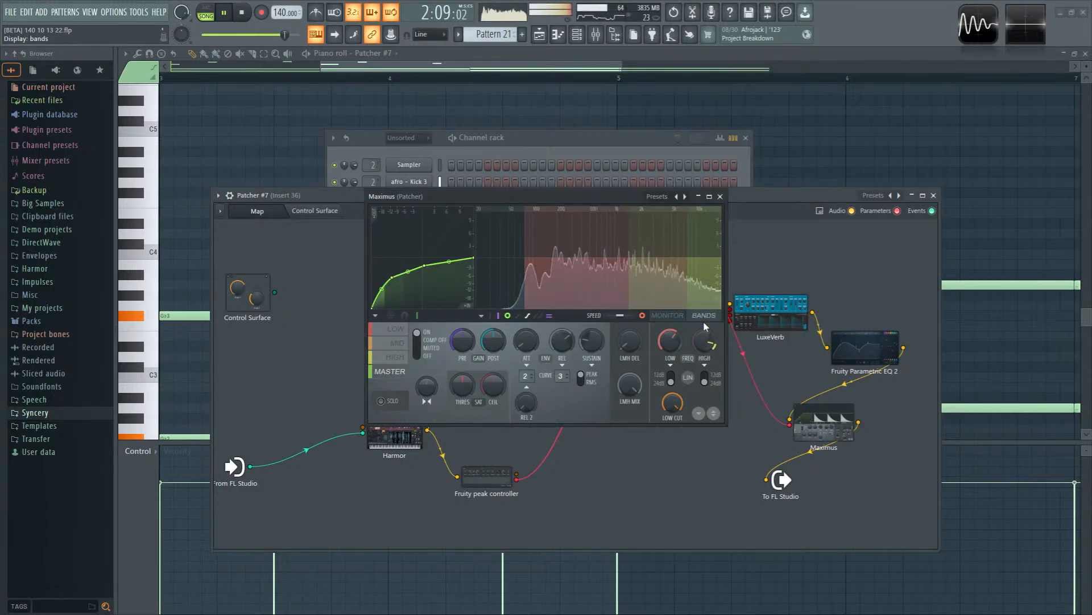
left_click(668, 316)
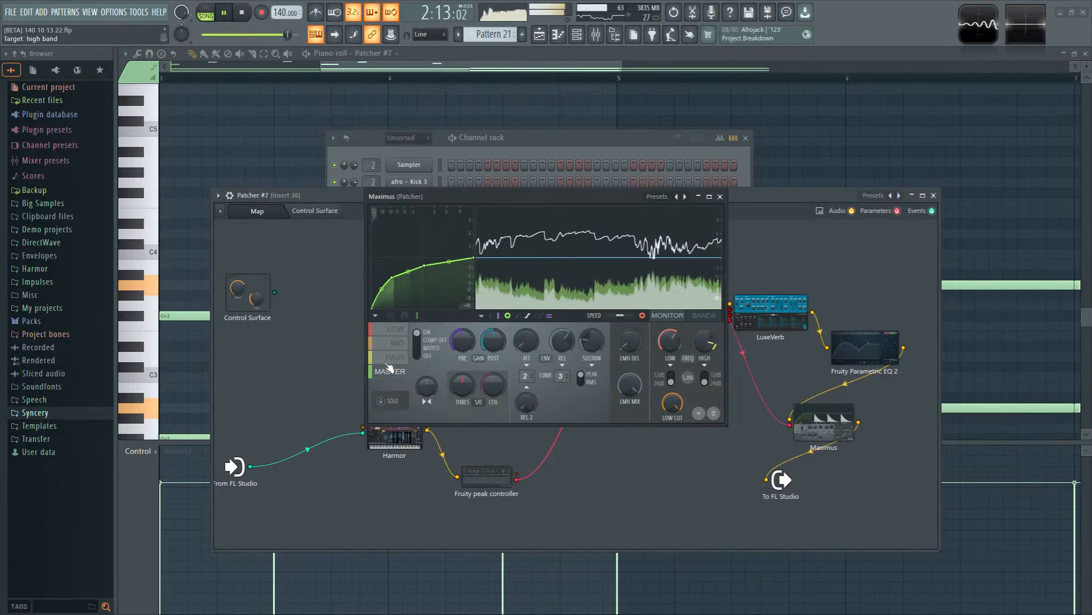
left_click(396, 329)
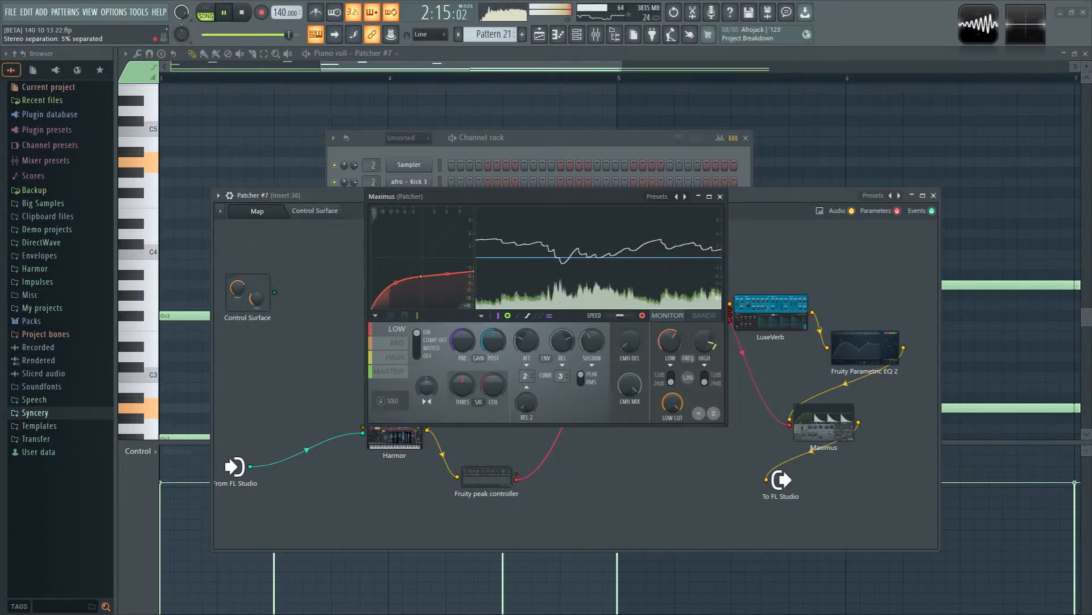
left_click(398, 343)
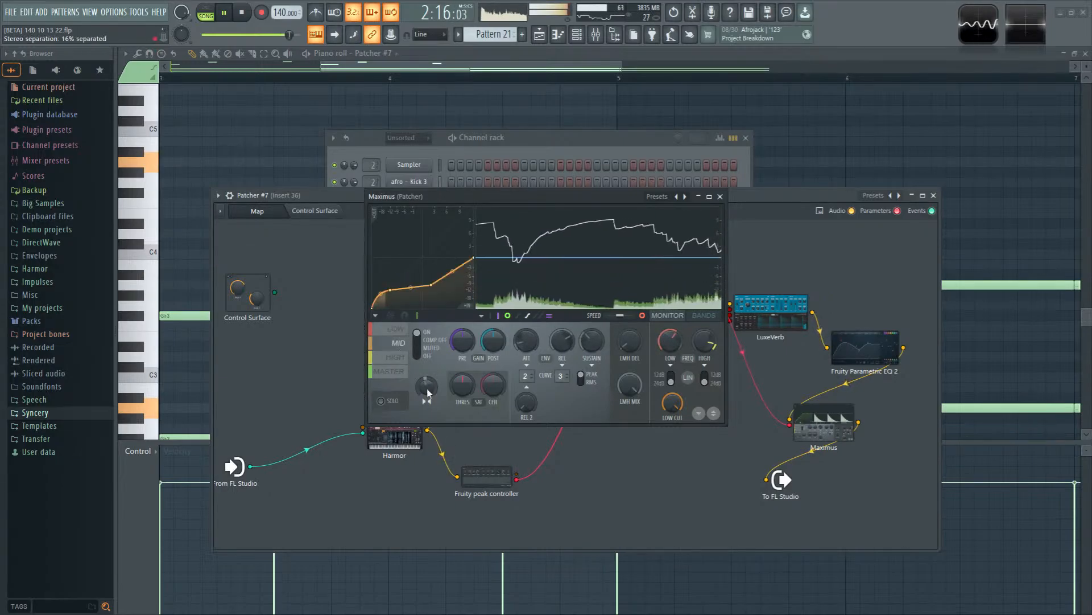
left_click(401, 358)
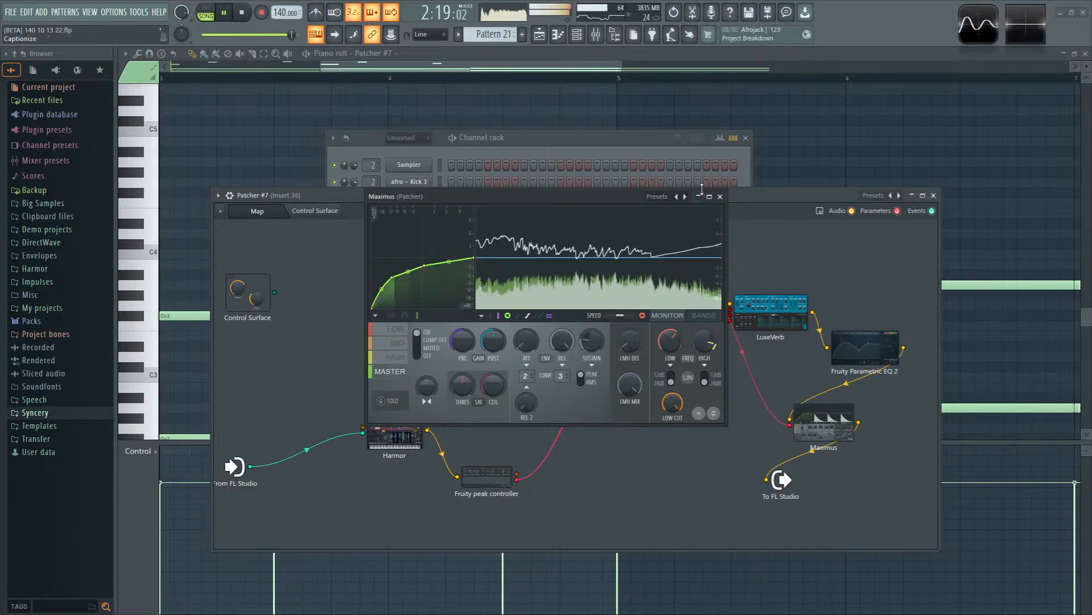
Step: Close Maximus and select Insert 35 in the mixer to view its effects
left_click(720, 196)
left_click(601, 40)
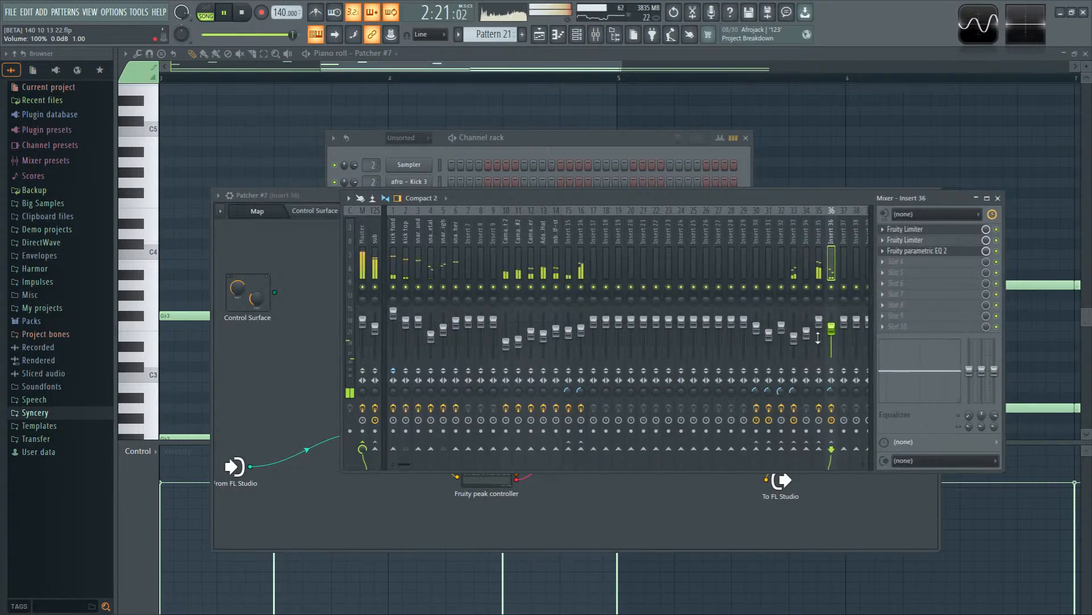
left_click(817, 269)
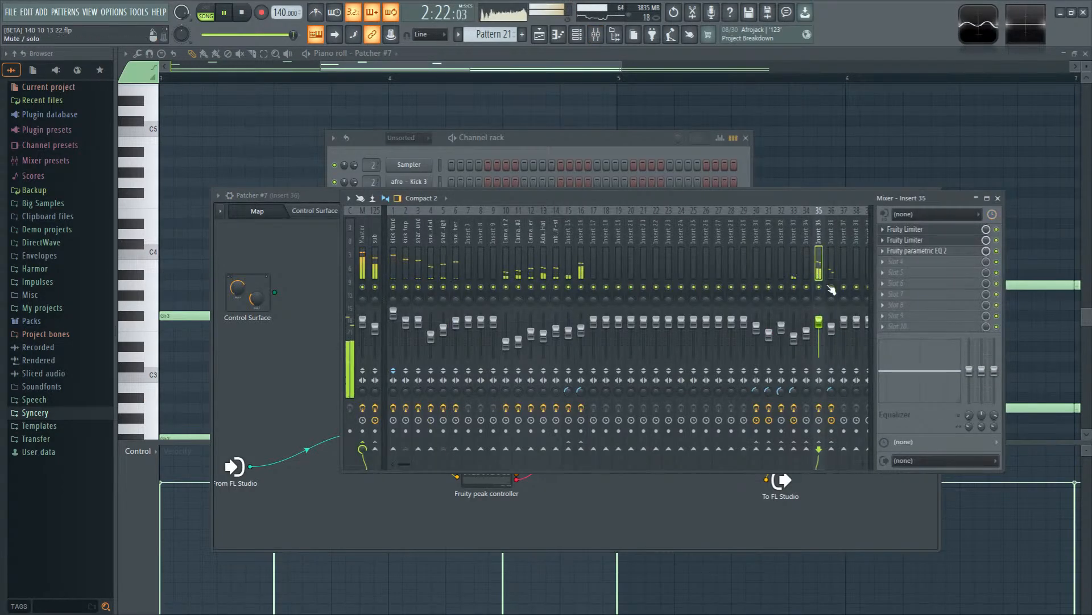
Step: Open Pattern 20 from the playlist's Track 2 for editing and bring up the map of its Patcher #5
left_click(322, 196)
left_click(582, 38)
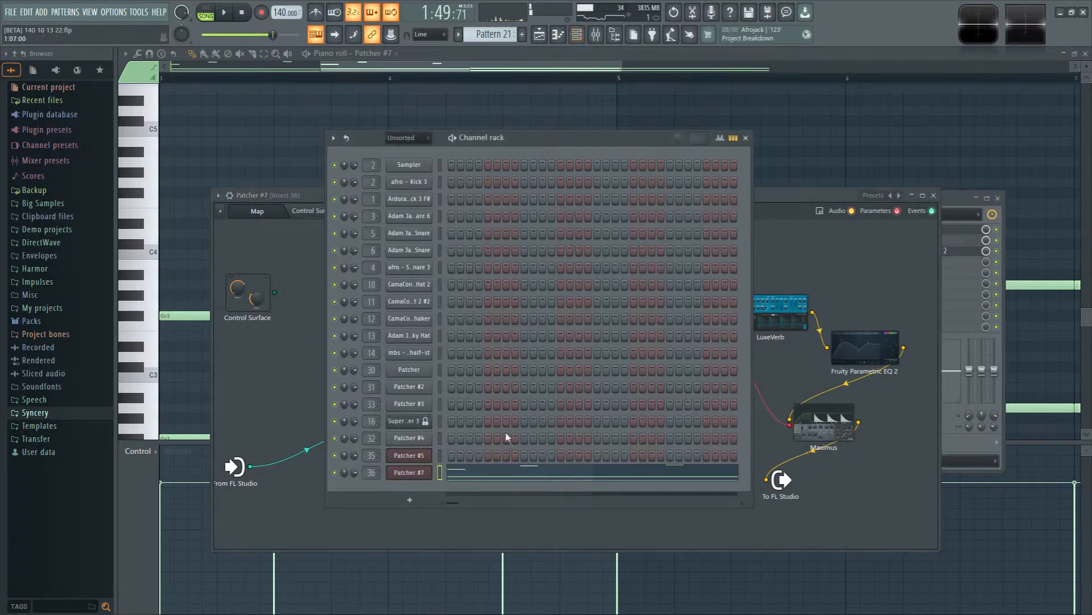
left_click(539, 38)
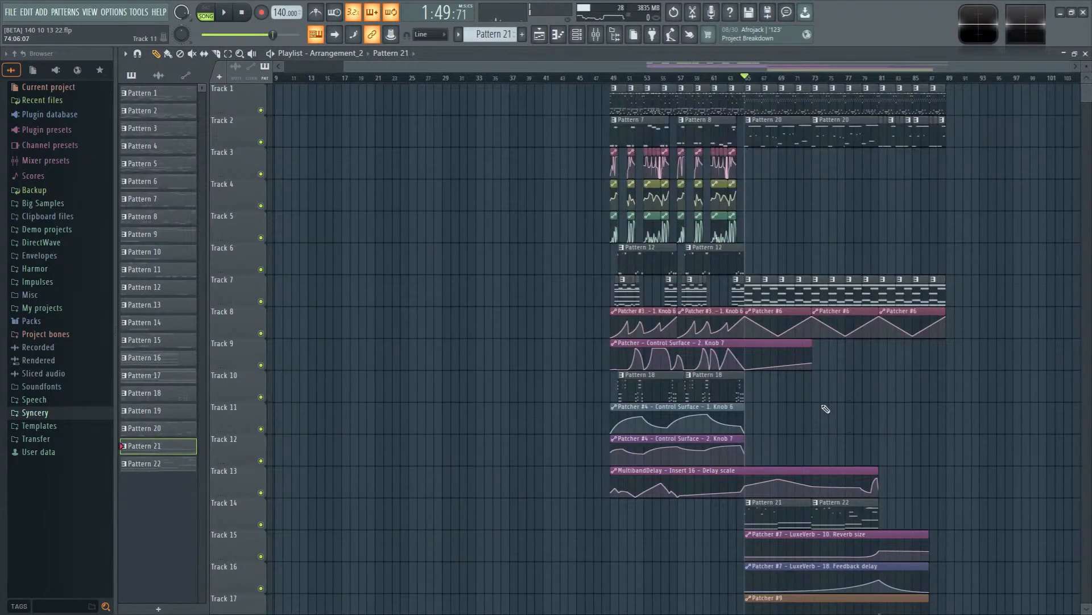
double_click(765, 135)
left_click(577, 36)
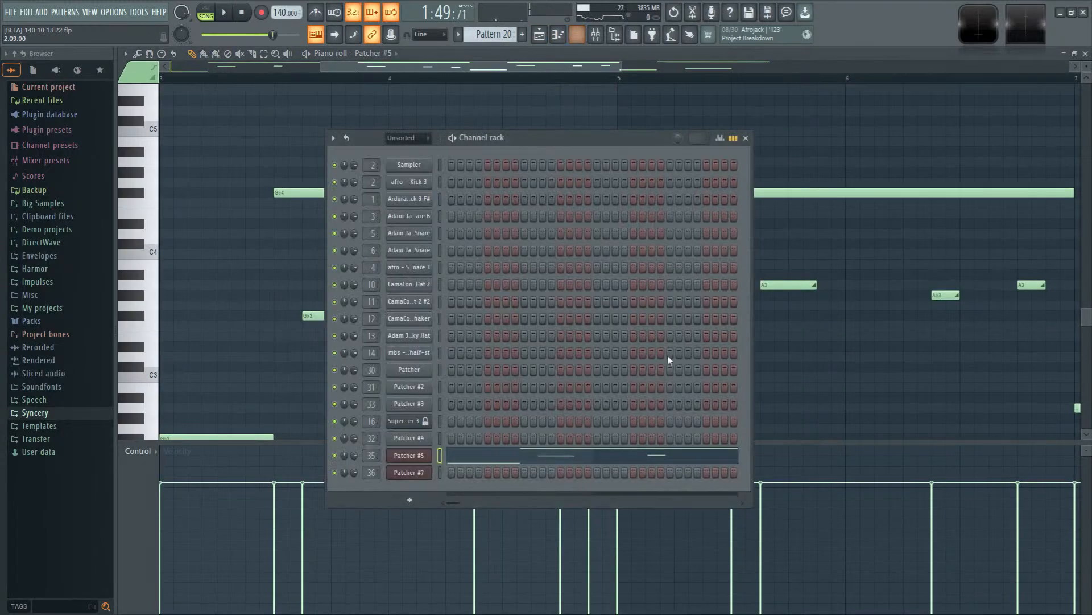
left_click(424, 457)
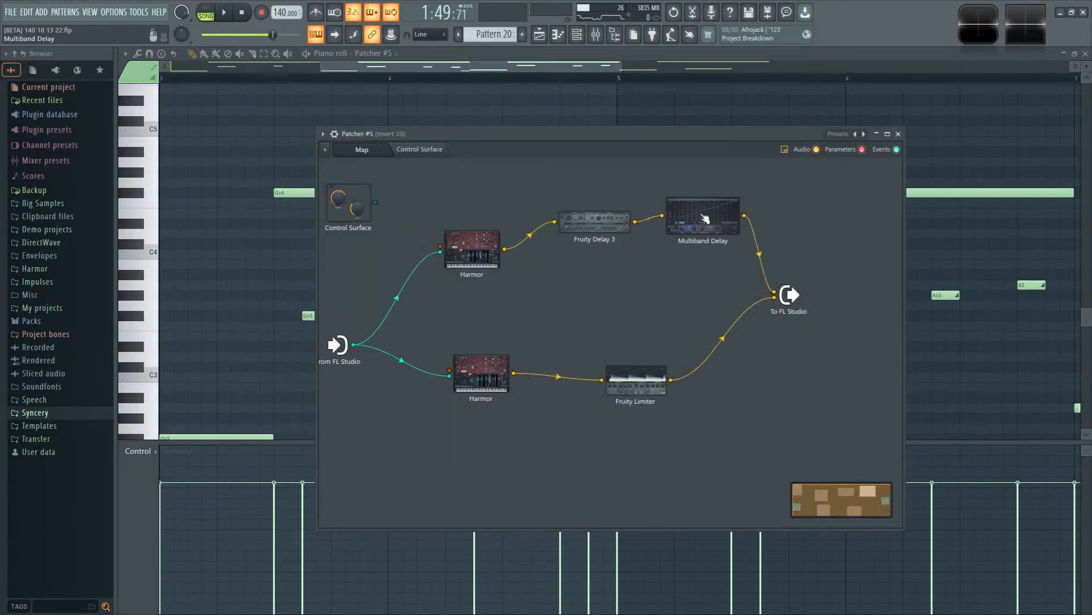
right_click(484, 226)
left_click_drag(503, 246, 501, 325)
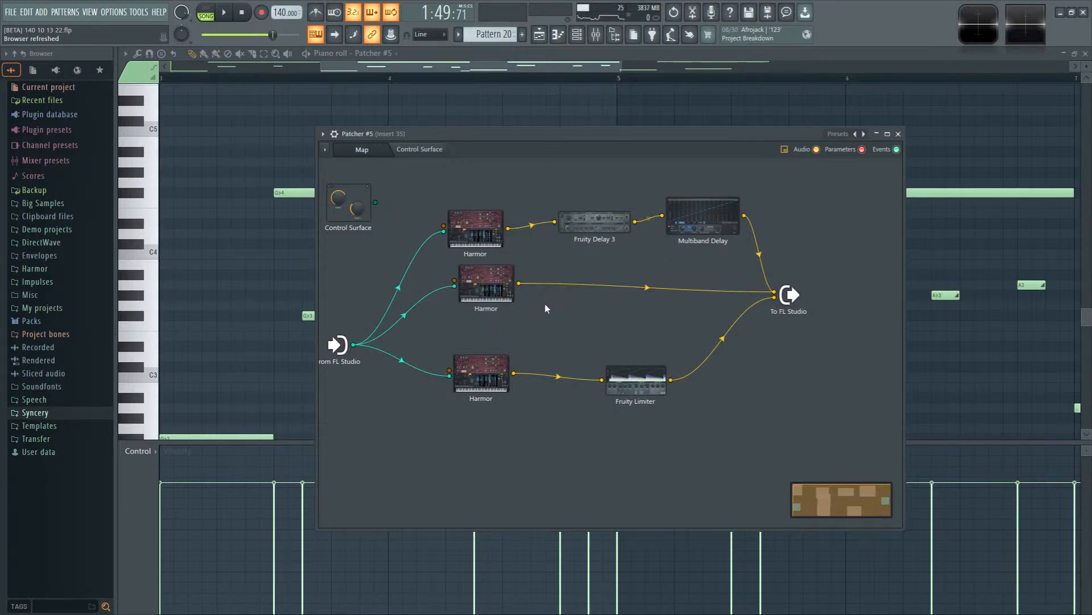
double_click(483, 232)
left_click(951, 120)
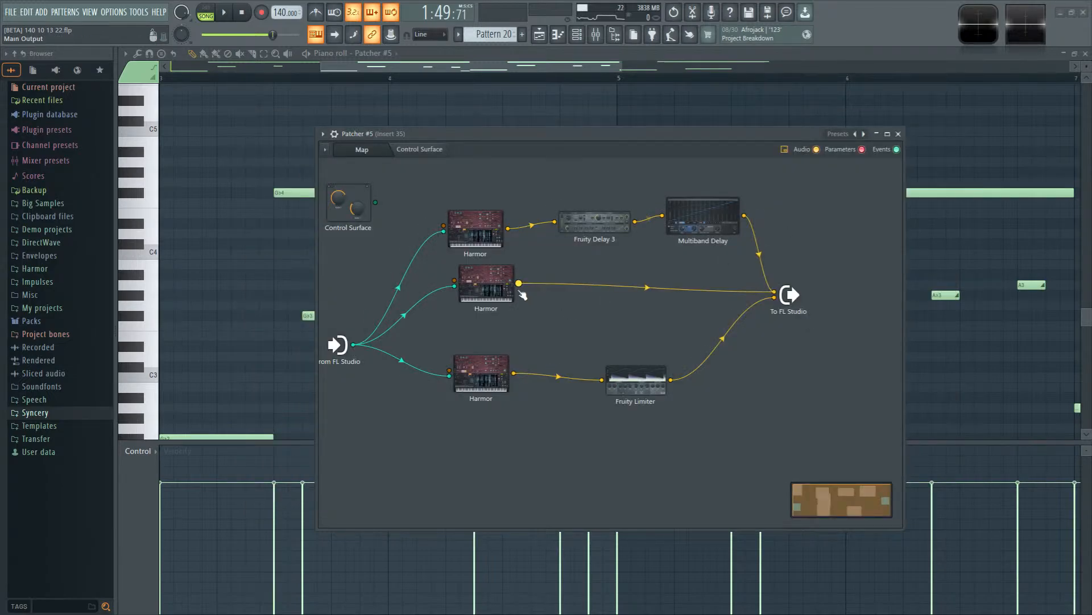
right_click(496, 286)
left_click(551, 333)
Step: While Pattern 20 plays, sweep the upper Harmor's X modulation to 100% and down to minimum, and its Y modulation down to 3% and up again
double_click(479, 239)
key("space")
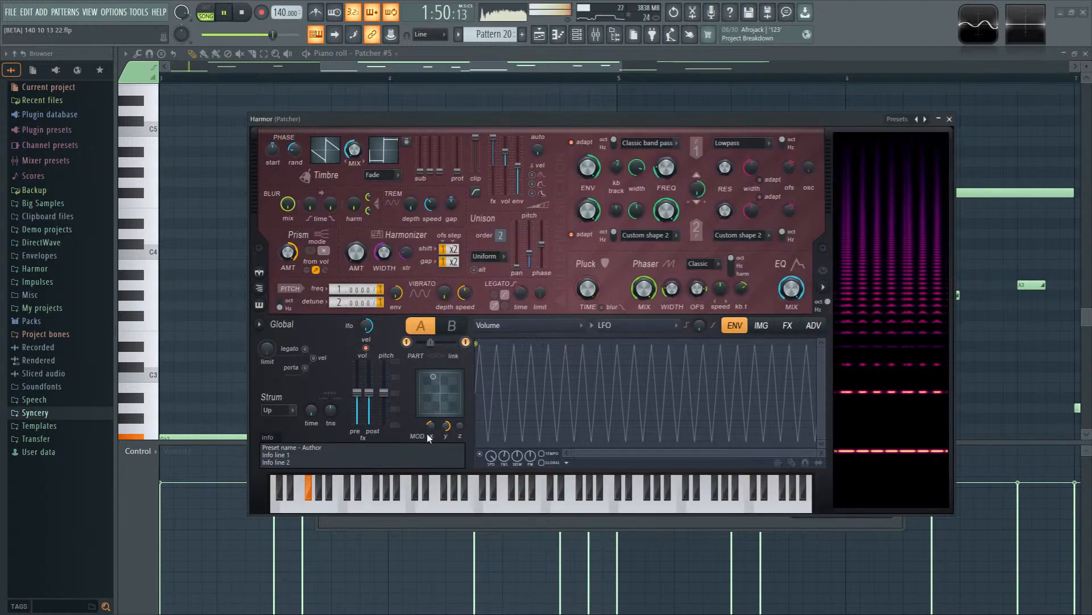
left_click(206, 12)
left_click_drag(431, 426, 431, 358)
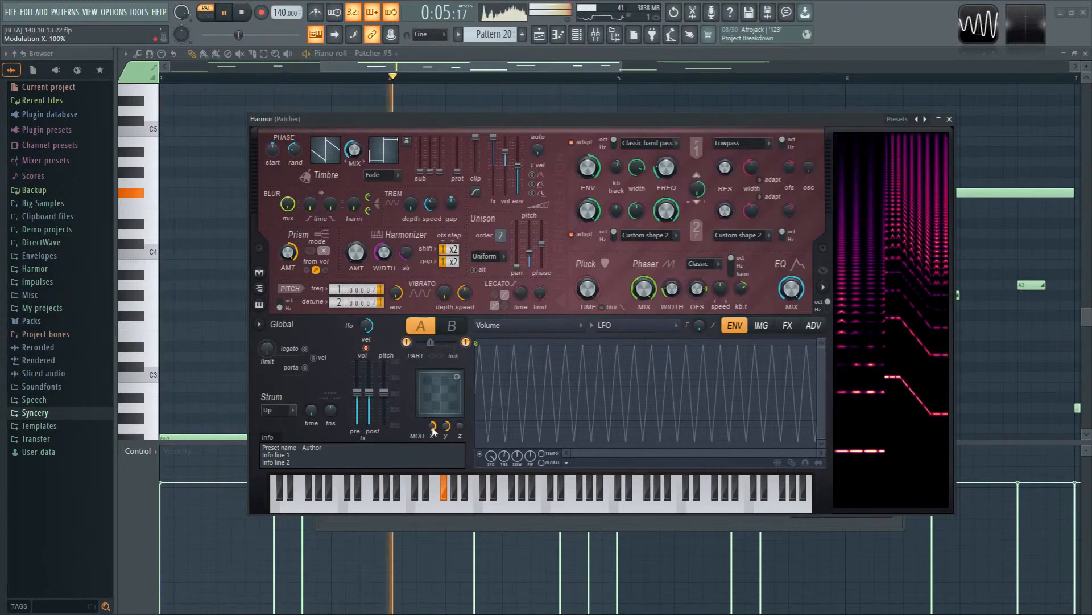
left_click_drag(433, 426, 446, 469)
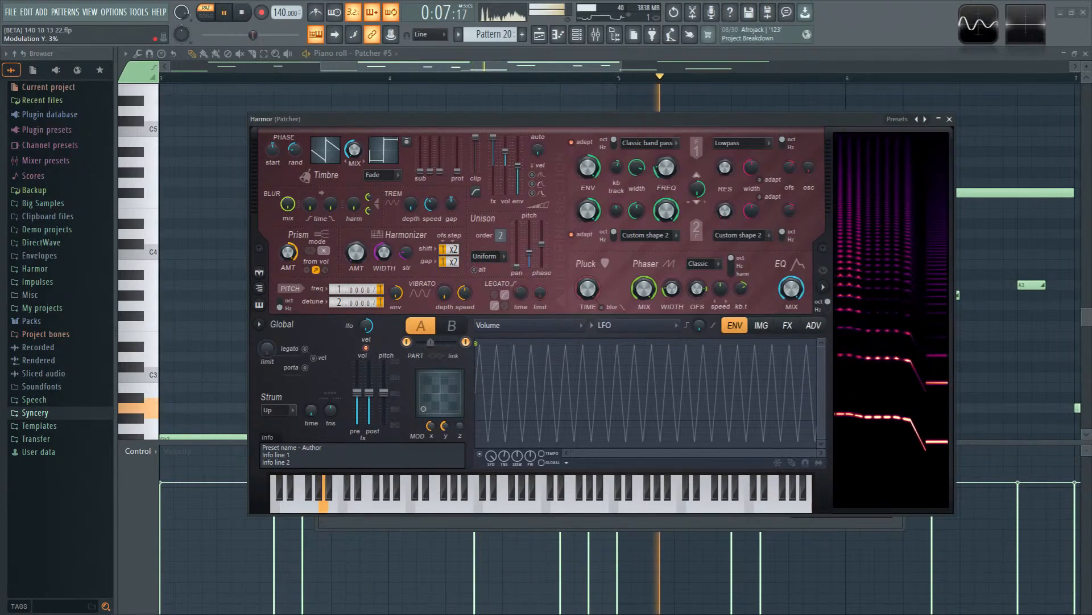
left_click_drag(446, 428, 446, 378)
key("space")
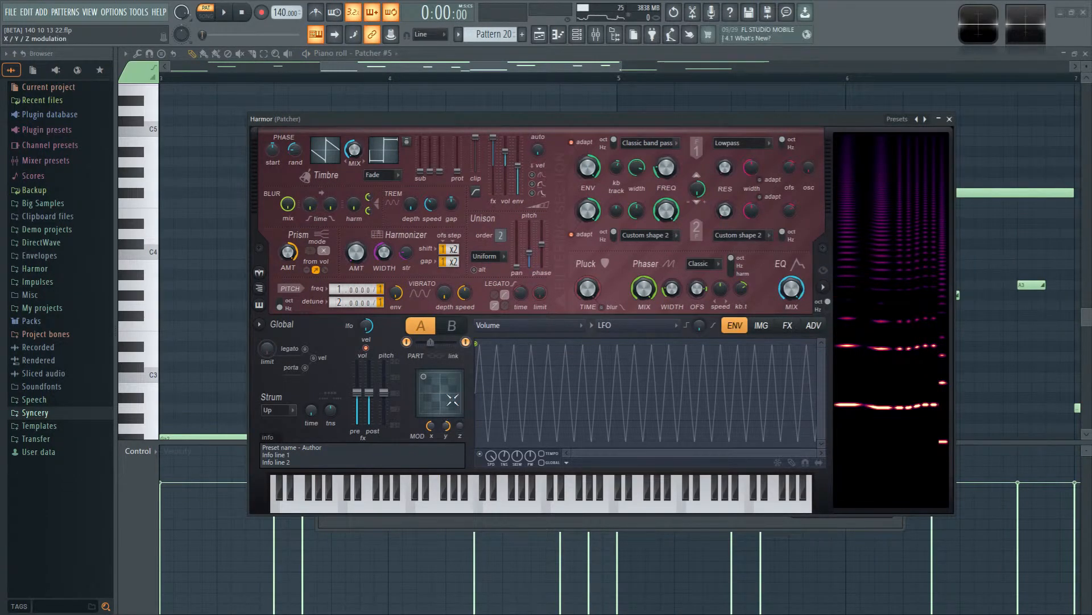
key("space")
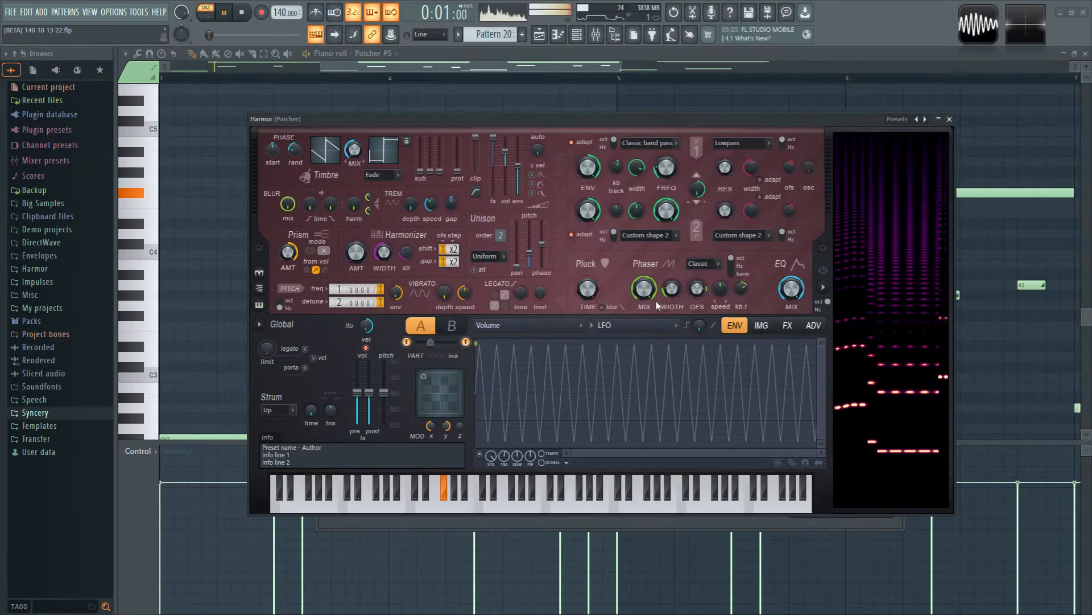
left_click(949, 119)
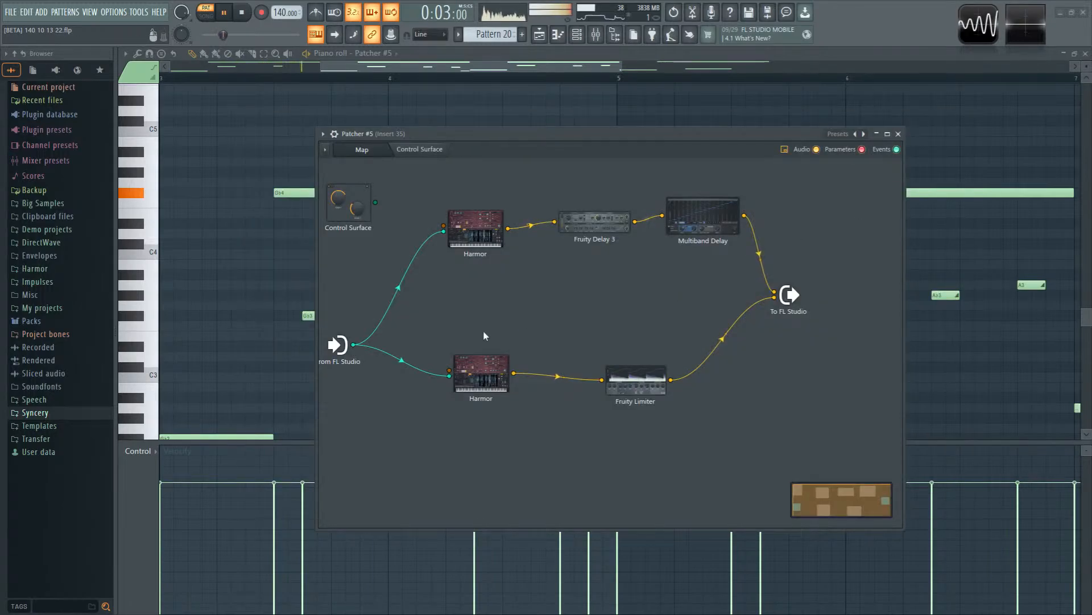
Step: Stop playback and examine the settings of Fruity Delay 3 in Patcher #5
key("space")
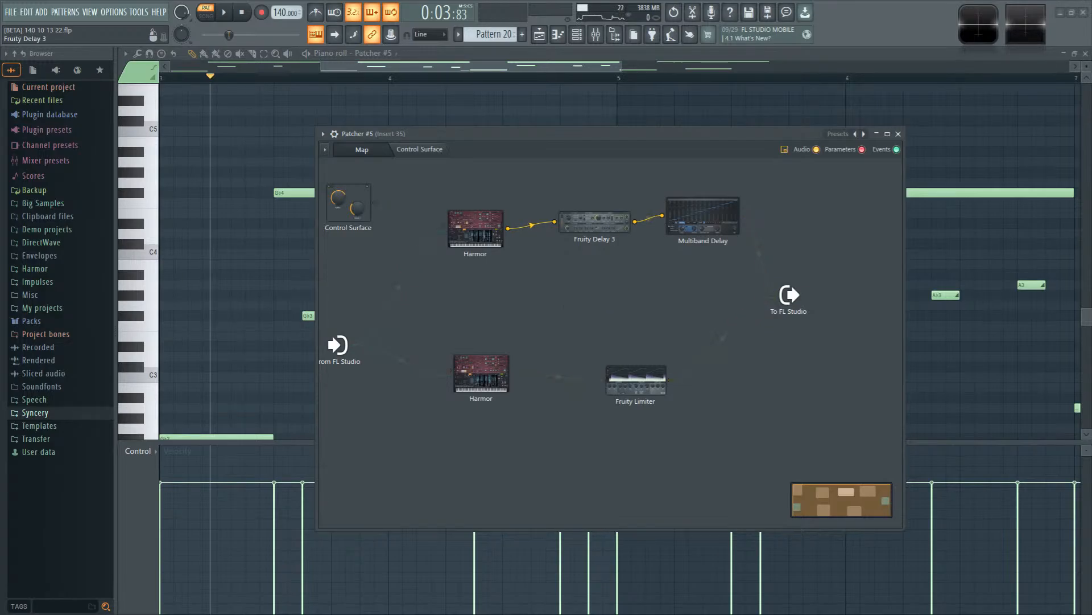
left_click(600, 222)
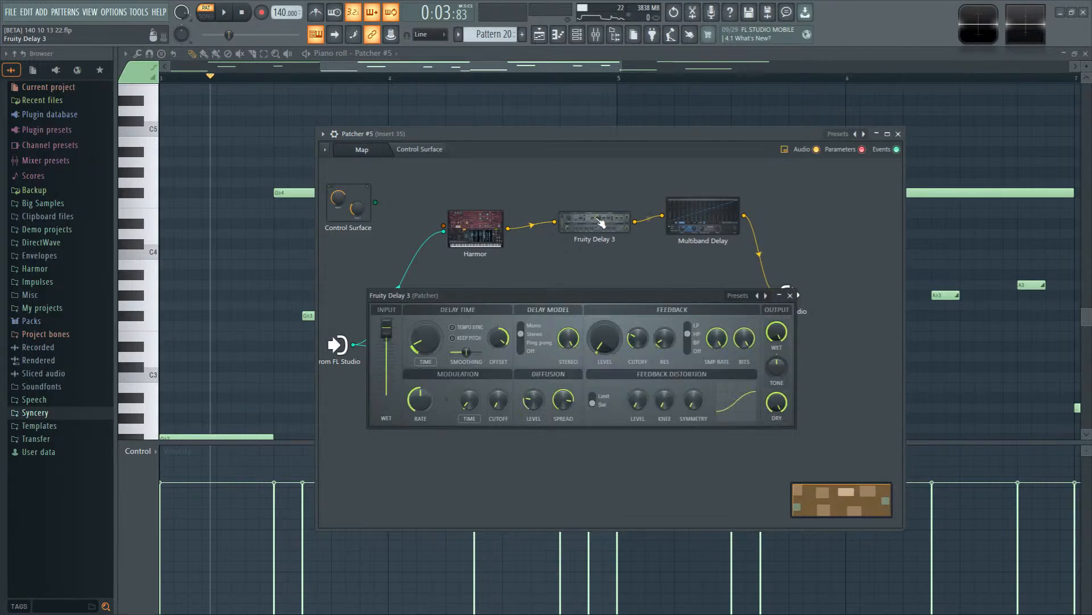
left_click(789, 296)
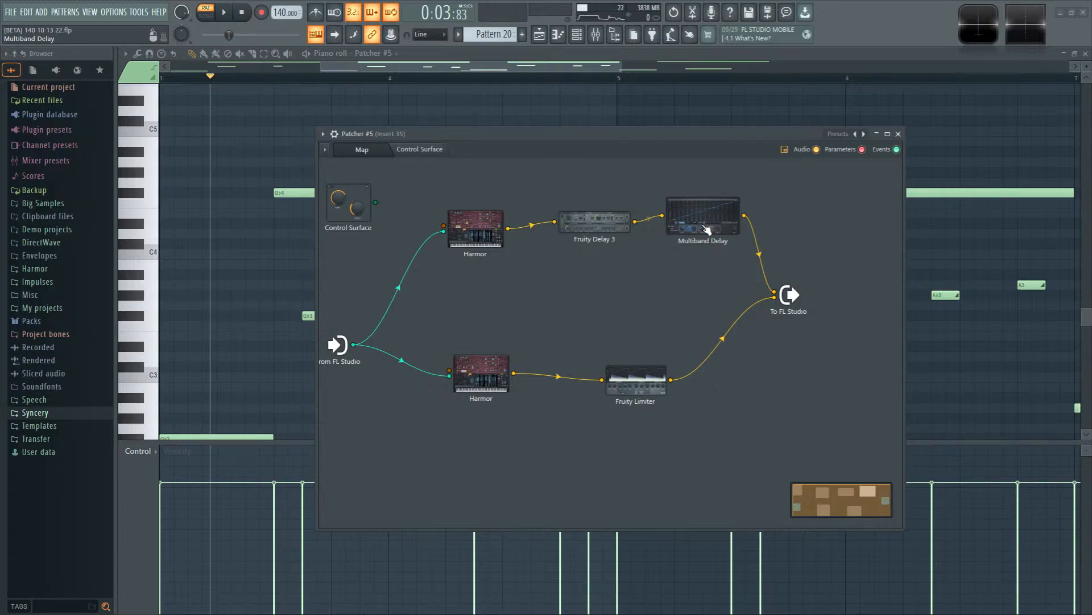
Step: Clone the upper Harmor in Patcher #5 during playback and route the copy into Fruity Delay 3 instead of the output
left_click(225, 17)
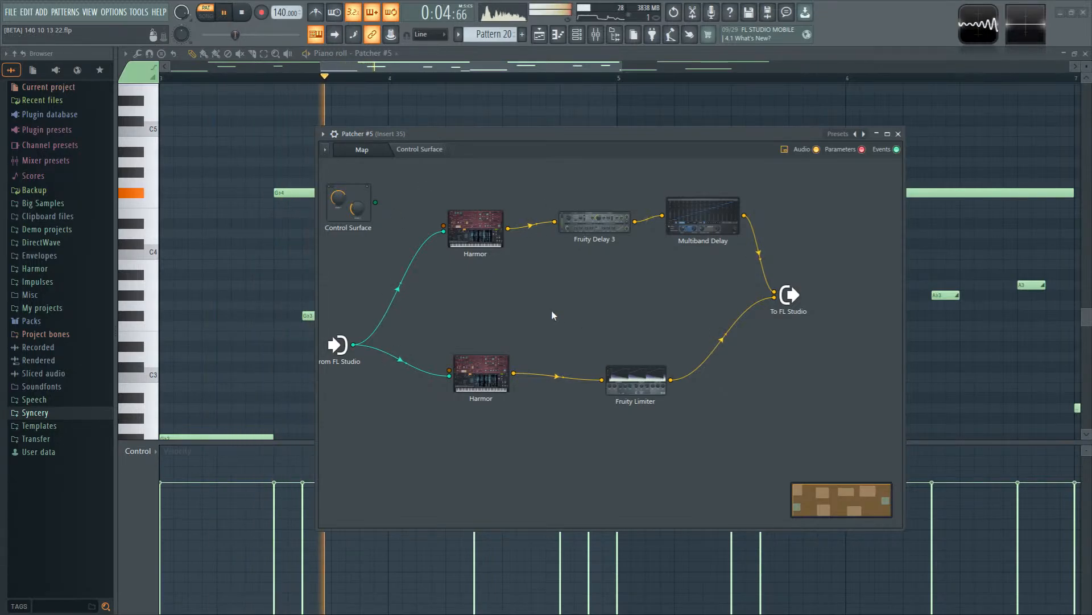
right_click(469, 235)
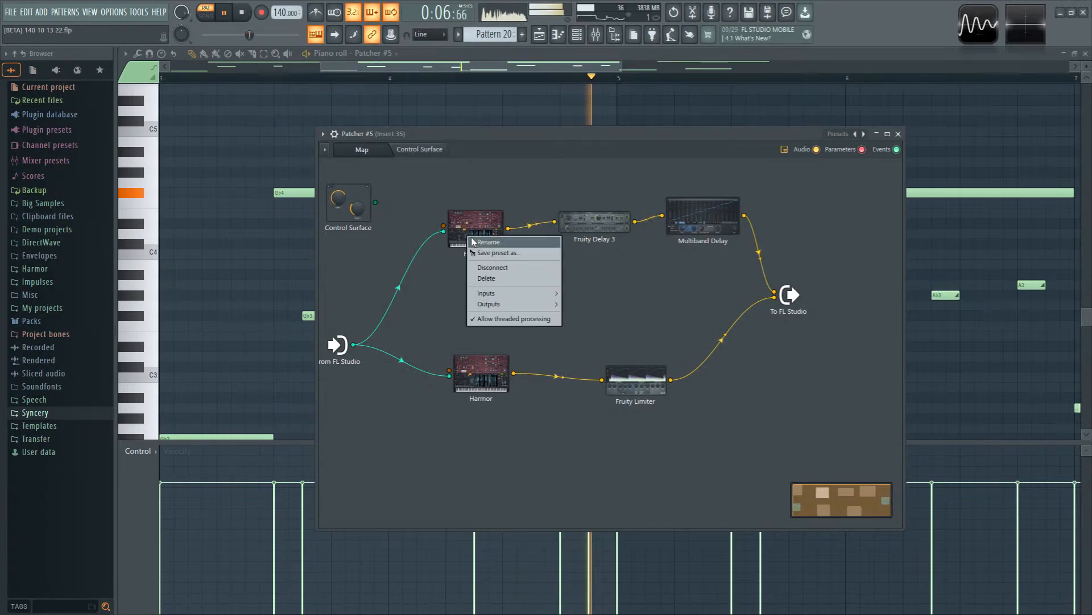
left_click(490, 292)
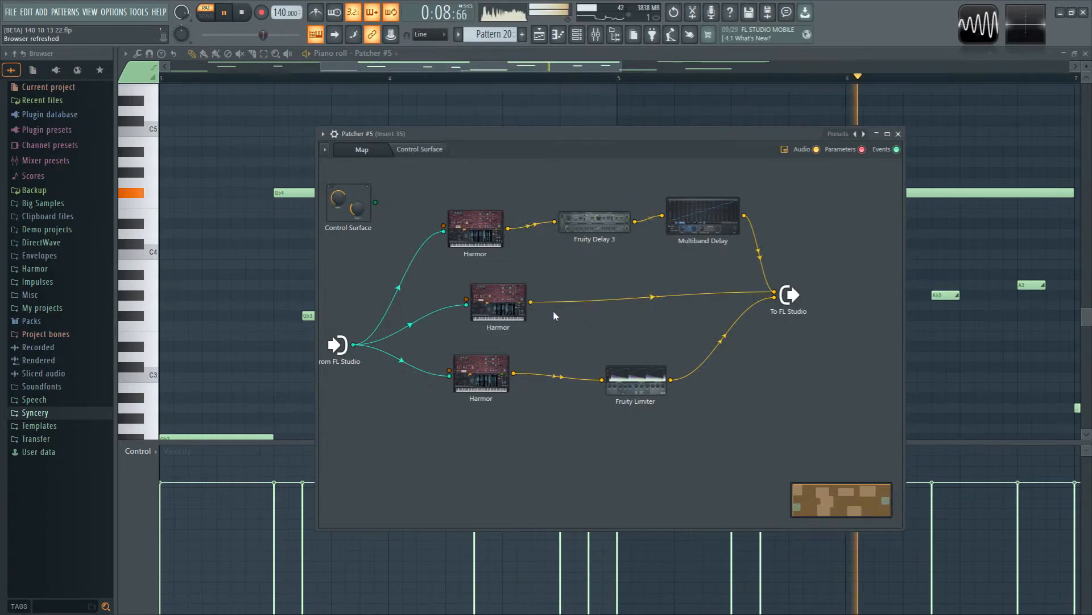
right_click(618, 299)
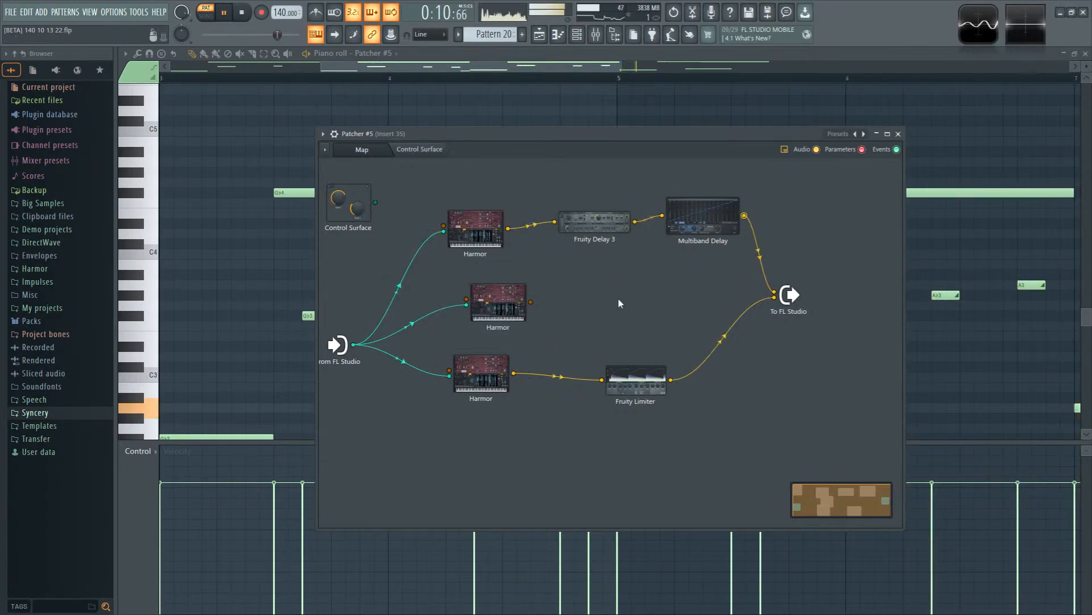
Step: Set the pitch frequency multiplier of the middle Harmor's part B to x2 and return to part A
left_click(507, 320)
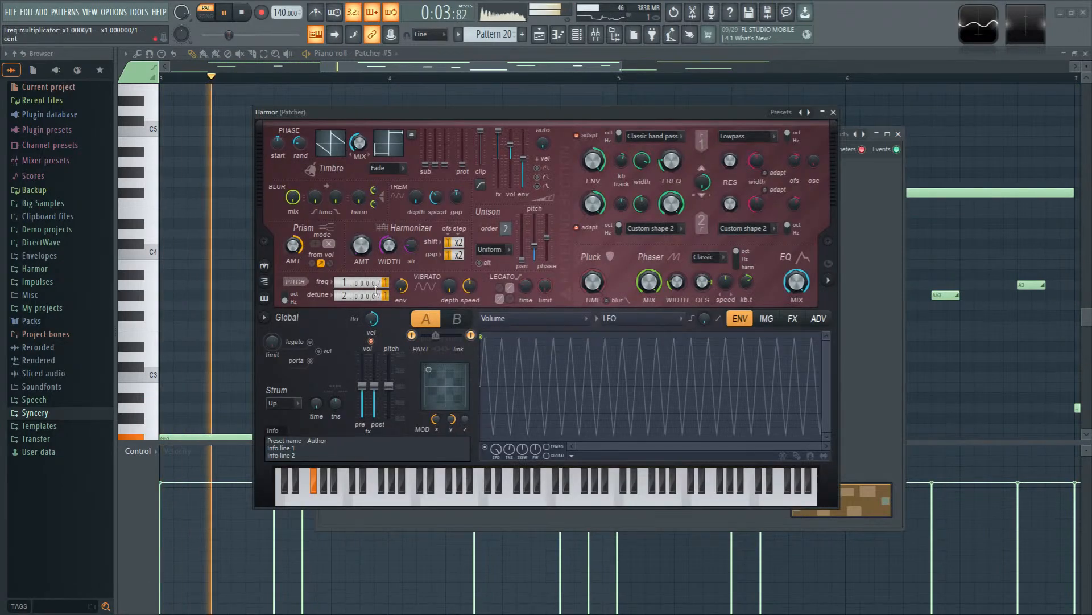
left_click(455, 324)
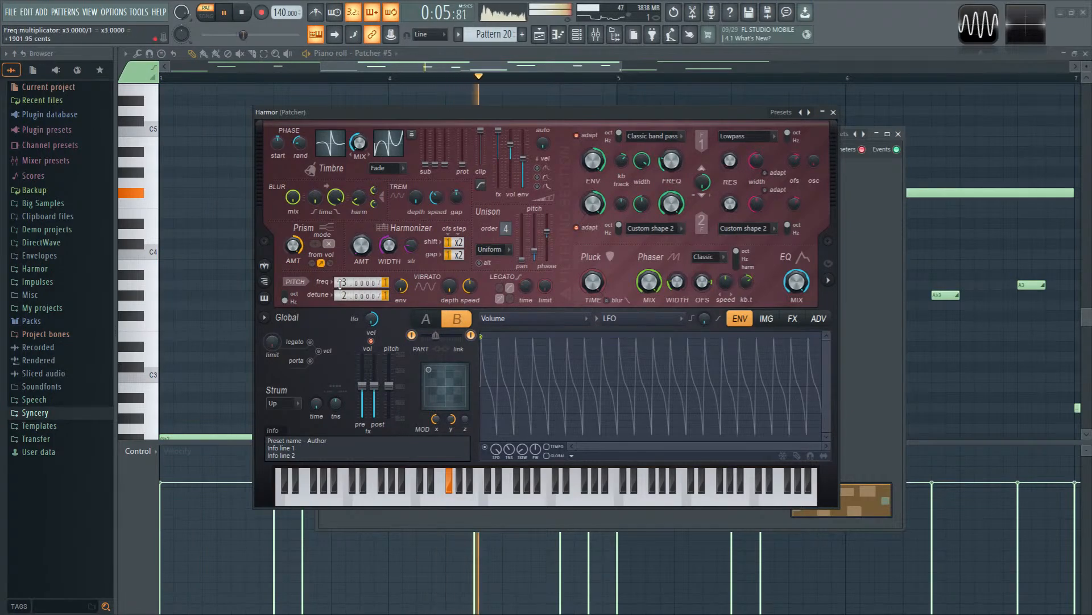
left_click_drag(336, 294, 340, 287)
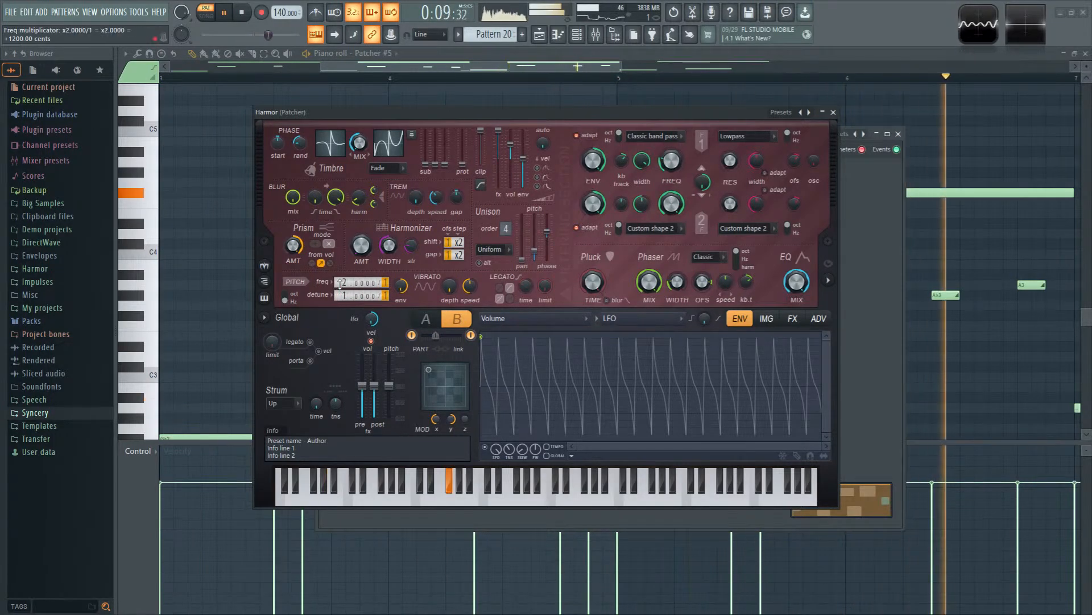
left_click(434, 322)
key("space")
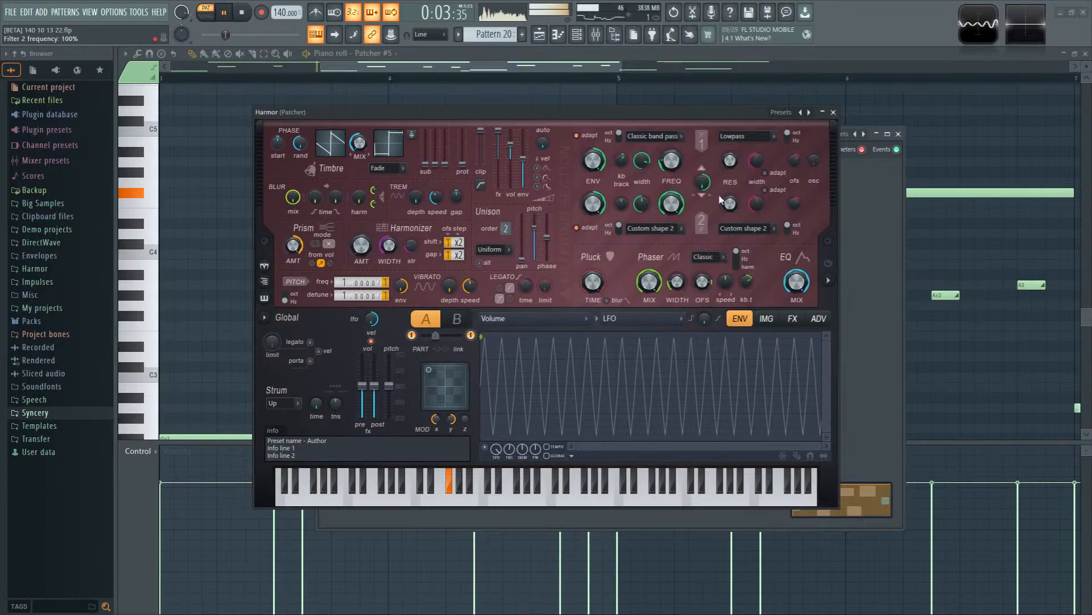
left_click(834, 112)
key("space")
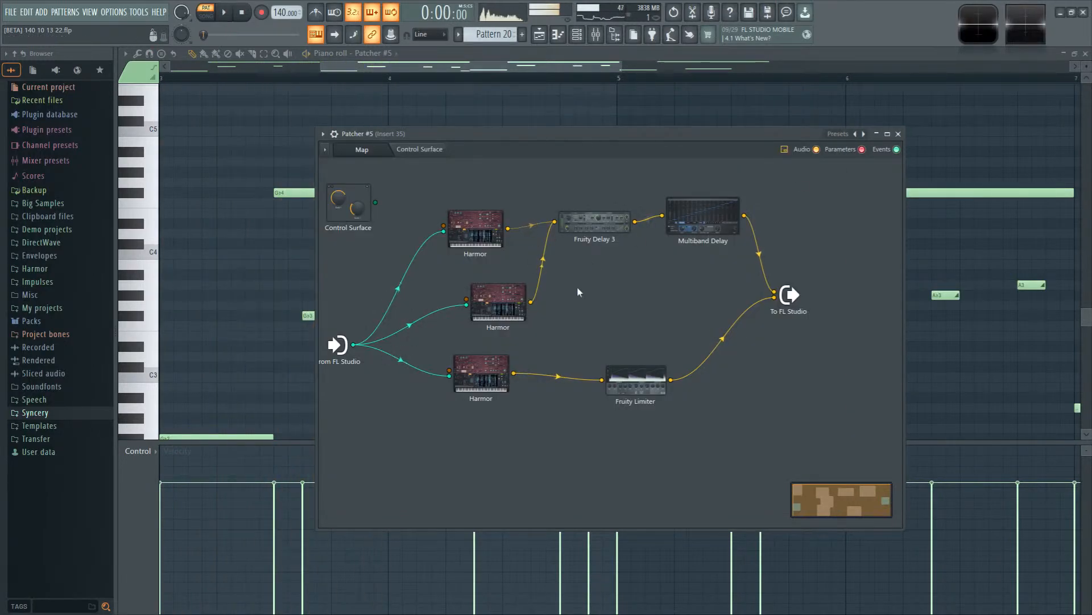
Step: Open the lower Harmor during playback and raise its unison pan to the maximum
key("space")
left_click_drag(596, 240, 616, 246)
double_click(500, 357)
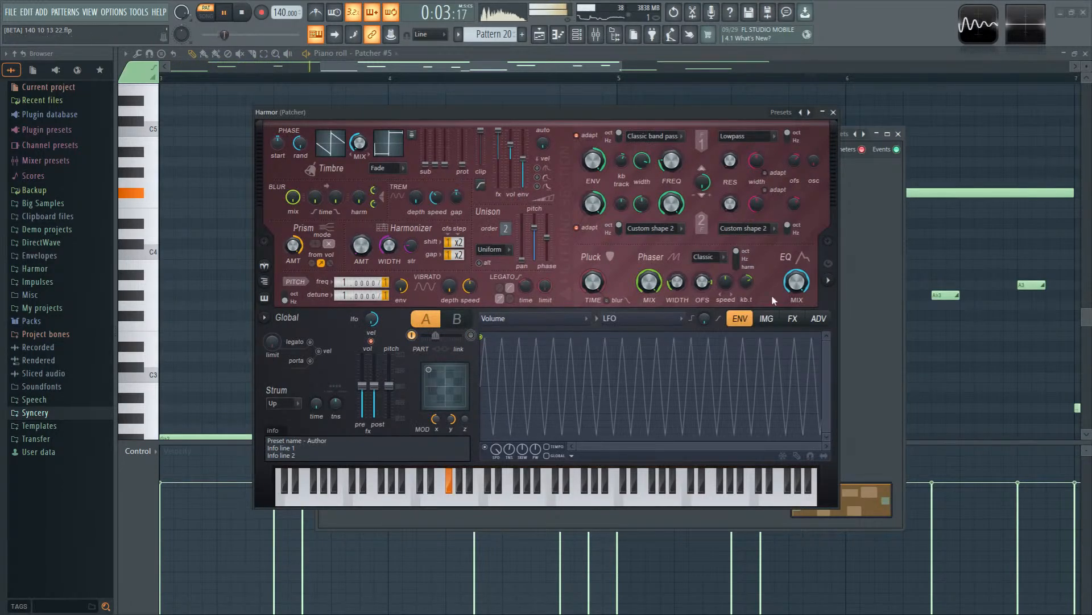
left_click_drag(522, 259, 528, 223)
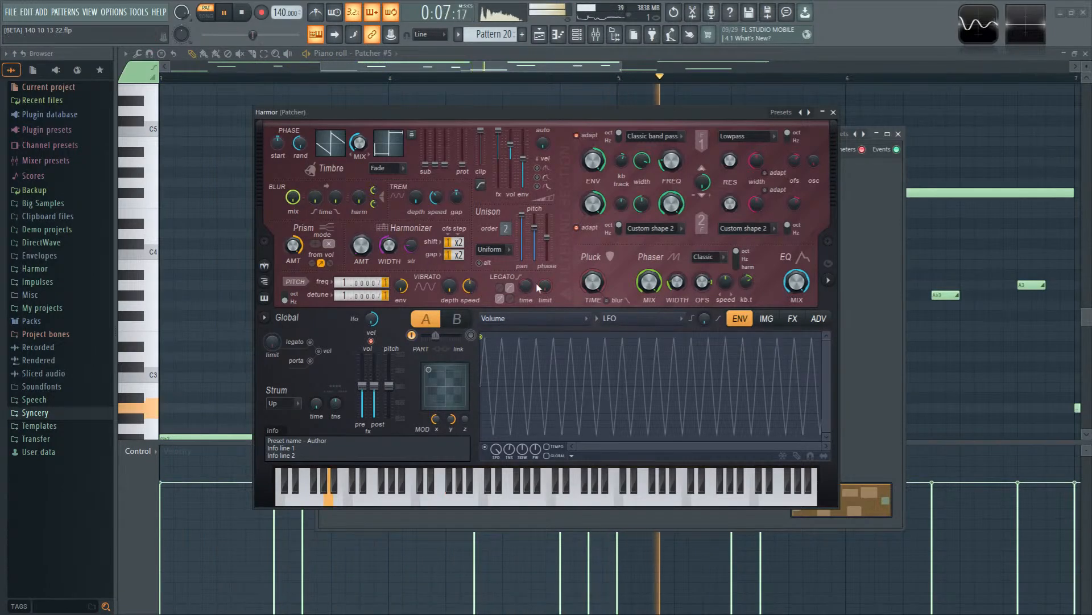
Step: Show the lower Harmor's visualizer and adjust the Prism amount with harmonic level to prism amount on
left_click(828, 279)
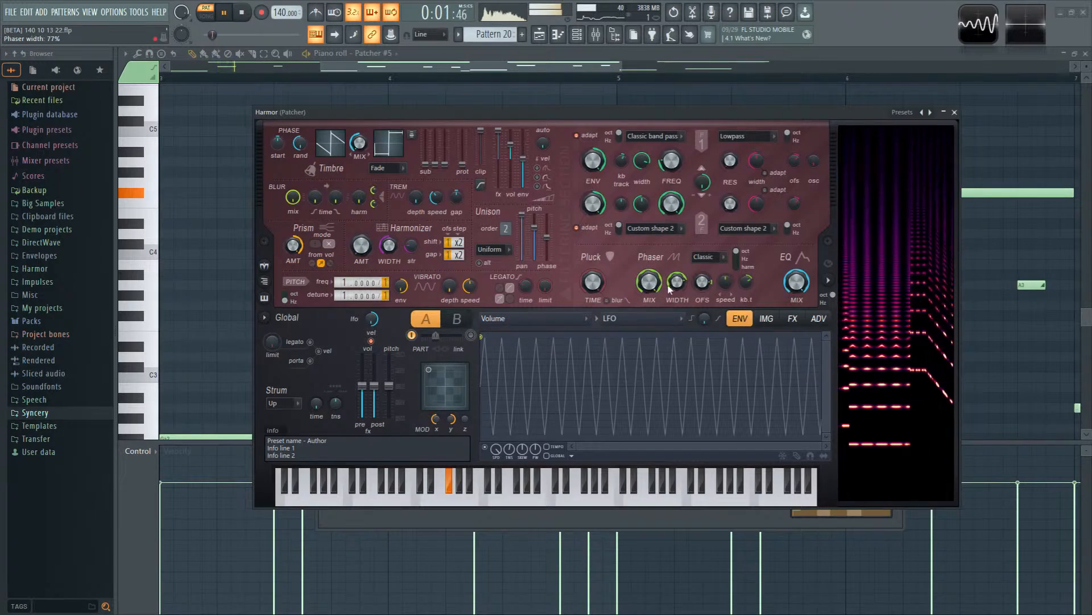
left_click_drag(293, 245, 293, 256)
left_click(328, 265)
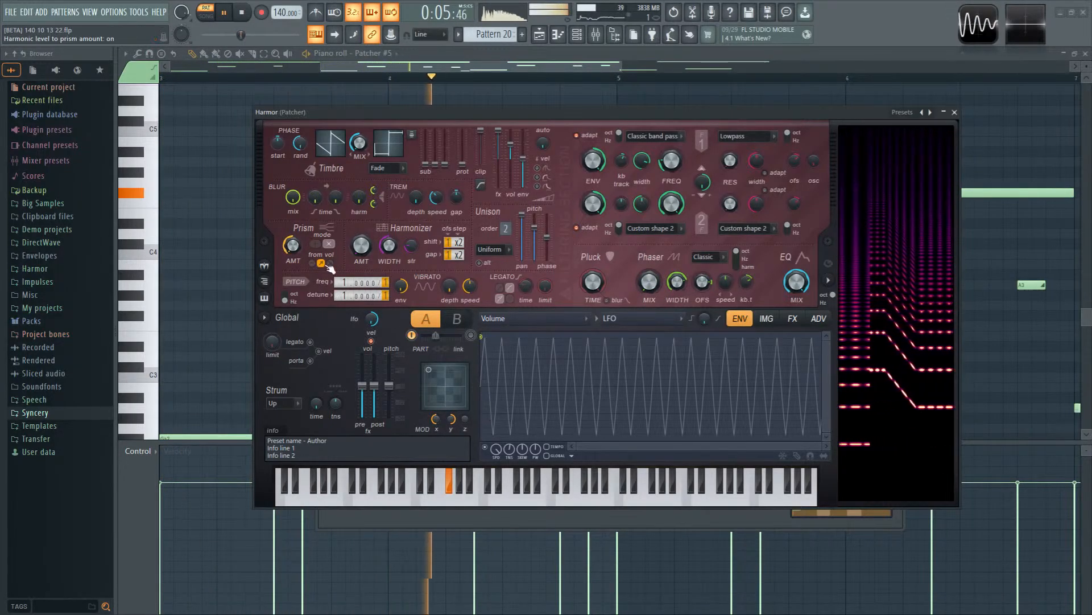
Step: Adjust the lower Harmor's Filter 1 frequency and resonance, and lower the point on its Filter 1 frequency LFO
left_click_drag(672, 161, 671, 151)
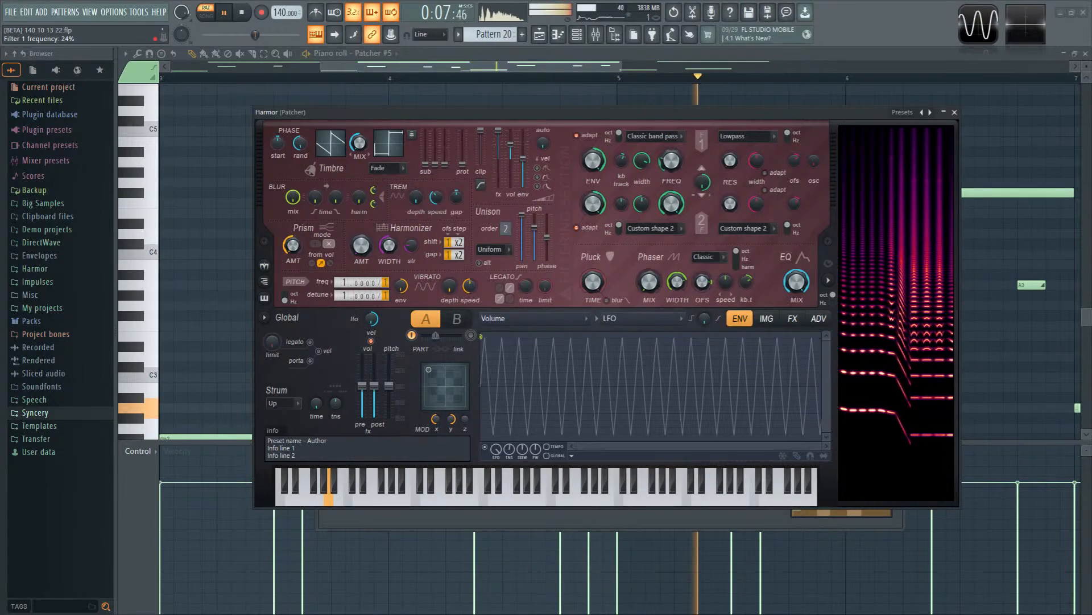
right_click(673, 168)
left_click(697, 181)
left_click_drag(486, 374, 481, 385)
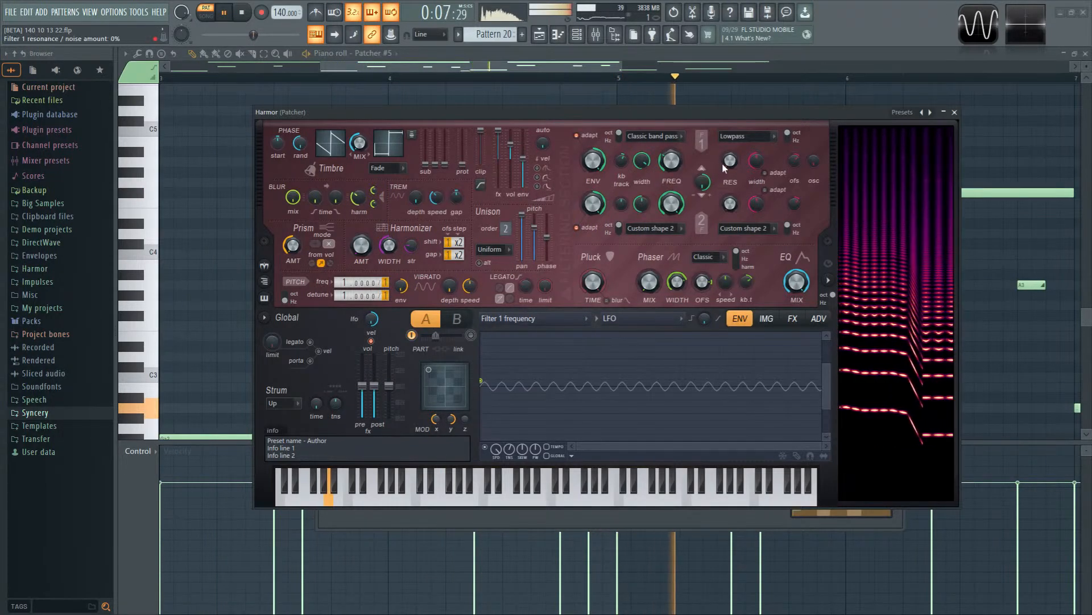
left_click_drag(730, 161, 730, 151)
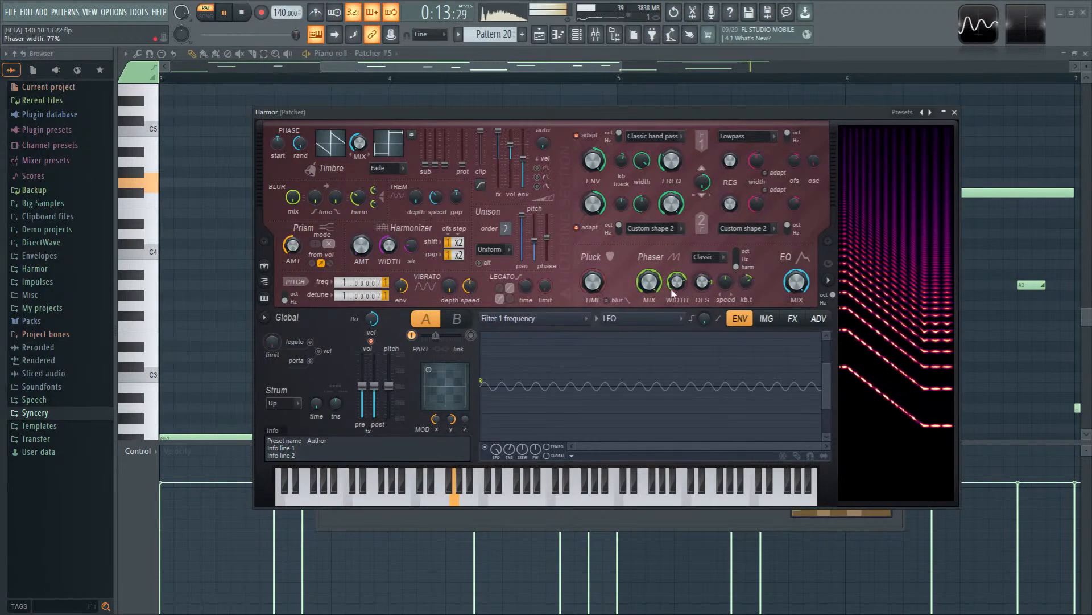
Step: Set the lower Harmor's phaser width to 59% and turn down its Prism amount
left_click_drag(672, 290, 675, 282)
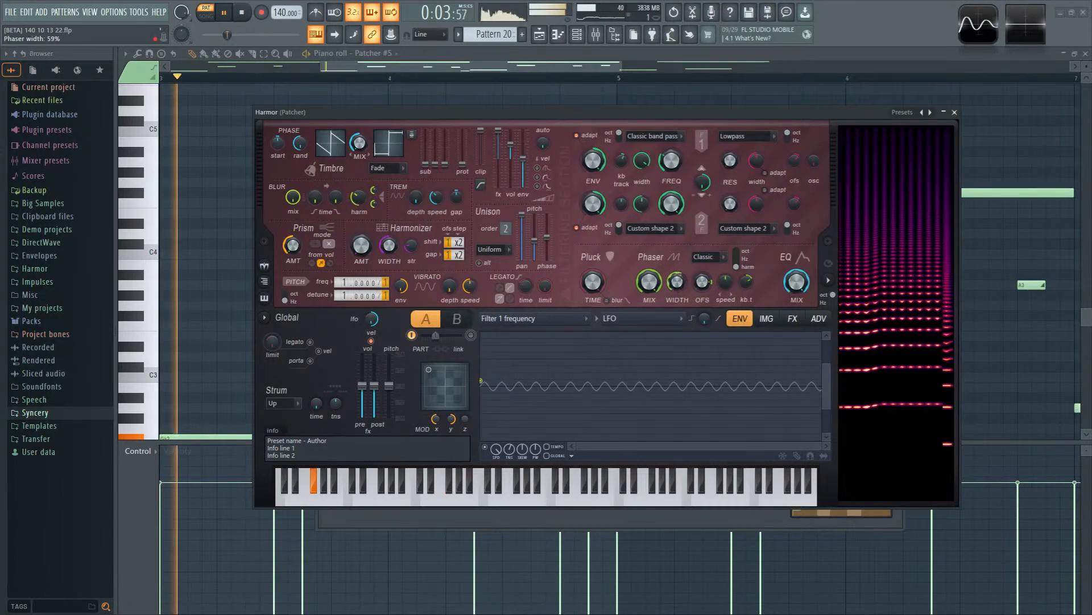
left_click_drag(292, 245, 292, 253)
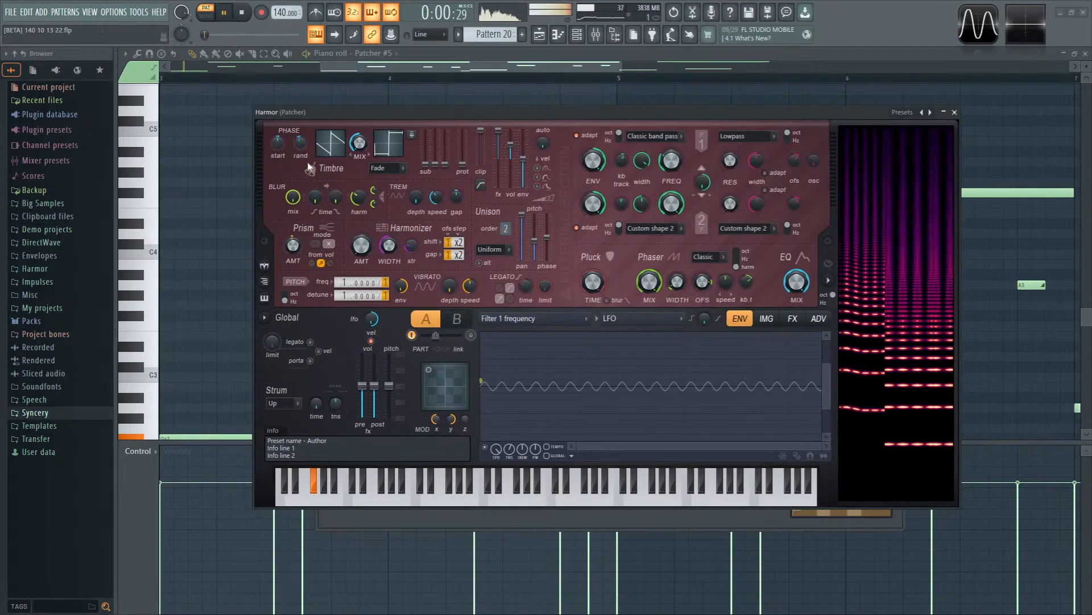
Step: Close the Harmor editor, align the middle Harmor module with the other two in the map, and stop playback
left_click(791, 320)
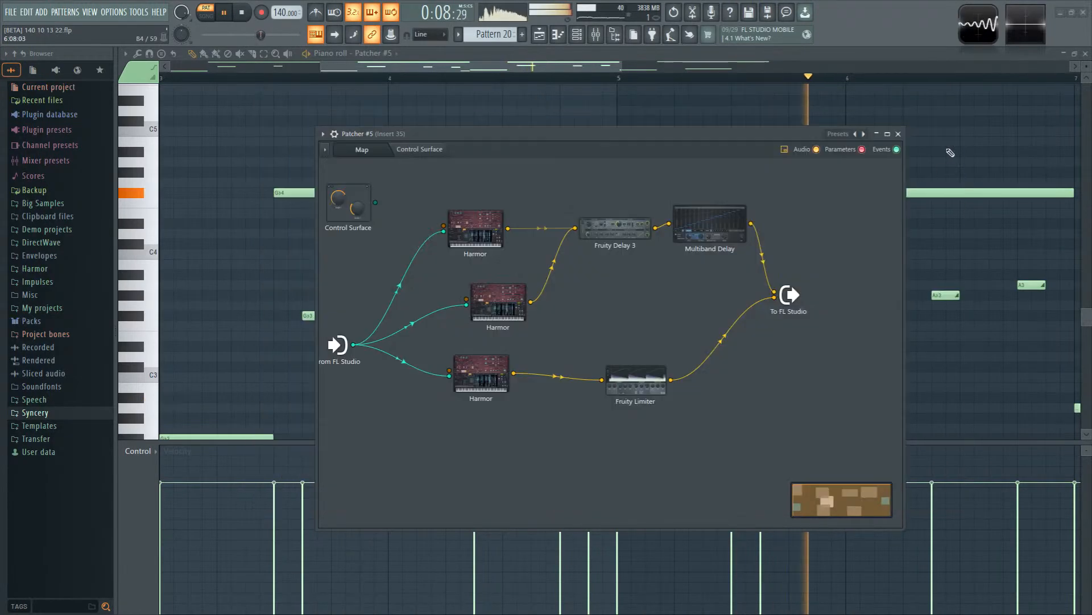
left_click(955, 112)
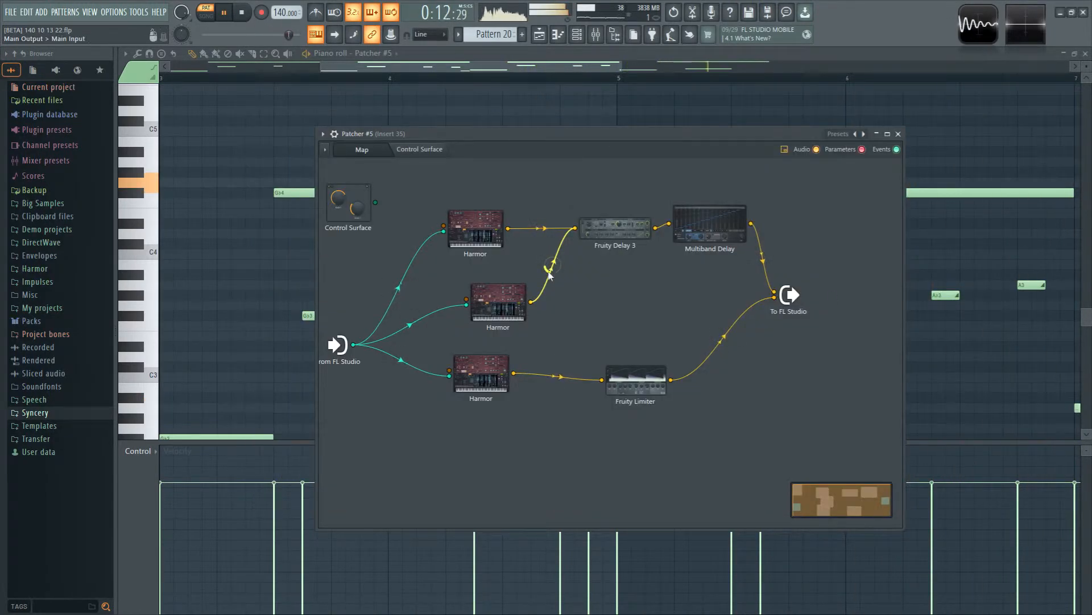
left_click_drag(507, 305, 492, 304)
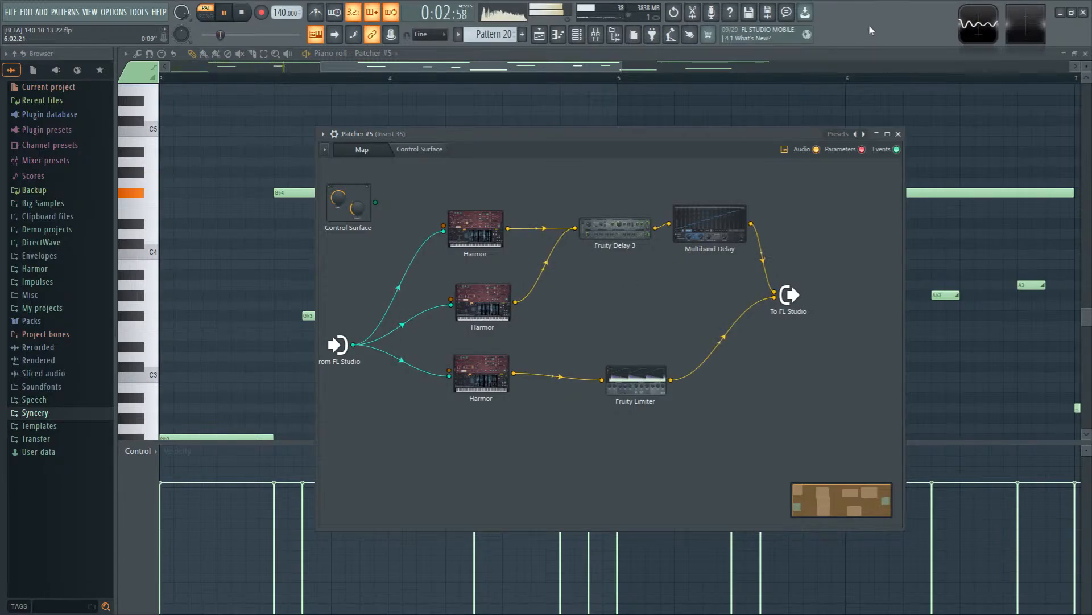
key("space")
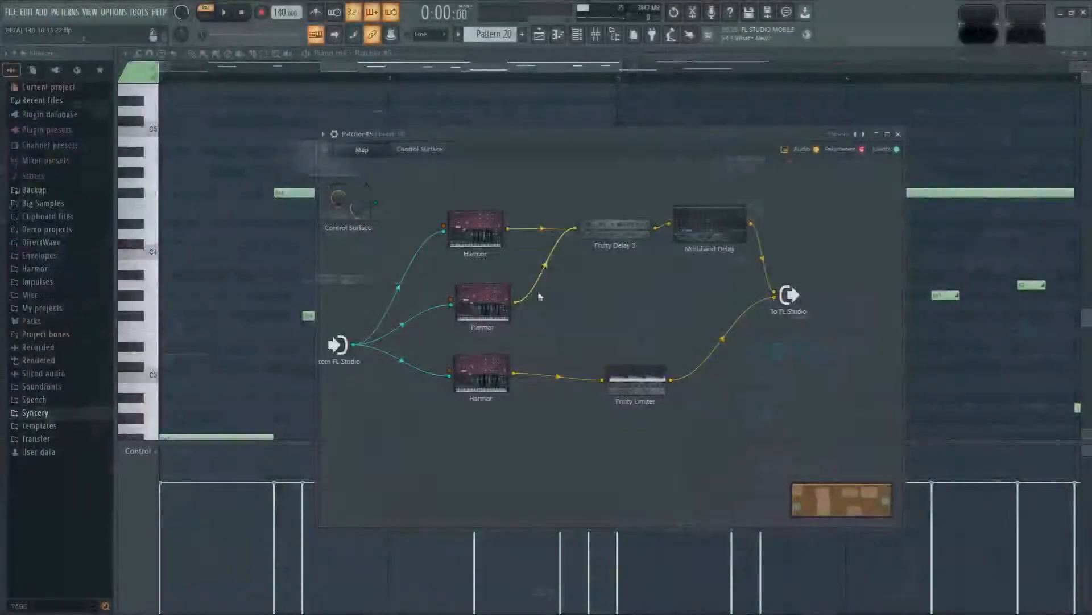
Step: Insert a Multiband Delay between the middle Harmor and Fruity Delay 3, and place its module beneath Fruity Delay 3
right_click(516, 304)
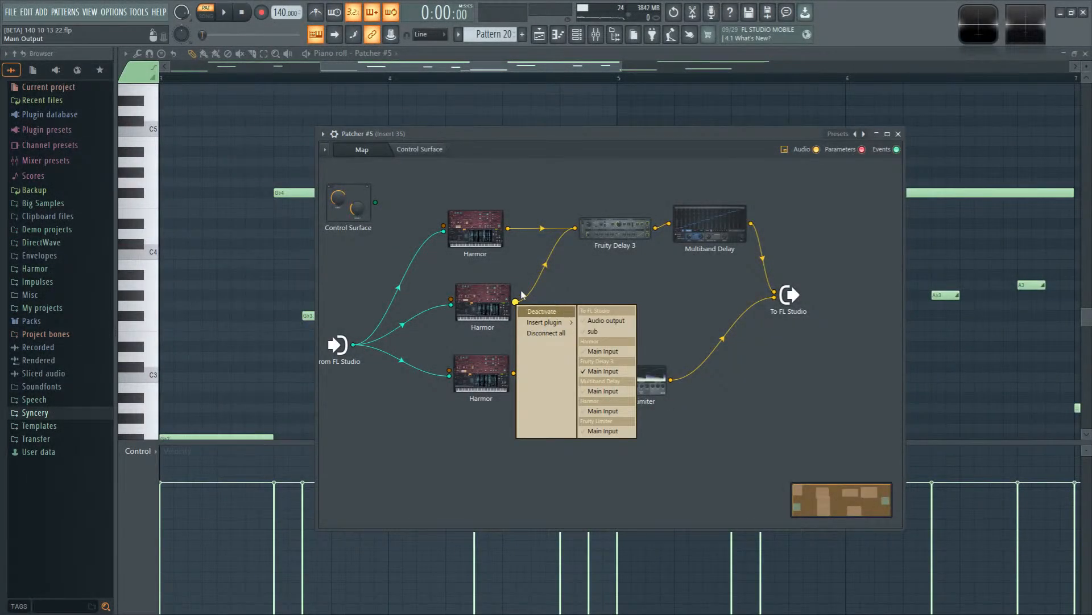
left_click(517, 302)
right_click(517, 302)
mouse_move(550, 321)
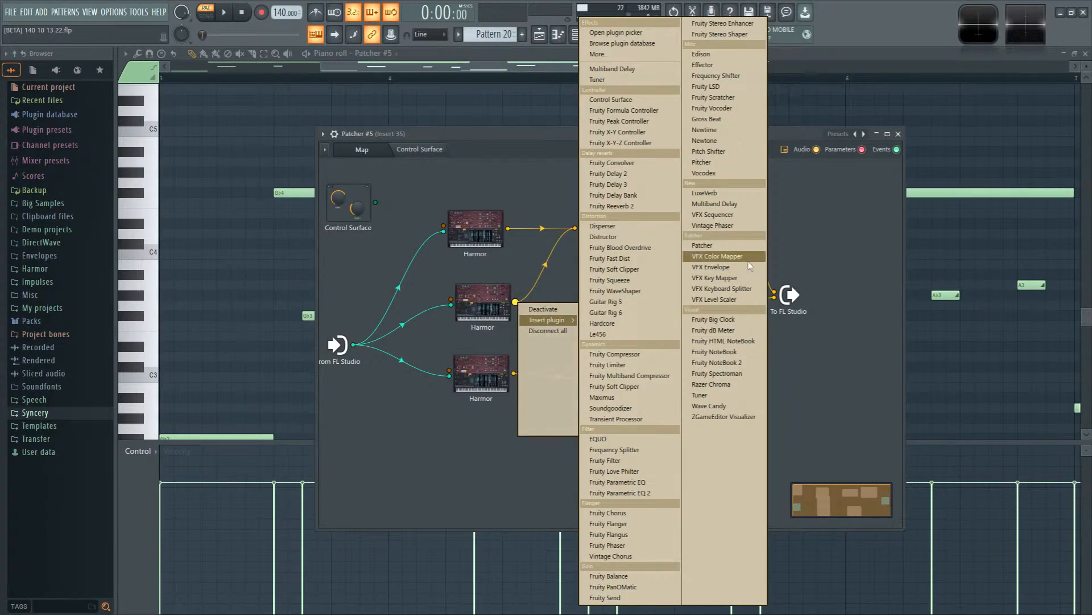
left_click(715, 204)
left_click_drag(703, 257, 620, 321)
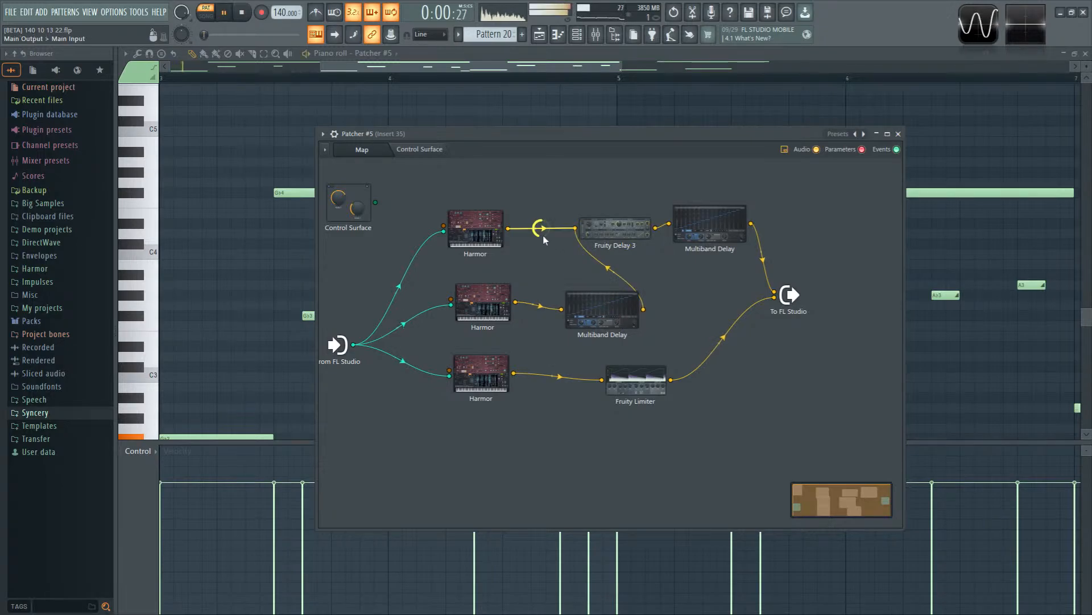
Step: Try different delay scale values on the new Multiband Delay during playback, including semitone scaling and the steep filter setting
left_click(620, 307)
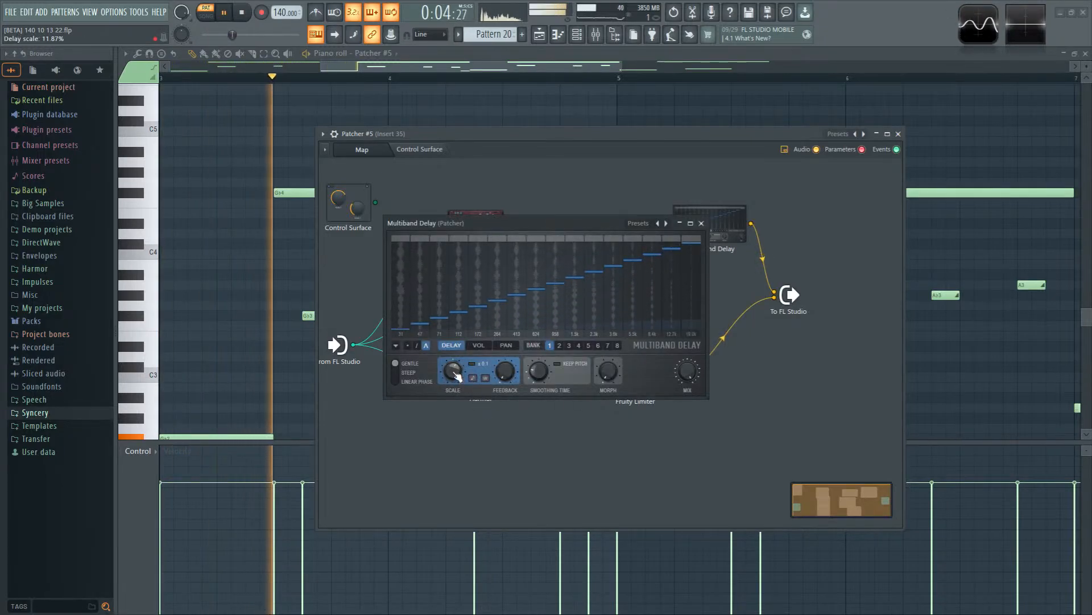
mouse_move(455, 372)
left_mouse_down()
mouse_move(456, 392)
mouse_move(455, 380)
left_mouse_up()
left_click(473, 378)
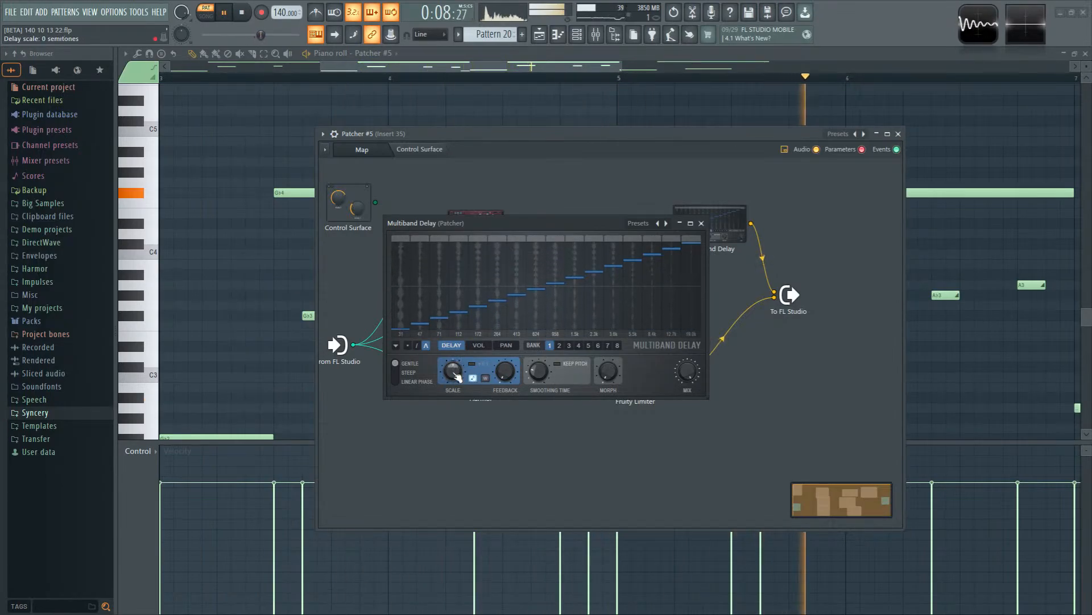
left_click(473, 378)
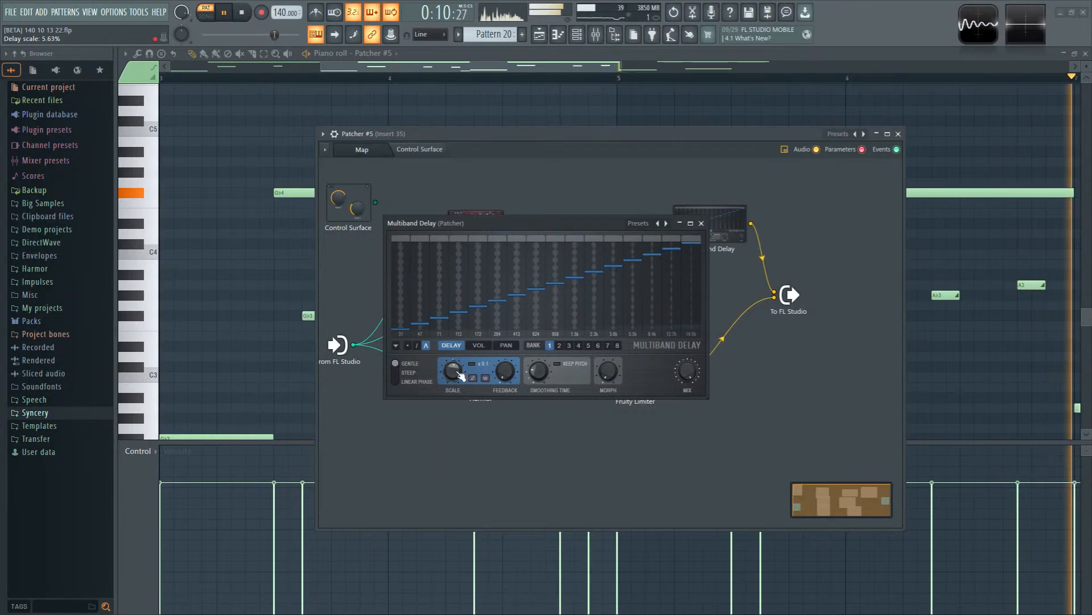
left_click_drag(461, 376, 461, 373)
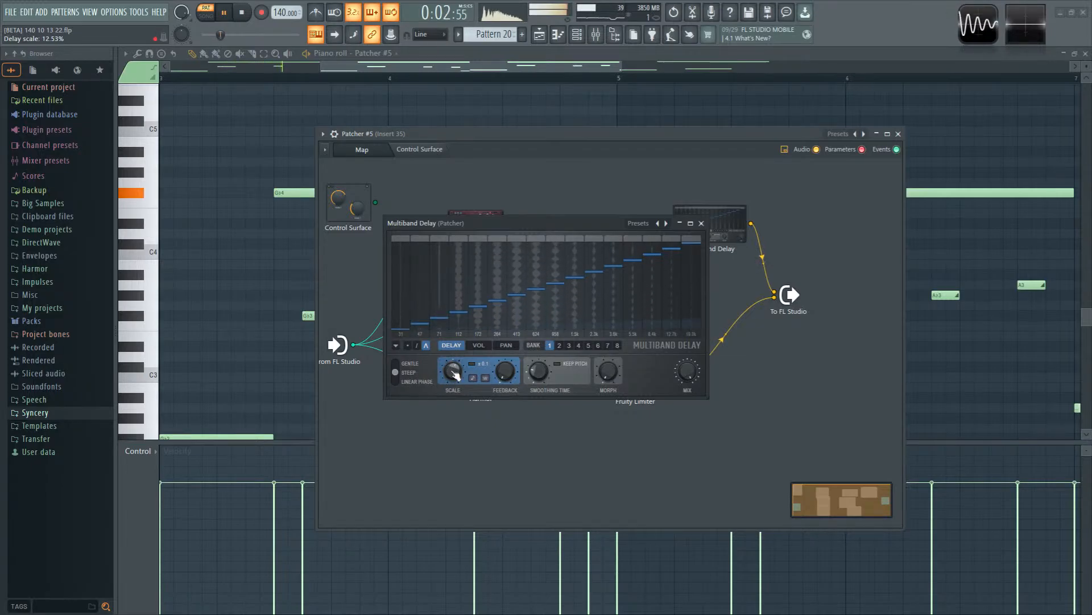
left_click_drag(458, 374, 458, 377)
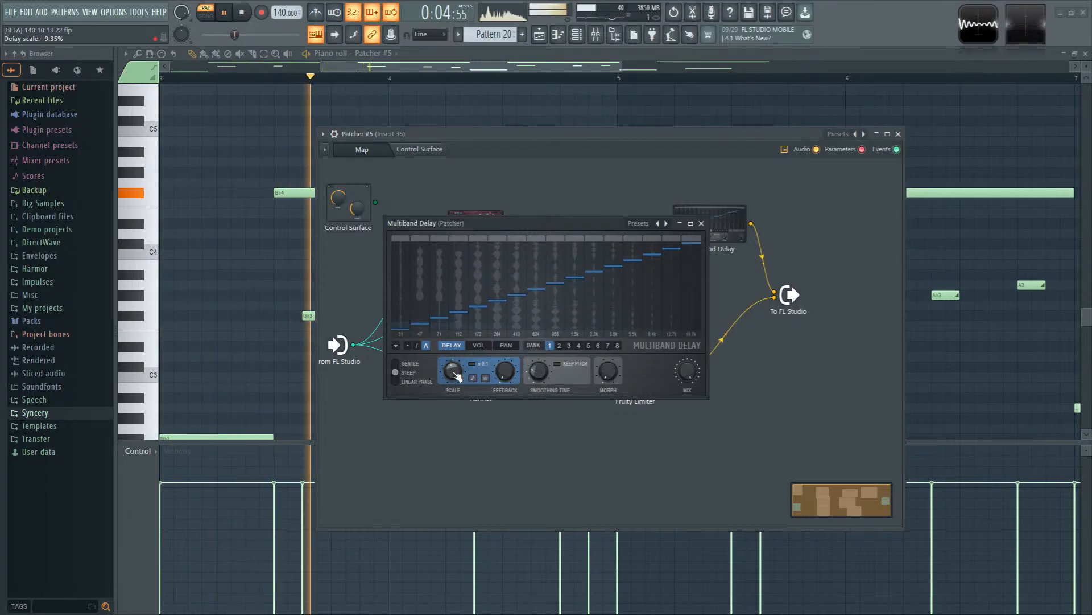
left_click(701, 223)
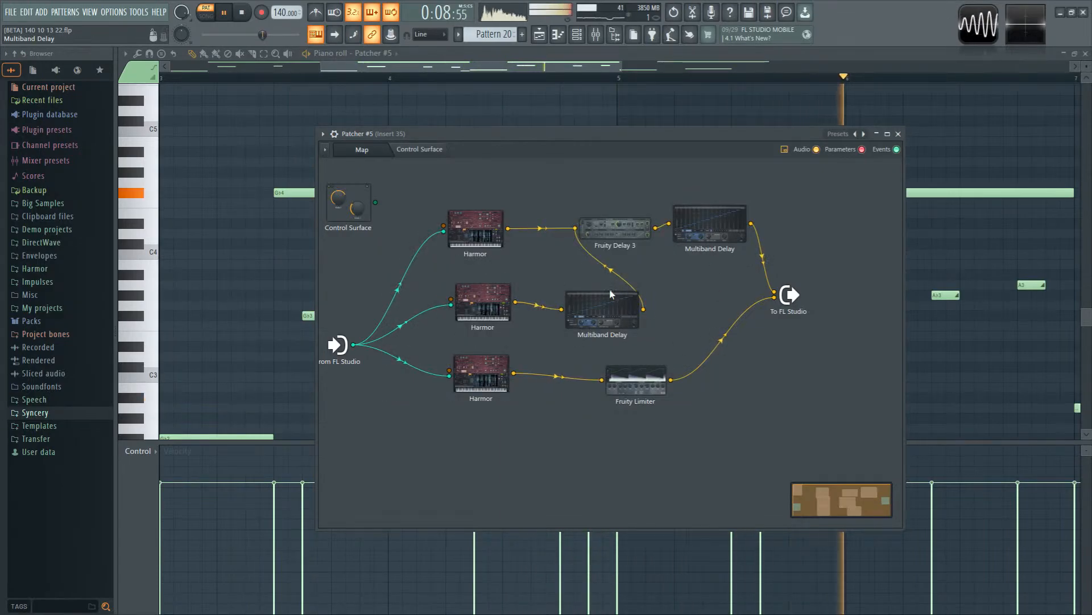
Step: Reopen the middle Harmor's Multiband Delay, turn on its ×0.1 delay scaling, and save the project
left_click(602, 310)
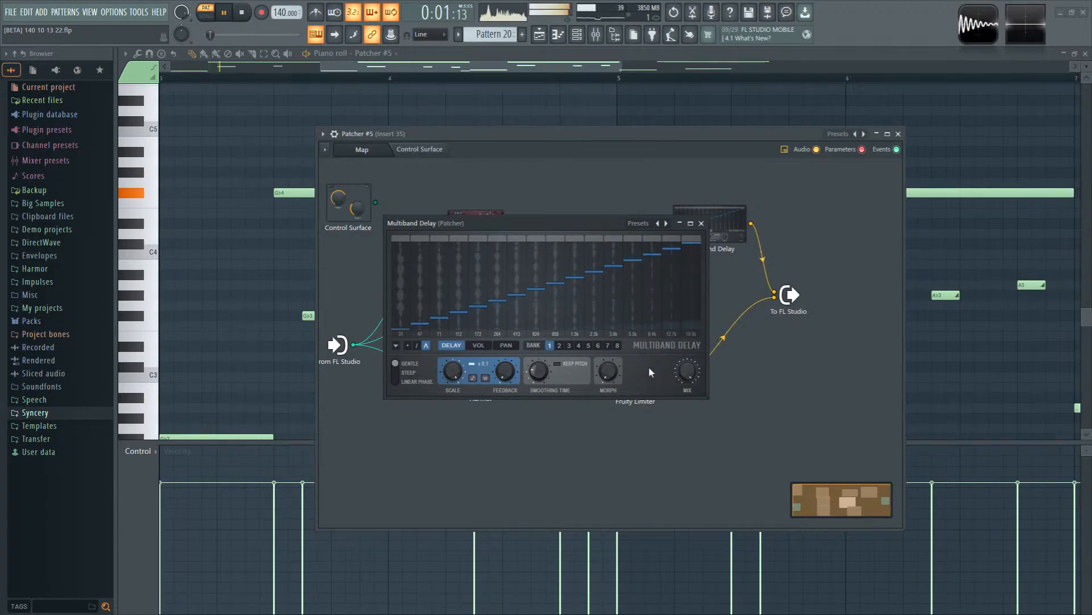
key("space")
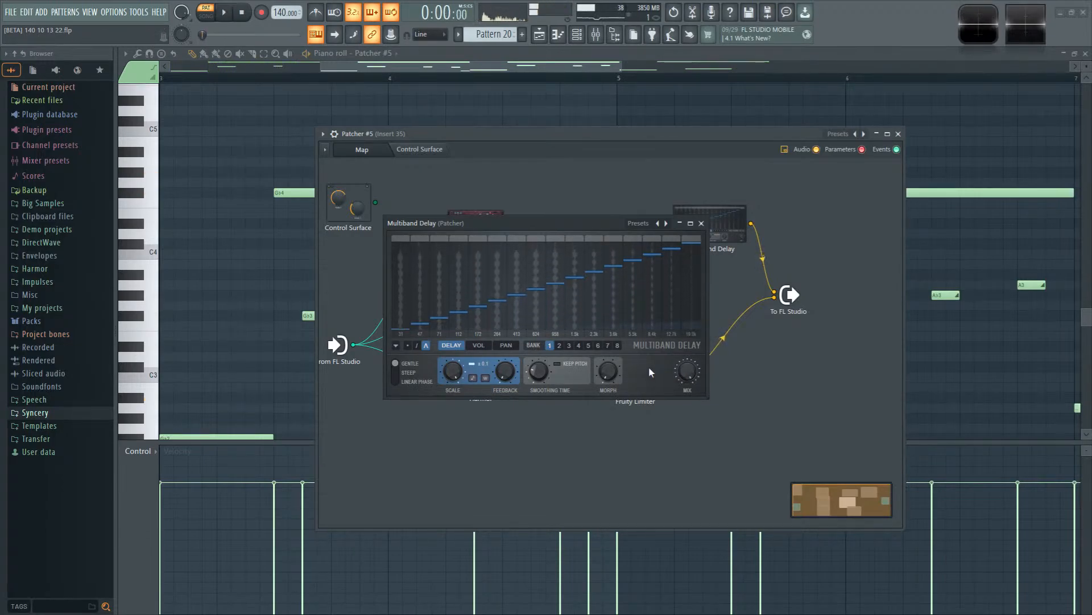
key("ctrl+s")
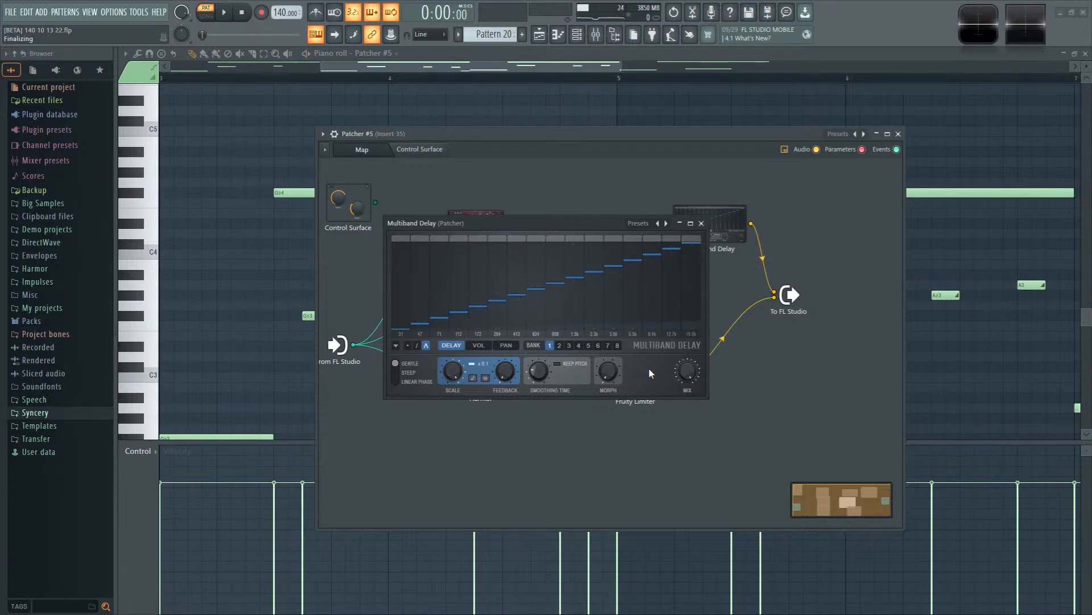
Step: Adjust the delay scale of the middle Harmor's Multiband Delay while the pattern plays, and close its editor
key("space")
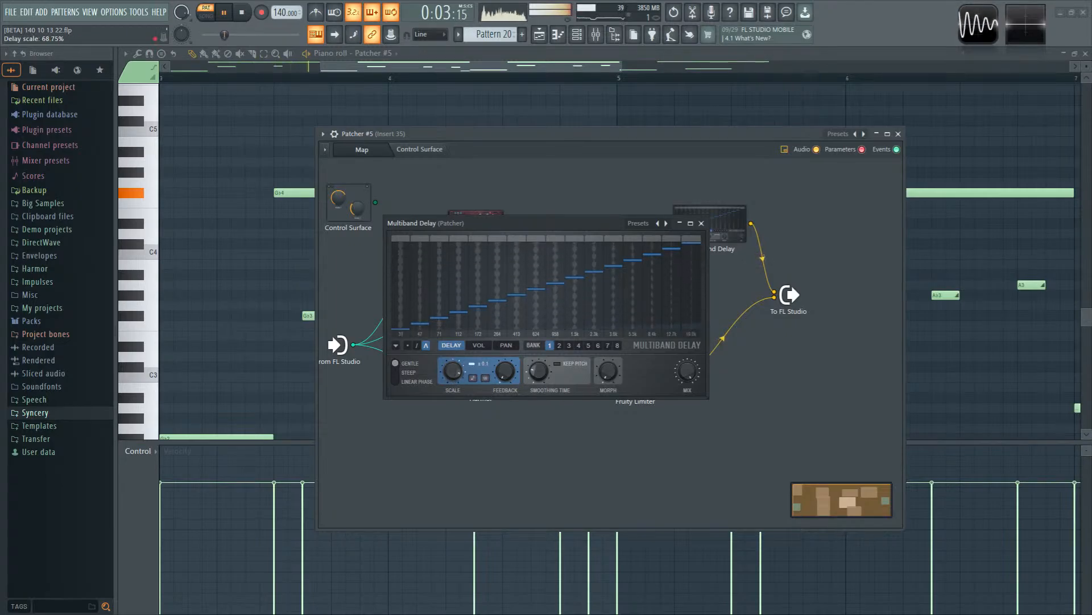
left_click_drag(454, 378, 454, 365)
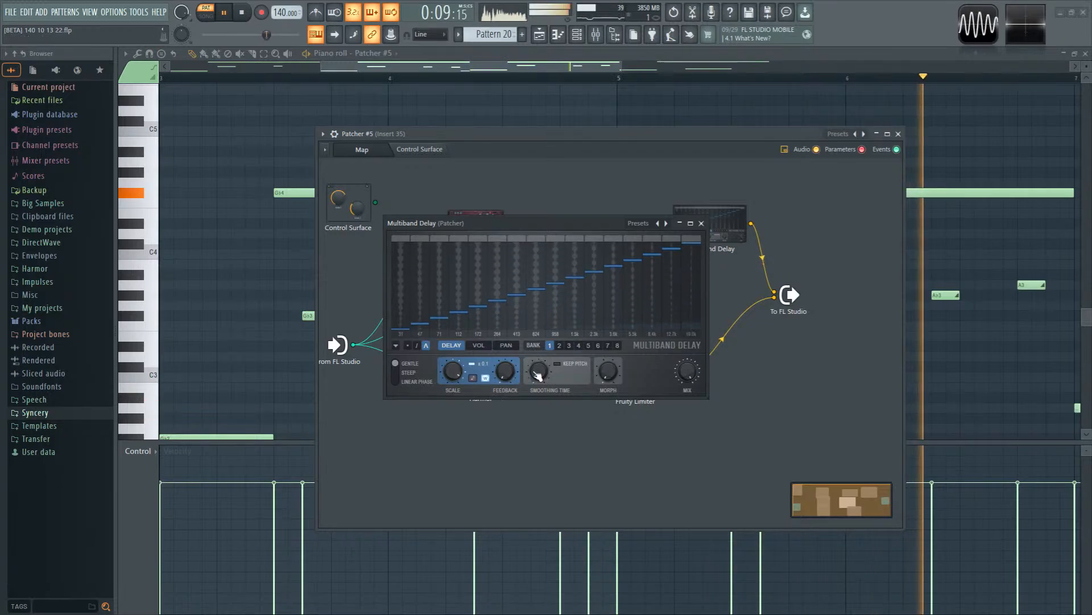
key("space")
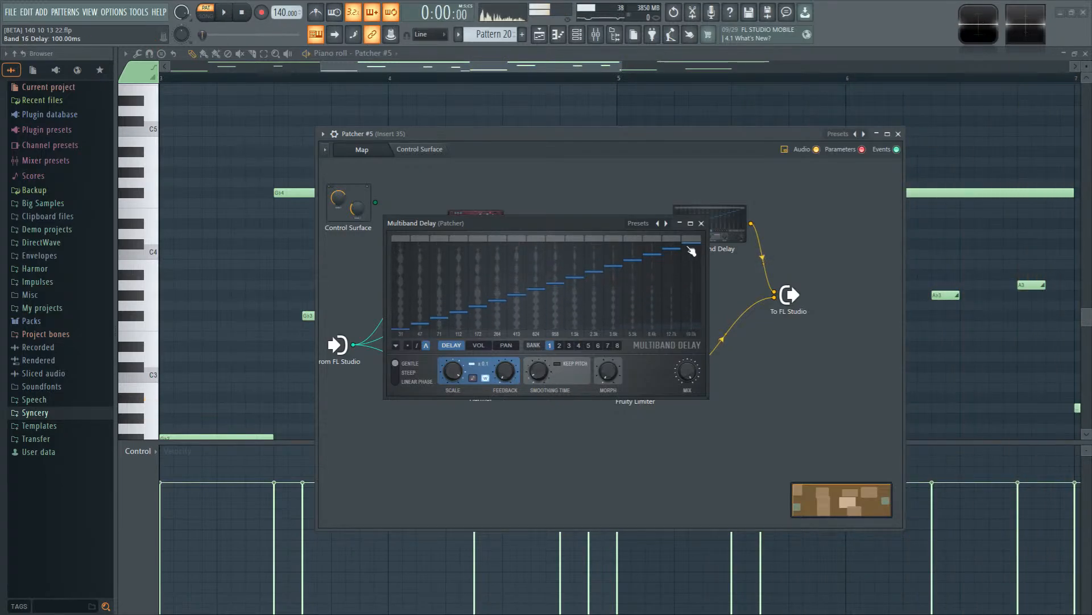
left_click(702, 224)
Step: Activate the morph parameter input on the Multiband Delay after Fruity Delay 3, and add a Fruity Peak Controller to the map
double_click(704, 235)
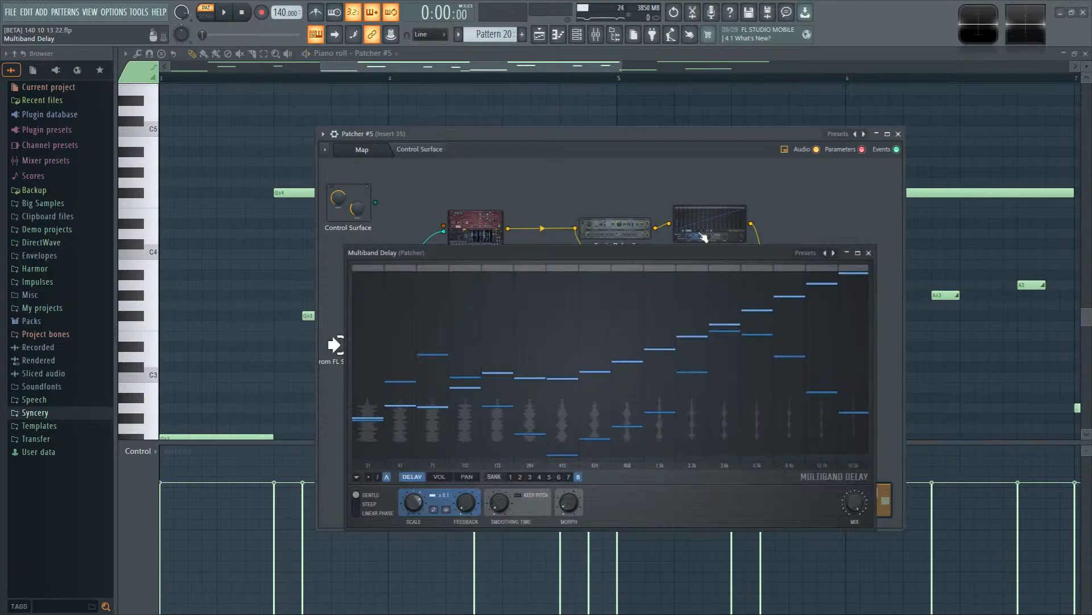
left_click(868, 252)
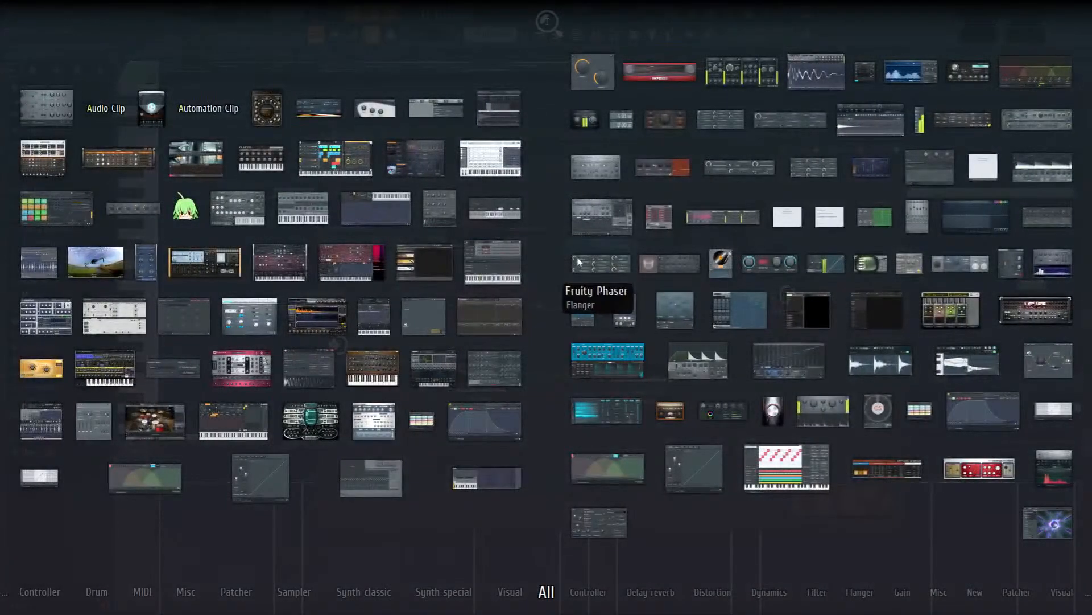
left_click_drag(1041, 222, 633, 485)
left_click(998, 198)
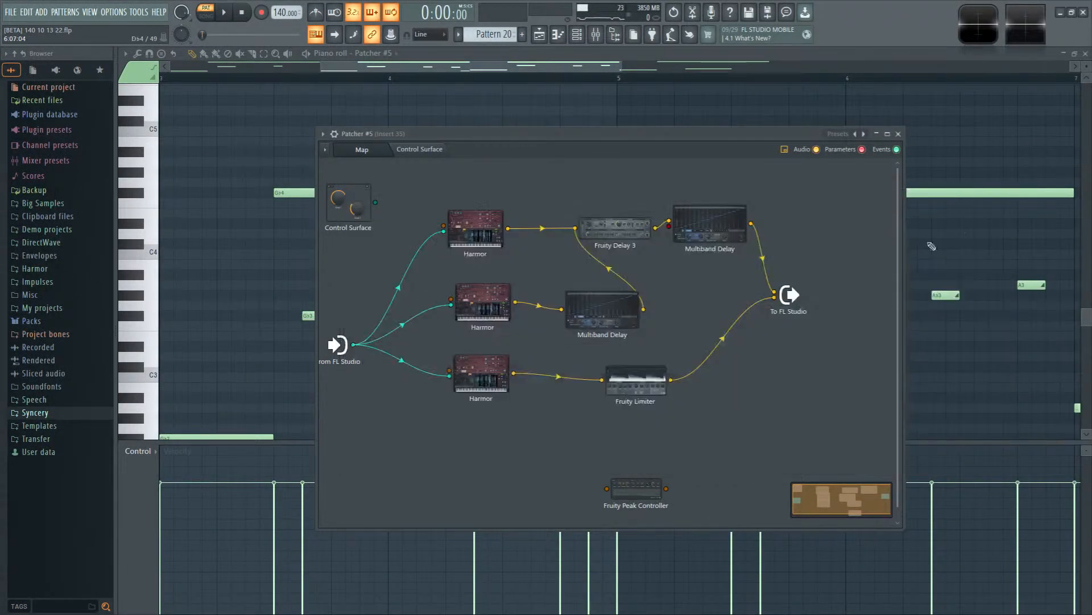
Step: Feed the lower Harmor into the Fruity Peak Controller, activate its controller output, and link it to the Multiband Delay after Fruity Delay 3
left_click_drag(513, 373, 607, 488)
right_click(646, 491)
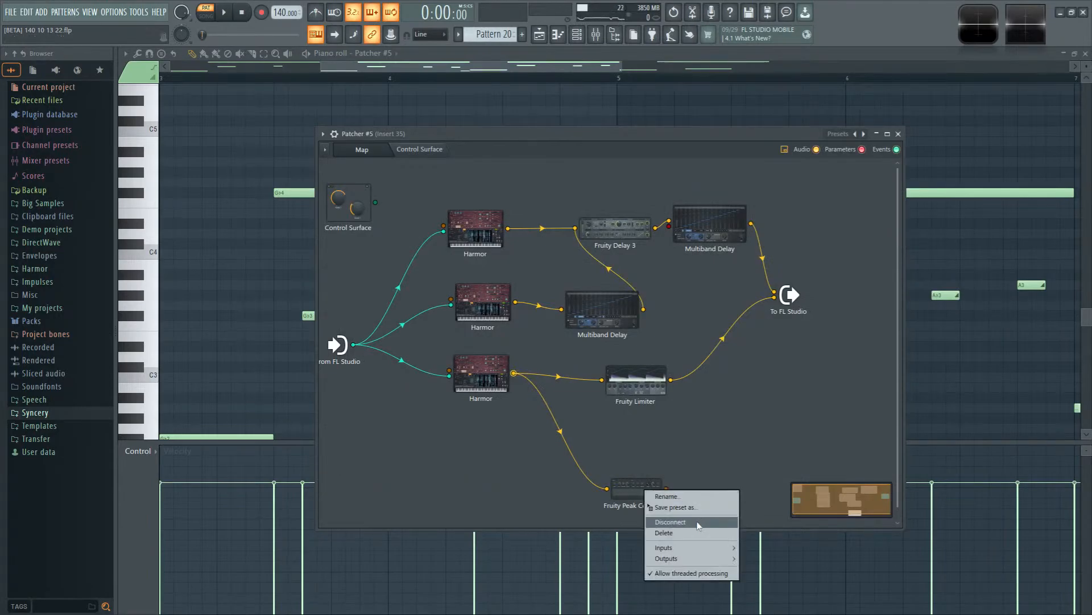
mouse_move(753, 559)
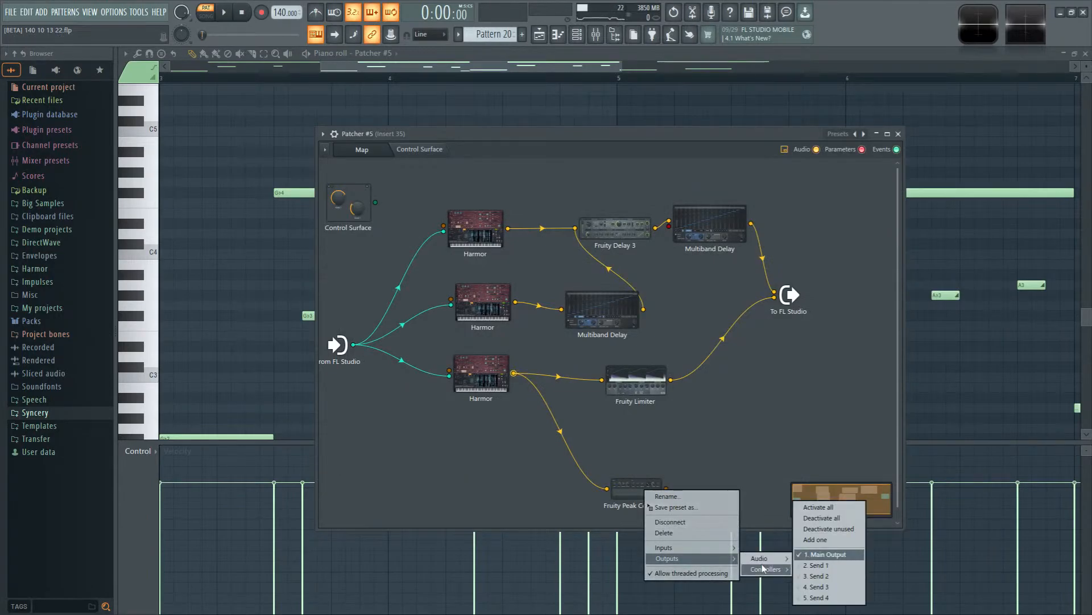
left_click(815, 587)
left_click_drag(664, 506, 669, 225)
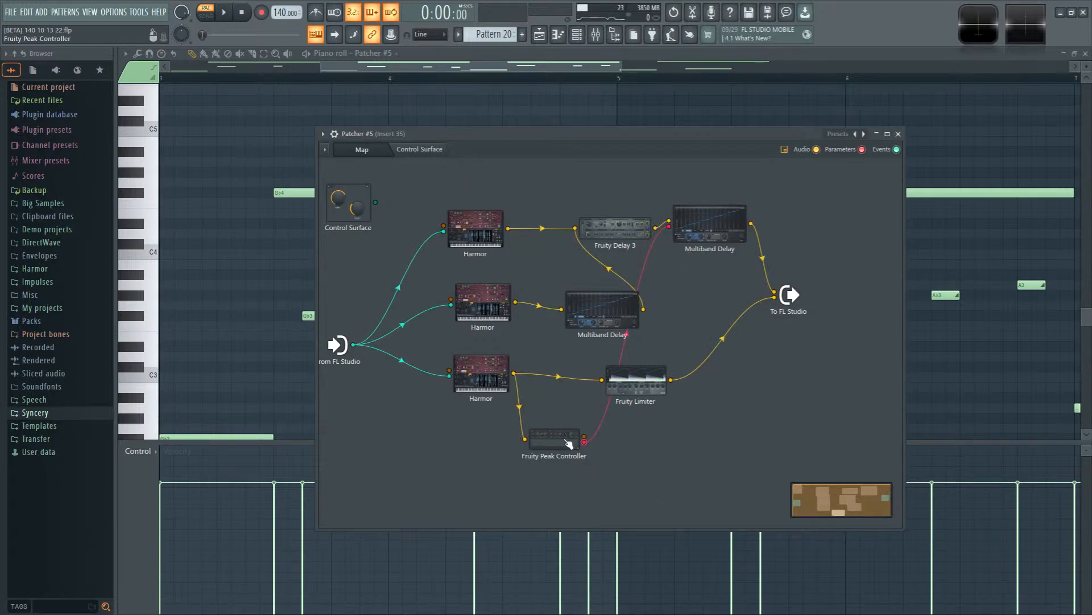
Step: Audition the Peak Controller's modulation of the Multiband Delay after Fruity Delay 3, and remove the link between them
double_click(731, 230)
key("space")
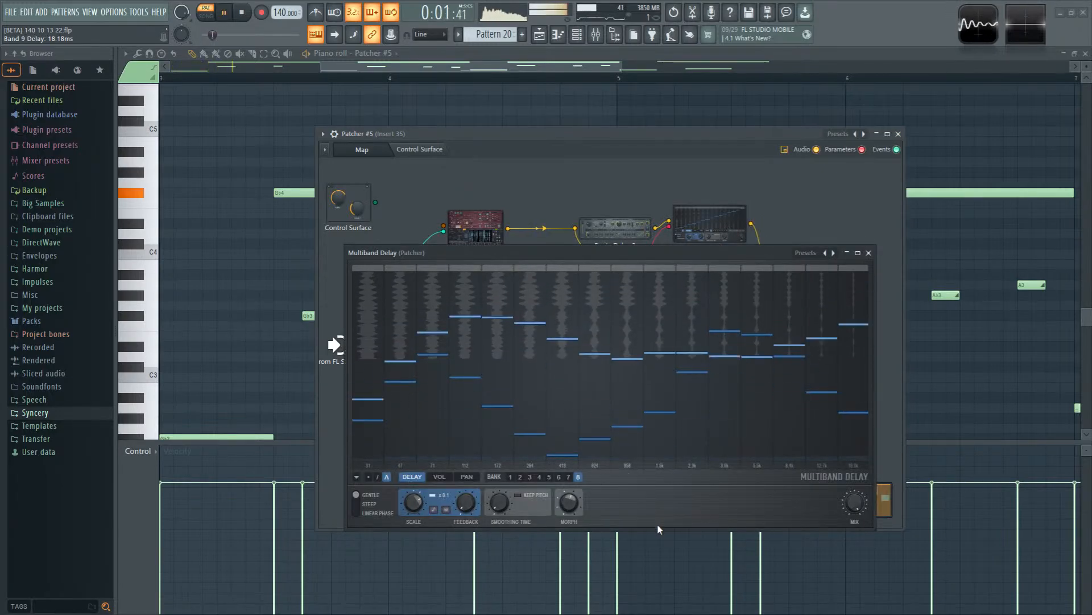
key("space")
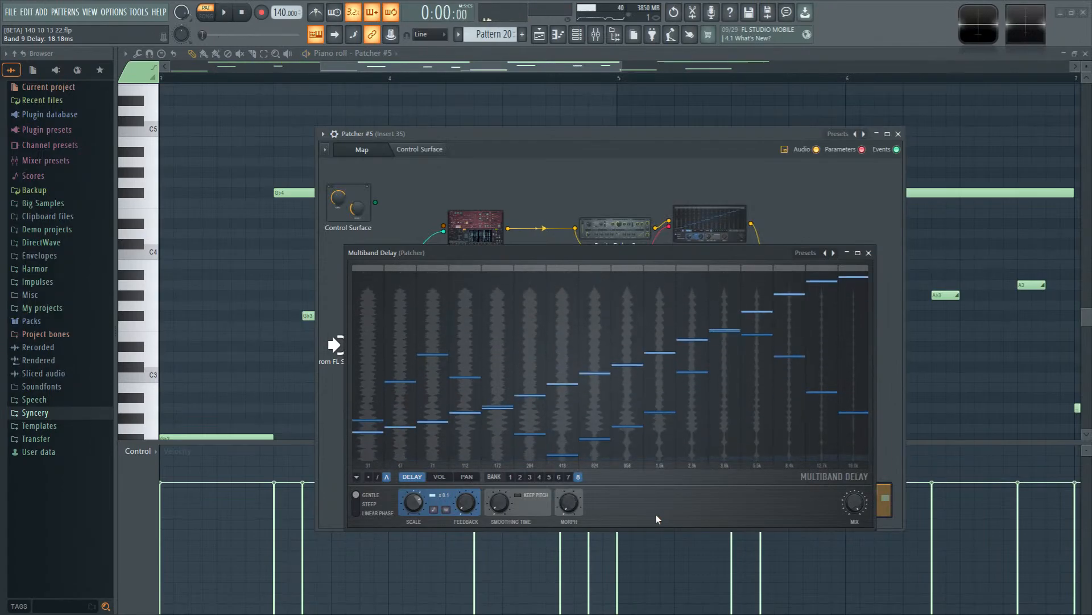
key("space")
left_click(868, 252)
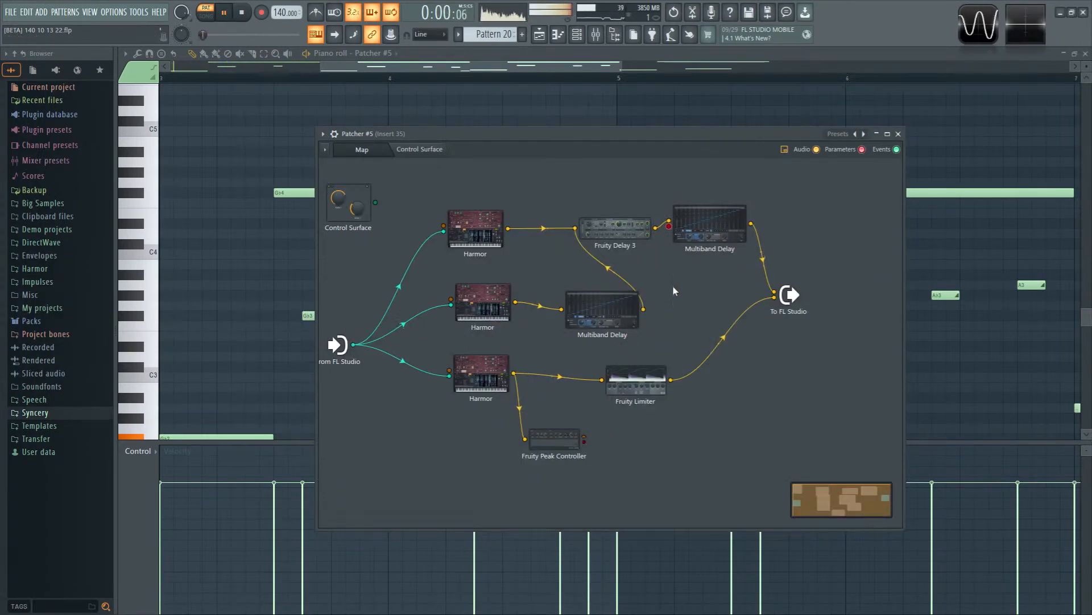
Step: Set the morph between banks to about 54% on the Multiband Delay after Fruity Delay 3
scroll(669, 305, "up", 2)
double_click(669, 307)
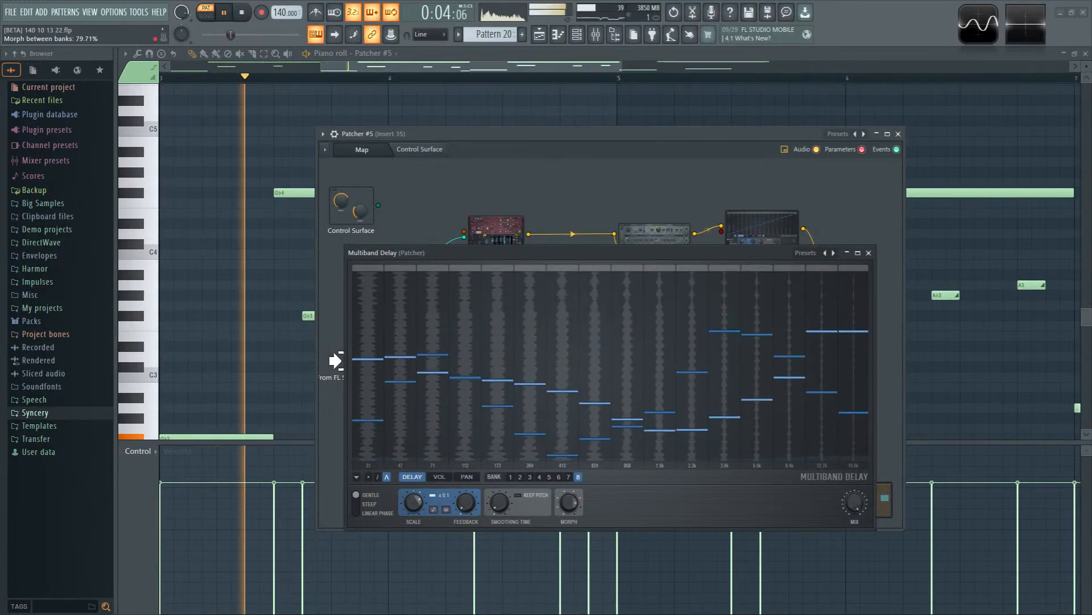
mouse_move(575, 507)
left_mouse_down()
mouse_move(574, 539)
mouse_move(572, 507)
left_mouse_up()
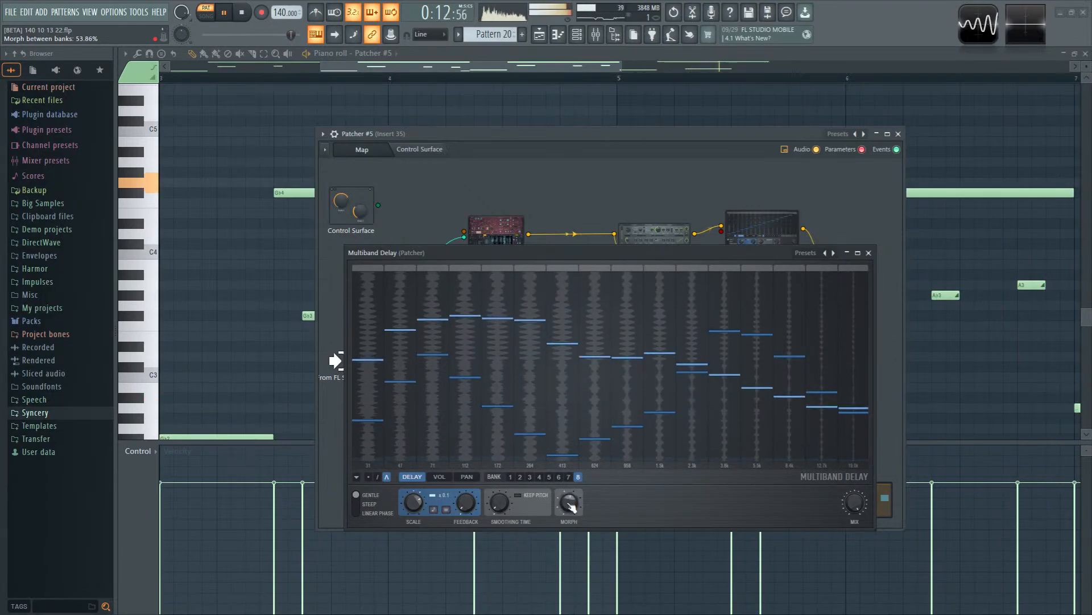
left_click(868, 253)
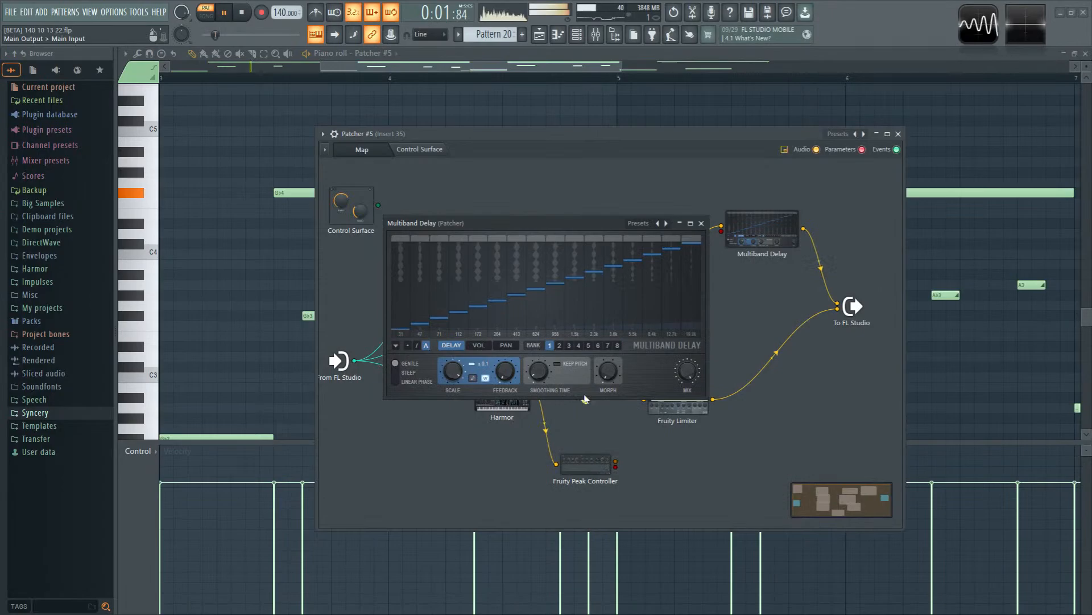
Step: Activate the morph parameter of the middle Harmor's Multiband Delay and link the Fruity Peak Controller to it
right_click(607, 378)
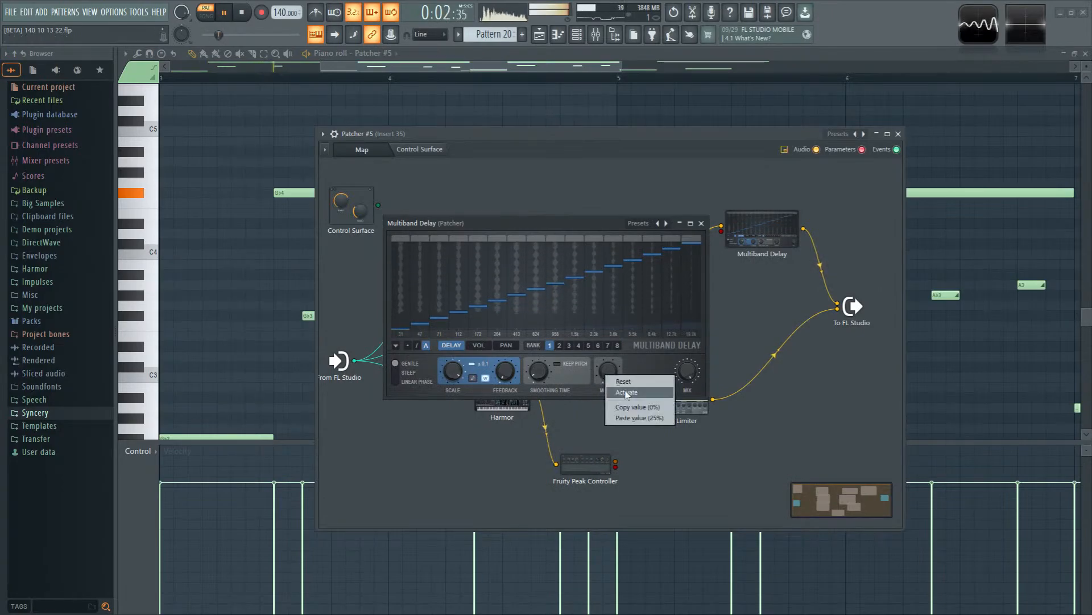
left_click(626, 395)
left_click(705, 222)
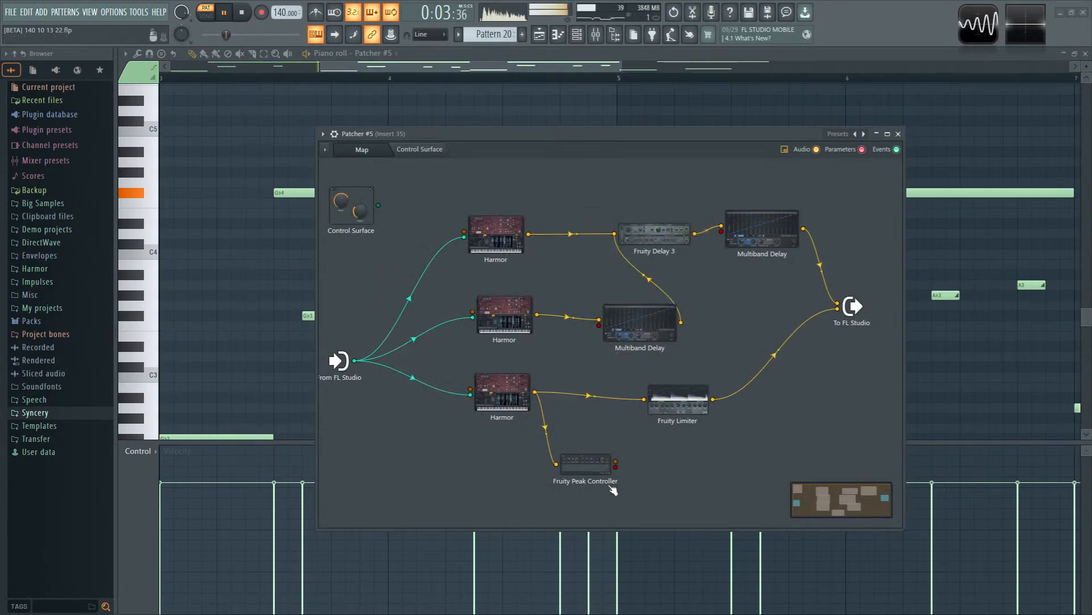
Step: Set the smoothing time of the middle Harmor's Multiband Delay to about 40.5 ms and the Fruity Peak Controller's peak decay to about 68%
double_click(640, 324)
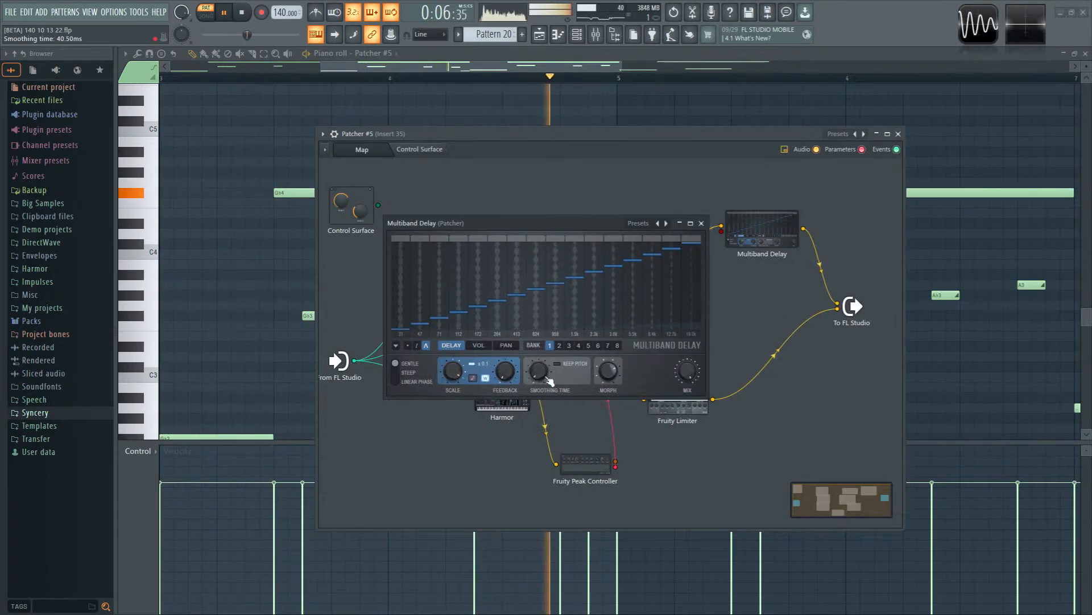
double_click(586, 464)
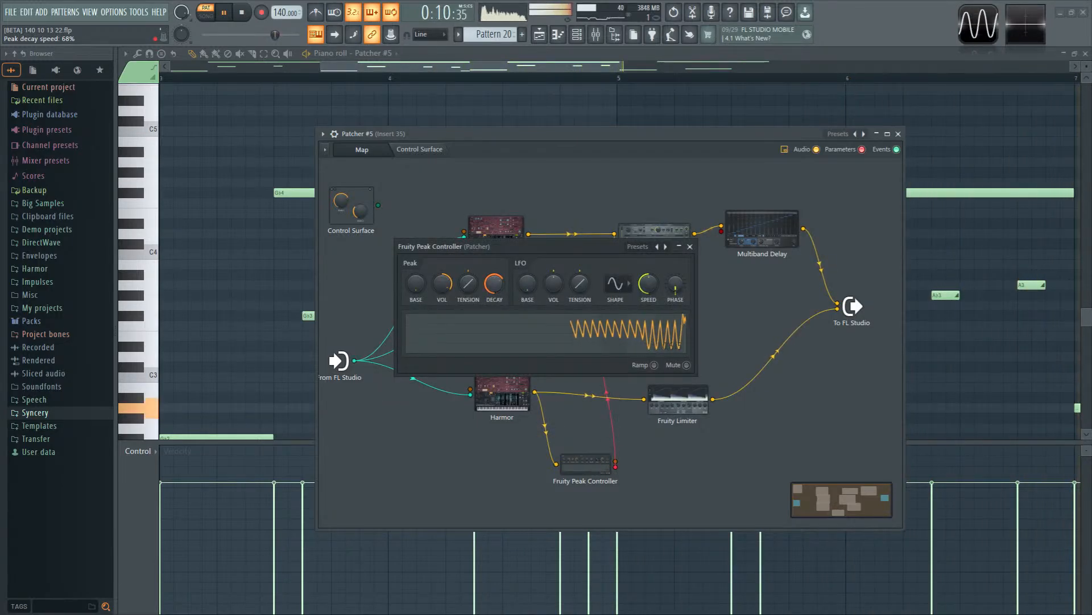
left_click(691, 247)
Step: Shape a hump-like delay curve in bank 8 of the middle Harmor's Multiband Delay and interpolate banks 1 to 8
double_click(624, 328)
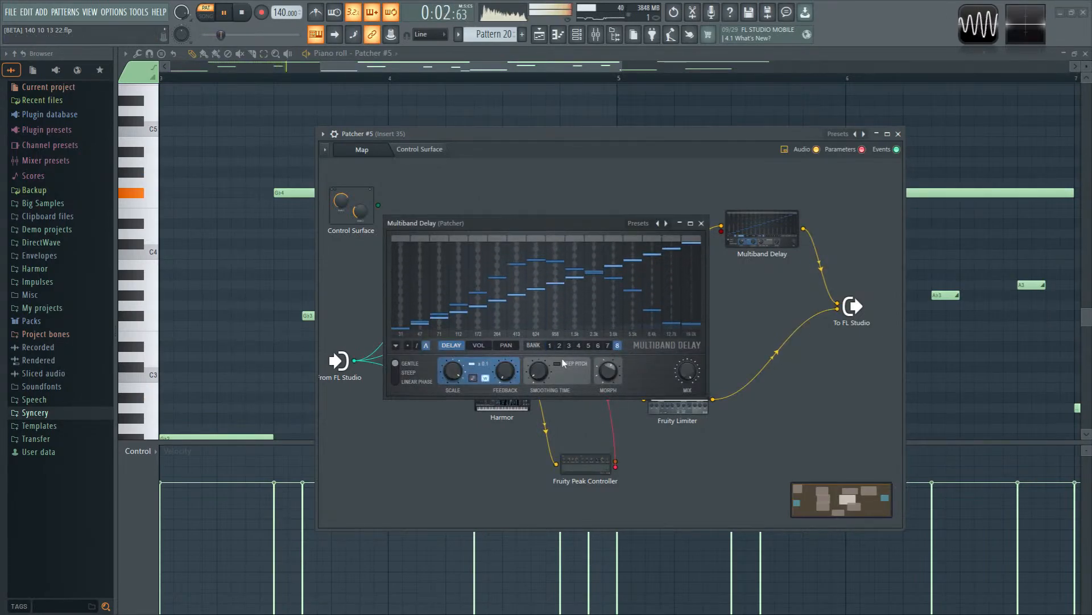
left_click(396, 345)
left_click(422, 378)
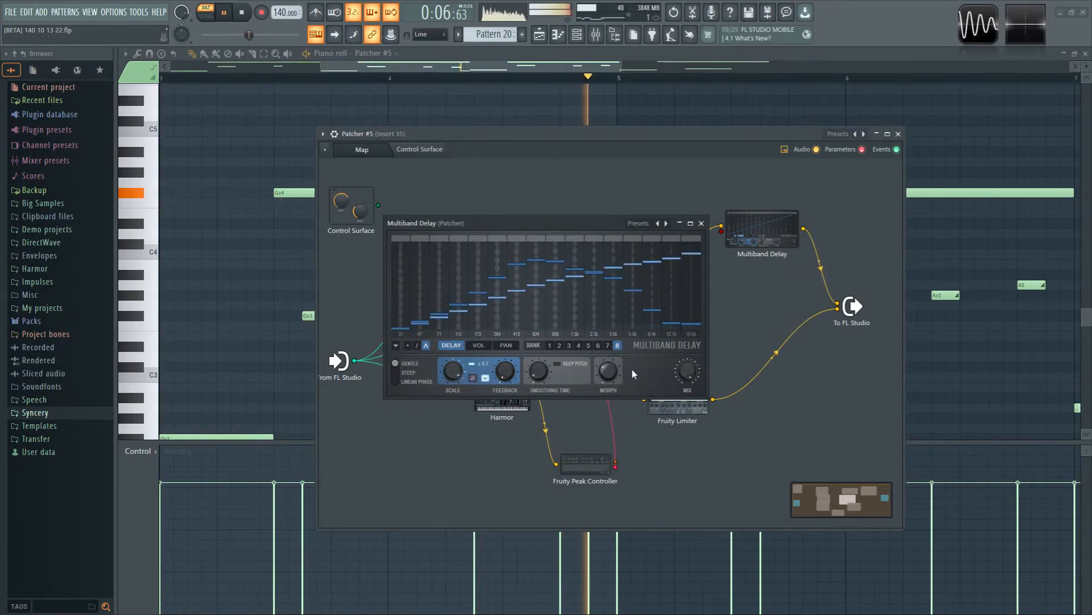
Step: Set the Multiband Delay to Steep filtering with the x 0.1 delay range off, and fine-tune its delay scale
left_click(472, 378)
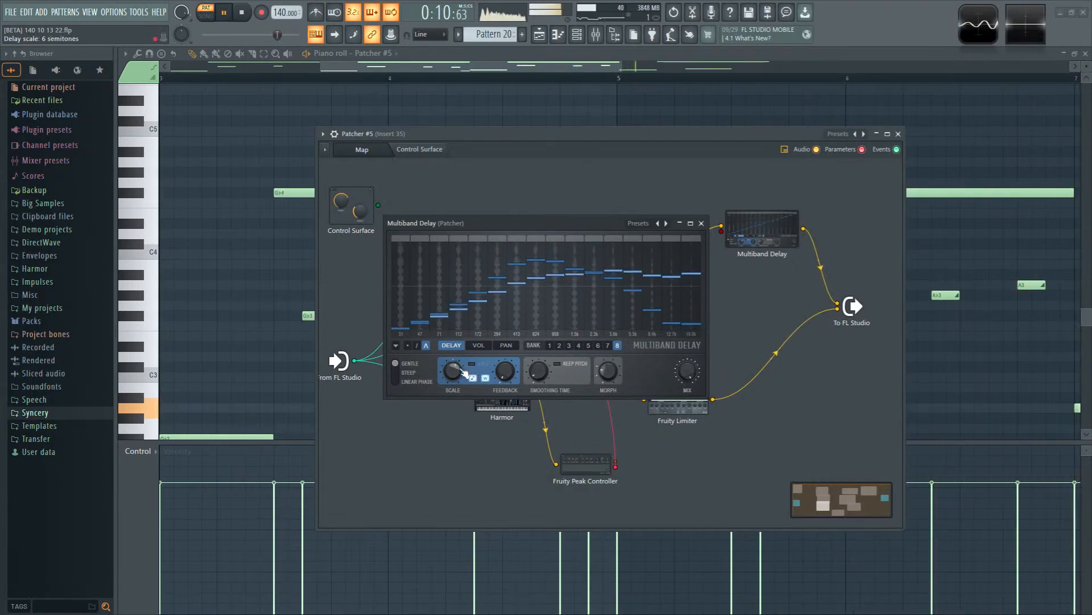
left_click_drag(461, 383, 461, 393)
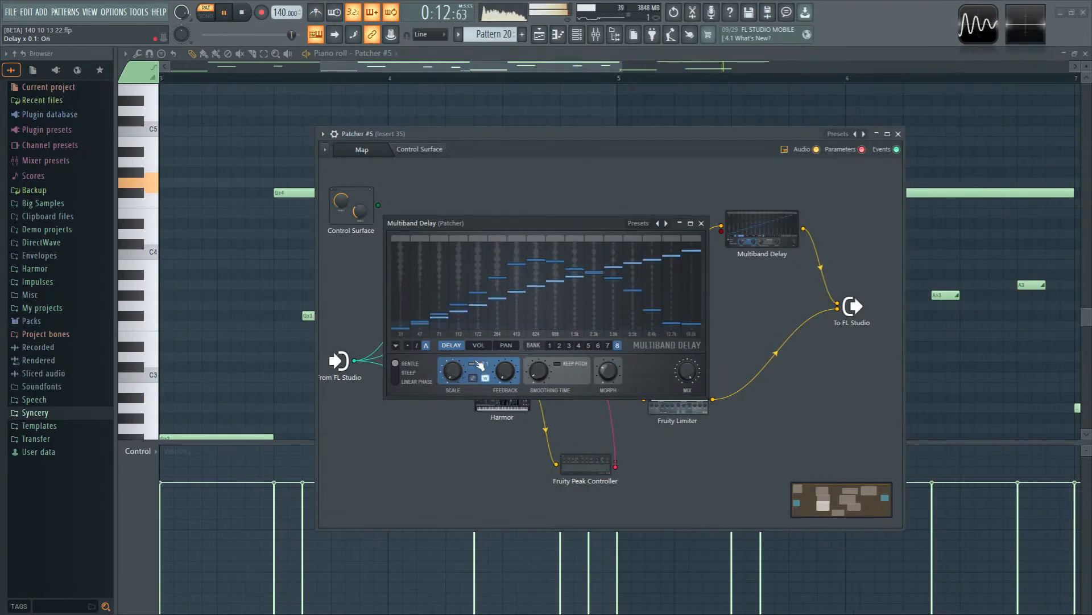
left_click(421, 375)
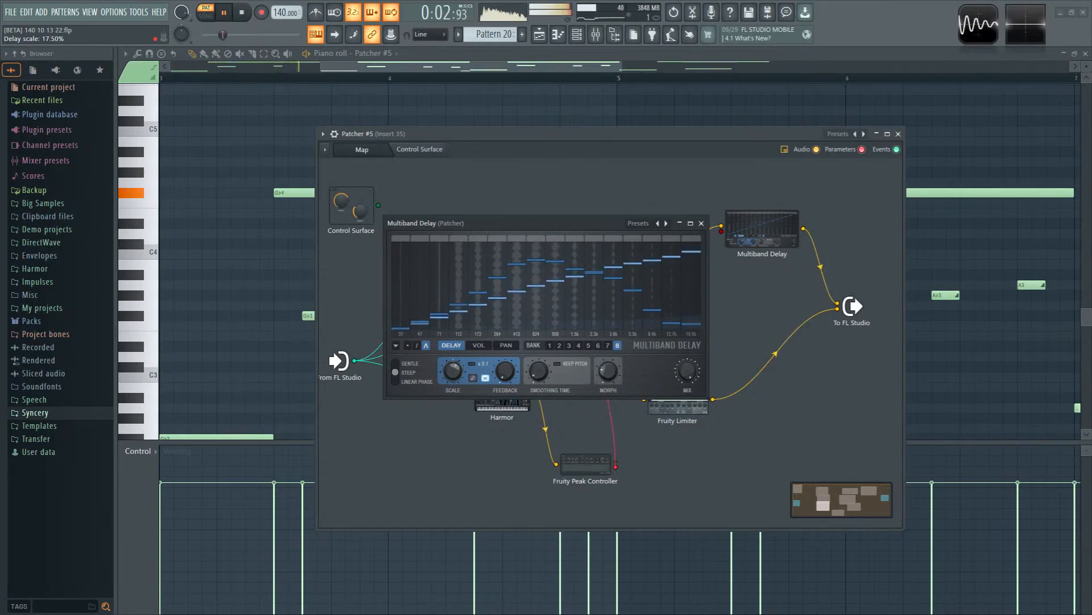
scroll(456, 373, "up", 2)
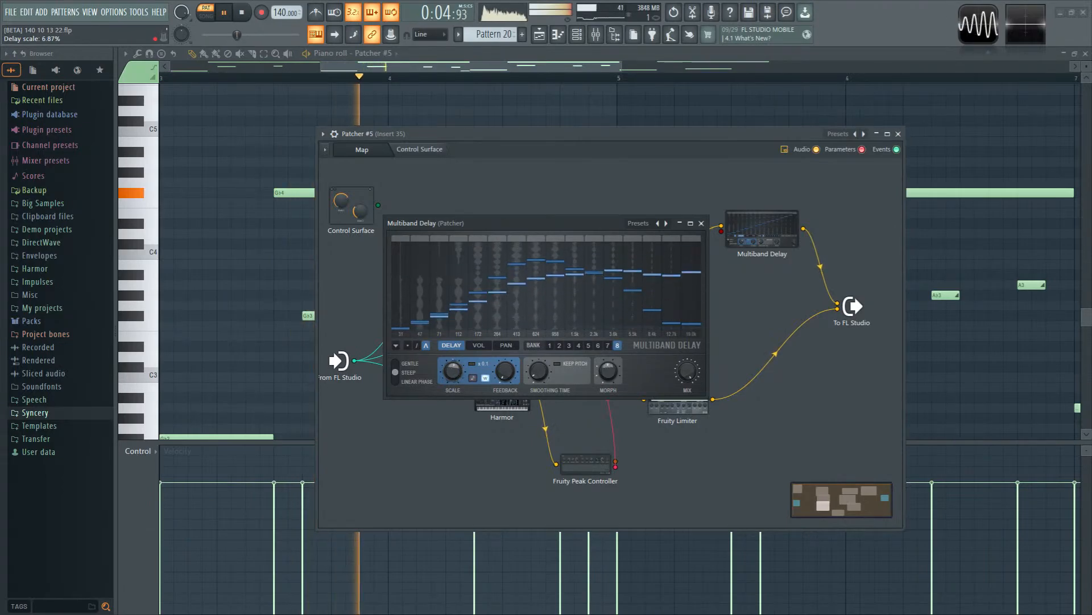
scroll(456, 373, "down", 2)
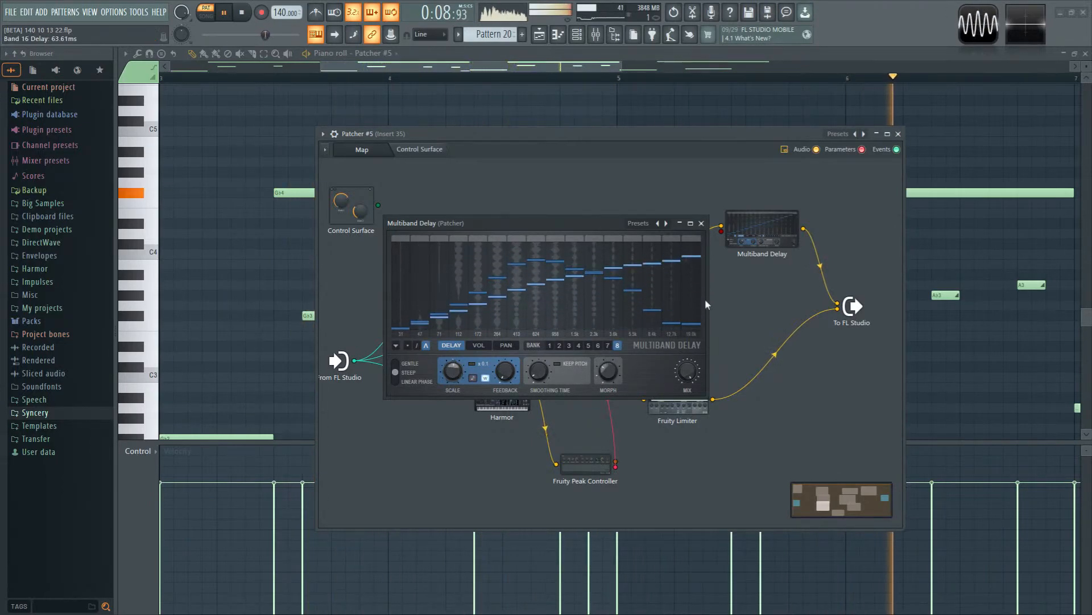
left_click(708, 225)
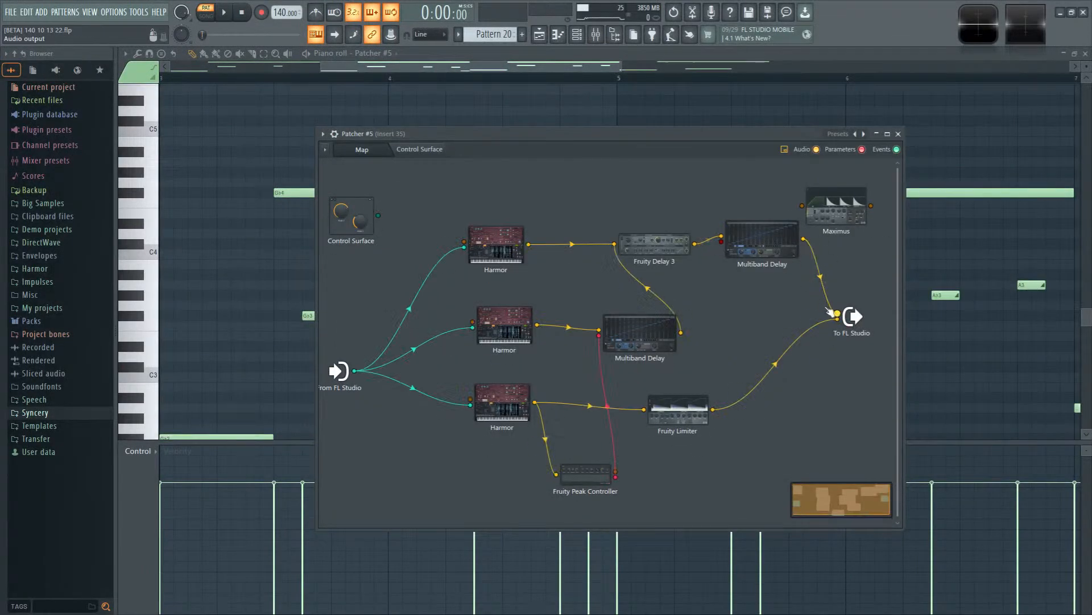
Step: Route the Multiband Delay after Fruity Delay 3 through Maximus to the FL Studio output, and open Maximus
left_click_drag(829, 311, 802, 206)
left_click_drag(871, 206, 837, 313)
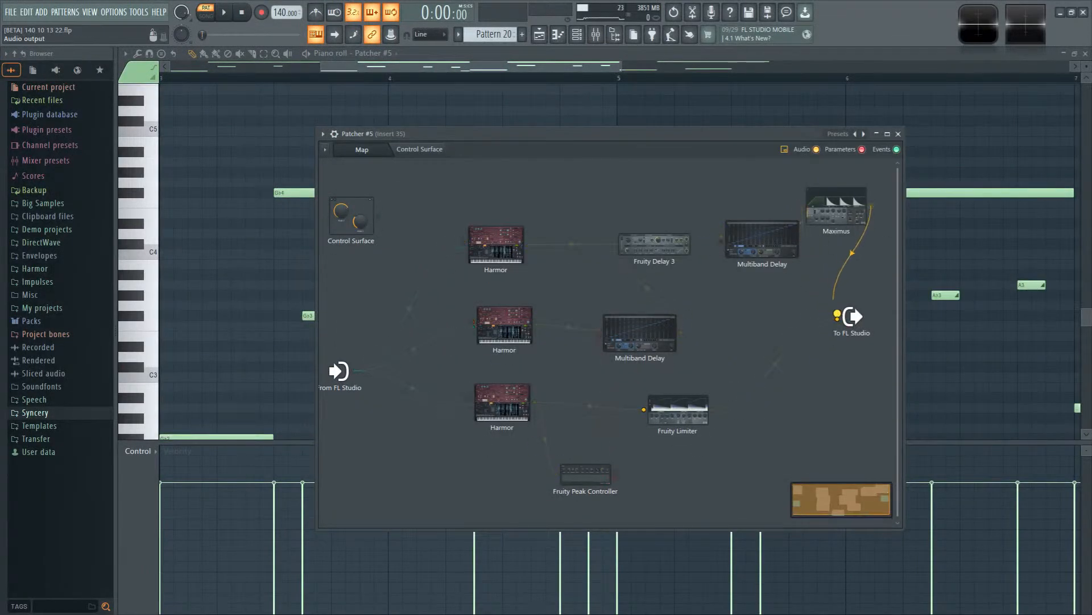
left_click(832, 200)
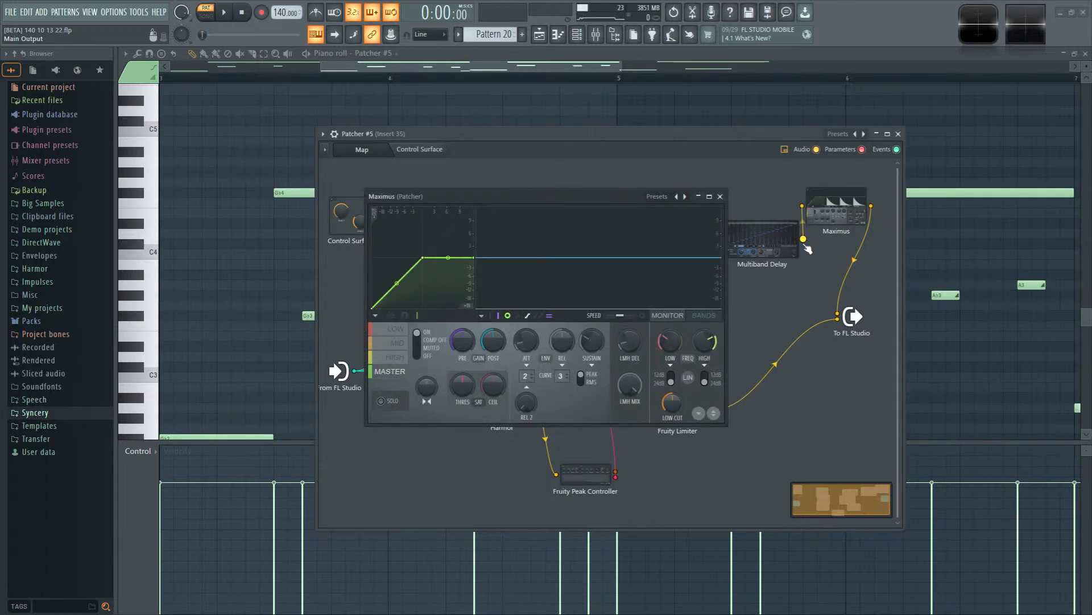
left_click_drag(573, 194, 598, 174)
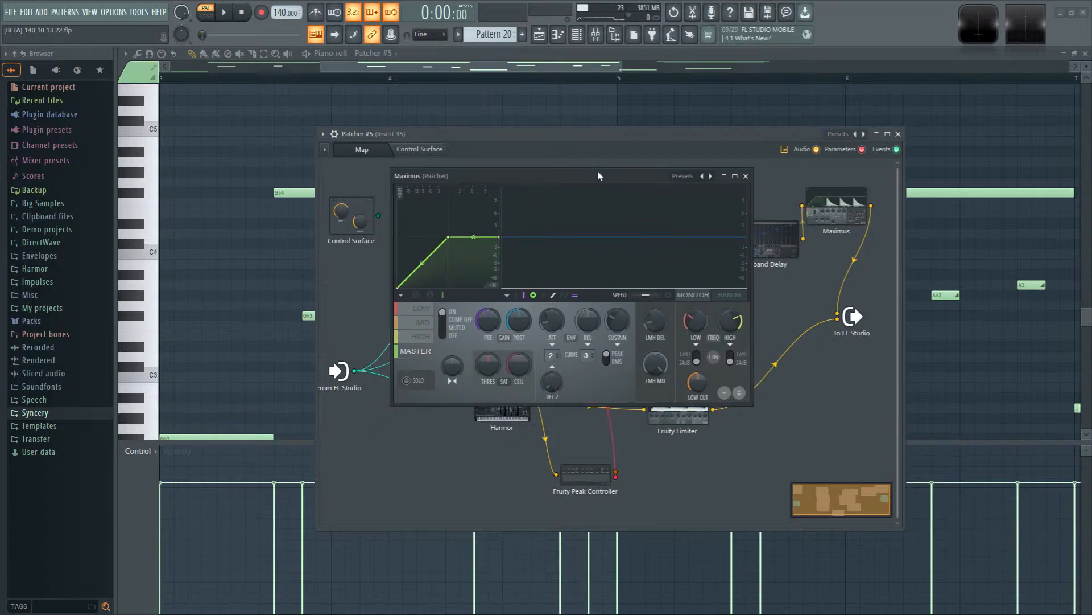
Step: Bend the Low band's compression curve upward in Maximus and set the low band frequency to about 240 Hz
key("space")
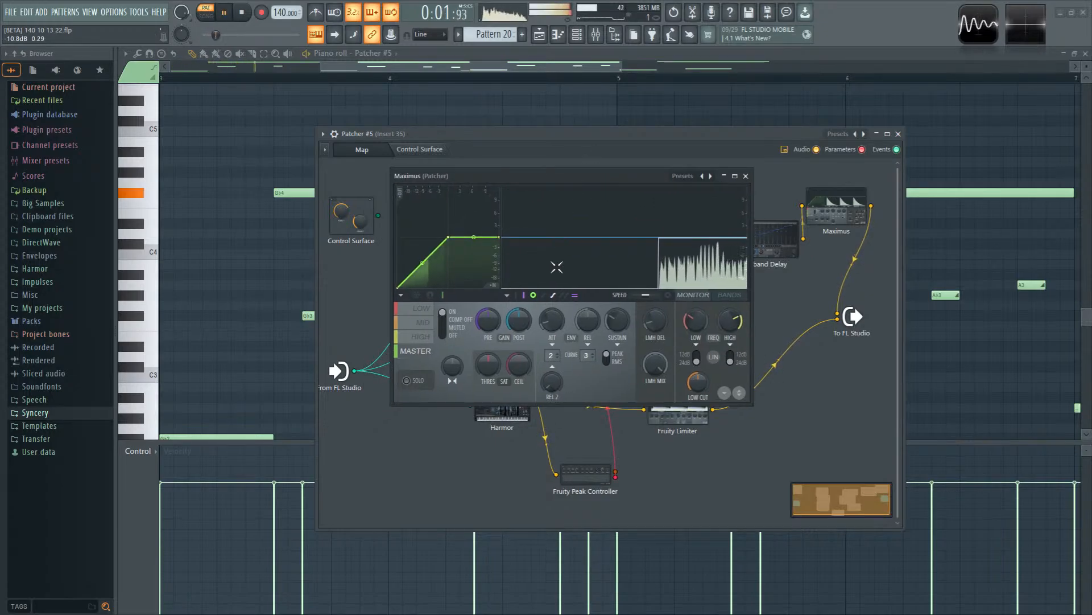
left_click(673, 297)
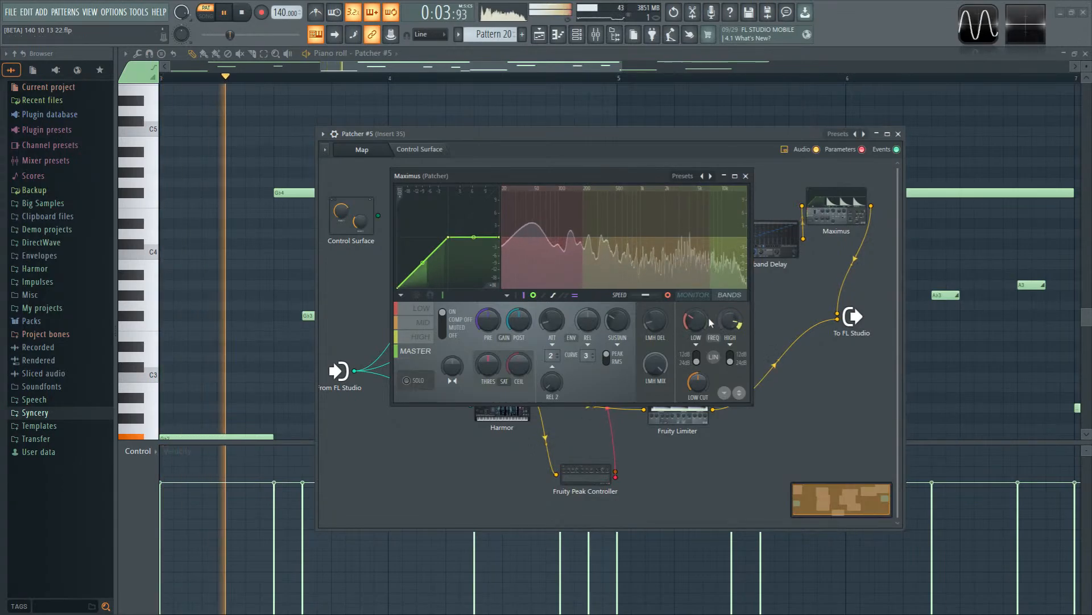
left_click(694, 296)
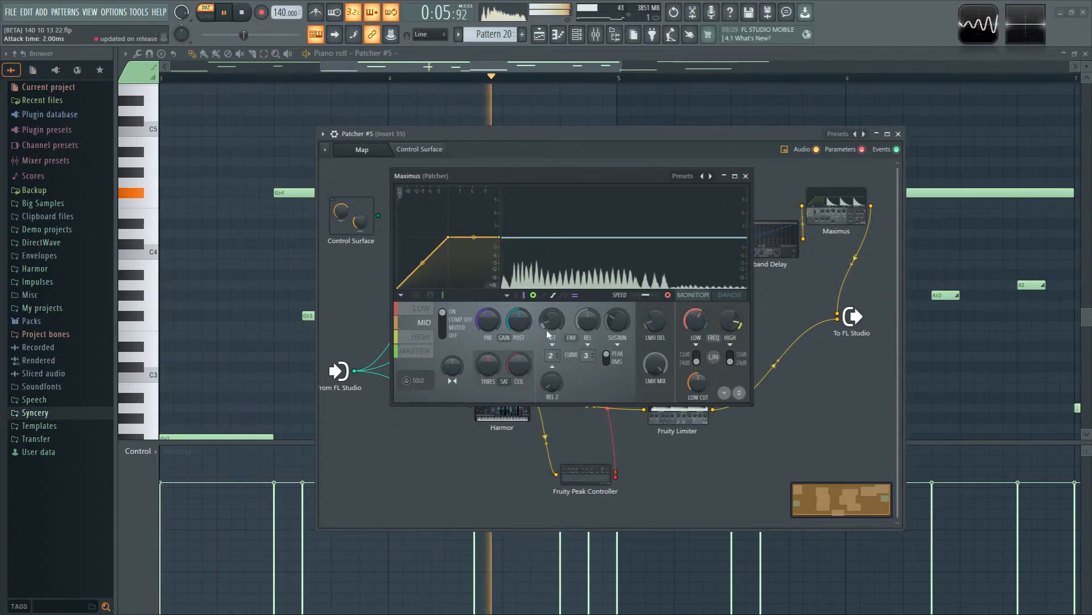
left_click(422, 307)
left_click_drag(423, 262, 423, 246)
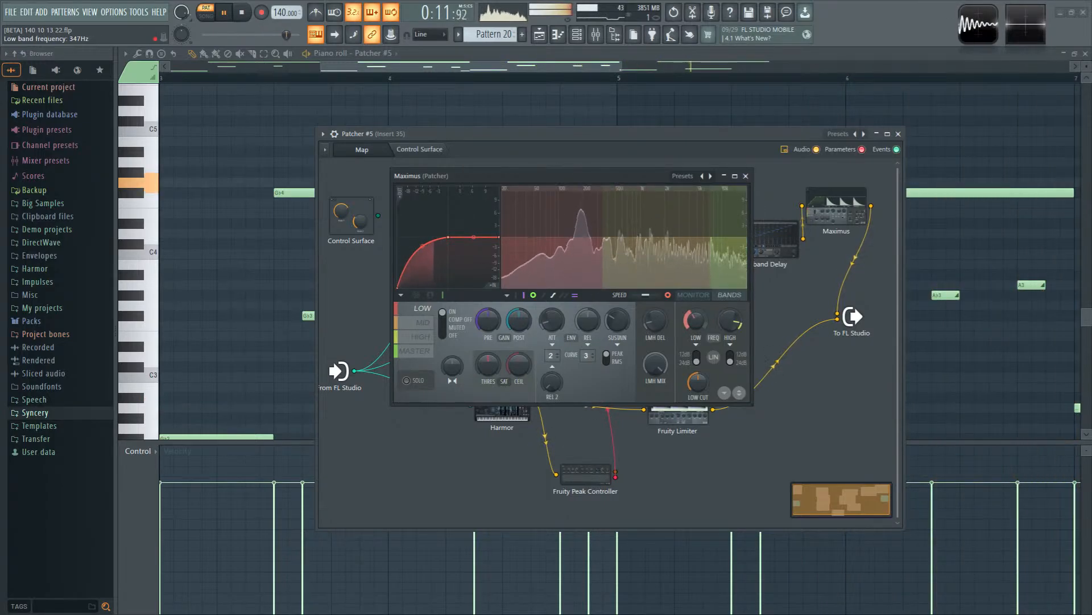
left_click(705, 295)
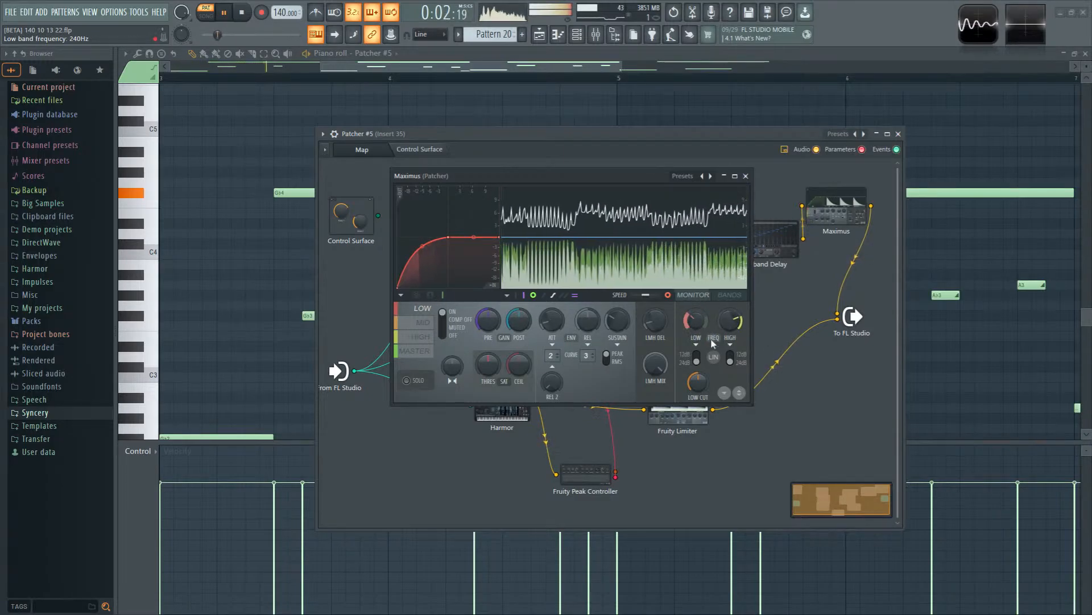
Step: Bend the Mid and High band compression curves upward in Maximus, and set the Master pre gain to about 0.1 dB
left_click(424, 322)
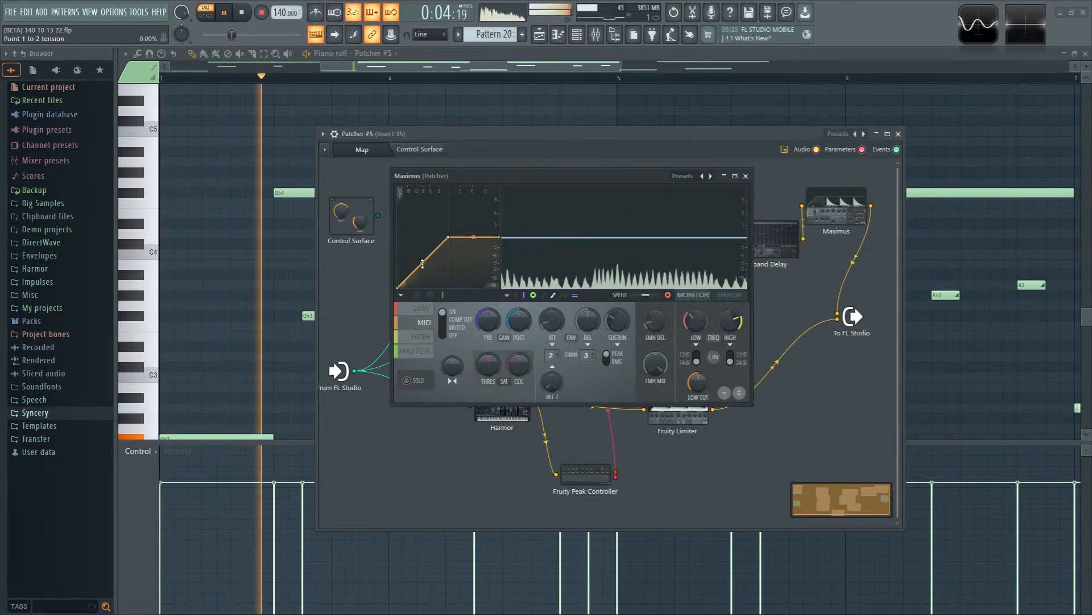
left_click(421, 337)
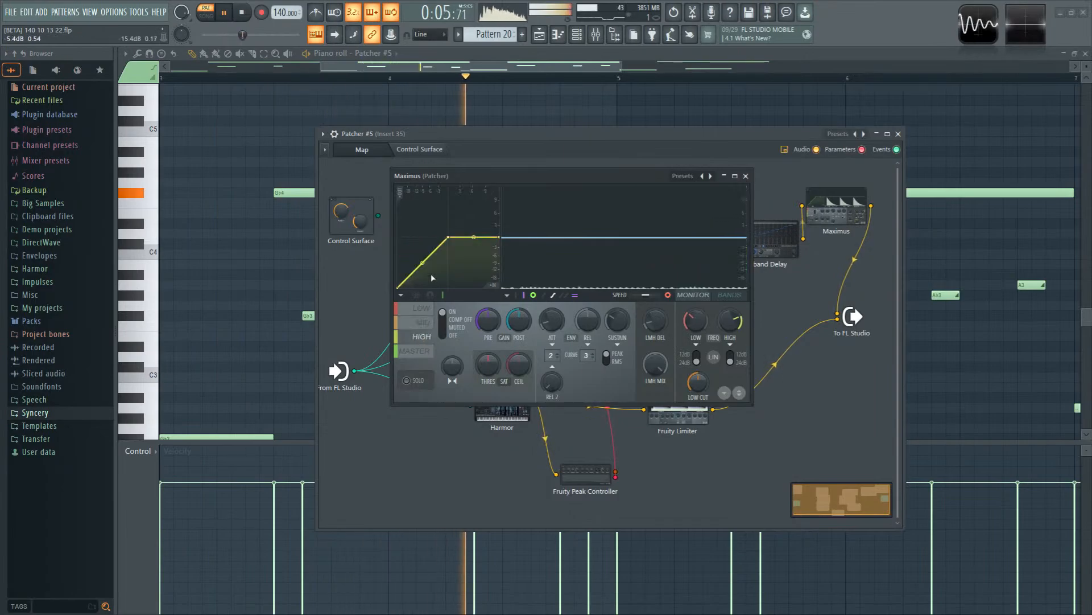
left_click(424, 323)
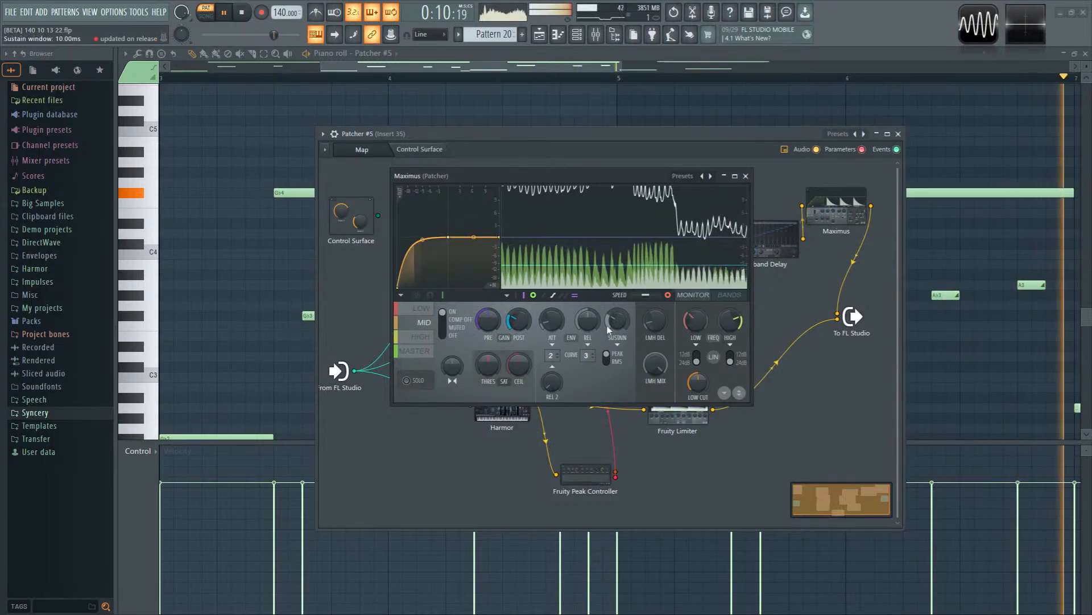
left_click(421, 336)
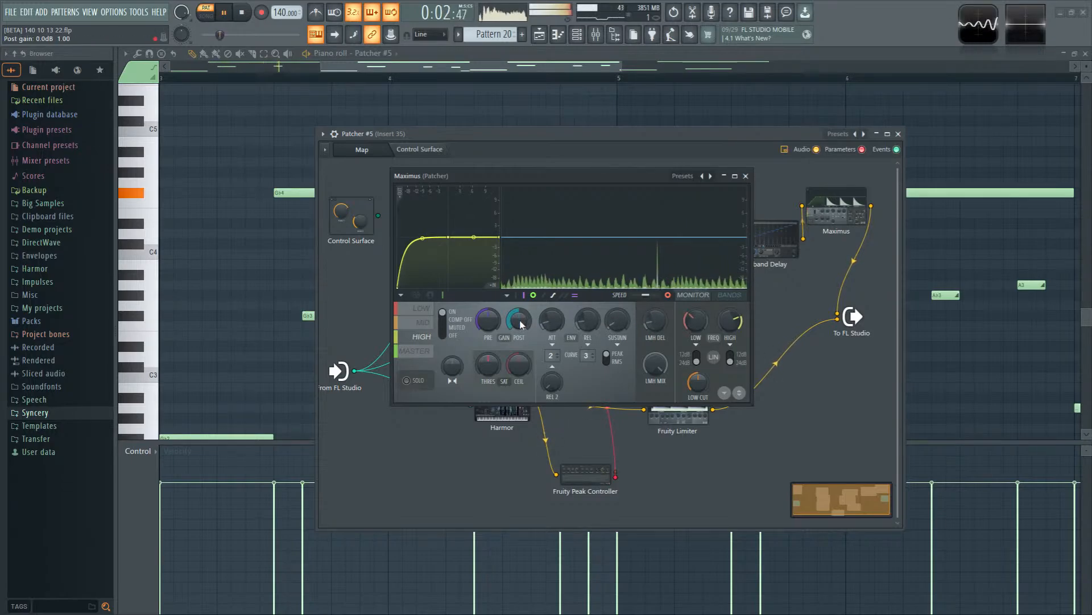
left_click(415, 351)
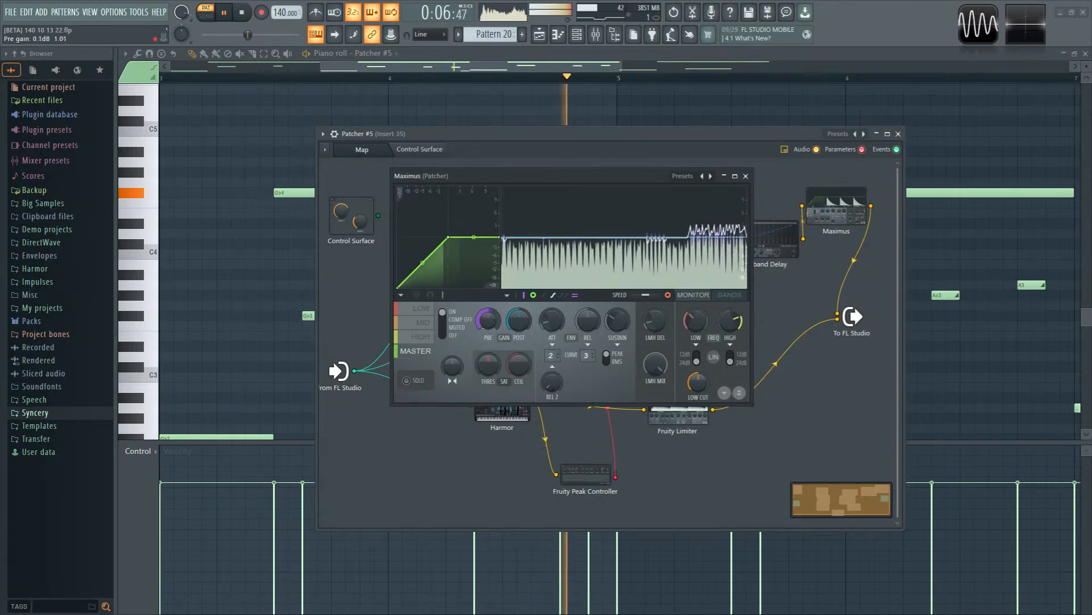
left_click(746, 176)
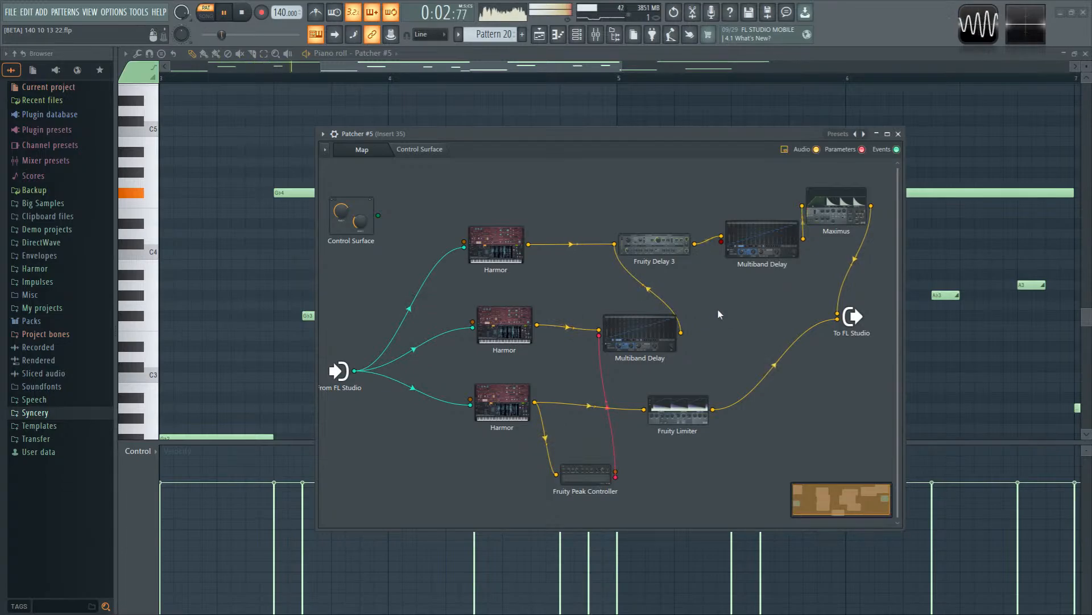
Step: Adjust the delay scale of the middle Harmor's Multiband Delay with bank 7 selected, and set its smoothing time to about 394 ms
left_click(762, 237)
left_click(777, 239)
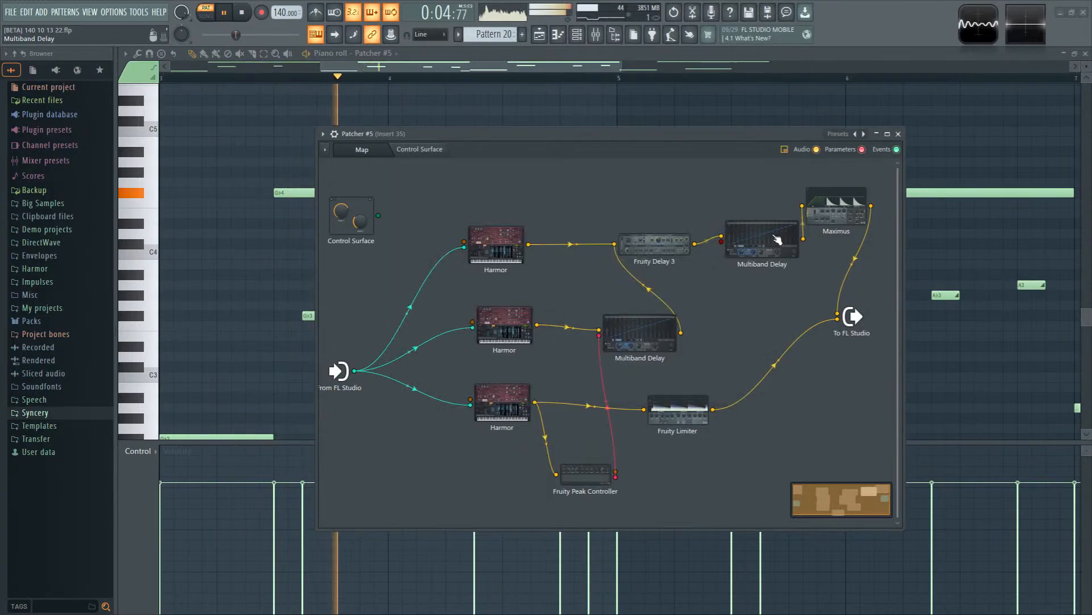
left_click(645, 329)
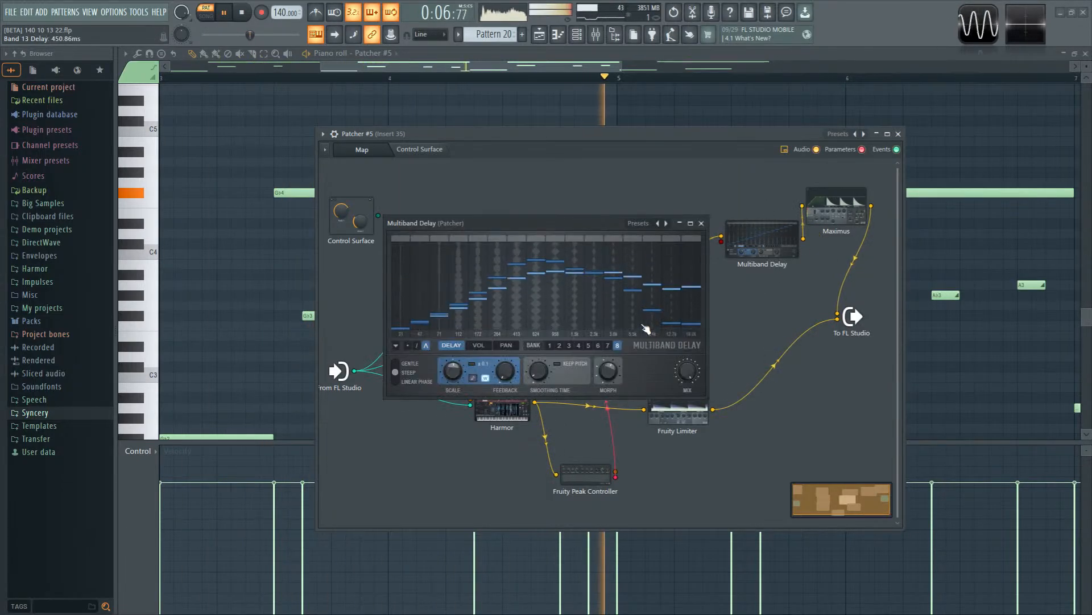
left_click(607, 346)
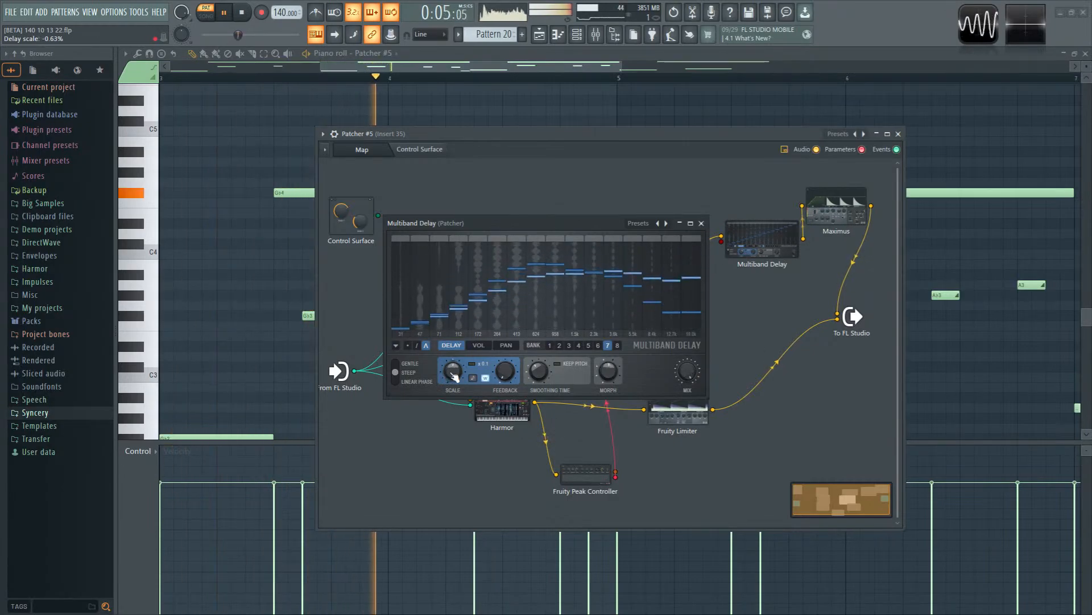
scroll(453, 376, "down", 3)
scroll(453, 376, "up", 2)
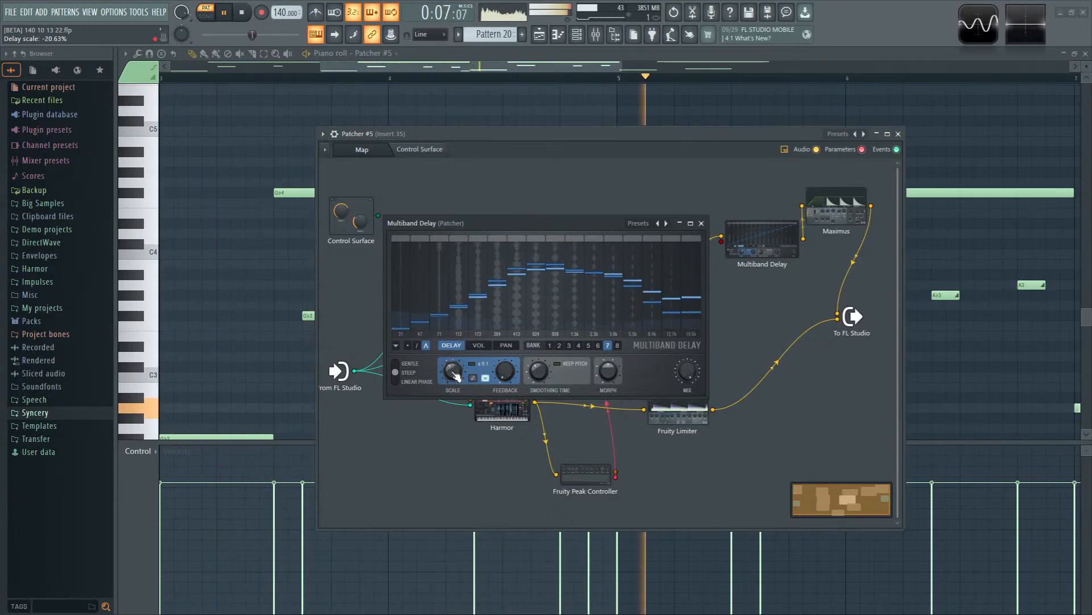
scroll(456, 375, "up", 1)
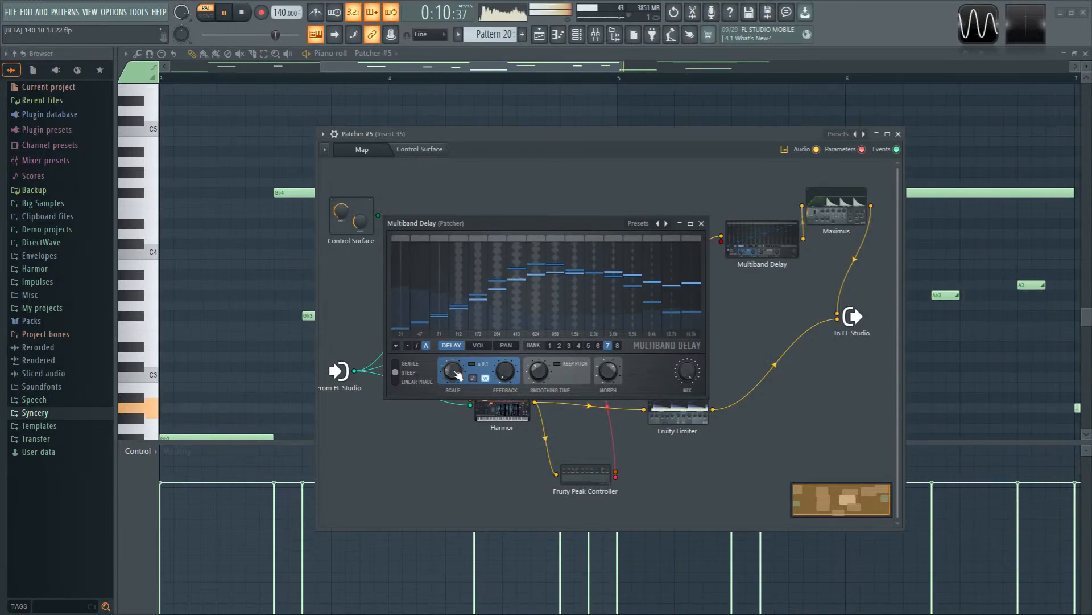
key("space")
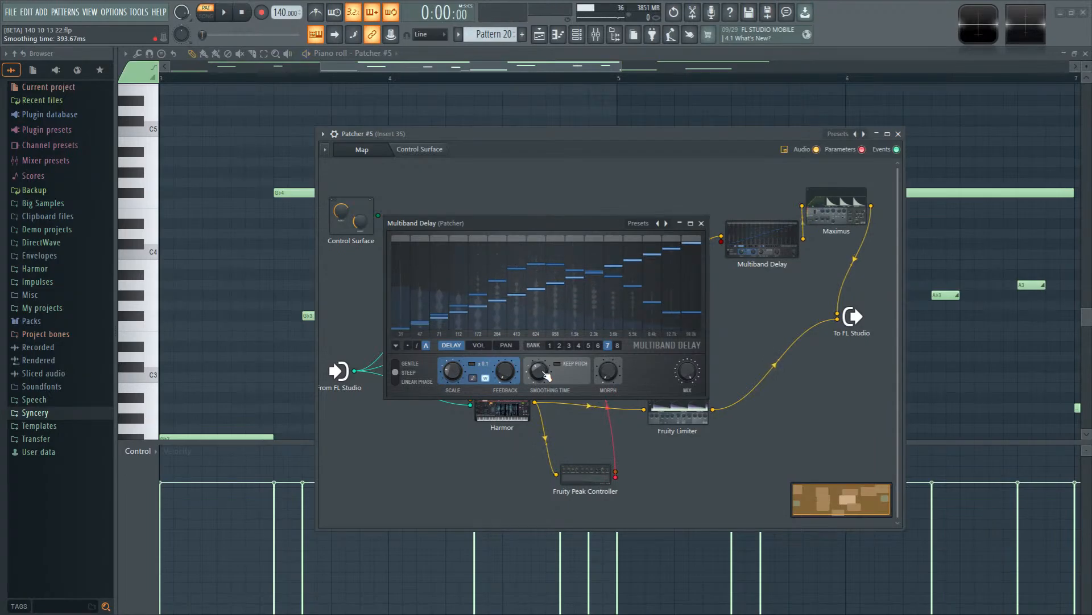
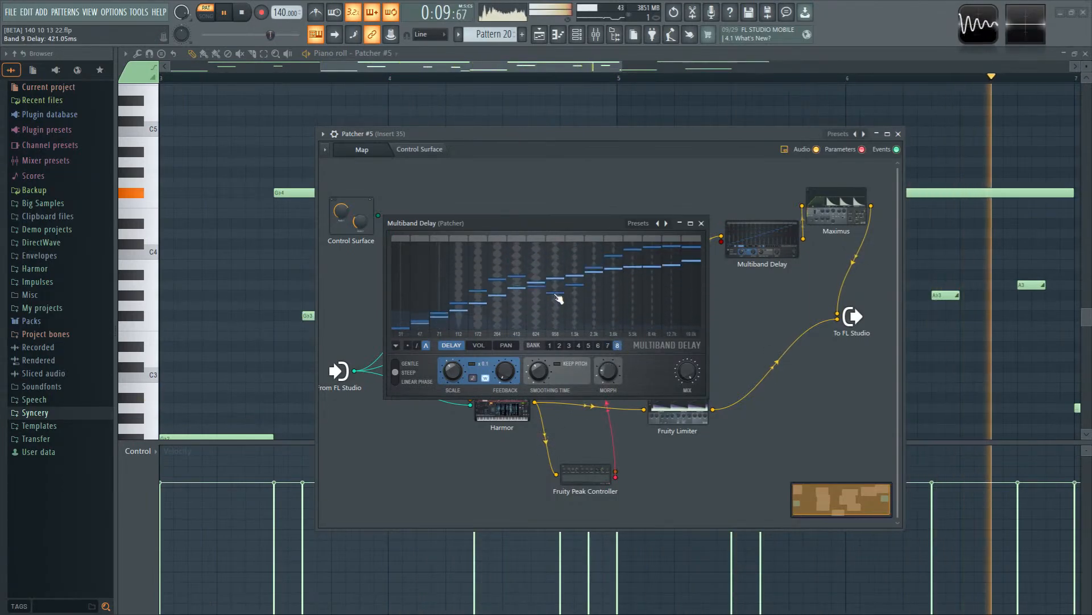
Step: Interpolate banks 1 to 8 of the middle Harmor's Multiband Delay from a rising bank 8 curve with a mid-band dip, and enable Keep Pitch
left_click(396, 346)
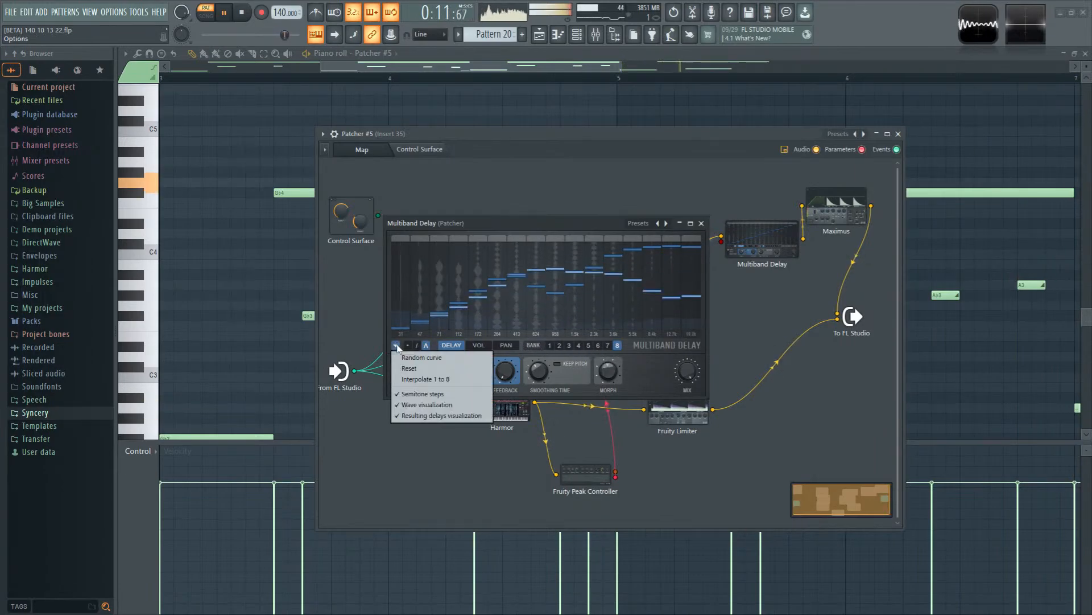
left_click(415, 379)
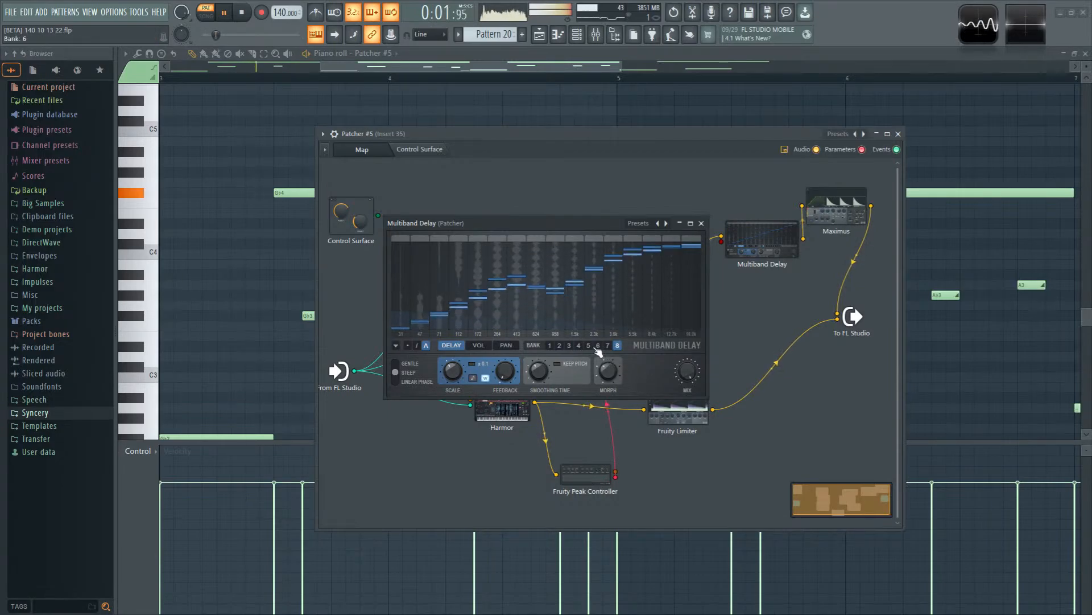
left_click(555, 370)
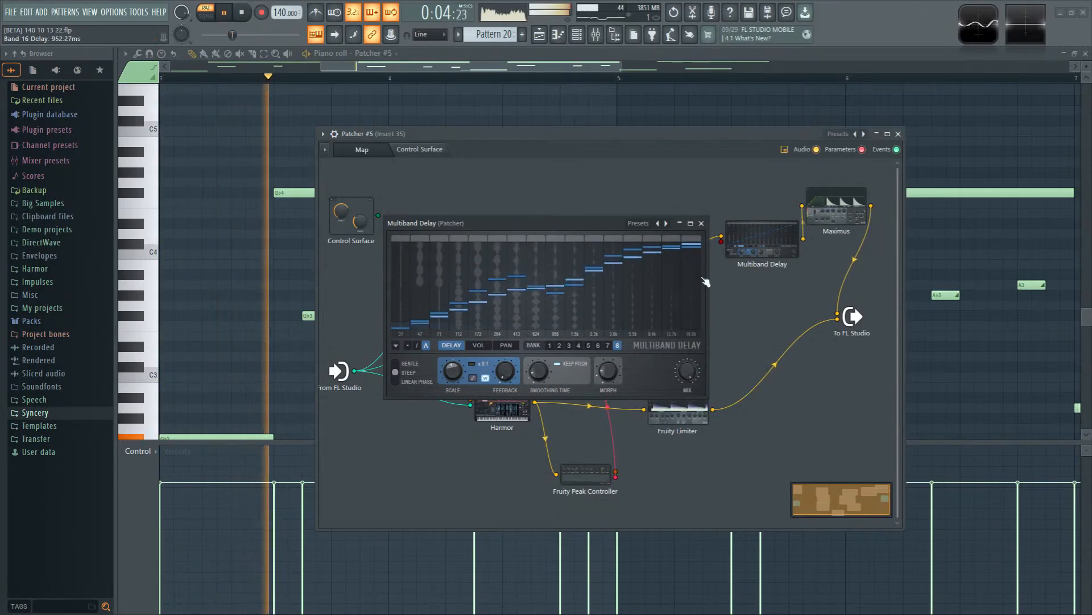
left_click(701, 223)
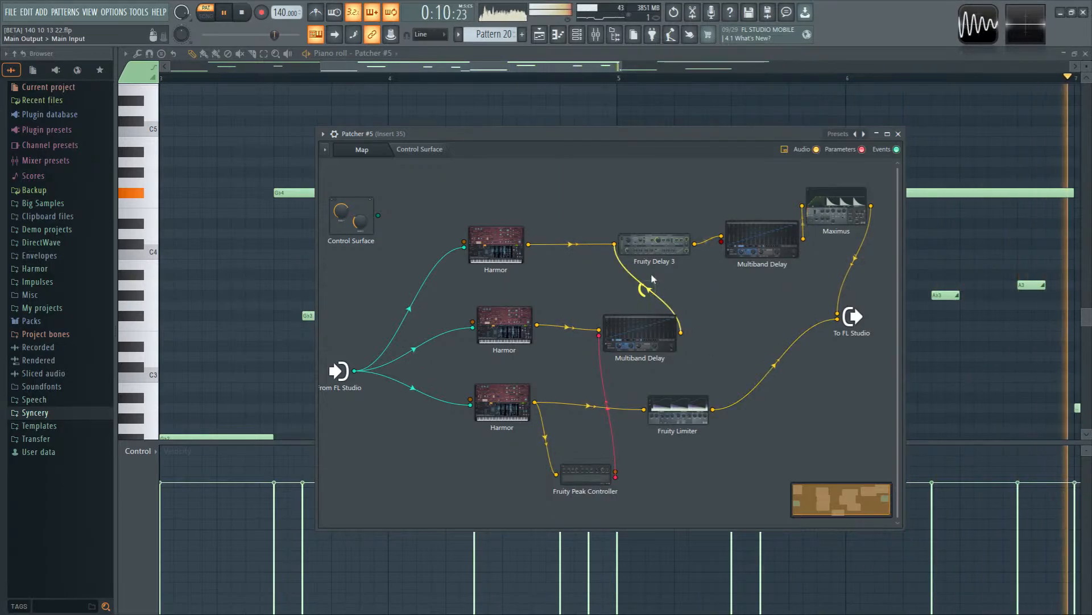
Step: Set the mixer volume of Insert 35 to about 72% (-6.8 dB) and return to the Patcher #5 map
left_click(595, 35)
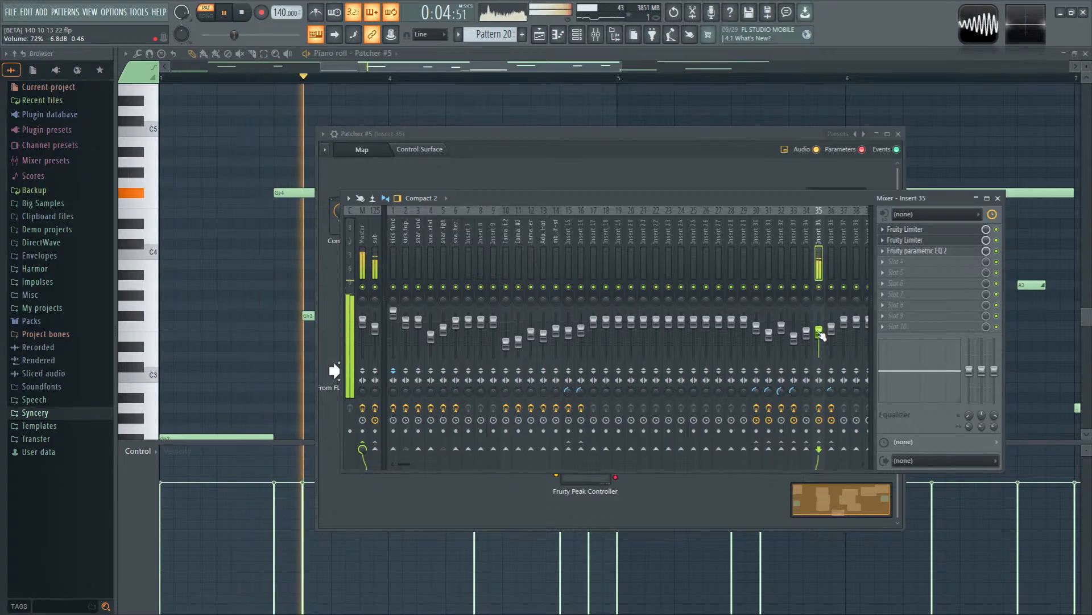
key("space")
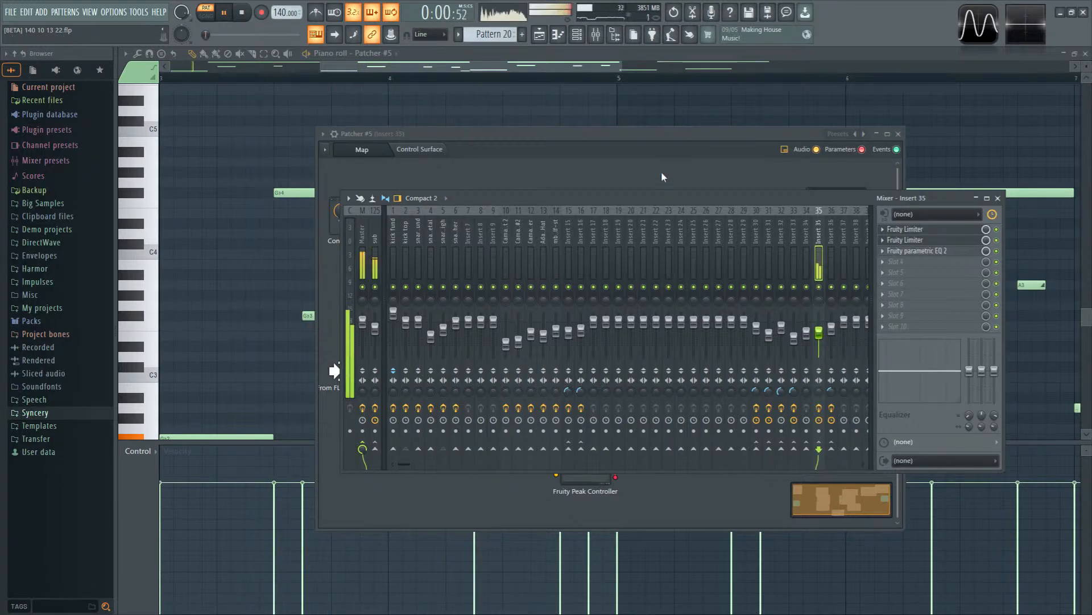
left_click(657, 141)
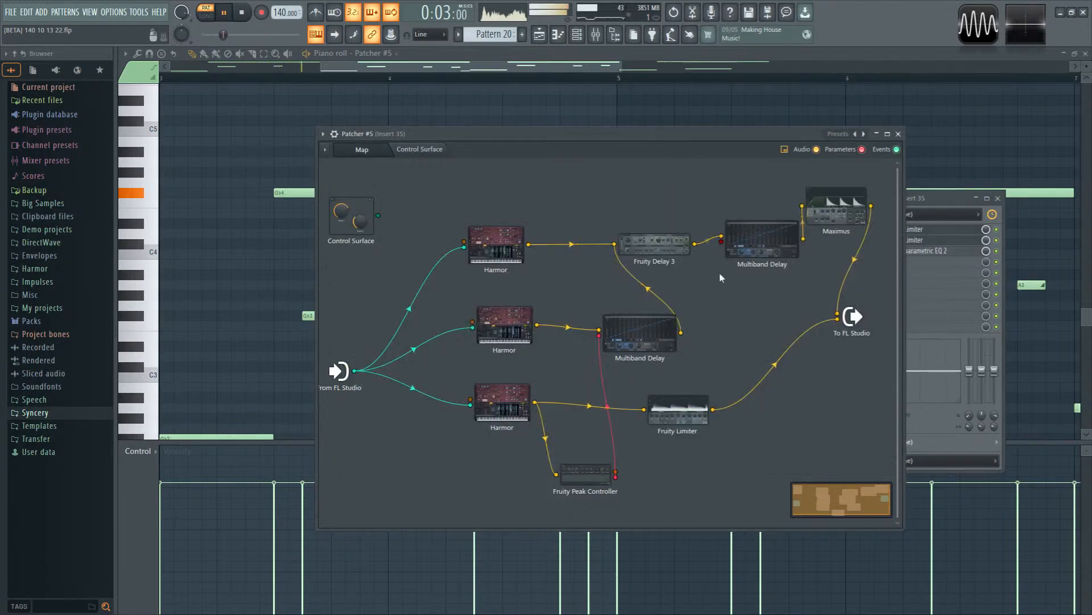
Step: Set the delay scale of the middle Harmor's Multiband Delay to about -23.73% and try out its wet/dry mix
double_click(639, 335)
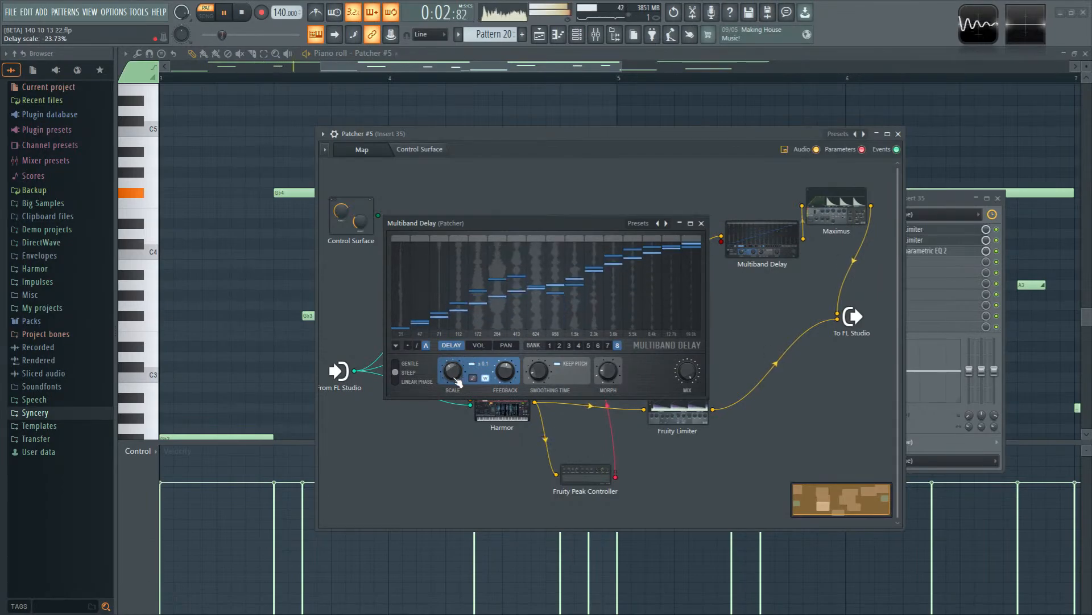
left_click_drag(450, 373, 453, 380)
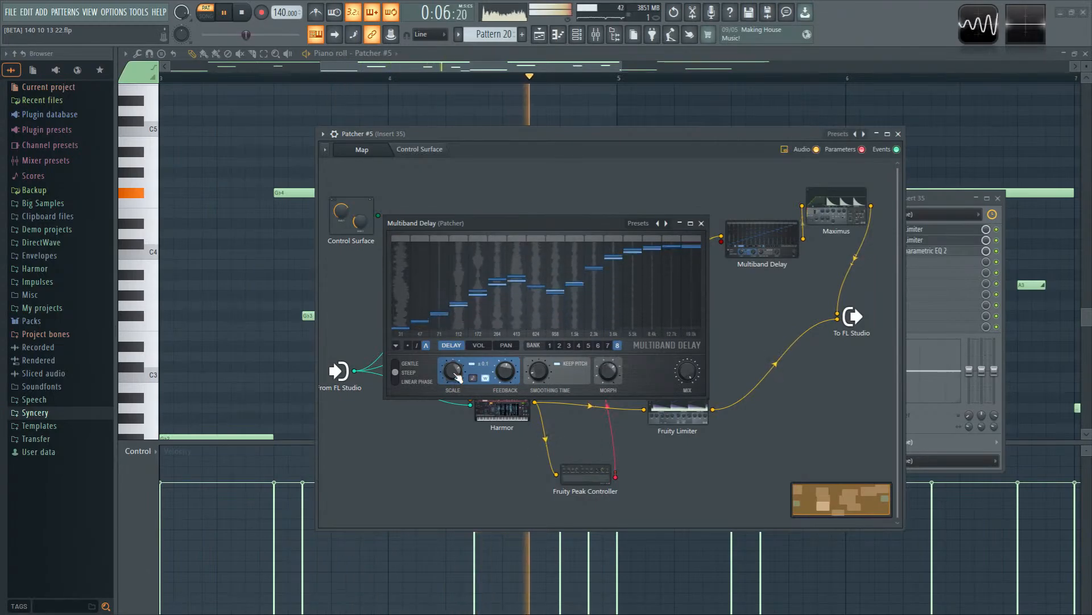
left_click_drag(685, 379, 685, 483)
key("space")
Step: Activate the wet/dry mix of the middle Harmor's Multiband Delay as a parameter input and link the Fruity Peak Controller to it
right_click(685, 376)
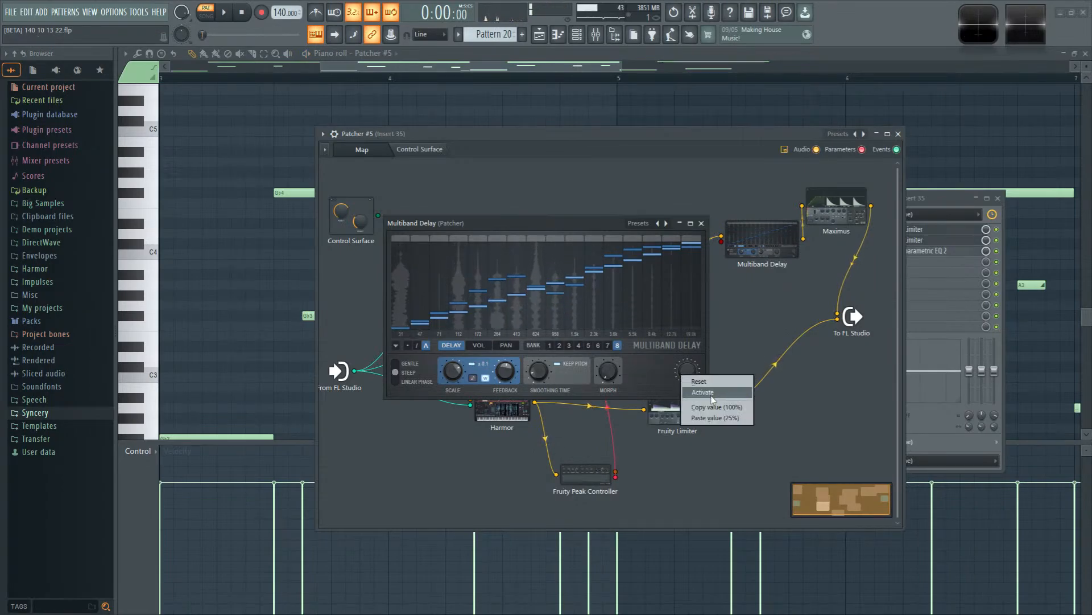
left_click(698, 392)
left_click(701, 224)
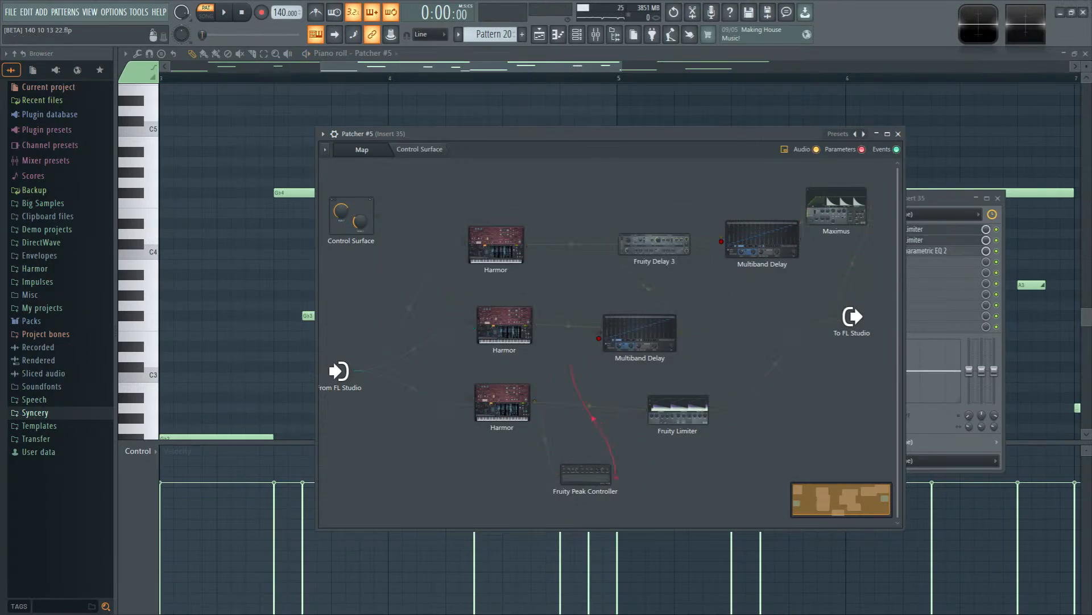
Step: Set the mapping formula for the Multiband Delay's wet/dry mix controller link to Last half
left_click(651, 339)
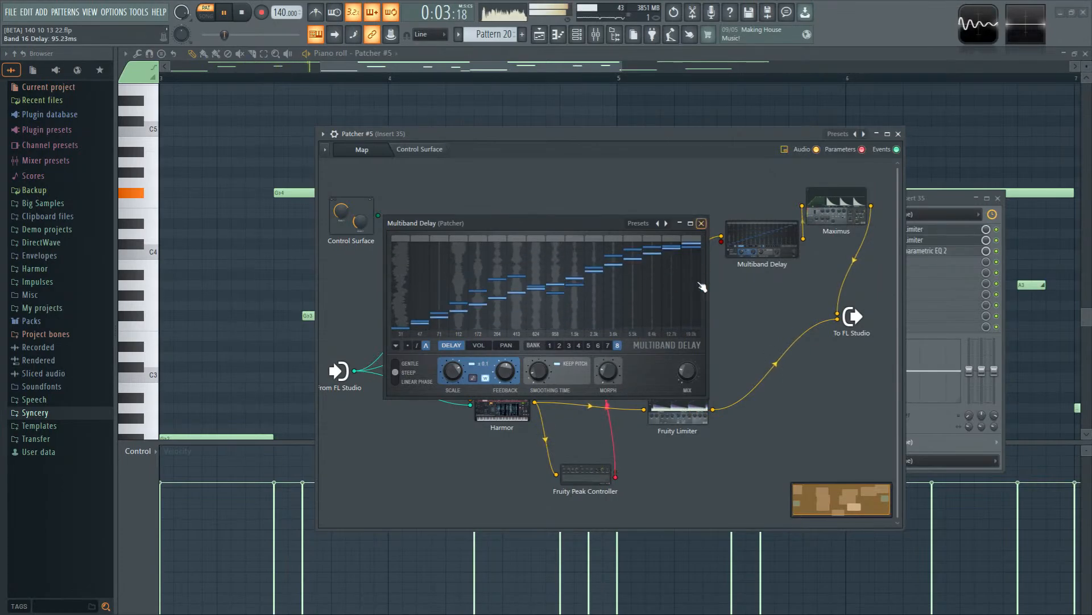
right_click(687, 372)
left_click(740, 528)
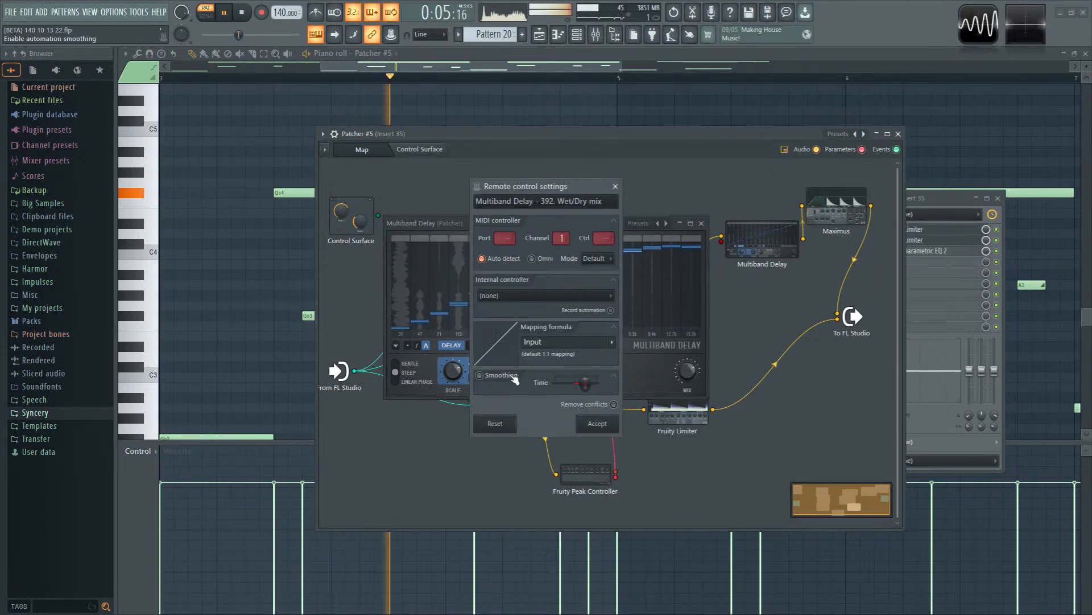
left_click(611, 342)
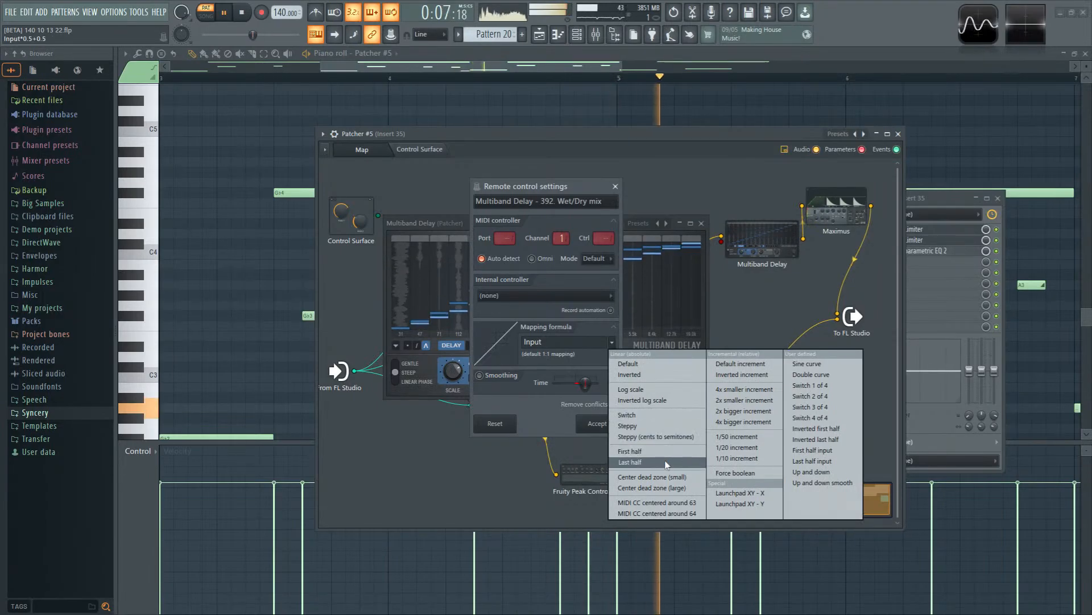
left_click(630, 462)
left_click(598, 424)
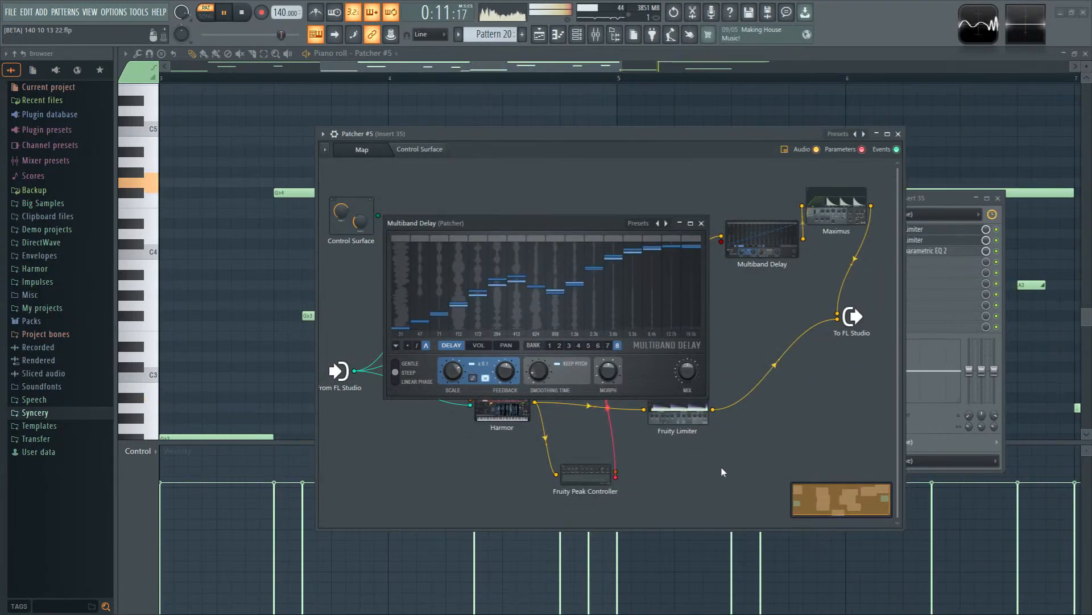
right_click(687, 372)
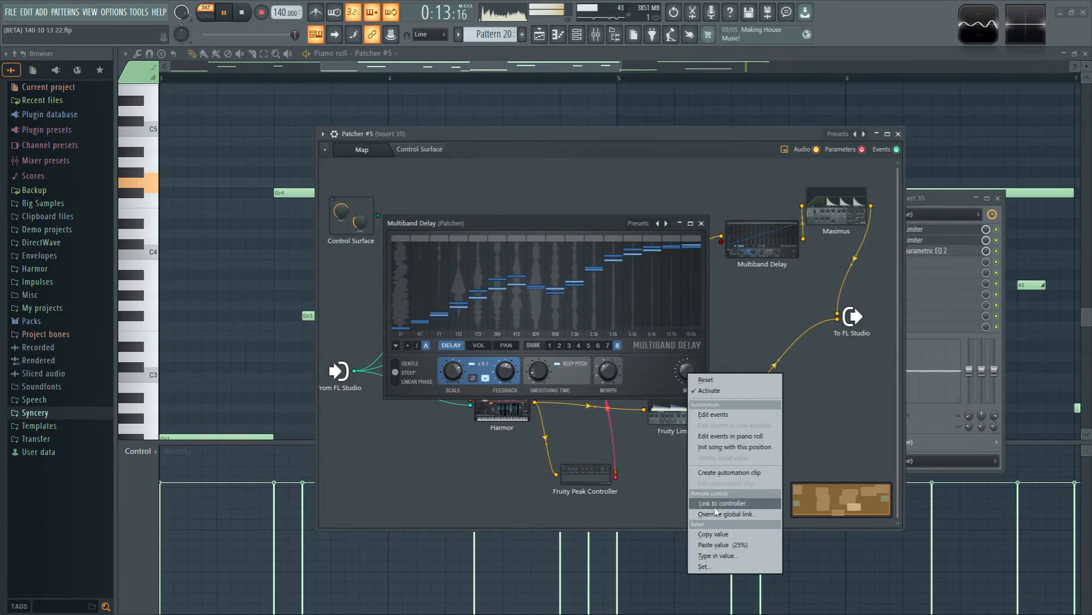
left_click(635, 474)
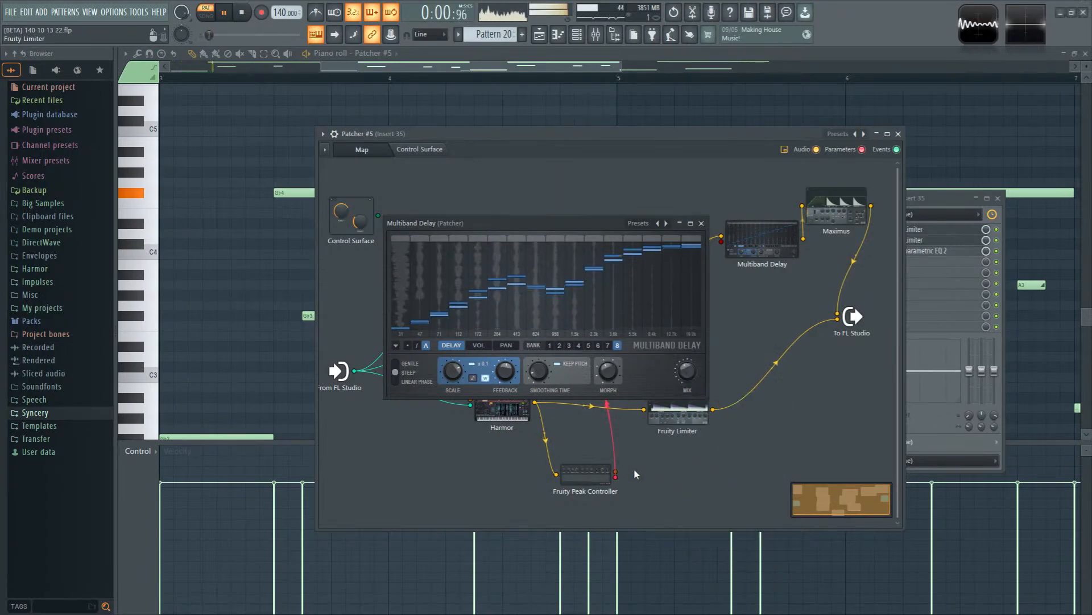
left_click(702, 223)
Step: Add a Fruity X-Y-Z Controller below the Fruity Limiter and activate its X value input and X controller output
key("F8")
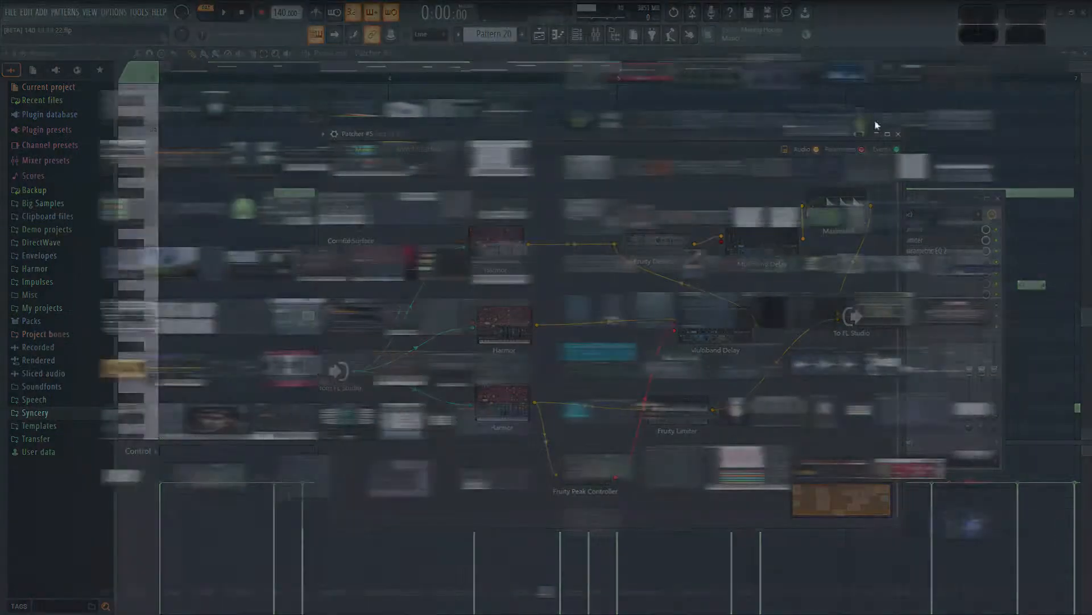
left_click_drag(663, 309, 693, 483)
left_click(997, 198)
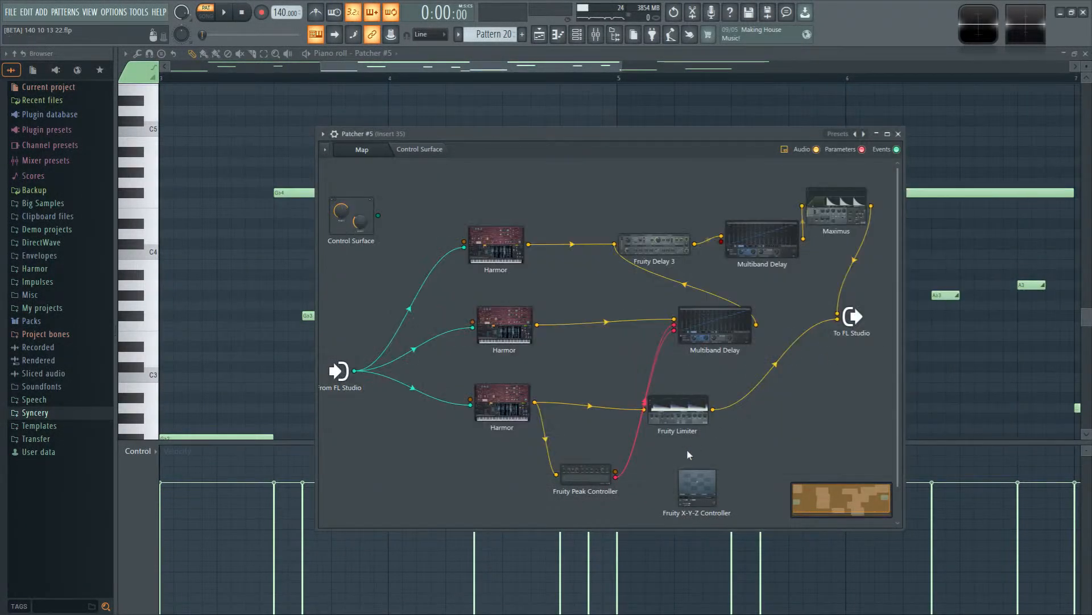
right_click(698, 483)
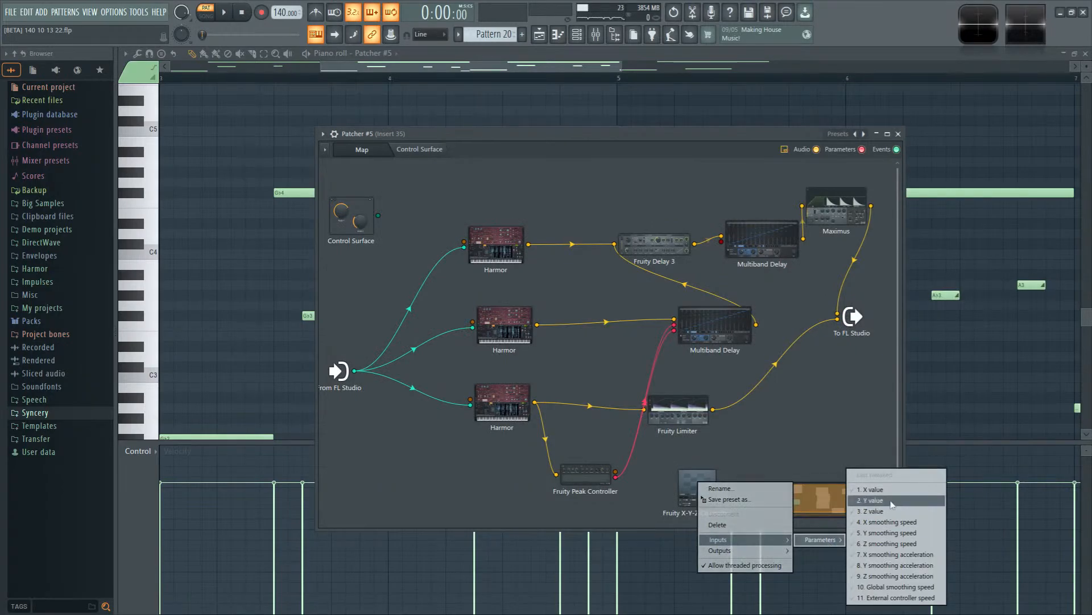
mouse_move(746, 551)
mouse_move(838, 554)
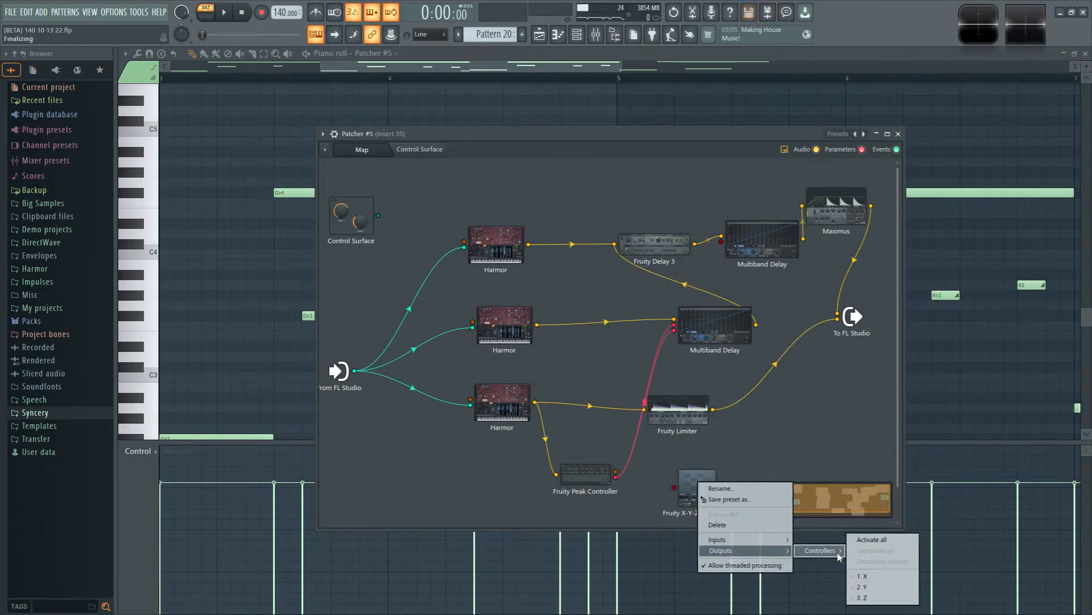
left_click(864, 577)
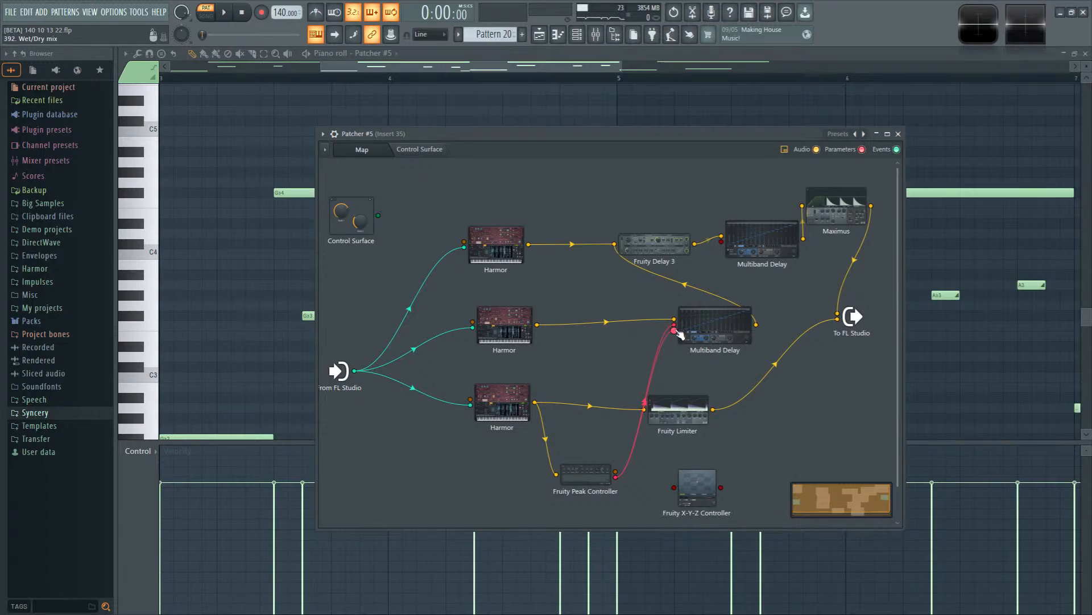
Step: Reroute the Fruity Peak Controller's wet/dry link through the X-Y-Z Controller into the Multiband Delay's Wet/Dry mix input
left_click_drag(679, 331, 662, 520)
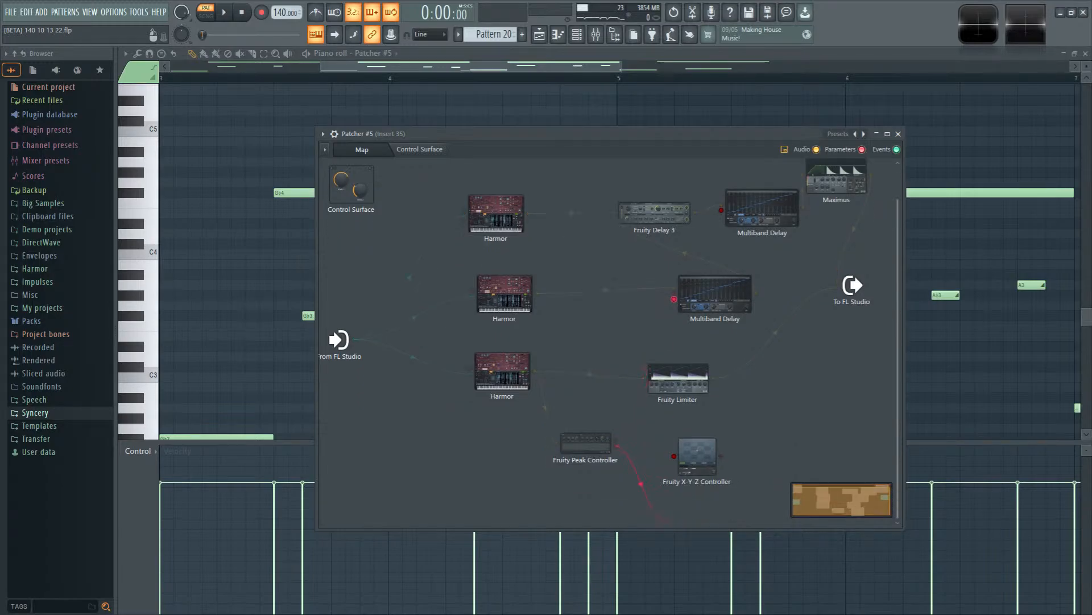
left_click_drag(675, 462, 675, 457)
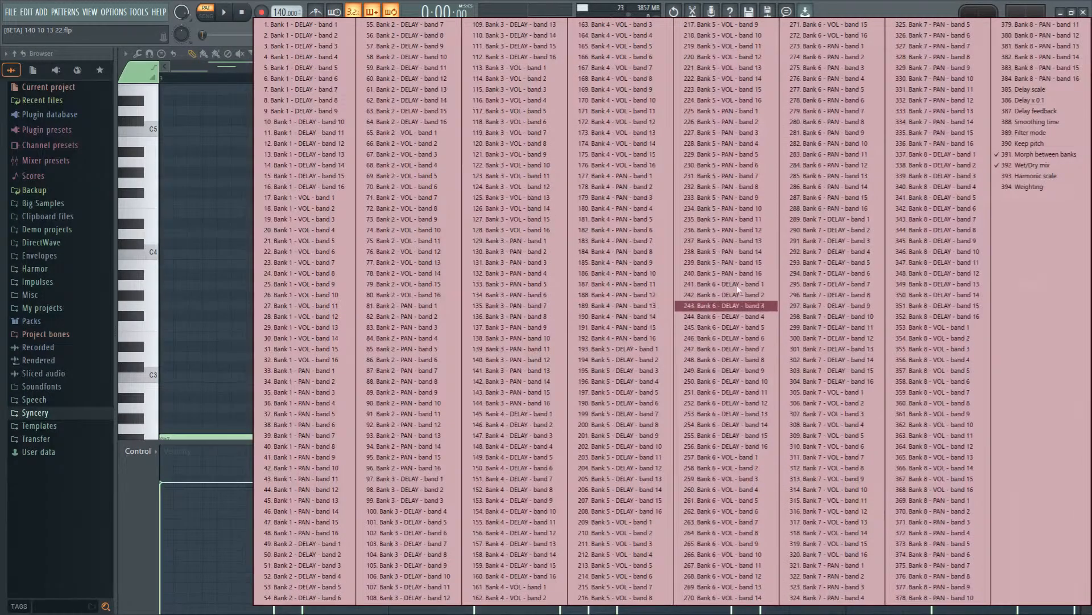
left_click(218, 223)
right_click(226, 223)
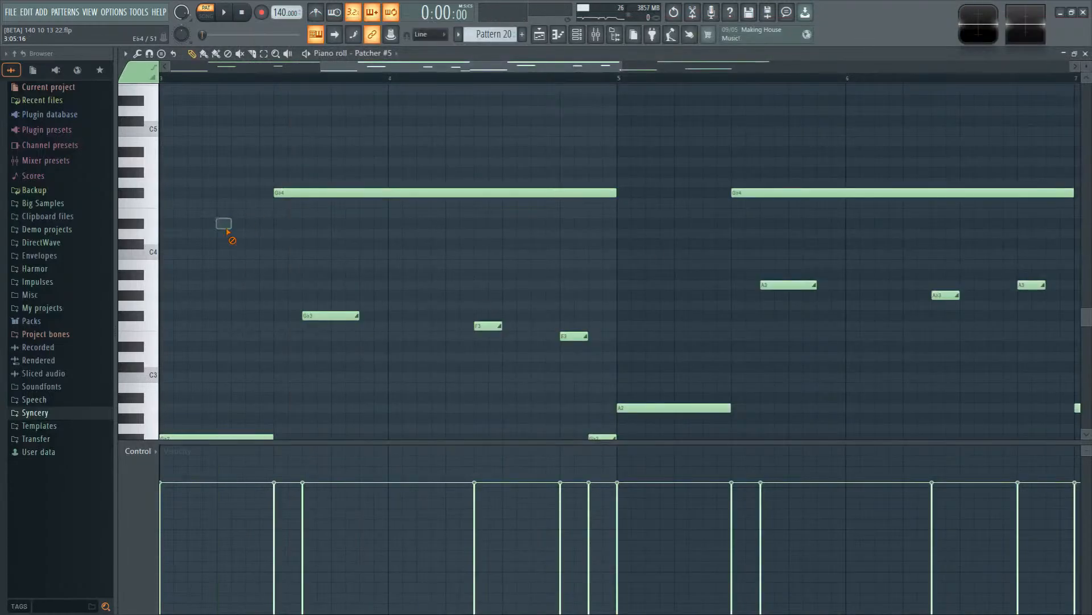
left_click(577, 34)
left_click(558, 35)
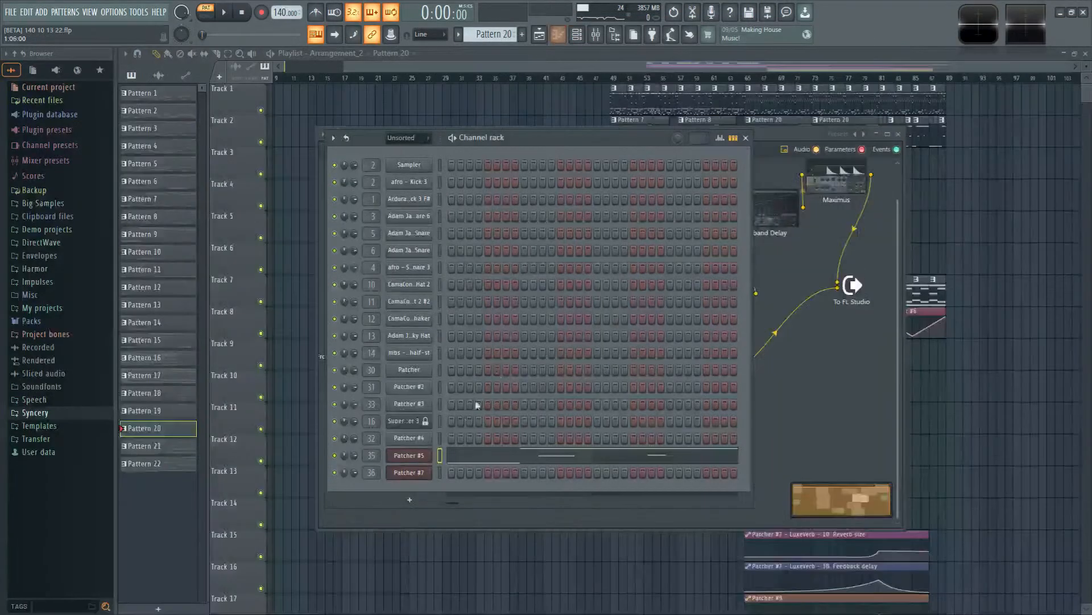
left_click(421, 461)
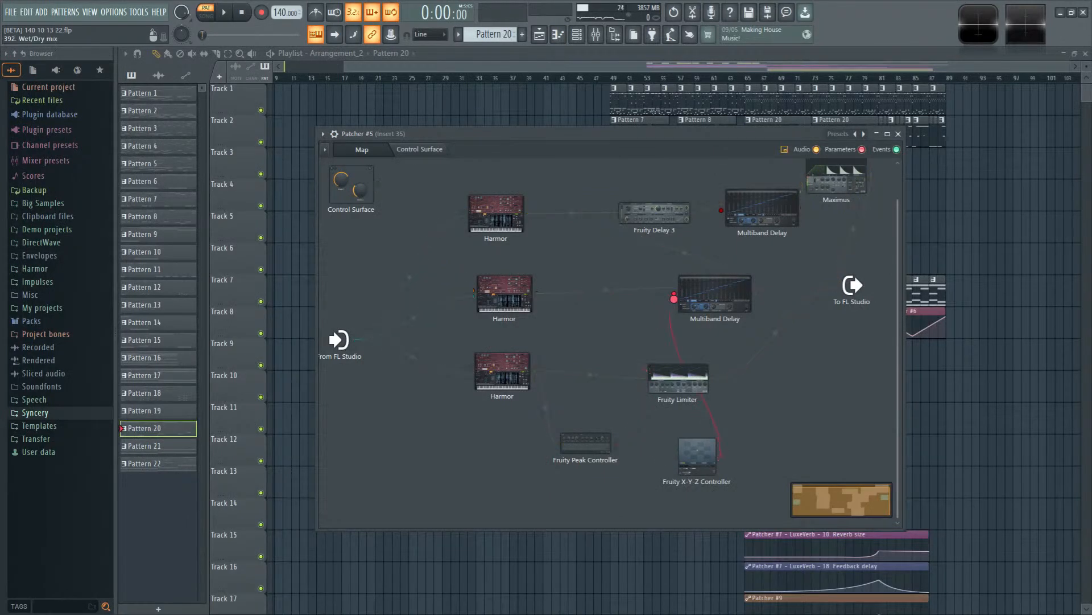
Step: Set the X-Y-Z Controller's X smoothing speed to about 28% while the pattern plays
double_click(716, 293)
key("space")
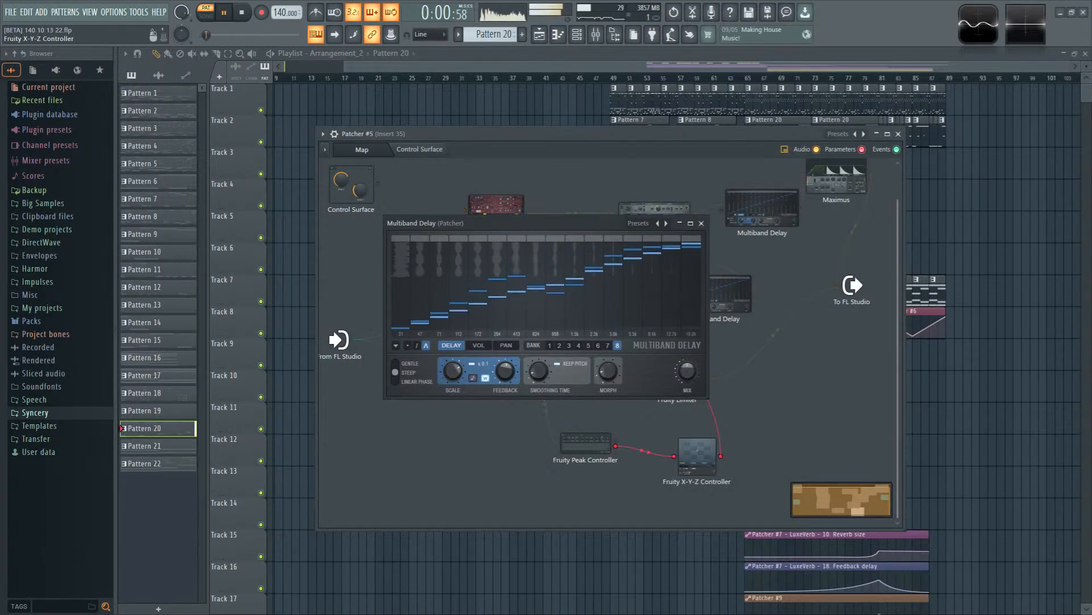
left_click(697, 453)
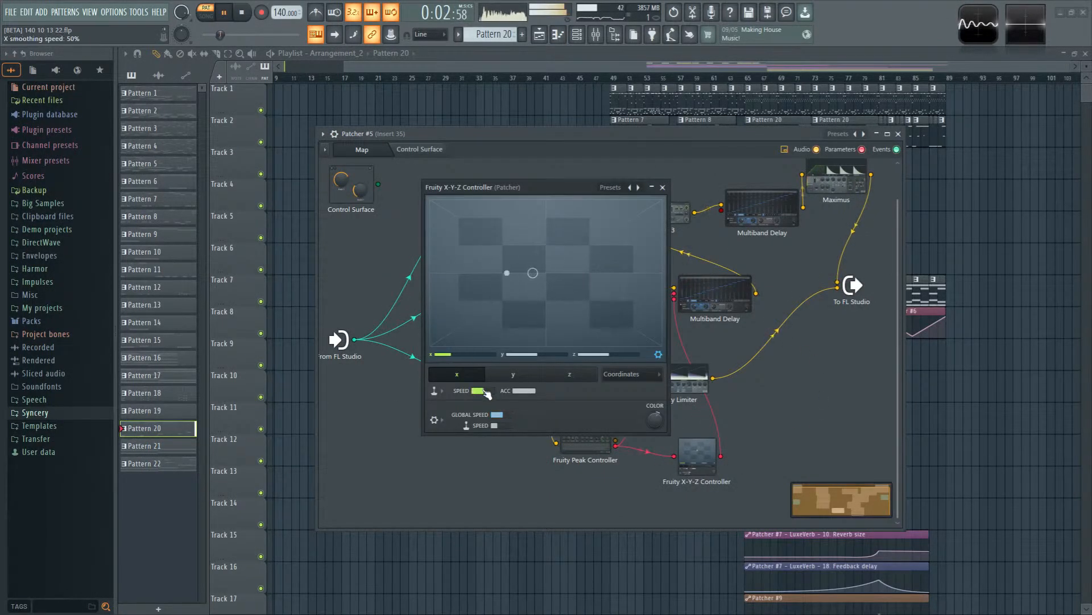
left_click_drag(485, 391, 490, 391)
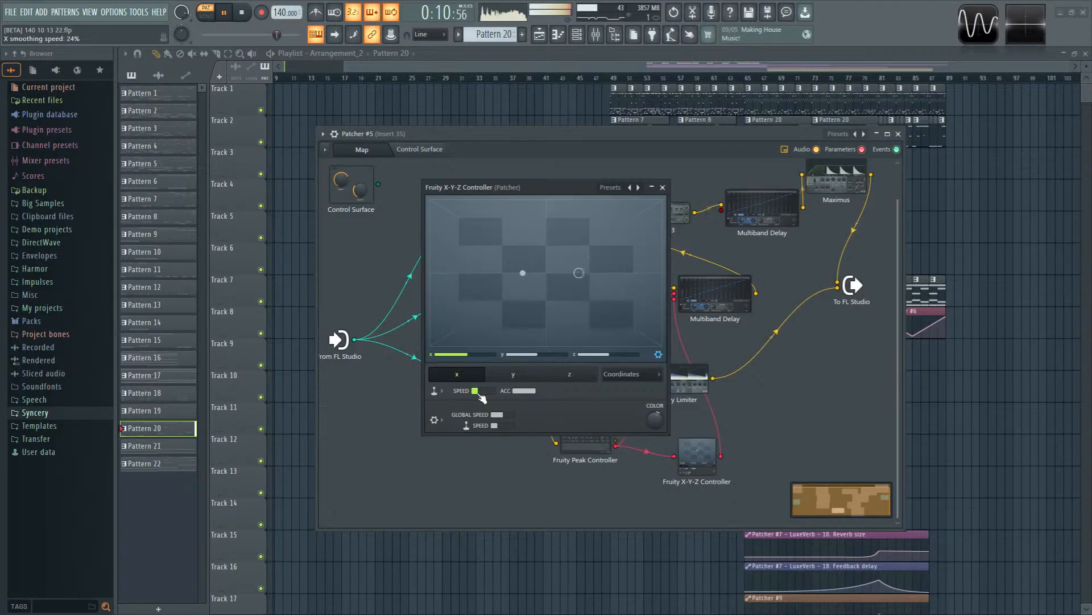
left_click_drag(481, 397, 483, 398)
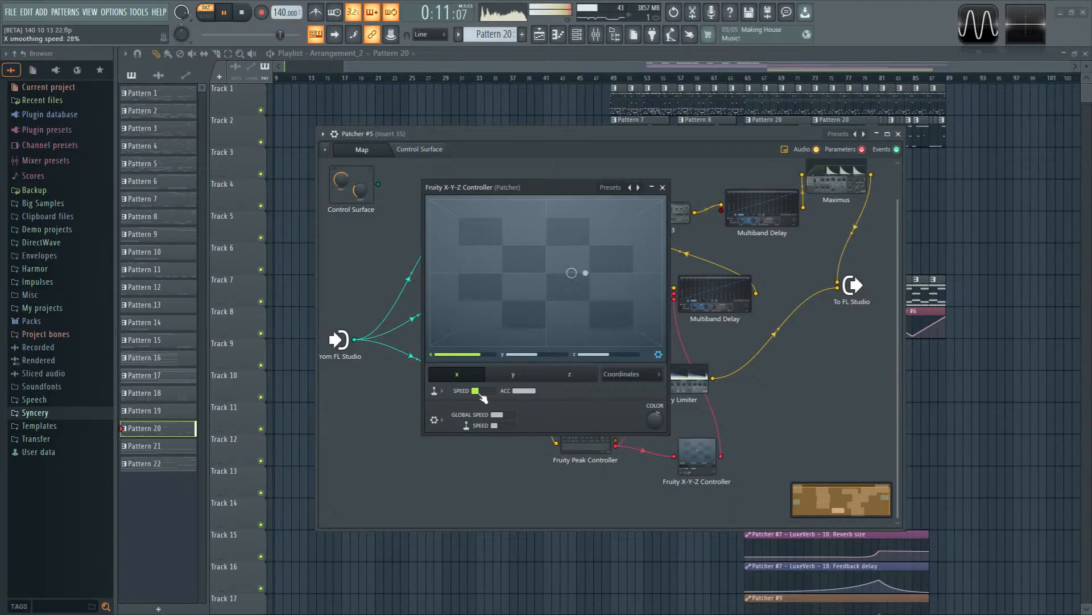
left_click(662, 188)
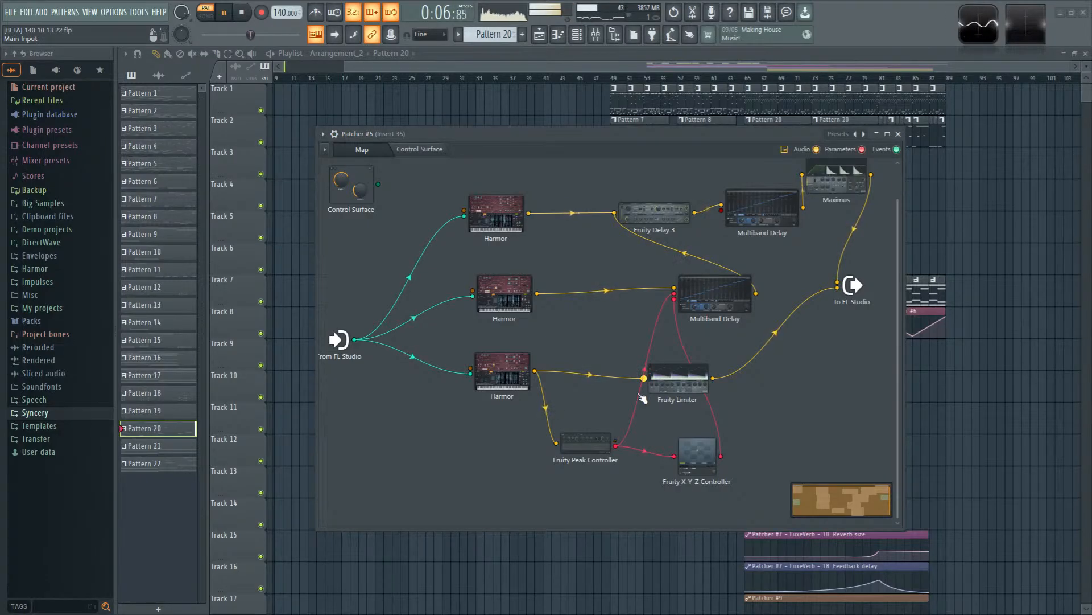
Step: Rearrange the map by moving the lower Multiband Delay, Maximus and To FL Studio output apart, and replay the pattern
left_click_drag(714, 293, 760, 319)
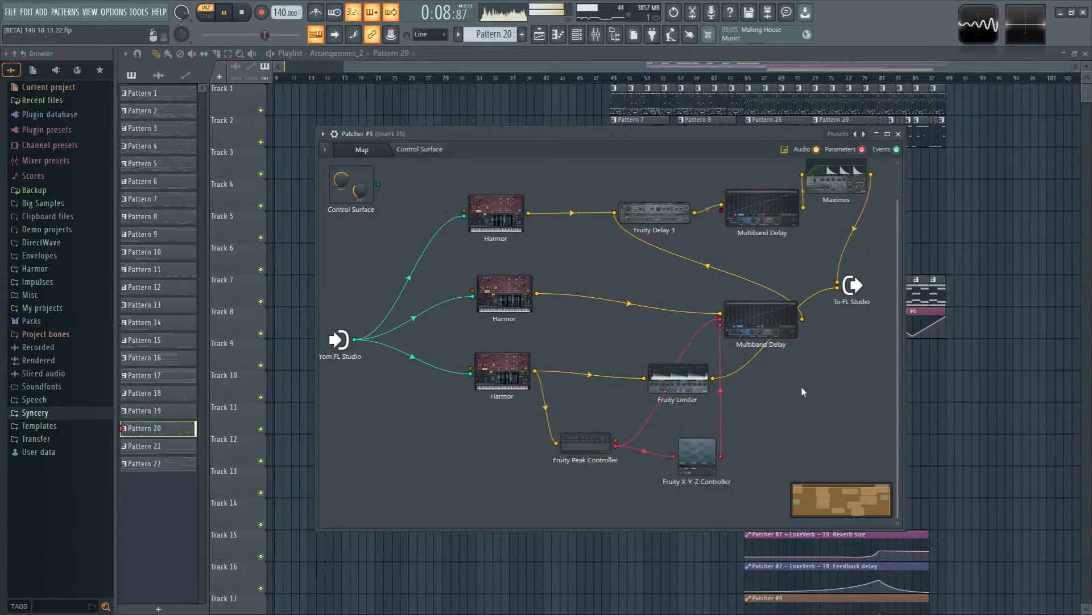
left_click_drag(844, 306, 865, 356)
left_click_drag(814, 183, 843, 246)
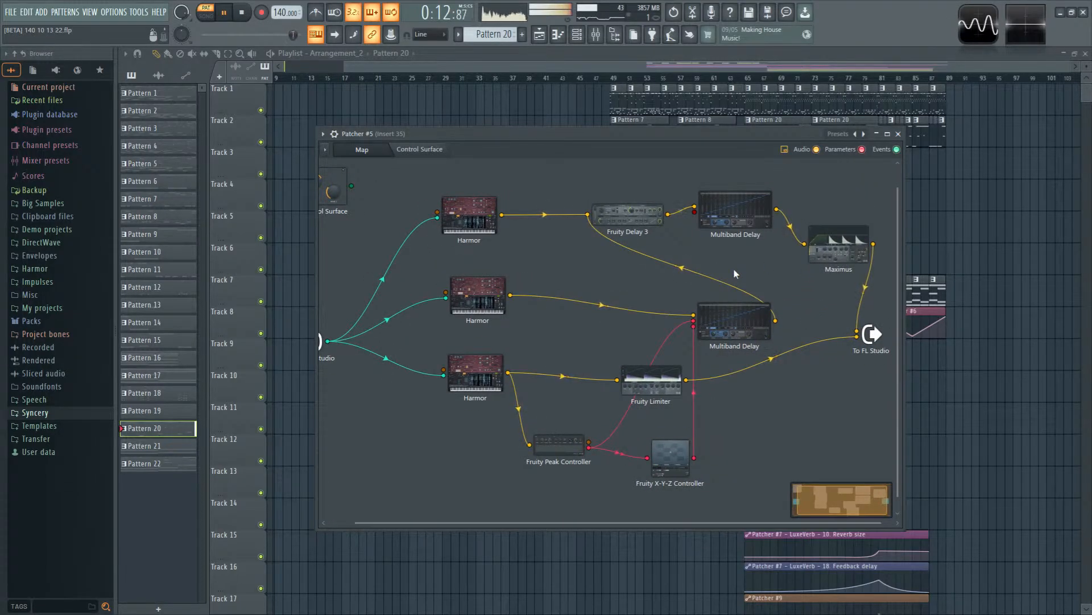
key("space")
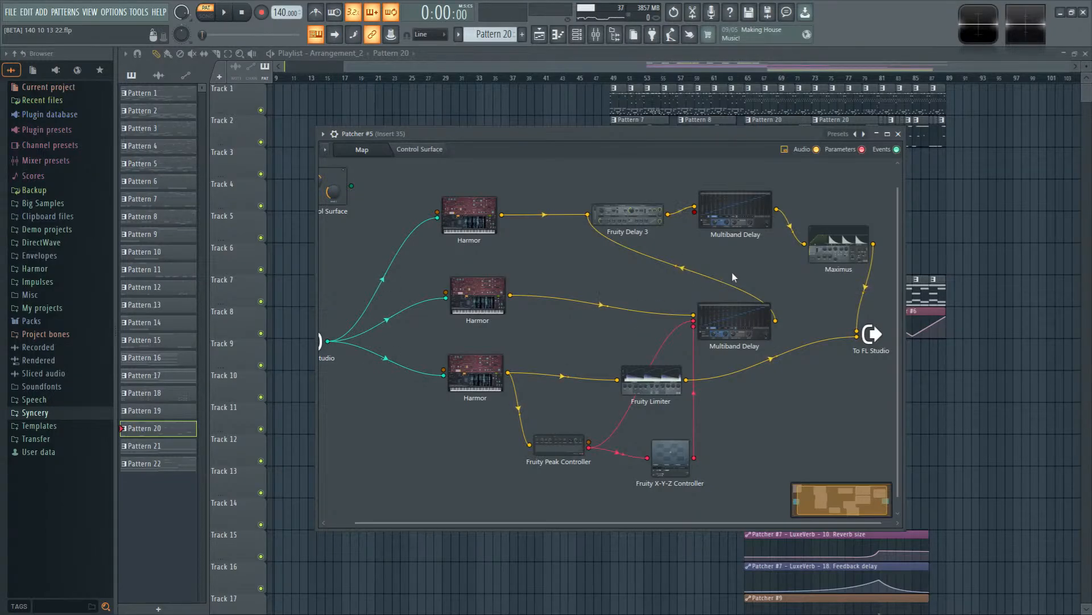
key("space")
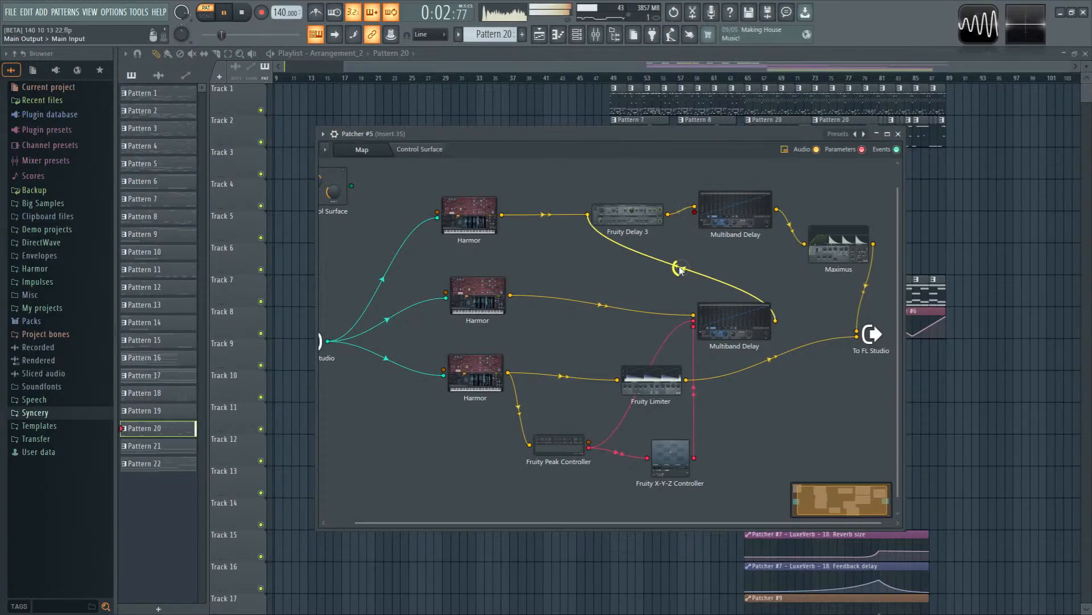
Step: Round the triangular volume LFO shape in the middle Harmor by adjusting its tension
double_click(478, 294)
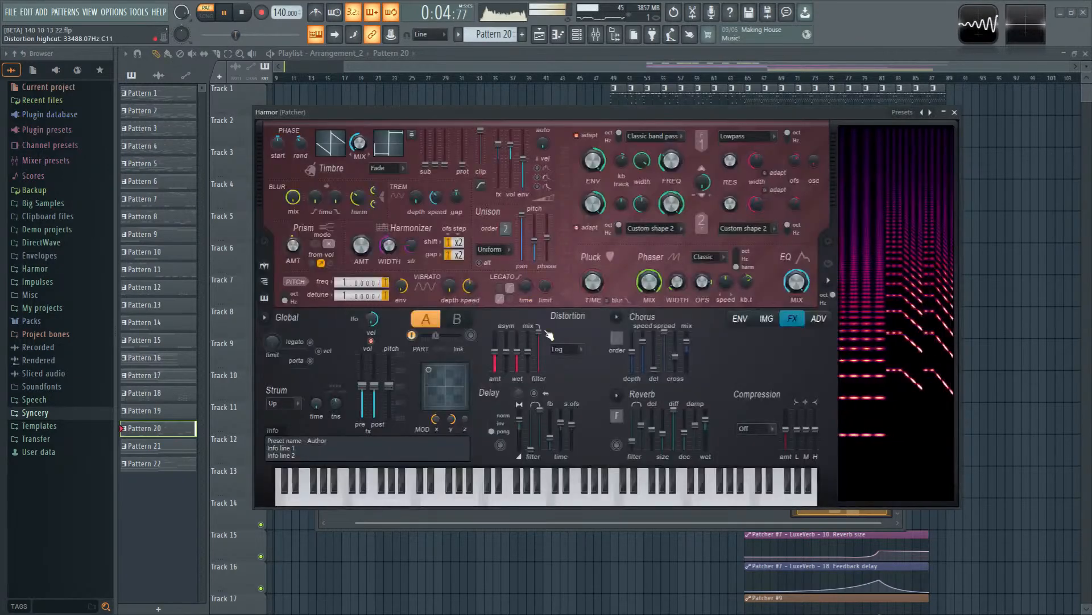
left_click(740, 318)
left_click(512, 318)
left_click(535, 257)
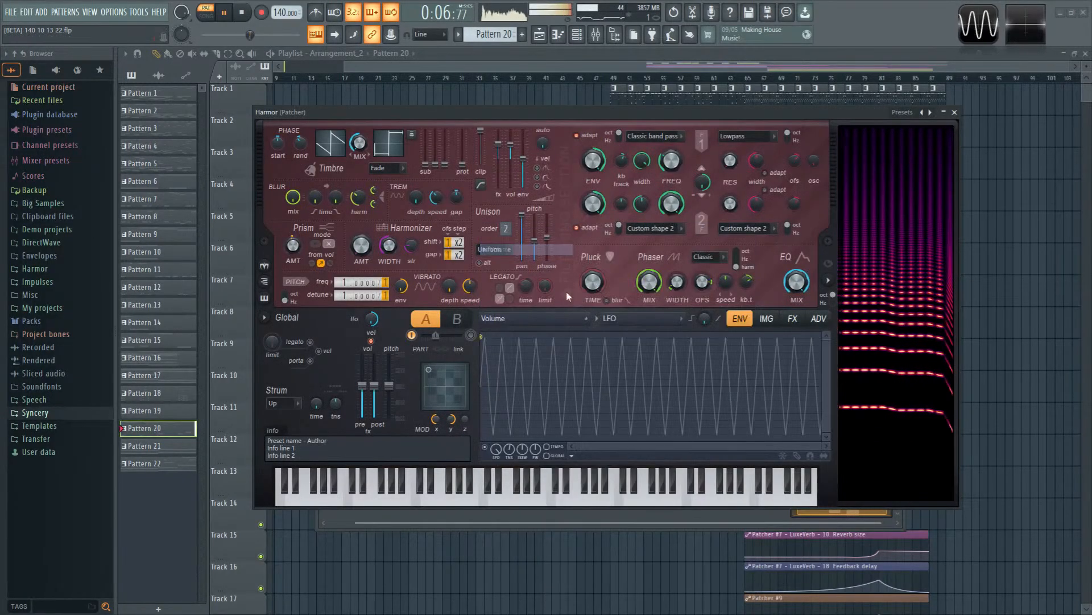
mouse_move(510, 449)
left_mouse_down()
mouse_move(509, 427)
mouse_move(511, 455)
left_mouse_up()
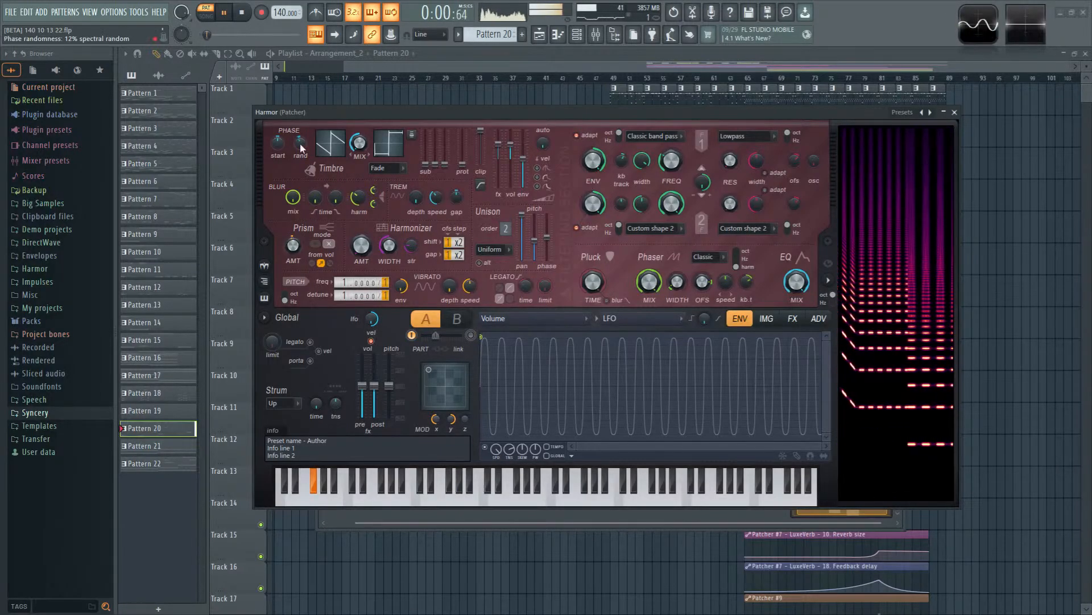
Step: Activate the upper Multiband Delay's wet/dry mix as a Patcher parameter and link the X-Y-Z Controller's output to it
left_click(955, 112)
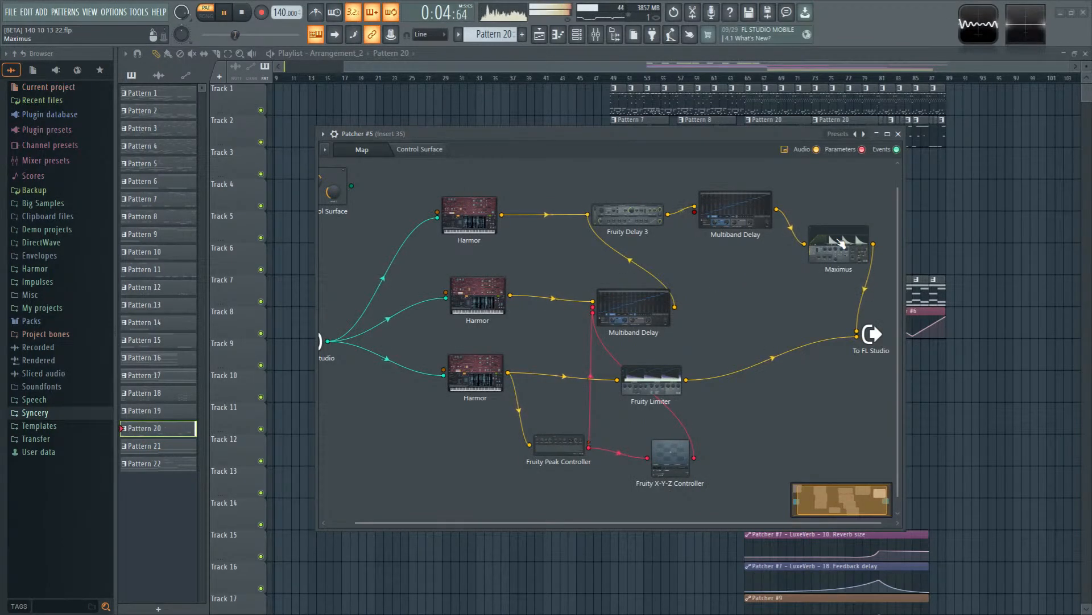
double_click(634, 310)
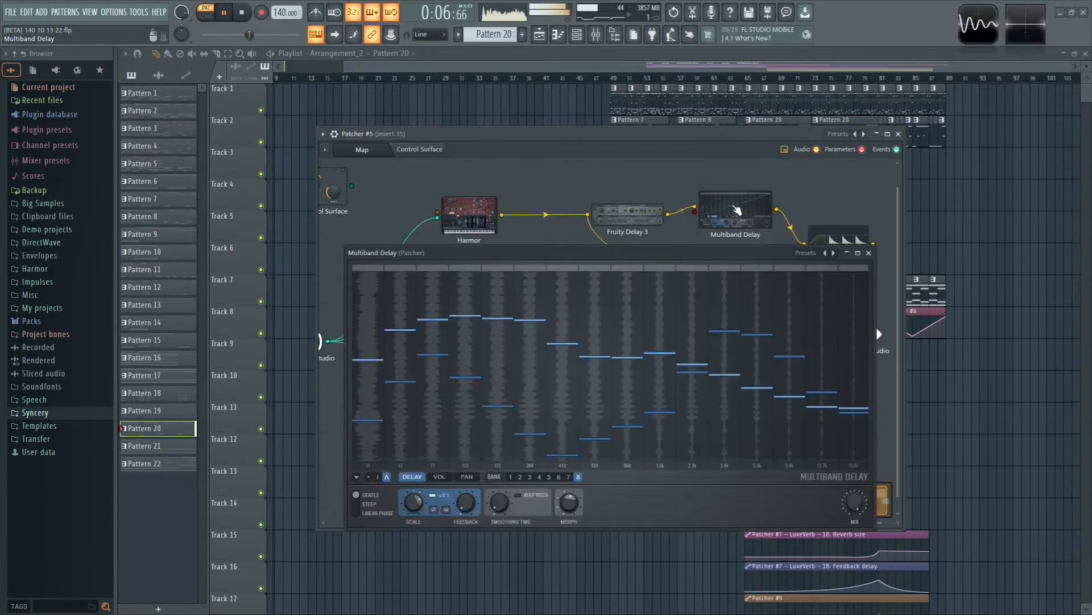
mouse_move(856, 507)
left_mouse_down()
mouse_move(857, 523)
mouse_move(856, 506)
left_mouse_up()
key("space")
right_click(853, 502)
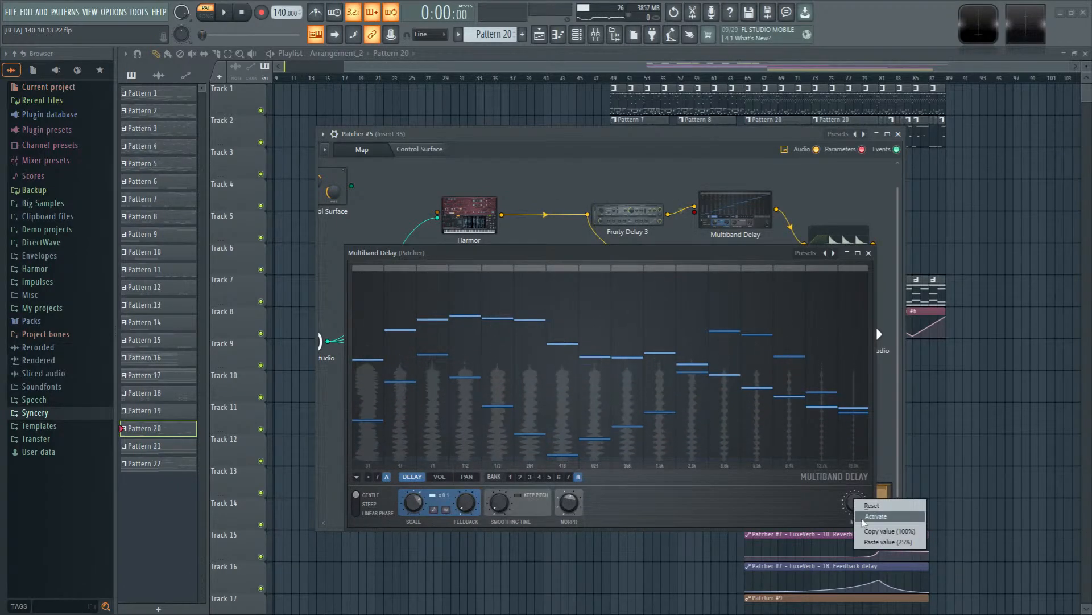
left_click(872, 517)
left_click(868, 252)
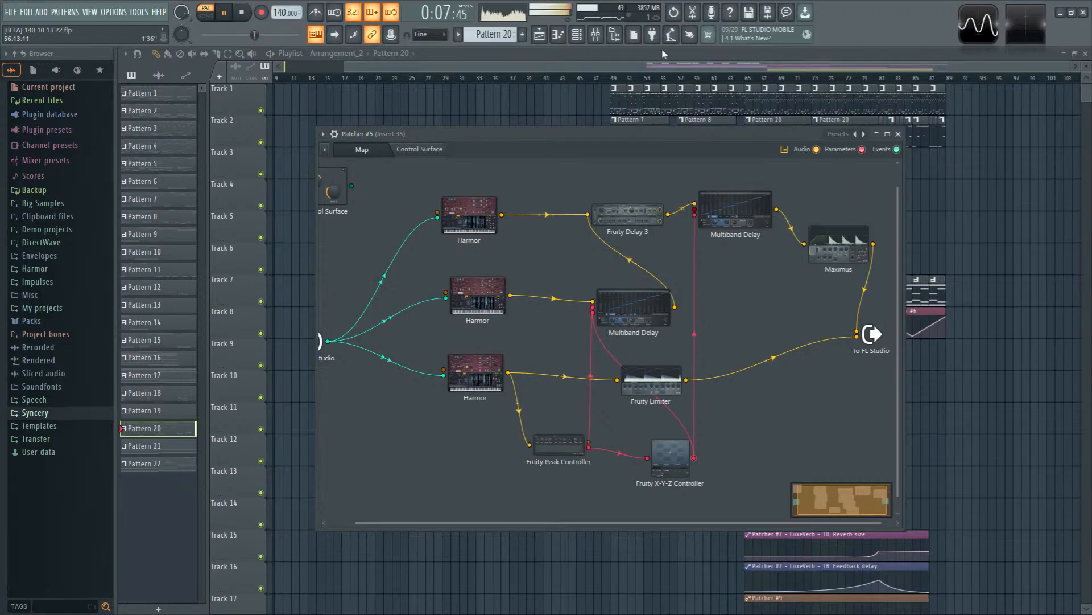
Step: Check Insert 35 in the mixer and set the lower Multiband Delay's delay scale to about 9%
left_click(597, 36)
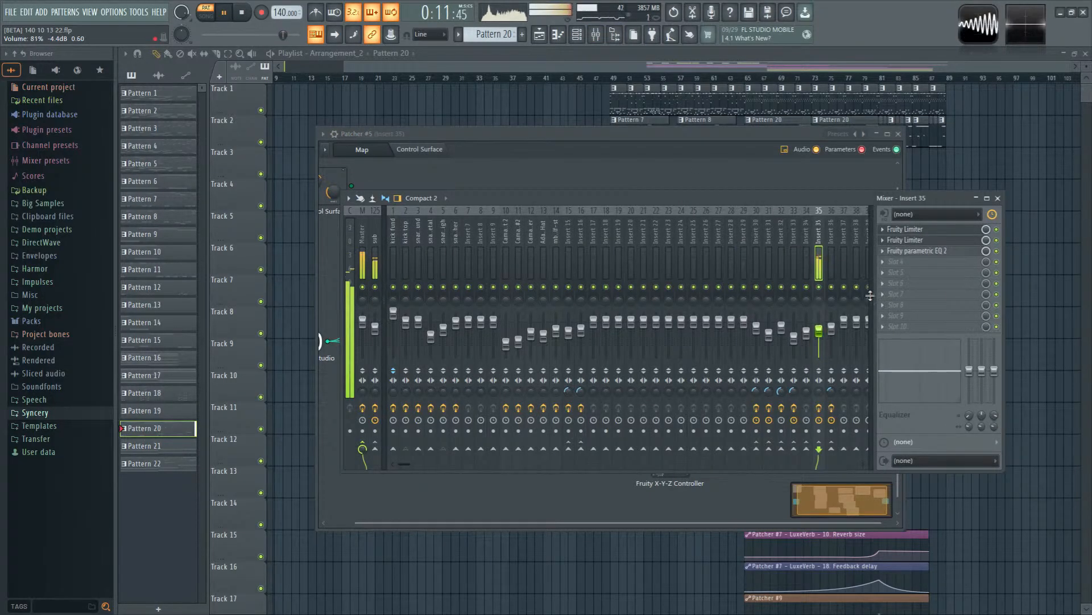
left_click(734, 143)
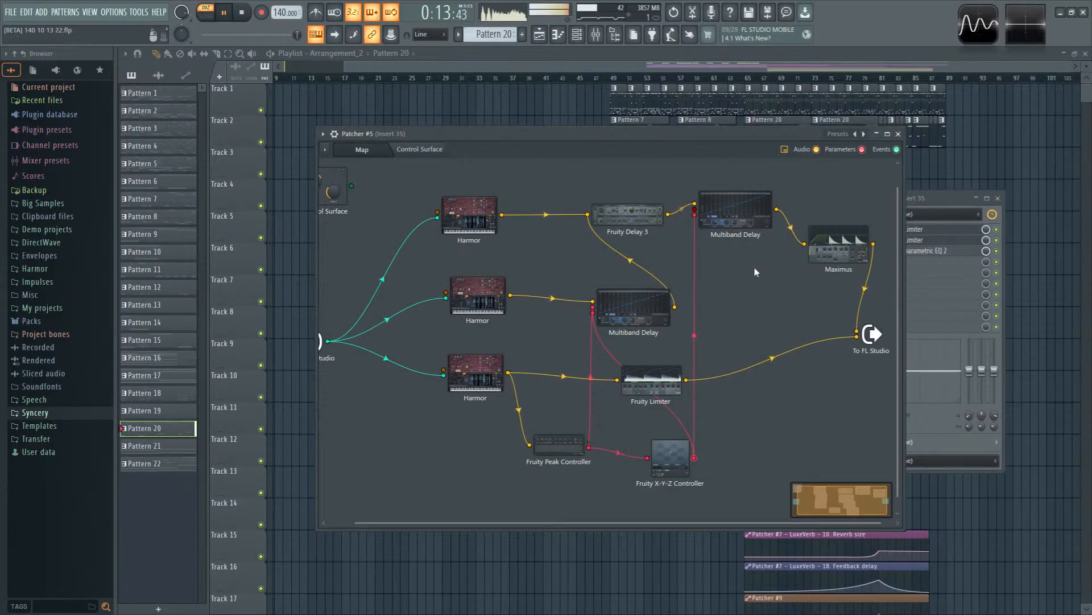
double_click(646, 310)
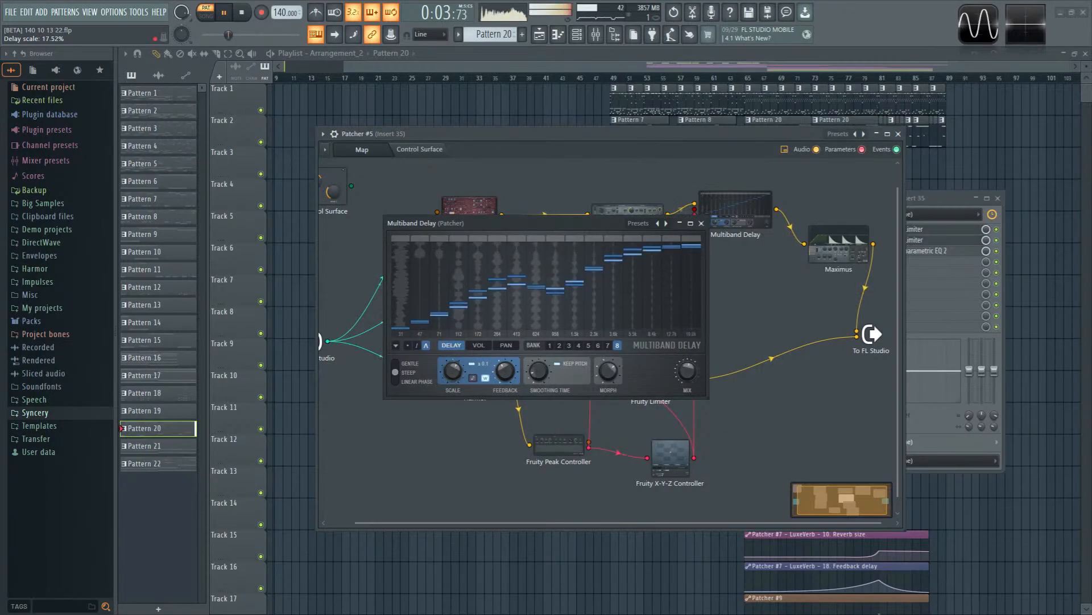
left_click_drag(453, 371, 456, 375)
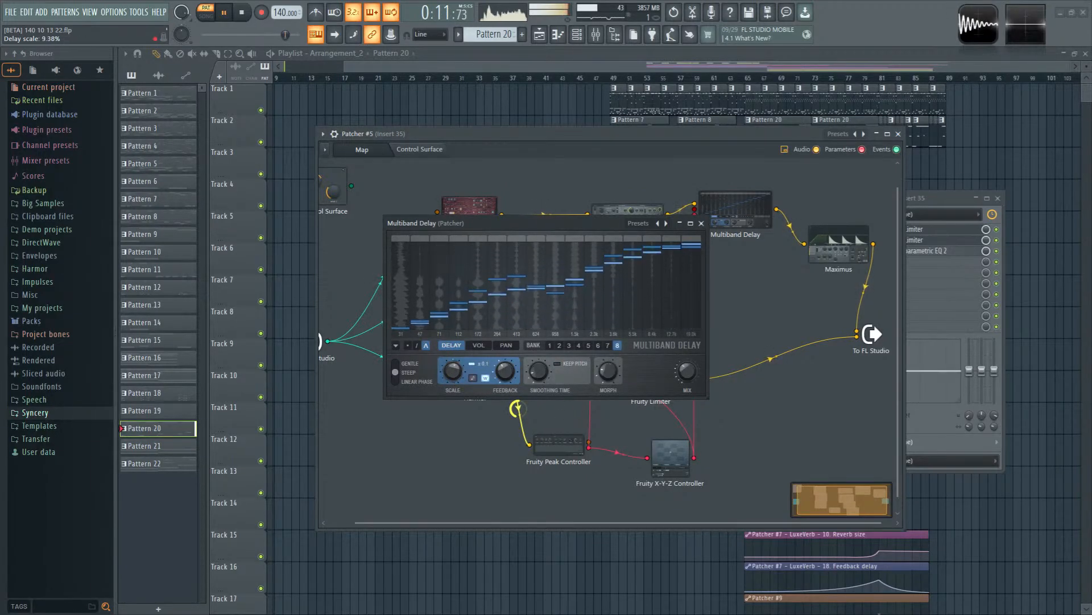
mouse_move(454, 373)
left_mouse_down()
mouse_move(454, 387)
mouse_move(454, 372)
left_mouse_up()
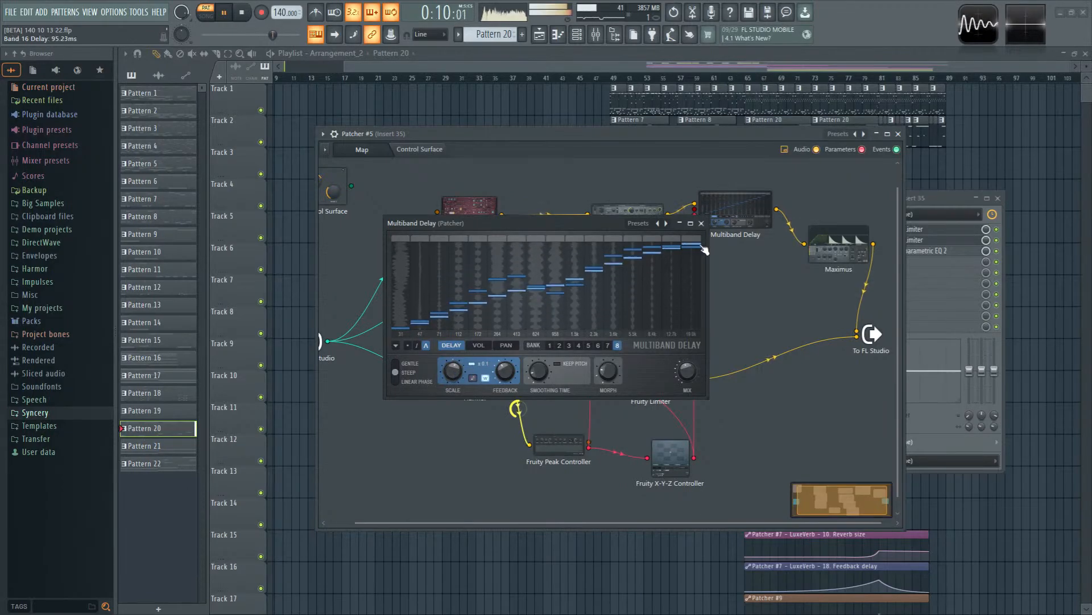
left_click(702, 223)
Step: Add a Fruity Envelope Controller beside the upper Harmor and load its Default preset
key("F8")
left_click_drag(343, 212, 384, 211)
left_click(700, 207)
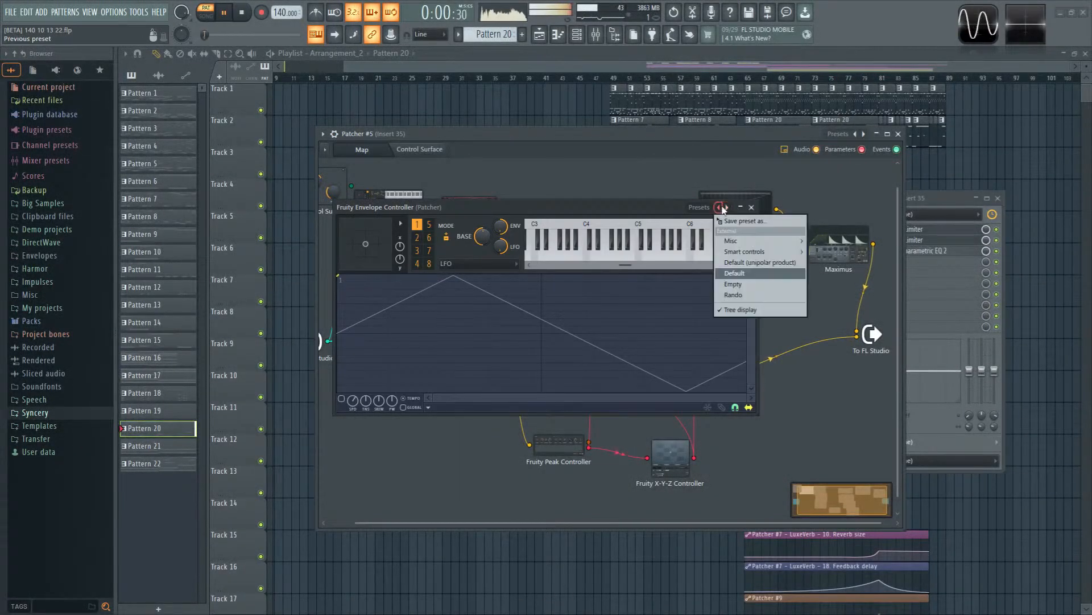
left_click(740, 261)
left_click(720, 408)
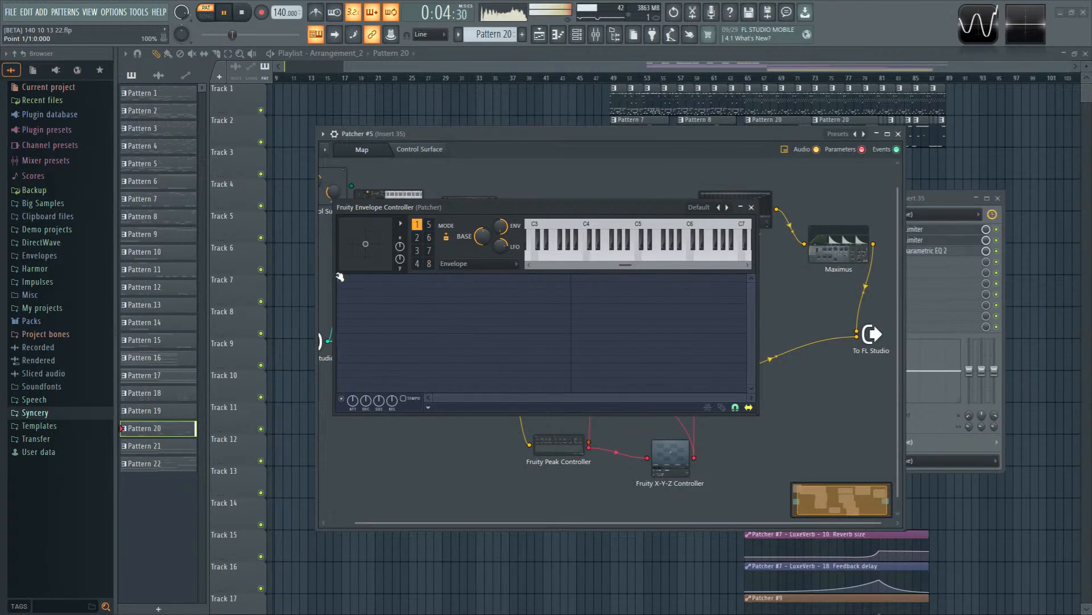
Step: Draw a curved decay to about half level in the Fruity Envelope Controller, making its end point the sustain/loop end and lengthening it
right_click(478, 334)
left_click(512, 540)
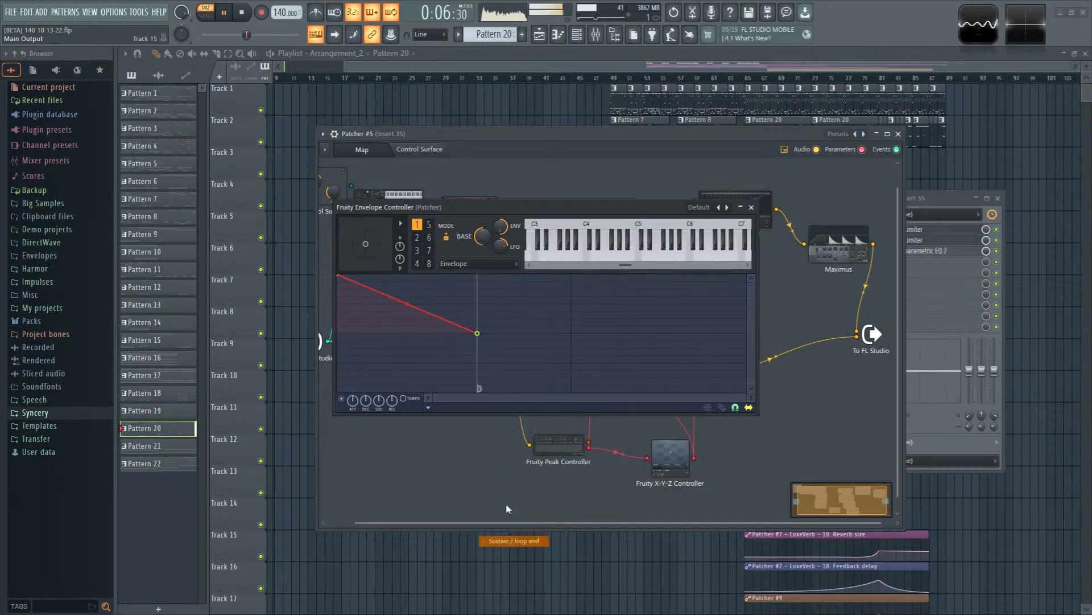
left_click_drag(408, 305, 407, 322)
left_click_drag(479, 333, 552, 332)
left_click_drag(637, 397, 402, 391)
left_click_drag(652, 398, 828, 390)
left_click_drag(579, 332, 578, 332)
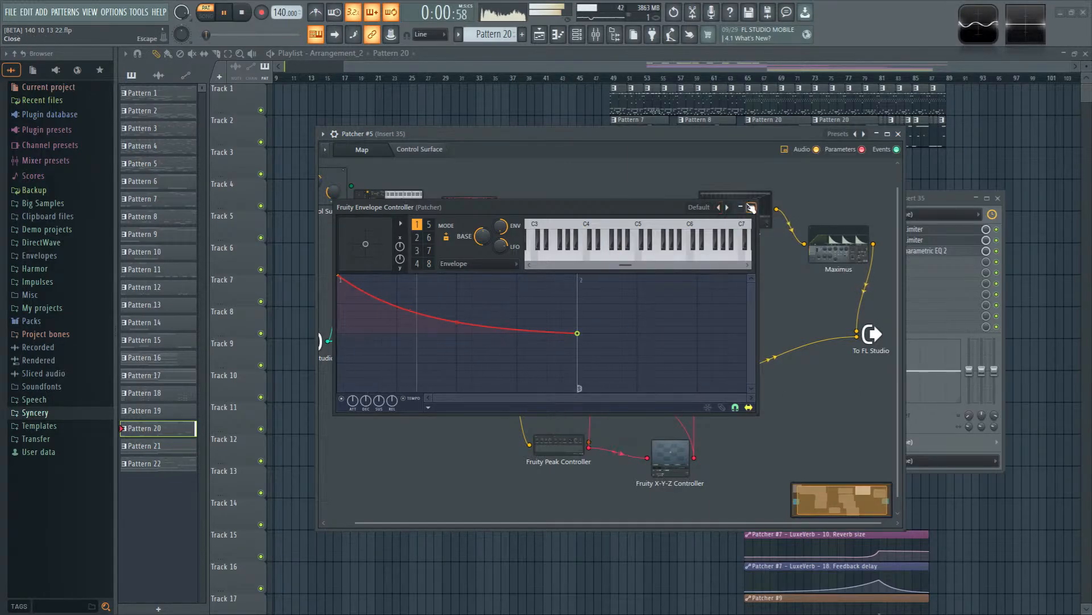
left_click(751, 208)
Step: Activate the upper Multiband Delay's delay scale parameter and link the Envelope Controller's Articulator 1 output to it
left_click(733, 211)
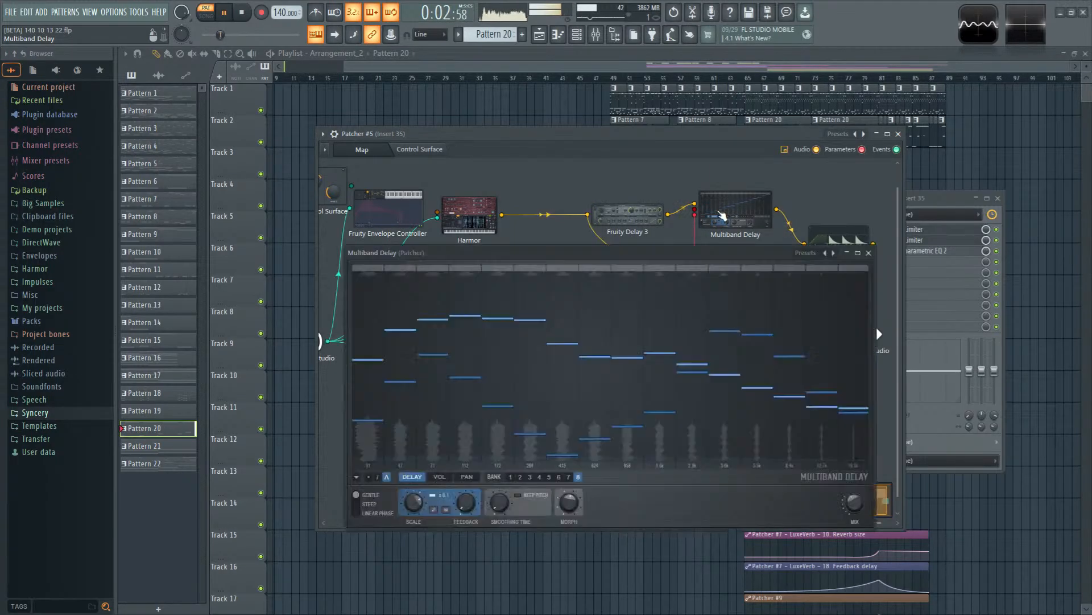
right_click(413, 502)
left_click(430, 518)
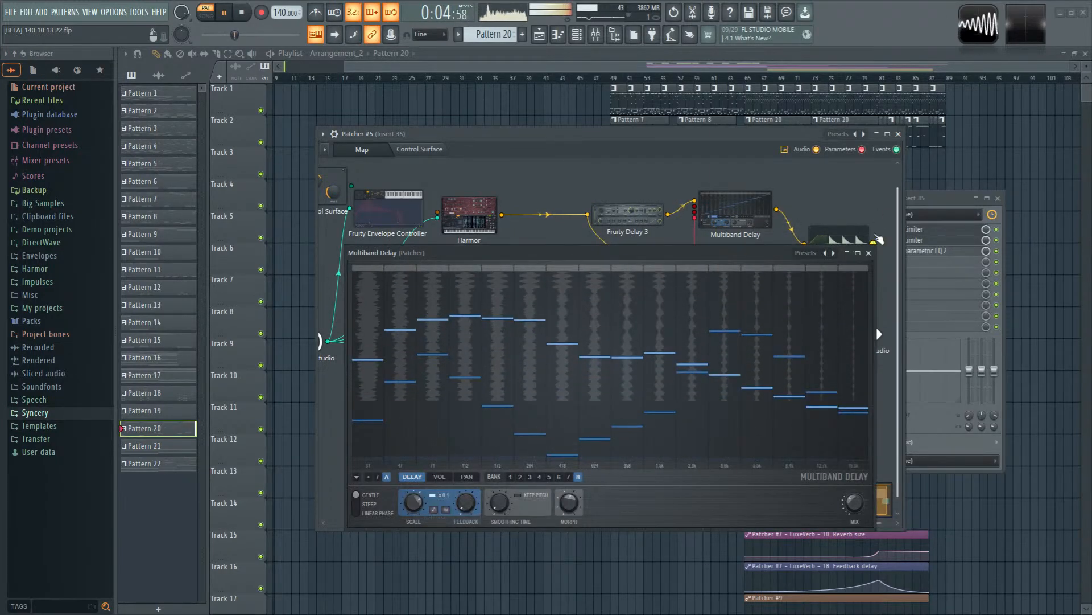
left_click(869, 253)
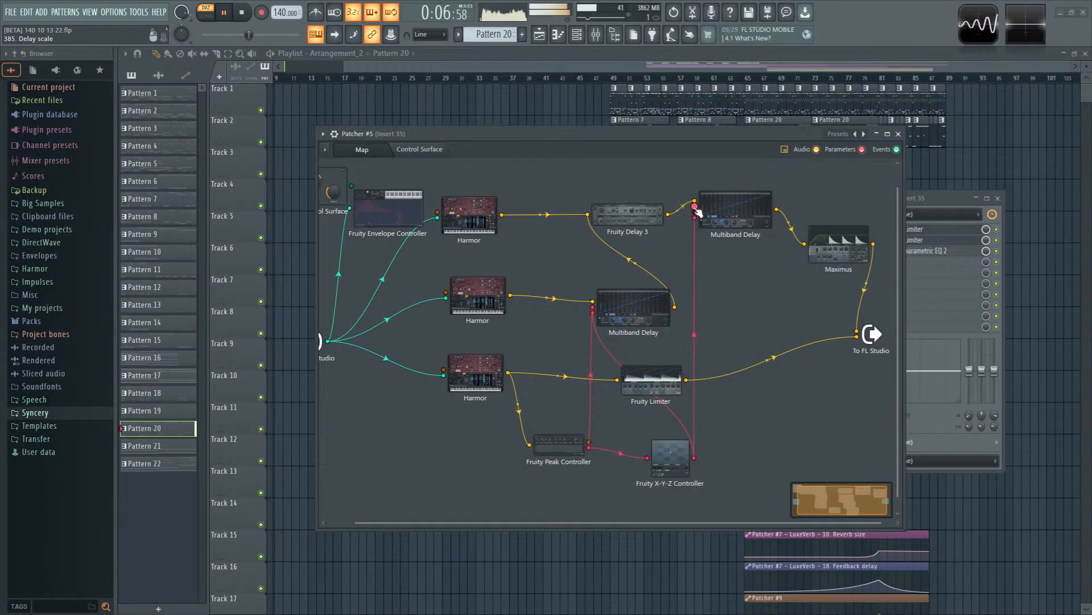
right_click(396, 201)
mouse_move(432, 268)
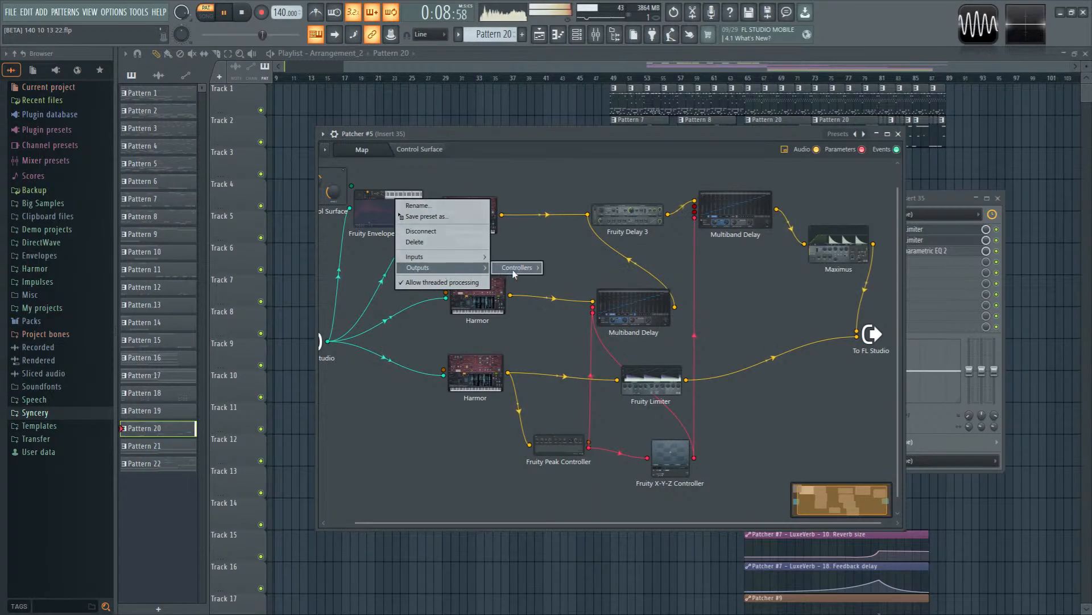
mouse_move(517, 268)
left_click(565, 305)
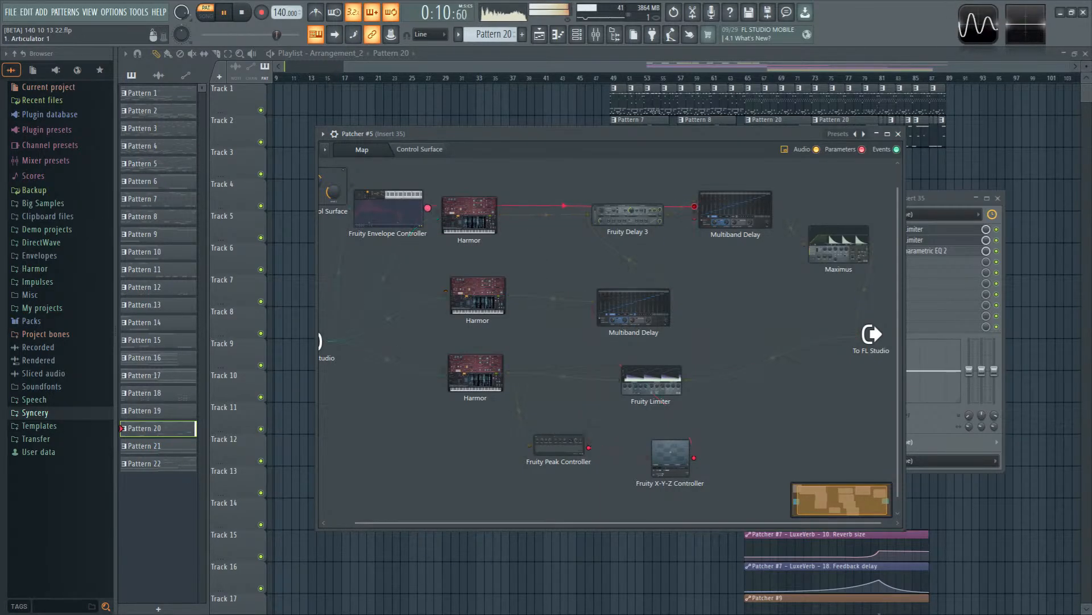
Step: Compare the envelope with the upper Multiband Delay, and raise the envelope's end point slightly
left_click(401, 212)
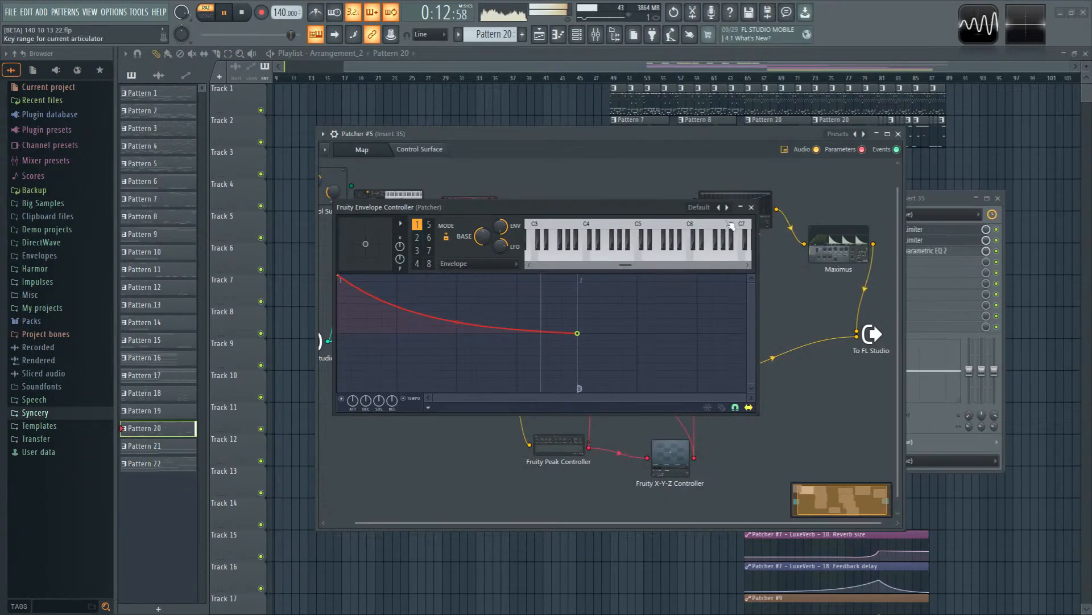
left_click(751, 208)
left_click(743, 210)
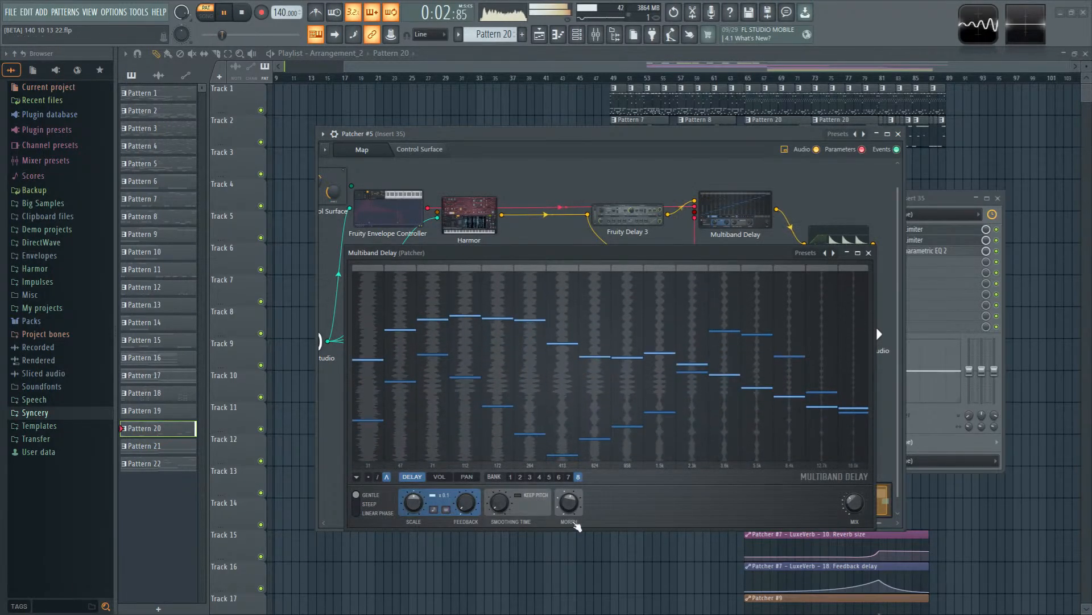
left_click(868, 253)
left_click(403, 222)
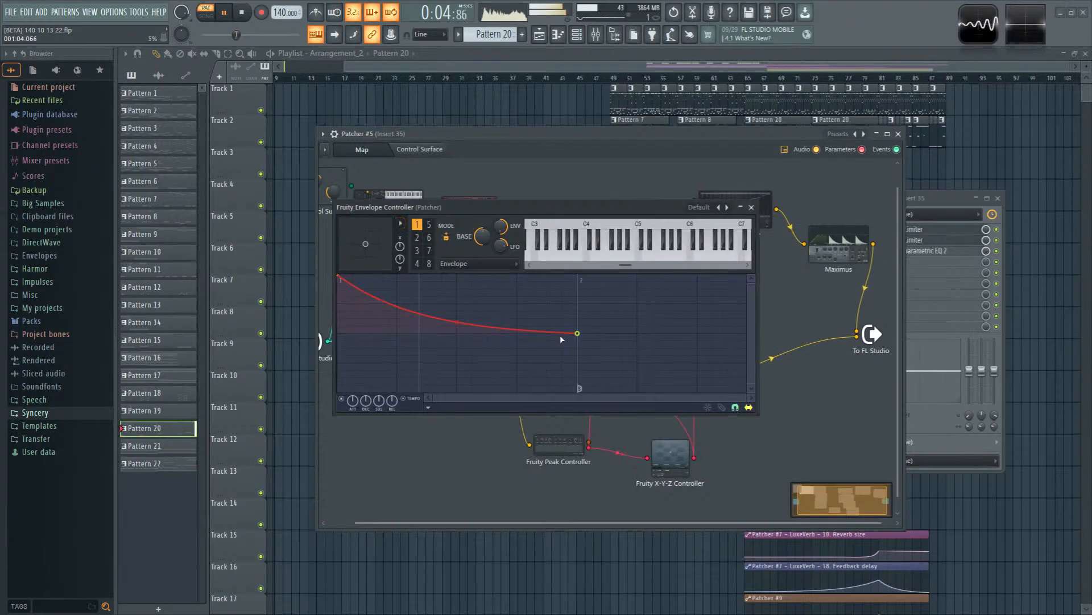
left_click_drag(578, 332, 580, 331)
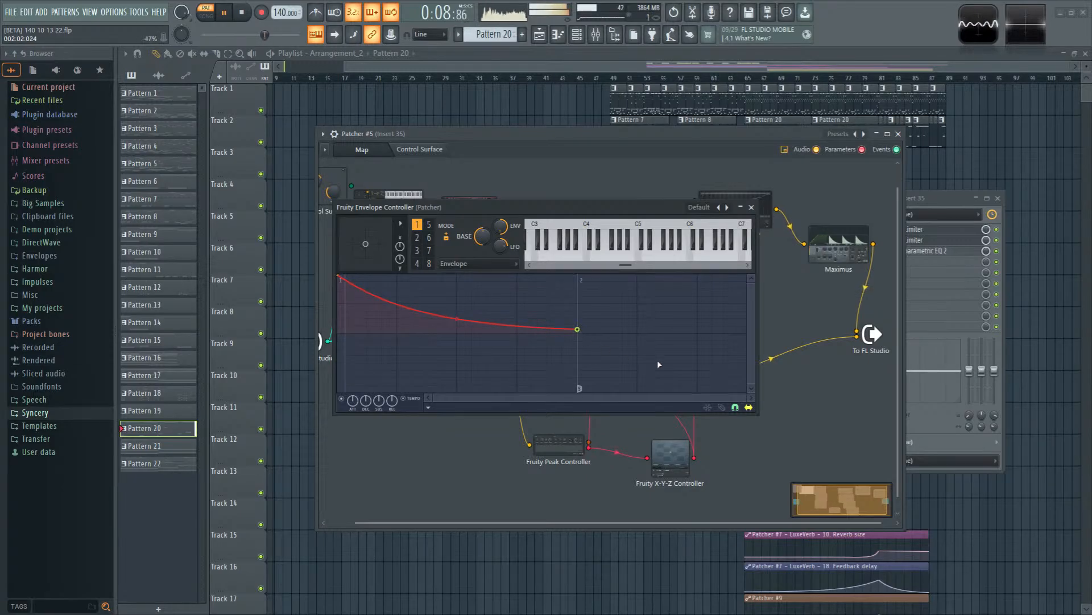
left_click(751, 207)
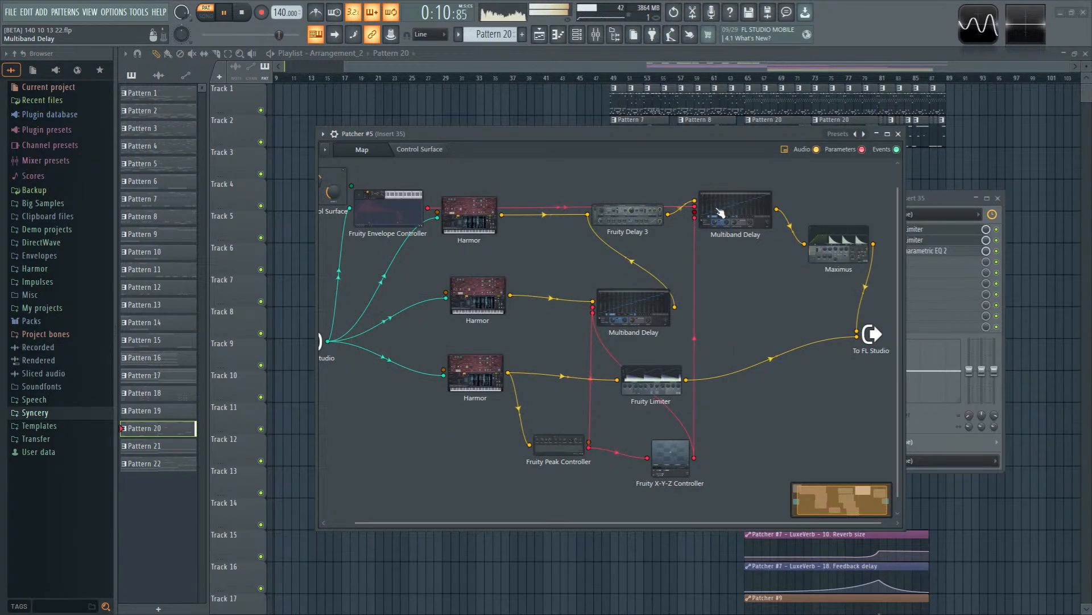
Step: Check the upper Multiband Delay's mix and reshape the X-Y-Z Controller's X output mapping into a smooth S-curve
left_click(741, 214)
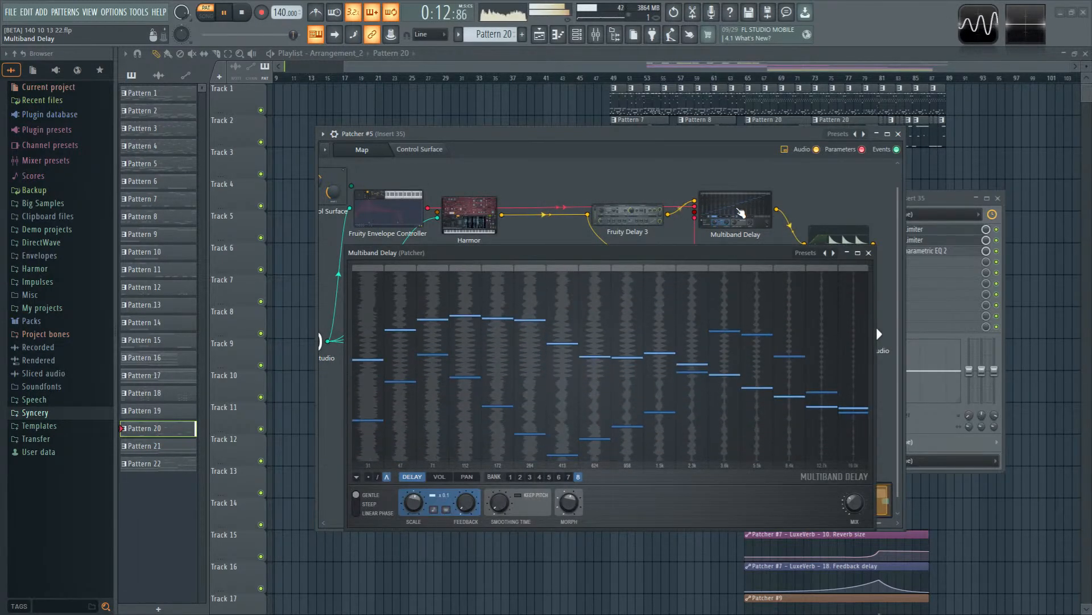
right_click(850, 406)
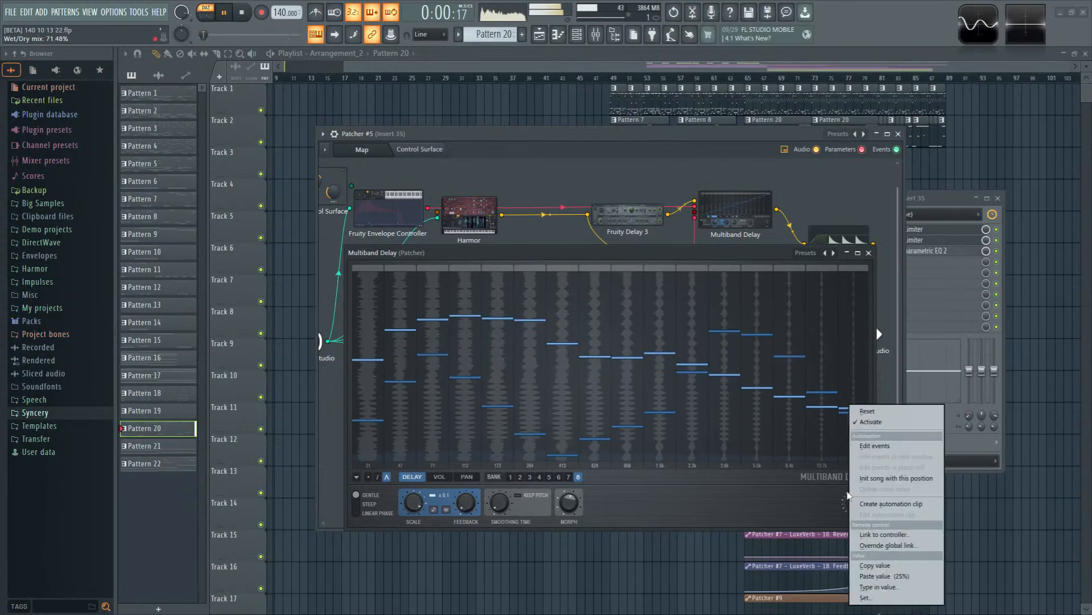
left_click(869, 254)
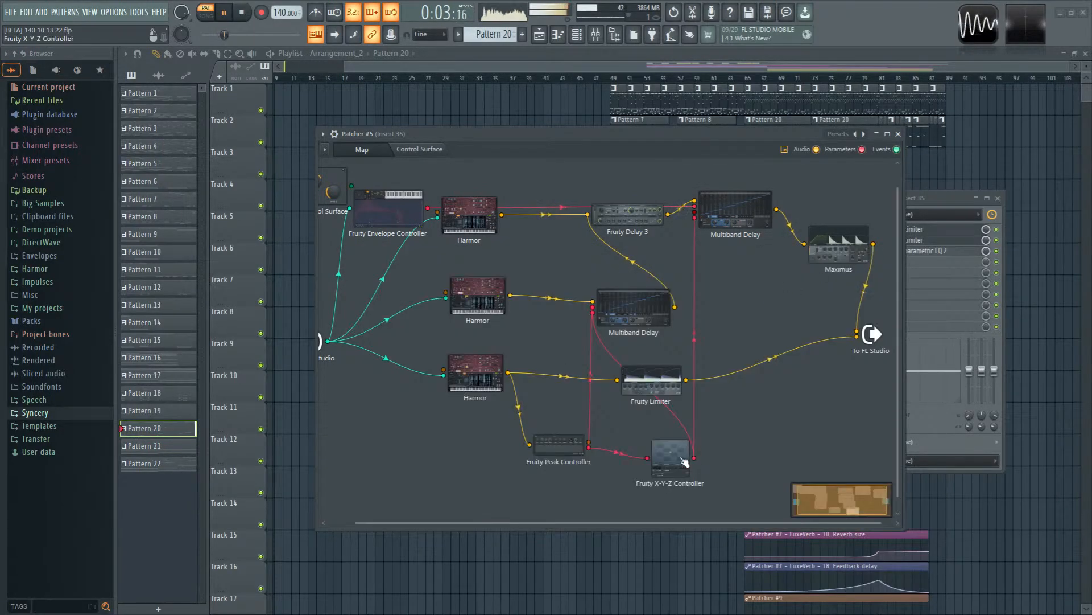
left_click(681, 466)
left_click(630, 374)
left_click(626, 410)
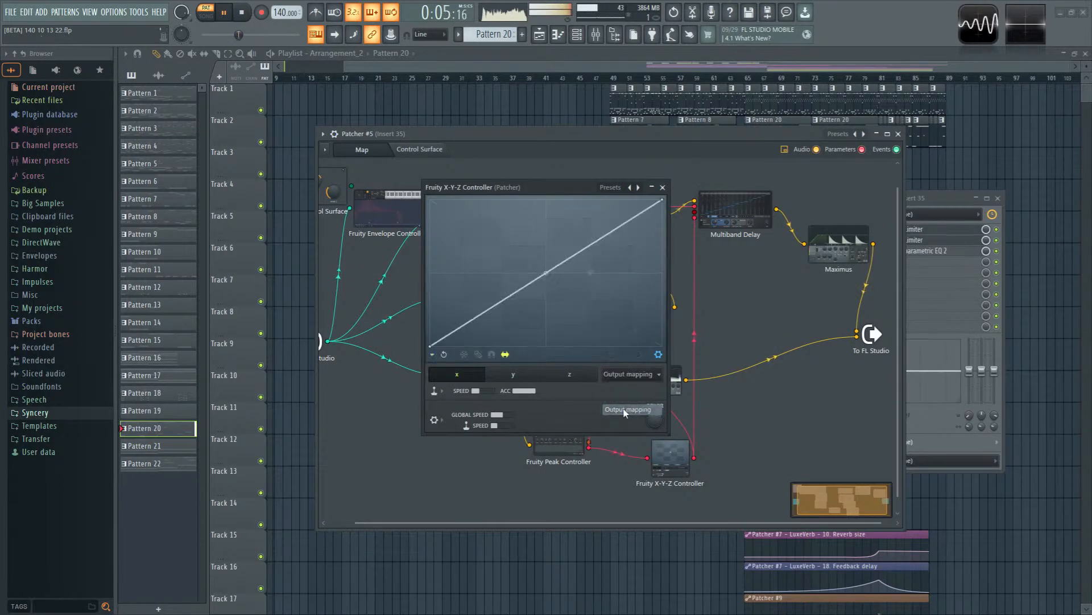
left_click_drag(546, 273, 547, 239)
right_click(663, 200)
left_click(700, 292)
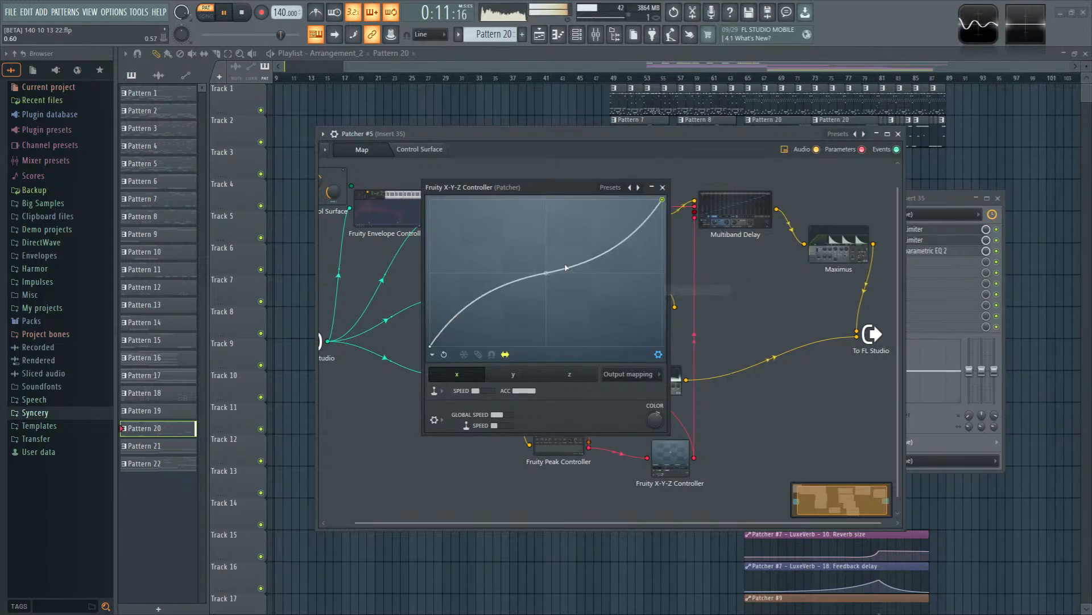
left_click_drag(542, 271, 546, 273)
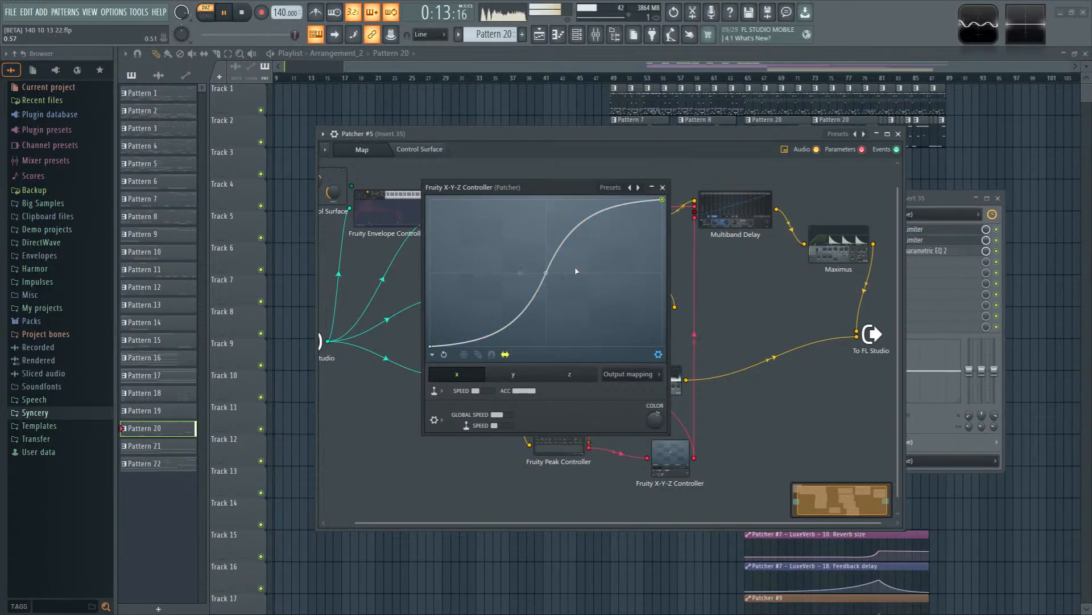
left_click(663, 187)
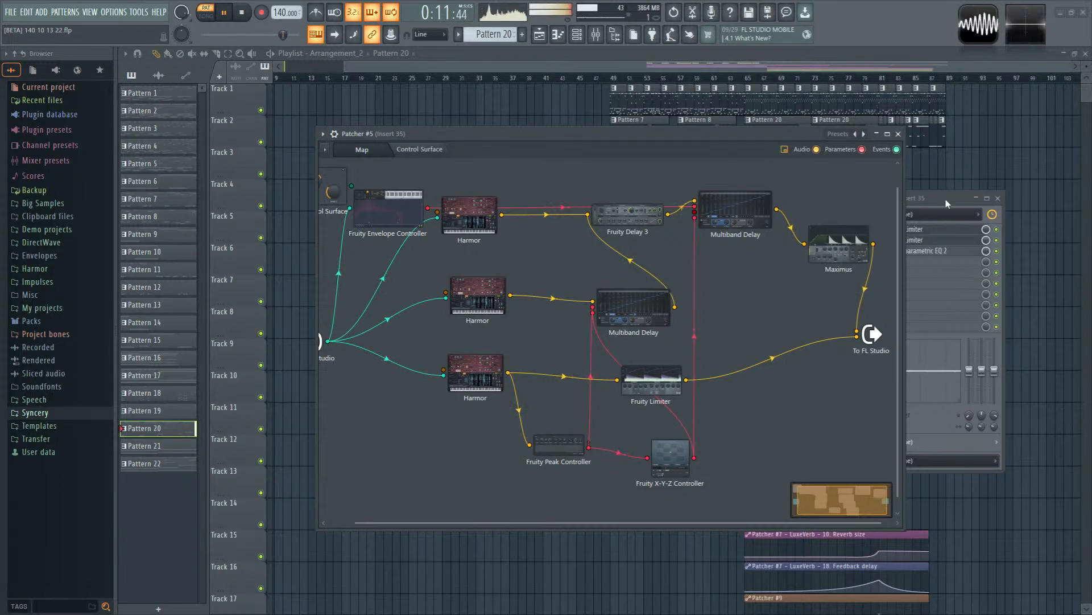
Step: Compare the two Multiband Delays and raise the lower one's delay scale to about 14%
double_click(644, 309)
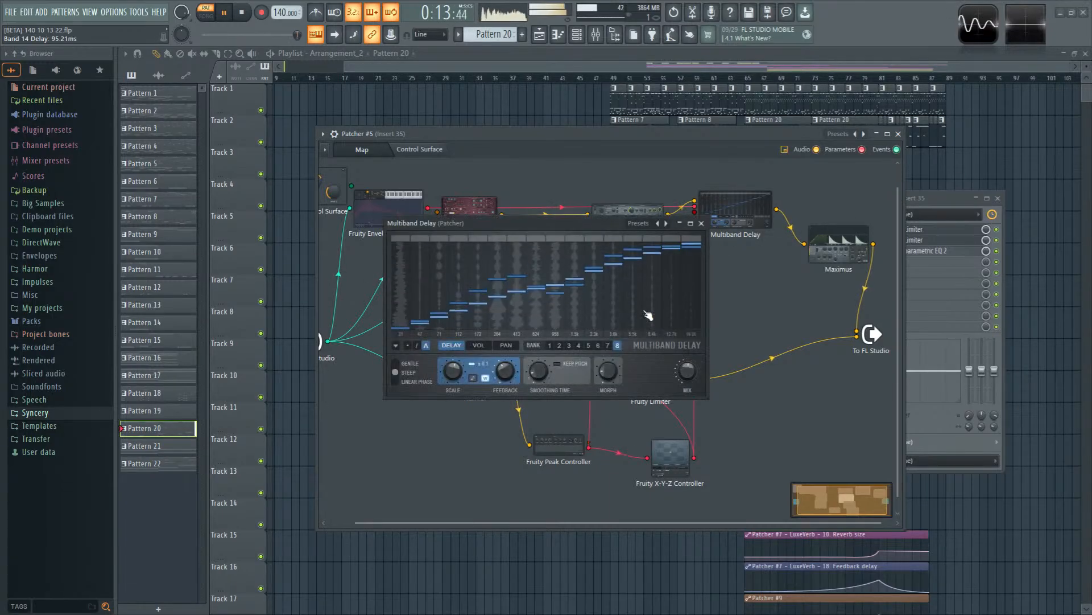
left_click(690, 223)
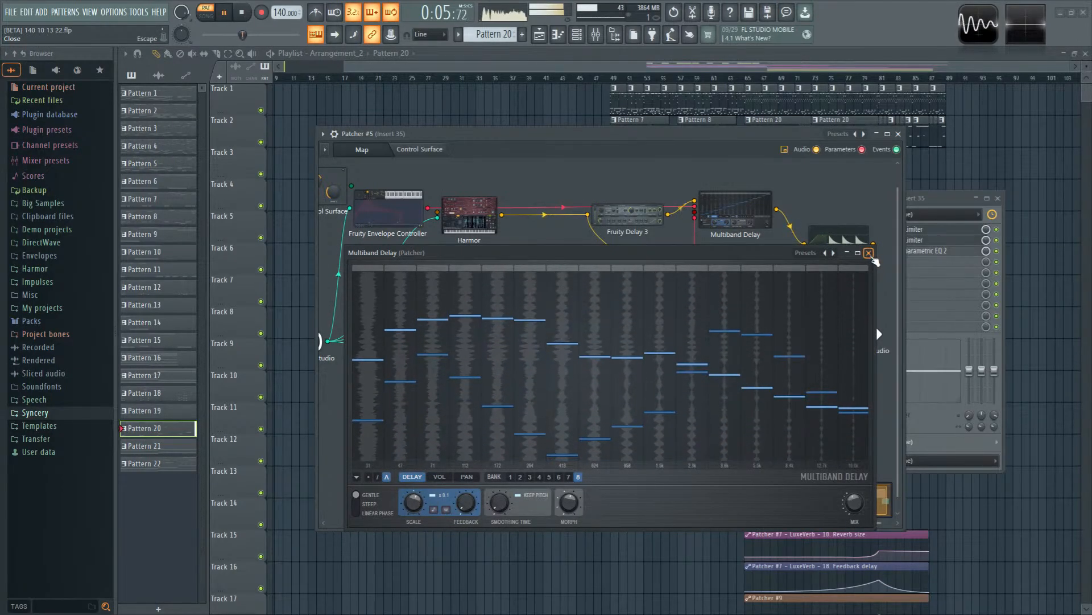
left_click(870, 254)
double_click(633, 305)
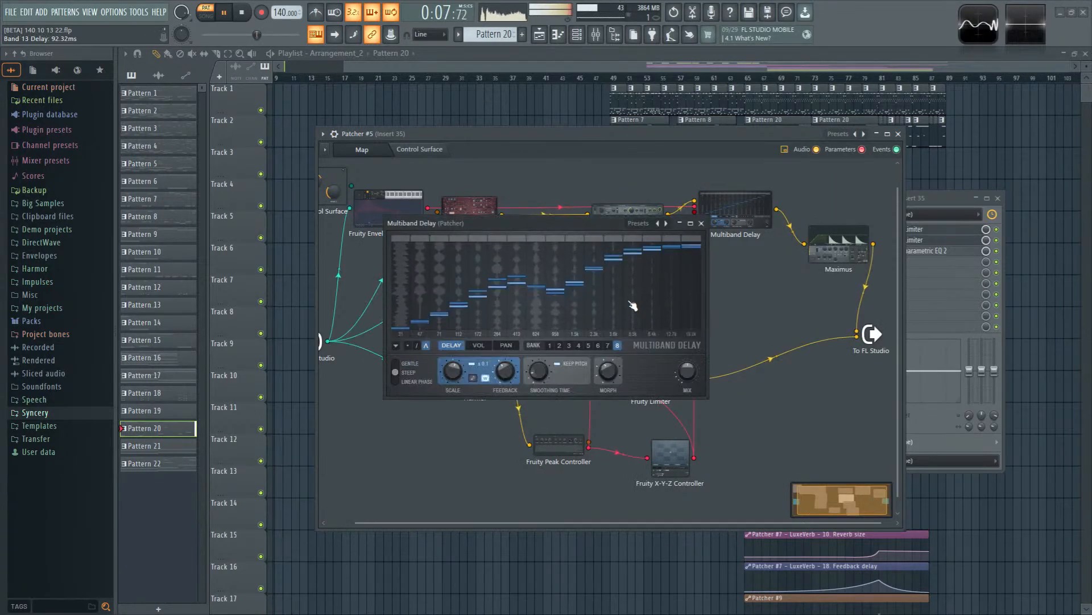
left_click_drag(453, 371, 453, 364)
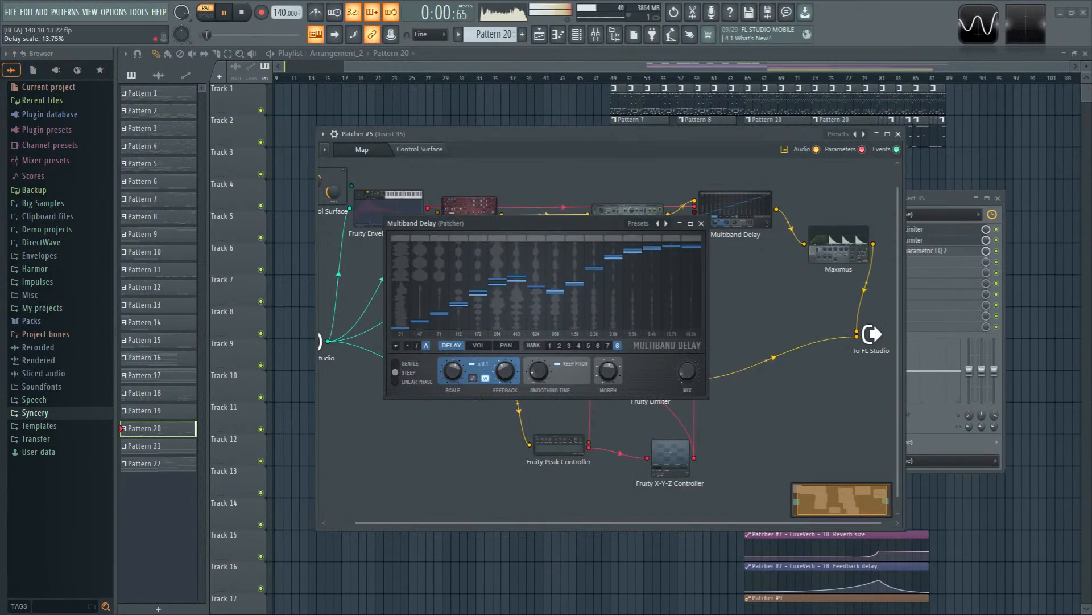
right_click(454, 373)
key("Escape")
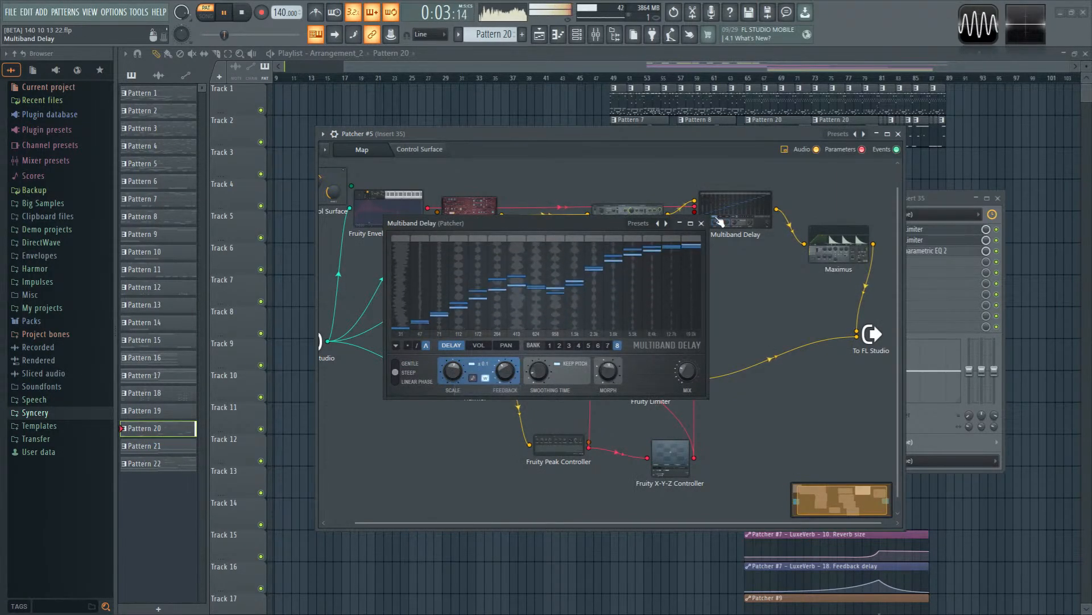
Step: Reroute the Envelope Controller's link from the upper Multiband Delay to the lower Multiband Delay
left_click(690, 223)
left_click(1085, 7)
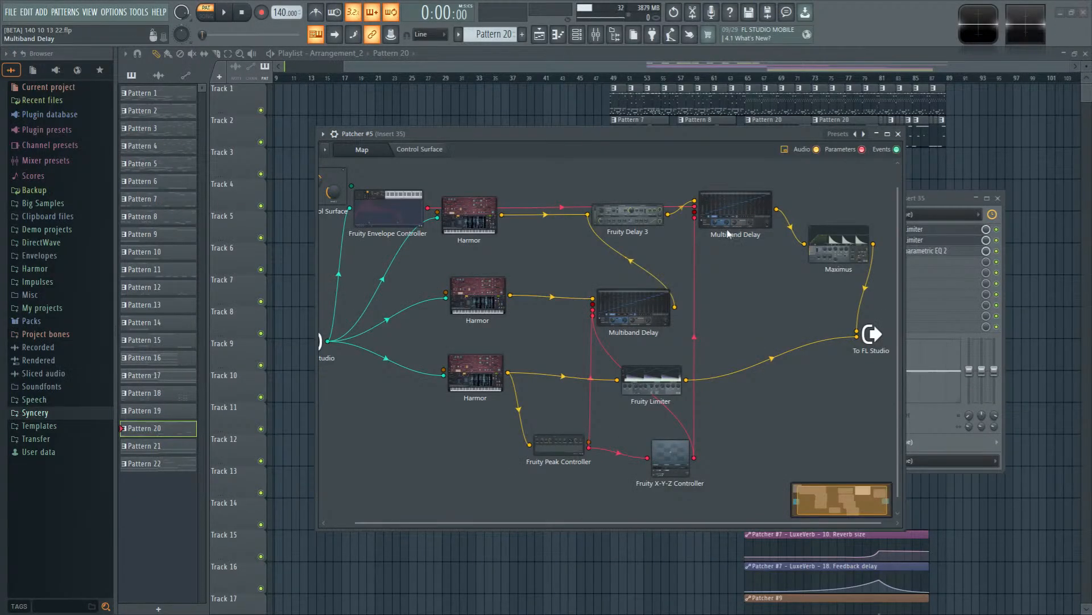
key("space")
left_click_drag(695, 208, 593, 303)
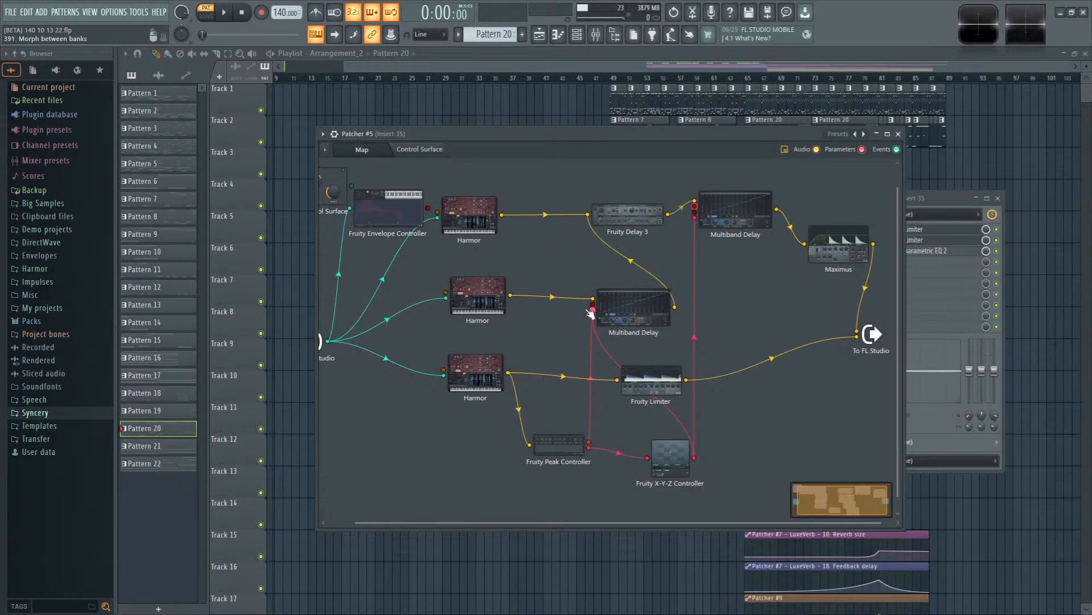
Step: Examine the lower Multiband Delay's bands during playback in a smaller window
double_click(627, 312)
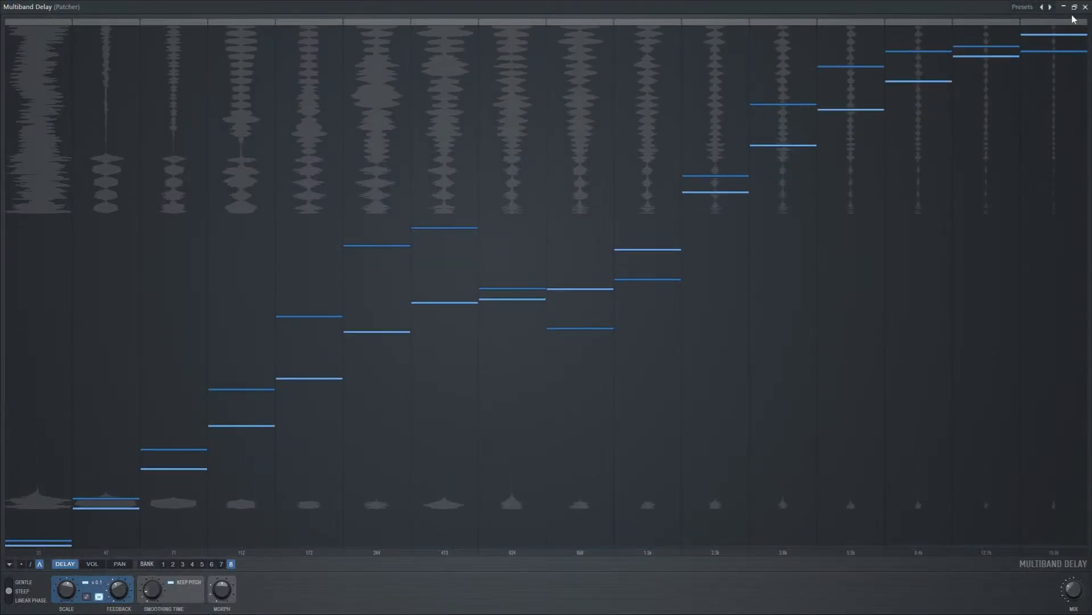
left_click_drag(1002, 8, 944, 140)
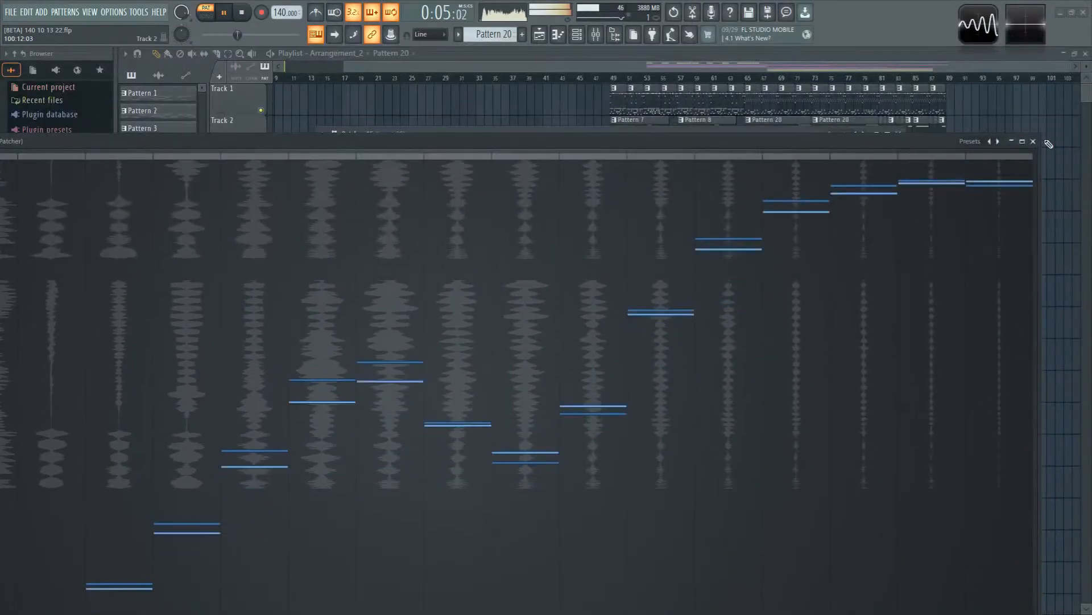
left_click_drag(1041, 136, 815, 230)
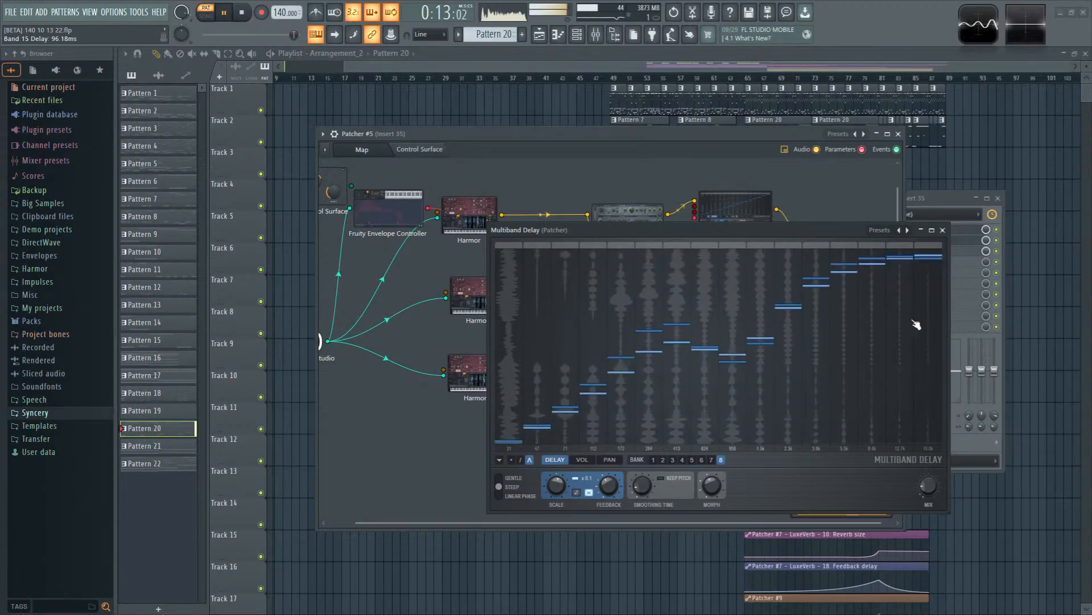
left_click(943, 230)
Step: Set the upper Multiband Delay's filter mode to Steep and its delay scale to about -11%
double_click(747, 215)
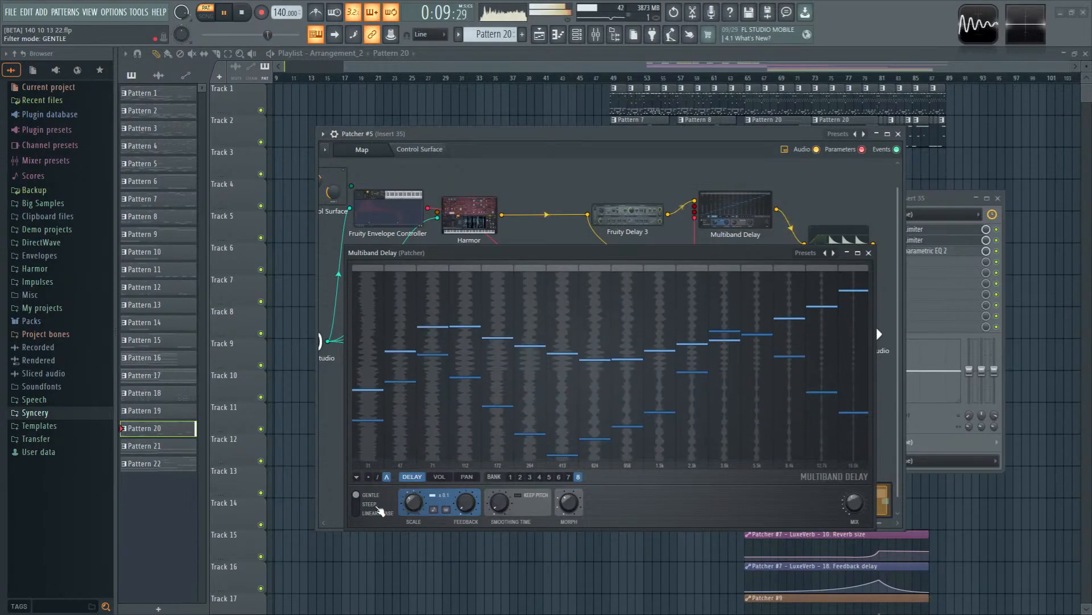
left_click_drag(414, 506, 414, 502)
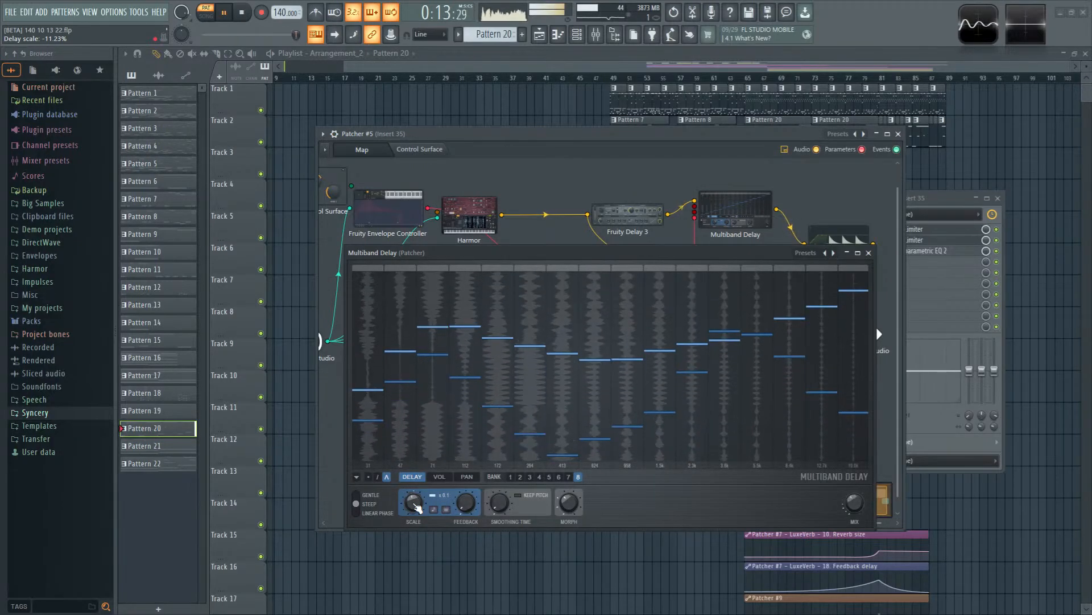
left_click(868, 253)
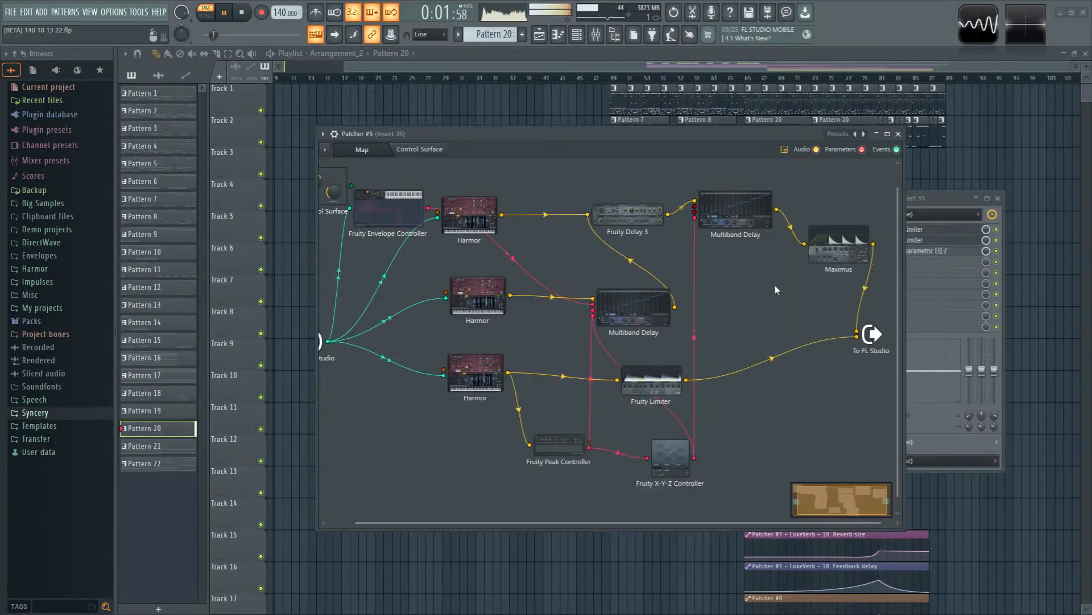
Step: Bend the rising section of the Maximus master curve upward into a rounded shape
left_click(839, 253)
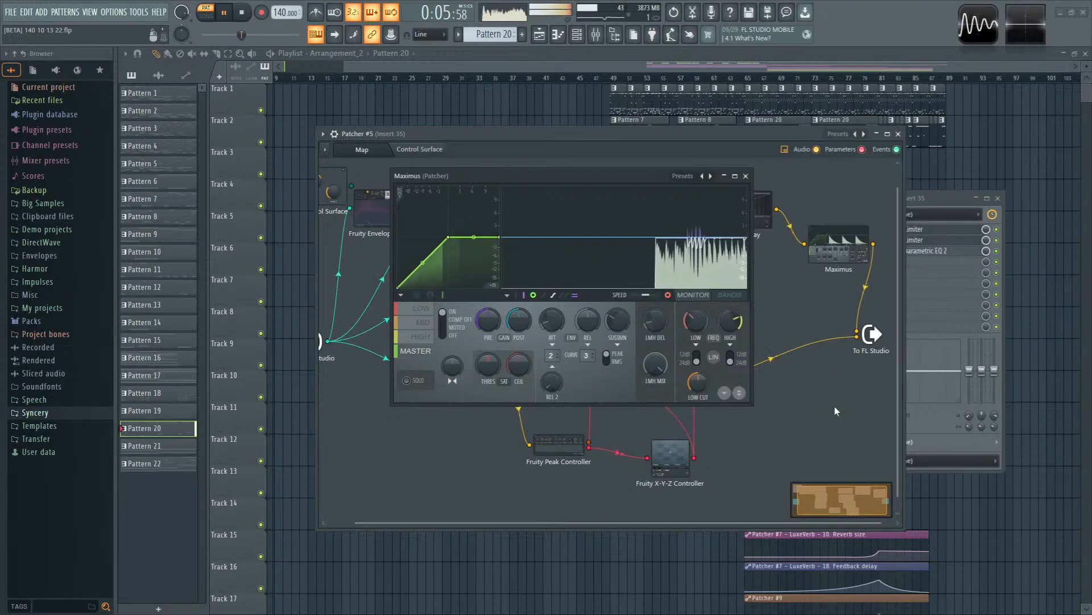
mouse_move(422, 263)
left_mouse_down()
mouse_move(432, 242)
mouse_move(411, 260)
left_mouse_up()
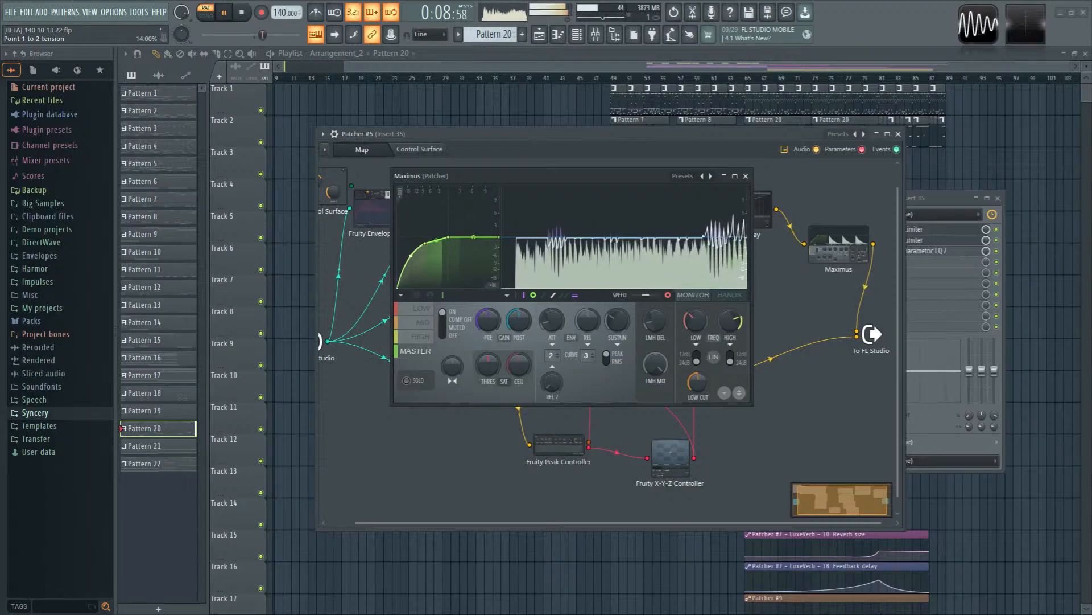
Step: Activate Maximus's master release time, link the X-Y-Z Controller's output to it, and set its mapping formula to Inverted
right_click(585, 322)
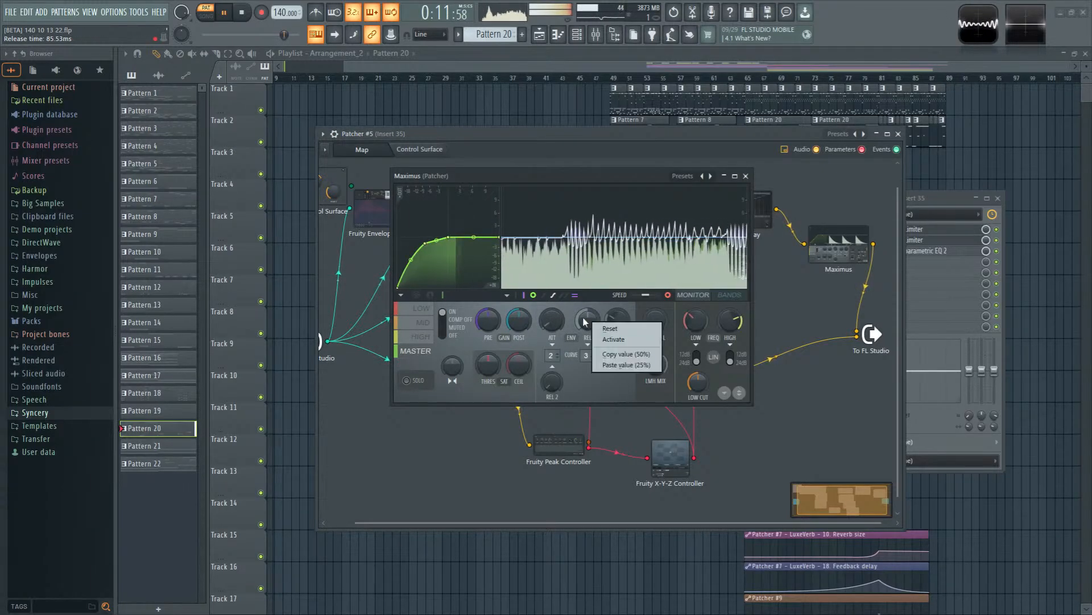
left_click(614, 340)
left_click_drag(695, 458, 804, 246)
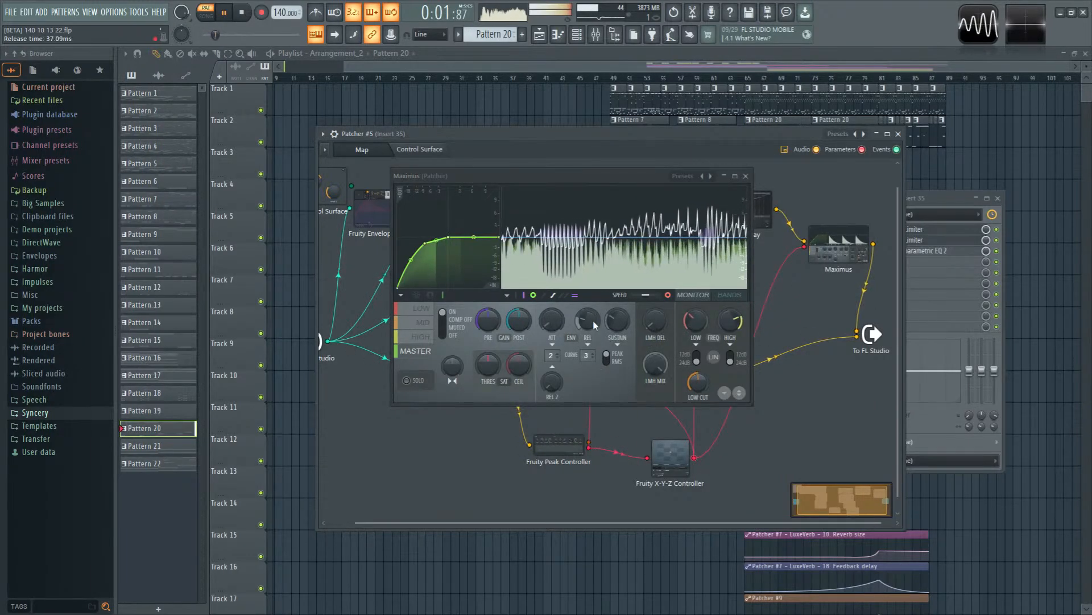
right_click(593, 325)
left_click(632, 452)
left_click(612, 342)
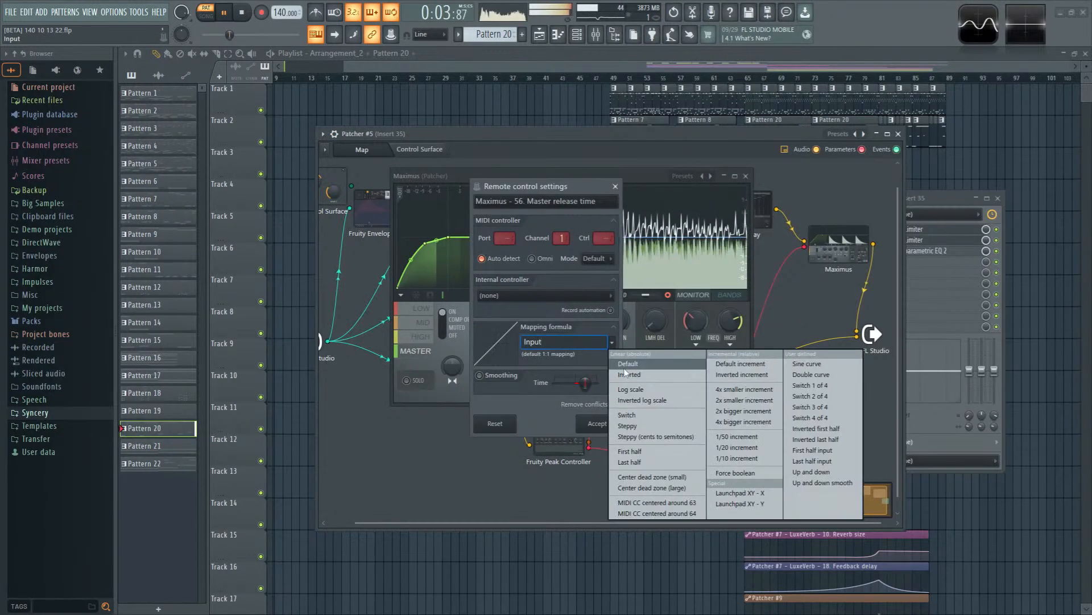
left_click(627, 374)
left_click(599, 422)
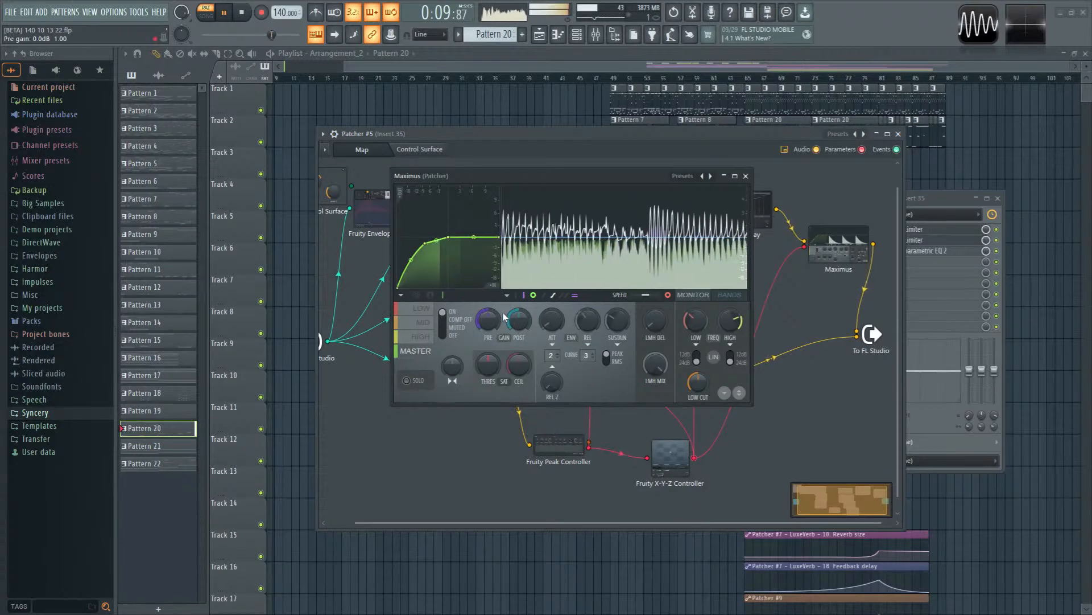
Step: Play Pattern 20 and check how Maximus's master band responds to the release modulation
right_click(504, 316)
left_click(597, 393)
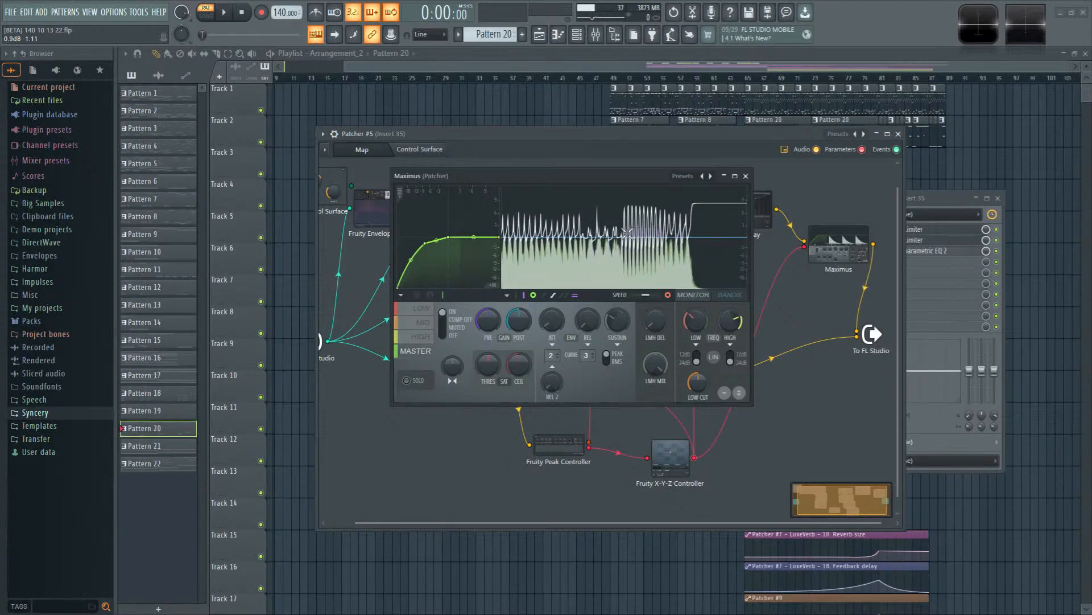
key("space")
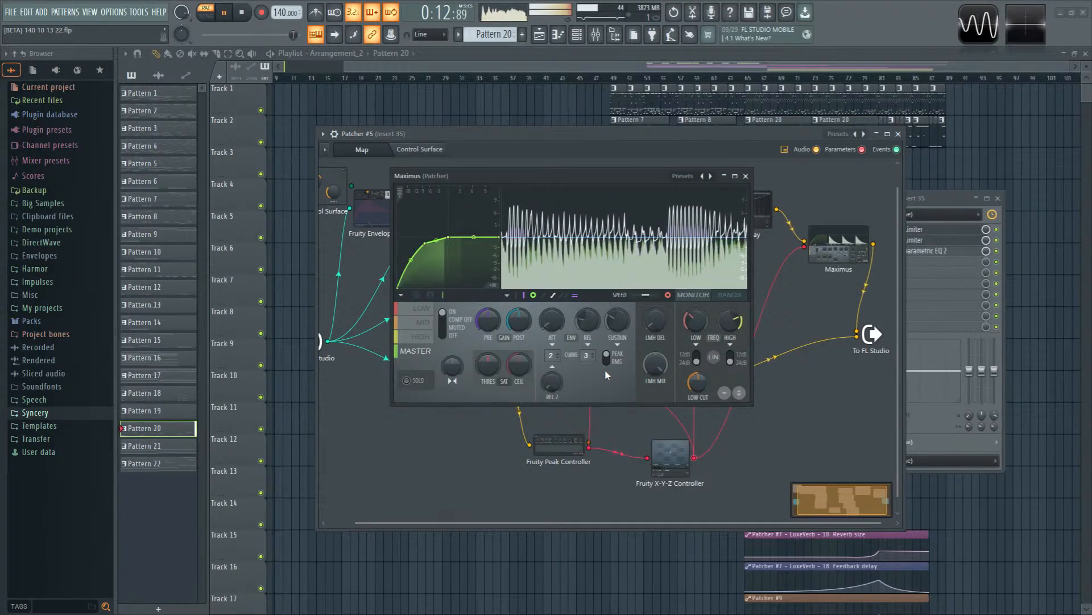
key("space")
left_click(745, 176)
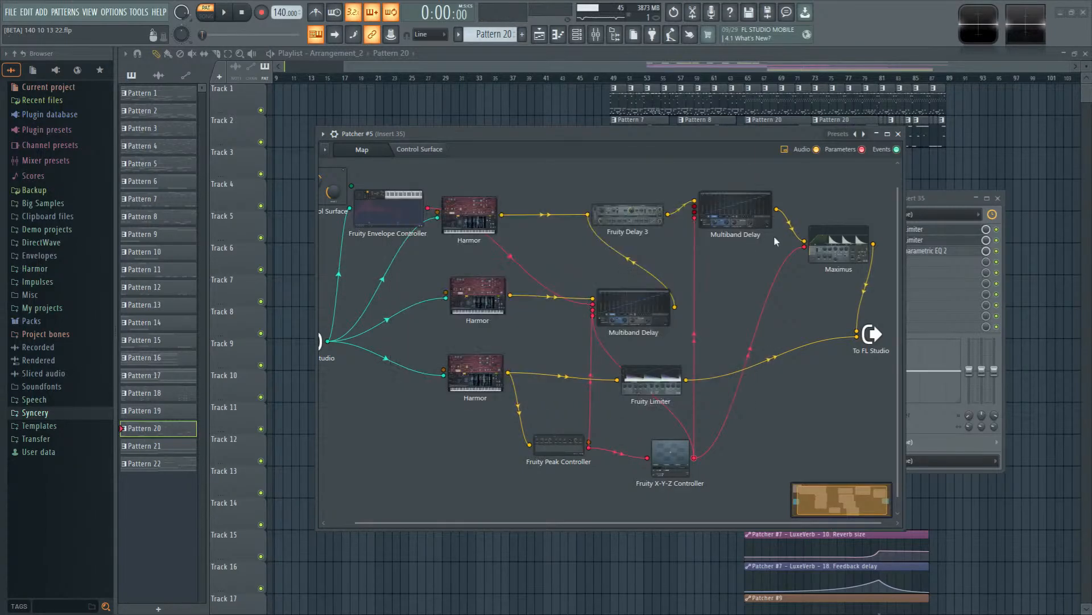
Step: Switch to song mode and play the arrangement from bar 65
left_click(948, 198)
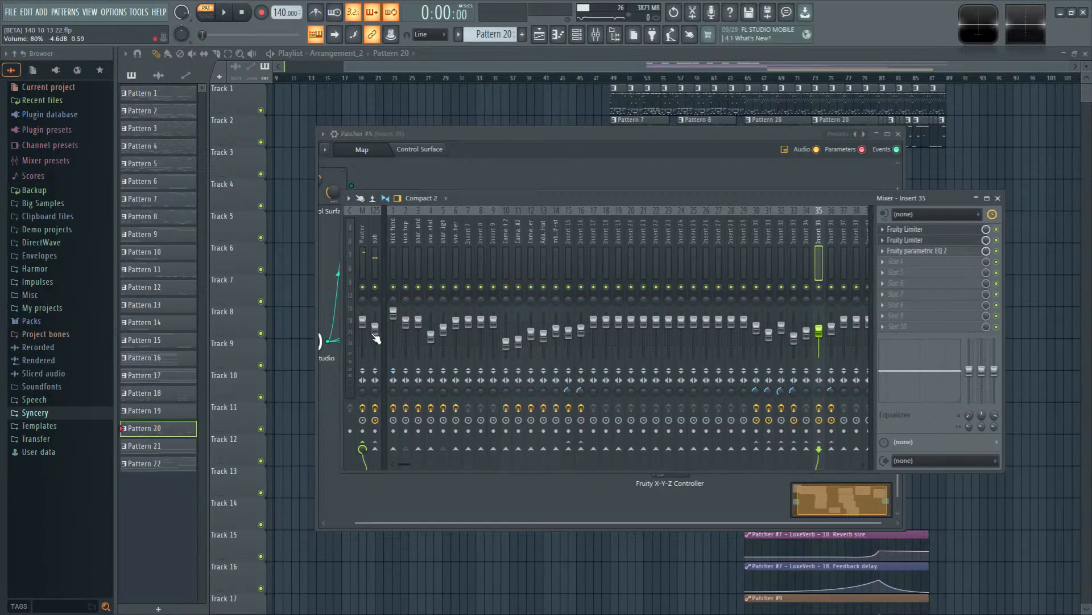
key("space")
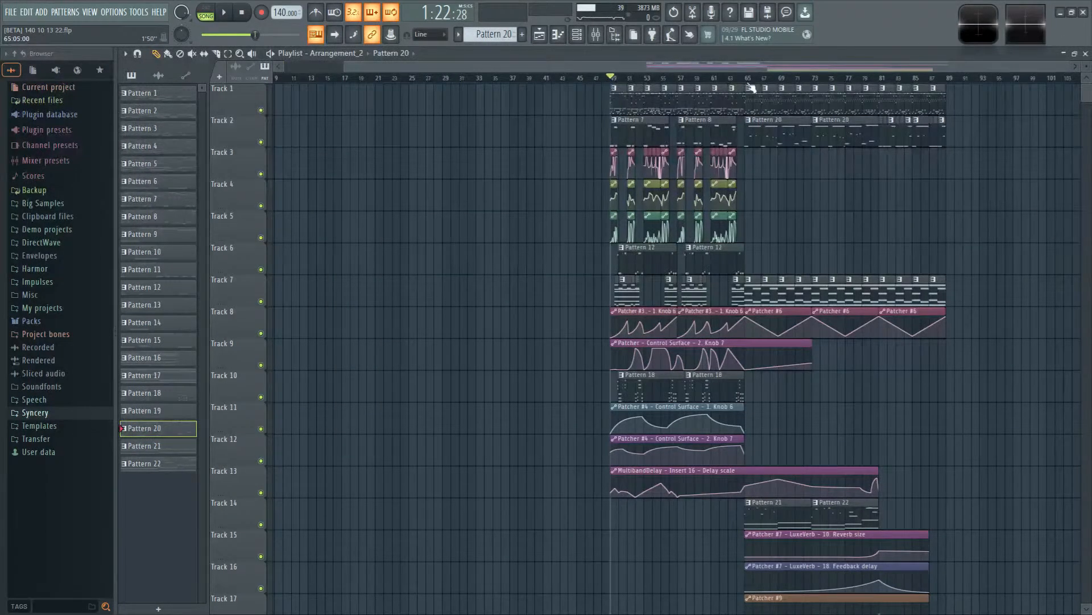
left_click(749, 84)
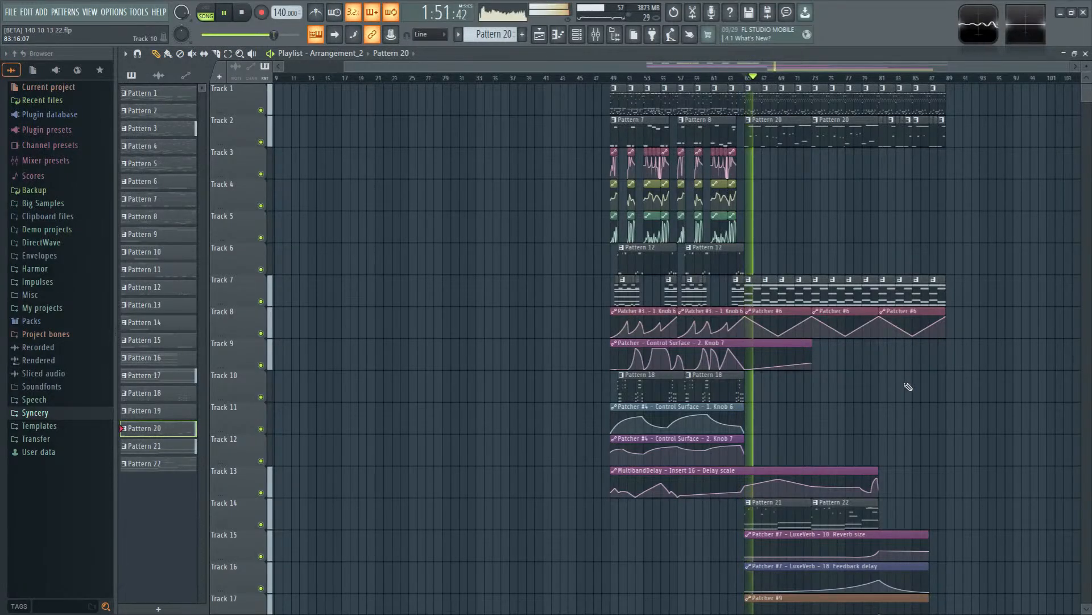
left_click_drag(906, 384, 782, 384)
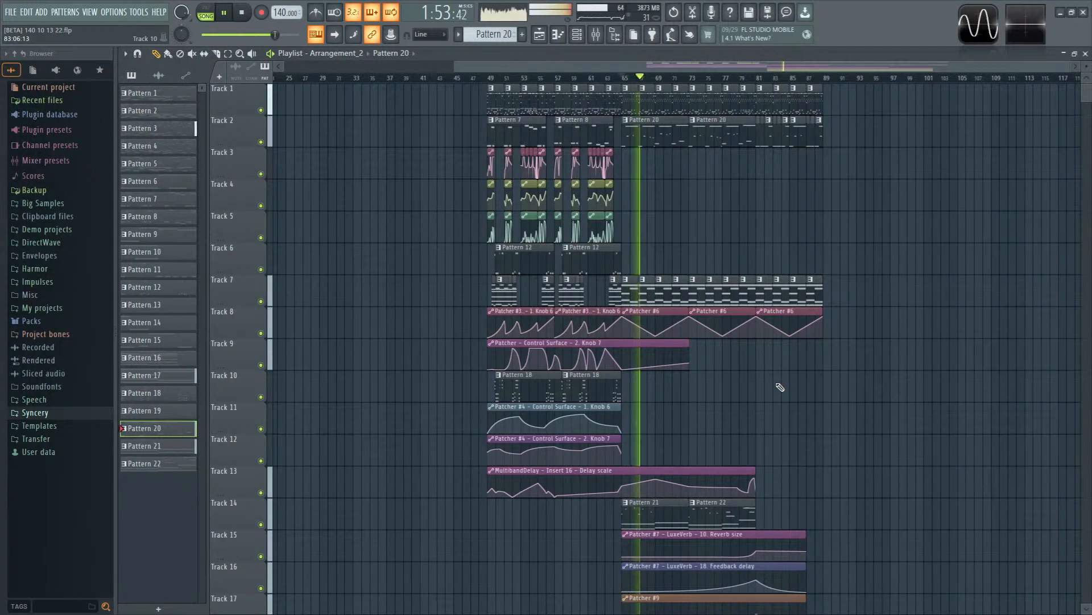
Step: Set Insert 35's stereo separation to 55% separated in the mixer, and select Insert 36 while the song plays
key("F9")
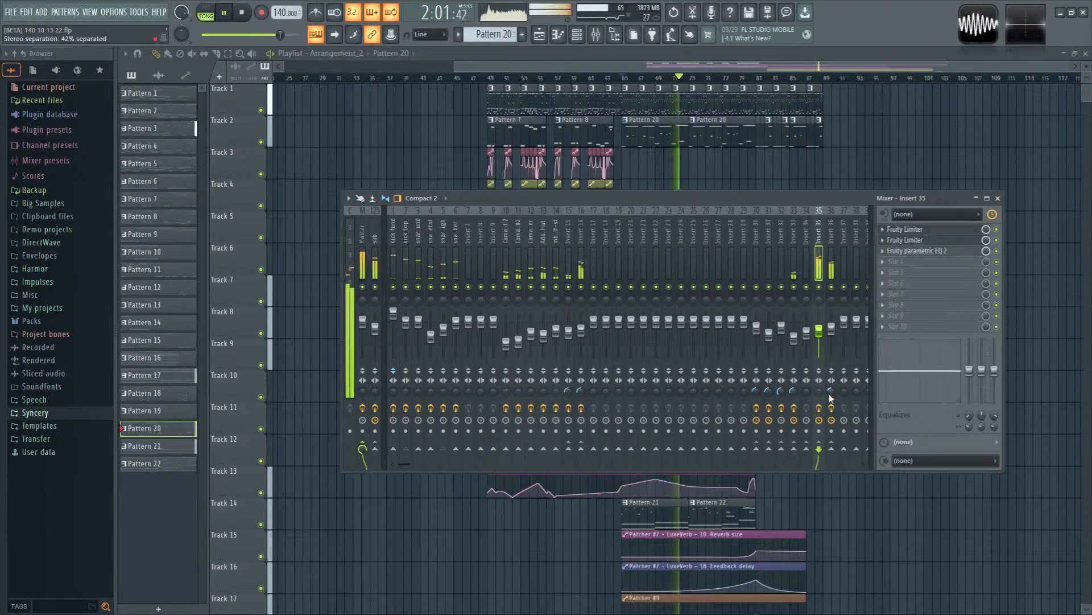
left_click_drag(821, 396, 821, 400)
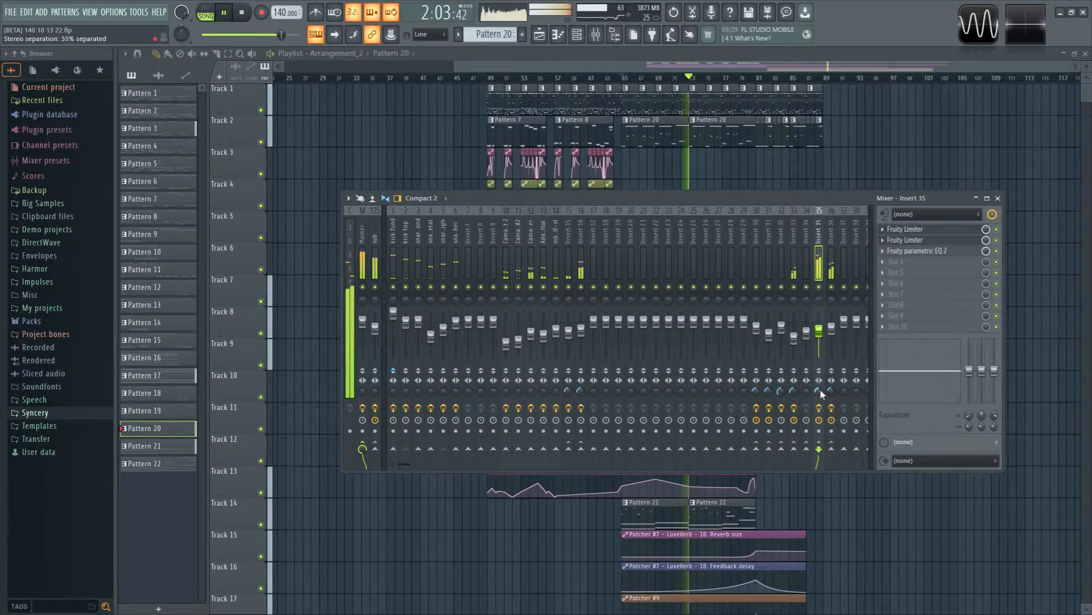
left_click(832, 329)
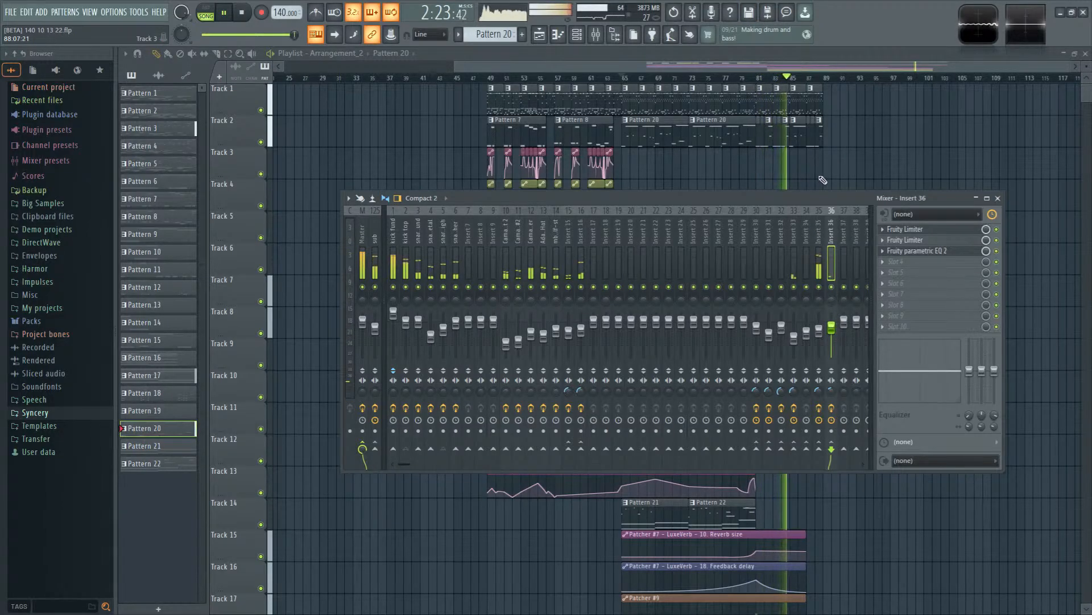
key("space")
key("F9")
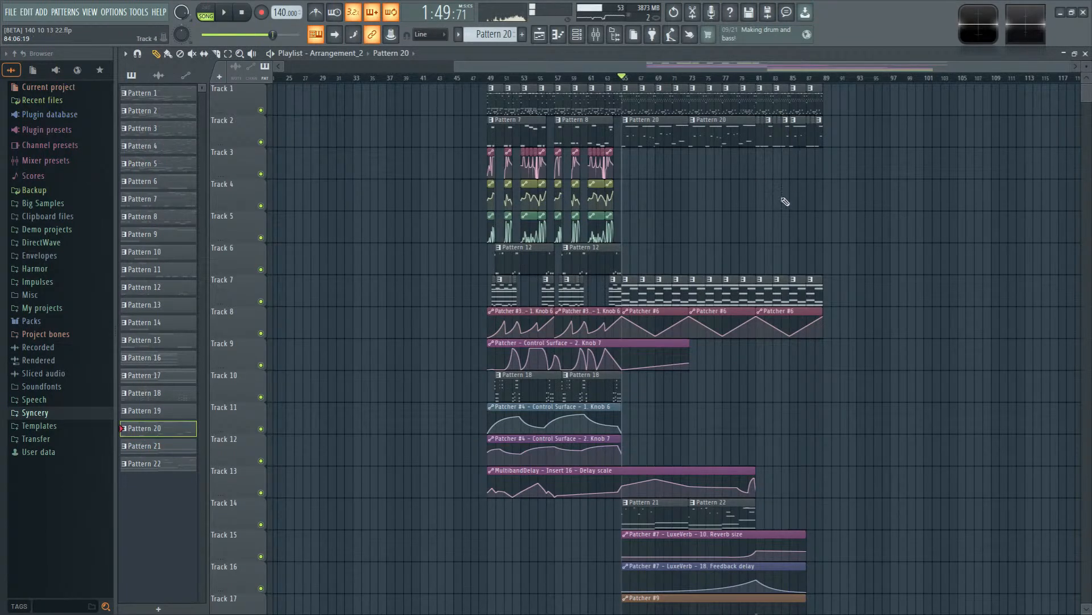
Step: Reopen Patcher #5 and check its Insert 35 signal in the mixer while the song plays
scroll(784, 157, "up", 3, "ctrl")
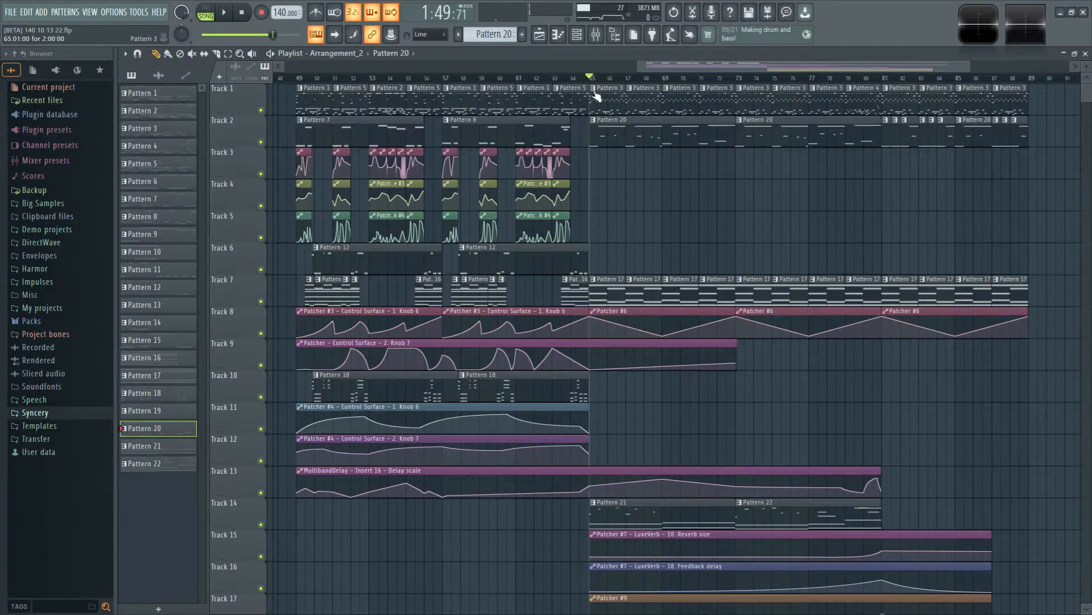
key("F6")
left_click(413, 455)
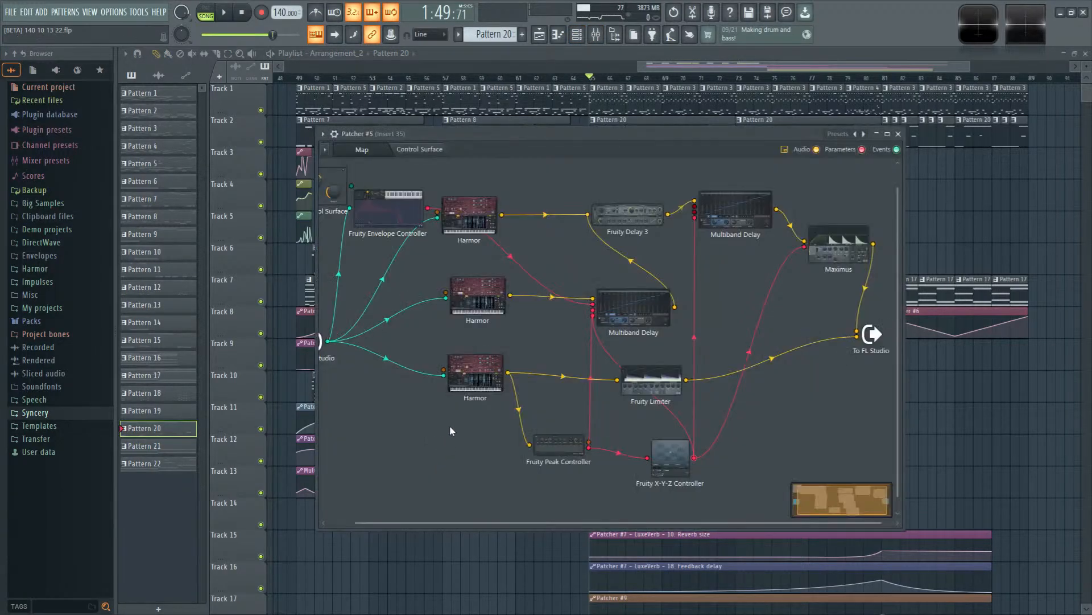
left_click(596, 34)
key("space")
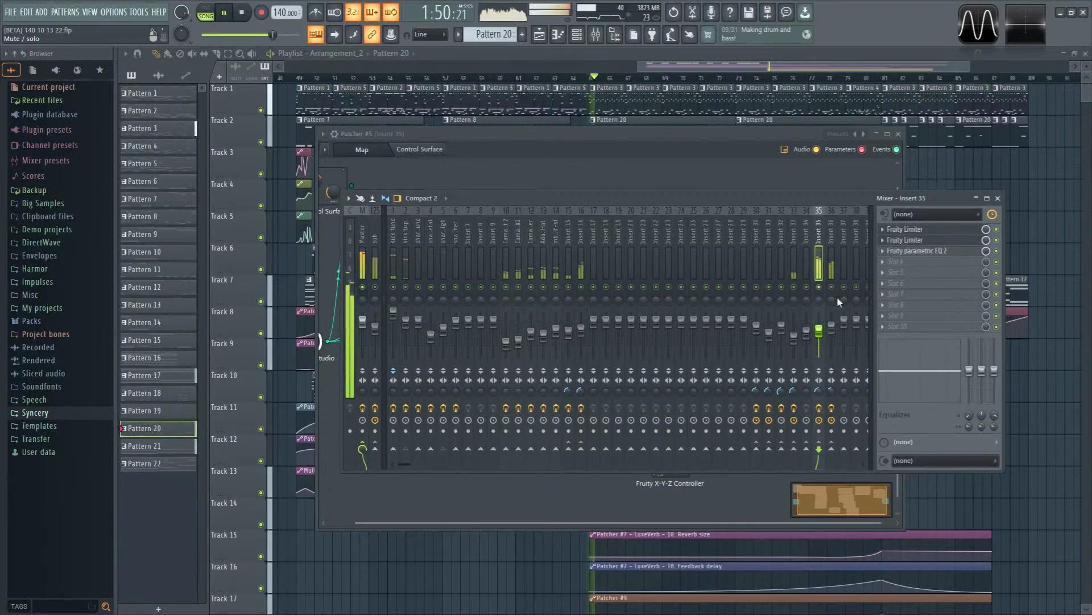
left_click(797, 213)
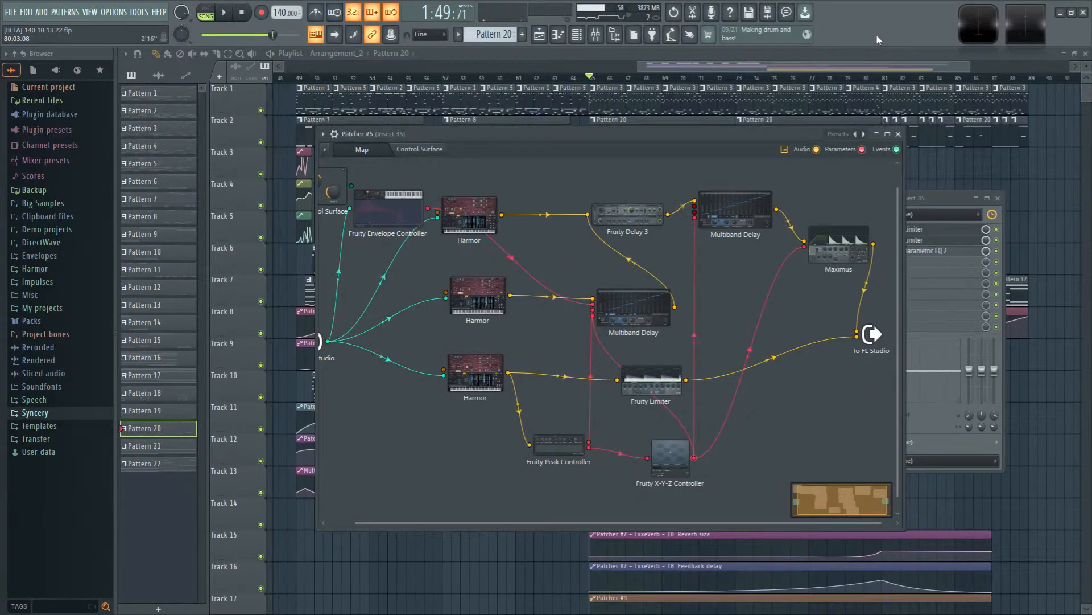
Step: Add a Fruity Parametric EQ 2 to Patcher #5 and route it between Maximus and the FL Studio output
key("F8")
left_click_drag(961, 222, 851, 385)
left_click_drag(809, 182, 869, 206)
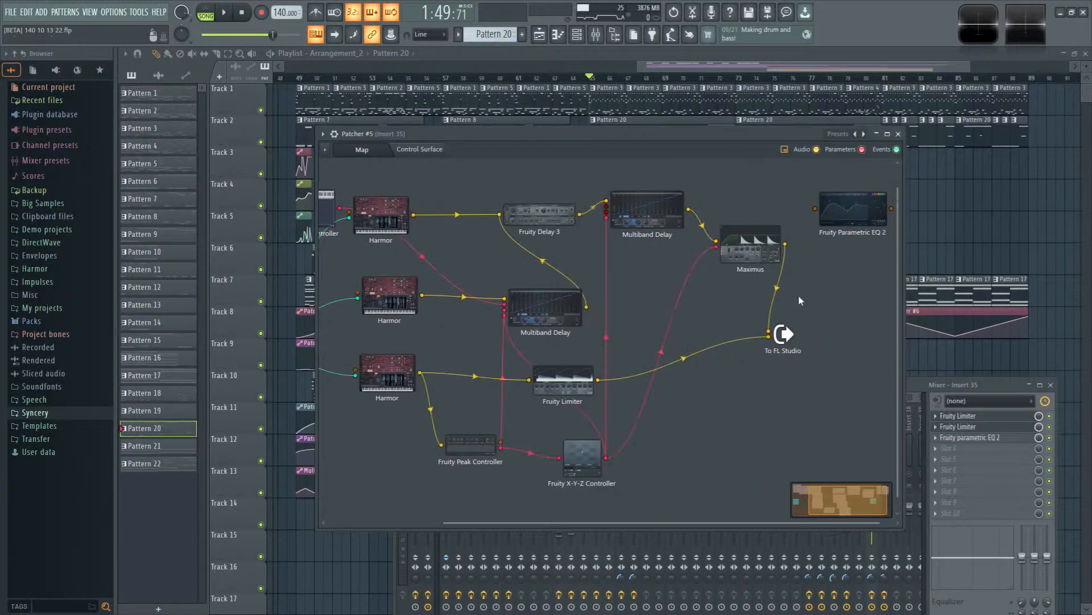
left_click_drag(769, 330, 815, 209)
left_click_drag(891, 209, 769, 332)
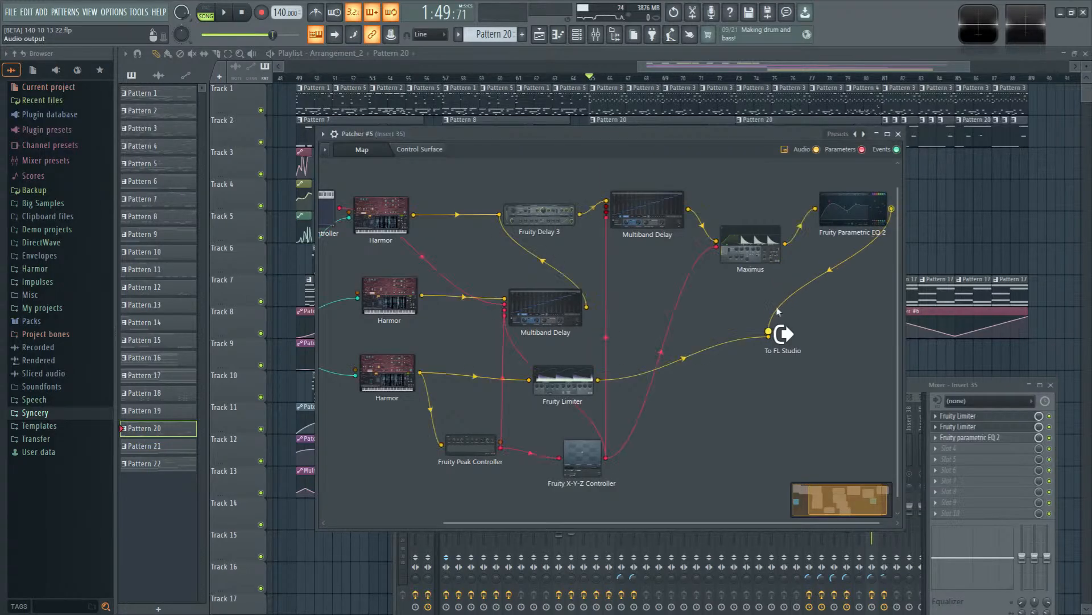
Step: Compare Patcher's Parametric EQ 2 with Insert 35's EQ during playback, and slightly cut bands 3, 5 and 6 in Patcher's EQ
double_click(845, 217)
left_click(999, 439)
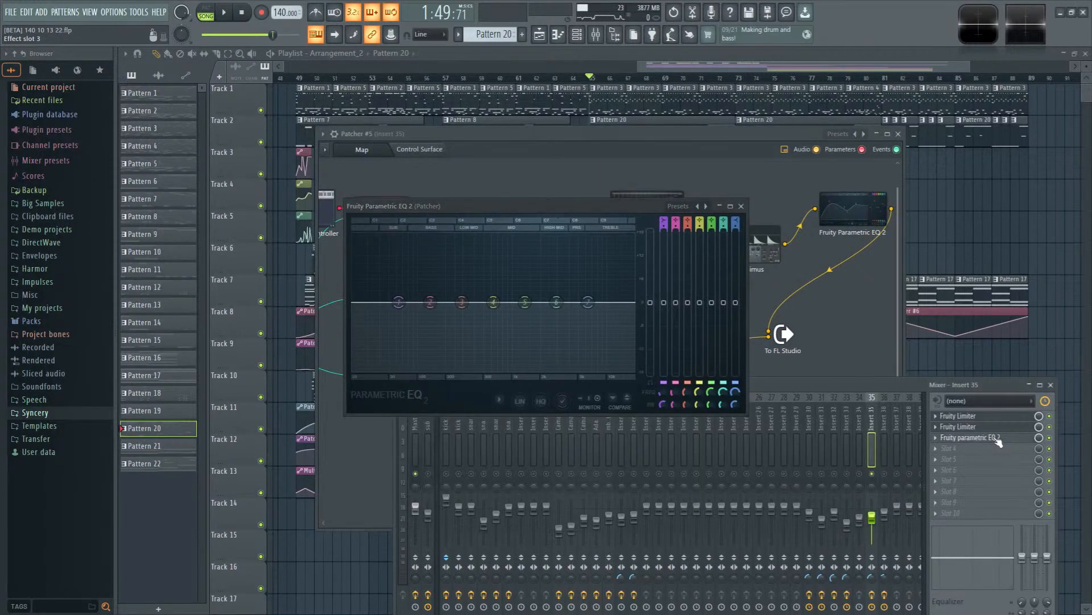
left_click_drag(512, 205, 659, 249)
key("space")
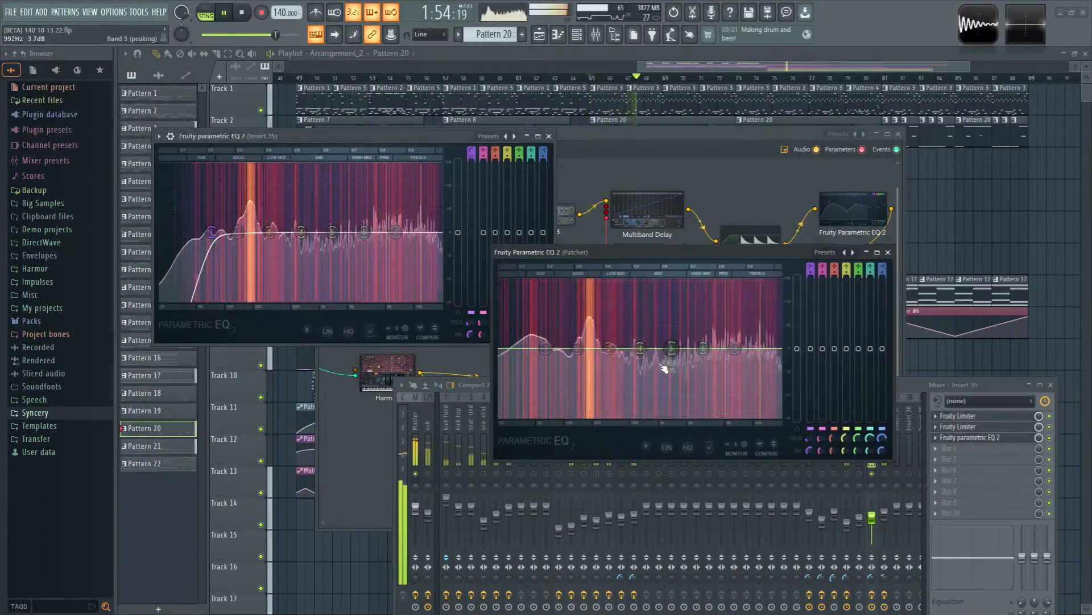
left_click_drag(615, 358, 621, 366)
left_click_drag(676, 353, 722, 361)
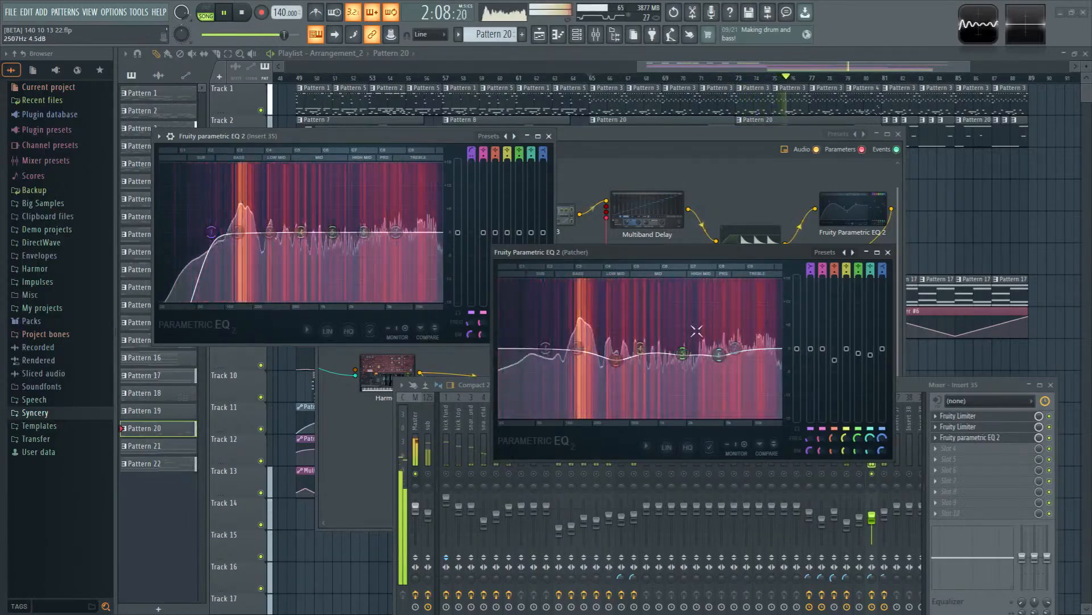
key("space")
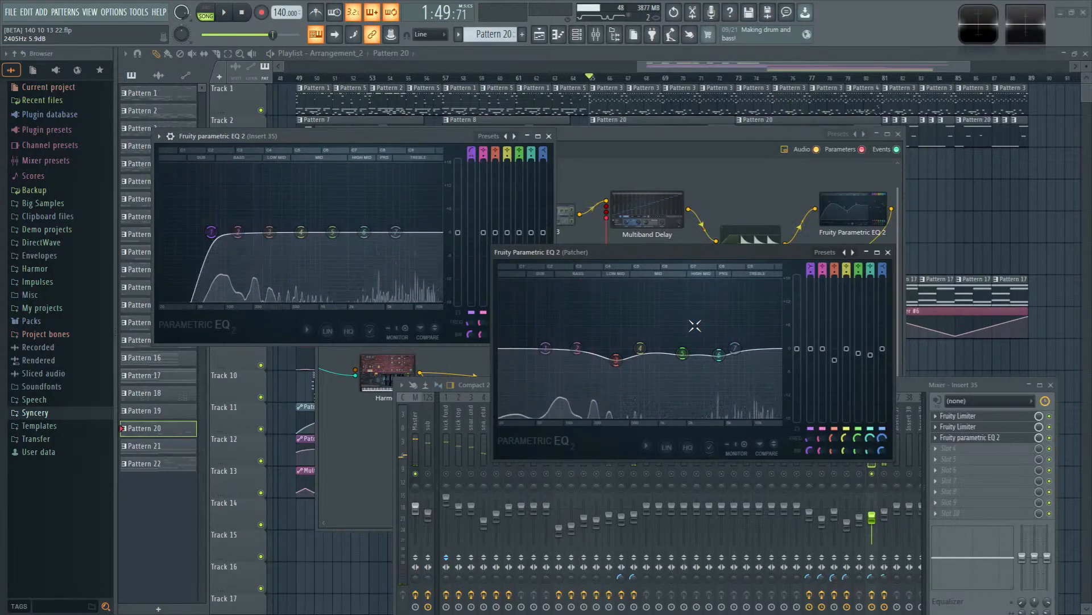
Step: Close Patcher's Parametric EQ 2 and listen to Insert 35 soloed in the mixer while the song plays
left_click(890, 253)
left_click_drag(701, 140, 691, 126)
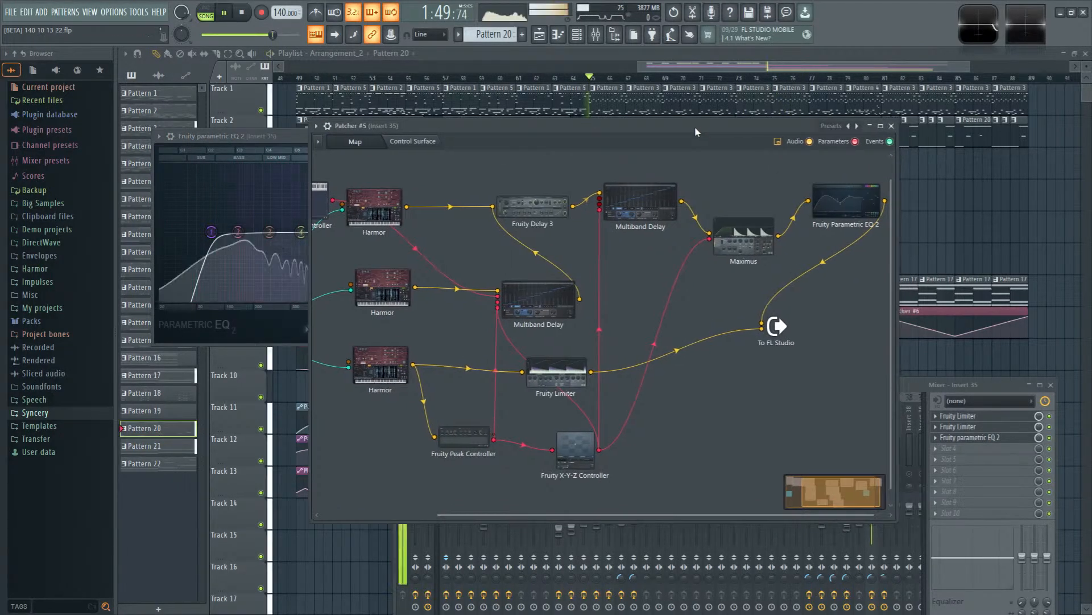
key("space")
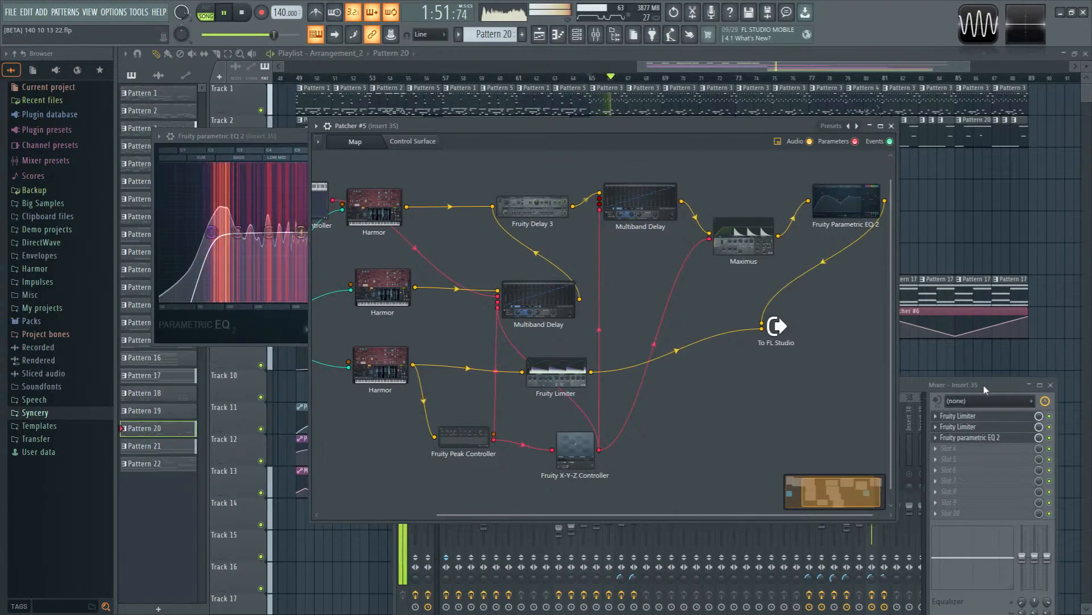
left_click_drag(982, 384, 950, 322)
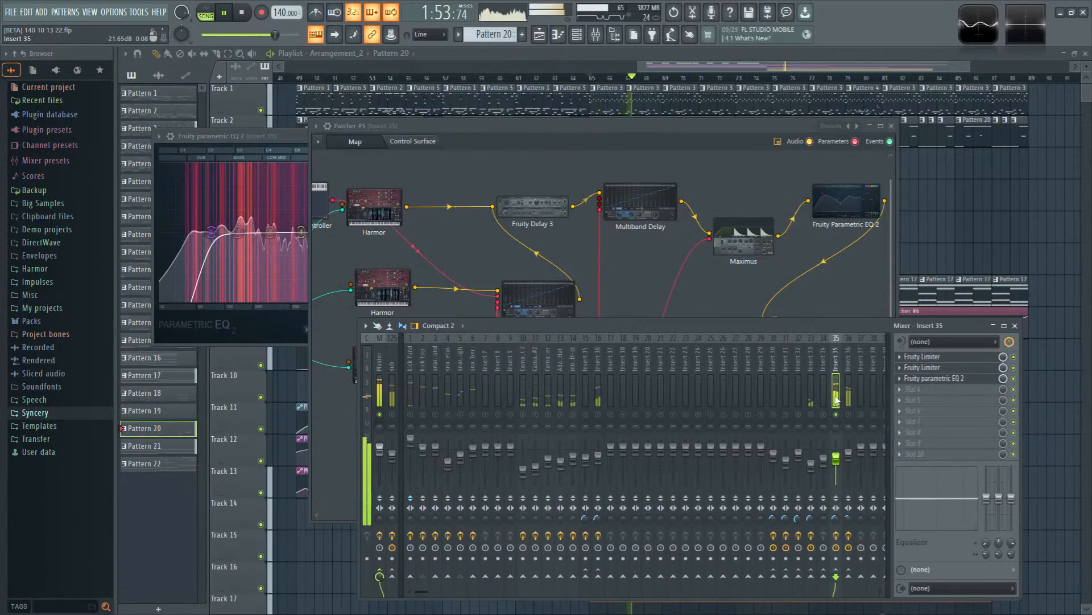
left_click(958, 380)
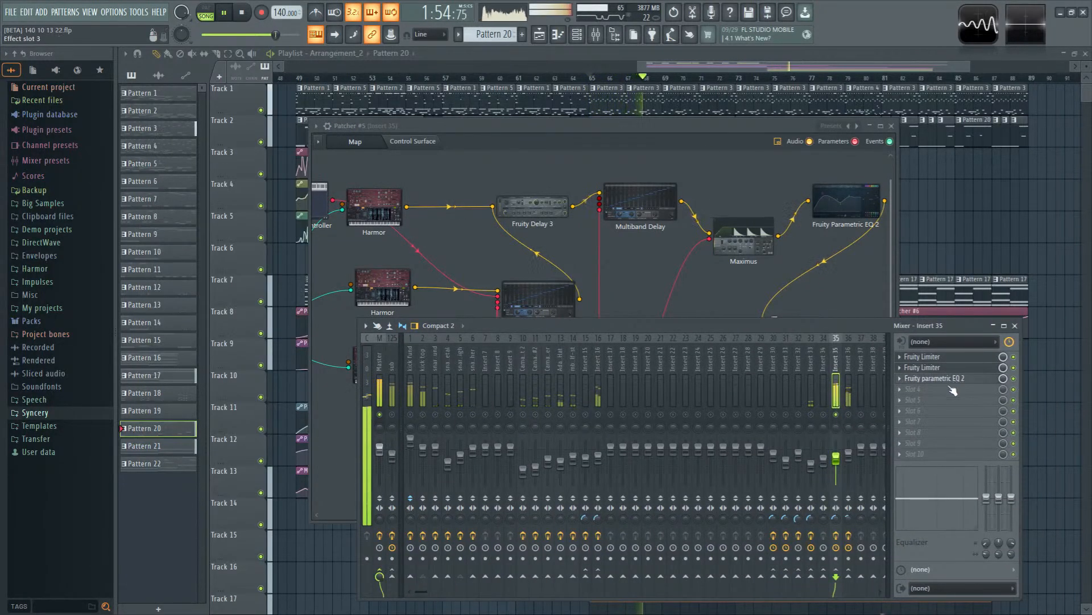
right_click(836, 414)
Step: Unsolo the mix, move band 4 of Insert 36's Parametric EQ 2 to about 942 Hz at -3.5 dB, and reselect Insert 35
left_click(848, 421)
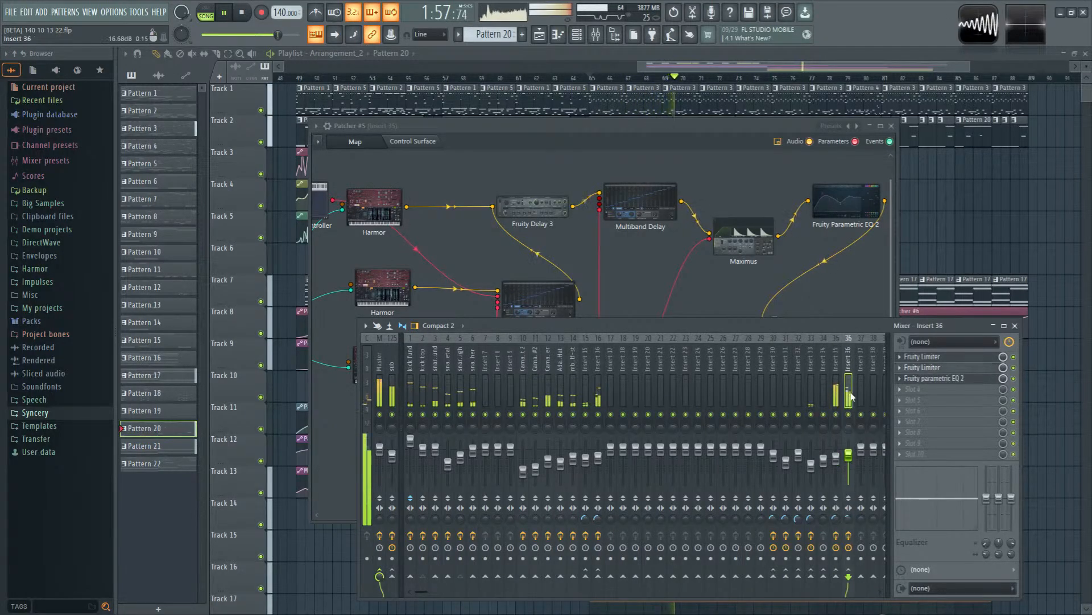
left_click(941, 379)
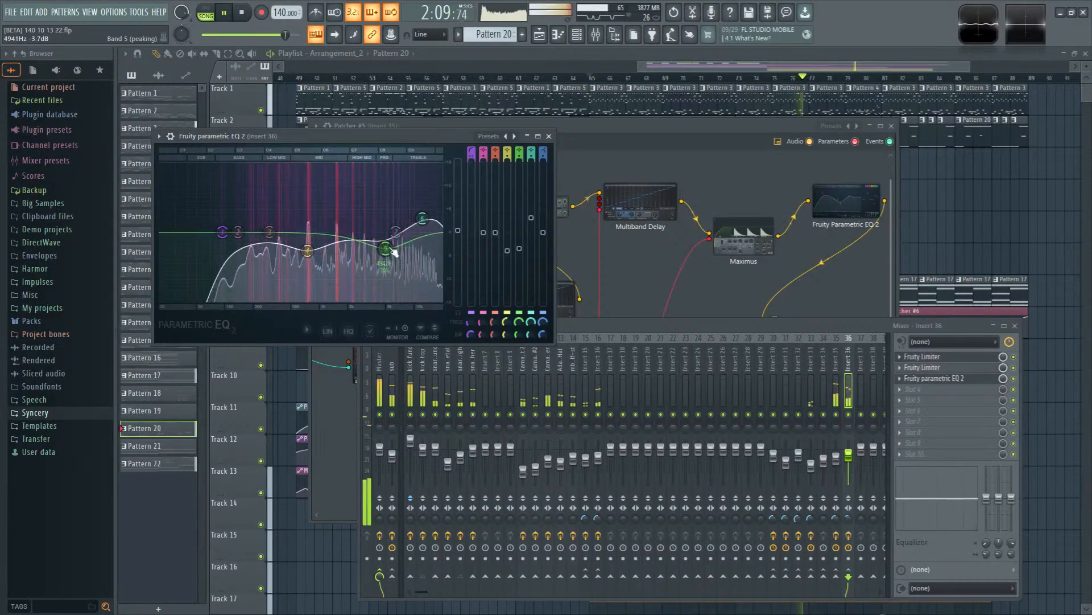
left_click_drag(307, 250, 318, 246)
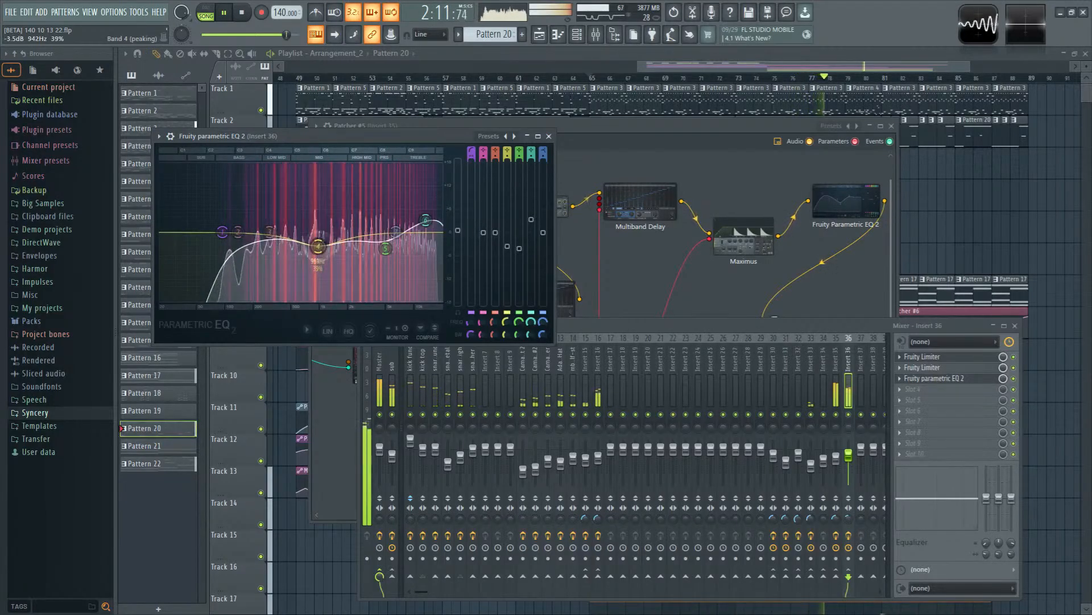
left_click(853, 462)
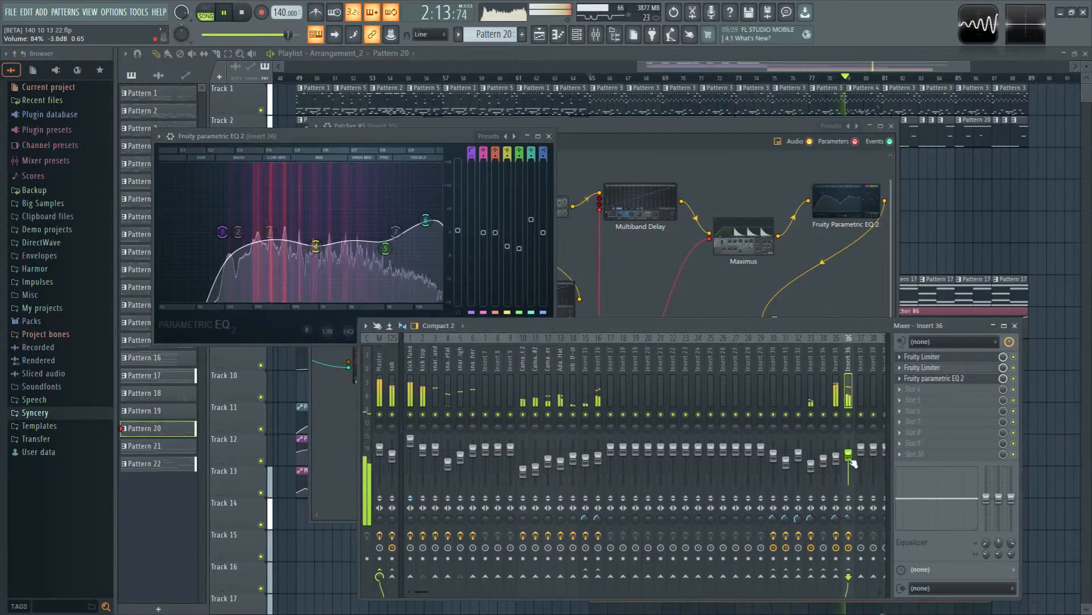
left_click(838, 401)
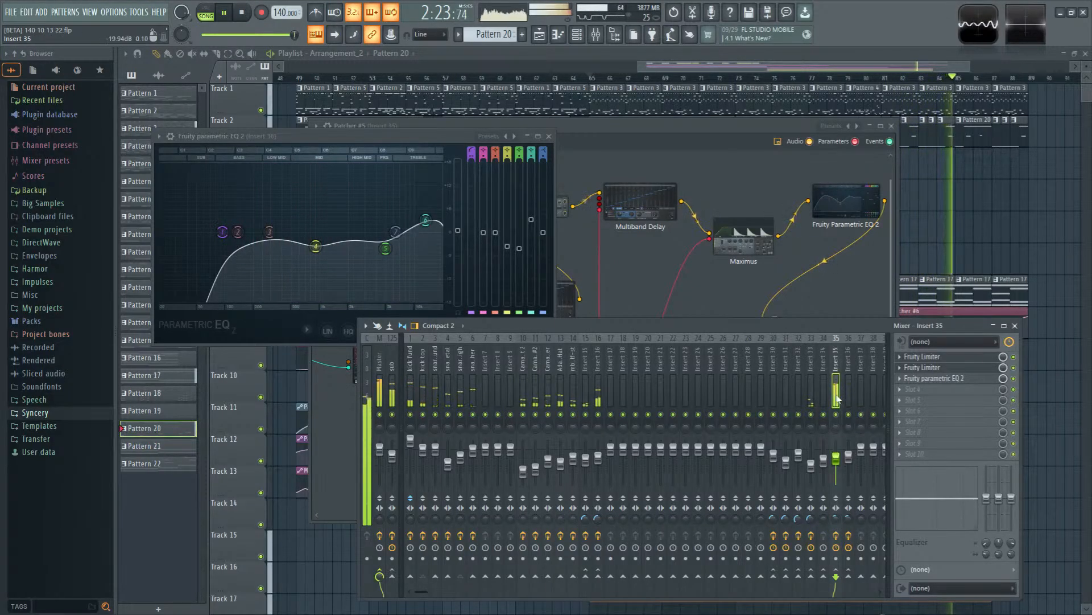
Step: Set the smoothing time of the Multiband Delay after Patcher #5's middle Harmor to about 200 ms during playback
key("space")
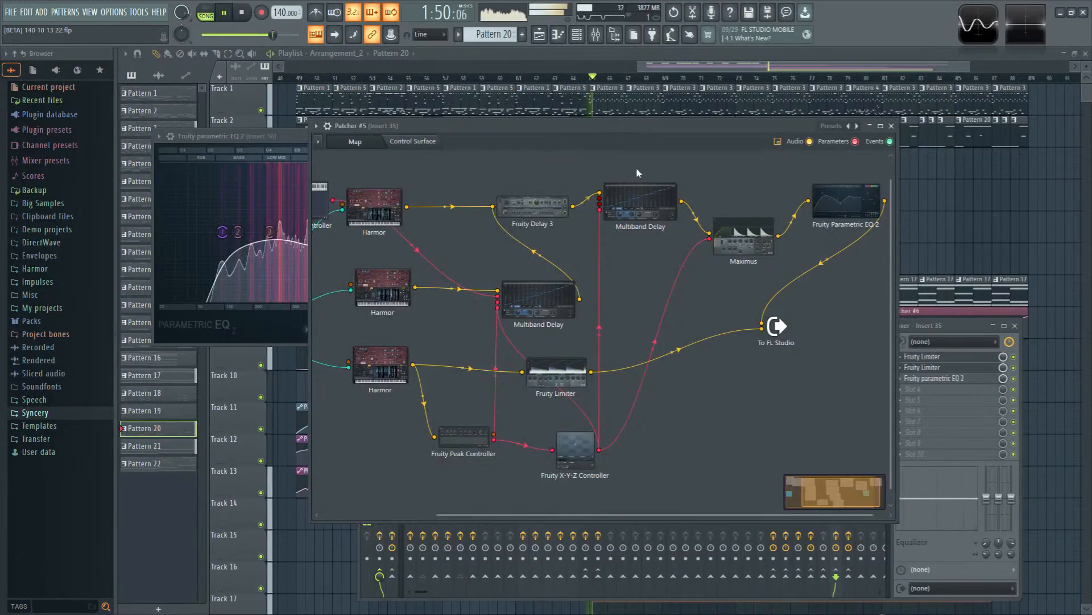
left_click(539, 300)
key("space")
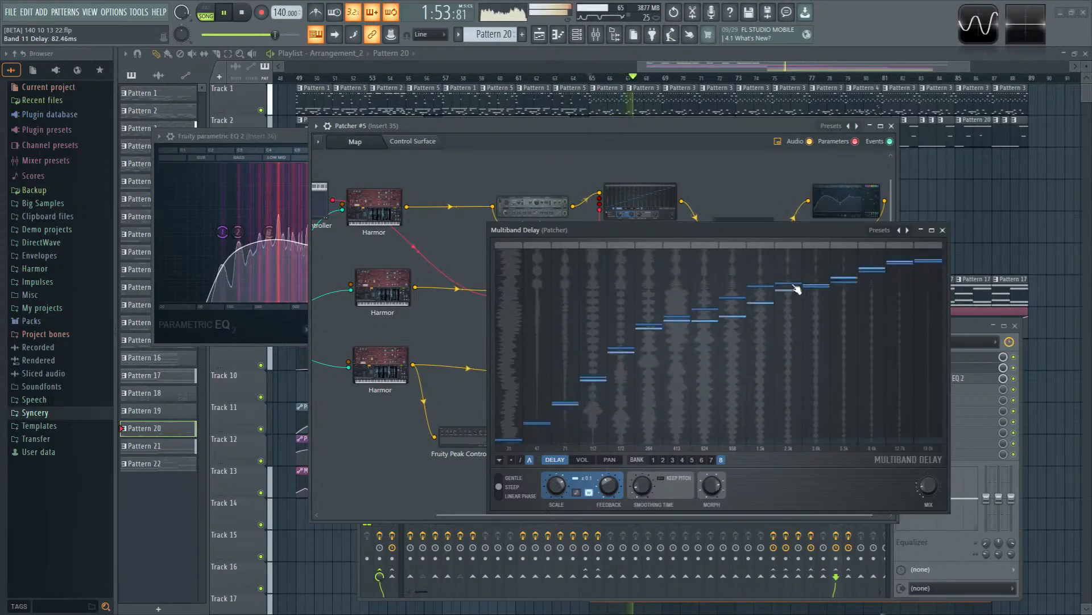
left_click(499, 460)
left_click(523, 489)
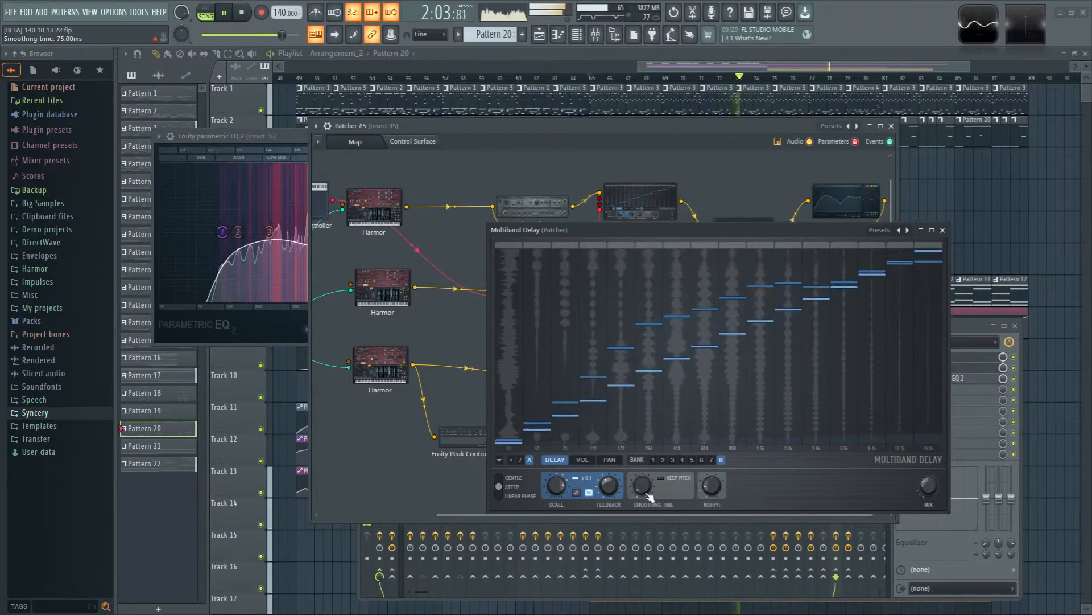
left_click_drag(647, 493, 647, 455)
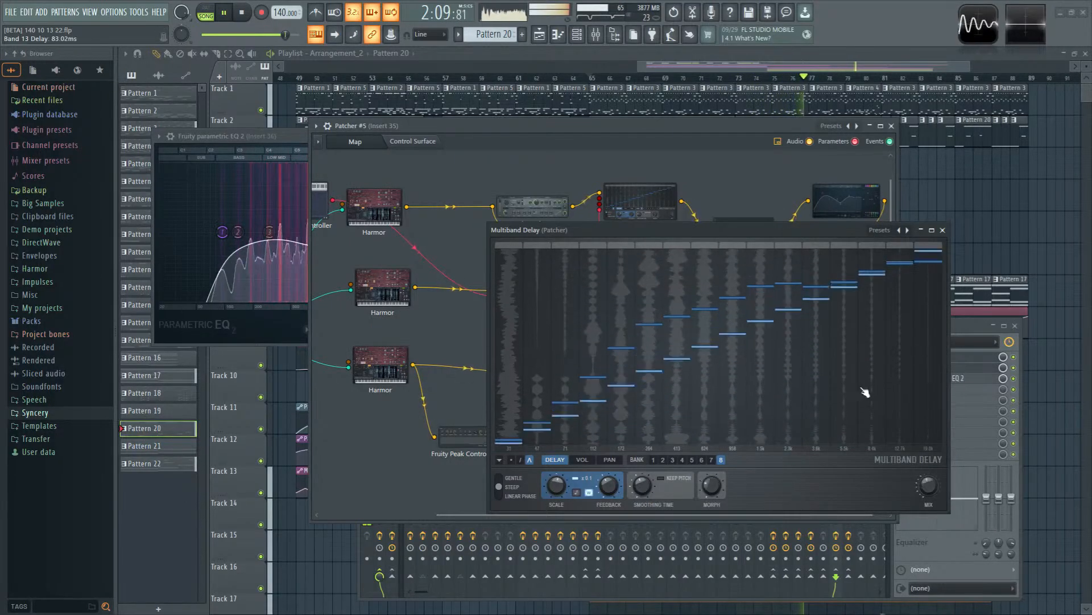
left_click(943, 230)
double_click(539, 308)
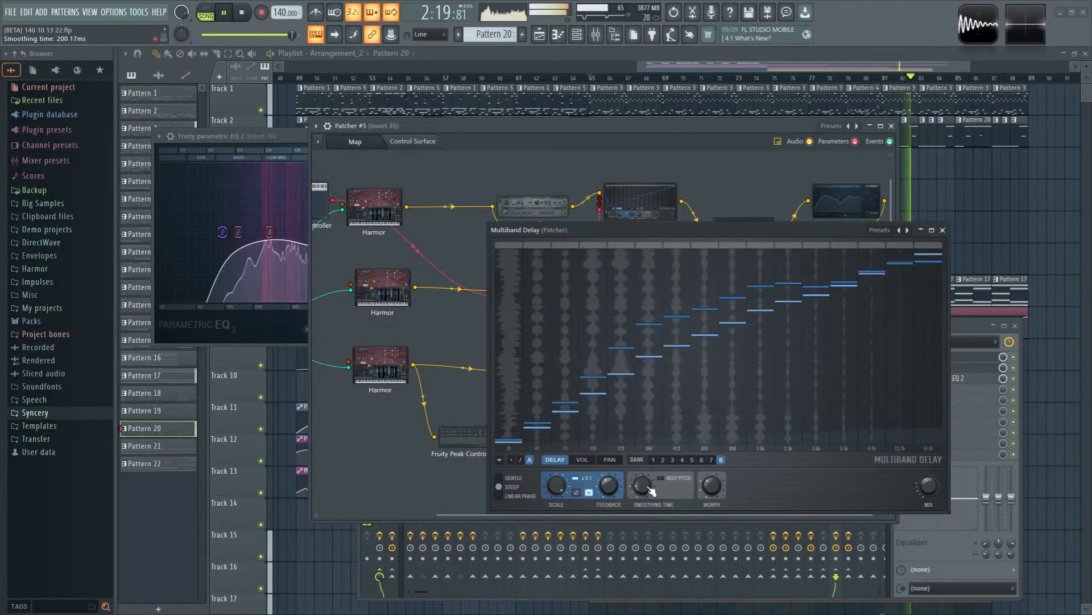
Step: Switch the same Multiband Delay's filter mode to Gentle during playback and close it
left_click(943, 230)
left_click(547, 302)
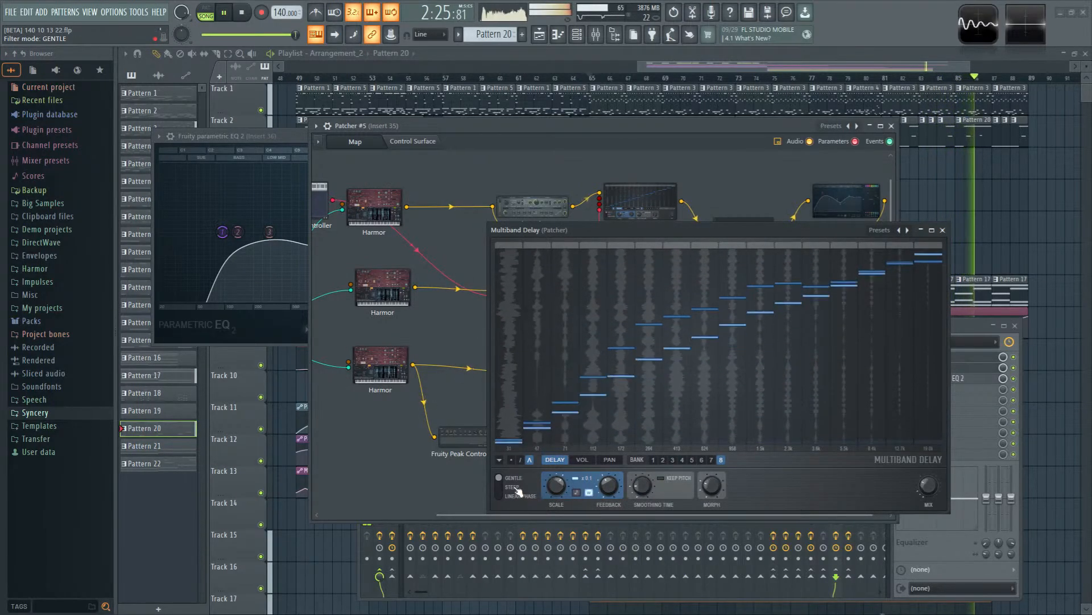
left_click(943, 229)
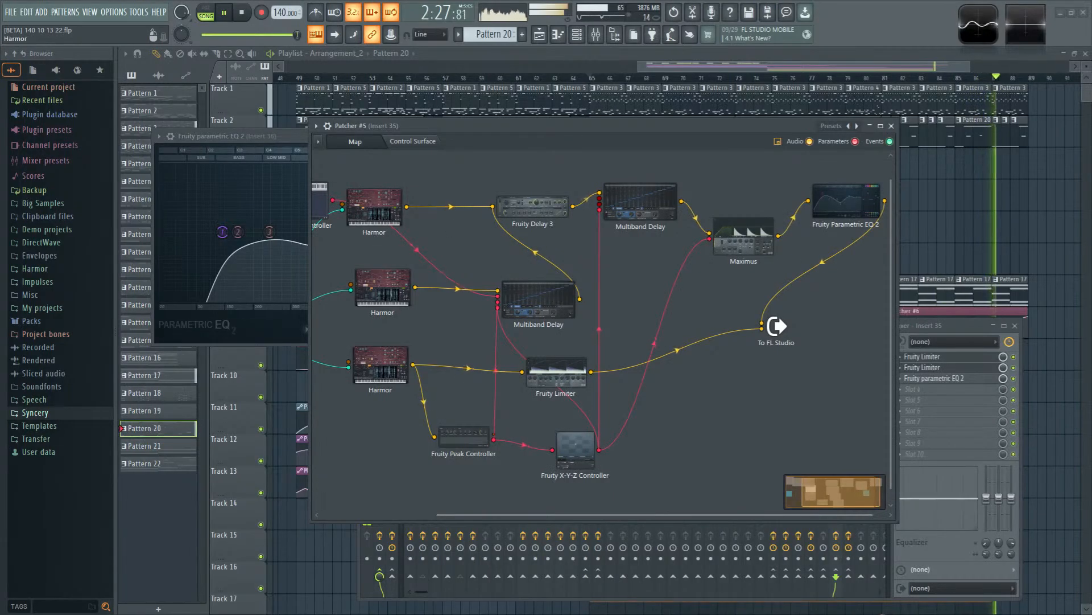
Step: Open the middle Harmor in Patcher #5 and set its unison order to 4 and pitch frequency multiplier to 2
left_click(383, 288)
key("space")
key("space")
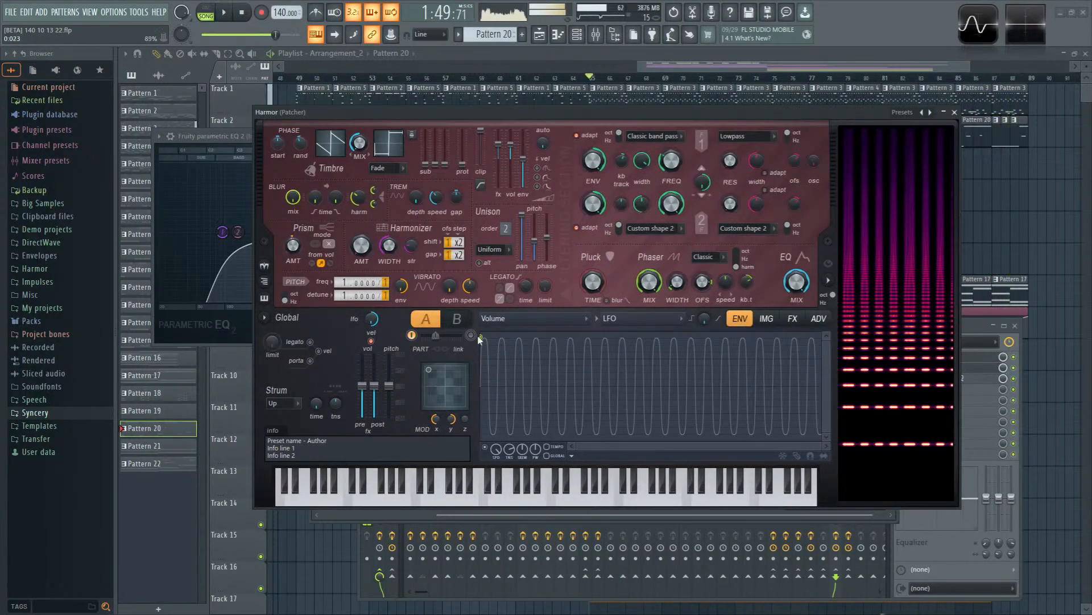
scroll(338, 299, "up", 1)
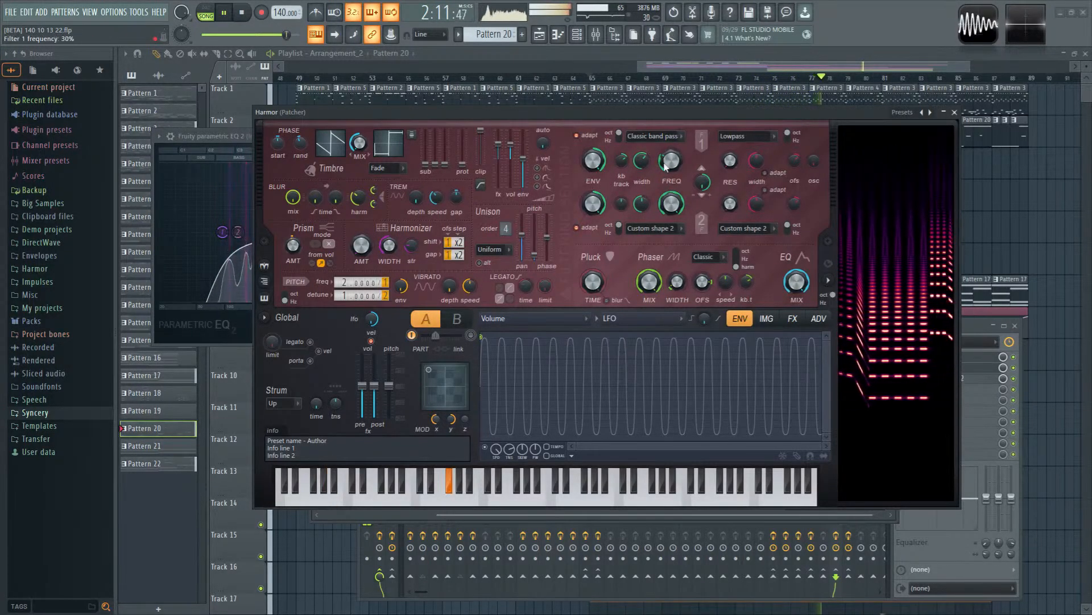
Step: Give Harmor's Filter 1 frequency a unison index mapping with two slightly raised middle points
right_click(664, 165)
left_click(703, 194)
left_click(643, 315)
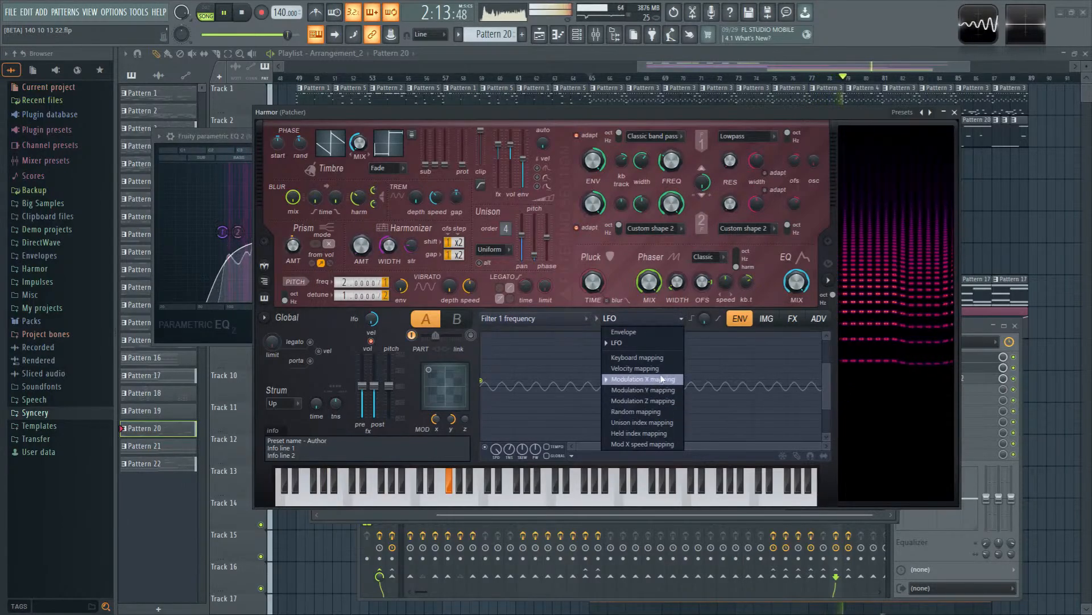
left_click(666, 424)
right_click(711, 367)
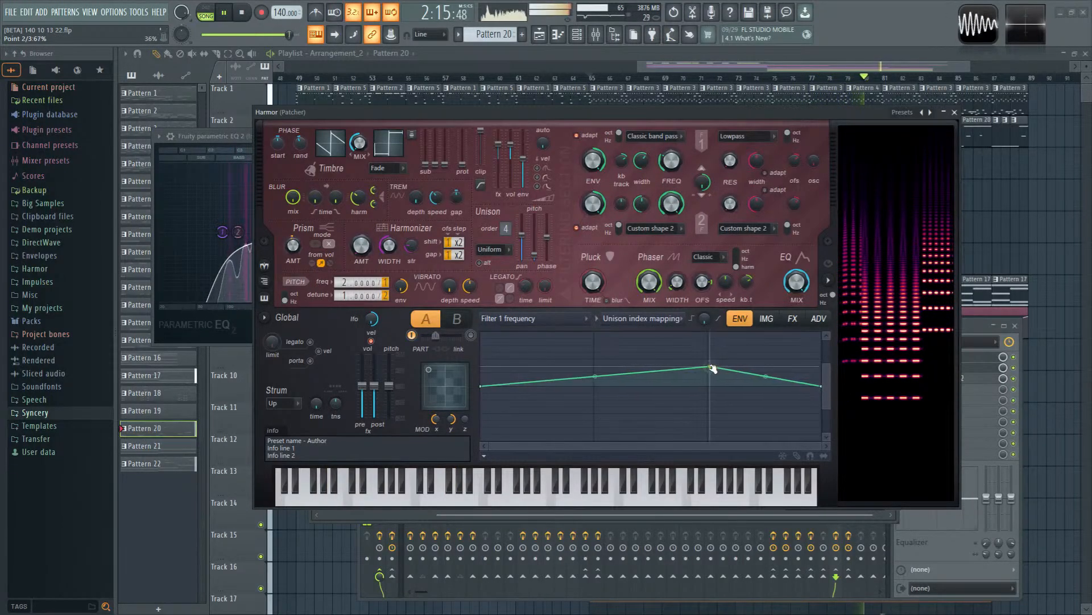
left_click_drag(712, 368, 707, 373)
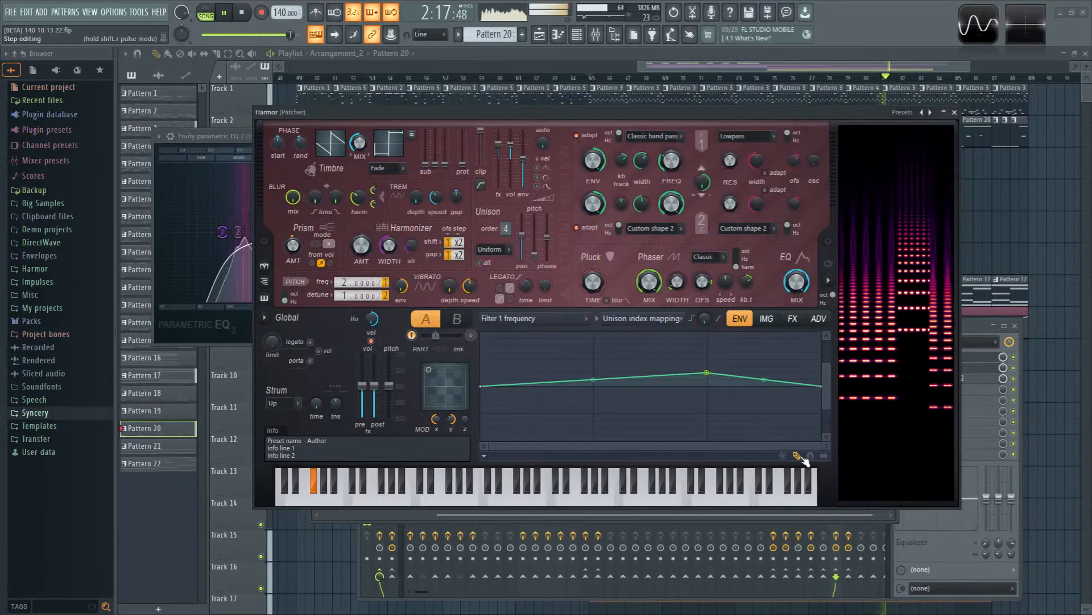
right_click(596, 373)
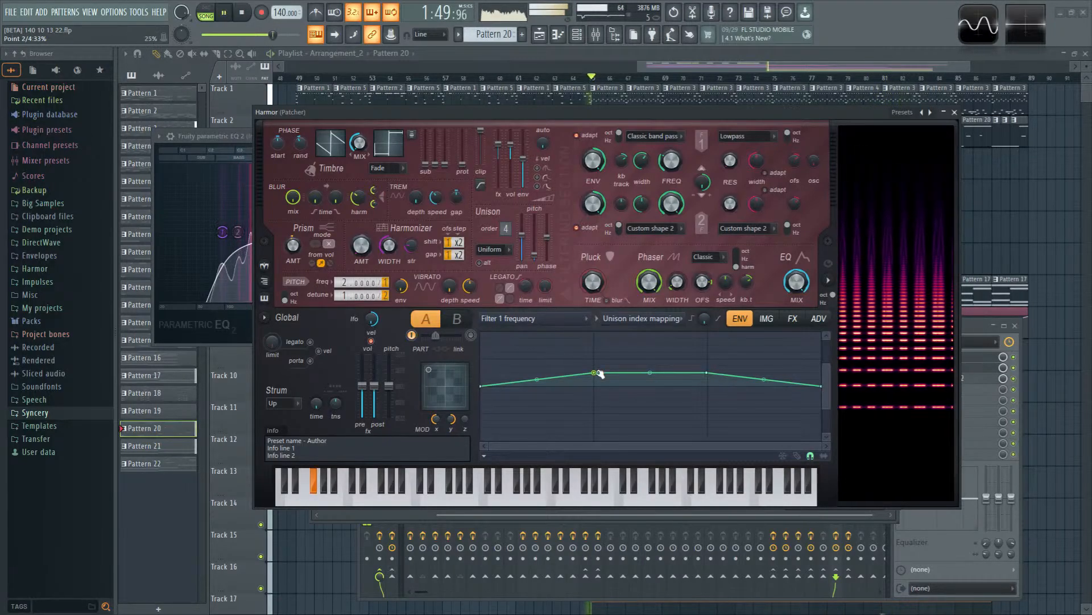
Step: Lower the middle and end points of the Filter 1 frequency unison mapping, keeping a flat raised centre, and audition it
left_click_drag(707, 373, 708, 380)
key("space")
key("space")
left_click_drag(594, 373, 594, 380)
key("space")
key("space")
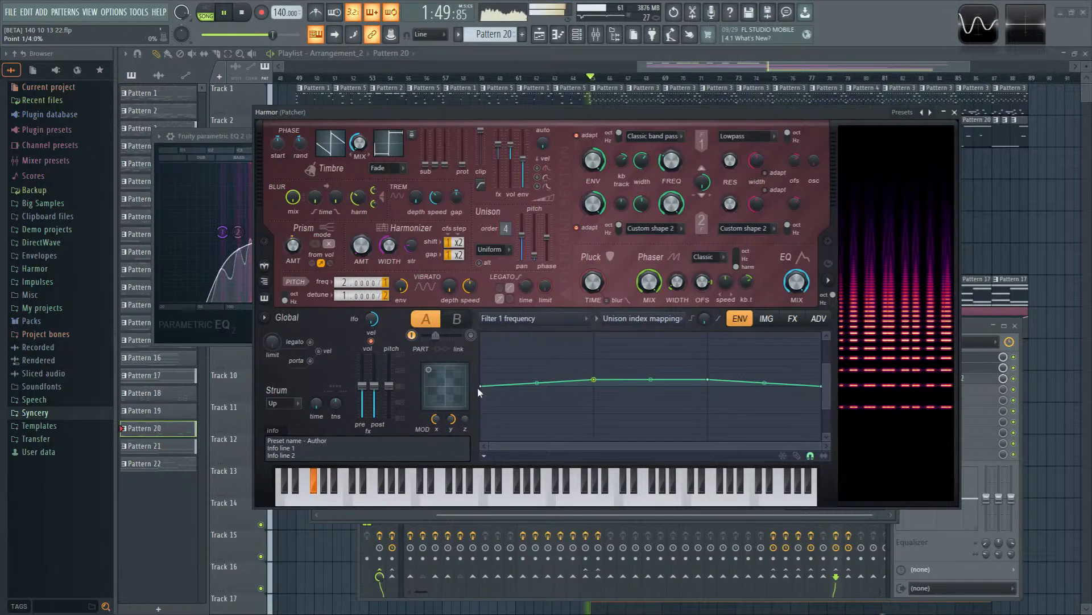
left_click_drag(481, 386, 481, 400)
key("space")
key("space")
key("space")
Step: Map Harmor's Filter 1 width to unison index, with both middle points lowered and the ends at maximum, and audition it
right_click(646, 164)
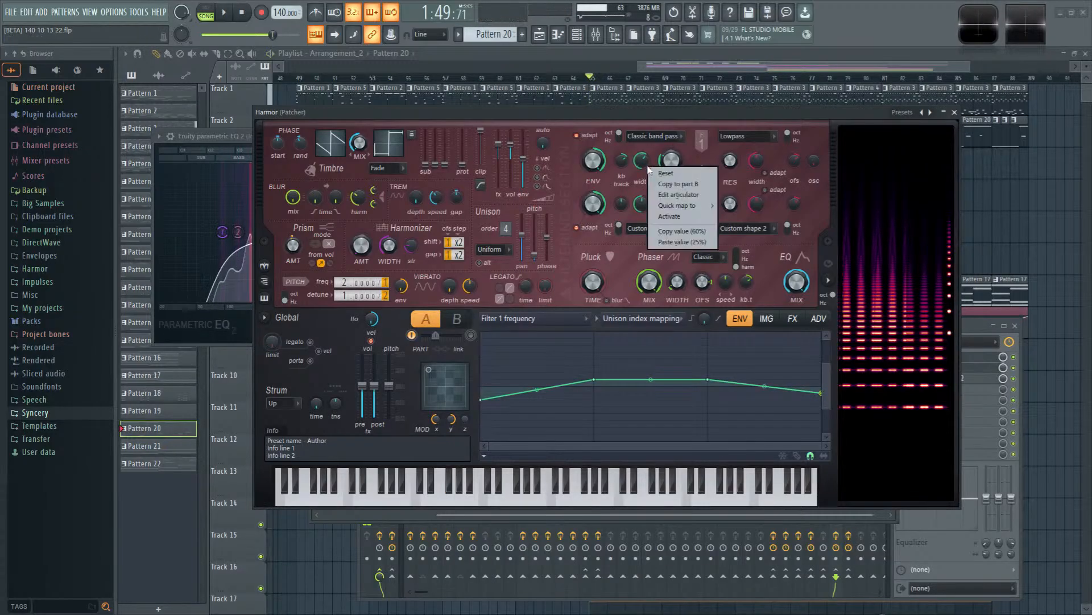
left_click(665, 195)
left_click(646, 319)
left_click(635, 422)
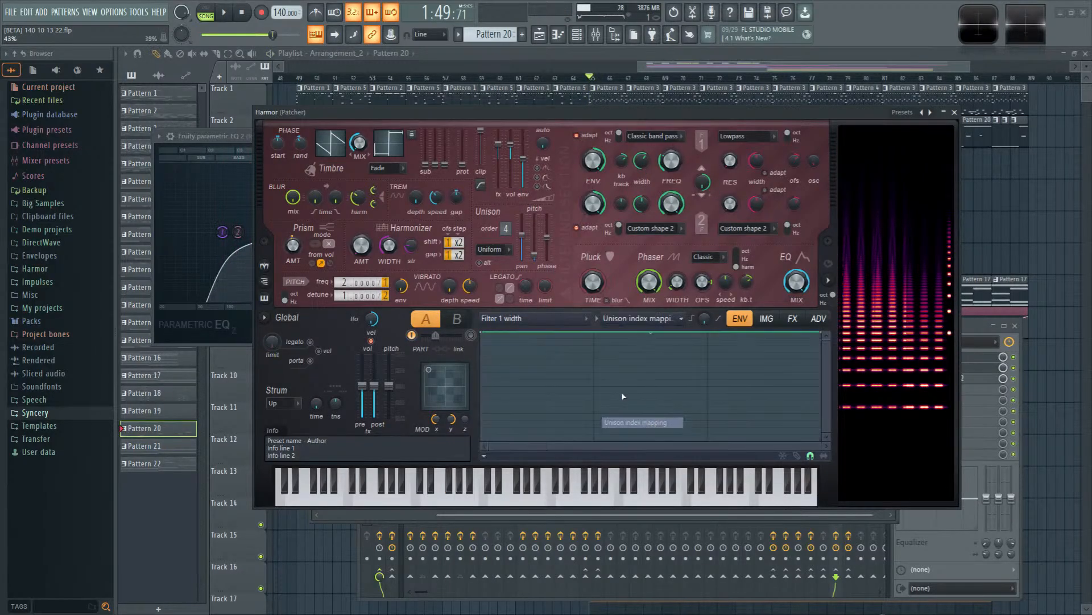
key("space")
key("space")
key("space")
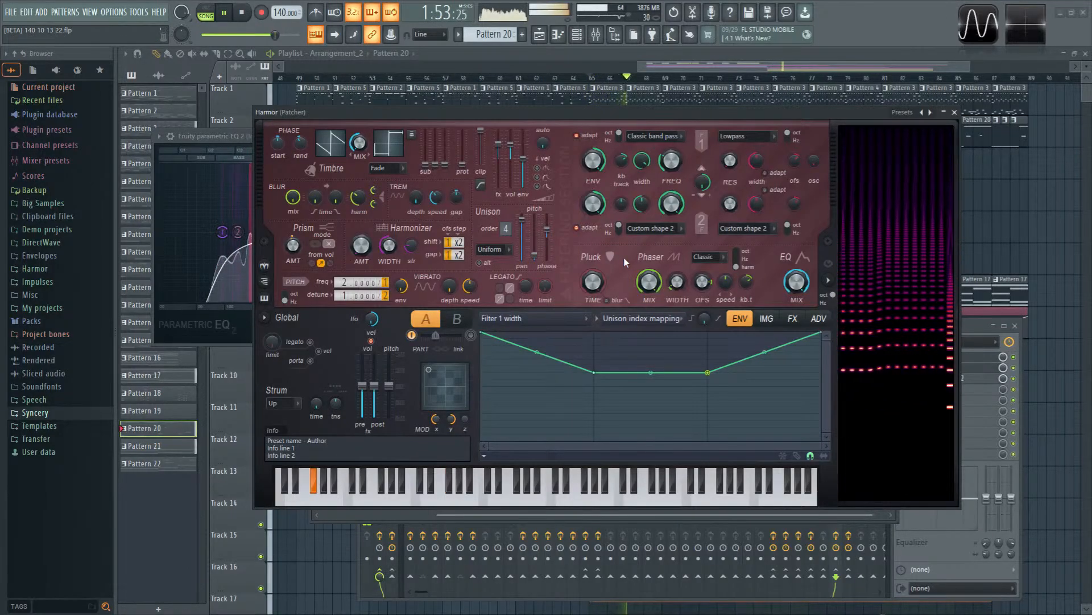
Step: Stop playback, examine Harmor's Global LFO speed keyboard mapping, and close Harmor to return to the playlist
key("space")
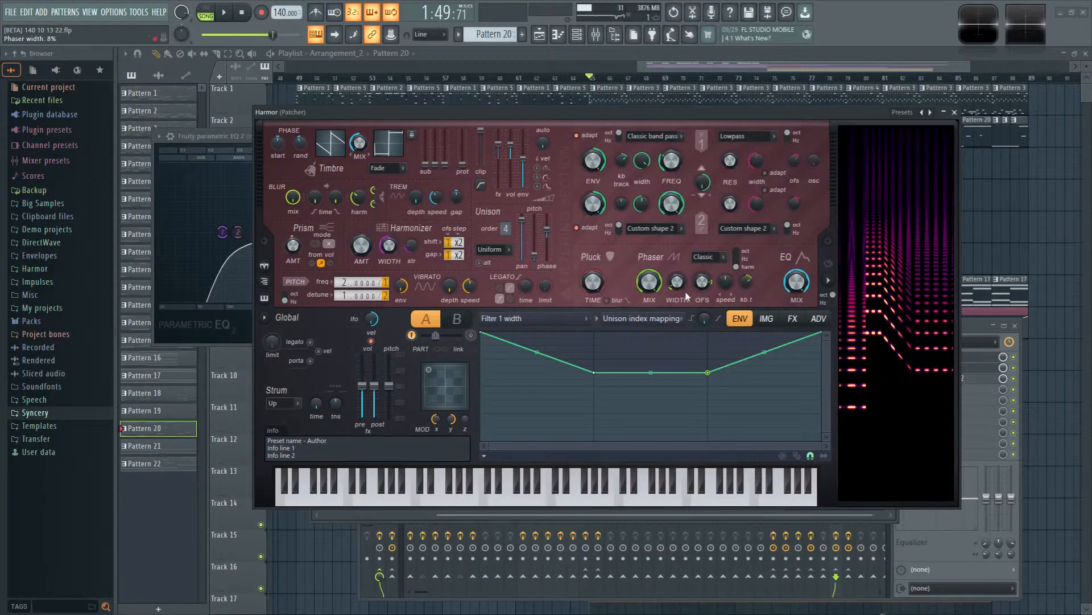
left_click(567, 323)
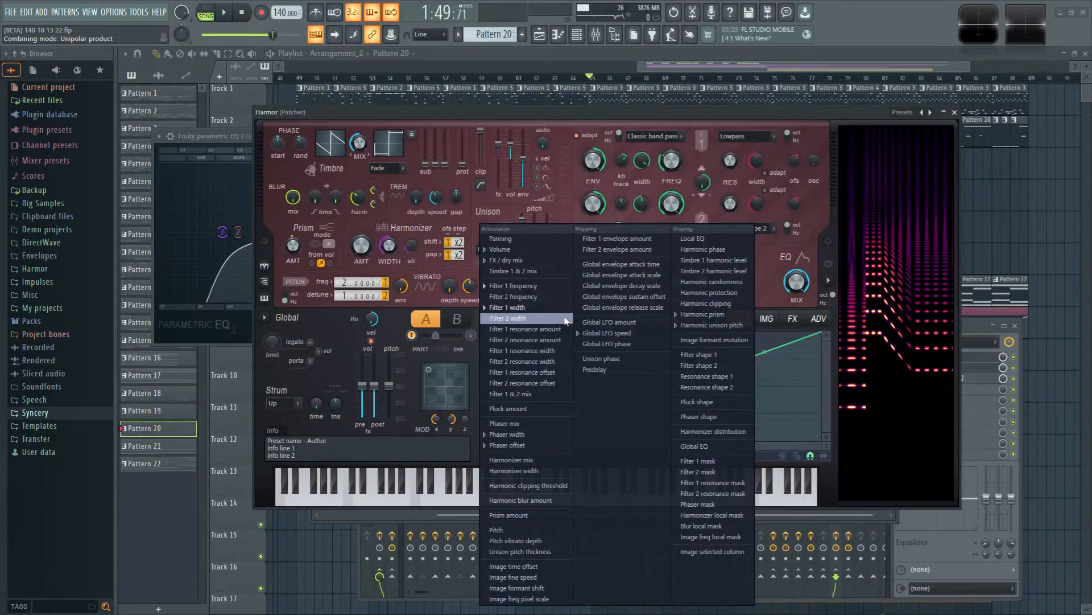
left_click(606, 335)
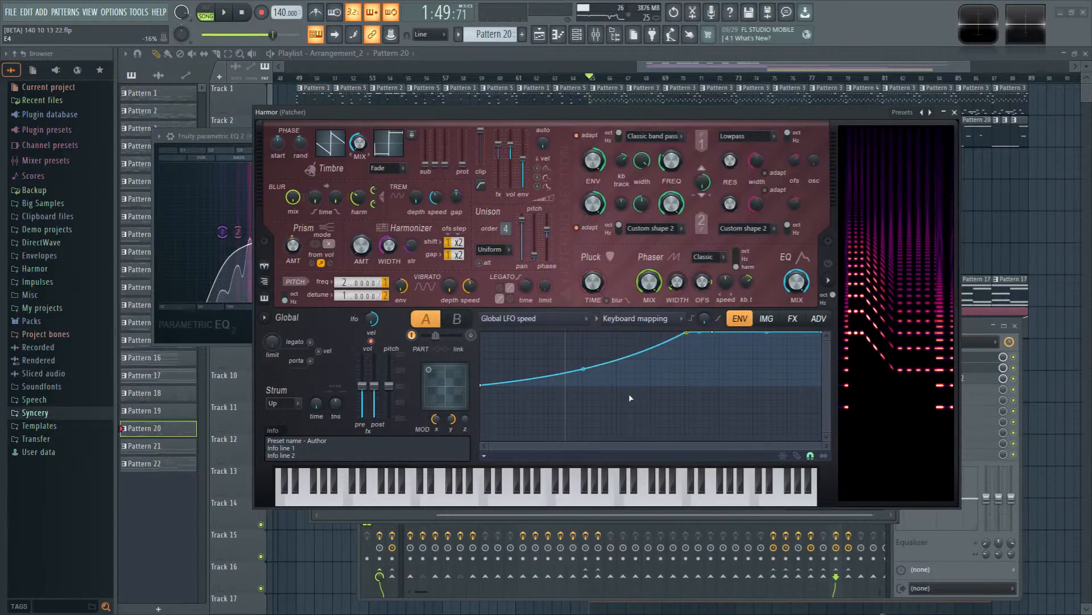
left_click(995, 222)
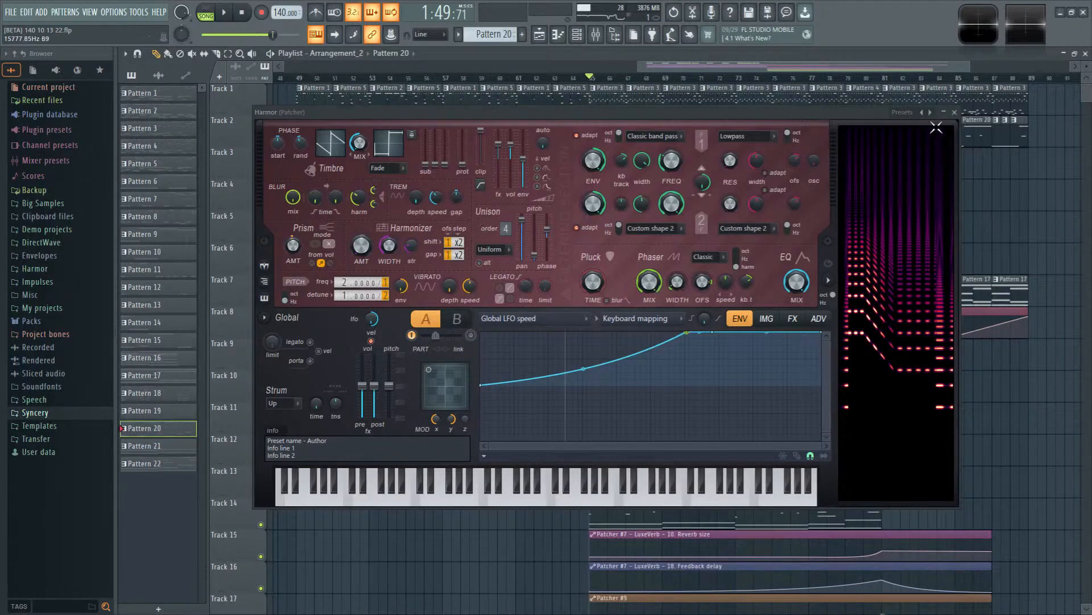
left_click(963, 126)
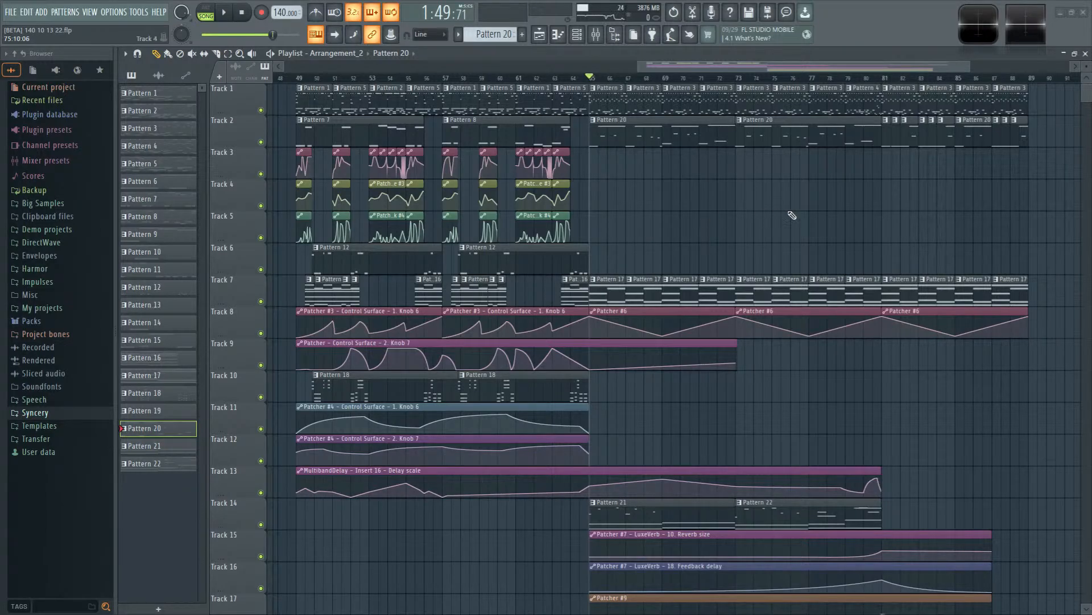
Step: Replace the chopped Pattern 20 clips on Track 2 from bar 81 with one full 8-bar Pattern 20 clip
scroll(764, 210, "up", 4)
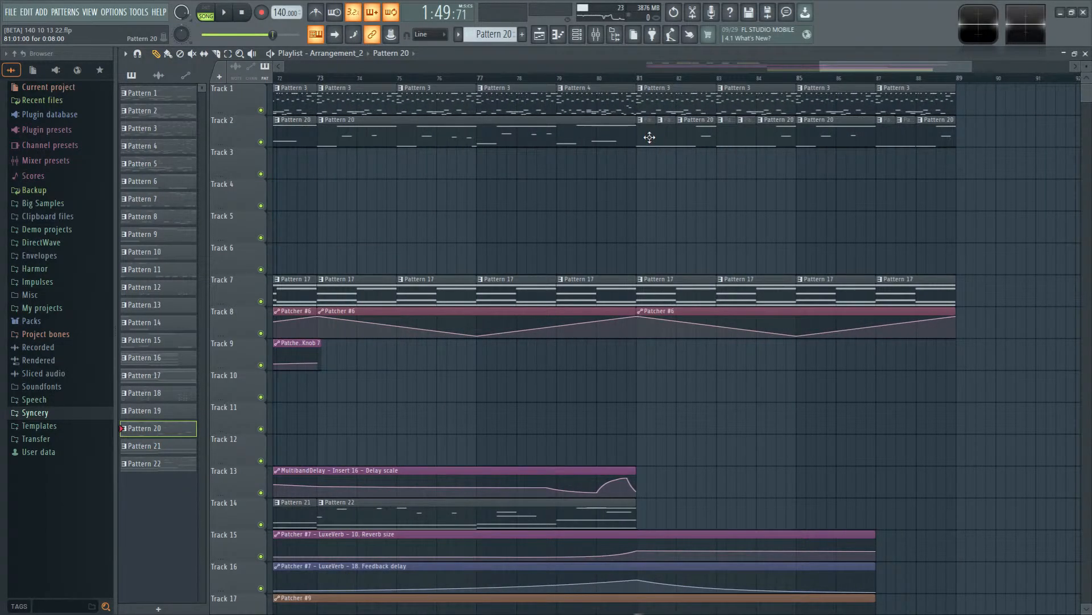
left_click_drag(659, 141, 933, 137)
left_click_drag(734, 187, 746, 186)
left_click(546, 139)
mouse_move(711, 138)
left_mouse_down()
mouse_move(684, 134)
mouse_move(671, 165)
left_mouse_up()
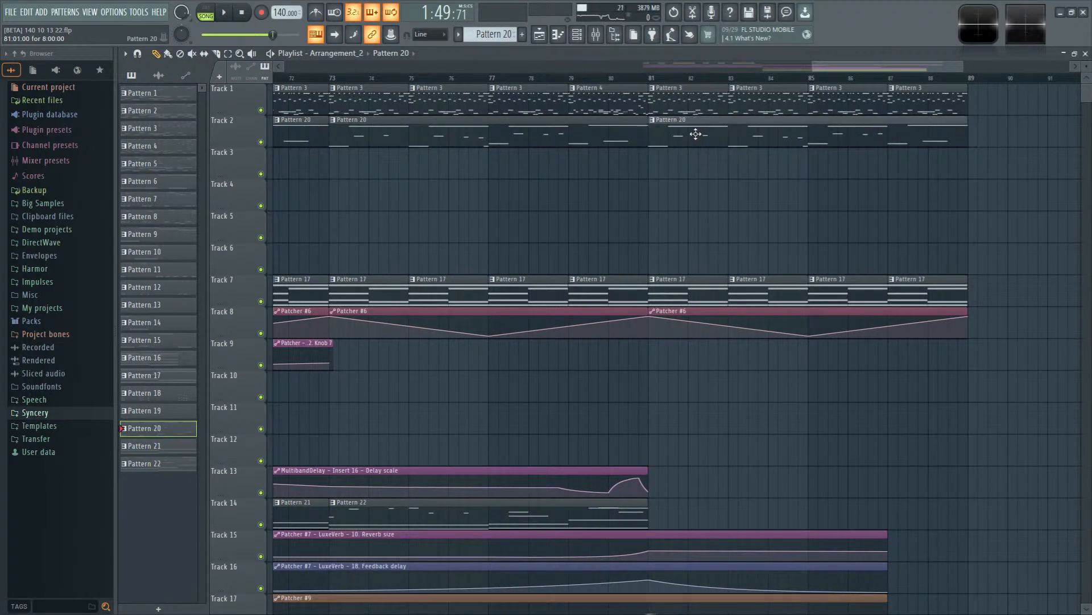
Step: Play the rearranged section around bar 81 and reopen Patcher #5
key("space")
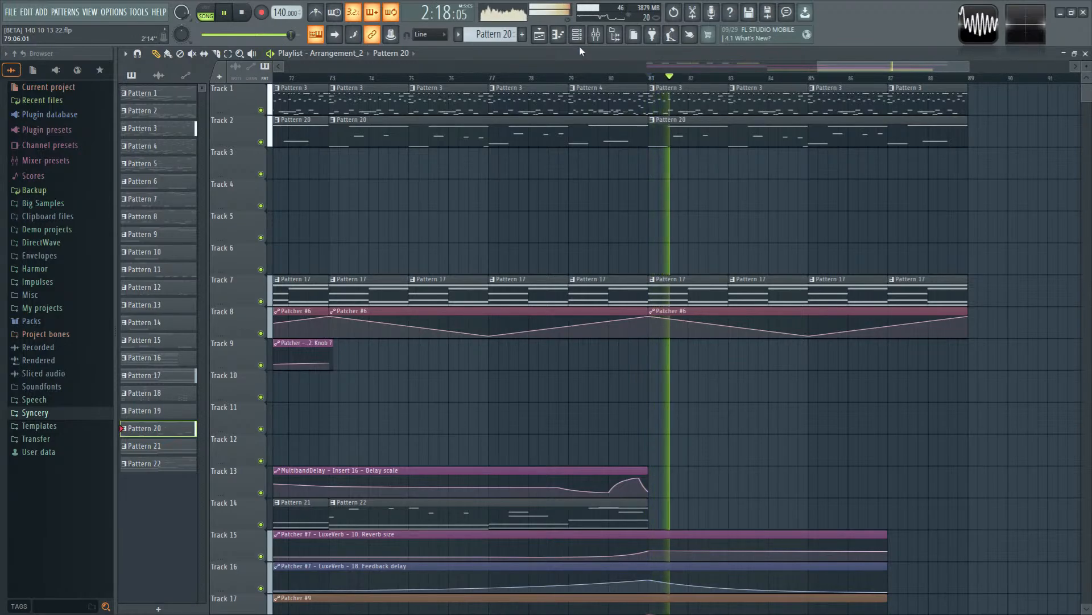
key("F6")
left_click(422, 456)
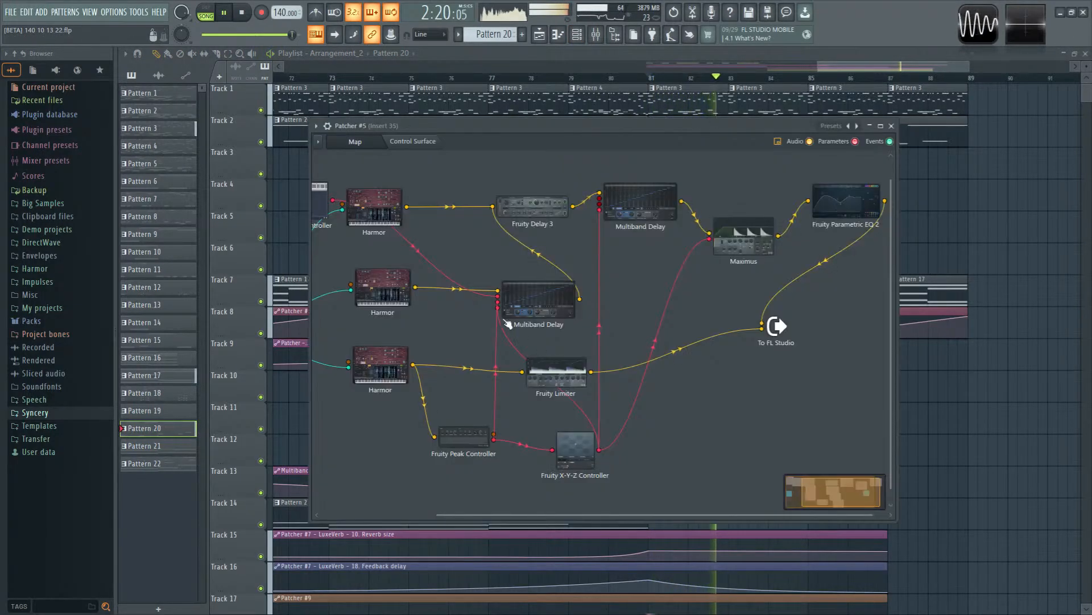
Step: Set the middle Harmor's advanced randomness option in Patcher #5 to Per unison voice
double_click(379, 286)
left_click_drag(305, 149, 307, 180)
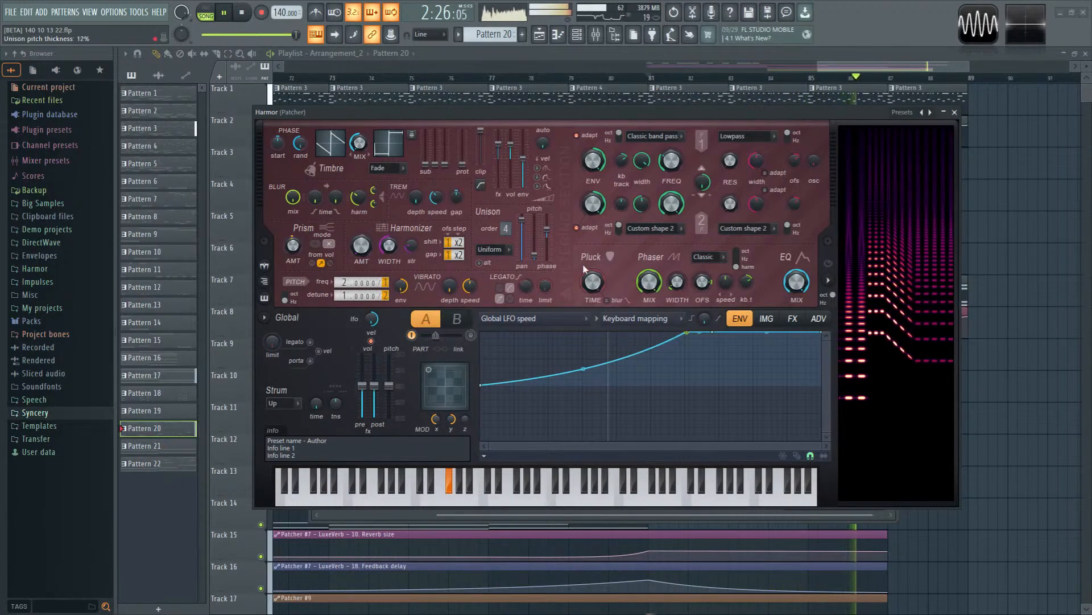
left_click(818, 319)
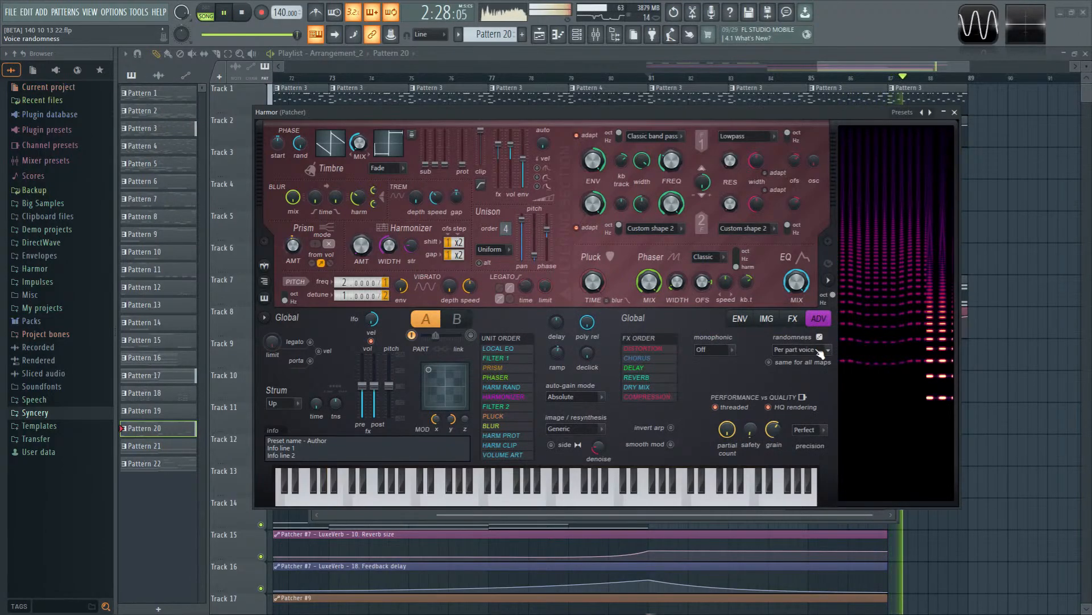
scroll(819, 352, "down", 1)
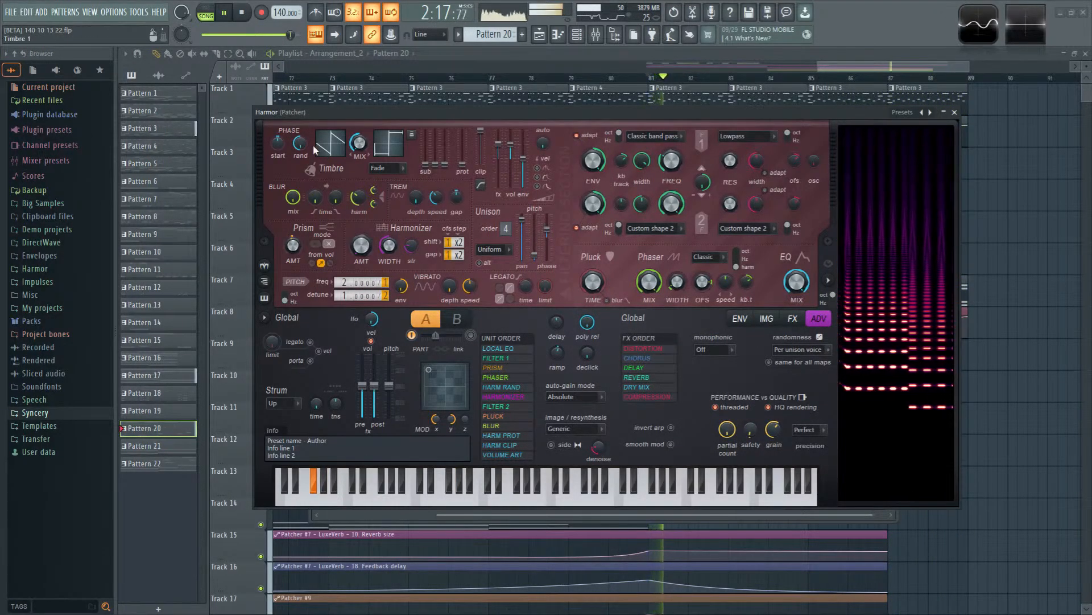
Step: Edit the Filter 1 frequency LFO in the middle Harmor, adjust its modulation depth, and audition it
right_click(672, 163)
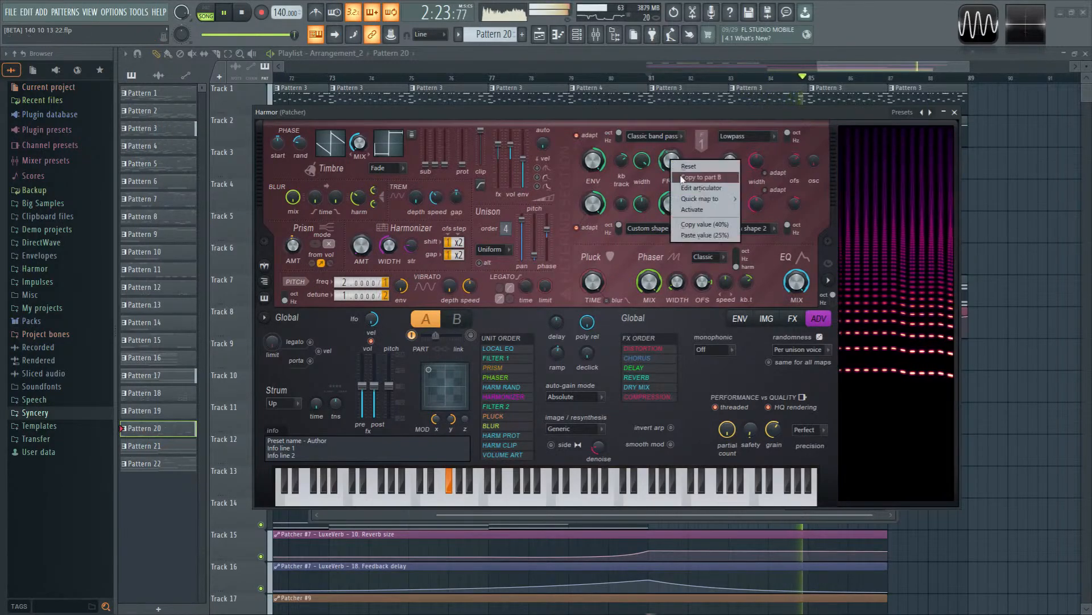
left_click(703, 194)
left_click_drag(481, 381, 481, 399)
key("space")
key("space")
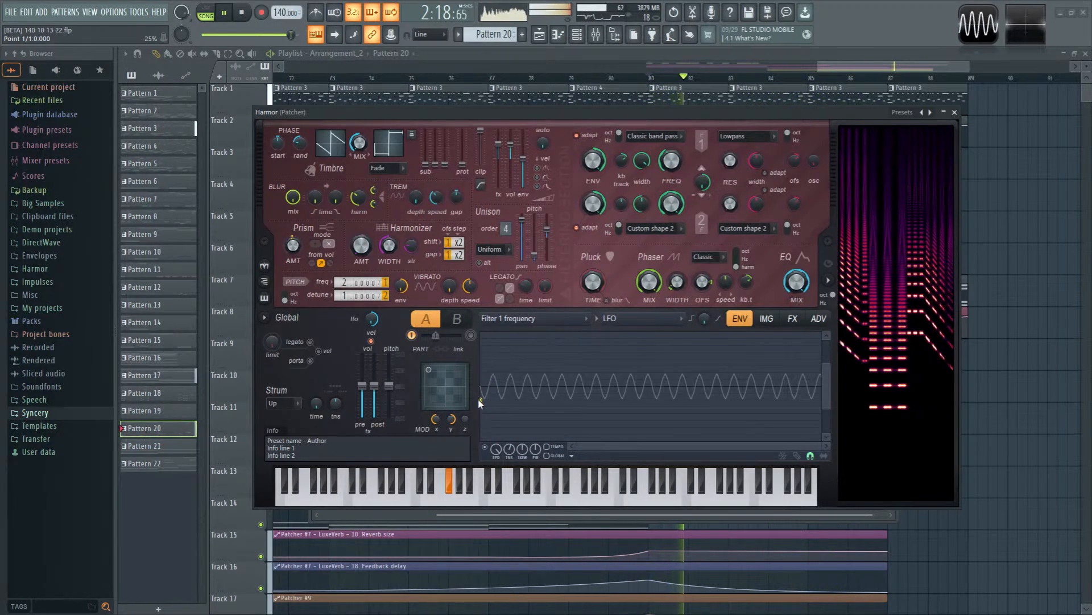
key("space")
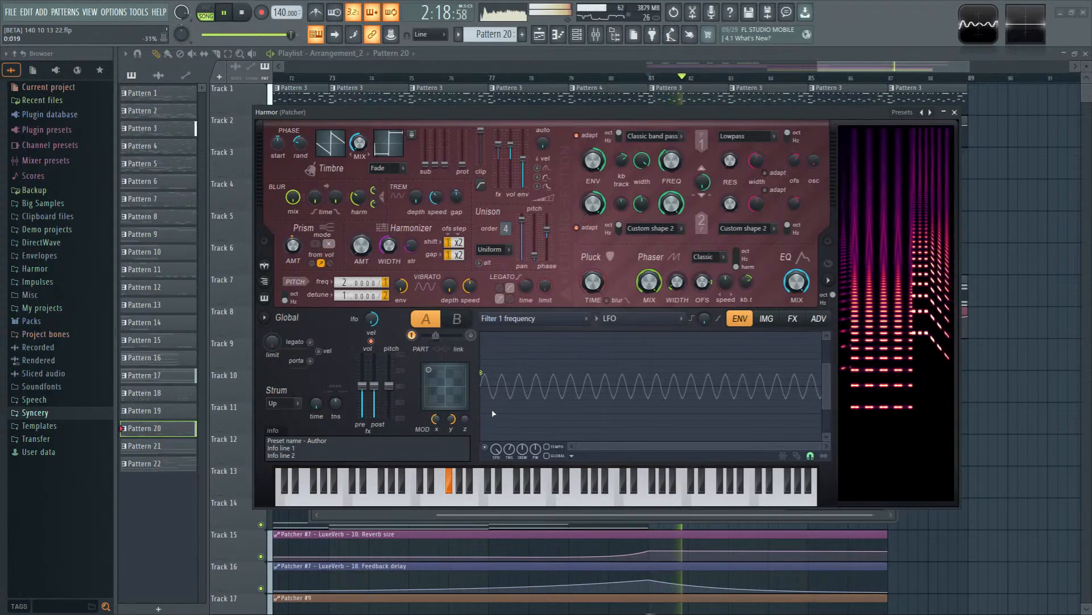
Step: Raise the Filter 1 frequency LFO's tension, reduce its depth, audition the change, and close this Harmor
left_click_drag(510, 449, 510, 431)
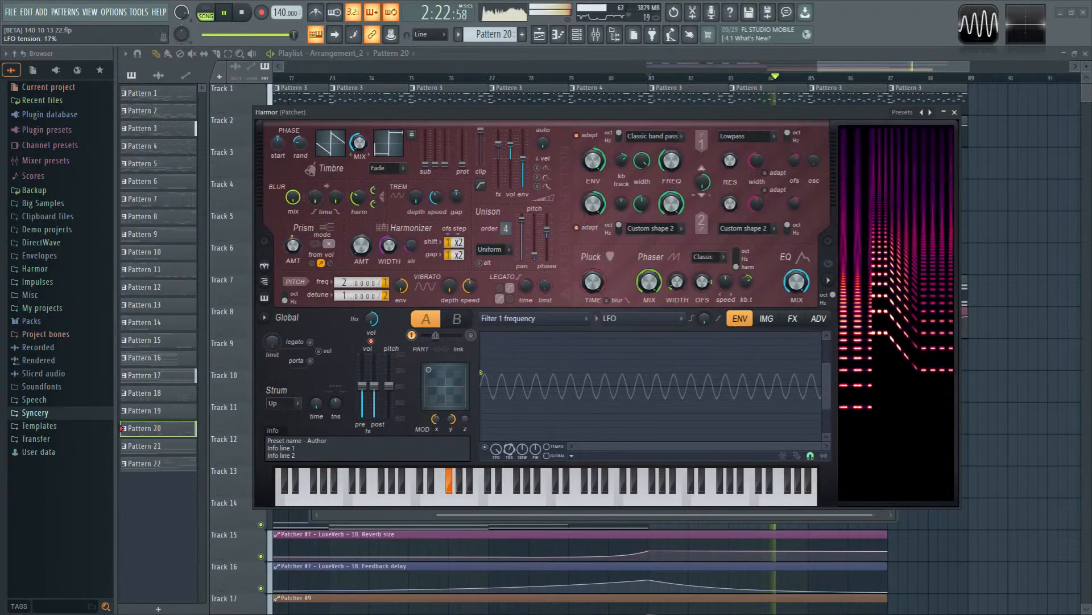
left_click_drag(483, 374, 481, 381)
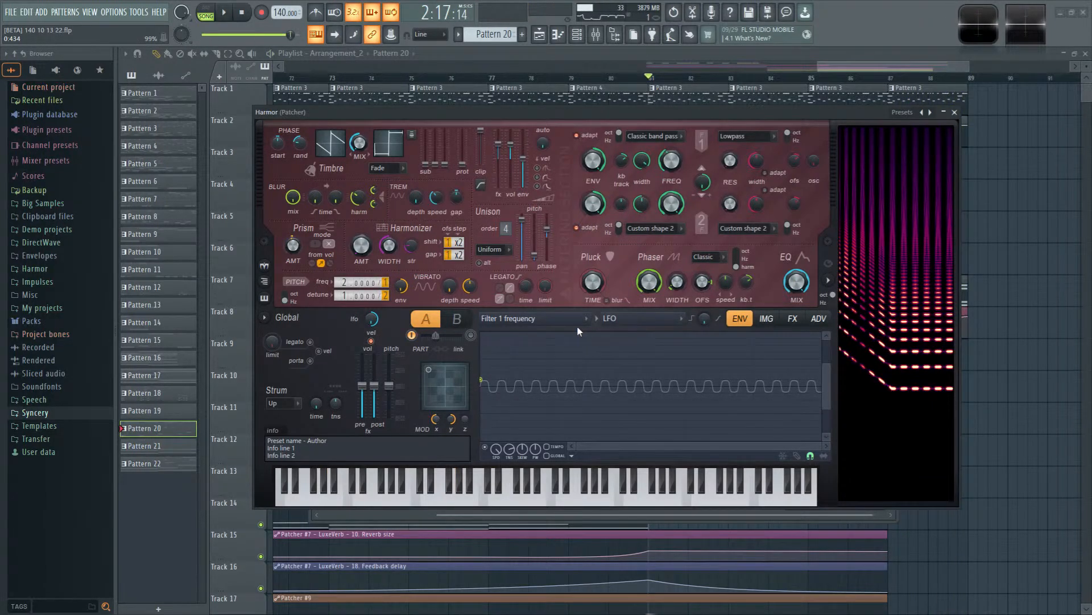
key("space")
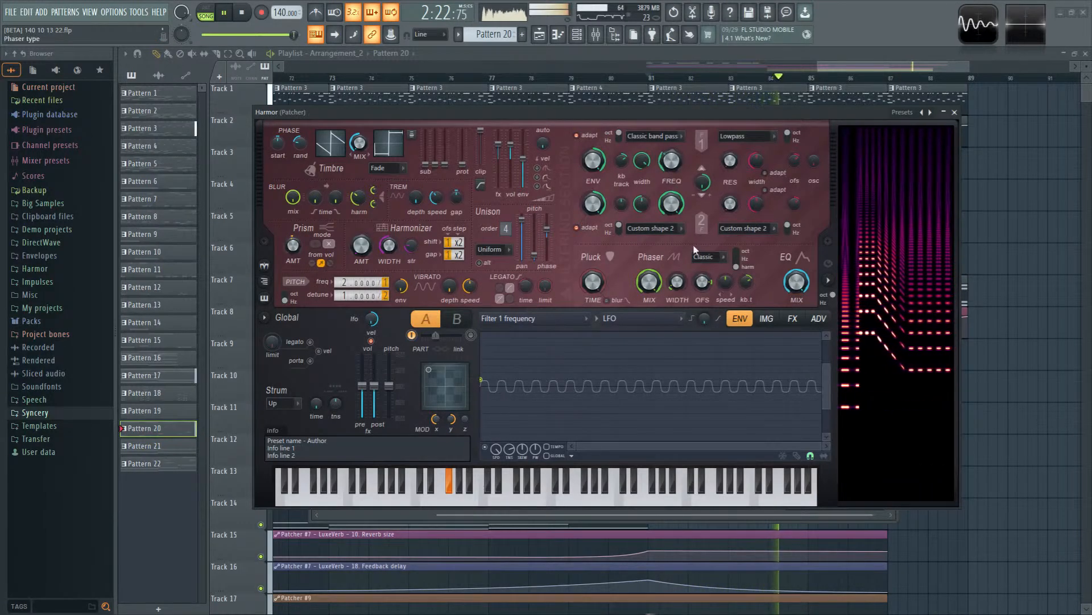
left_click(955, 112)
Step: Open the upper Harmor in Patcher #5, increase its phaser width, and audition the sound
double_click(385, 197)
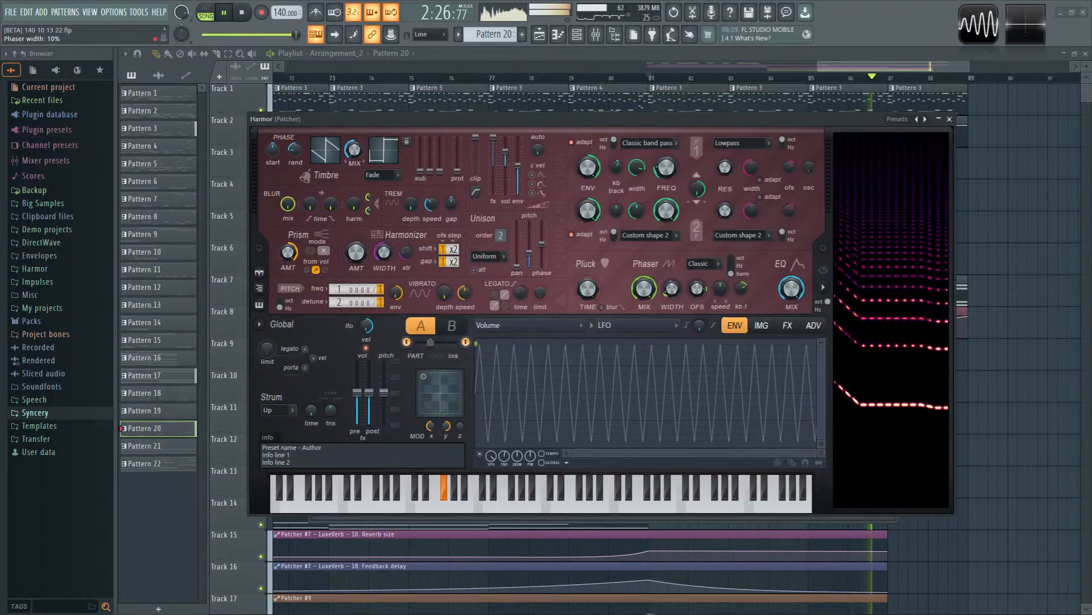
left_click_drag(672, 289, 672, 280)
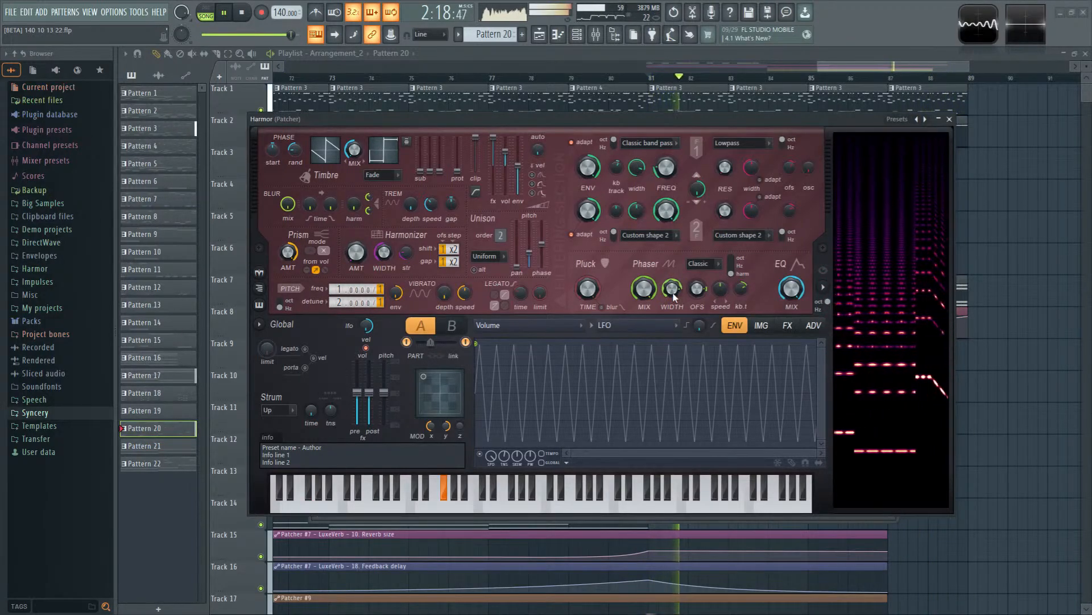
key("space")
key("space")
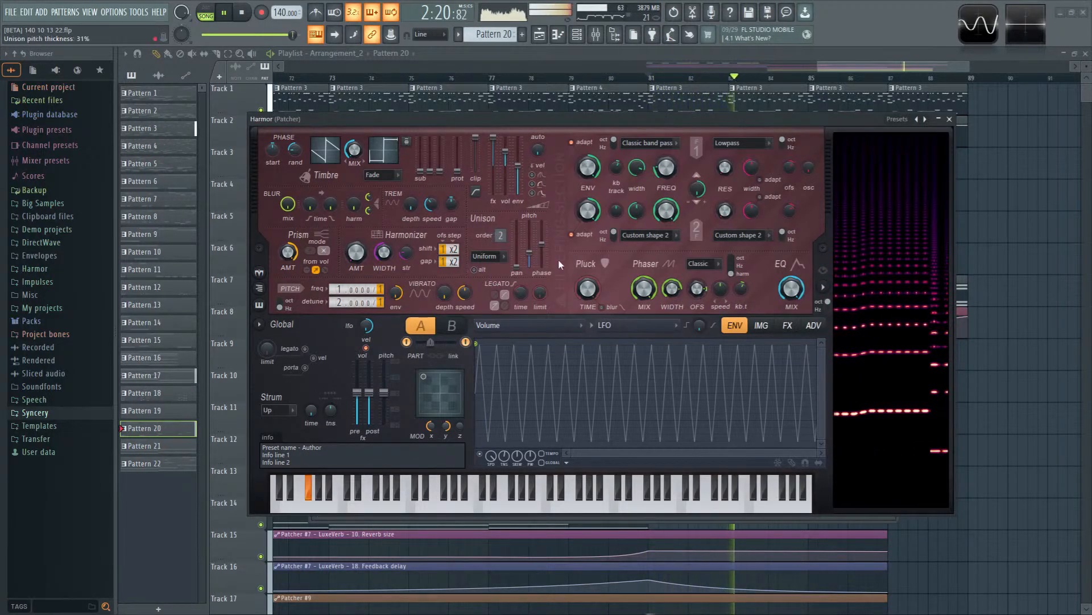
Step: Raise the upper Harmor's unison panning slightly, replay the section, and close the synth
key("space")
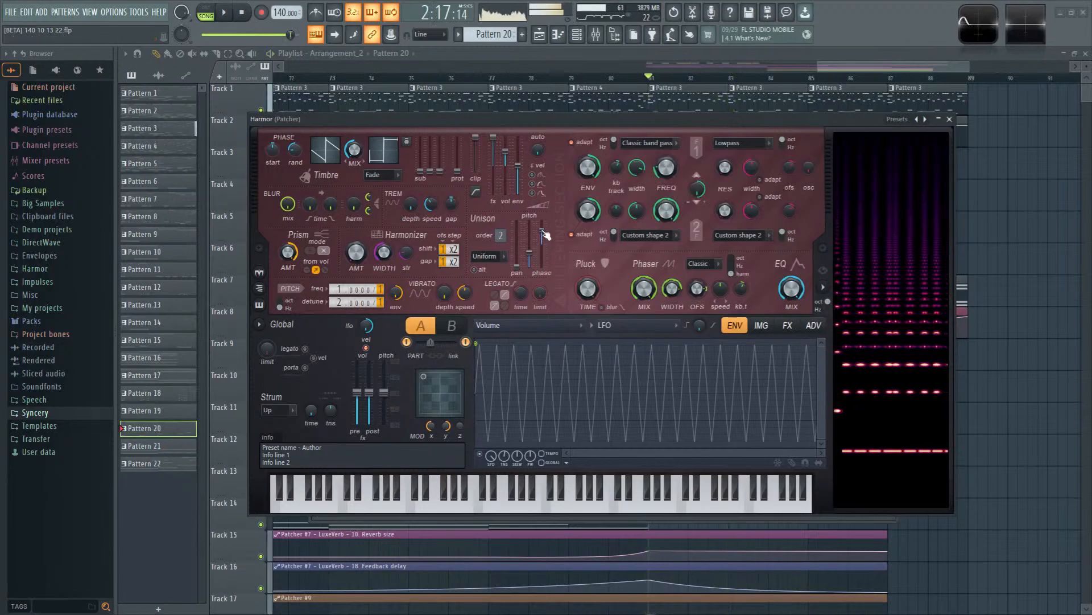
key("space")
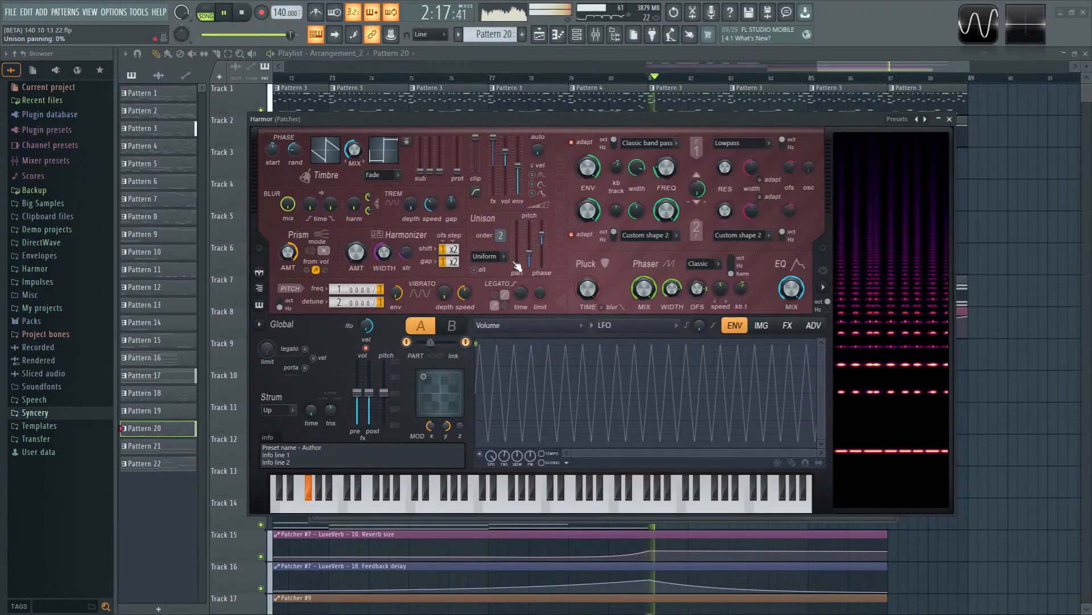
key("space")
mouse_move(517, 265)
left_mouse_down()
mouse_move(519, 236)
mouse_move(522, 246)
left_mouse_up()
key("space")
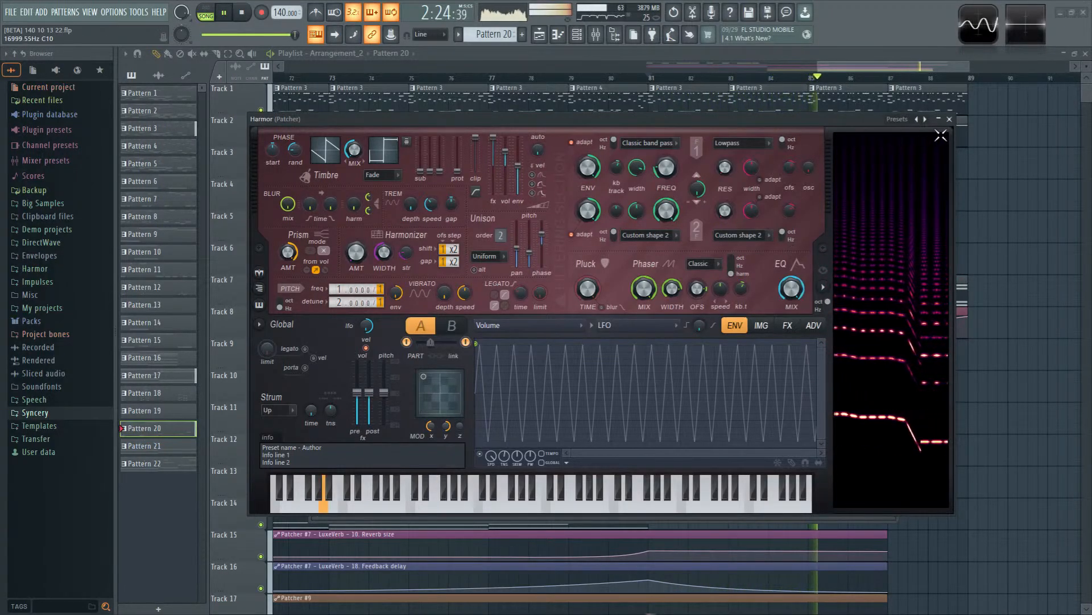
left_click(949, 119)
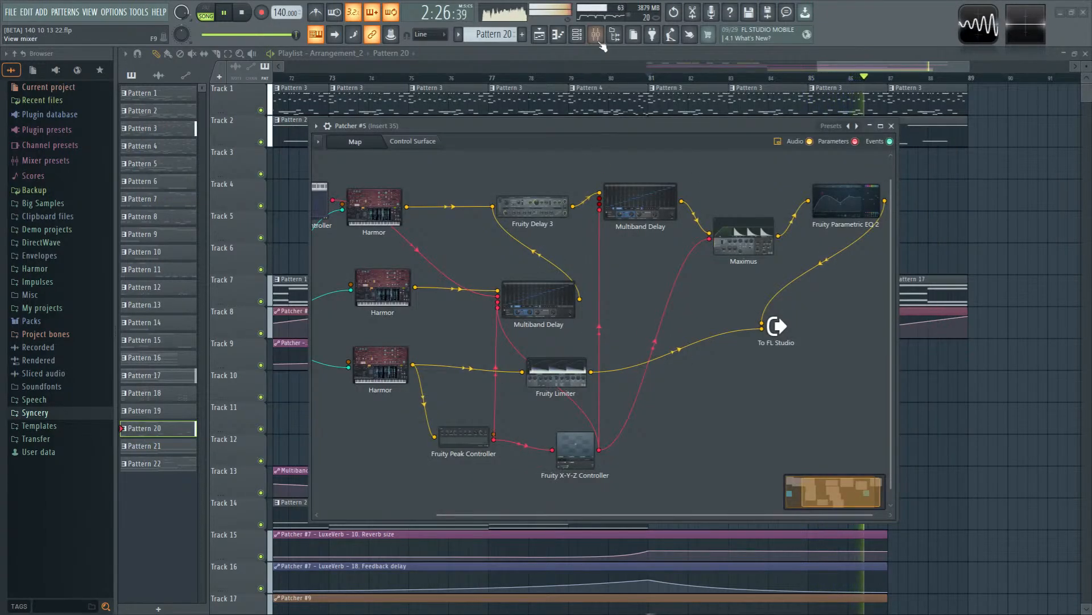
Step: Open the Multiband Delay fed by the middle Harmor, listen to the section with its feedback settings in view, and close it
left_click(546, 302)
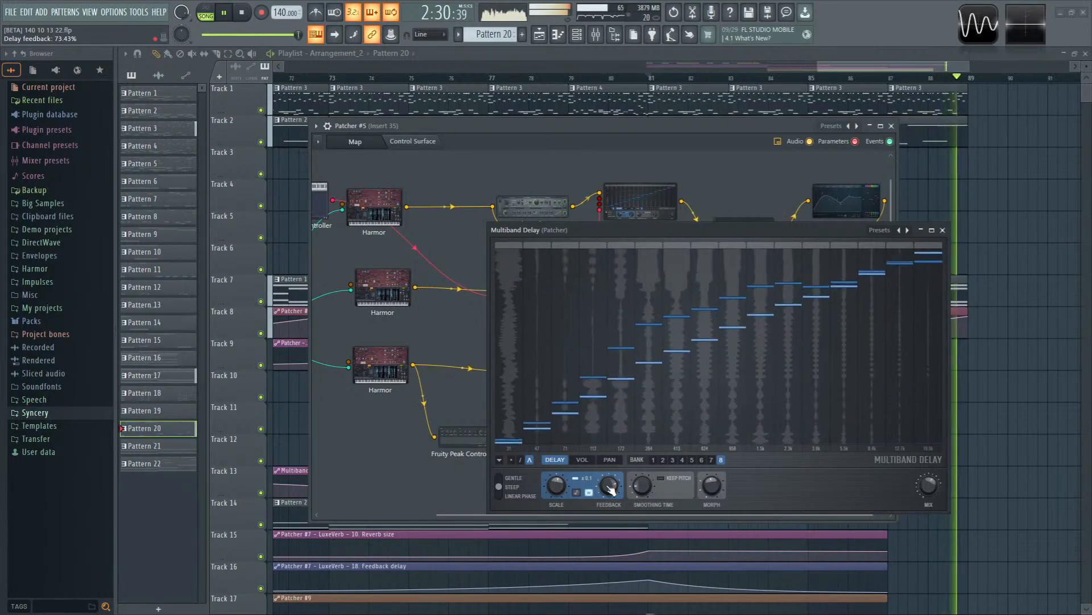
key("space")
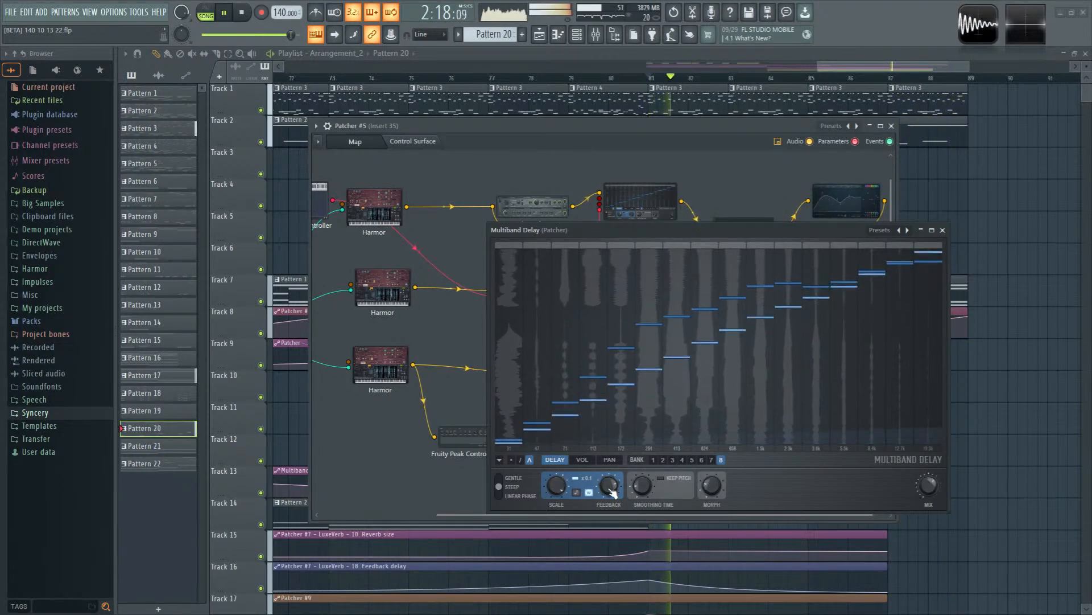
key("space")
key("space")
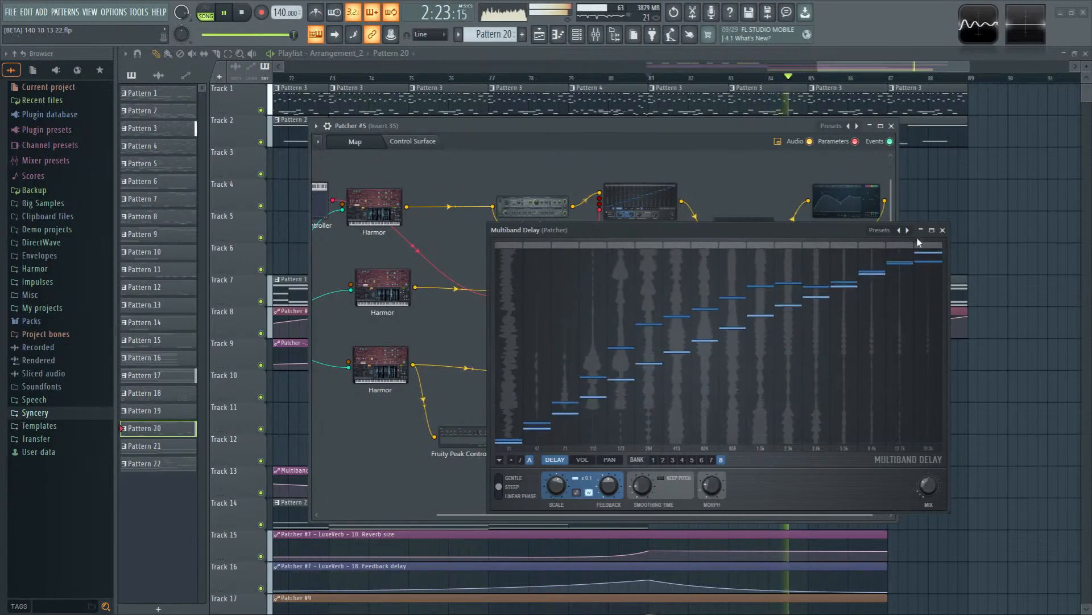
left_click(942, 230)
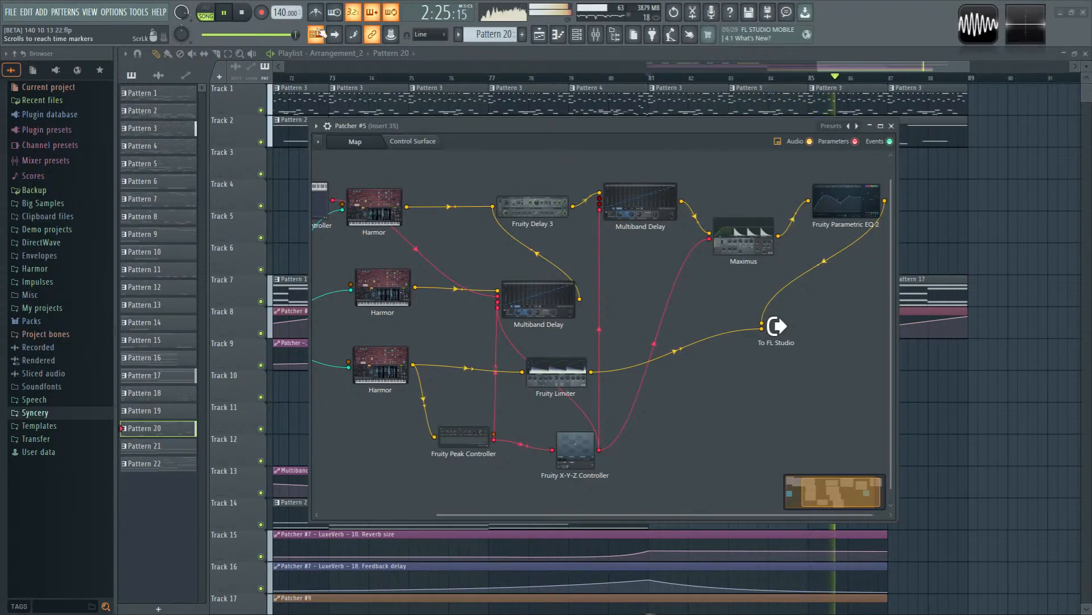
Step: Stop playback, close Patcher #5, and play the section while checking Insert 35 in the mixer, closing the mixer again
left_click(229, 17)
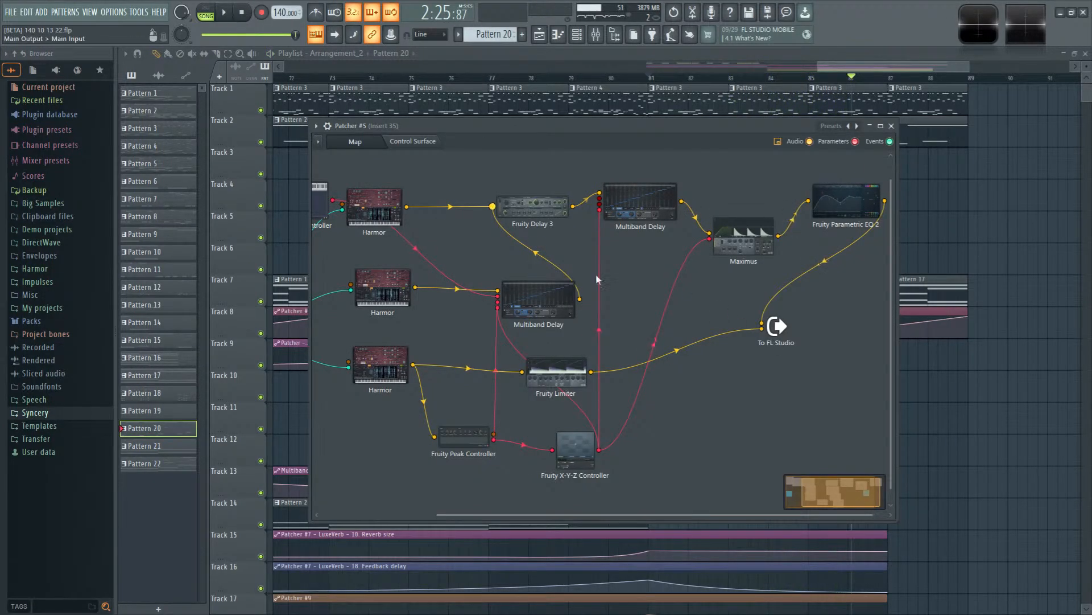
left_click(891, 126)
left_click(743, 138)
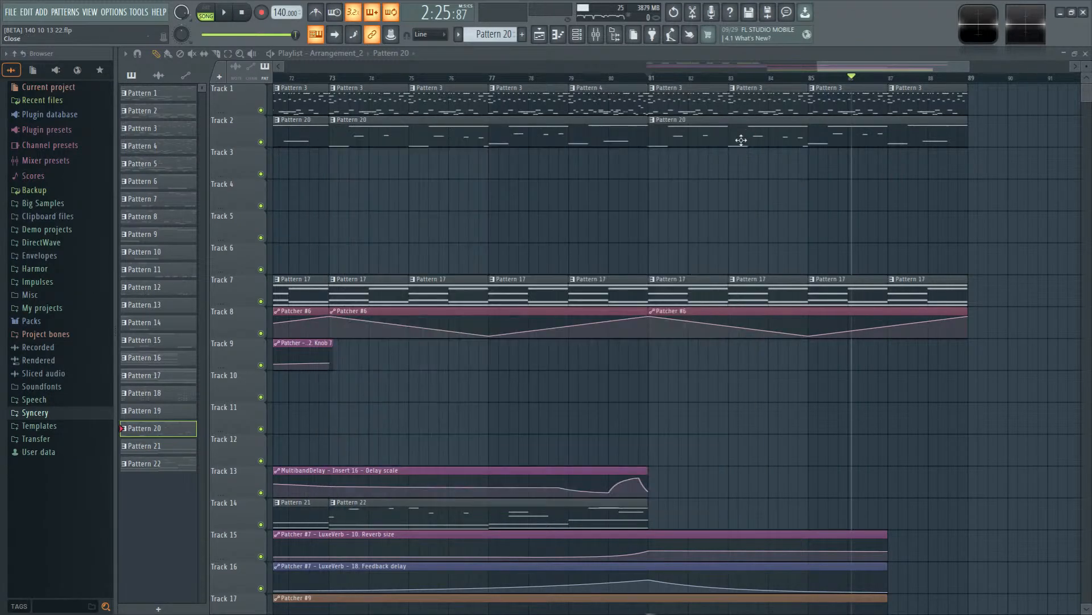
left_click(603, 40)
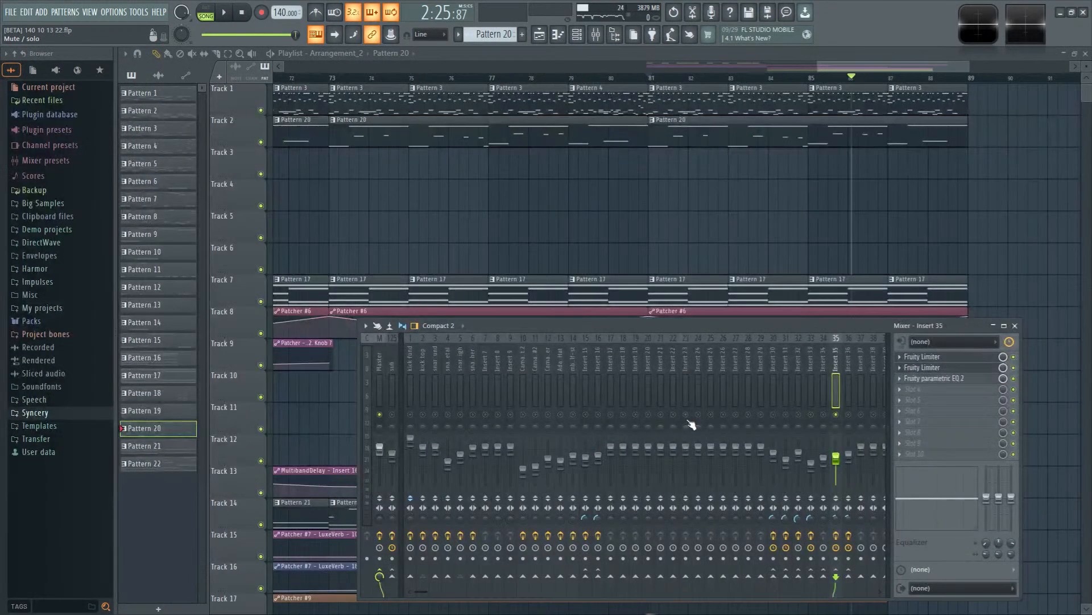
key("space")
key("F9")
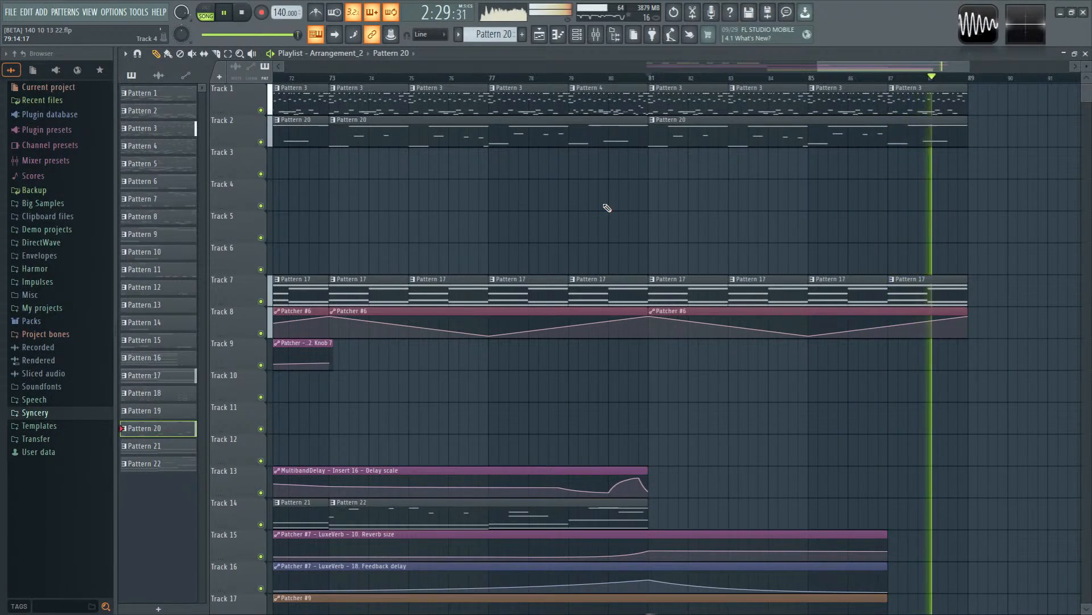
Step: Move the song position to bar 73, stop playback, and reopen Patcher #5 from the channel rack
left_click_drag(529, 224, 701, 228)
left_click(506, 79)
key("space")
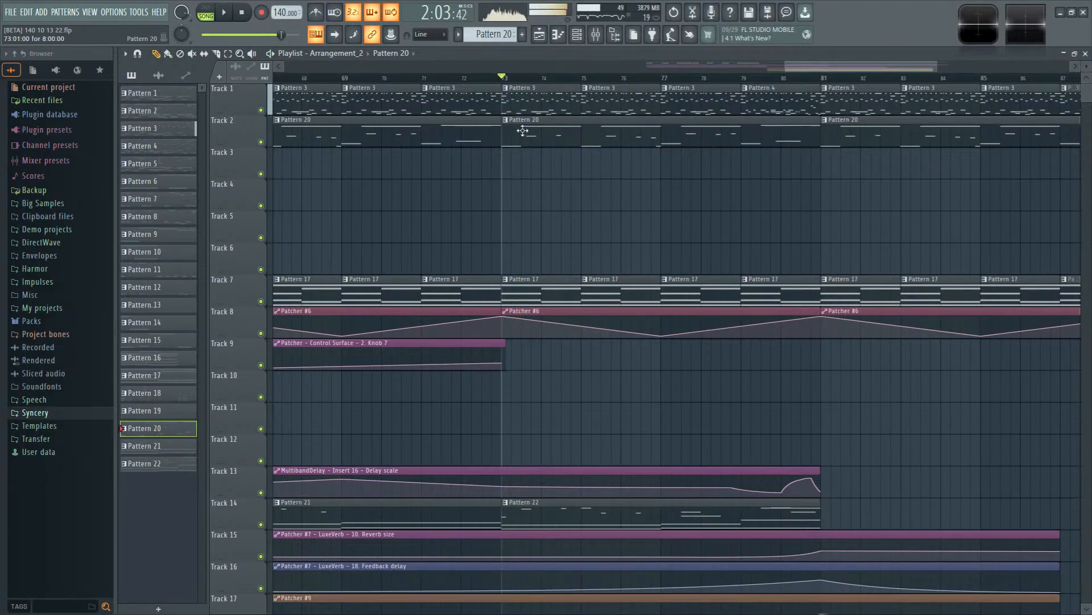
left_click(577, 35)
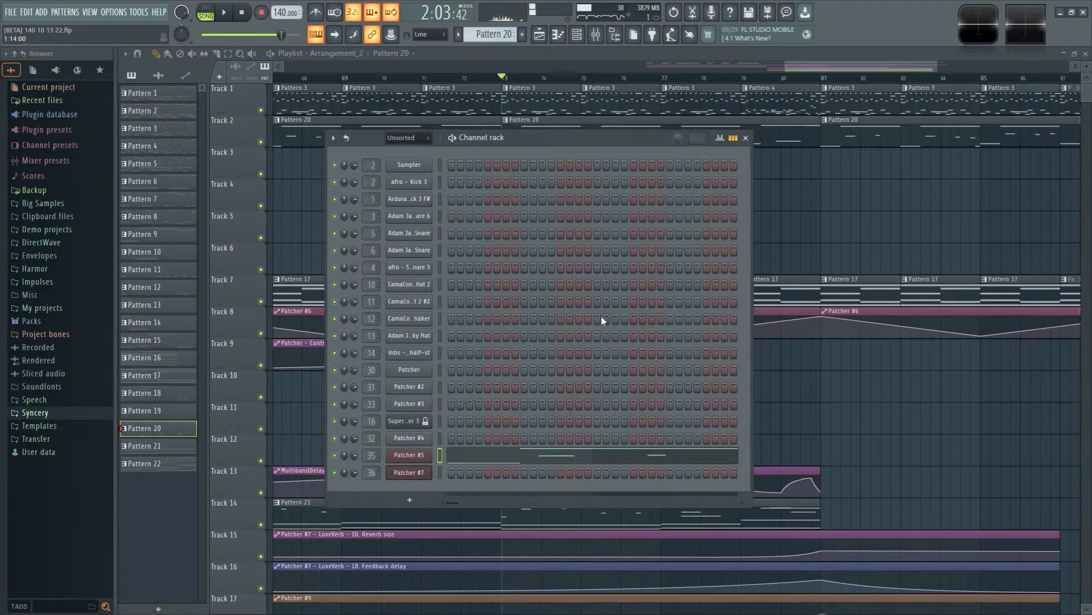
left_click(409, 455)
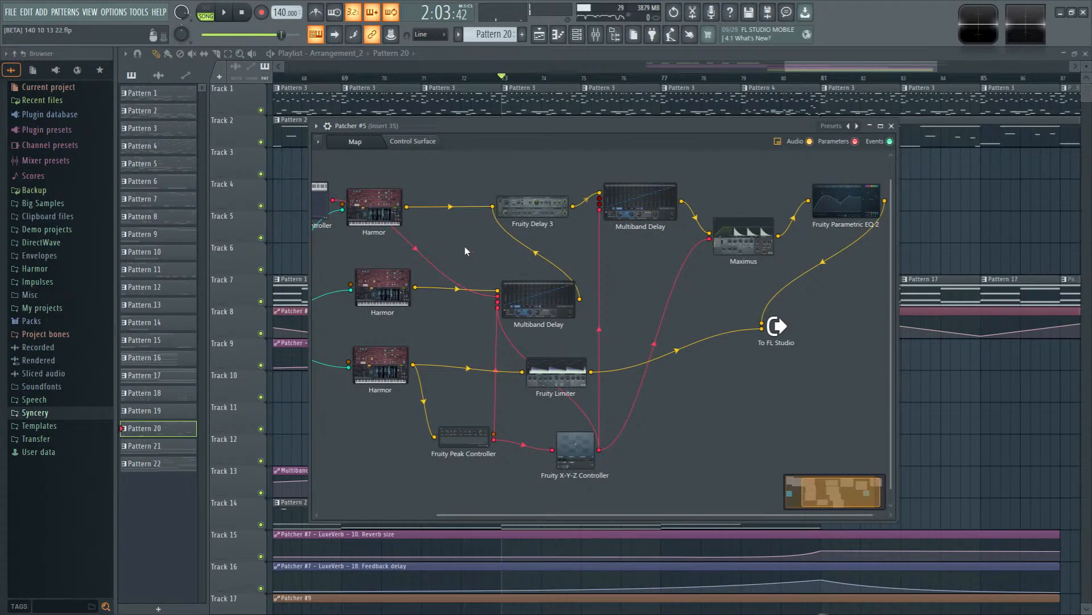
Step: Examine the upper Harmor's Global LFO speed keyboard mapping, audition it from bar 73, and close Harmor
left_click_drag(465, 251, 612, 259)
double_click(501, 229)
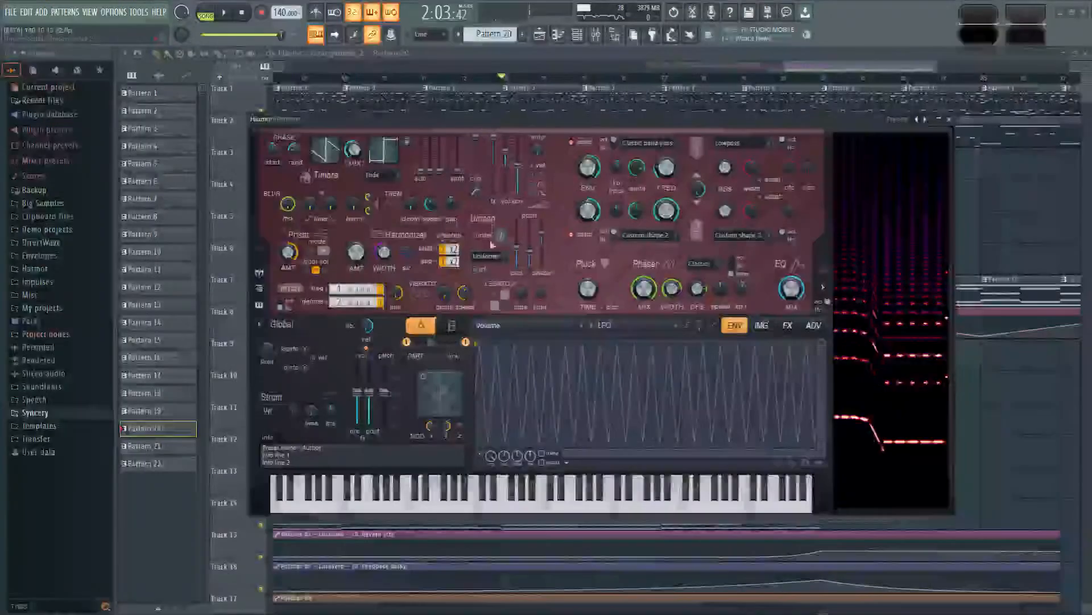
left_click(571, 326)
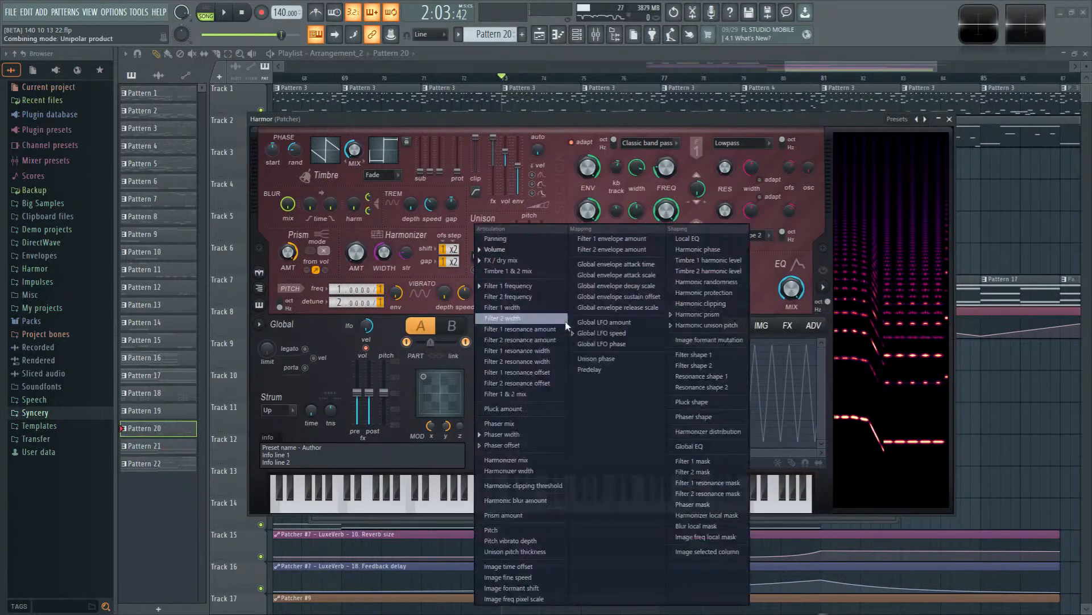
left_click(629, 336)
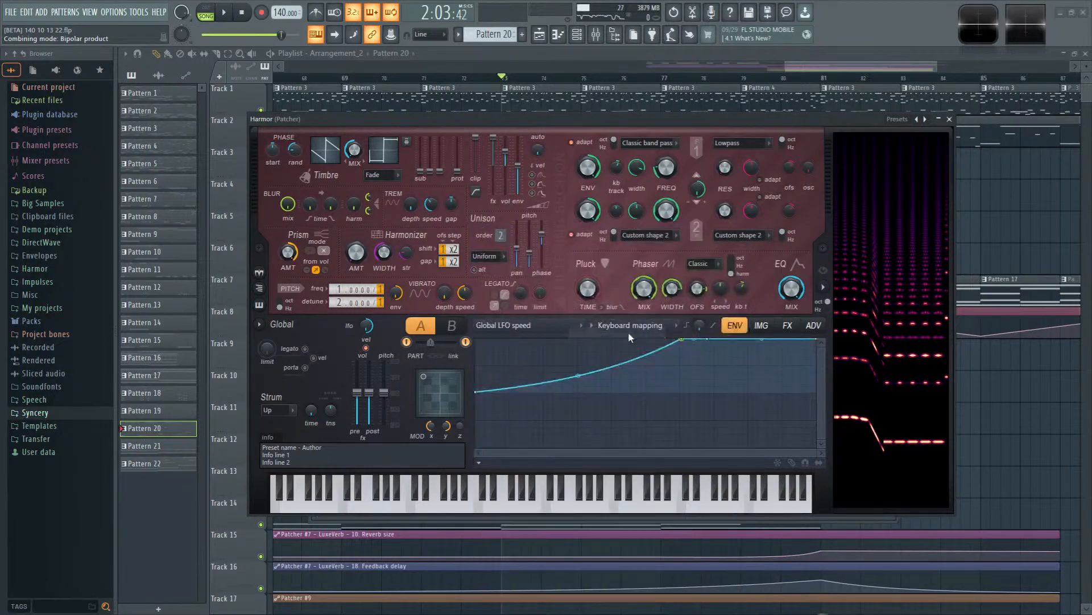
key("space")
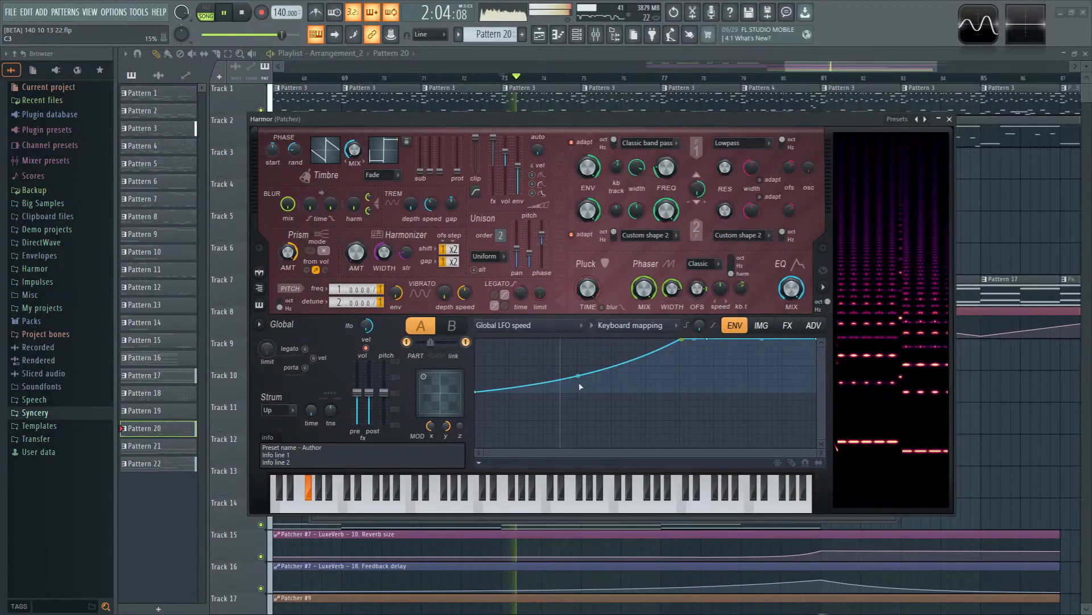
key("space")
key("space")
key("space")
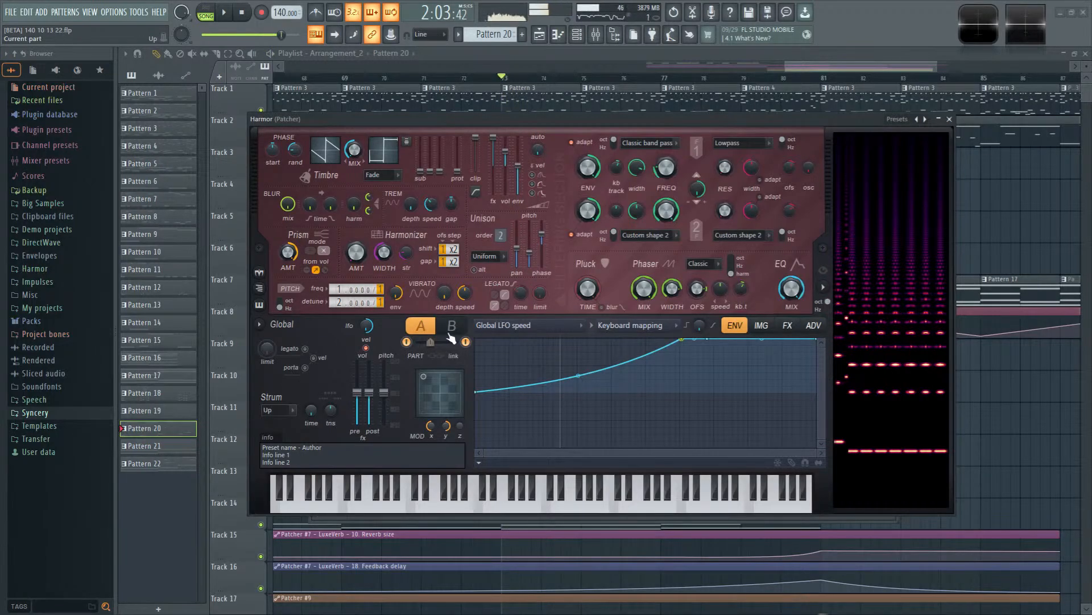
left_click(949, 120)
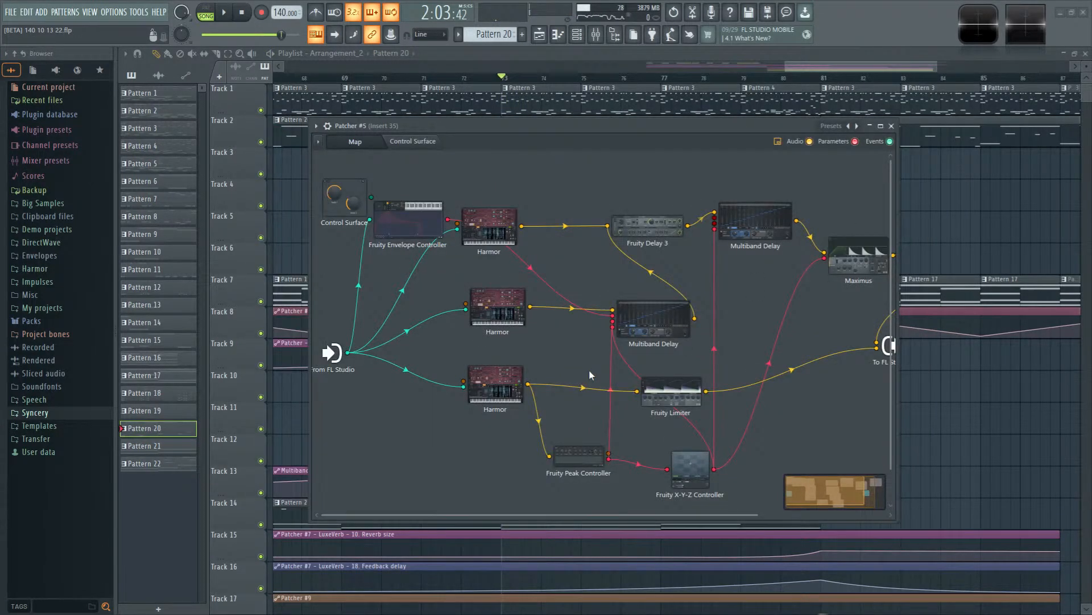
Step: Activate the Mod Y parameter as a controllable input on the upper, middle and lower Harmors, closing each one
left_click(490, 216)
right_click(446, 430)
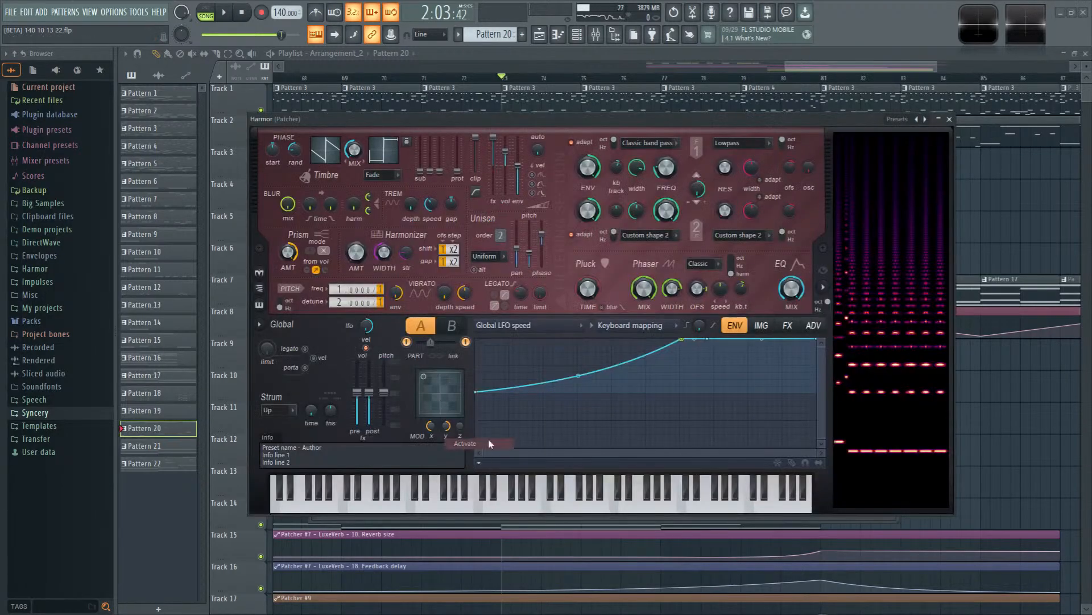
left_click(939, 119)
left_click(522, 356)
right_click(449, 420)
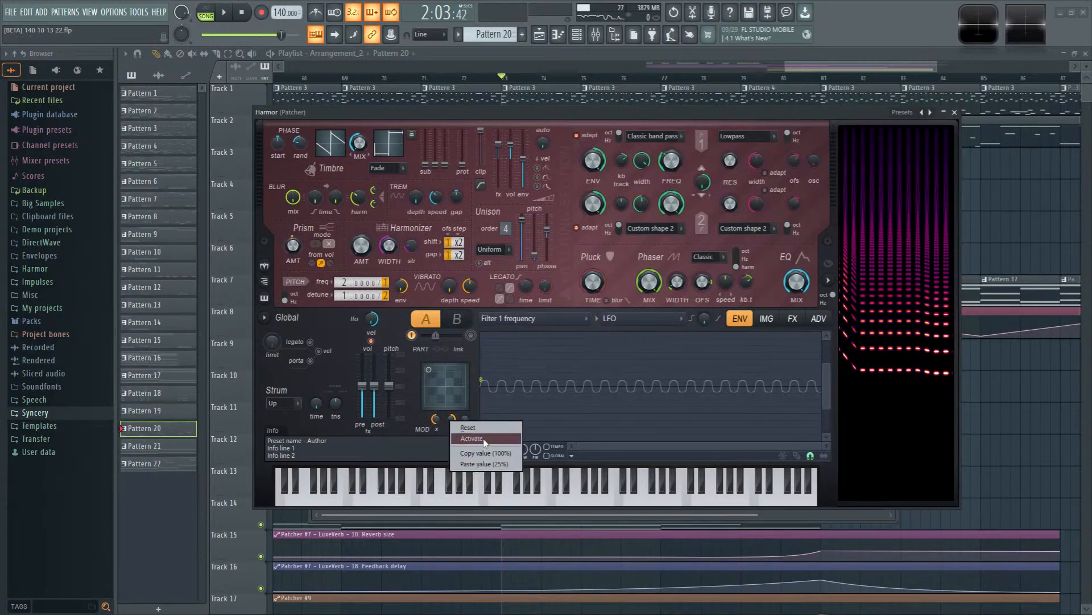
left_click(482, 440)
left_click(955, 113)
double_click(492, 377)
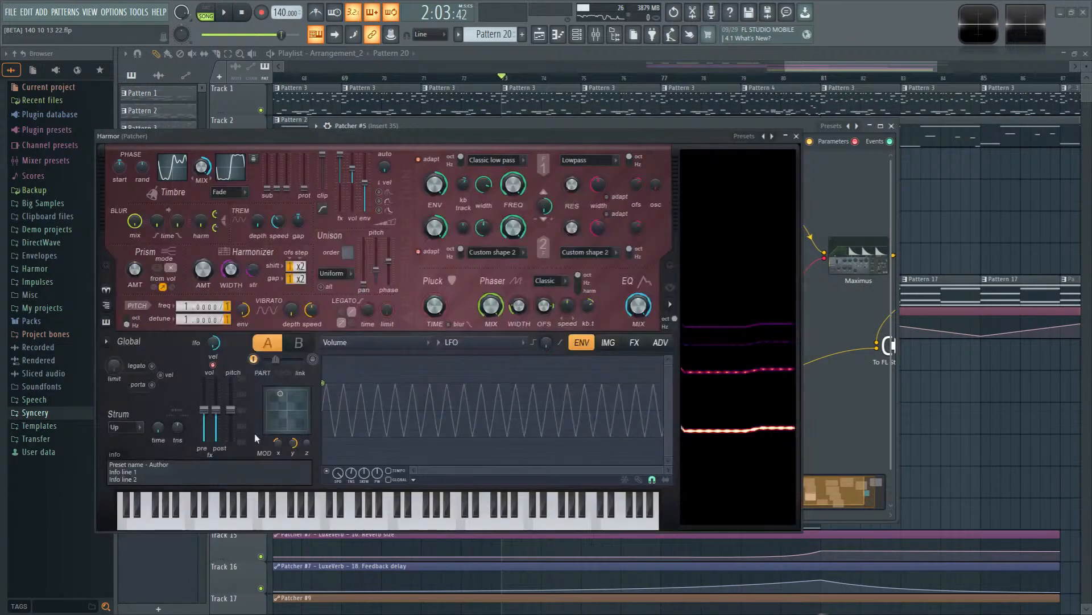
right_click(293, 442)
left_click(315, 464)
left_click(797, 136)
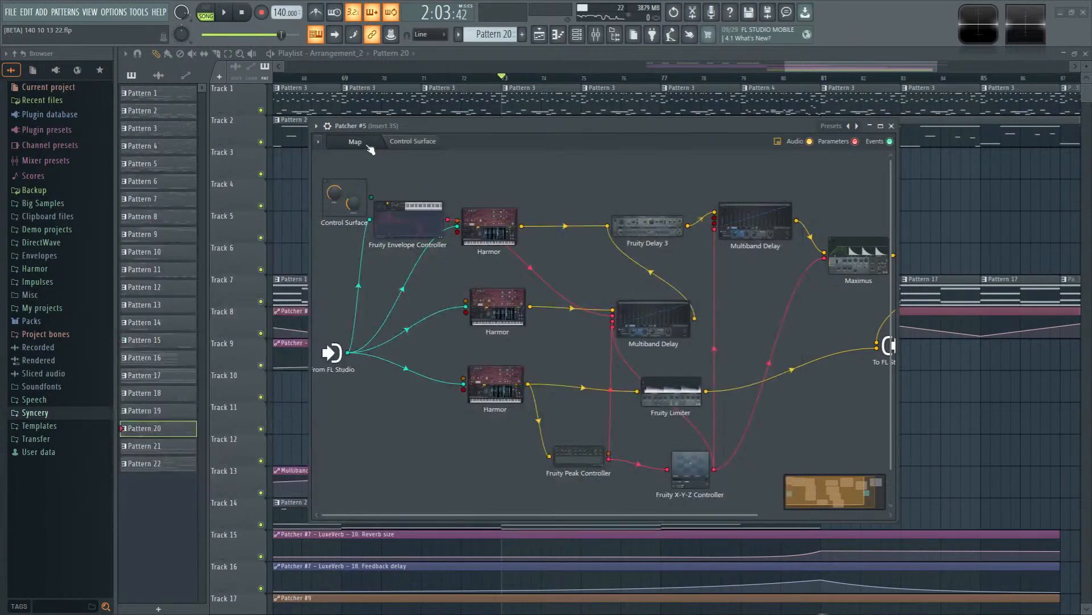
Step: Add a new knob to Patcher #5's Control Surface
left_click(413, 141)
left_click(347, 162)
mouse_move(402, 284)
left_click(435, 327)
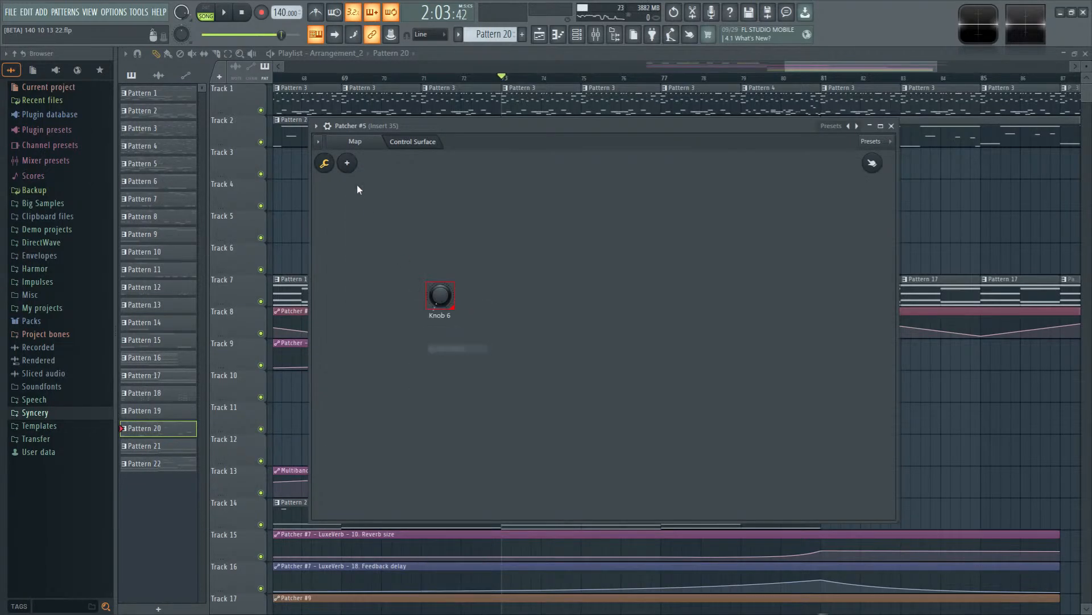
Step: Link the Control Surface knob's output to the Mod Y input of all three Harmors in the map
left_click(355, 142)
left_click_drag(372, 200, 457, 232)
left_click_drag(465, 312, 371, 201)
left_click_drag(463, 389, 382, 255)
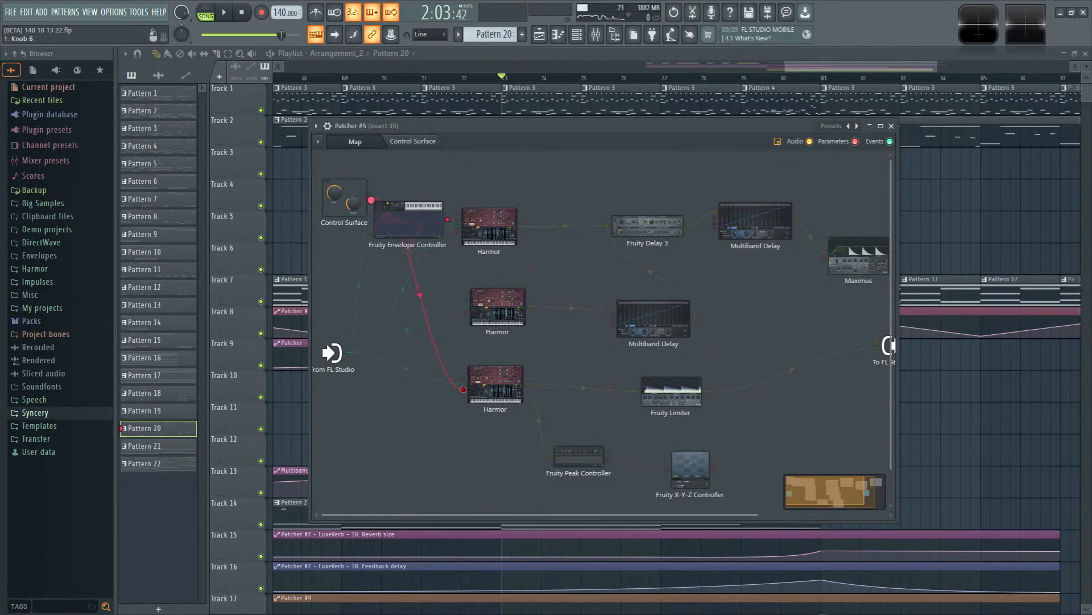
left_click_drag(371, 202, 371, 201)
Step: Audition the section from bar 73 with the Control Surface knob in view
key("space")
left_click(428, 142)
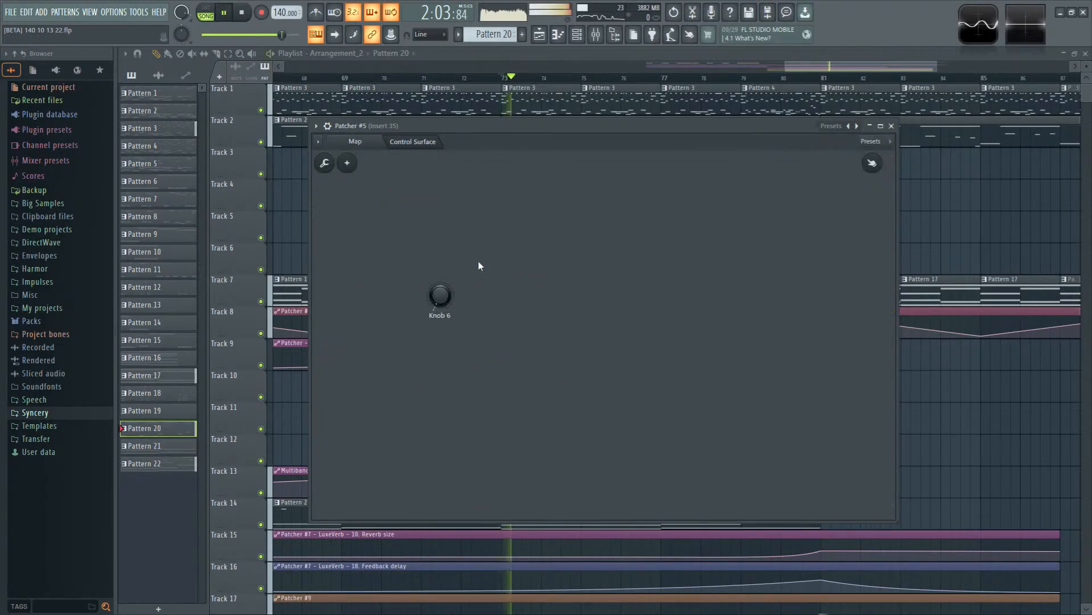
key("space")
Step: Activate the Control Surface knob as a Patcher parameter and create an automation clip for it
right_click(442, 301)
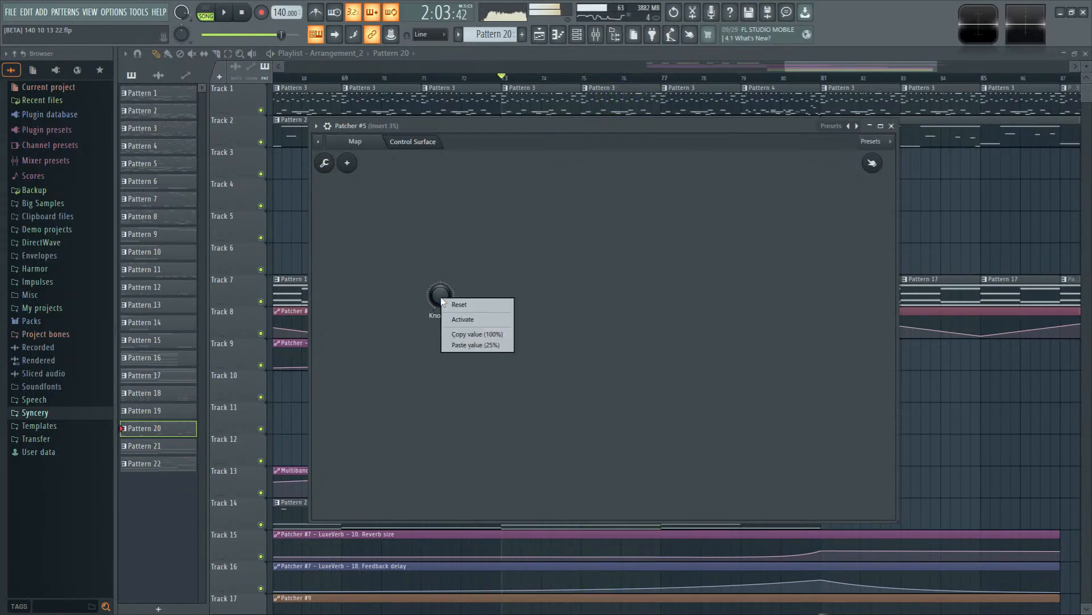
left_click(465, 320)
right_click(427, 296)
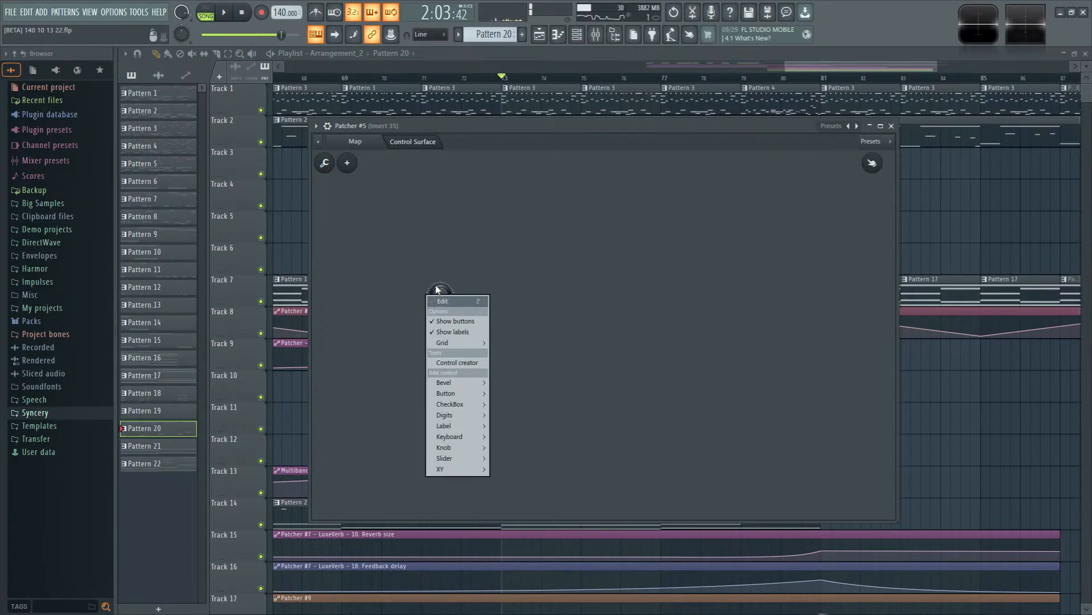
right_click(437, 286)
left_click(502, 387)
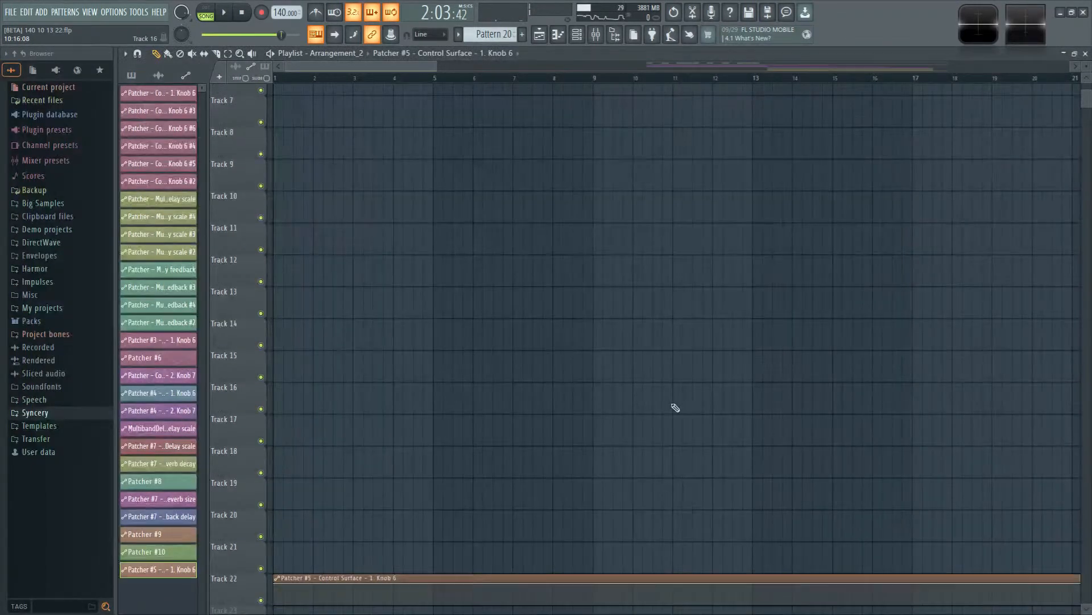
Step: Move the Knob 6 automation clip on Track 22 to start at bar 65 and trim its end to bar 87
left_click_drag(591, 575, 1053, 581)
scroll(961, 540, "up", 5)
scroll(931, 508, "down", 5)
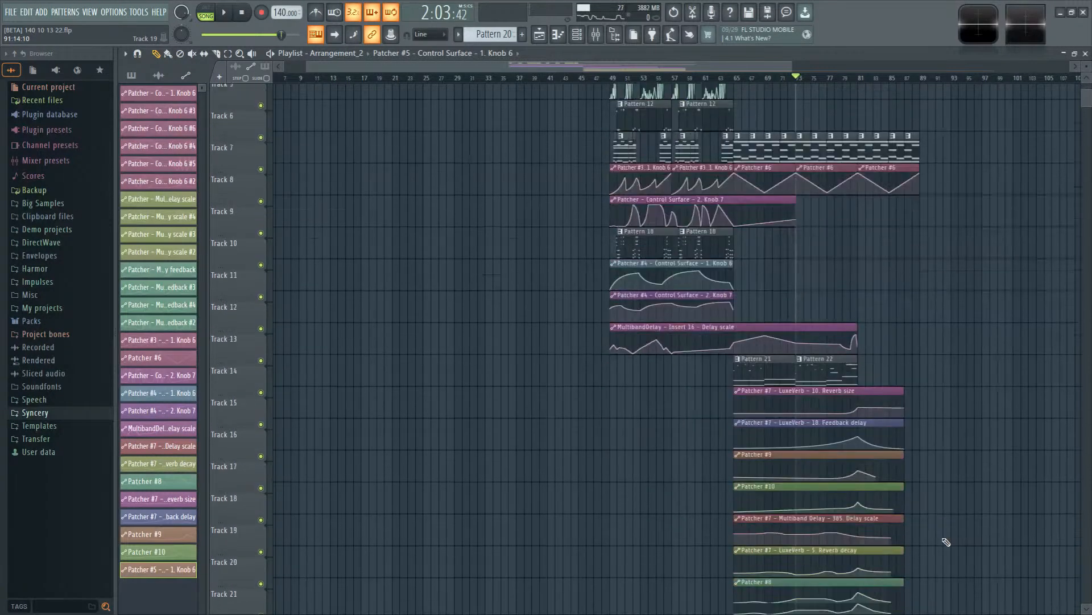
scroll(681, 524, "down", 3)
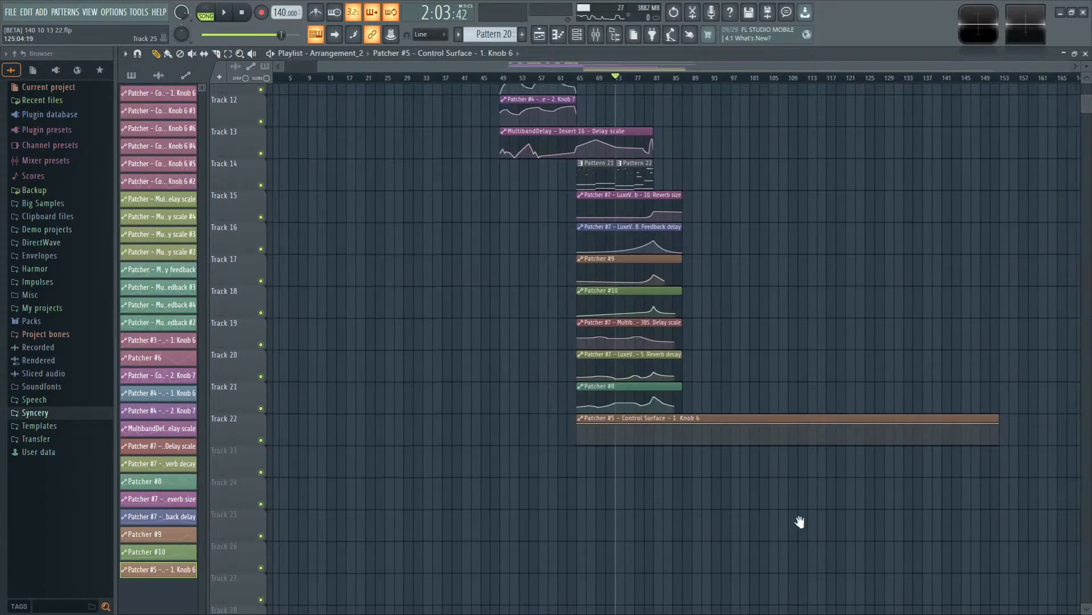
scroll(797, 519, "right", 5)
key("space")
key("space")
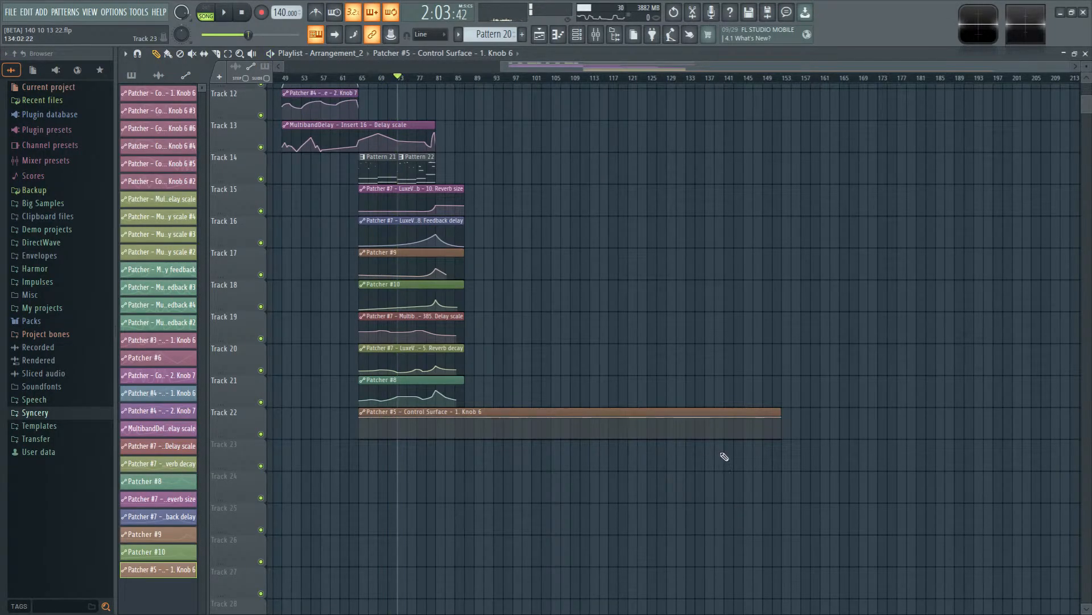
left_click_drag(782, 418, 479, 403)
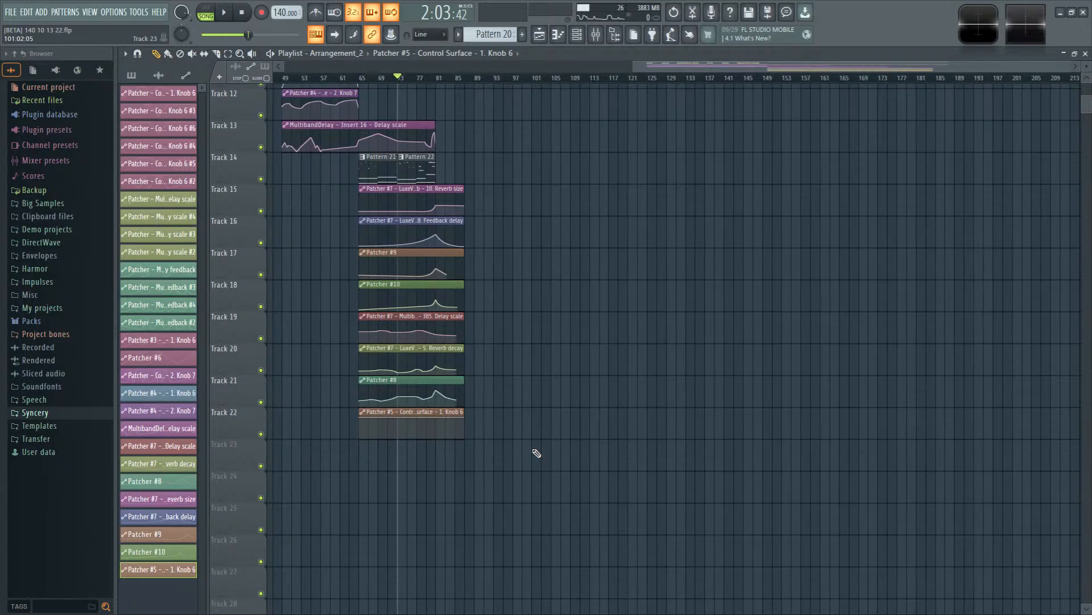
Step: Move the song position to bar 65, where the Knob 6 automation clip starts
left_click_drag(489, 438, 699, 504)
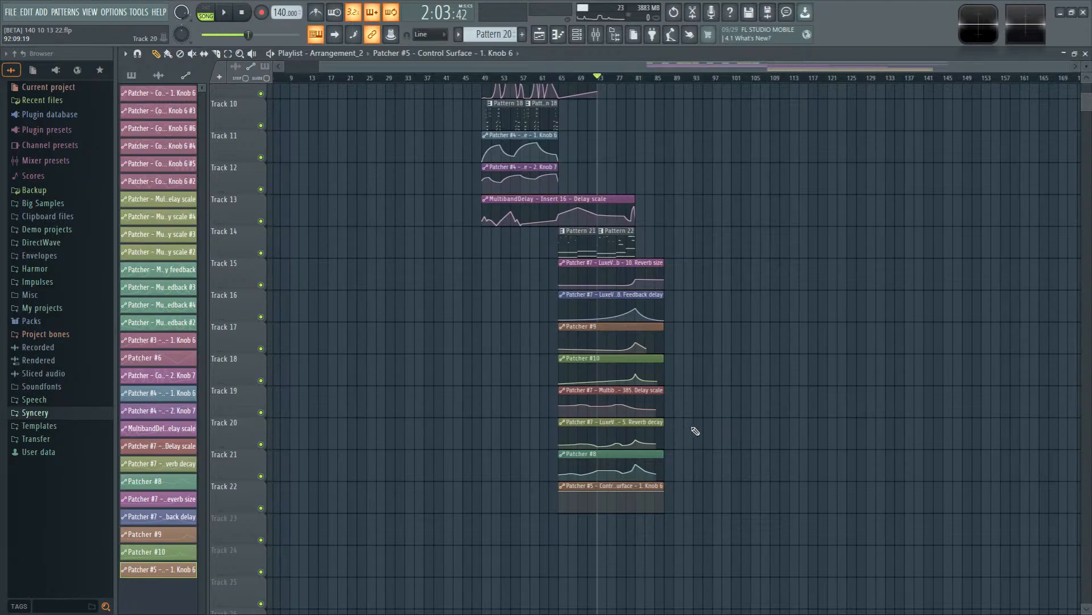
scroll(558, 415, "up", 5)
mouse_move(812, 358)
left_mouse_down()
mouse_move(712, 360)
mouse_move(487, 483)
mouse_move(482, 371)
mouse_move(466, 370)
mouse_move(468, 410)
left_mouse_up()
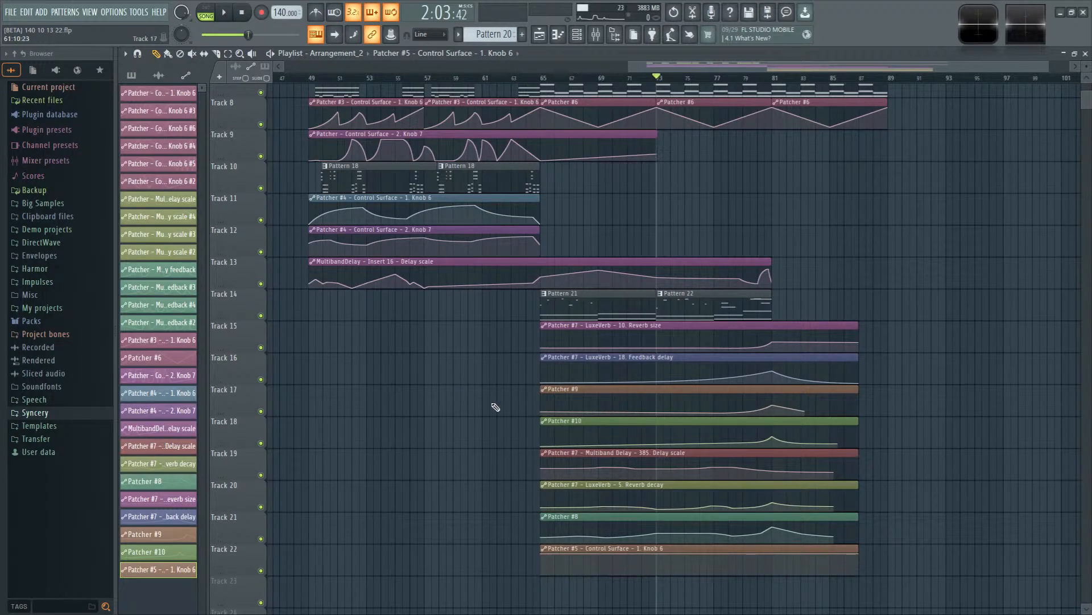
scroll(501, 407, "up", 5)
left_click_drag(540, 98, 554, 99)
left_click(557, 78)
scroll(612, 427, "down", 8)
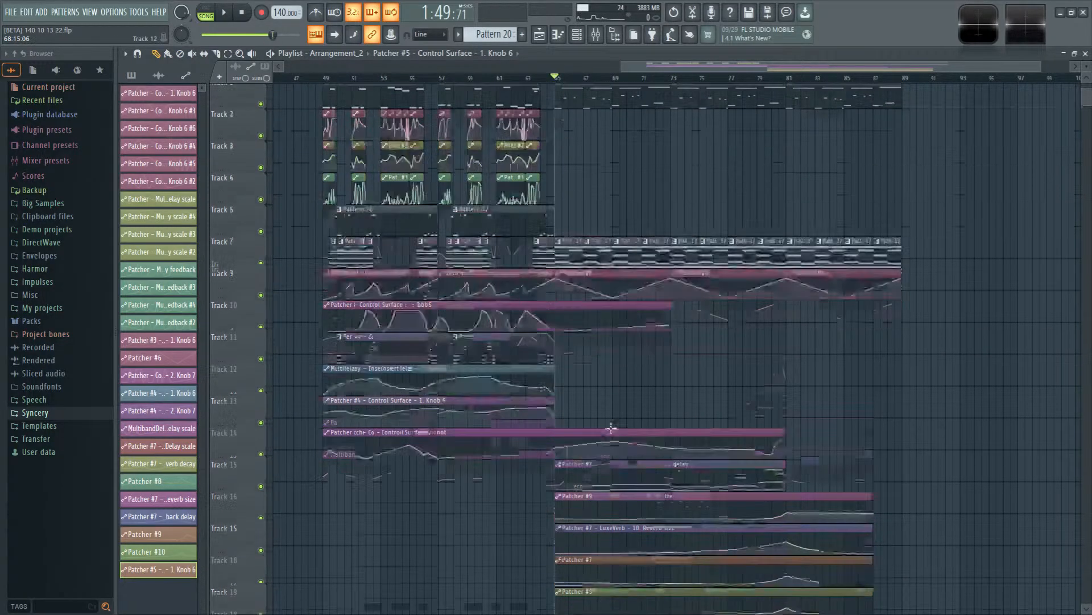
scroll(642, 451, "up", 3)
Step: Lower the Knob 6 automation clip's start point to 82% while replaying from bar 65
key("space")
key("space")
key("space")
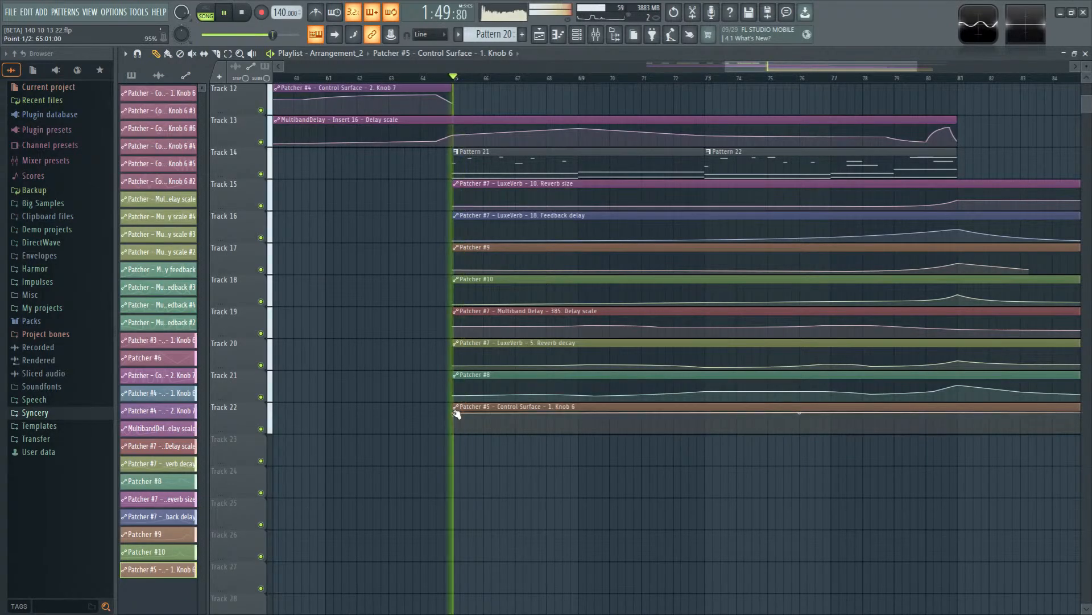
key("space")
key("space")
key("space")
key("space")
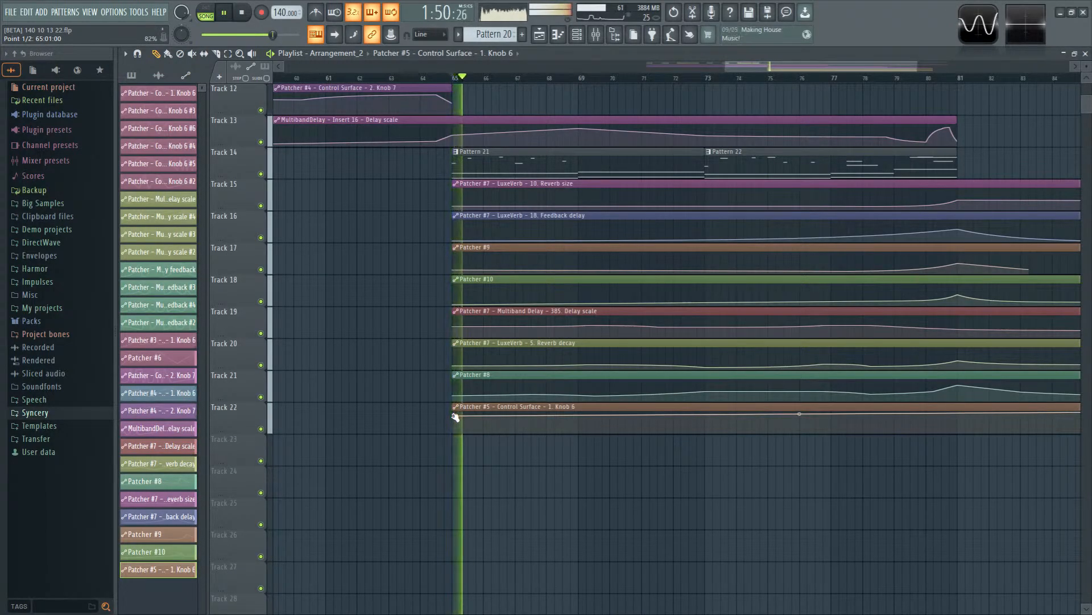
Step: Lower the Knob 6 clip's start point slightly further and replay the section from bar 65 to judge it
left_click_drag(454, 414, 454, 418)
key("space")
key("space")
key("space")
key("space")
key("space")
key("space")
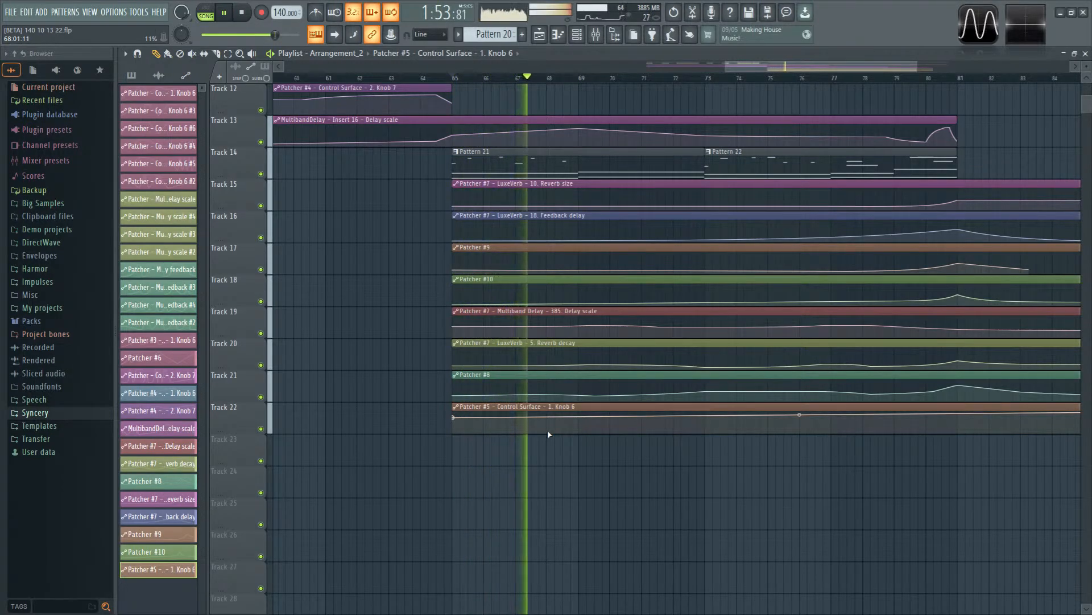
key("space")
Step: Set the Knob 6 clip's end point at bar 87 to 82% and listen from bar 65
scroll(575, 431, "down", 2)
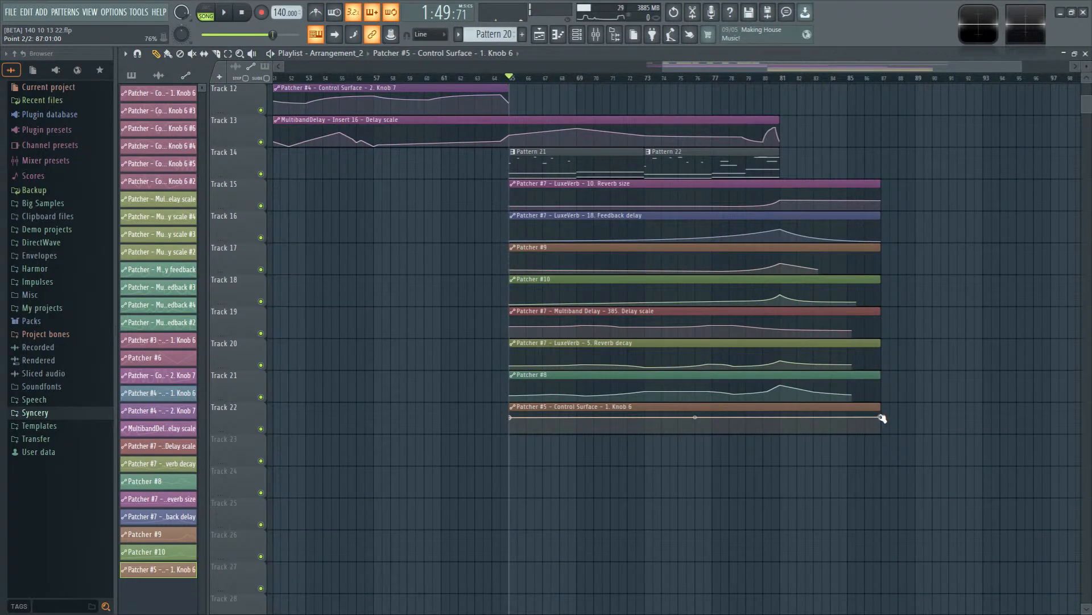
key("space")
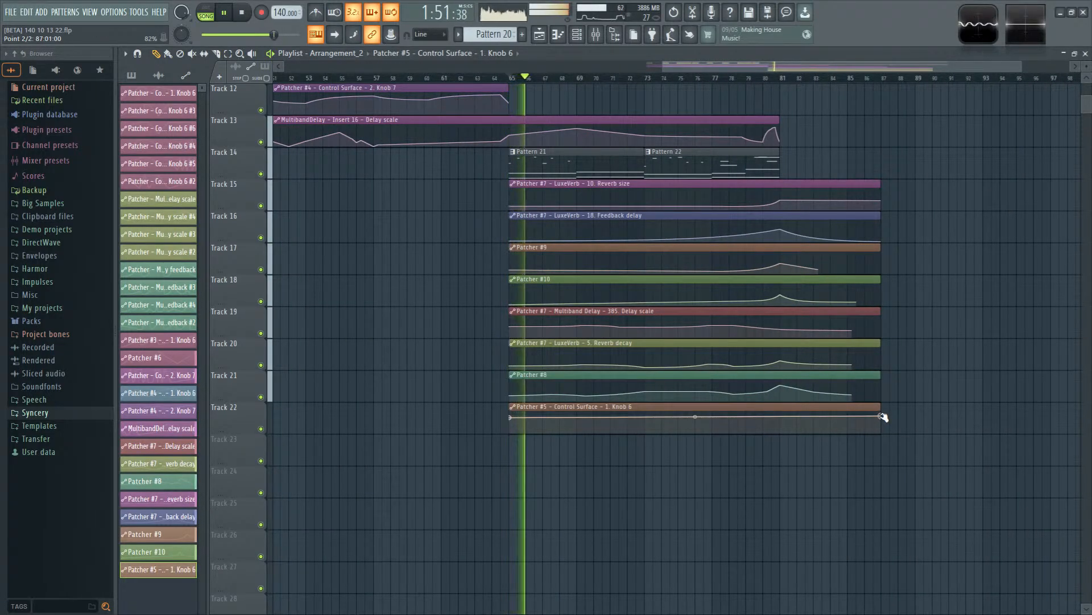
key("space")
Step: Solo Insert 36 in the mixer while playing from bar 65
left_click(603, 38)
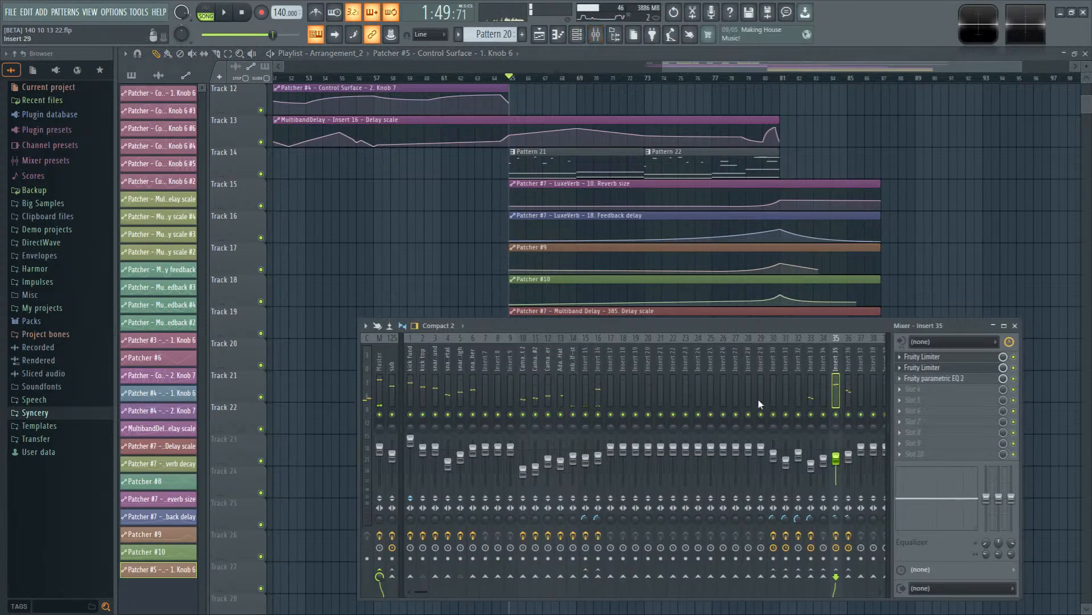
key("space")
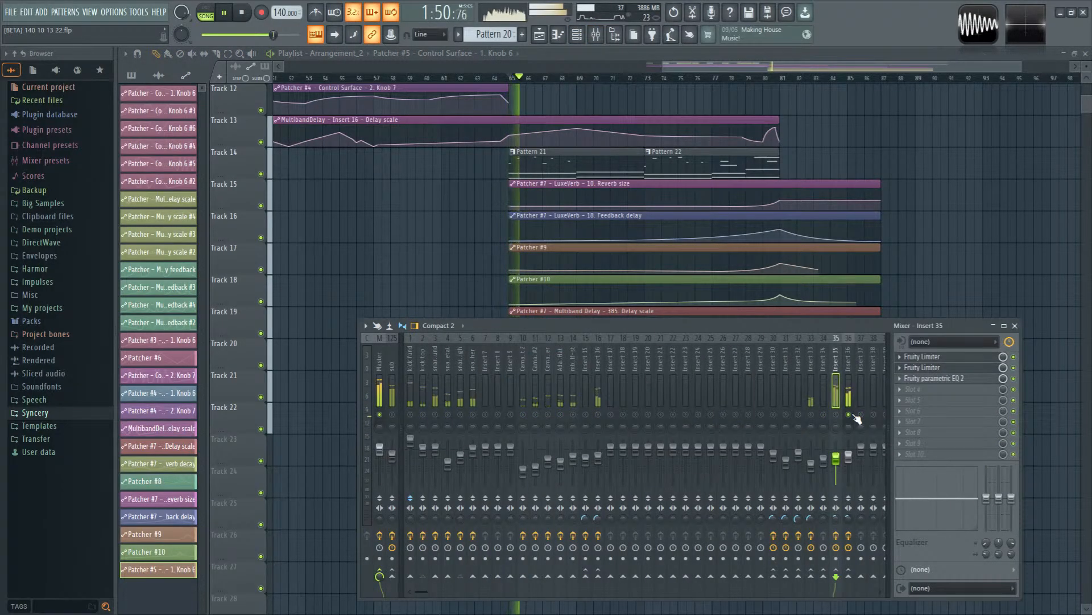
left_click(857, 418)
key("space")
Step: Show the Unsorted channels in the channel rack and open Patcher #7, closing Patcher #5
left_click(577, 35)
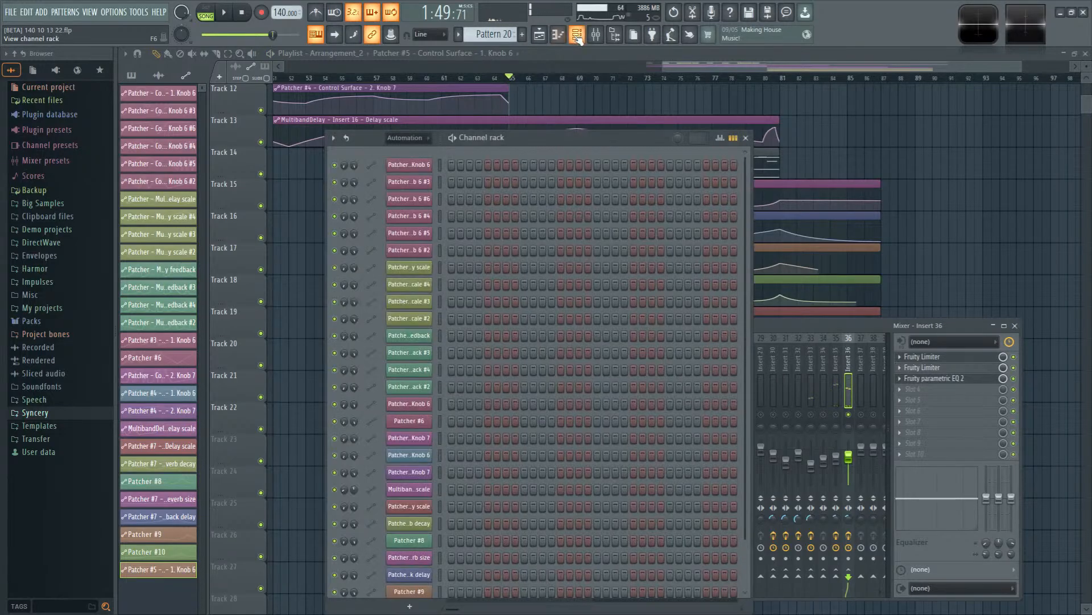
left_click(406, 138)
left_click(411, 186)
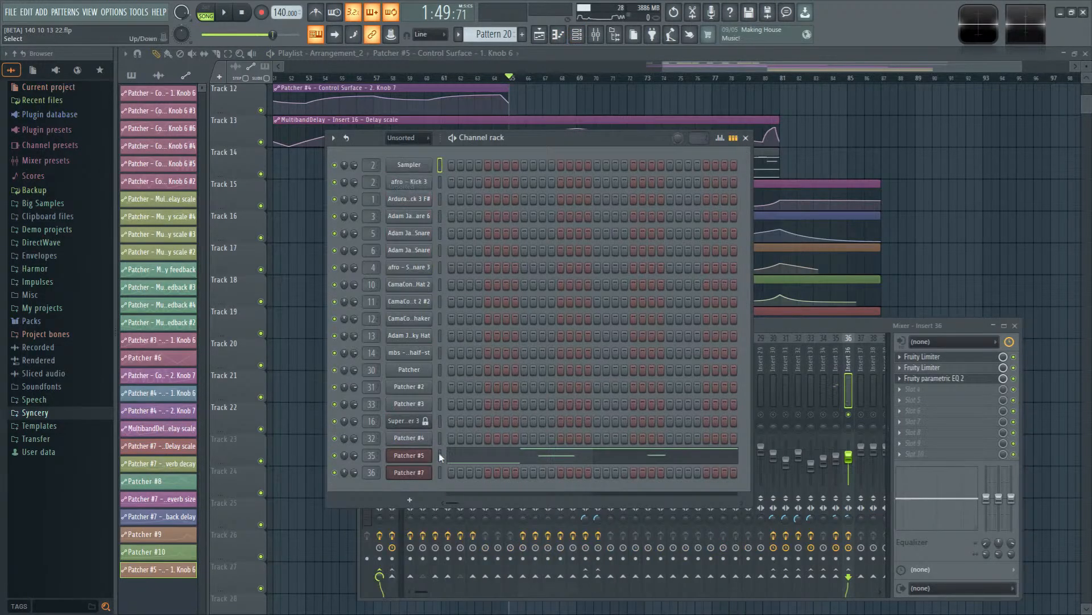
left_click(409, 455)
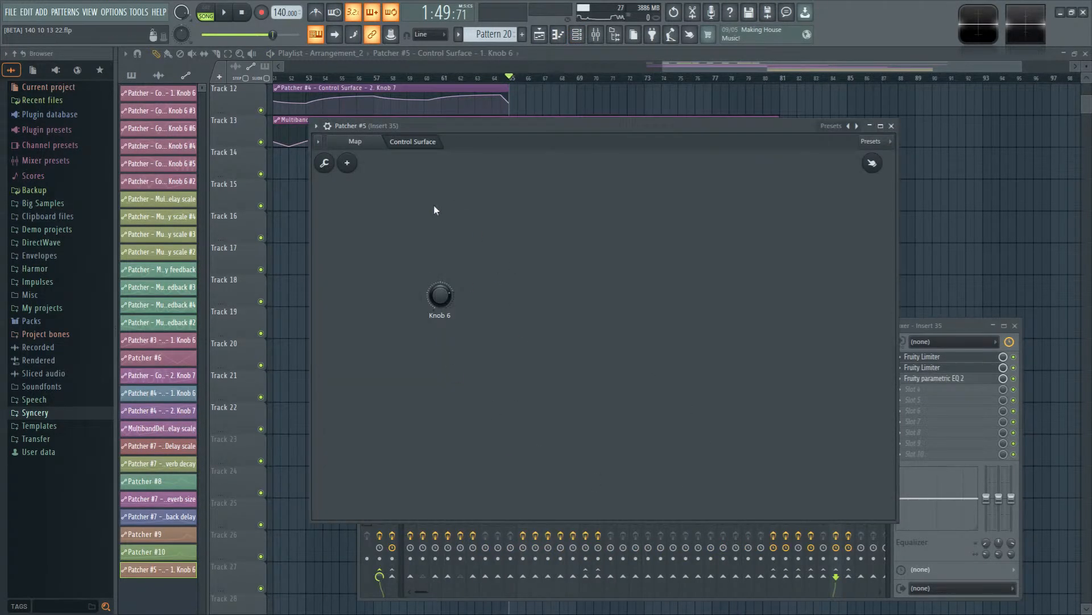
left_click(353, 142)
left_click(892, 126)
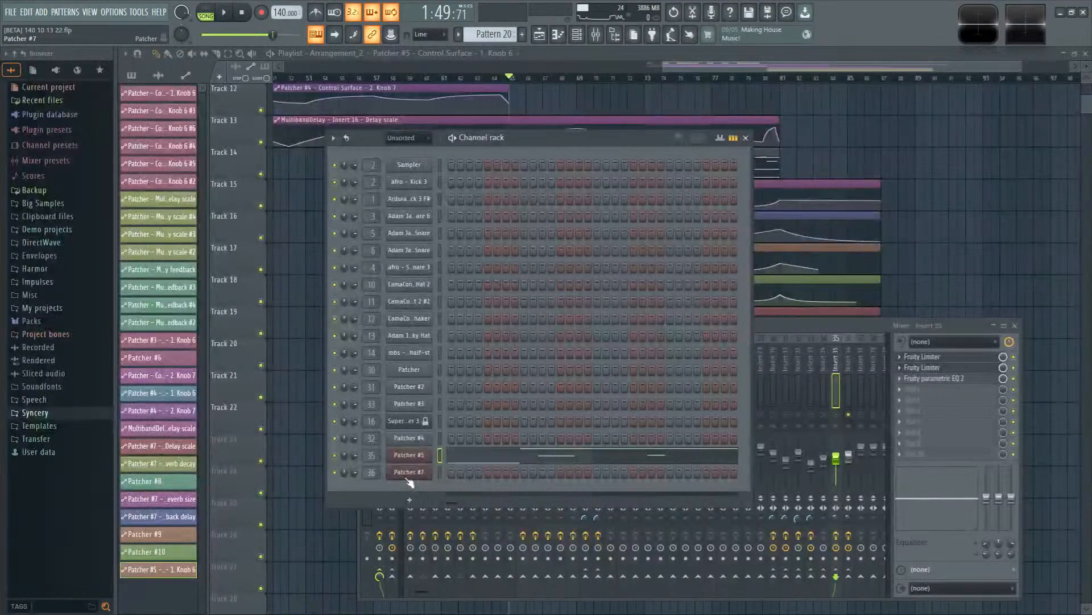
left_click(408, 471)
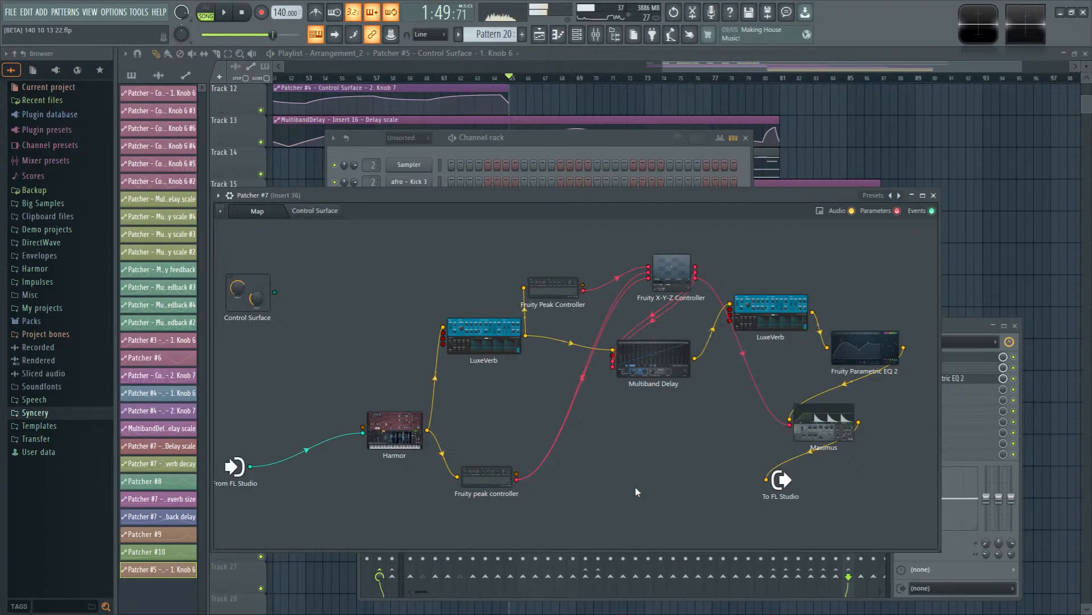
Step: Open the LuxeVerb fed by the Harmor in Patcher #7 and audition it from bar 65
left_click(496, 342)
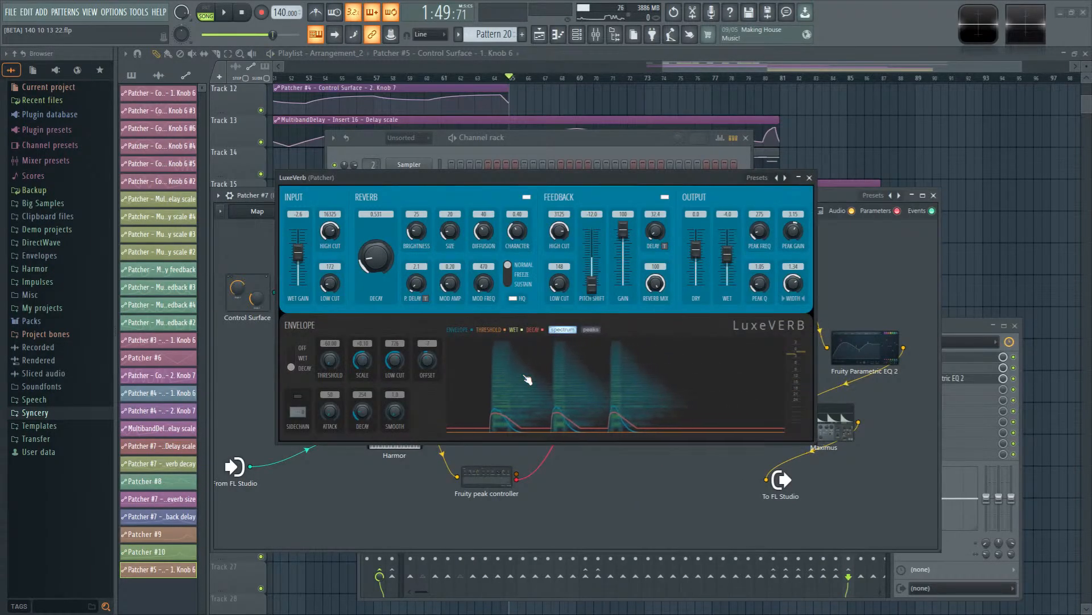
key("space")
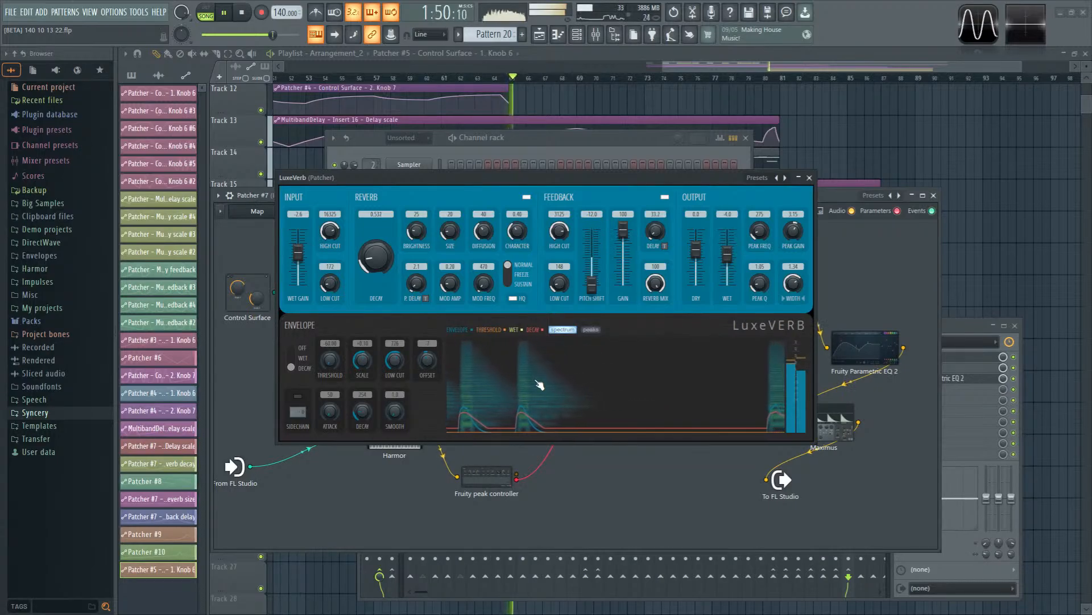
key("space")
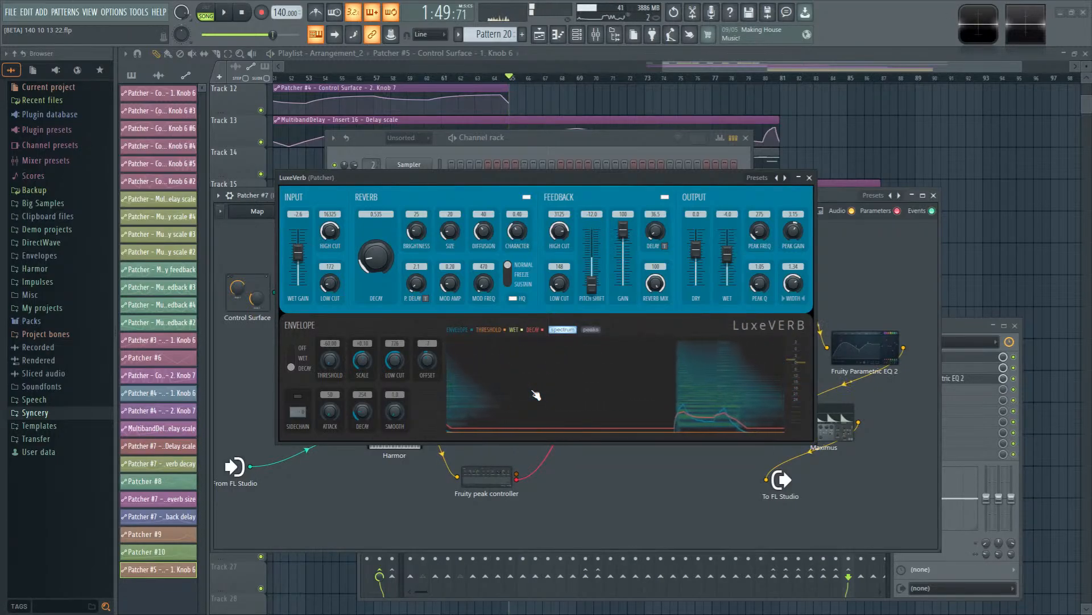
key("space")
key("space")
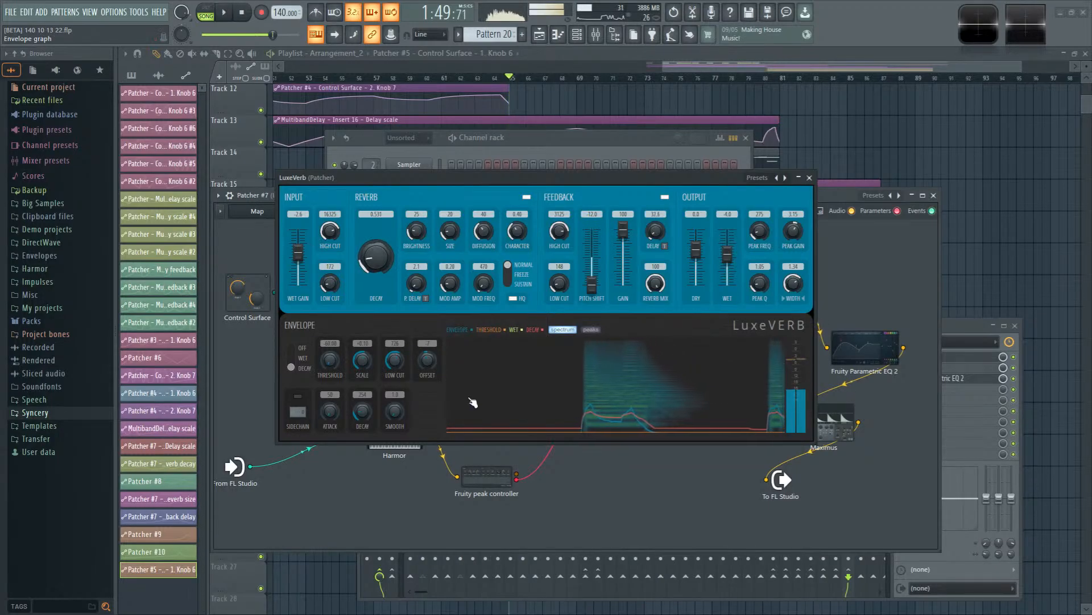
Step: During playback, set the LuxeVerb's wet gain to -18.1 and its diffusion to 99
key("space")
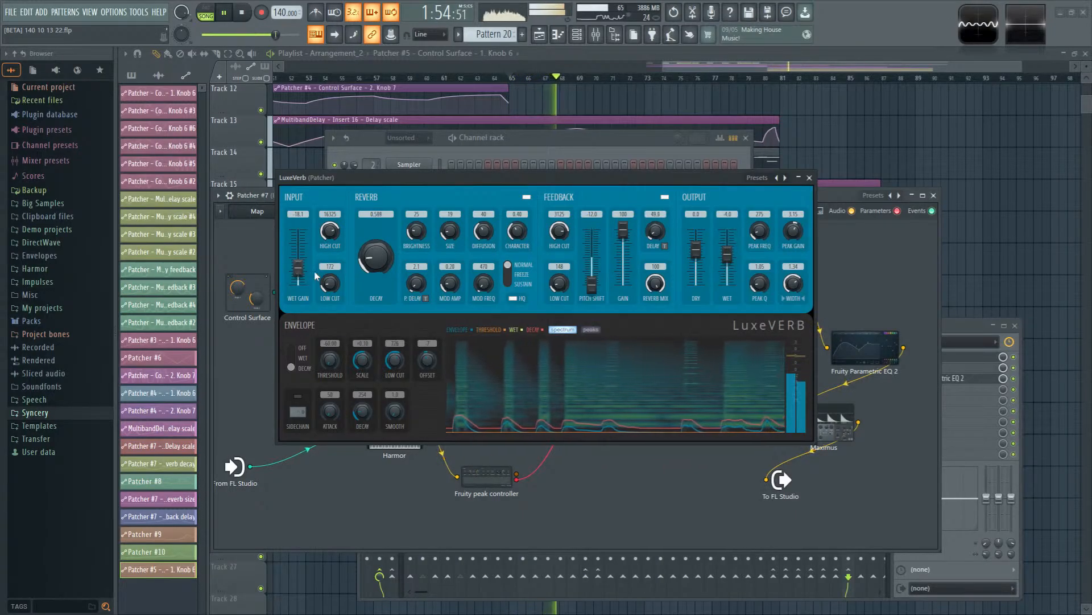
left_click_drag(484, 236, 486, 159)
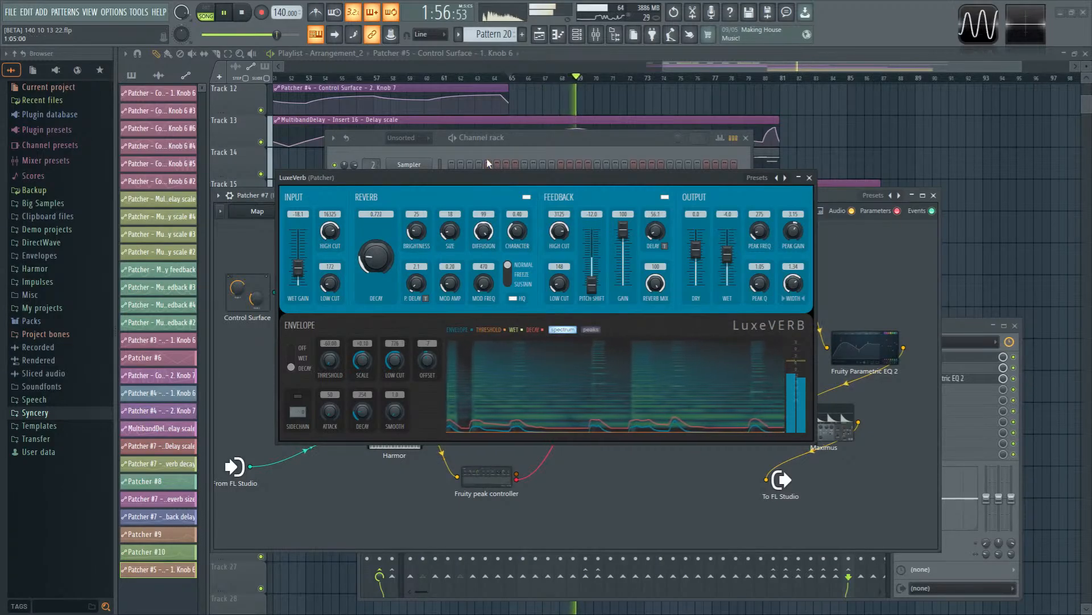
Step: Try a reverb size of 91 on the LuxeVerb and audition it from bar 65
mouse_move(453, 232)
left_mouse_down()
mouse_move(472, 322)
mouse_move(456, 229)
left_mouse_up()
key("space")
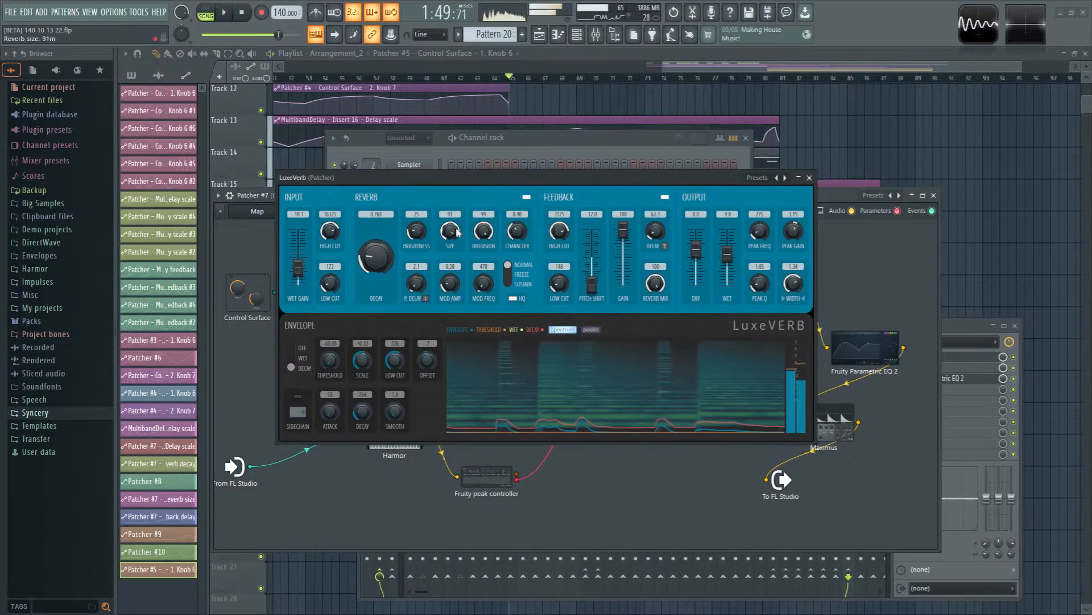
key("space")
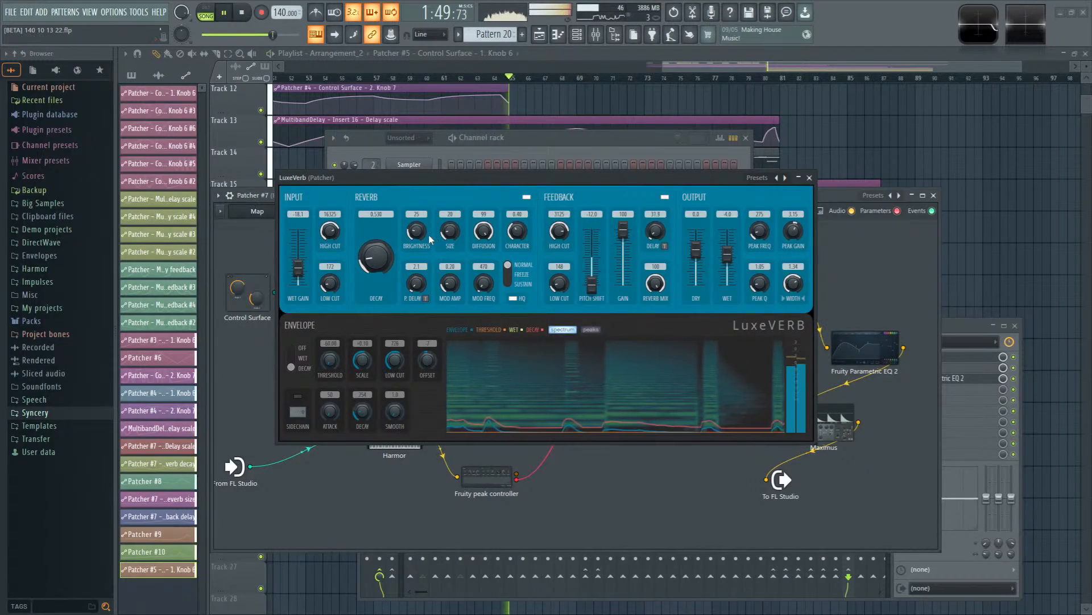
key("space")
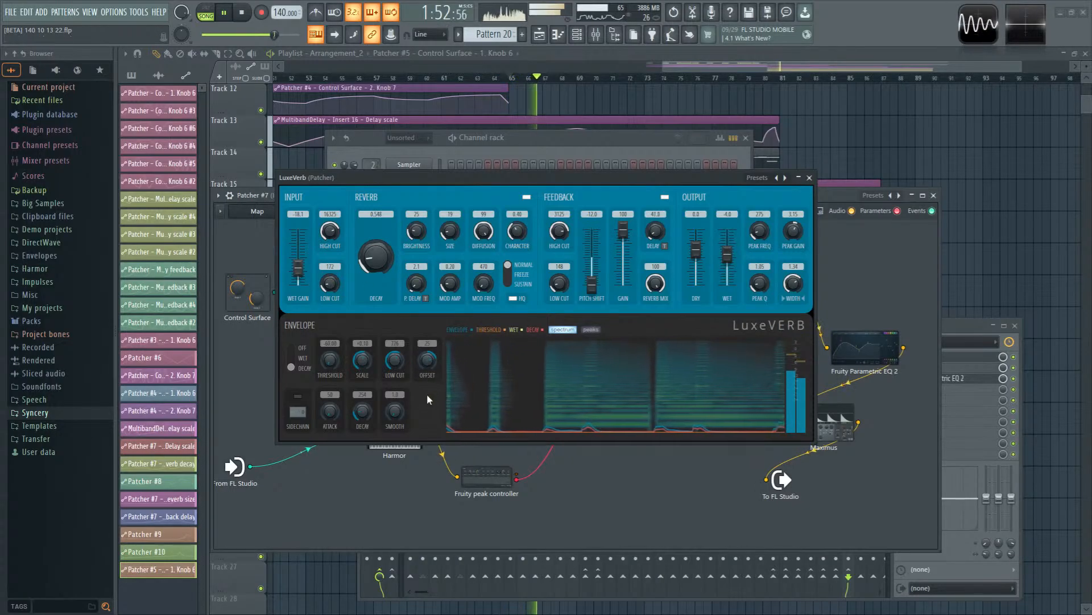
Step: Try different envelope scale amounts on the LuxeVerb during playback, settle on -0.93, and close the plugin
left_click_drag(365, 374, 366, 381)
scroll(365, 364, "up", 10)
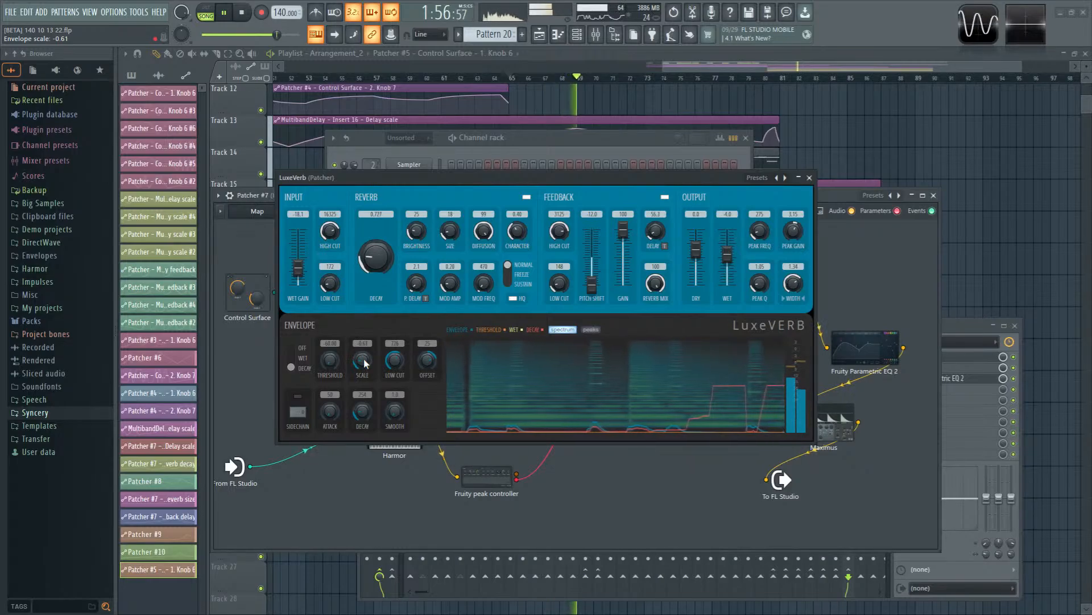
scroll(362, 363, "down", 4)
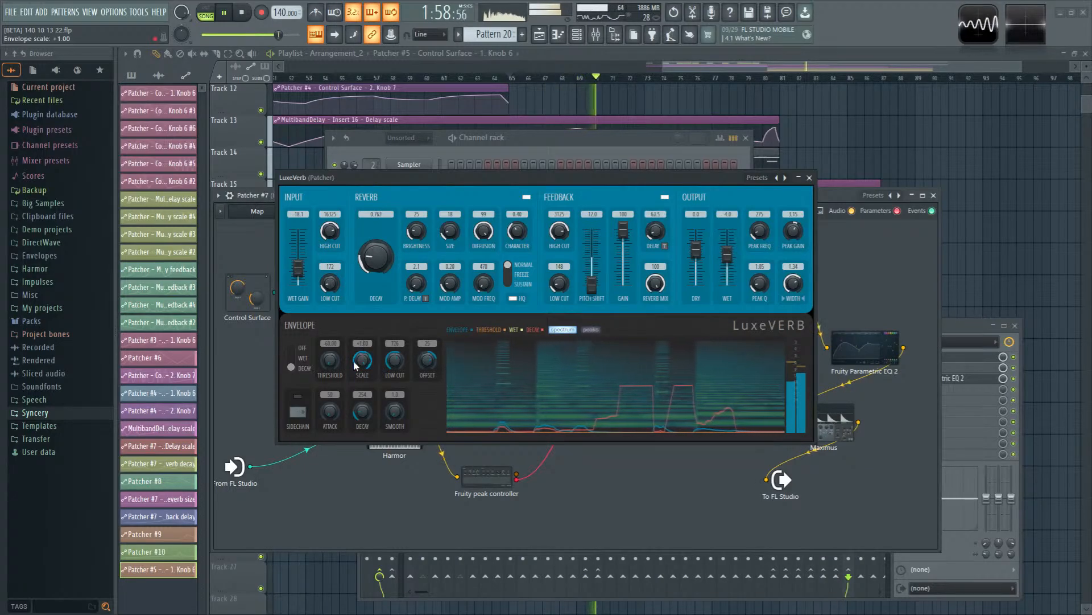
scroll(362, 364, "down", 10)
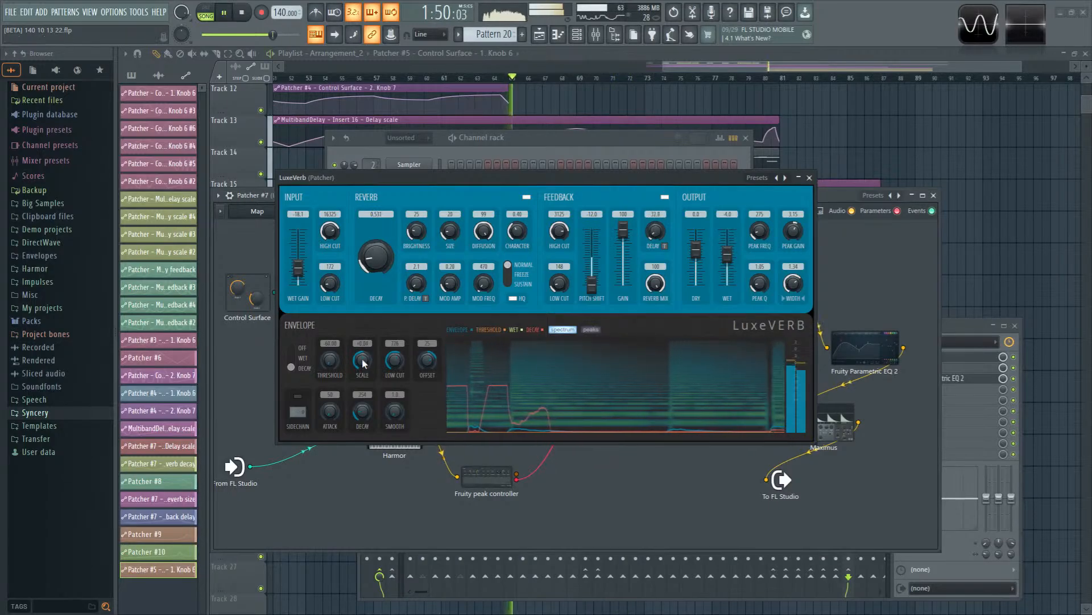
key("space")
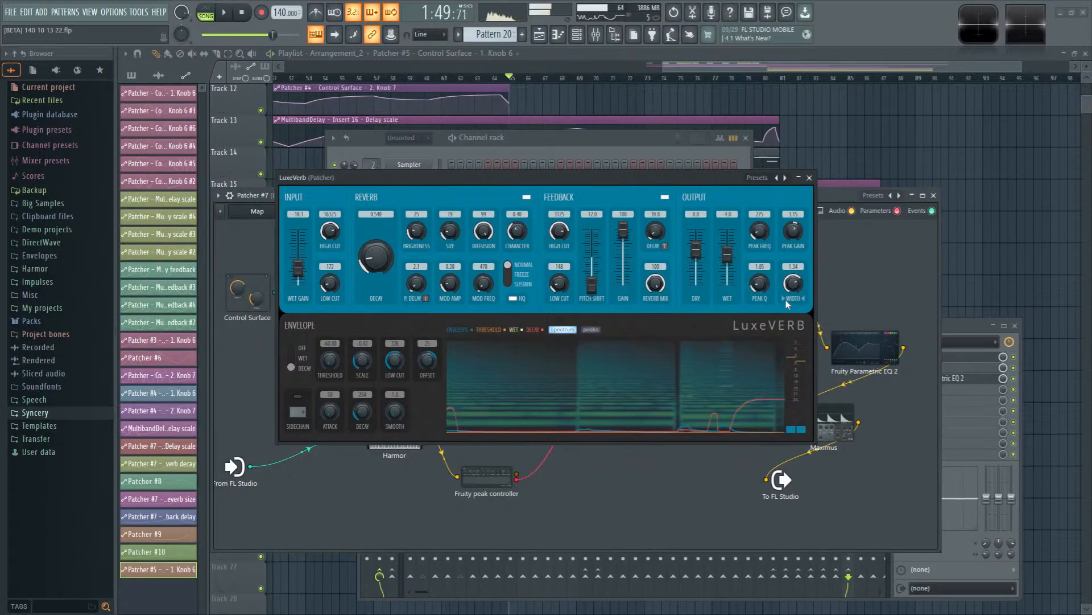
left_click(810, 178)
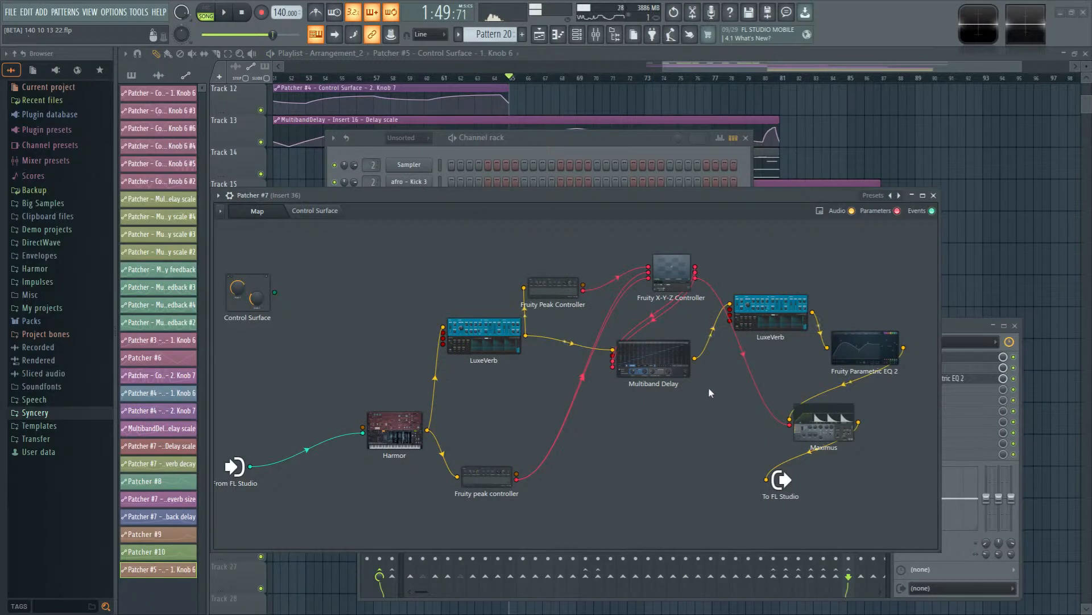
Step: Open the LuxeVerb that follows the Multiband Delay in Patcher #7 and audition it from bar 65
double_click(771, 313)
key("space")
key("space")
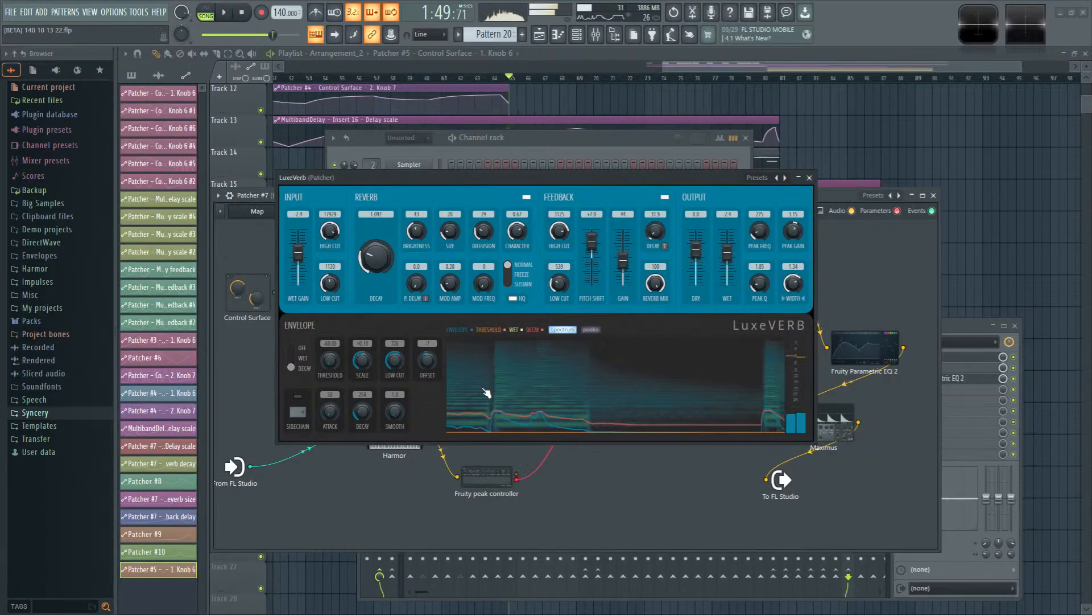
key("space")
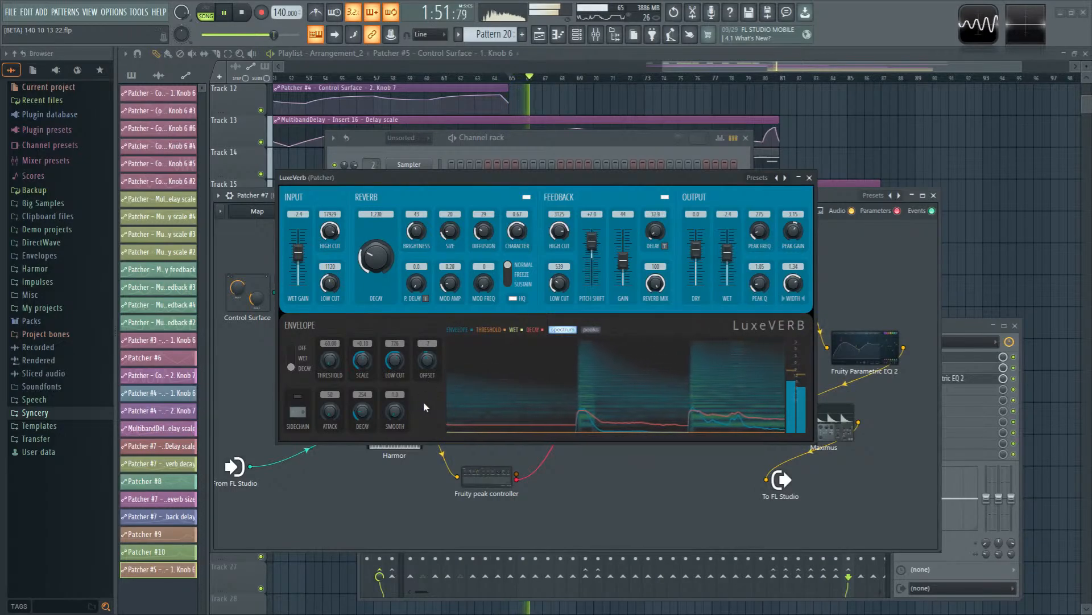
Step: Lower this LuxeVerb's envelope offset and set its envelope scale to +0.27 during playback, finishing with playback stopped
mouse_move(429, 368)
left_mouse_down()
mouse_move(429, 395)
mouse_move(430, 376)
left_mouse_up()
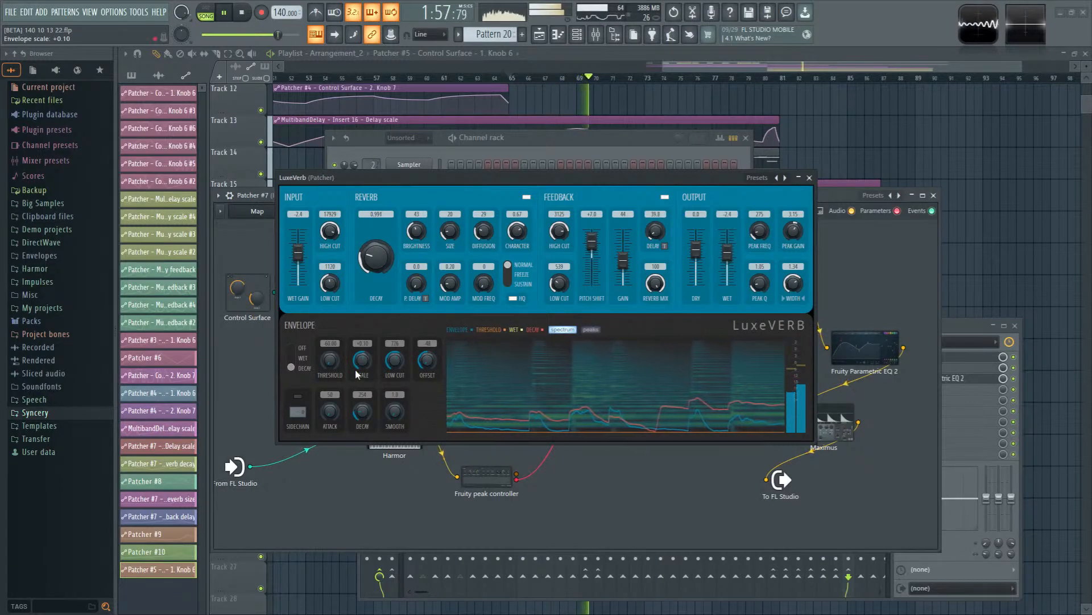
left_click_drag(366, 362, 365, 351)
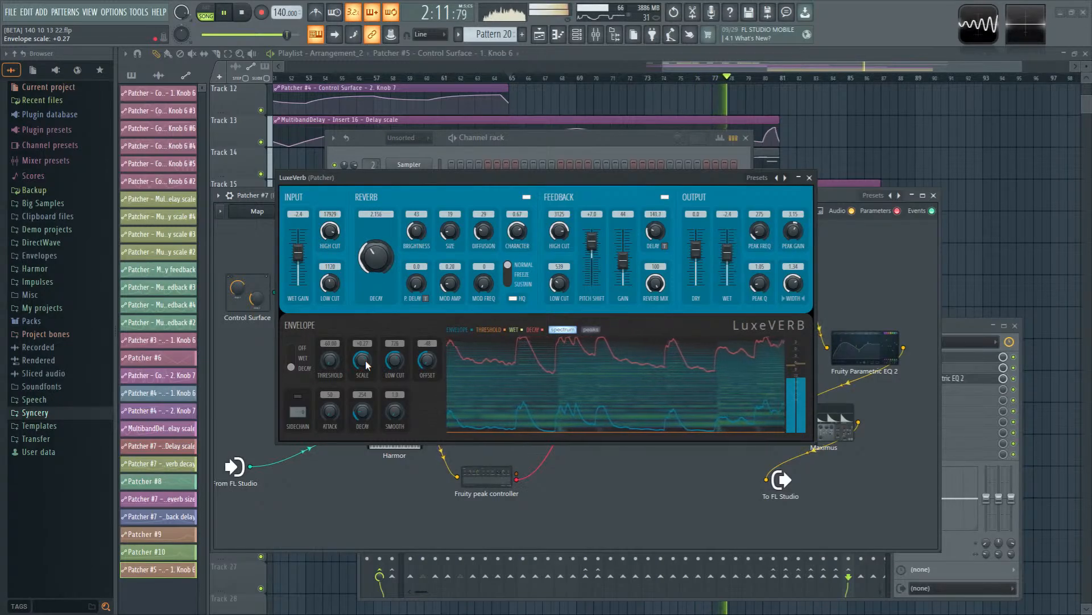
left_click(244, 12)
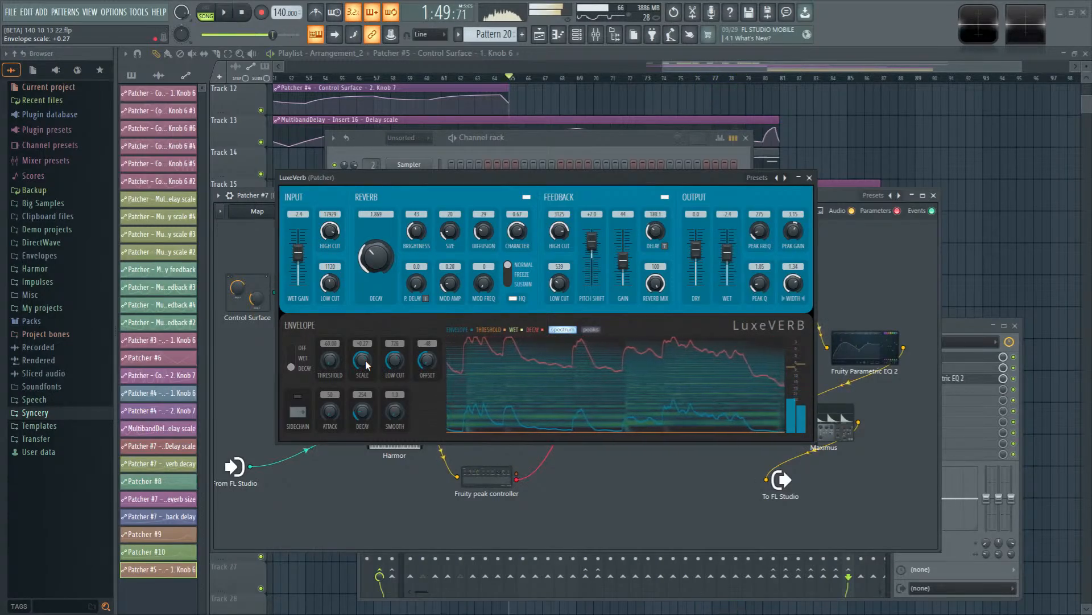
left_click(244, 13)
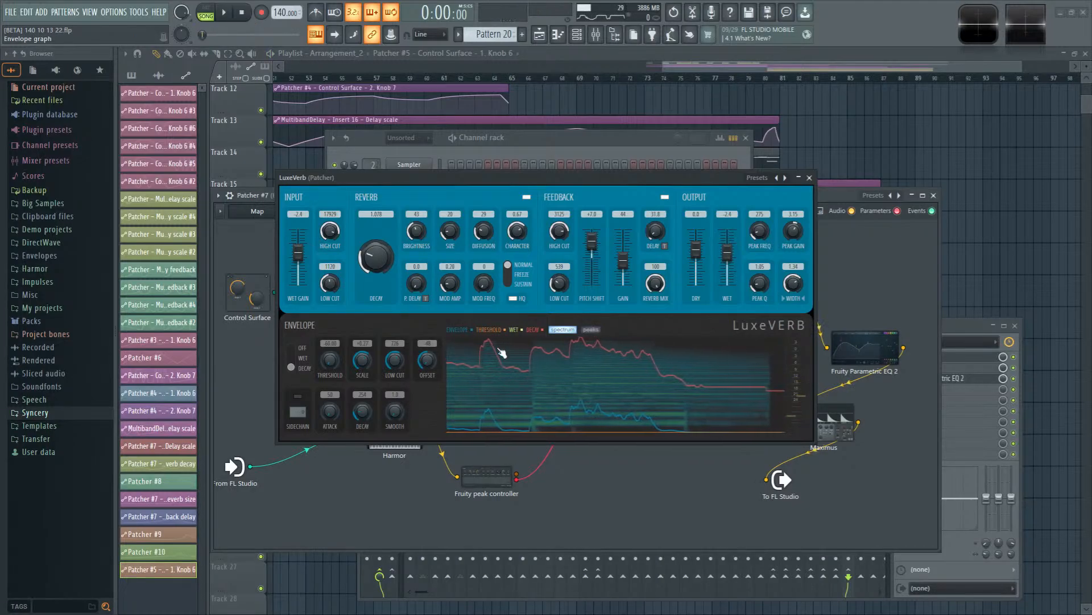
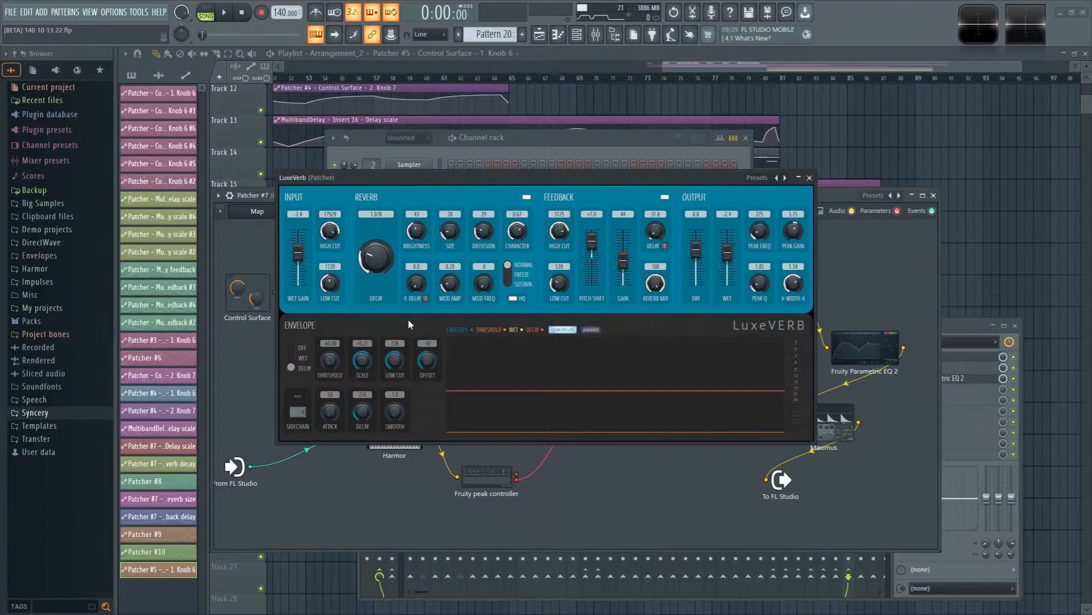
Step: Audition the adjusted reverb from bar 65, stop playback and close the plugin windows
key("space")
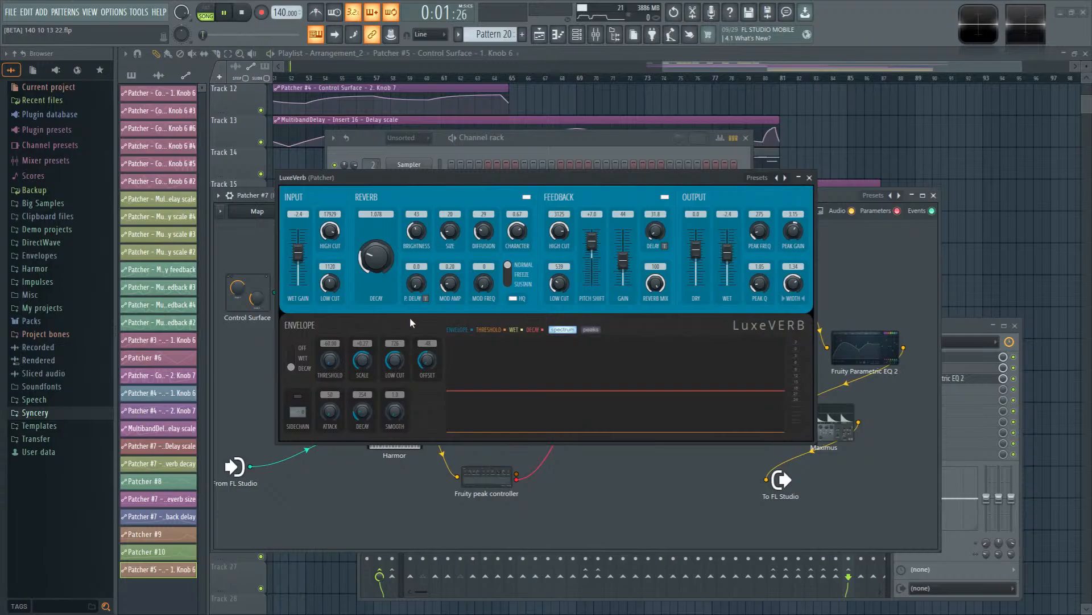
left_click(736, 100)
scroll(540, 76, "left", 1)
left_click(528, 78)
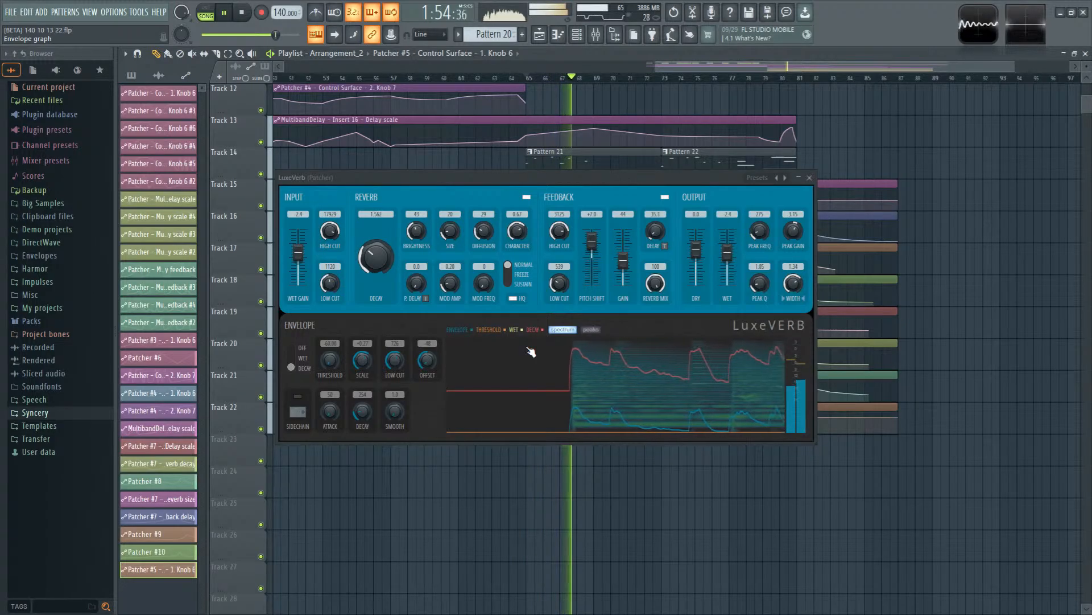
key("space")
key("Escape")
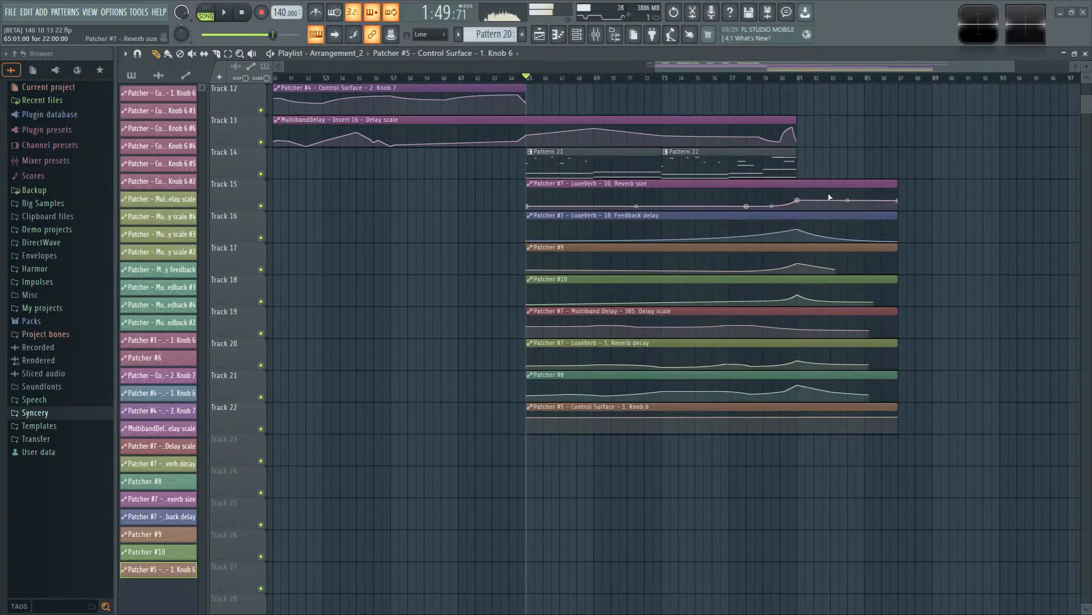
Step: Open Pattern 21 in the piano roll and clone the Patcher #7 channel
double_click(620, 171)
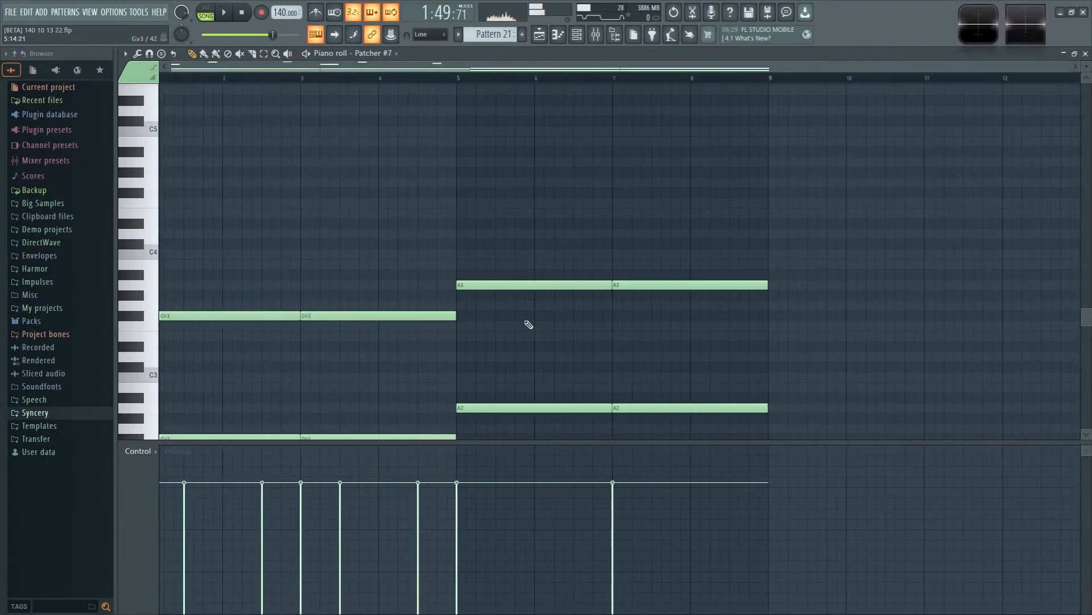
scroll(529, 326, "up", 5)
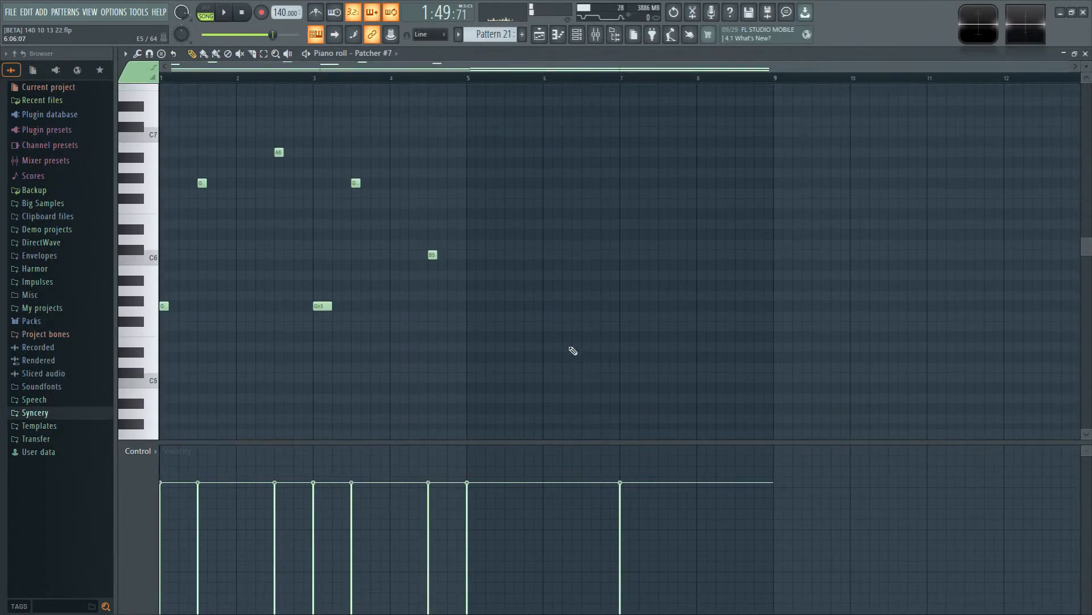
left_click(585, 41)
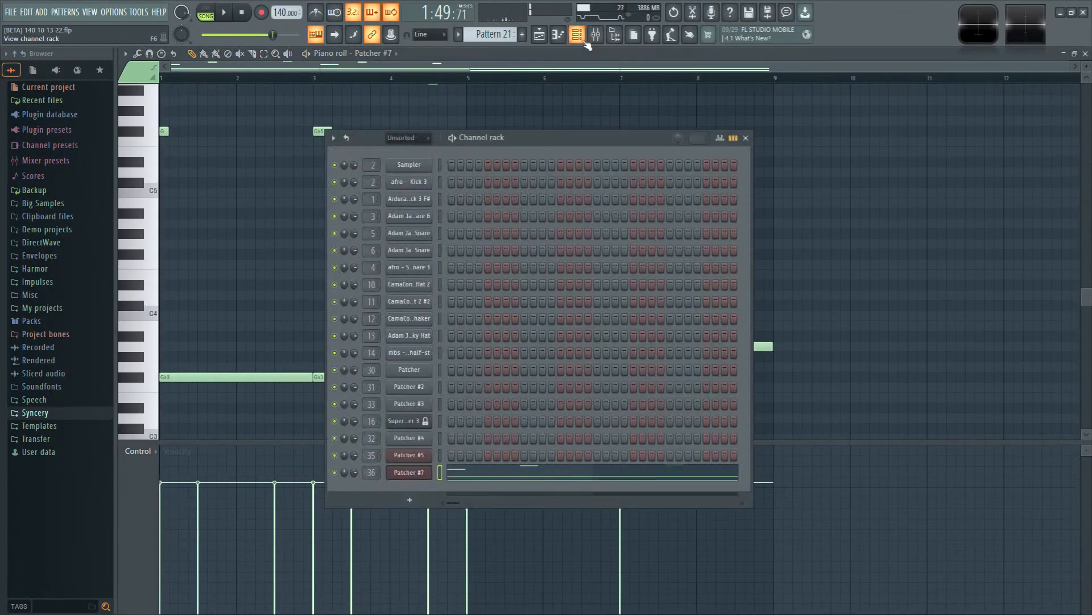
right_click(398, 473)
left_click(500, 564)
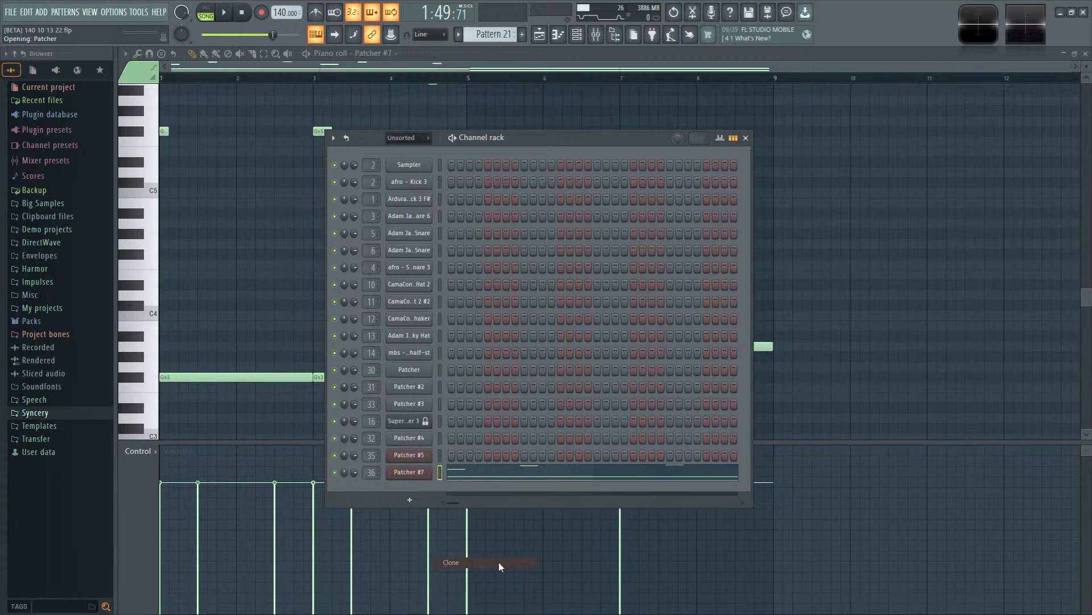
Step: Route the cloned Patcher #11 channel to mixer Insert 37
left_click(579, 143)
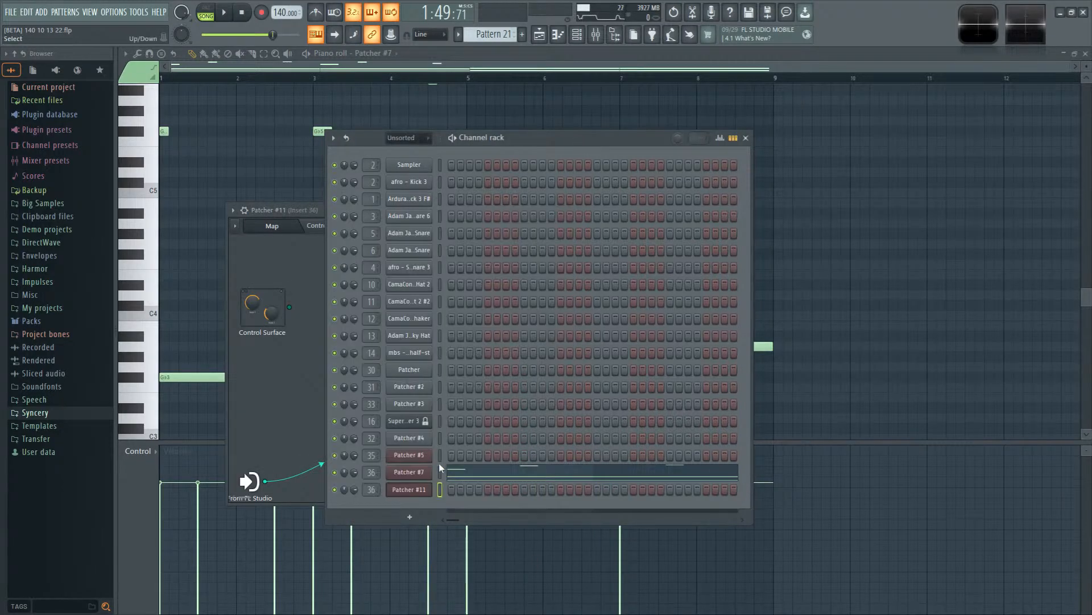
double_click(371, 489)
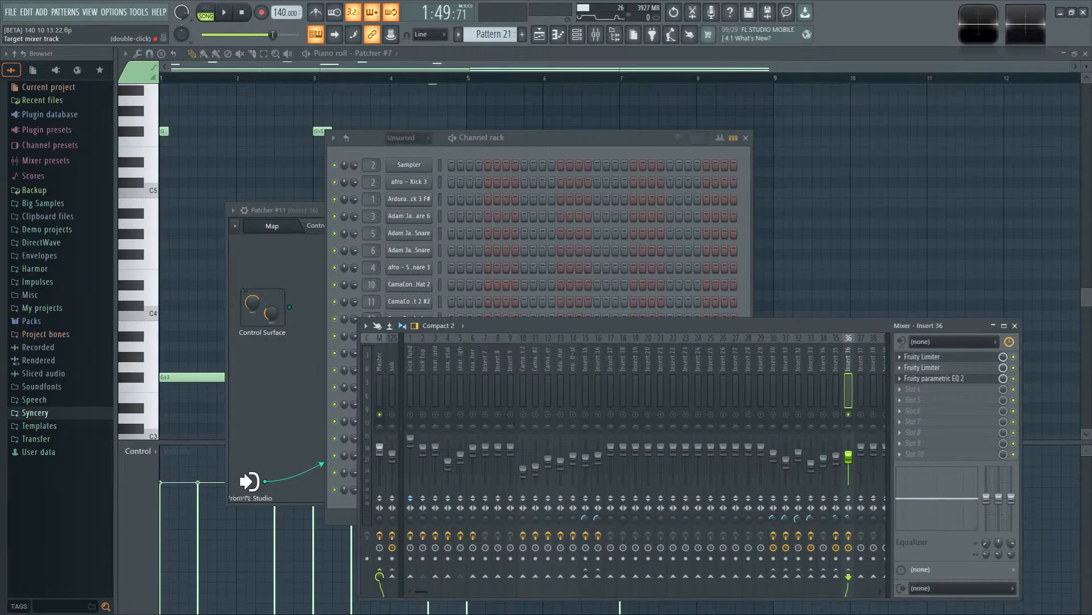
left_click_drag(371, 490, 371, 485)
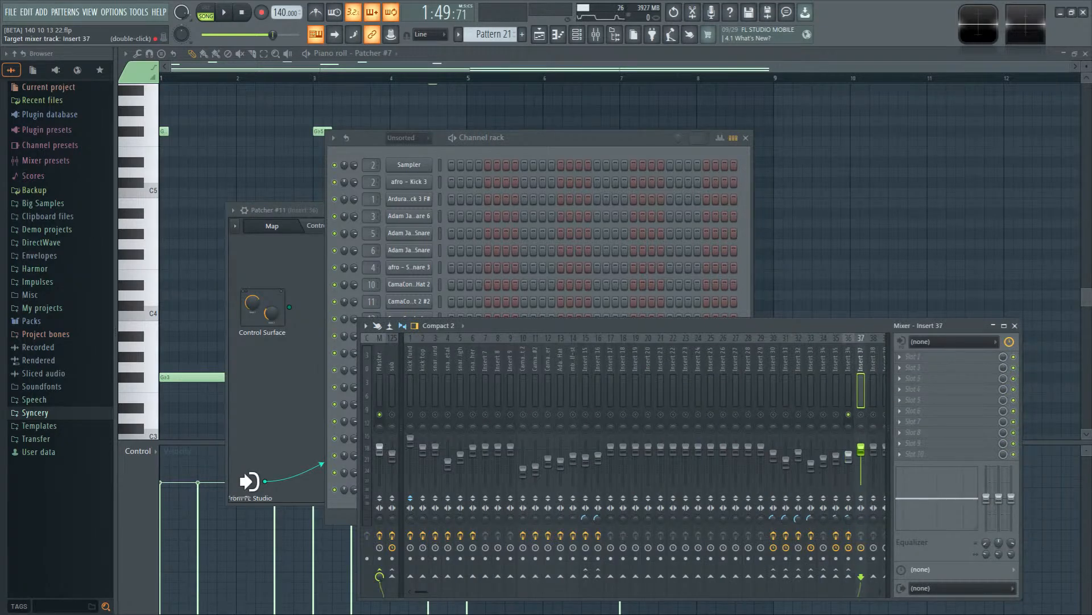
right_click(849, 358)
mouse_move(885, 345)
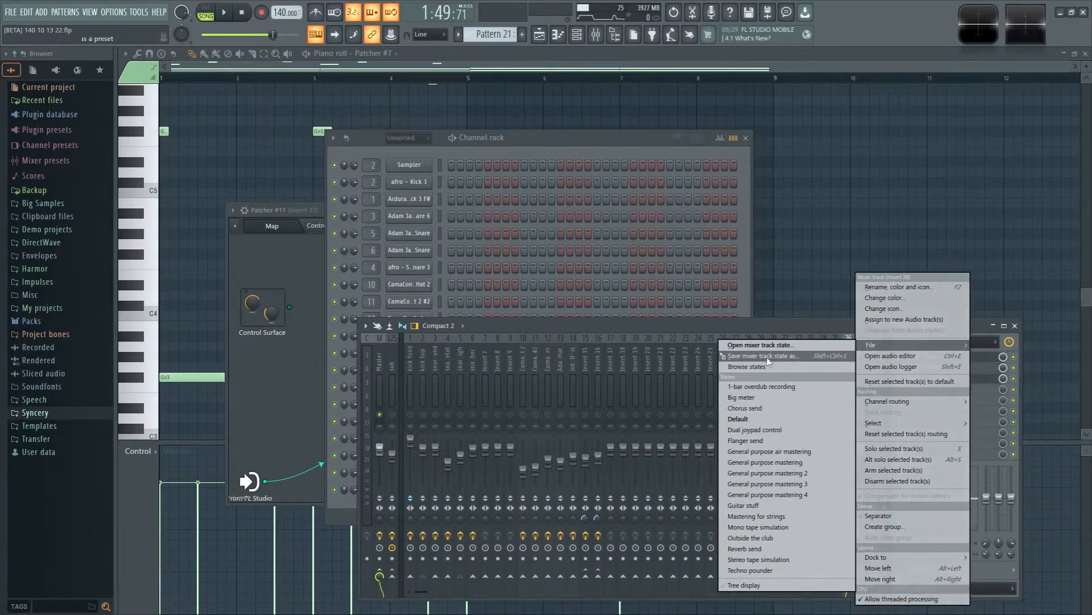
left_click_drag(763, 356, 848, 357)
Step: Go through the kick top, snare metal and snare high mixer tracks and send snare high to Insert 37
left_click(423, 385)
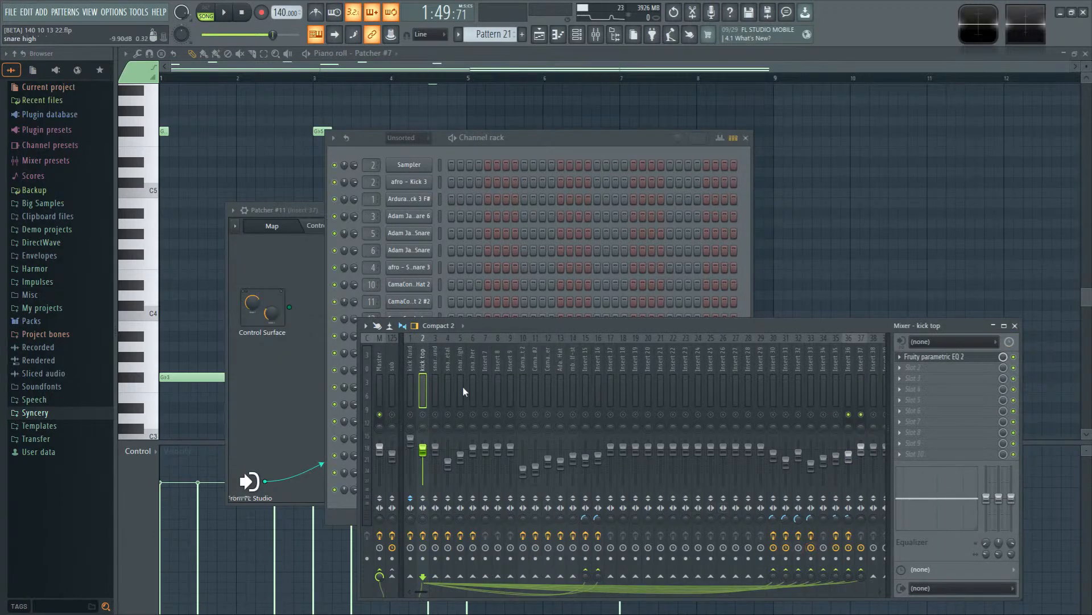
left_click(448, 369)
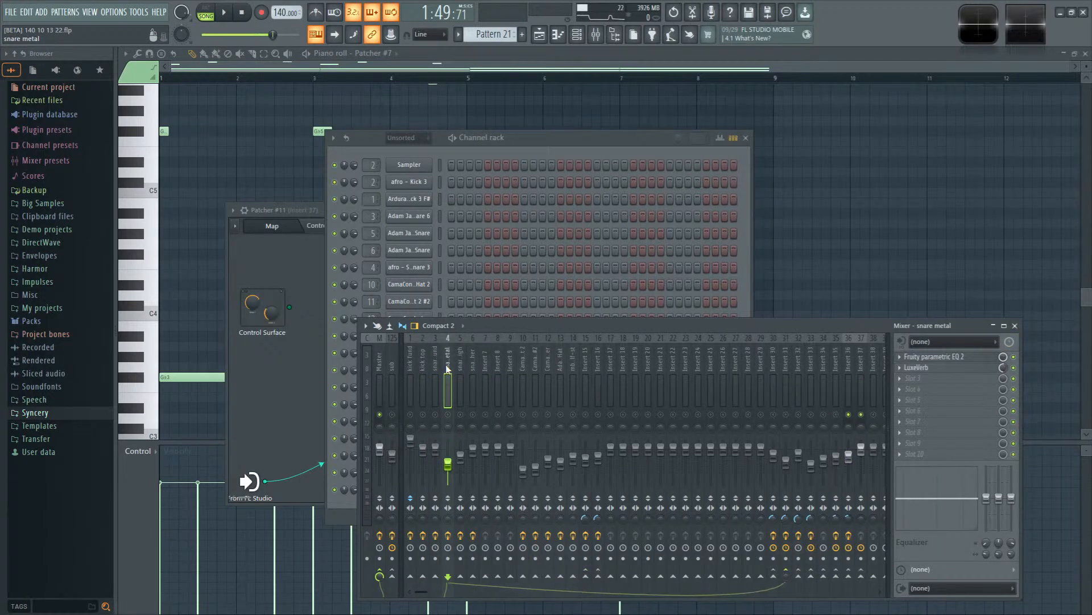
left_click(461, 370)
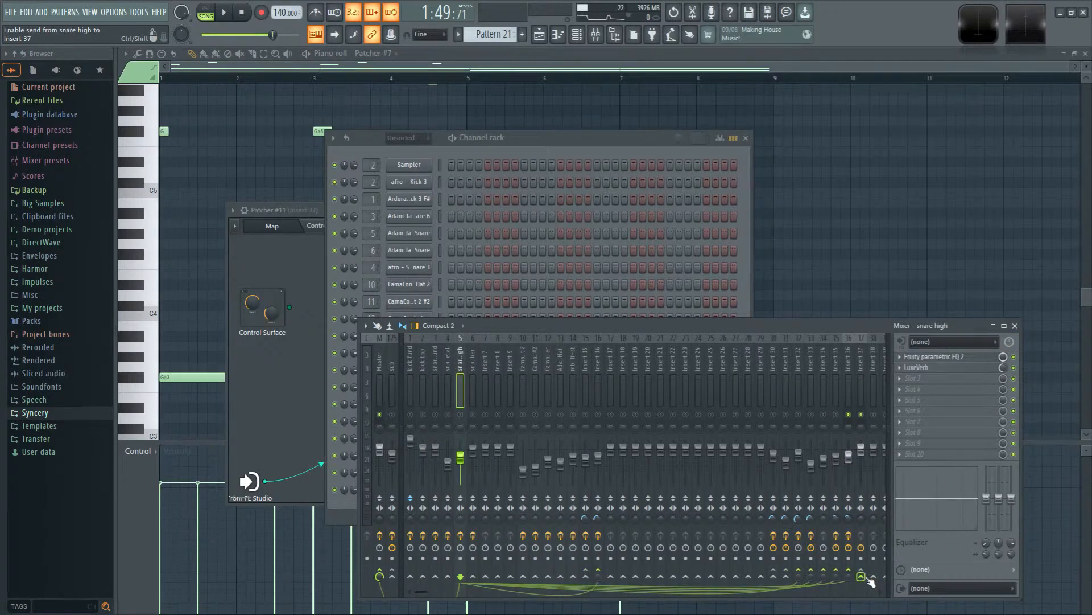
left_click(867, 577)
Step: Copy the mixer track state of Insert 36, with its two limiters and parametric EQ, onto Insert 37
left_click(854, 361)
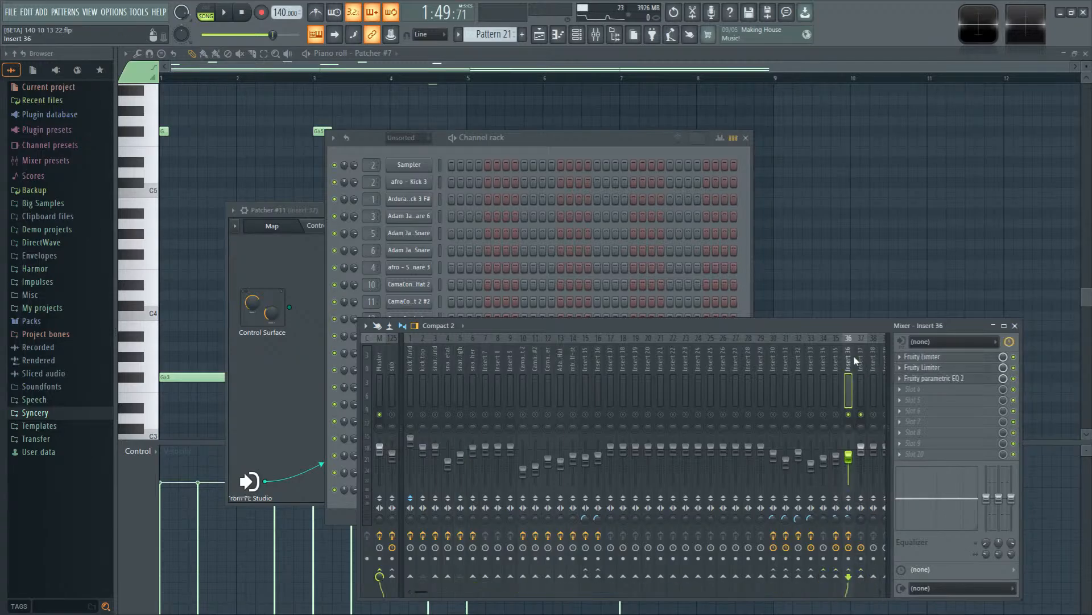
right_click(853, 358)
mouse_move(876, 342)
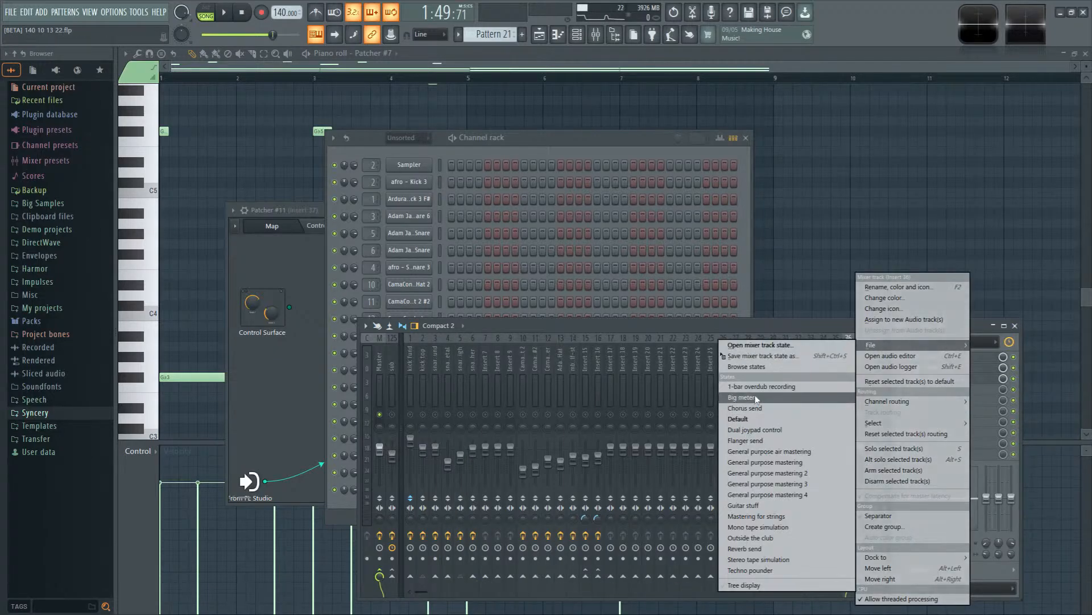
left_click(772, 349)
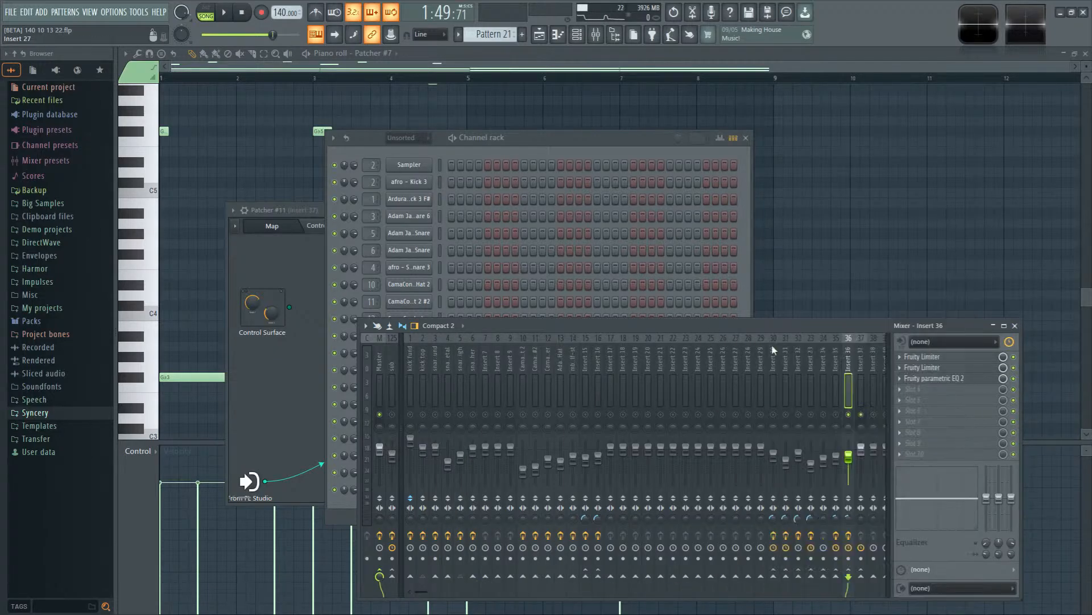
right_click(854, 358)
mouse_move(881, 346)
left_click_drag(780, 357, 861, 365)
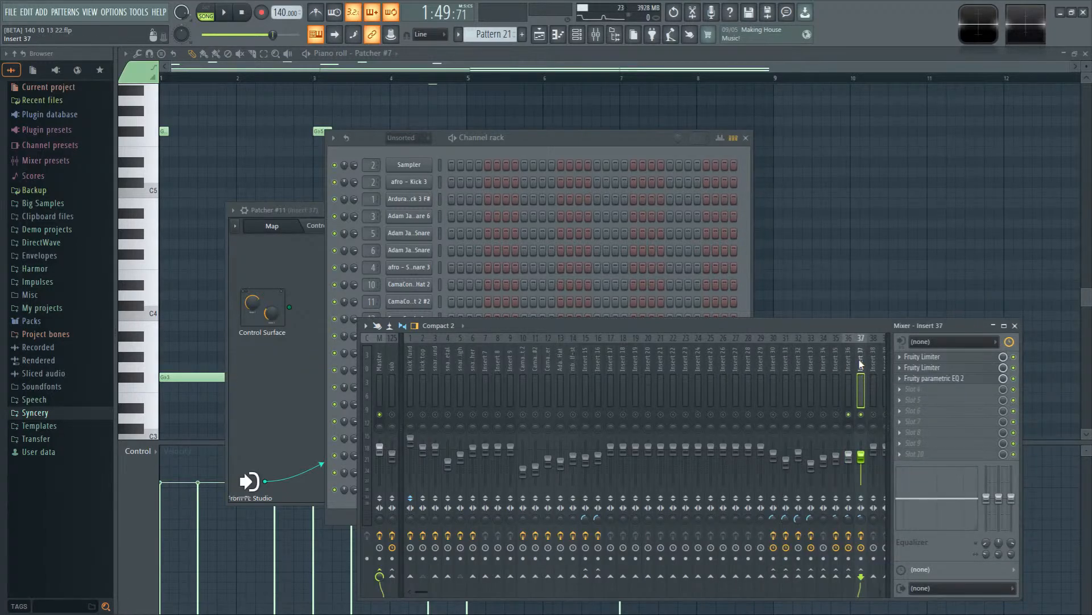
Step: Return to the channel rack and show the long low notes of Patcher #7 in Pattern 21's piano roll
left_click(575, 36)
left_click_drag(551, 248, 563, 247)
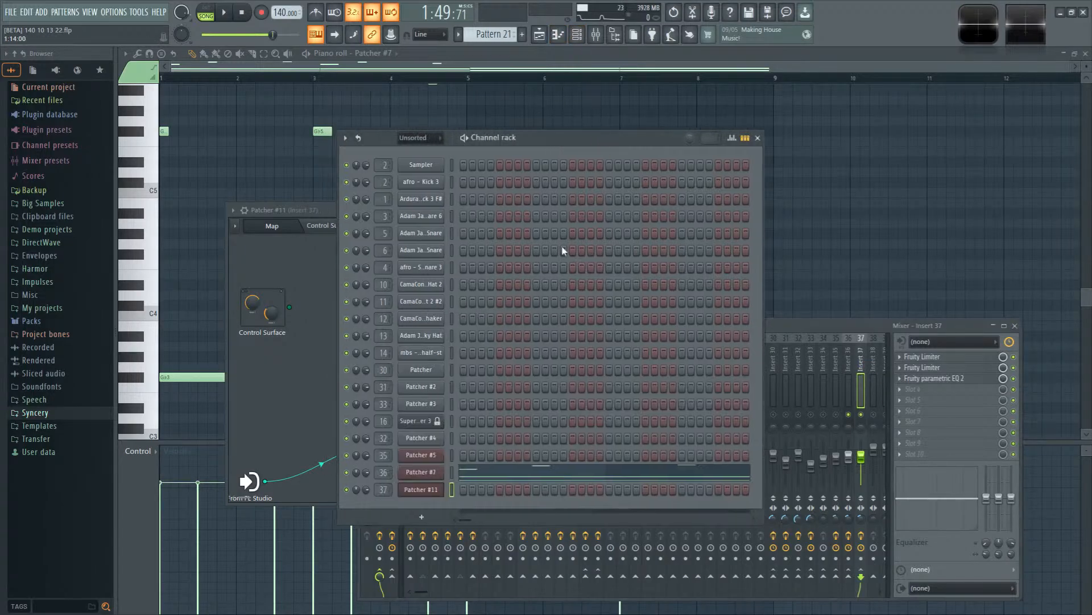
left_click(458, 477)
scroll(445, 364, "down", 6)
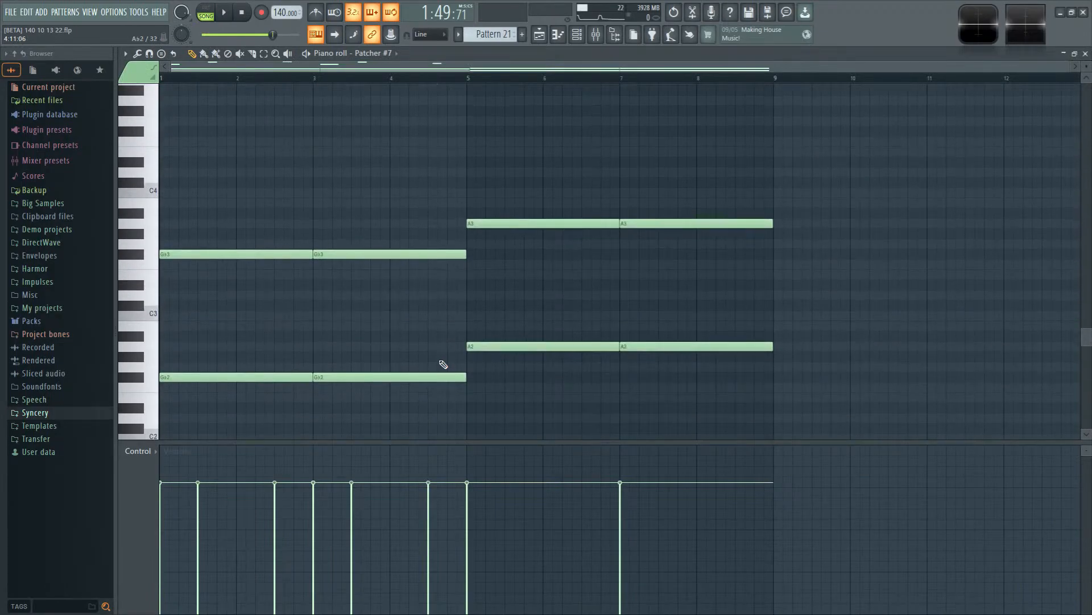
Step: Try cutting the long low notes of Patcher #7 from Pattern 21's piano roll
scroll(449, 366, "up", 3)
left_click_drag(201, 178, 746, 424)
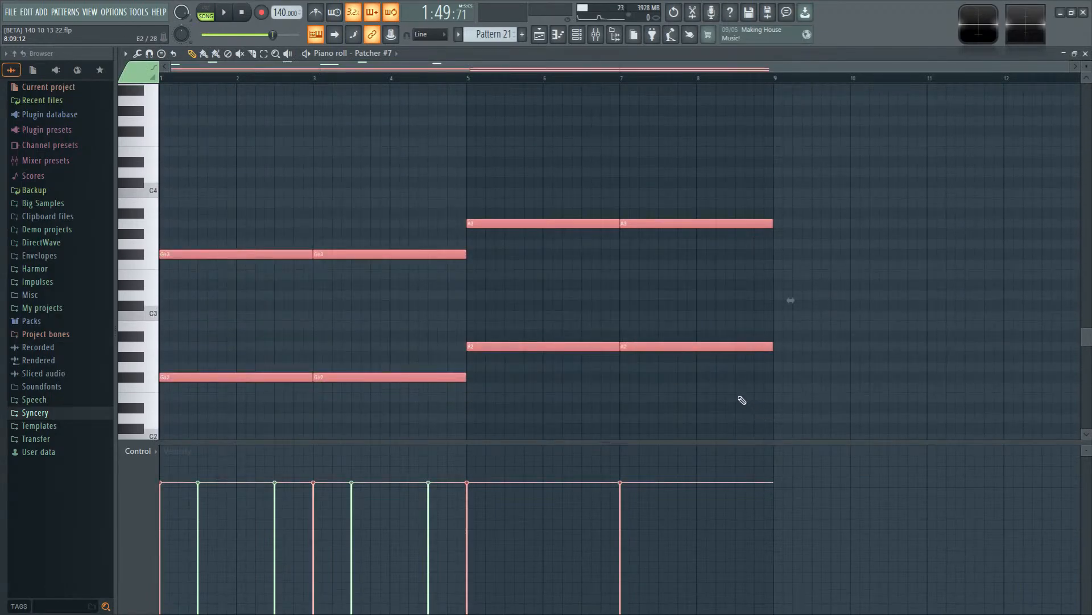
key("Delete")
scroll(707, 371, "up", 5)
scroll(521, 324, "up", 2)
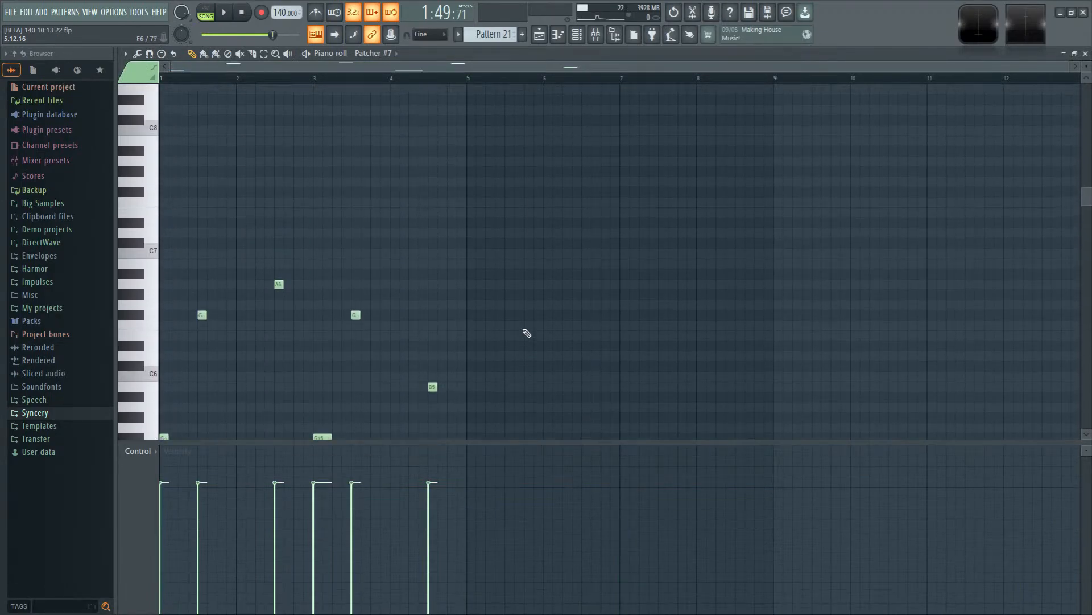
scroll(524, 332, "down", 3)
scroll(496, 35, "down", 1)
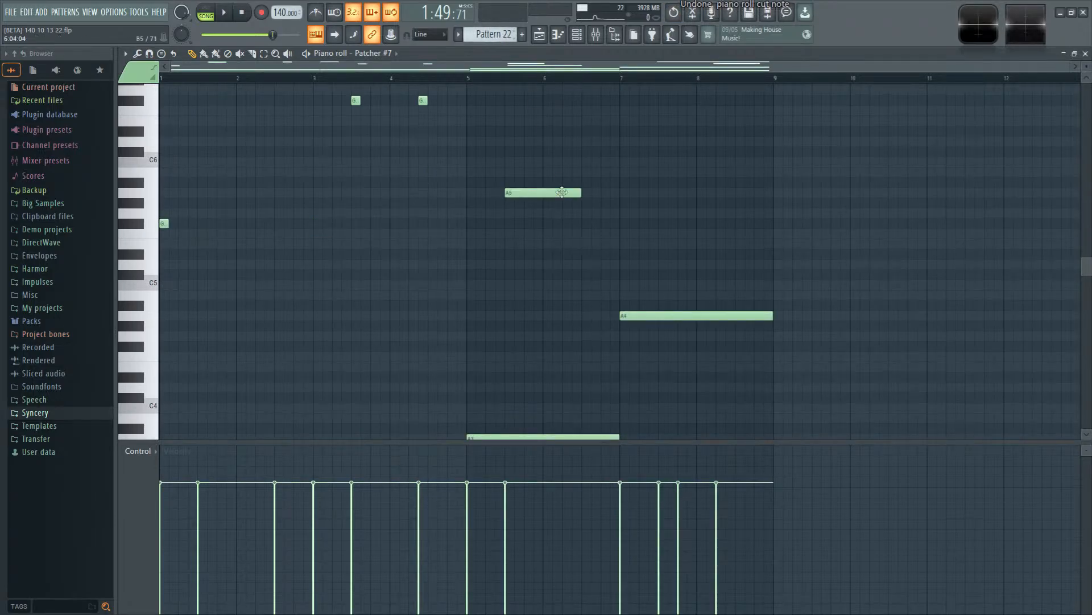
Step: Look at Pattern 22's Patcher #7 notes, return to the playlist and undo the last note cut
scroll(575, 222, "down", 1)
scroll(575, 222, "up", 2)
left_click(540, 36)
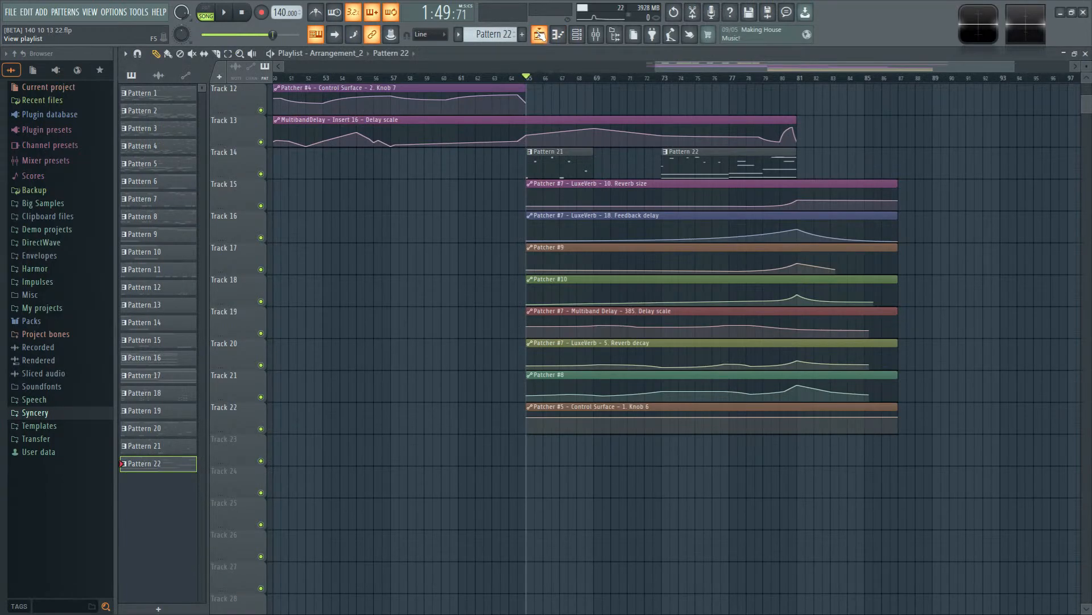
key("ctrl+z")
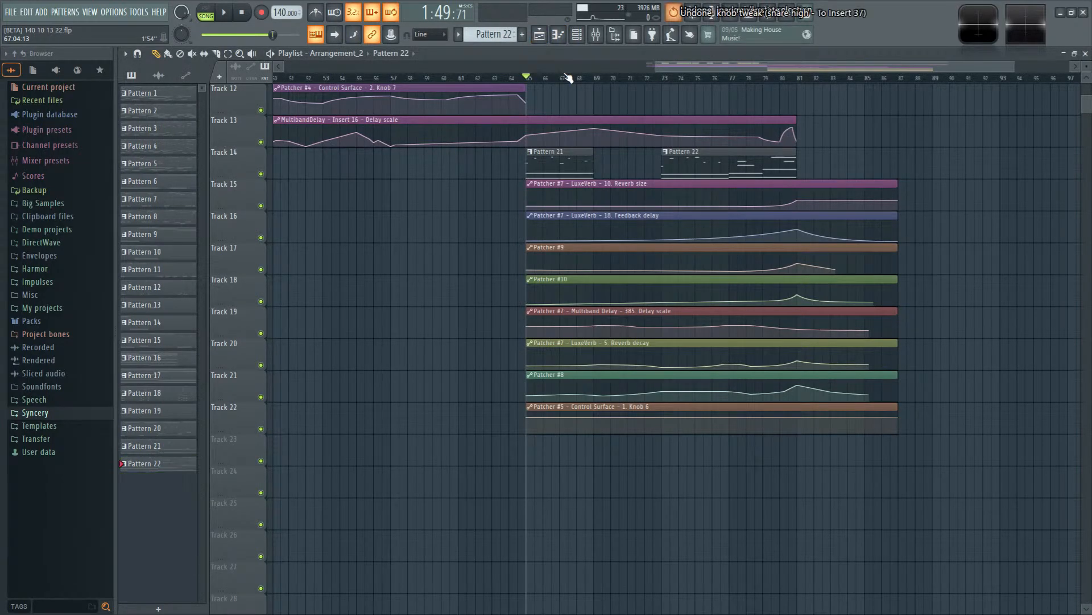
Step: Merge the Pattern 21 and Pattern 22 clips on Track 14 into a single pattern clip
scroll(514, 209, "up", 4)
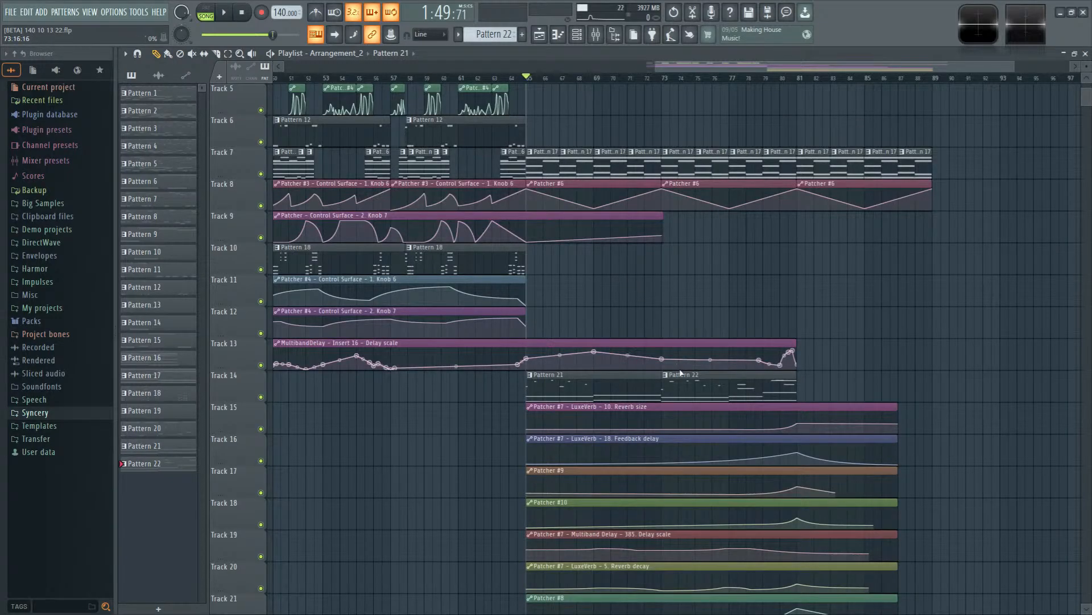
mouse_move(686, 393)
left_mouse_down()
mouse_move(729, 393)
mouse_move(681, 373)
left_mouse_up()
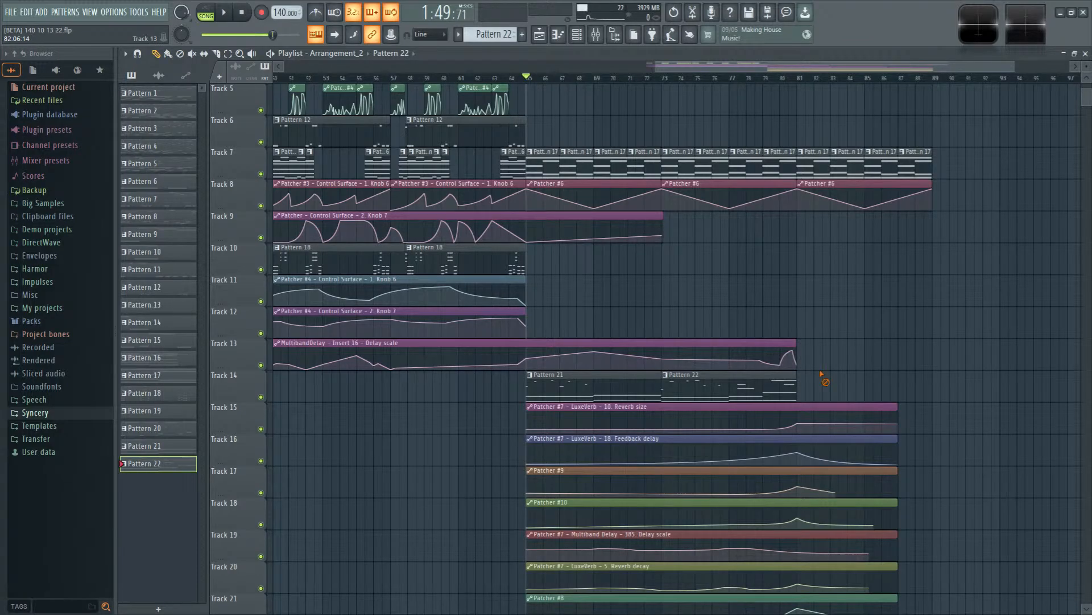
double_click(239, 390)
scroll(387, 437, "down", 4)
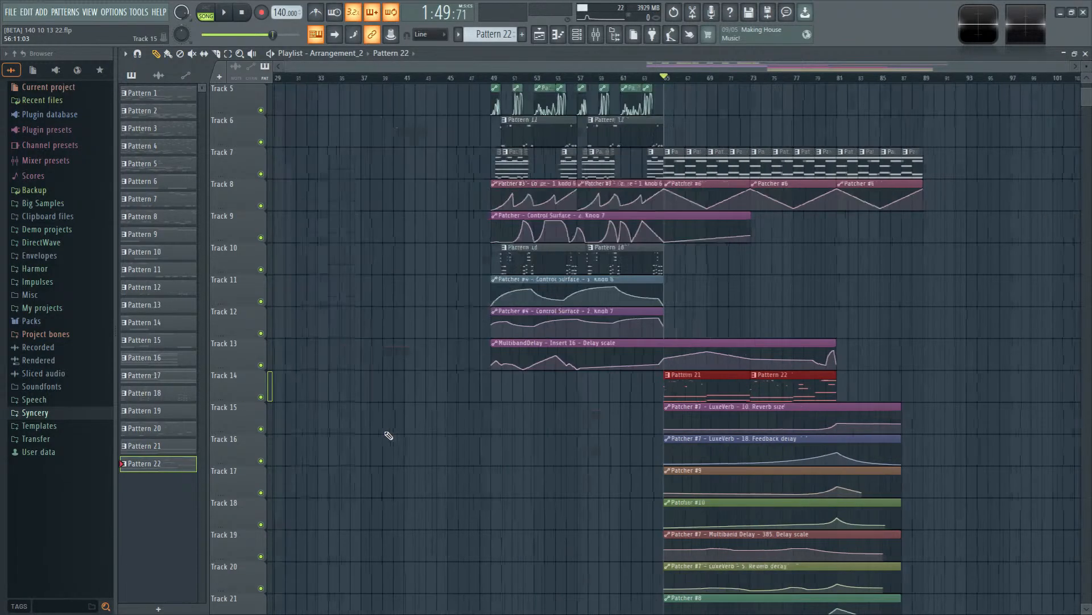
right_click(229, 384)
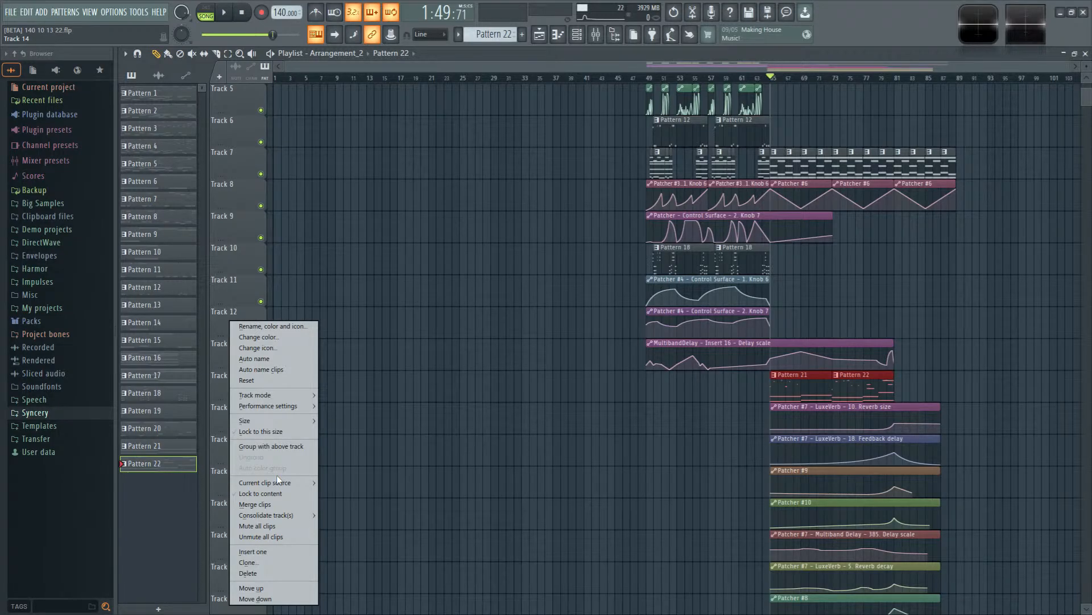
left_click(264, 504)
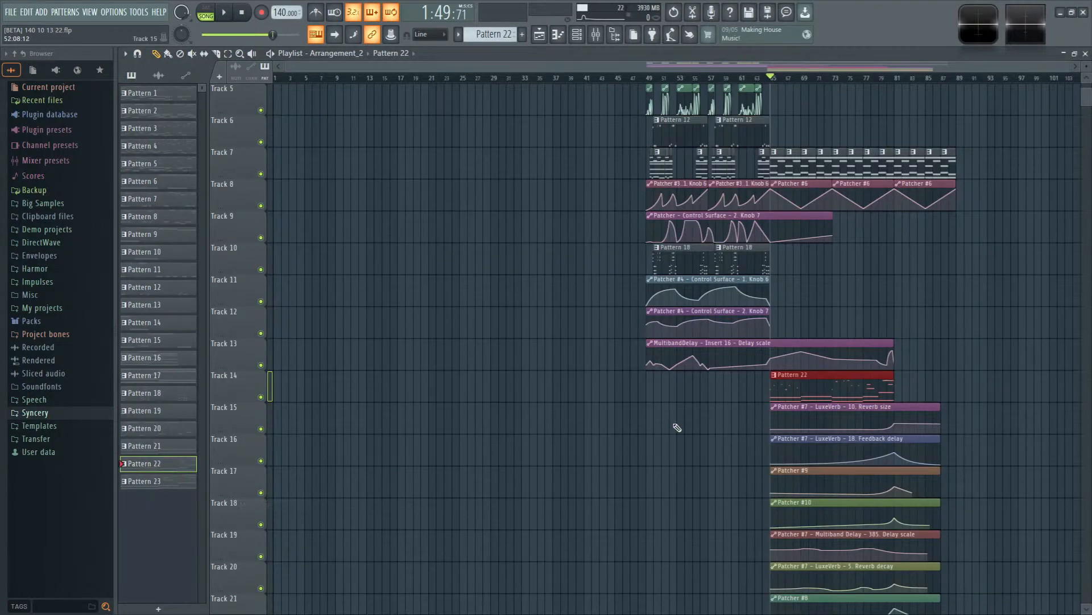
Step: Open the merged Pattern 22 clip in the piano roll and look over Patcher #7's low and high notes
double_click(824, 380)
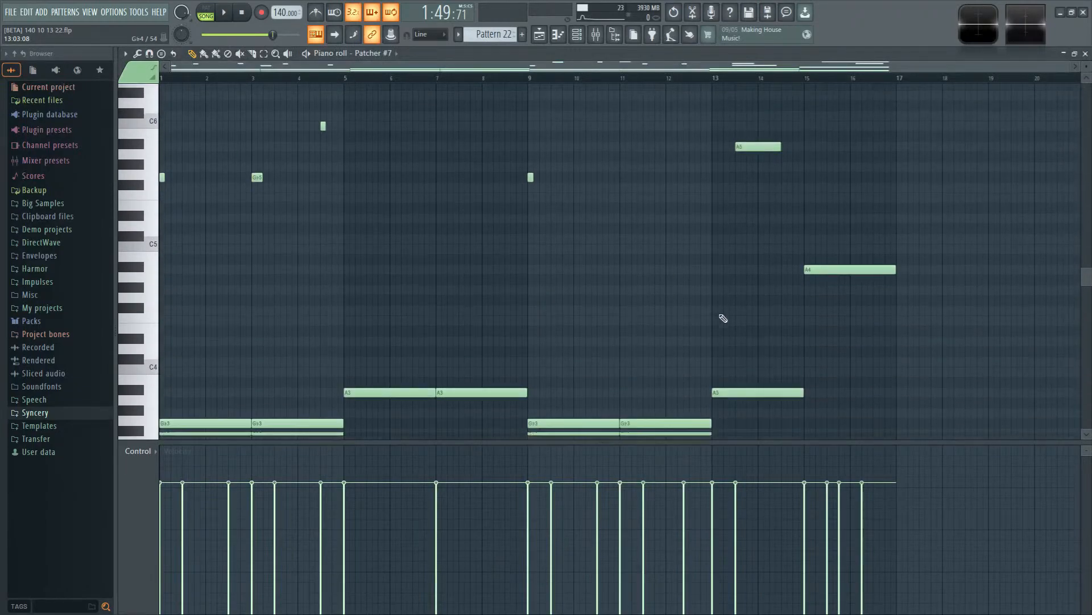
scroll(724, 317, "down", 4)
scroll(843, 327, "up", 8)
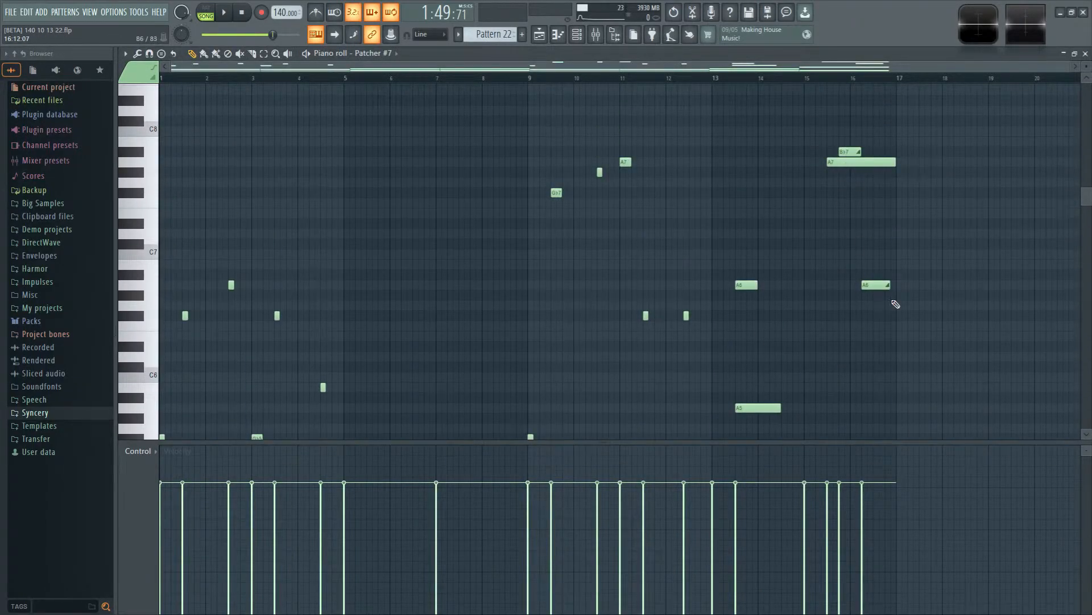
scroll(896, 304, "down", 4)
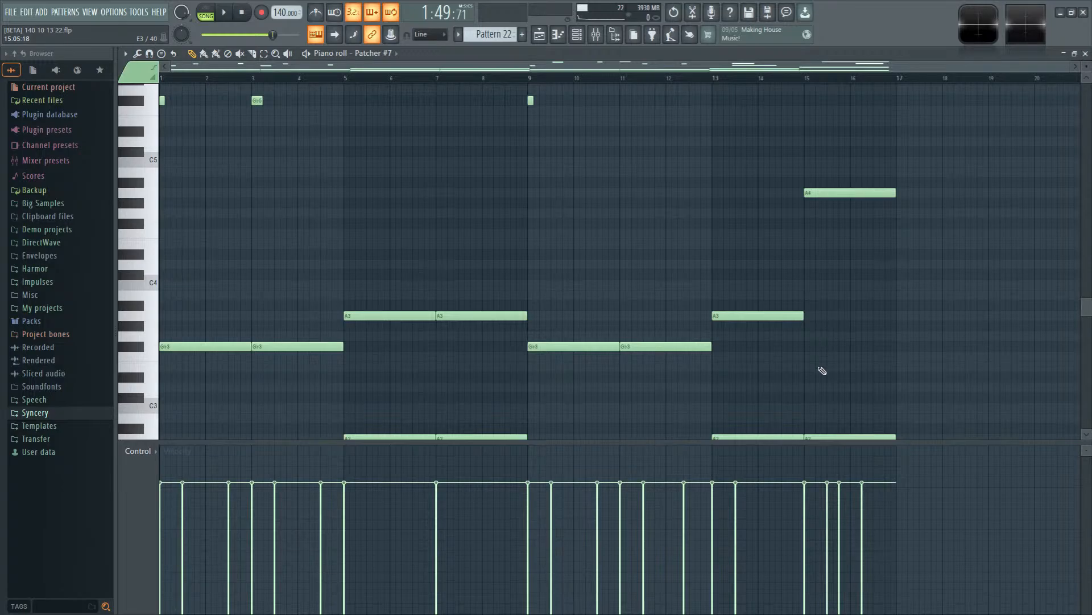
scroll(822, 370, "down", 1)
scroll(858, 312, "up", 6)
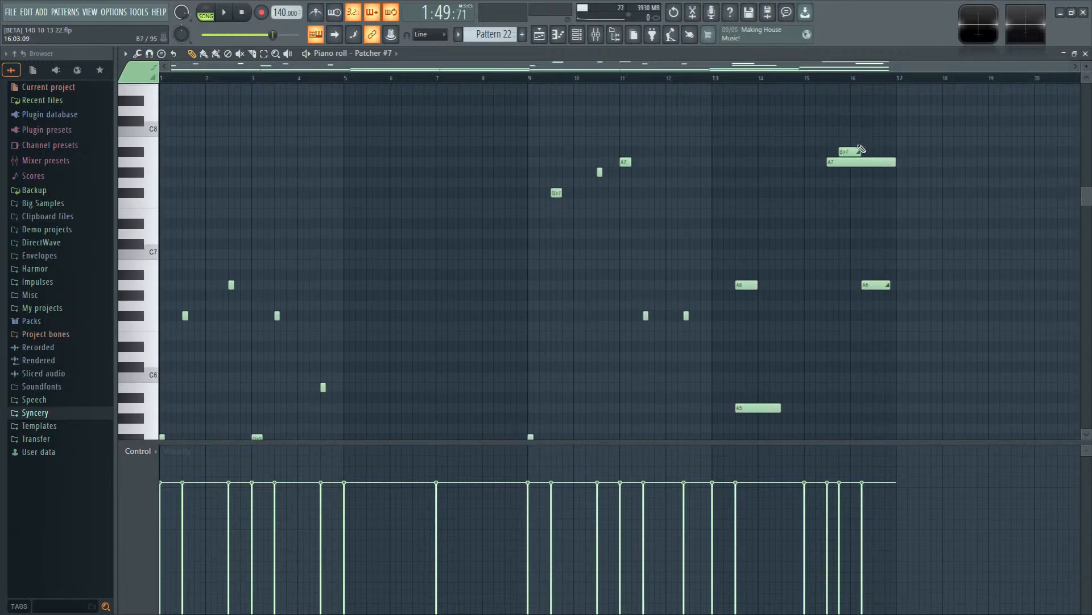
Step: Copy the two slide notes near bar 16 three octaves down, with the first just above the A4 note and the second at A3
scroll(894, 310, "down", 4)
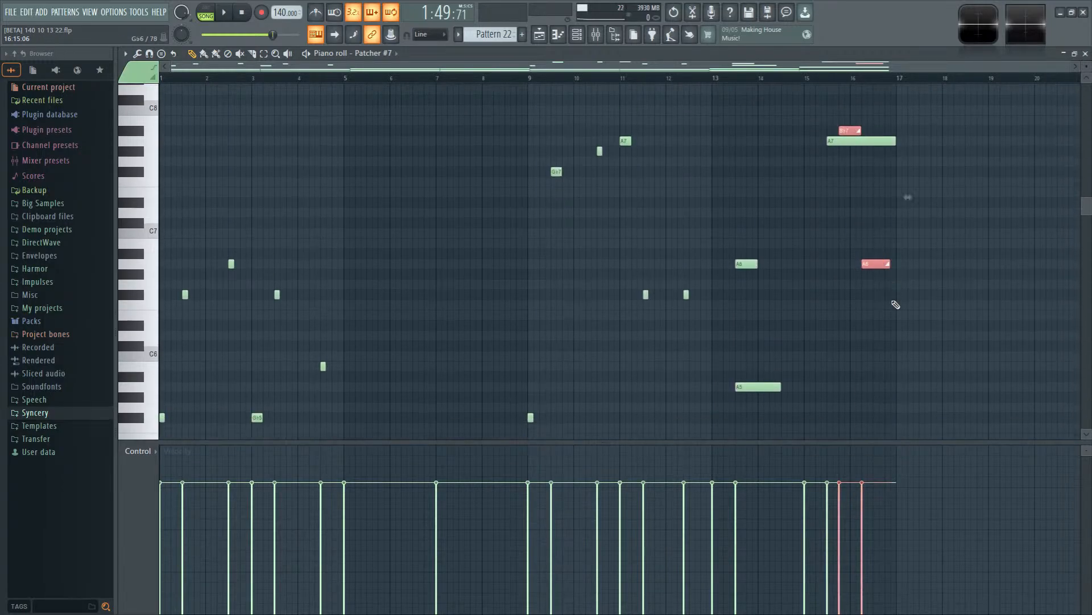
scroll(266, 201, "up", 3)
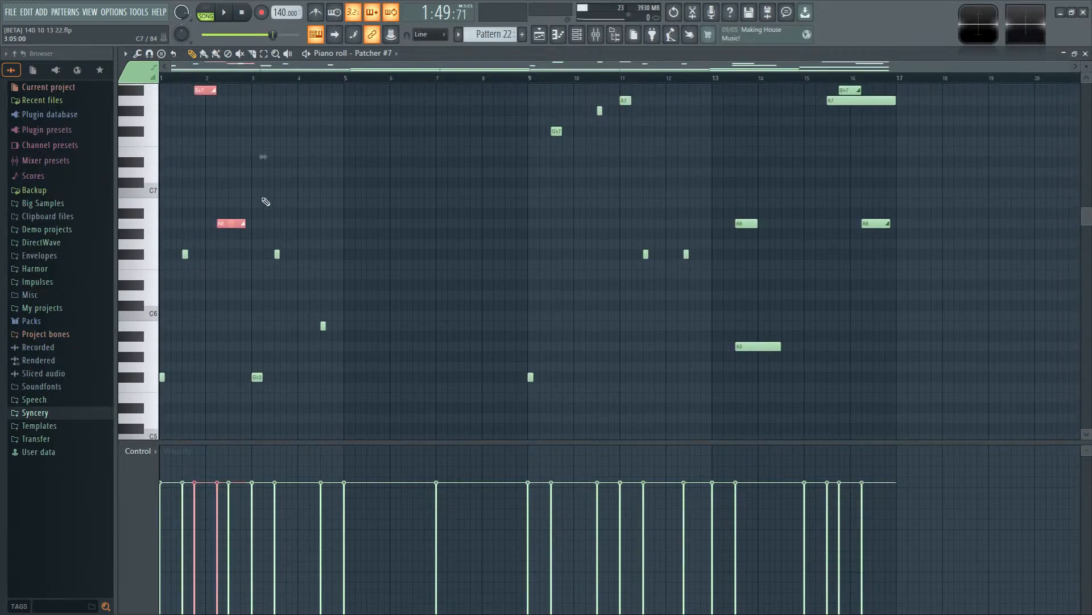
left_click_drag(227, 223, 867, 444)
scroll(865, 268, "up", 3)
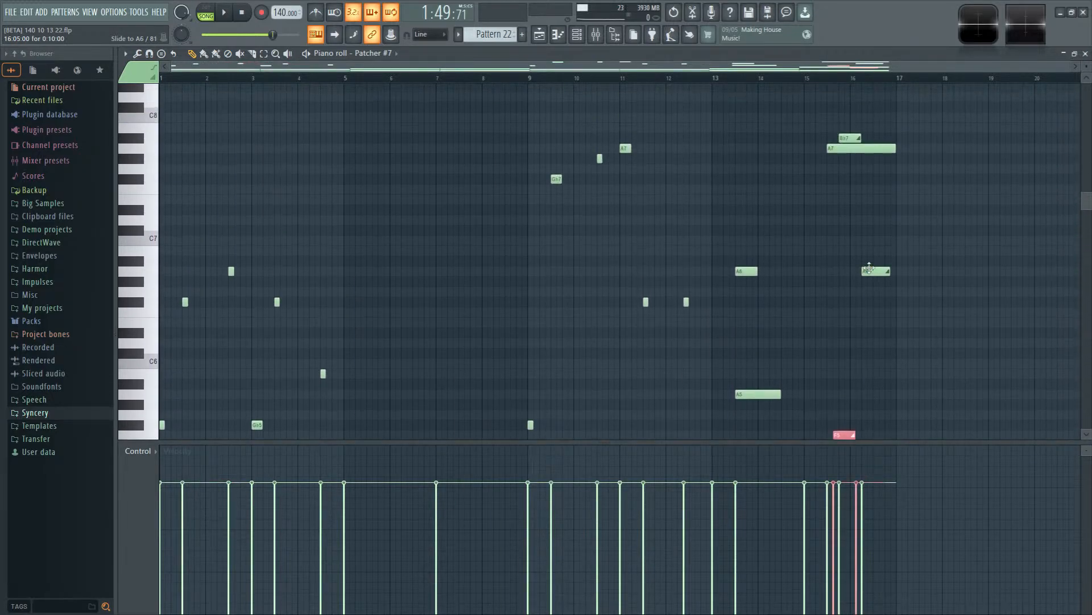
scroll(873, 267, "down", 4)
scroll(845, 283, "up", 3)
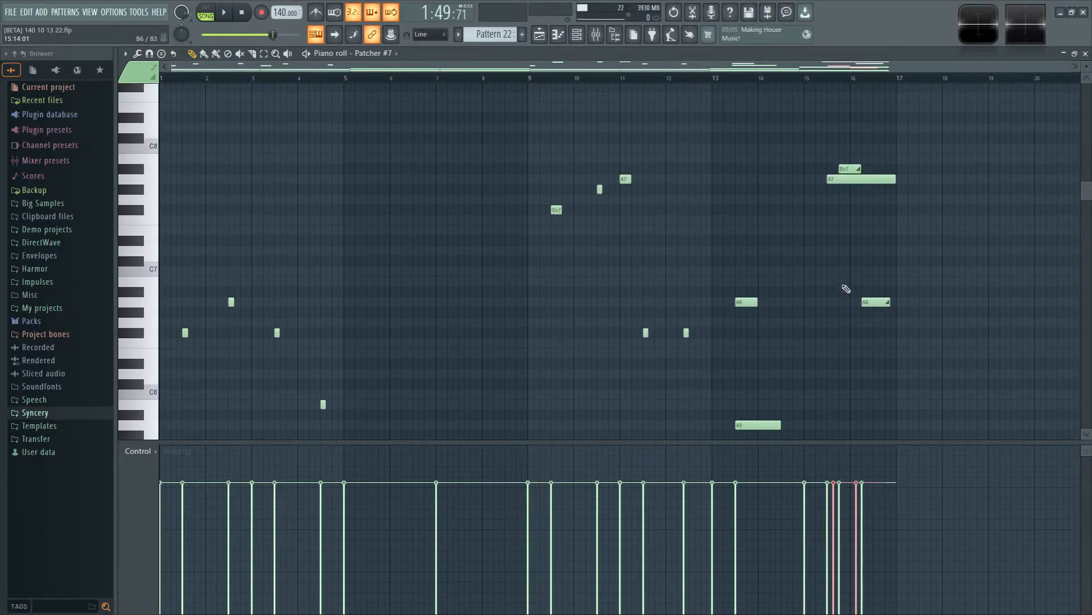
scroll(848, 286, "down", 4)
left_click_drag(846, 260, 849, 323)
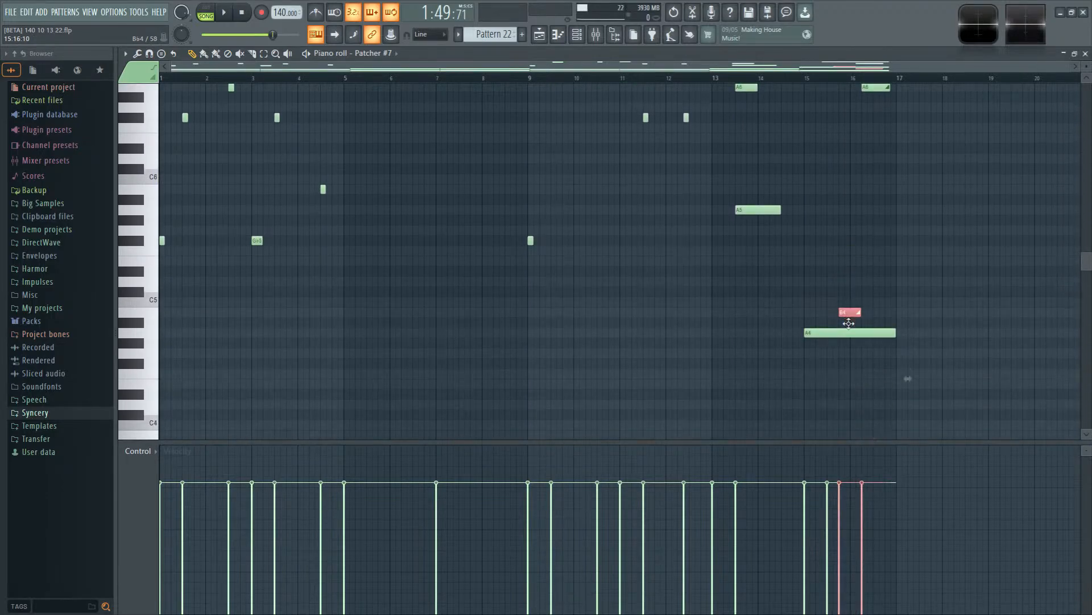
scroll(851, 298, "up", 6)
scroll(846, 312, "down", 8)
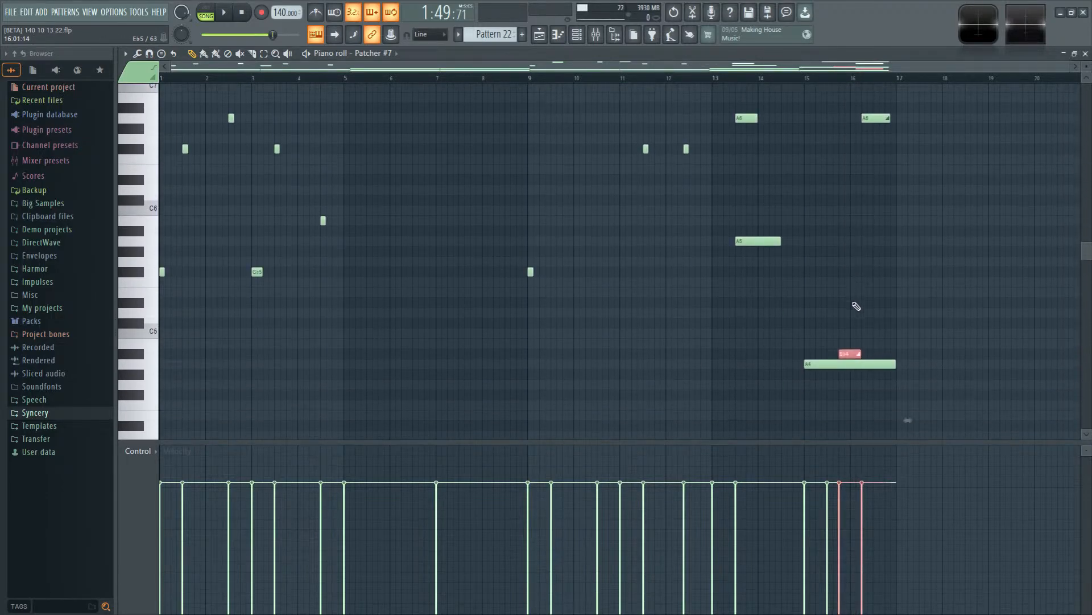
Step: Compare the original and copied slide notes around bar 16 and clear the note selection
scroll(851, 188, "up", 7)
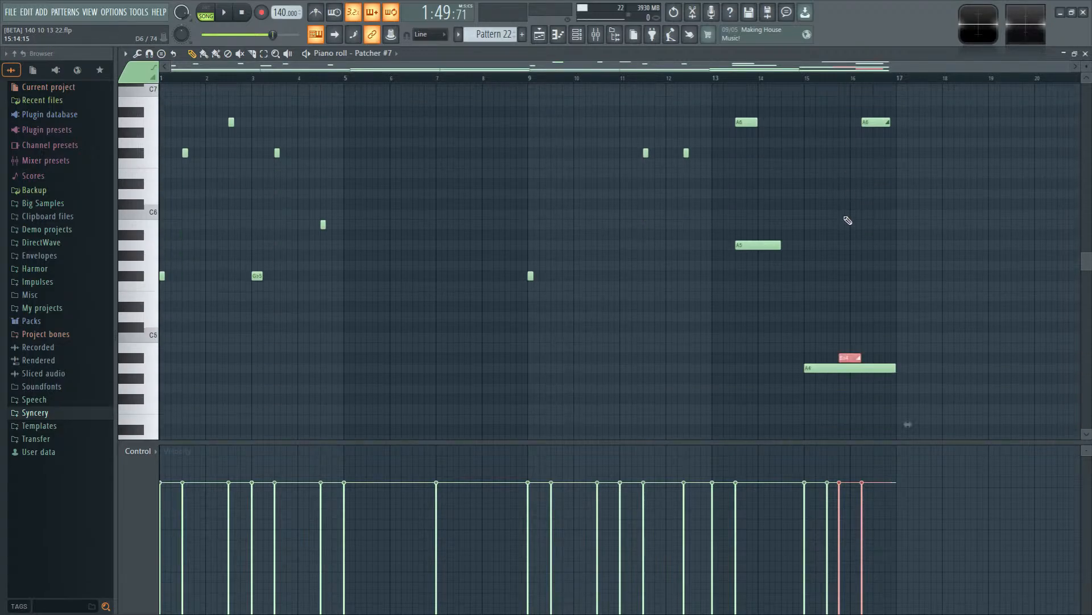
scroll(831, 342, "up", 2)
scroll(858, 353, "down", 6)
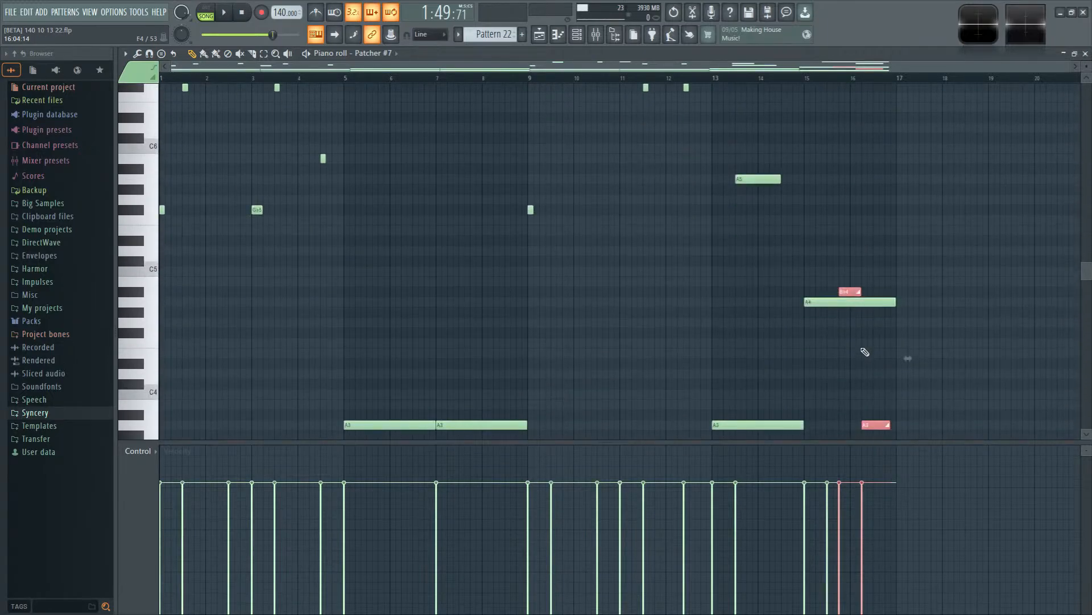
scroll(865, 354, "up", 4)
scroll(887, 412, "down", 5)
scroll(879, 389, "up", 7)
left_click(768, 275)
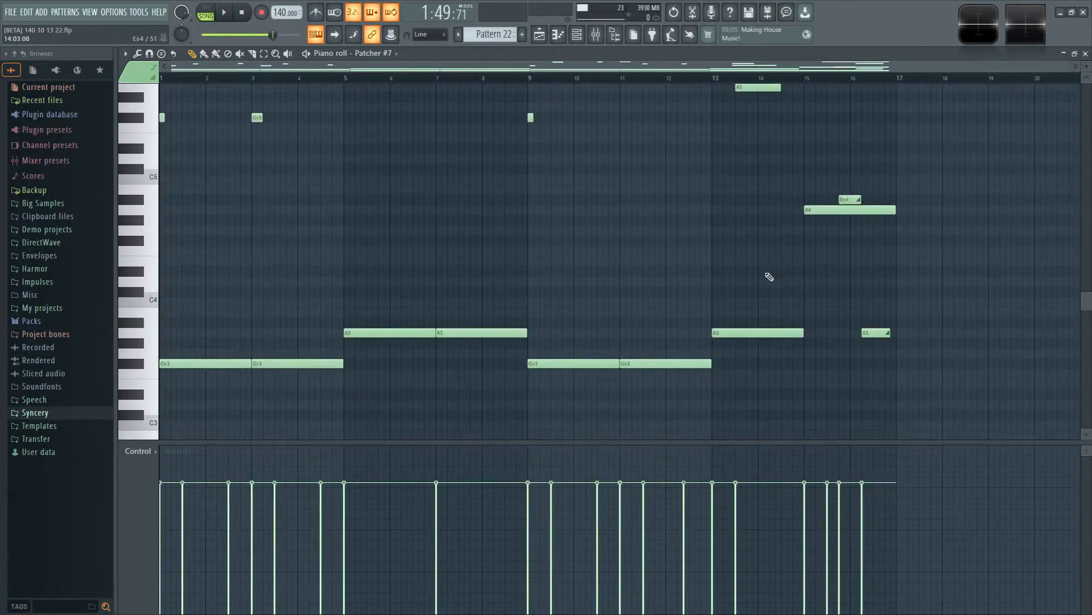
Step: Cut all the low notes, from the G#2 row up to the A4 note and its slides, out of Pattern 22
scroll(875, 190, "up", 2)
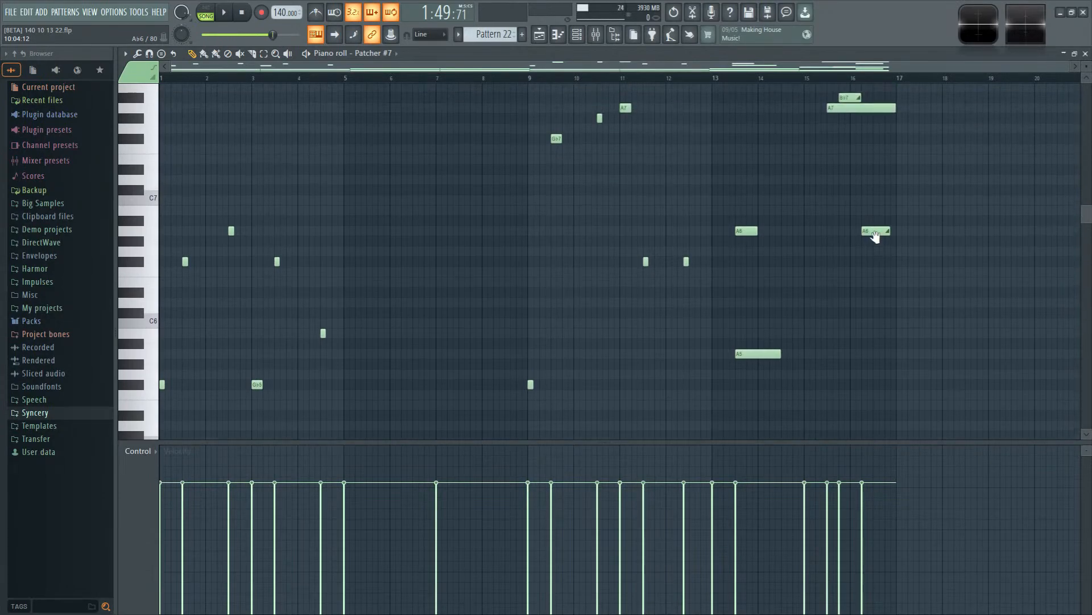
scroll(512, 341, "down", 15)
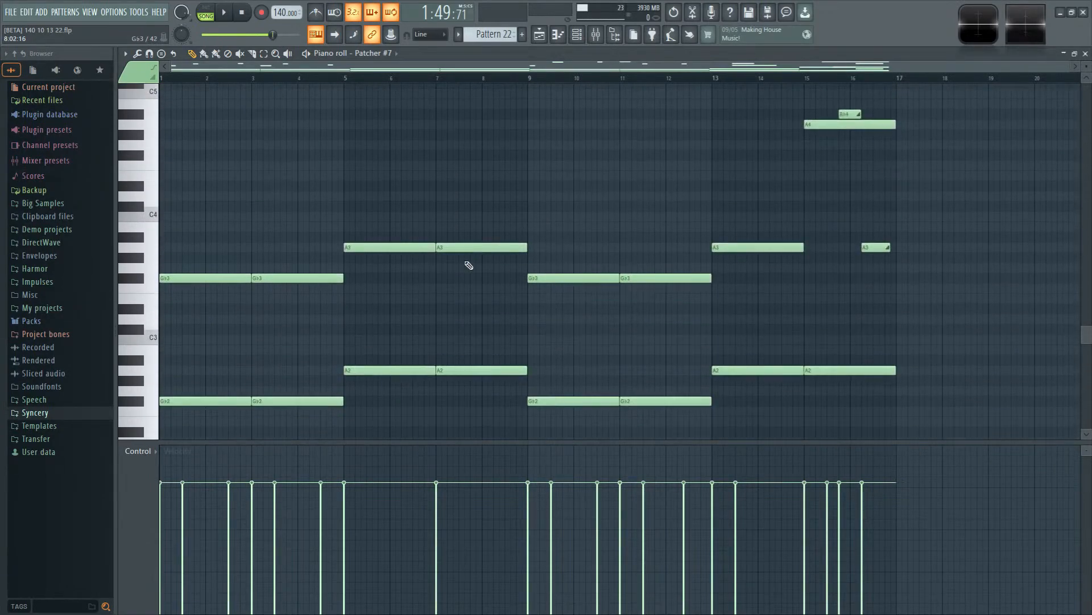
left_click_drag(913, 428, 86, 109)
key("Delete")
Step: Put the cut low notes into Pattern 24 and place its clip on Track 23 from bar 65
scroll(489, 37, "down", 2)
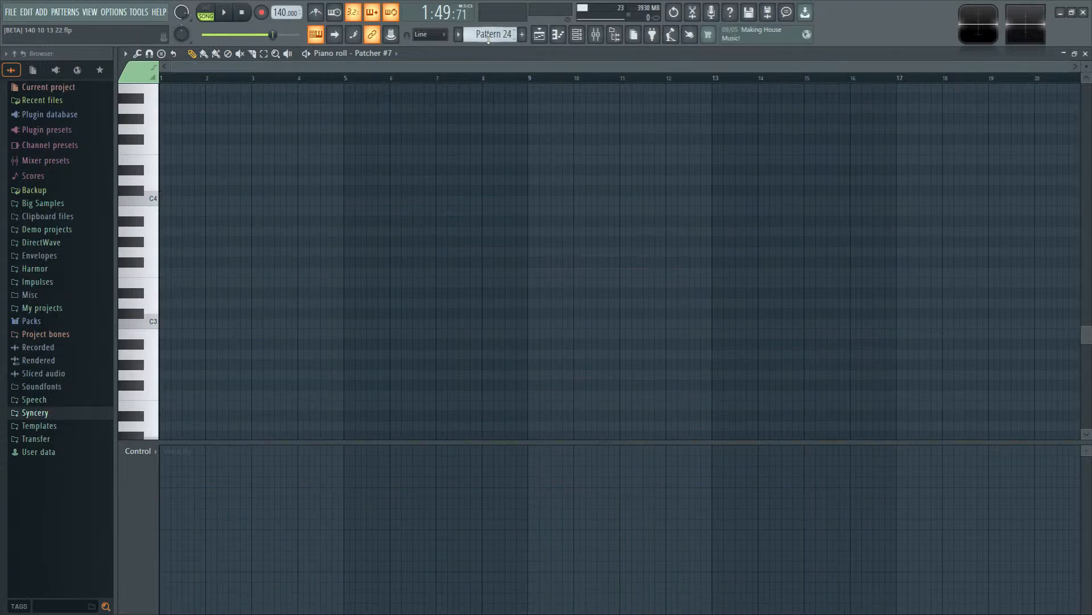
left_click(539, 34)
scroll(683, 171, "down", 4)
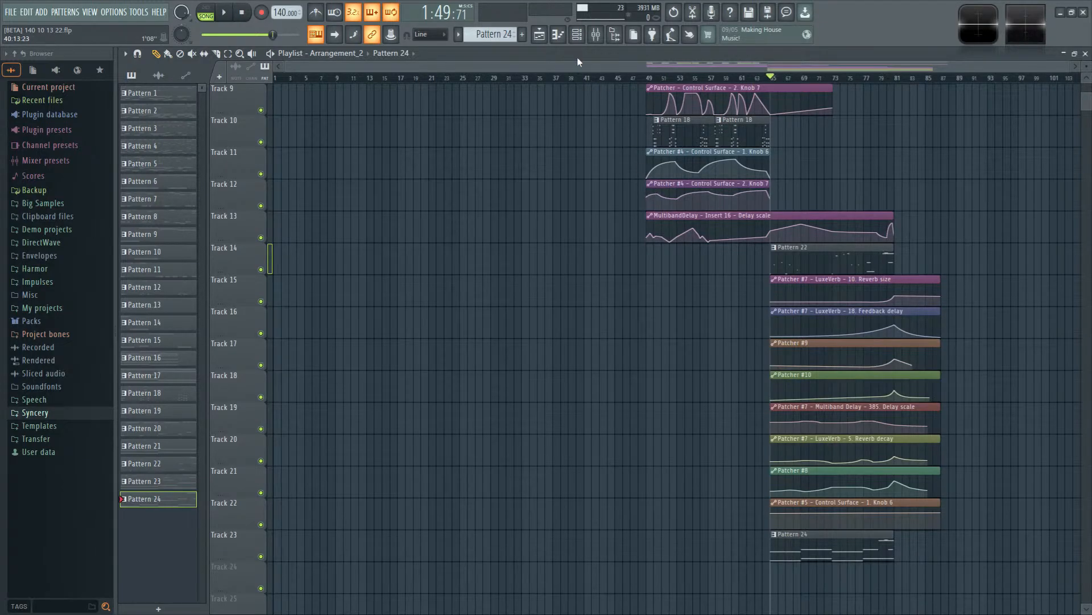
Step: Move Pattern 24's notes from the Patcher #7 channel to the Patcher #11 channel
key("F6")
key("ctrl+x")
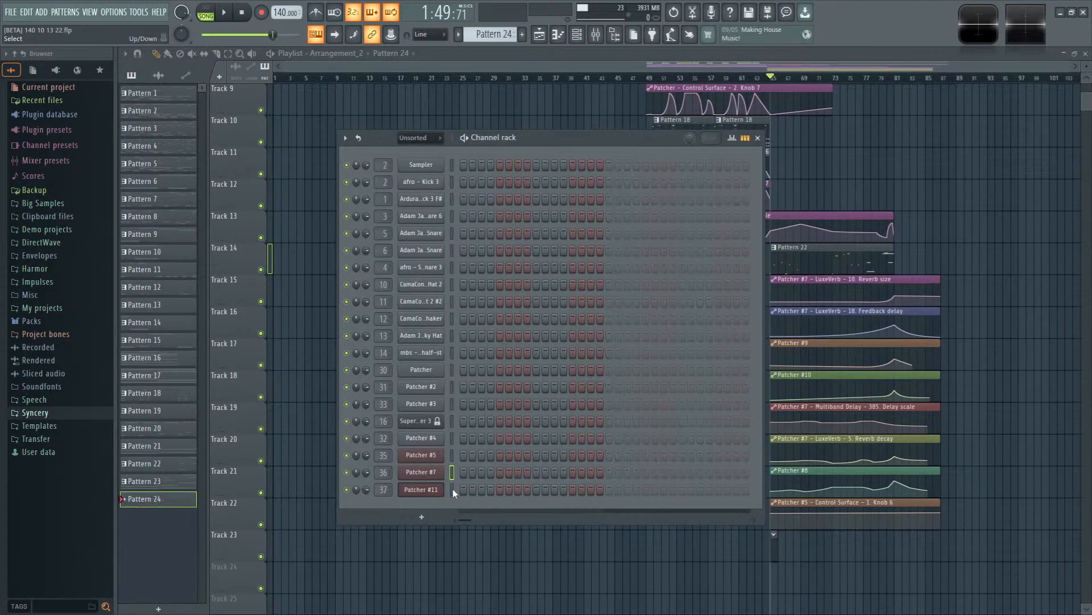
left_click(453, 490)
key("ctrl+v")
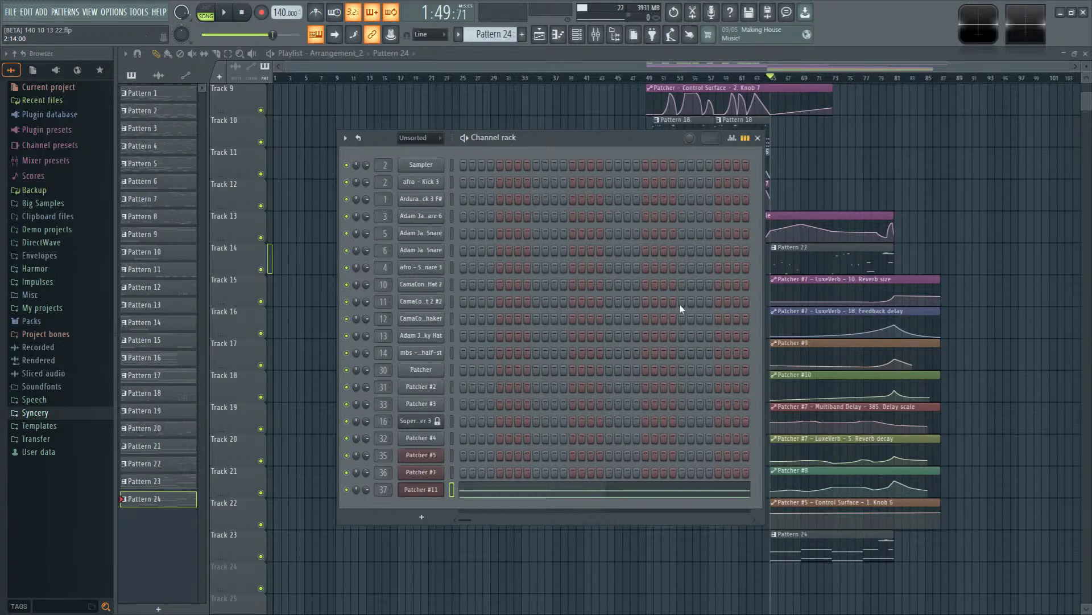
Step: Enlarge Patcher #11's map and link its first LuxeVerb's reverb decay to the "Patcher #7 - LuxeVerb - 5. Reverb decay" automation clip
left_click(436, 492)
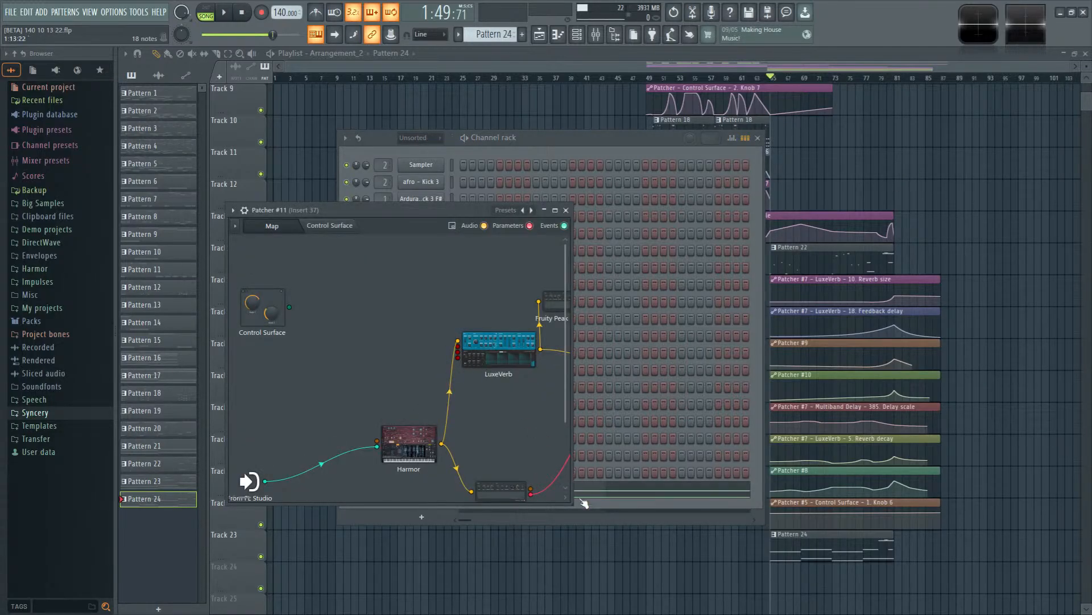
left_click_drag(573, 503, 970, 577)
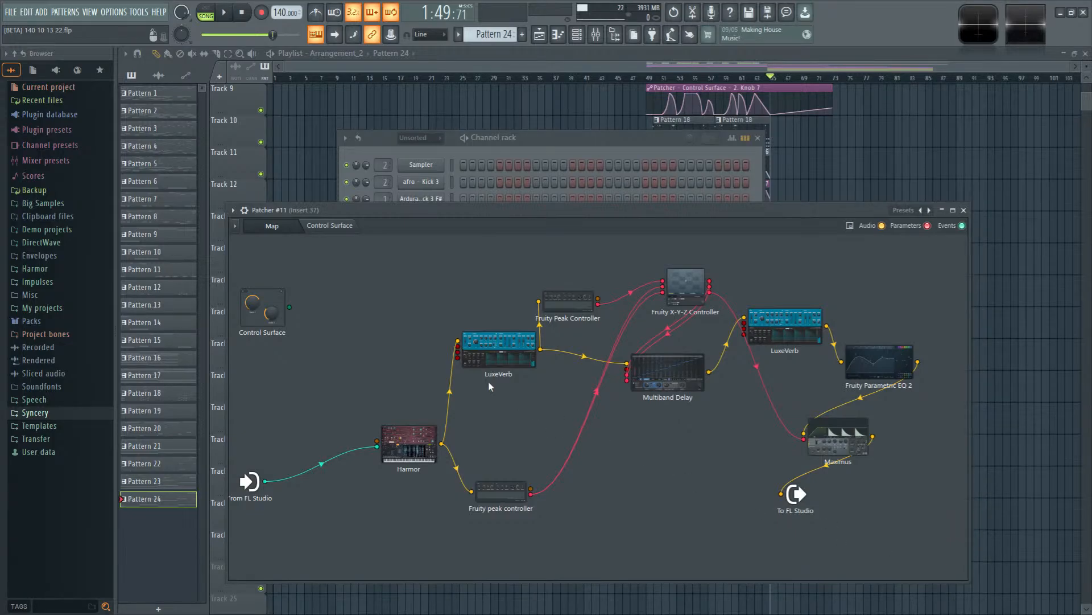
right_click(460, 349)
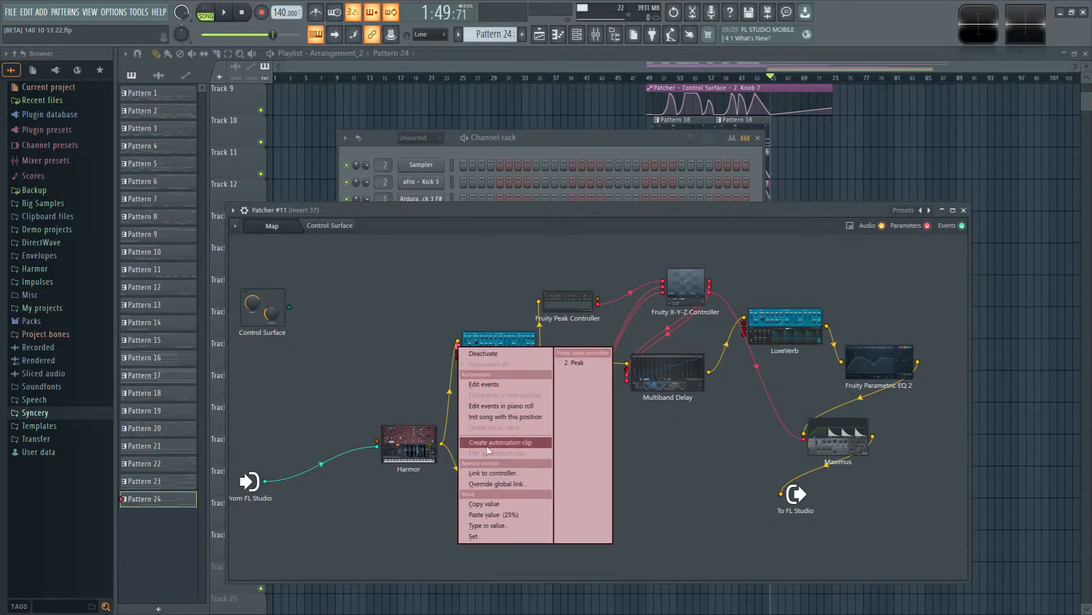
left_click(492, 473)
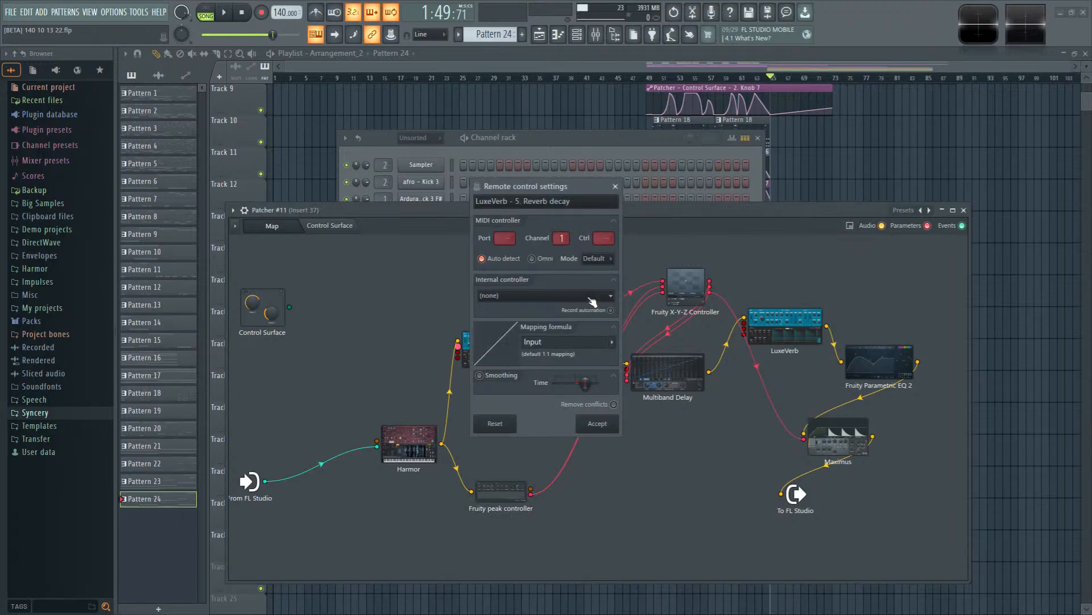
left_click(600, 297)
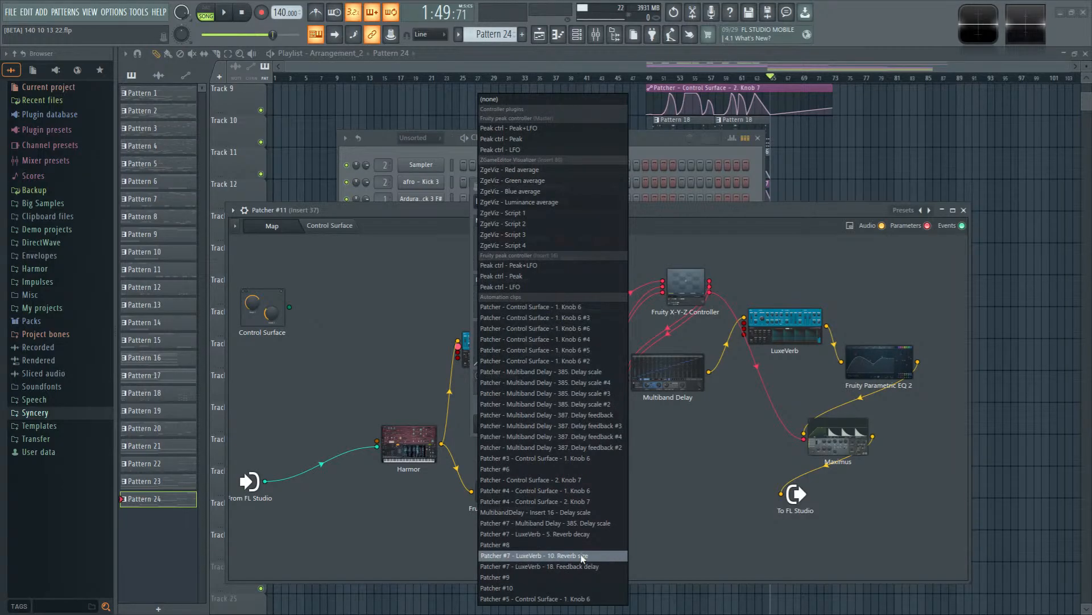
left_click(572, 534)
left_click(597, 425)
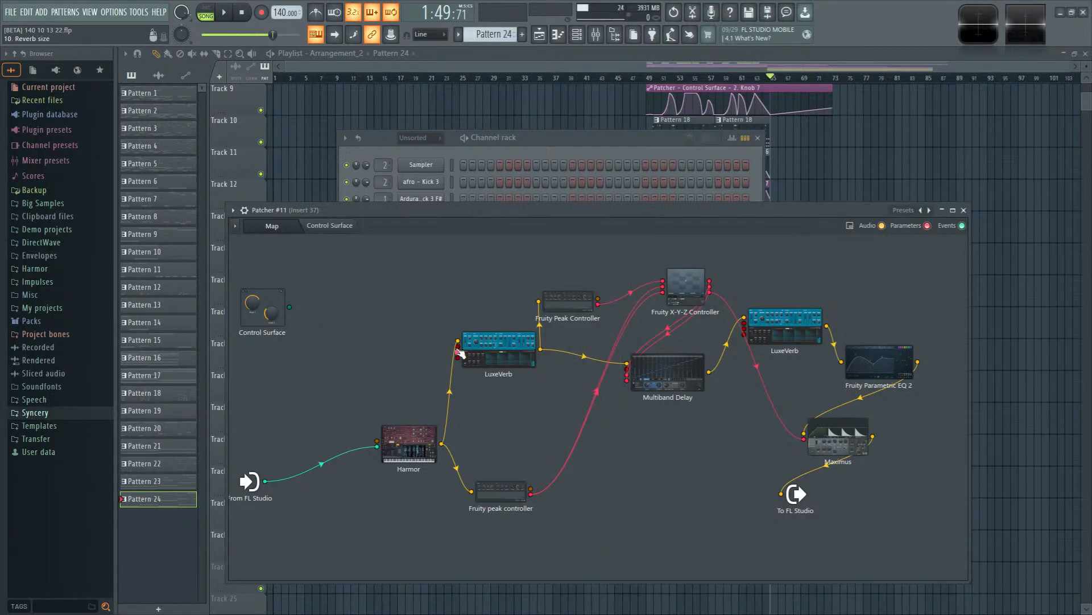
Step: Link the first LuxeVerb's reverb size to the "Patcher #7 - LuxeVerb - 10. Reverb size" automation clip
right_click(458, 353)
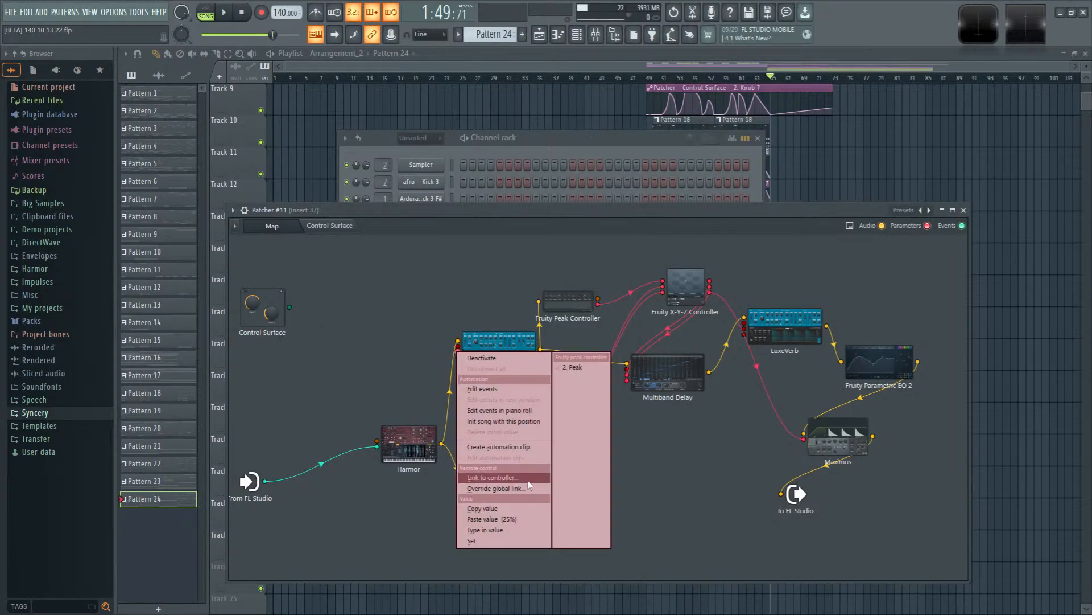
left_click(529, 481)
left_click(558, 302)
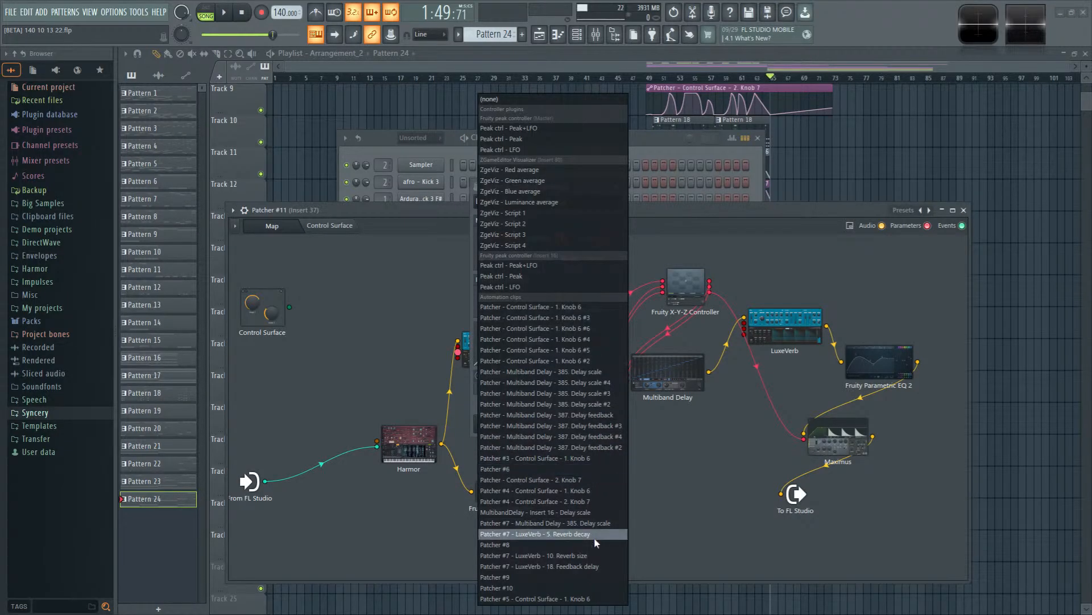
left_click(569, 555)
left_click(597, 424)
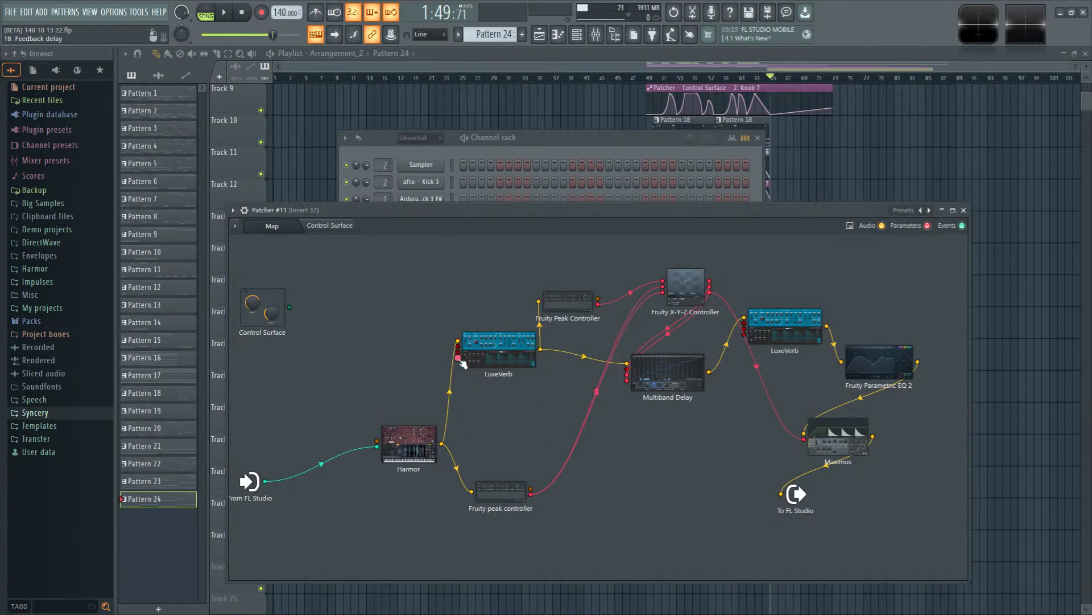
Step: Link the first LuxeVerb's feedback delay to the "Patcher #7 - LuxeVerb - 18. Feedback delay" automation clip
right_click(460, 360)
left_click(511, 485)
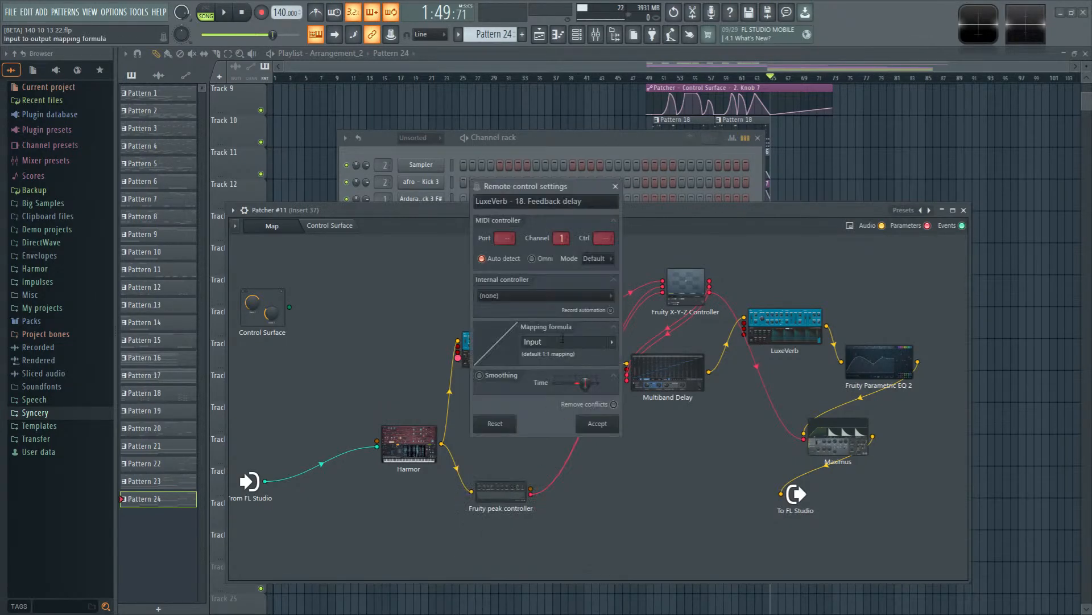
left_click(580, 296)
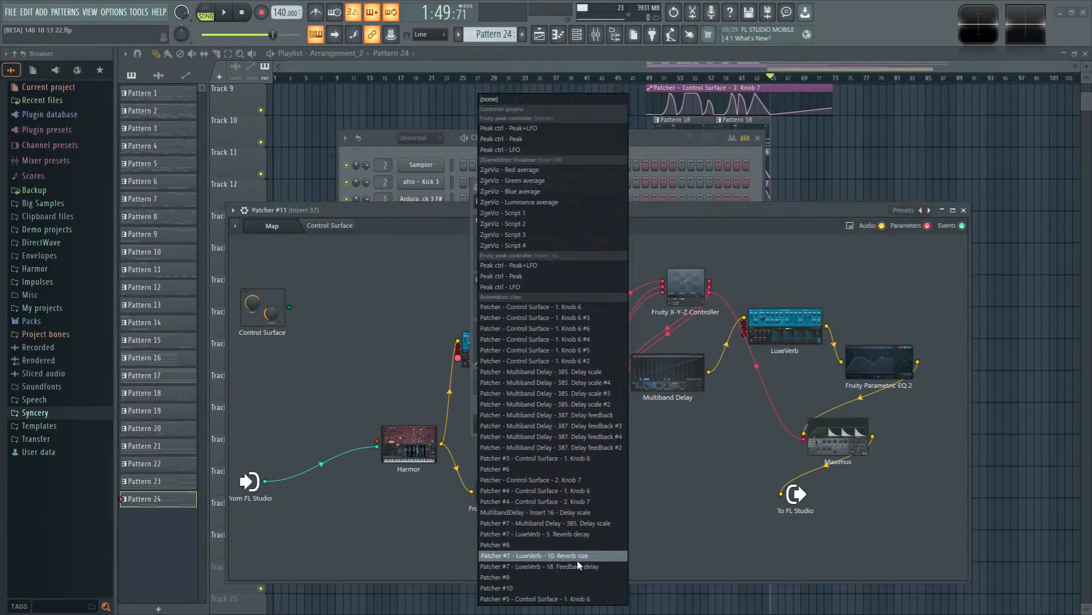
left_click(579, 565)
left_click(579, 295)
left_click(580, 566)
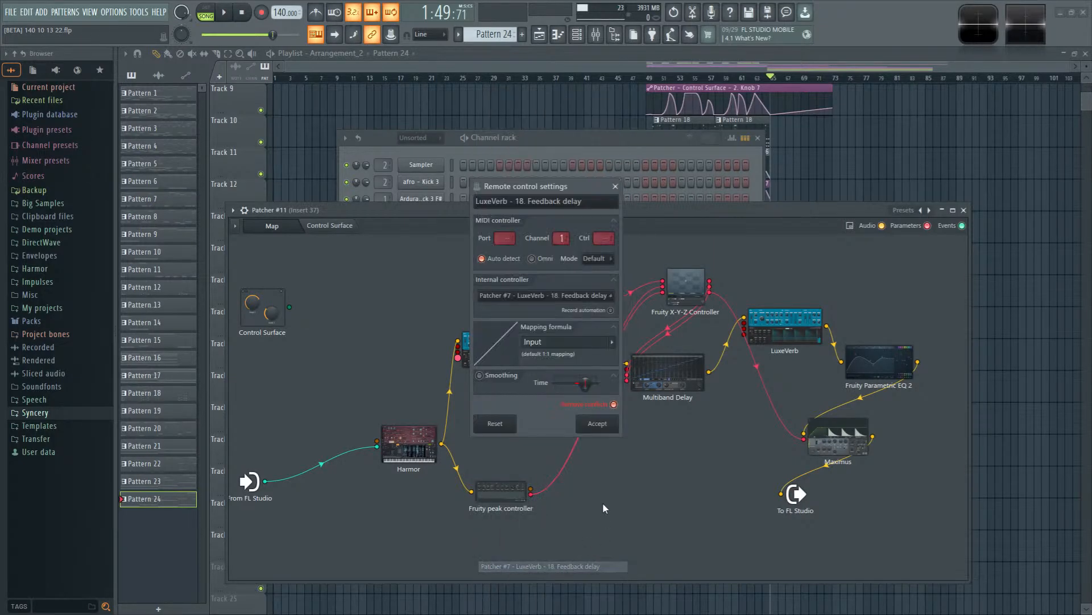
left_click(609, 424)
right_click(629, 373)
left_click(660, 495)
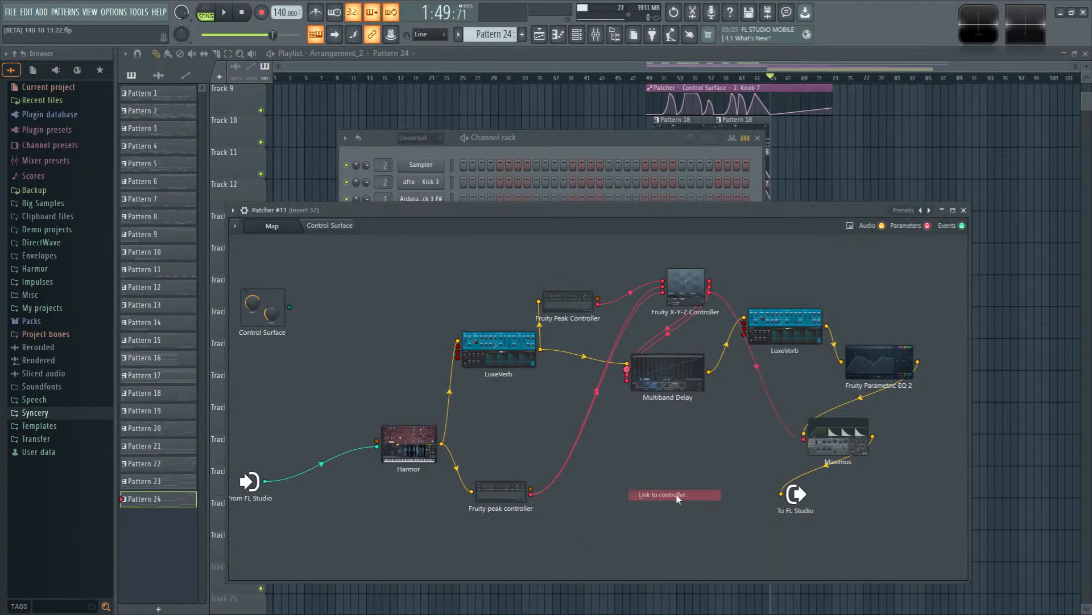
left_click(560, 297)
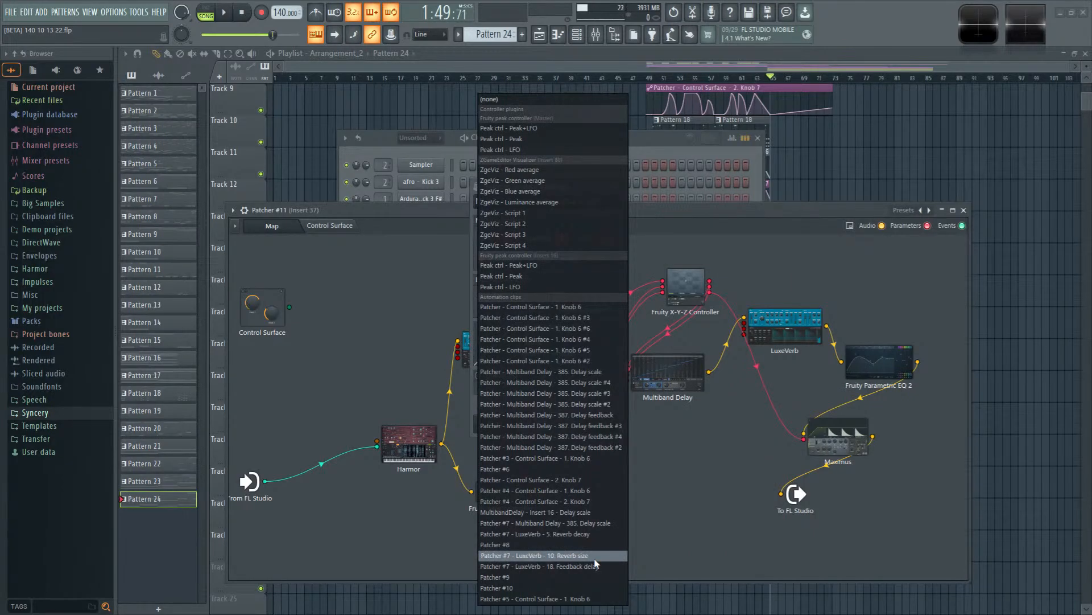
left_click(667, 489)
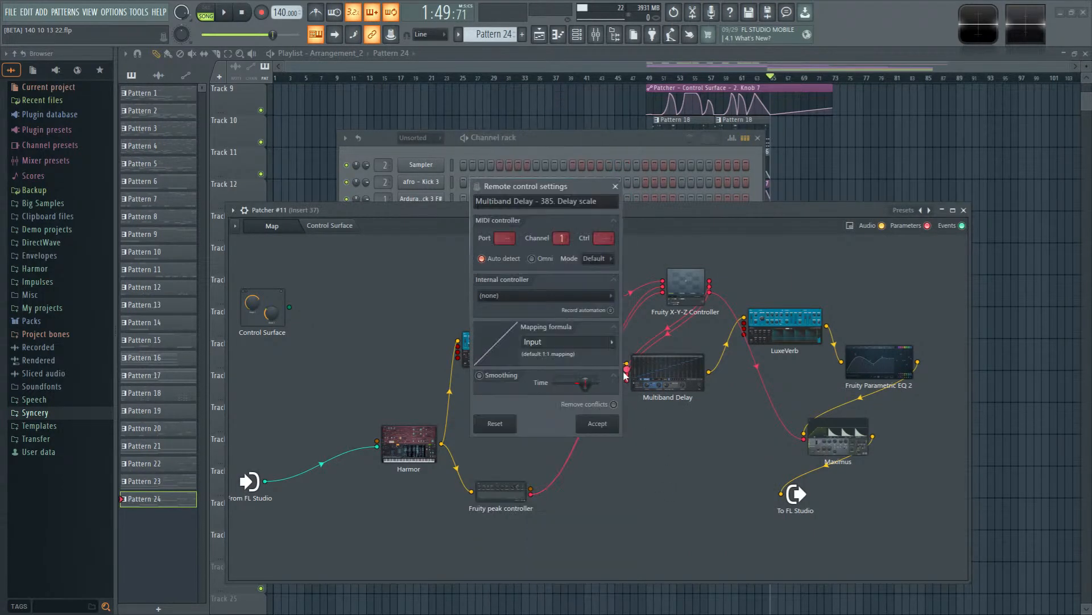
left_click(615, 187)
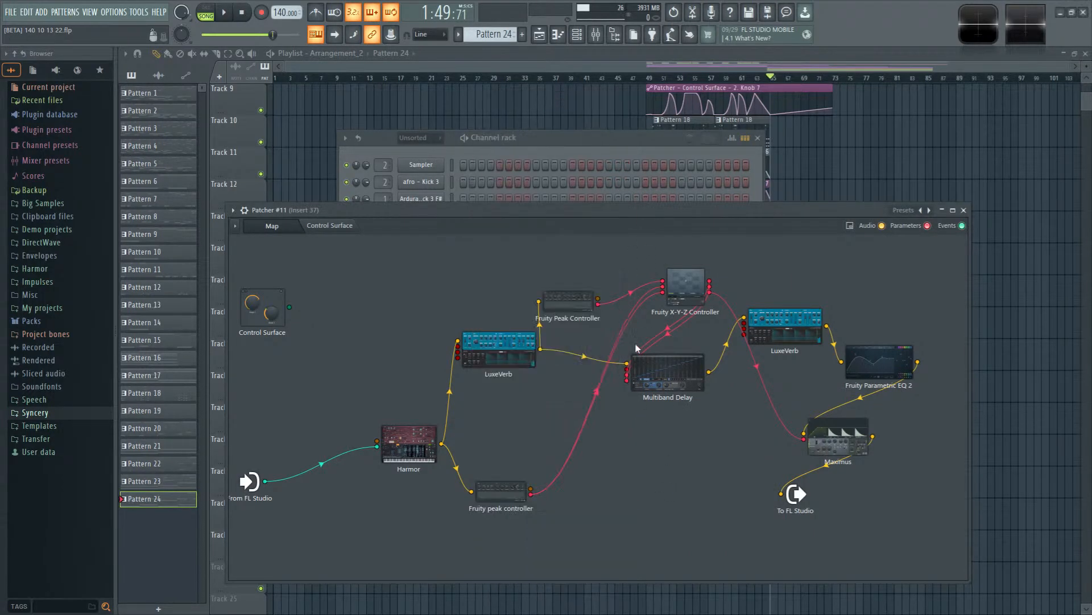
Step: Link the Multiband Delay's delay scale to the "Patcher #7 - Multiband Delay - 385. Delay scale" automation clip
right_click(629, 373)
left_click(677, 507)
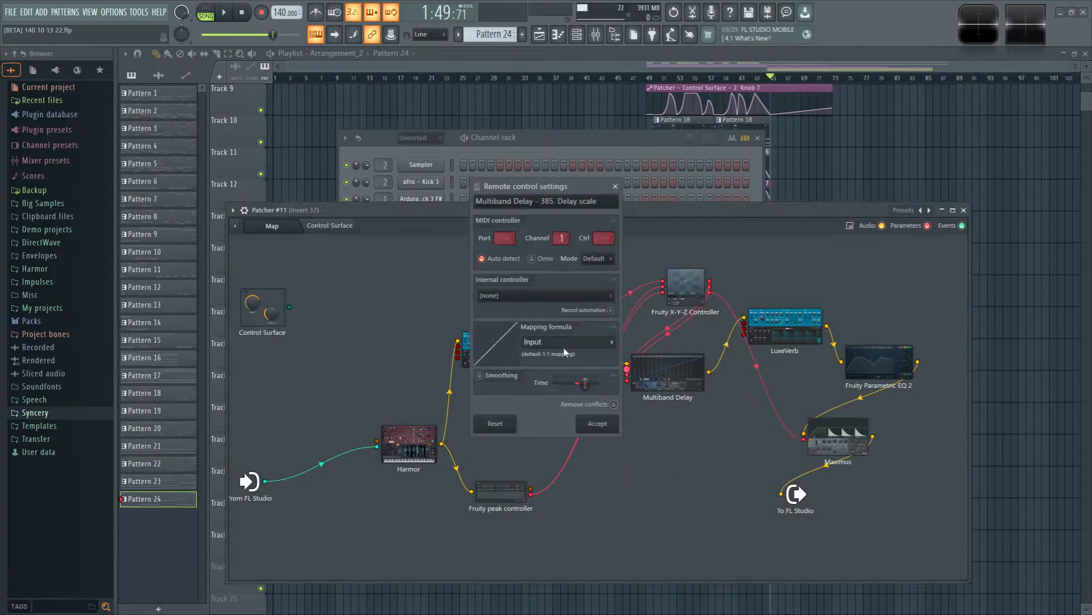
left_click(562, 299)
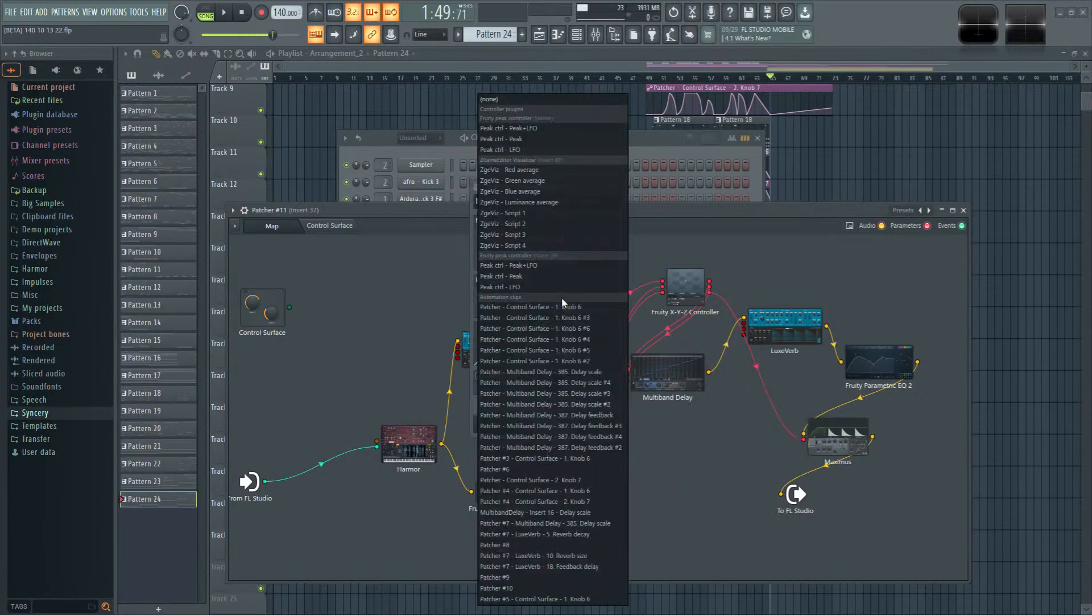
left_click(593, 524)
left_click(611, 426)
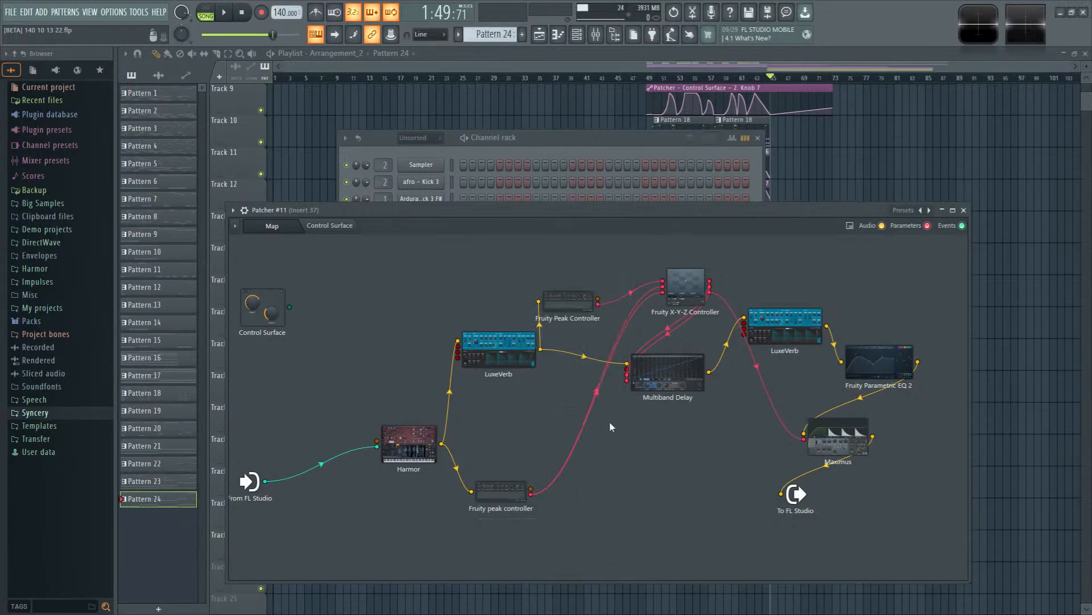
Step: Link the second LuxeVerb's reverb decay to the "Patcher #7 - LuxeVerb - 5. Reverb decay" automation clip
right_click(745, 327)
left_click(774, 451)
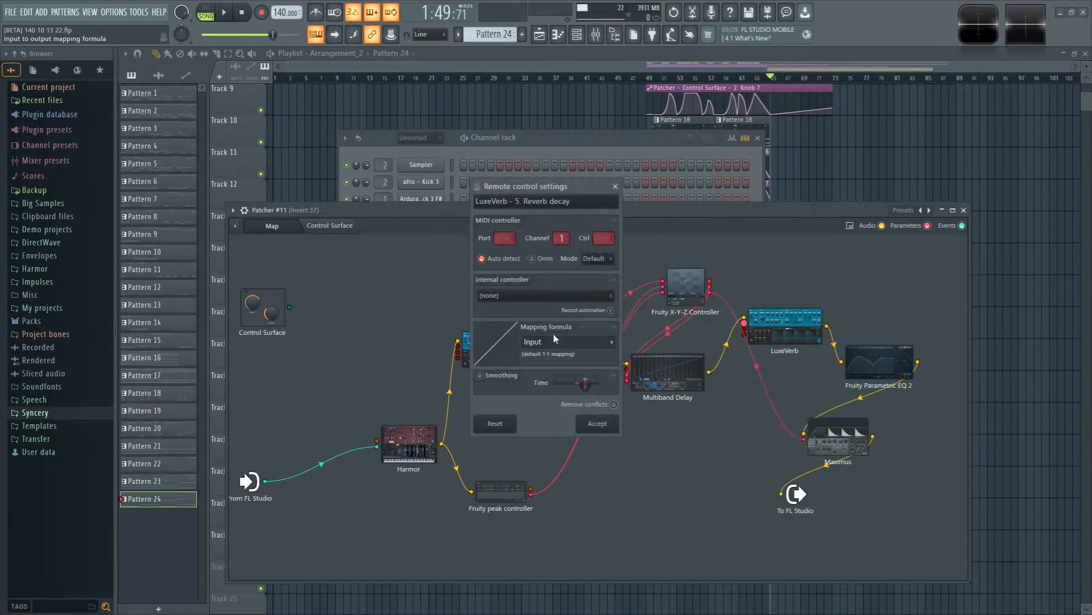
left_click(567, 281)
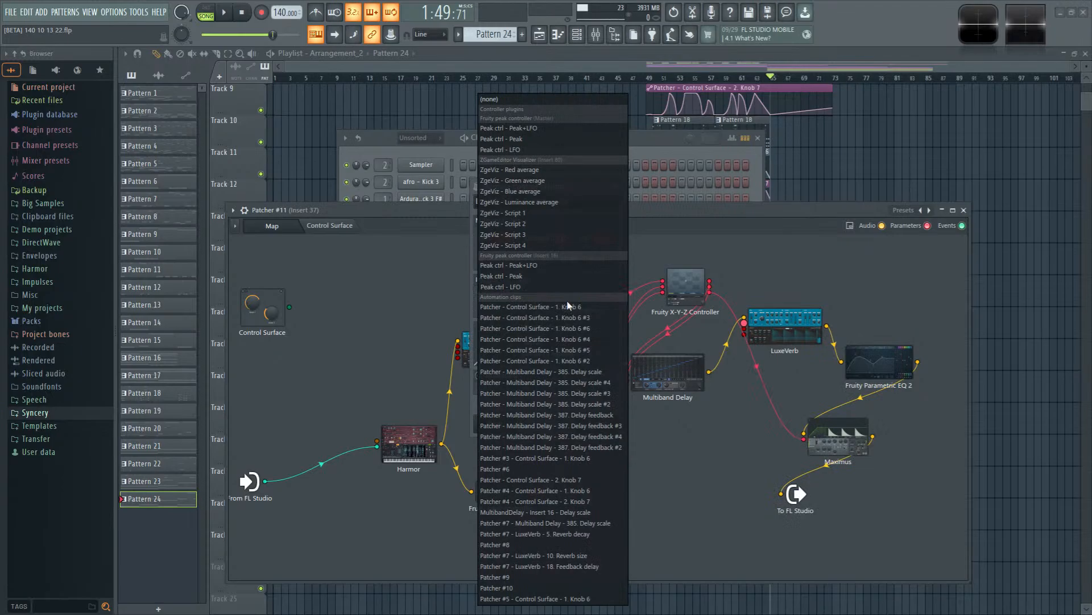
left_click(586, 542)
left_click(597, 424)
Step: Open the automation and link options of the second LuxeVerb's second parameter input
right_click(747, 333)
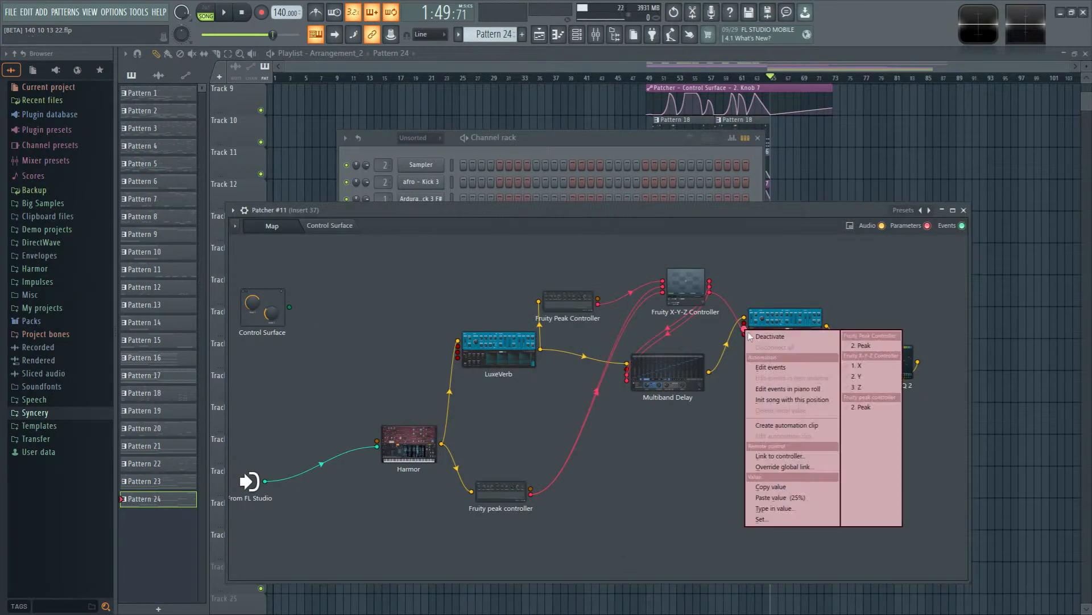
Step: Link the second parameter of the LuxeVerb after the Multiband Delay to the Patcher #9 automation clip
left_click(802, 456)
left_click(582, 297)
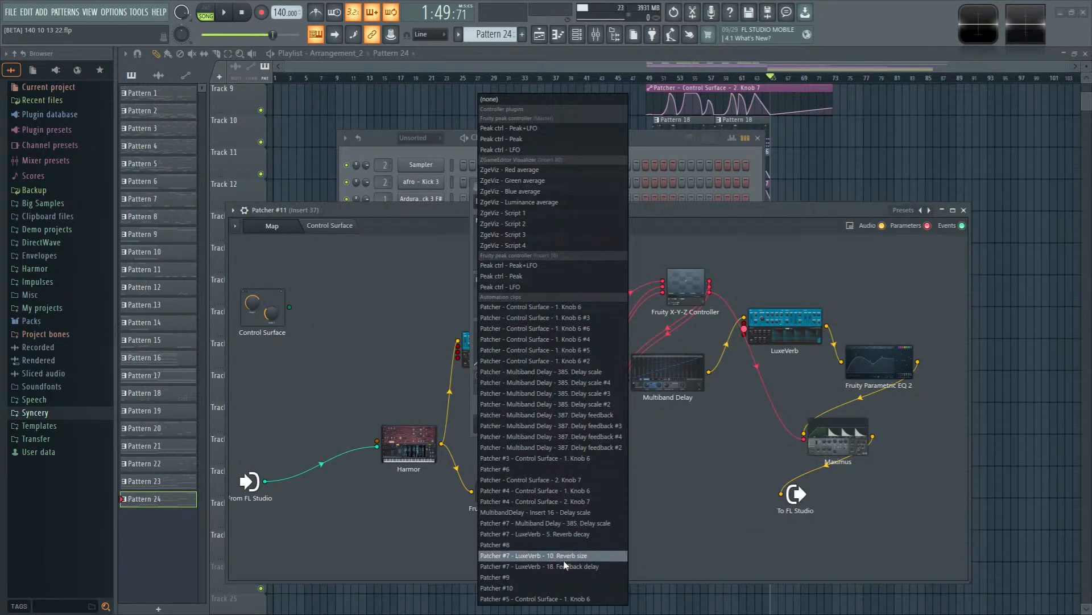
left_click(556, 576)
left_click(597, 423)
Step: Link the same LuxeVerb's Feedback delay parameter to the Patcher #10 automation clip
right_click(746, 336)
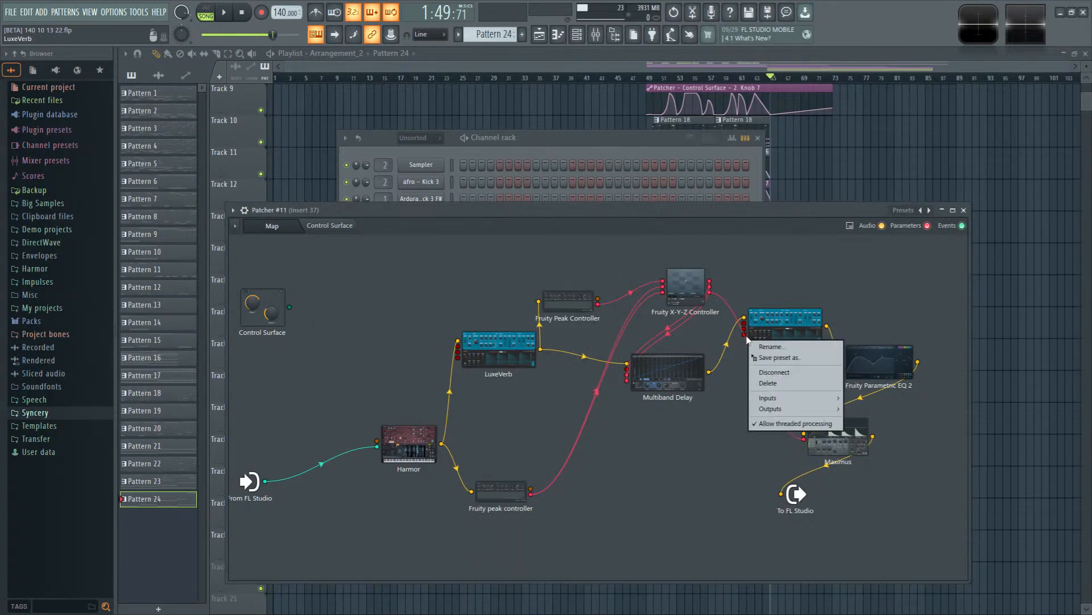
left_click(745, 335)
right_click(744, 336)
left_click(782, 465)
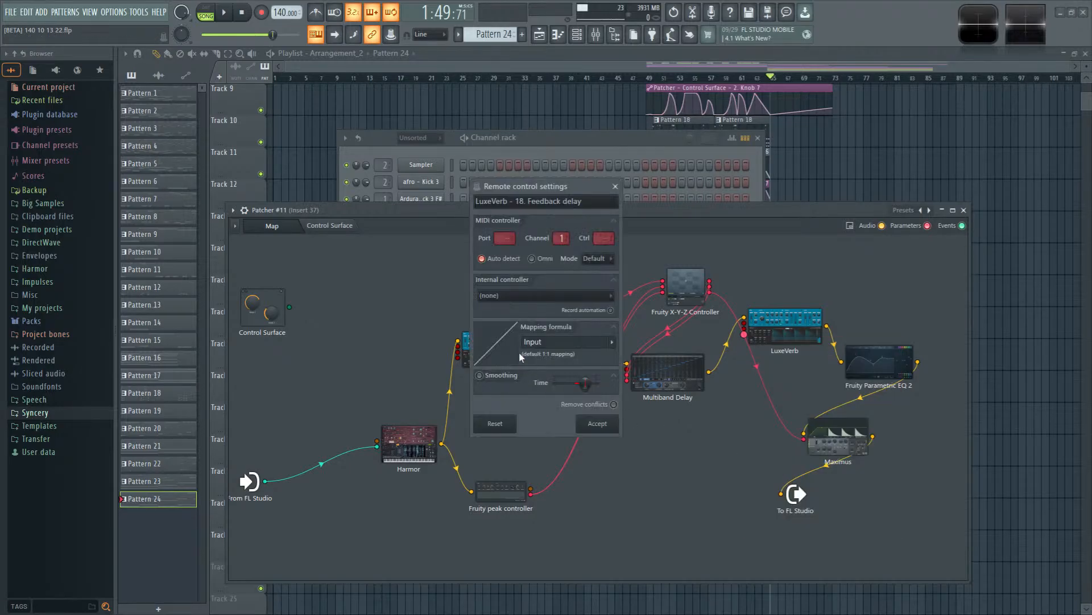
left_click(547, 295)
left_click(546, 591)
left_click(610, 426)
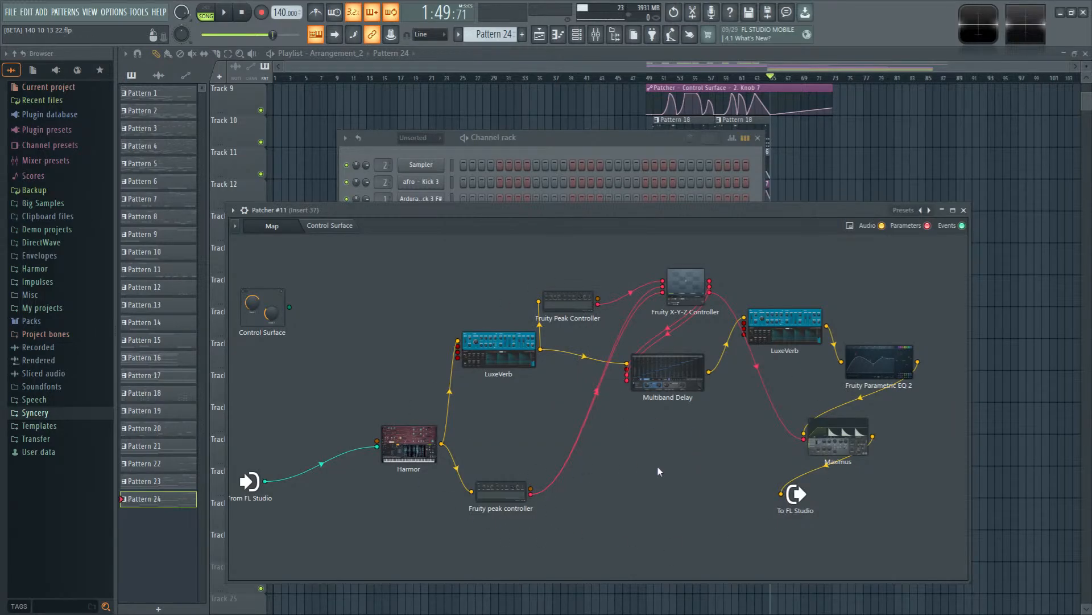
Step: Play the arrangement from bar 65 and check the notes of Pattern 22 in the piano roll
left_click(602, 153)
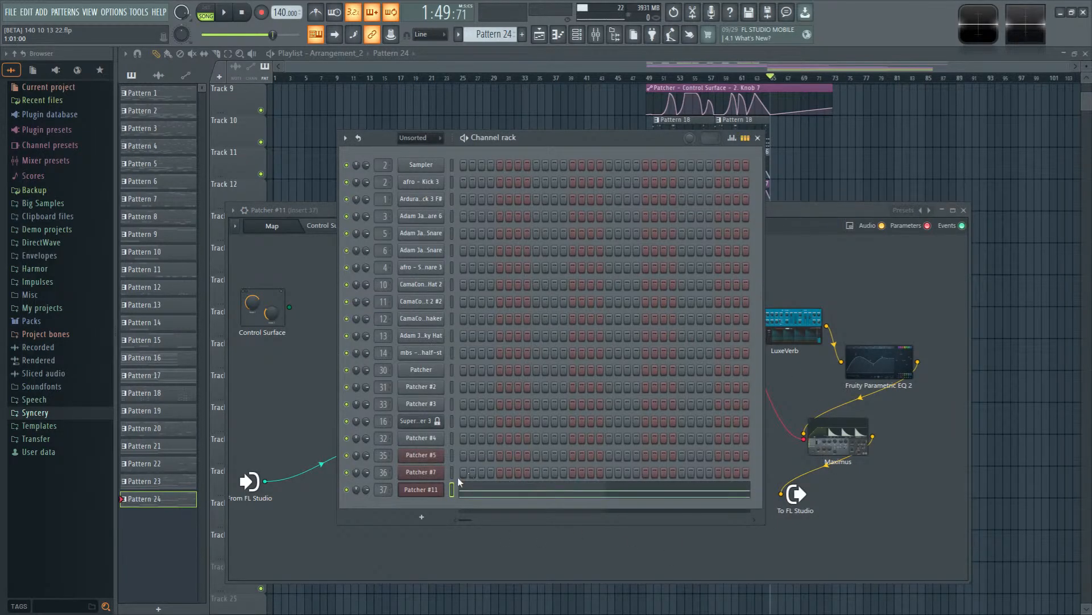
left_click(833, 146)
key("space")
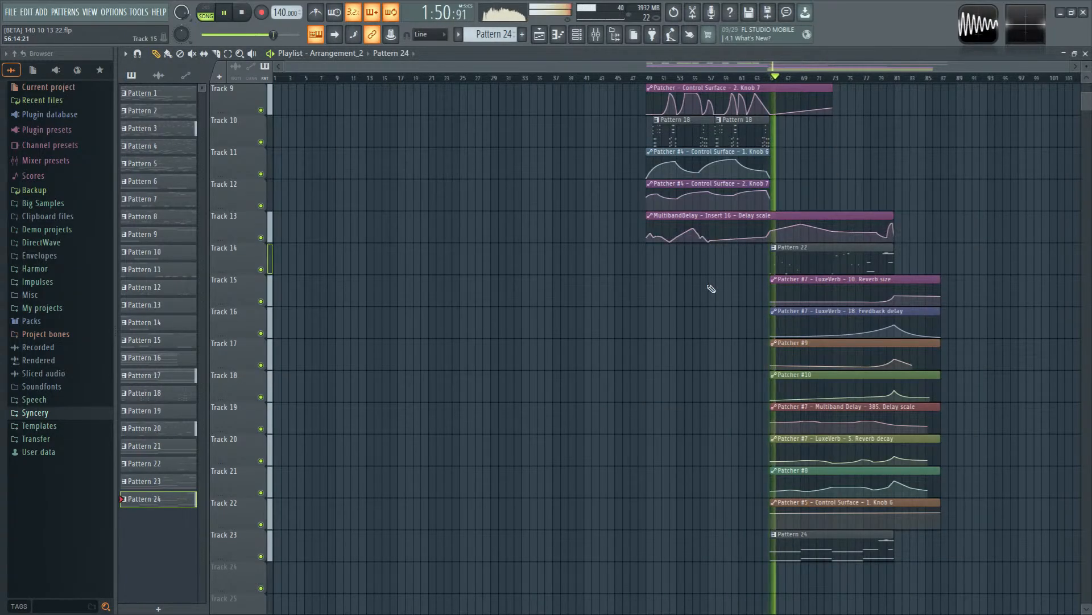
left_click_drag(700, 295, 477, 333)
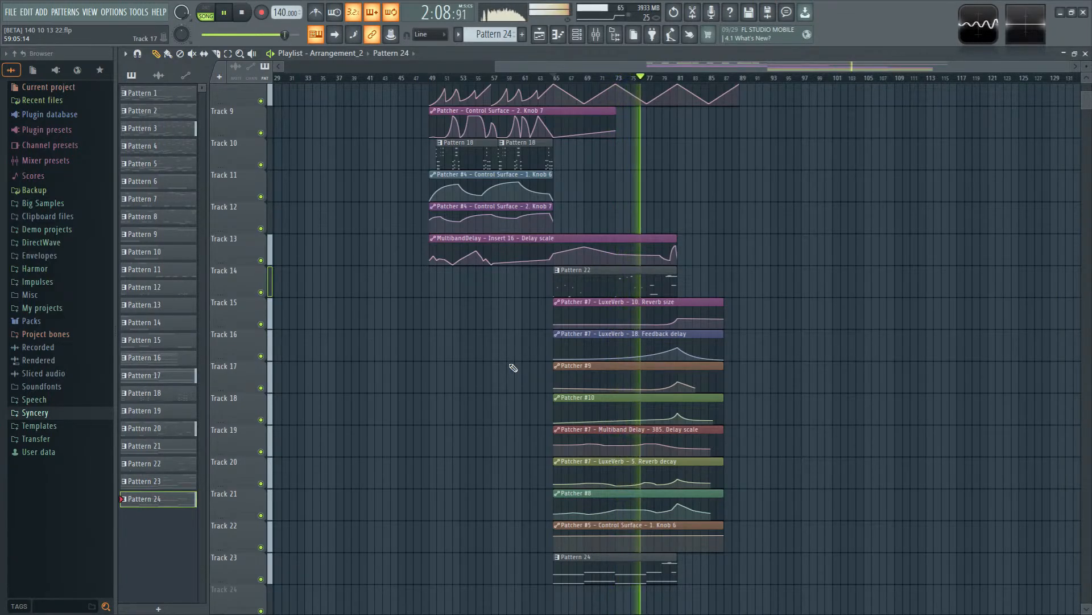
double_click(639, 290)
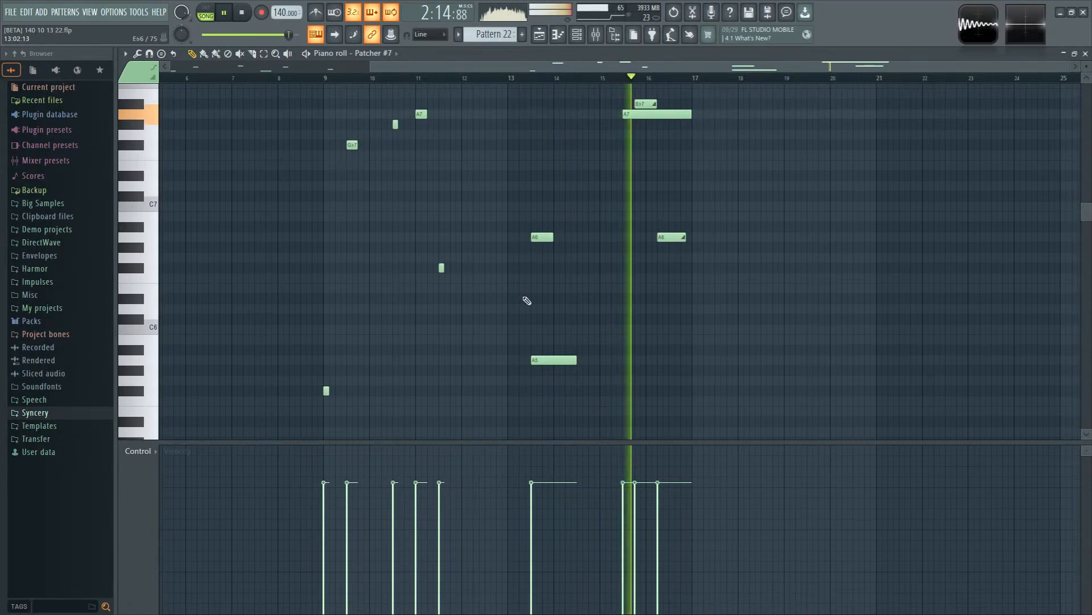
key("F5")
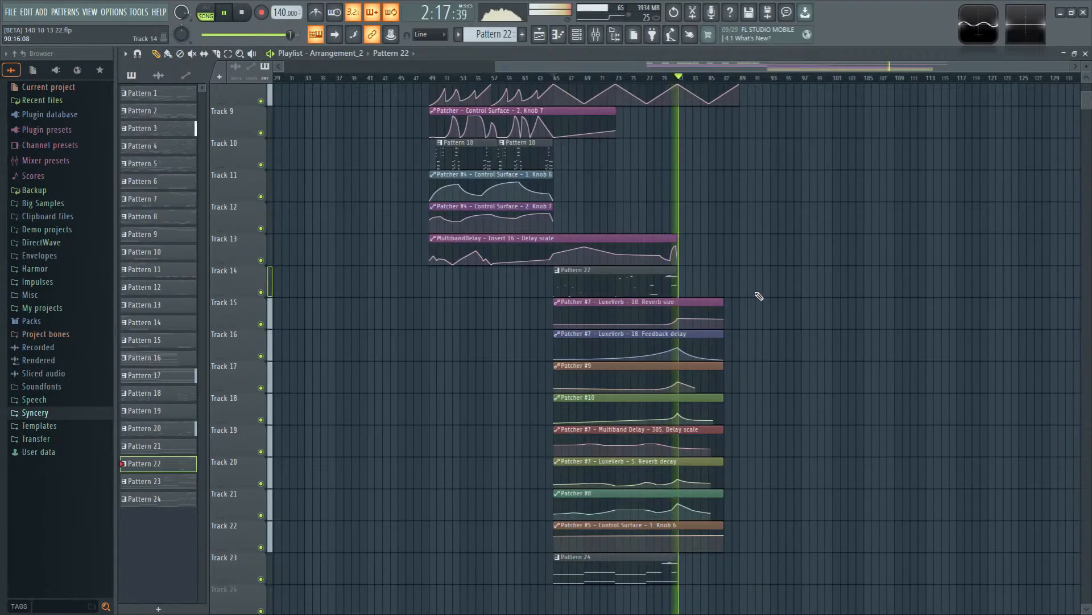
key("space")
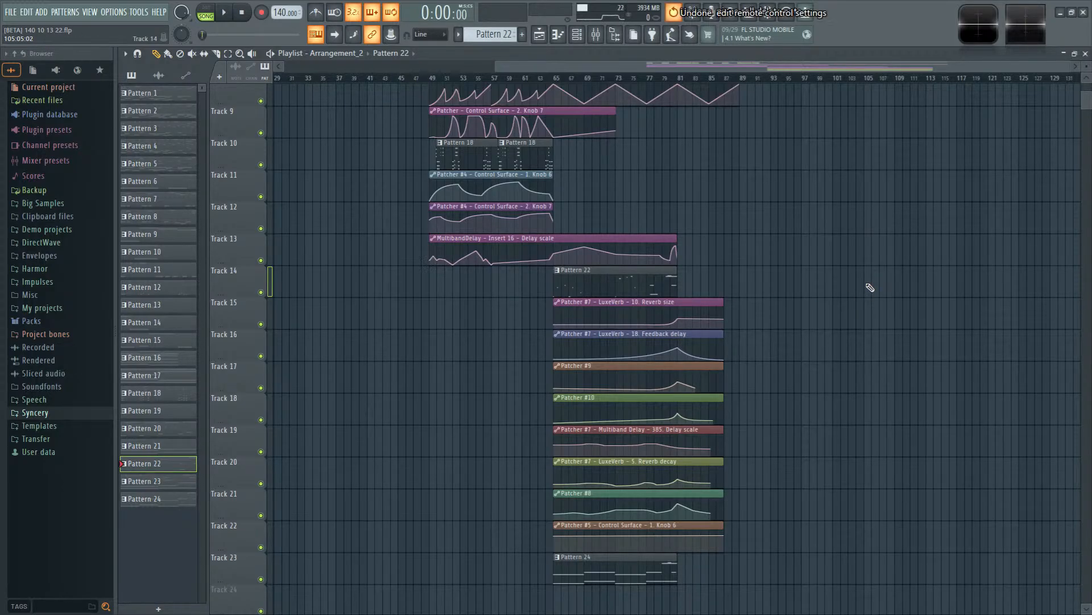
Step: Undo back through the remote control edits, the pasted notes and the Pattern 24 clip until Pattern 22 has its low notes again
key("ctrl+z")
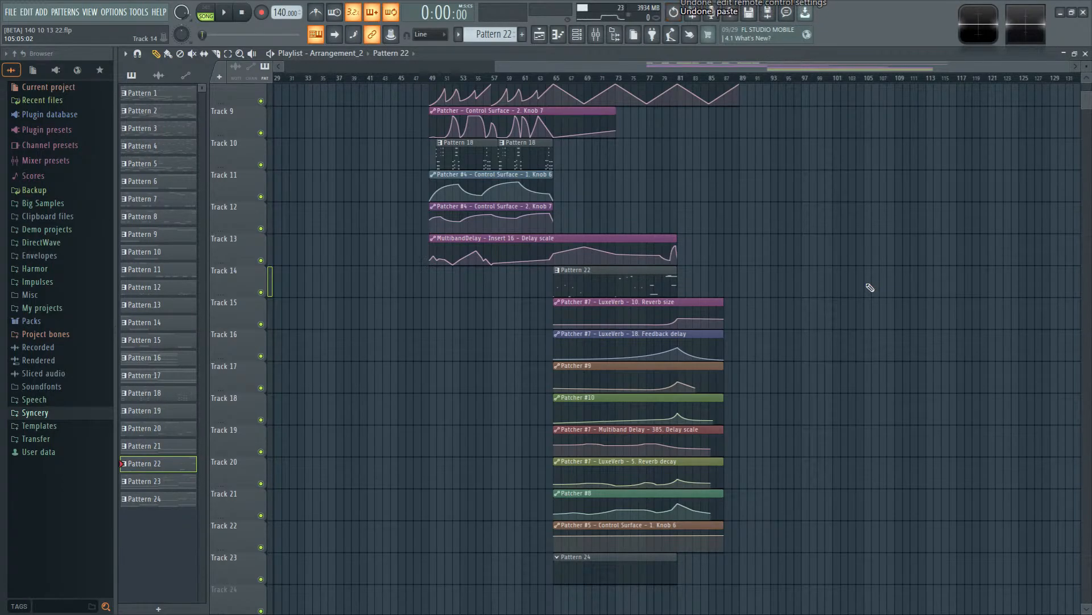
key("ctrl+z")
key("ctrl+z")
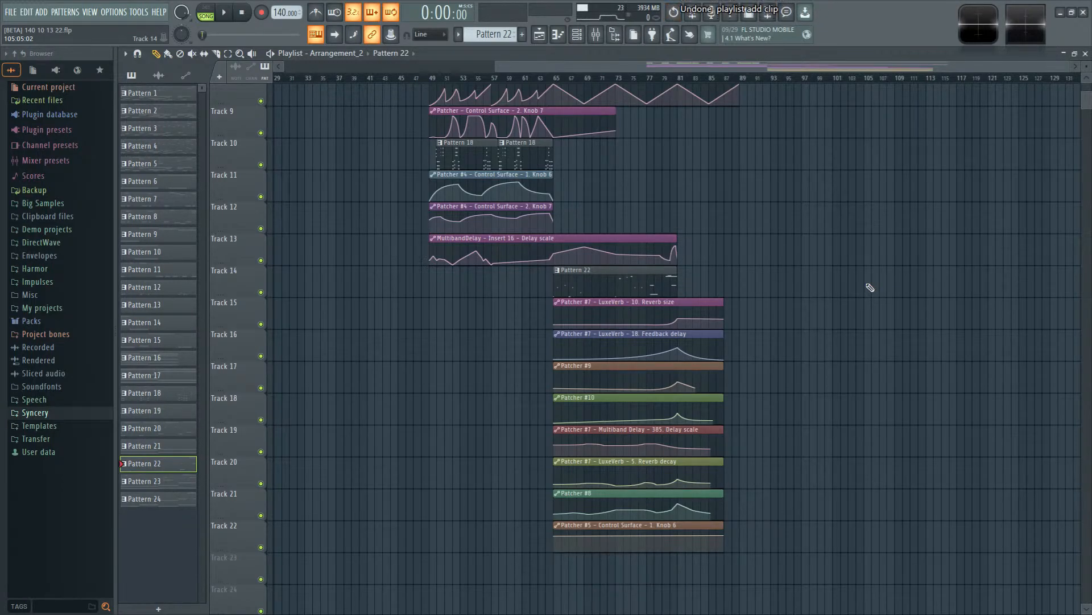
key("ctrl+z")
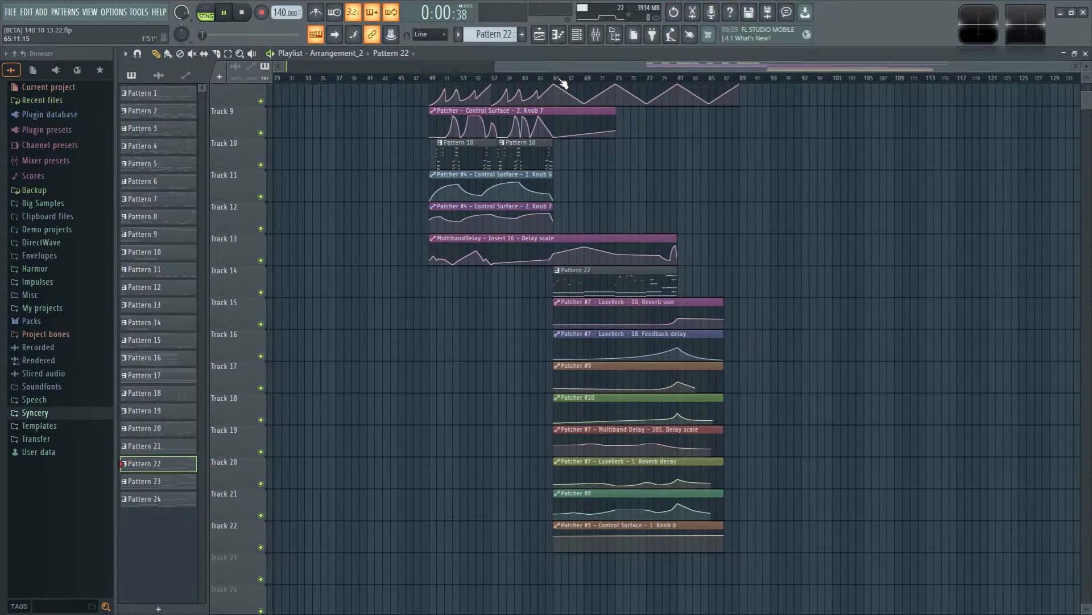
Step: Play the arrangement from bar 65 and examine Pattern 22's notes and the mixer levels, then restart playback
left_click(560, 79)
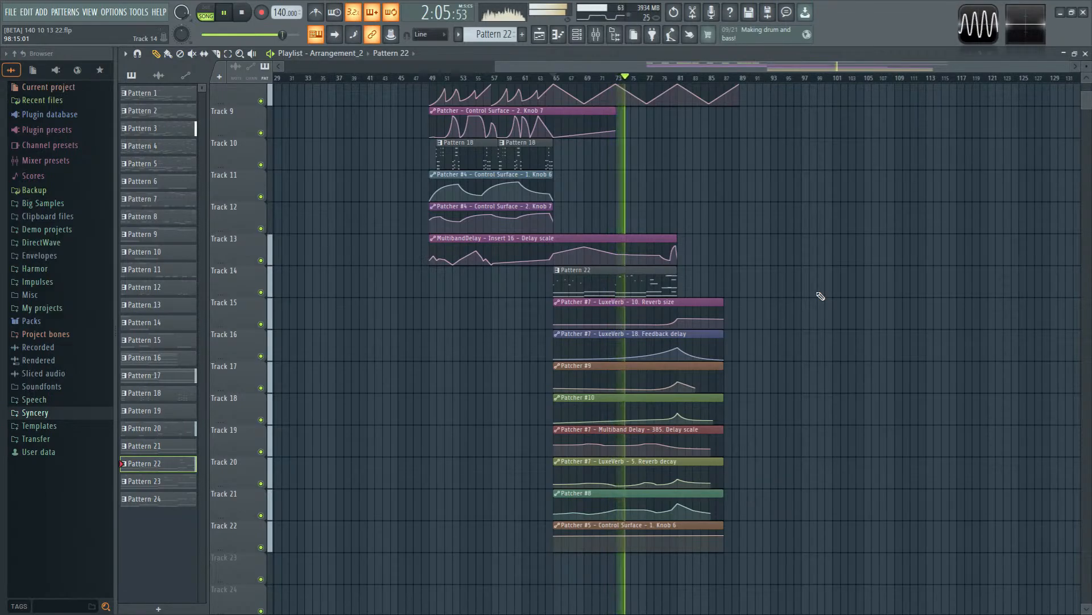
double_click(620, 283)
left_click_drag(438, 314, 646, 96)
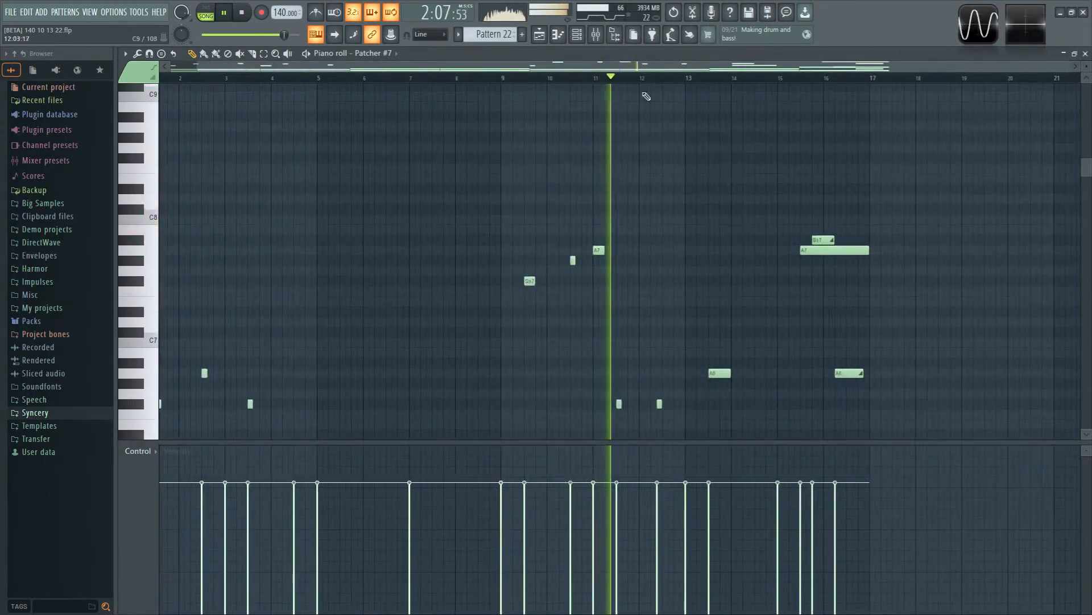
key("F9")
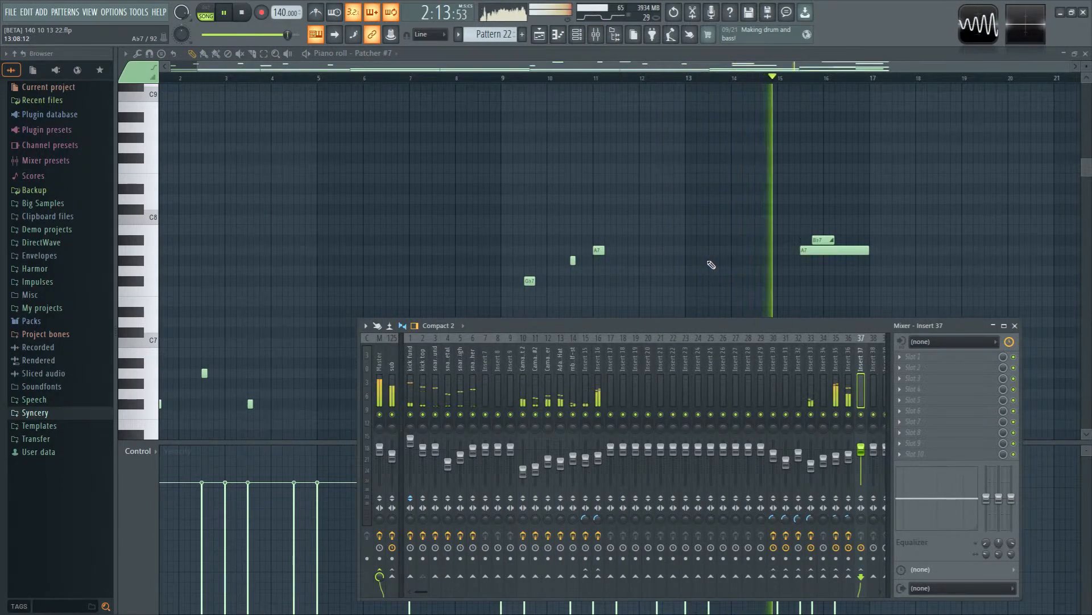
key("F9")
left_click(539, 34)
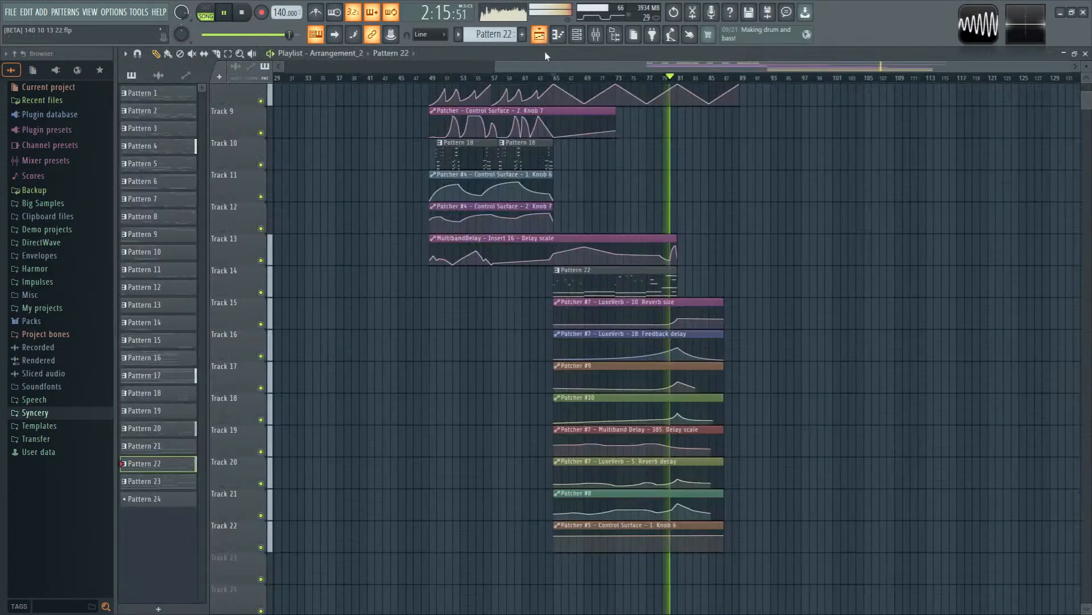
key("space")
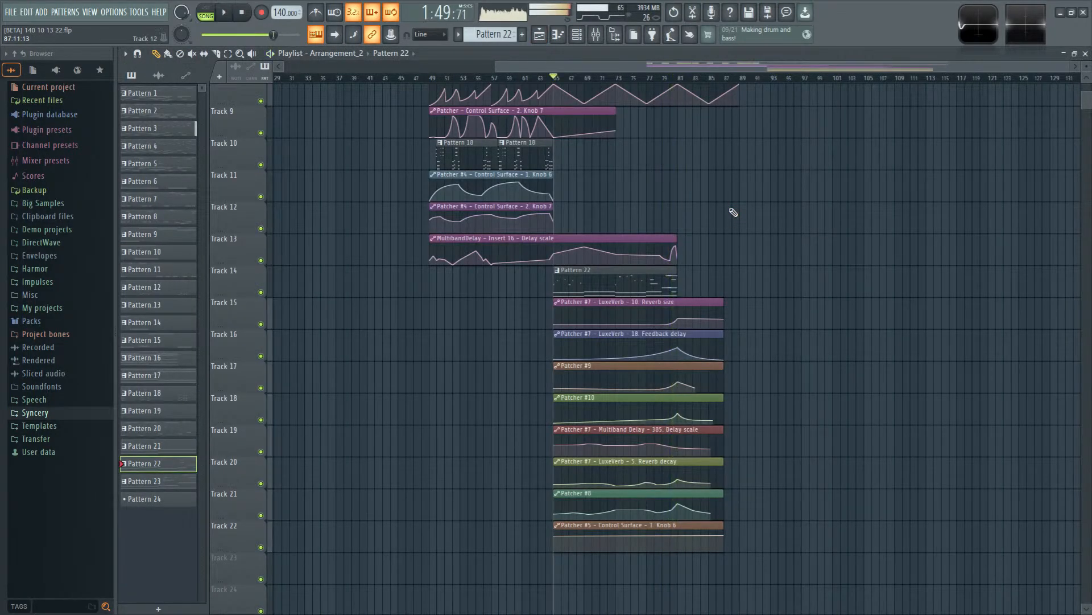
key("space")
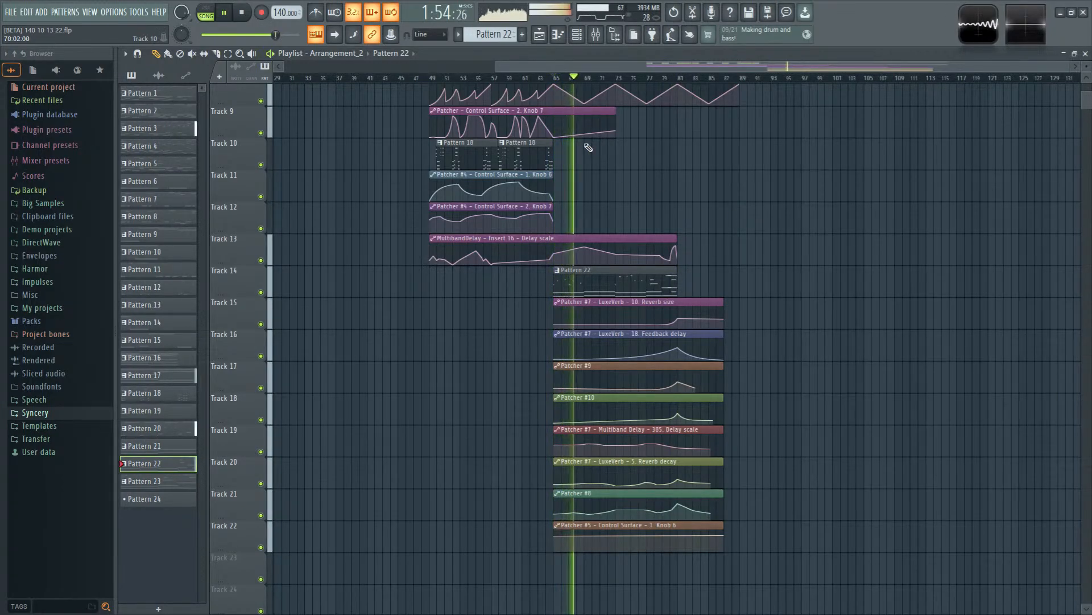
Step: Lower the mixer volume of Insert 36 to about -7.8 dB during playback
left_click(596, 34)
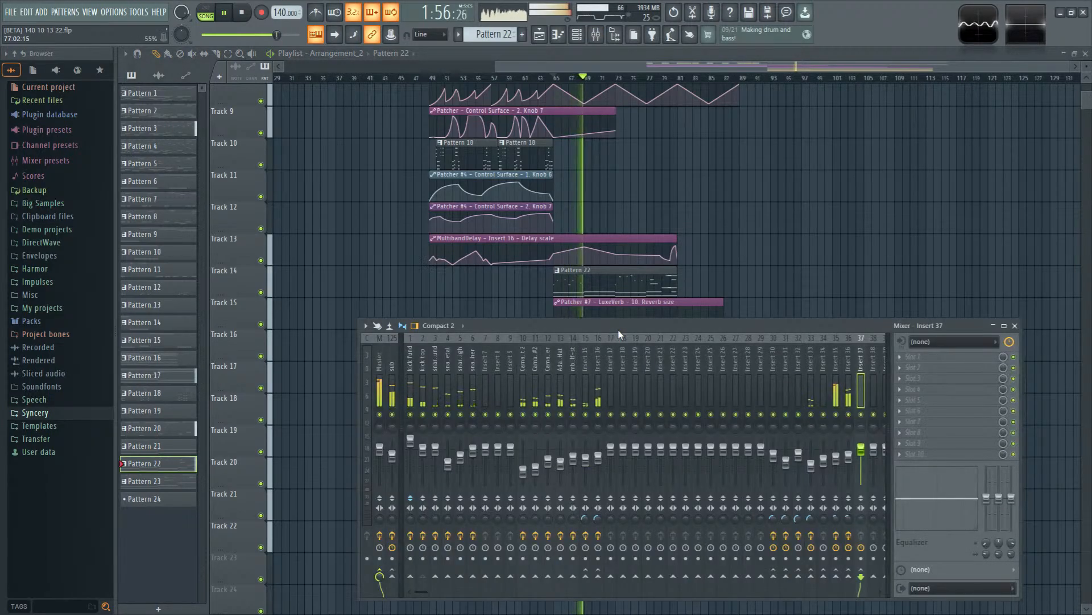
left_click(559, 37)
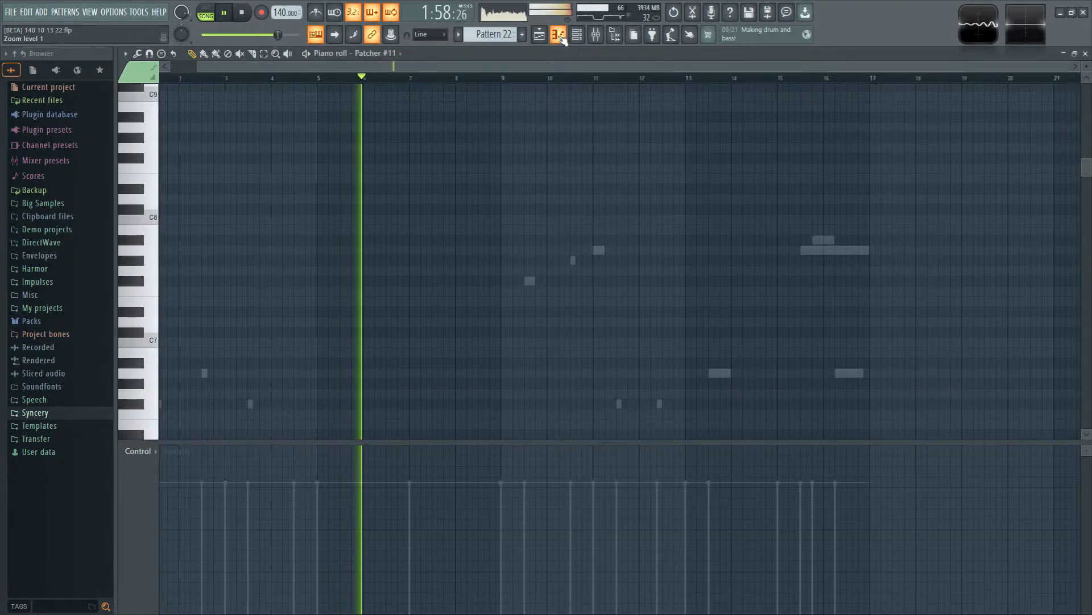
left_click(560, 37)
left_click(579, 39)
left_click(580, 40)
right_click(787, 157)
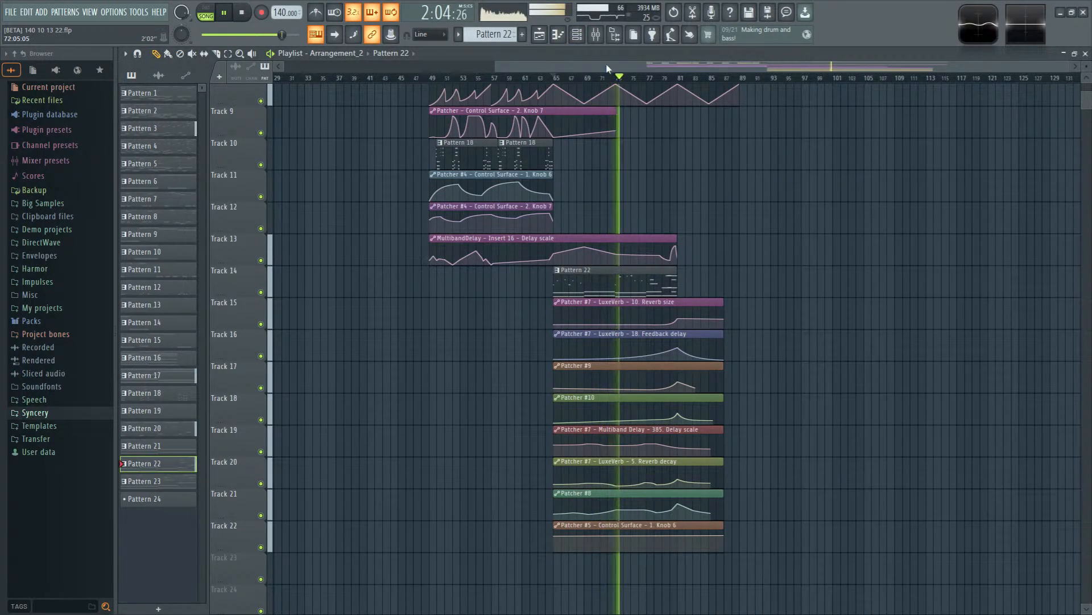
key("F9")
left_click_drag(851, 459, 853, 467)
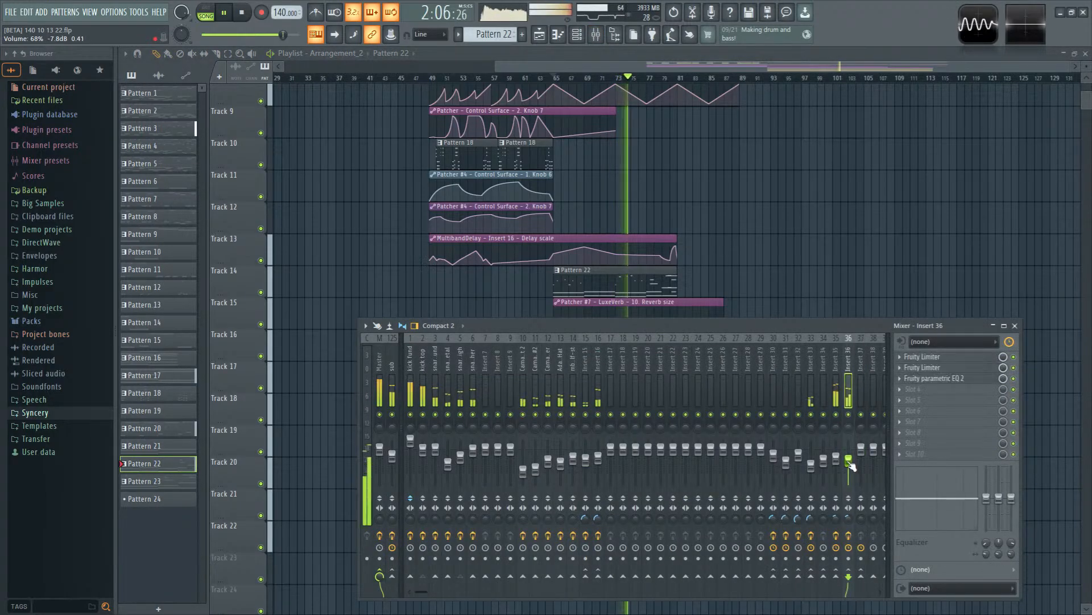
Step: Raise the compressor threshold of Insert 36's second Fruity Limiter to about -51.7 dB and lower that effect slot's mix level
left_click(930, 356)
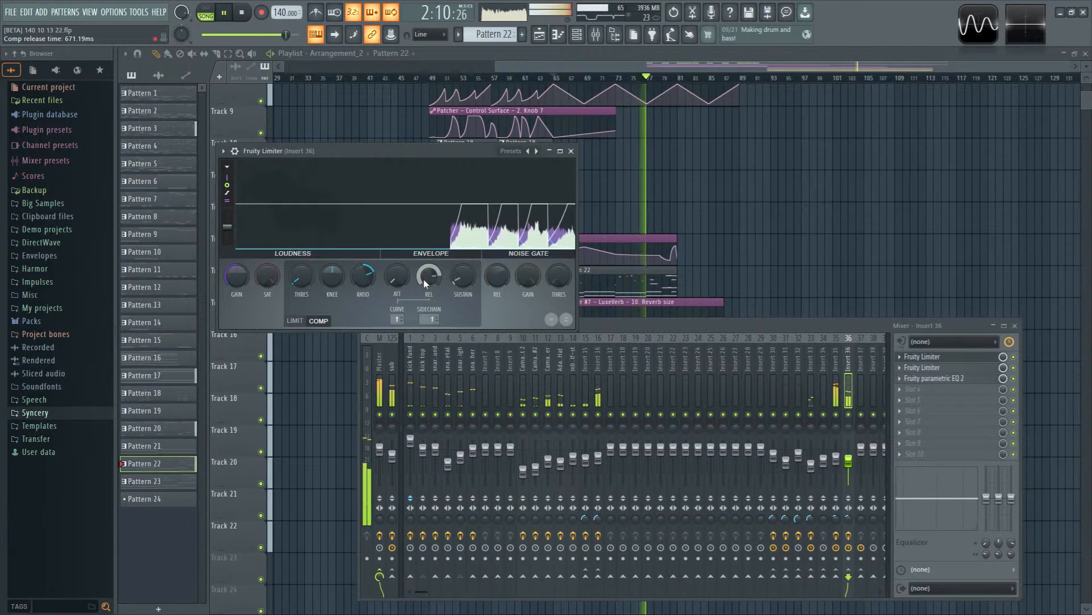
left_click(926, 368)
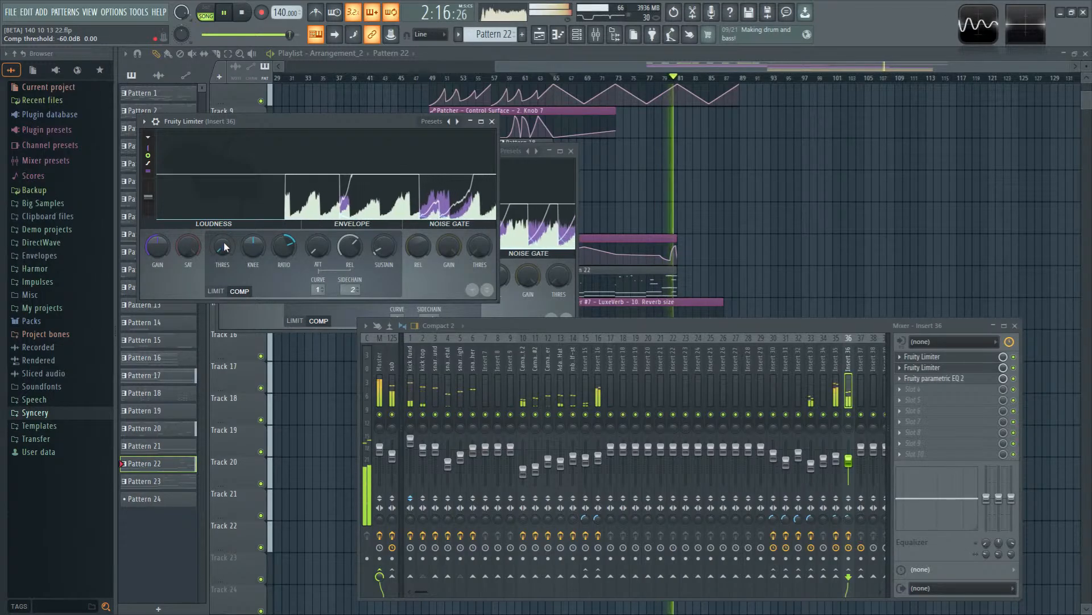
left_click_drag(229, 253, 231, 249)
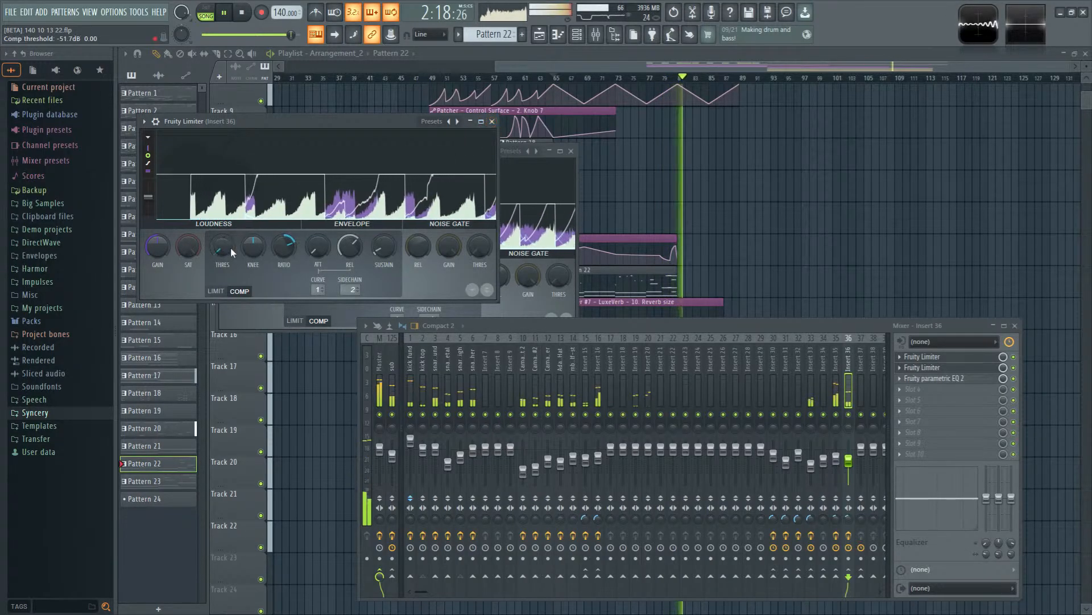
left_click_drag(1003, 368, 1002, 371)
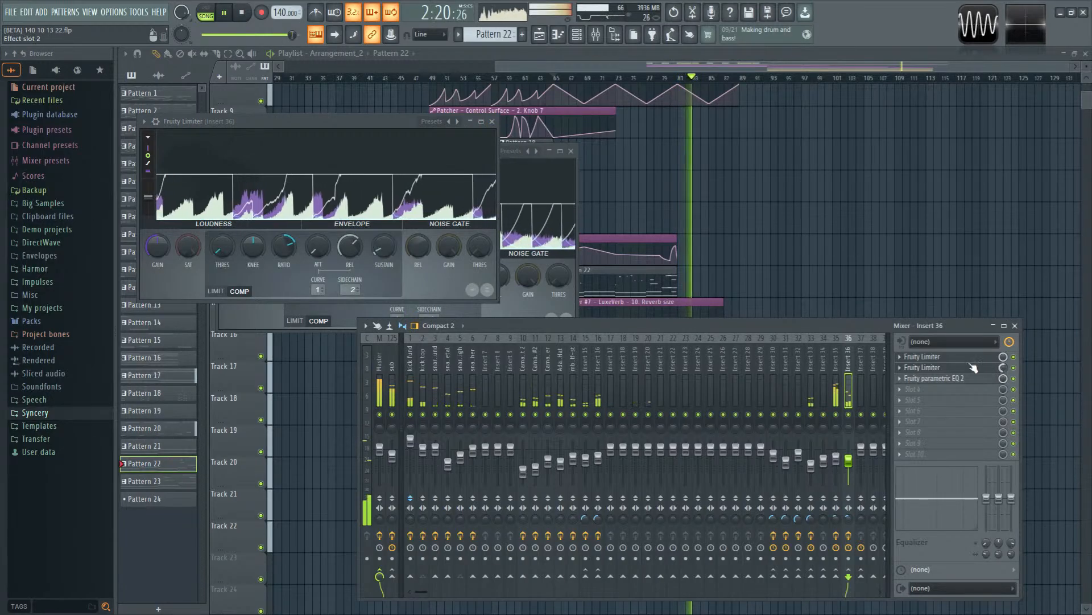
left_click(492, 122)
left_click(571, 150)
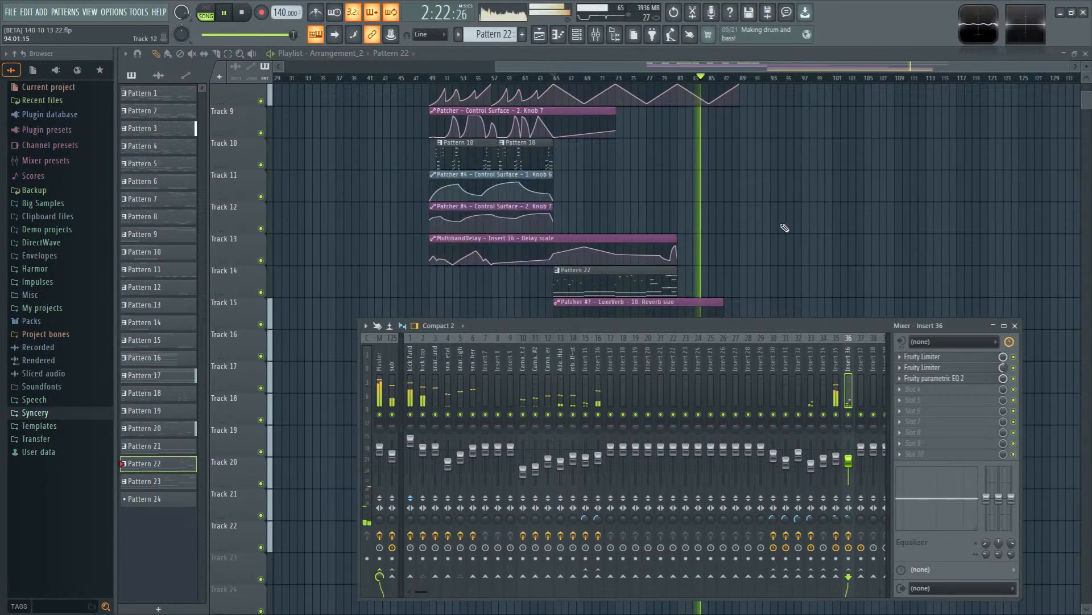
key("F9")
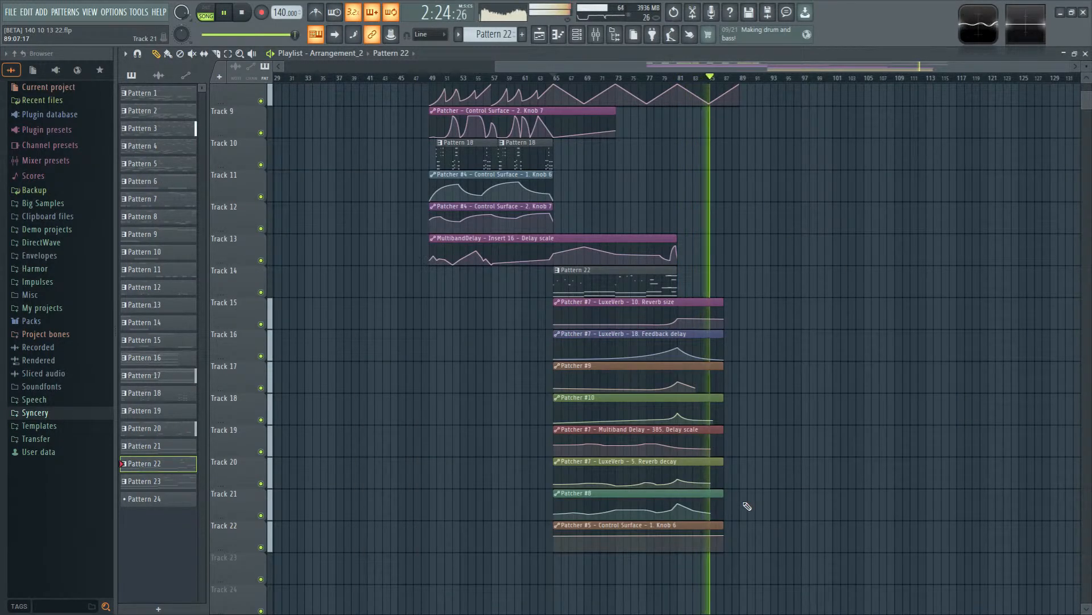
Step: Lower the mixer volumes of Insert 35 and Insert 36 to about -8.5 dB
scroll(754, 505, "up", 4)
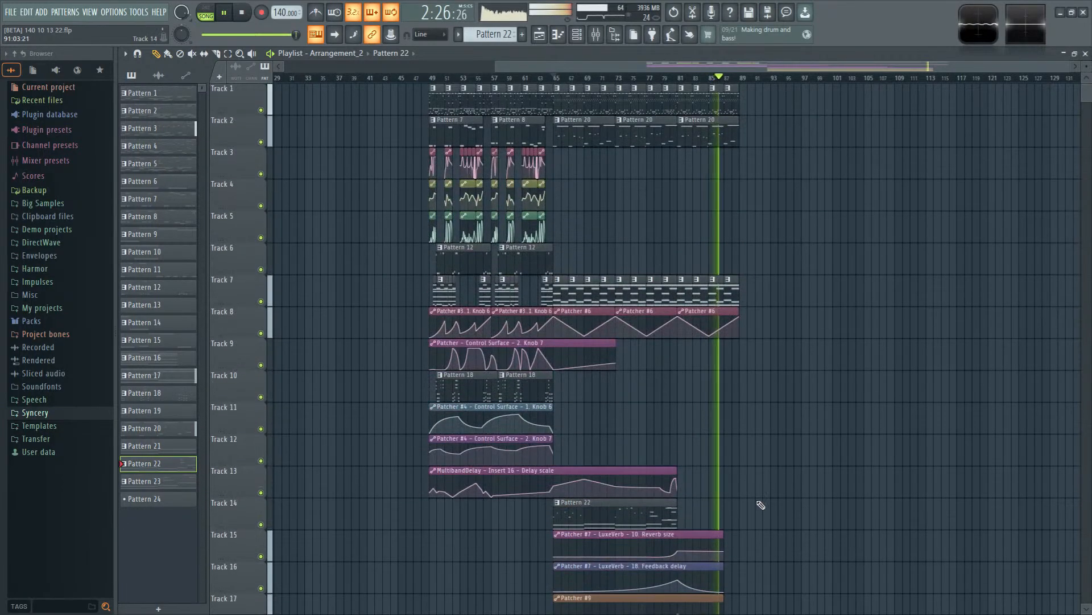
left_click(598, 36)
left_click(837, 450)
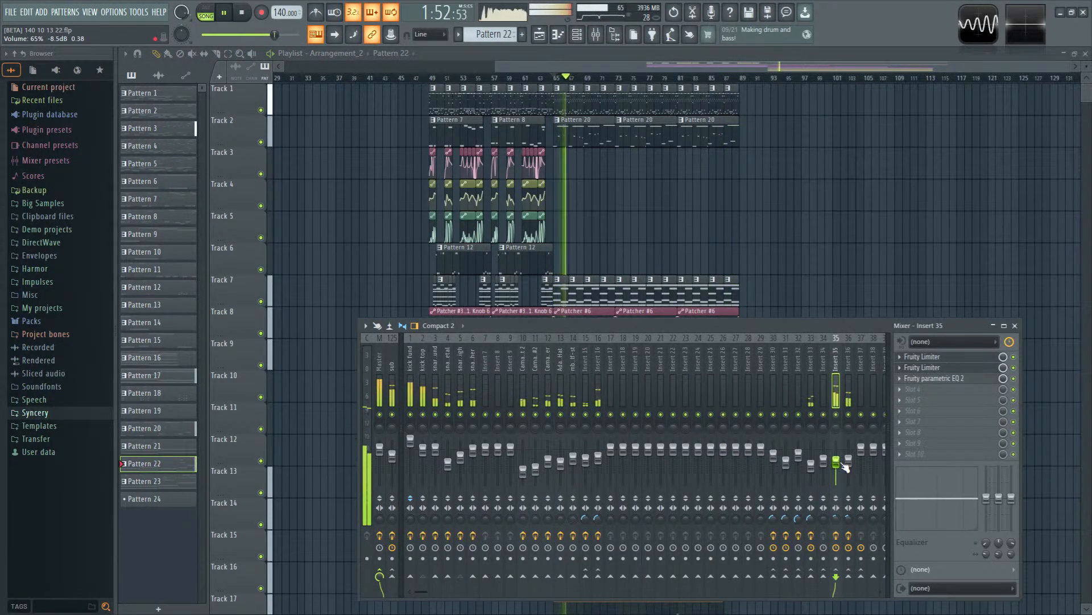
left_click(848, 460)
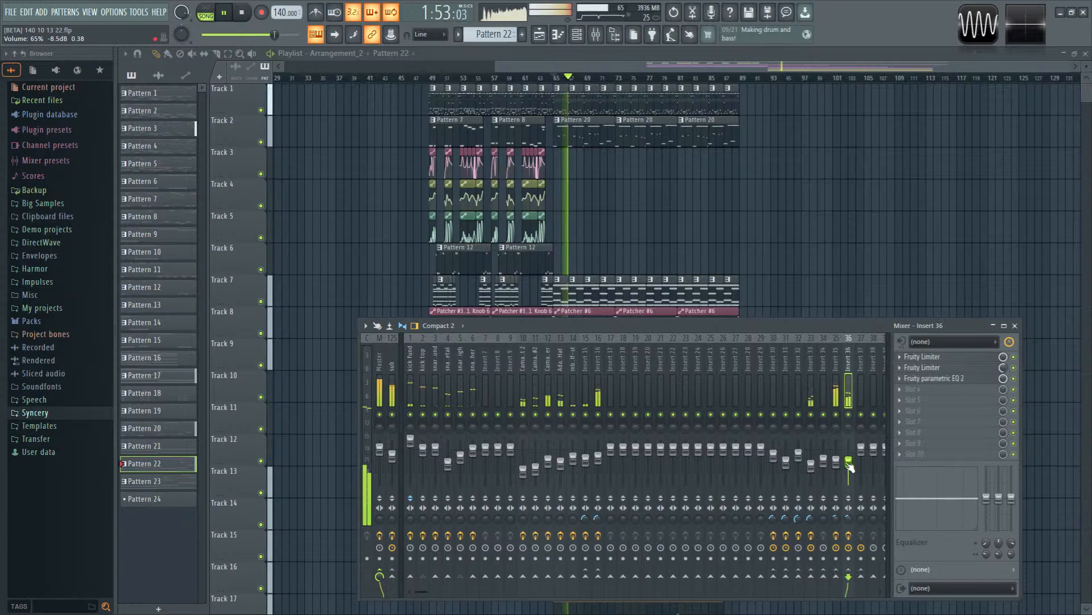
Step: Solo the snare high and snare higher mixer tracks in turn and listen to each from bar 65
left_click(462, 389)
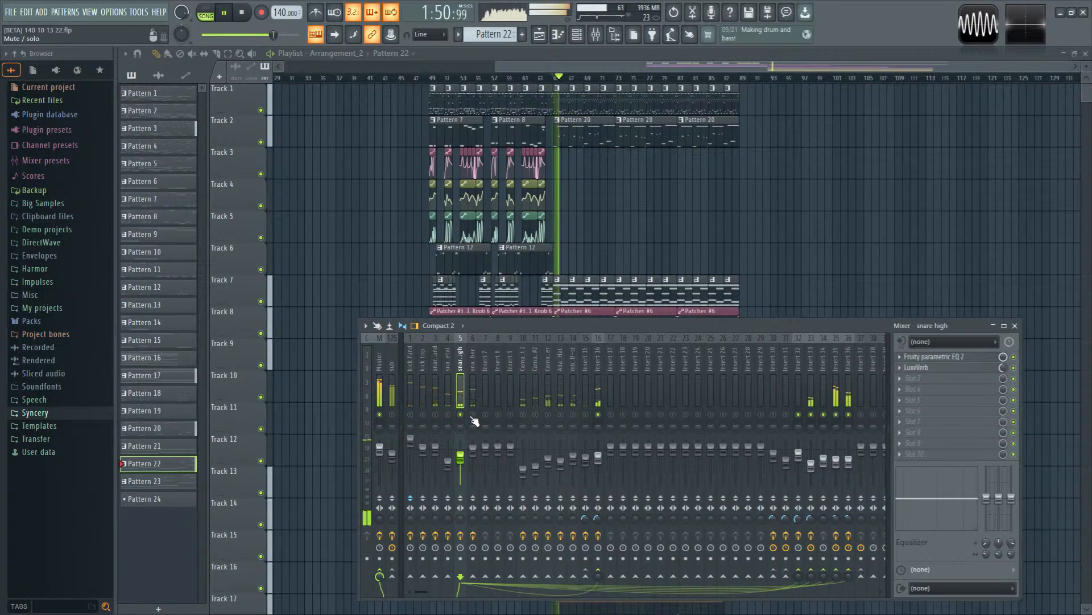
key("space")
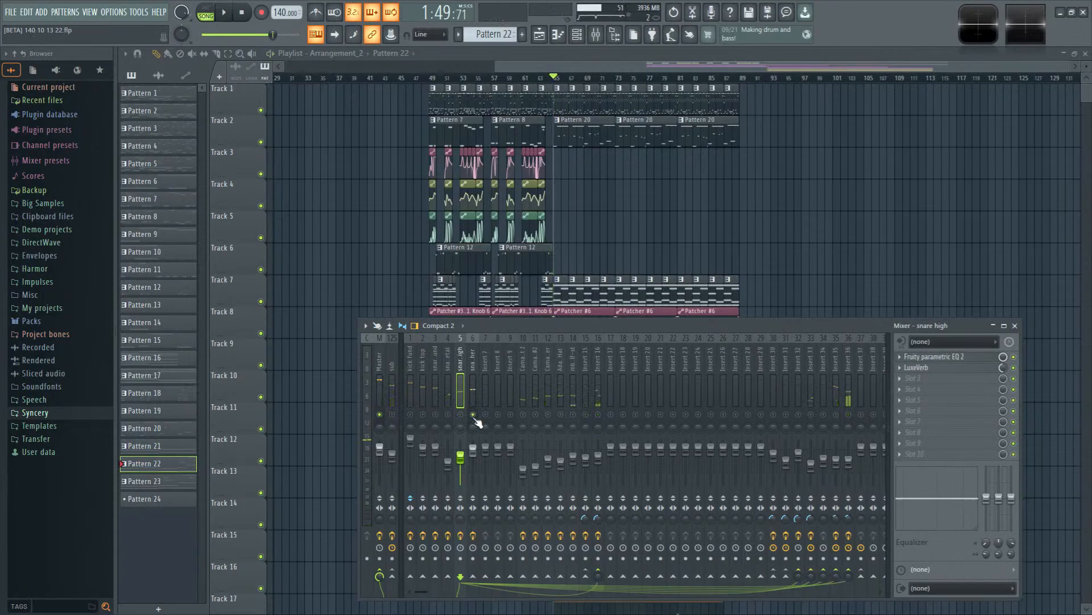
key("space")
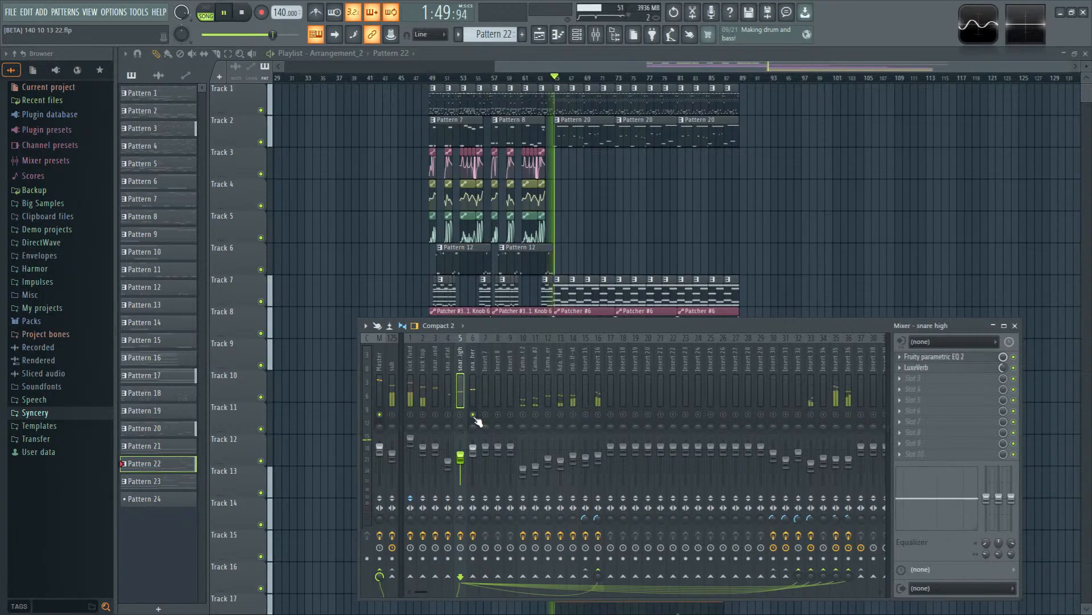
left_click(477, 412)
key("space")
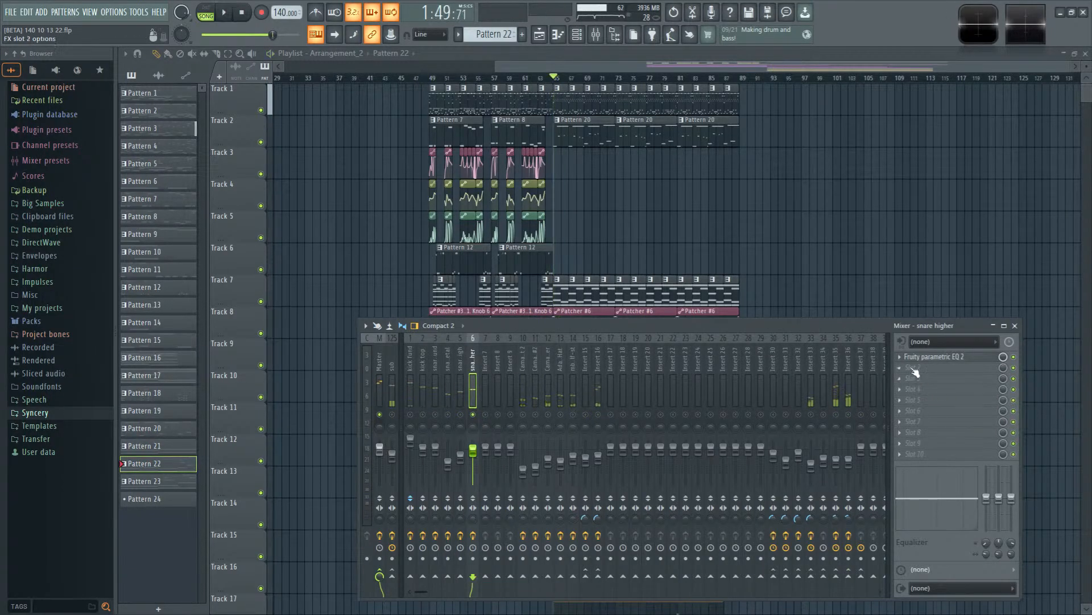
key("space")
Step: Load Multiband Delay into the second effect slot of the snare higher mixer track
left_click(914, 368)
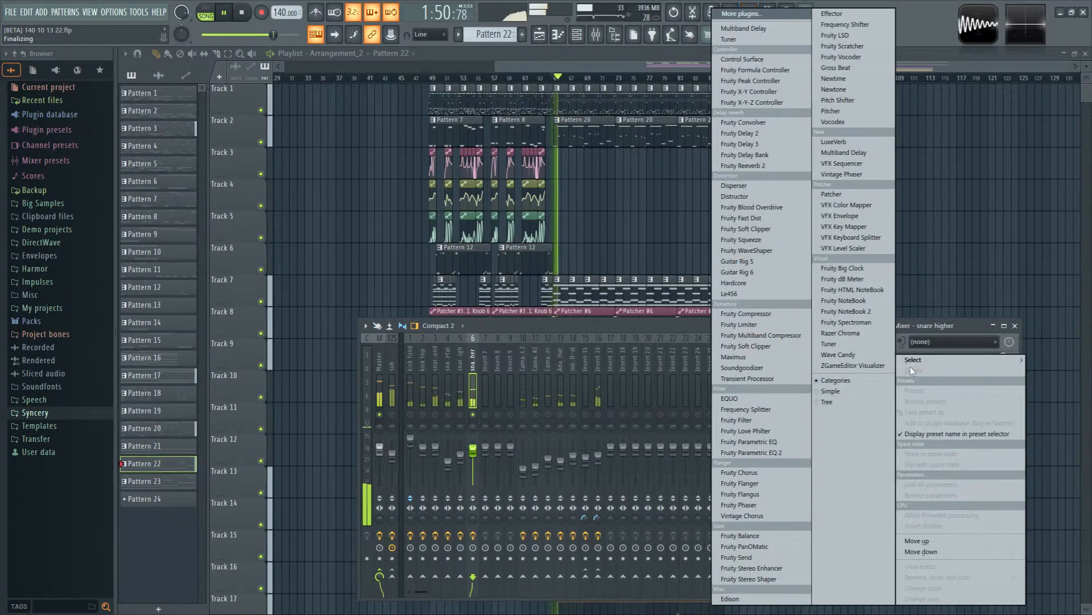
key("space")
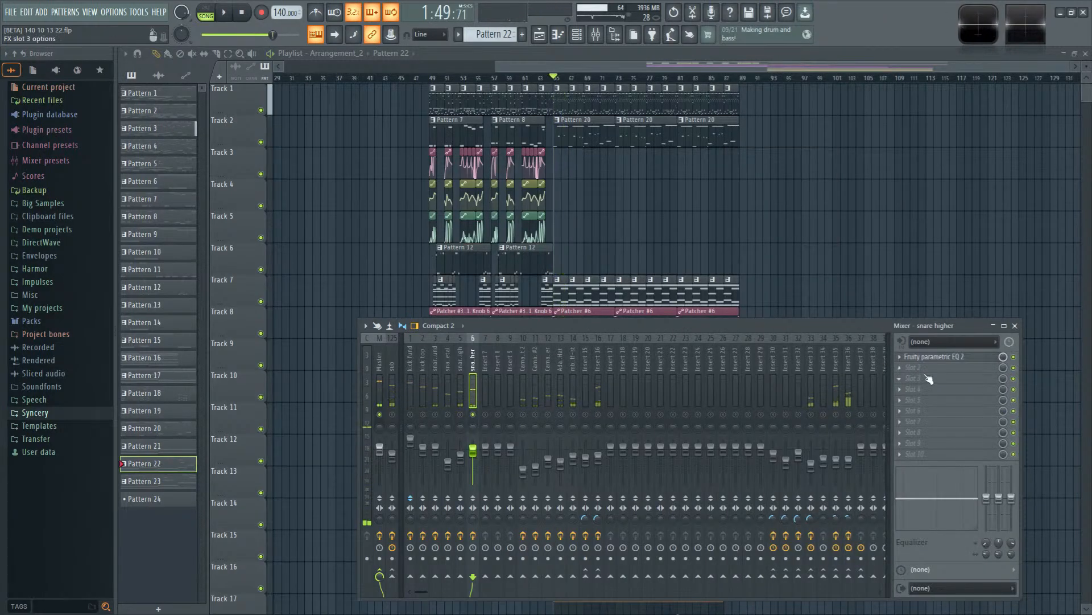
mouse_move(921, 360)
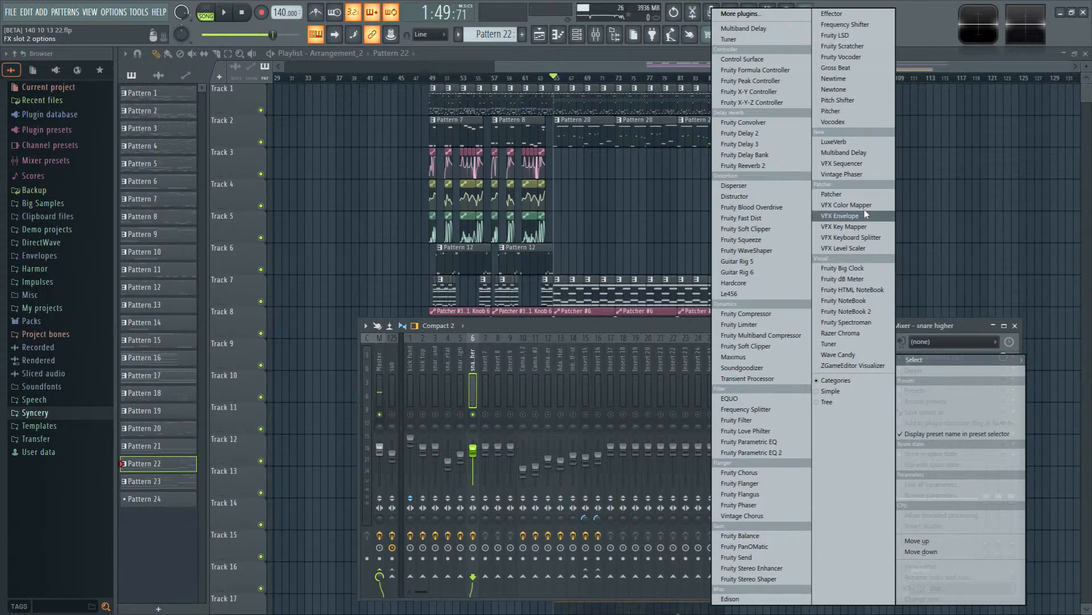
left_click(872, 159)
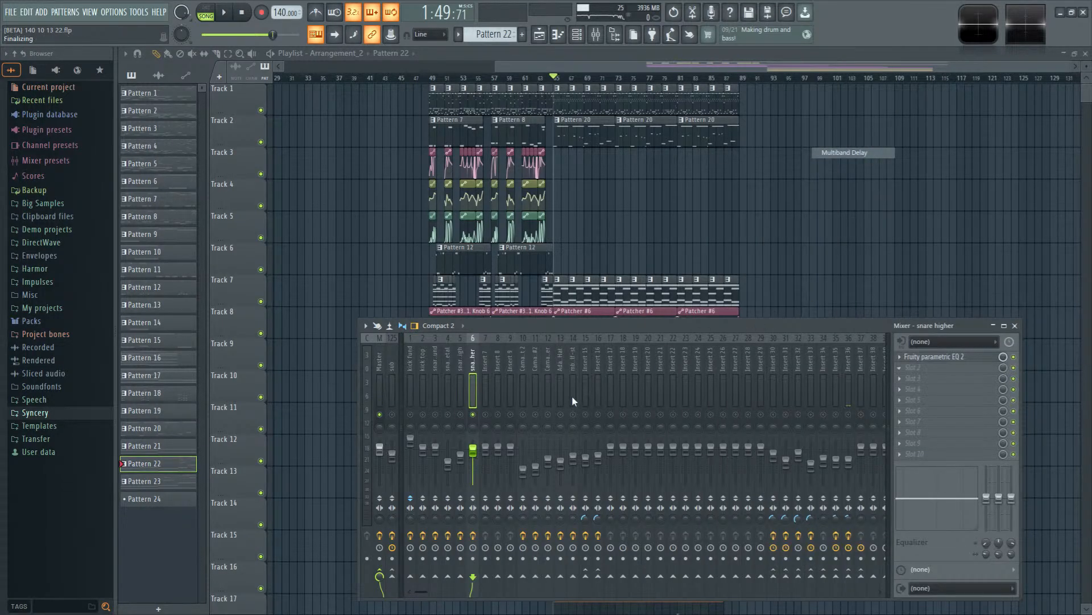
Step: Set the Multiband Delay's scale to 0.63% and lower its highest bands' delays, with band 16 at about 280 ms
key("space")
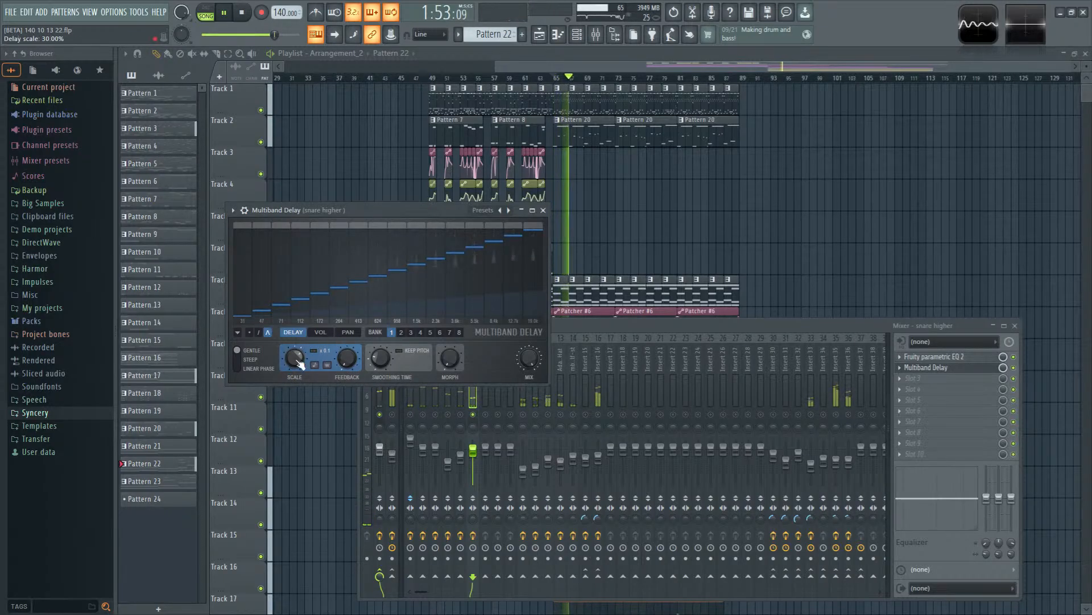
left_click_drag(297, 362, 297, 369)
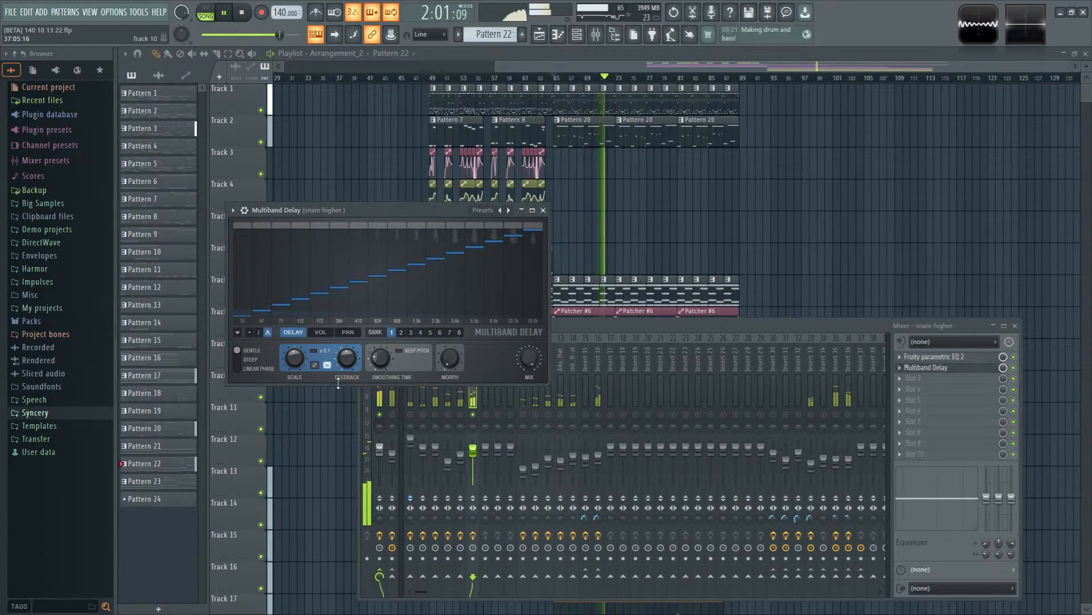
left_click_drag(296, 367, 296, 361)
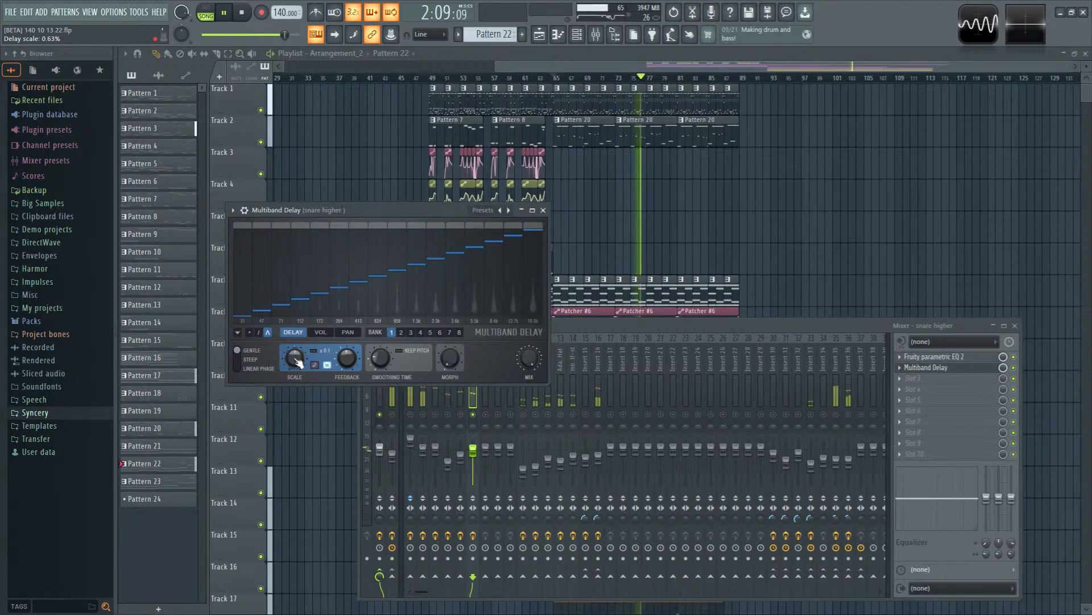
left_click_drag(490, 316, 536, 313)
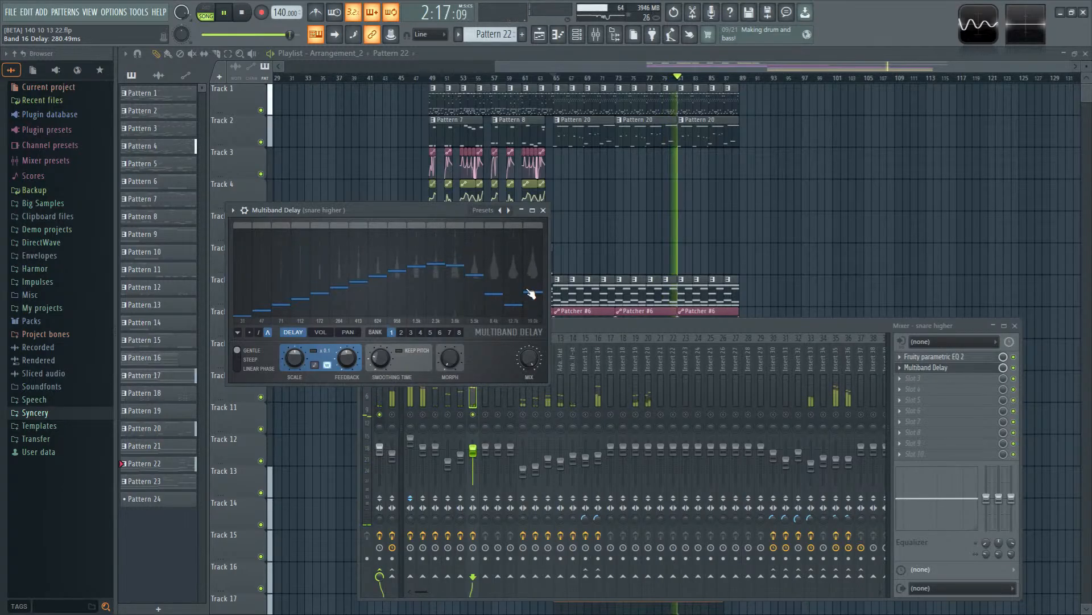
Step: Replay the section from bar 65 to hear the delayed snare higher track soloed and in the full mix
key("space")
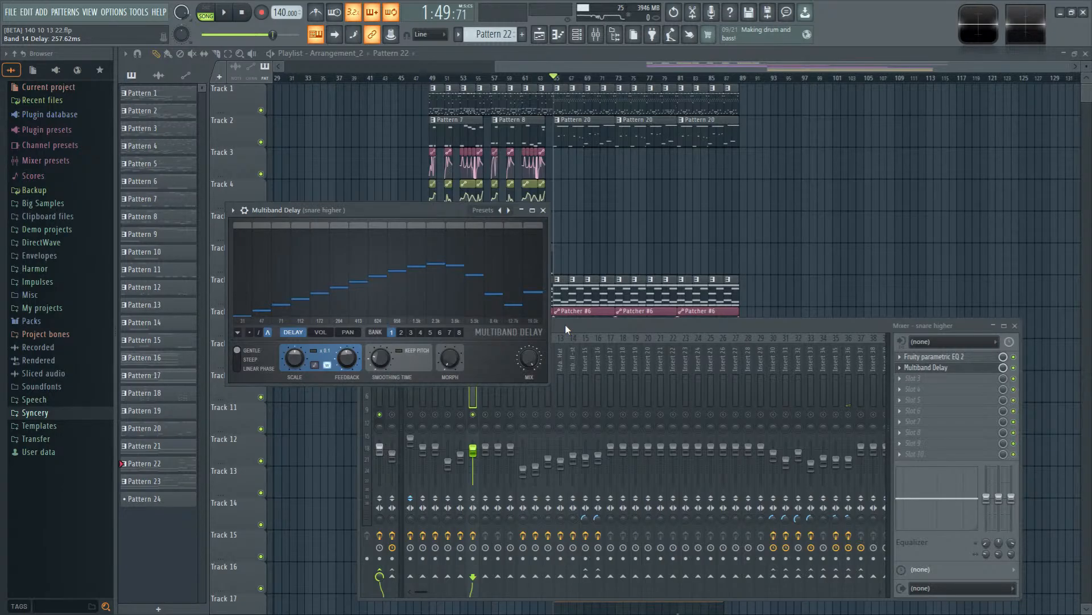
key("space")
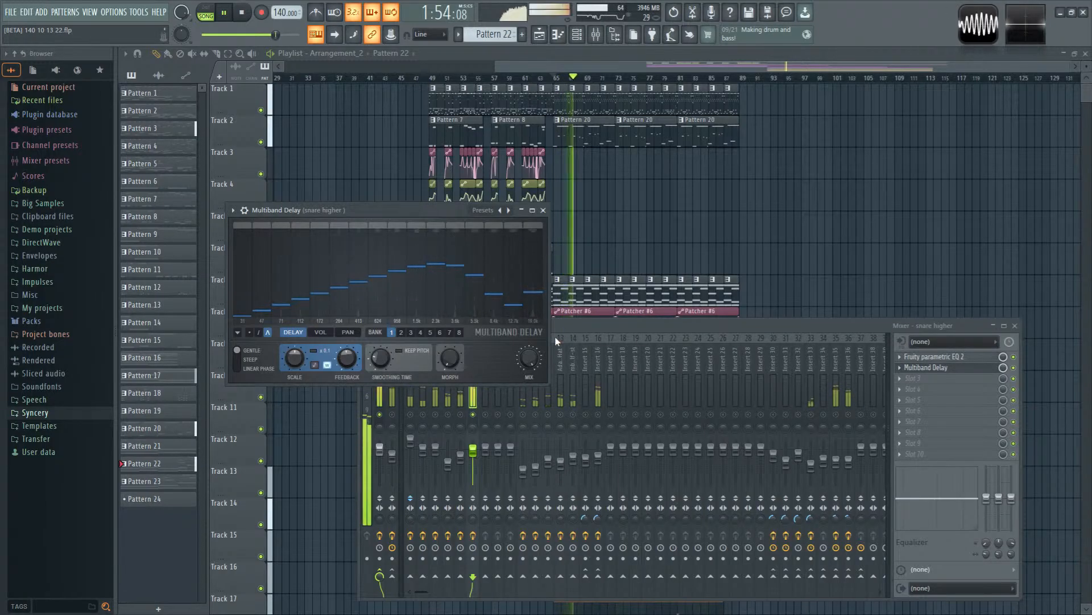
left_click(478, 417)
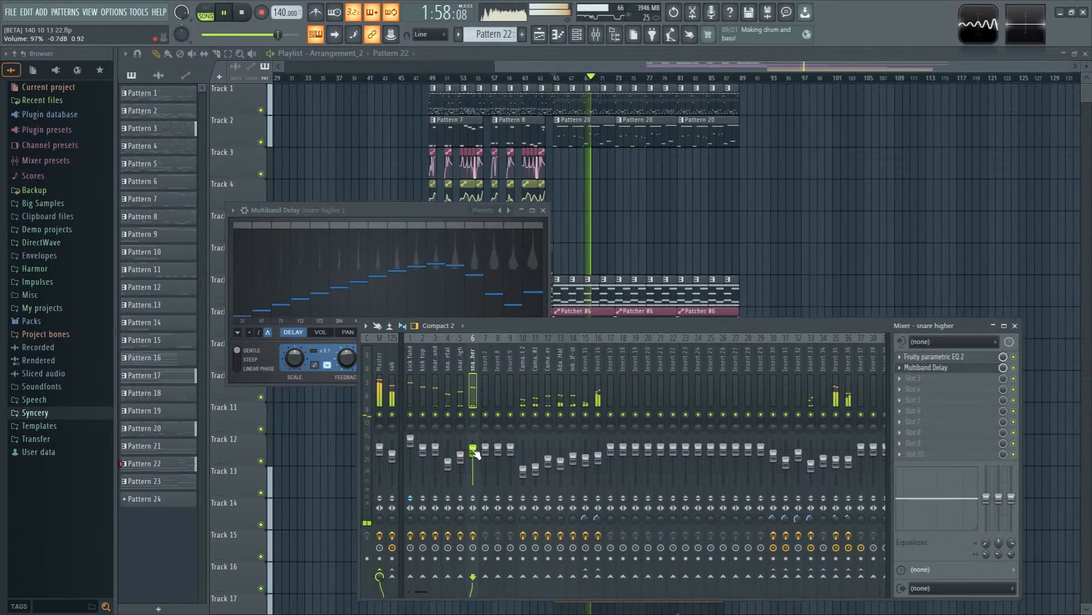
left_click(452, 211)
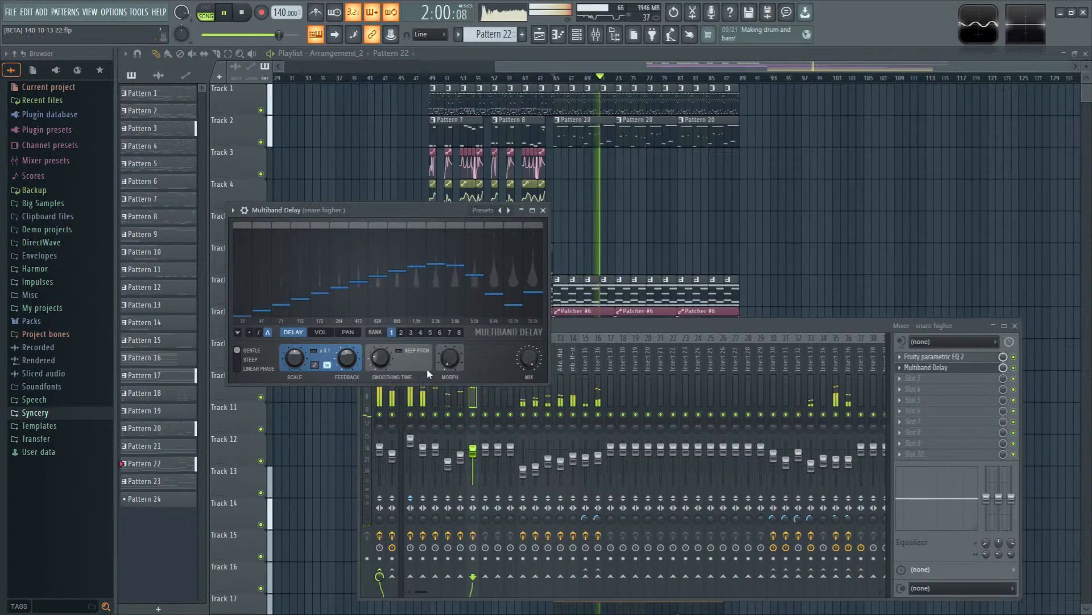
Step: Shift the snare higher track's effects down one slot and add Fruity Peak Controller to the first slot, keeping both plugin windows clear
key("space")
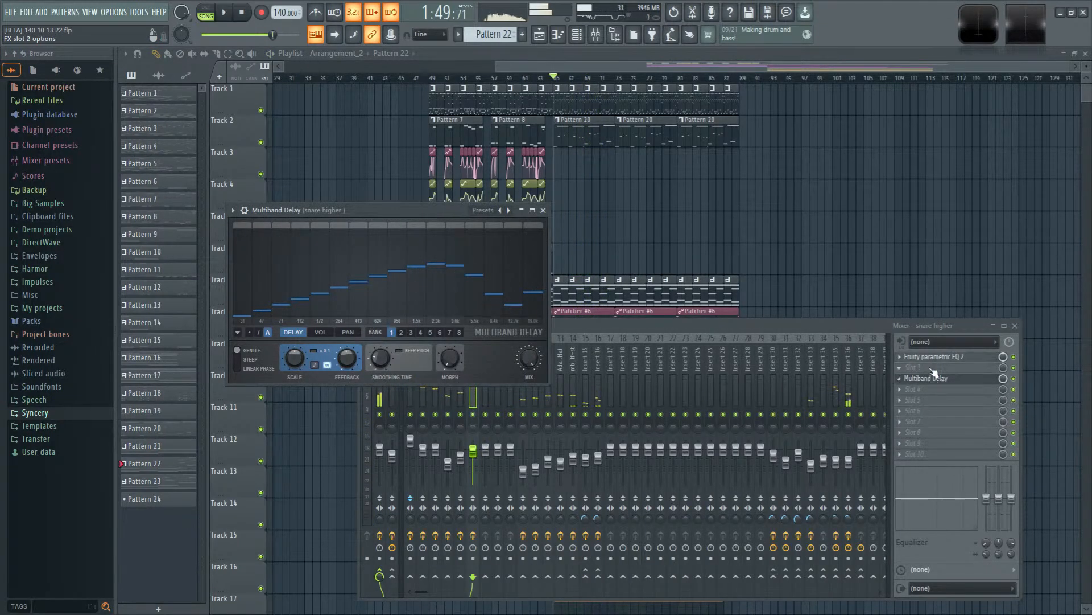
left_click(923, 379)
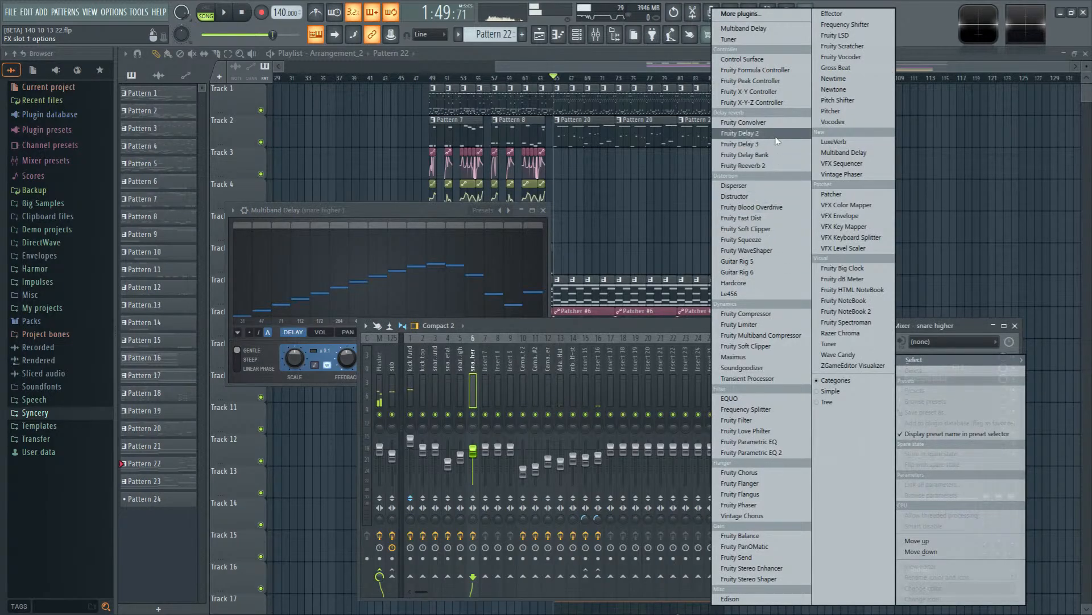
left_click(779, 81)
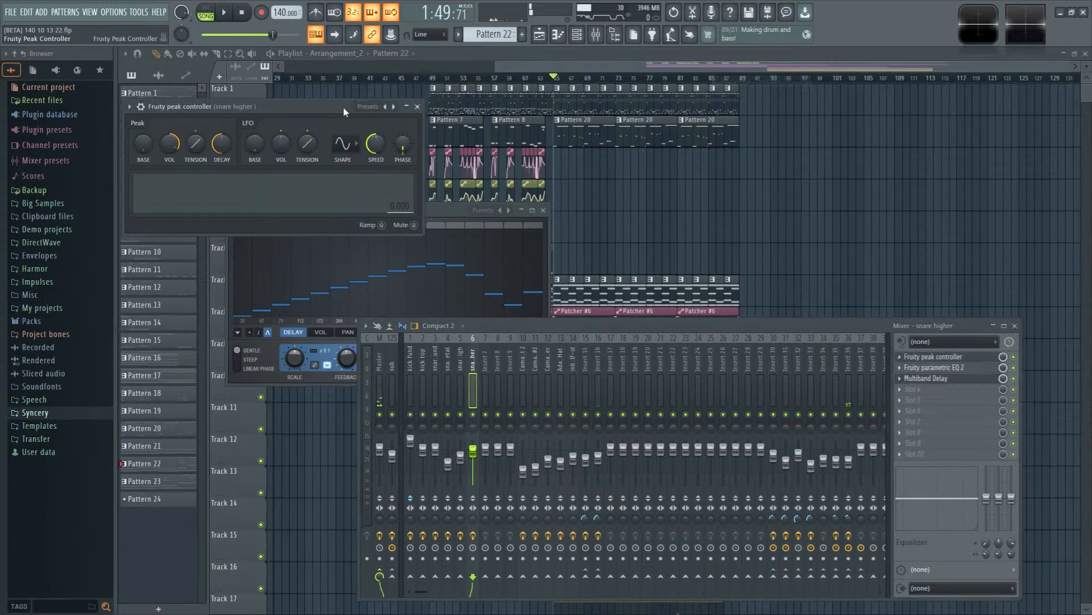
left_click_drag(344, 107, 729, 173)
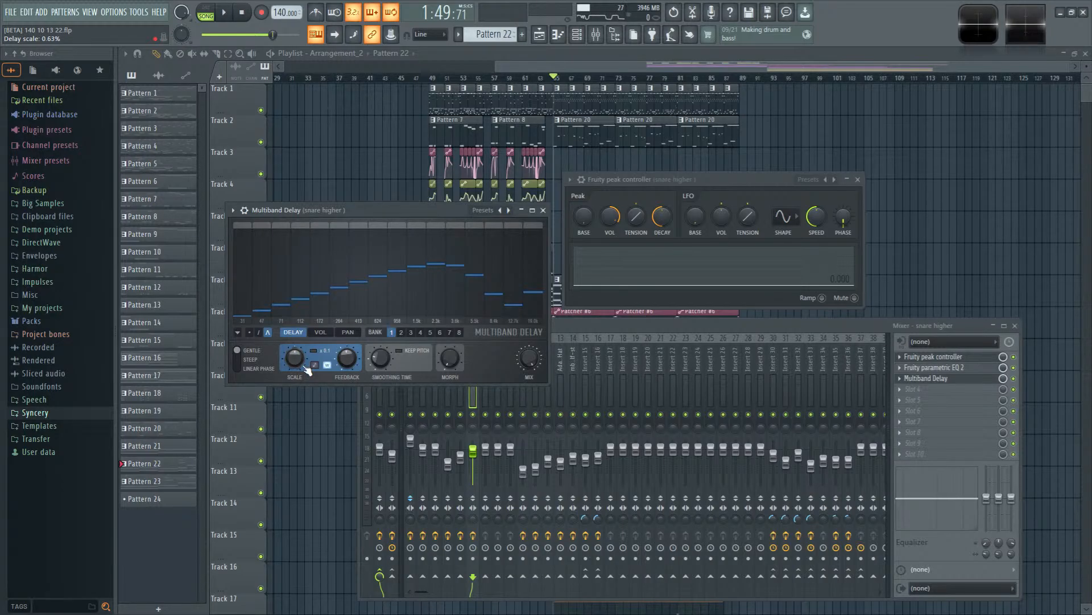
Step: Link the Multiband Delay's Morph control to the snare higher peak controller's Peak ctrl - Peak output
right_click(454, 367)
left_click(501, 473)
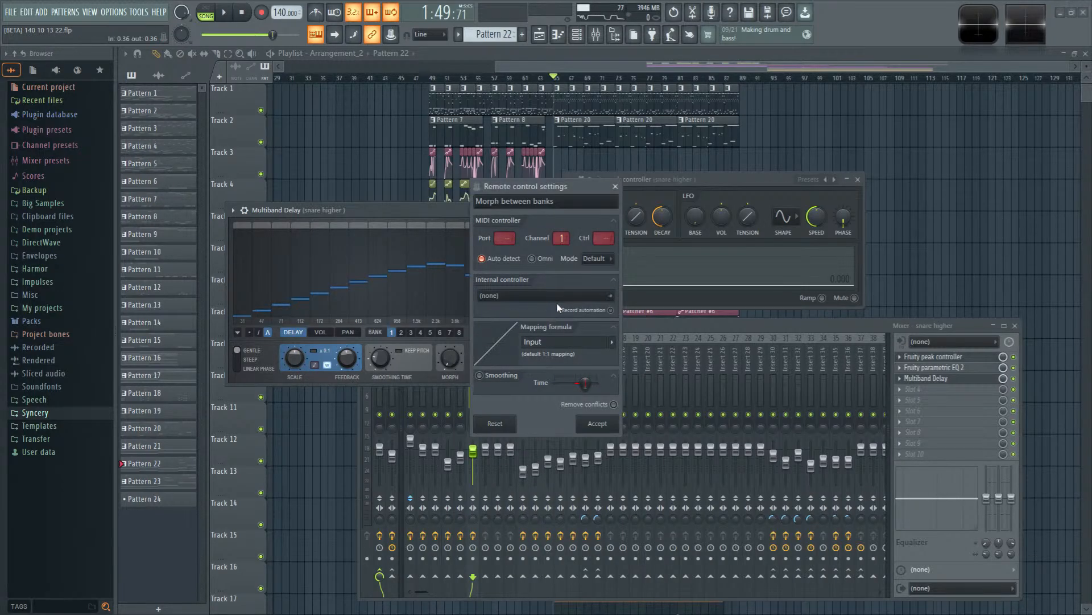
left_click(563, 295)
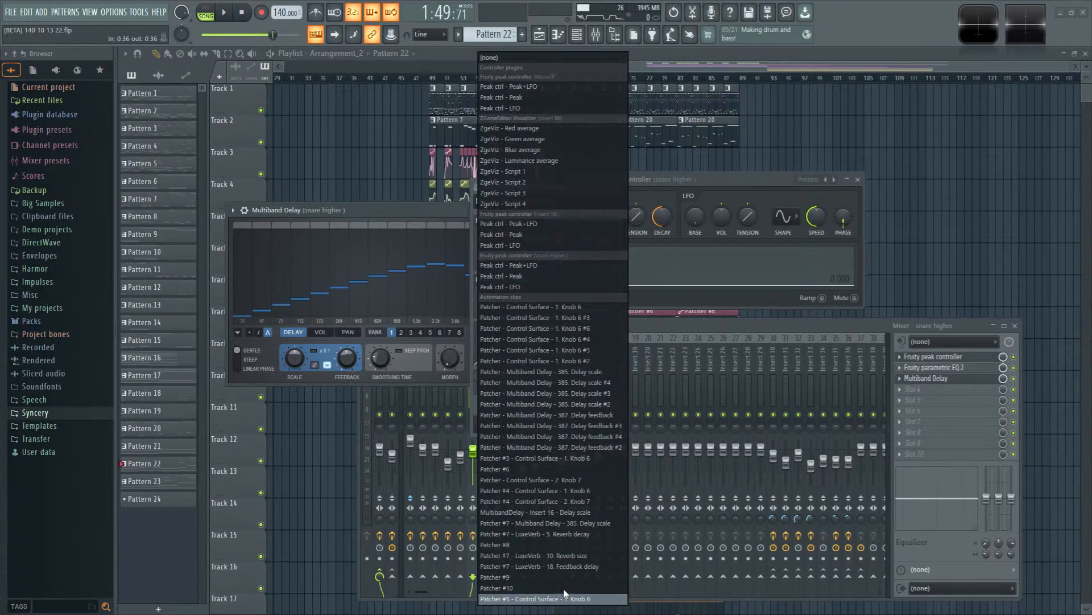
left_click(558, 276)
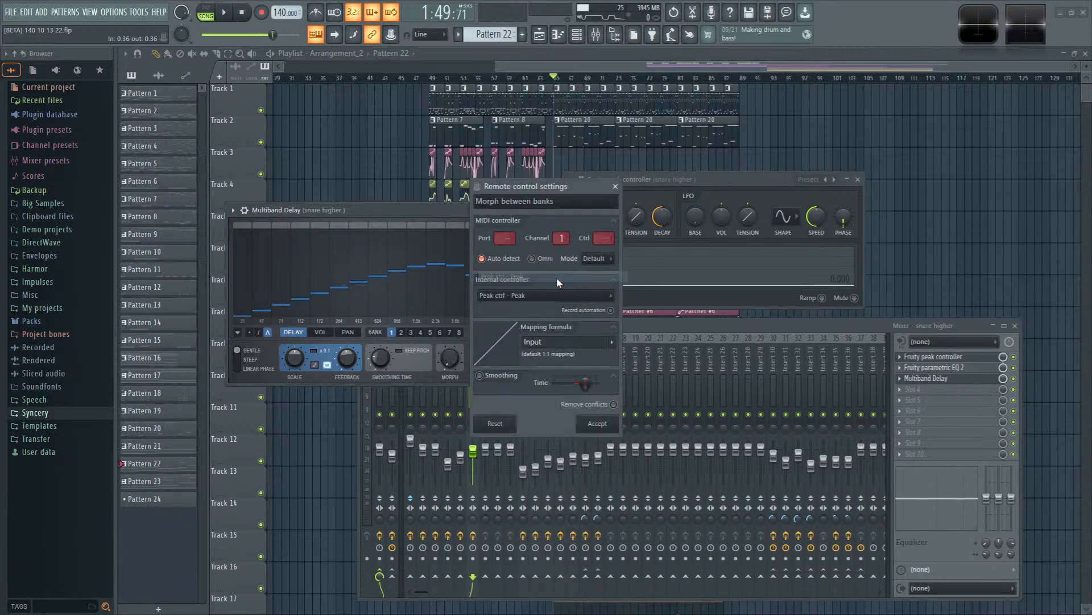
left_click(600, 428)
Step: Solo the snare higher track during playback, adjust the delay's smoothing time and set the peak controller's amount to about 182% with slower decay
key("space")
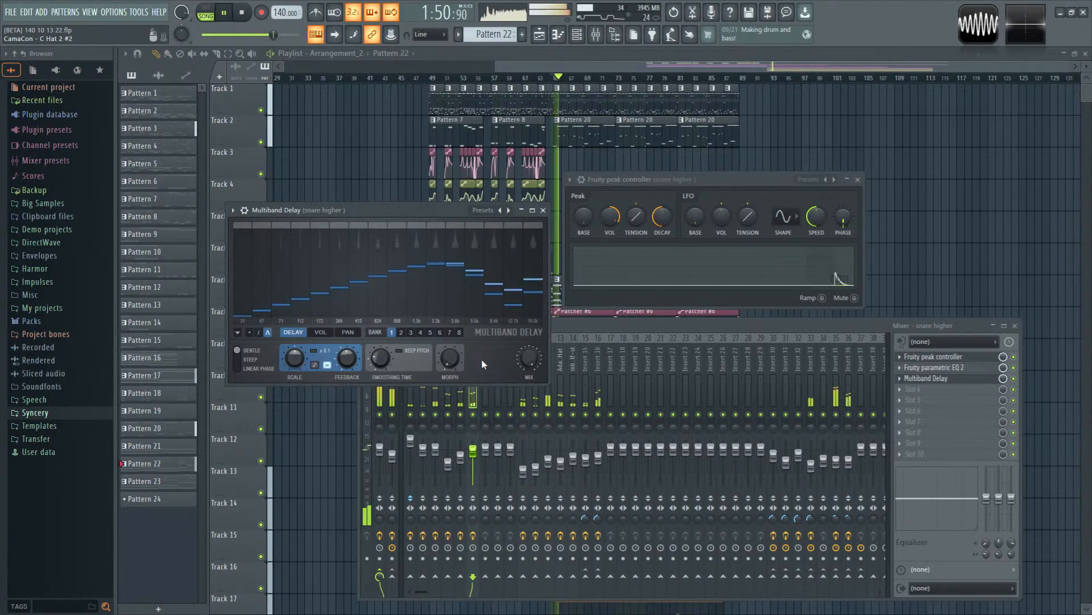
left_click(476, 421)
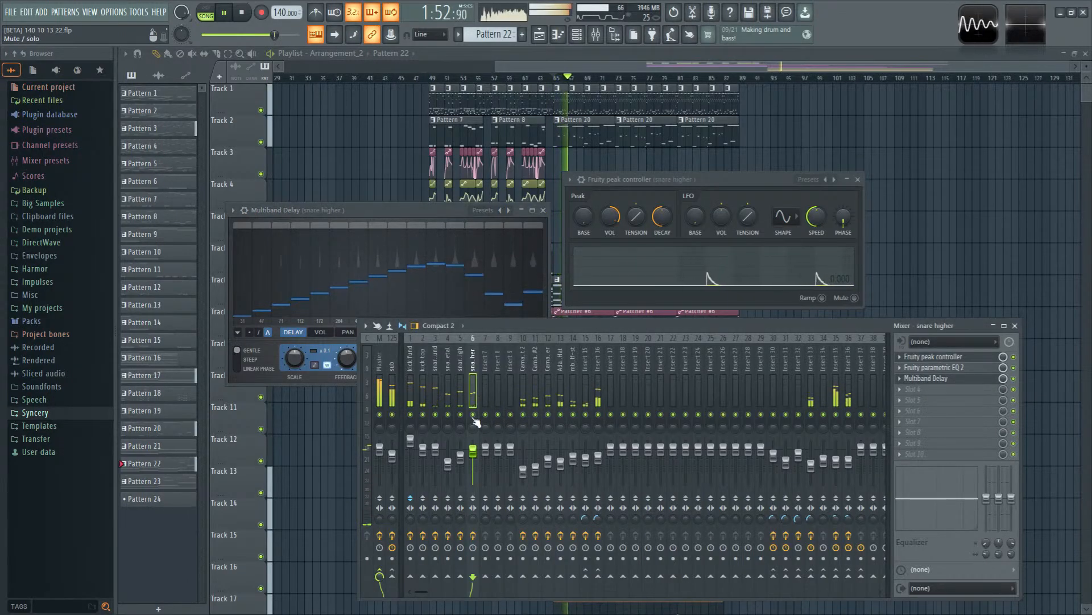
left_click(450, 213)
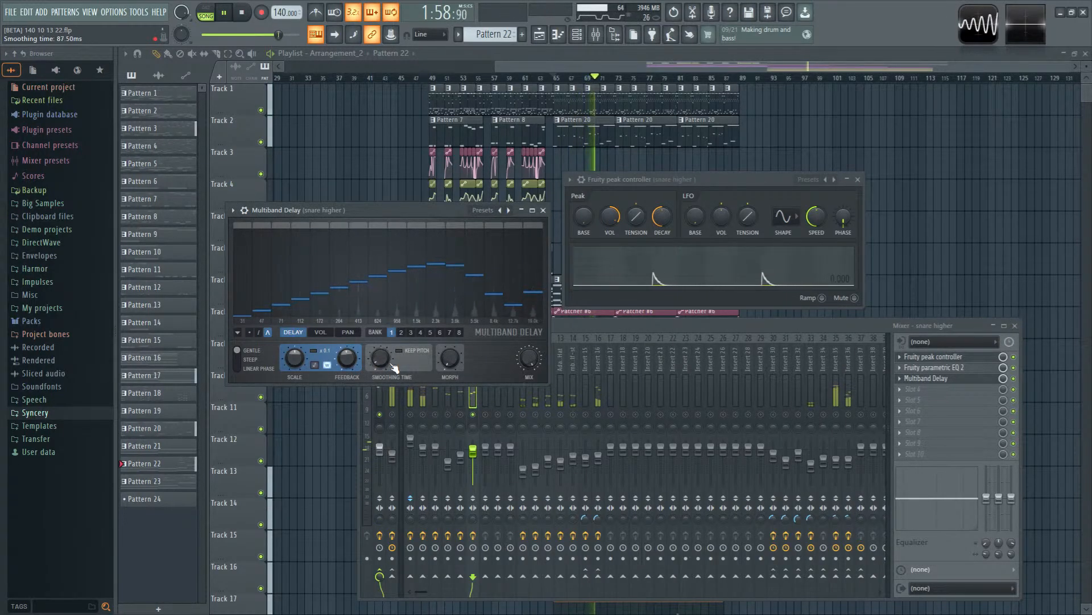
left_click_drag(392, 365, 389, 365)
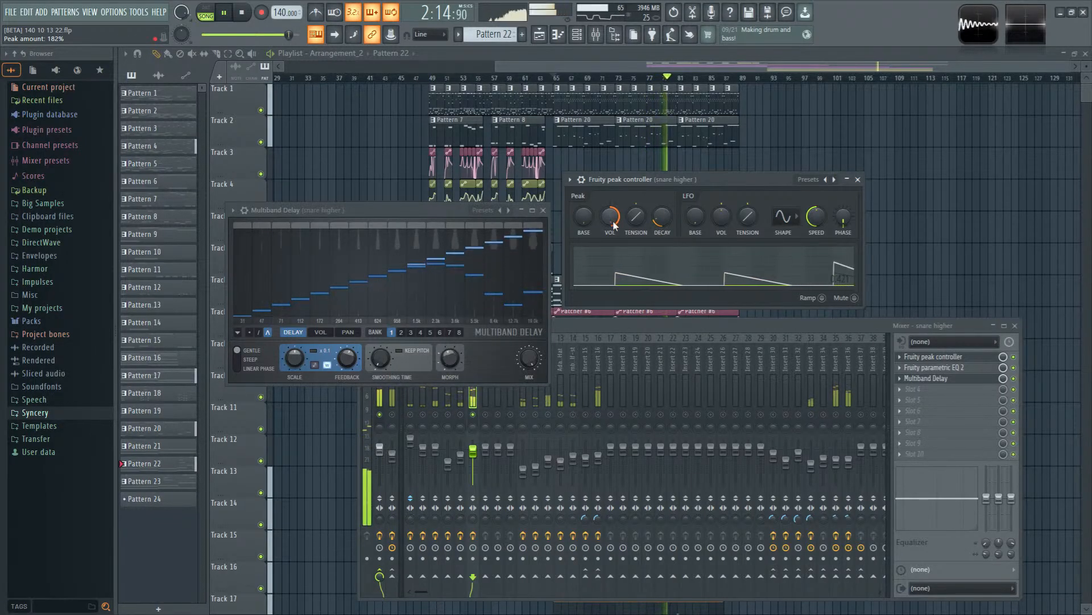
Step: Redraw the Multiband Delay's bank 1 delay curve to peak around bands 6 and 7, and interpolate banks 1 to 8
left_click(465, 333)
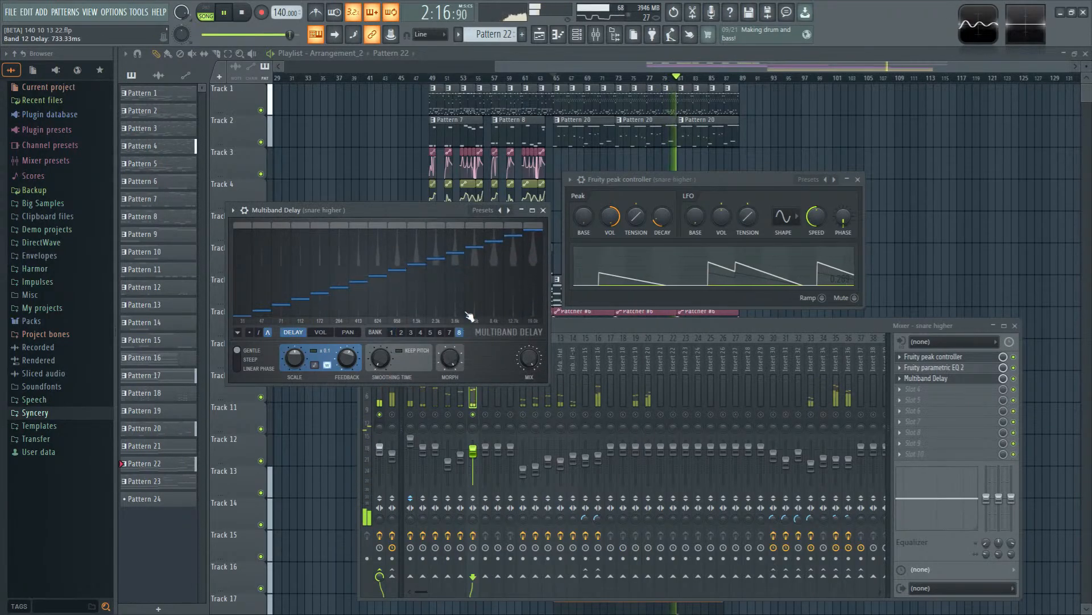
left_click(392, 332)
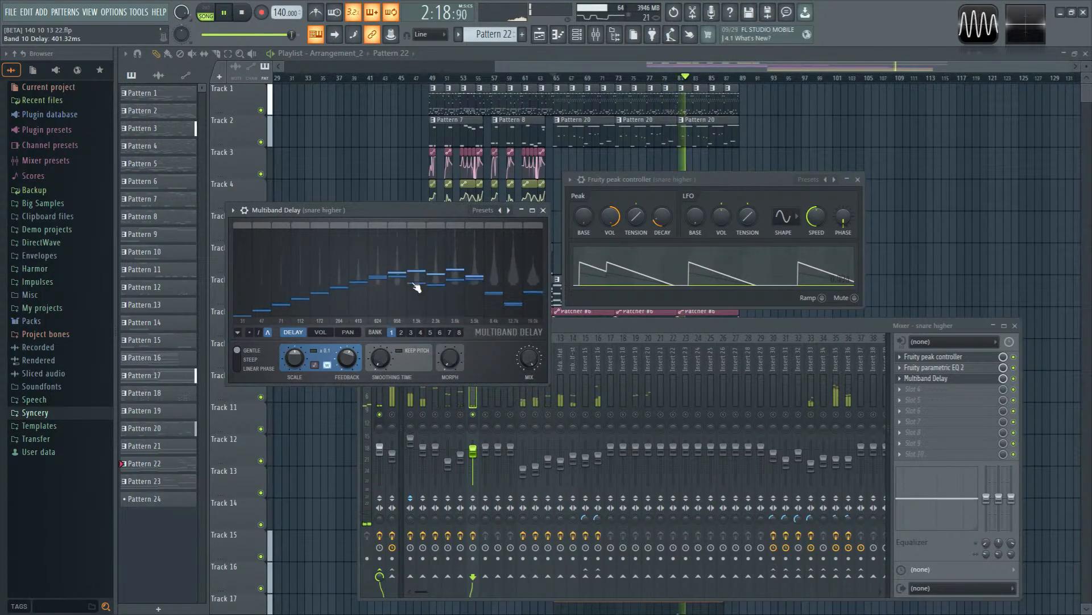
left_click_drag(348, 267, 376, 283)
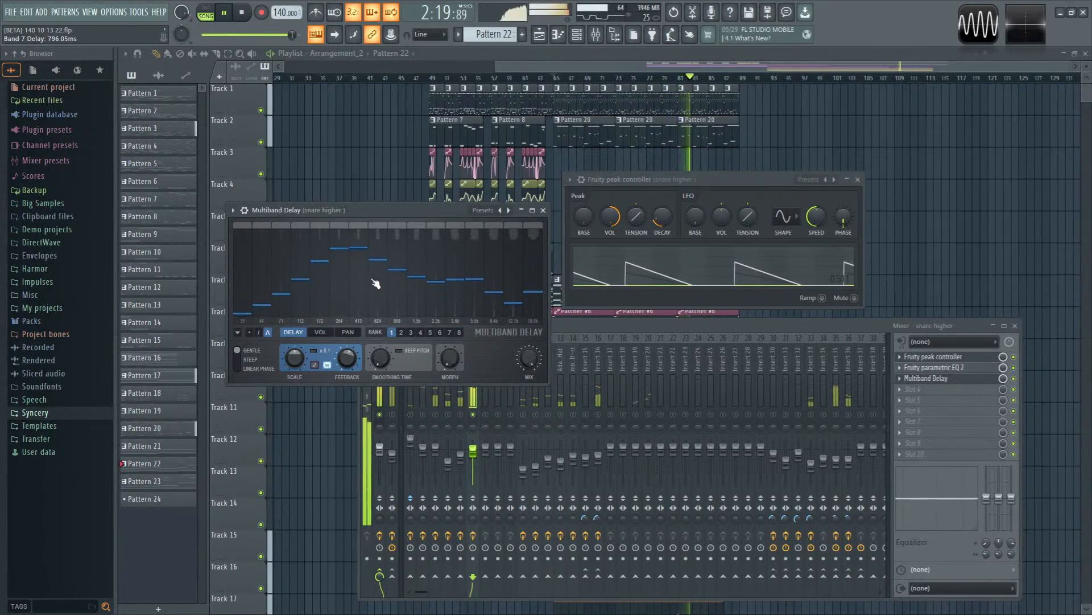
left_click(240, 332)
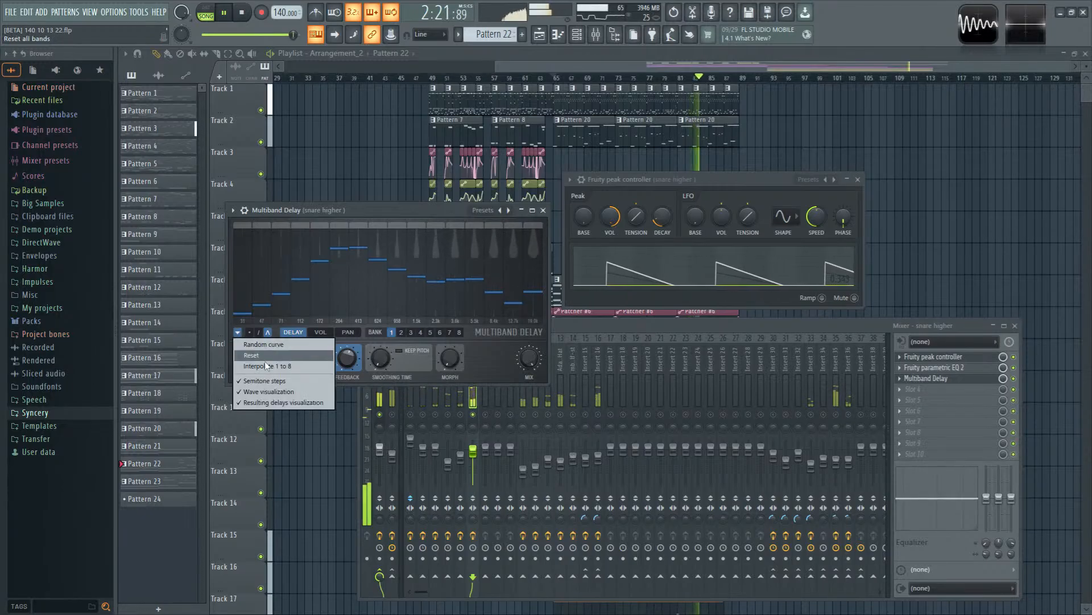
Step: Change the mapping formula of the Morph control's controller link and test the delay with Keep pitch on
right_click(454, 363)
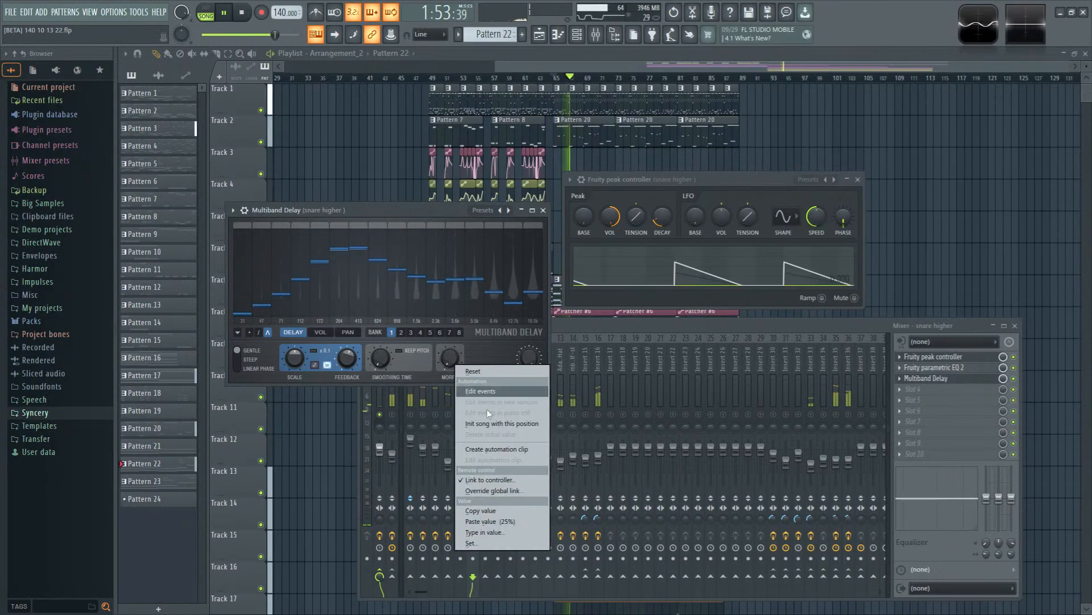
left_click(510, 480)
left_click(605, 350)
left_click(654, 386)
left_click(598, 430)
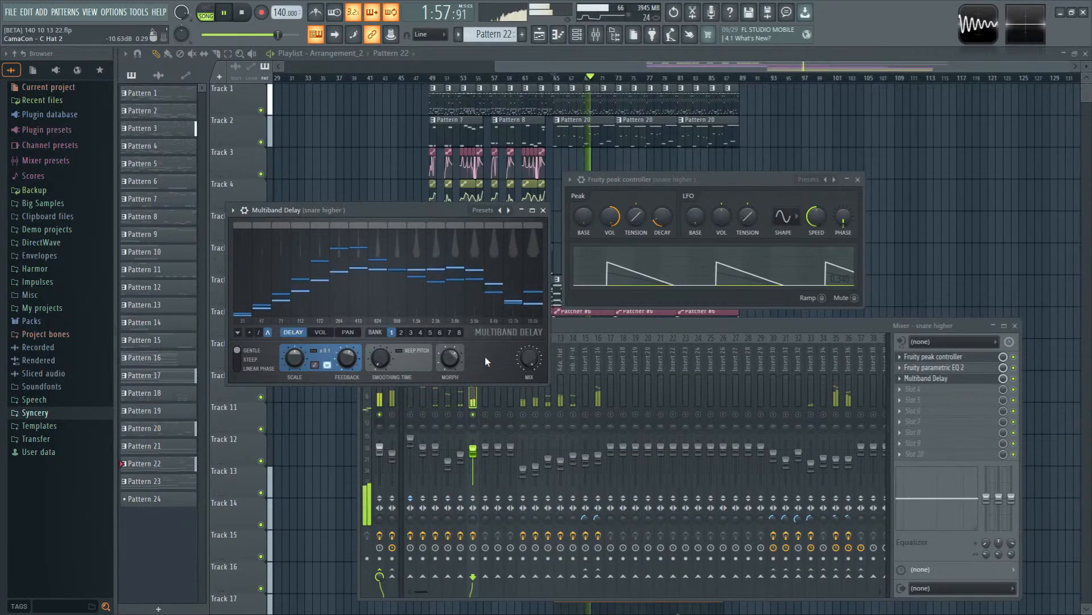
left_click(405, 353)
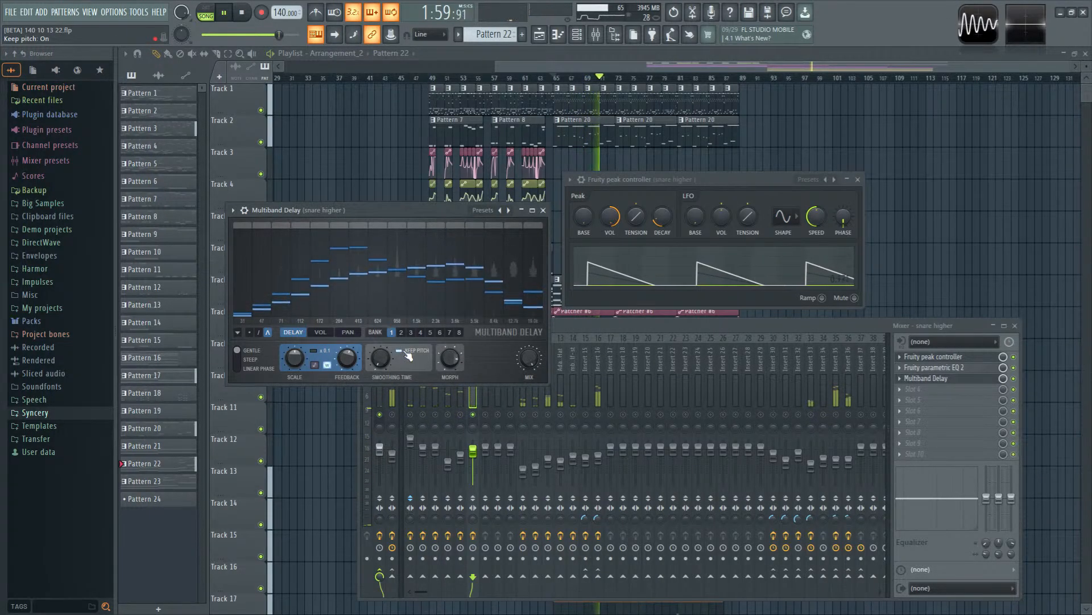
left_click(406, 353)
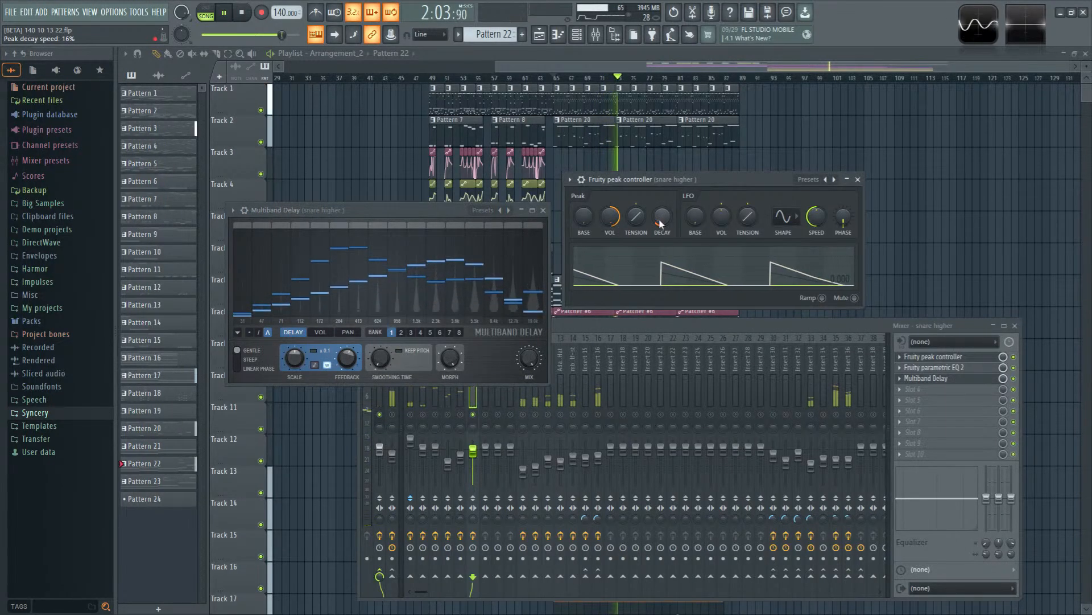
Step: Raise the snare higher peak controller's tension and decay speed, and replay from bar 65 with the Multiband Delay's feedback at about 56%
mouse_move(660, 223)
left_mouse_down()
mouse_move(636, 204)
mouse_move(636, 244)
mouse_move(641, 215)
left_mouse_up()
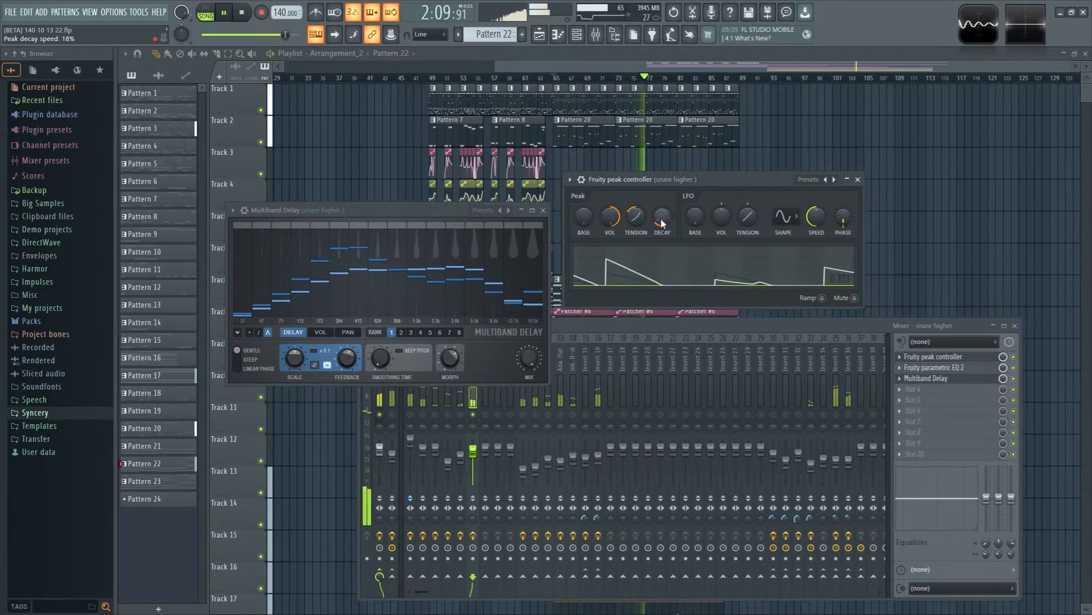
scroll(661, 223, "up", 5)
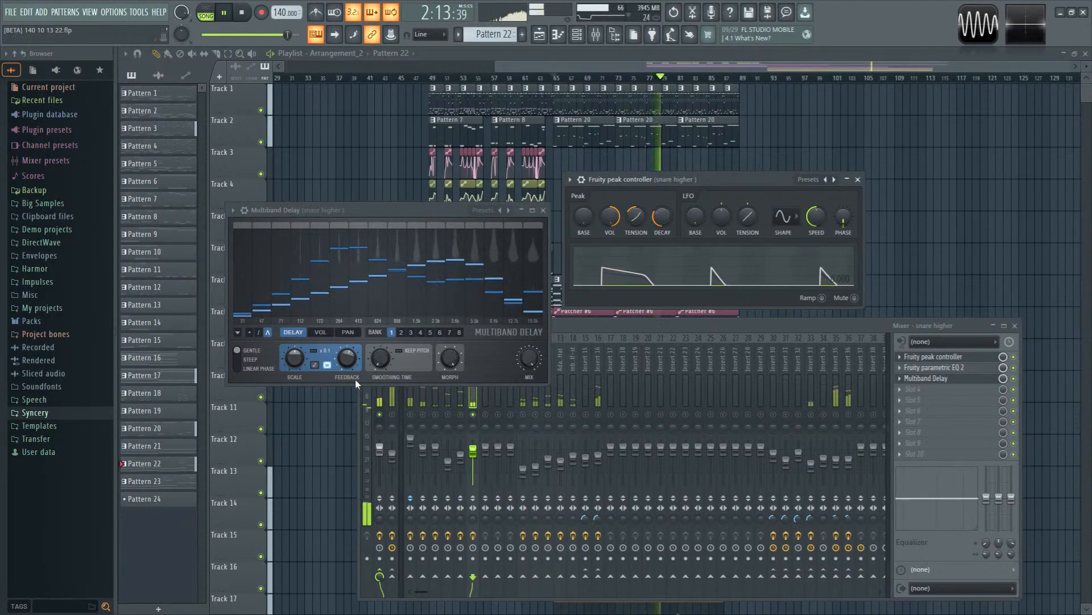
key("space")
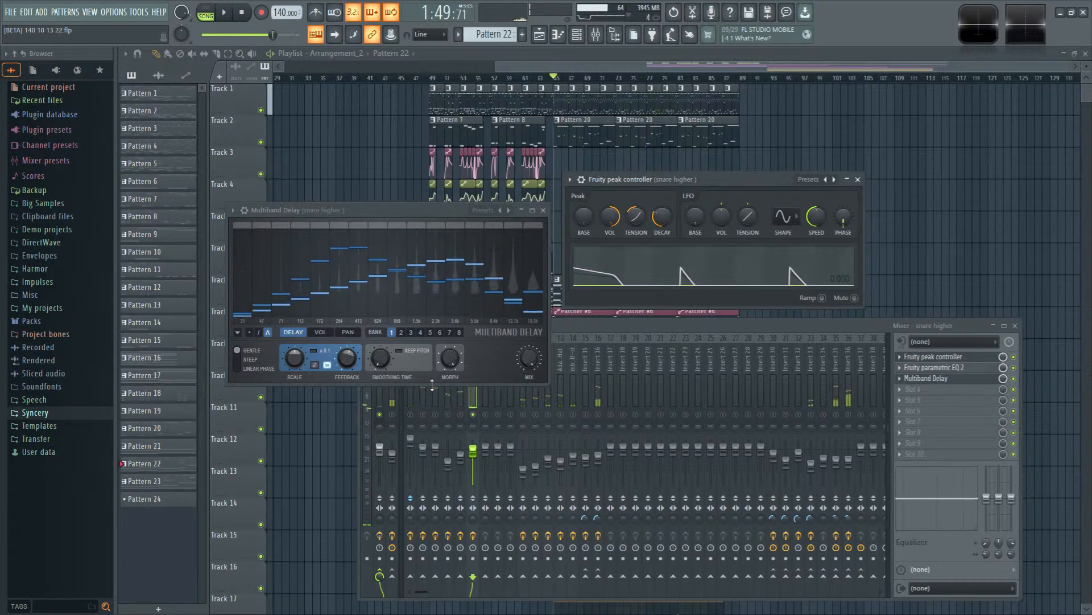
key("space")
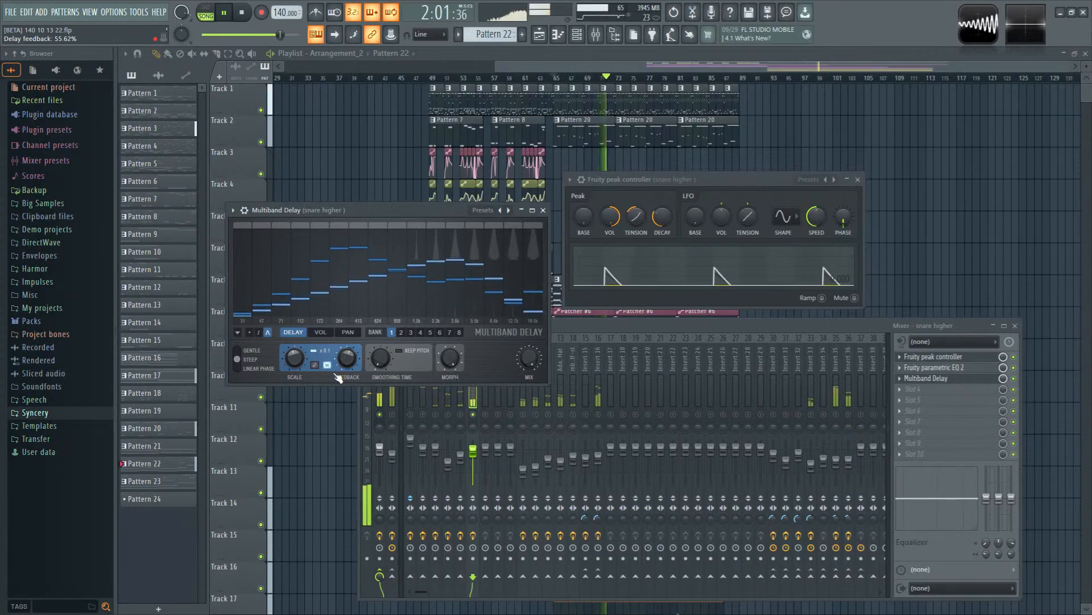
key("space")
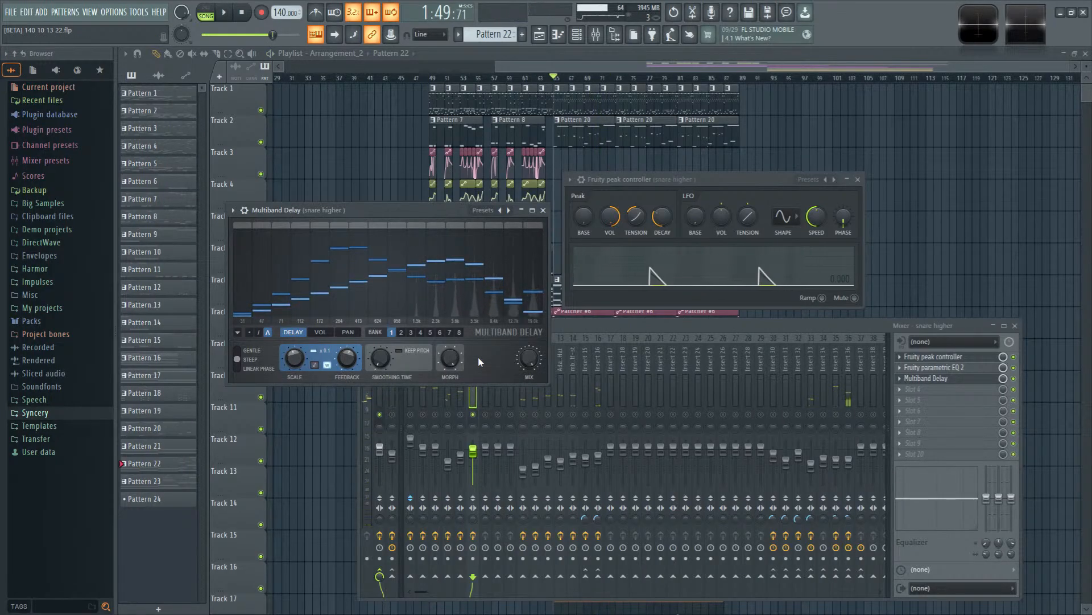
key("space")
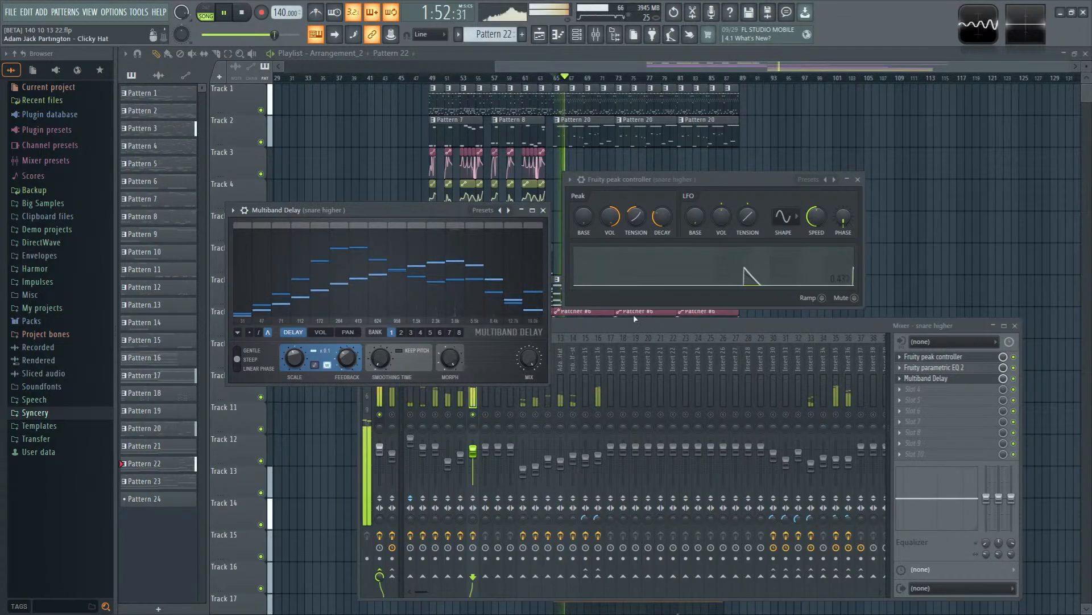
Step: Replace the 1-Input mapping formula on the Morph control's controller link with another preset formula
right_click(449, 359)
left_click(480, 479)
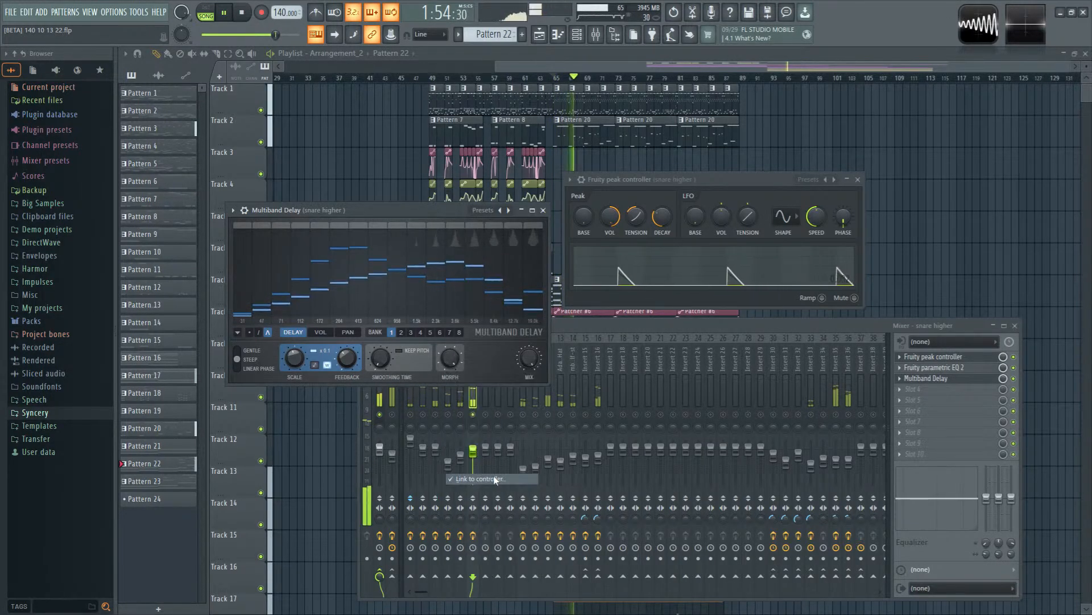
left_click(613, 351)
left_click(630, 384)
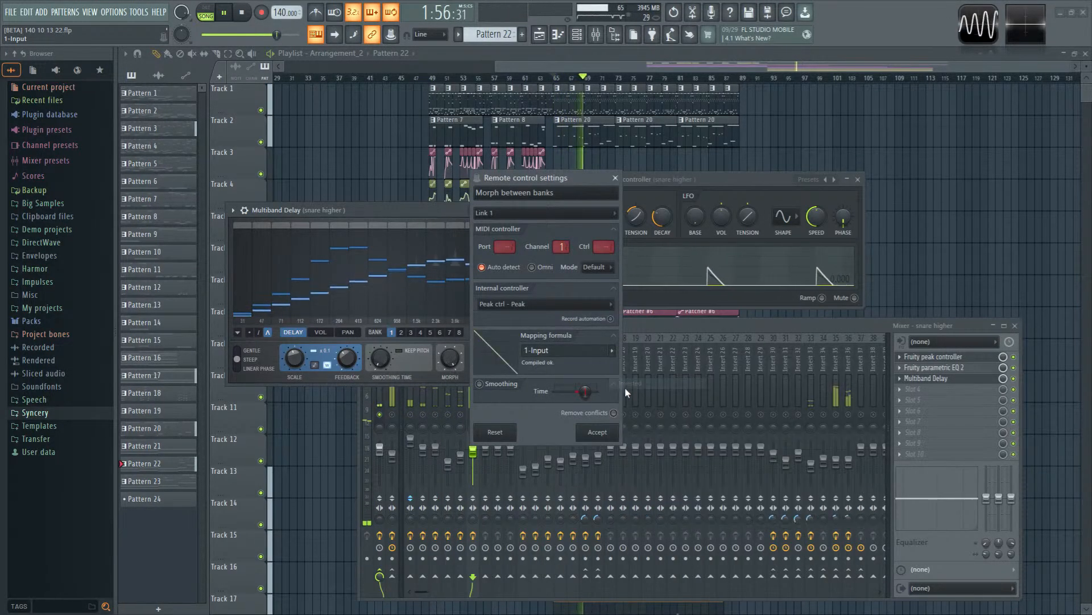
left_click(613, 352)
left_click(625, 372)
left_click(604, 428)
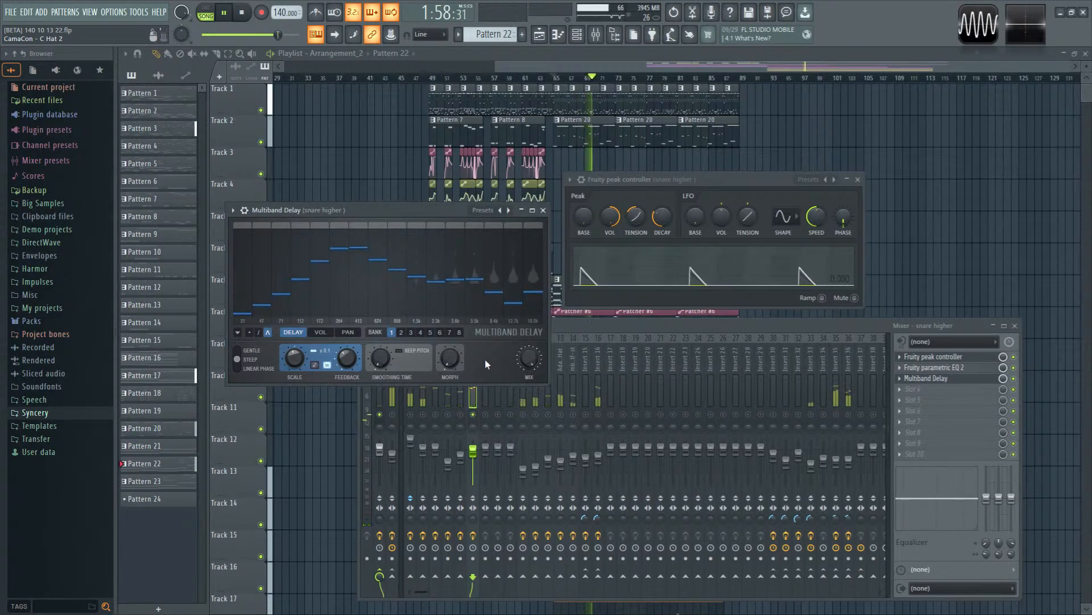
Step: Compare the Multiband Delay's curves in banks 4, 5, 7 and 8 during playback, and restart from bar 65
left_click(421, 333)
left_click(430, 332)
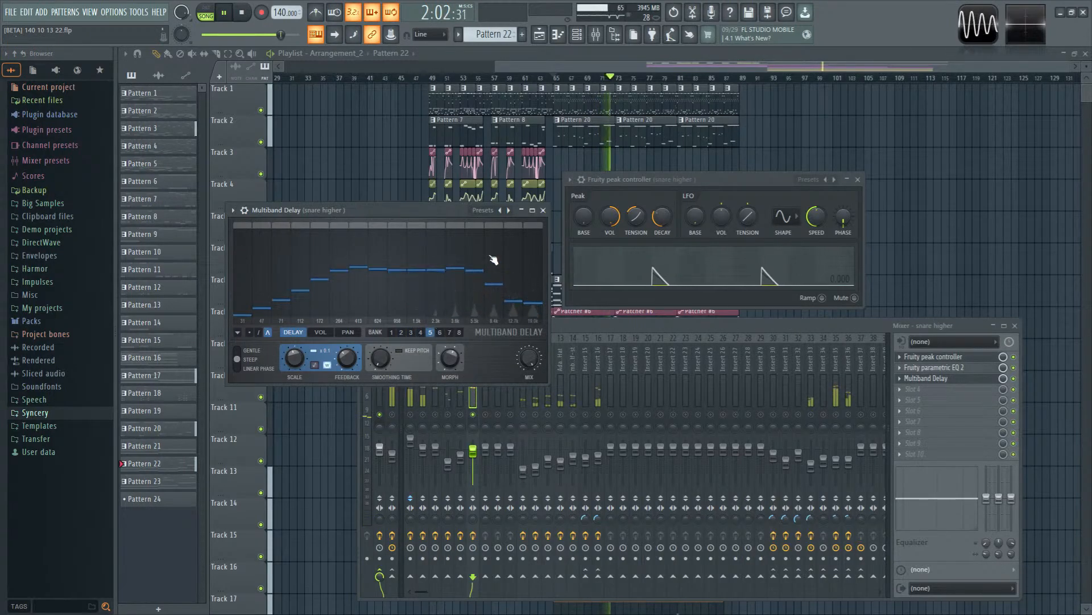
left_click(450, 332)
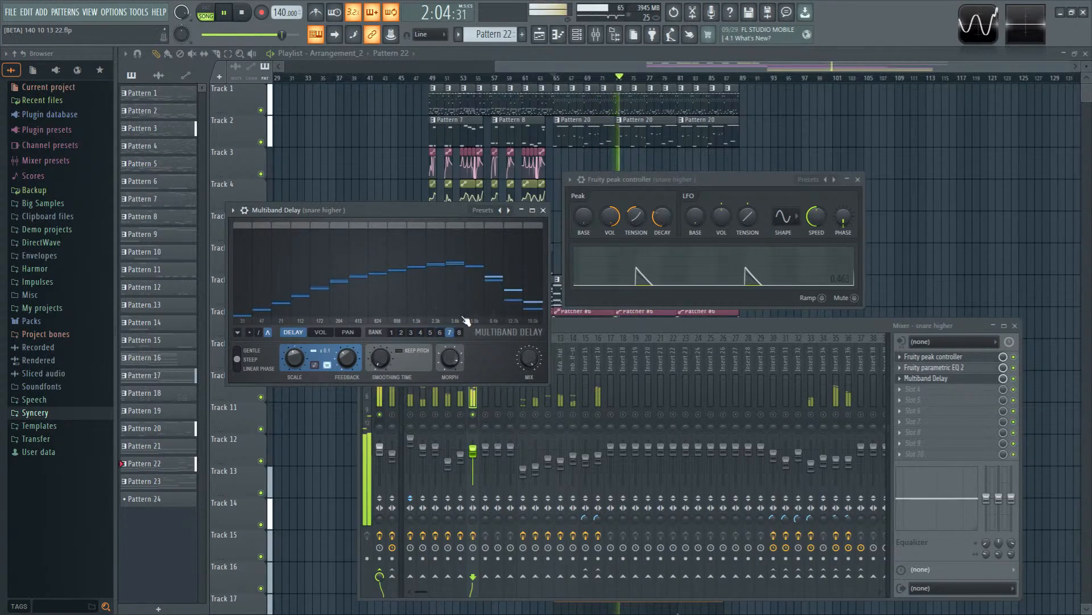
left_click(459, 332)
key("space")
key("space")
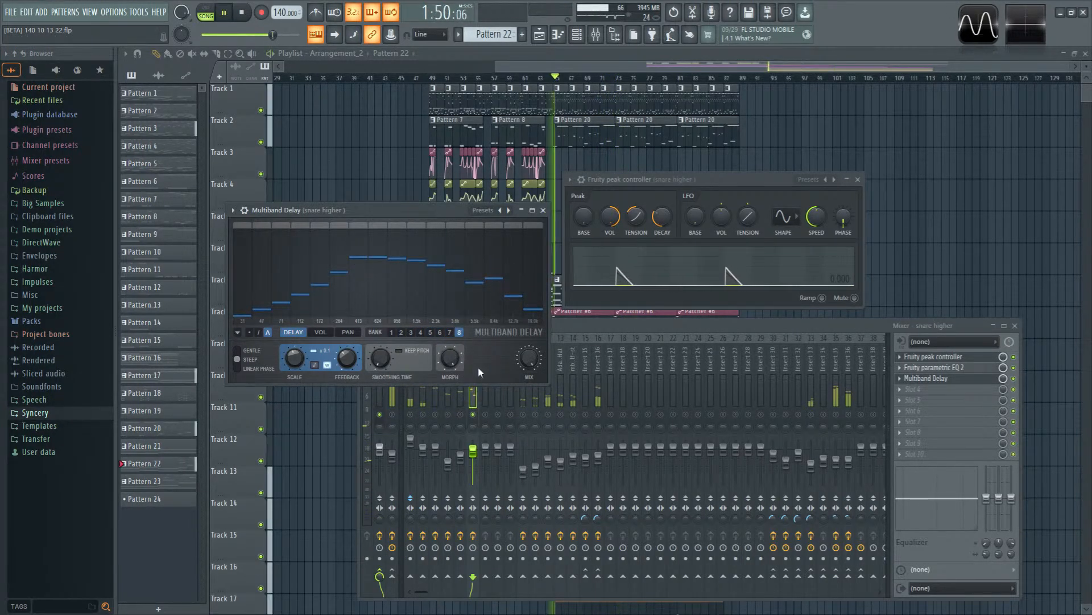
Step: Lower the Multiband Delay's wet/dry mix to about 46% and unsolo the snare higher track to hear the full mix
key("space")
key("space")
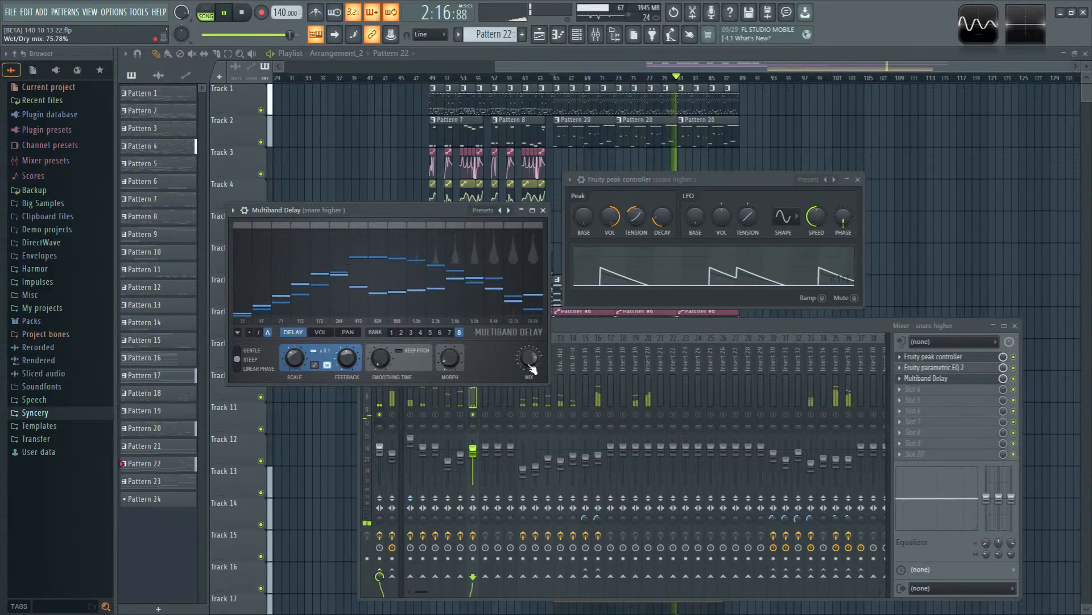
left_click_drag(531, 366, 532, 380)
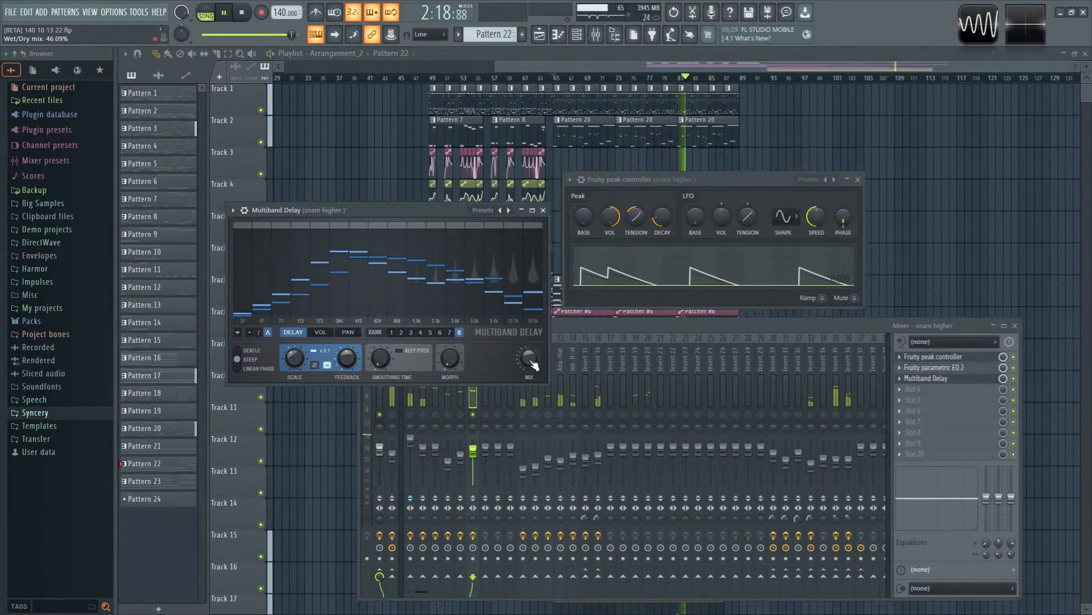
left_click(474, 415)
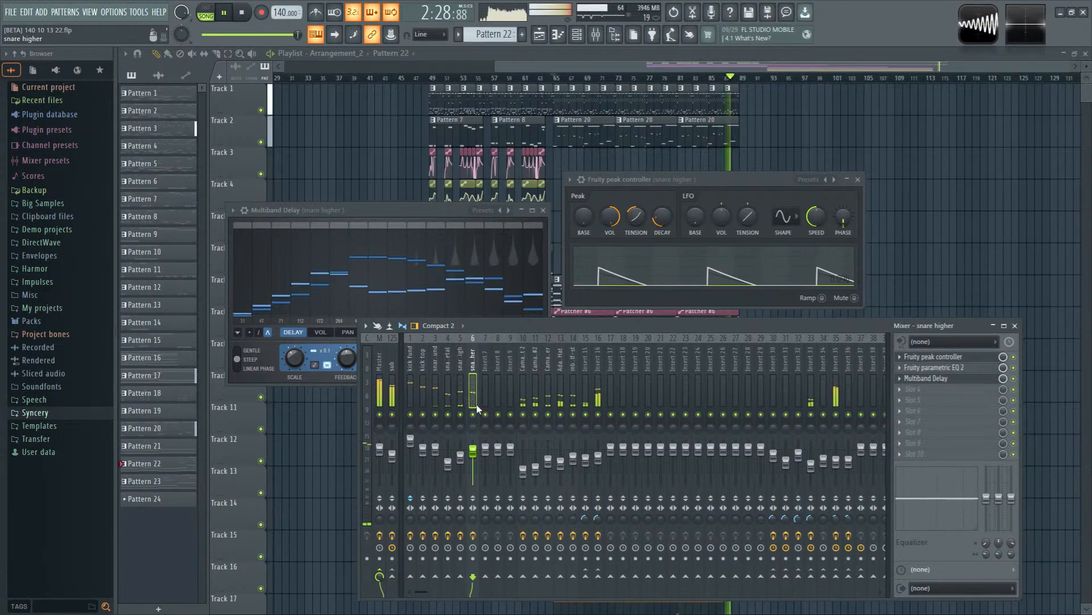
key("space")
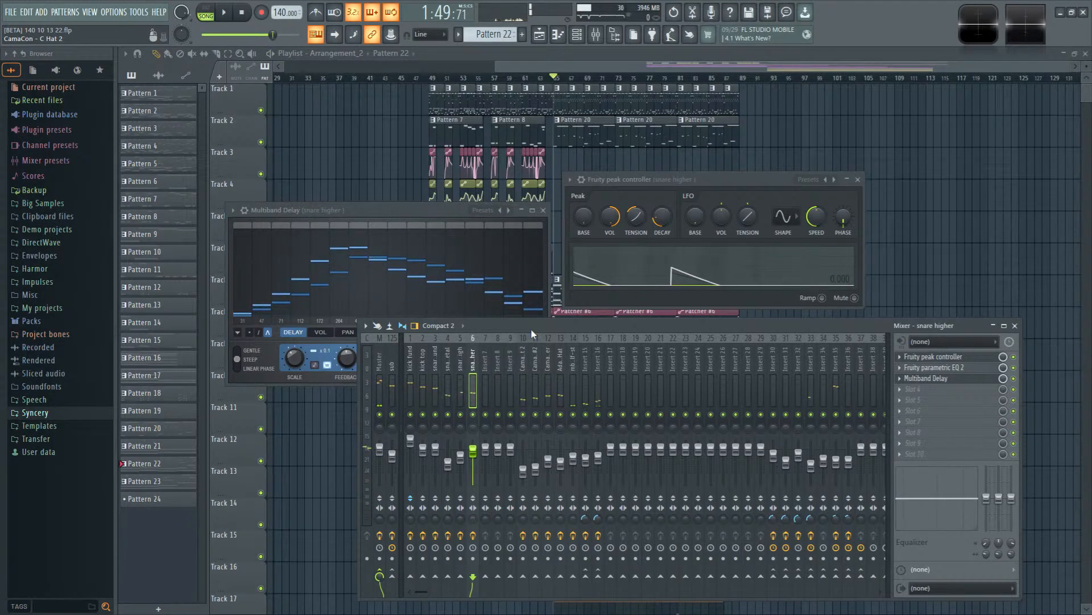
left_click(240, 12)
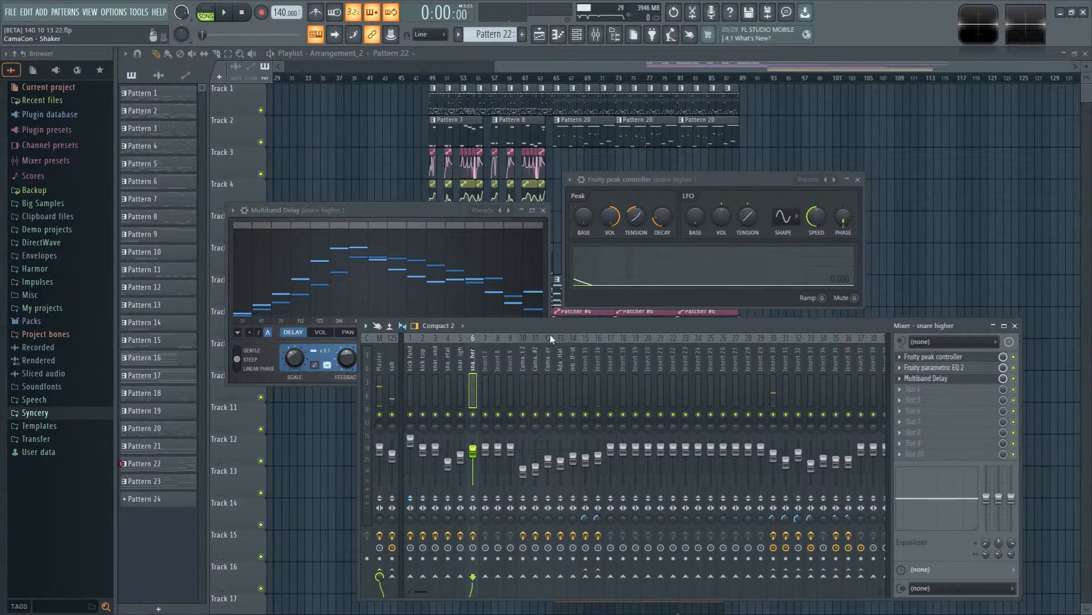
Step: Show the channel rack with Pattern 24 selected, and expand the Big Samples folder in the browser
left_click_drag(561, 327, 557, 309)
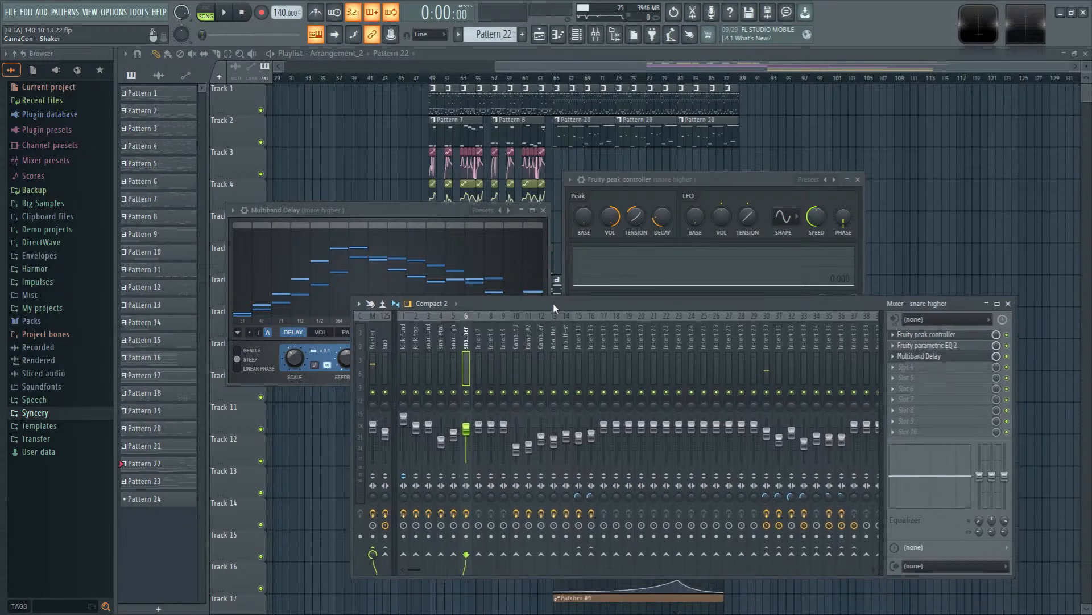
left_click(579, 38)
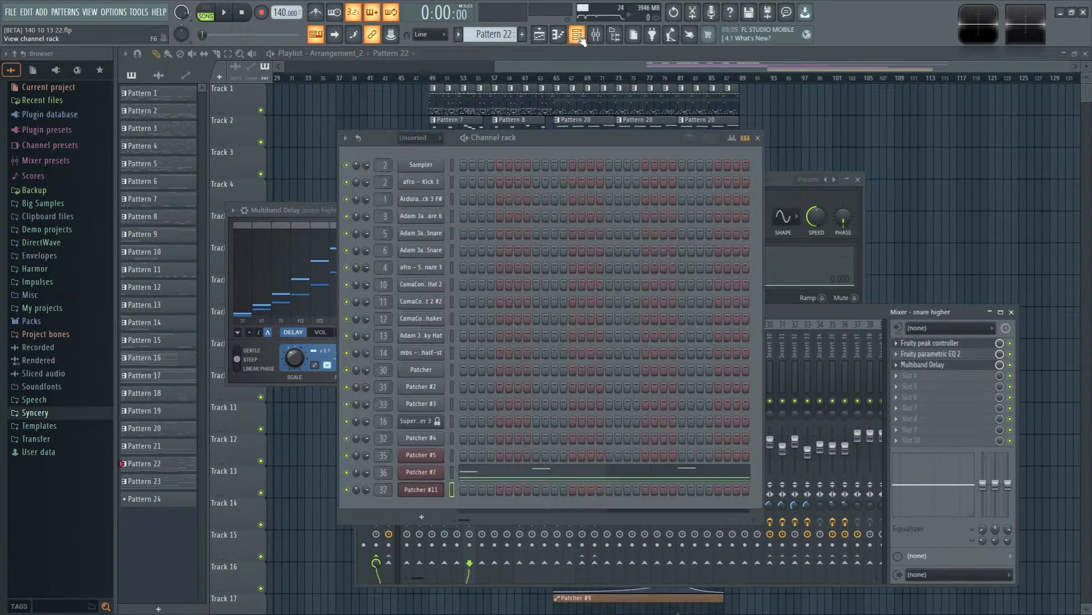
left_click(580, 38)
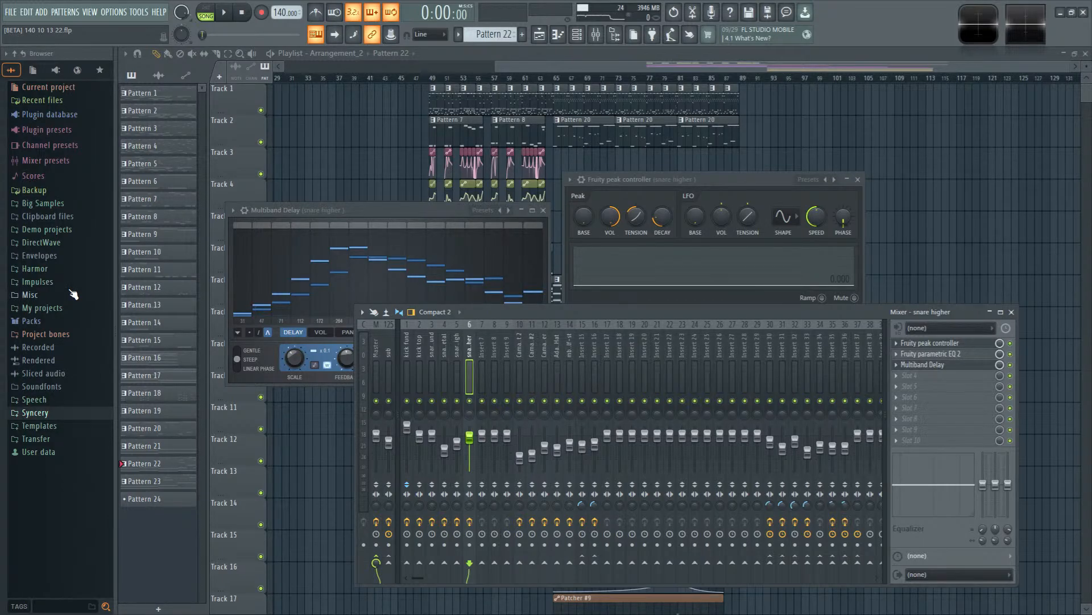
left_click(576, 34)
scroll(498, 35, "down", 2)
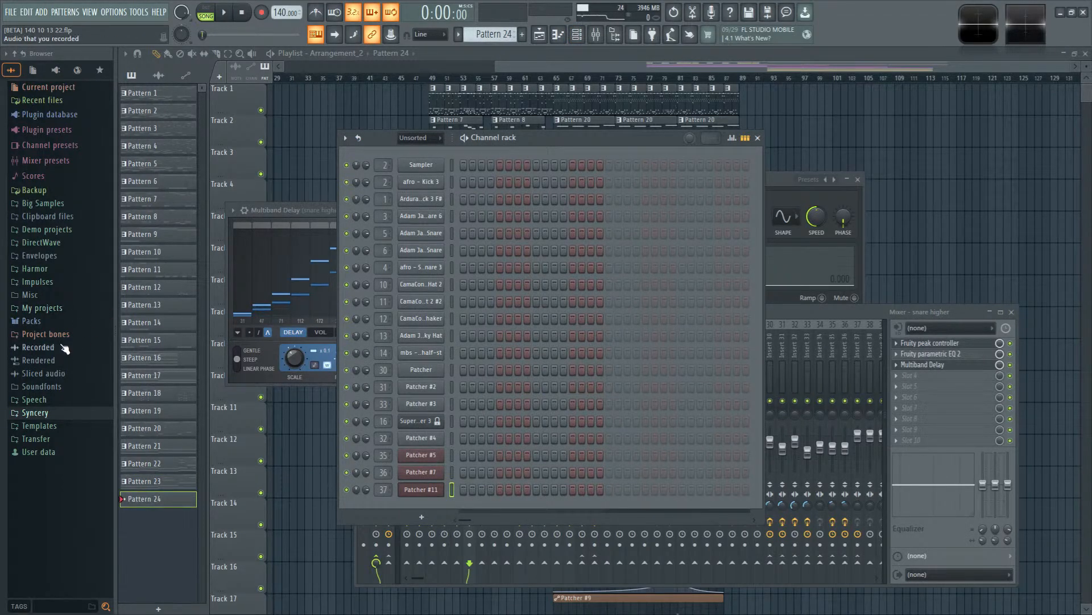
left_click(64, 206)
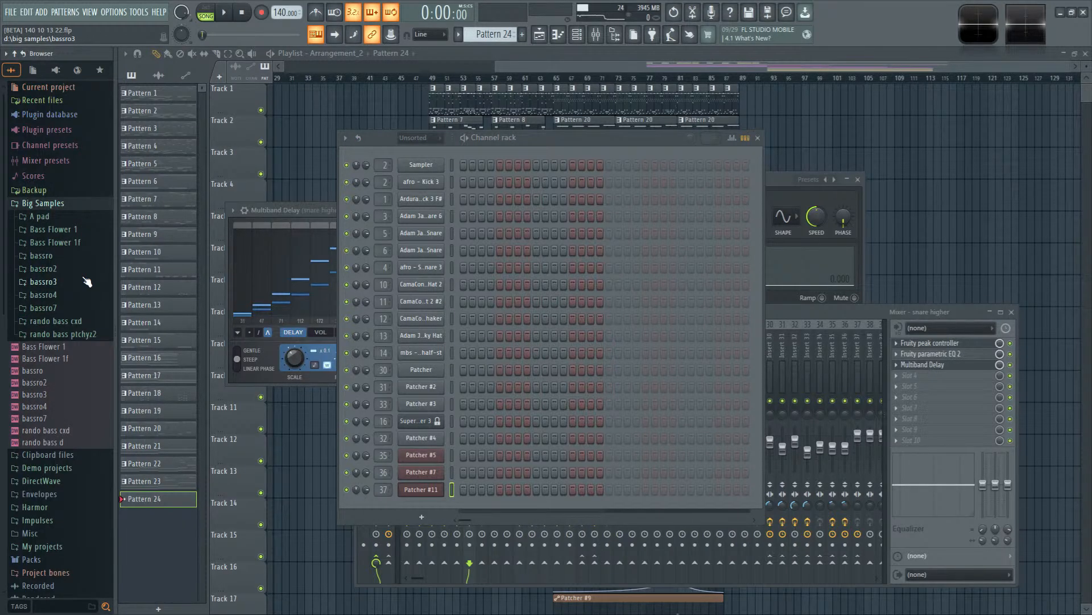
Step: Review the DirectWave instrument rendering options for Patcher #5, including the velocity layers, and close them without rendering
right_click(435, 455)
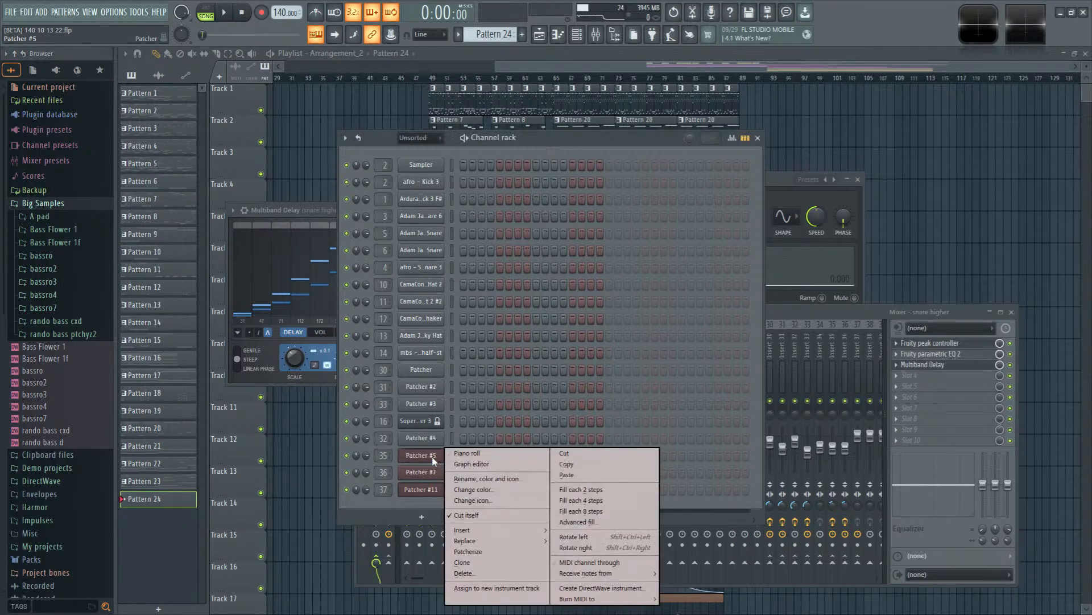
left_click(623, 586)
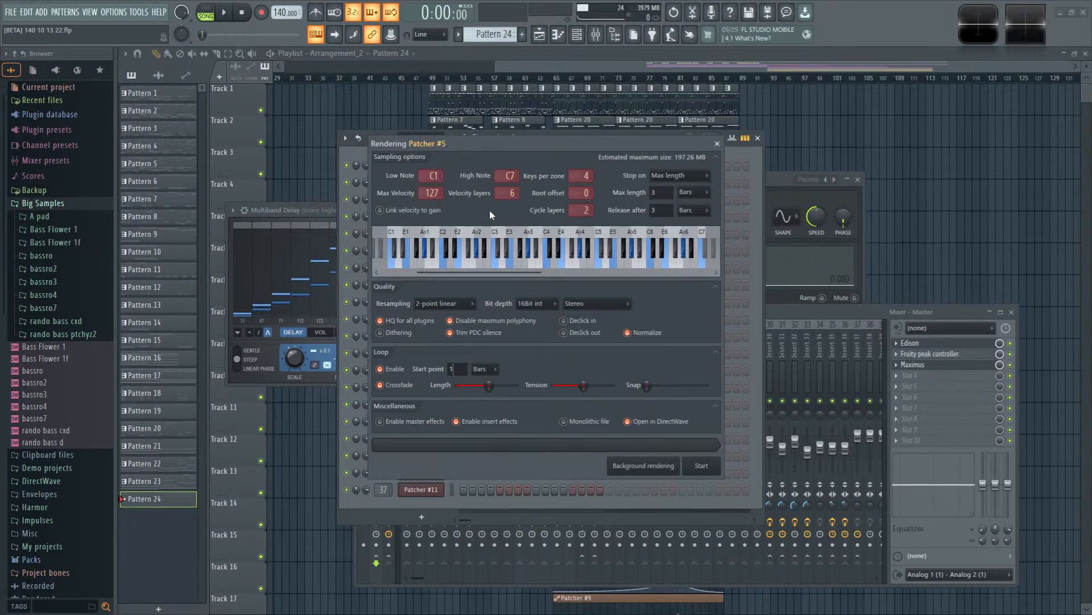
left_click_drag(504, 194, 504, 183)
left_click(717, 143)
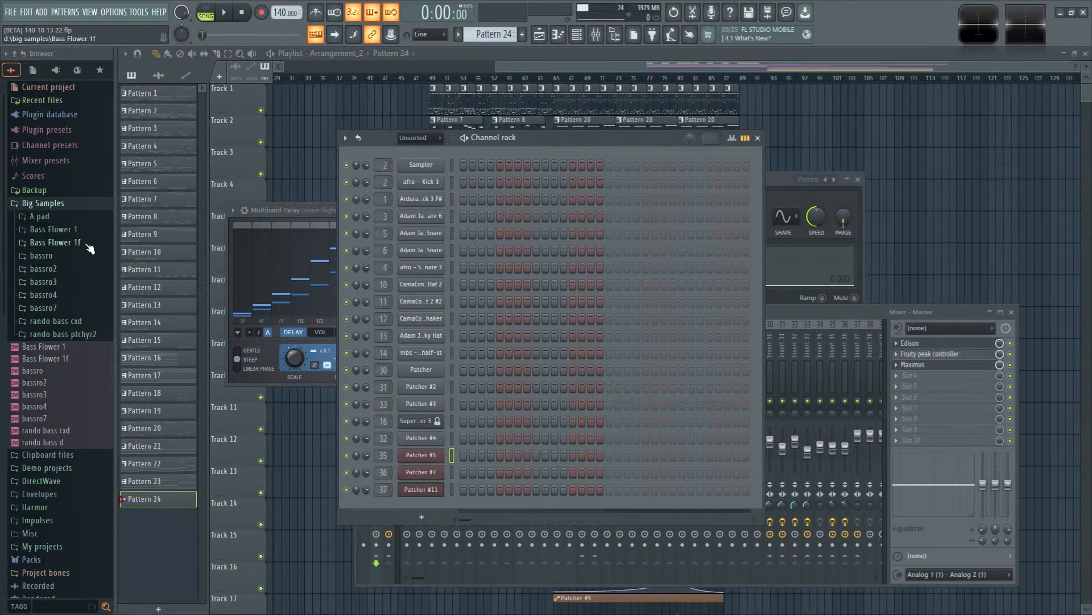
Step: Open Harmor inside Patcher #7 and display the velocity mapping of its Filter 1 frequency
left_click(418, 473)
left_click(398, 432)
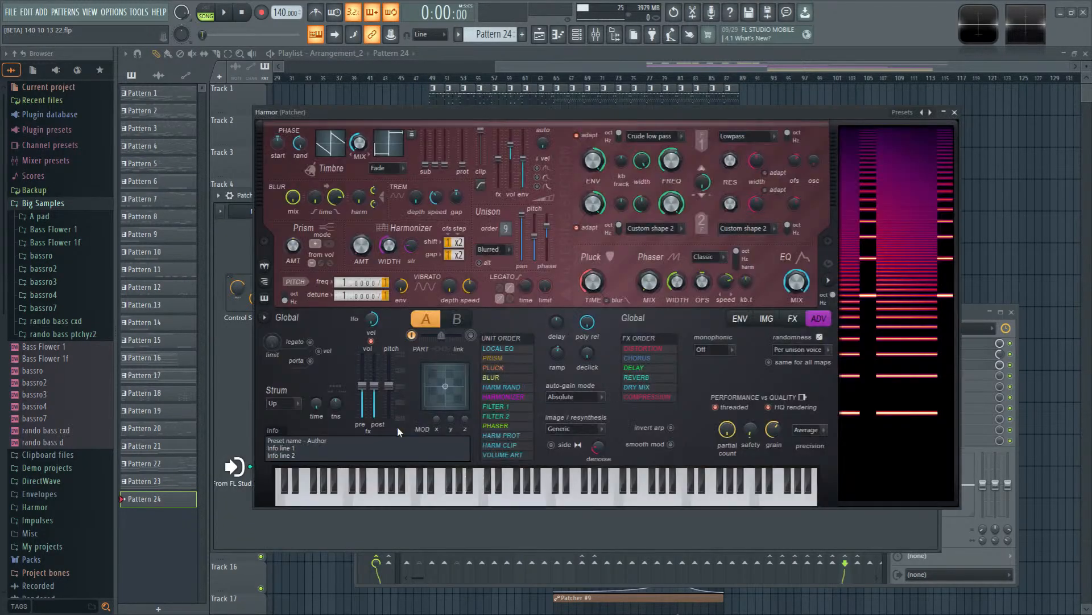
left_click(740, 318)
left_click(460, 335)
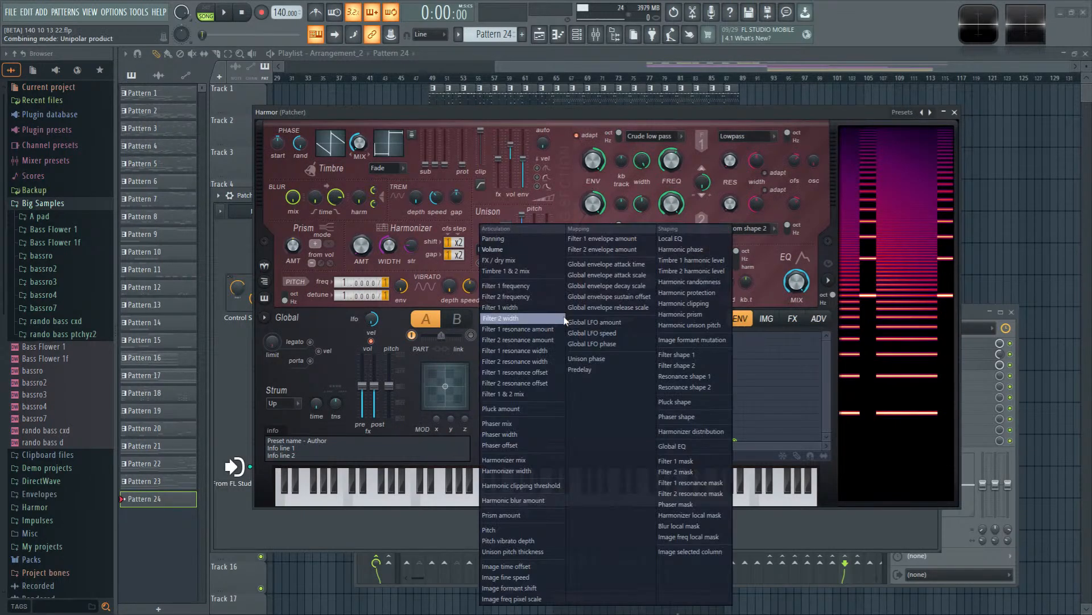
left_click(505, 286)
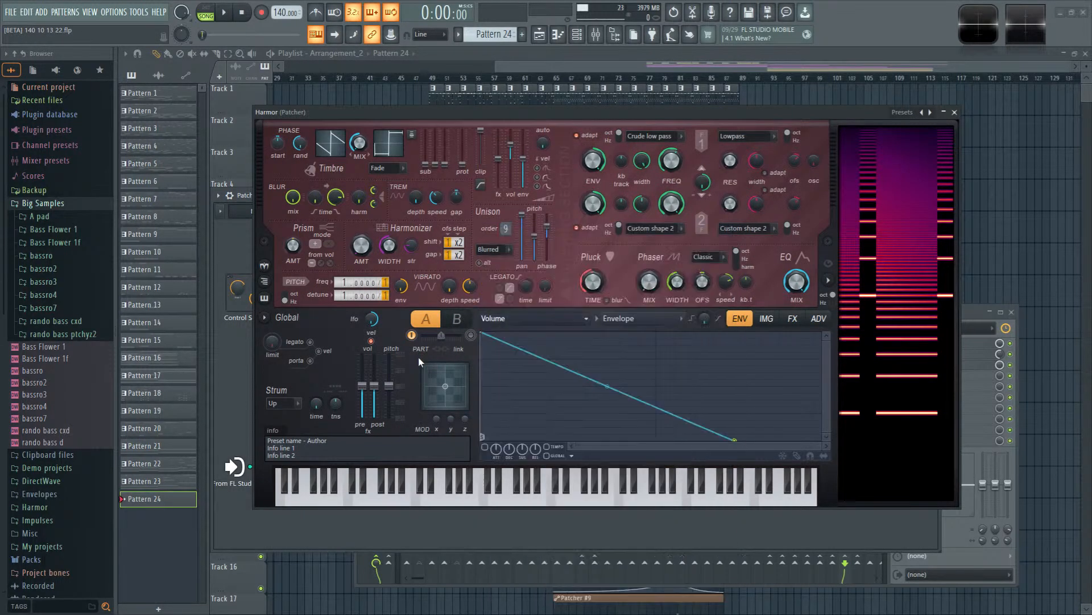
left_click(643, 319)
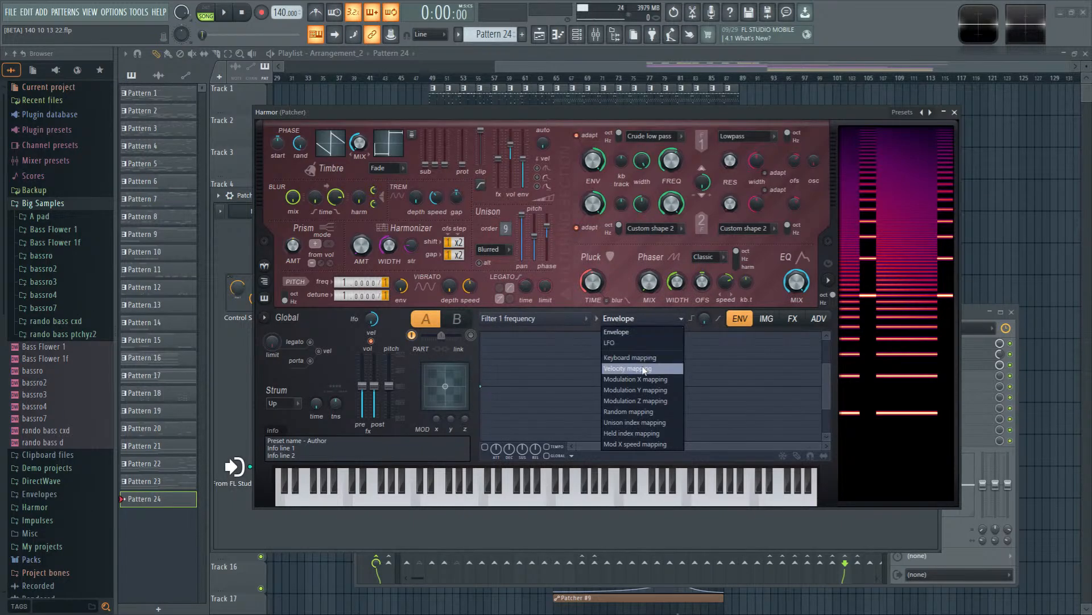
left_click(627, 368)
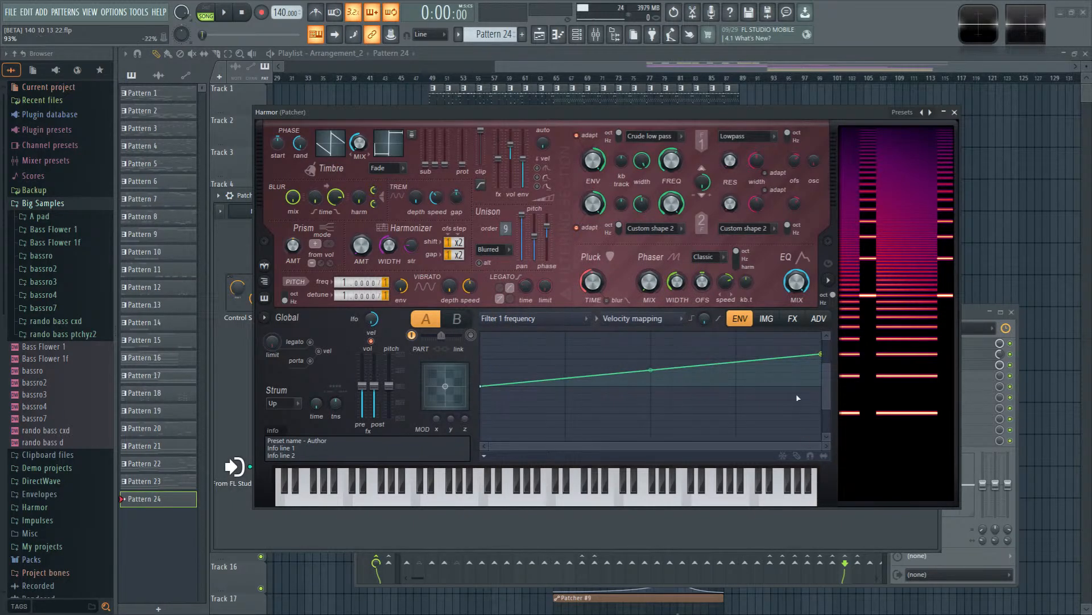
Step: Add alternating high and low points to the Filter 1 frequency velocity mapping to form a zigzag curve
right_click(798, 419)
right_click(747, 348)
right_click(718, 414)
right_click(677, 350)
right_click(662, 418)
right_click(576, 403)
right_click(554, 357)
right_click(511, 380)
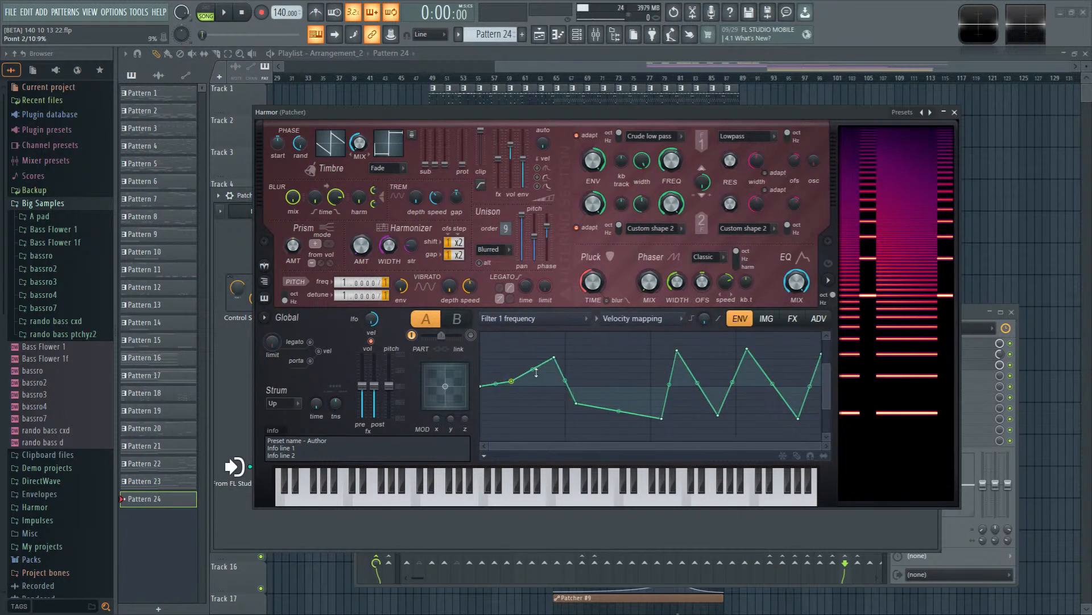
right_click(619, 344)
Step: Clear the added points from the Filter 1 frequency velocity mapping and flatten its curve to the centre line
left_click(798, 456)
left_click_drag(566, 398, 924, 343)
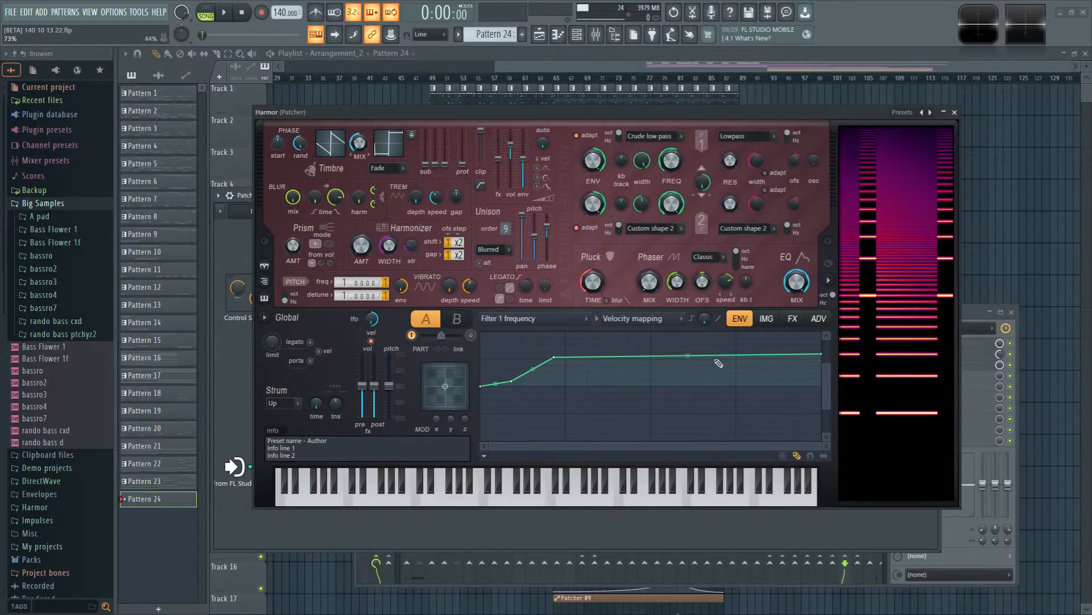
left_click_drag(499, 370, 853, 419)
left_click(797, 457)
left_click_drag(822, 354, 829, 388)
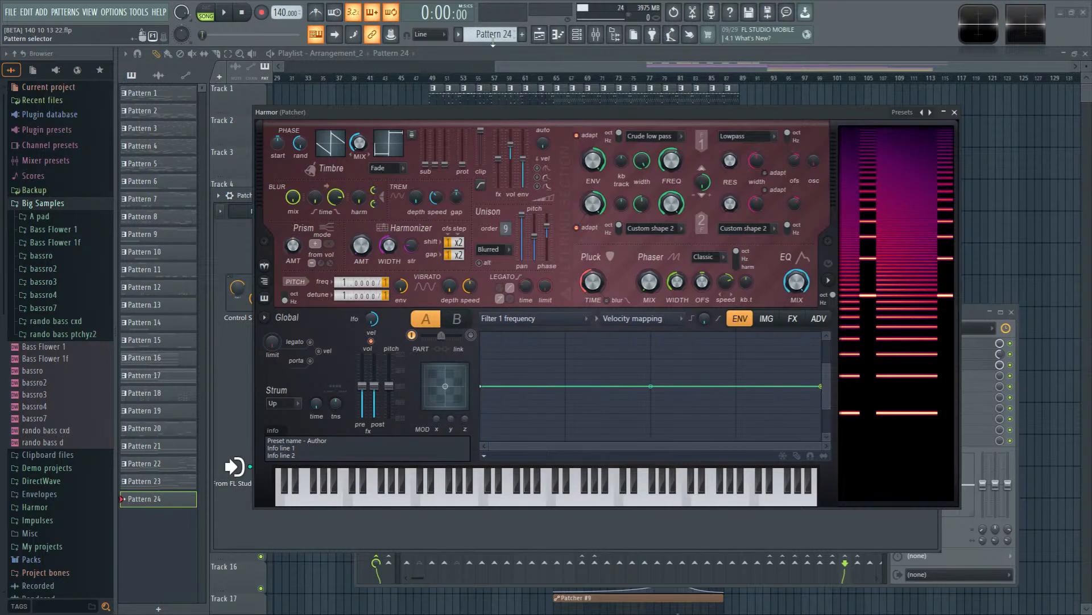
Step: Close Harmor and expand the Bass Flower 1f folder to examine its rendered samples
left_click(956, 114)
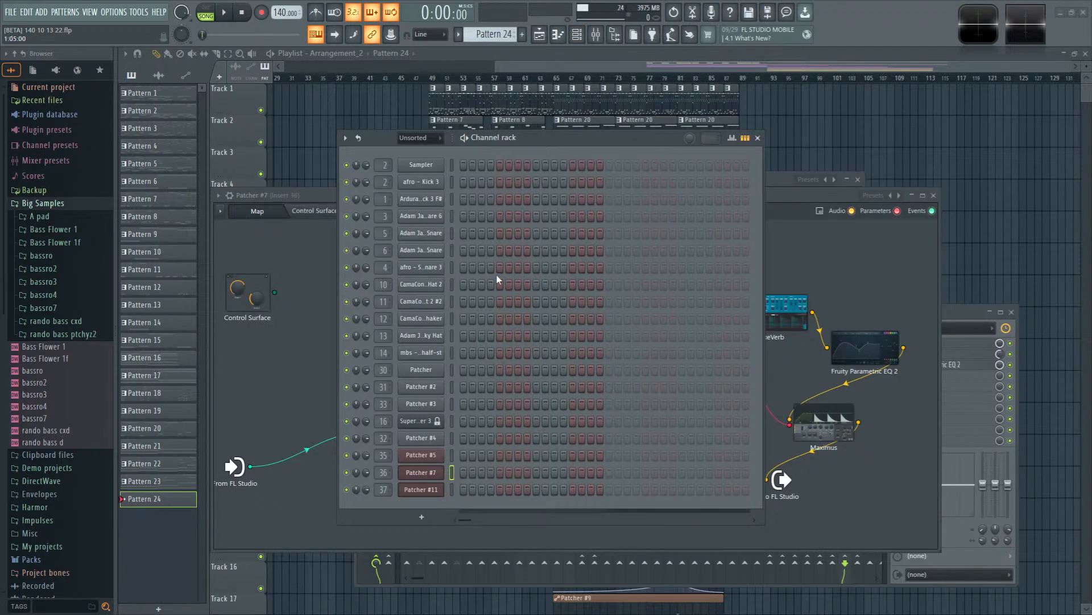
left_click(79, 242)
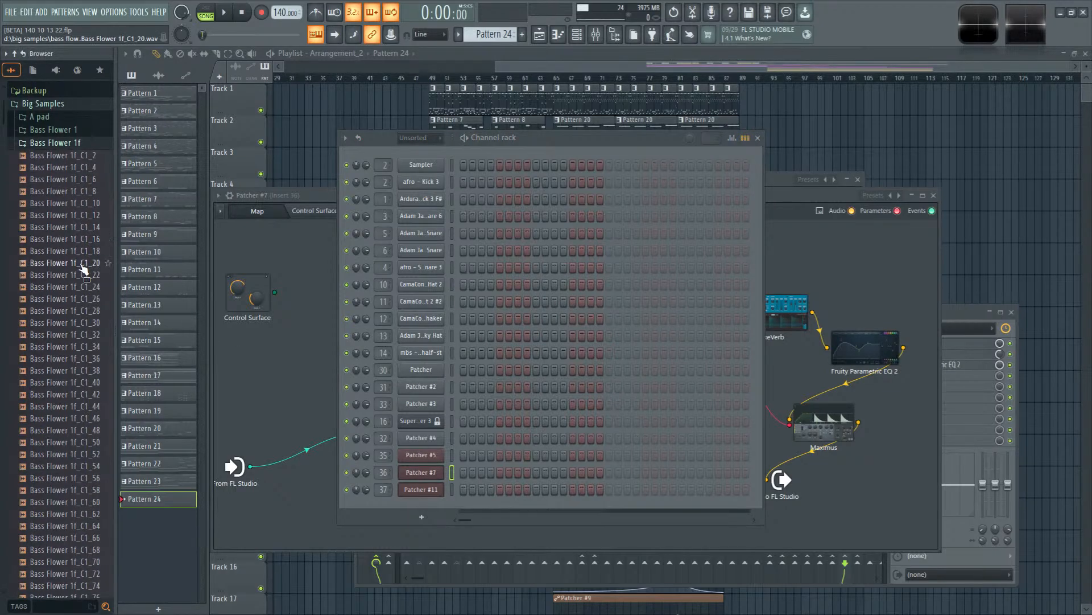
Step: Look through the Bass Flower 1f samples, collapse the folder and load the Bass Flower 1f DirectWave instrument as a new channel
scroll(81, 307, "down", 15)
scroll(80, 308, "down", 6)
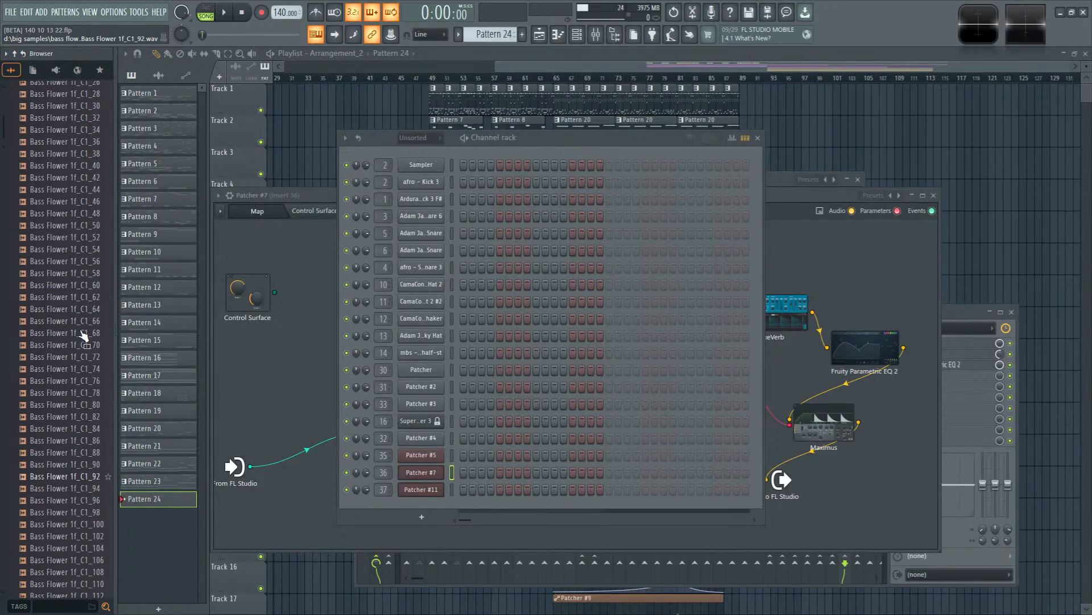
scroll(80, 350, "up", 20)
left_click(80, 243)
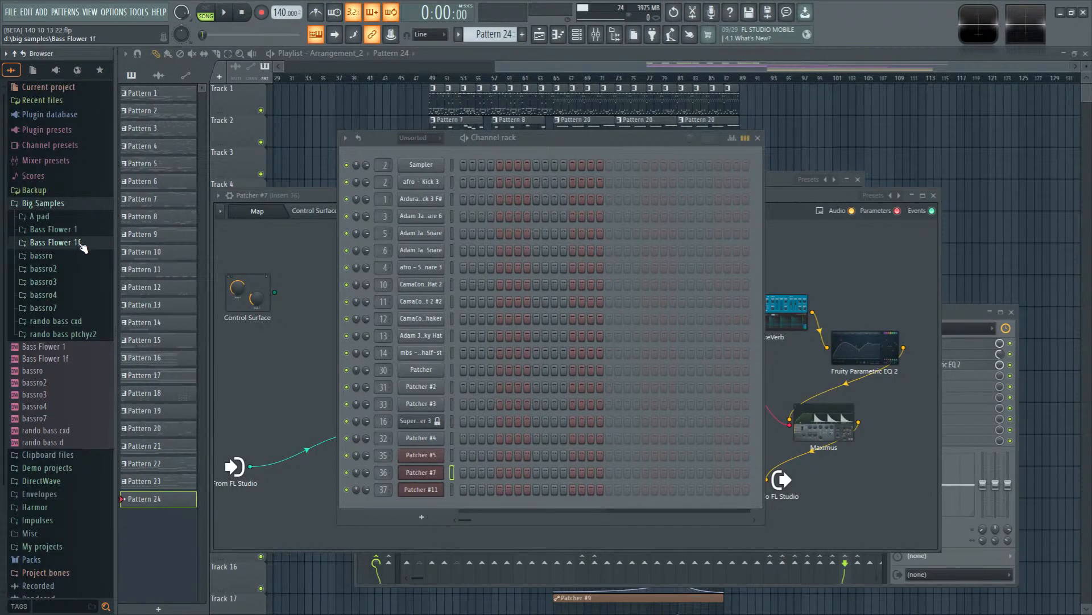
left_click_drag(68, 359, 477, 500)
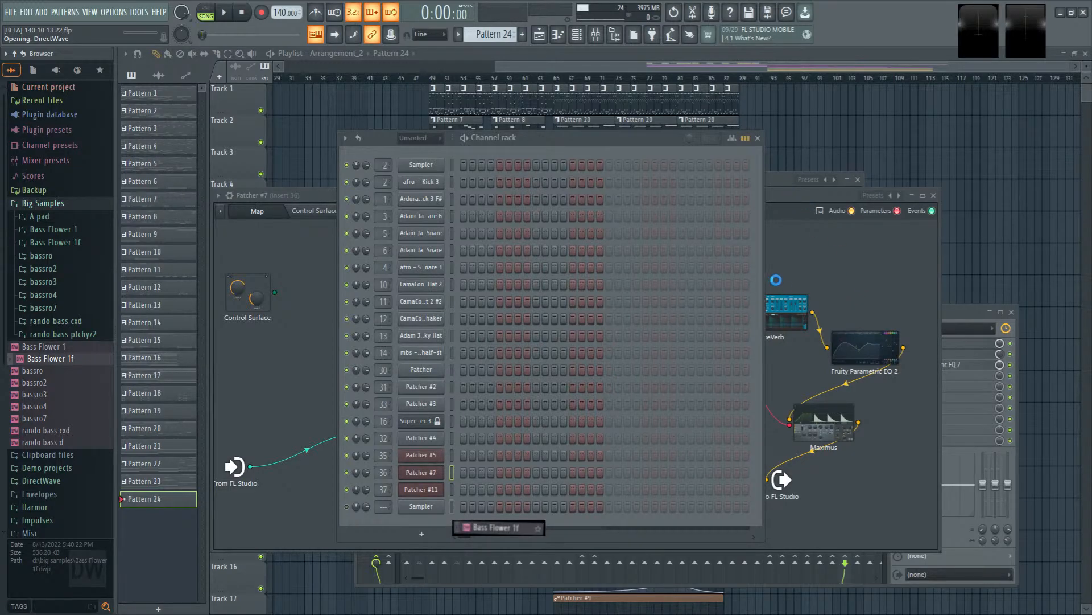
Step: Open Harmor in Patcher #7 and add high and low points to the Filter 1 frequency velocity mapping
left_click(779, 249)
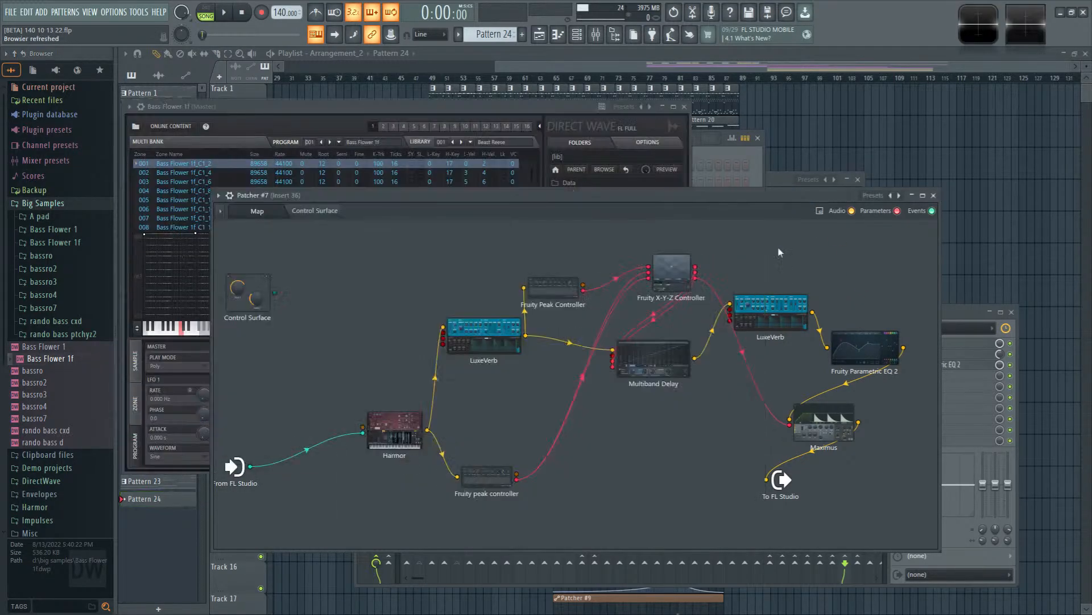
double_click(408, 421)
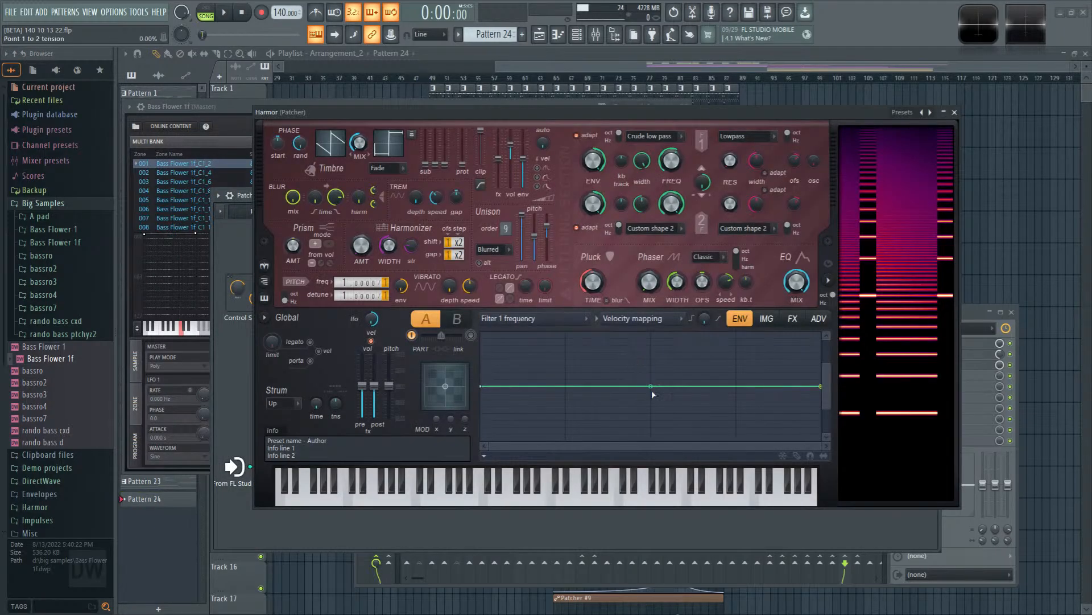
right_click(762, 419)
right_click(755, 365)
right_click(606, 358)
right_click(616, 410)
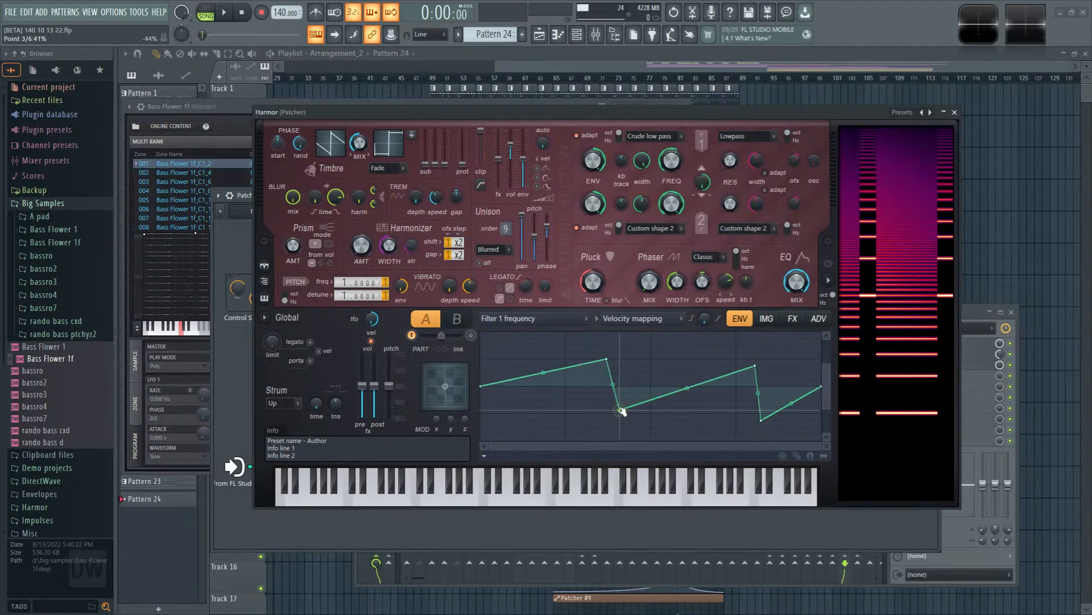
right_click(531, 358)
right_click(693, 387)
right_click(703, 367)
right_click(607, 358)
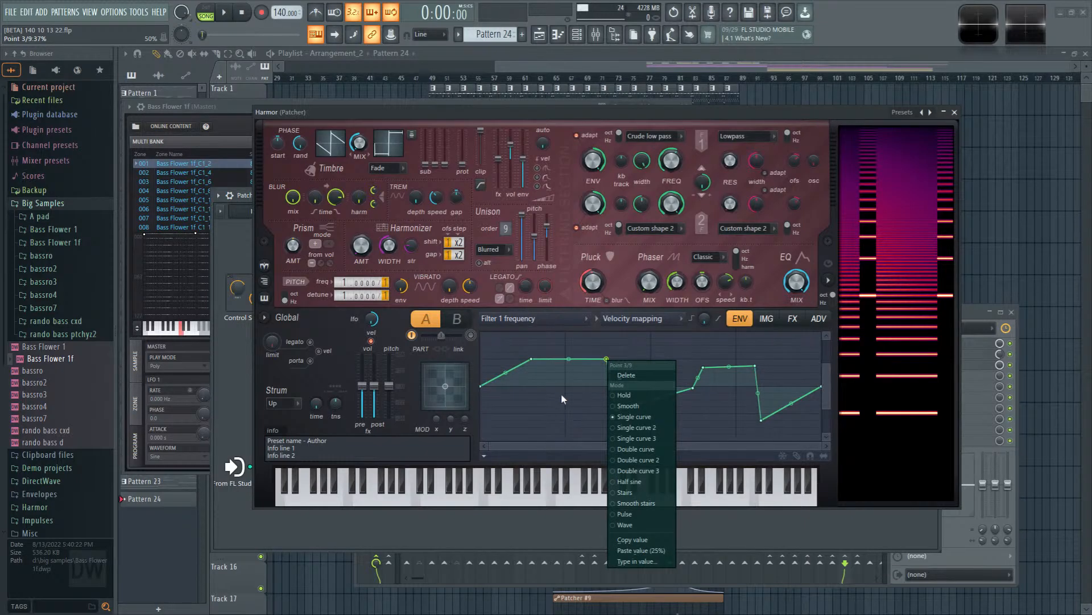
Step: Clear the new points from Harmor's Filter 1 frequency velocity mapping and leave the curve flat along the centre line
left_click(562, 394)
left_click(797, 456)
left_click_drag(742, 416, 592, 396)
mouse_move(687, 383)
left_mouse_down()
mouse_move(655, 389)
mouse_move(712, 422)
mouse_move(786, 424)
left_mouse_up()
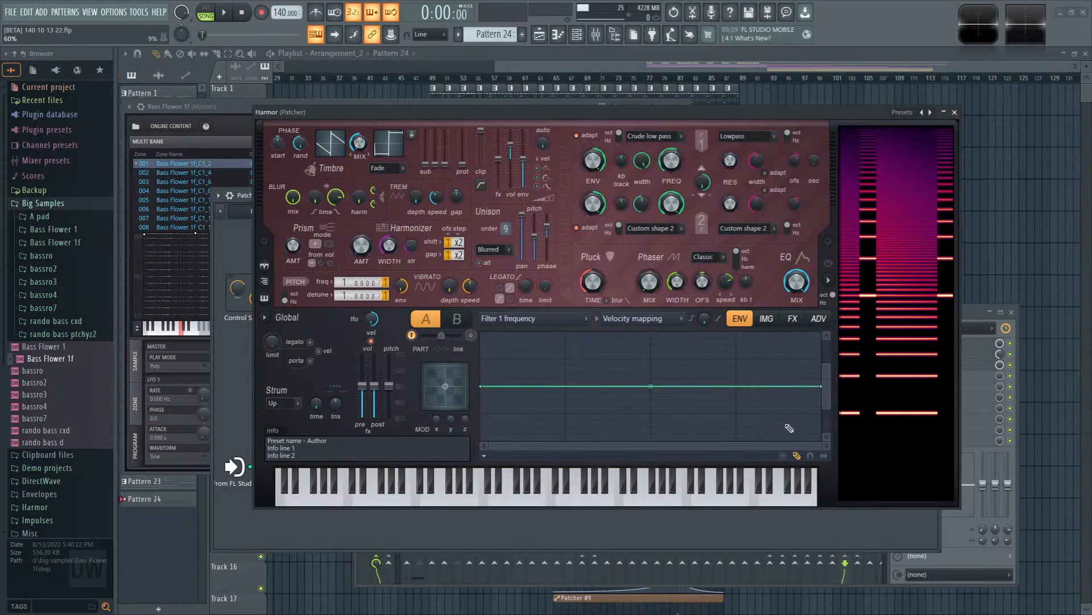
left_click(797, 456)
Step: Switch Harmor to part B, examine its FX / dry mix and Volume articulations, and close Harmor
left_click(518, 323)
left_click(456, 319)
left_click(548, 322)
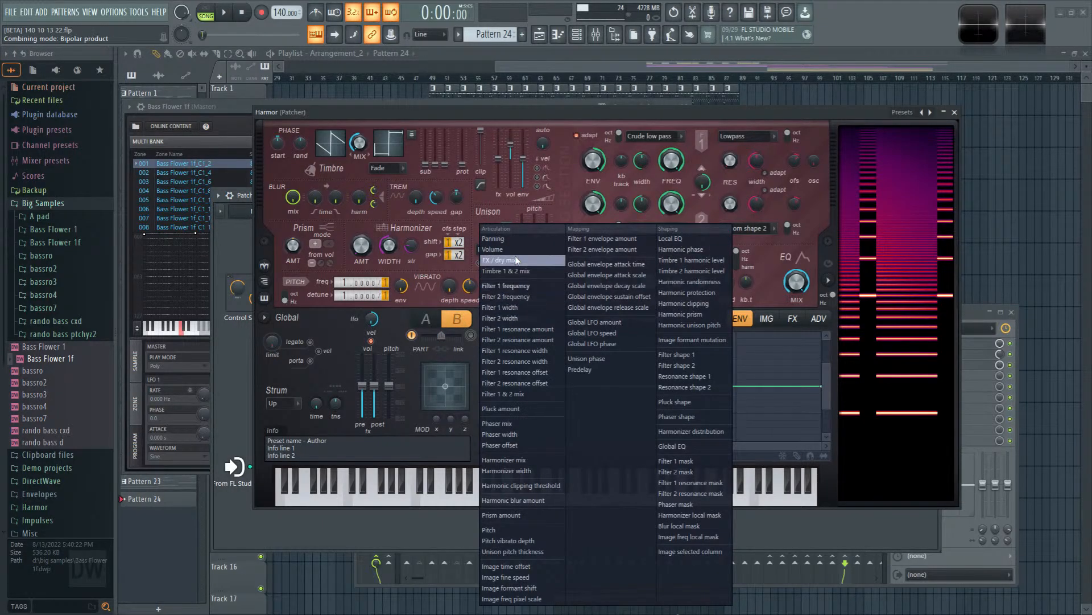
left_click(516, 260)
left_click(643, 318)
left_click(637, 336)
left_click(559, 311)
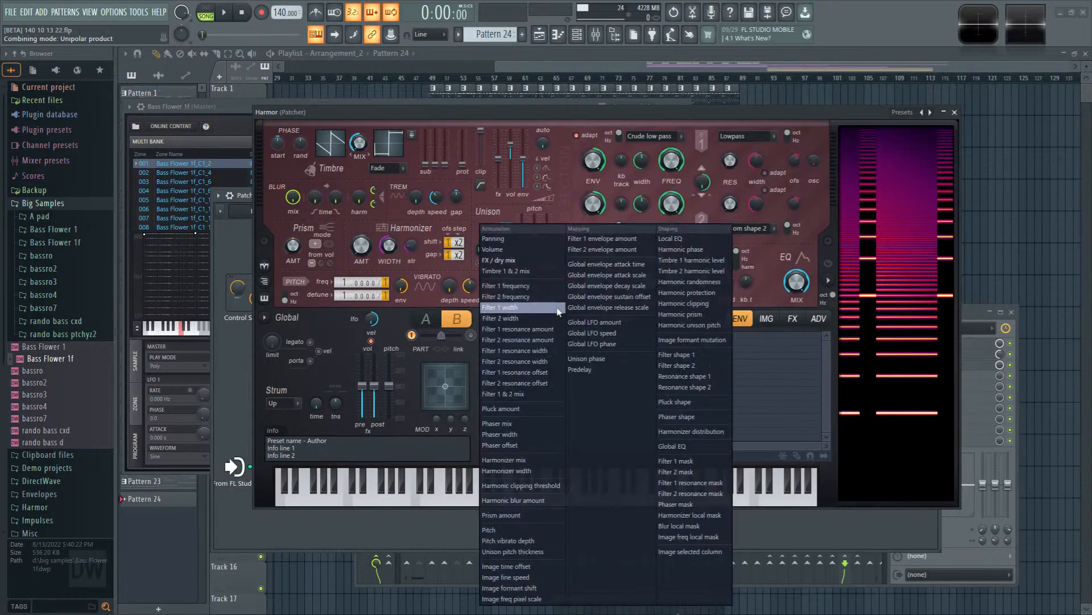
left_click(492, 250)
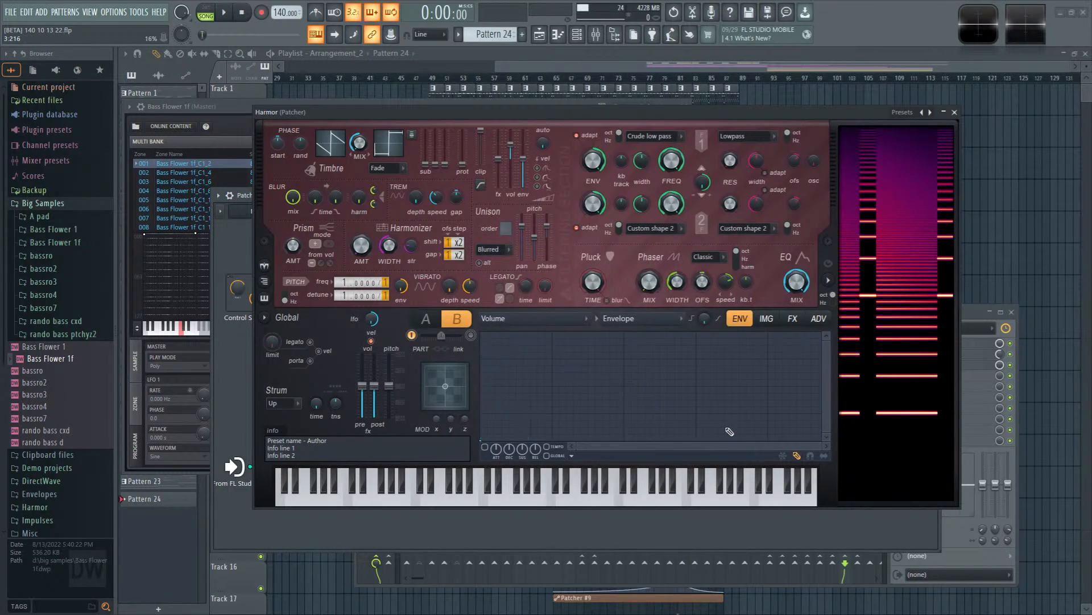
left_click_drag(482, 440, 482, 386)
left_click(955, 112)
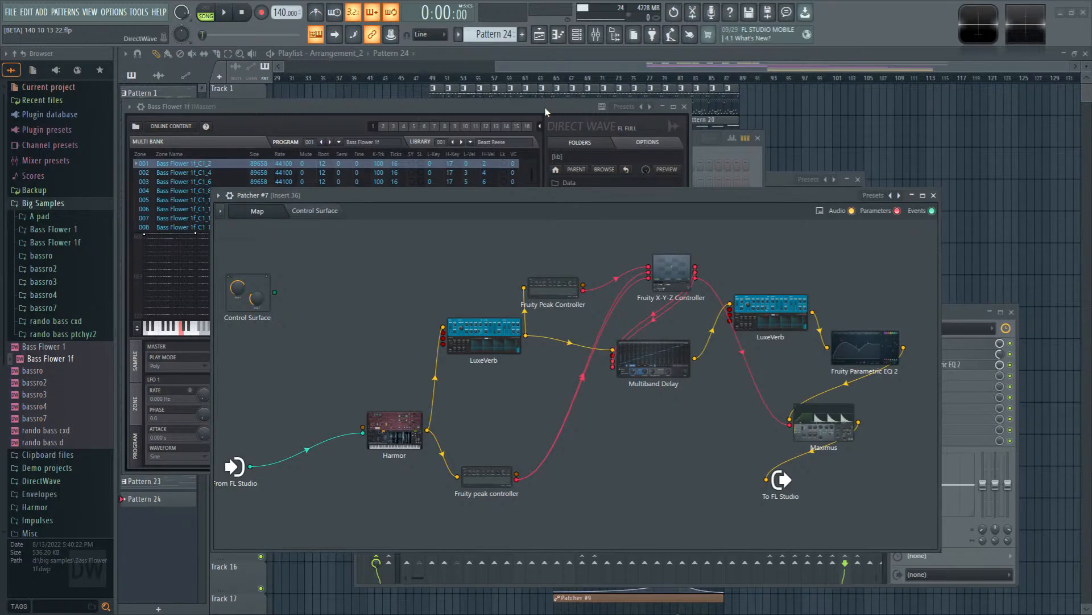
Step: Reposition and enlarge the Bass Flower 1f DirectWave window to examine its full zone map
left_click_drag(547, 106, 735, 108)
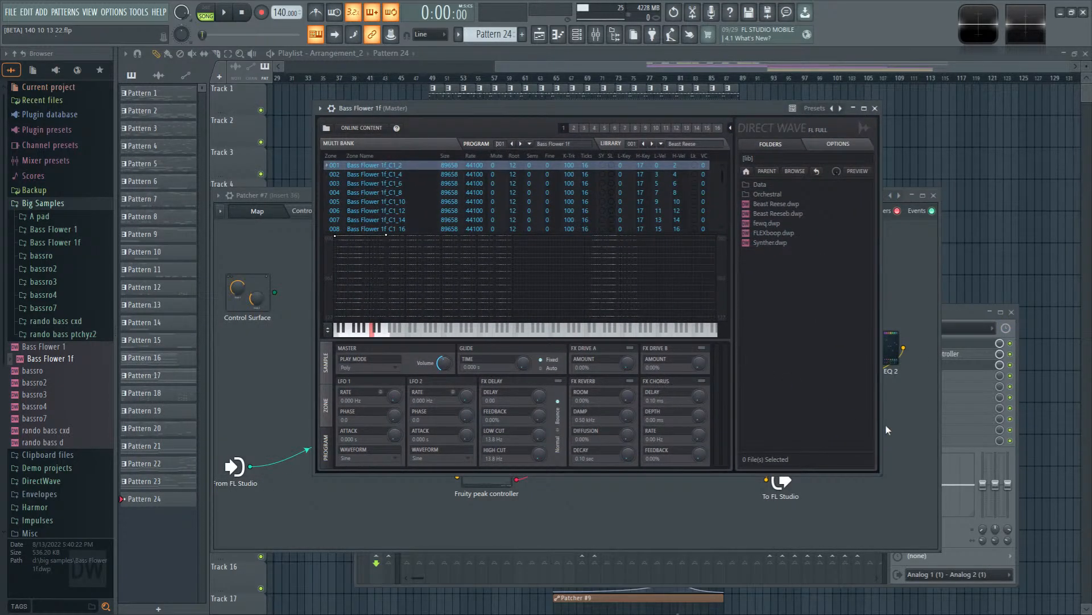
left_click_drag(883, 475, 1001, 597)
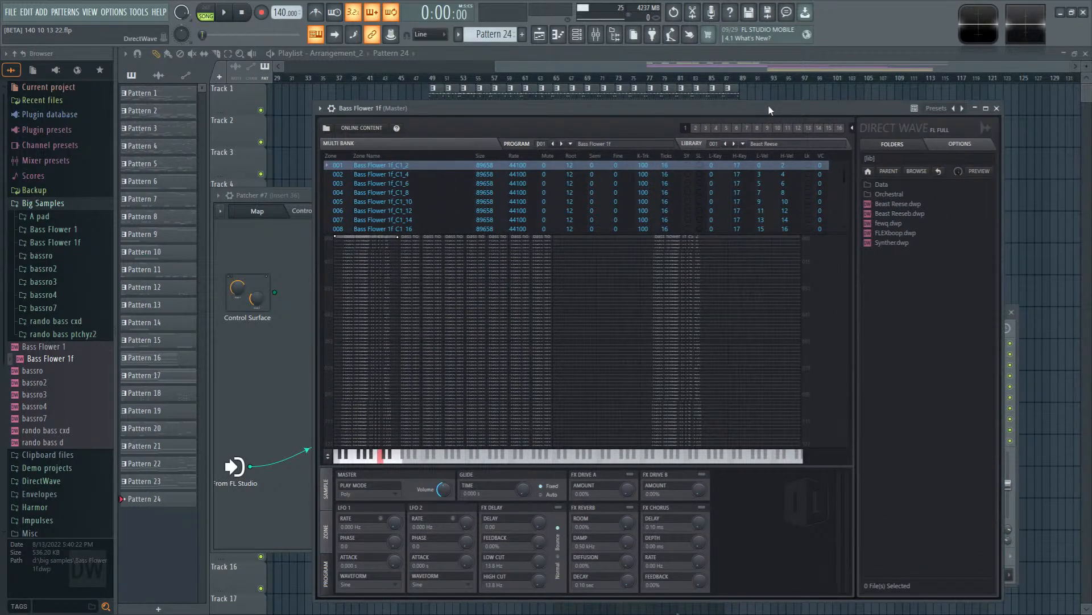
left_click_drag(770, 110, 770, 47)
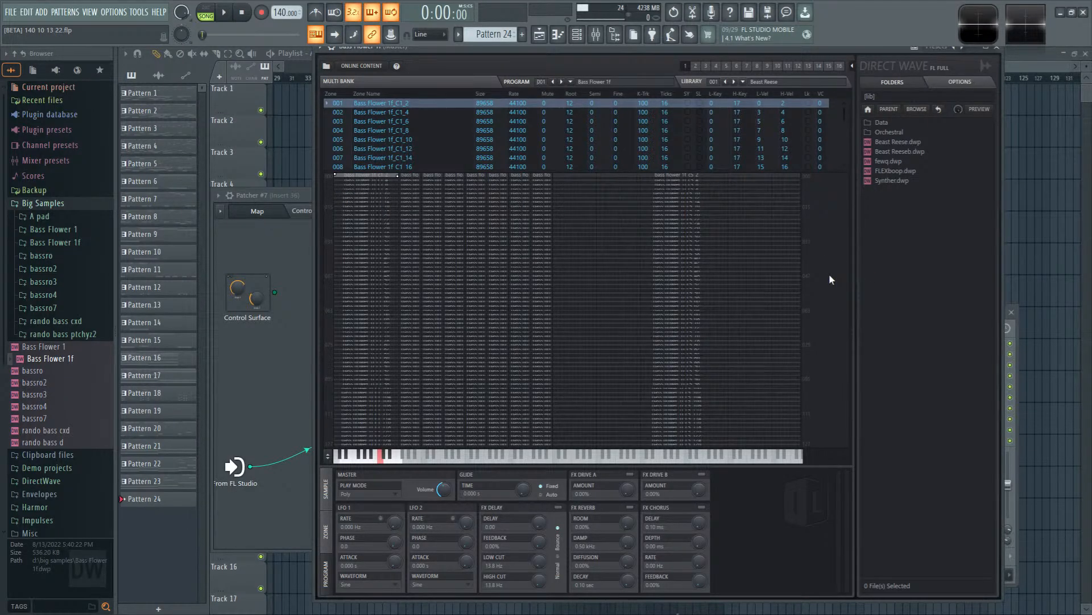
Step: Route the Bass Flower 1f channel to mixer Insert 20 and set that insert's audio output to Analog 1 (1) - Analog 2 (1)
left_click(577, 34)
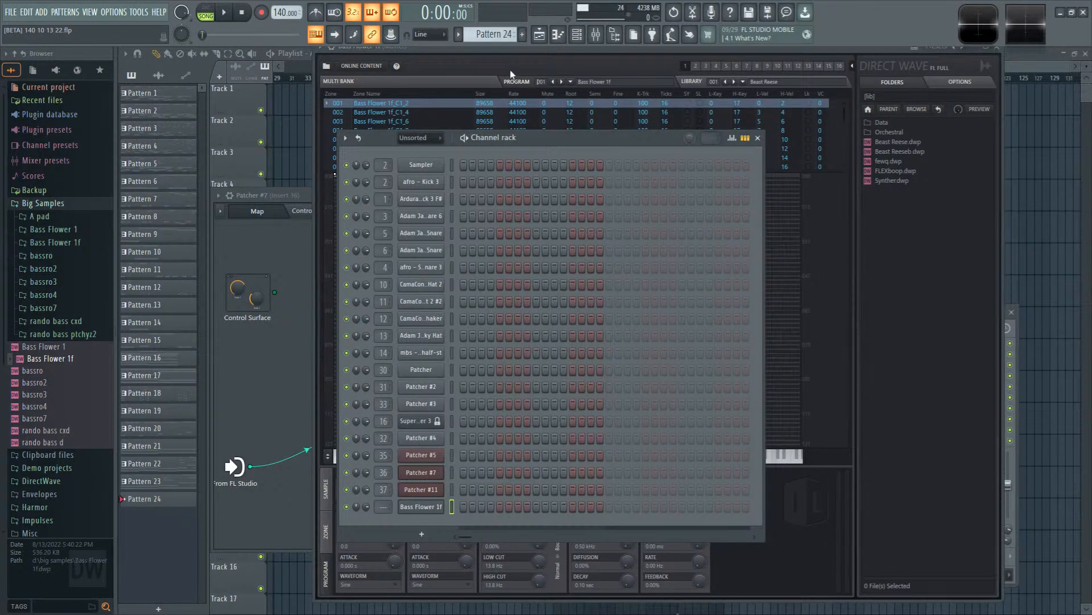
double_click(384, 507)
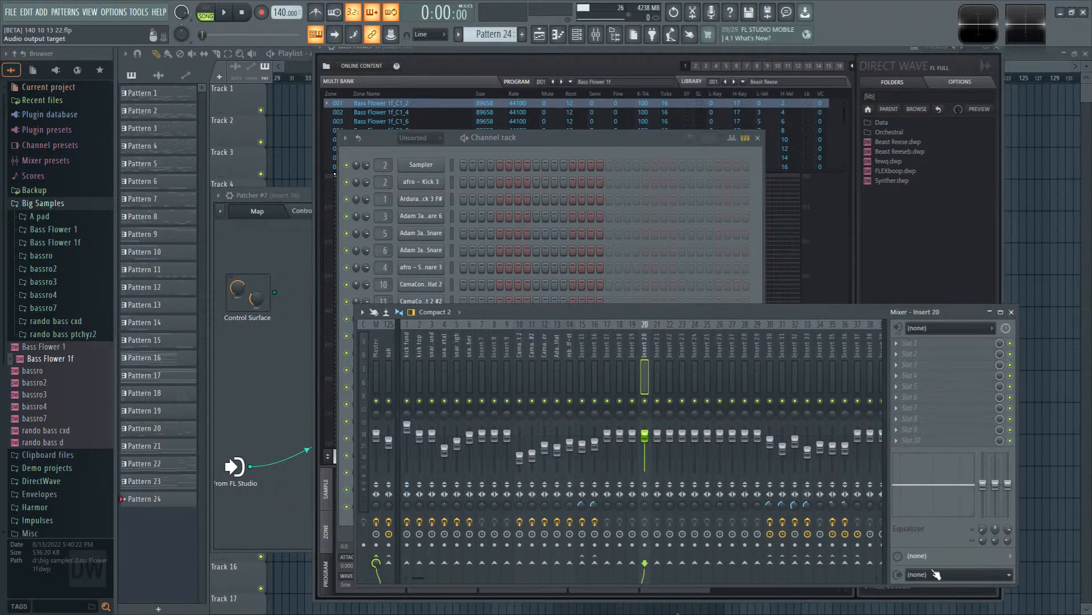
left_click(956, 574)
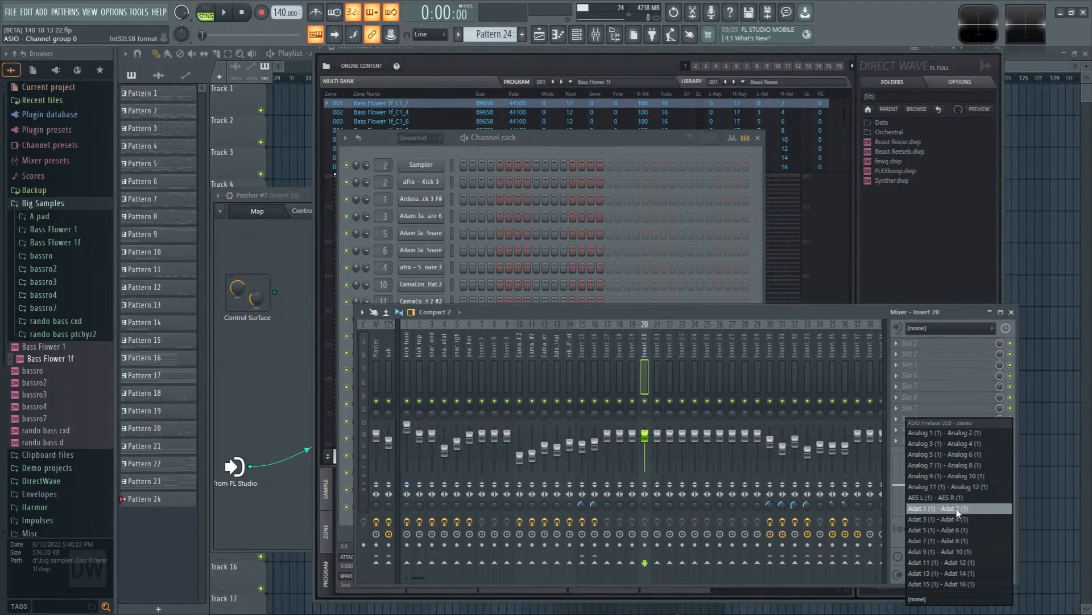
left_click(947, 434)
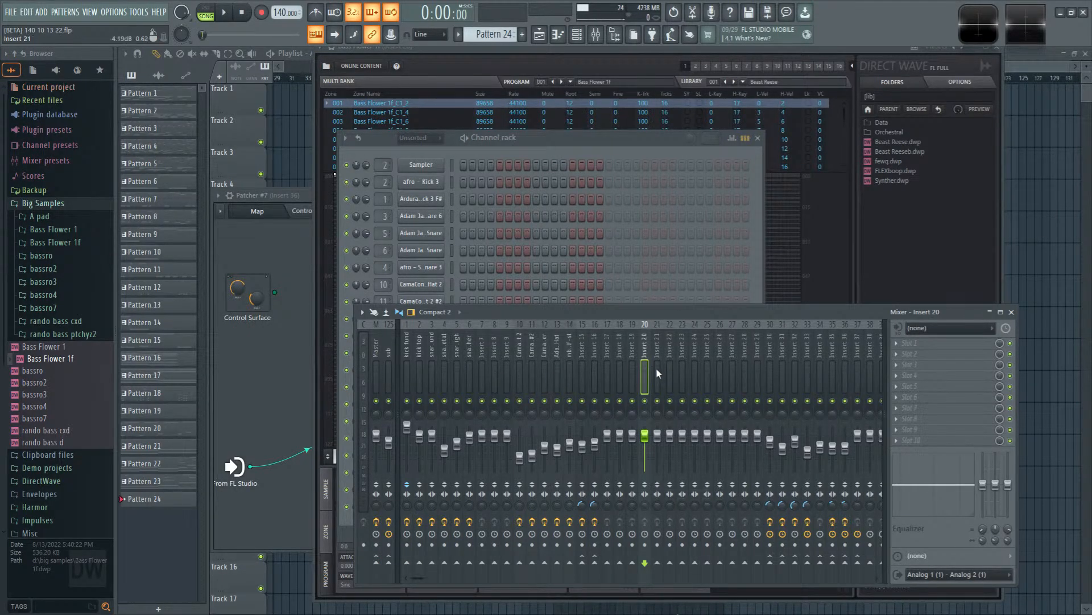
Step: Bring the Bass Flower 1f DirectWave window forward and audition a note on it
left_click(604, 149)
left_click(568, 64)
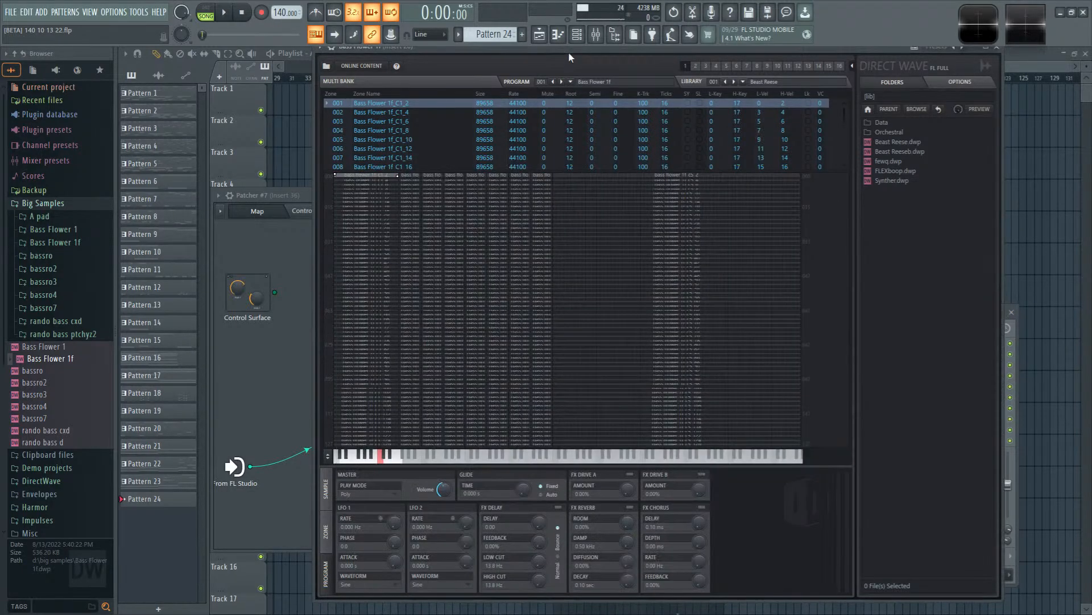
key("d")
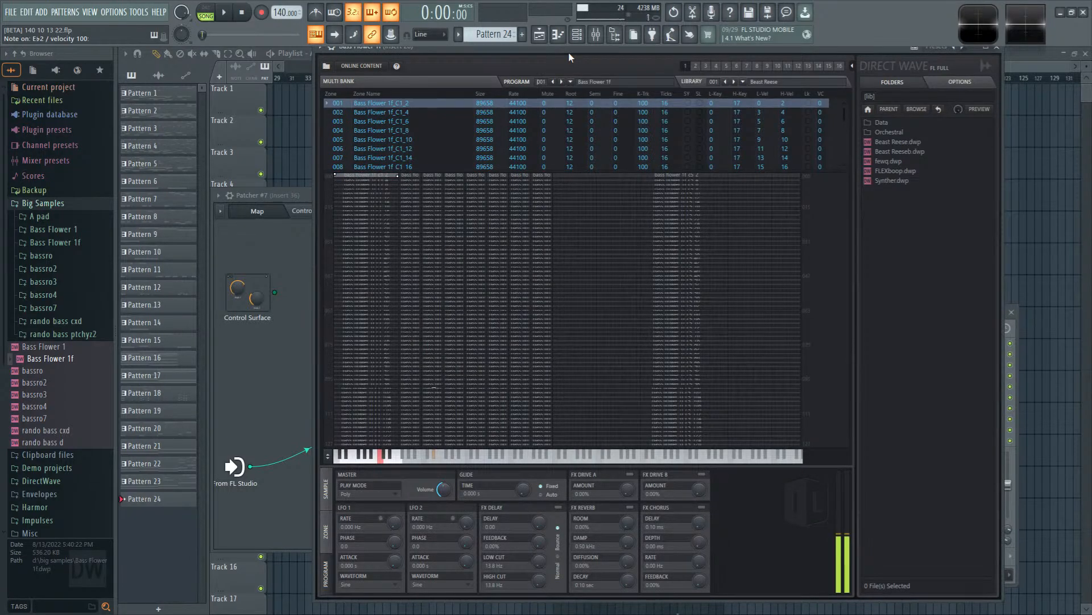
Step: Open the Bass Flower 1f piano roll in Pattern 24, audition low keys and draw a half-bar E2 note at bar 1
left_click(576, 34)
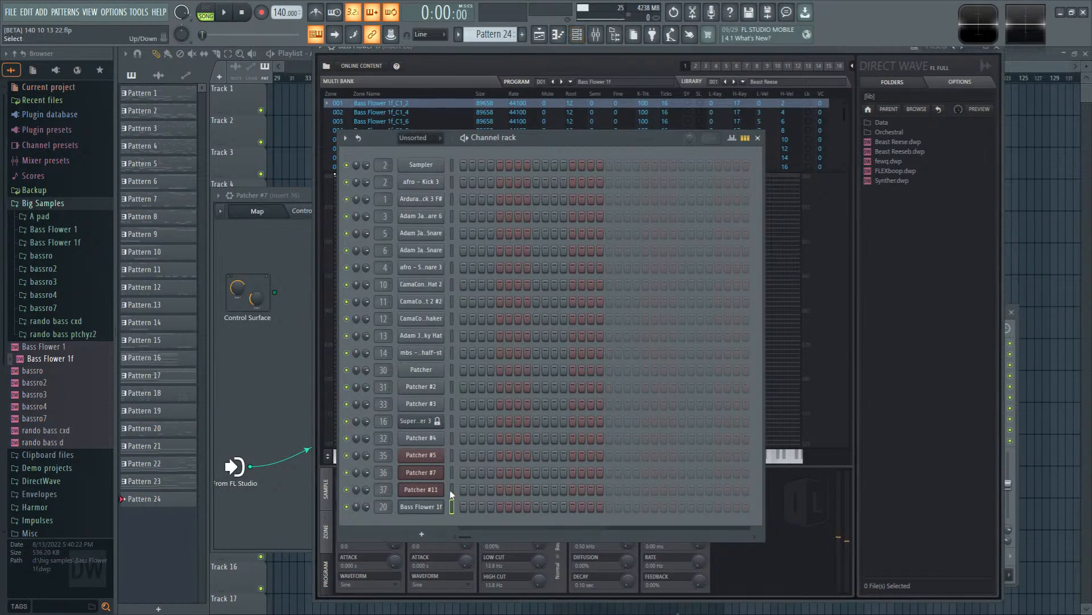
right_click(443, 508)
left_click(484, 453)
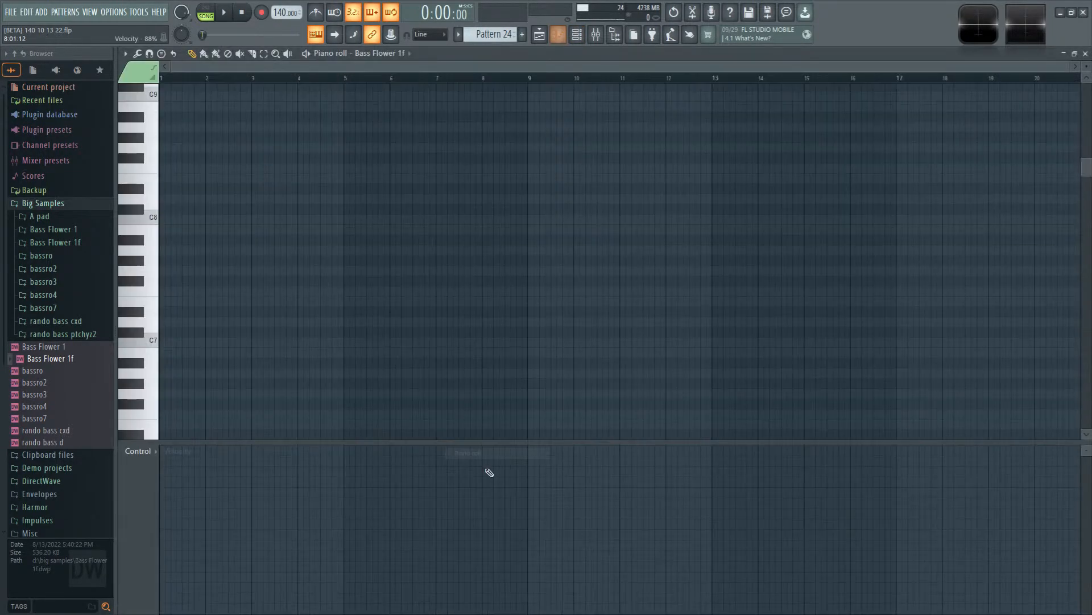
scroll(190, 398, "down", 15)
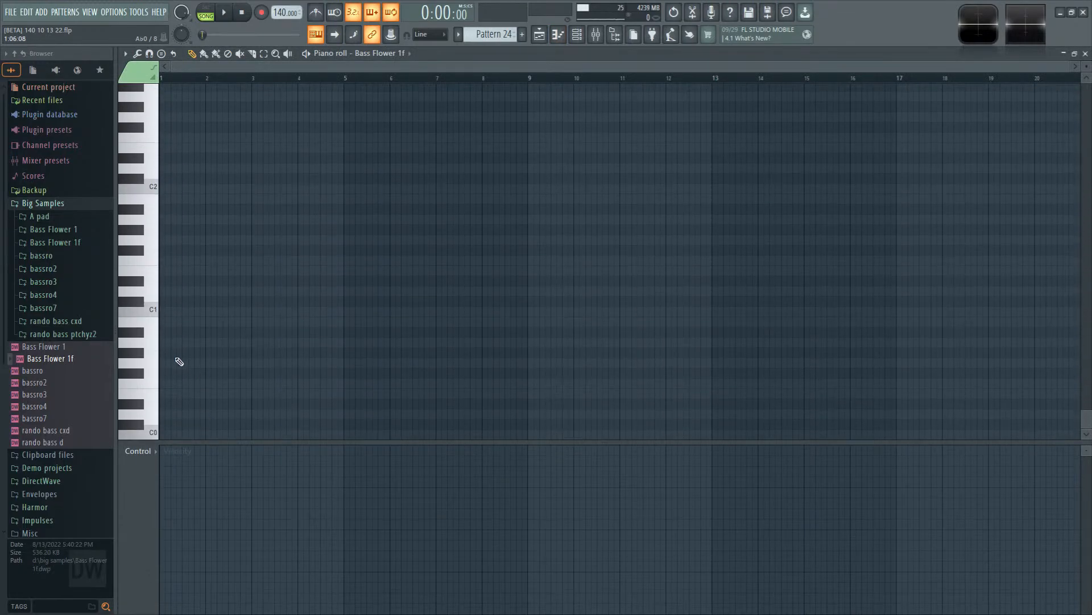
left_click(153, 281)
left_click(150, 277)
left_click(152, 167)
left_click(153, 156)
left_click(162, 149)
scroll(188, 192, "up", 5)
scroll(296, 239, "up", 3)
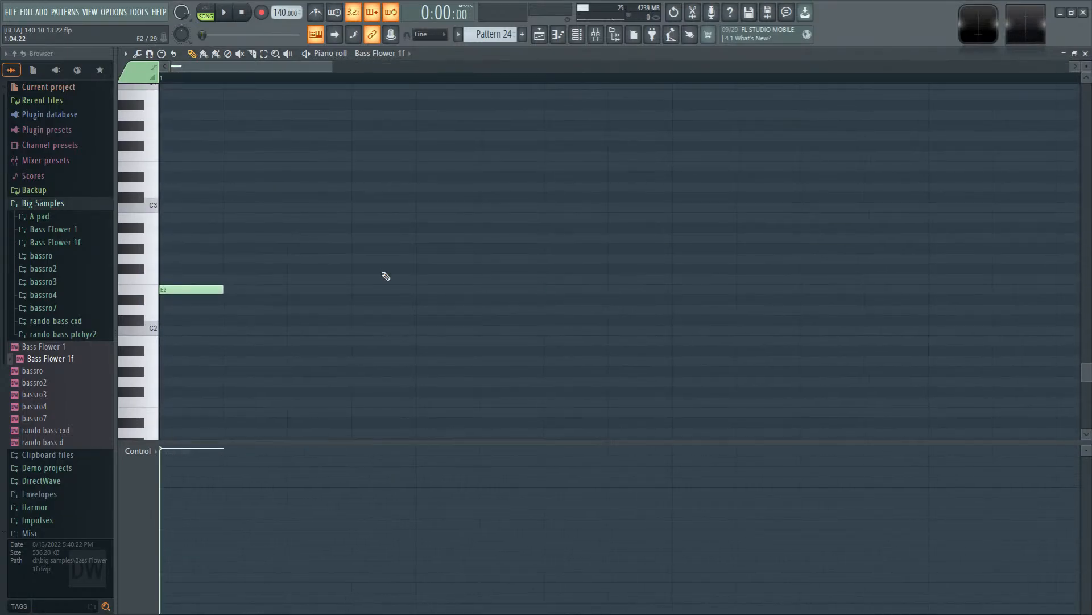
left_click_drag(234, 290, 678, 292)
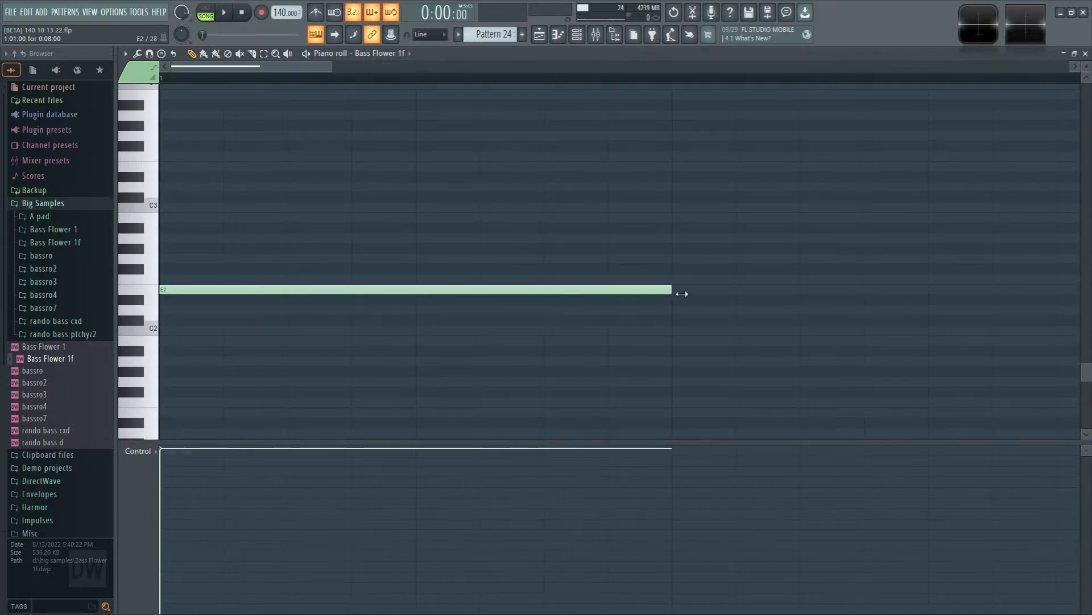
Step: Enlarge the piano roll's velocity lane, switch playback to pattern mode and audition the E2 note
left_click_drag(193, 447, 215, 278)
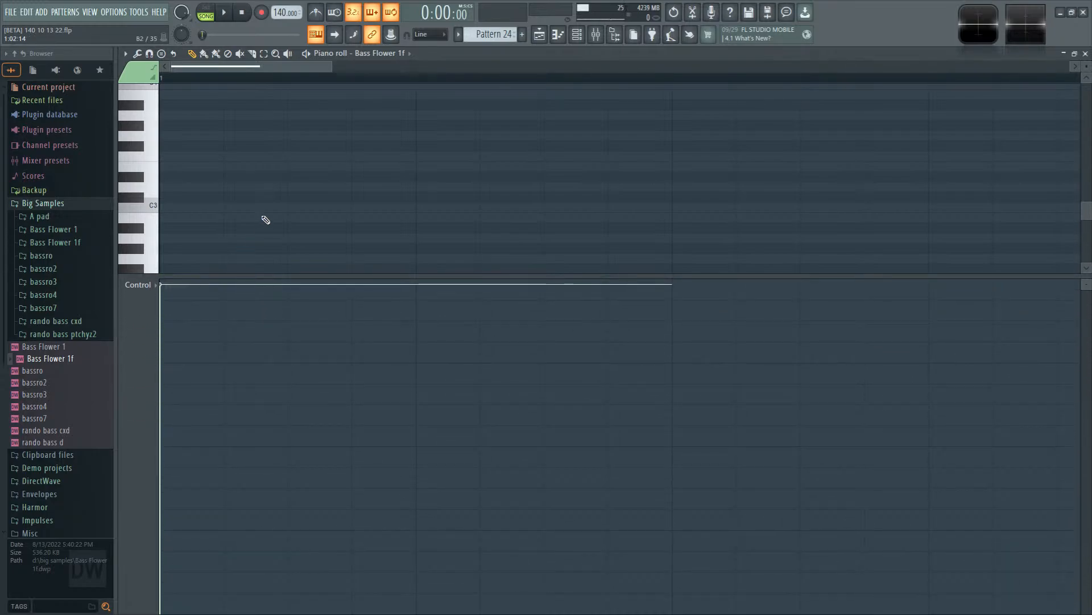
scroll(264, 222, "down", 3)
left_click(210, 15)
key("space")
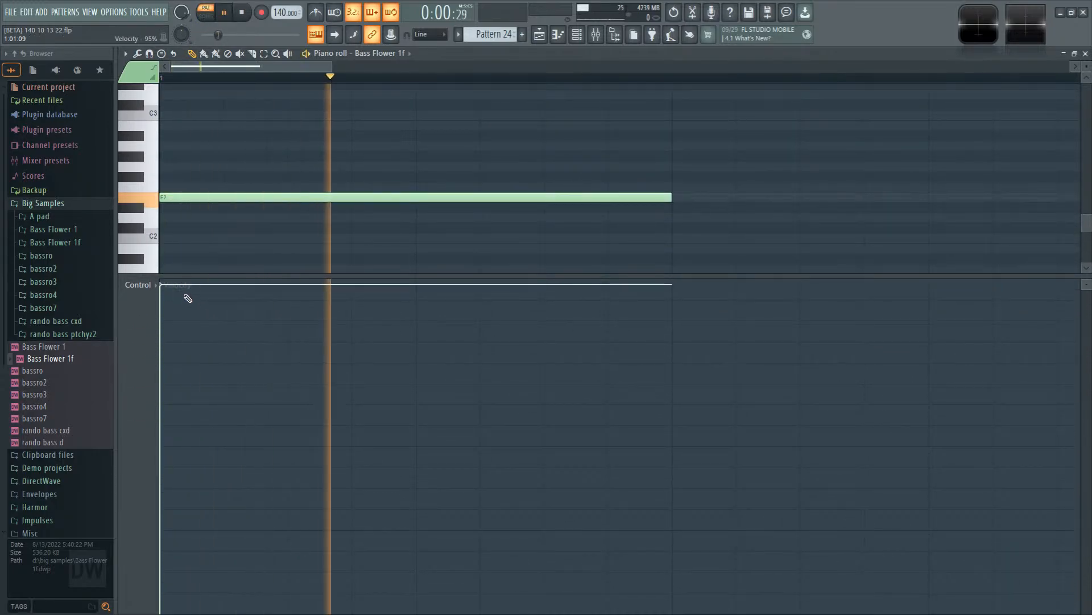
key("space")
Step: Extend the E2 note to one full bar and raise its velocity to the maximum
scroll(569, 224, "down", 3)
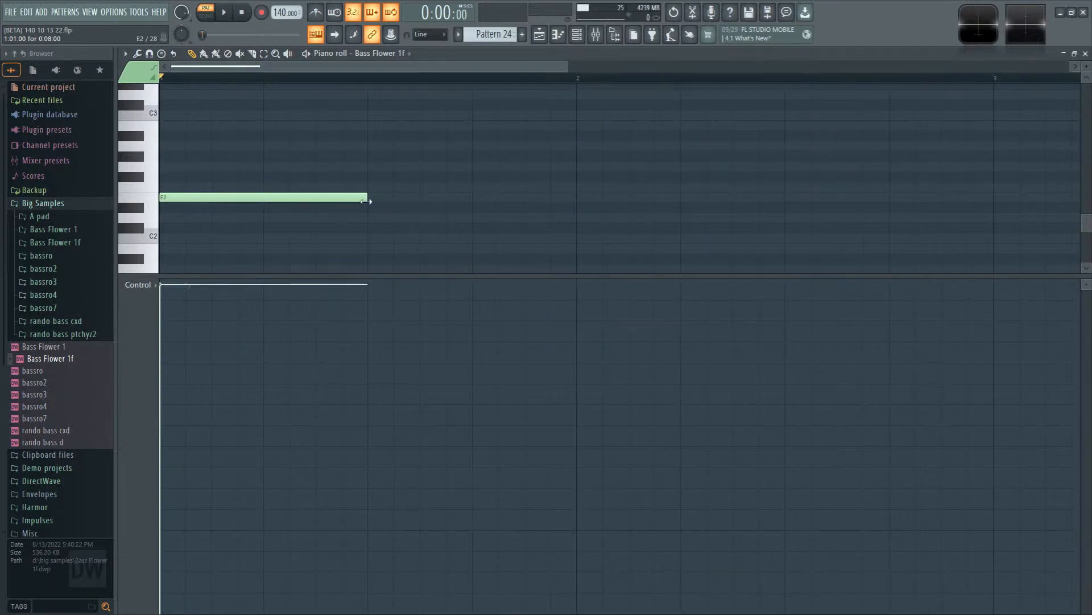
left_click_drag(367, 197, 577, 198)
scroll(563, 244, "down", 2)
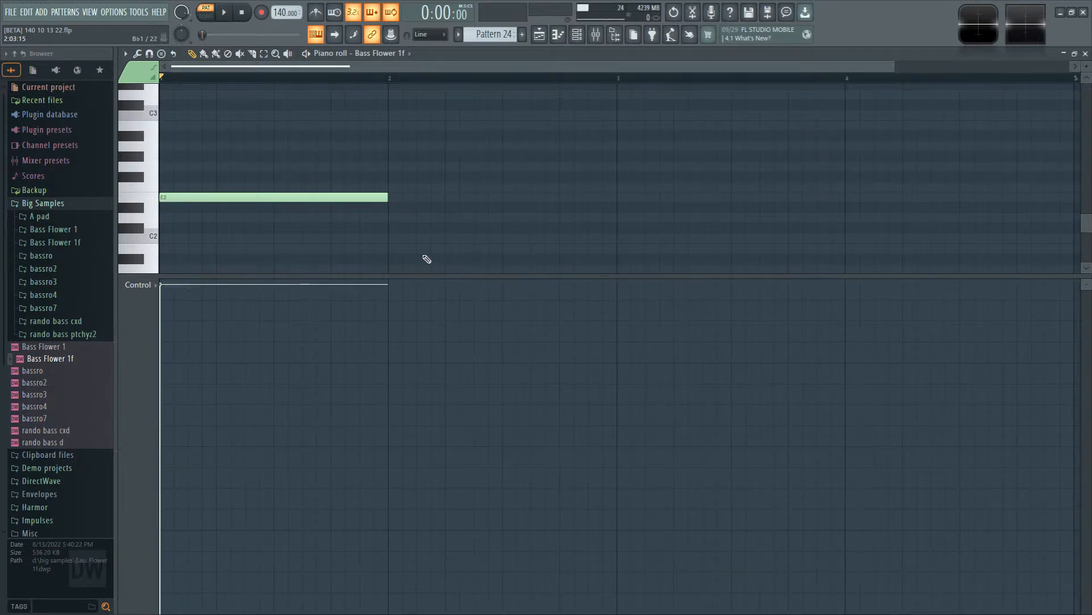
left_click_drag(166, 293, 326, 264)
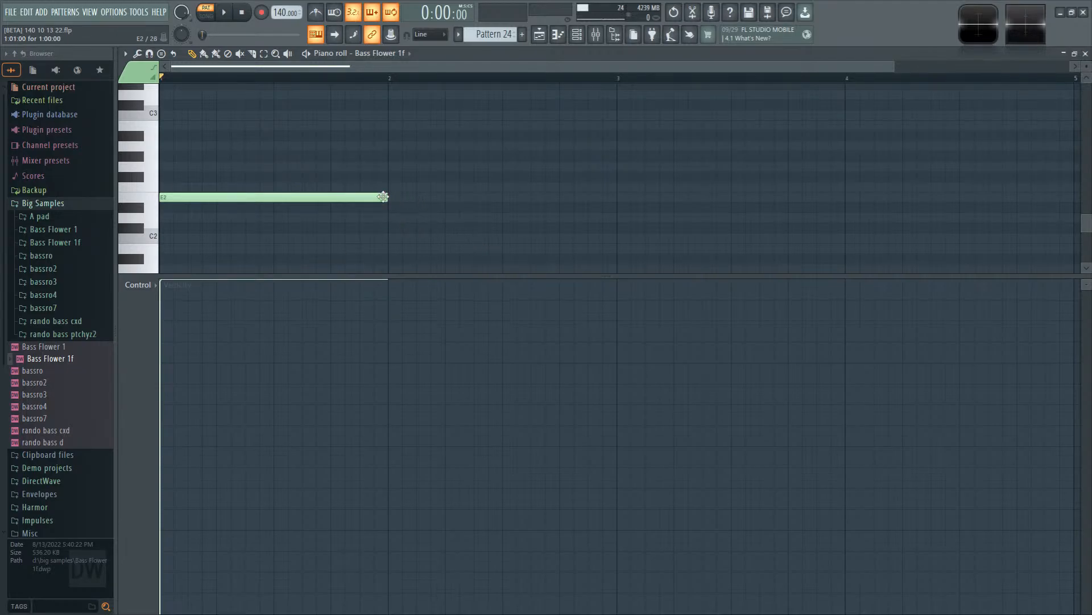
Step: Shorten the first E2 note to six steps and follow it with another six-step E2 and three four-step E2 notes
left_click_drag(385, 196, 244, 196)
left_click(251, 198)
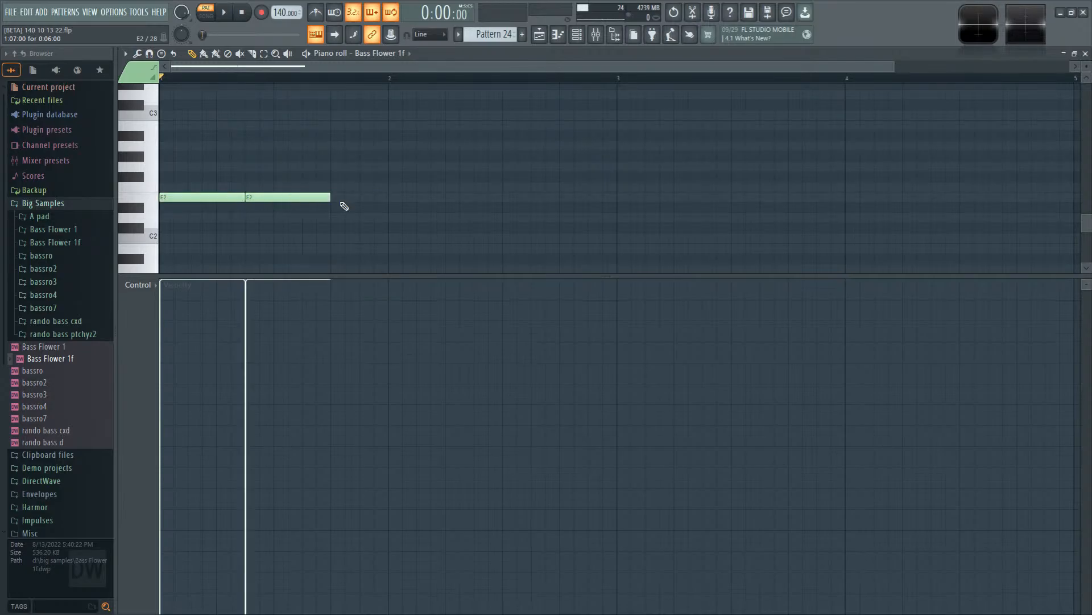
left_click(348, 198)
mouse_move(367, 198)
left_mouse_down()
mouse_move(352, 198)
mouse_move(388, 197)
left_mouse_up()
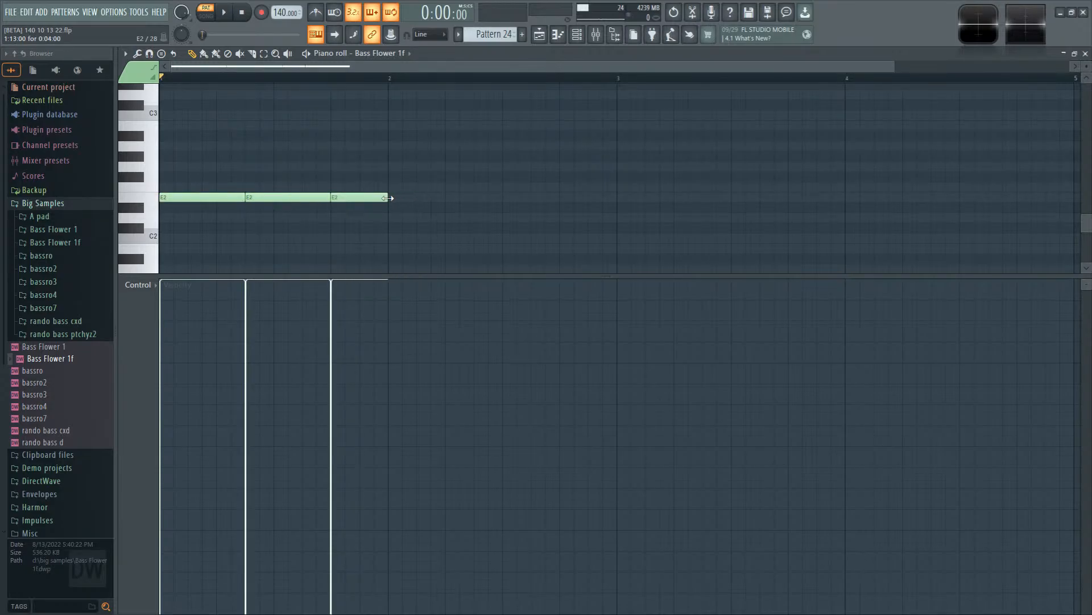
left_click(409, 198)
left_click(449, 199)
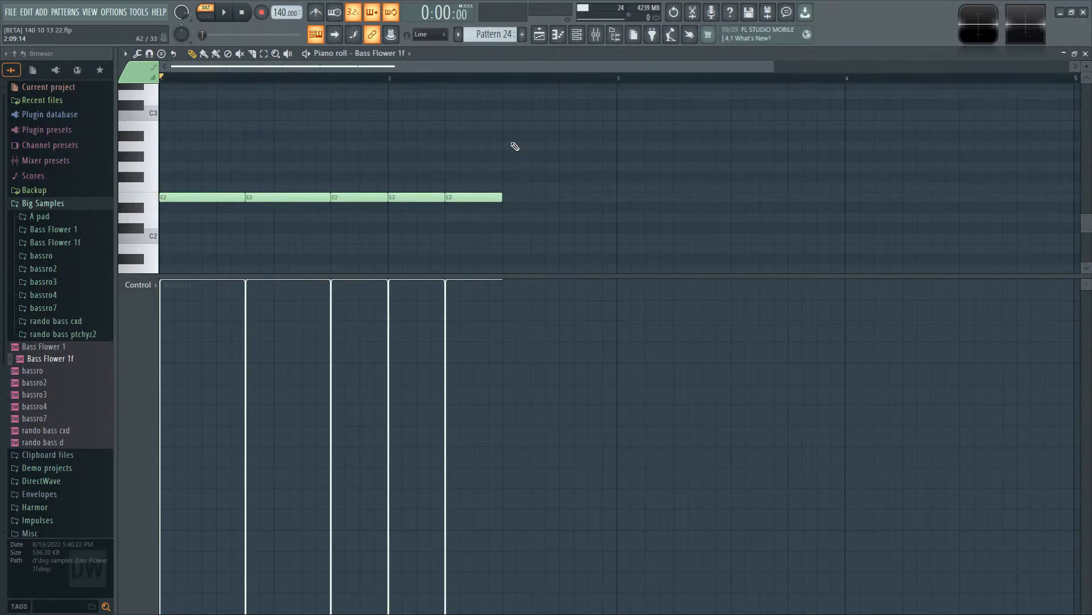
Step: Replace the last E2 note in bar 2 with a four-step C3 note at the same position
scroll(513, 145, "up", 2)
right_click(478, 245)
left_click(449, 158)
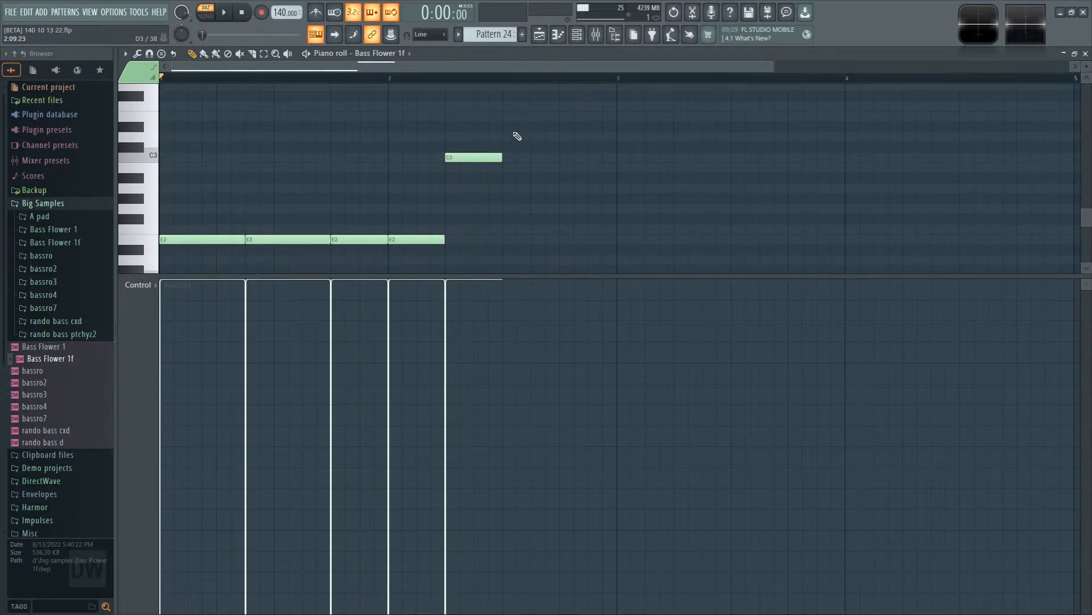
Step: Add two one-step E3 notes after the C3 note, followed by four half-step E3 notes at the end of bar 2
left_click(508, 117)
left_click_drag(558, 117, 593, 131)
left_click(536, 117)
left_click(564, 117)
left_click(593, 117)
left_click(593, 132, "ctrl")
key("ctrl+c")
key("ctrl+v")
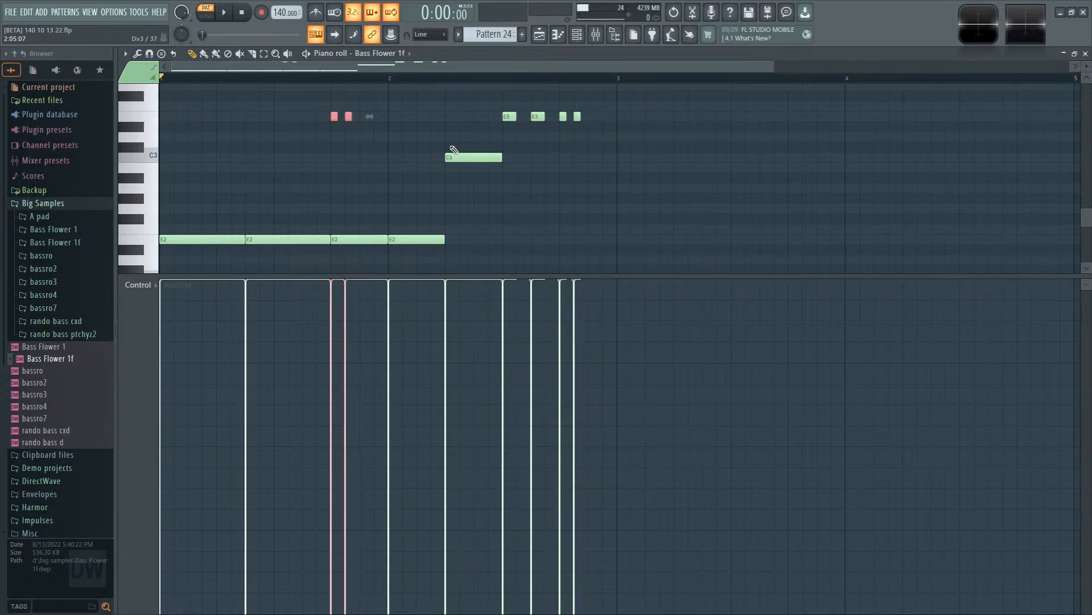
left_click_drag(349, 117, 607, 116)
left_click(595, 140, "ctrl")
Step: Draw varied velocities across the pattern's notes, lower the first E2 note's velocity to about 79% and play the pattern
key("space")
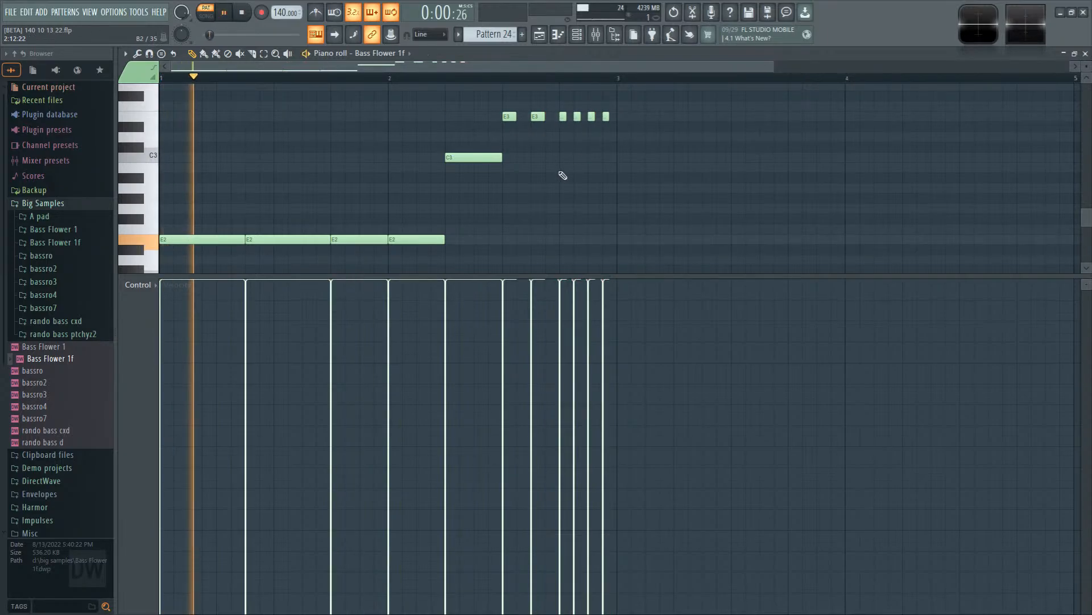
mouse_move(247, 287)
left_mouse_down()
mouse_move(325, 317)
mouse_move(439, 322)
mouse_move(573, 415)
mouse_move(592, 454)
mouse_move(605, 432)
mouse_move(578, 378)
mouse_move(605, 390)
mouse_move(609, 541)
mouse_move(616, 527)
left_mouse_up()
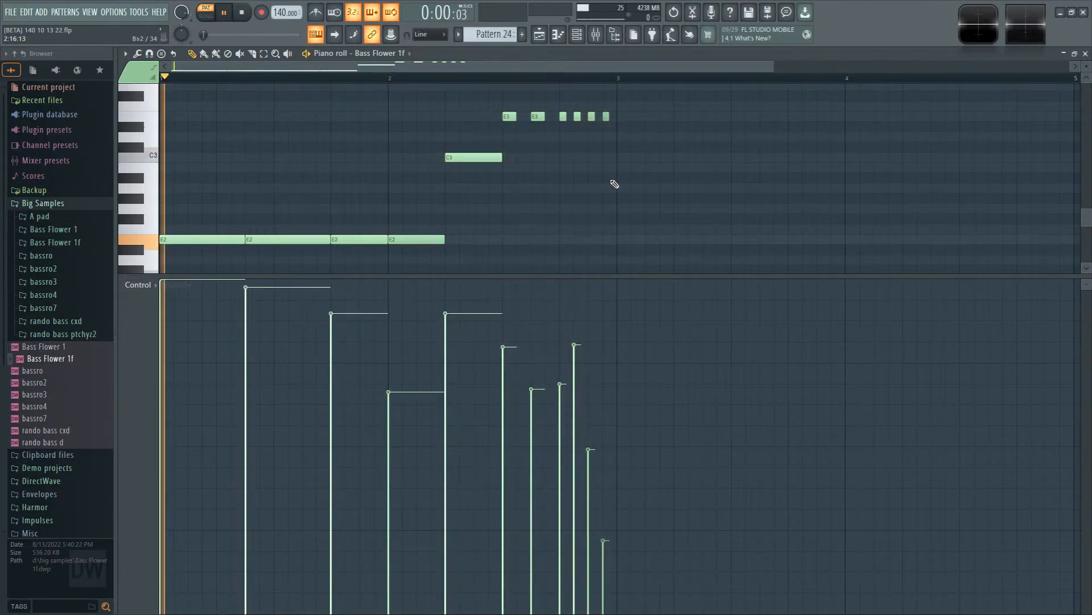
key("space")
left_click_drag(171, 293, 174, 356)
key("space")
key("space")
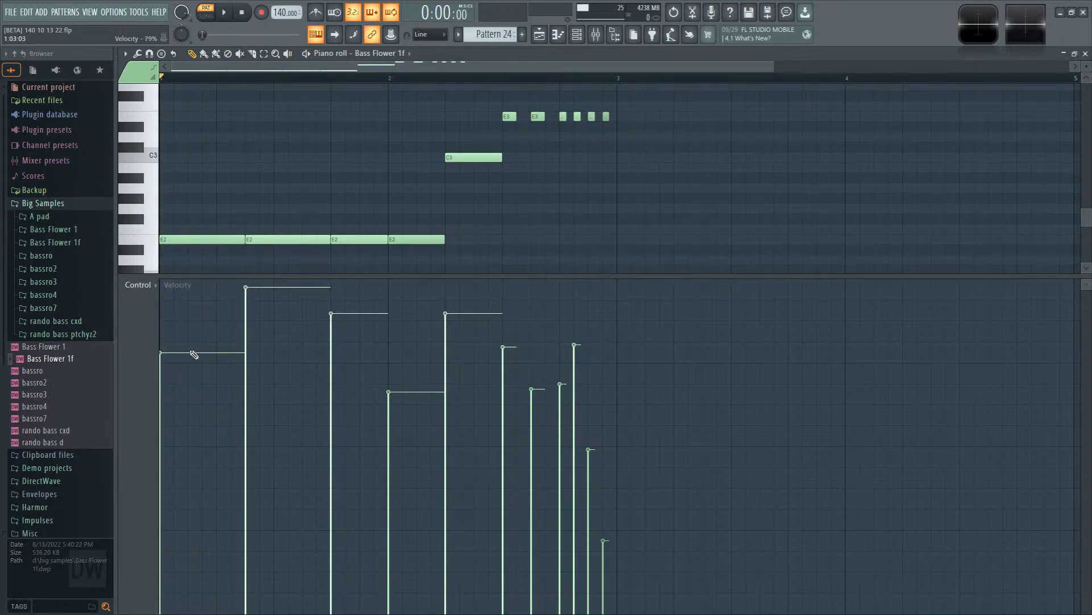
Step: Shrink the velocity lane to give the piano roll's note grid more height
scroll(213, 201, "up", 1)
scroll(216, 214, "down", 3)
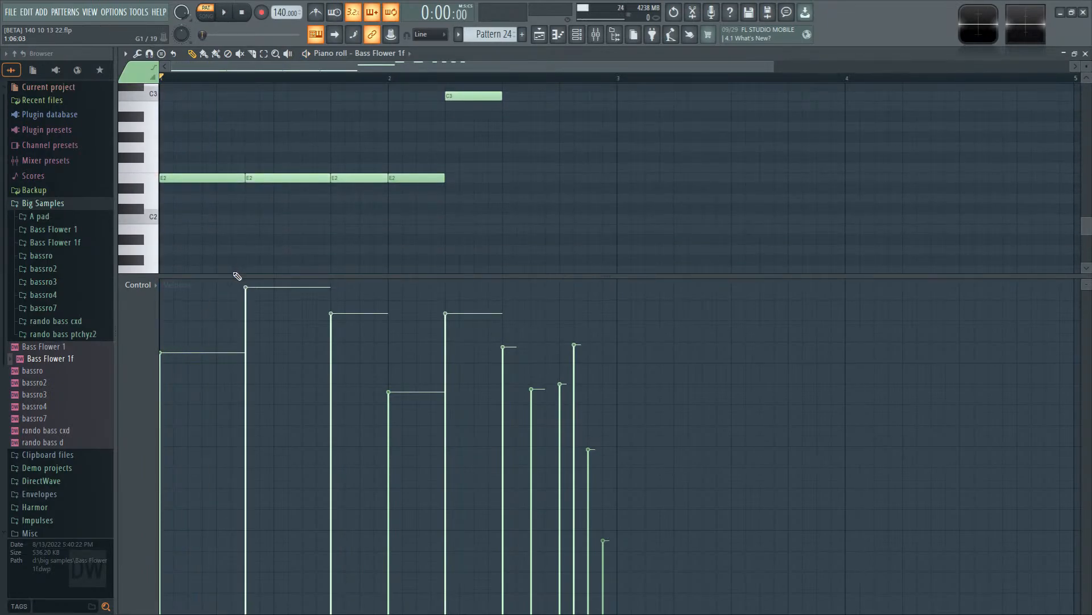
left_click_drag(238, 276, 239, 387)
Step: Inspect the Bass Flower 1f sample zones in DirectWave and return to the piano roll
key("F6")
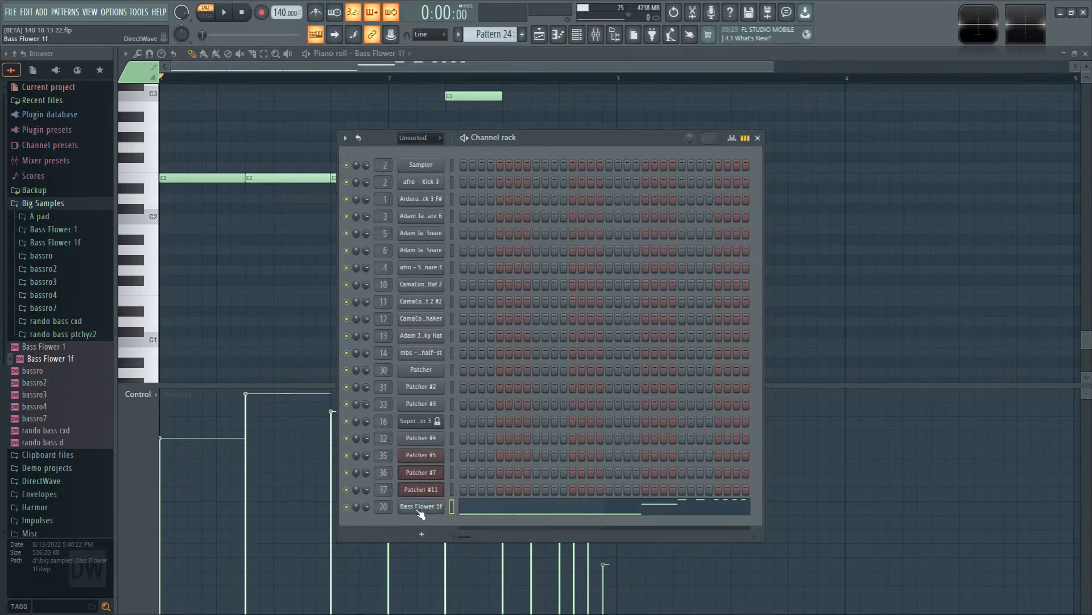
left_click(419, 509)
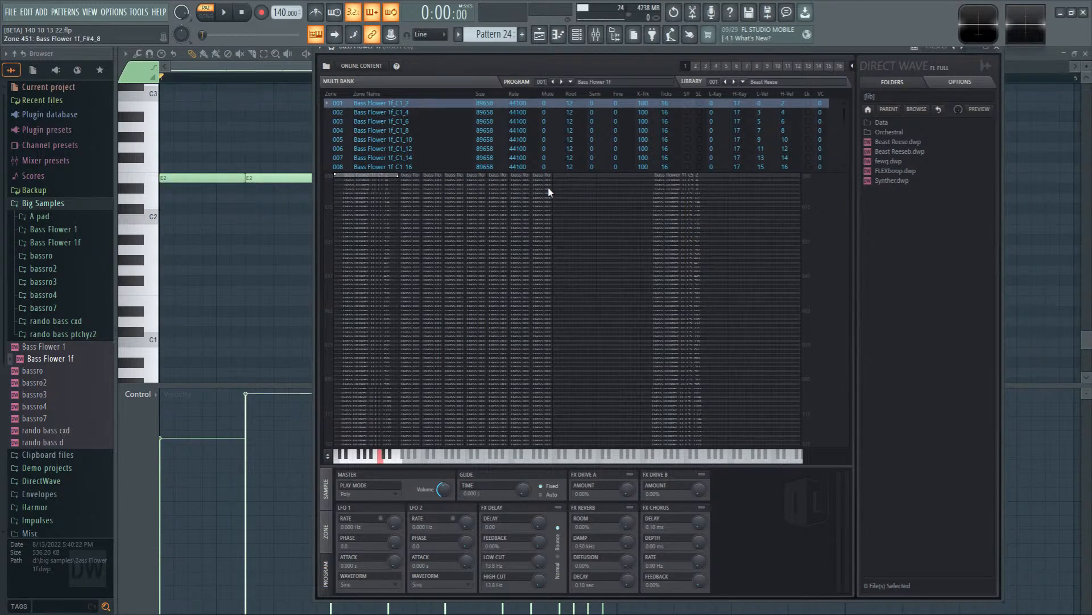
left_click(161, 170)
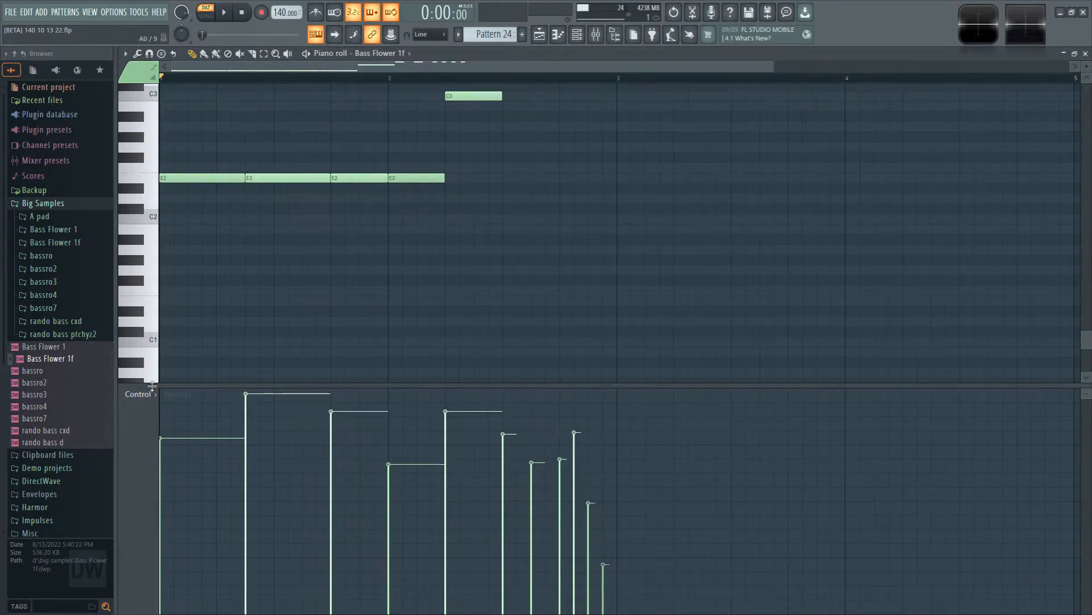
mouse_move(191, 181)
left_mouse_down()
mouse_move(187, 339)
mouse_move(178, 85)
mouse_move(170, 475)
mouse_move(184, 200)
left_mouse_up()
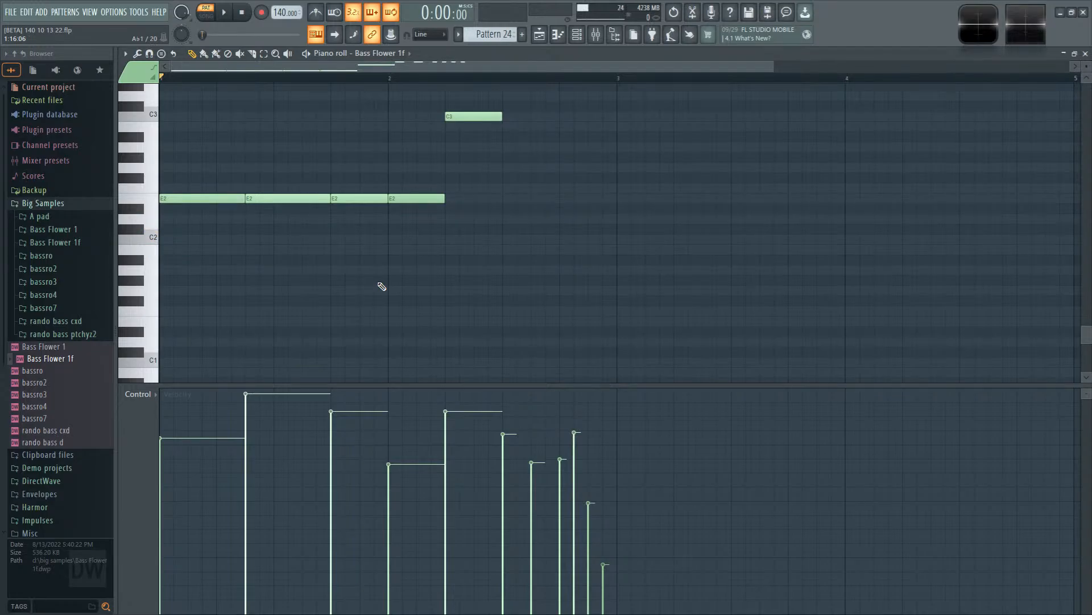
Step: Look over the Patcher #11 routing map and close it
left_click(577, 34)
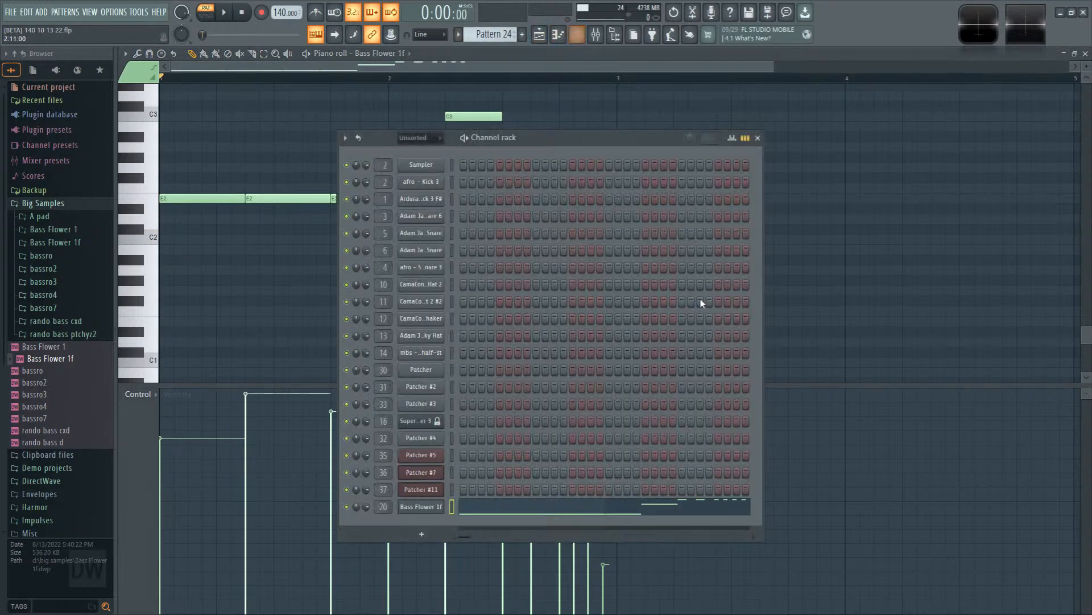
left_click(424, 490)
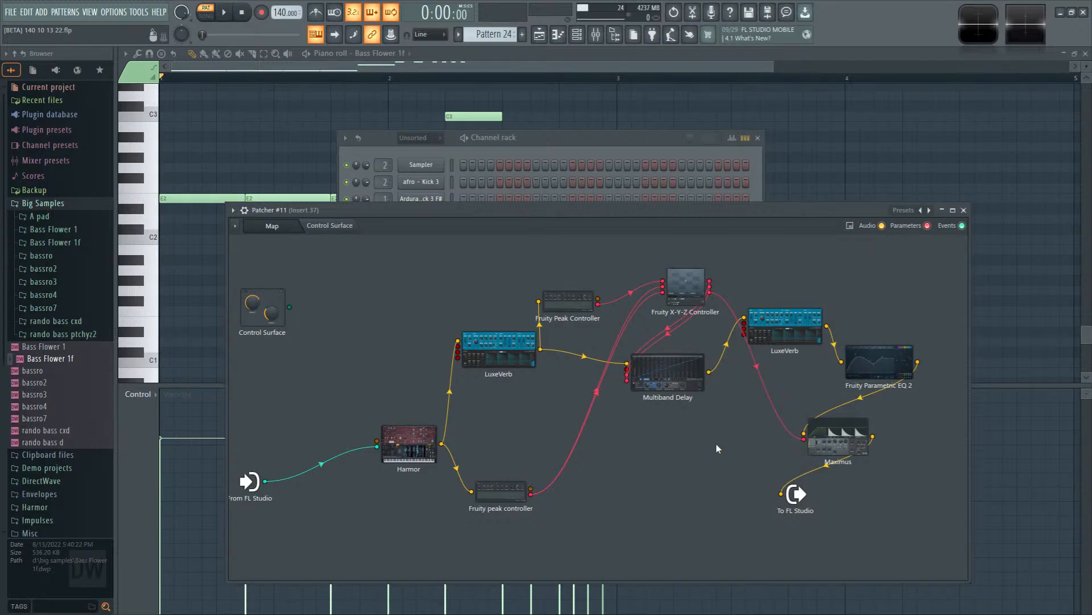
left_click(964, 210)
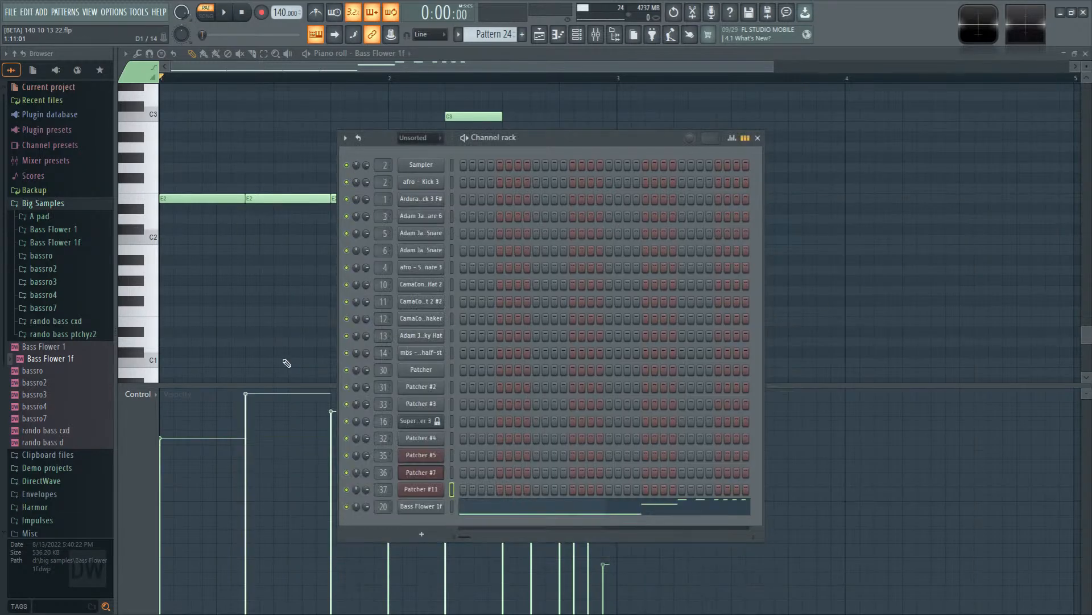
Step: Check the key range of Bass Flower 1f in DirectWave and play the pattern with it
left_click(443, 505)
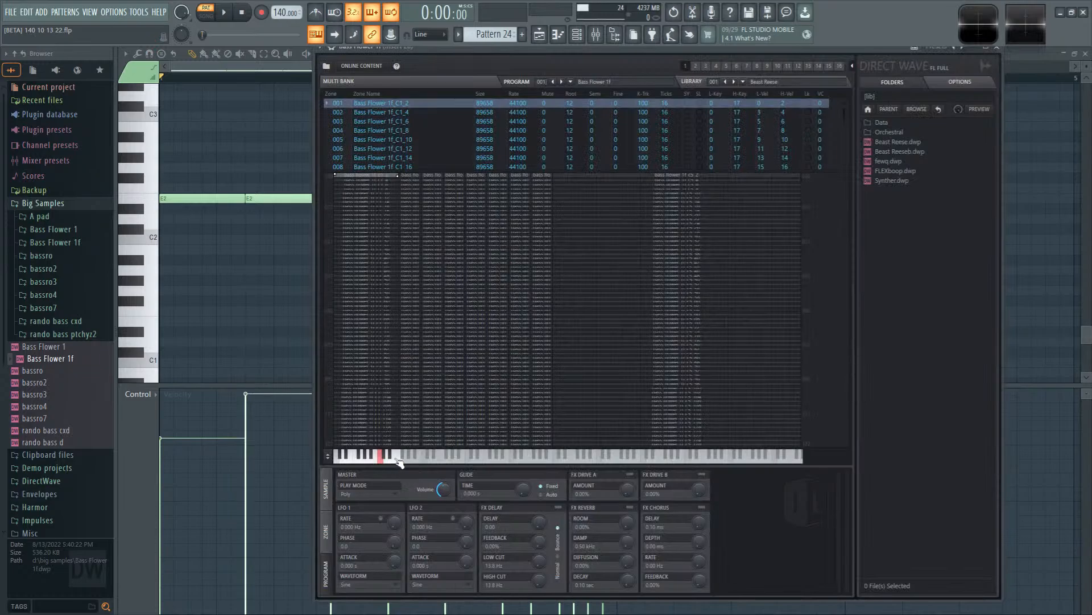
right_click(245, 303)
key("space")
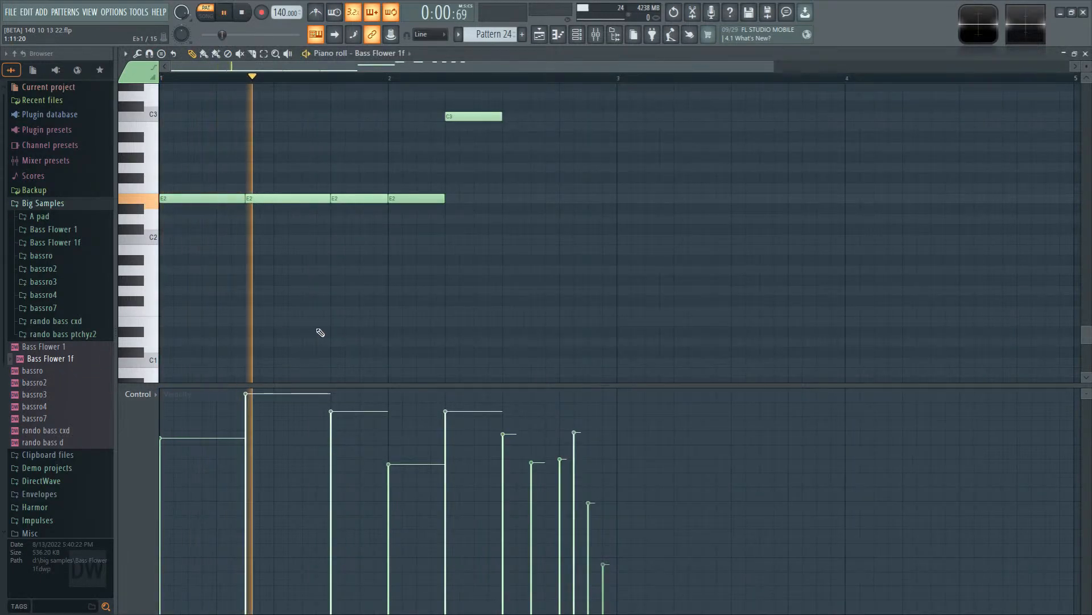
scroll(569, 330, "up", 2)
scroll(653, 317, "up", 5)
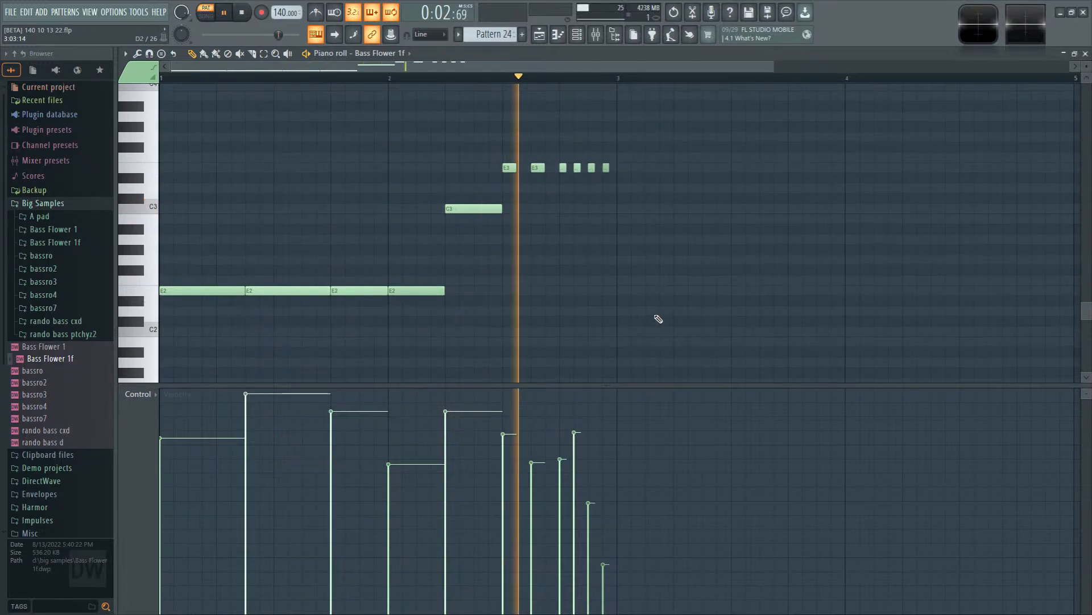
key("space")
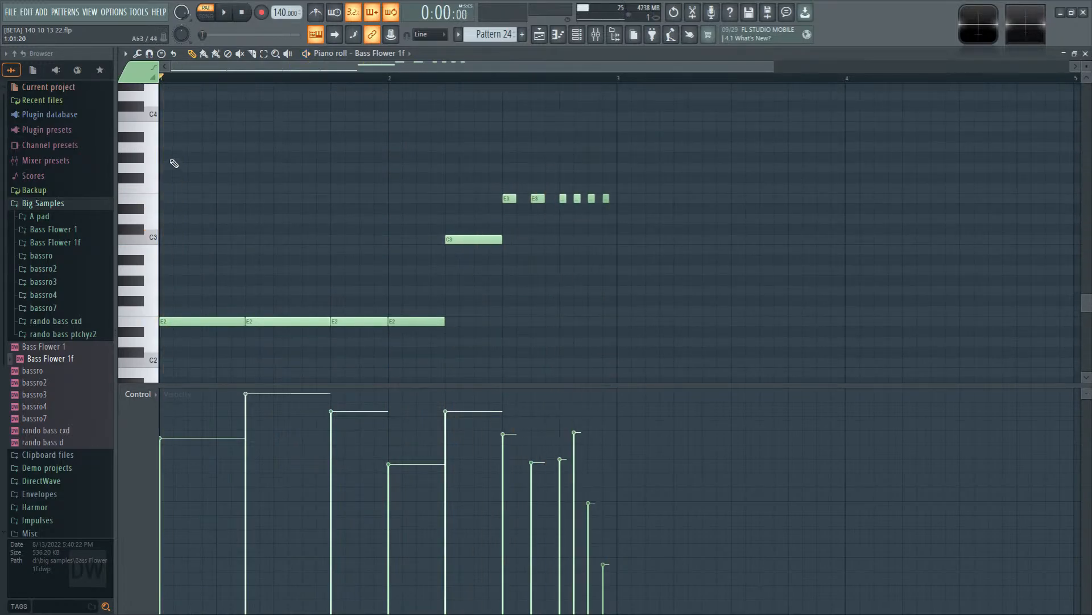
Step: Audition the piano roll keys above the pattern's highest notes
left_click(144, 151)
left_click(135, 151)
left_click(121, 149)
Step: Replace the Bass Flower 1f channel's instrument with the Bass Flower 1 preset and view its DirectWave zones
key("F6")
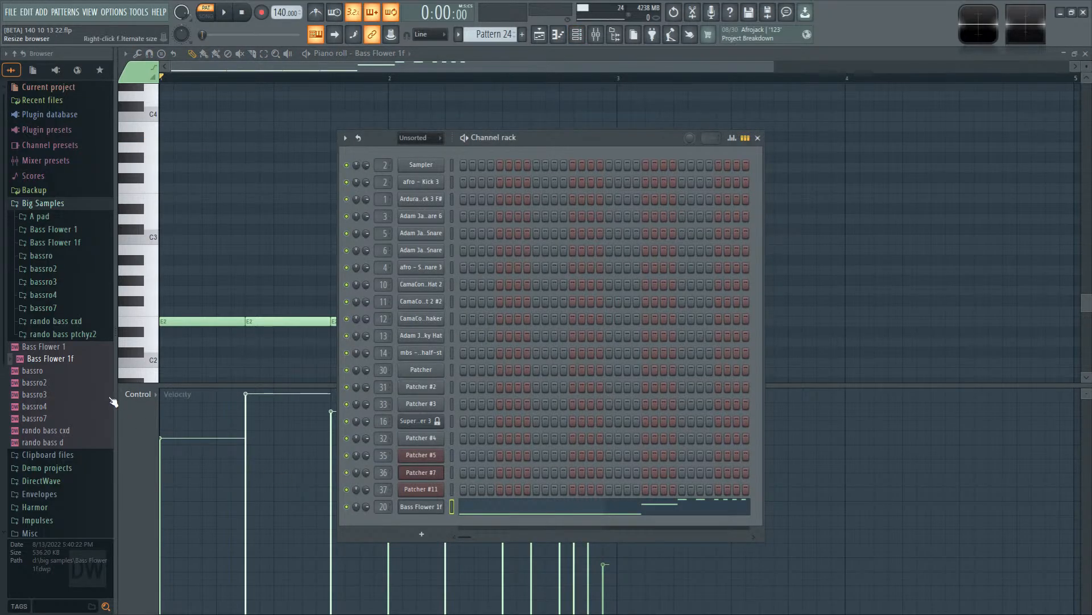
left_click_drag(69, 354, 423, 520)
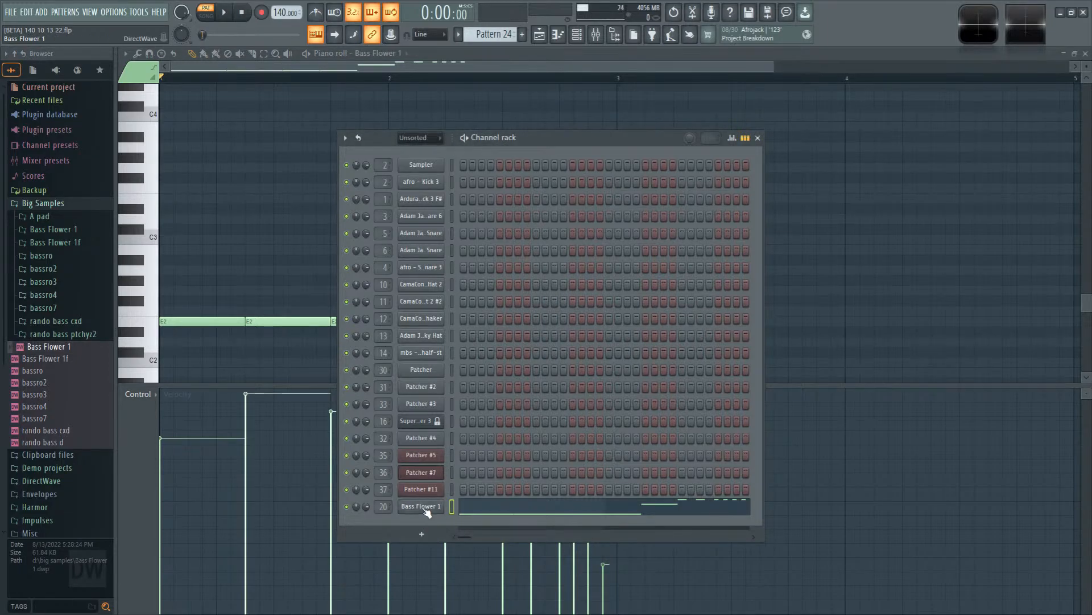
left_click(423, 507)
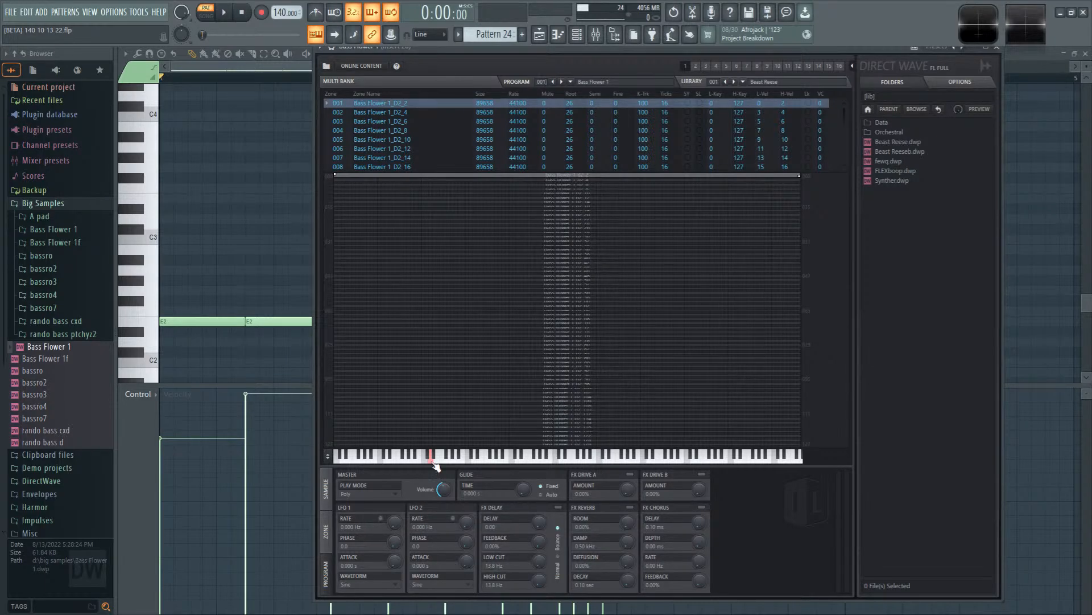
key("Escape")
Step: Play the pattern with Bass Flower 1 and audition the D2 key
key("space")
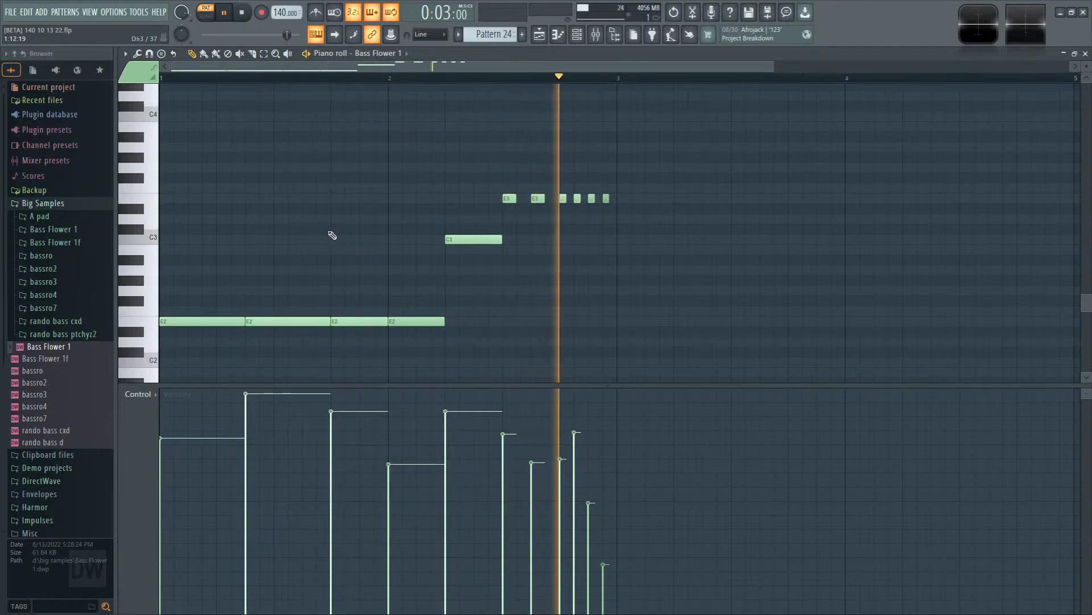
key("space")
left_click(156, 345)
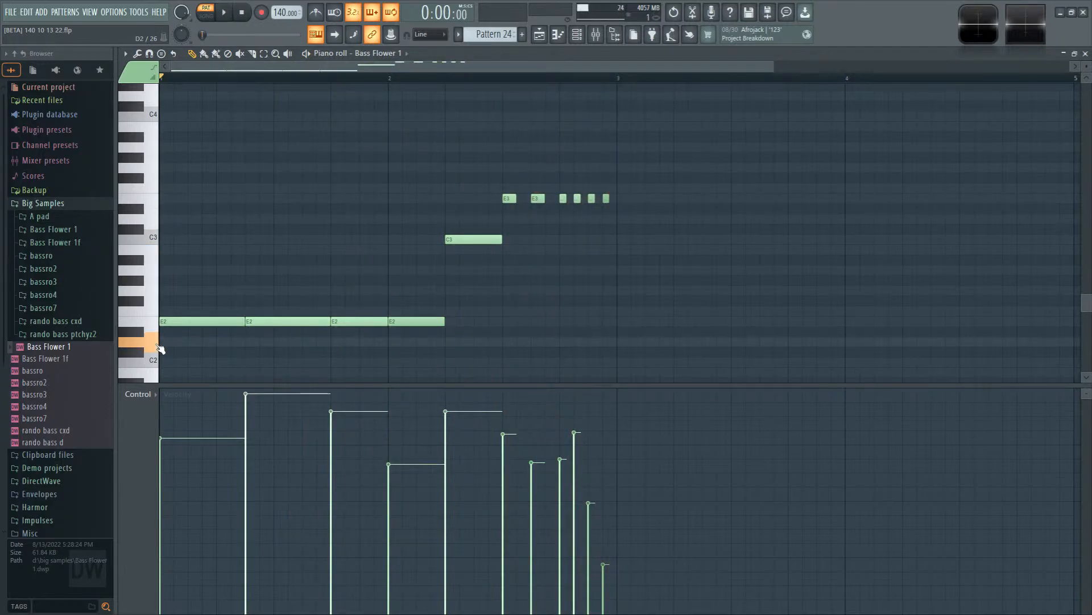
left_click(157, 345)
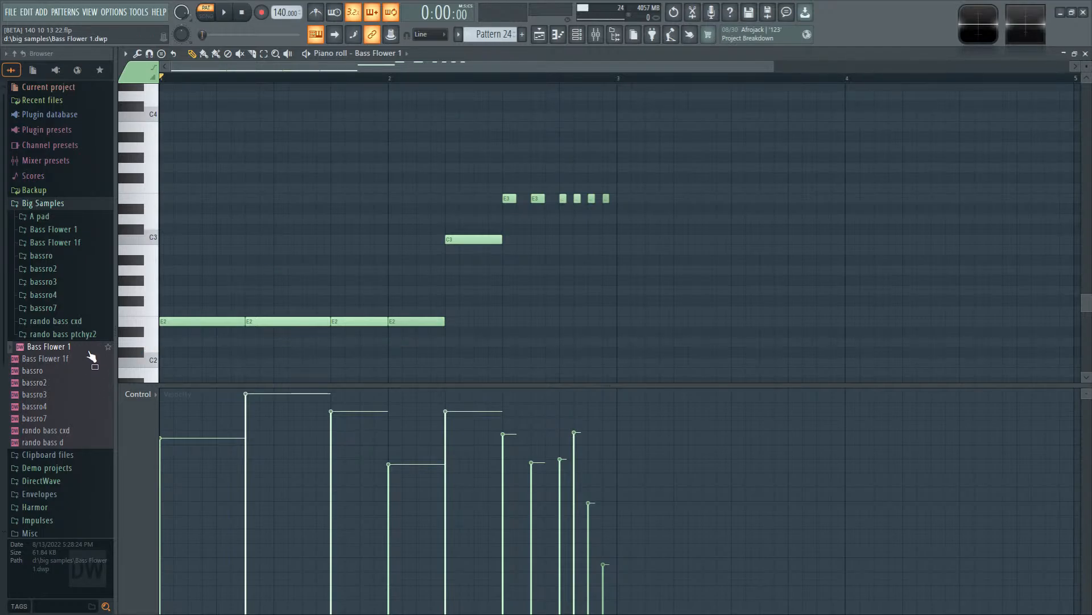
Step: Reopen Bass Flower 1 in DirectWave, examine its velocity zones and return to the piano roll
left_click(576, 34)
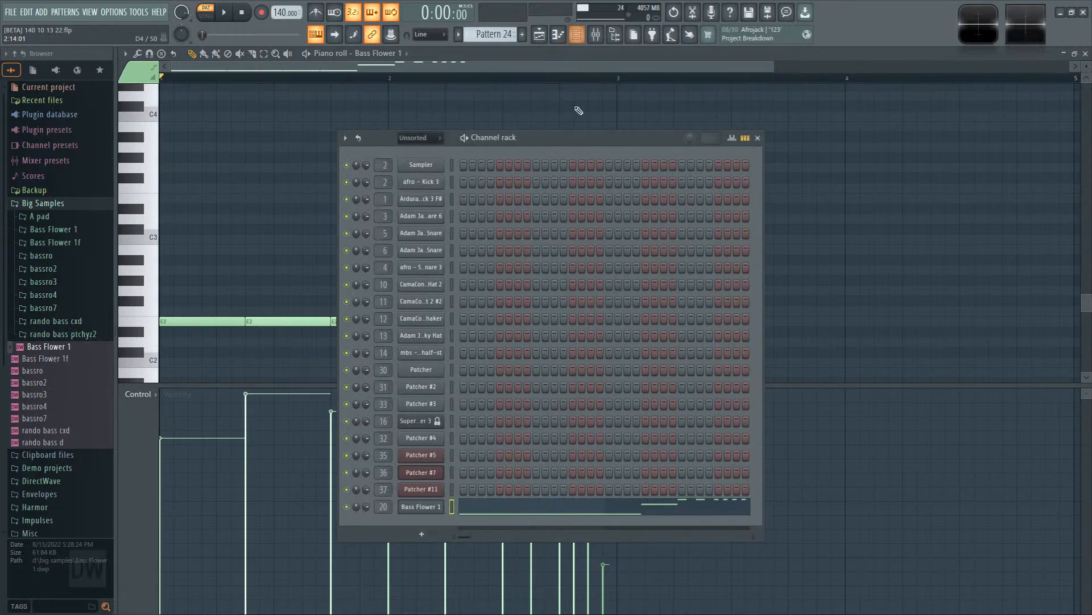
left_click(432, 506)
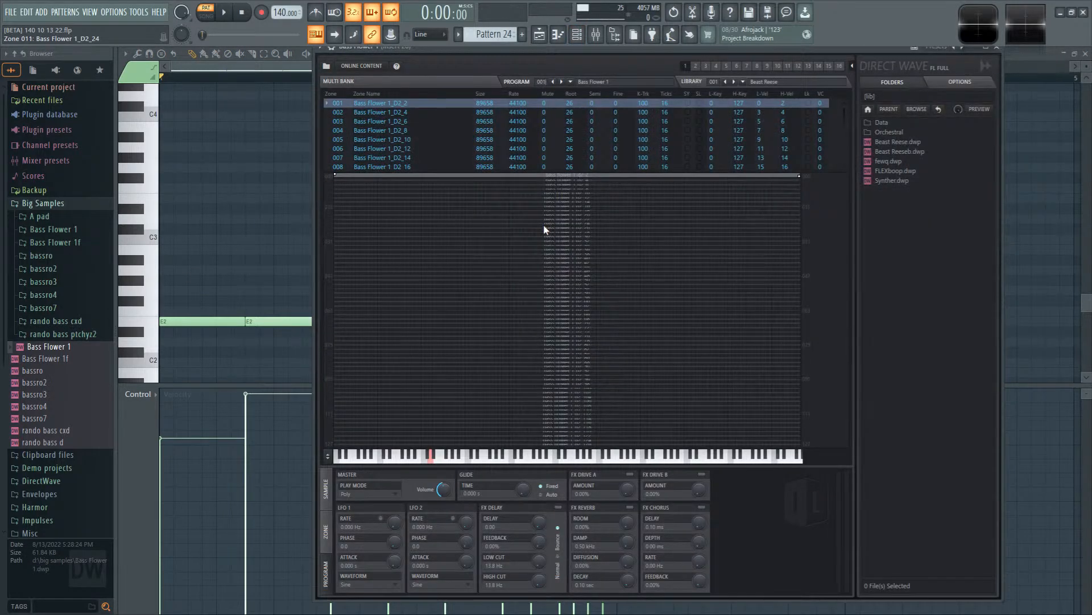
right_click(253, 207)
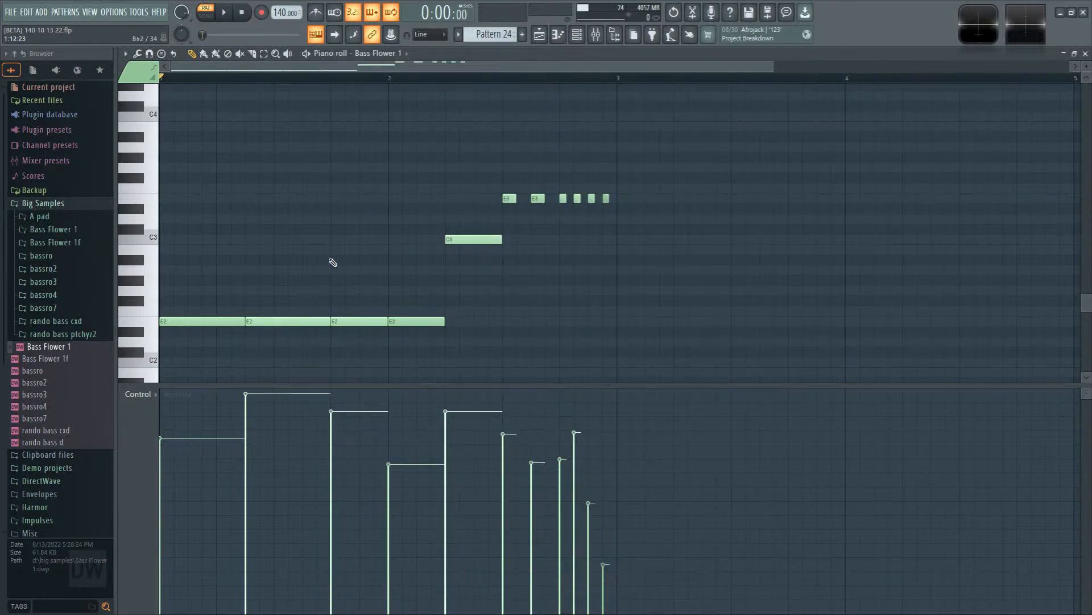
Step: Look through the rendered samples in the bassro2 folder and collapse it
left_click(86, 269)
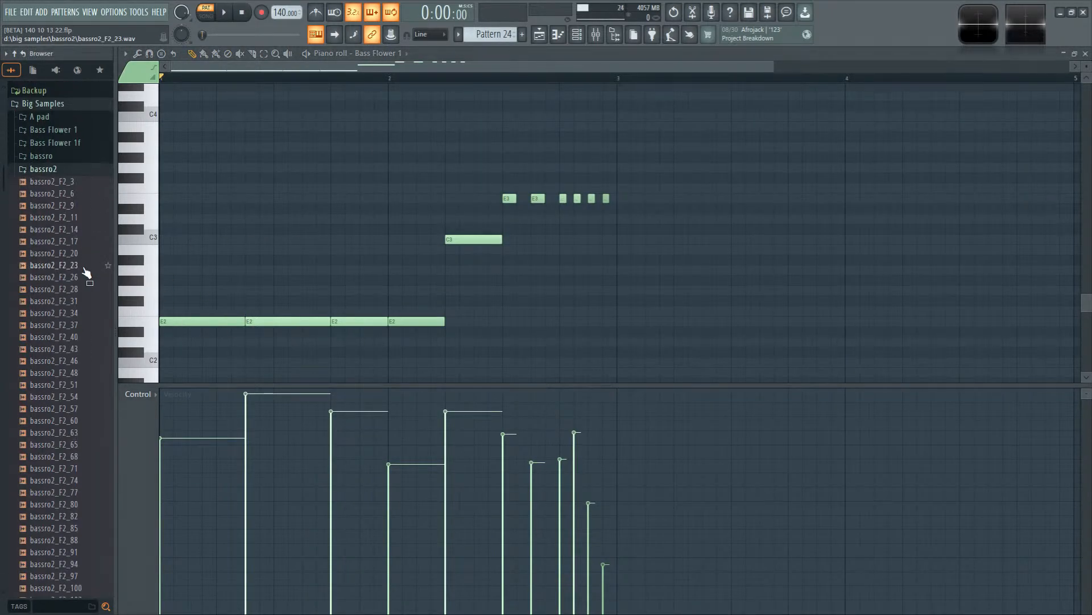
scroll(88, 415, "down", 5)
scroll(78, 408, "up", 6)
left_click(74, 269)
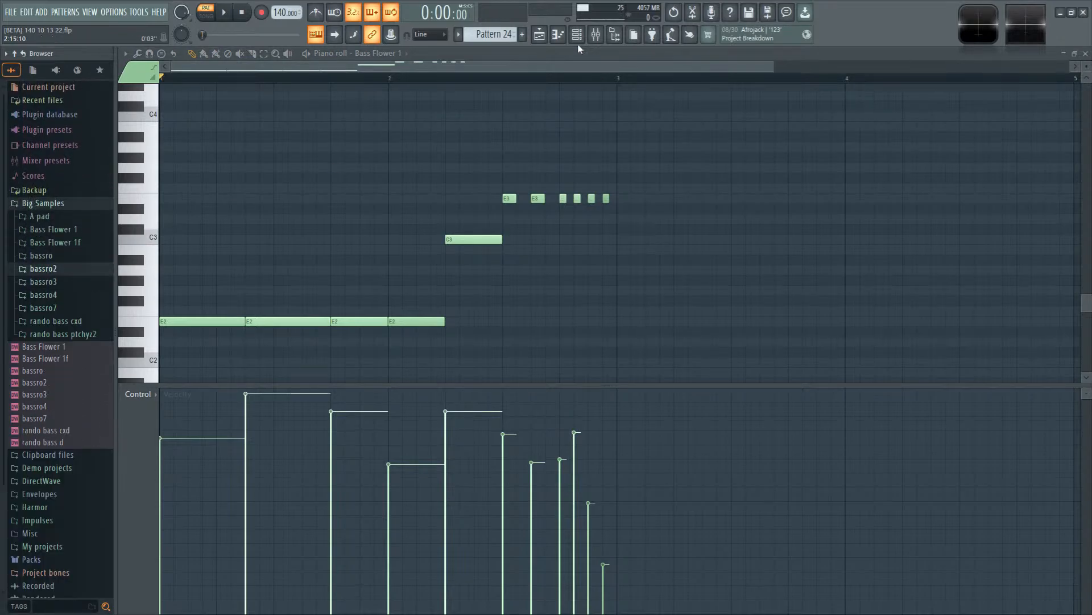
Step: Load the bassro7 preset onto the Bass Flower 1 channel, view its DirectWave zones and close the window
left_click(577, 34)
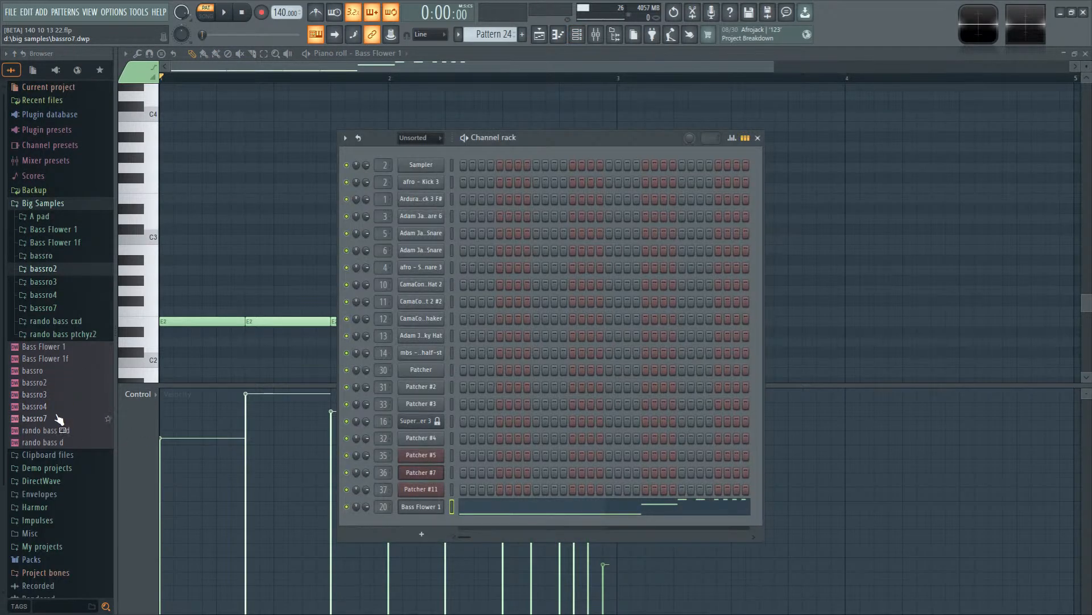
left_click_drag(59, 418, 424, 508)
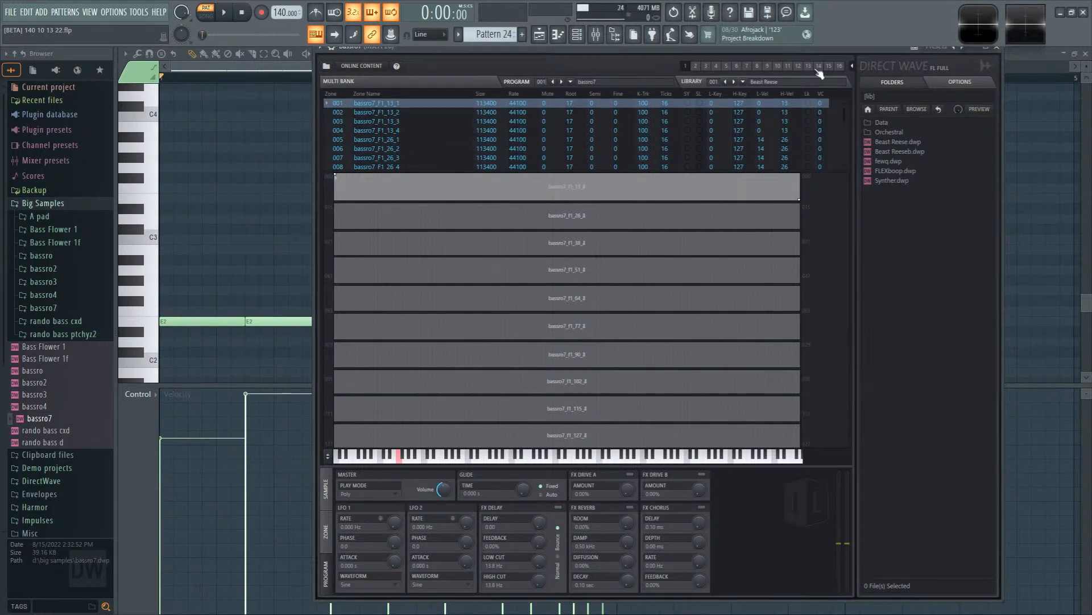
left_click(999, 53)
Step: Replace bassro7 on the channel with the bassro4 preset and view its DirectWave zones
left_click_drag(39, 406, 473, 528)
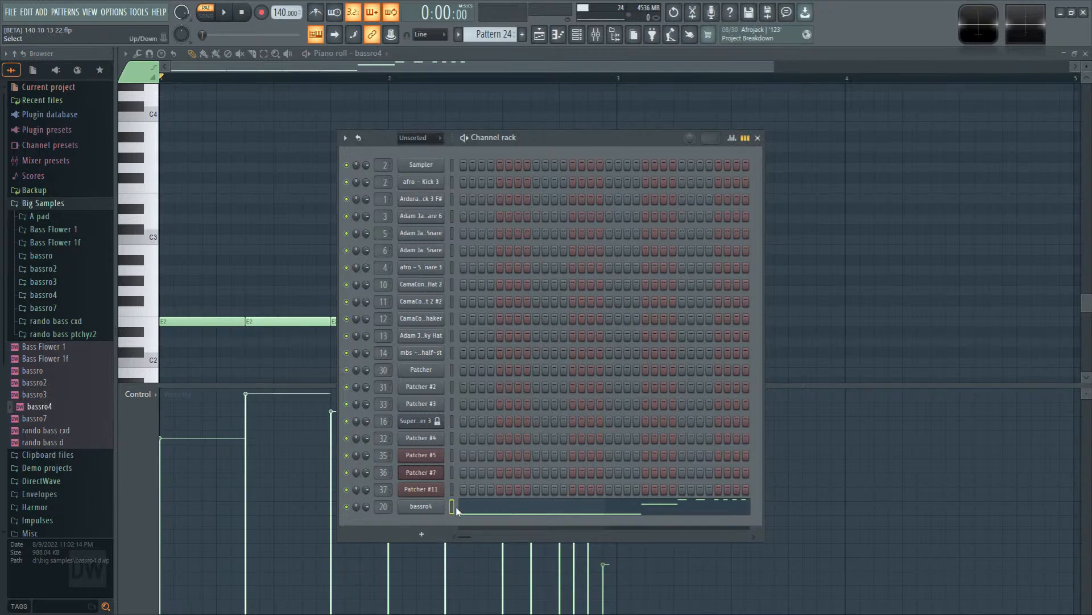
left_click(430, 510)
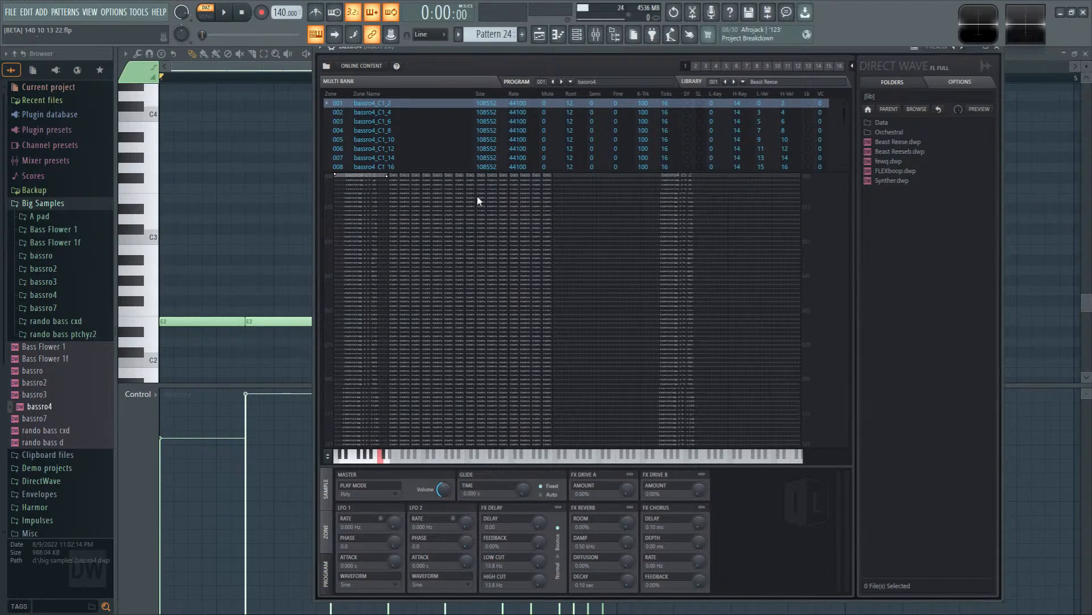
left_click(170, 321)
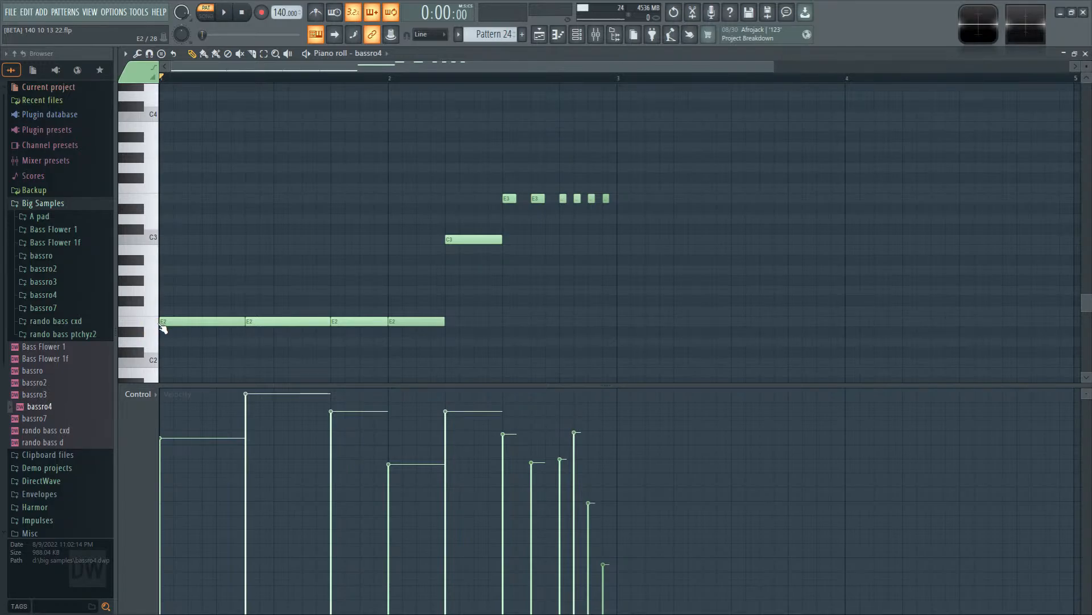
Step: Reopen bassro4 in DirectWave and move its window aside to uncover the channel rack
left_click(577, 34)
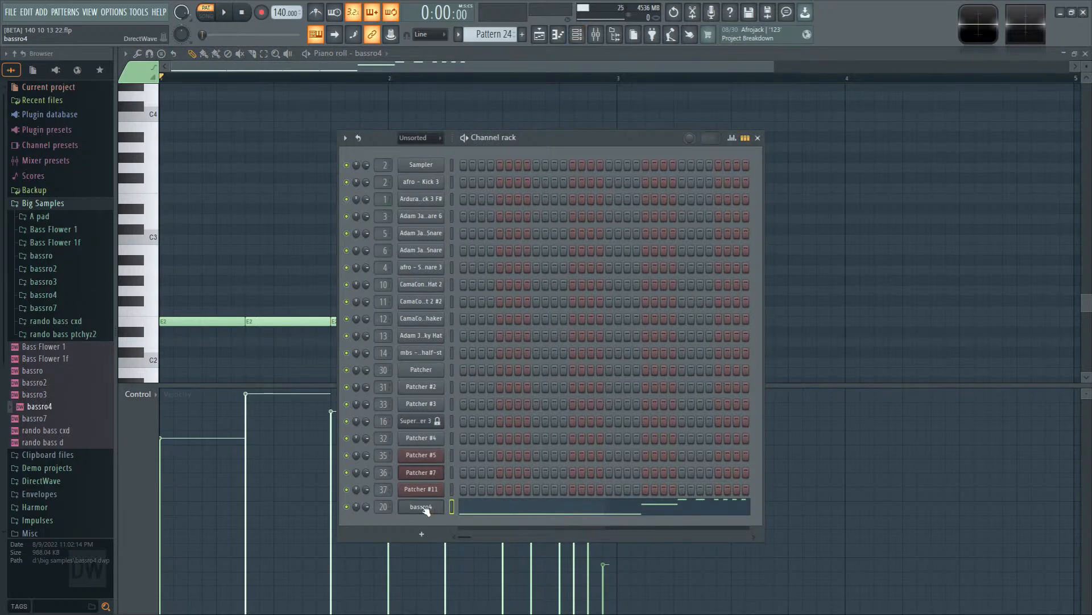
left_click(423, 506)
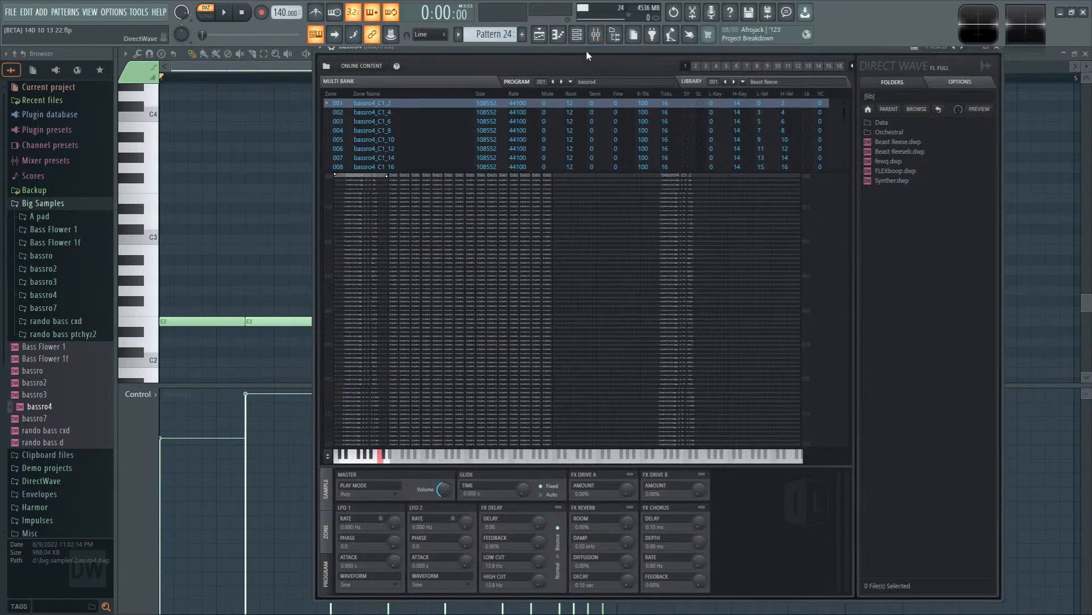
left_click_drag(587, 51, 756, 68)
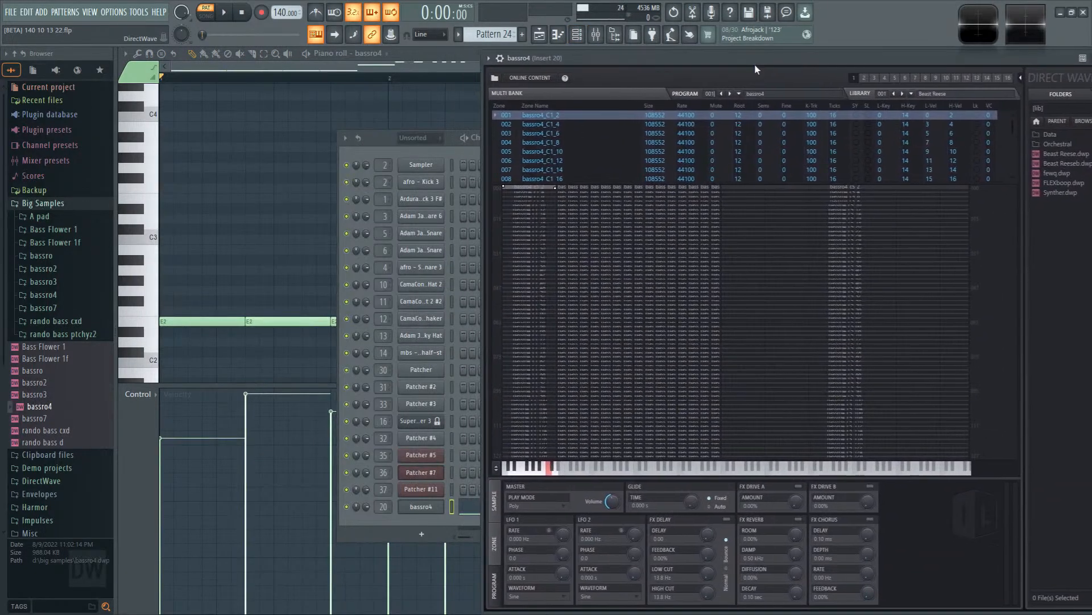
Step: Open Patcher #11 and add a Fruity Envelope Controller to its map above Harmor
left_click(421, 489)
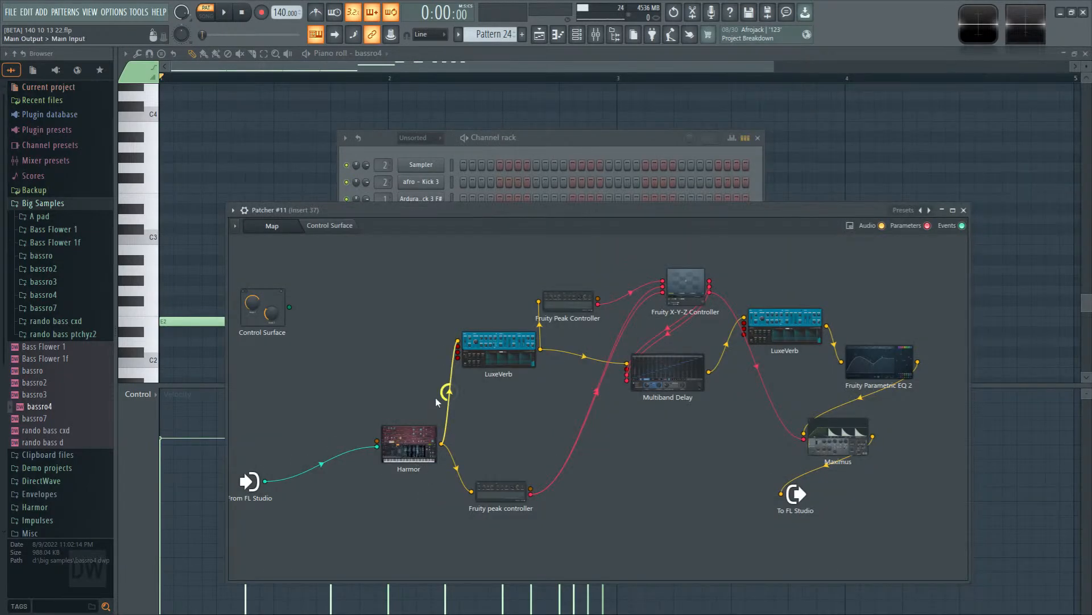
key("F8")
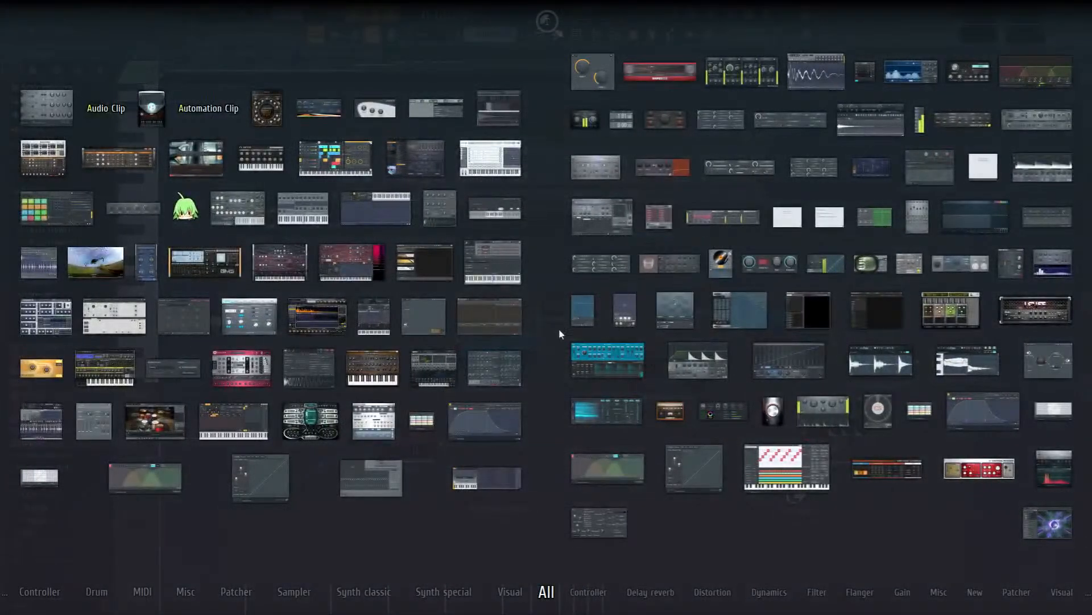
left_click_drag(481, 418, 379, 341)
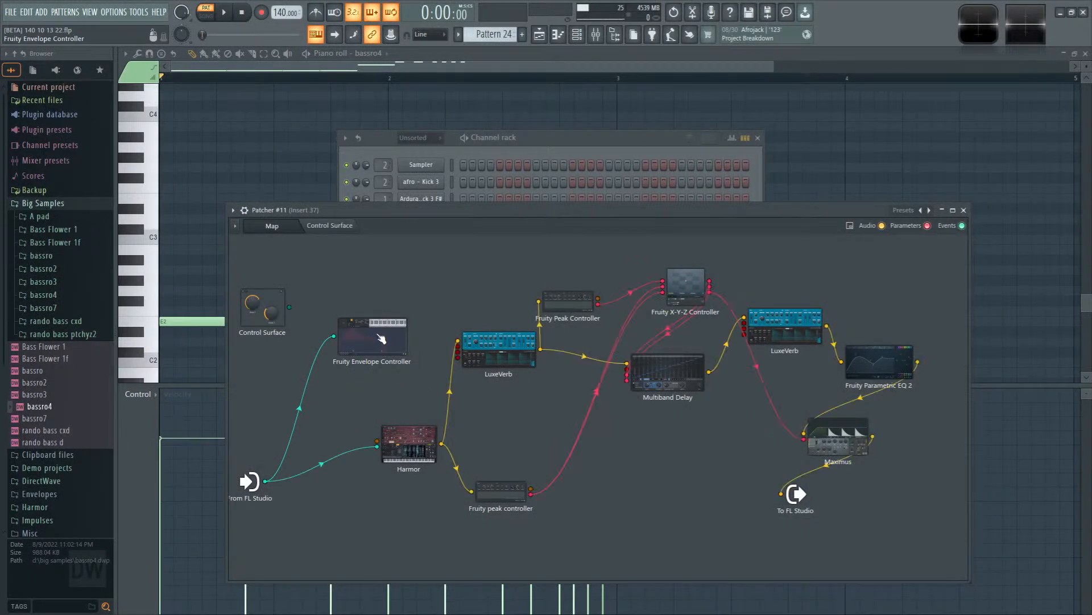
Step: Inspect the Fruity Envelope Controller's articulator options and key range, then close its window
left_click(381, 339)
left_click(477, 264)
left_click(476, 281)
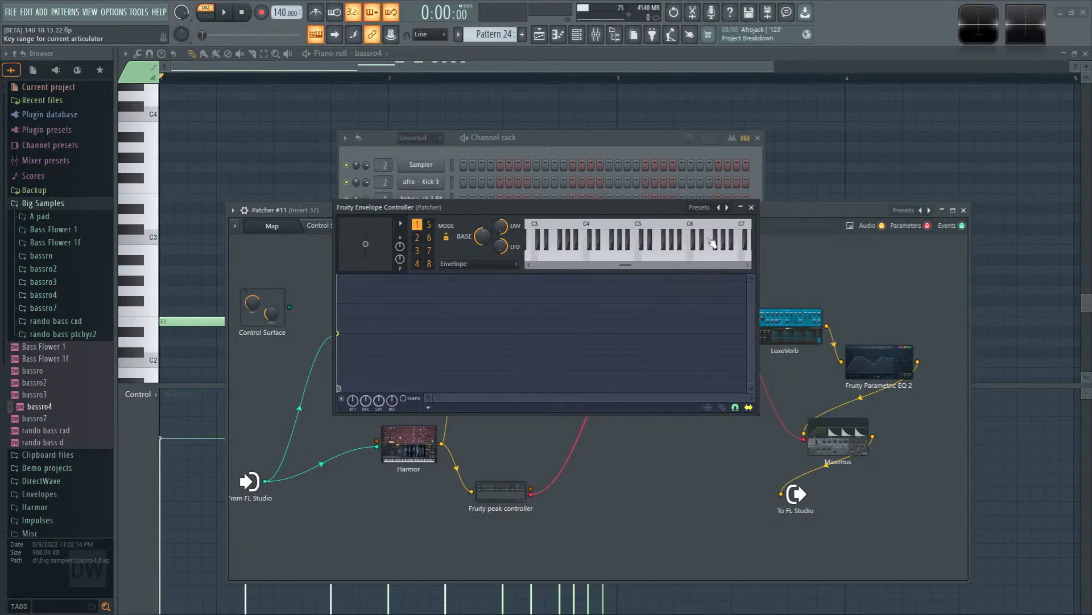
left_click(751, 207)
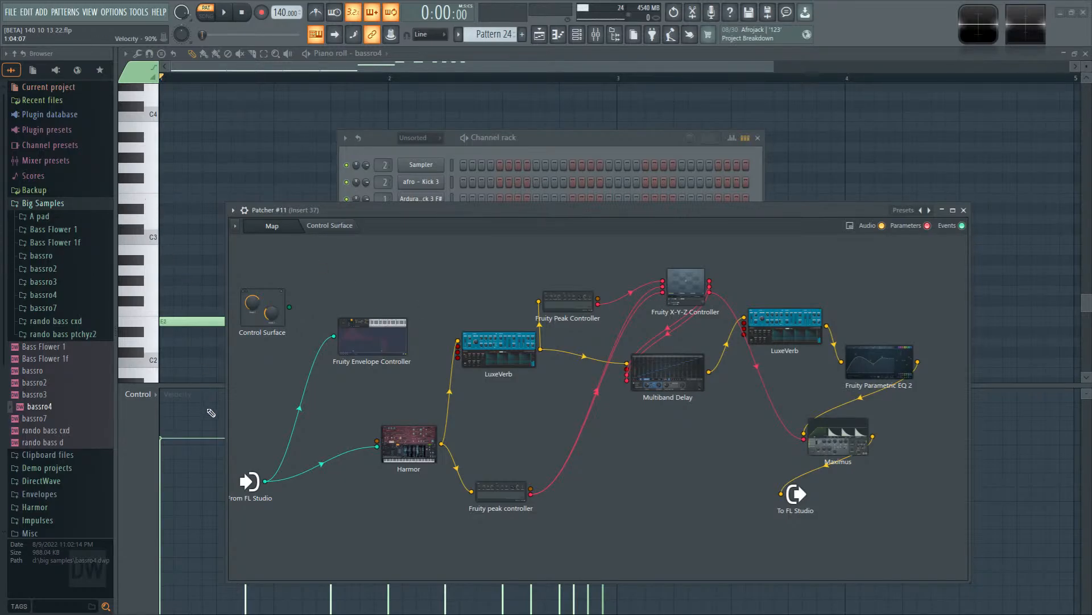
Step: Return to the bassro4 piano roll, audition its E2 key and recheck the preset's DirectWave zones
left_click(210, 295)
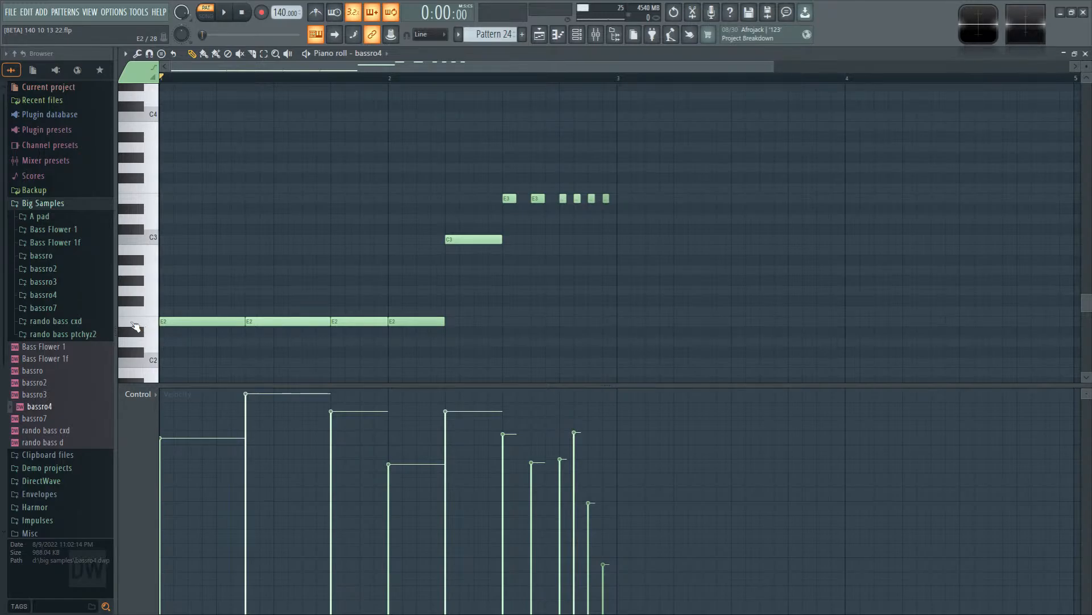
left_click(140, 329)
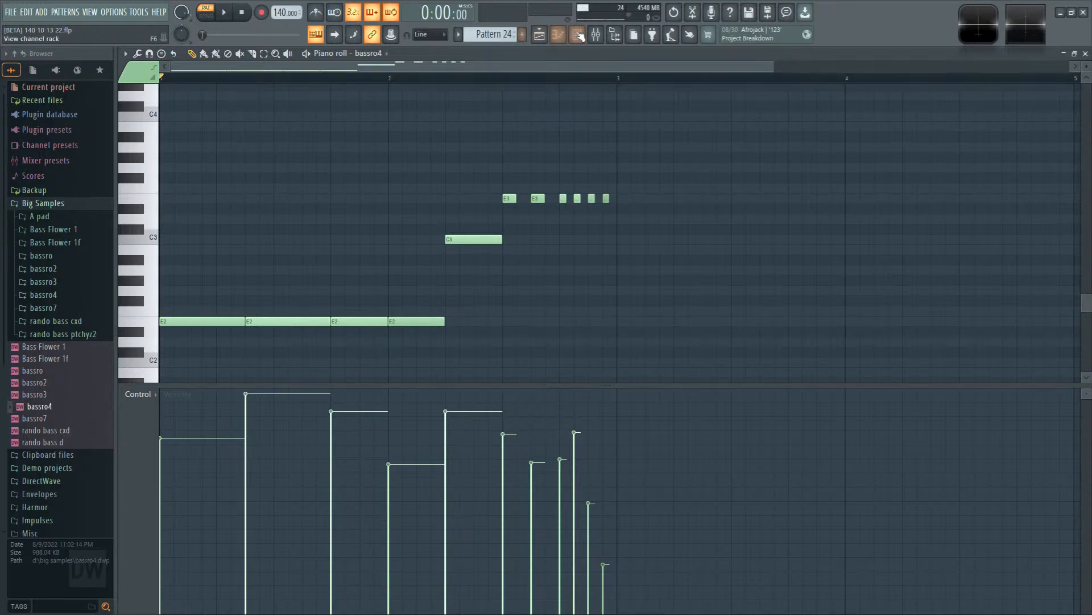
key("F6")
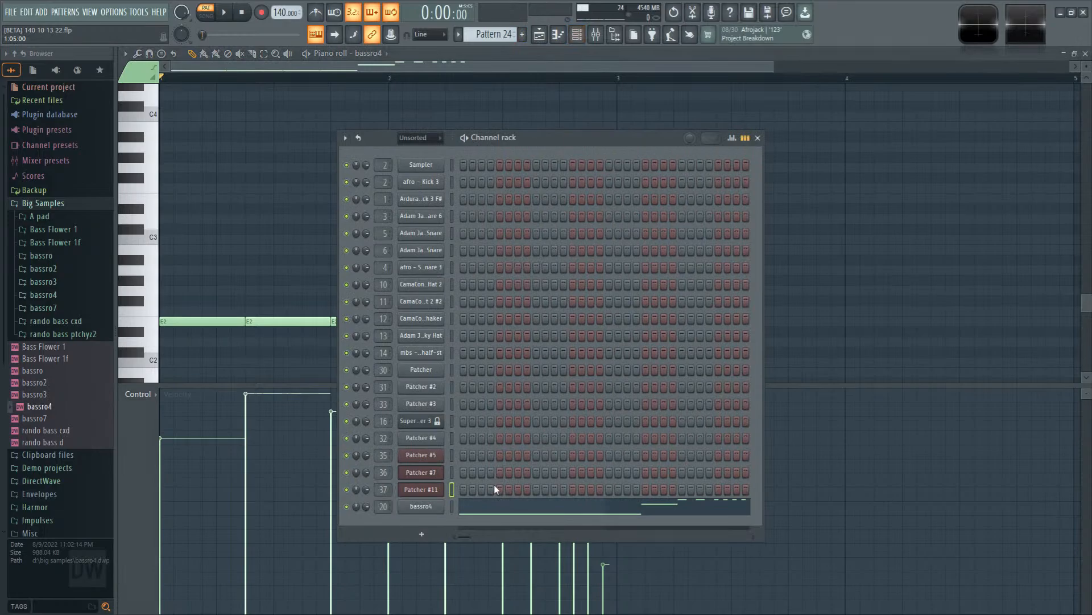
left_click(431, 505)
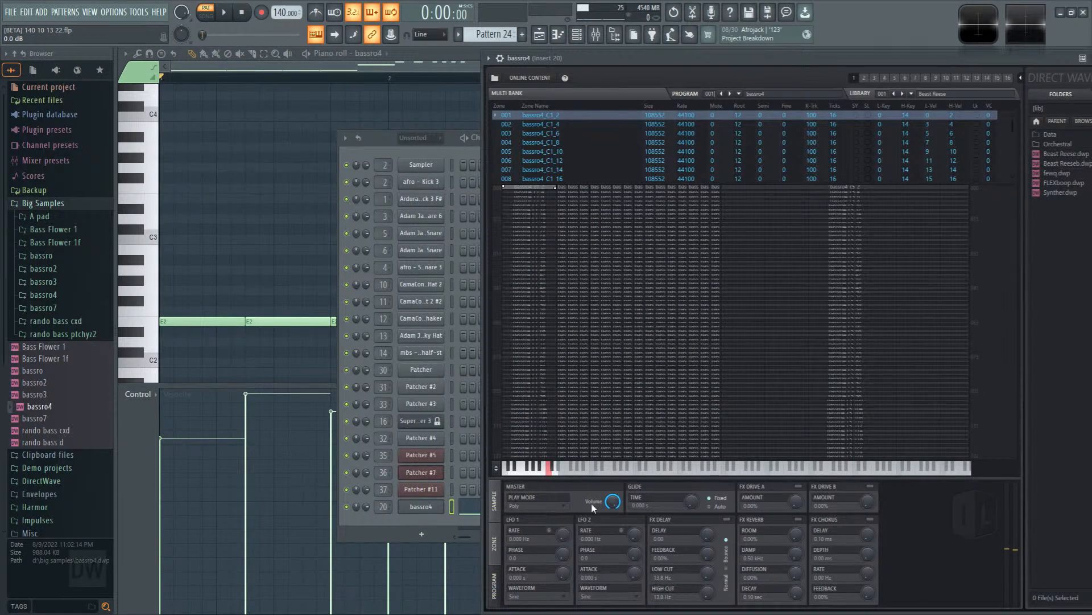
left_click(470, 507)
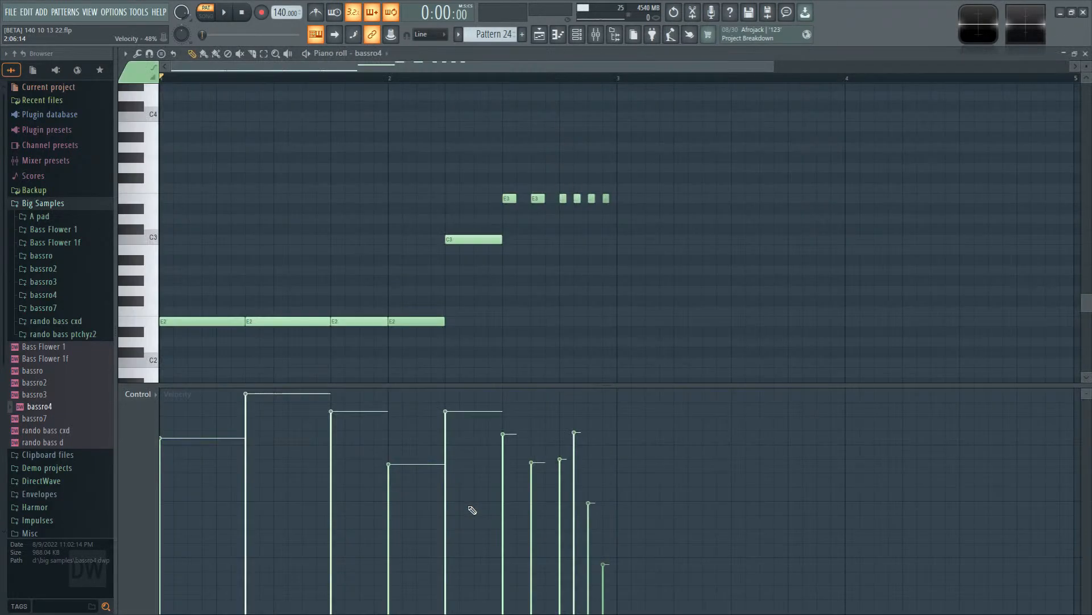
left_click(156, 324)
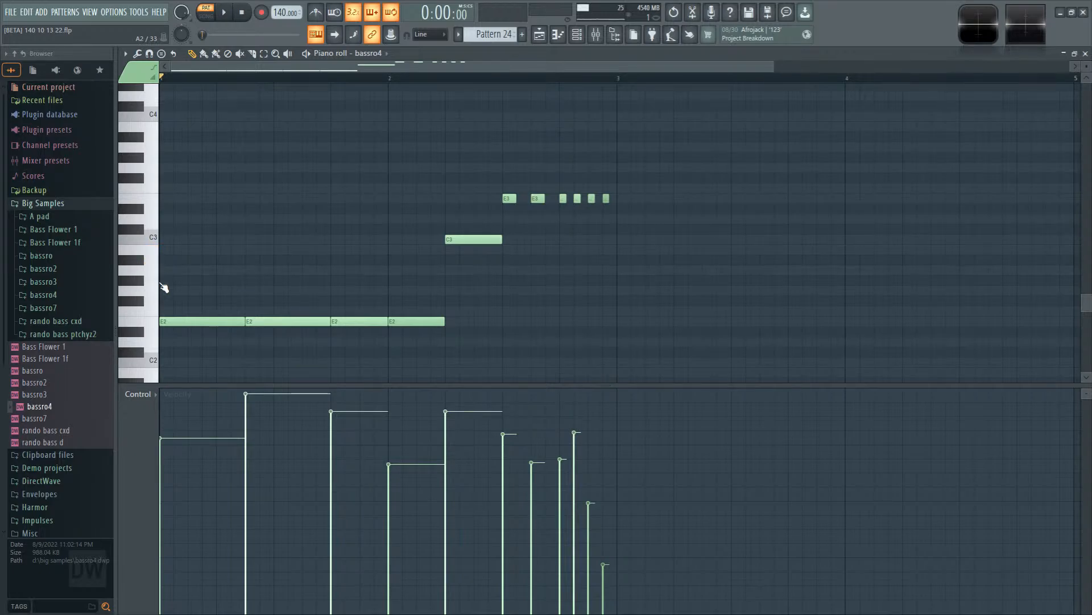
scroll(159, 307, "down", 5)
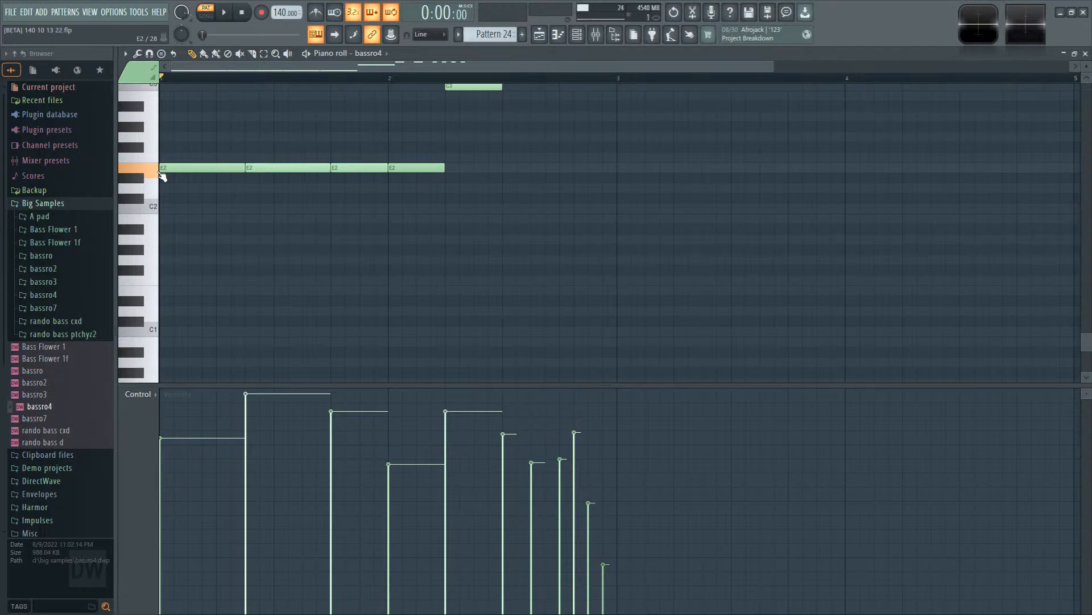
Step: Replace bassro4 on the channel with the rando bass cxd preset from the Big Samples folder
key("F6")
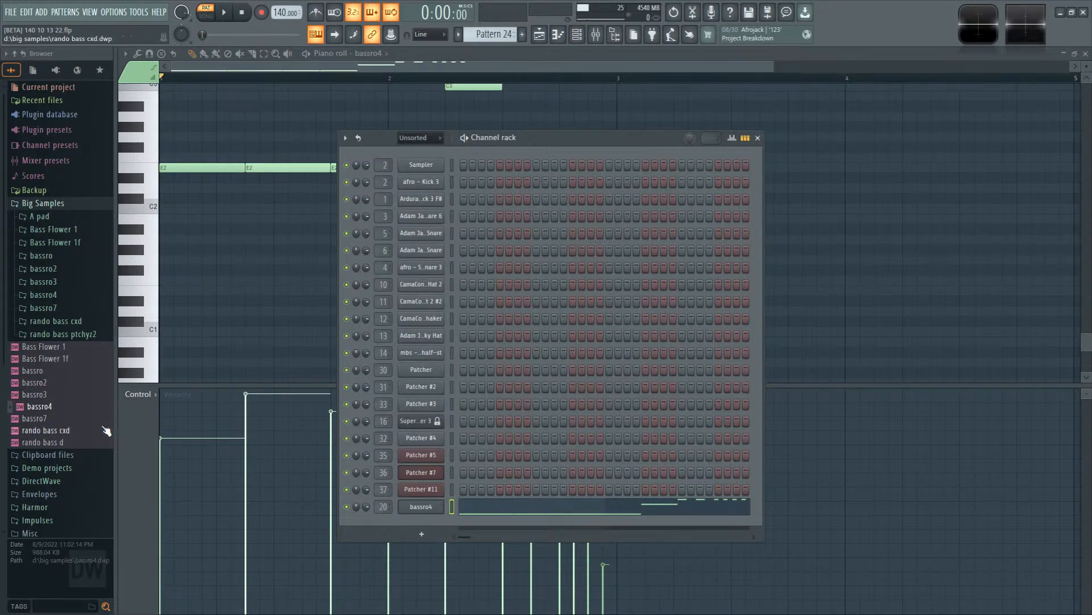
left_click(69, 432)
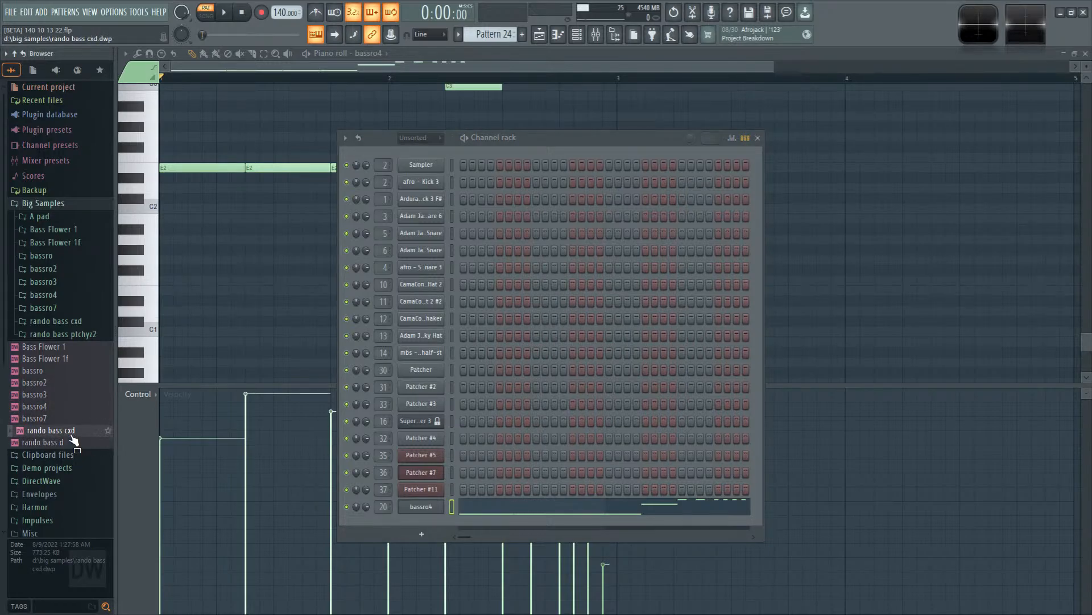
left_click_drag(74, 439, 498, 519)
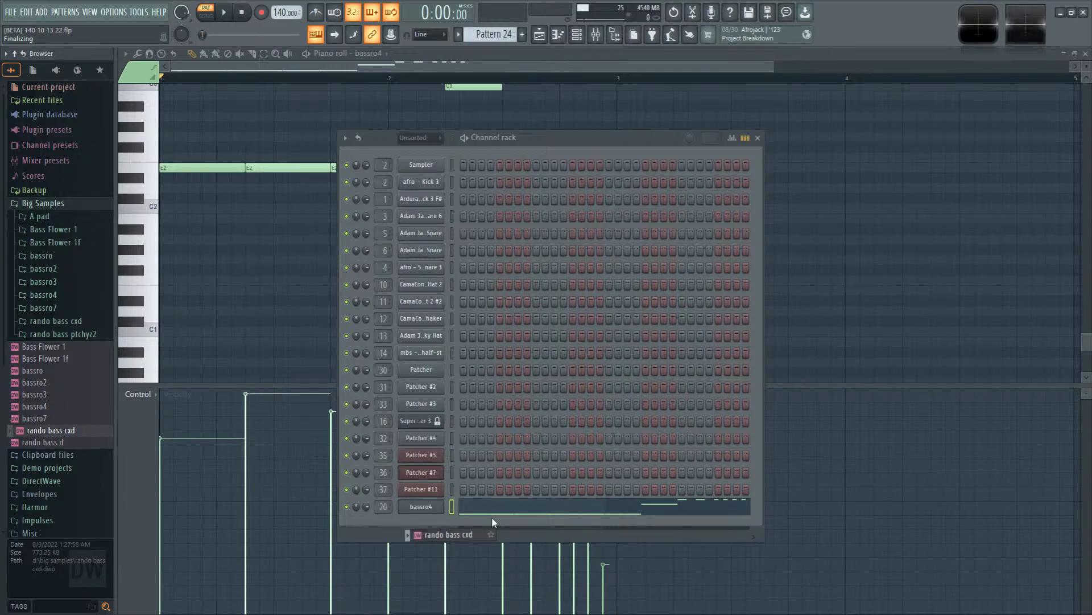
left_click_drag(492, 518, 492, 517)
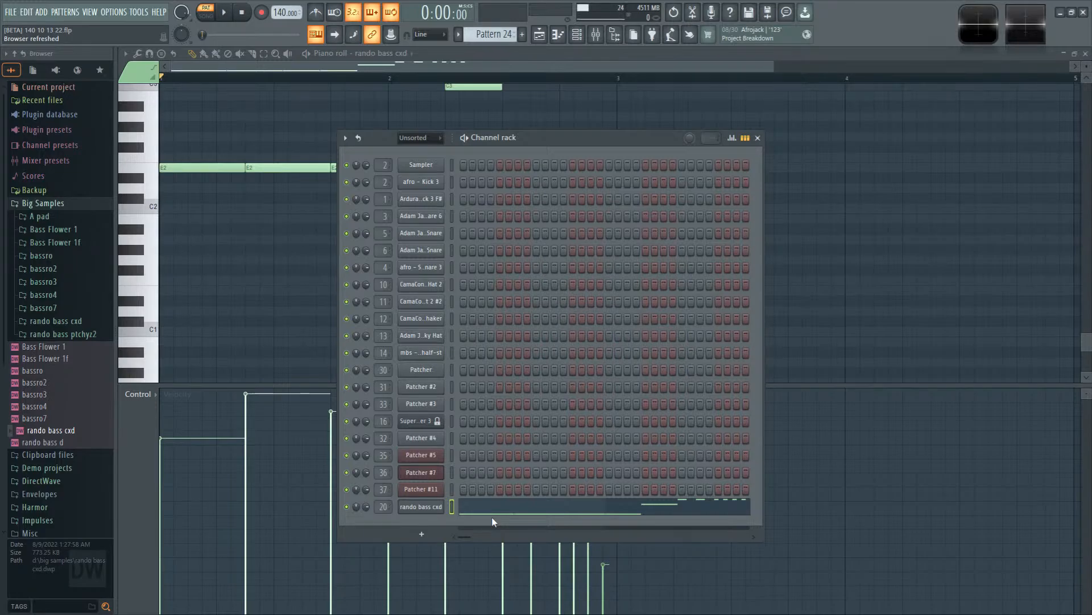
Step: View the rando bass cxd zones in DirectWave and audition various low keys at different velocities
left_click(421, 506)
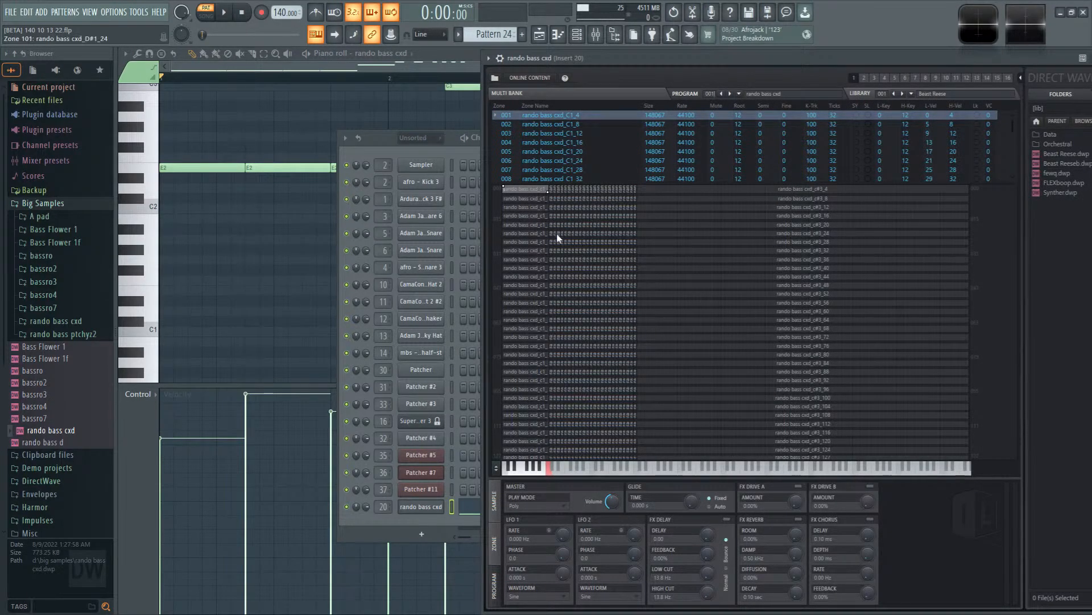
left_click(568, 470)
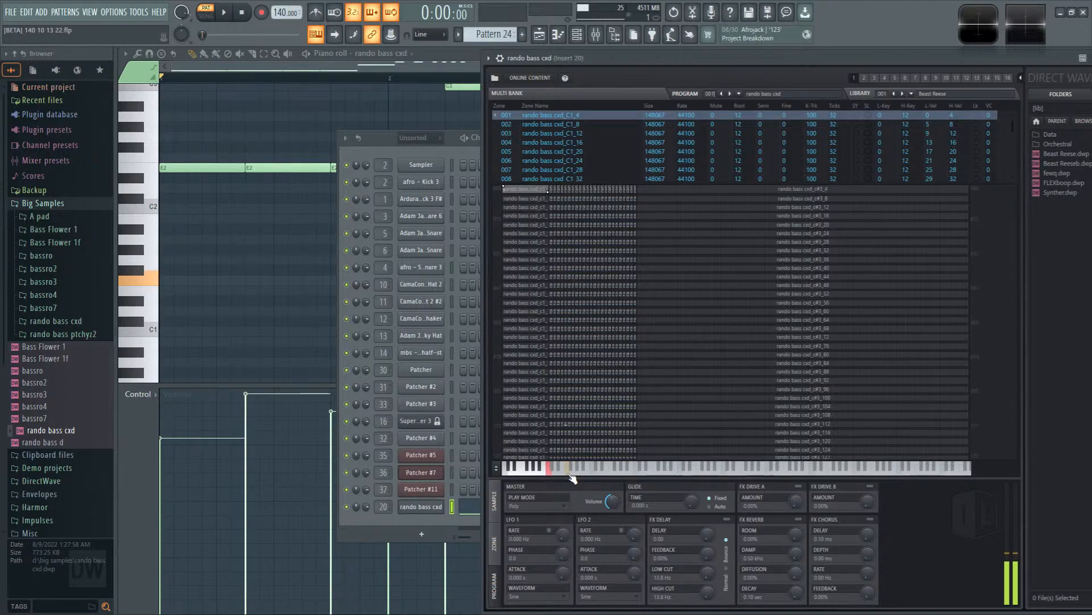
left_click(569, 474)
left_click(577, 474)
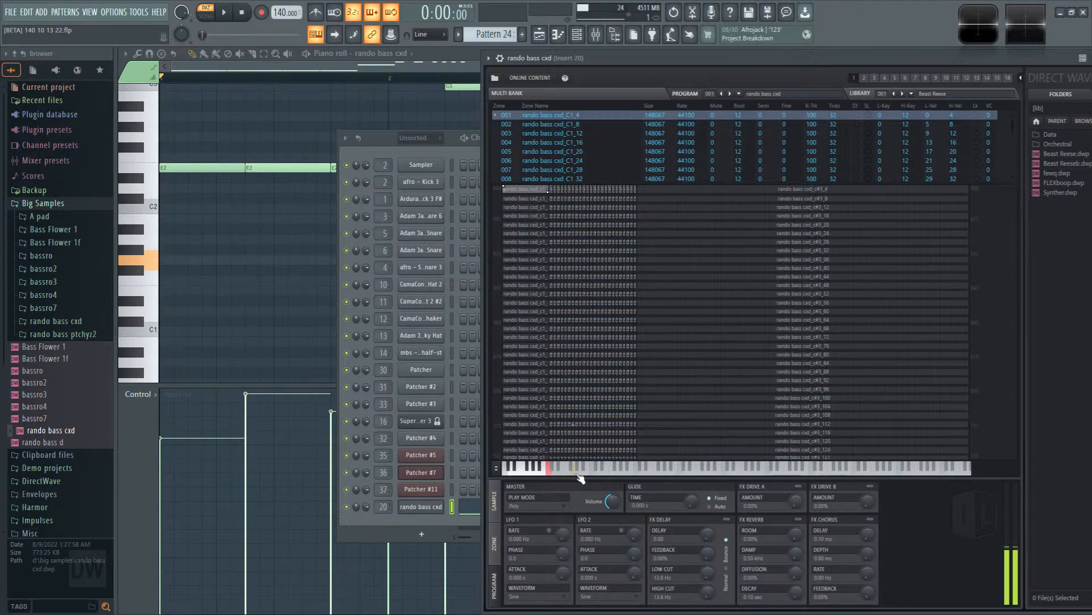
left_click(604, 474)
left_click(604, 474)
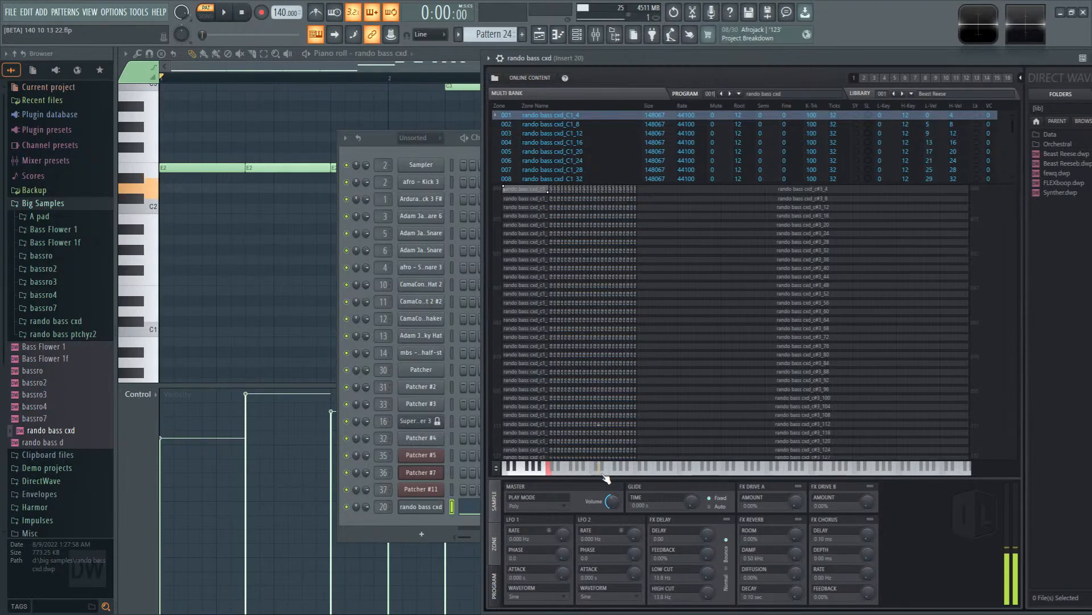
left_click(602, 474)
left_click(605, 474)
left_click(604, 467)
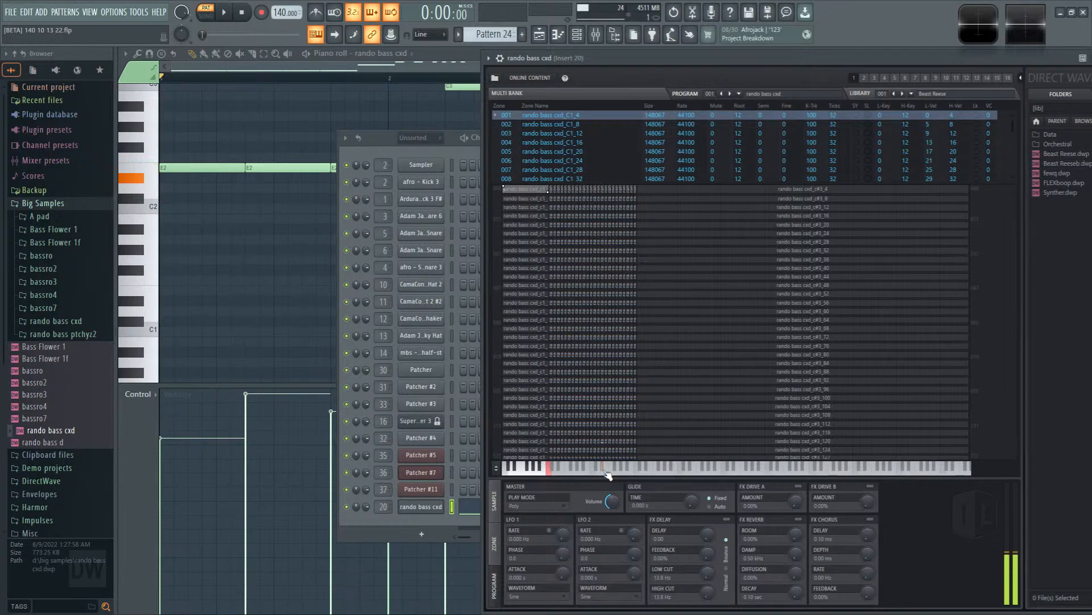
left_click(607, 469)
left_click(607, 475)
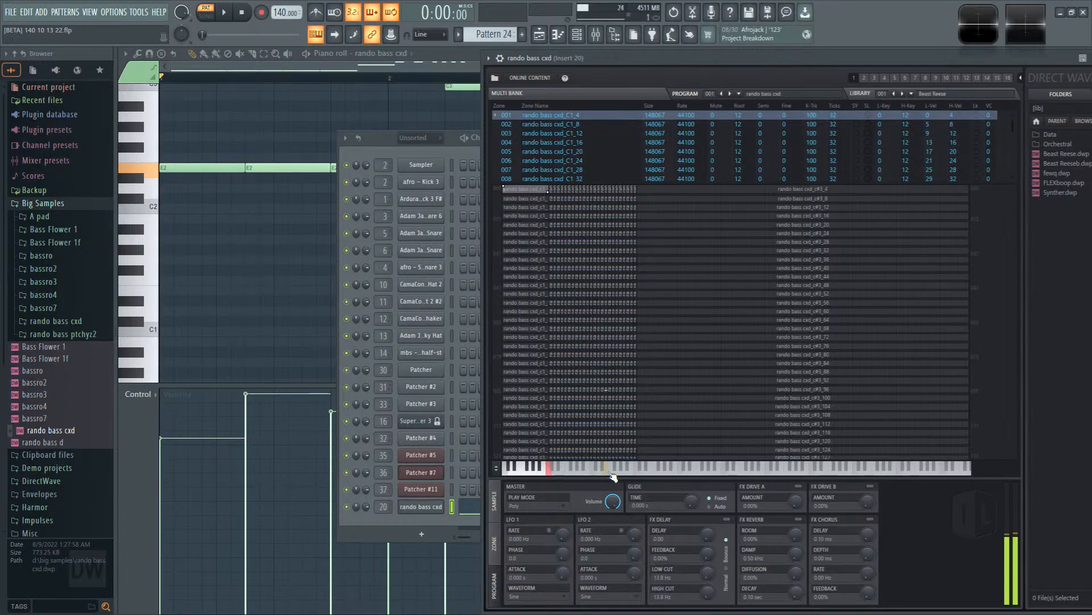
left_click(622, 477)
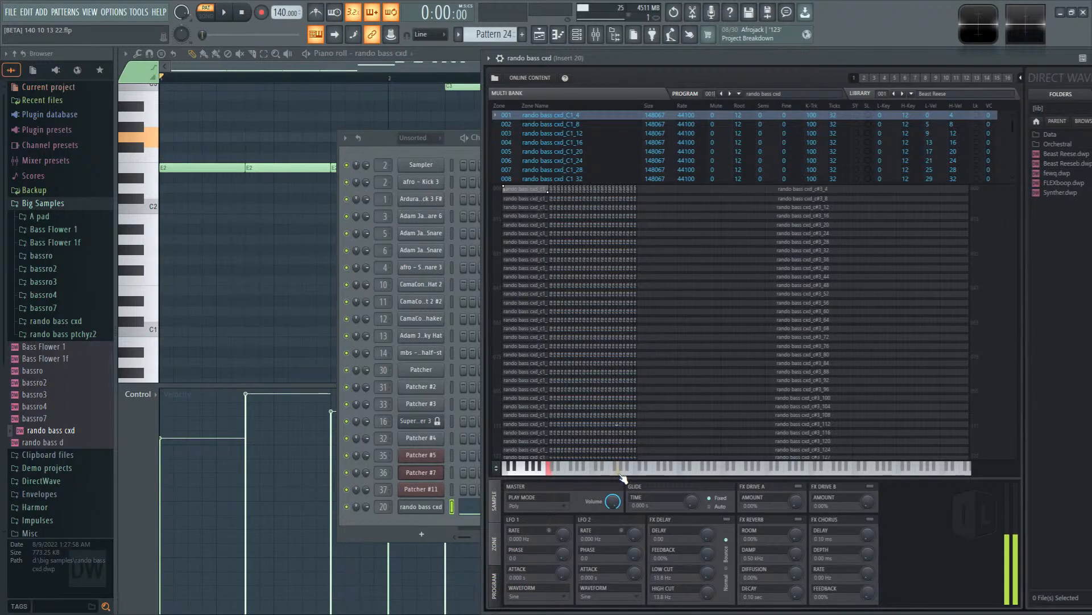
left_click(595, 477)
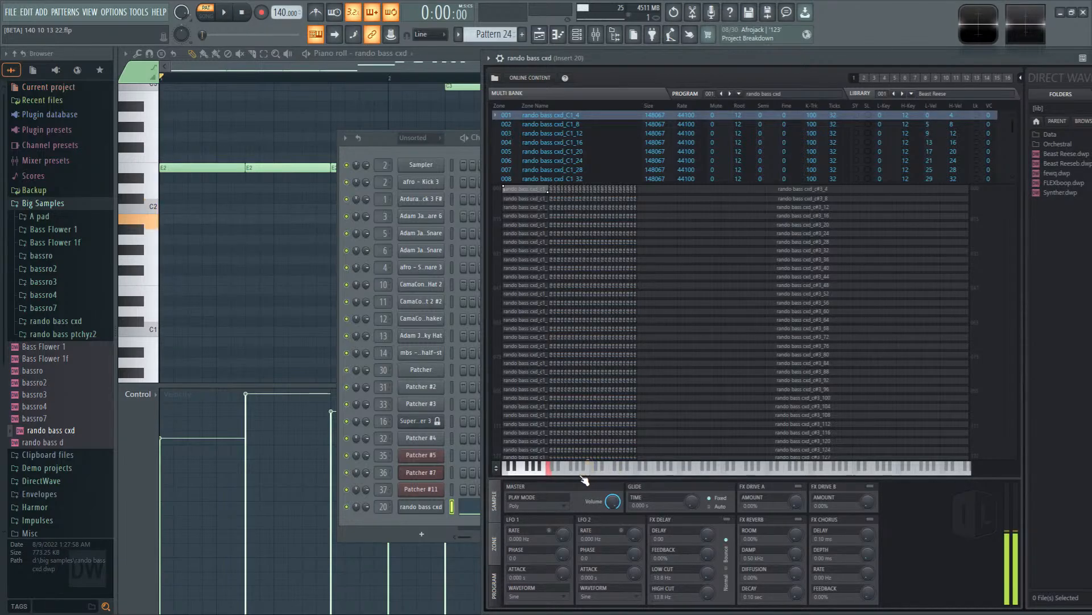
left_click(579, 476)
left_click(579, 469)
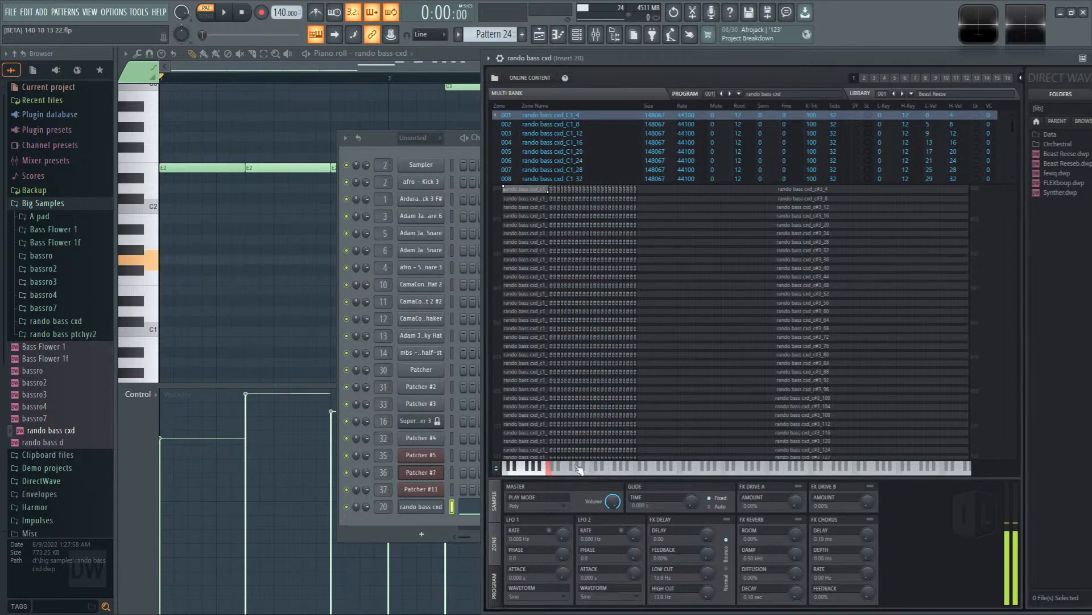
left_click(626, 471)
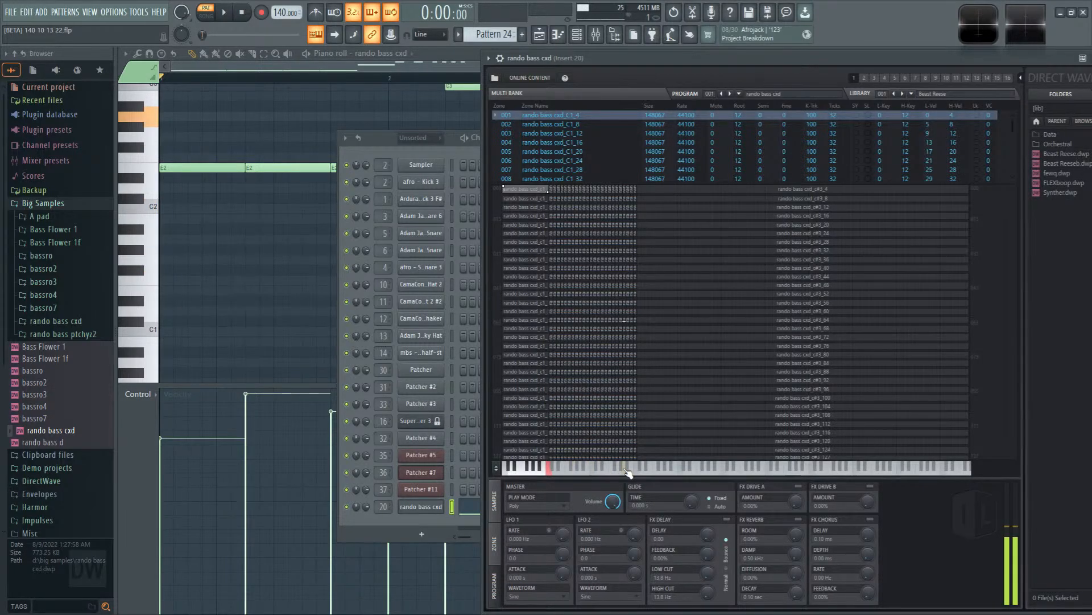
left_click(628, 470)
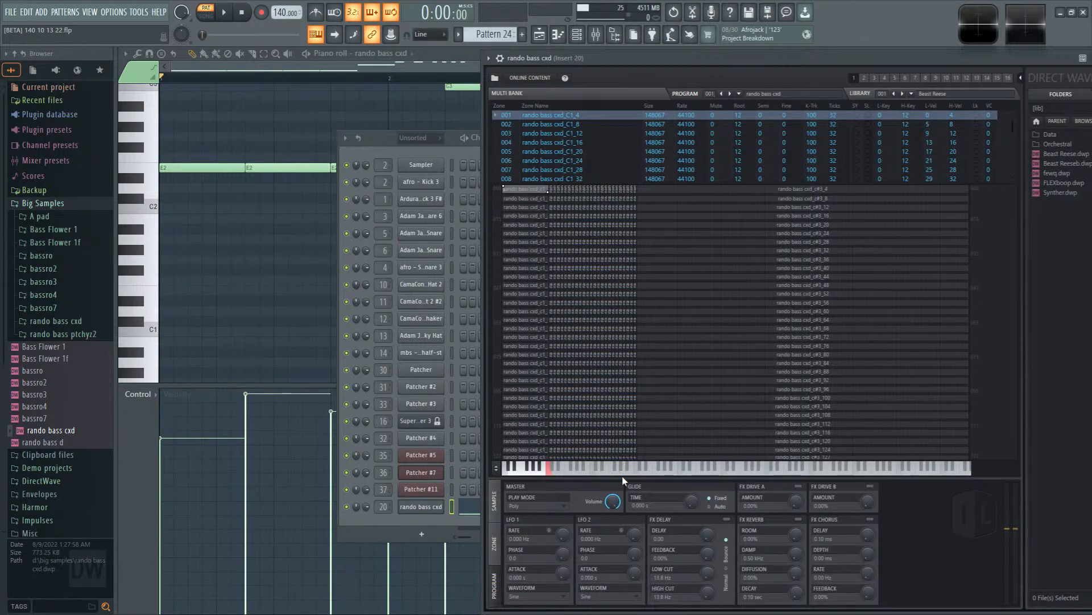
left_click(610, 469)
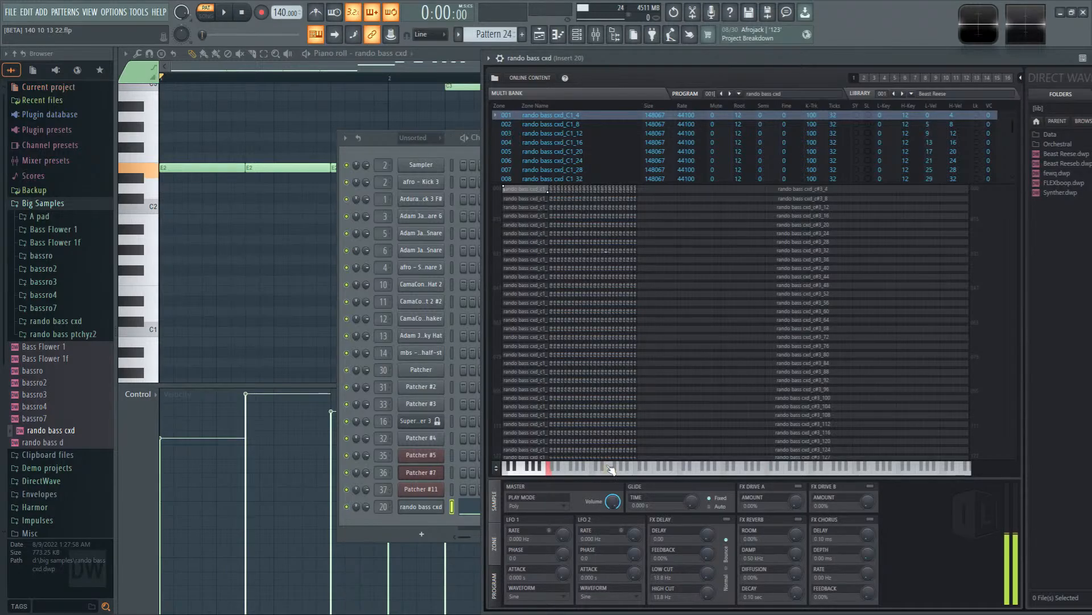
left_click(619, 469)
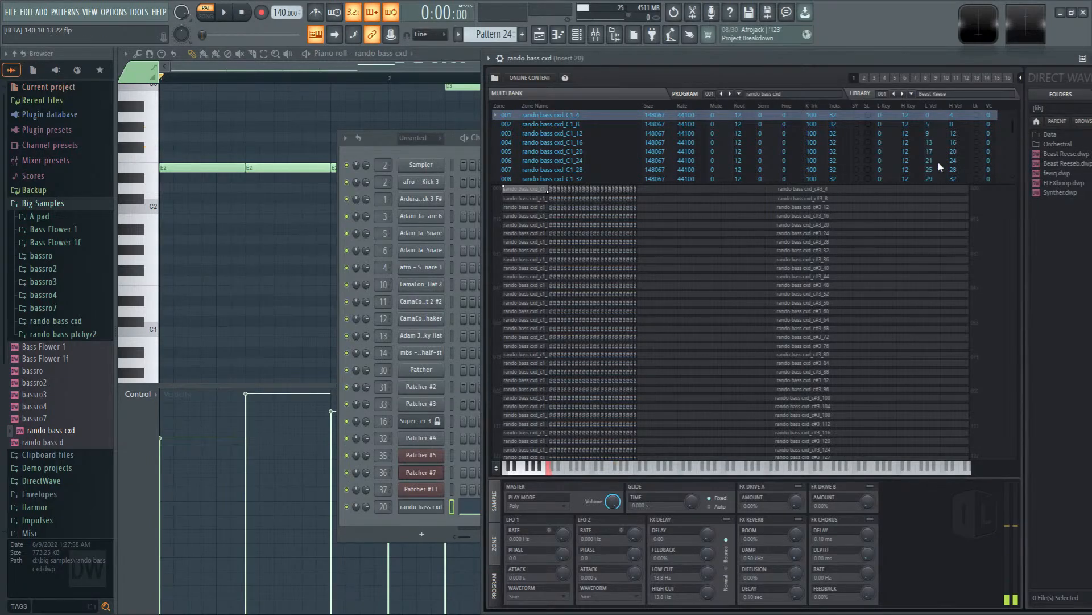
Step: Close the rando bass cxd DirectWave window and move the channel rack aside to uncover the notes
left_click_drag(770, 57, 492, 78)
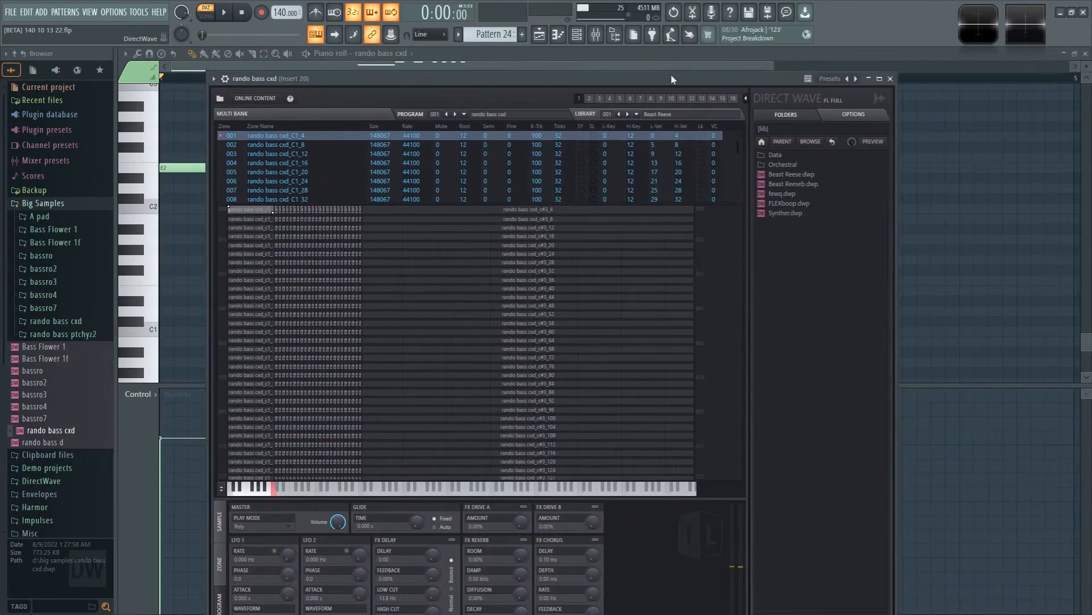
left_click(893, 81)
left_click_drag(629, 142, 799, 139)
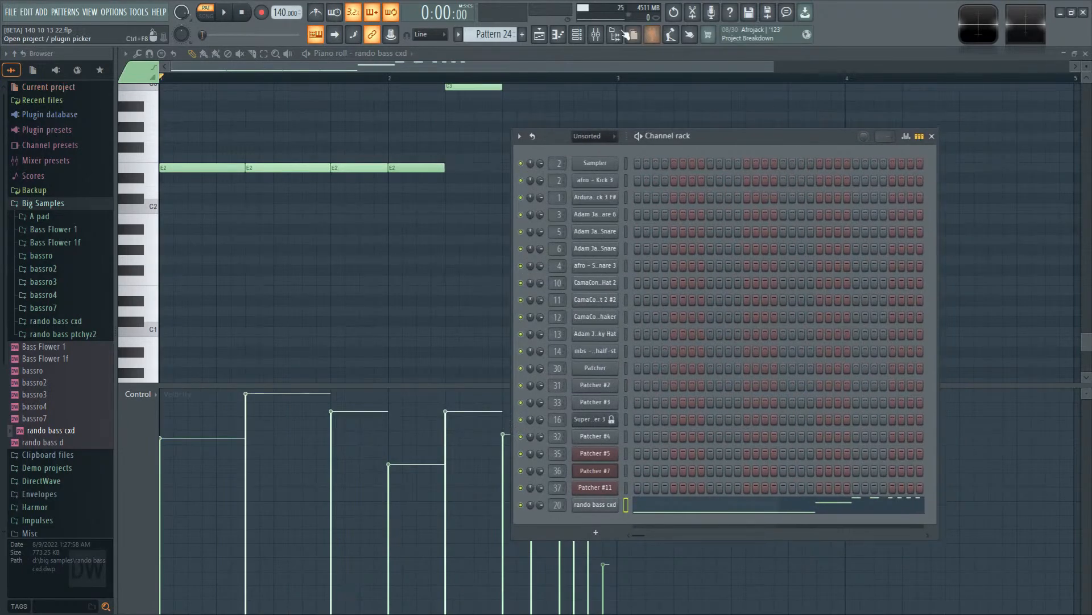
Step: Play the song arrangement in the playlist from bar 49, where the clips begin
left_click(545, 35)
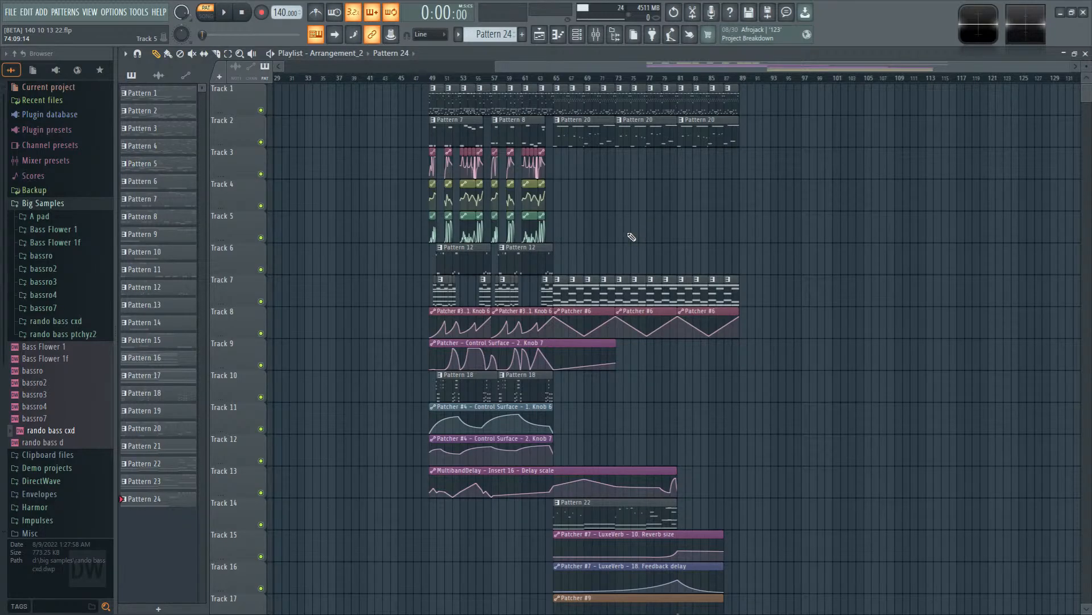
scroll(503, 232, "up", 3)
left_click(586, 78)
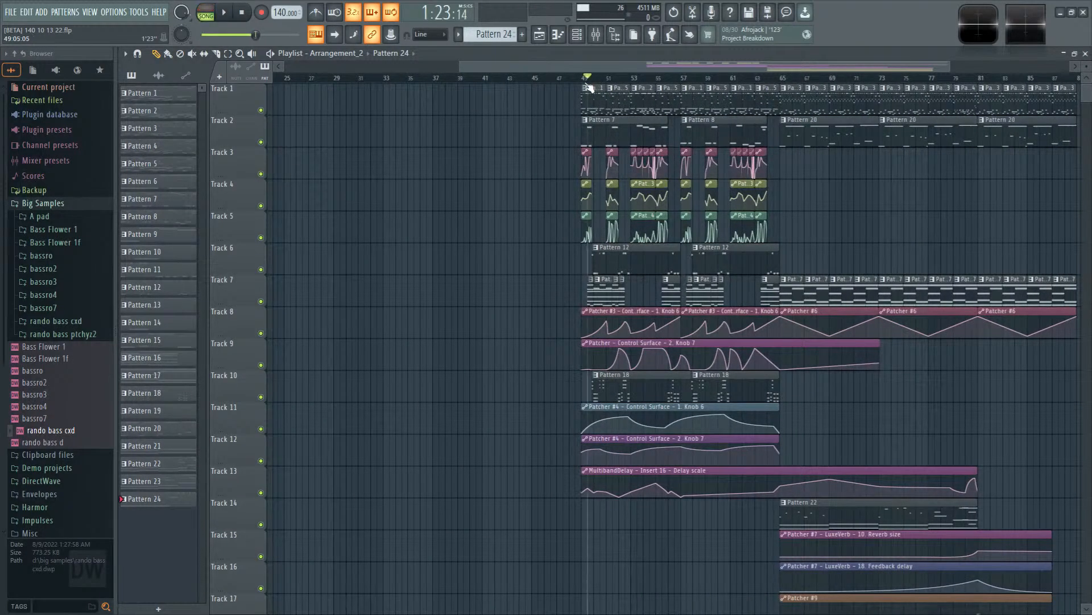
scroll(854, 219, "up", 3)
key("space")
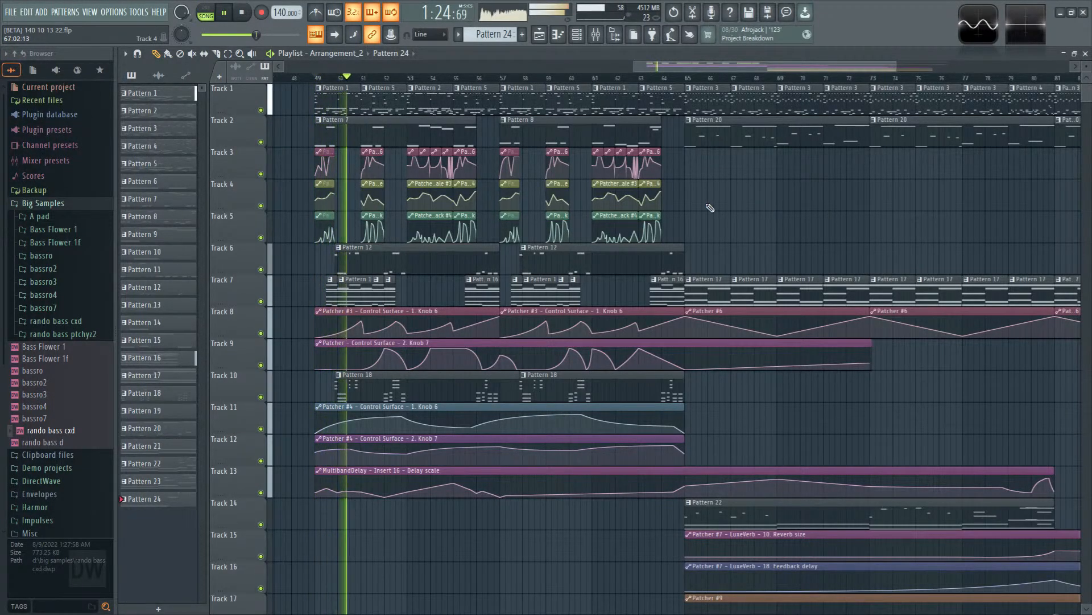
scroll(285, 237, "up", 3)
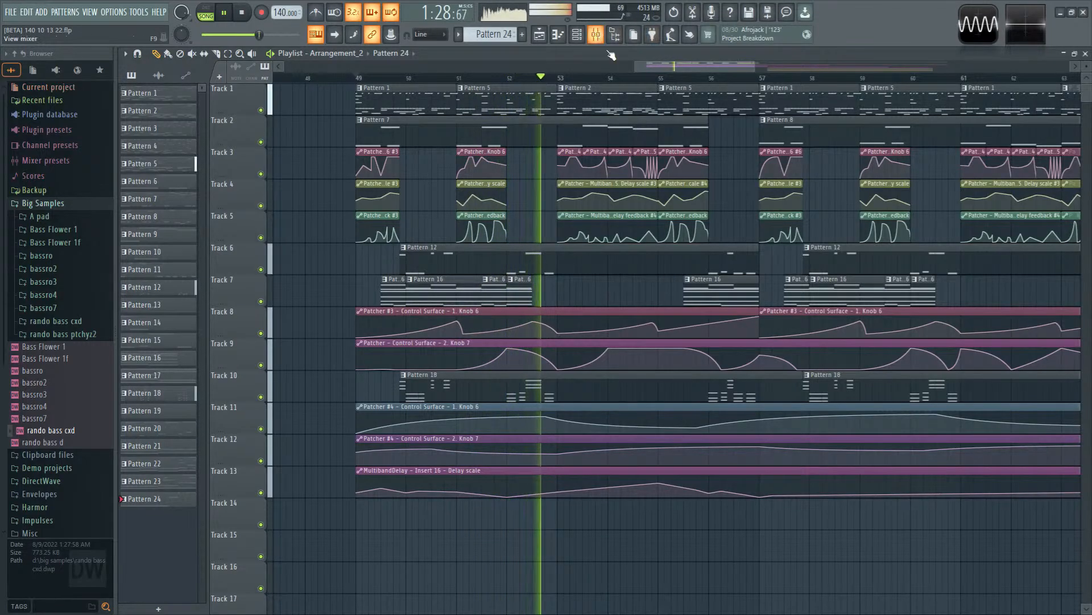
Step: Open the mixer and inspect the Fruity parametric EQ 2 on Insert 33 while the arrangement plays
key("F9")
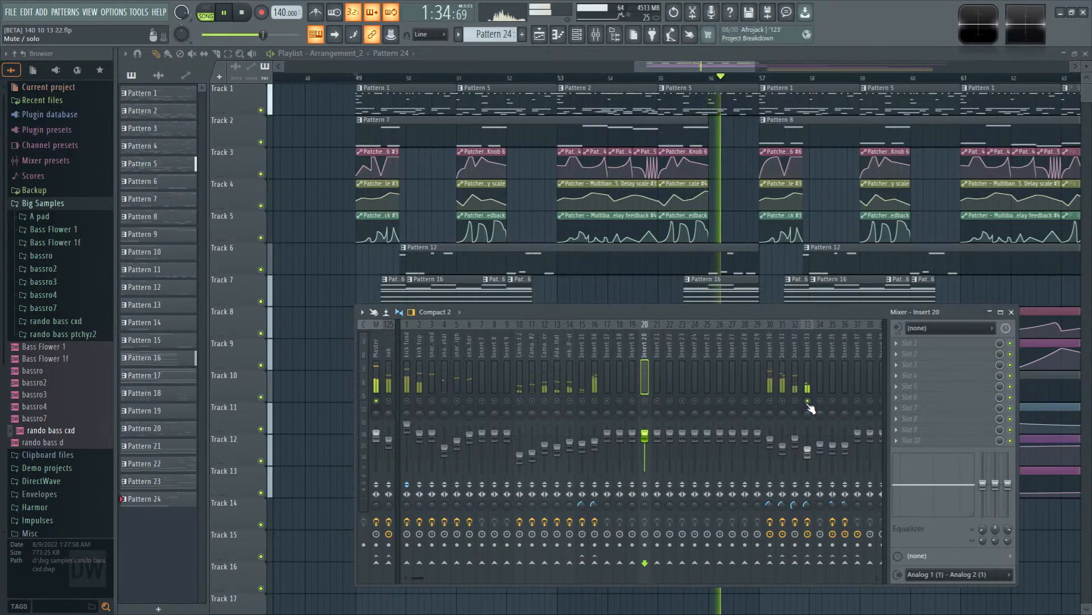
left_click(811, 407)
left_click(931, 364)
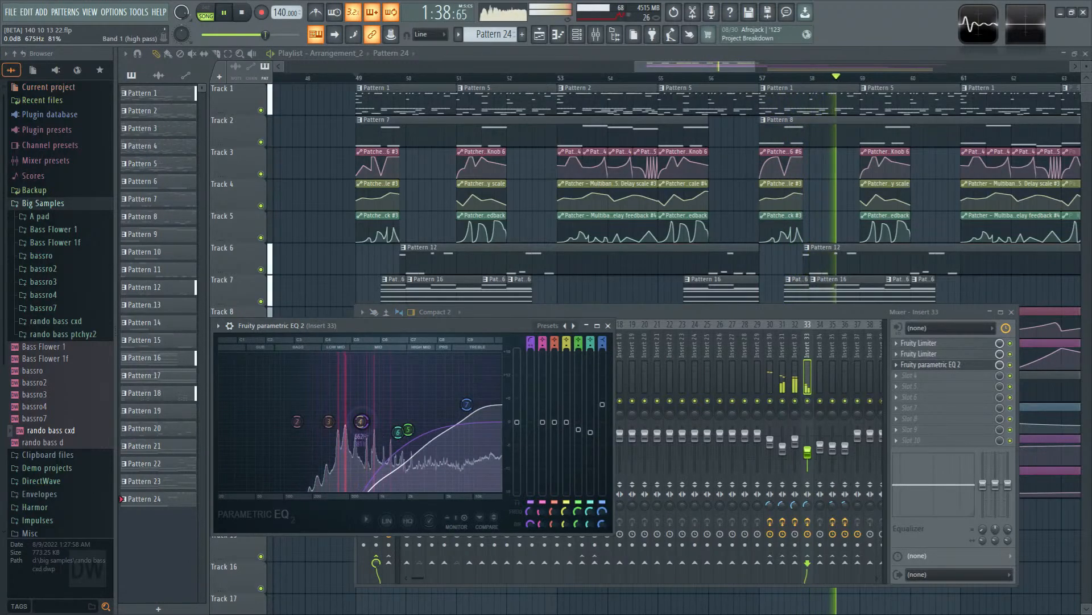
Step: Set the volume of mixer Insert 33 to 43% and lower the volume of Insert 16 slightly
left_click(811, 460)
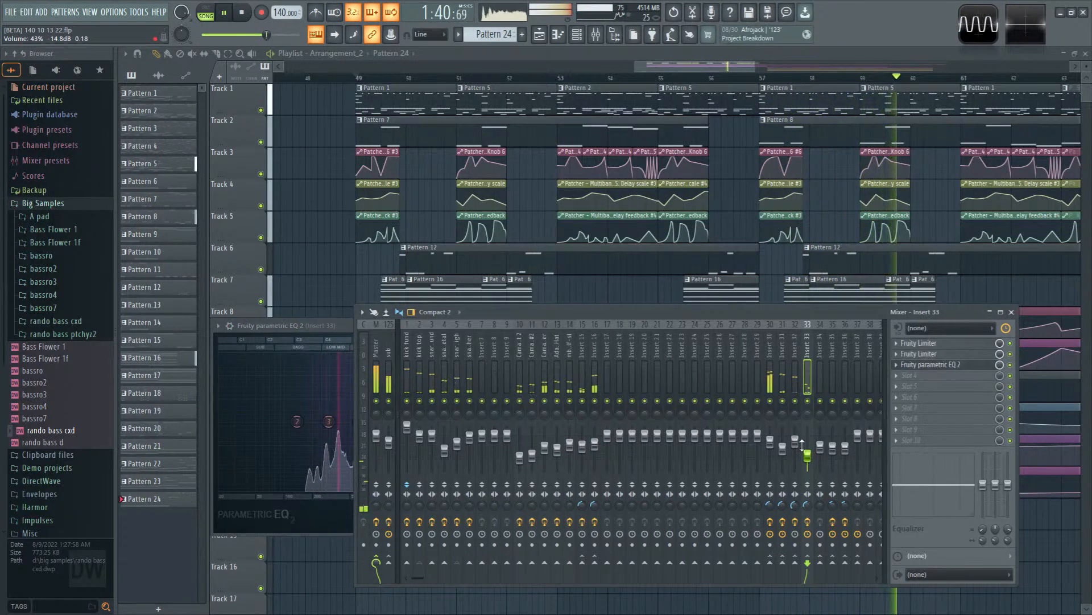
left_click_drag(594, 444, 595, 447)
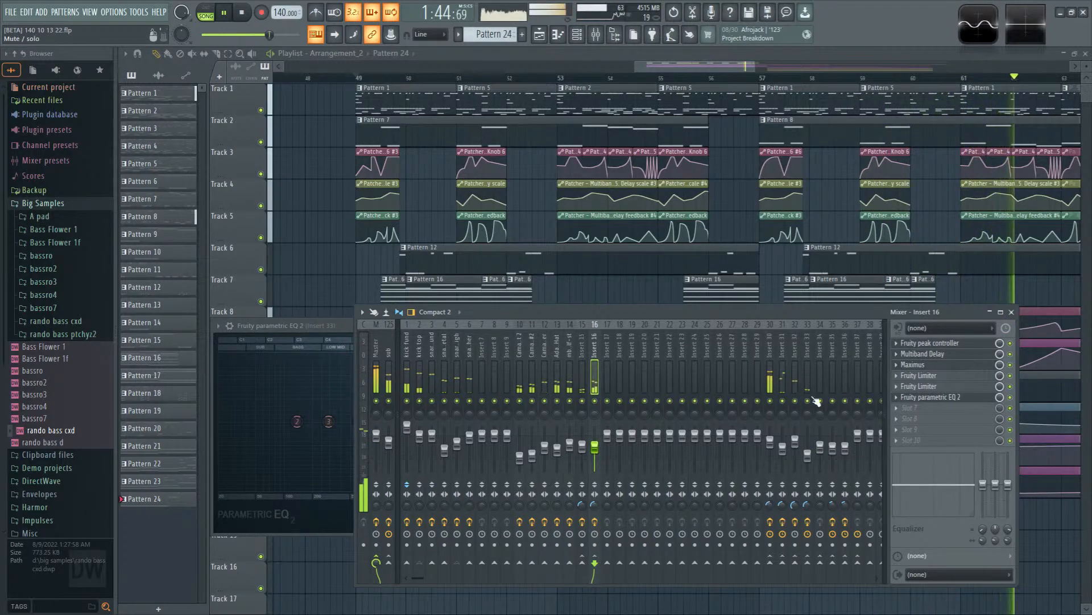
Step: Review the audio device and general settings, then close the settings window and the mixer
left_click(114, 12)
left_click(136, 38)
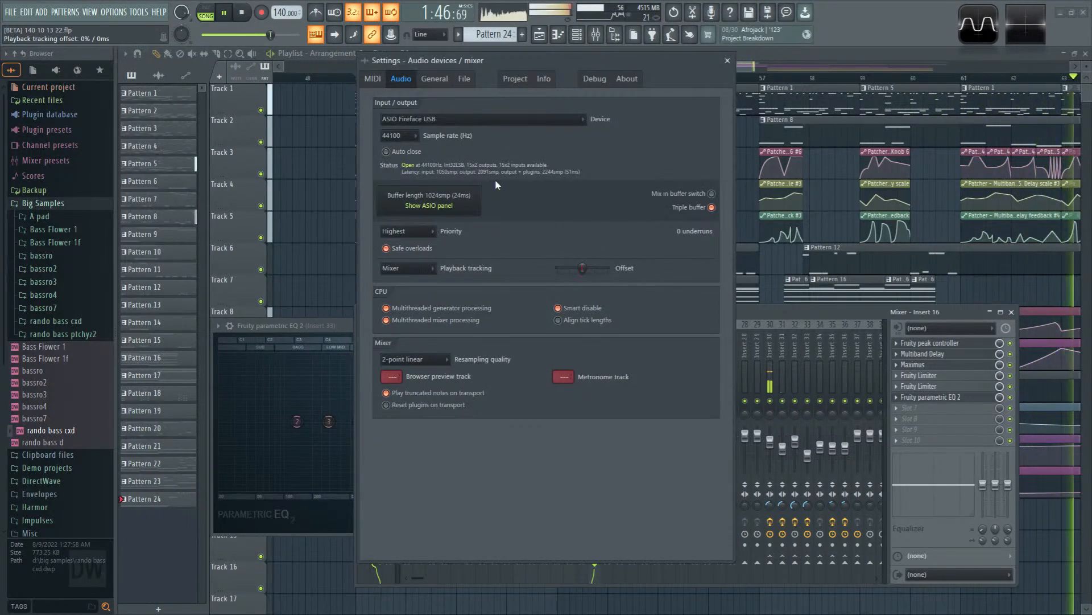
left_click(434, 79)
left_click(401, 79)
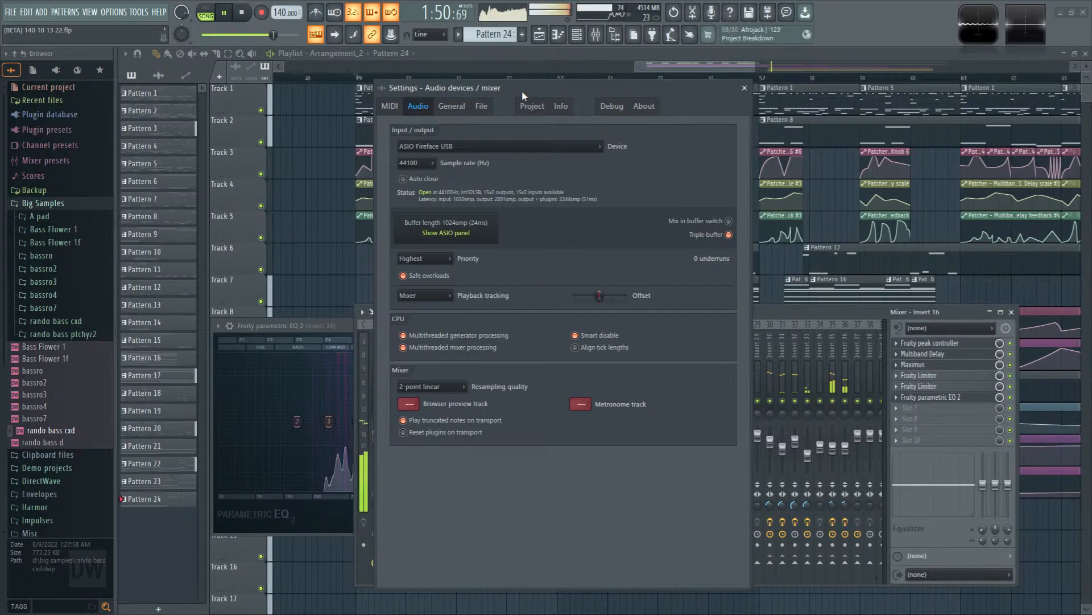
left_click(380, 205)
left_click(745, 89)
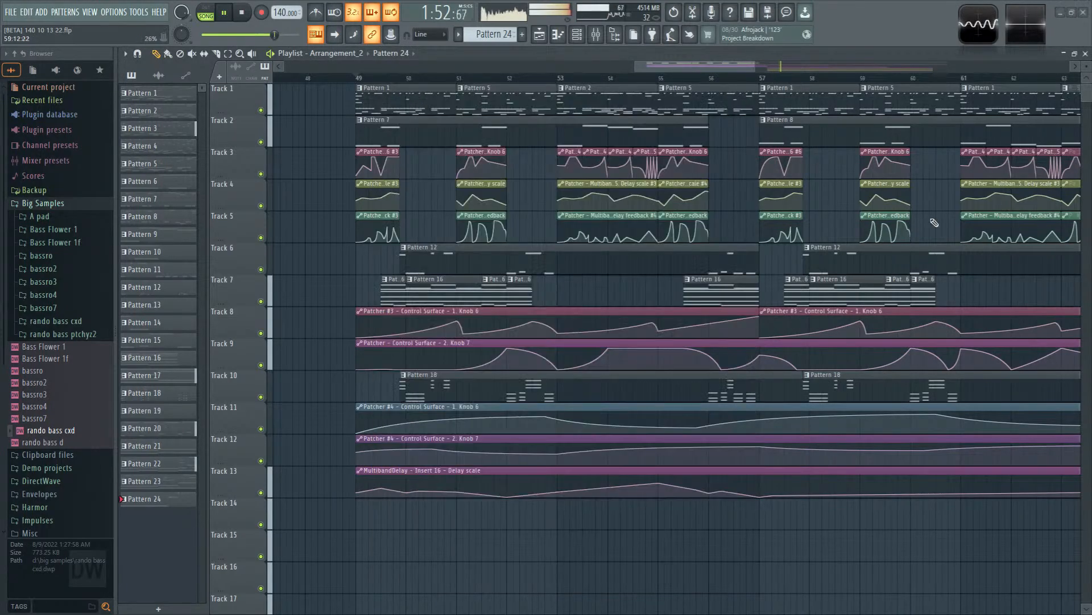
Step: Follow the playing arrangement past bar 65, set mixer Insert 36's volume to 72%, and stop the song
left_click_drag(996, 287, 406, 267)
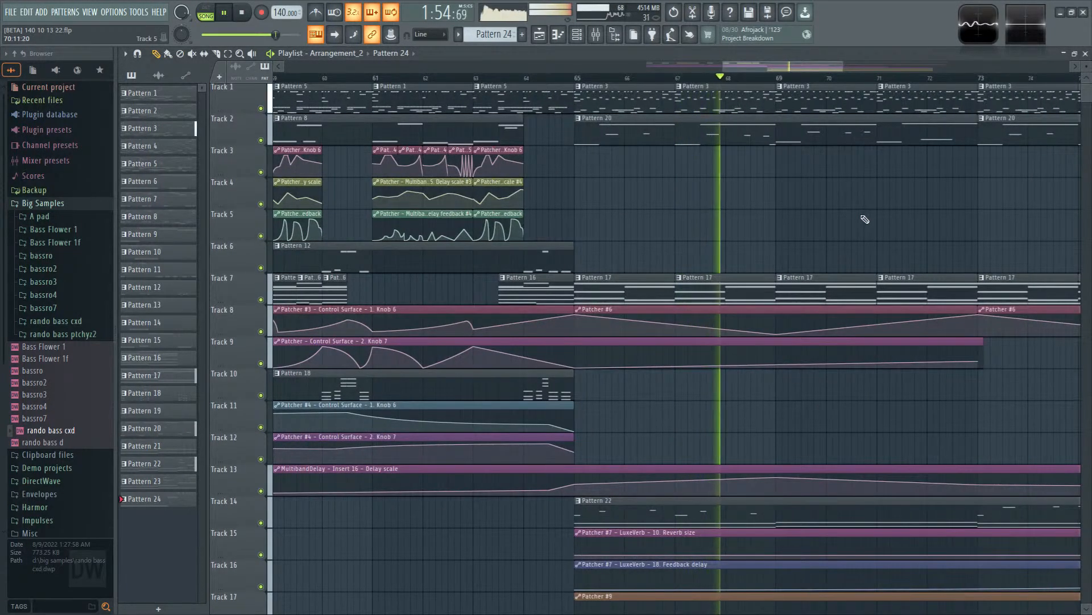
left_click_drag(862, 220, 698, 230)
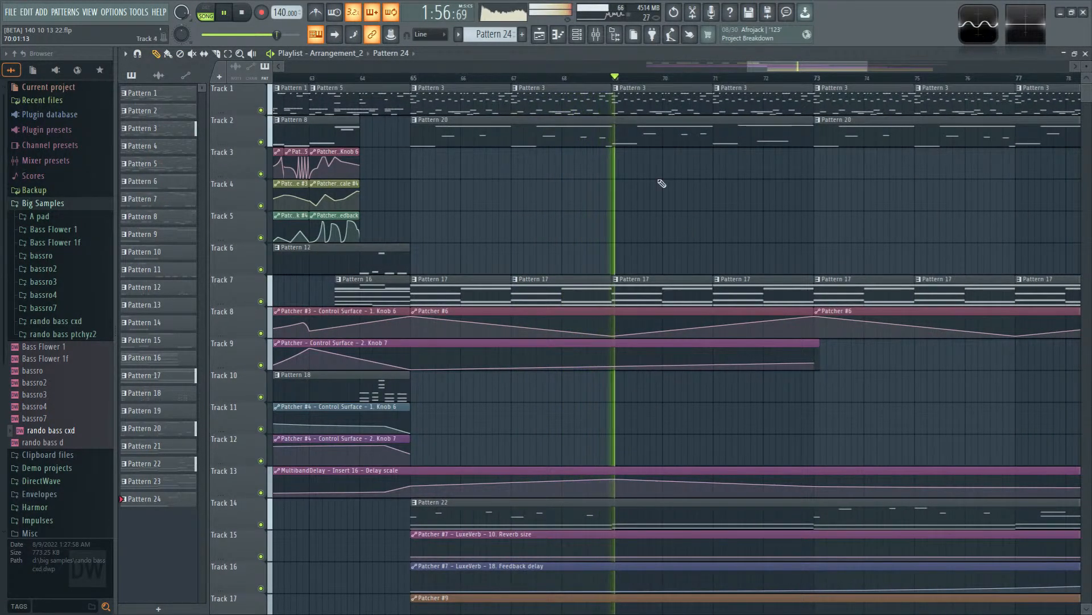
left_click(600, 39)
left_click(845, 381)
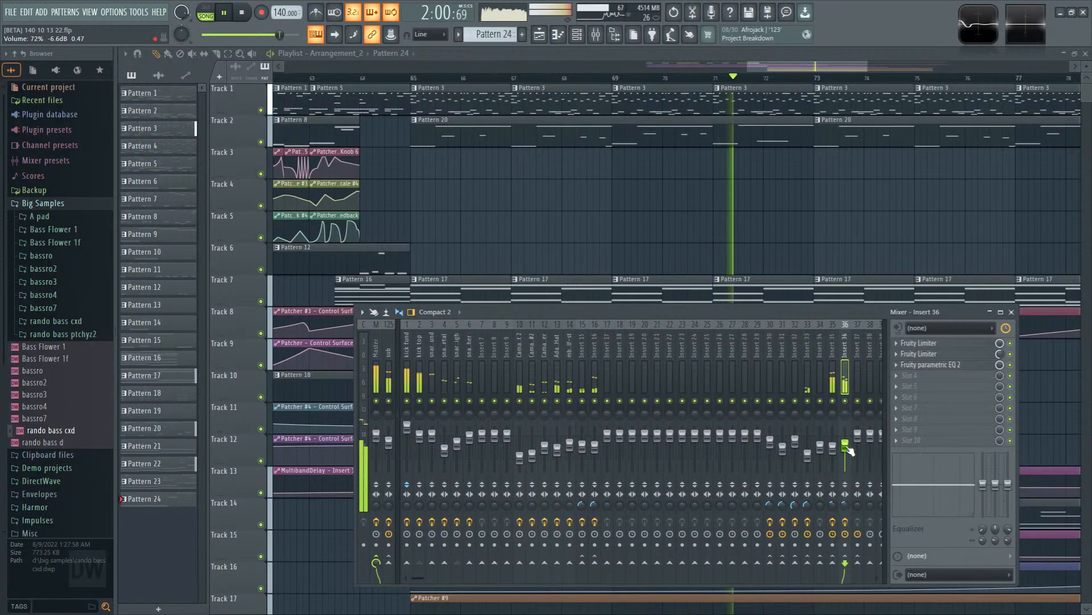
right_click(744, 176)
key("space")
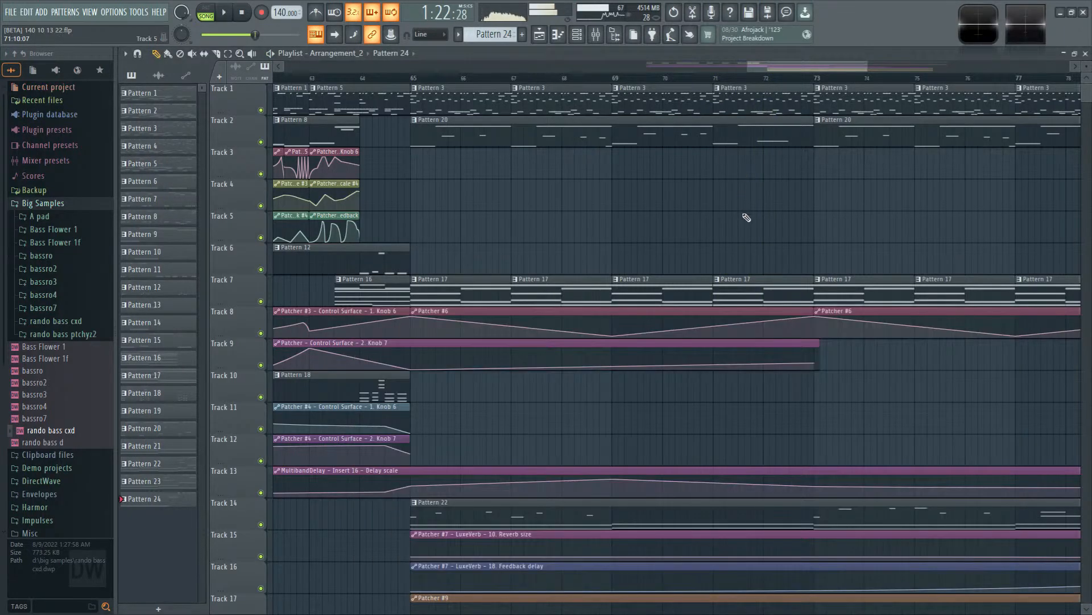
Step: Place a Pattern 22 clip at bar 49 on Track 14 and mute the Pattern 18 clips on Track 10
scroll(751, 229, "down", 5)
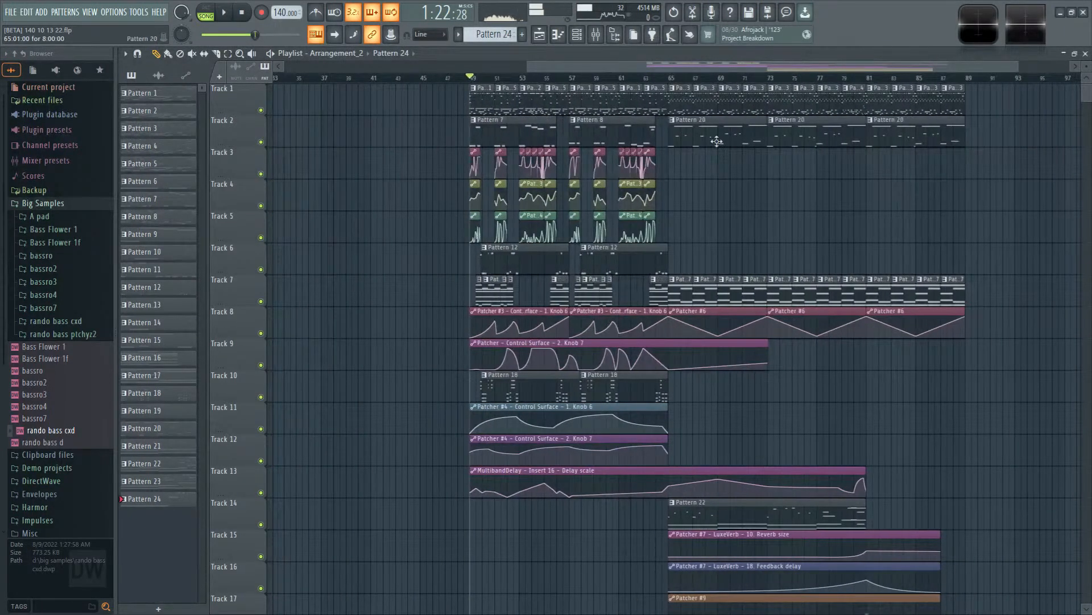
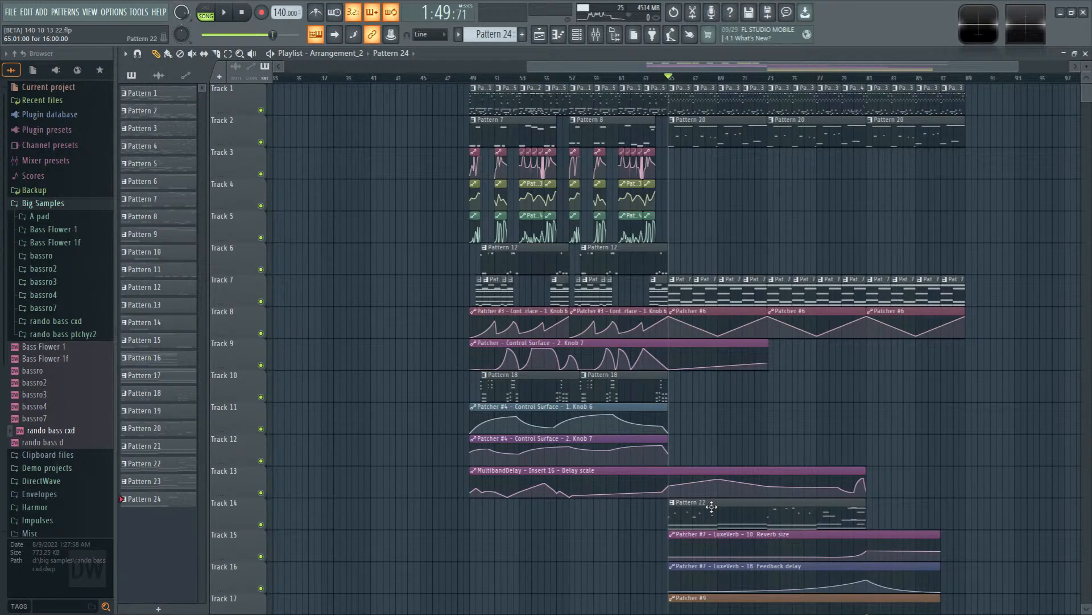
left_click(488, 507)
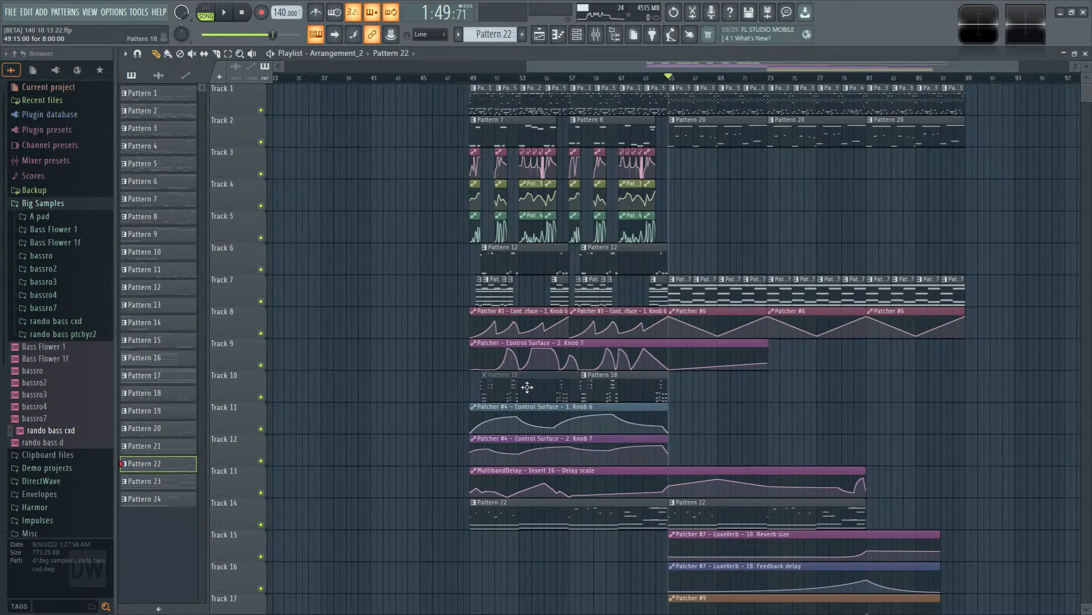
Step: Play the arrangement from bar 49 with the added Pattern 22 clip, restart it once, and stop
key("space")
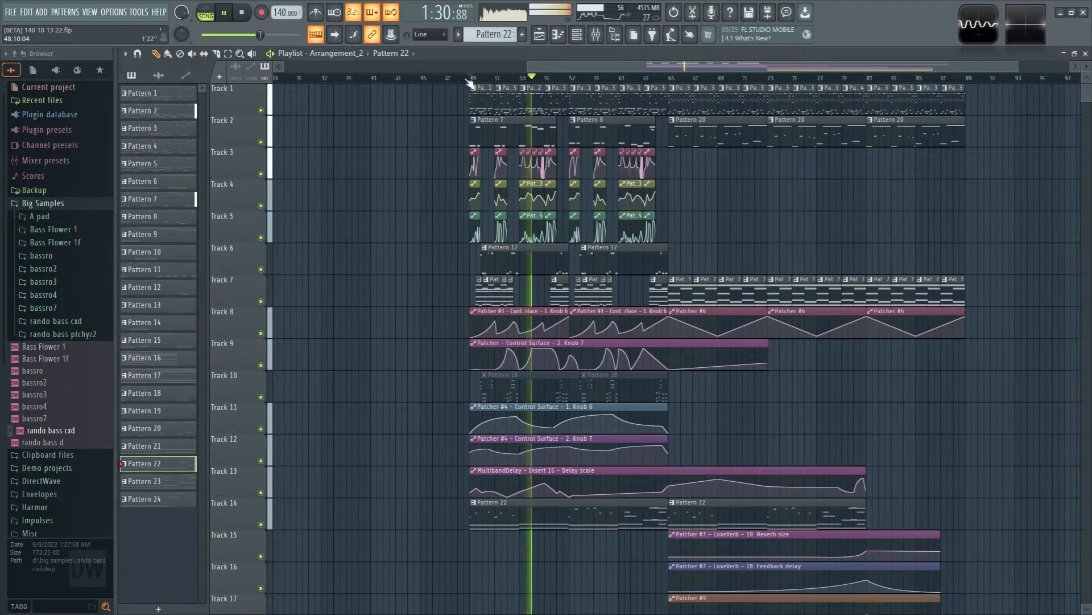
key("space")
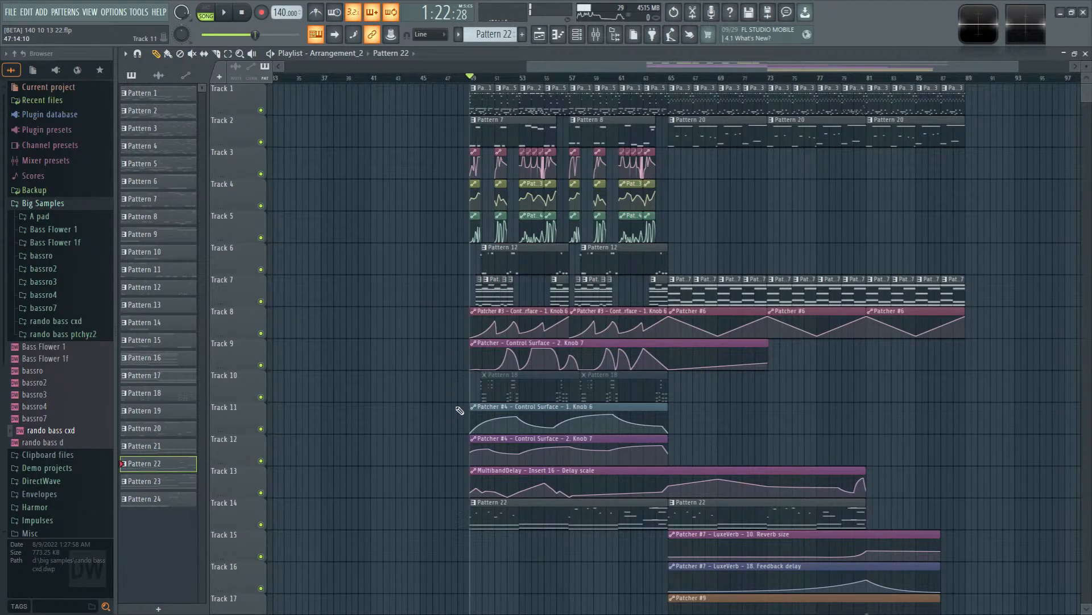
key("space")
scroll(607, 193, "up", 5)
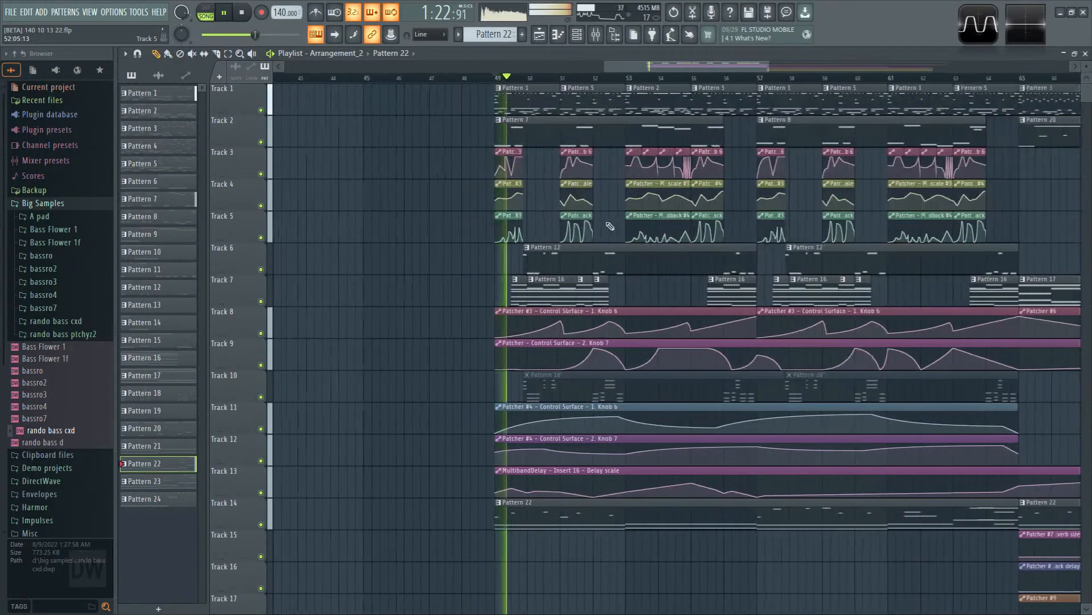
key("space")
Step: Make the Pattern 22 clip at bar 49 on Track 14 a unique pattern
scroll(599, 511, "down", 2)
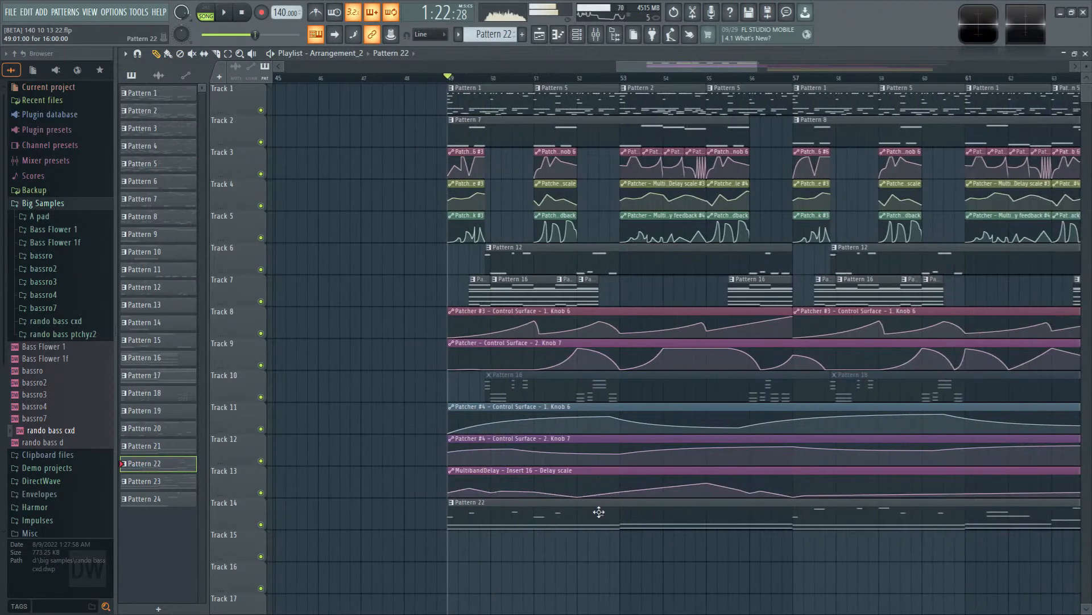
left_click(452, 504)
left_click(490, 535)
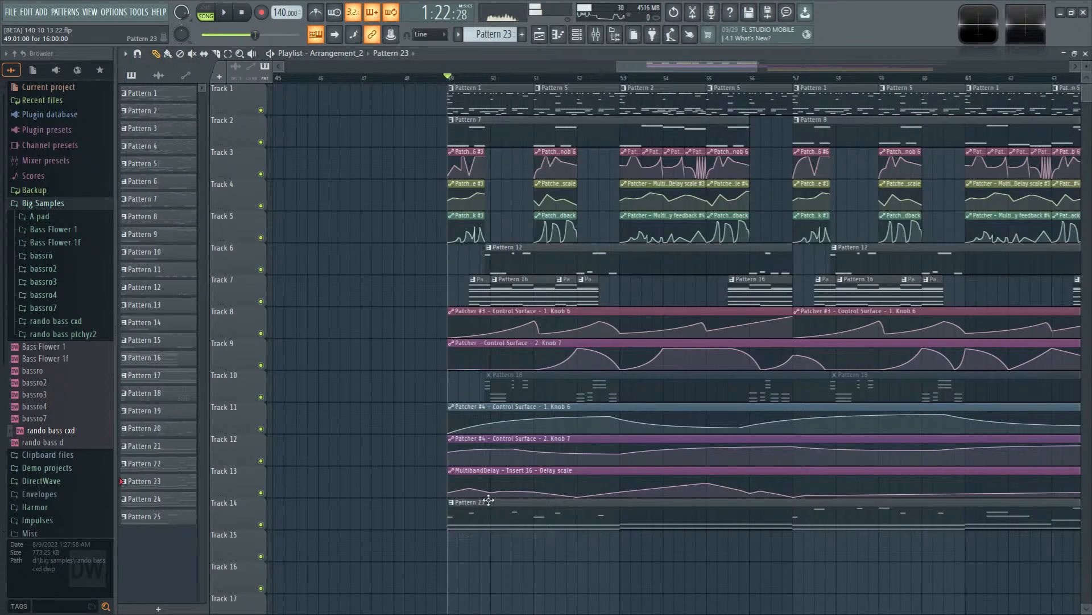
Step: Replace bars 53 to 57 of the Track 14 clip with a copy of its first four bars and play from bar 49
scroll(488, 500, "down", 3)
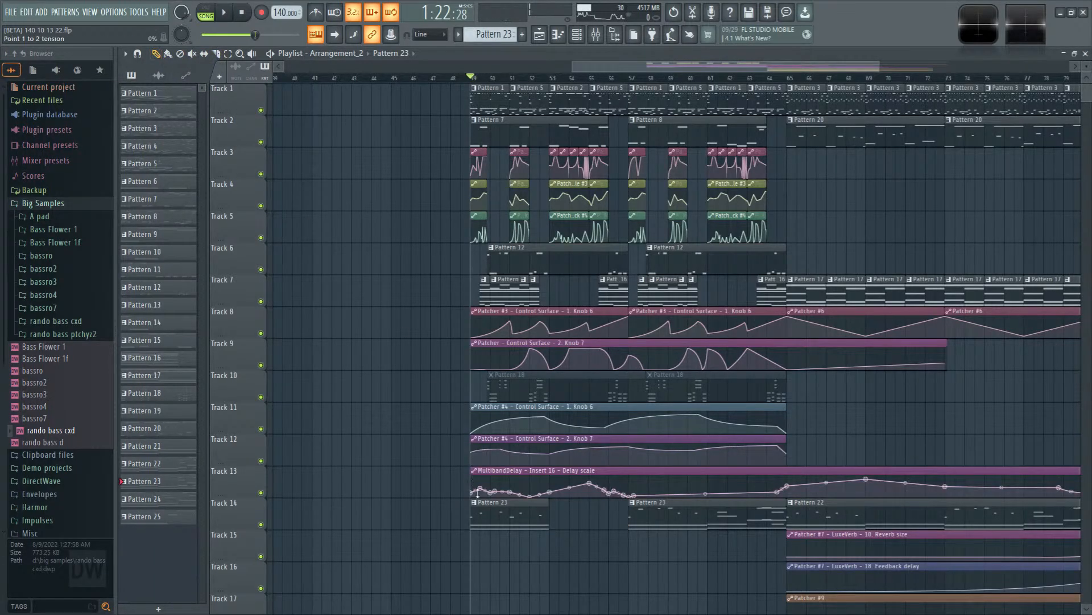
left_click_drag(571, 560, 571, 524)
key("space")
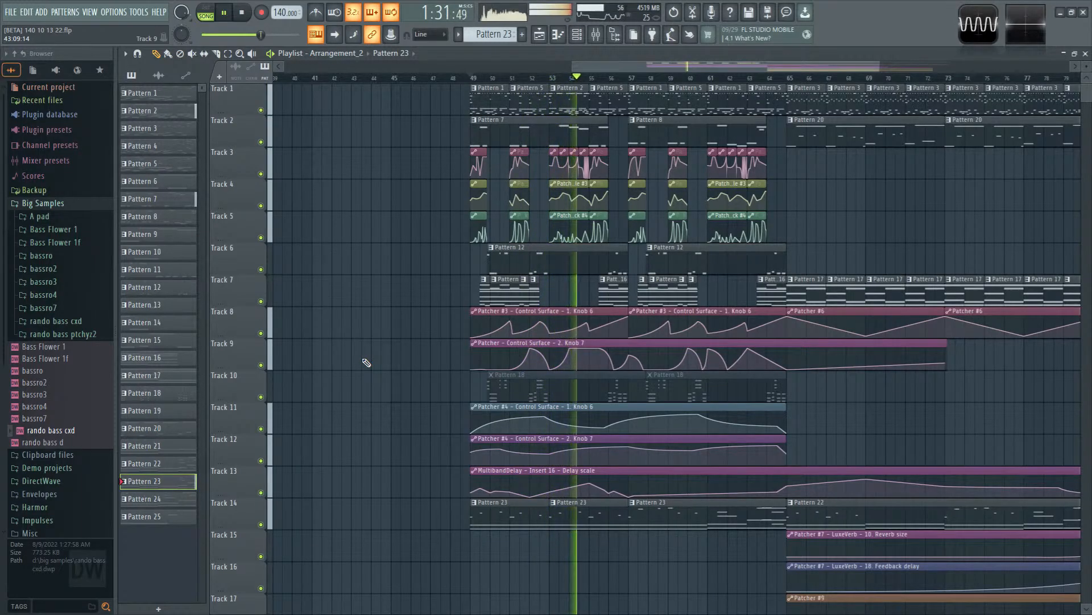
mouse_move(476, 356)
key("space")
Step: Make the Track 14 clip at bar 53 a unique pattern and open its Patcher #7 notes in the piano roll
mouse_move(542, 462)
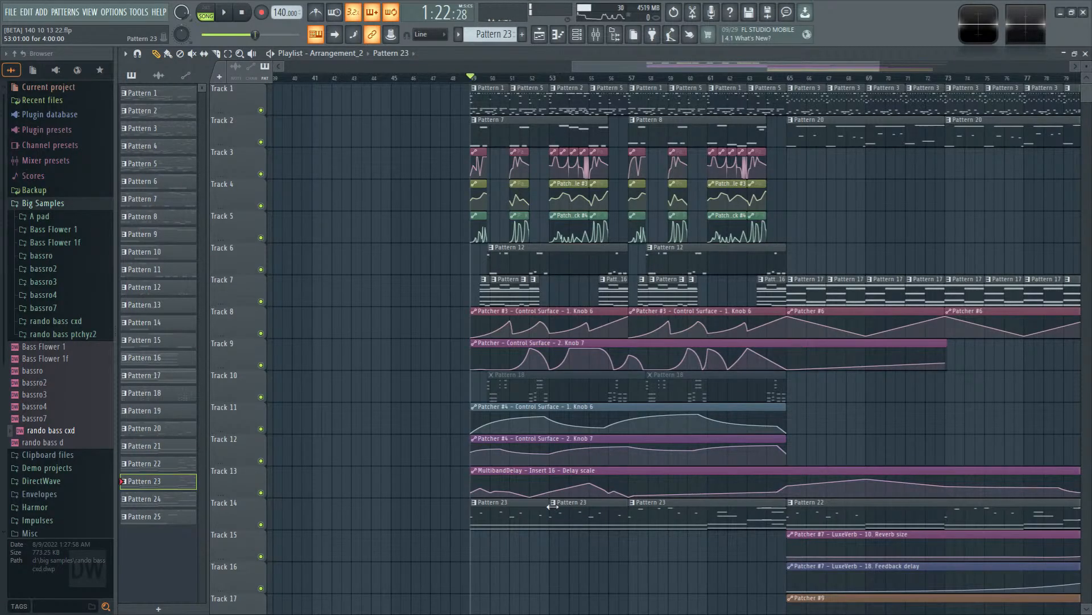
left_click(552, 503)
right_click(371, 430)
left_click(557, 509)
left_click(579, 540)
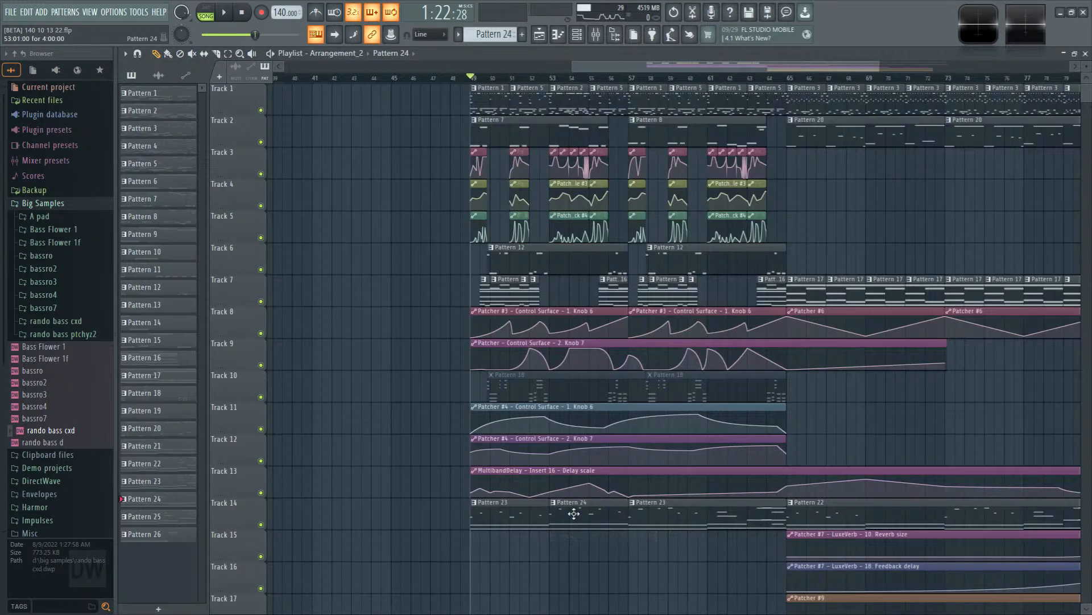
double_click(574, 514)
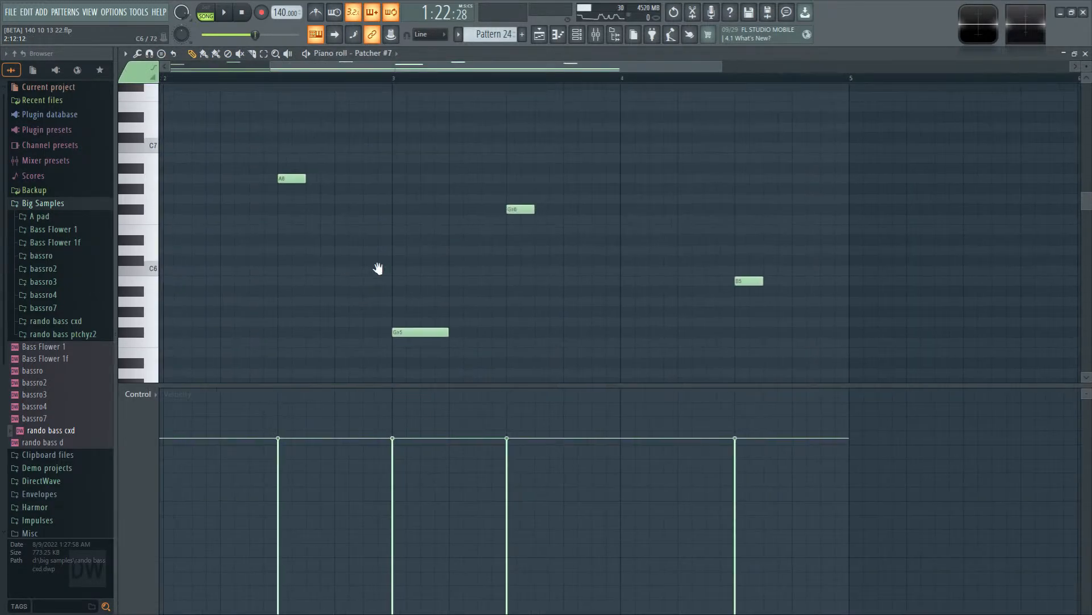
Step: Play back the Patcher #7 notes of Pattern 24 in the piano roll and stop
key("space")
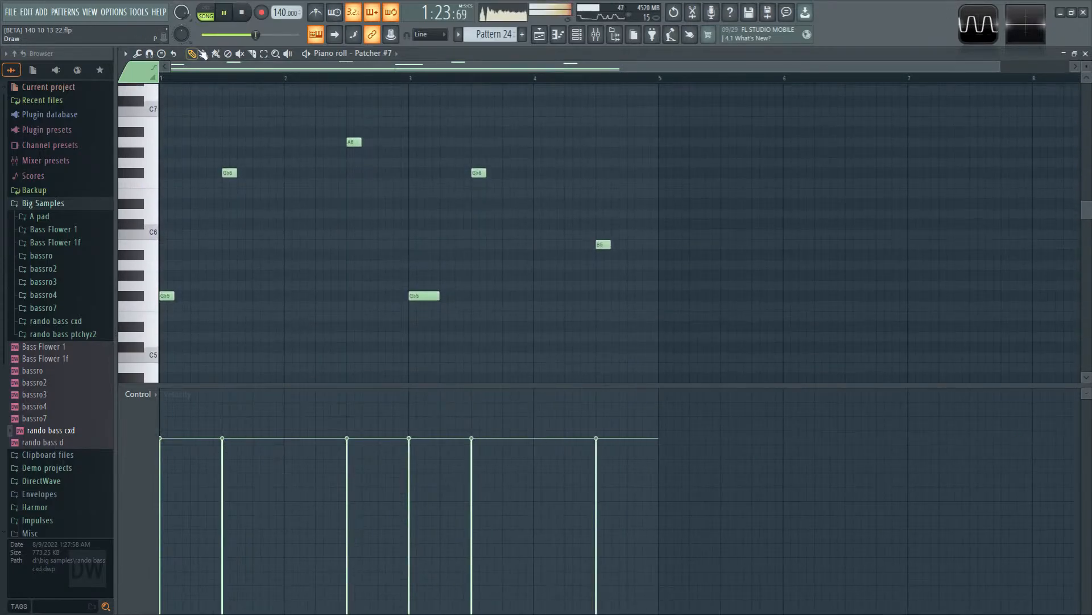
scroll(271, 324, "up", 2)
key("space")
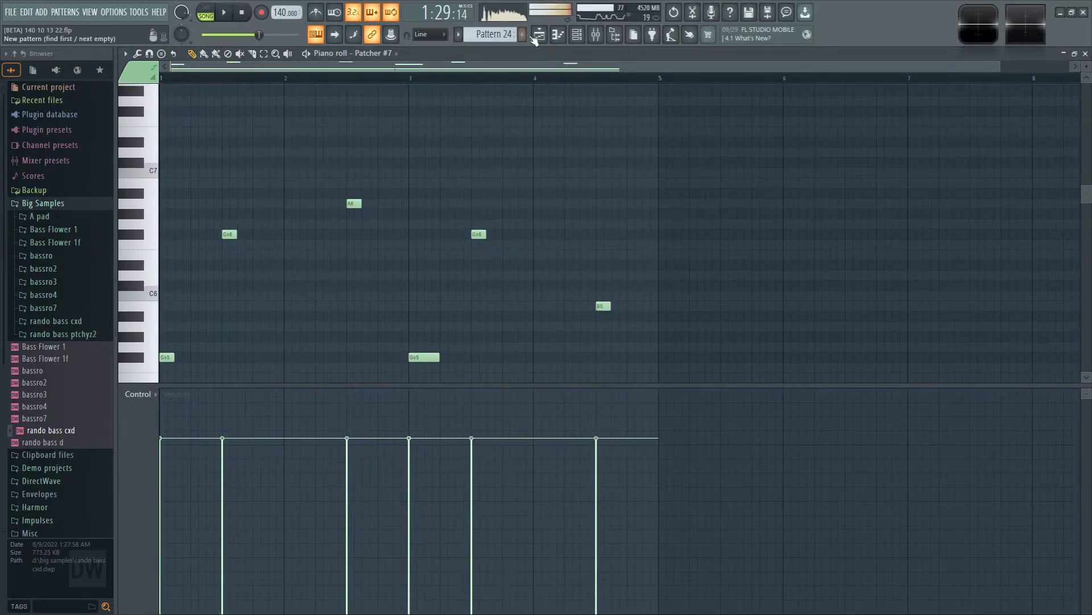
Step: View the notes of Pattern 7 on Track 2 for comparison, then reopen the notes of Pattern 24 from Track 14
left_click(535, 36)
double_click(563, 136)
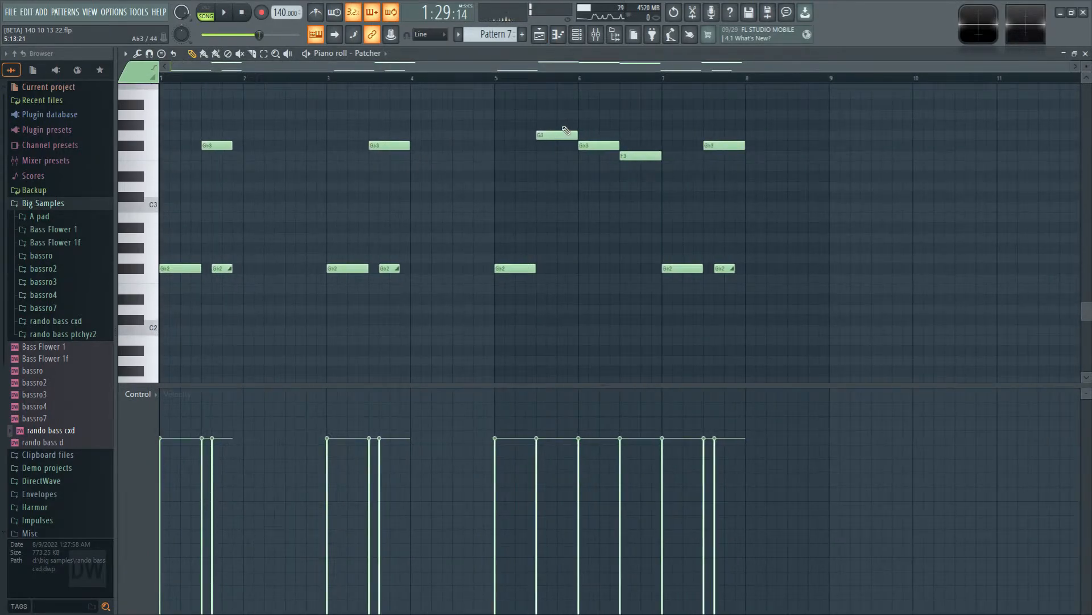
left_click(546, 38)
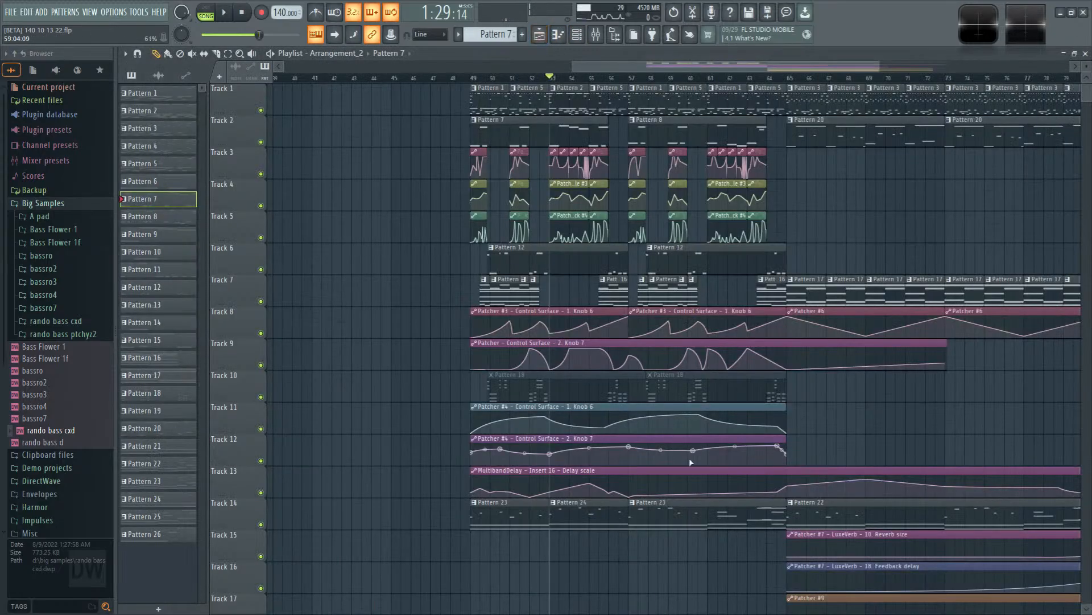
double_click(545, 514)
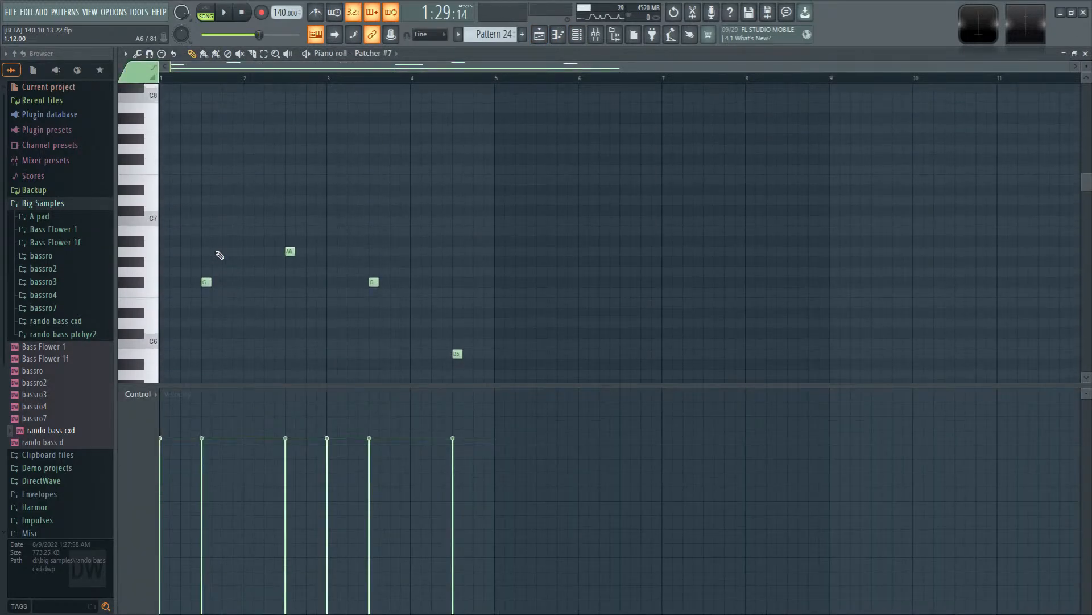
Step: Rewrite Pattern 24 as a descending A6, Ab6, G6, Gb6 run at half-bar spacing, delete the bar 3 Gb5 note, and play it
key("space")
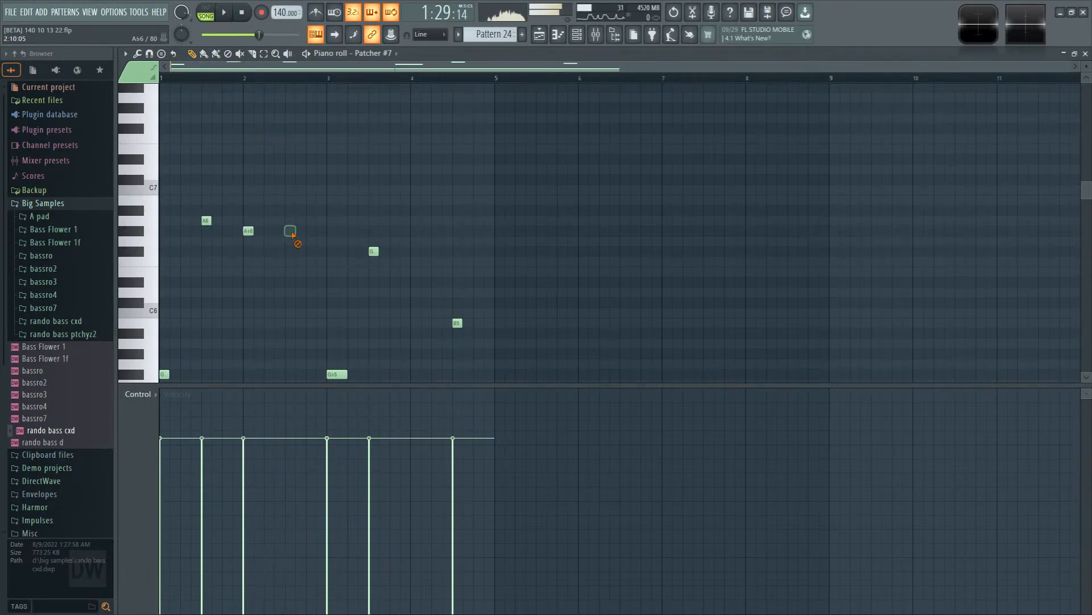
left_click(330, 251)
scroll(337, 245, "up", 3)
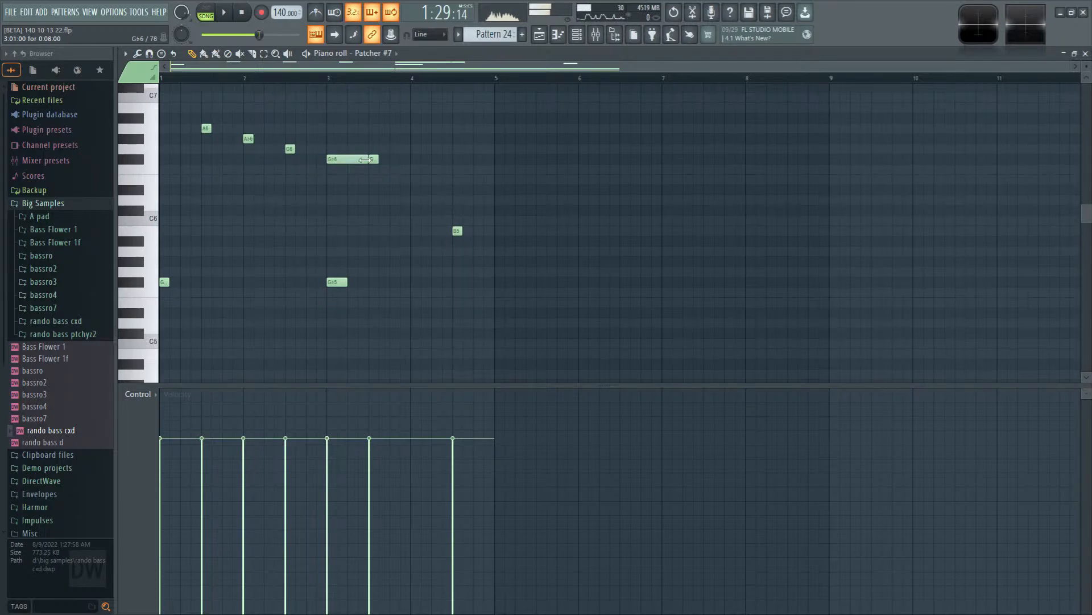
scroll(370, 356, "down", 9)
scroll(368, 355, "up", 10)
key("space")
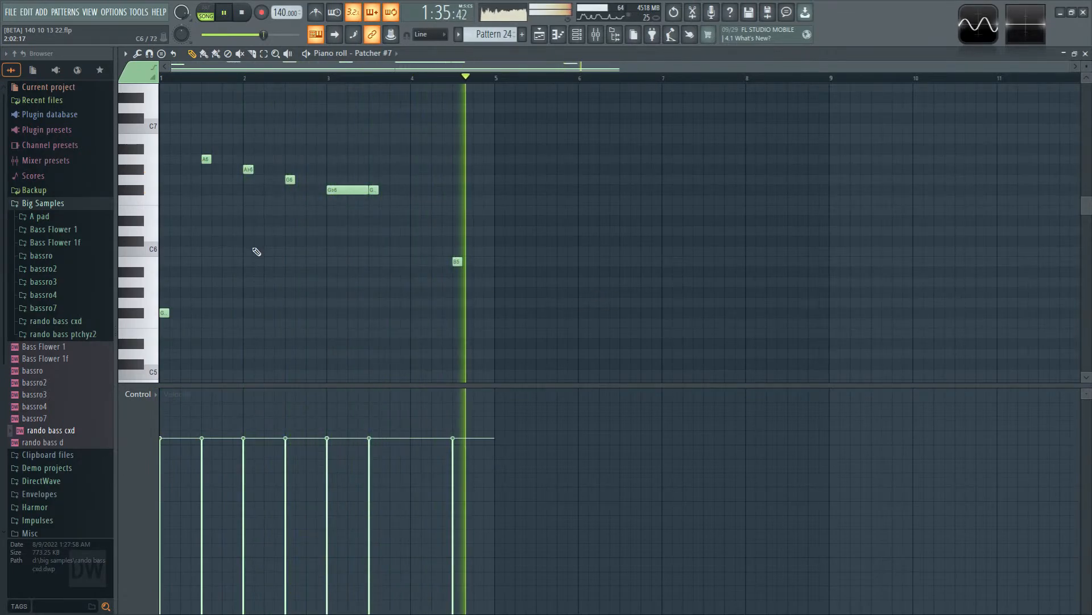
Step: Delete the B5 note in bar 4 and lengthen the A6, Ab6 and G6 notes to half a bar each
right_click(457, 261)
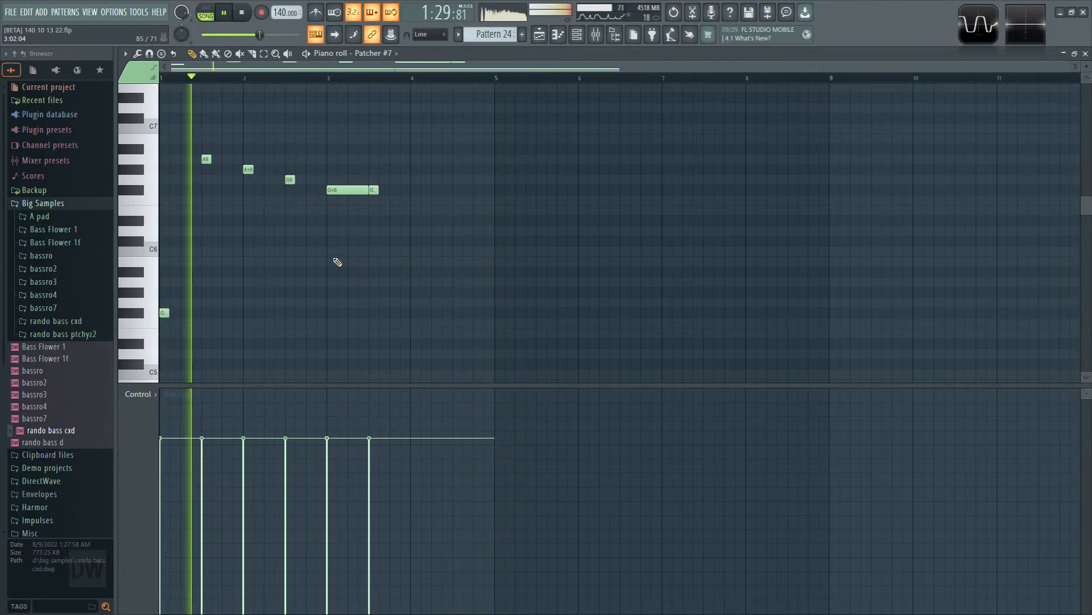
left_click_drag(210, 159, 325, 180)
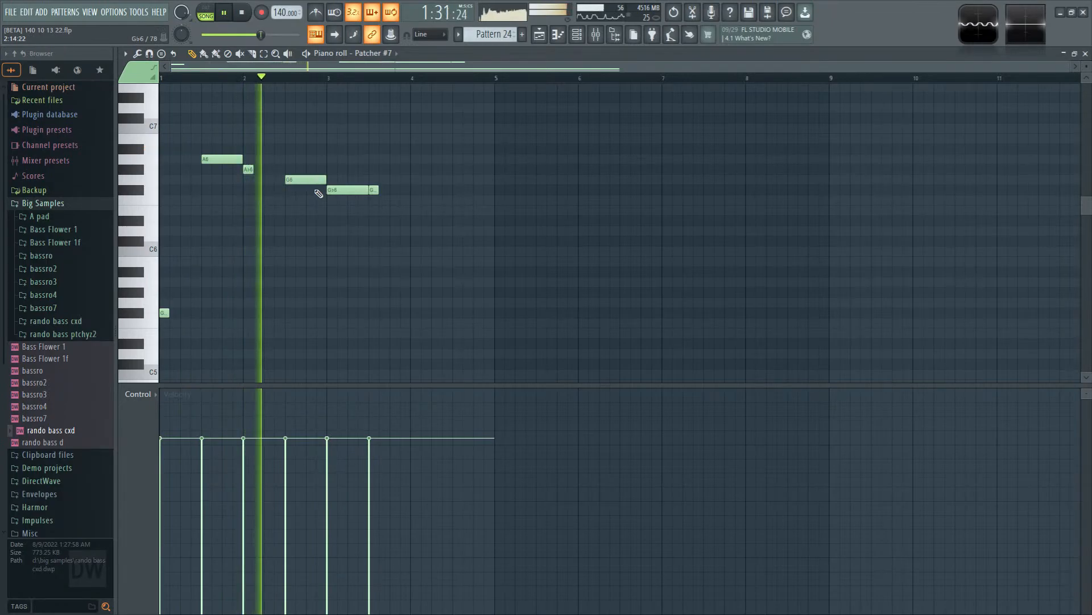
left_click_drag(247, 169, 284, 170)
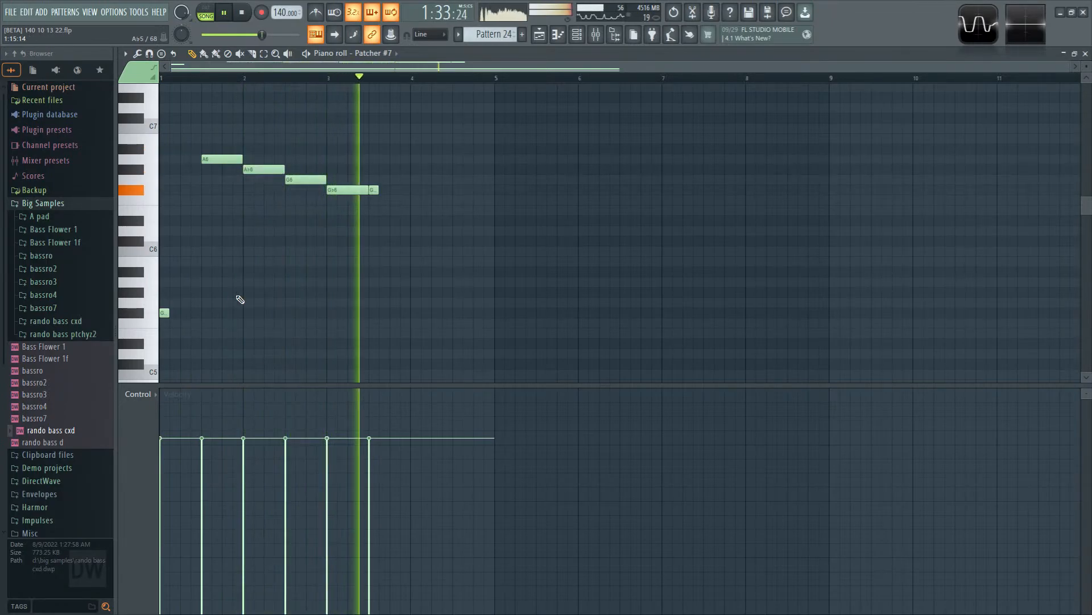
Step: Shorten Pattern 24's A6, Ab6 and G6 notes to one, two and three eighths of a bar respectively, and play the result
key("space")
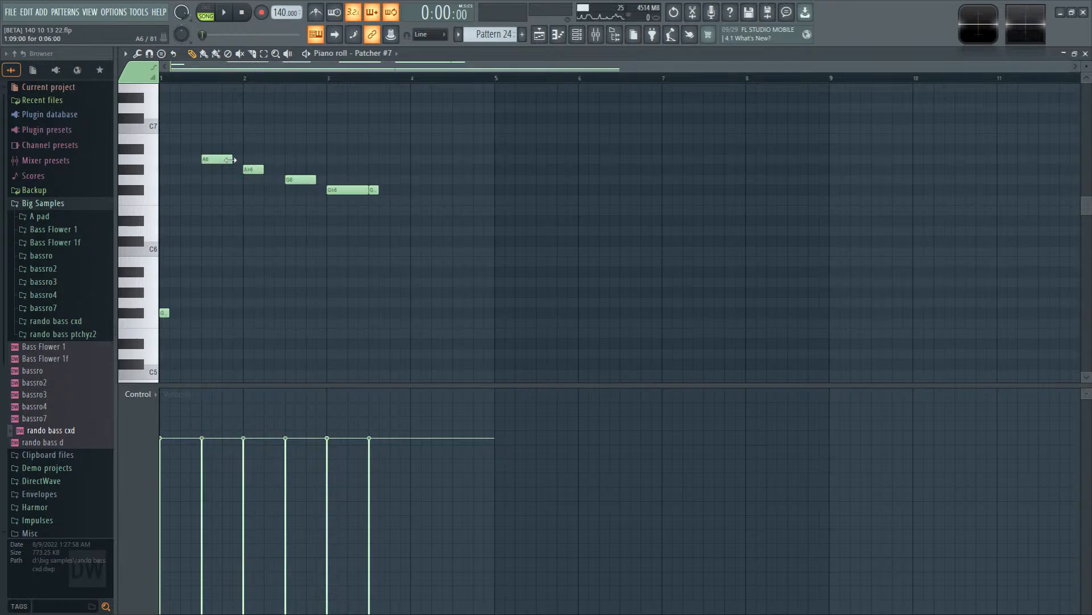
left_click(166, 89)
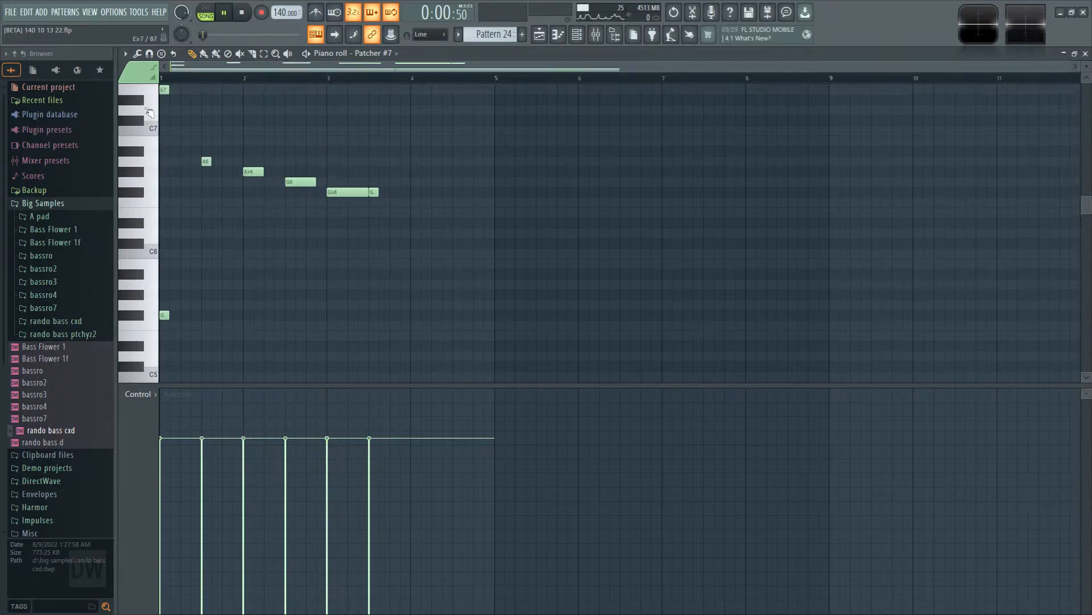
right_click(165, 90)
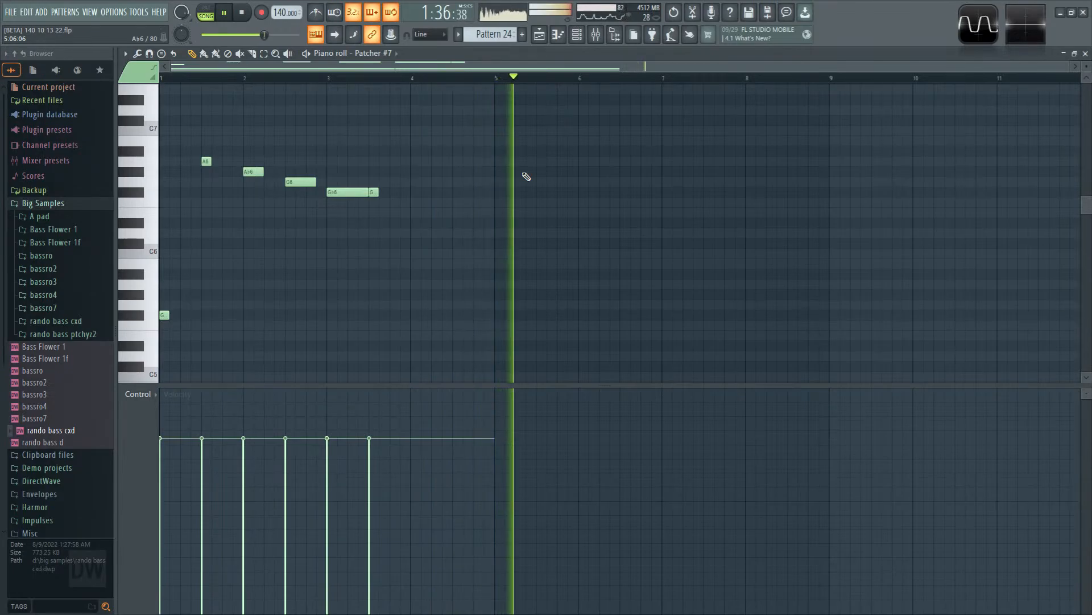
key("space")
key("space")
scroll(293, 177, "up", 4)
key("space")
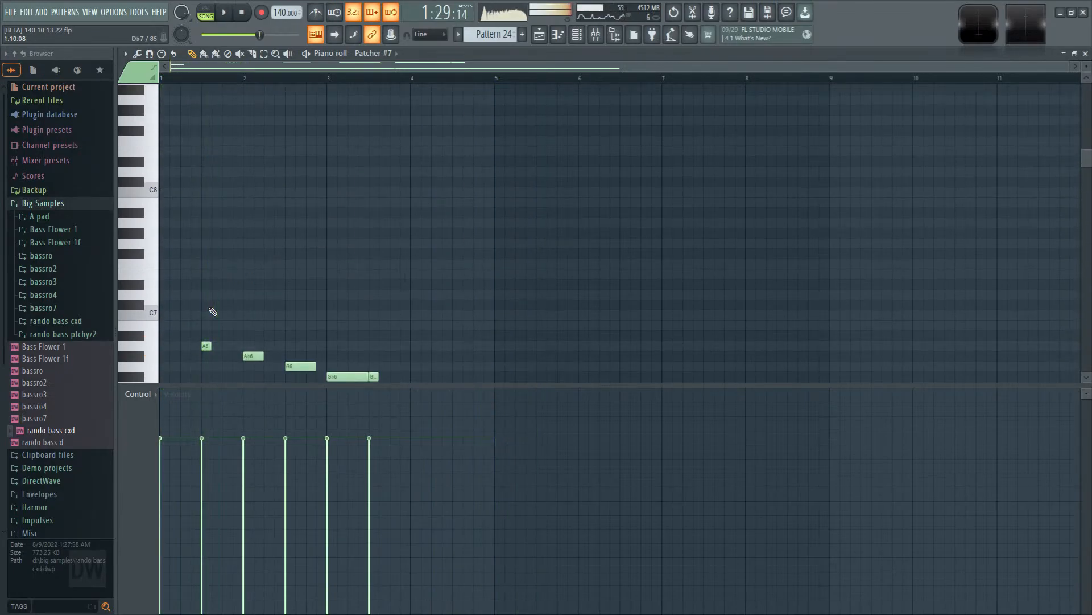
Step: Duplicate the descending A6, Ab6, G6, Gb6 run of Pattern 24 one octave higher and play it back
scroll(209, 284, "down", 2)
left_click_drag(201, 230, 486, 328)
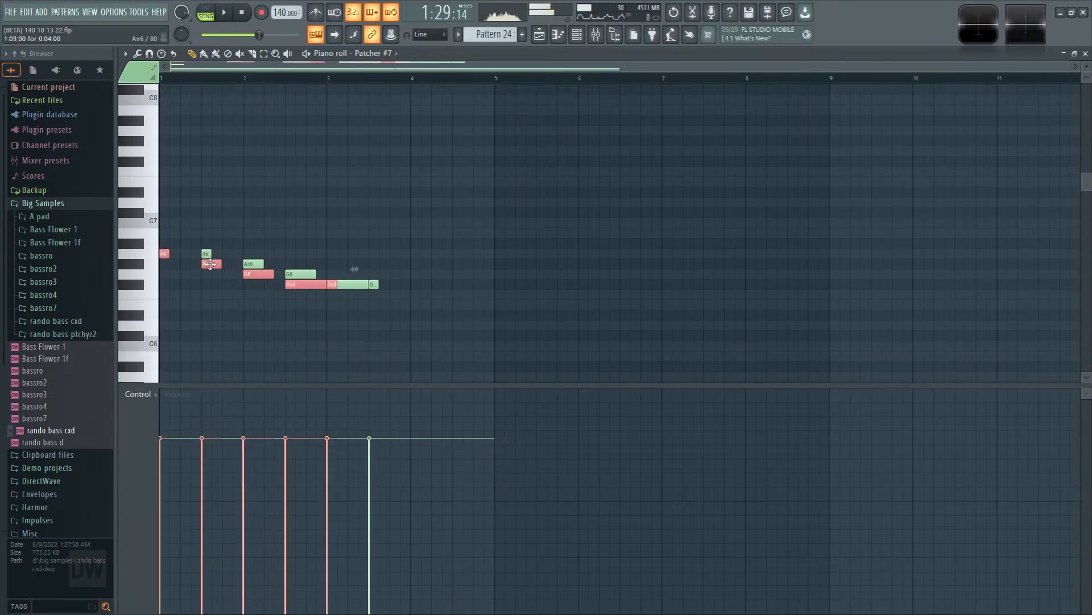
mouse_move(210, 264)
left_mouse_down()
mouse_move(262, 138)
mouse_move(252, 141)
left_mouse_up()
key("space")
key("ctrl+d")
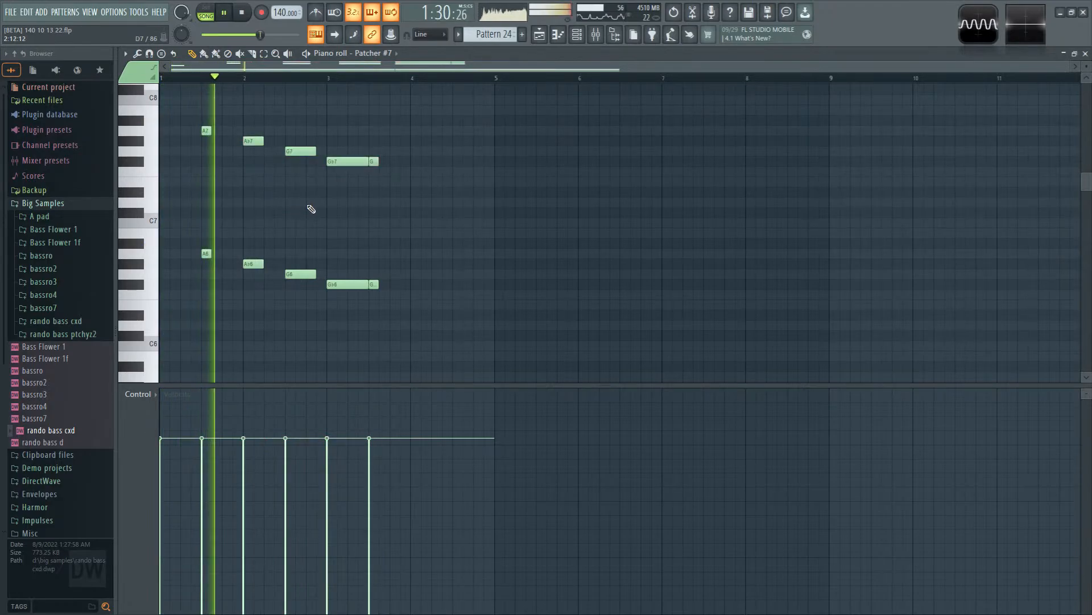
left_click_drag(215, 104, 424, 185, "ctrl")
left_click(459, 190, "ctrl")
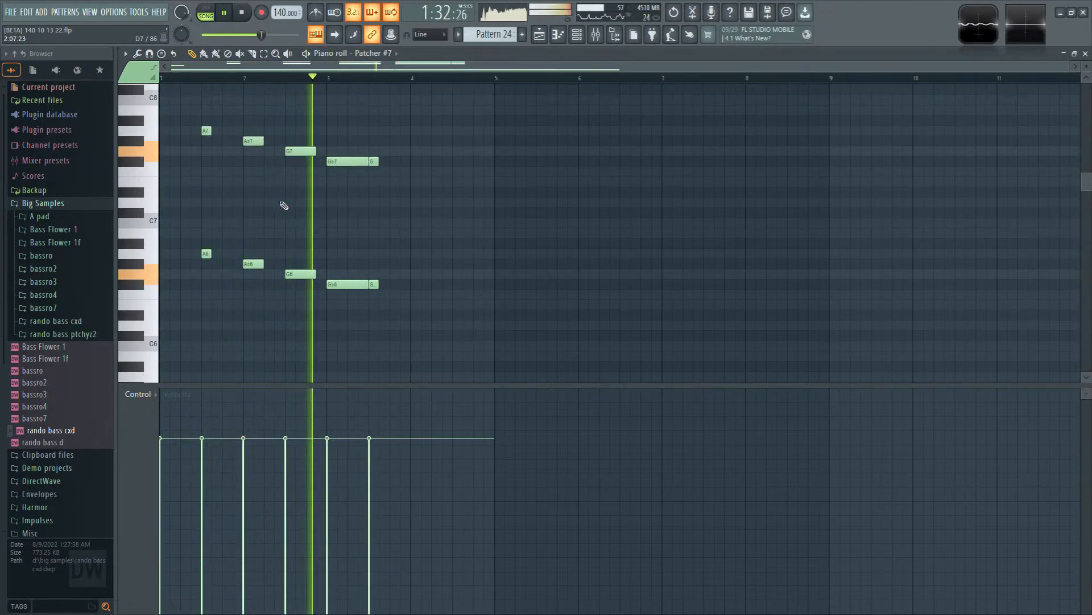
scroll(340, 213, "down", 1)
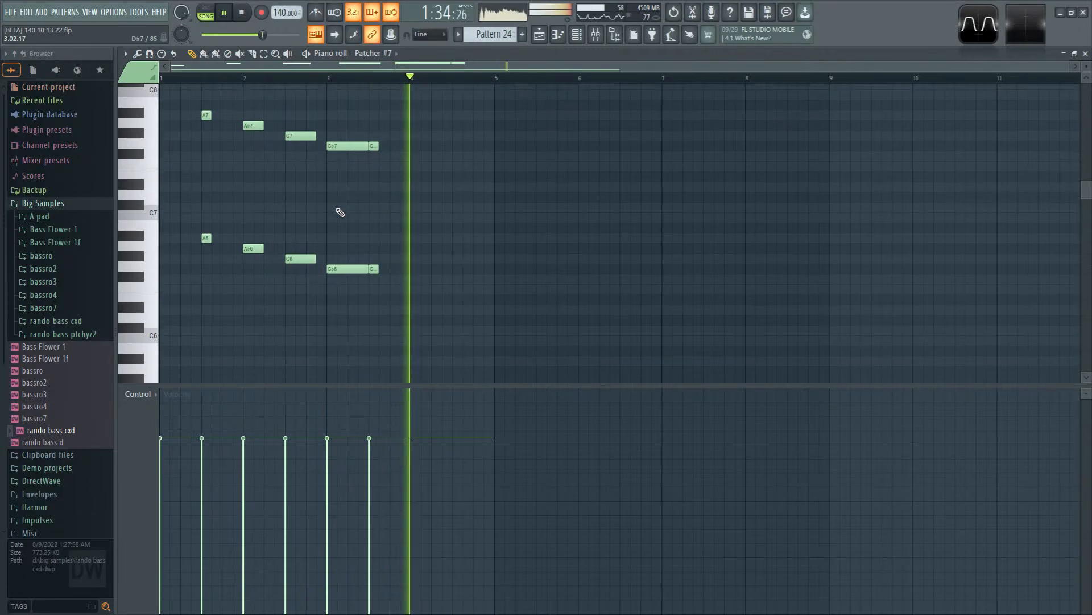
scroll(351, 239, "up", 1)
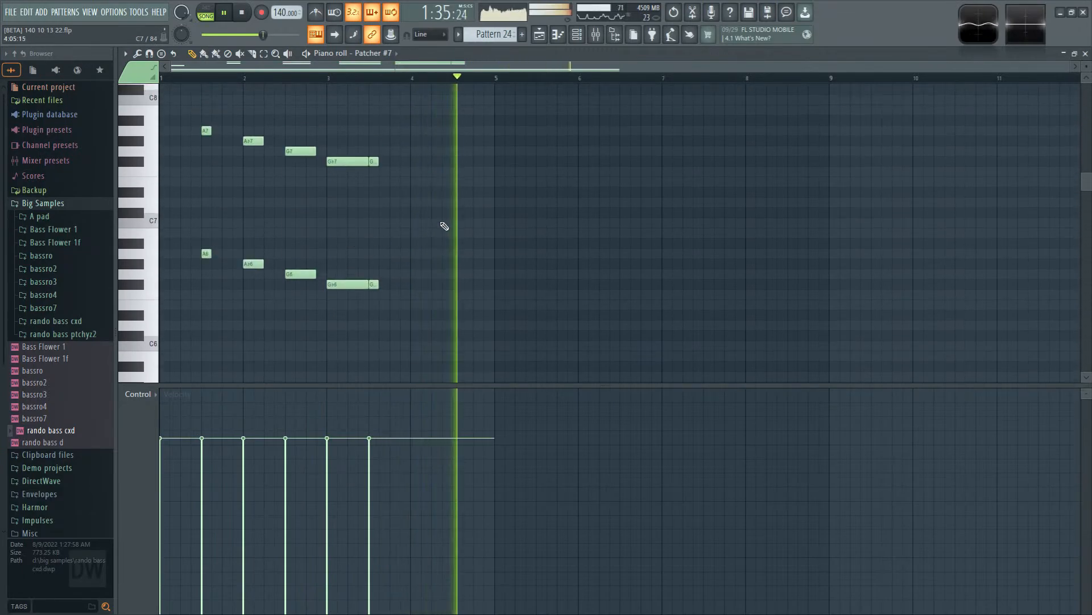
Step: On Track 14, replace the Pattern 23 content from bar 61 with a copy of the Pattern 24 clip and play from there
left_click(538, 34)
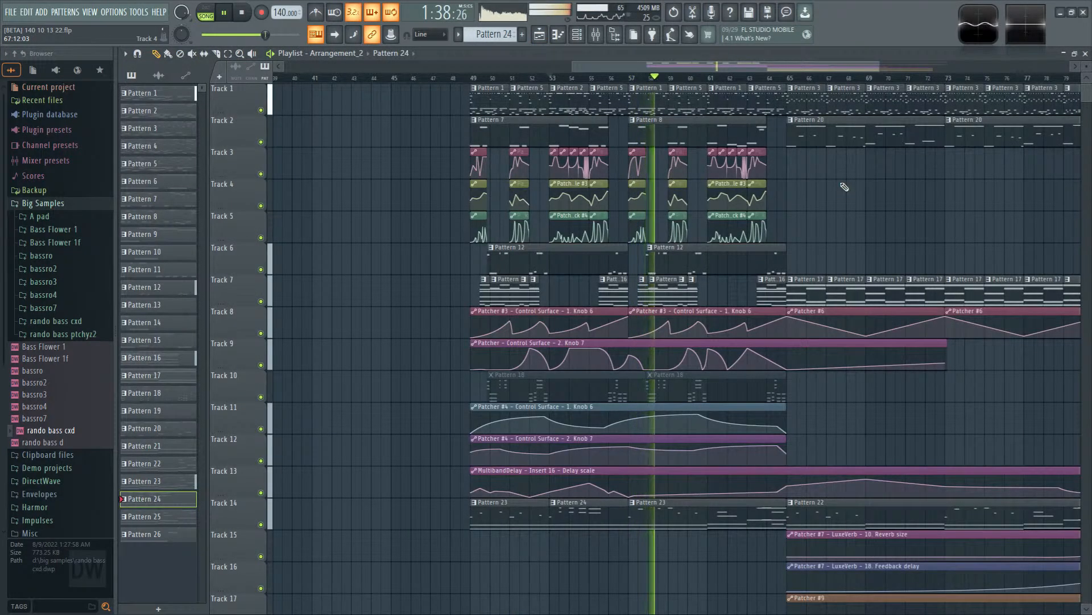
left_click_drag(869, 198, 738, 210)
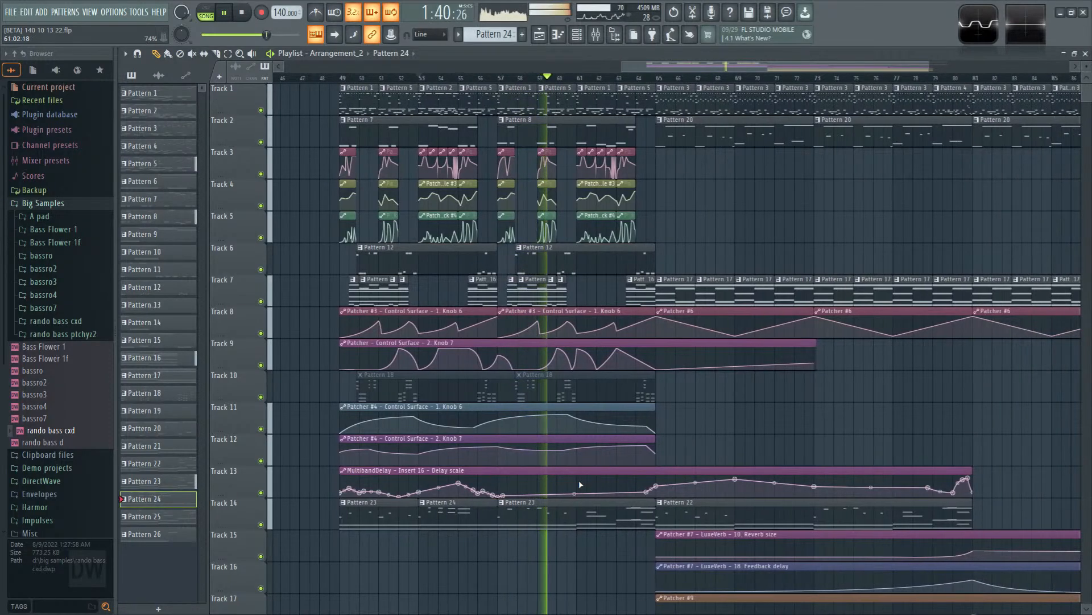
left_click(604, 512, "ctrl")
left_click_drag(653, 508, 624, 503)
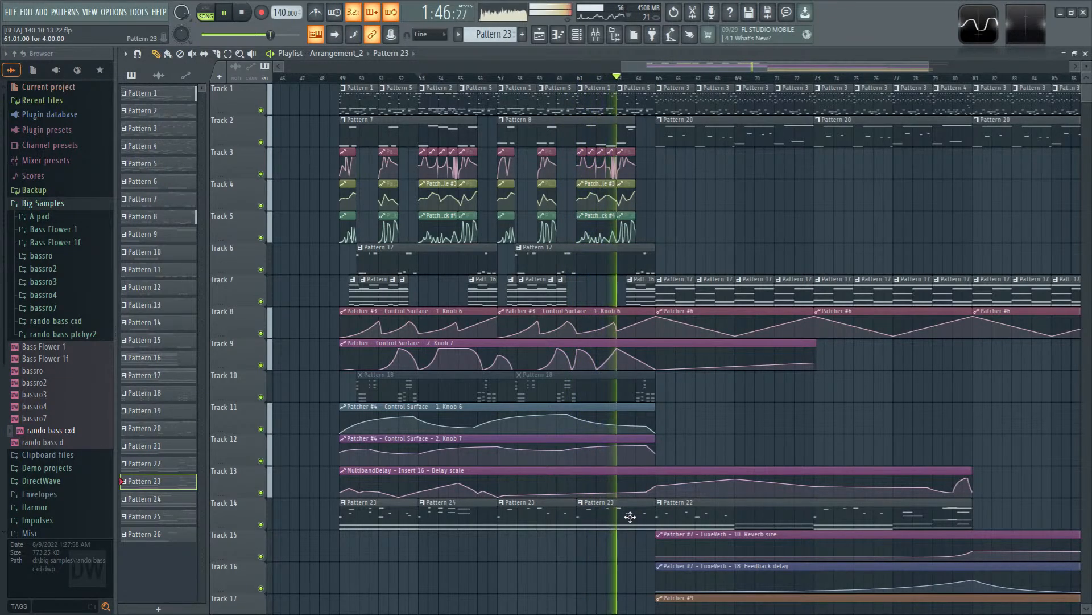
right_click(629, 517)
key("space")
left_click_drag(466, 514, 613, 506)
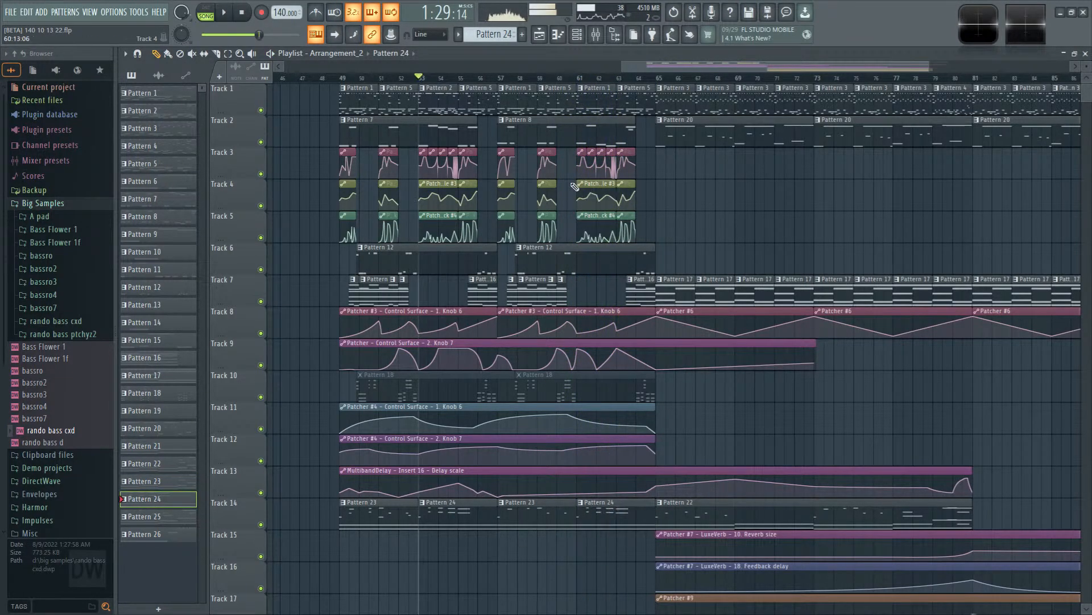
left_click(569, 81)
key("space")
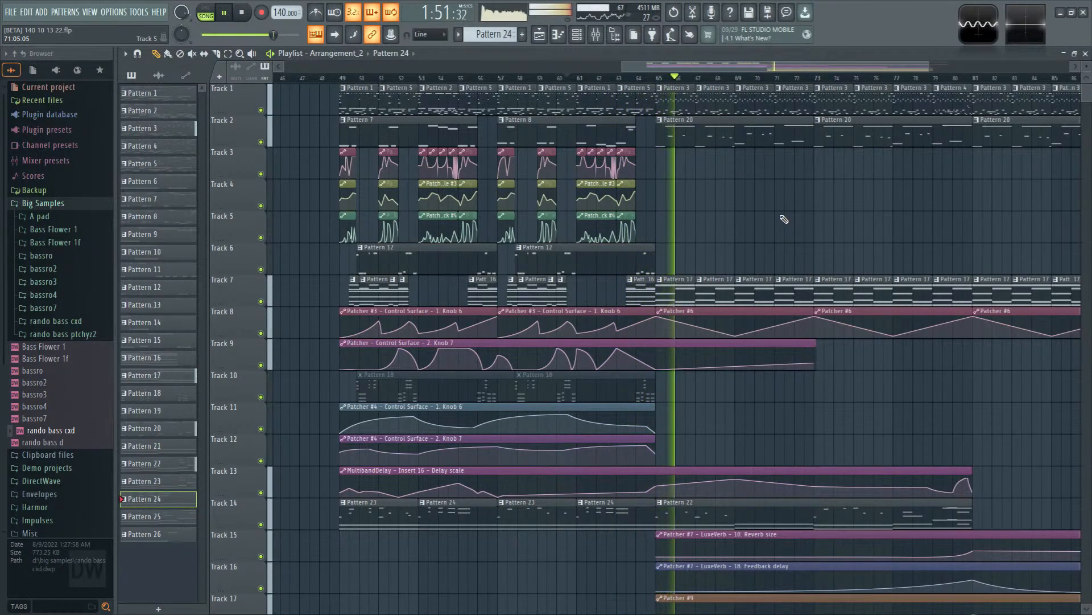
Step: Inspect the Harmor synth inside Patcher #5 from the Pattern 20 clip at bar 65, and return to the playlist
double_click(690, 134)
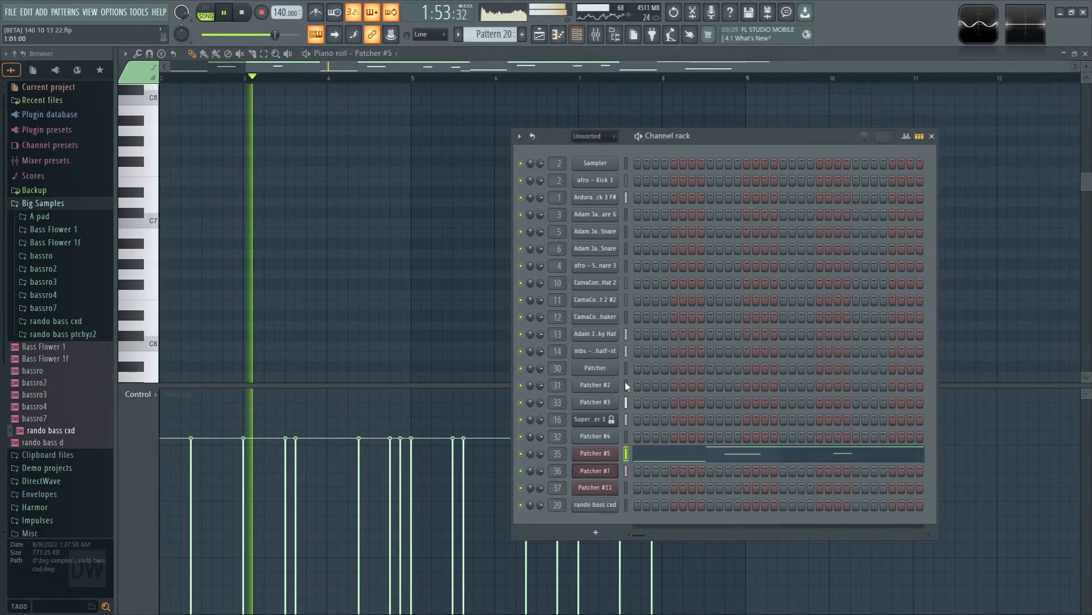
left_click(599, 455)
double_click(443, 342)
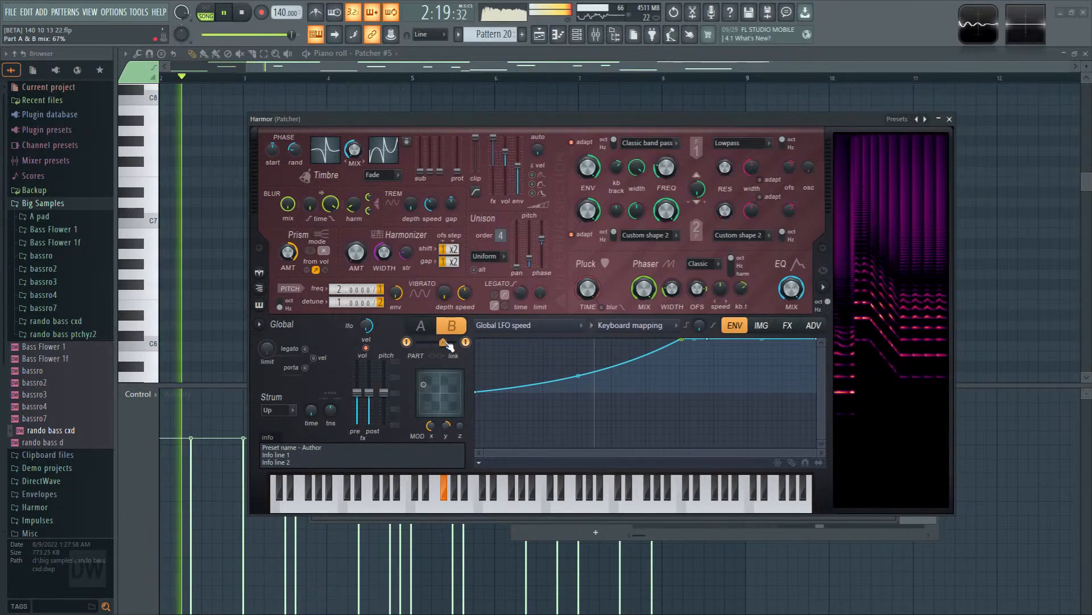
left_click(539, 36)
left_click(956, 121)
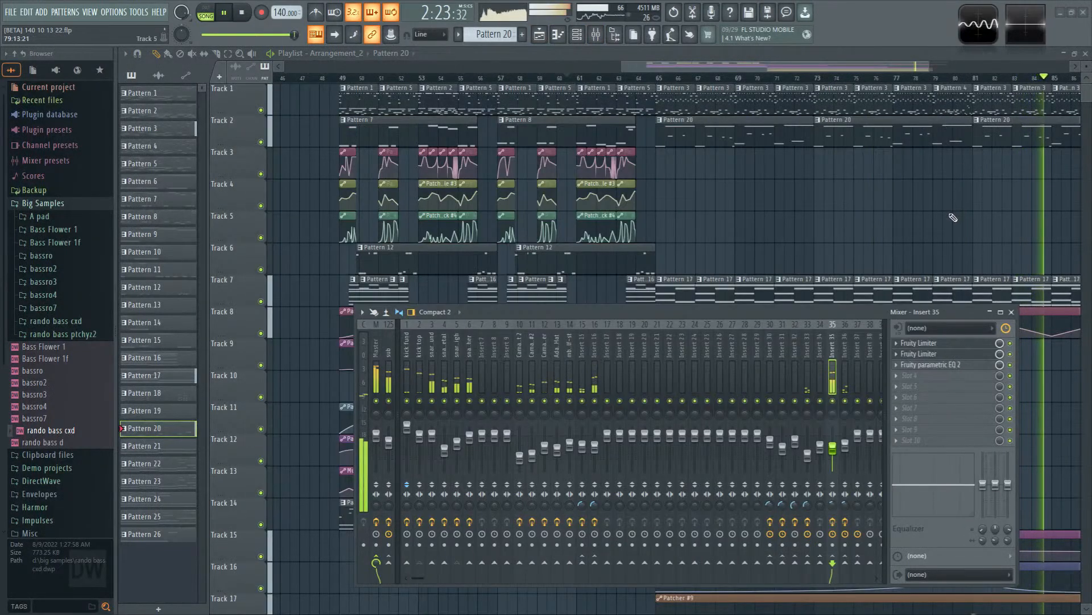
key("Escape")
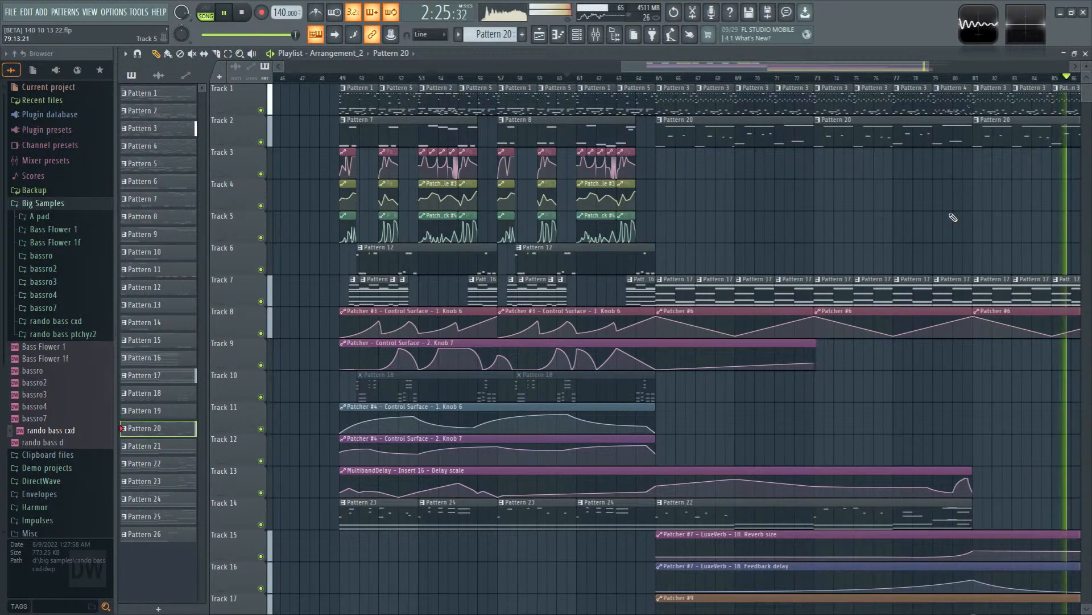
Step: Play the arrangement from bar 65 while reviewing its pattern clips and automation clips, and stop playback
scroll(818, 211, "down", 5)
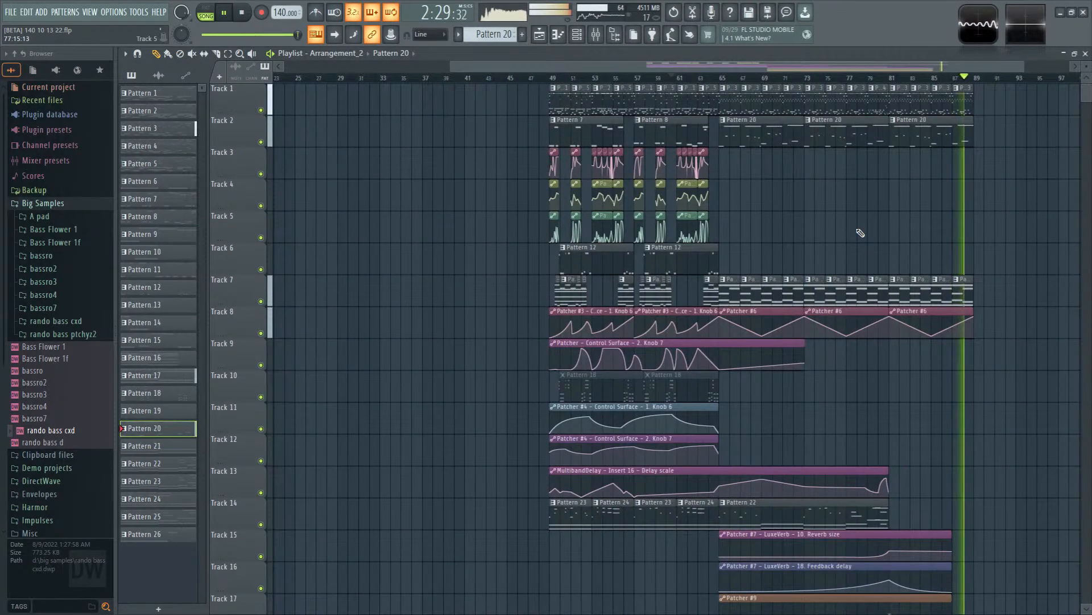
left_click(722, 75)
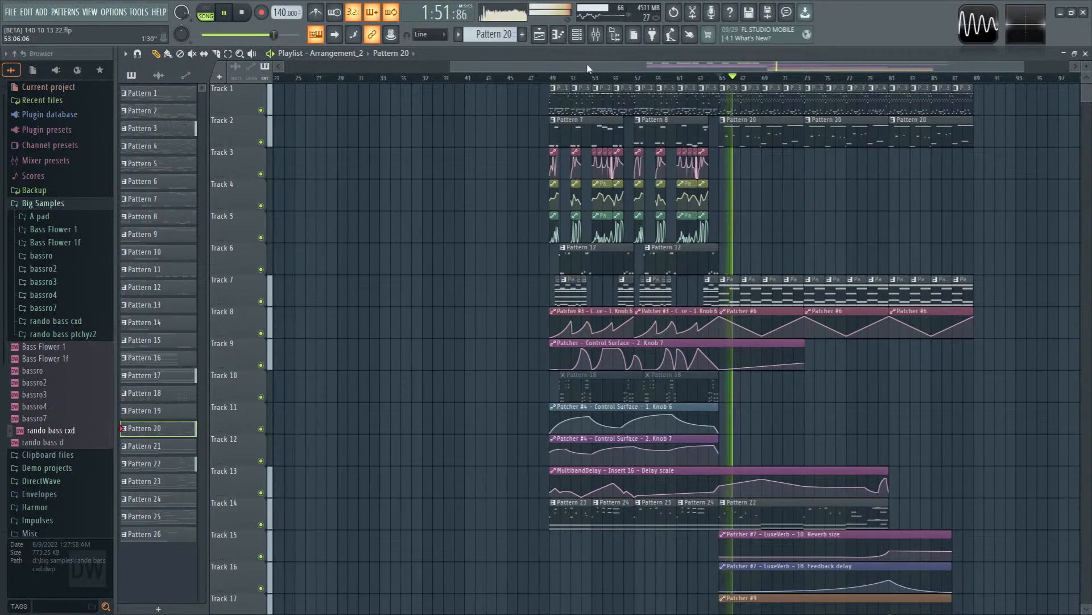
scroll(823, 498, "up", 4)
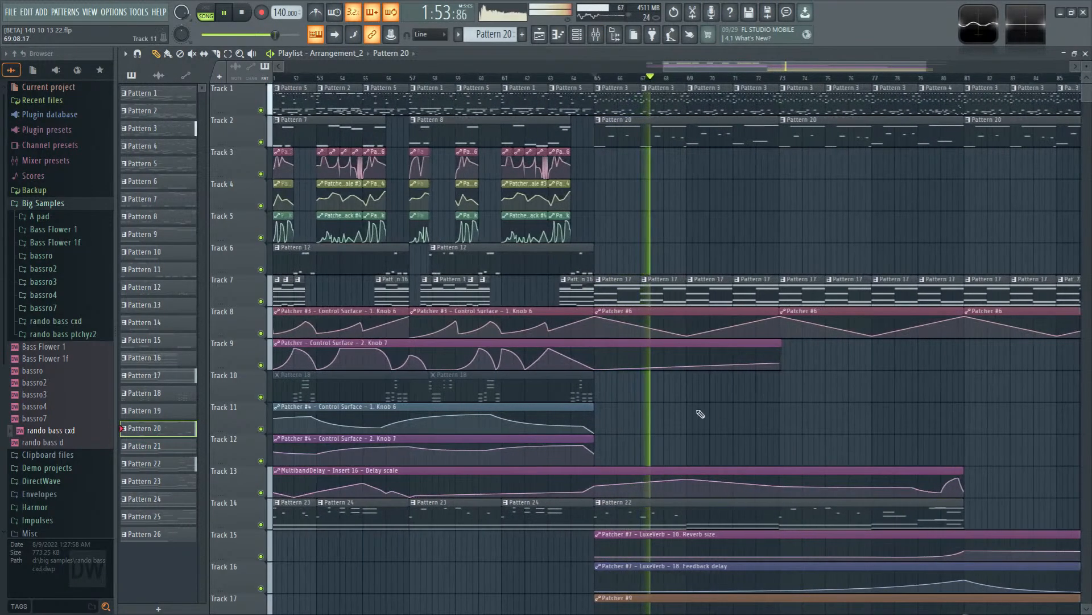
scroll(650, 427, "down", 2)
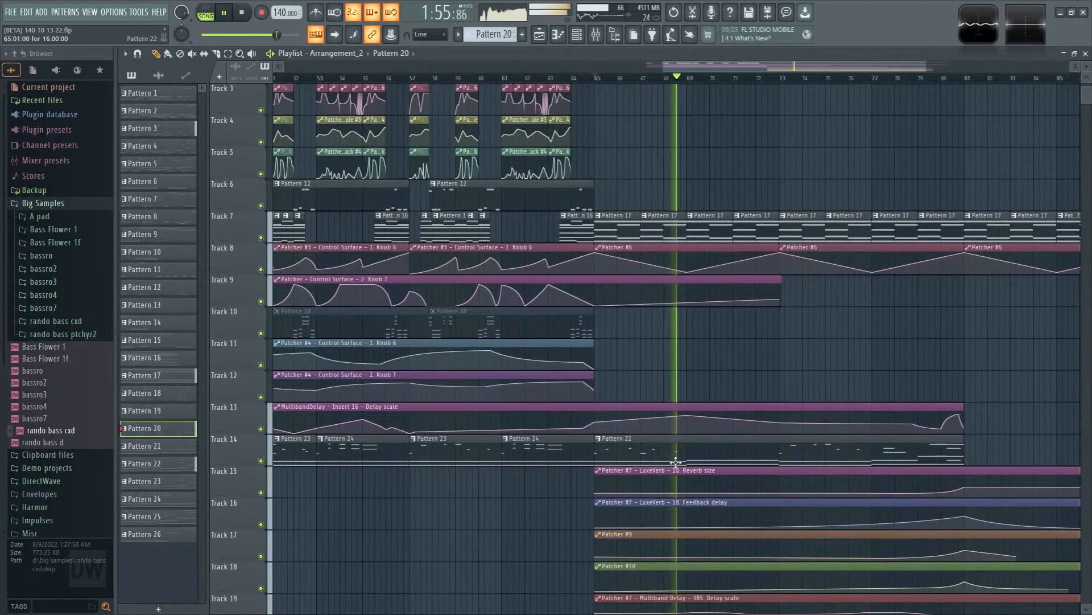
scroll(642, 407, "left", 4)
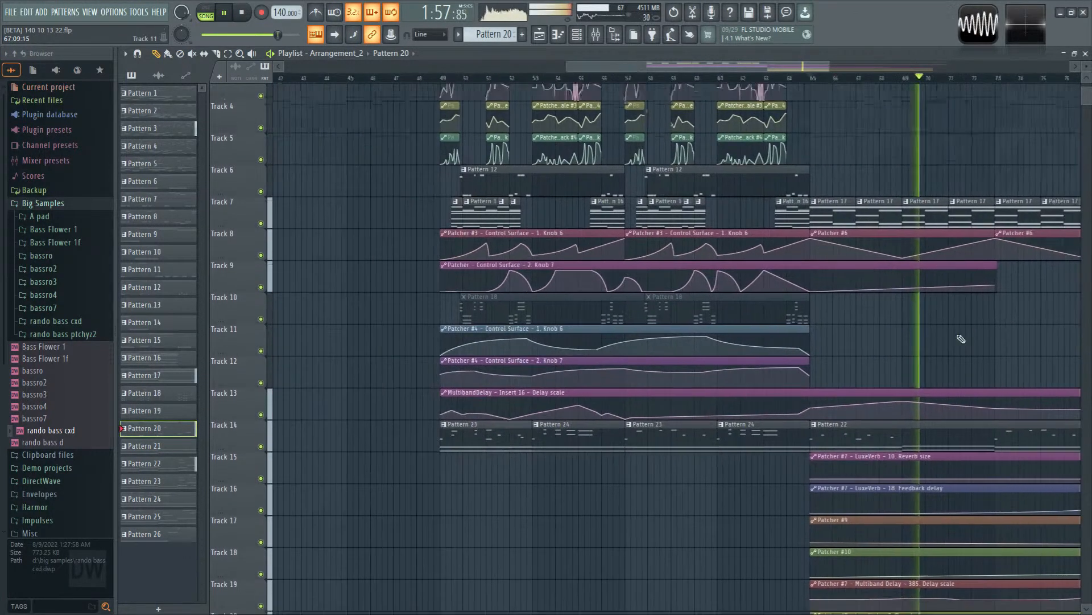
key("space")
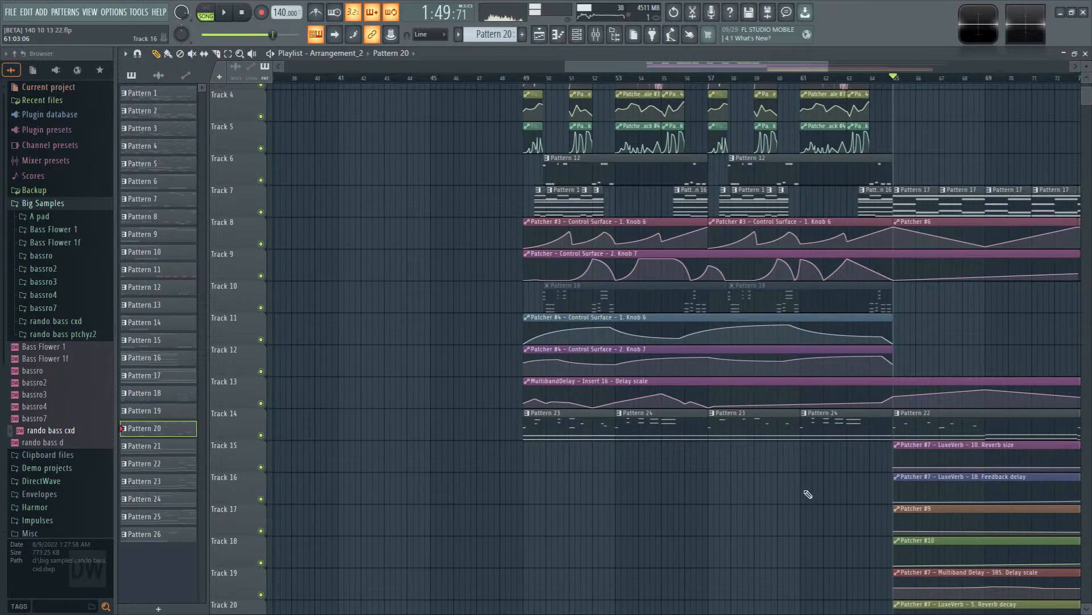
Step: Play the song from bar 49 and make the Pattern 23 clip at bar 49 on Track 14 unique
left_click_drag(671, 477, 561, 441)
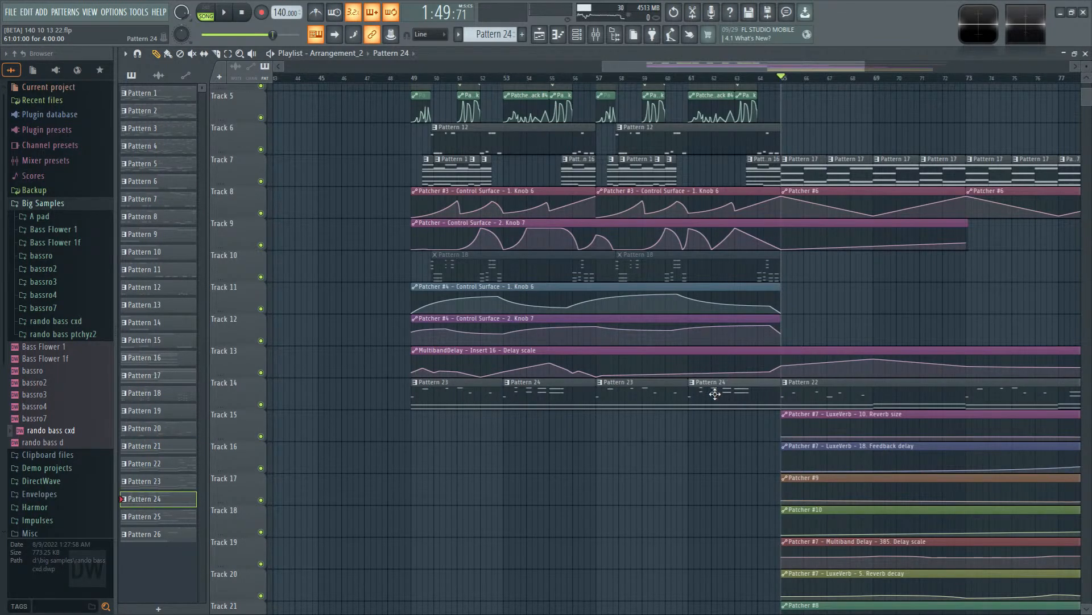
left_click(405, 80)
key("space")
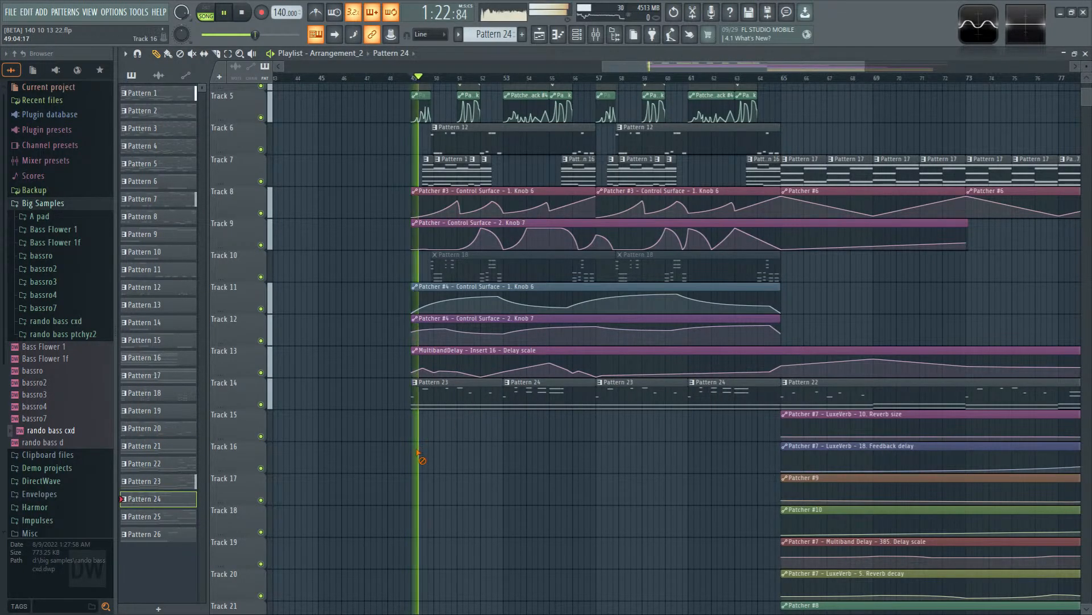
left_click(413, 382)
left_click(438, 456)
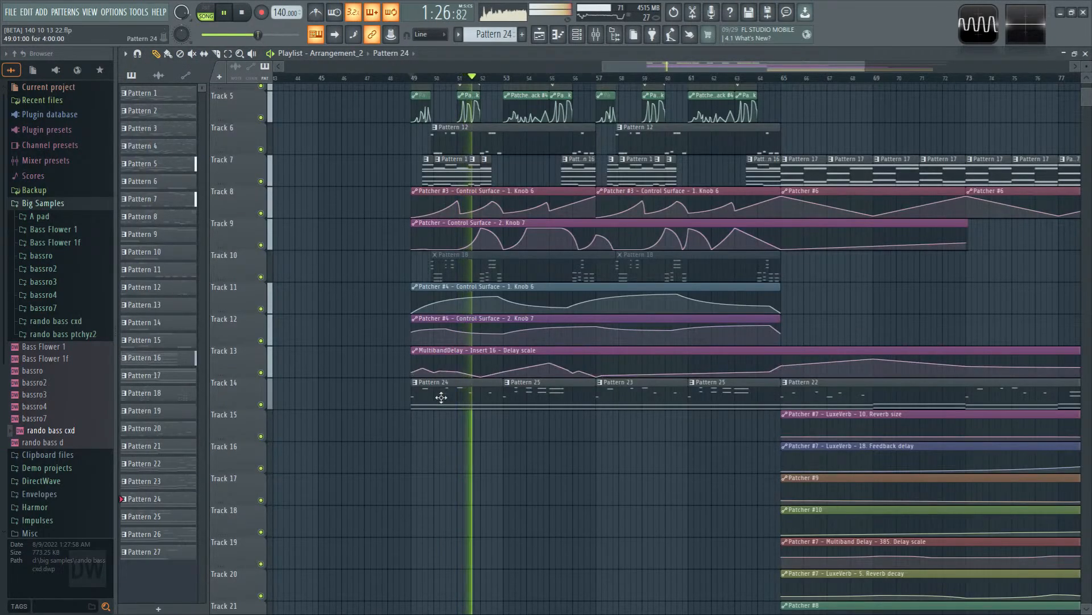
Step: Delete the Ab7 note in bar 2 and the Gb6 note in bar 4 of Pattern 24, and return to the playlist
double_click(441, 397)
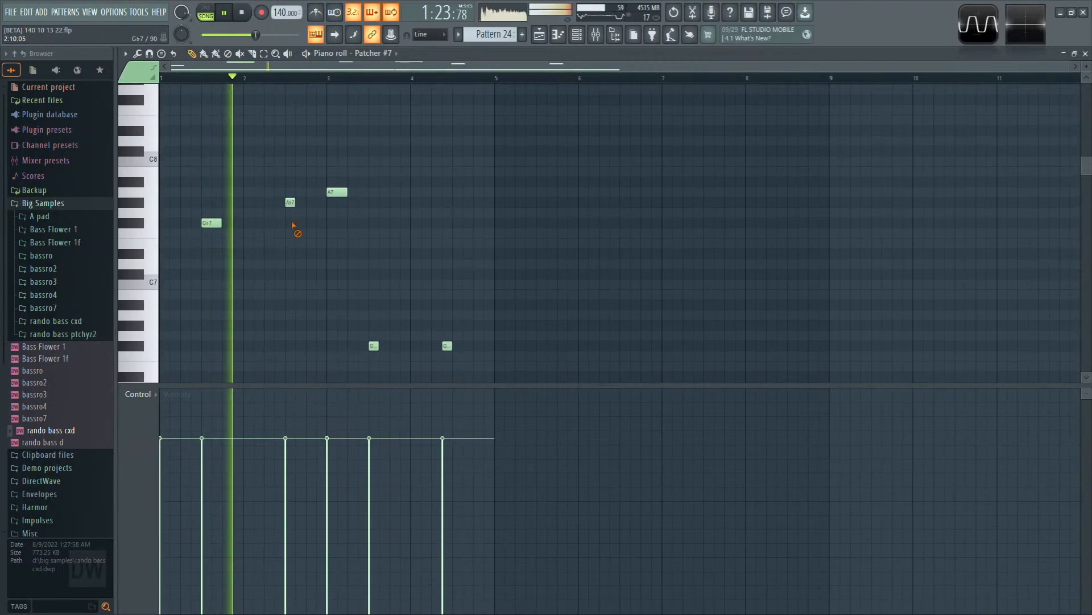
scroll(376, 329, "up", 4)
scroll(366, 271, "down", 10)
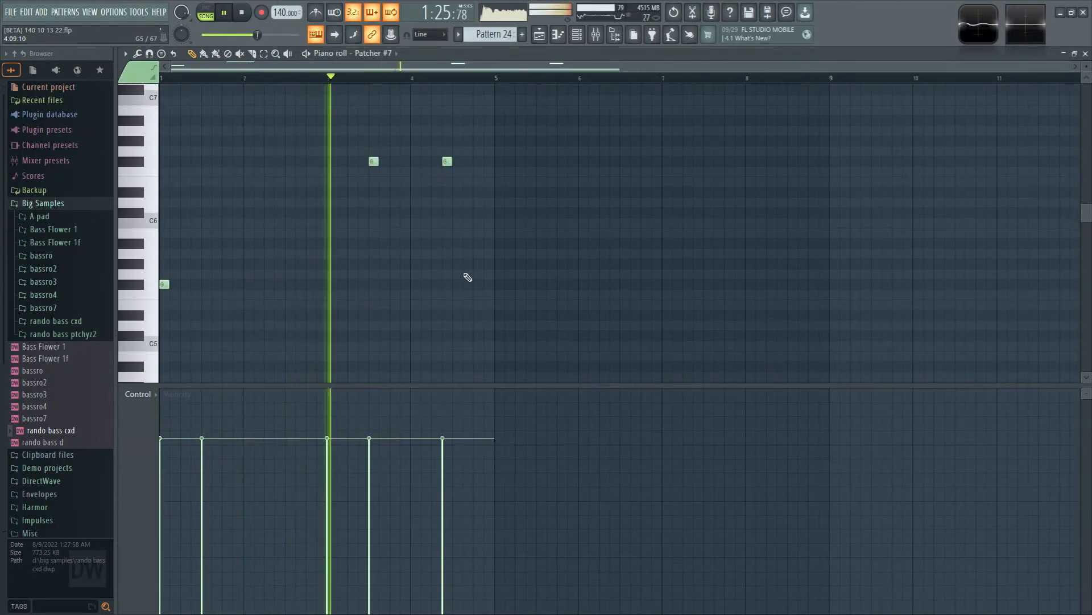
scroll(468, 277, "up", 4)
right_click(448, 285)
left_click(539, 35)
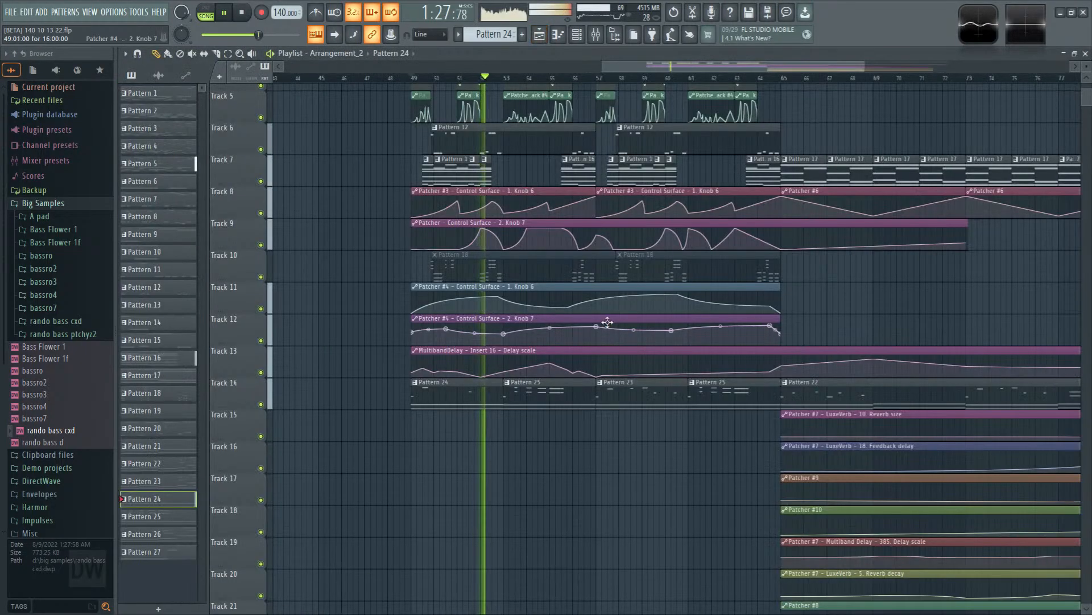
Step: Open Pattern 25 from the clip at bar 53 on Track 14 and move both descending runs down one octave
scroll(594, 372, "down", 3)
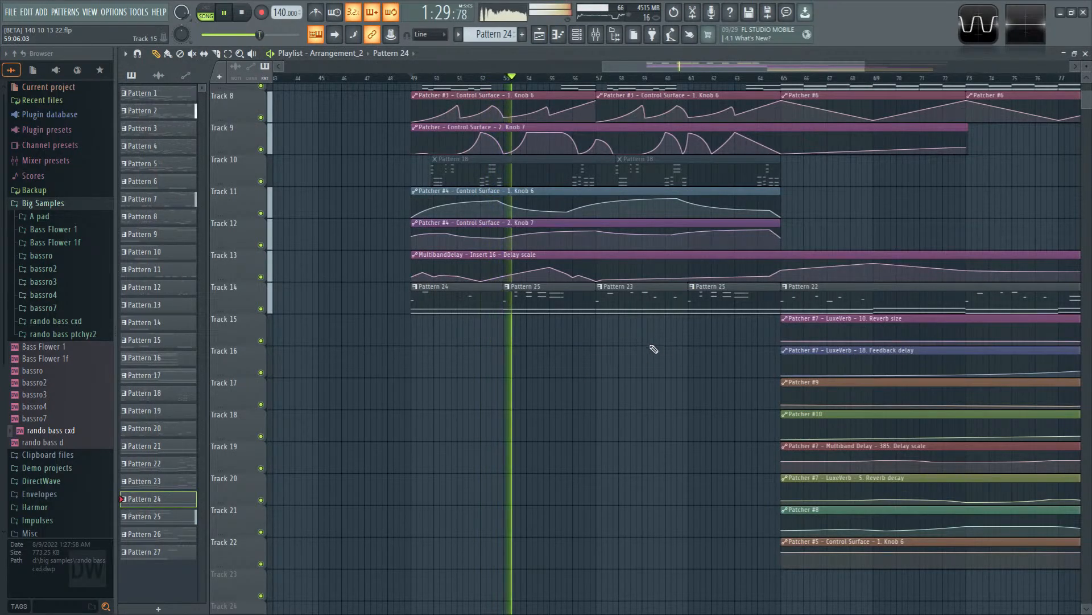
double_click(541, 295)
scroll(753, 264, "up", 2)
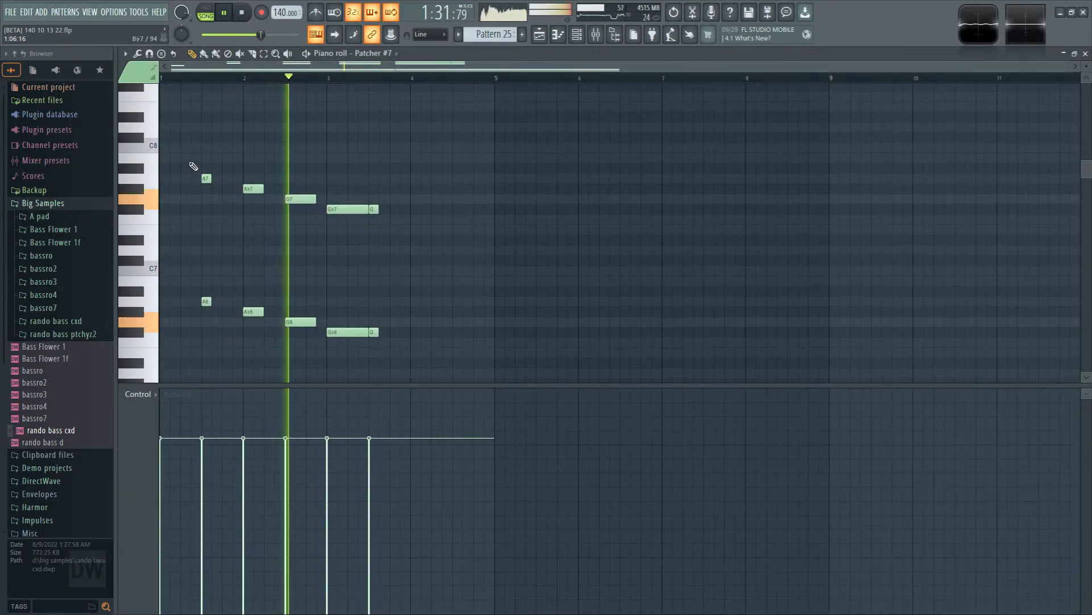
left_click_drag(194, 166, 411, 346)
scroll(431, 341, "down", 3)
left_click_drag(252, 218, 254, 343)
left_click(292, 284)
Step: Replay Pattern 25, raise the long Gb5 note at bar 3 to A6, and return to the playlist
left_click(208, 77)
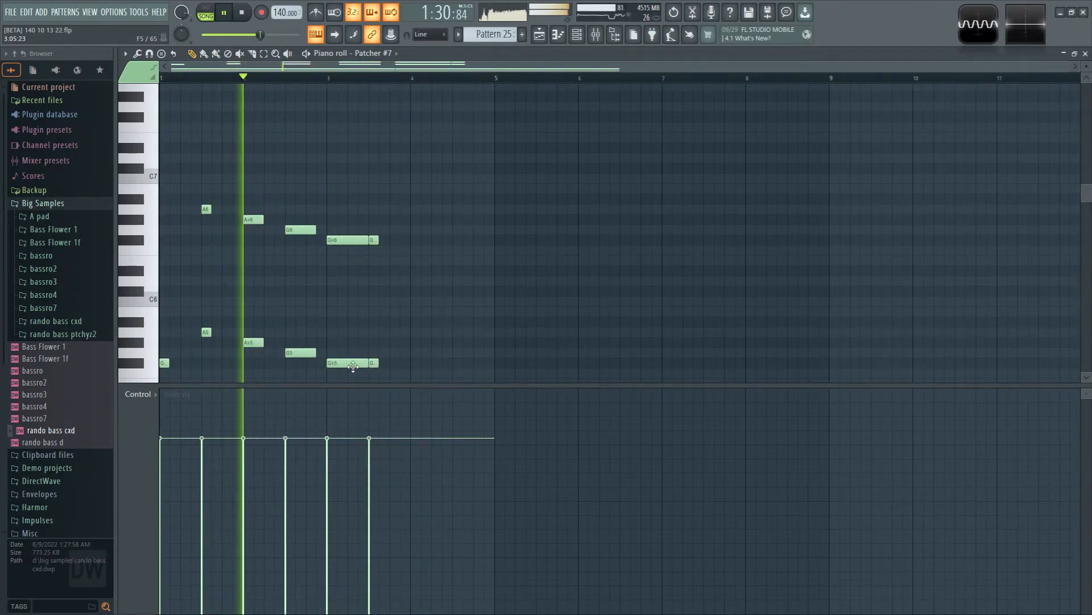
left_click_drag(348, 364, 345, 208)
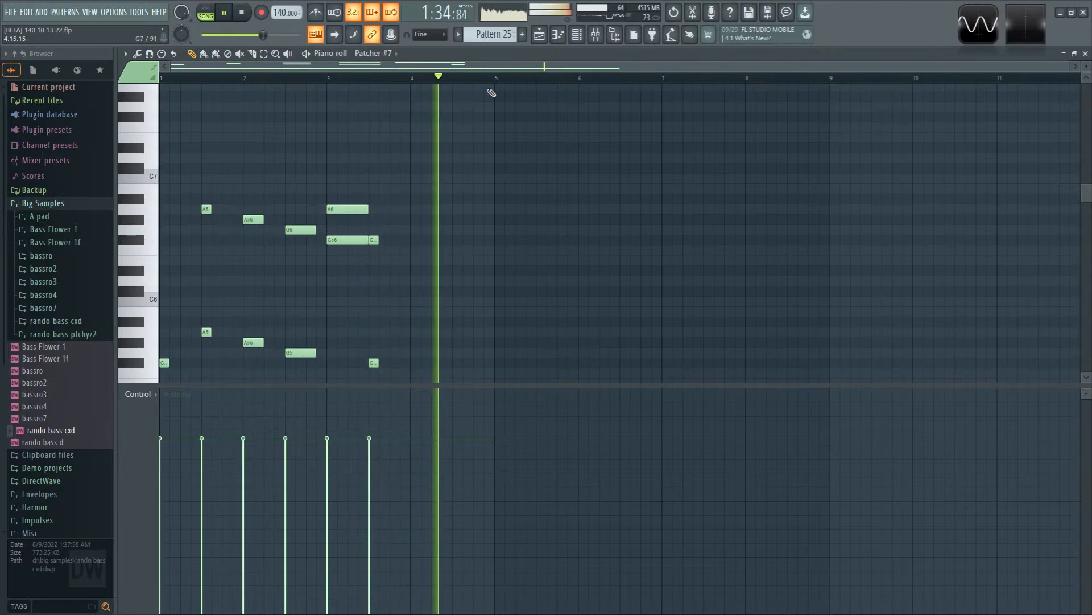
left_click(539, 35)
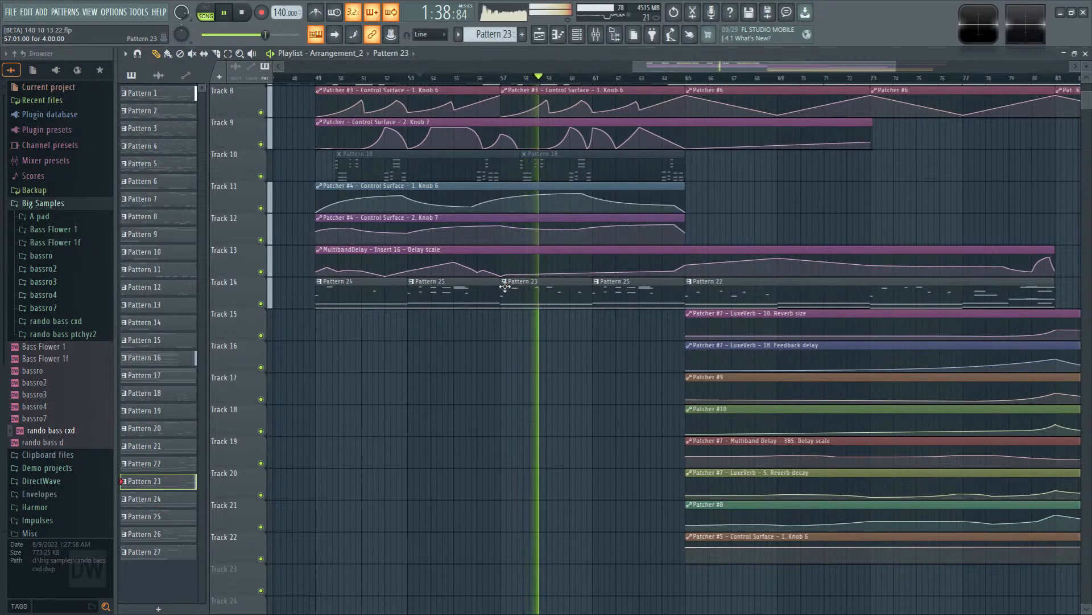
Step: Replace the Pattern 23 clip at bar 57 on Track 14 with Pattern 24
right_click(503, 288)
key("Escape")
right_click(530, 302)
left_click(384, 297)
left_click(527, 293)
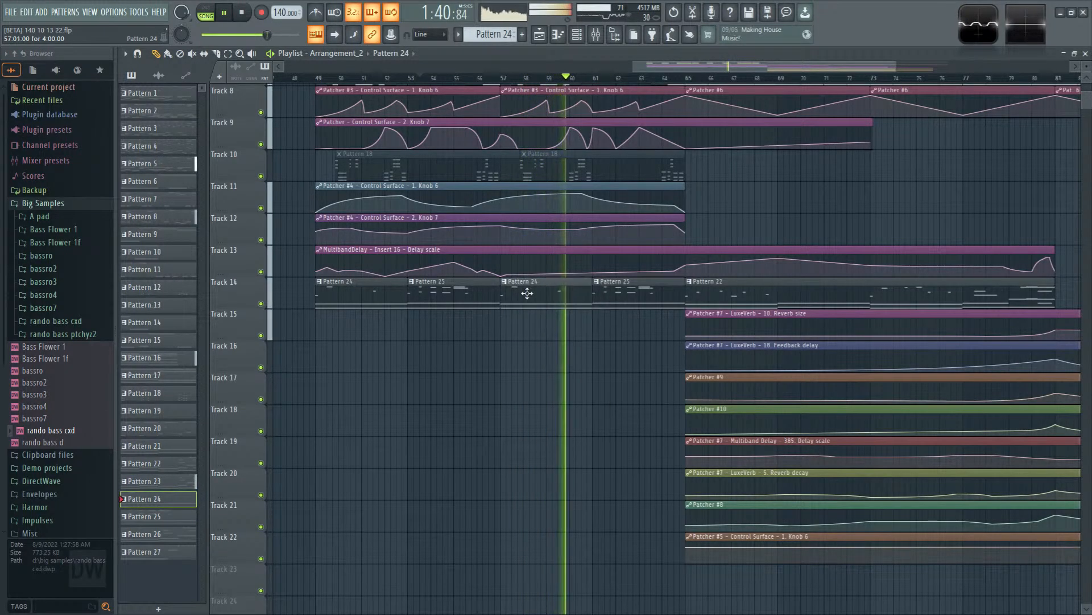
Step: Review the Patcher #7 notes of Pattern 24 in the piano roll and return to the playlist
double_click(519, 297)
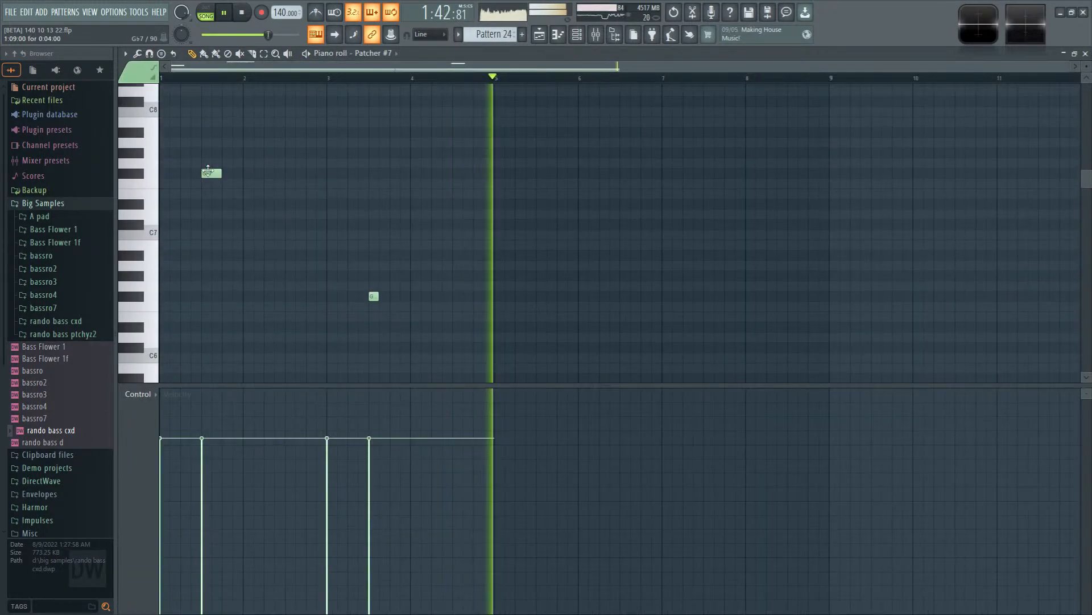
scroll(219, 313, "down", 3)
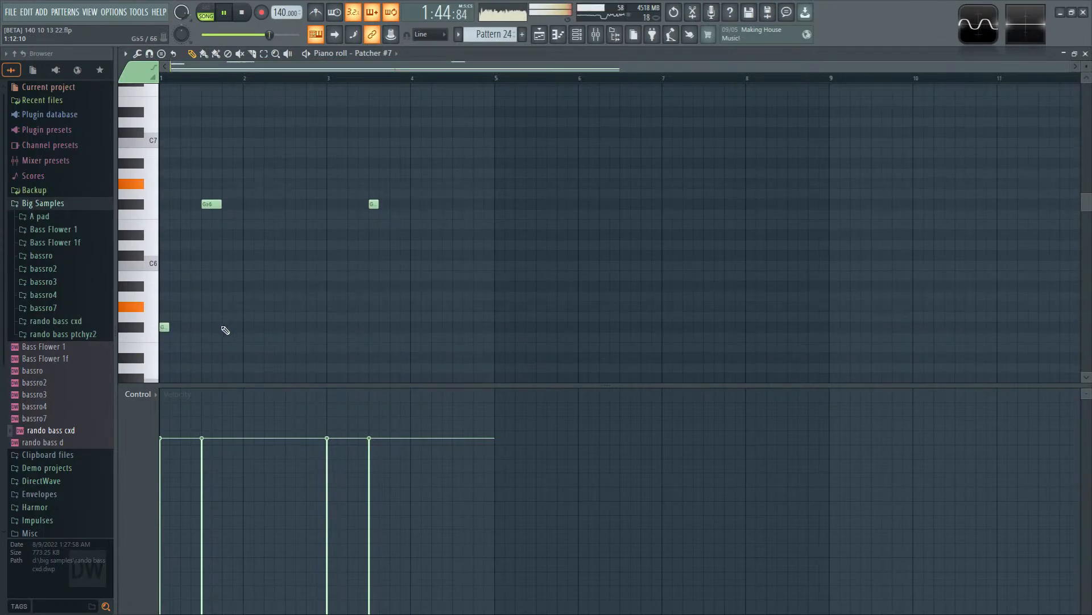
scroll(225, 330, "up", 4)
left_click(539, 34)
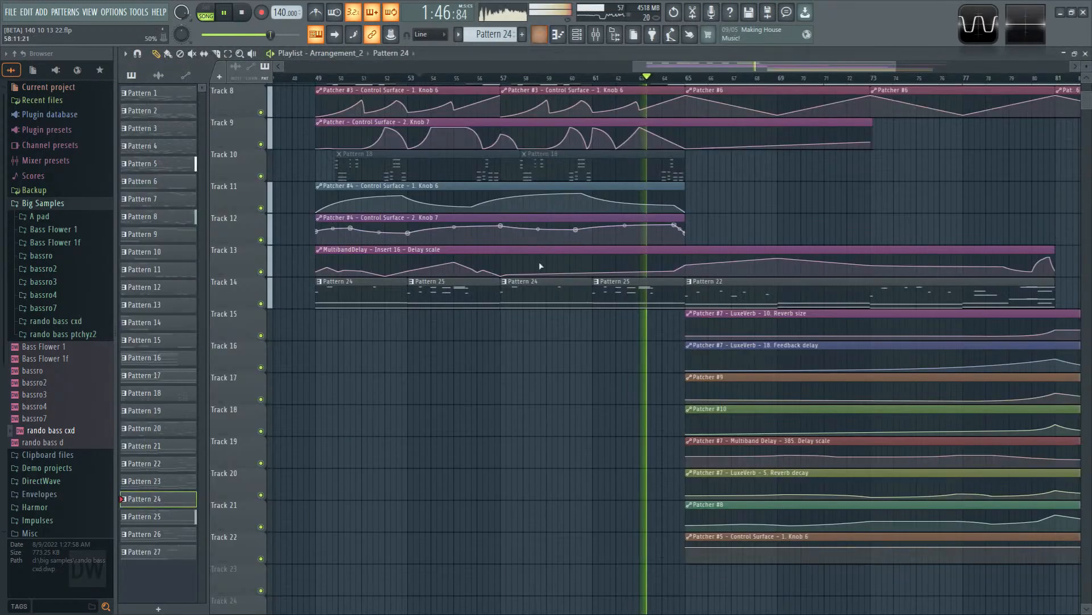
Step: Open Patcher #5 and inspect its middle Harmor and the lower Multiband Delay while bars 65 onward play
left_click_drag(640, 375, 360, 377)
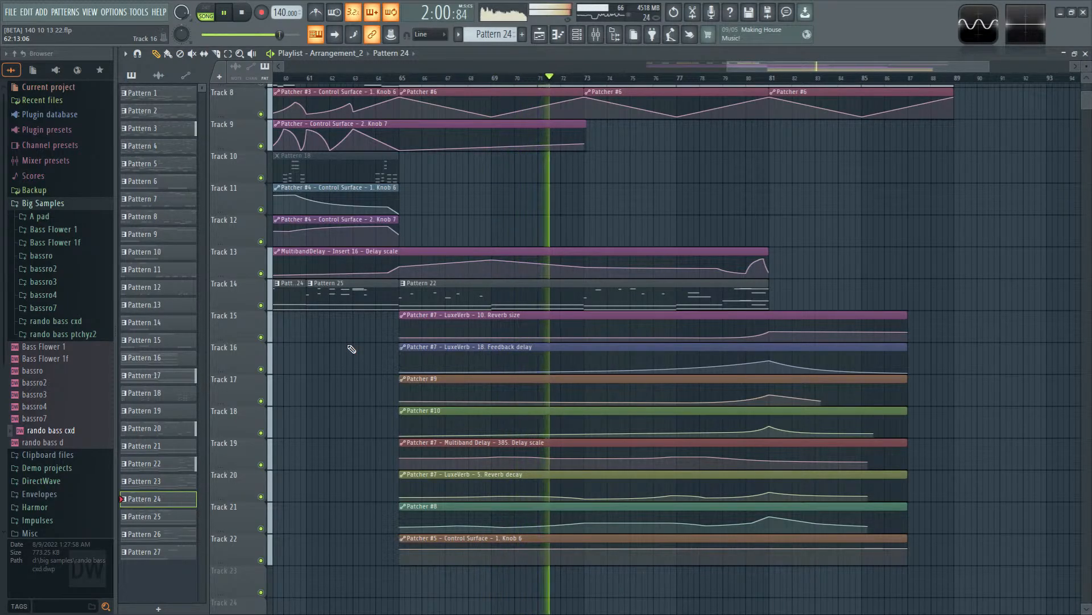
left_click(588, 35)
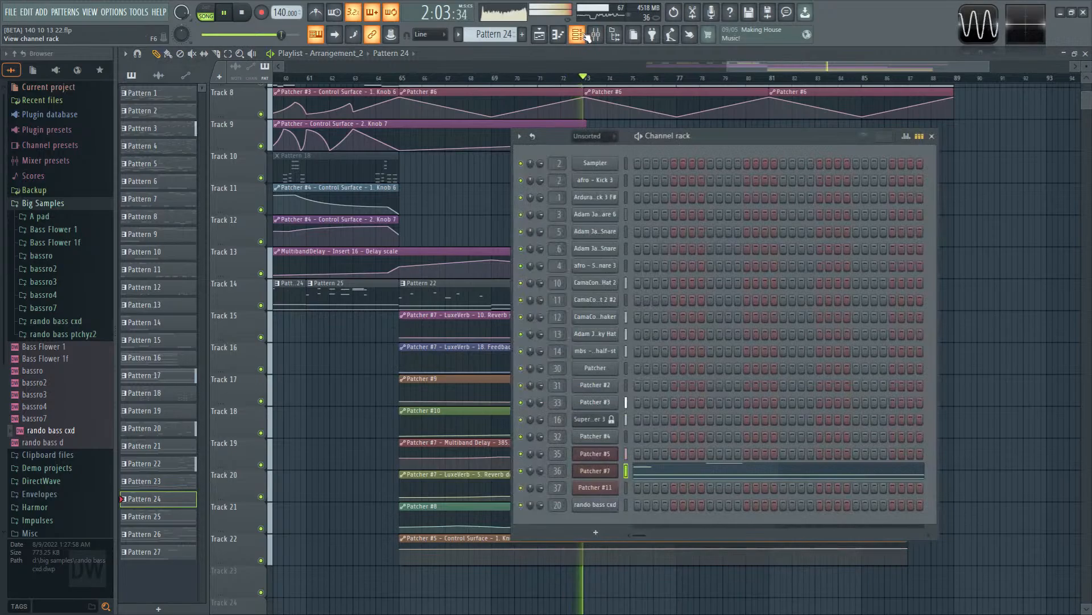
left_click(593, 454)
double_click(500, 307)
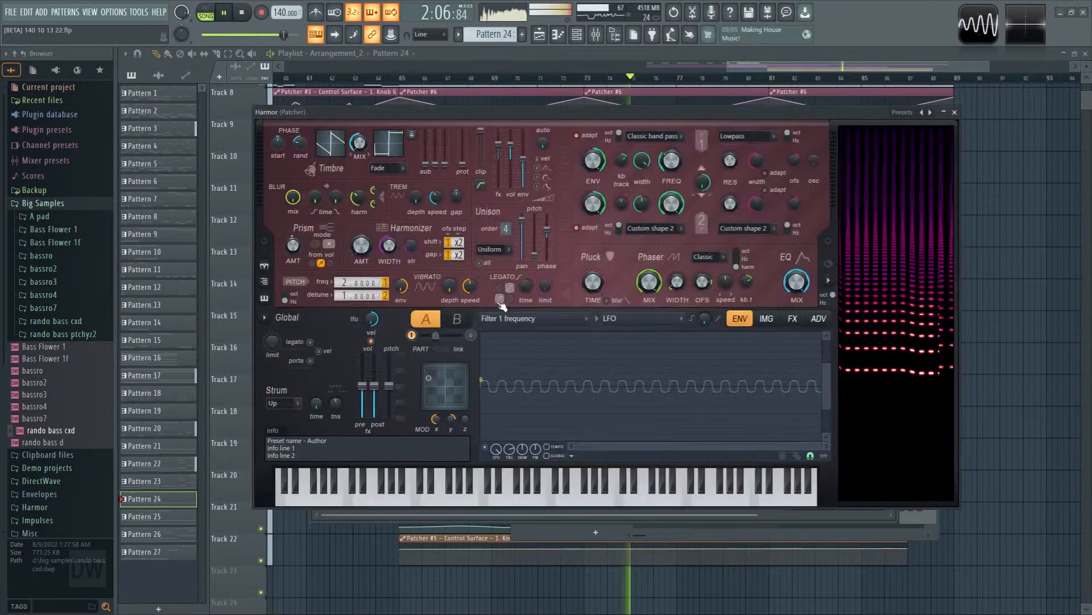
left_click(956, 111)
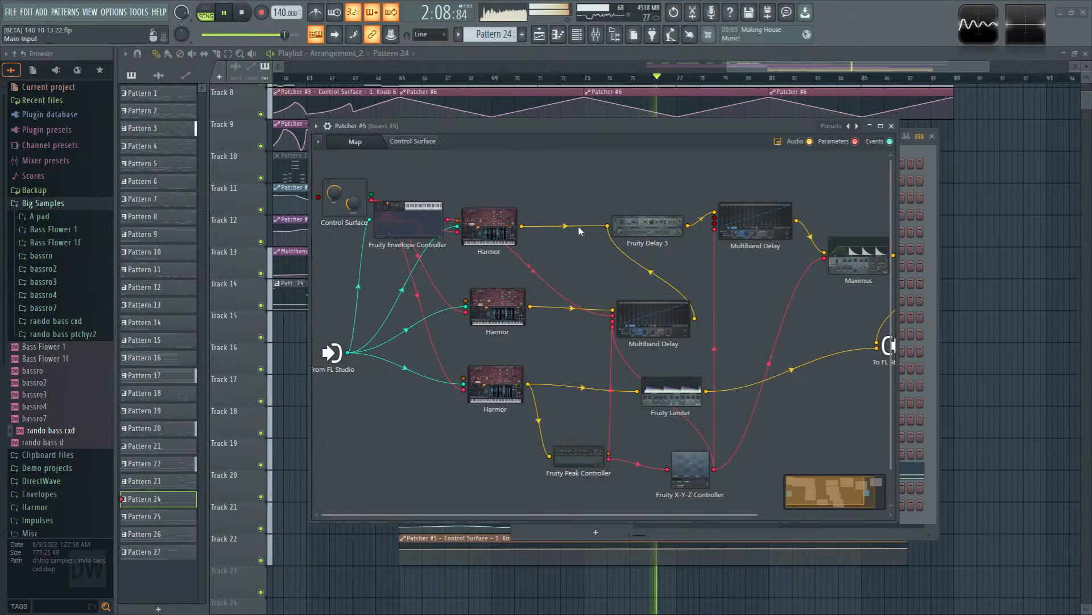
double_click(659, 333)
left_click(939, 234)
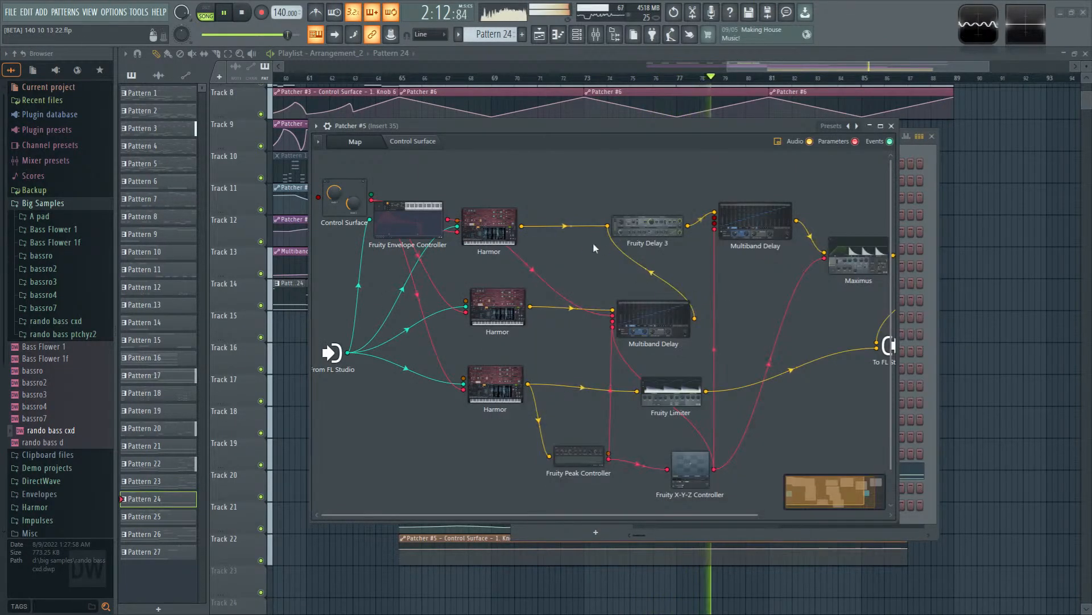
Step: Examine the filter settings of Patcher #5's middle Harmor while replaying from about bar 74, and return to the playlist
double_click(501, 289)
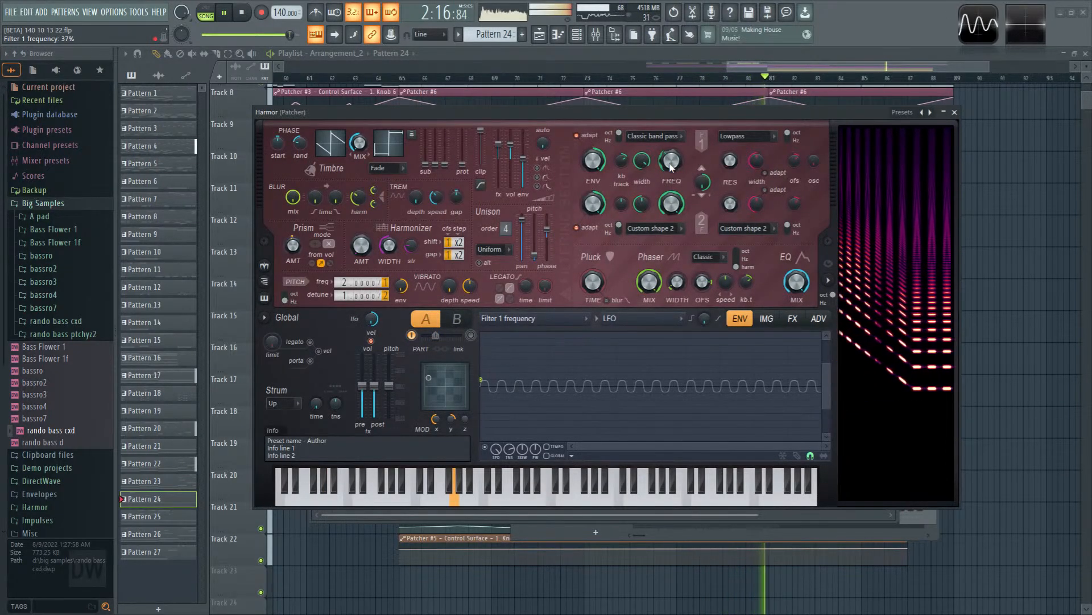
left_click(615, 79)
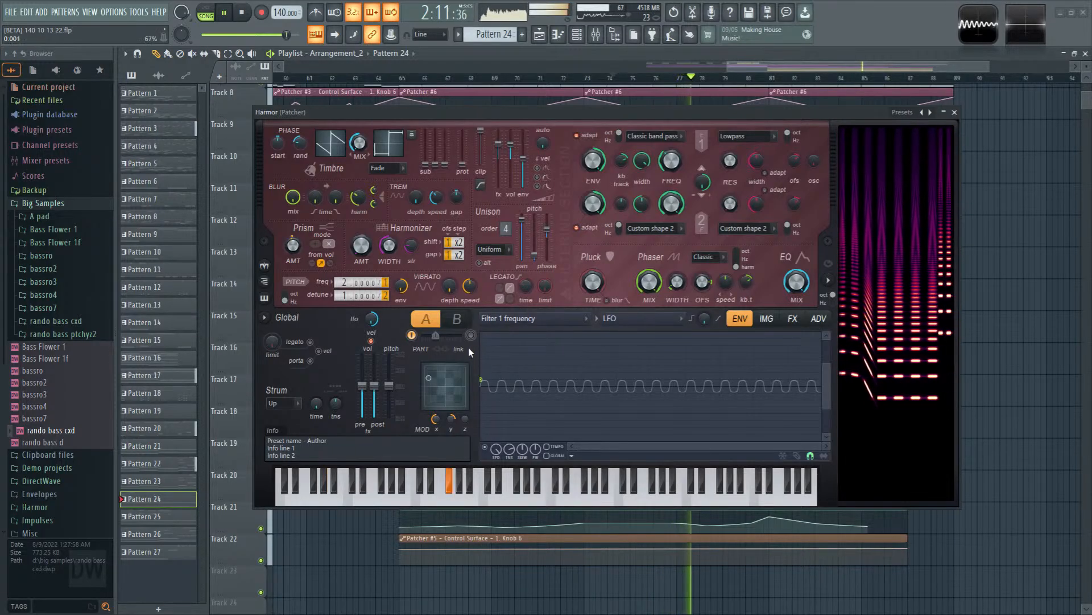
left_click(956, 114)
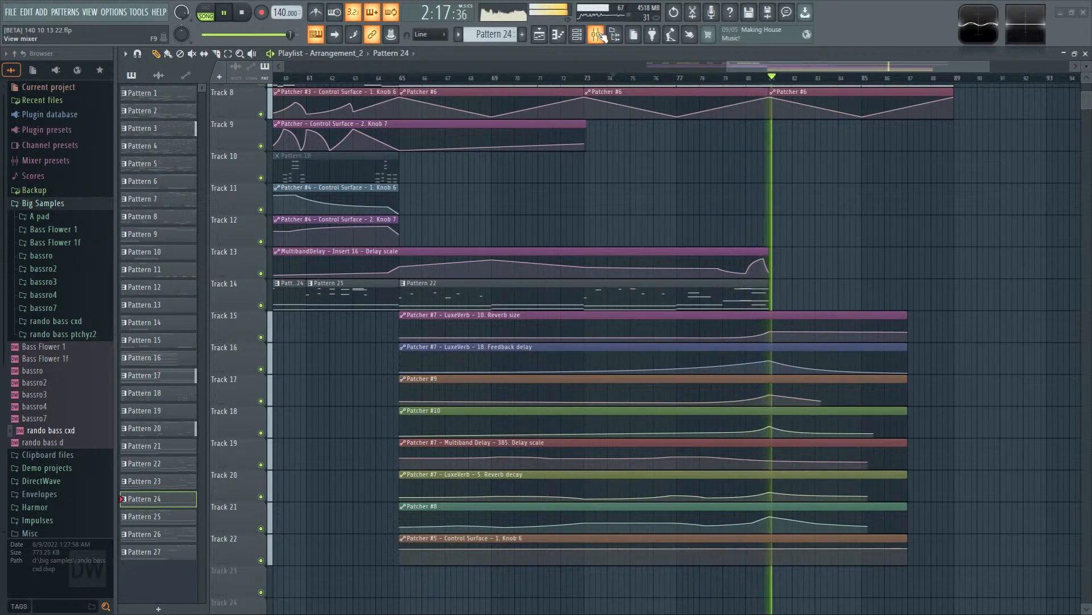
Step: Insert a Pattern 20 clip at 81:09 on Track 2, start the following Pattern 20 clip in bar 83, and play the passage
scroll(933, 368, "up", 7)
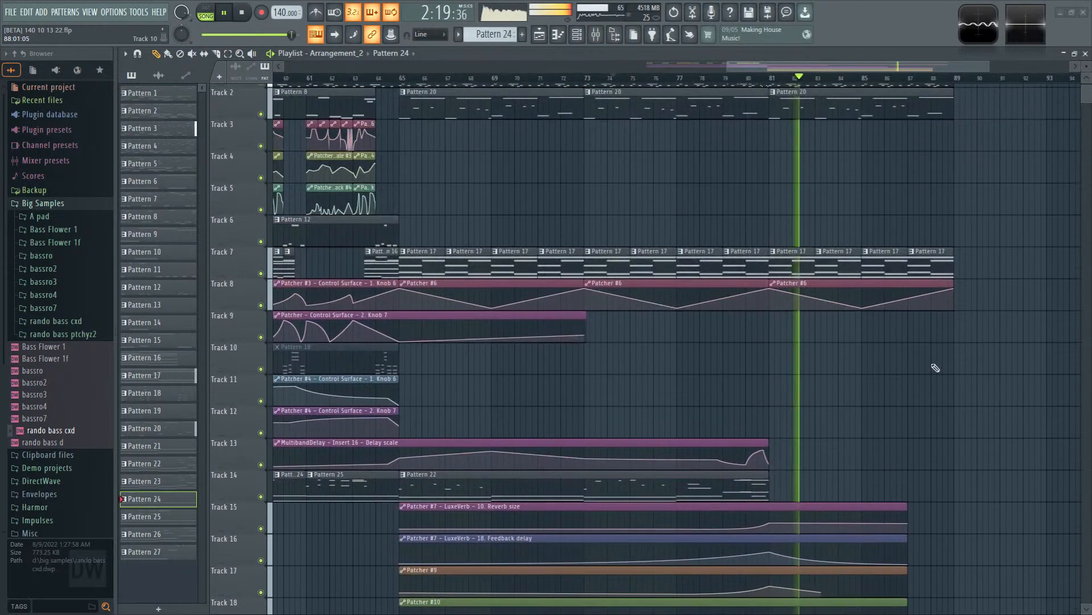
scroll(934, 368, "up", 4, "ctrl")
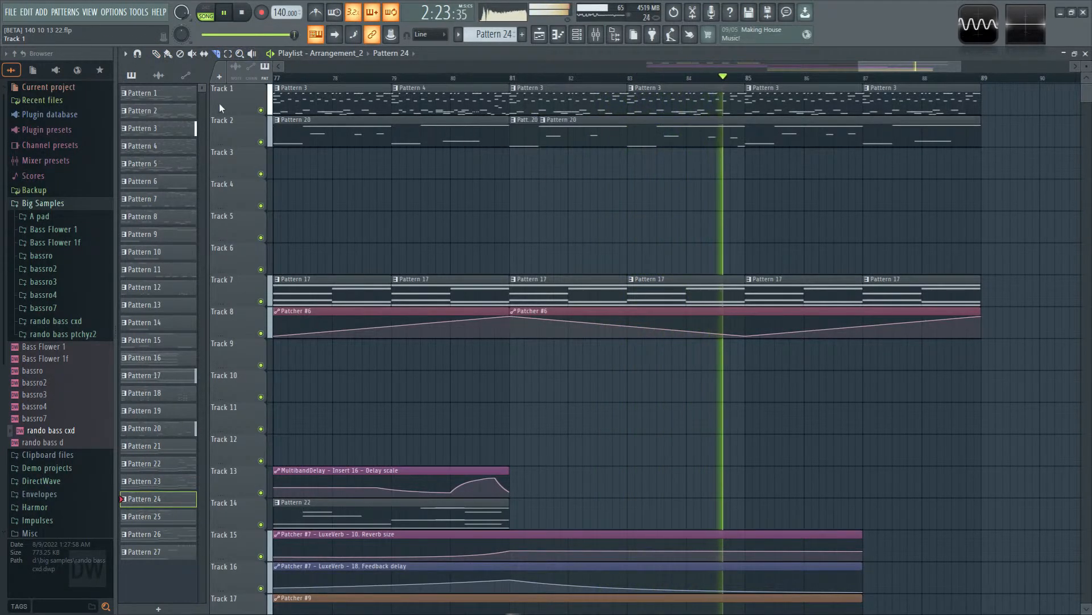
left_click_drag(553, 141, 600, 136)
left_click_drag(522, 132, 558, 163)
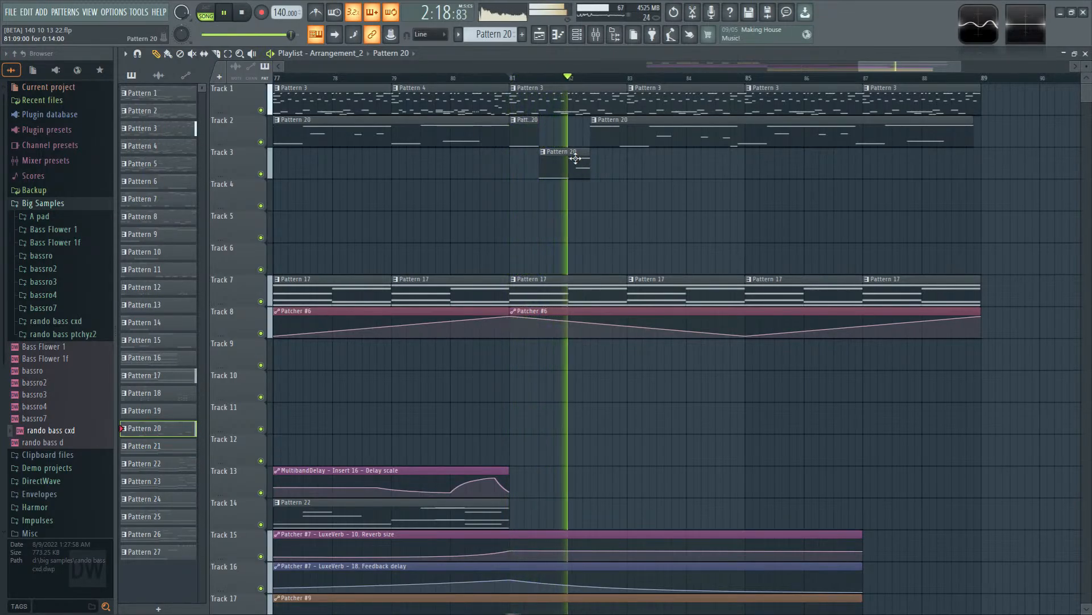
left_click_drag(569, 163, 649, 132)
key("space")
key("space")
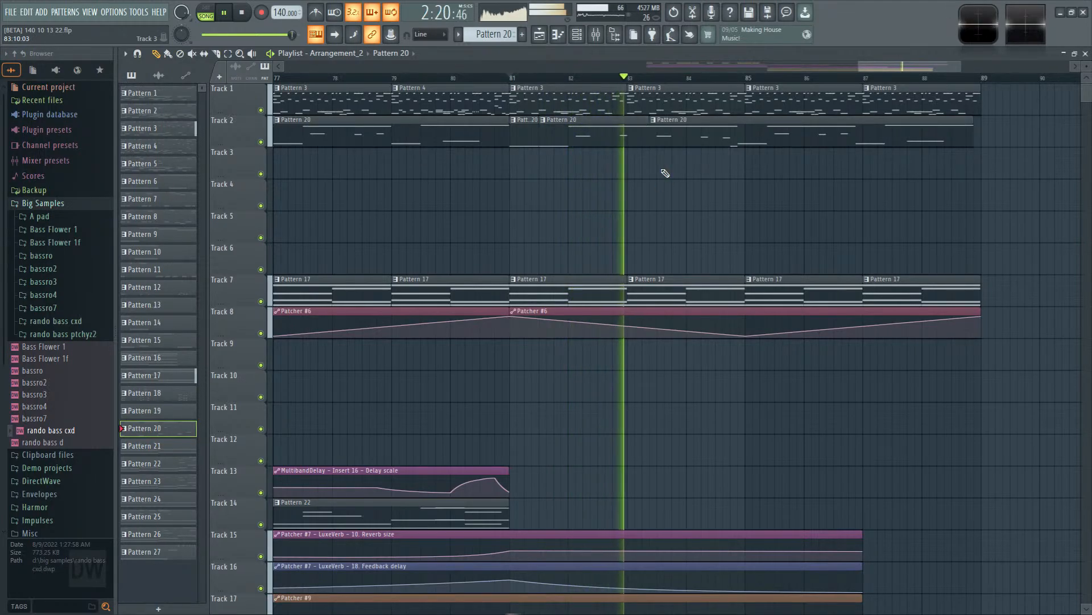
Step: Start the last Pattern 20 clip midway through bar 83, slice it late in bar 84, and slip the tail's notes into place
key("space")
key("space")
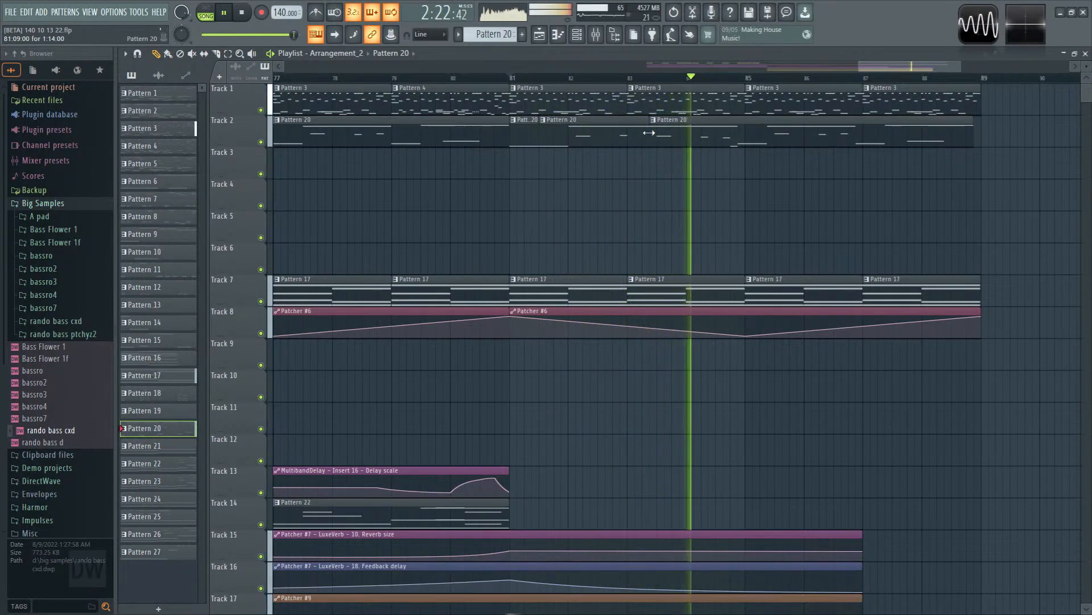
left_click_drag(654, 133, 714, 141)
left_click(205, 53)
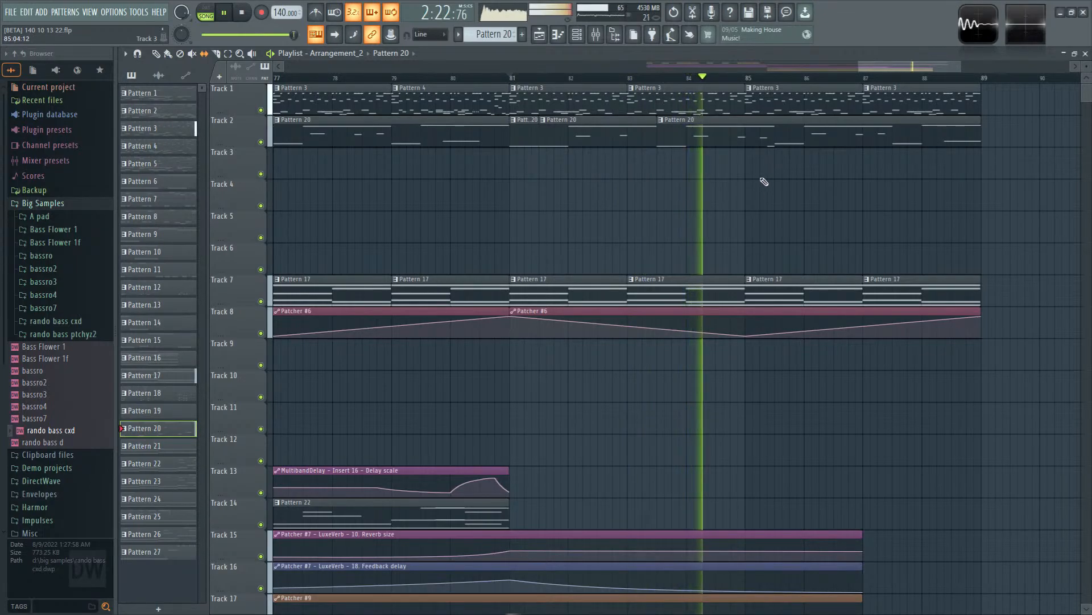
left_click(217, 54)
left_click_drag(746, 113, 729, 137)
left_click(205, 53)
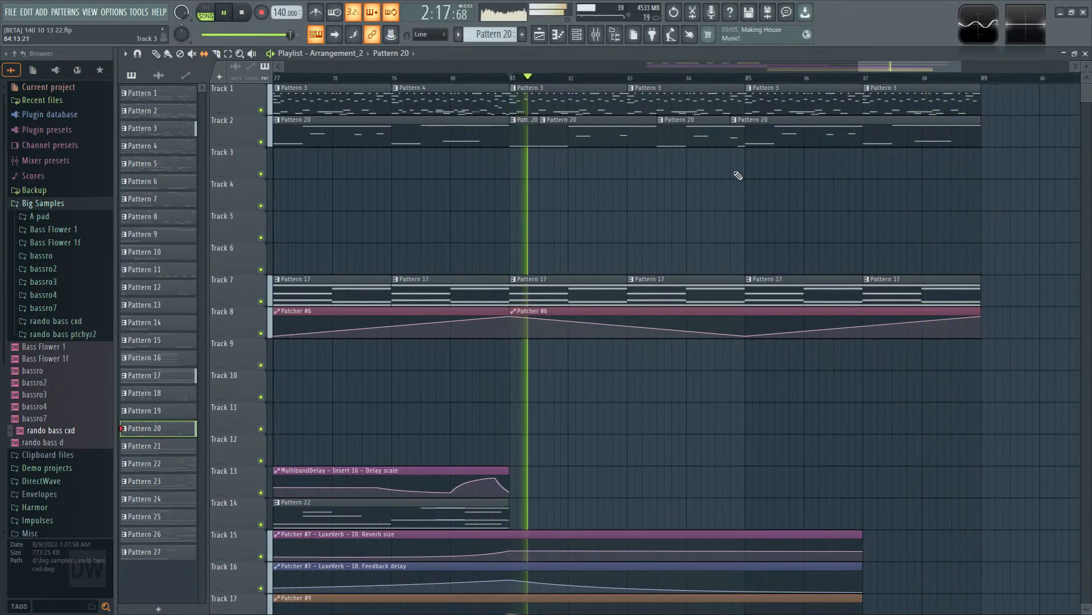
Step: Examine parts B and A of the top Harmor in Patcher #5, replay from bar 79, and close the plugin
key("F9")
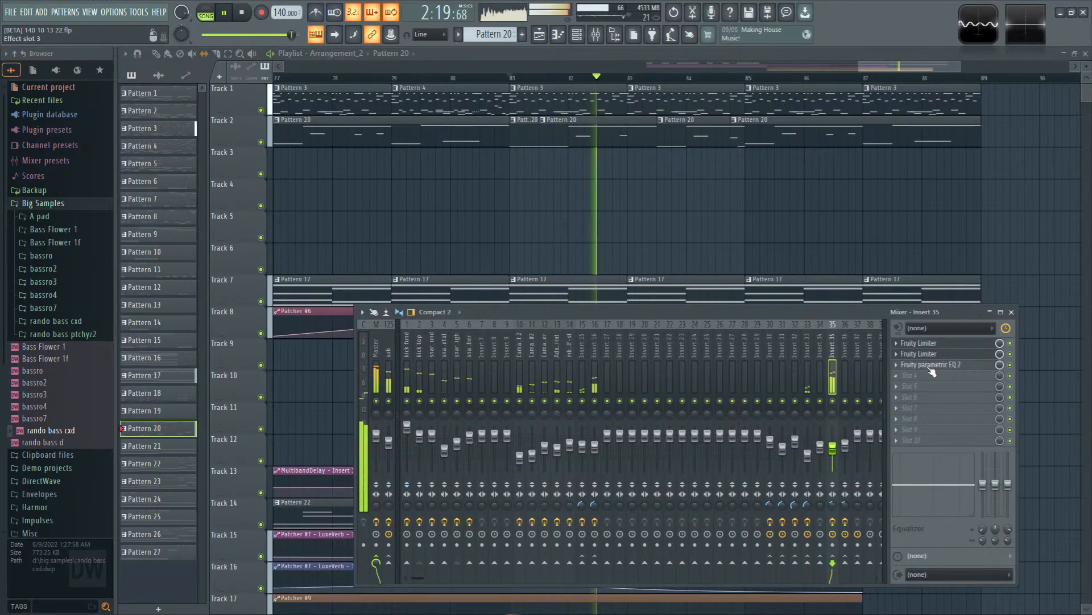
left_click(580, 38)
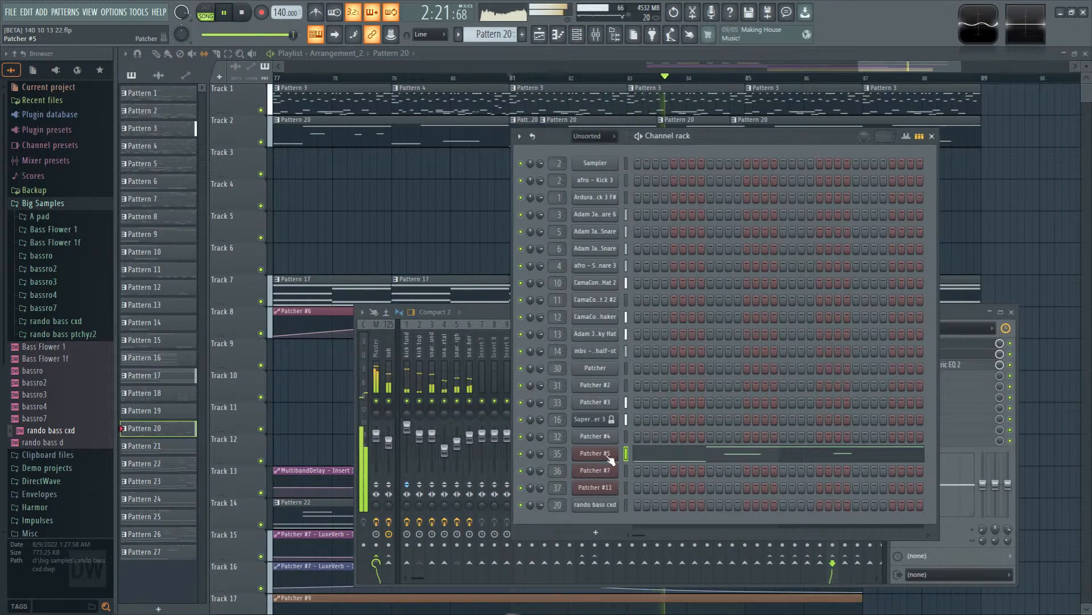
left_click(608, 455)
double_click(498, 235)
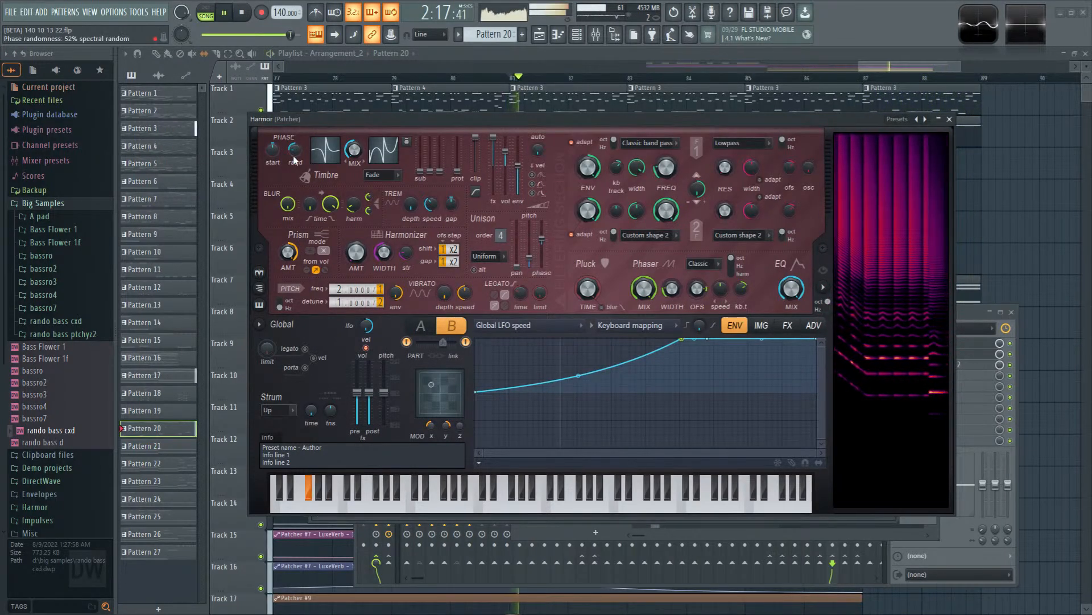
left_click(420, 326)
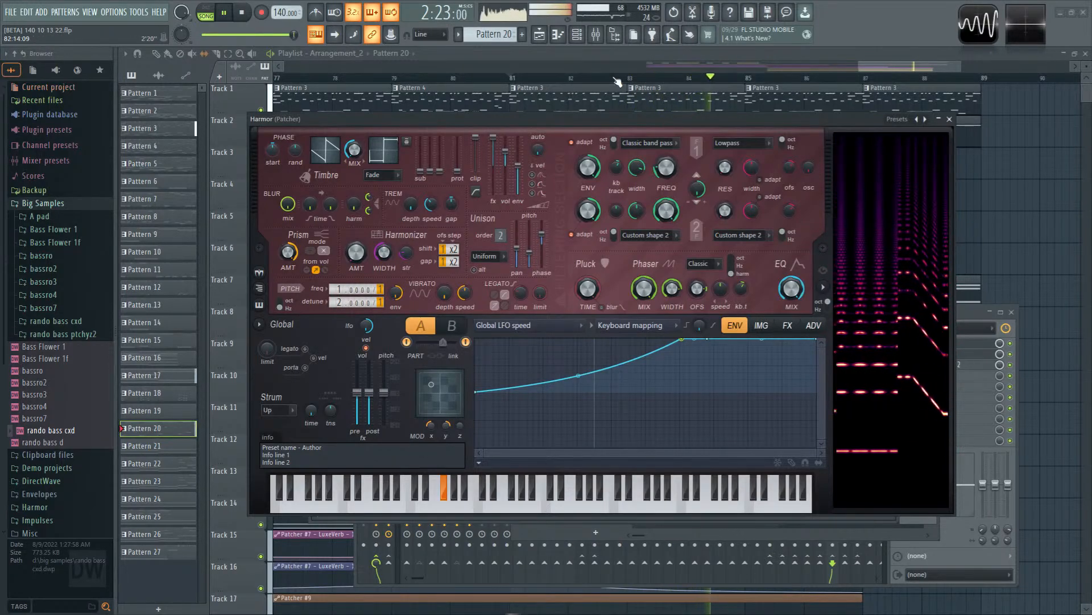
left_click(392, 79)
left_click(950, 119)
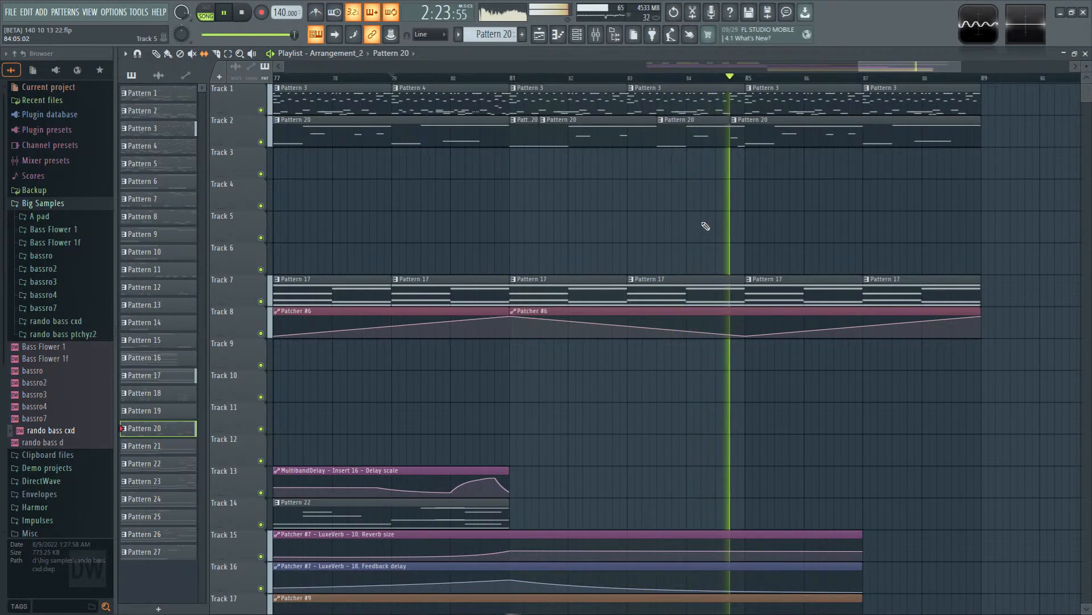
Step: Play the arrangement from bar 49 and check the Insert 30 and Insert 31 levels in the mixer
key("space")
scroll(712, 244, "down", 3)
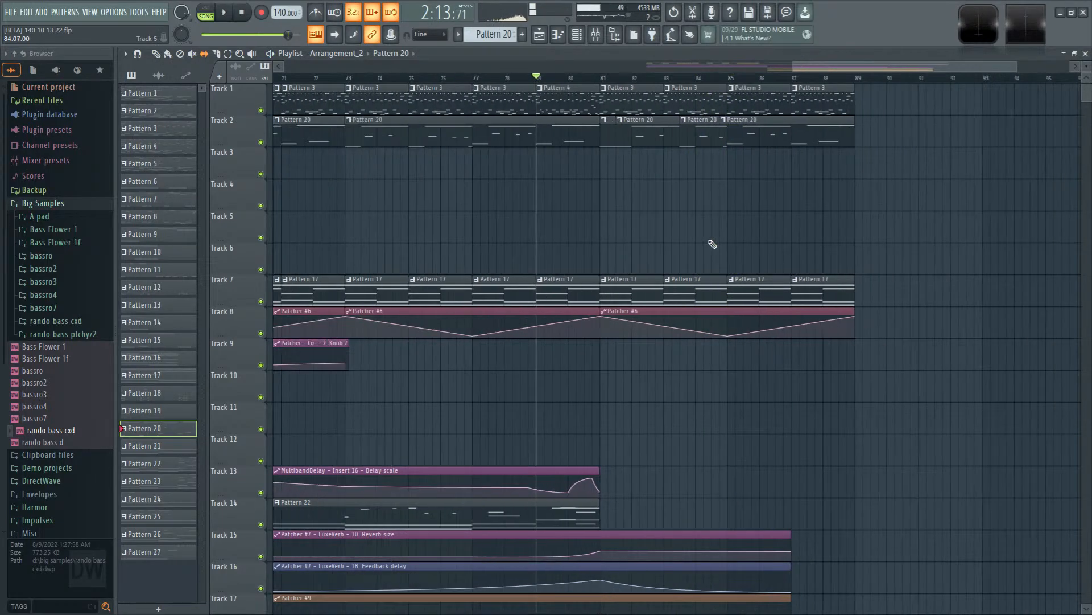
scroll(712, 244, "down", 3)
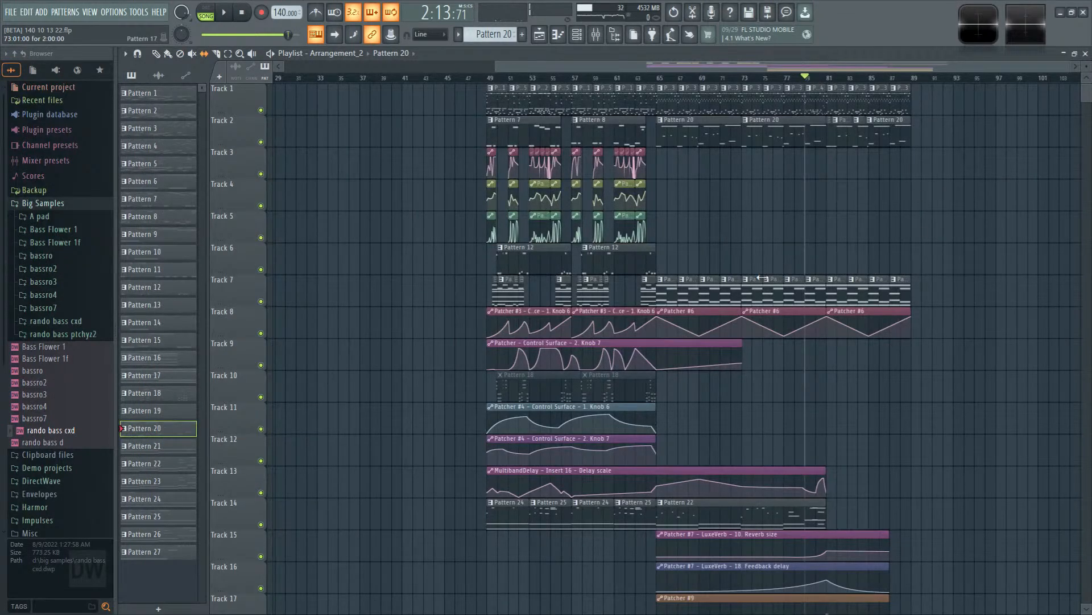
left_click(514, 79)
key("space")
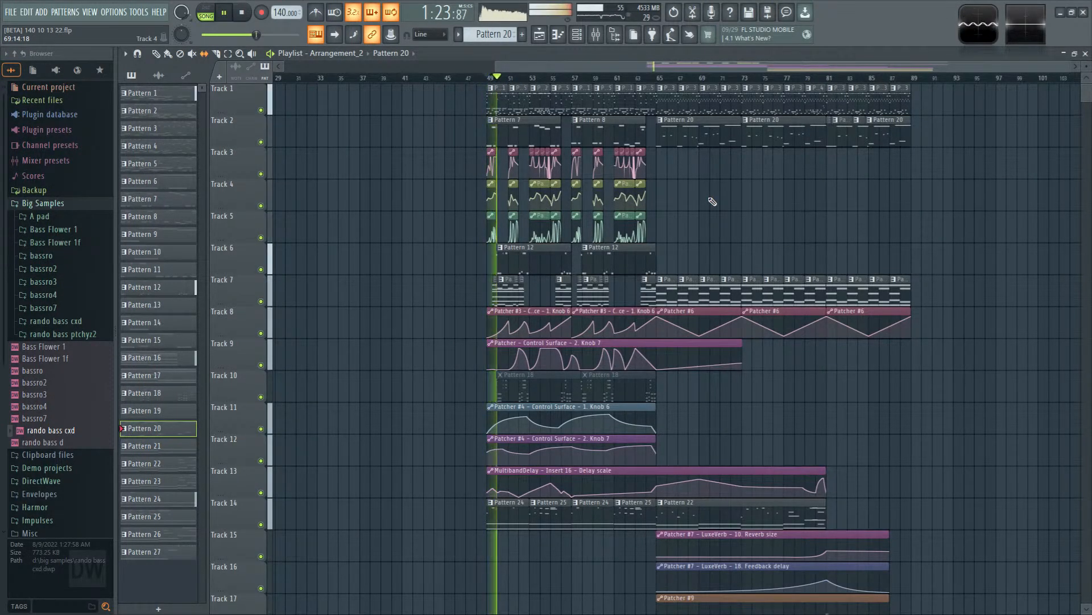
left_click(595, 36)
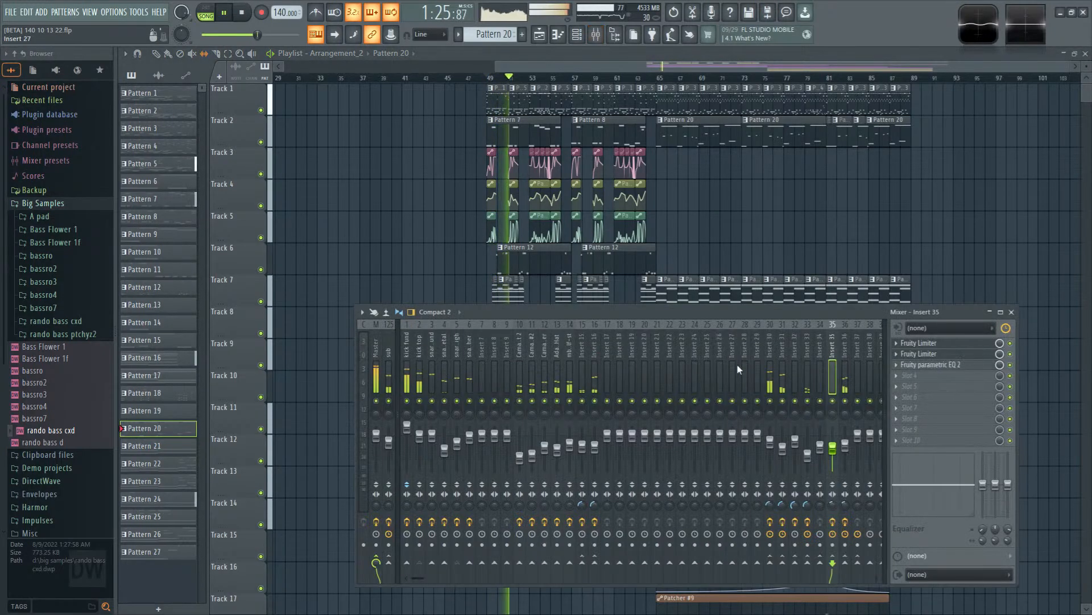
left_click(773, 394)
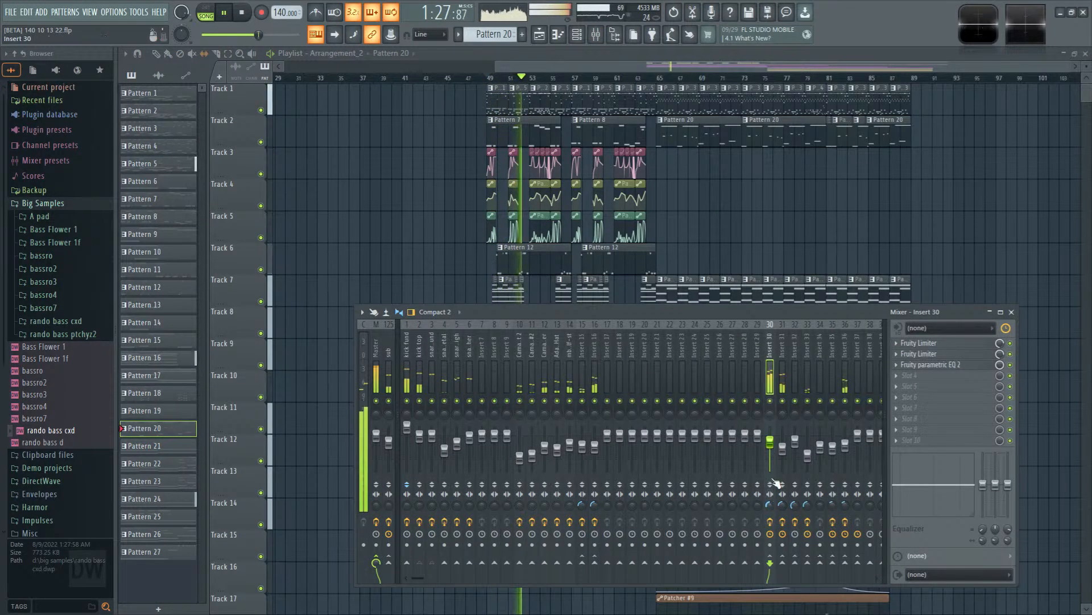
left_click(784, 455)
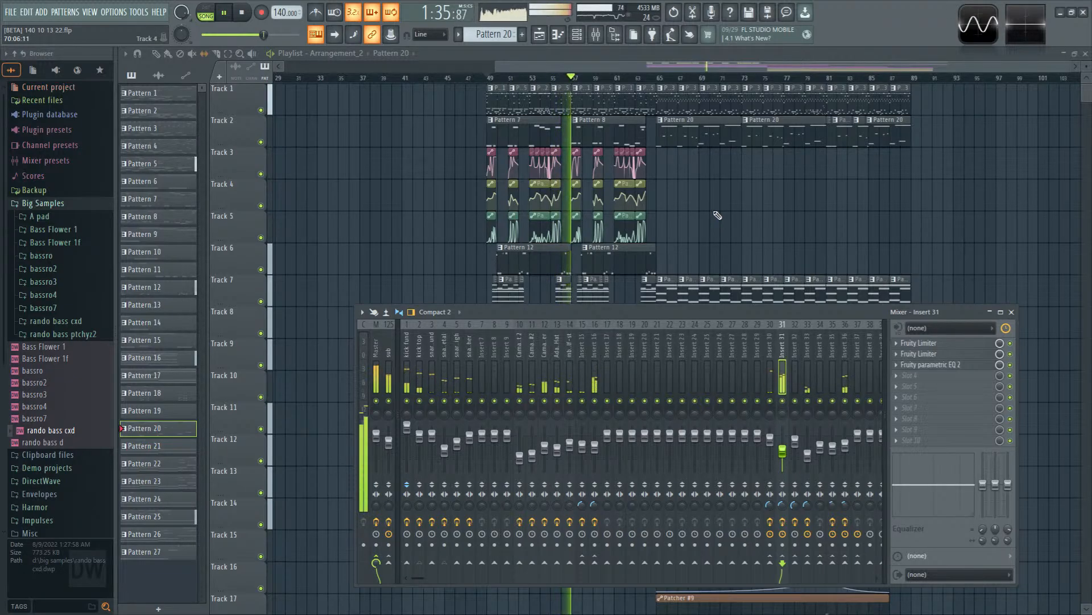
Step: Raise the snare higher and snare fund volumes slightly above 100%, and open the snare fund's Fruity parametric EQ 2
left_click(472, 381)
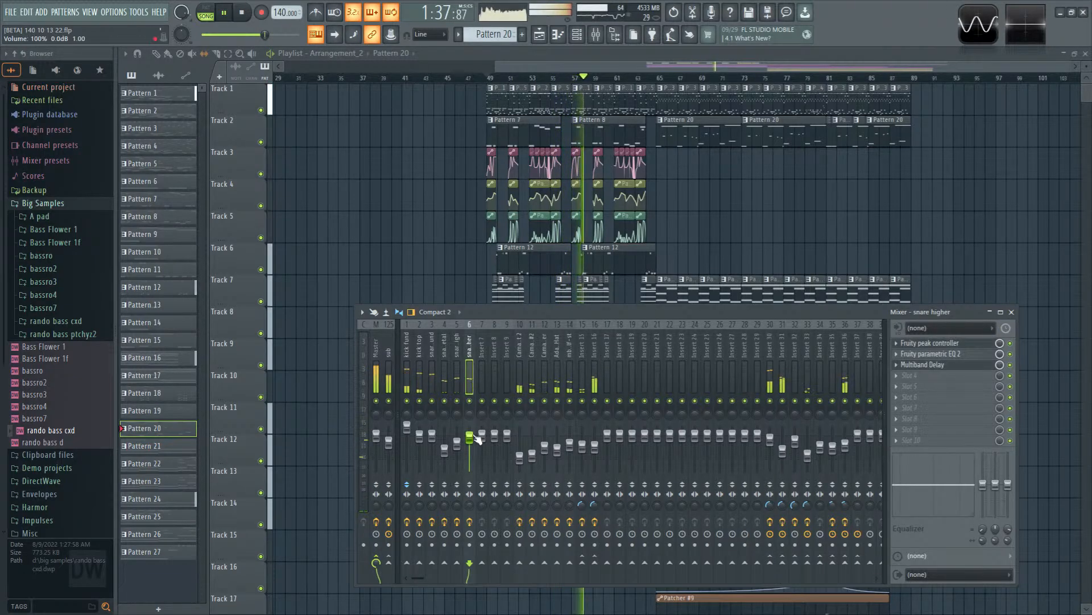
scroll(474, 439, "up", 3)
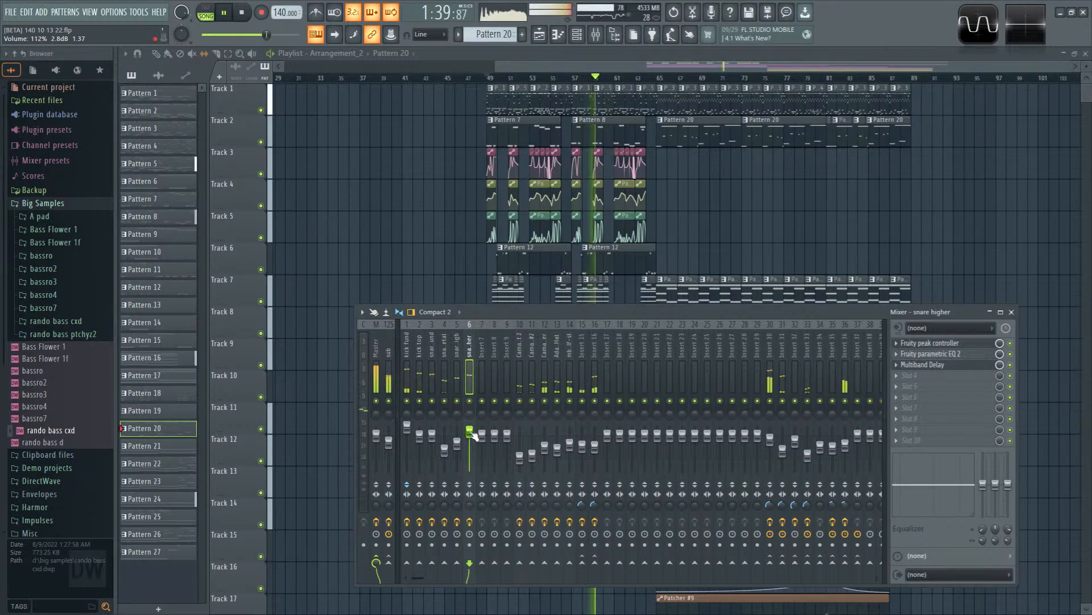
scroll(474, 439, "down", 1)
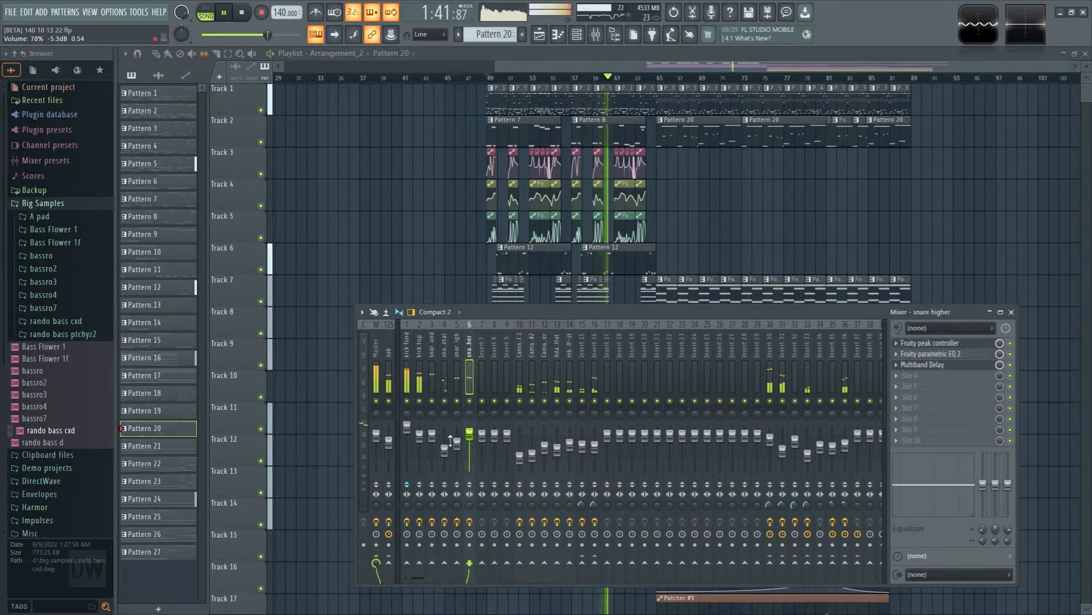
left_click(432, 435)
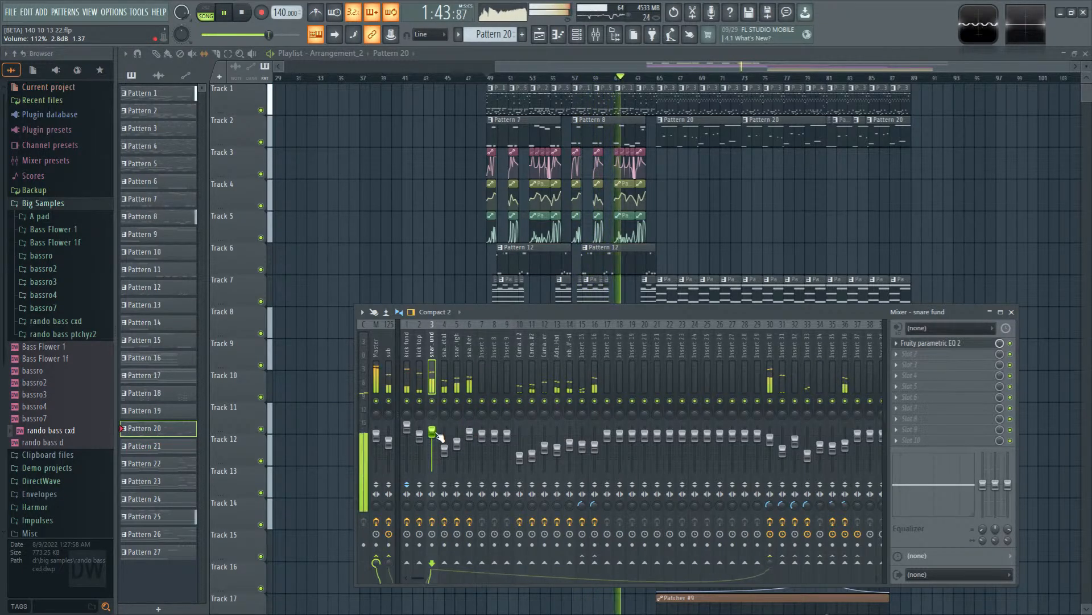
left_click(931, 343)
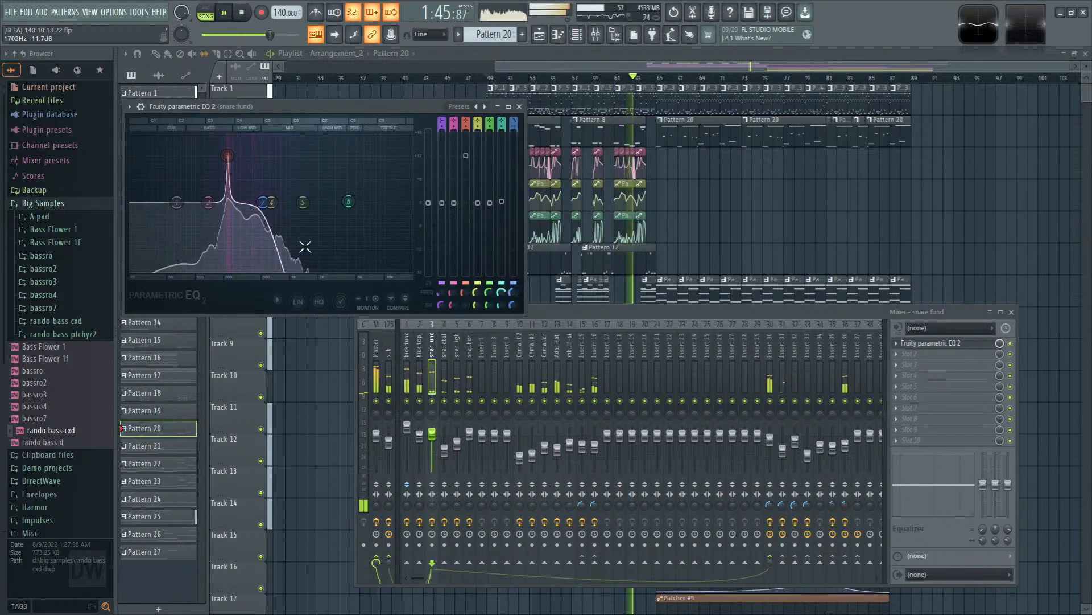
Step: Shift the snare fund EQ's narrow band 3 peak to about 259 Hz at roughly 12.3 dB and close the equalizer
left_click_drag(228, 159, 233, 156)
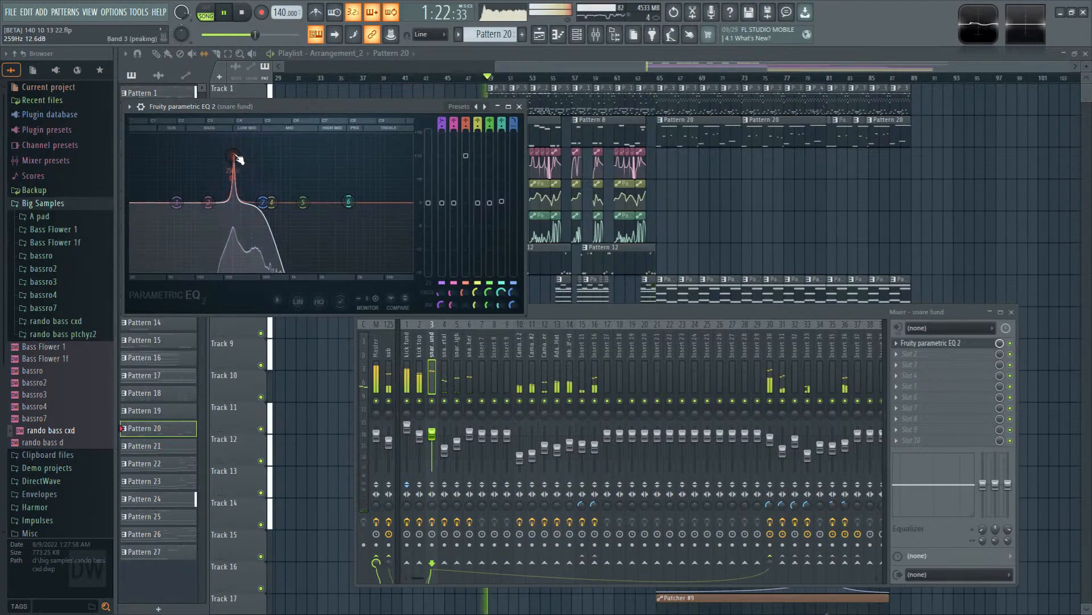
left_click_drag(236, 154, 238, 155)
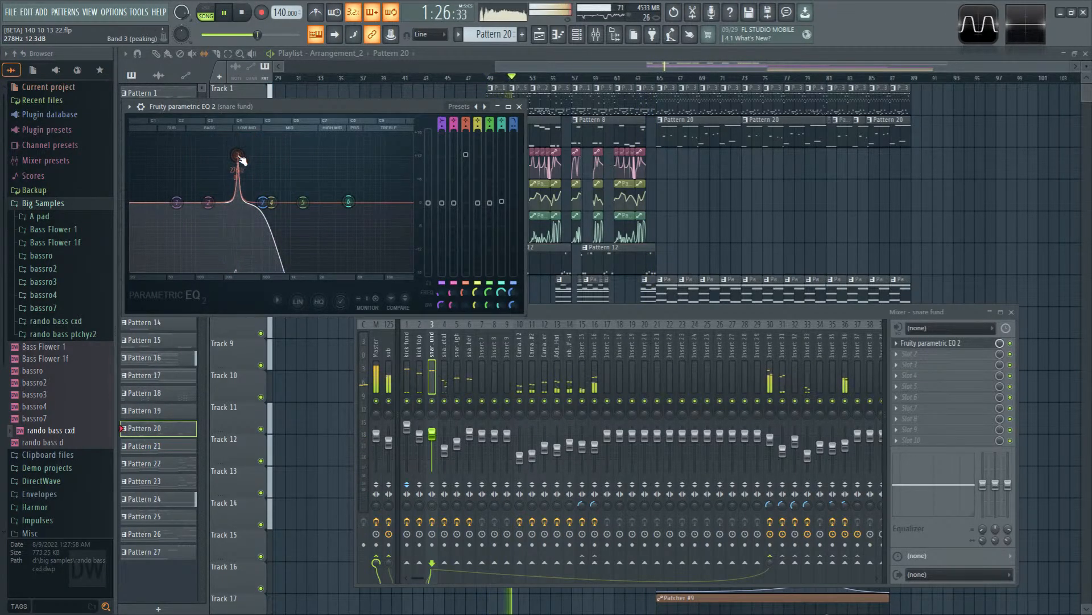
left_click_drag(239, 157, 237, 157)
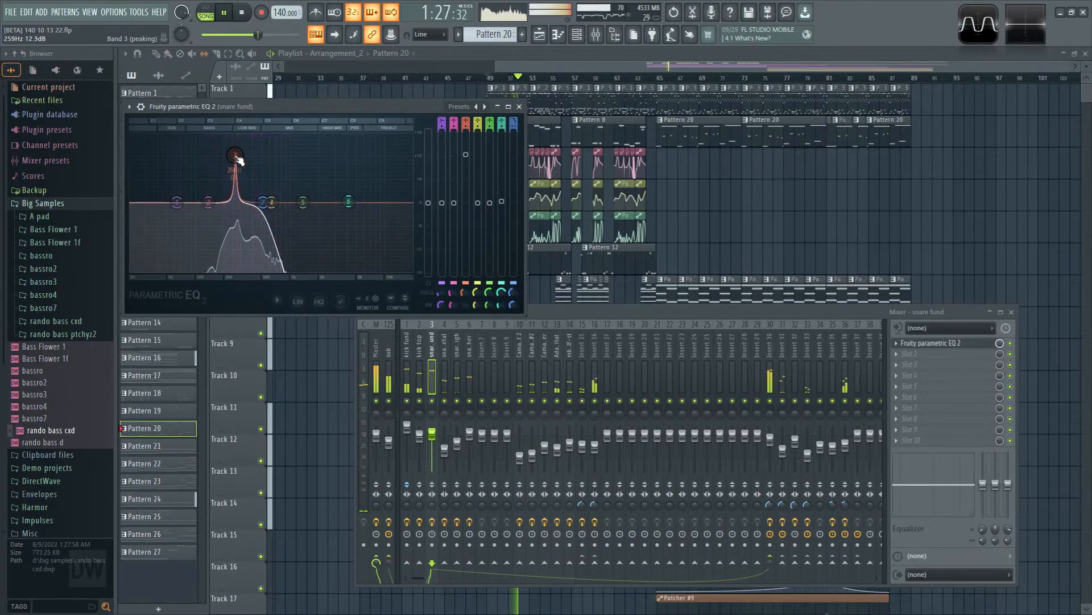
left_click(519, 107)
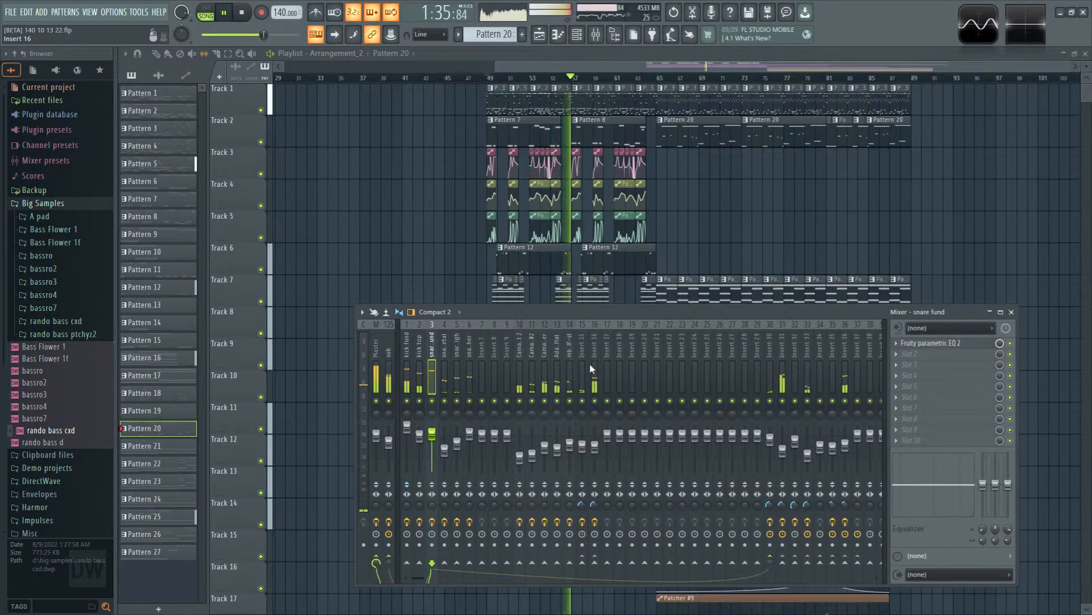
Step: Stop playback, hide the mixer, and play the arrangement from shortly before bar 65
key("space")
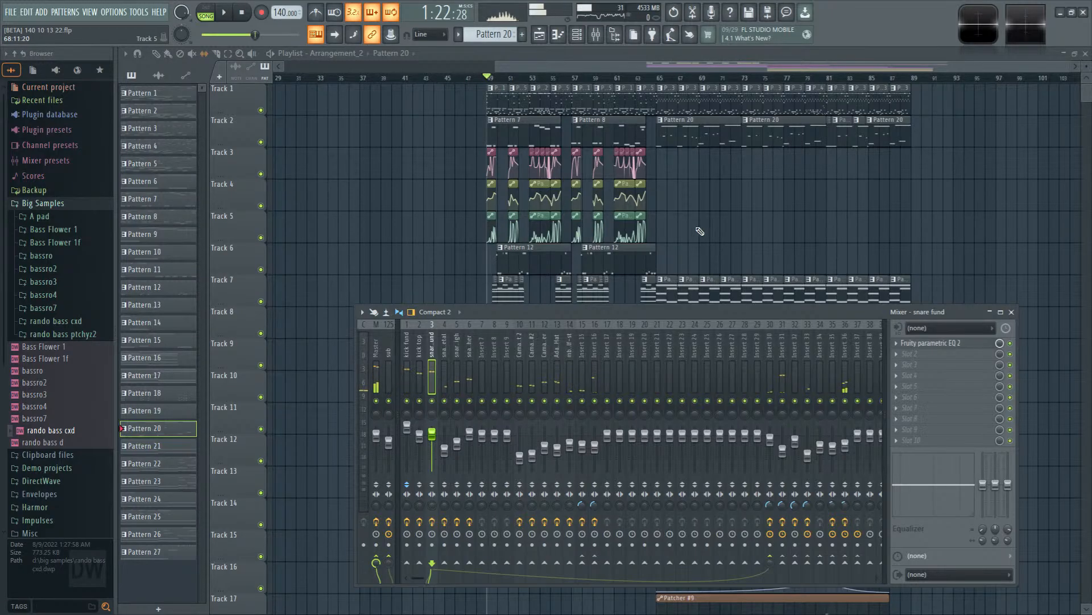
key("F9")
left_click(642, 79)
key("space")
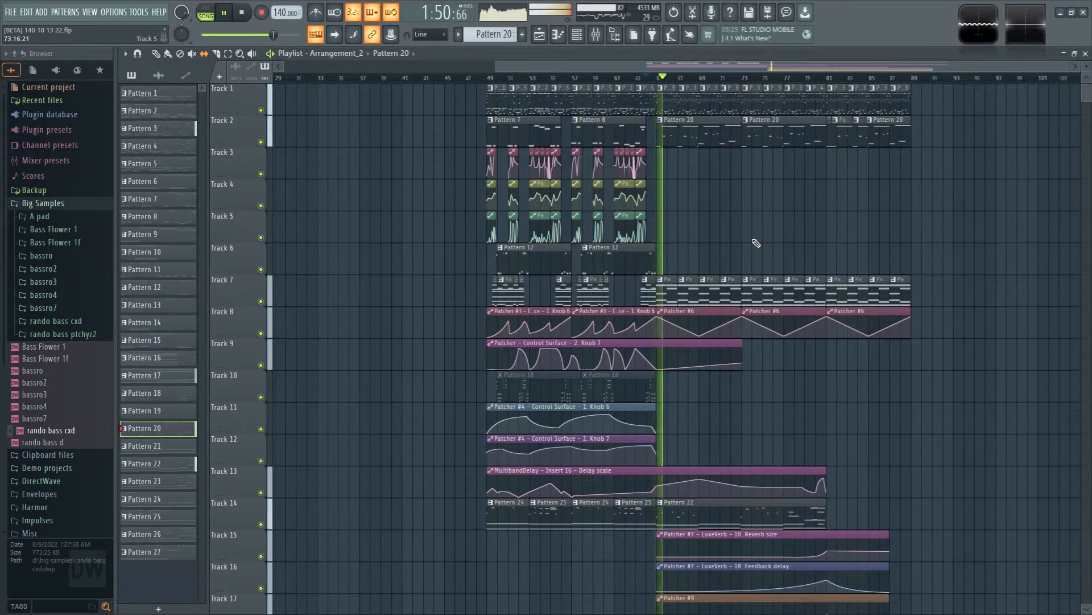
Step: Copy the automation clips on Tracks 15–22 to bar 43 so the copies end at bar 65
scroll(637, 383, "down", 4)
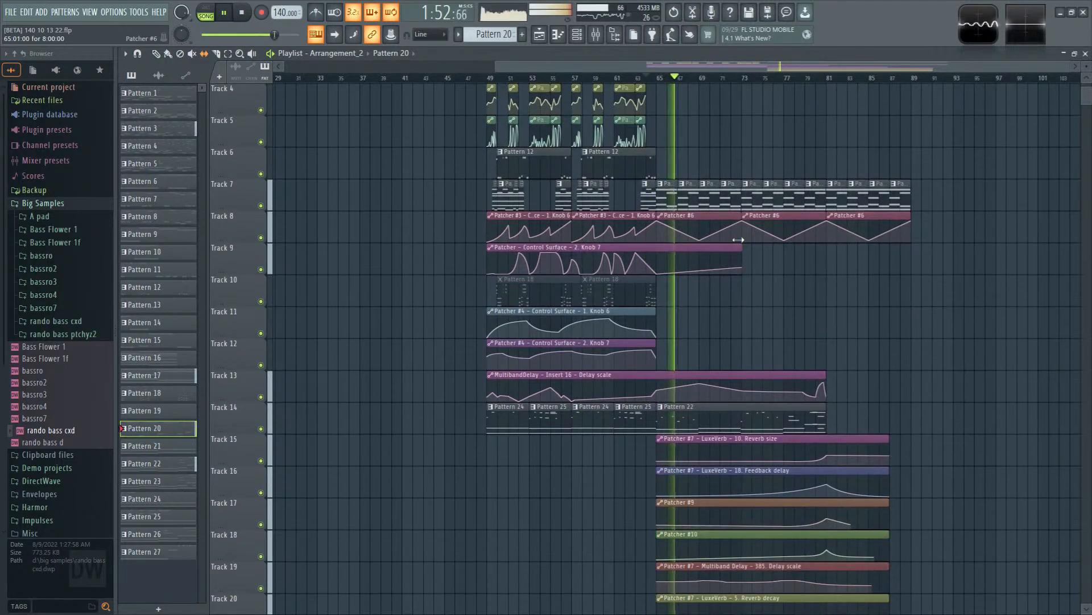
left_click_drag(648, 340, 805, 564)
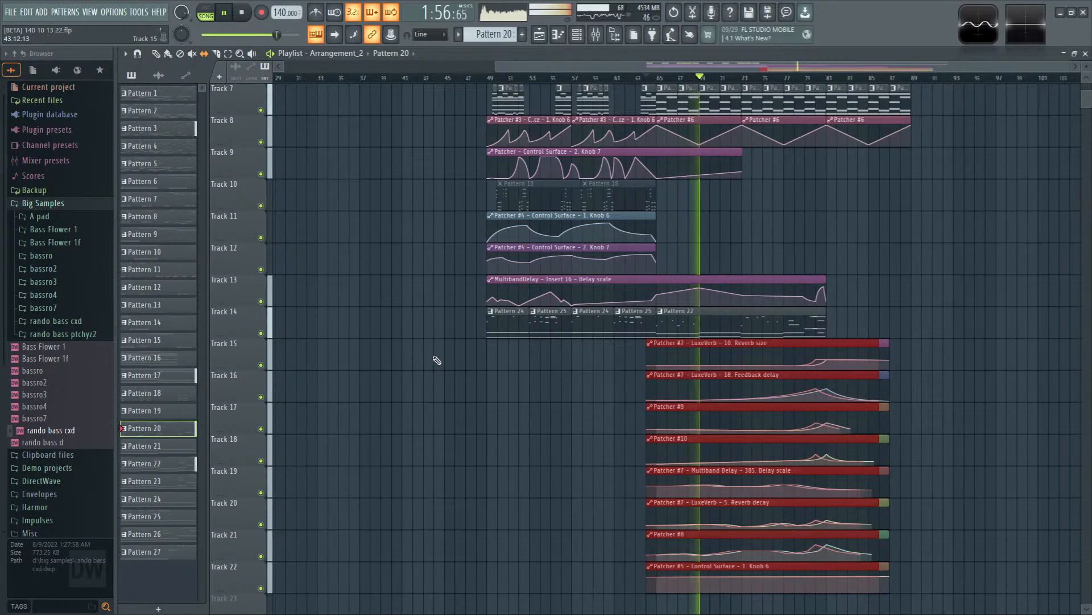
mouse_move(684, 343)
left_mouse_down()
mouse_move(446, 344)
mouse_move(464, 343)
left_mouse_up()
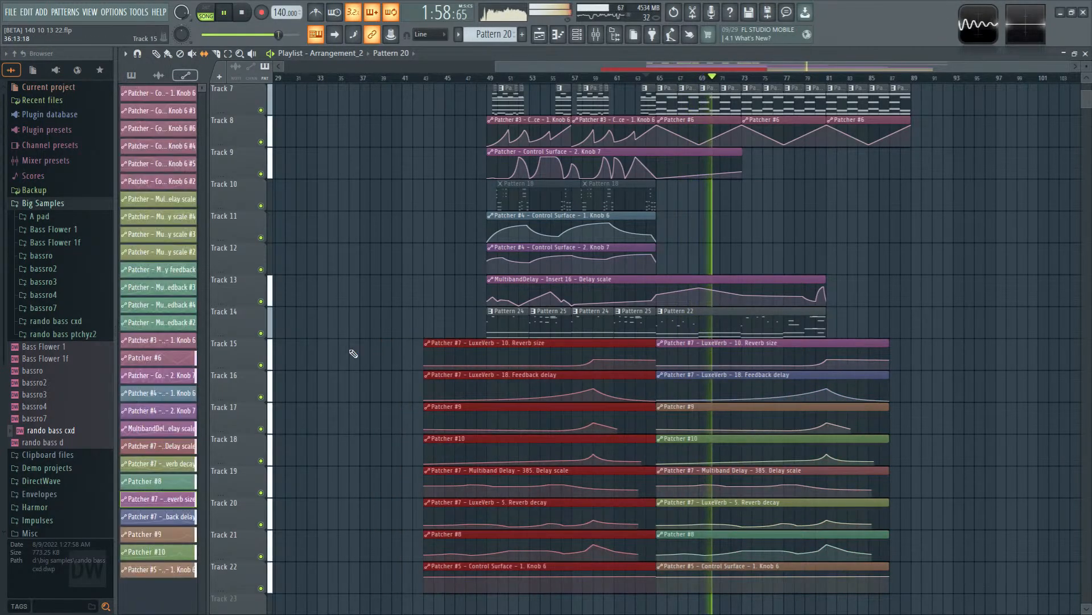
left_click(350, 351, "ctrl")
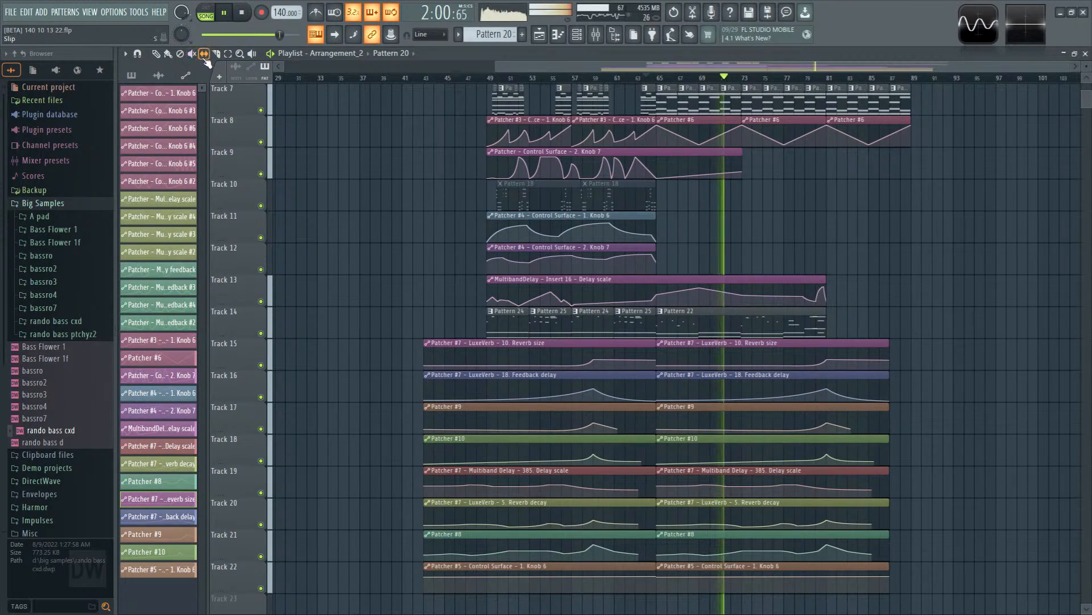
left_click(512, 358)
left_click_drag(544, 363, 541, 529)
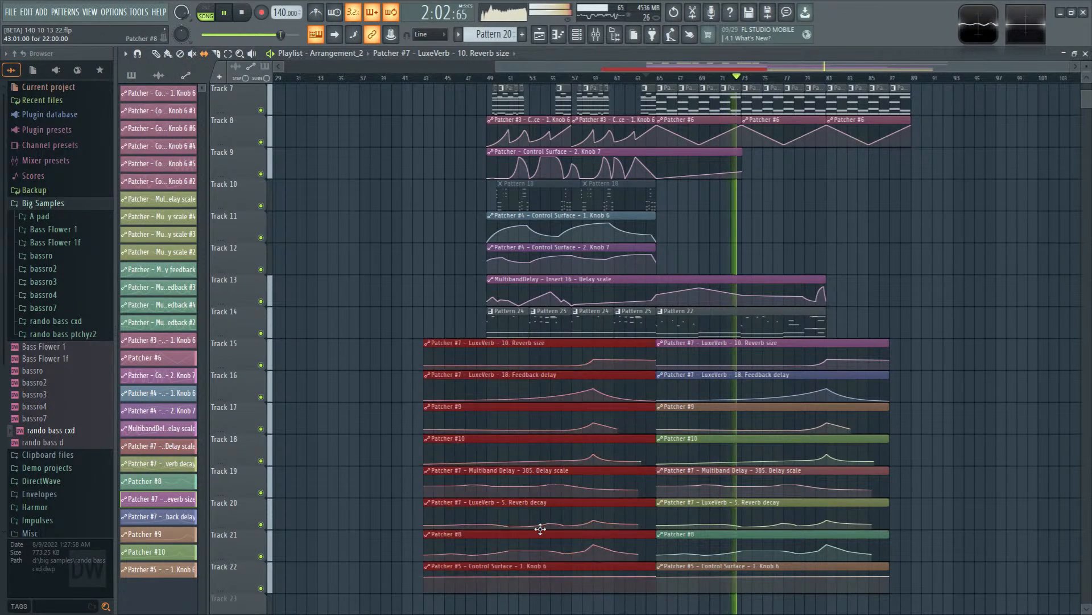
key("ctrl+d")
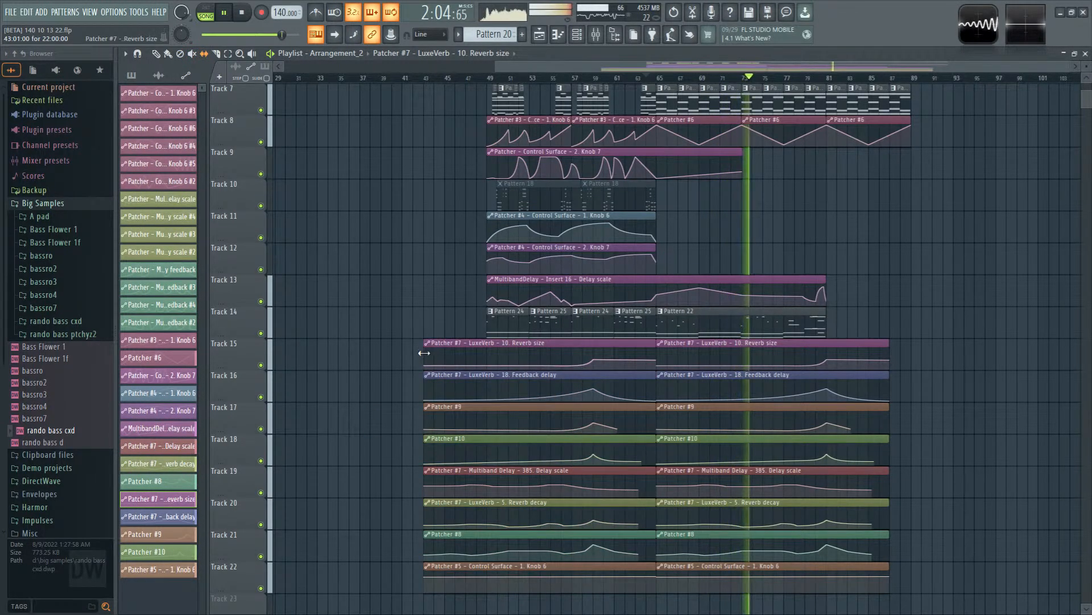
Step: Trim the starts of the copied automation clips on Tracks 15–22 individually, and cut away everything before bar 49
left_click_drag(425, 354, 487, 354)
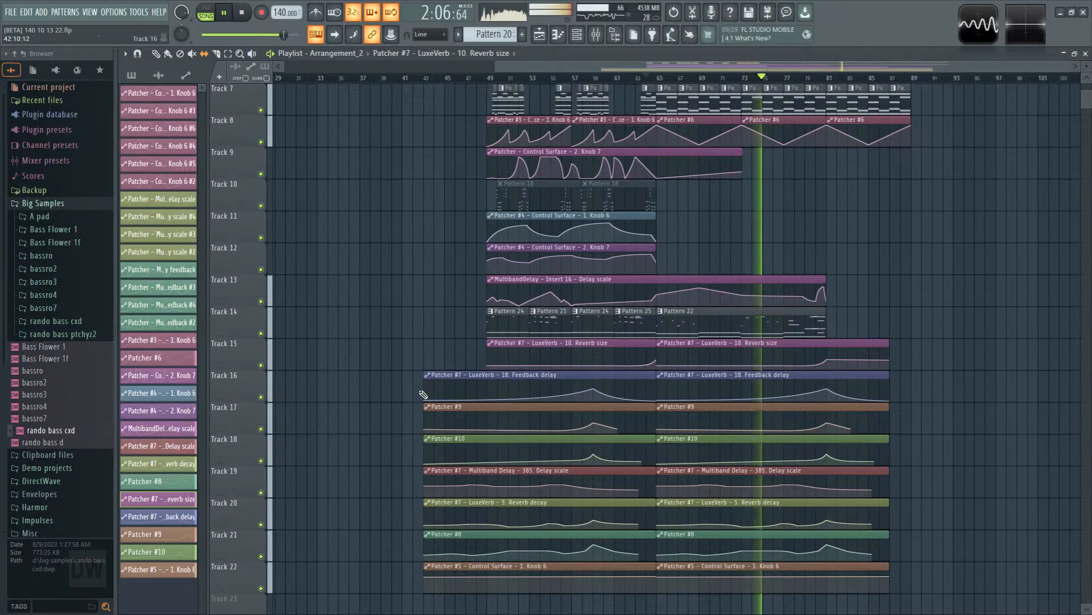
left_click_drag(425, 390, 477, 390)
left_click_drag(424, 421, 466, 422)
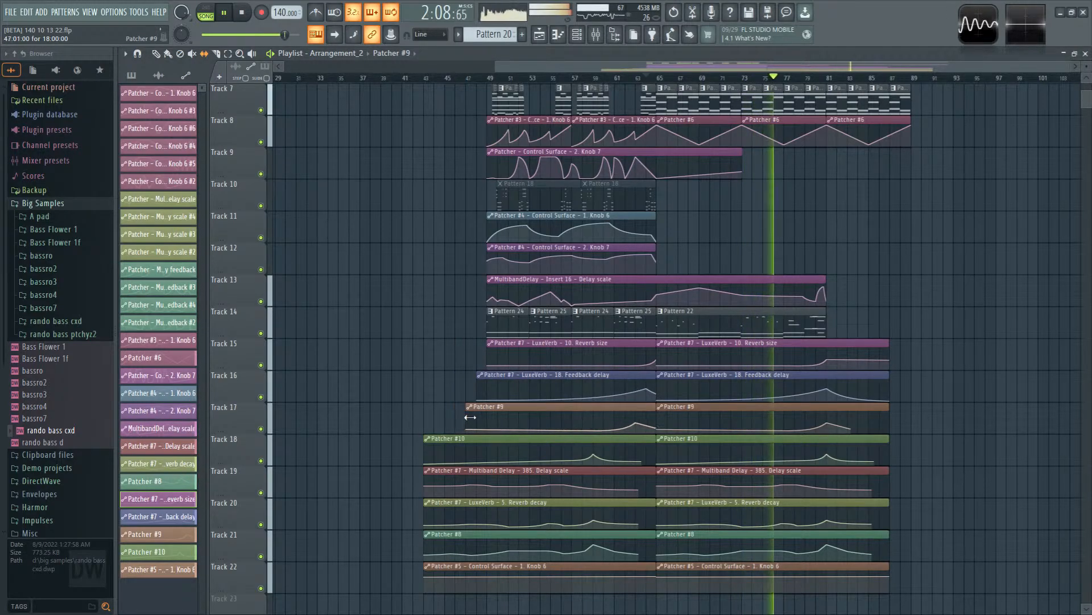
left_click_drag(425, 458, 466, 514)
left_click_drag(425, 546, 477, 547)
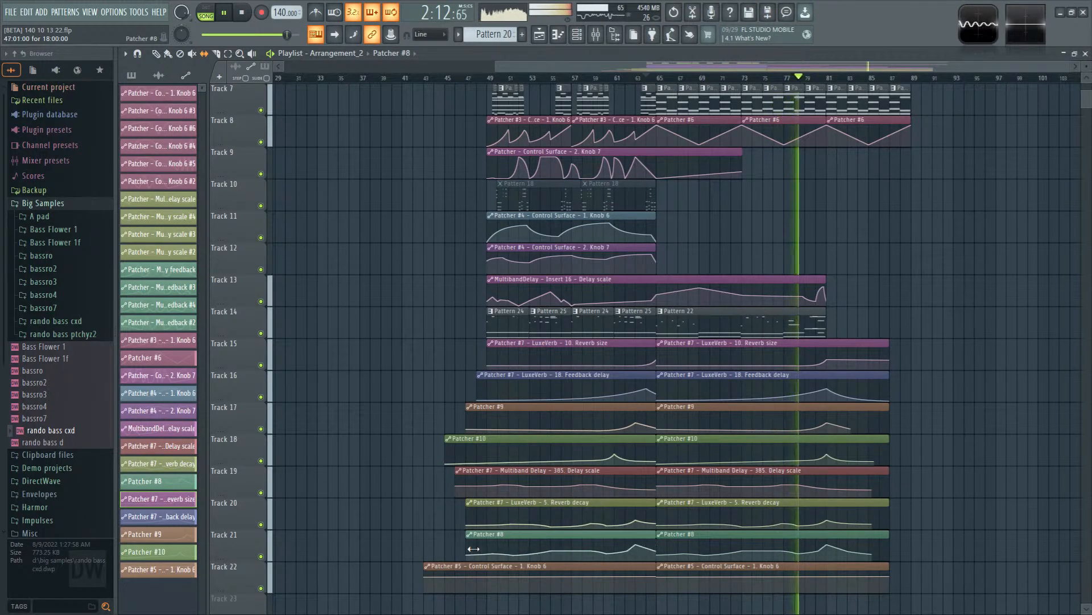
left_click_drag(431, 581, 493, 581)
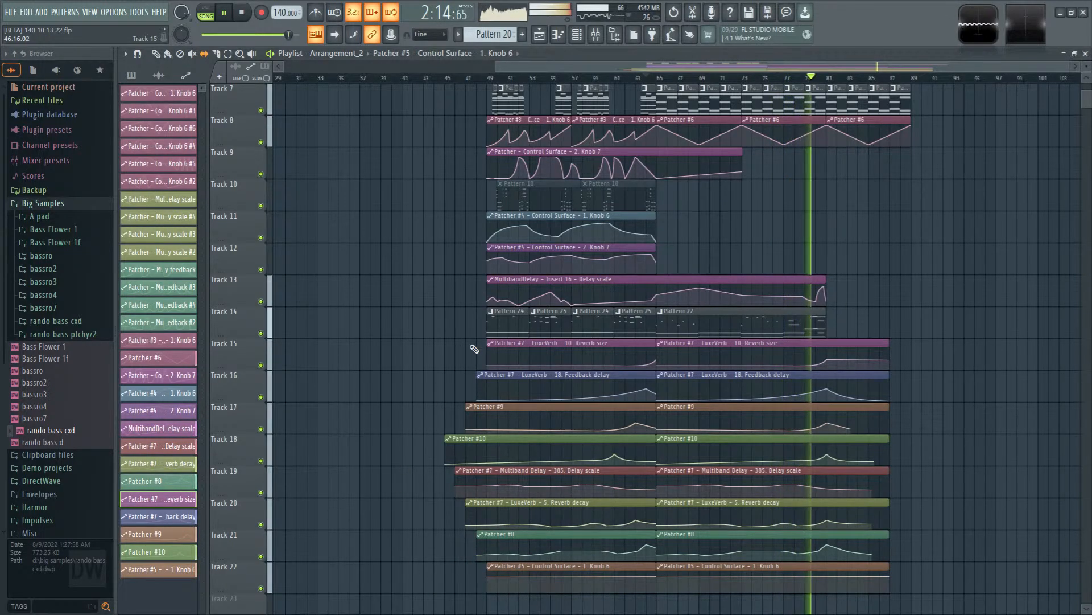
left_click(216, 53)
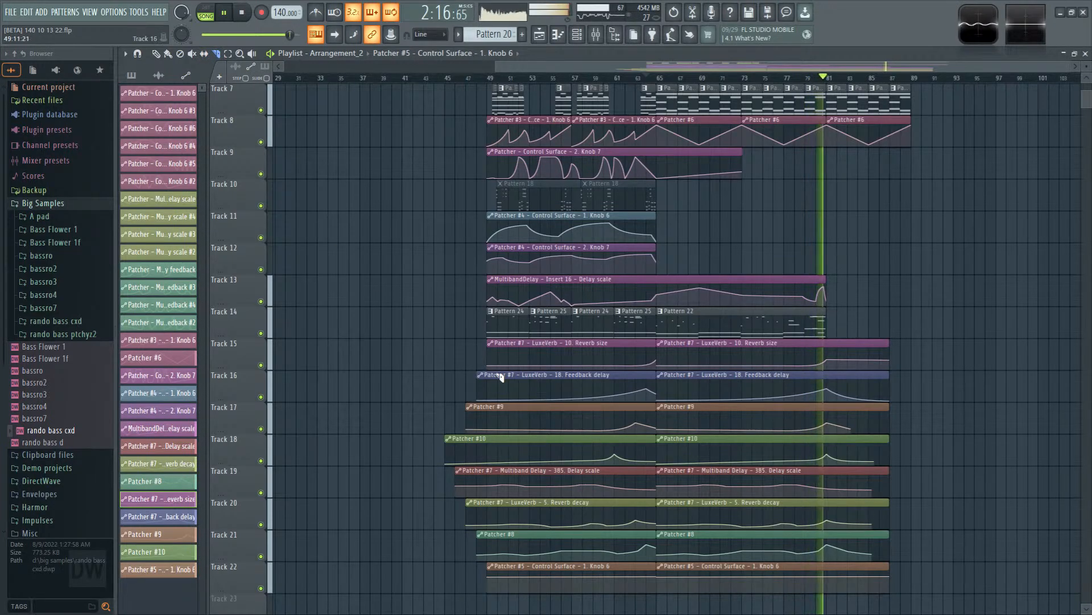
left_click_drag(487, 372, 487, 586)
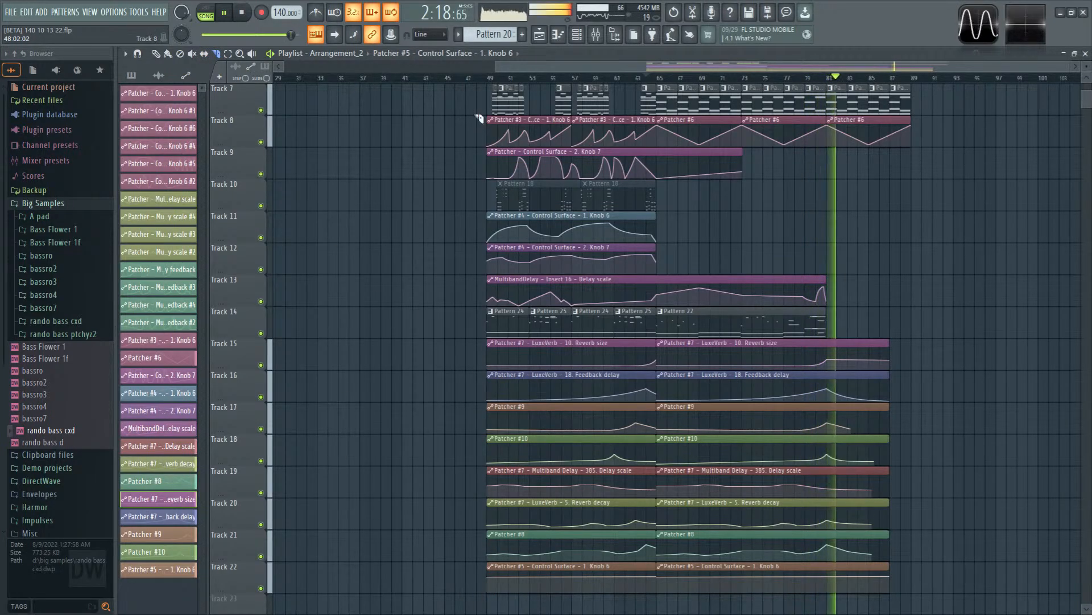
Step: Replay from bar 49, reviewing the arrangement's tracks, the mixer levels and the section up to bar 89
left_click(488, 78)
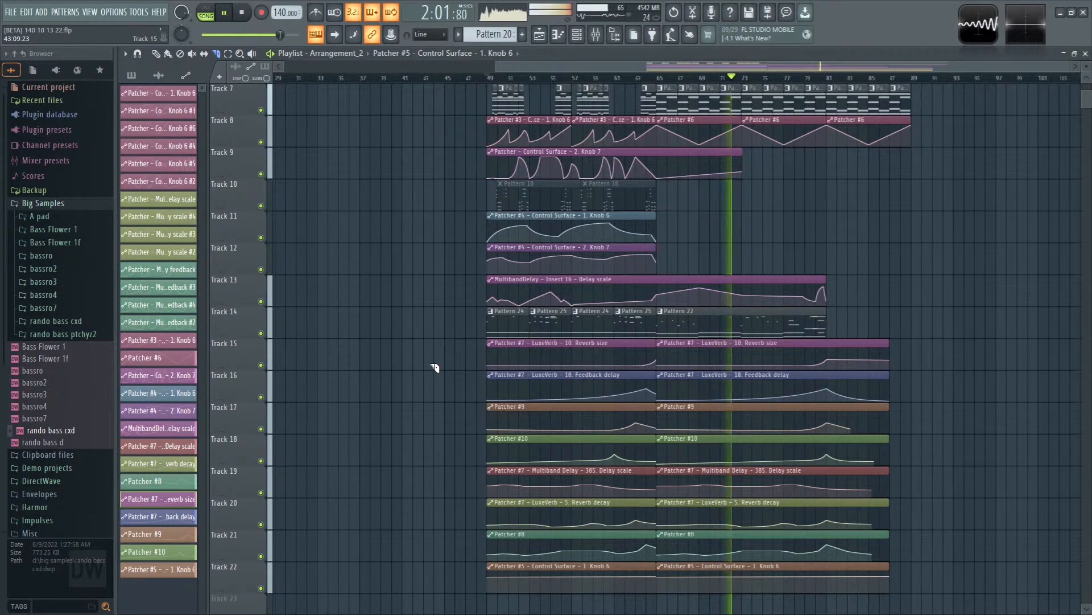
scroll(434, 367, "up", 3)
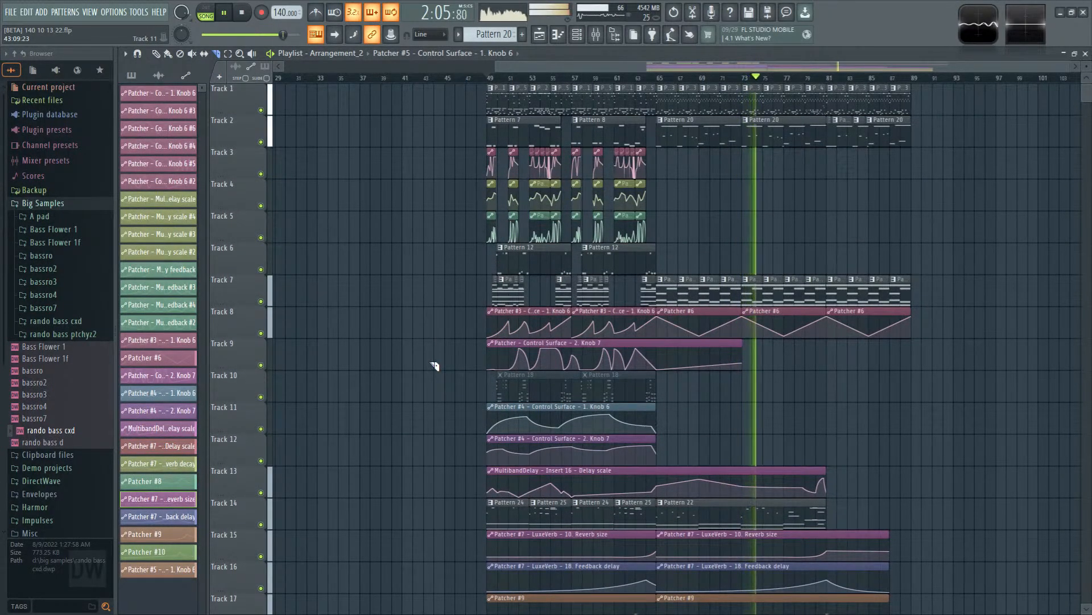
scroll(435, 372, "down", 4)
scroll(436, 378, "up", 2)
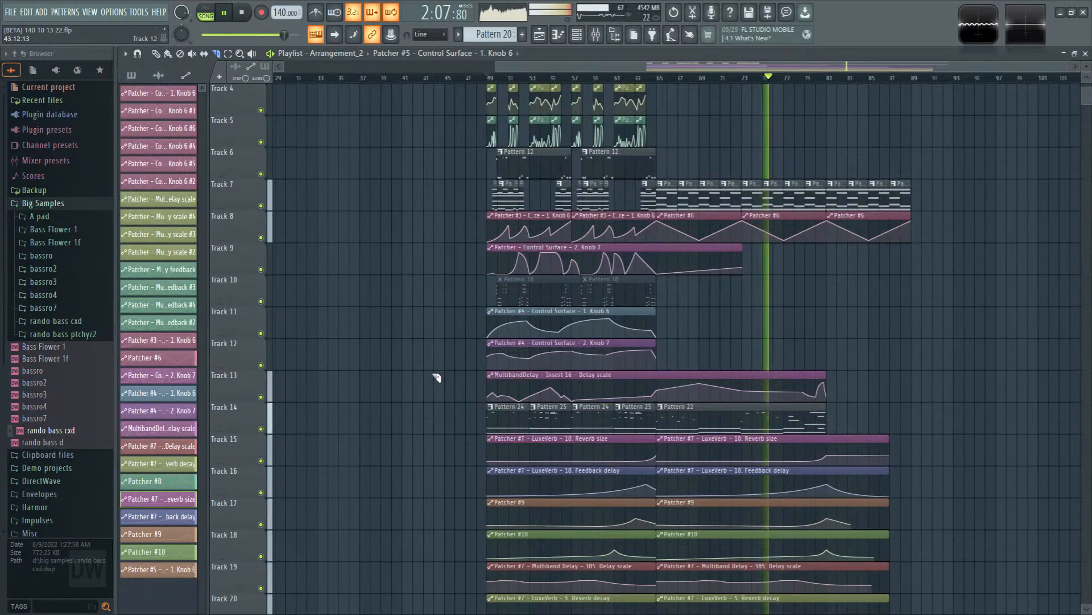
key("F9")
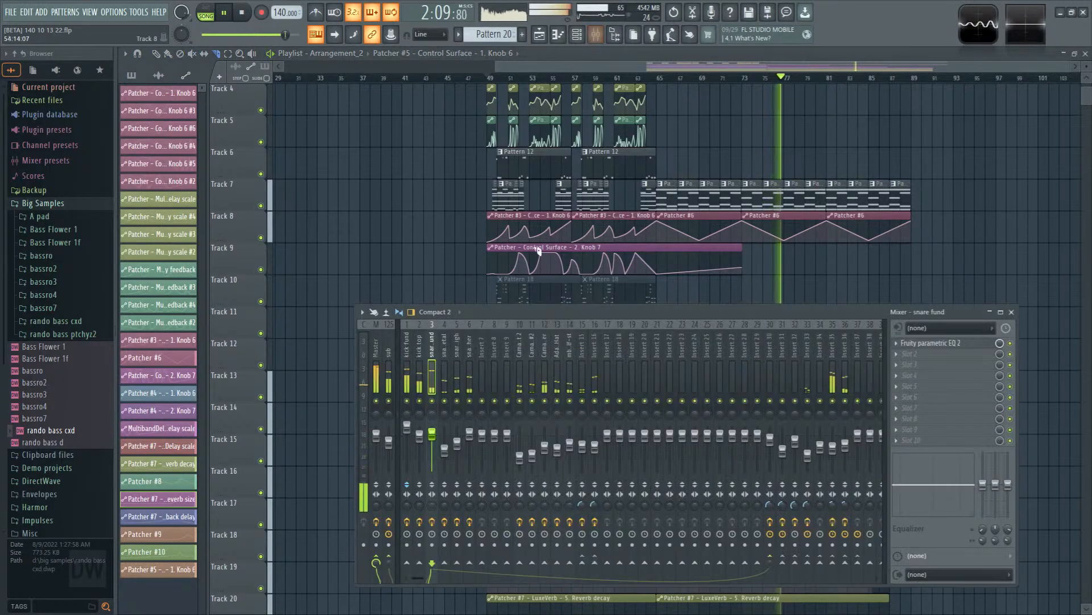
key("F9")
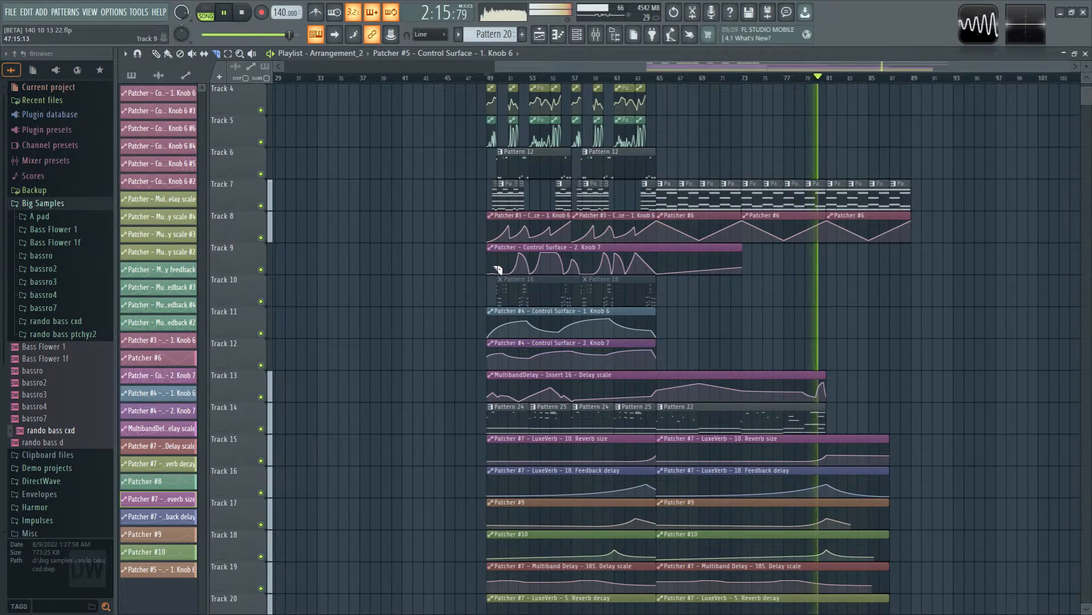
scroll(932, 361, "up", 3)
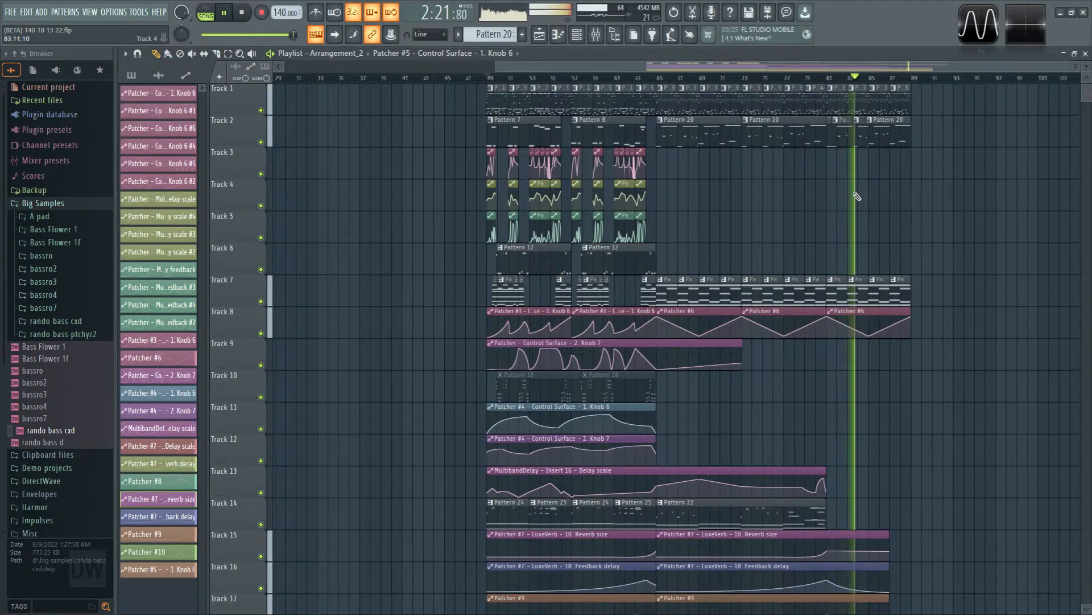
scroll(855, 229, "up", 1)
scroll(855, 229, "up", 4)
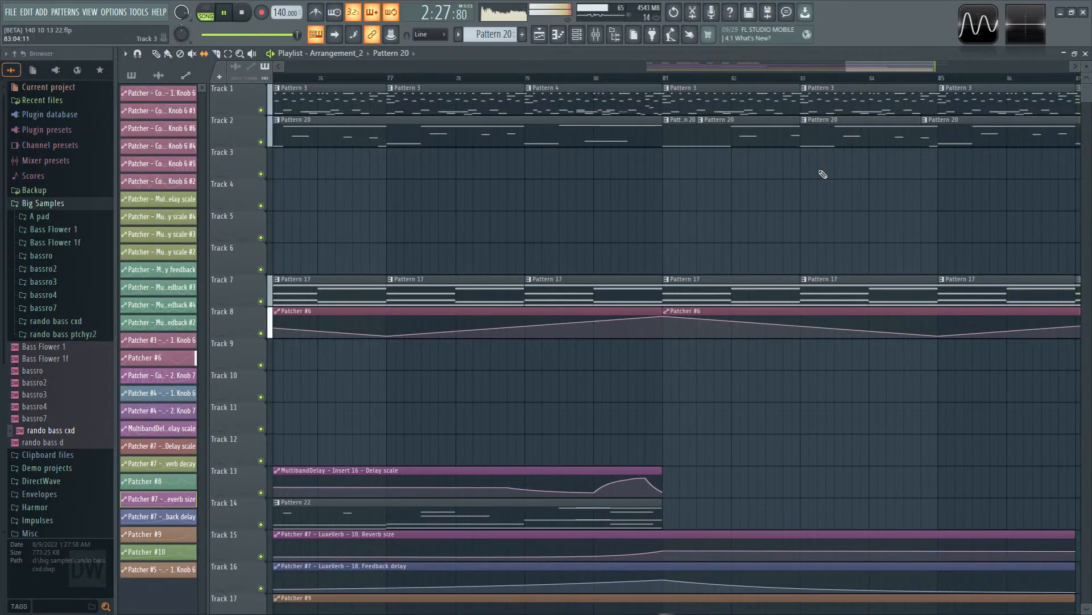
scroll(855, 227, "down", 2)
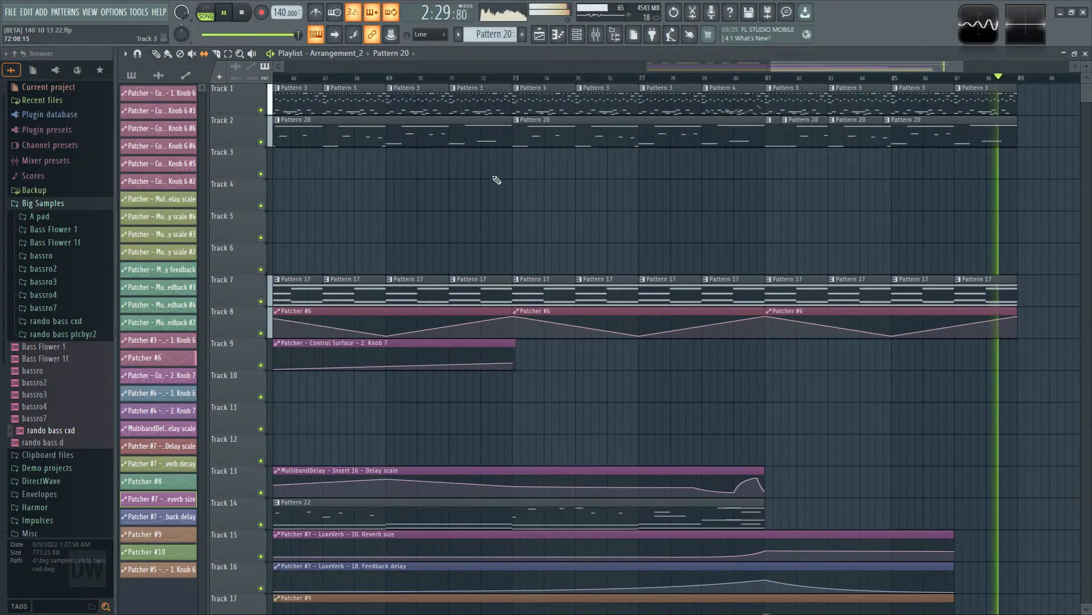
Step: Remove the Track 1 drum clips after bar 81 and place a short one-beat Pattern 4 clip at bar 81
left_click(762, 79)
key("space")
right_click(797, 100)
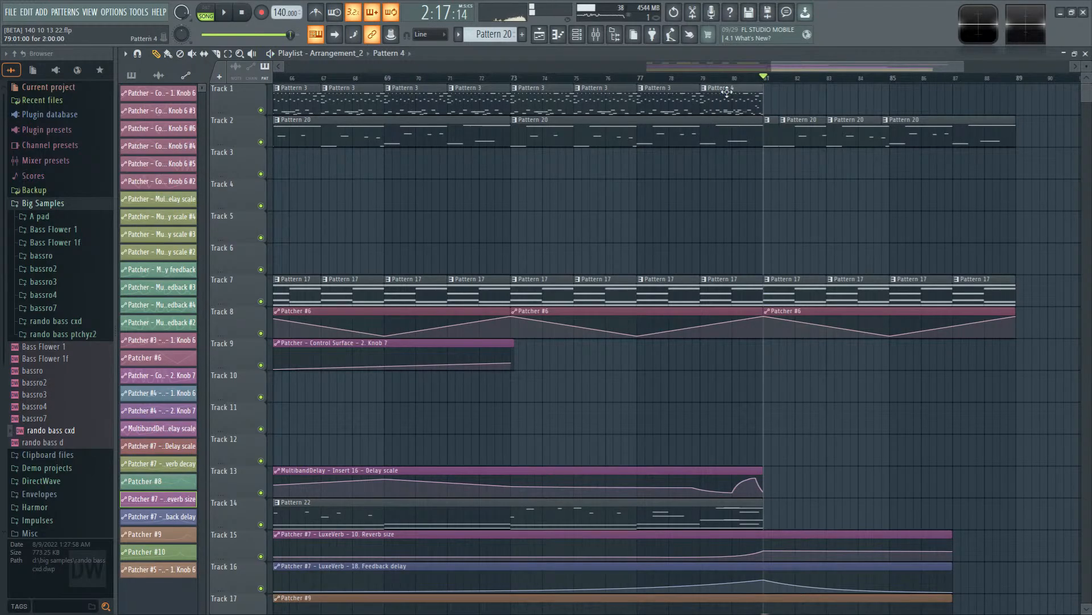
left_click_drag(726, 92, 733, 93)
key("ctrl+z")
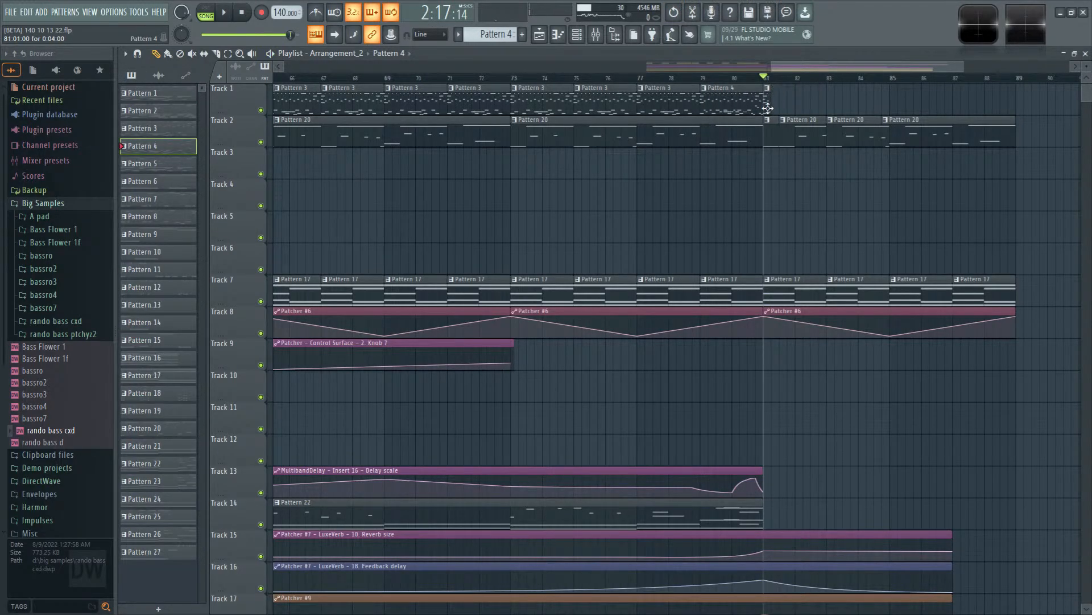
Step: Play the passage across bar 81 with the shortened drums and return the playhead to bar 79
scroll(767, 108, "up", 5, "ctrl")
scroll(760, 102, "down", 5, "ctrl")
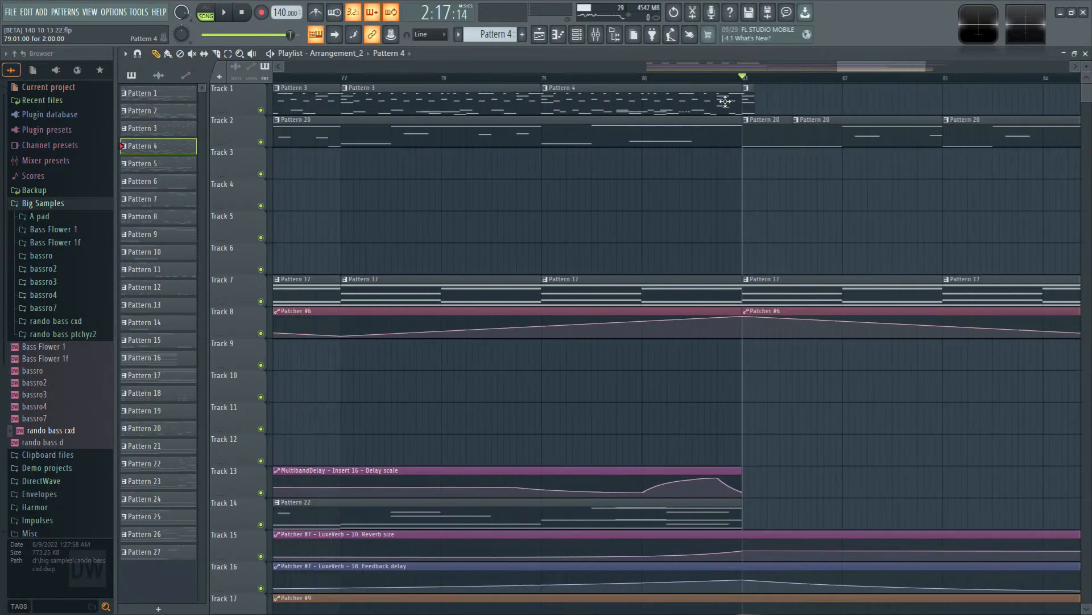
key("space")
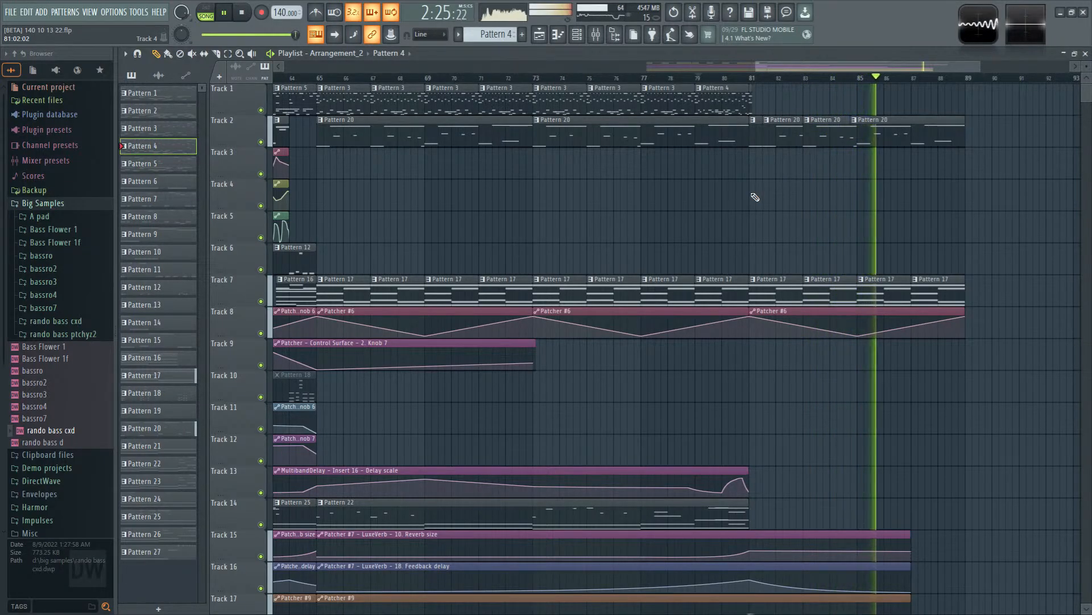
key("space")
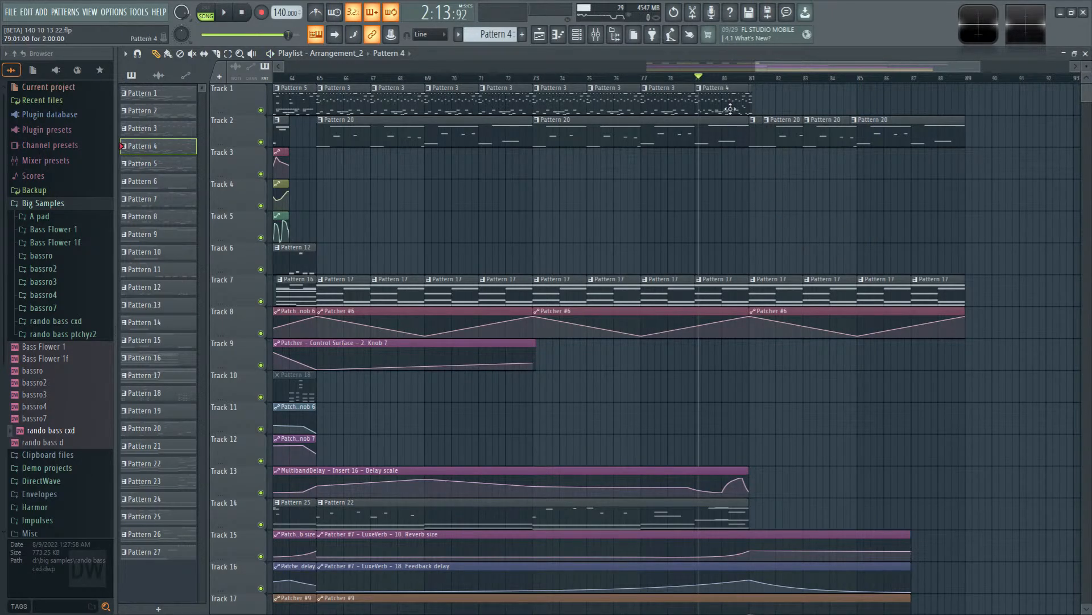
Step: Extend the Pattern 4 clip at bar 81 to two bars and add Pattern 4 clips at bars 83, 85 and 87
left_click_drag(752, 91, 803, 93)
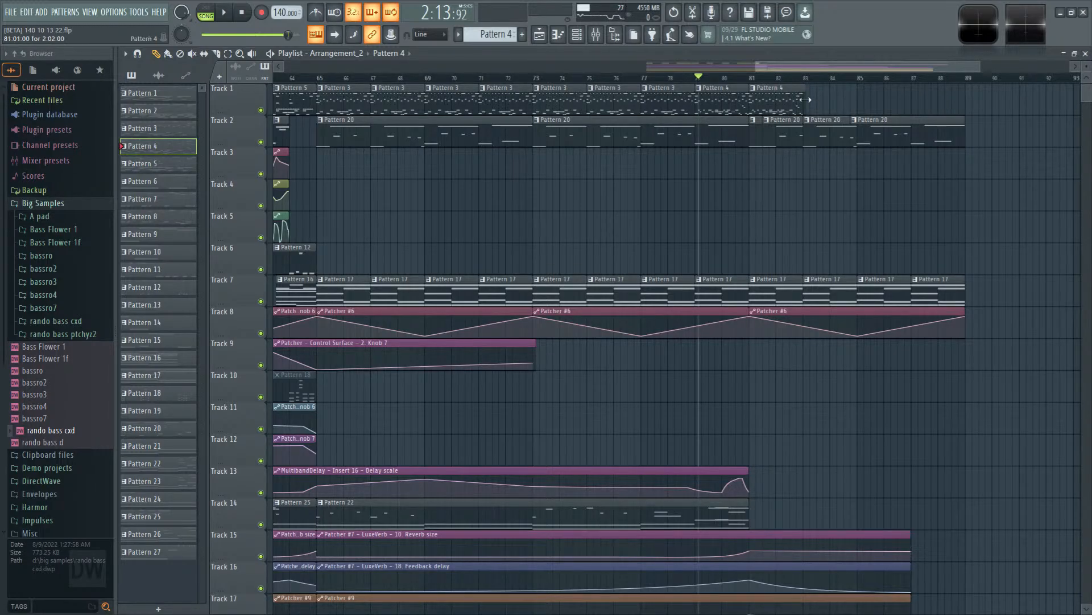
scroll(796, 103, "up", 4)
left_click_drag(759, 102, 715, 100)
scroll(724, 207, "down", 3)
left_click(756, 104)
left_click_drag(792, 106, 776, 107)
left_click(838, 101)
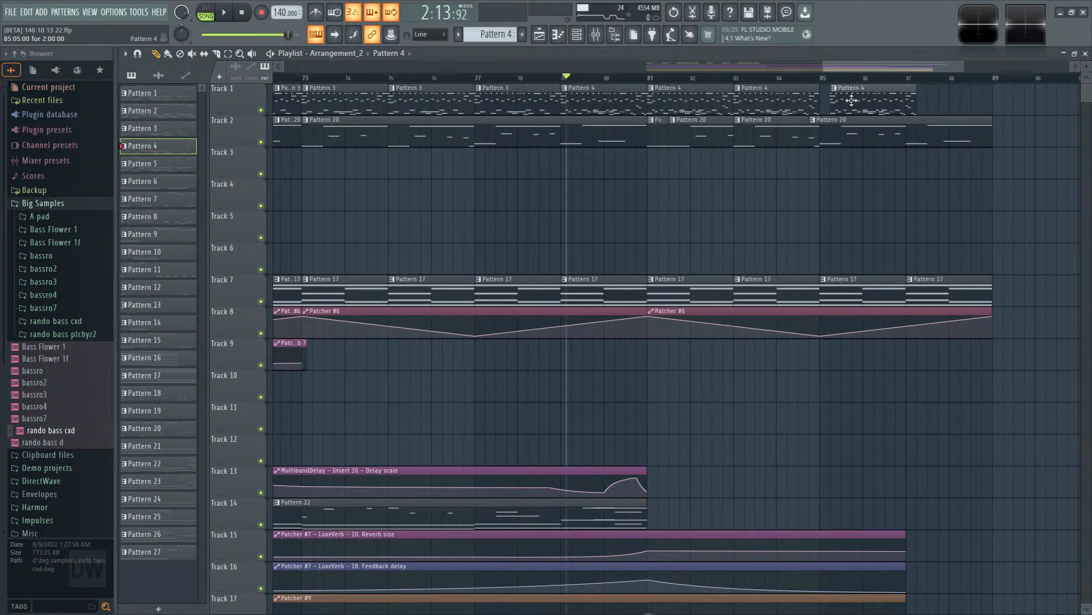
left_click_drag(852, 100, 841, 100)
left_click(932, 104)
left_click_drag(945, 102, 923, 100)
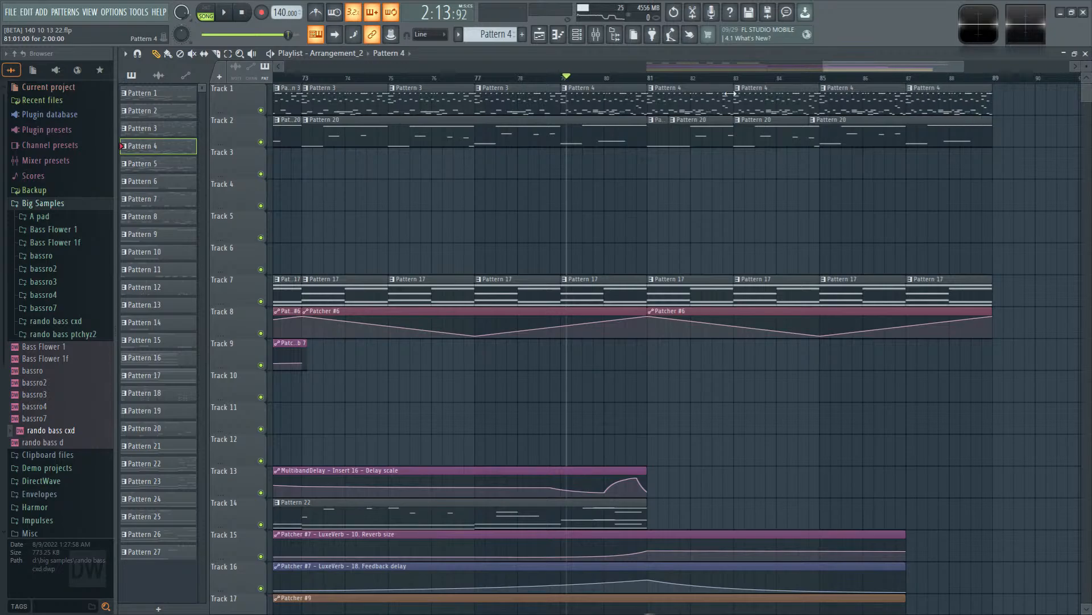
Step: Play from bar 79 and raise the high-pass cutoff of band 1 in Insert 16's Fruity parametric EQ 2
left_click(596, 34)
key("space")
left_click(598, 447)
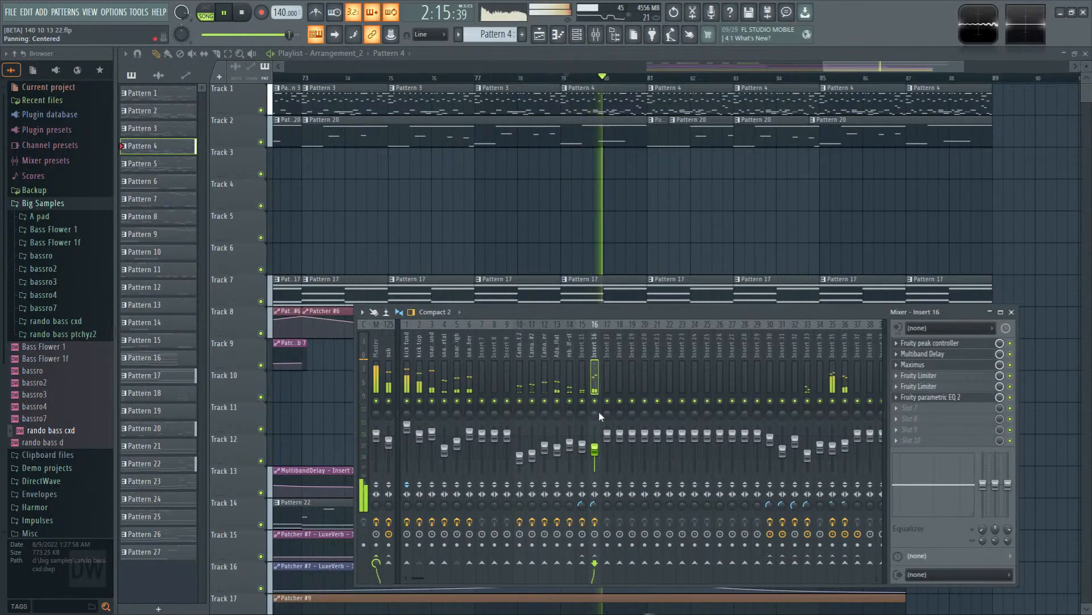
left_click(931, 396)
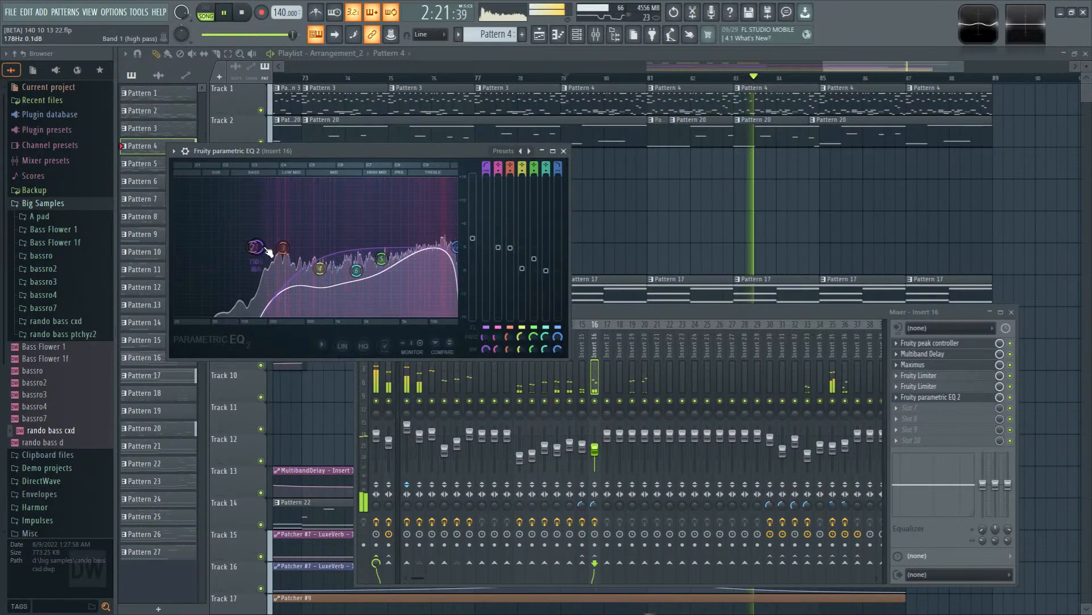
left_click_drag(254, 247, 276, 251)
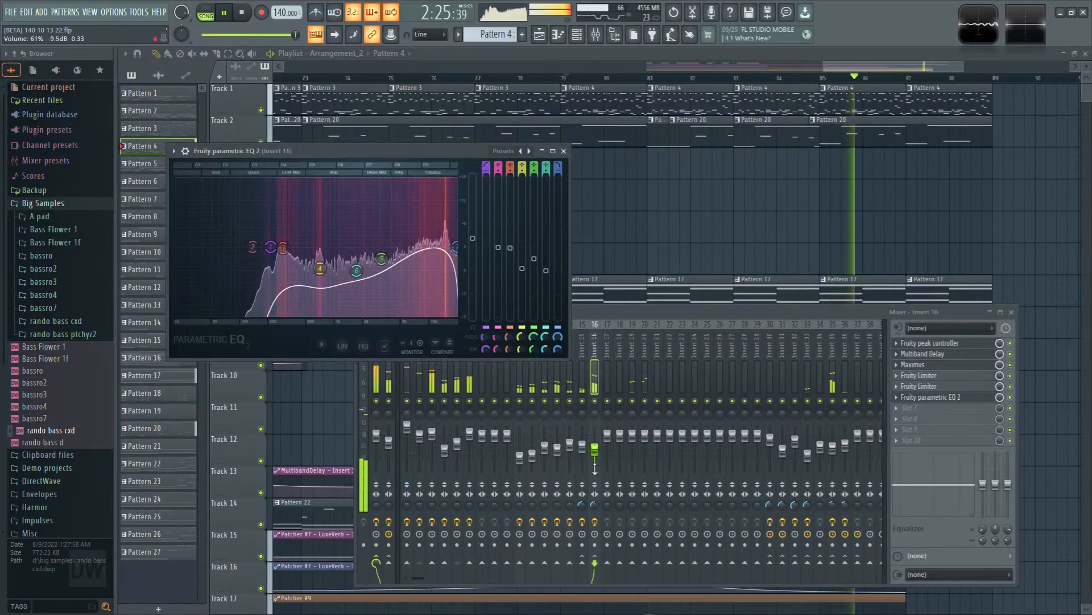
Step: Raise Insert 16's volume slightly, reduce the cuts of EQ bands 4 and 6, and close the mixer and EQ
left_click_drag(596, 450, 598, 446)
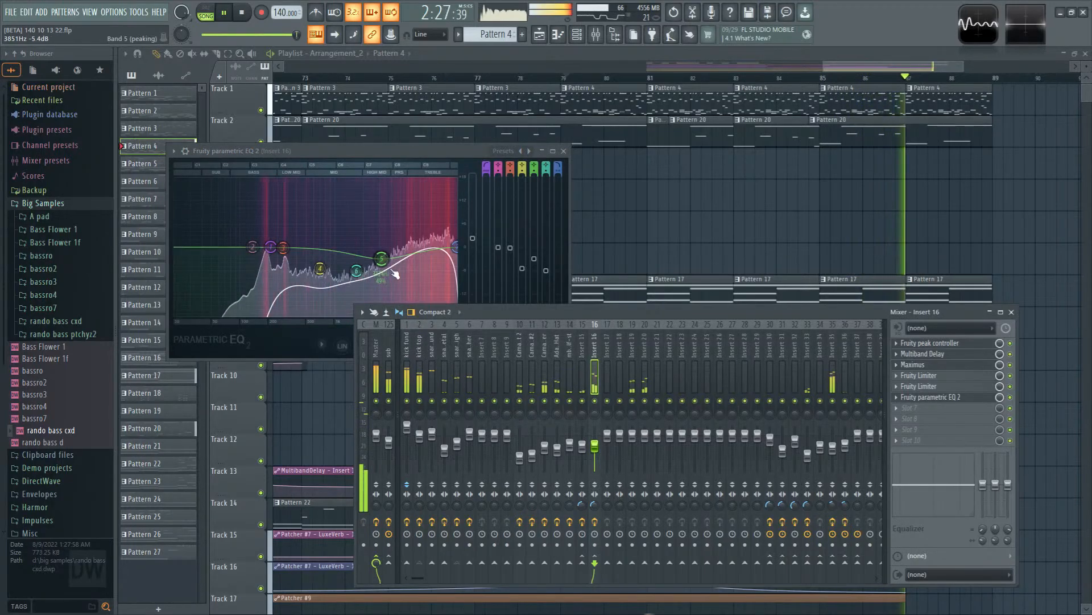
left_click_drag(356, 271, 355, 263)
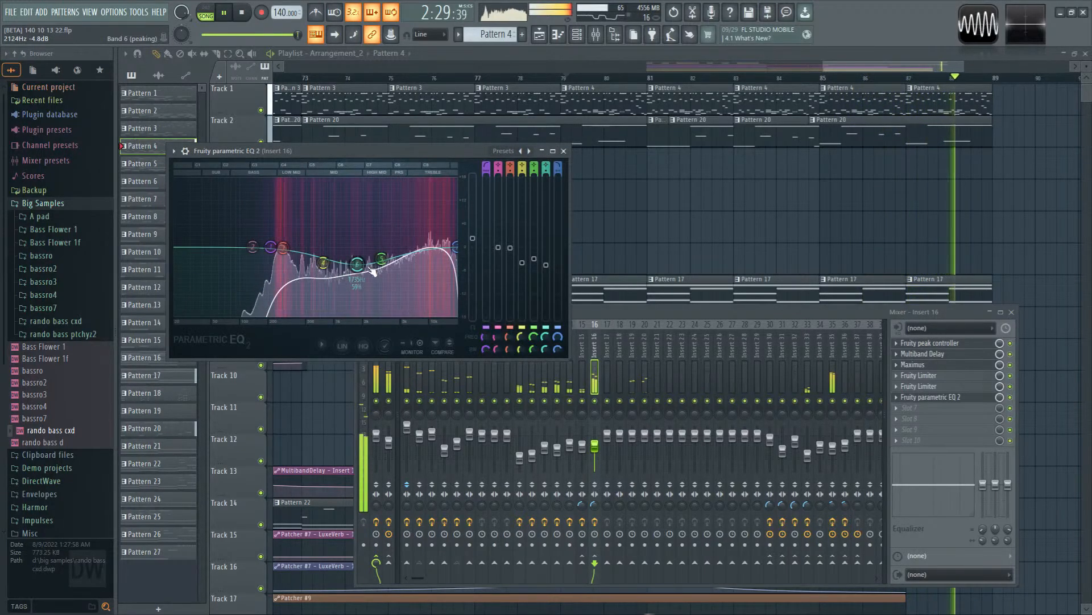
left_click(597, 347)
right_click(666, 217)
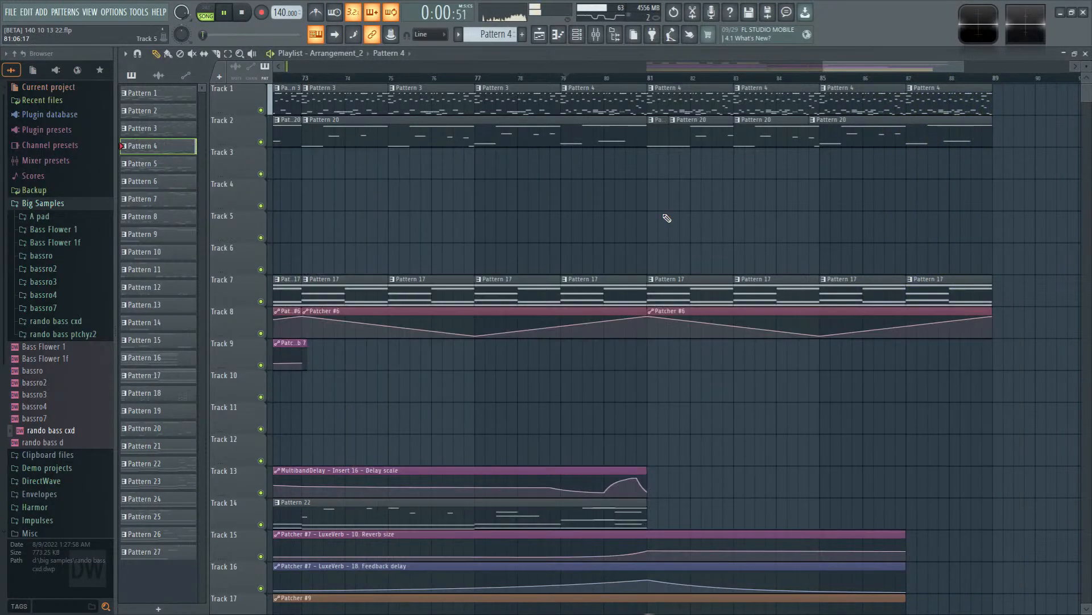
Step: Play from bar 59 while examining the Master track's level and its Maximus compressor
key("space")
scroll(684, 223, "down", 5)
left_click(723, 81)
key("space")
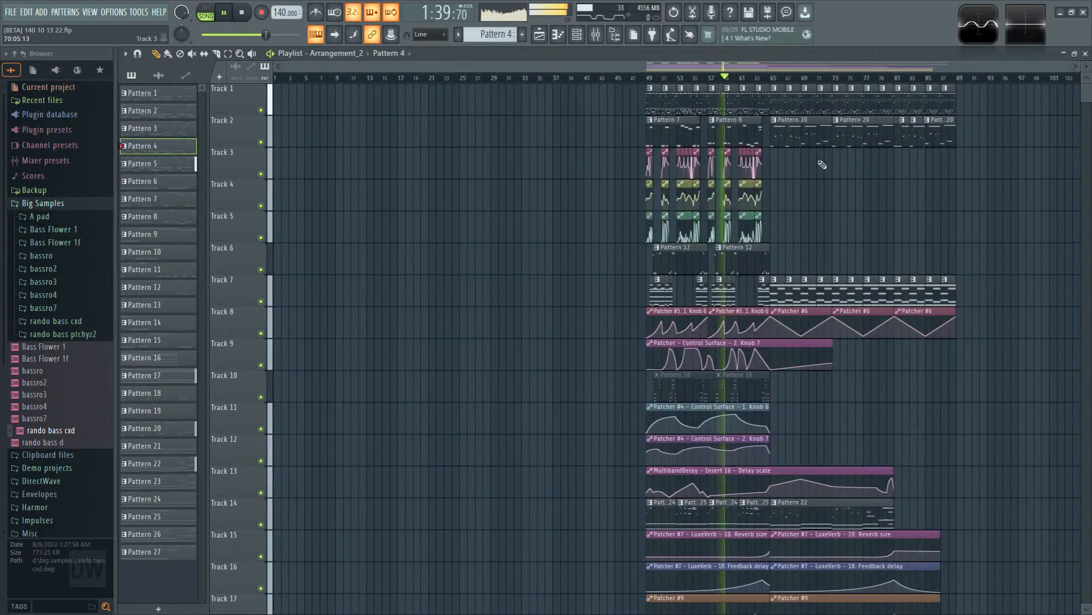
left_click(596, 34)
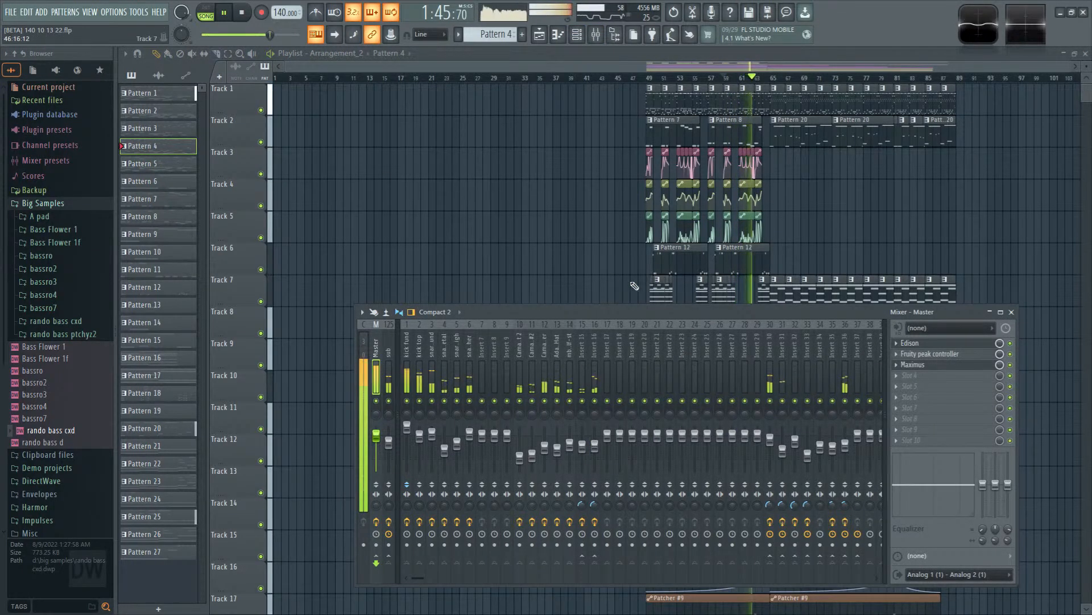
left_click(917, 365)
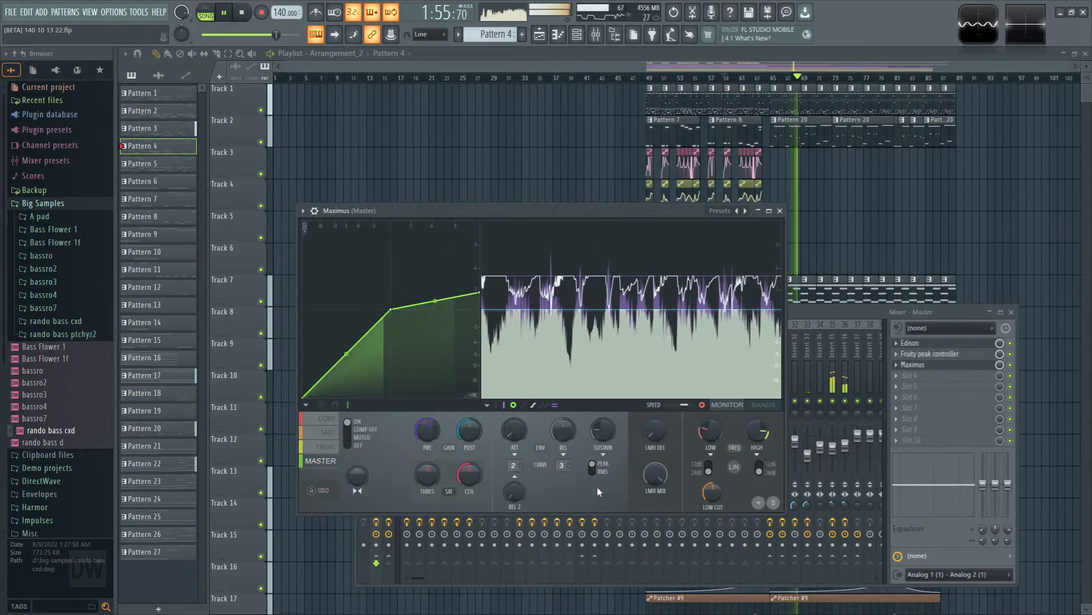
left_click(780, 212)
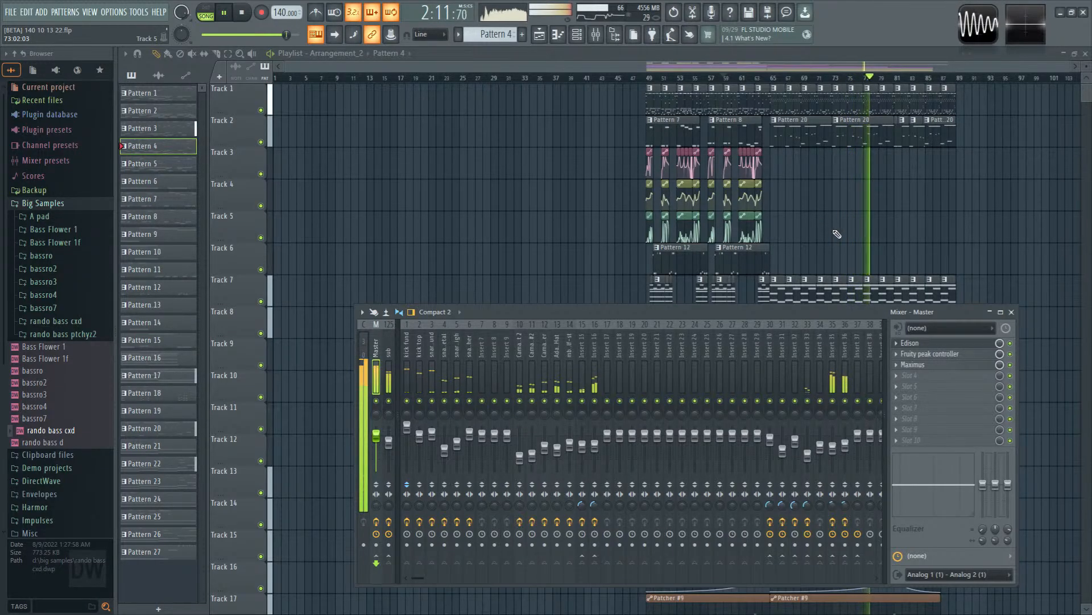
Step: Keep listening up to bar 85 while reviewing the clips and automation on Tracks 1–22, and stop playback
left_click_drag(849, 228, 480, 236)
scroll(659, 509, "down", 4)
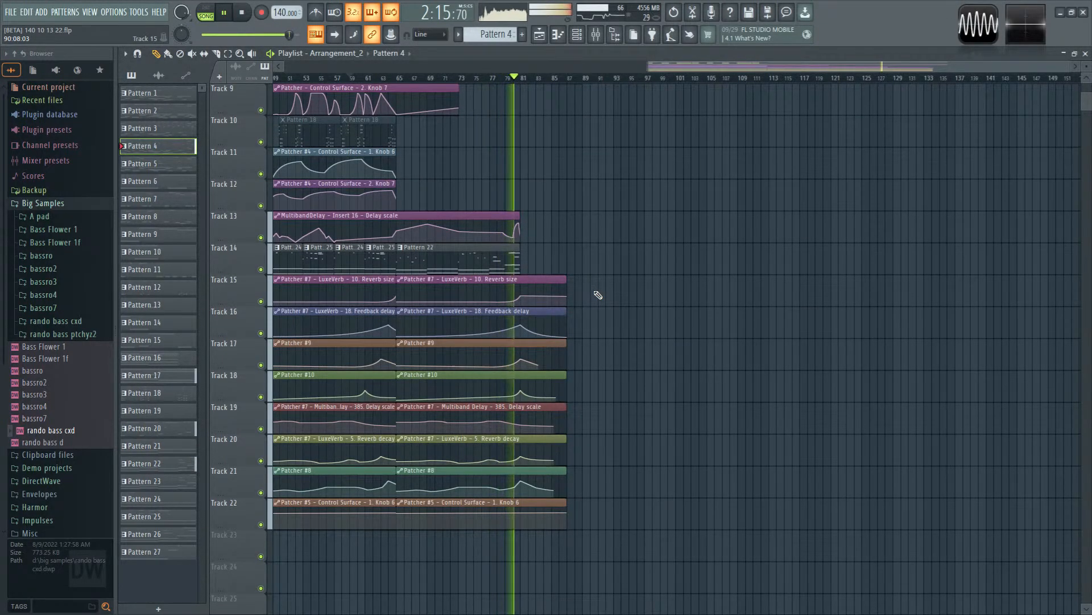
left_click_drag(641, 266, 761, 459)
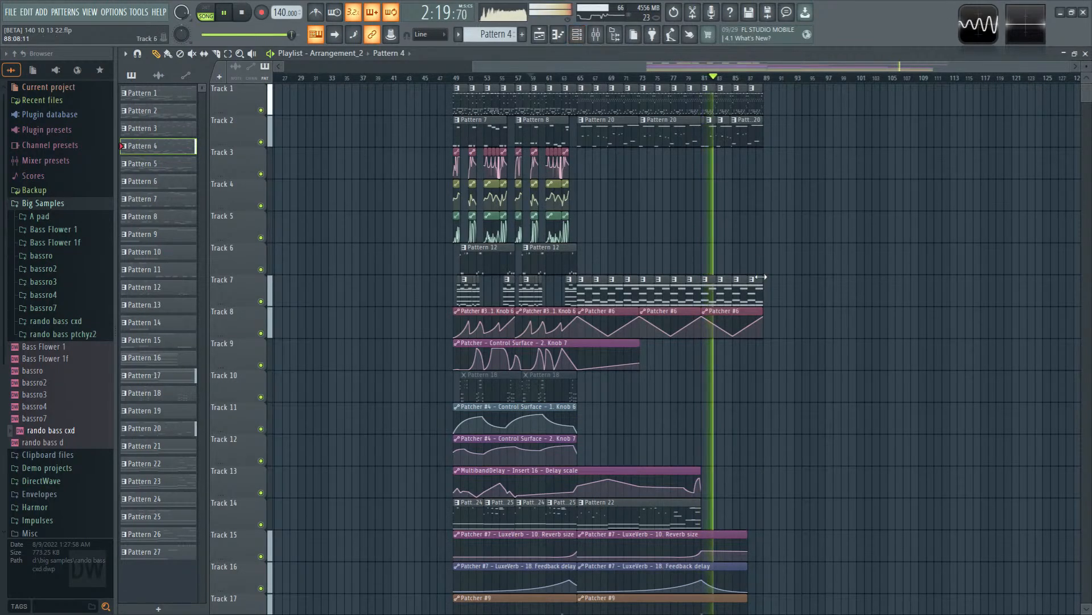
scroll(744, 273, "up", 4)
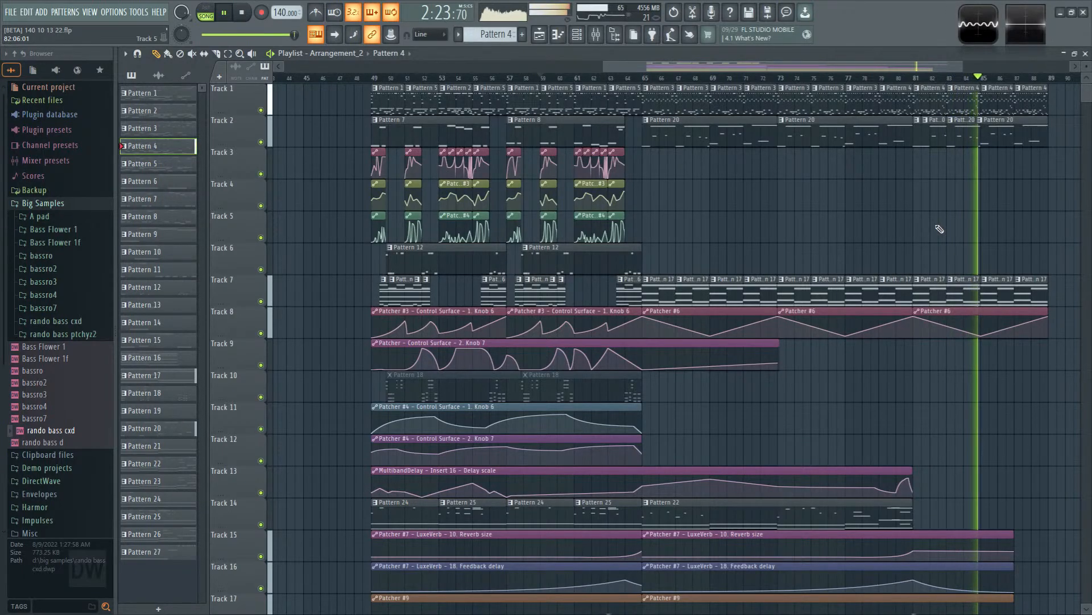
key("space")
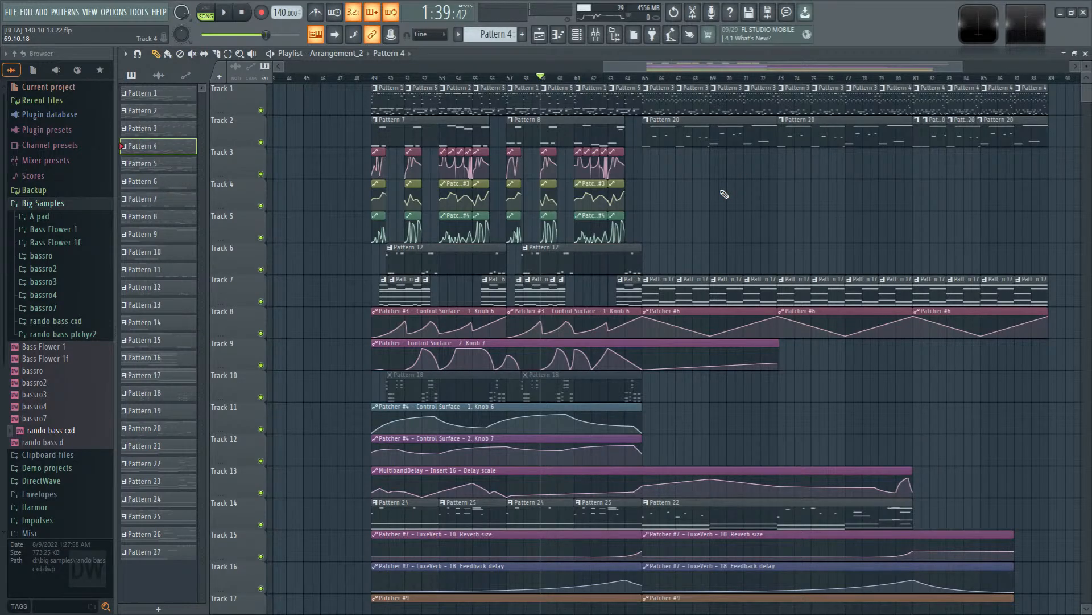
scroll(724, 194, "down", 5)
scroll(728, 204, "up", 5)
left_click_drag(369, 99, 1036, 105)
Step: Expand the A pad sample folder, show the channel rack and create a new empty pattern
left_click(63, 217)
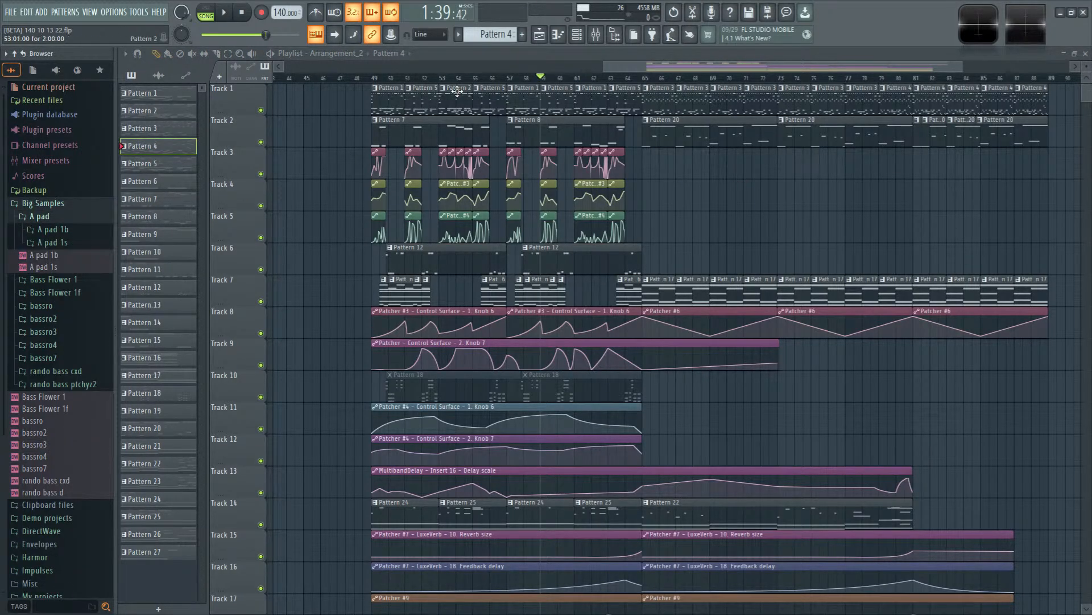
left_click(558, 34)
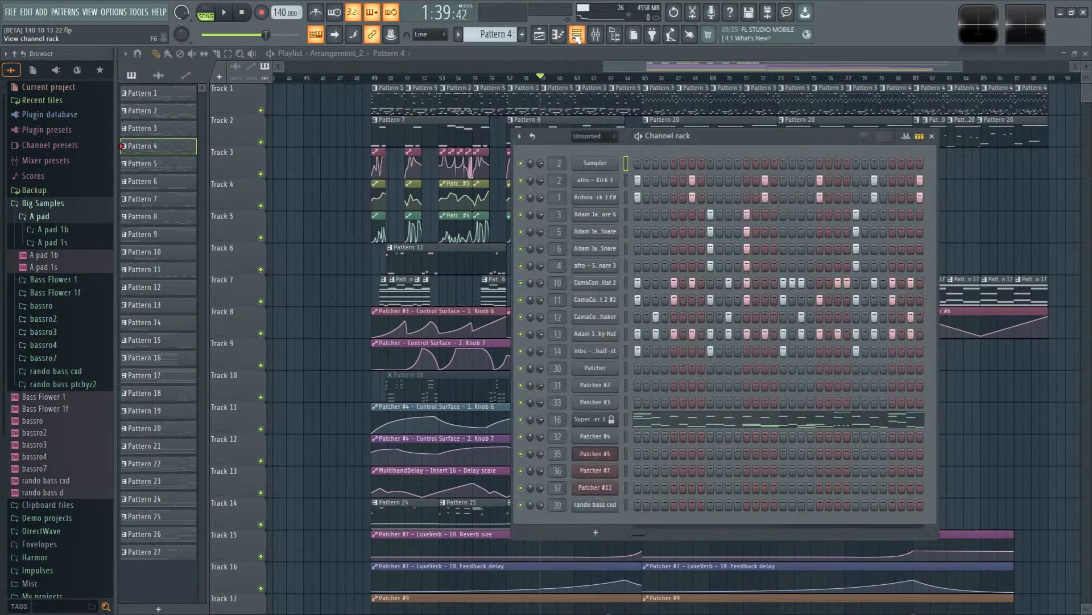
scroll(508, 28, "down", 1)
left_click(494, 34)
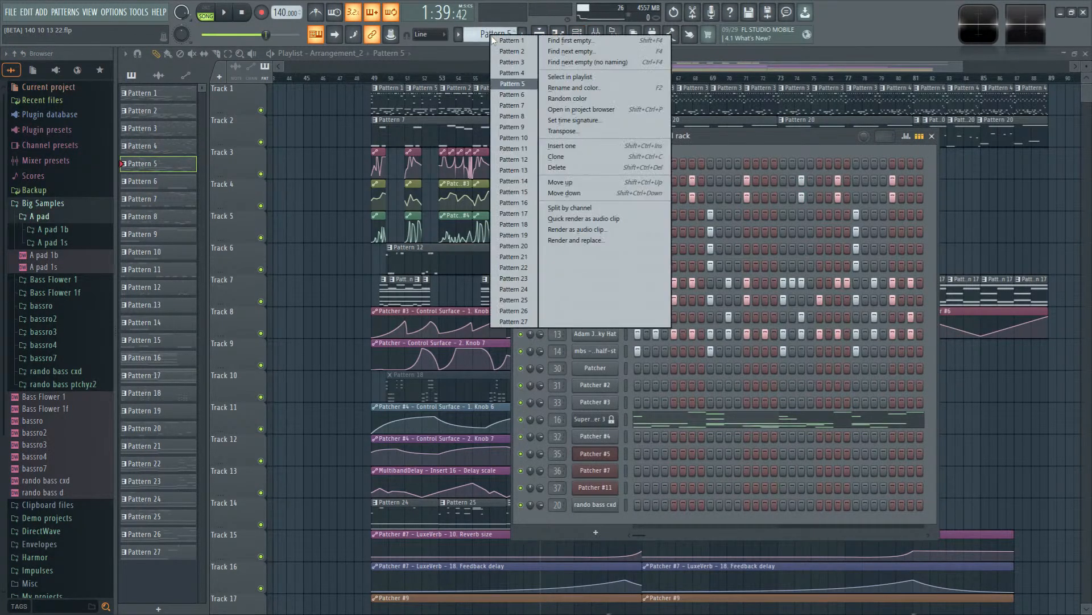
left_click(557, 62)
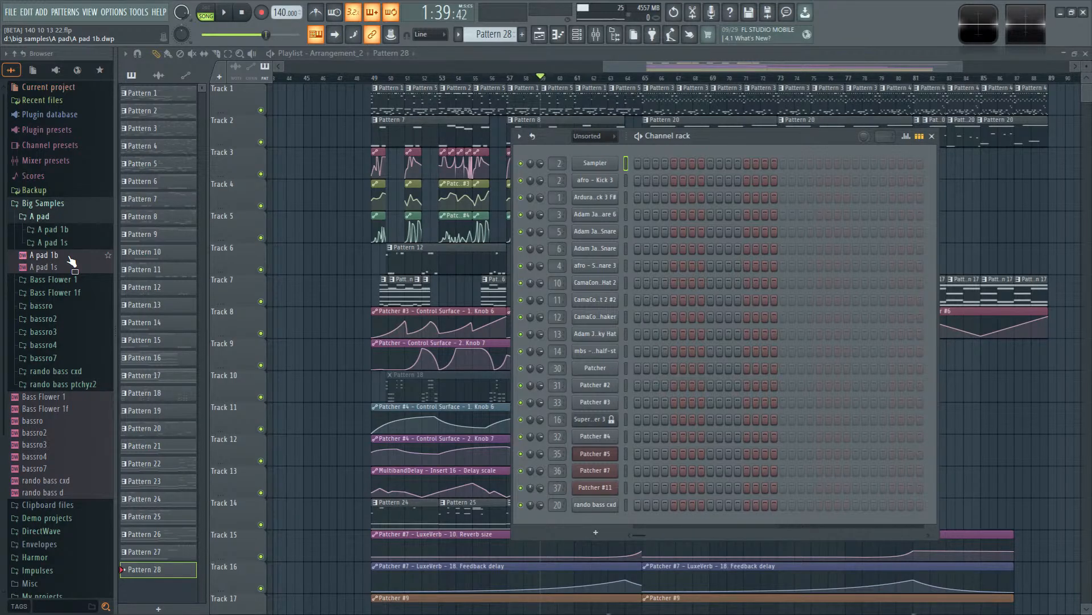
Step: Load A pad 1b into the rando bass cxd channel and audition low and high notes in DirectWave
left_click_drag(71, 261, 670, 518)
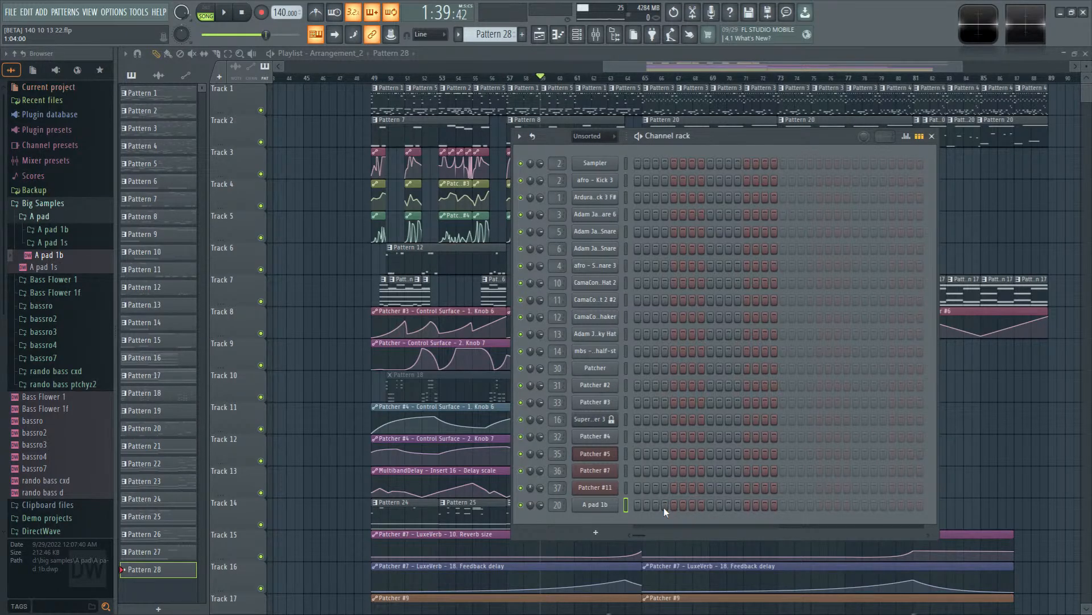
left_click(602, 506)
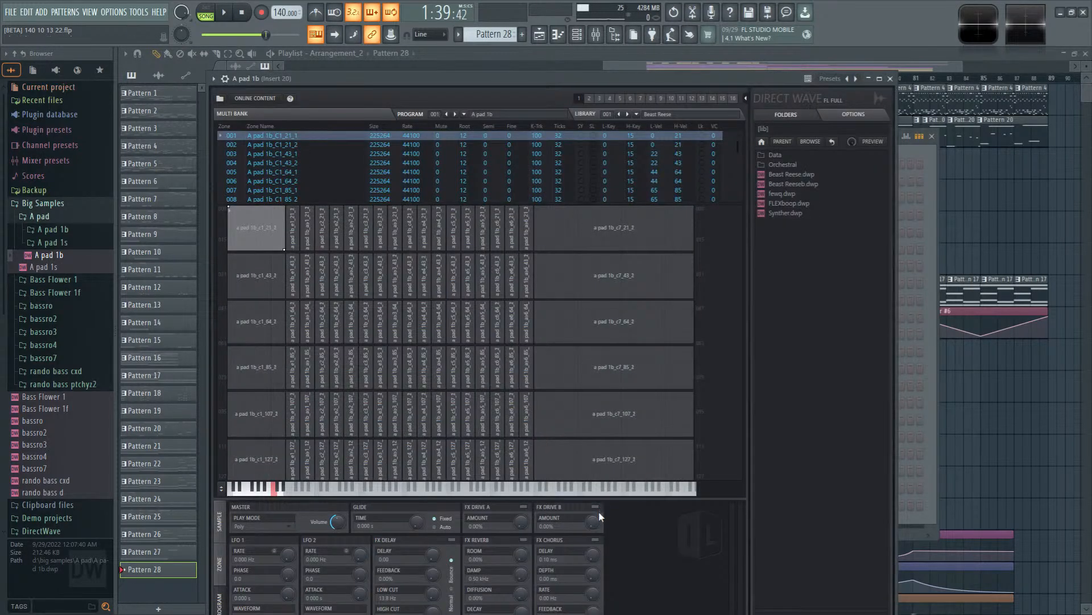
left_click(332, 488)
left_click(333, 489)
left_click(370, 490)
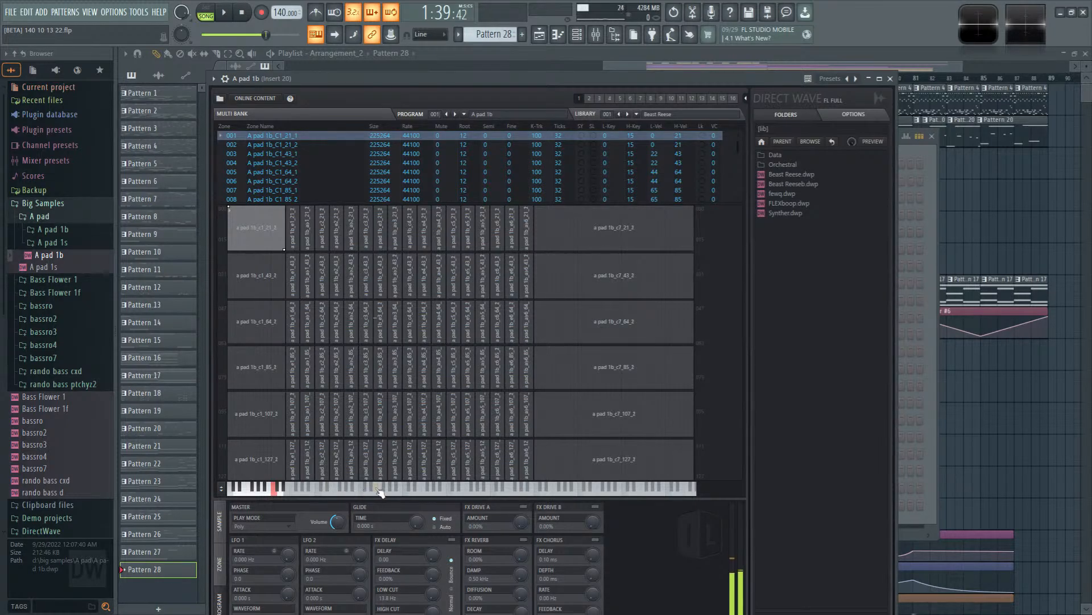
left_click(456, 494)
left_click(468, 494)
left_click(482, 485)
left_click(499, 495)
left_click(890, 79)
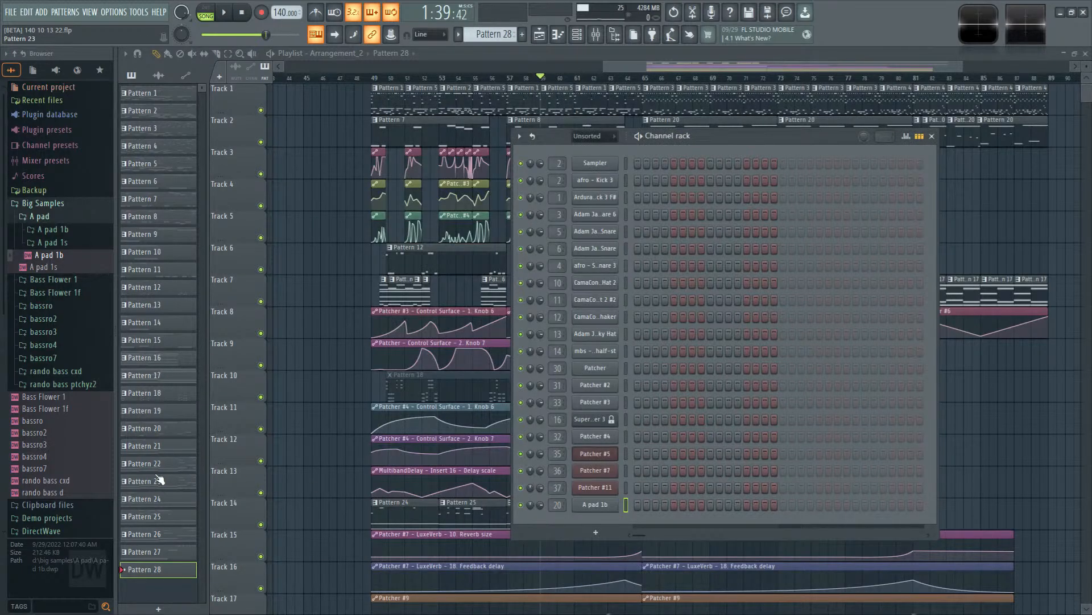
Step: Replace the A pad 1b channel's sound with A pad 1s and audition a few of its notes
left_click_drag(57, 267, 582, 499)
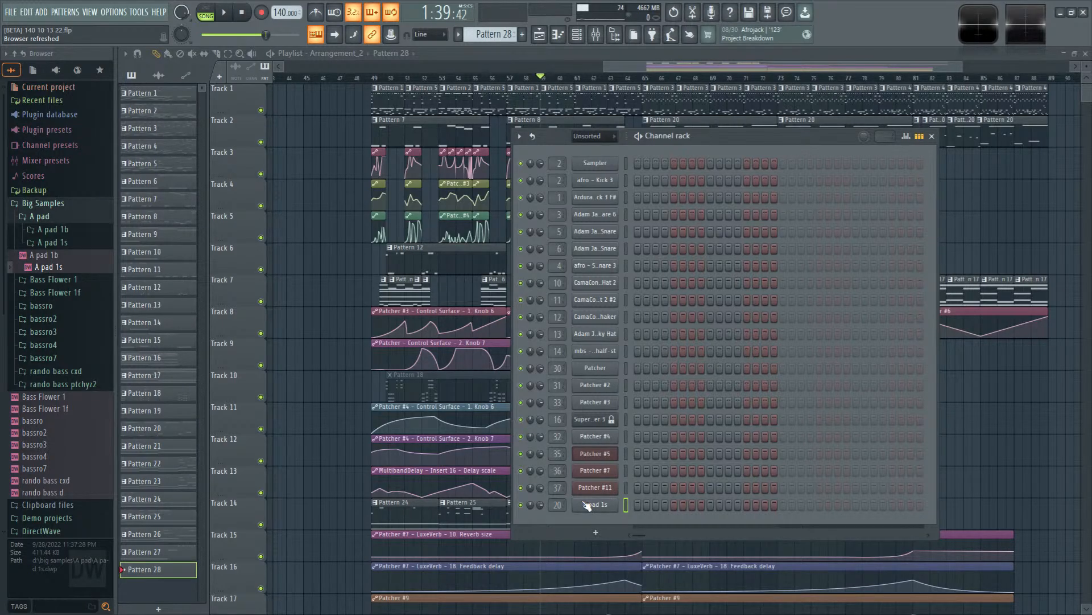
left_click(588, 505)
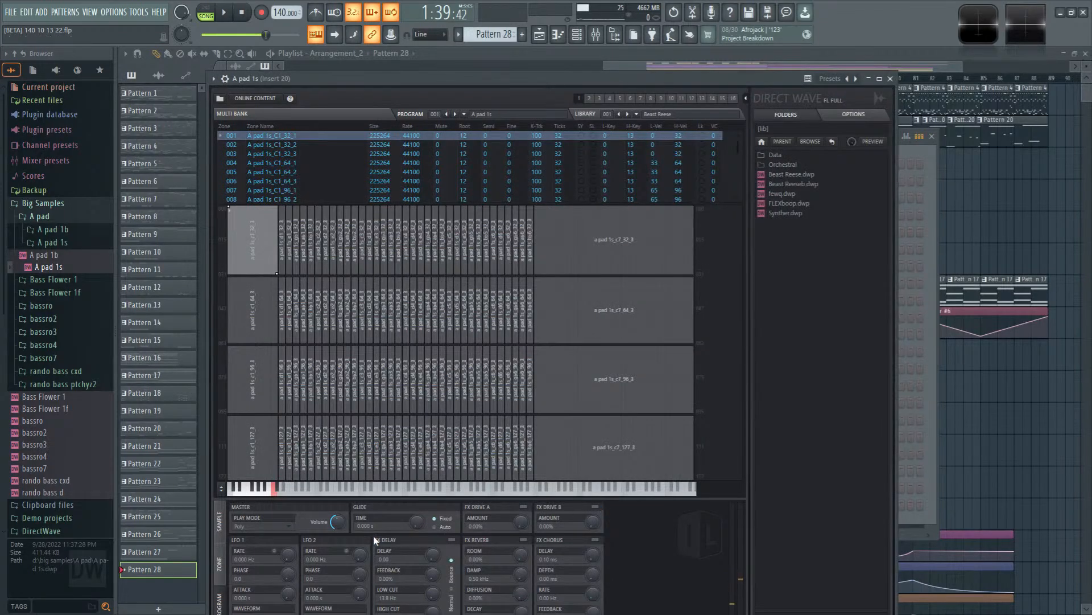
mouse_move(343, 488)
left_mouse_down()
mouse_move(360, 499)
mouse_move(428, 489)
mouse_move(416, 485)
mouse_move(382, 486)
mouse_move(472, 500)
mouse_move(428, 497)
left_mouse_up()
left_click(429, 491)
left_click(890, 79)
Step: Narrow the channel rack window to 16 steps and move it aside to uncover more of the playlist
left_click_drag(750, 137, 616, 143)
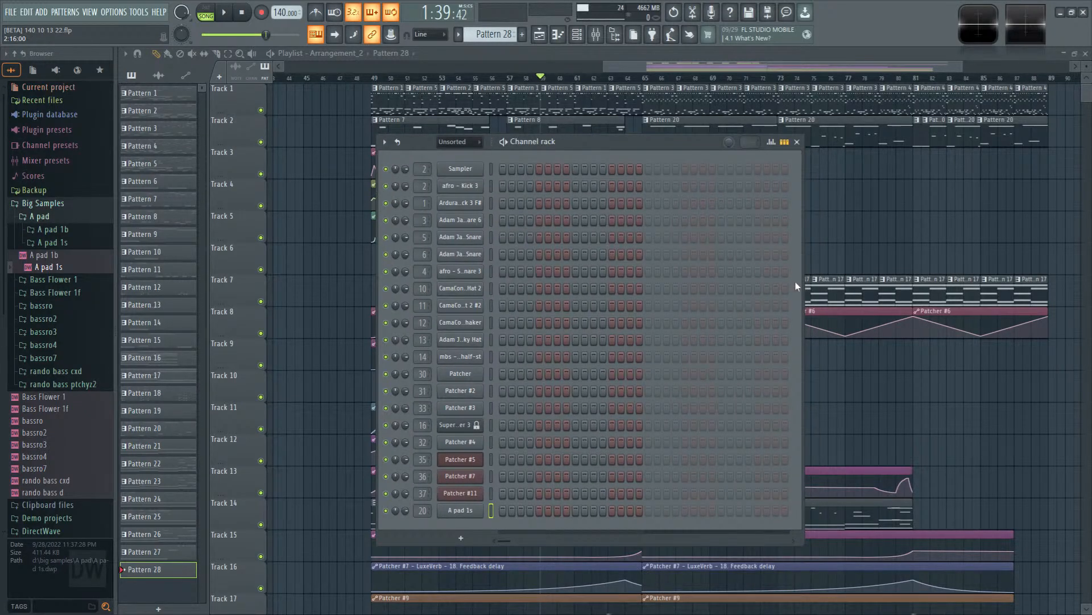
left_click_drag(796, 281, 659, 281)
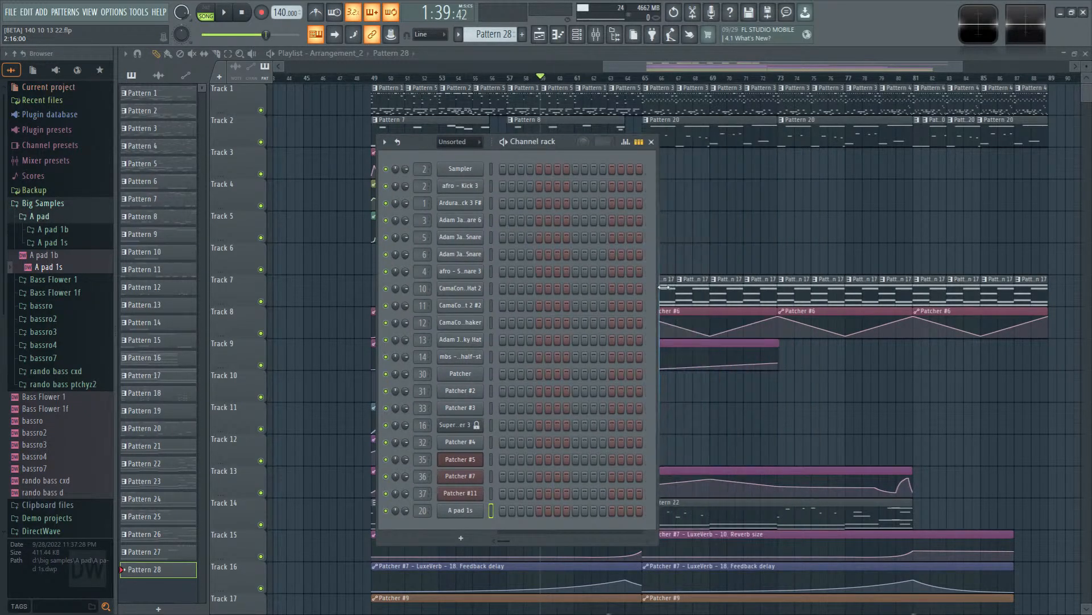
left_click_drag(560, 142, 493, 151)
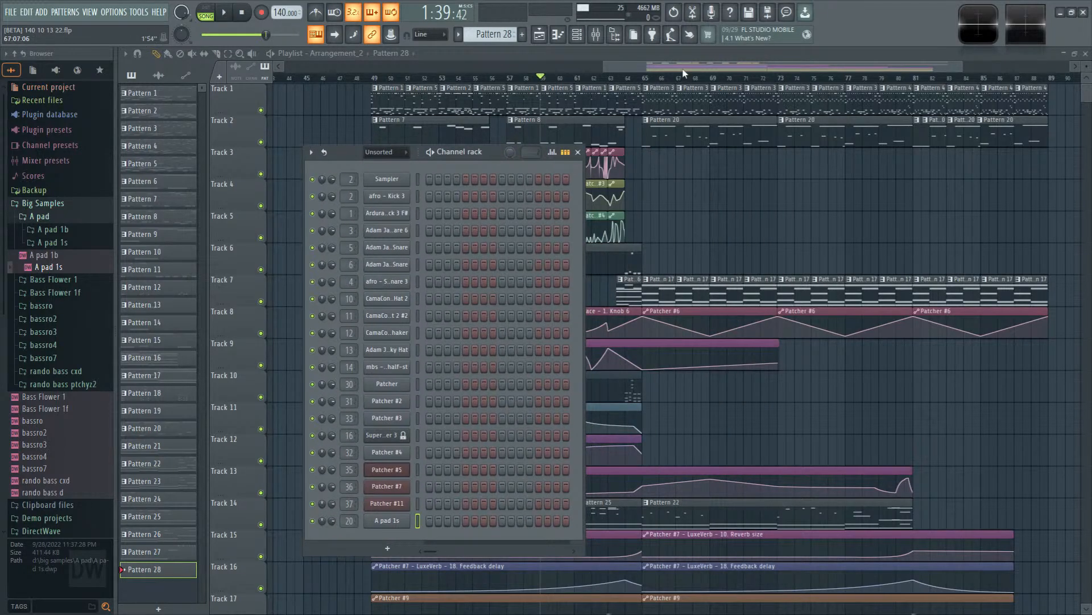
Step: Return the playlist to the full arrangement and play it from bar 65
left_click_drag(683, 68, 369, 69)
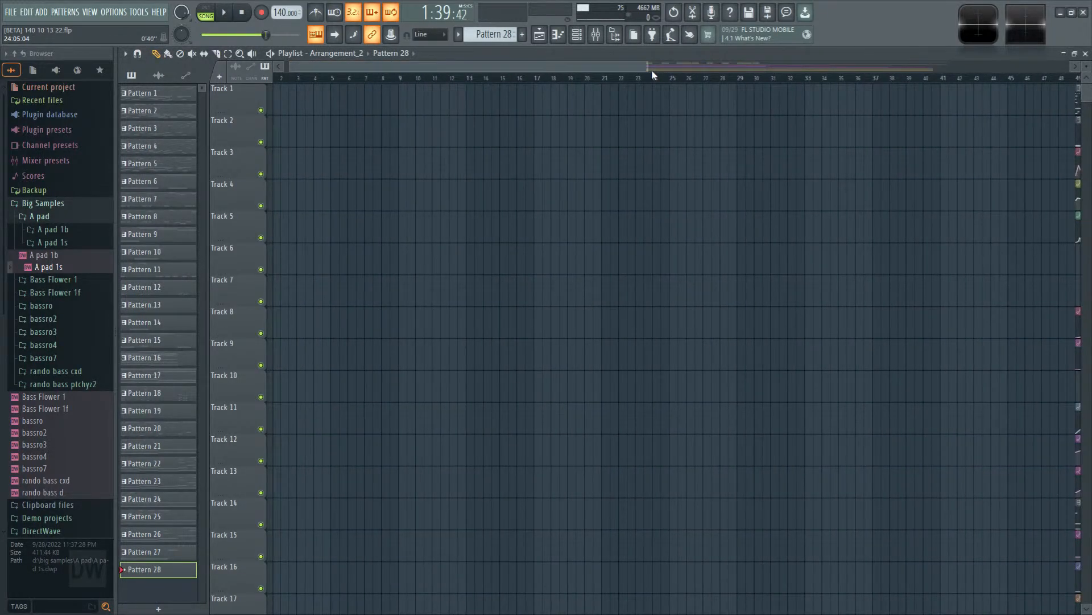
left_click_drag(652, 73, 1068, 81)
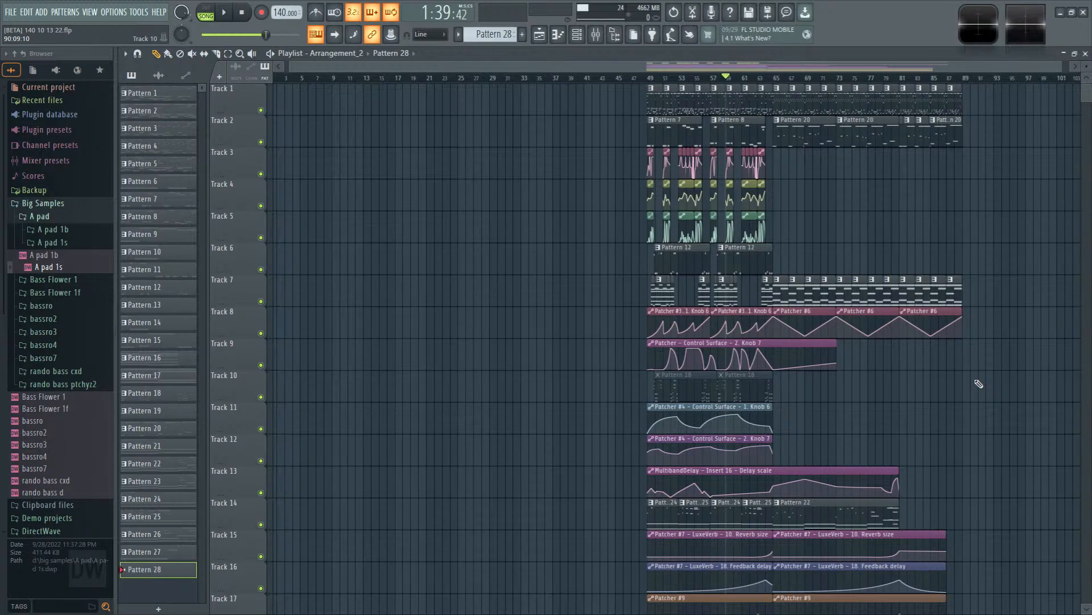
key("space")
left_click(775, 78)
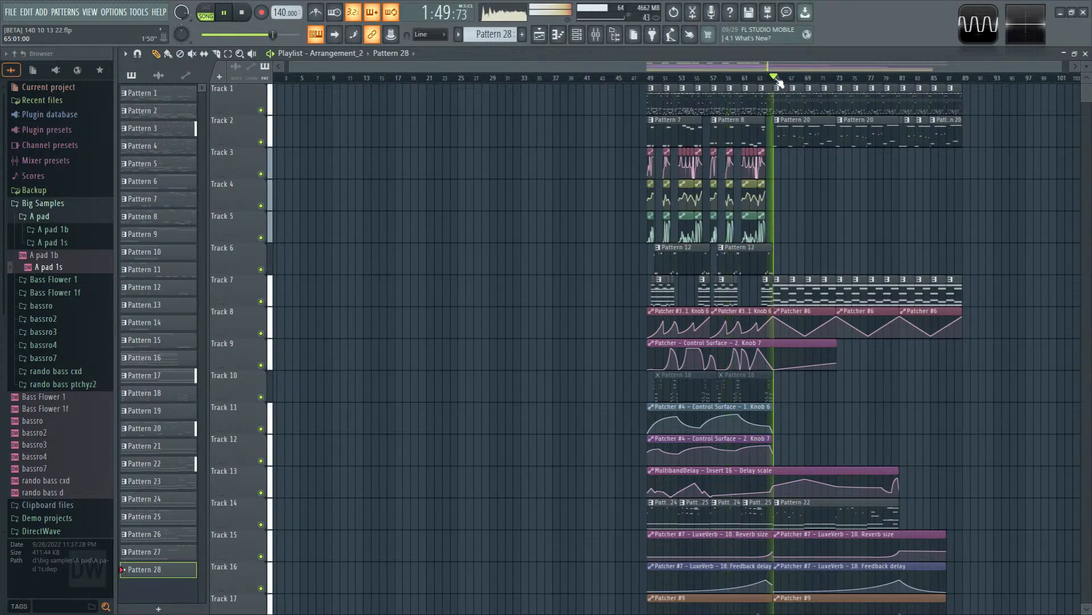
scroll(797, 251, "up", 3)
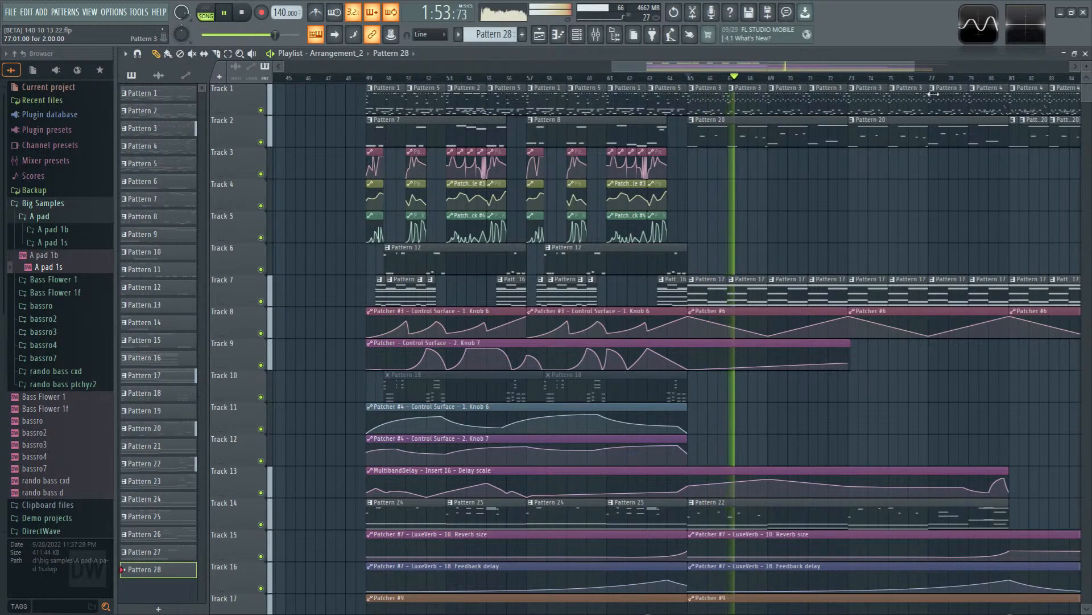
Step: Check Insert 36's effects in the mixer and lower Insert 35's volume slightly
key("F9")
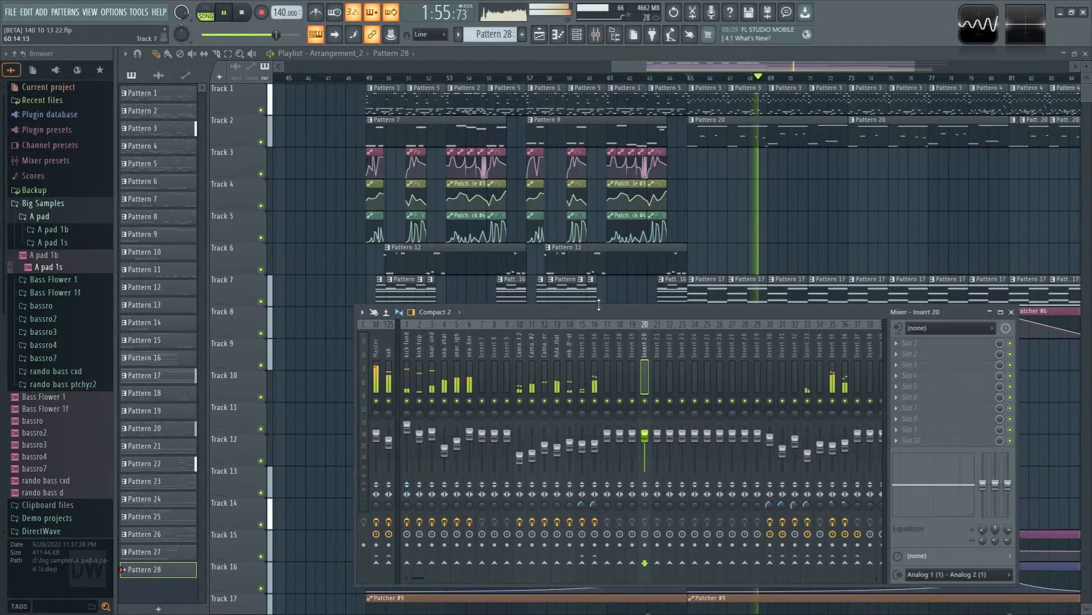
left_click(845, 398)
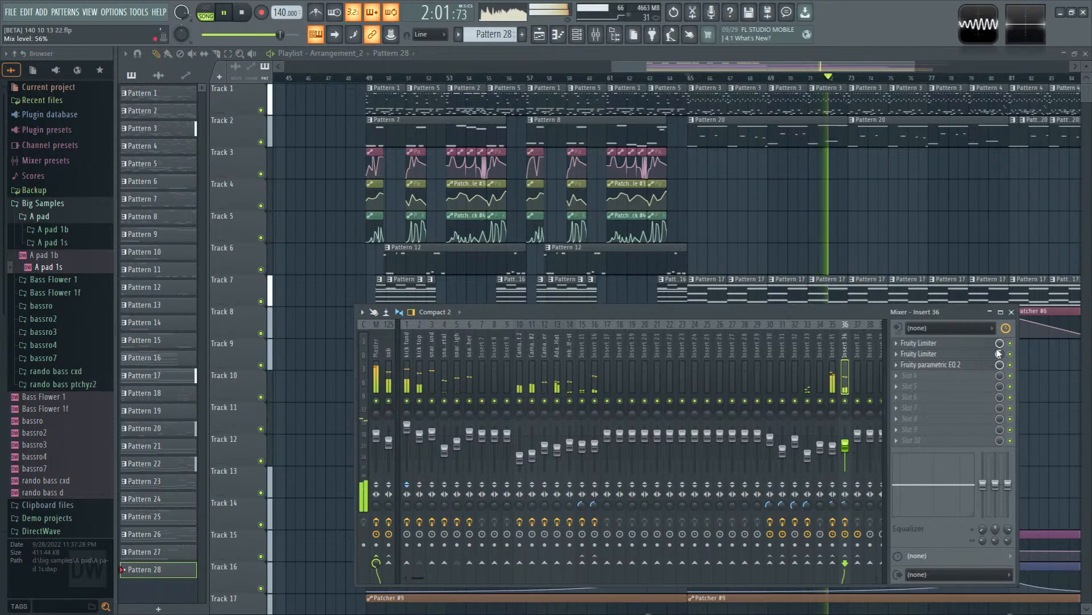
left_click(832, 399)
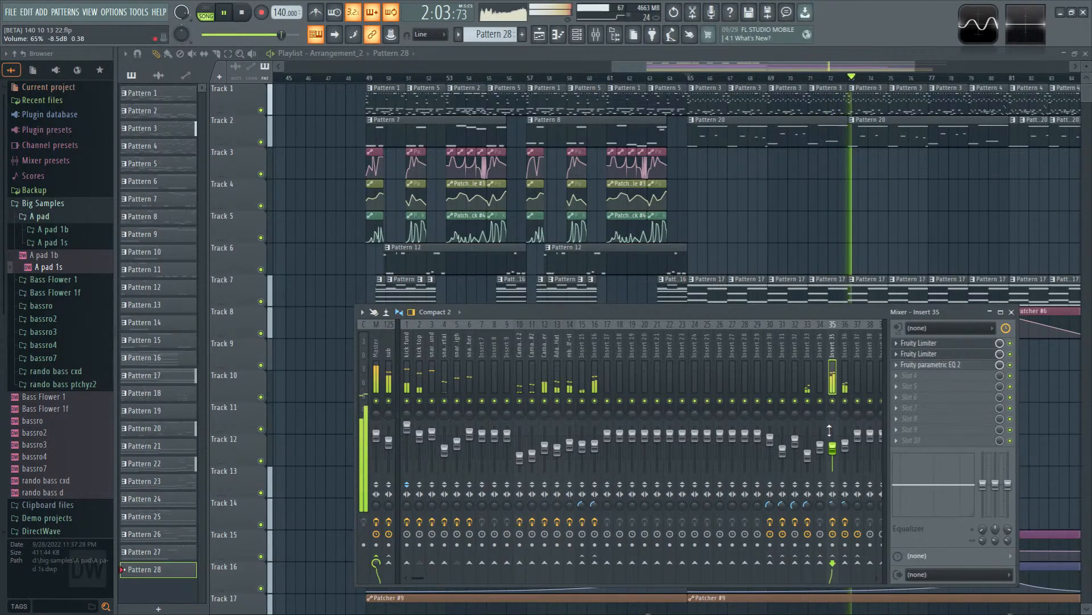
left_click_drag(833, 449, 836, 456)
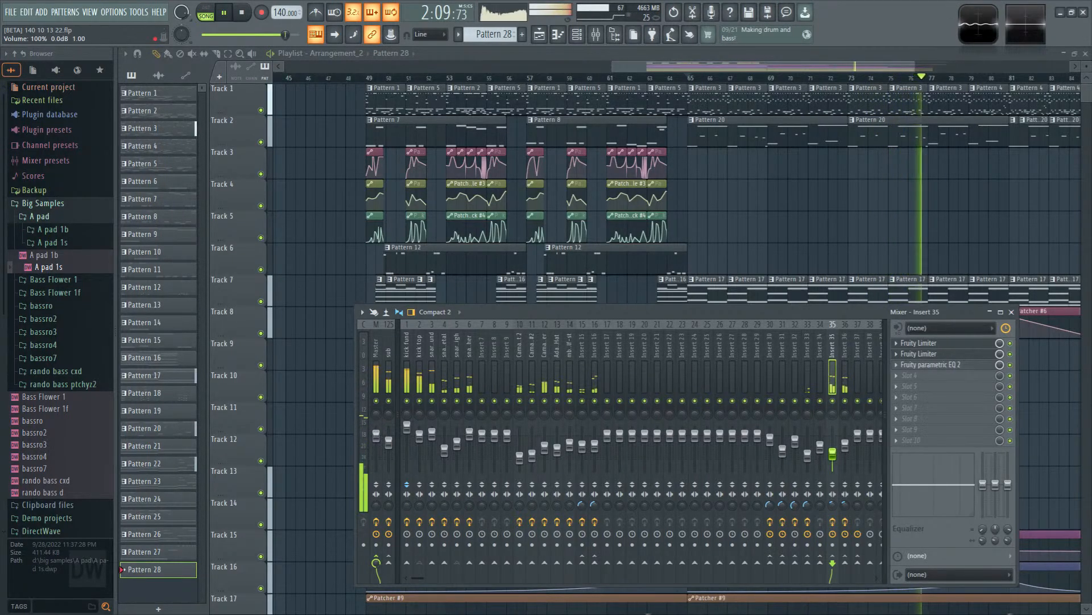
Step: Lower the sub mixer track's volume slightly and stop playback
left_click_drag(389, 442, 391, 449)
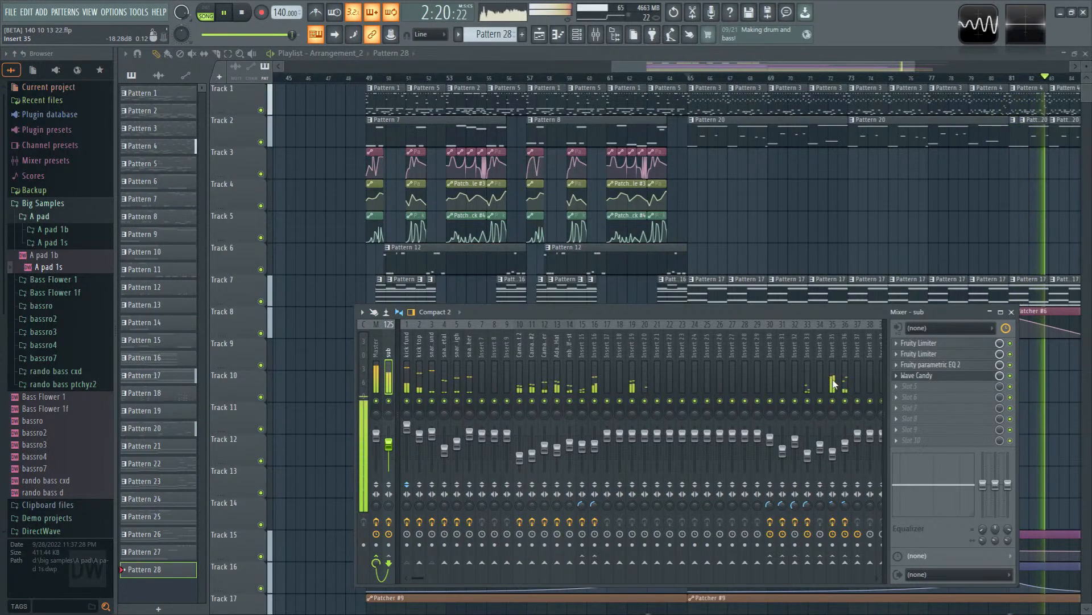
key("space")
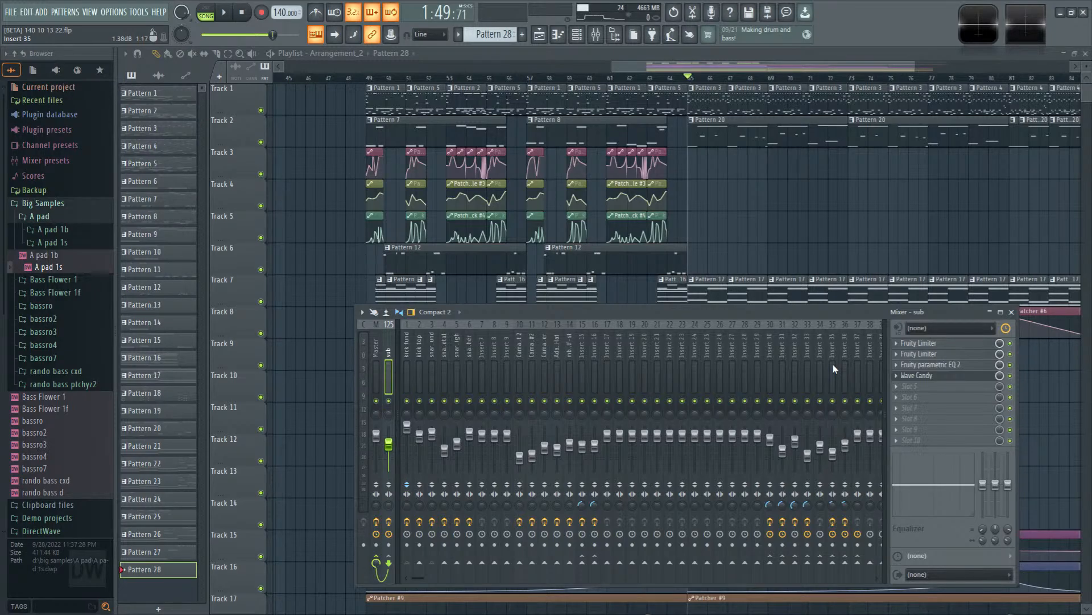
Step: Add a Fruity Envelope Controller channel below A pad 1s and load its Default preset
left_click(577, 34)
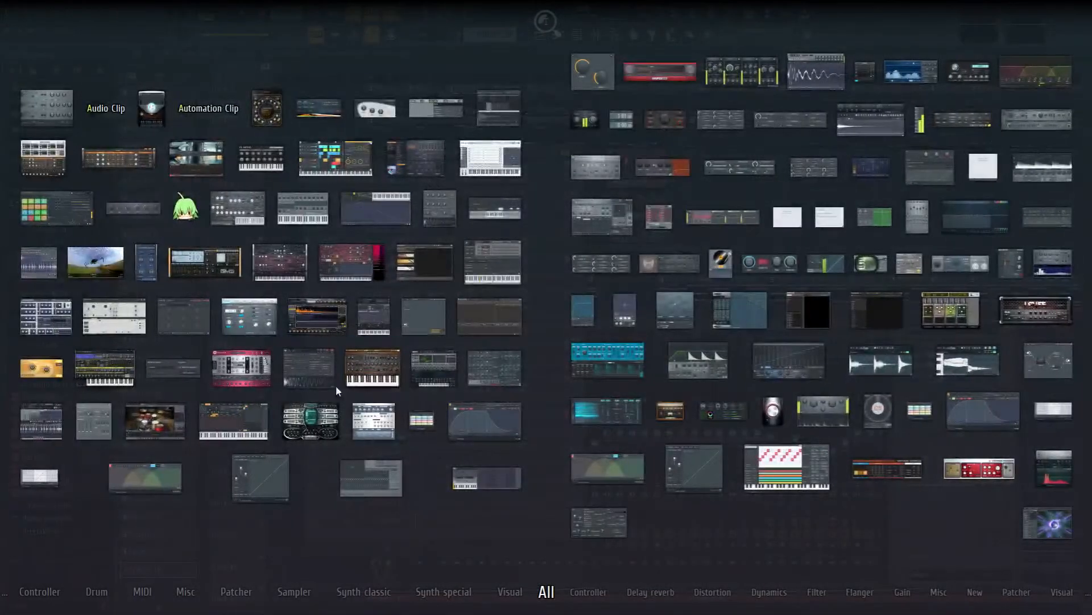
left_click_drag(390, 211, 470, 527)
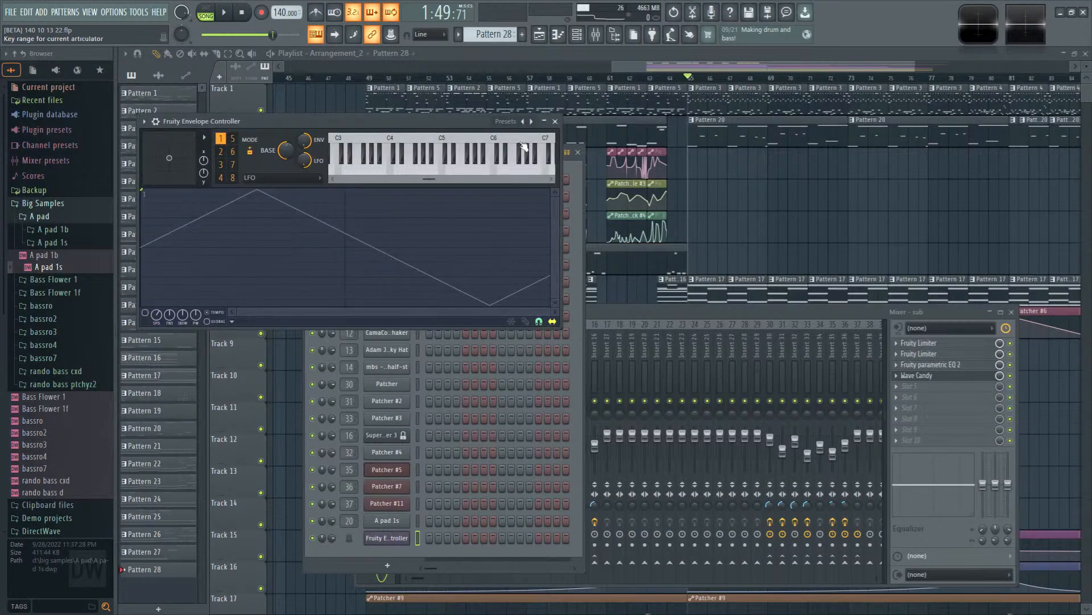
left_click(533, 121)
left_click(587, 149)
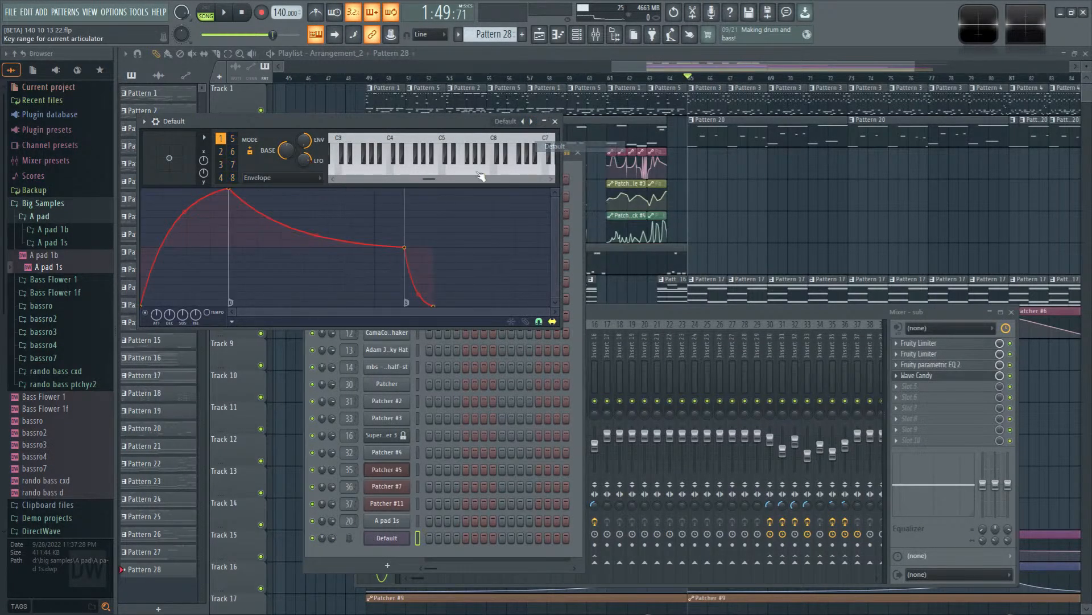
Step: Shape the first articulator's Random curve to stay flat at mid-level and rise steeply to the maximum at its end
left_click(309, 179)
left_click(302, 260)
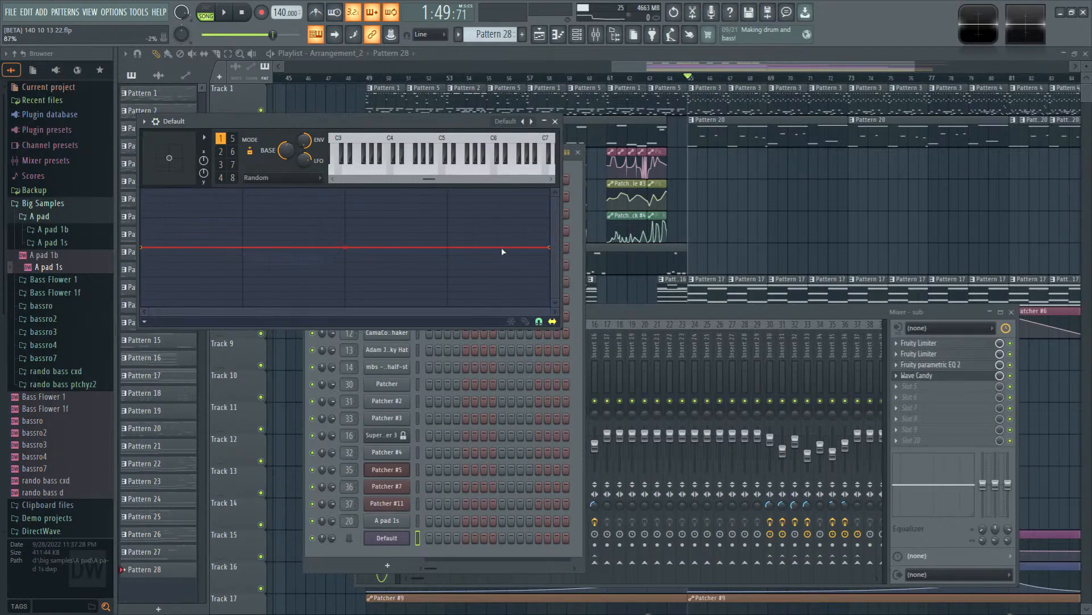
left_click_drag(547, 248, 549, 189)
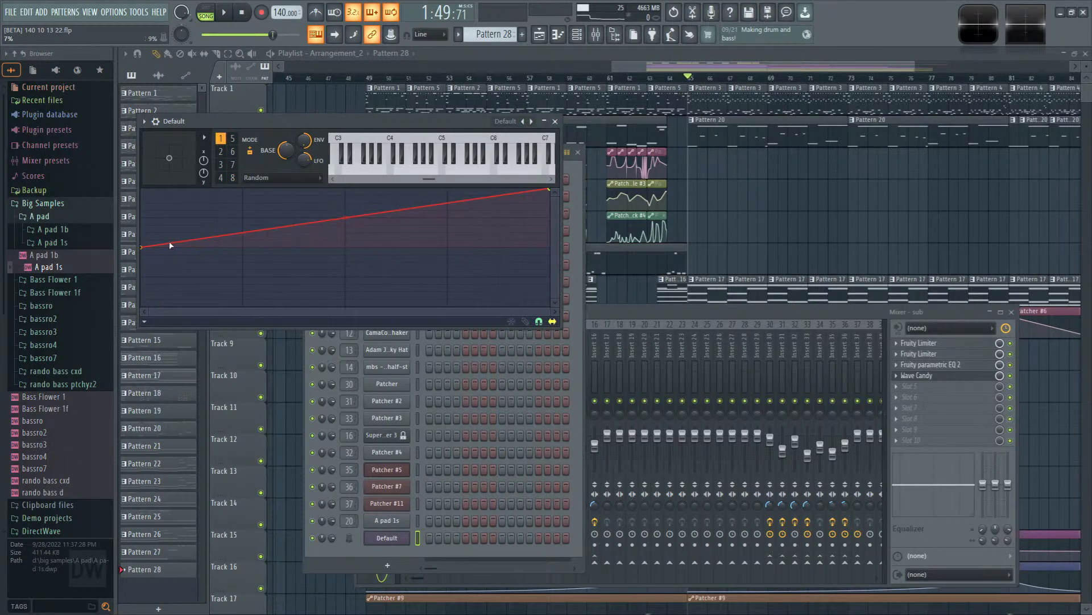
left_click_drag(344, 217, 529, 317)
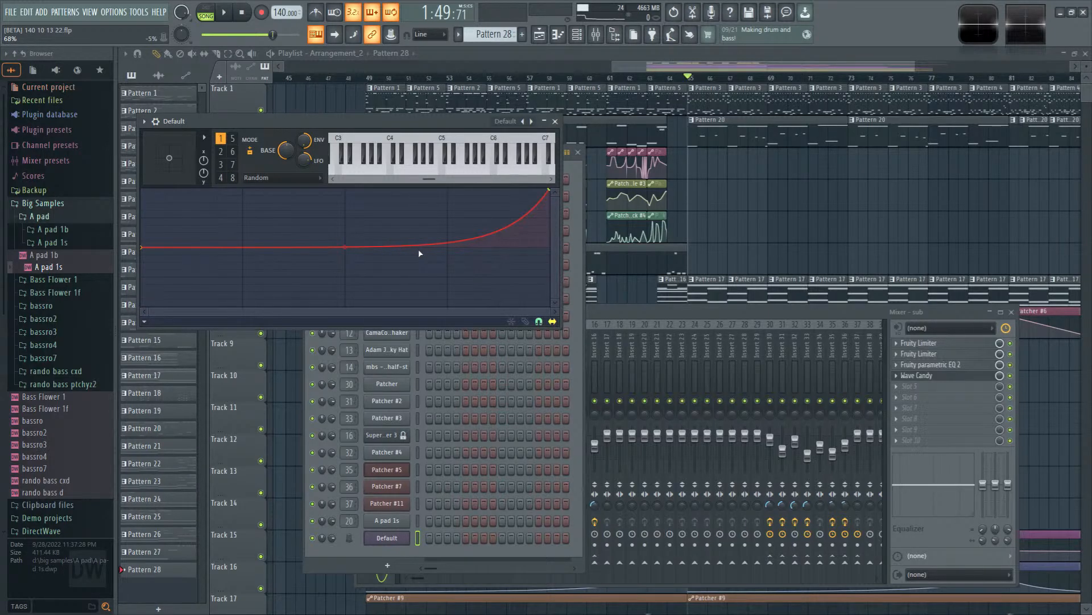
right_click(524, 246)
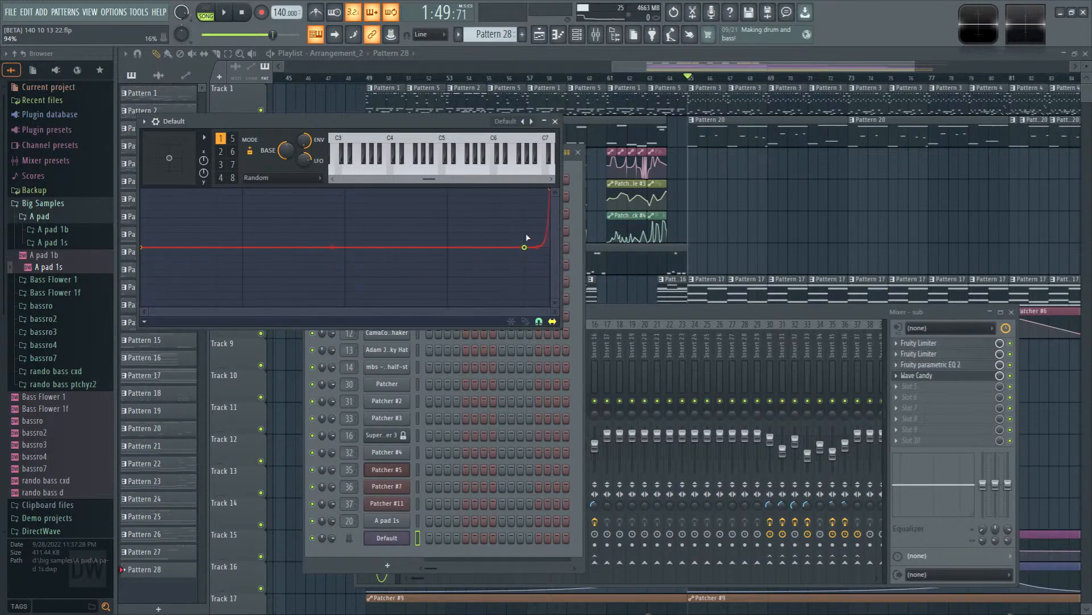
right_click(525, 190)
Step: Show the first articulator's Envelope curve and check its attack time control
left_click(256, 177)
left_click(253, 191)
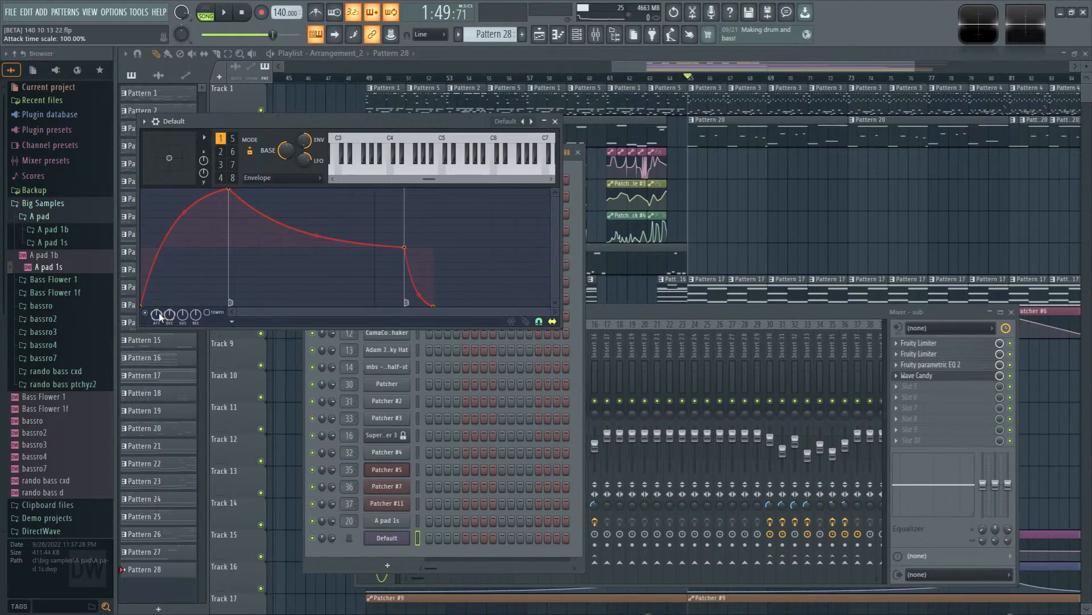
mouse_move(158, 312)
left_mouse_down()
mouse_move(158, 327)
mouse_move(158, 312)
left_mouse_up()
Step: Switch the first articulator to LFO, reset its level curve and raise the starting point to the maximum
left_click(299, 177)
left_click(262, 201)
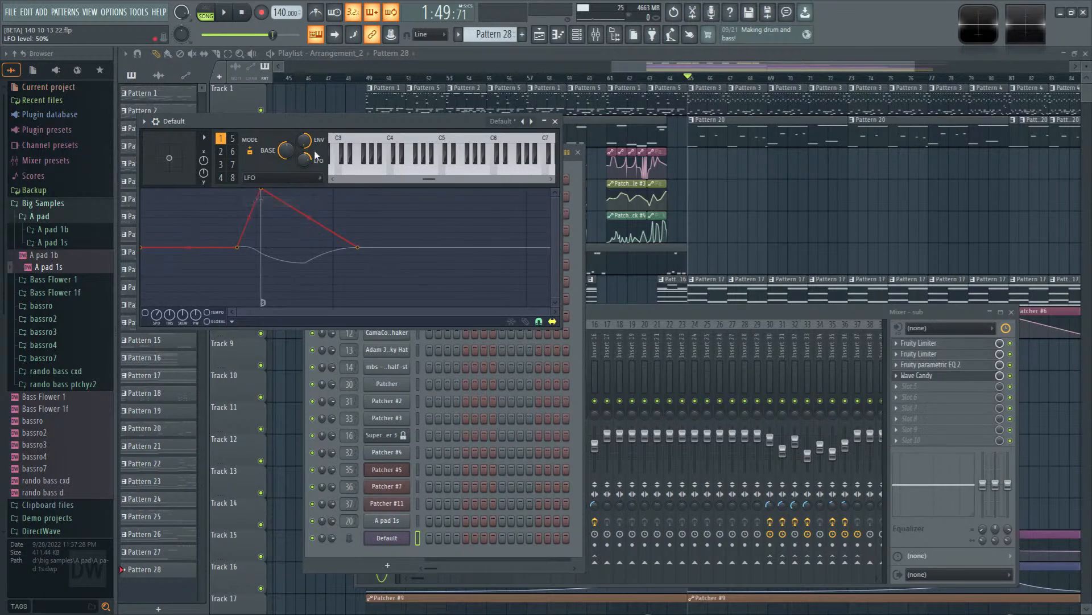
right_click(474, 290)
left_click(527, 323)
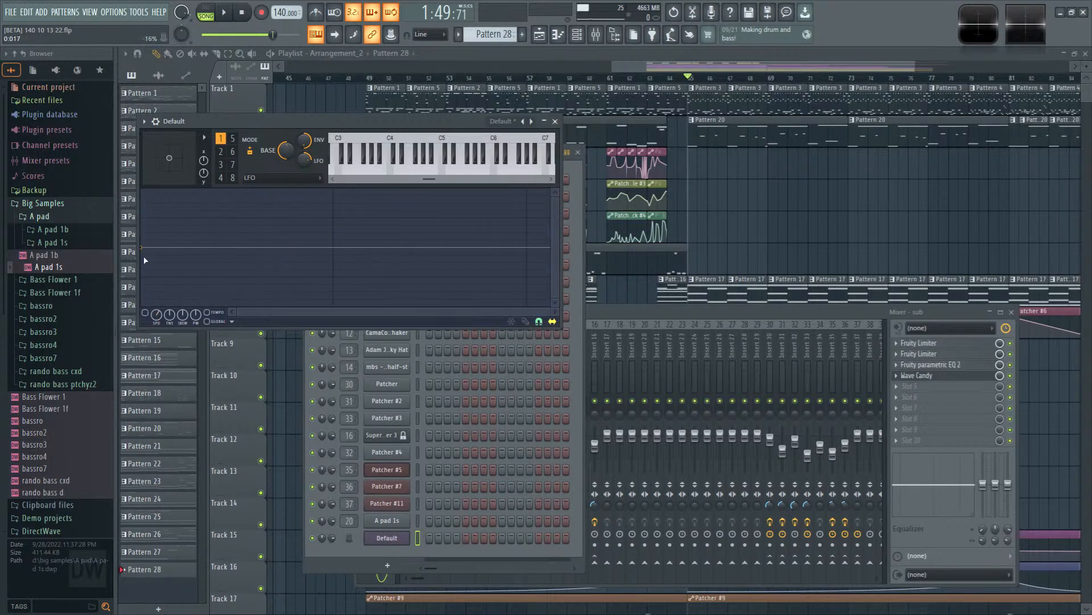
left_click_drag(142, 247, 139, 179)
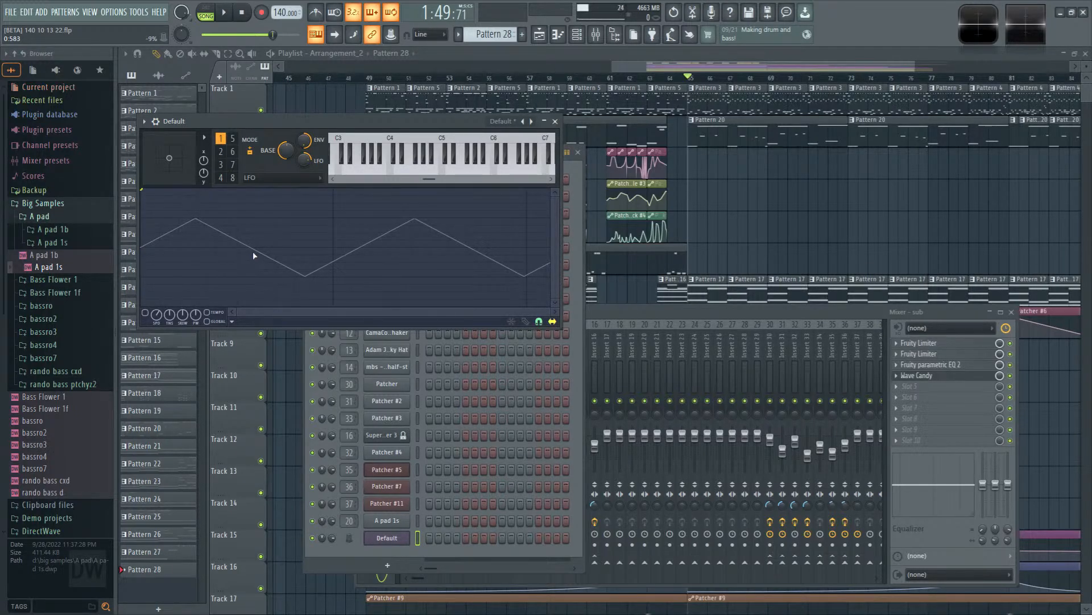
Step: Return to the uncovered playlist and save the project under the file name 140 10 13 22.flp
left_click(682, 194)
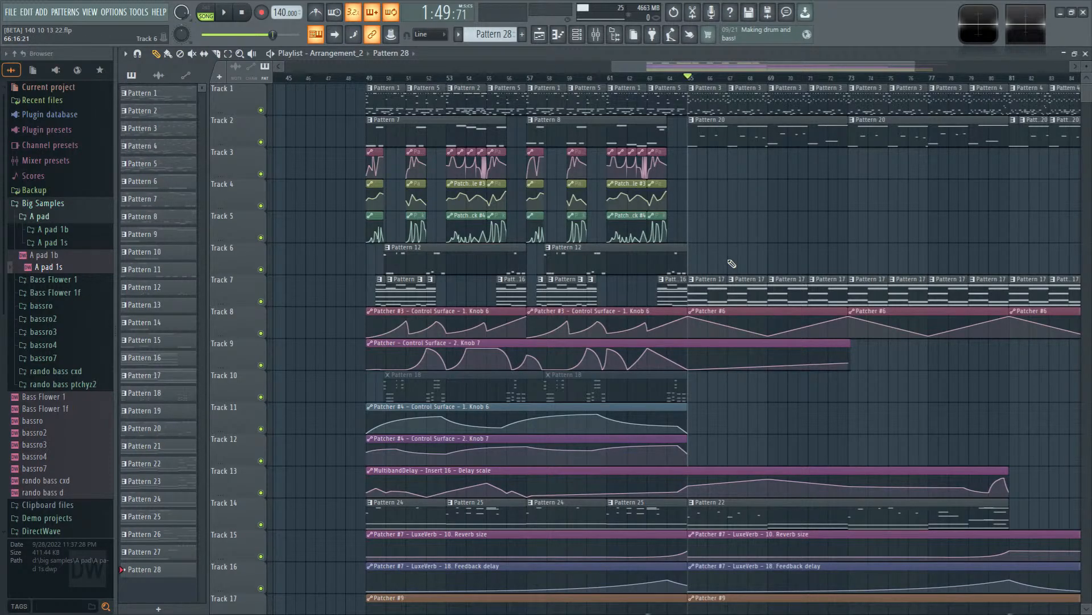
left_click(11, 14)
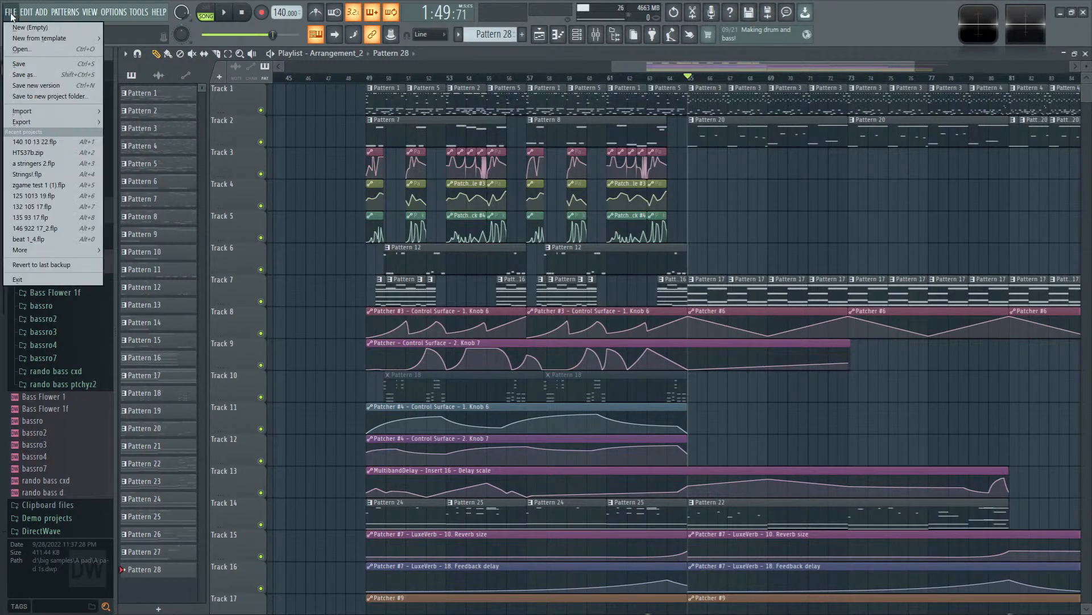
left_click(49, 75)
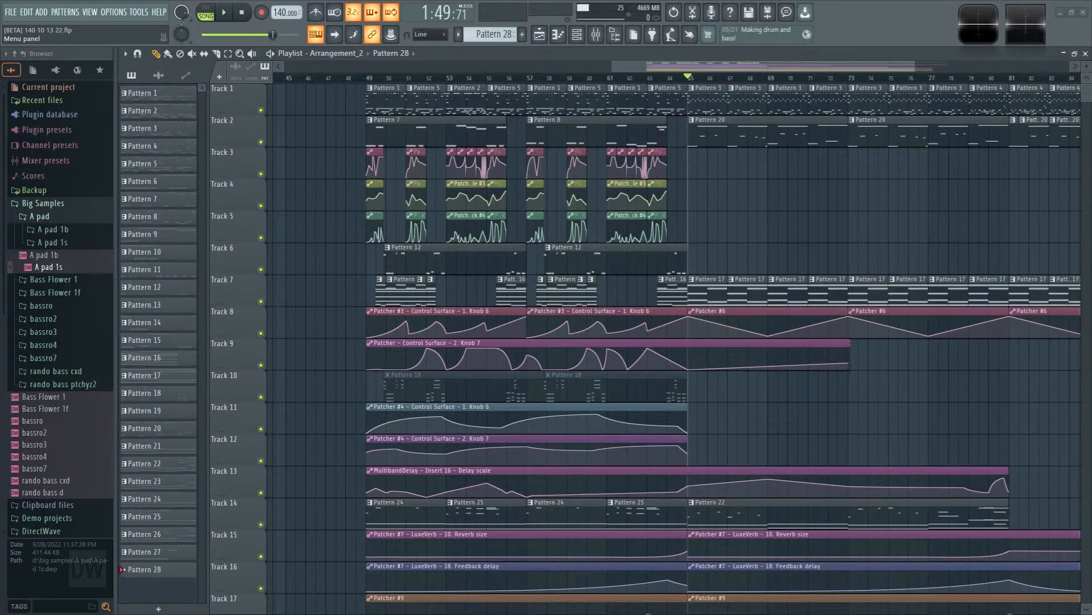
key("Return")
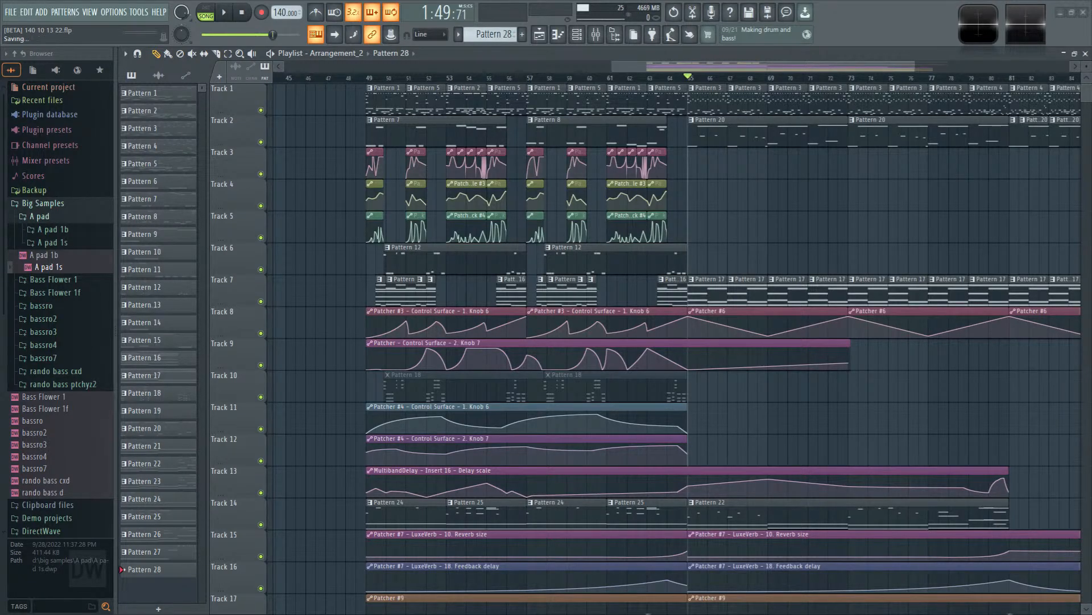